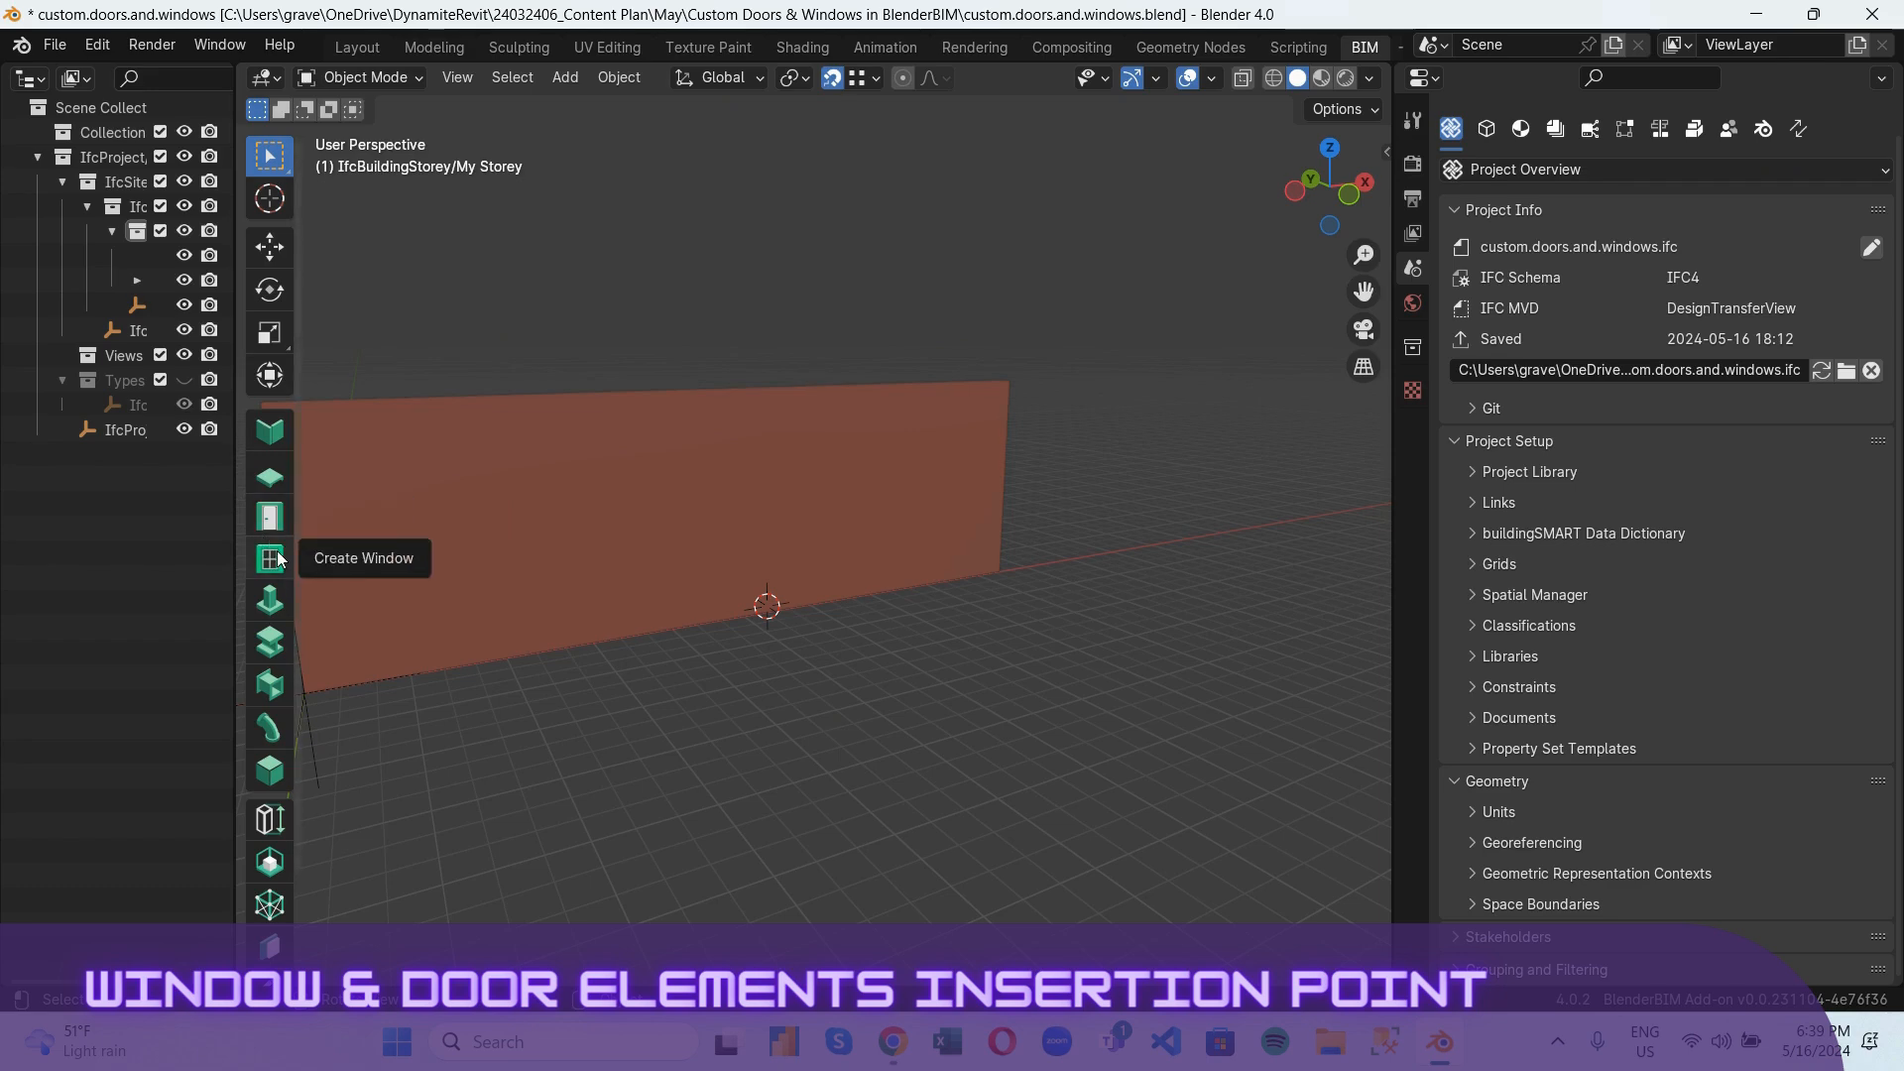
# Activate the Create Window tool and, in front view, raise the 3D cursor from the wall's base to about mid-height.
pyautogui.click(277, 560)
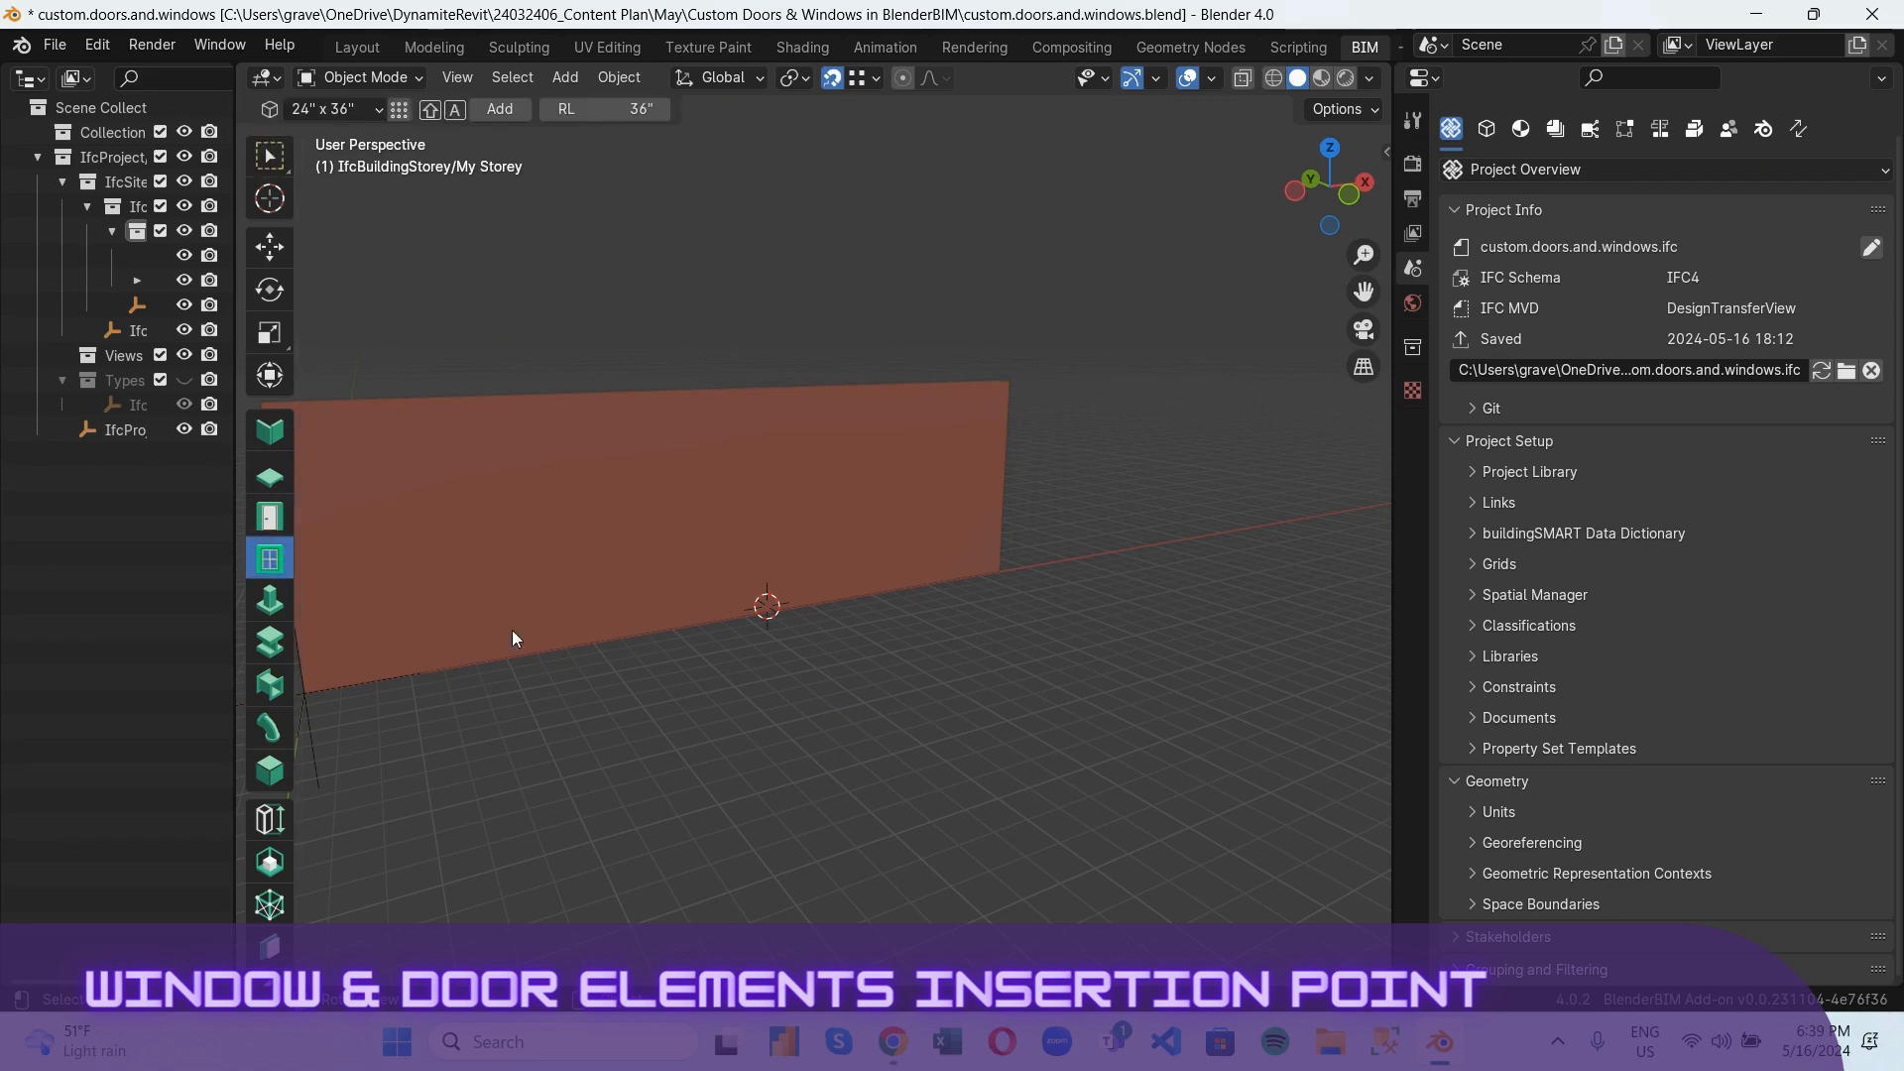
pyautogui.scroll(-3, 1050, 601)
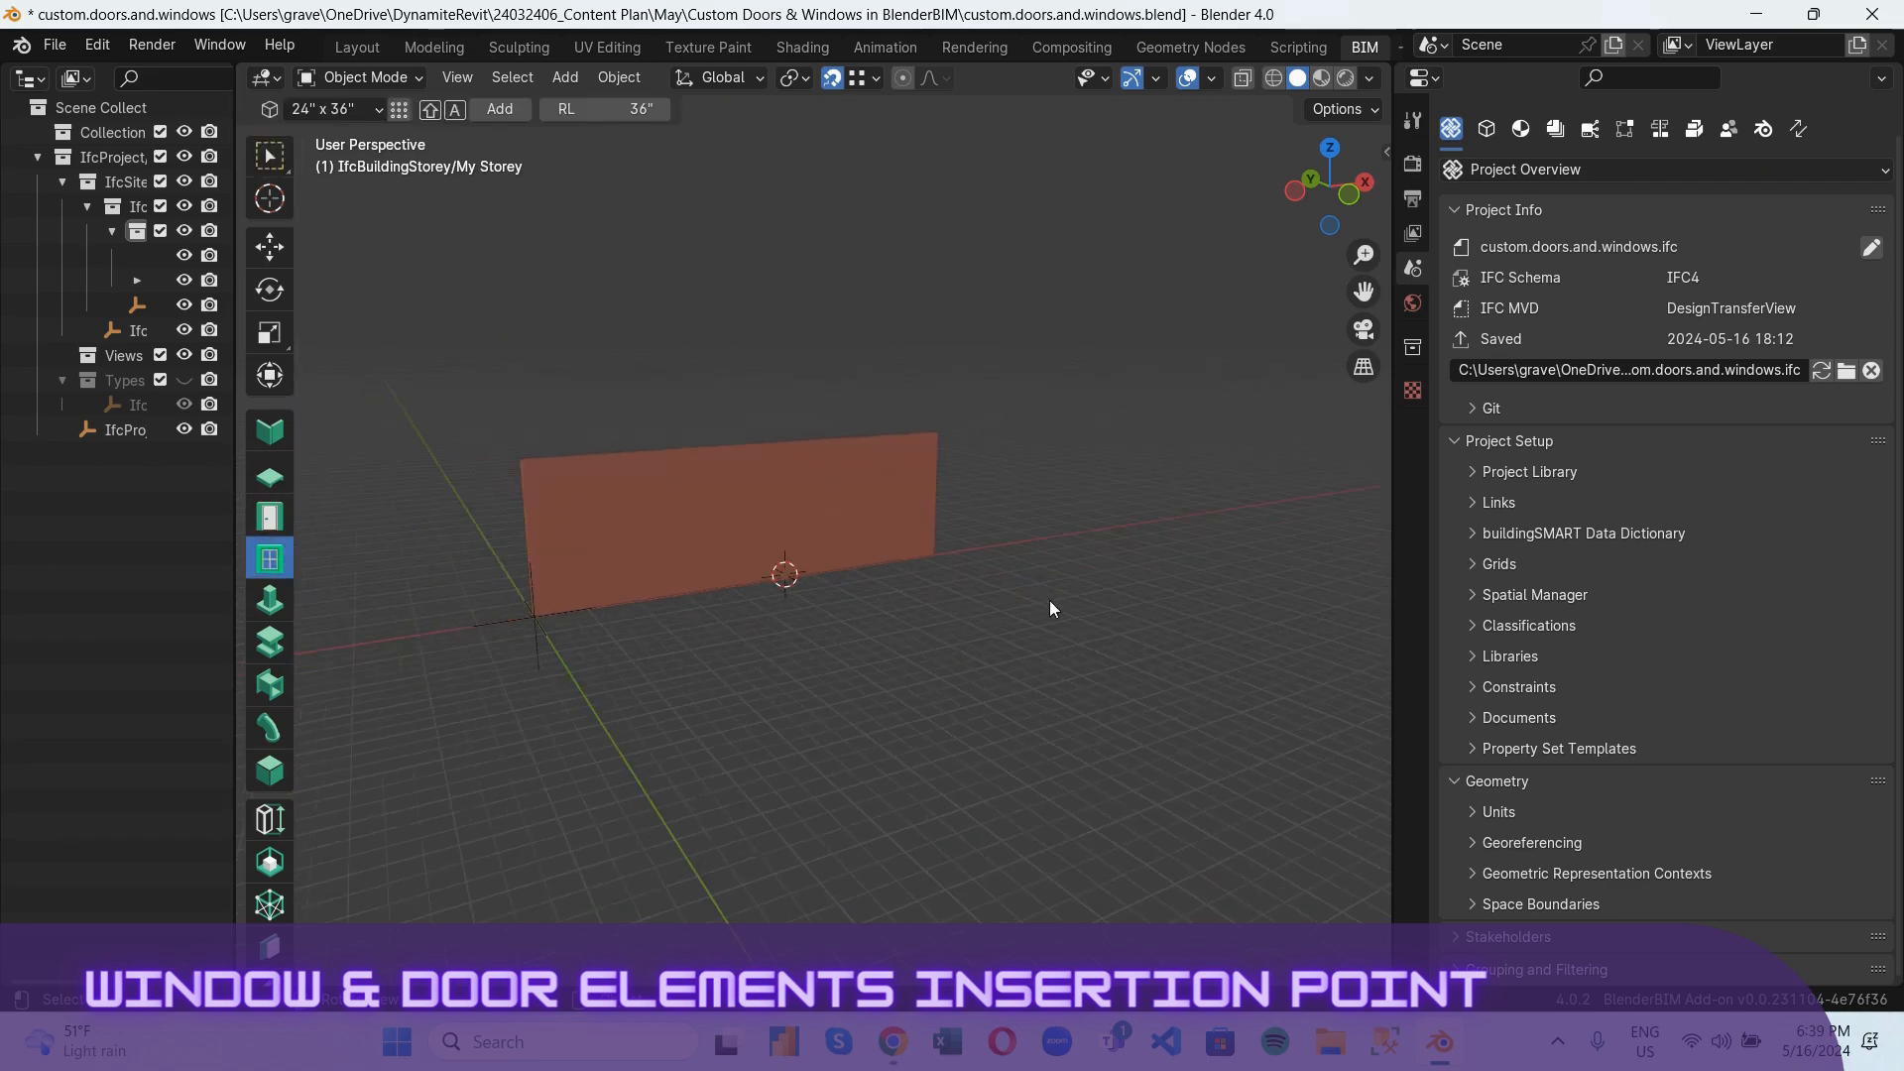
pyautogui.click(1349, 192)
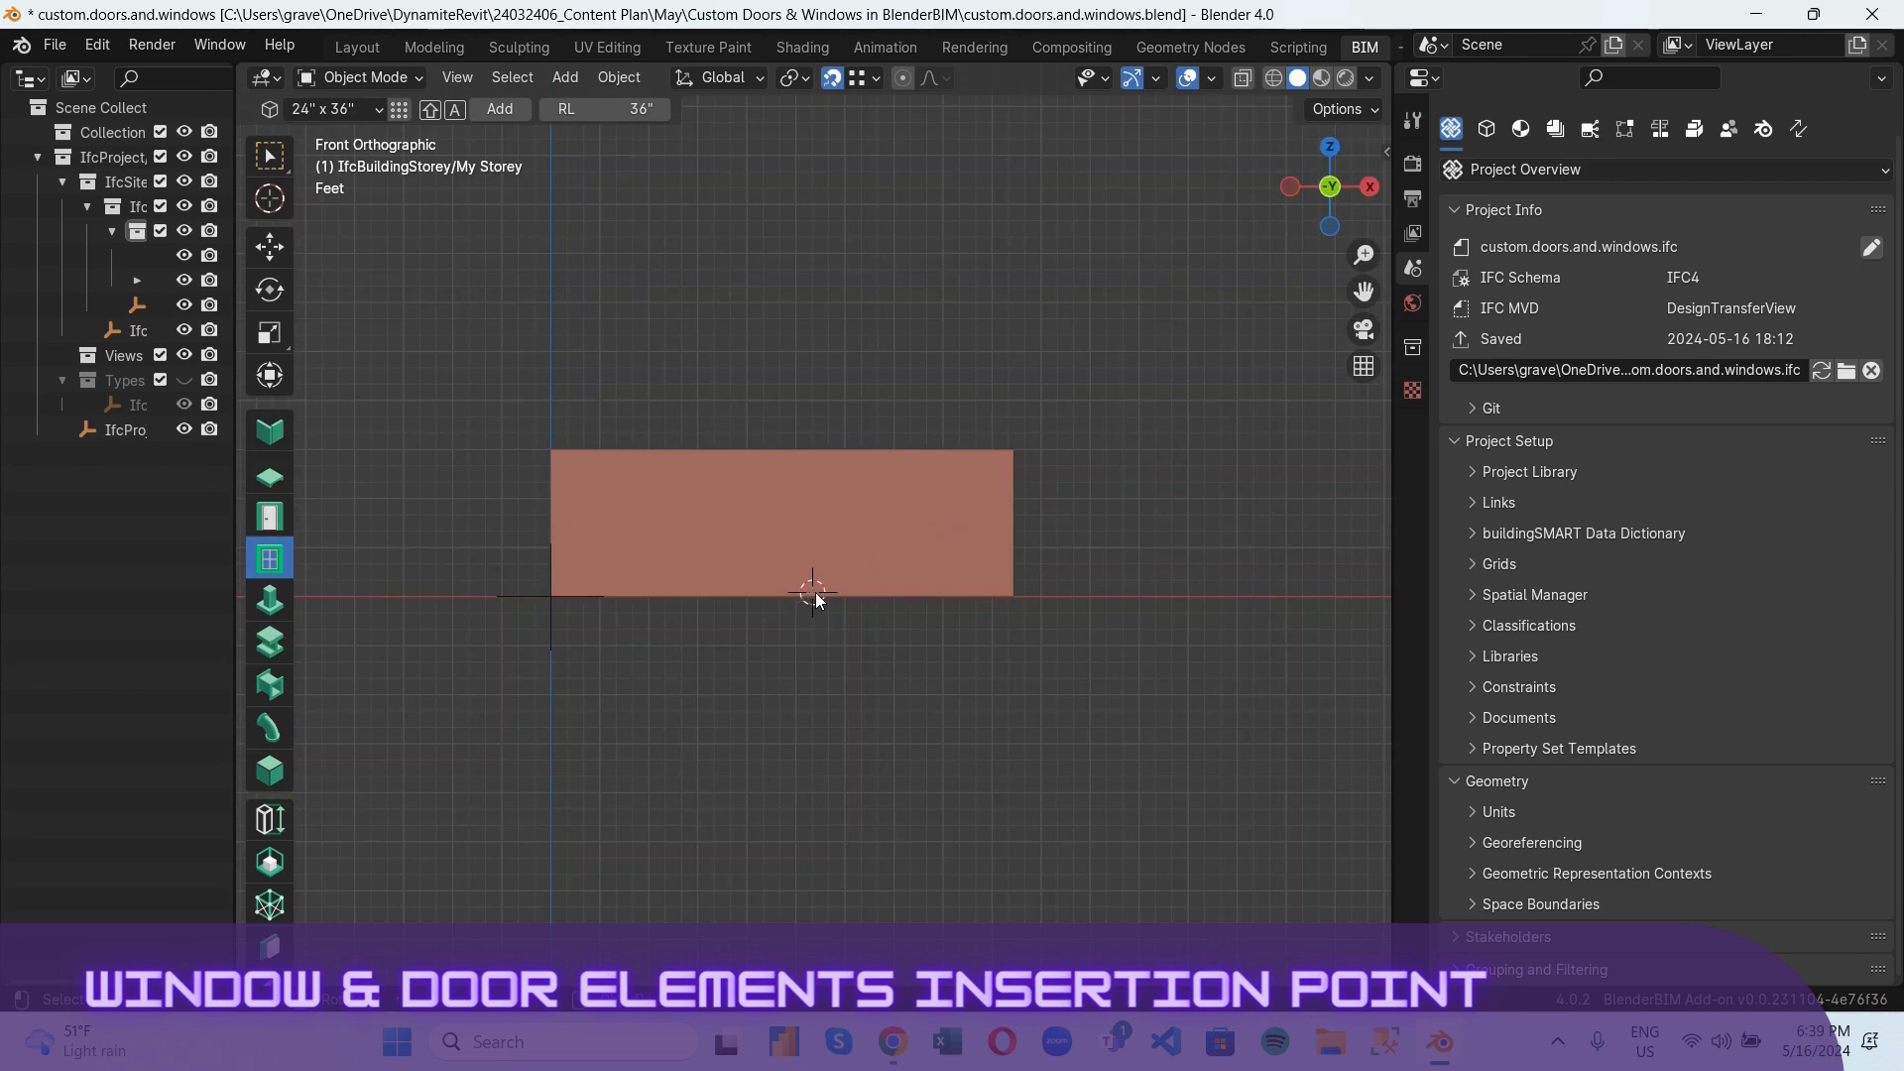
pyautogui.keyDown('shift'); pyautogui.moveTo(799, 599); pyautogui.dragTo(816, 520, button='right'); pyautogui.keyUp('shift')
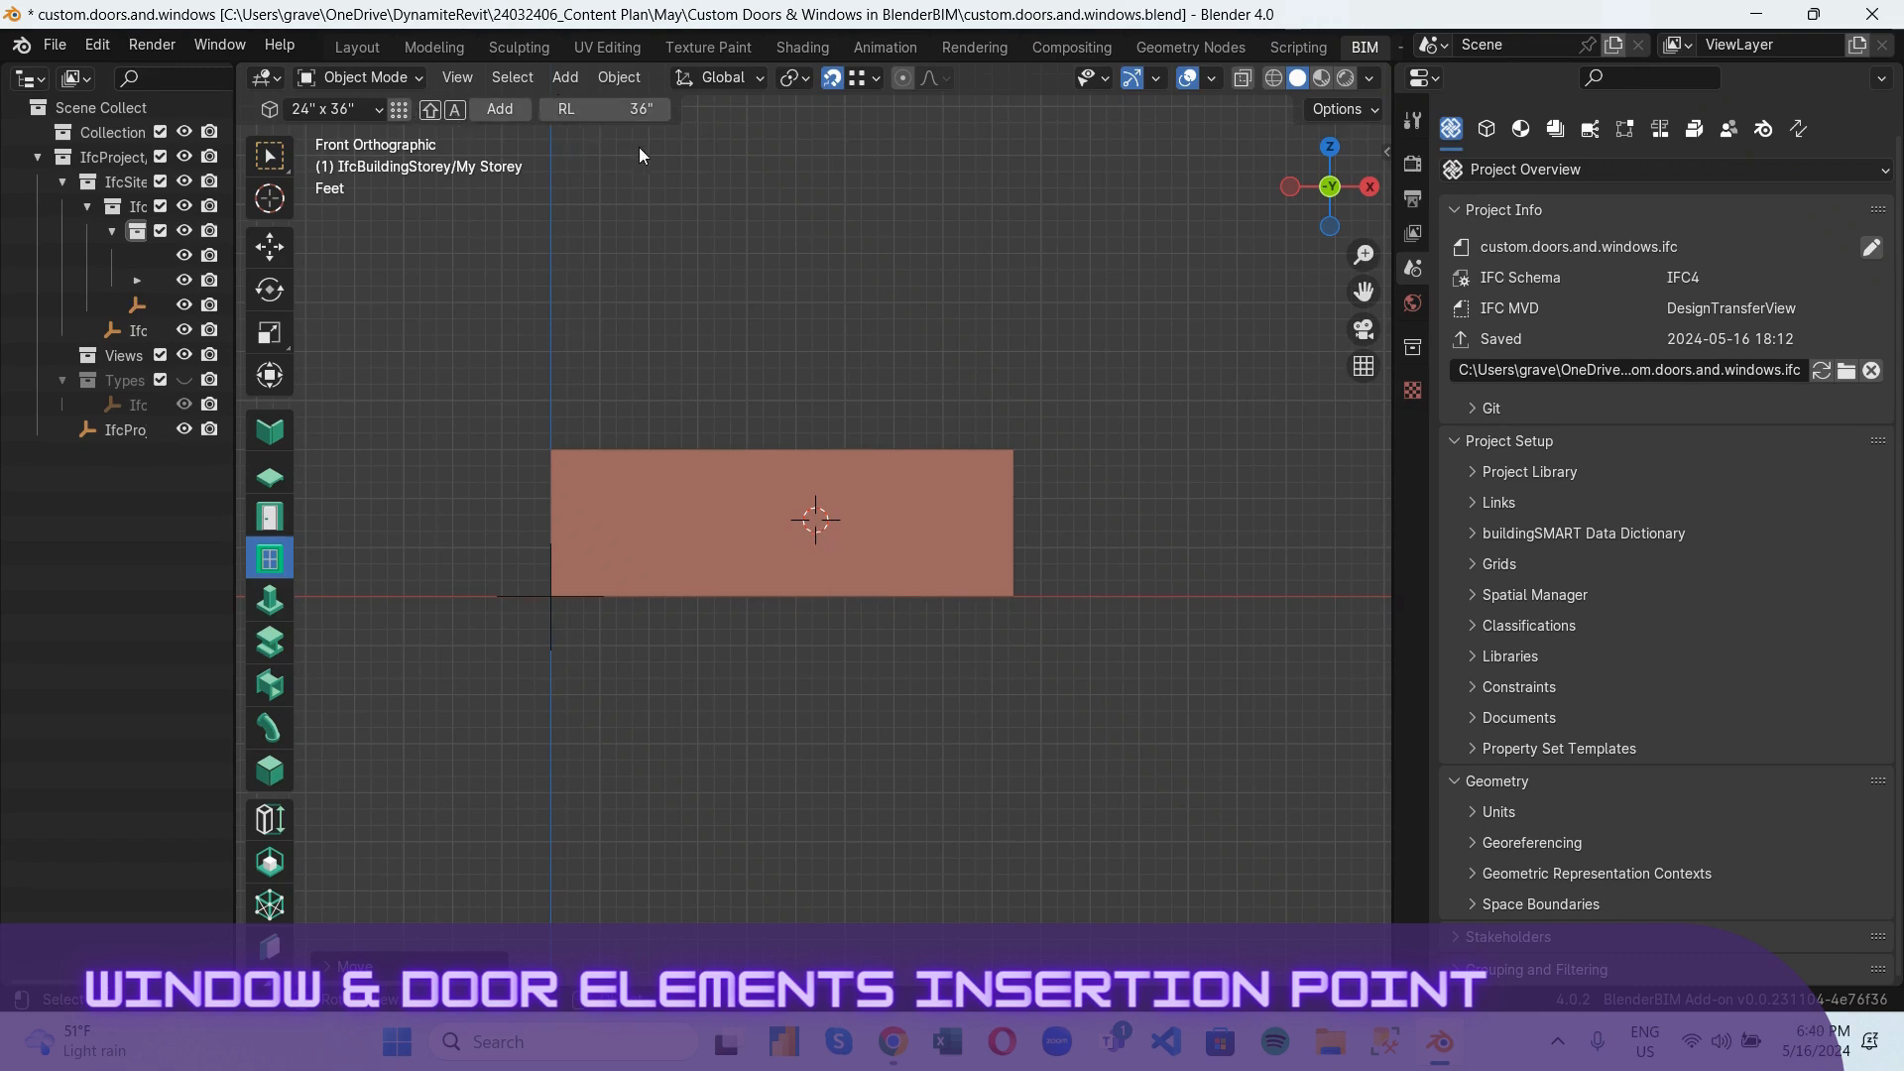
pyautogui.click(601, 107)
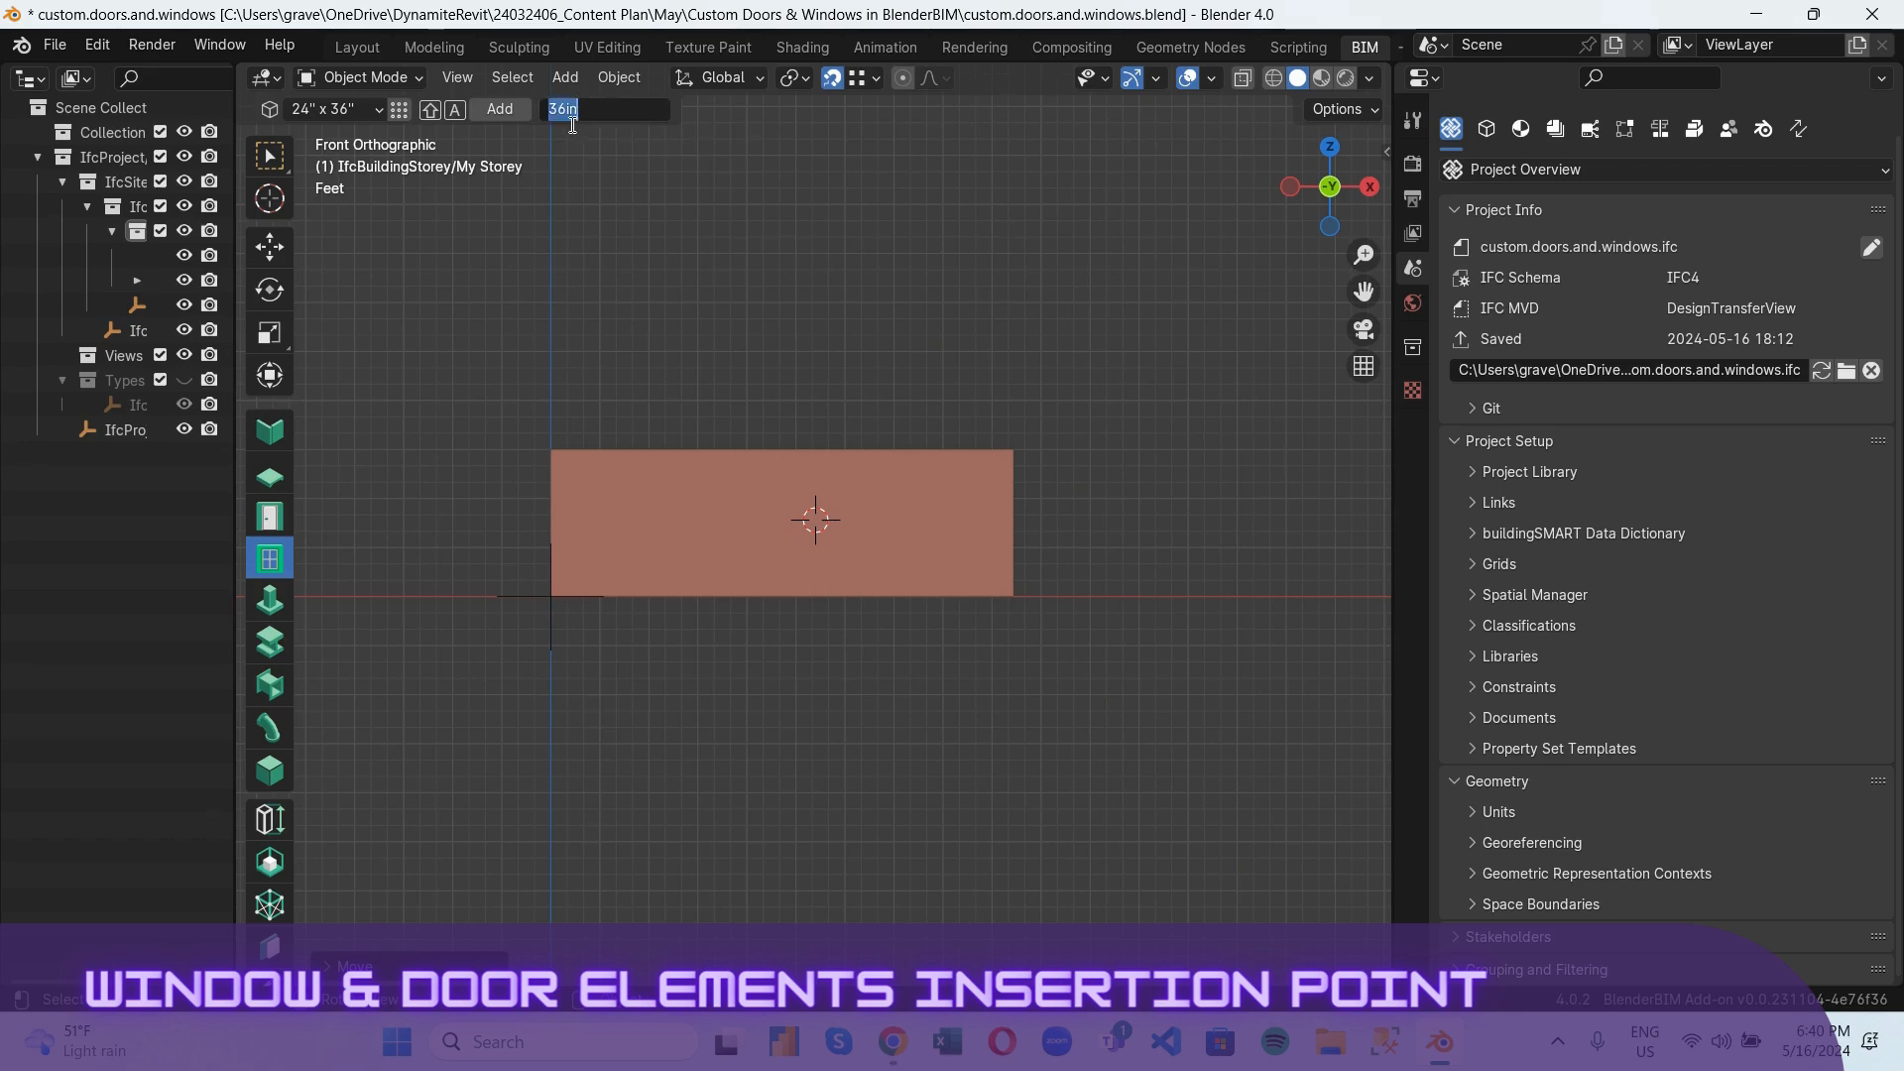
pyautogui.click(635, 166)
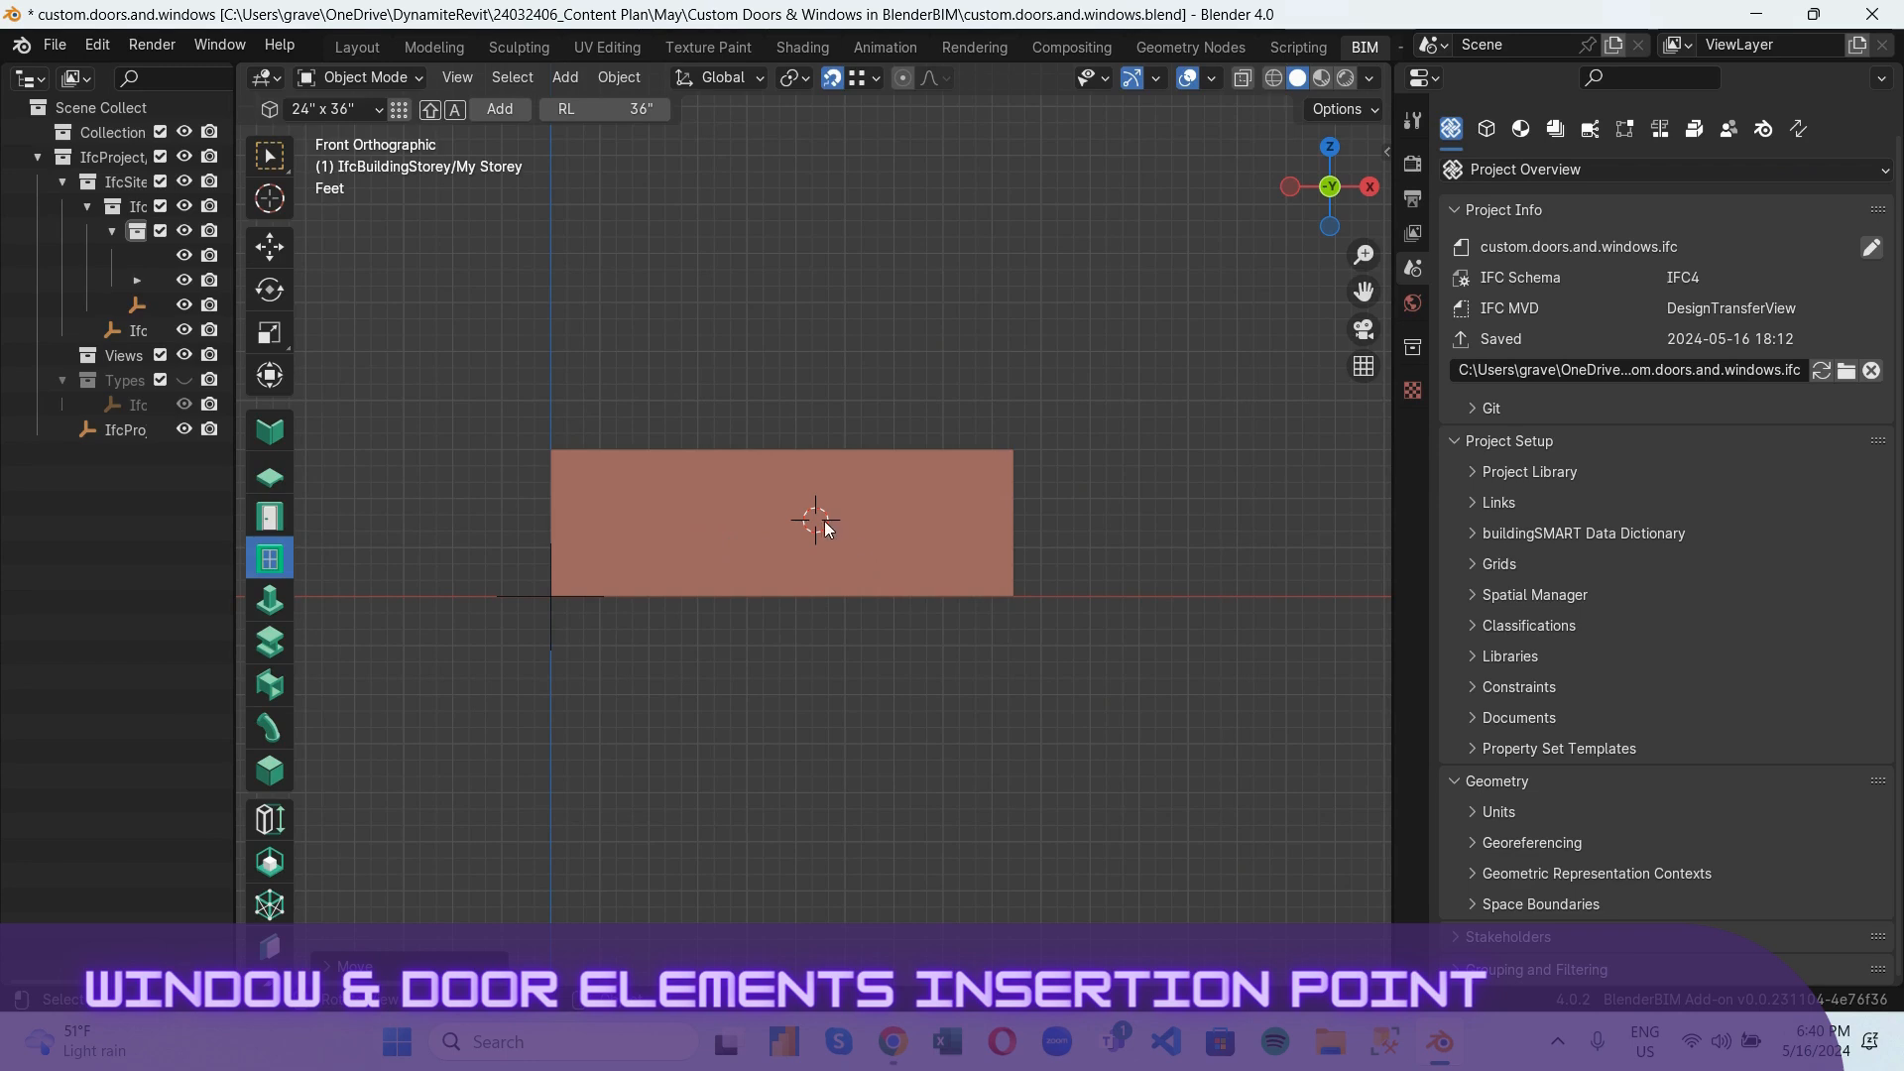
# Create a new window type named 30" x 50" with predefined type WINDOW and the Window type template.
pyautogui.moveTo(815, 527); pyautogui.dragTo(924, 512, button='middle')
pyautogui.scroll(3, 824, 521)
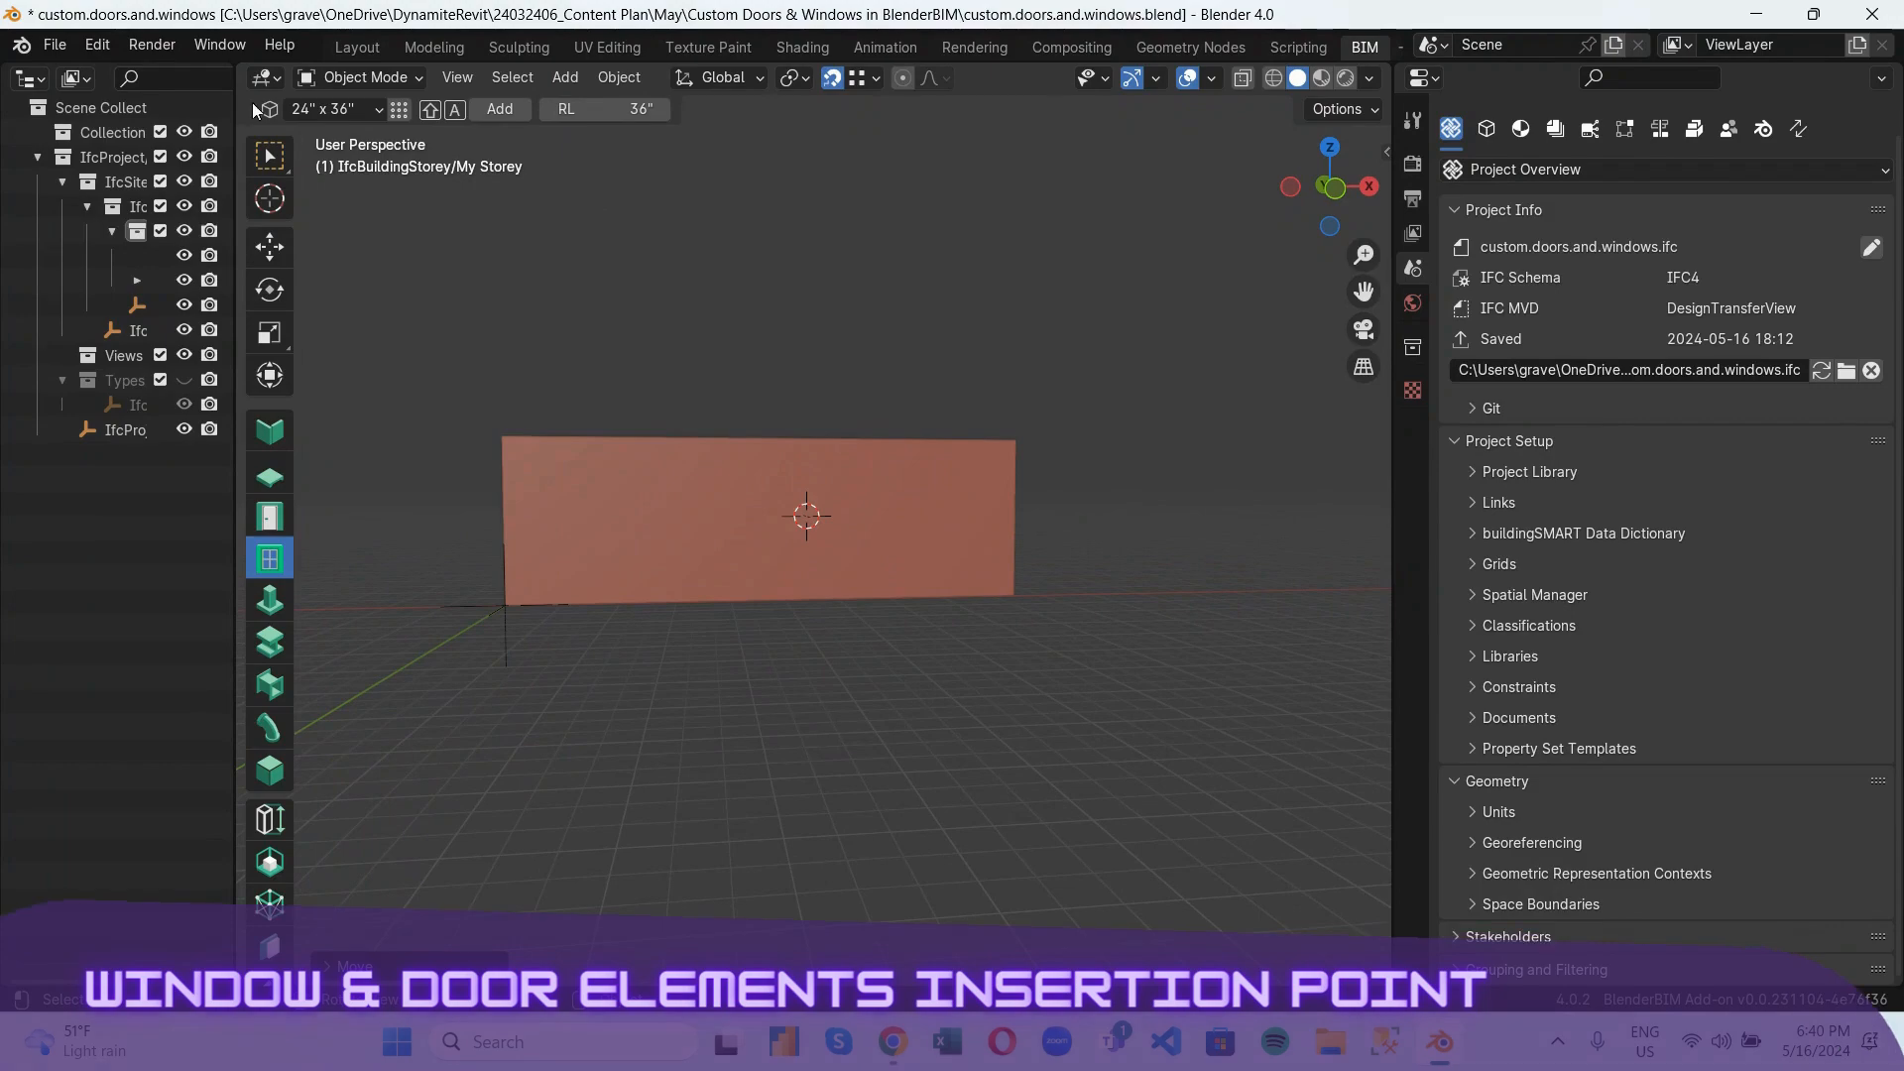
pyautogui.click(398, 109)
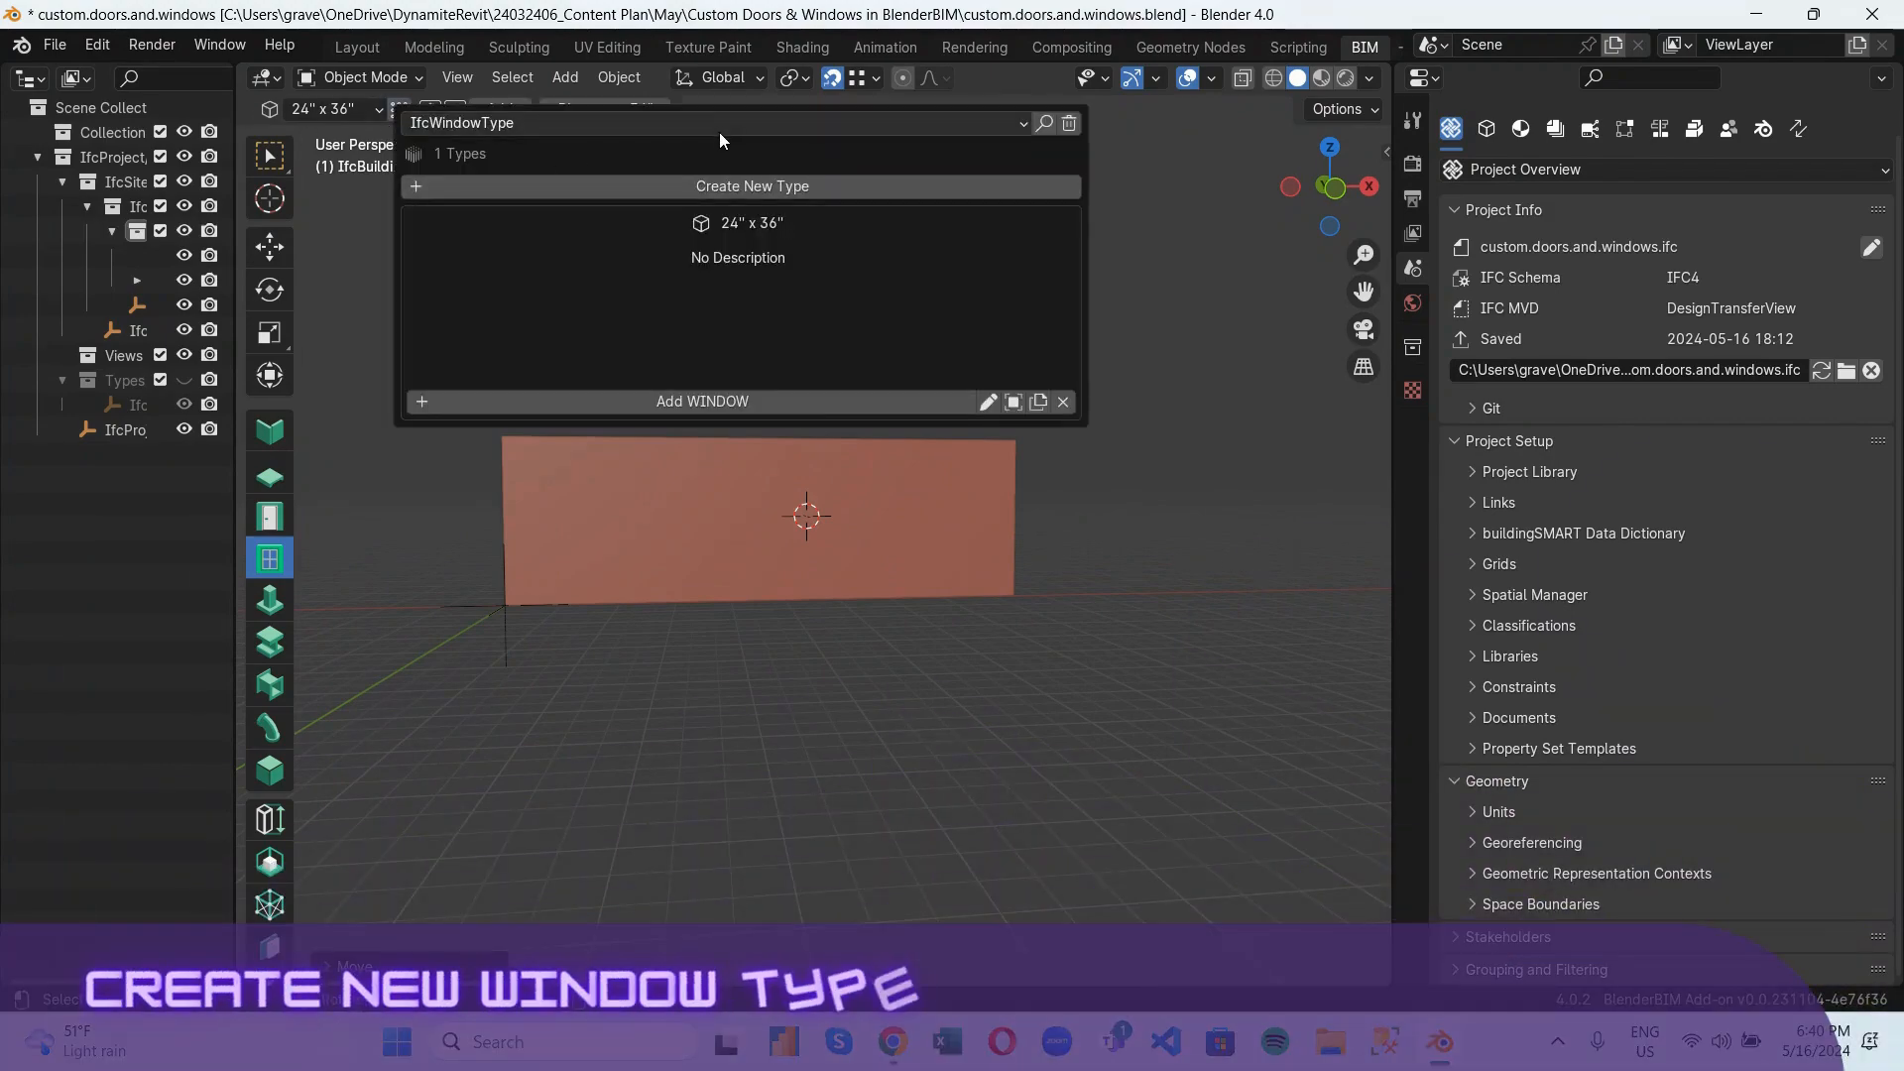
pyautogui.click(785, 186)
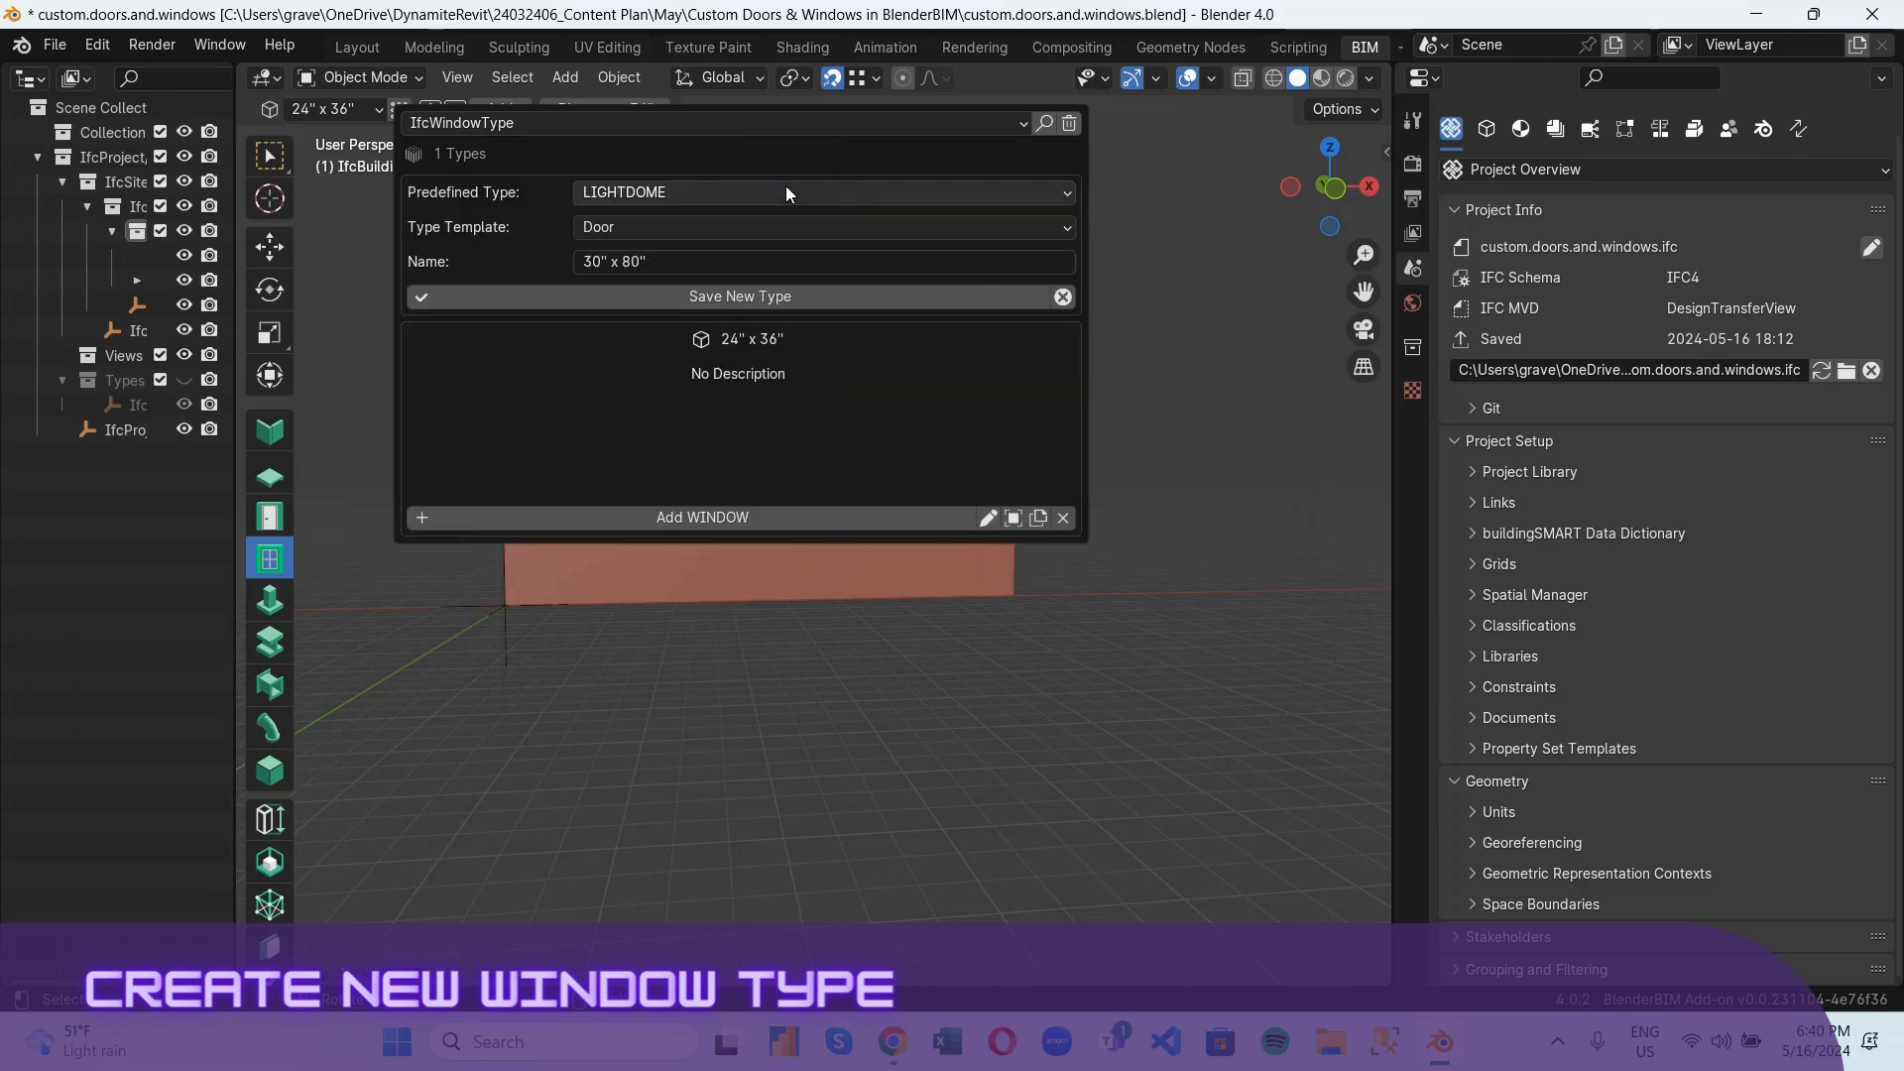
pyautogui.click(865, 228)
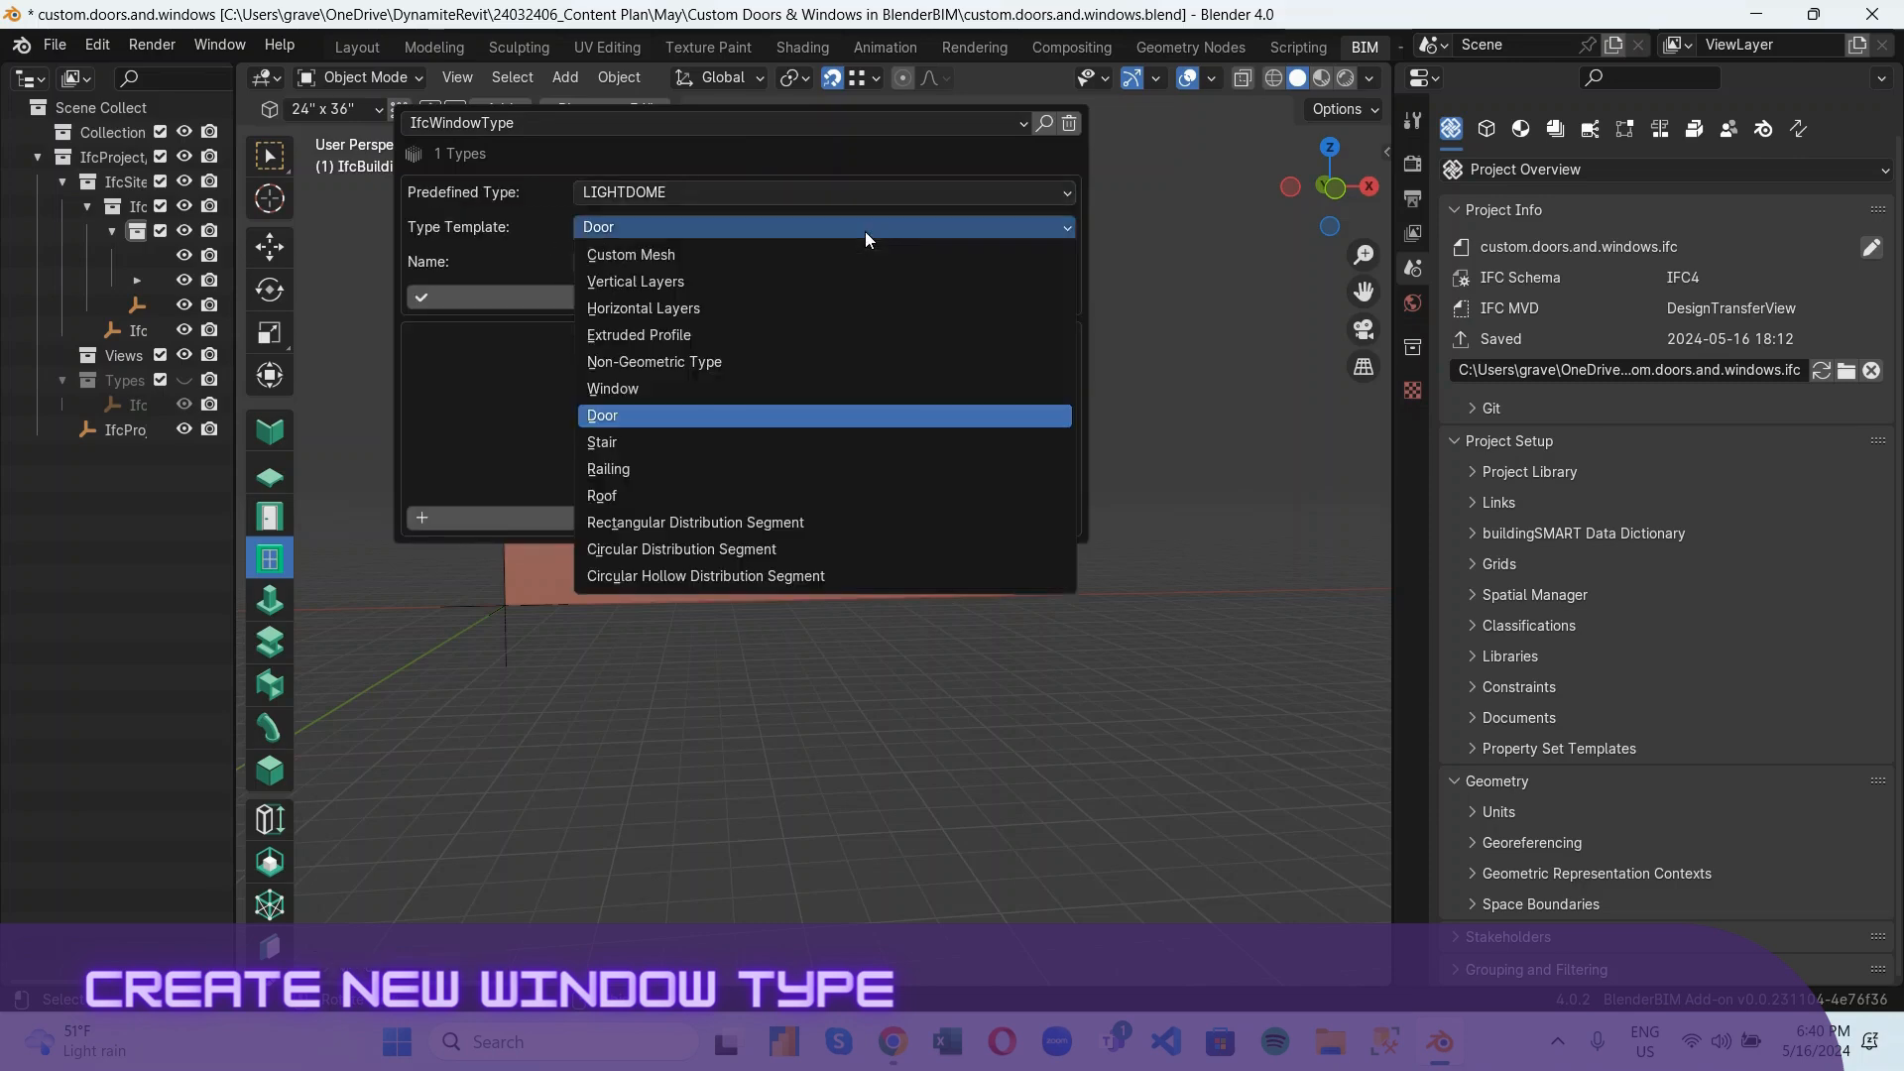
pyautogui.click(657, 387)
pyautogui.click(1037, 189)
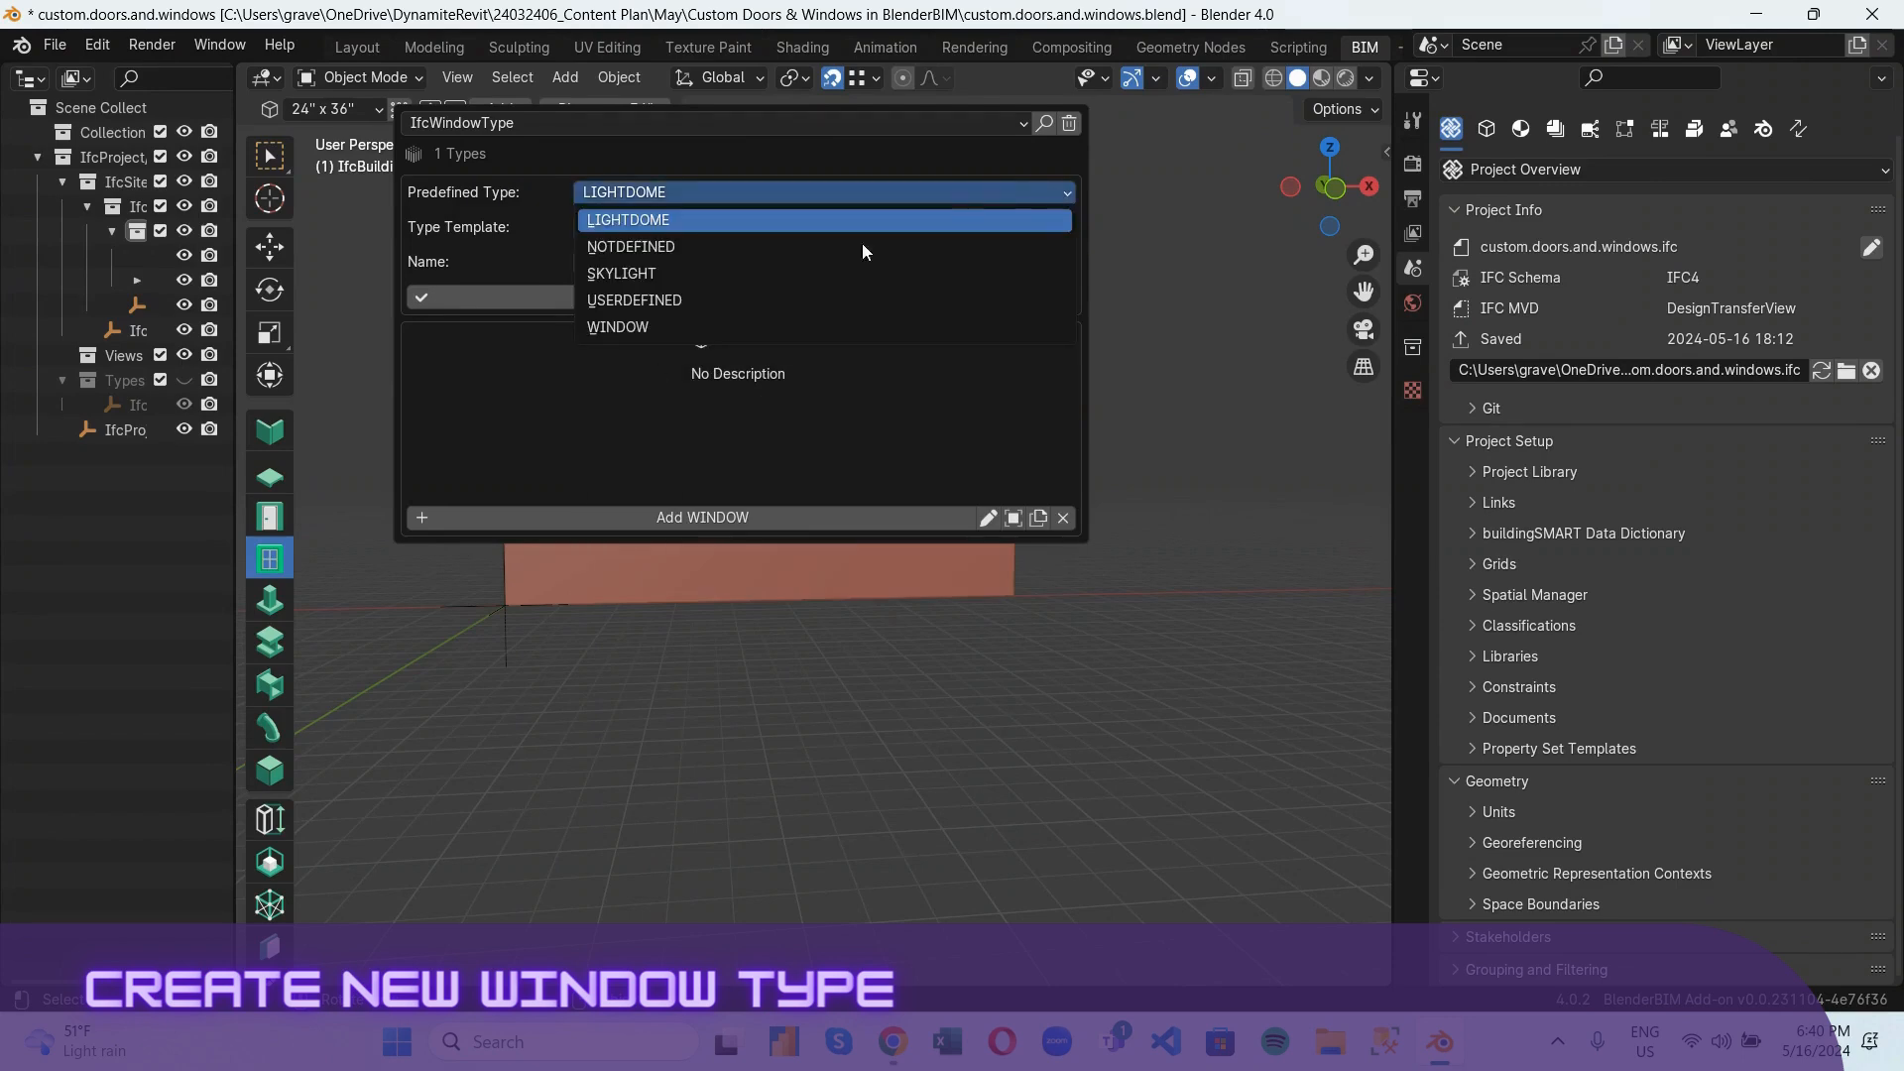
pyautogui.click(711, 320)
pyautogui.click(635, 266)
pyautogui.write('30" x 80"')
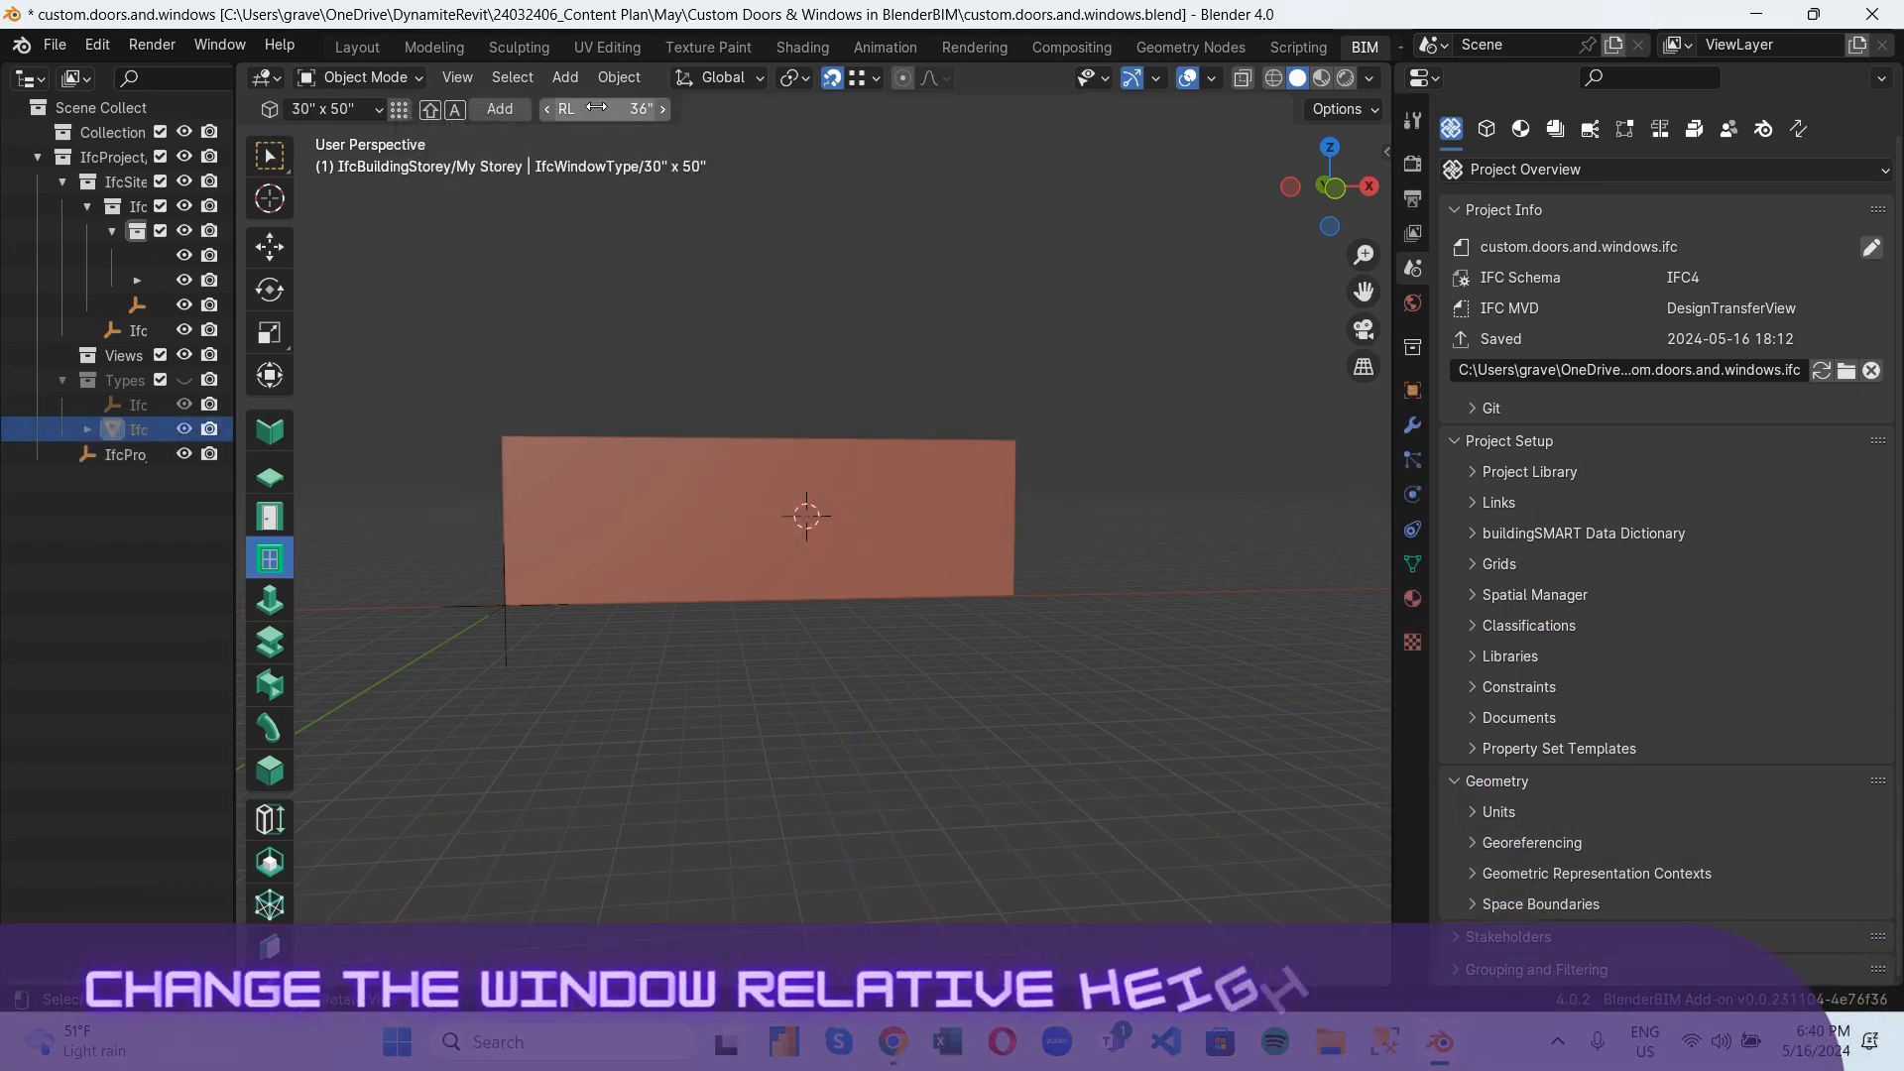
# Set the window's relative level (RL) to 30 inches.
pyautogui.click(596, 107)
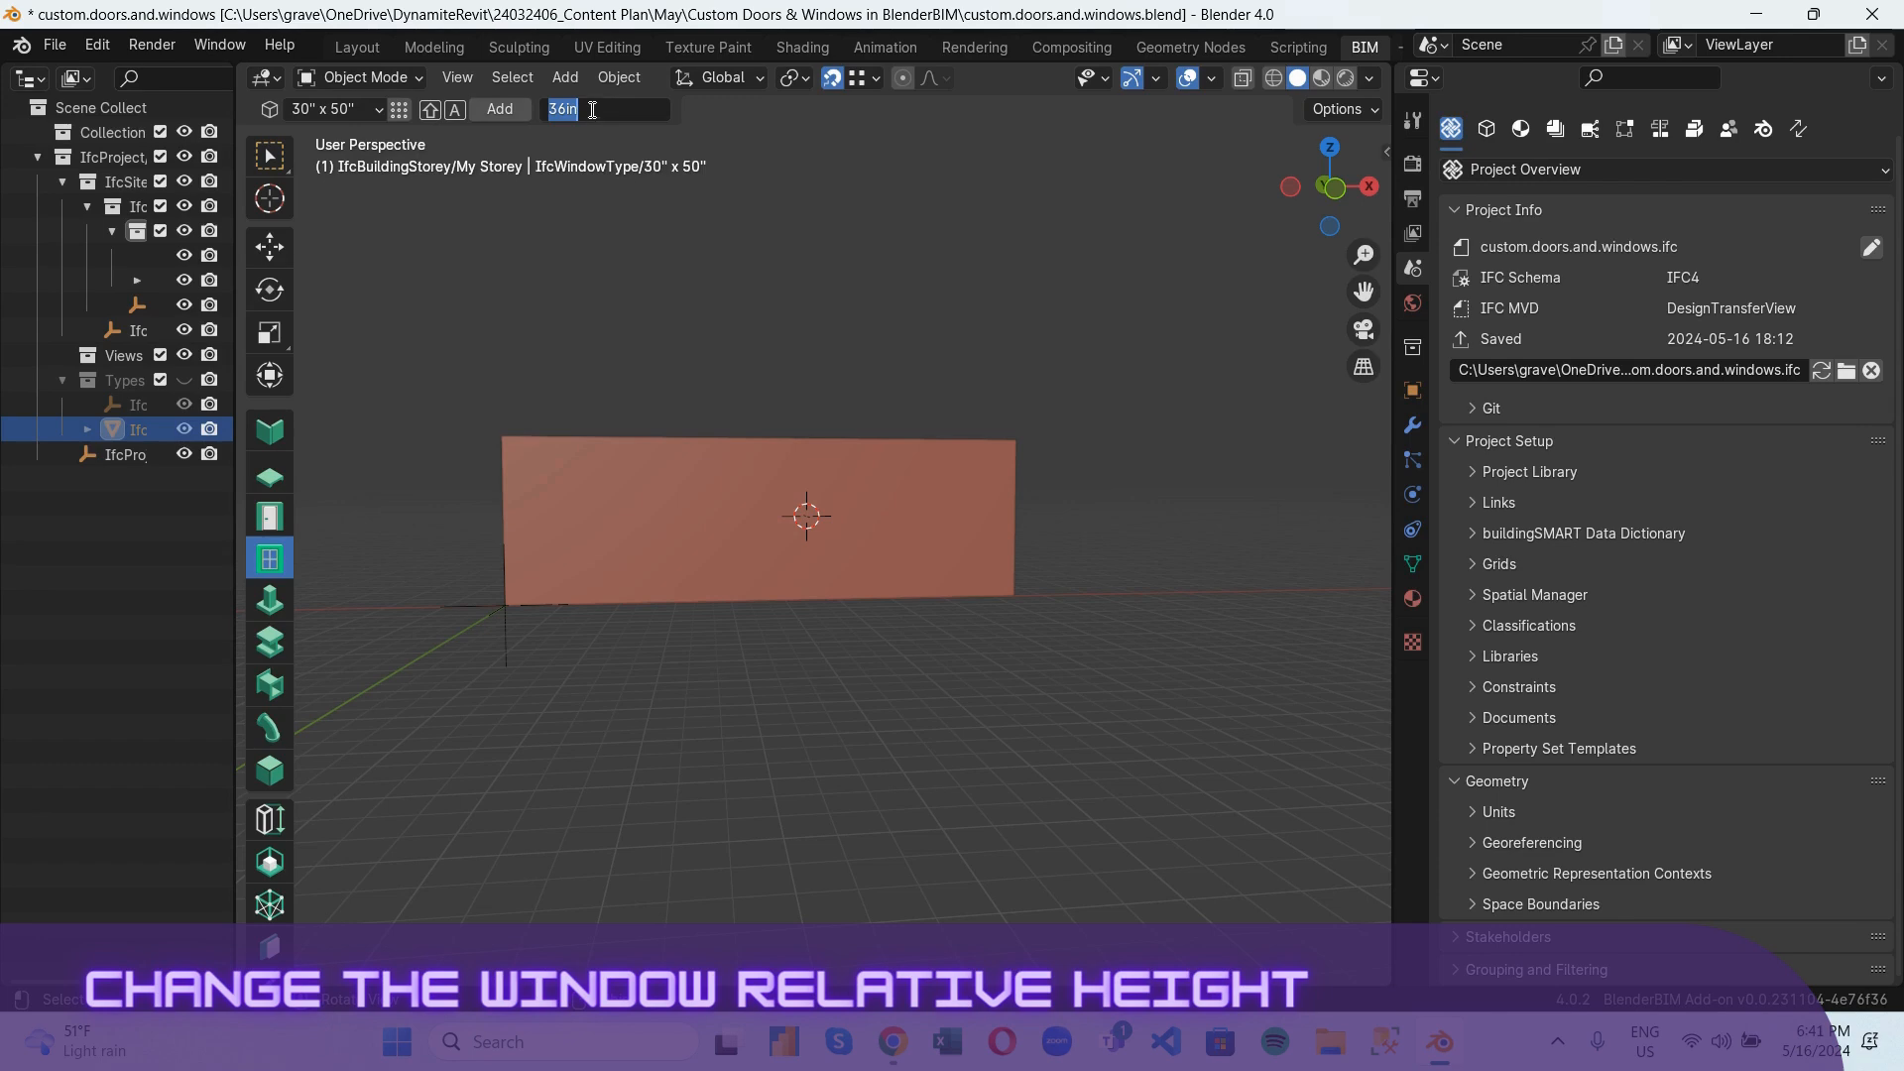
pyautogui.write('30')
pyautogui.press('Return')
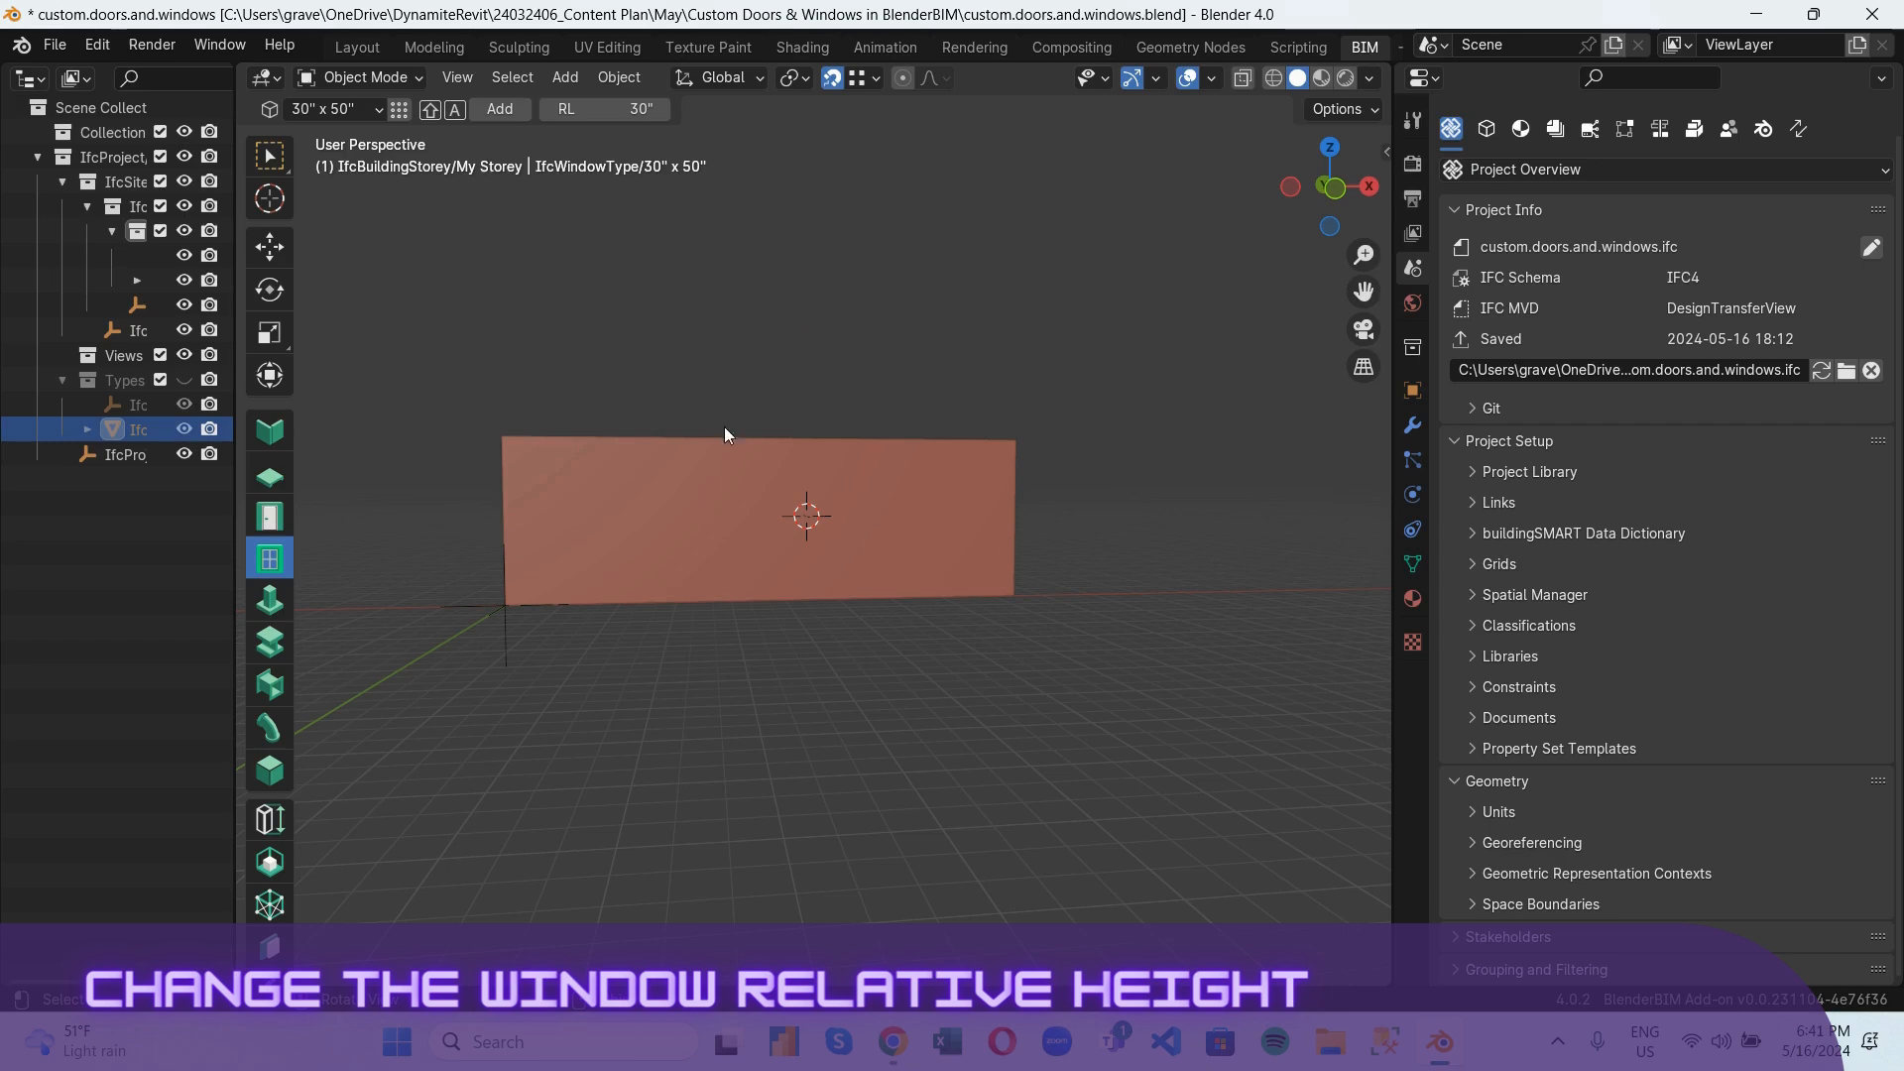
# Select the wall as host and add the 30" x 50" window to it at the 3D cursor.
pyautogui.scroll(3, 891, 621)
pyautogui.scroll(-2, 845, 628)
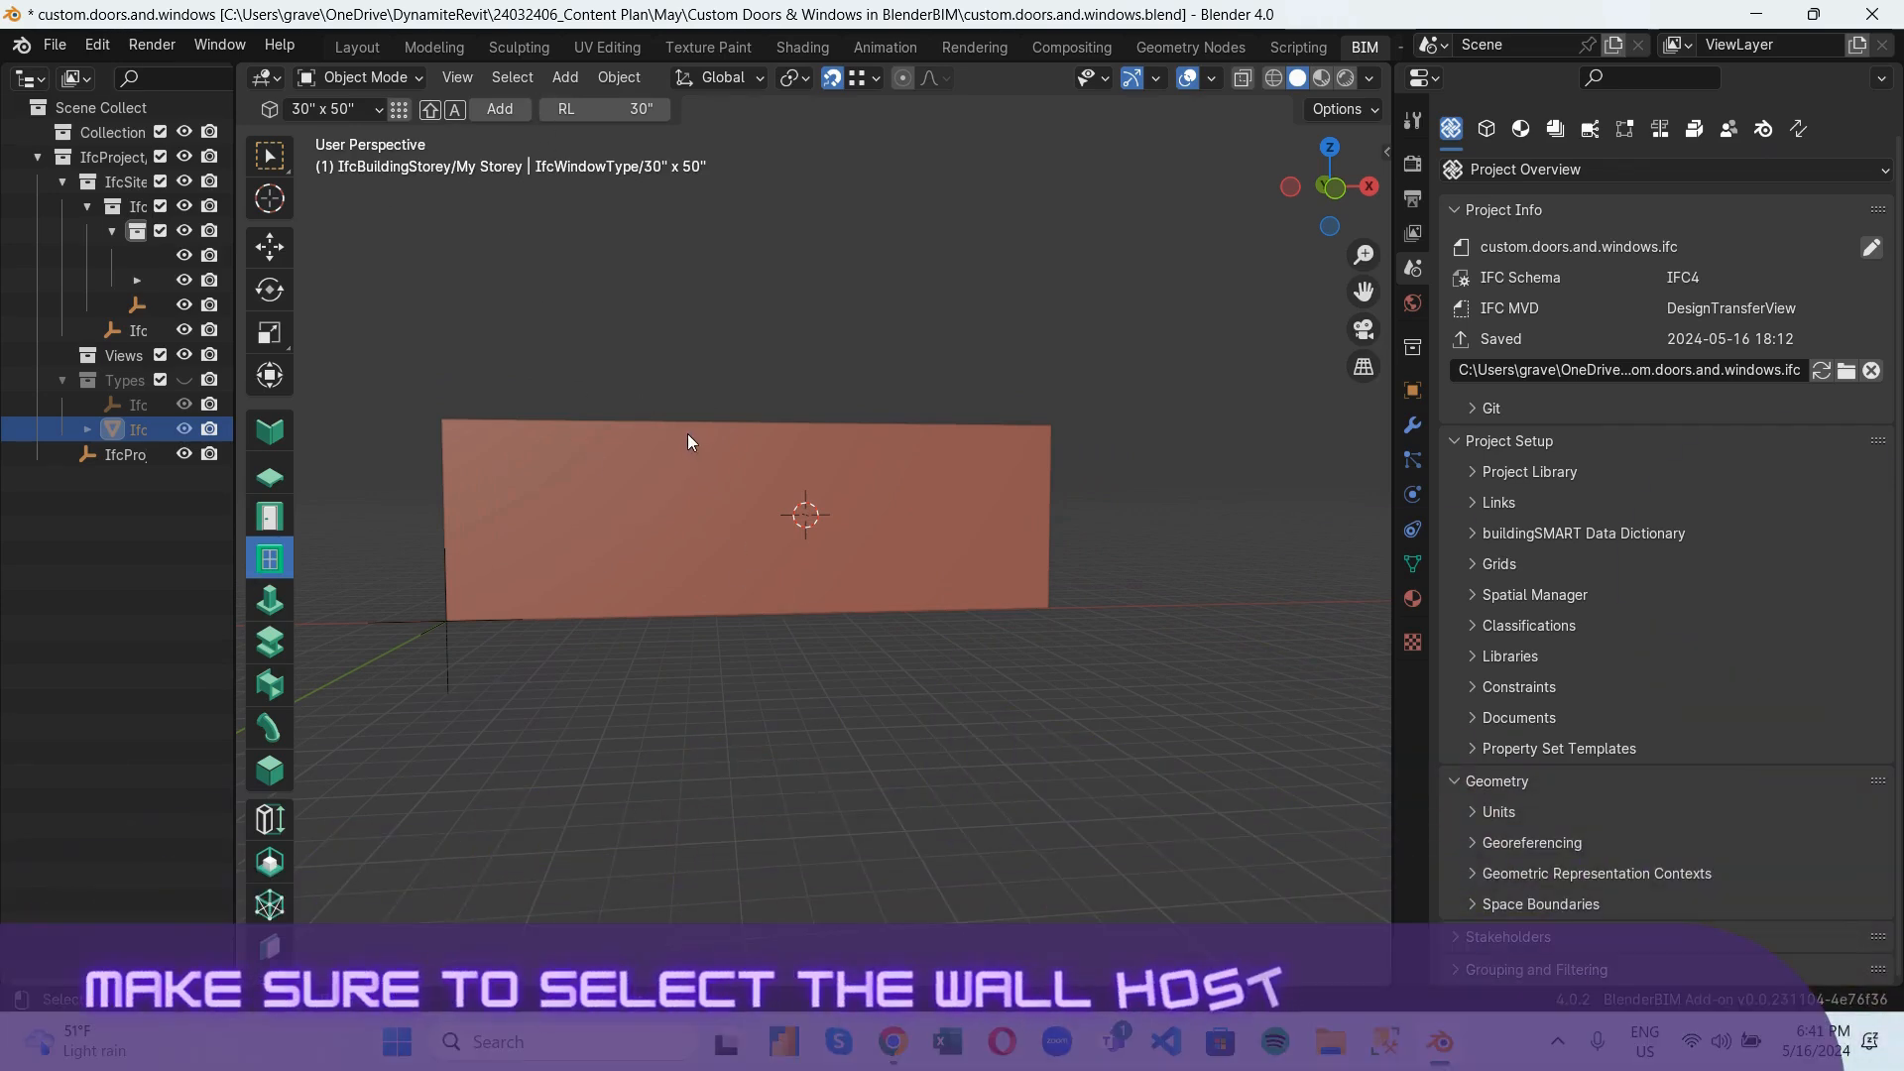
pyautogui.click(661, 420)
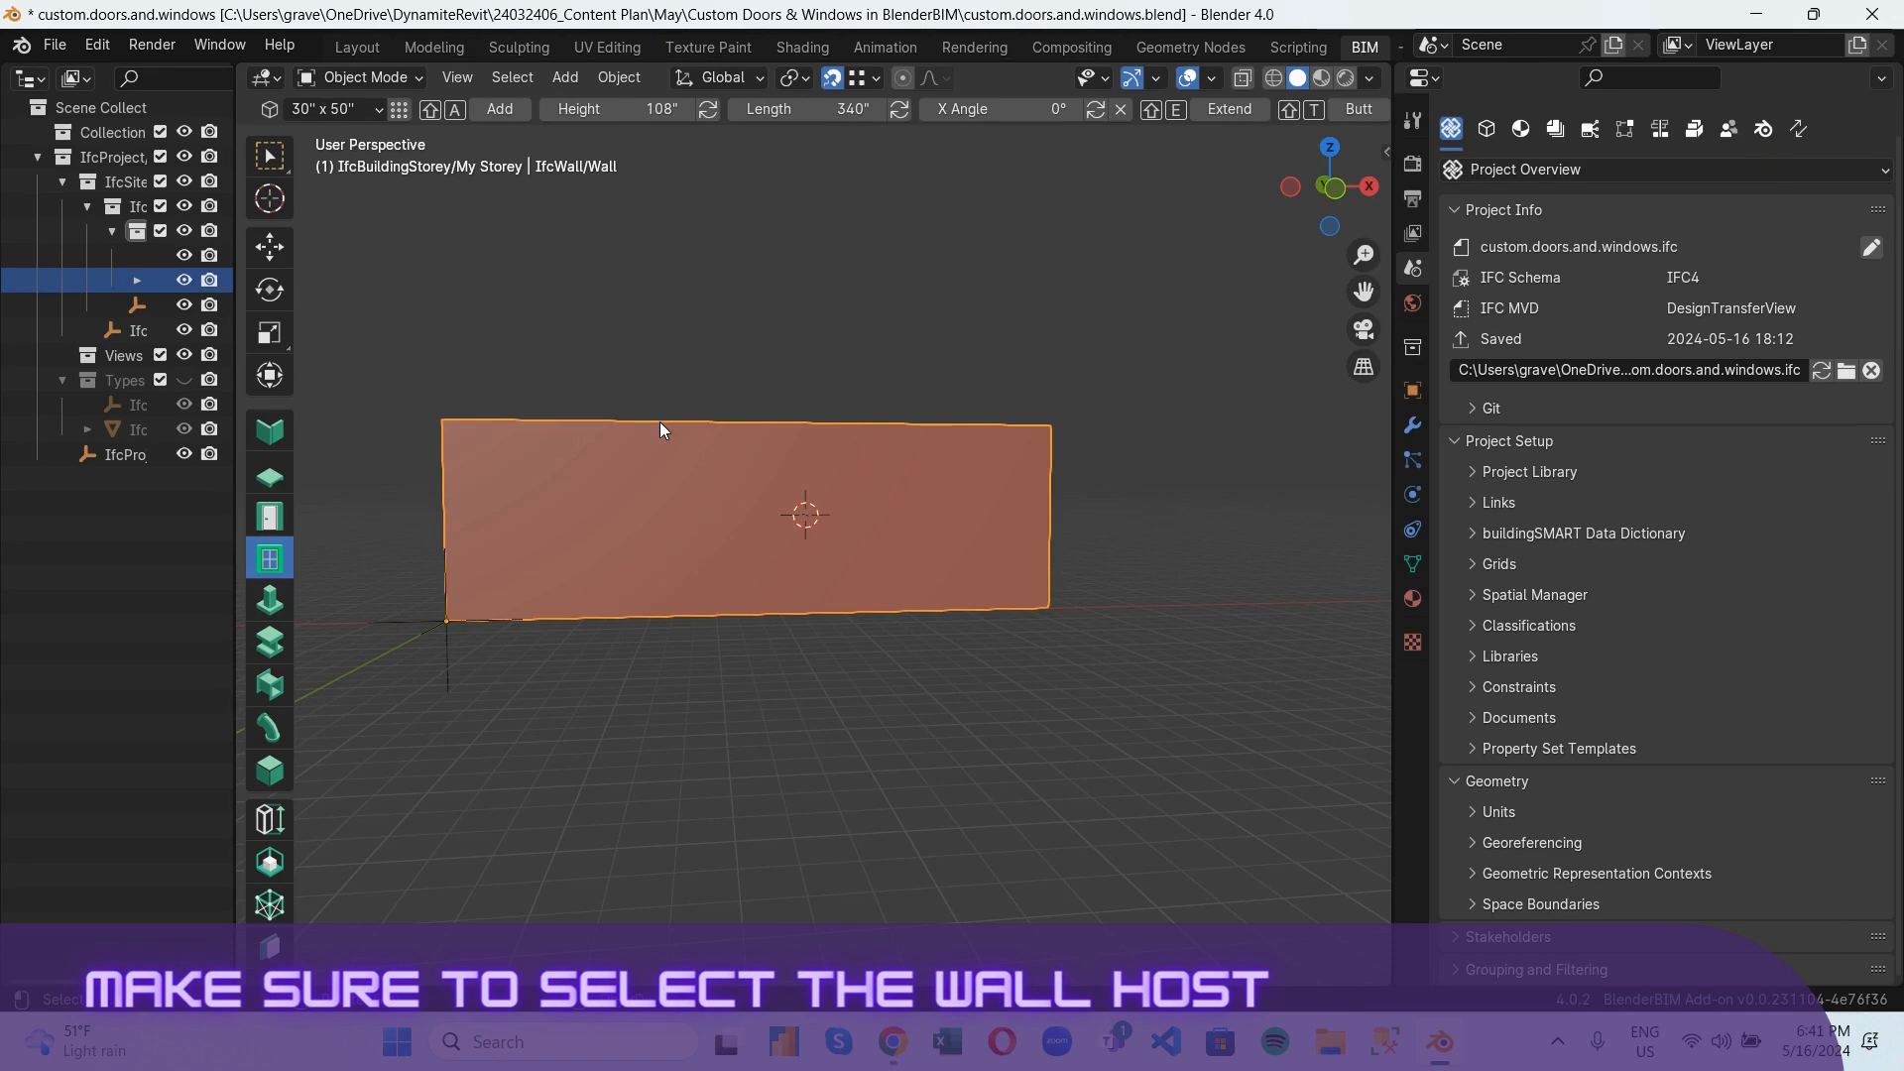
pyautogui.hotkey('shift', 'a')
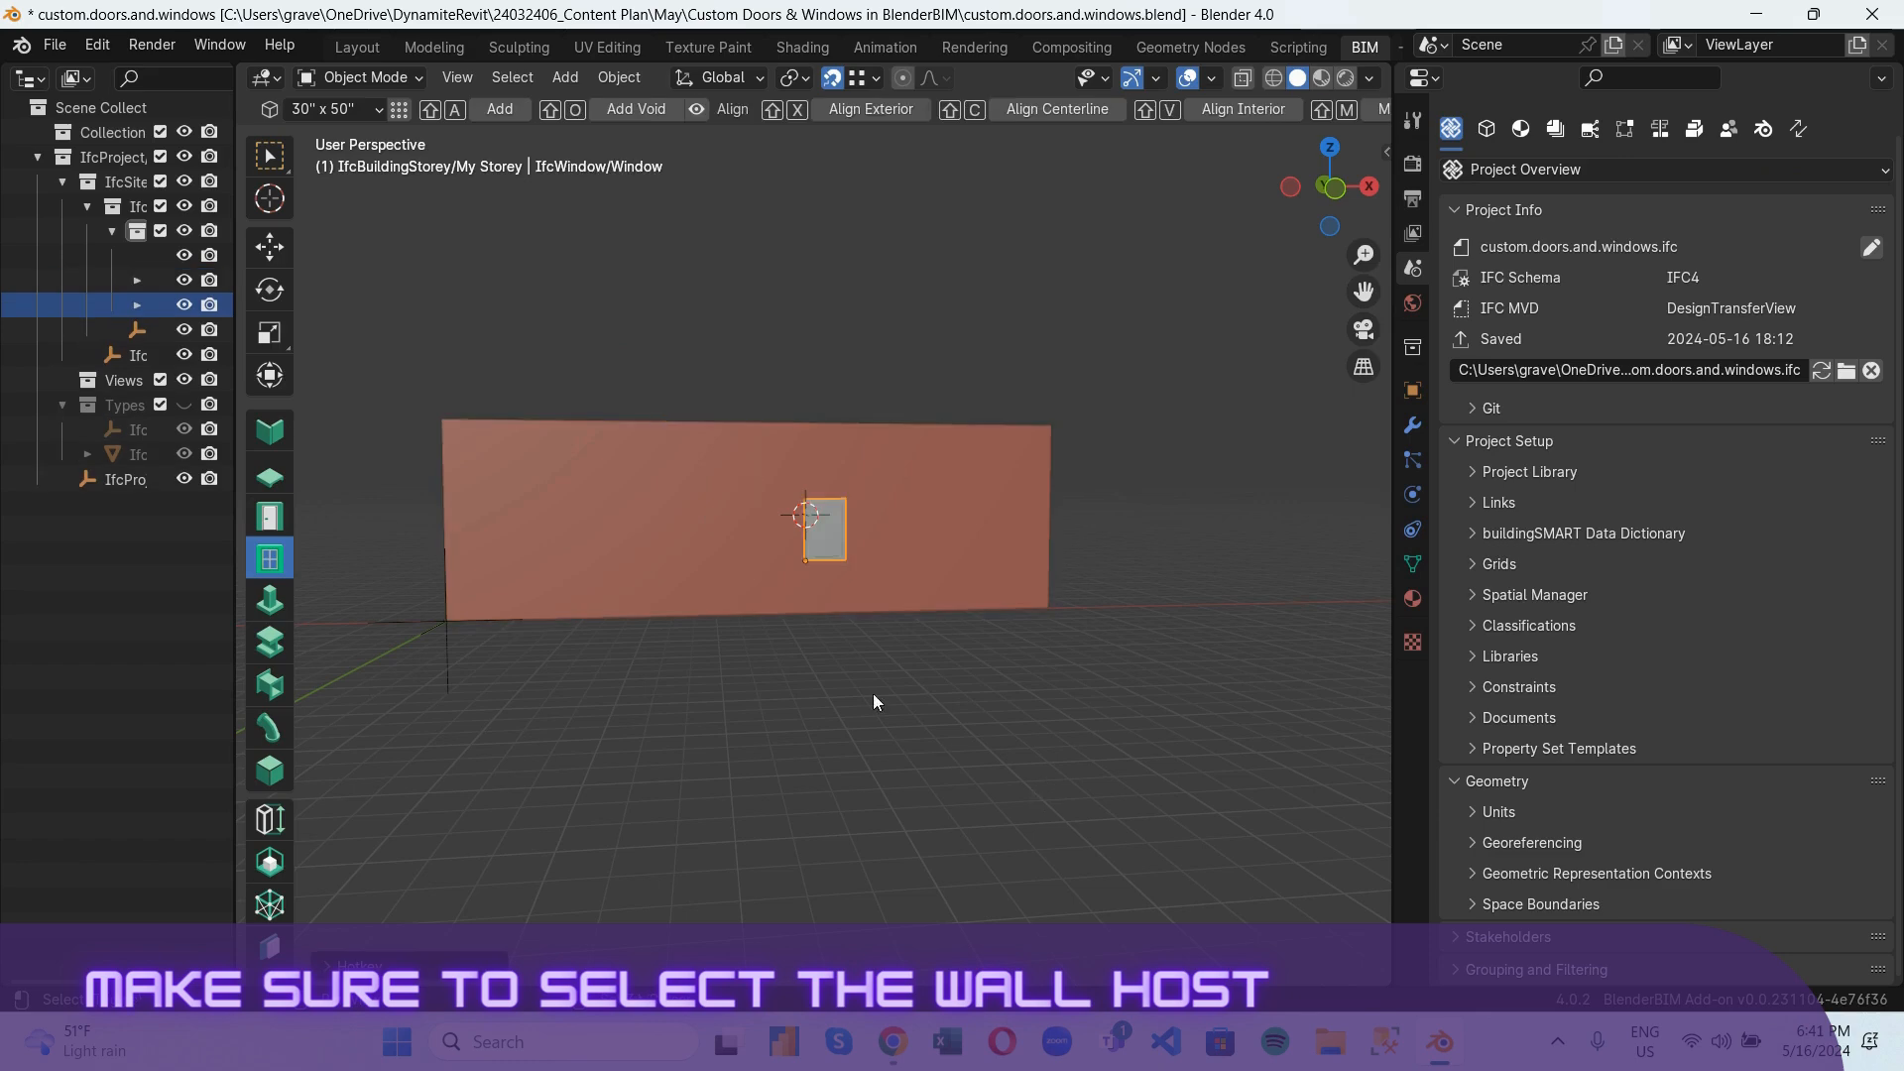
# Measure the vertical distance from the wall's base to the window's bottom edge.
pyautogui.scroll(5, 863, 685)
pyautogui.scroll(-2, 820, 635)
pyautogui.moveTo(856, 643); pyautogui.dragTo(834, 616, button='middle')
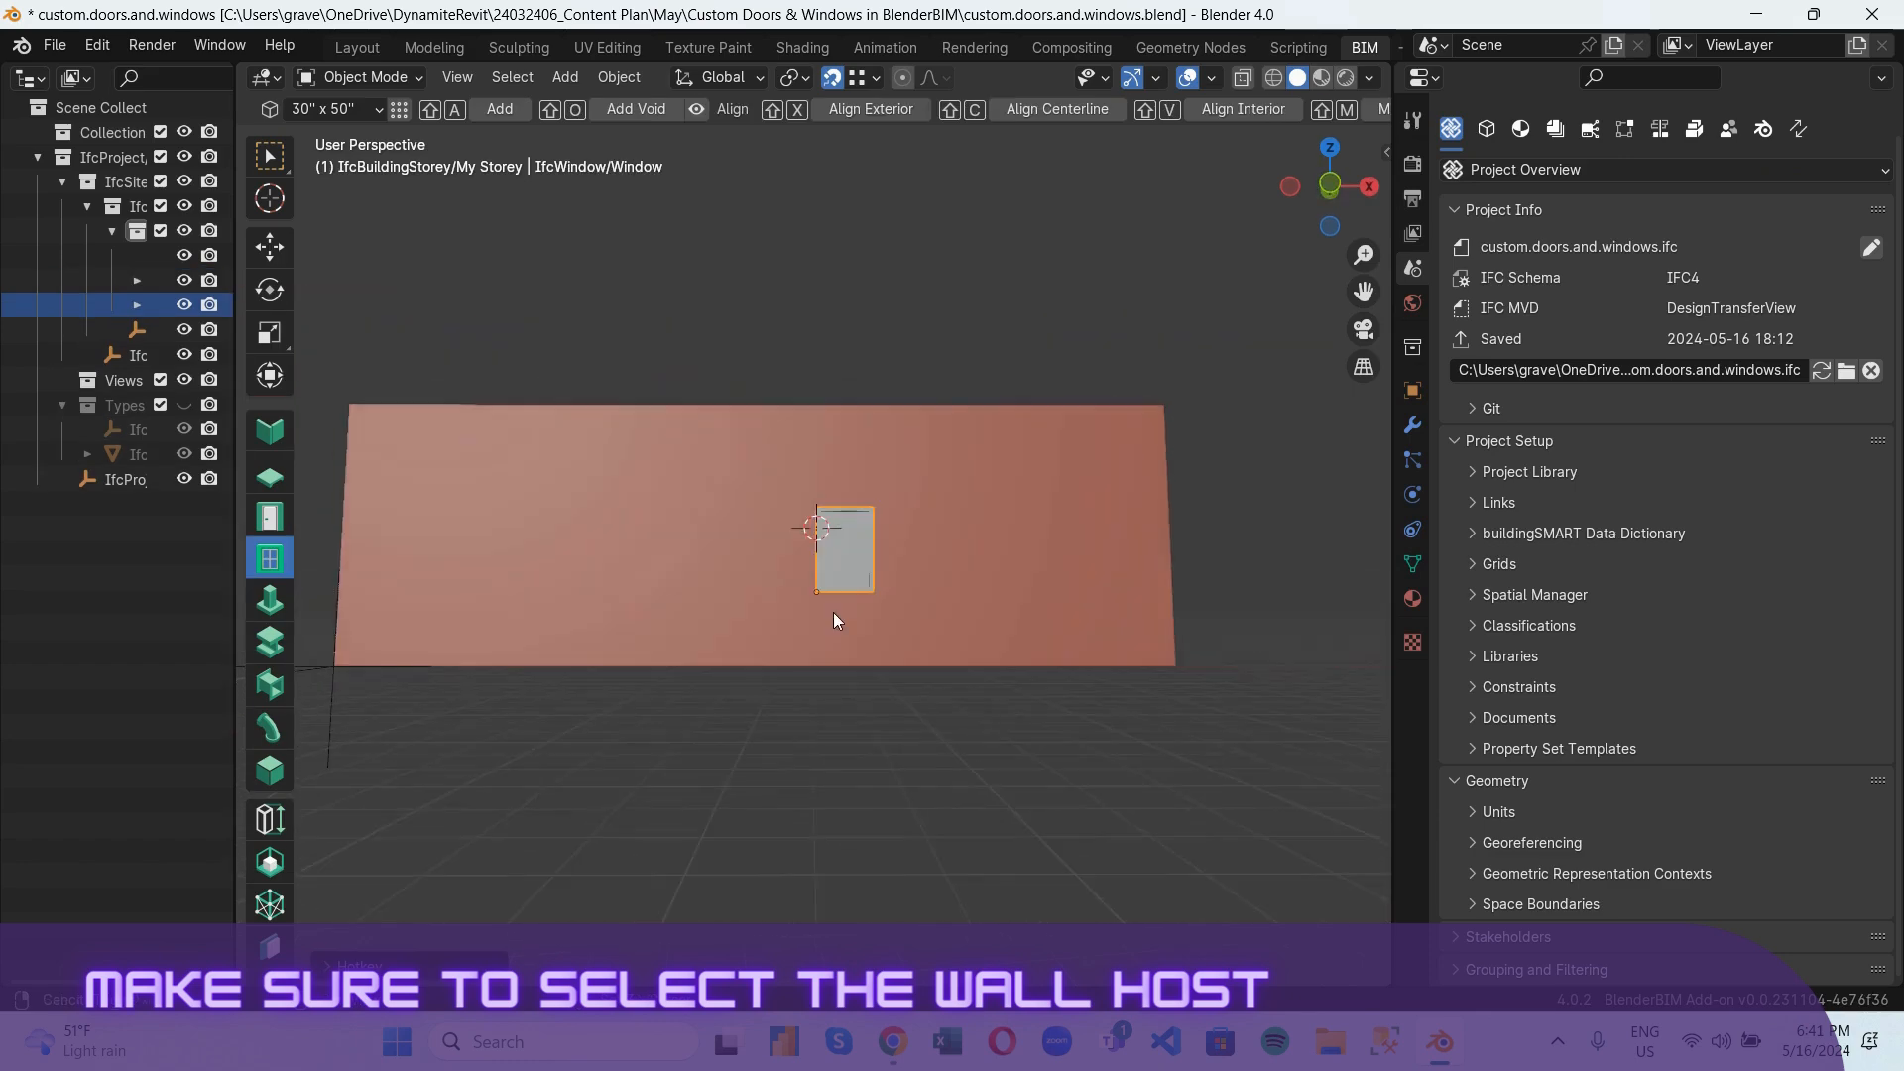
pyautogui.scroll(-3, 284, 893)
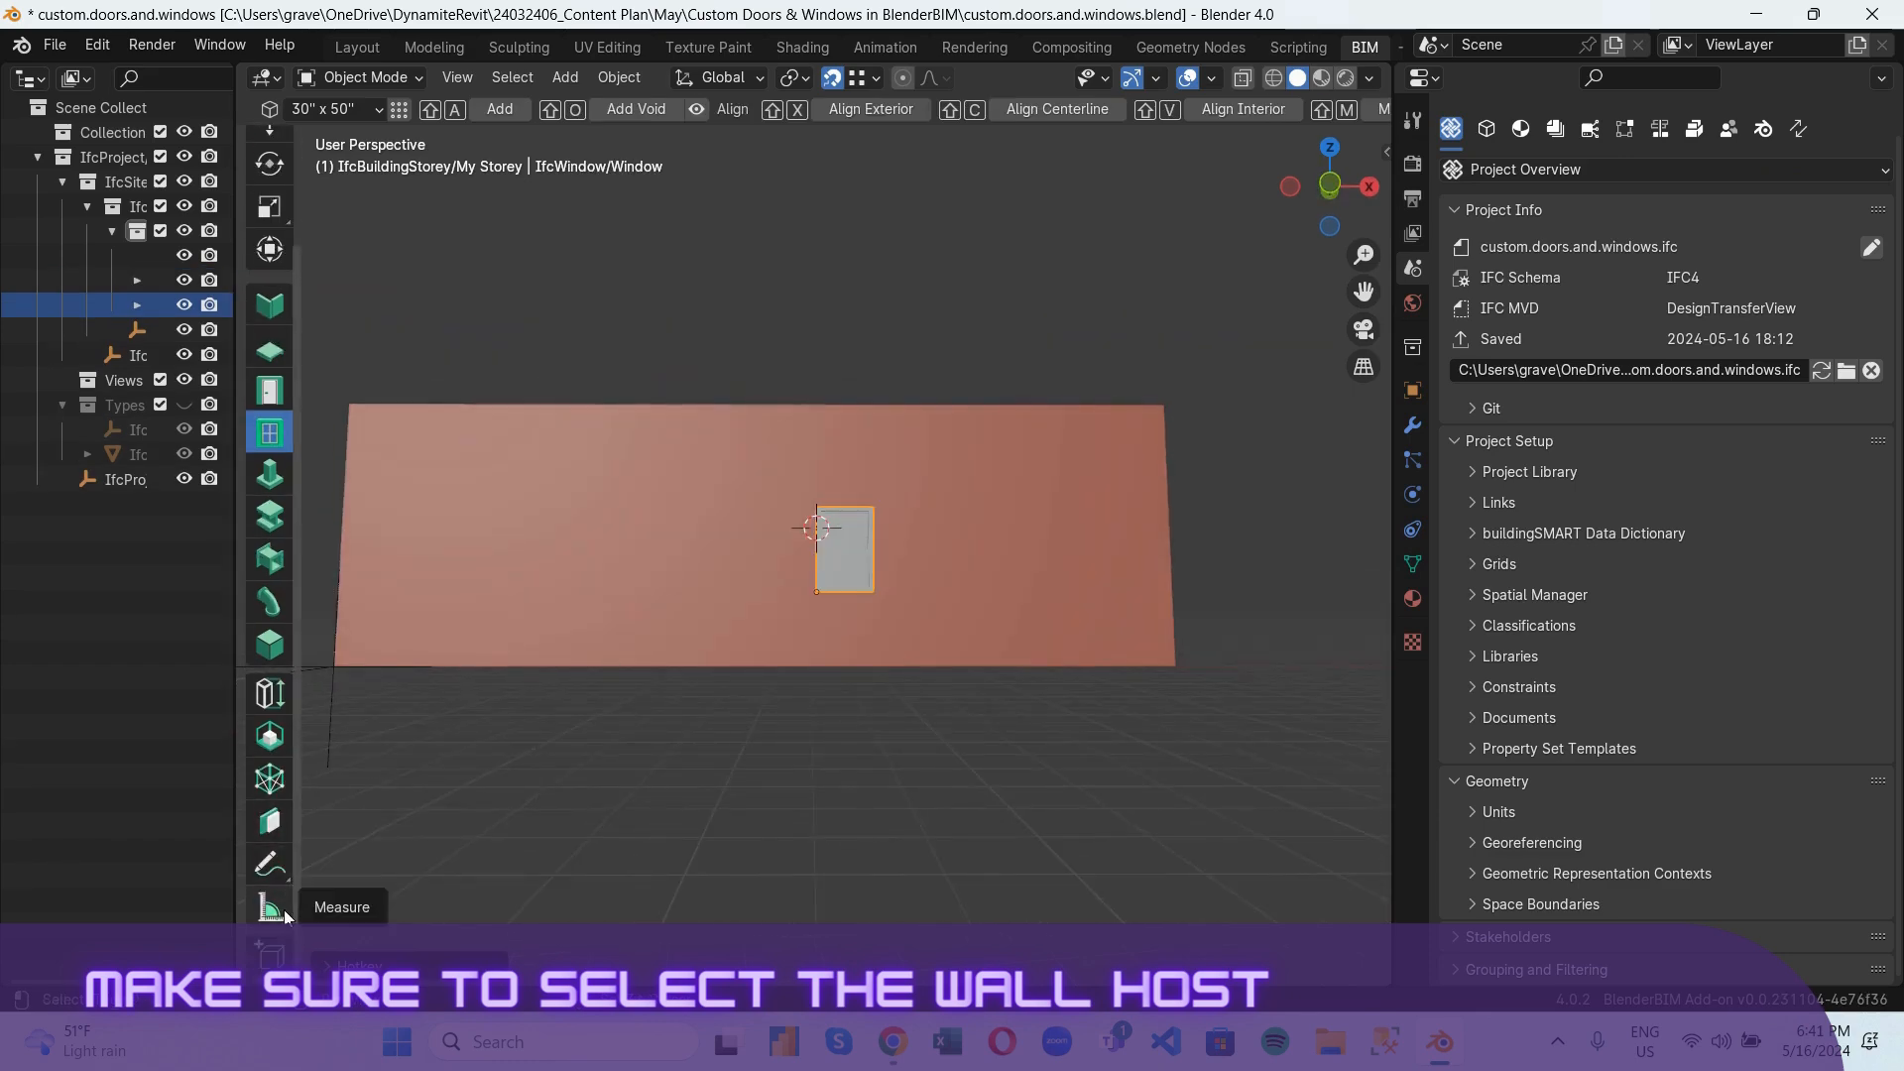
pyautogui.click(282, 909)
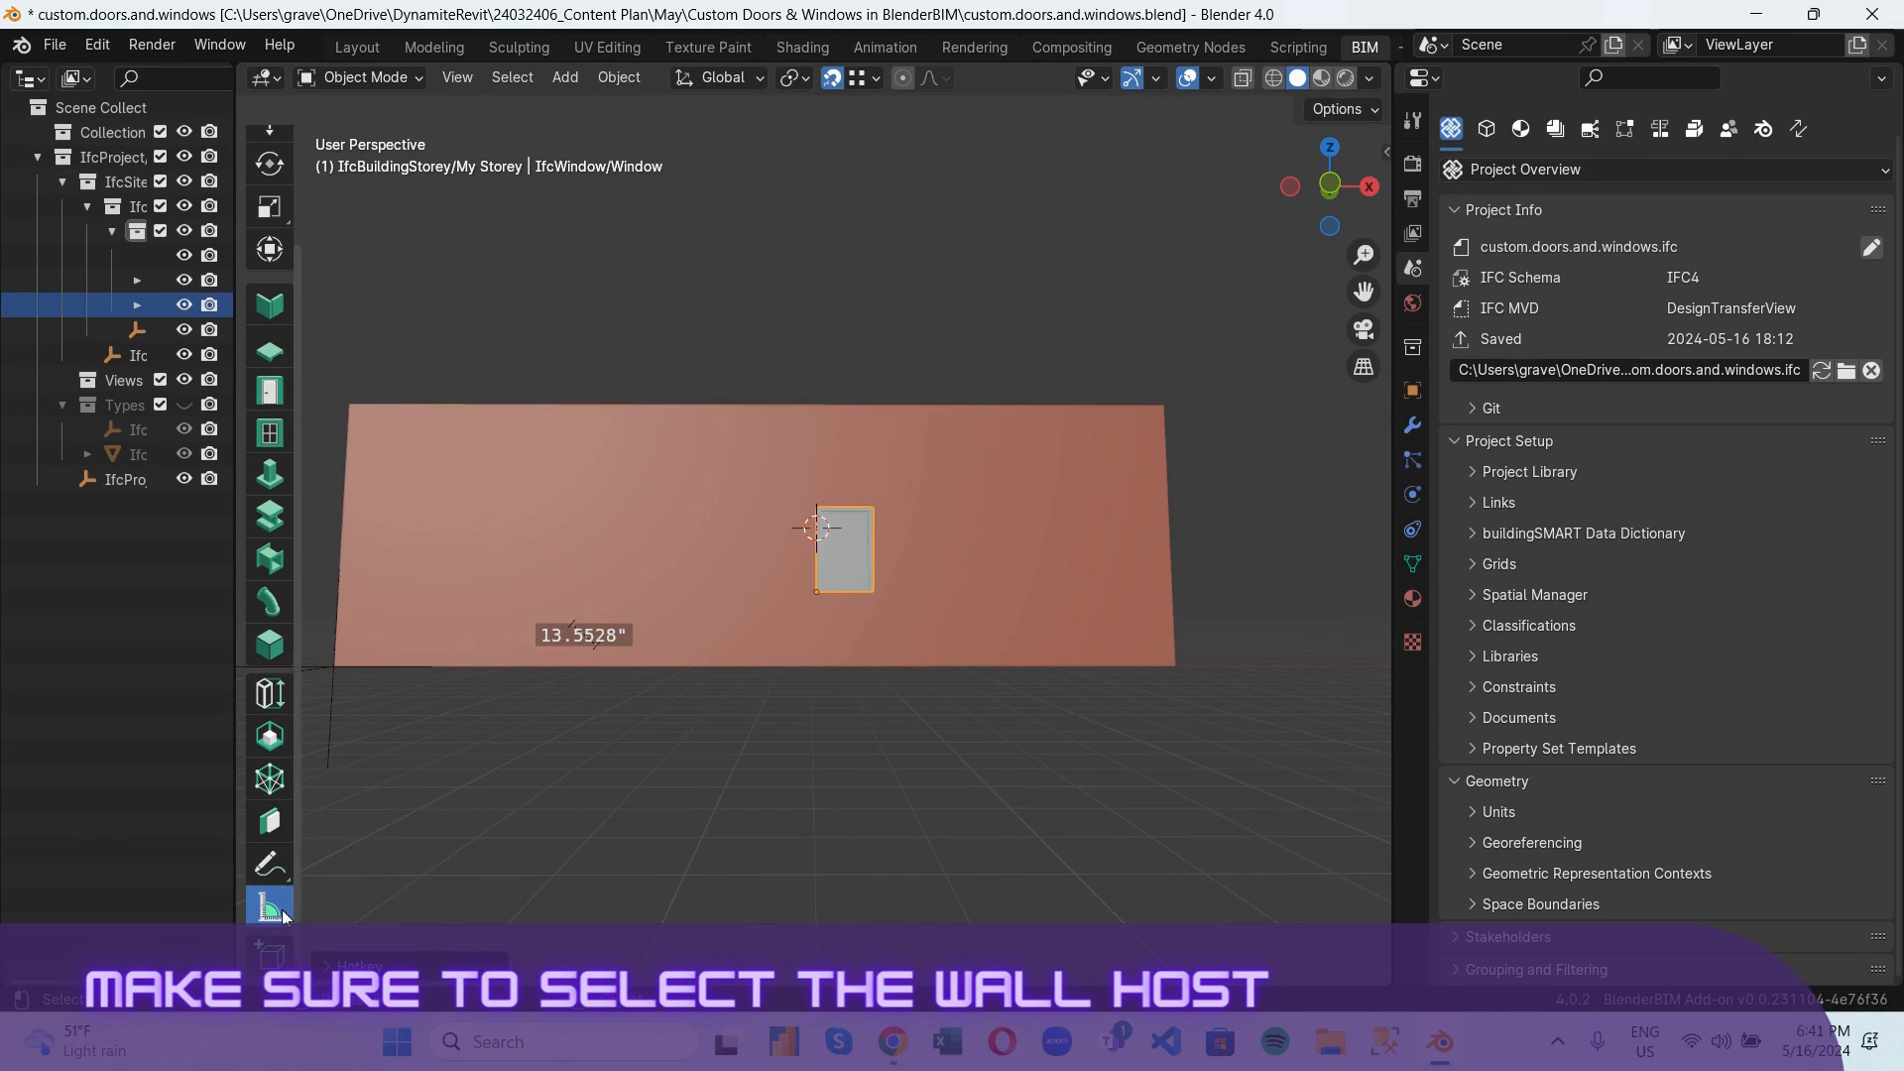
pyautogui.click(812, 668)
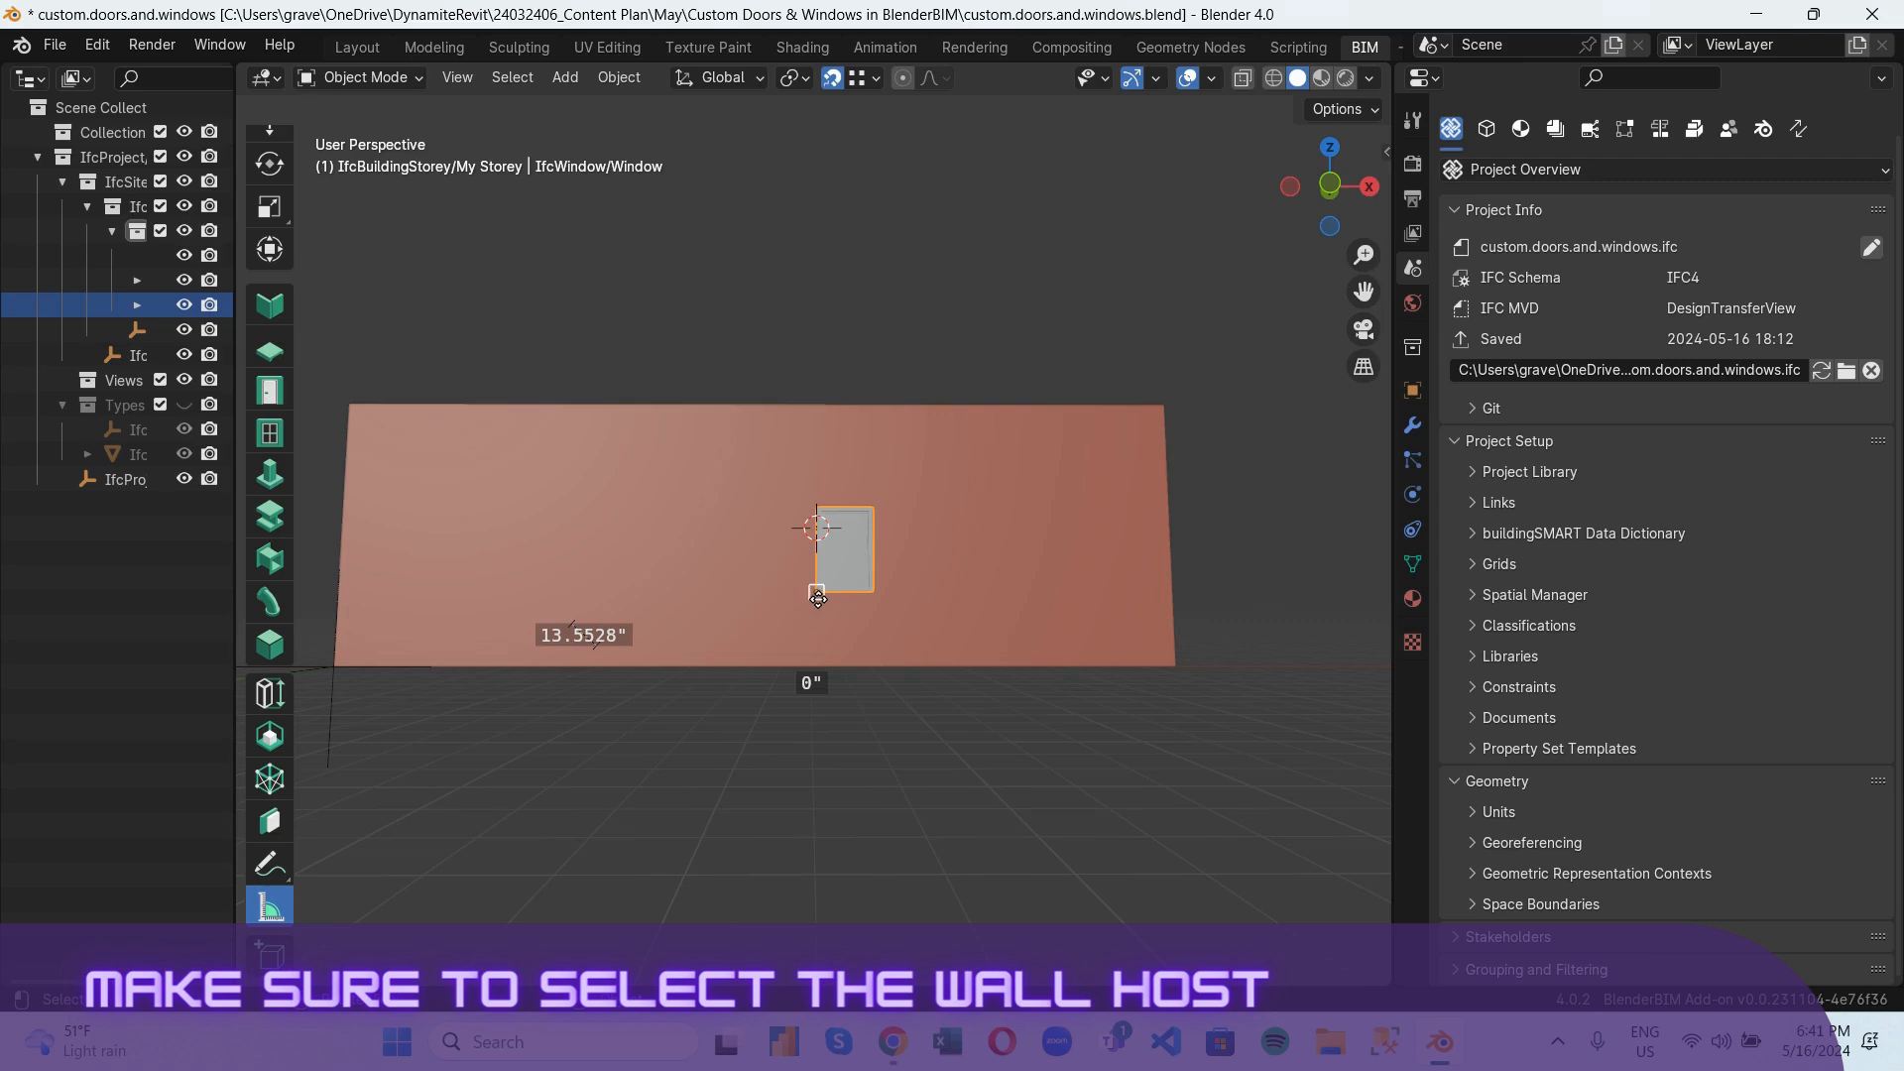
pyautogui.scroll(3, 835, 664)
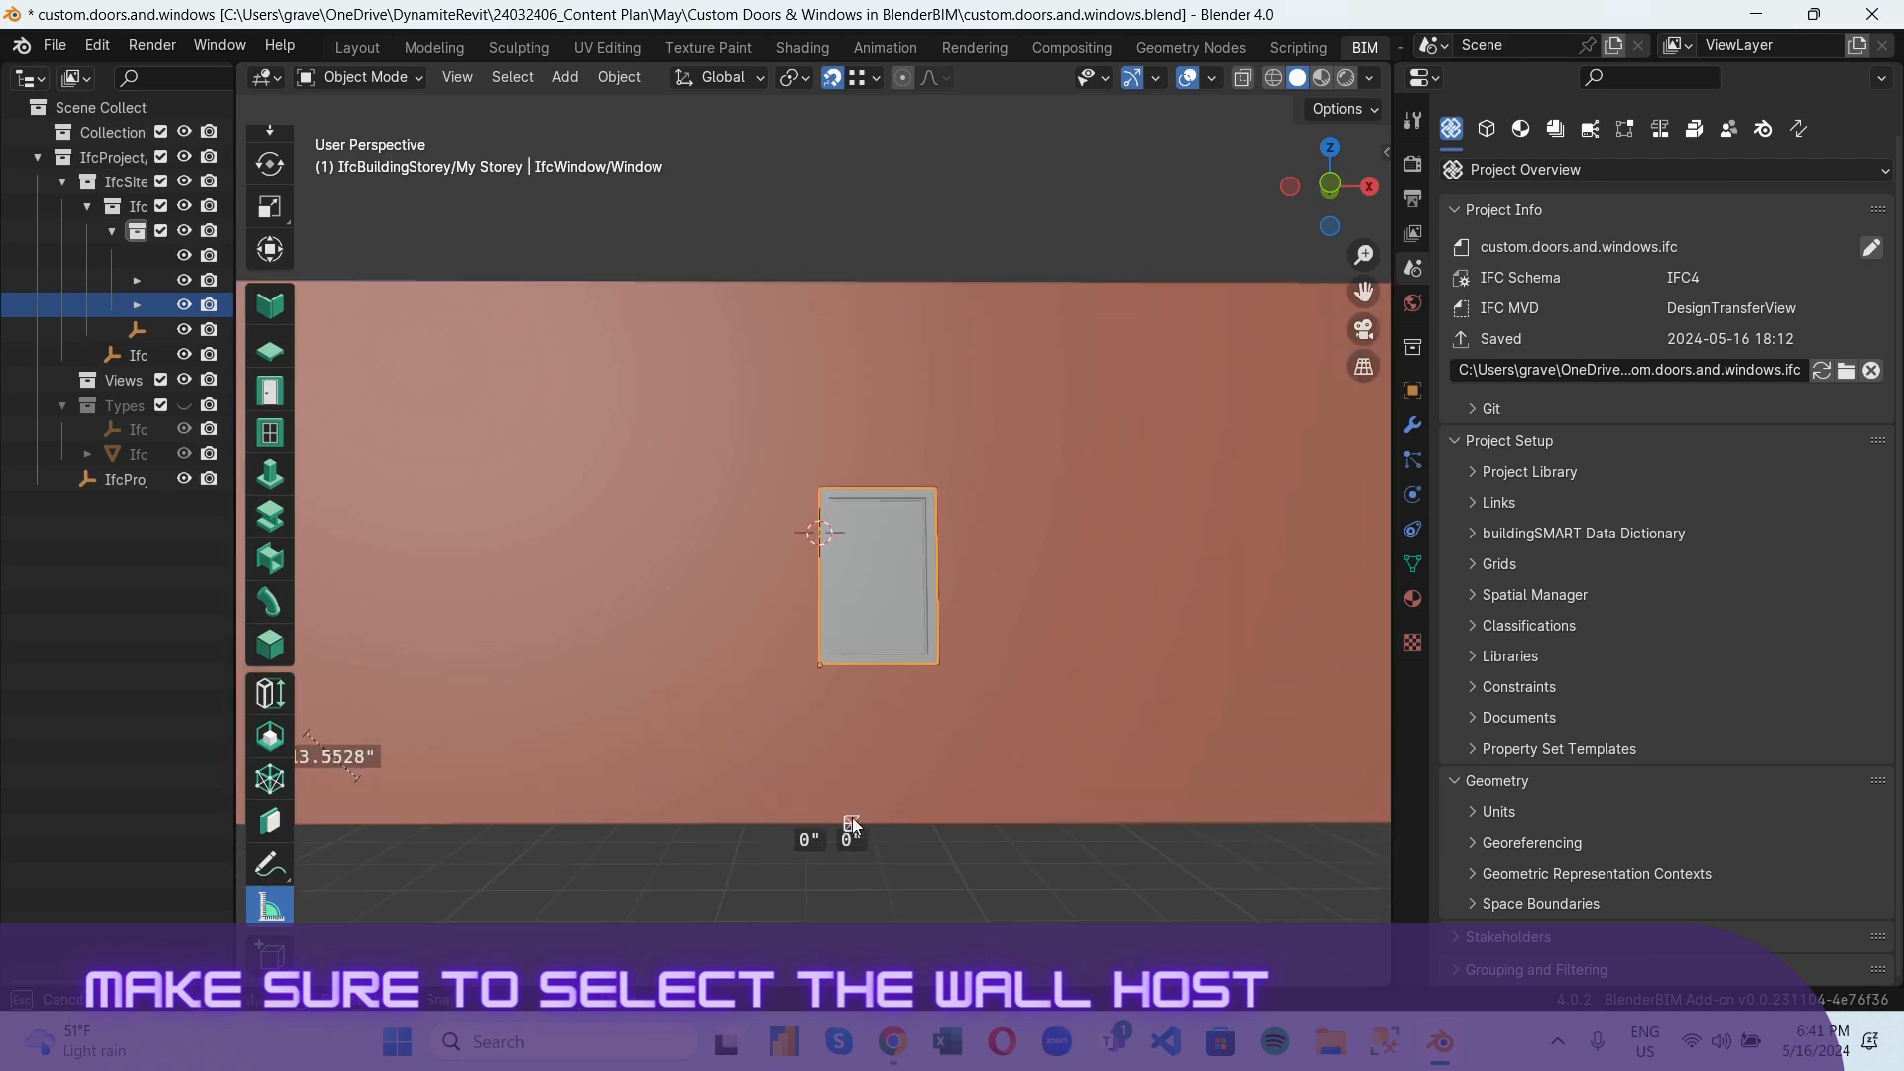
pyautogui.moveTo(853, 817); pyautogui.dragTo(851, 667)
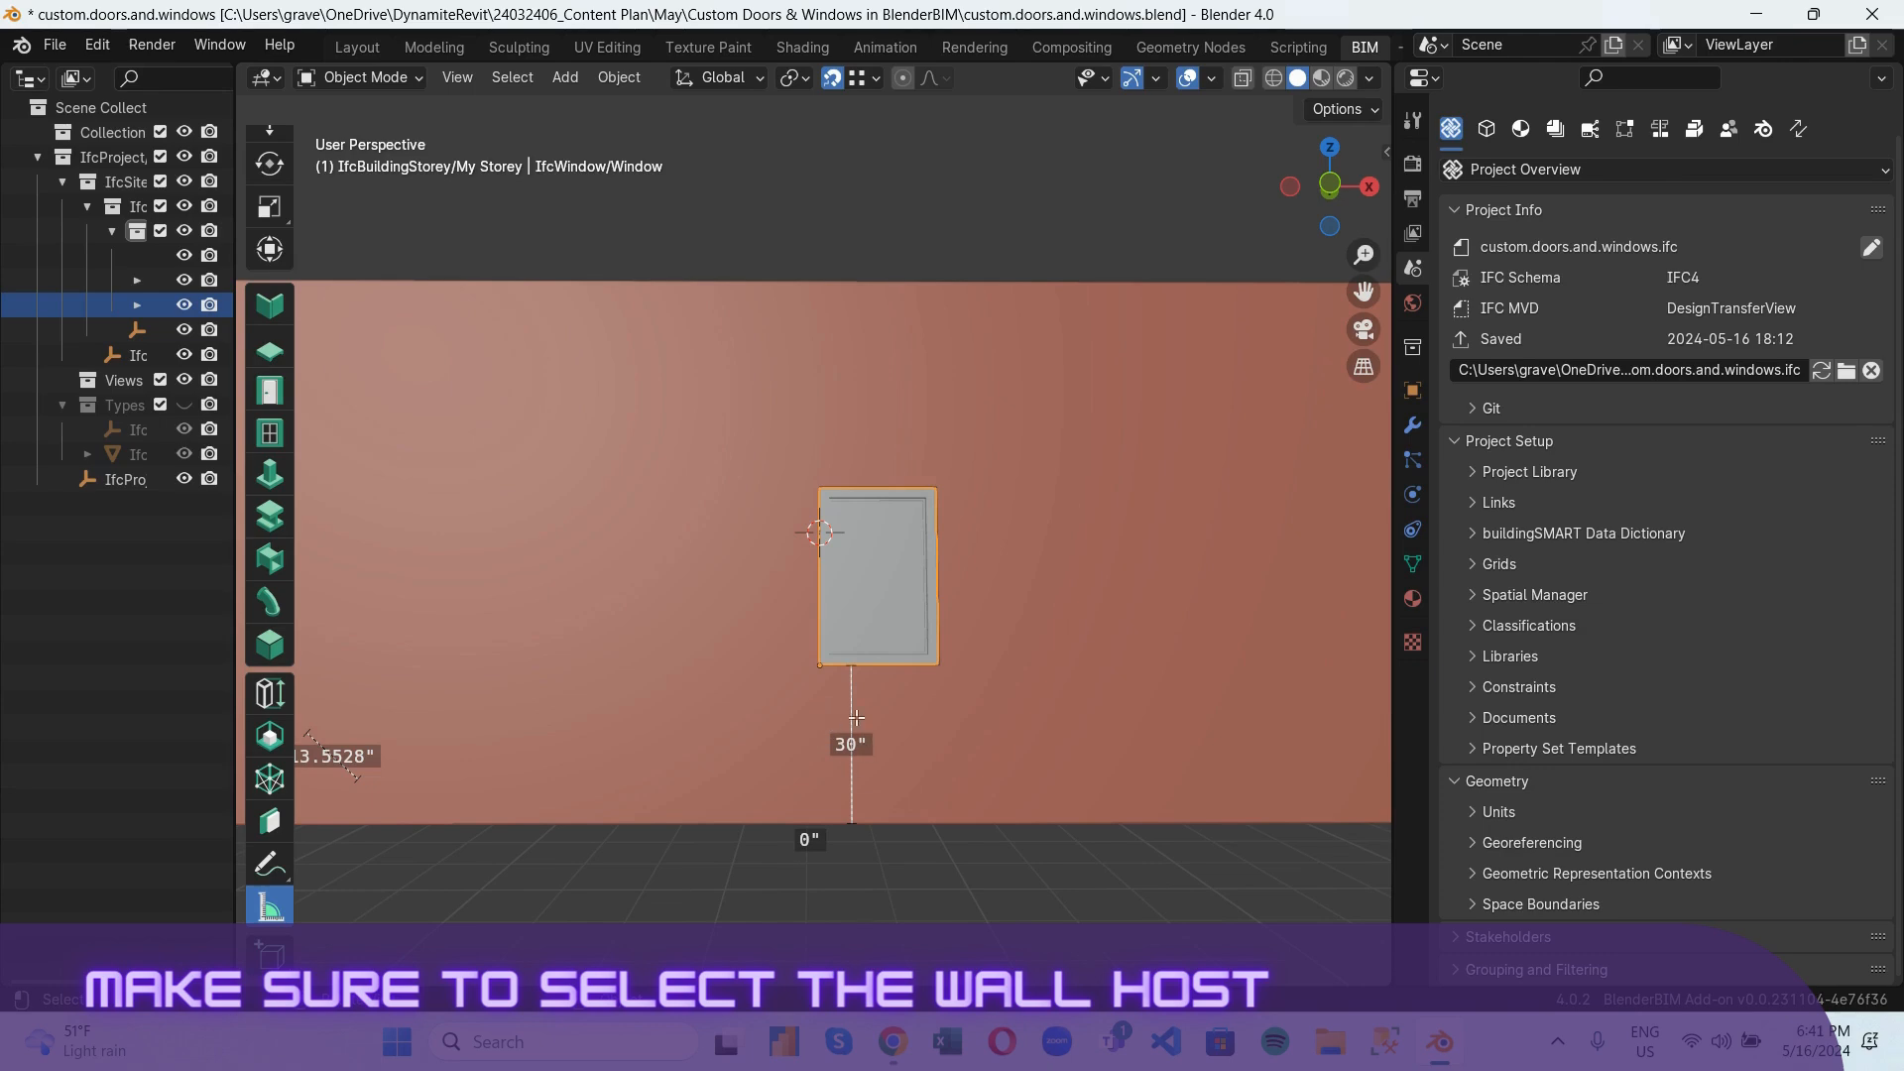
# Switch to the door tool, deselect the window, and set the new door type to predefined type DOOR with the Door template.
pyautogui.moveTo(961, 712); pyautogui.dragTo(915, 713, button='middle')
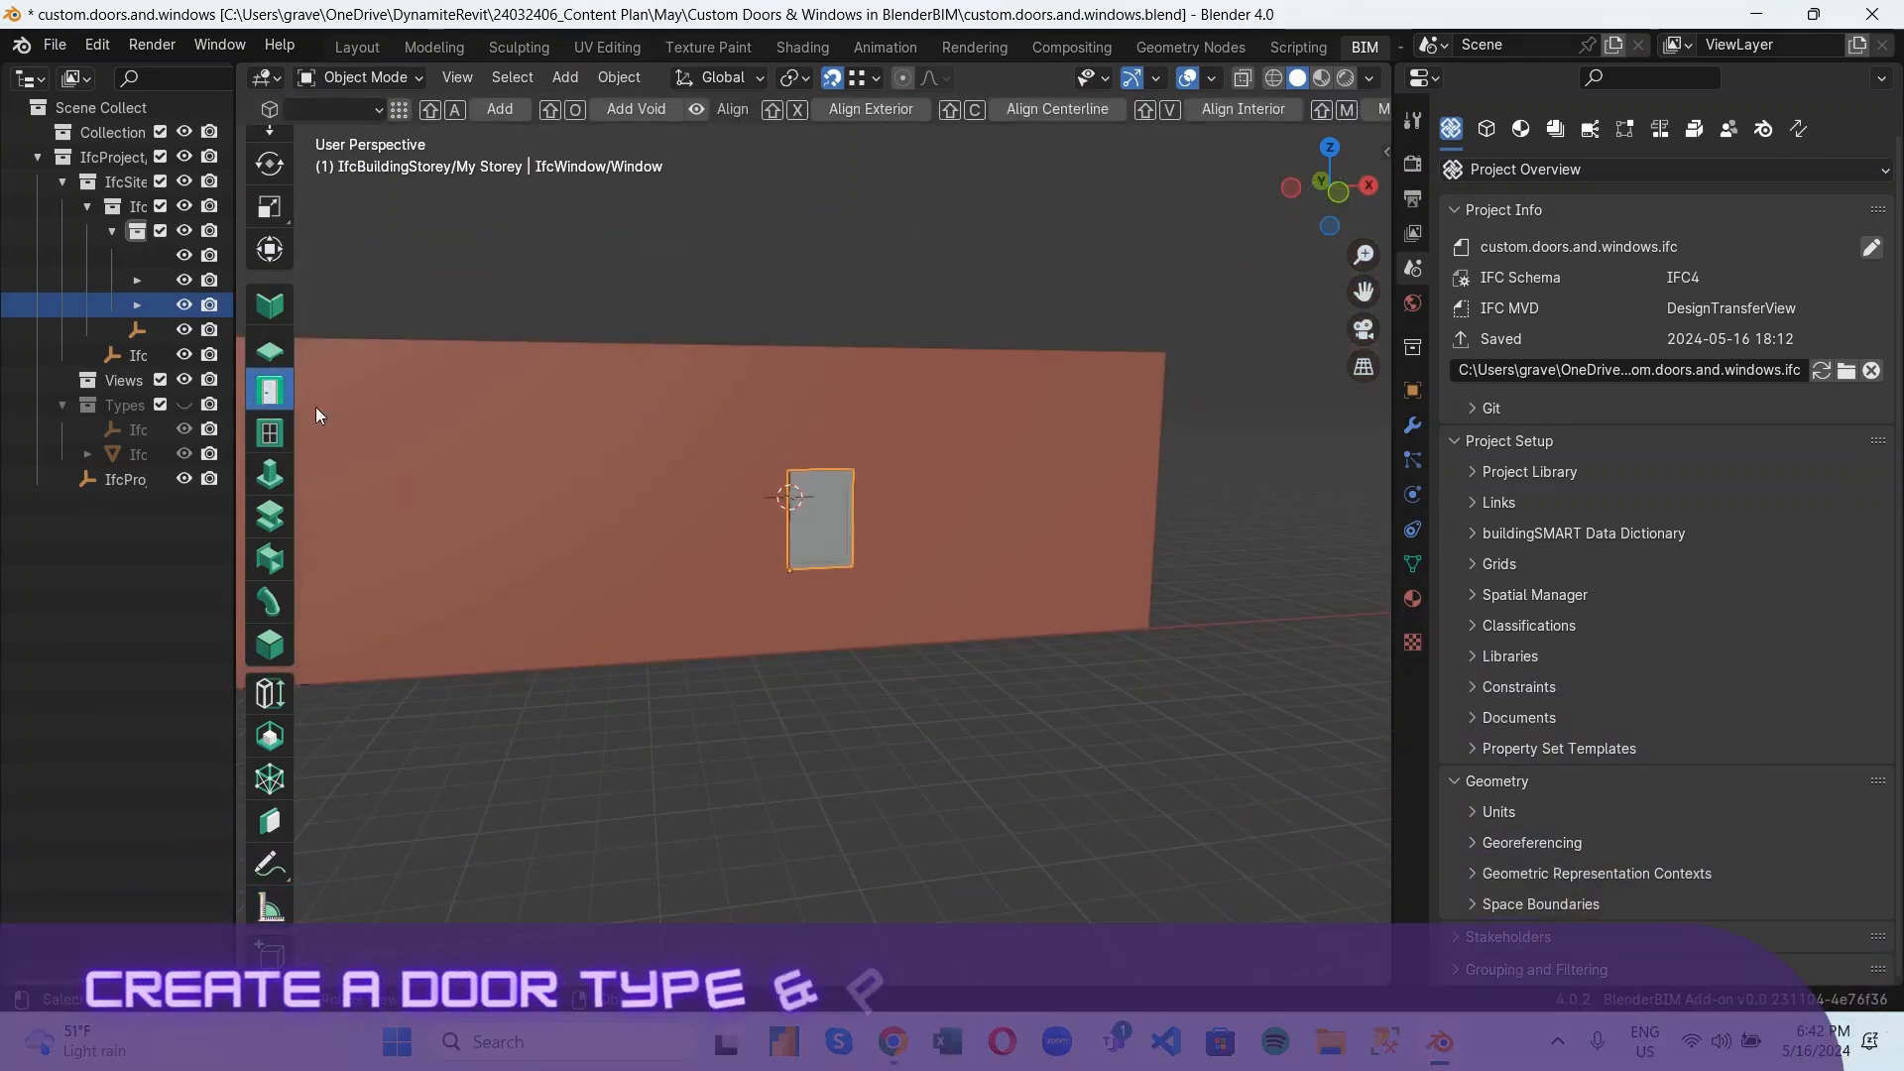
pyautogui.click(499, 295)
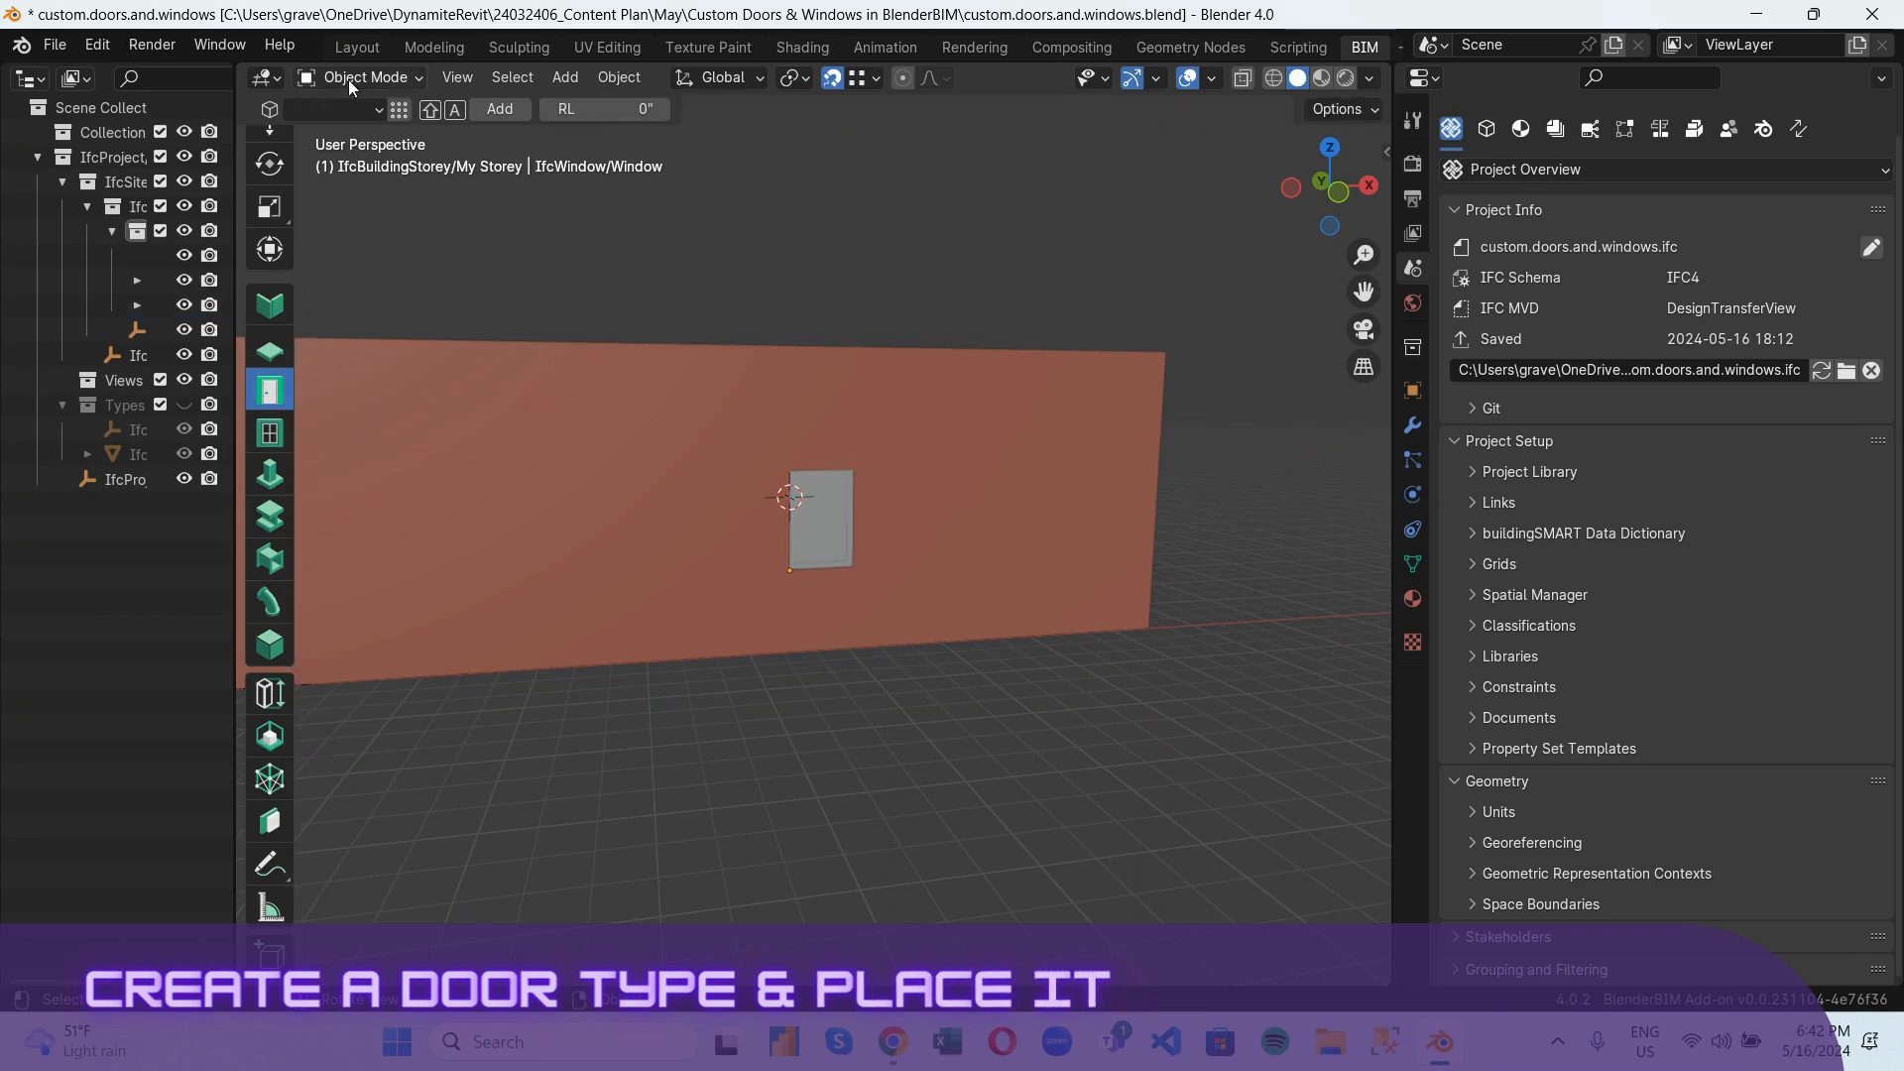
pyautogui.click(399, 110)
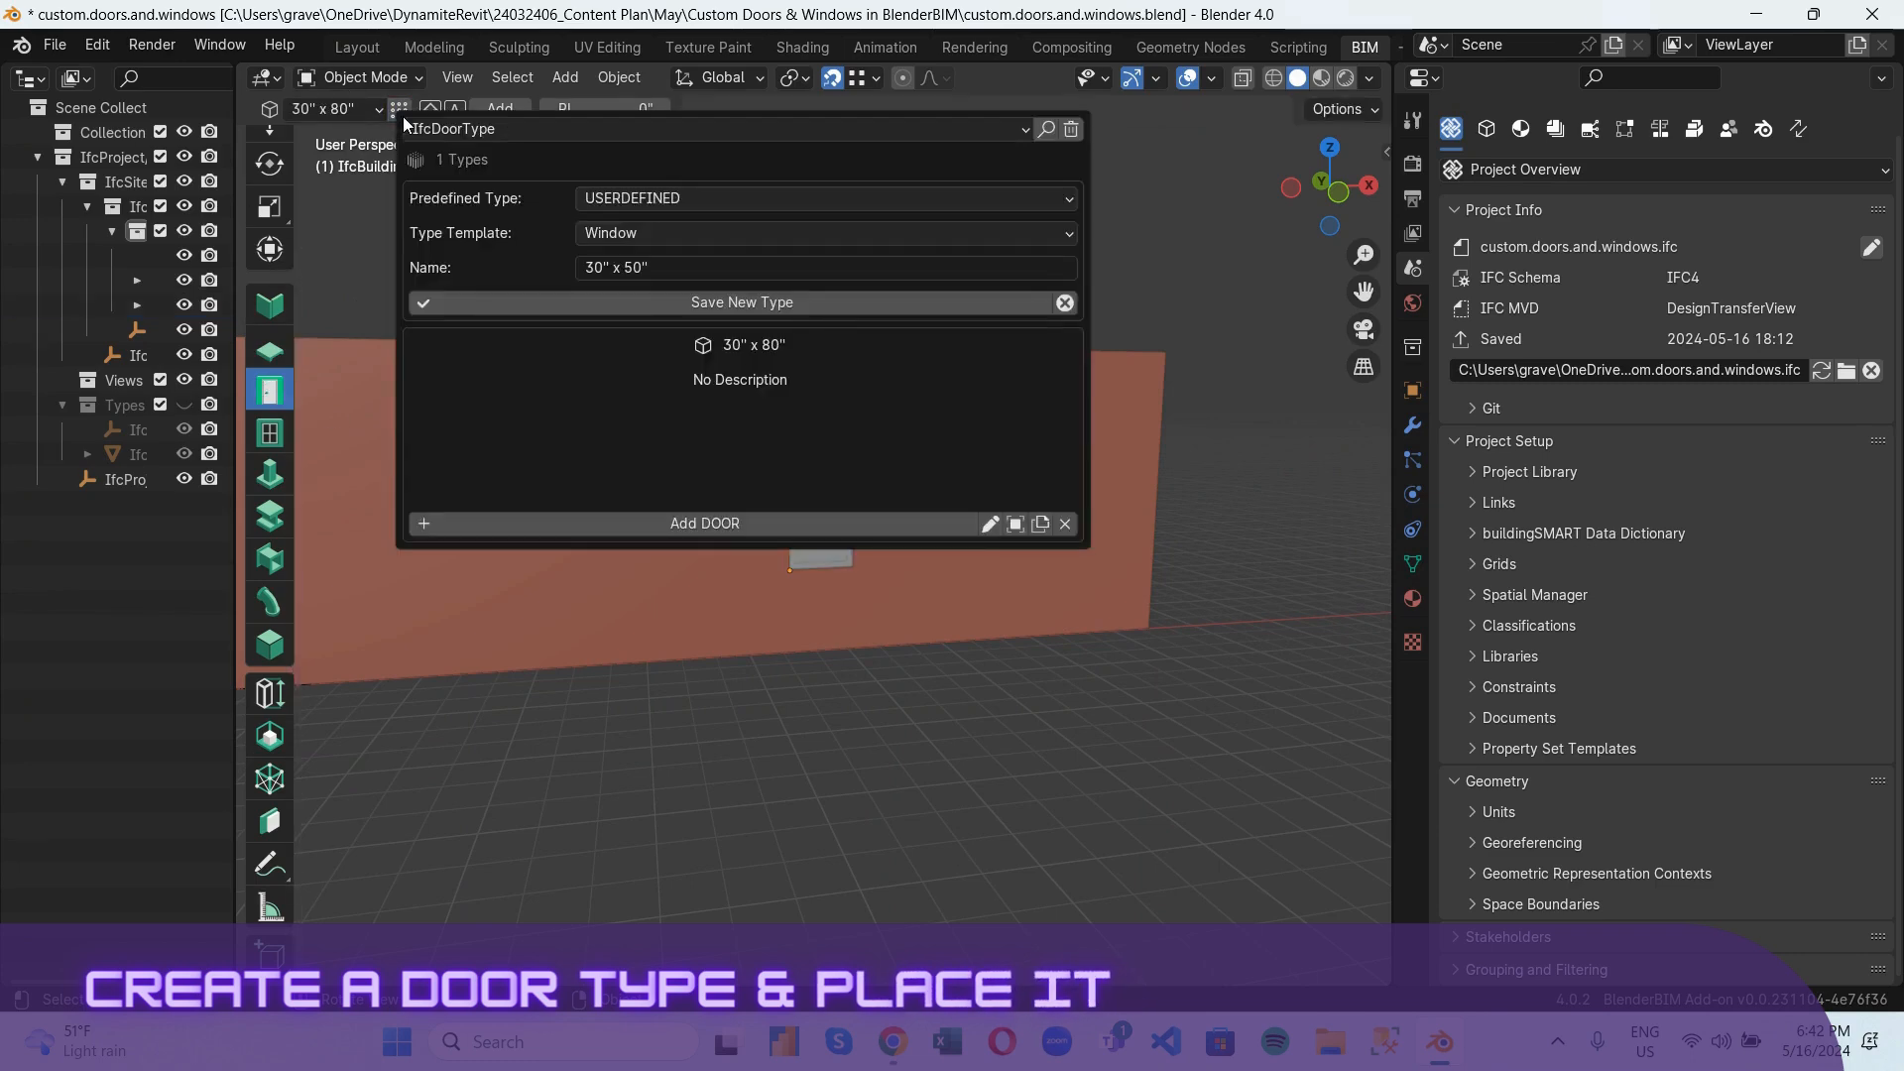
pyautogui.click(932, 205)
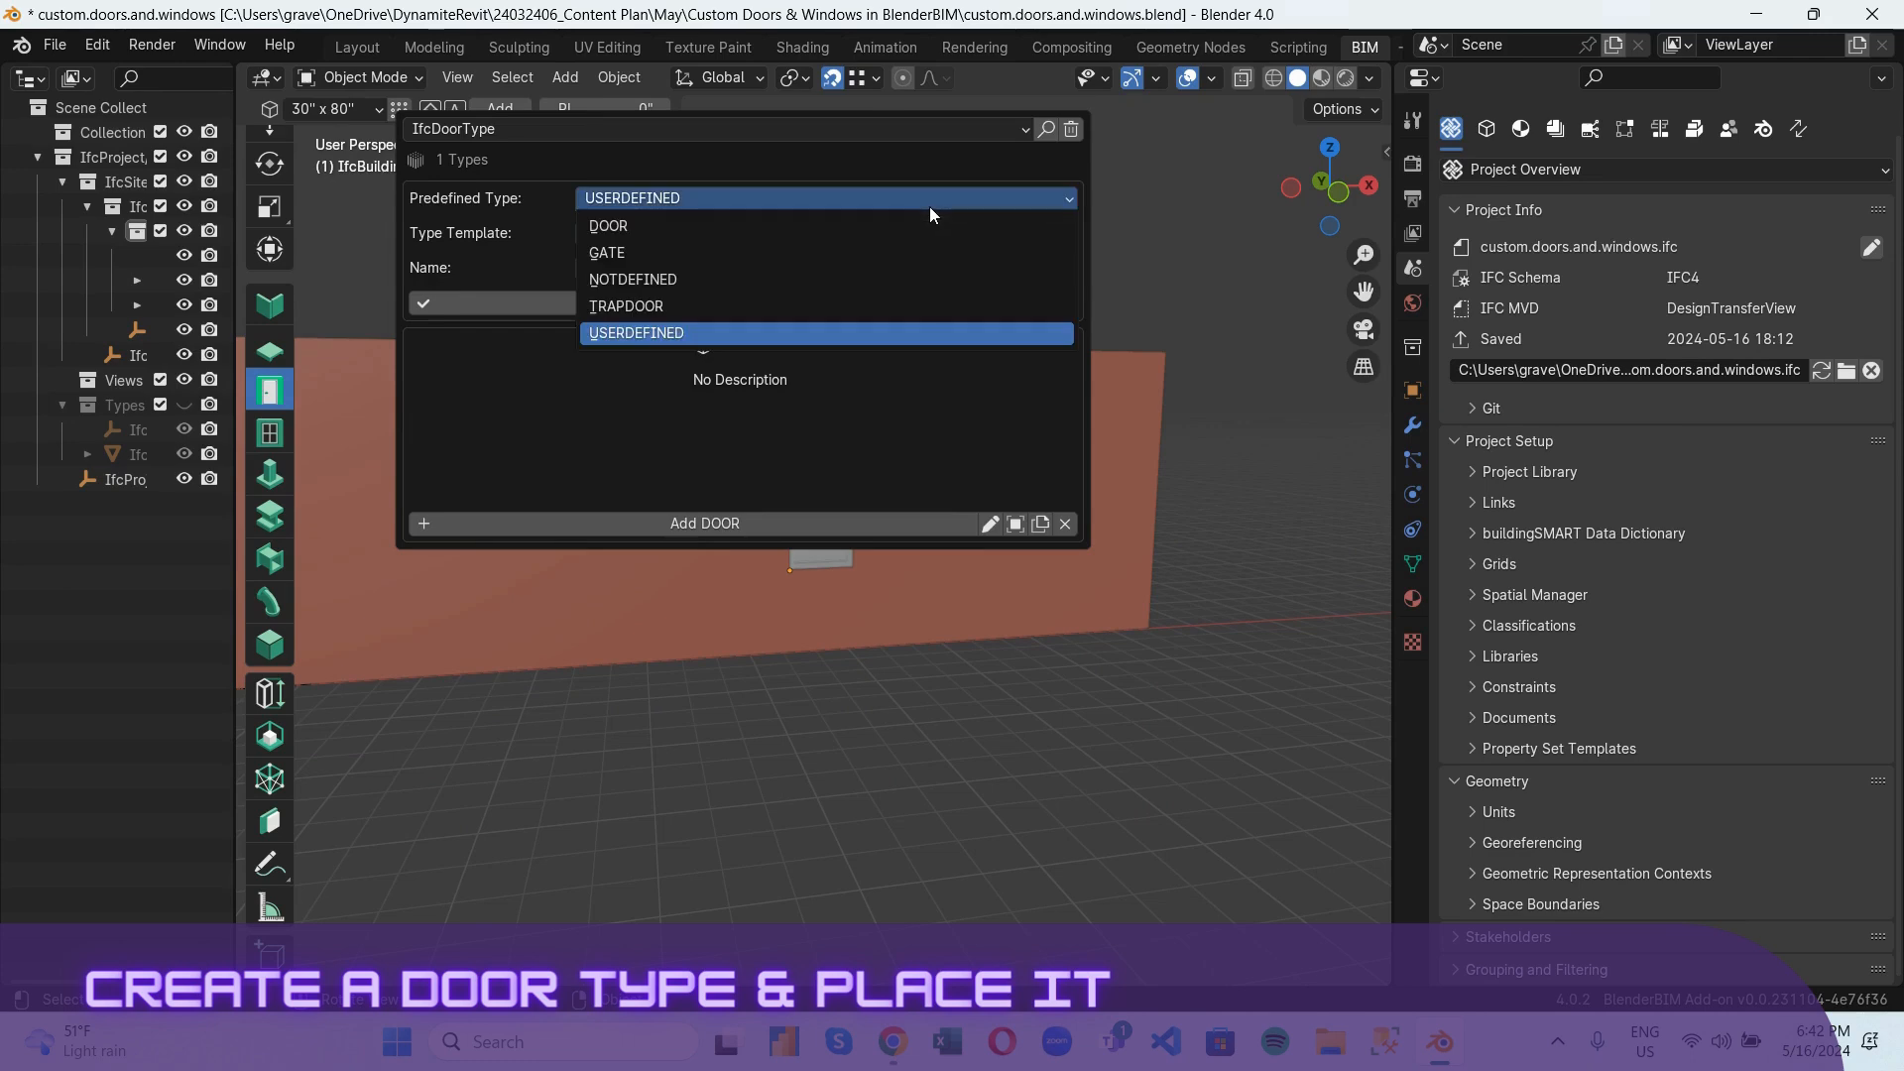
pyautogui.click(734, 227)
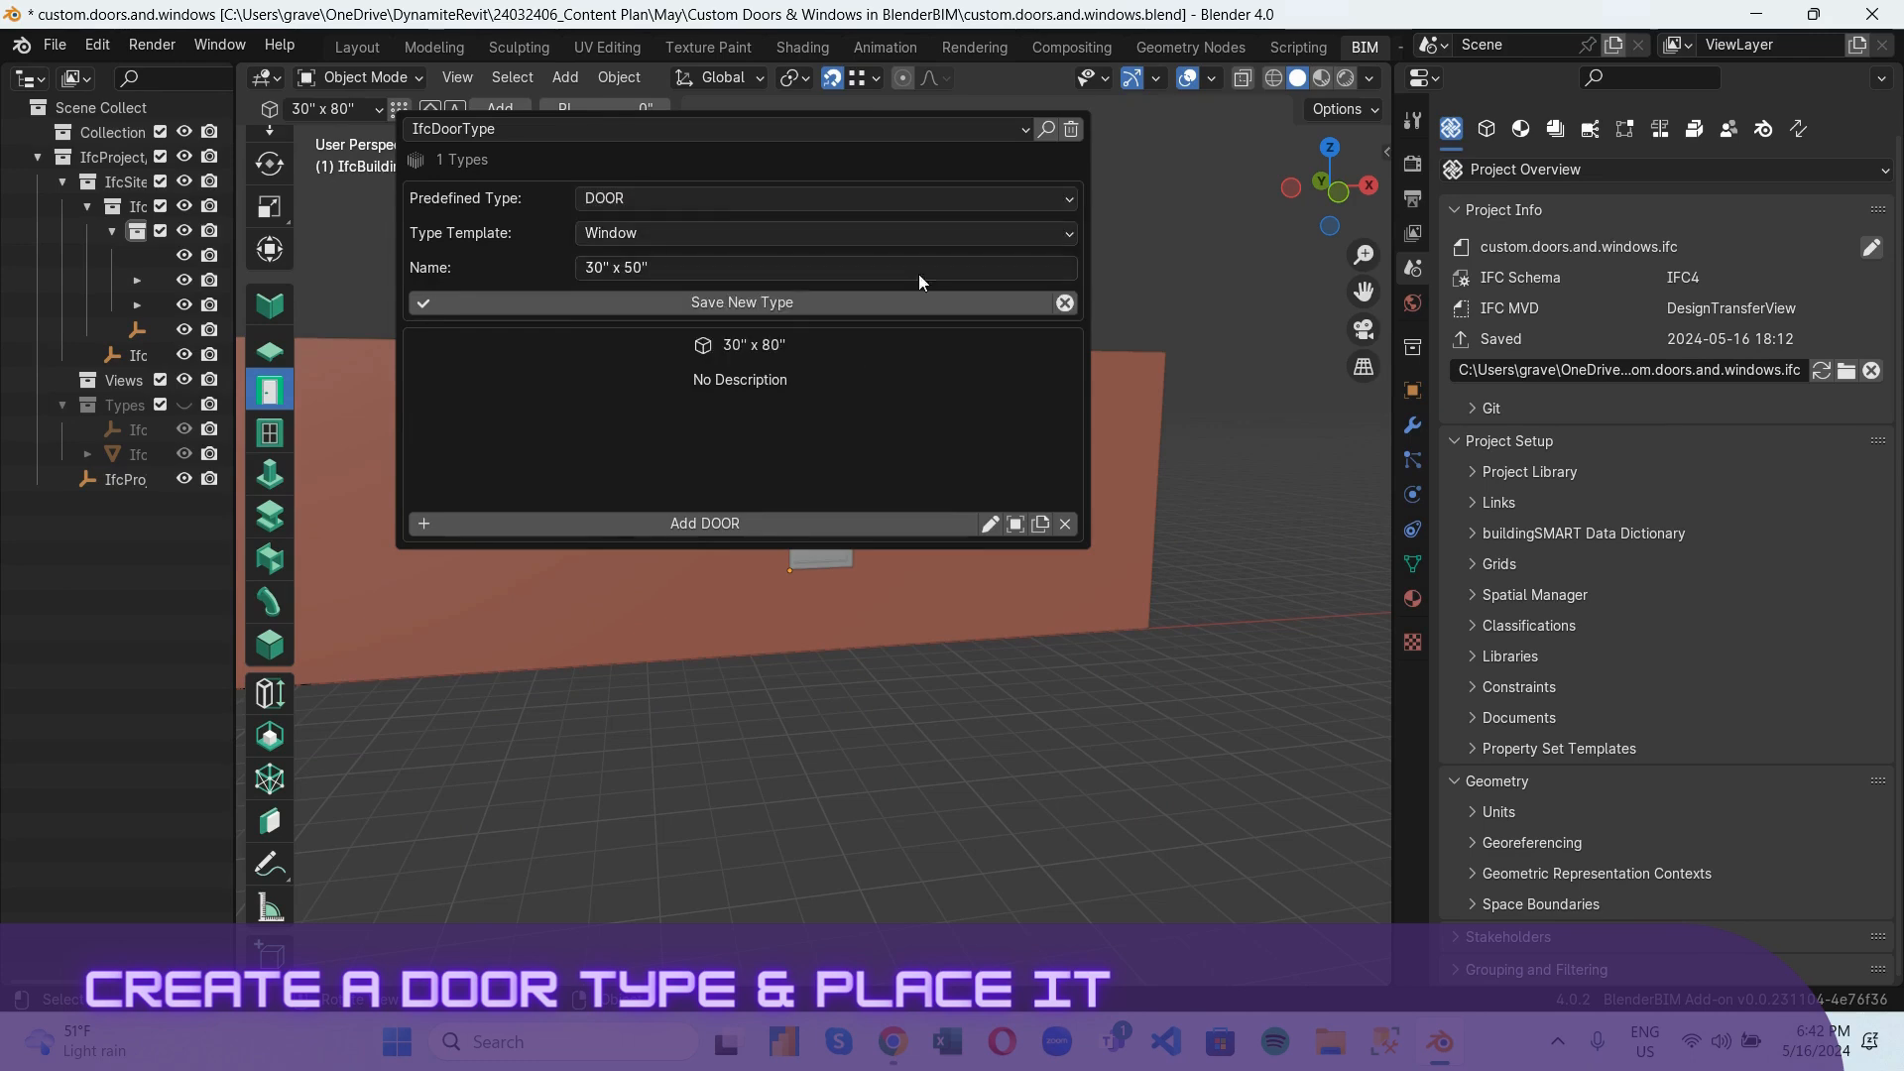
pyautogui.click(726, 234)
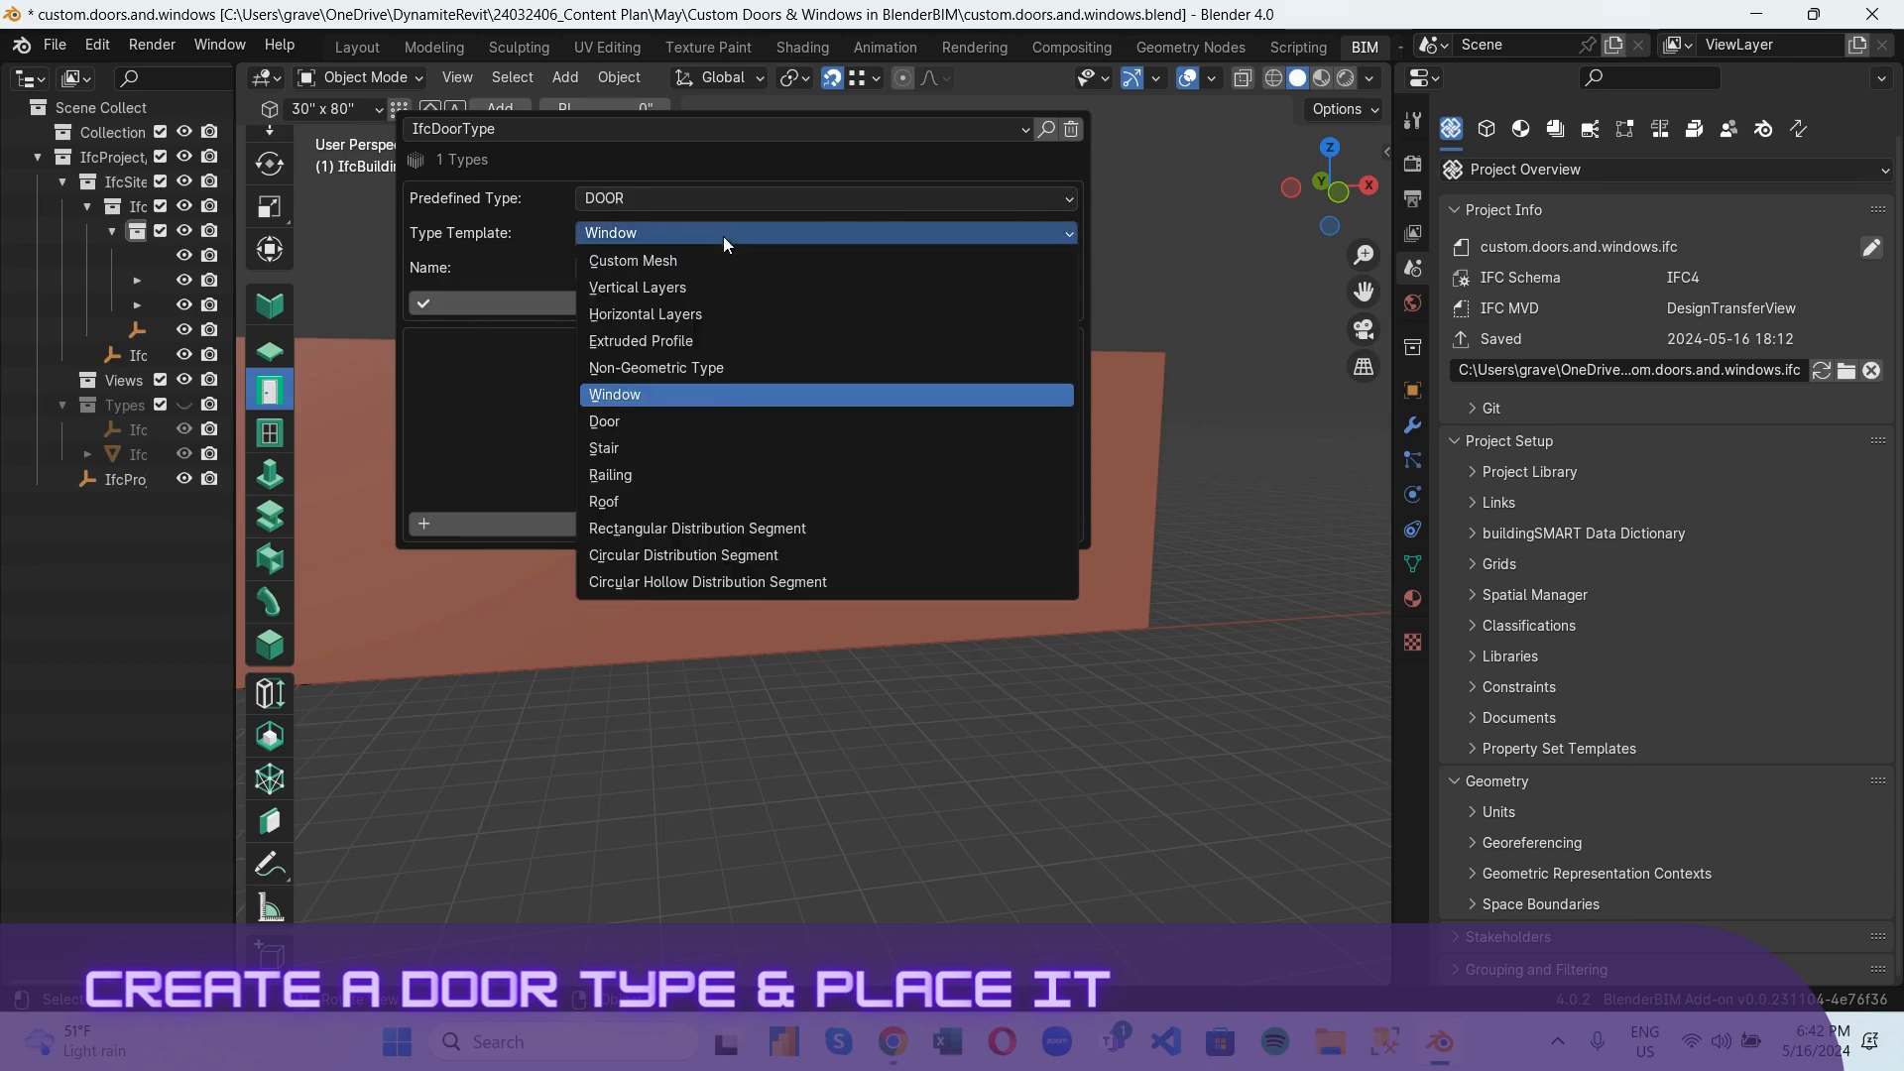
pyautogui.click(702, 425)
# Name the new door type 36" x 80" and save it.
pyautogui.click(603, 268)
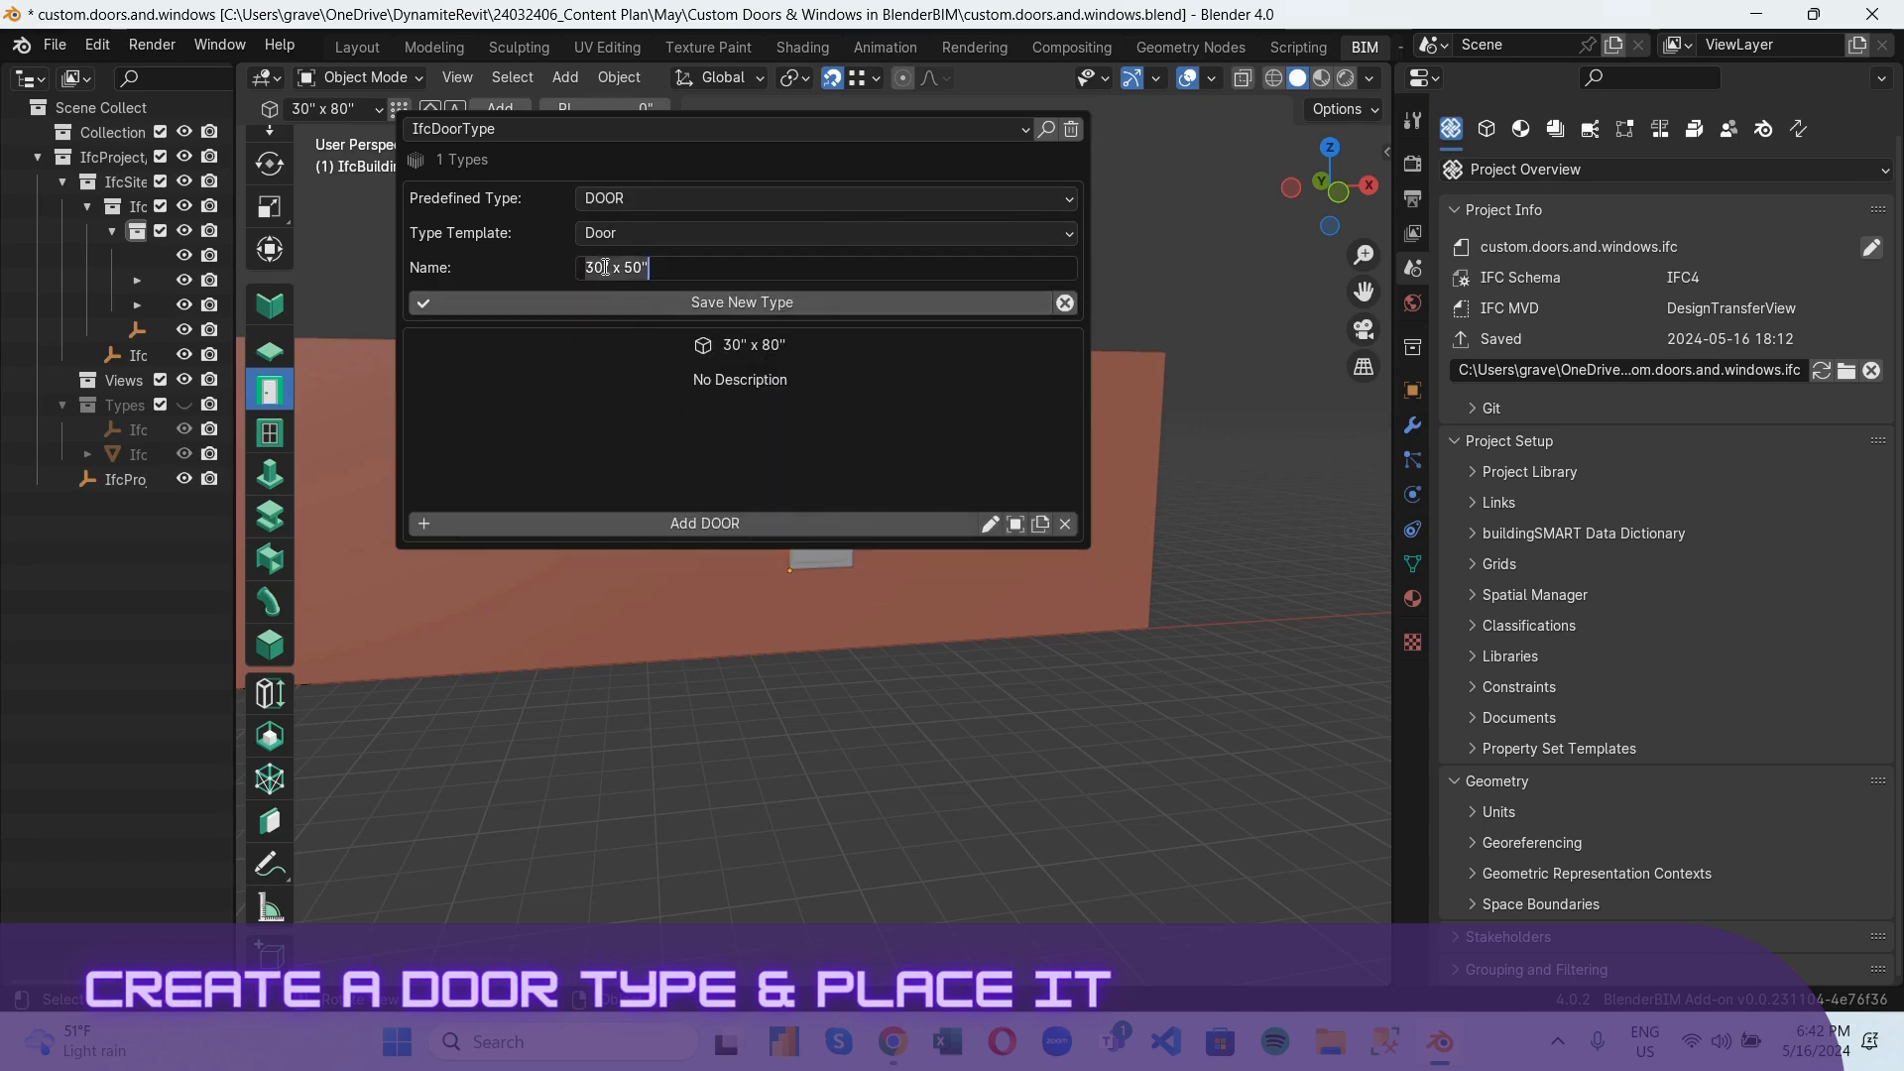
pyautogui.doubleClick(603, 267)
pyautogui.write('36')
pyautogui.doubleClick(640, 276)
pyautogui.write('80')
pyautogui.click(790, 300)
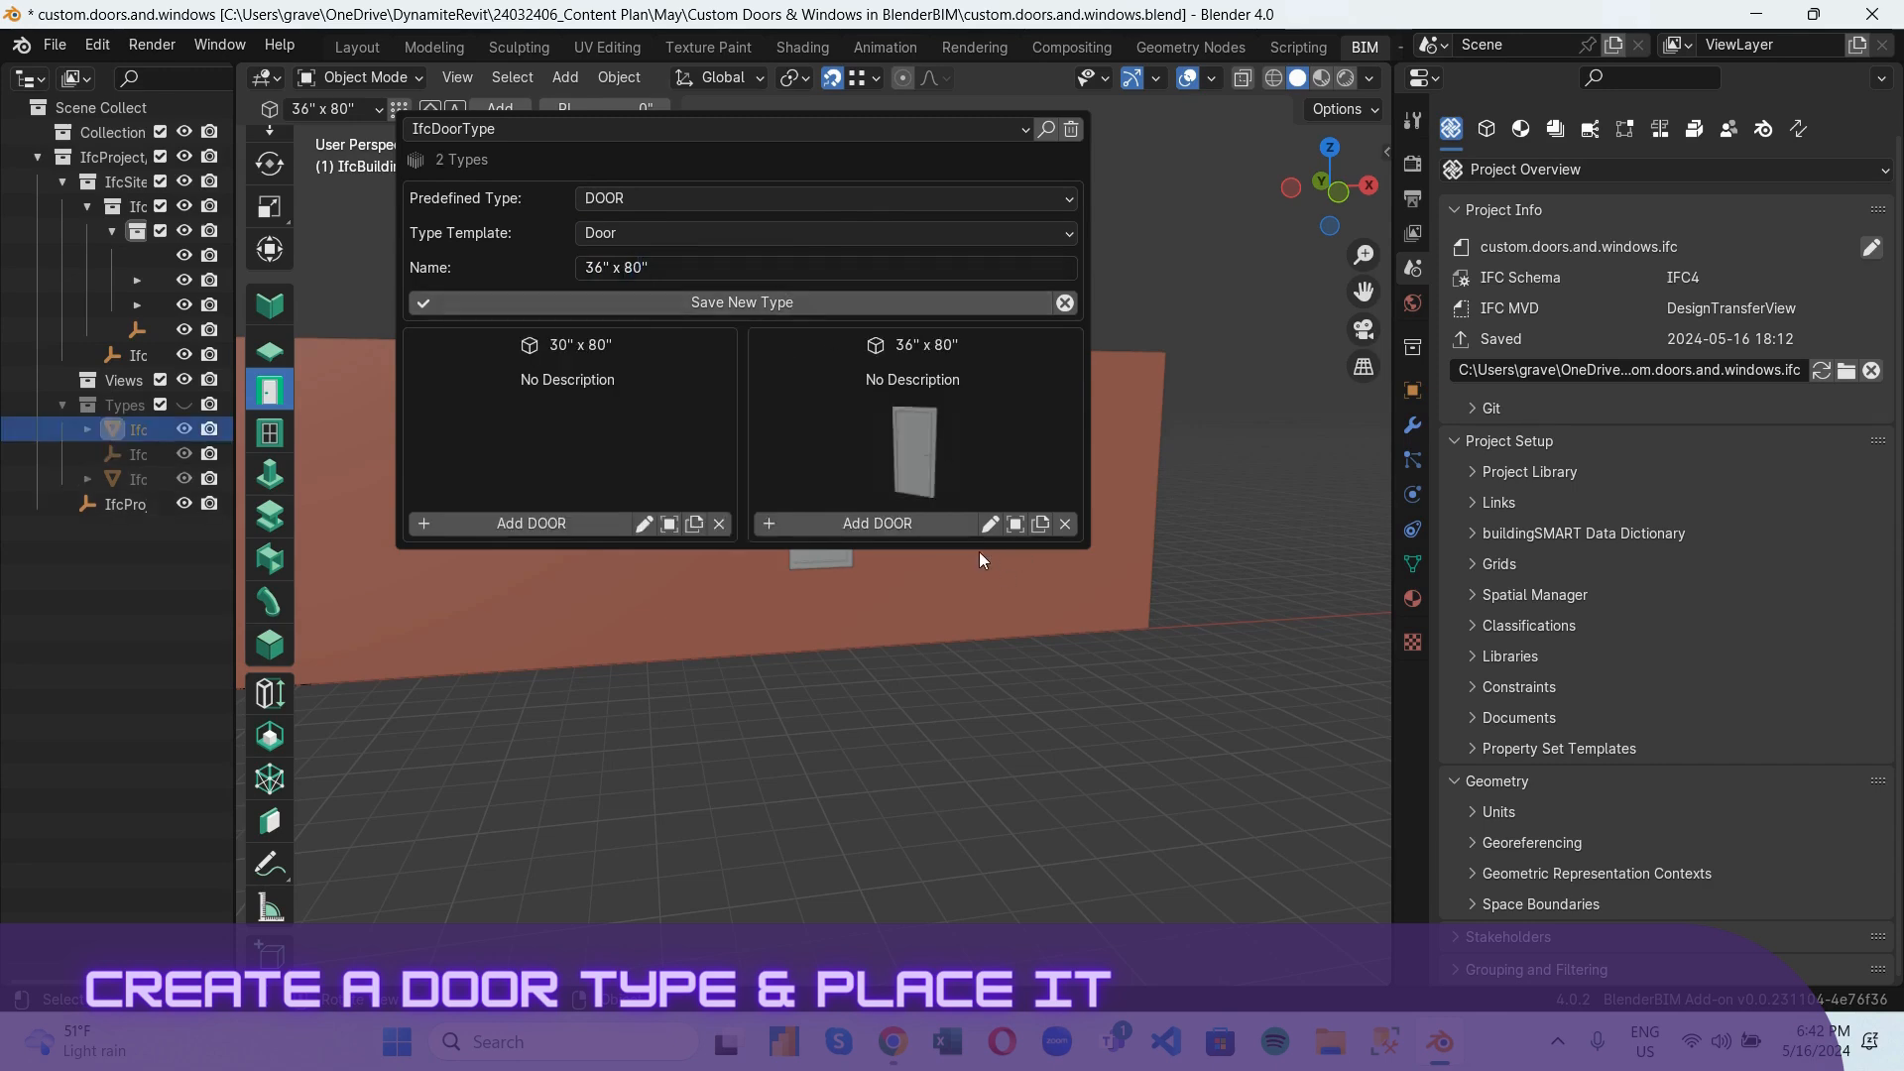
# In front view, move the 3D cursor along the X axis to an empty part of the wall left of the window.
pyautogui.scroll(-2, 796, 515)
pyautogui.scroll(1, 798, 518)
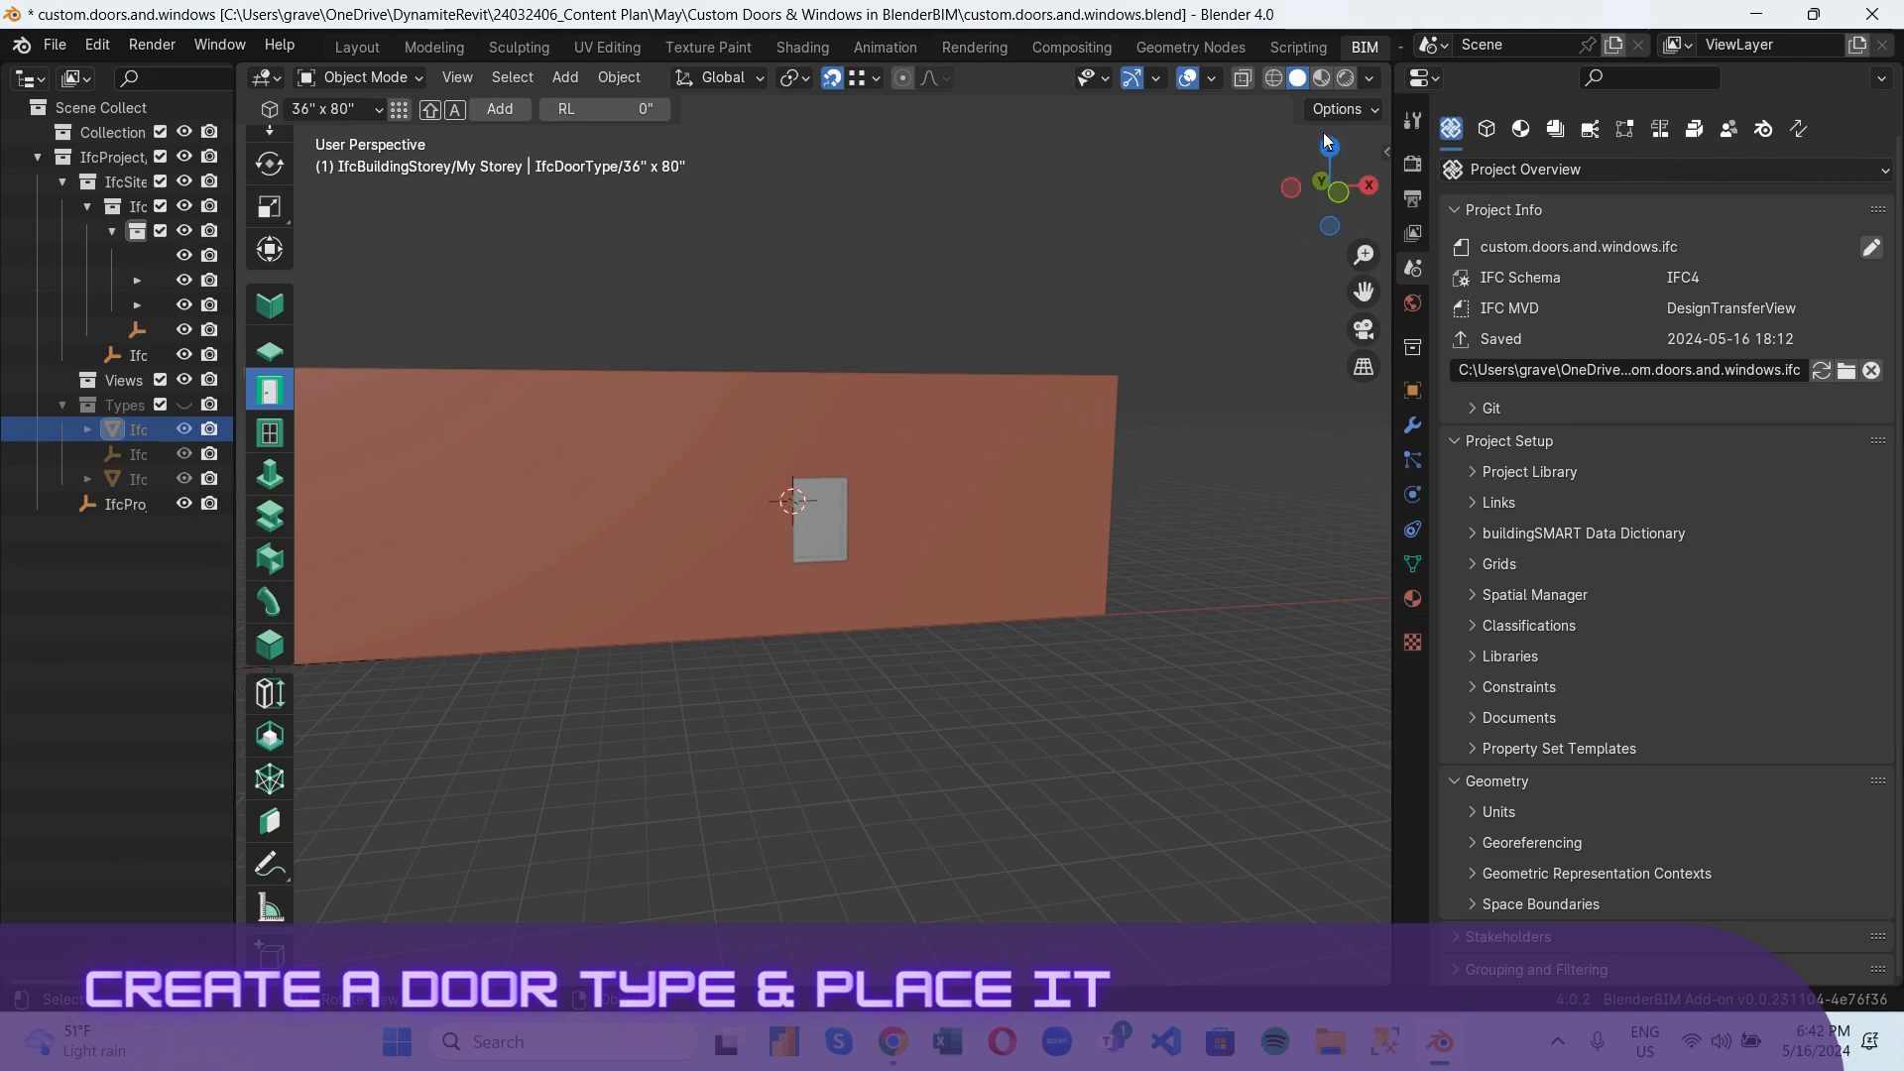
pyautogui.click(1339, 193)
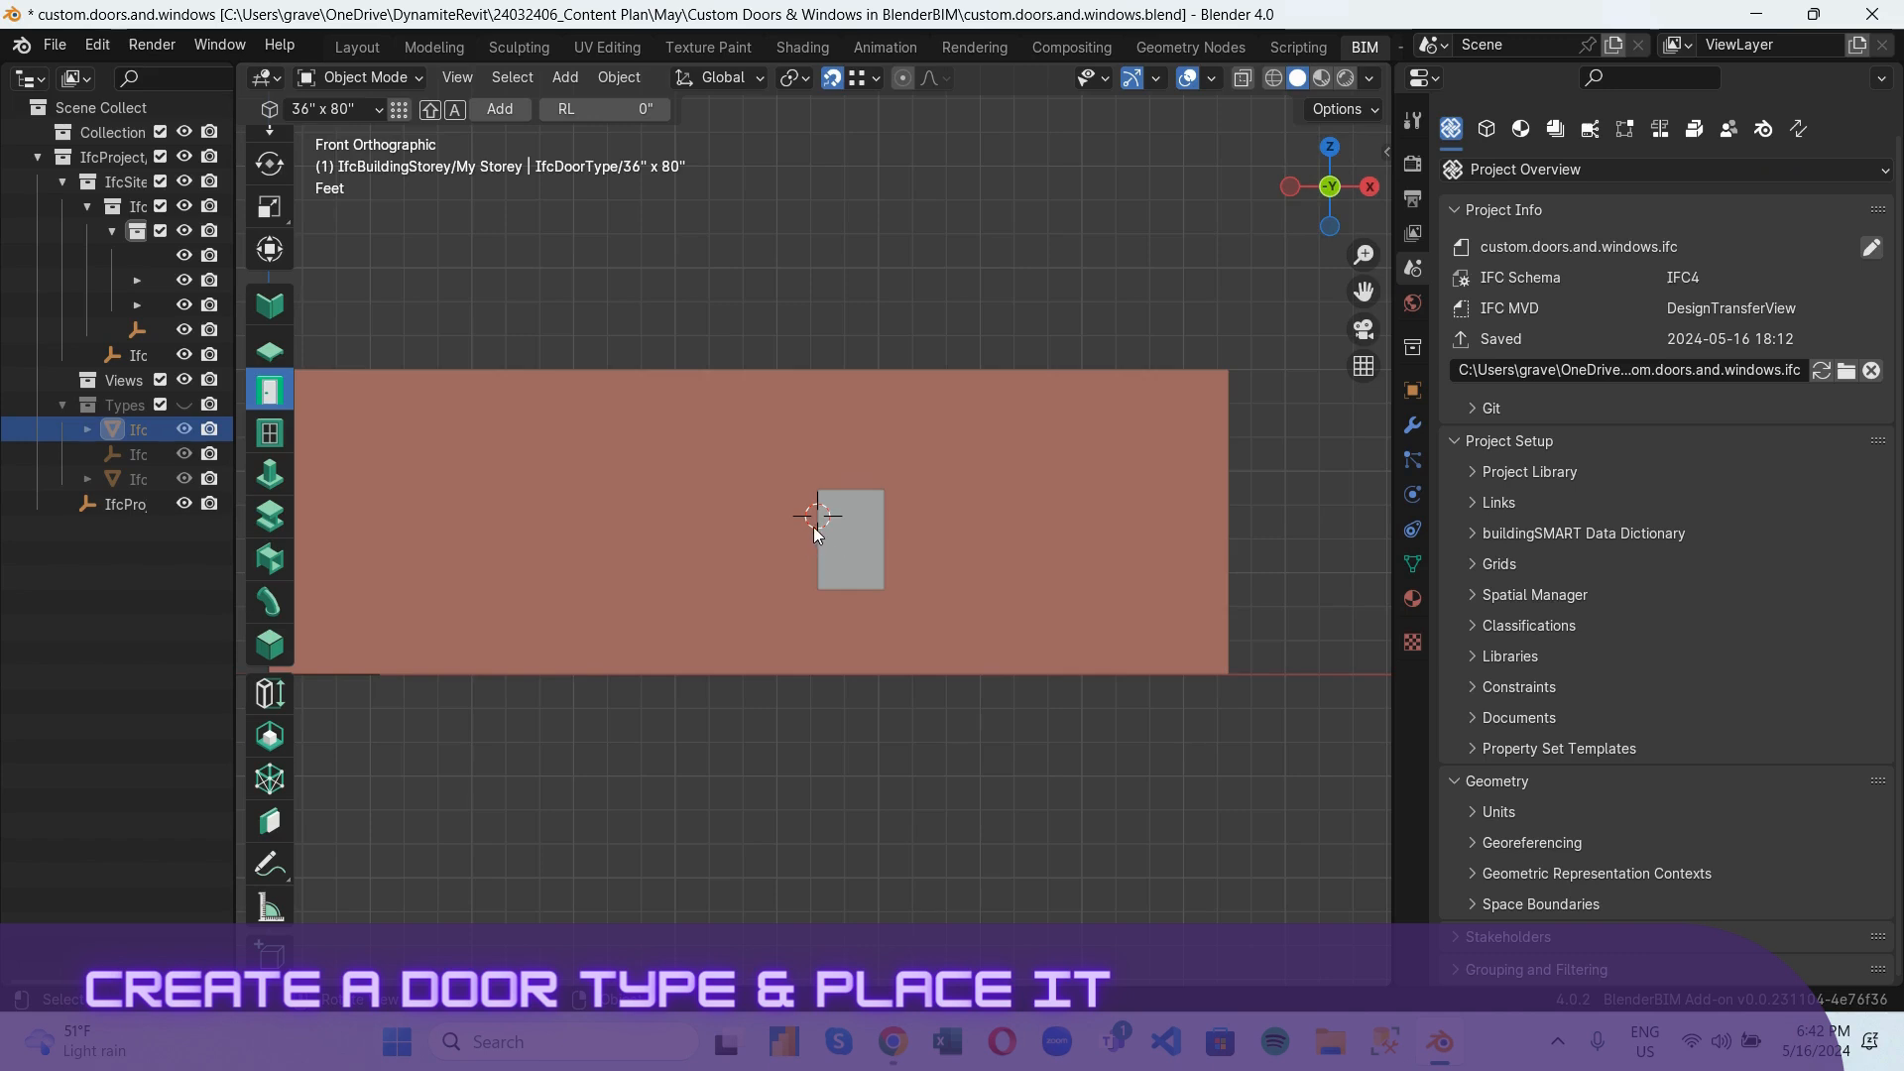
pyautogui.press('g')
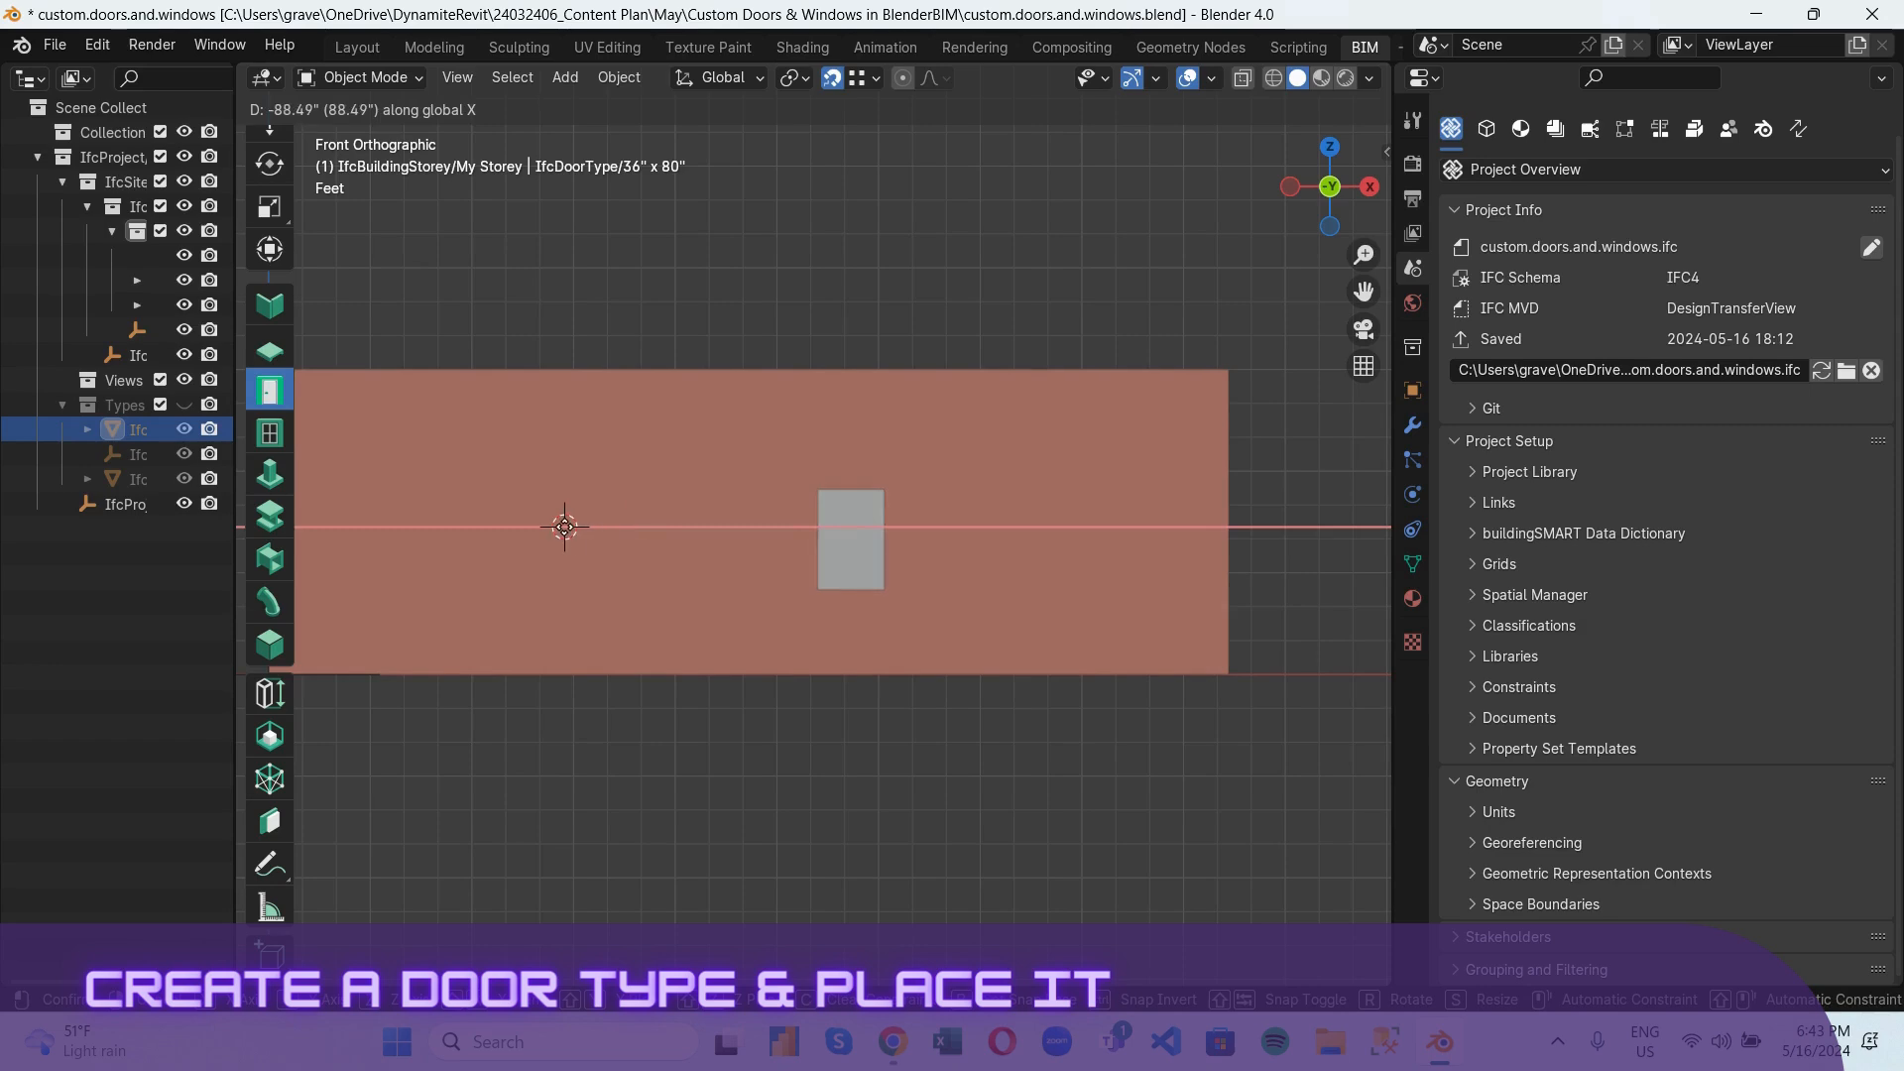
pyautogui.click(526, 526)
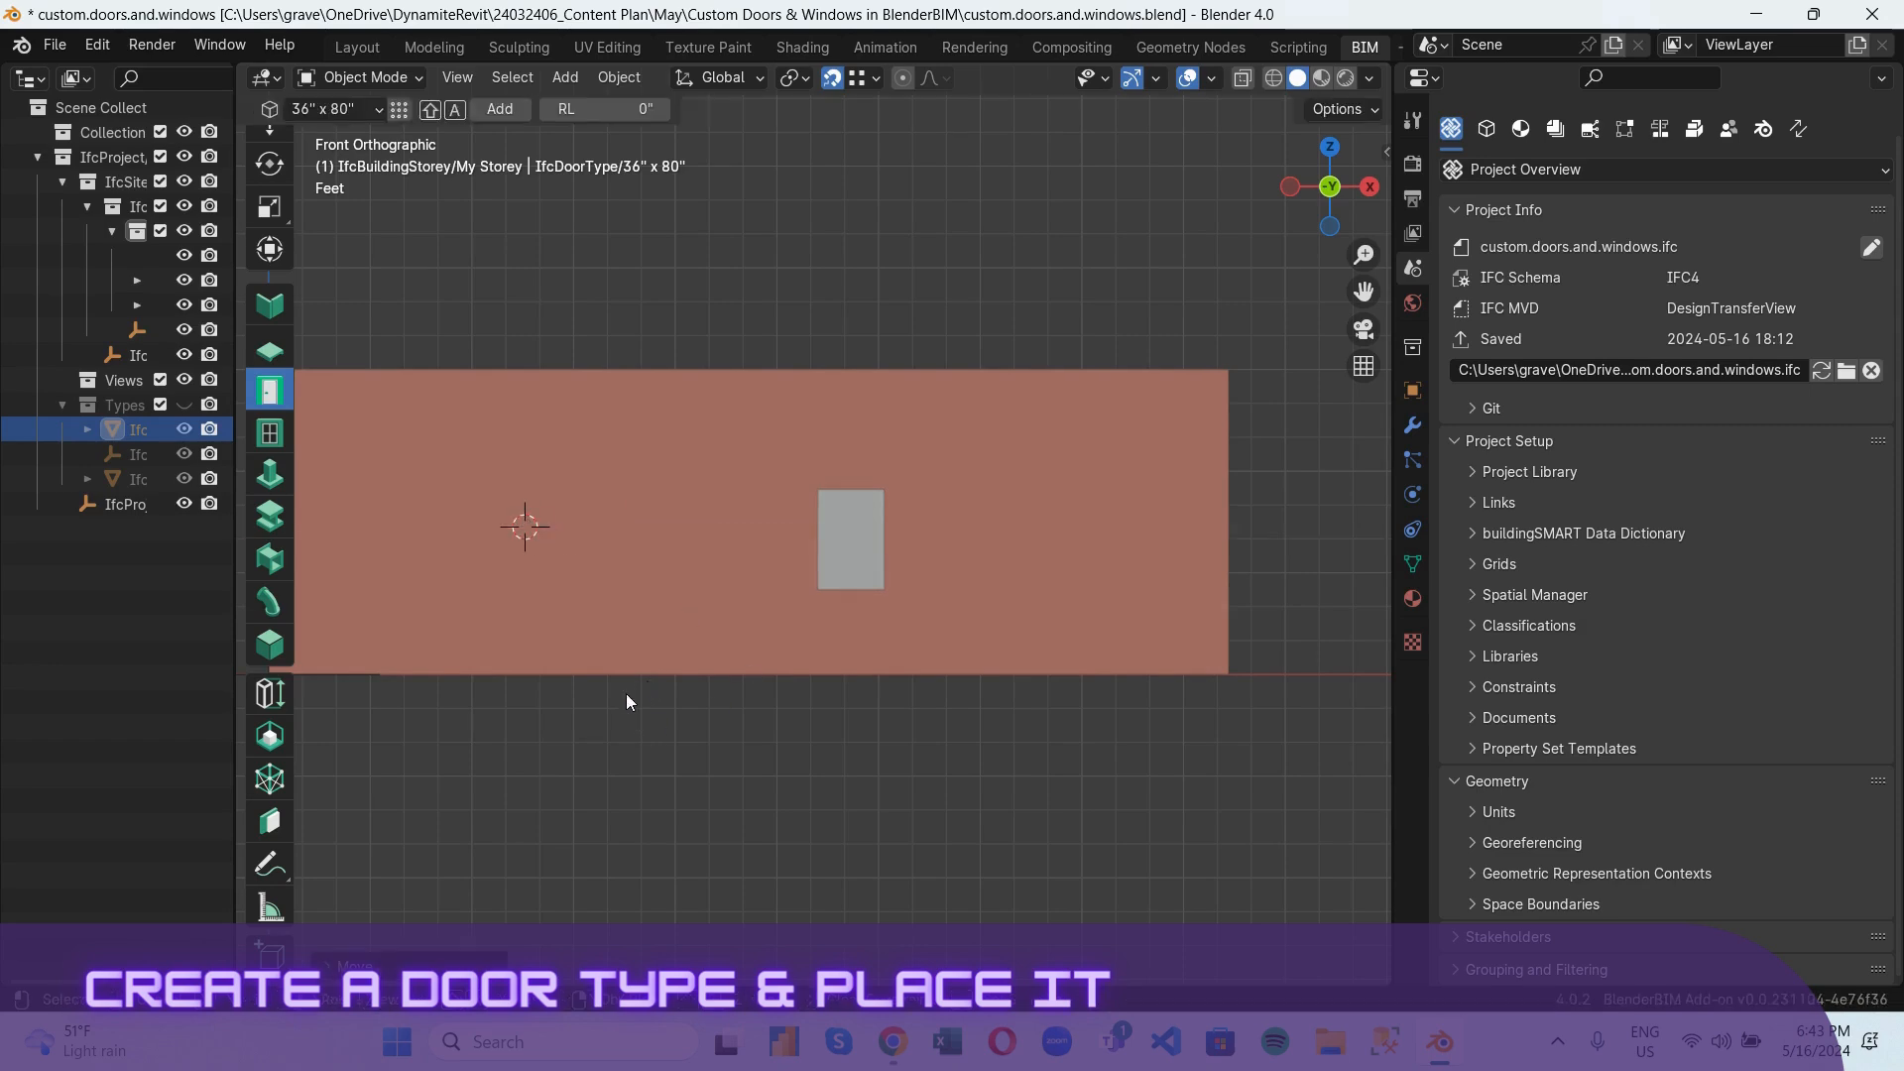
# Select the wall as the host for the 36" x 80" door.
pyautogui.moveTo(627, 701); pyautogui.dragTo(660, 753, button='middle')
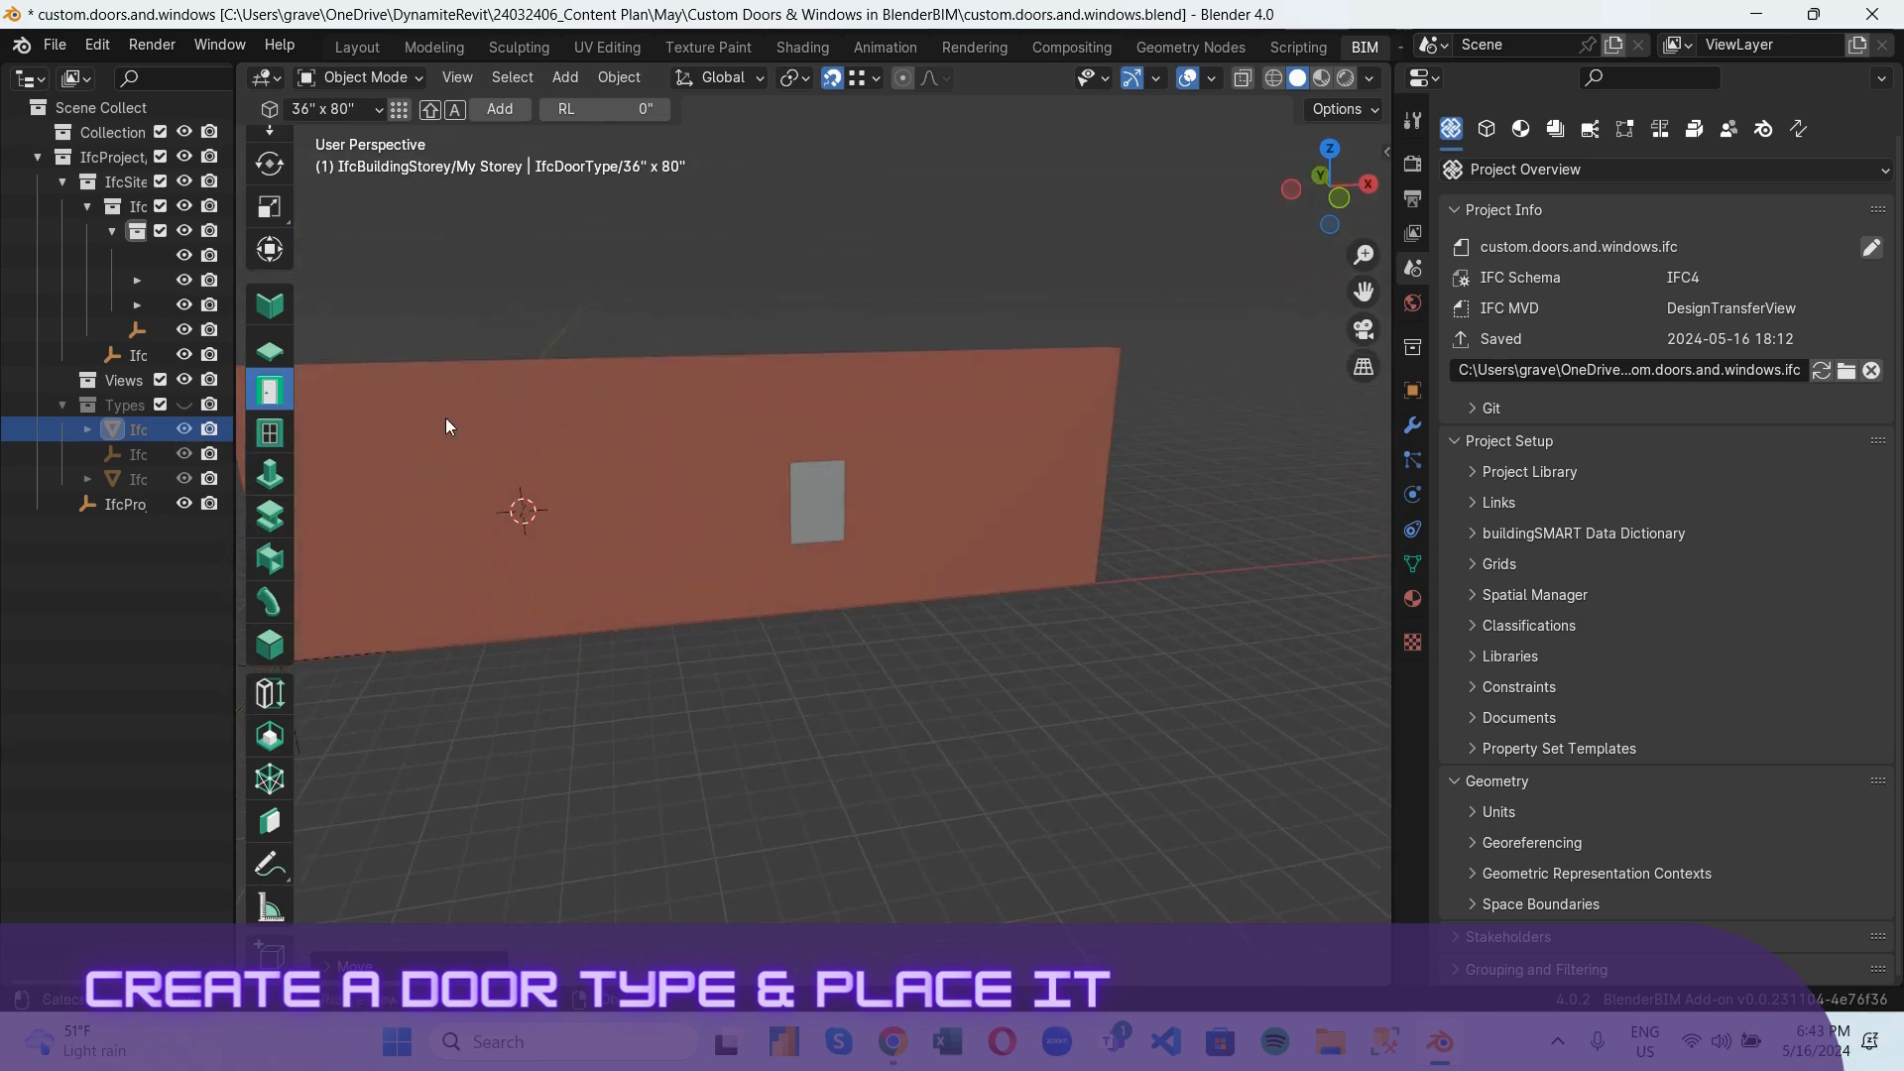
pyautogui.click(439, 385)
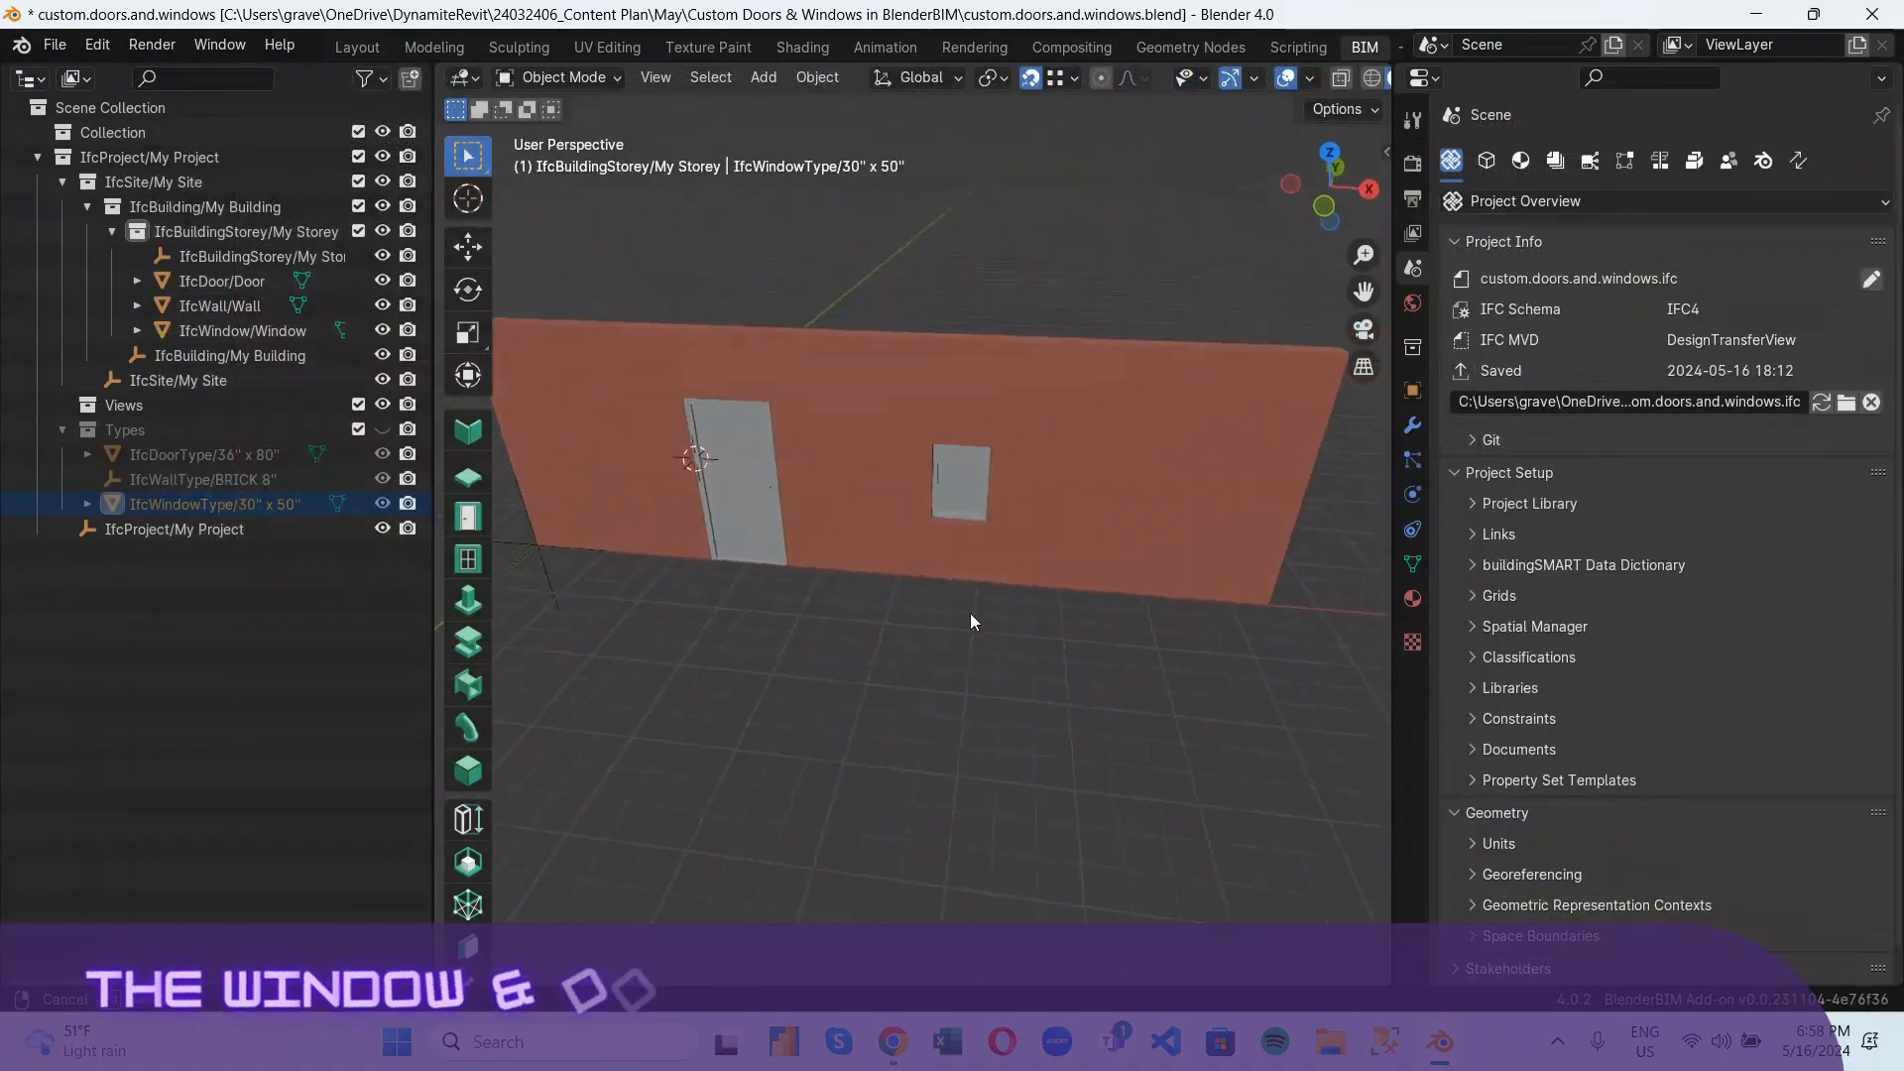
# Select the placed door in the wall and widen the outliner to show full element names.
pyautogui.moveTo(970, 613); pyautogui.dragTo(867, 512, button='middle')
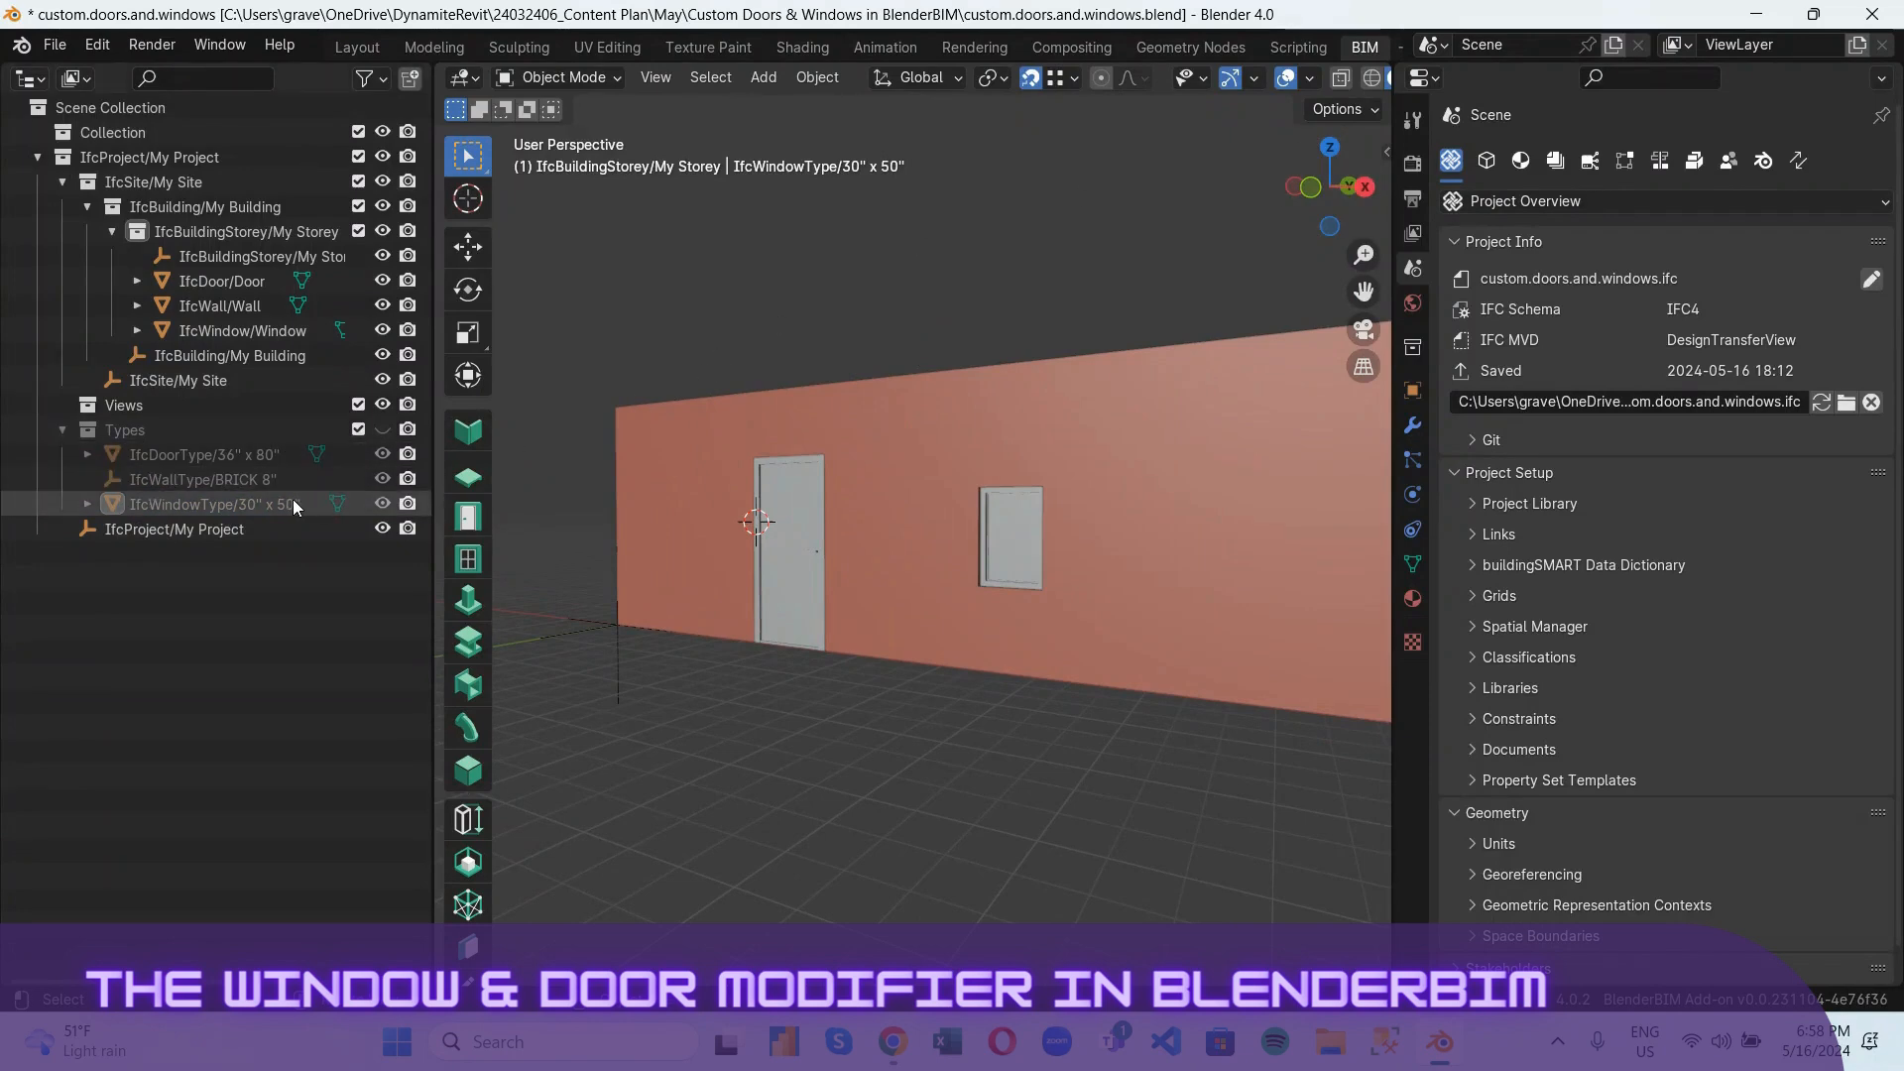
pyautogui.scroll(3, 757, 537)
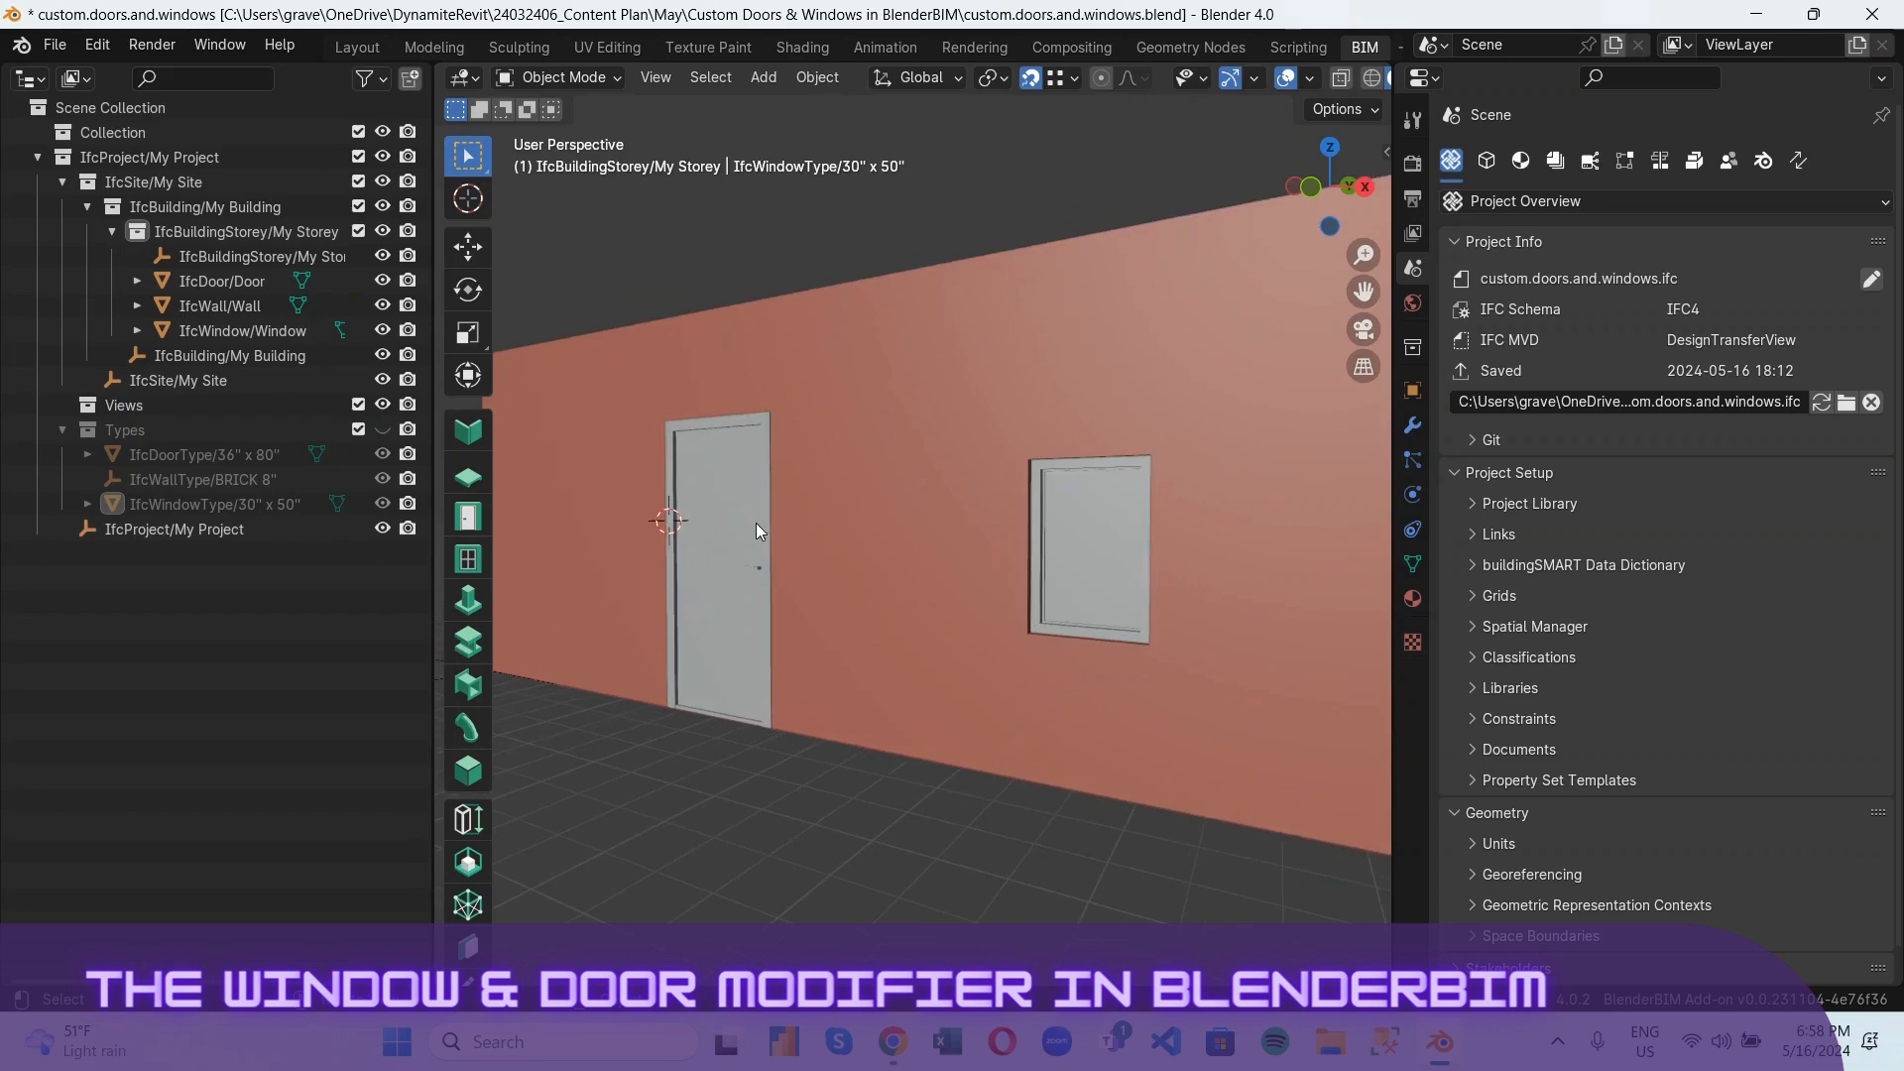
pyautogui.click(756, 522)
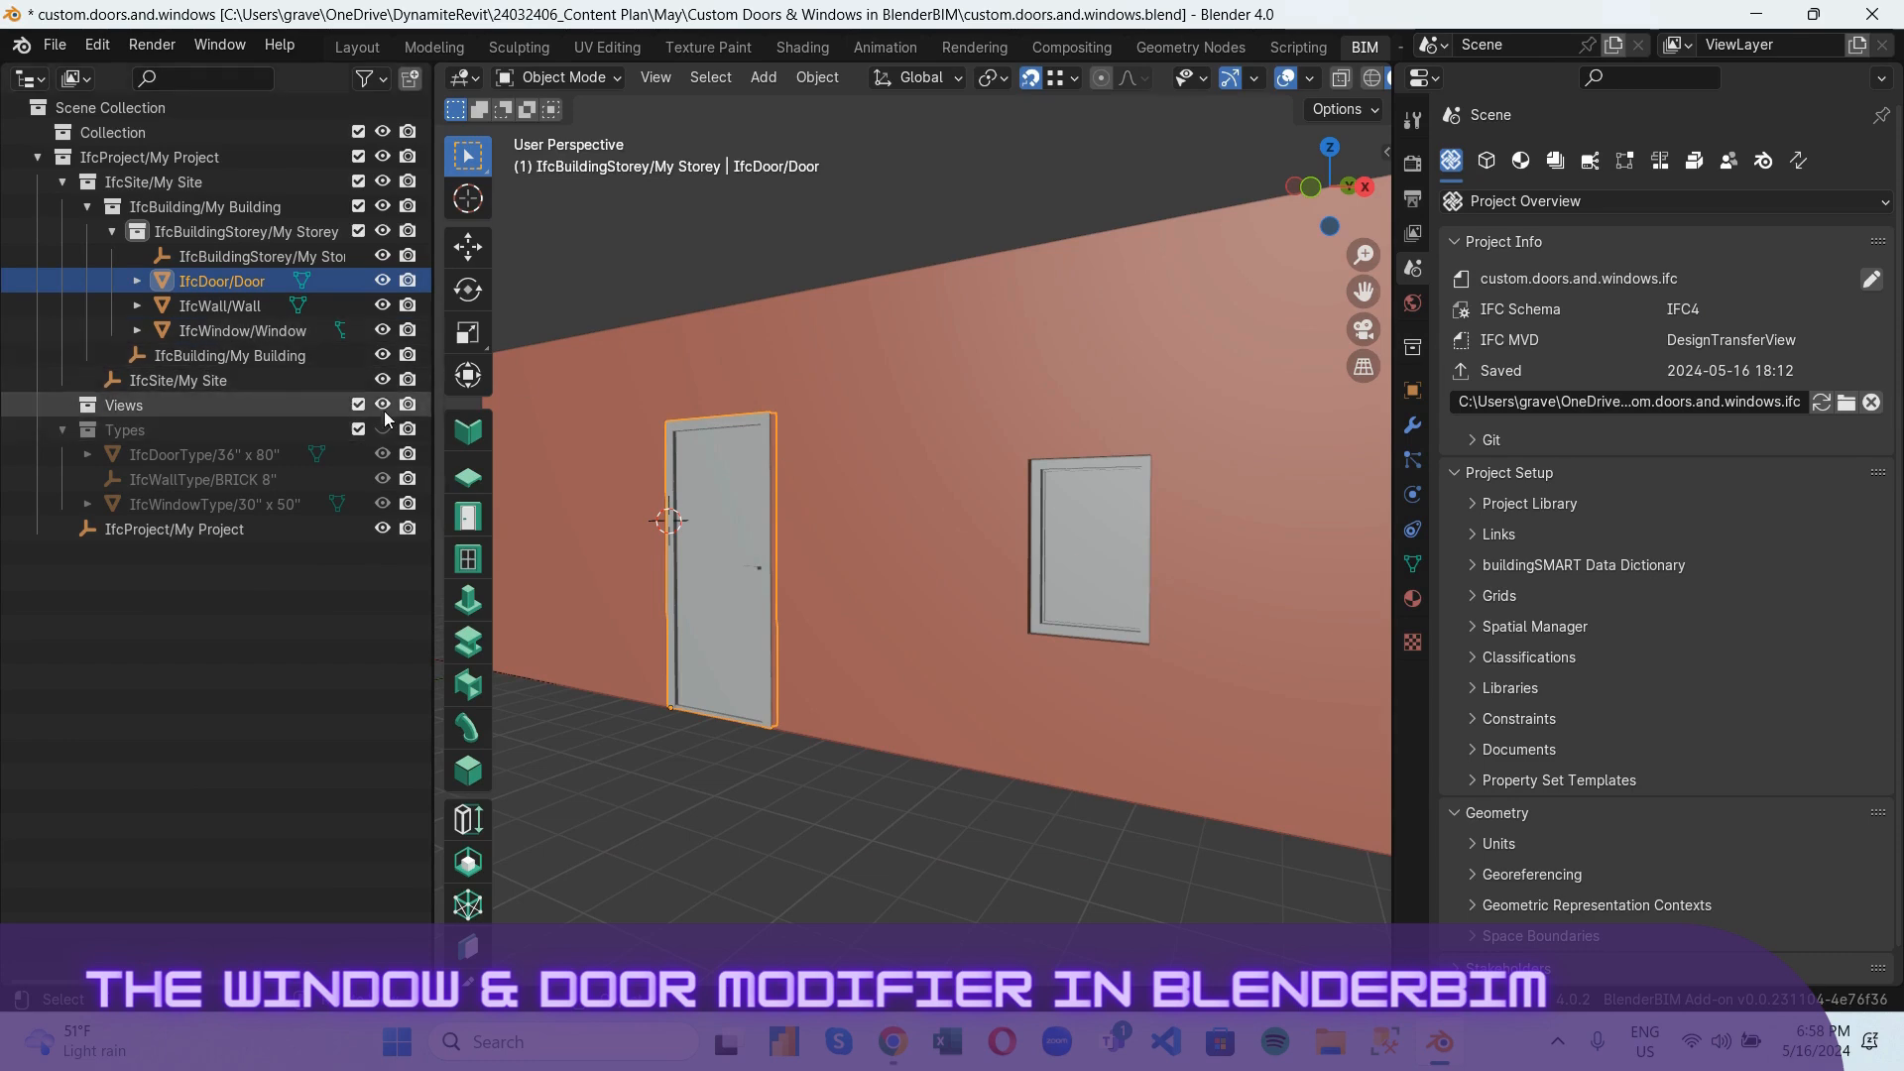
pyautogui.moveTo(437, 428); pyautogui.dragTo(497, 428)
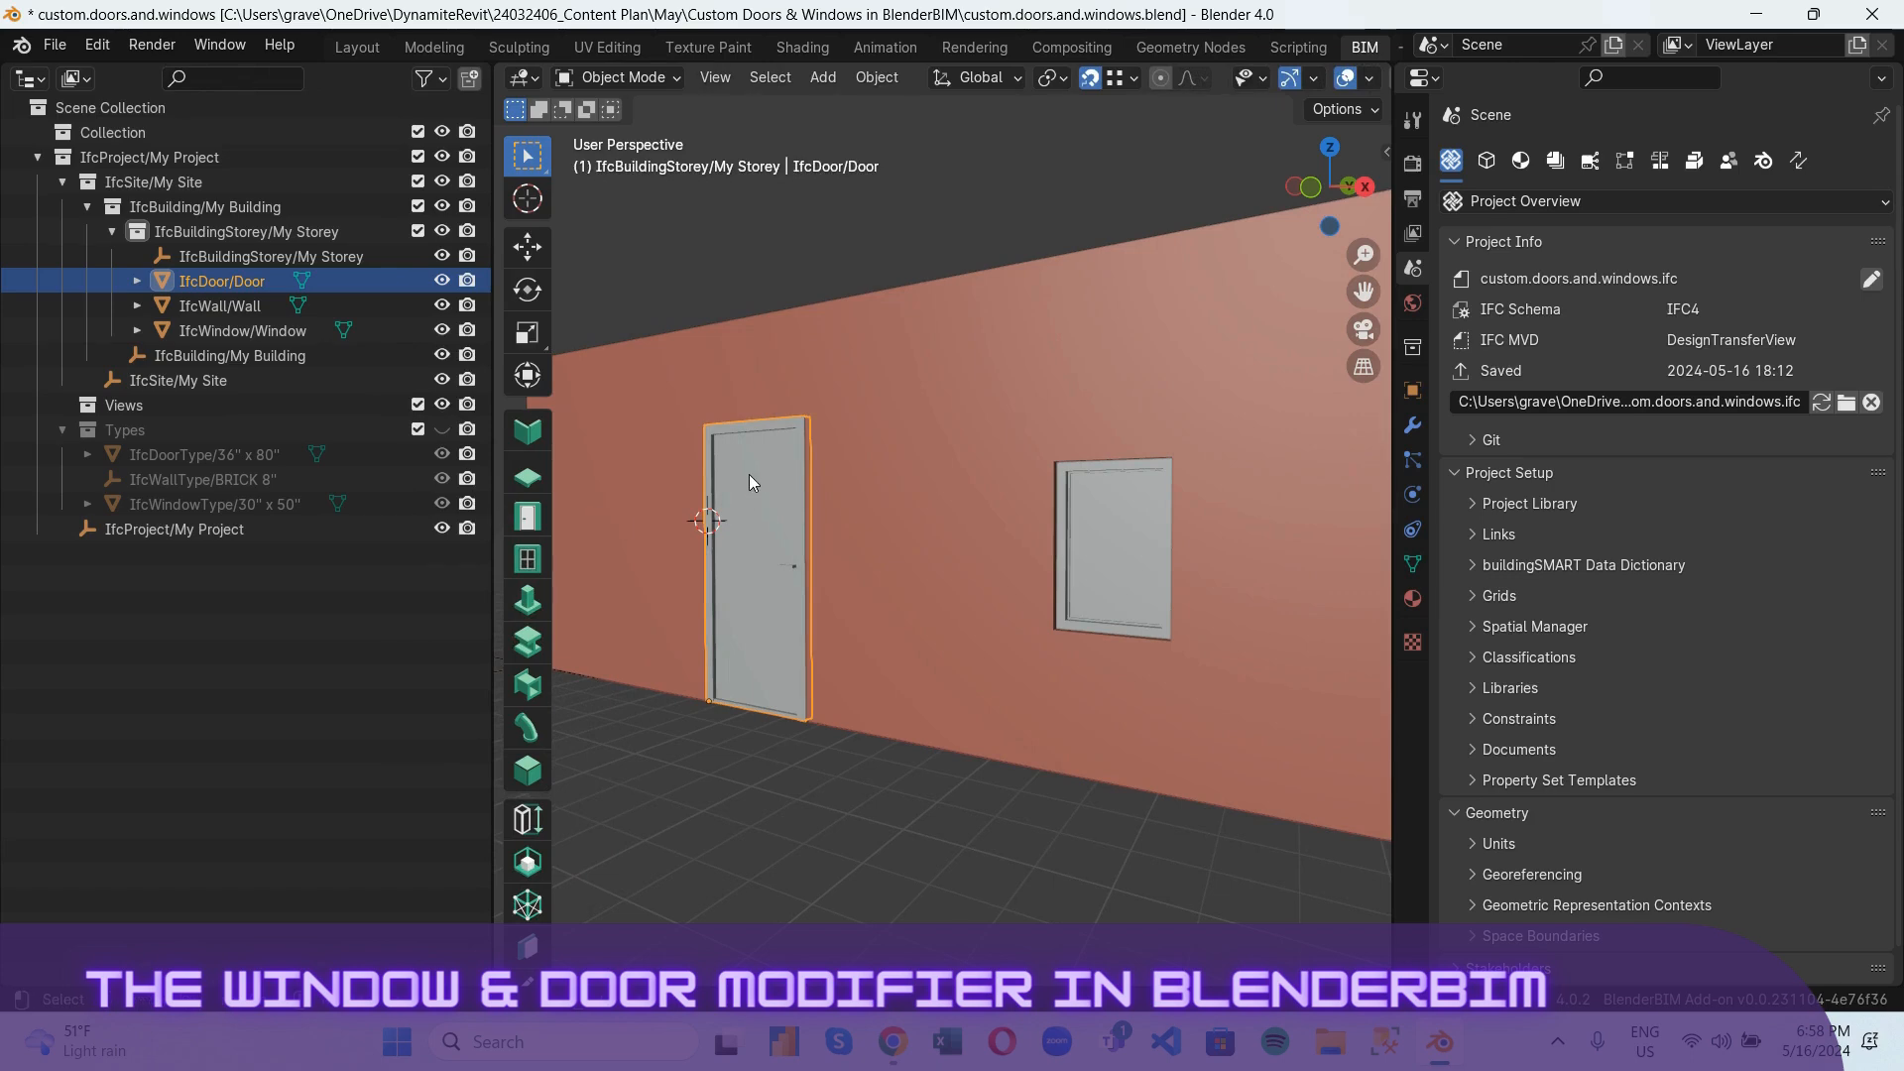
# Select the 36" x 80" door type and open its parametric door parameters for editing.
pyautogui.click(286, 462)
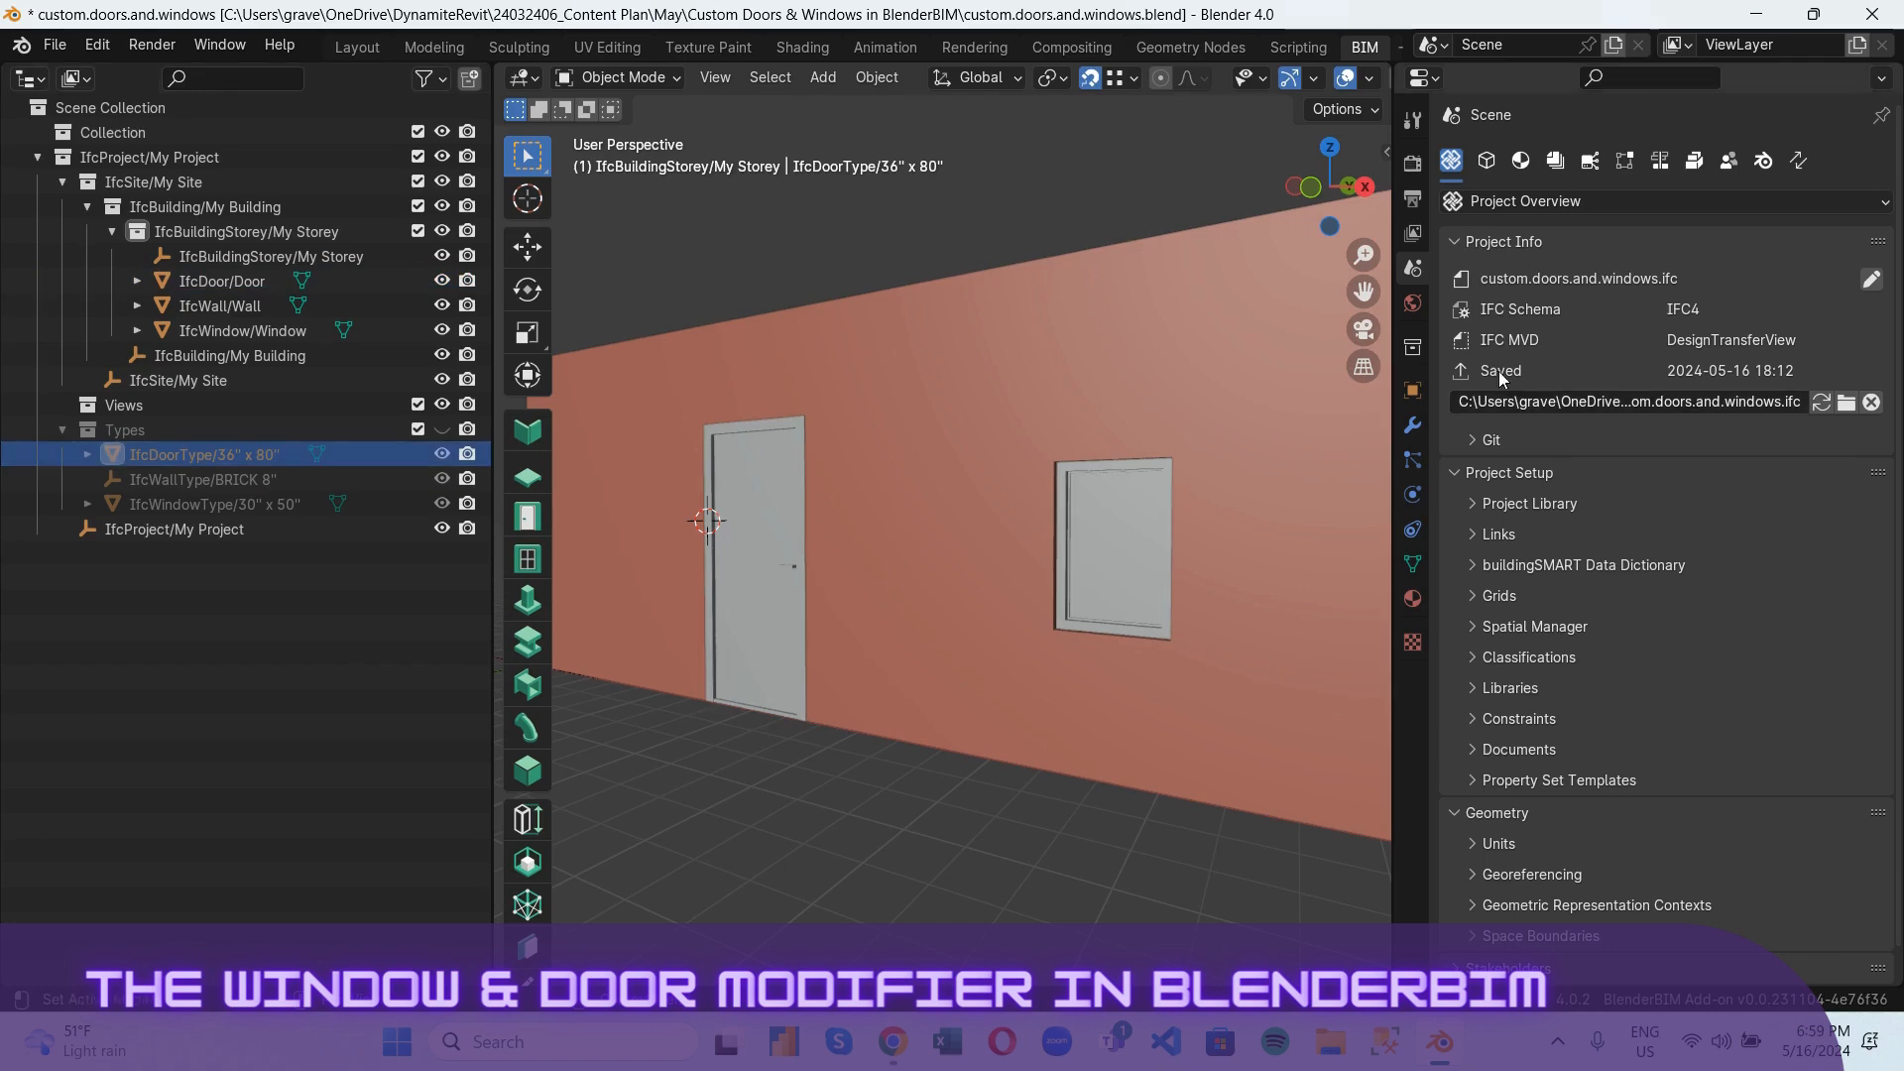
pyautogui.click(1522, 163)
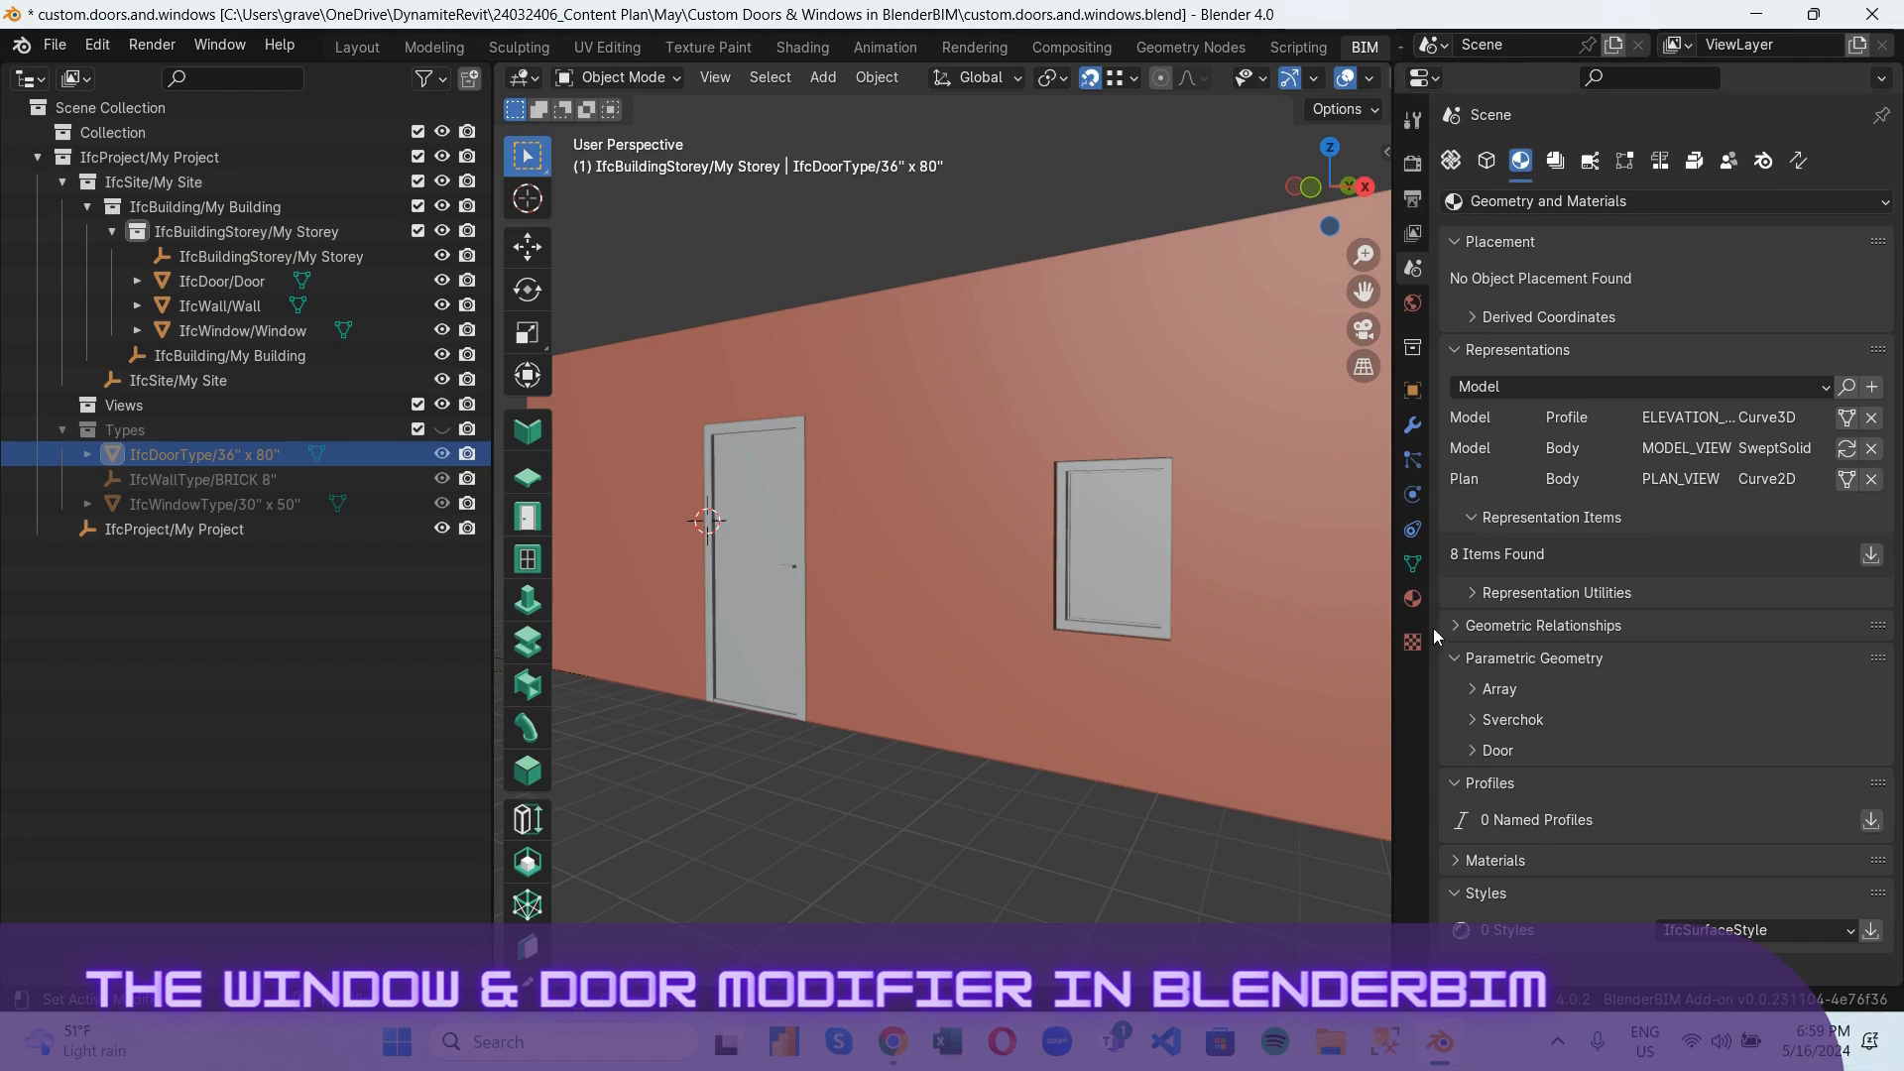
pyautogui.click(1451, 659)
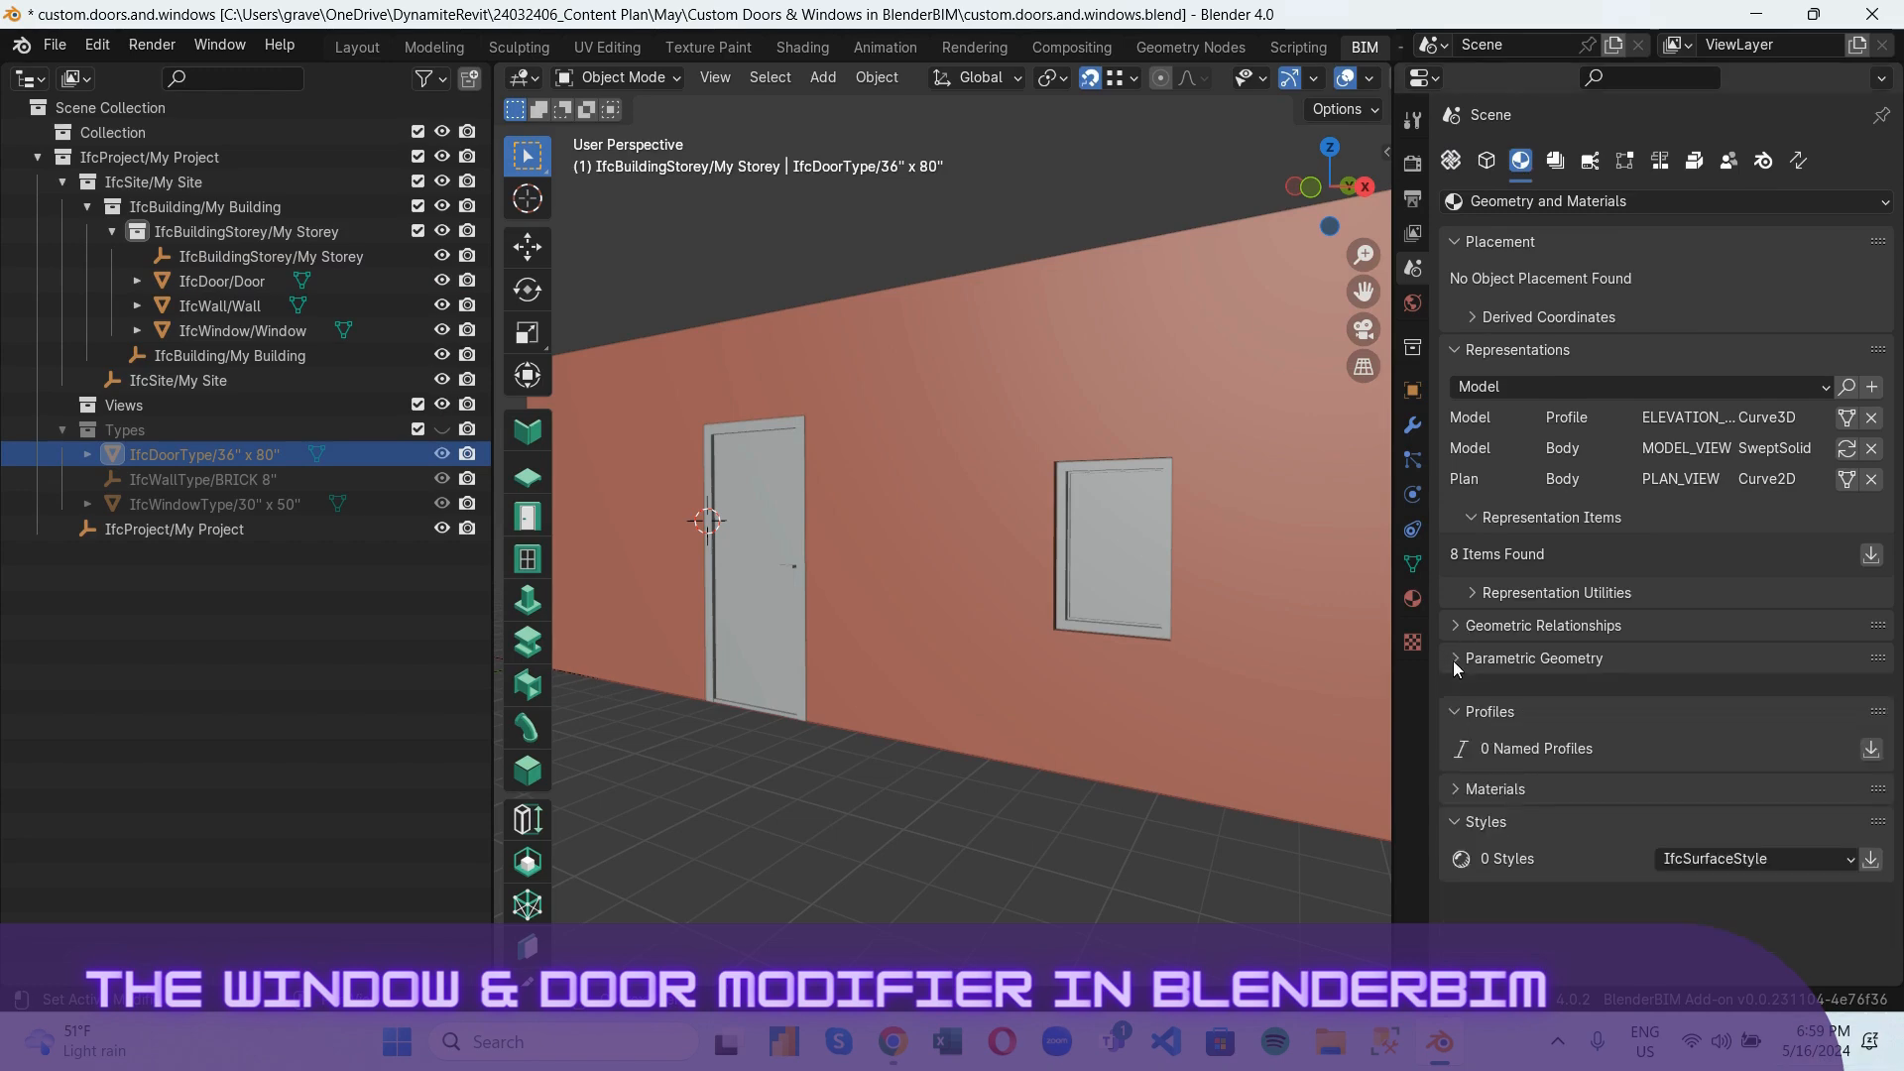
pyautogui.click(1453, 660)
pyautogui.click(1476, 752)
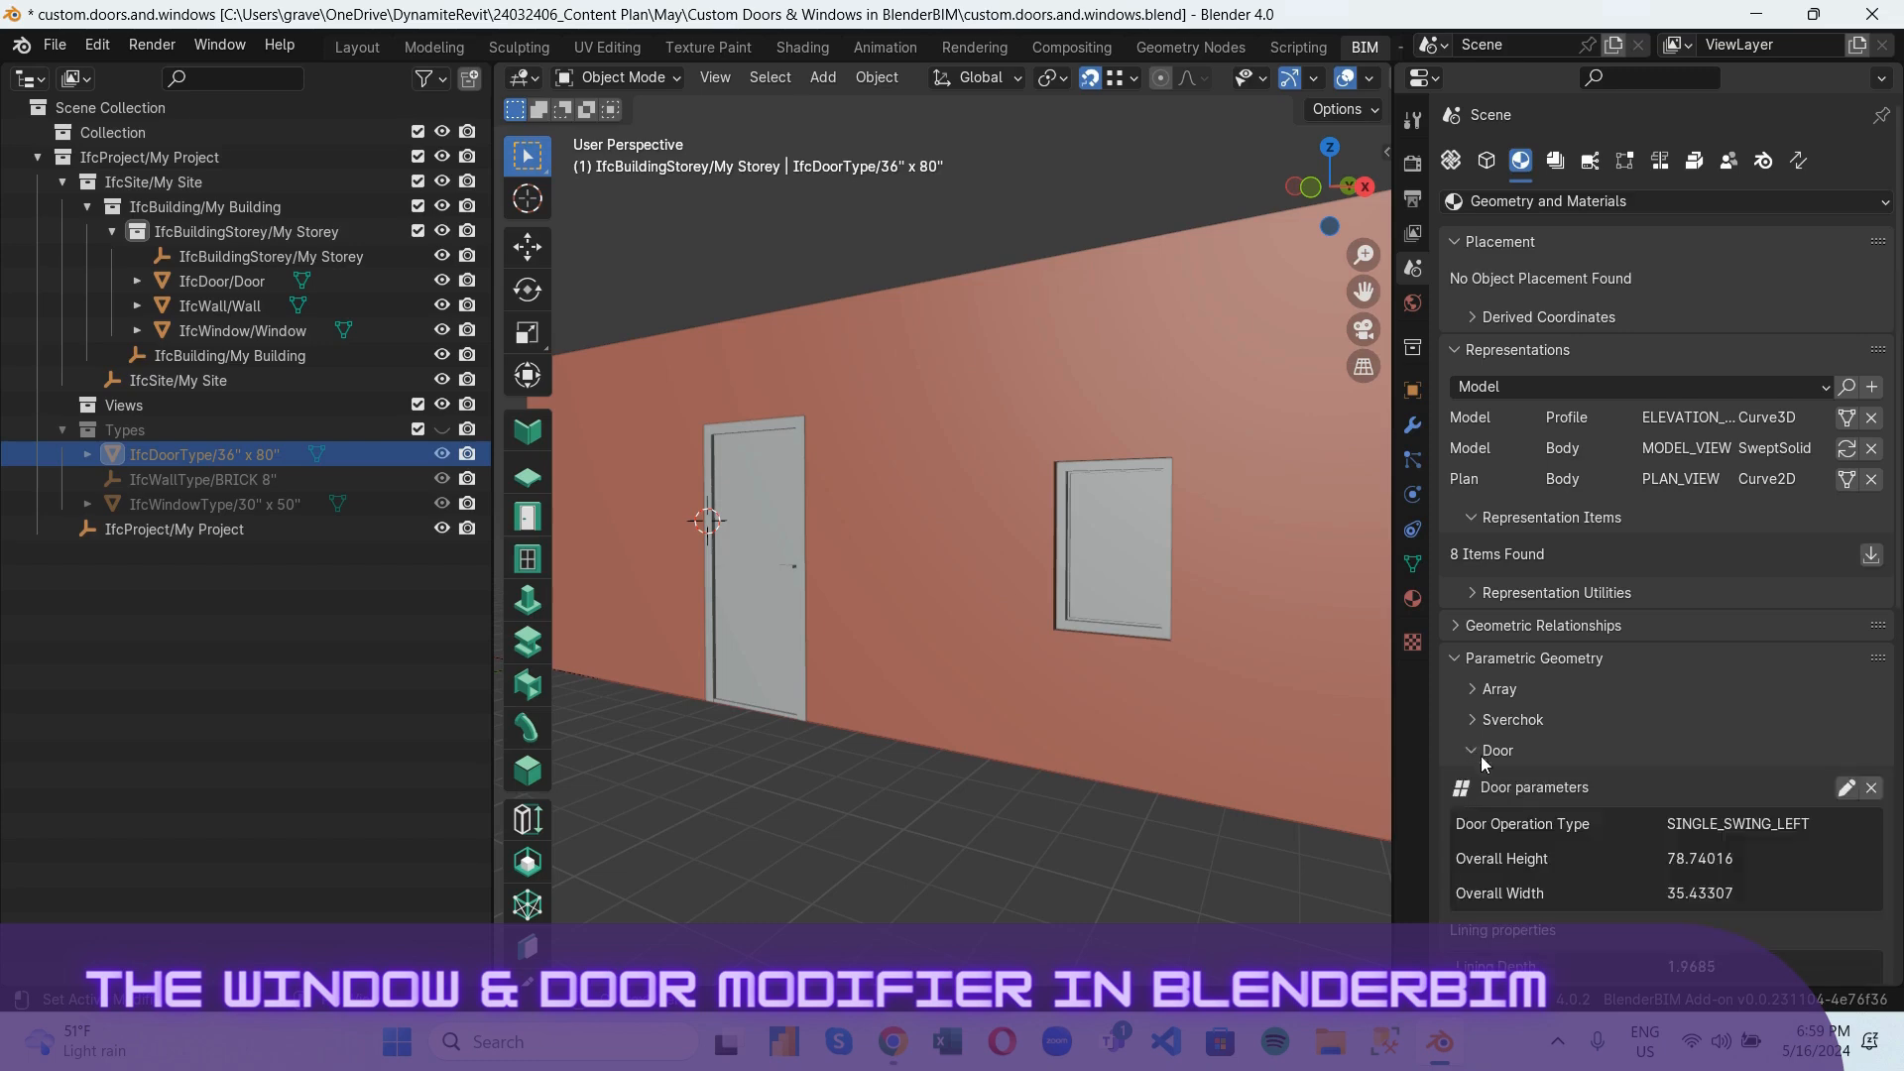
pyautogui.scroll(-5, 1706, 650)
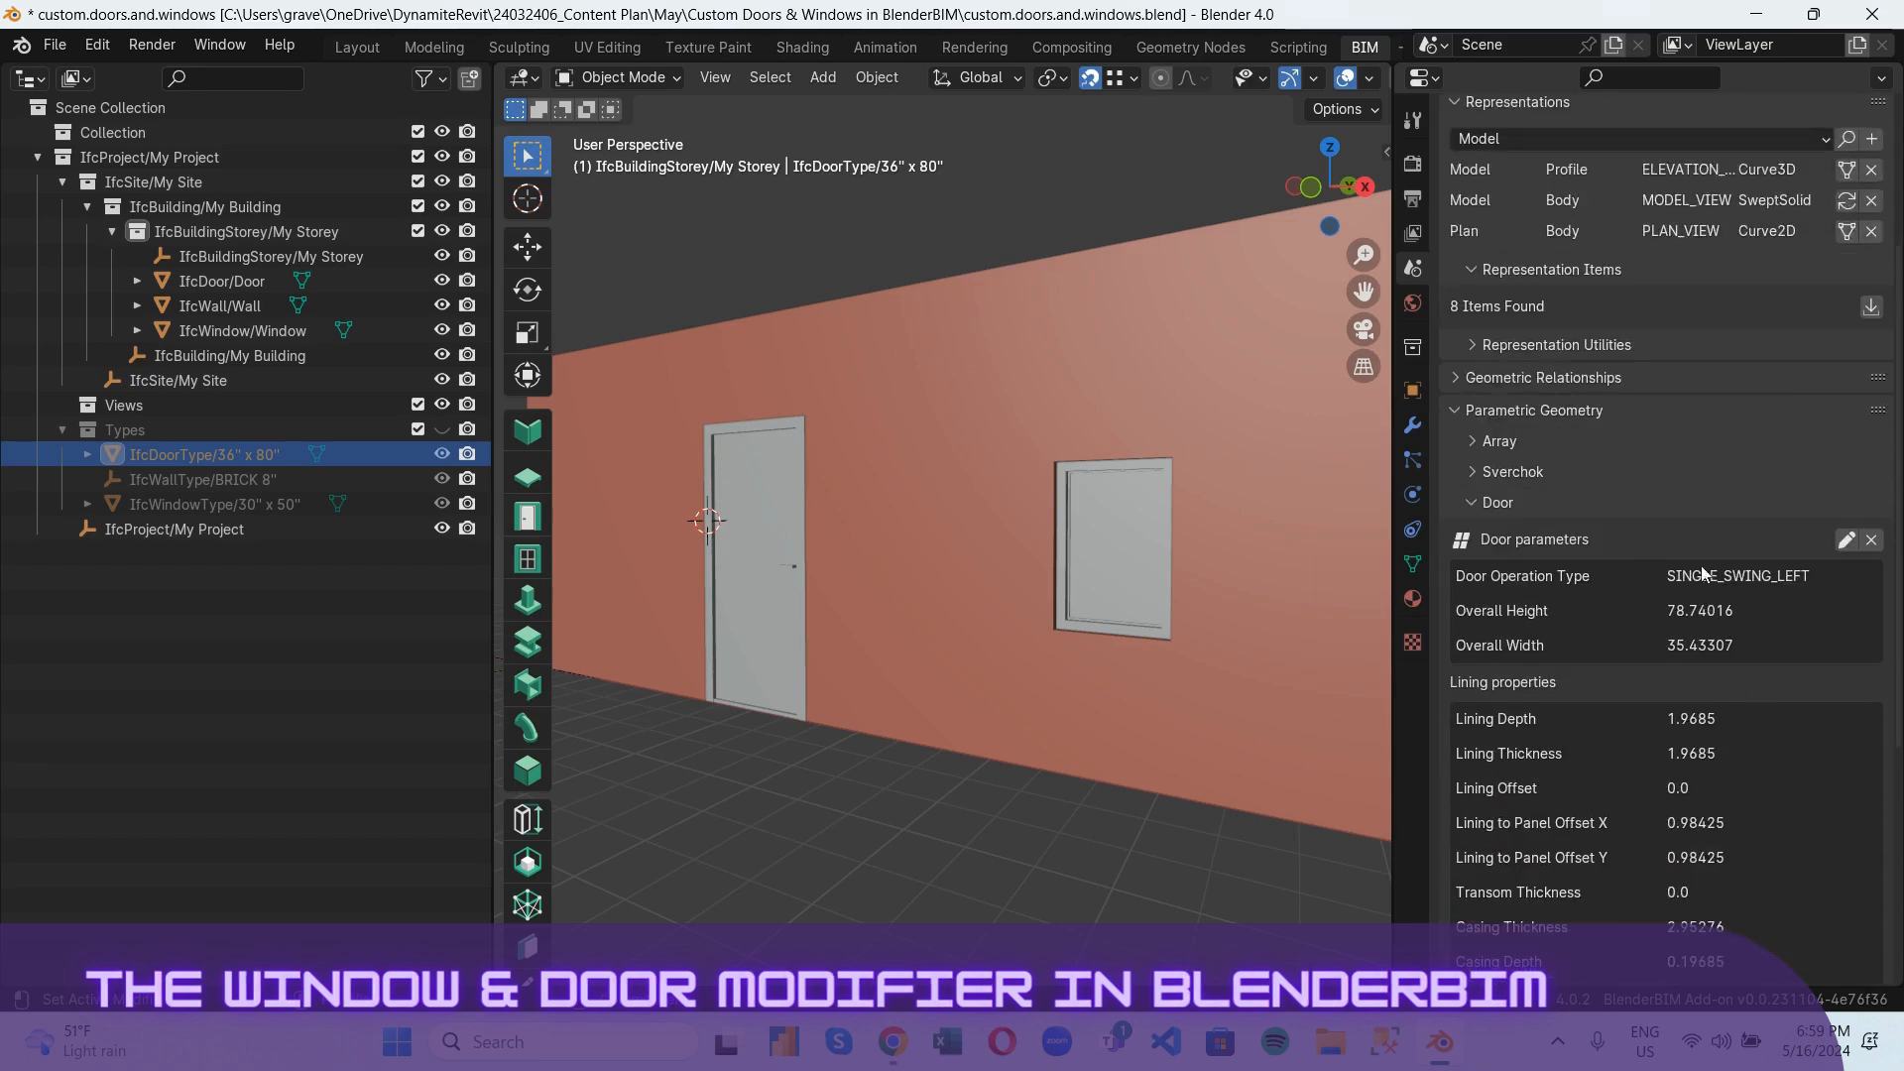
pyautogui.click(1847, 539)
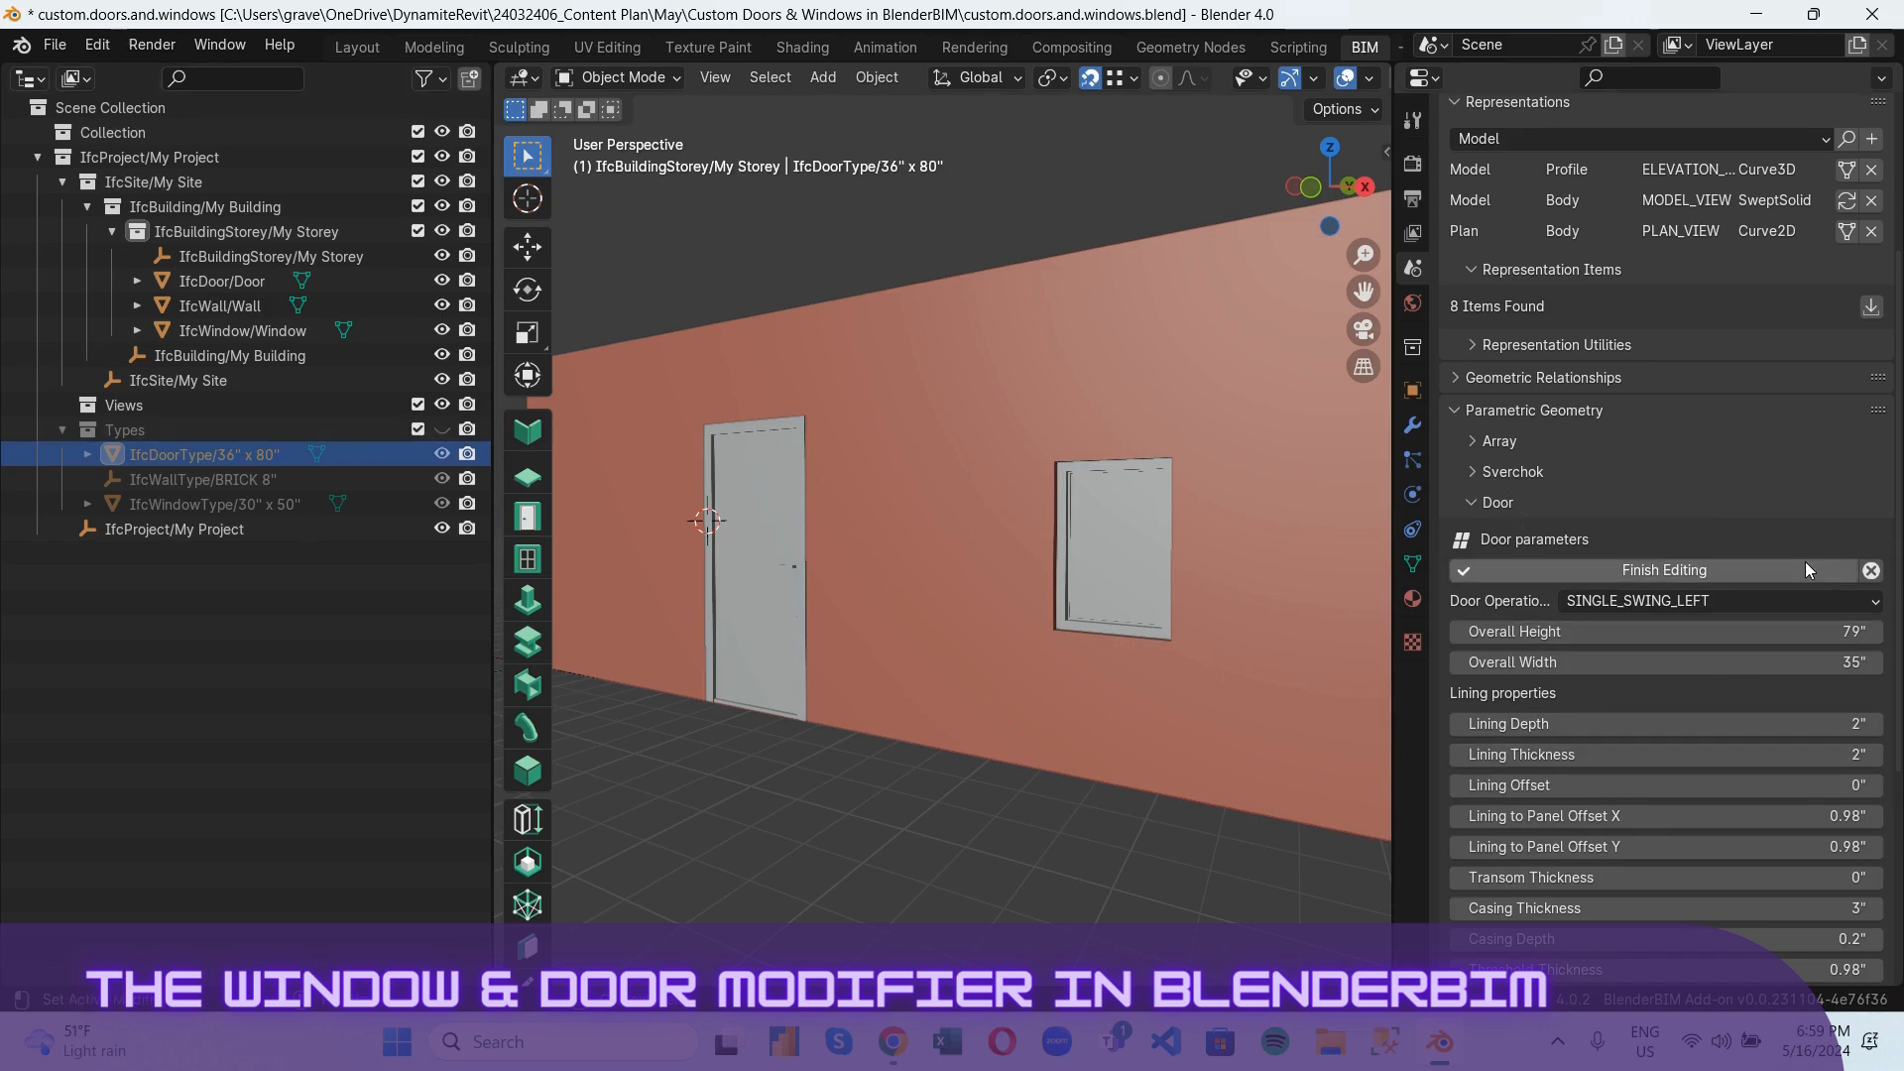
# Try the SLIDING_TO_RIGHT operation on the door type and return it to SINGLE_SWING_LEFT.
pyautogui.click(1745, 603)
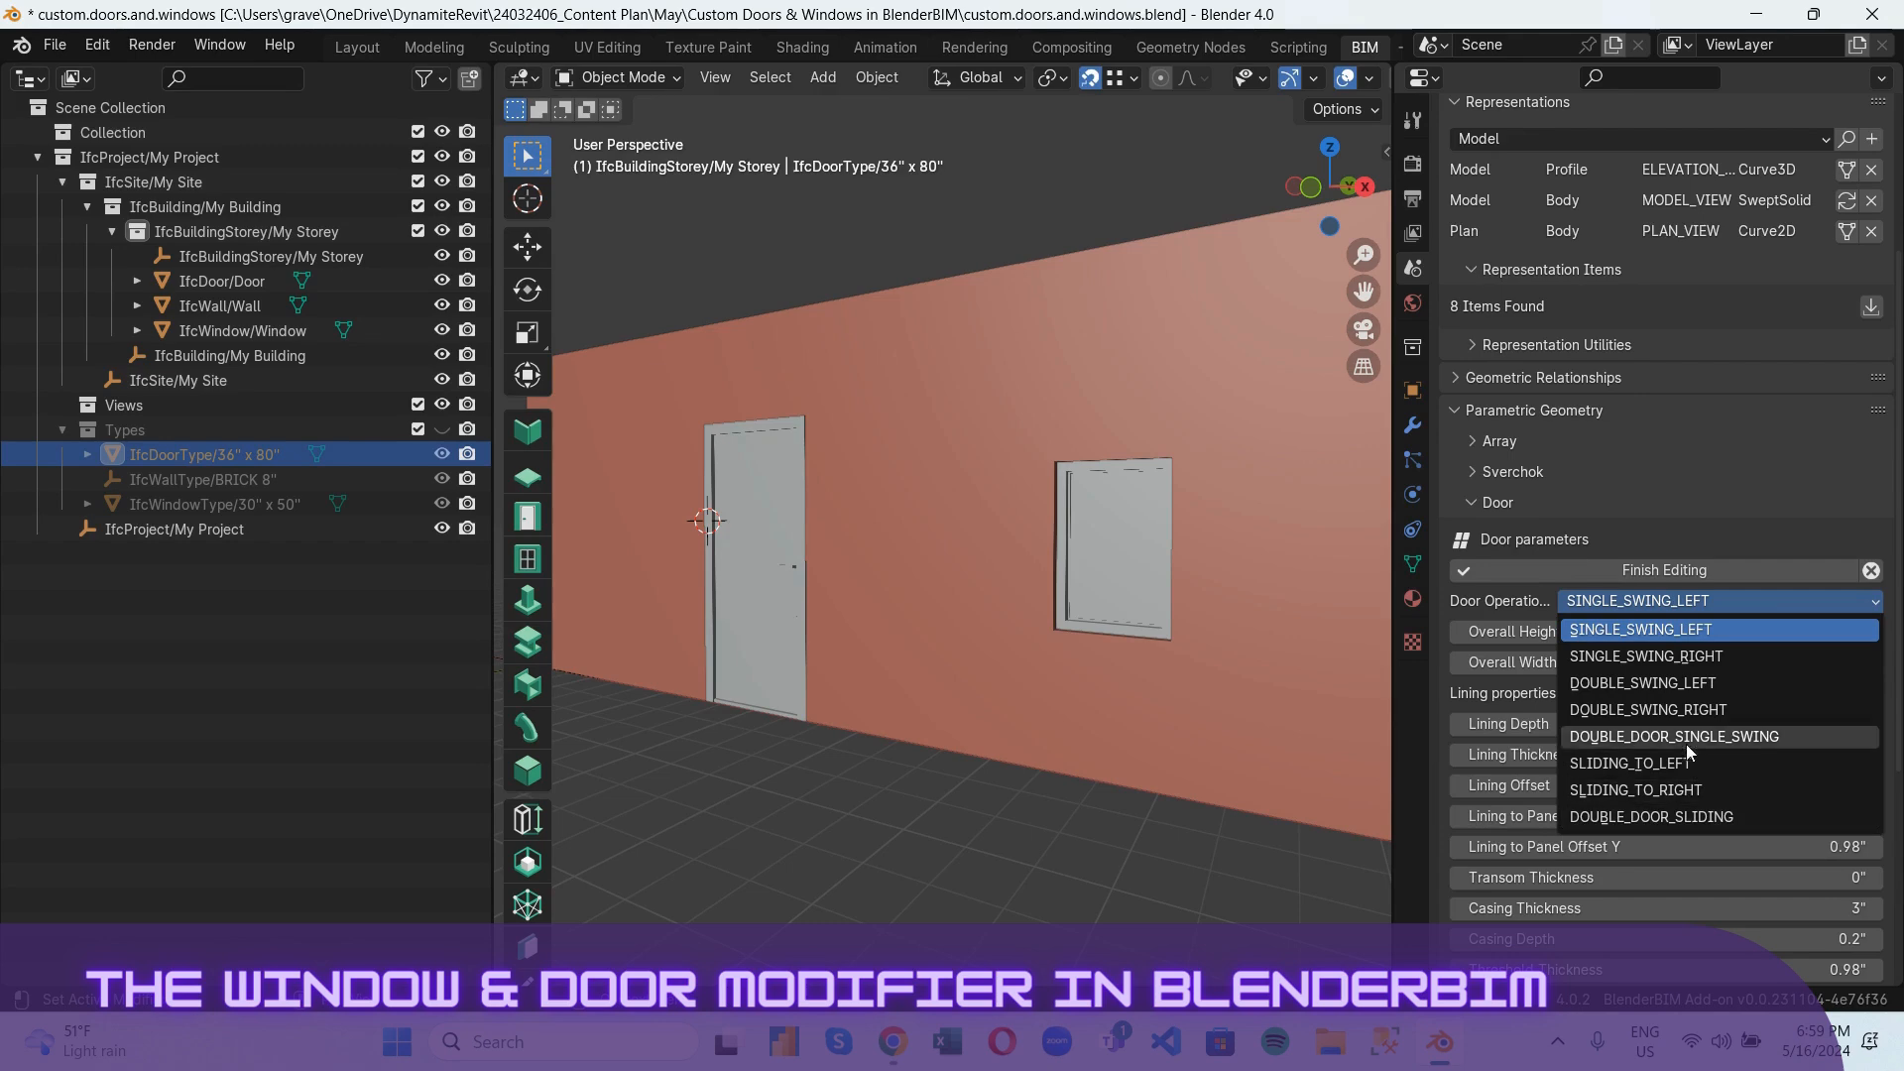
pyautogui.click(1699, 789)
pyautogui.moveTo(633, 629); pyautogui.dragTo(807, 710, button='middle')
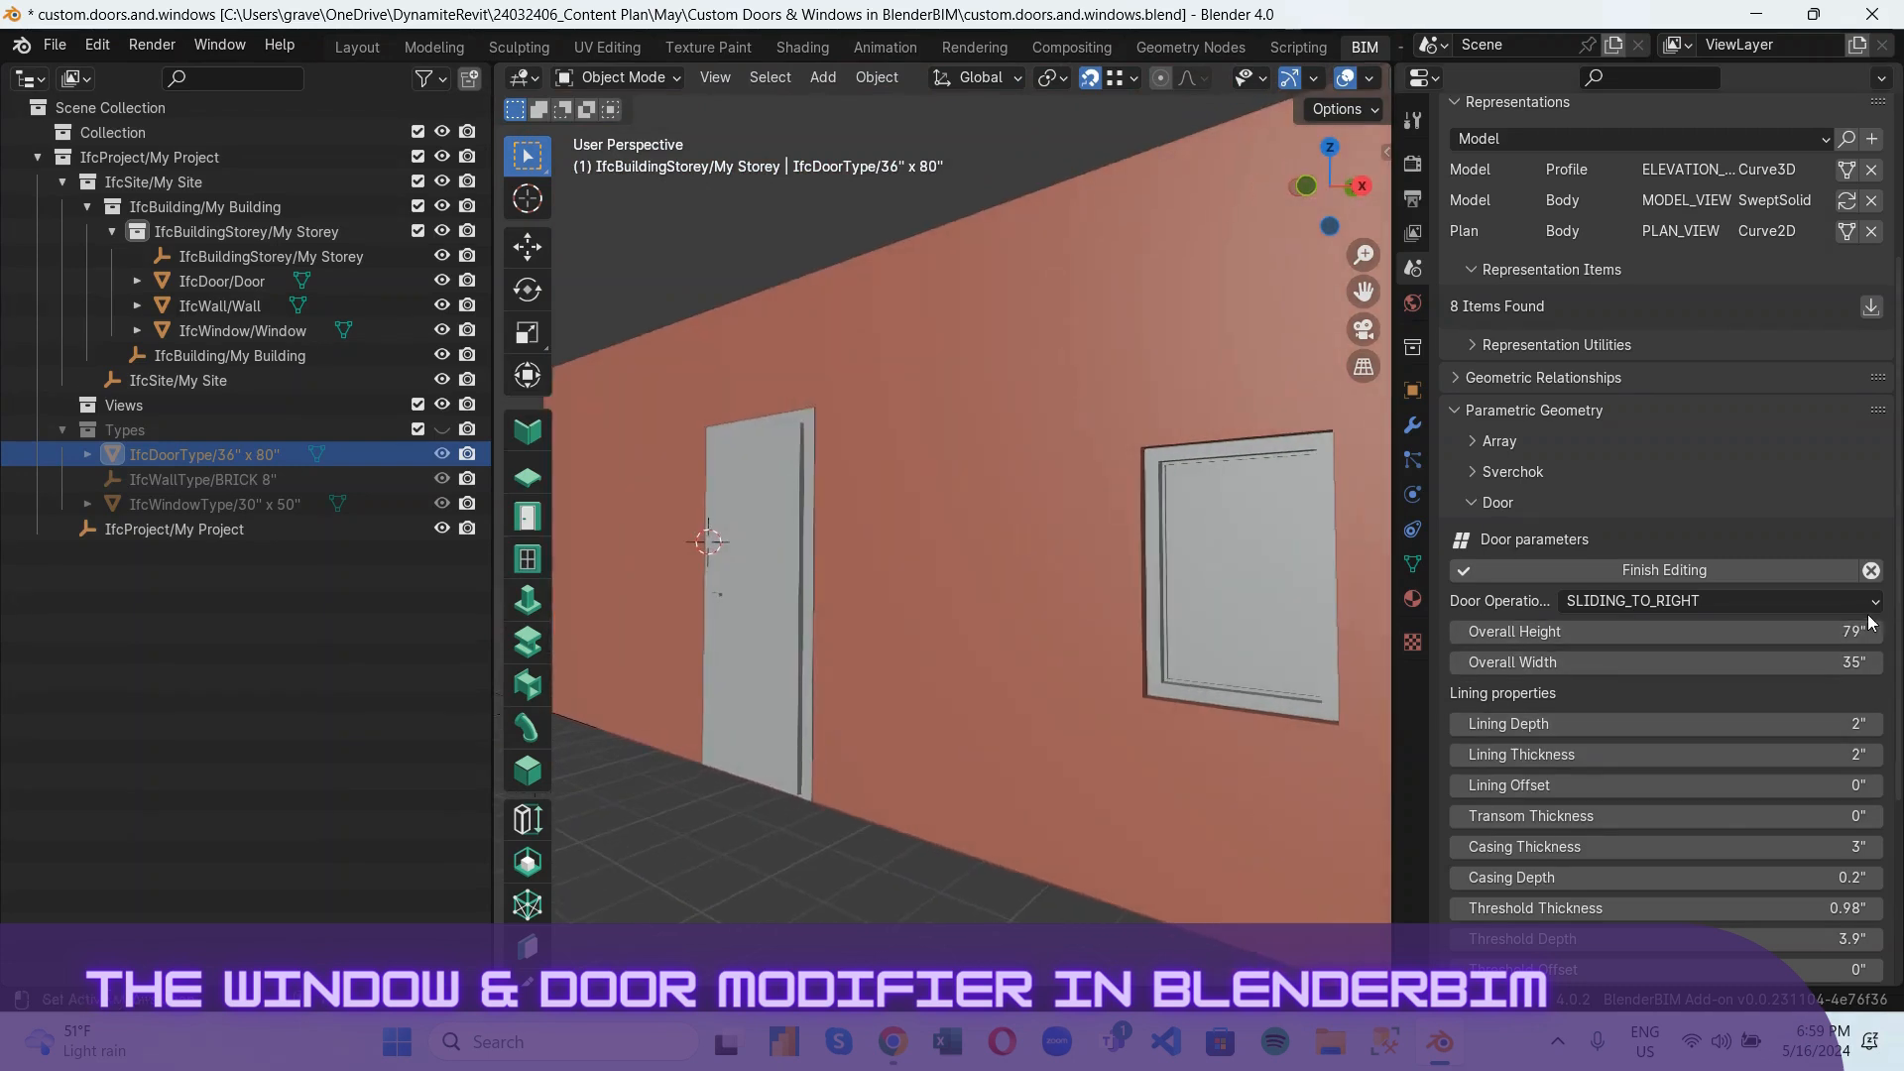
pyautogui.click(1871, 603)
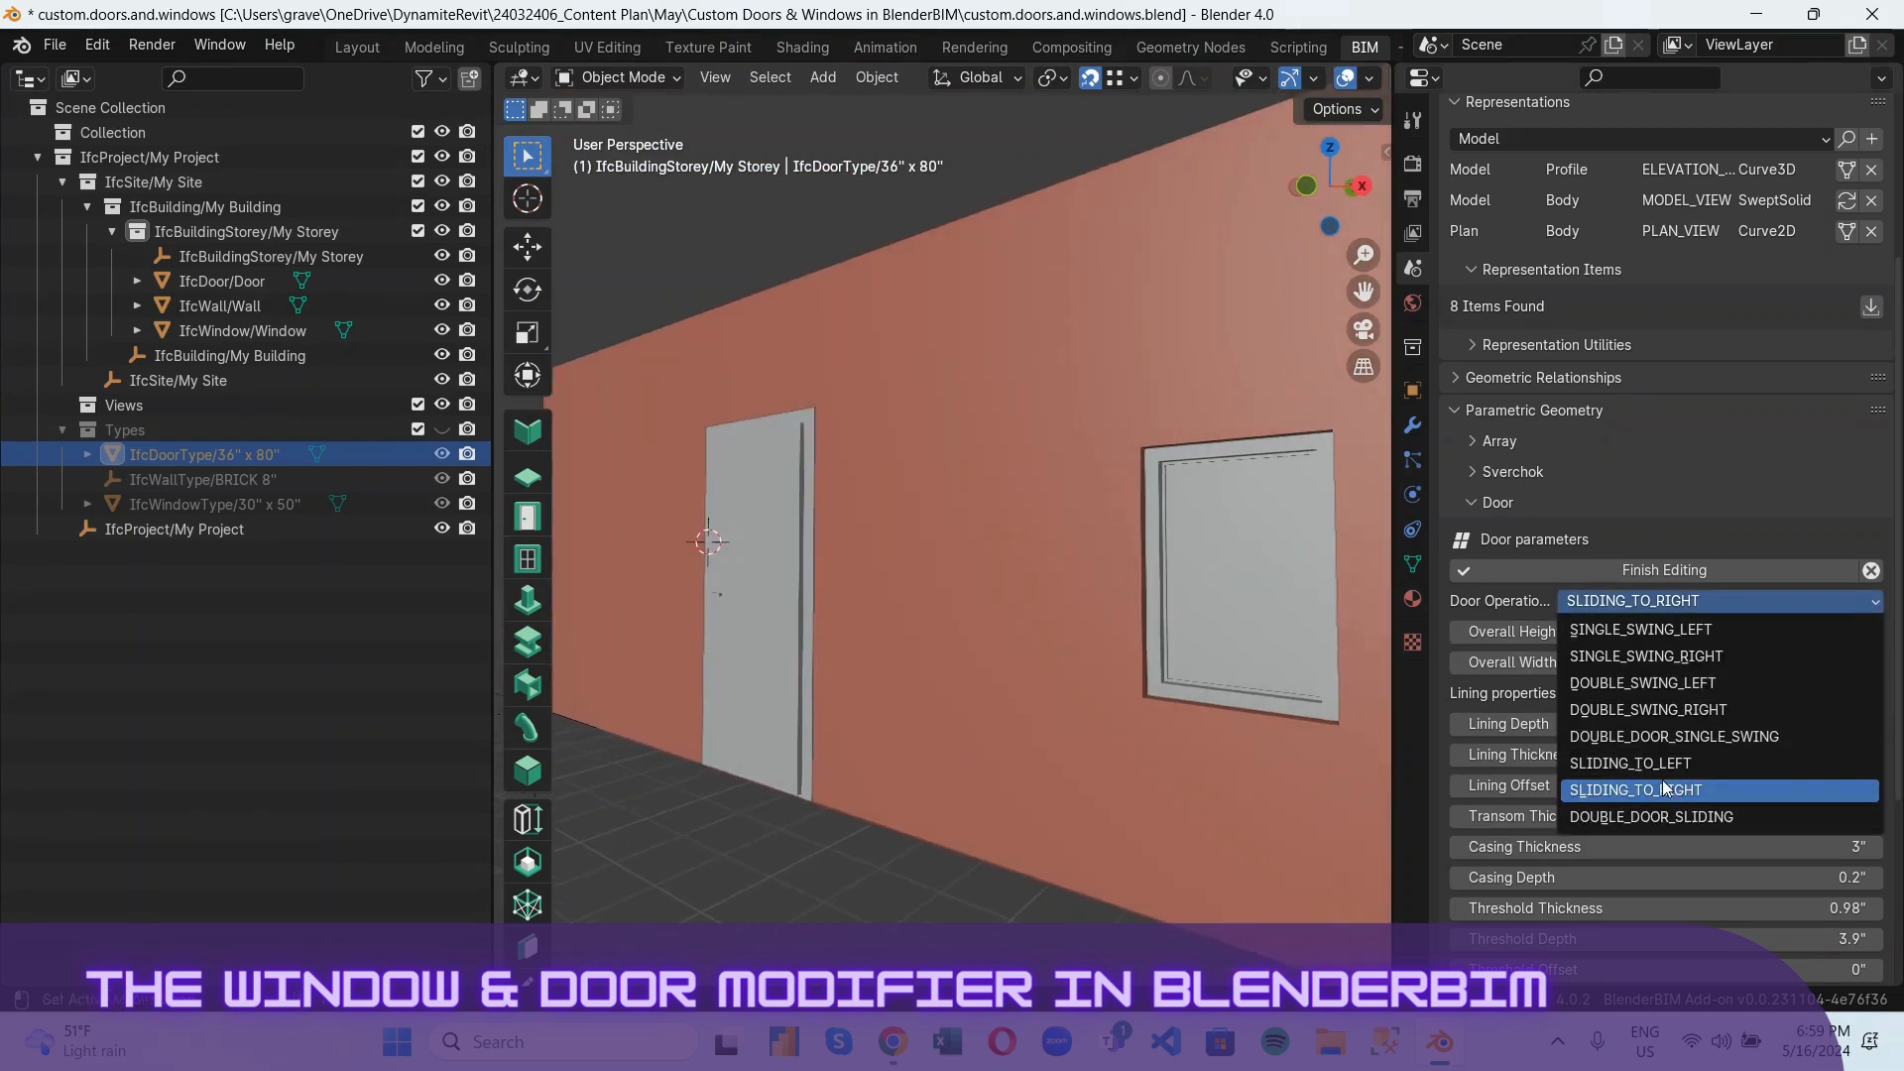
pyautogui.click(1650, 632)
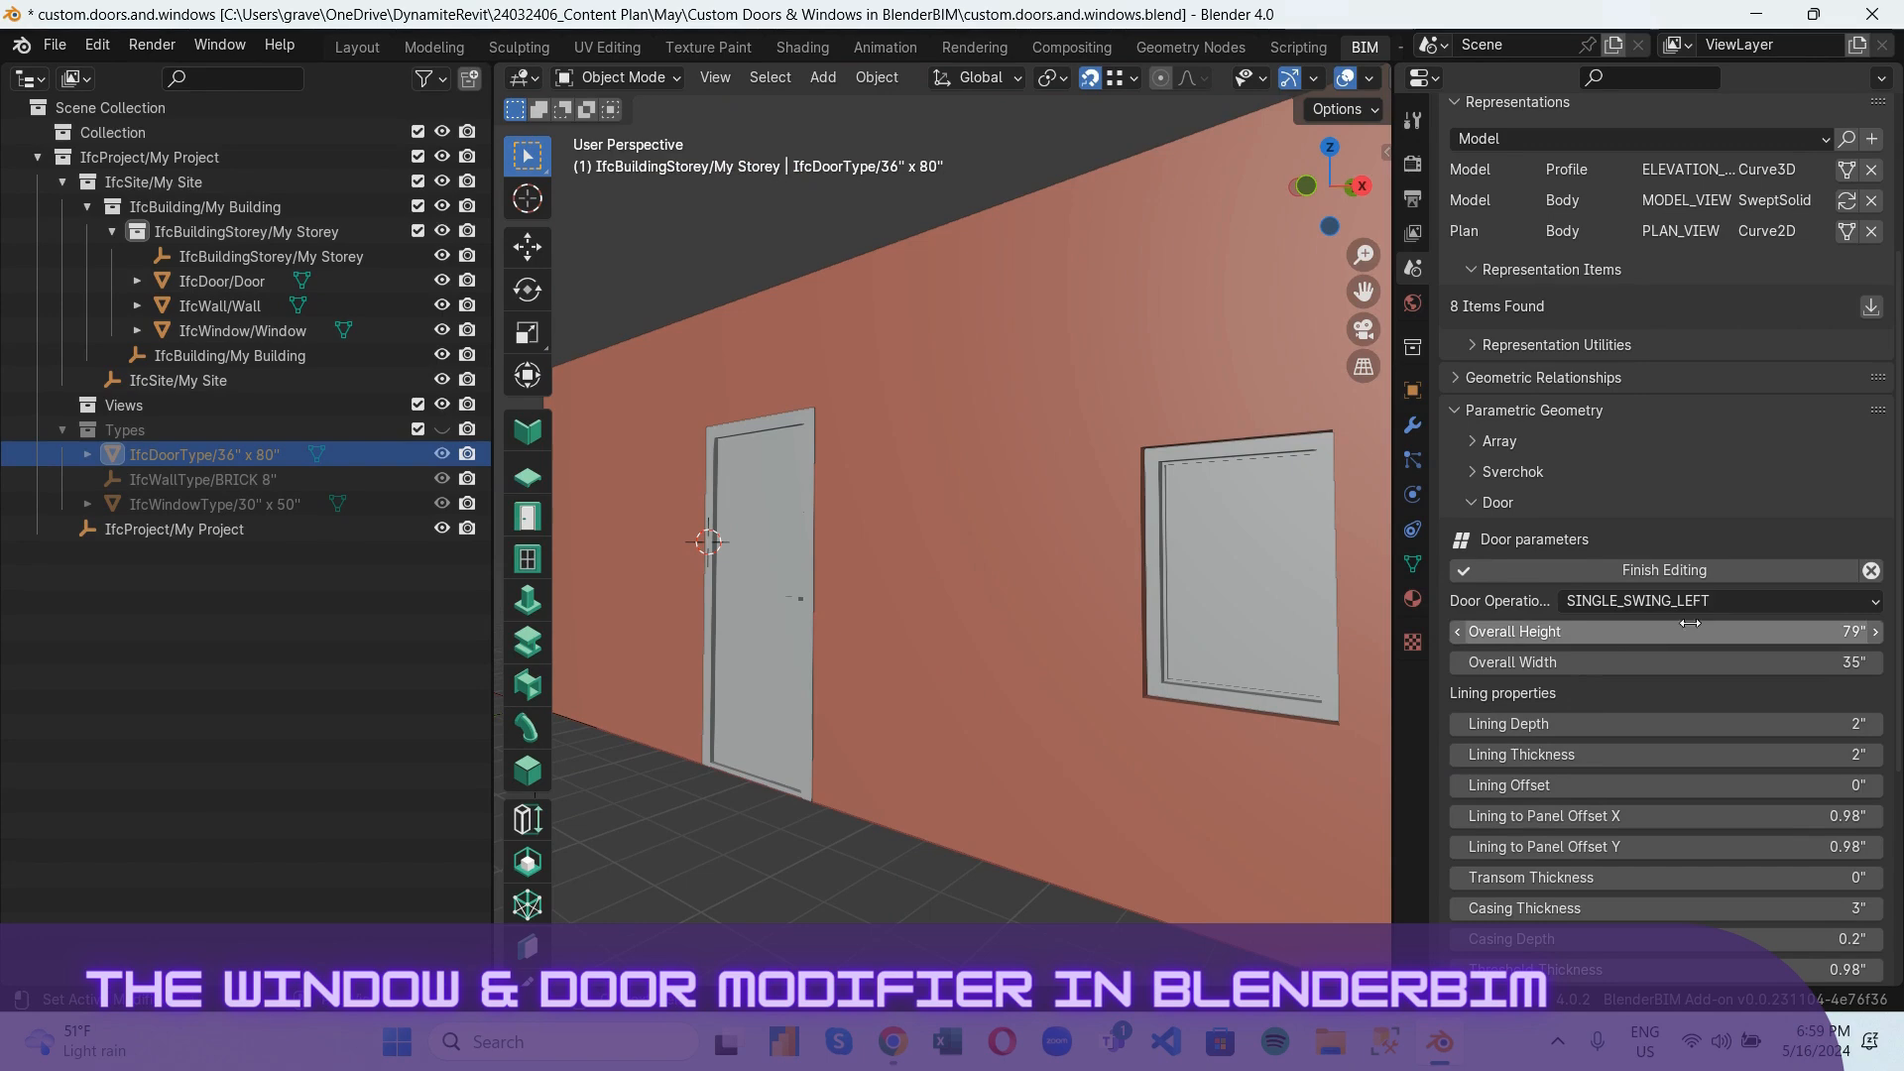
# Set the door type's overall height to 80" and overall width to 36".
pyautogui.click(1696, 630)
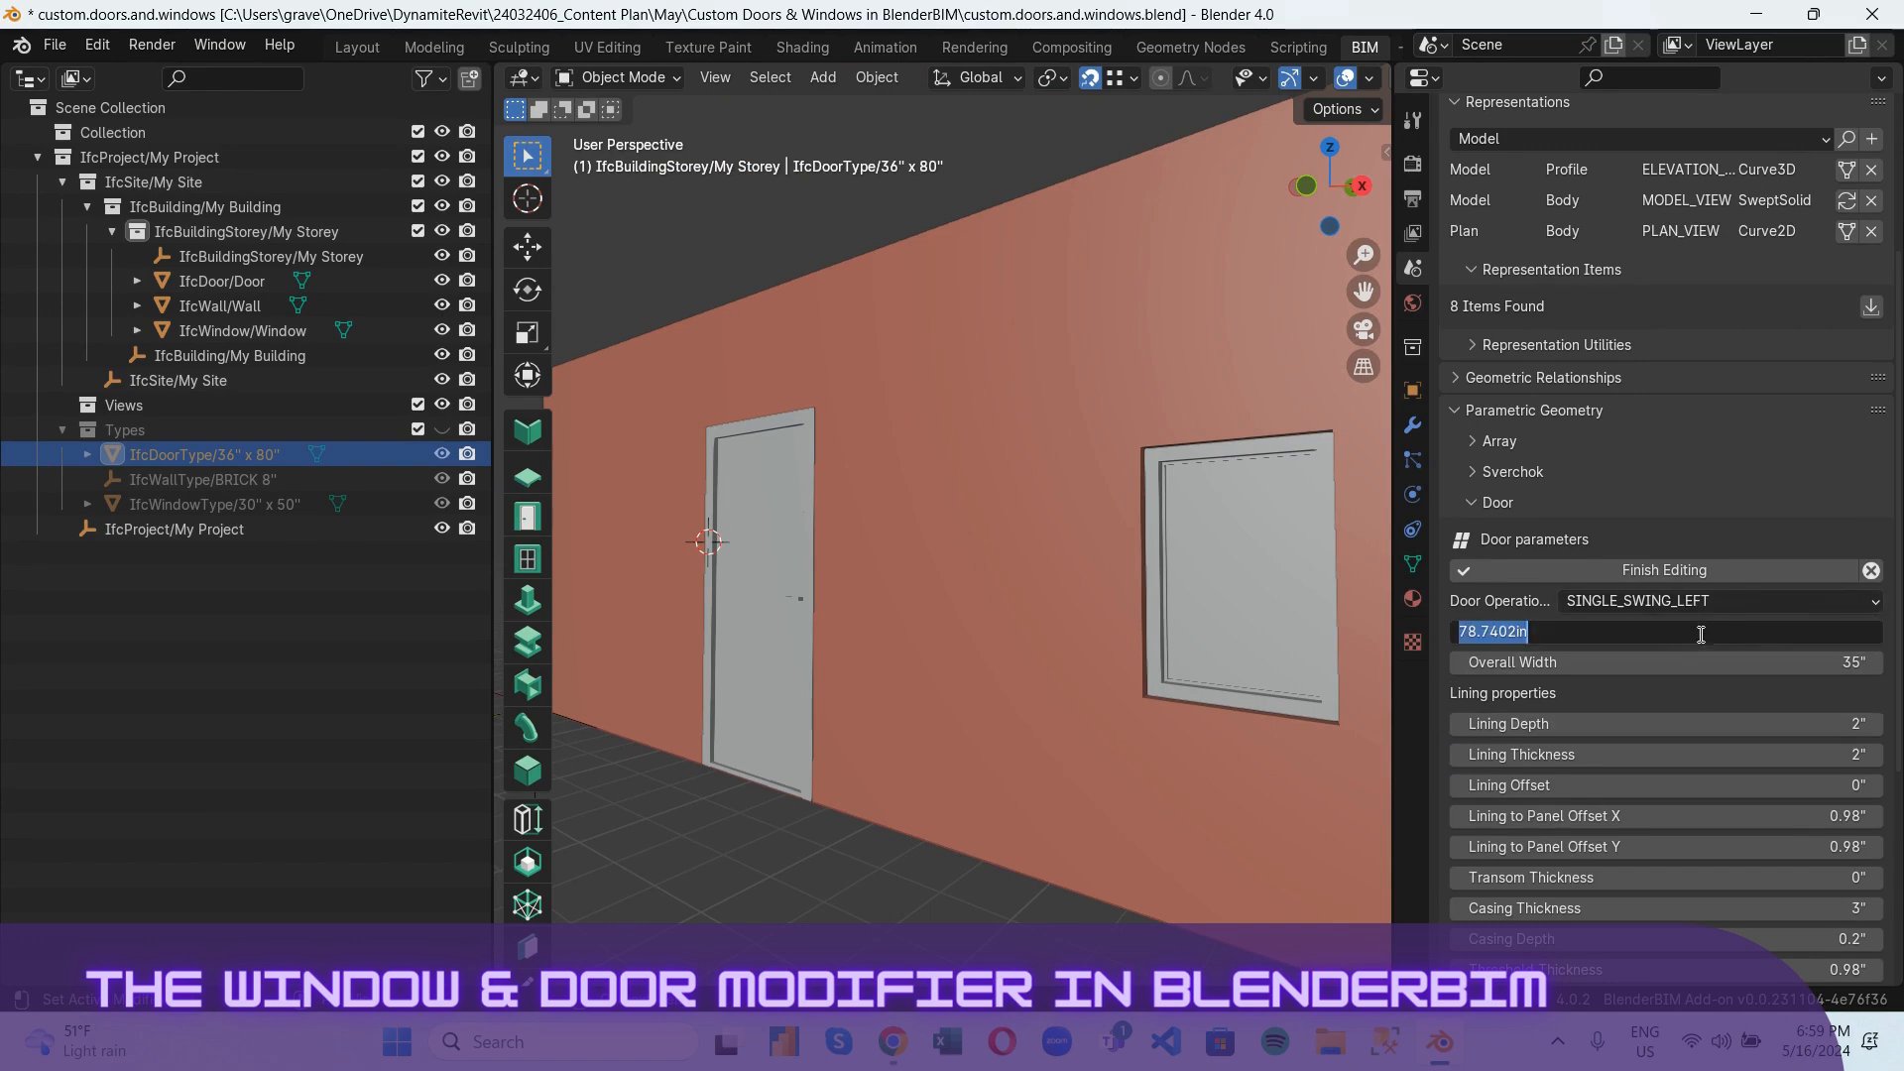
pyautogui.press('Return')
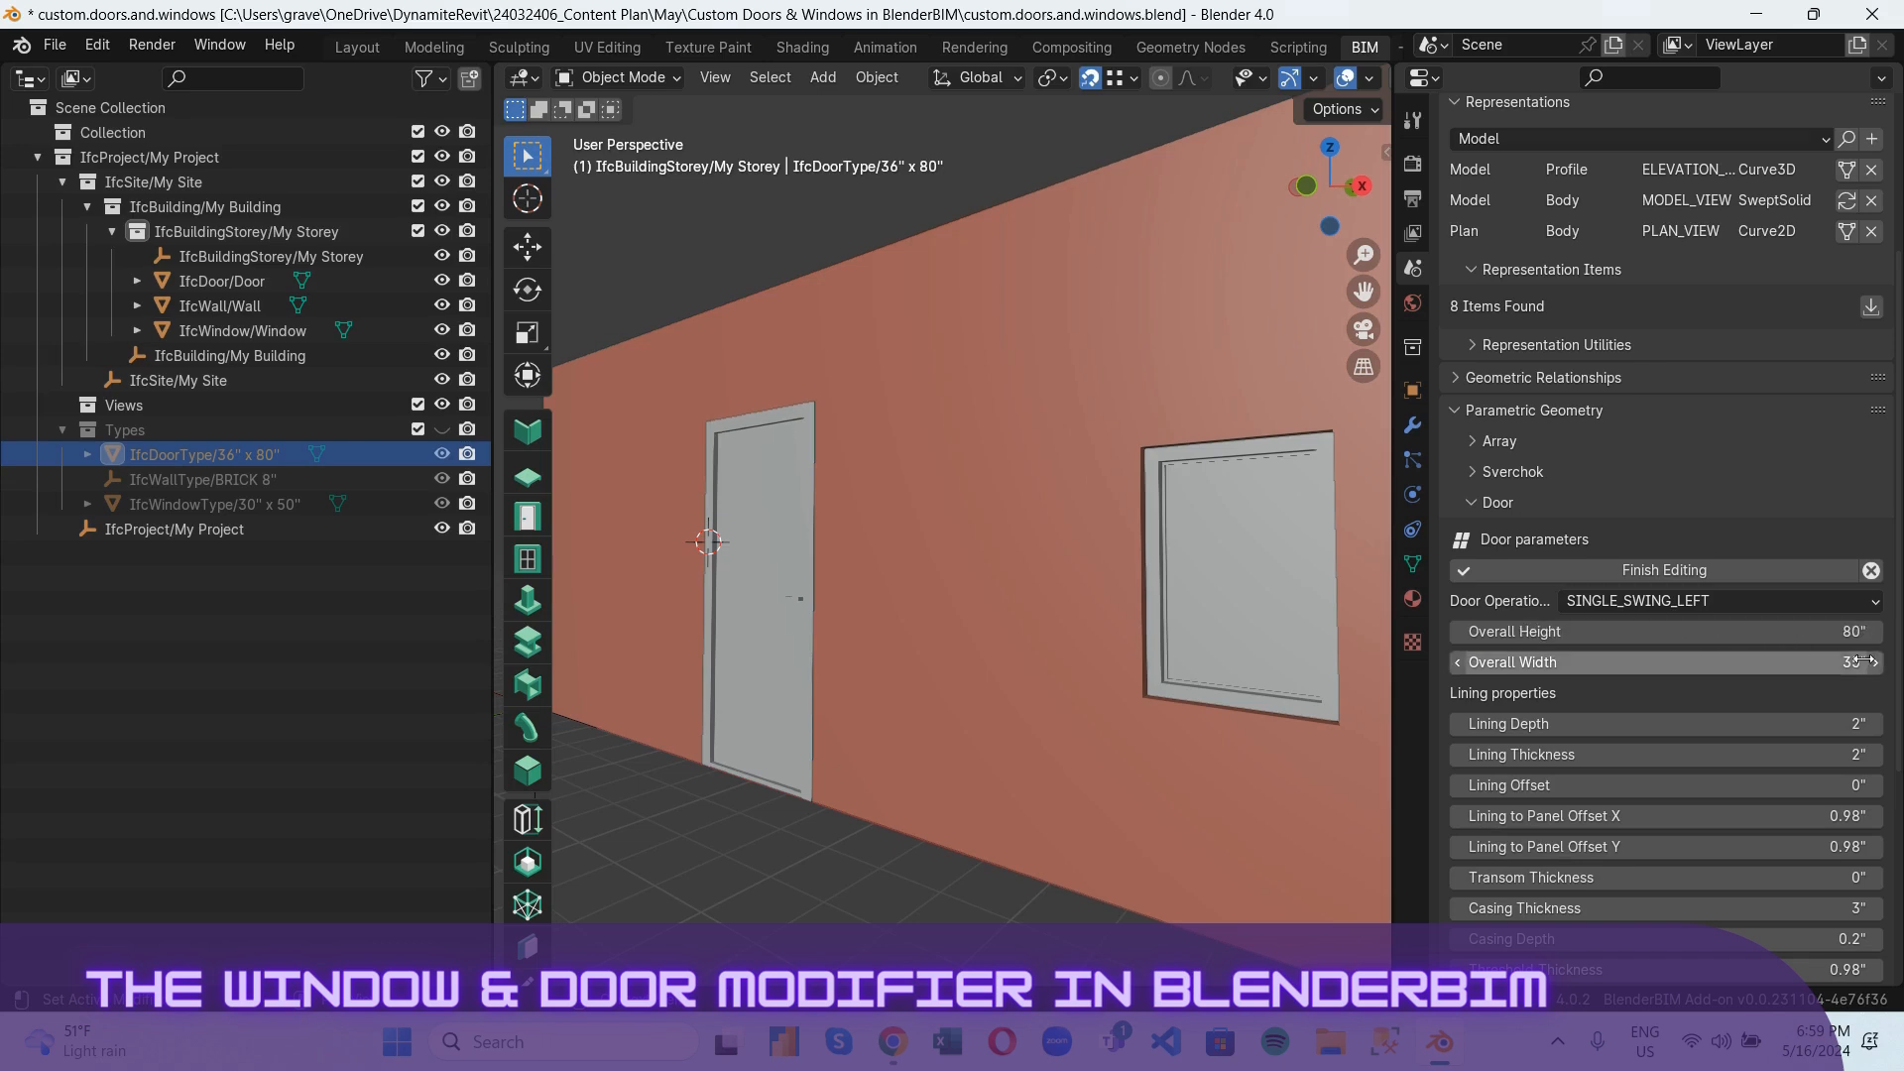
pyautogui.click(1853, 665)
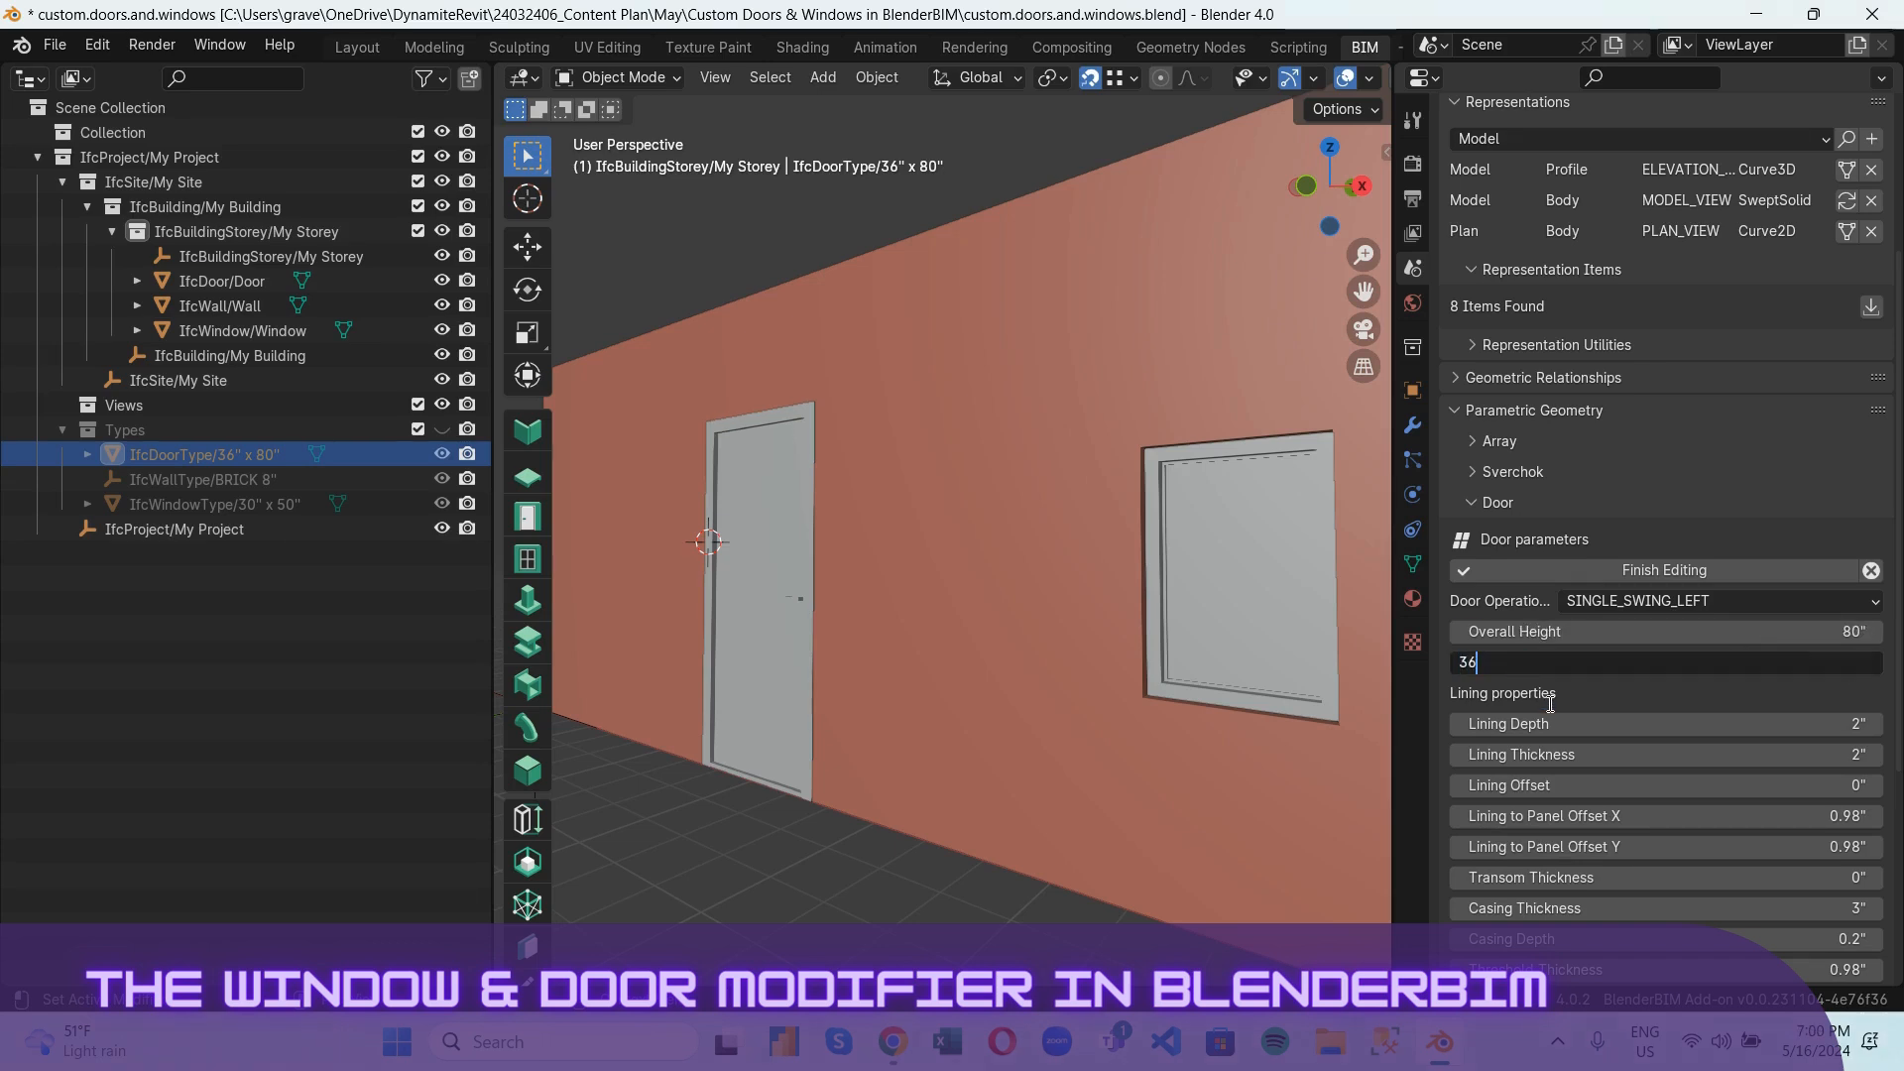
pyautogui.write('36')
pyautogui.press('Return')
# Try a lining depth of 4" on the door type and inspect the door from both sides of the wall.
pyautogui.scroll(-6, 1532, 694)
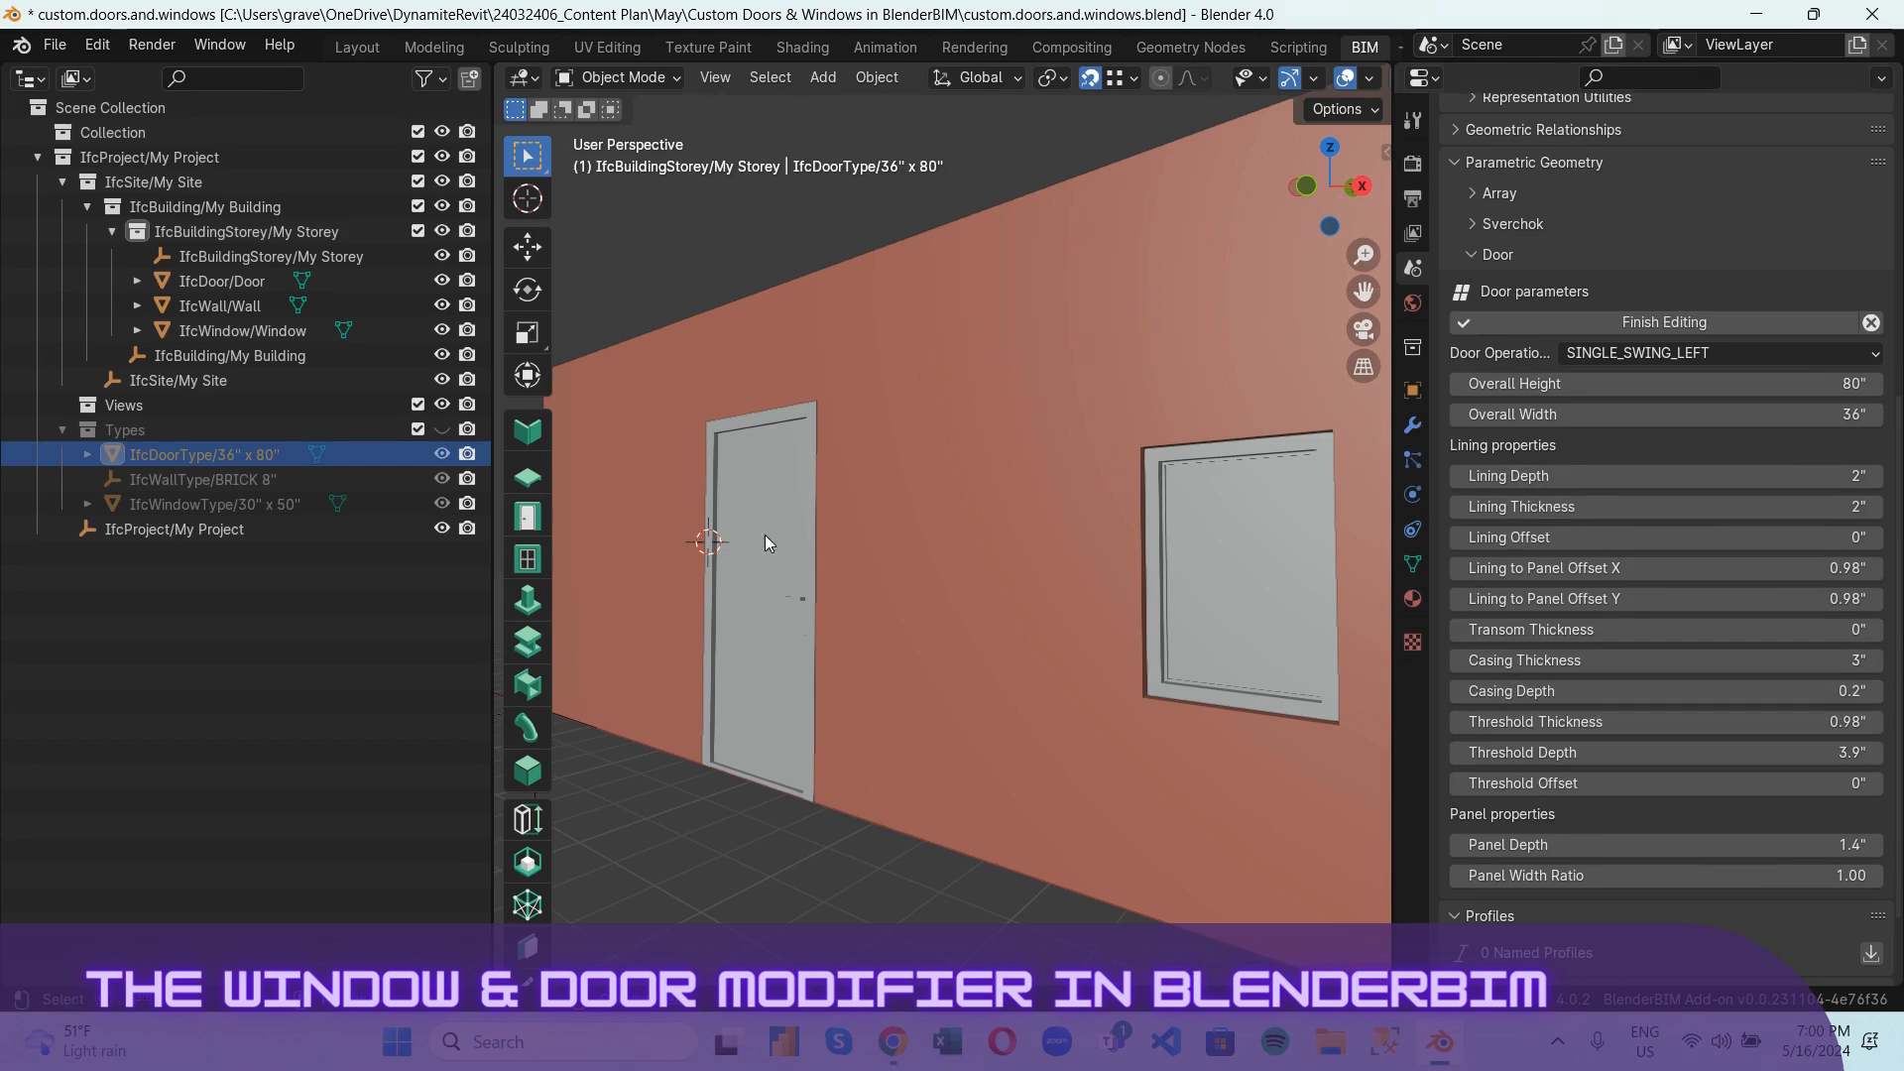
pyautogui.moveTo(764, 537)
pyautogui.mouseDown(button='middle')
pyautogui.moveTo(824, 570)
pyautogui.moveTo(756, 557)
pyautogui.mouseUp(button='middle')
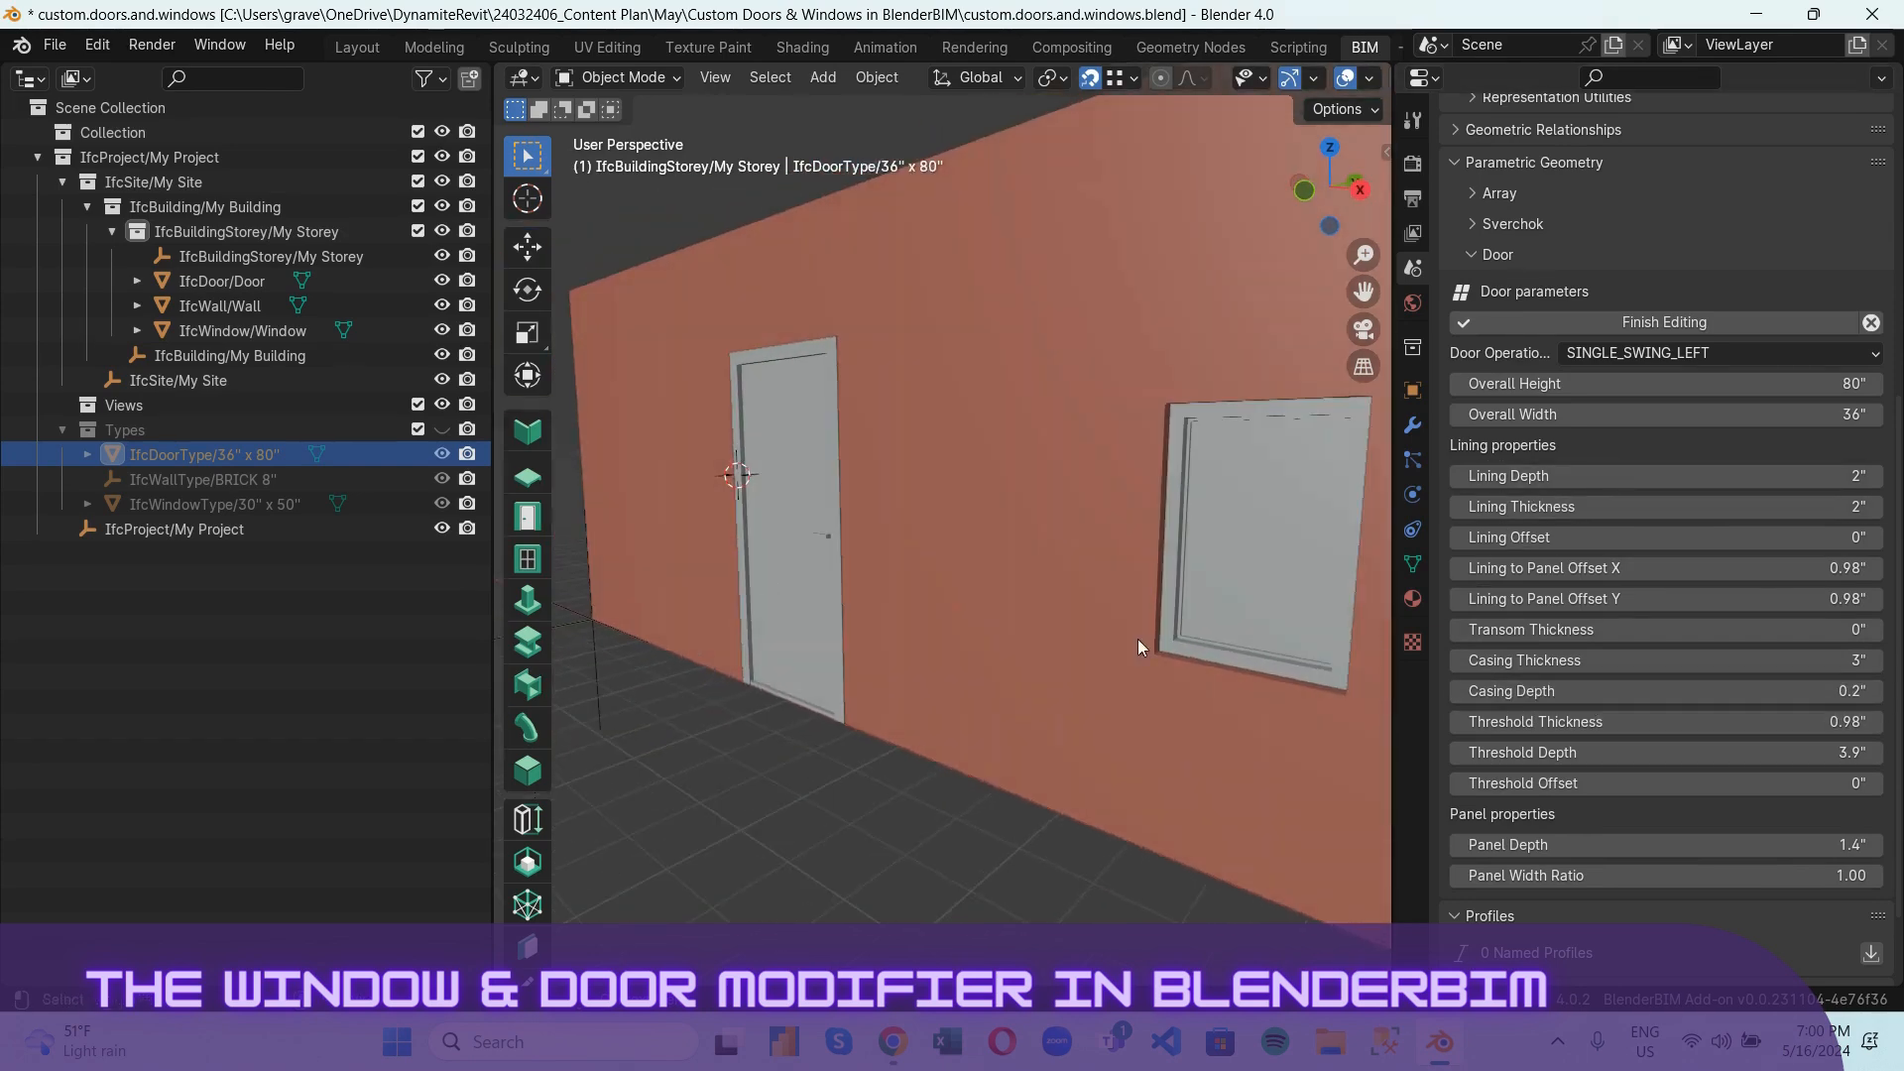
pyautogui.click(1858, 482)
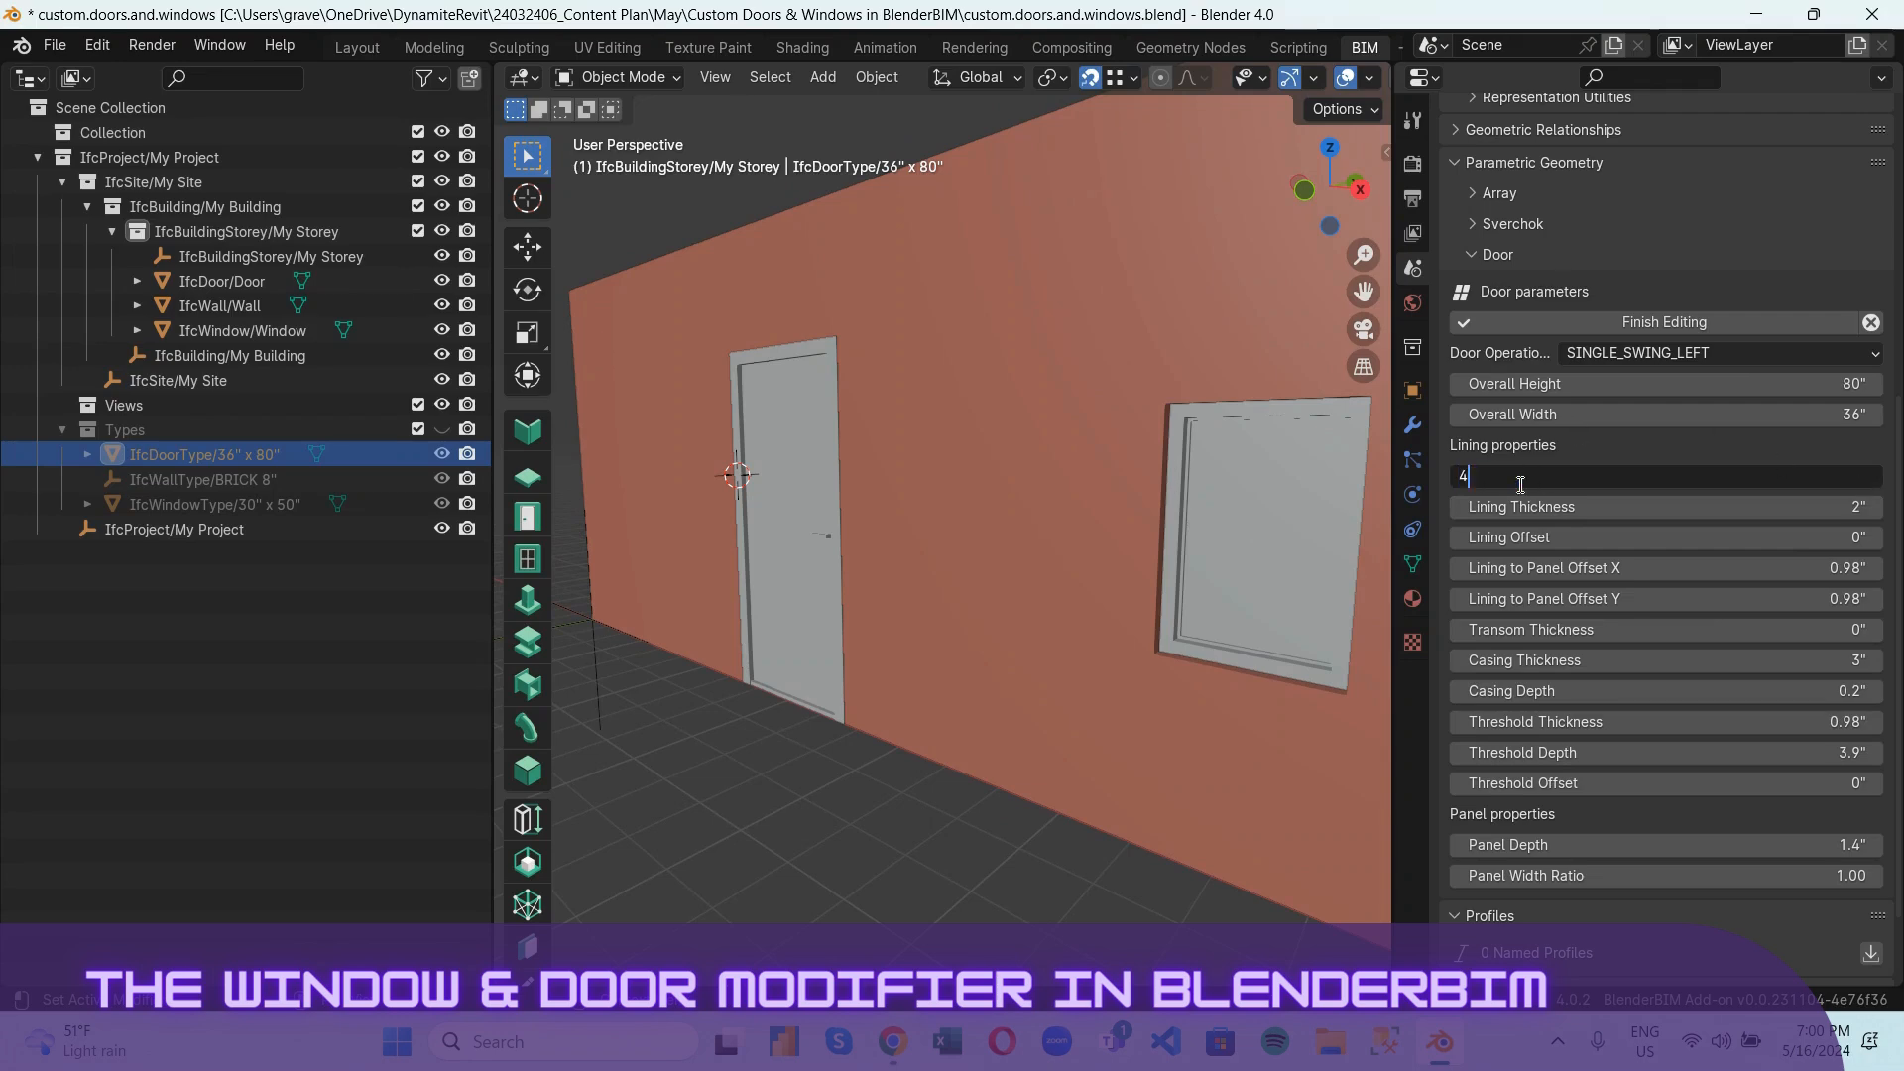
pyautogui.write('4')
pyautogui.press('Return')
pyautogui.moveTo(1331, 577); pyautogui.dragTo(1088, 359, button='middle')
pyautogui.moveTo(1370, 276); pyautogui.dragTo(1238, 271, button='middle')
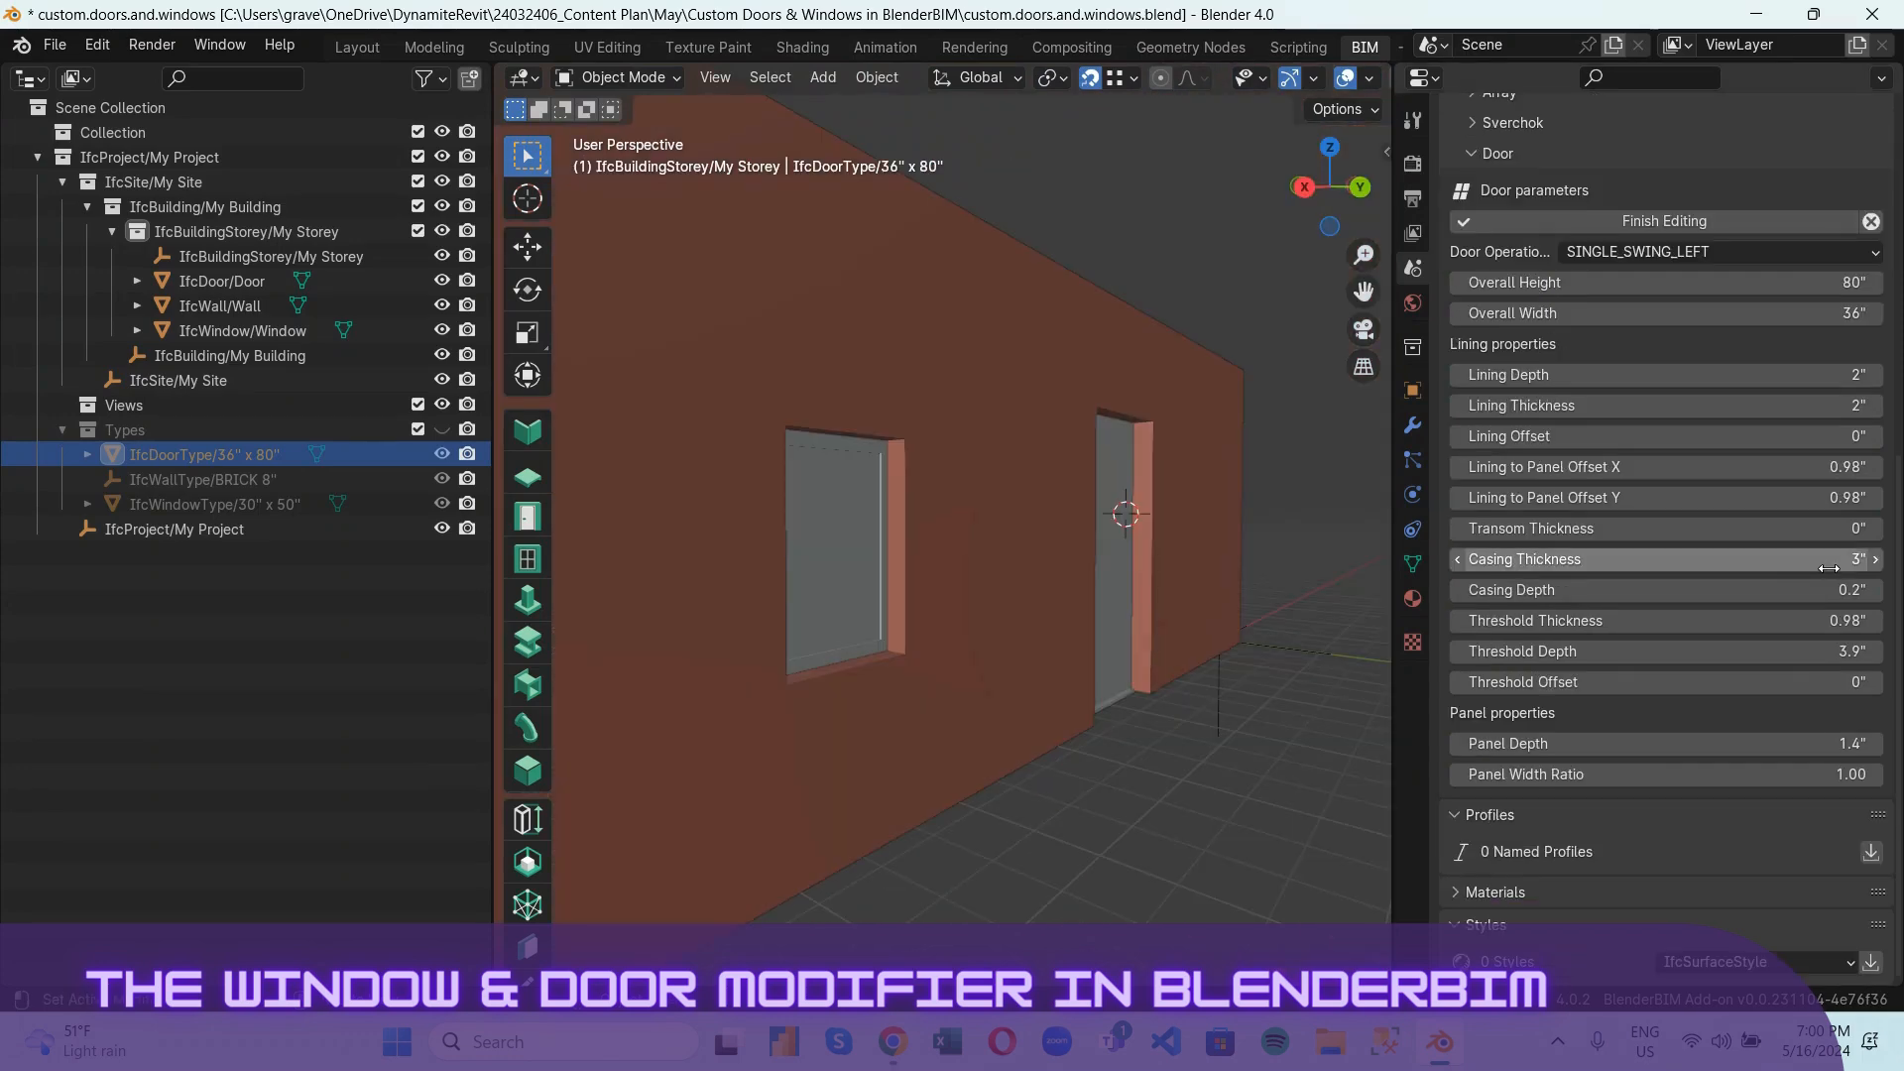
# Set the door type's casing thickness to 4" and inspect the door from its front side.
pyautogui.click(1834, 563)
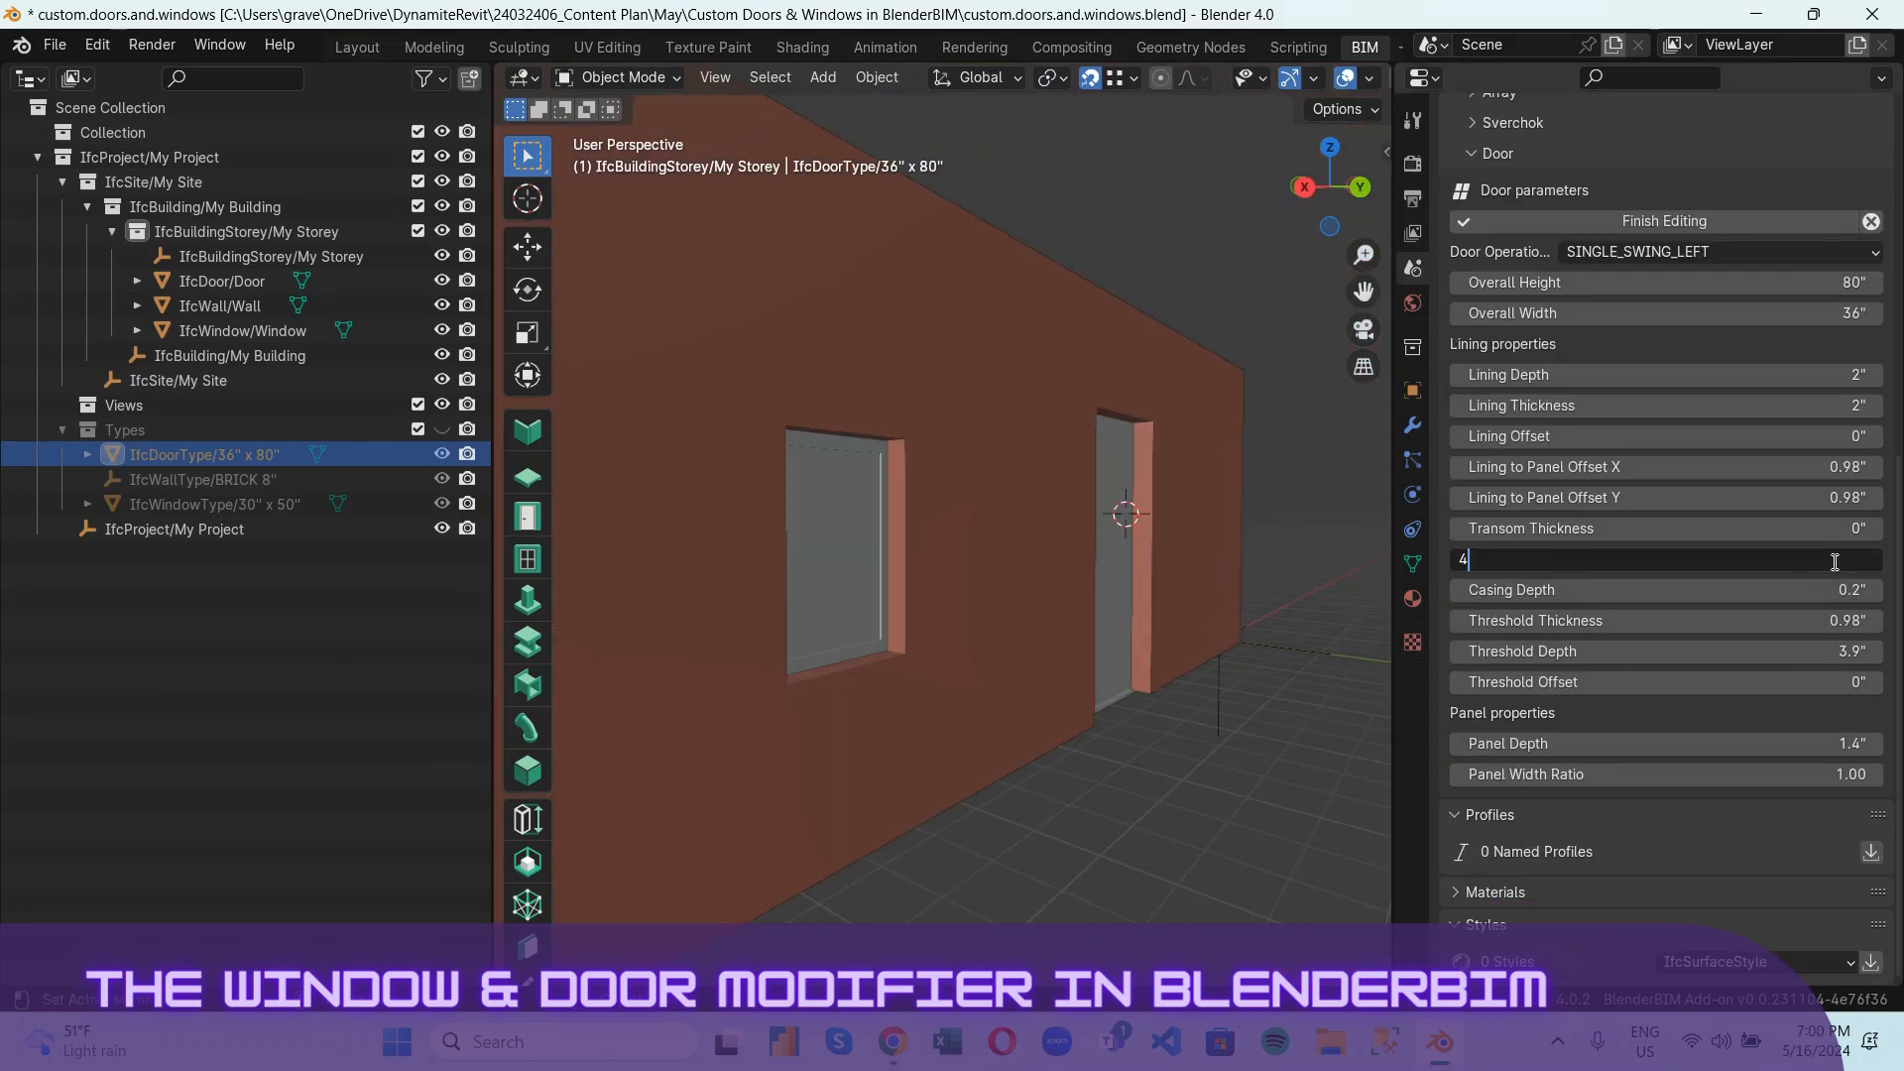
pyautogui.press('Return')
pyautogui.moveTo(1202, 622); pyautogui.dragTo(1389, 296, button='middle')
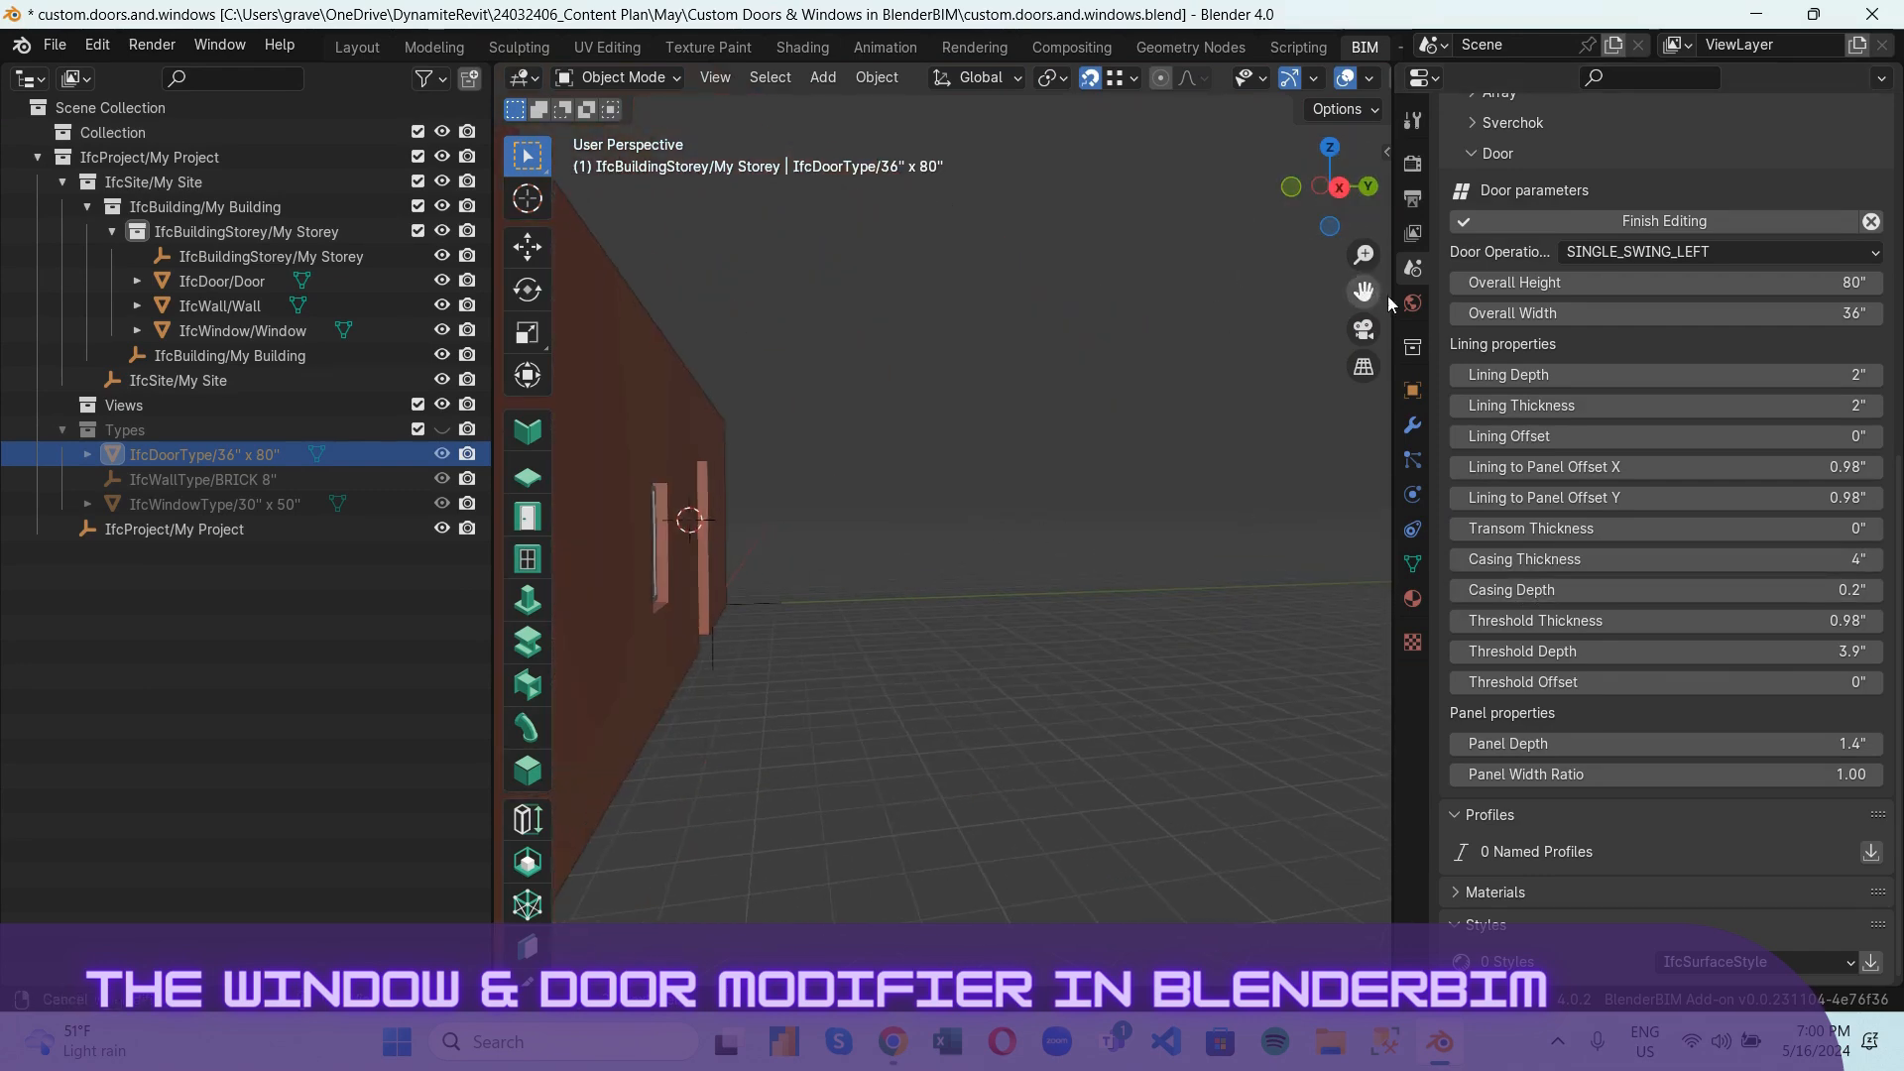
pyautogui.moveTo(1388, 295); pyautogui.dragTo(653, 447)
pyautogui.scroll(3, 1270, 642)
pyautogui.moveTo(1297, 182); pyautogui.dragTo(1007, 692)
# Try increasing the door type's casing thickness step by step to 9" and bring it back to 4".
pyautogui.click(1865, 560)
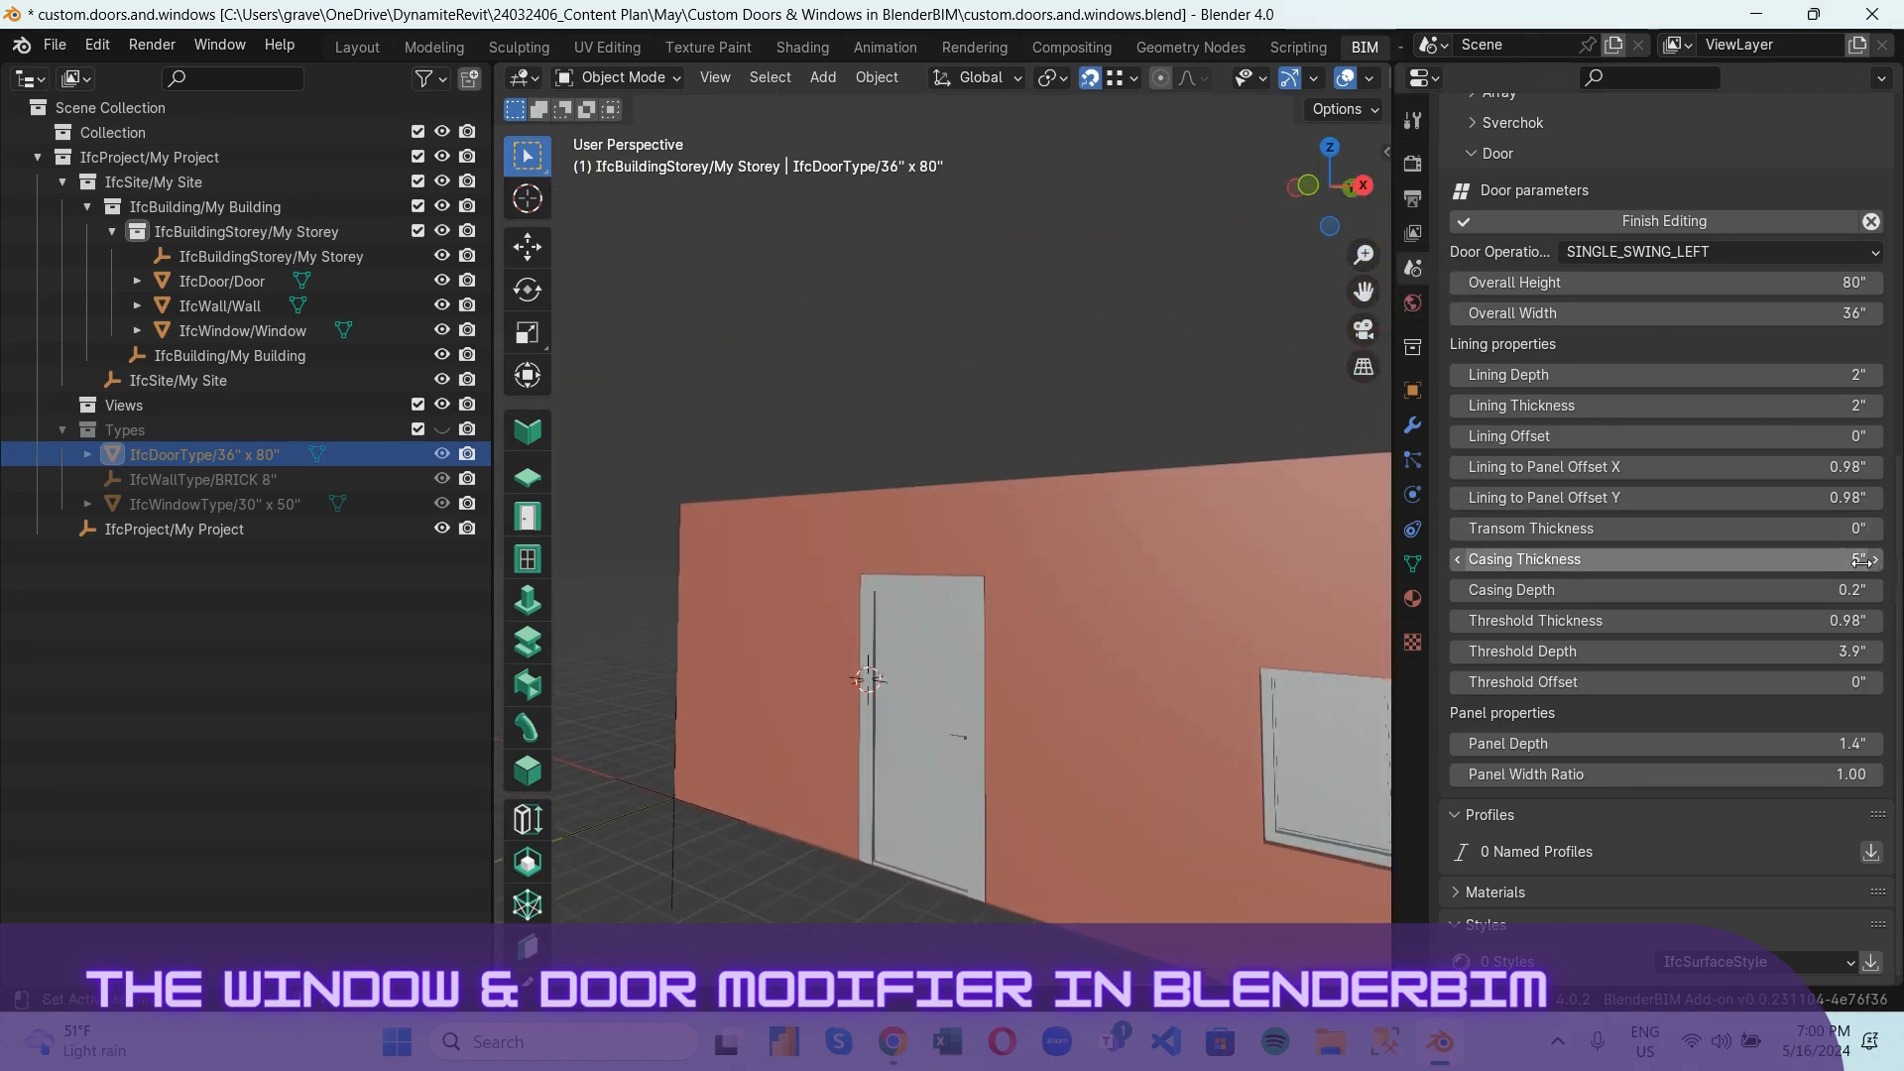
pyautogui.click(1872, 563)
pyautogui.click(1873, 563)
pyautogui.click(1873, 563)
pyautogui.click(1872, 564)
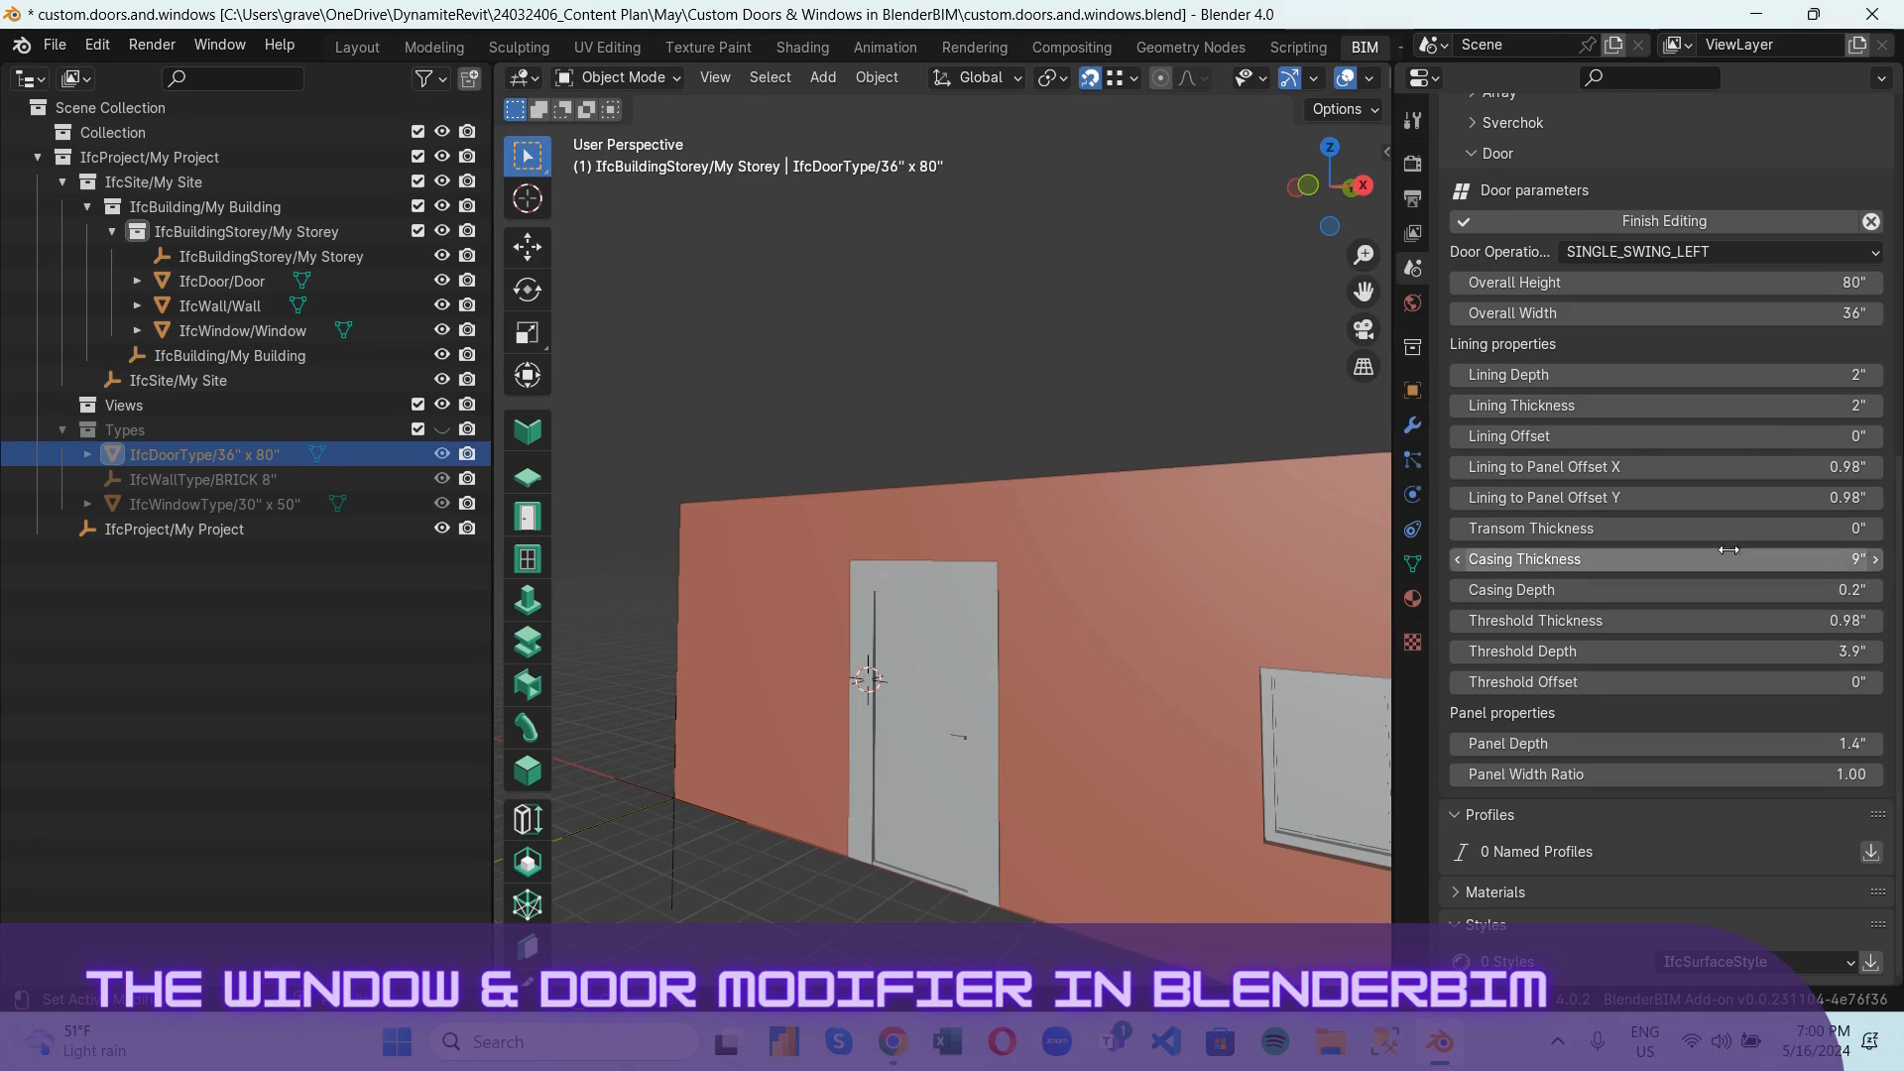
pyautogui.click(1458, 560)
pyautogui.click(1458, 560)
pyautogui.click(1458, 560)
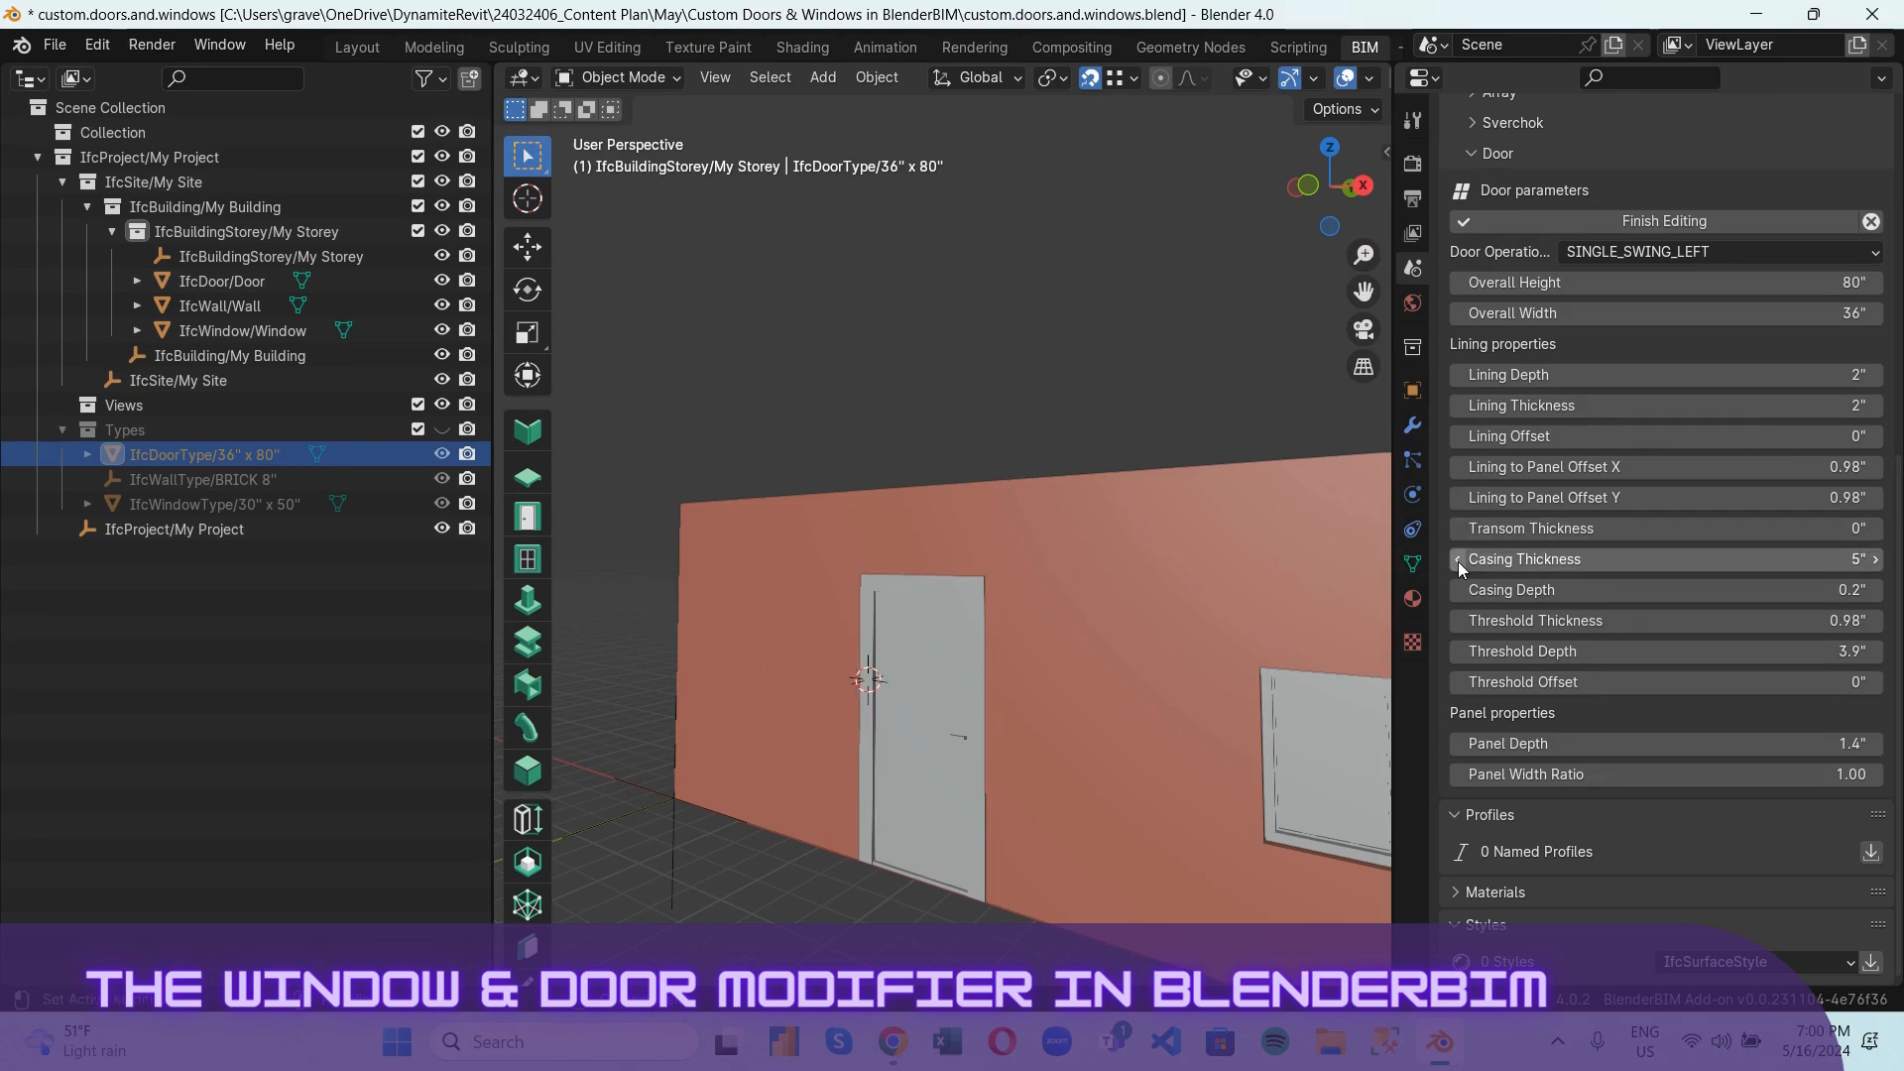
pyautogui.click(1458, 561)
# Set the door type's casing depth and threshold thickness to 1" each.
pyautogui.click(1848, 593)
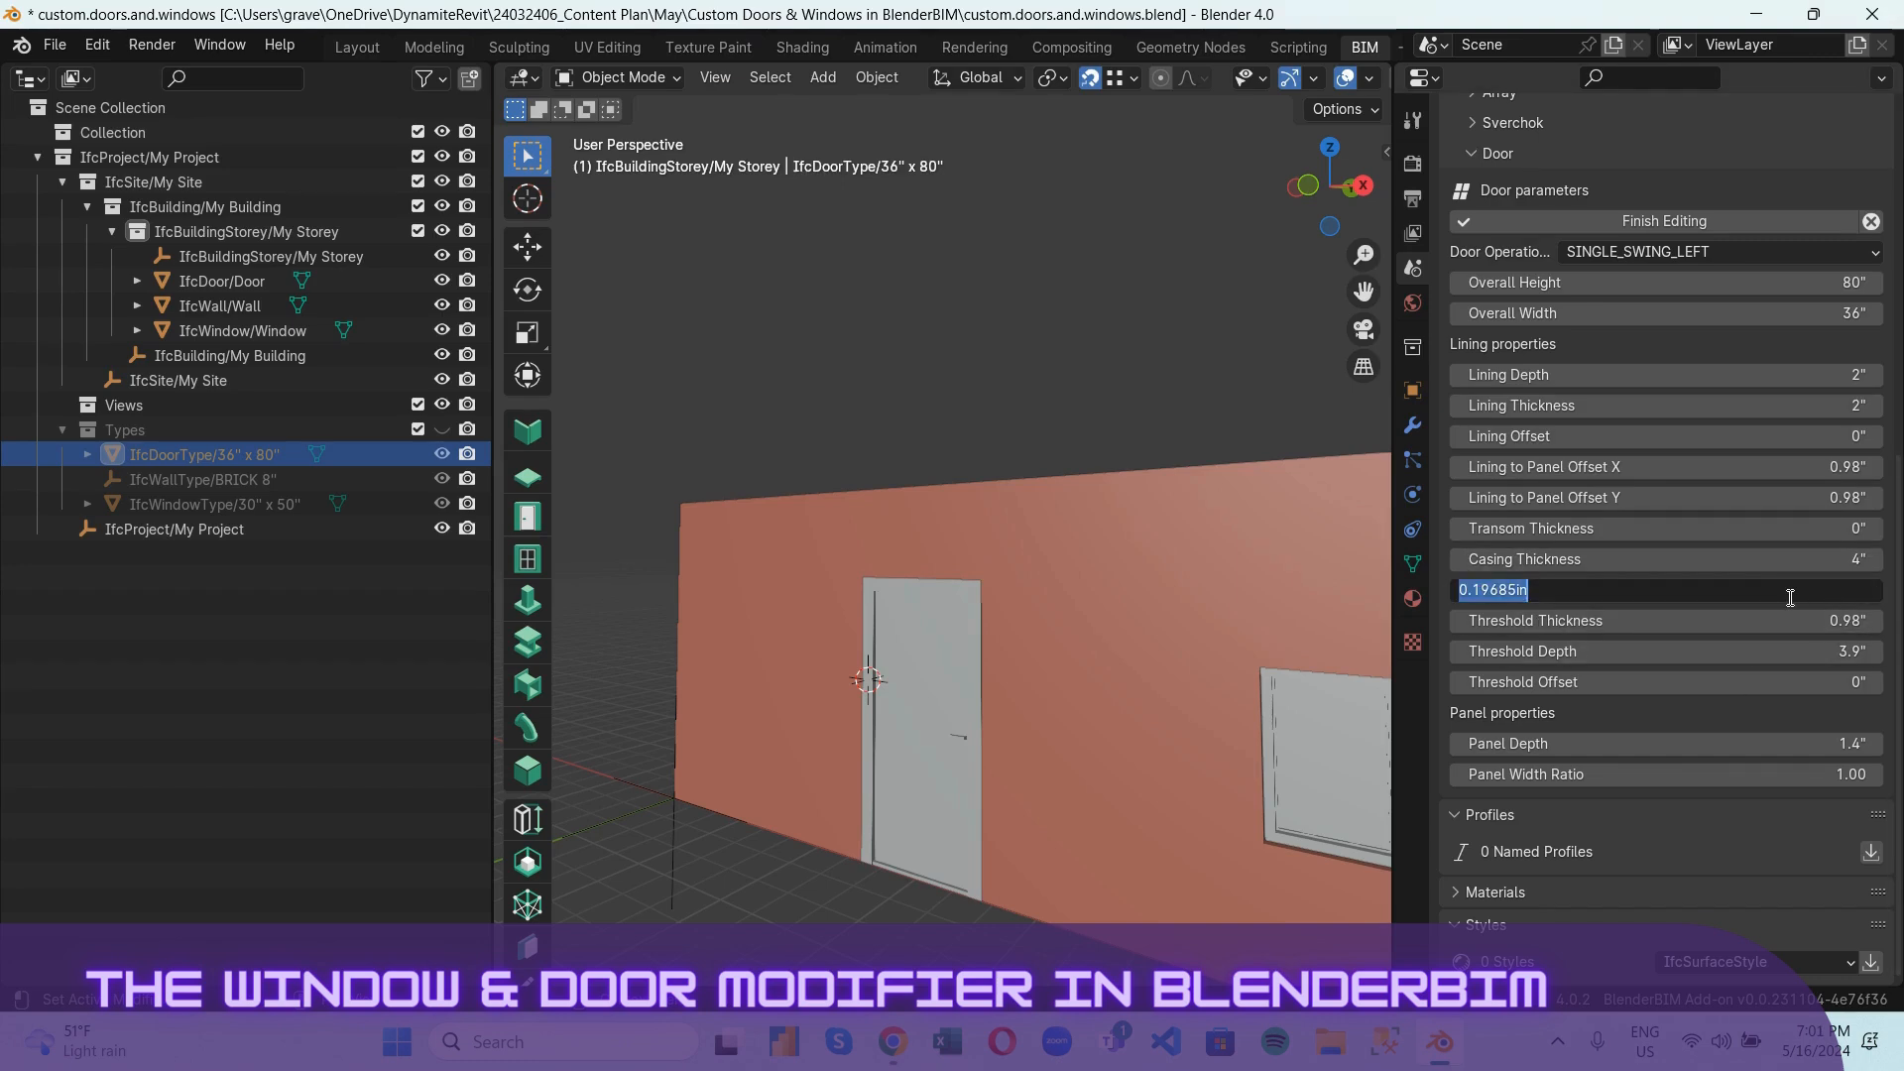
pyautogui.press('Return')
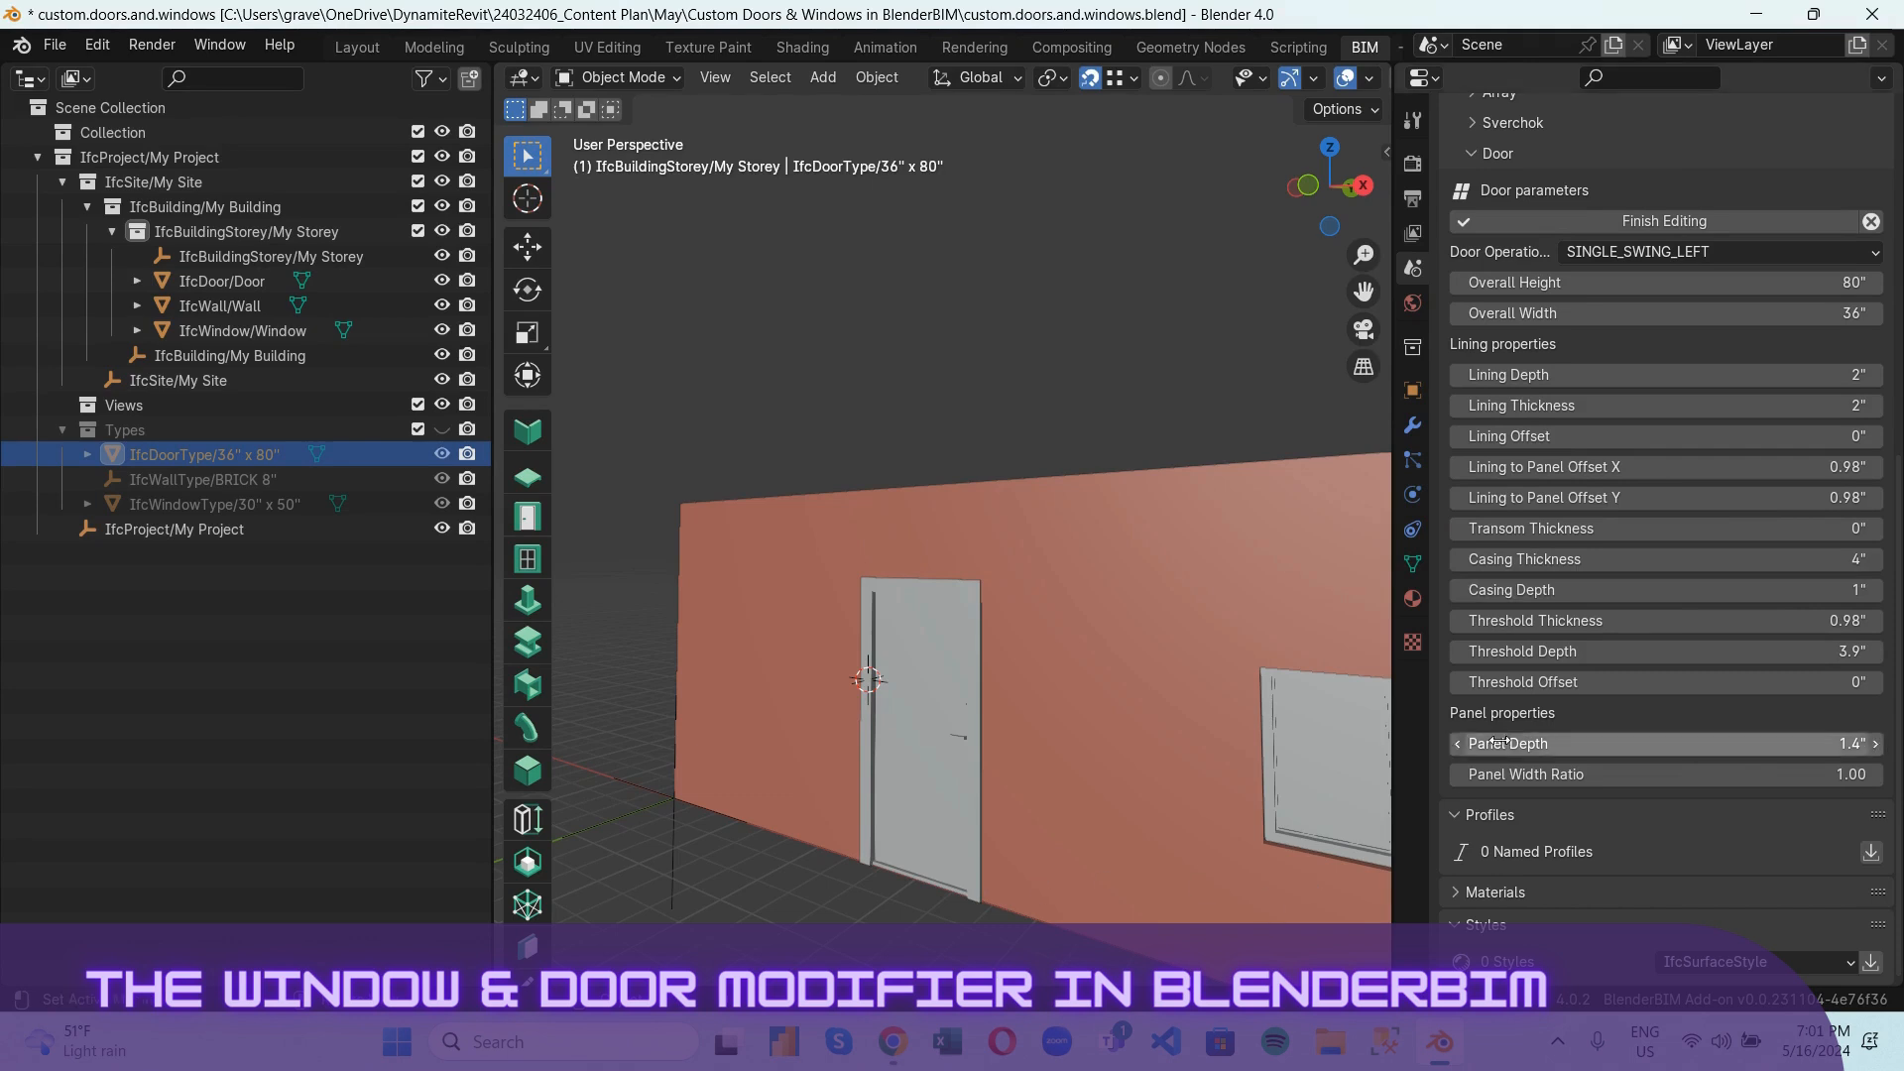
pyautogui.click(1859, 623)
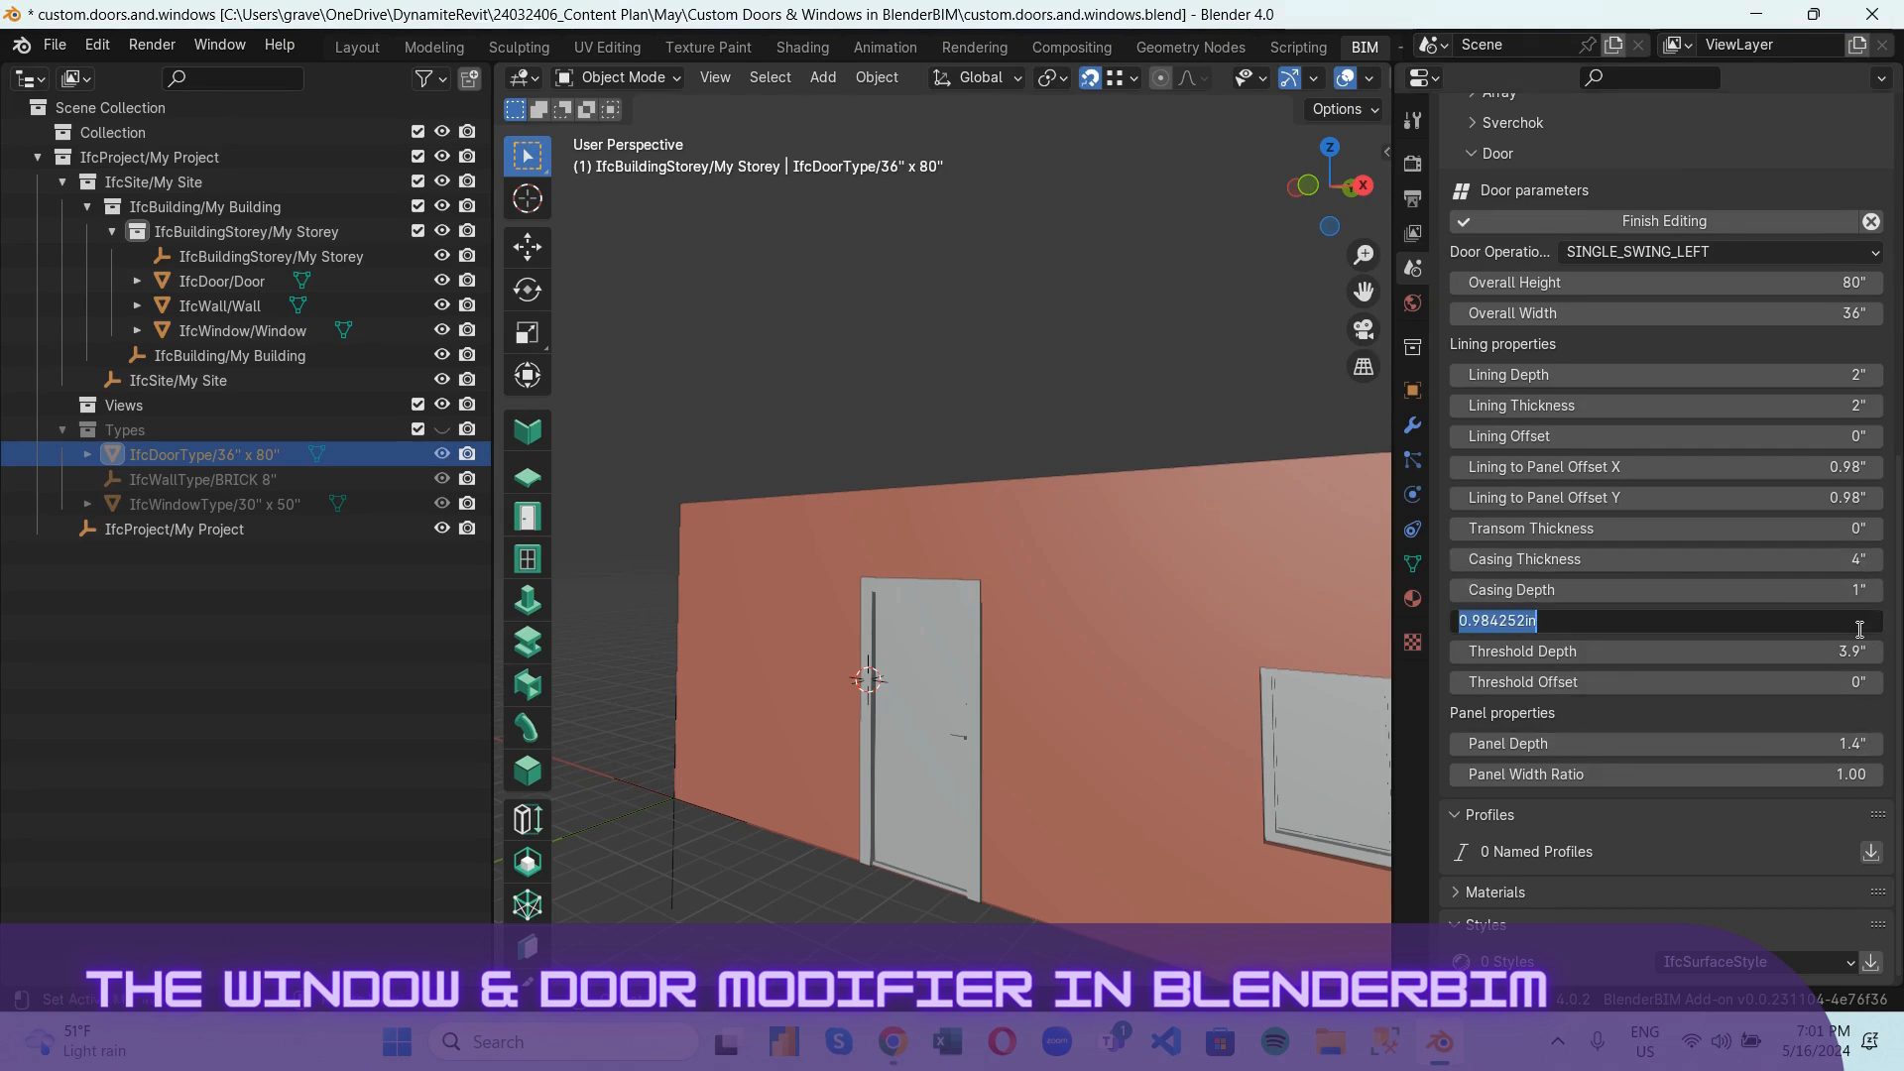
pyautogui.press('Return')
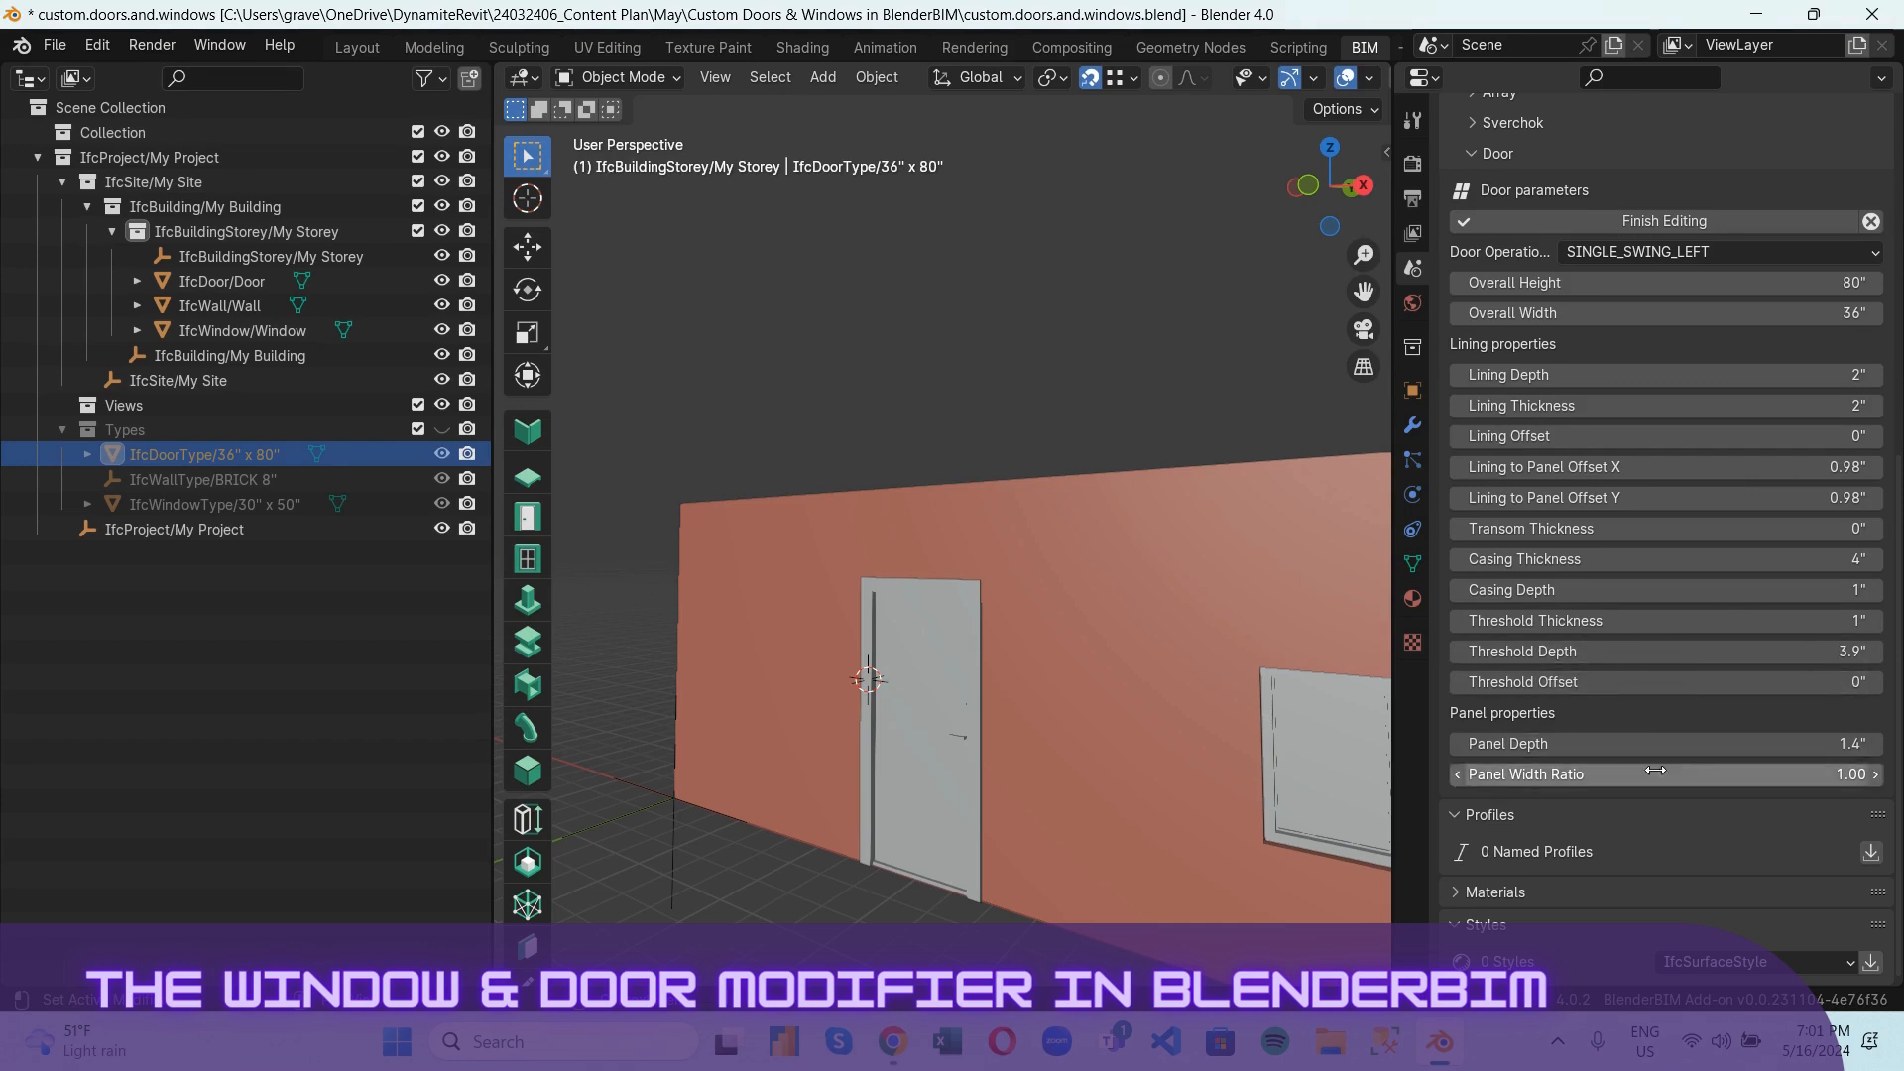
# Set the door type's panel depth to 4".
pyautogui.click(1845, 743)
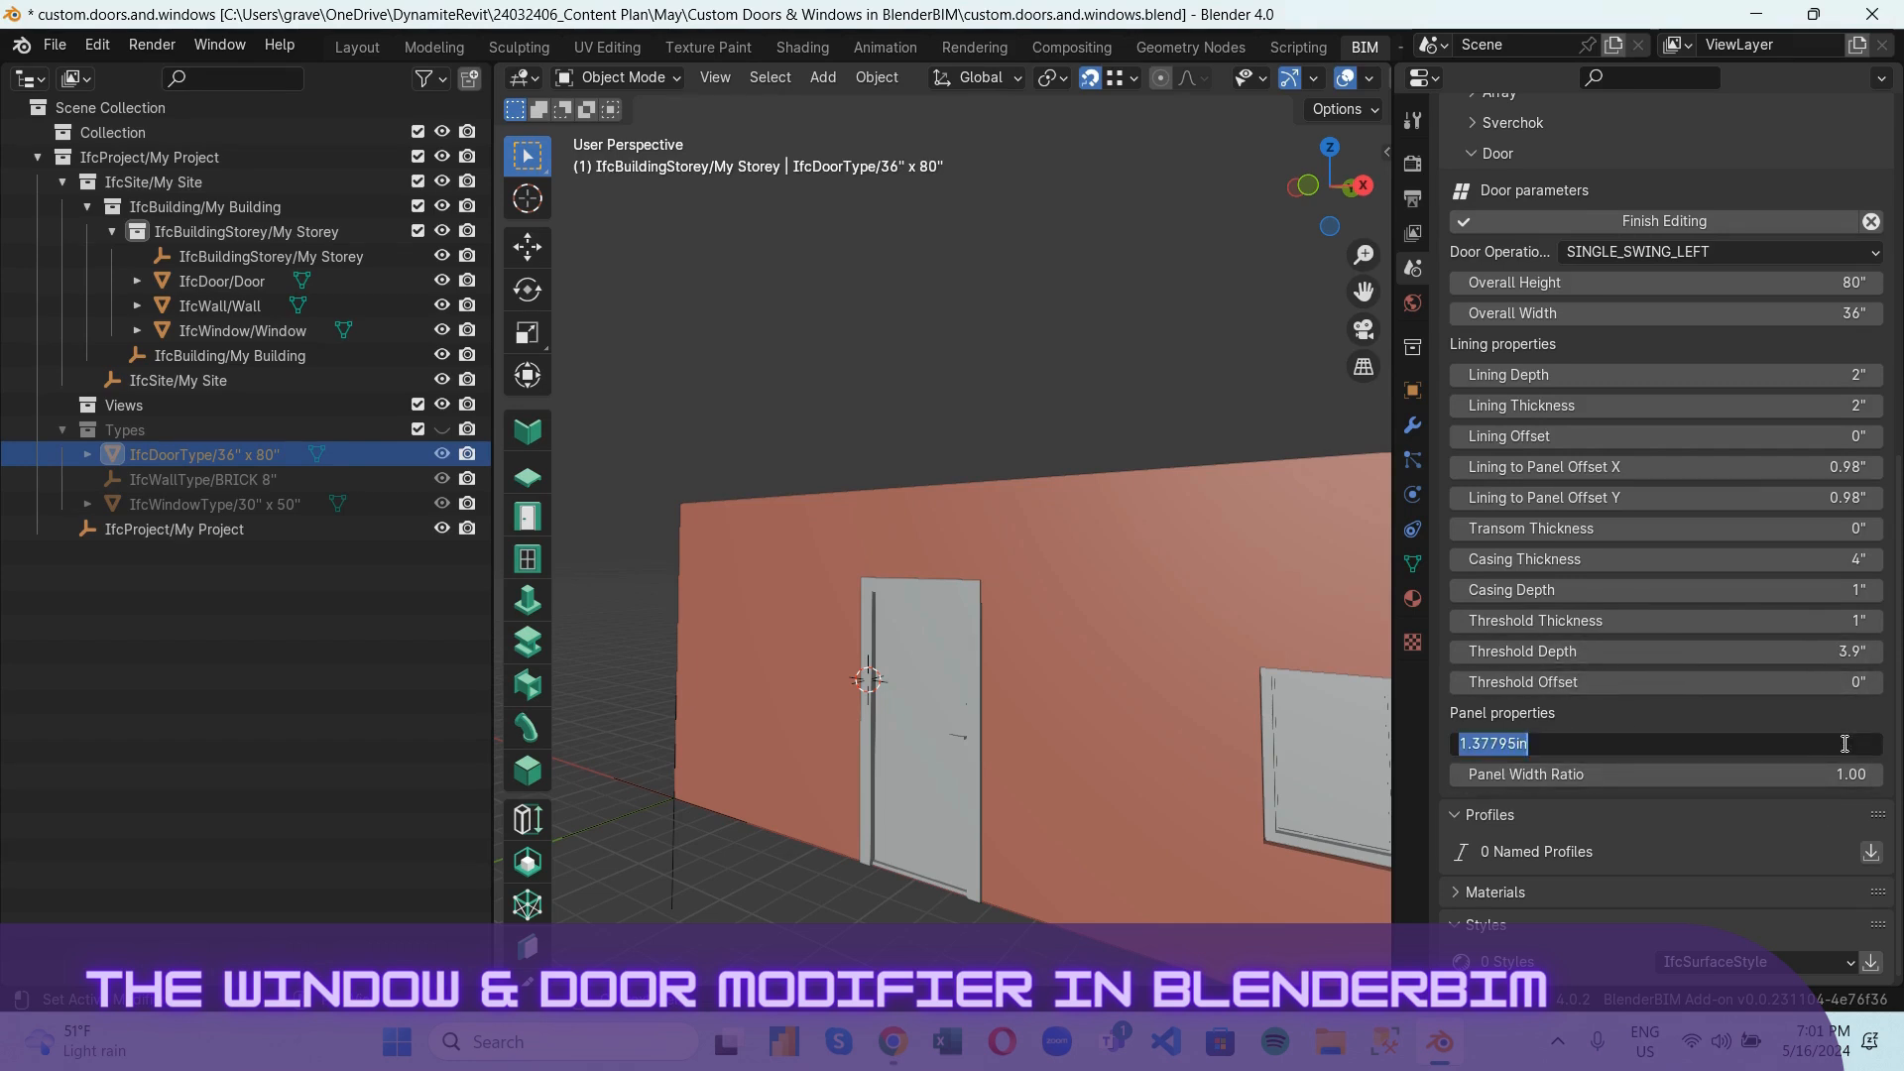
pyautogui.write('4')
pyautogui.press('Return')
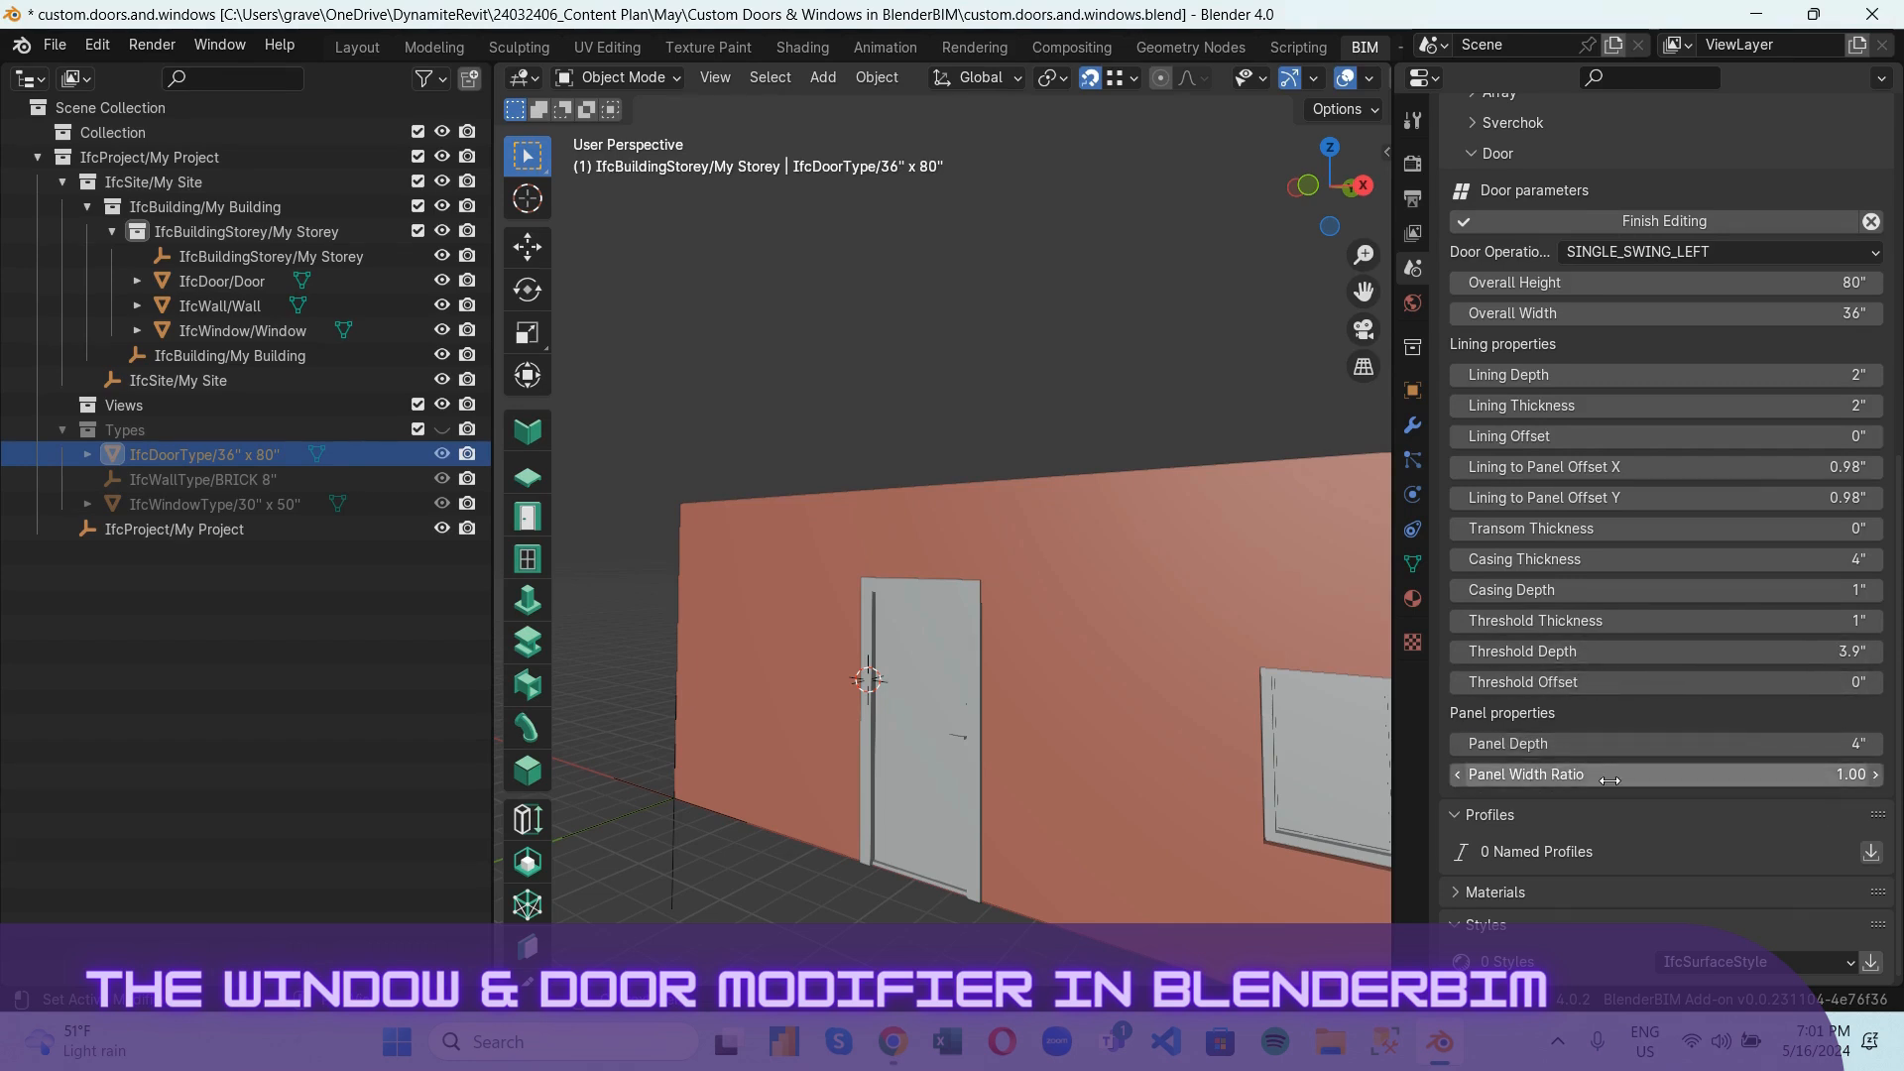
# Try a panel width ratio of 0.8 on the door type, inspect the door, and bring the ratio back to 1.00.
pyautogui.click(1802, 773)
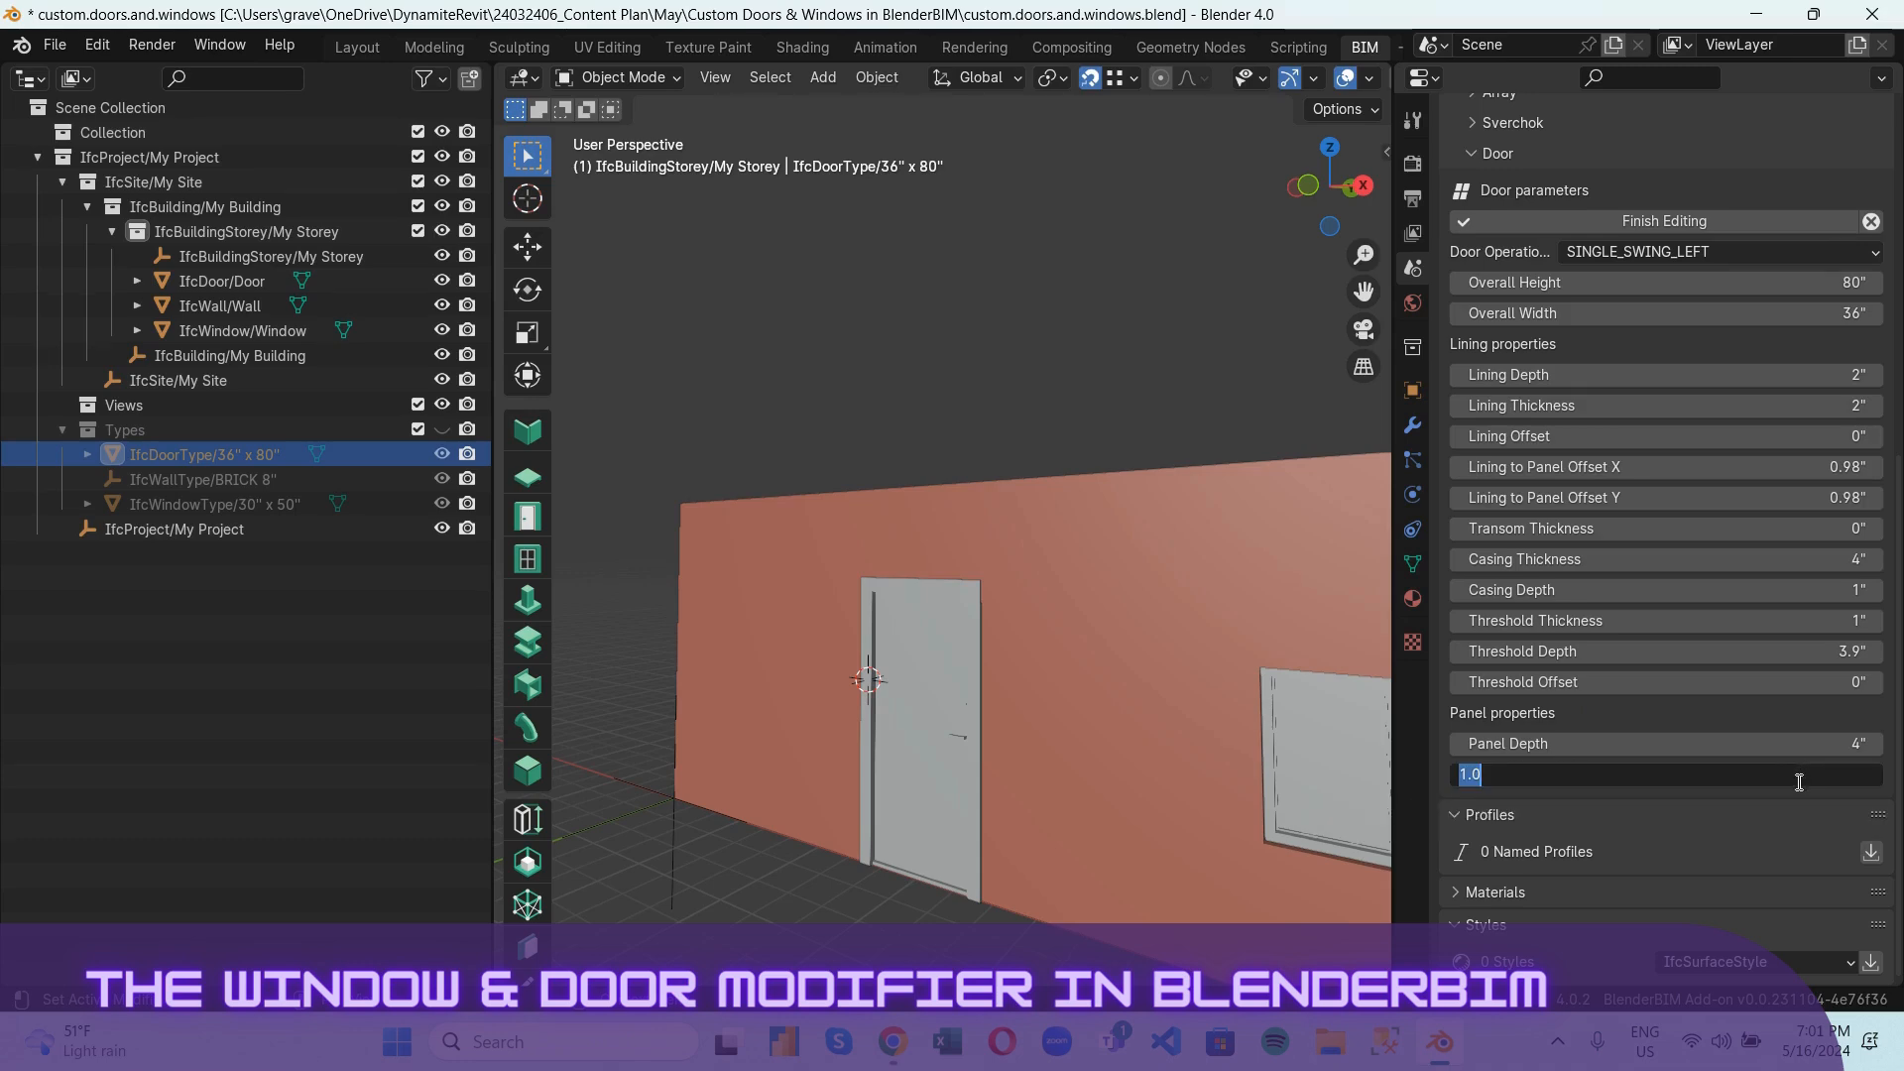
pyautogui.write('0.8')
pyautogui.press('Return')
pyautogui.moveTo(1092, 776); pyautogui.dragTo(1051, 808, button='middle')
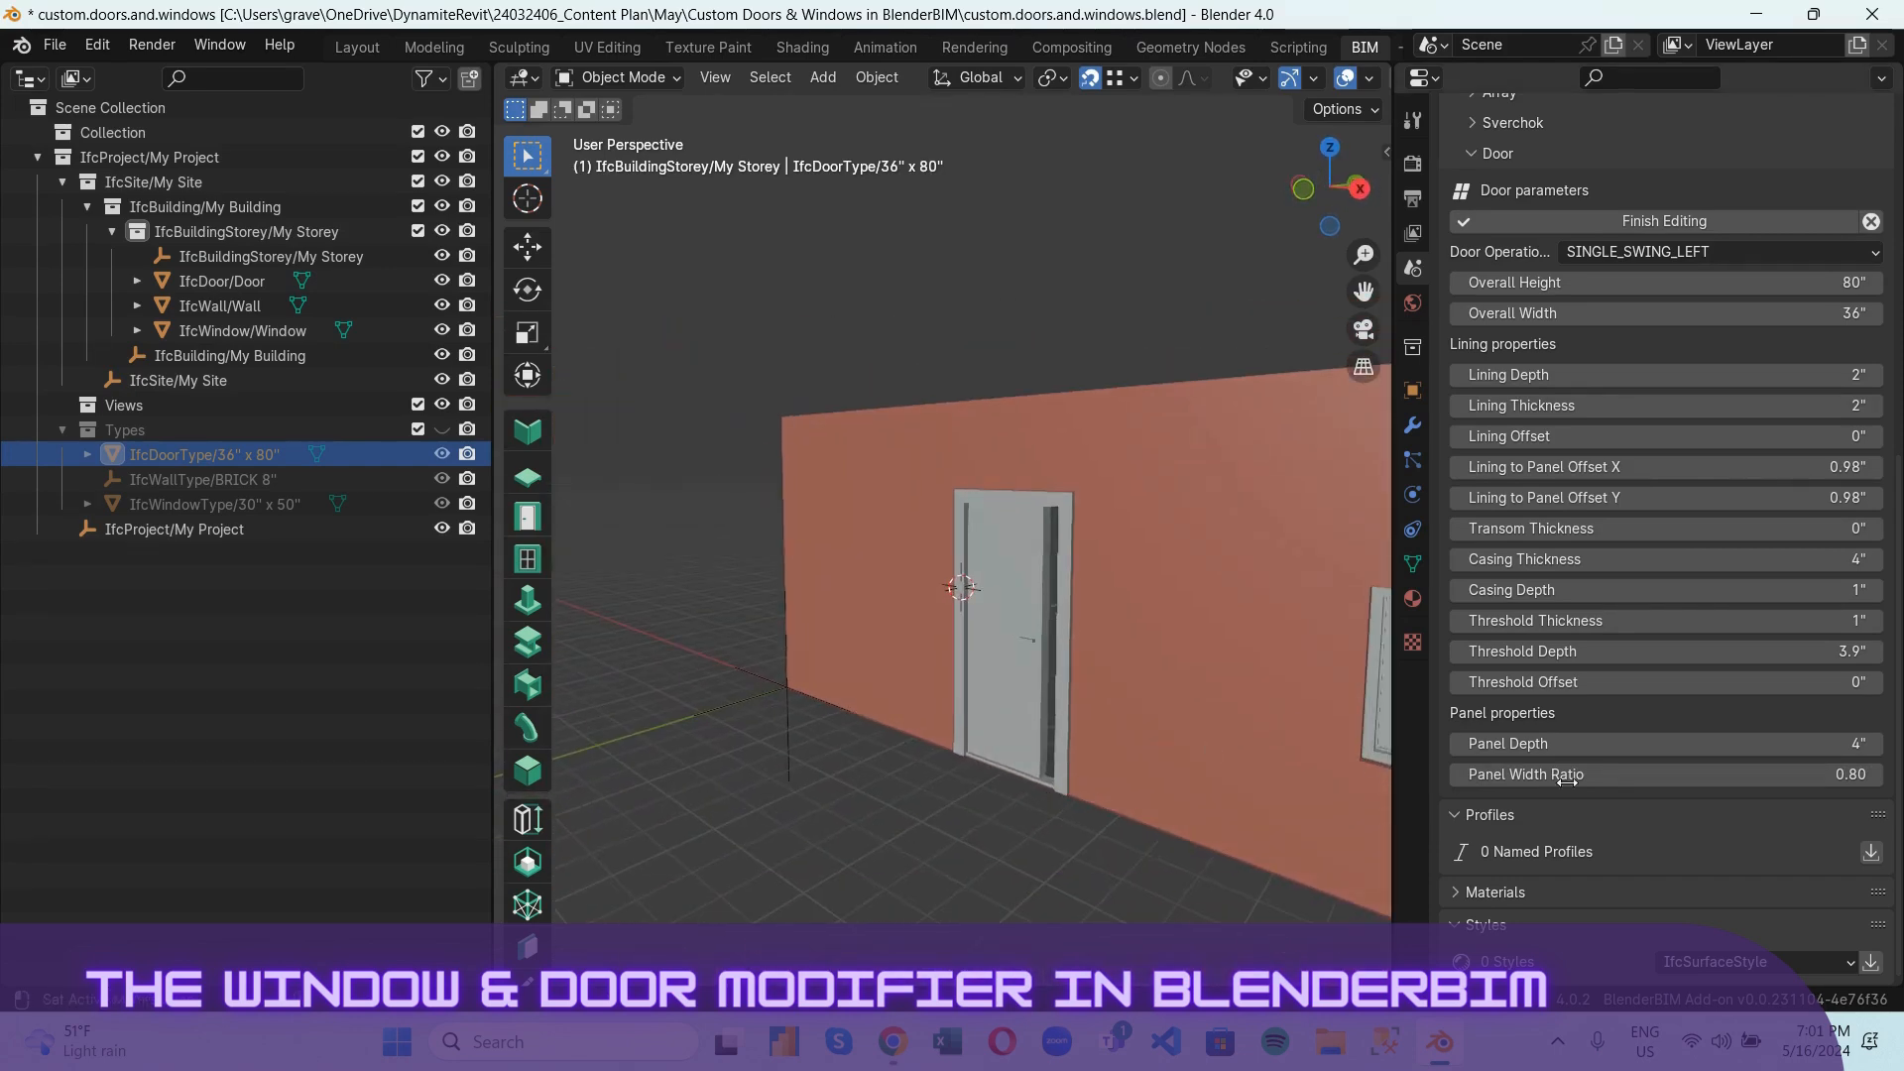
pyautogui.click(1840, 770)
pyautogui.press('Return')
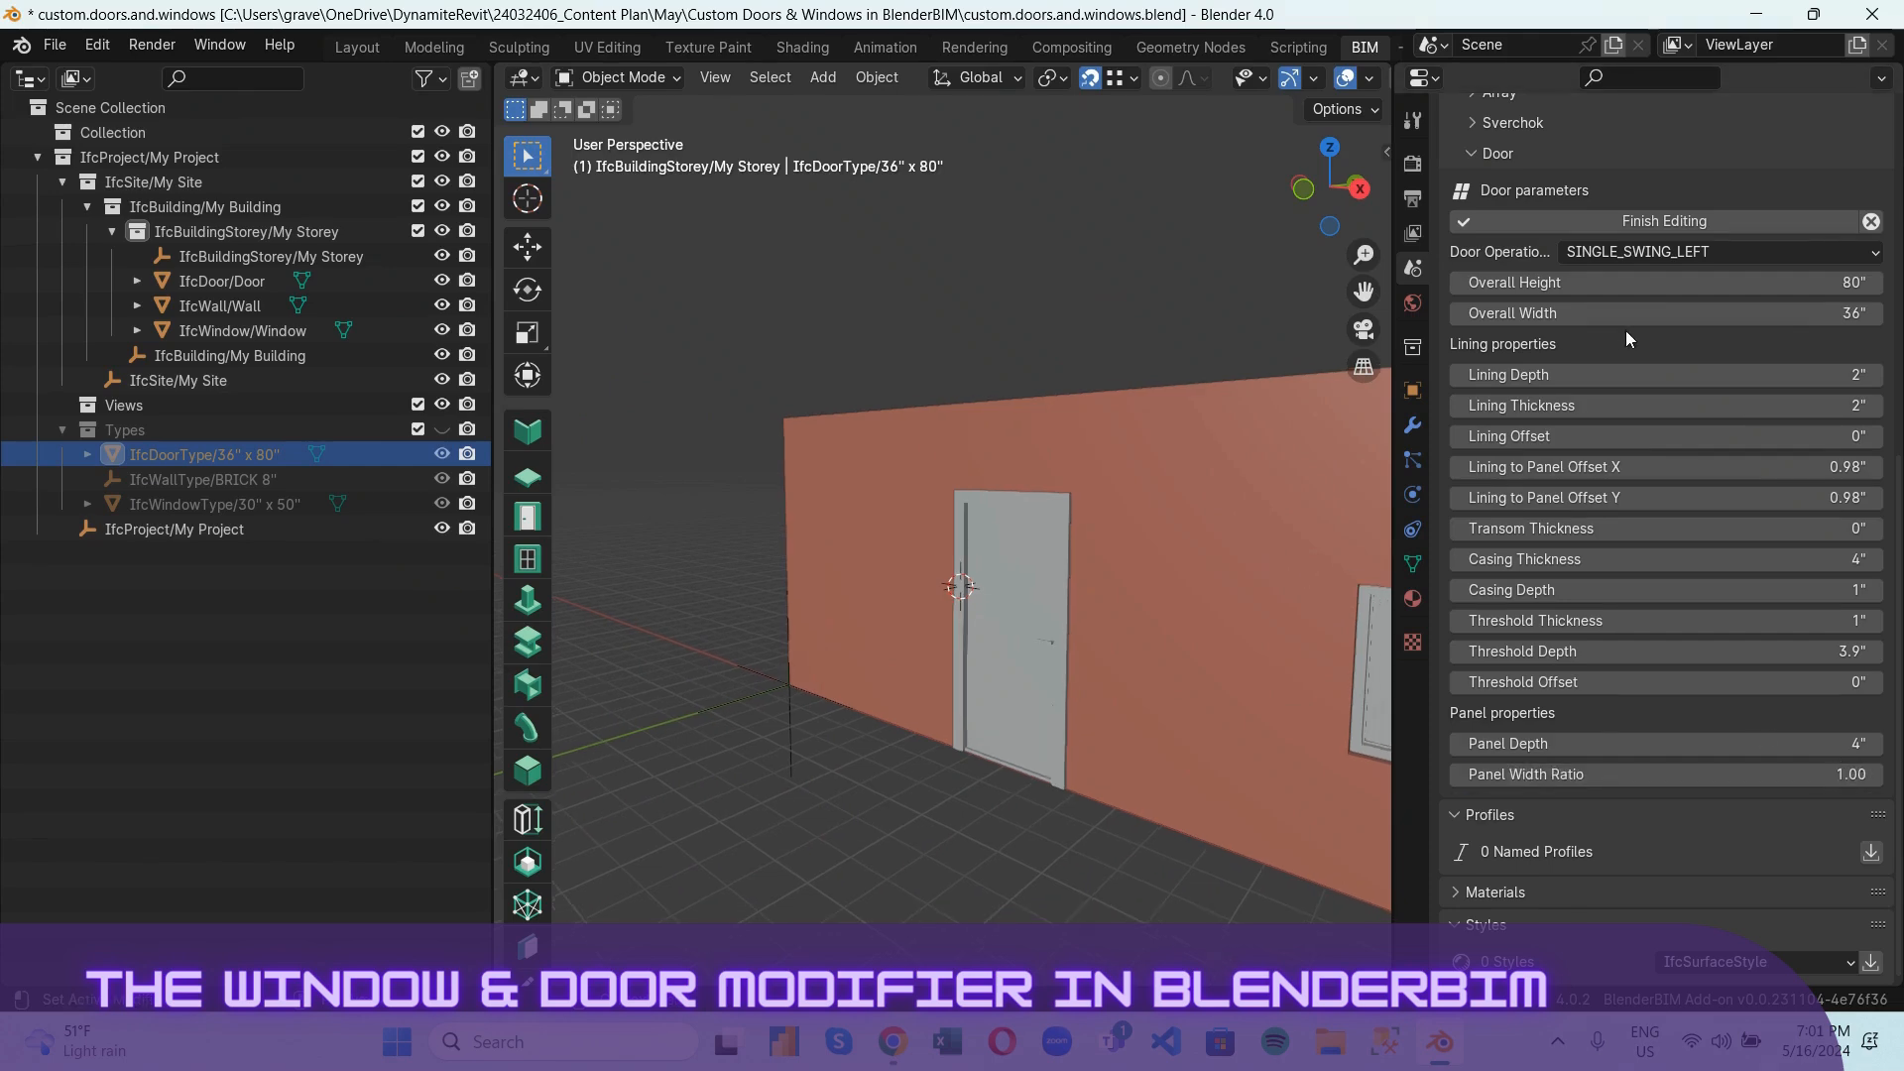
# Finish editing the door type's parameters and check the placed window and door in the wall.
pyautogui.scroll(7, 1626, 330)
pyautogui.click(1646, 519)
pyautogui.scroll(-2, 1071, 624)
pyautogui.scroll(3, 1051, 645)
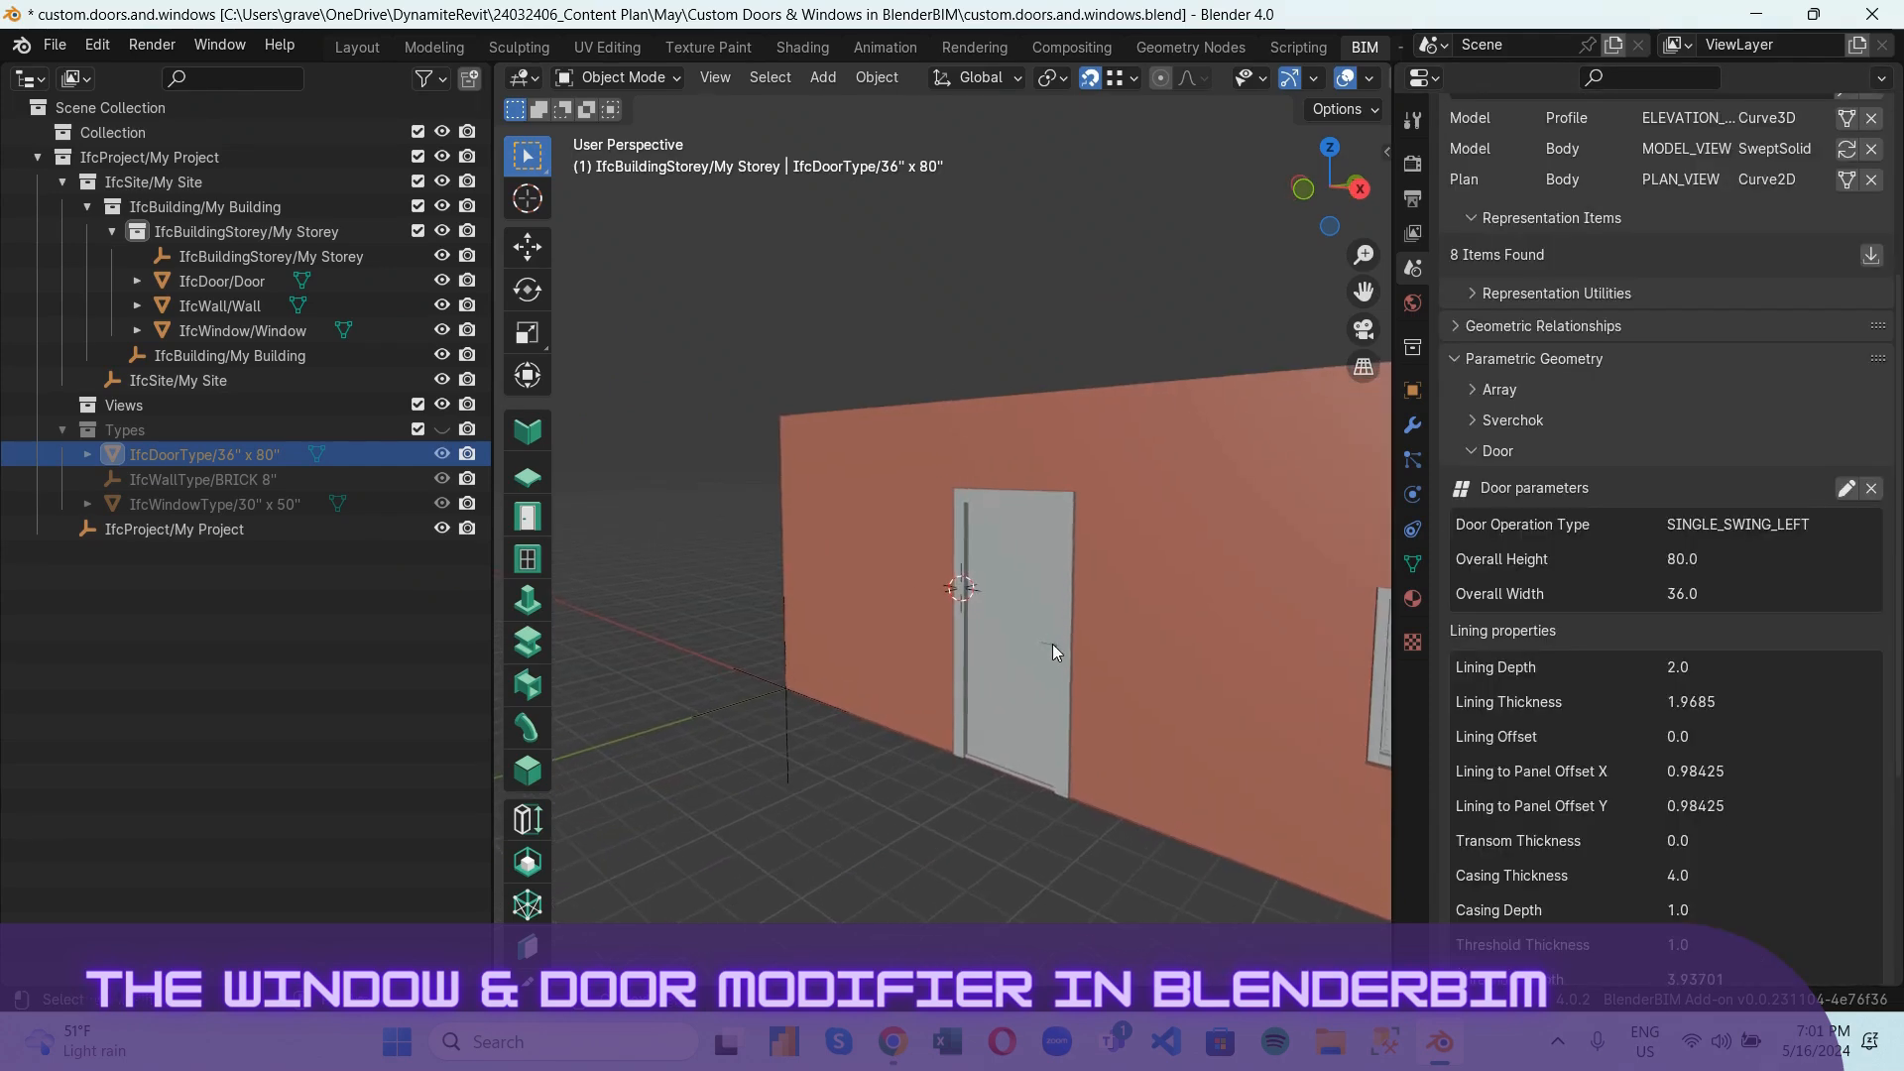
pyautogui.moveTo(1293, 569); pyautogui.dragTo(1341, 577, button='middle')
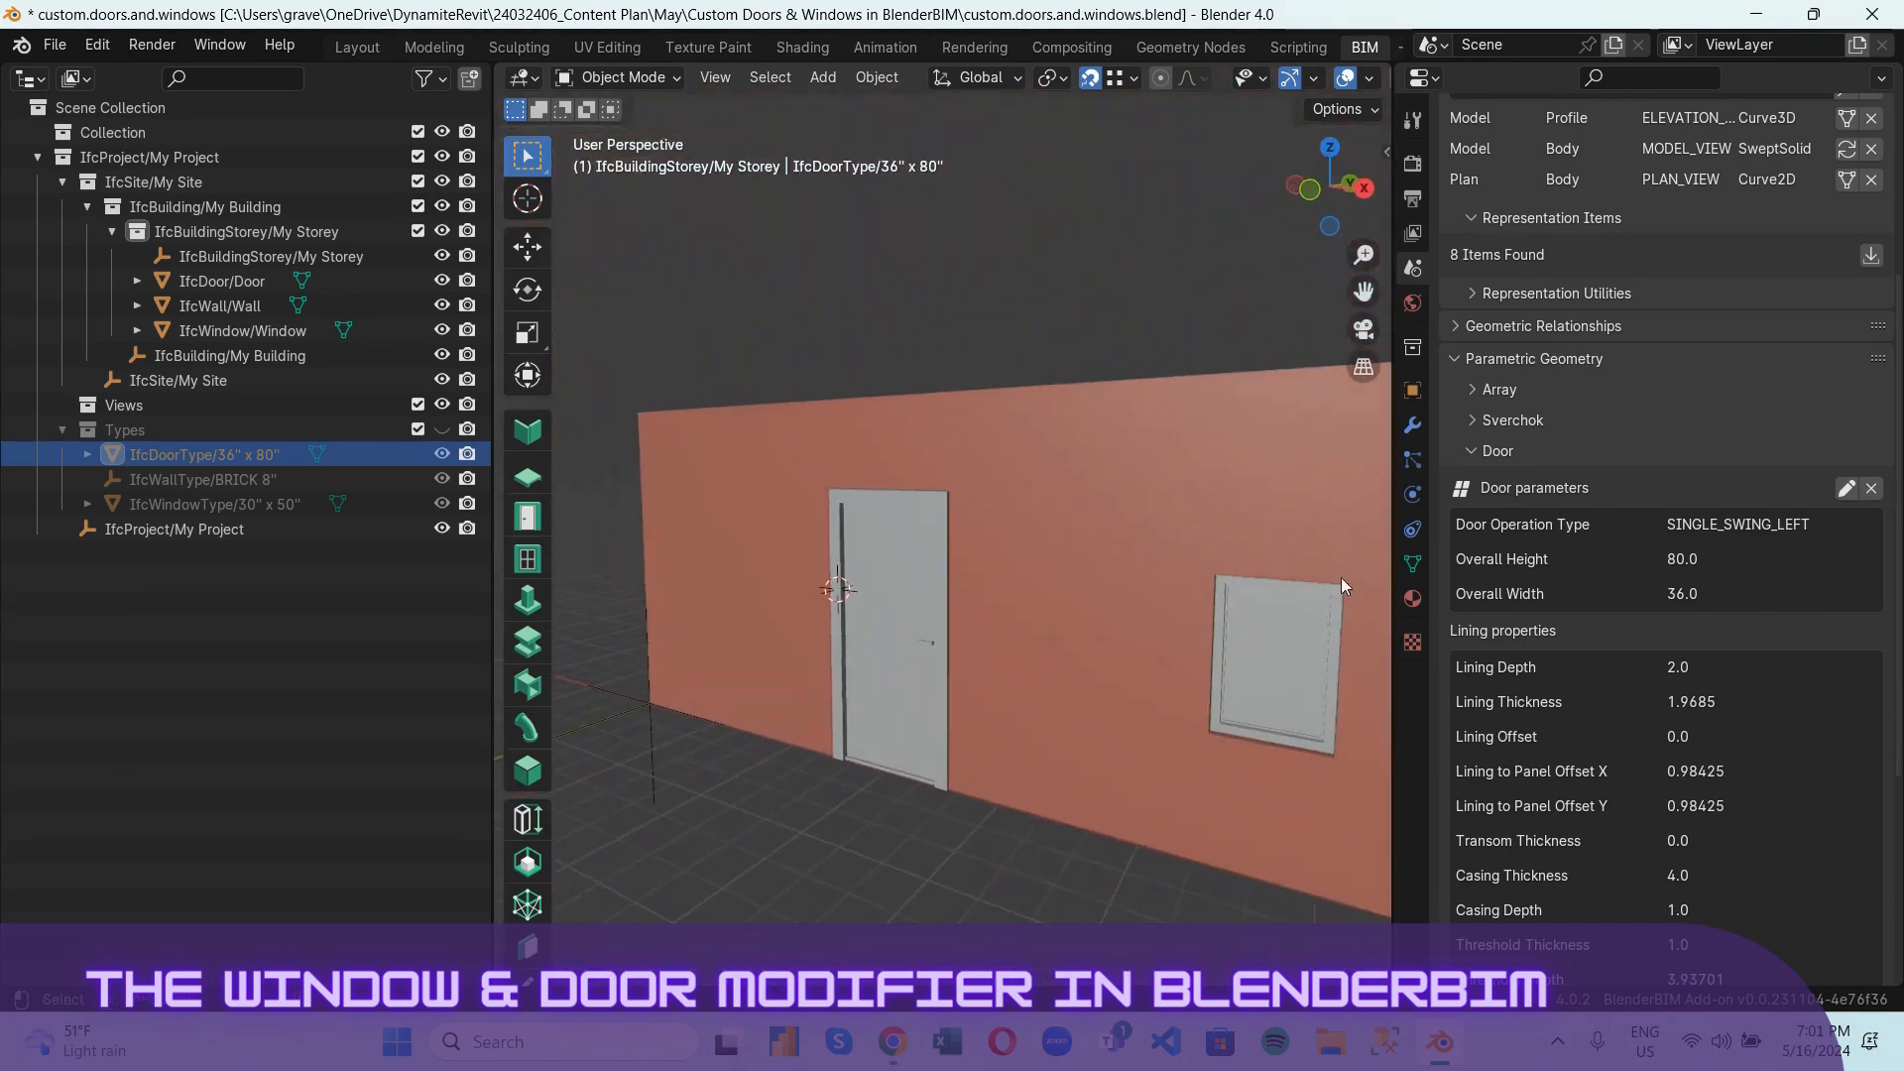
pyautogui.click(1251, 658)
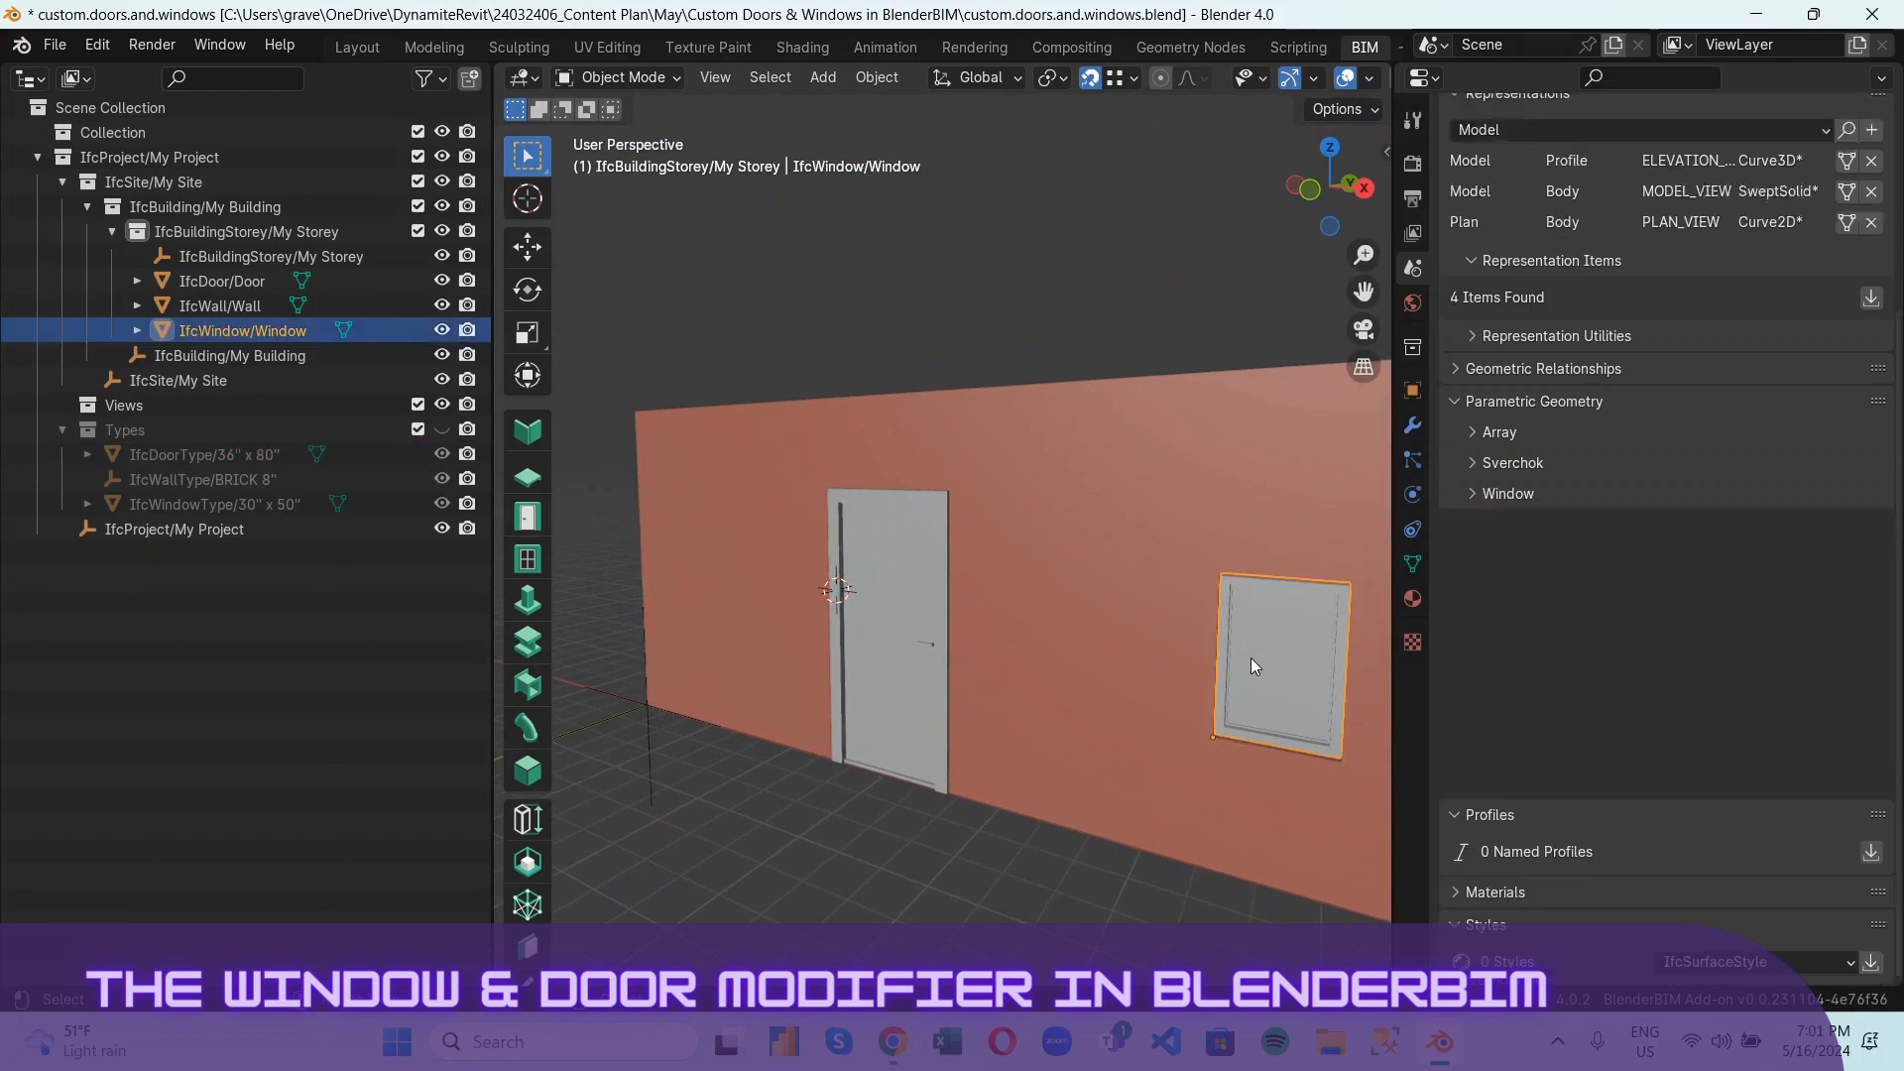
pyautogui.click(849, 552)
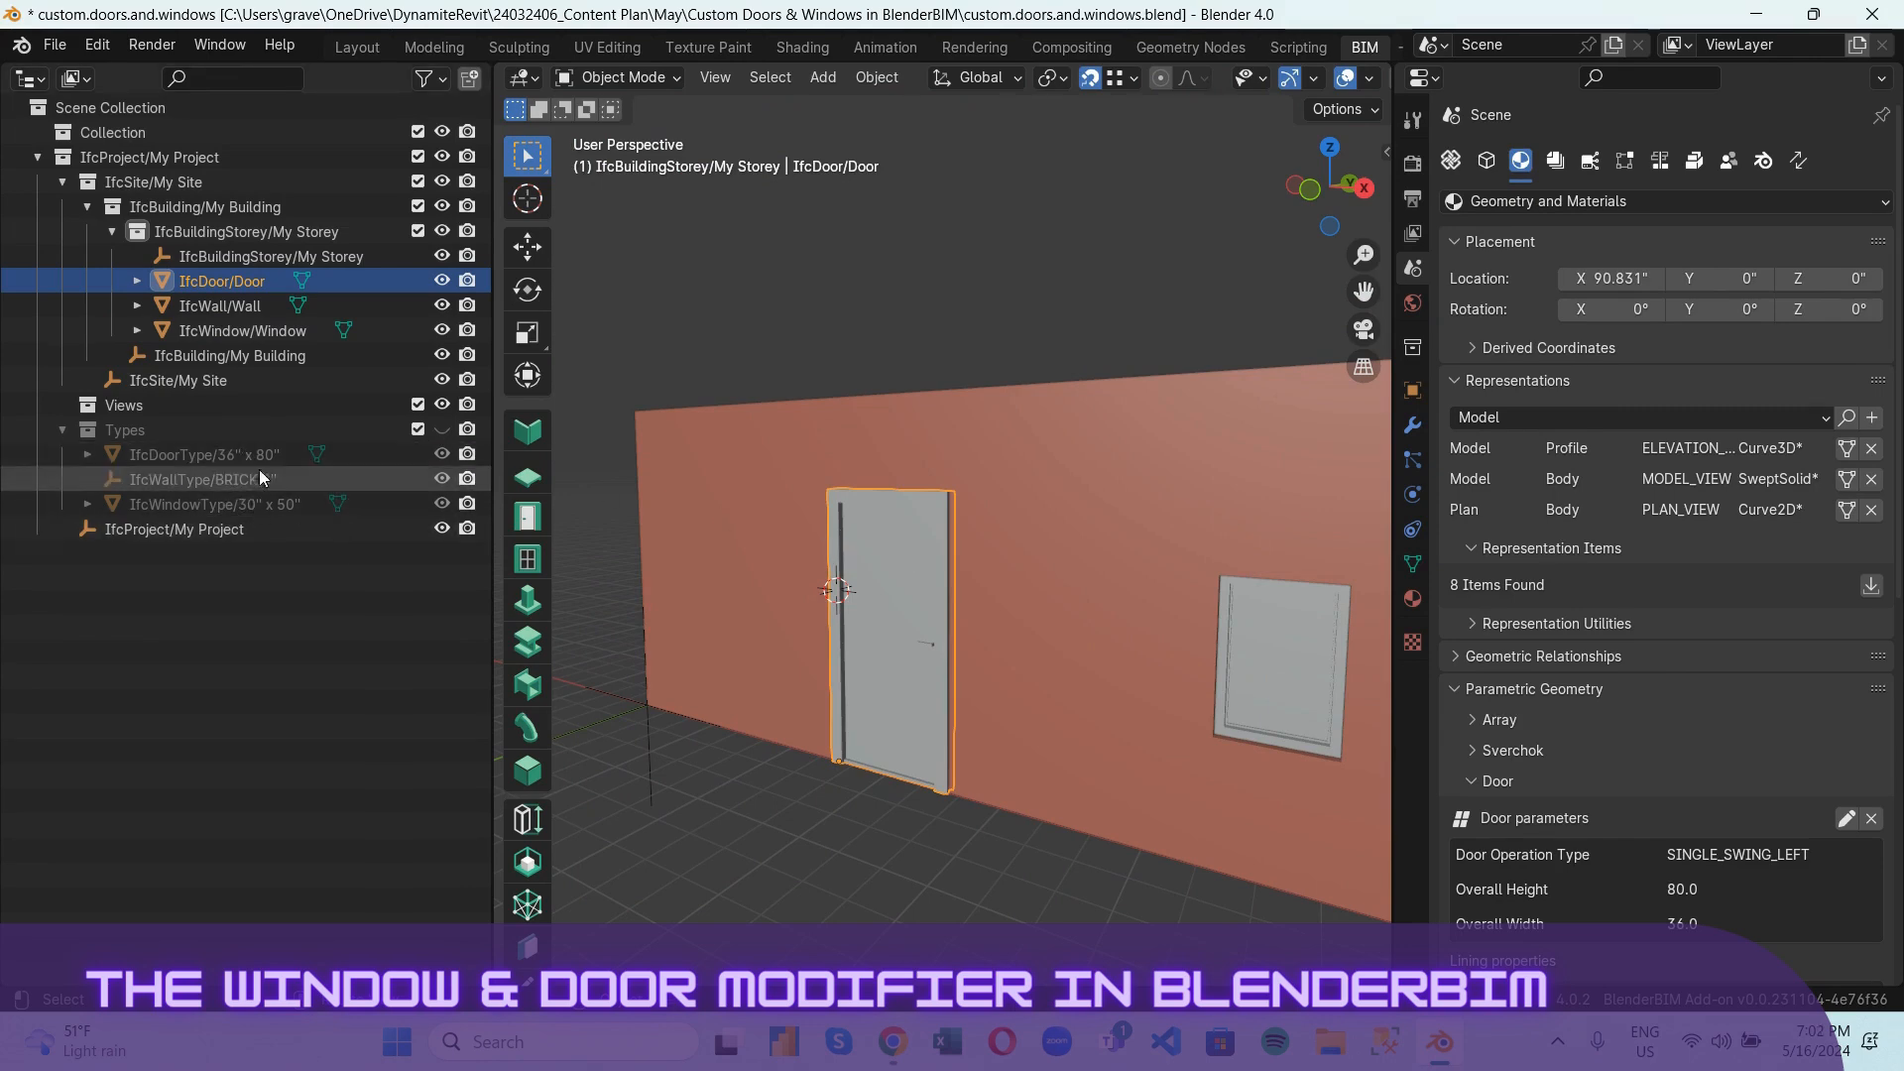
# Set the 30" x 50" window type's overall height to 50" and overall width to 30", and finish editing its parameters.
pyautogui.click(276, 510)
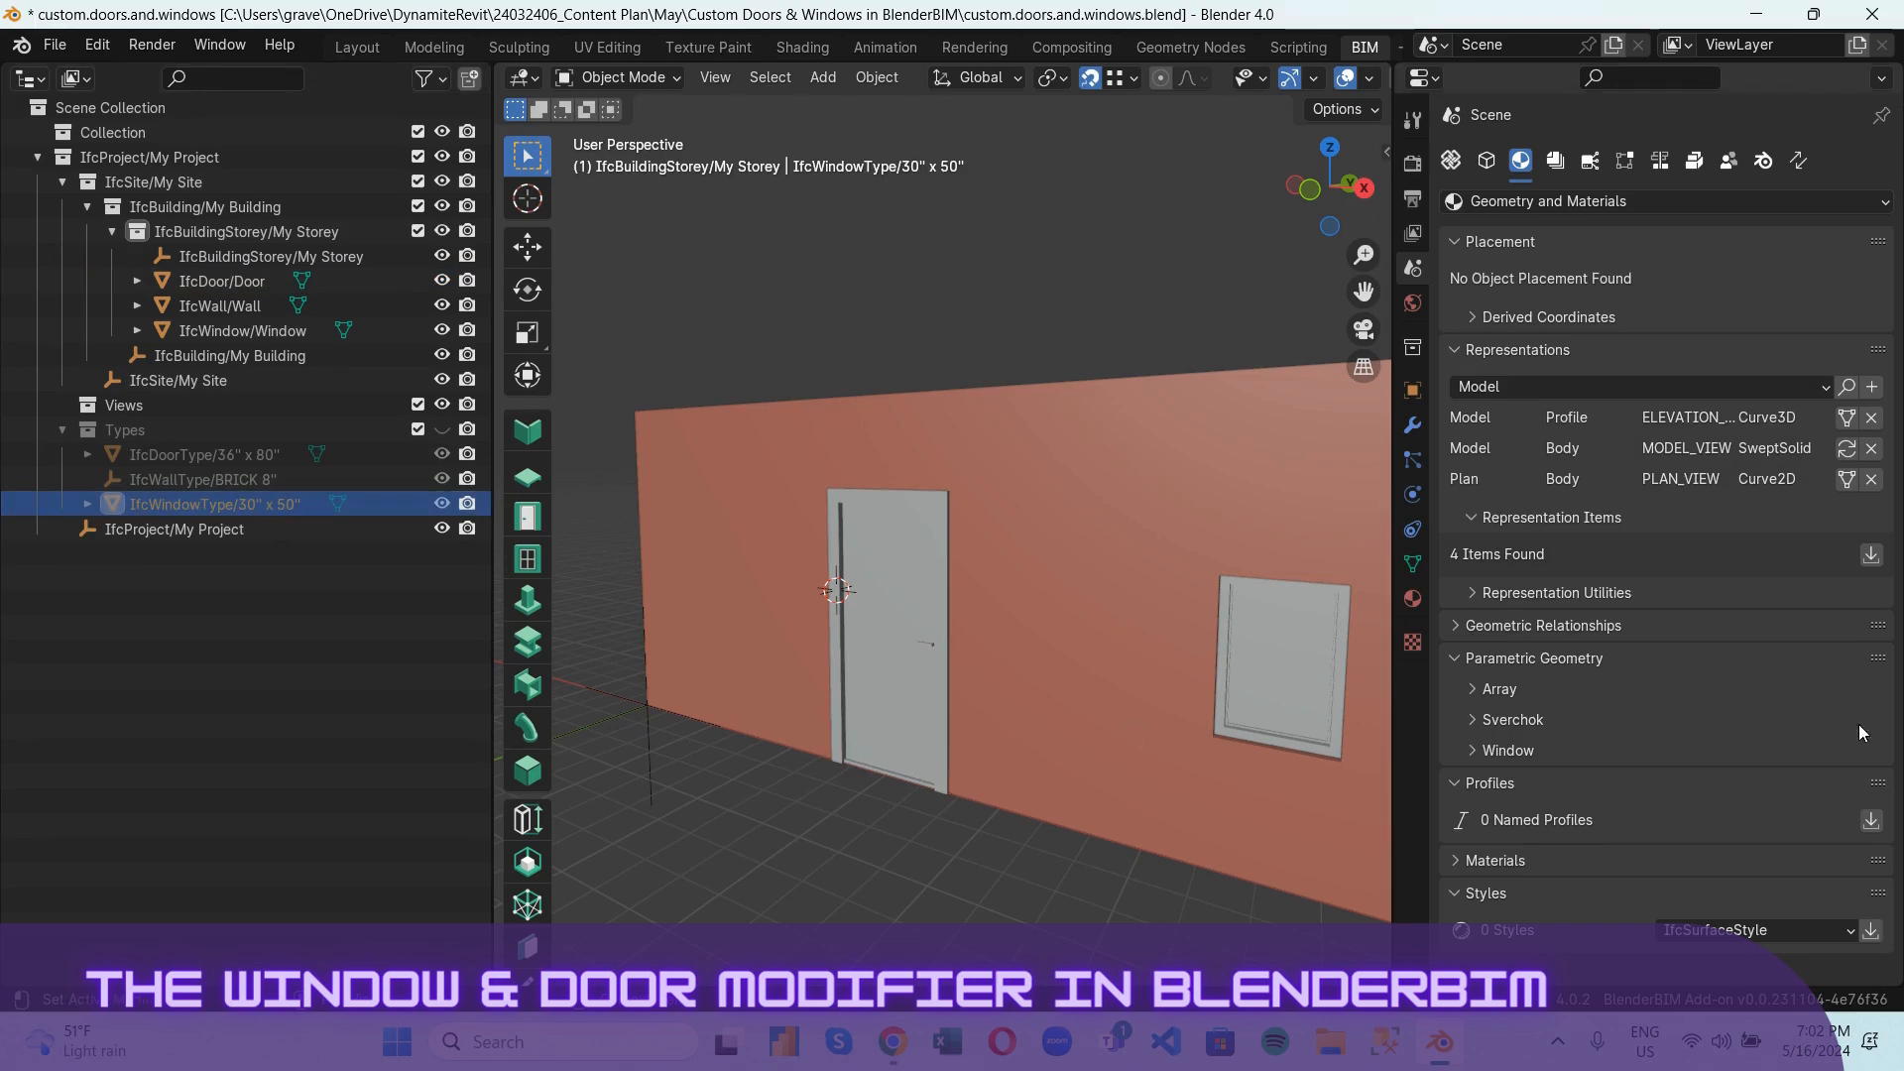
pyautogui.click(1493, 751)
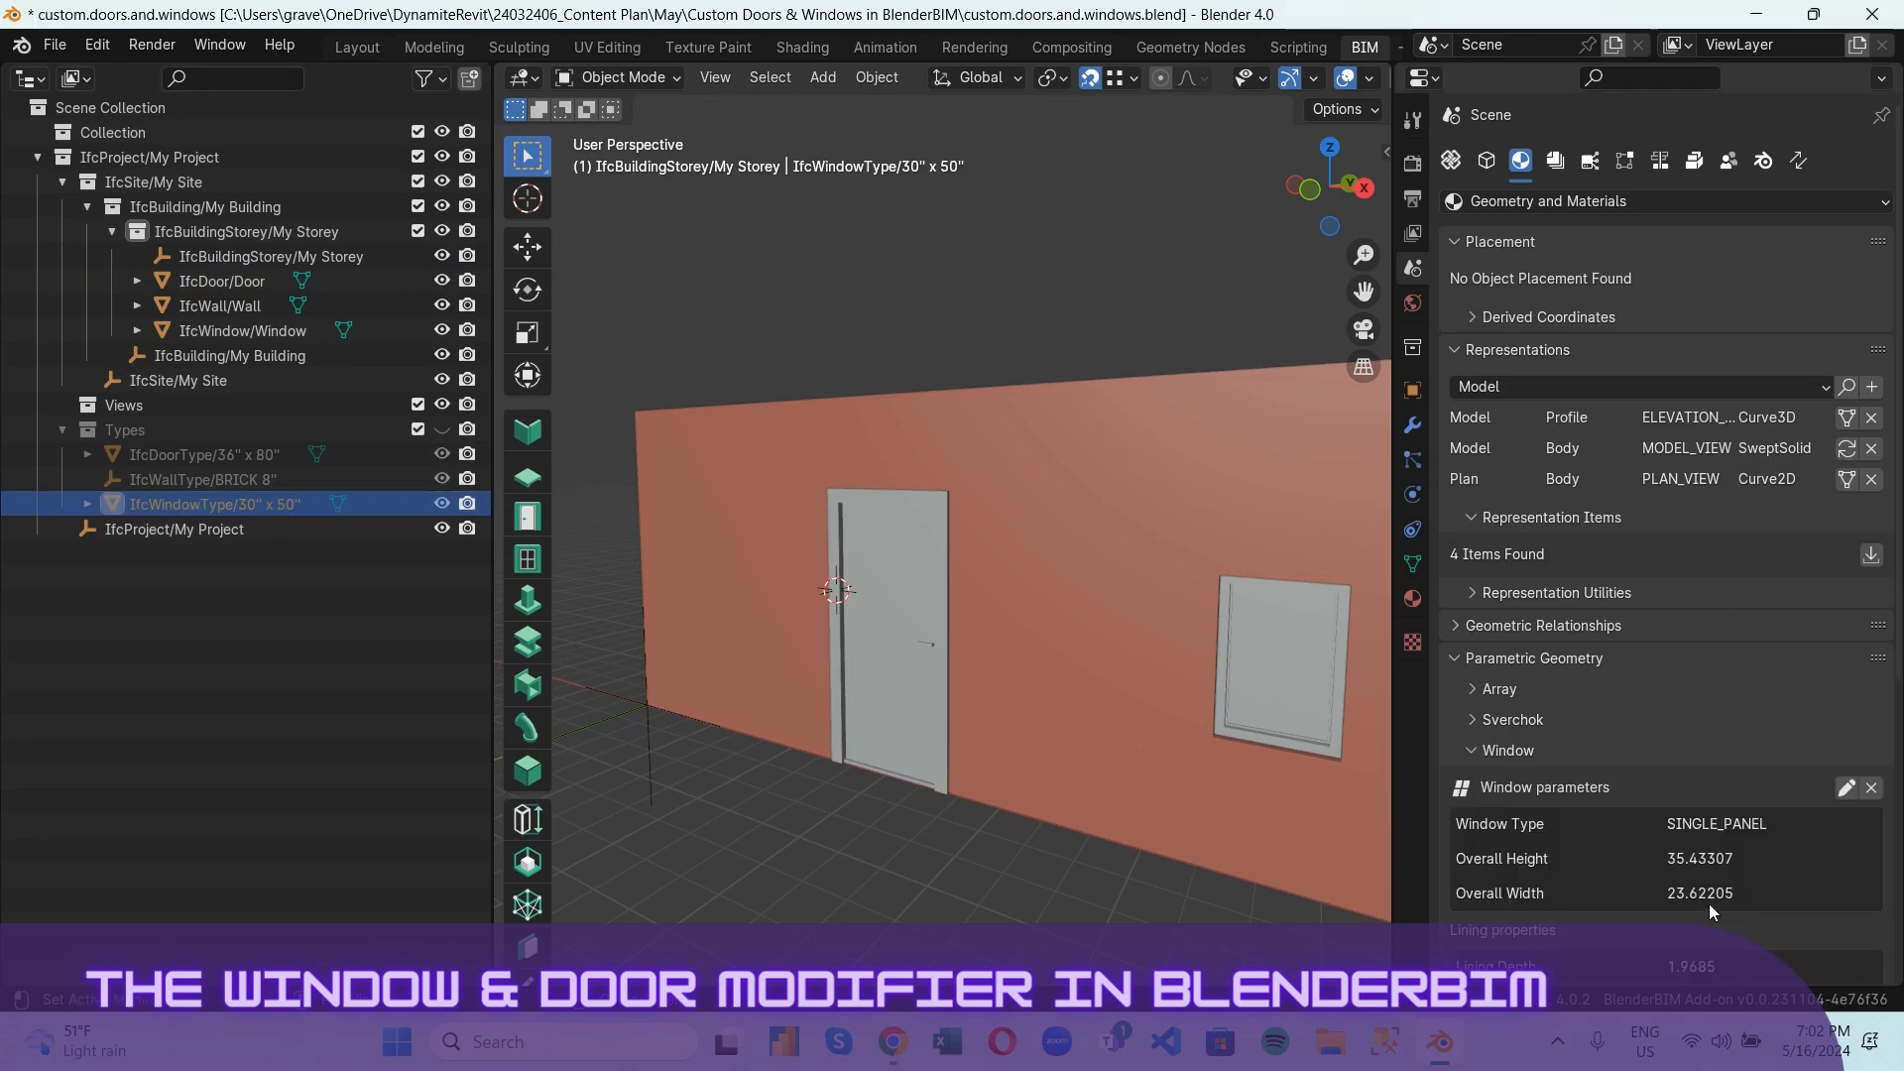
pyautogui.click(1851, 790)
pyautogui.scroll(-5, 1850, 789)
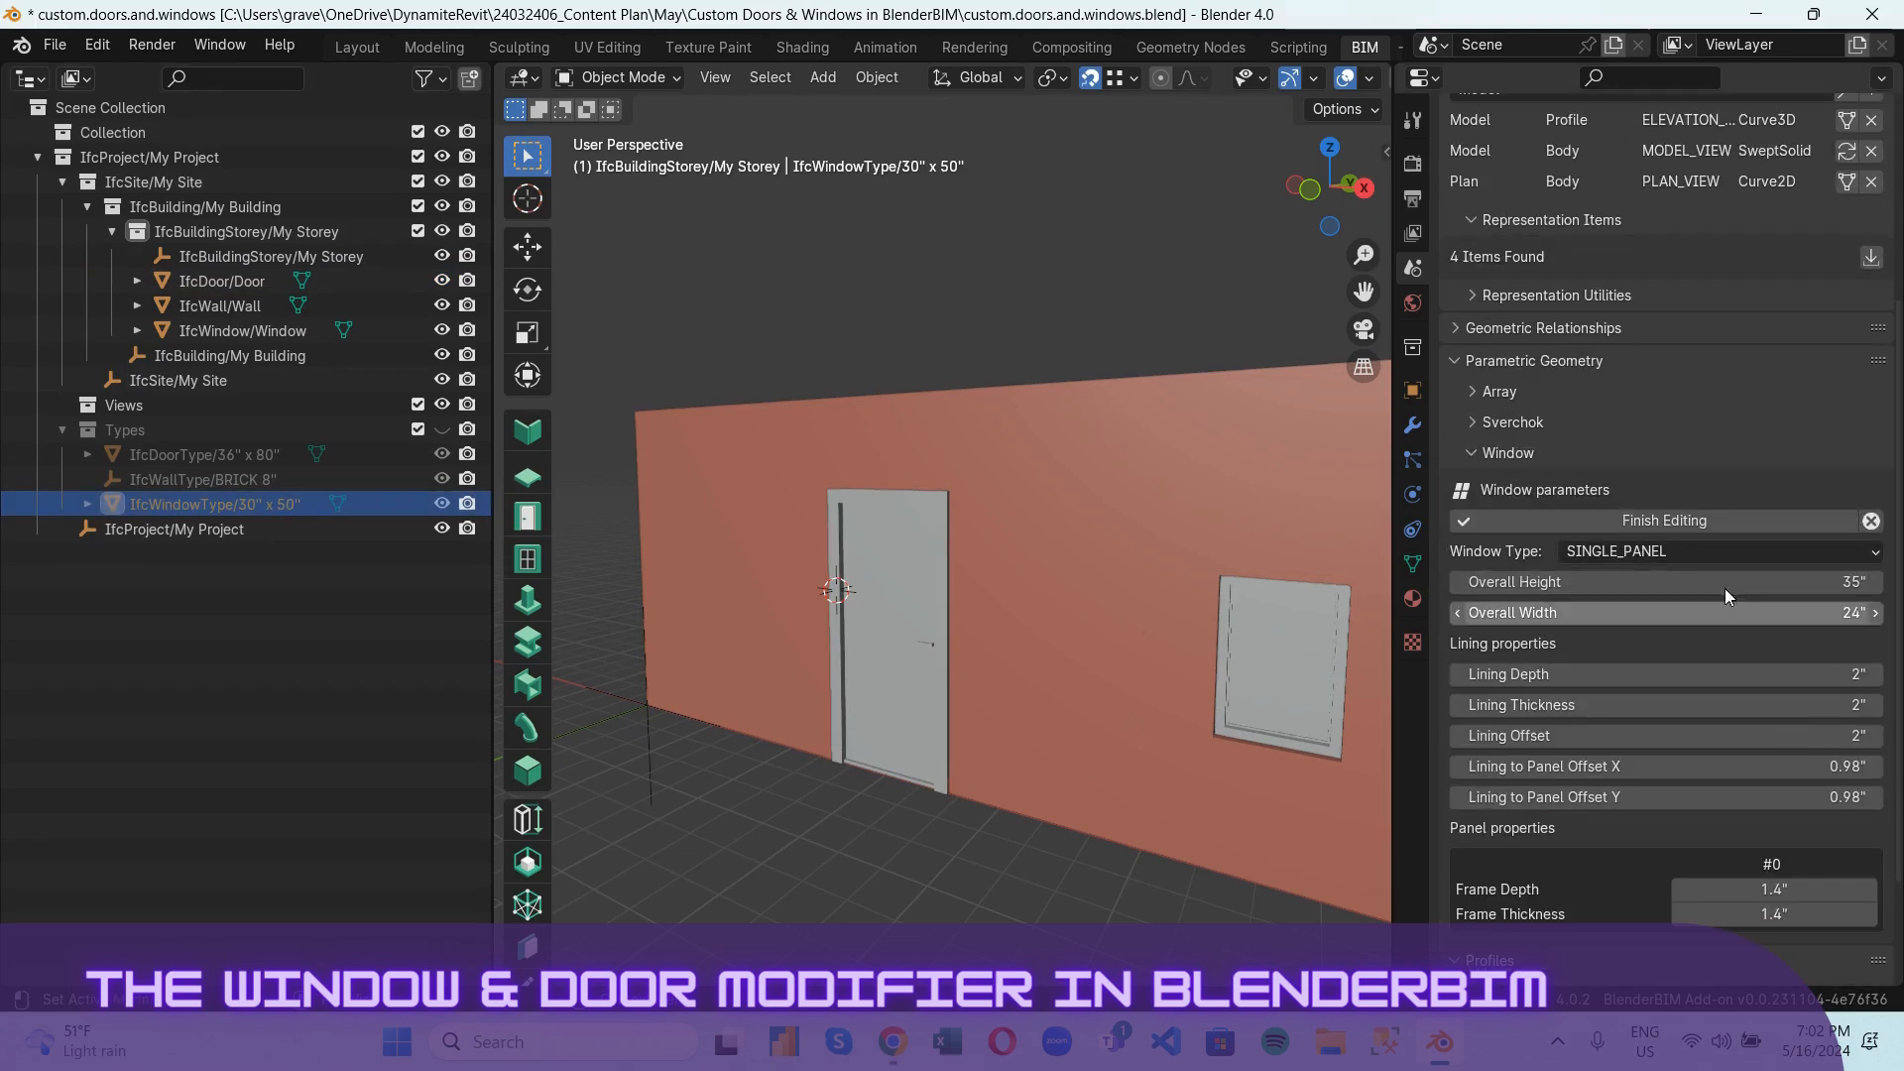
pyautogui.click(1827, 584)
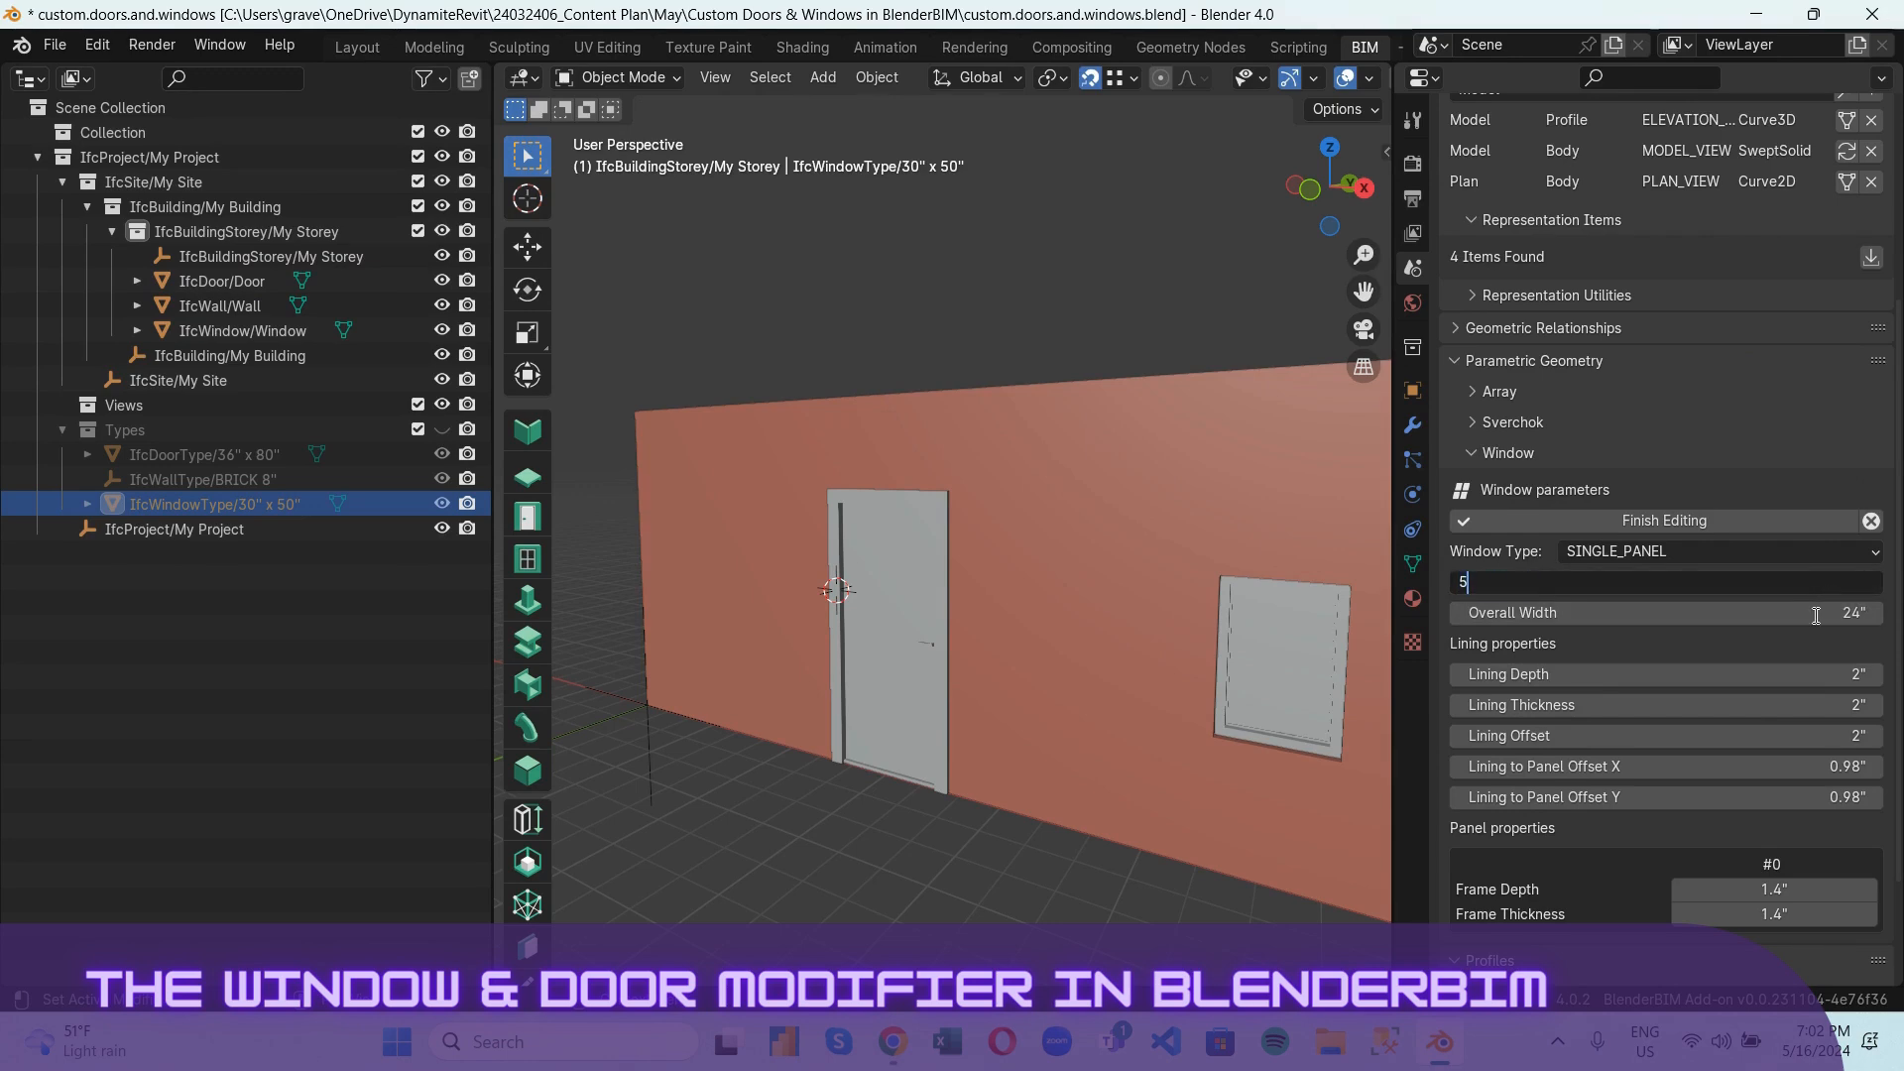
pyautogui.press('Return')
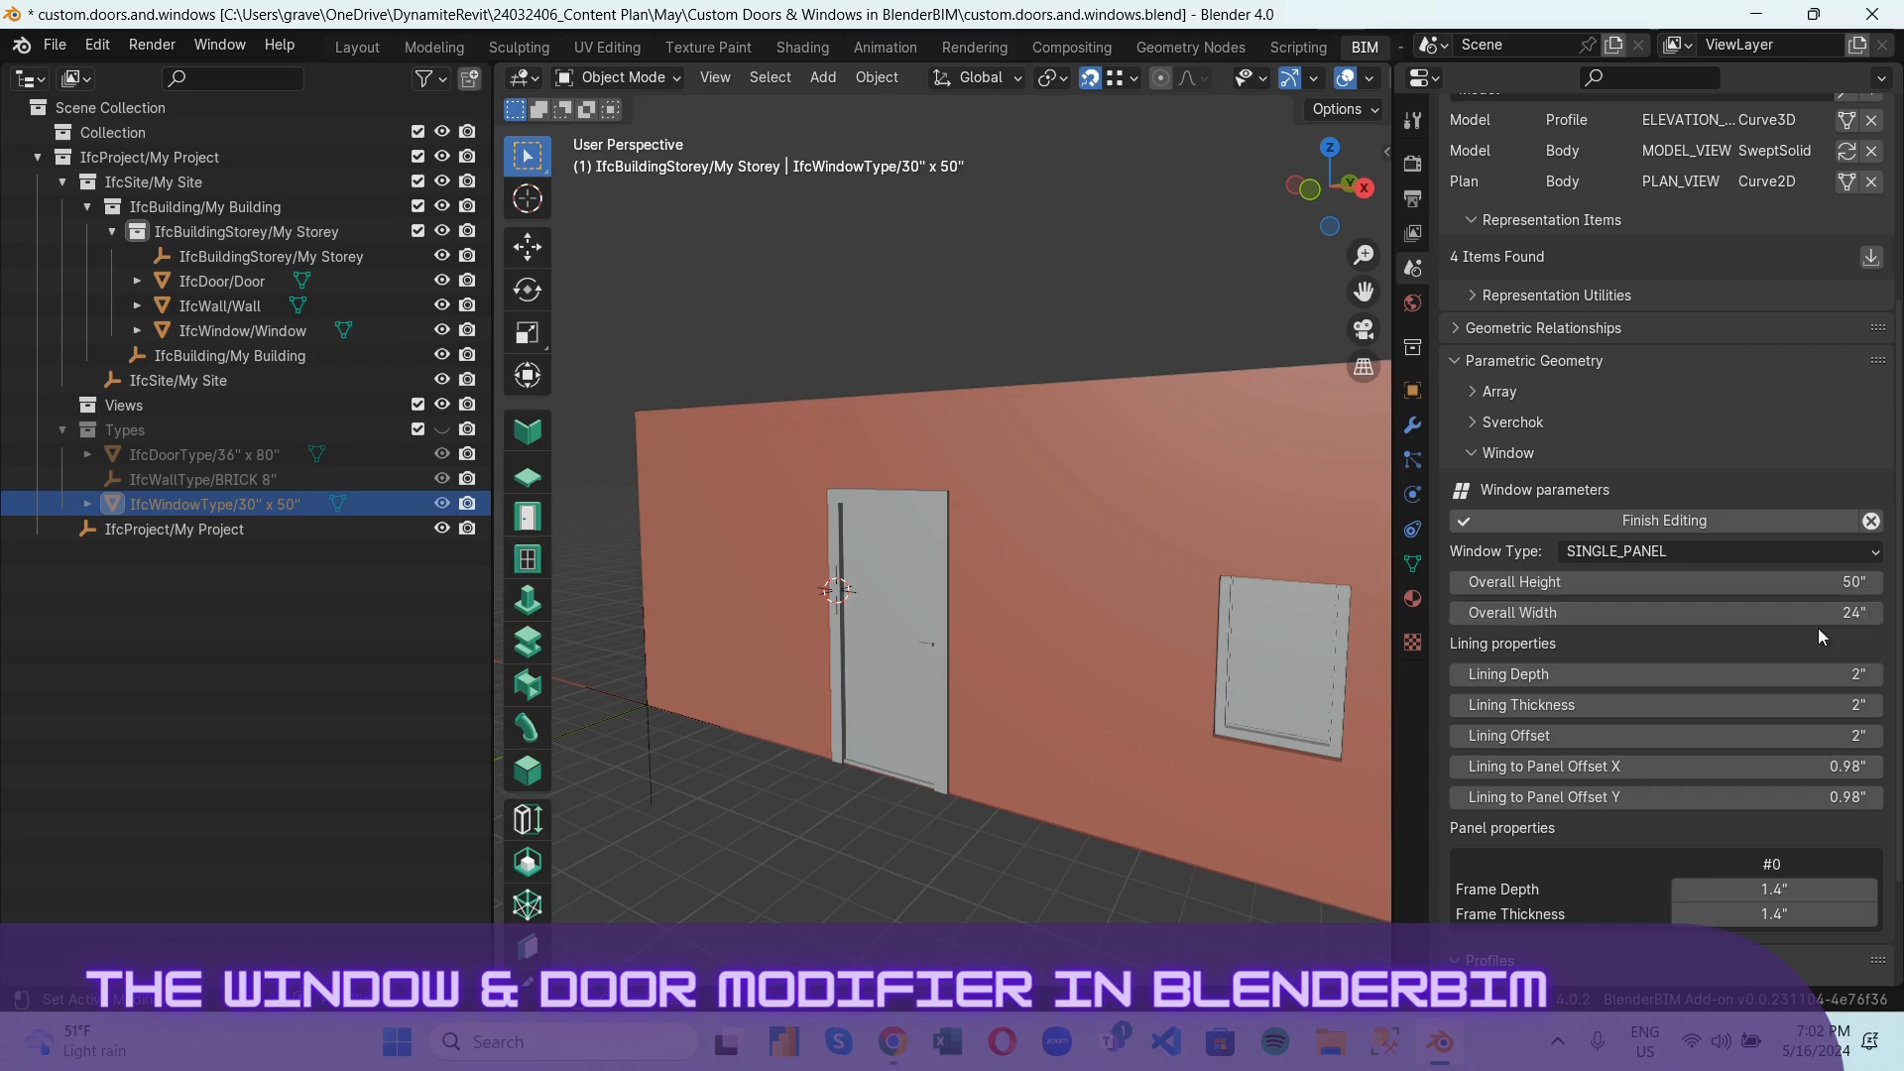
pyautogui.click(1820, 614)
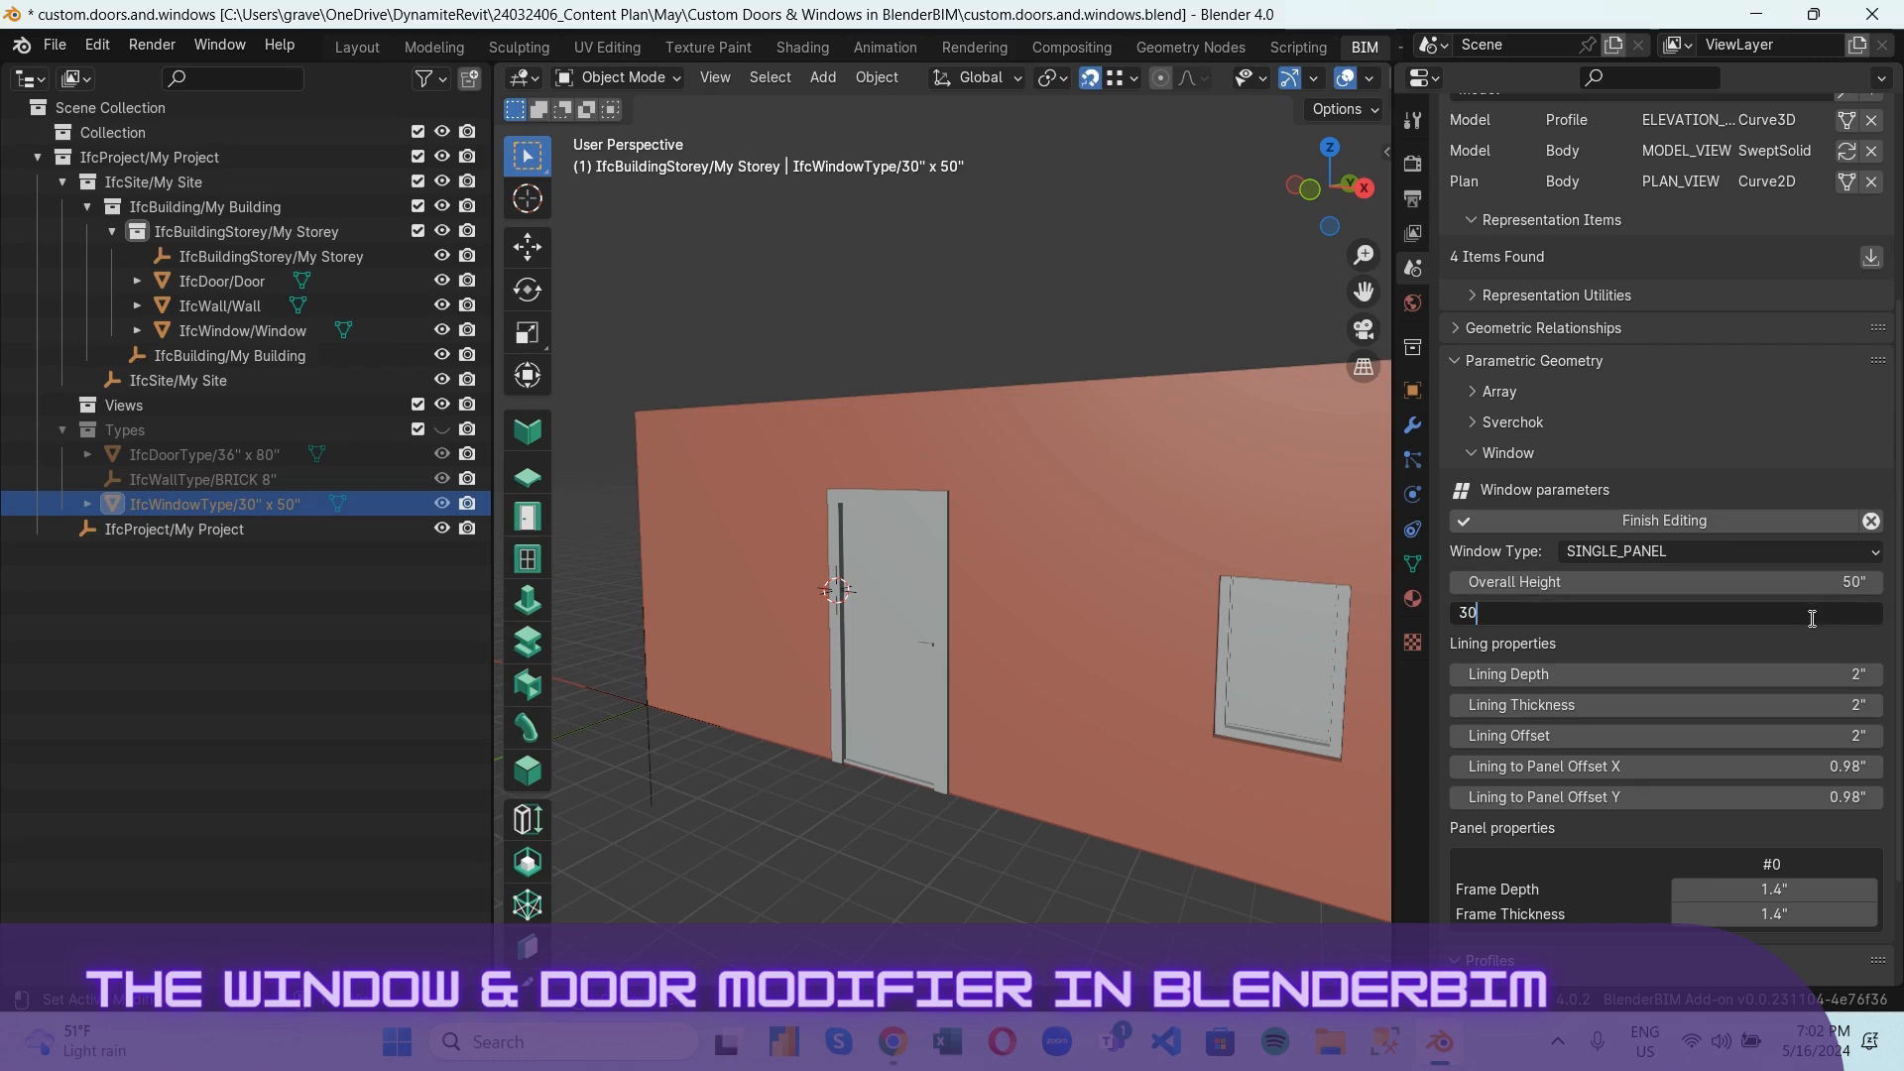
pyautogui.press('Return')
pyautogui.scroll(-3, 1698, 677)
pyautogui.click(1628, 373)
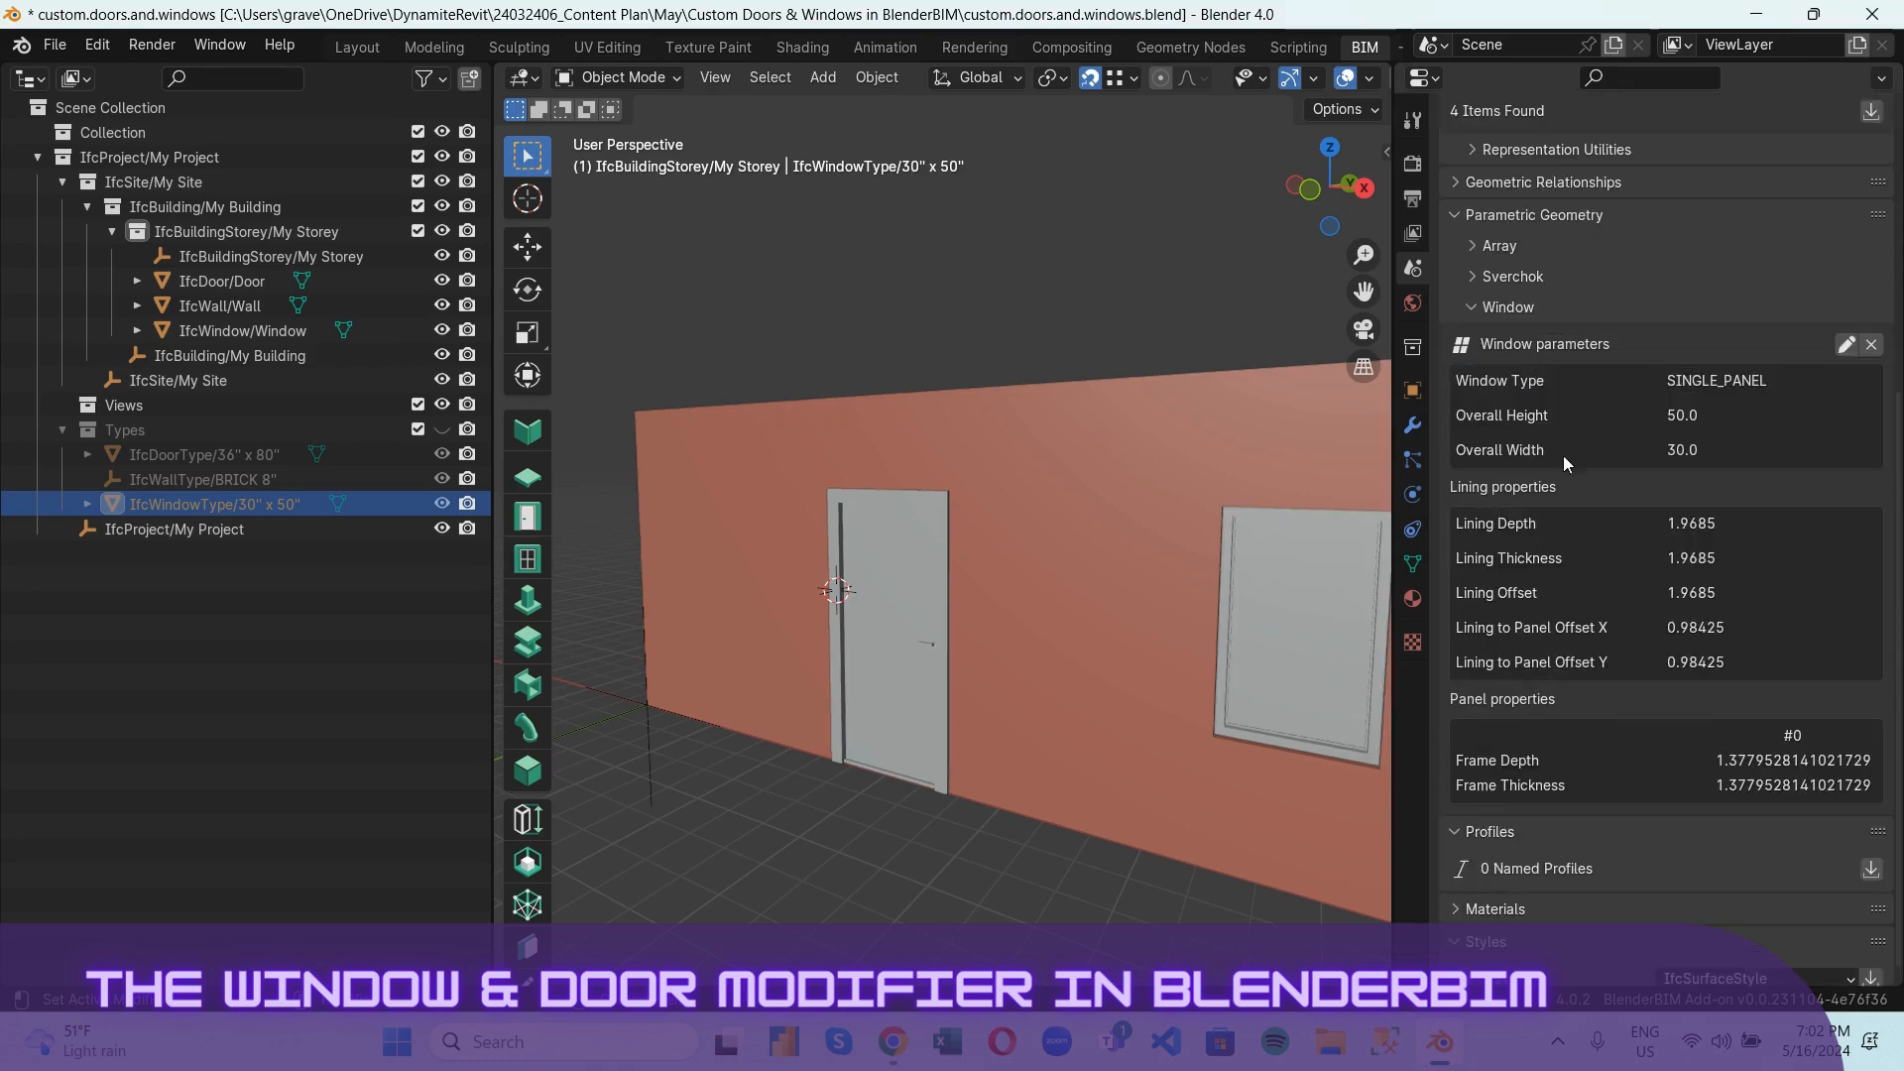
# Try the TRIPLE_PANEL_BOTTOM layout on the 30" x 50" window type, inspect it, and switch to TRIPLE_PANEL_LEFT.
pyautogui.moveTo(1279, 579)
pyautogui.mouseDown(button='middle')
pyautogui.moveTo(1337, 549)
pyautogui.moveTo(1278, 550)
pyautogui.moveTo(1306, 631)
pyautogui.moveTo(1289, 607)
pyautogui.mouseUp(button='middle')
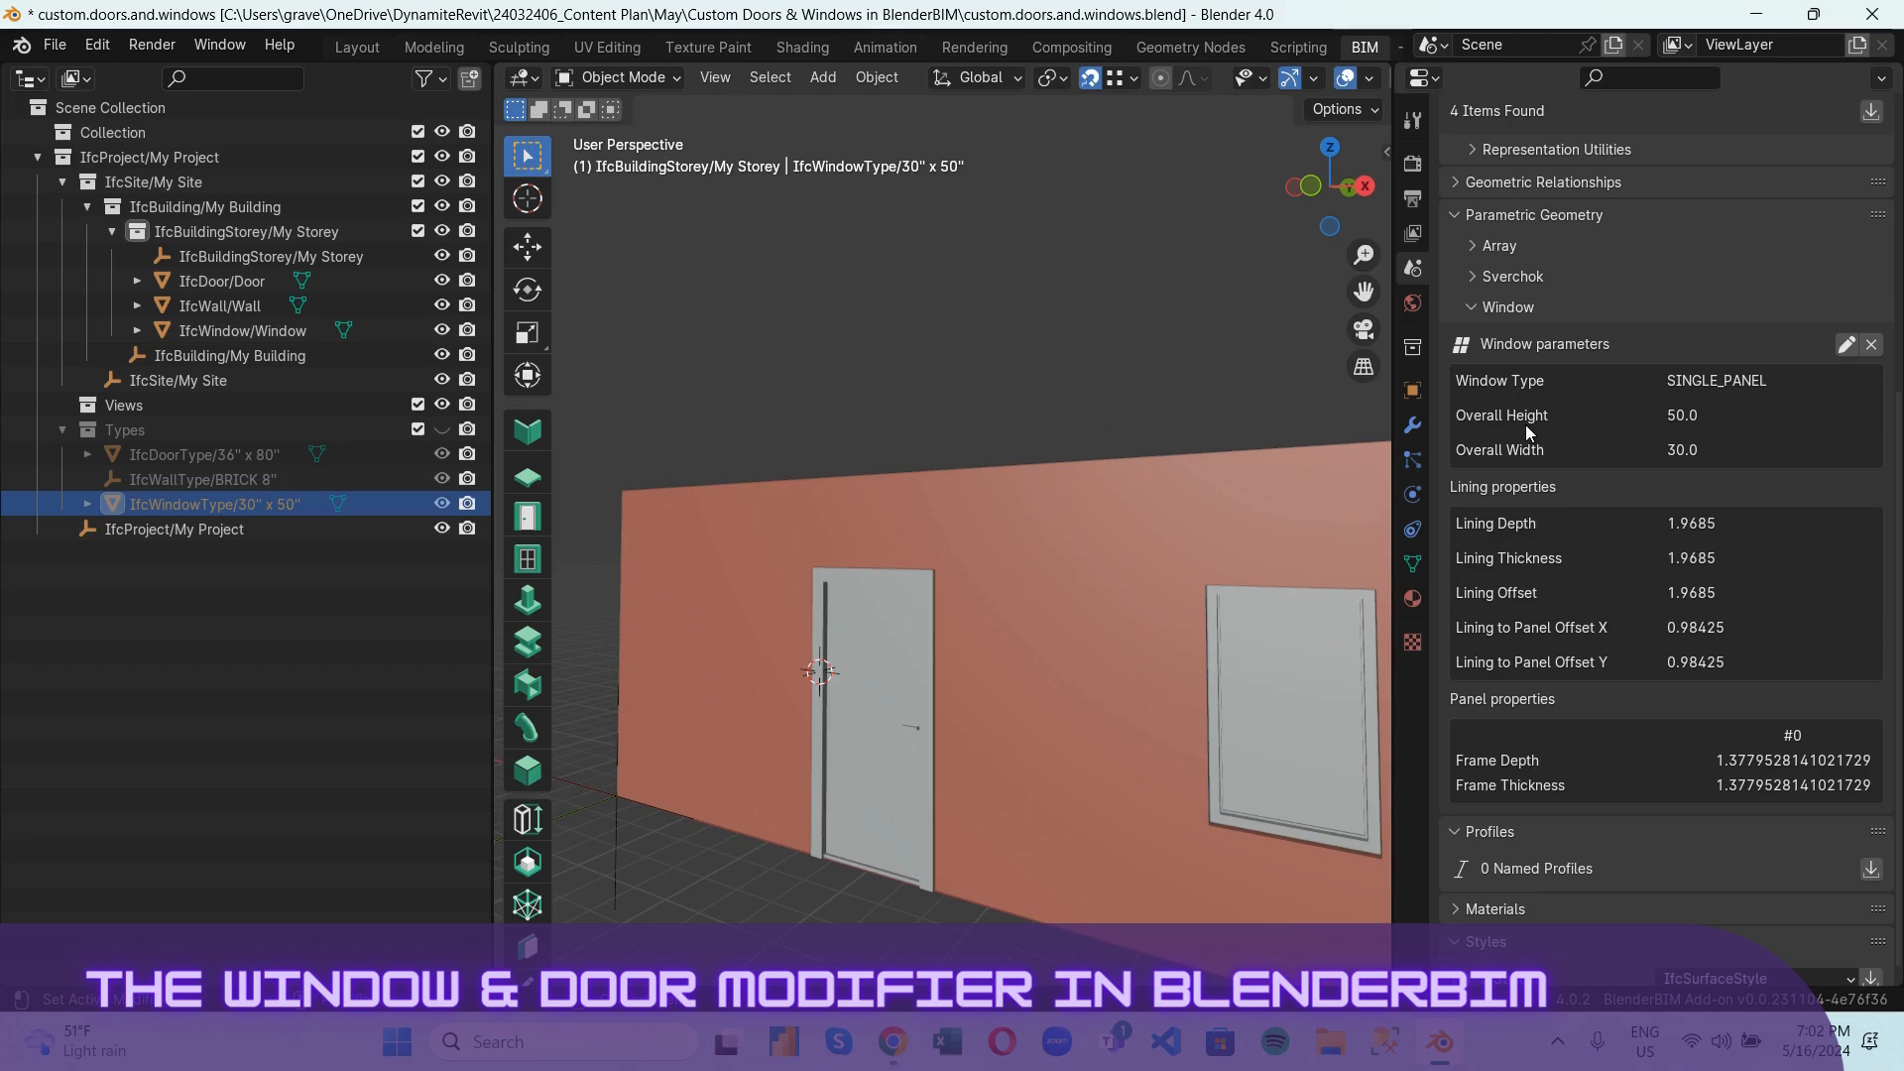
pyautogui.moveTo(883, 562); pyautogui.dragTo(1029, 637, button='middle')
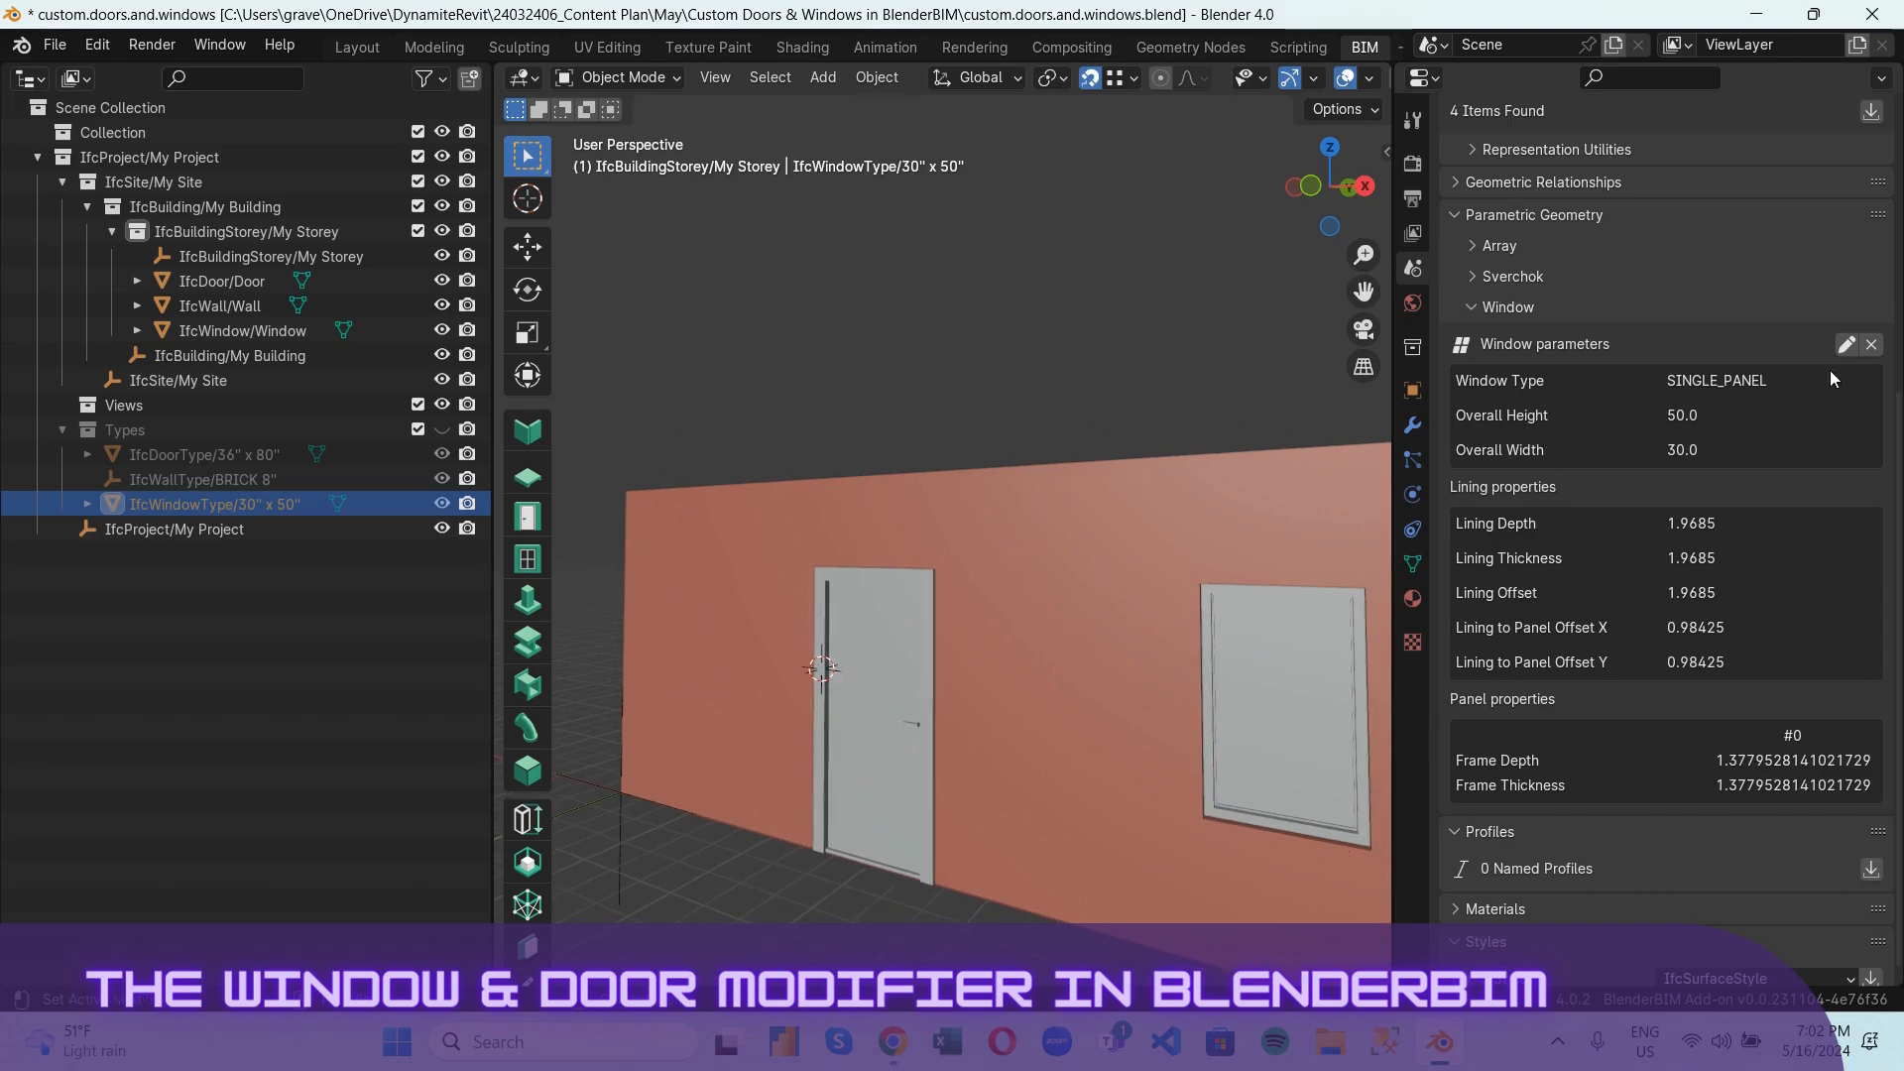
pyautogui.click(1844, 344)
pyautogui.click(1874, 407)
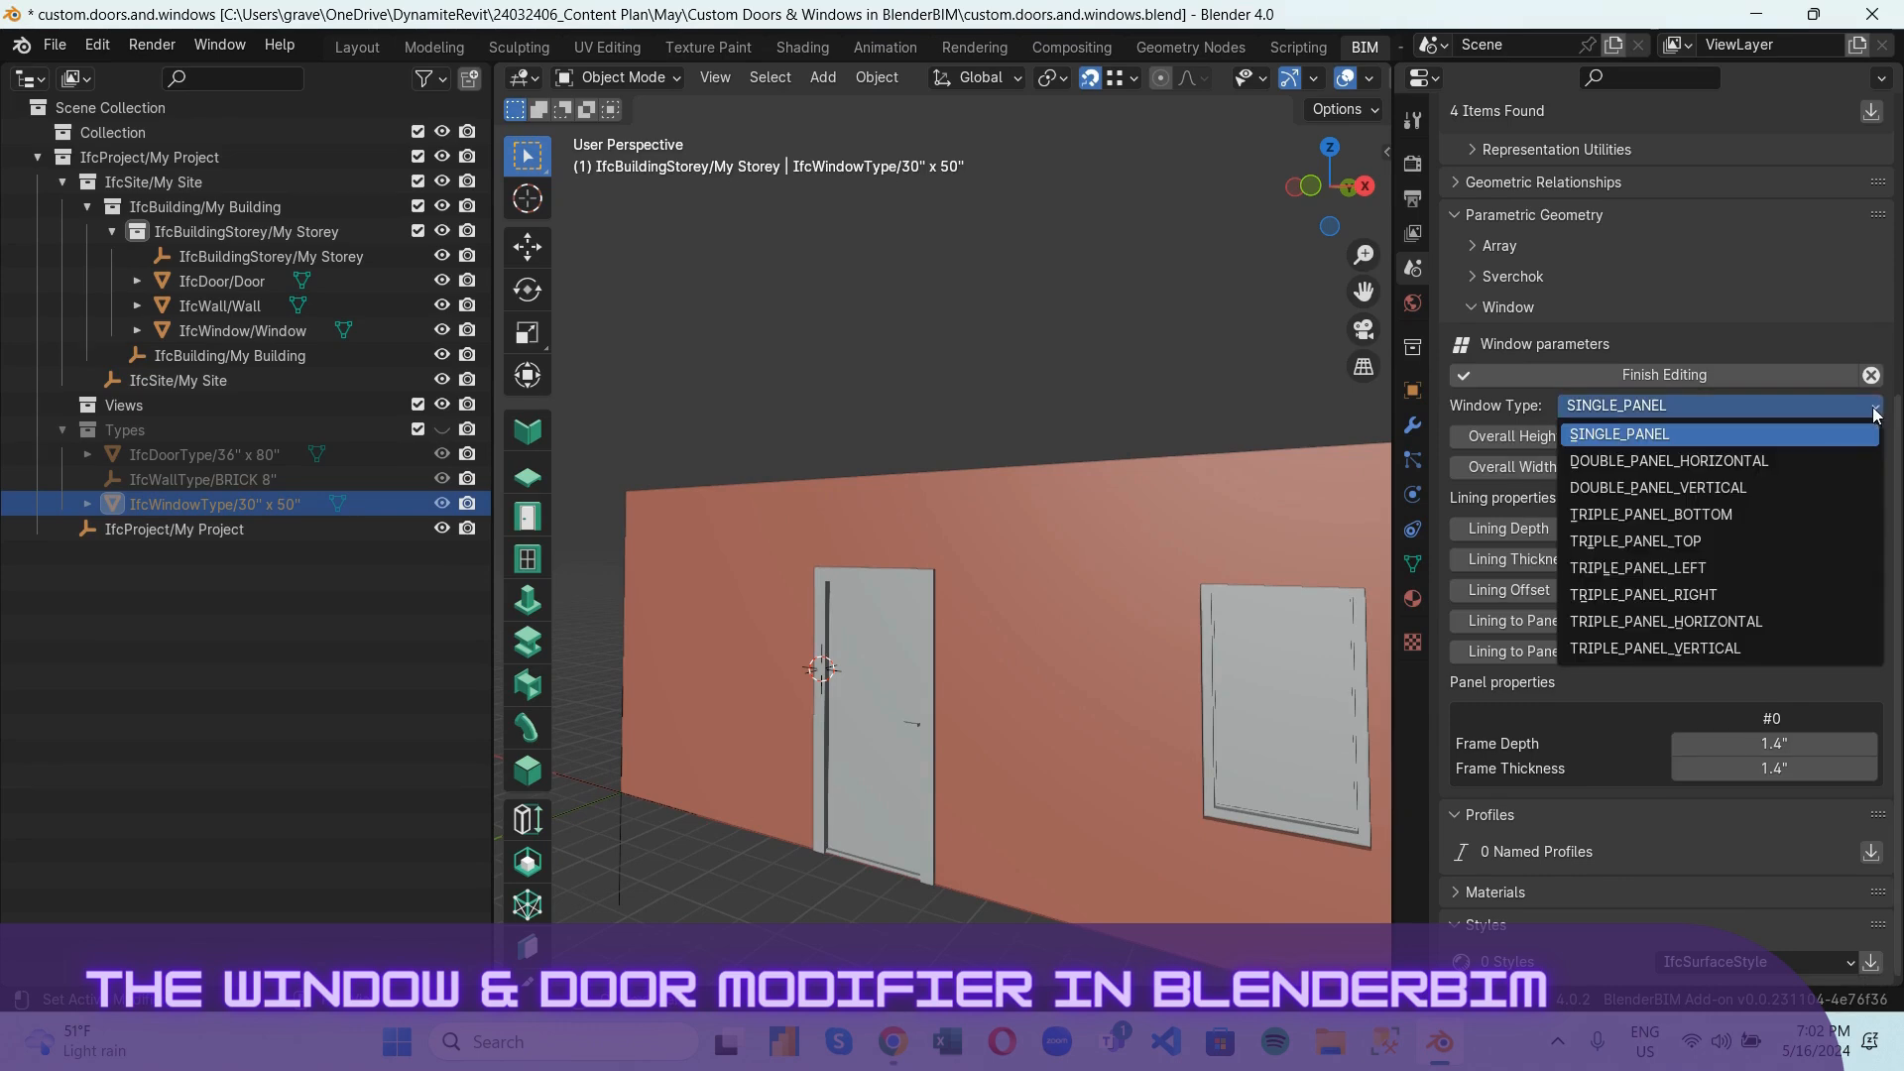
pyautogui.click(1735, 520)
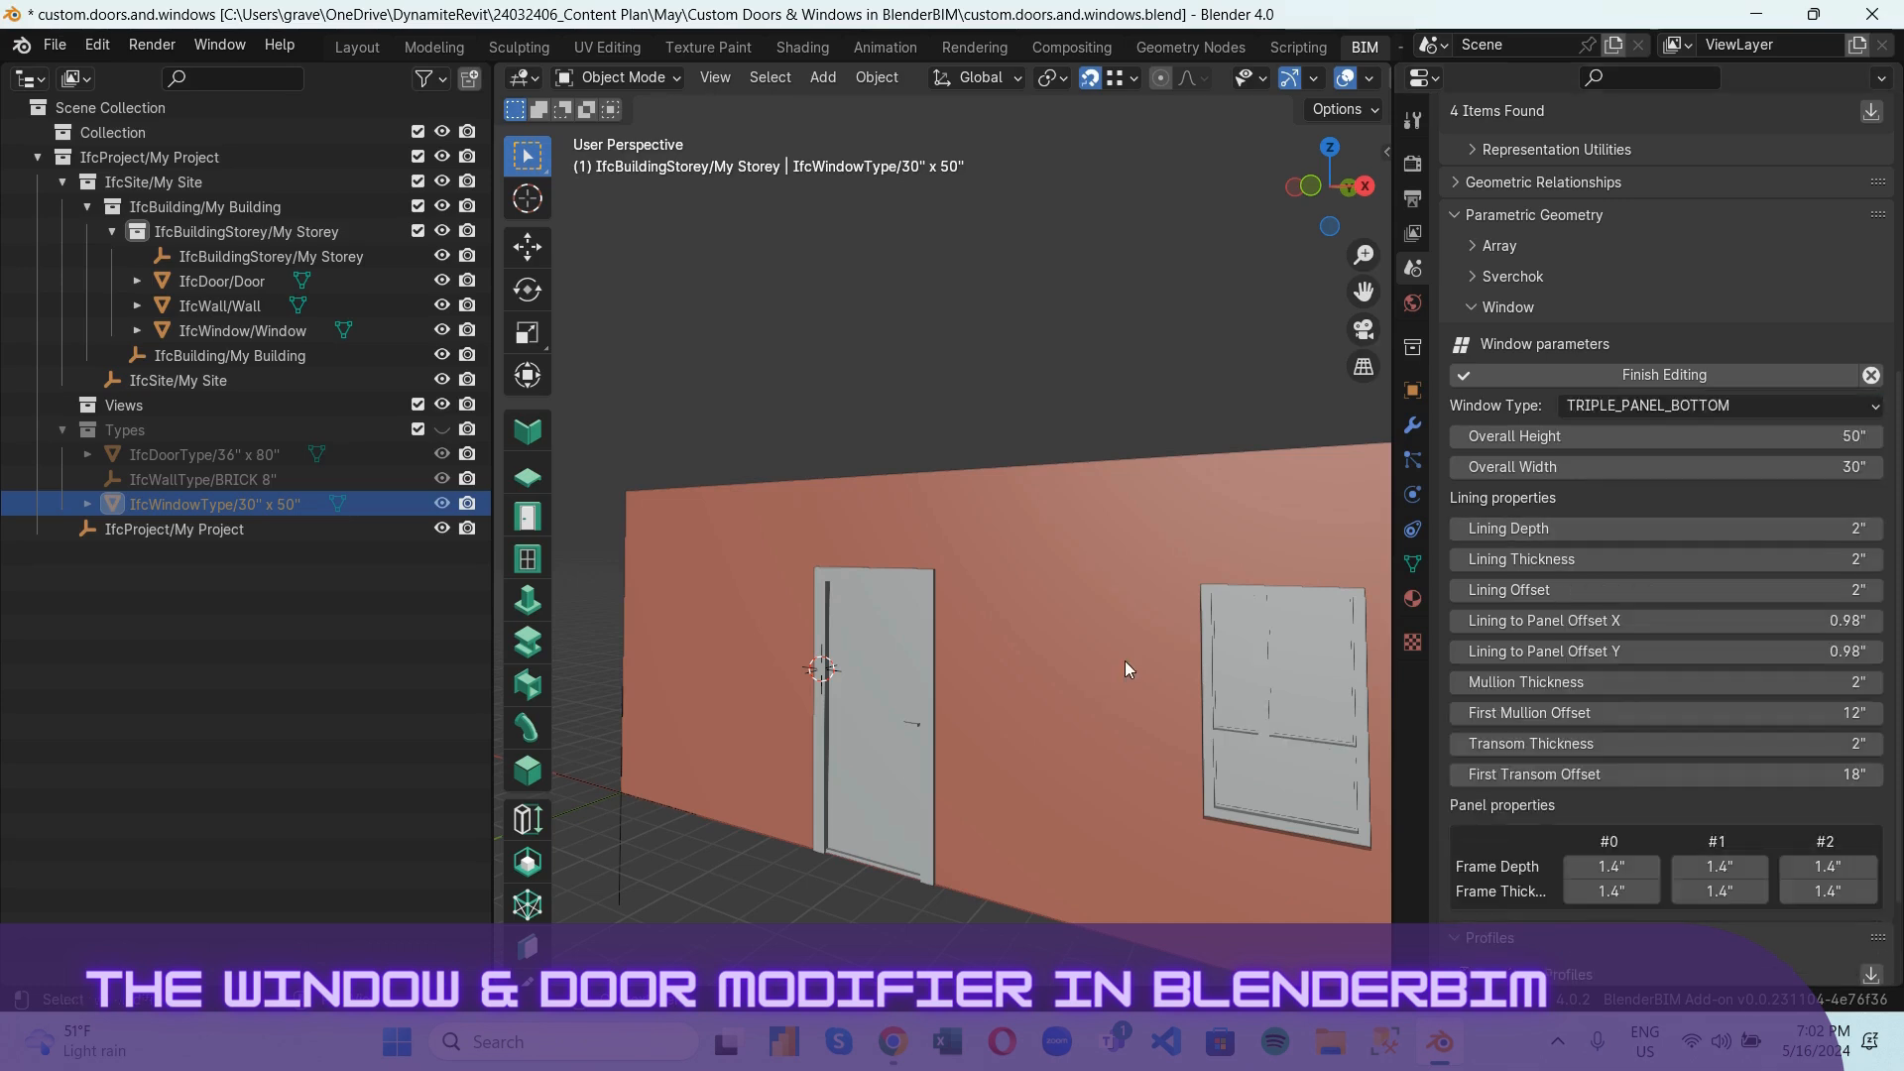
pyautogui.moveTo(1222, 758); pyautogui.dragTo(1266, 767, button='middle')
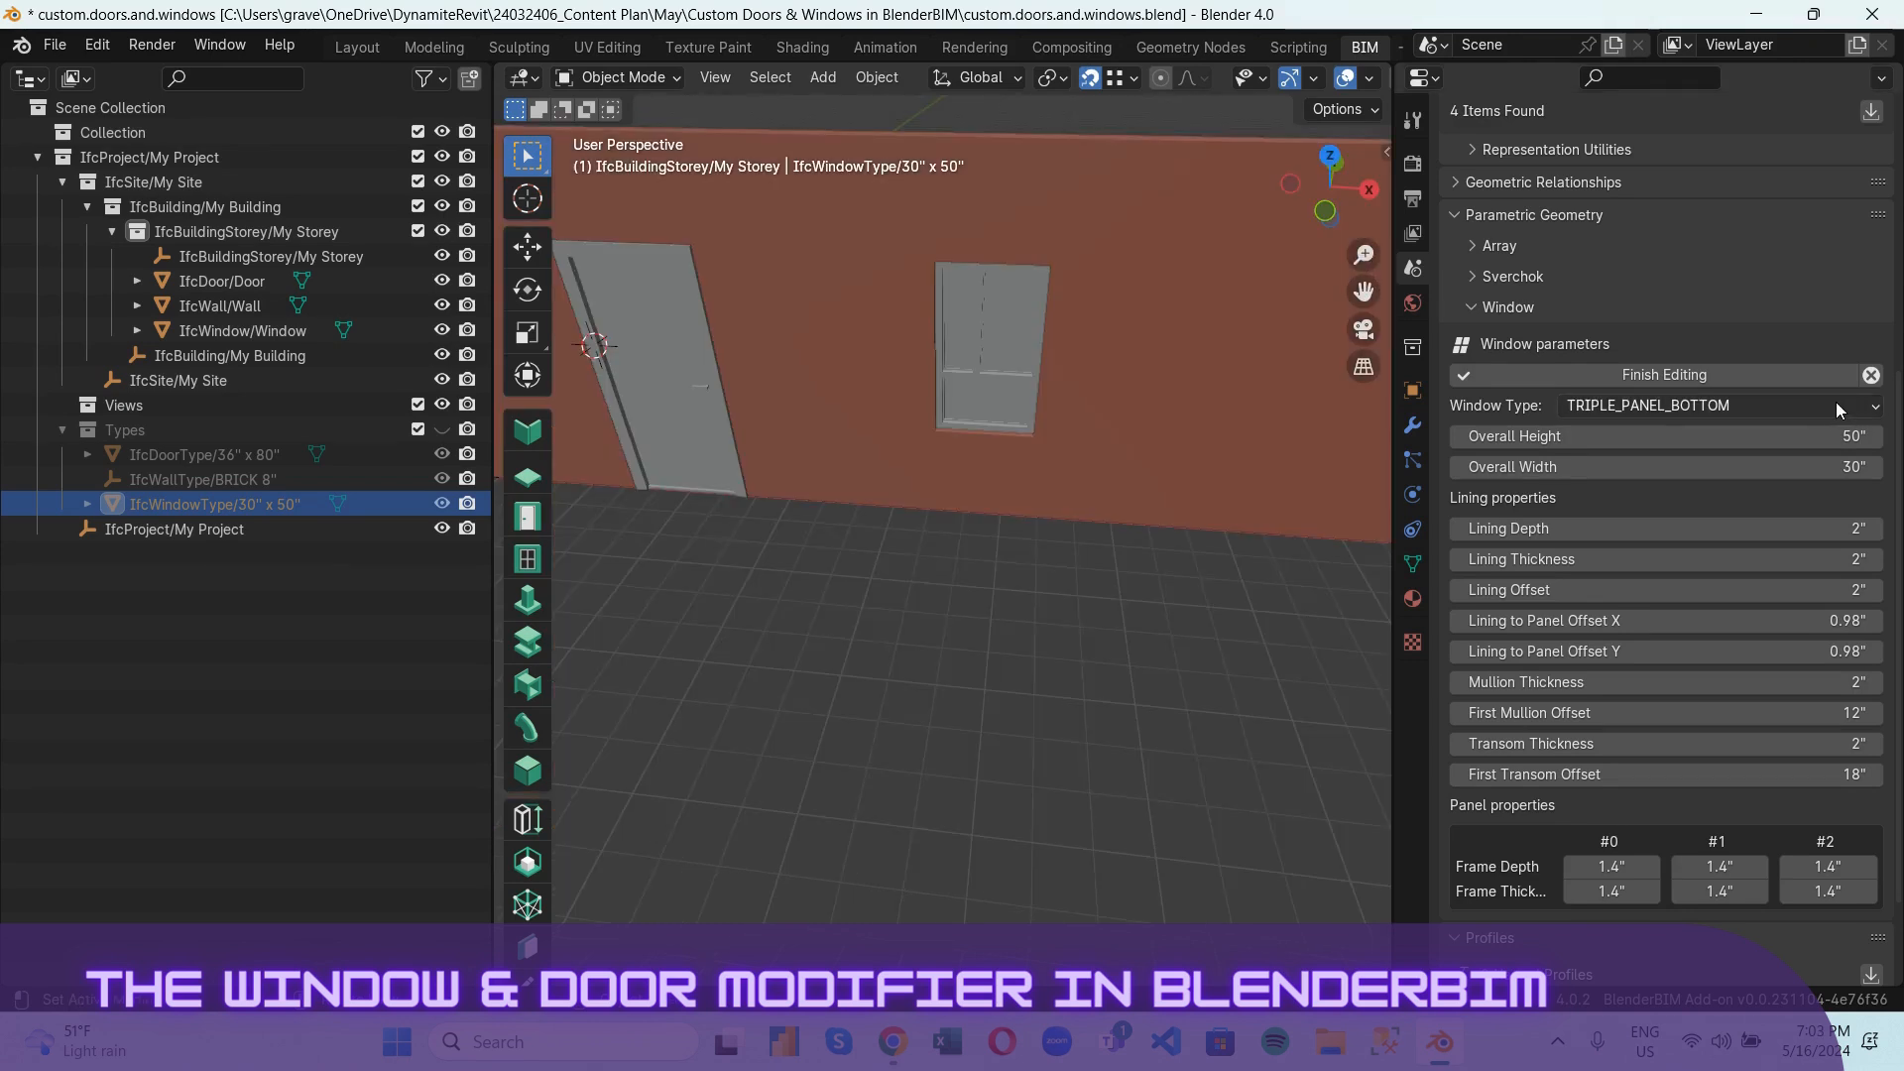
pyautogui.click(1877, 415)
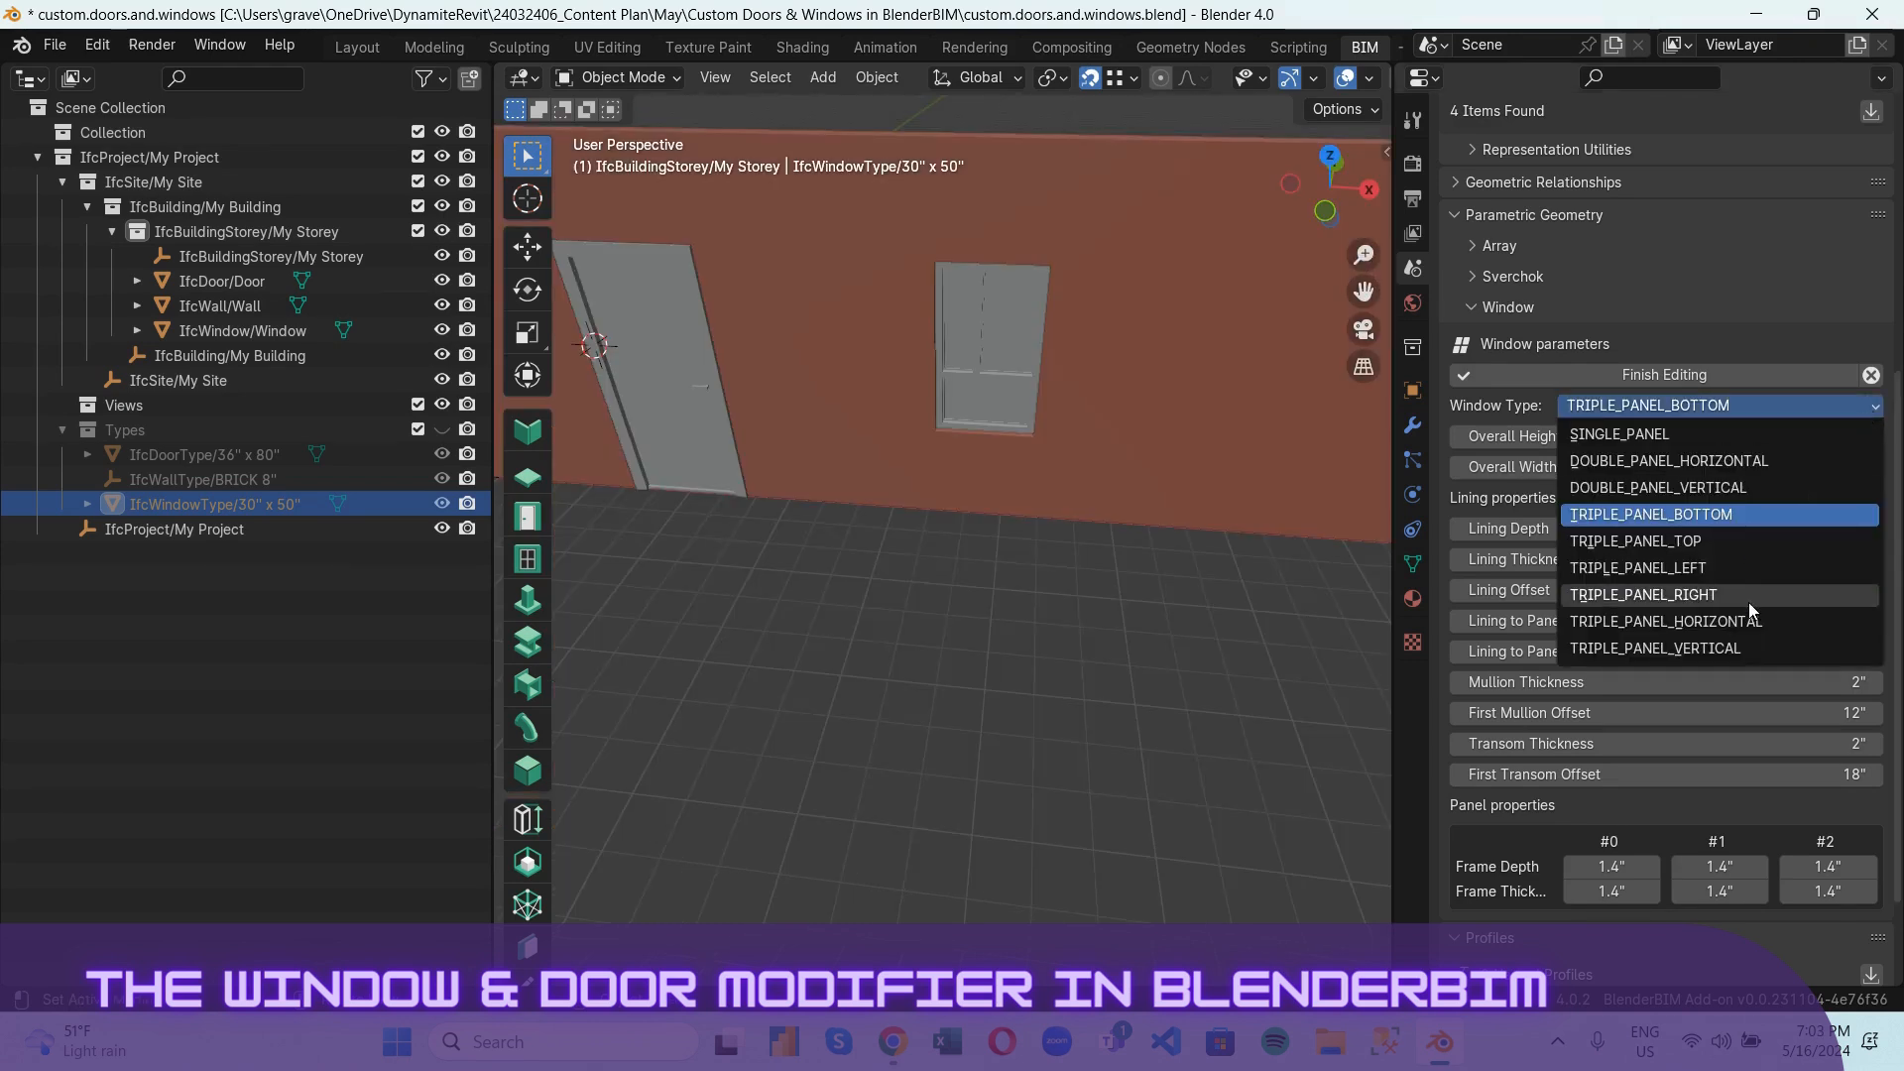
pyautogui.click(1724, 570)
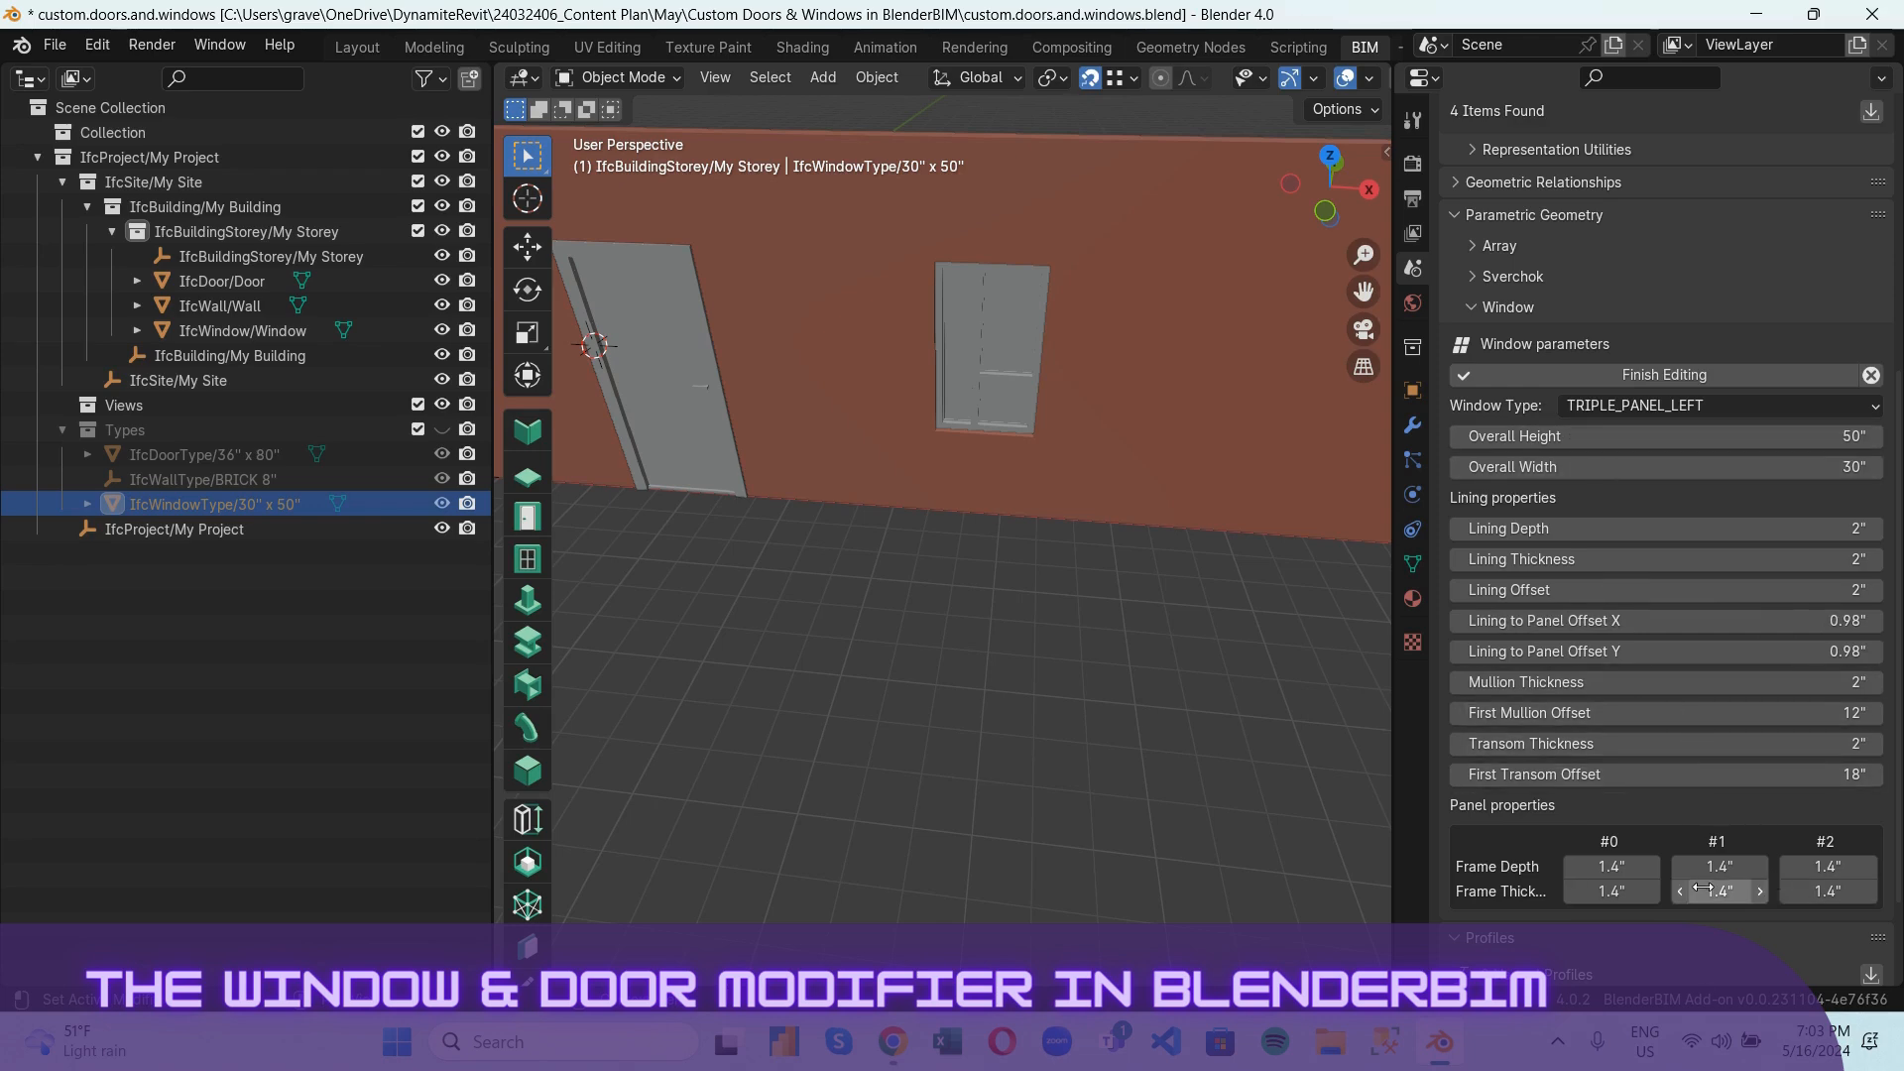
# Set the frame depth and thickness of window panel #0 to 2" and the frame depth of panel #1 to 2".
pyautogui.scroll(-3, 1668, 752)
pyautogui.scroll(2, 1055, 292)
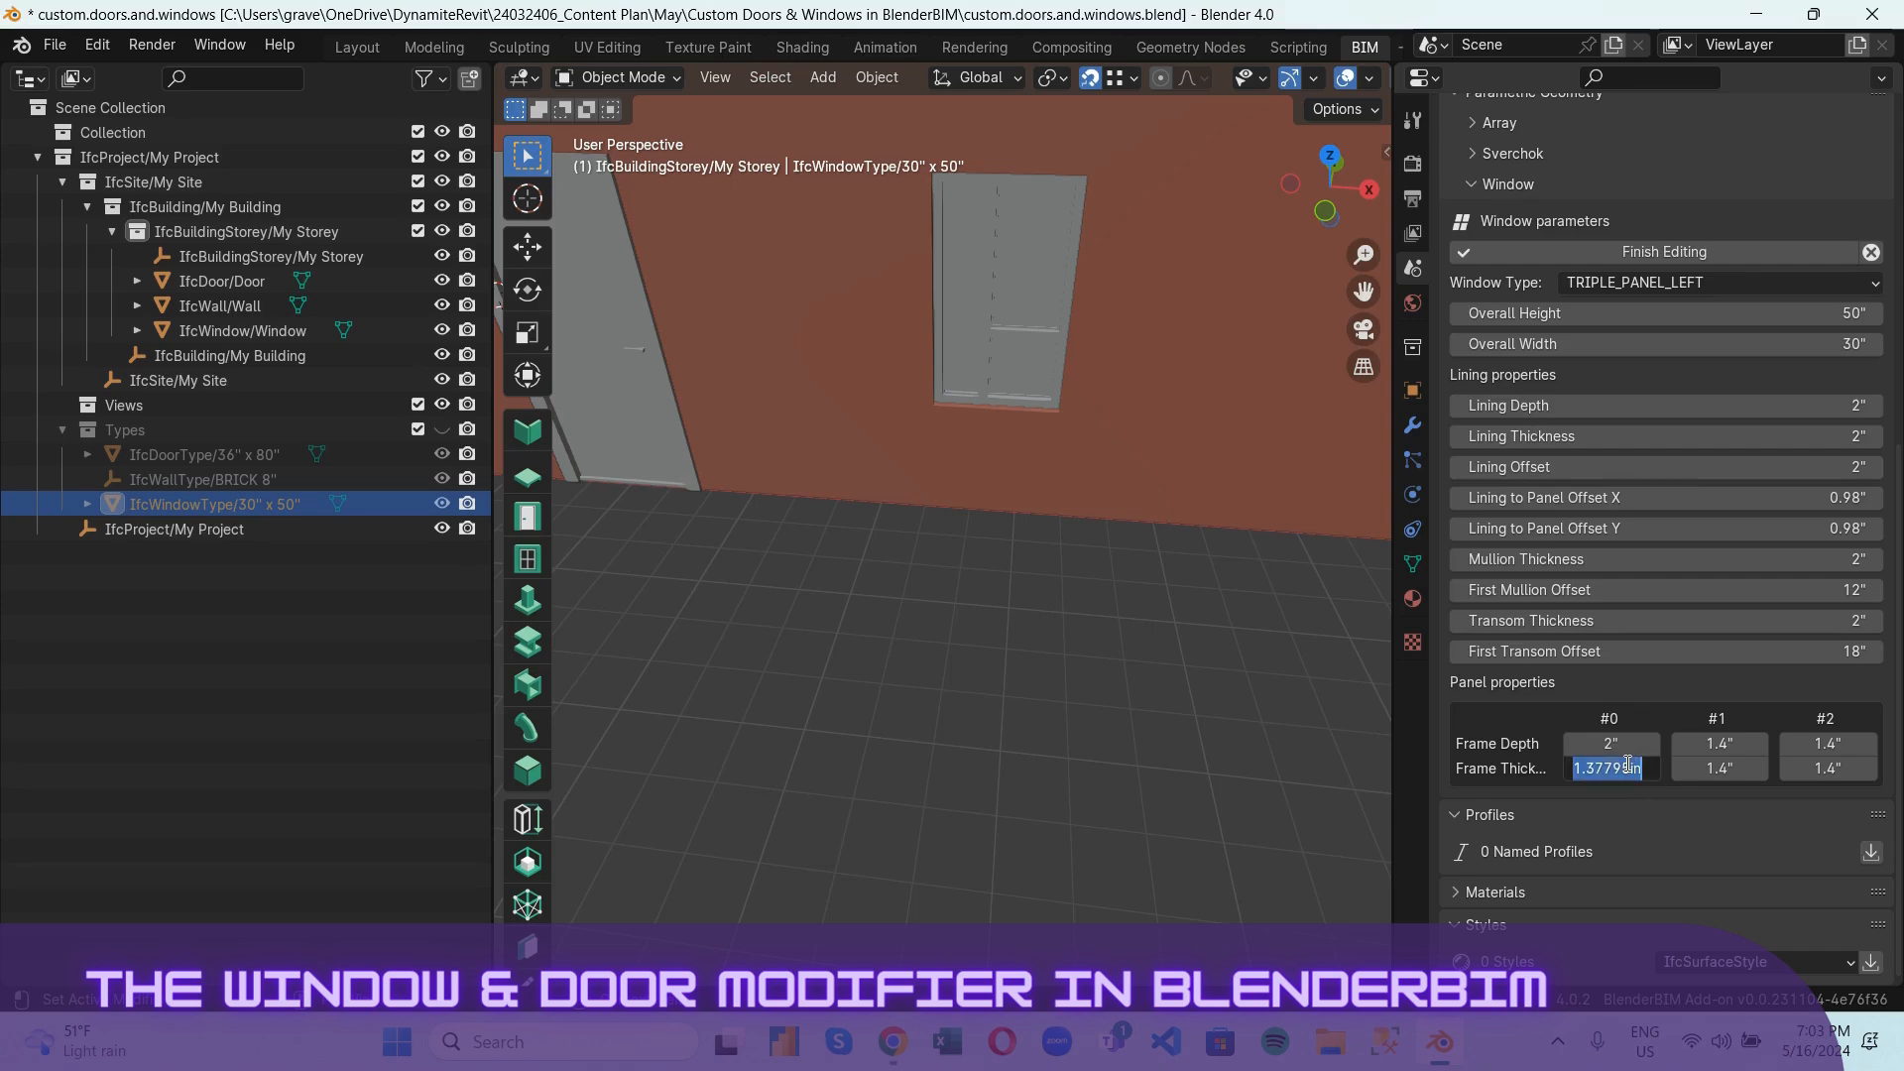
pyautogui.write('2')
pyautogui.press('Return')
pyautogui.click(1721, 742)
pyautogui.write('2')
pyautogui.press('Return')
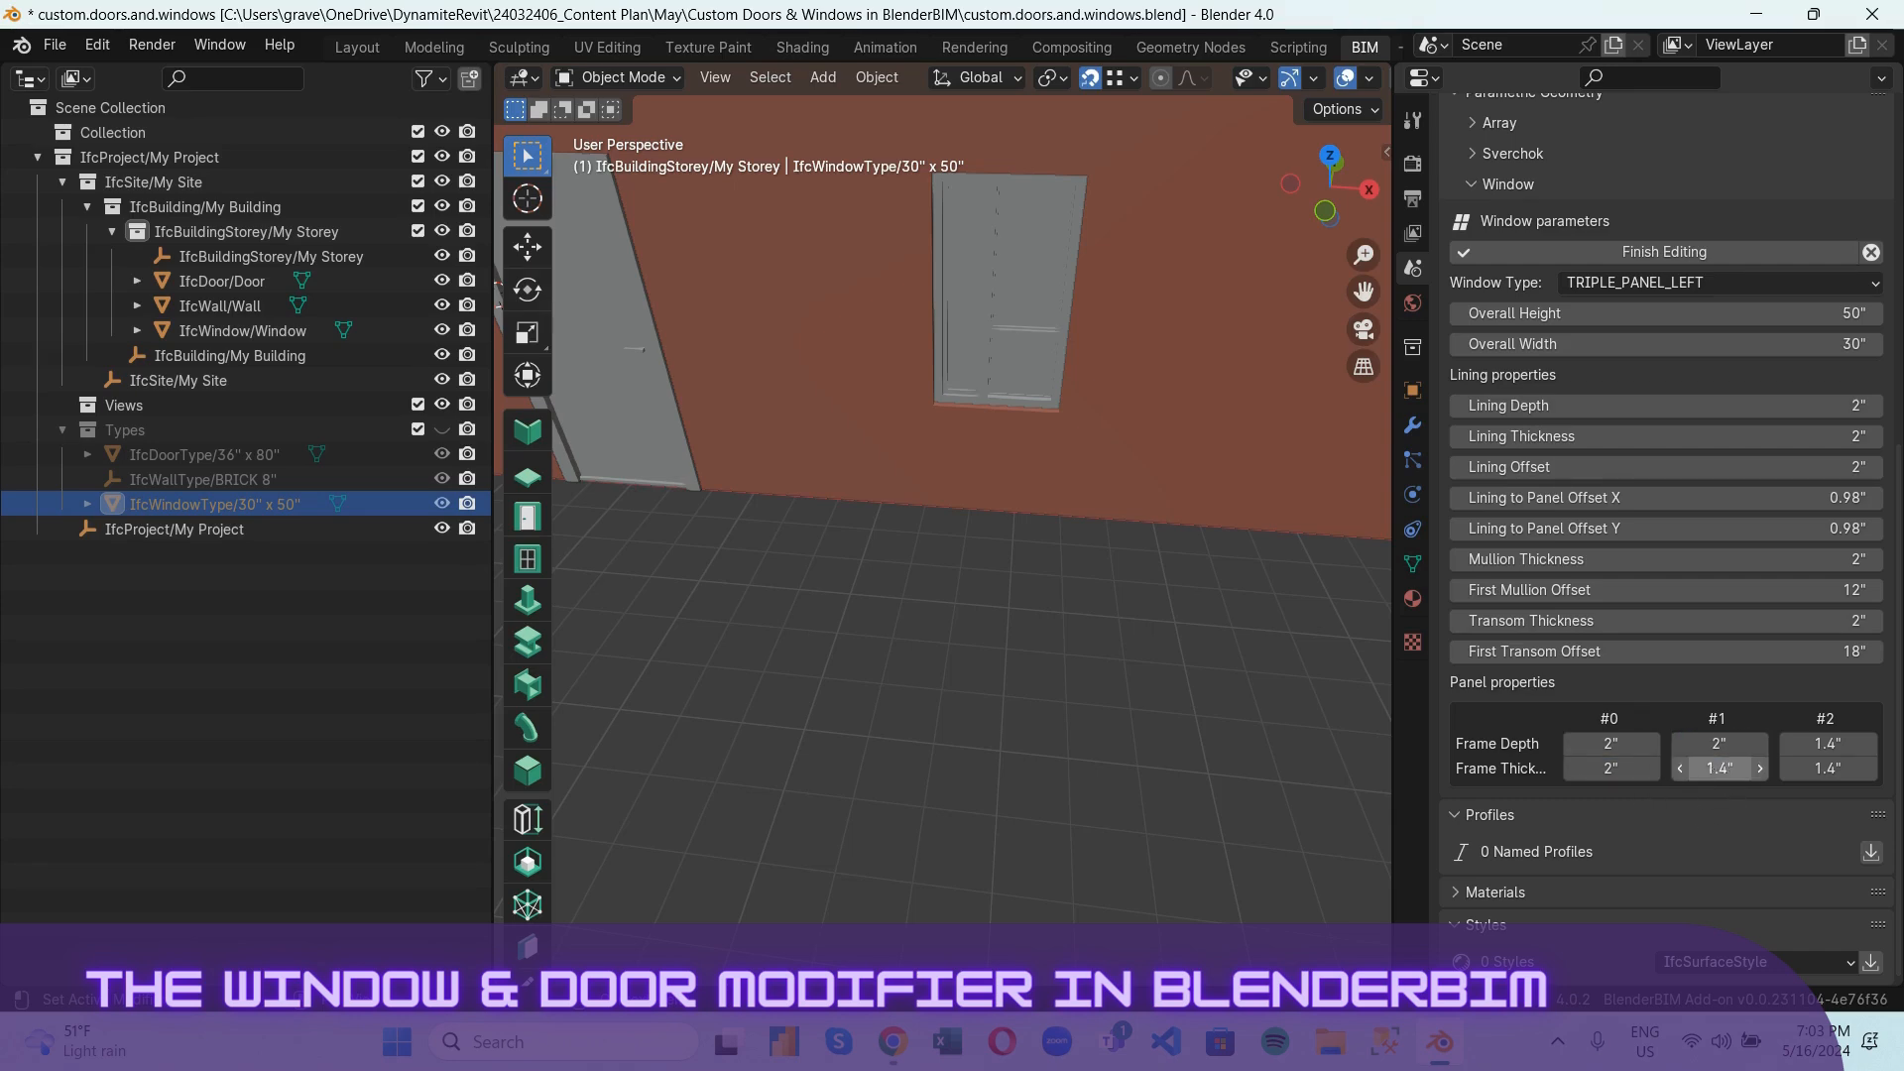
pyautogui.press('Escape')
# Examine the three-panel window from the front side of the wall.
pyautogui.scroll(6, 1580, 715)
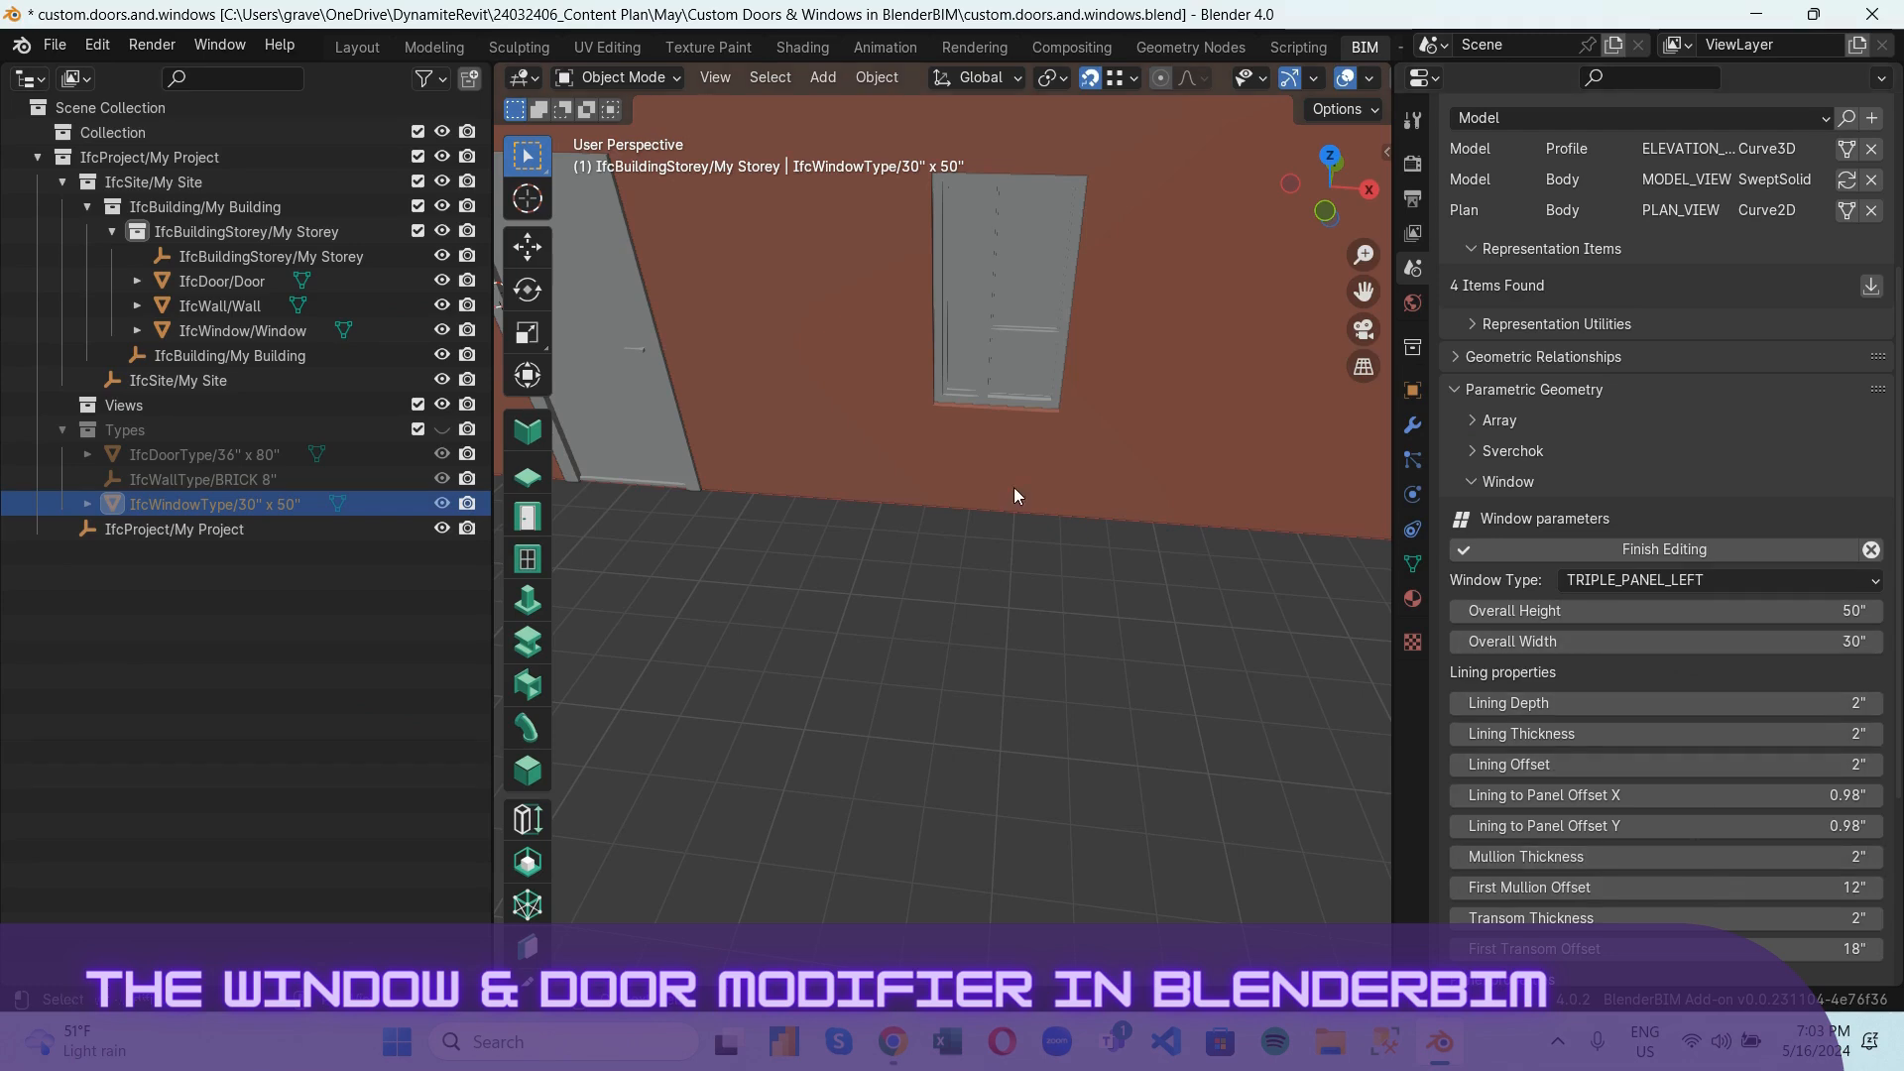
pyautogui.scroll(-8, 1020, 490)
pyautogui.moveTo(1324, 198); pyautogui.dragTo(1279, 94)
pyautogui.scroll(4, 1234, 652)
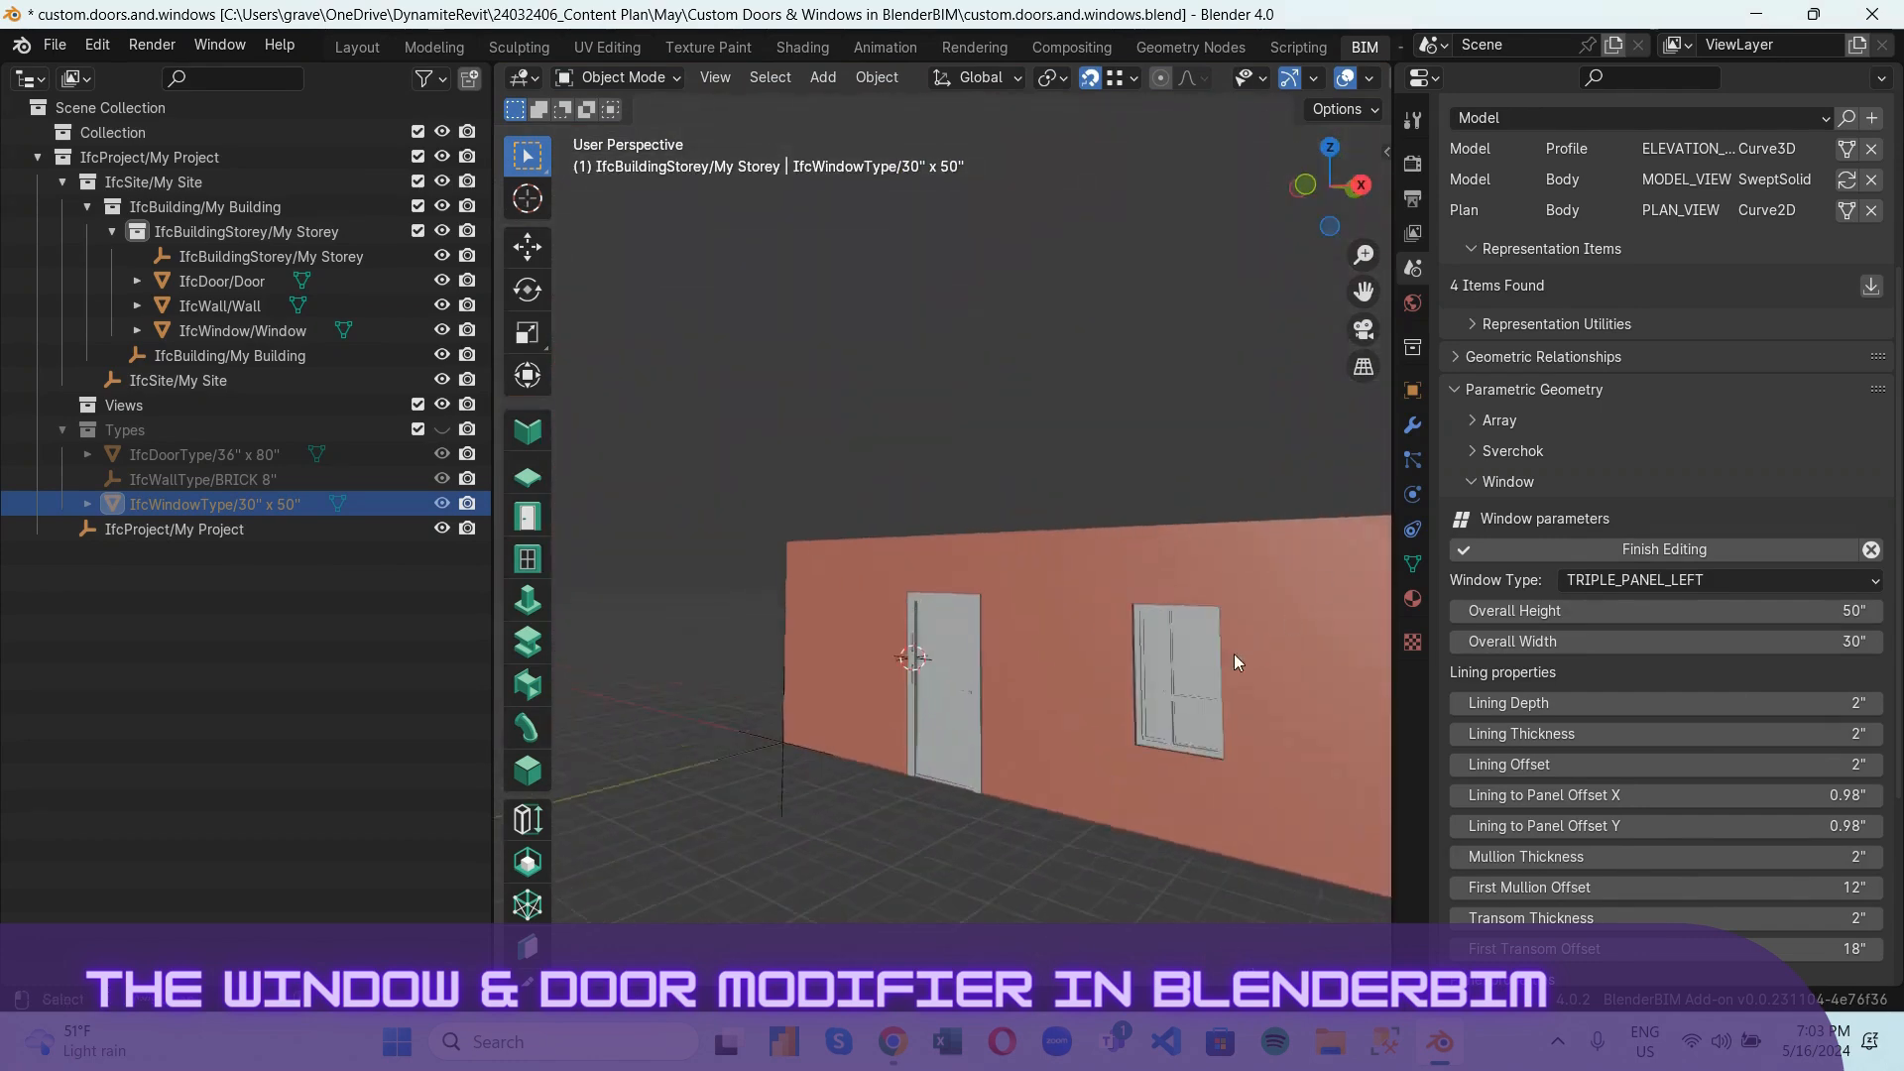
pyautogui.click(1238, 717)
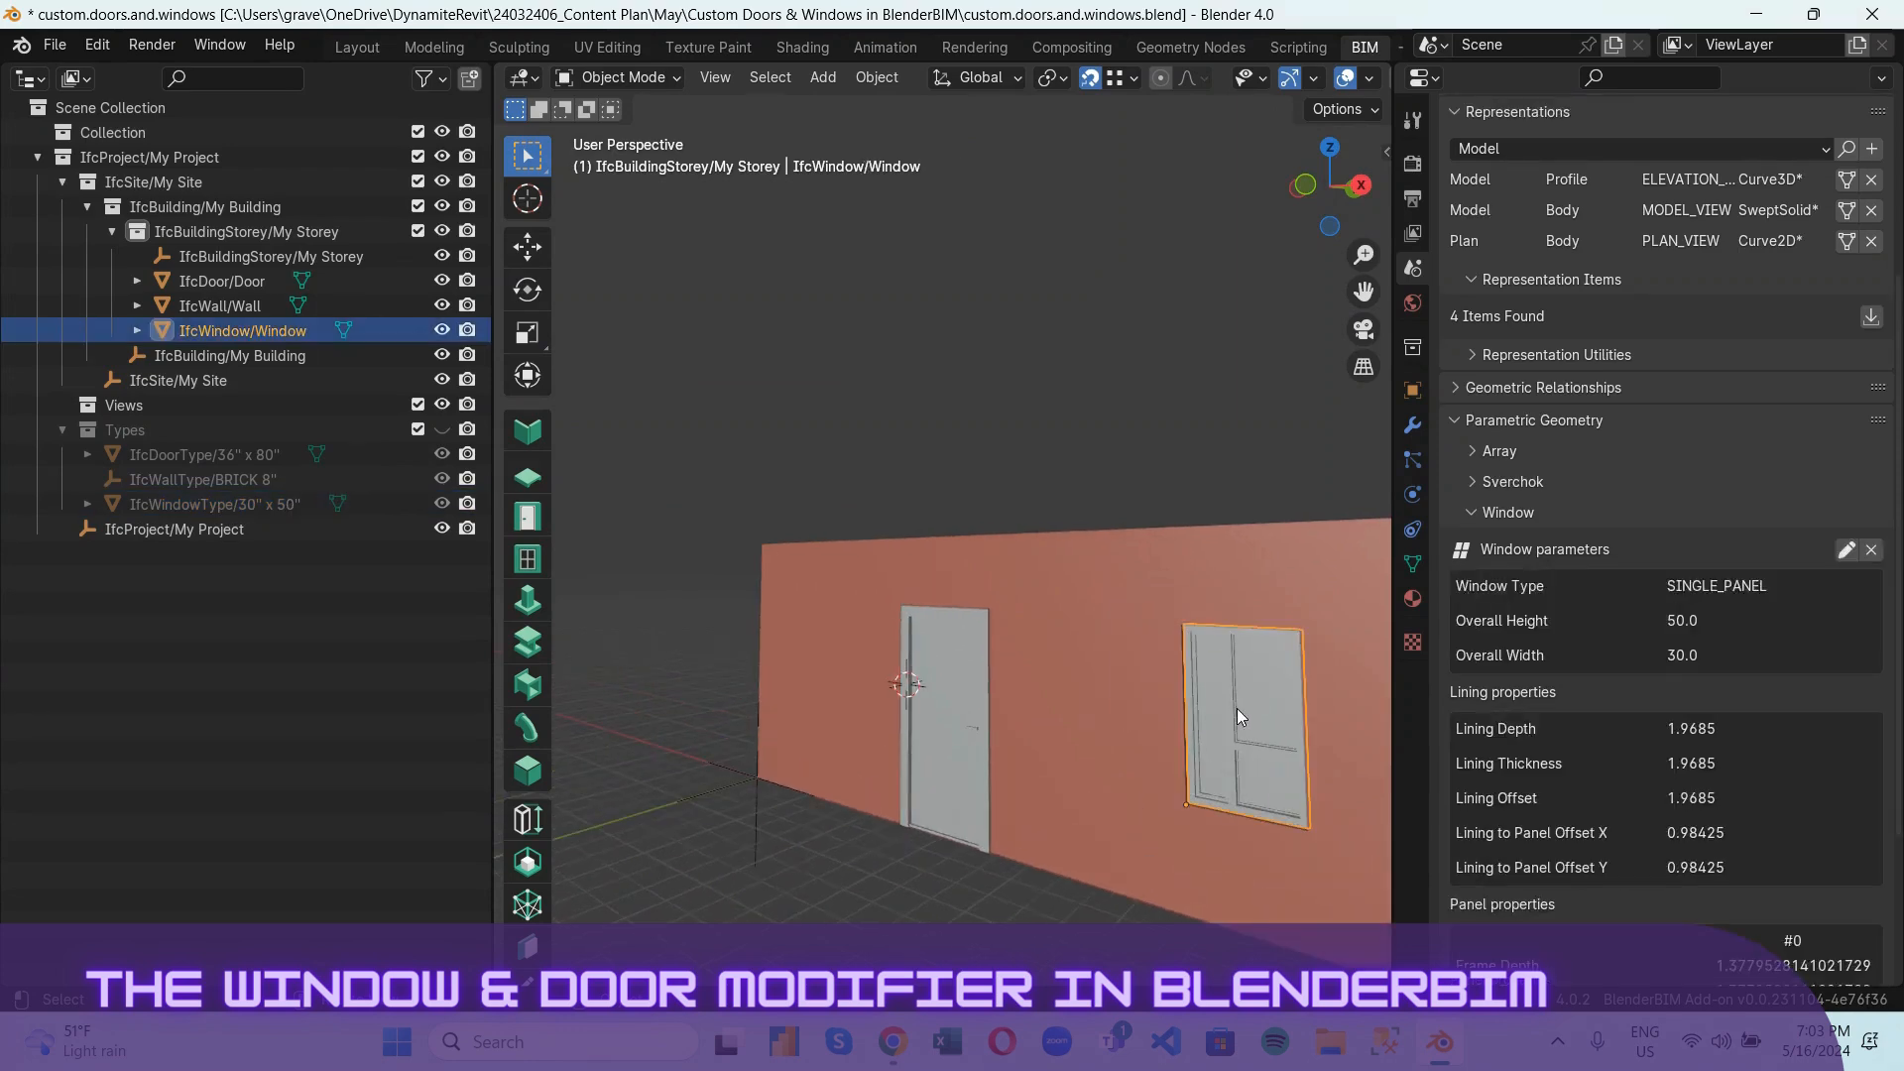
pyautogui.hotkey('ctrl', 'z')
# Try the DOUBLE_PANEL_VERTICAL layout on the window type and change it to DOUBLE_PANEL_HORIZONTAL.
pyautogui.click(1874, 581)
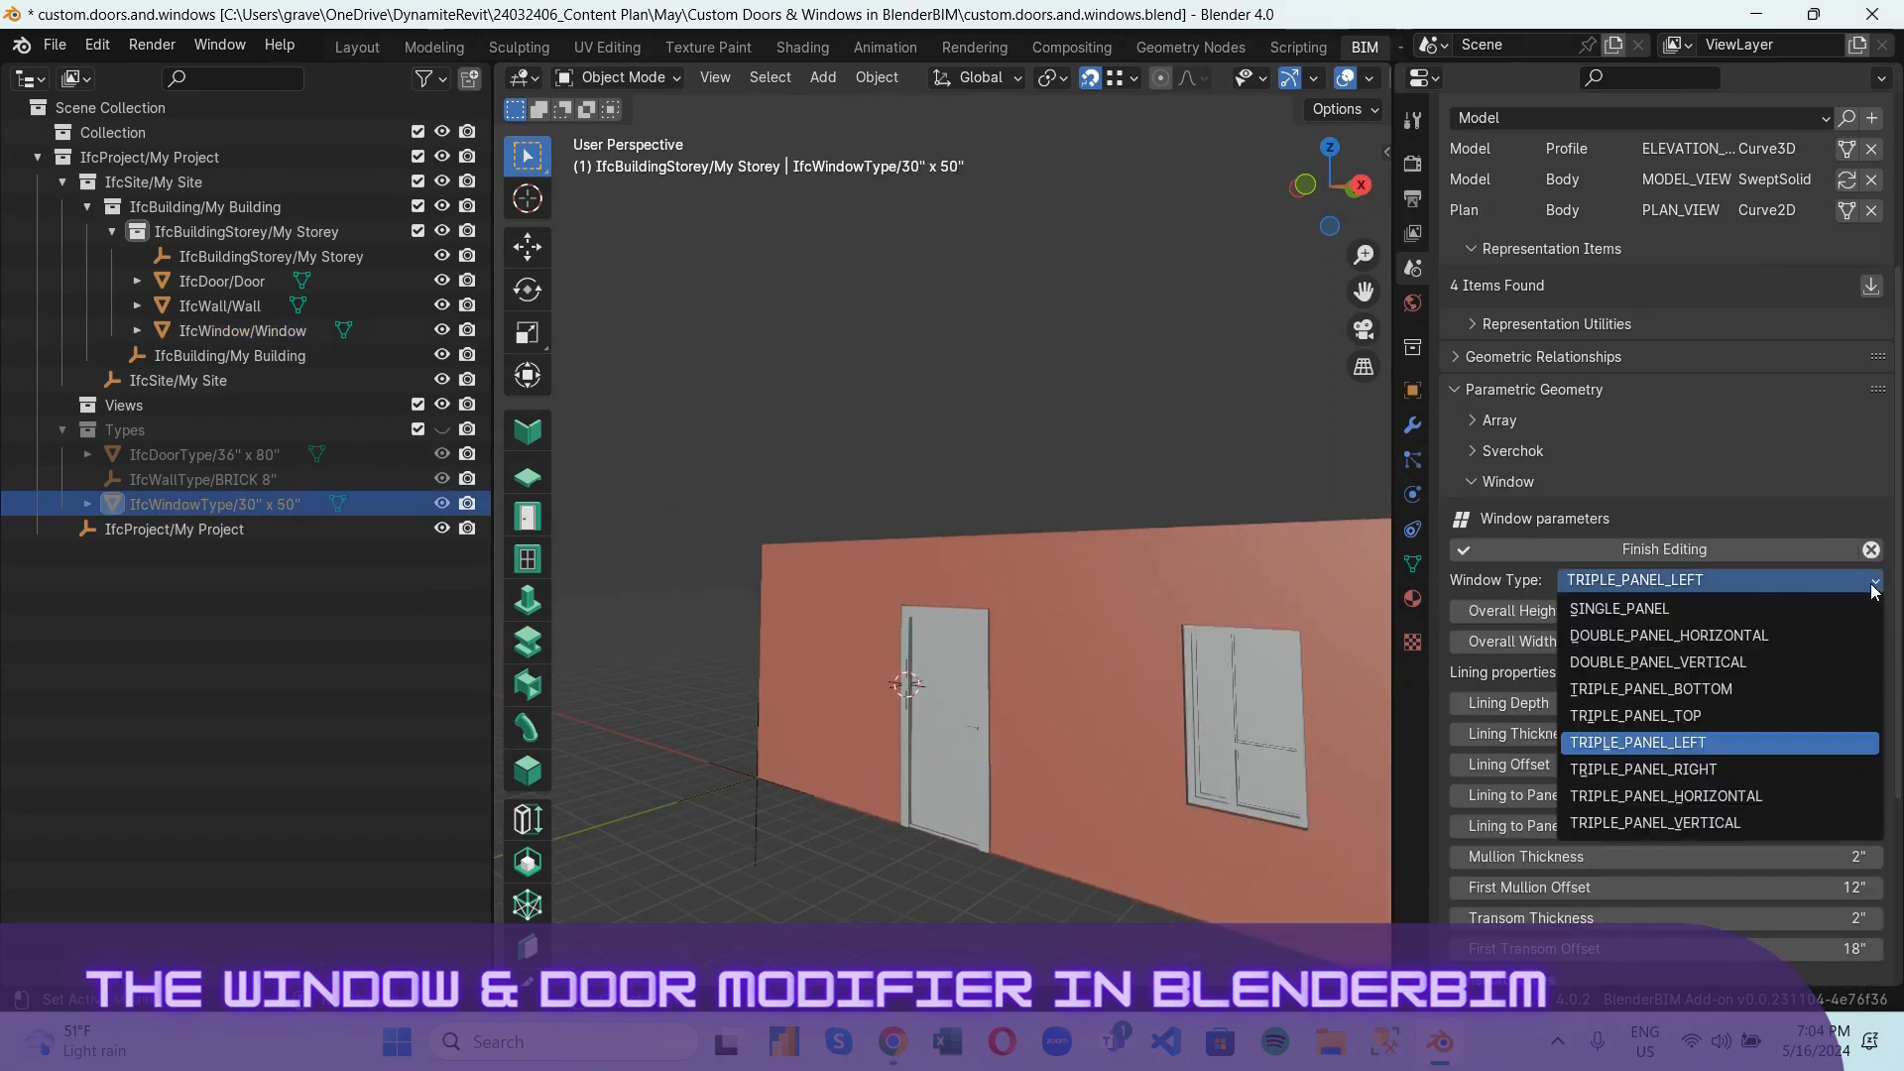
pyautogui.click(1743, 659)
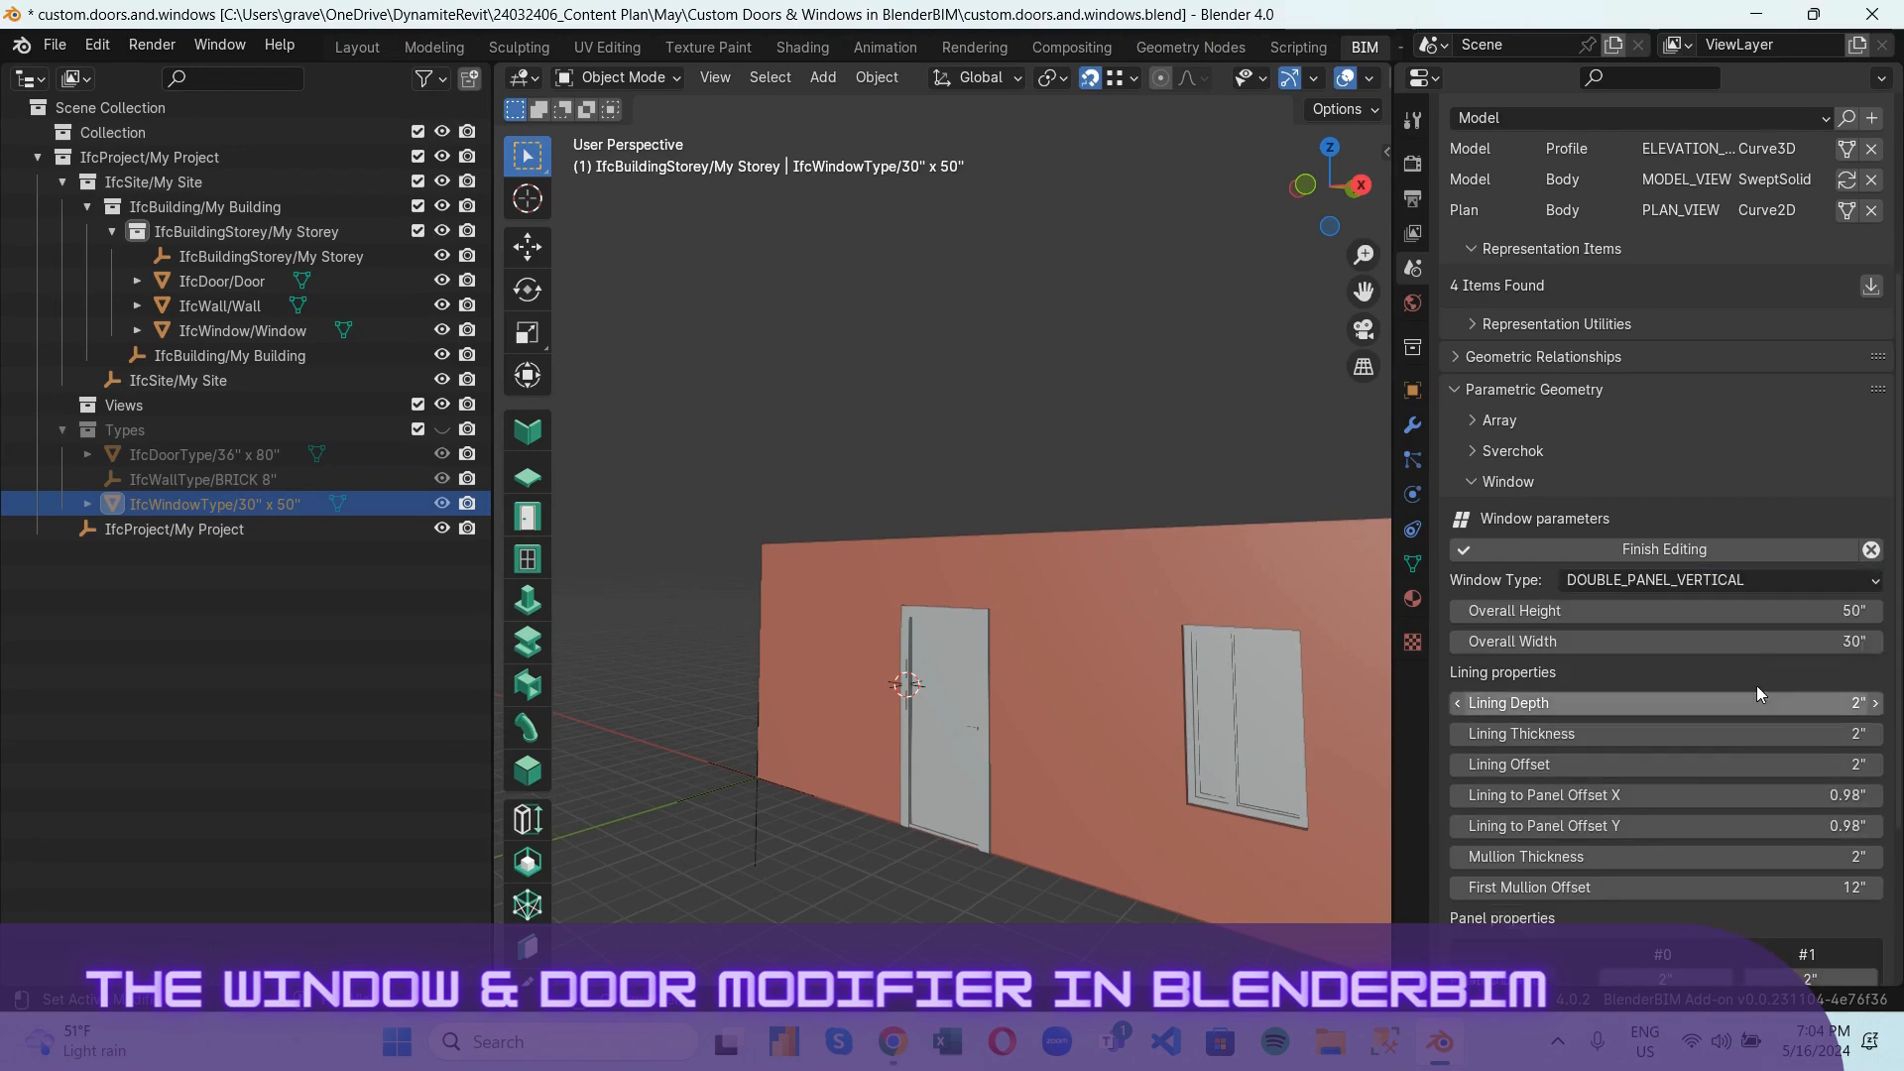
pyautogui.click(1731, 583)
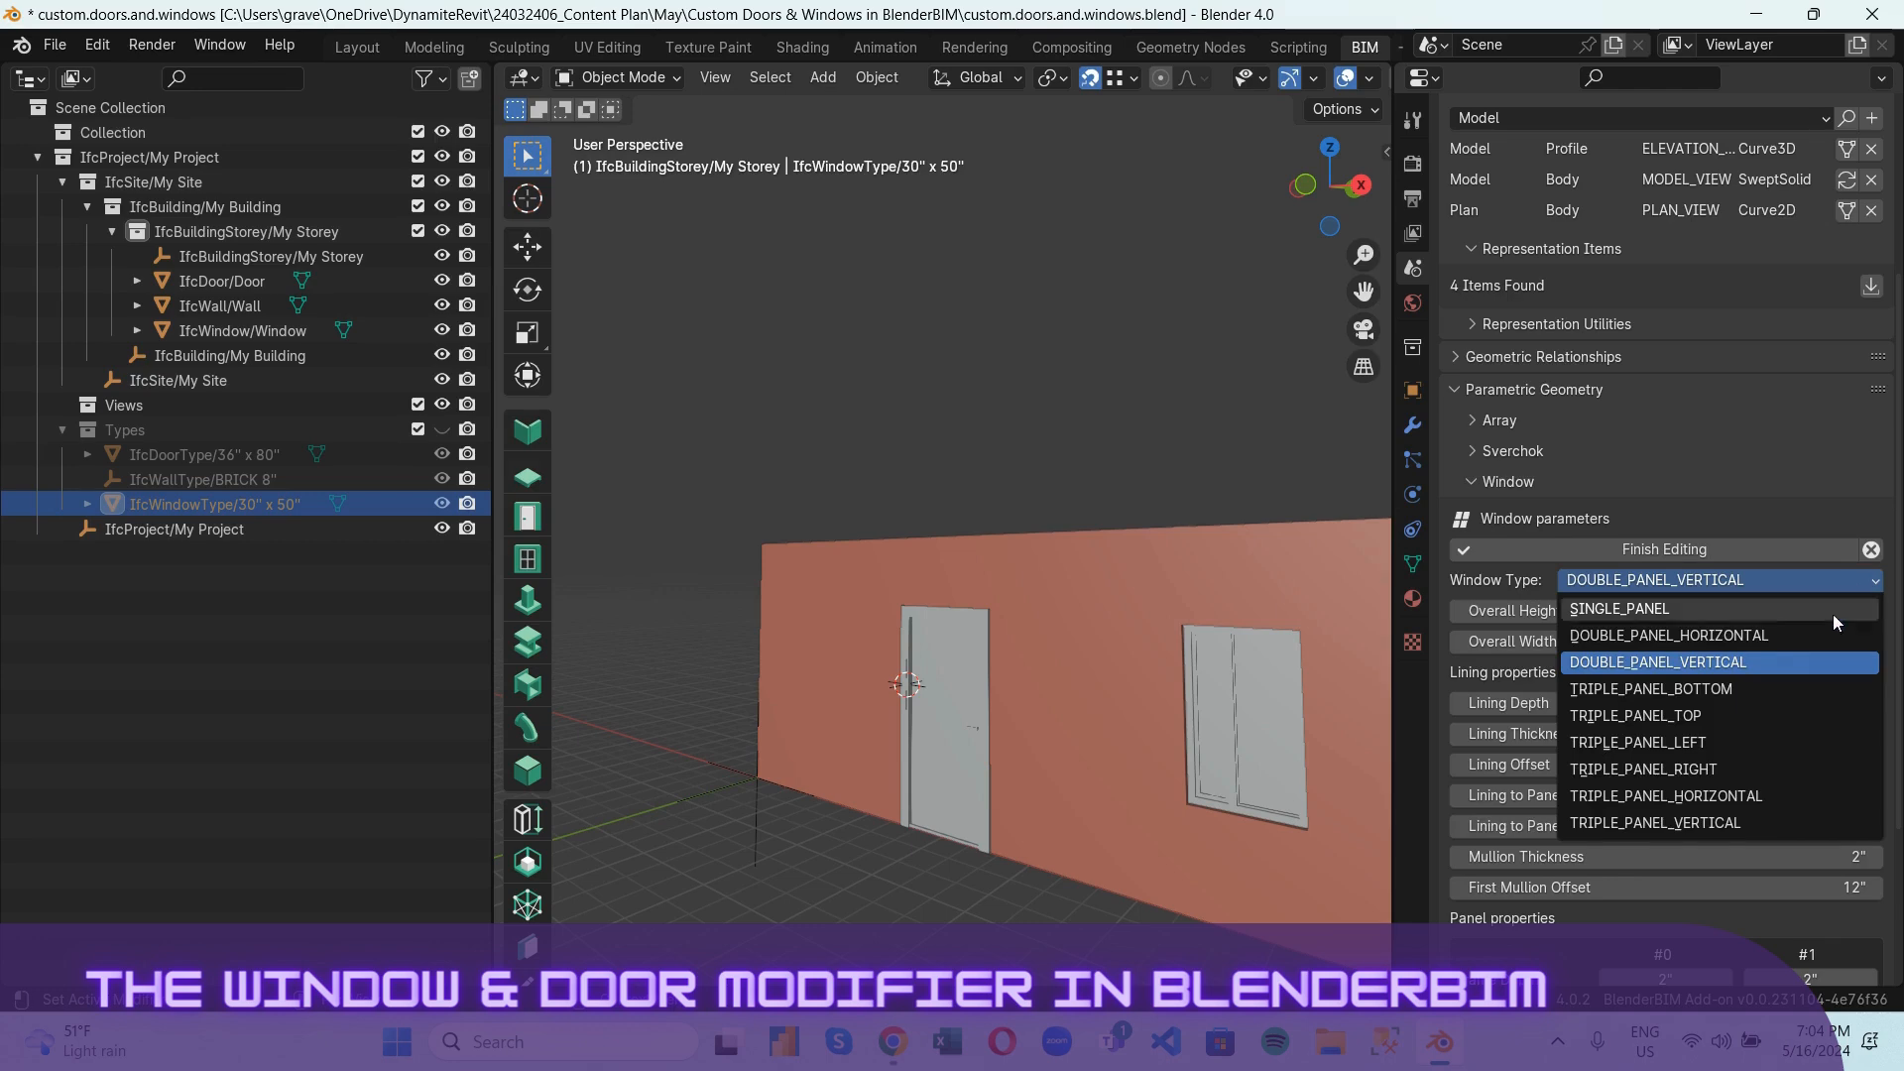
pyautogui.click(1782, 636)
# Set the window type's first transom offset to 25" and inspect the window in the wall.
pyautogui.scroll(-5, 1617, 764)
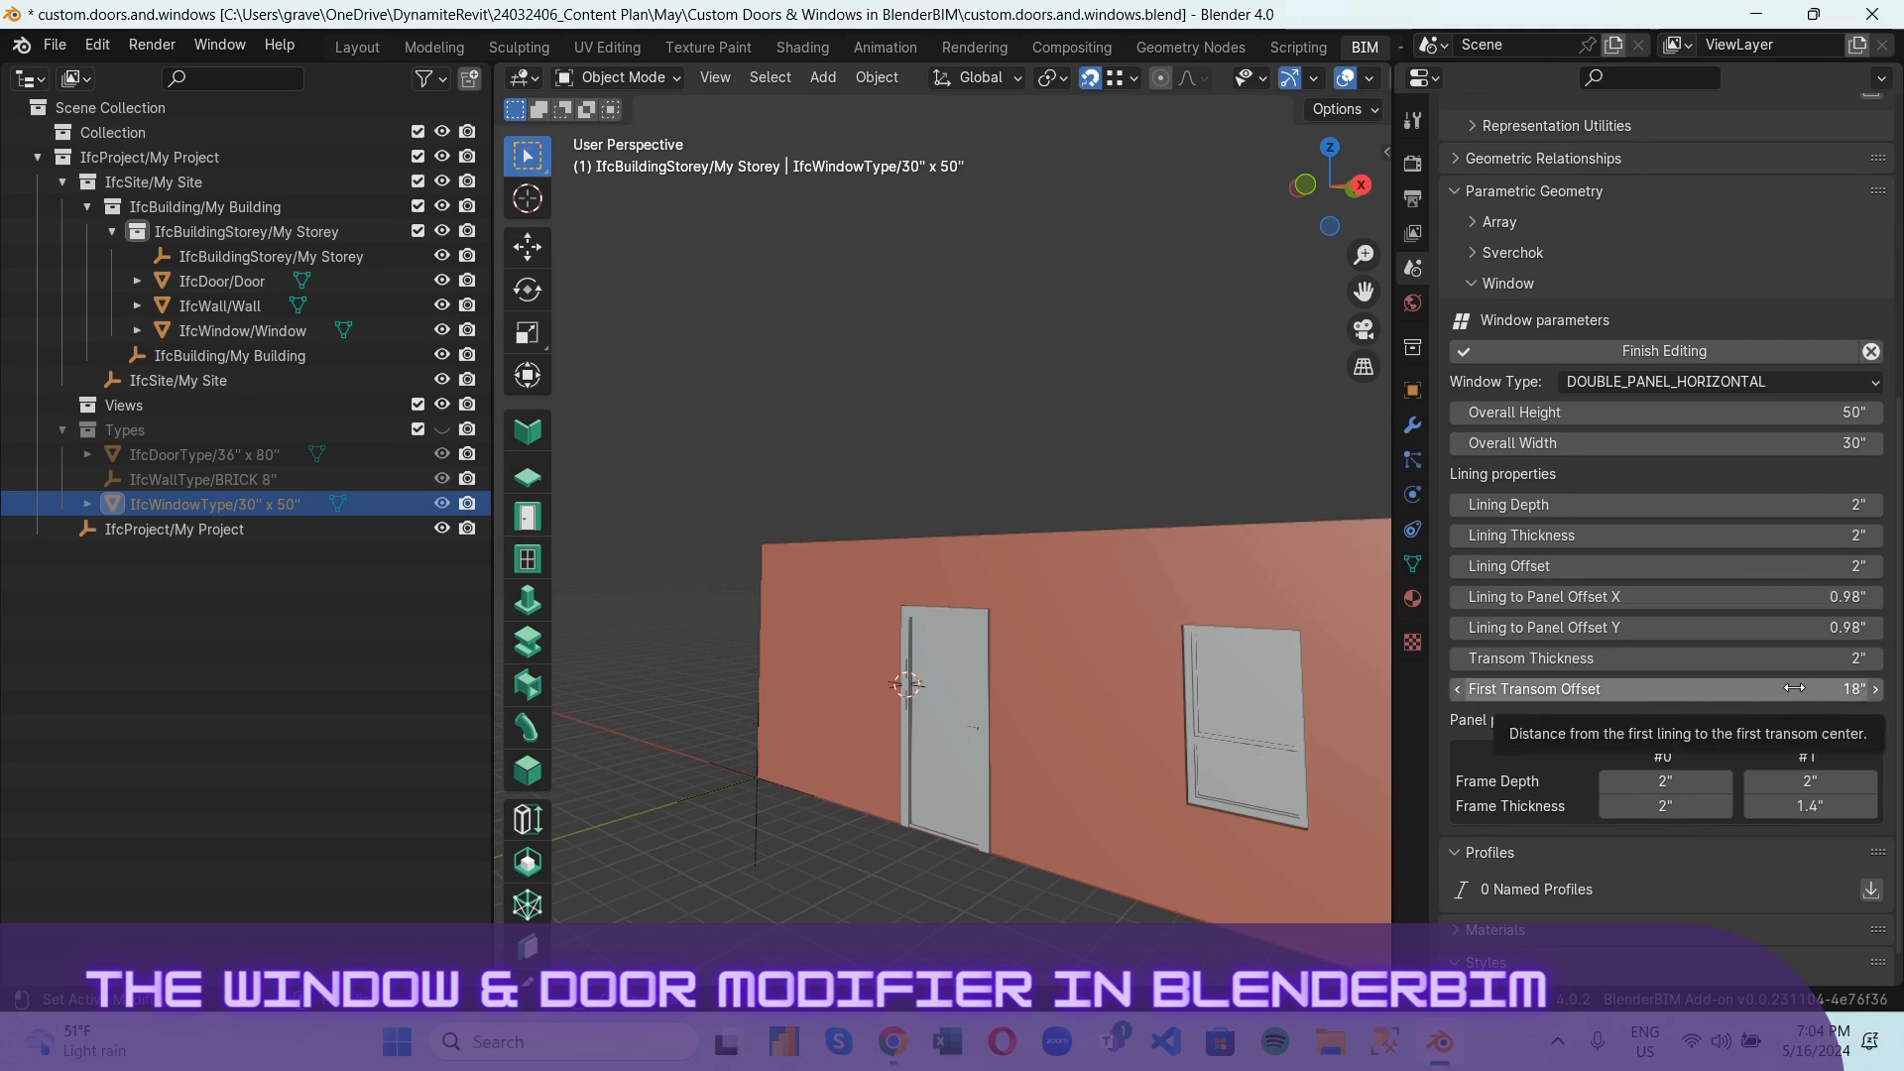
pyautogui.click(1854, 693)
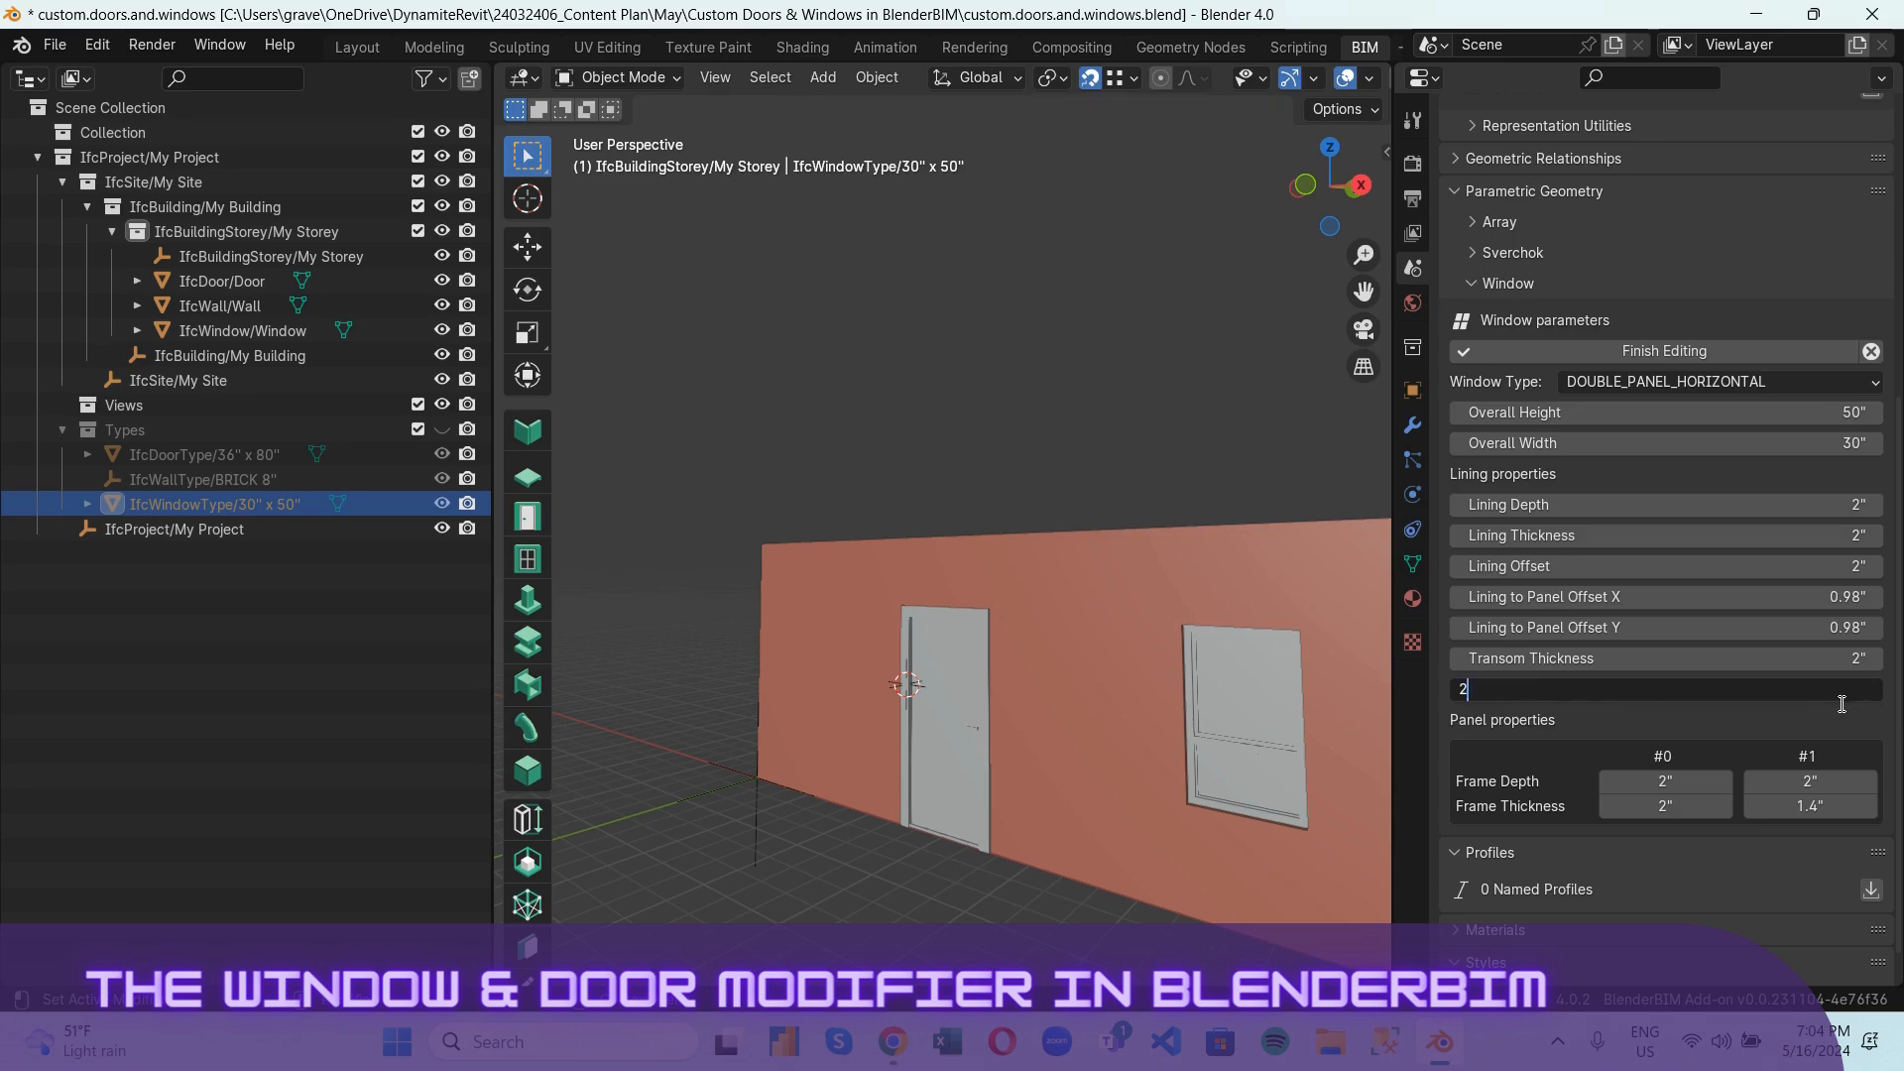
pyautogui.press('Return')
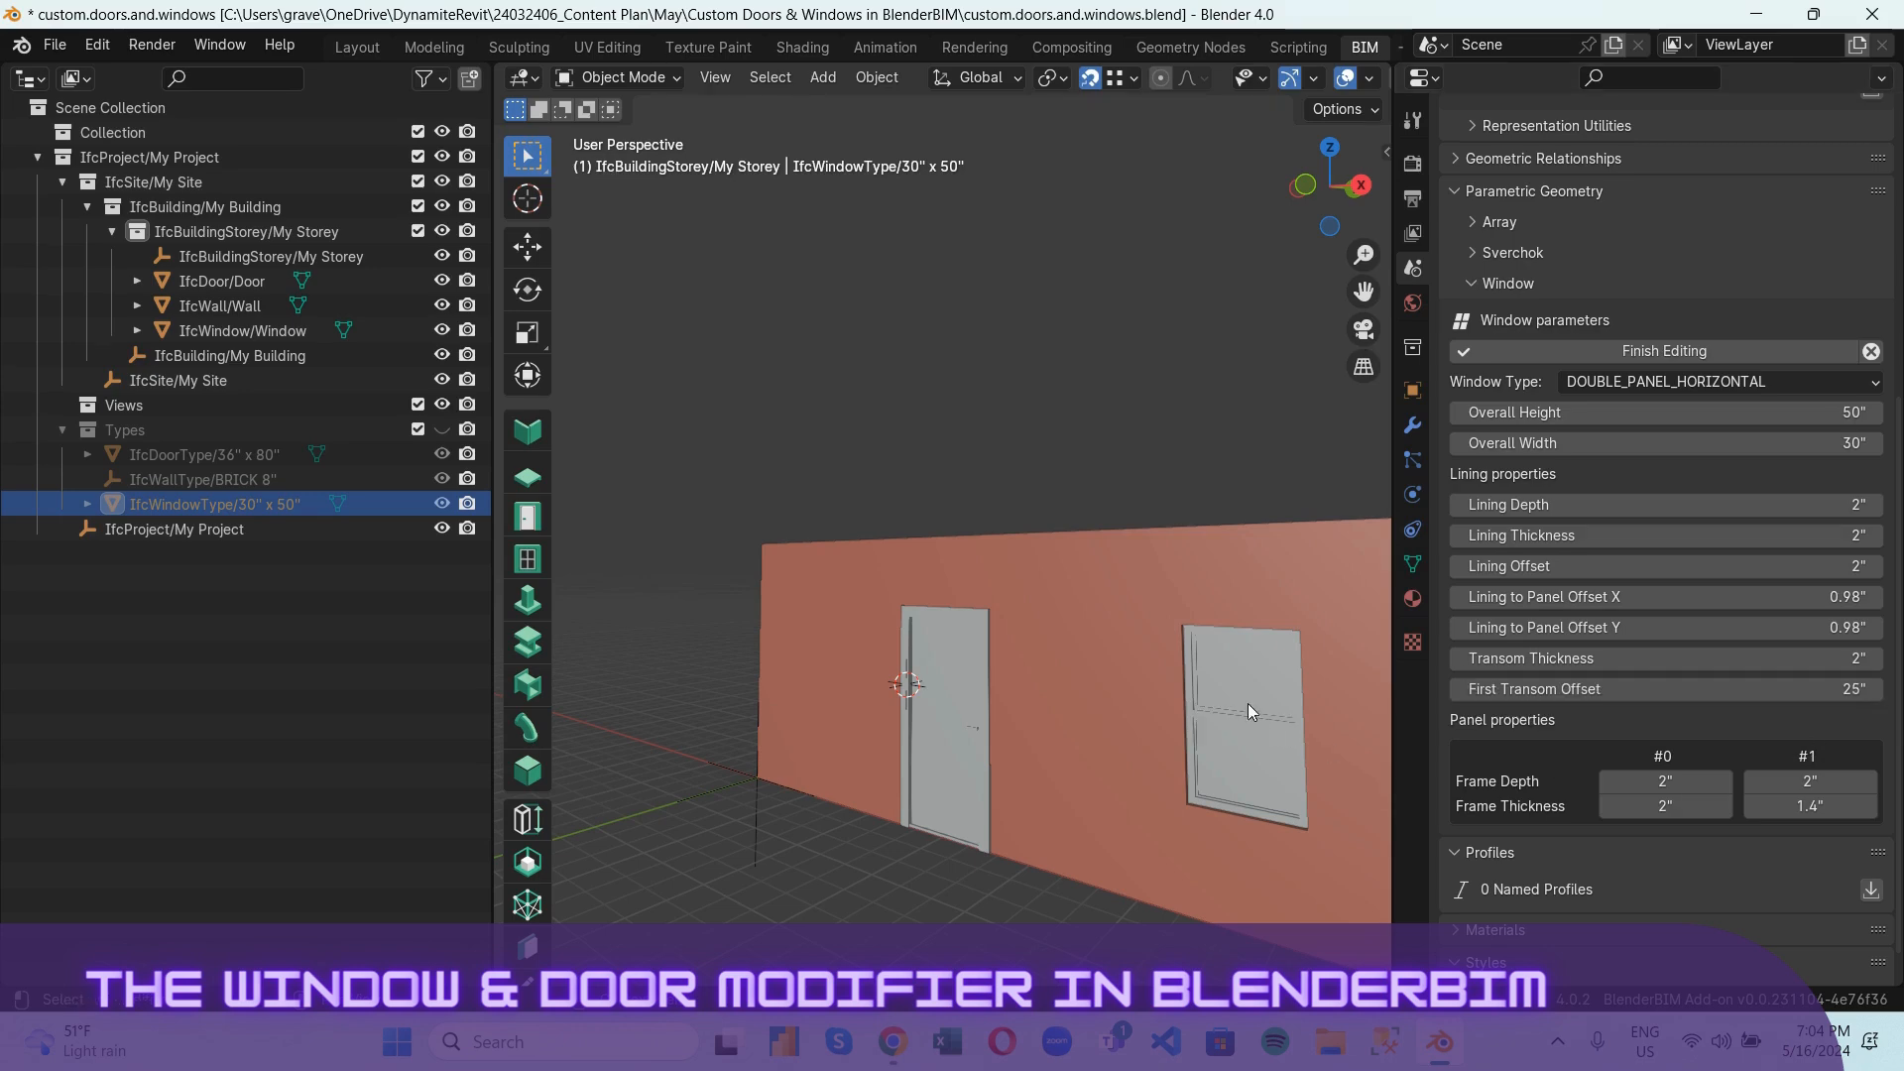
pyautogui.moveTo(1248, 704); pyautogui.dragTo(828, 384, button='middle')
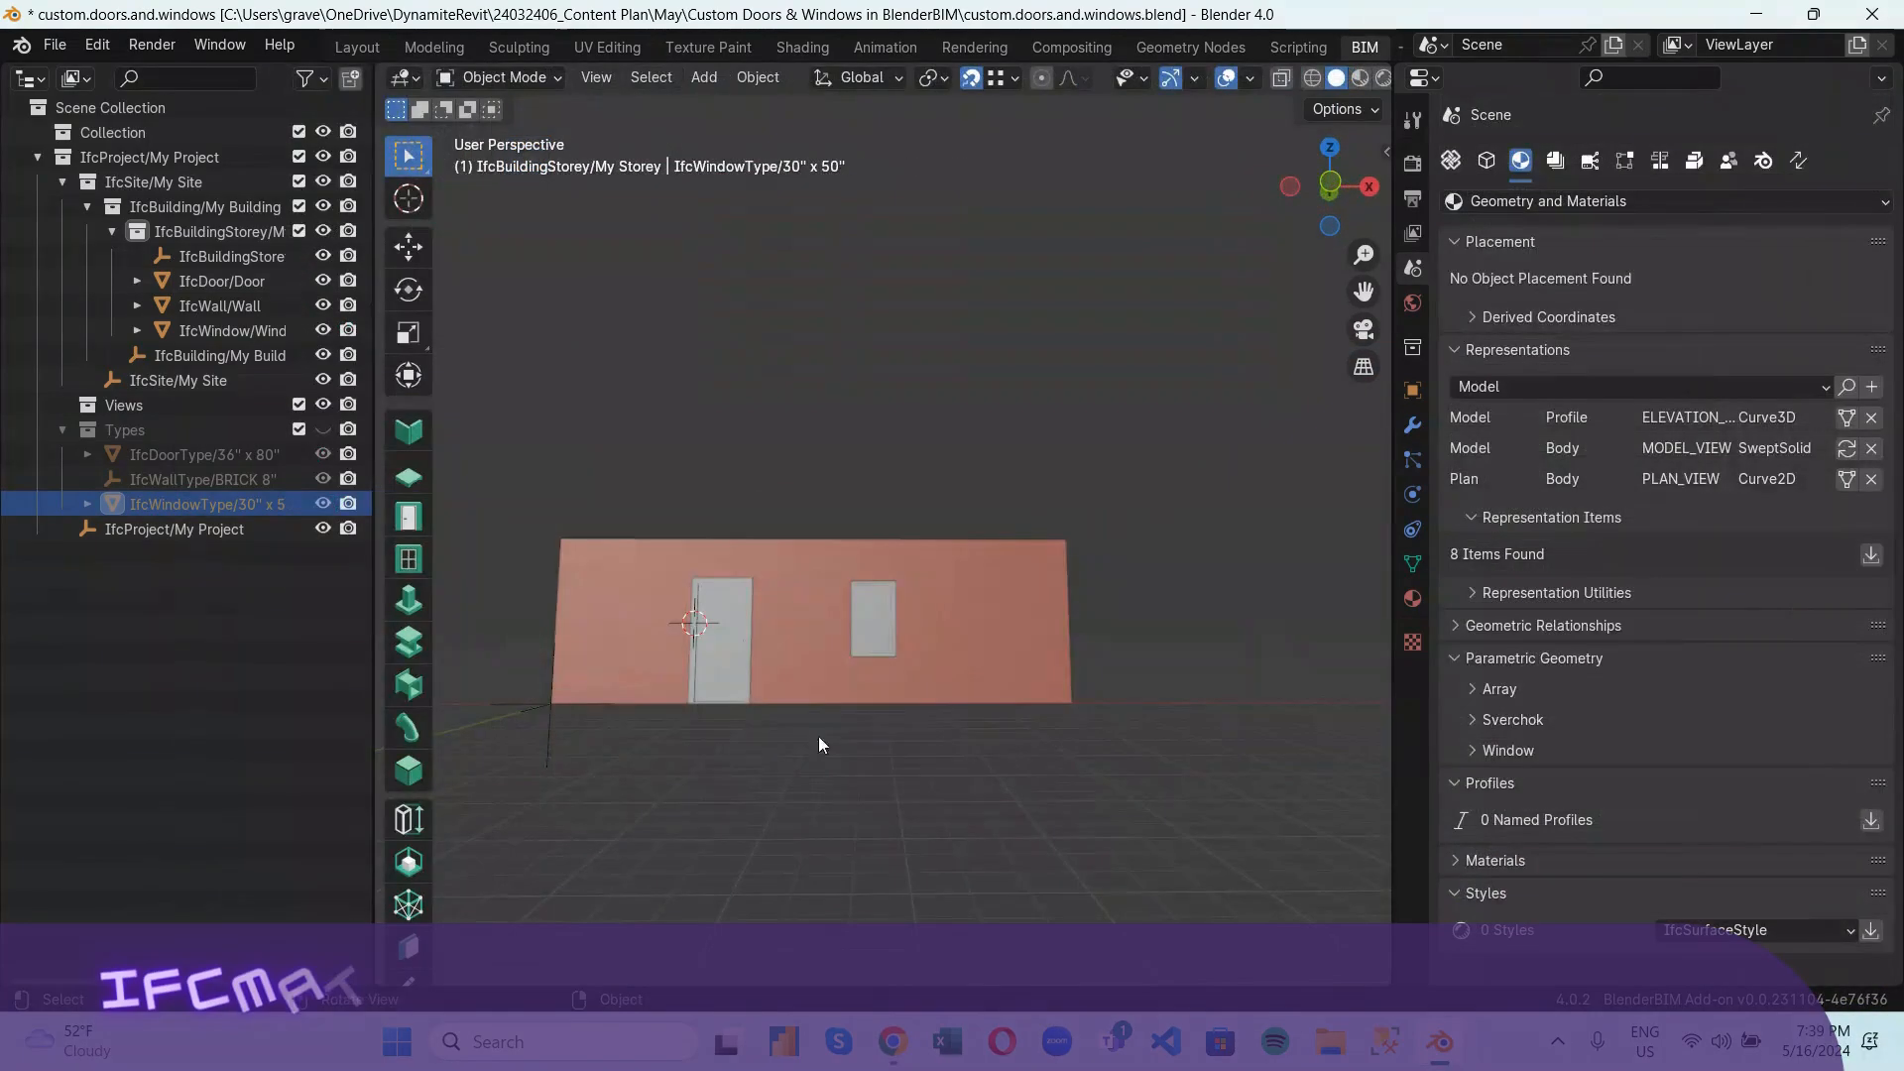
# Select the 30" x 50" window type and show the project materials with its object material settings.
pyautogui.scroll(3, 734, 705)
pyautogui.scroll(-4, 1017, 662)
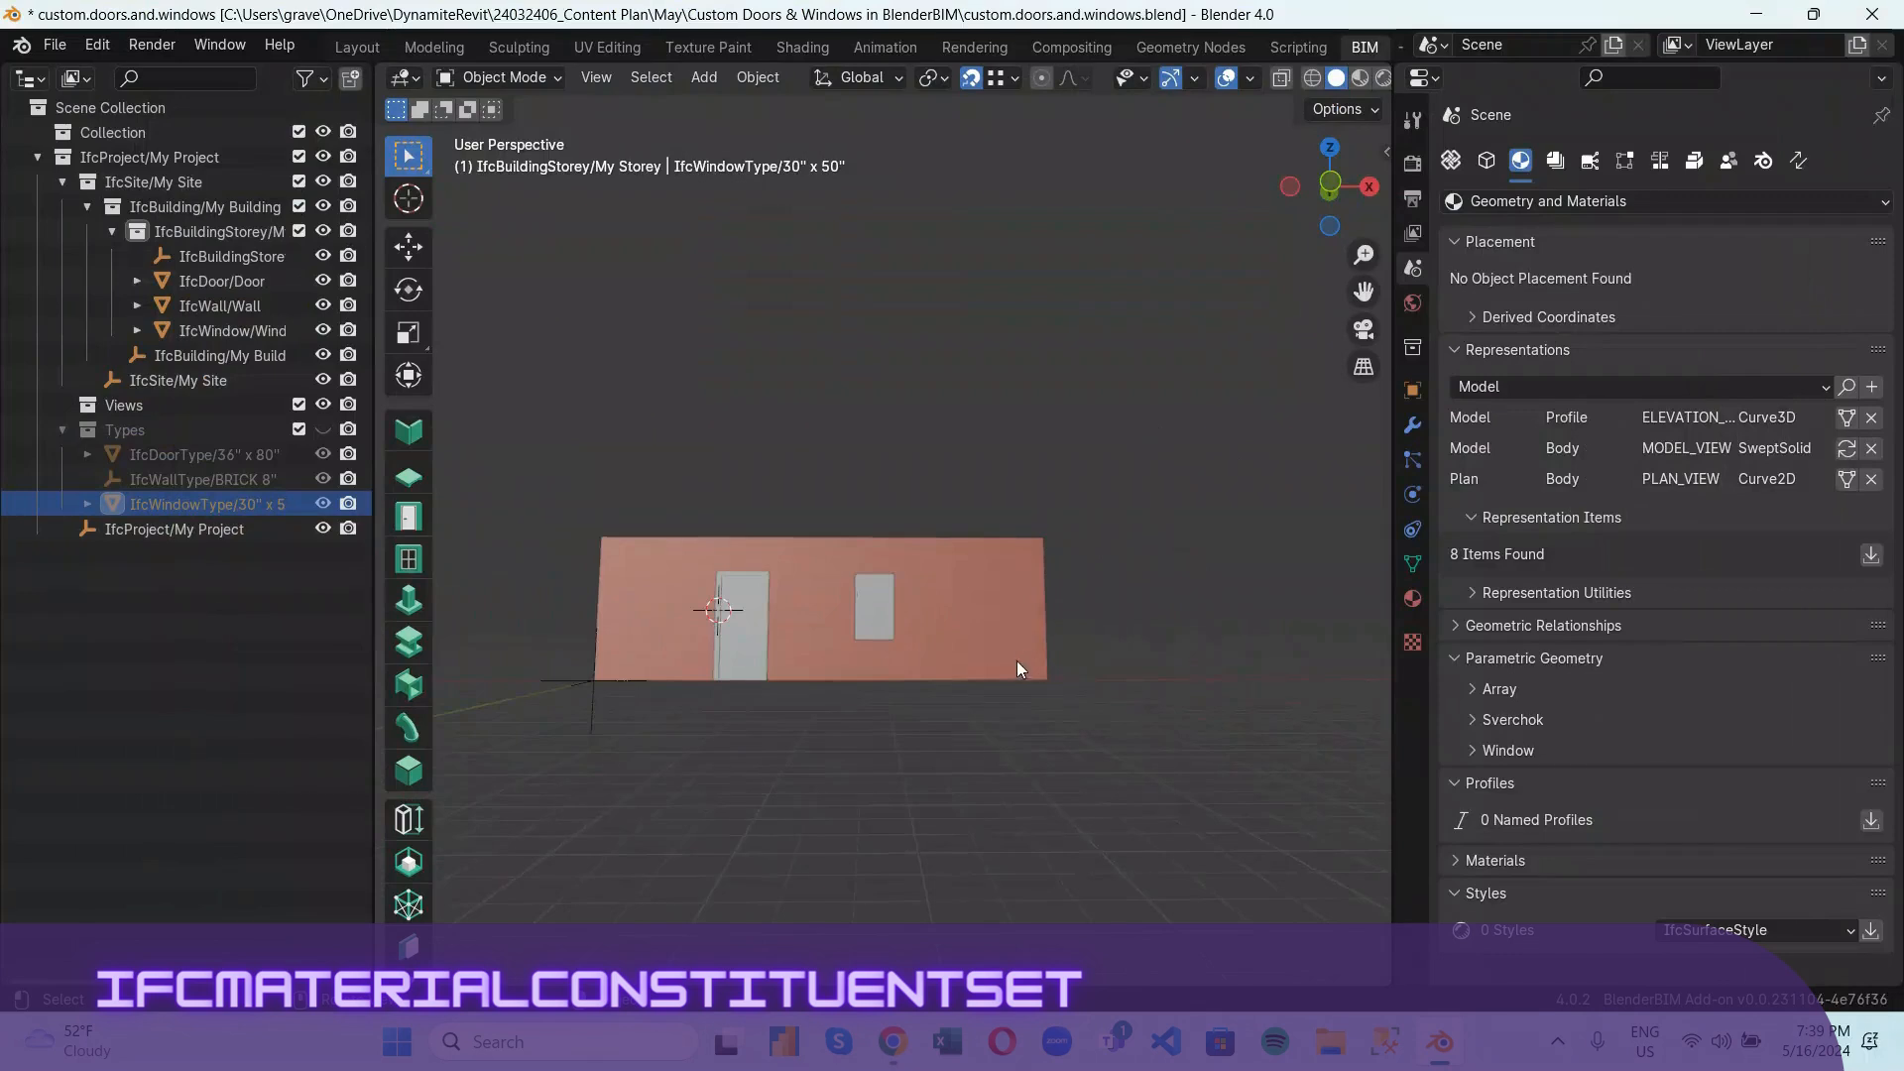
pyautogui.moveTo(1016, 661); pyautogui.dragTo(948, 711, button='middle')
pyautogui.scroll(7, 931, 600)
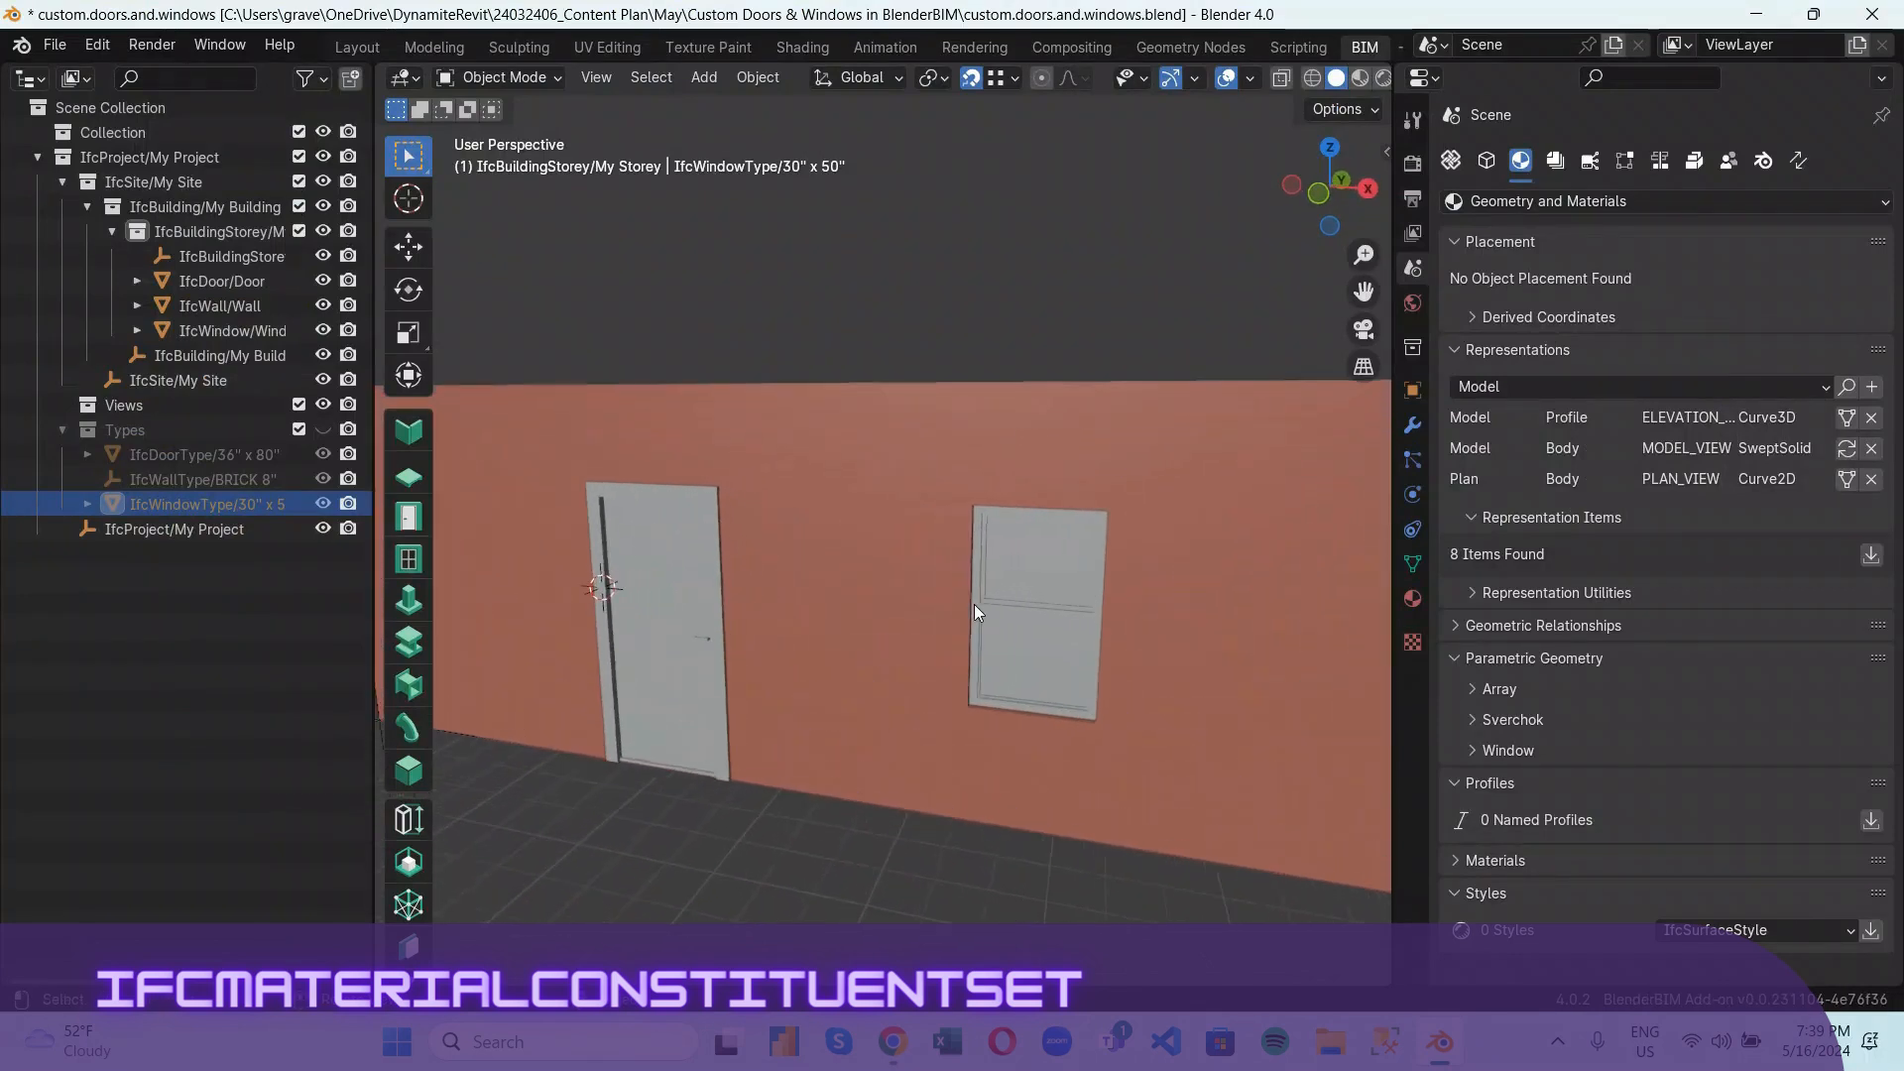
pyautogui.scroll(1, 974, 604)
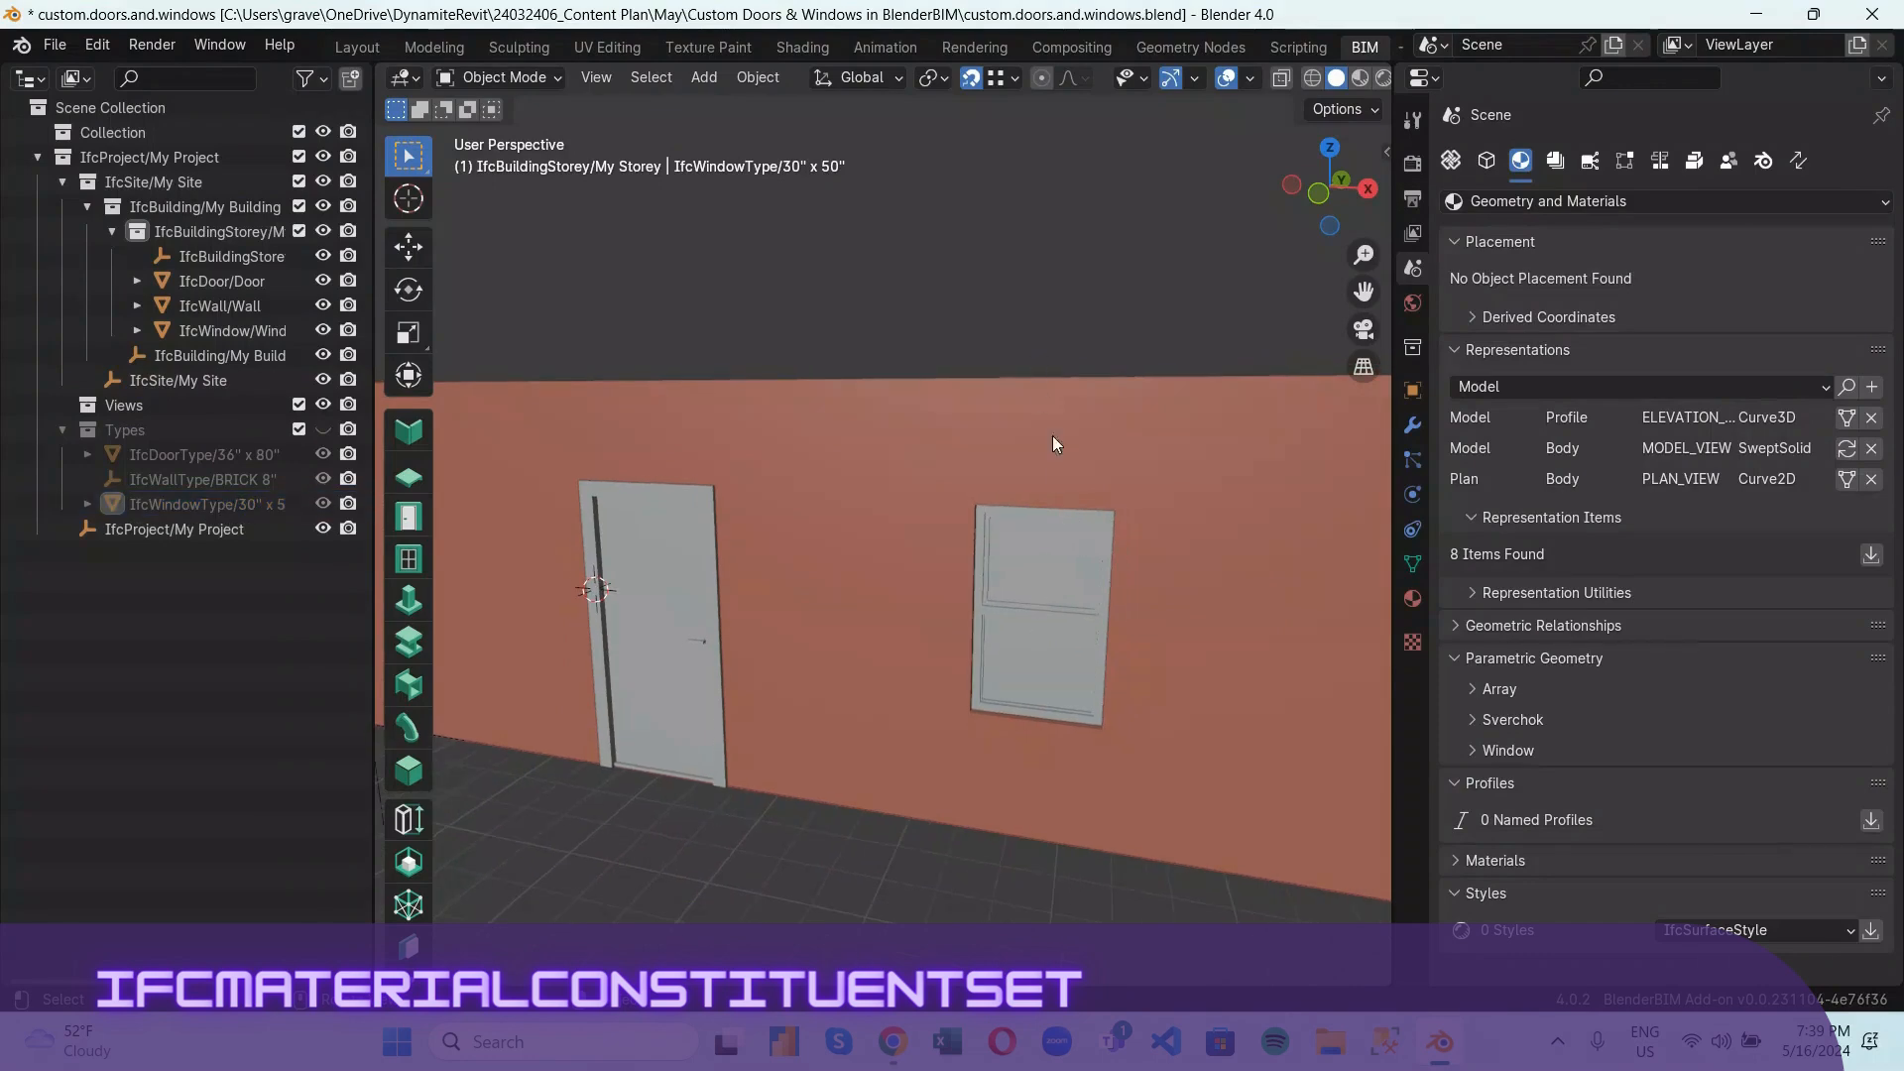
pyautogui.click(1061, 620)
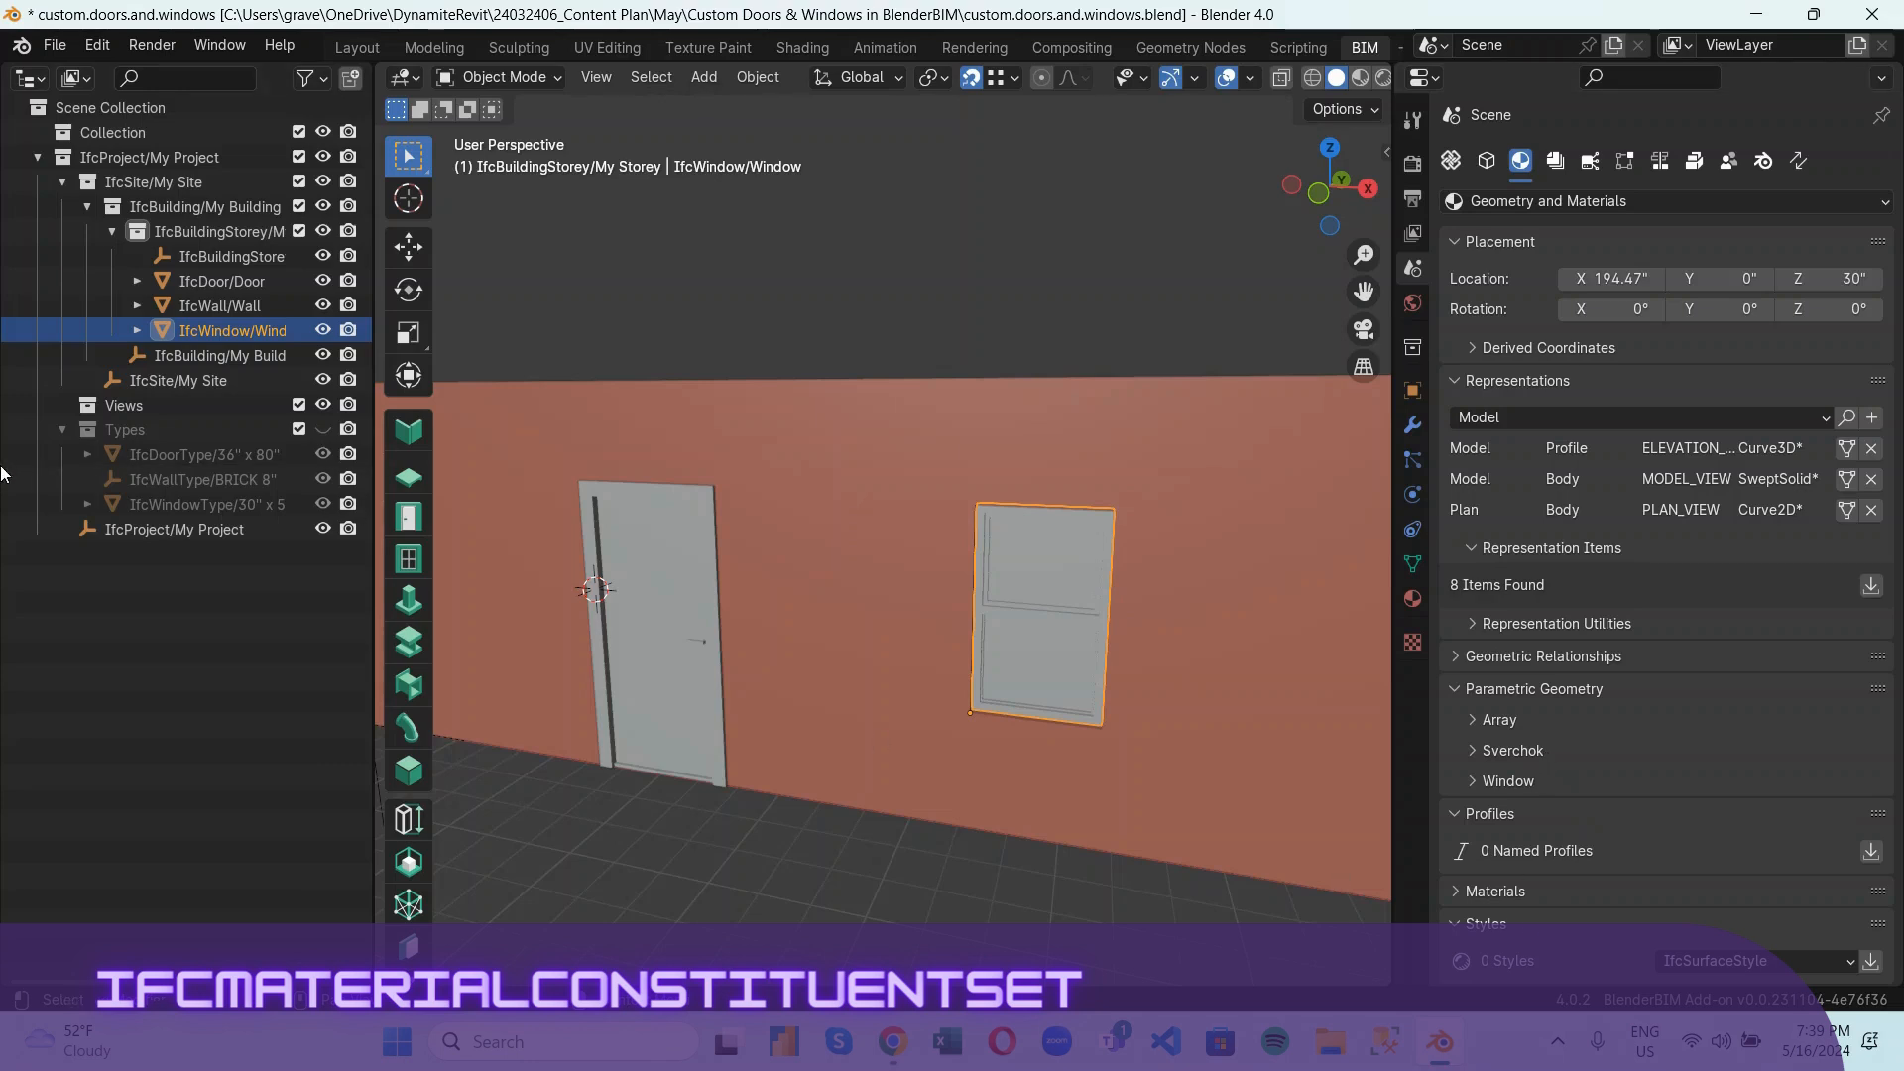
pyautogui.click(200, 505)
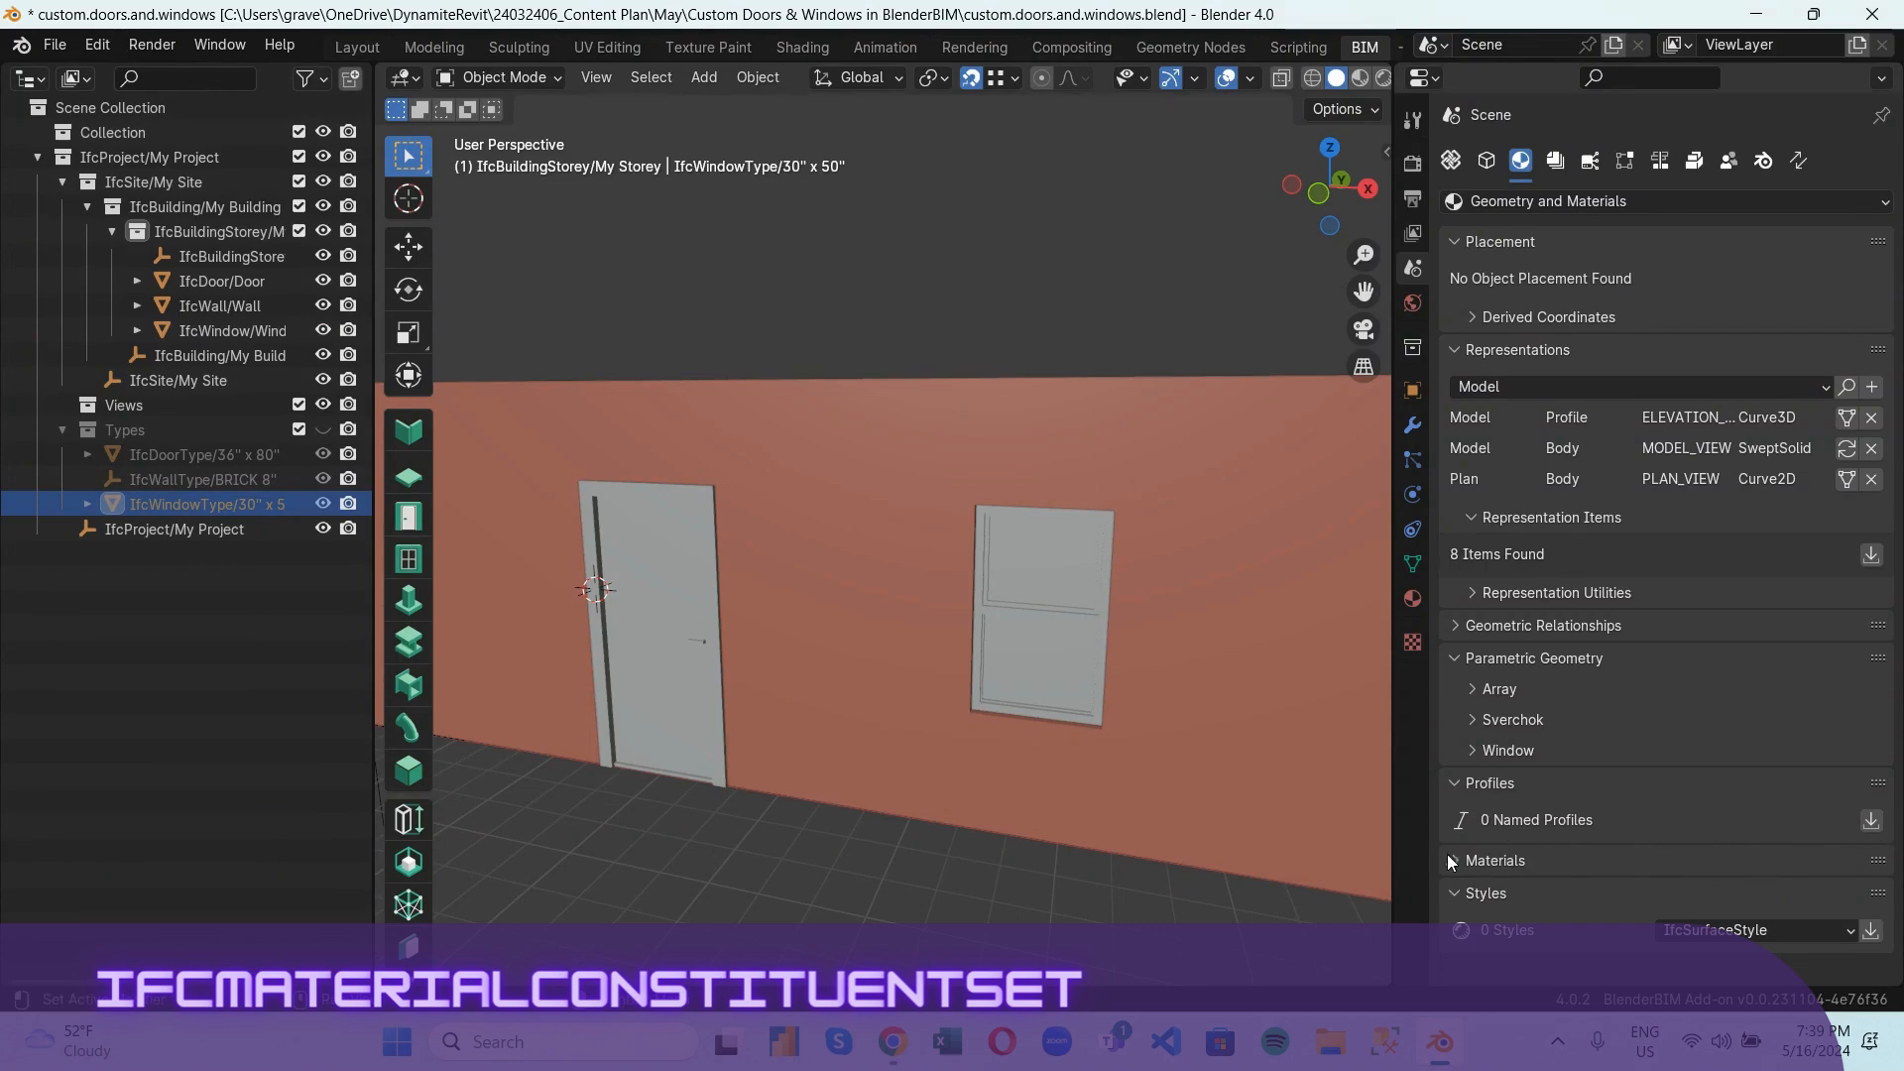
pyautogui.click(1454, 659)
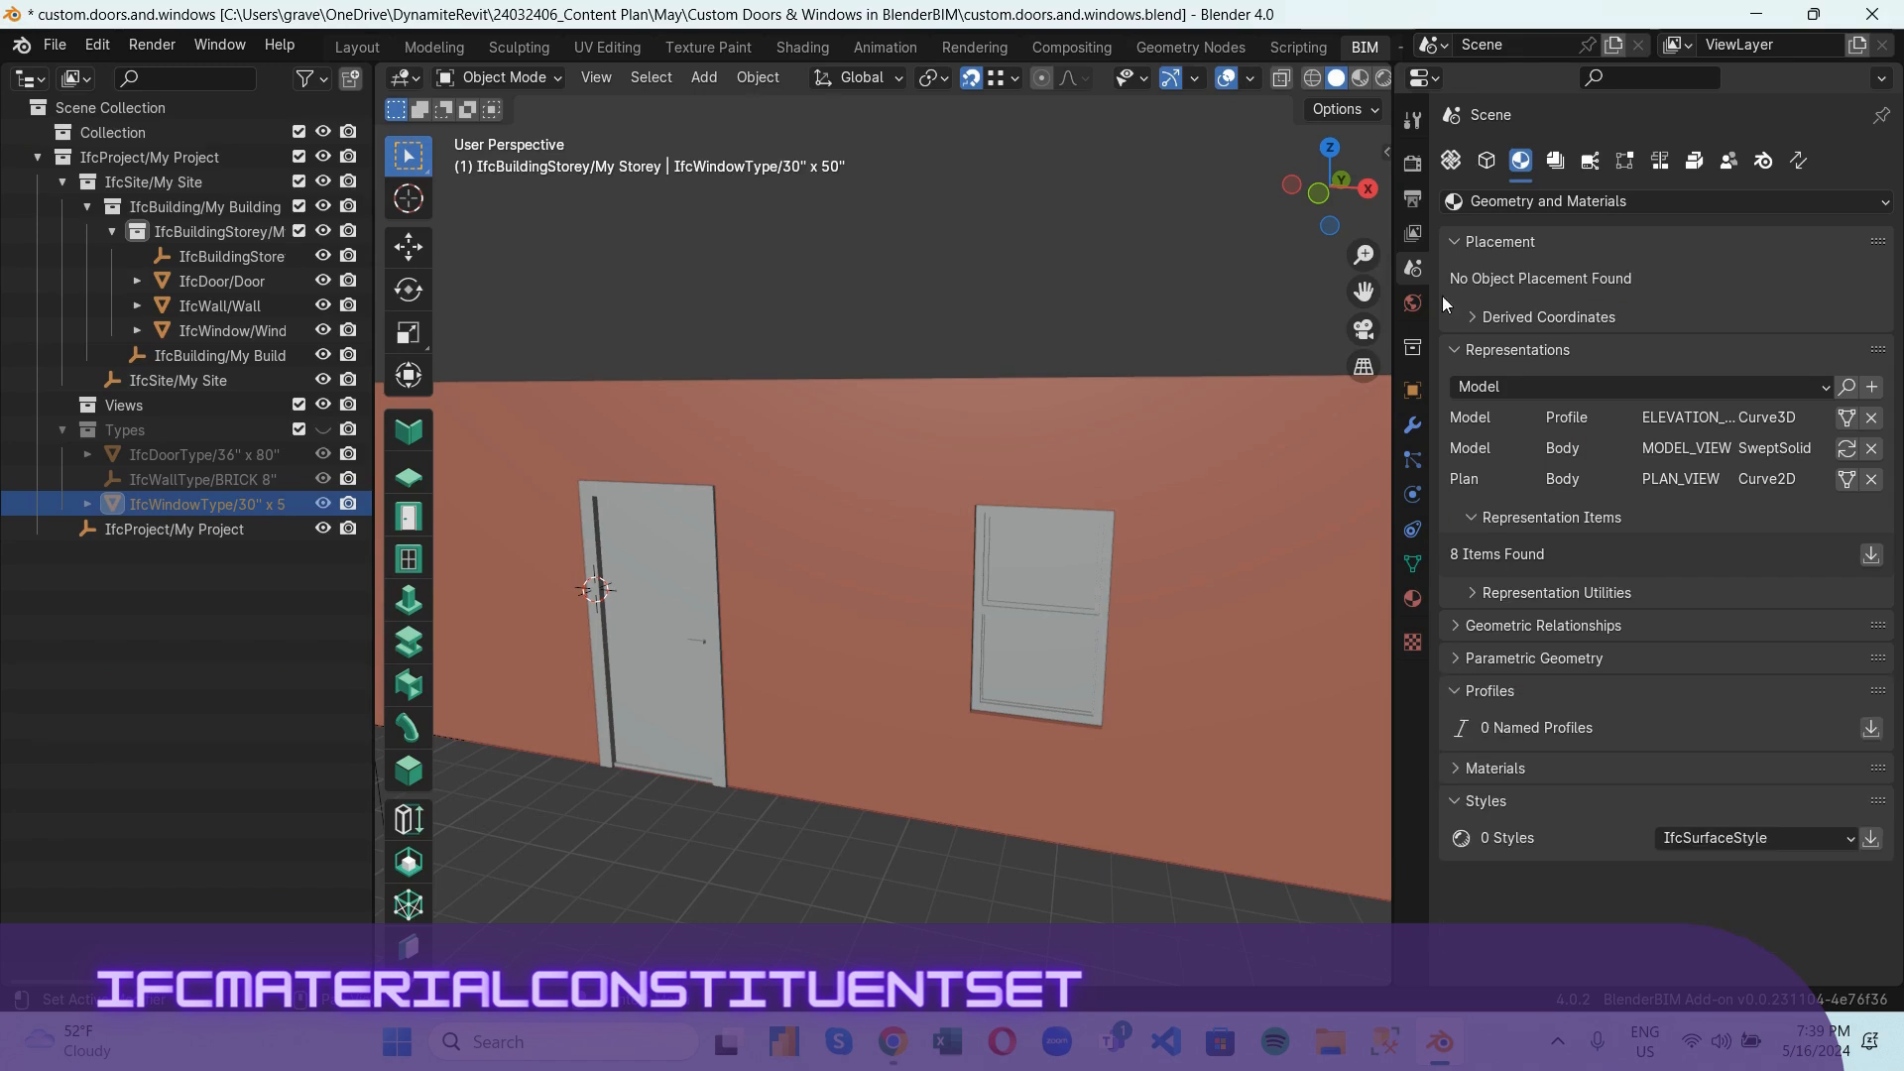
pyautogui.click(1454, 350)
pyautogui.click(1465, 529)
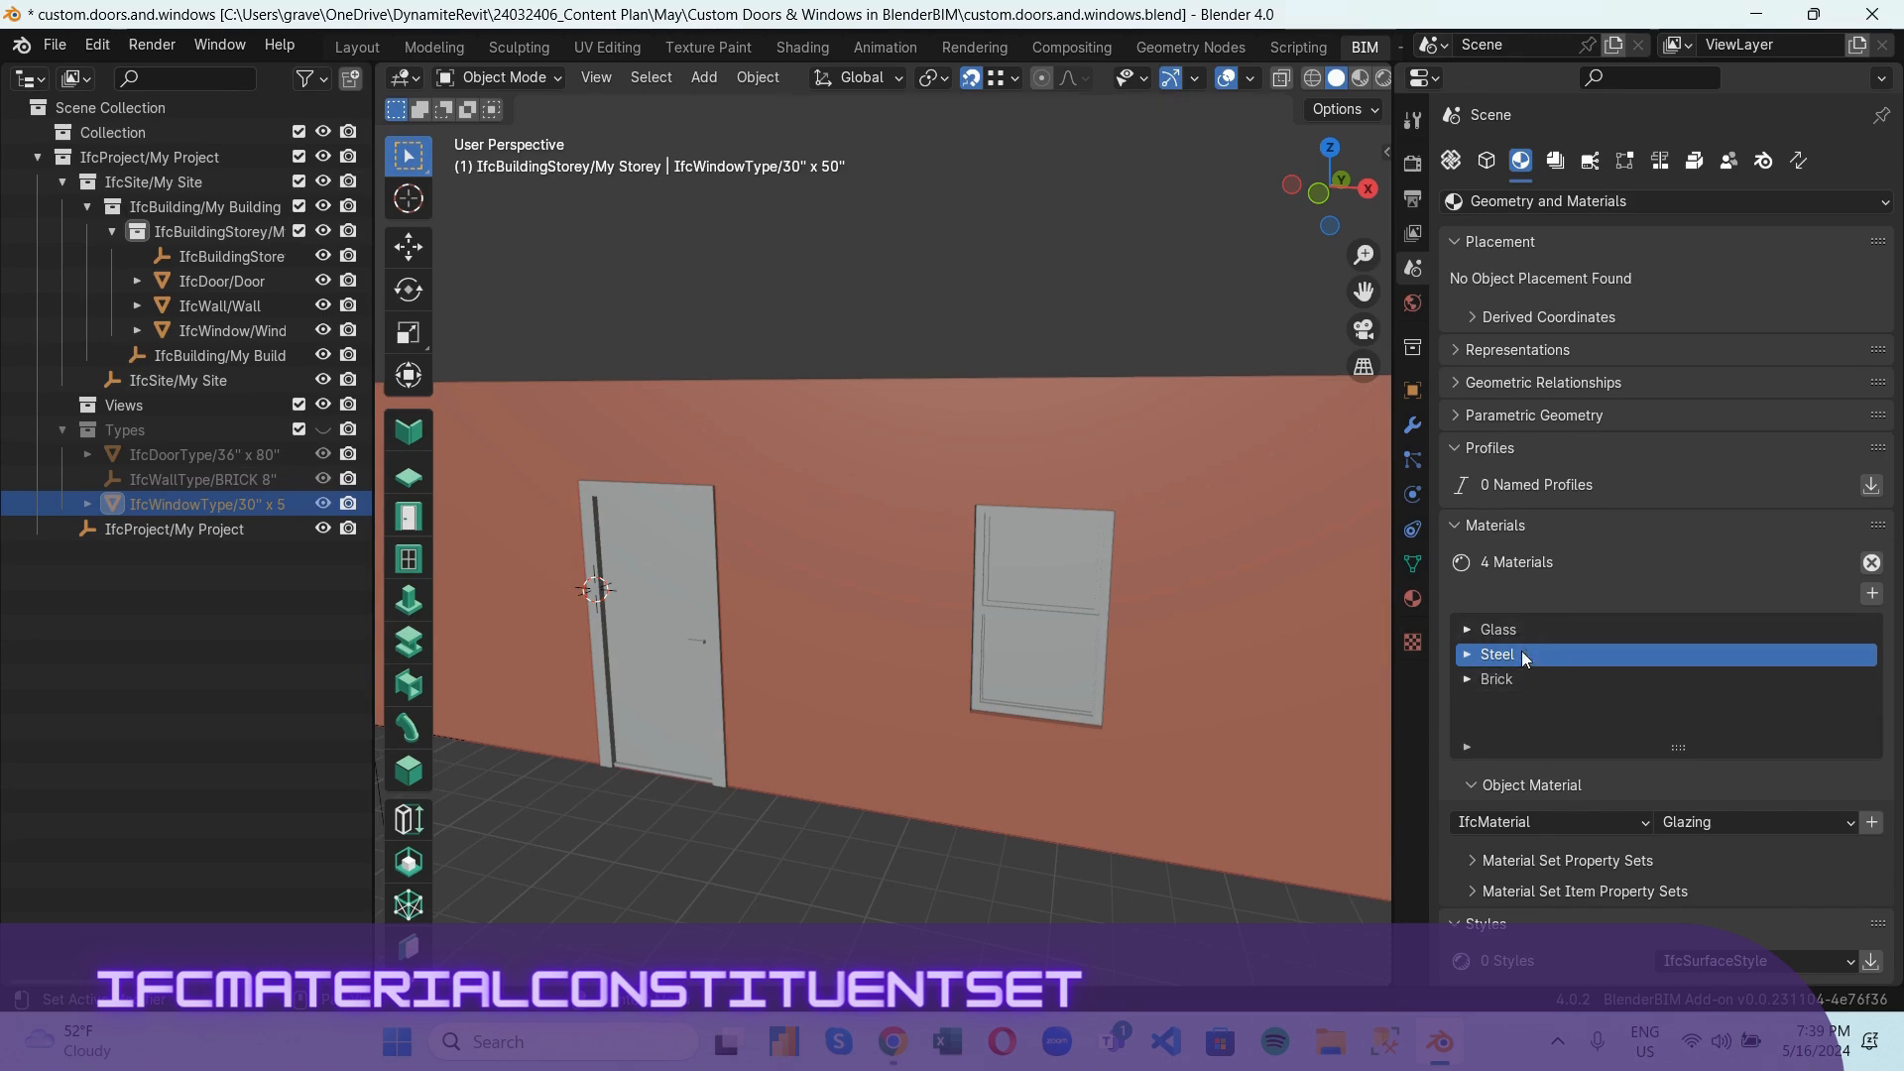
# Review the materials inside the Glass and Steel categories of the project materials.
pyautogui.click(1466, 629)
pyautogui.click(1468, 631)
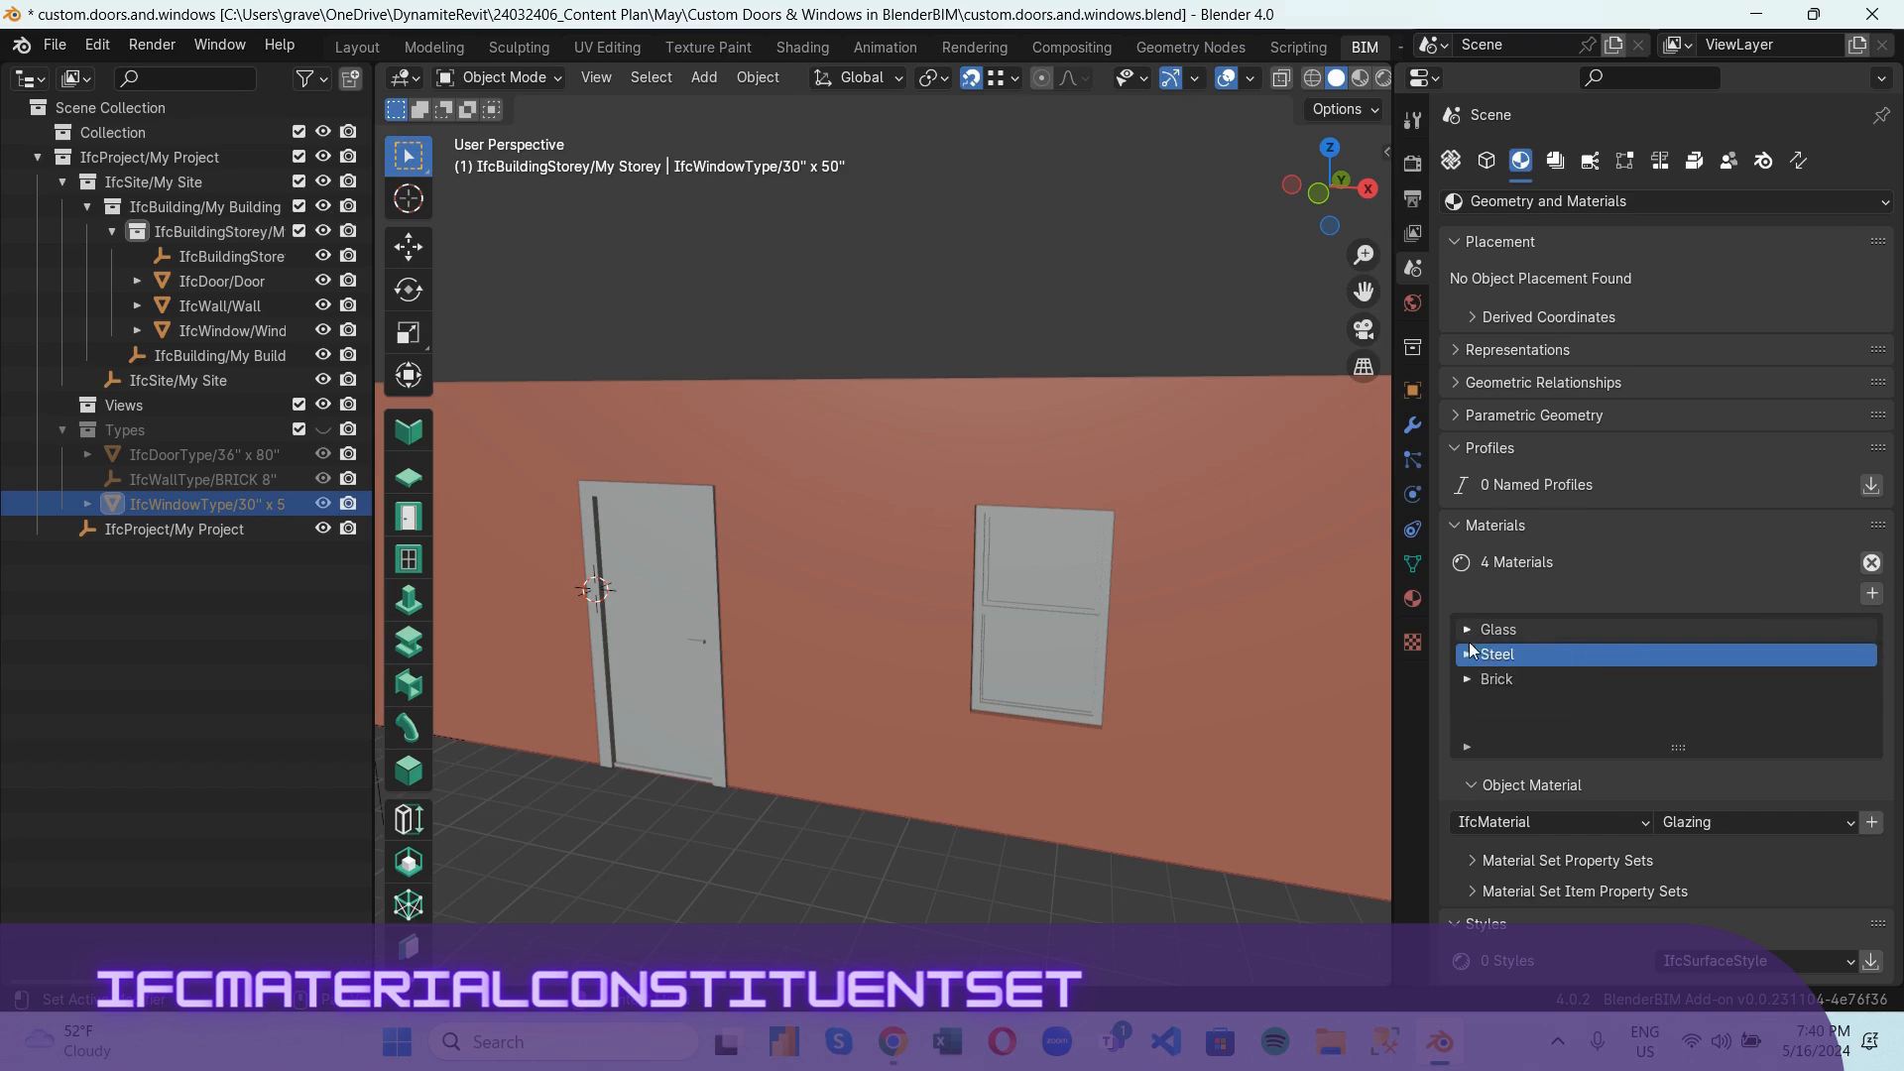
pyautogui.click(1468, 655)
pyautogui.click(1467, 656)
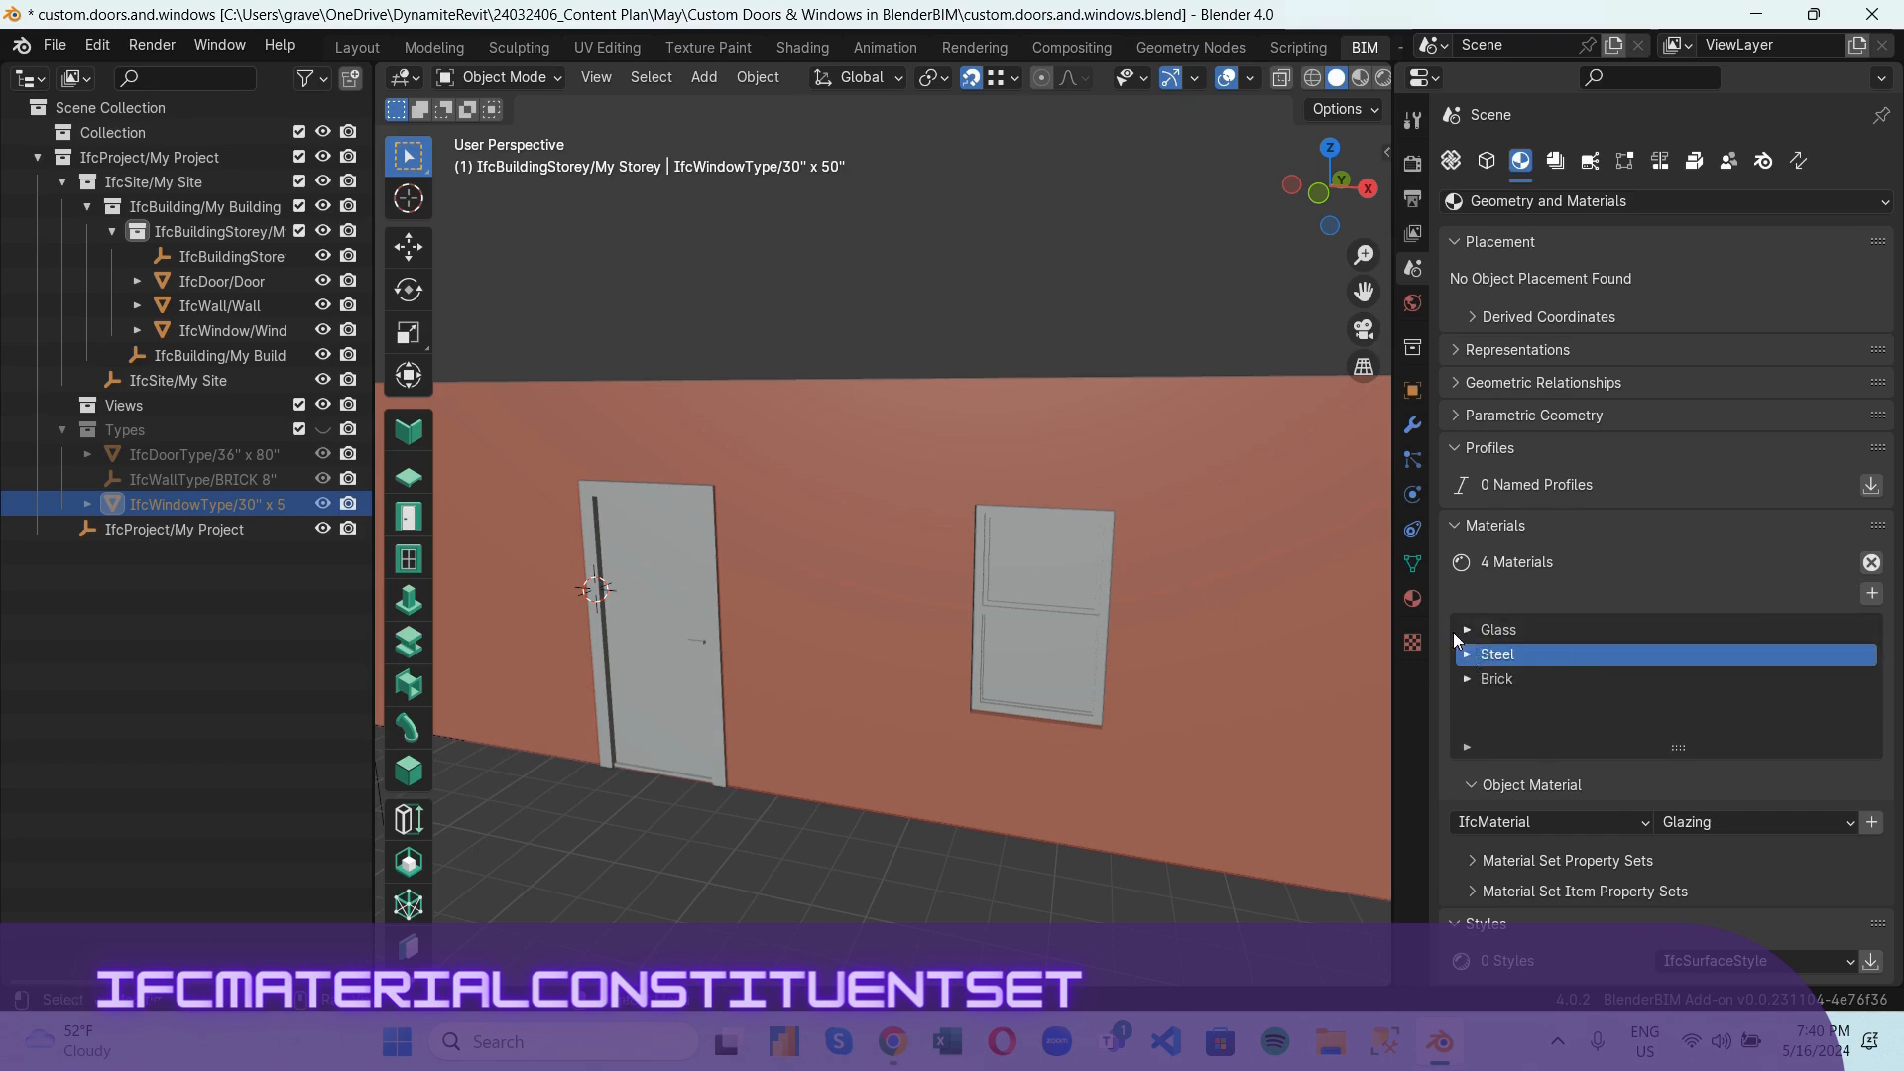
pyautogui.scroll(-1, 917, 481)
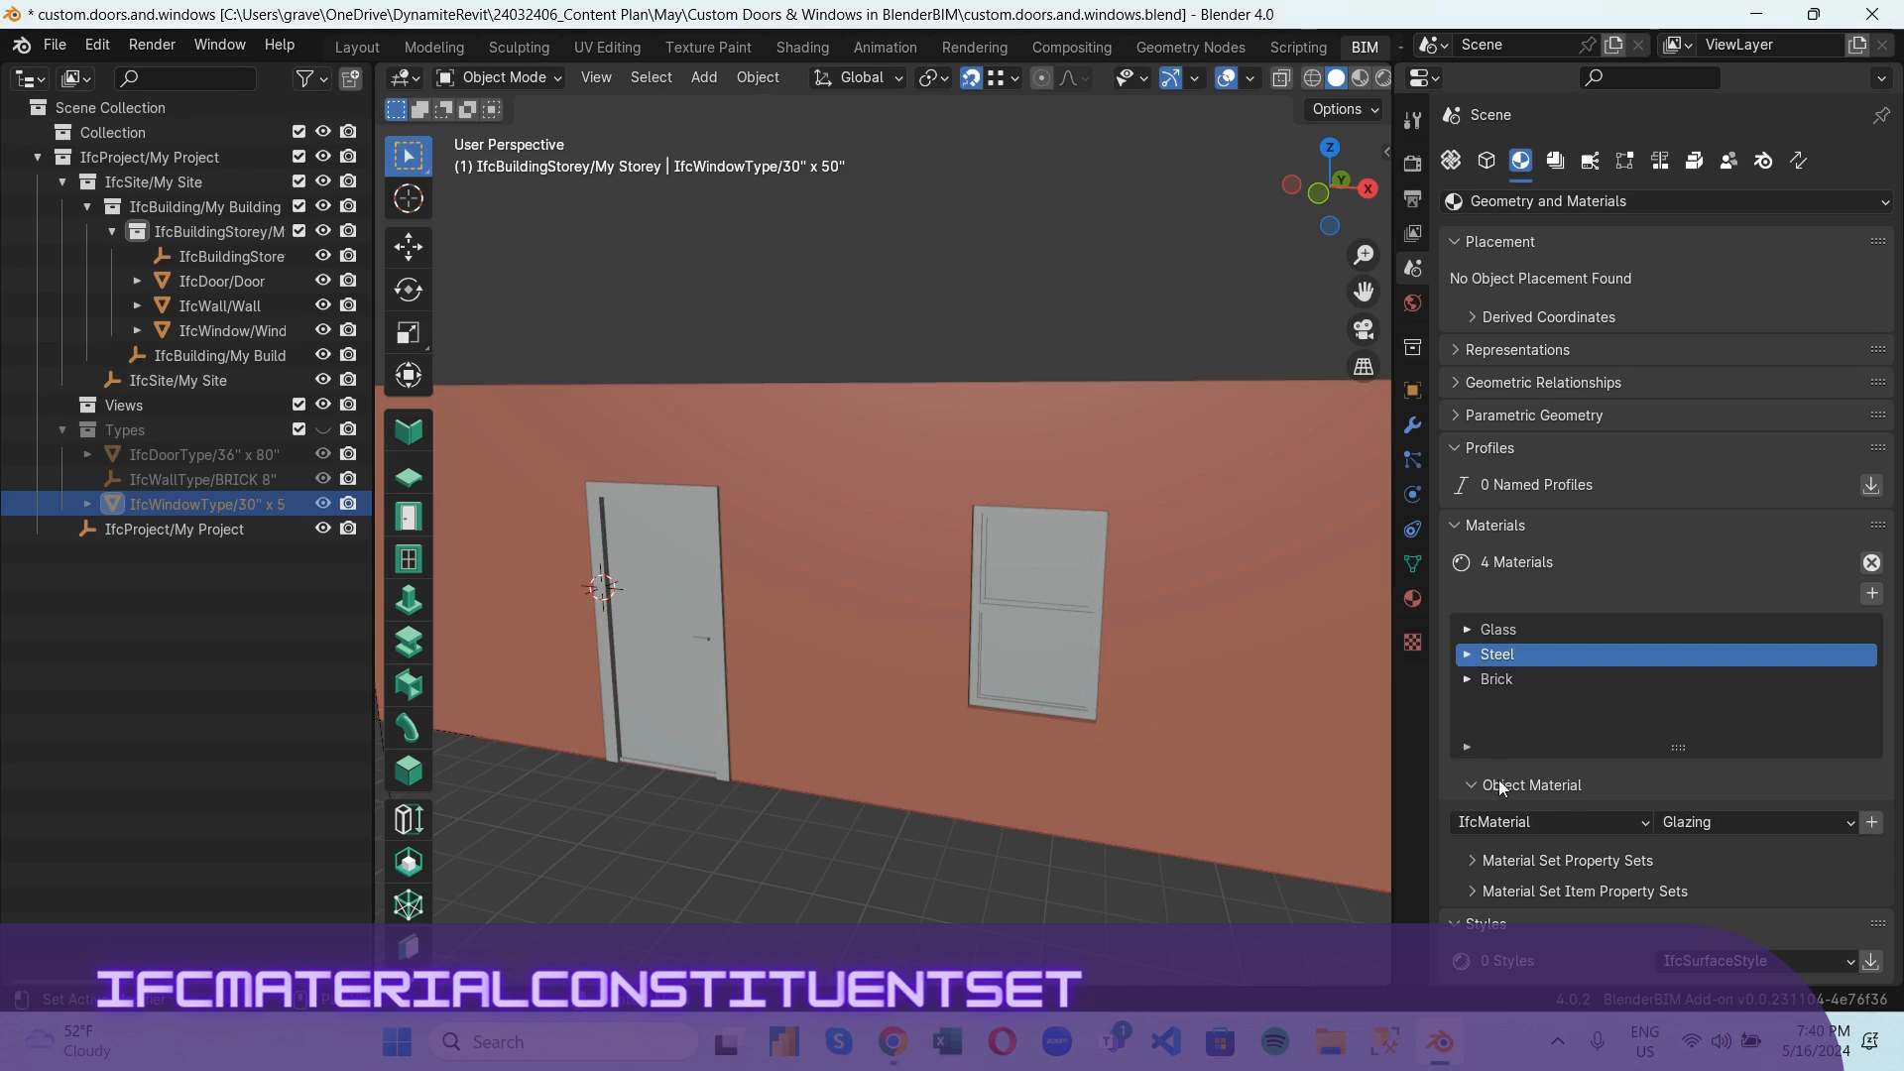
# Assign an IfcMaterialConstituentSet with the Lining material to the 30" x 50" window type.
pyautogui.click(1636, 824)
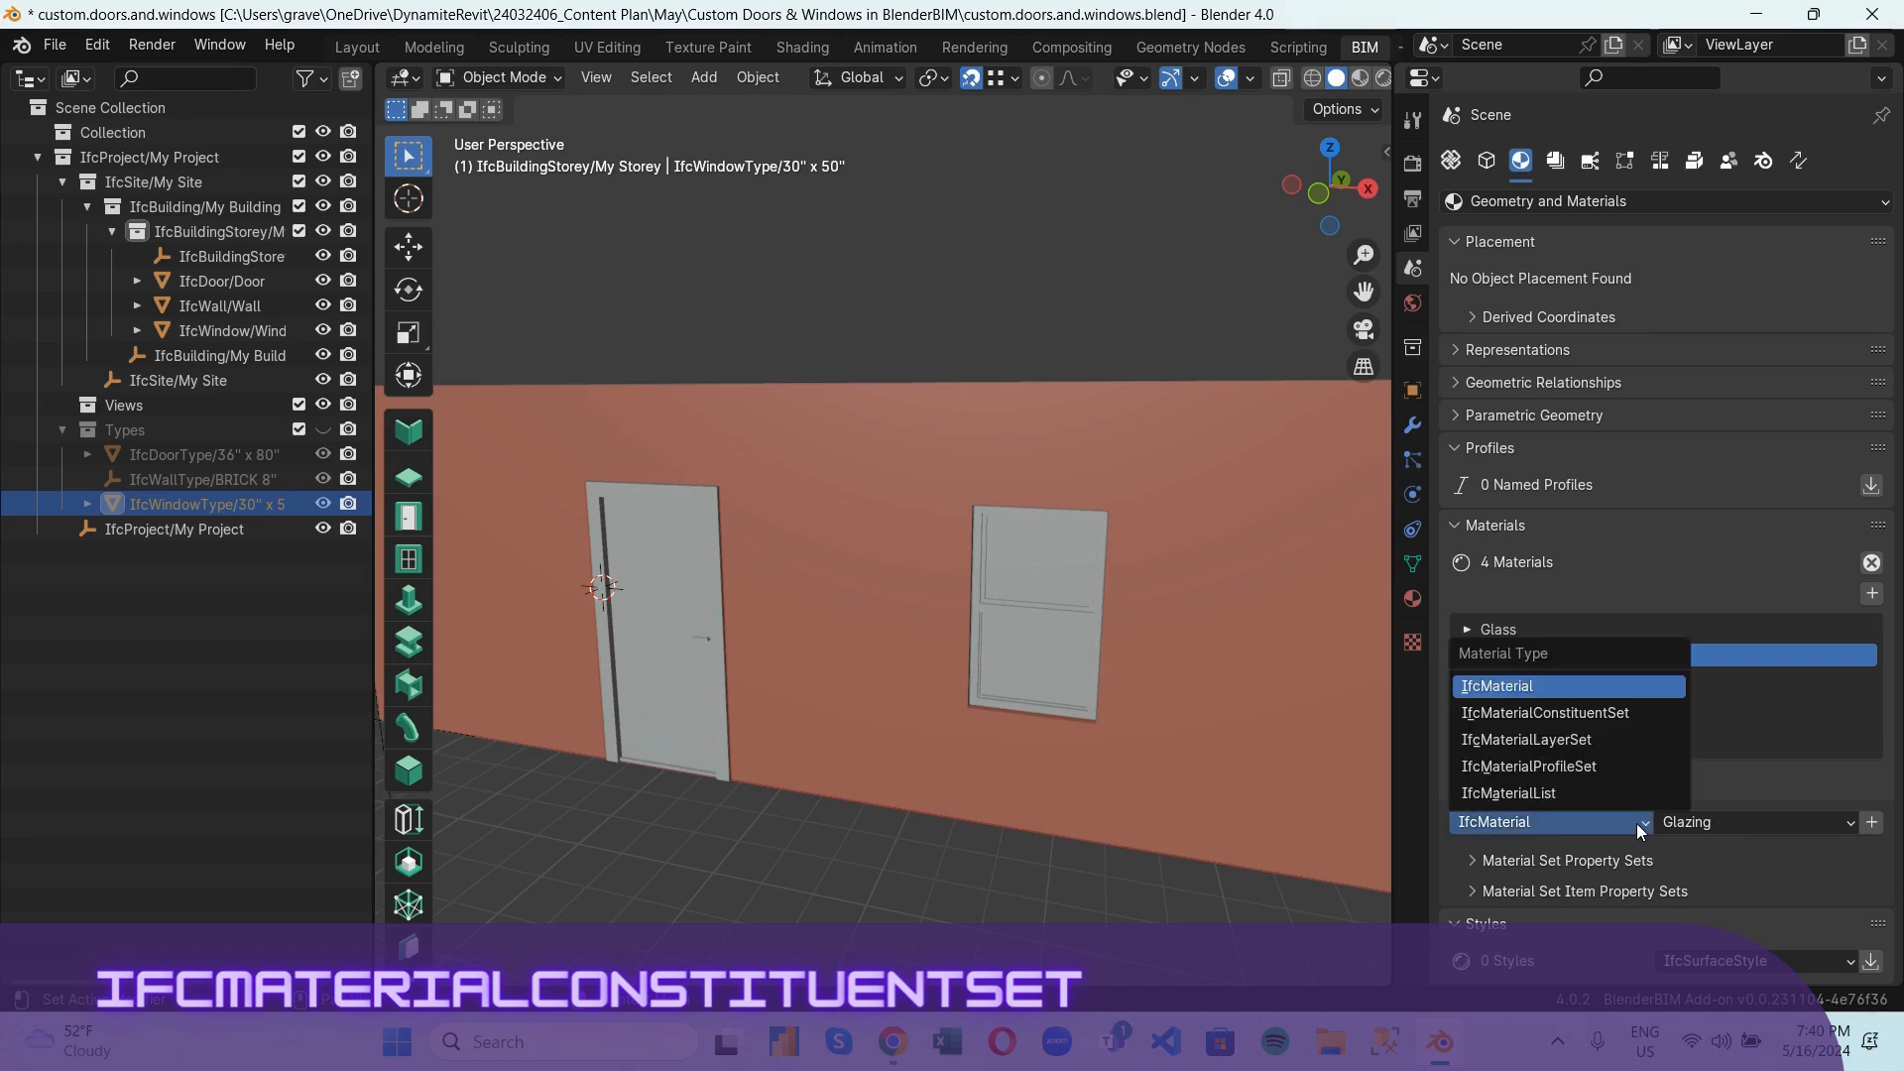
pyautogui.click(1603, 717)
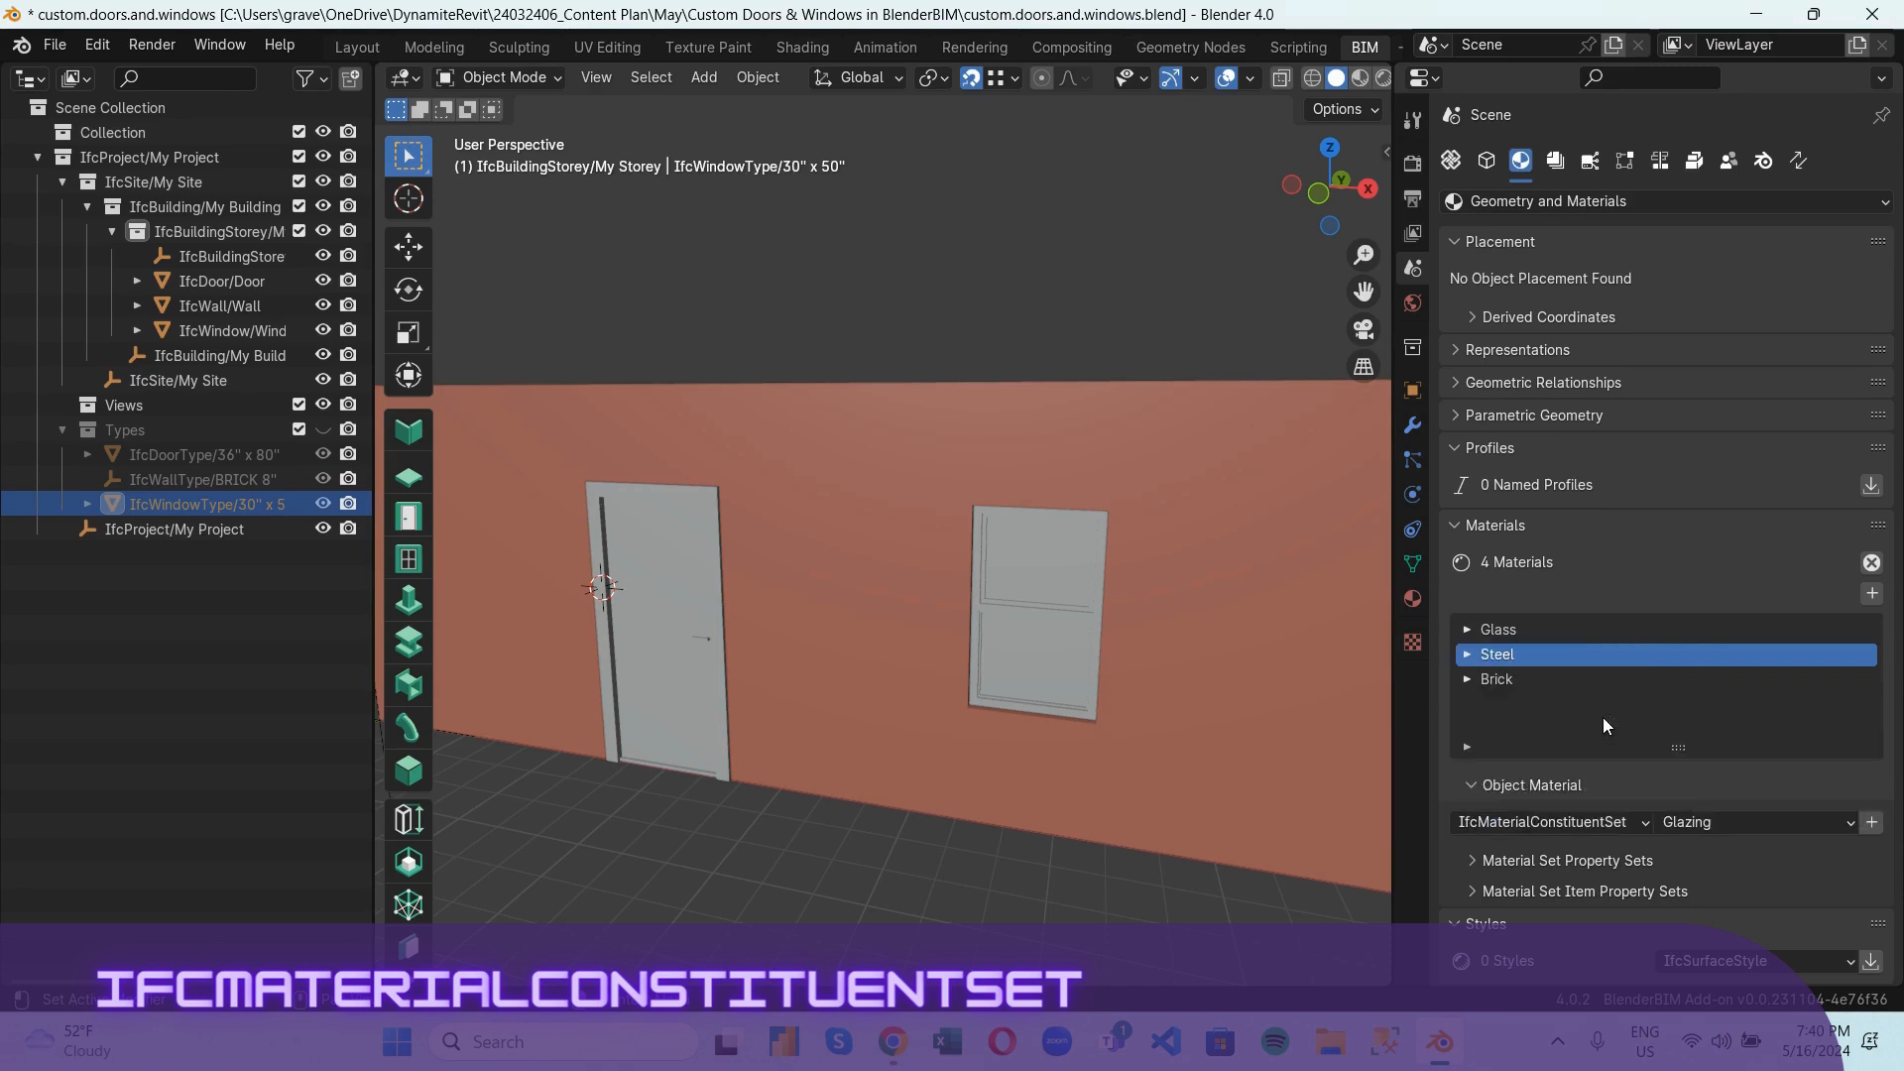
pyautogui.click(1849, 824)
pyautogui.click(1782, 913)
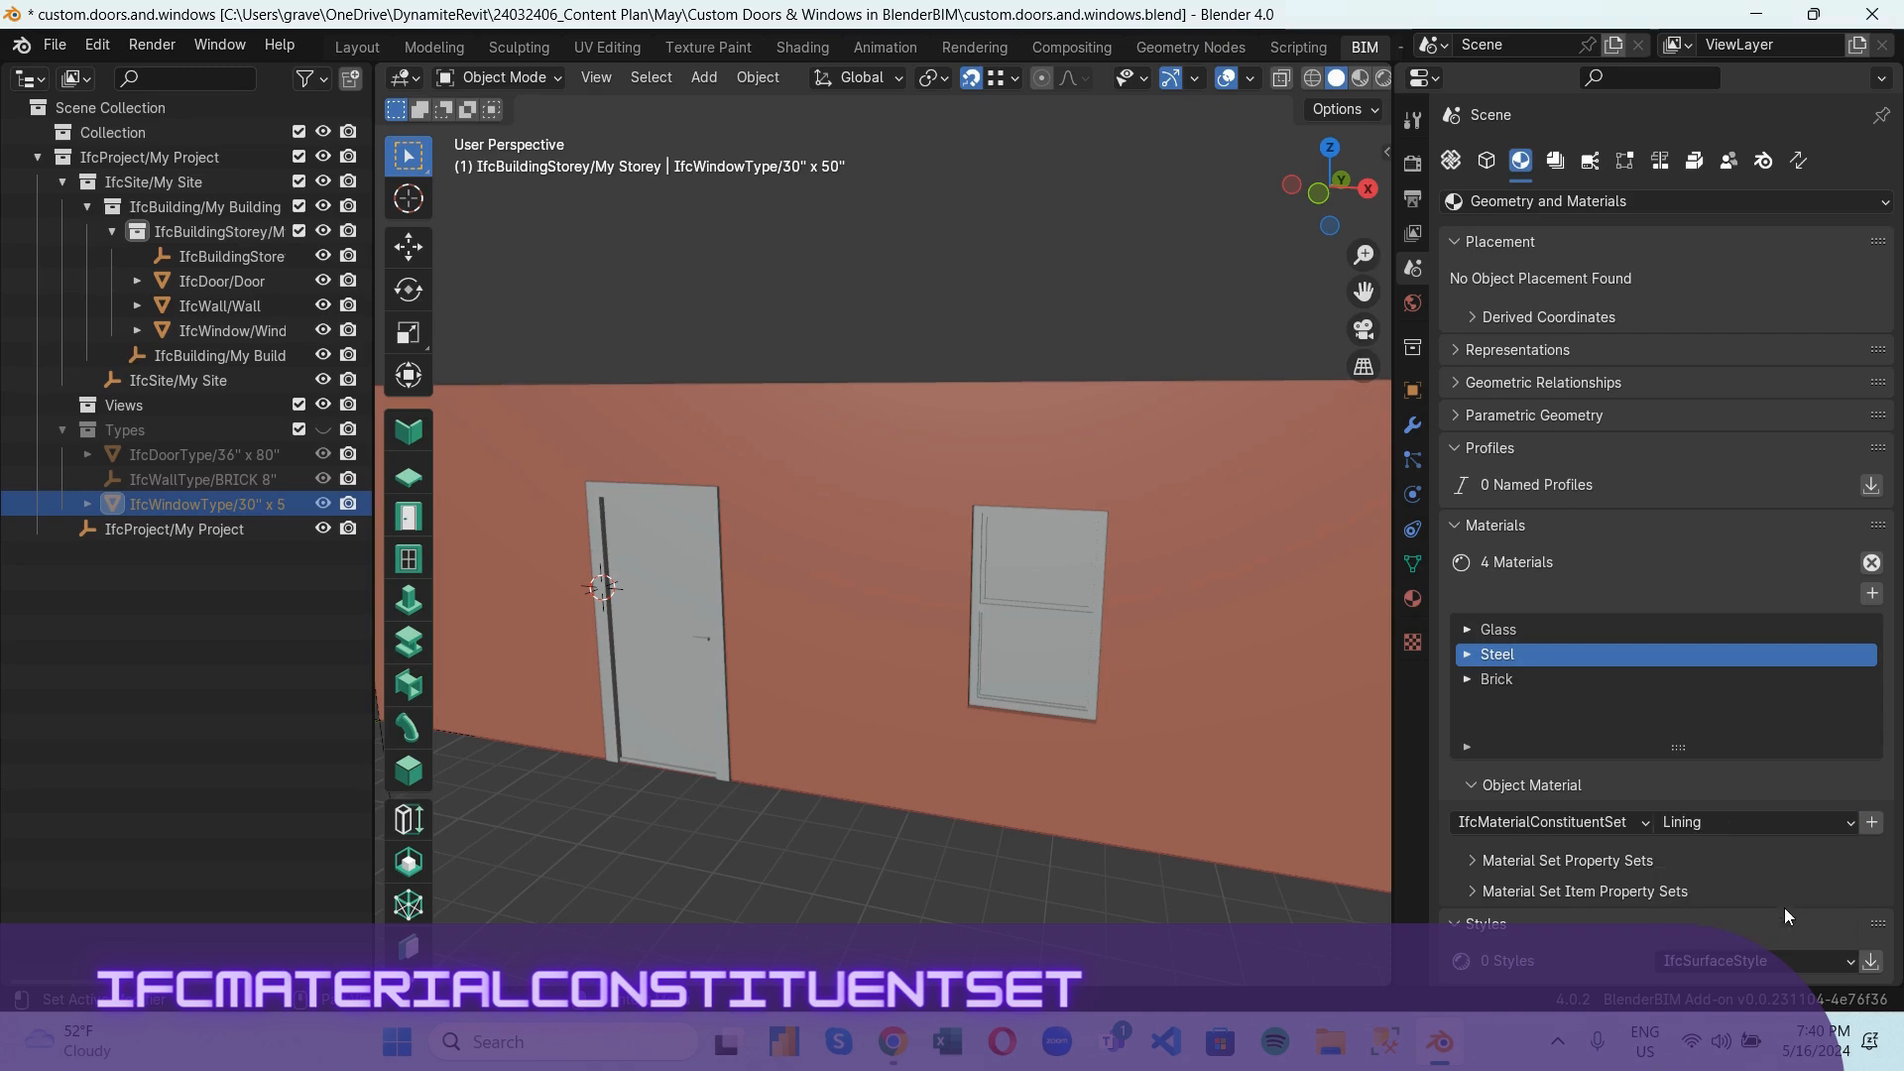
pyautogui.click(1872, 823)
pyautogui.scroll(-2, 1754, 748)
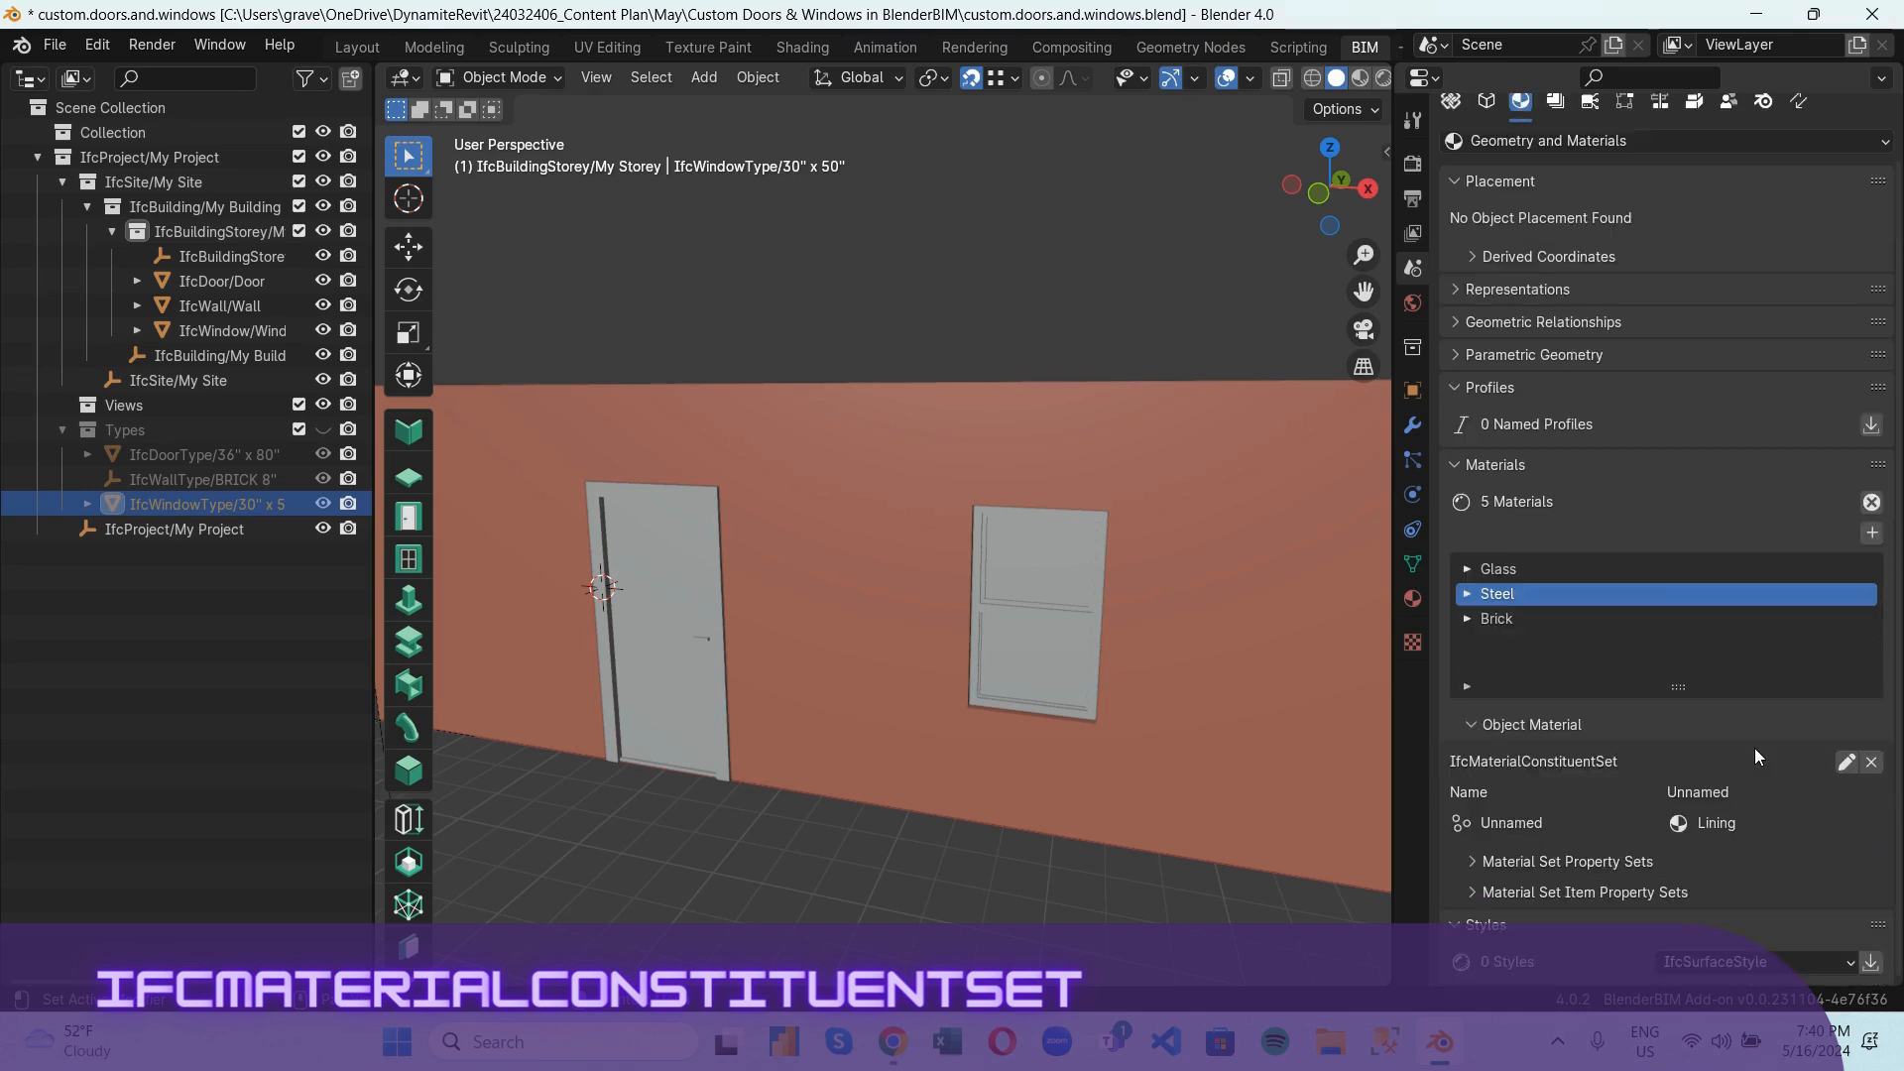
# Add the Glazing material as a second constituent of the window type's material set.
pyautogui.click(1845, 765)
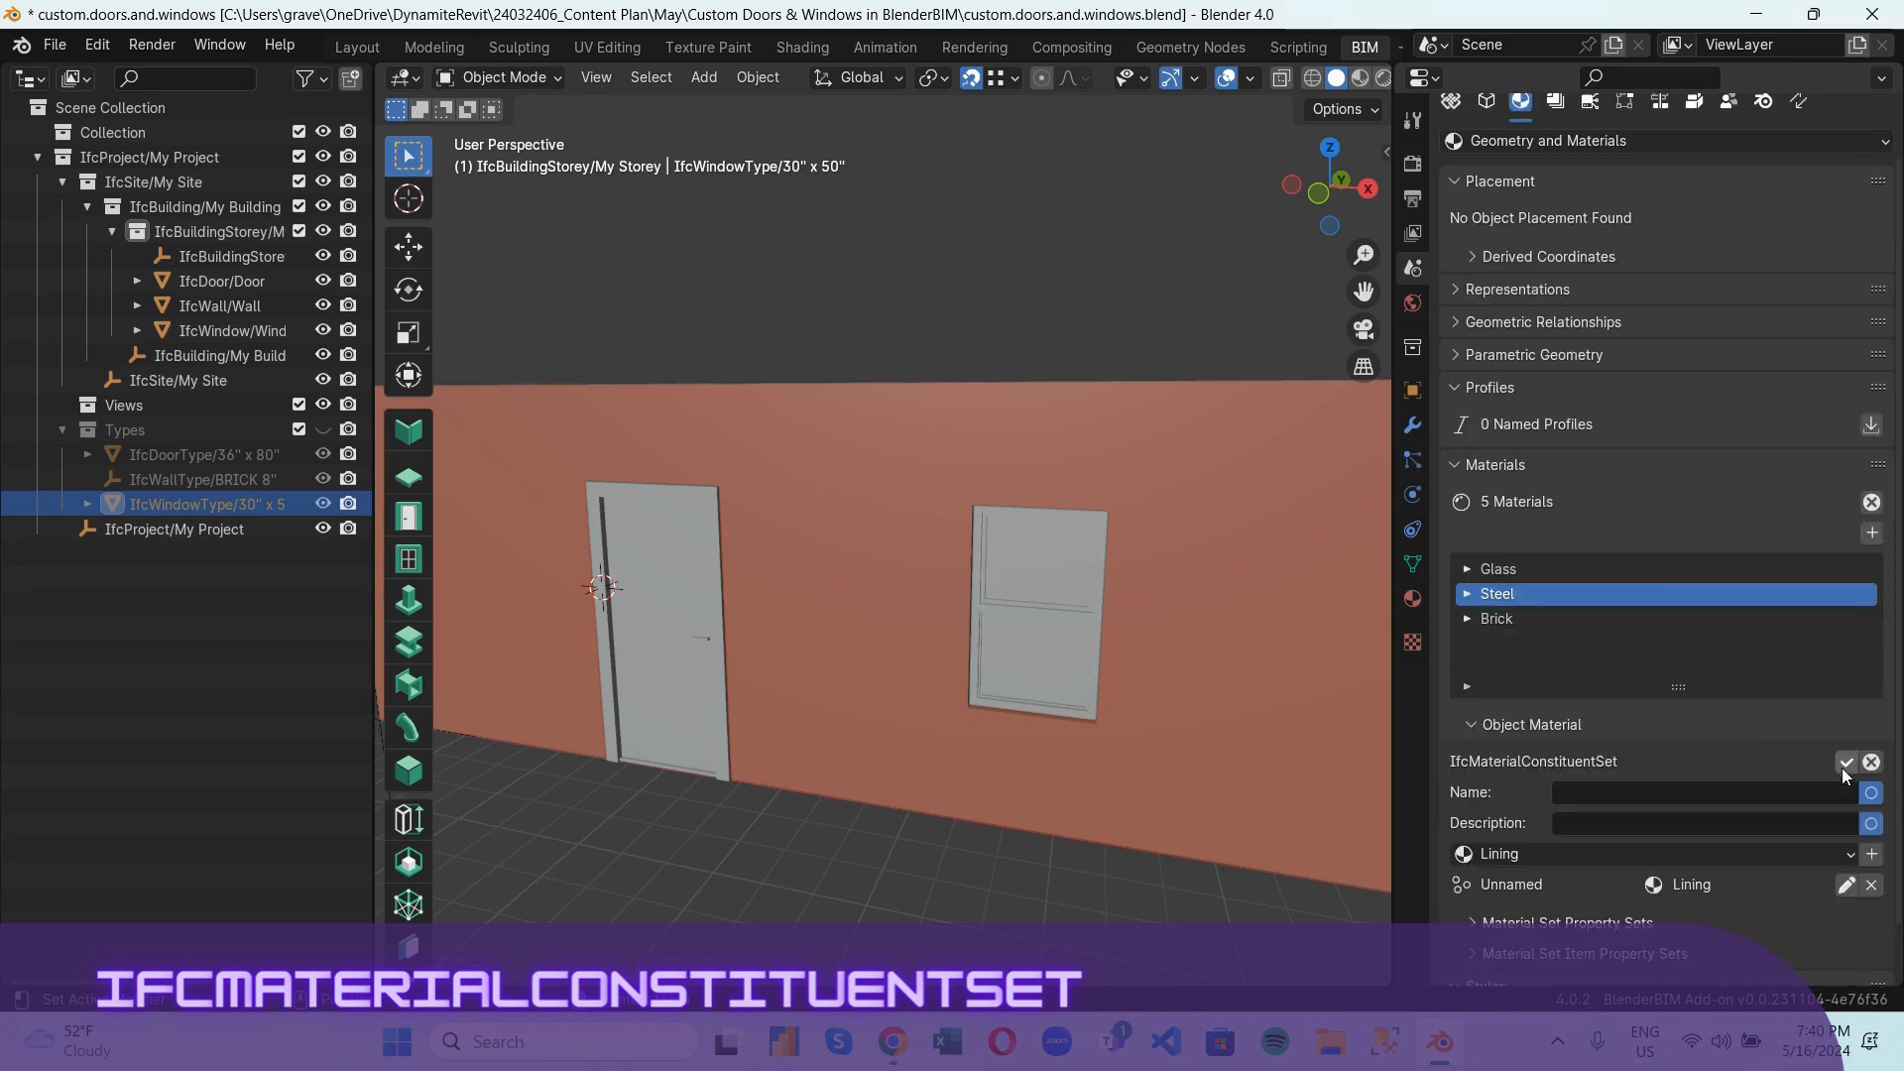
pyautogui.click(1587, 850)
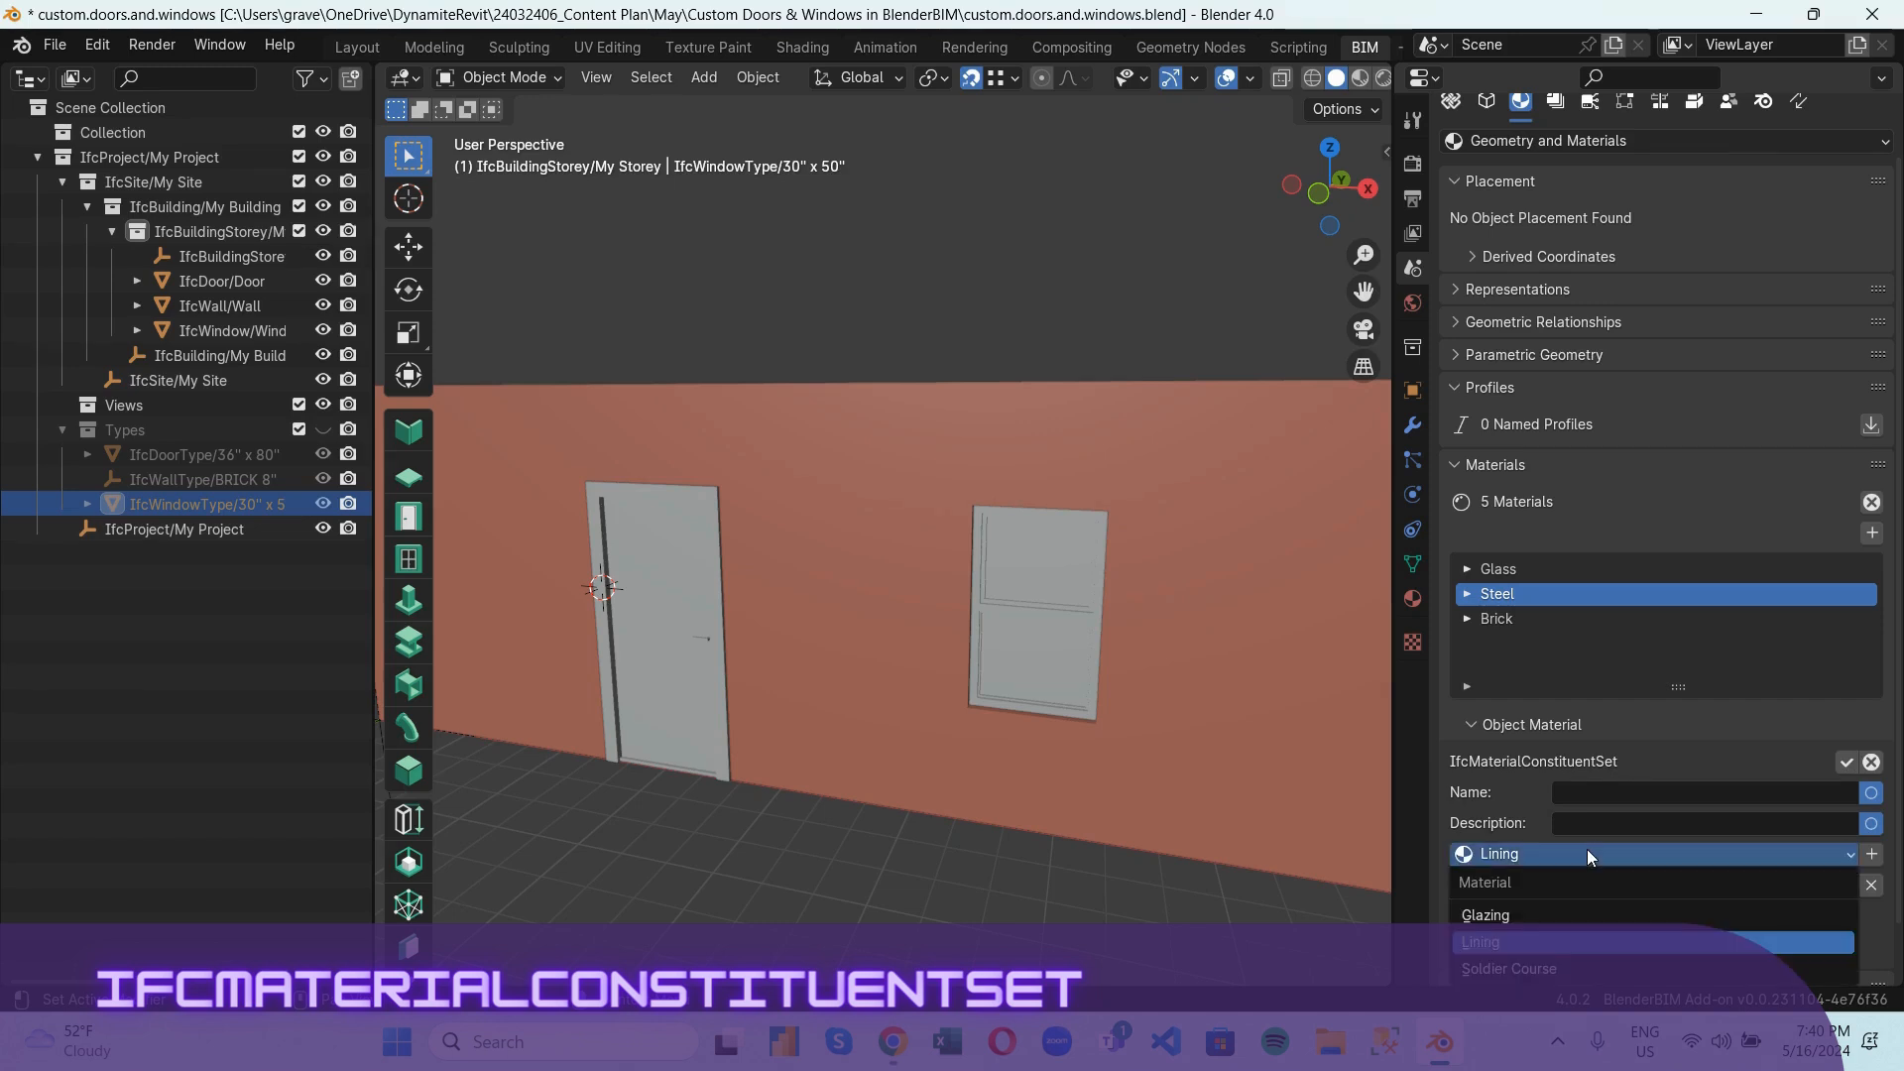
pyautogui.click(1561, 912)
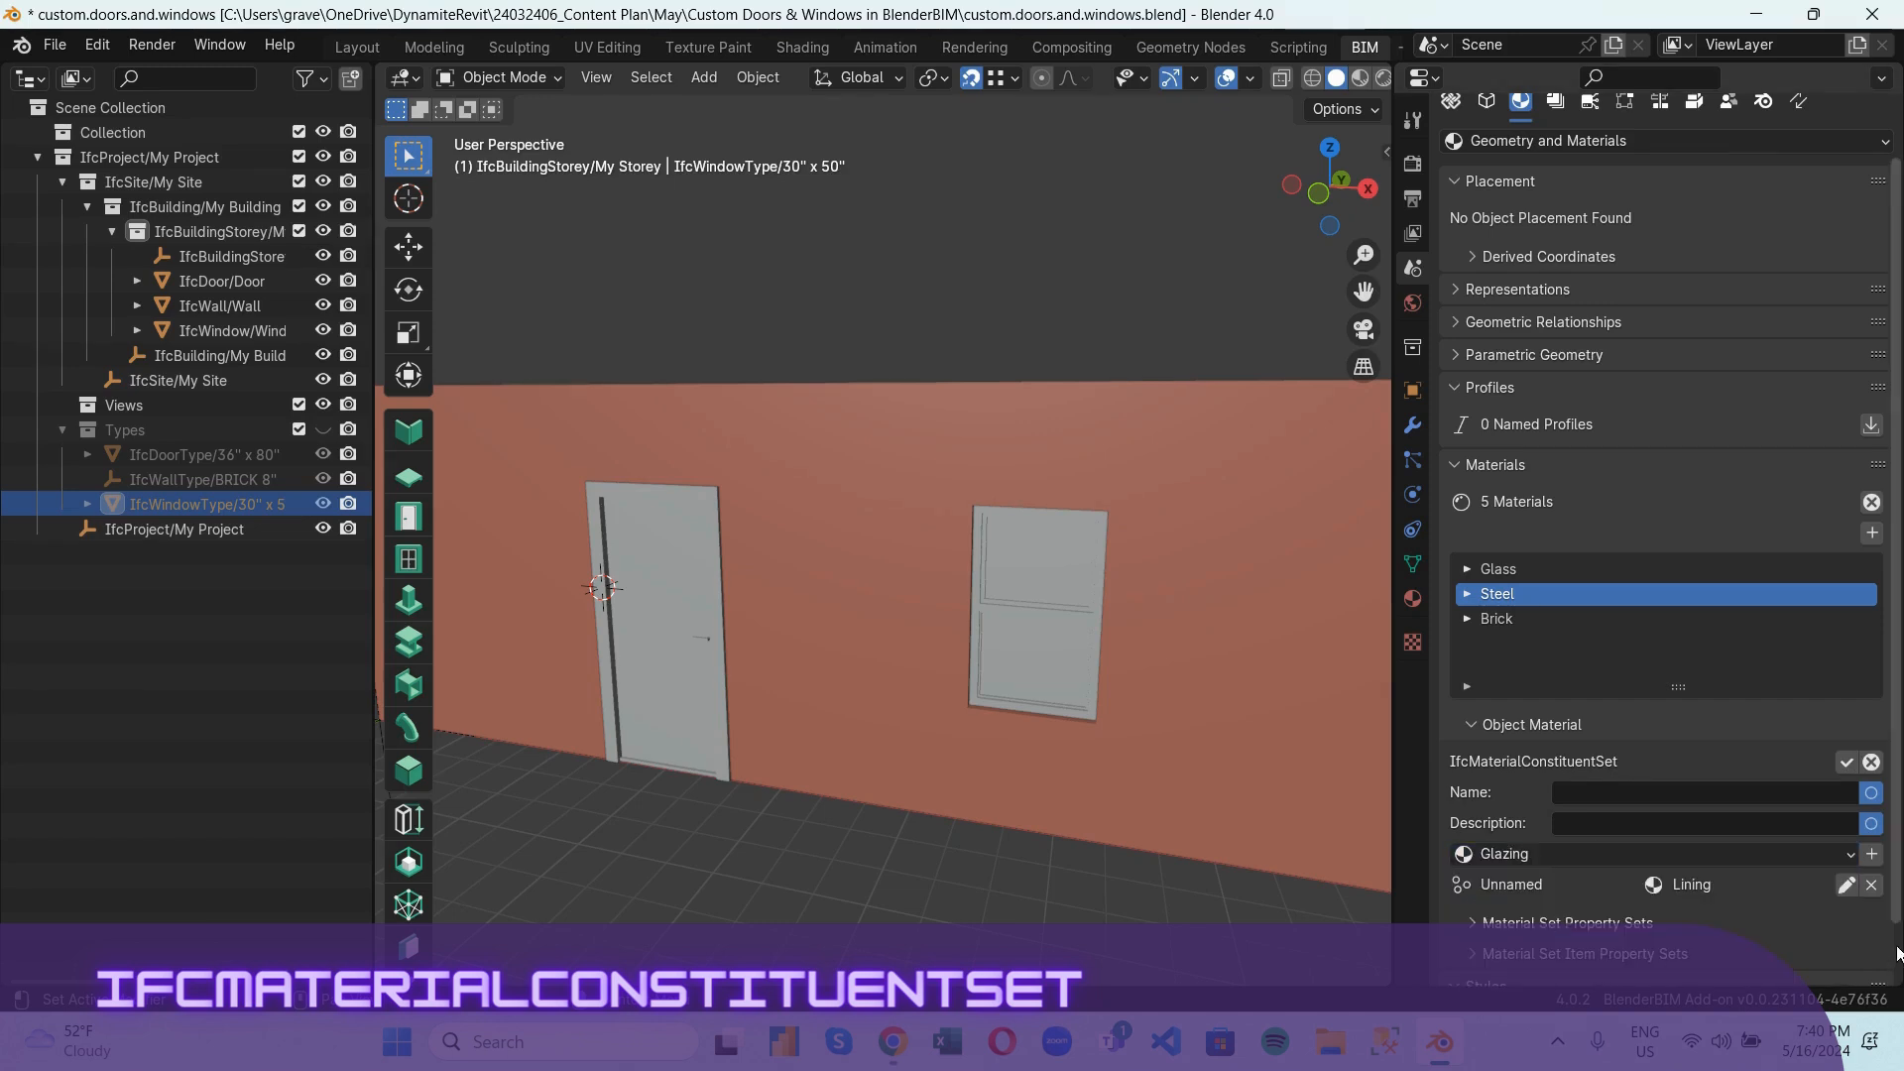
pyautogui.click(1870, 855)
pyautogui.scroll(-2, 1686, 838)
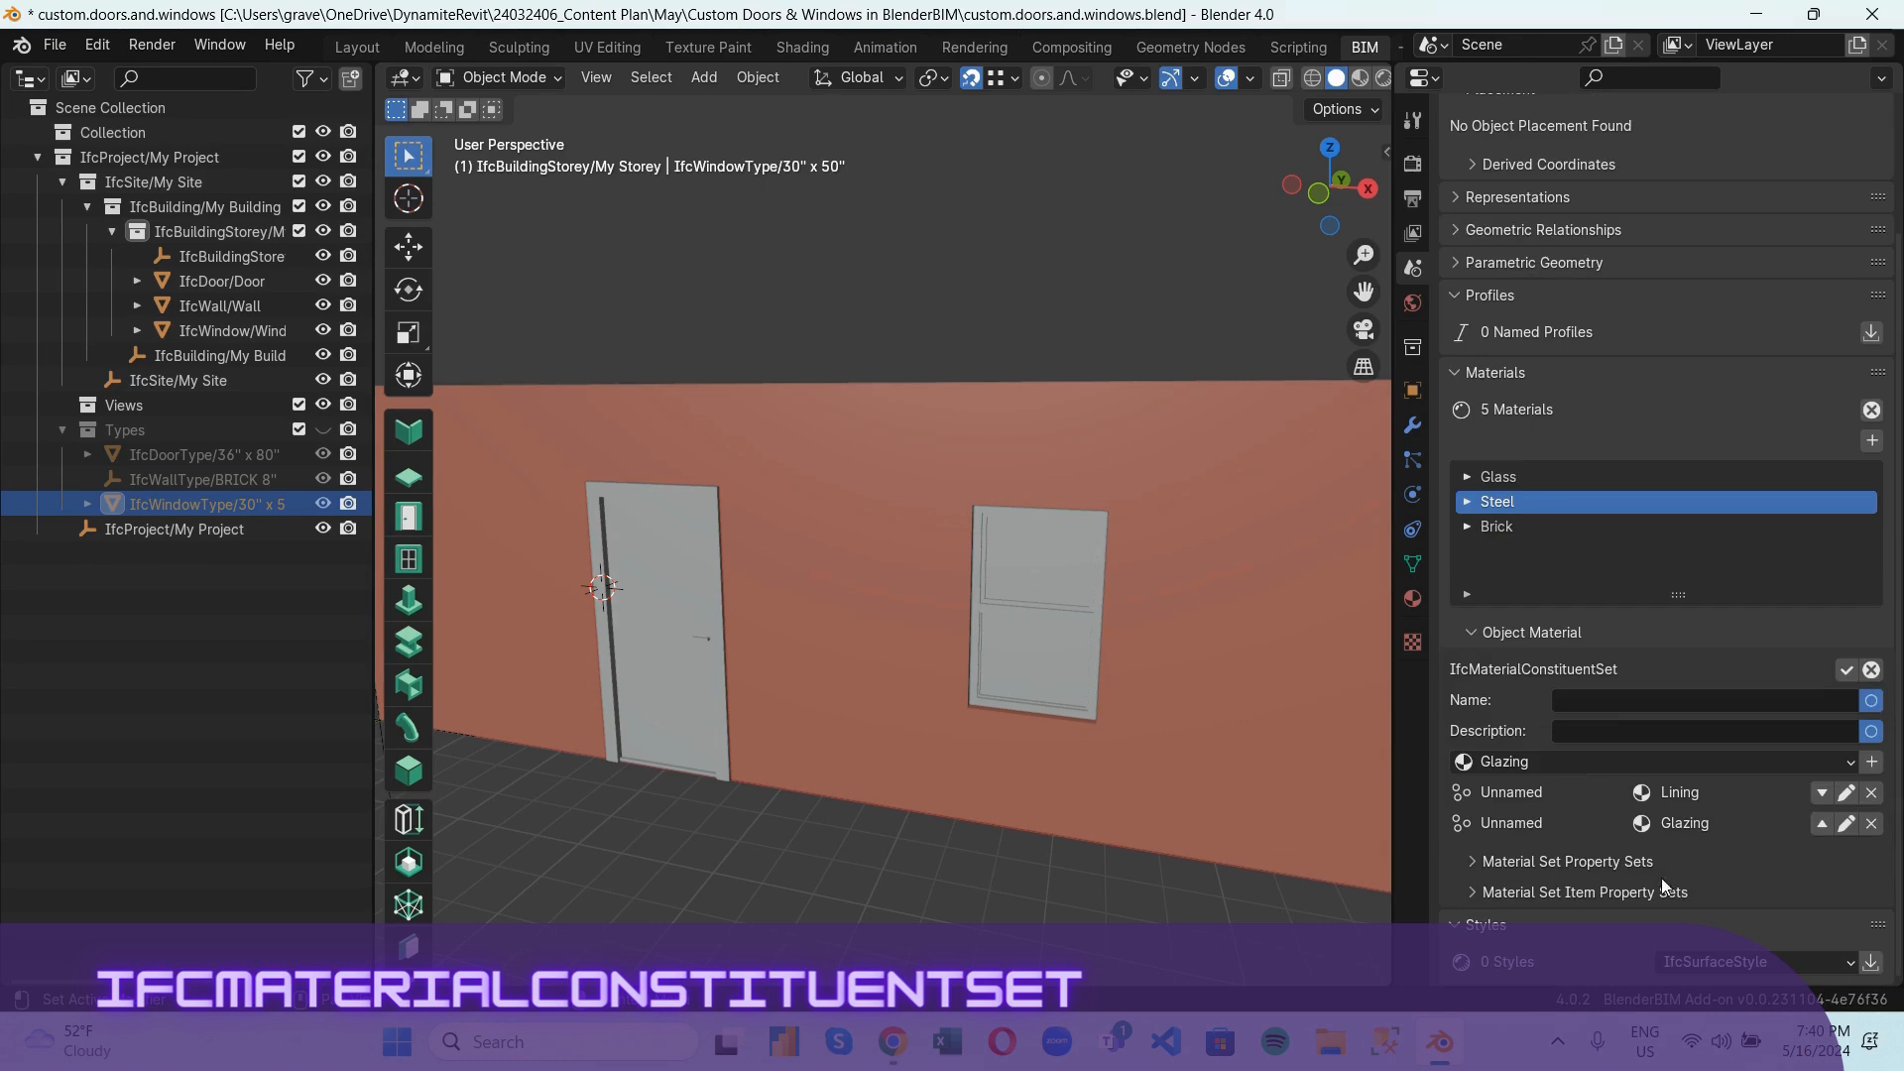
# Name the constituent that uses the Lining material "Lining" and save the change.
pyautogui.click(1847, 793)
pyautogui.scroll(-3, 1635, 899)
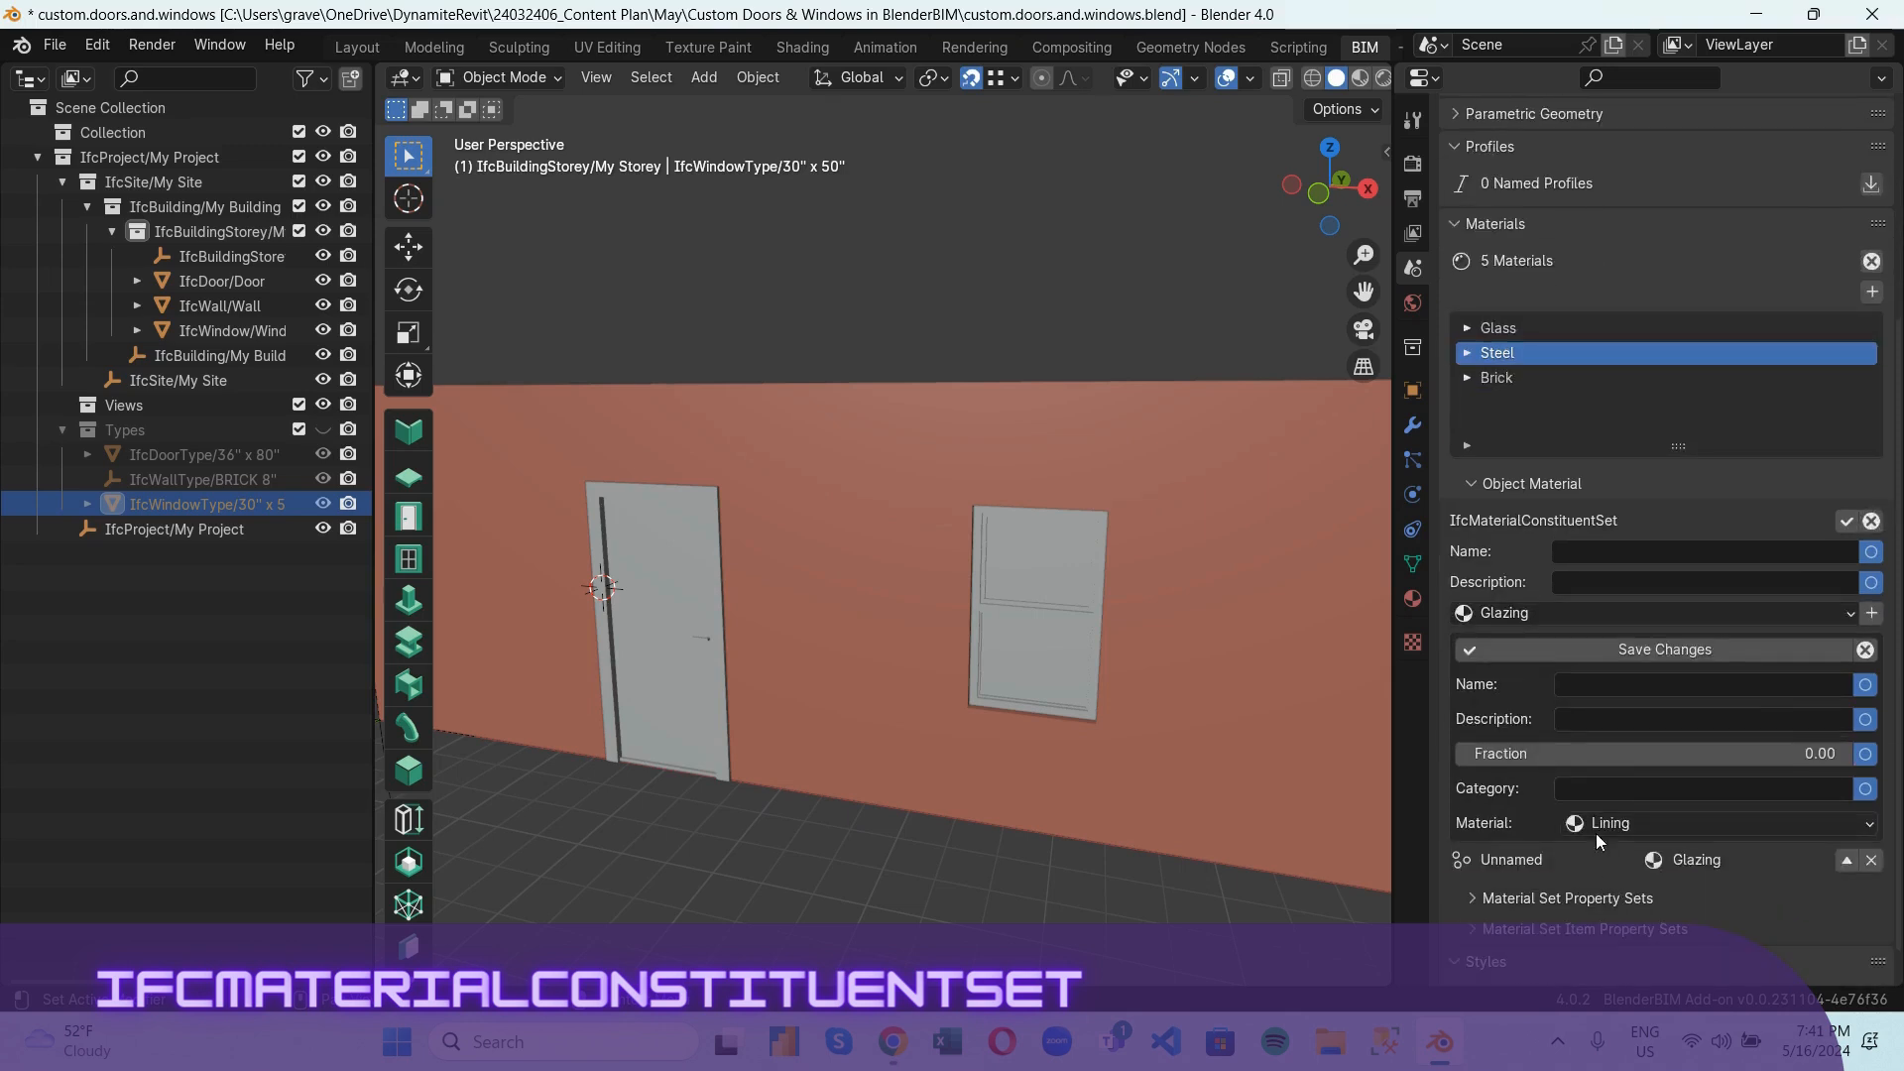
pyautogui.click(1587, 683)
pyautogui.write('Lining')
pyautogui.click(1745, 645)
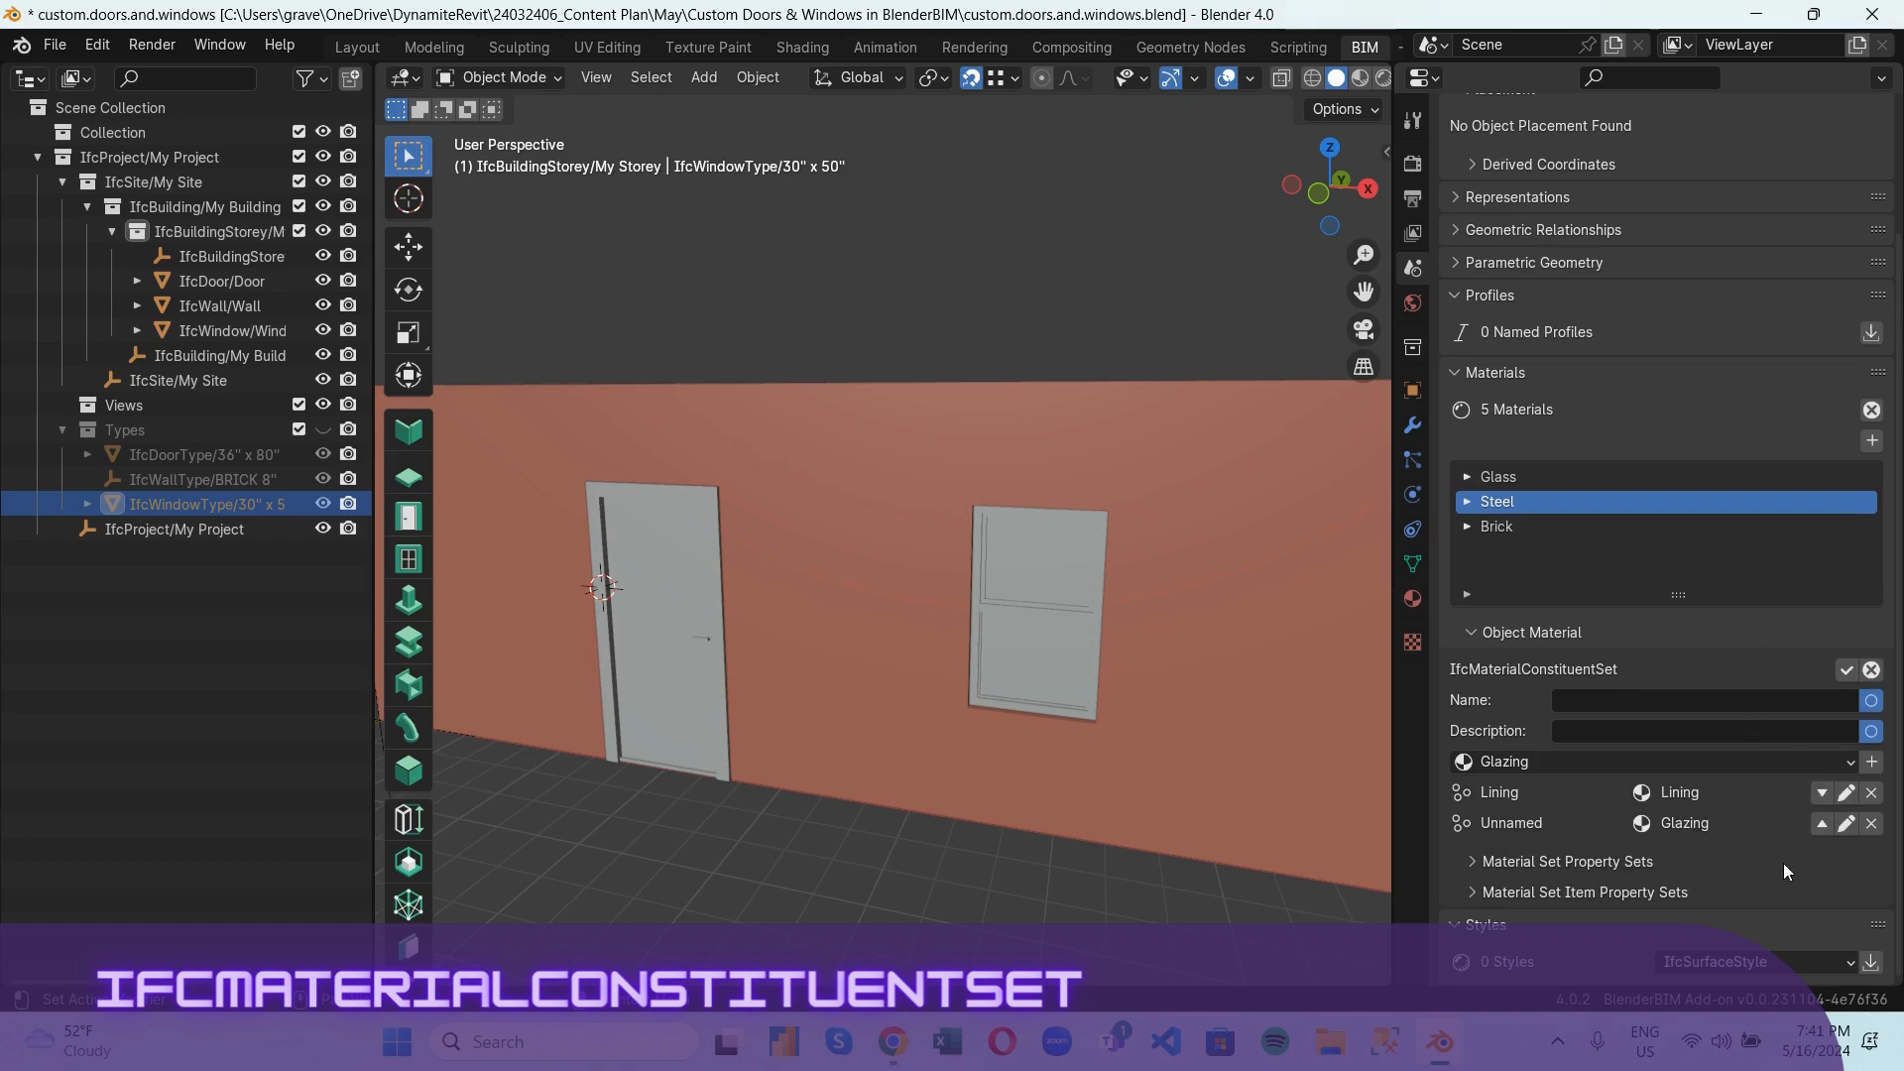
# Name the constituent that uses the Glazing material "Glazing" and save the whole constituent set.
pyautogui.click(1846, 825)
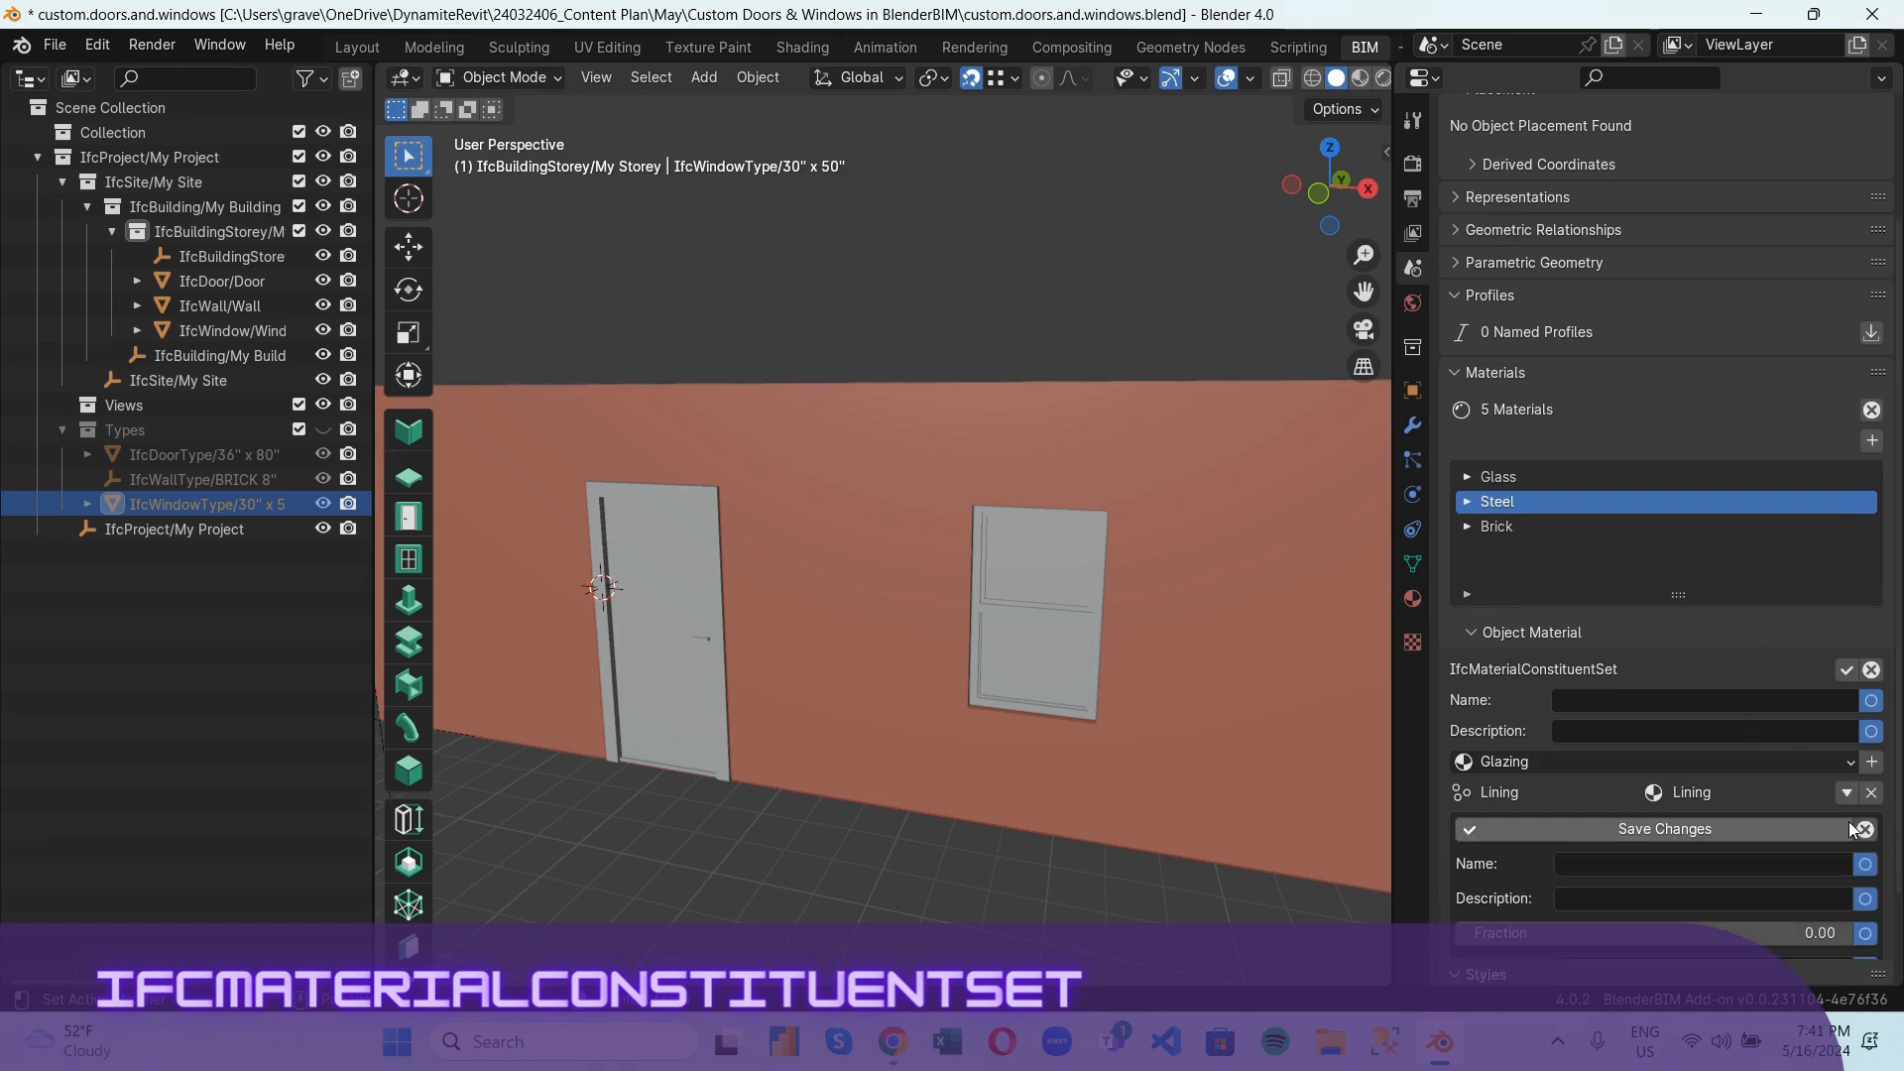
pyautogui.scroll(-4, 1636, 843)
pyautogui.click(1602, 676)
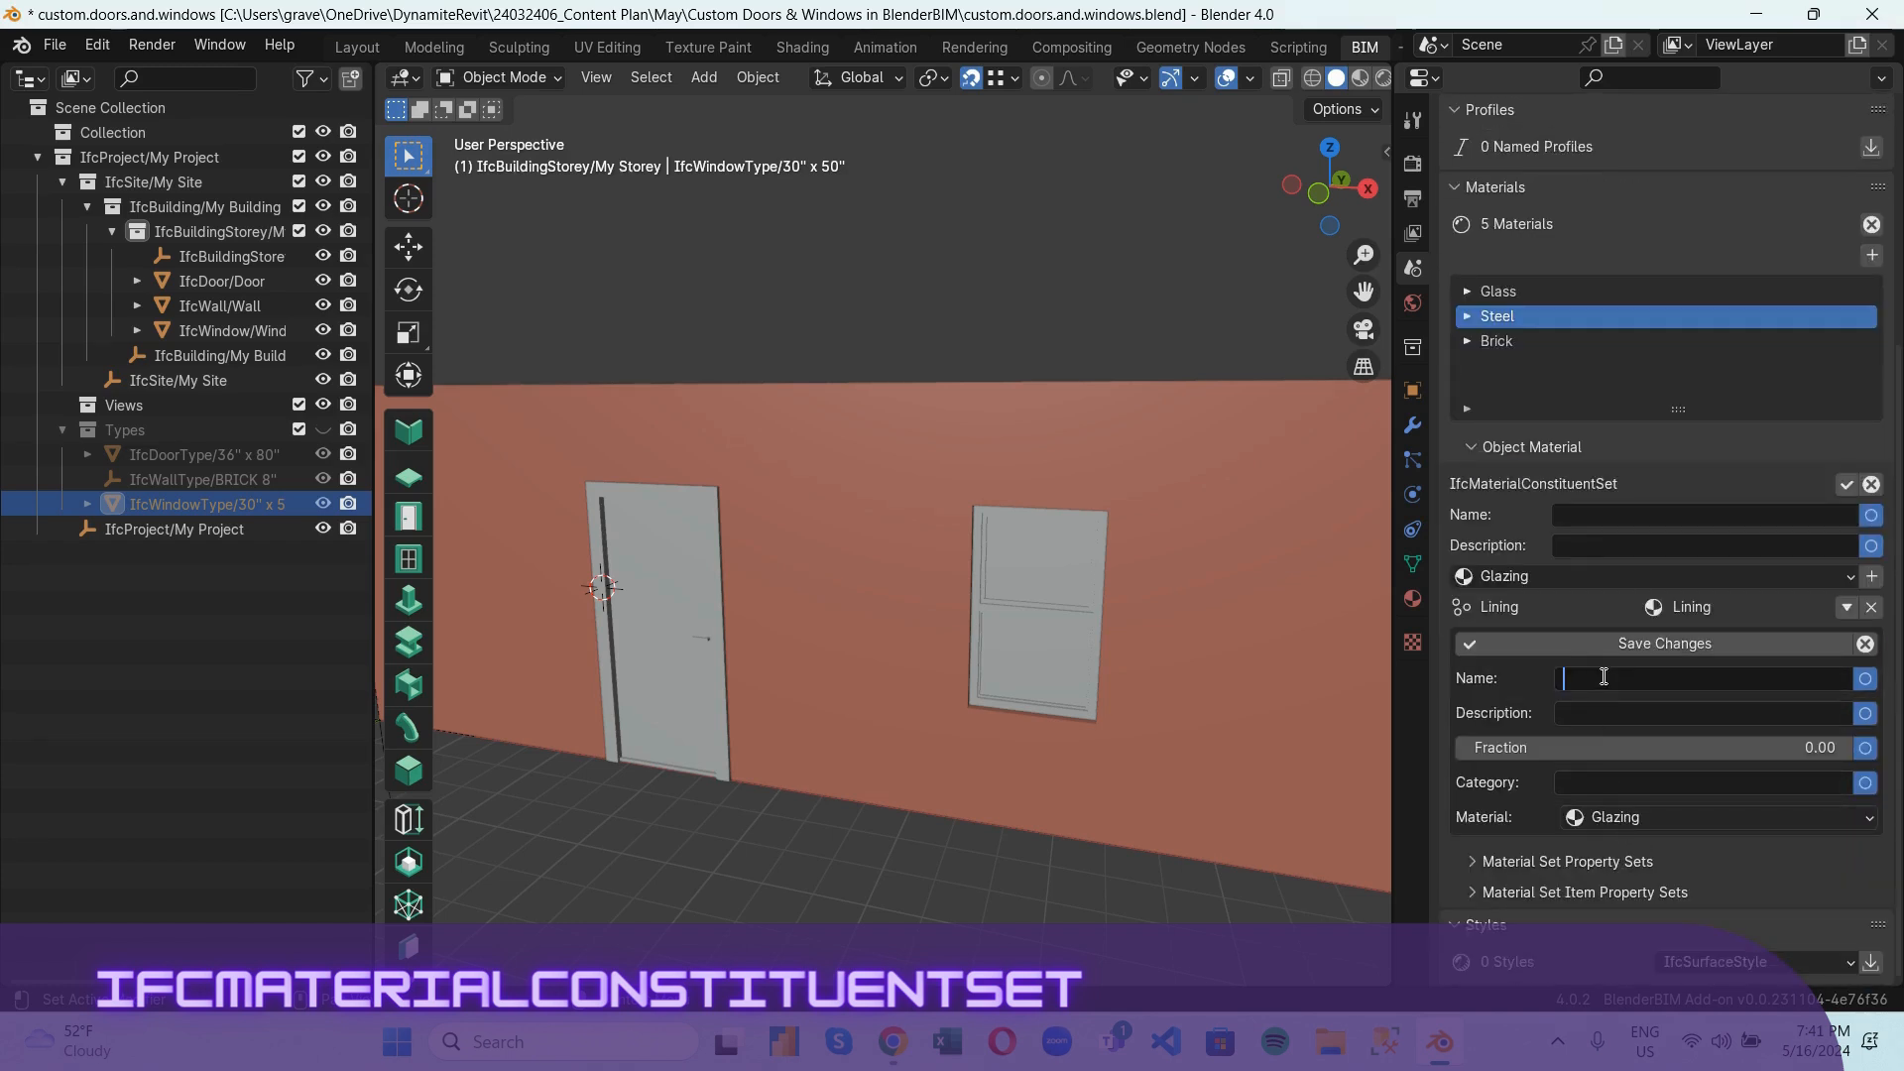
pyautogui.write('Glazing')
pyautogui.press('Return')
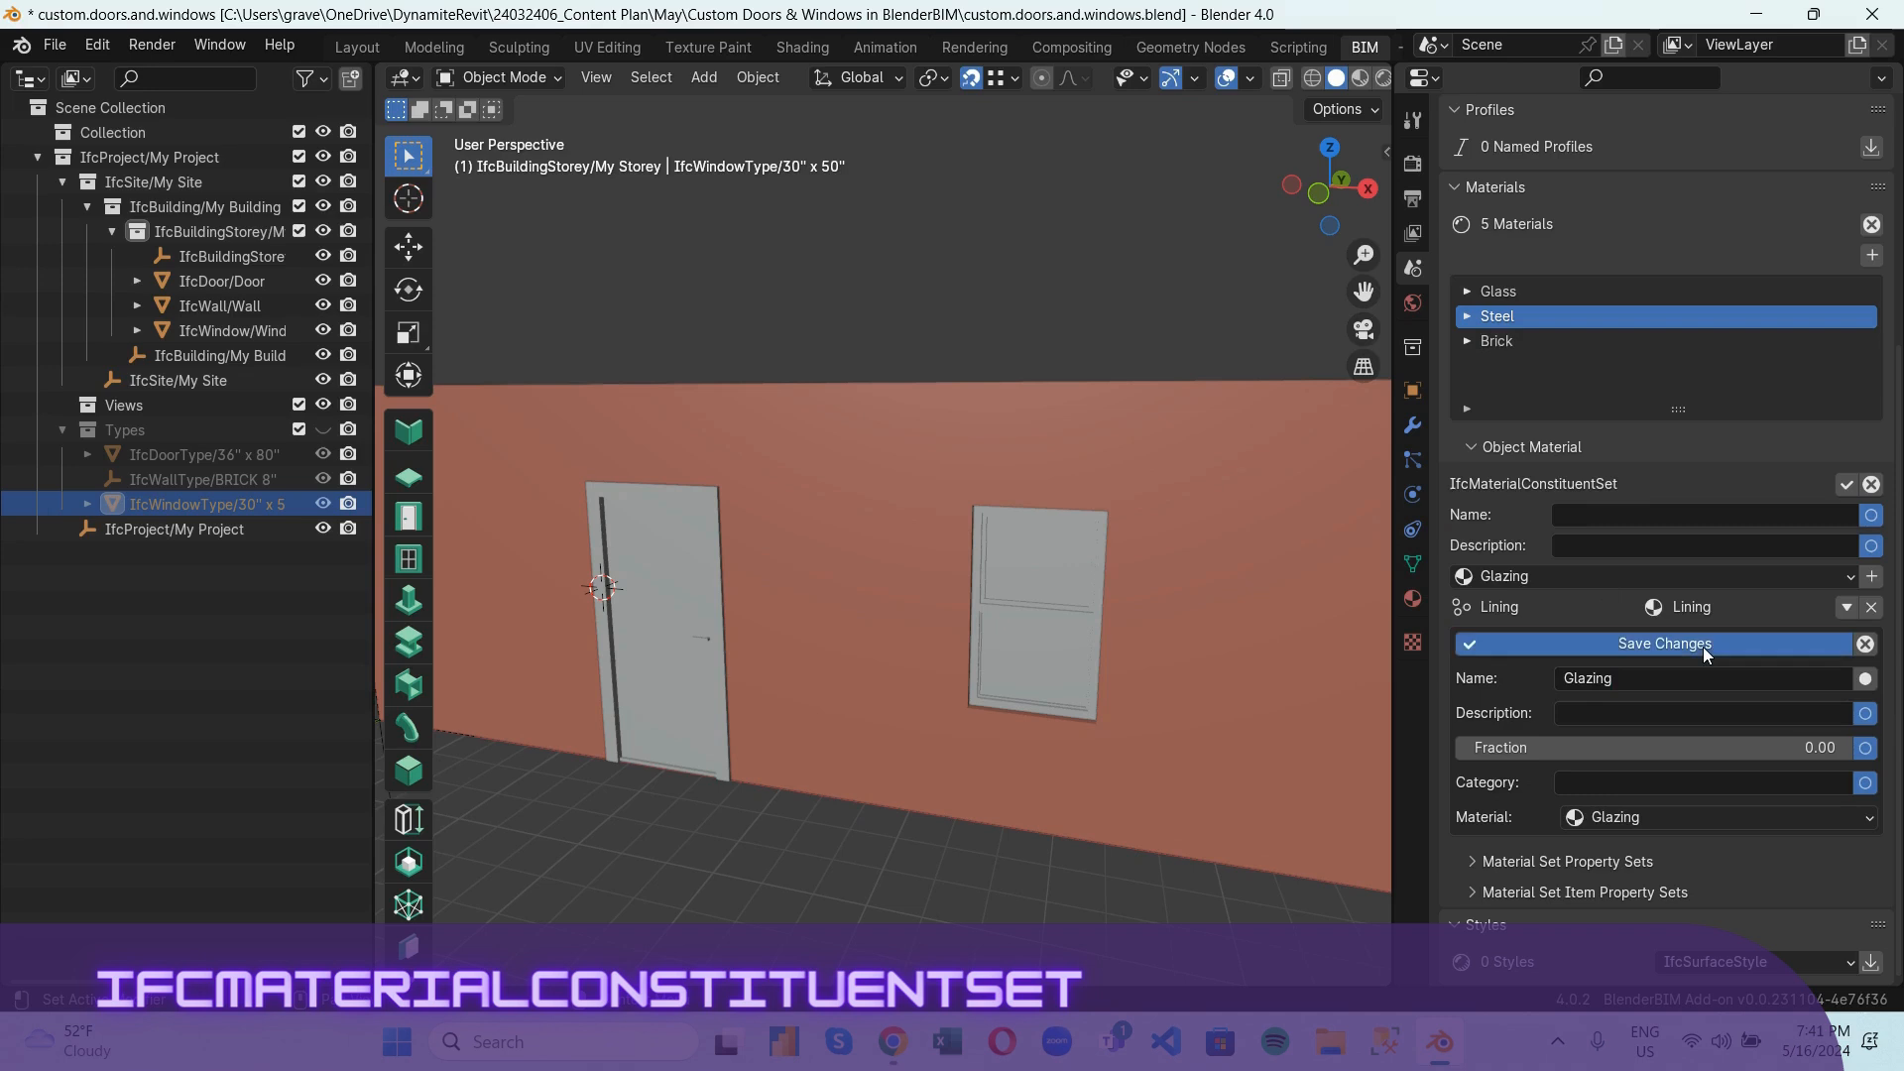
pyautogui.click(1704, 645)
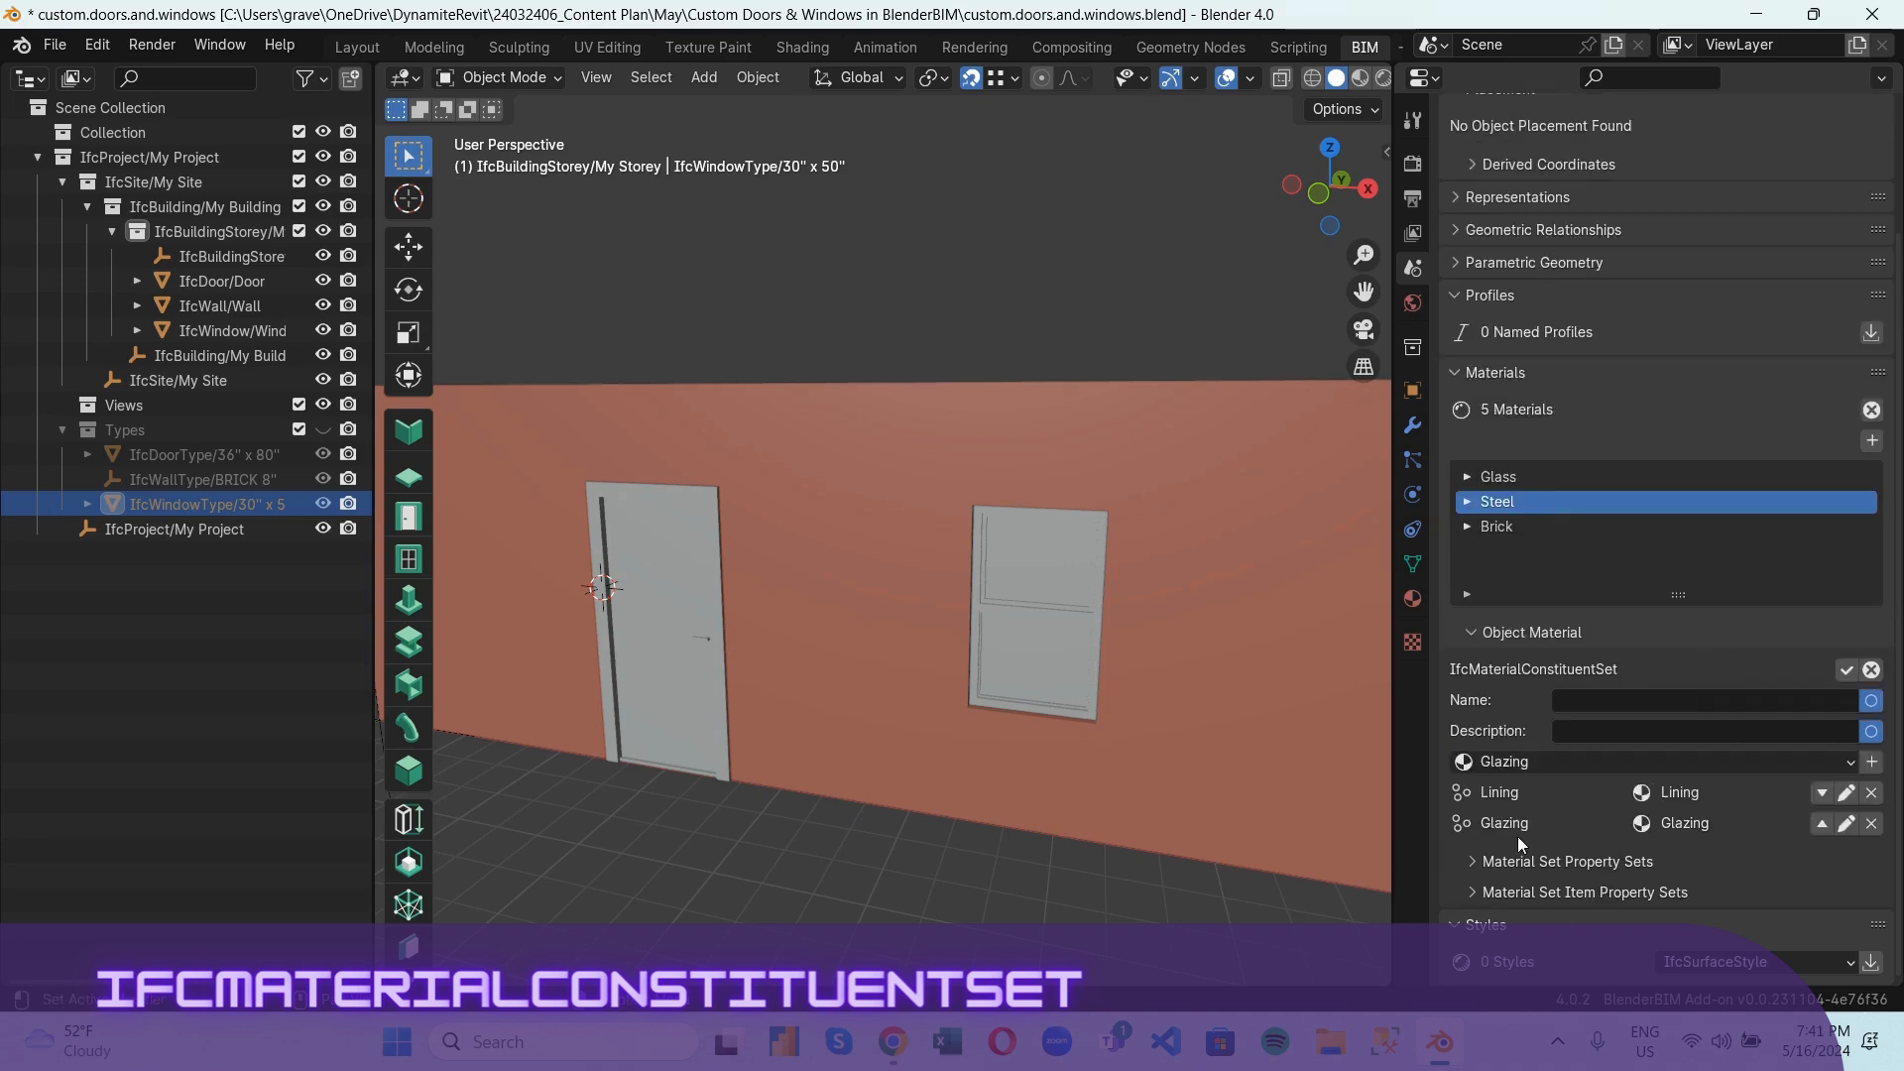
pyautogui.click(1847, 670)
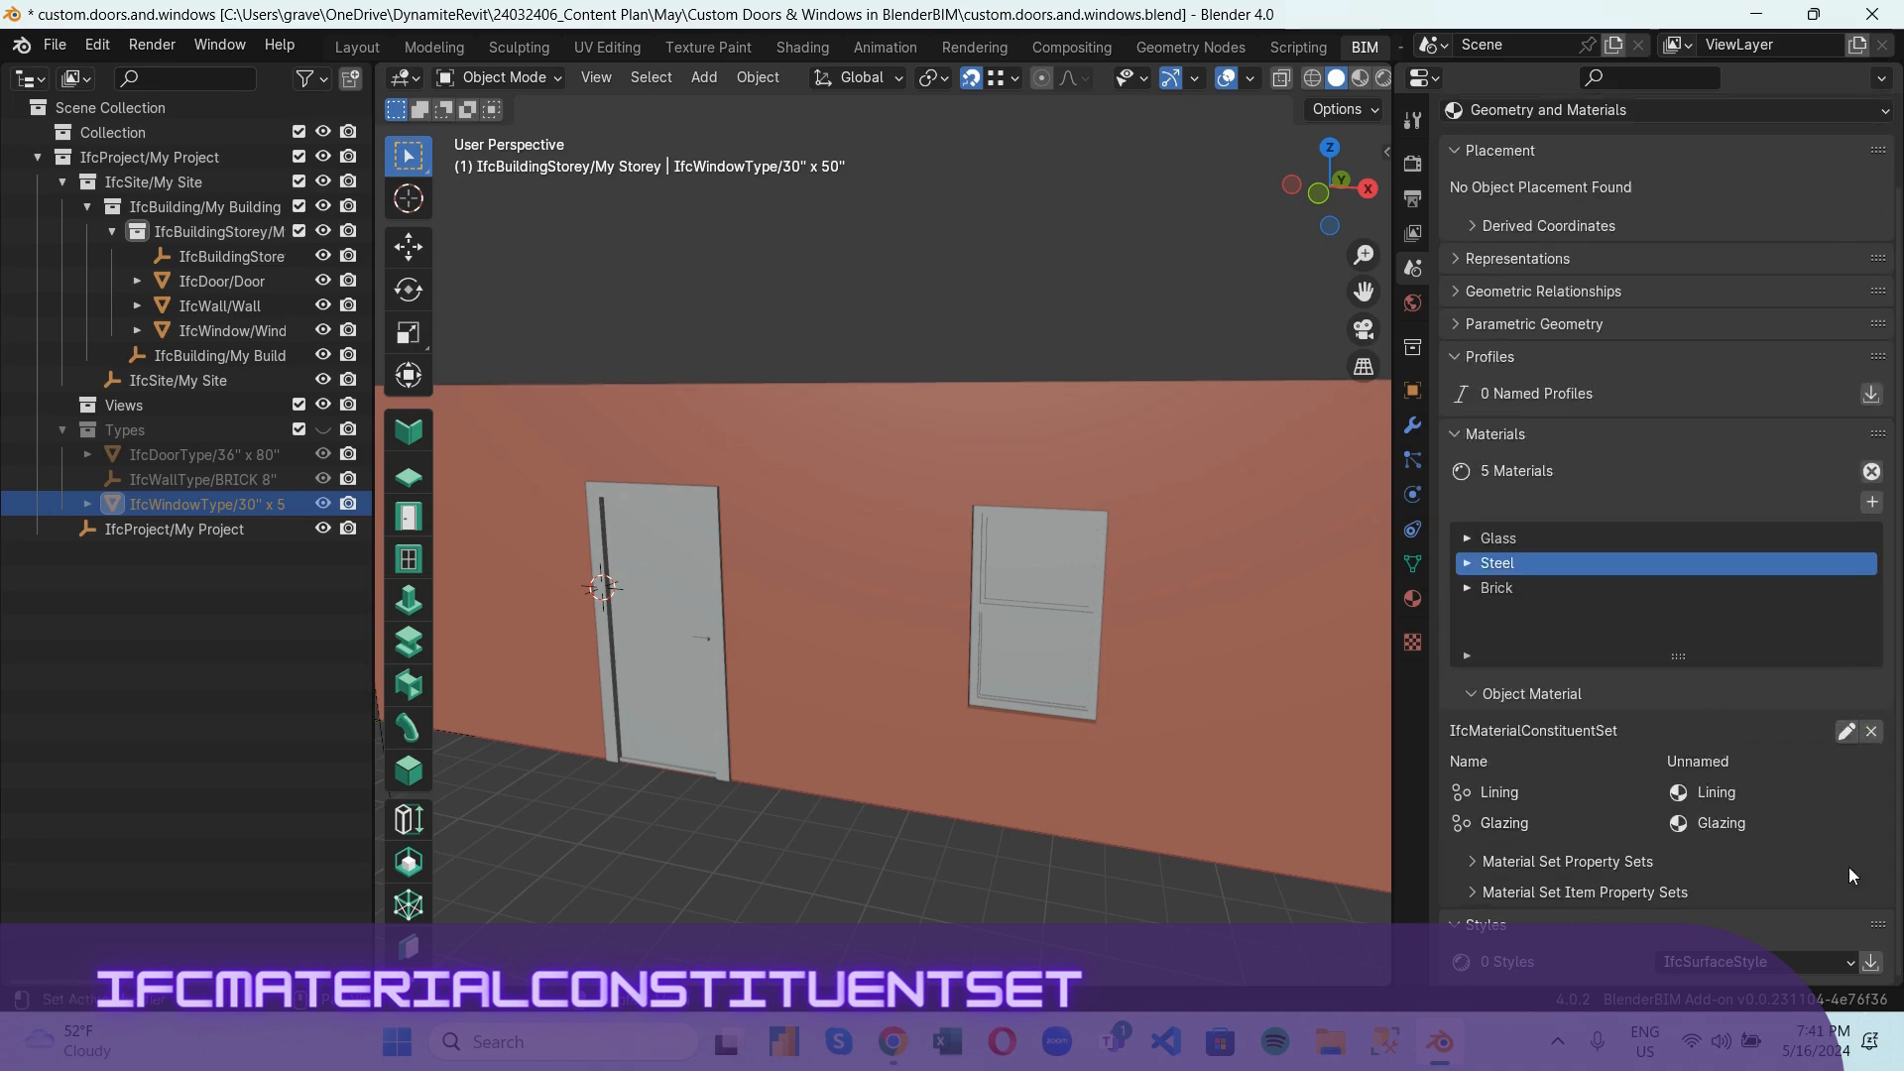
# Compare the object material assignments of the placed window and the placed door.
pyautogui.click(1066, 605)
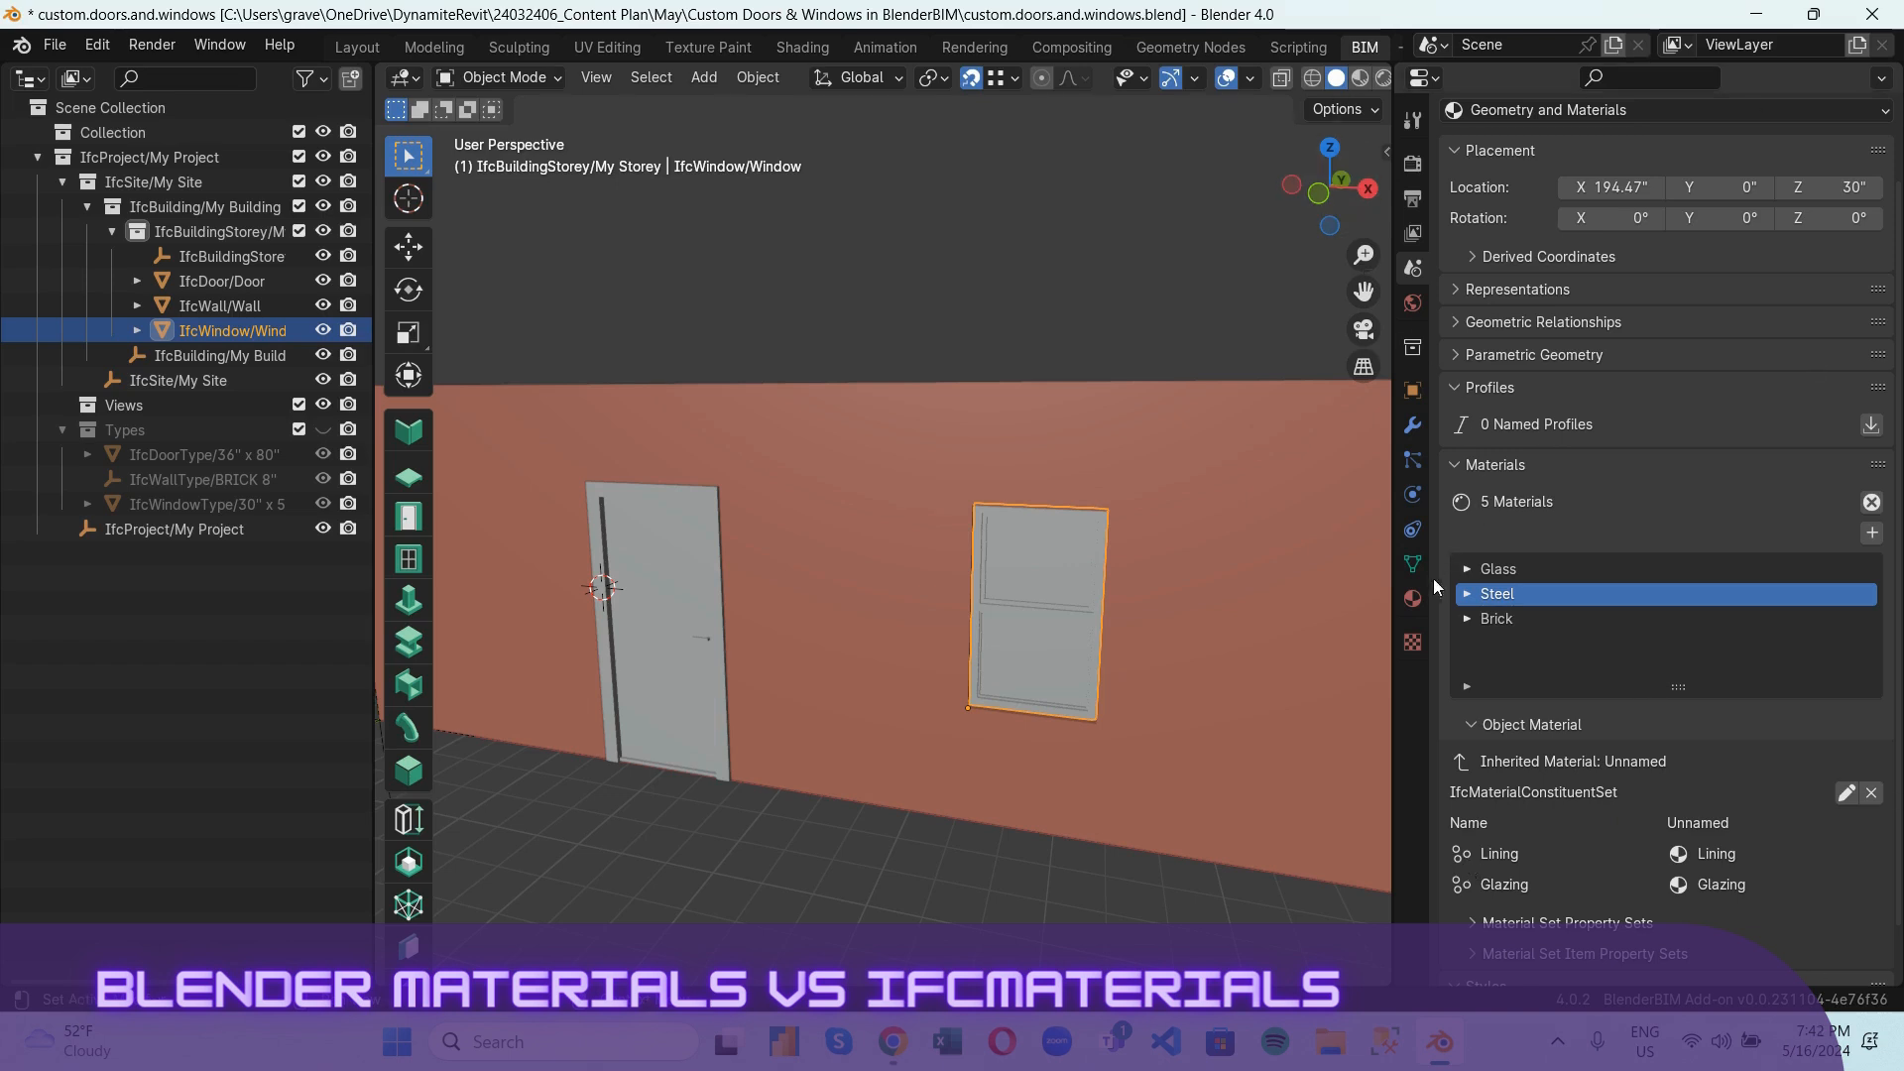
pyautogui.click(691, 621)
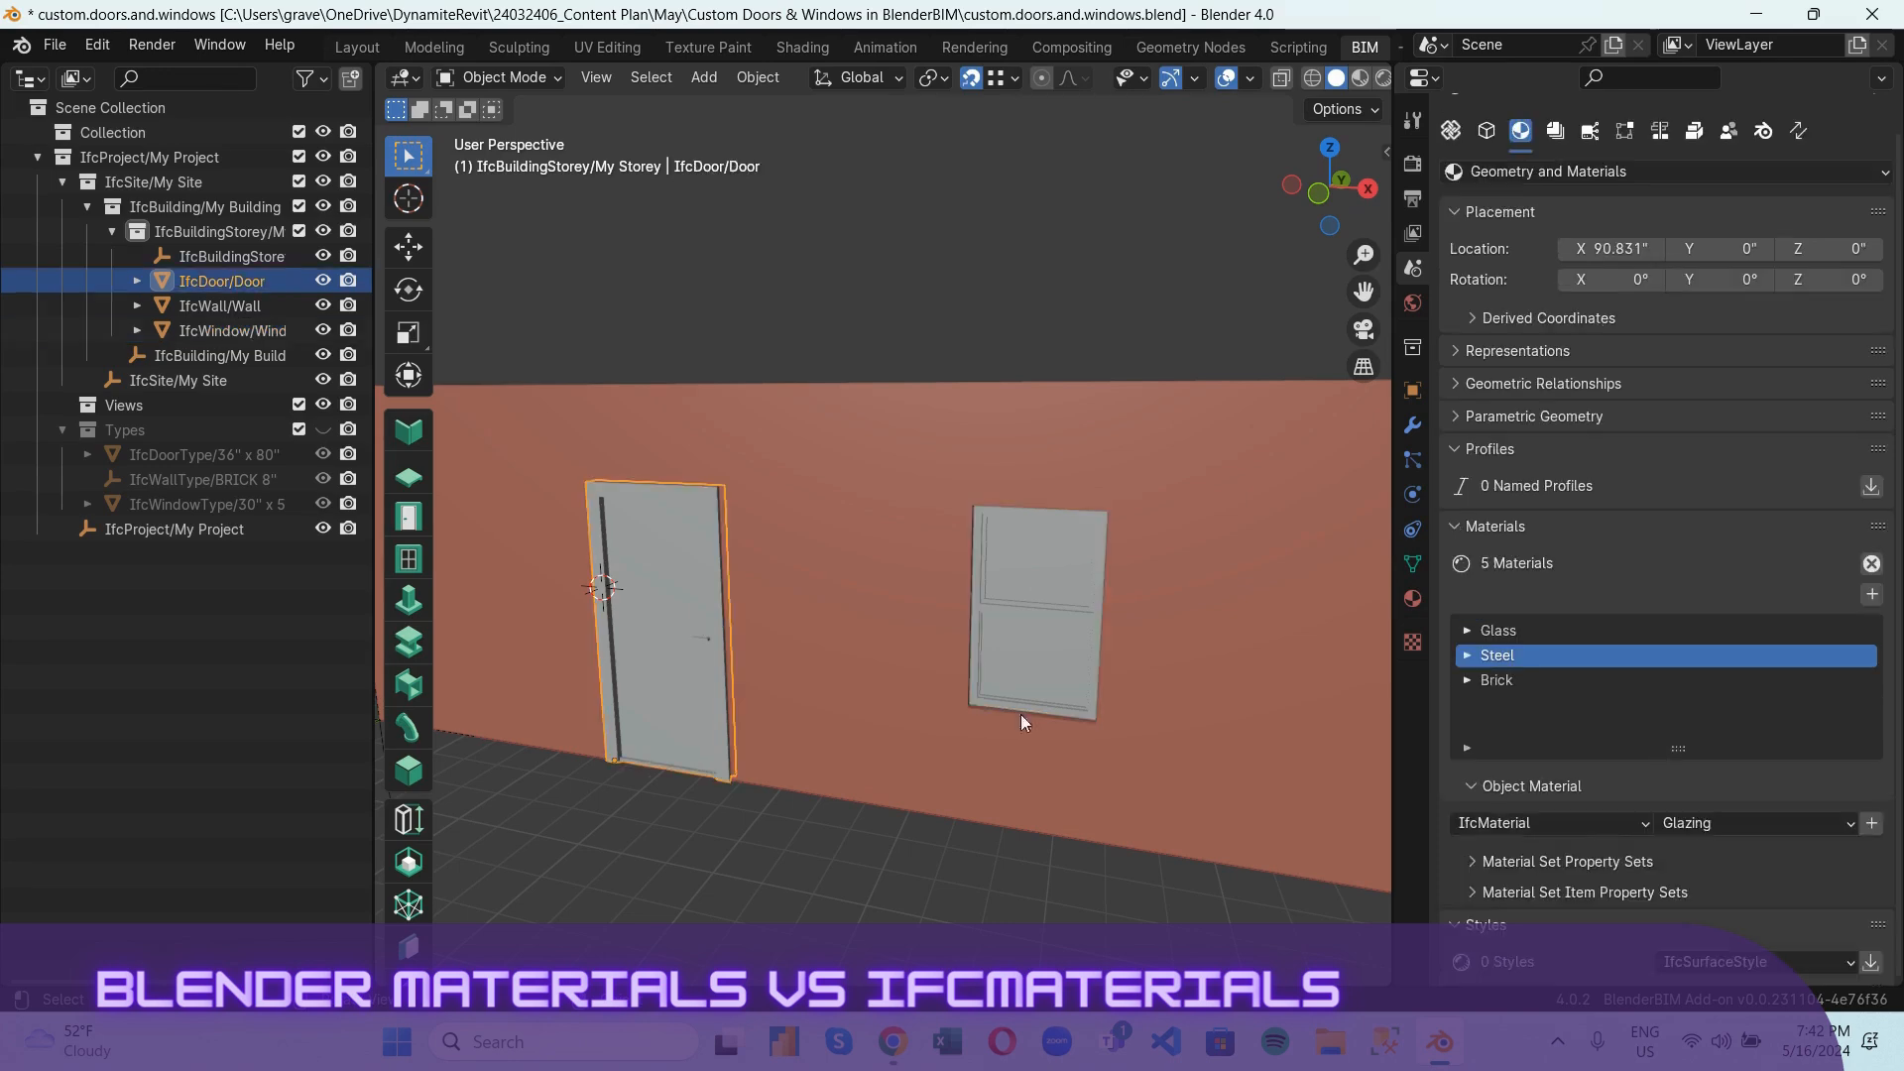
pyautogui.click(1067, 591)
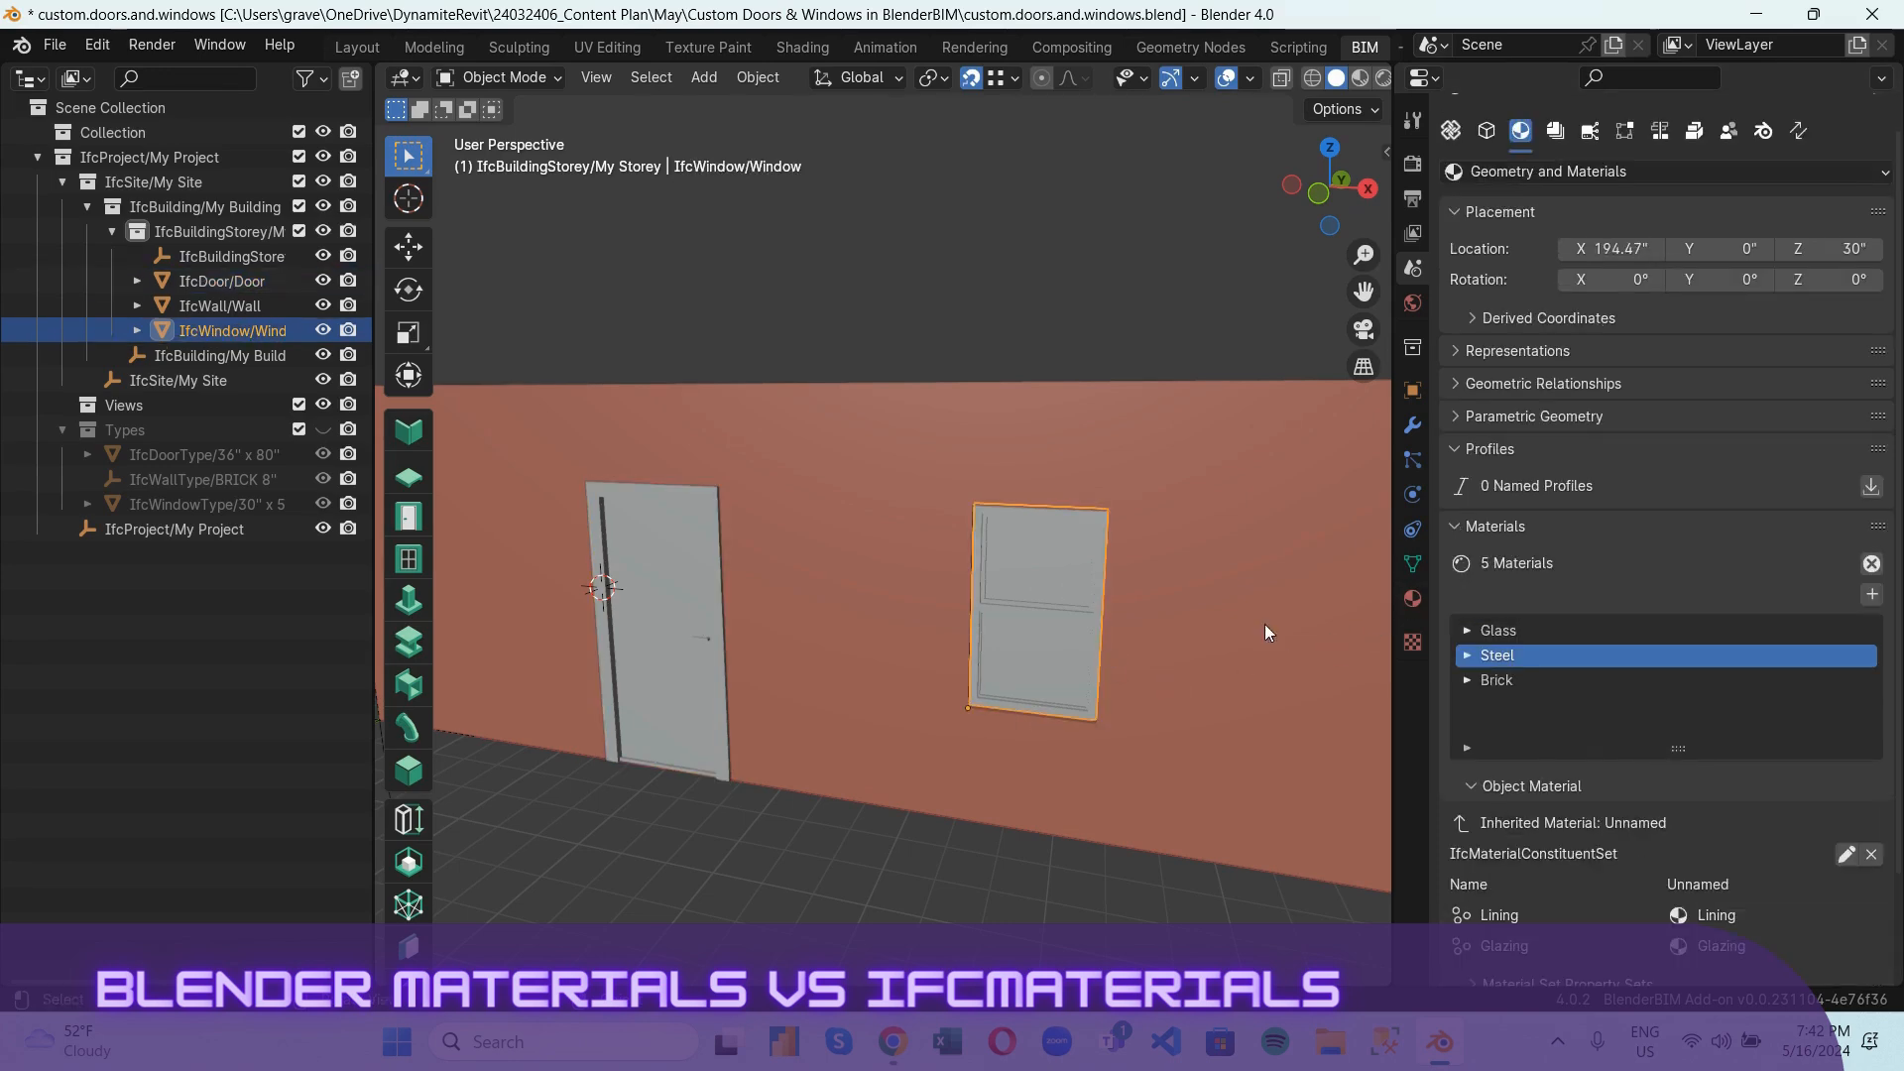
# Darken the base color of the window's Lining material to near black and inspect the window in the wall.
pyautogui.click(1414, 607)
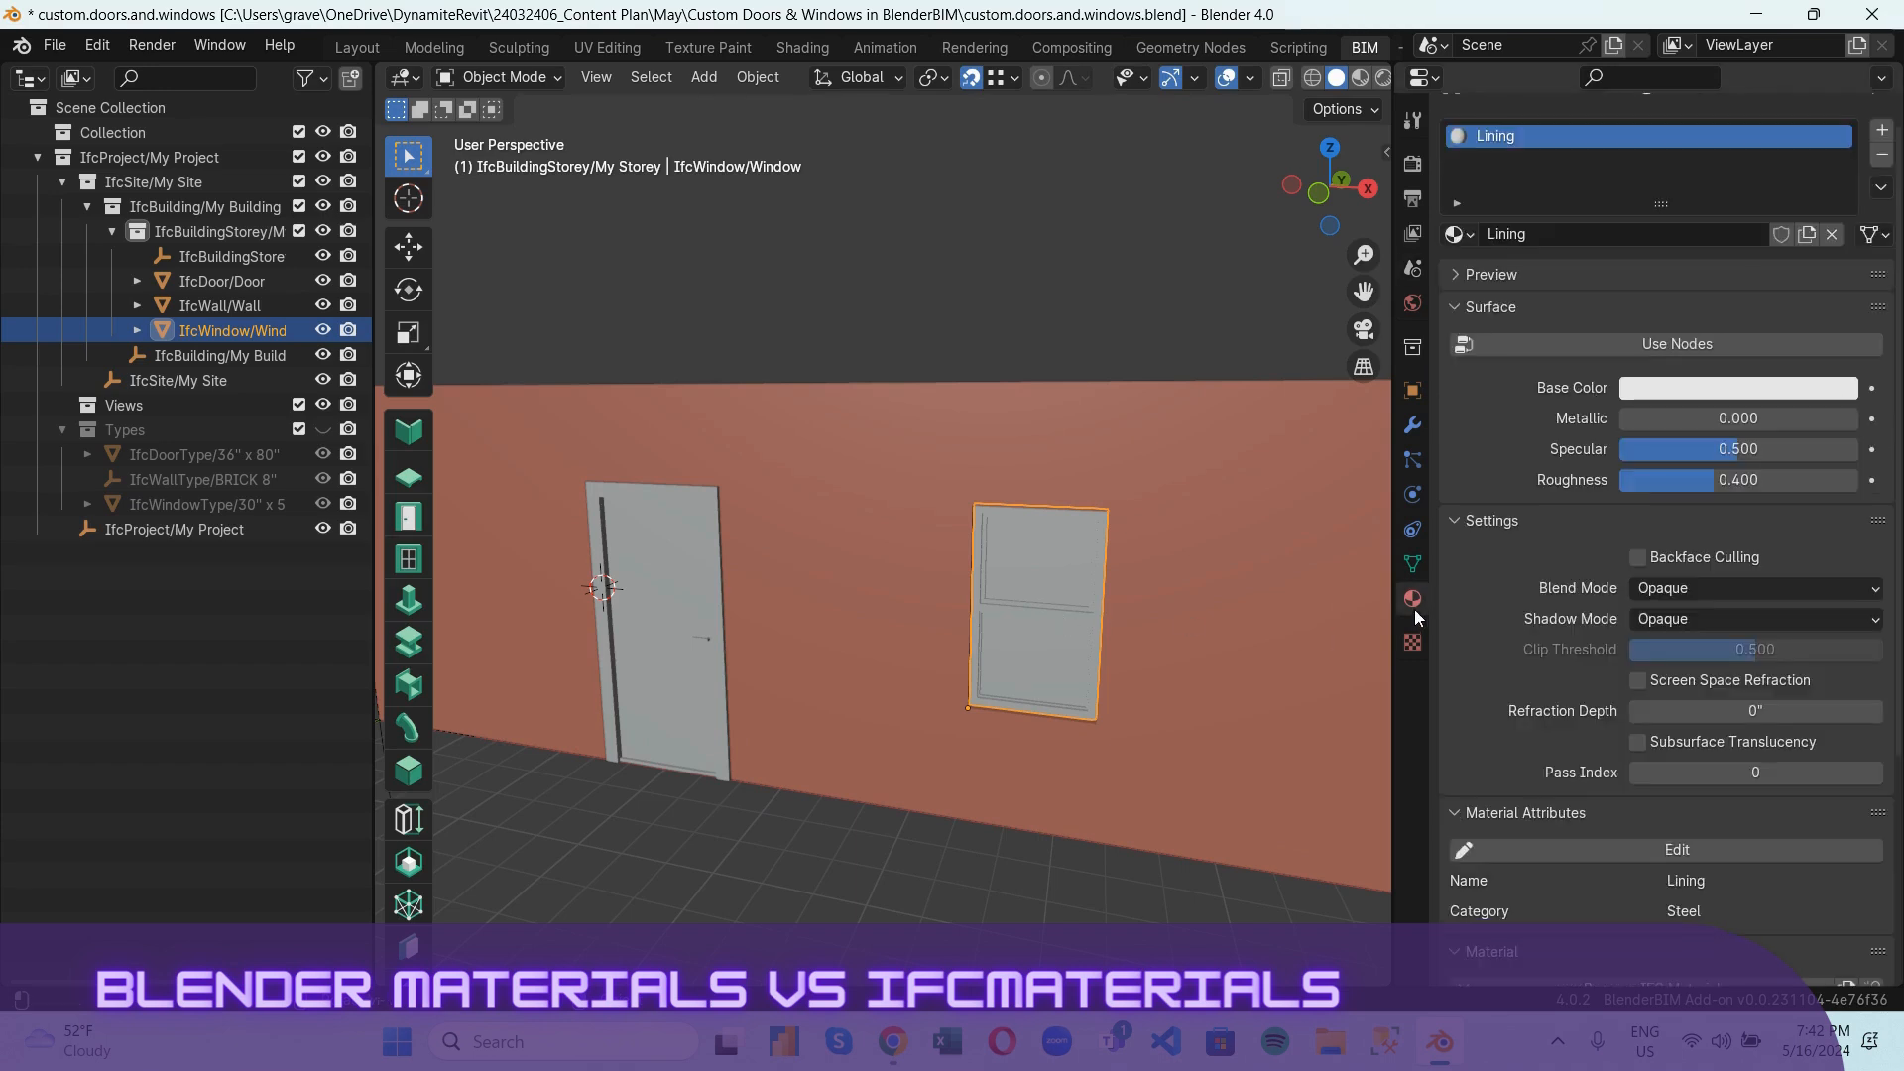
pyautogui.scroll(3, 1226, 603)
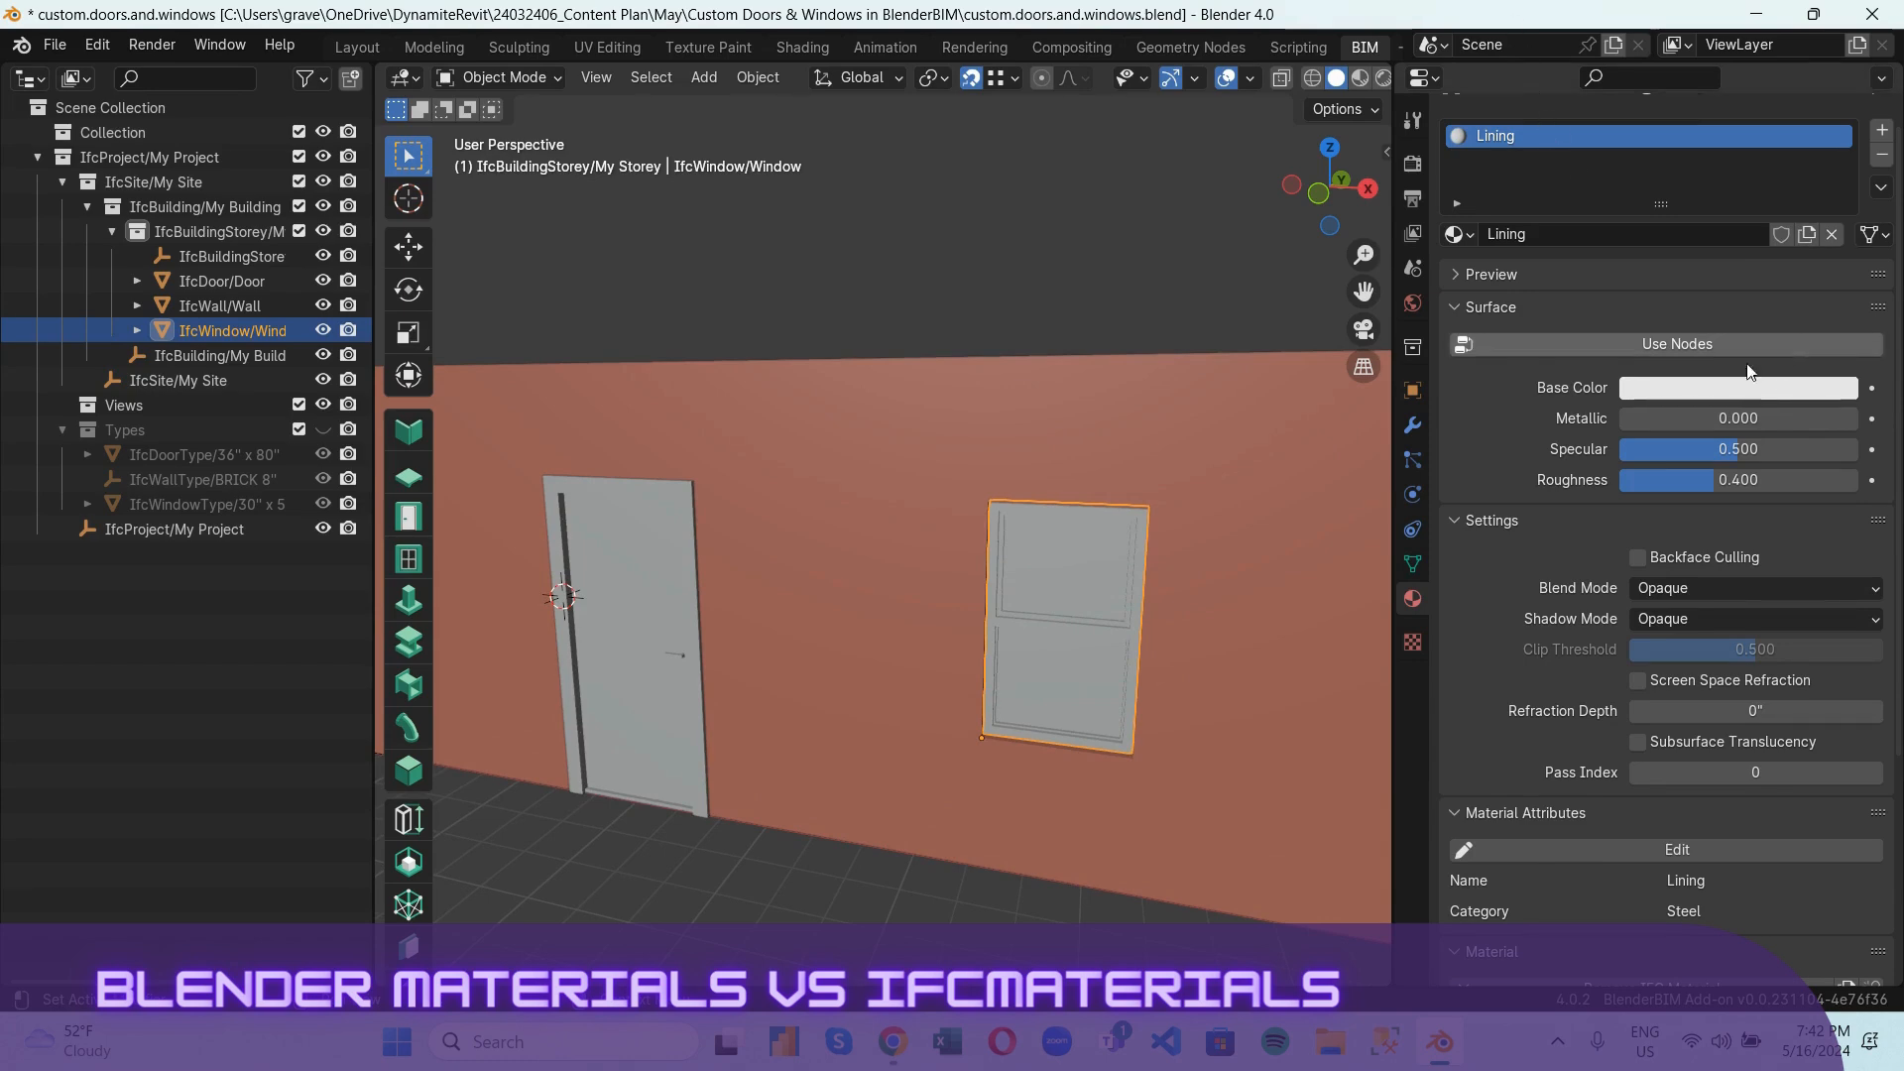
pyautogui.click(1737, 388)
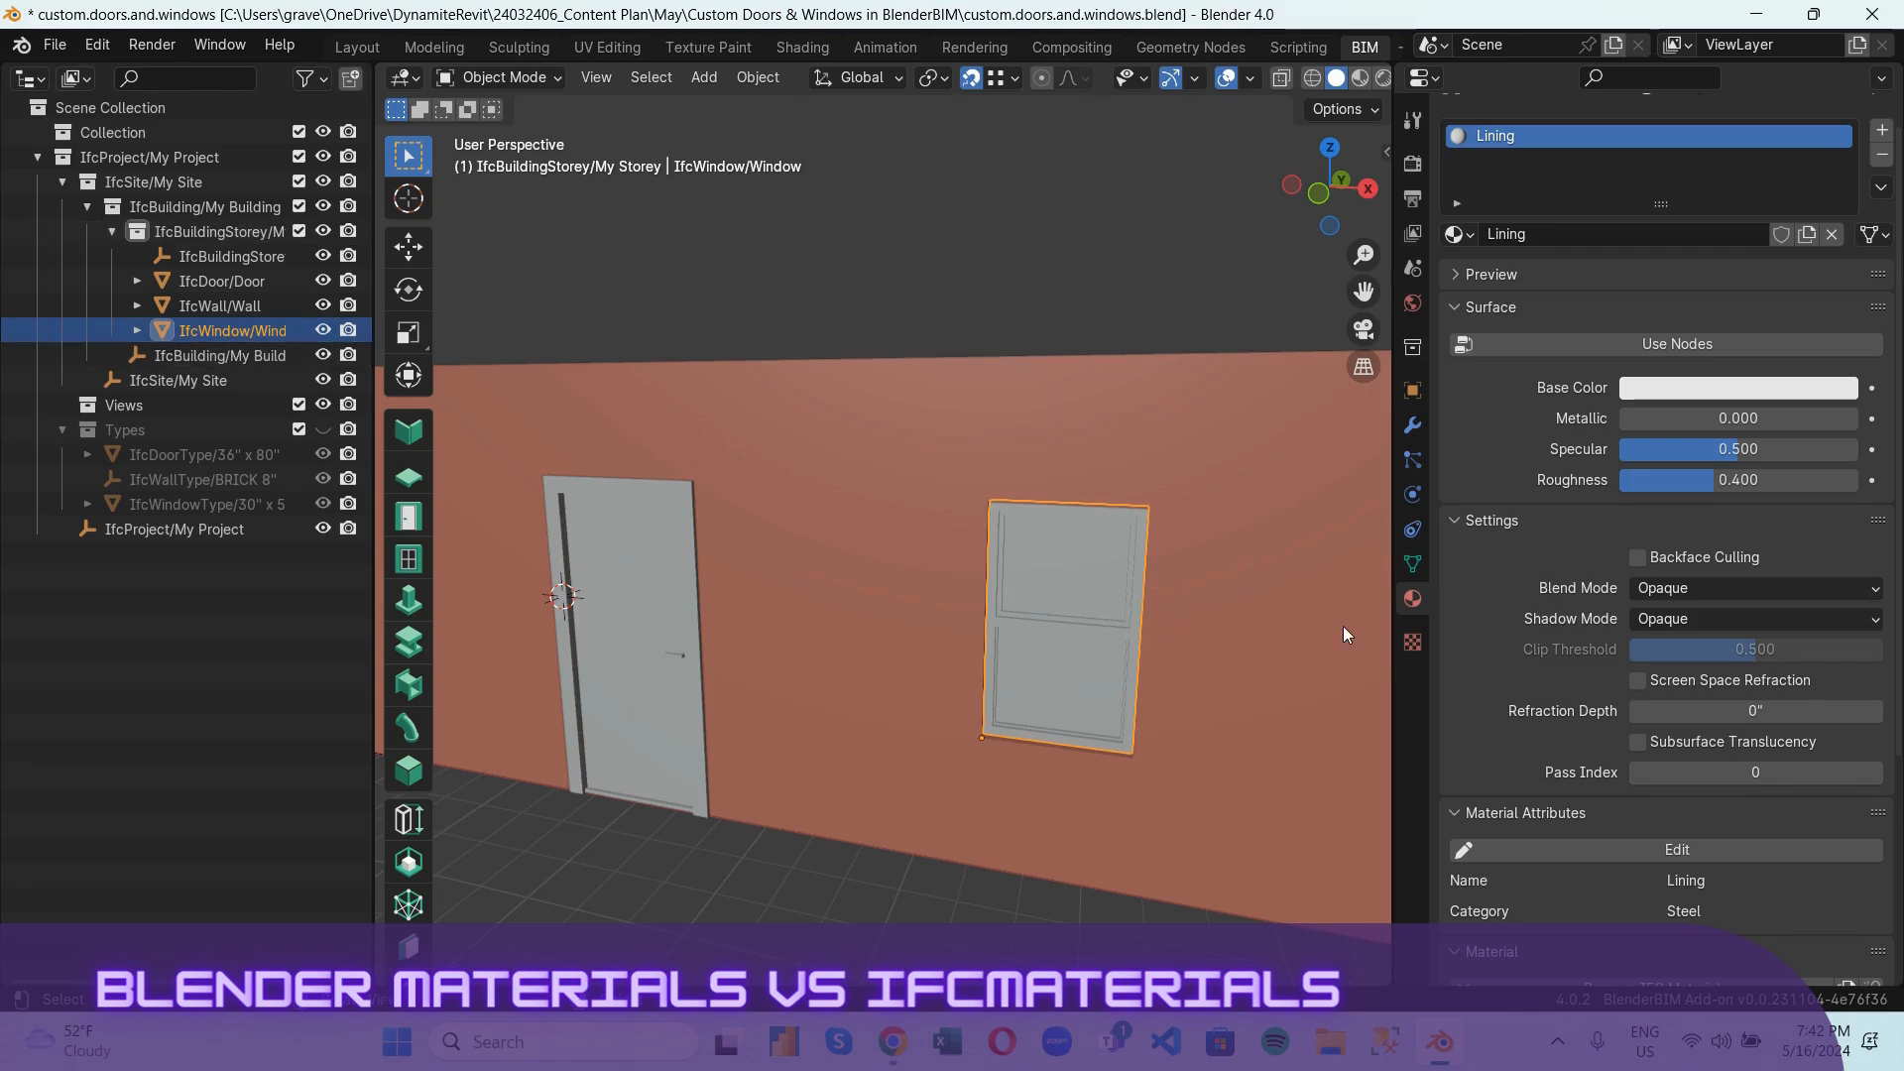
pyautogui.click(1722, 386)
pyautogui.click(1843, 577)
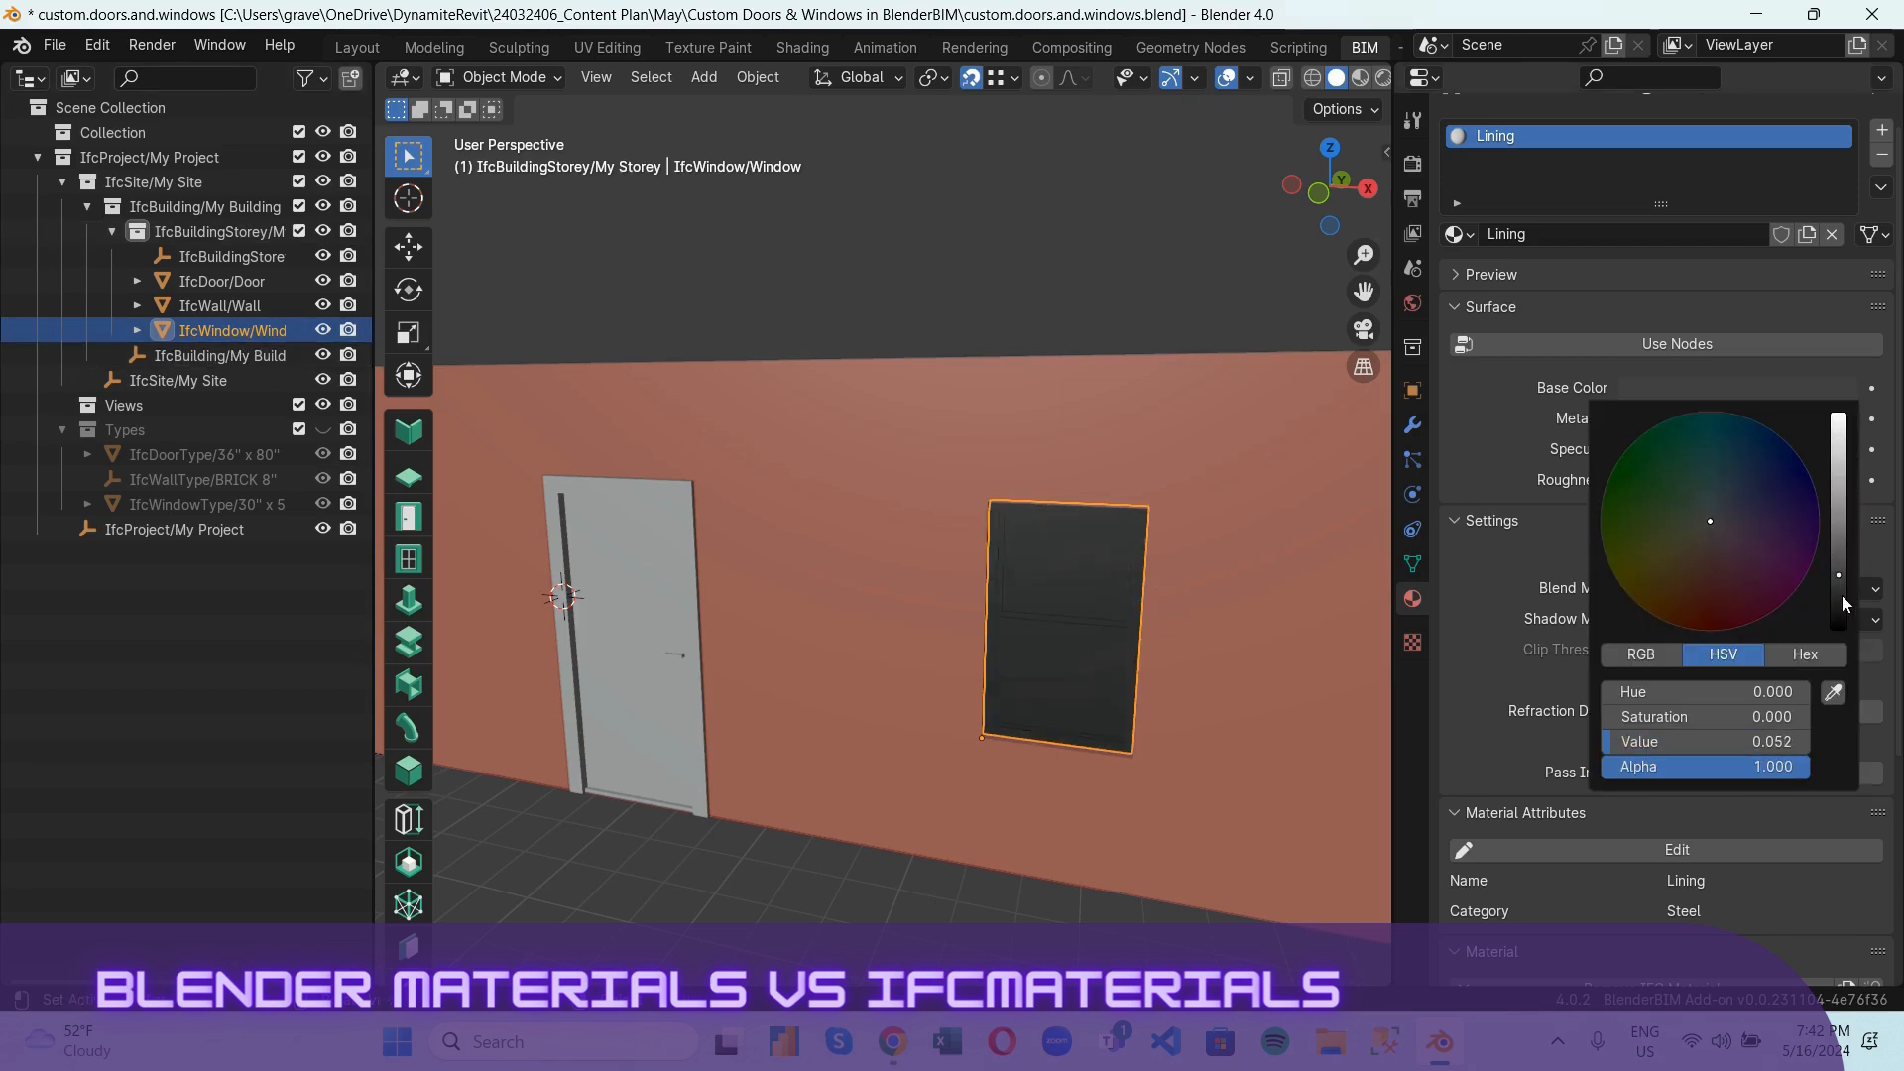
pyautogui.click(1841, 603)
pyautogui.click(1103, 337)
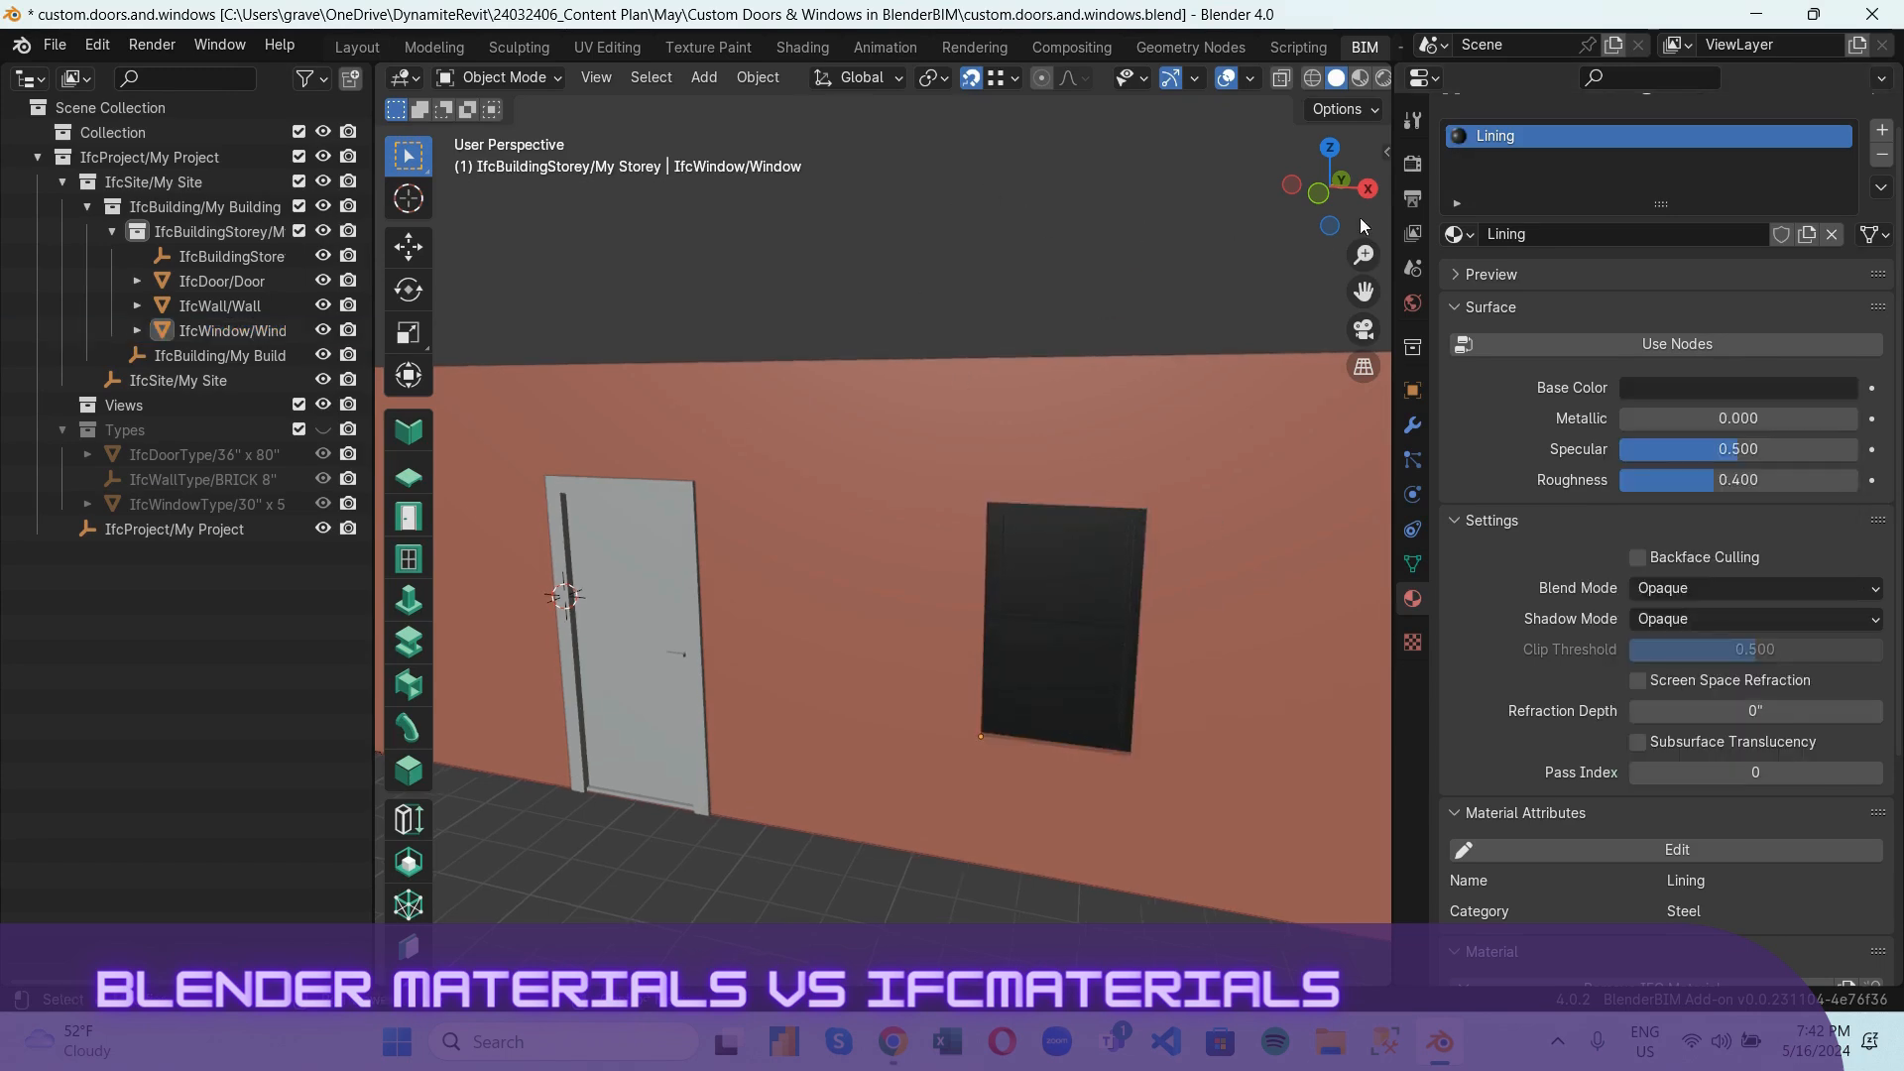
pyautogui.click(1311, 188)
pyautogui.scroll(-6, 1104, 396)
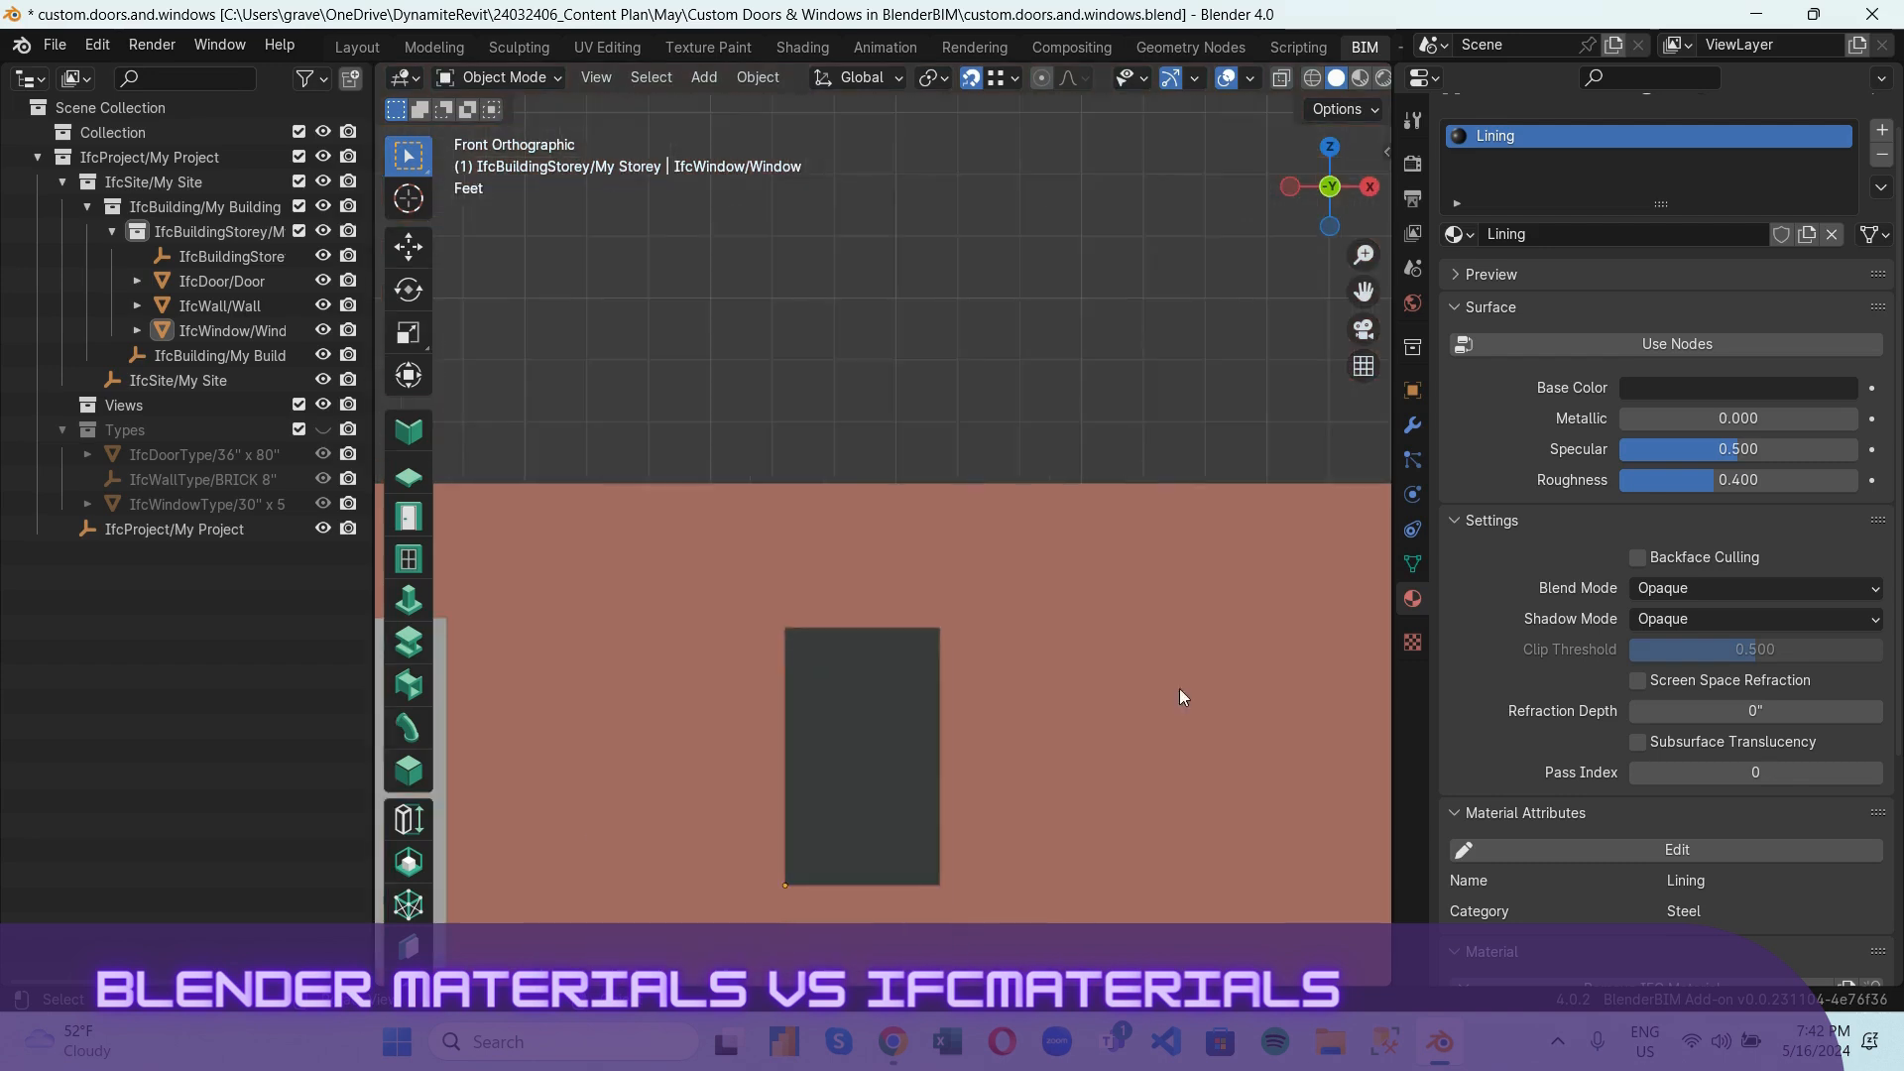
pyautogui.moveTo(928, 789); pyautogui.dragTo(938, 892, button='middle')
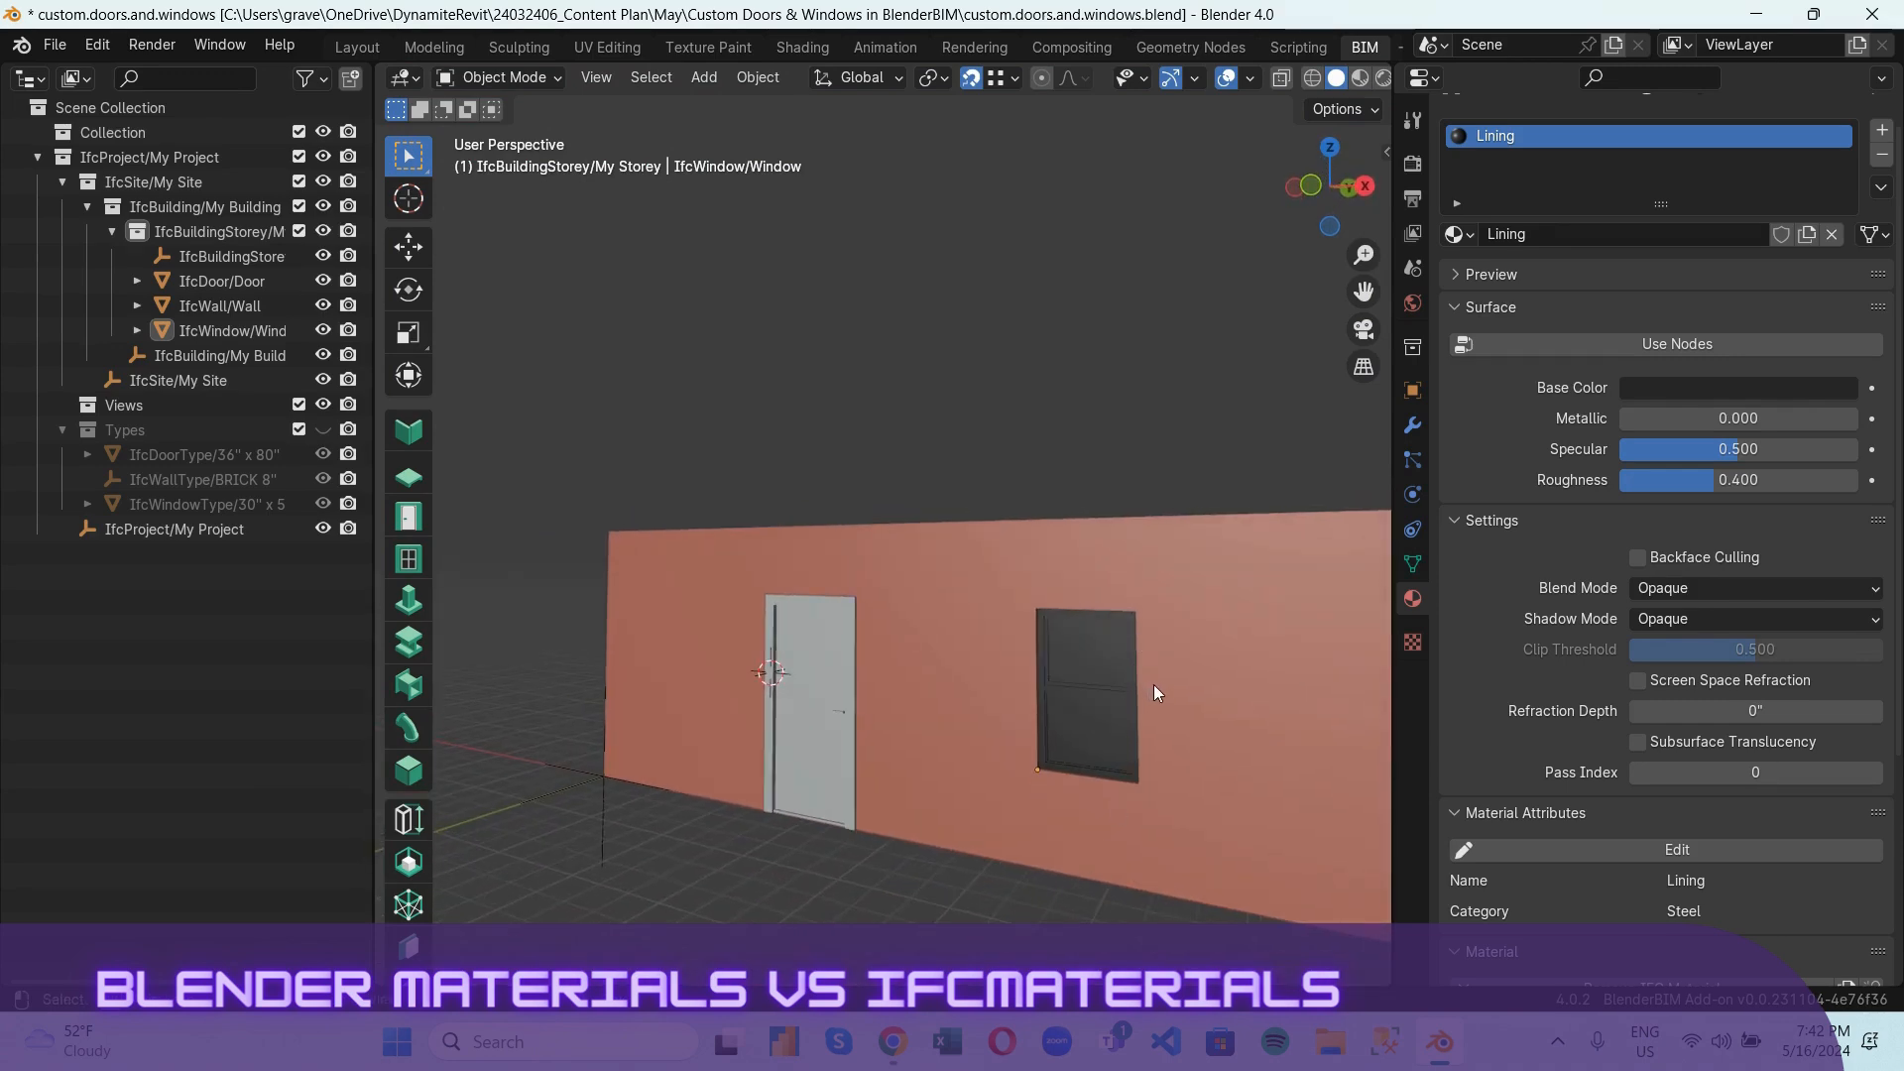
# Place a second 30" x 50" window in the wall, between the existing window and the wall's far end.
pyautogui.click(1330, 189)
pyautogui.click(891, 696)
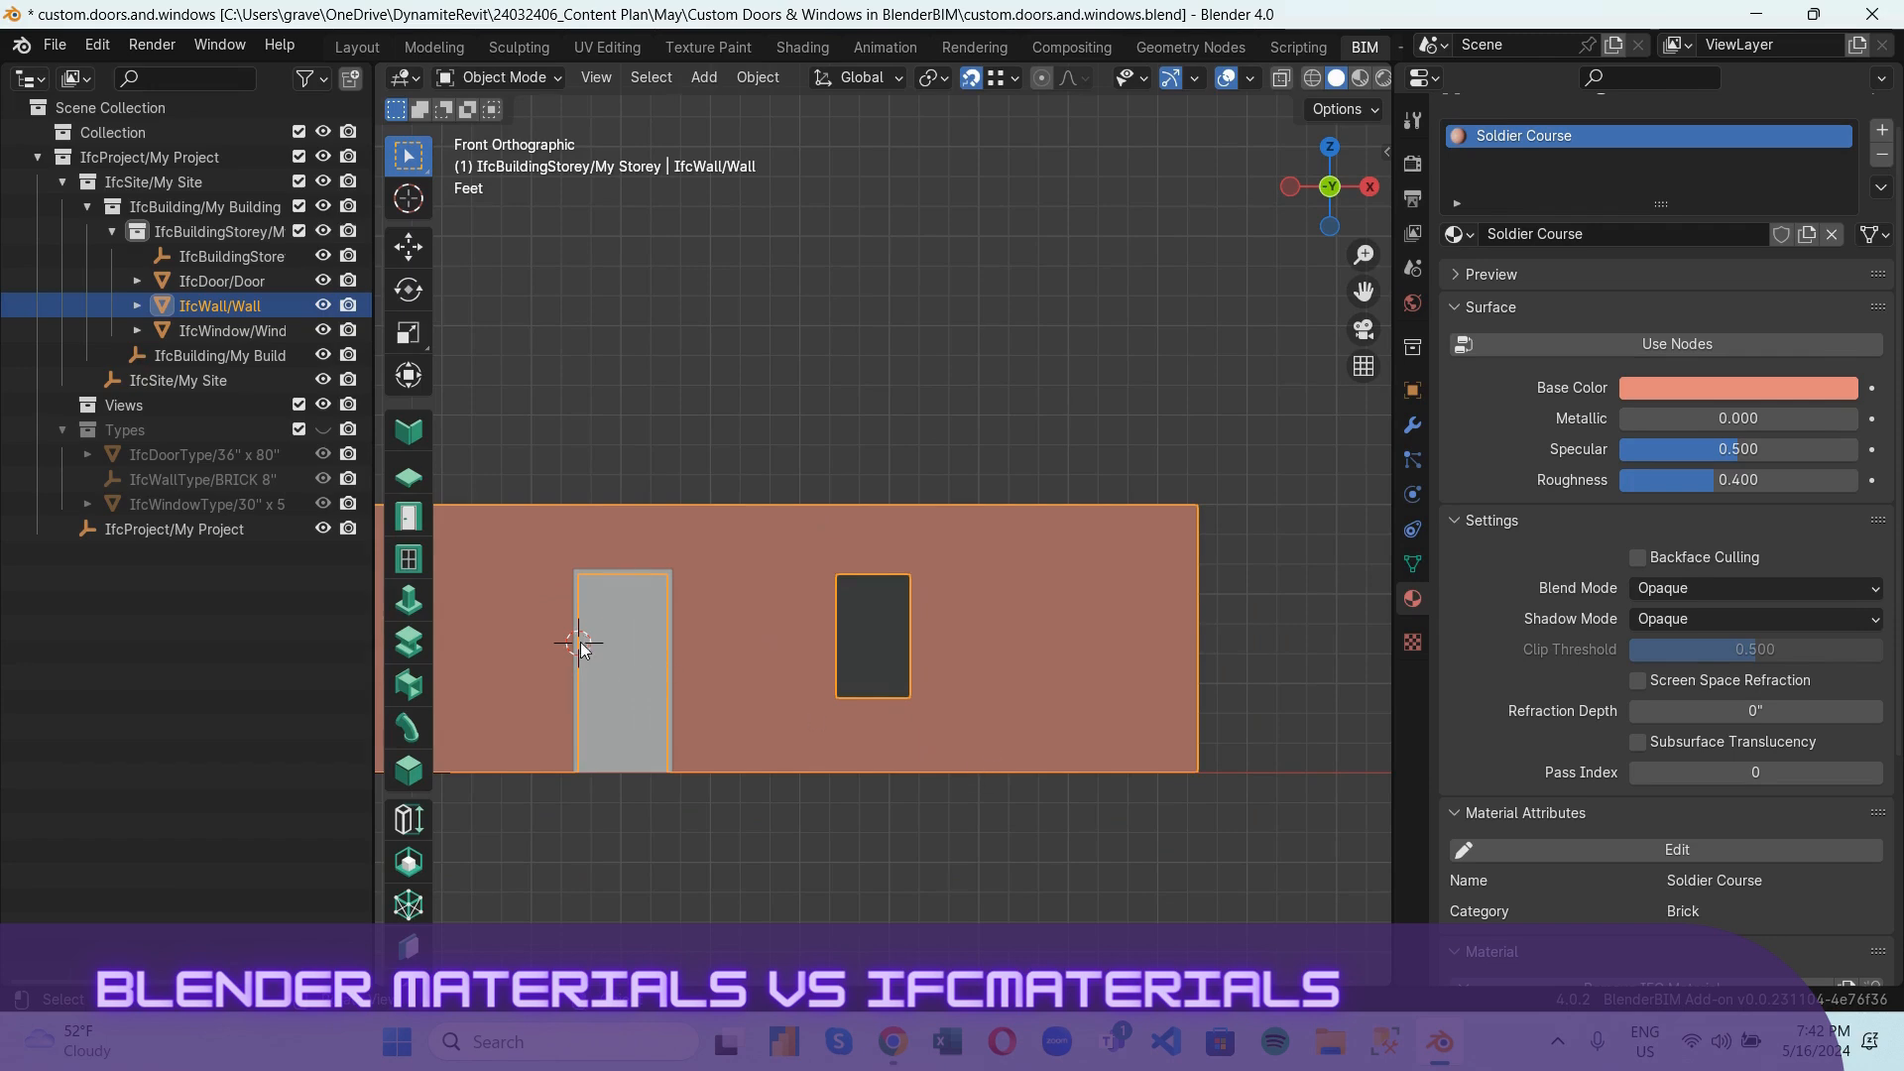
pyautogui.keyDown('shift'); pyautogui.moveTo(583, 643); pyautogui.dragTo(1006, 643, button='right'); pyautogui.keyUp('shift')
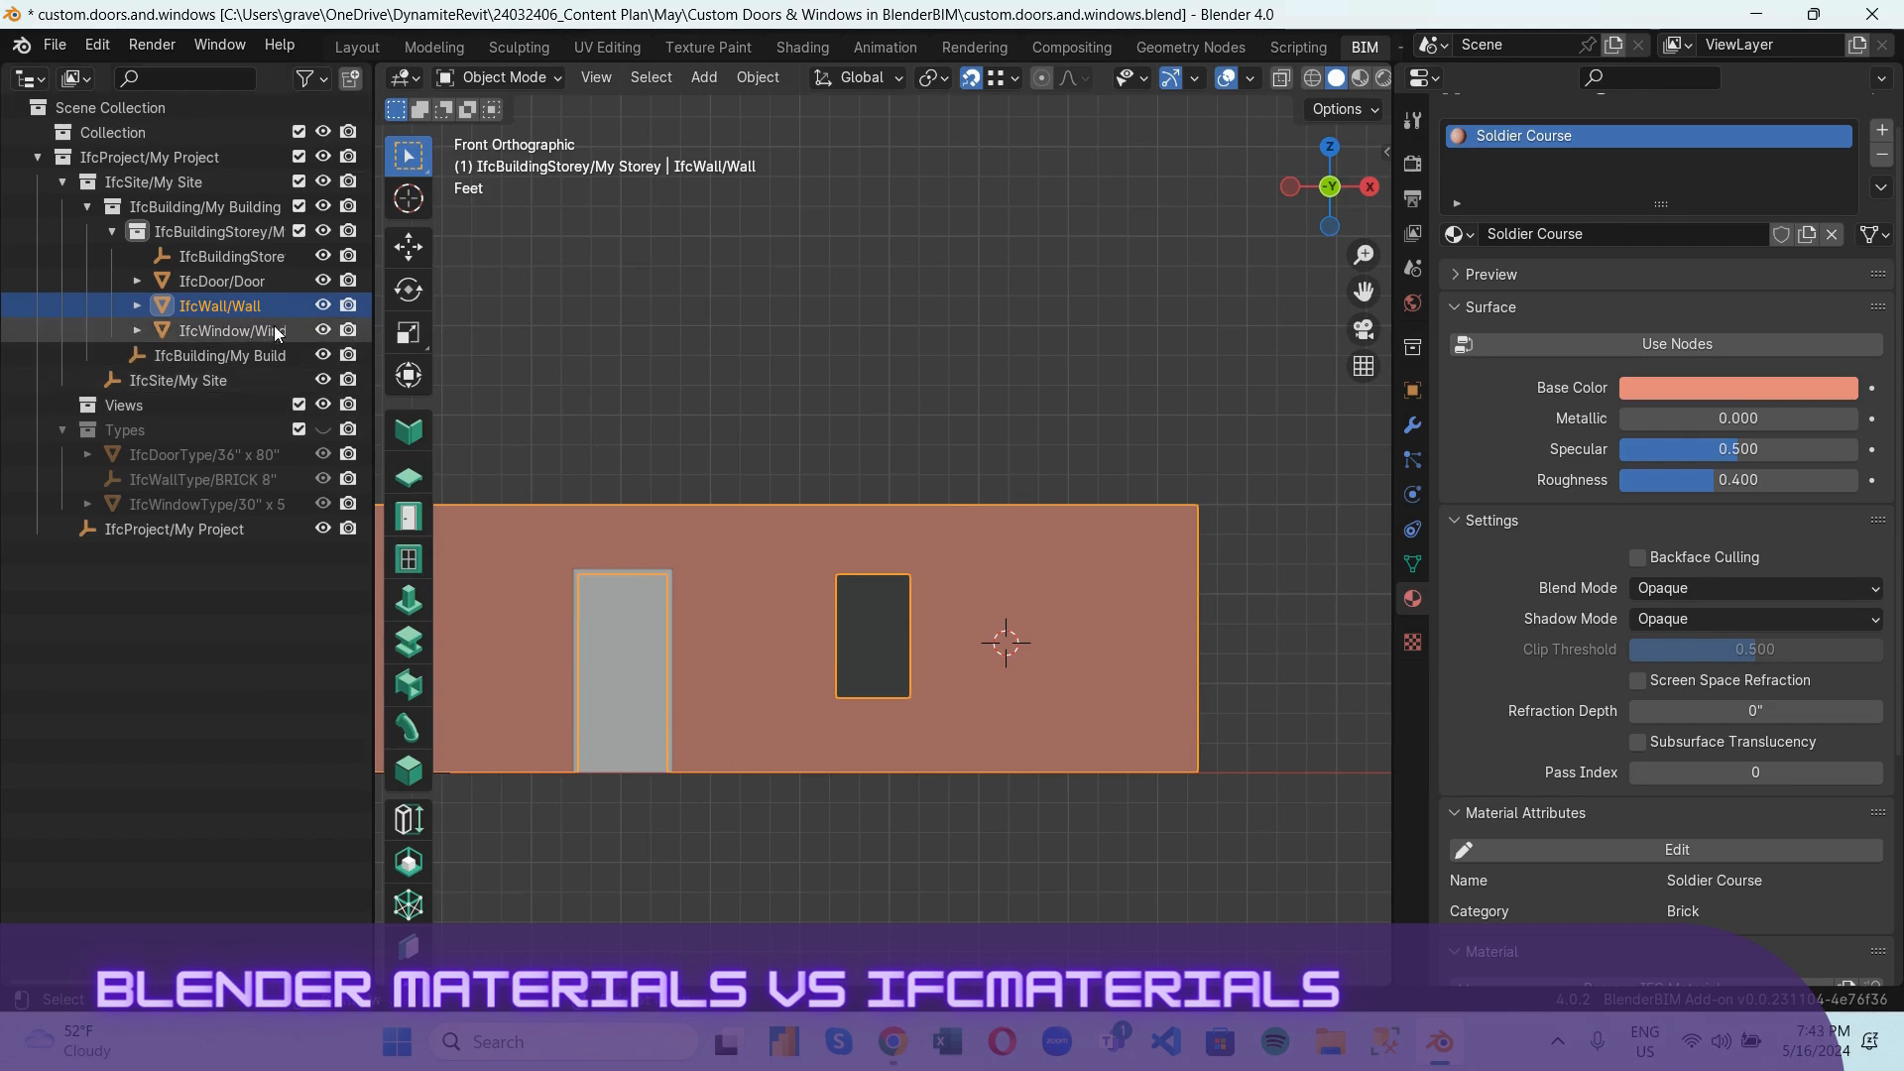
pyautogui.click(408, 558)
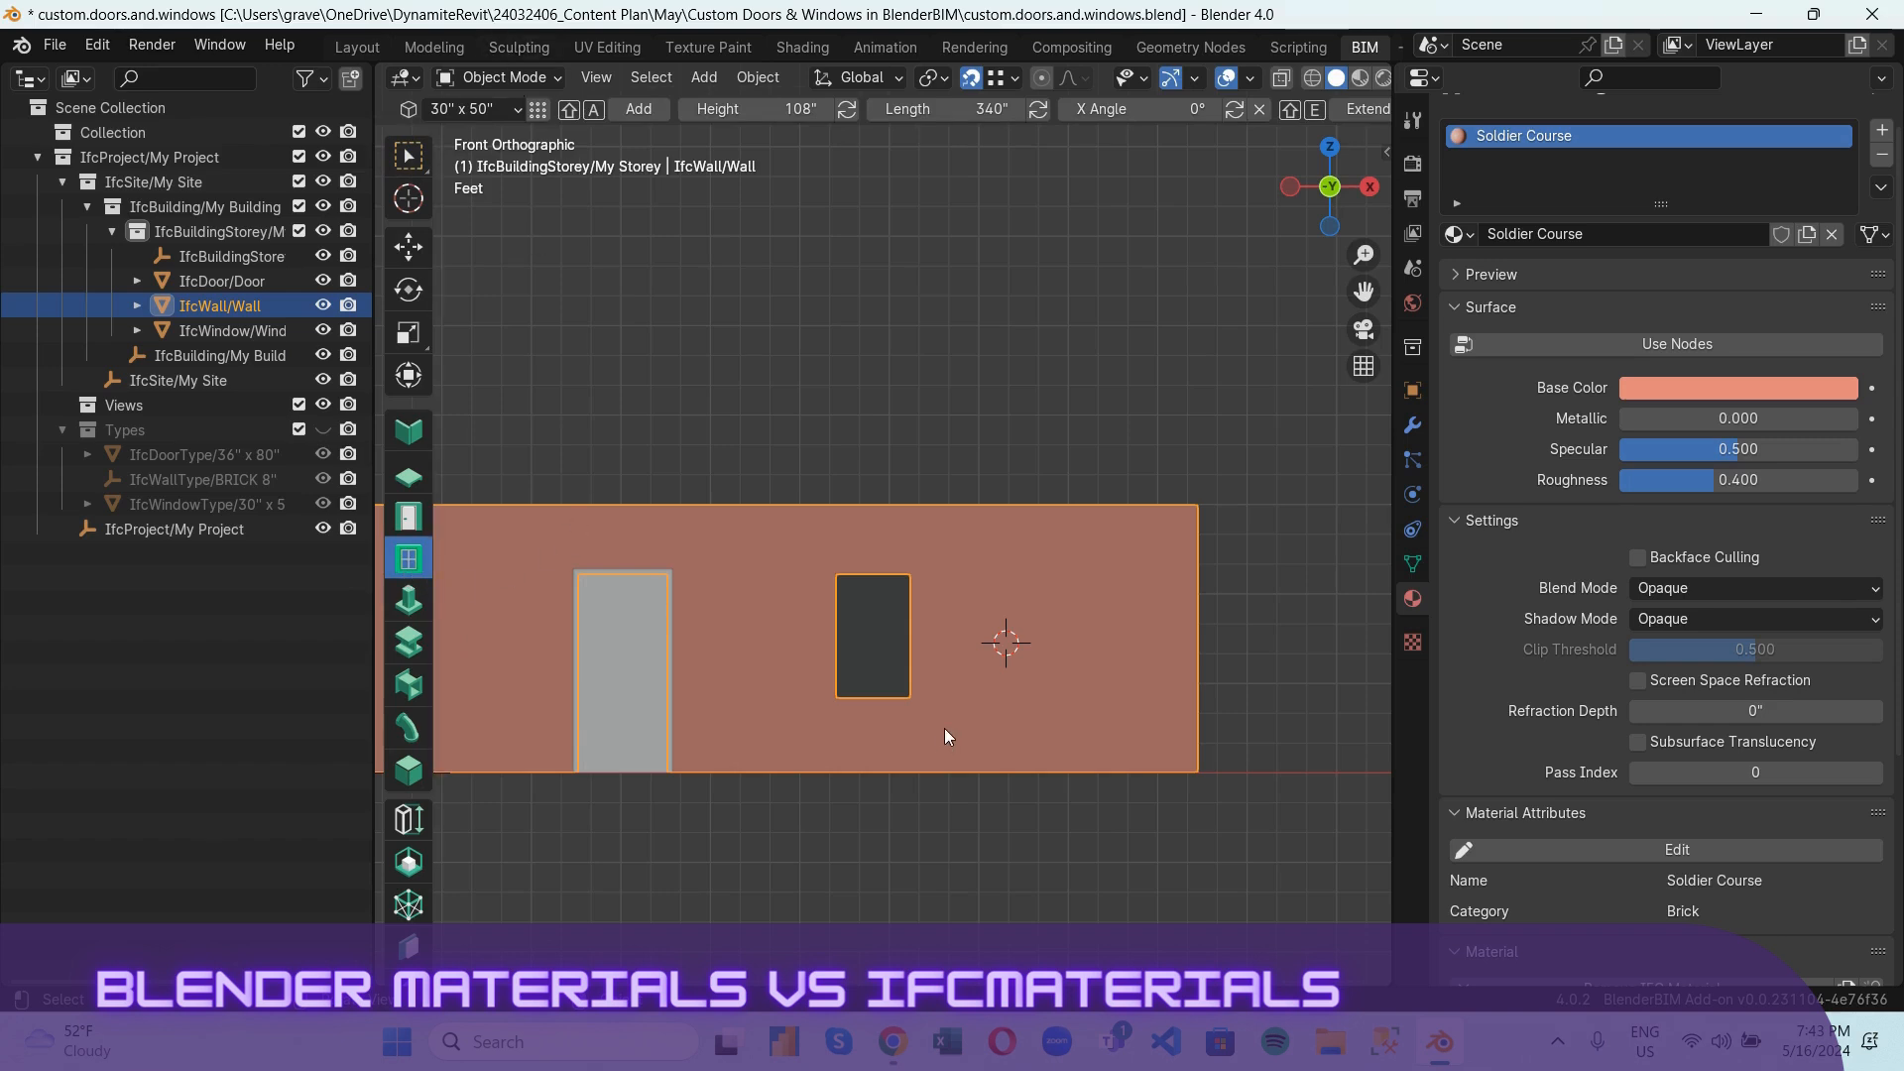
pyautogui.hotkey('shift', 'a')
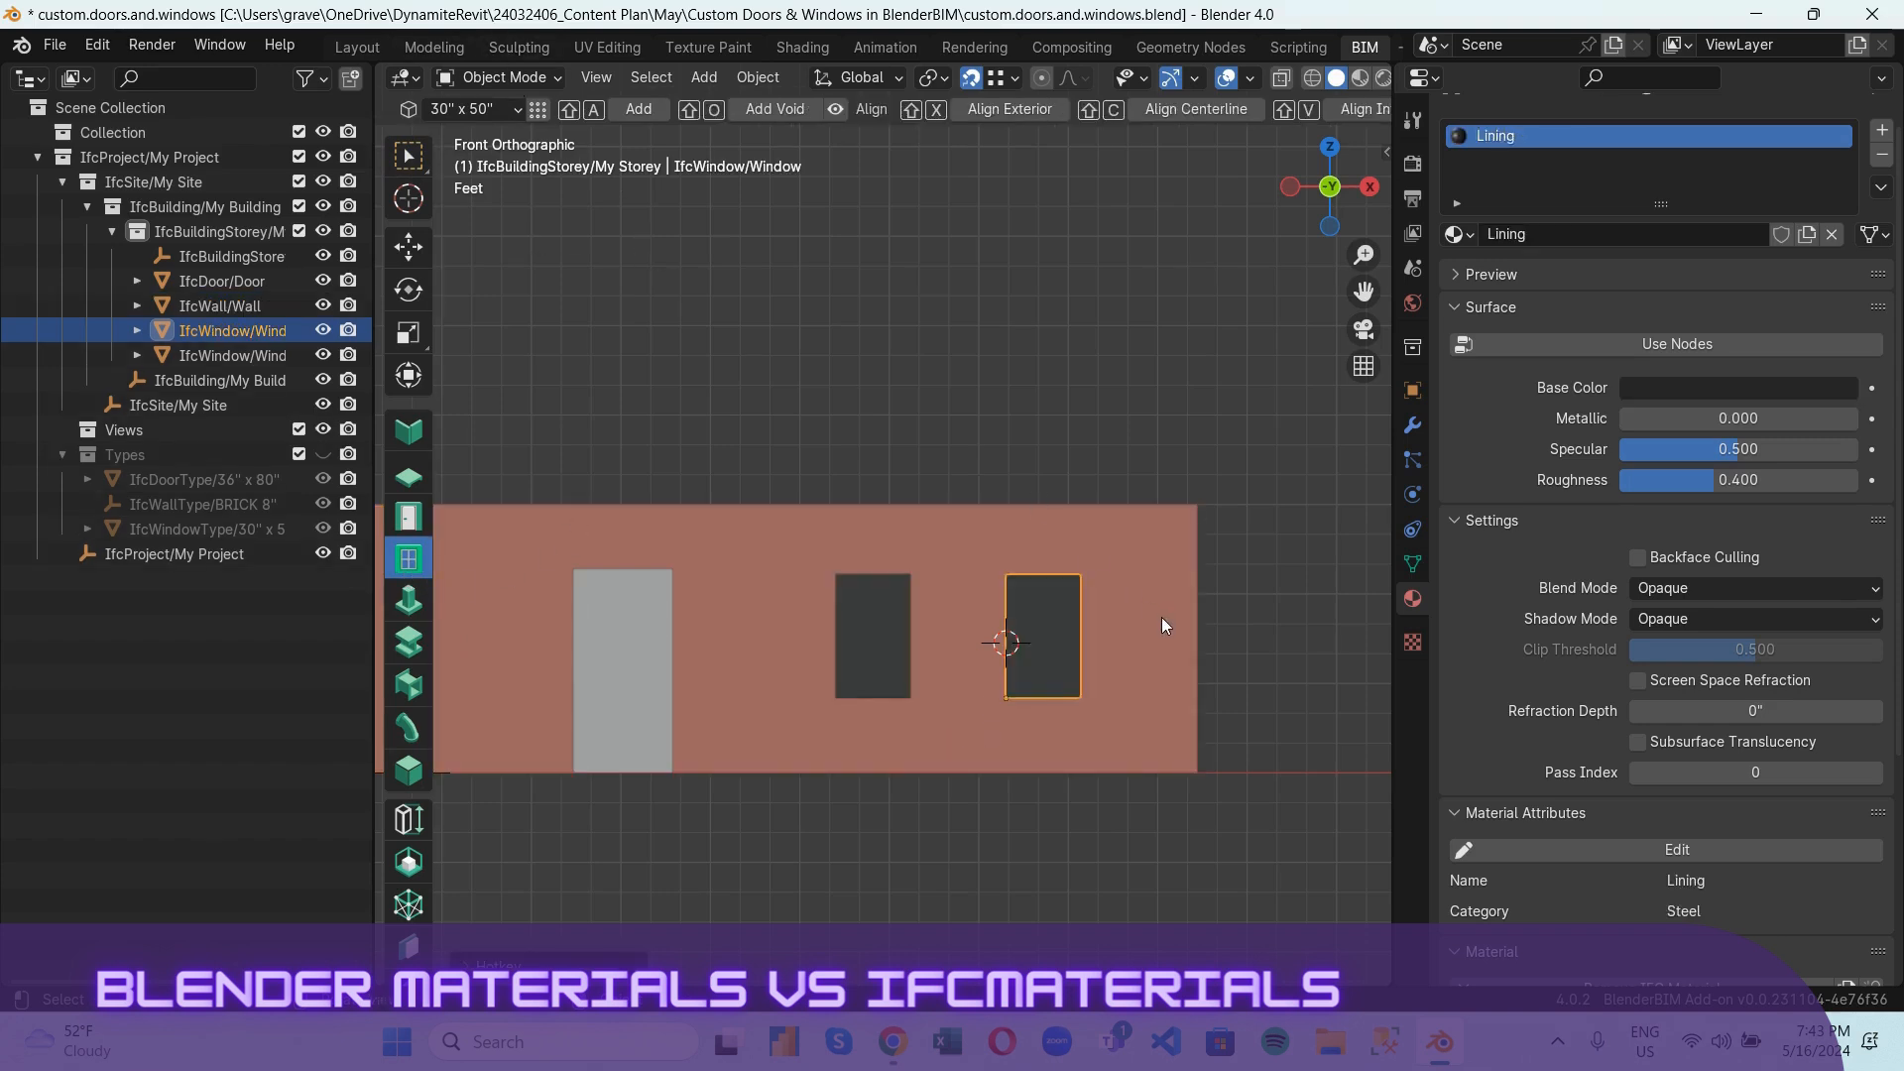
# Open the mesh of the window nearest the door in Edit Mode with face selection.
pyautogui.moveTo(1162, 617); pyautogui.dragTo(985, 634, button='middle')
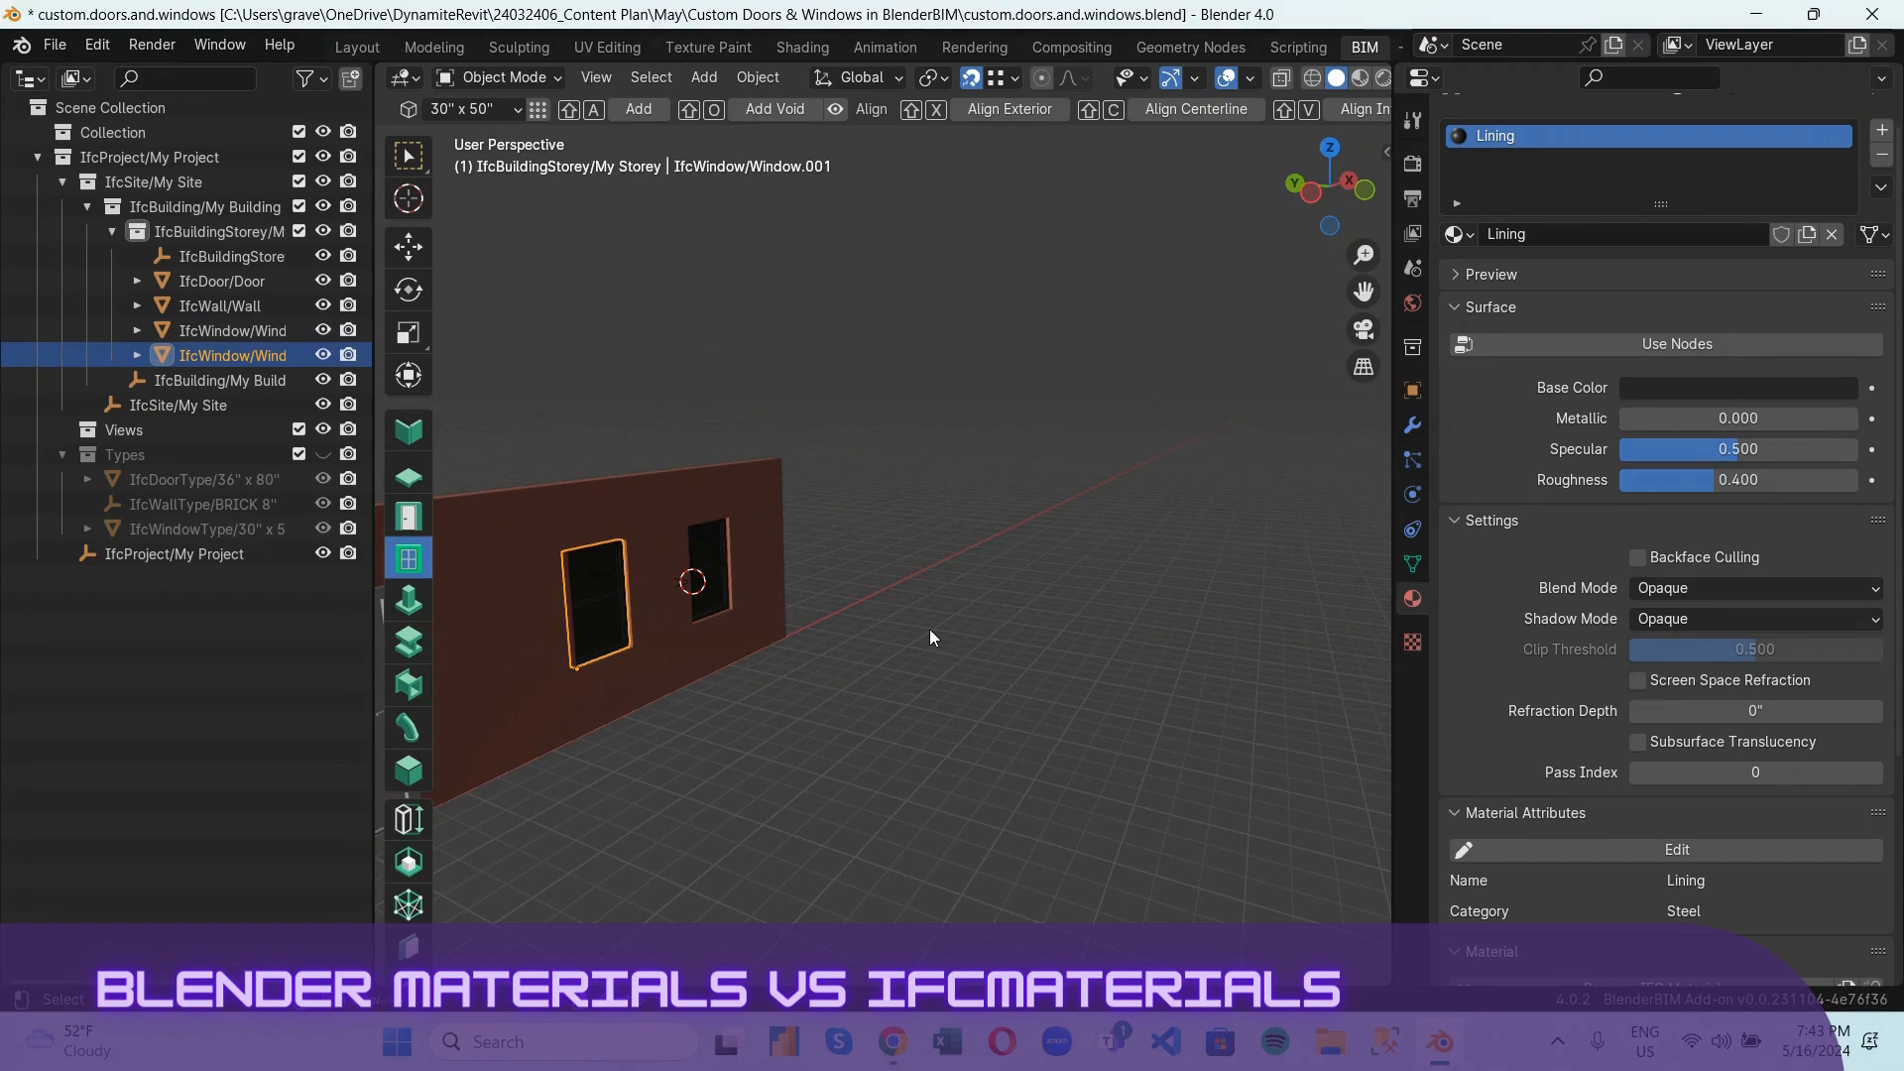
pyautogui.scroll(4, 675, 643)
pyautogui.scroll(-4, 675, 643)
pyautogui.moveTo(574, 677); pyautogui.dragTo(521, 658, button='middle')
pyautogui.scroll(4, 636, 662)
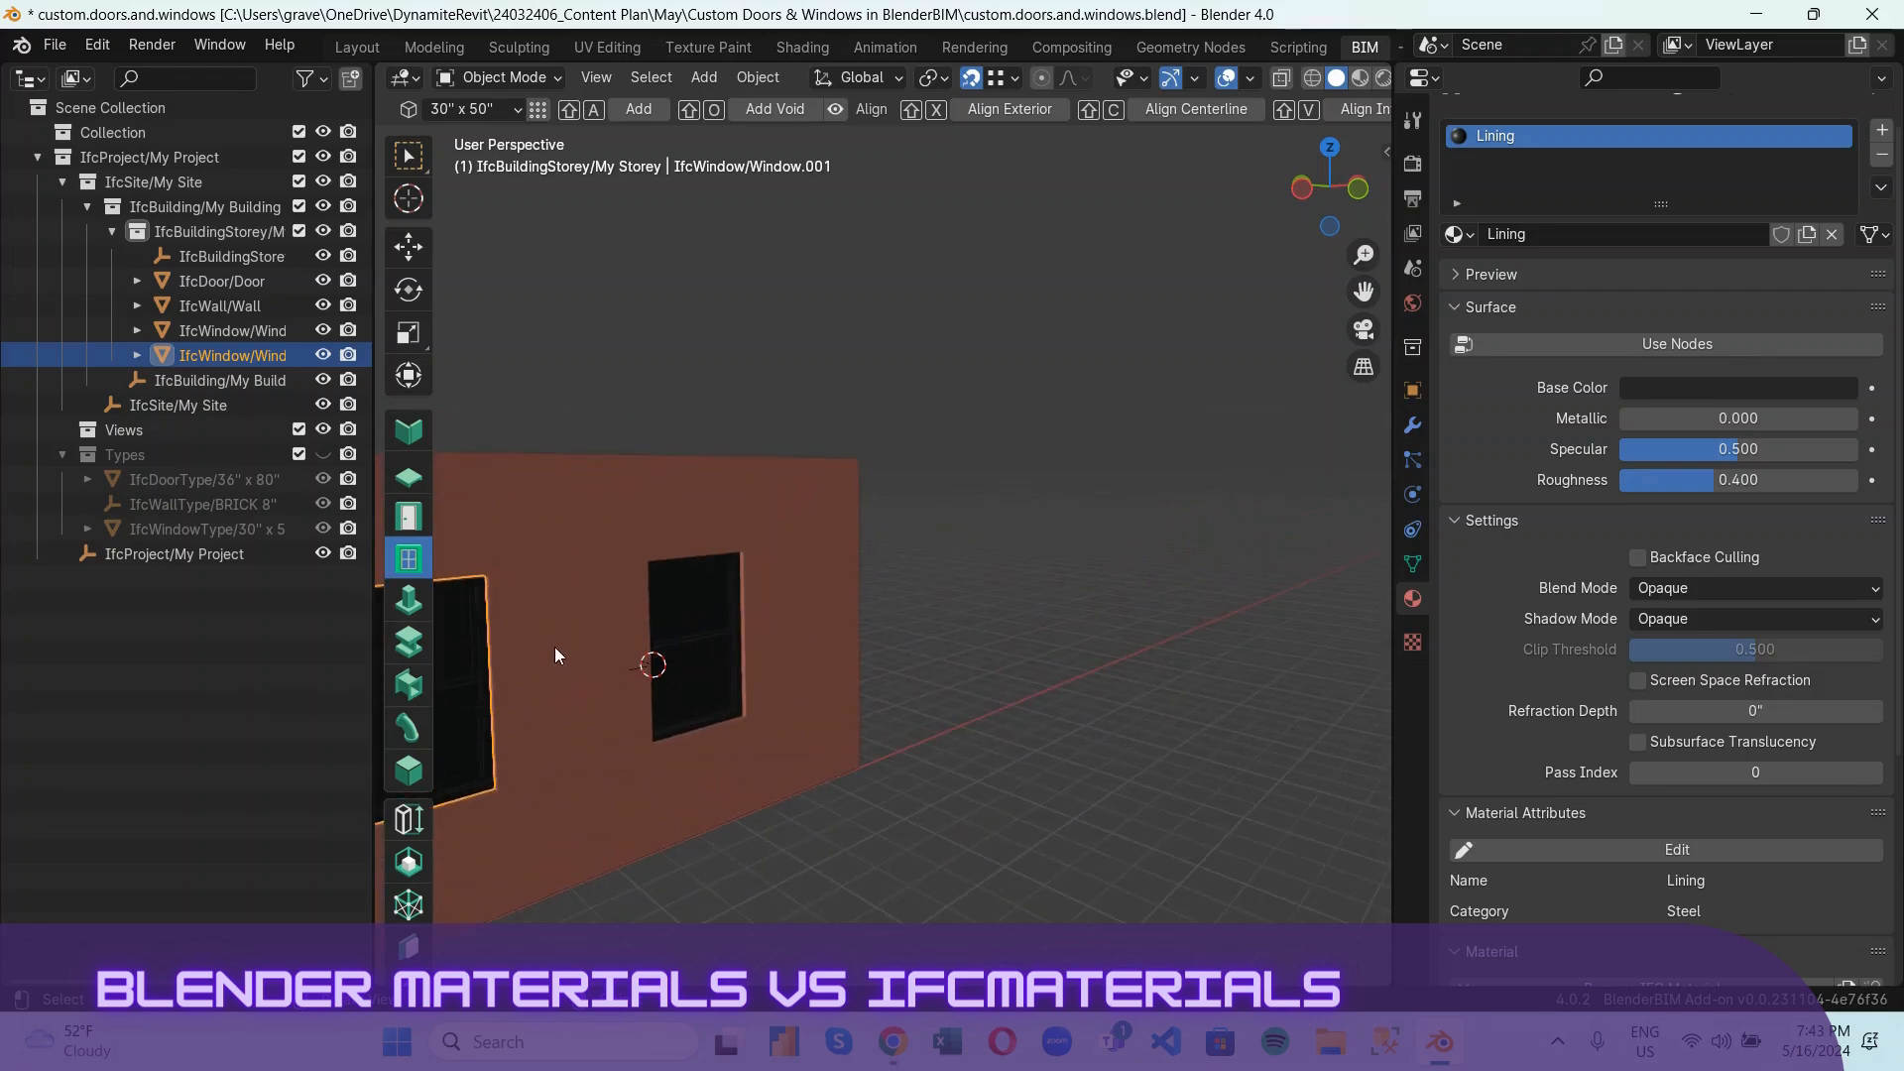
pyautogui.scroll(-3, 1194, 543)
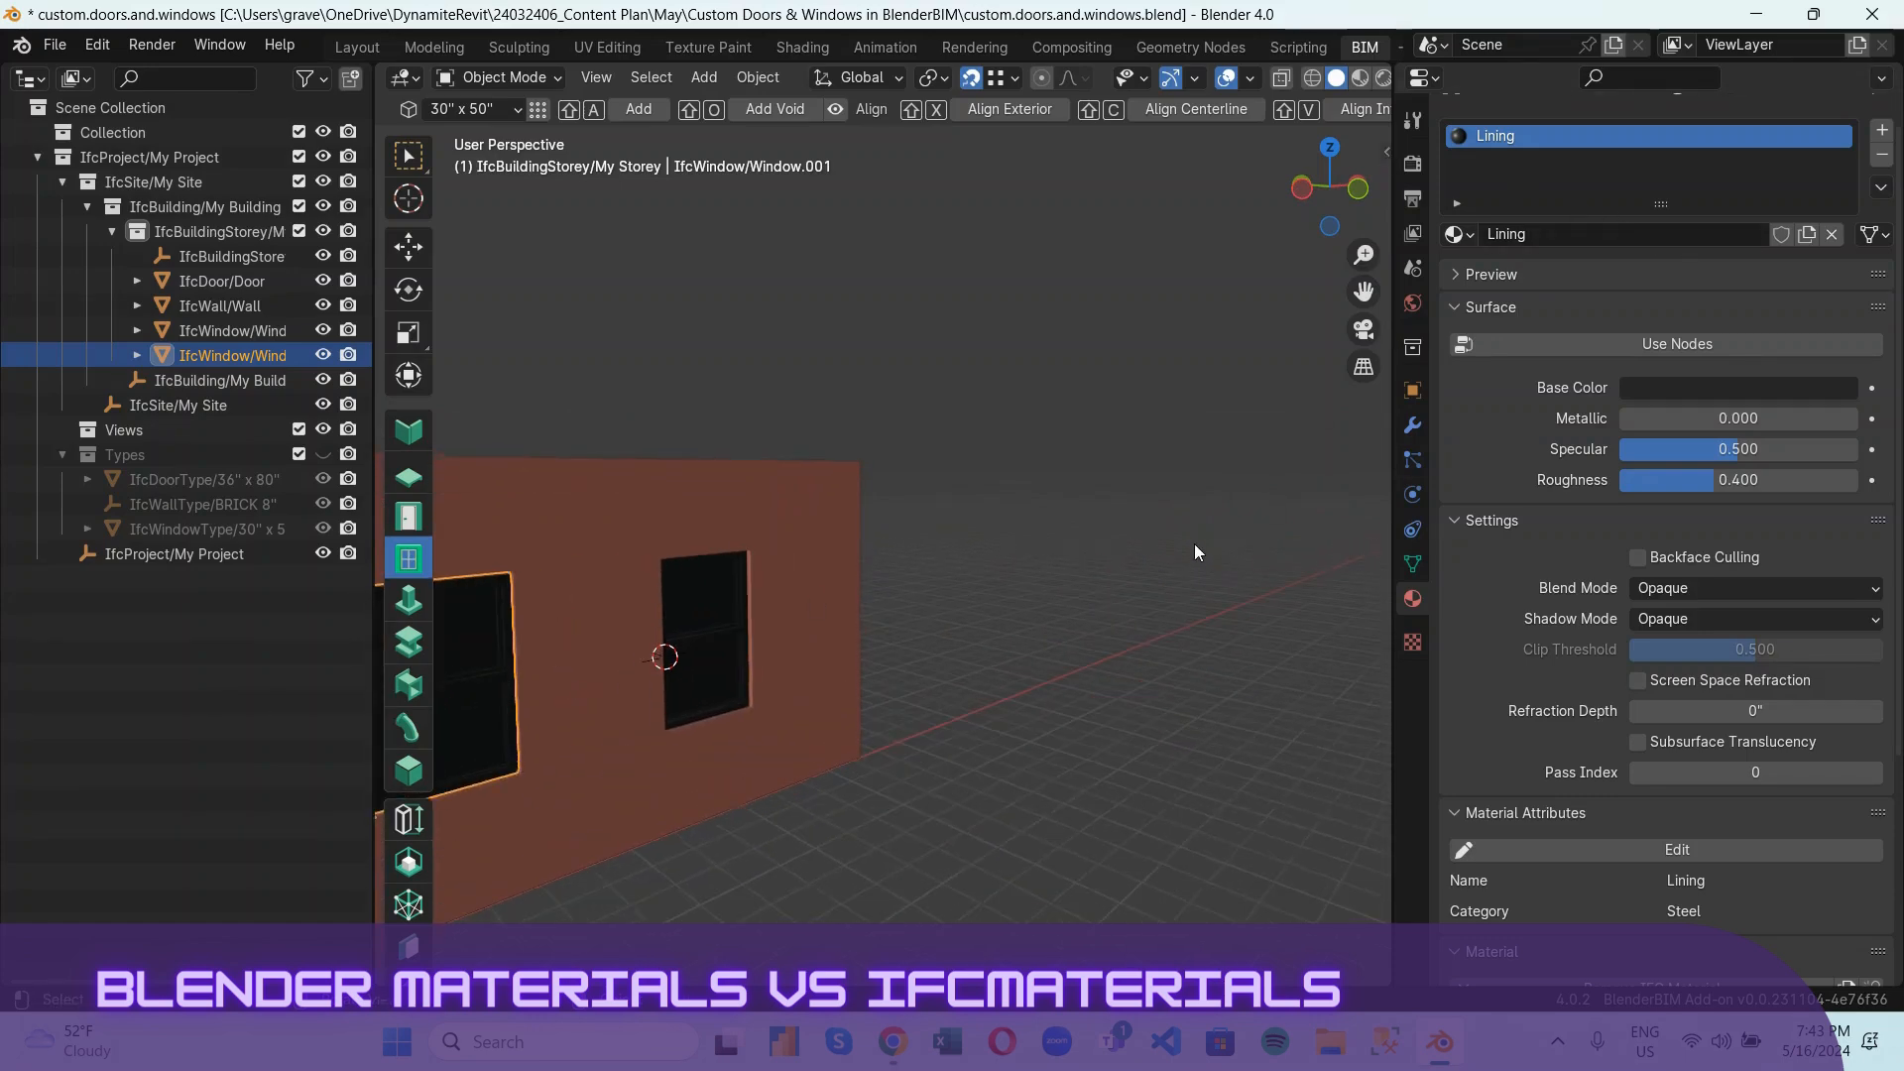
pyautogui.click(407, 155)
pyautogui.click(555, 76)
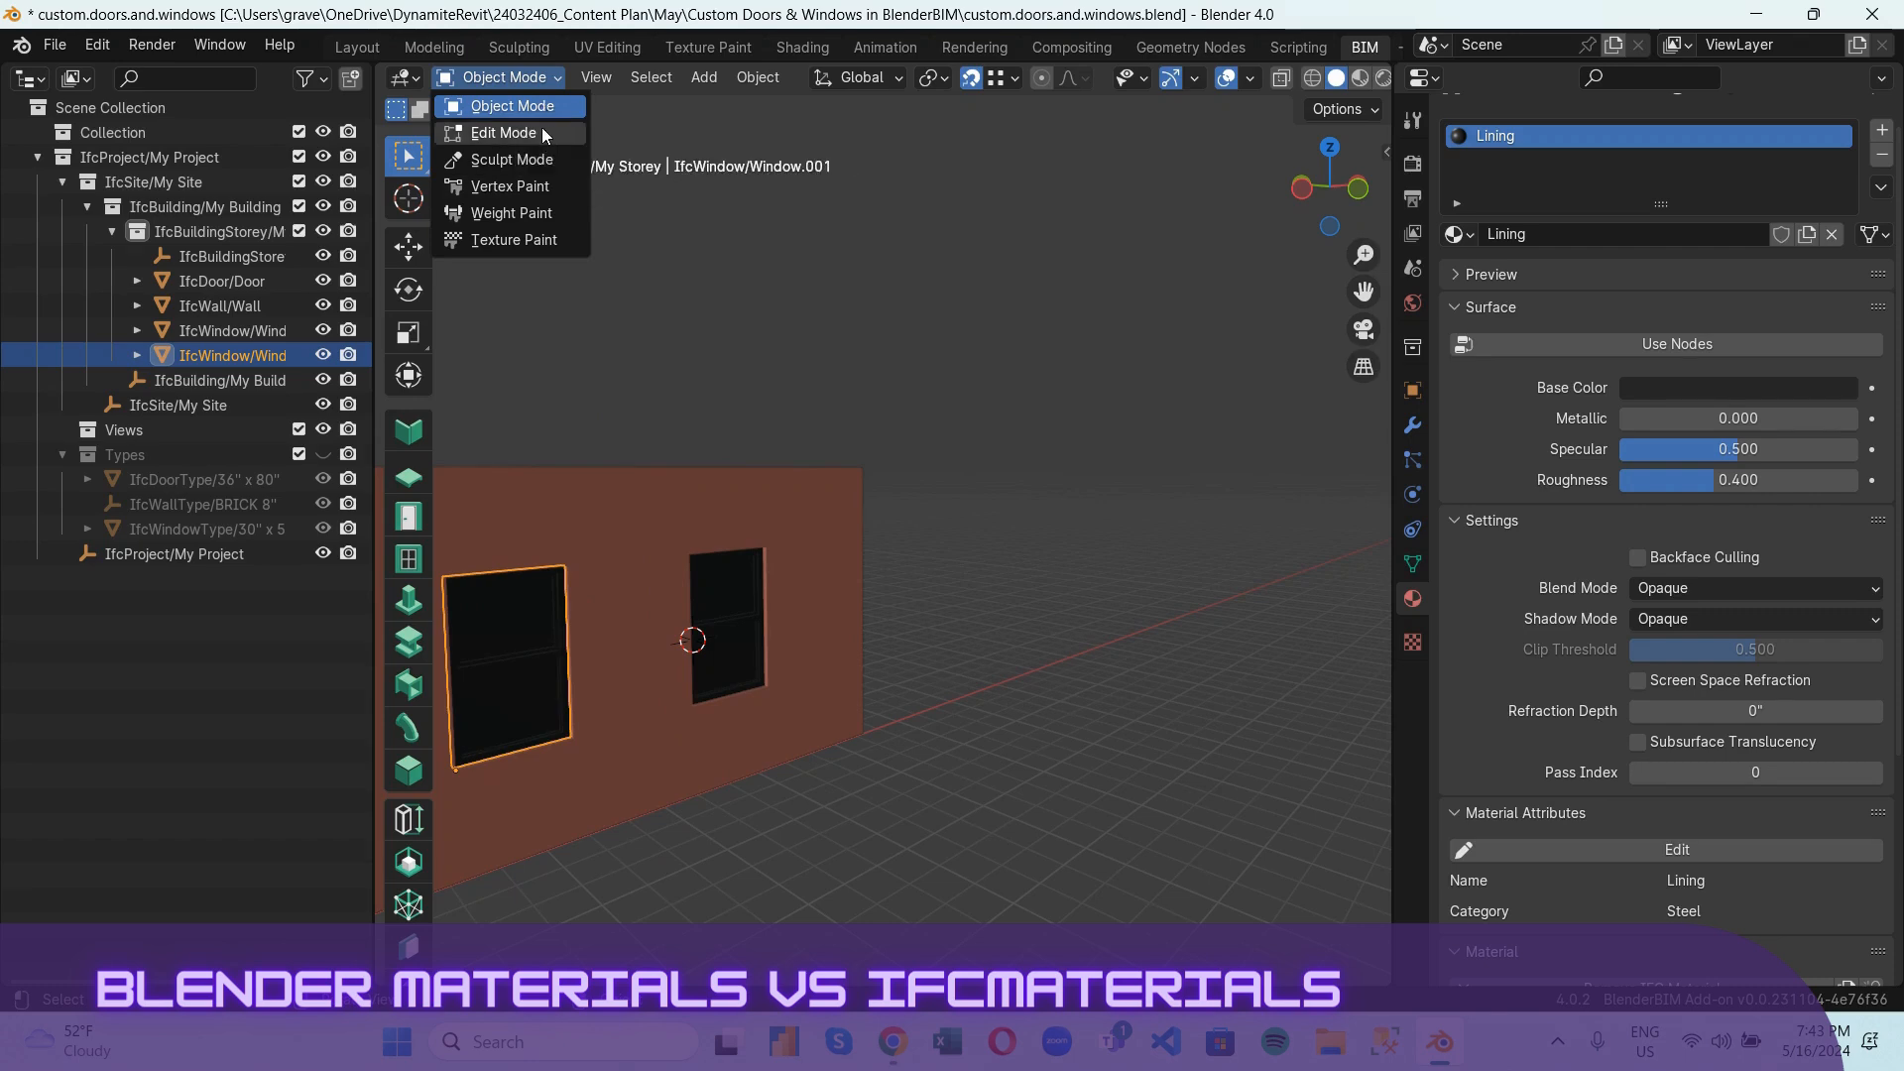
pyautogui.click(511, 132)
pyautogui.click(500, 601)
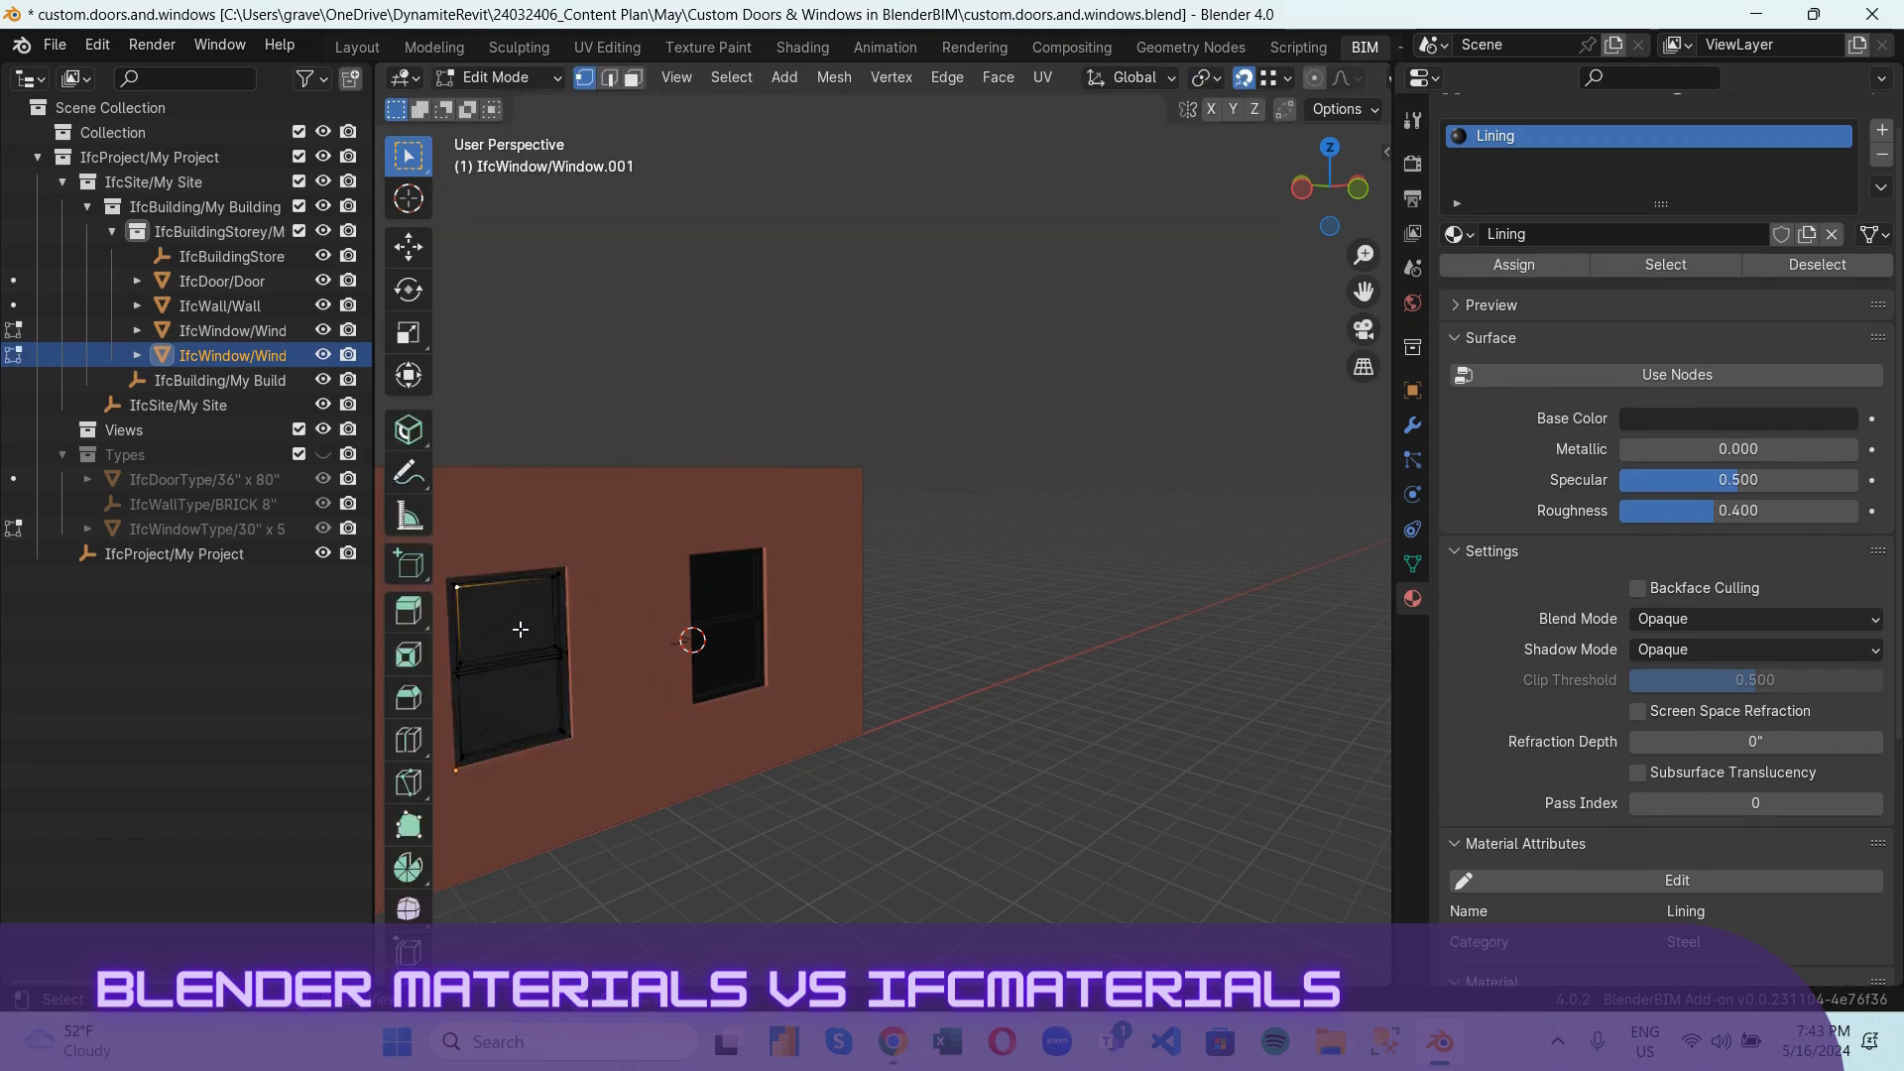
pyautogui.click(632, 77)
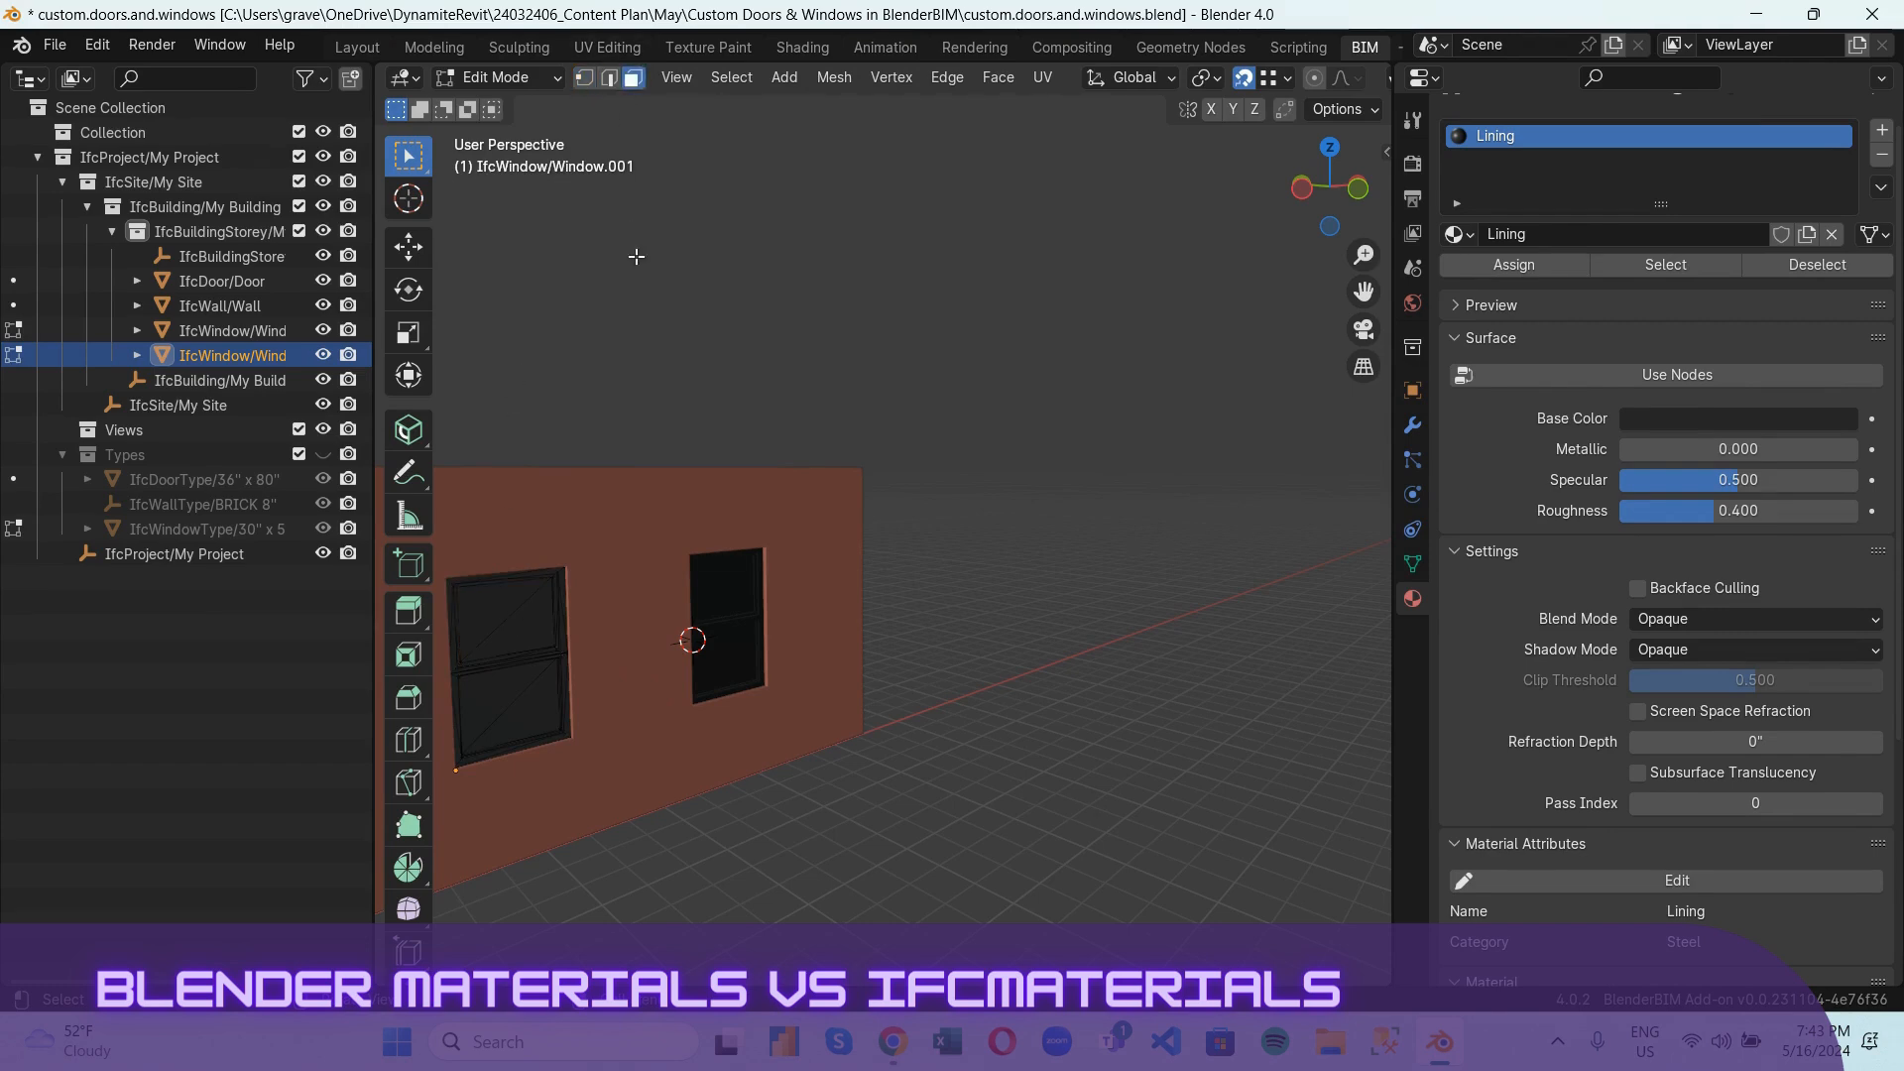
# Select the glass pane faces of the upper and lower sashes on both sides of the window.
pyautogui.click(513, 599)
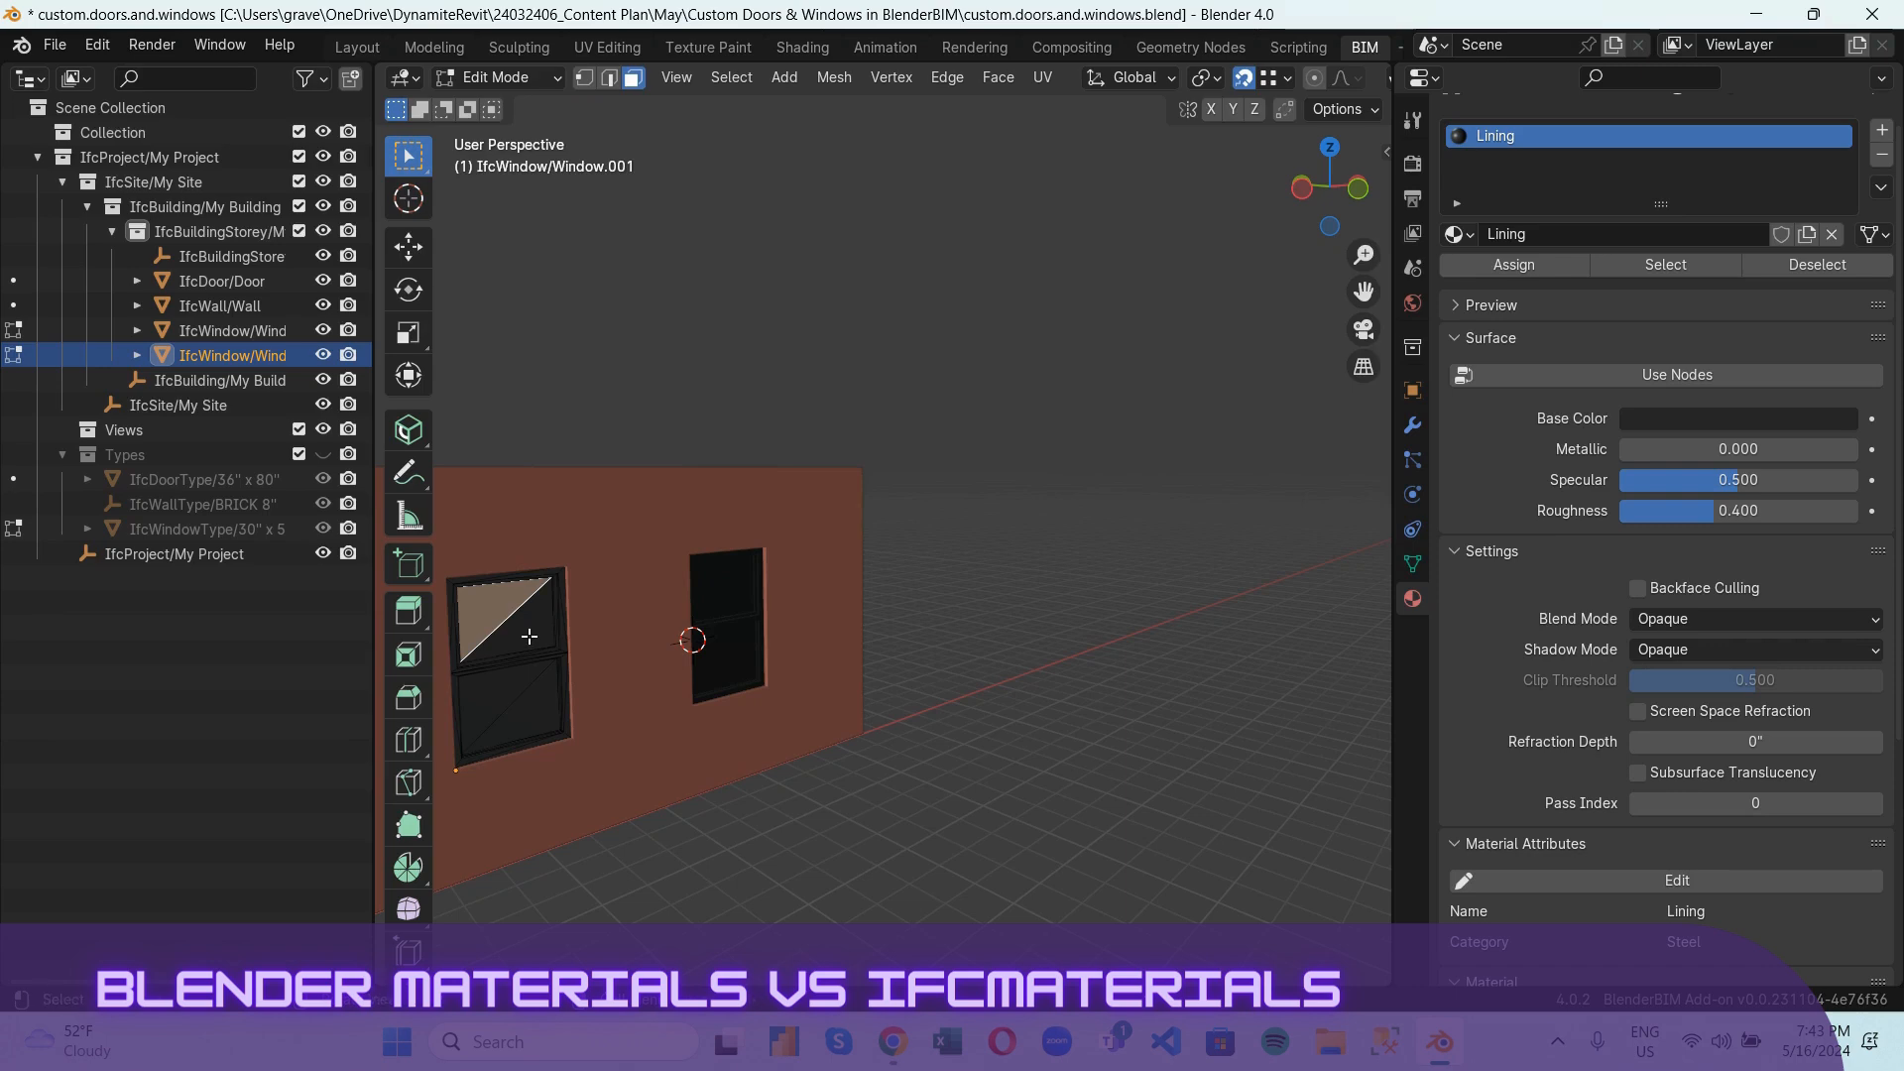
pyautogui.keyDown('shift'); pyautogui.click(529, 636); pyautogui.keyUp('shift')
pyautogui.keyDown('shift'); pyautogui.click(500, 720); pyautogui.keyUp('shift')
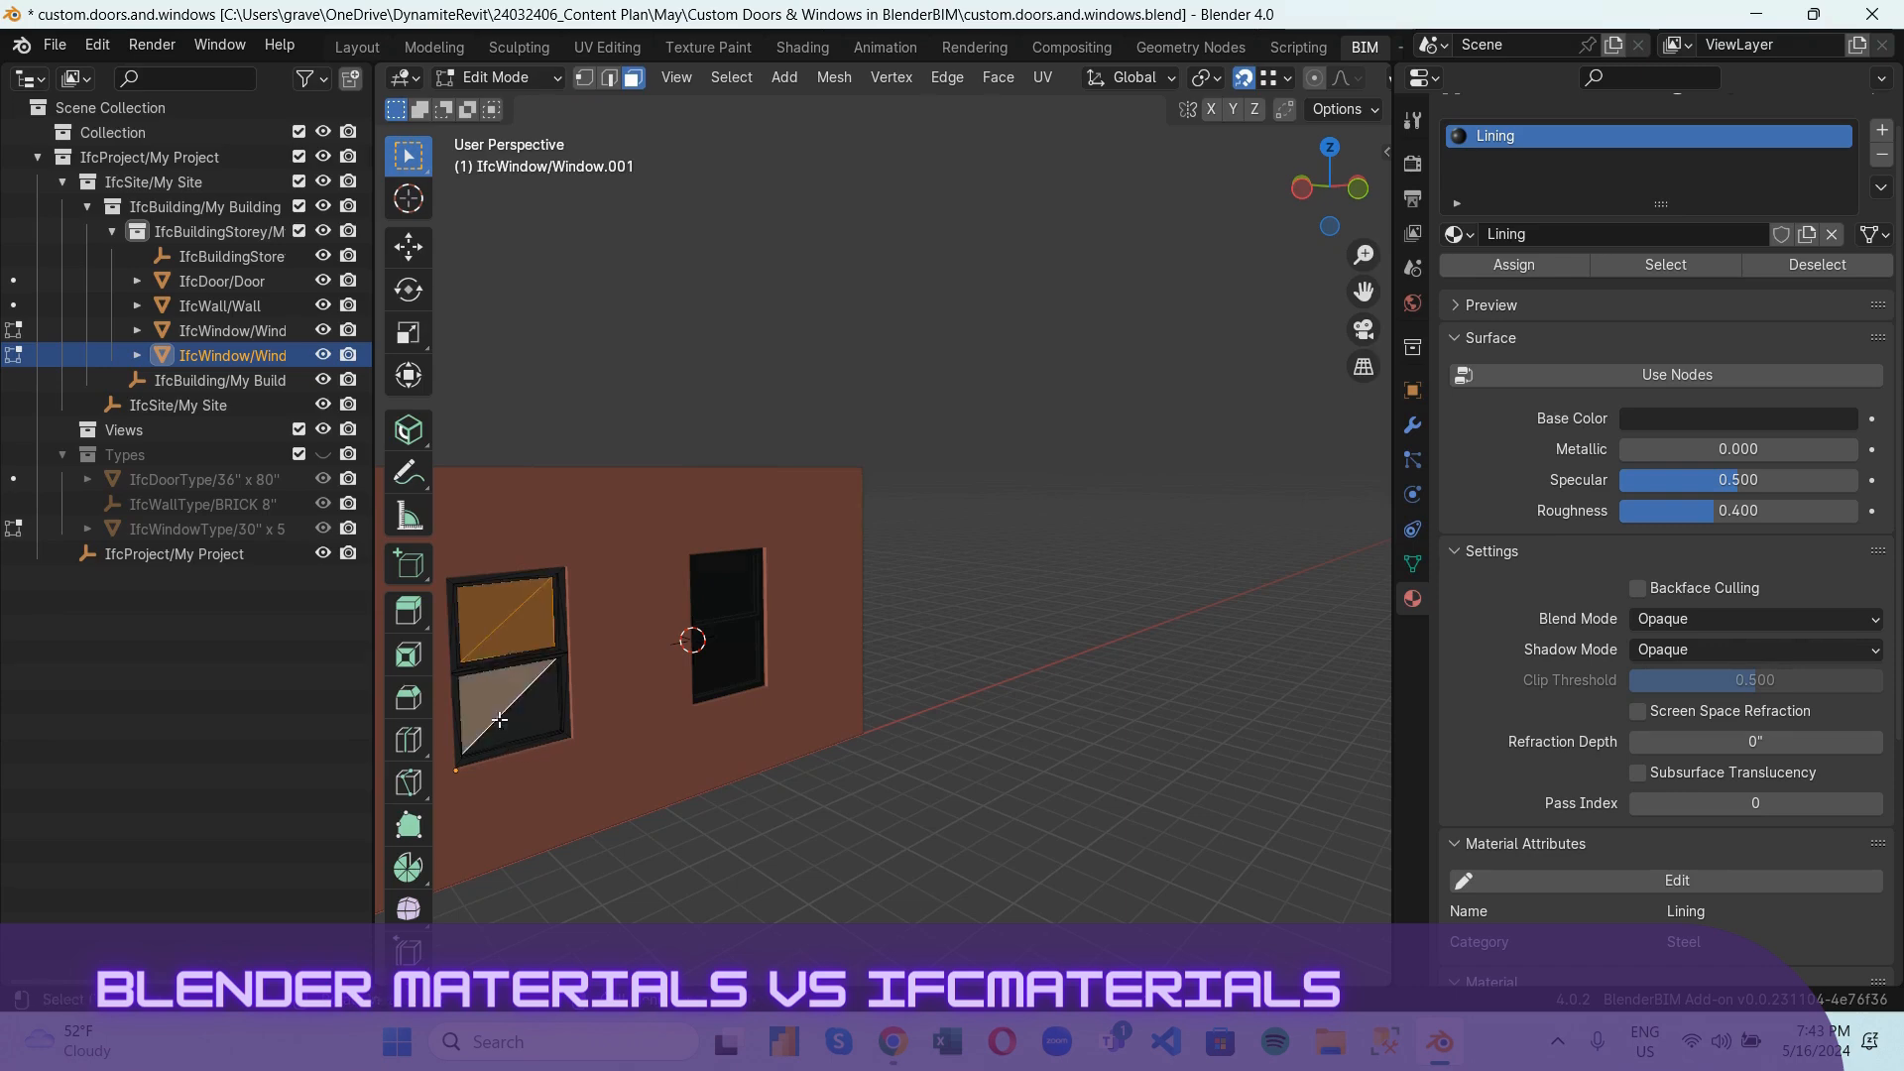
pyautogui.keyDown('shift'); pyautogui.click(521, 732); pyautogui.keyUp('shift')
pyautogui.moveTo(520, 732); pyautogui.dragTo(1116, 729, button='middle')
pyautogui.keyDown('shift'); pyautogui.click(760, 922); pyautogui.keyUp('shift')
pyautogui.keyDown('shift'); pyautogui.click(724, 932); pyautogui.keyUp('shift')
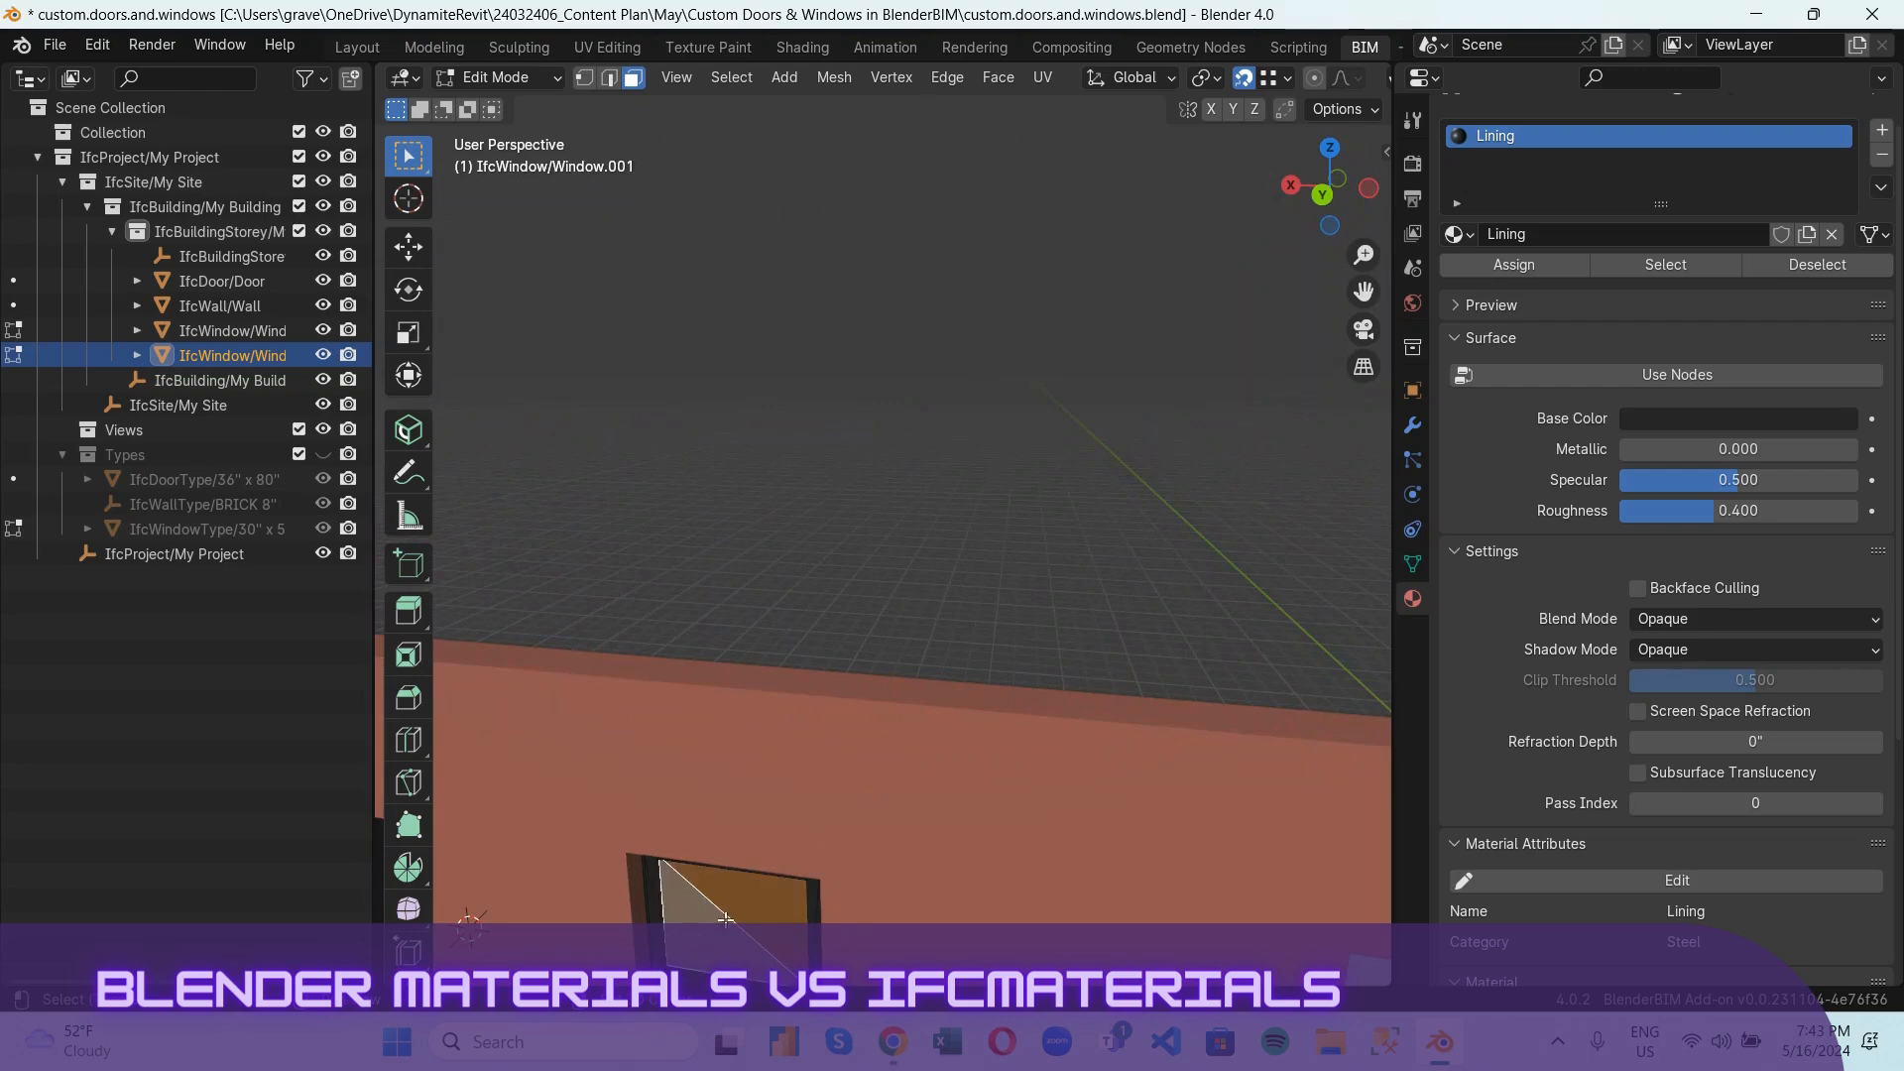
pyautogui.scroll(-8, 726, 920)
pyautogui.scroll(6, 882, 773)
pyautogui.keyDown('shift'); pyautogui.click(800, 901); pyautogui.keyUp('shift')
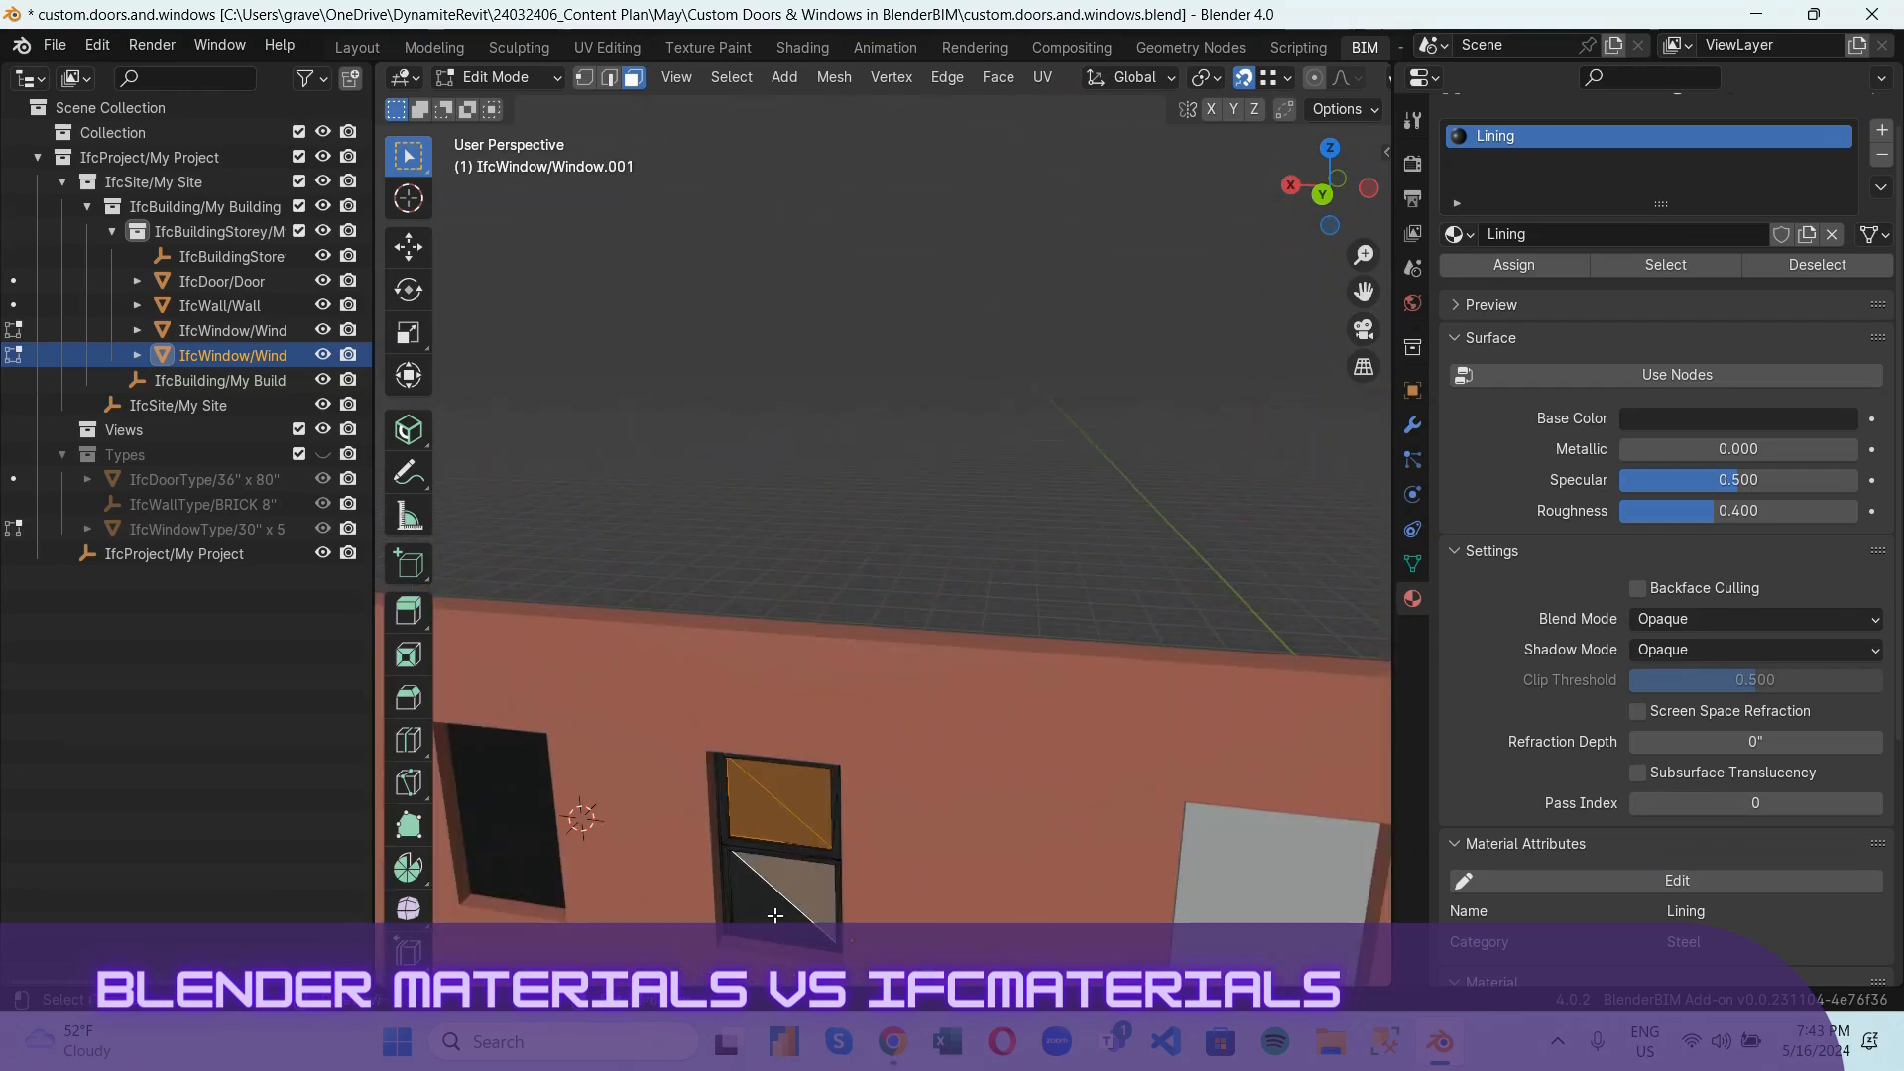
pyautogui.keyDown('shift'); pyautogui.click(775, 916); pyautogui.keyUp('shift')
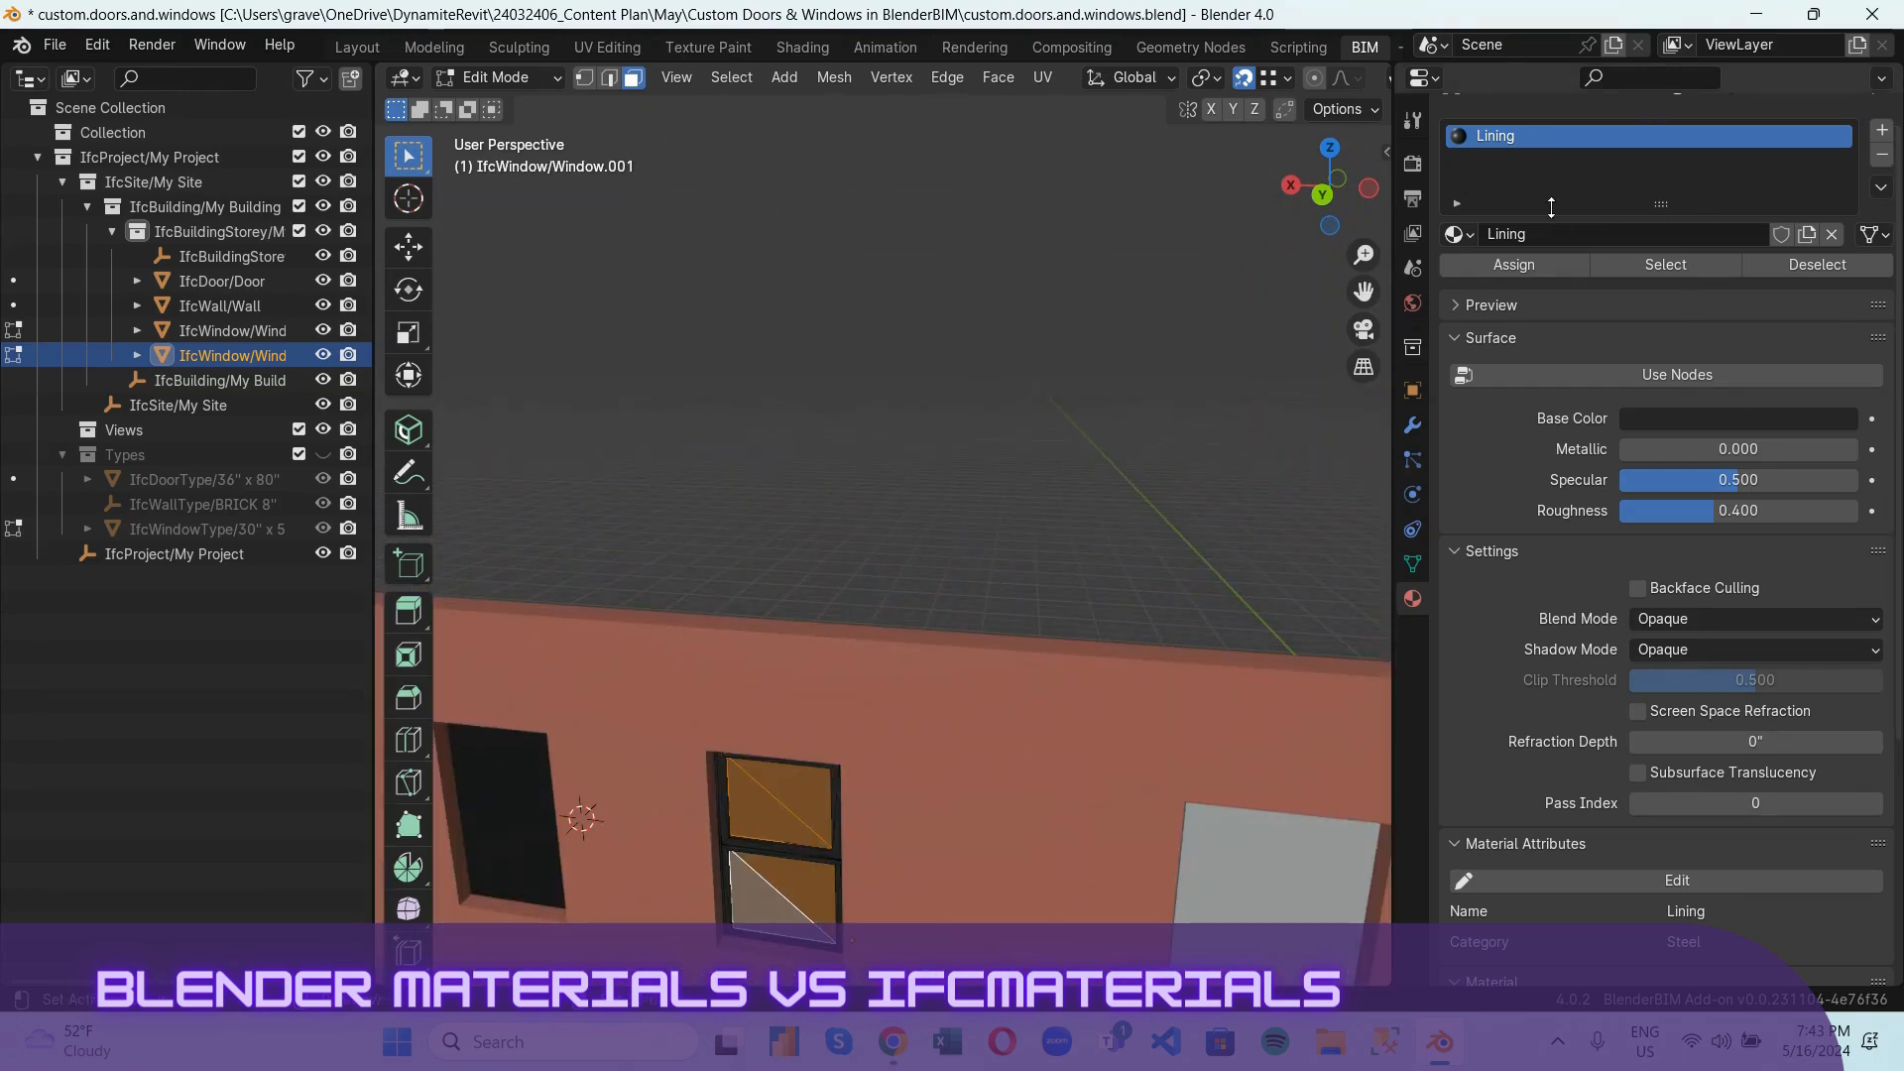
# Add a second material slot to the window and use the existing Glazing material in it.
pyautogui.click(1881, 131)
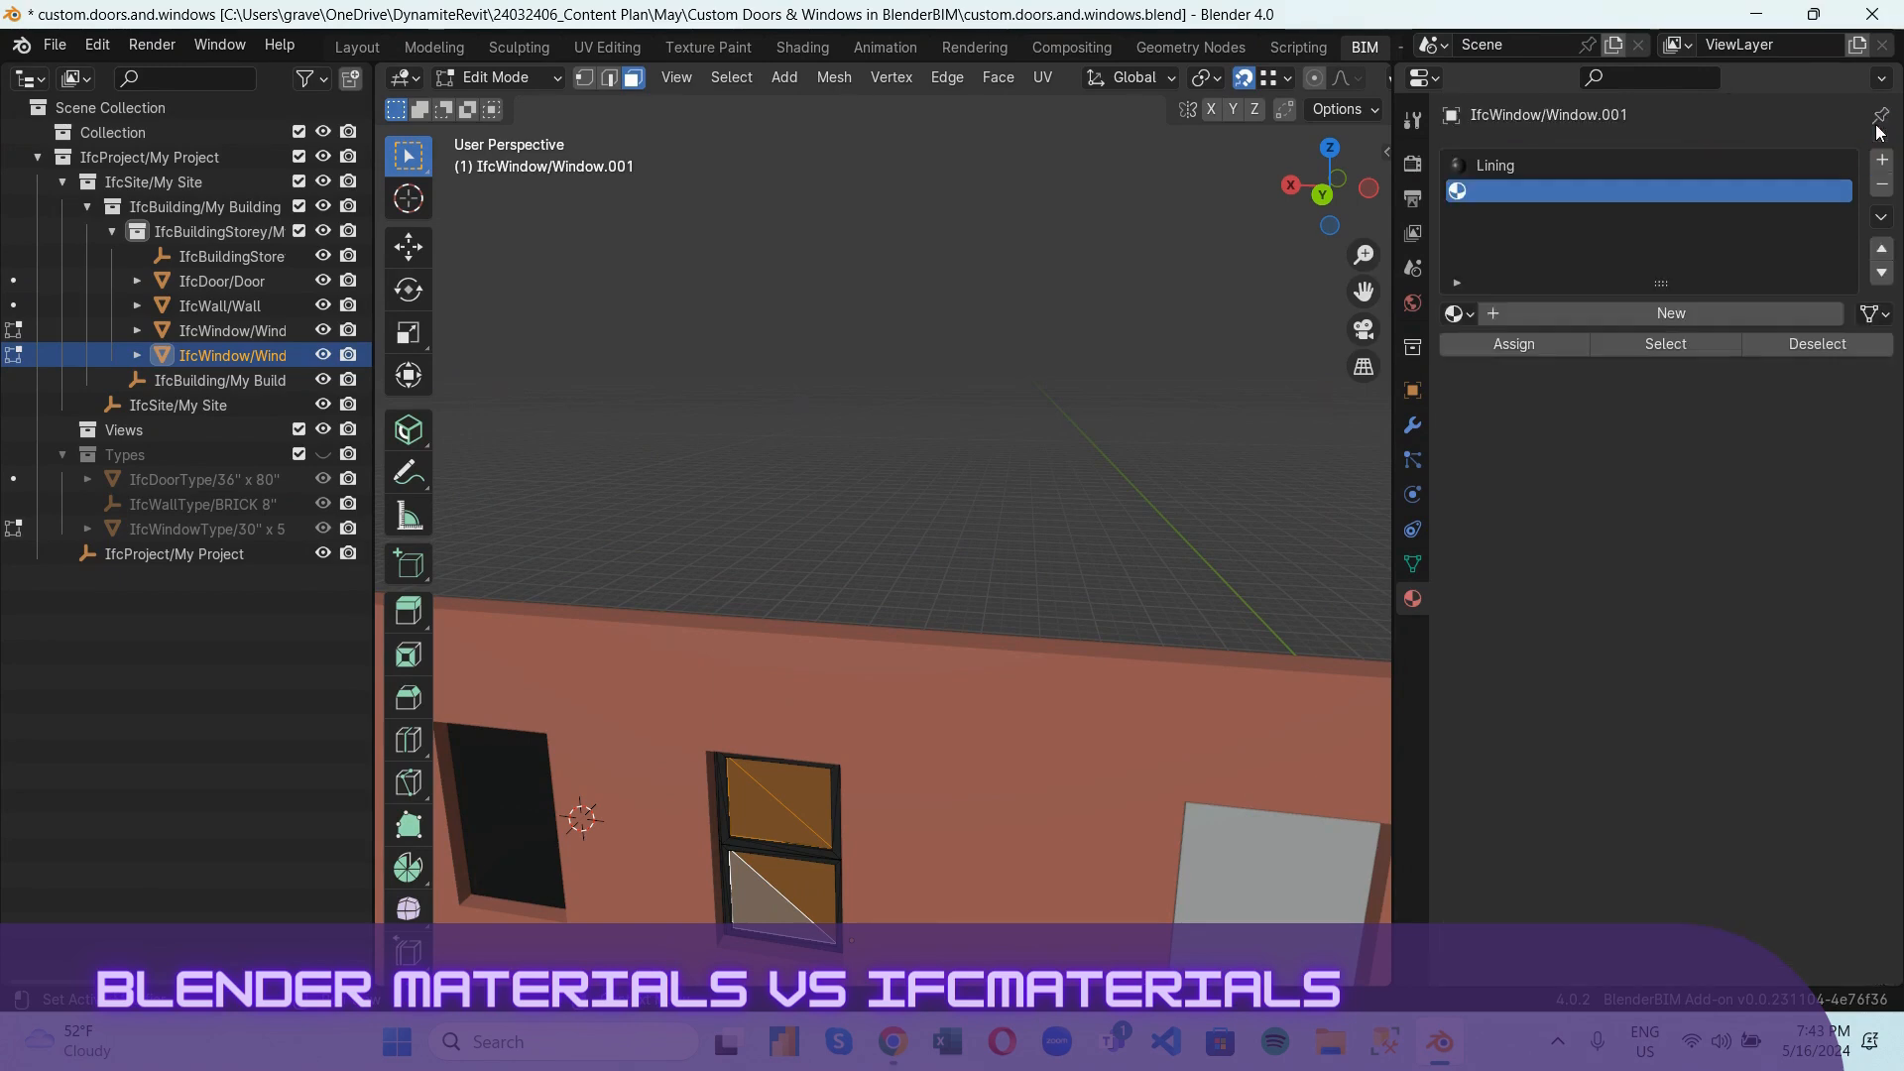
pyautogui.click(1462, 314)
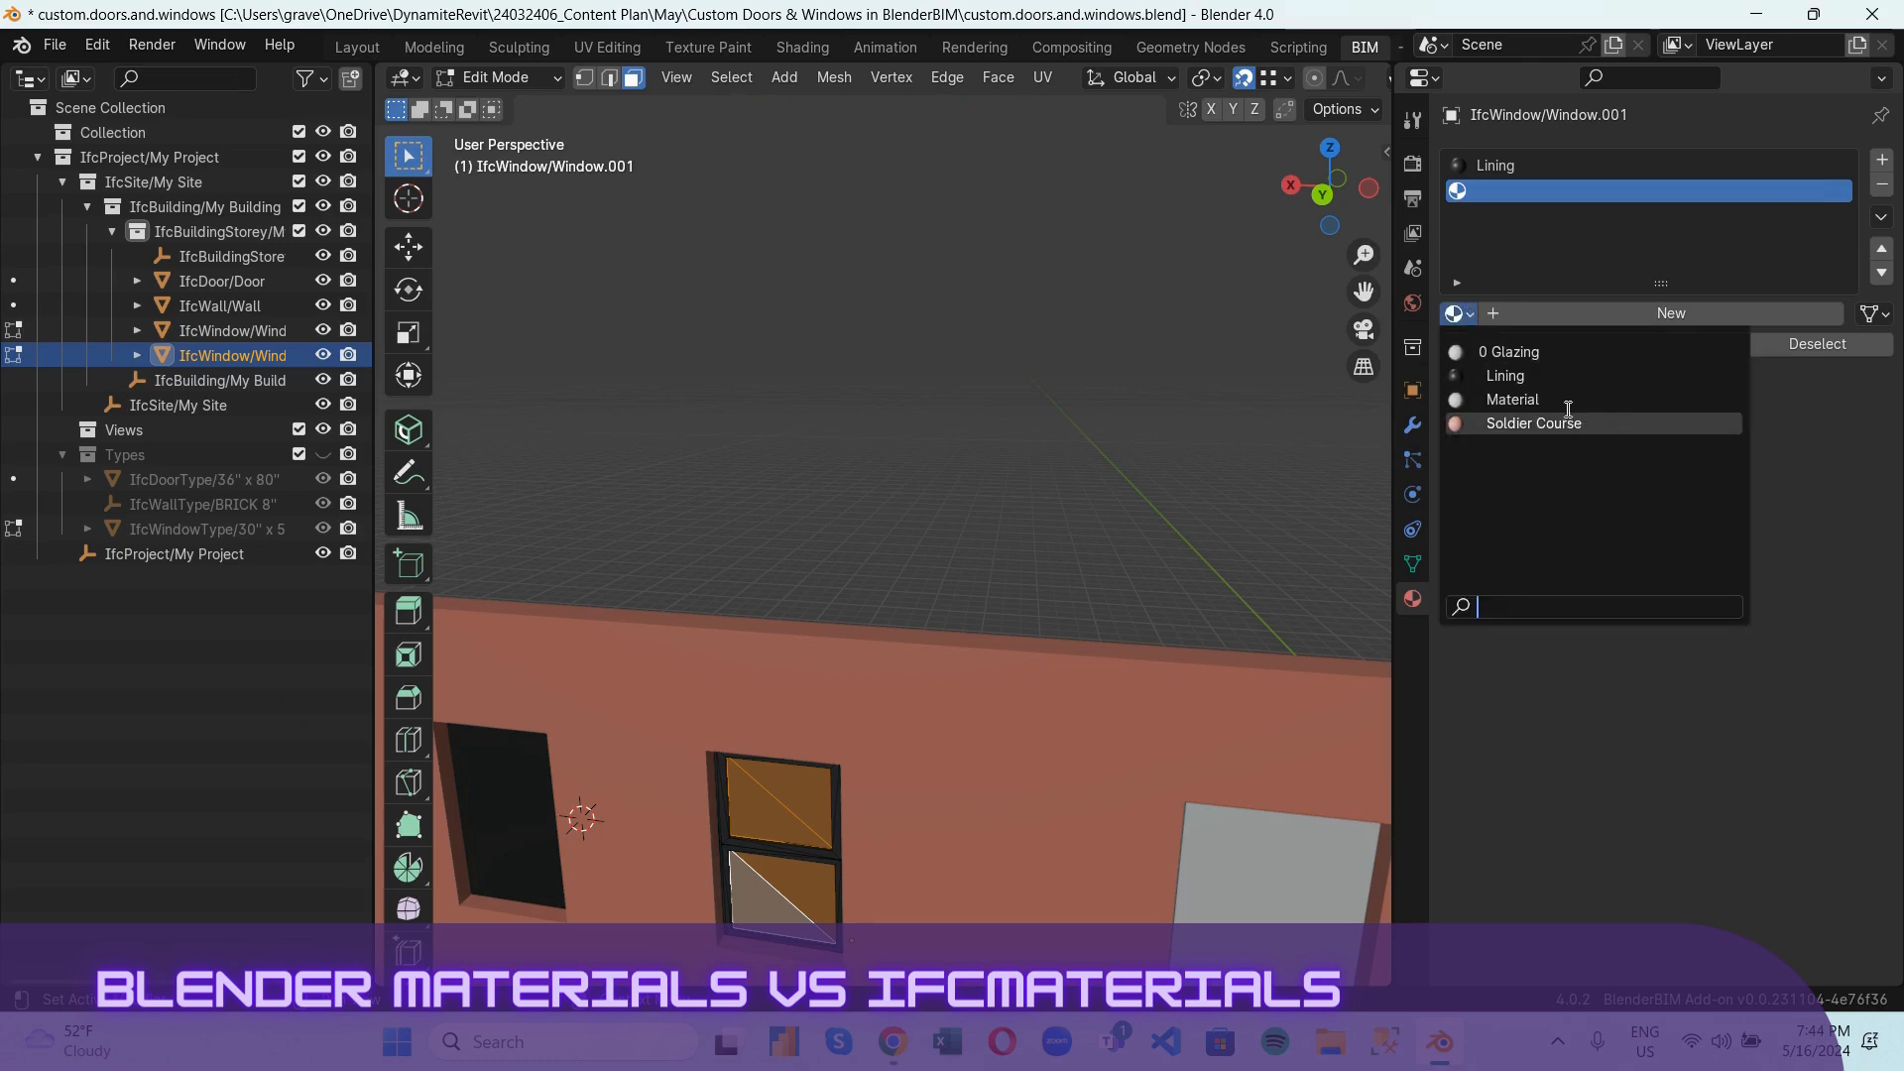
pyautogui.click(1541, 353)
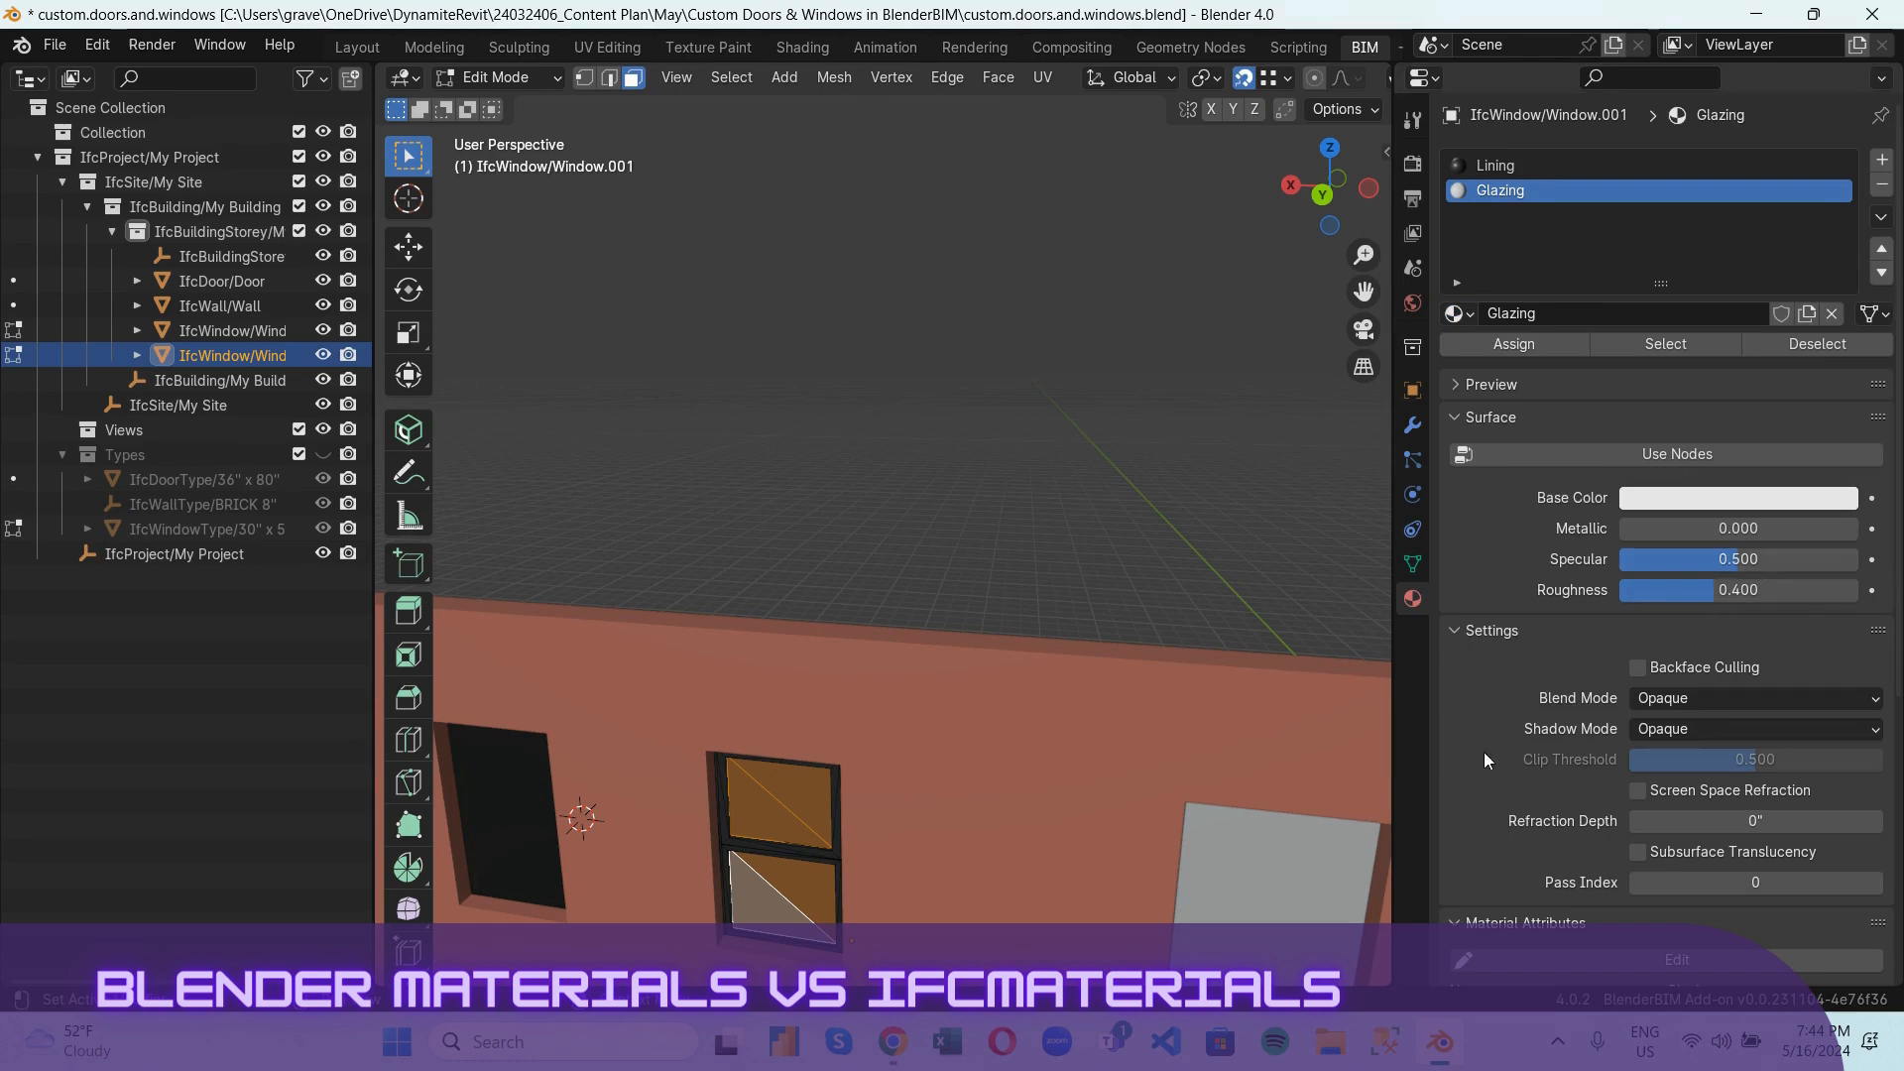
# Change the Glazing material's base color to cyan and assign it to the selected pane faces.
pyautogui.click(1698, 499)
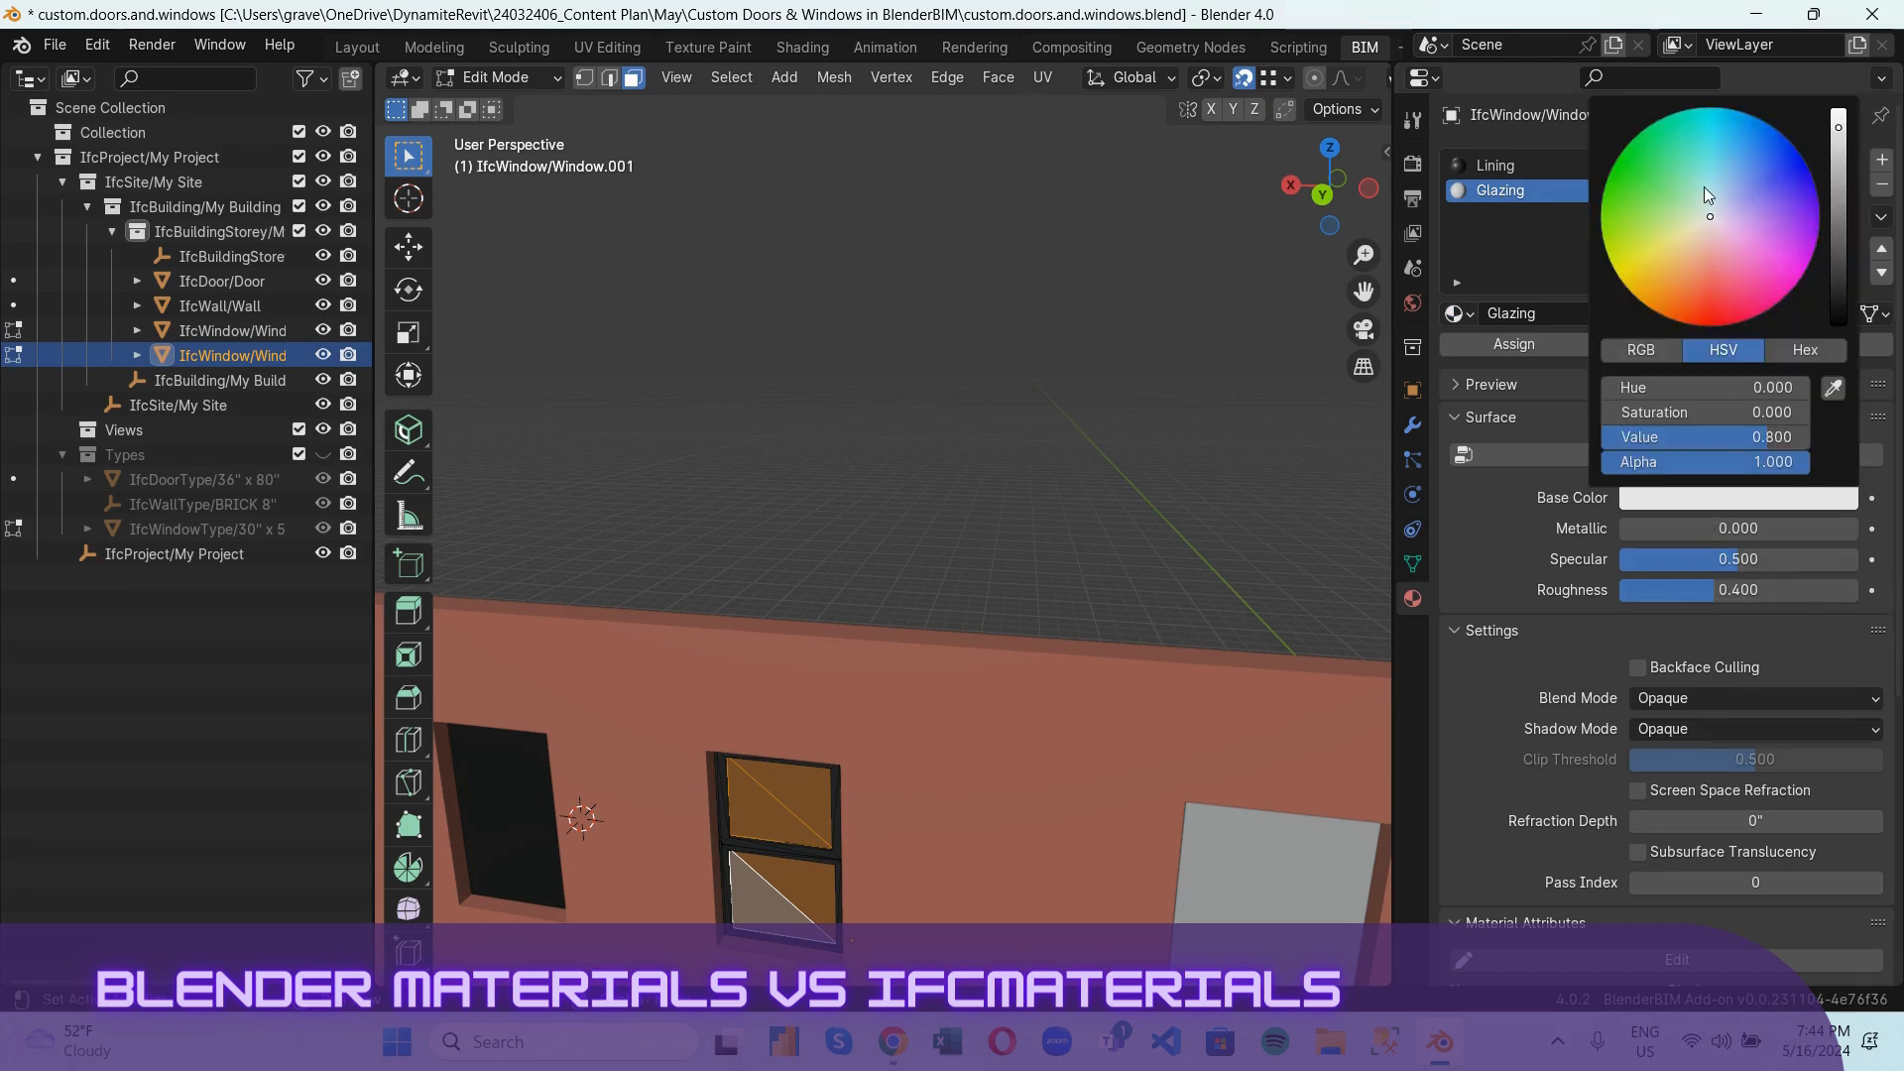
pyautogui.moveTo(1722, 220)
pyautogui.mouseDown()
pyautogui.moveTo(1699, 167)
pyautogui.moveTo(1717, 152)
pyautogui.mouseUp()
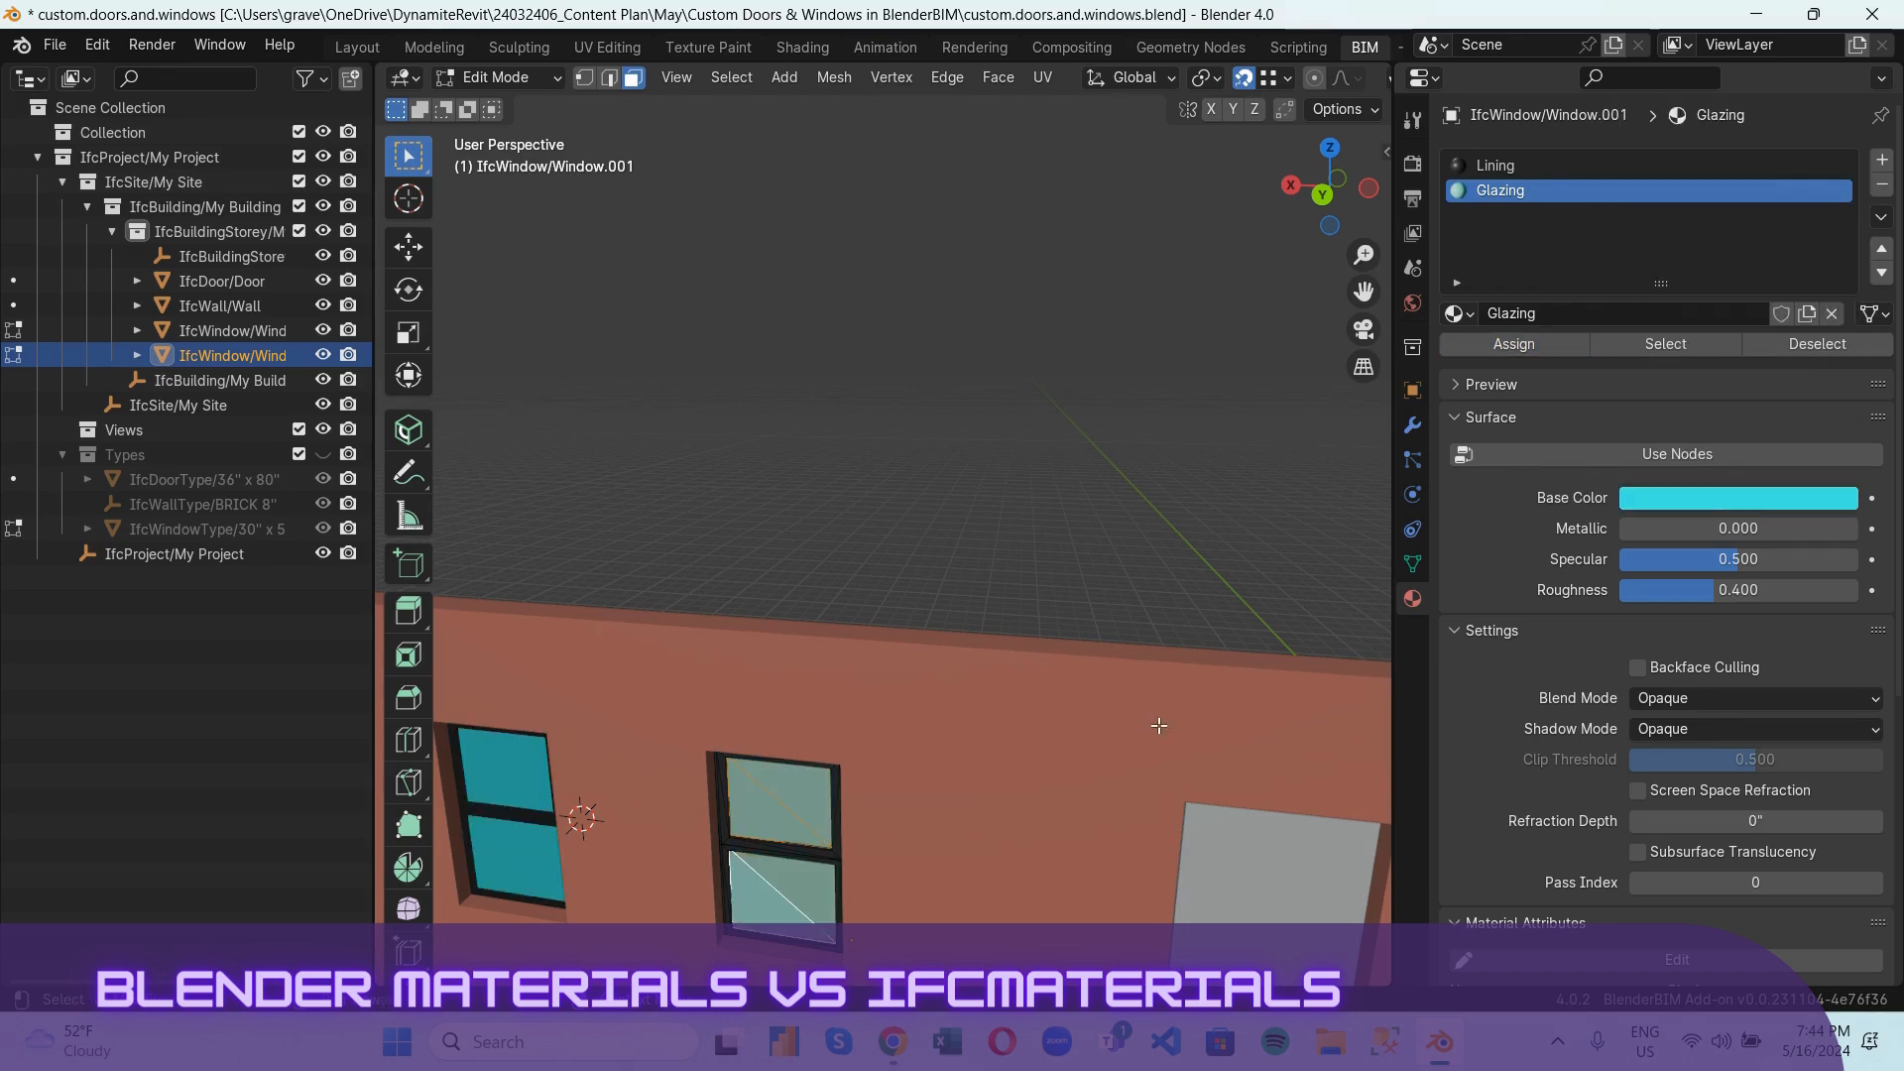
pyautogui.scroll(-6, 916, 389)
pyautogui.moveTo(916, 390); pyautogui.dragTo(625, 538, button='middle')
pyautogui.scroll(8, 862, 555)
pyautogui.scroll(-1, 863, 548)
# Clear the face selection, return to Object Mode and deselect the window.
pyautogui.click(831, 299)
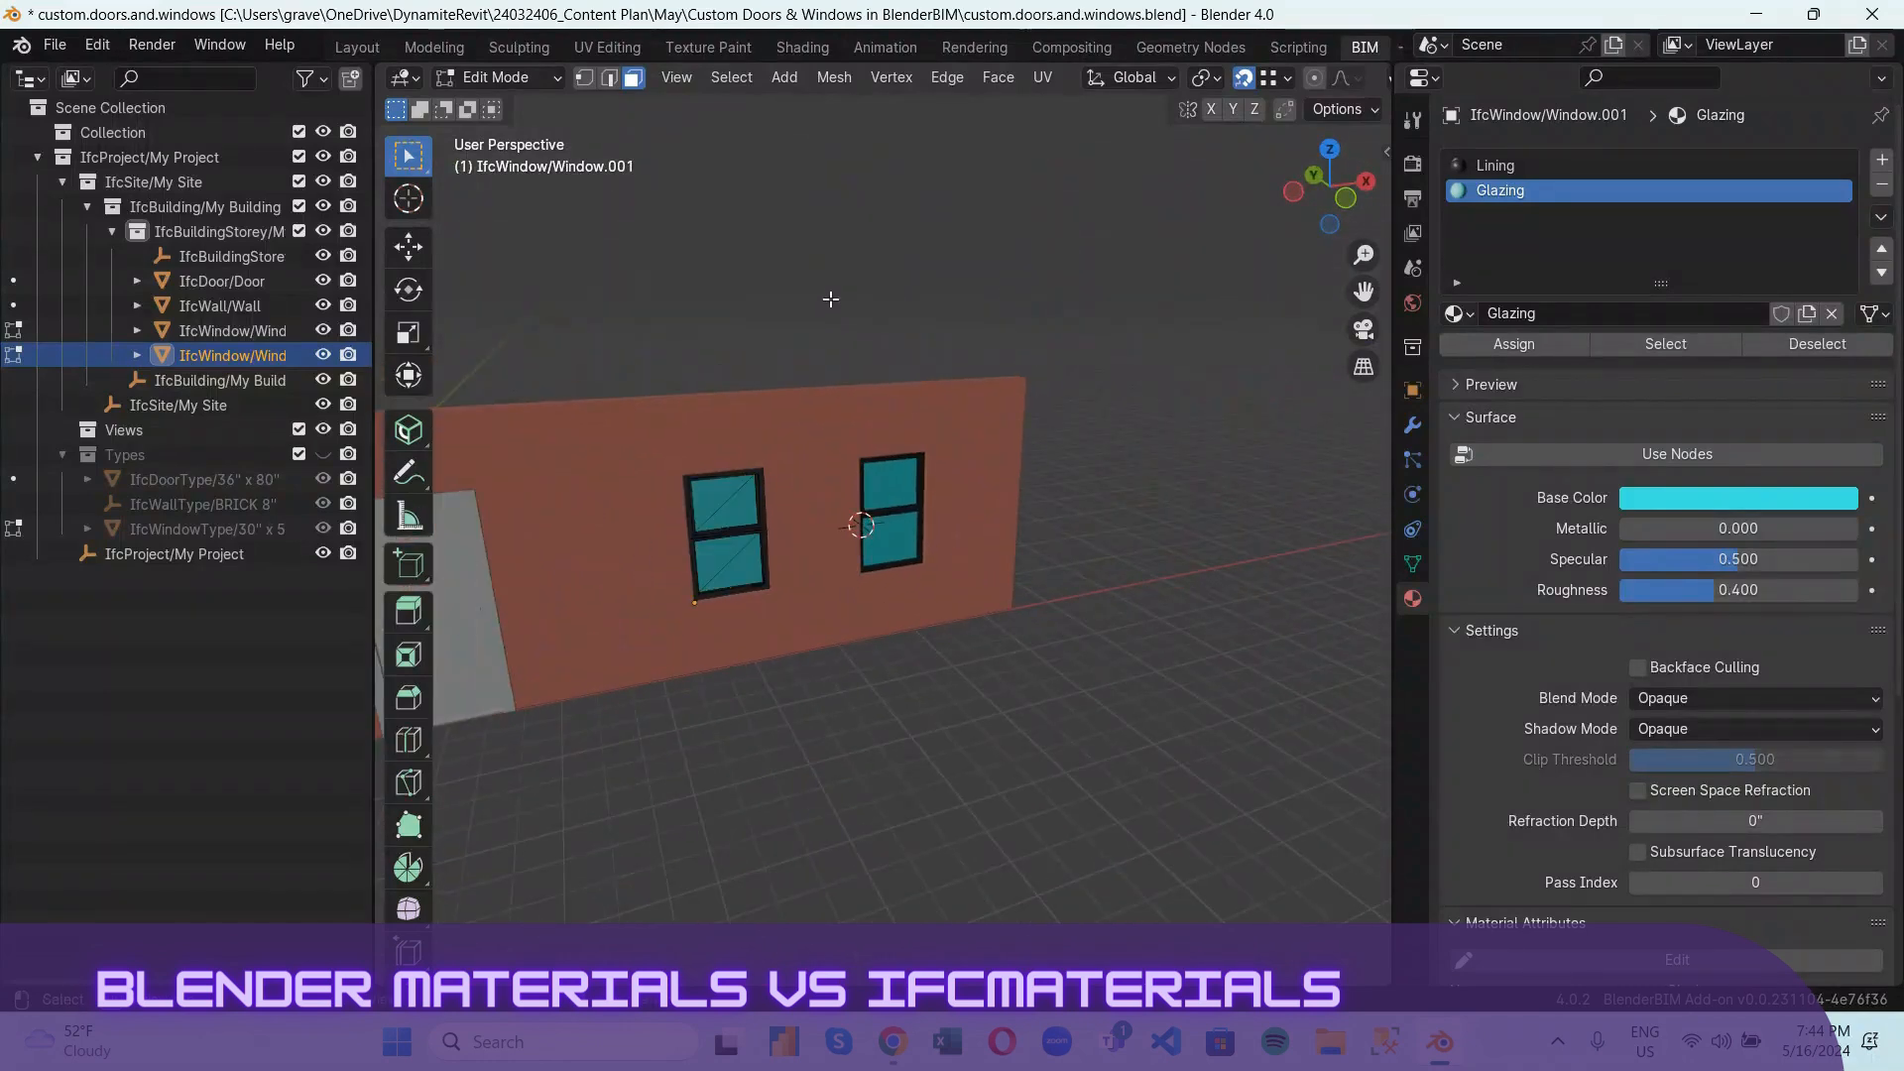
pyautogui.click(534, 82)
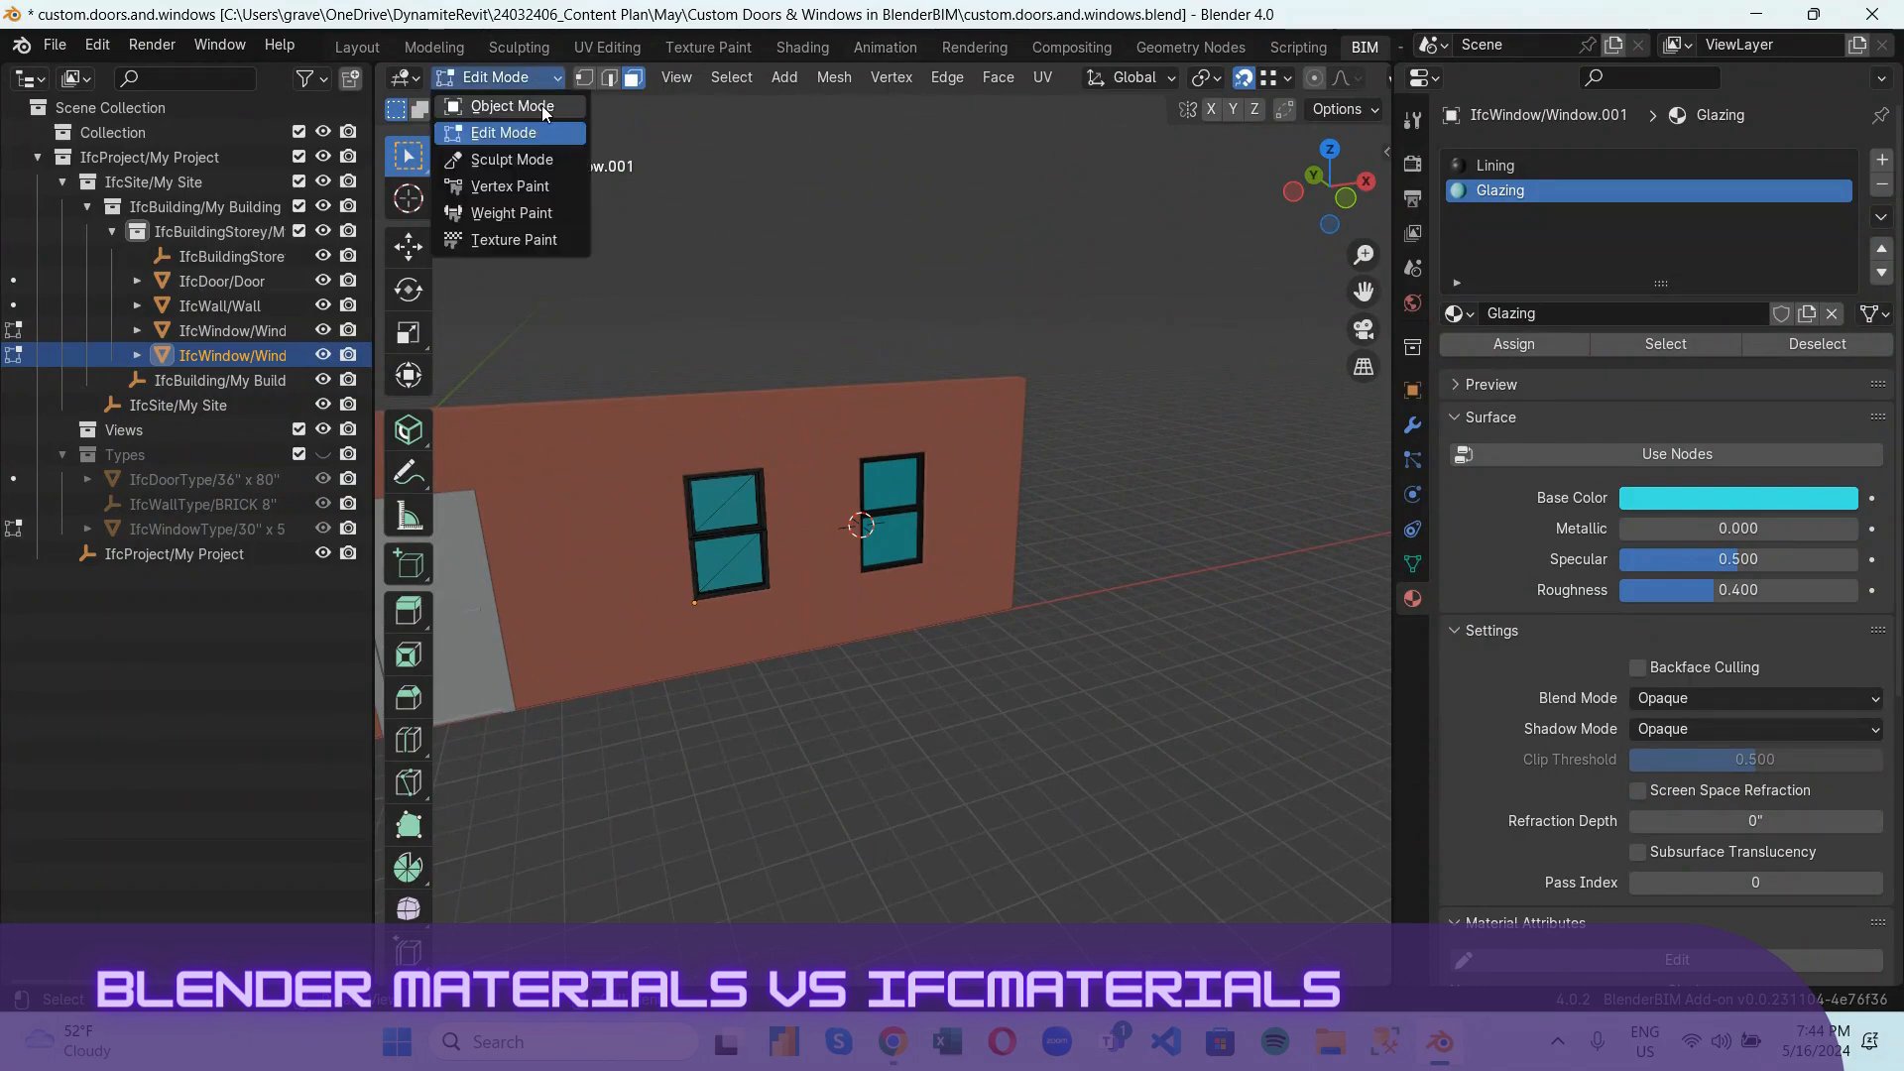
pyautogui.click(541, 105)
pyautogui.scroll(-3, 1327, 663)
pyautogui.moveTo(1010, 639); pyautogui.dragTo(895, 556, button='middle')
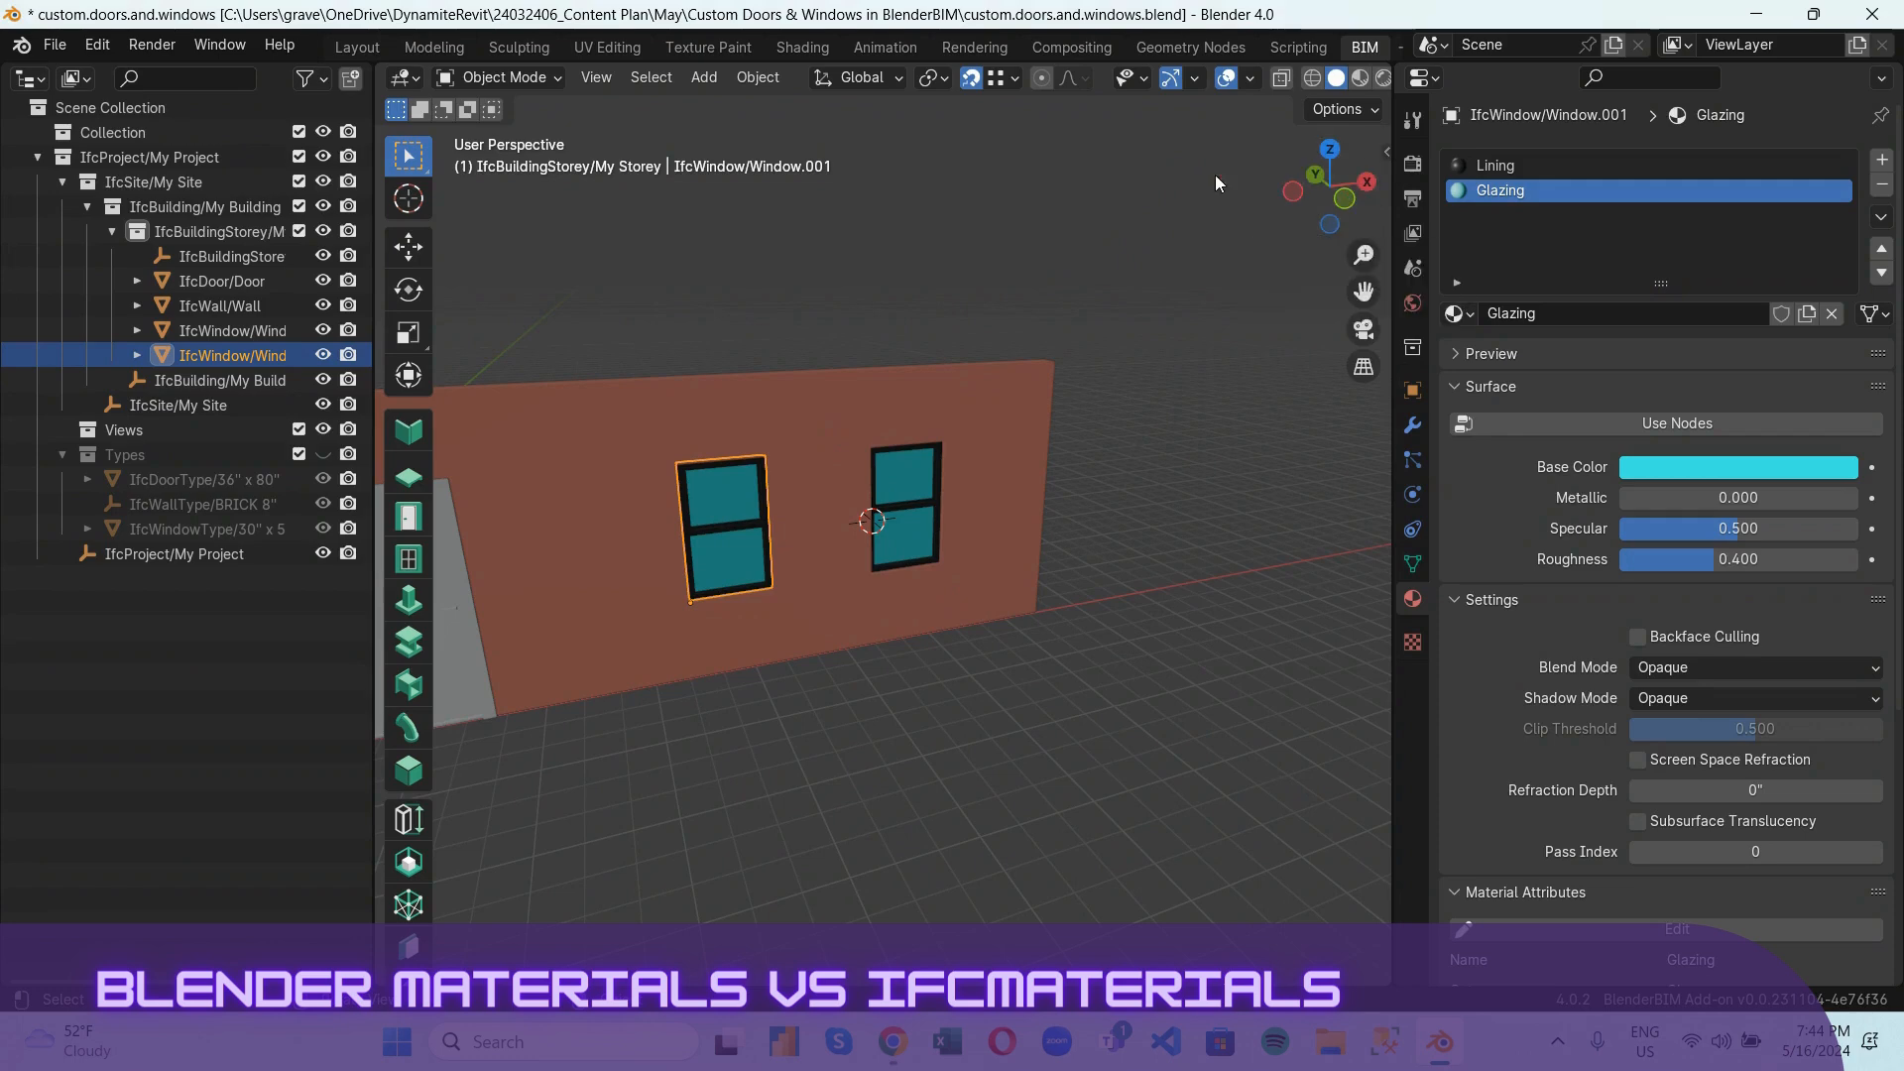
pyautogui.click(1180, 472)
# Place a third 30" x 50" window in the wall, between the door and the nearest window.
pyautogui.click(1341, 196)
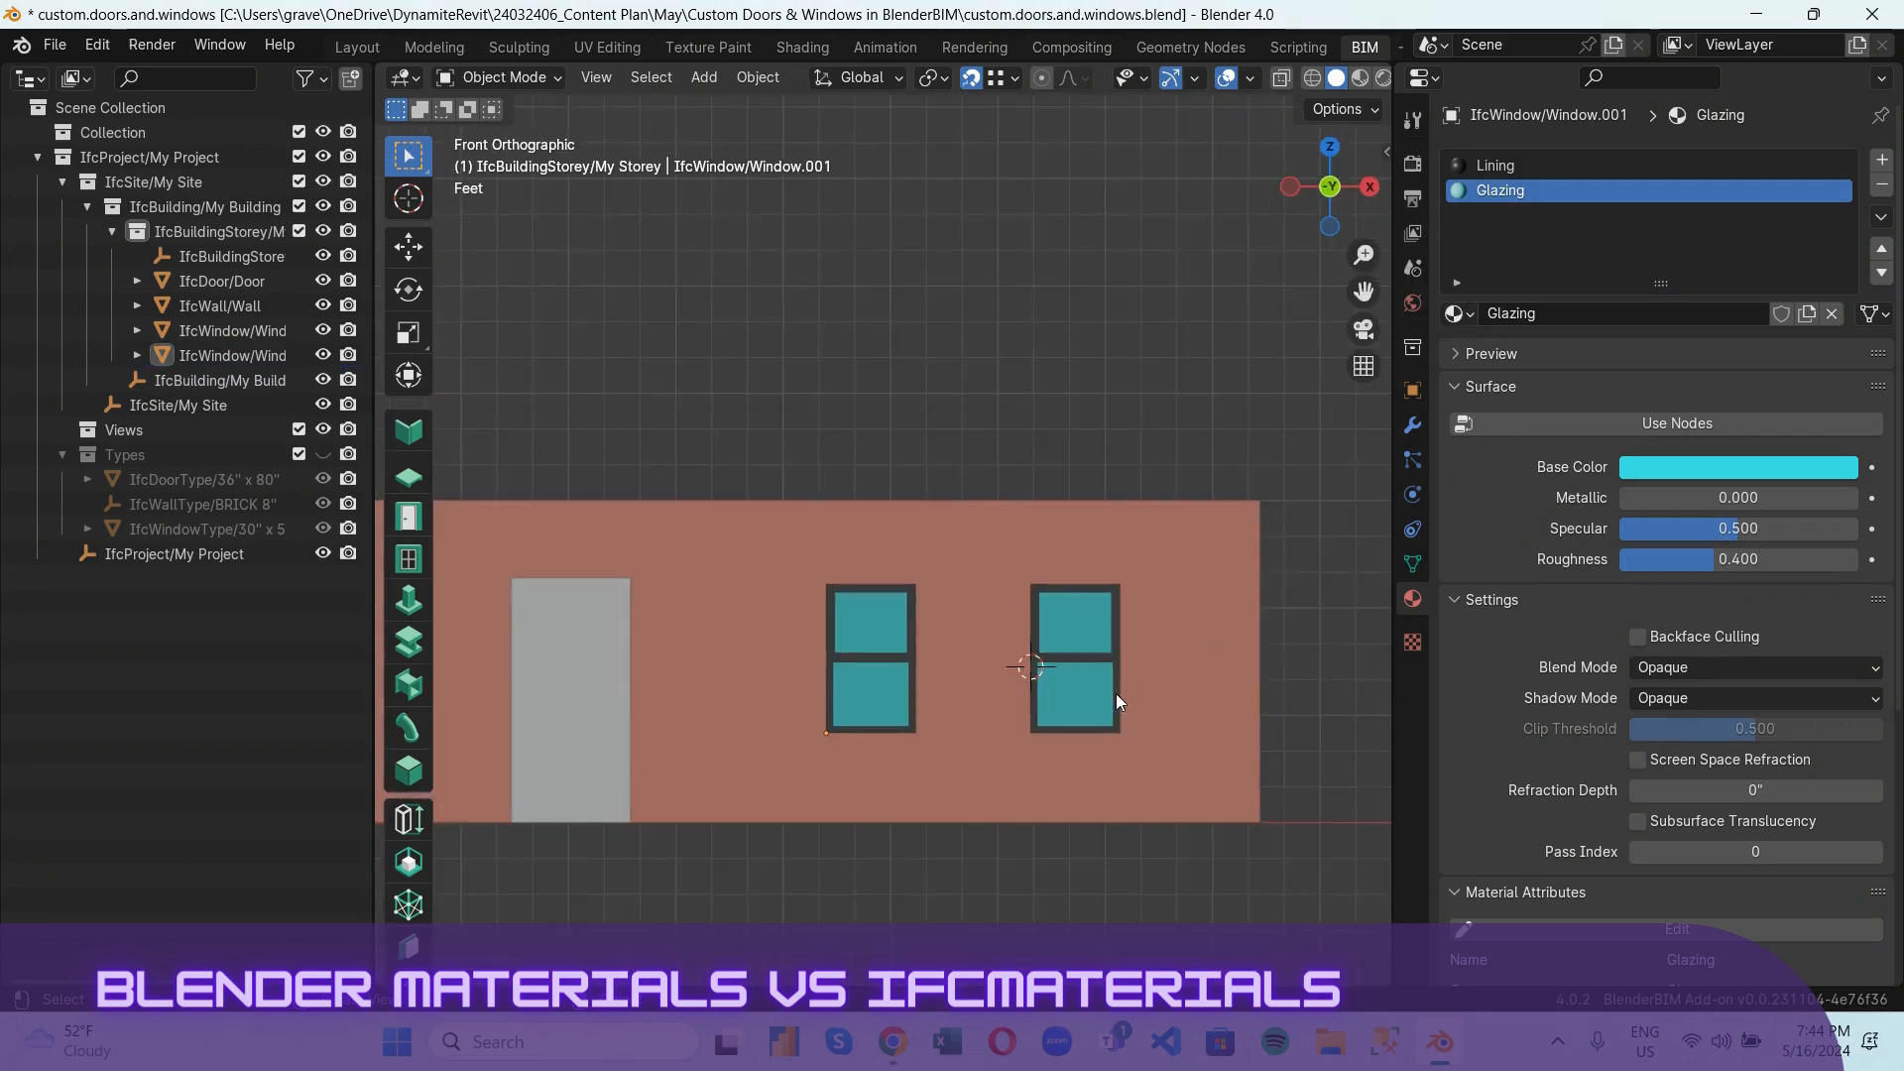
pyautogui.keyDown('shift'); pyautogui.moveTo(1032, 668); pyautogui.dragTo(694, 667, button='right'); pyautogui.keyUp('shift')
pyautogui.scroll(4, 891, 754)
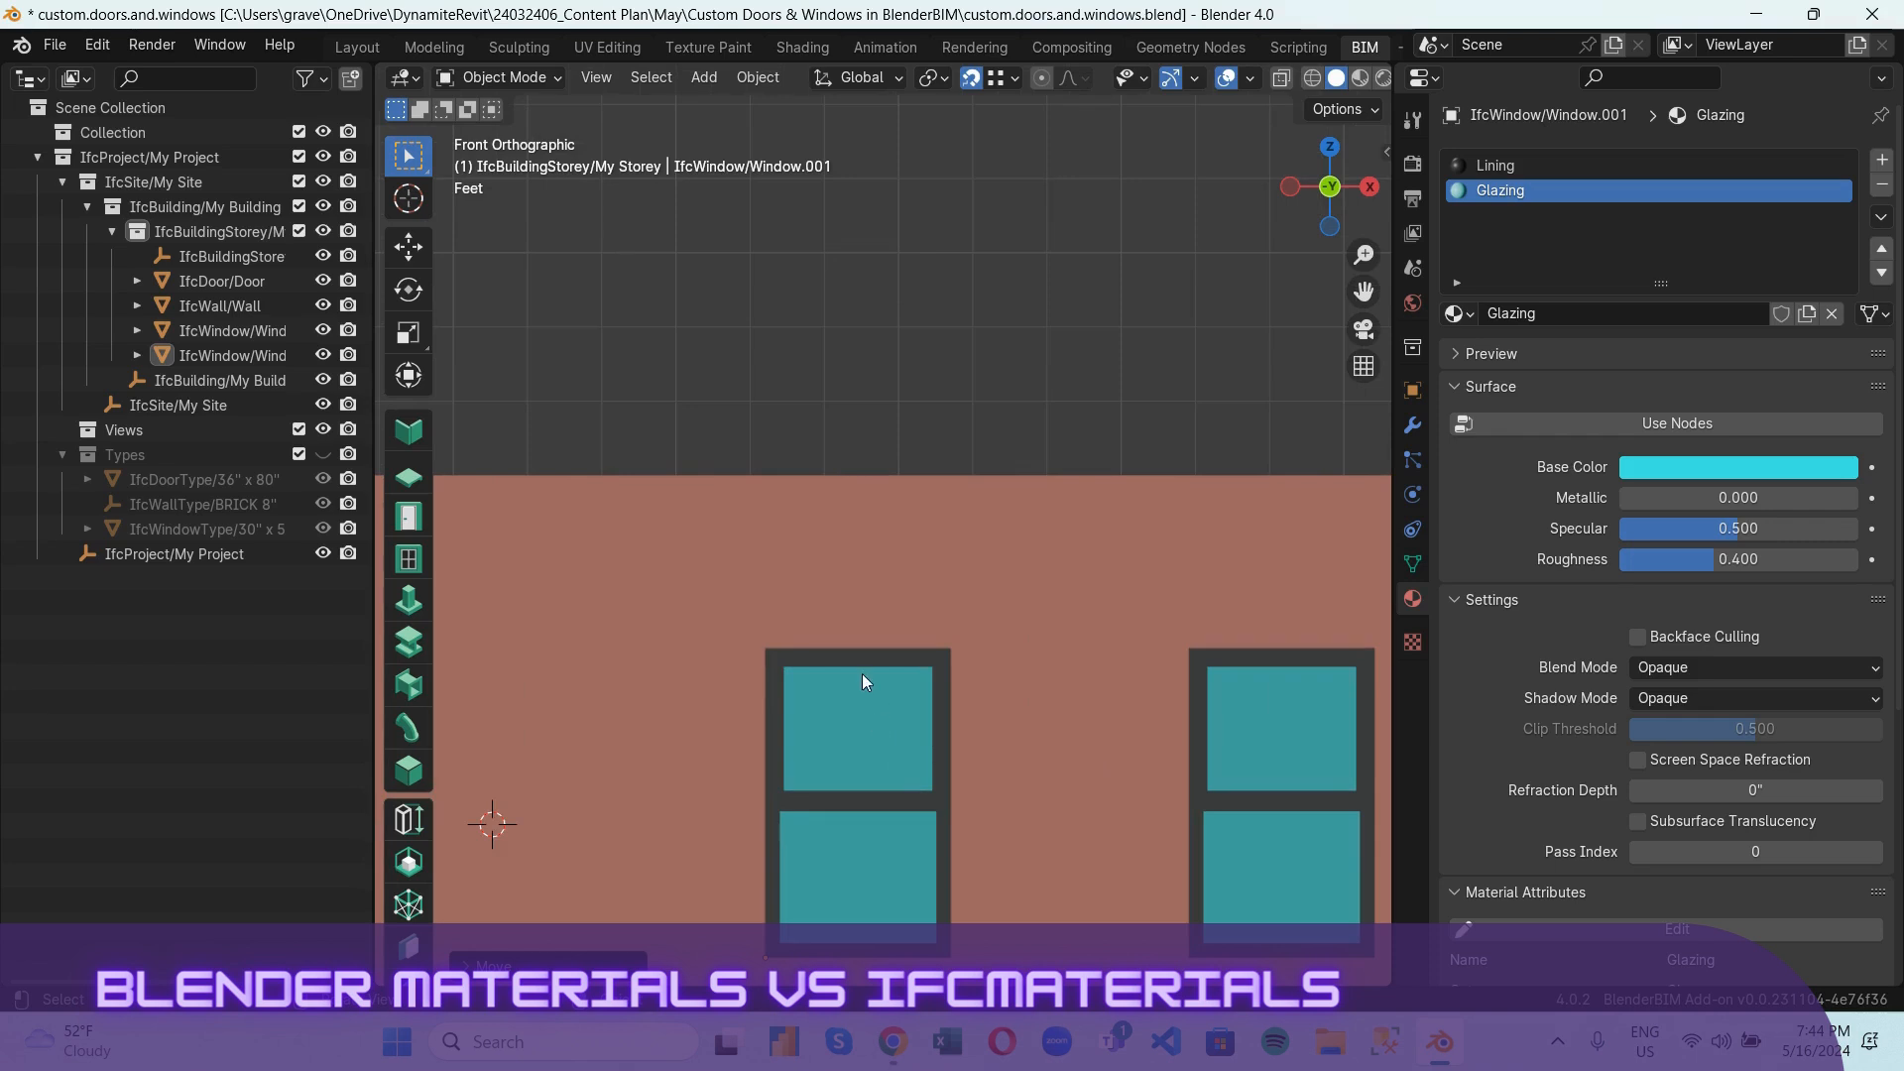
pyautogui.scroll(-6, 861, 674)
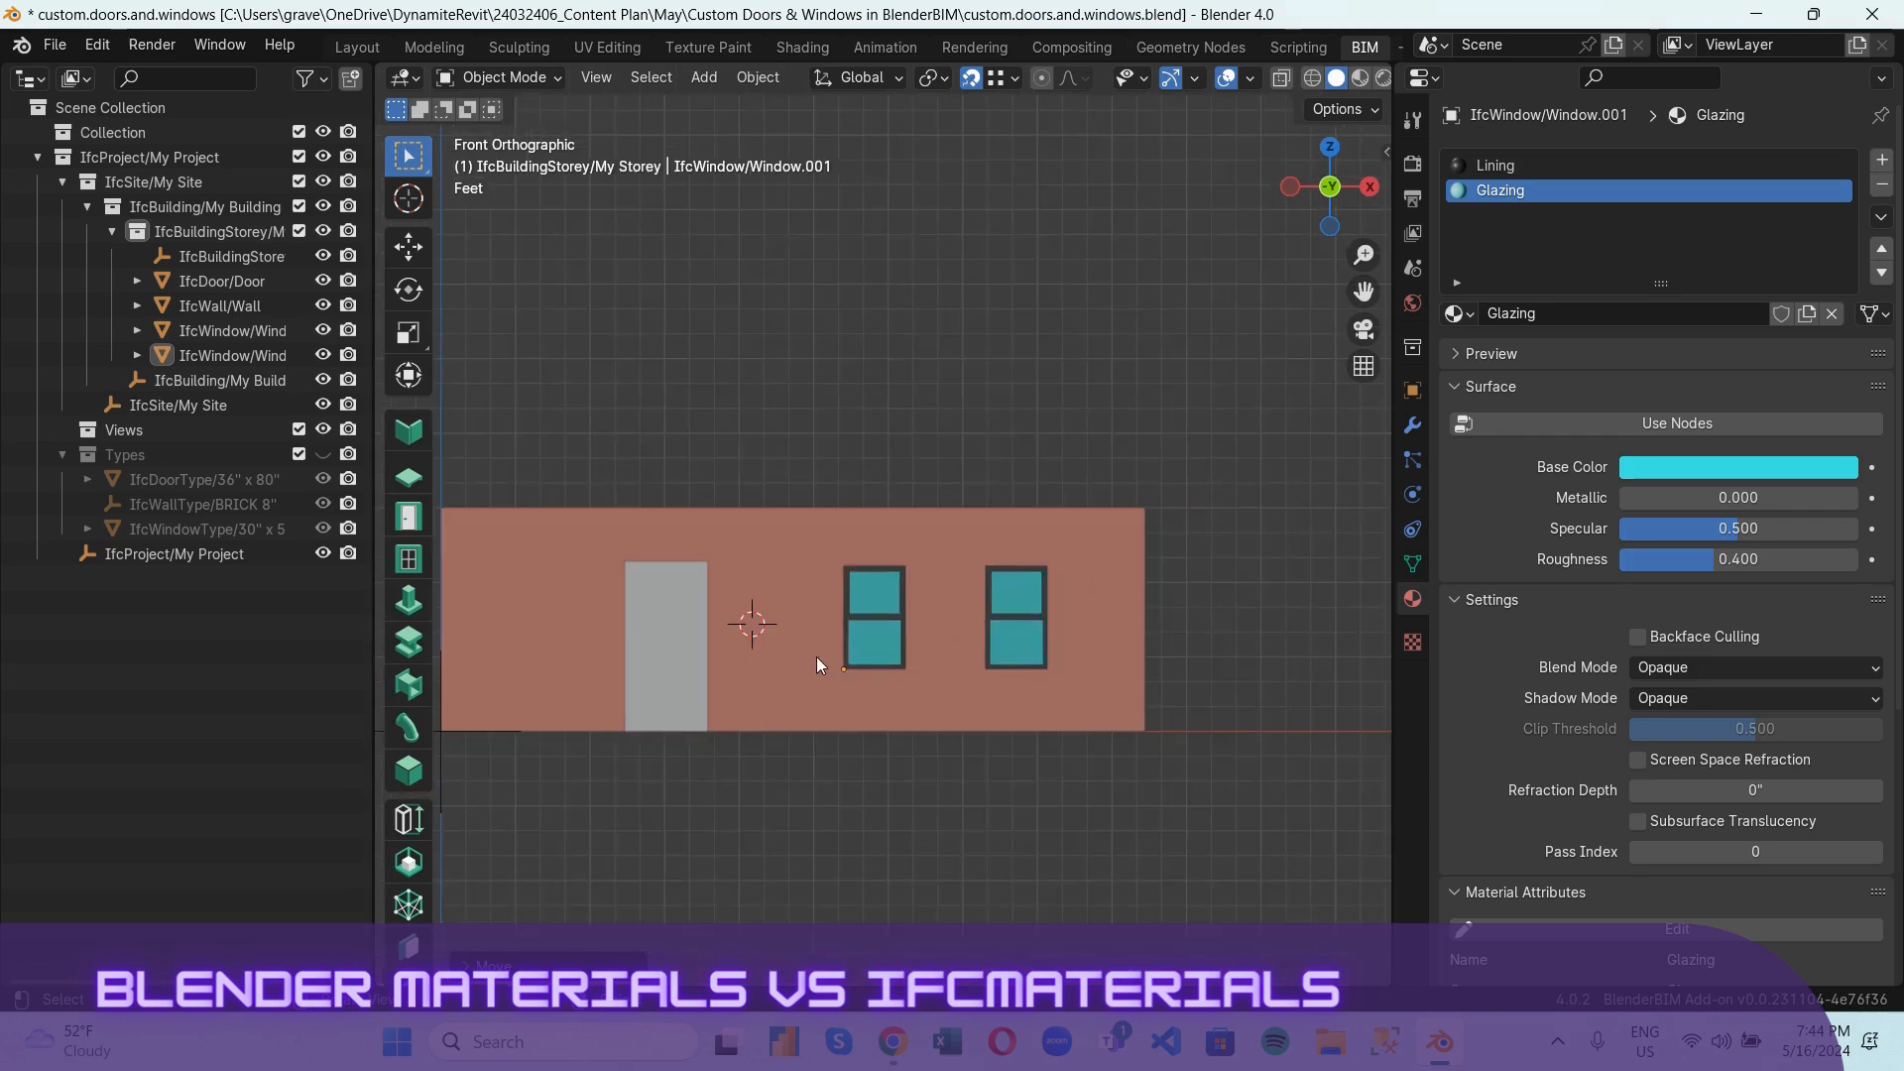
pyautogui.scroll(5, 764, 638)
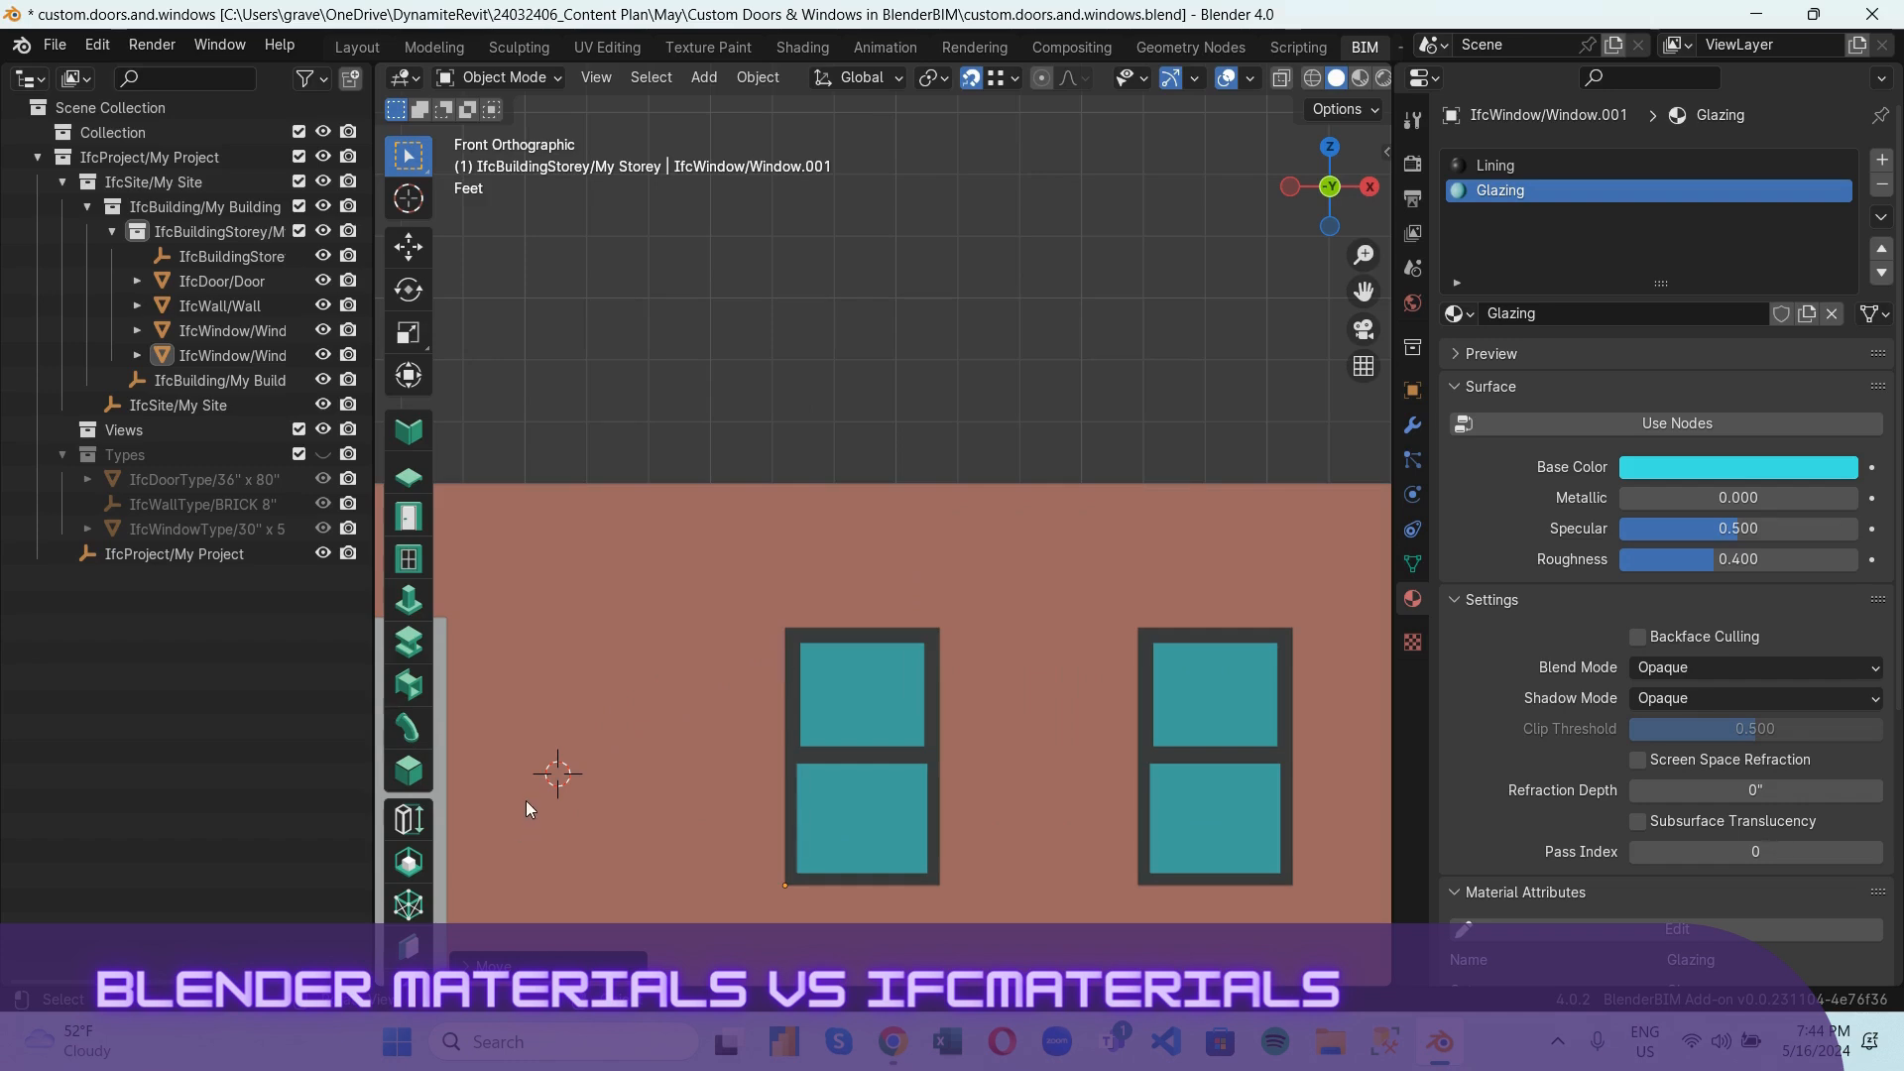
pyautogui.hotkey('shift', 'a')
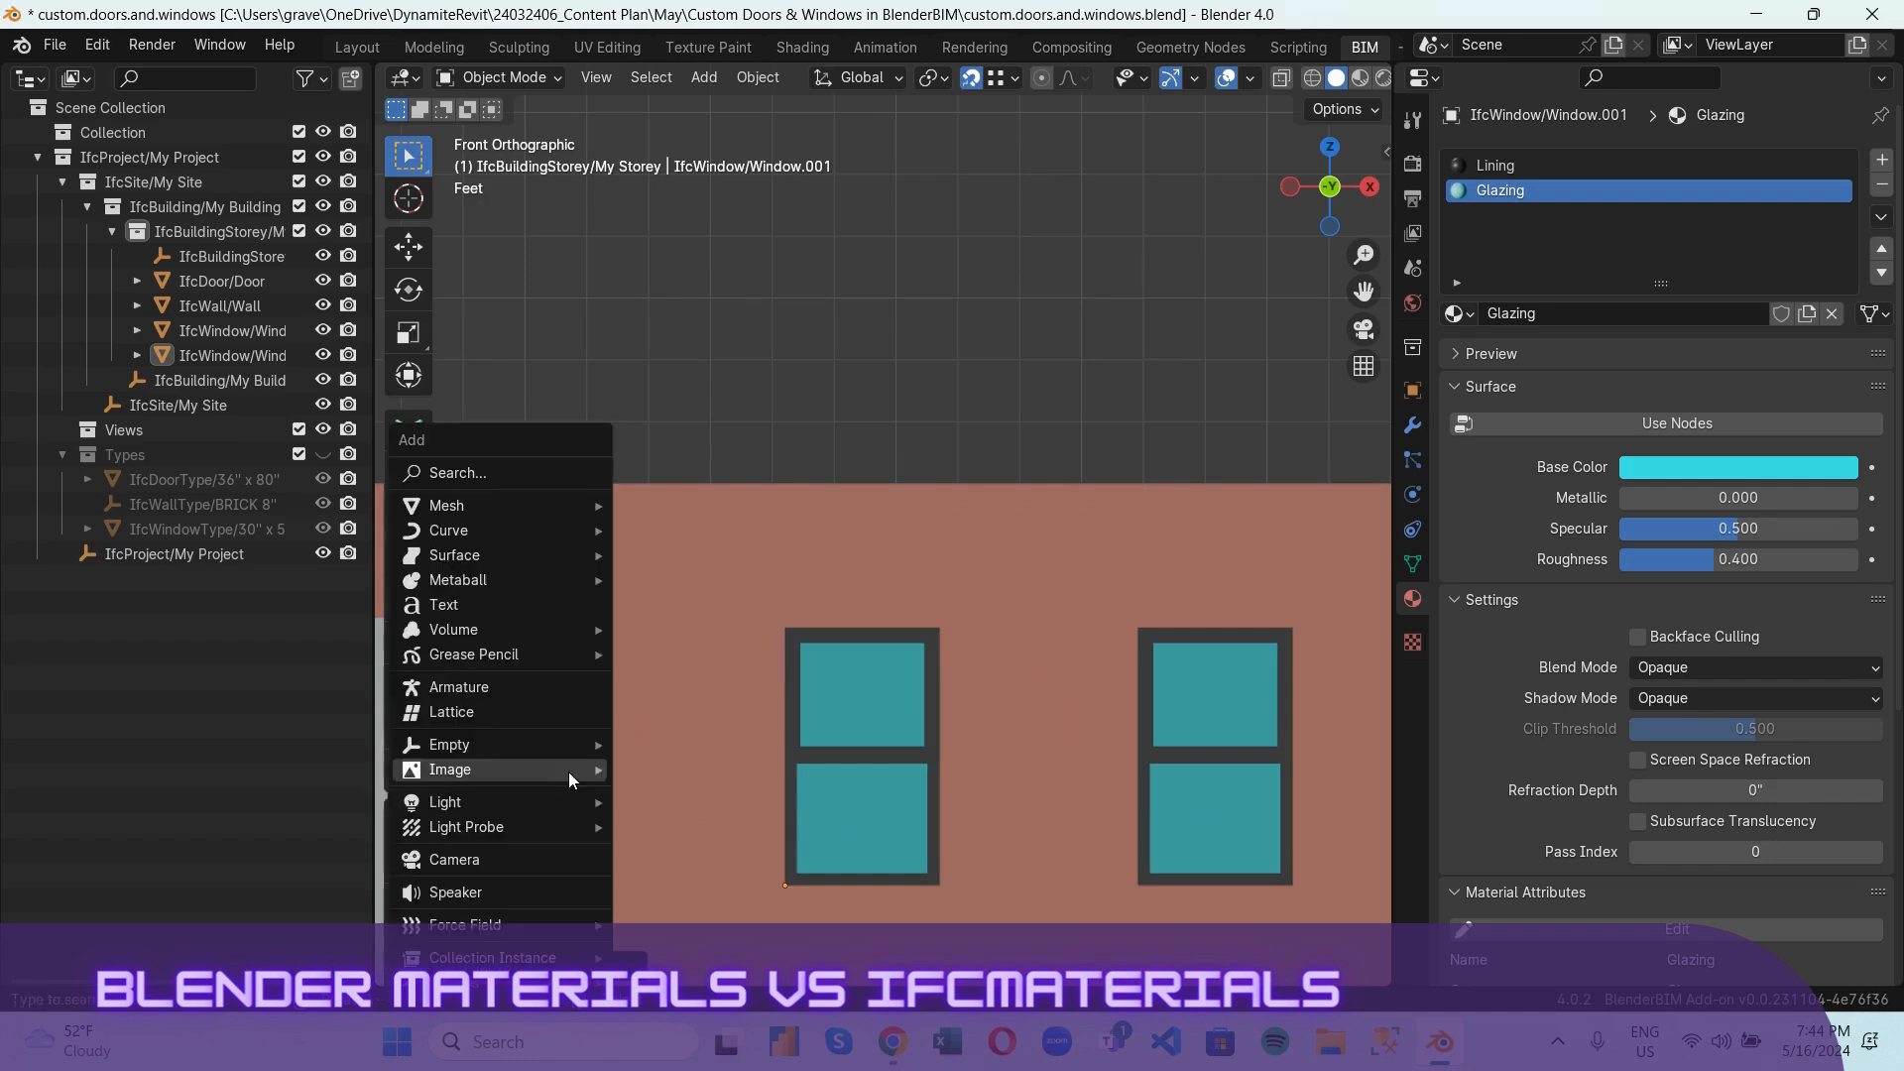
pyautogui.click(522, 491)
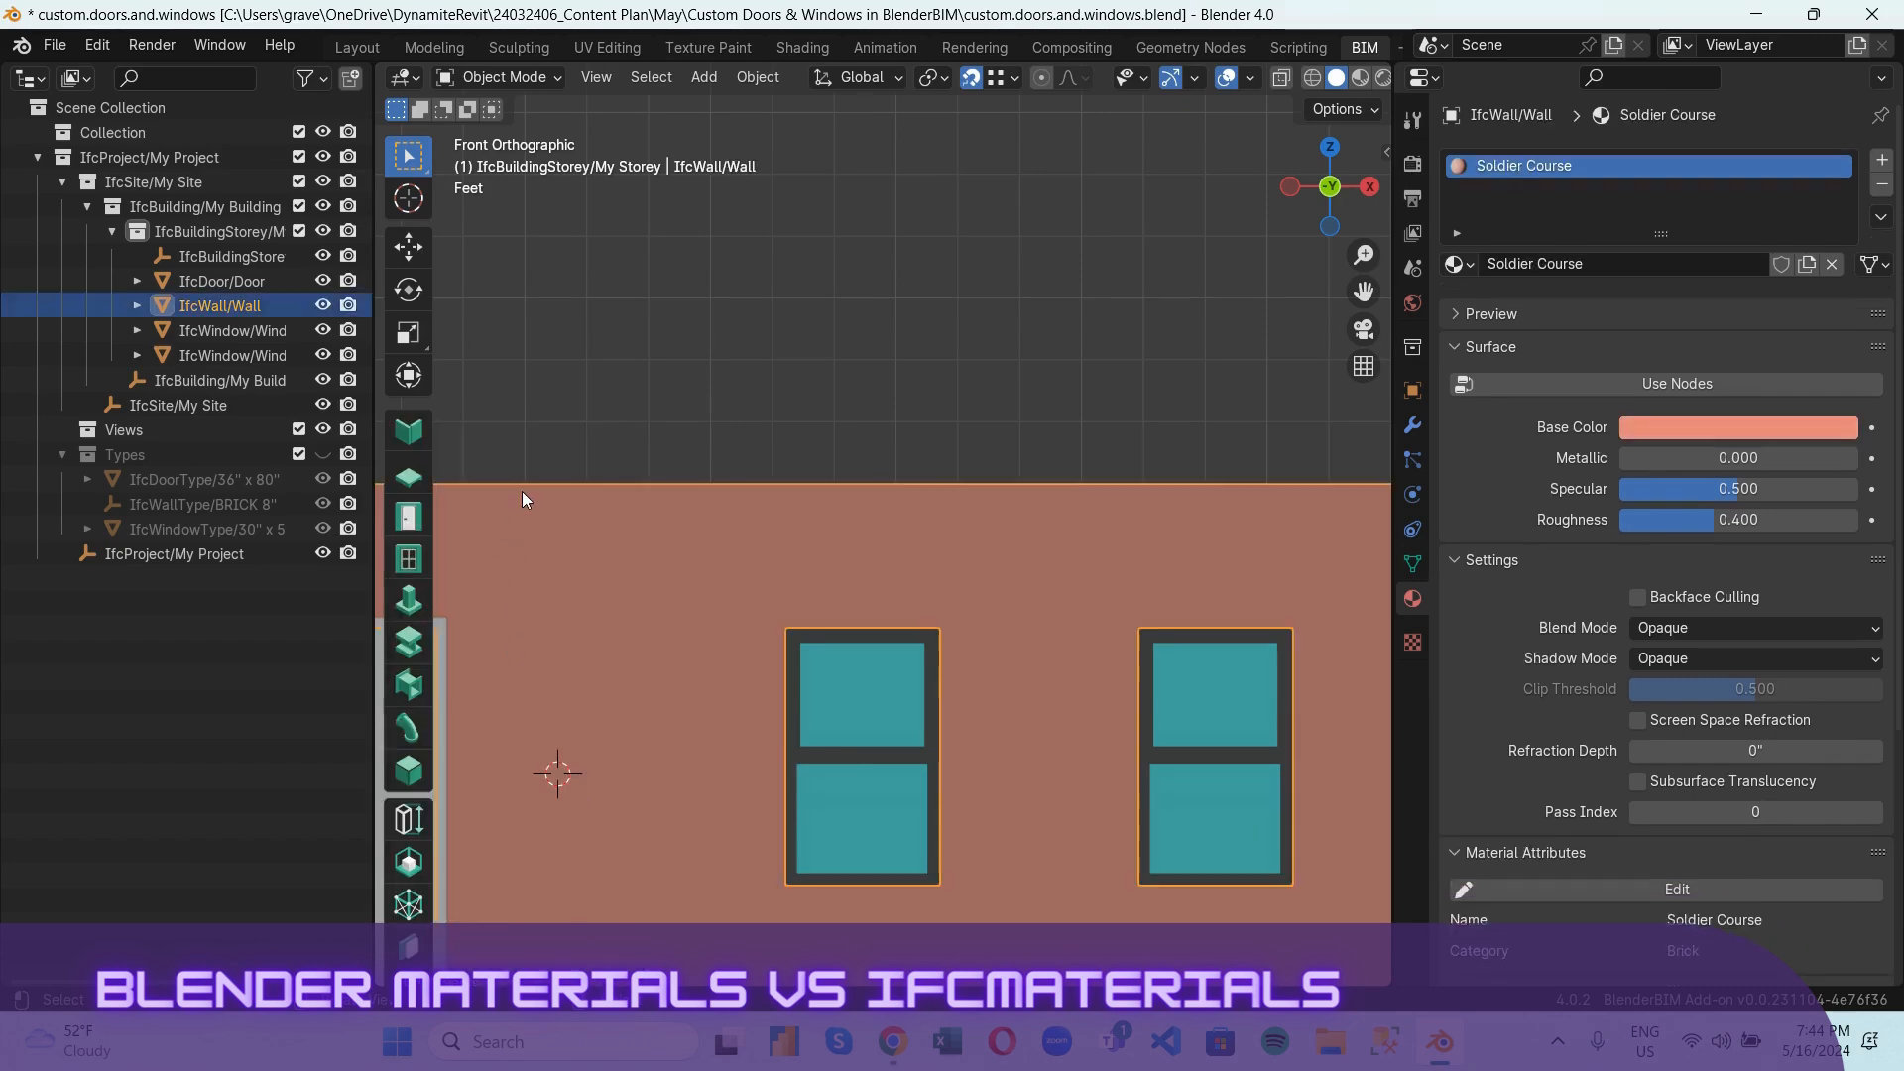
pyautogui.hotkey('shift', 'n')
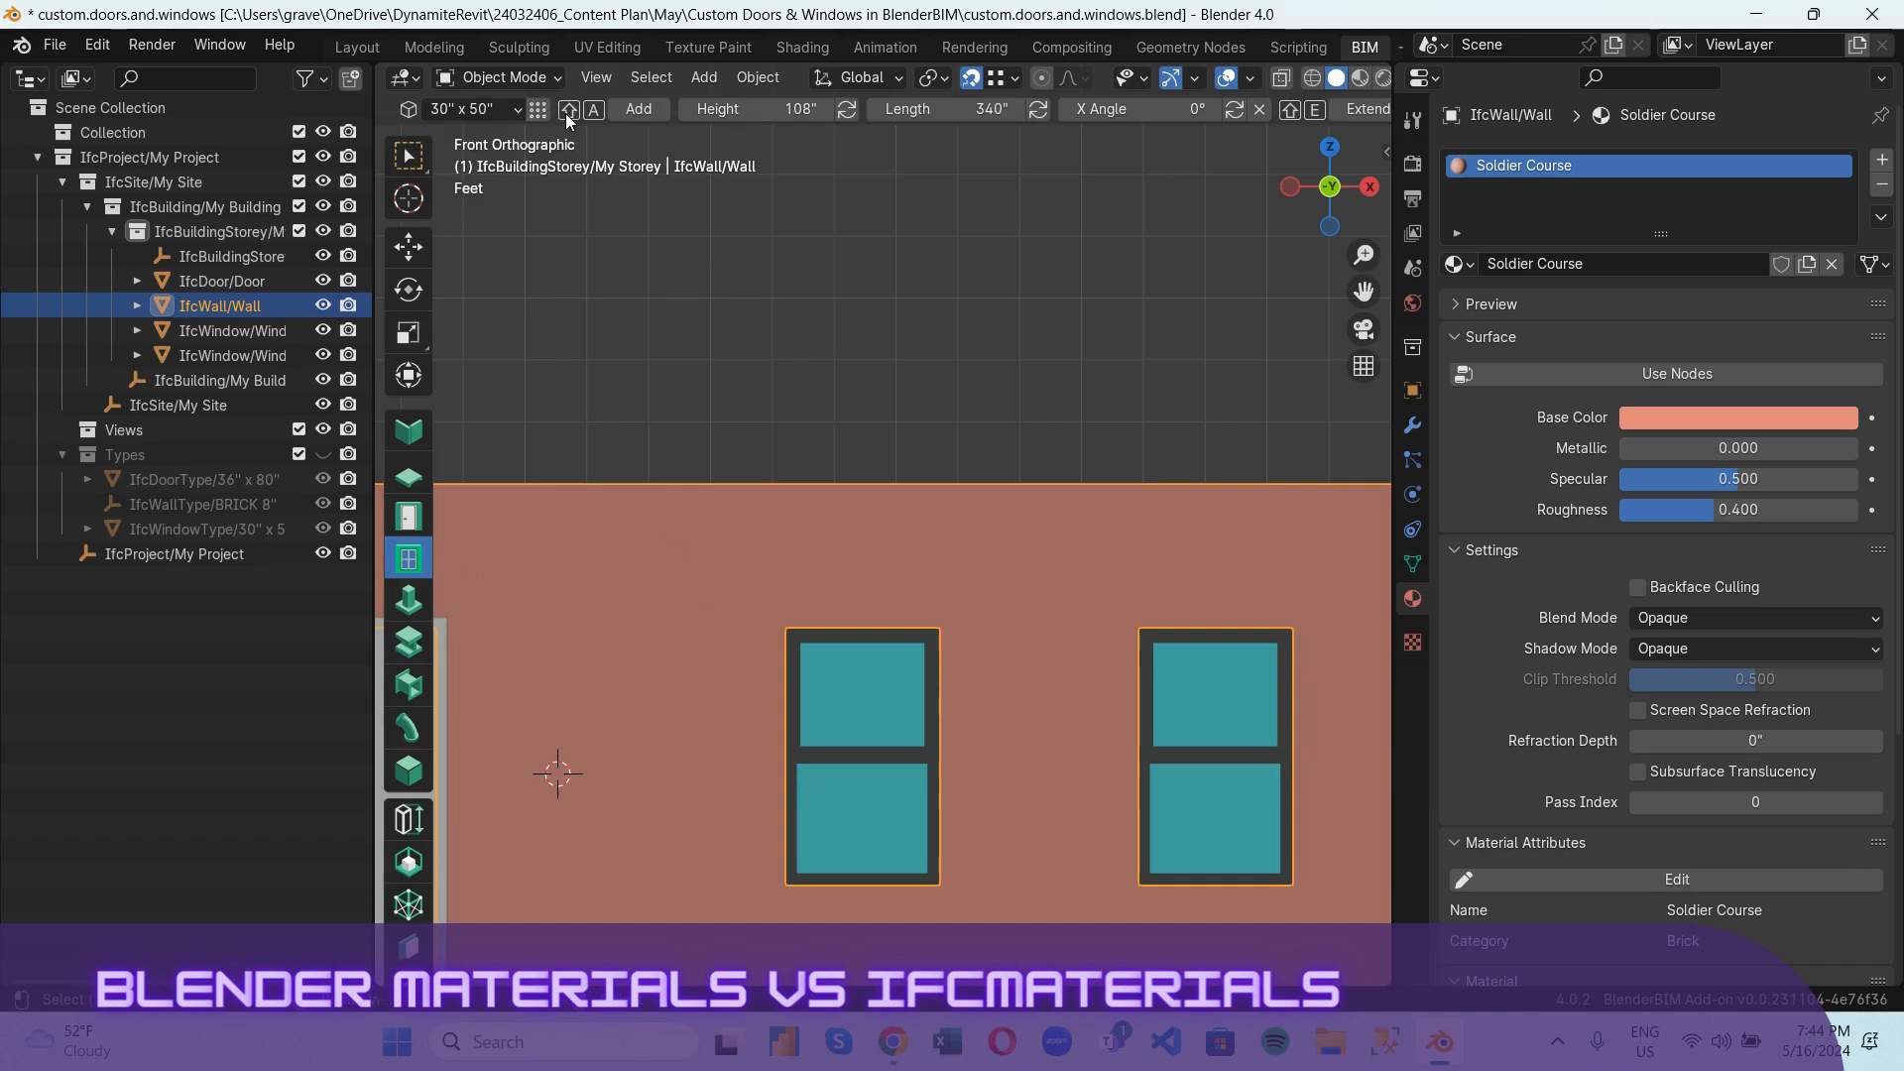
pyautogui.hotkey('shift', 'a')
# Examine the lining and glazing colors on the wall's windows.
pyautogui.scroll(-4, 962, 770)
pyautogui.moveTo(962, 770); pyautogui.dragTo(843, 621, button='middle')
pyautogui.scroll(3, 661, 708)
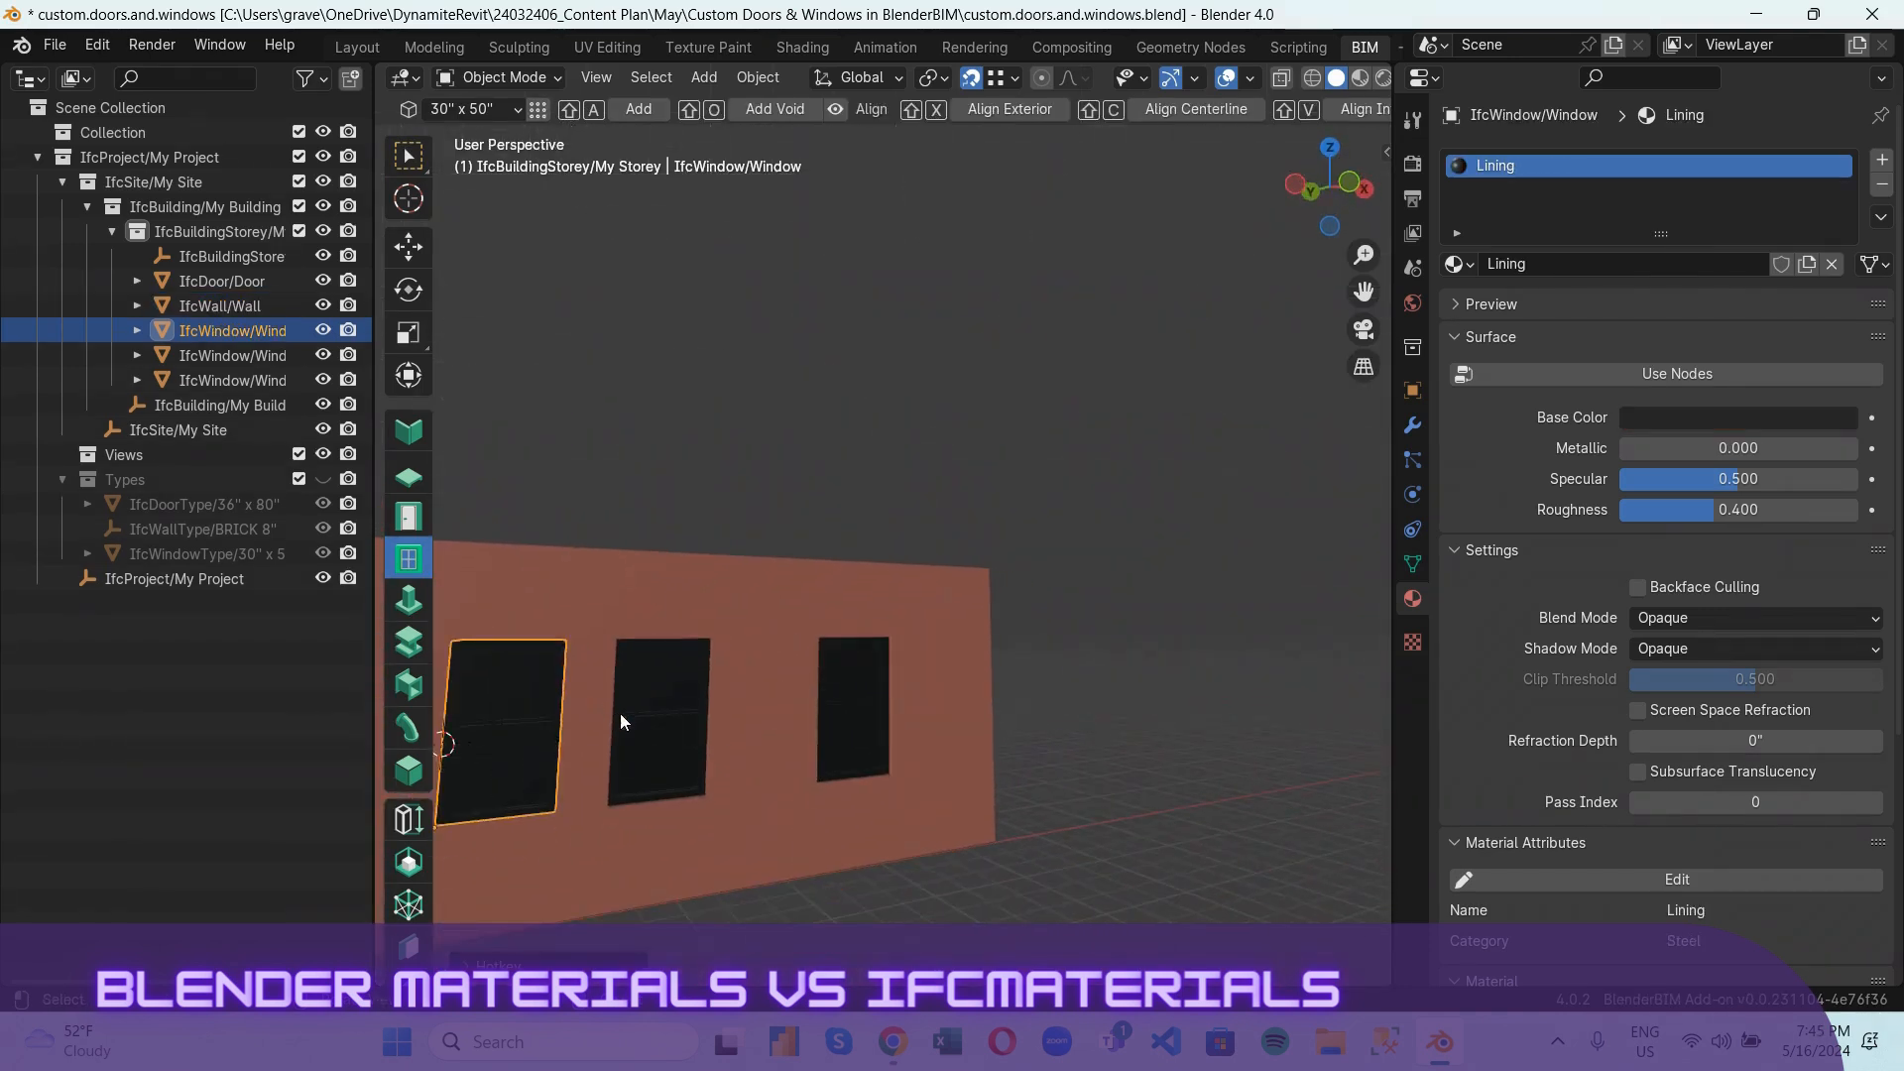
pyautogui.moveTo(620, 714)
pyautogui.mouseDown(button='middle')
pyautogui.moveTo(680, 735)
pyautogui.moveTo(499, 703)
pyautogui.moveTo(587, 726)
pyautogui.mouseUp(button='middle')
pyautogui.scroll(2, 605, 688)
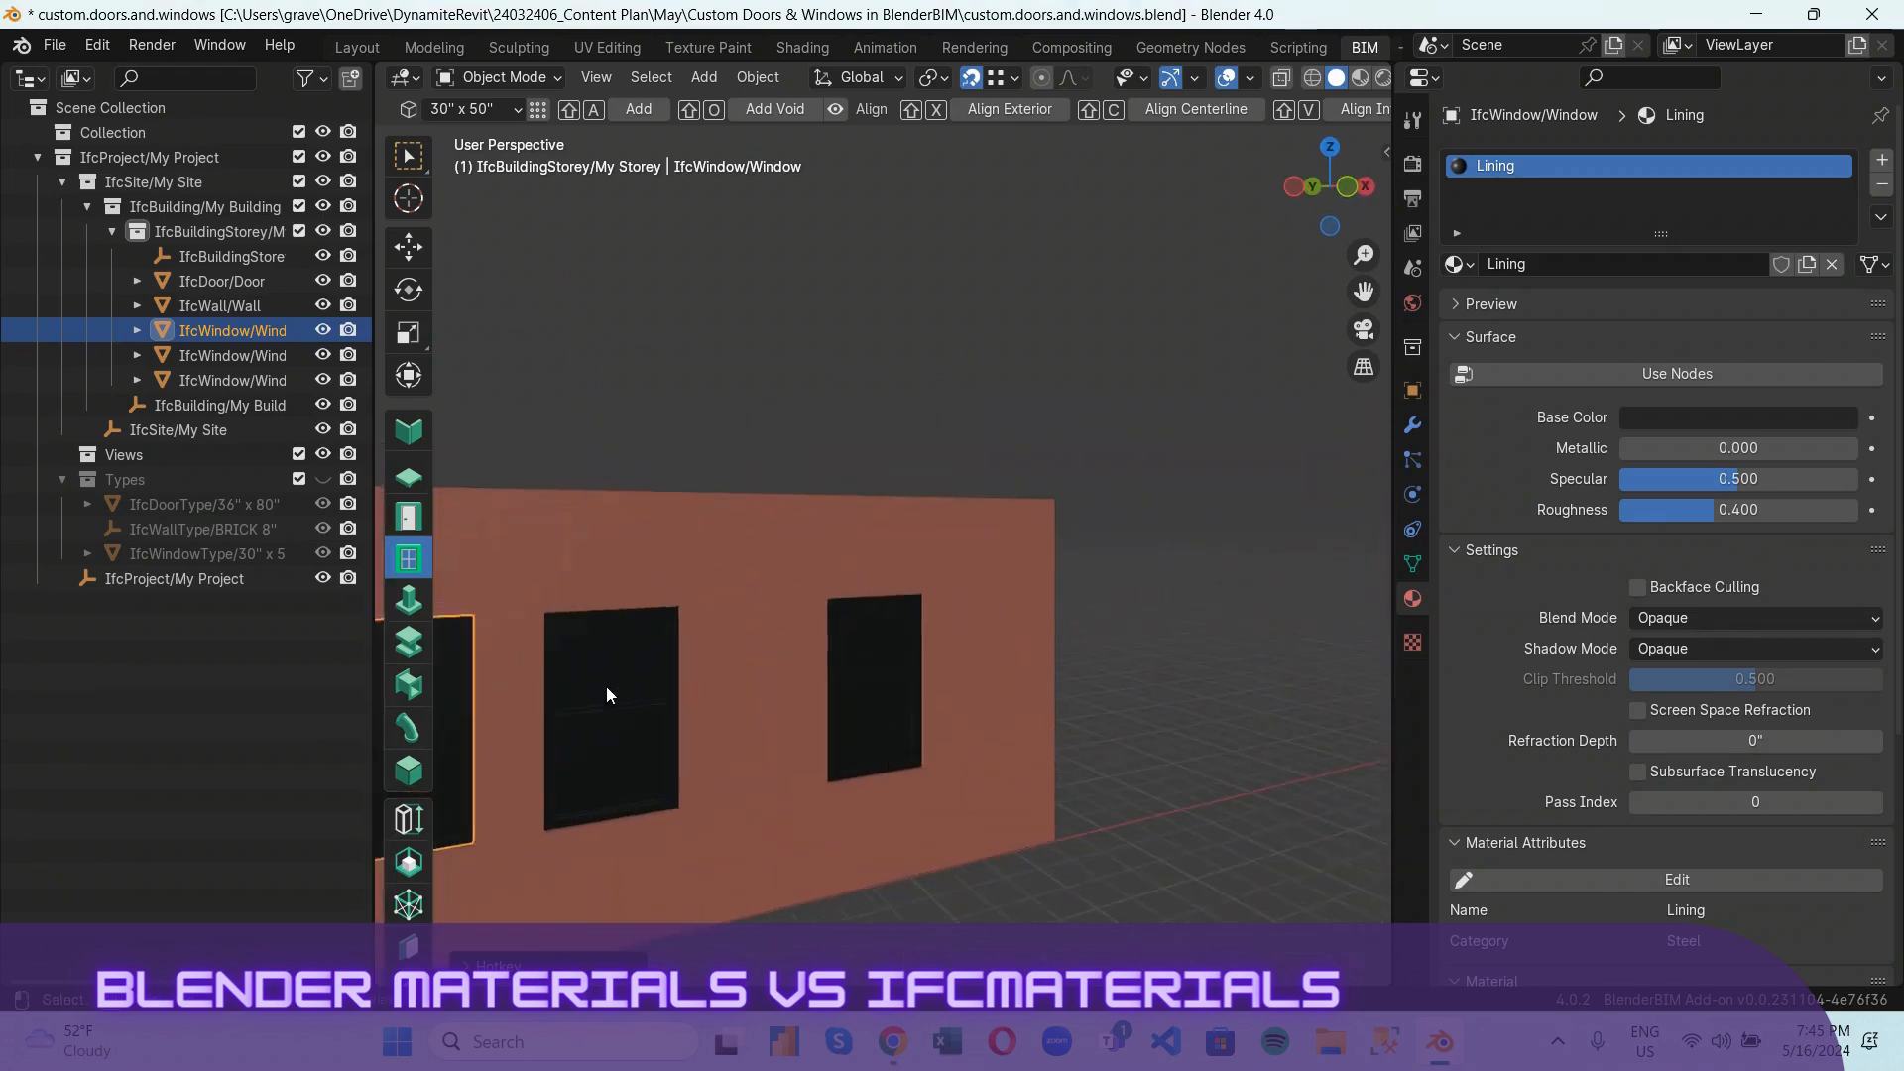
pyautogui.scroll(5, 605, 687)
pyautogui.scroll(-3, 605, 687)
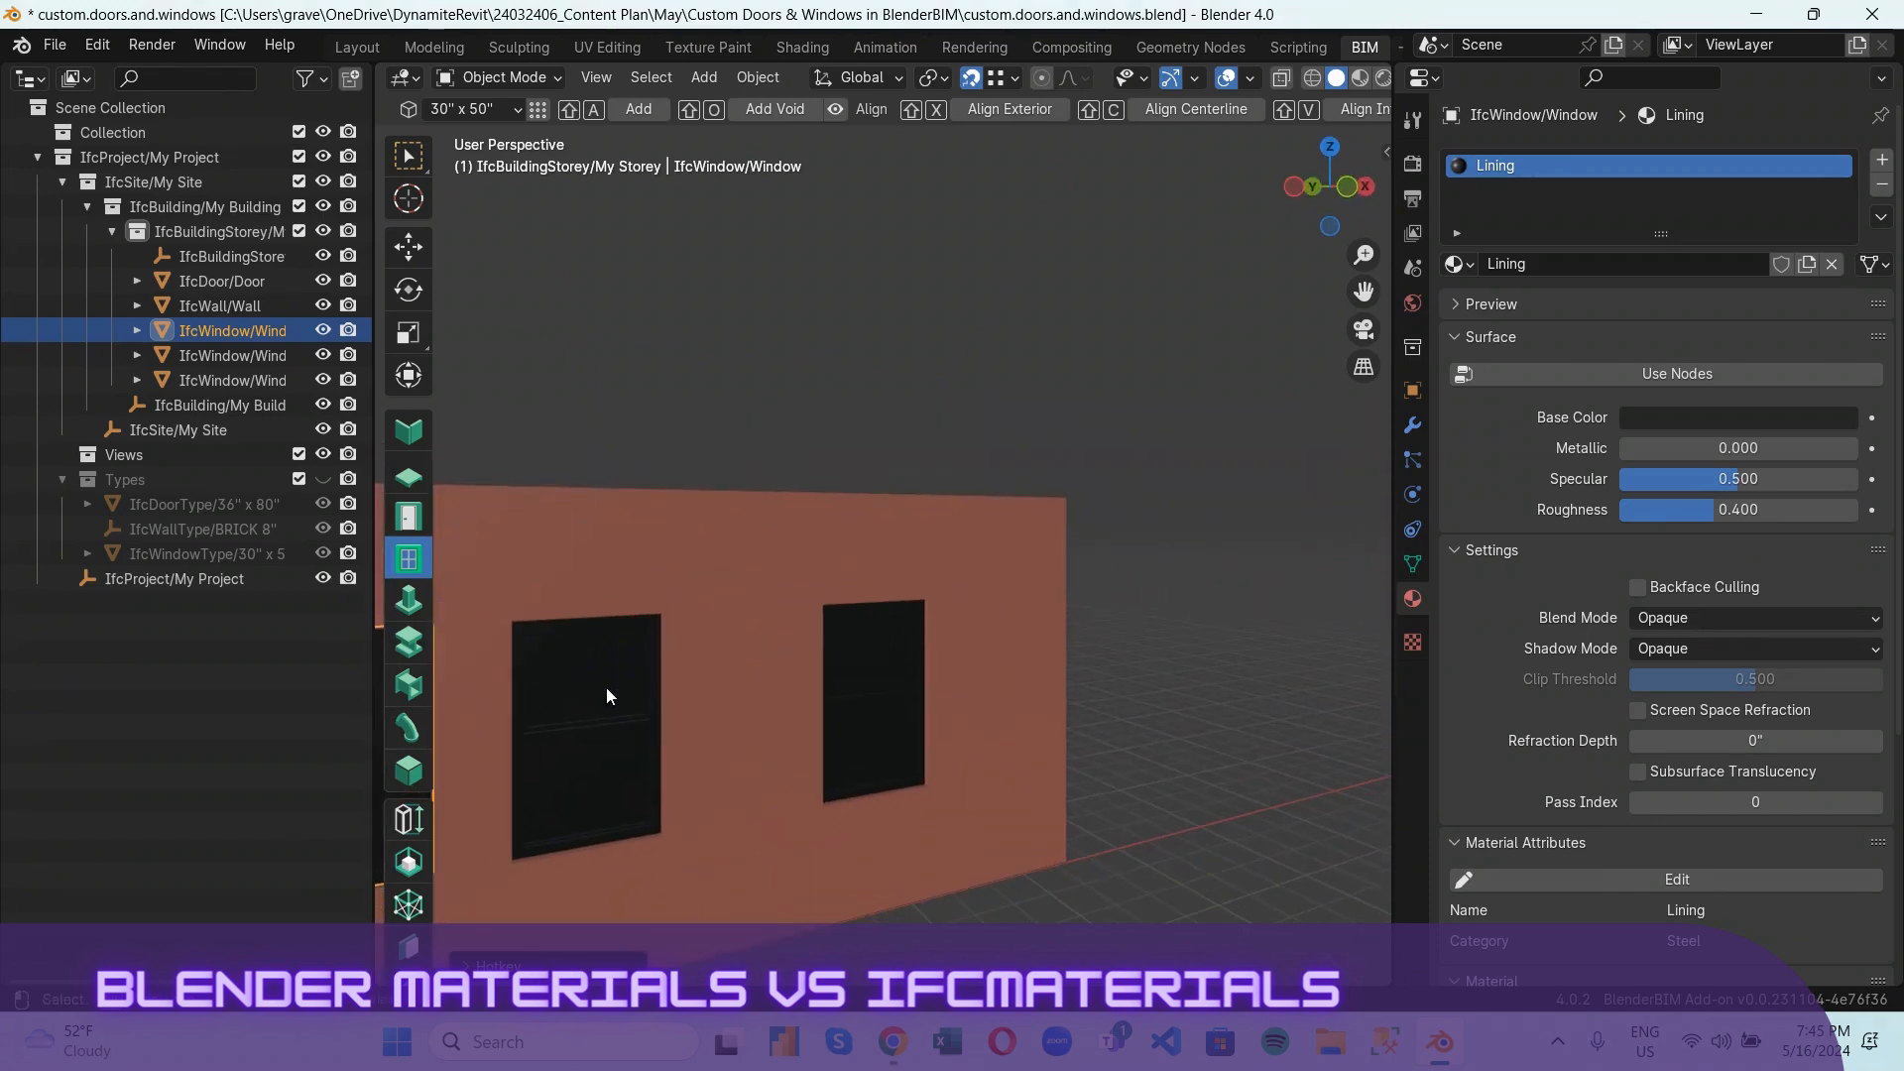
pyautogui.scroll(-2, 608, 734)
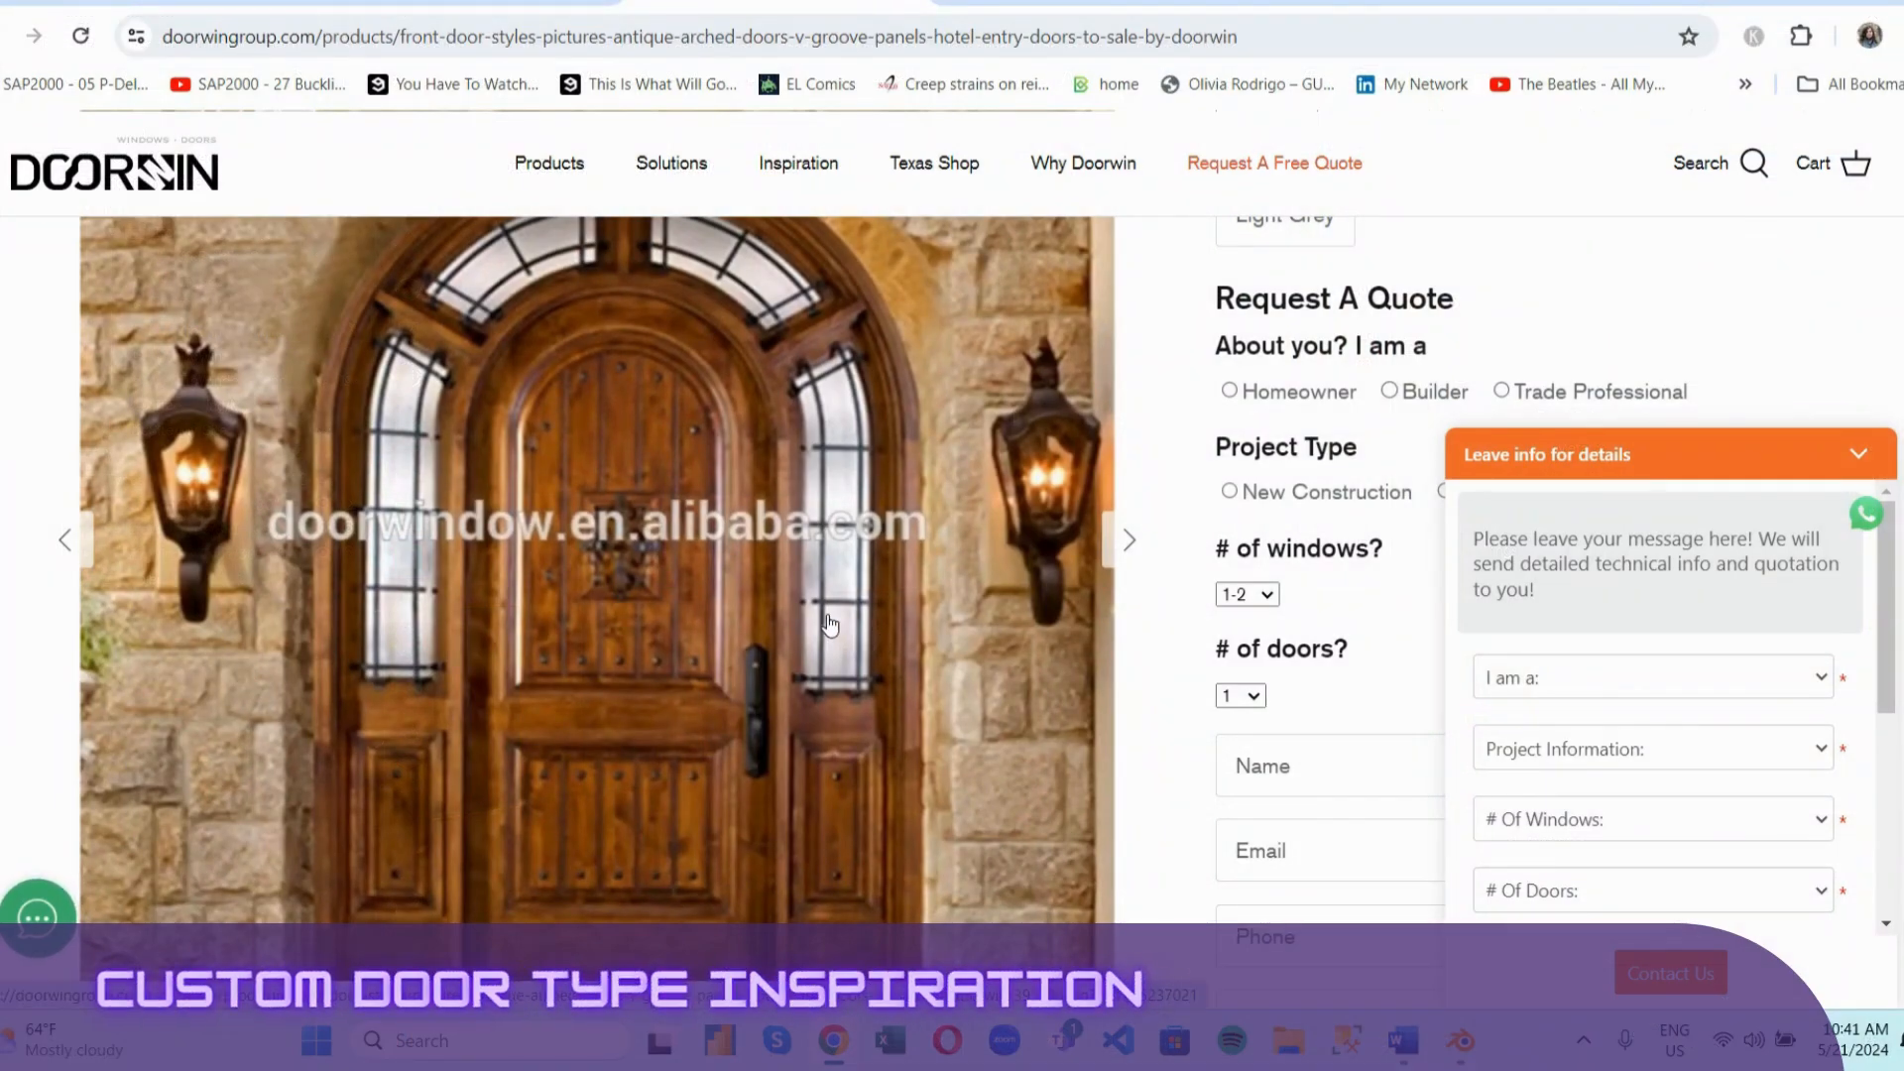
# Switch to the browser and examine the arched wooden entry door photo on the Doorwin product page.
pyautogui.scroll(-4, 831, 623)
pyautogui.scroll(5, 379, 511)
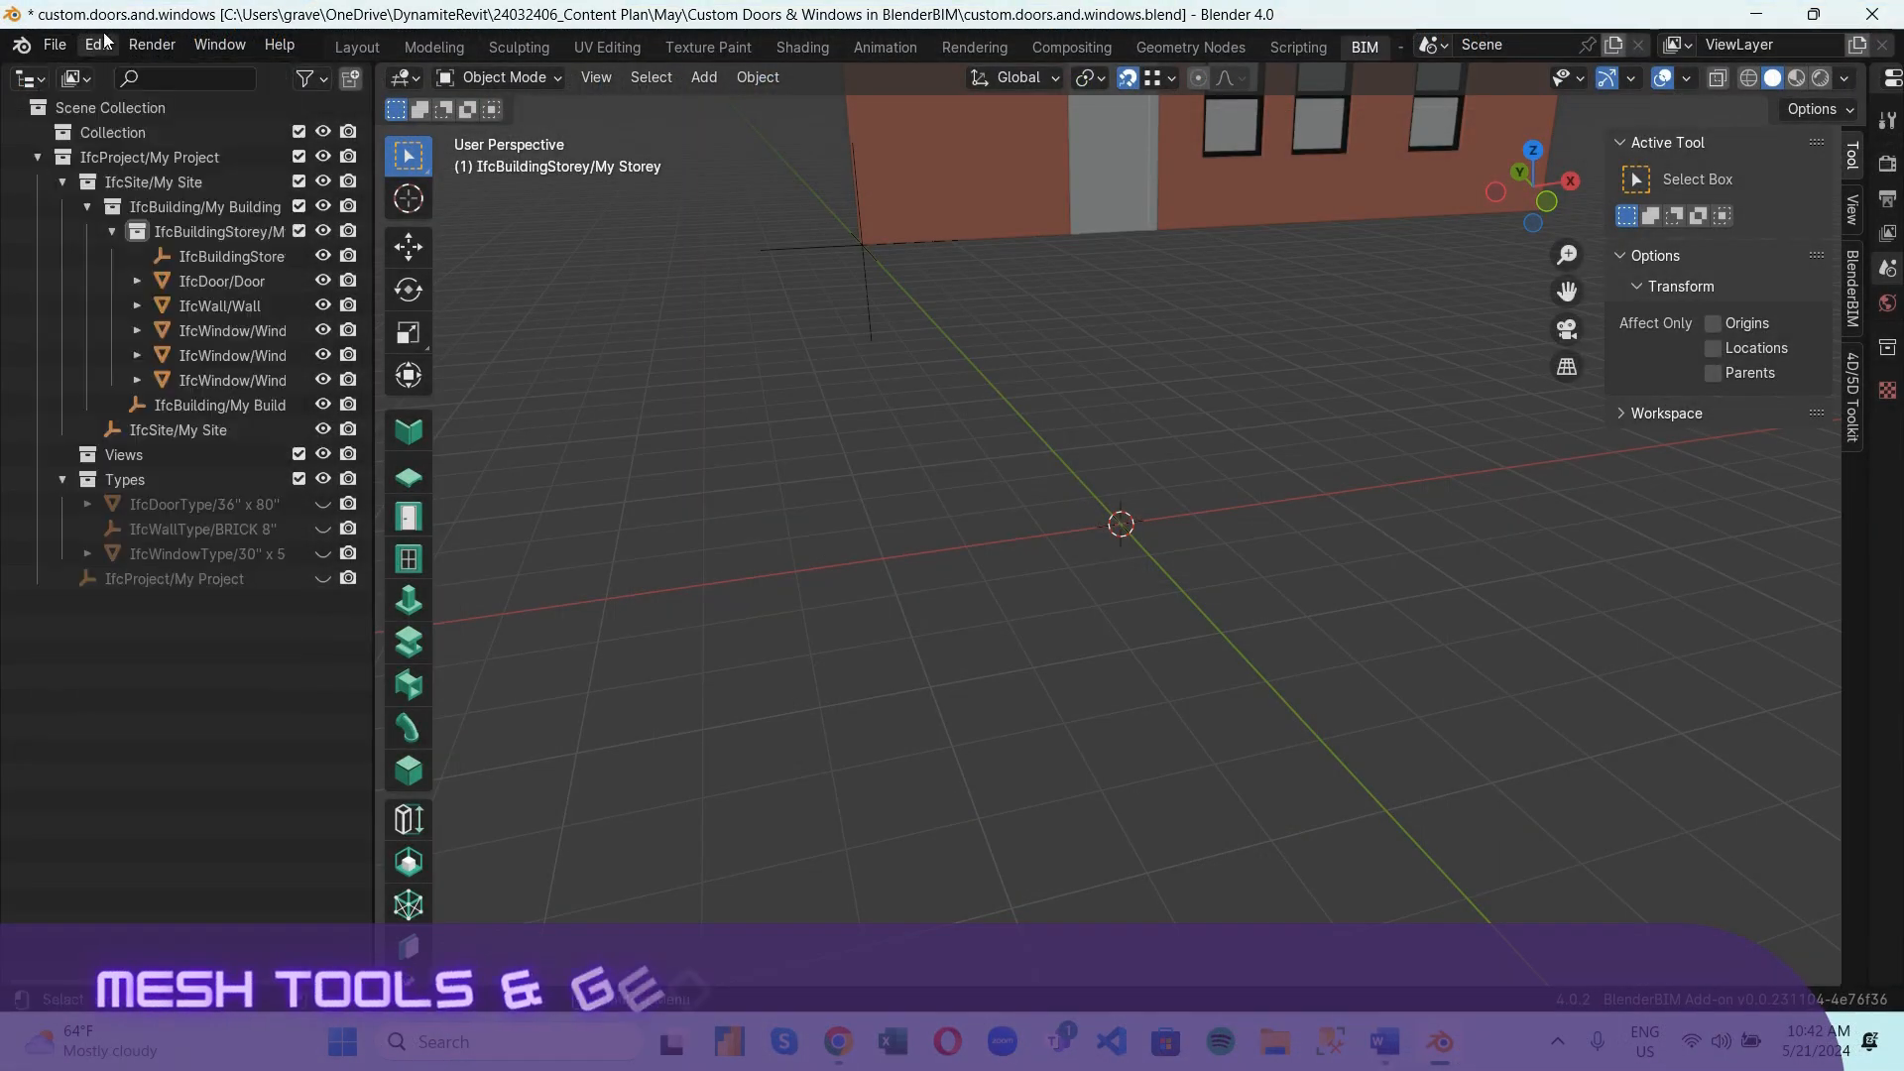
# Check in the preferences that the Edit Mesh Tools add-on is enabled by filtering the add-ons for "mesh".
pyautogui.click(97, 43)
pyautogui.click(176, 359)
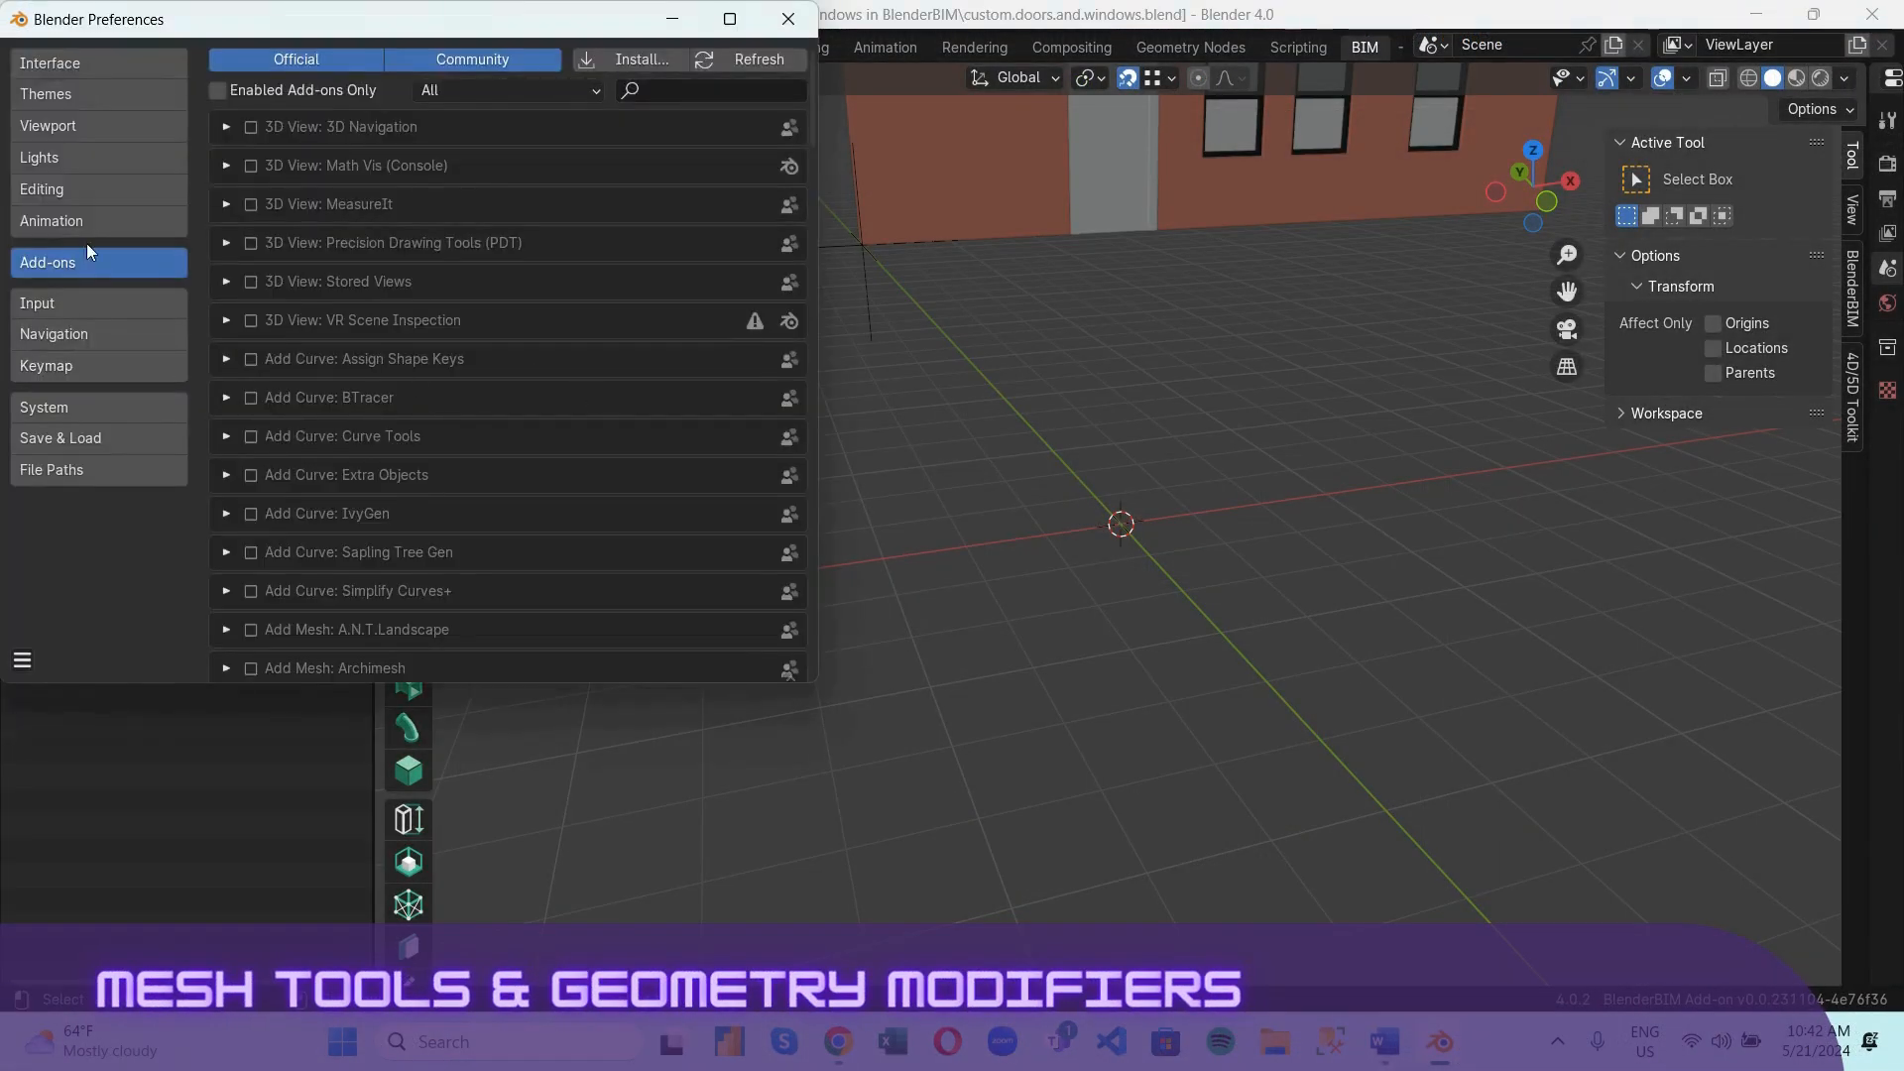
pyautogui.click(645, 87)
pyautogui.write('mesh')
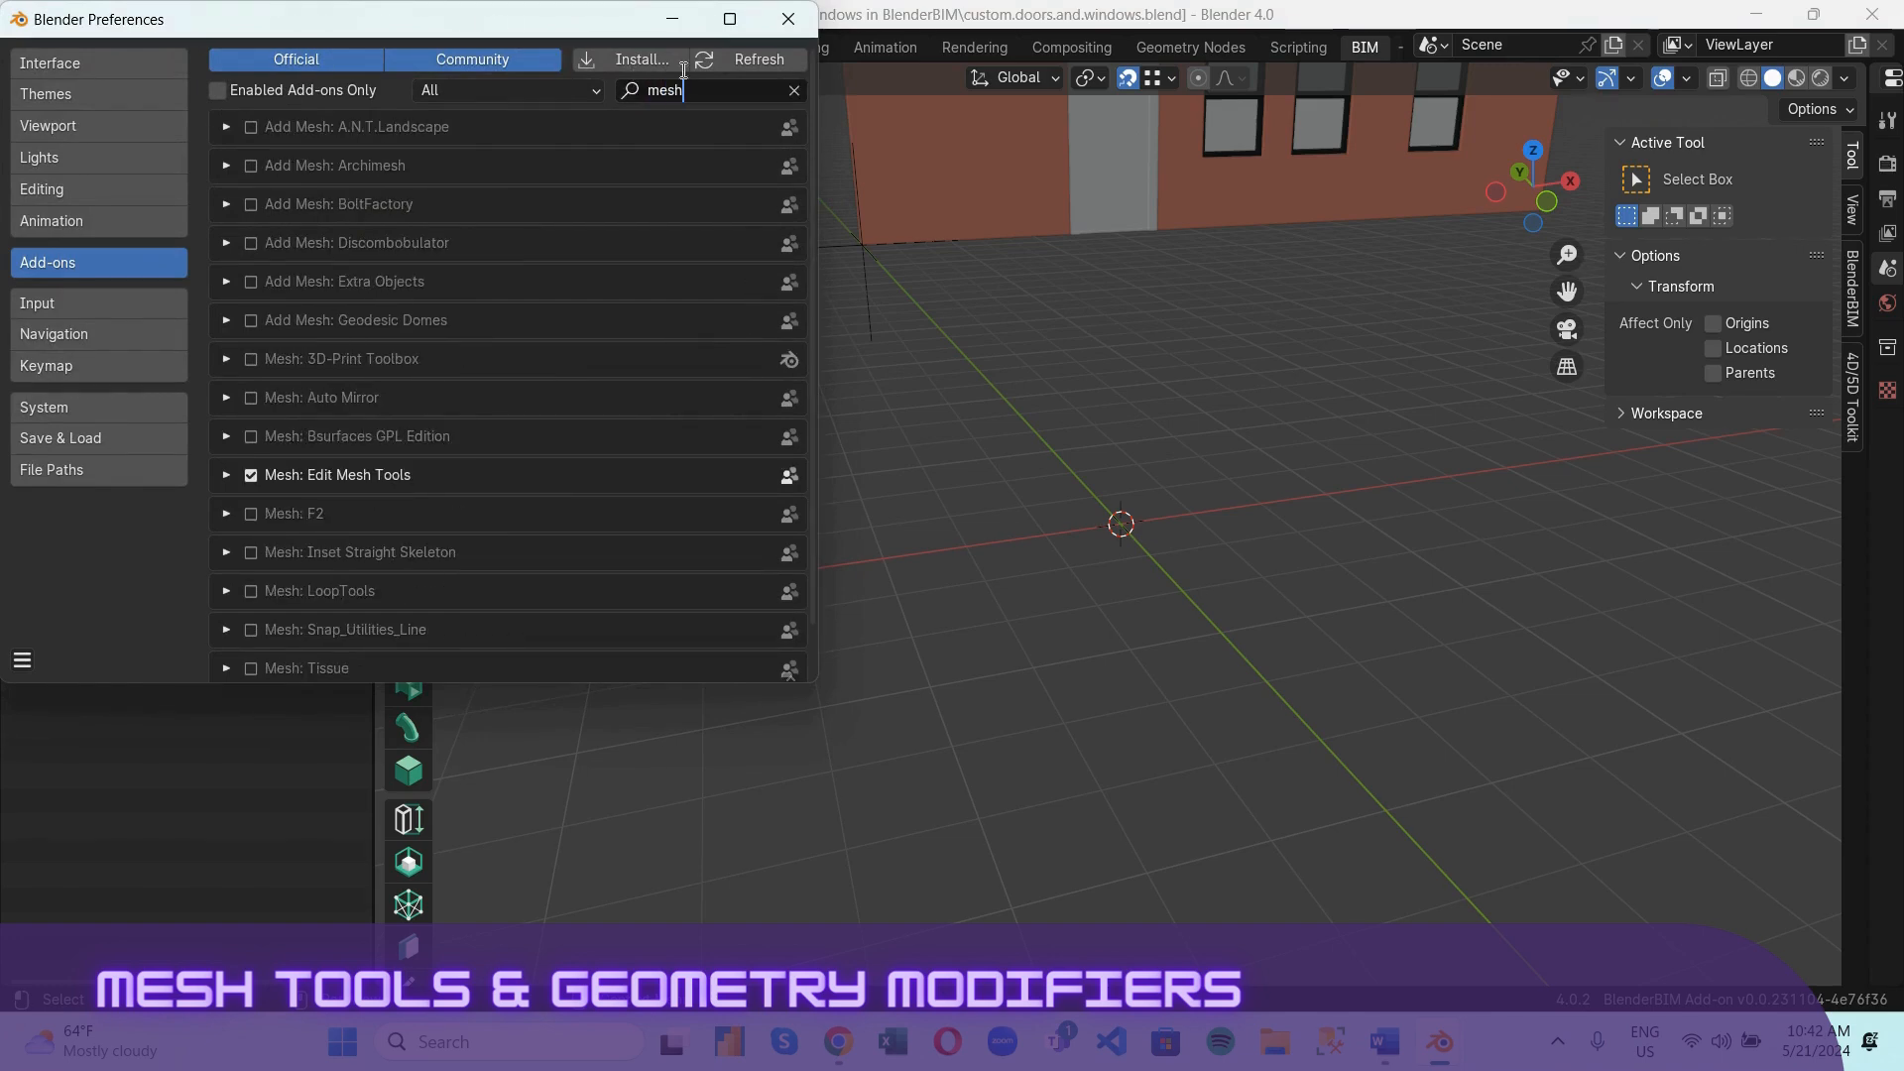
pyautogui.click(790, 20)
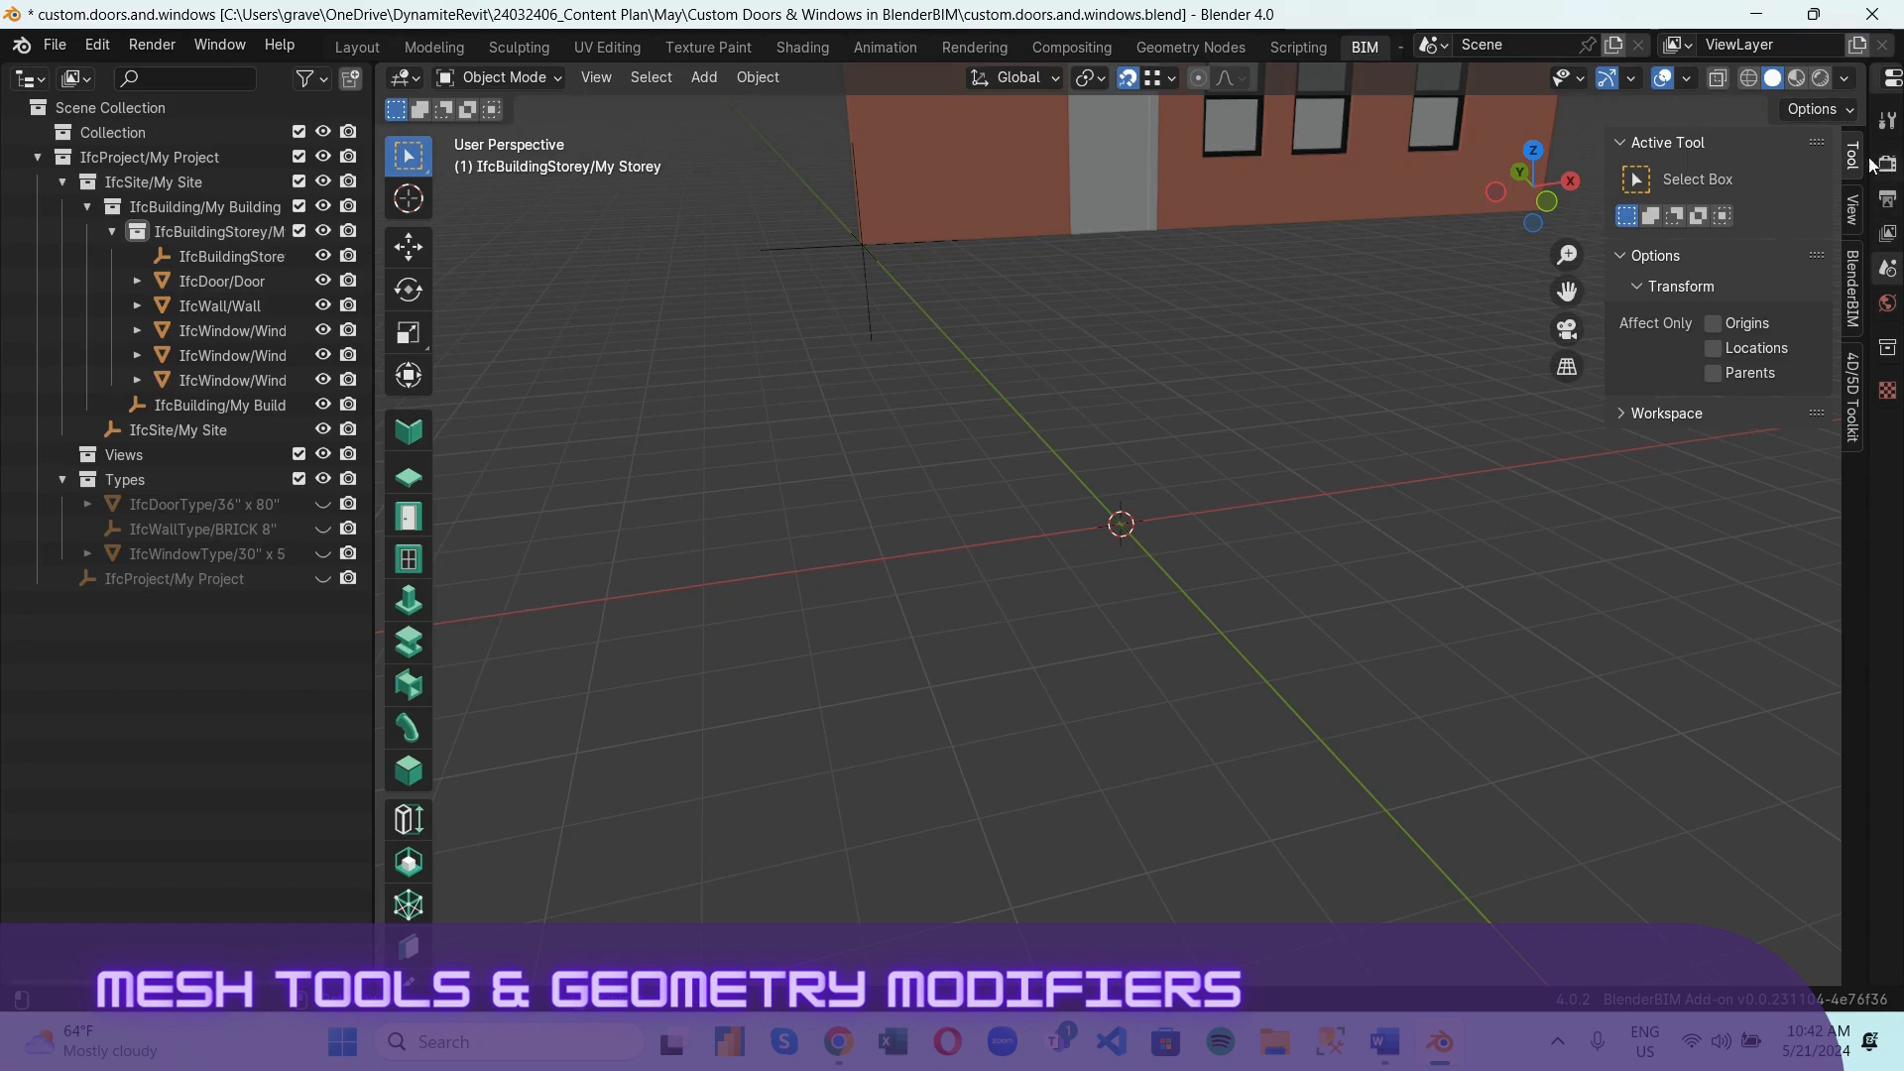
# Widen the properties editor and hide the 3D viewport's sidebar.
pyautogui.moveTo(1869, 166); pyautogui.dragTo(1528, 166)
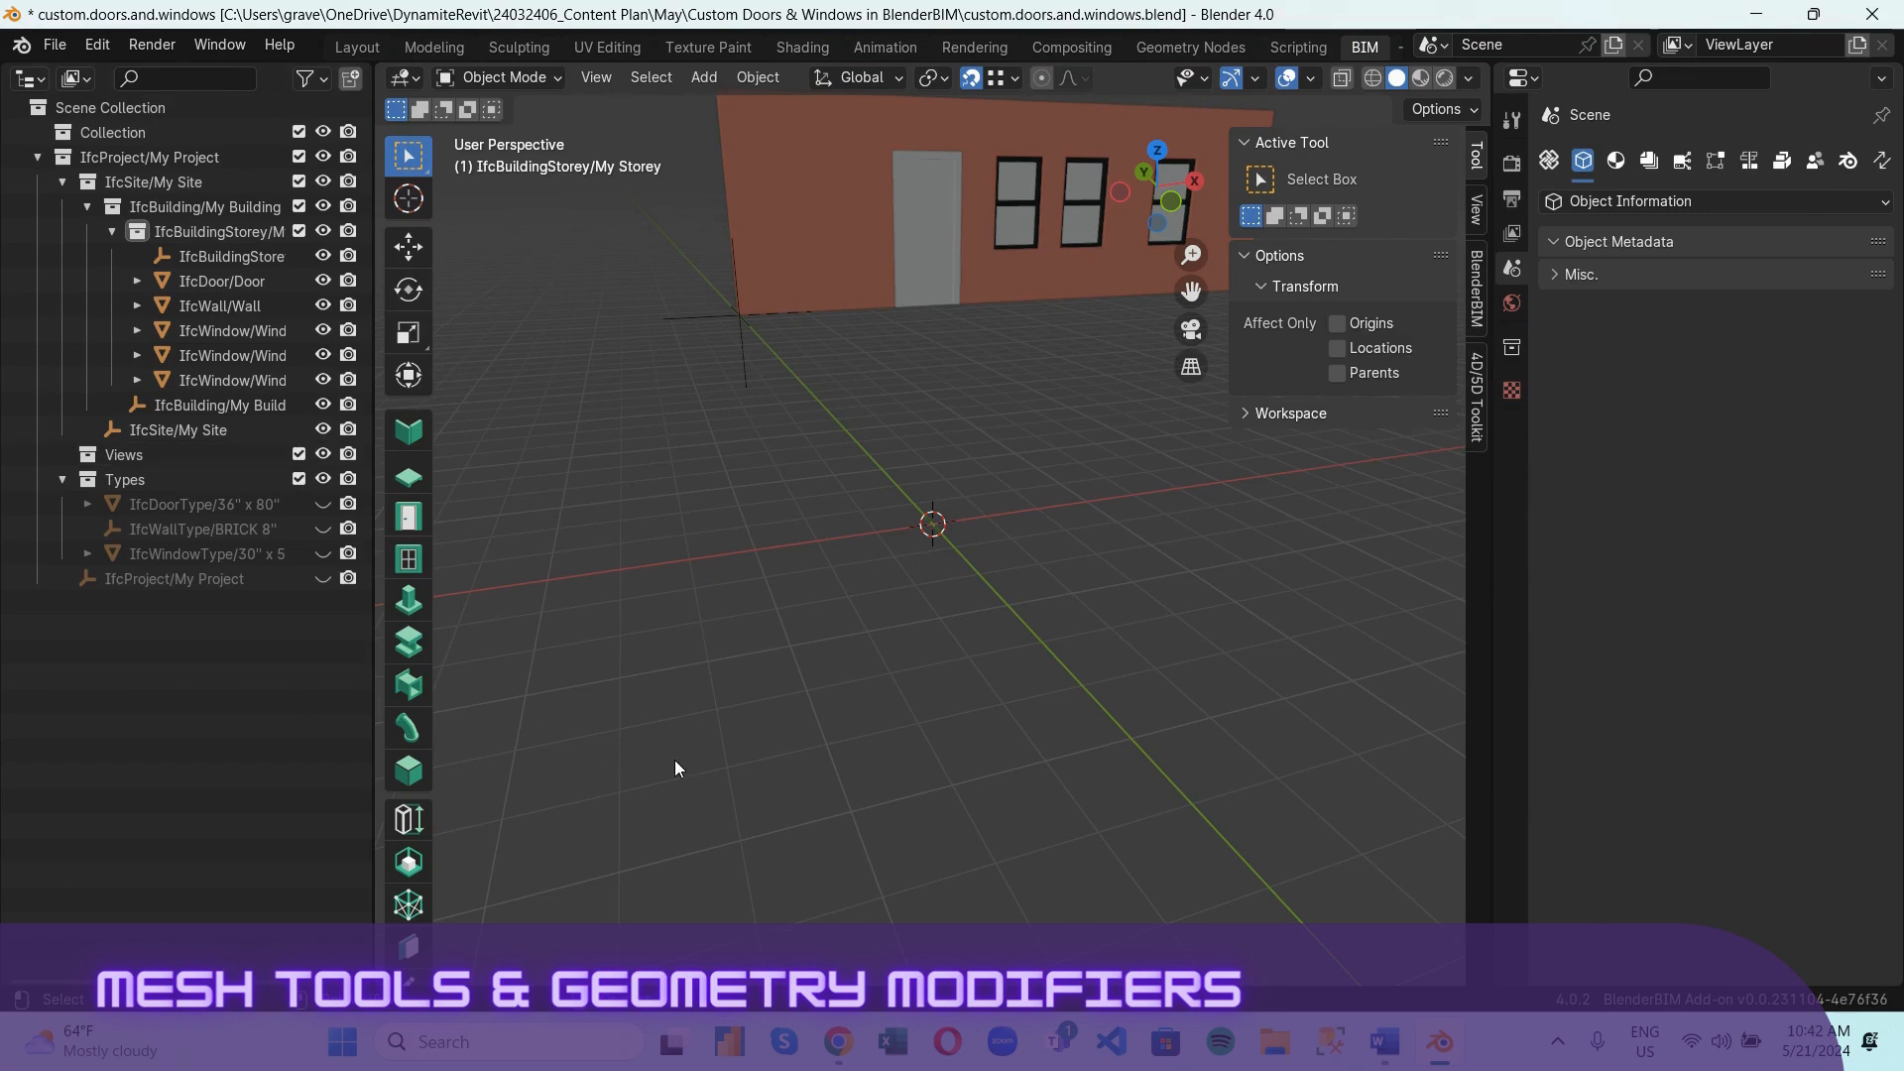
pyautogui.scroll(4, 950, 539)
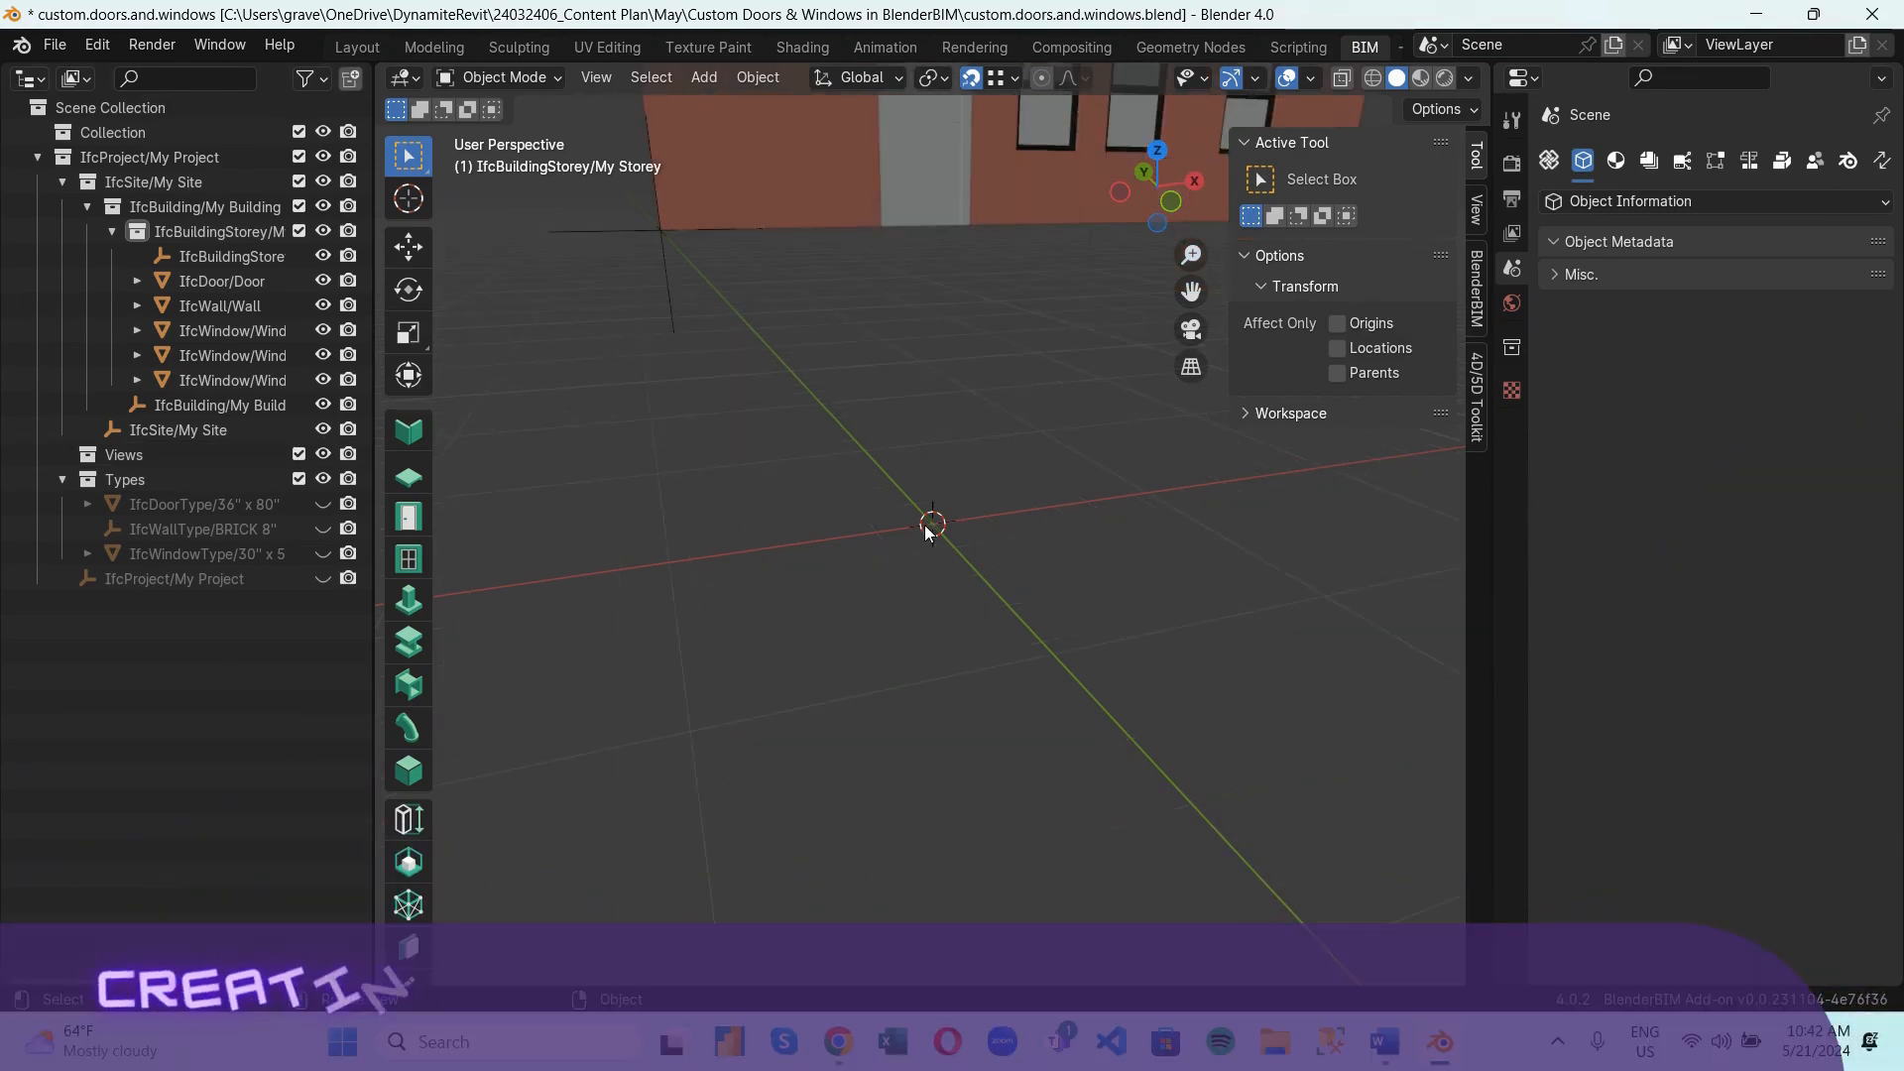
pyautogui.moveTo(928, 526)
pyautogui.mouseDown(button='middle')
pyautogui.moveTo(908, 514)
pyautogui.moveTo(944, 528)
pyautogui.mouseUp(button='middle')
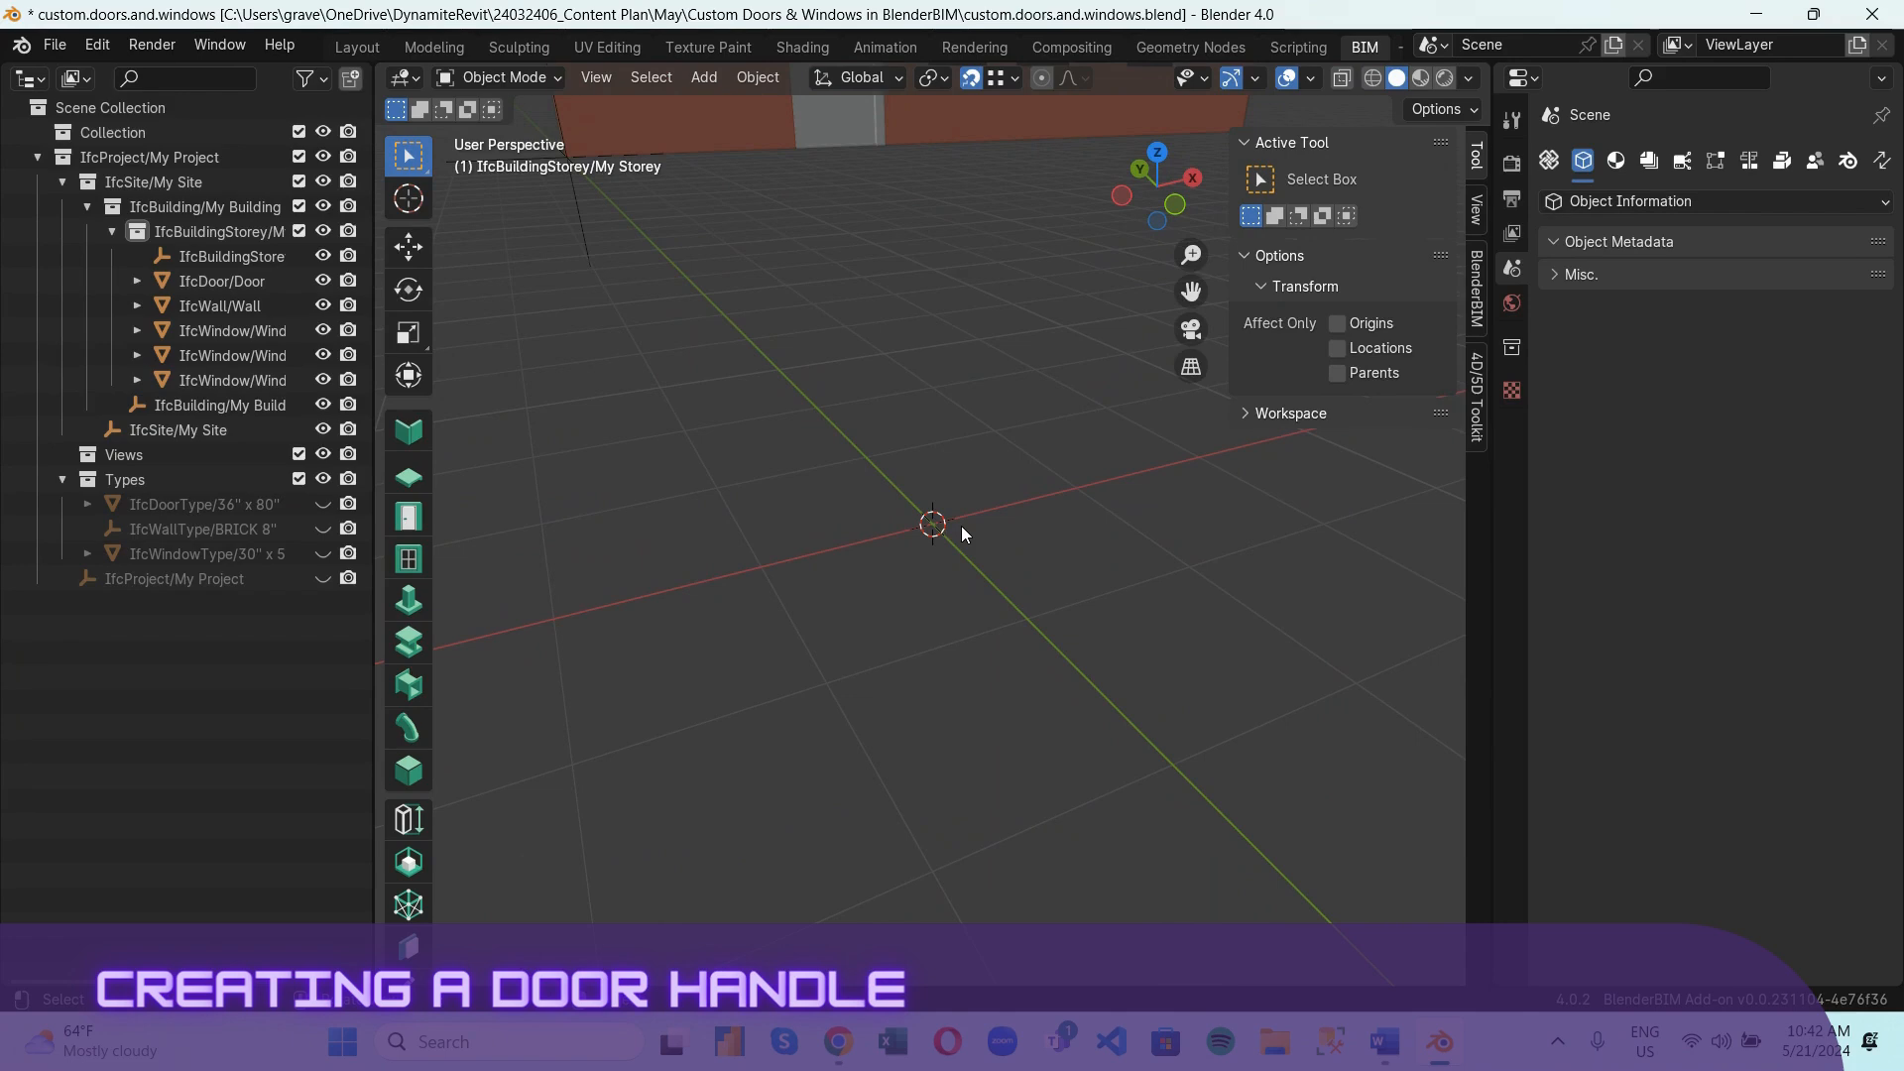
pyautogui.press('n')
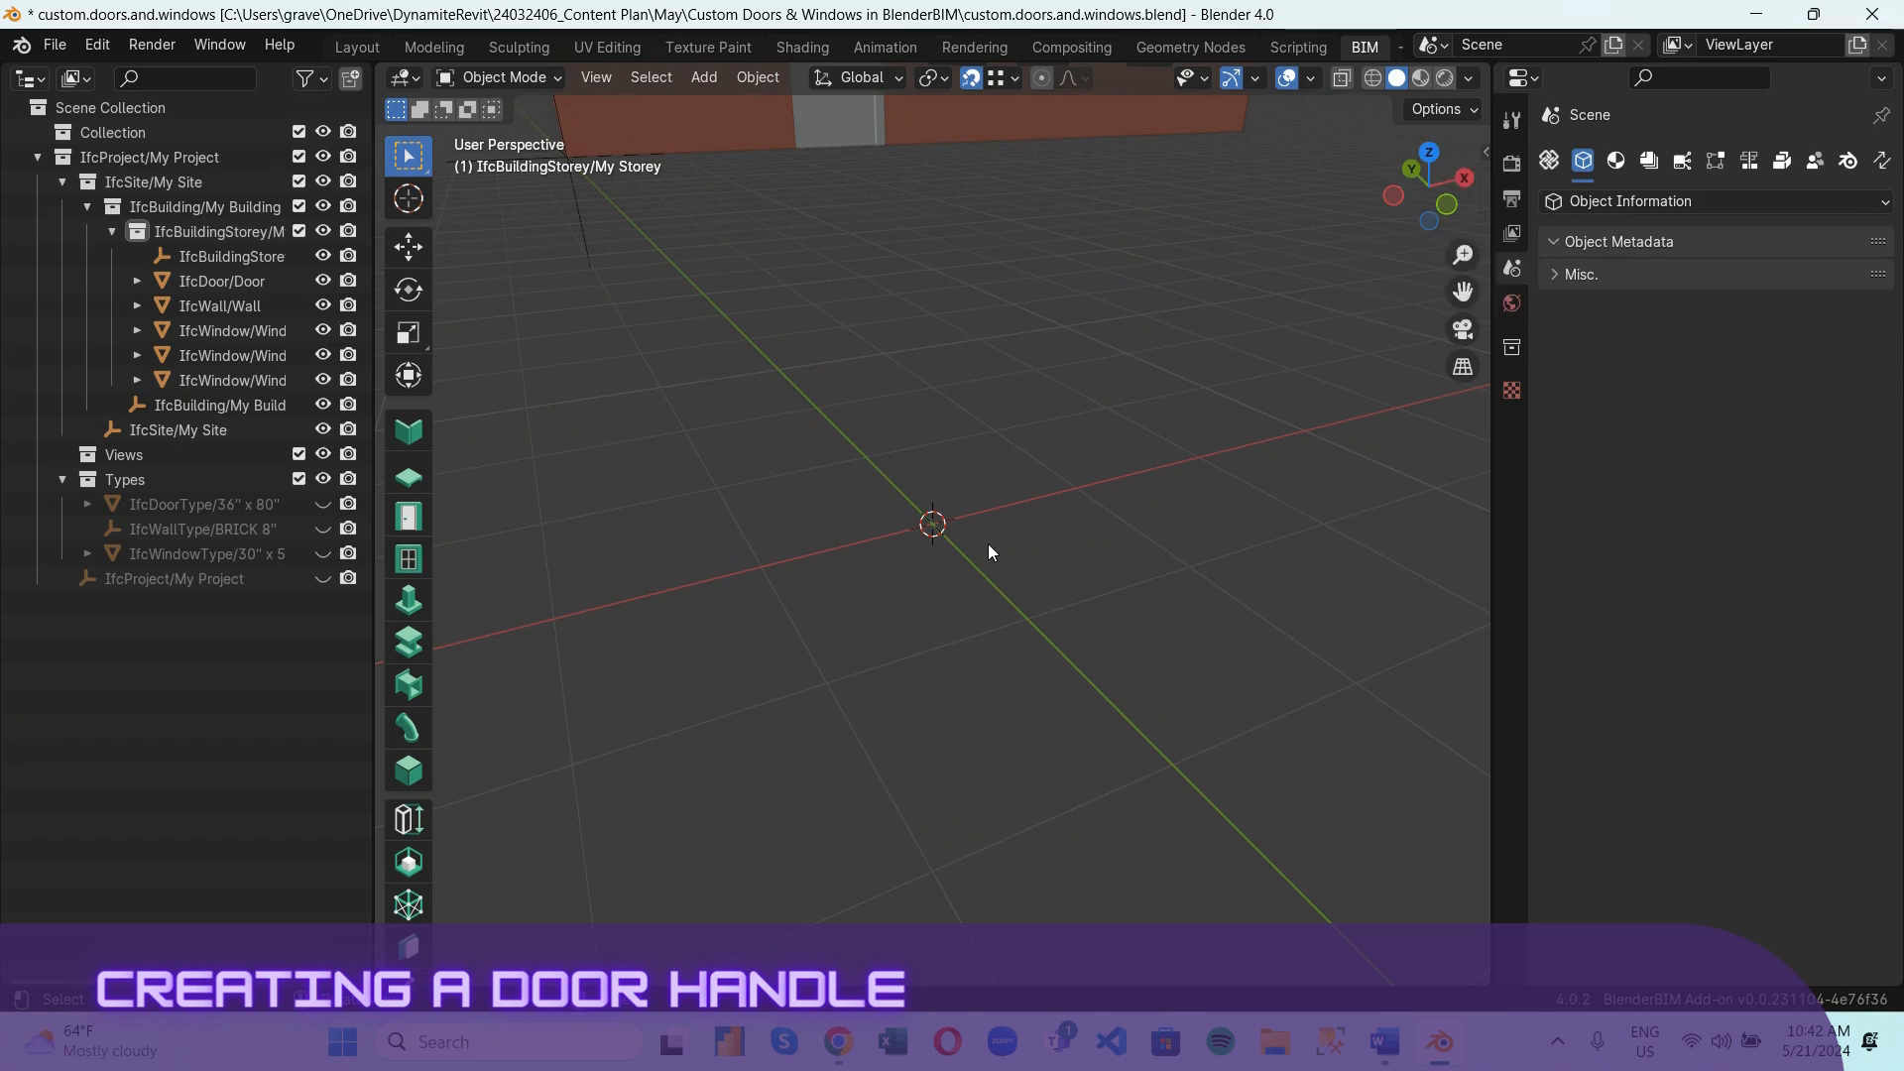
pyautogui.scroll(-4, 966, 628)
pyautogui.scroll(2, 765, 220)
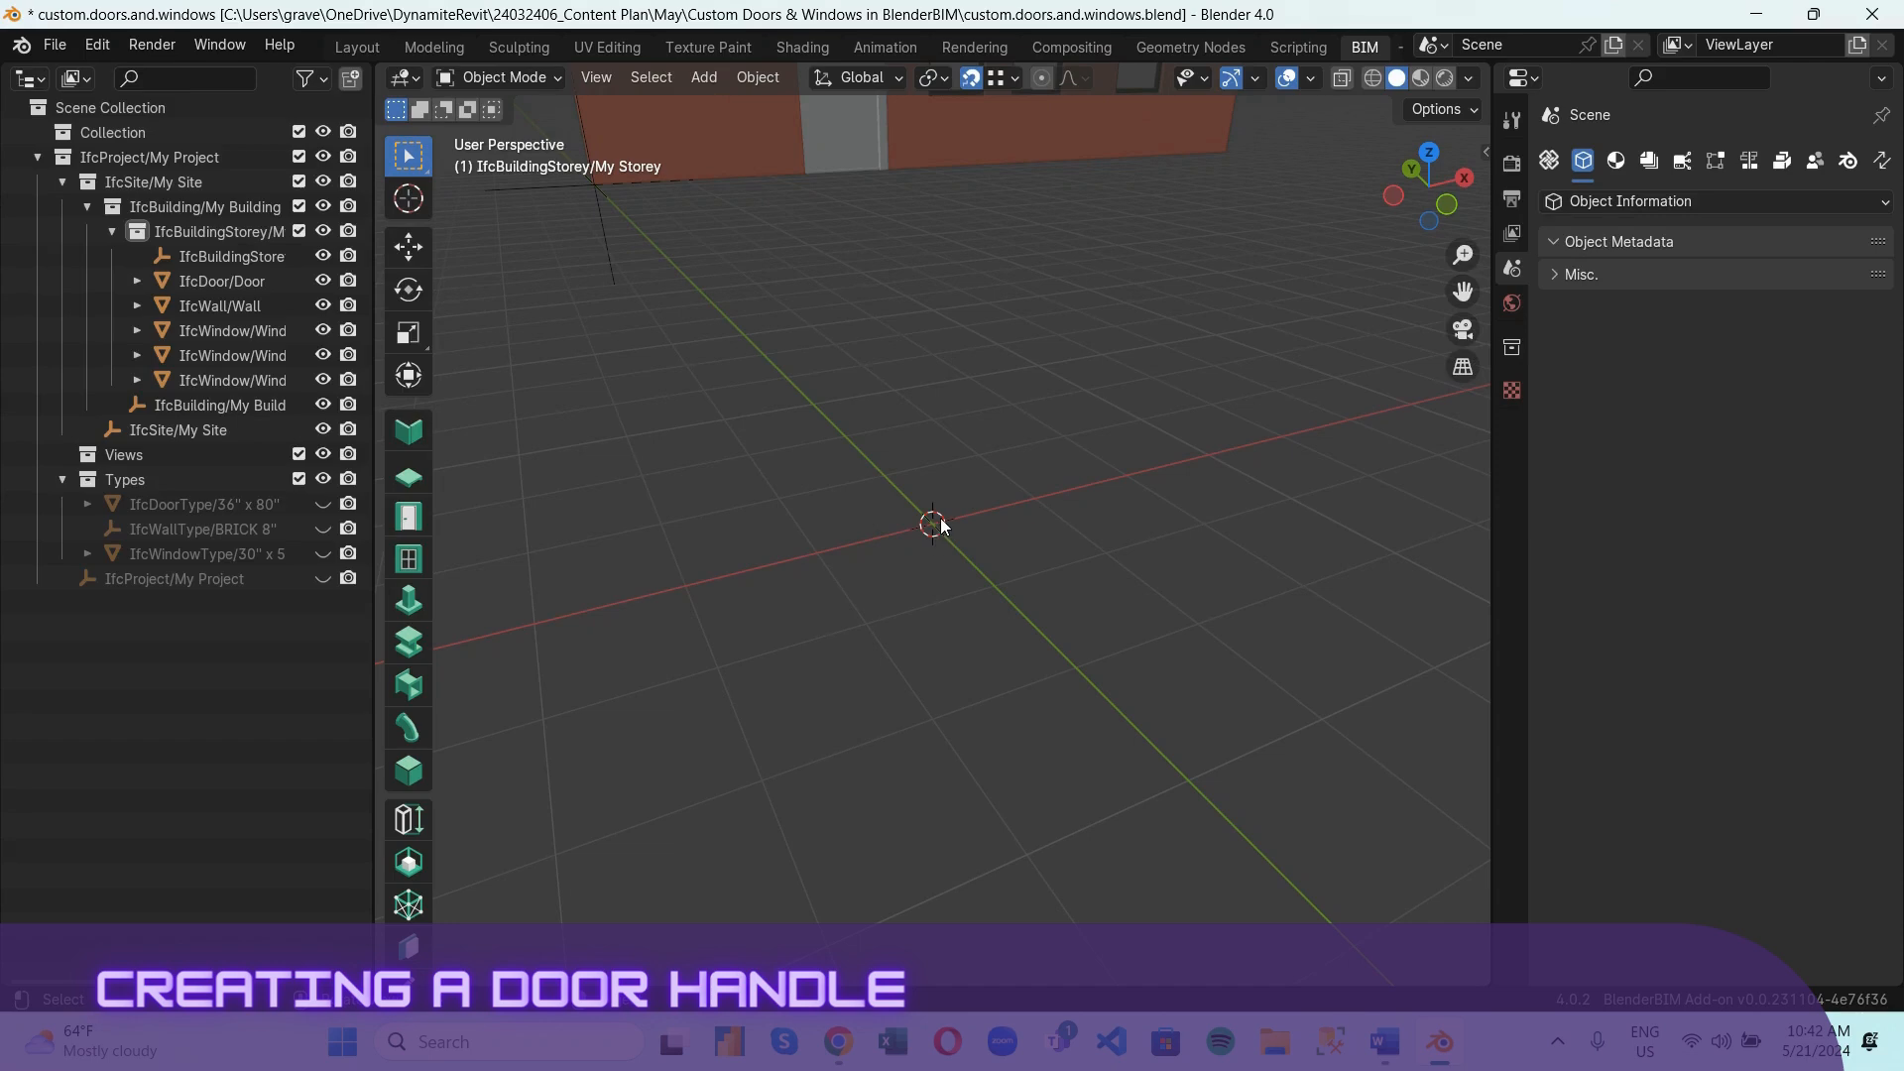
# Add a mesh plane at the origin and rotate it 90° in the left orthographic view to stand upright.
pyautogui.hotkey('shift', 'a')
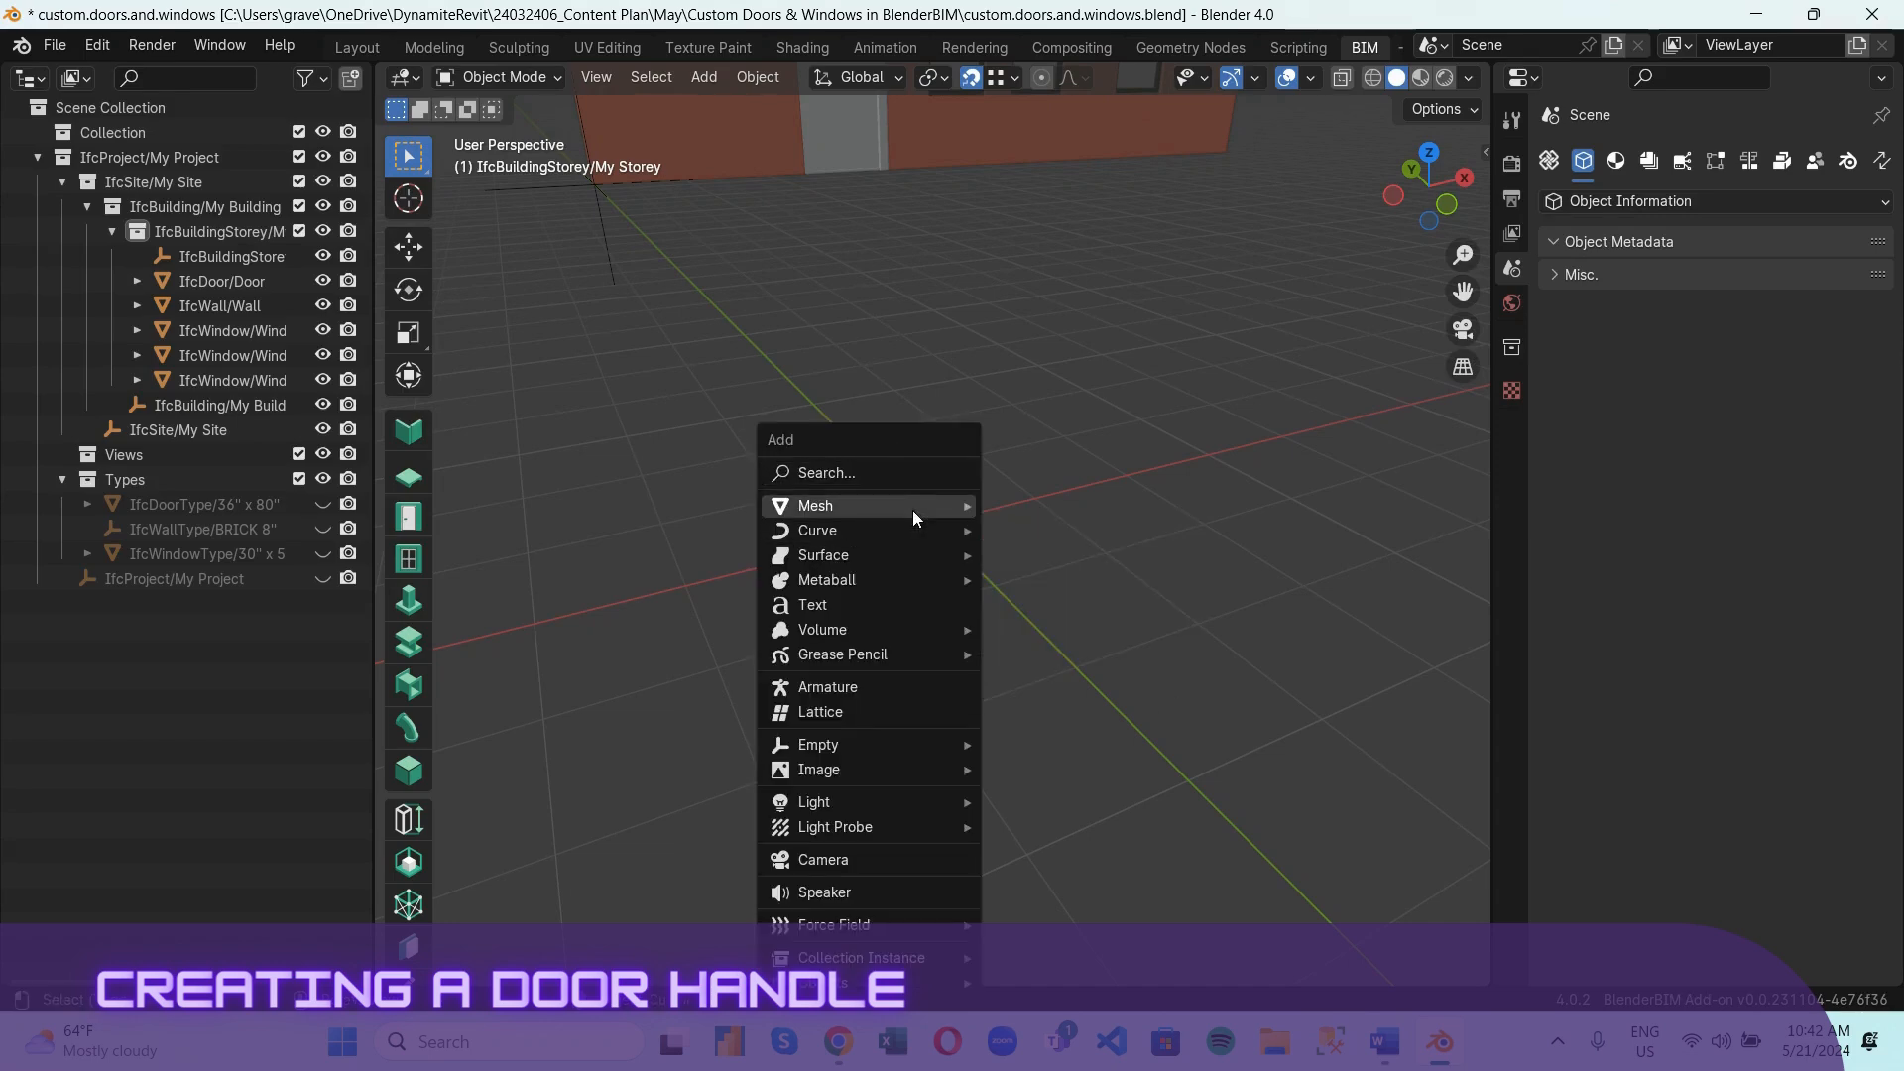
pyautogui.moveTo(912, 508)
pyautogui.click(1060, 504)
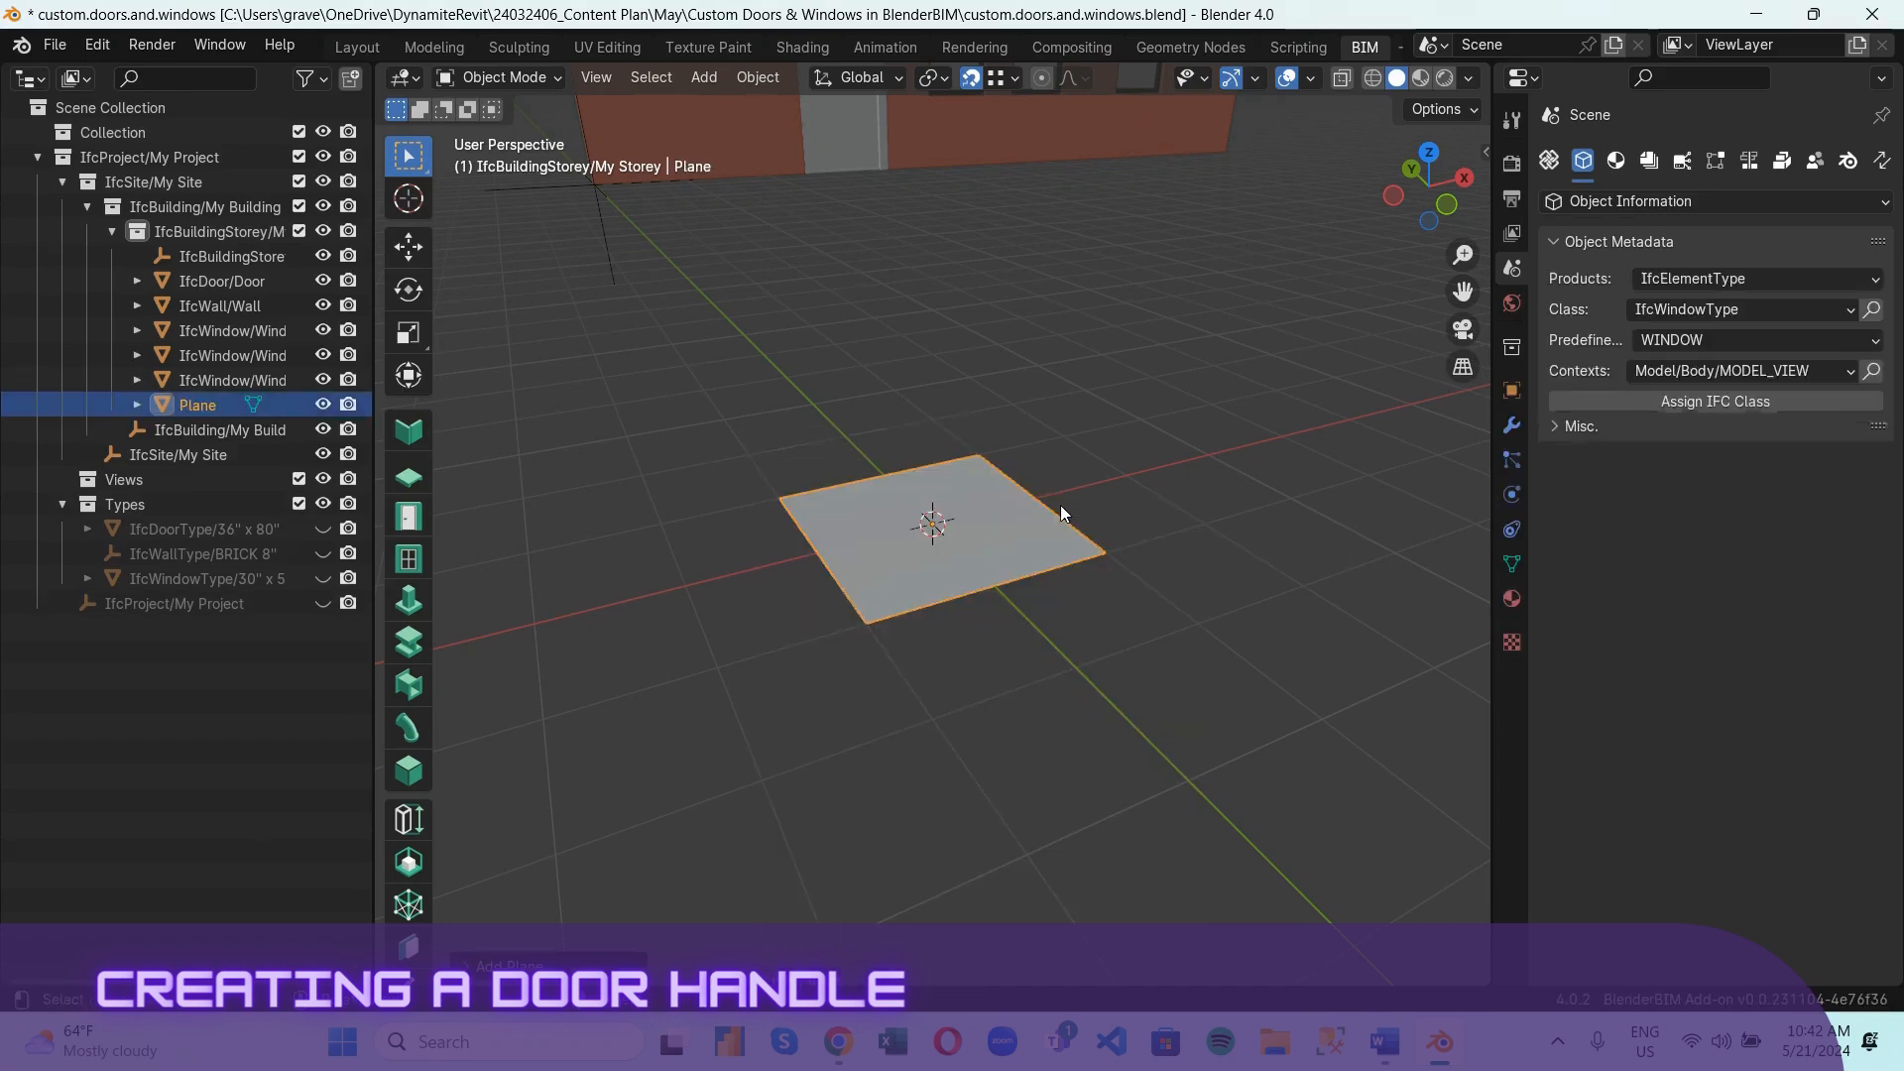
pyautogui.click(1394, 195)
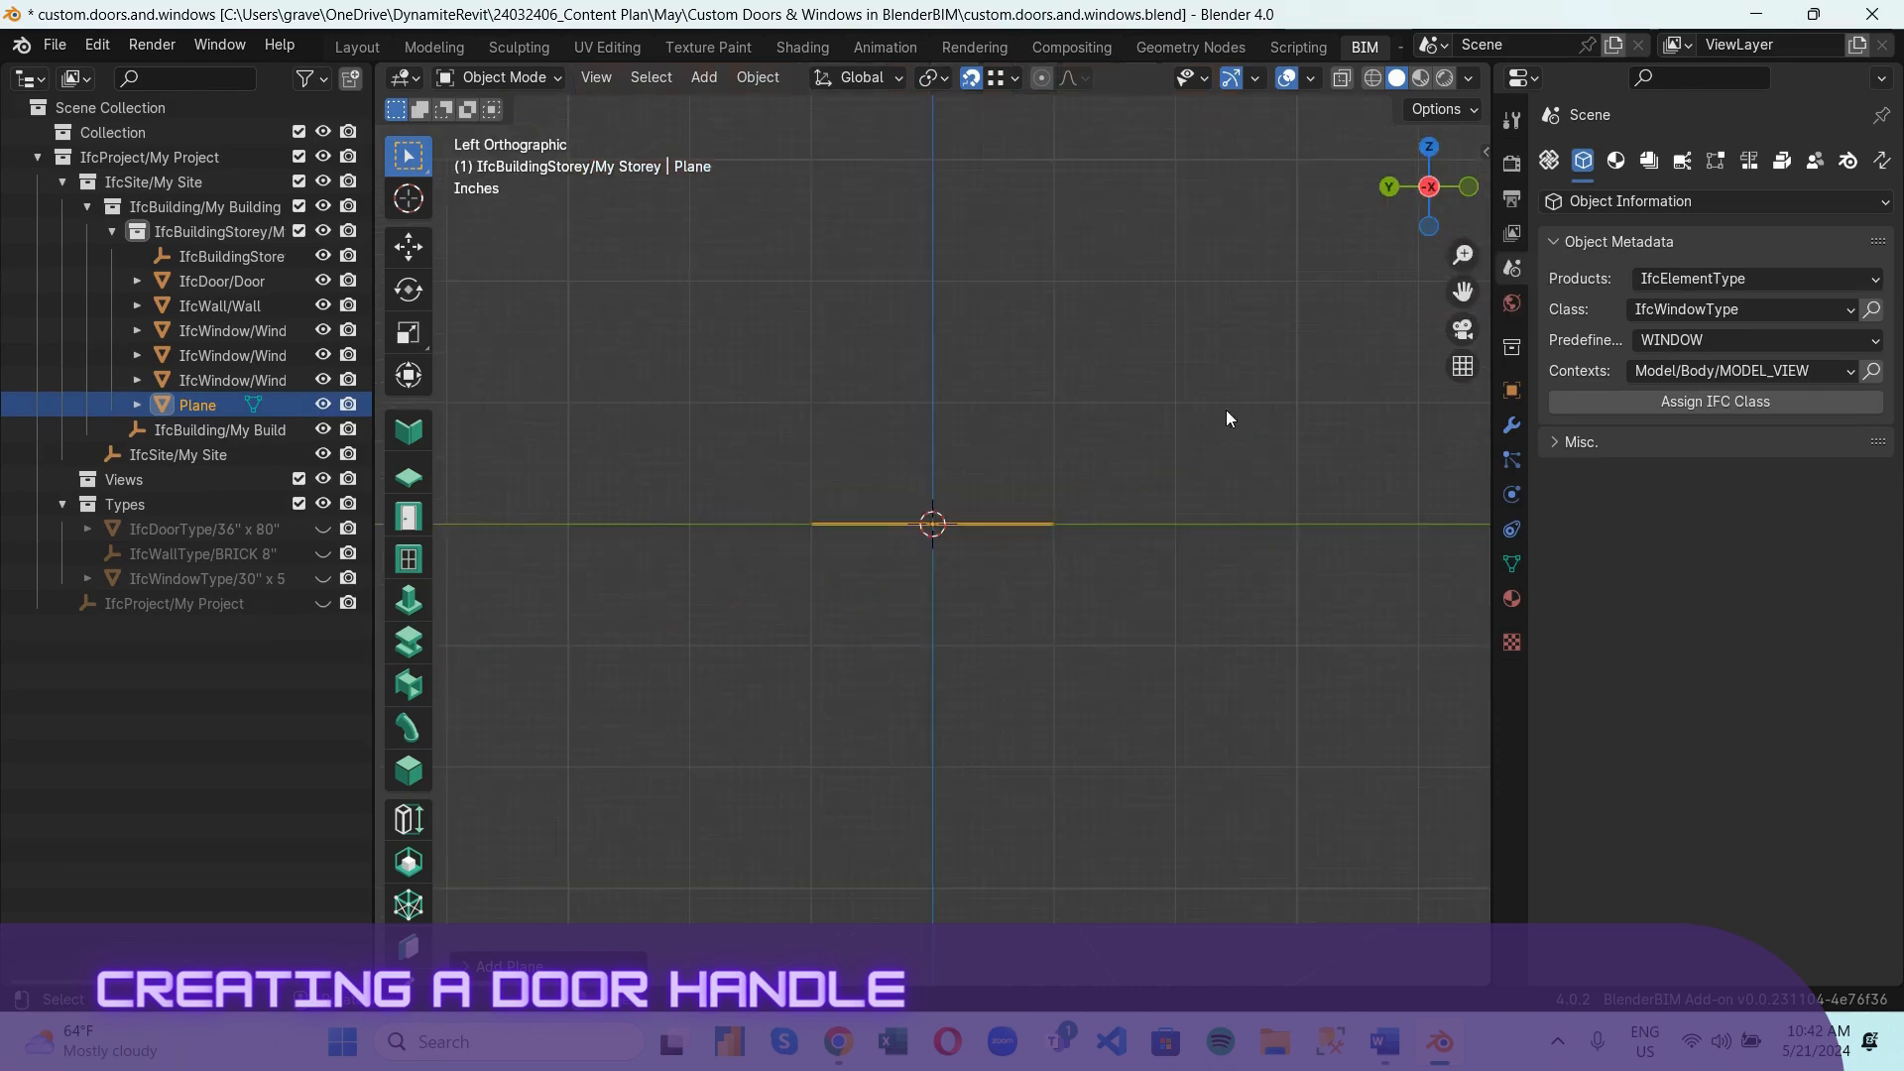
pyautogui.press('r')
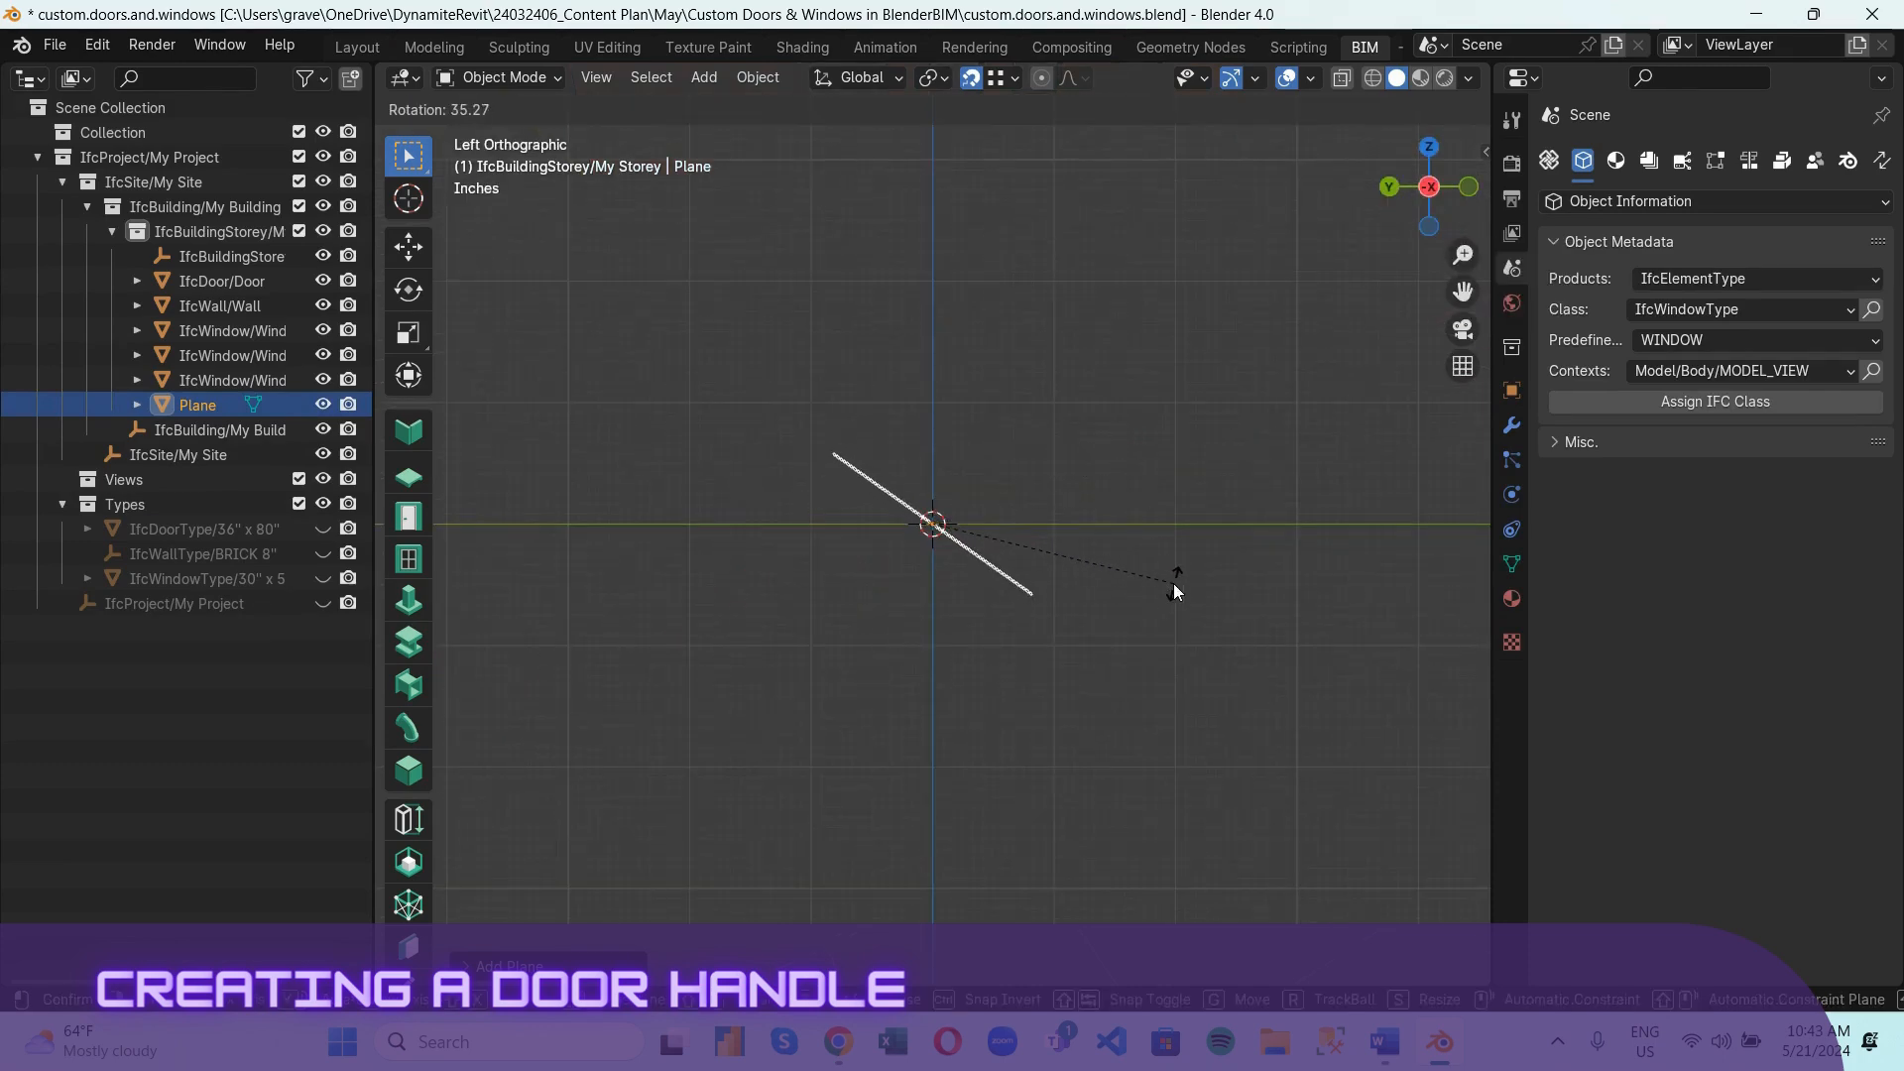
pyautogui.write('90')
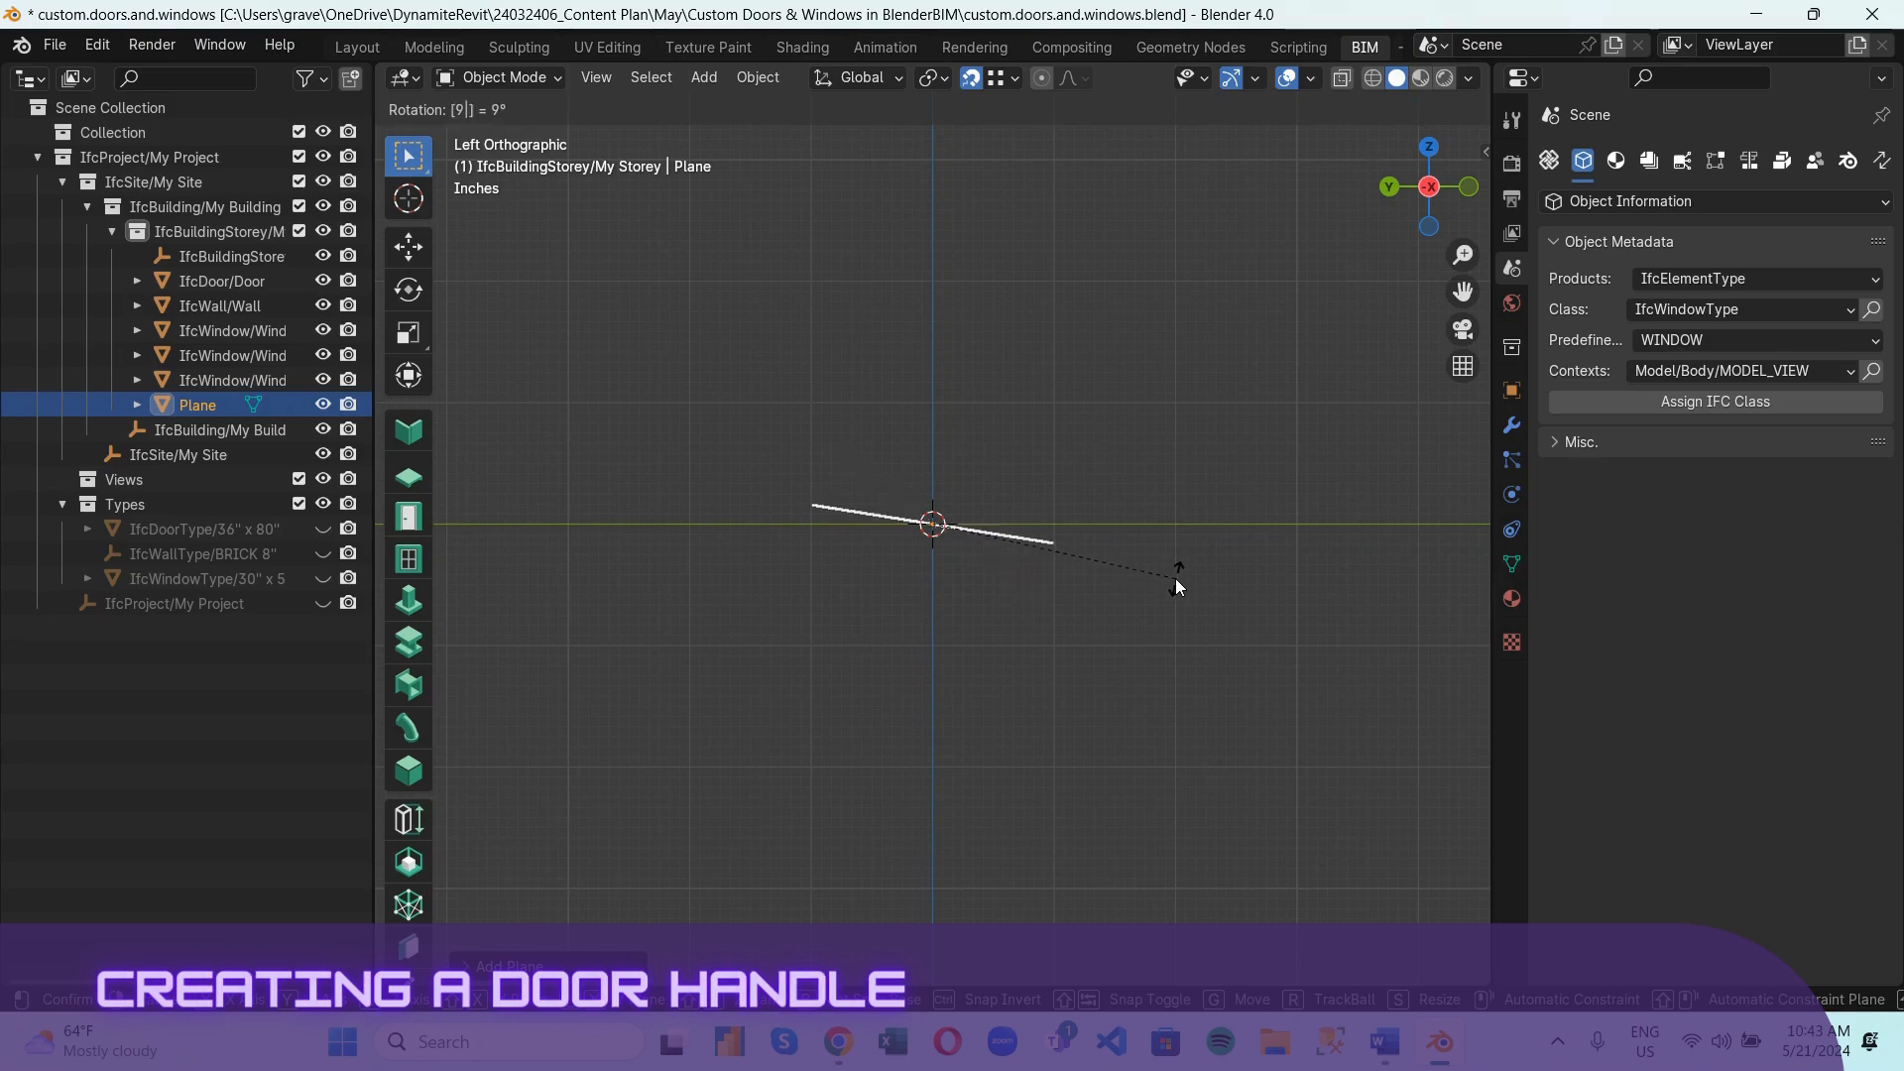
pyautogui.press('Return')
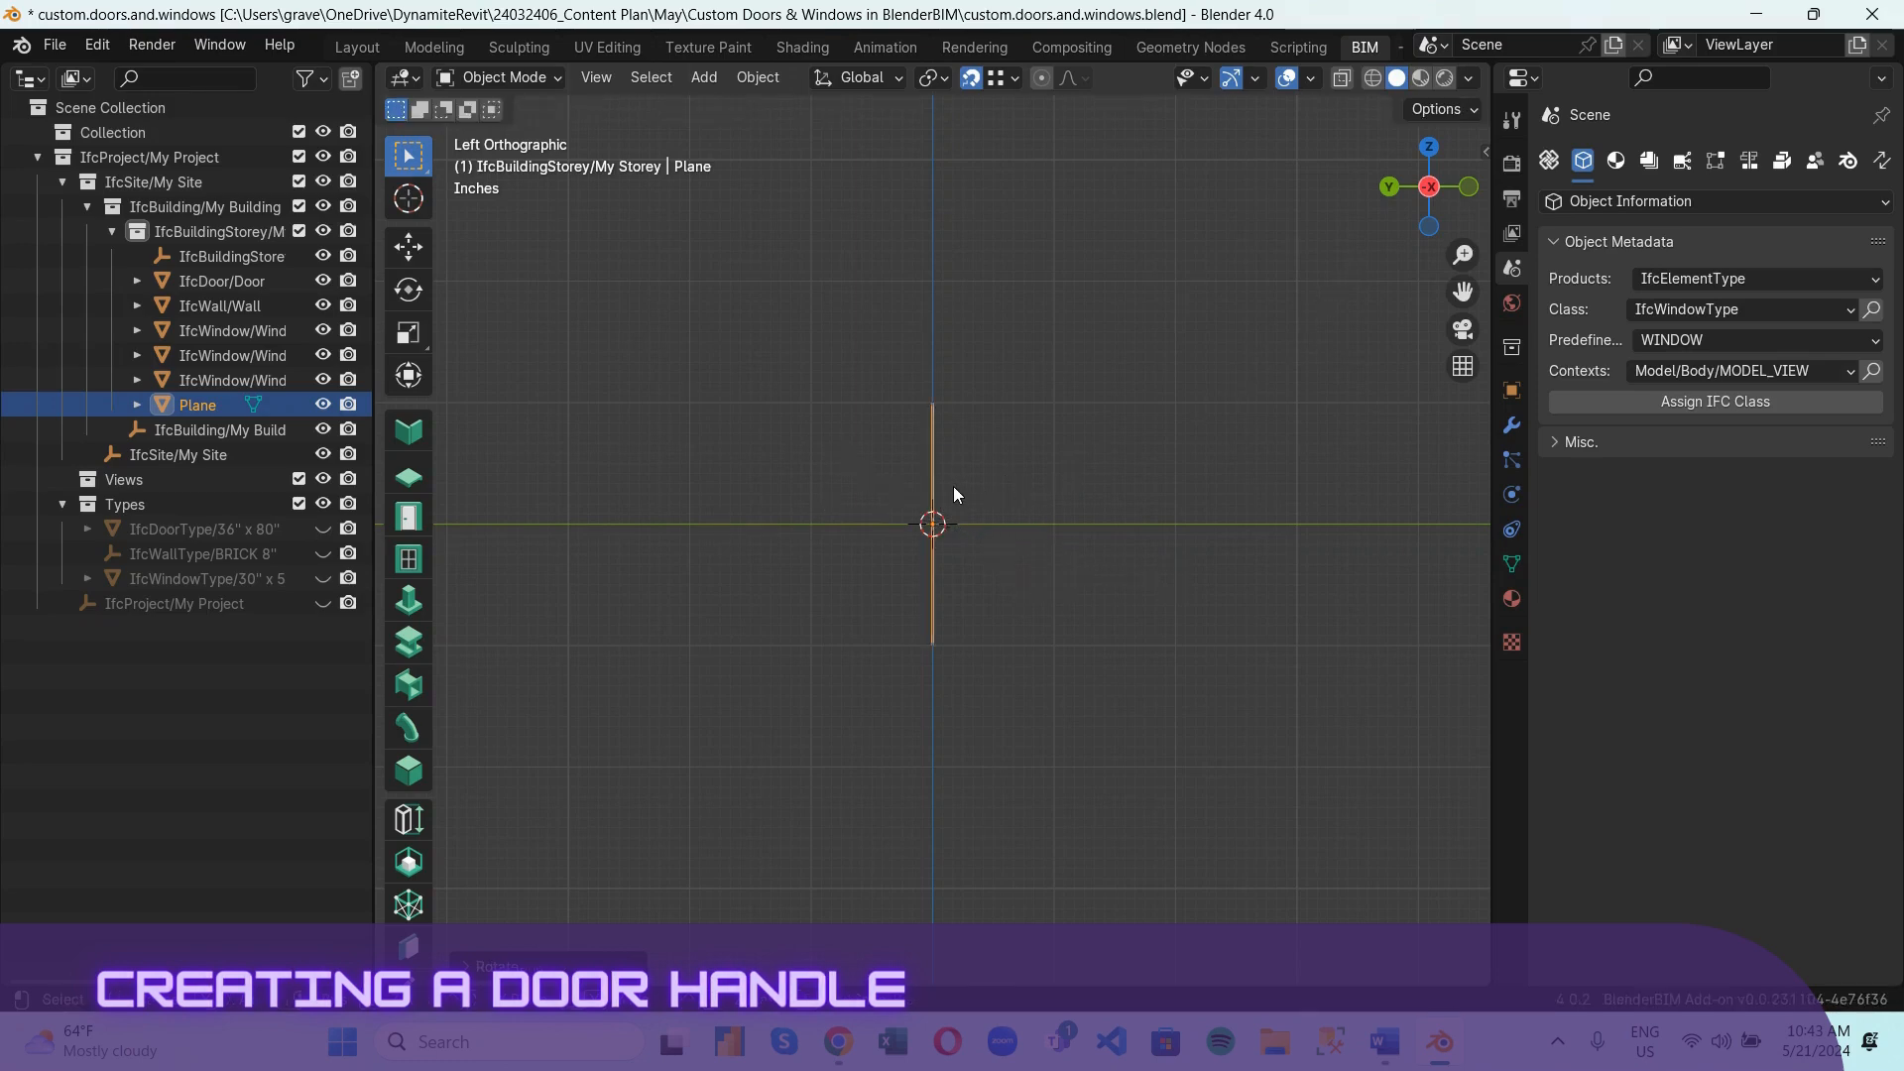
# Move the upright plane -3" along the global Y axis.
pyautogui.press('g')
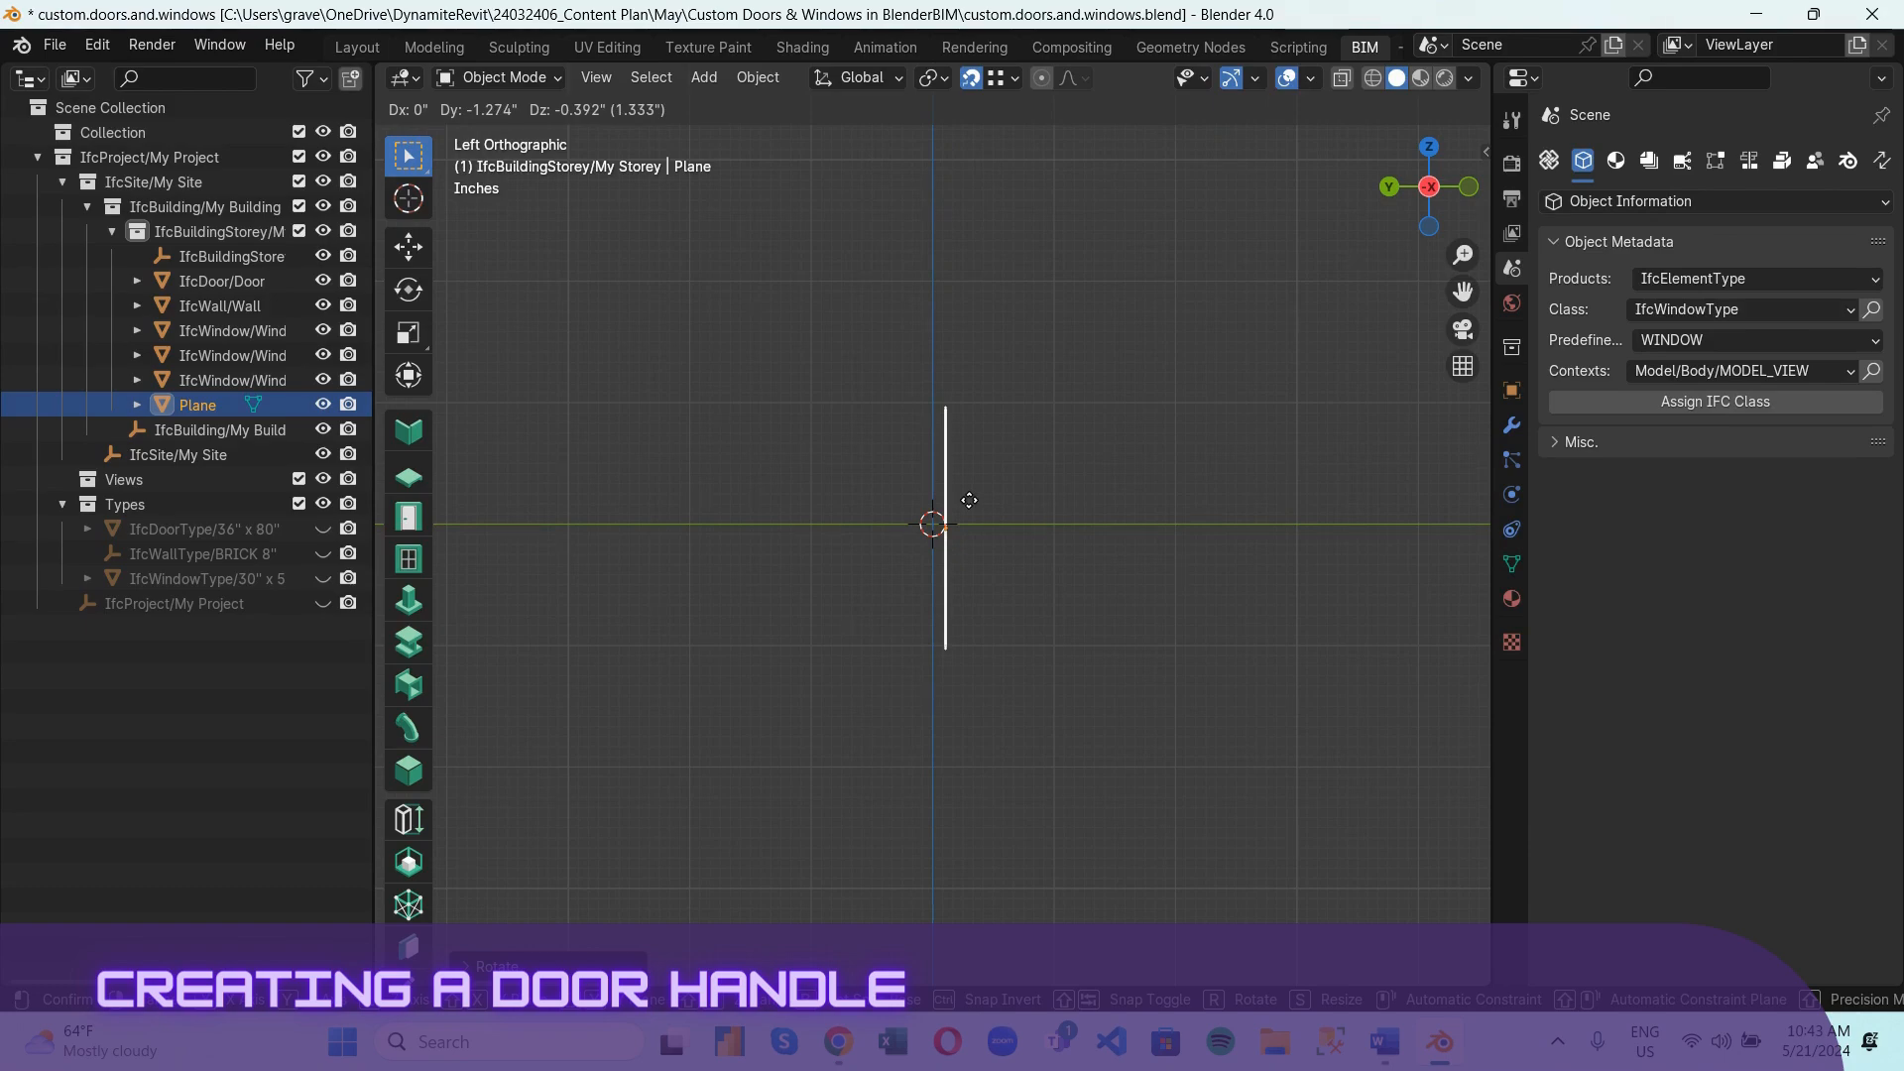
pyautogui.press('x')
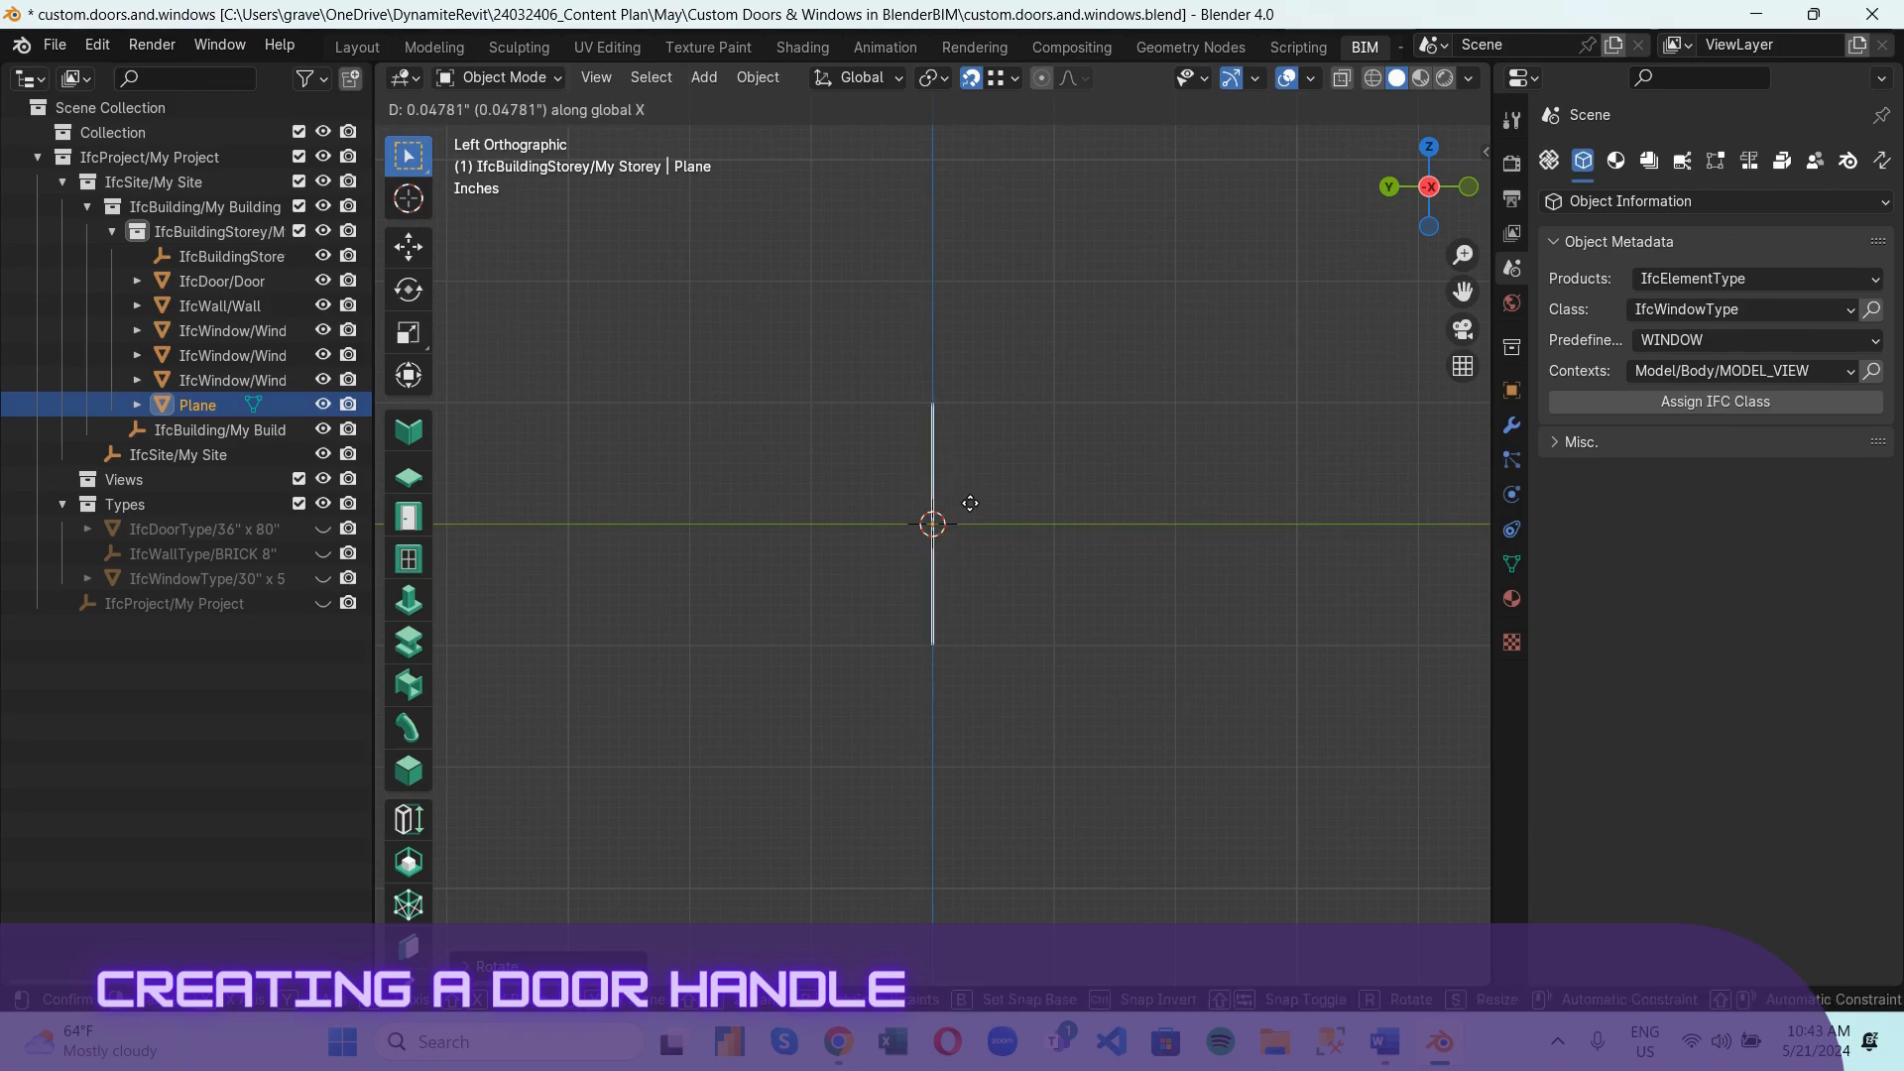
pyautogui.press('y')
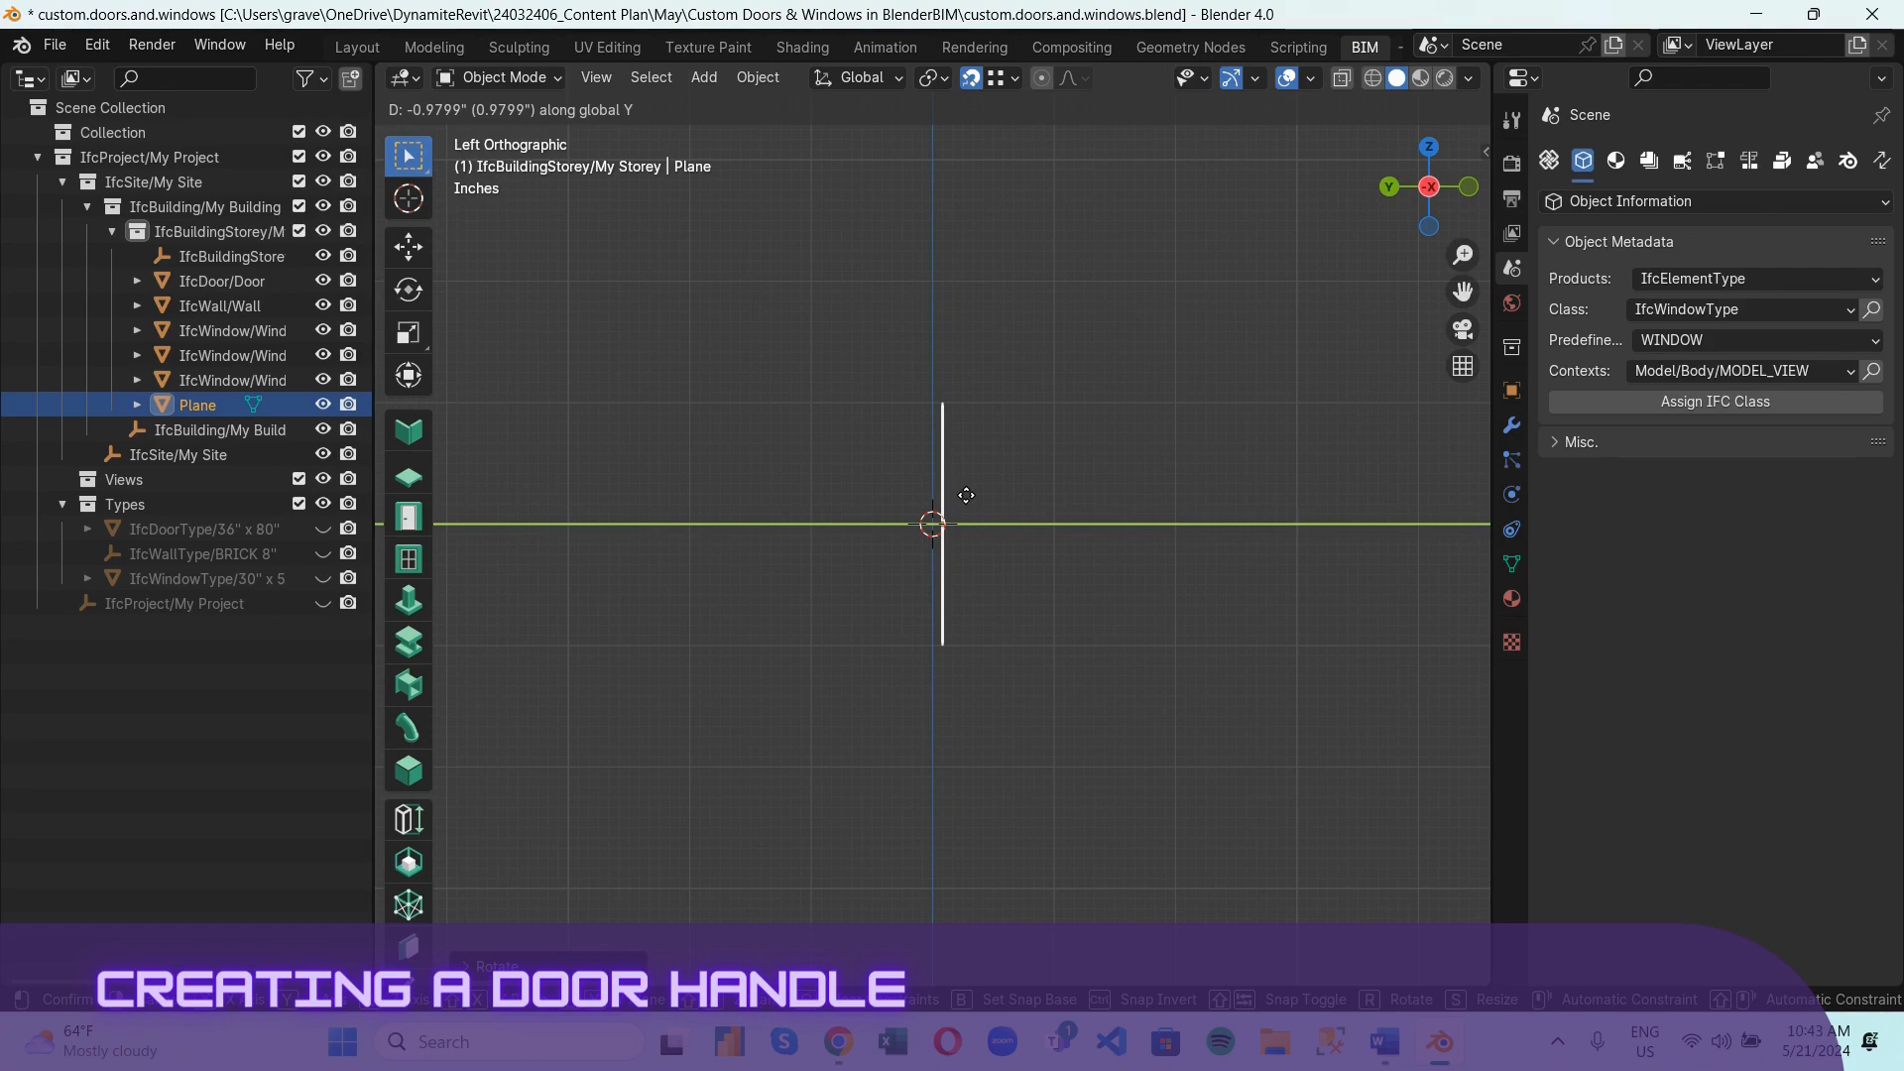
pyautogui.write('3')
pyautogui.press('BackSpace')
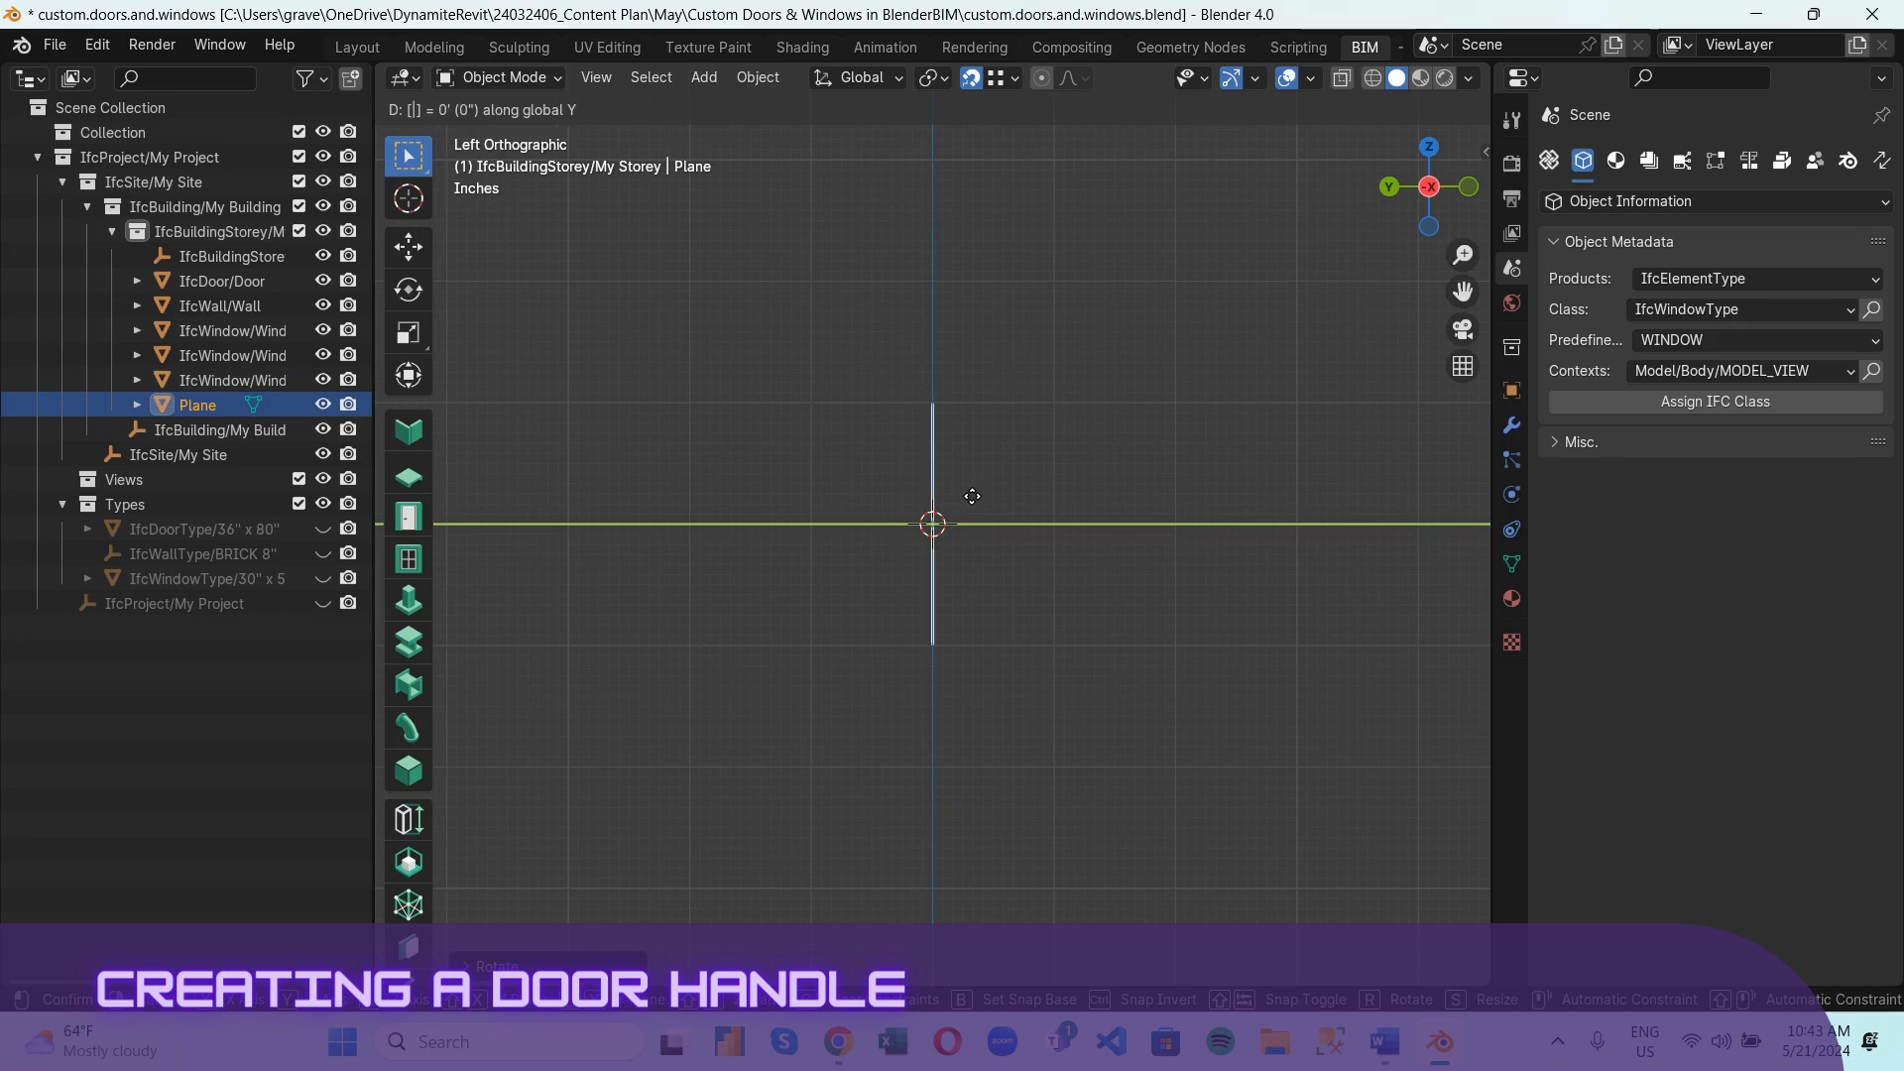
pyautogui.write('-3')
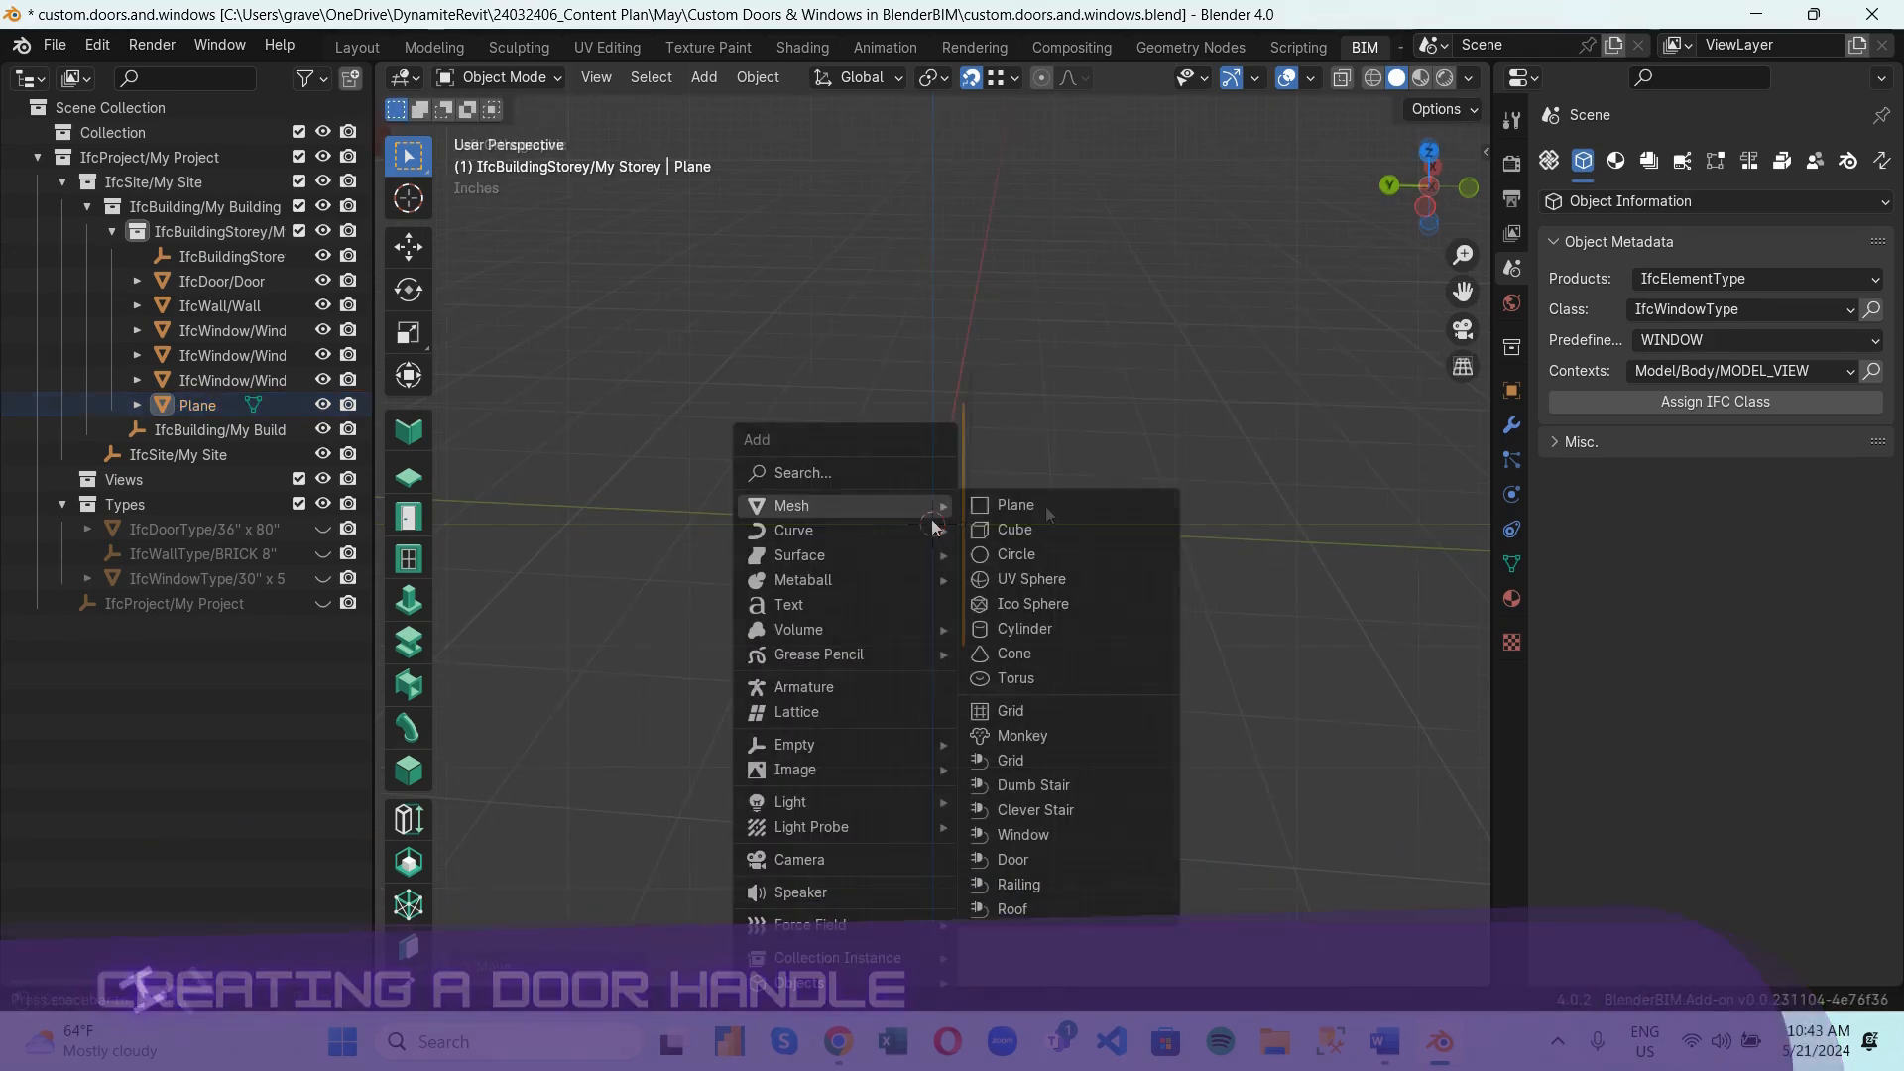
# Add a second mesh plane at the origin, try rotating it 90° in the perspective view and undo the rotation.
pyautogui.click(1097, 497)
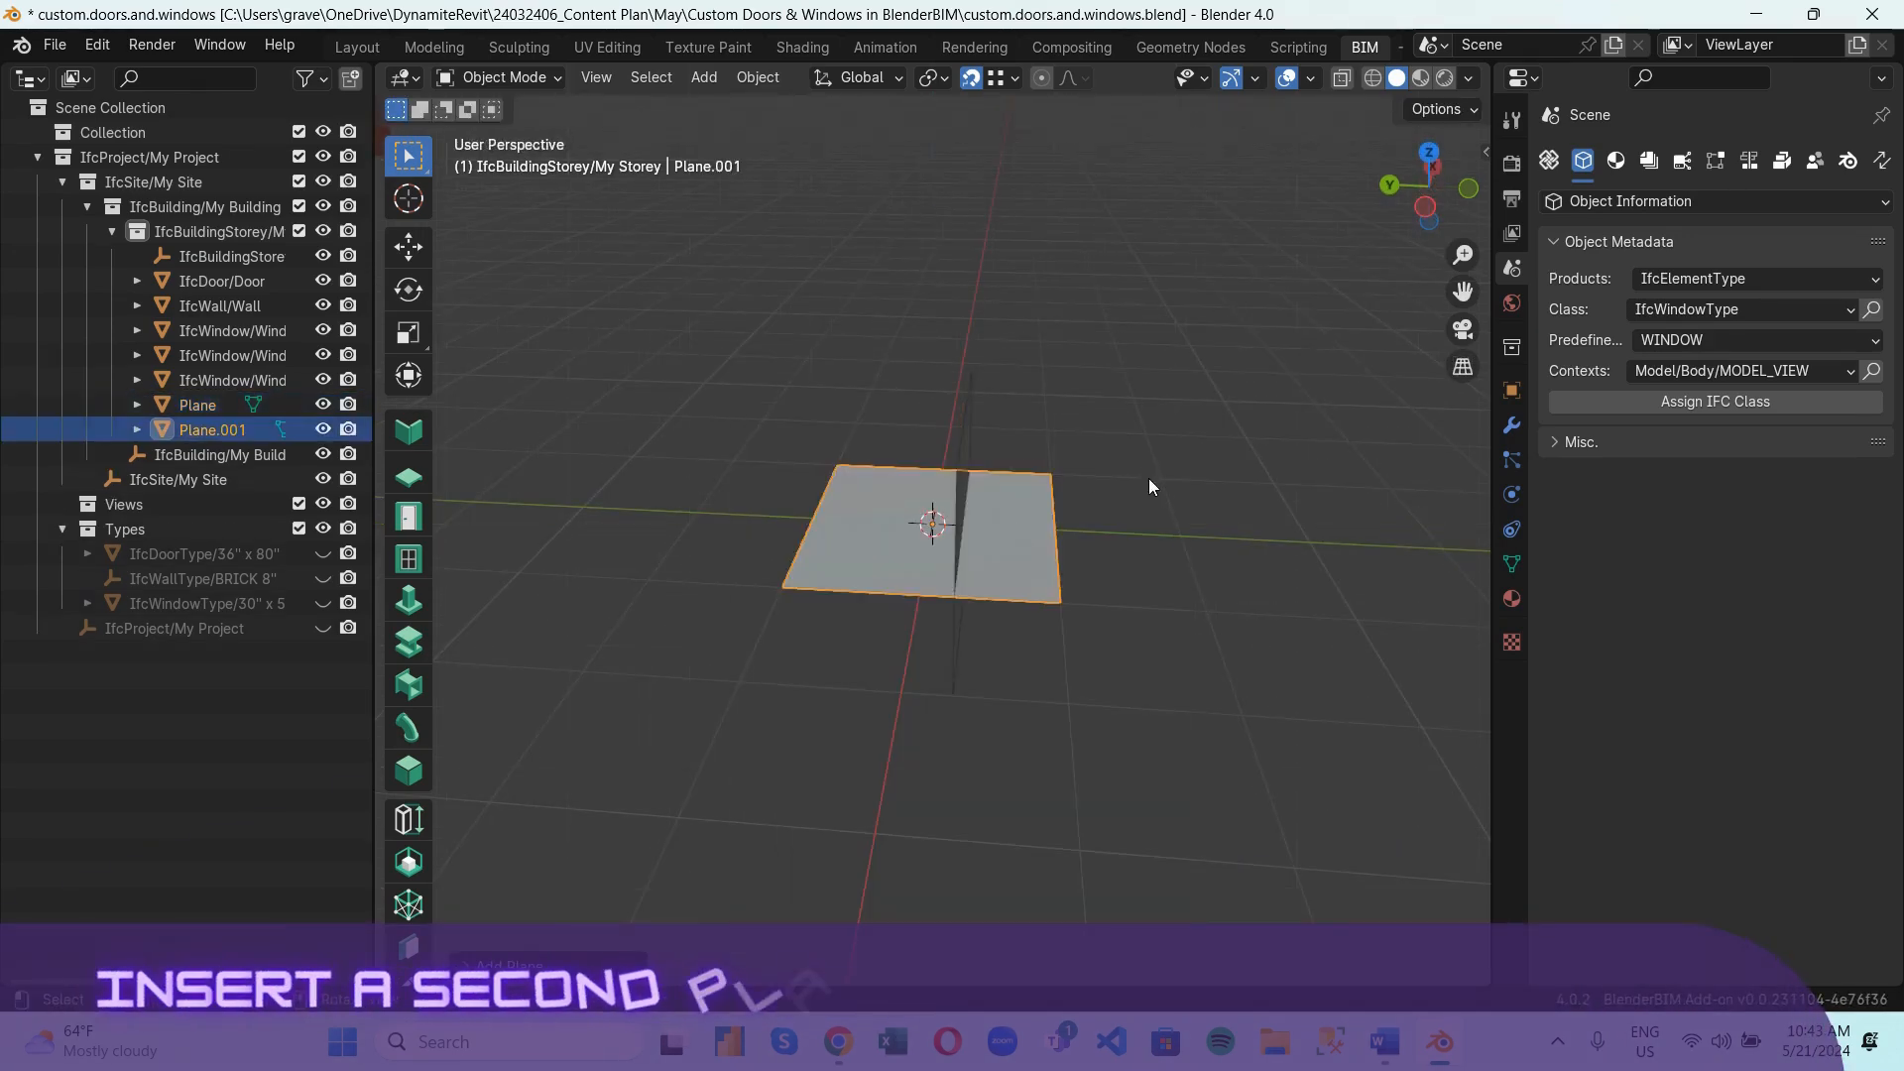
pyautogui.write('r90')
pyautogui.press('Return')
pyautogui.hotkey('ctrl', 'z')
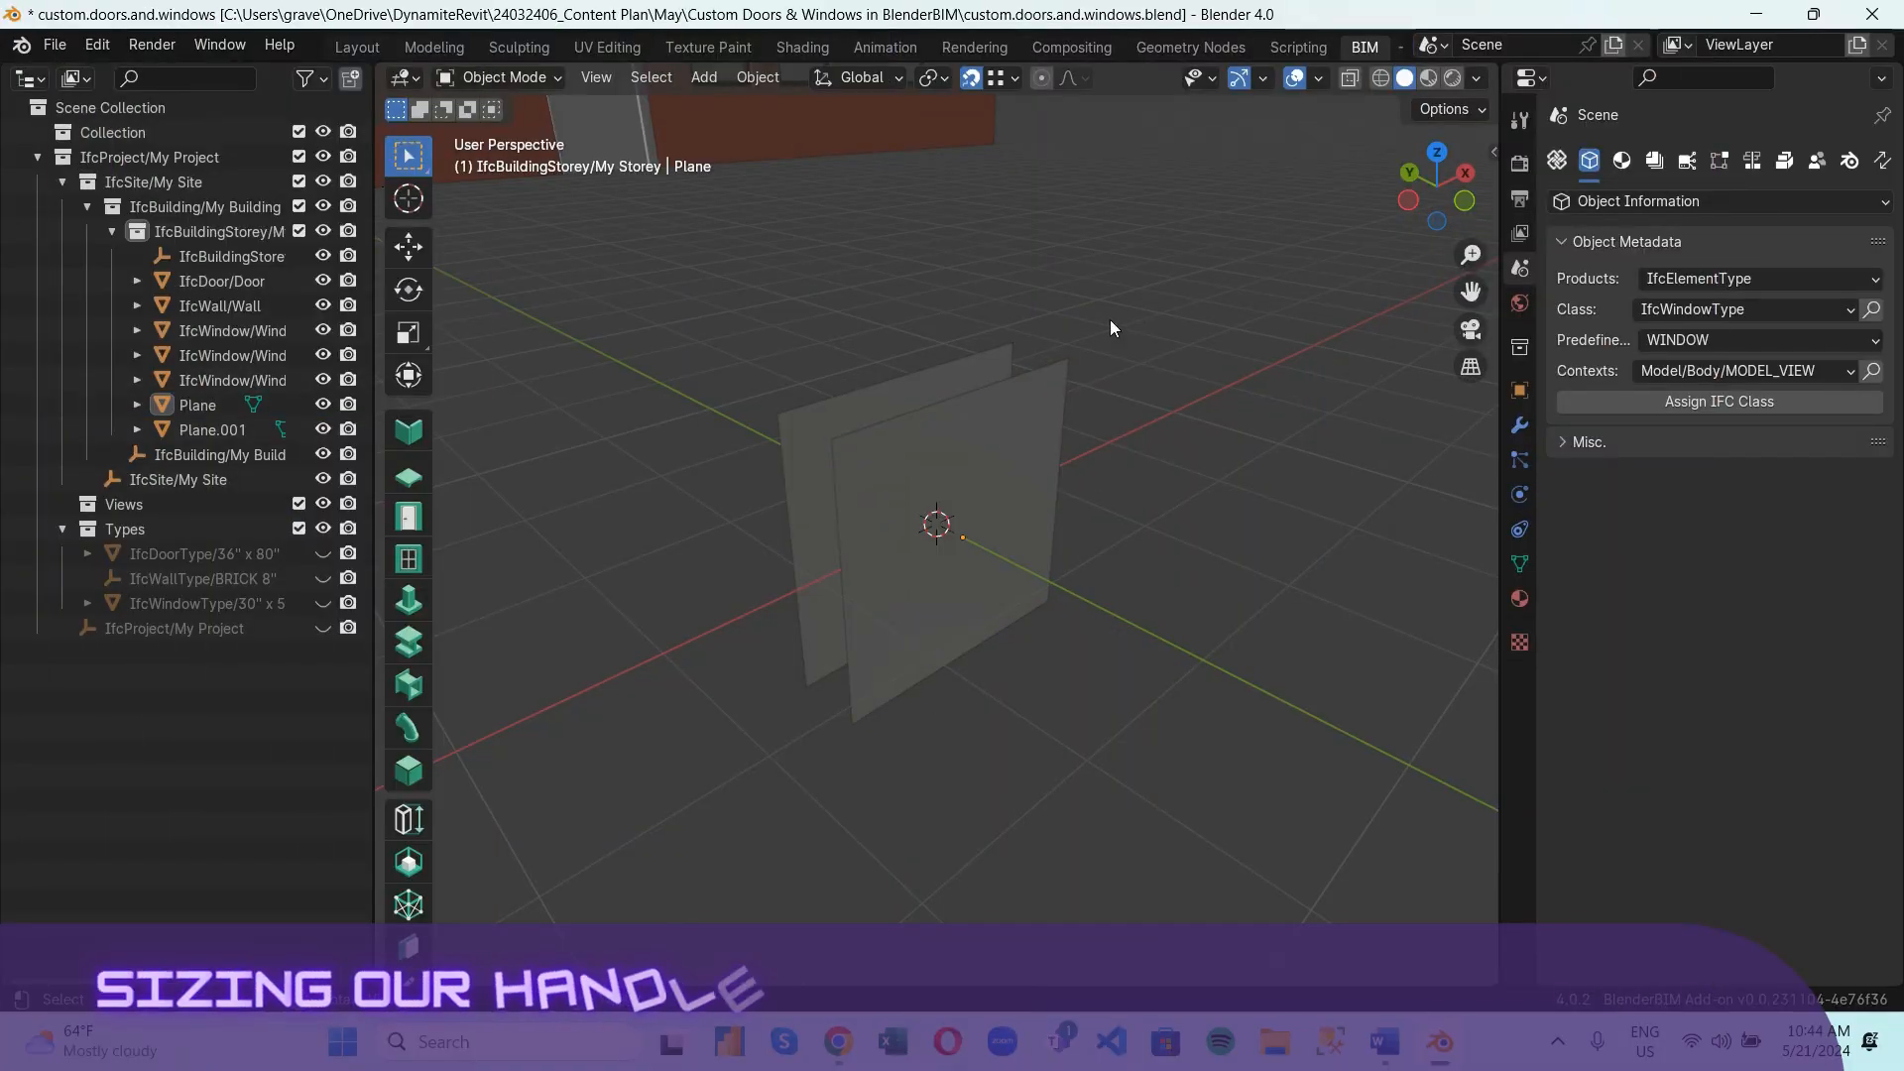
# Enter Edit Mode on the front plane, widen the 3D viewport and review the Edge Length measurement overlay option.
pyautogui.click(1031, 417)
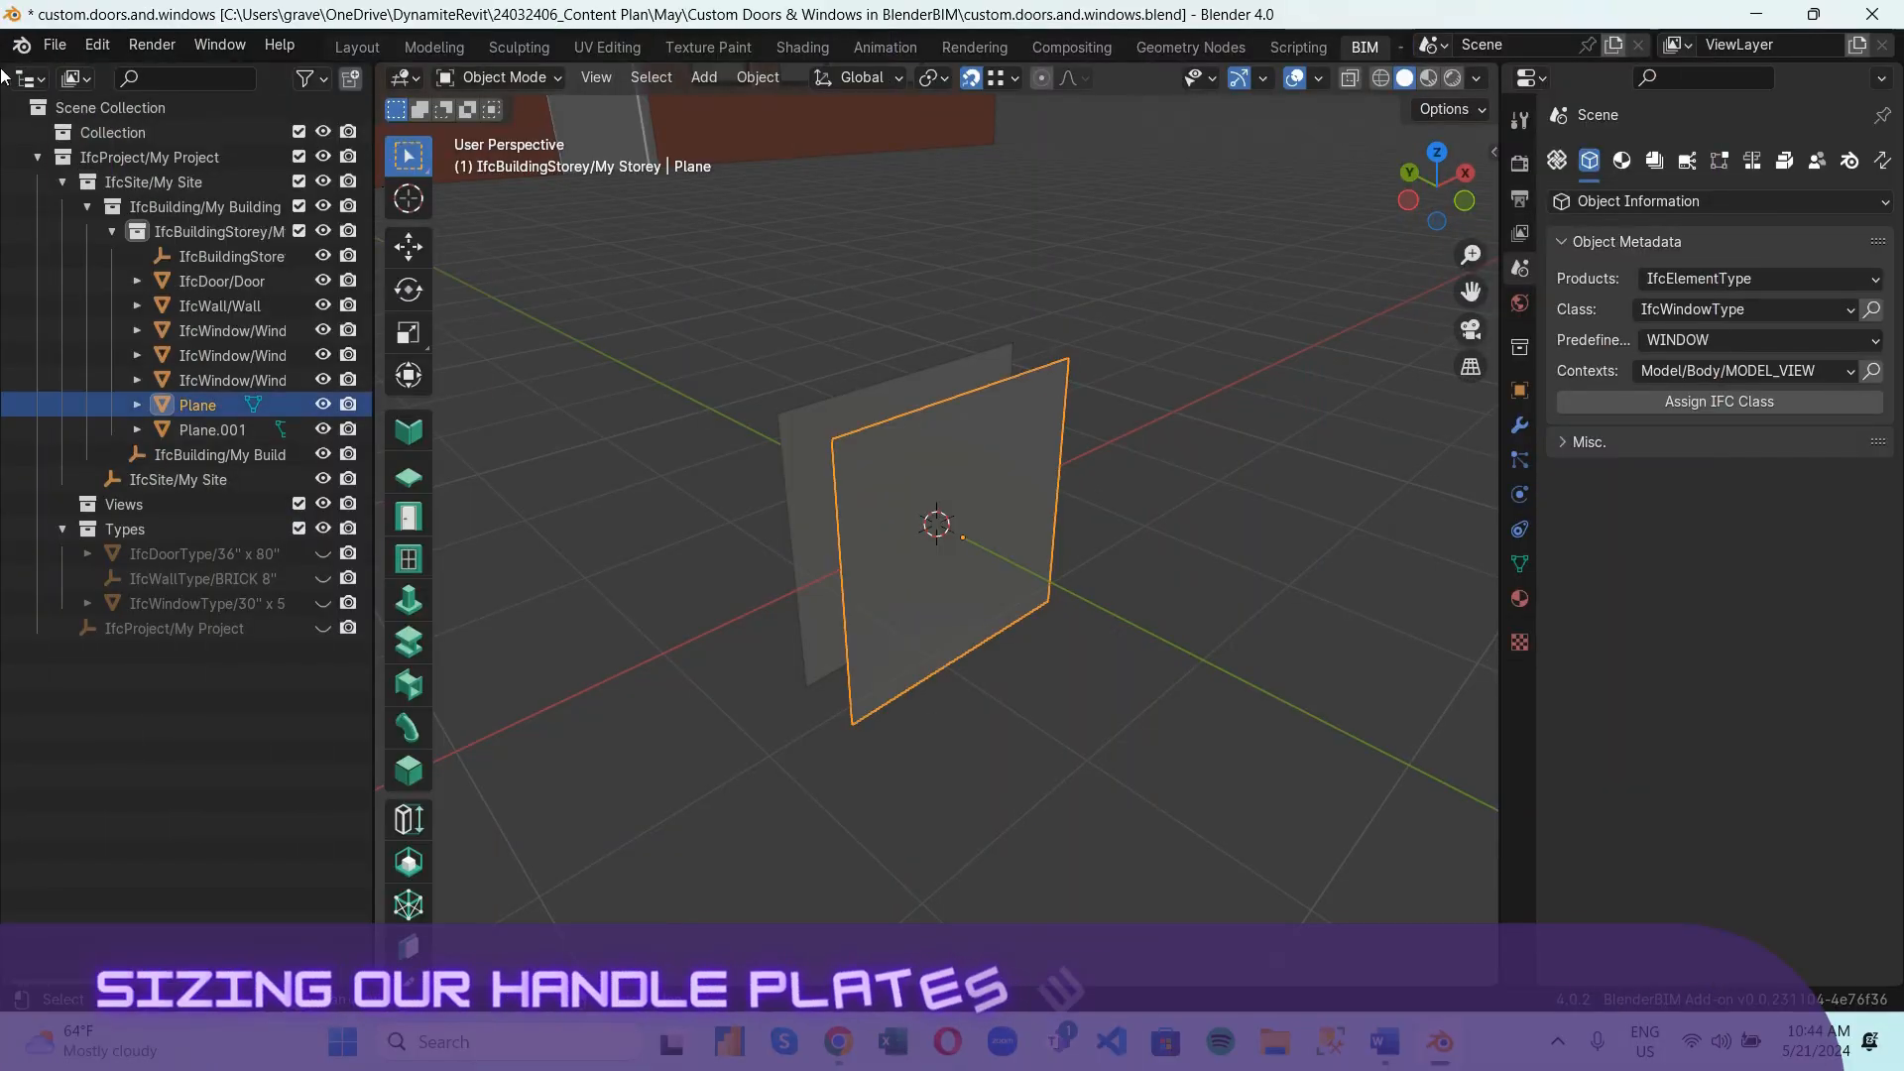
pyautogui.click(498, 77)
pyautogui.click(491, 99)
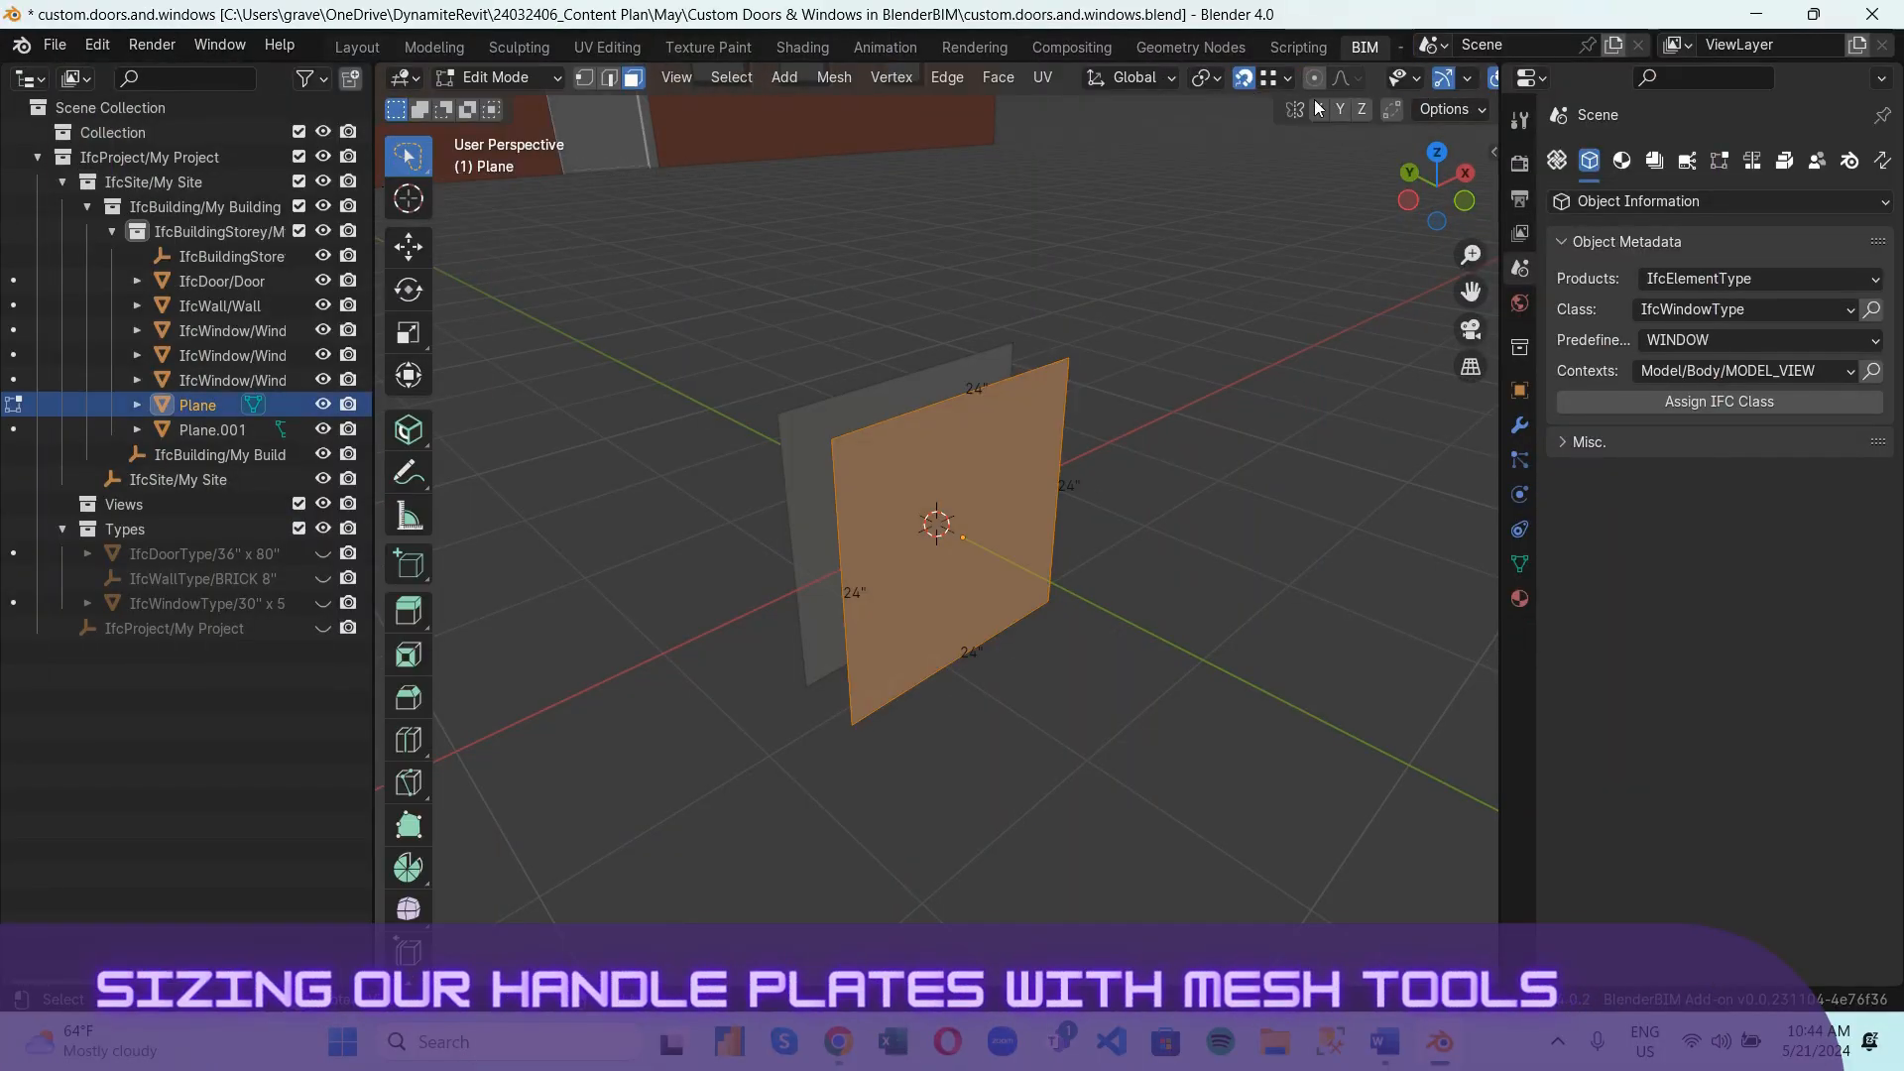
pyautogui.moveTo(1497, 158); pyautogui.dragTo(1652, 154)
pyautogui.click(1567, 77)
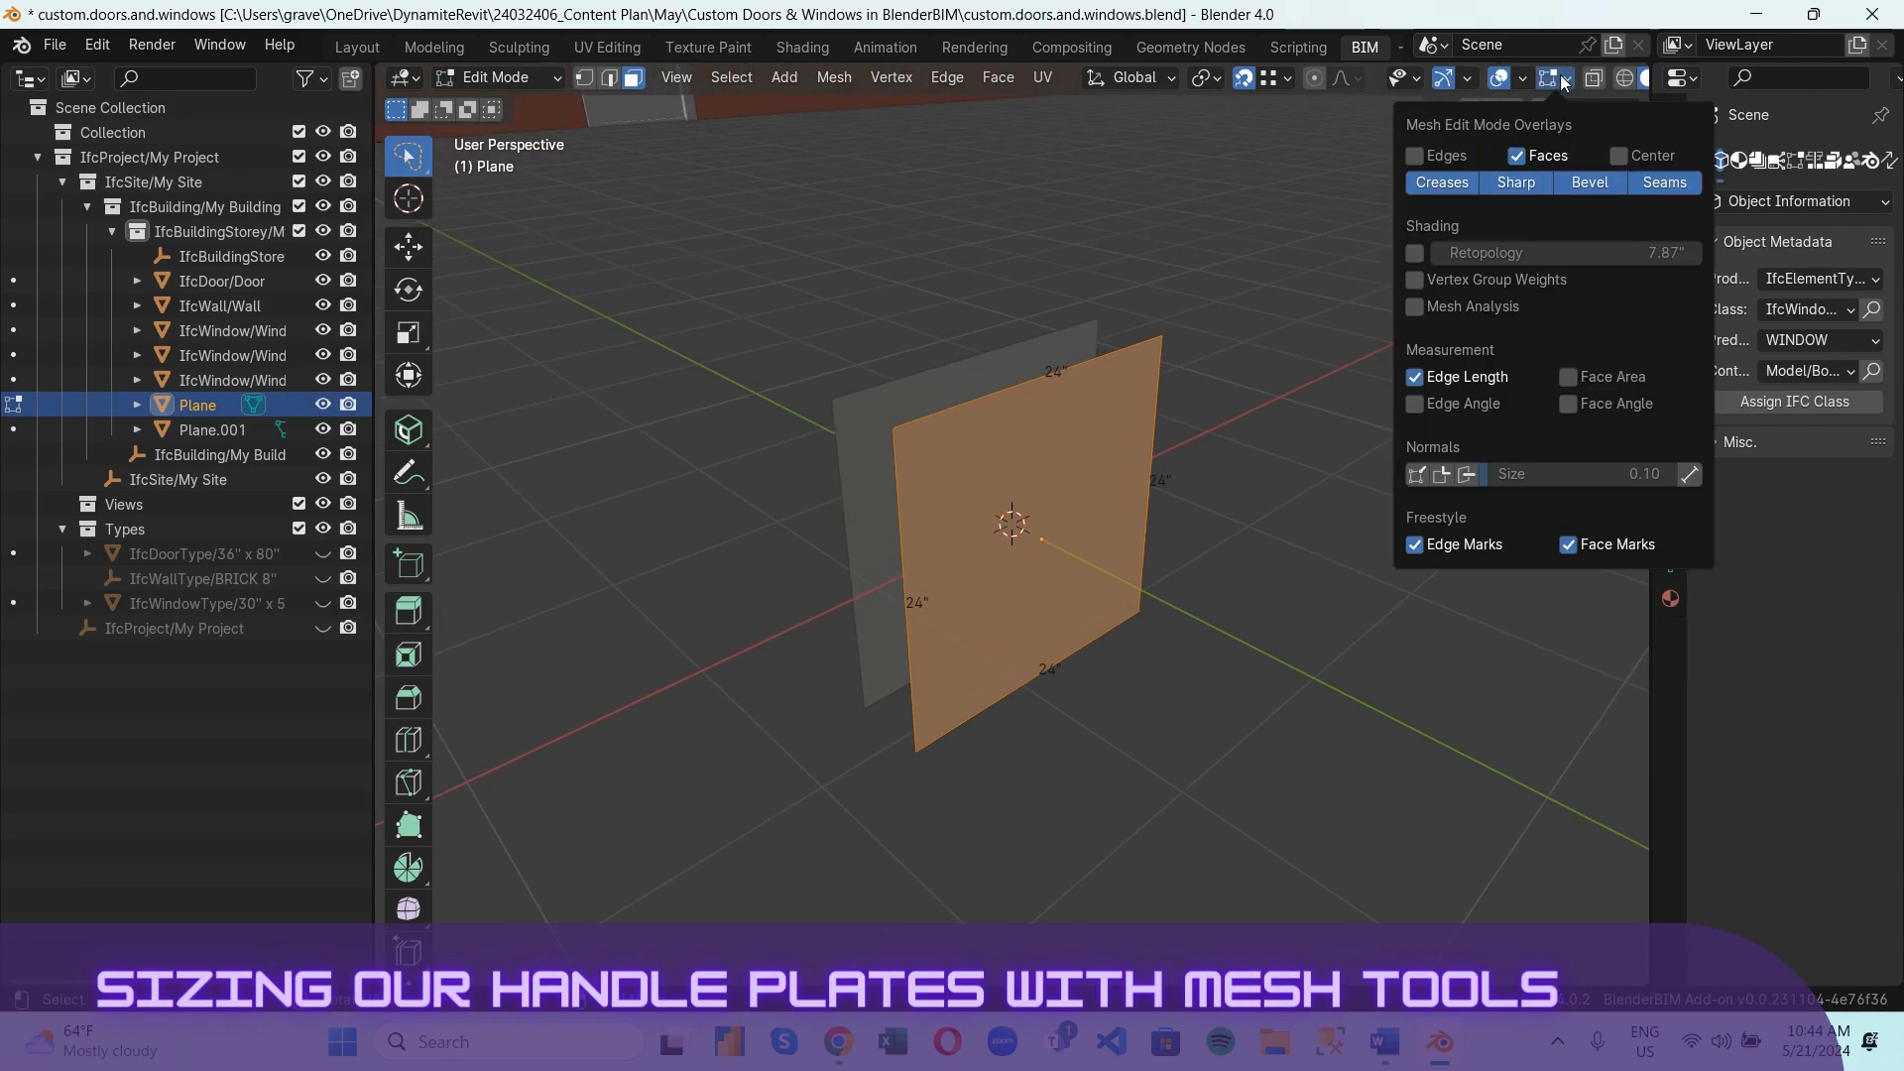
pyautogui.click(1132, 243)
pyautogui.click(1115, 355)
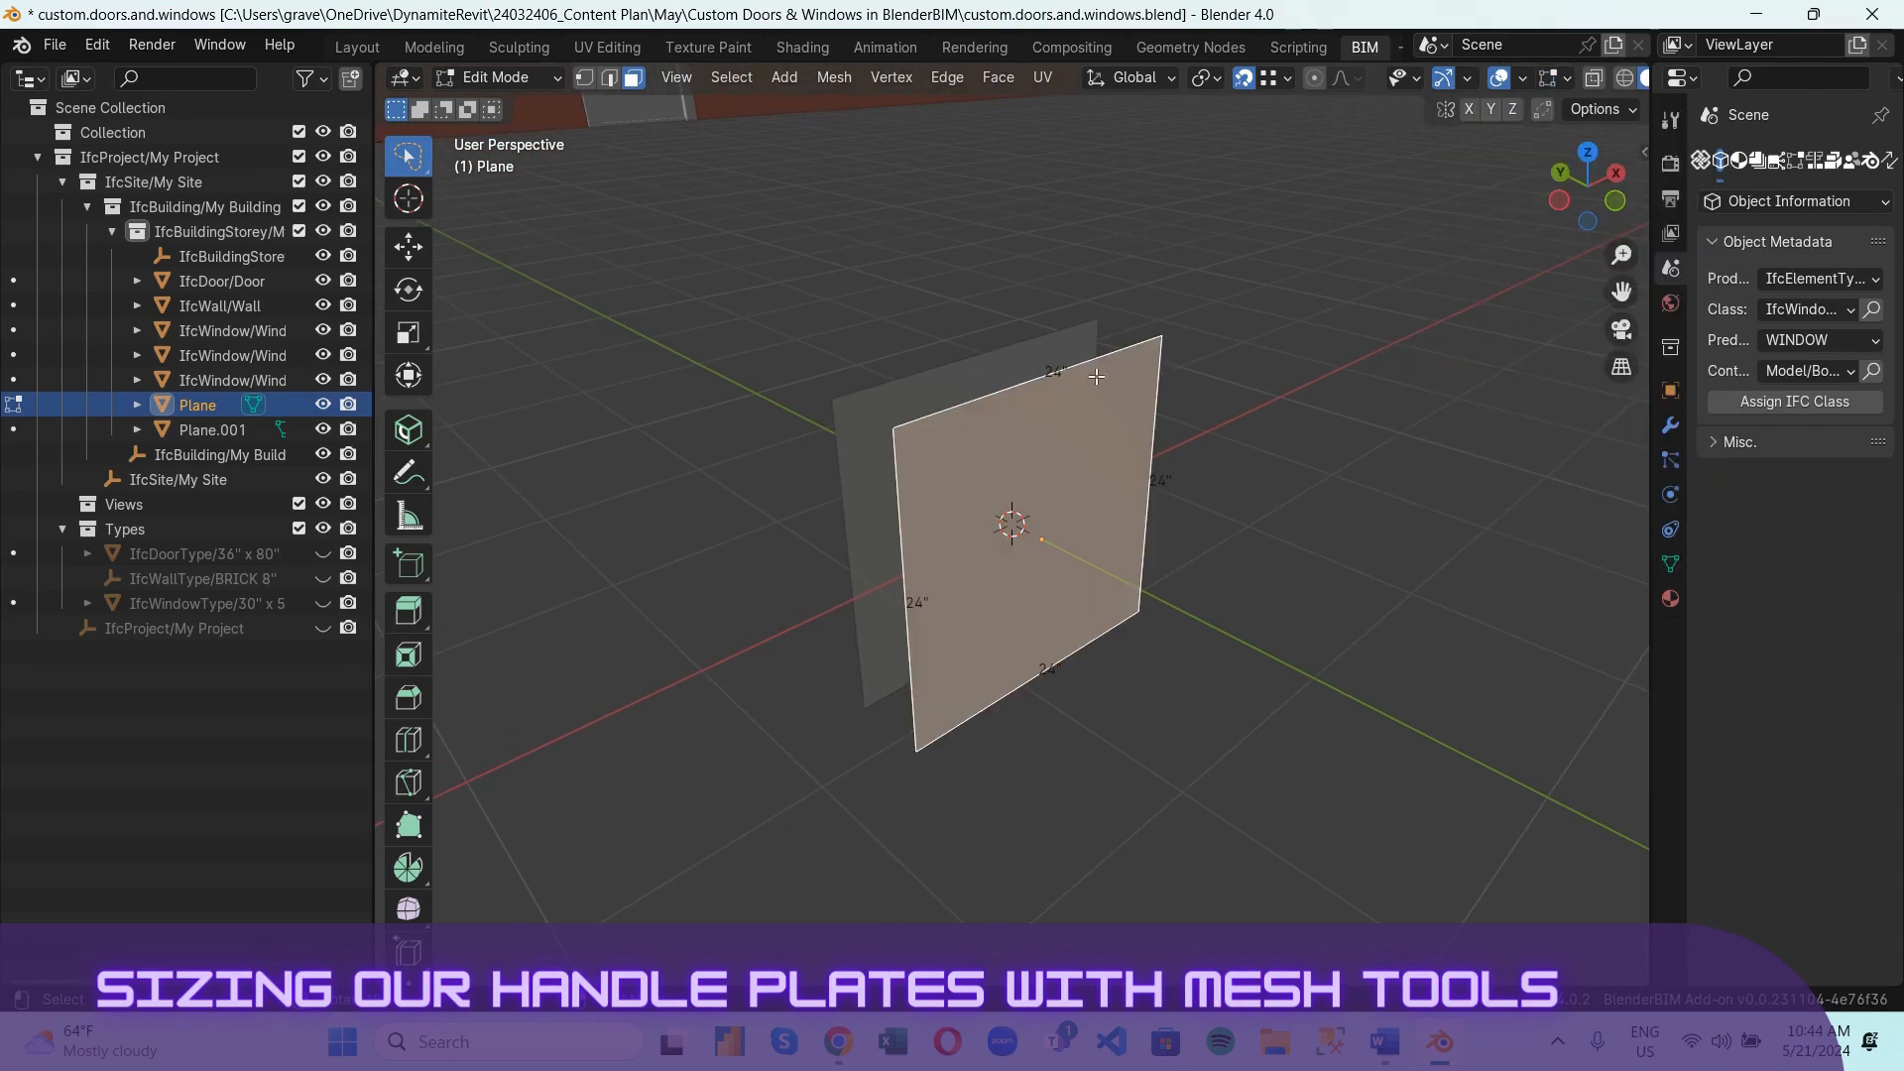
# Show the Edit Mesh Tools add-on's Mesh Tools in the viewport.
pyautogui.click(1642, 153)
pyautogui.click(1637, 541)
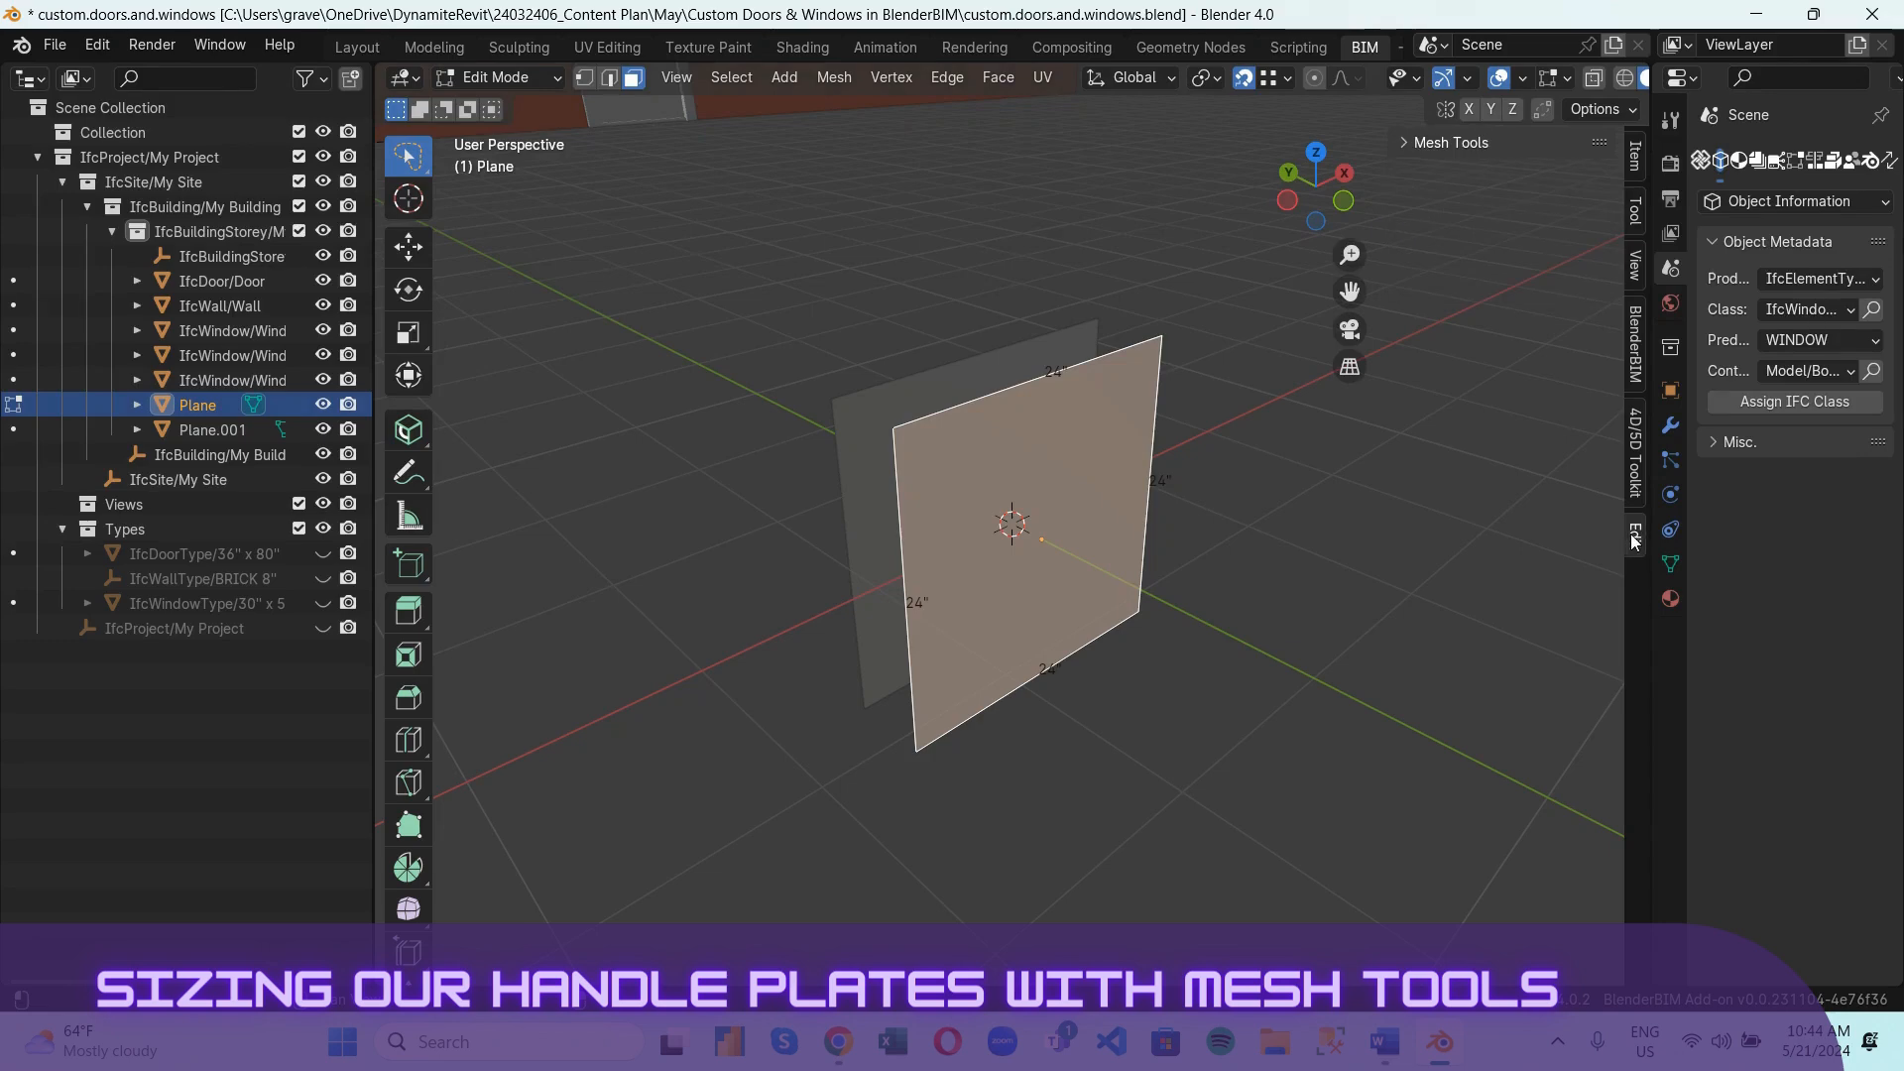
pyautogui.click(1408, 142)
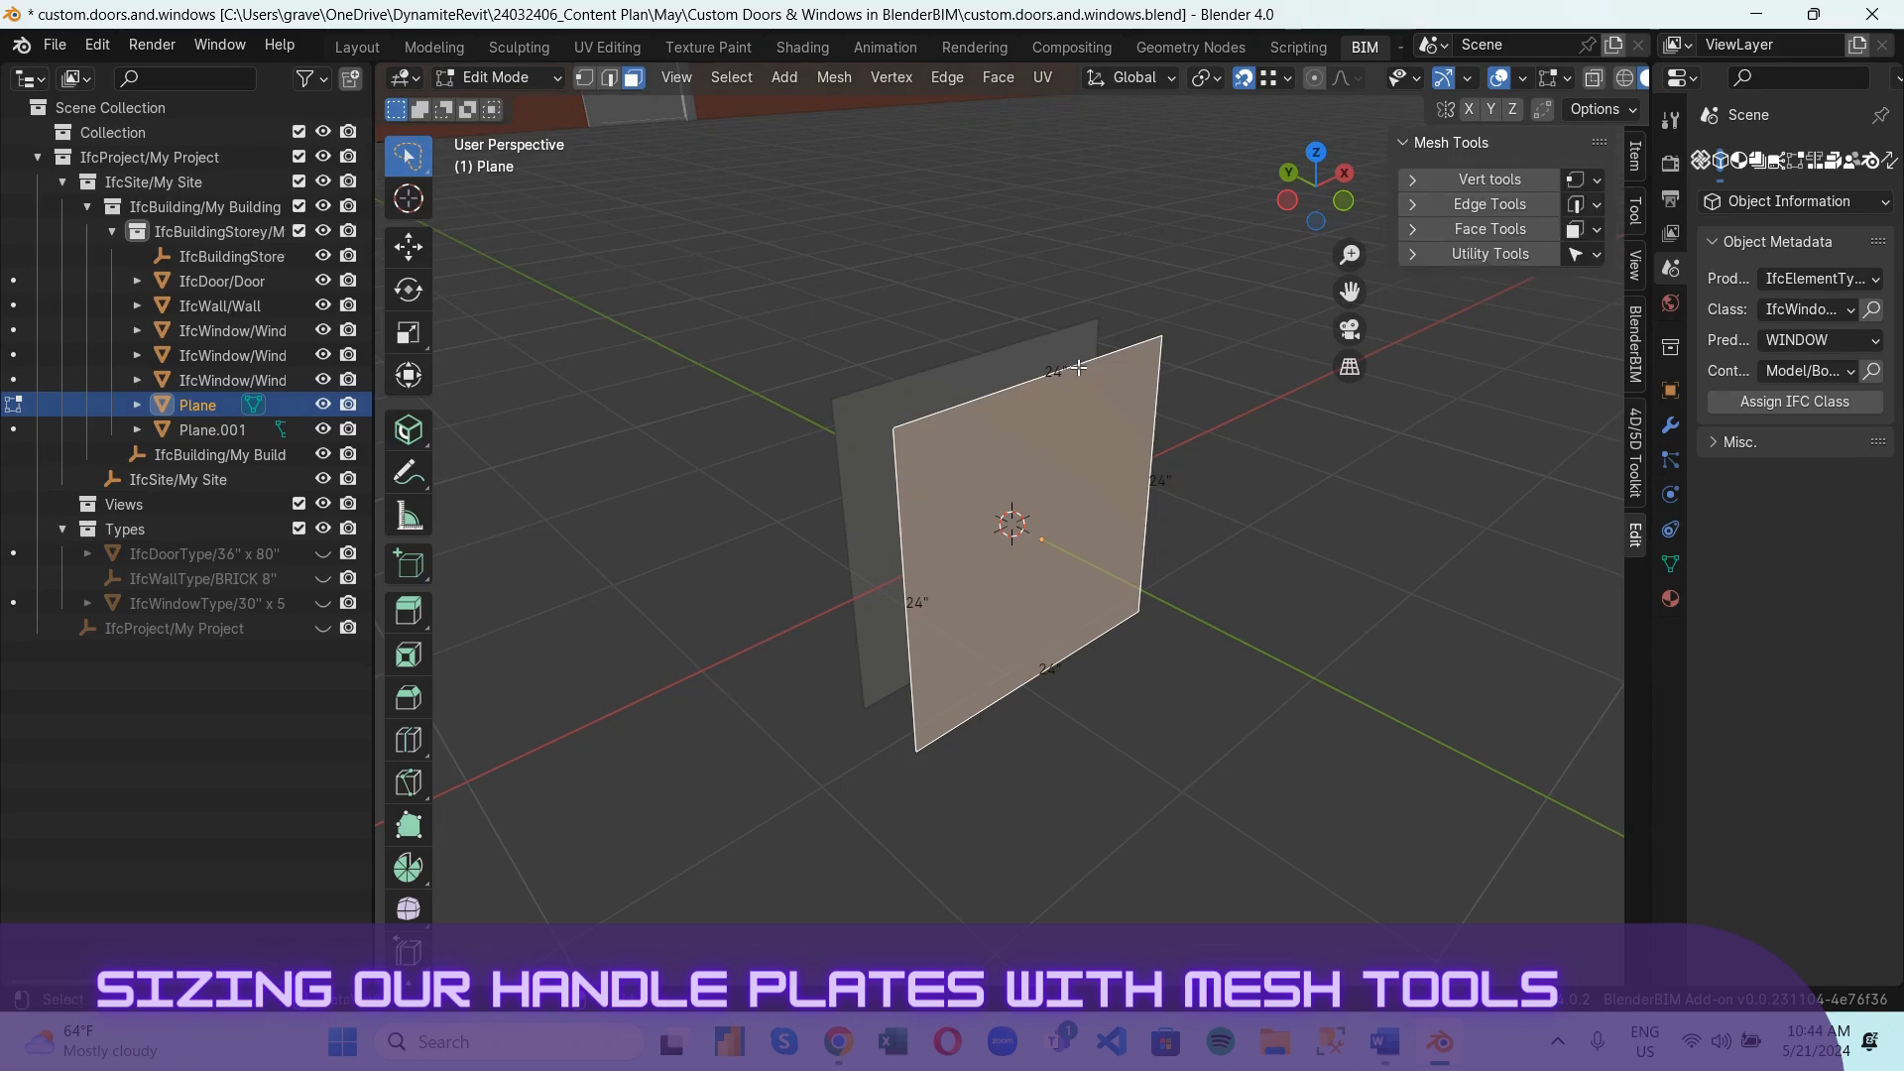
# Set the length of the front plane's top and bottom edges to 3" with Set Edge Length.
pyautogui.press('2')
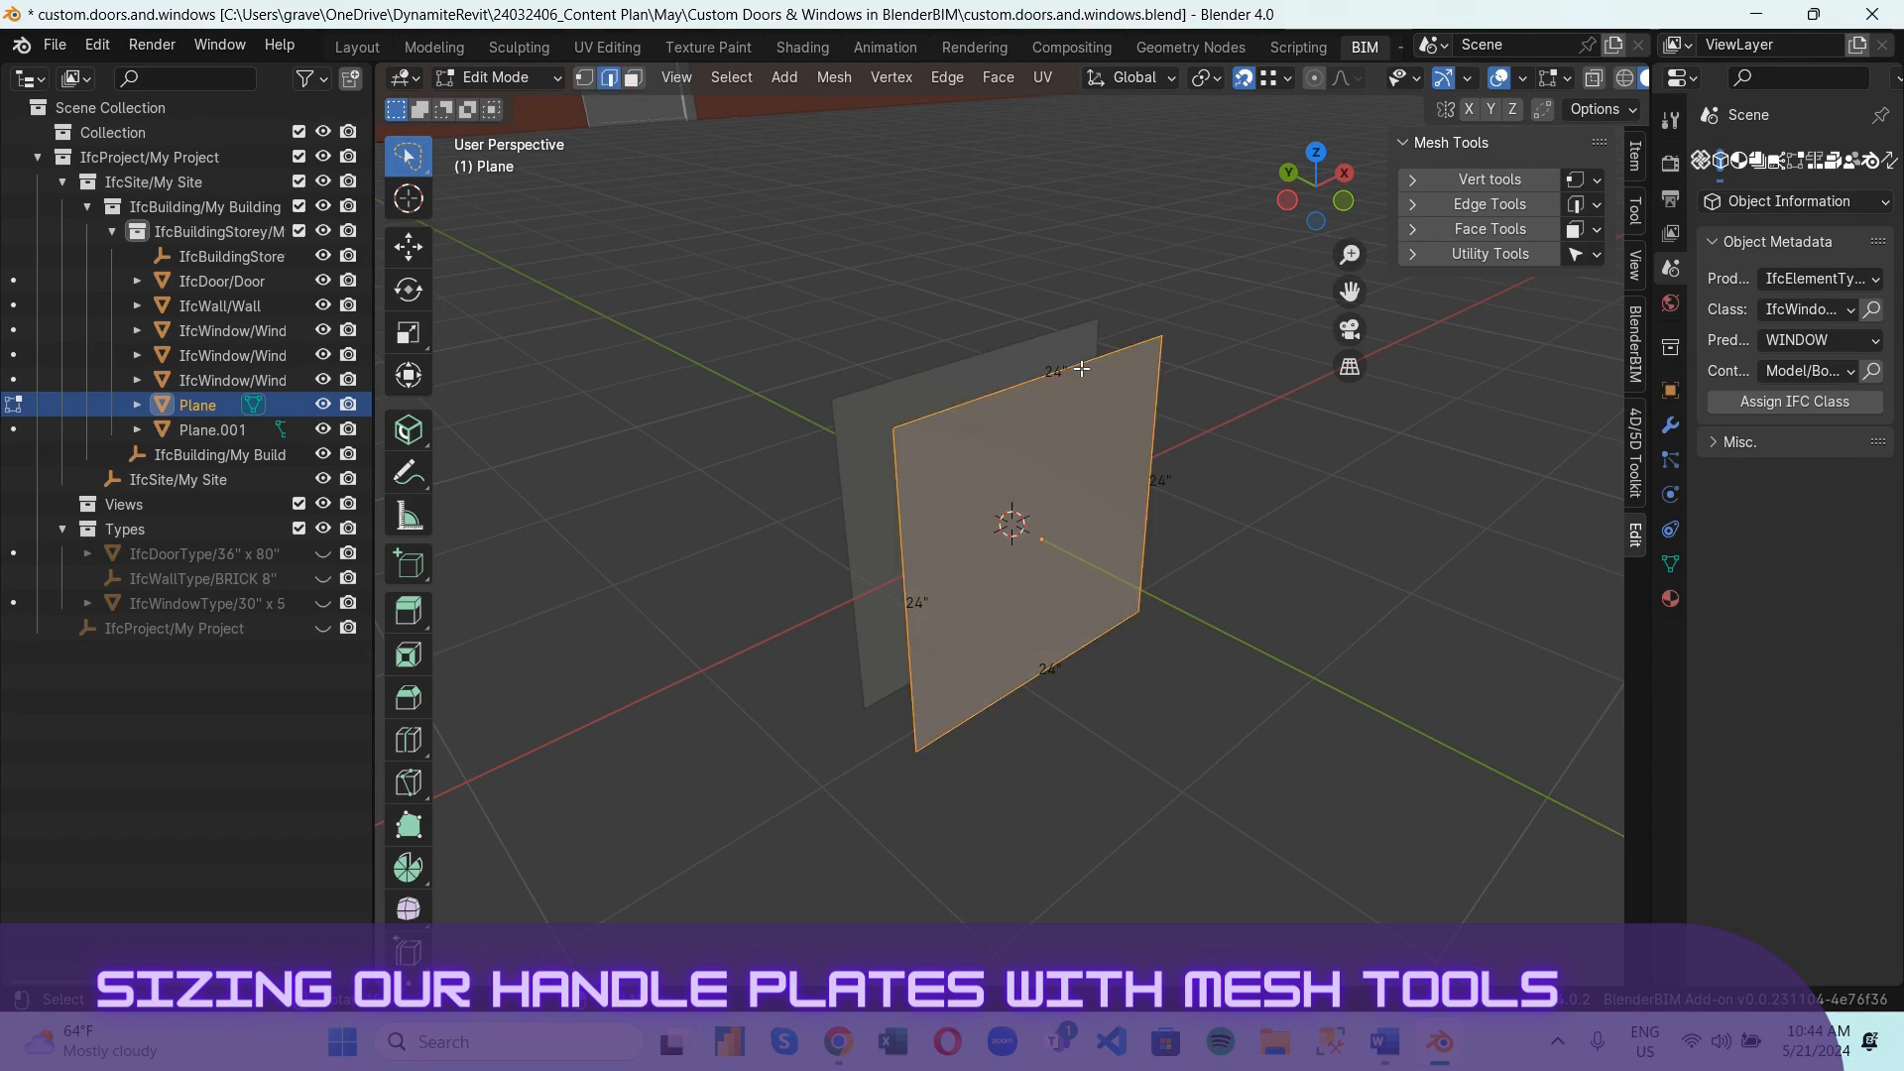
pyautogui.click(1081, 370)
pyautogui.keyDown('shift'); pyautogui.click(1079, 650); pyautogui.keyUp('shift')
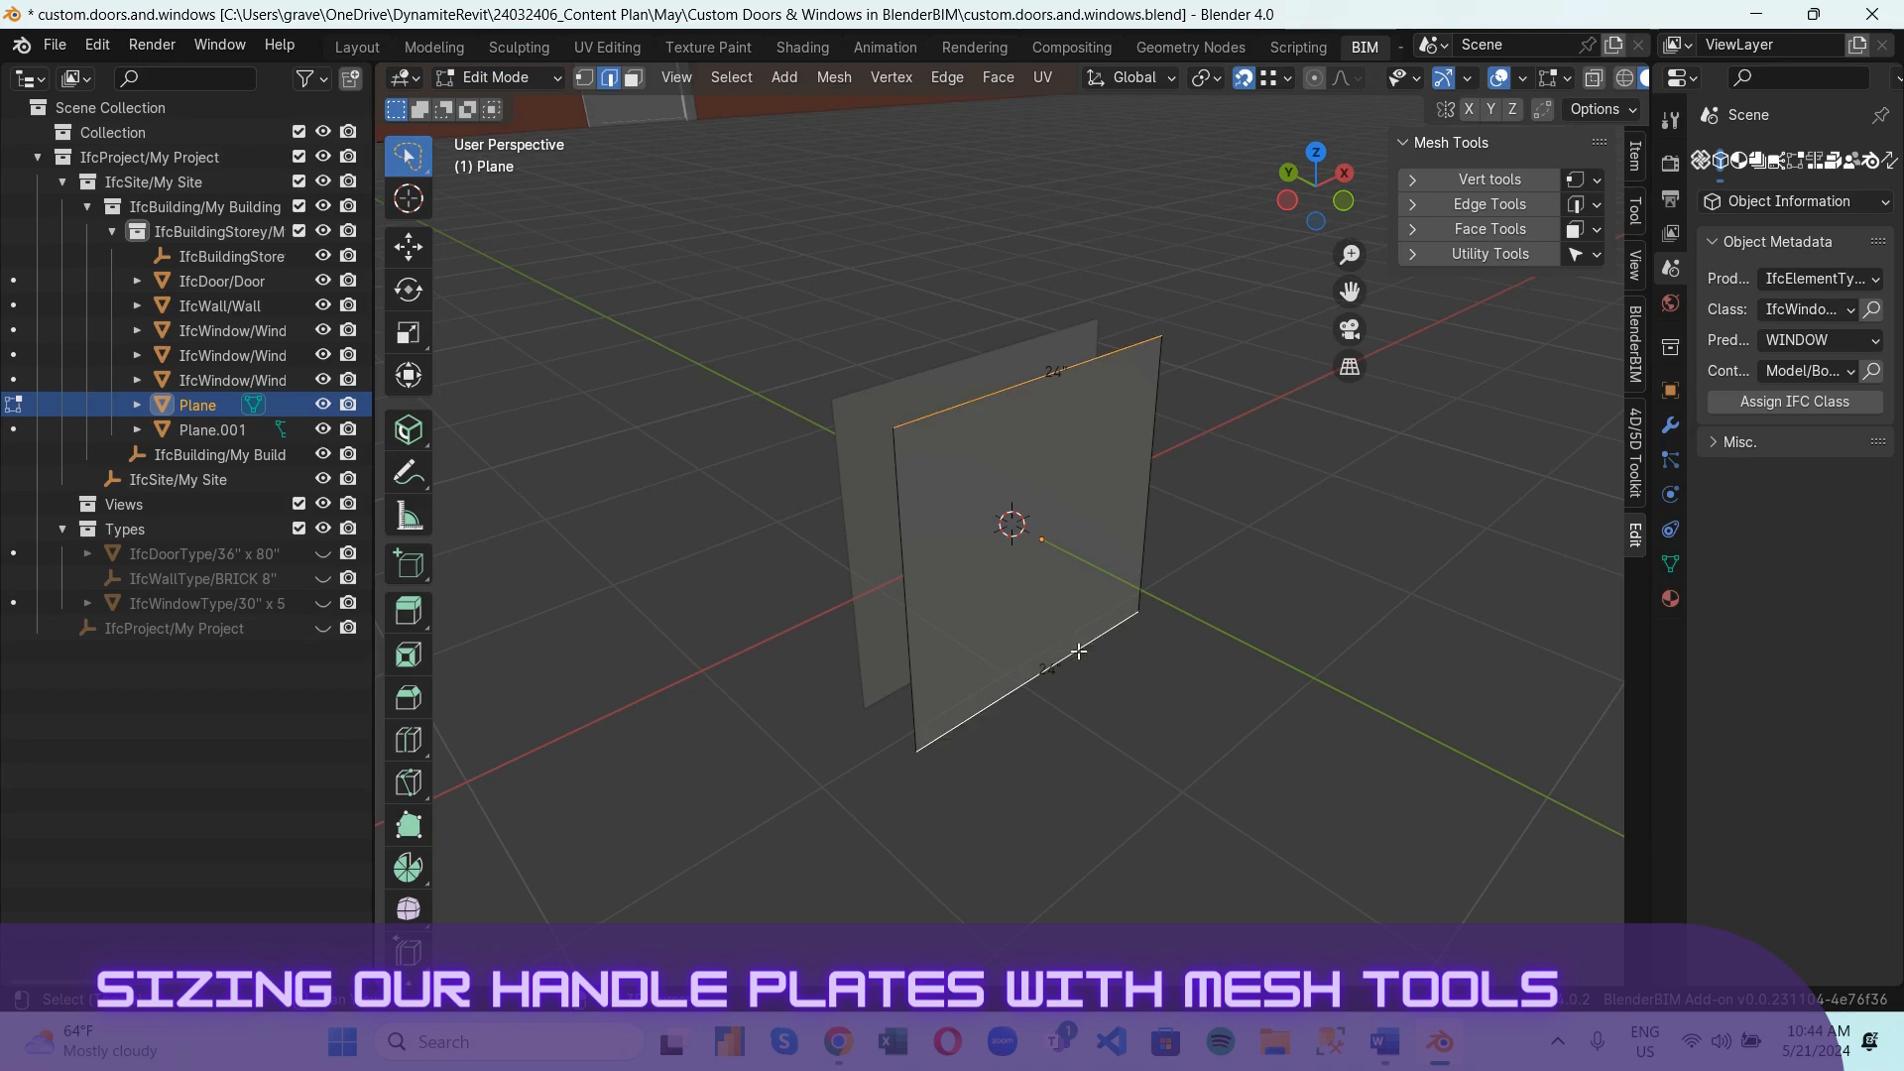
pyautogui.click(1491, 228)
pyautogui.click(1467, 204)
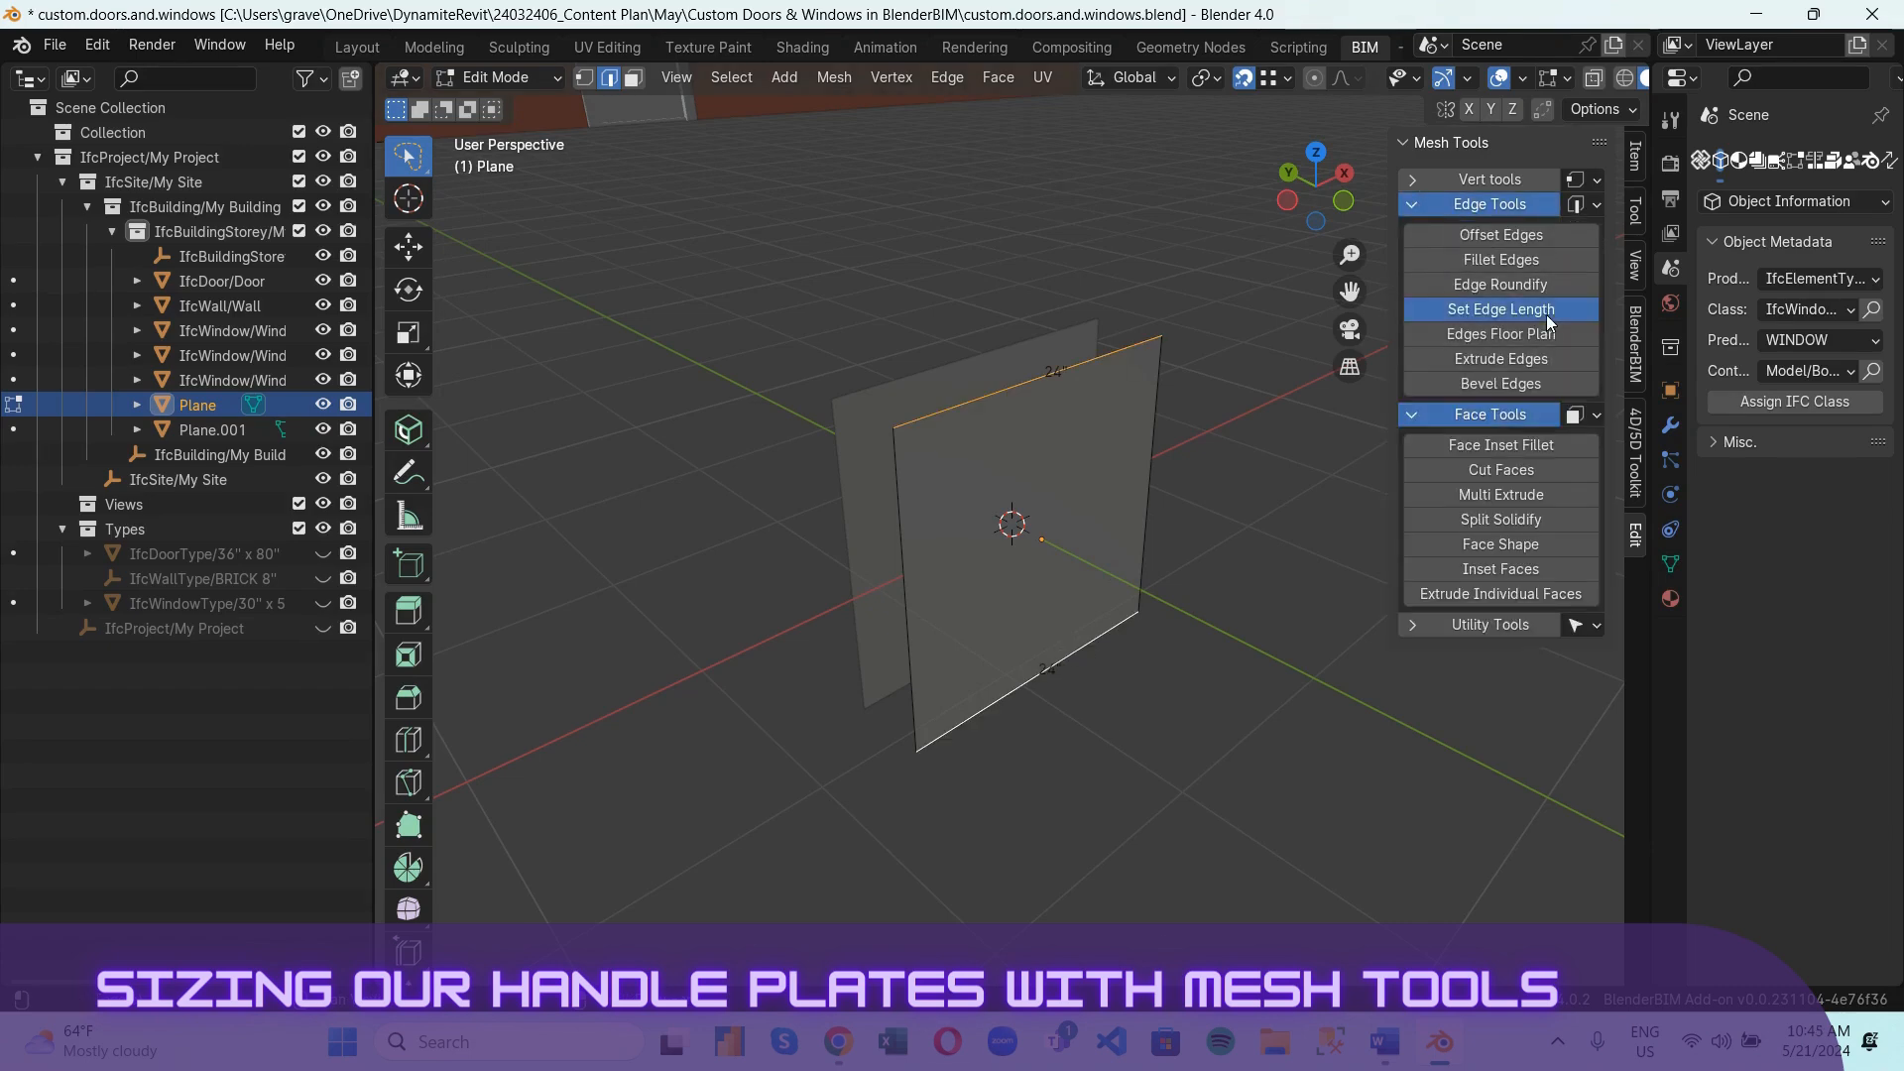
pyautogui.click(1545, 311)
pyautogui.click(1693, 450)
pyautogui.write('3')
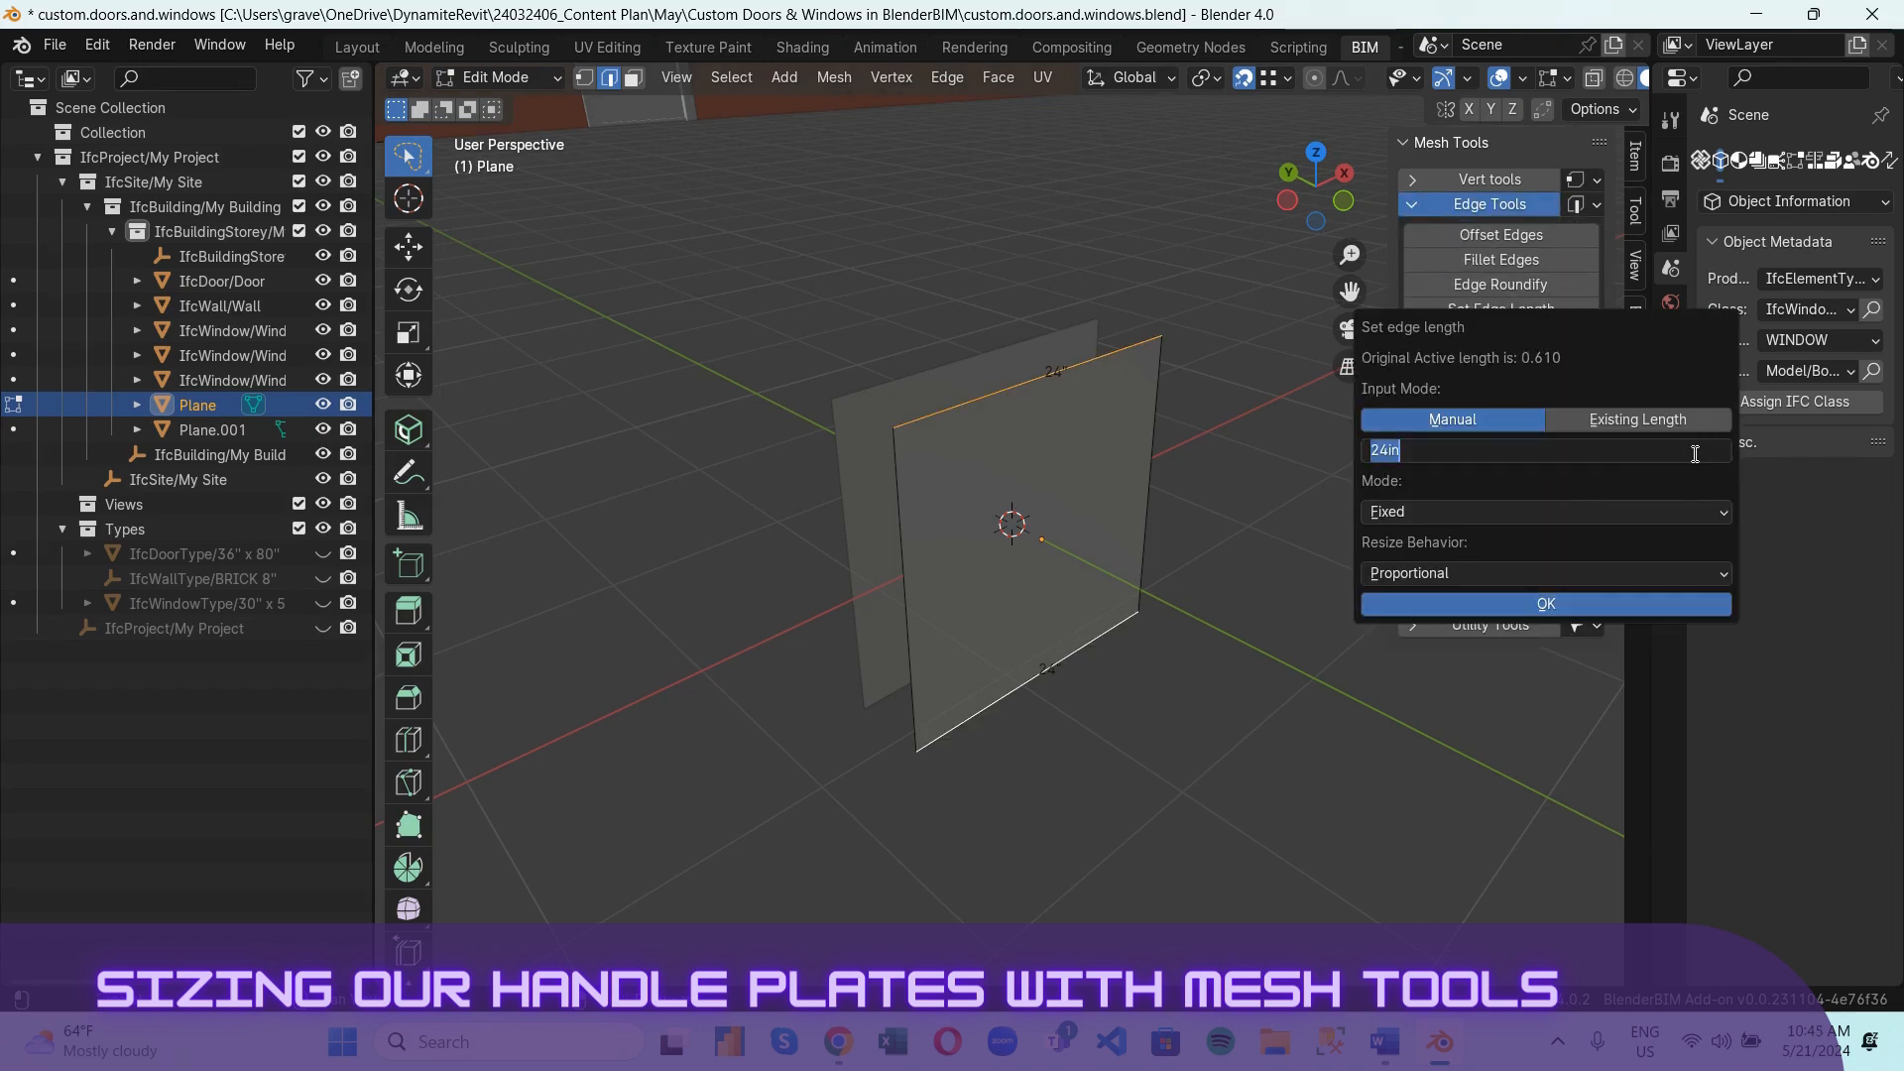
pyautogui.press('Return')
pyautogui.click(1632, 605)
# Set the length of the front plane's two vertical edges to 19" and return to Object Mode in left view.
pyautogui.click(1028, 472)
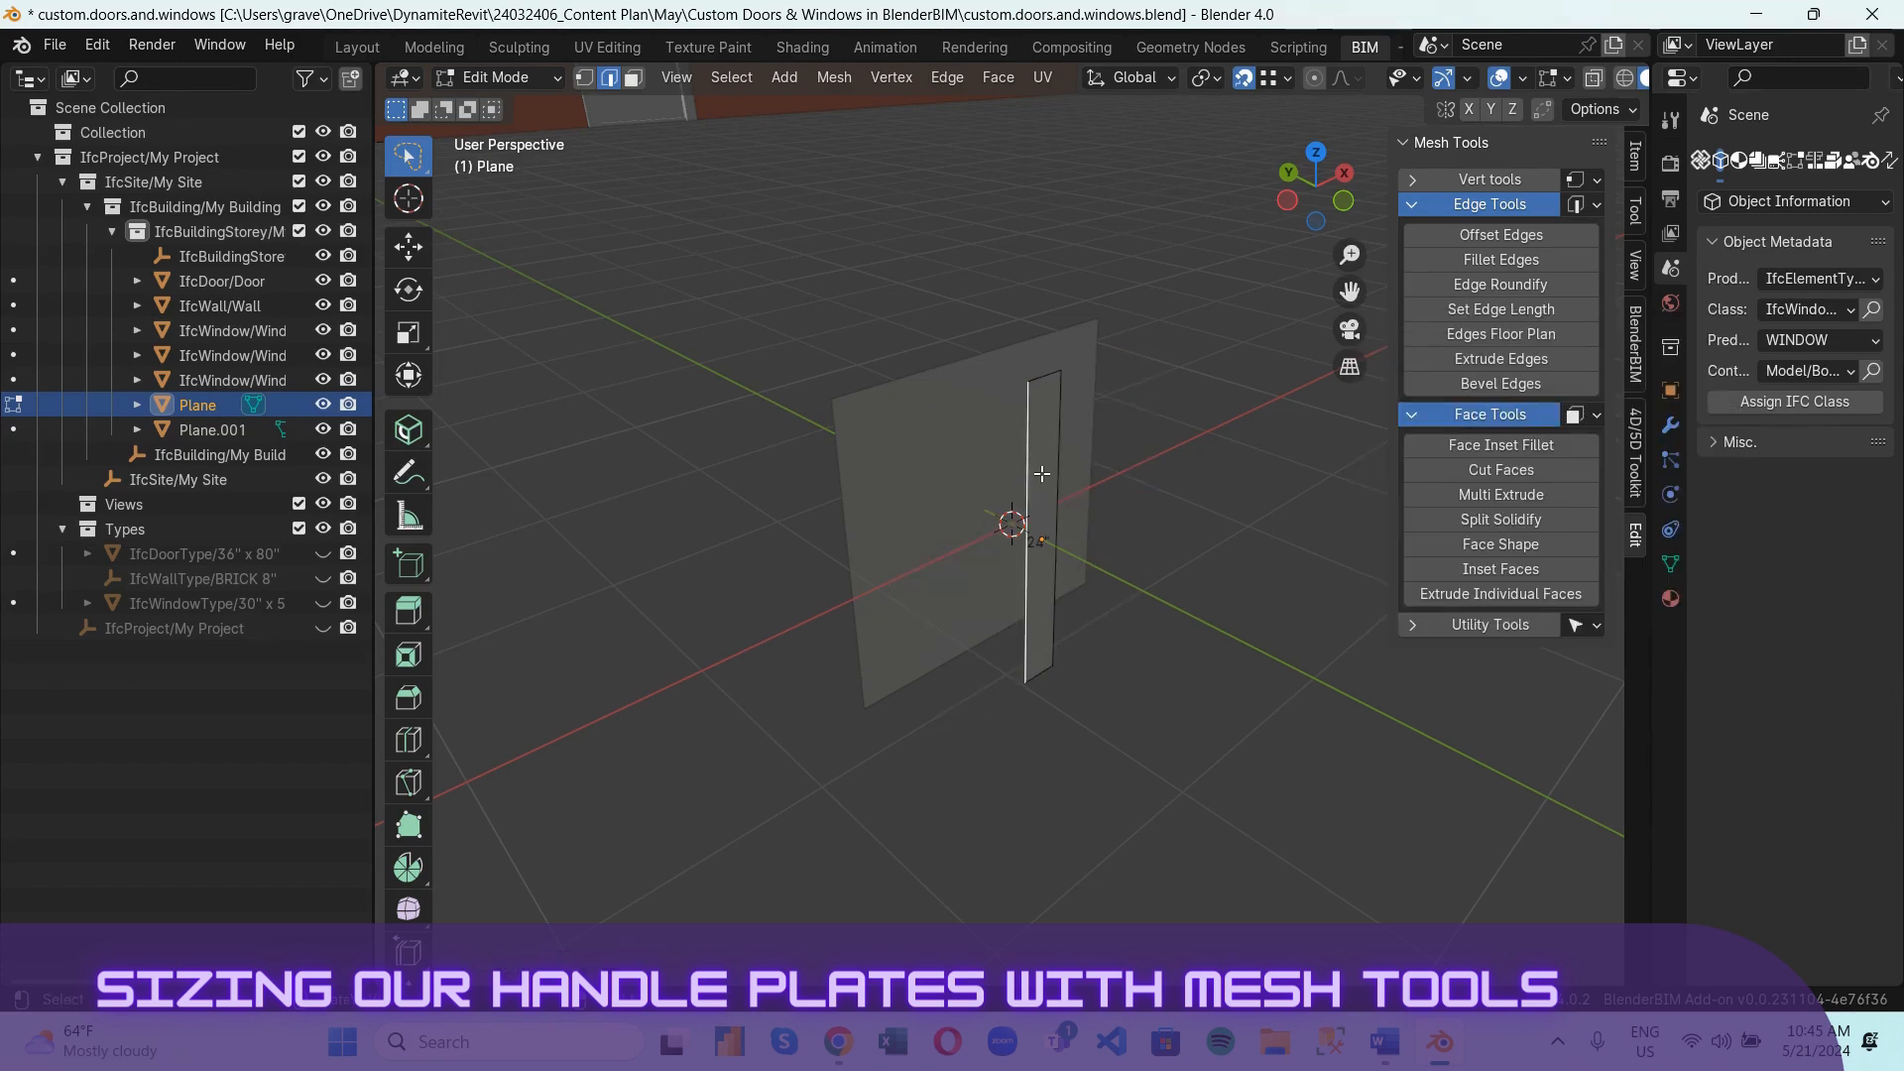
pyautogui.keyDown('shift'); pyautogui.click(1058, 448); pyautogui.keyUp('shift')
pyautogui.click(1551, 313)
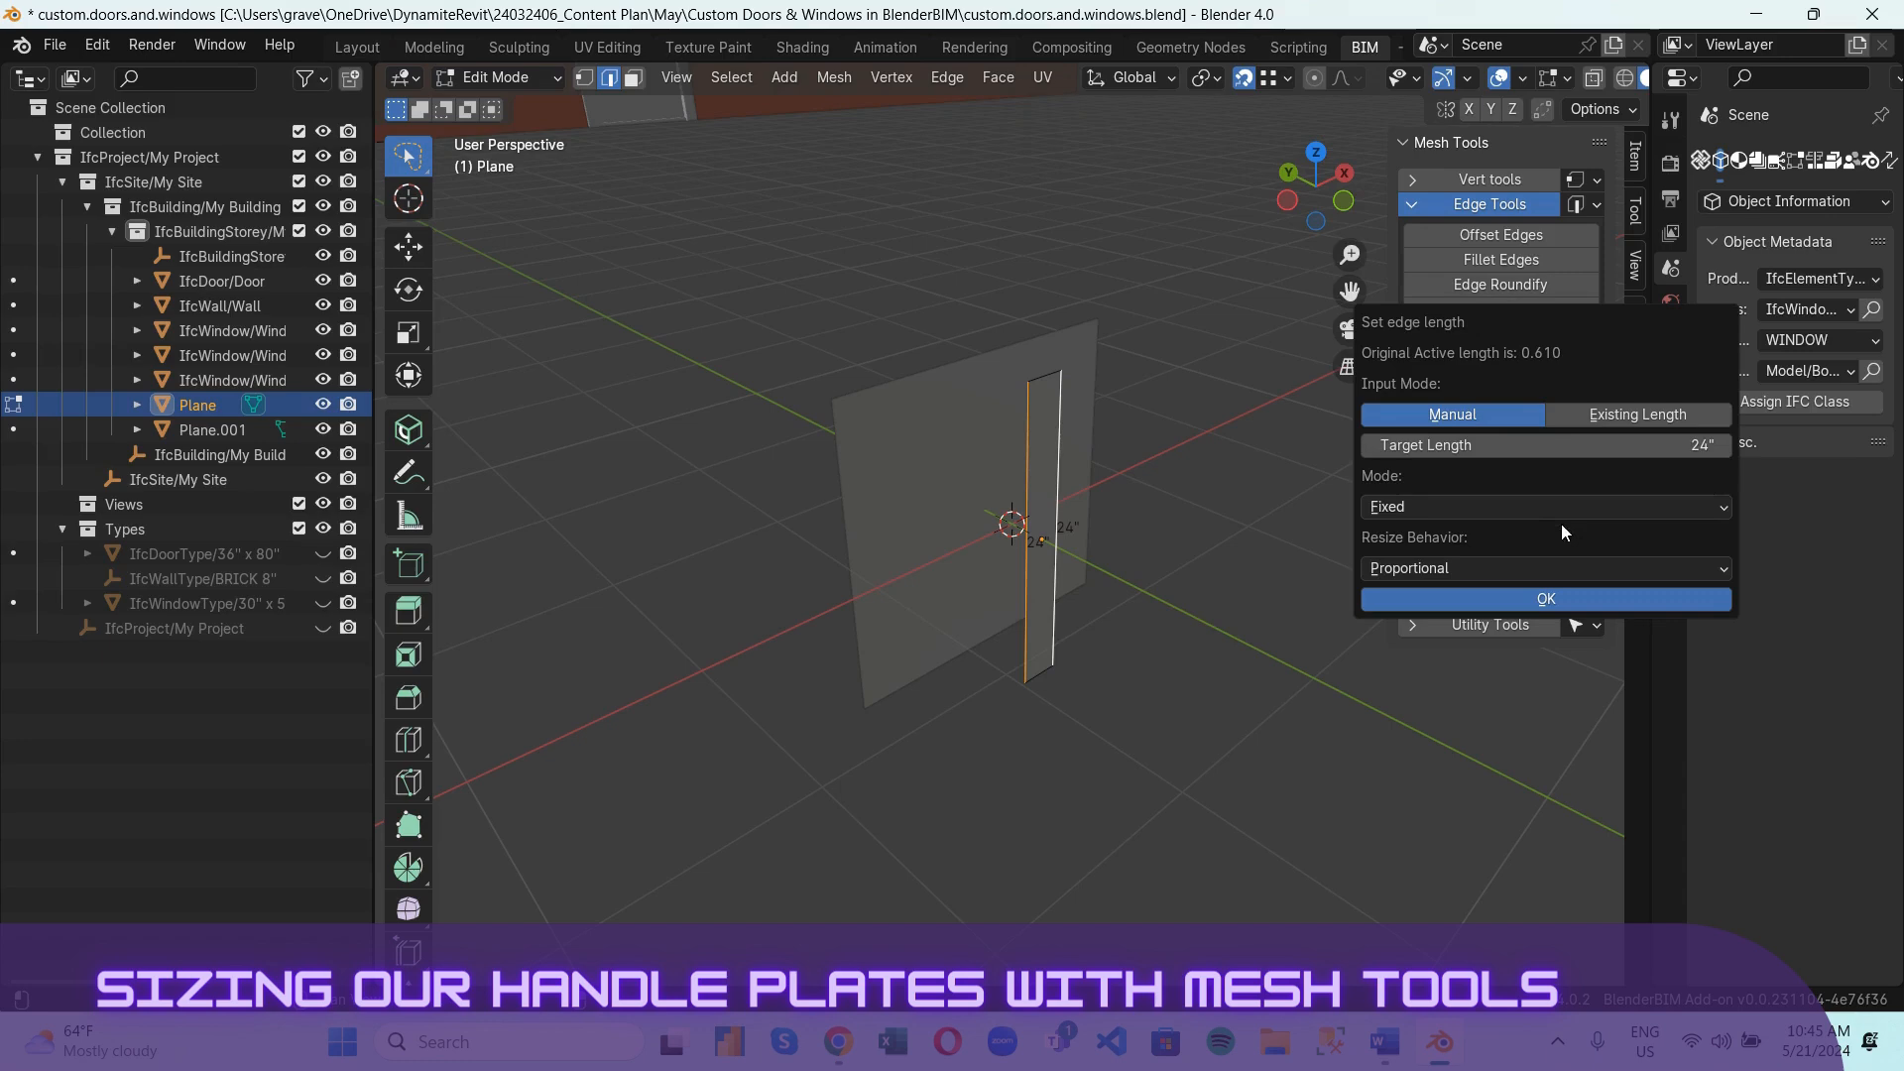
pyautogui.click(1699, 448)
pyautogui.write('19')
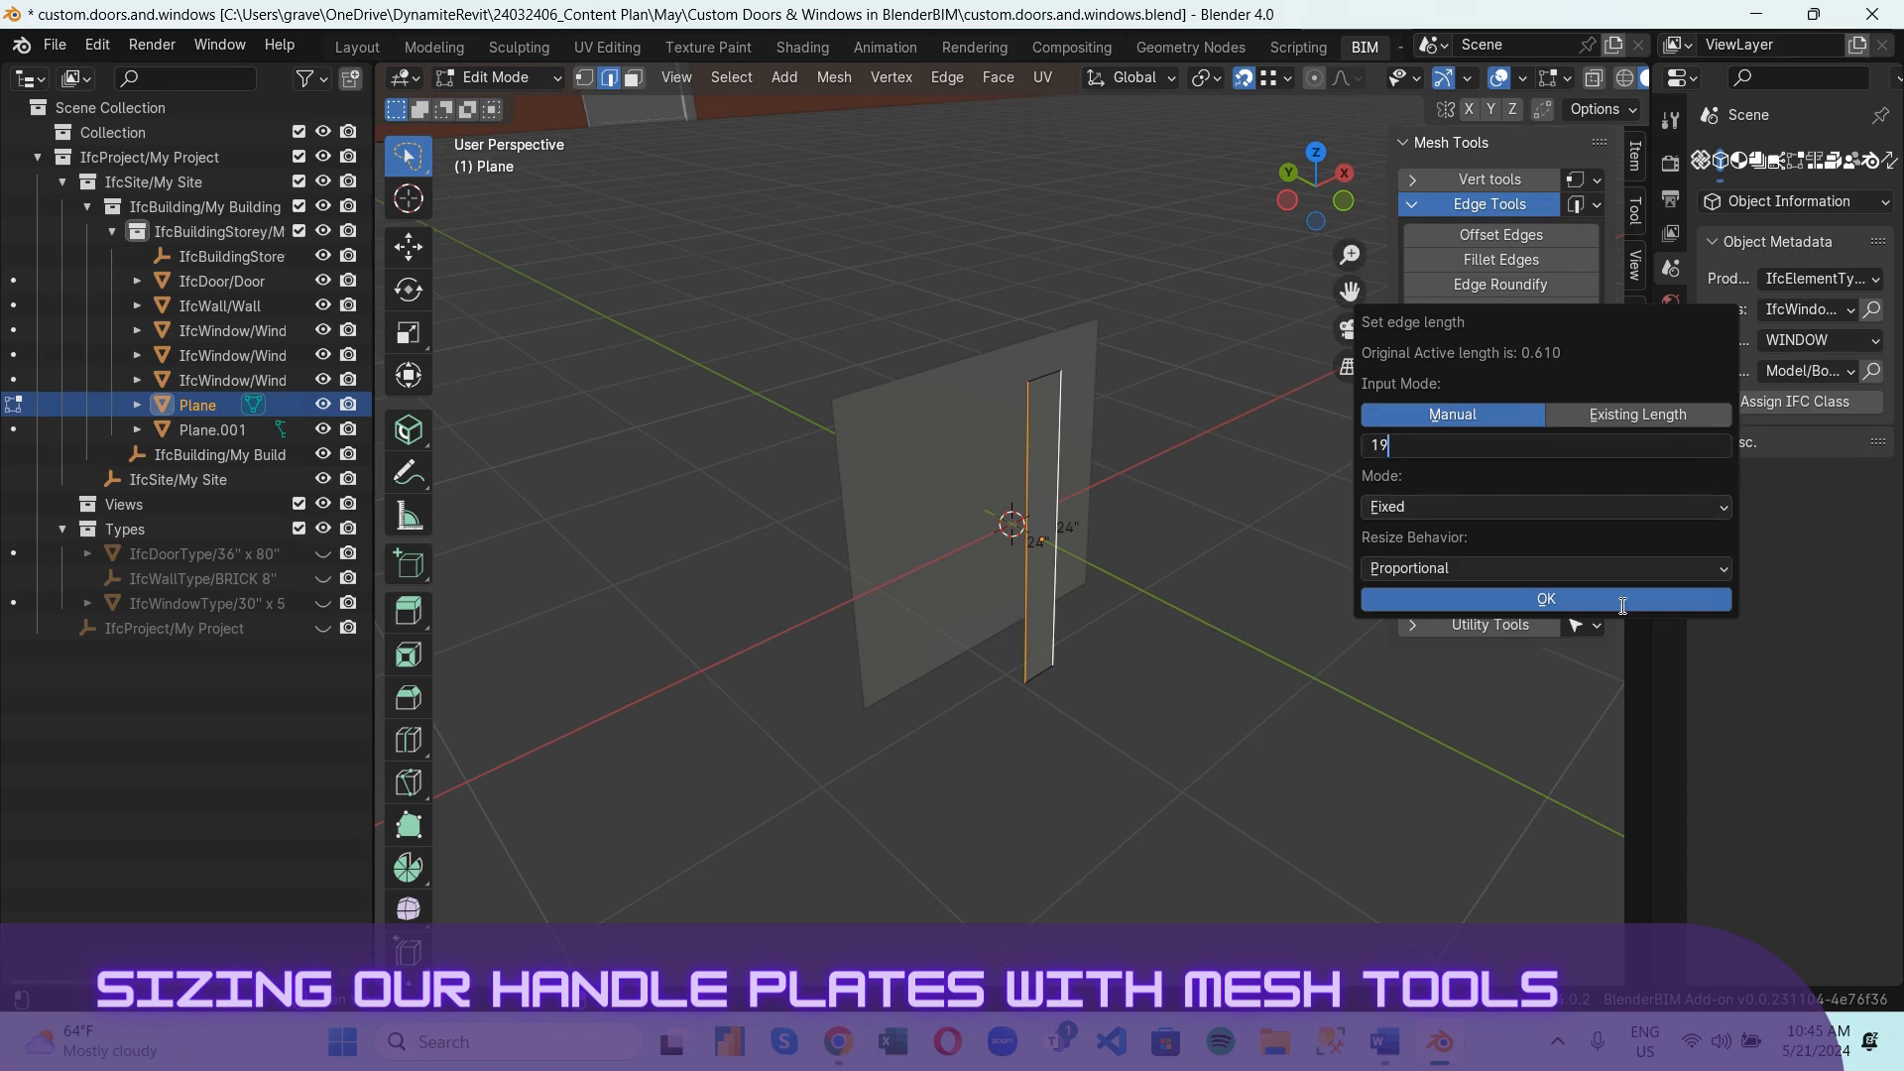
pyautogui.click(1622, 600)
pyautogui.press('Tab')
pyautogui.click(1288, 201)
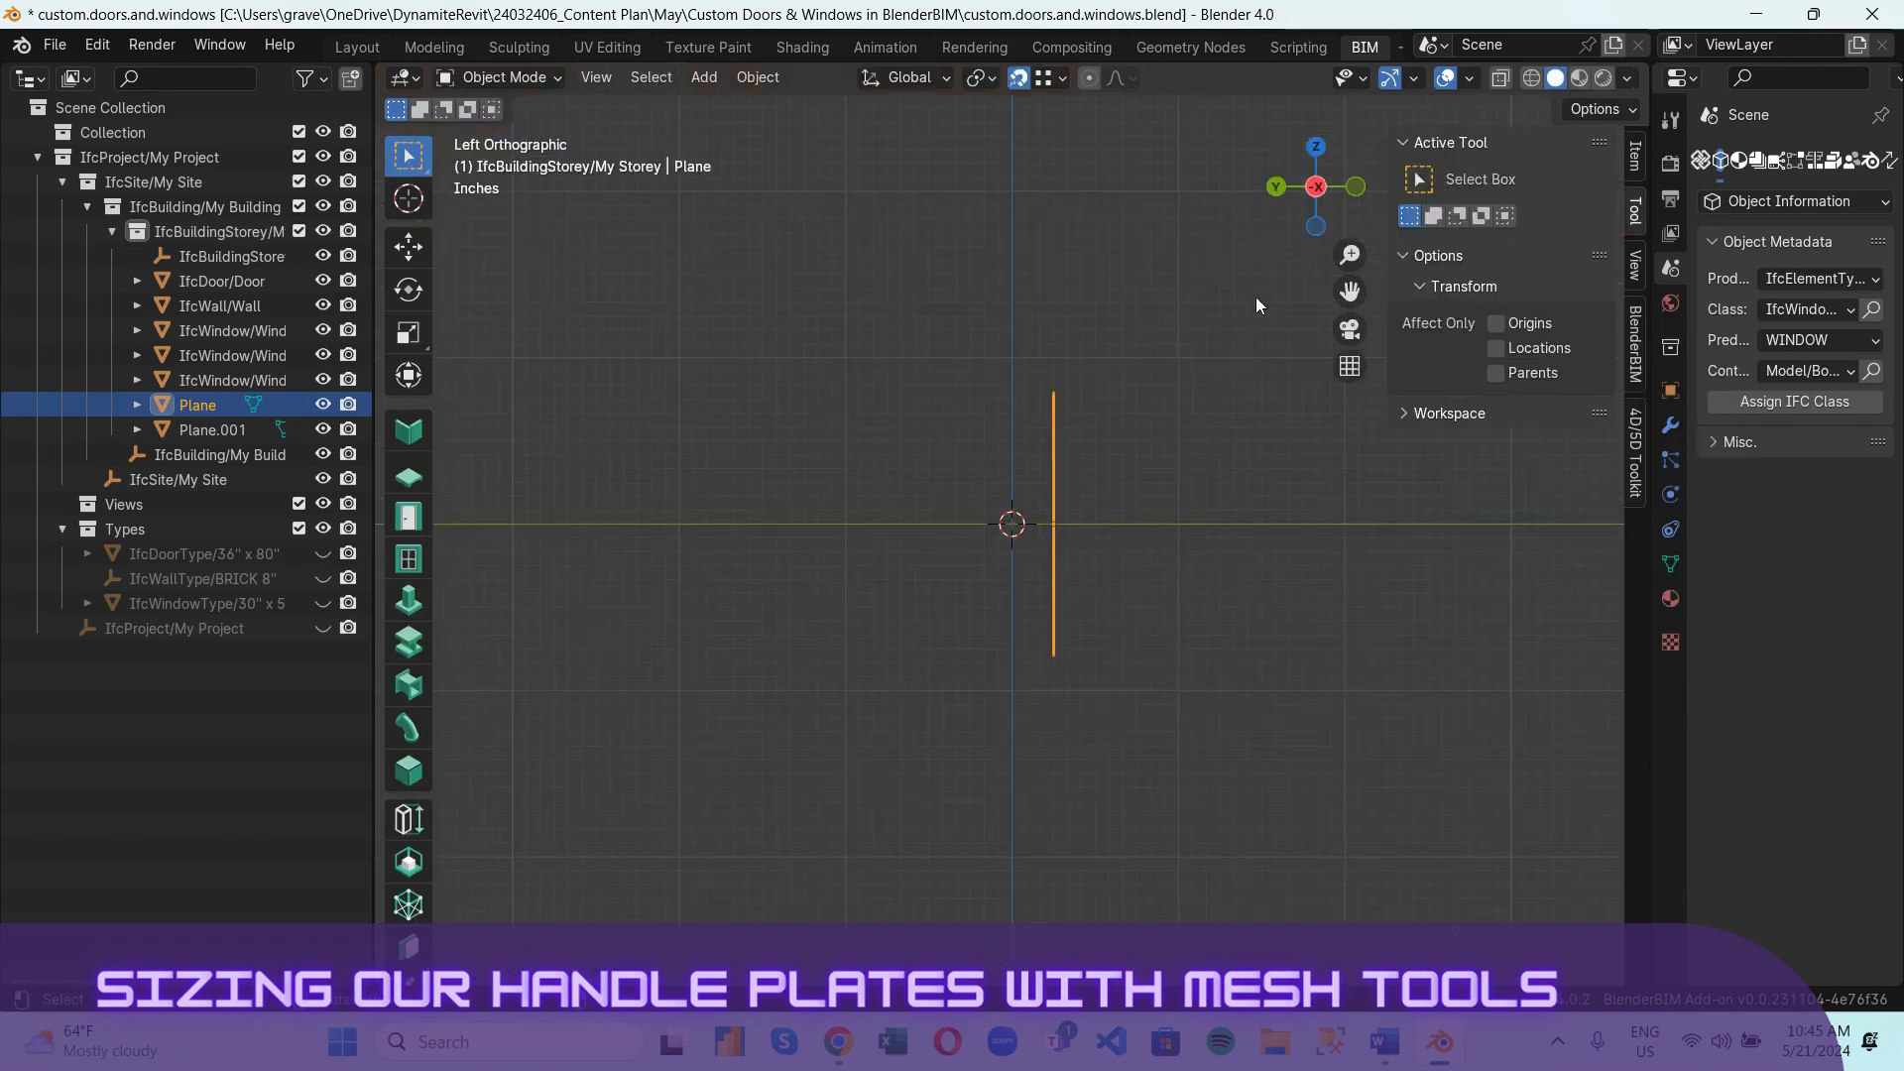
# Enter Edit Mode on the rear plane and set its top and bottom edges to 3" with Set Edge Length.
pyautogui.moveTo(1317, 191); pyautogui.dragTo(1248, 228)
pyautogui.click(1035, 356)
pyautogui.click(501, 77)
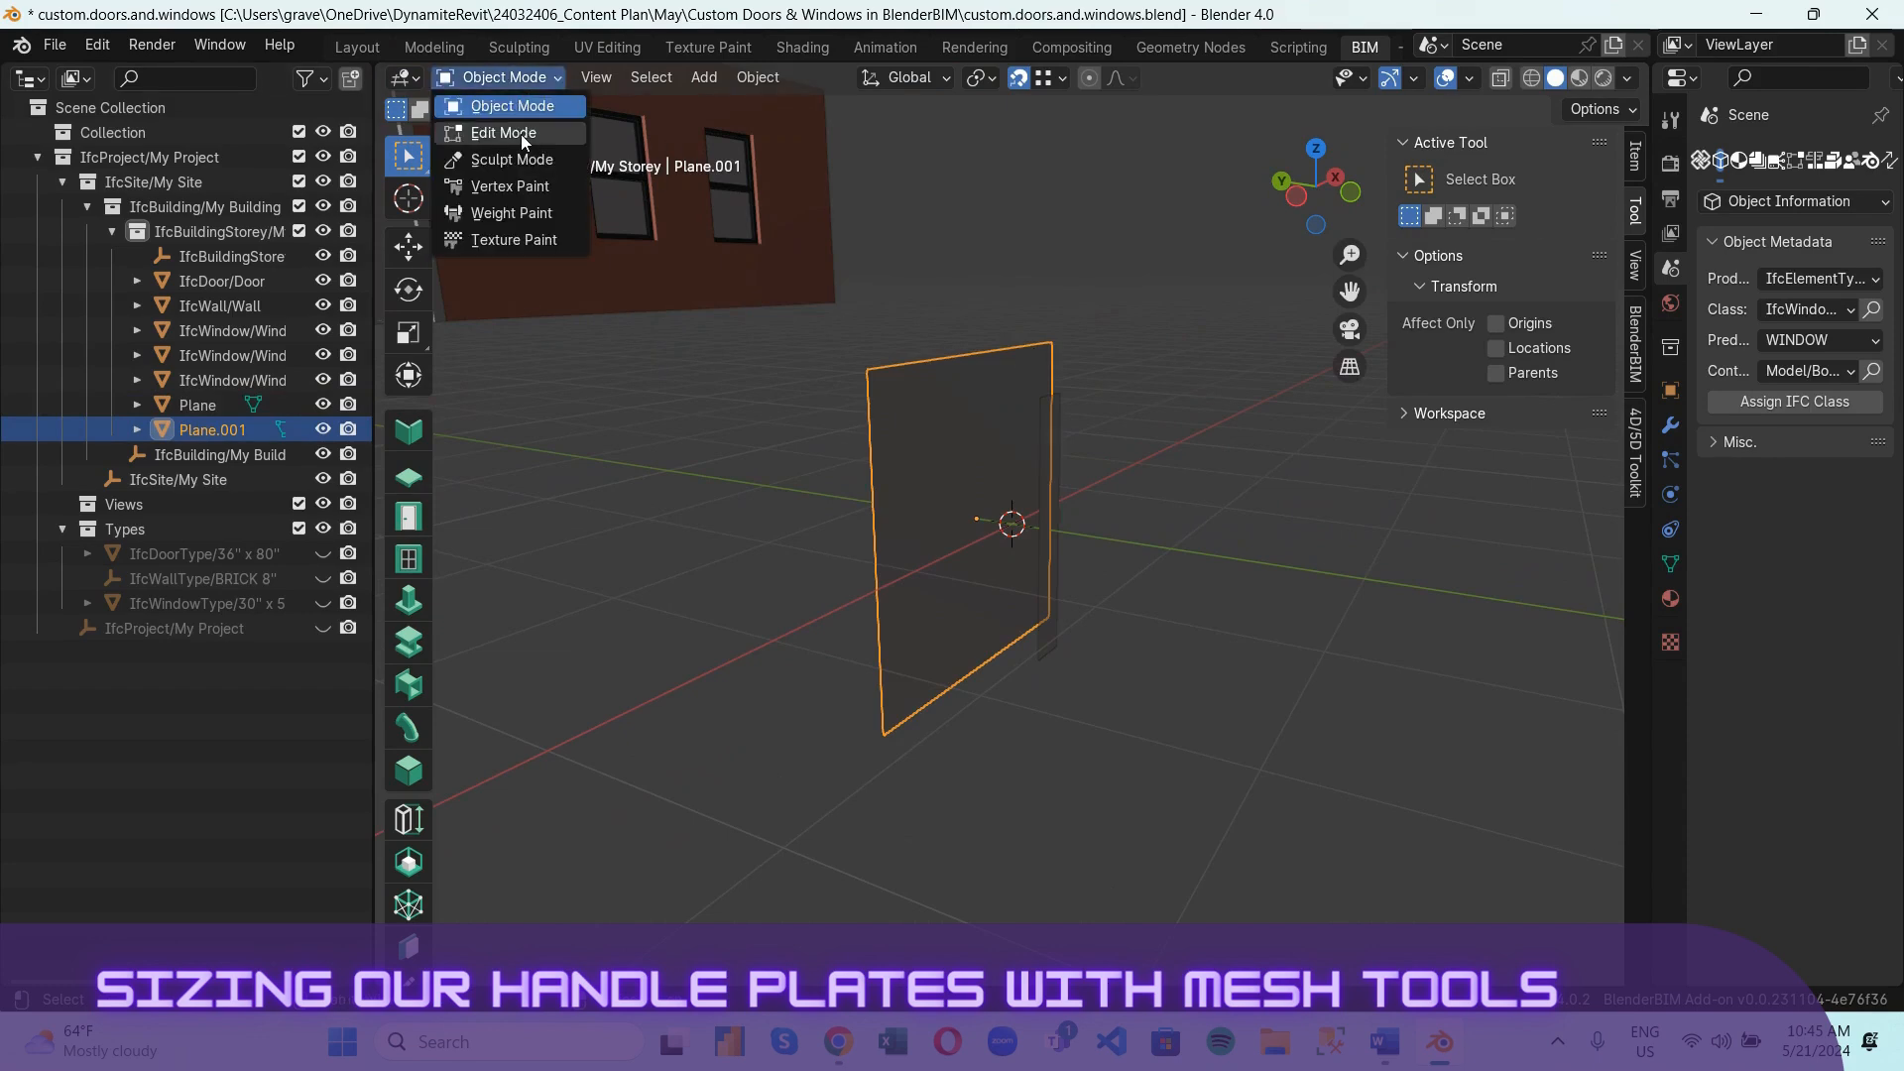
pyautogui.click(511, 121)
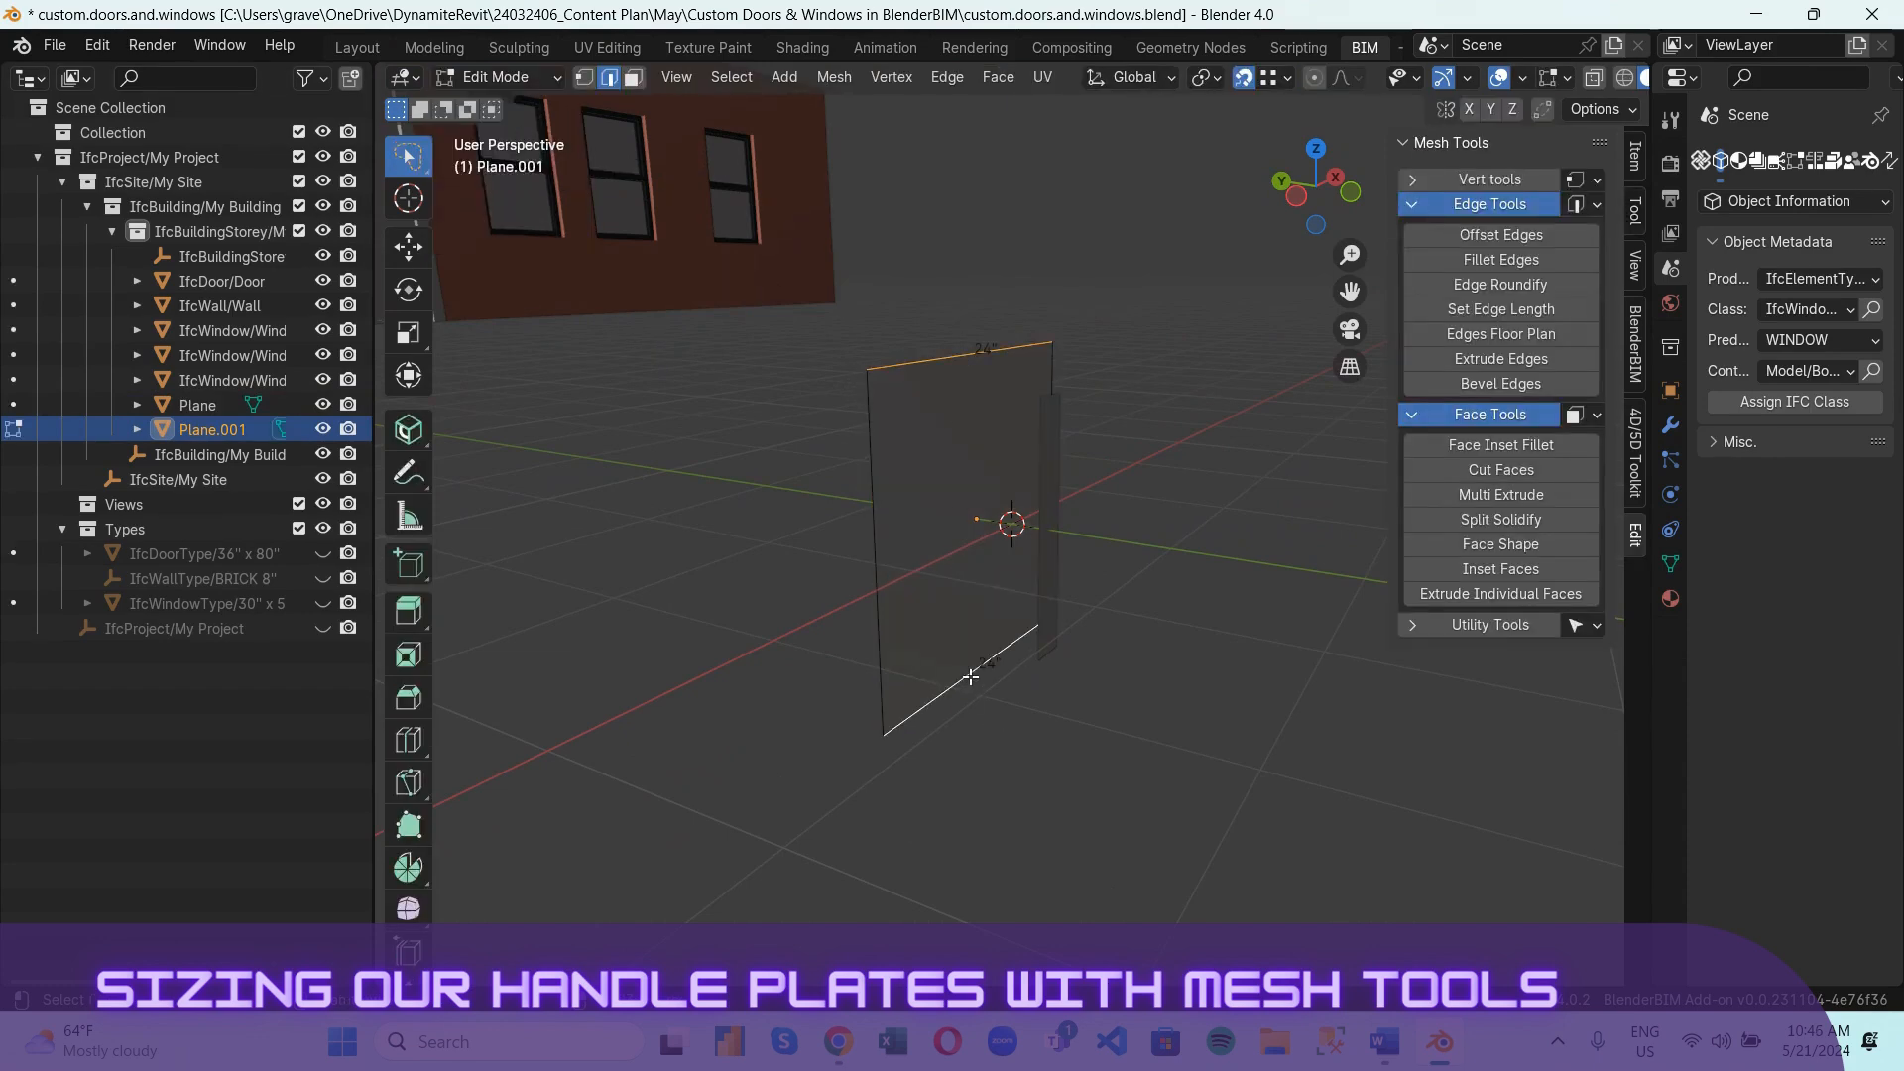
pyautogui.click(1567, 310)
pyautogui.click(1727, 443)
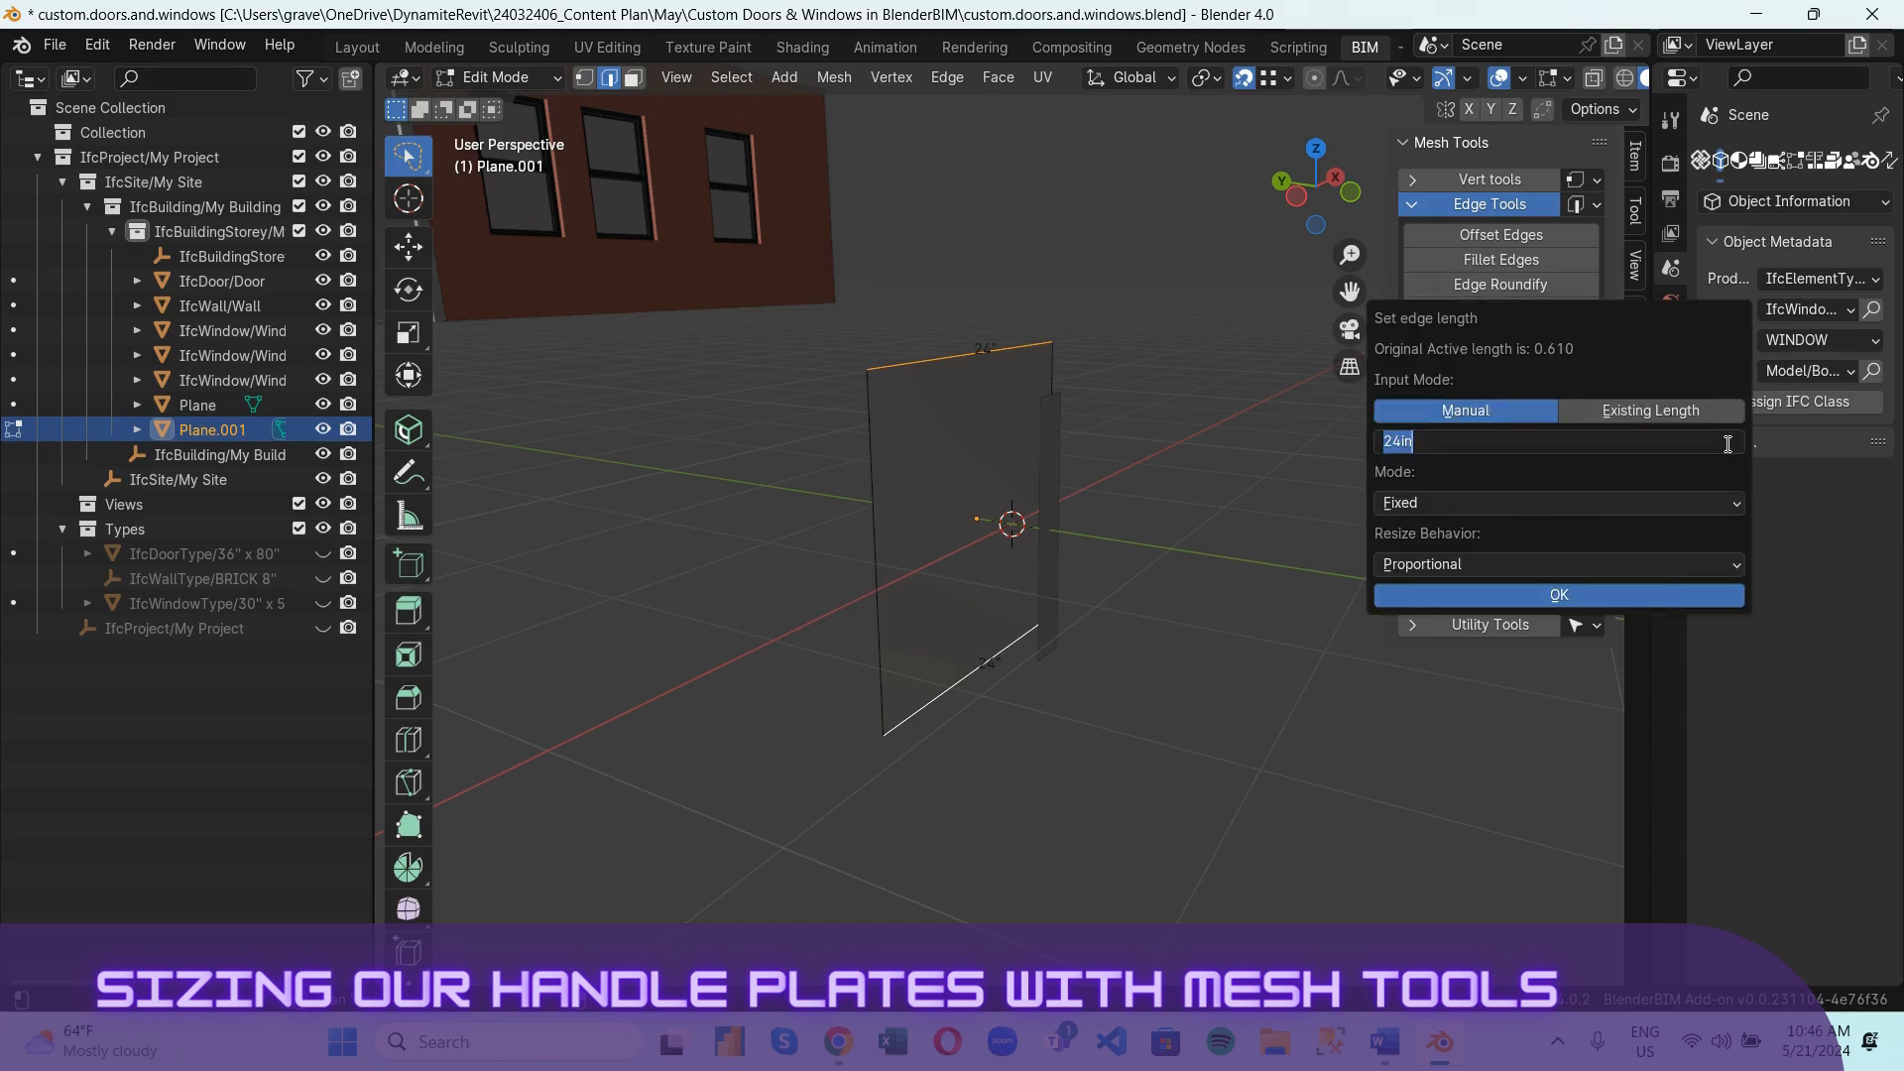
pyautogui.write('3')
pyautogui.press('Return')
pyautogui.click(1665, 597)
# Set the length of the rear plane's two vertical edges to 12" with Set Edge Length.
pyautogui.click(983, 449)
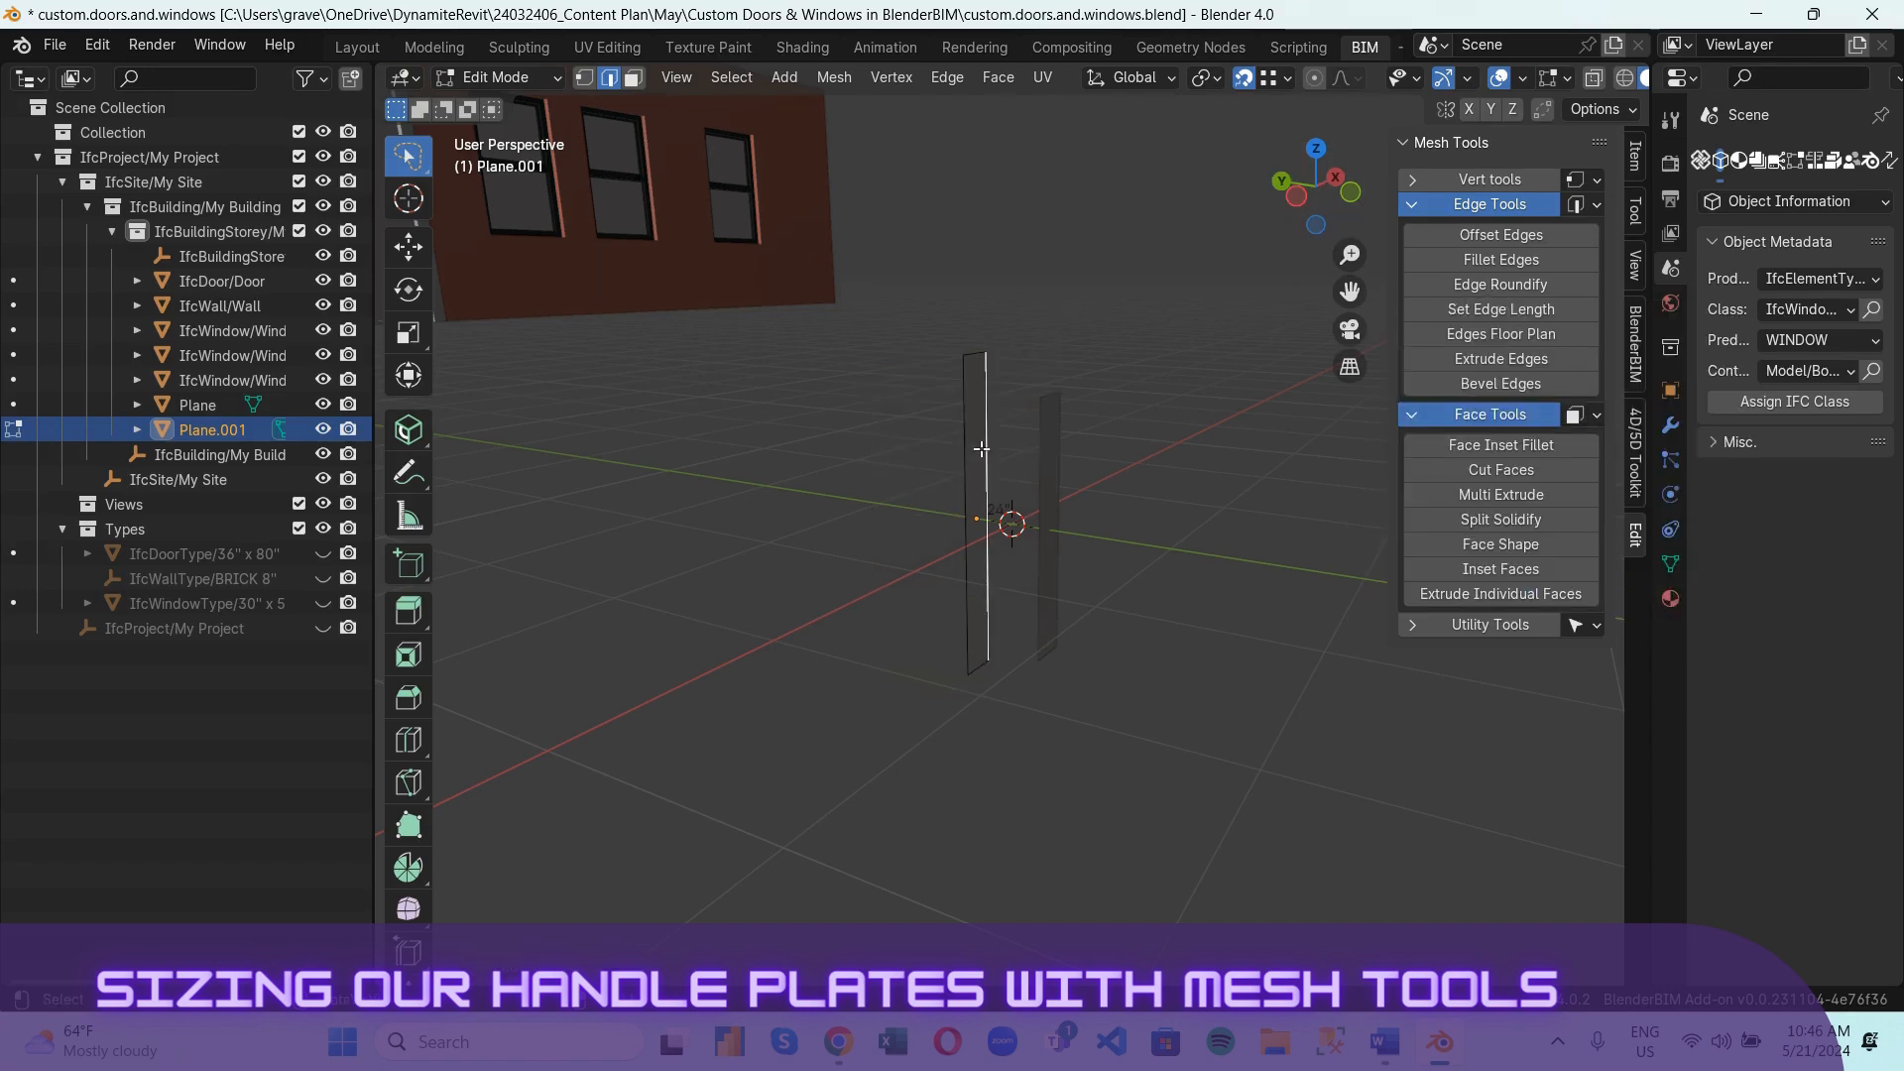
pyautogui.keyDown('shift'); pyautogui.click(970, 438); pyautogui.keyUp('shift')
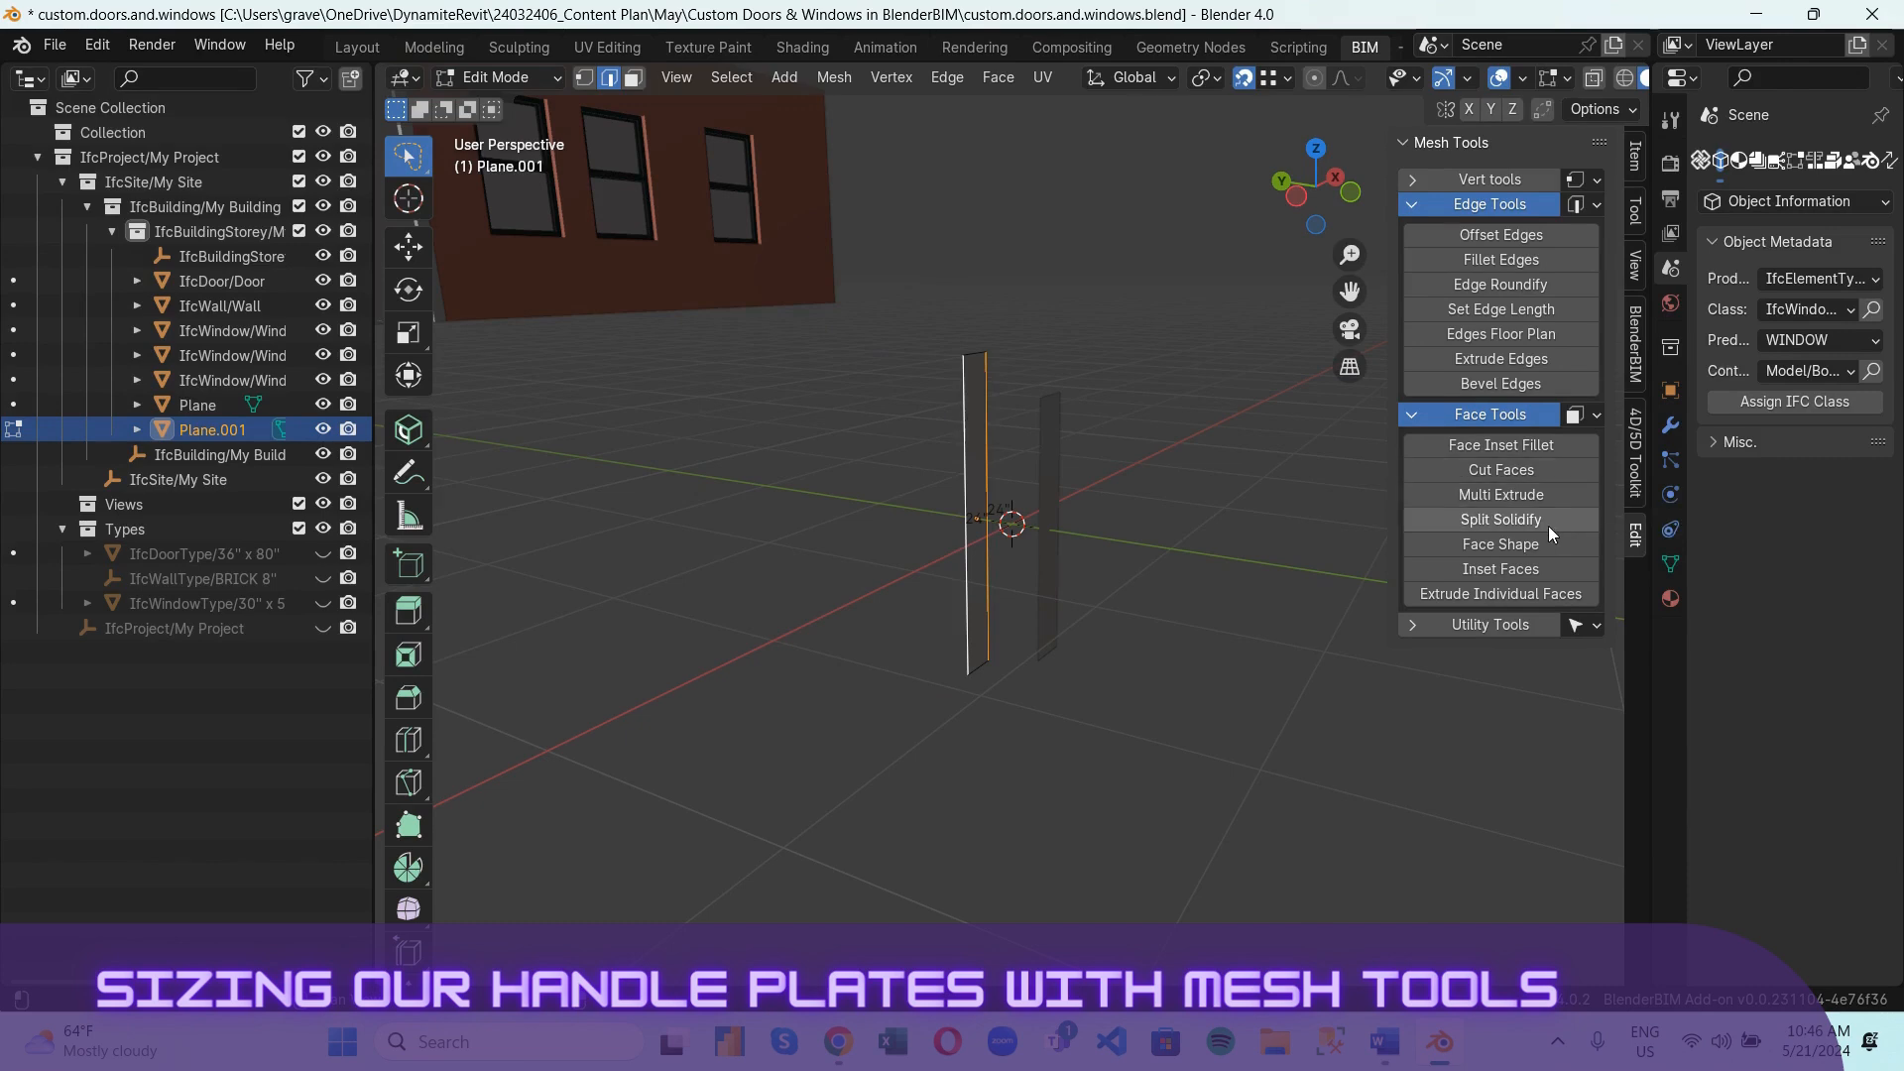
pyautogui.click(1550, 309)
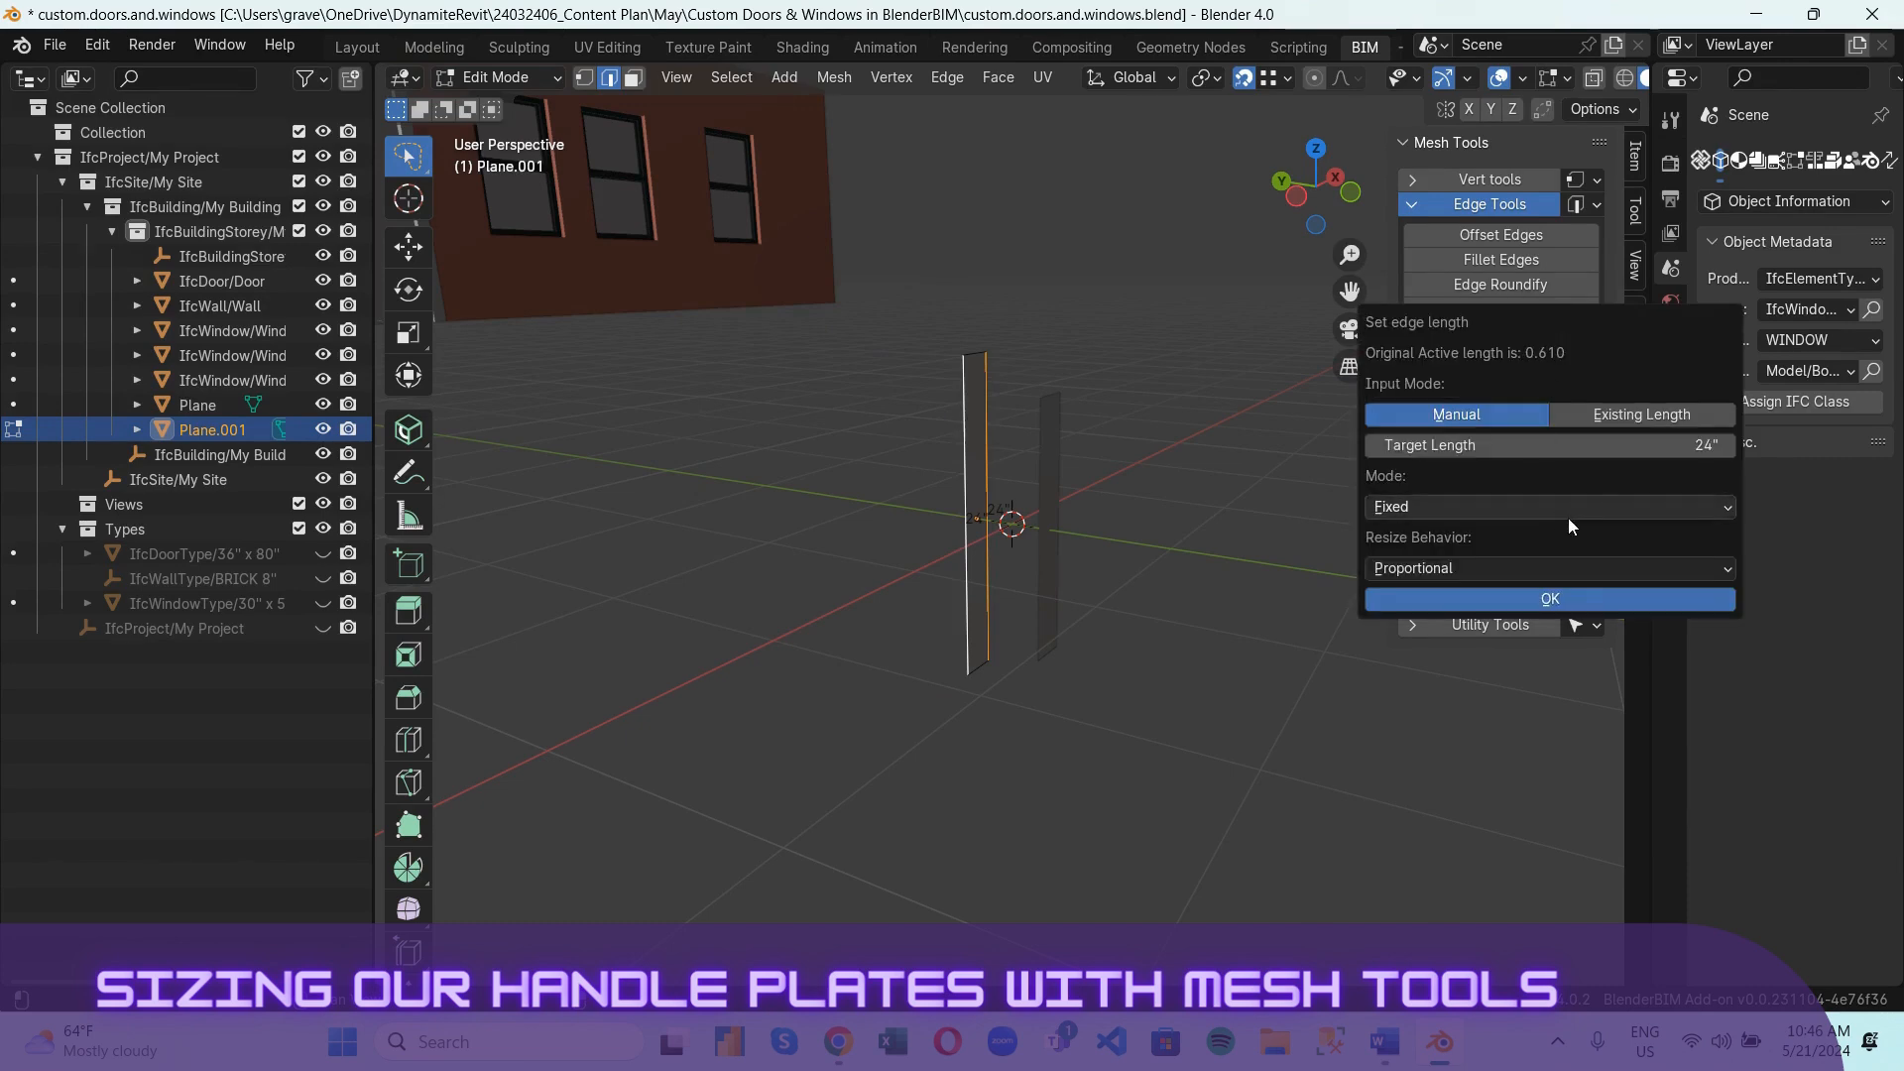
pyautogui.click(1708, 447)
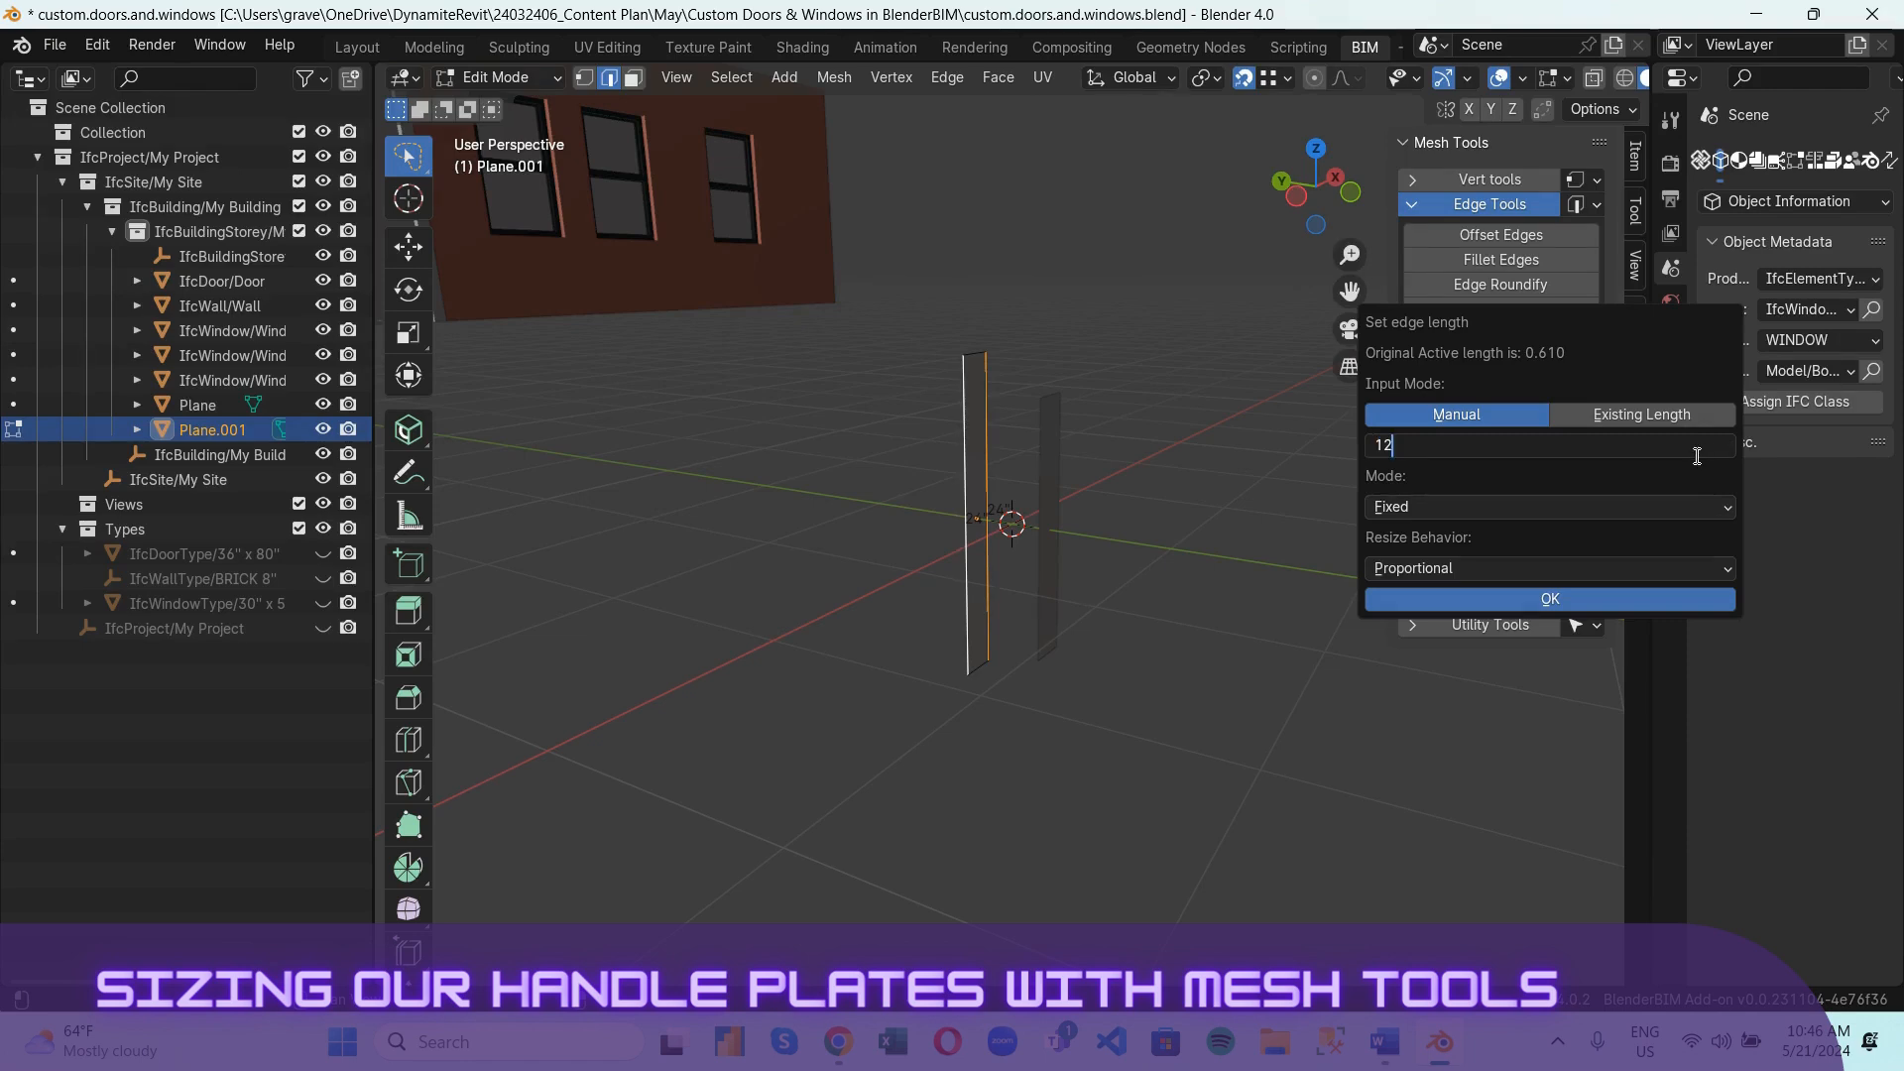
pyautogui.click(1635, 600)
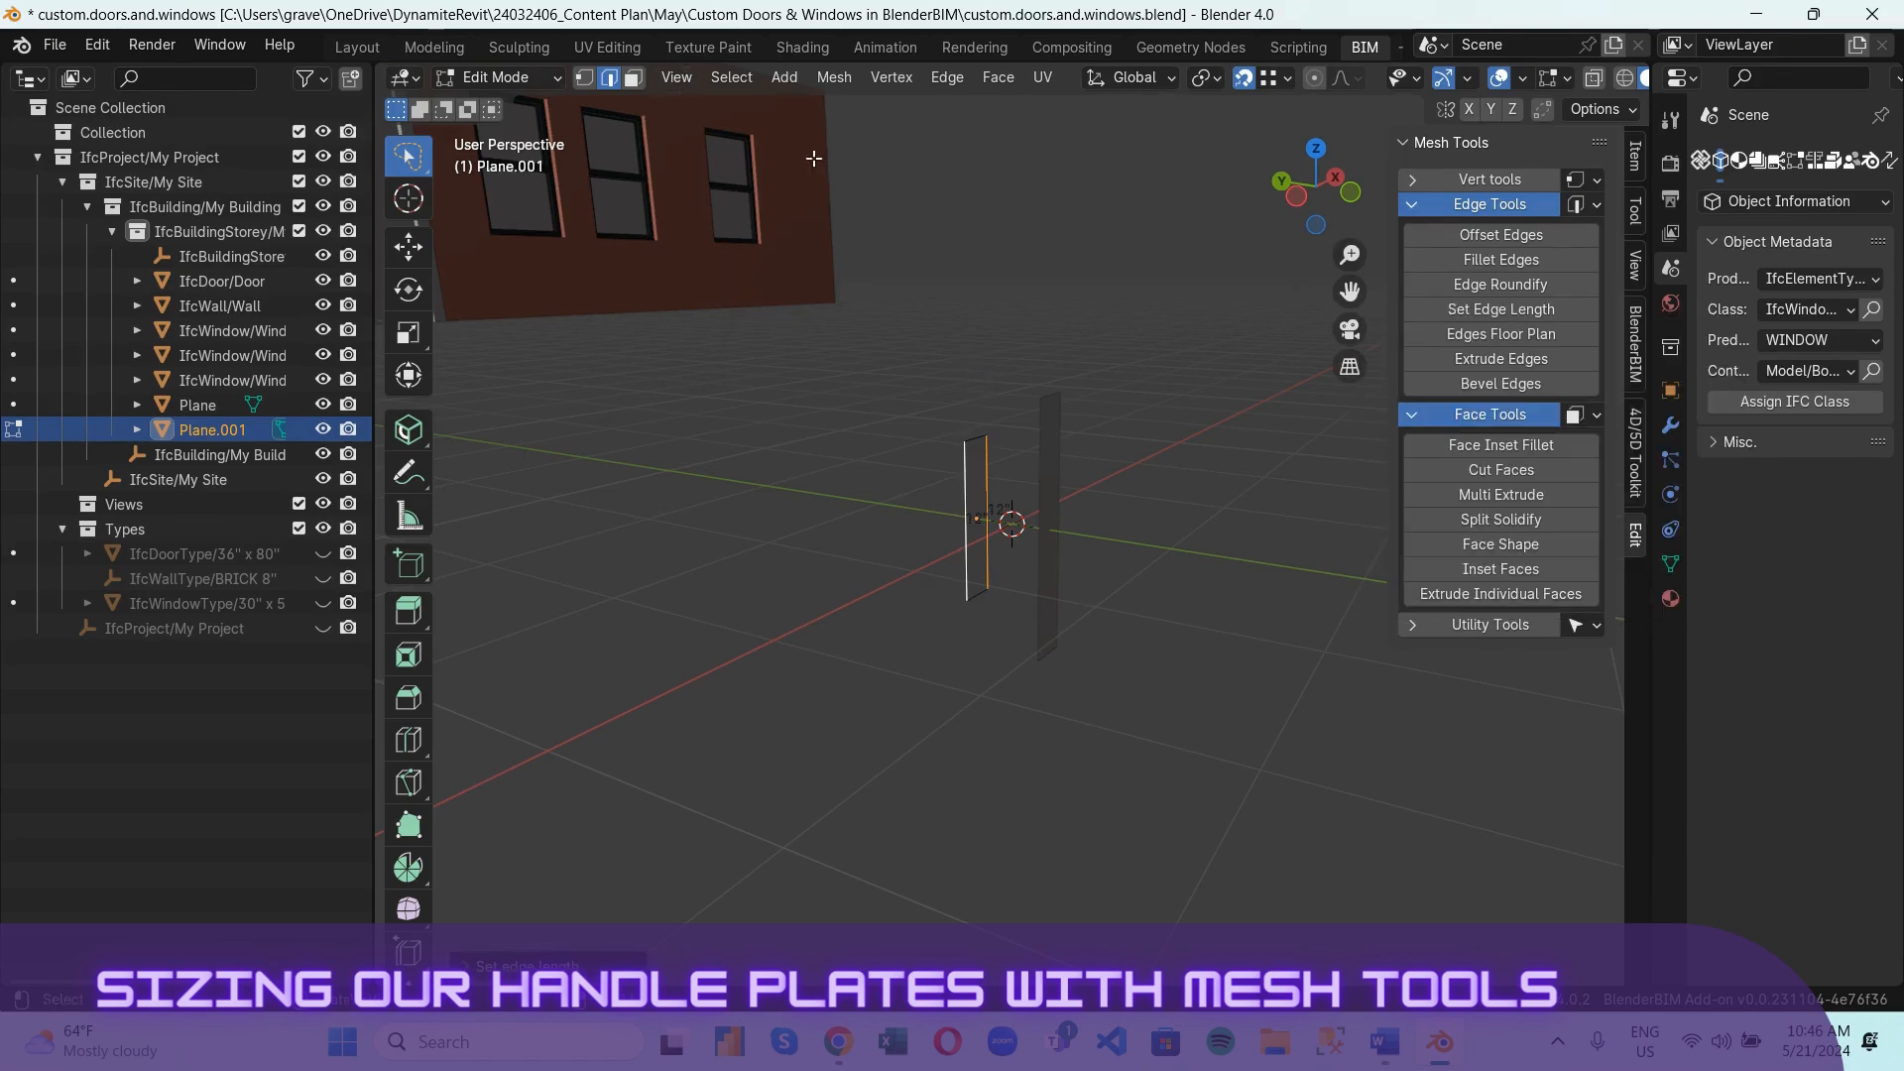
# Move the rear plane's face up to align its top with the front plane's top, and return to Object Mode.
pyautogui.click(635, 78)
pyautogui.press('a')
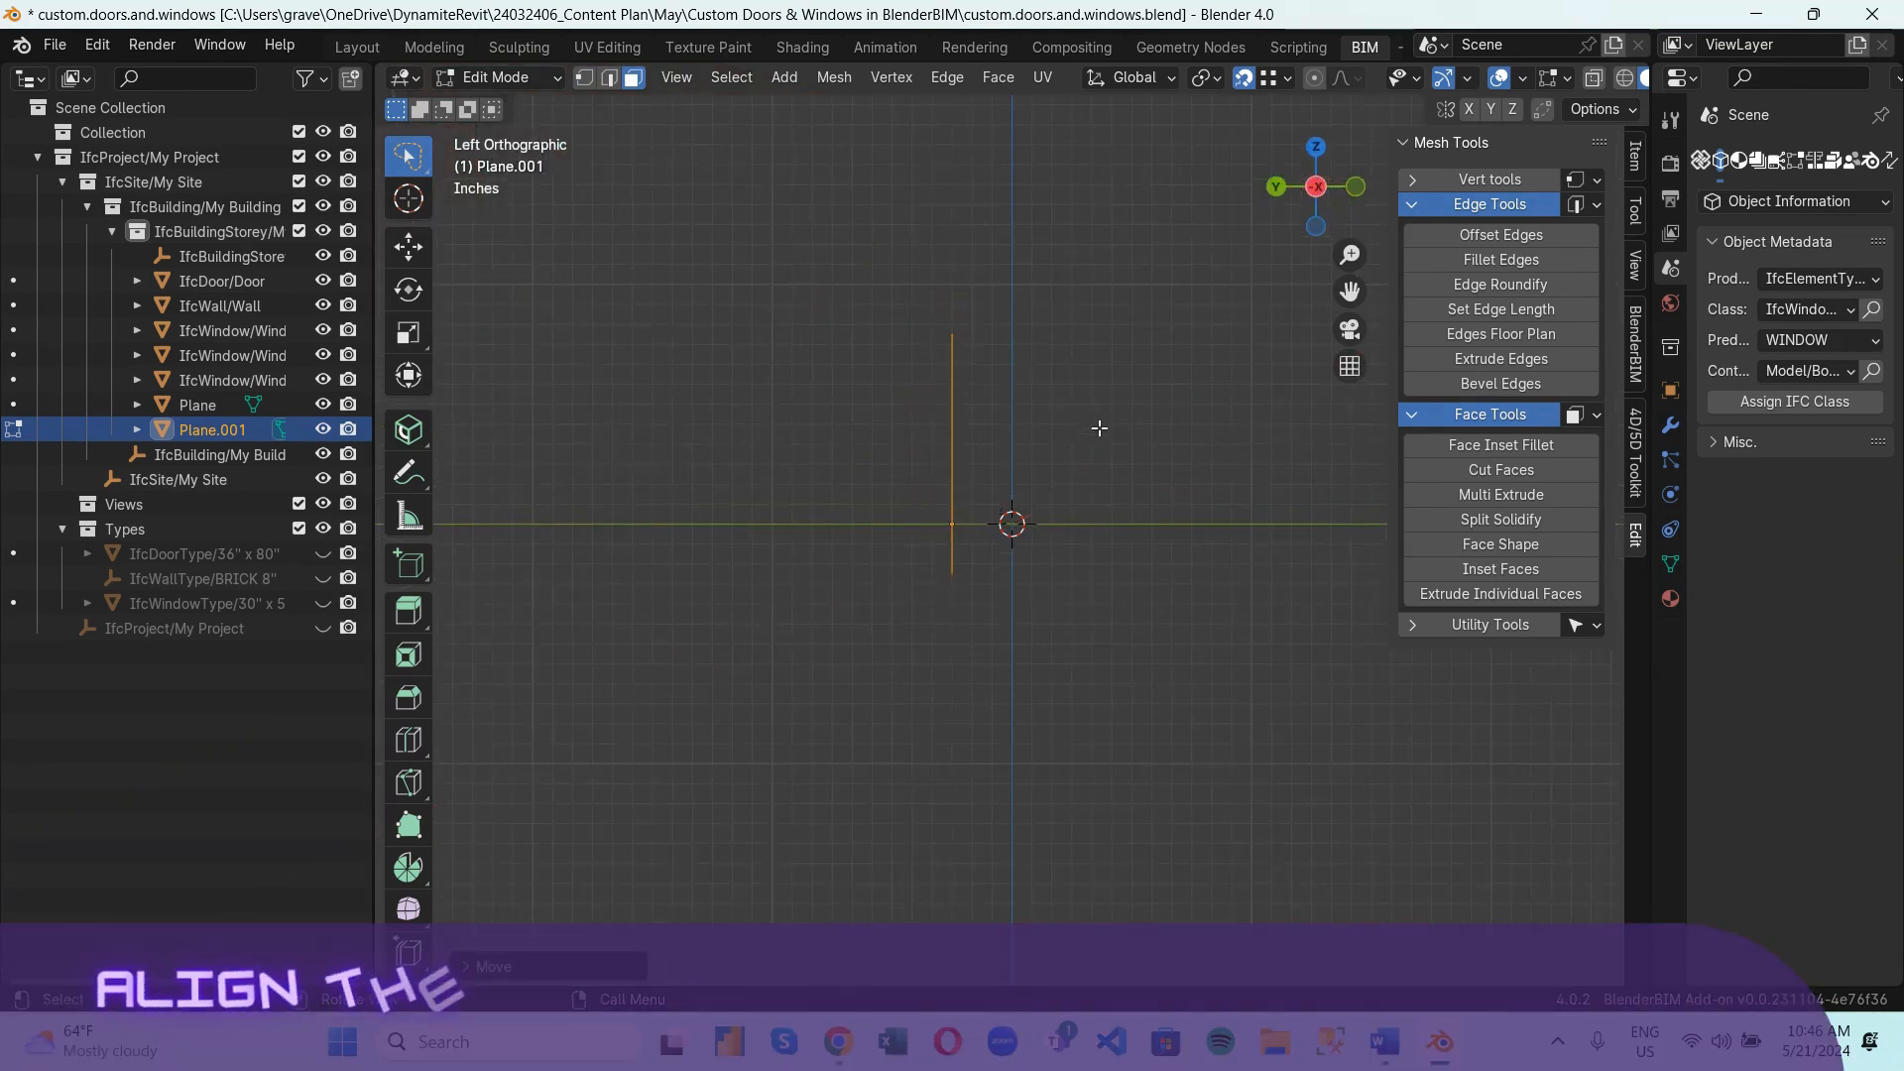
pyautogui.click(496, 78)
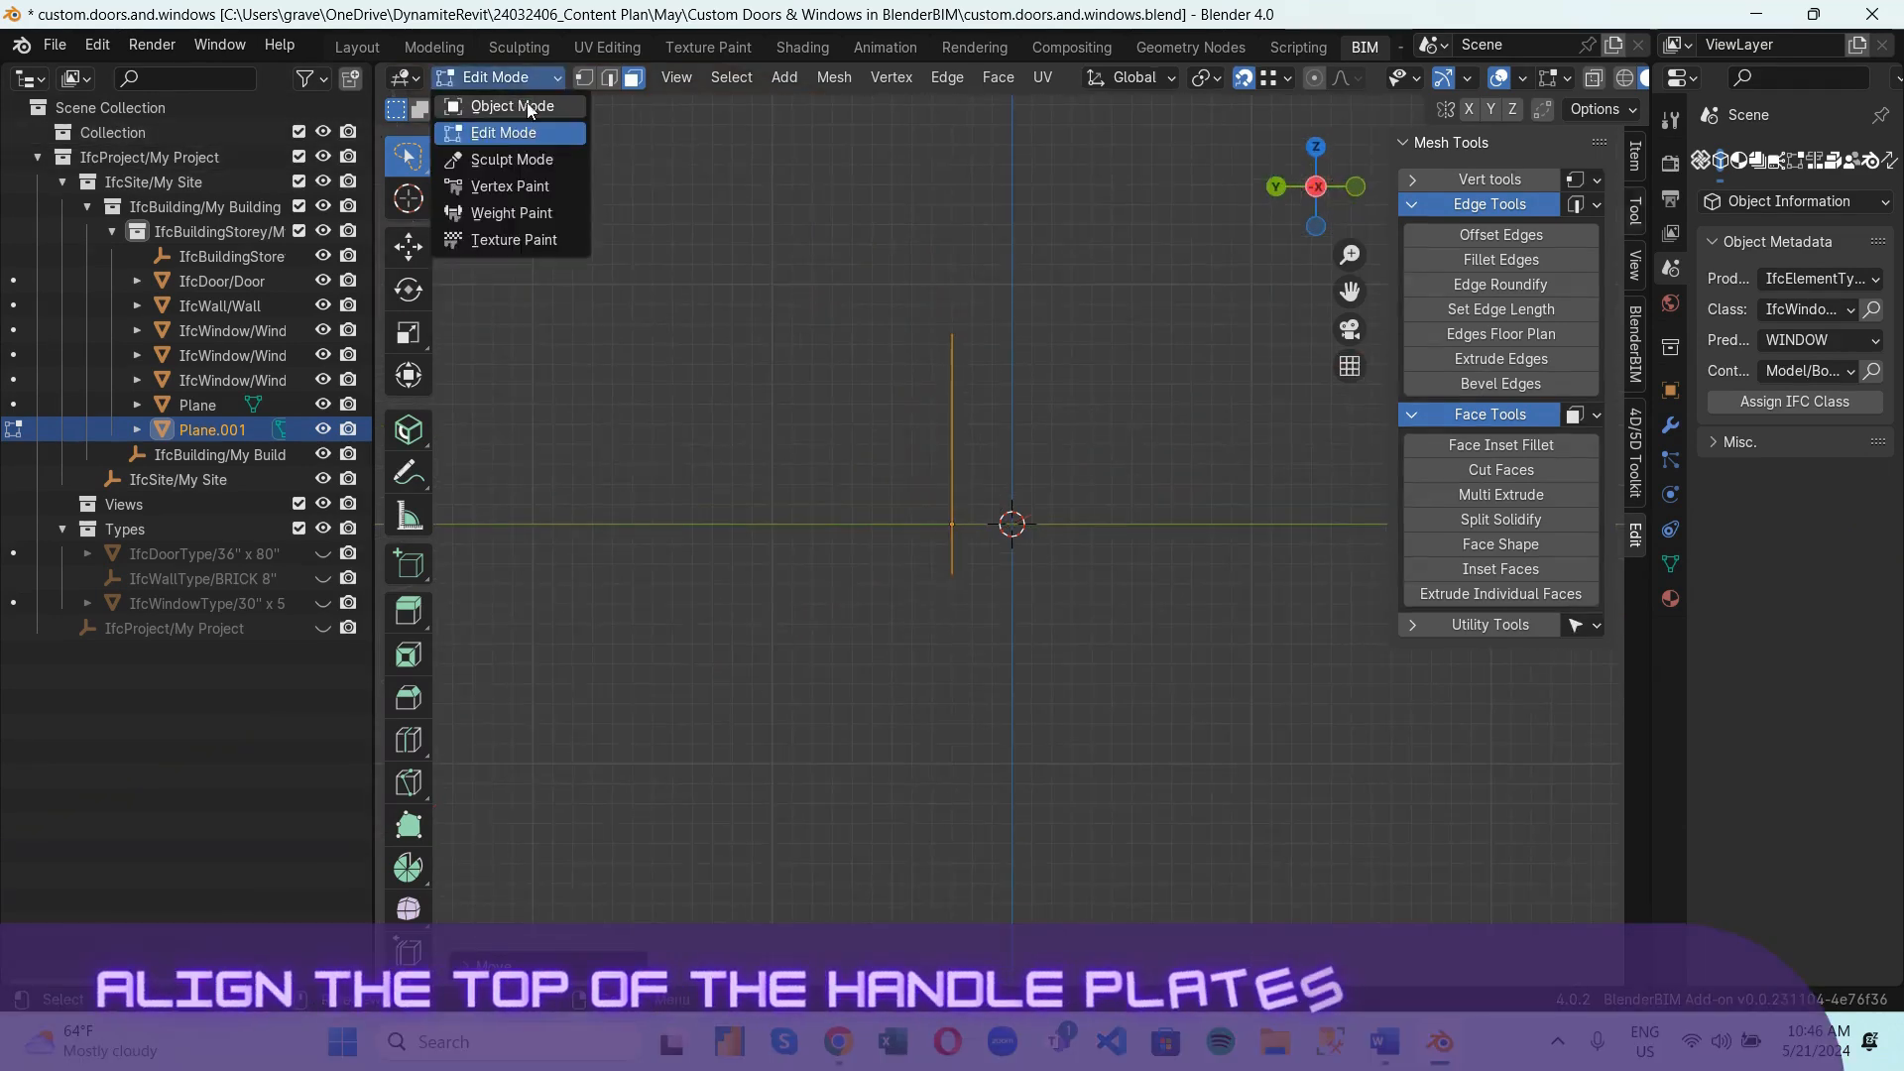
pyautogui.click(505, 94)
# Examine the two planes from perspective and left views to check the alignment of their top edges.
pyautogui.moveTo(1056, 396); pyautogui.dragTo(950, 490, button='middle')
pyautogui.click(957, 325)
pyautogui.click(956, 338)
pyautogui.click(985, 309)
pyautogui.scroll(2, 960, 319)
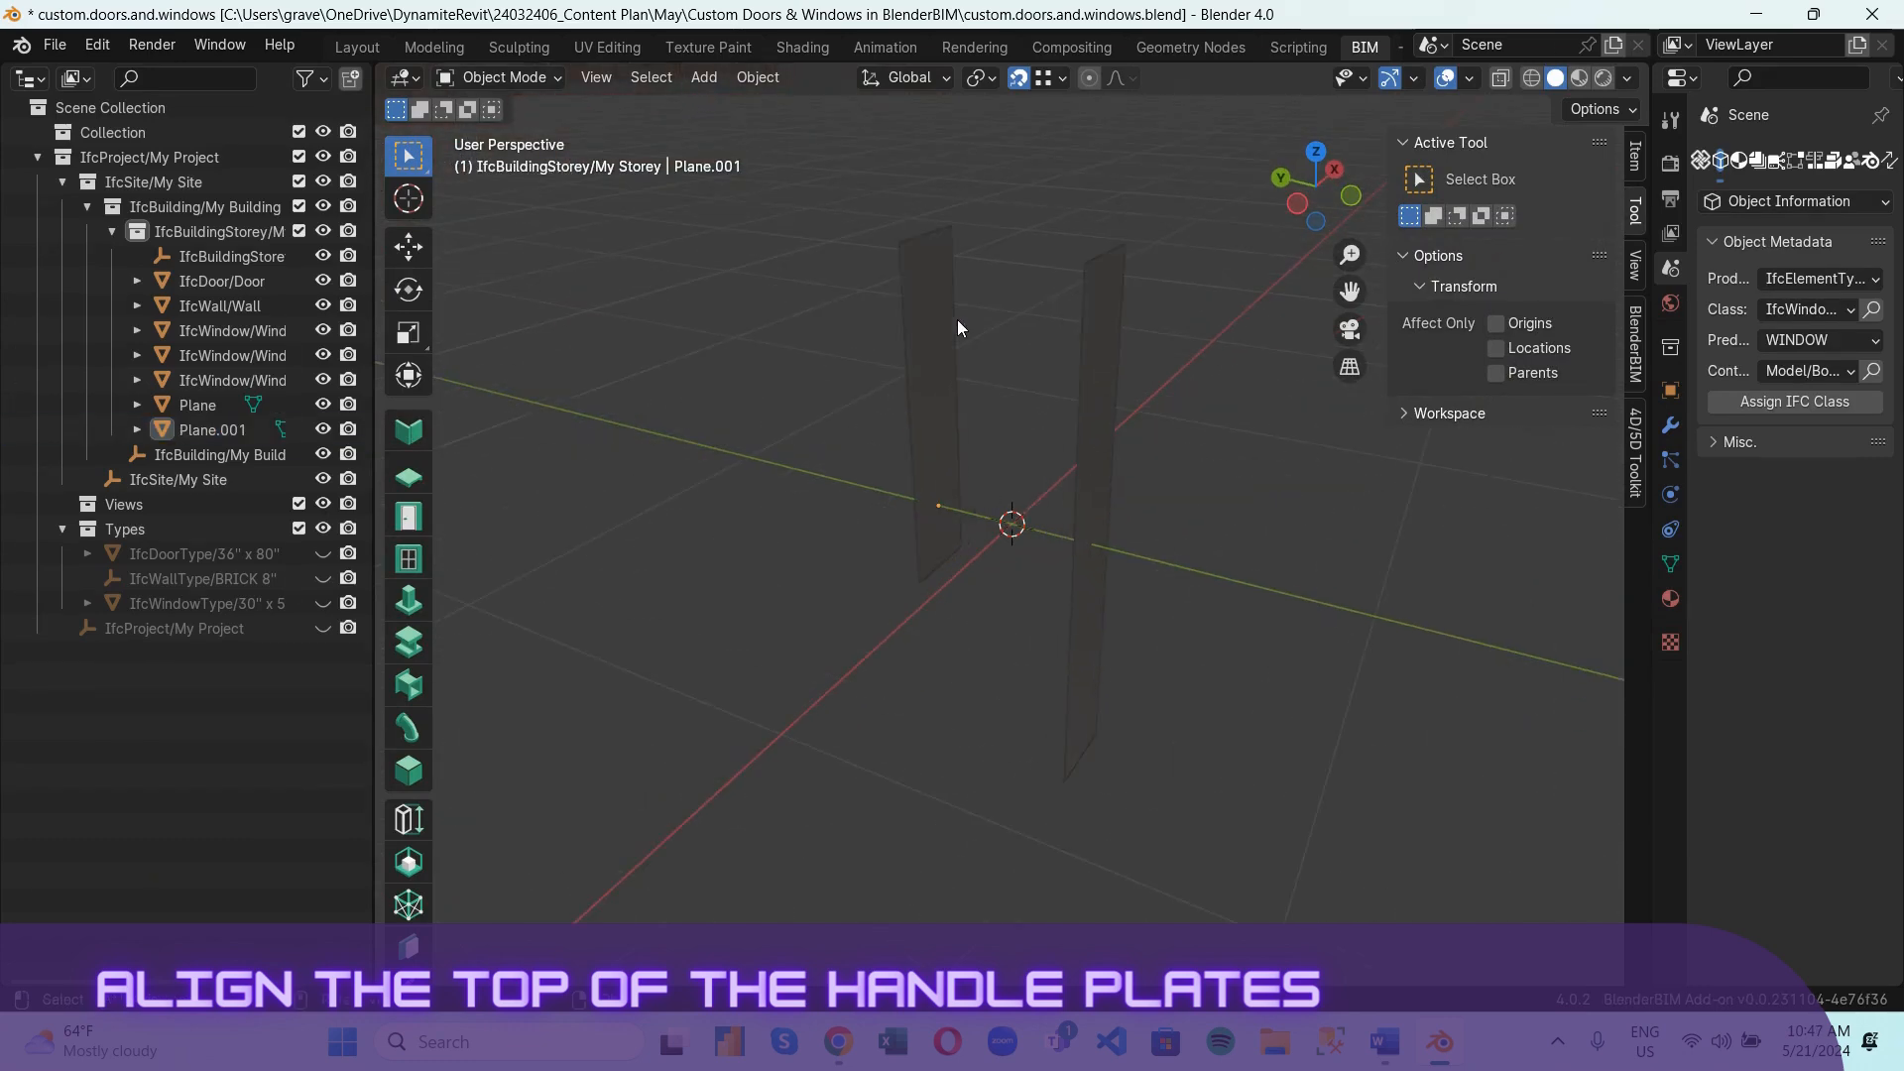
pyautogui.click(952, 320)
pyautogui.click(991, 272)
pyautogui.click(904, 253)
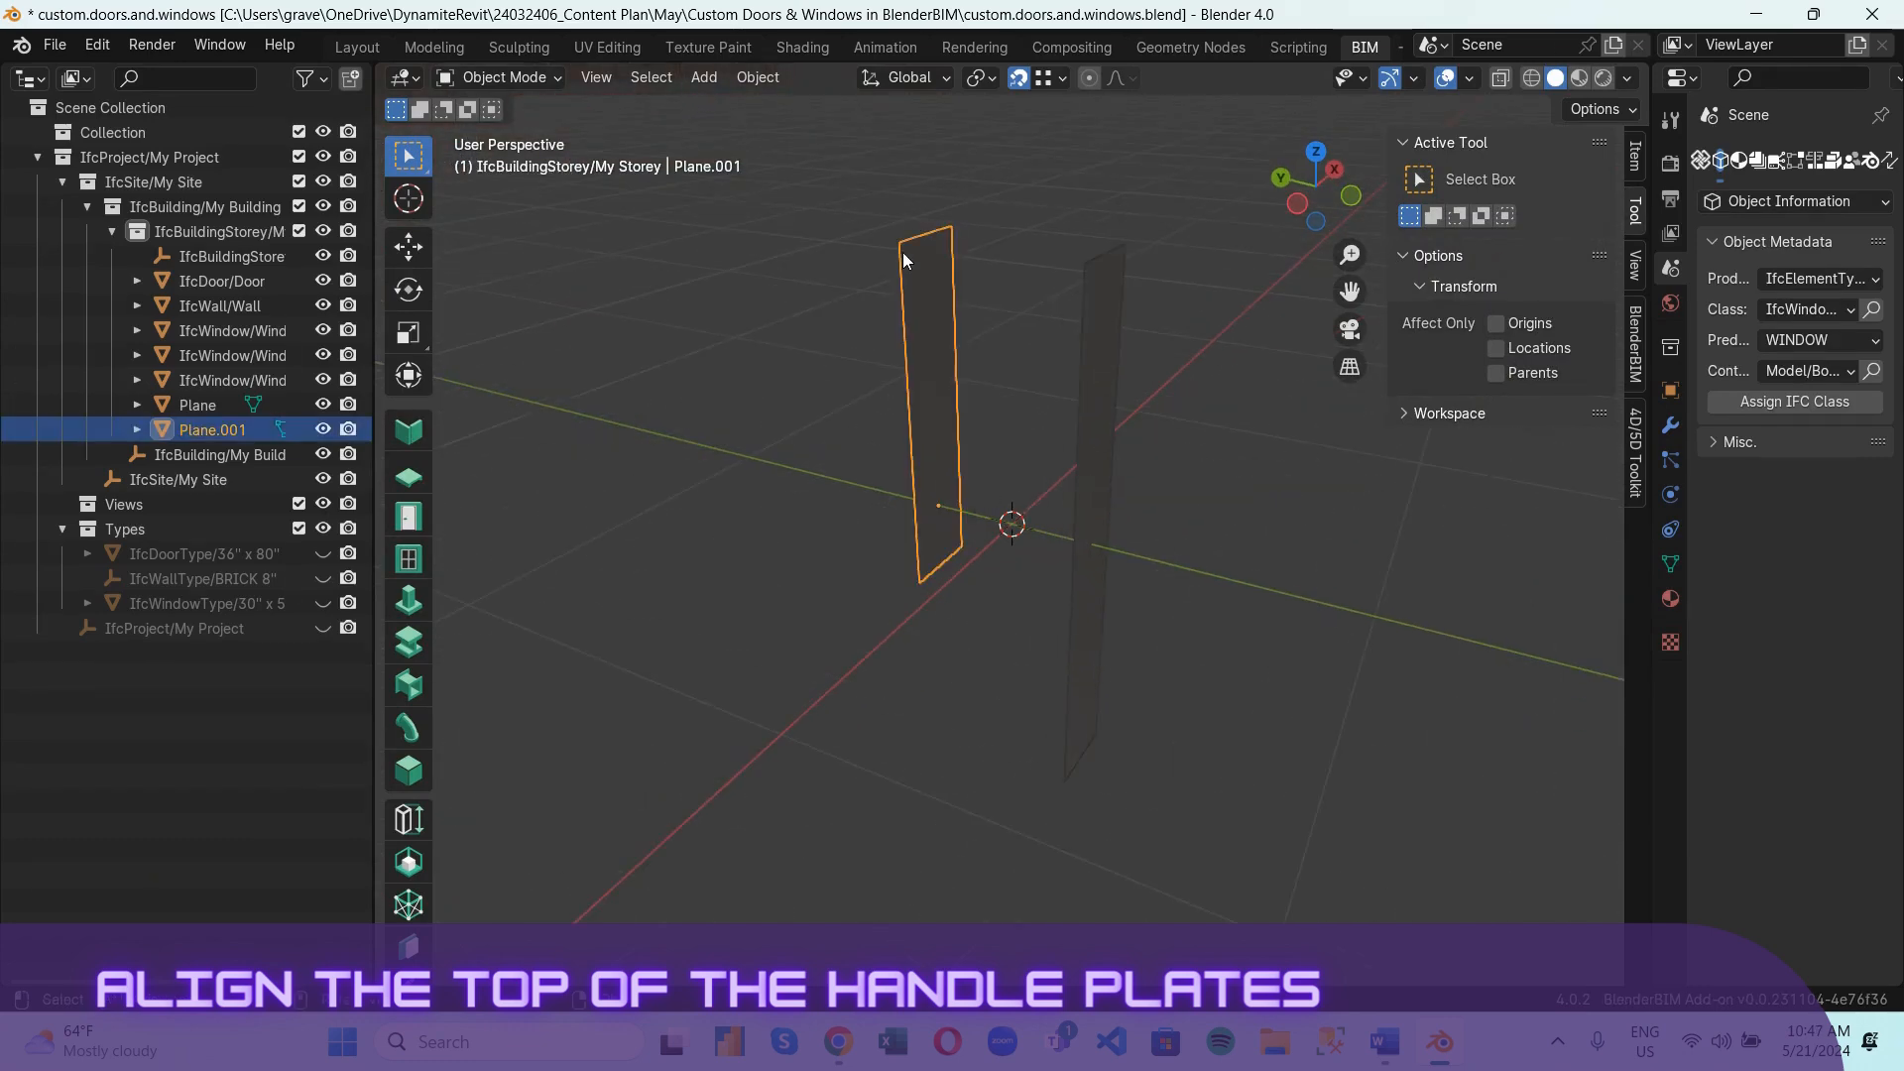
pyautogui.click(1295, 205)
pyautogui.click(930, 456)
pyautogui.click(926, 451)
# Move the front plane -1.5" along the global Y axis in top view.
pyautogui.moveTo(1186, 373)
pyautogui.mouseDown(button='middle')
pyautogui.moveTo(968, 467)
pyautogui.moveTo(1132, 372)
pyautogui.mouseUp(button='middle')
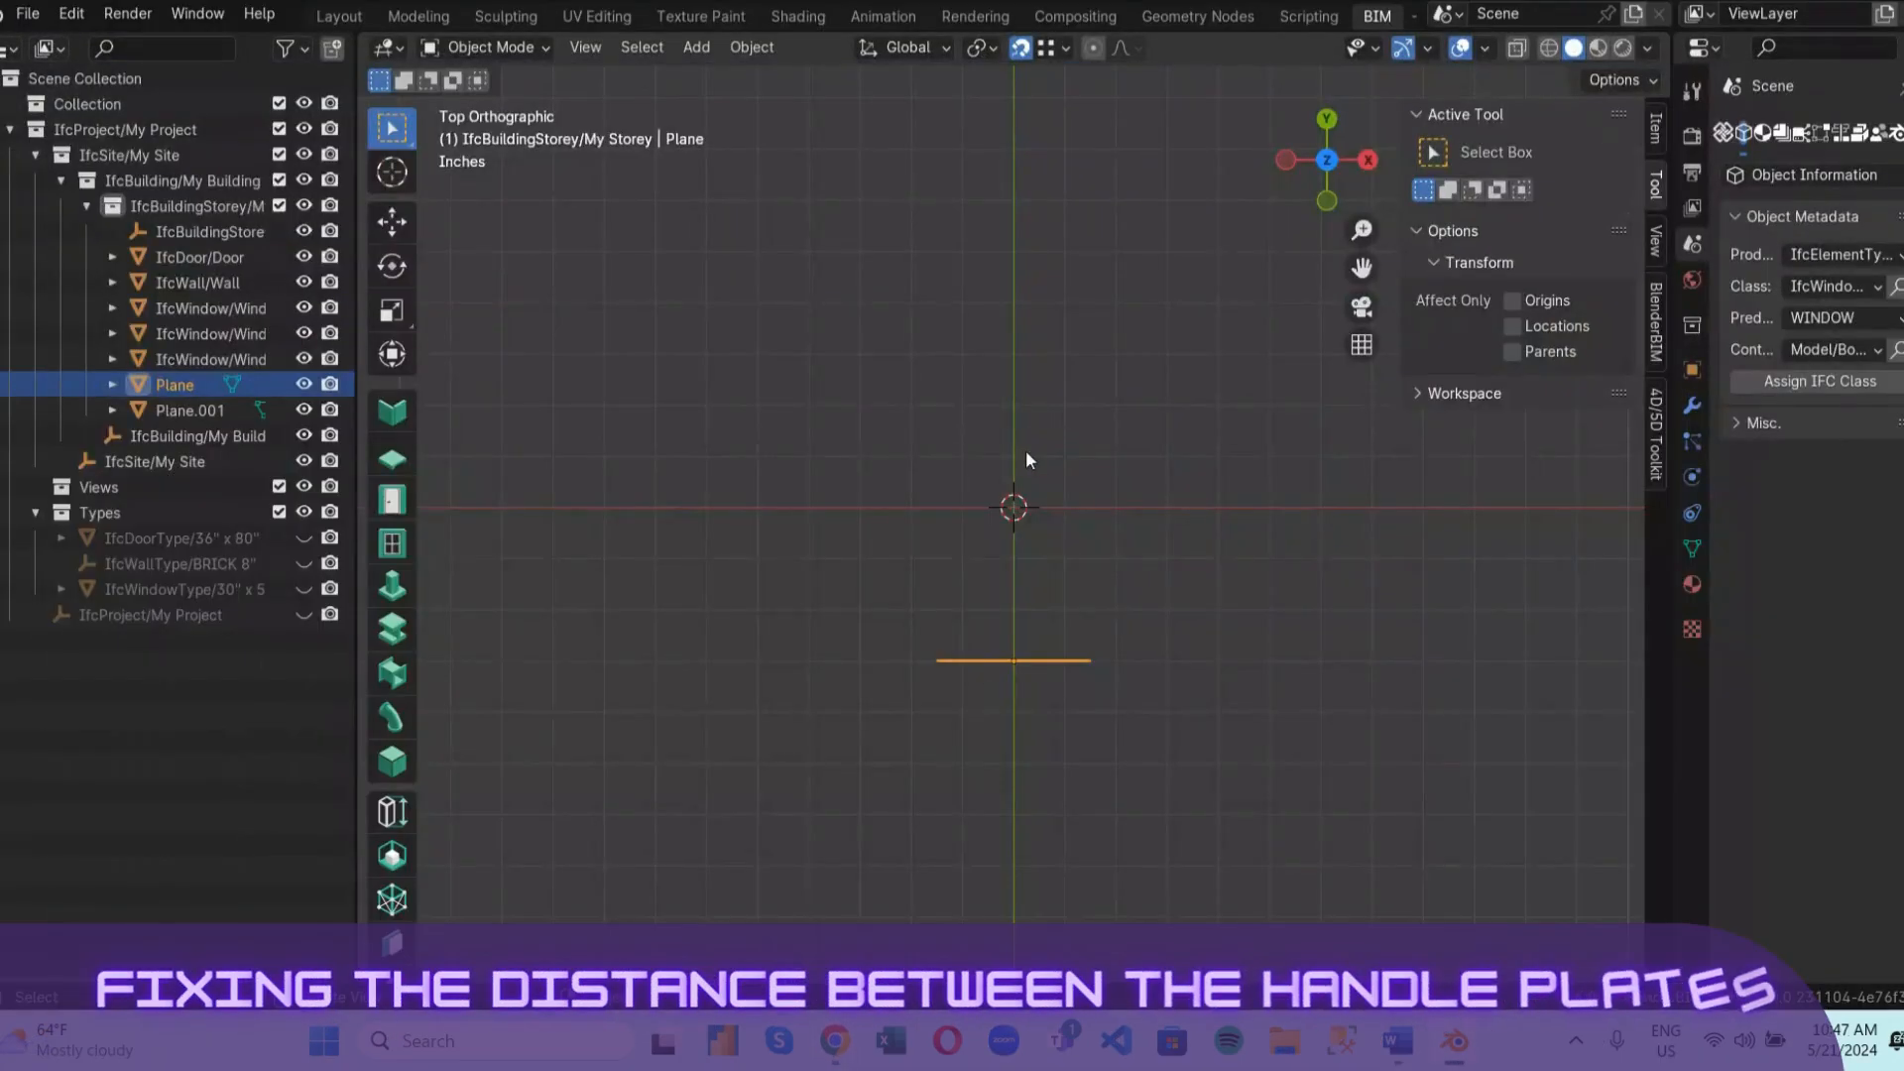
pyautogui.press('g')
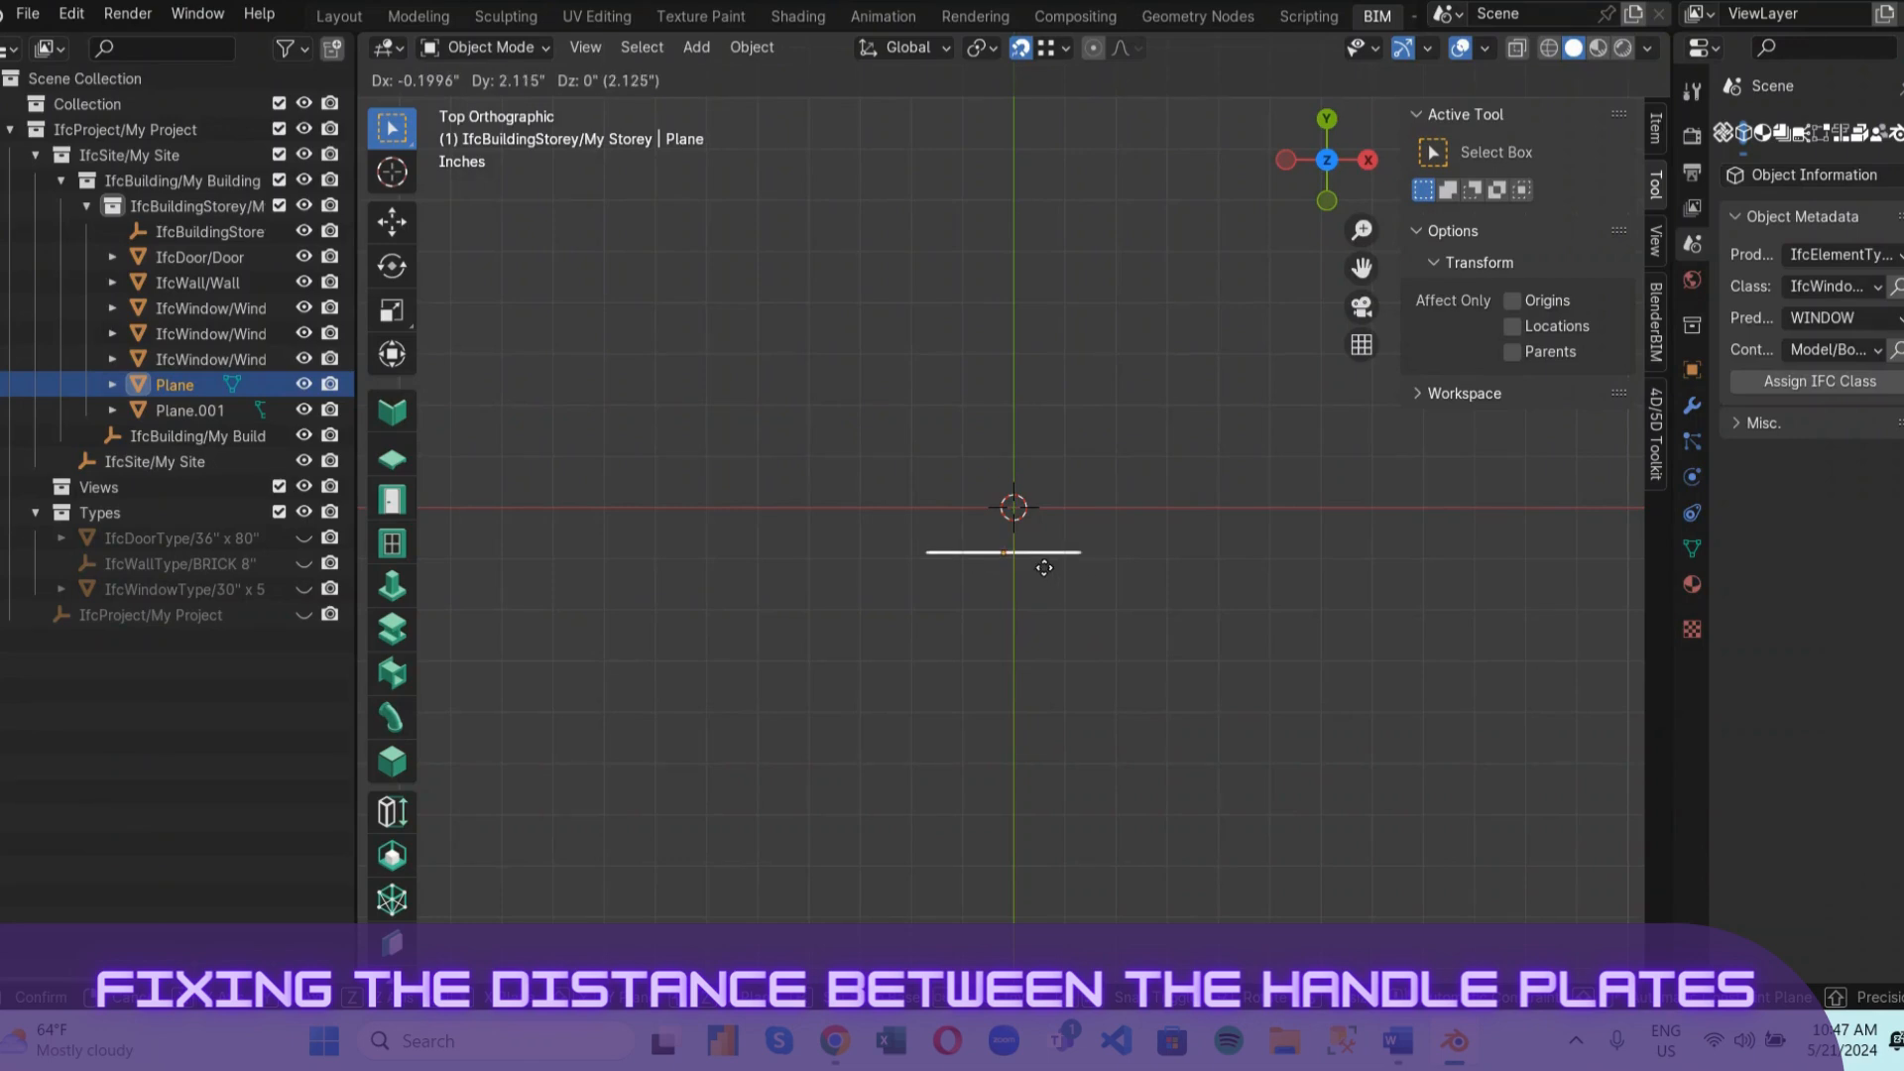
pyautogui.write('y-1.5')
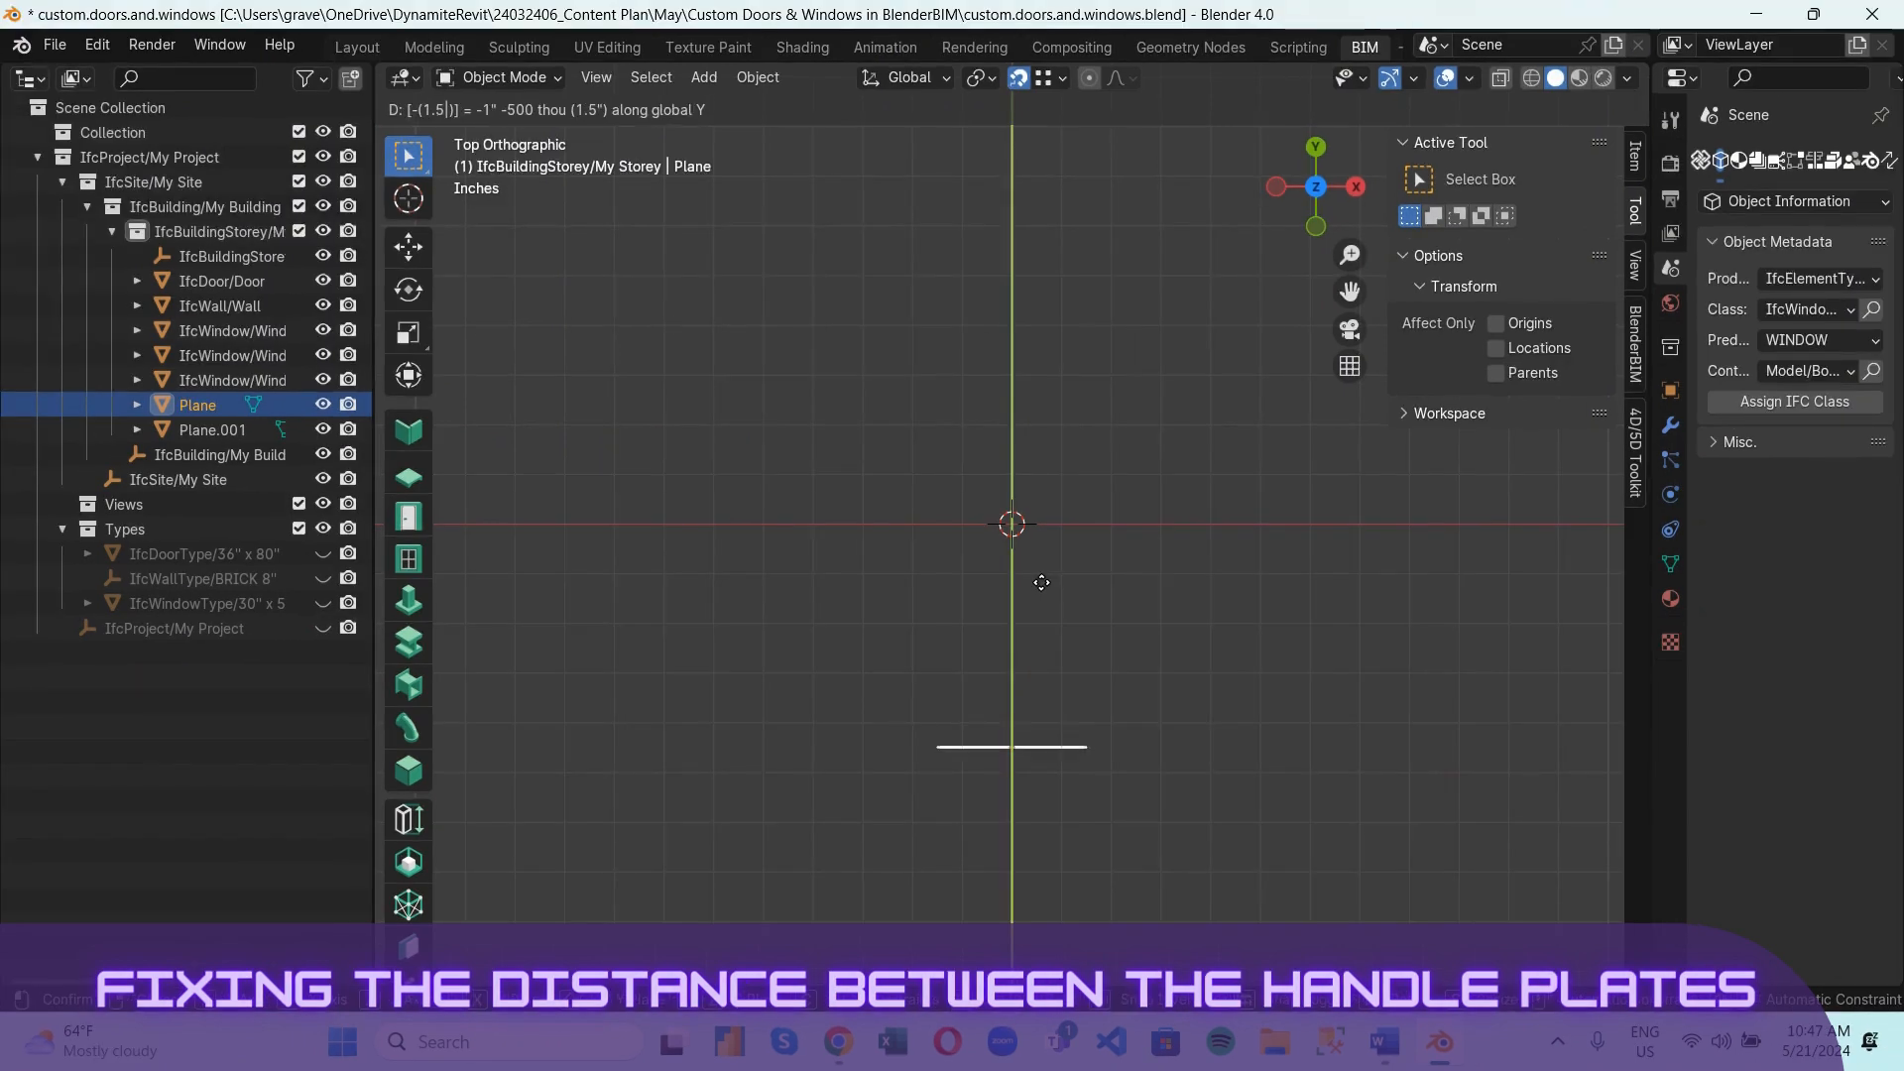
pyautogui.press('Return')
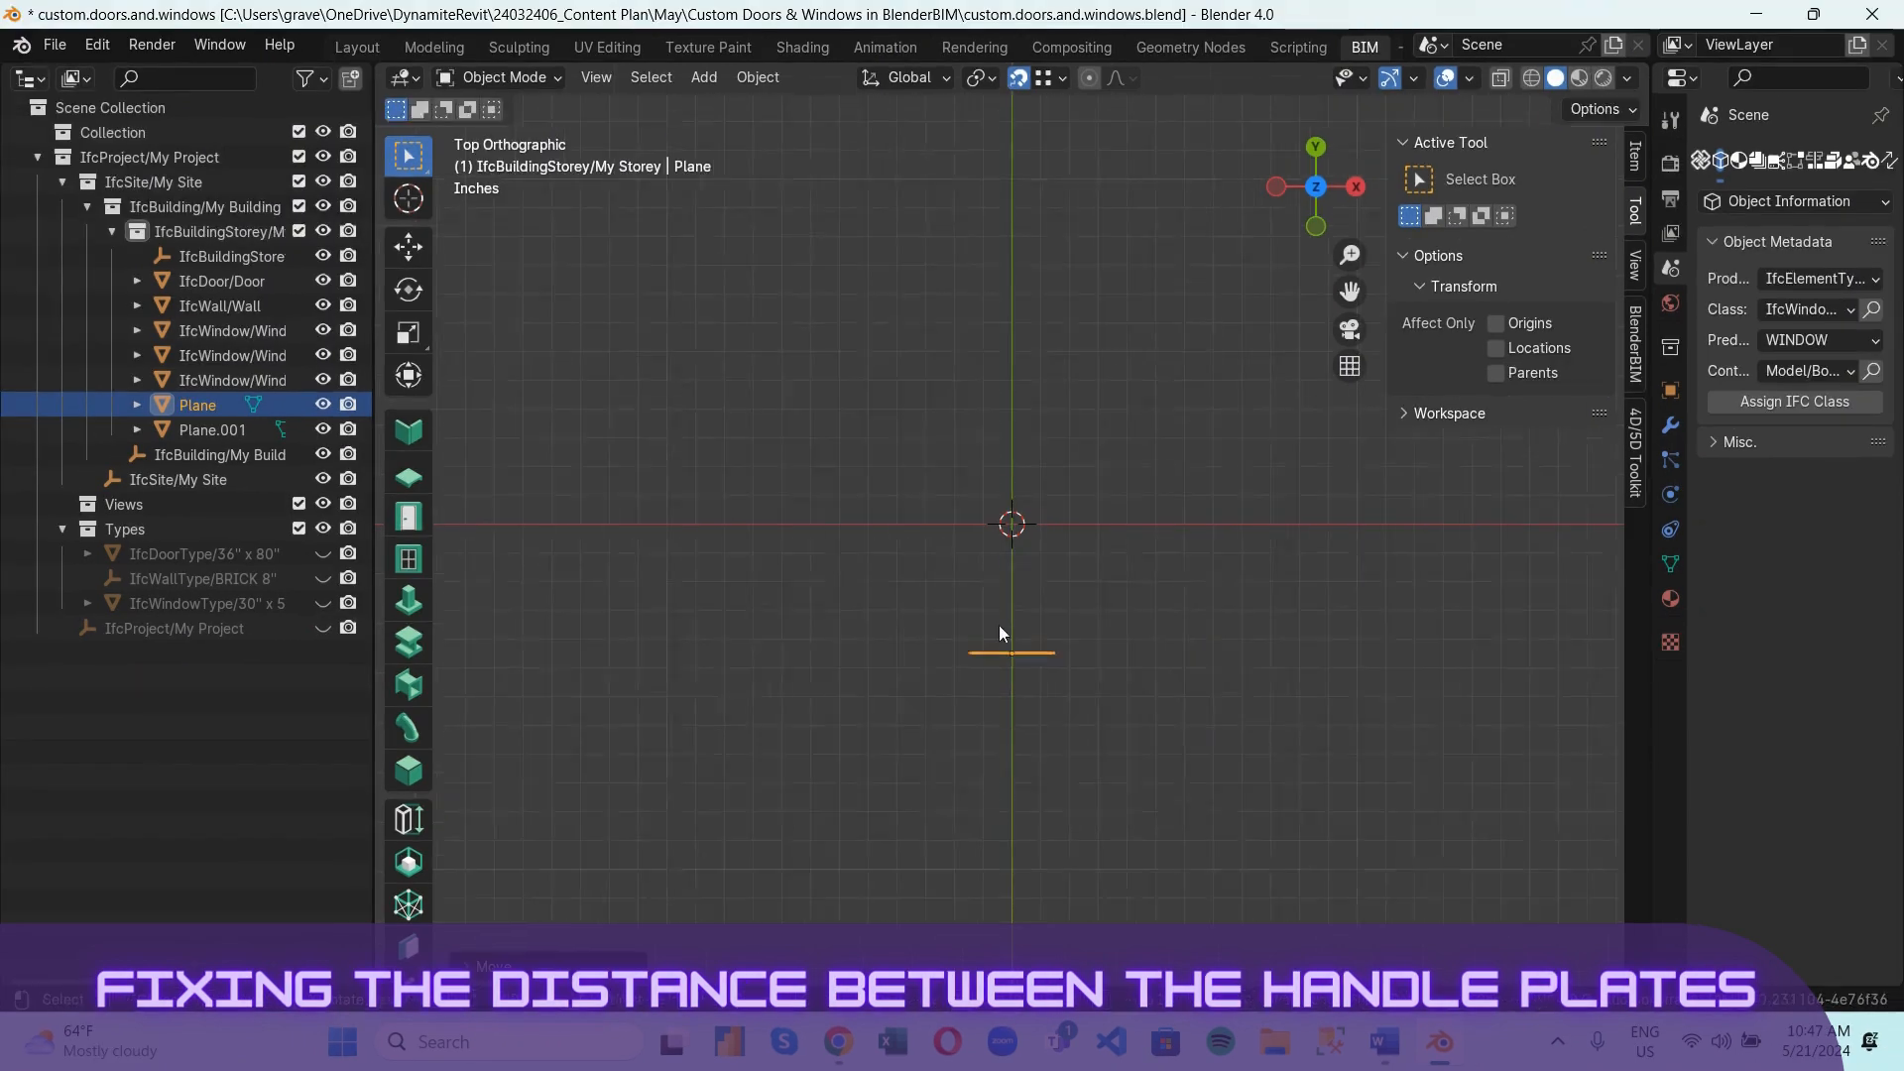
pyautogui.moveTo(998, 625); pyautogui.dragTo(1180, 502, button='middle')
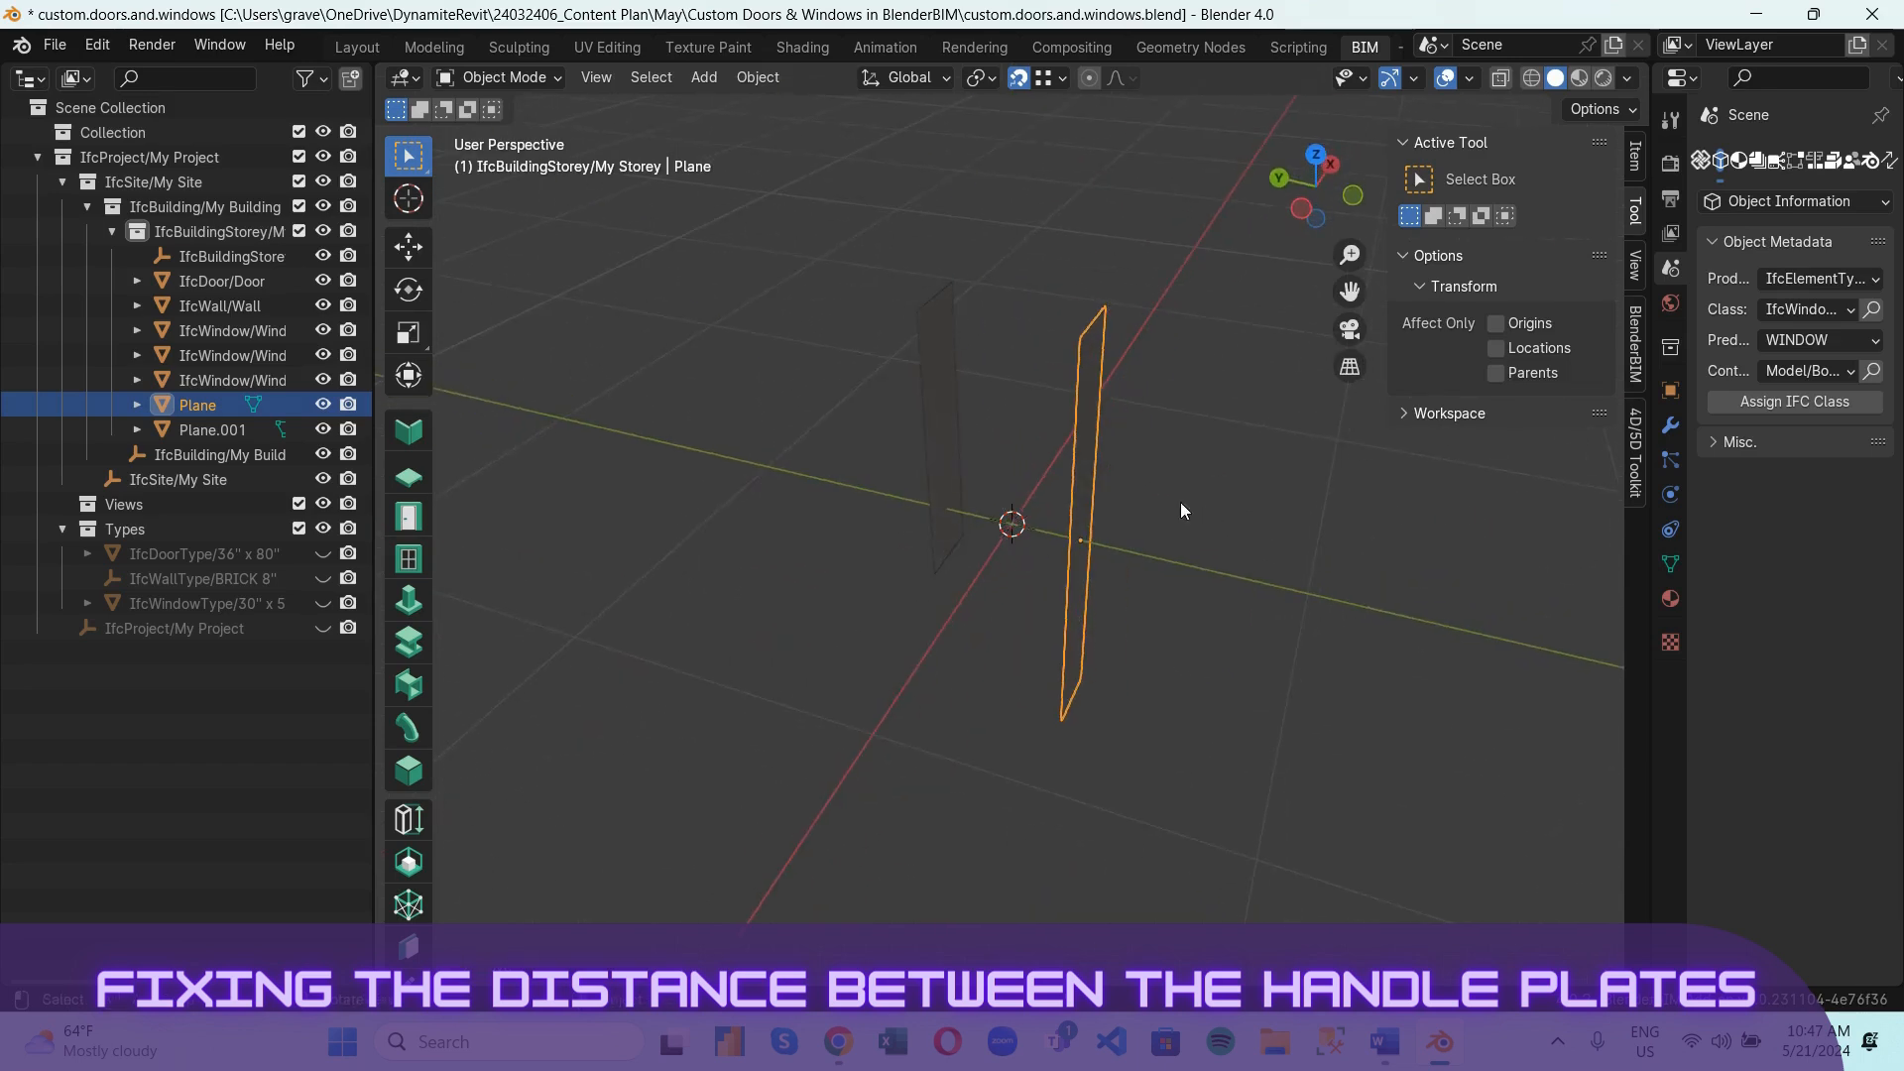
# Adjust the planes' positions along Y to bring the two handle plates closer together.
pyautogui.click(1316, 155)
pyautogui.press('g')
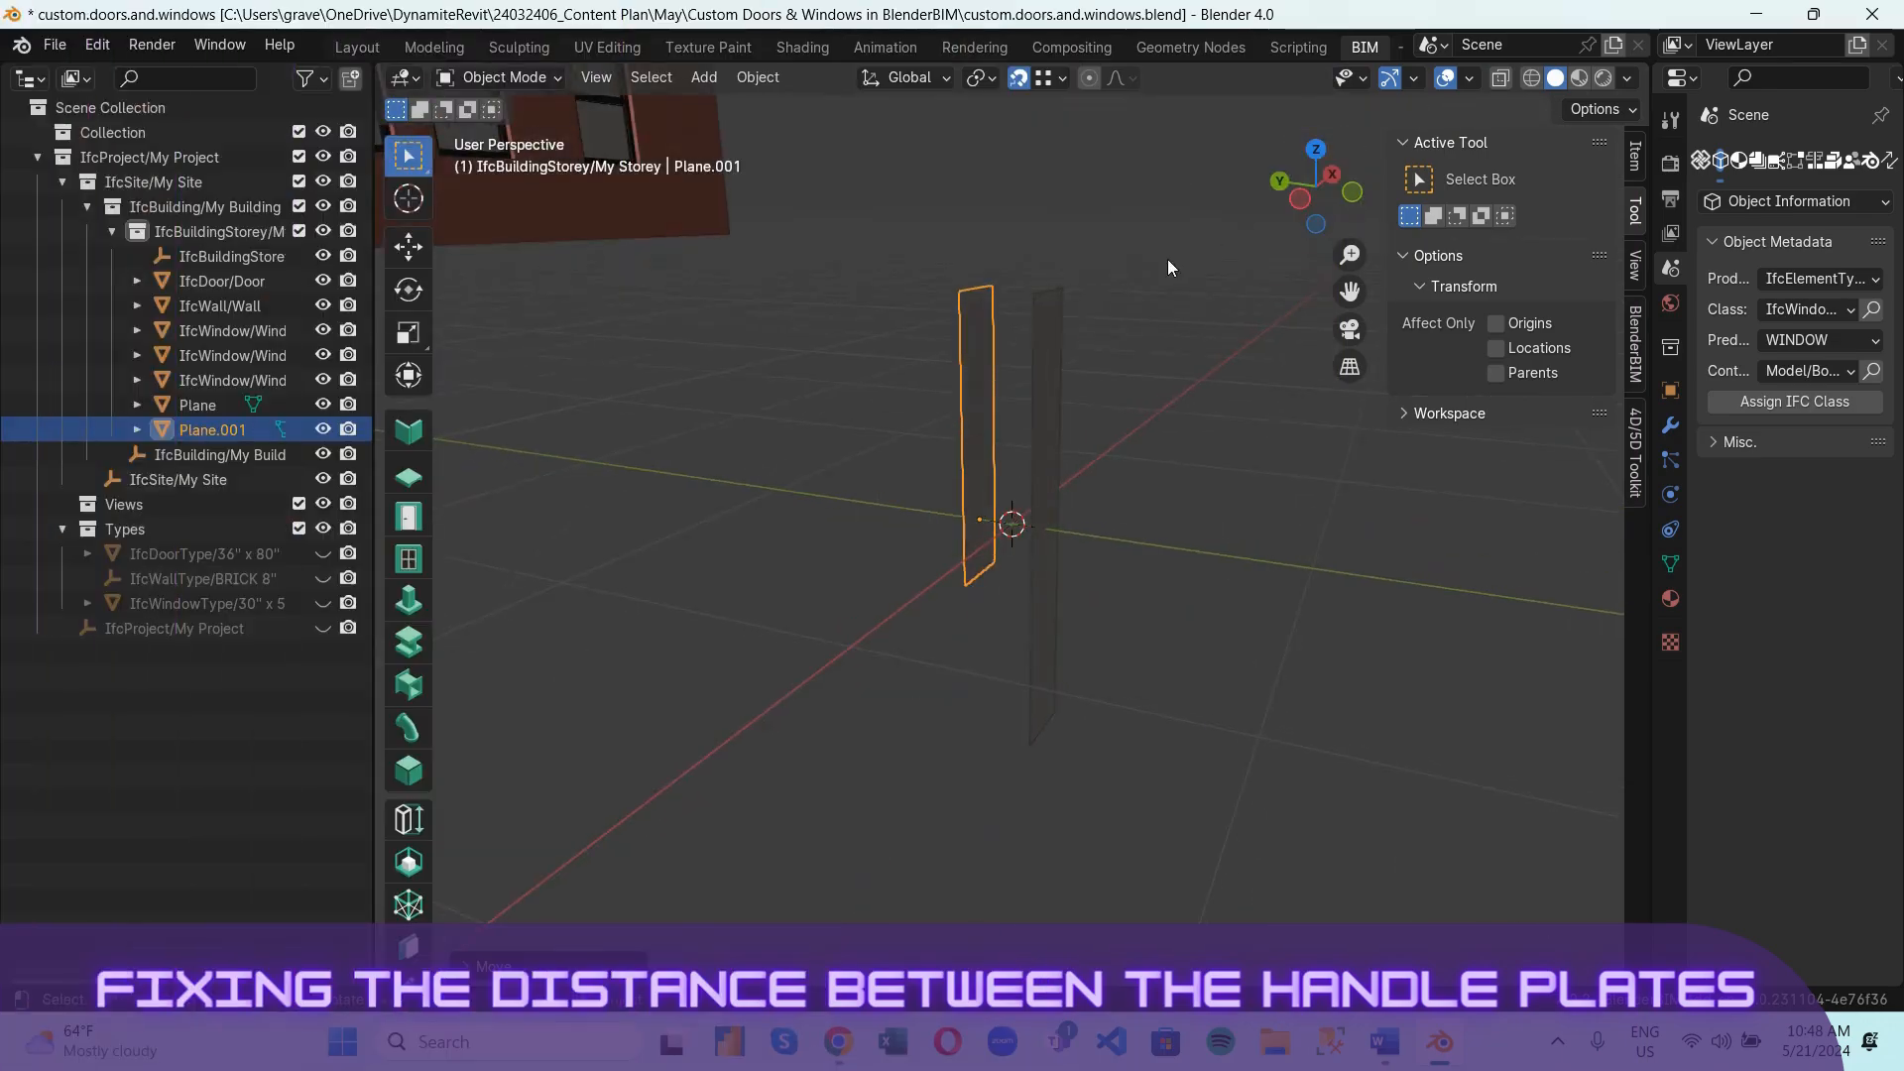
pyautogui.click(1167, 260)
# Extrude the front plane's face -0.5" along the global Y axis in Edit Mode and return to Object Mode.
pyautogui.click(1048, 342)
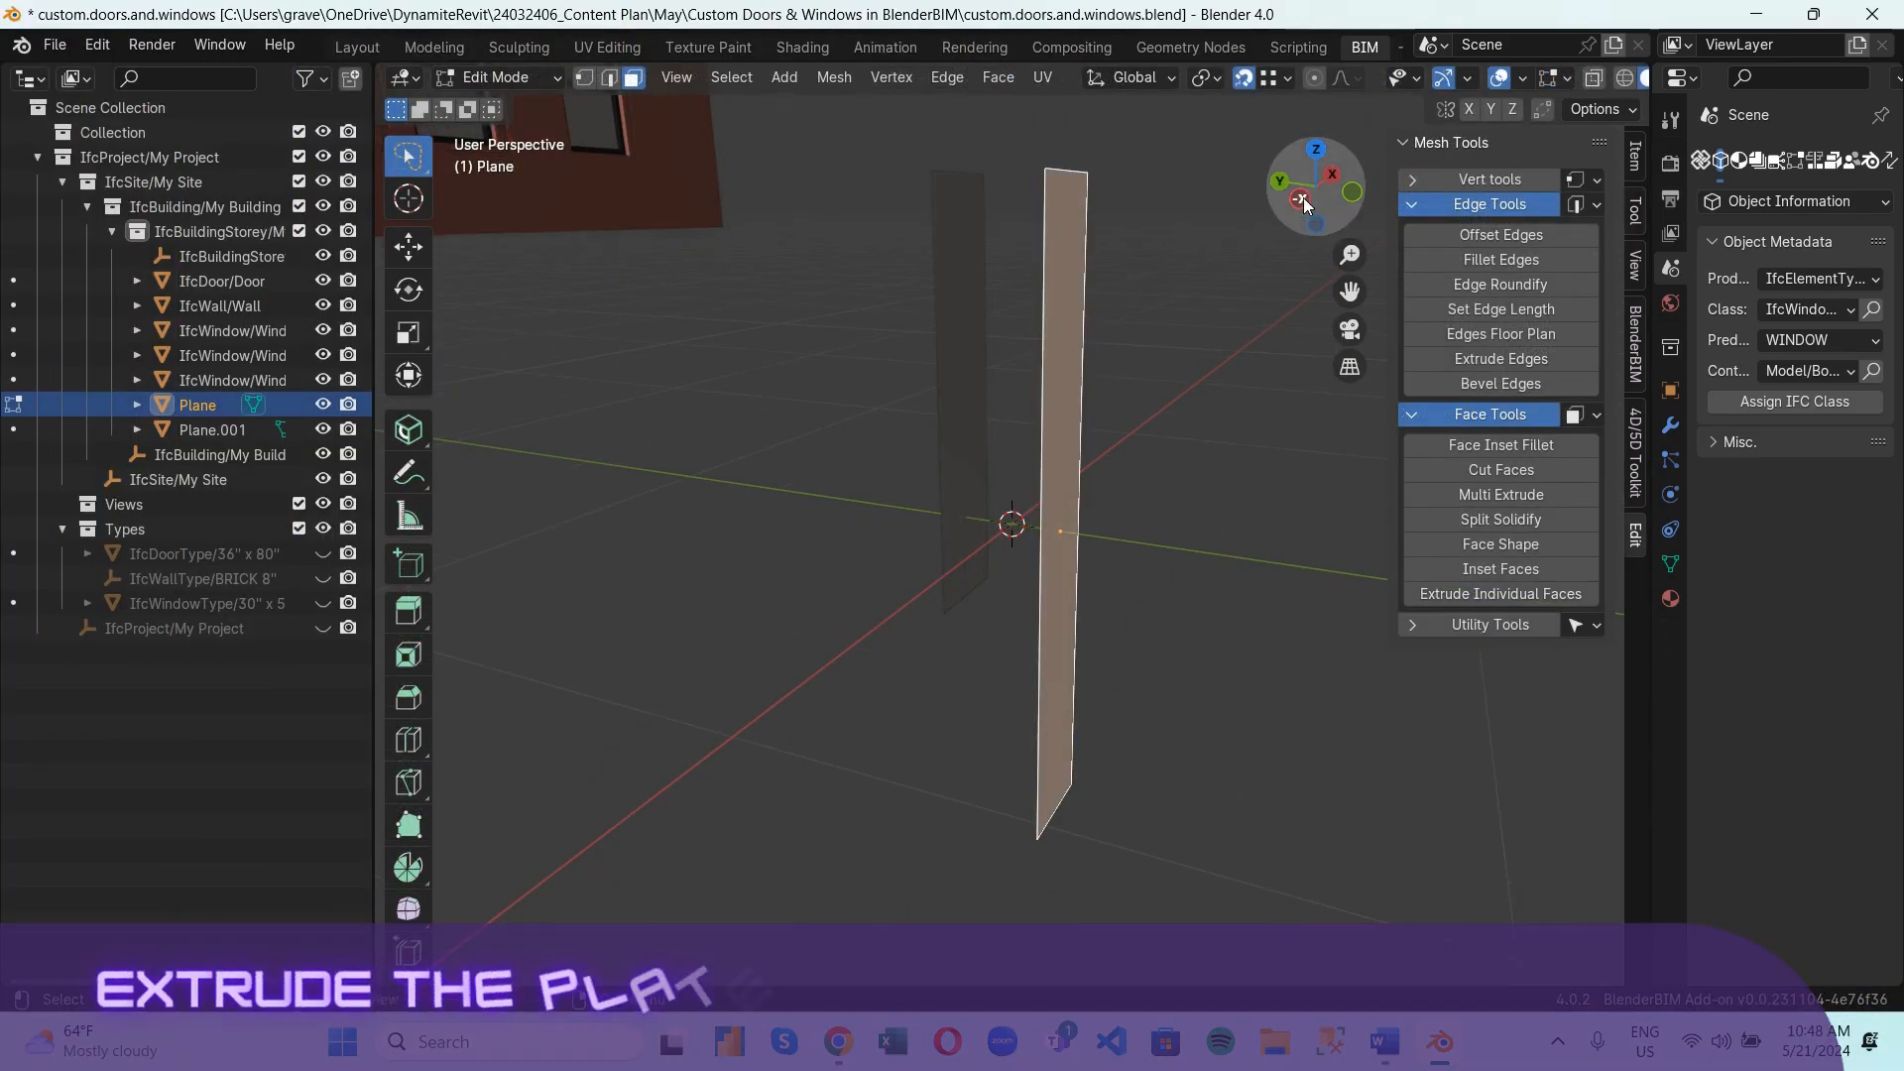
pyautogui.click(1304, 205)
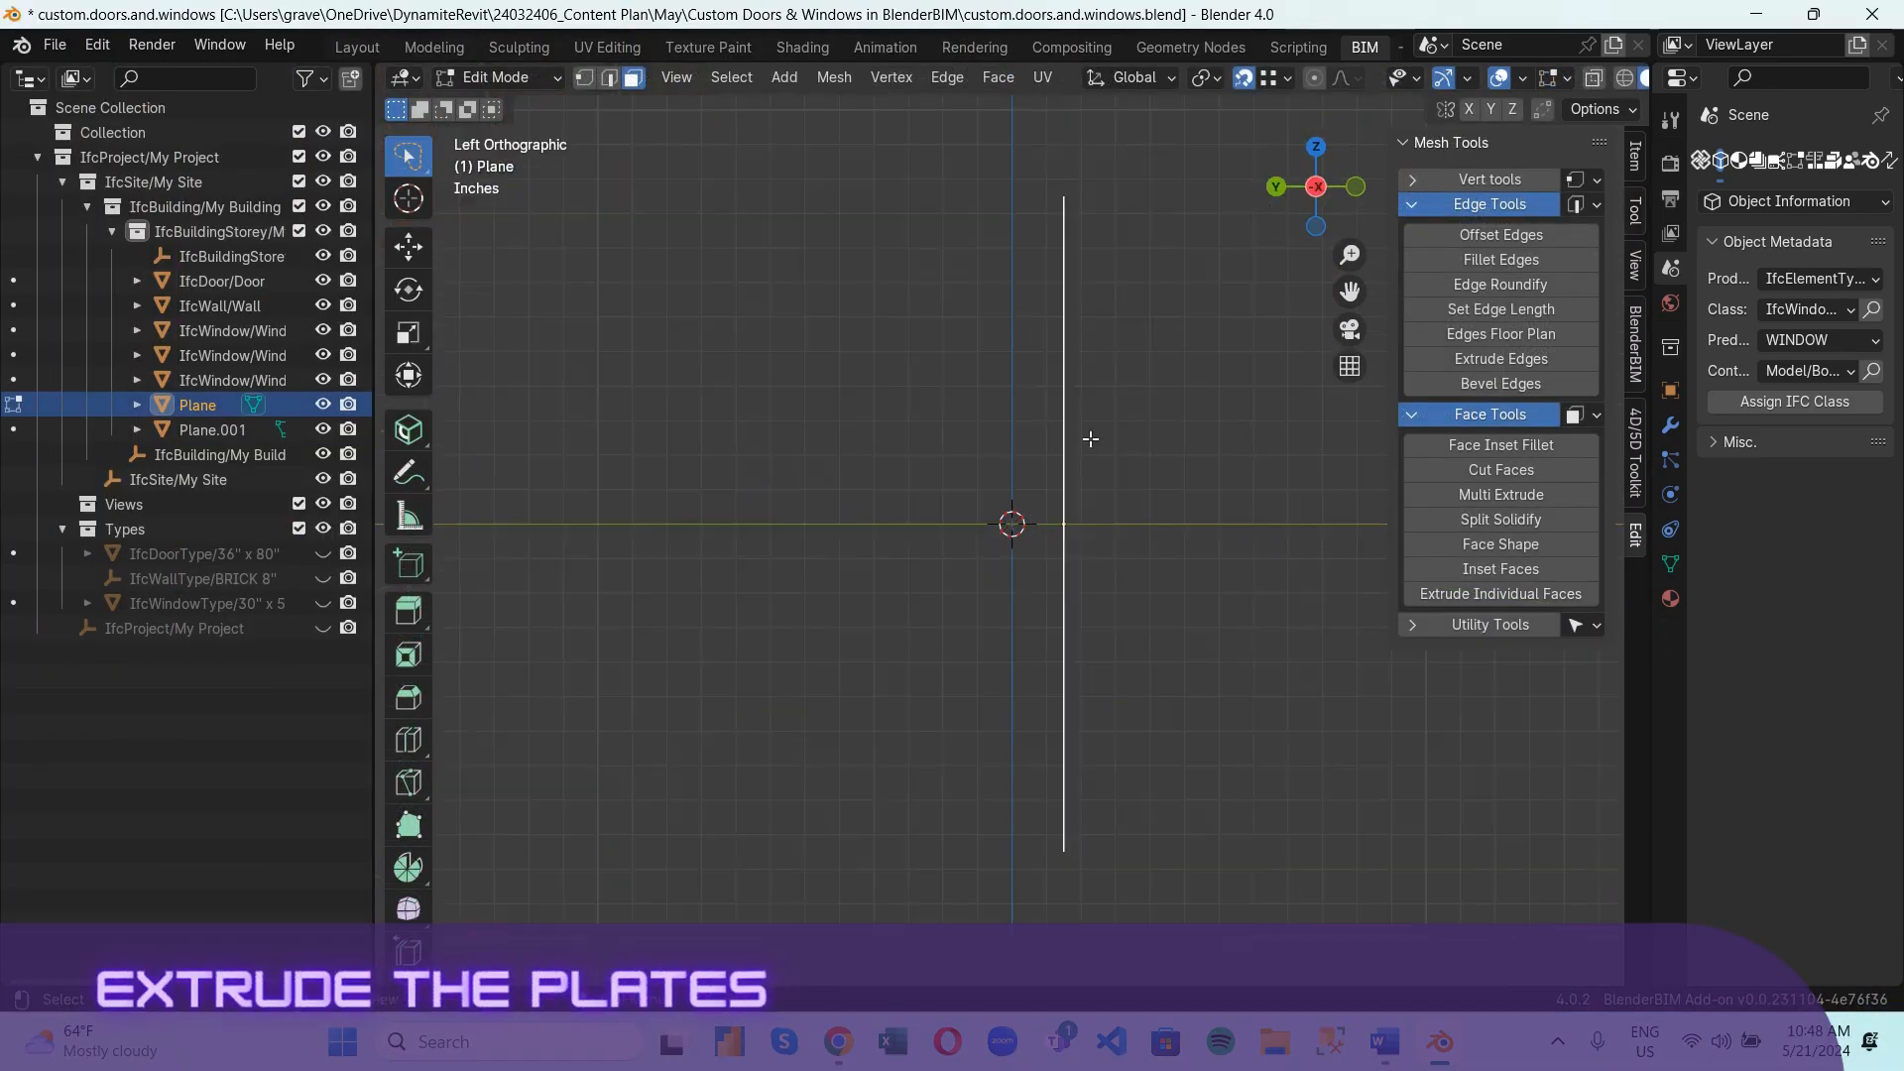
pyautogui.press('e')
pyautogui.write('y')
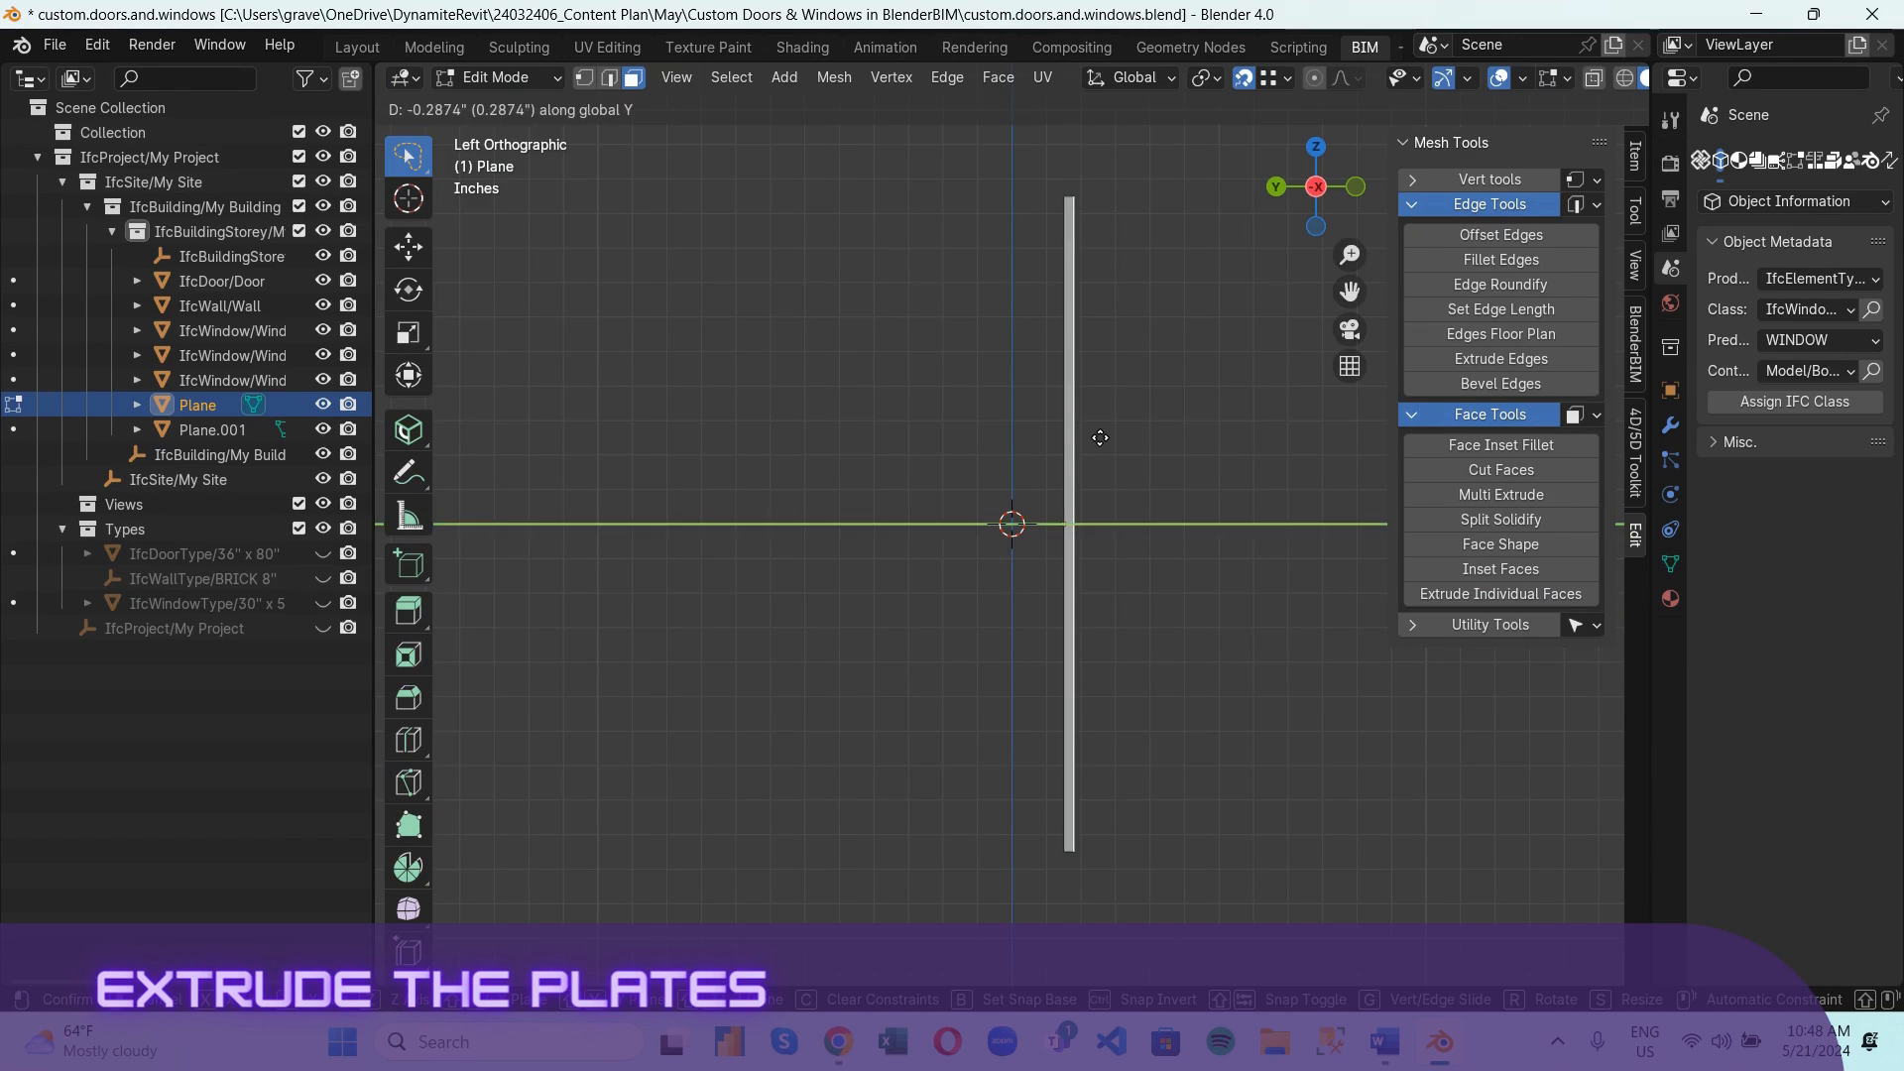
pyautogui.write('0.')
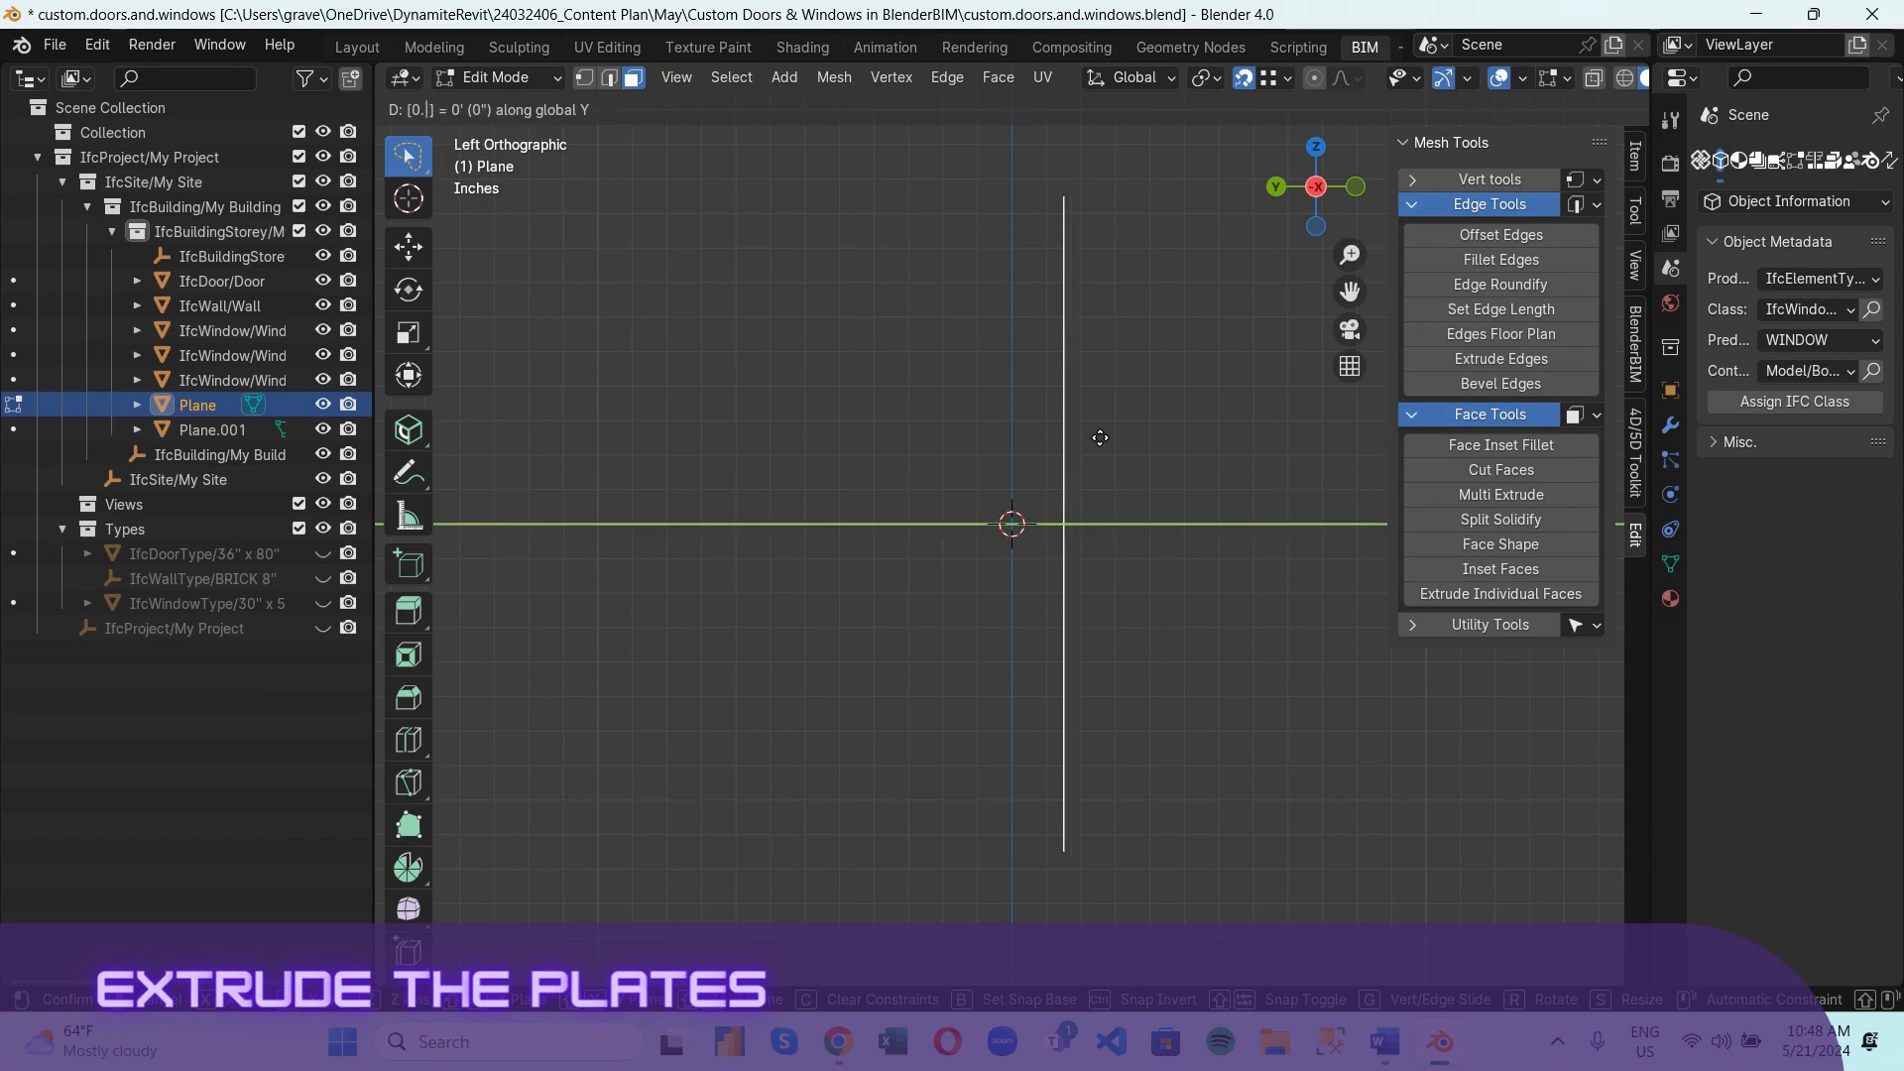
pyautogui.press('BackSpace')
pyautogui.write('-(0.5')
pyautogui.press('Return')
pyautogui.scroll(-1, 1193, 247)
pyautogui.moveTo(1193, 247); pyautogui.dragTo(965, 357, button='middle')
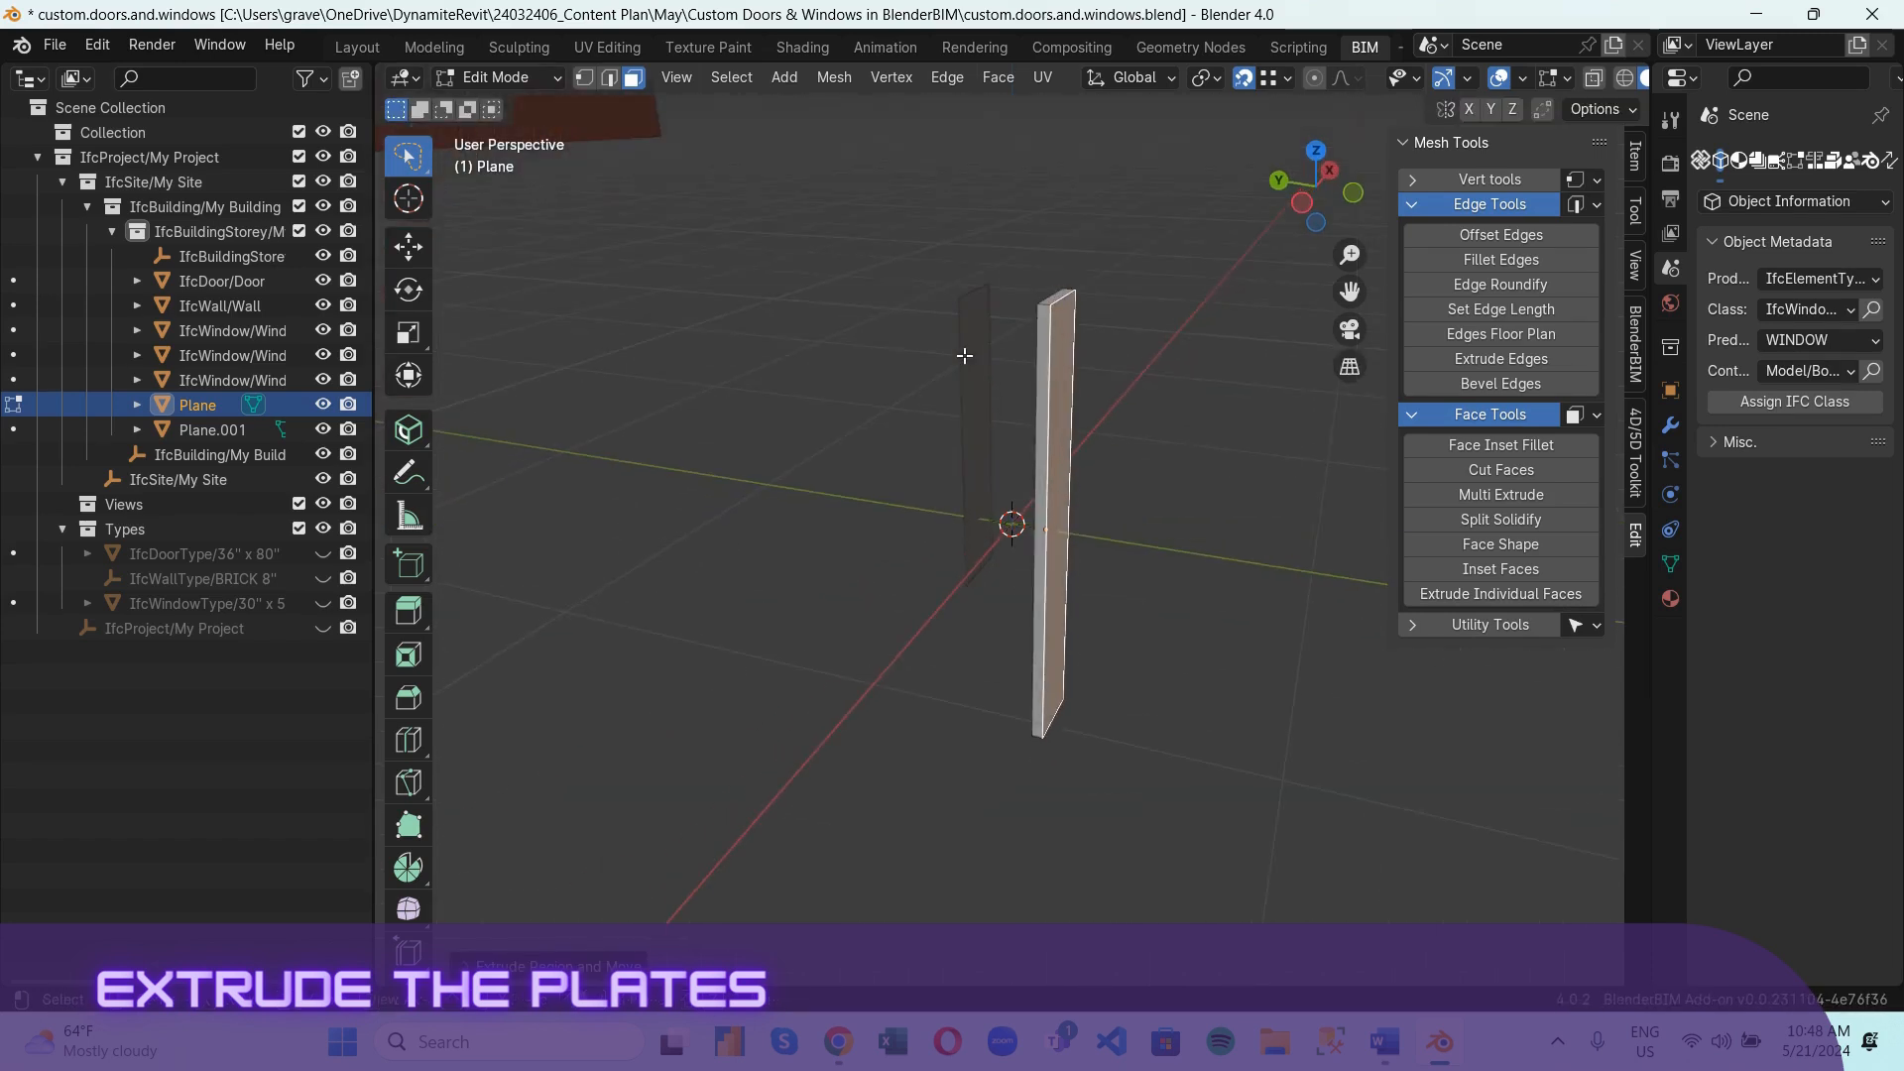
pyautogui.click(498, 75)
pyautogui.click(512, 106)
# Extrude the rear plane's face -0.5" along the global Y axis in Edit Mode and return to Object Mode.
pyautogui.click(964, 324)
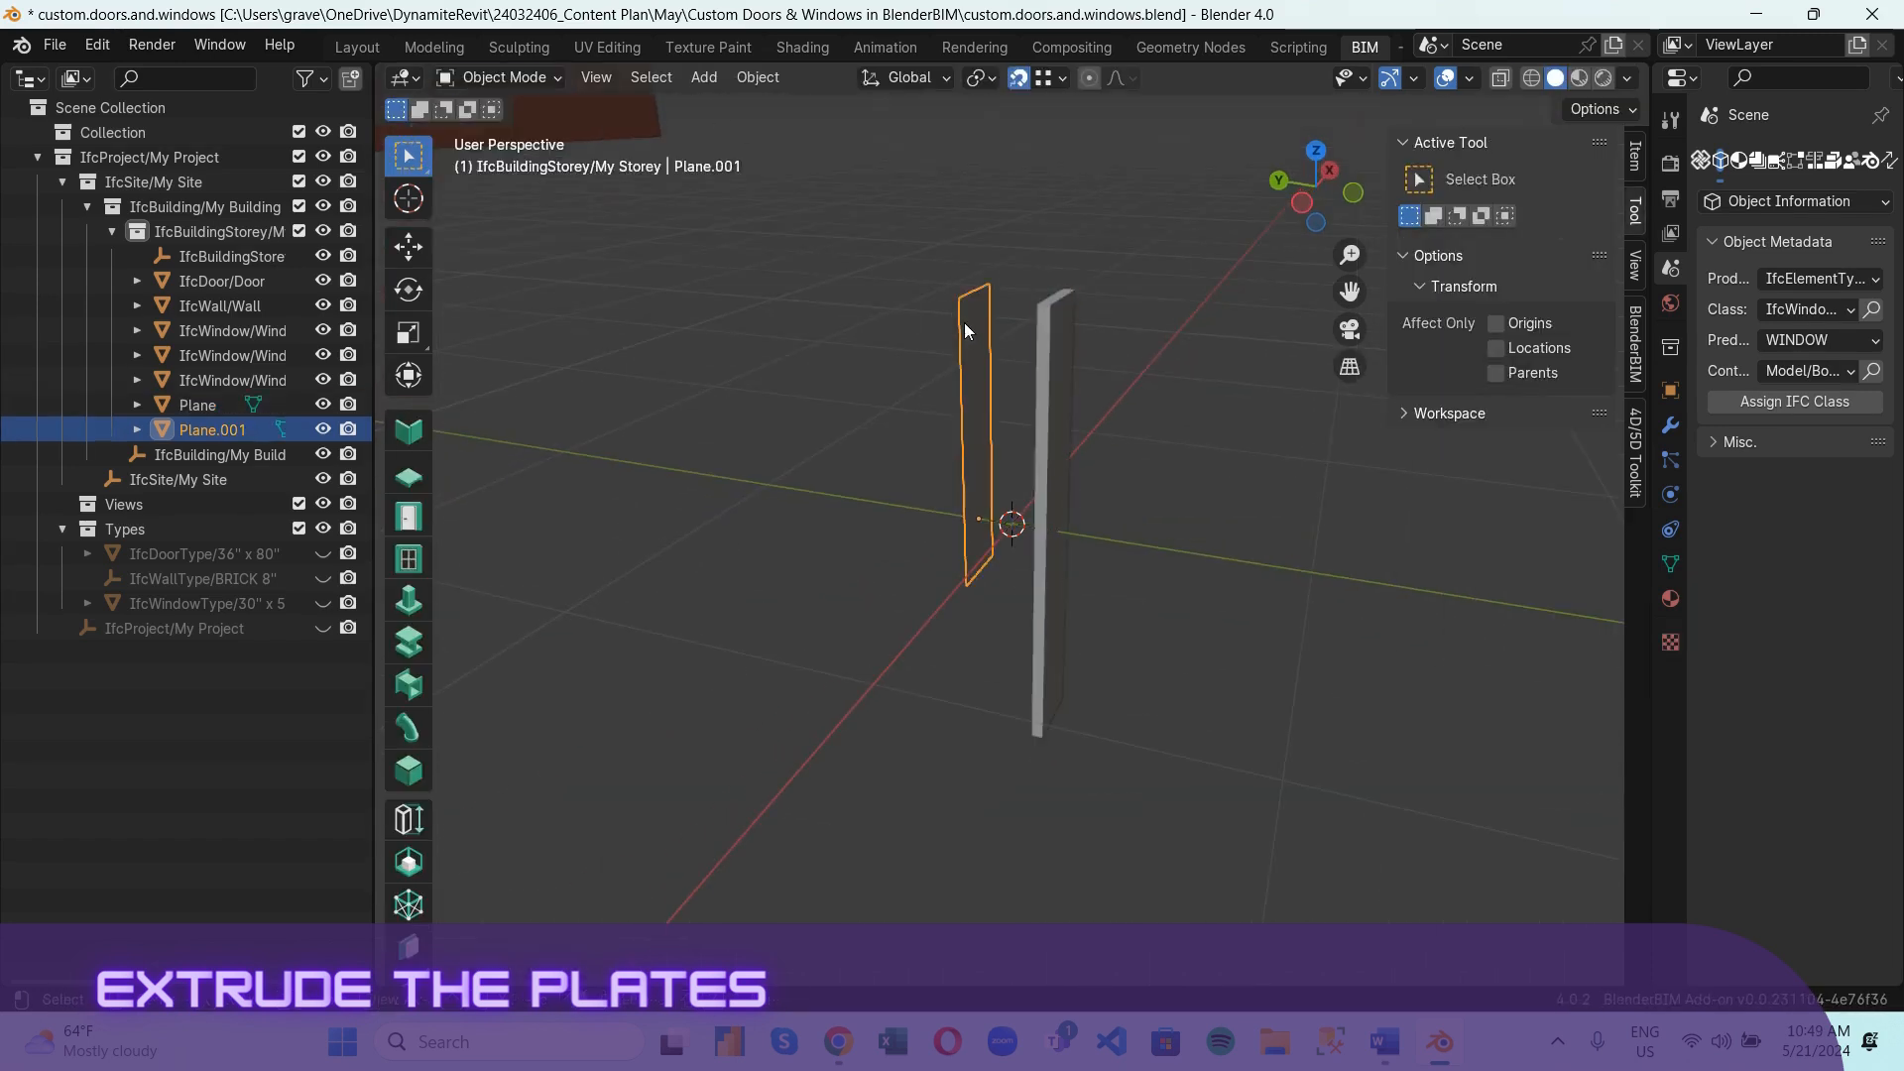
pyautogui.click(498, 77)
pyautogui.click(500, 105)
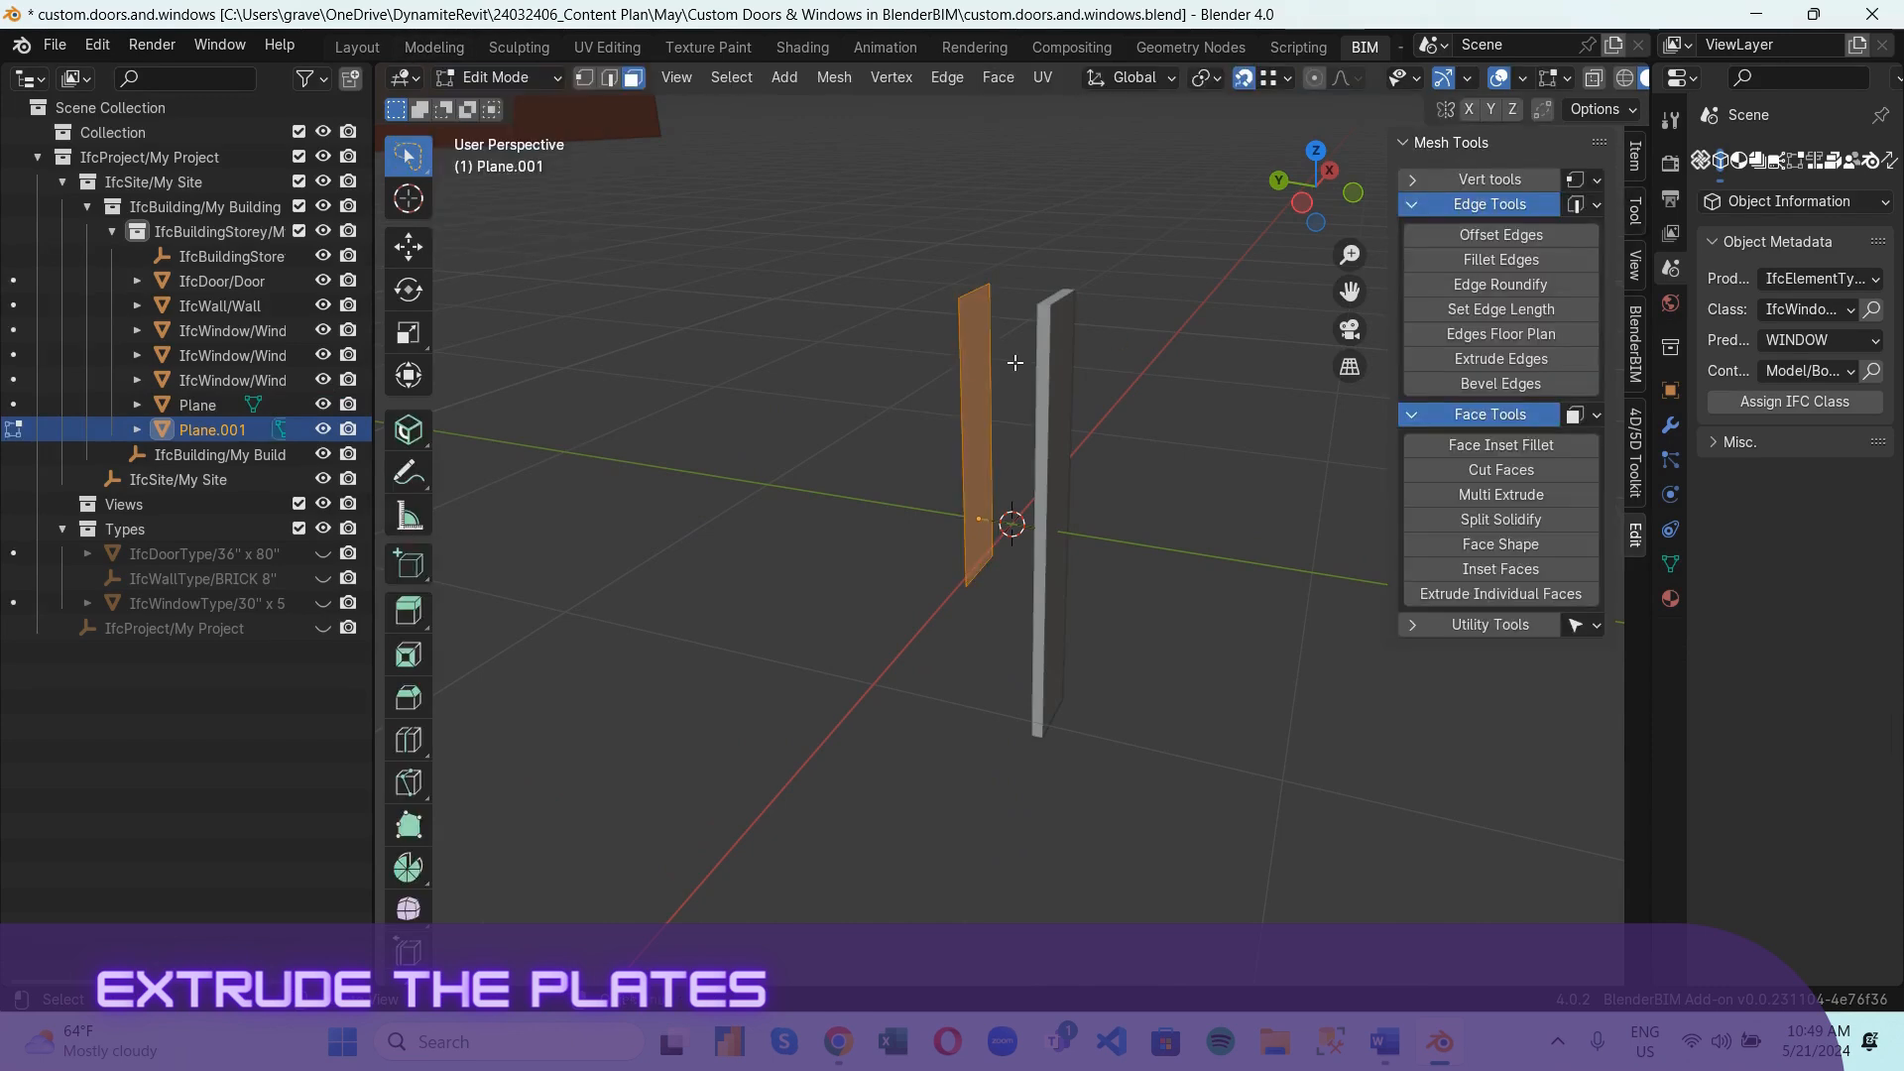
pyautogui.click(1301, 202)
pyautogui.press('e')
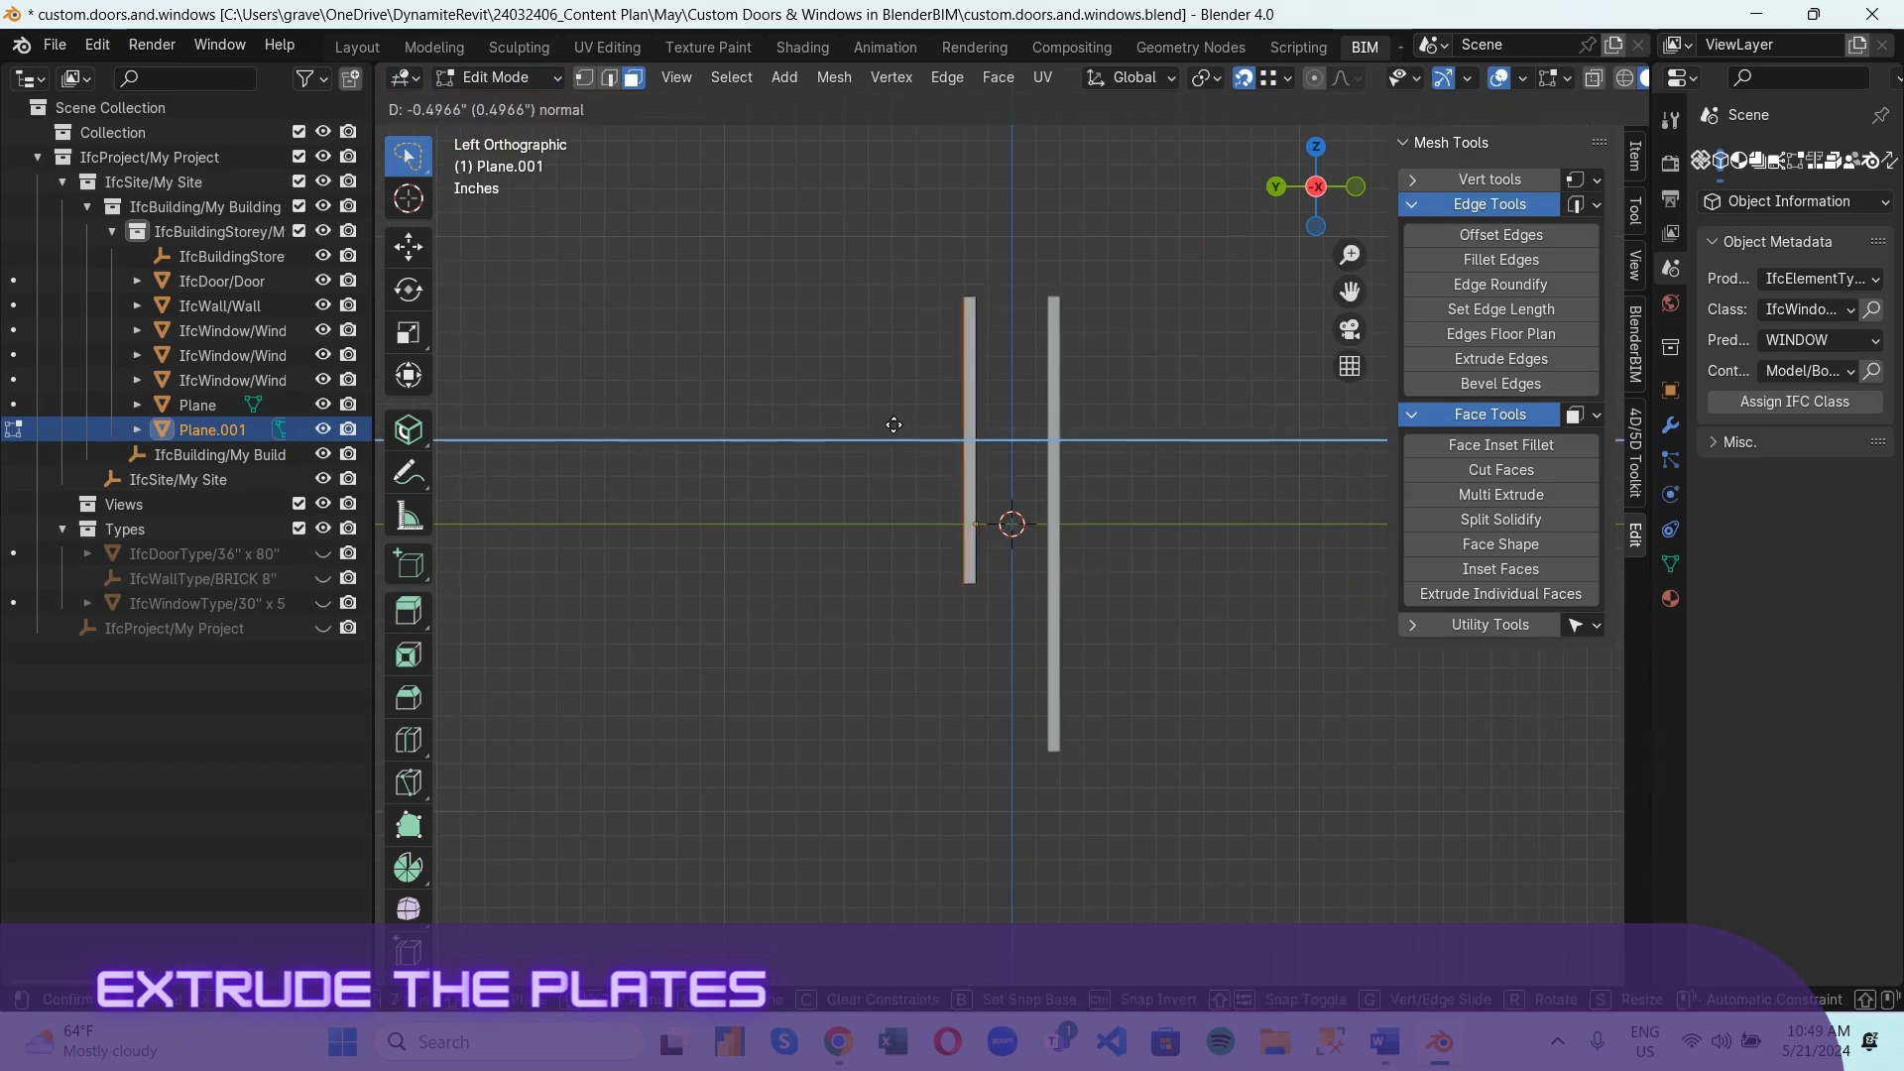
pyautogui.write('y')
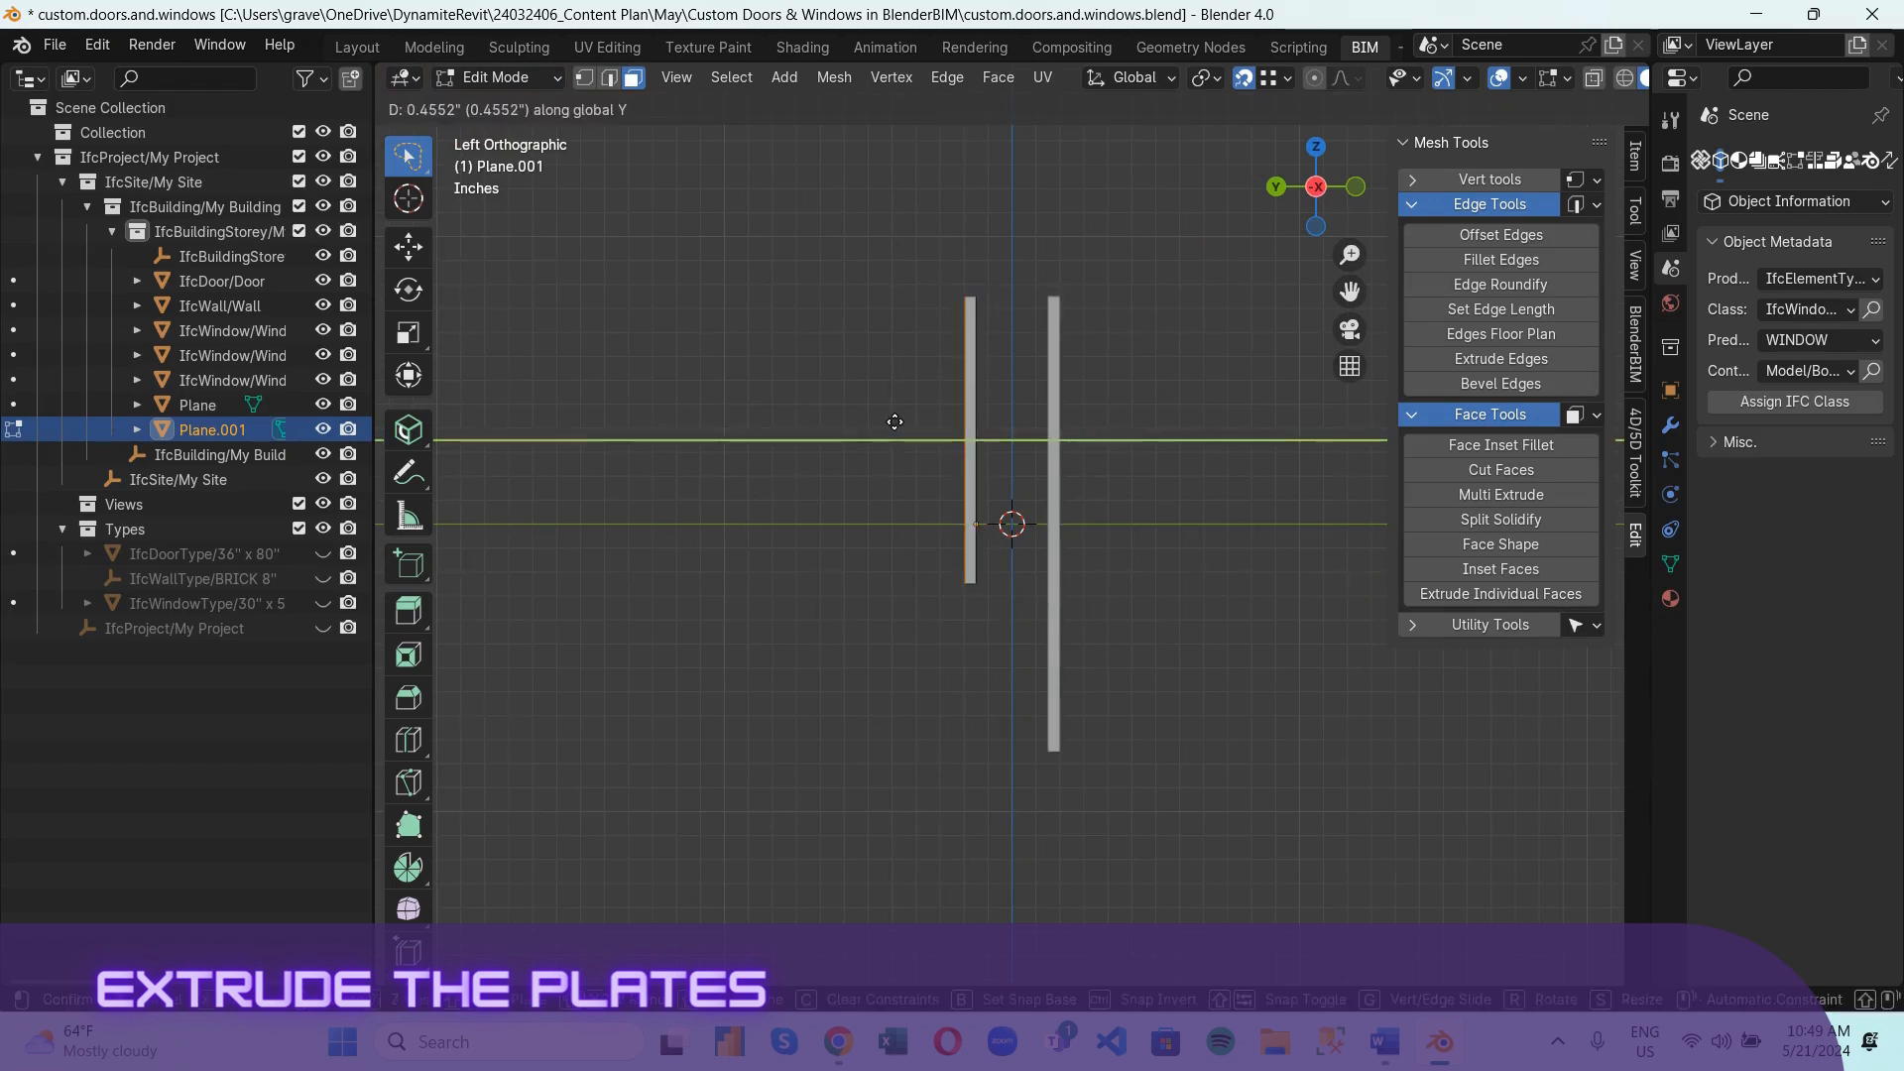
pyautogui.write('-0')
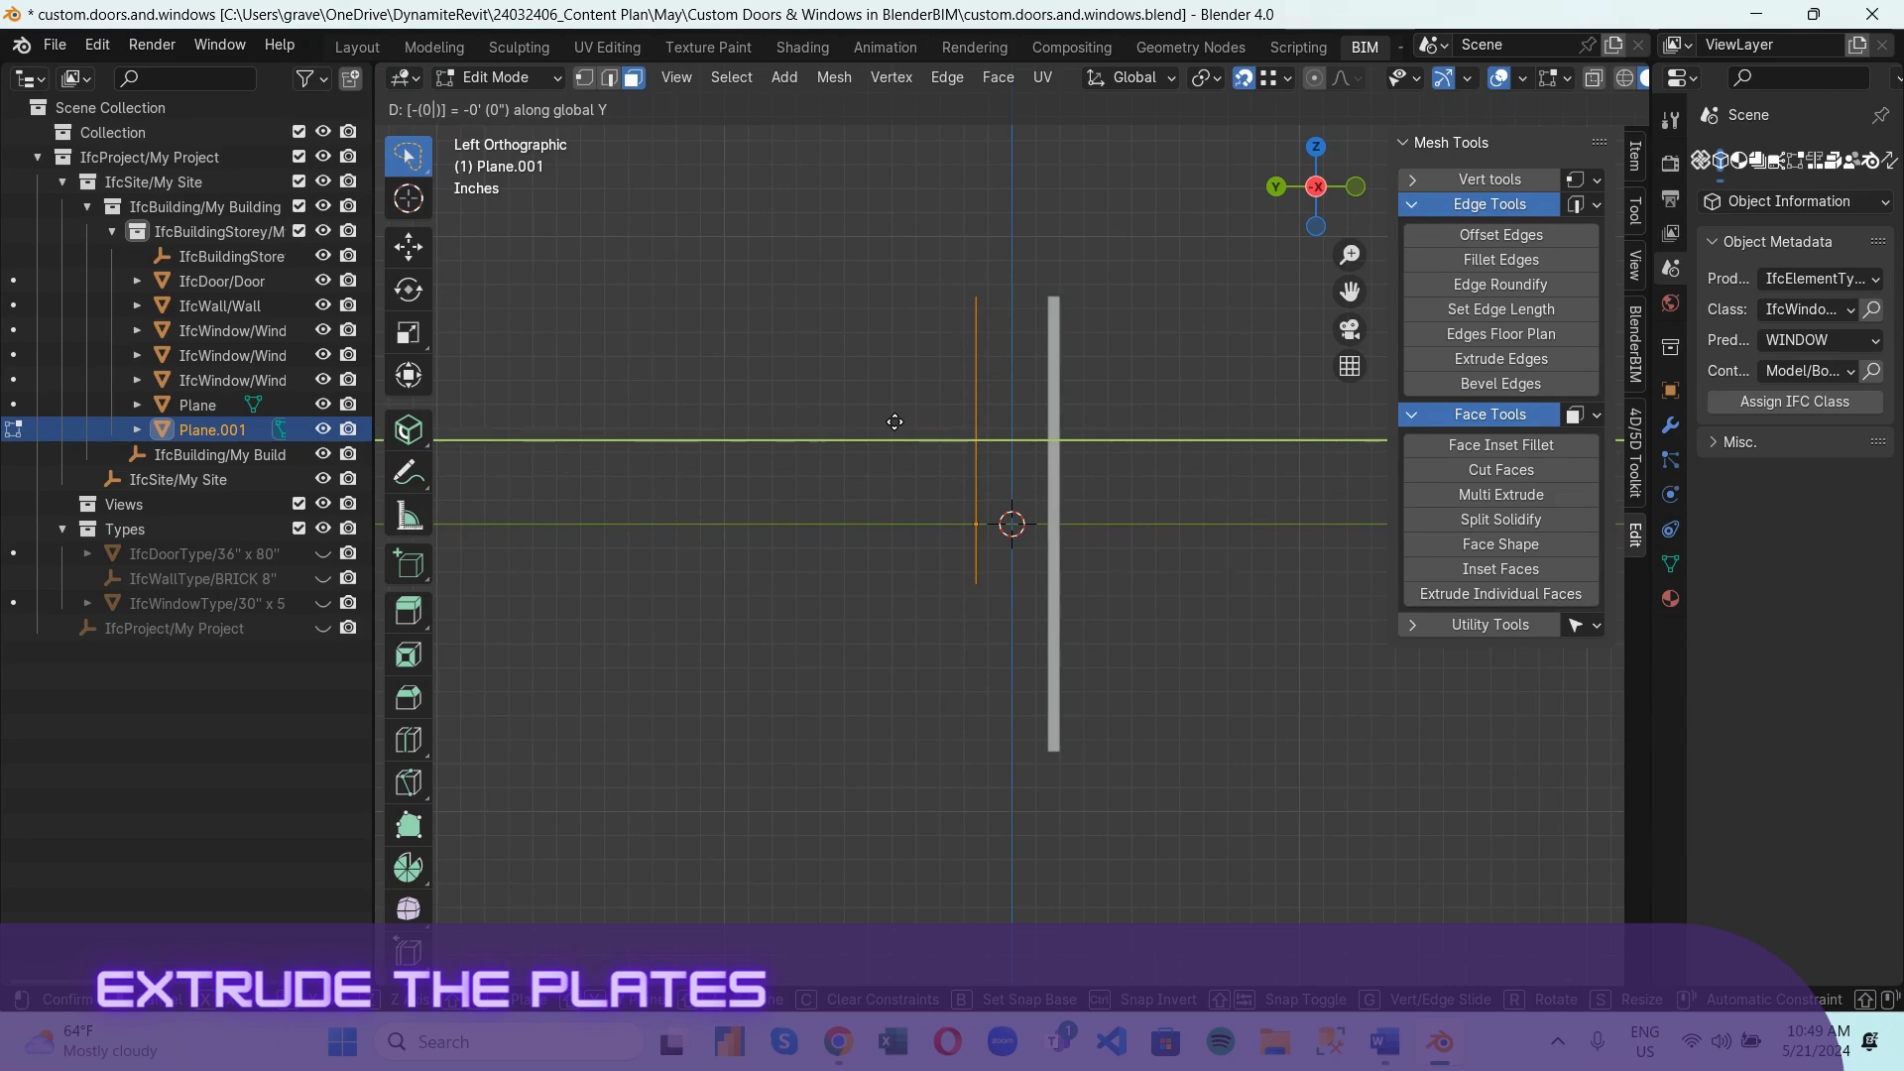
pyautogui.write('.5')
pyautogui.press('Return')
pyautogui.click(517, 78)
pyautogui.click(514, 107)
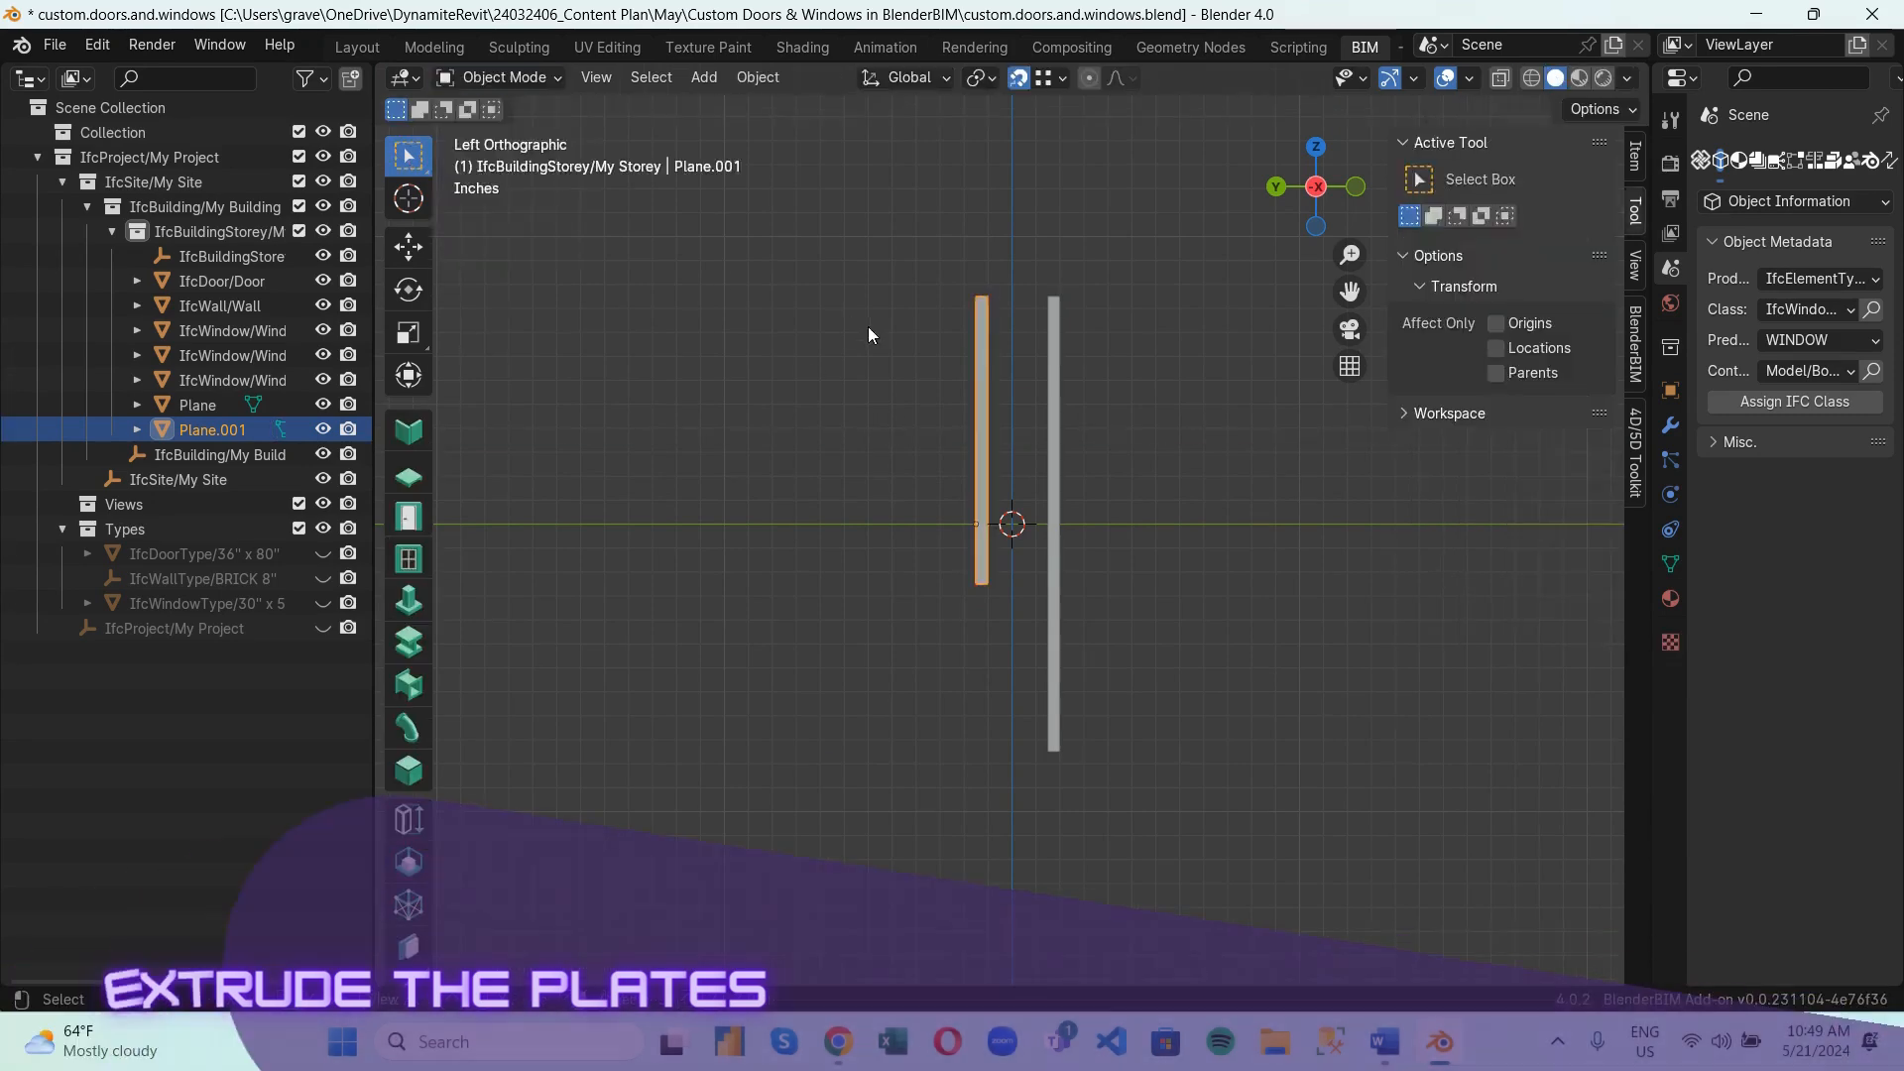
pyautogui.moveTo(868, 335); pyautogui.dragTo(1200, 424, button='middle')
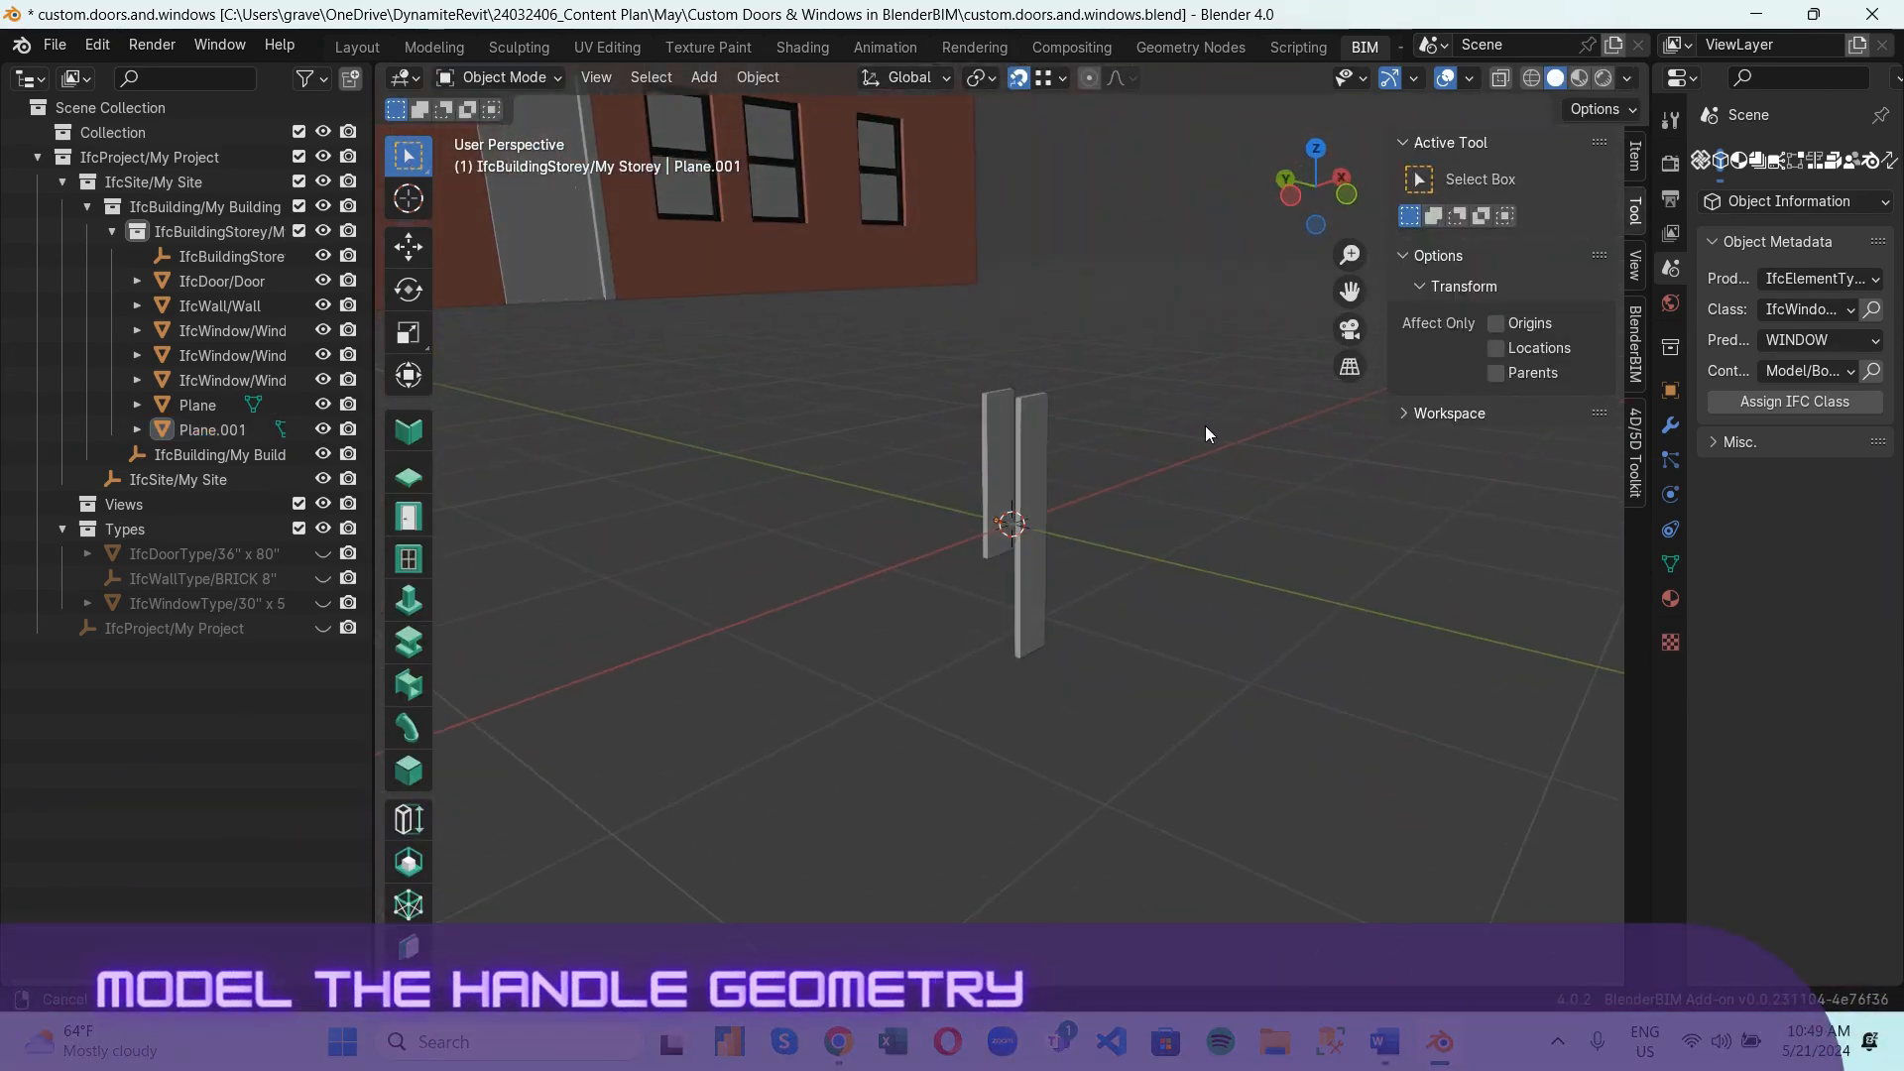
# Switch to the browser to check the pull handle's shape in the handle set's dimension drawing, and return to Blender.
pyautogui.moveTo(838, 1041)
pyautogui.click(714, 892)
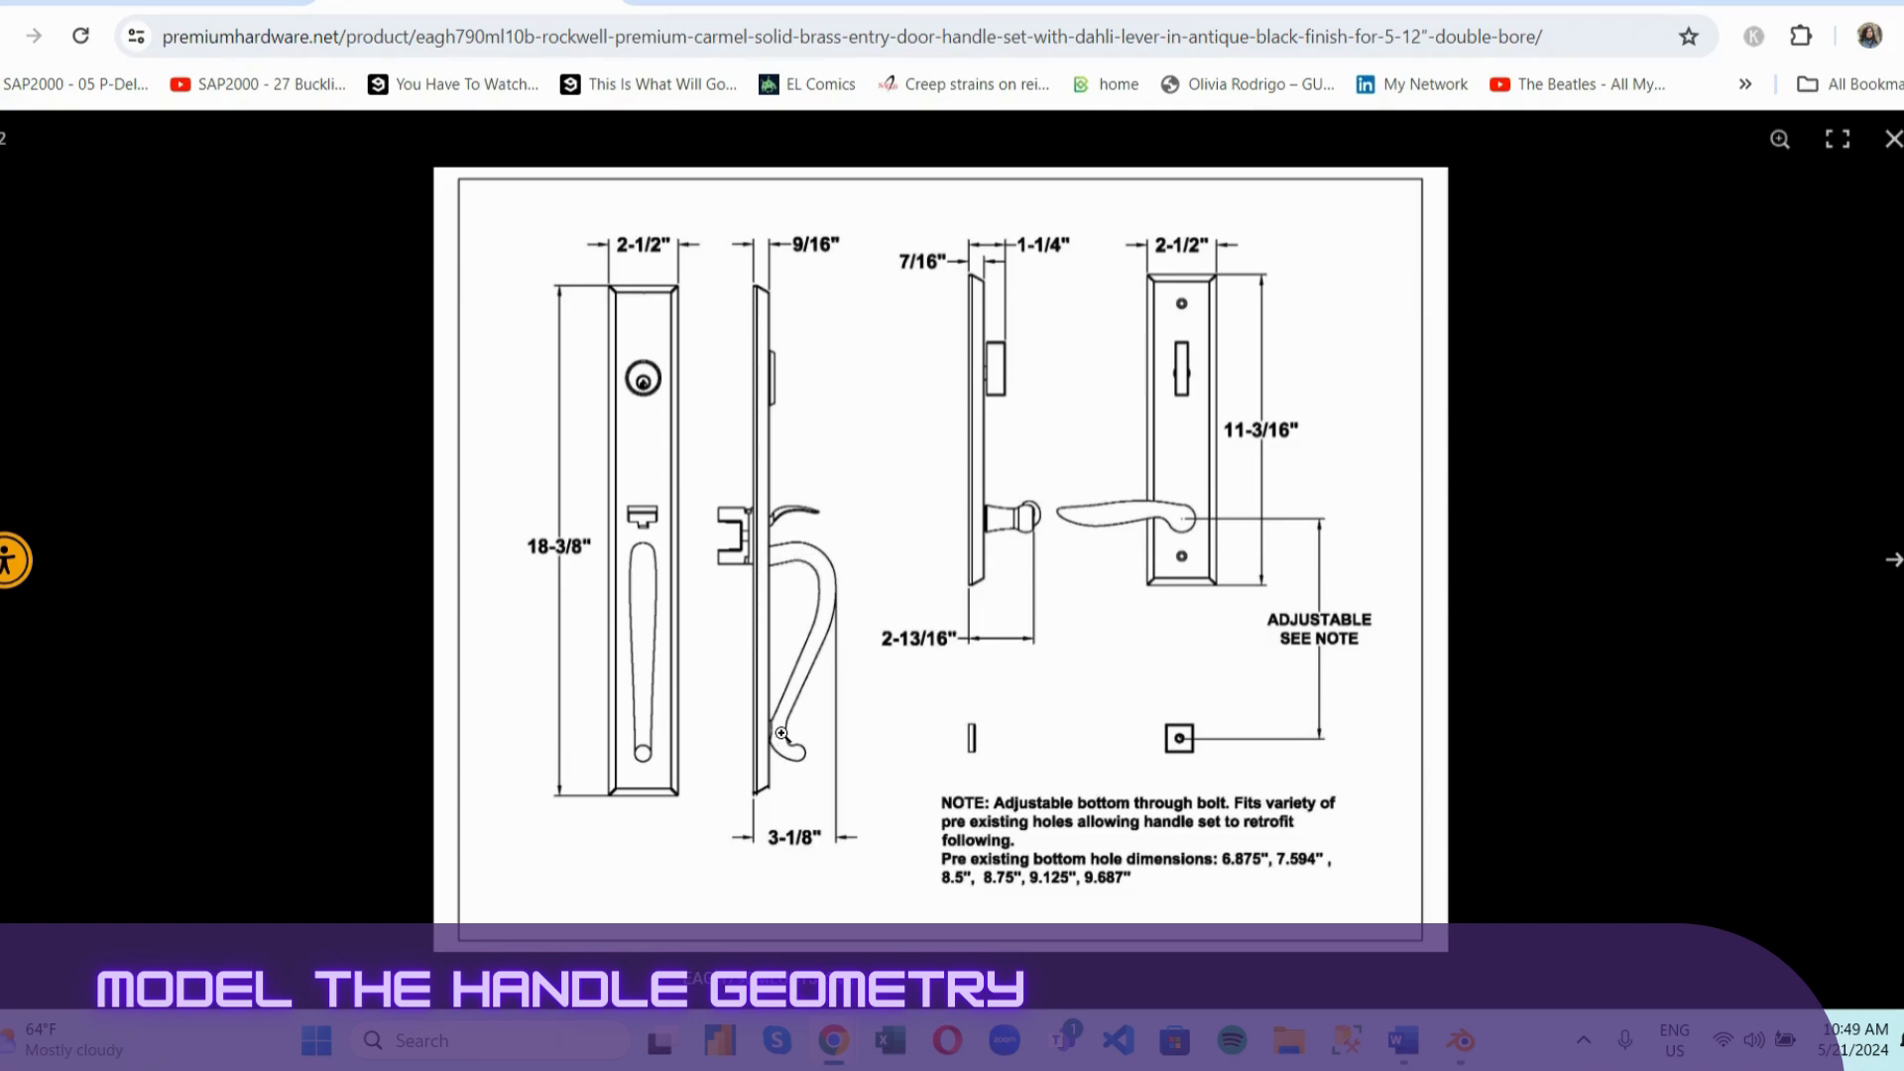
pyautogui.moveTo(1476, 1051)
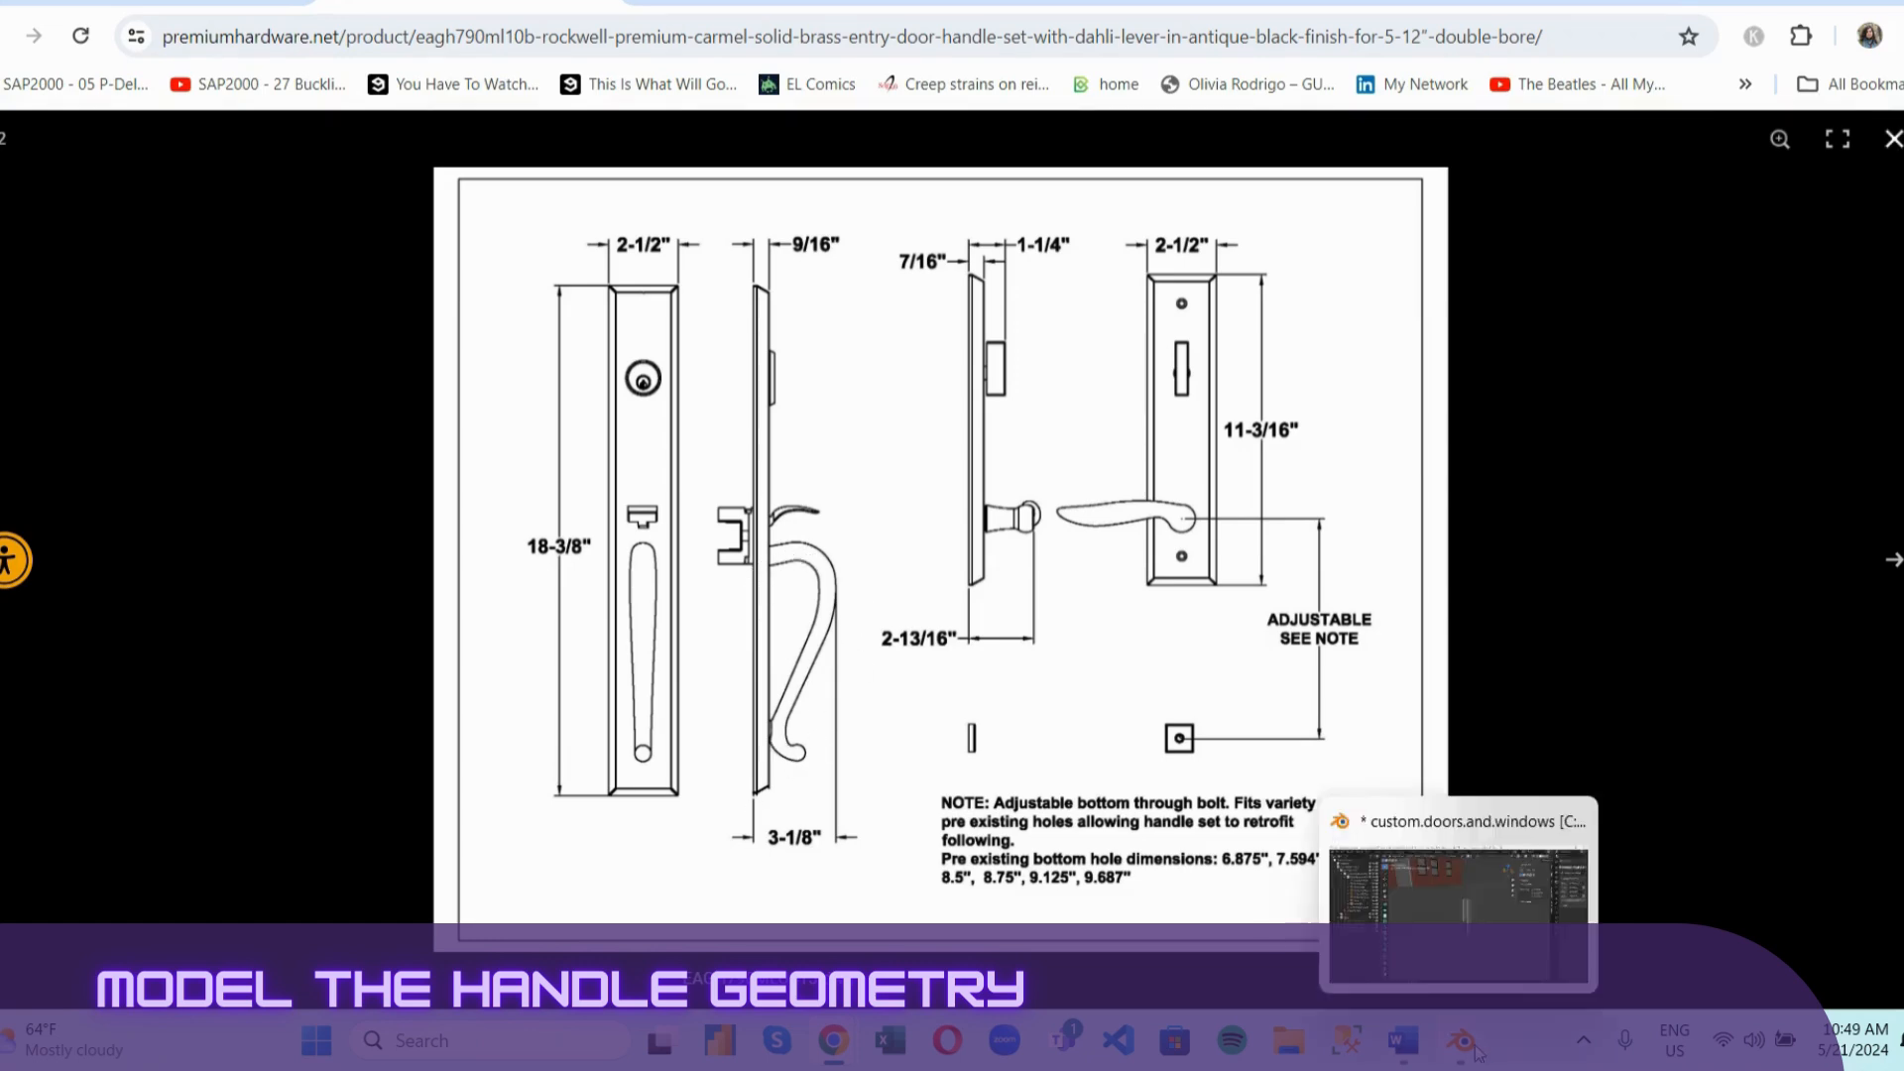
pyautogui.click(1509, 907)
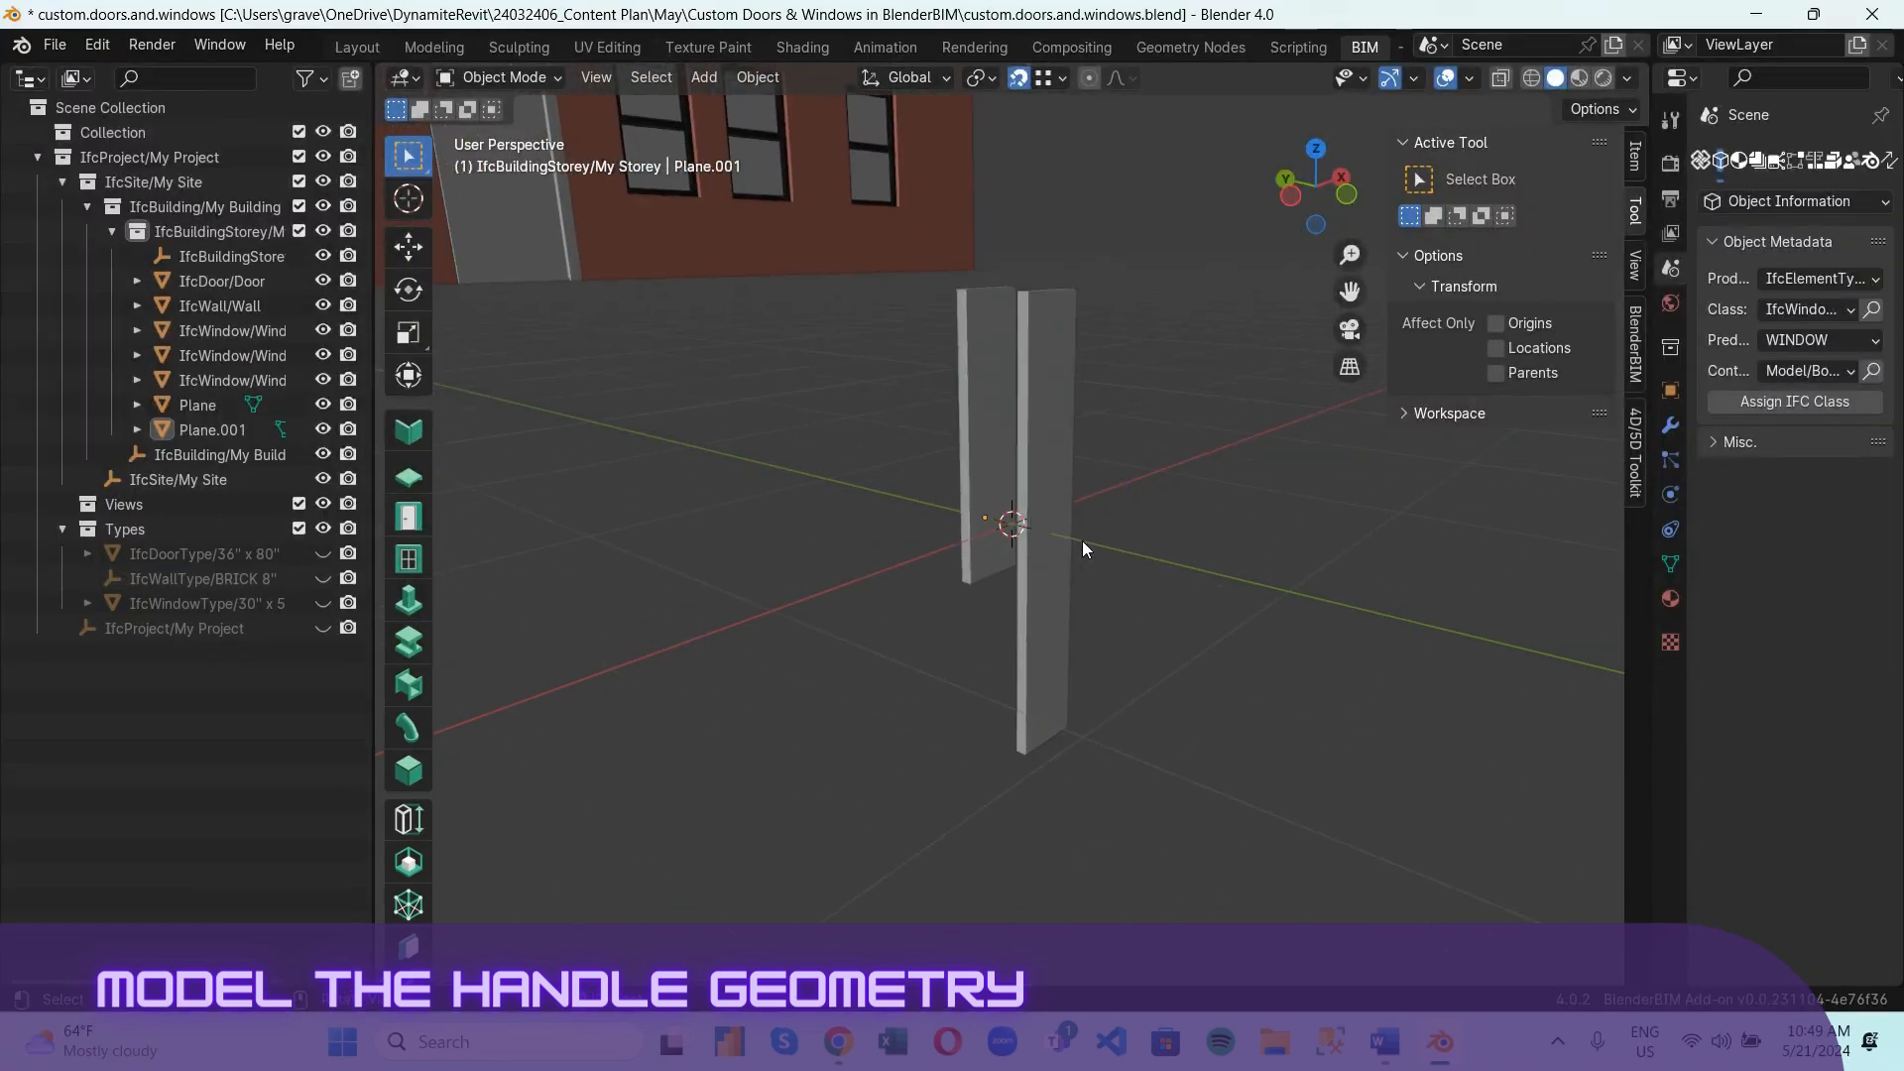
# Add a cube mesh at the 3D cursor in left view as the starting geometry for the handle.
pyautogui.click(1073, 540)
pyautogui.click(1292, 196)
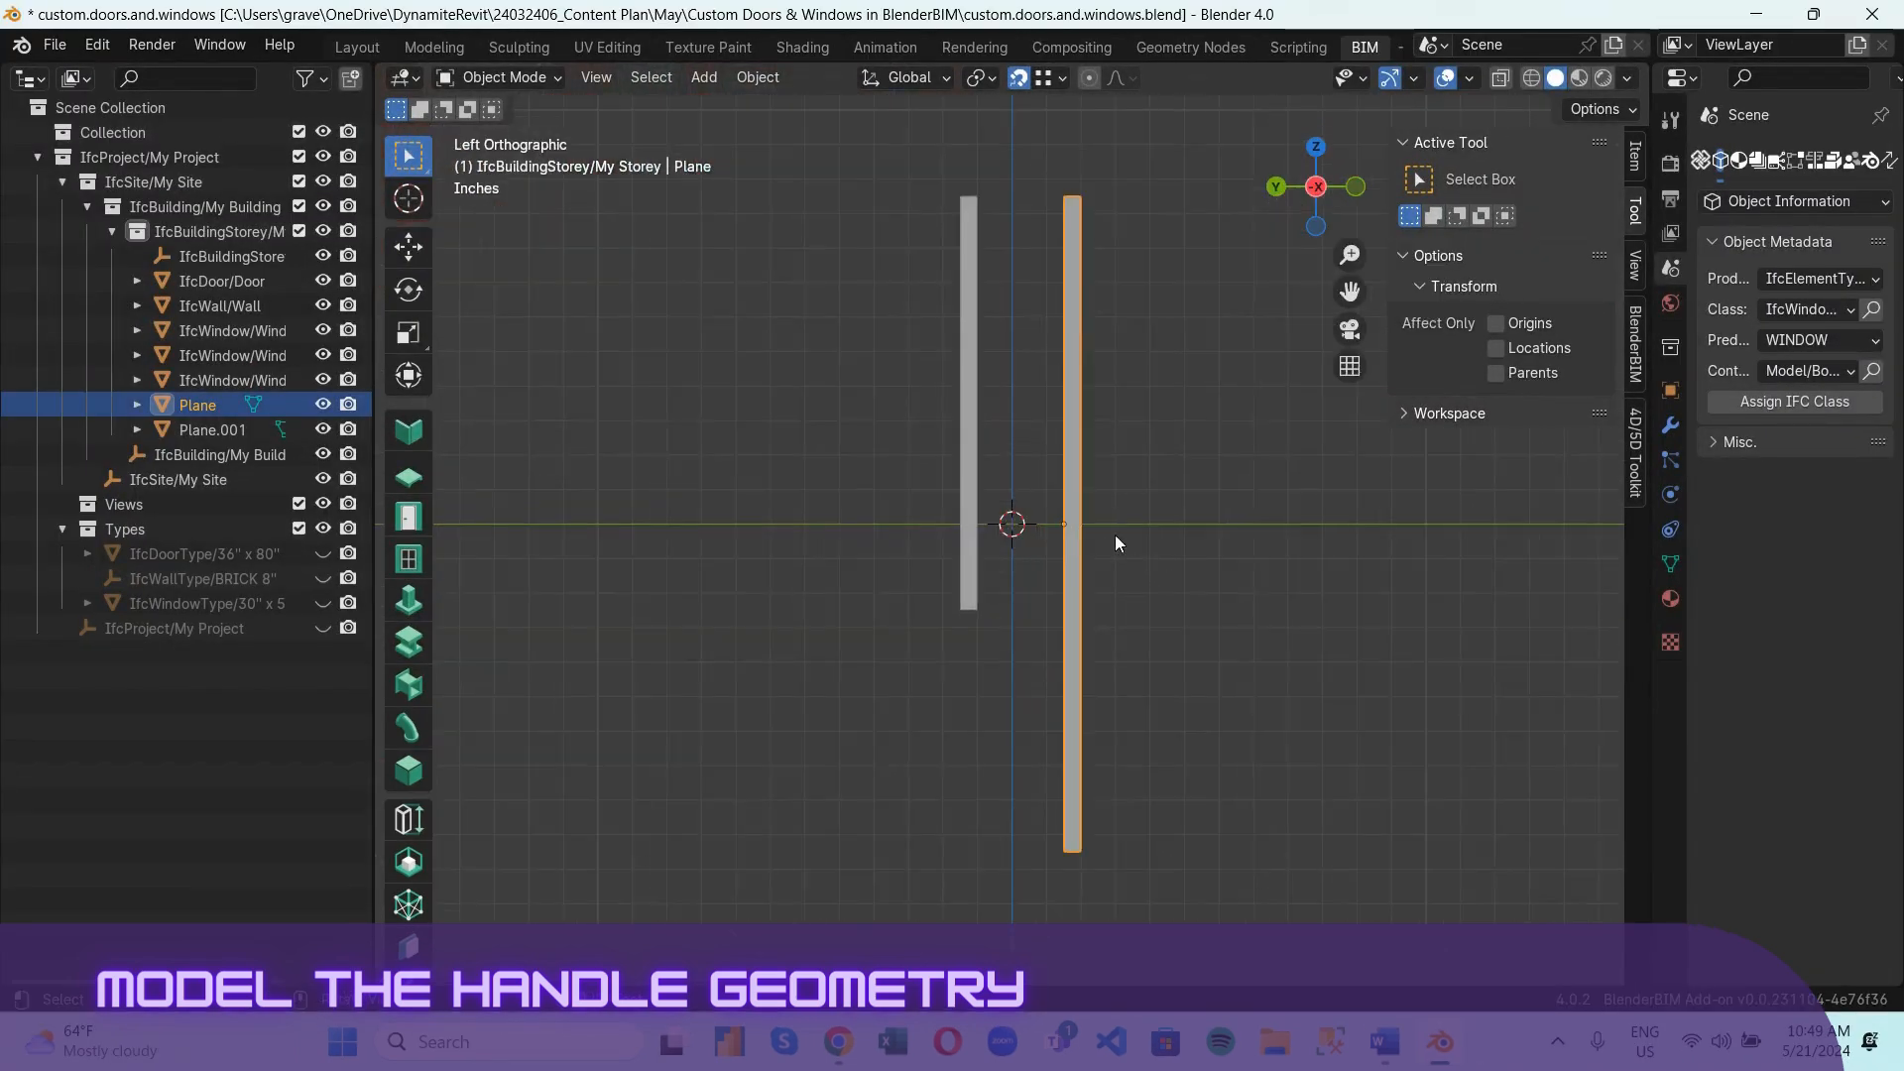
pyautogui.hotkey('shift', 'a')
pyautogui.click(1212, 501)
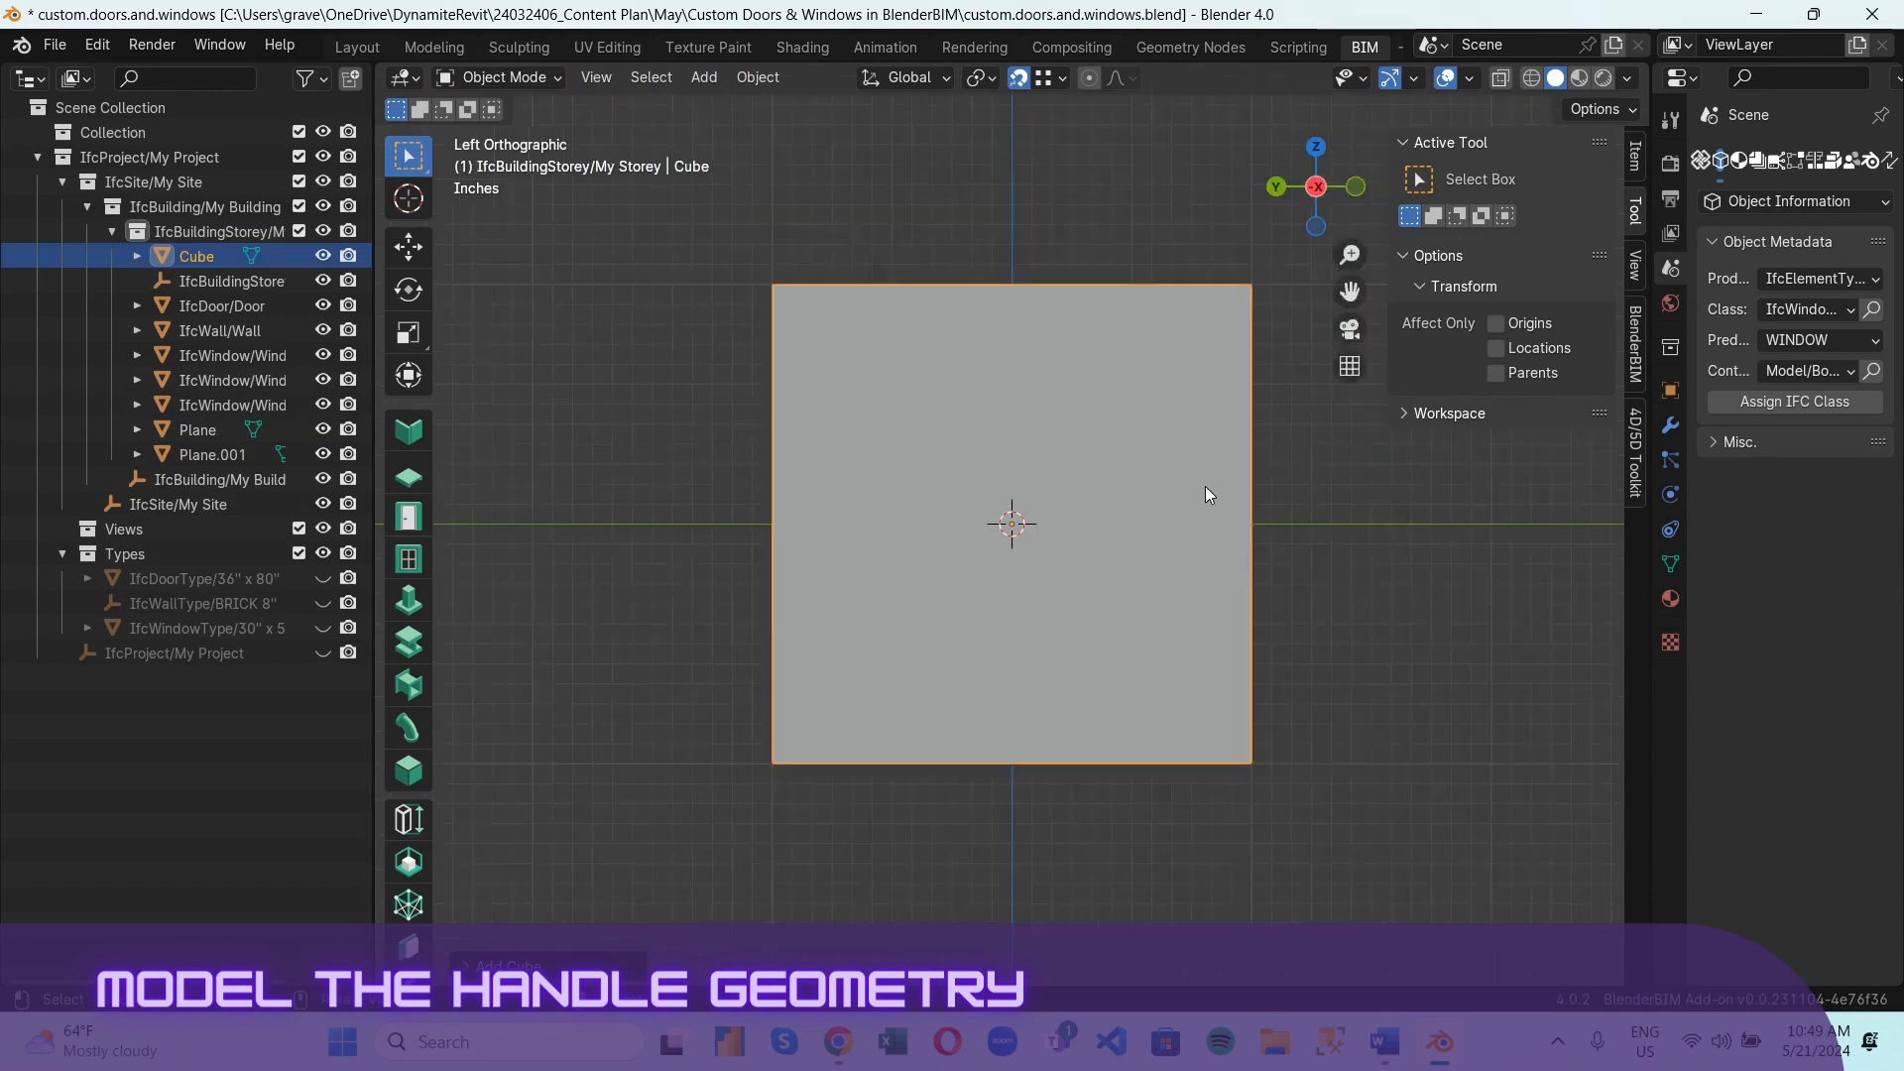
# Merge all of the cube's vertices at center in Edit Mode and return to left orthographic view.
pyautogui.moveTo(1205, 485); pyautogui.dragTo(966, 526, button='middle')
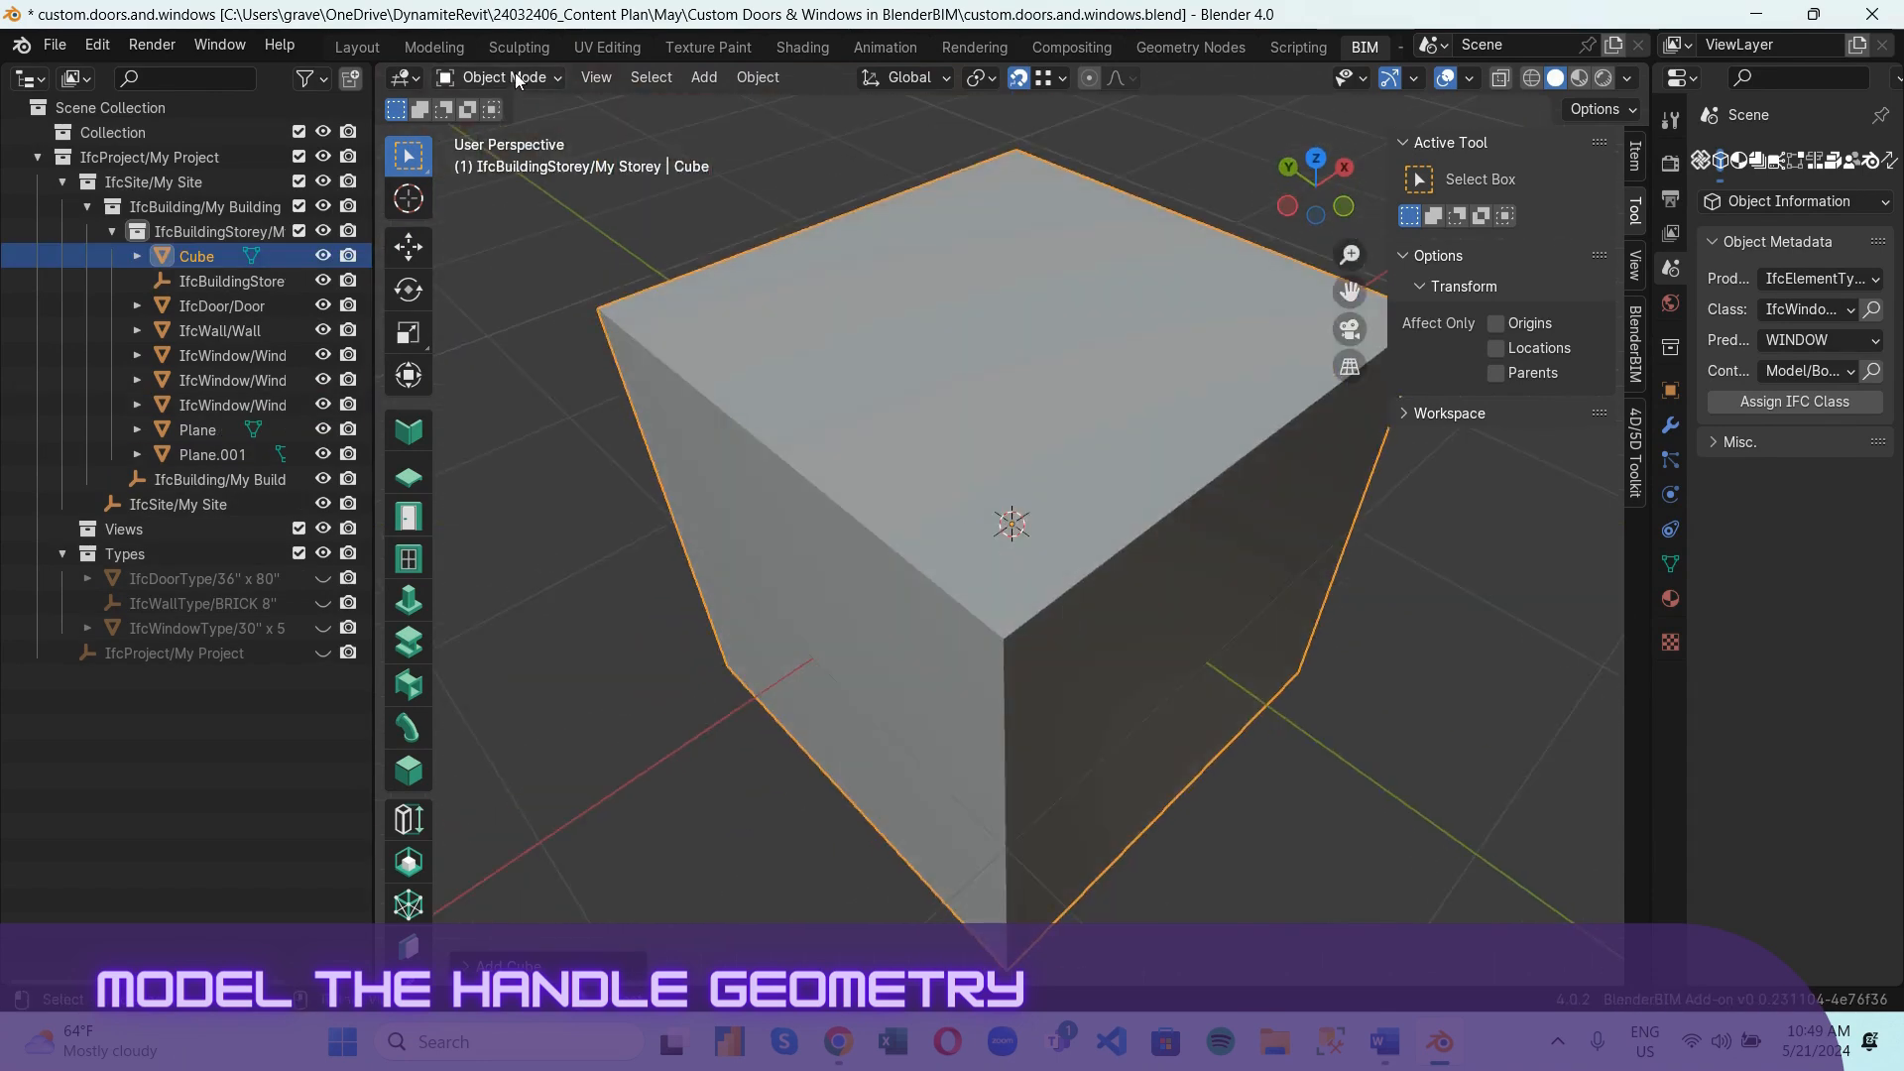
pyautogui.press('Tab')
pyautogui.press('m')
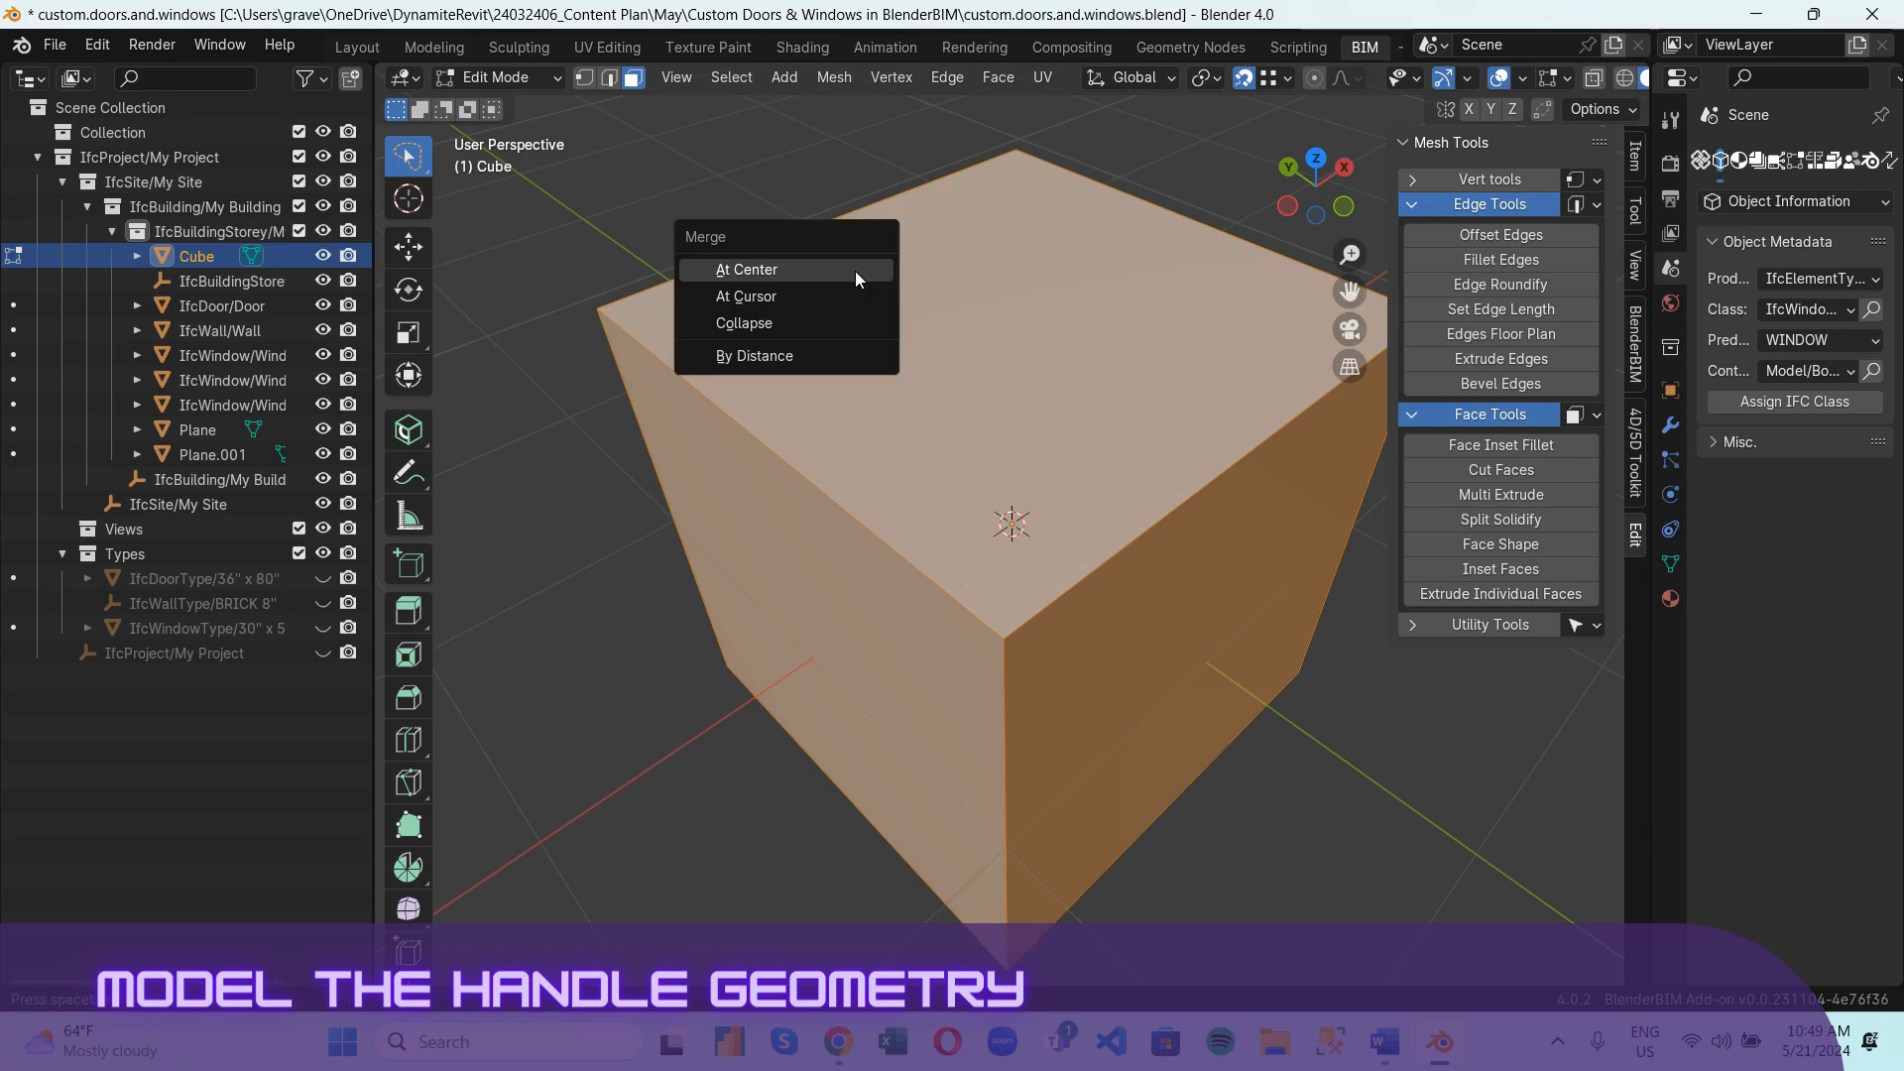
pyautogui.click(851, 266)
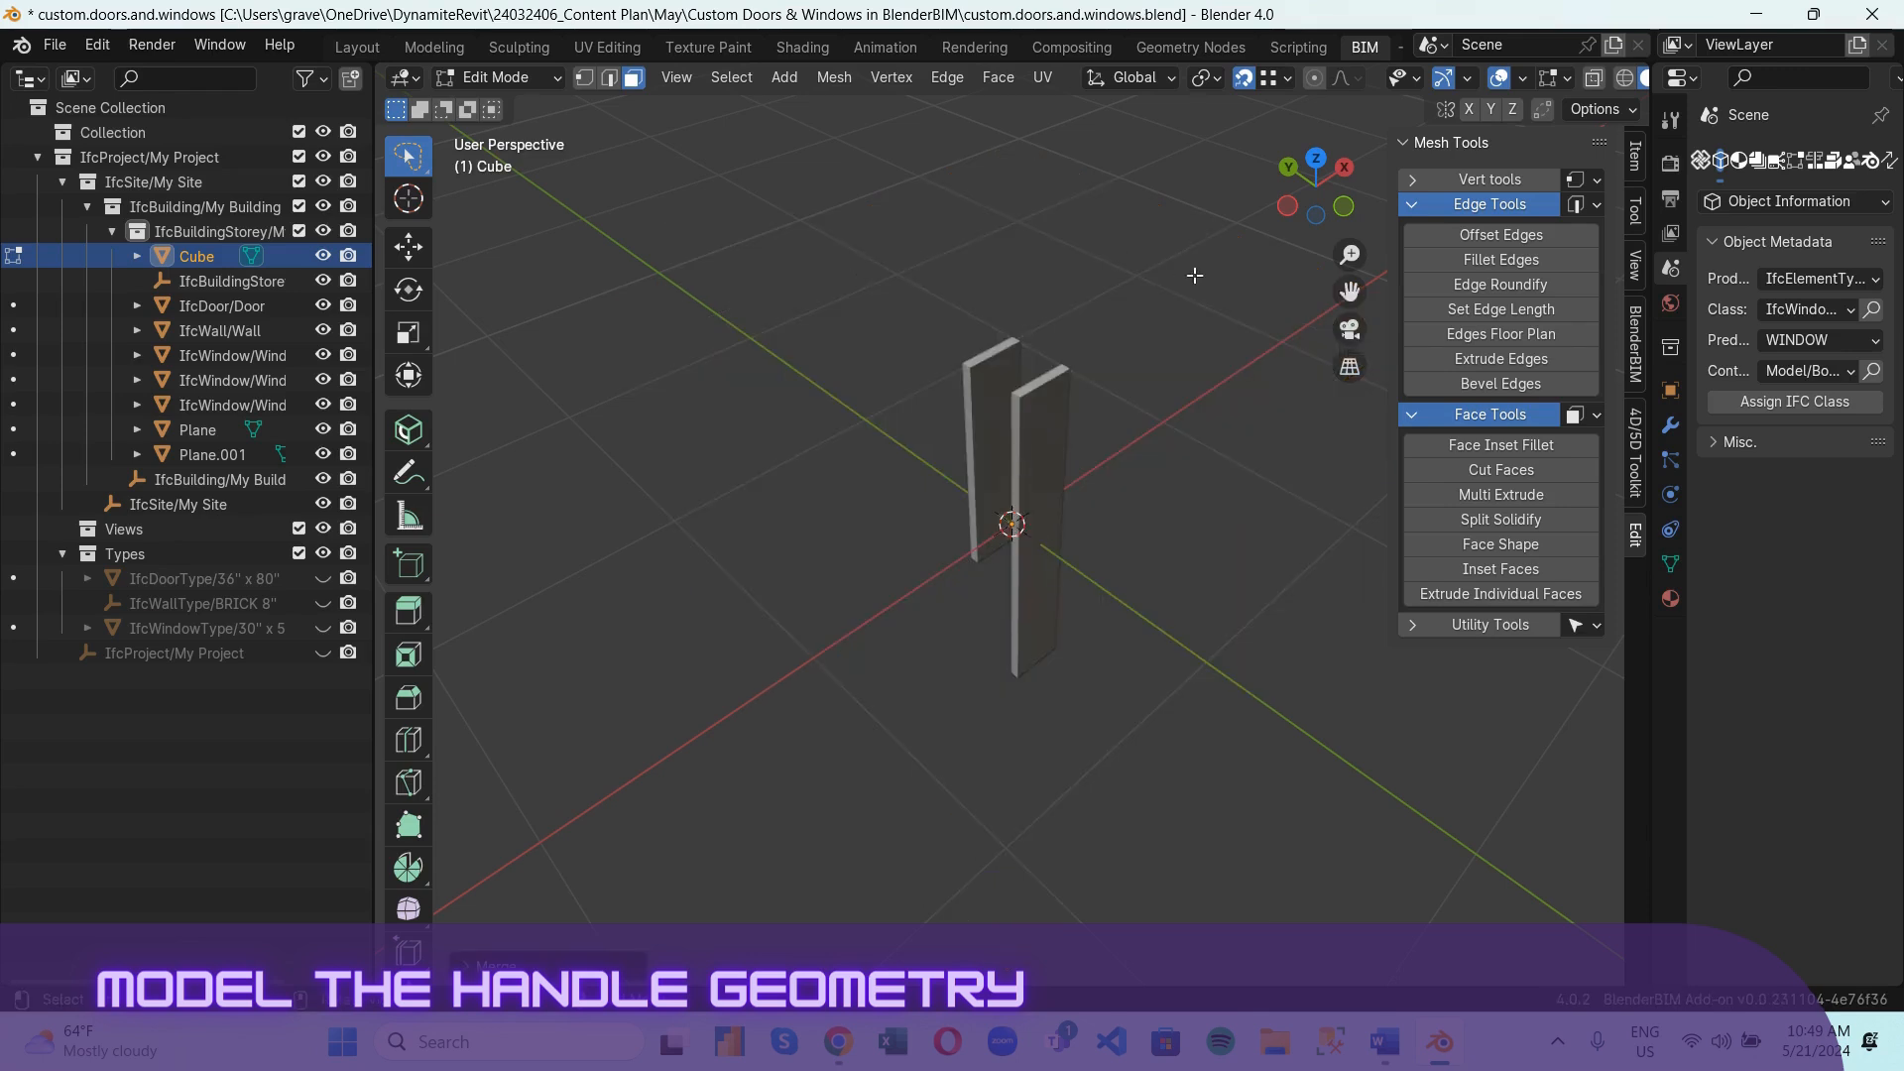
pyautogui.click(1287, 206)
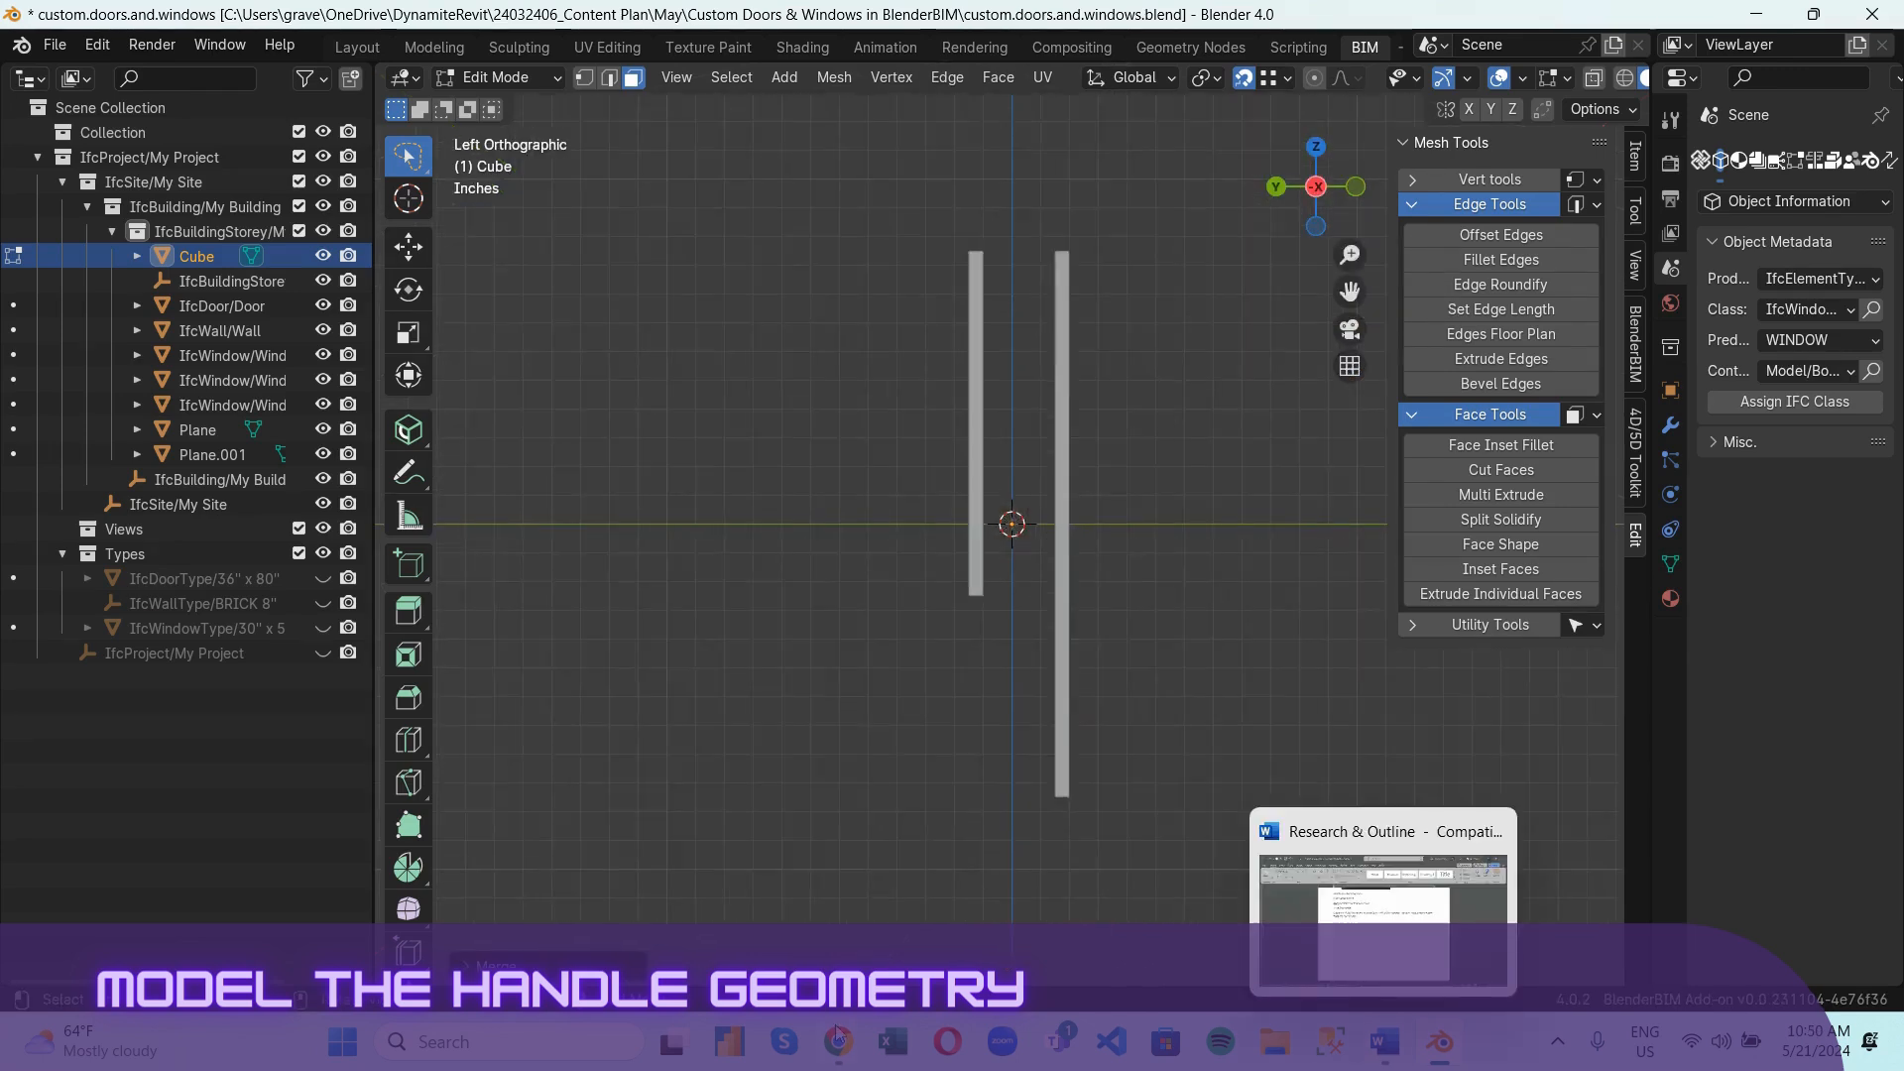
# Switch to the browser to check the pull handle's reference drawing, and return to Blender.
pyautogui.moveTo(839, 1042)
pyautogui.click(798, 924)
pyautogui.click(1762, 24)
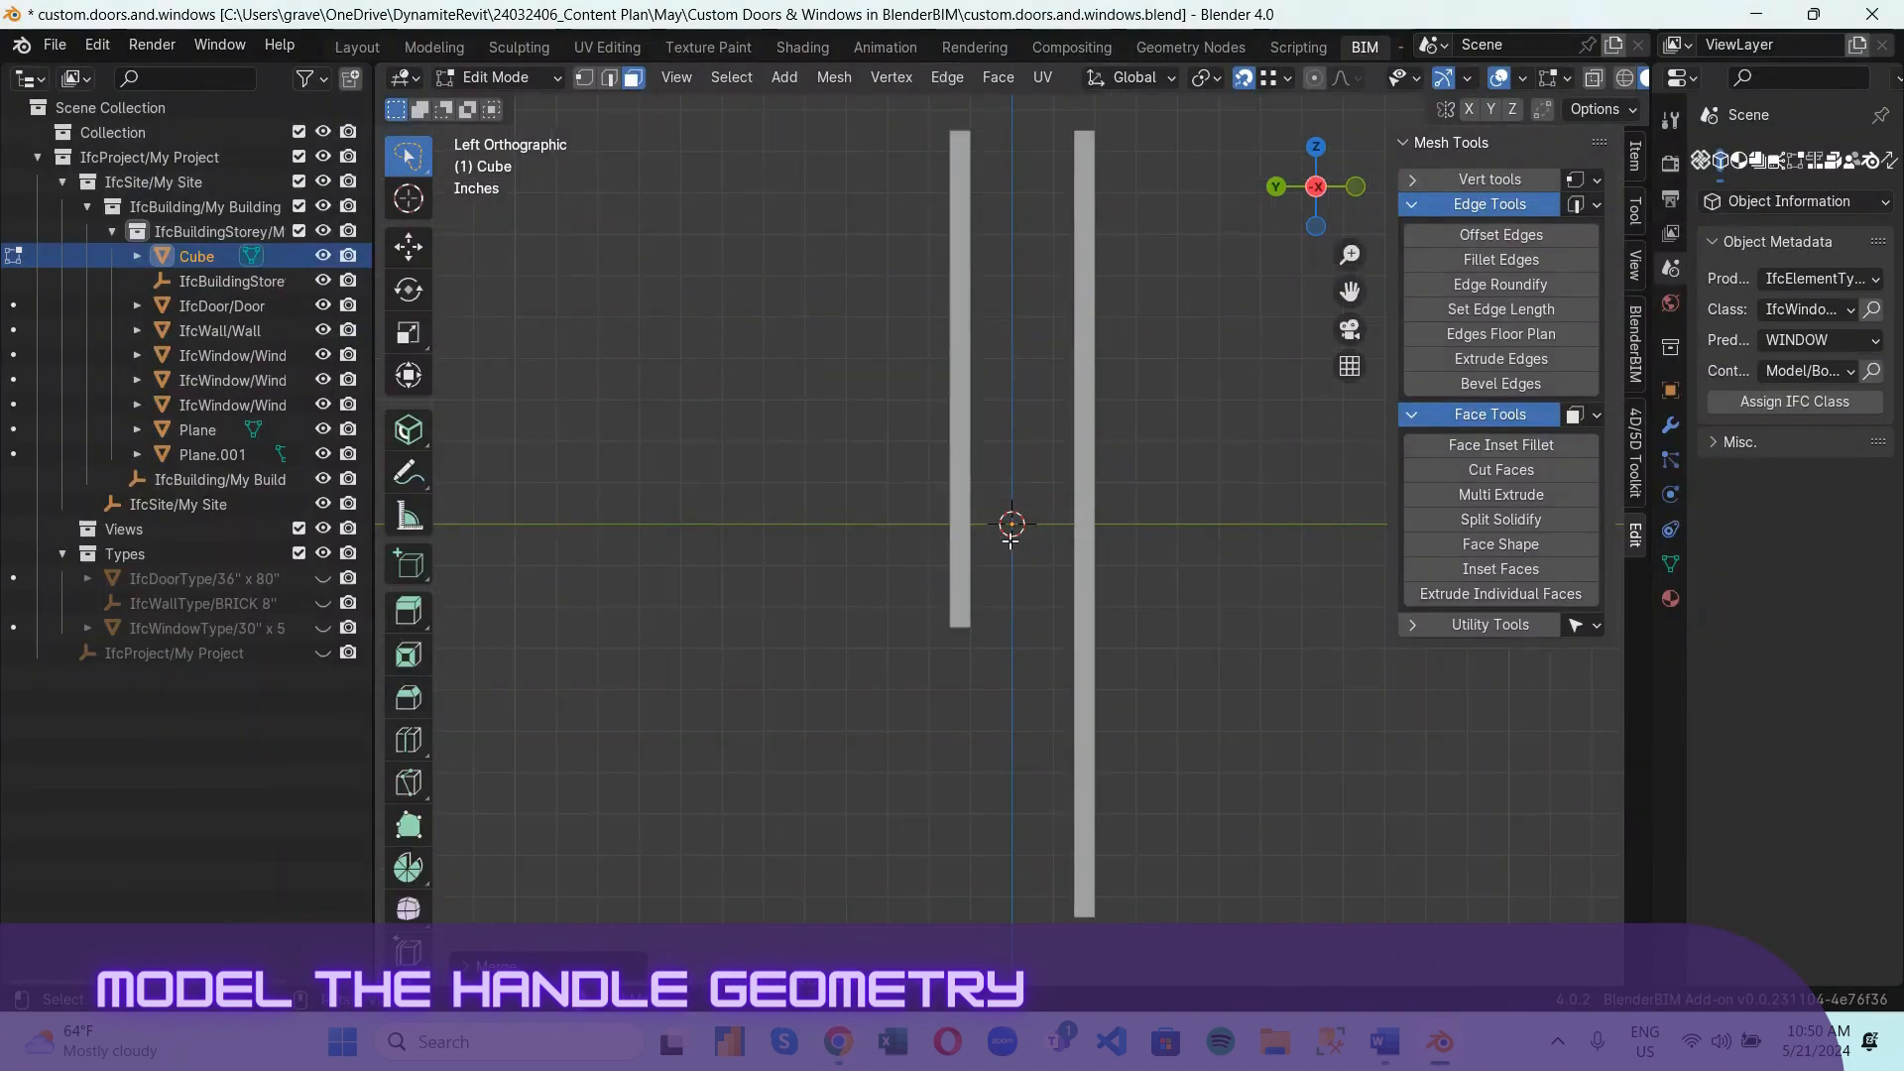
# Extrude the merged vertex a short distance outward along the global Y axis as the handle path's first segment.
pyautogui.press('1')
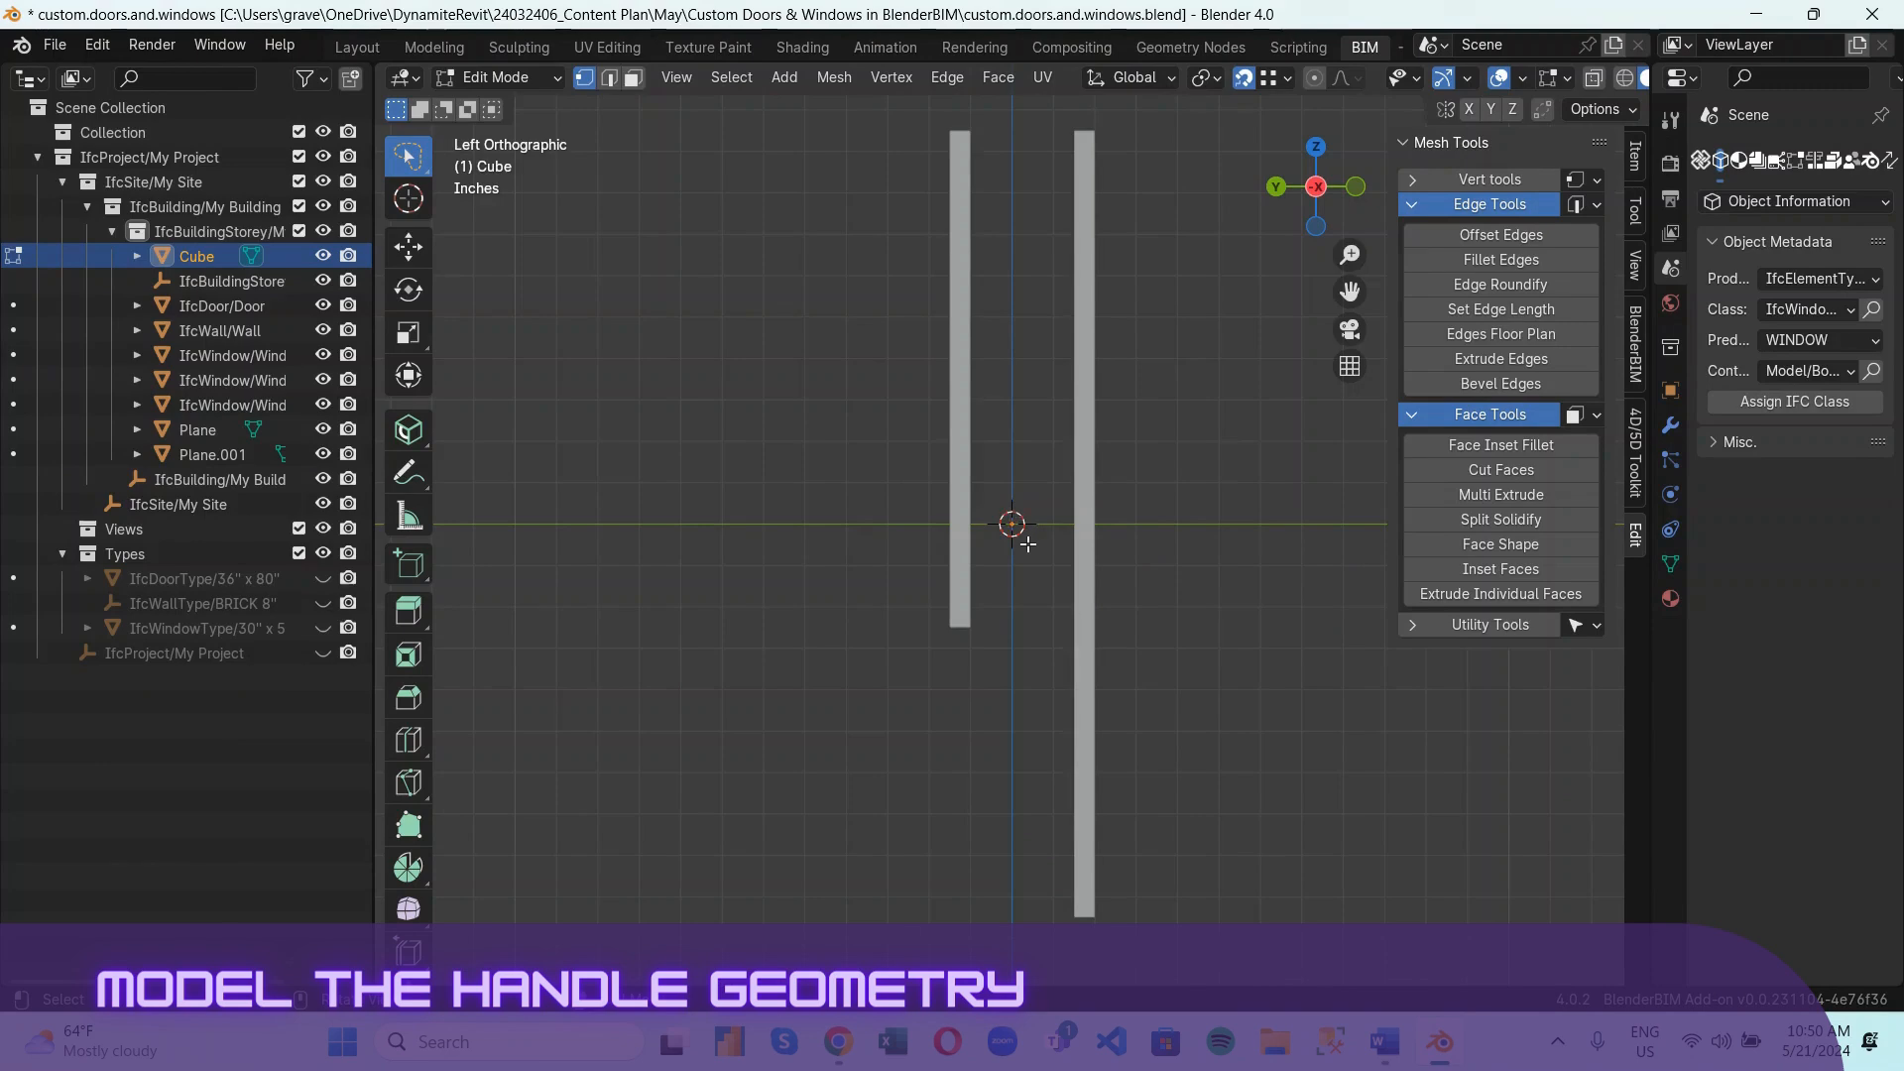
pyautogui.scroll(-1, 1012, 523)
pyautogui.press('e')
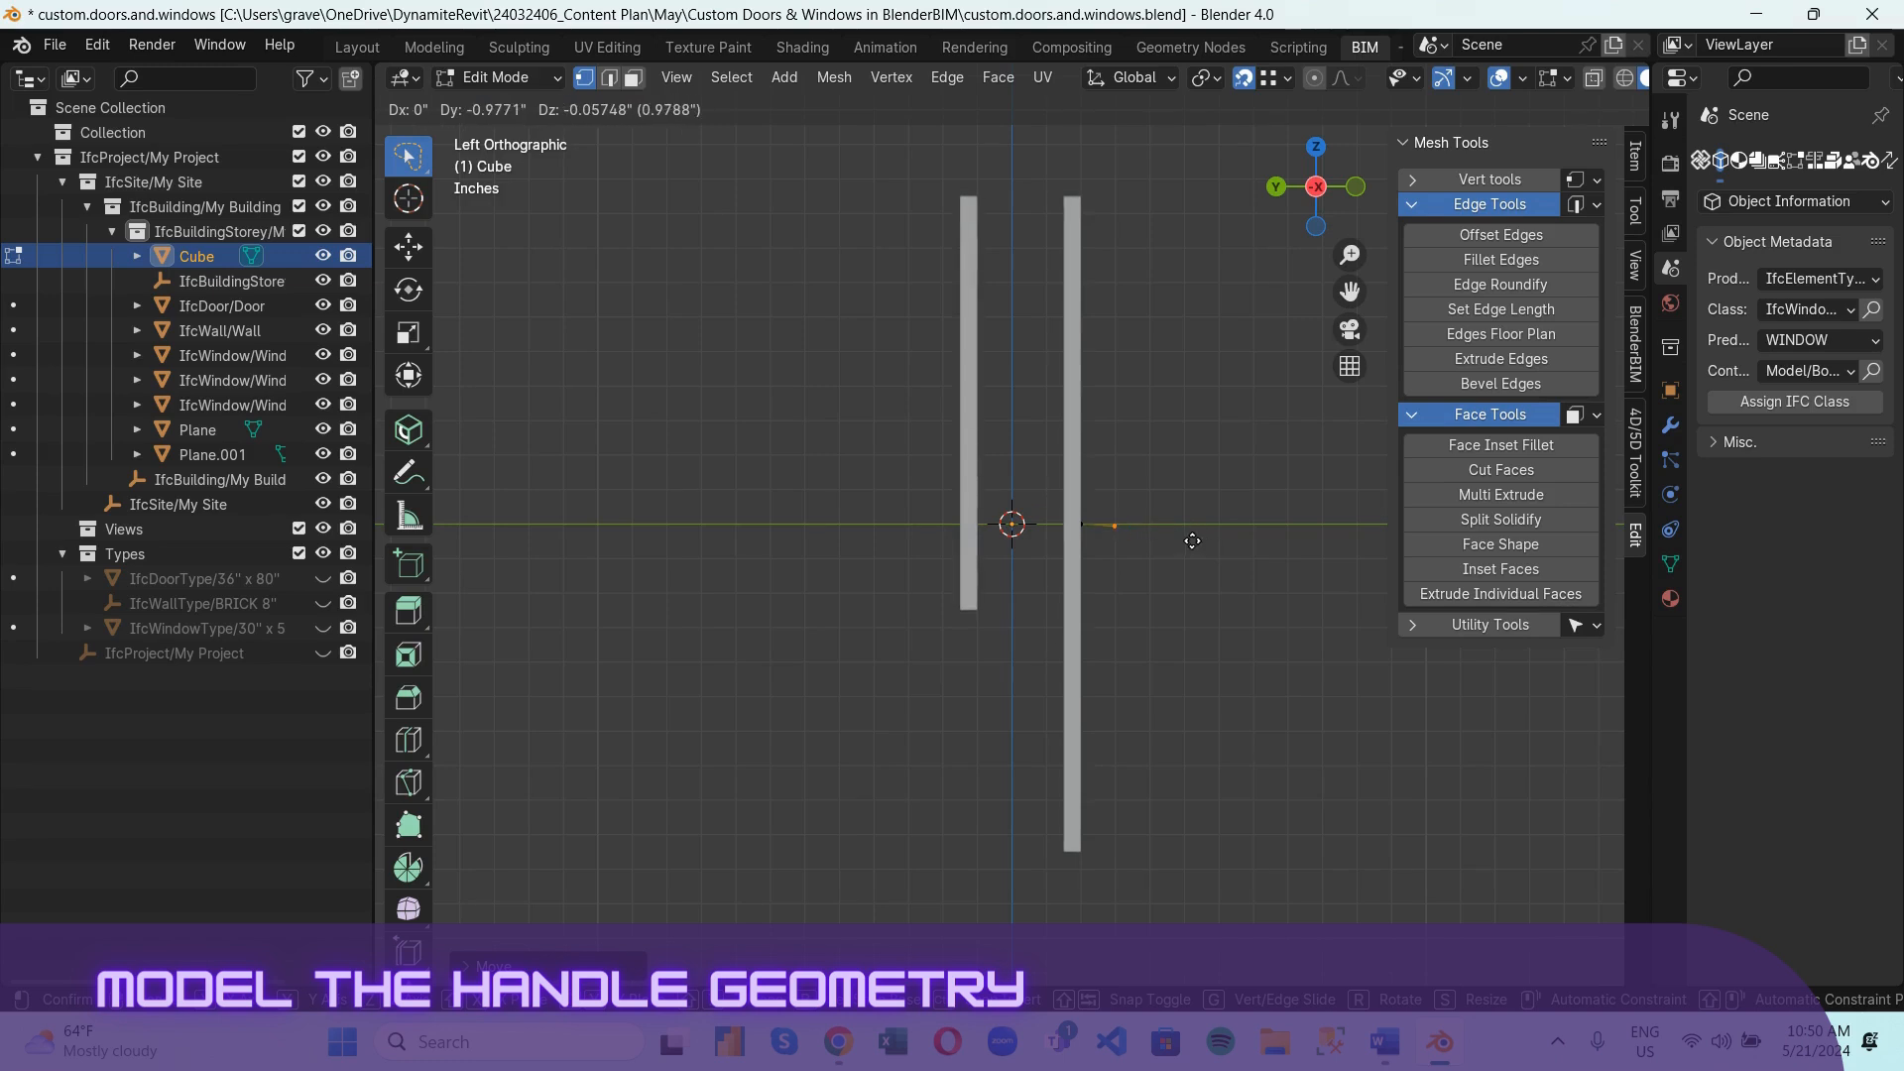
pyautogui.press('y')
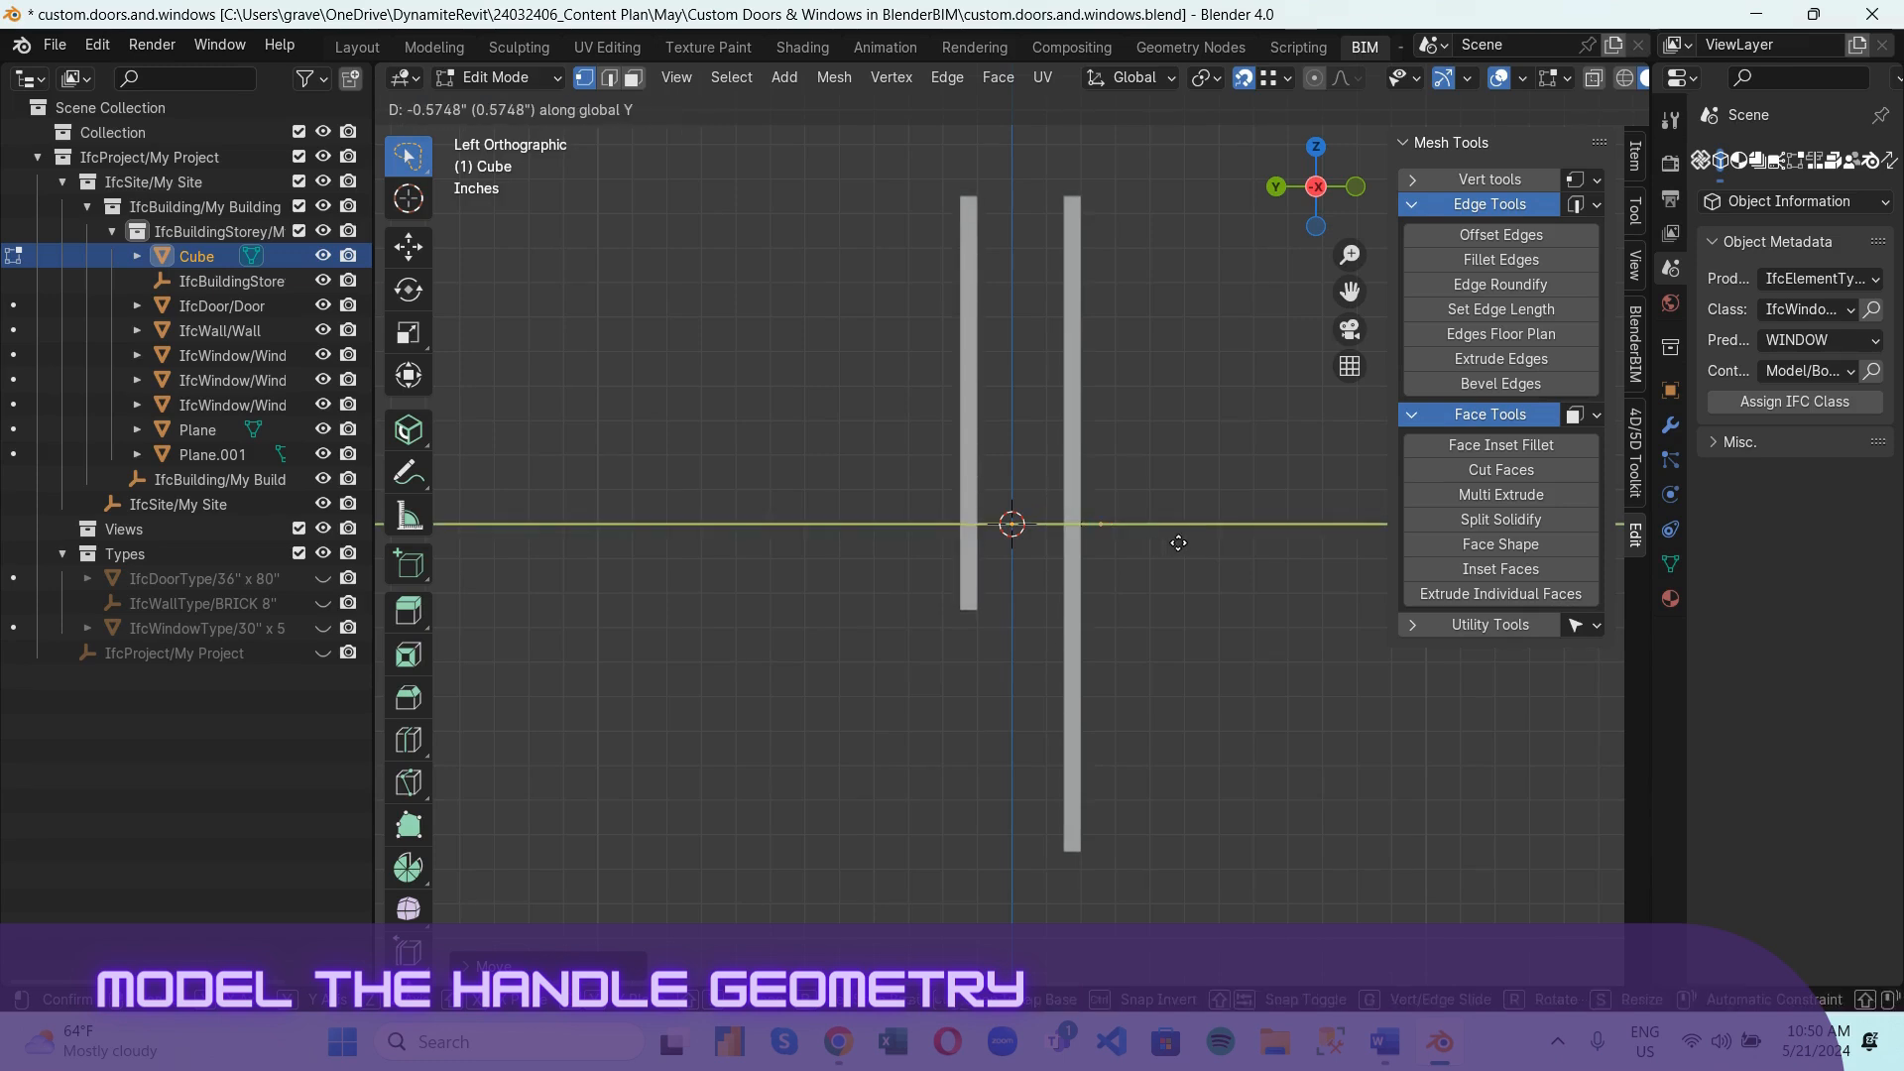
pyautogui.click(1183, 538)
# Extrude four more connected segments that bow outward, run down and curve back toward the long plate to form the grip.
pyautogui.press('e')
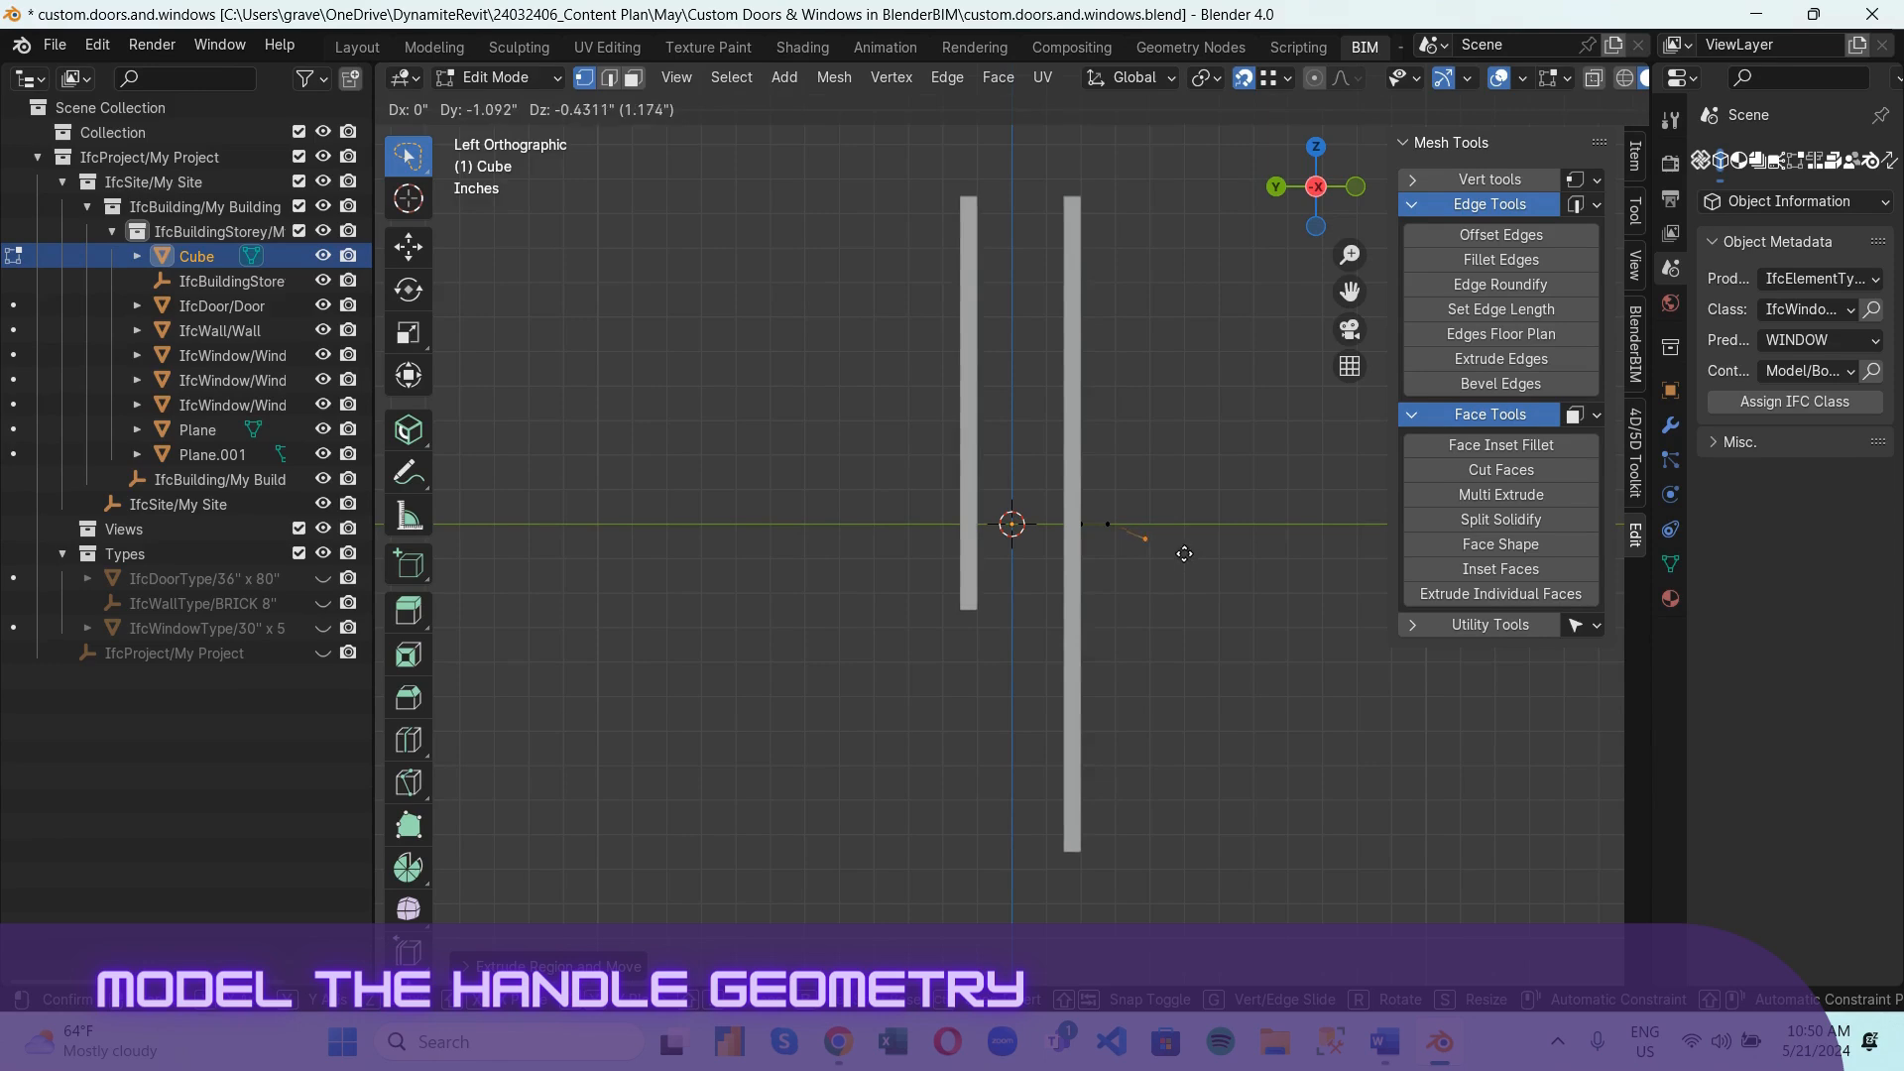
pyautogui.click(1187, 558)
pyautogui.press('e')
pyautogui.click(1200, 593)
pyautogui.press('e')
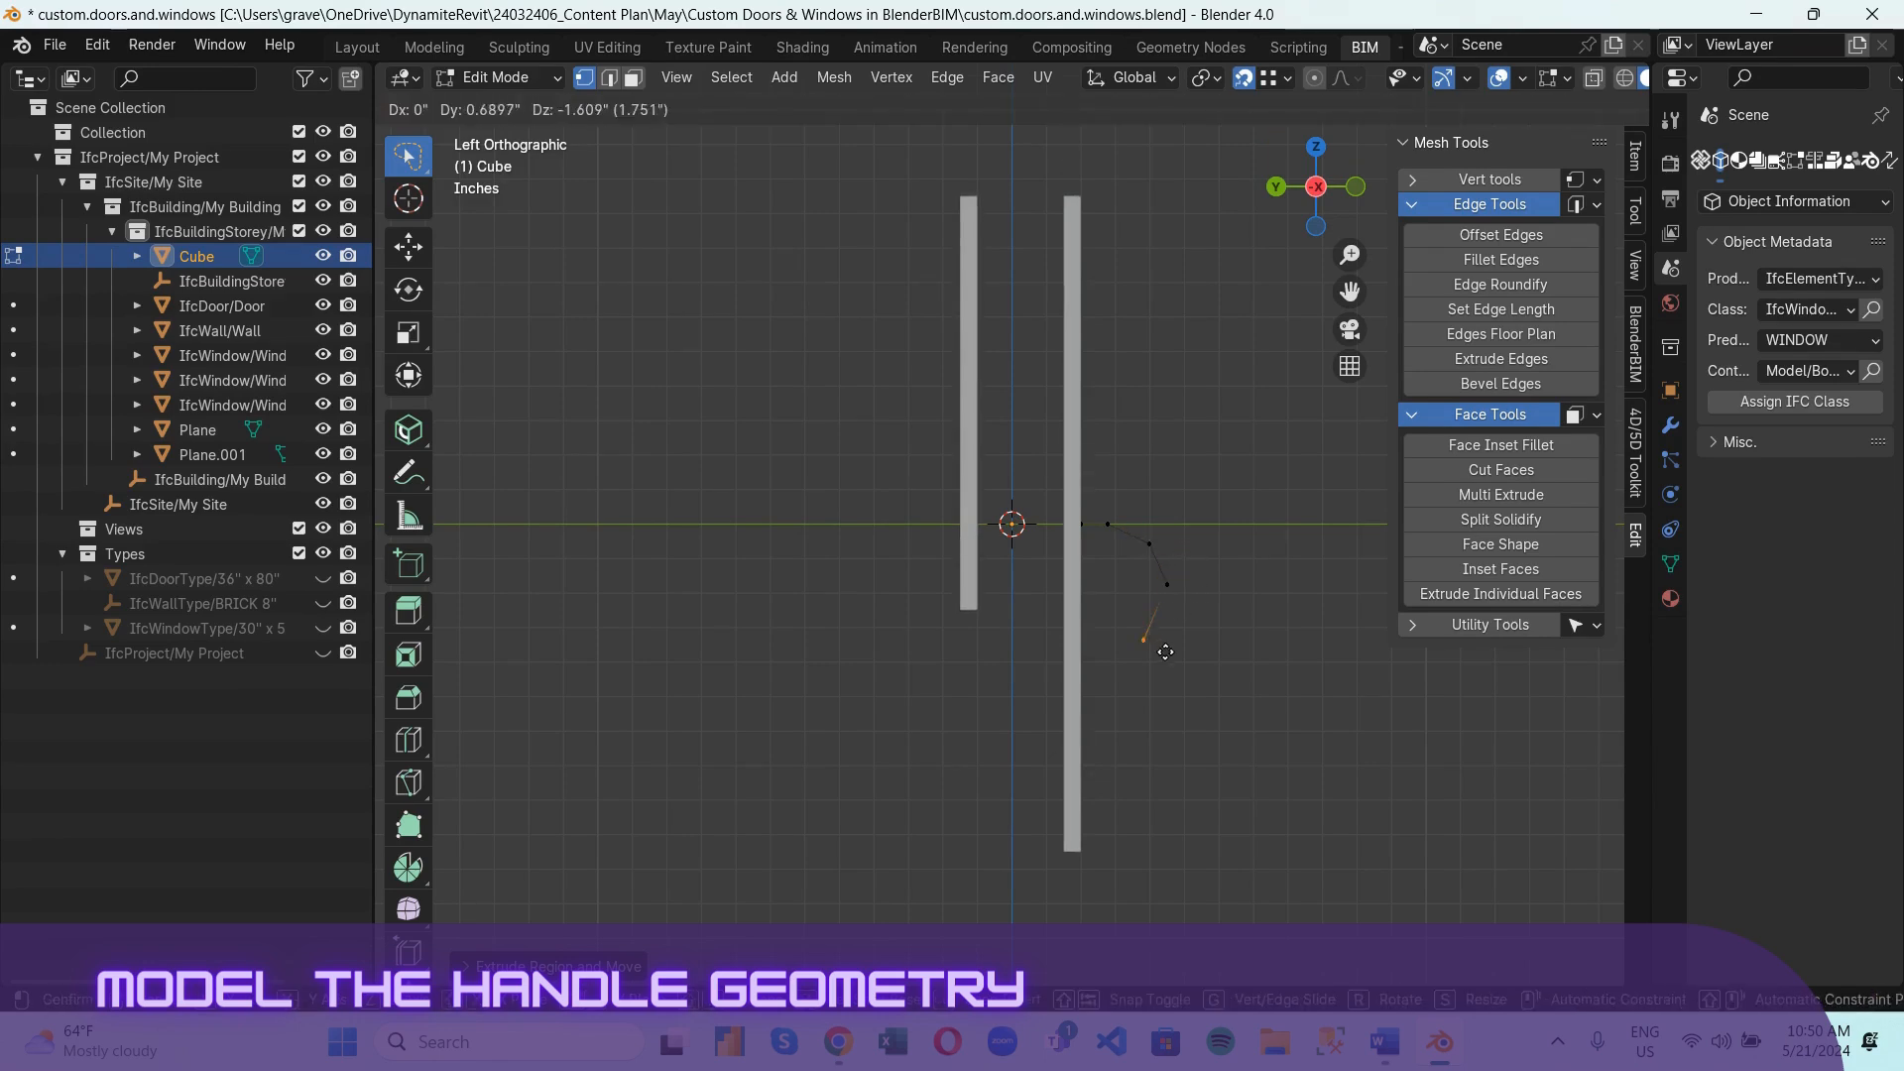
pyautogui.click(1180, 646)
pyautogui.press('e')
pyautogui.click(1137, 693)
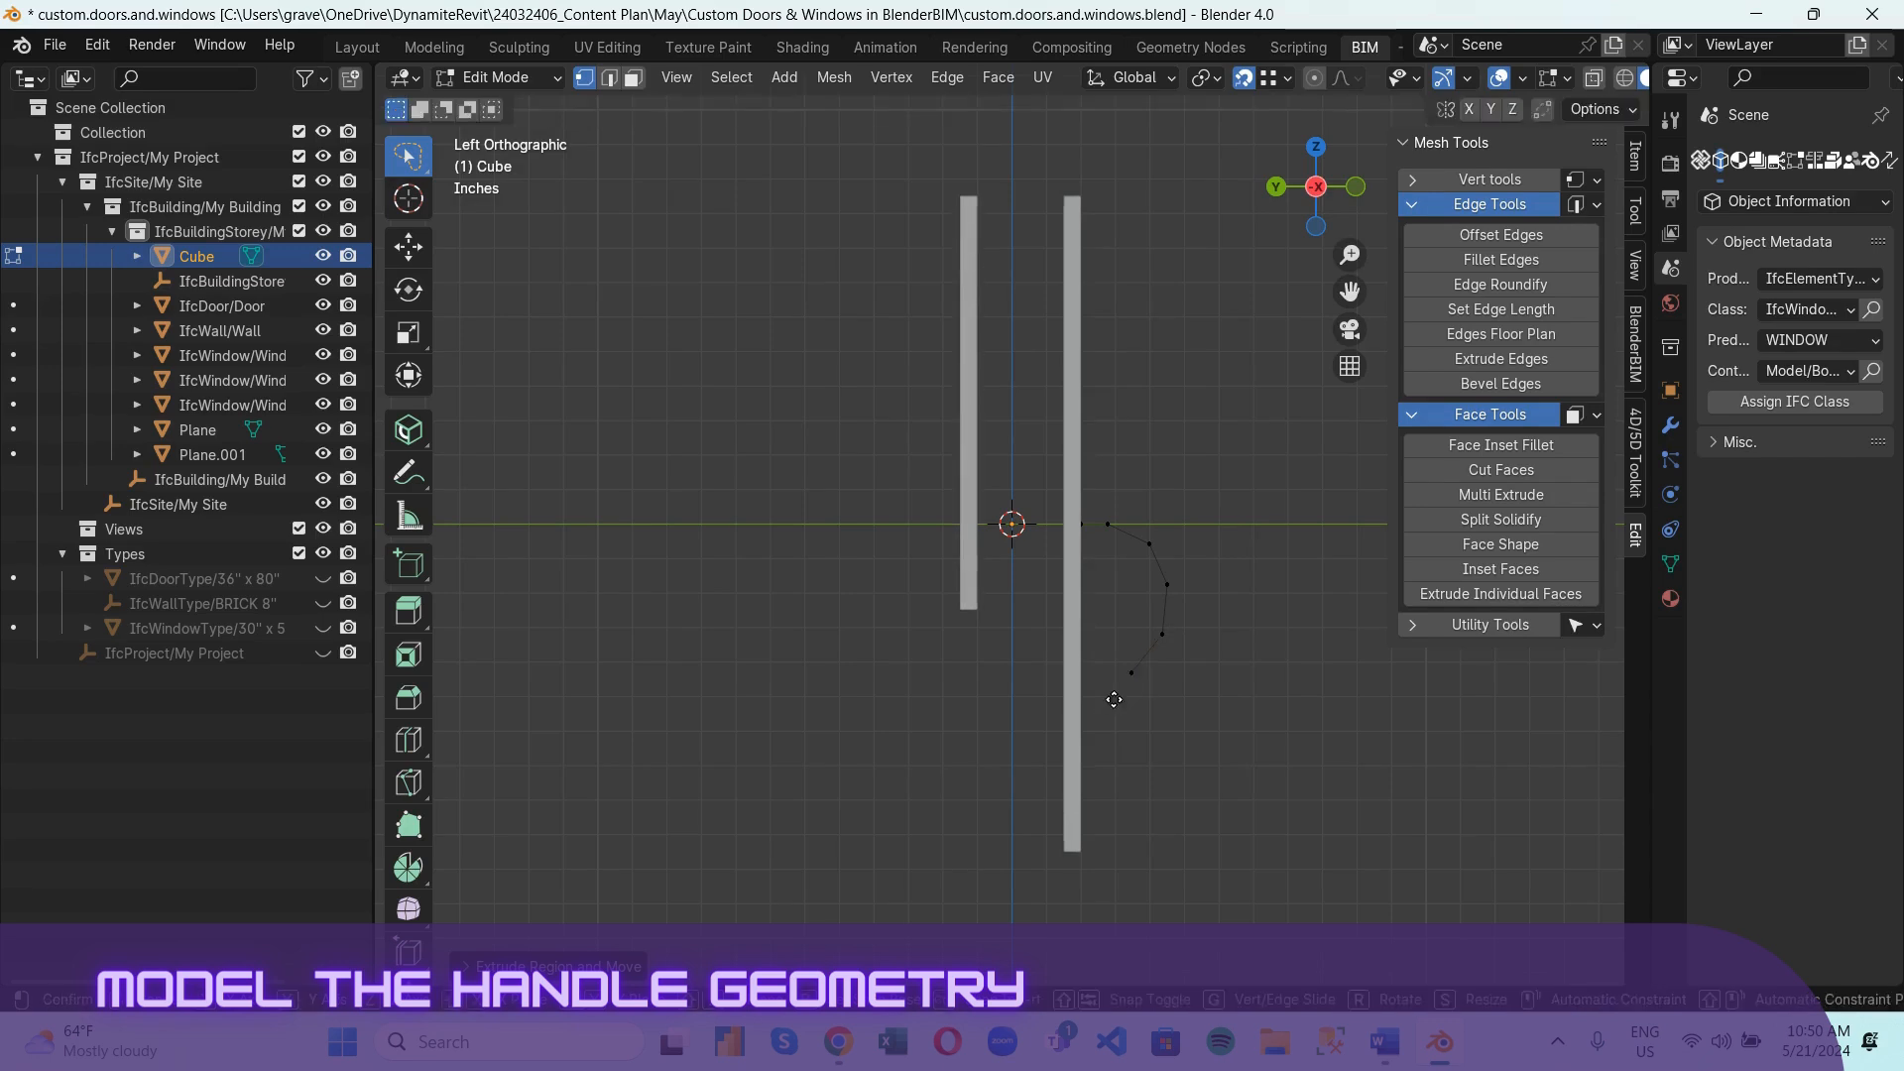
# Extrude three final segments in toward the plate, straight down and flaring outward at the tip, and return to Object Mode.
pyautogui.press('e')
pyautogui.click(1105, 722)
pyautogui.press('e')
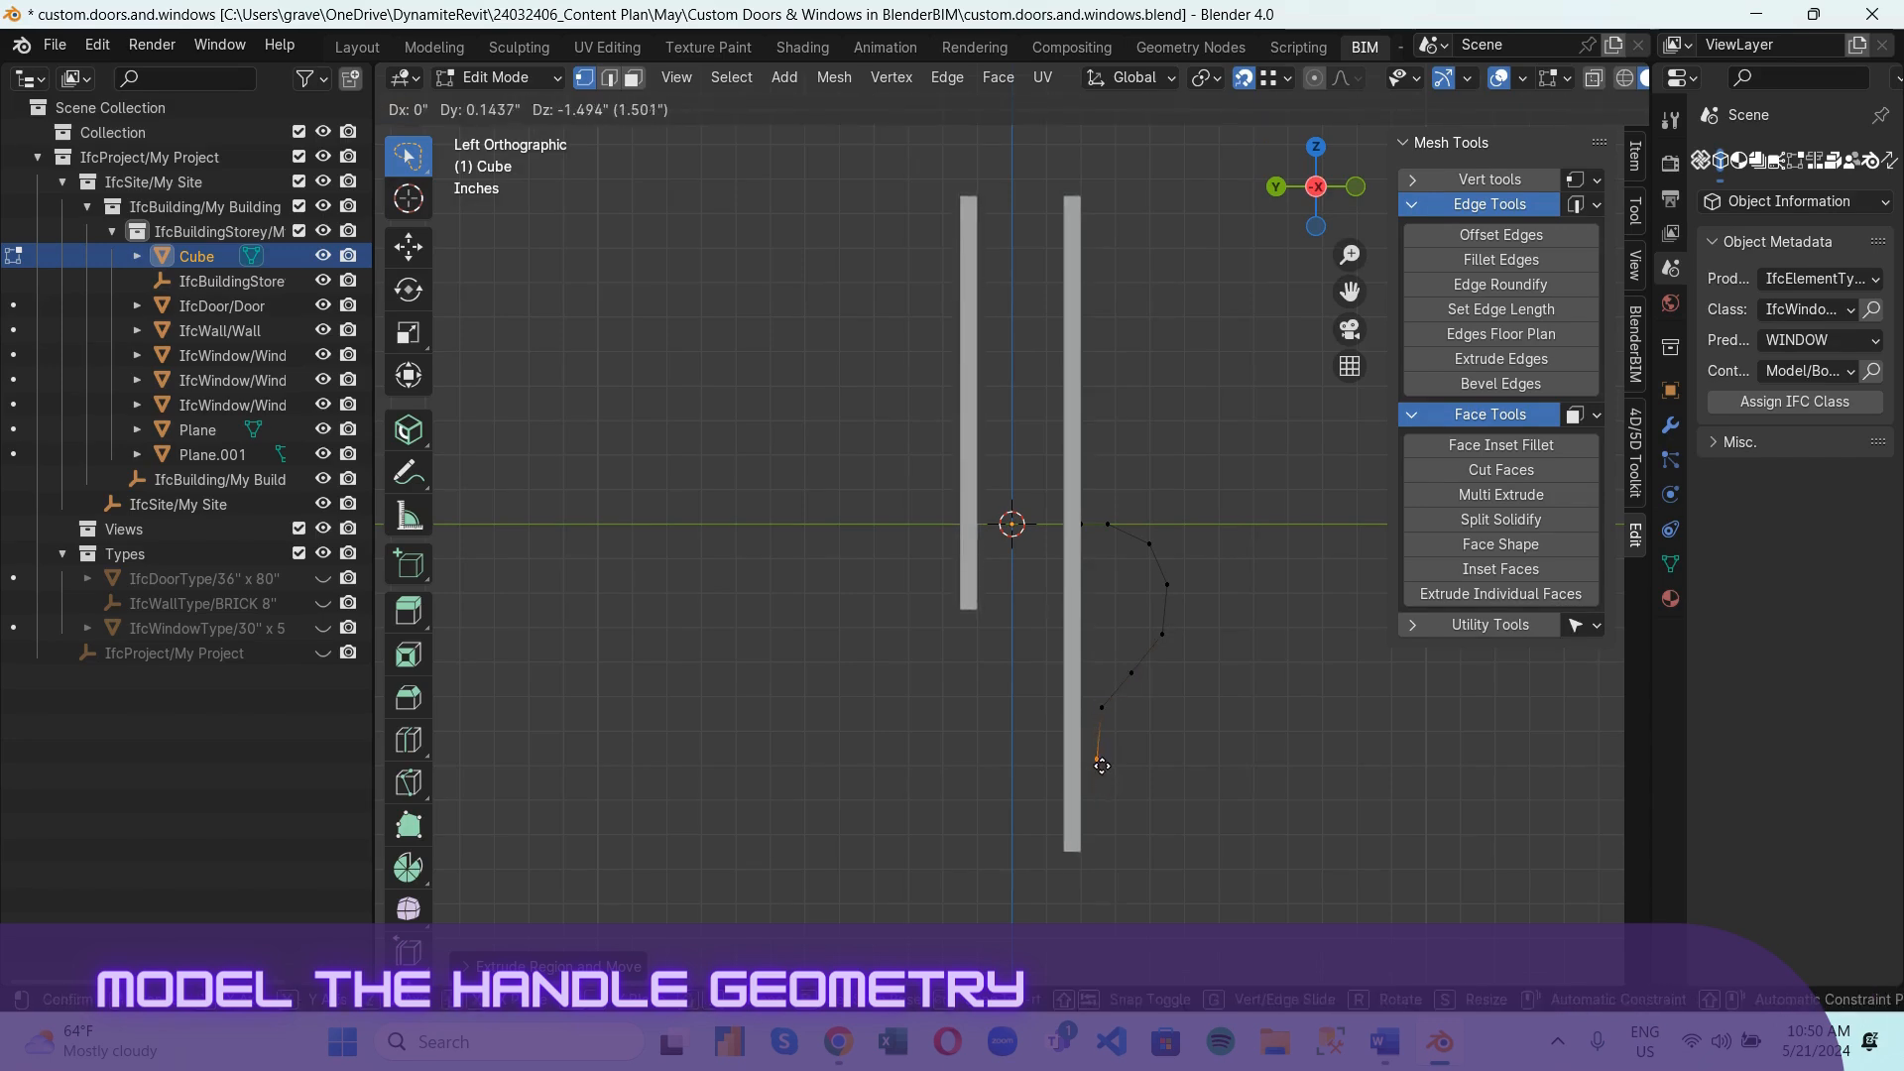
pyautogui.click(1102, 762)
pyautogui.press('e')
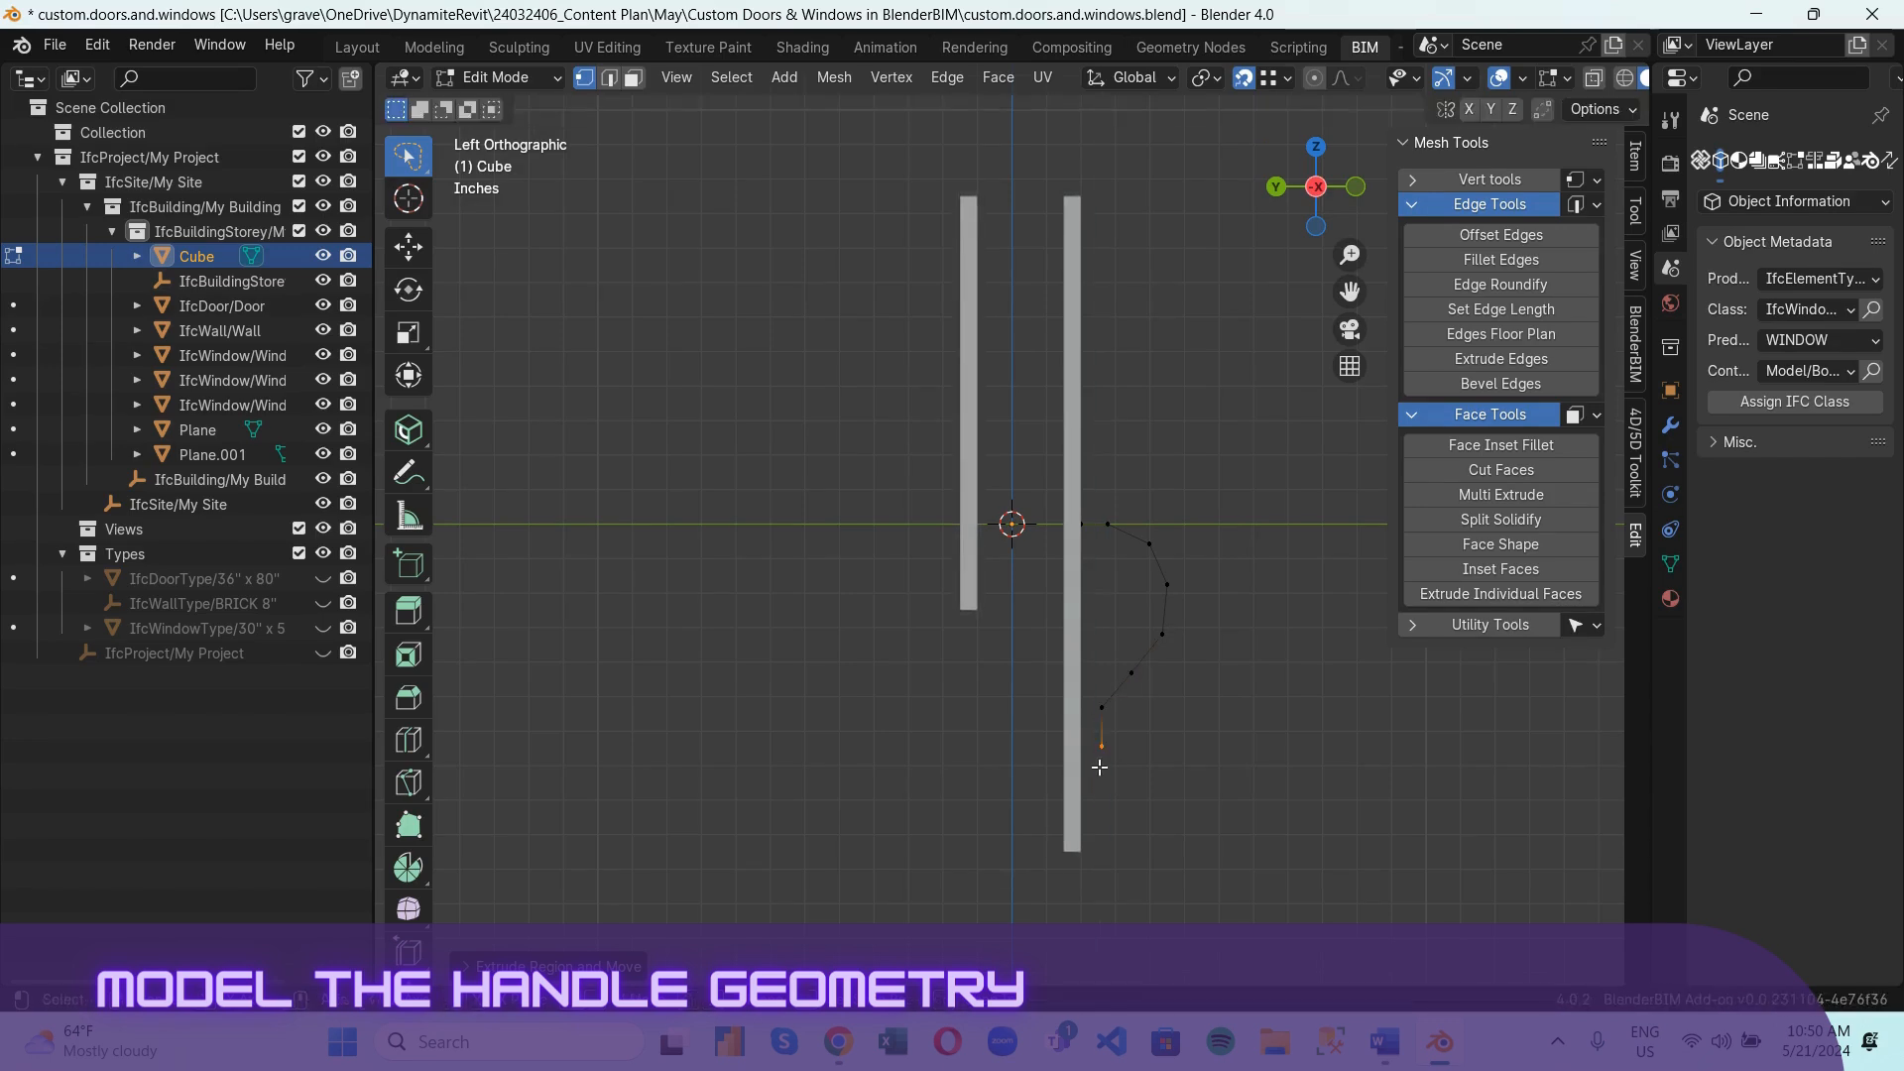
pyautogui.click(1122, 795)
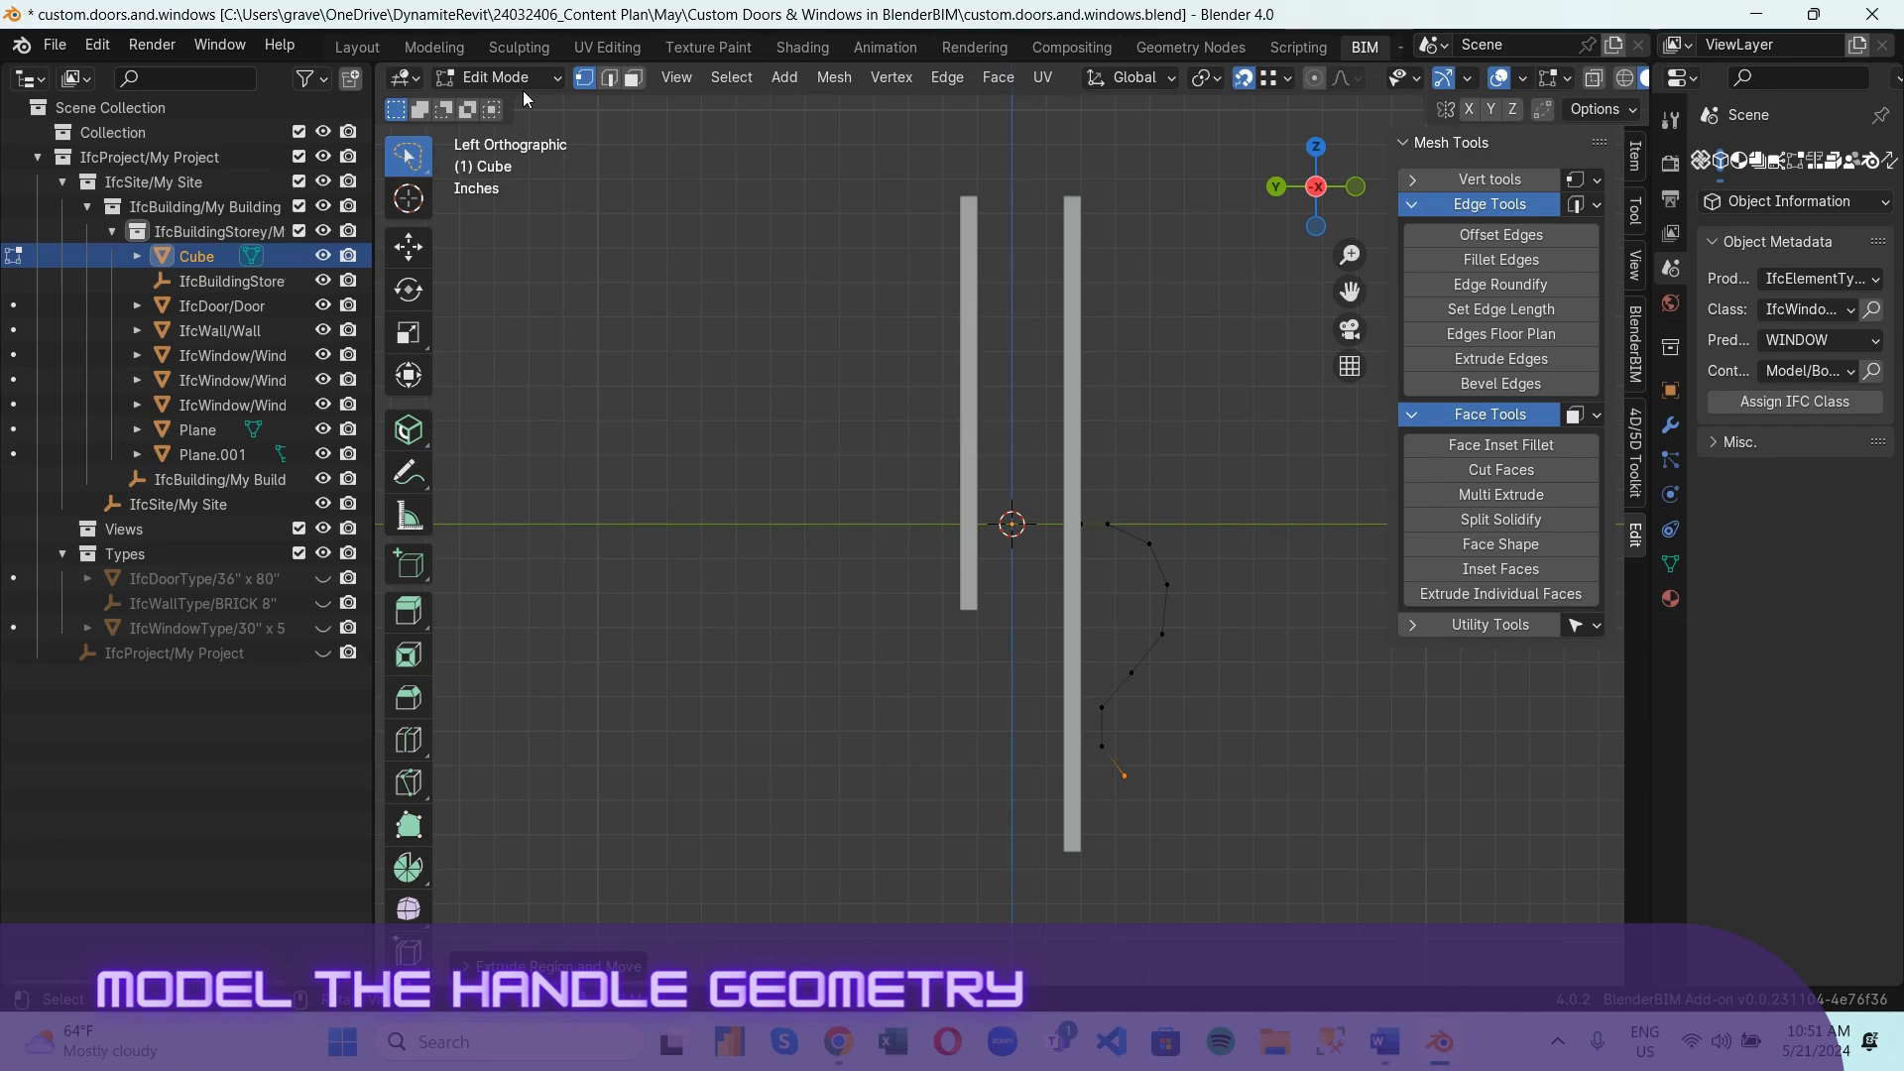
pyautogui.click(643, 236)
pyautogui.press('Tab')
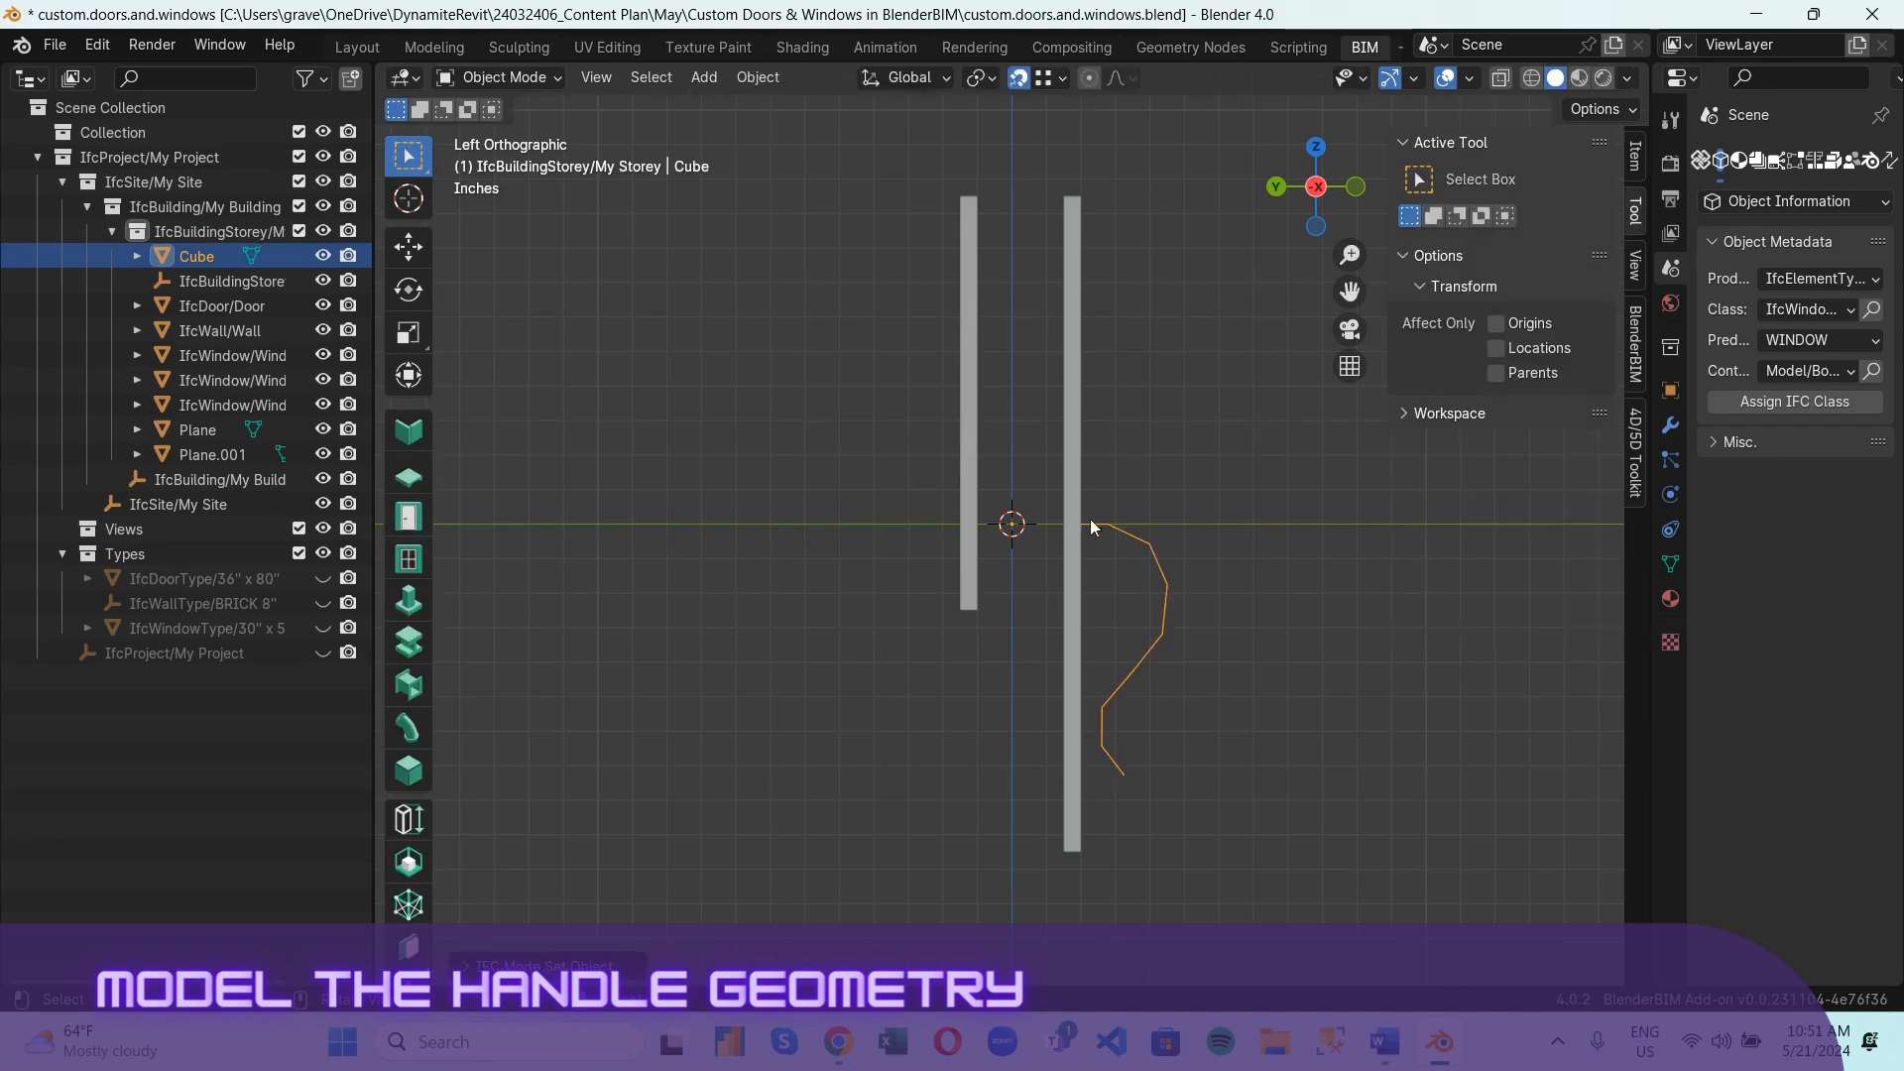
# Convert the handle path mesh to a curve object.
pyautogui.moveTo(1091, 519); pyautogui.dragTo(1071, 603, button='middle')
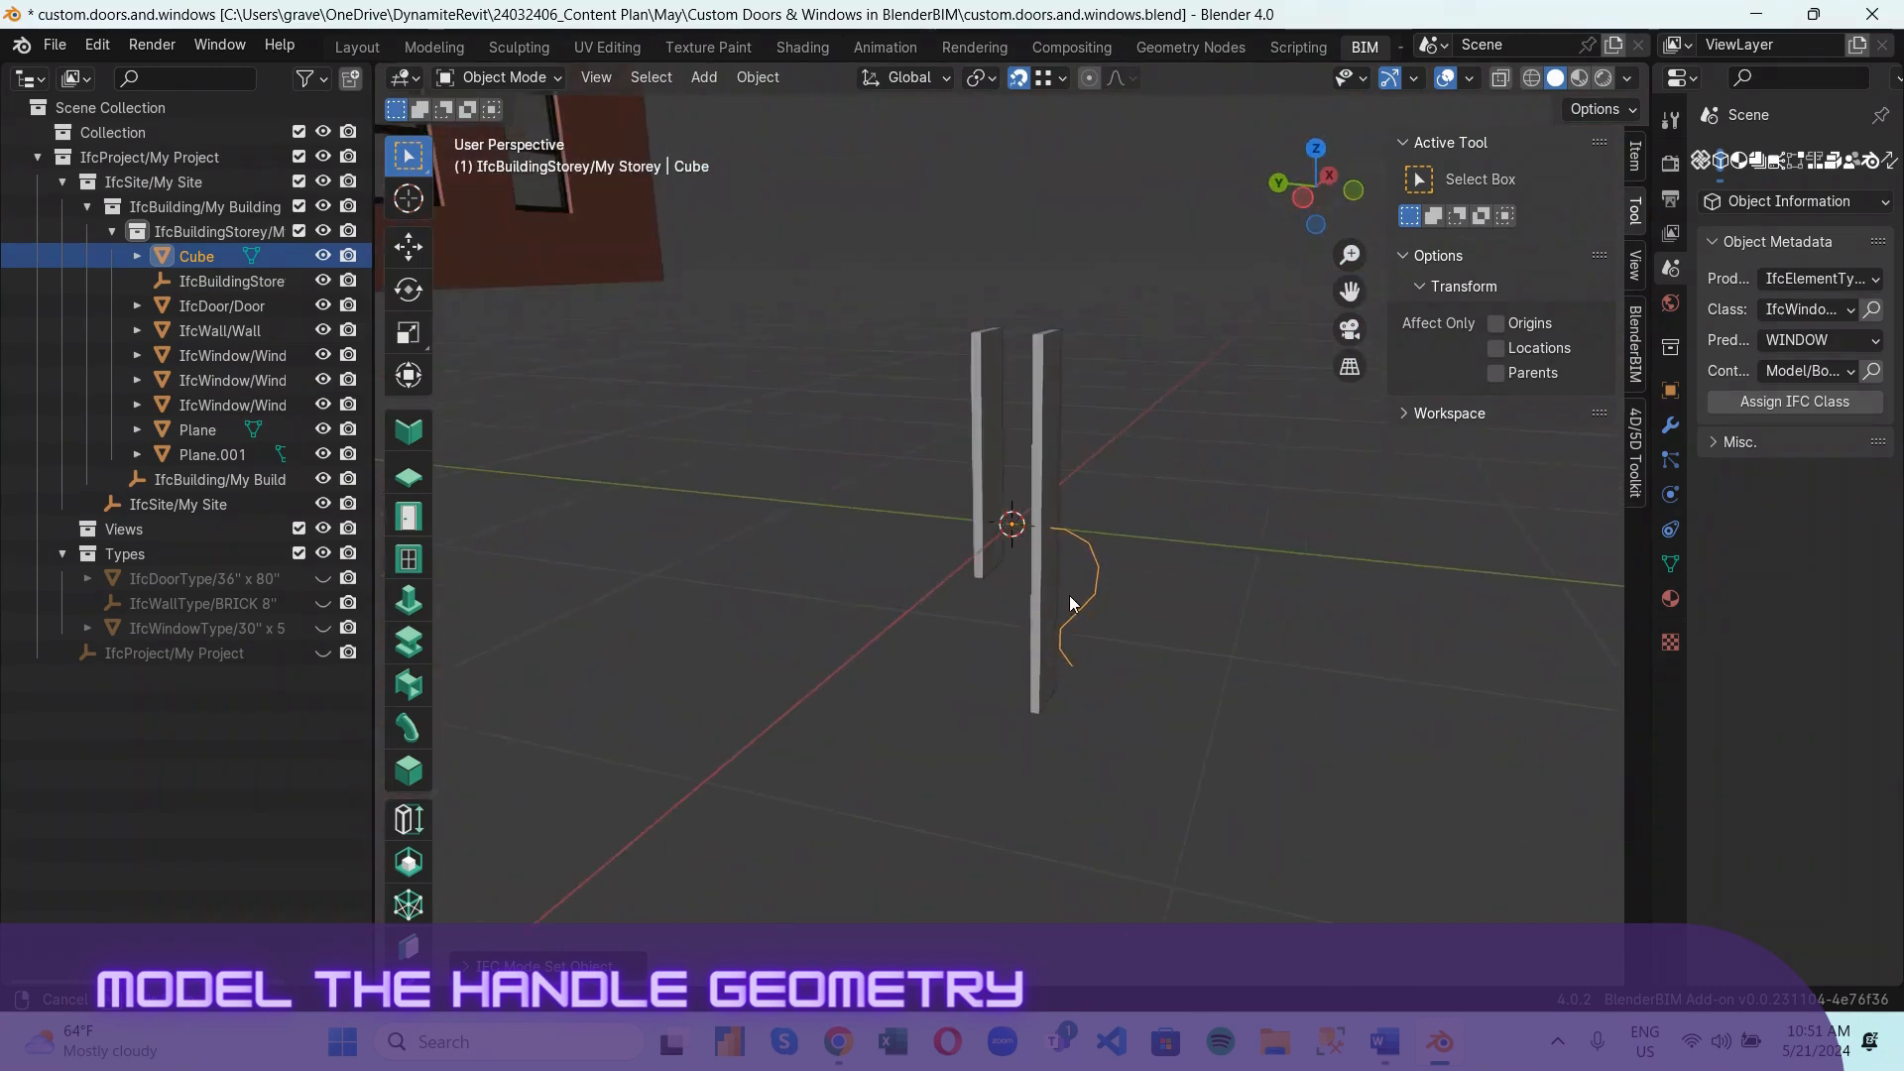
pyautogui.scroll(3, 1122, 593)
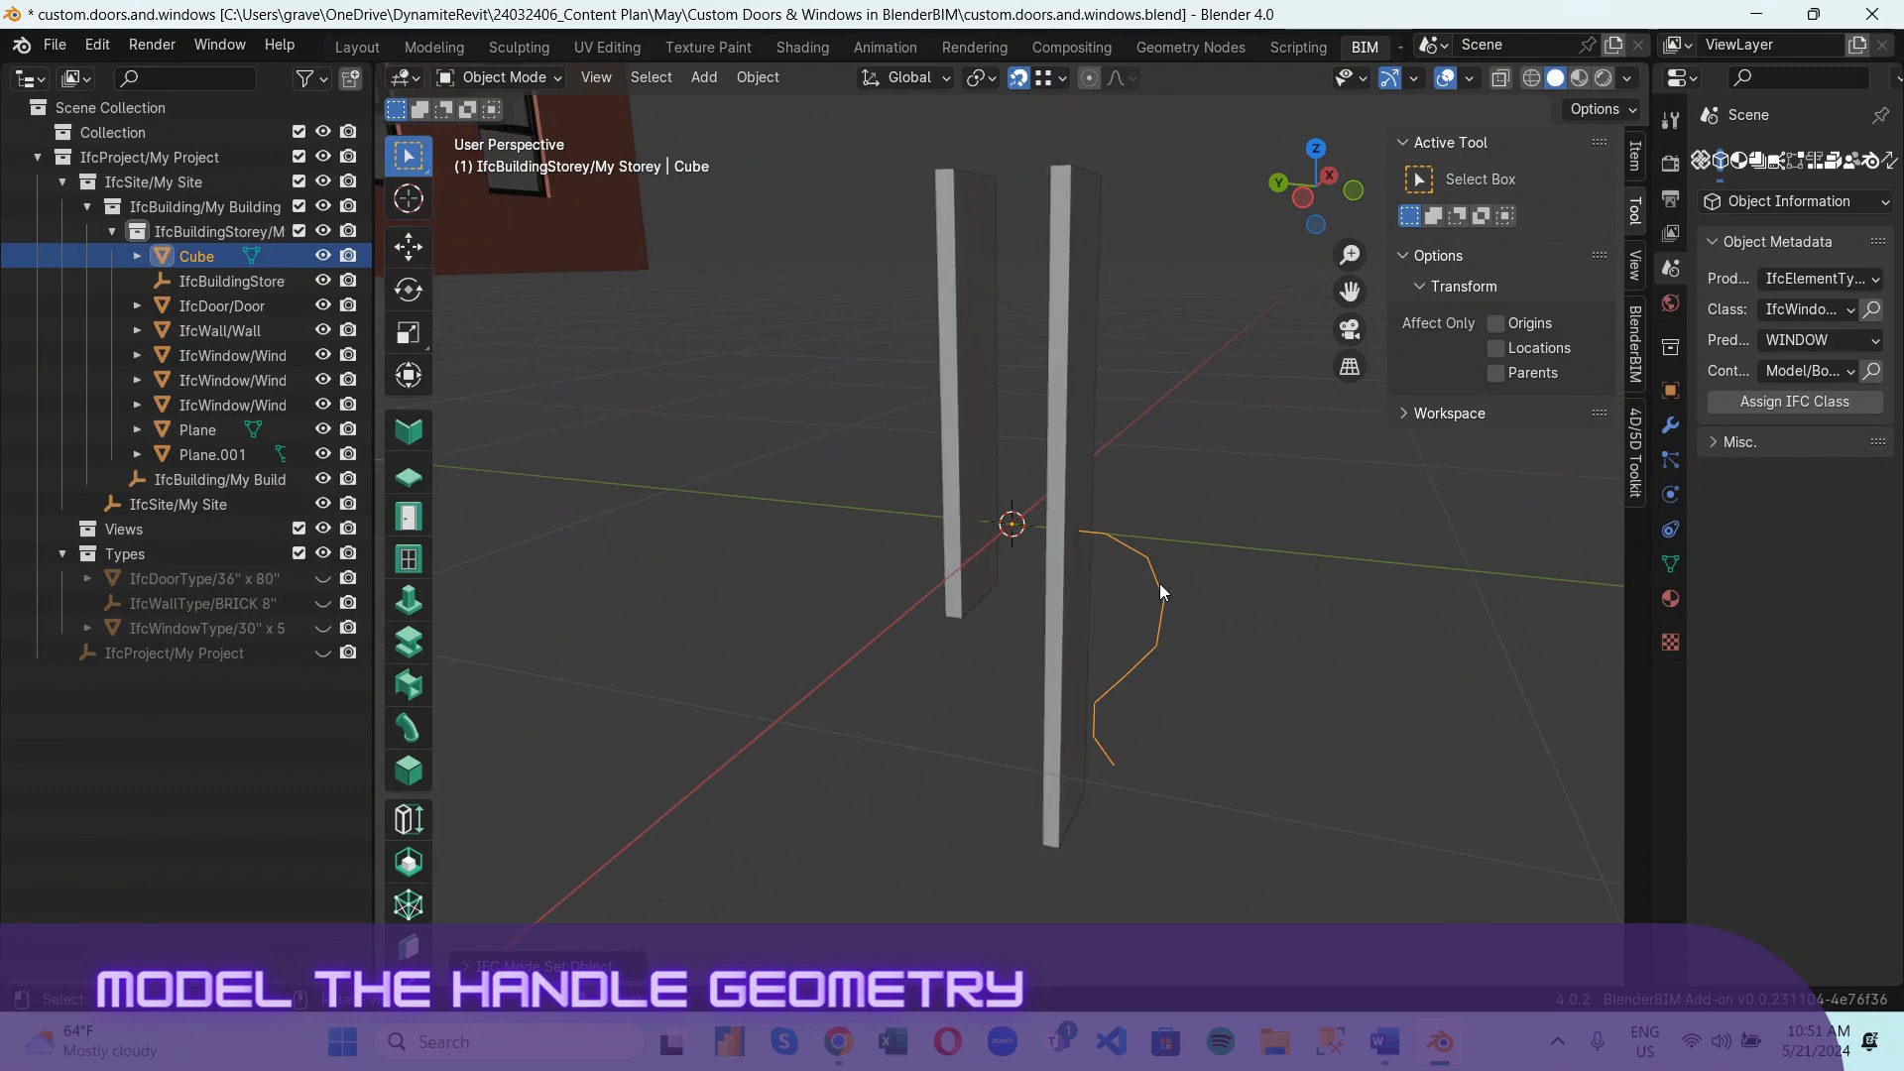
pyautogui.scroll(2, 1166, 587)
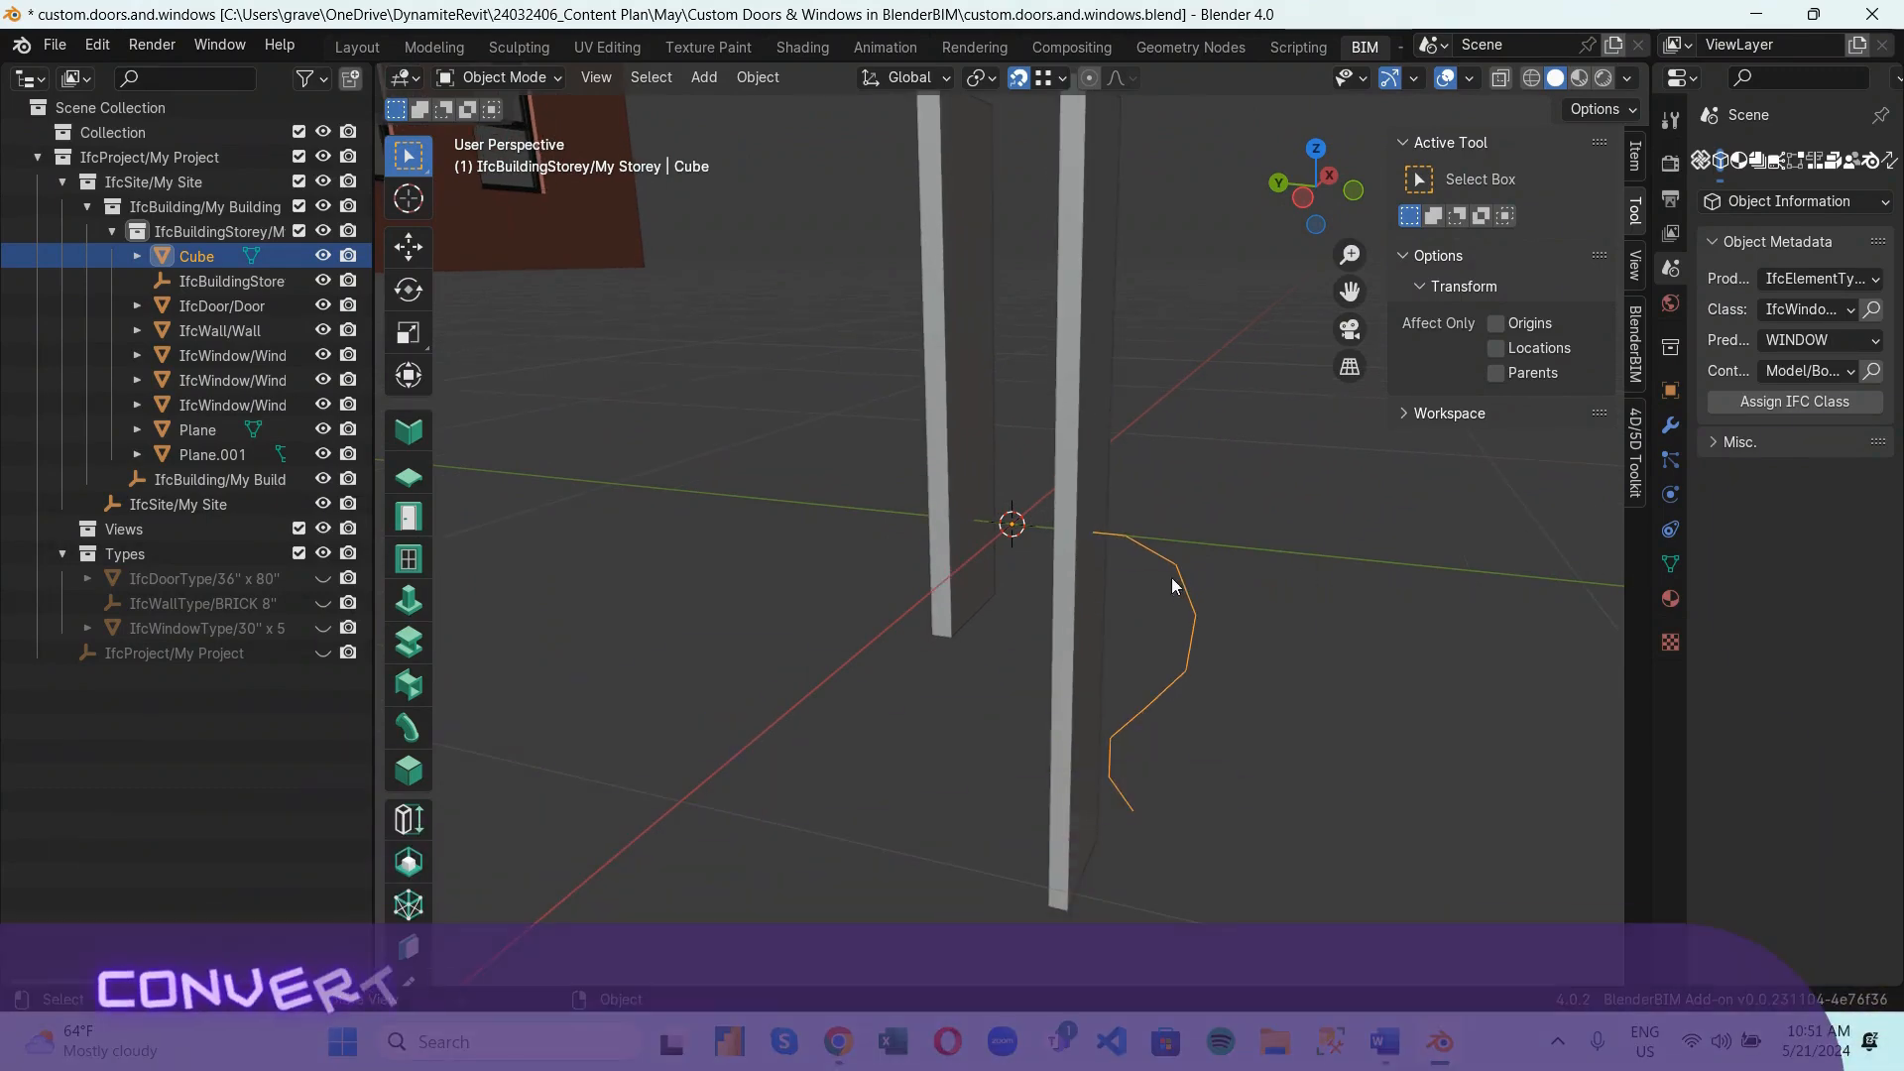
pyautogui.rightClick(1170, 577)
pyautogui.click(1241, 490)
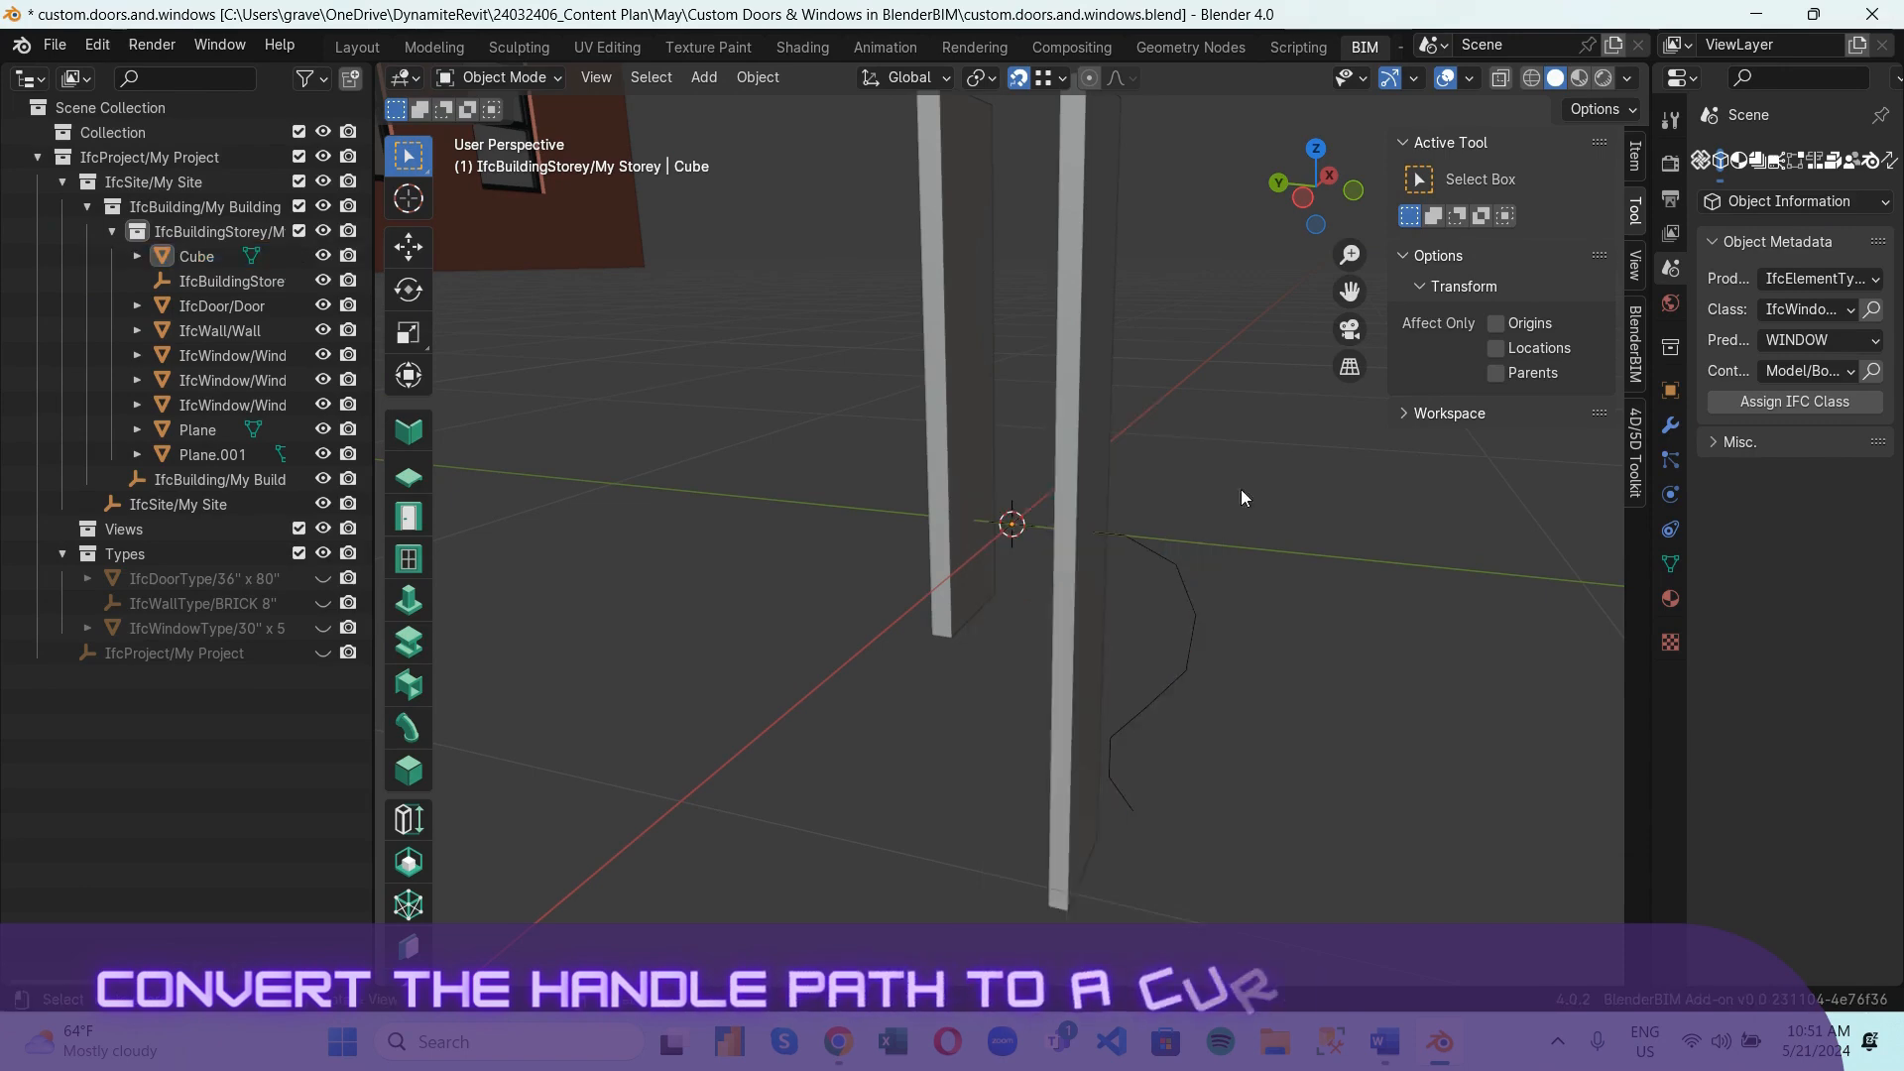
pyautogui.click(1186, 585)
pyautogui.rightClick(1186, 585)
pyautogui.moveTo(1222, 536)
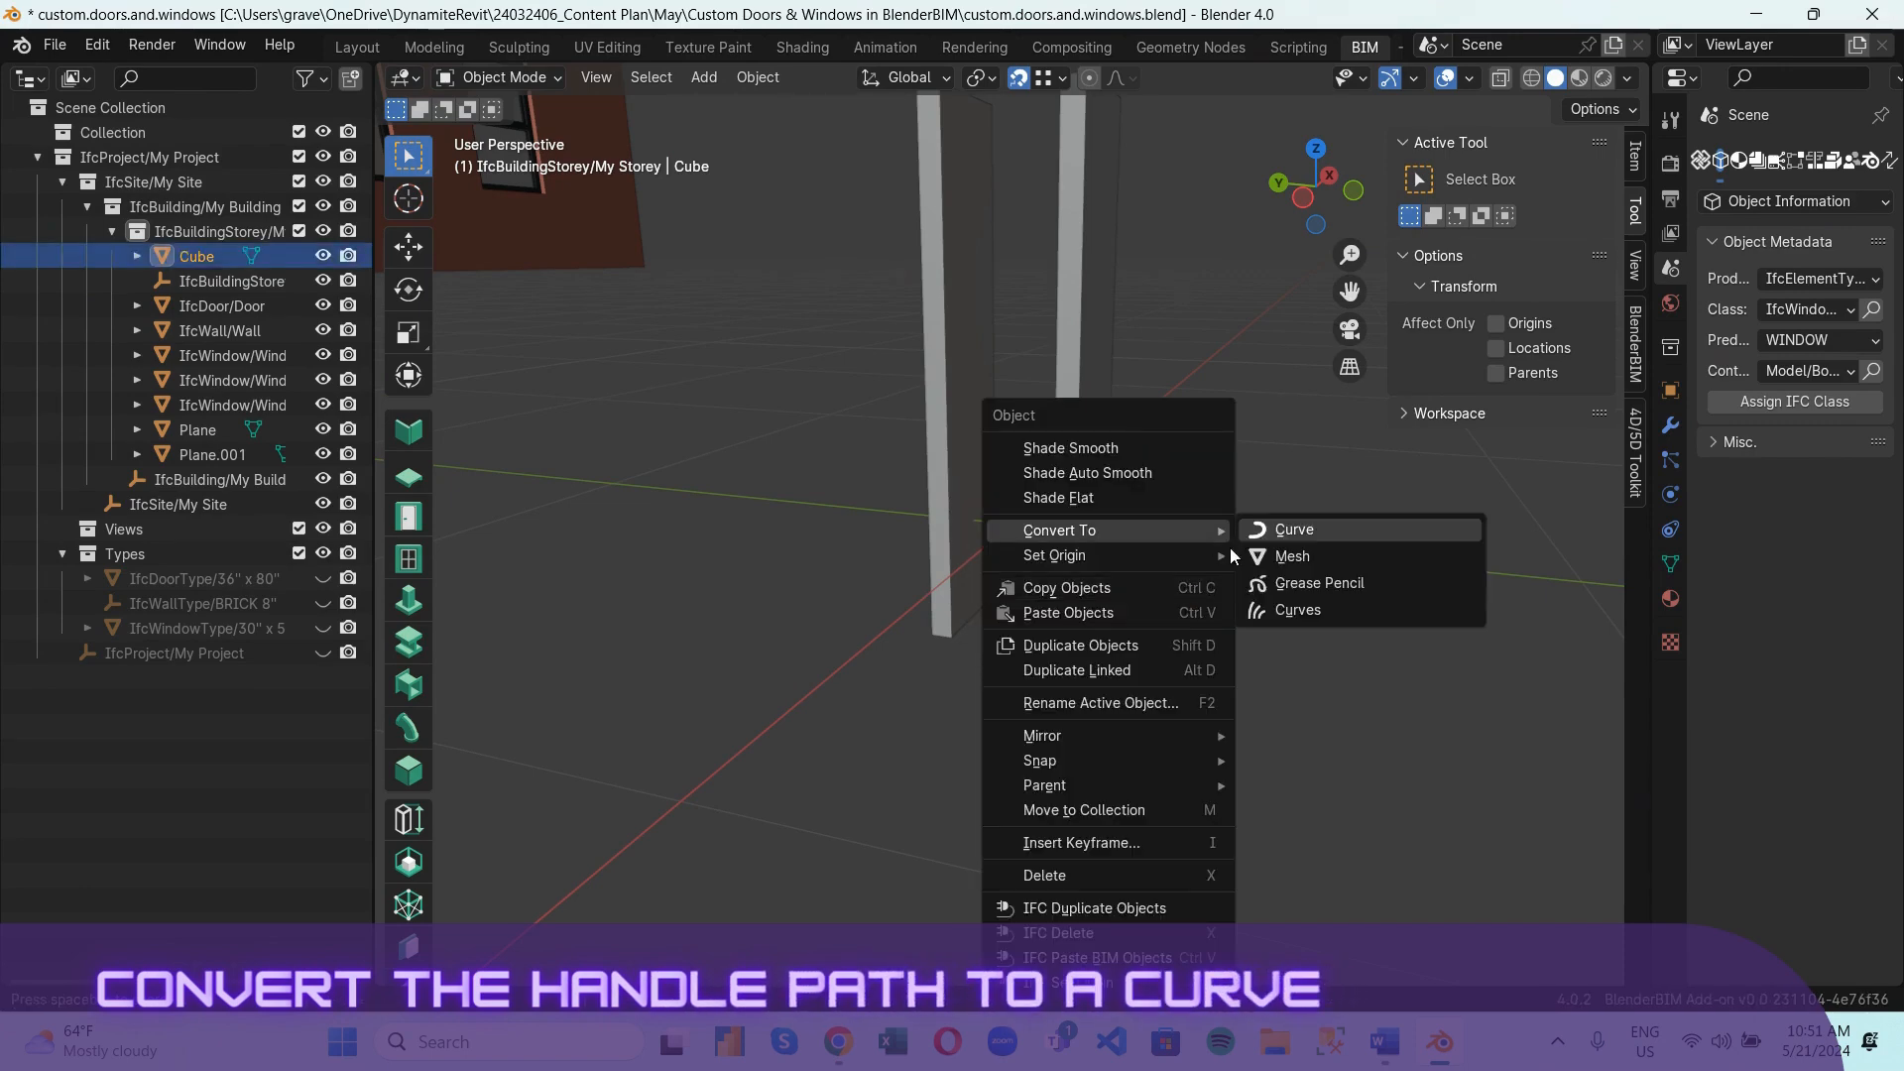
pyautogui.click(1335, 528)
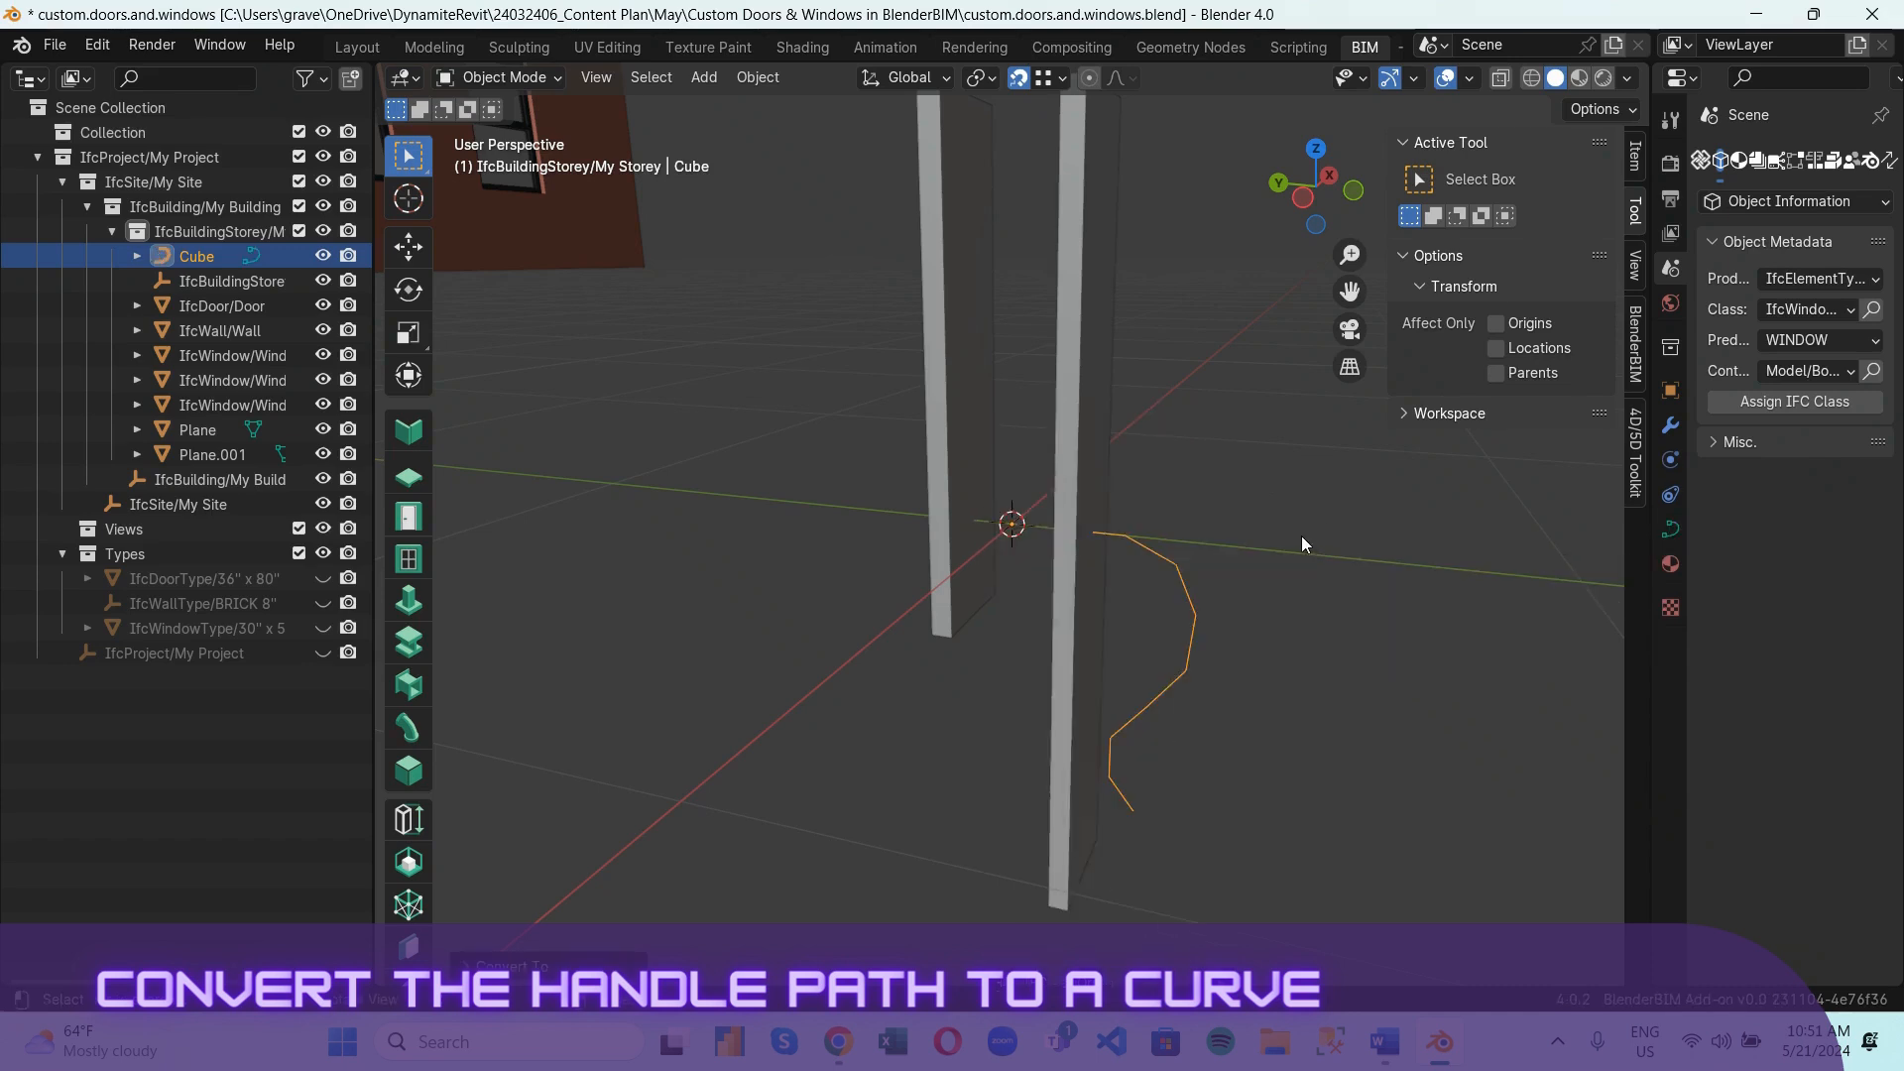
# Add a Bezier circle at the 3D cursor as the handle profile and scale it by 0.1 in top view.
pyautogui.moveTo(1202, 512); pyautogui.dragTo(1005, 542, button='middle')
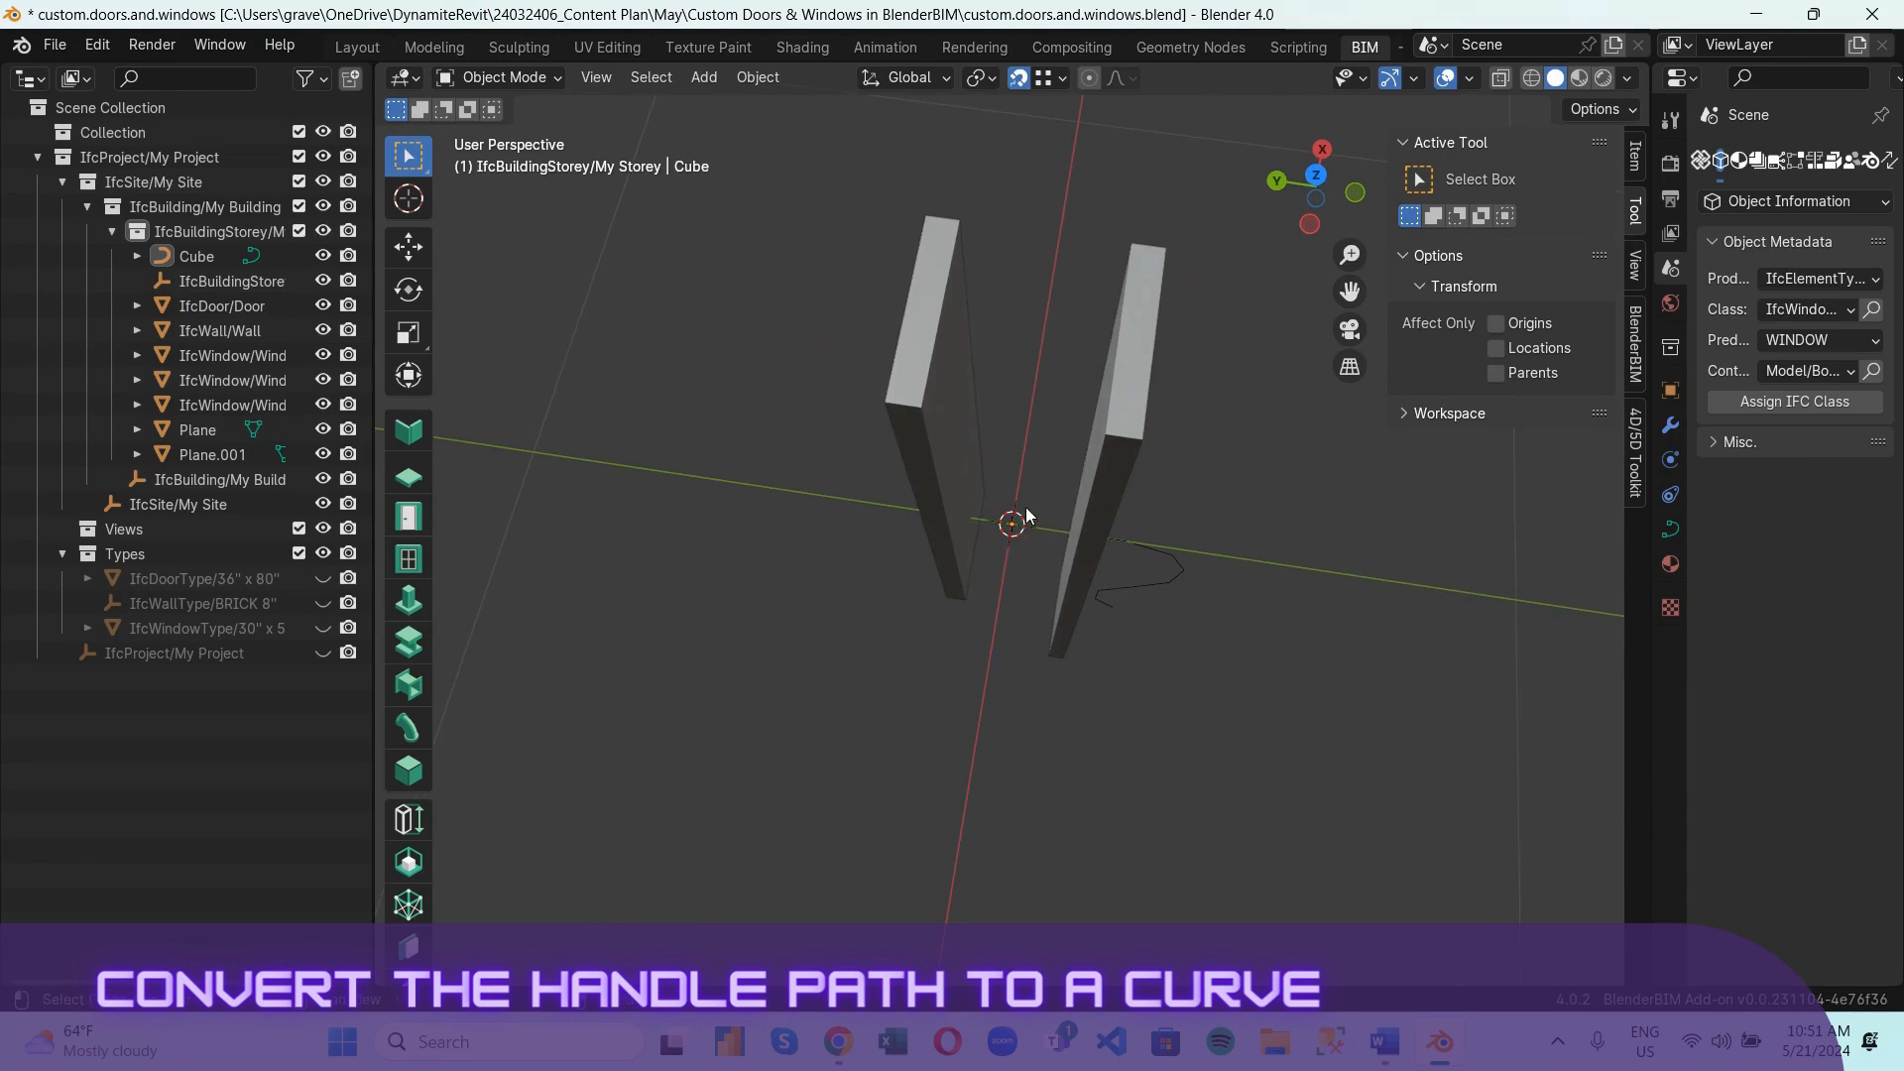
pyautogui.hotkey('shift', 'a')
pyautogui.moveTo(1032, 532)
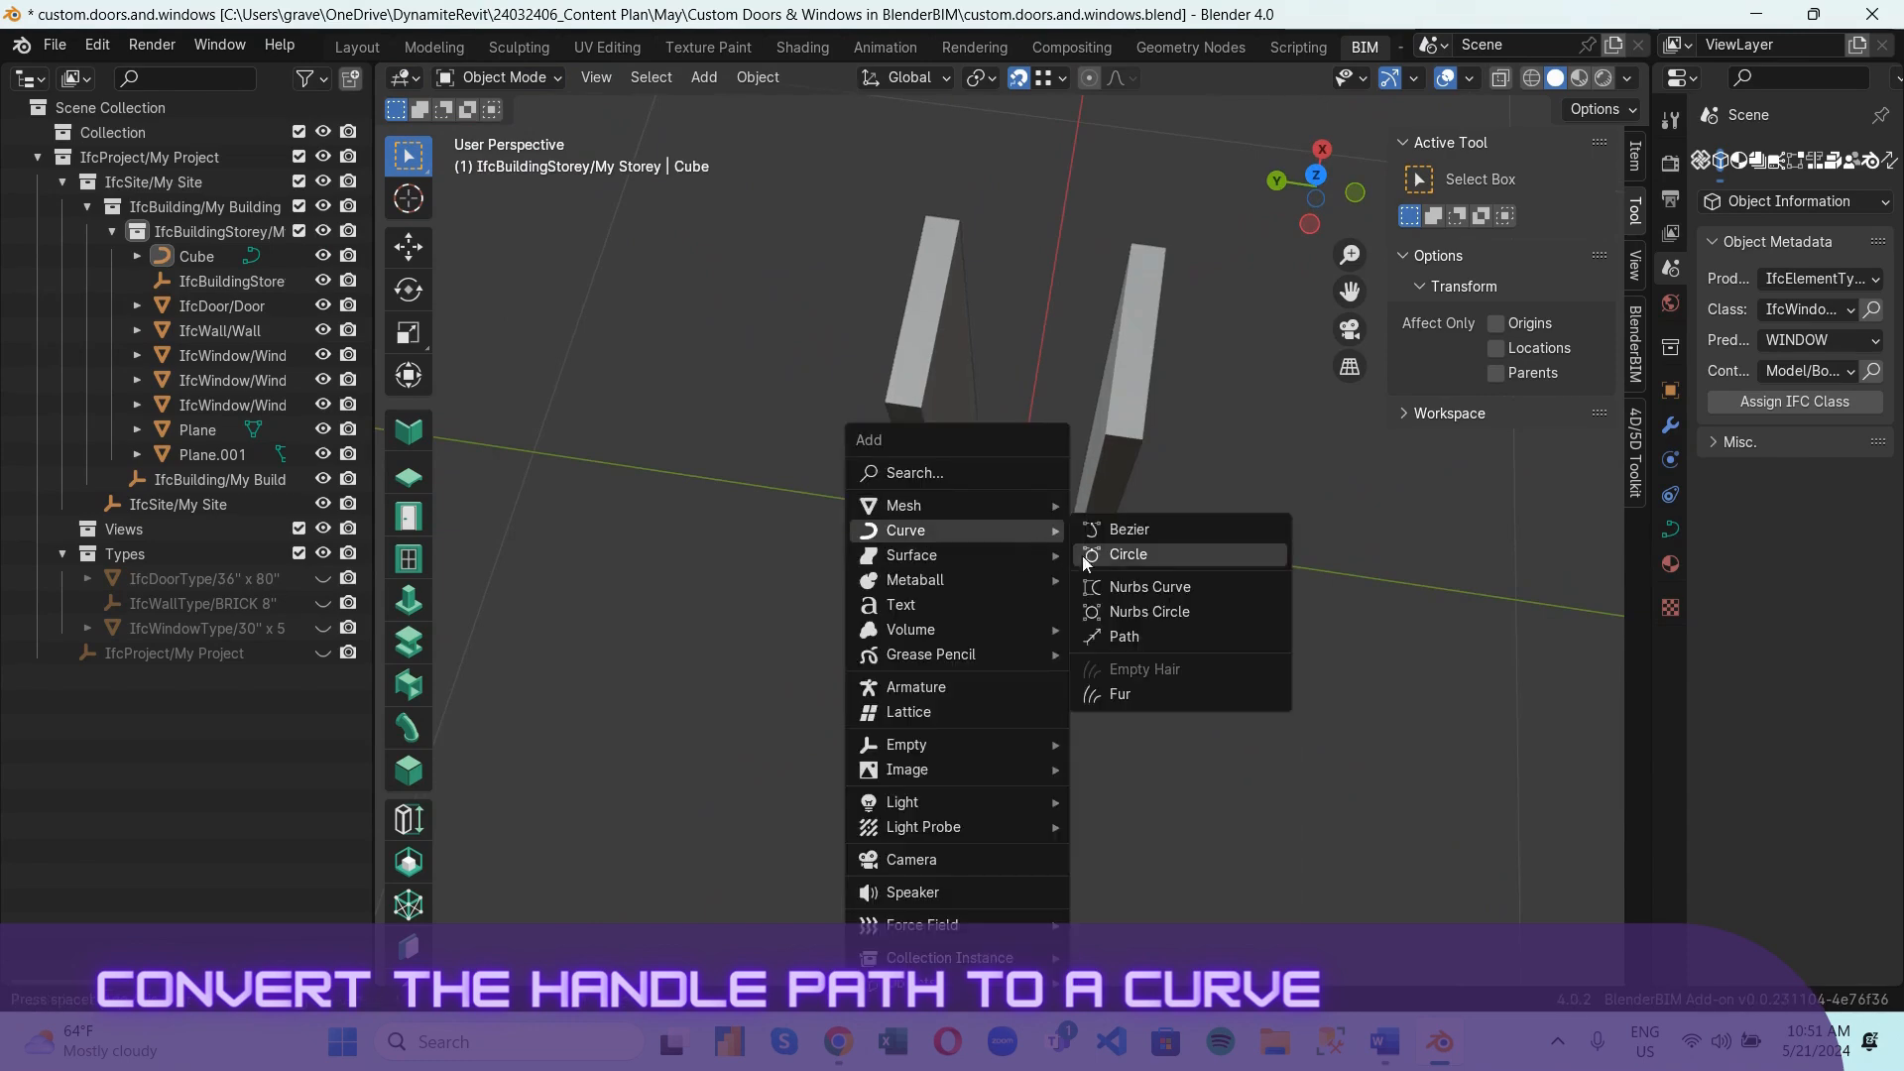
pyautogui.click(1139, 556)
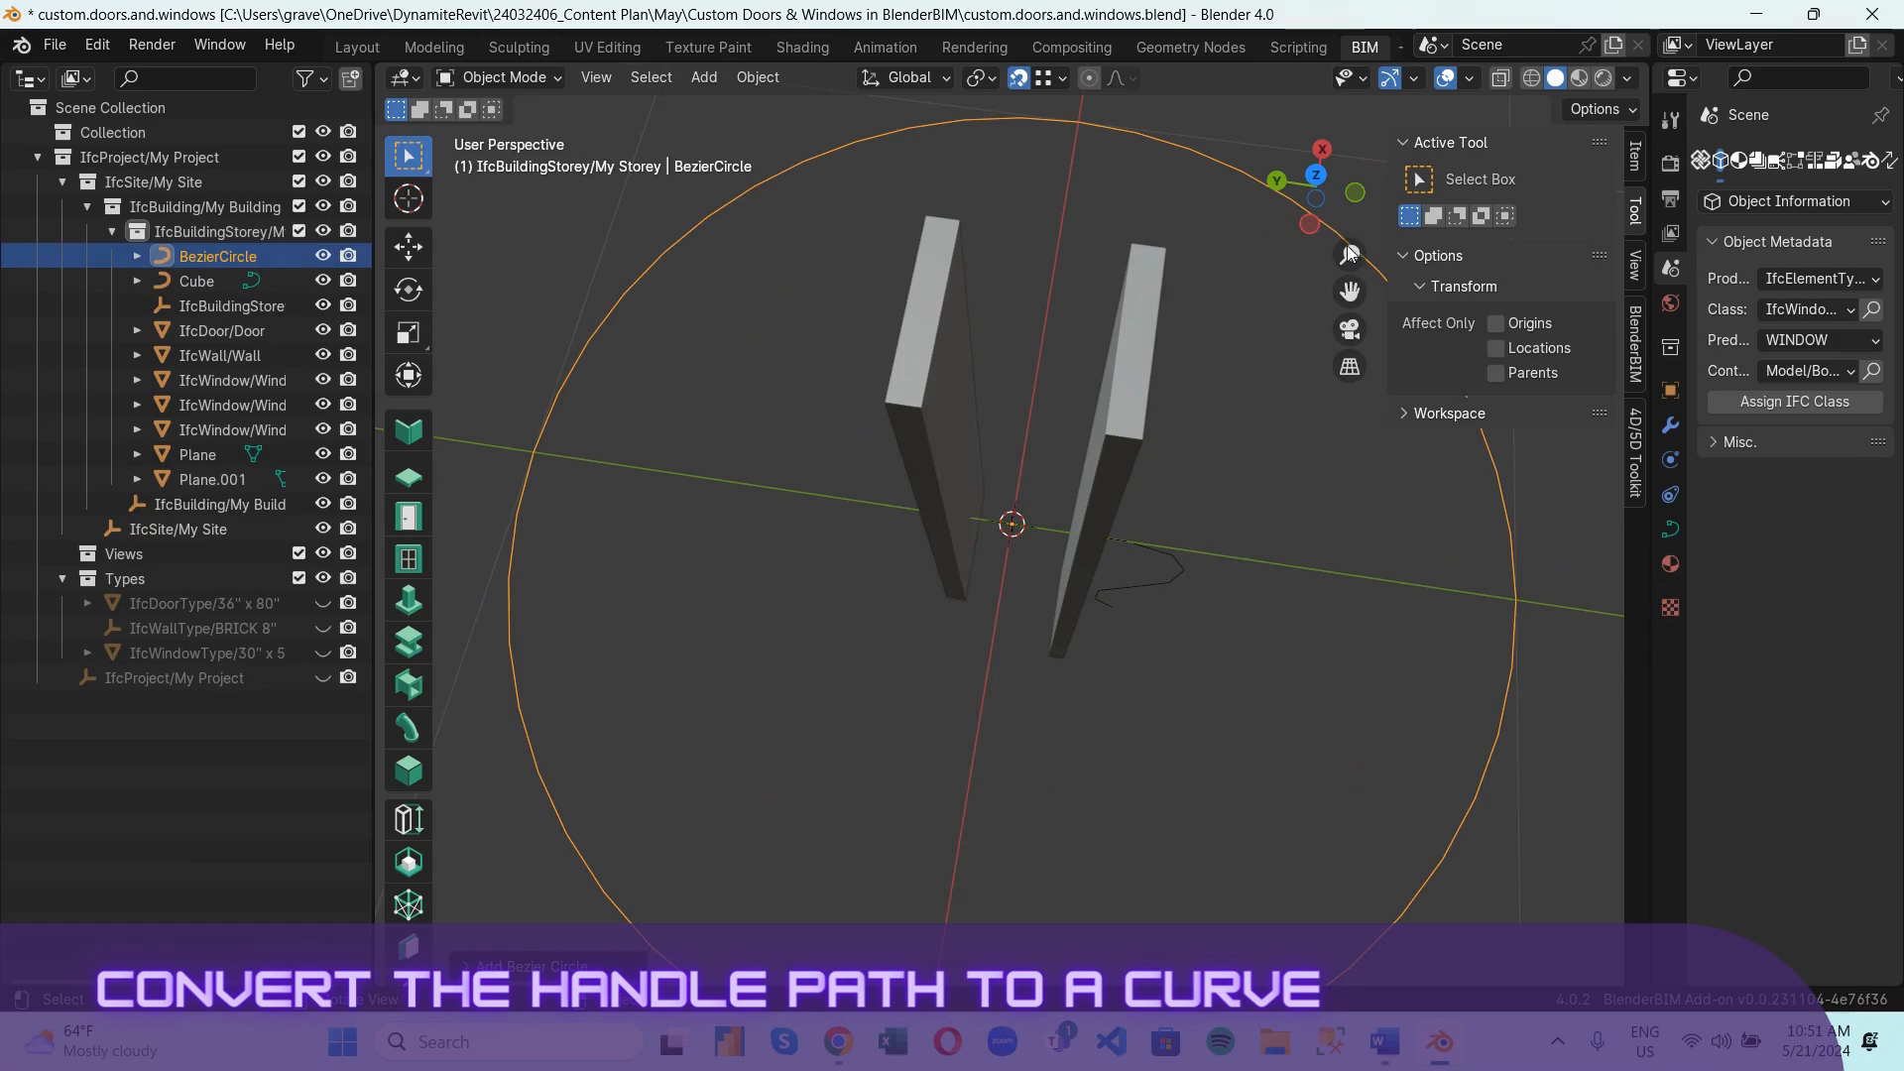
pyautogui.click(1318, 180)
pyautogui.write('s')
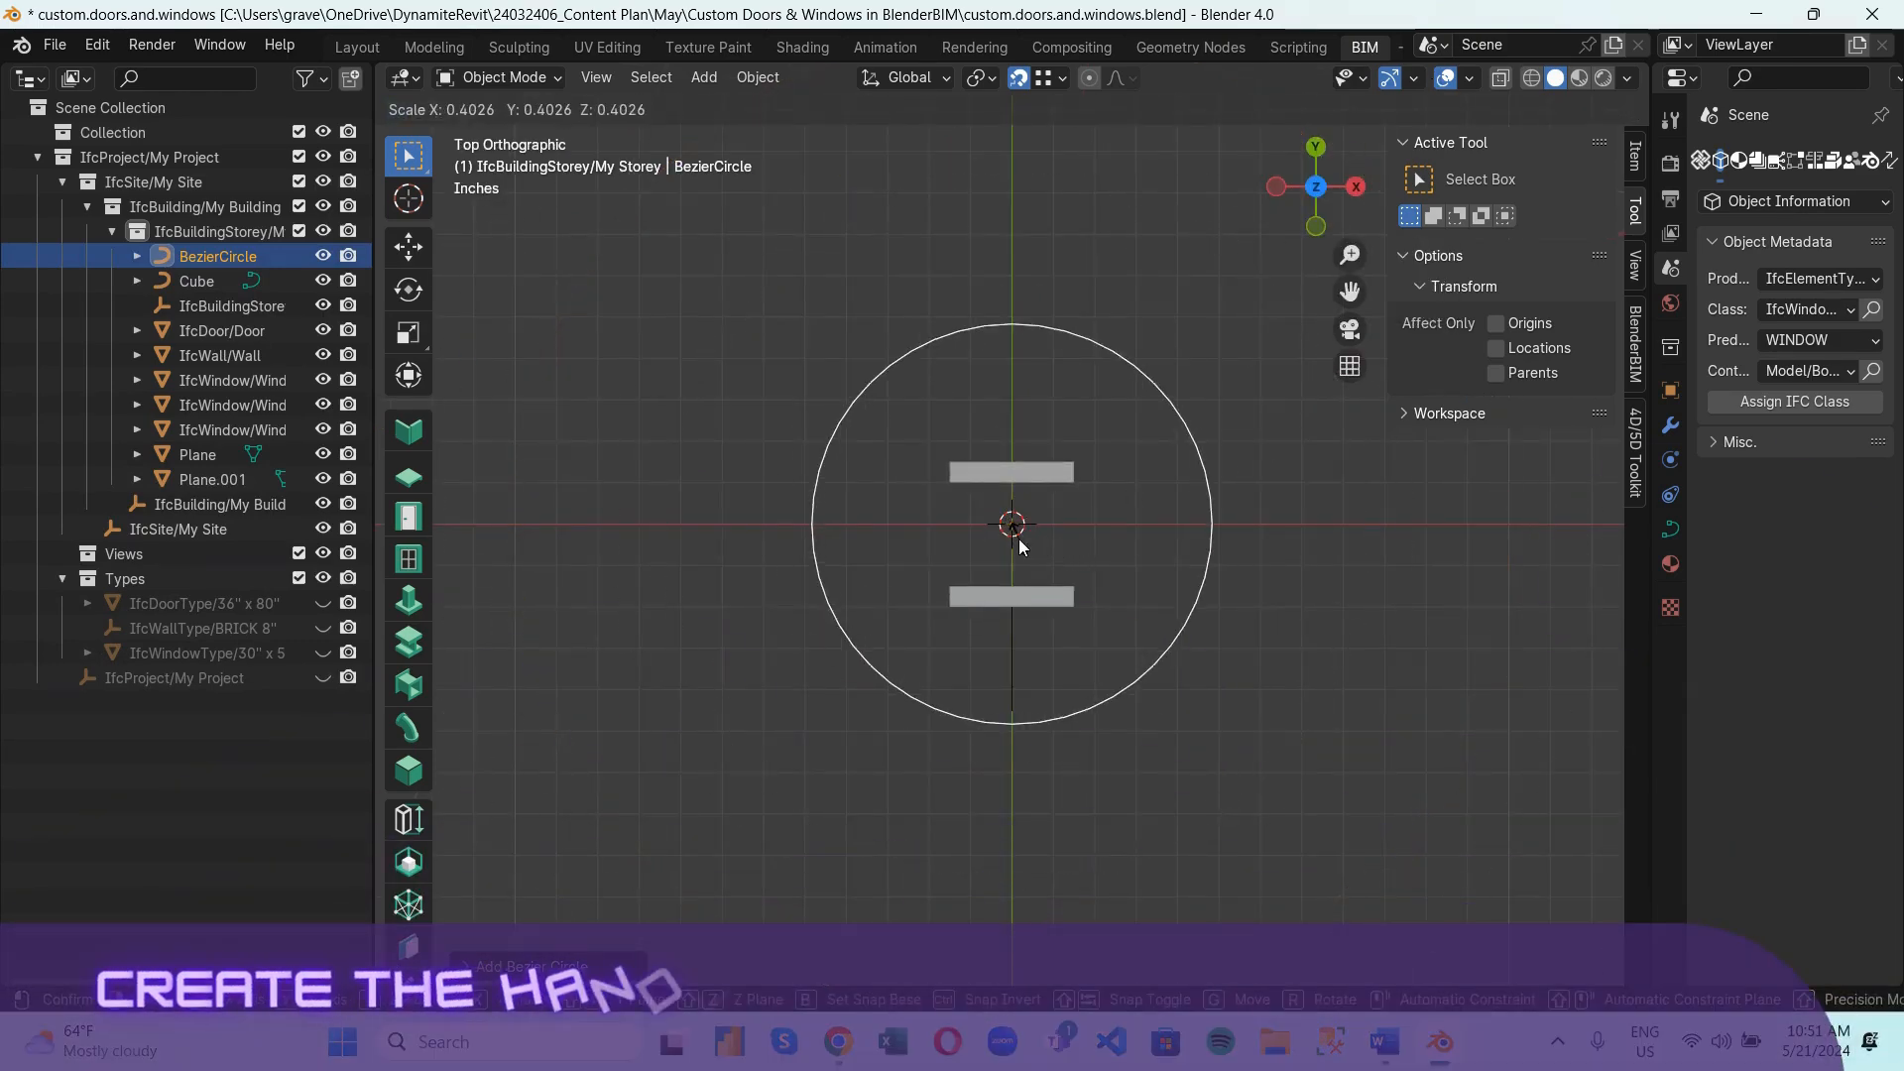
pyautogui.write('0.1')
pyautogui.press('Return')
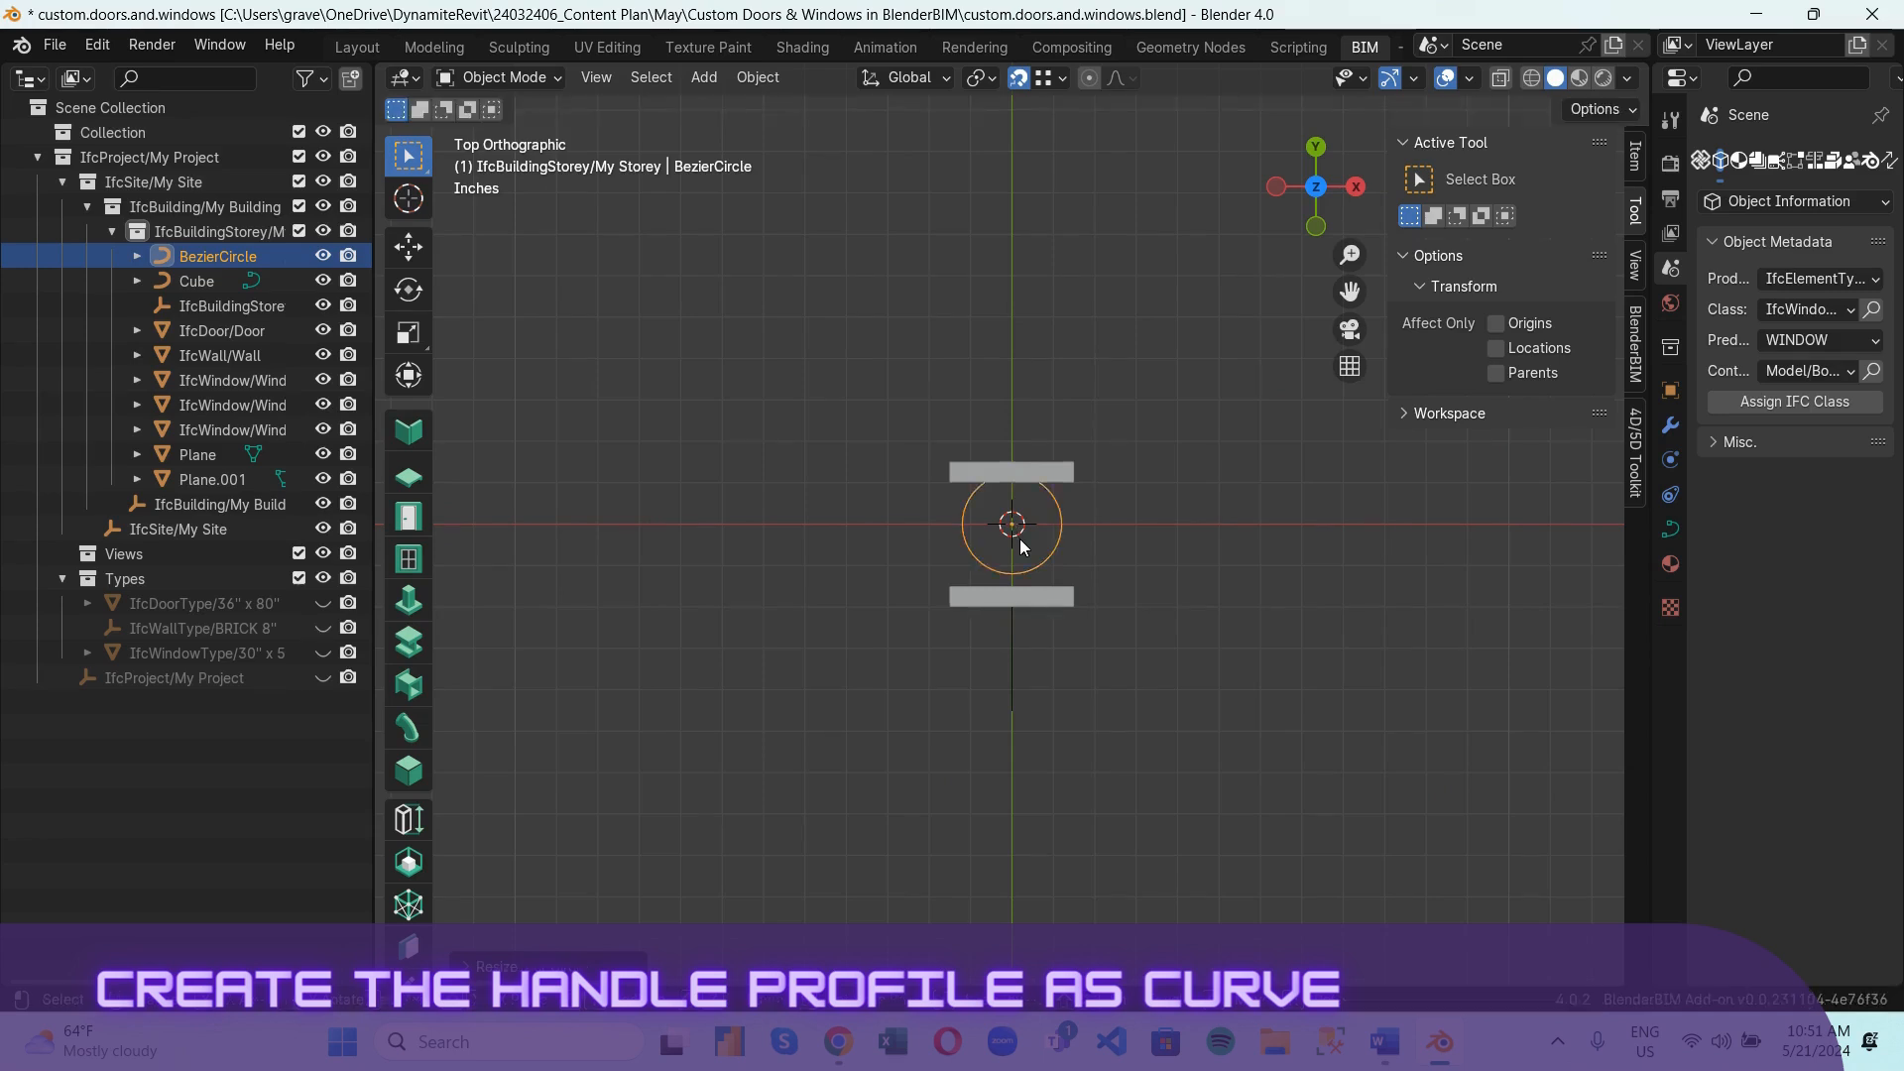
# Scale the circle by 0.5, and flatten it into an ellipse by scaling about 0.37 along the global Y axis.
pyautogui.scroll(4, 1019, 538)
pyautogui.write('s0.5')
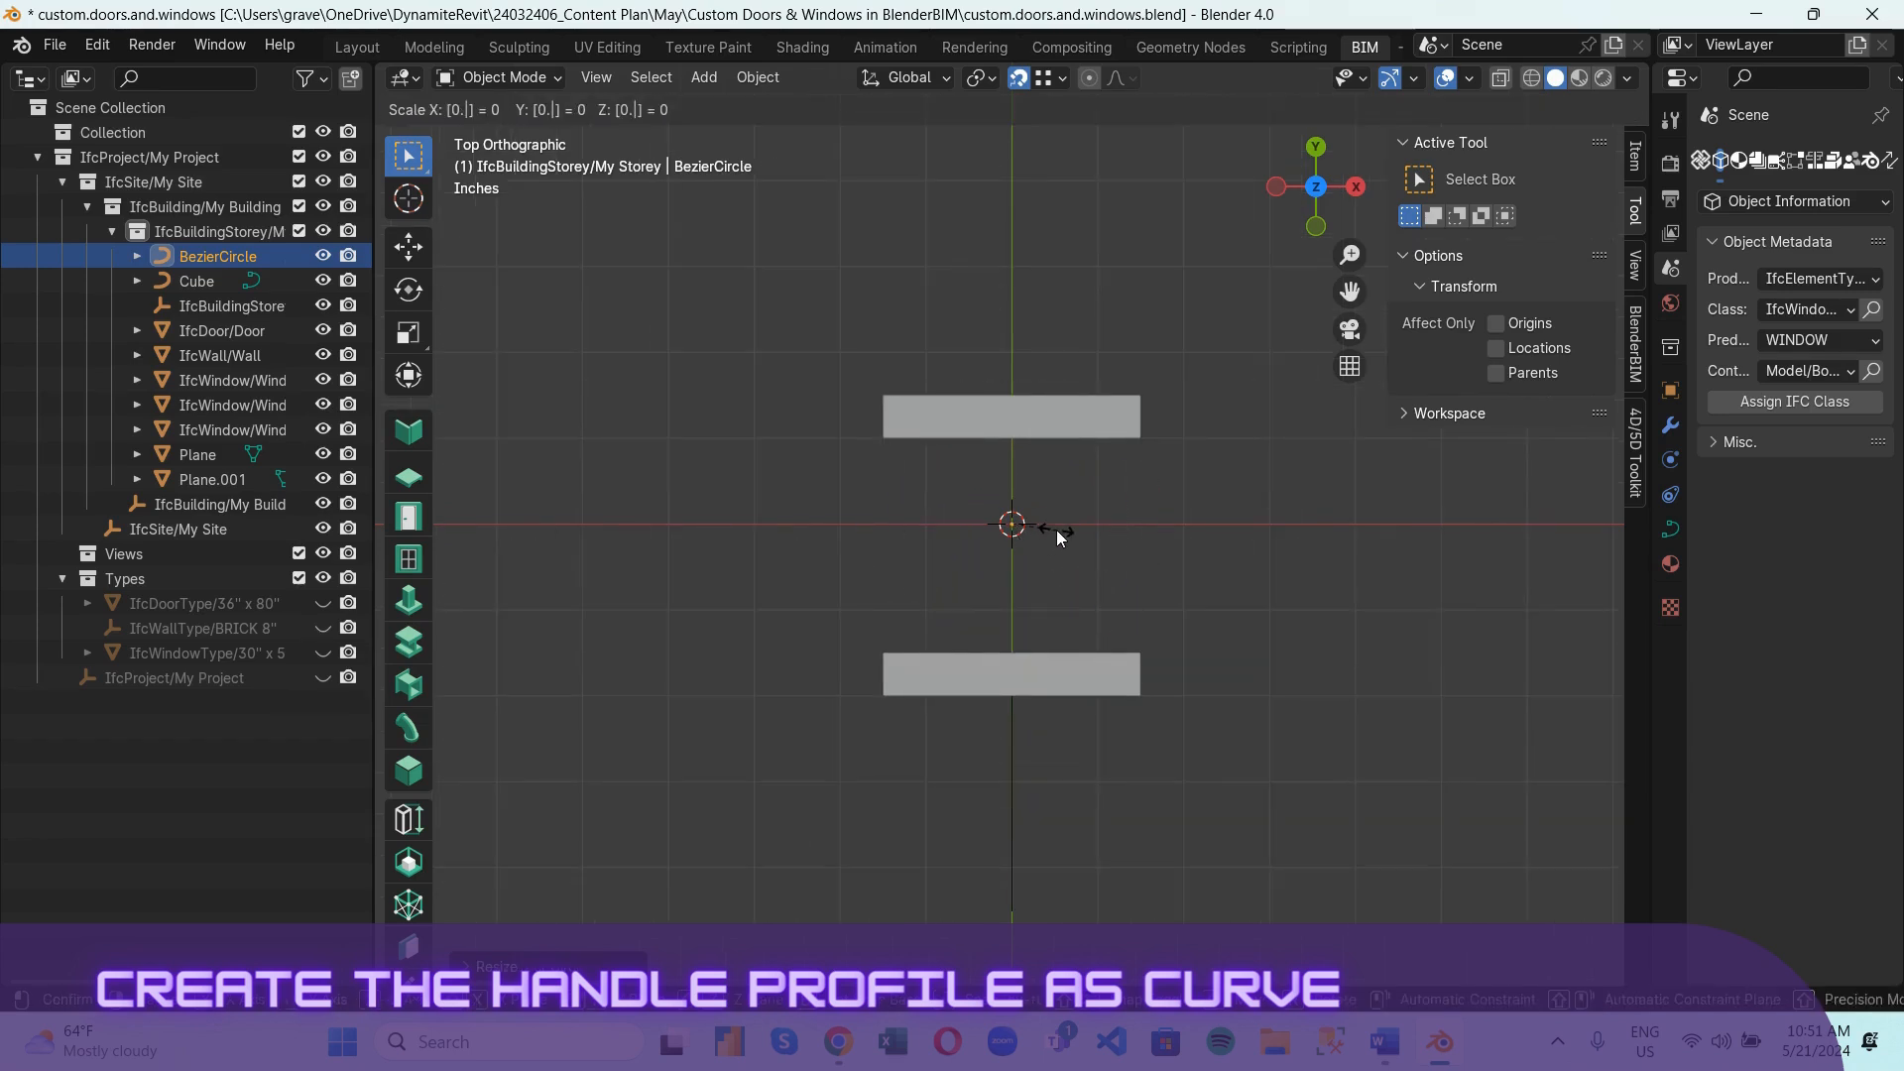
pyautogui.press('Return')
pyautogui.scroll(3, 1032, 534)
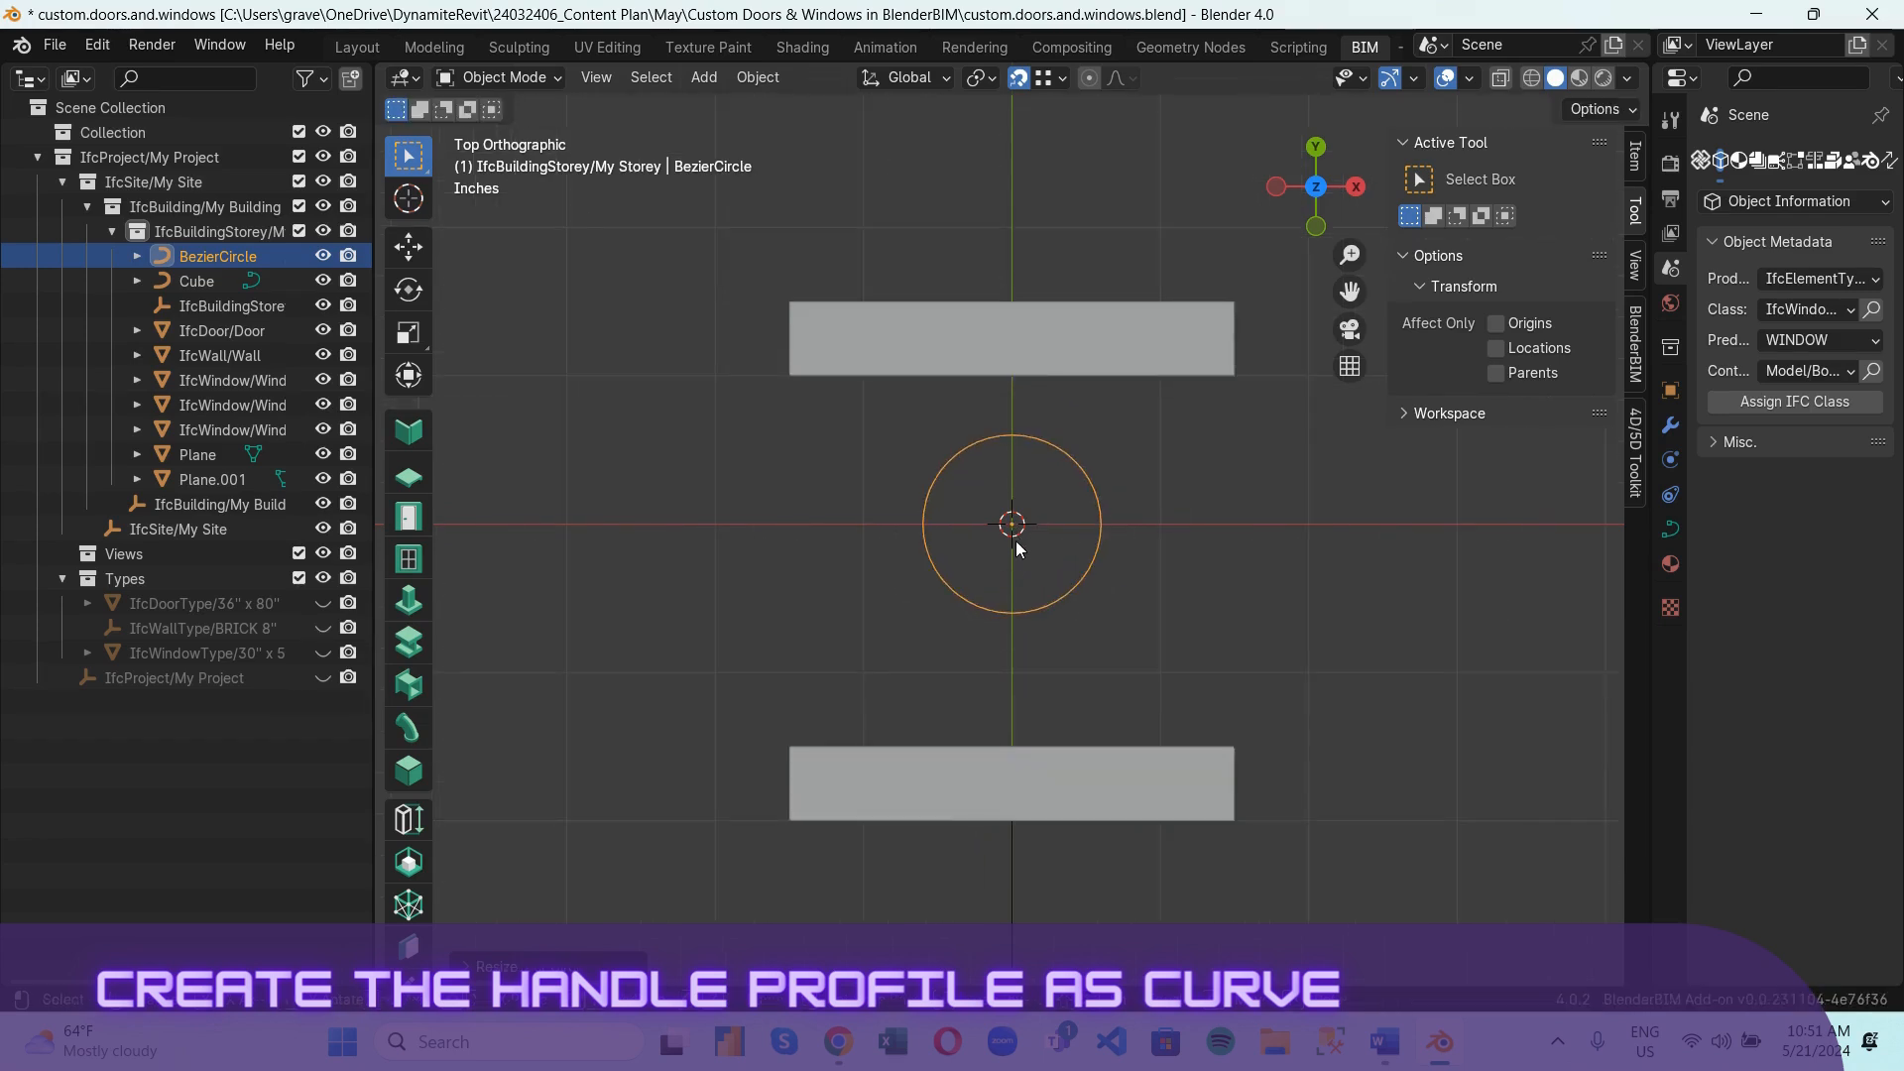
pyautogui.press('s')
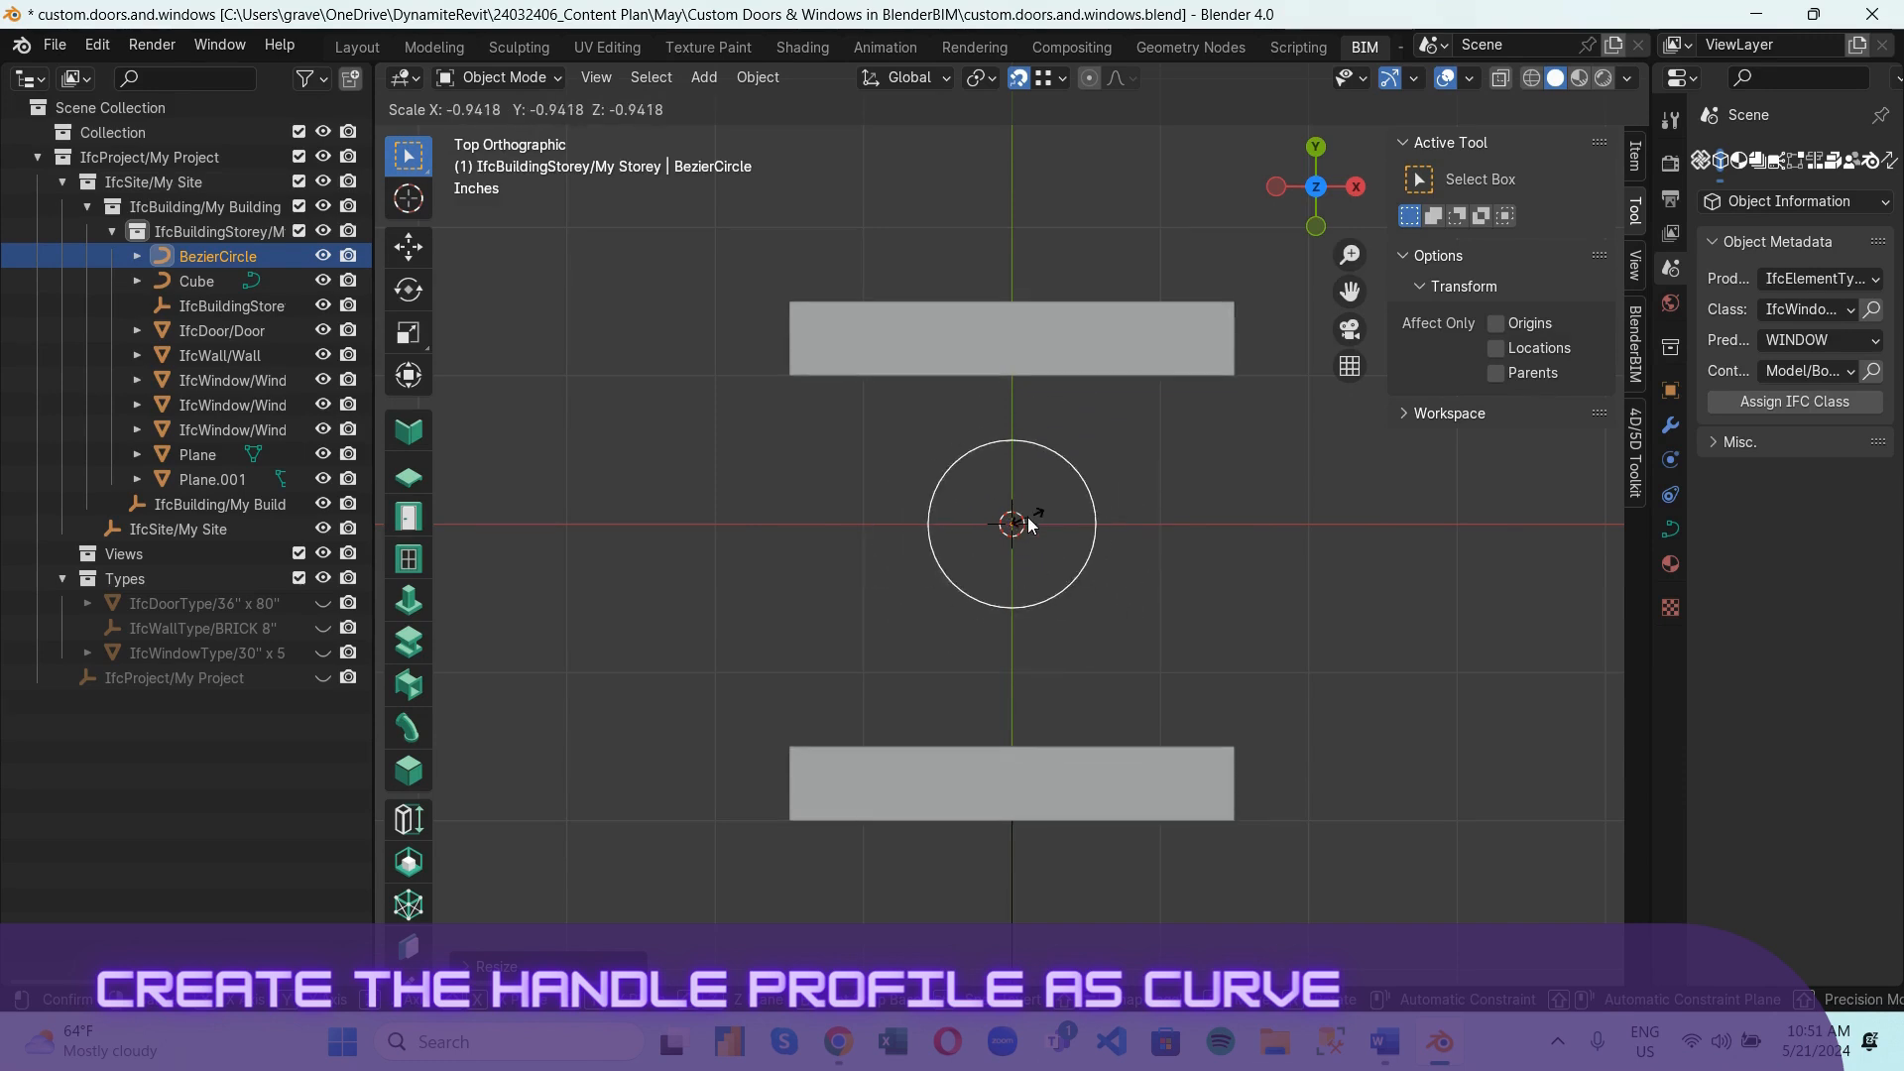
pyautogui.press('y')
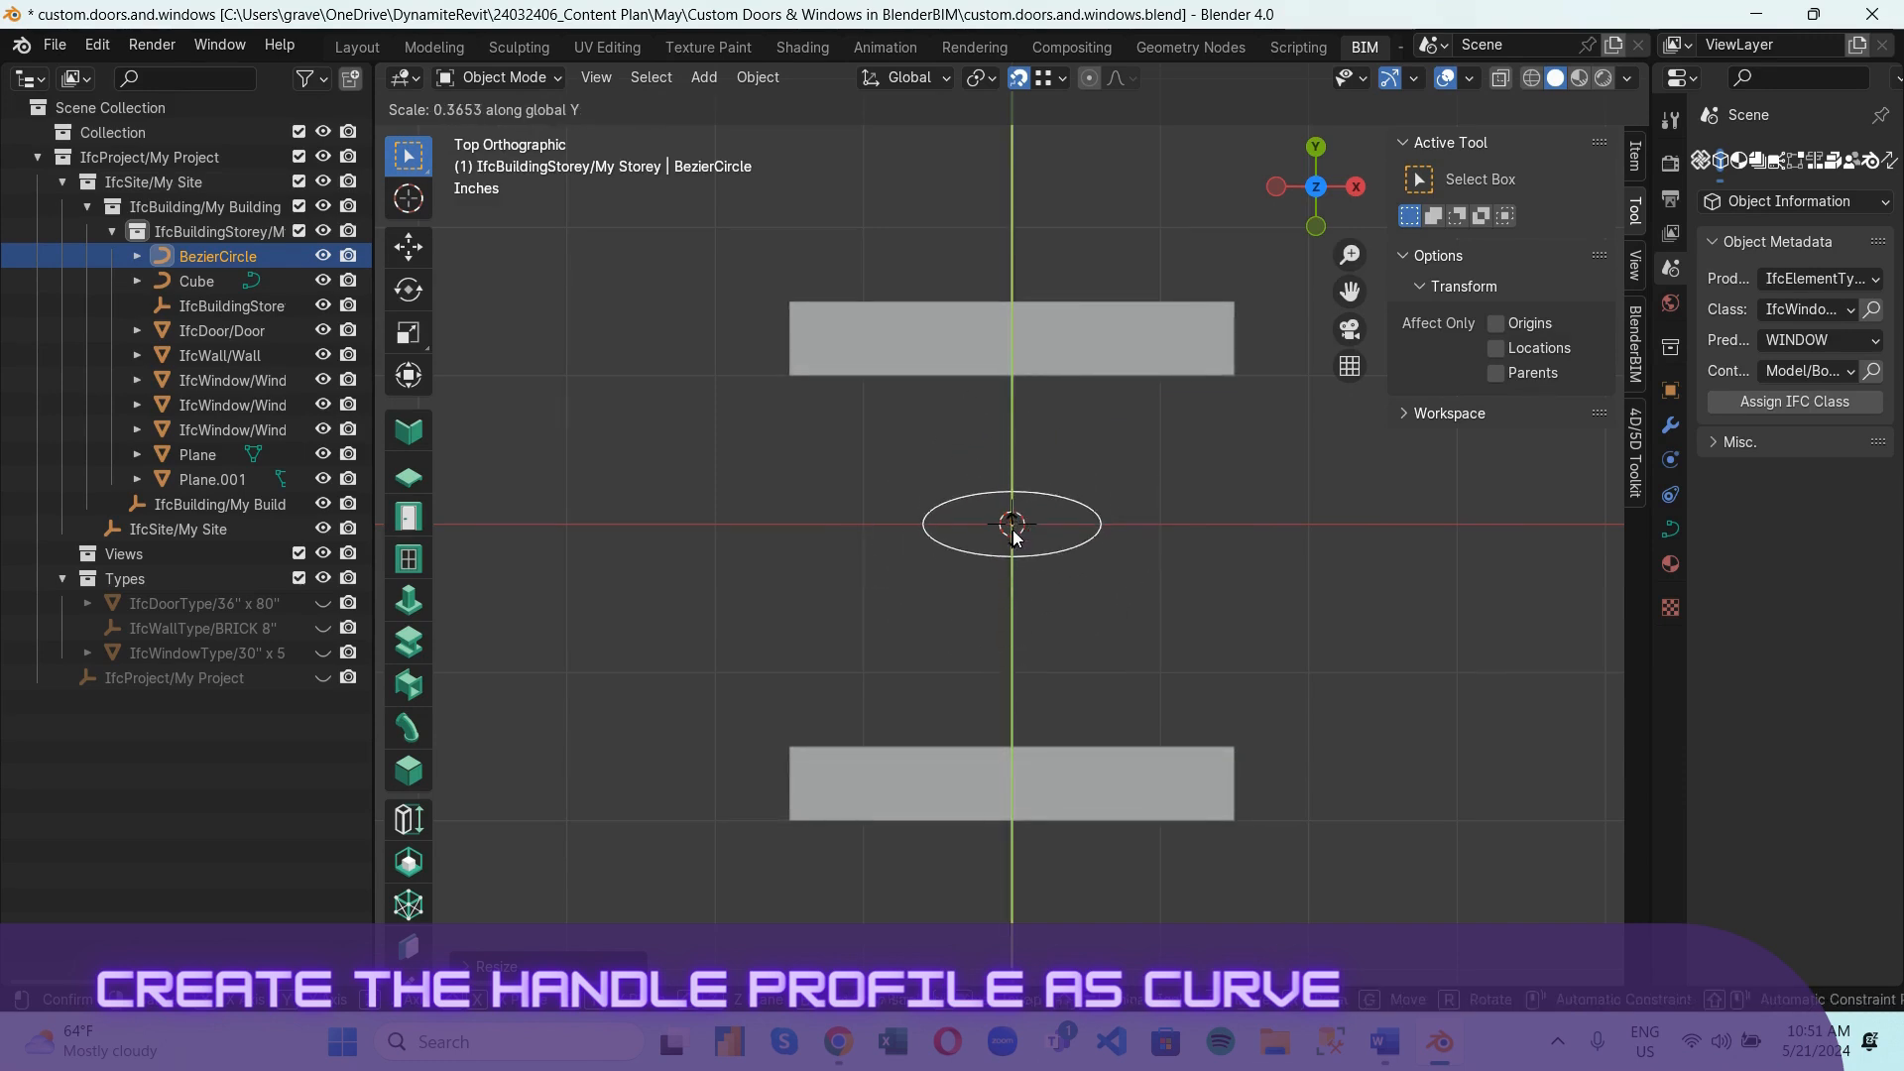
pyautogui.click(1014, 529)
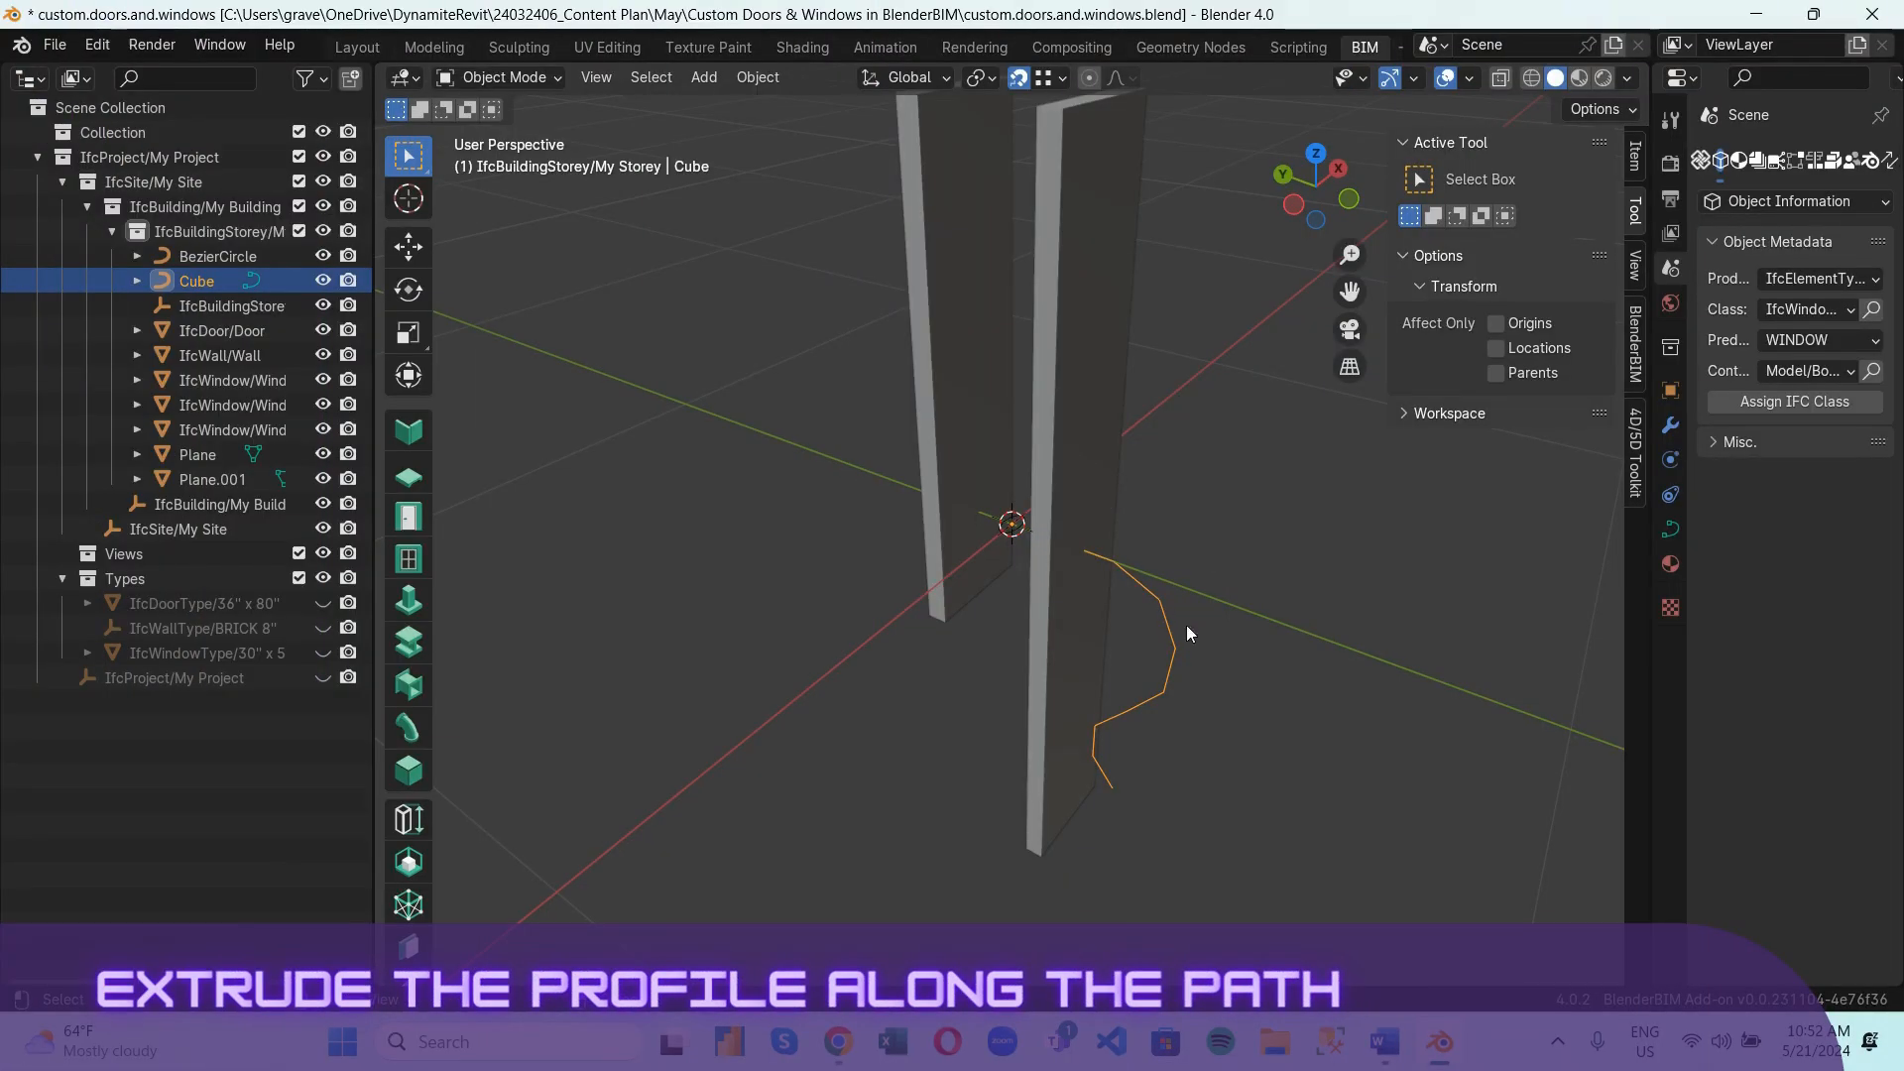
# Set the handle path curve's bevel mode to Object, with BezierCircle as the bevel profile.
pyautogui.scroll(1, 1186, 625)
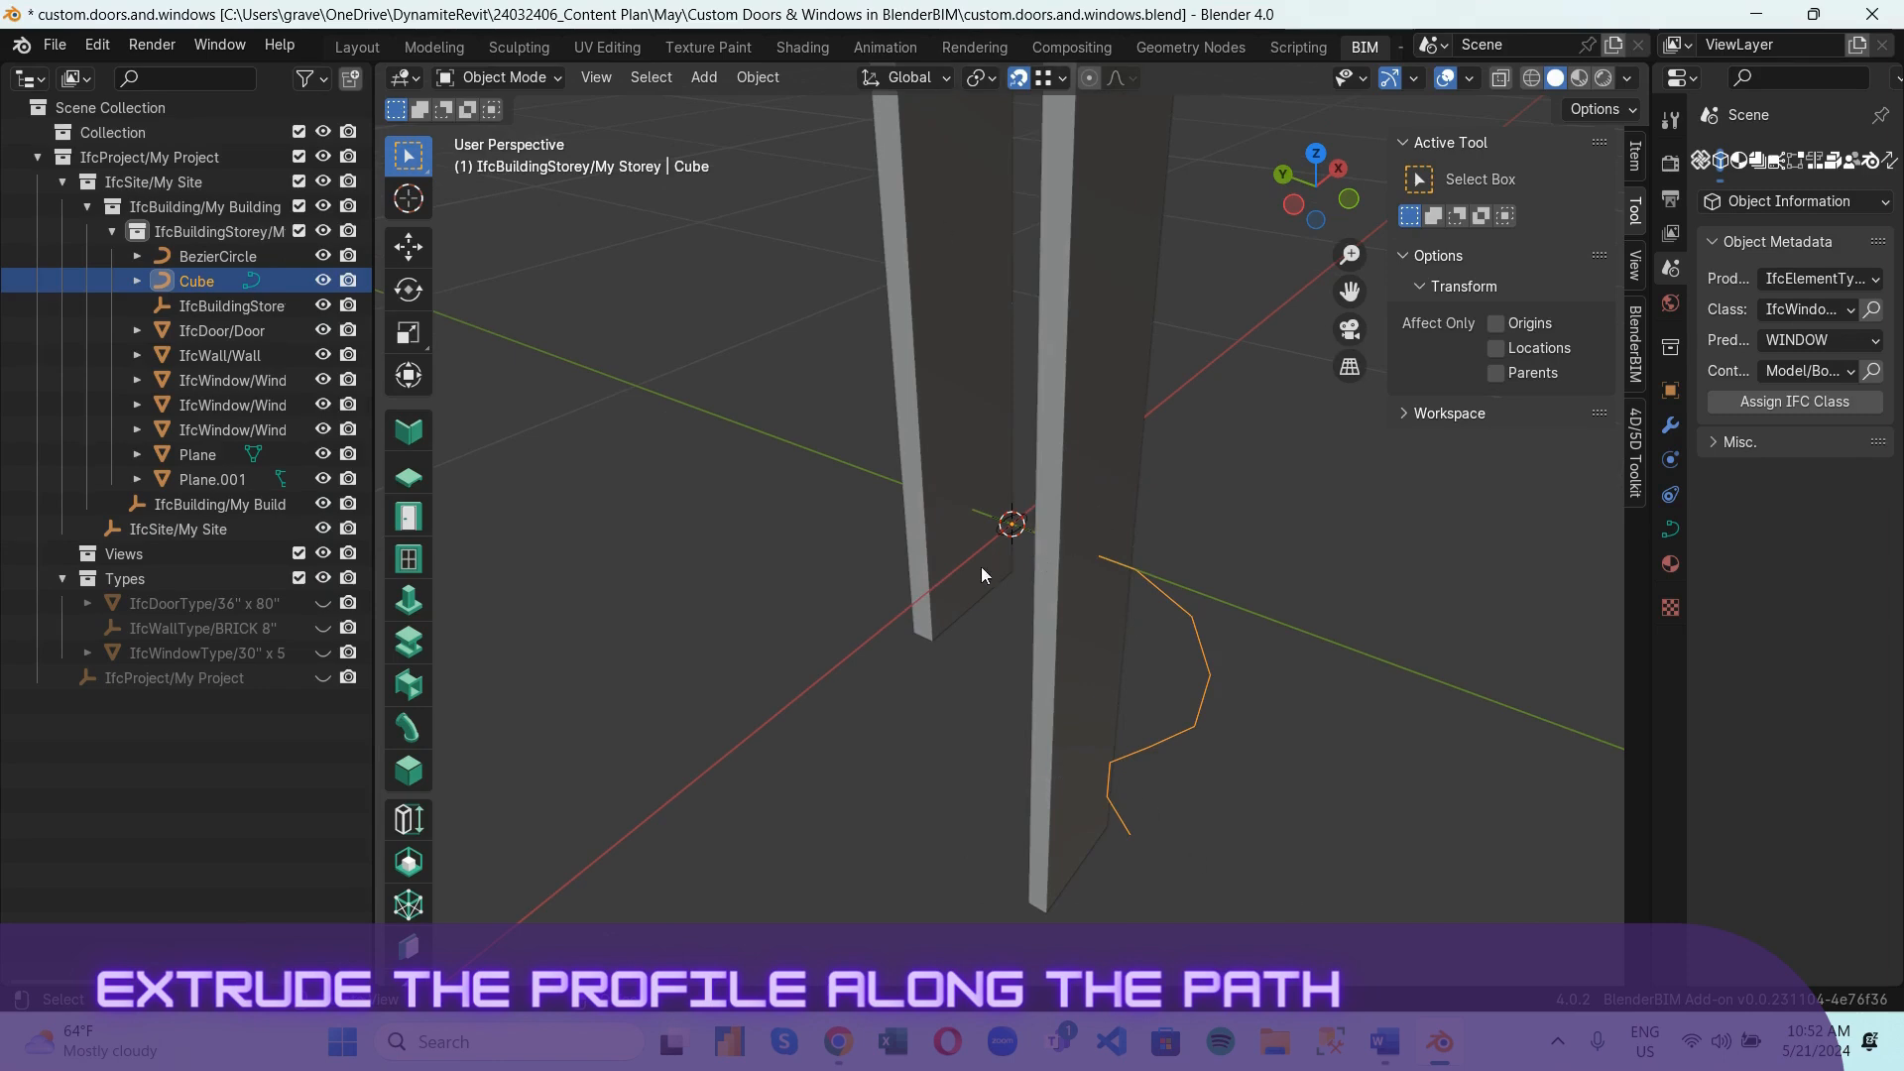
pyautogui.scroll(2, 1025, 545)
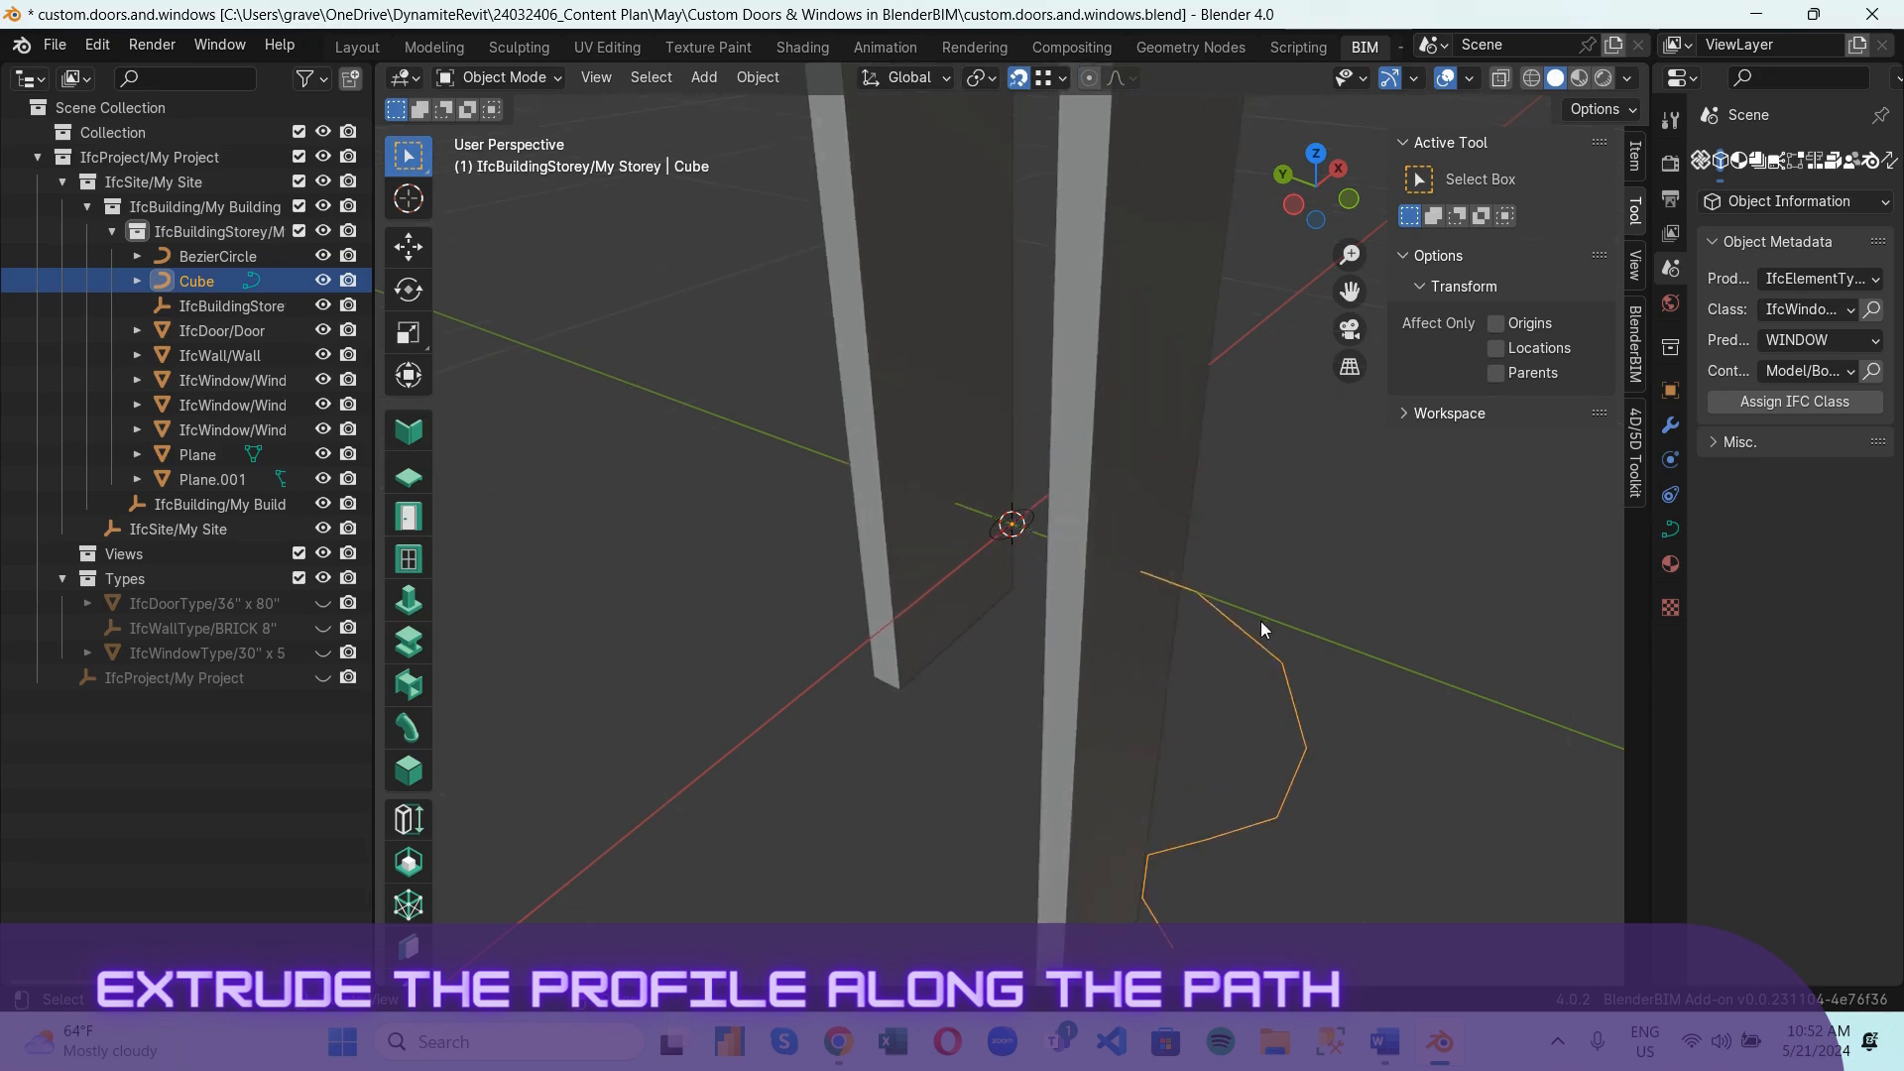
pyautogui.click(1672, 532)
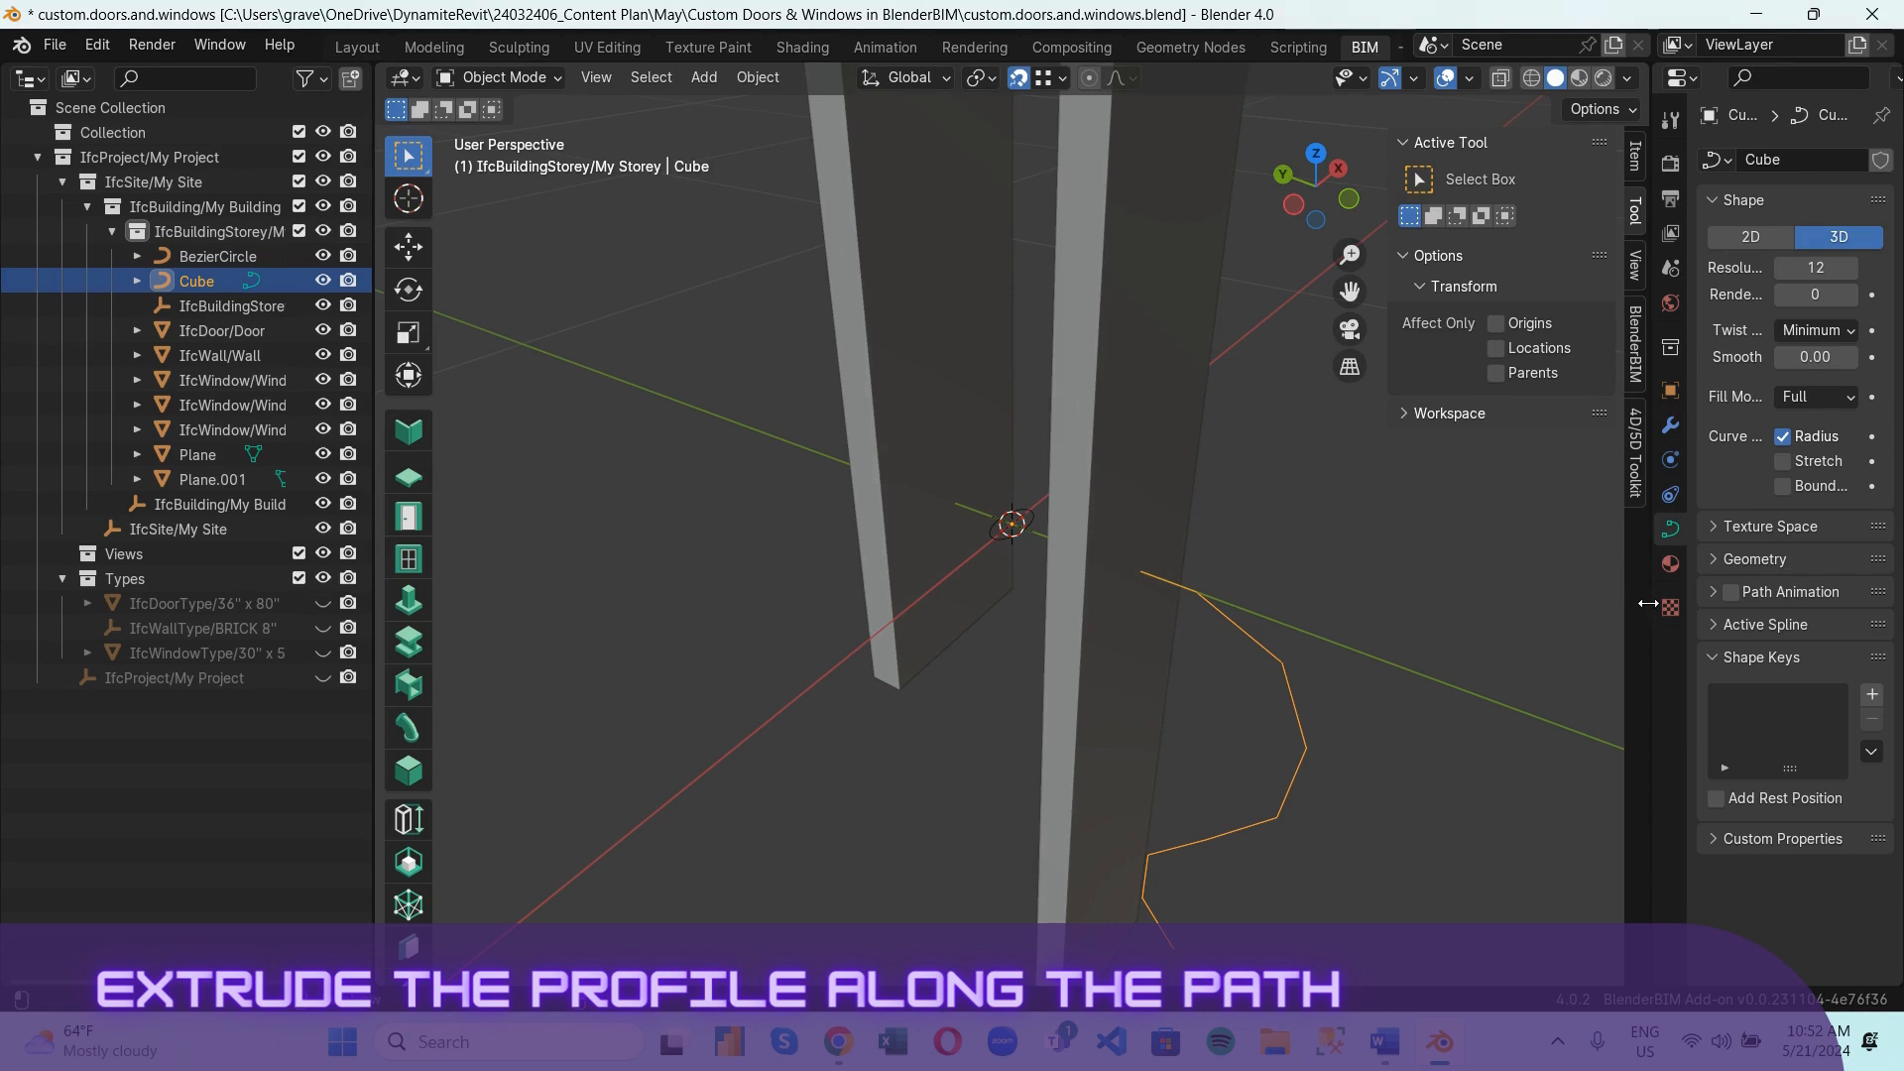
pyautogui.moveTo(1649, 593); pyautogui.dragTo(1202, 611)
pyautogui.click(1400, 561)
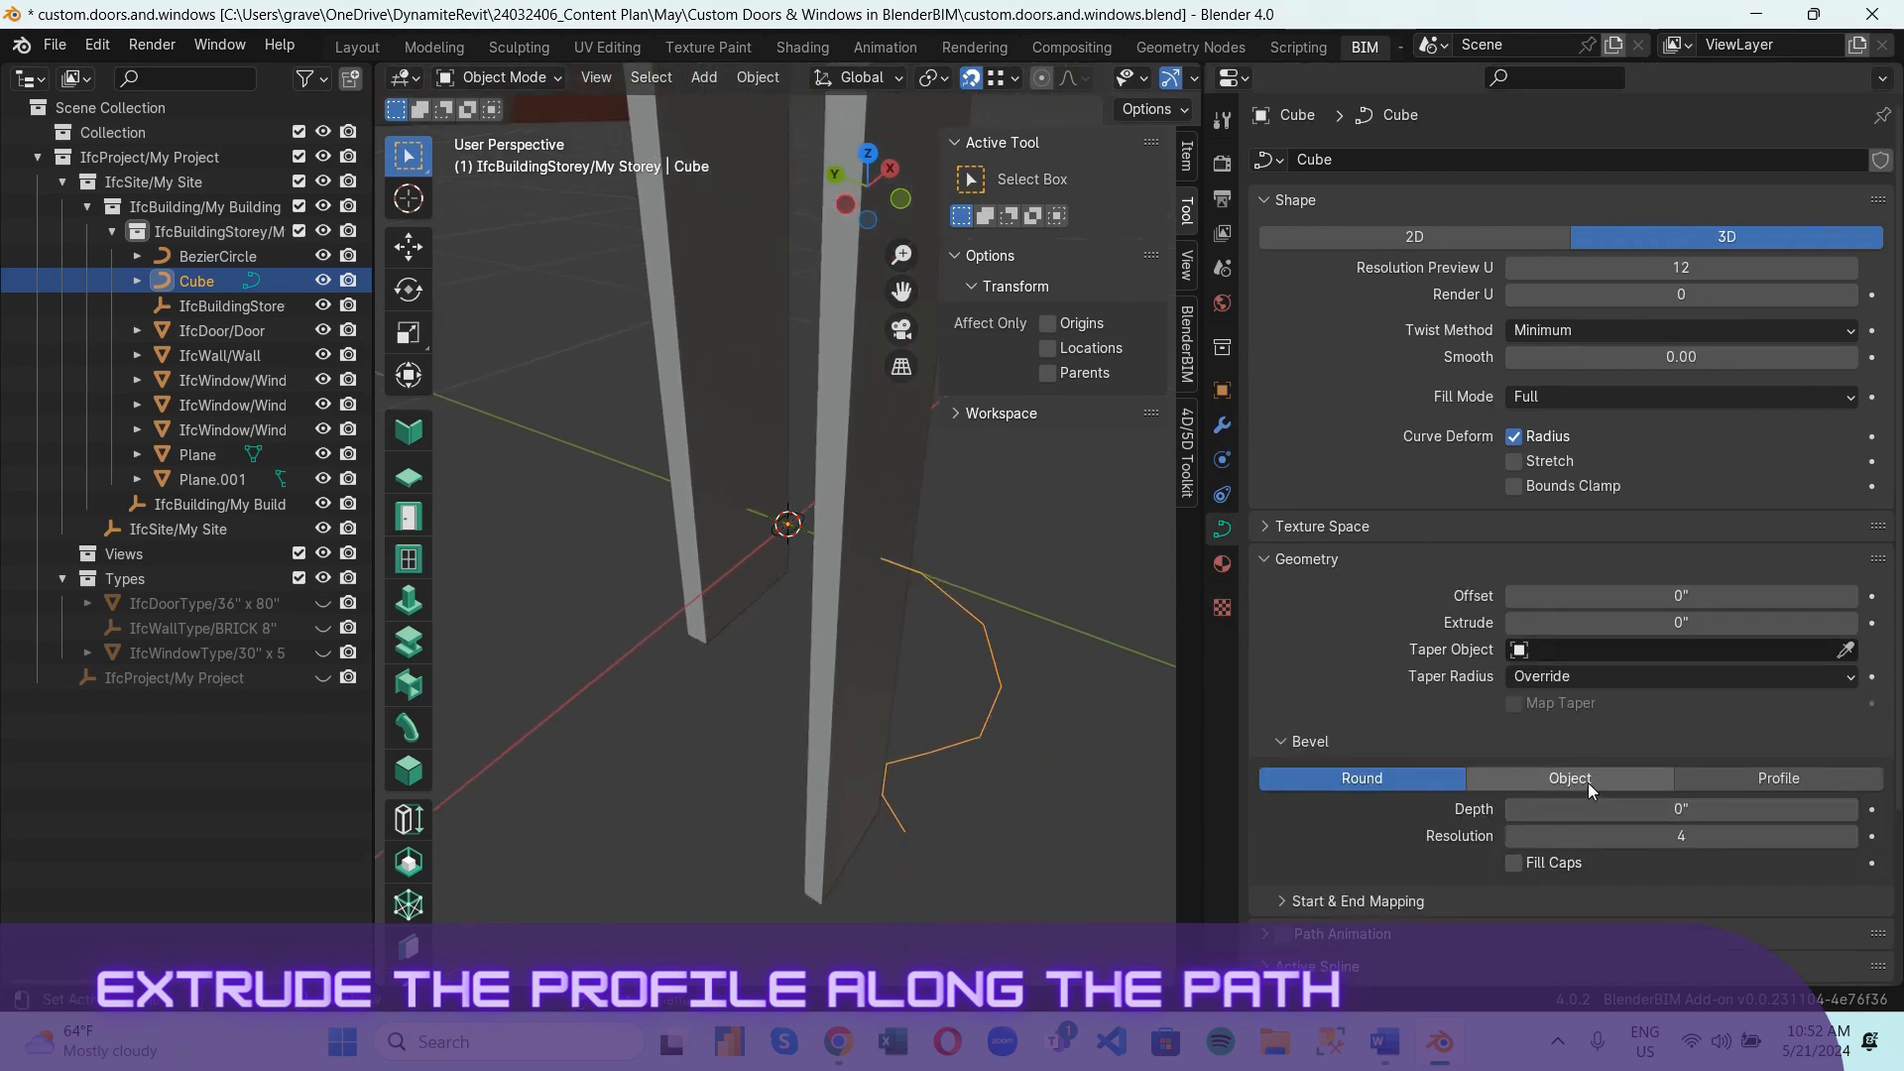
pyautogui.click(1587, 782)
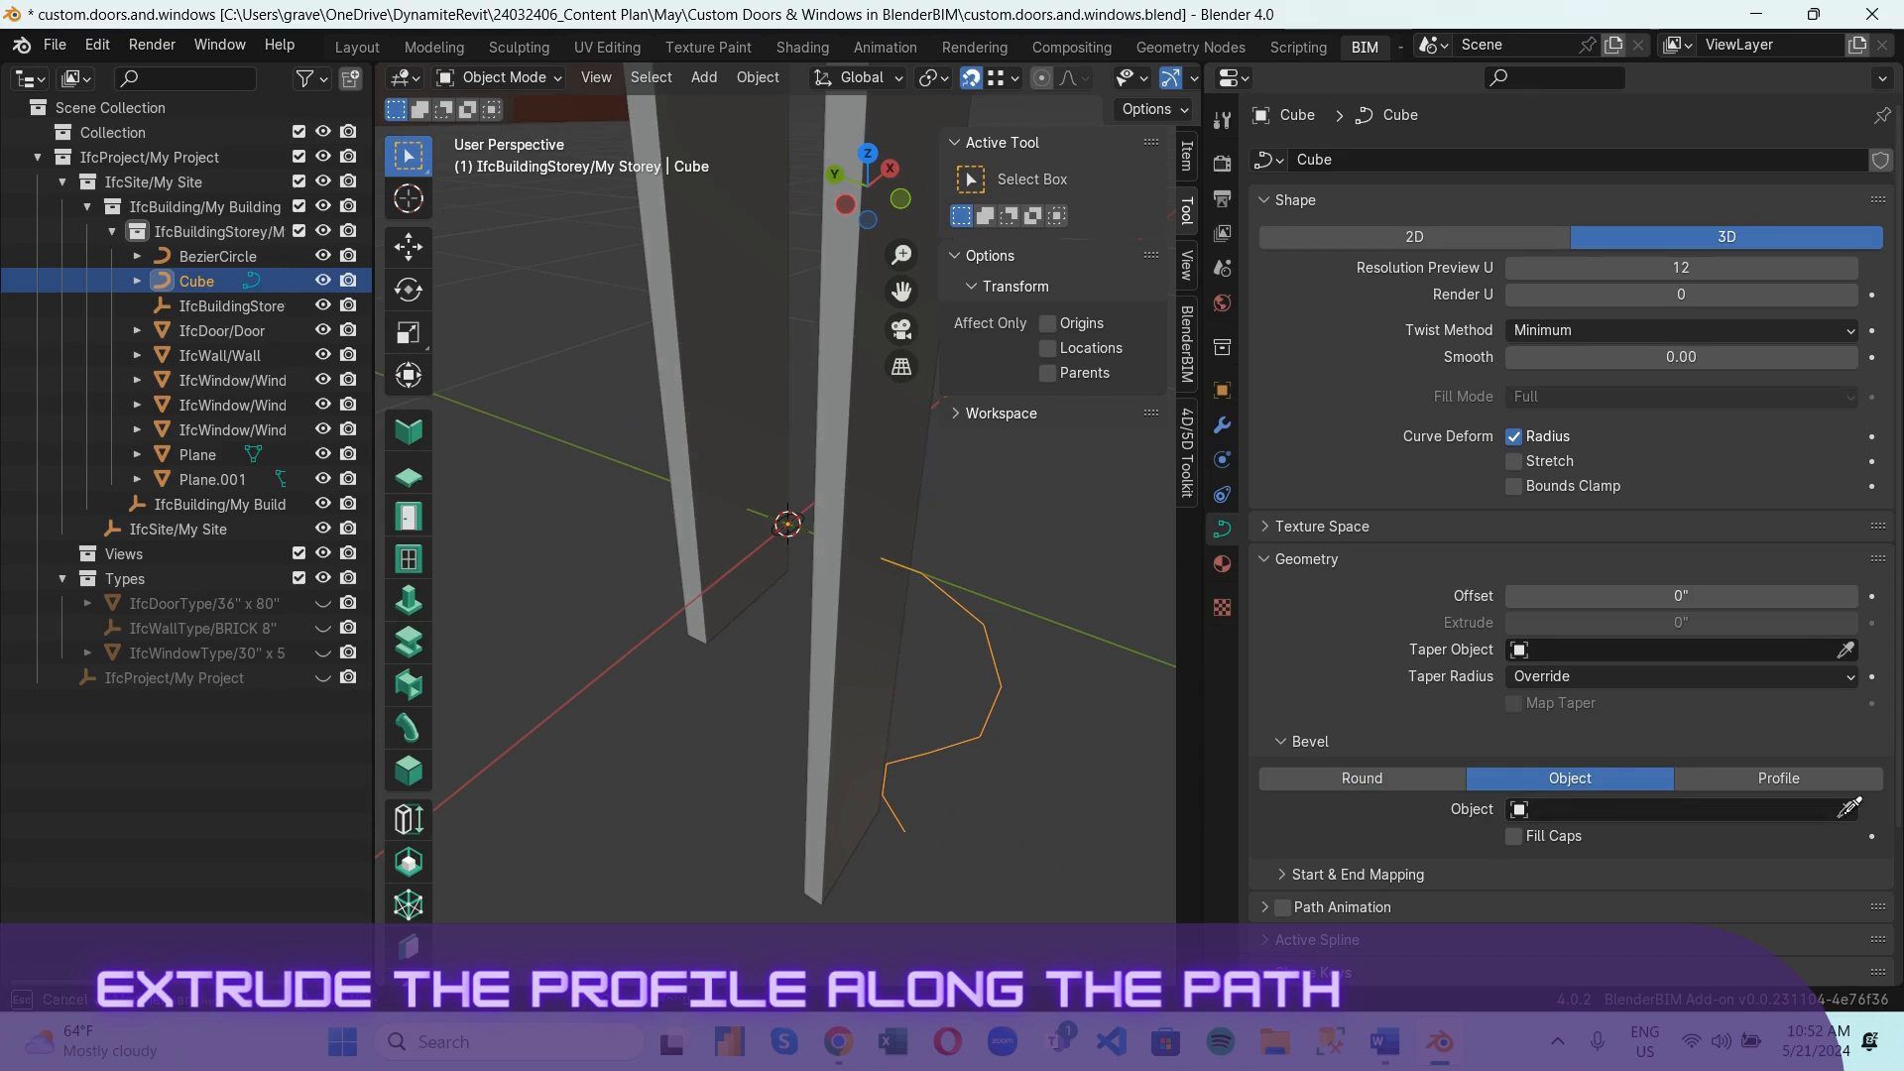
pyautogui.click(784, 528)
pyautogui.scroll(-3, 901, 842)
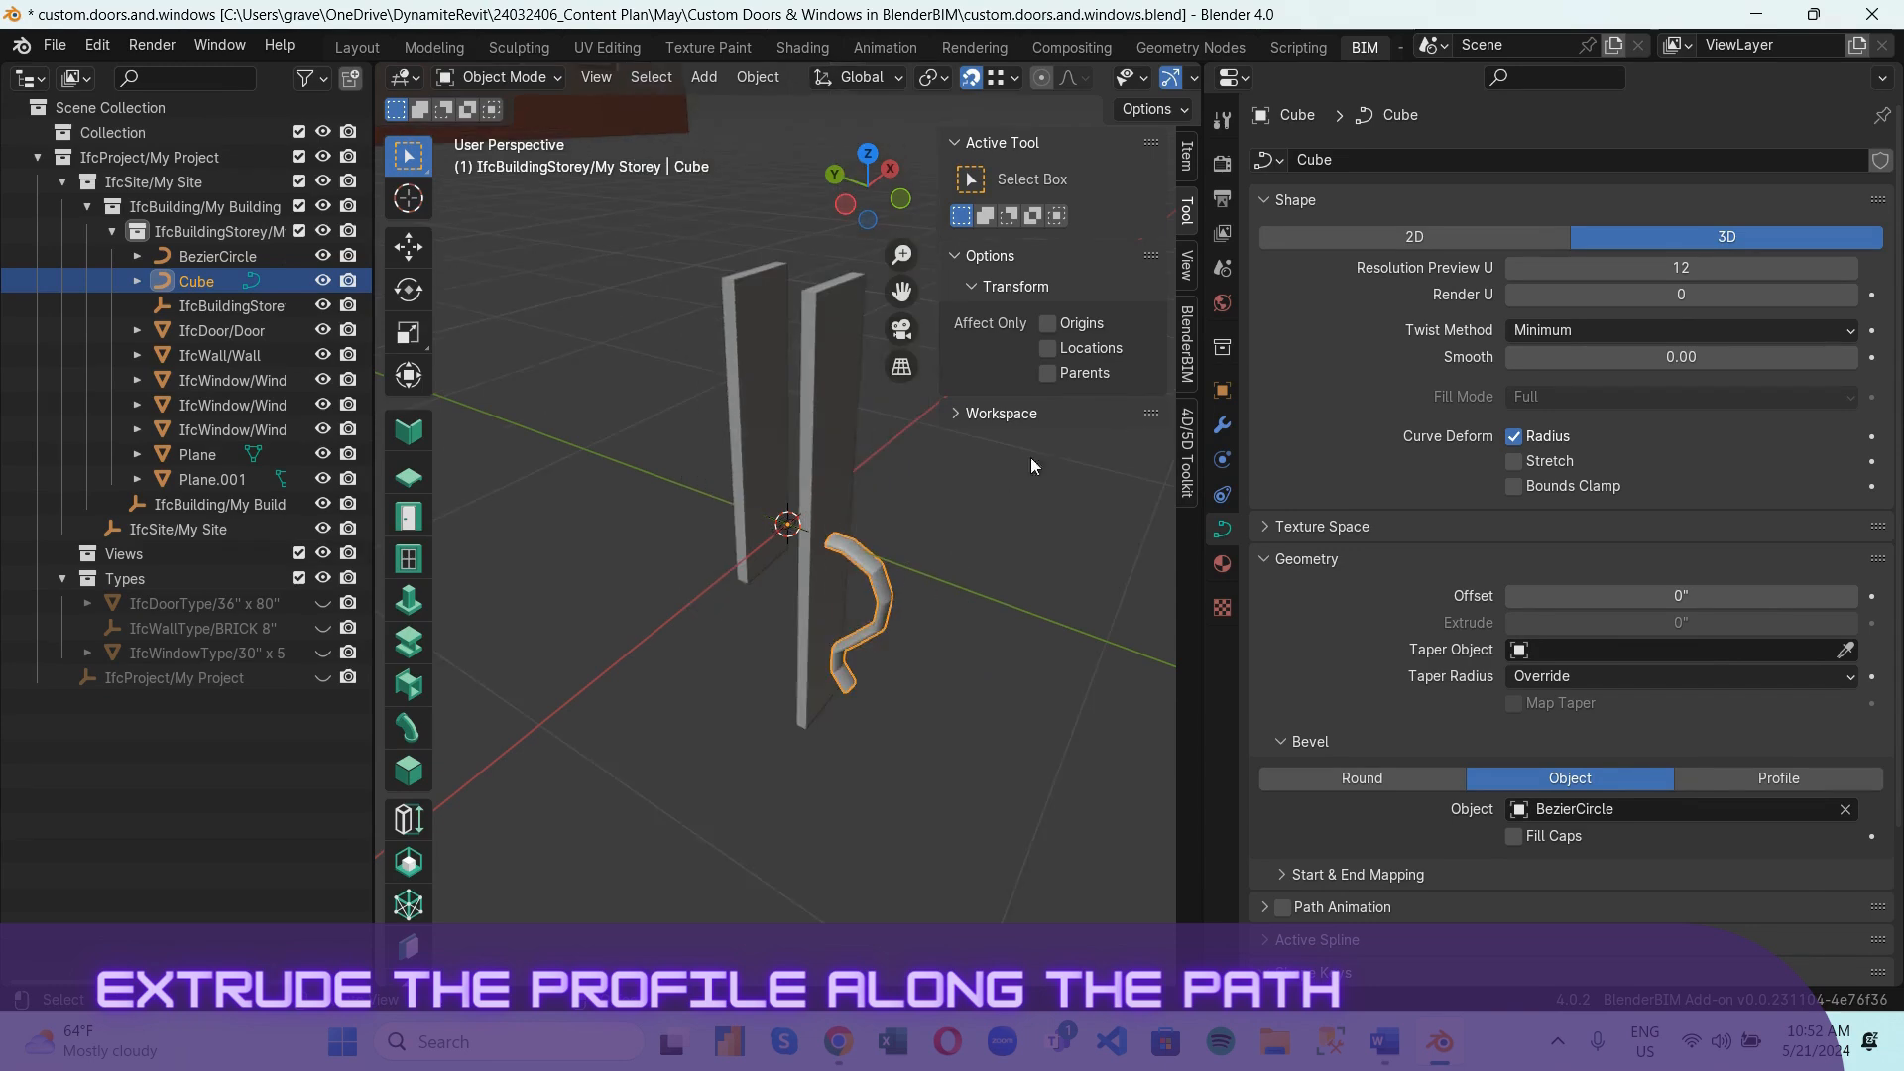
# Scale the BezierCircle ellipse profile by about -1.25 in top view to thicken the handle.
pyautogui.click(872, 343)
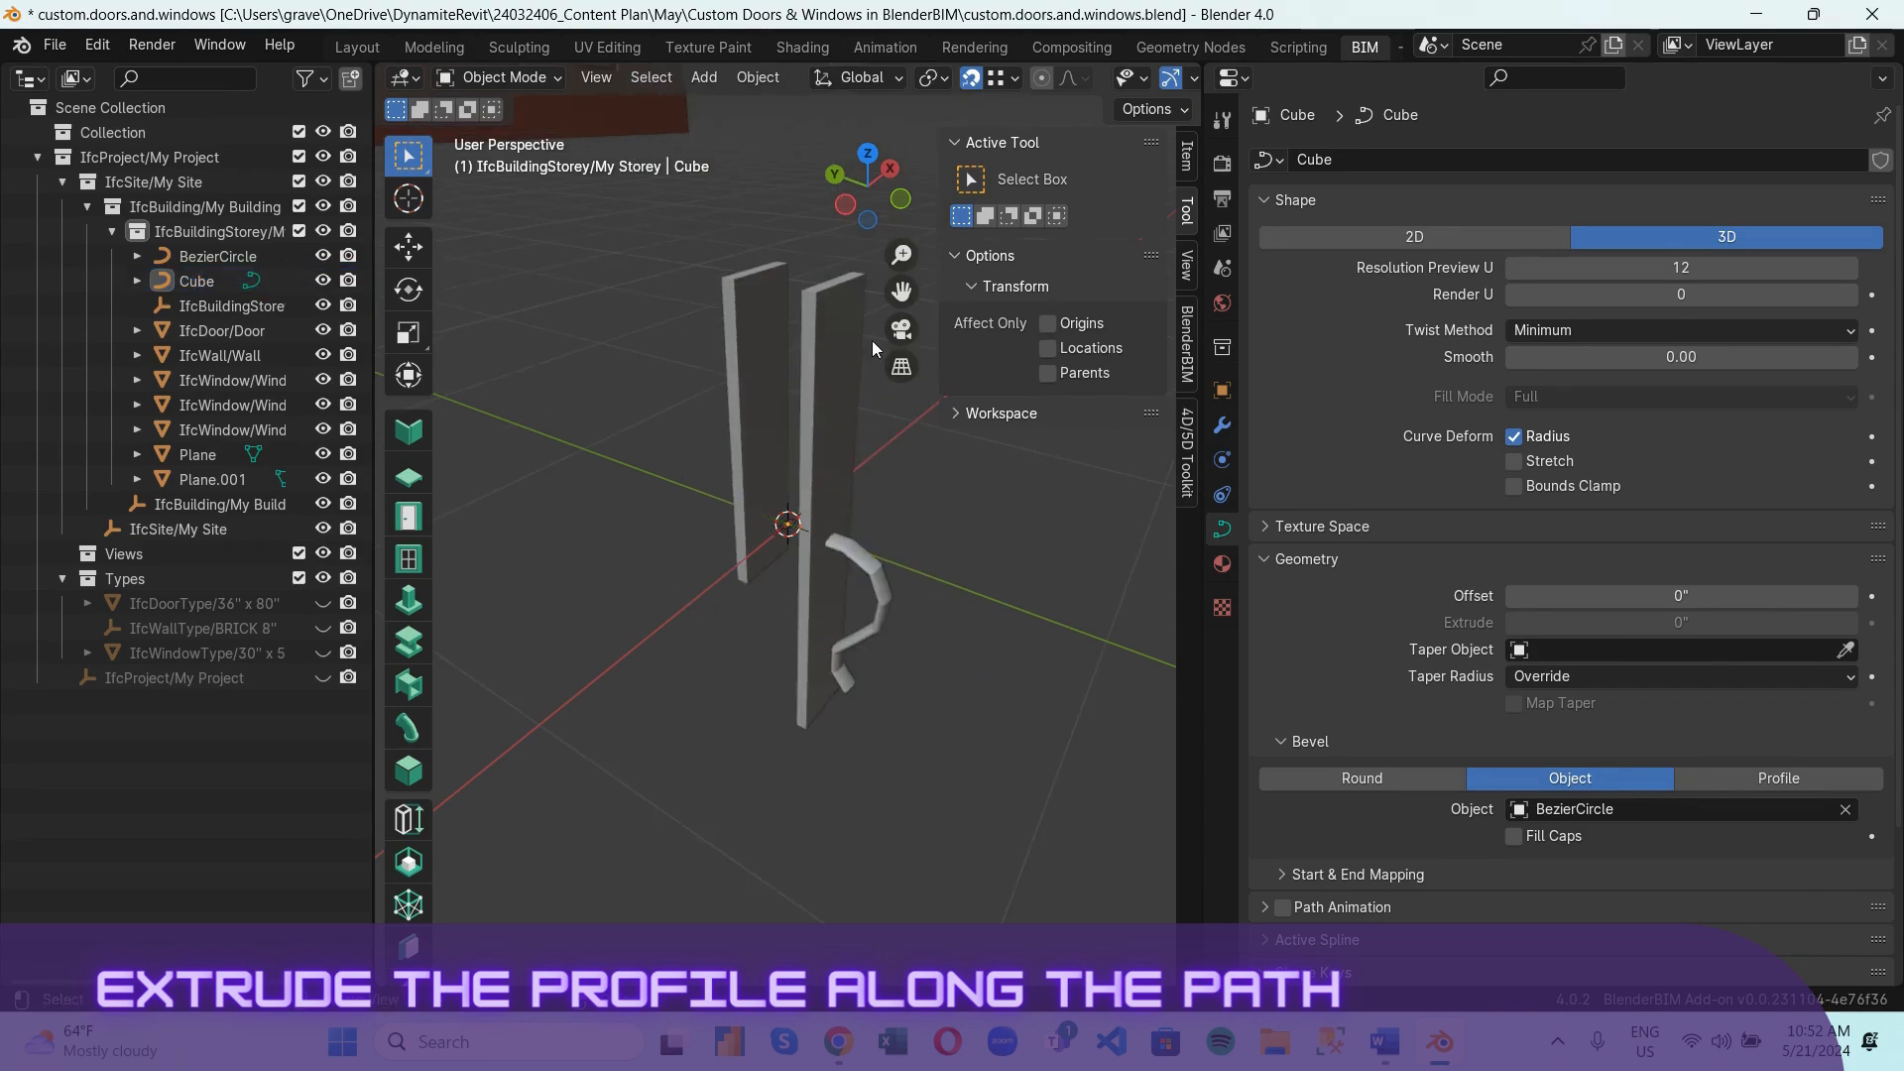
pyautogui.click(847, 206)
pyautogui.scroll(3, 901, 647)
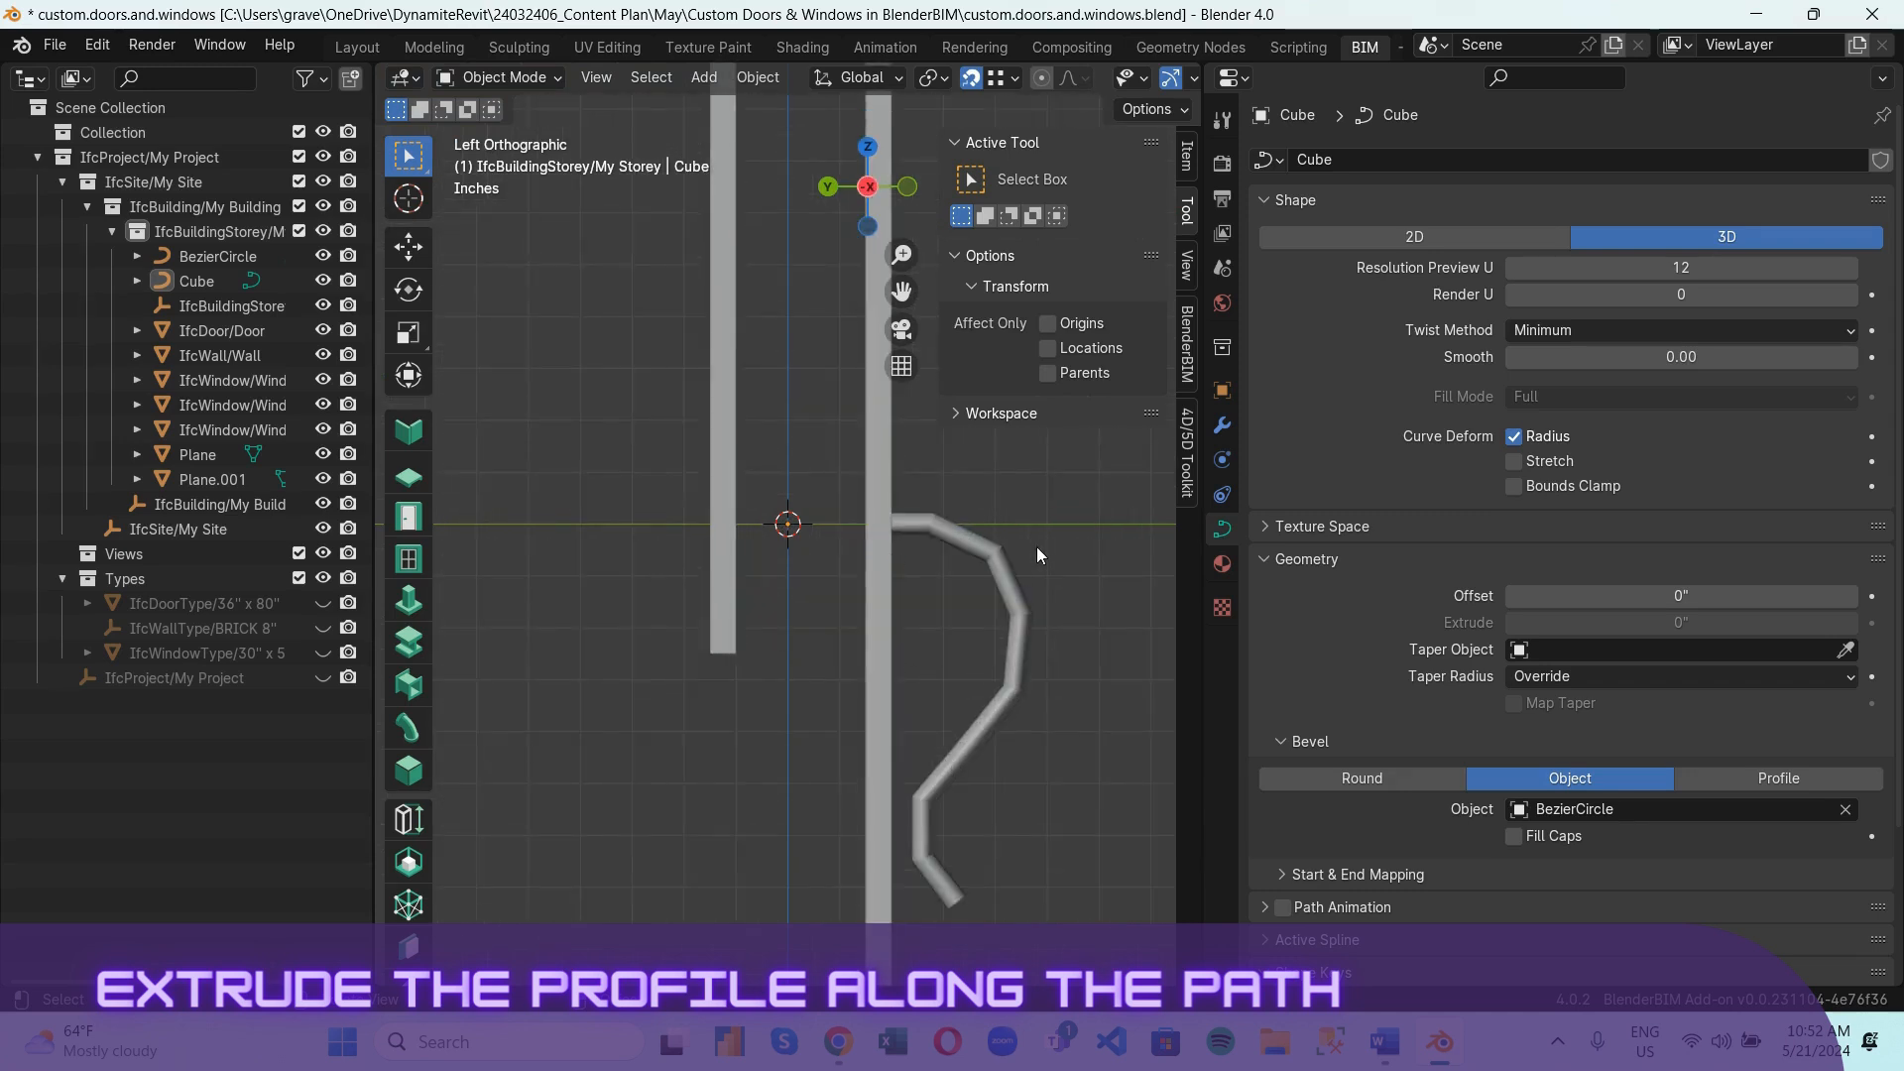
pyautogui.click(982, 542)
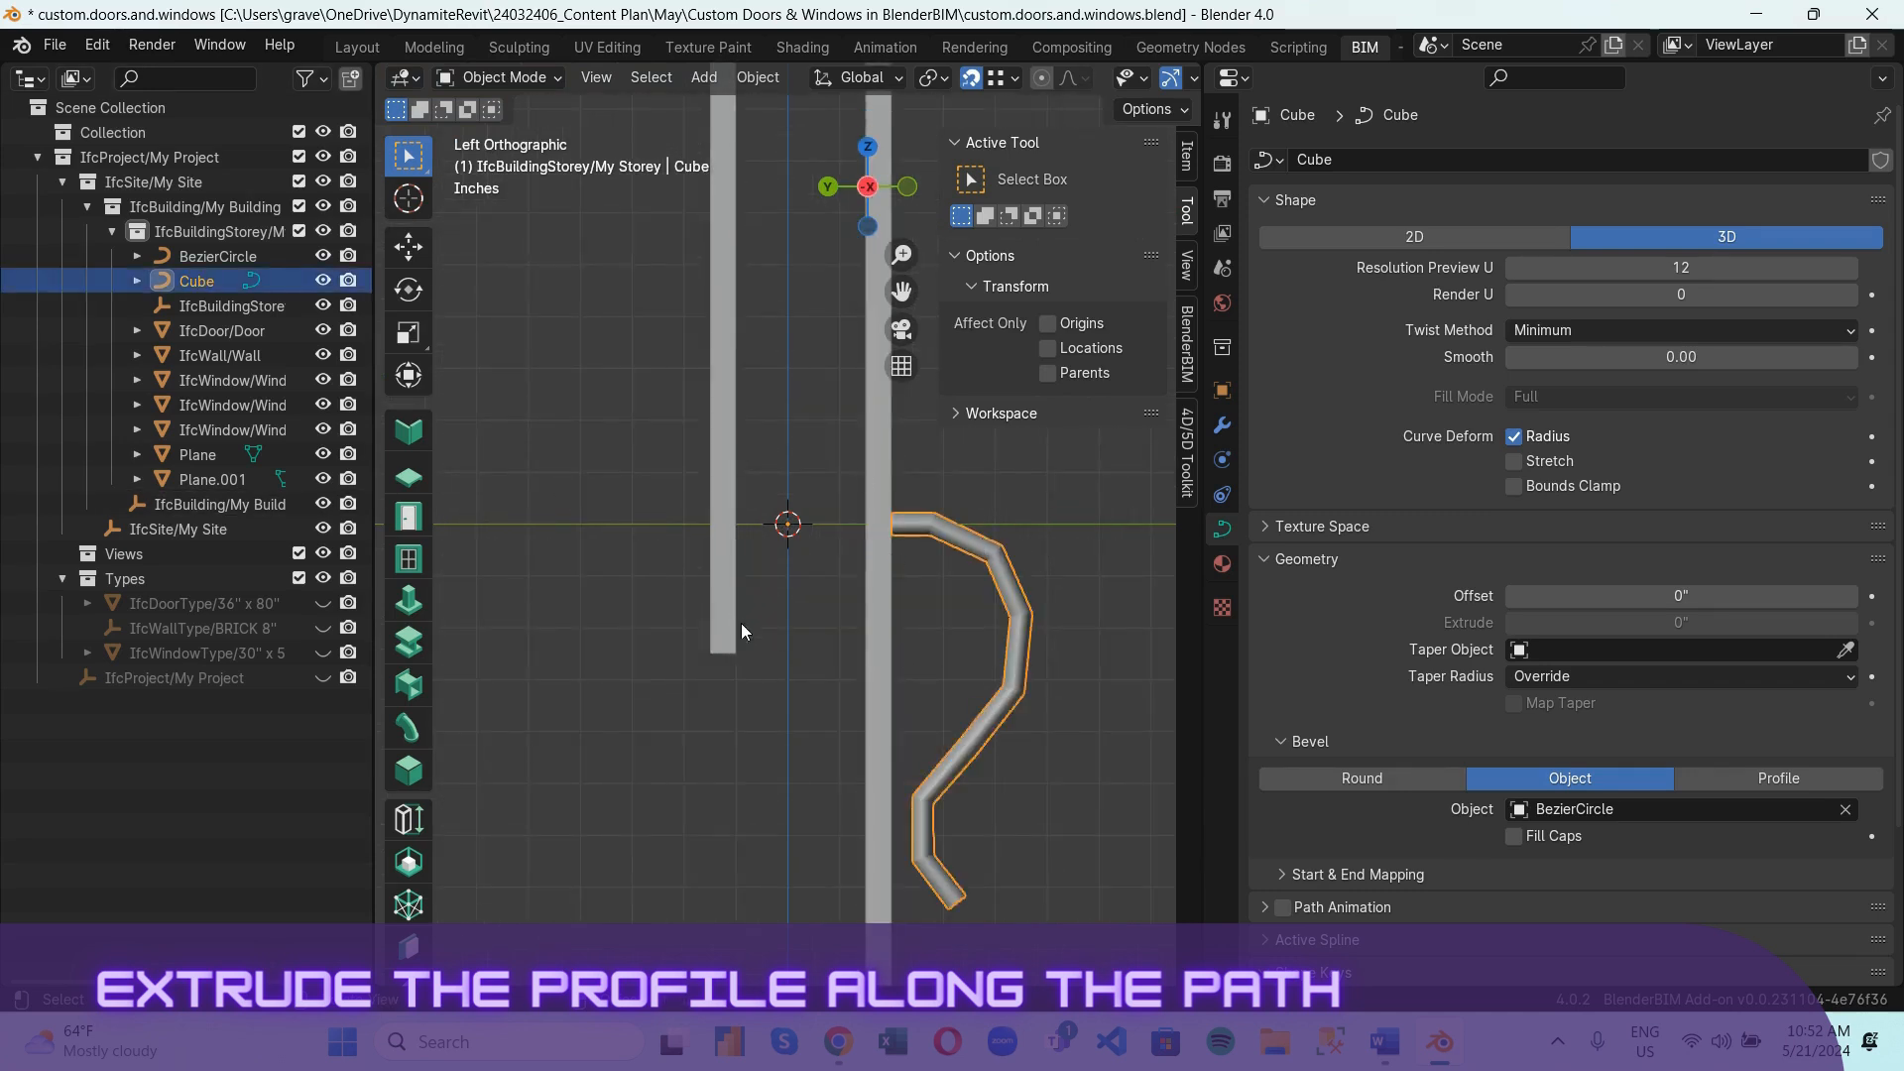
pyautogui.moveTo(990, 619); pyautogui.dragTo(889, 301, button='middle')
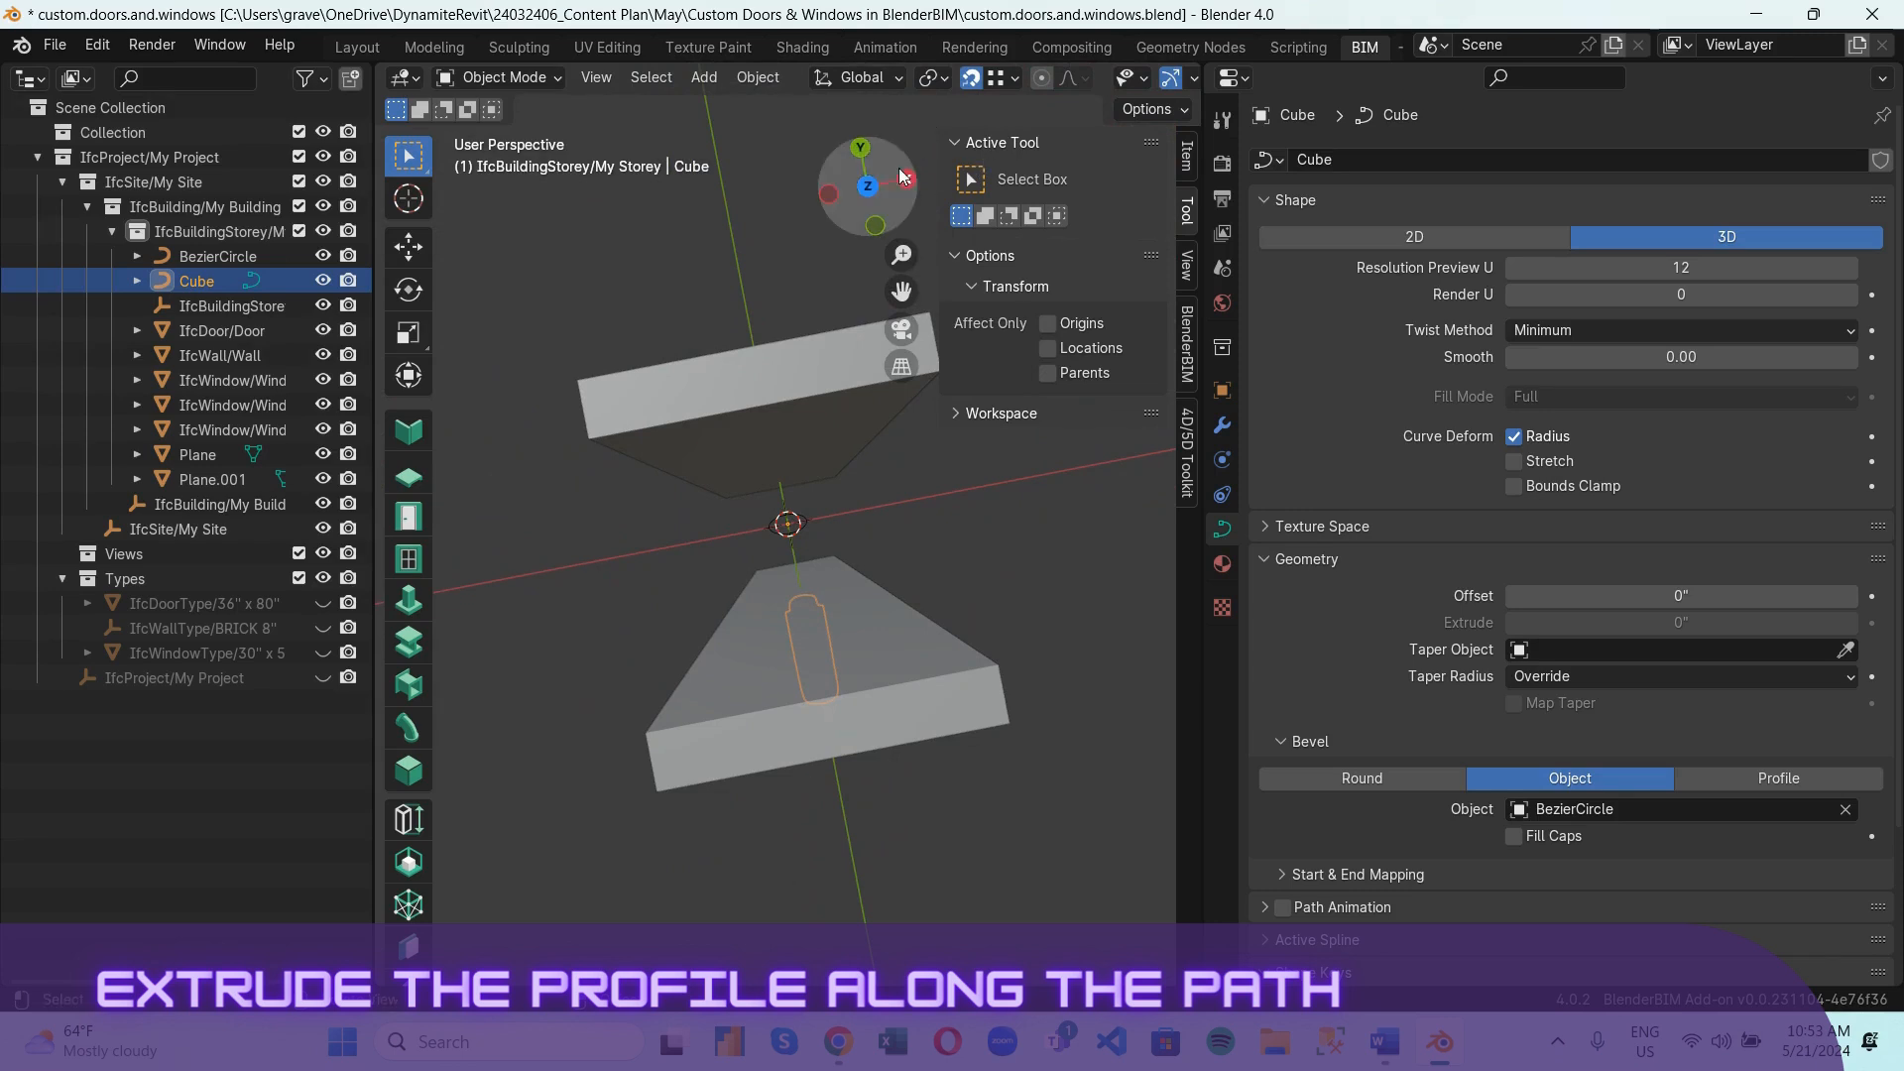
pyautogui.click(866, 187)
pyautogui.click(819, 526)
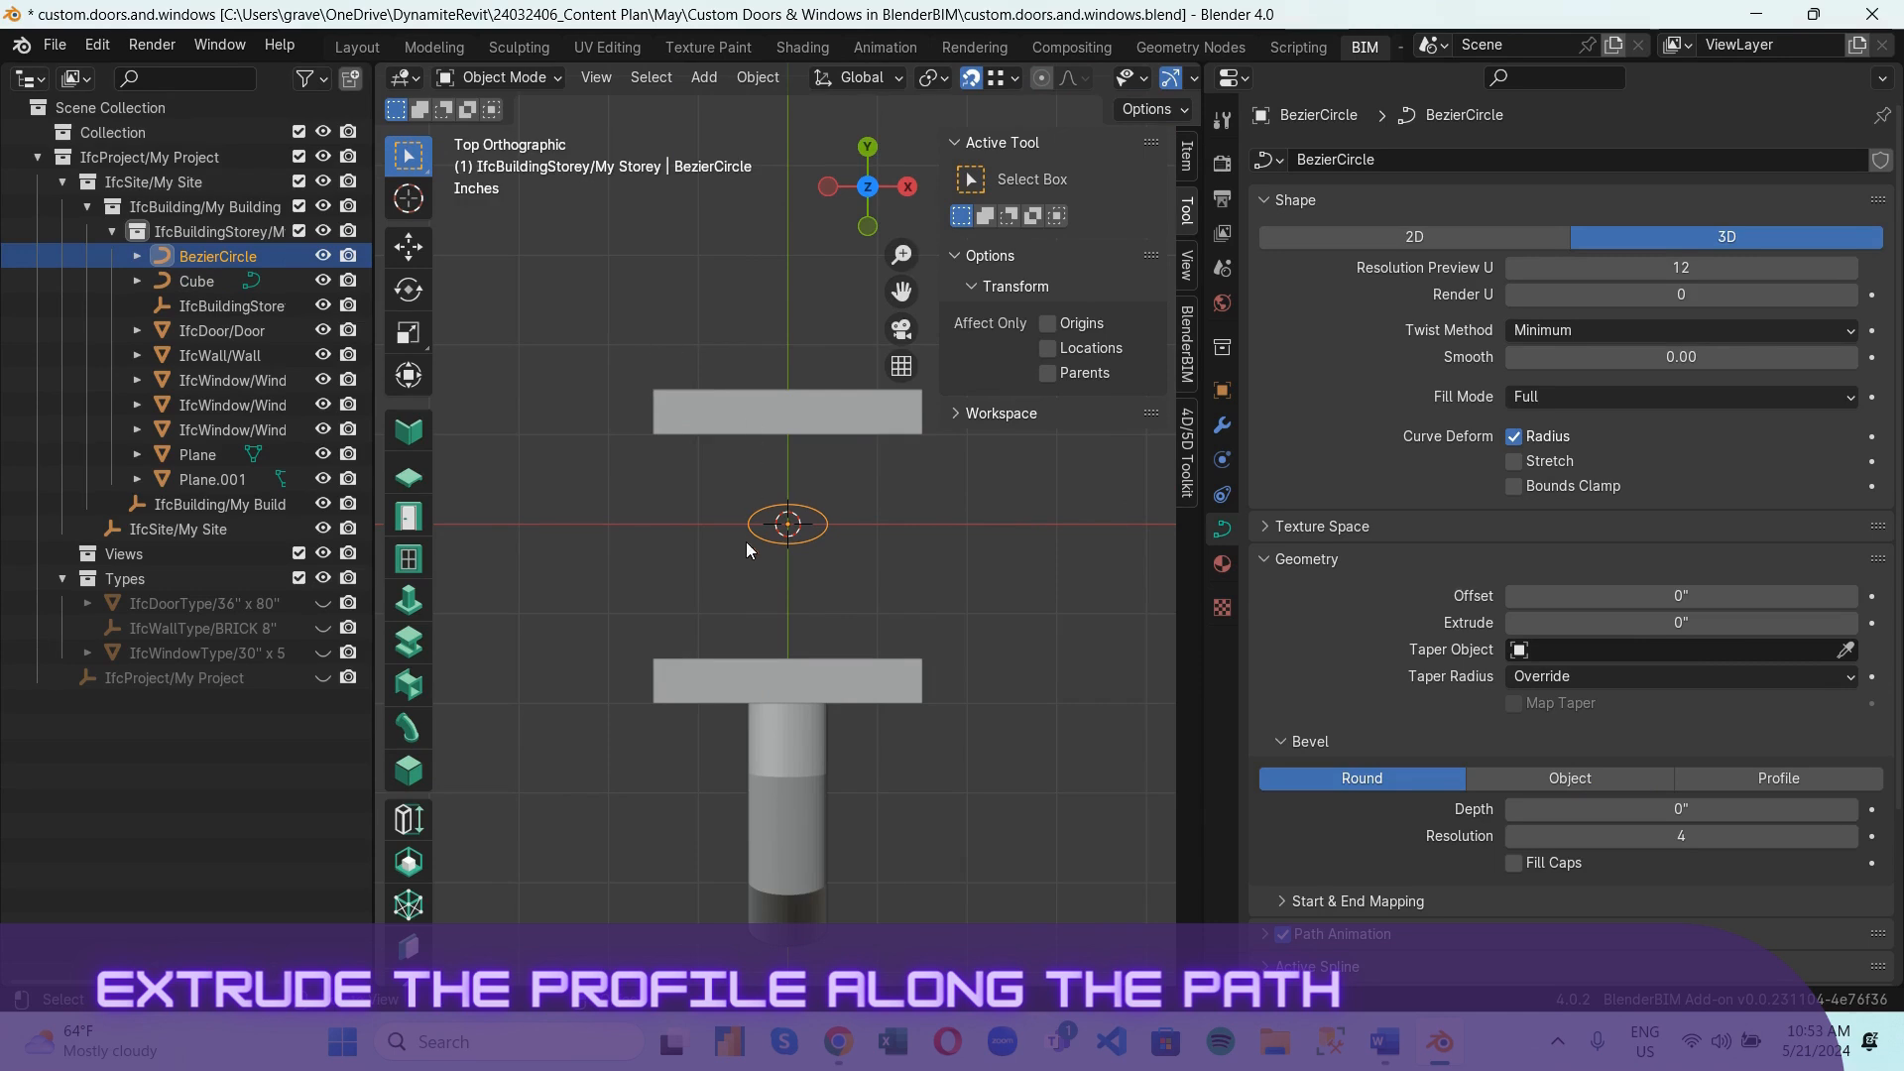
pyautogui.press('s')
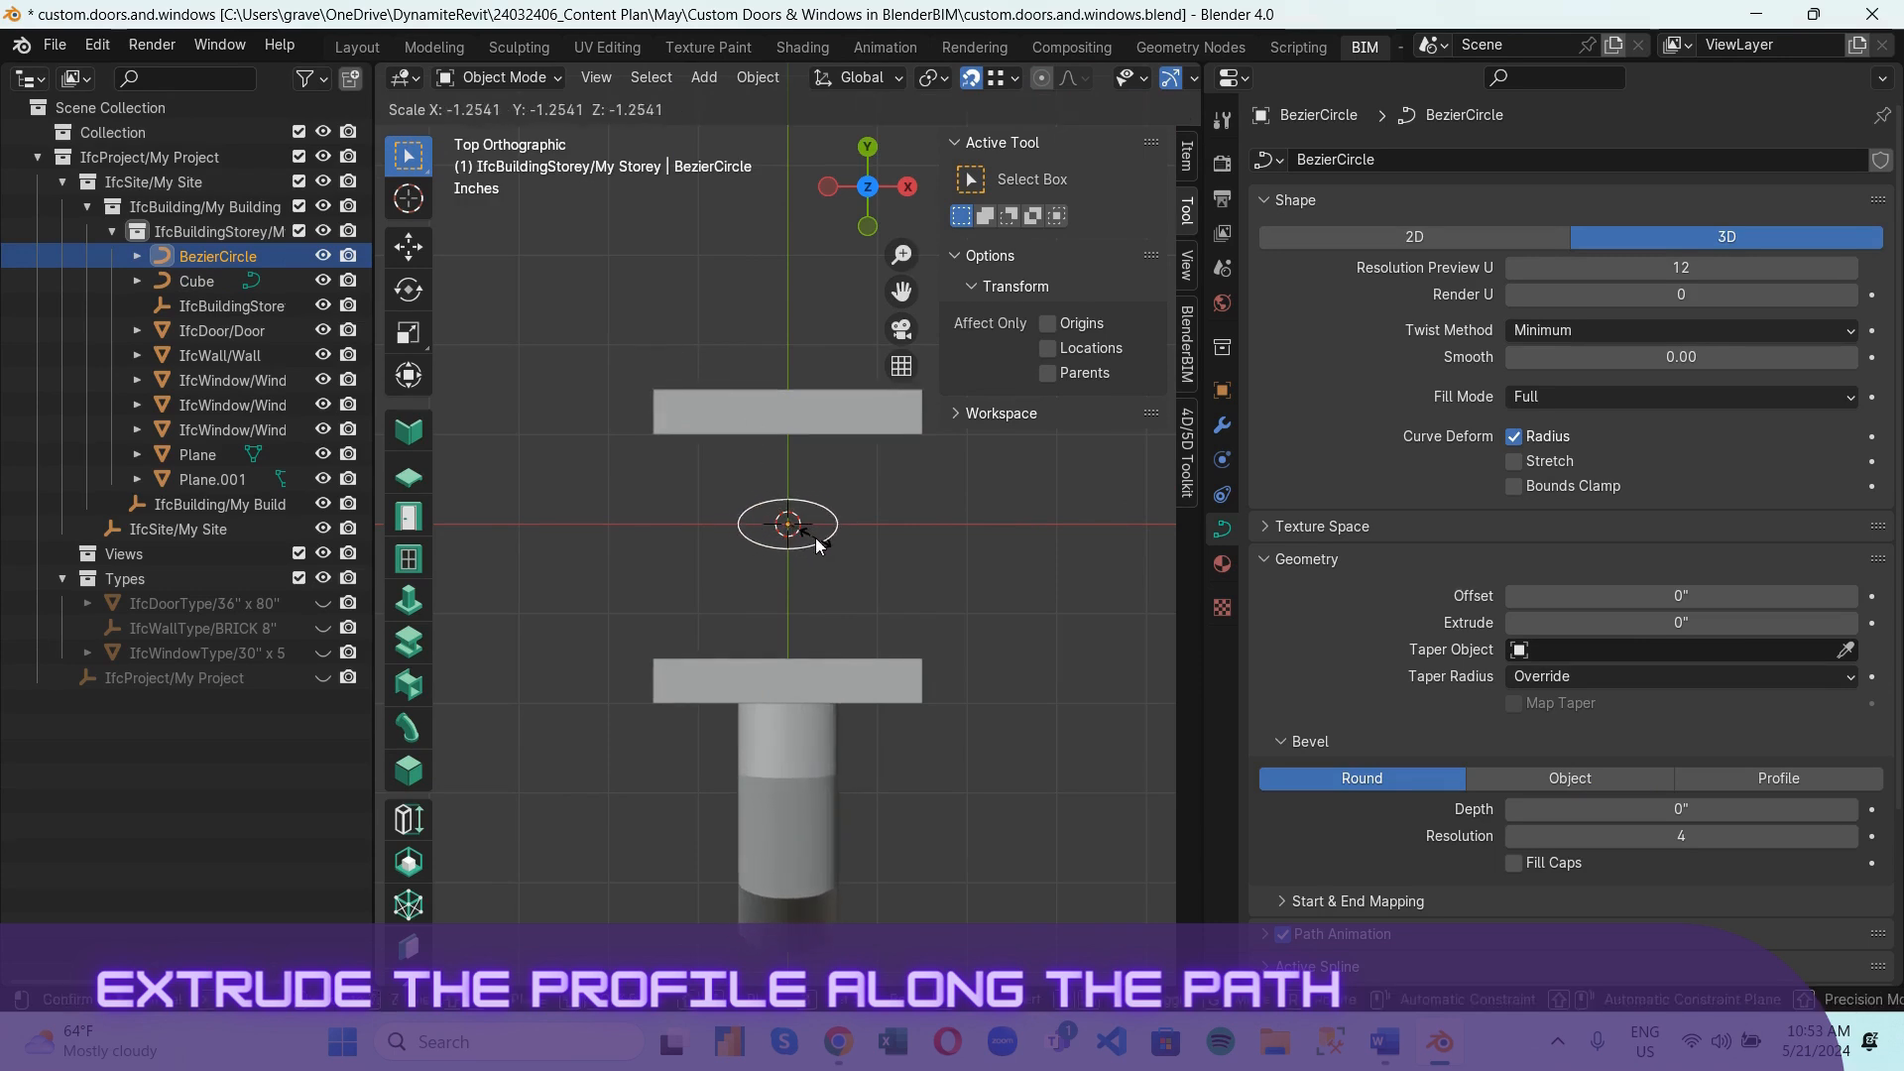
pyautogui.click(817, 539)
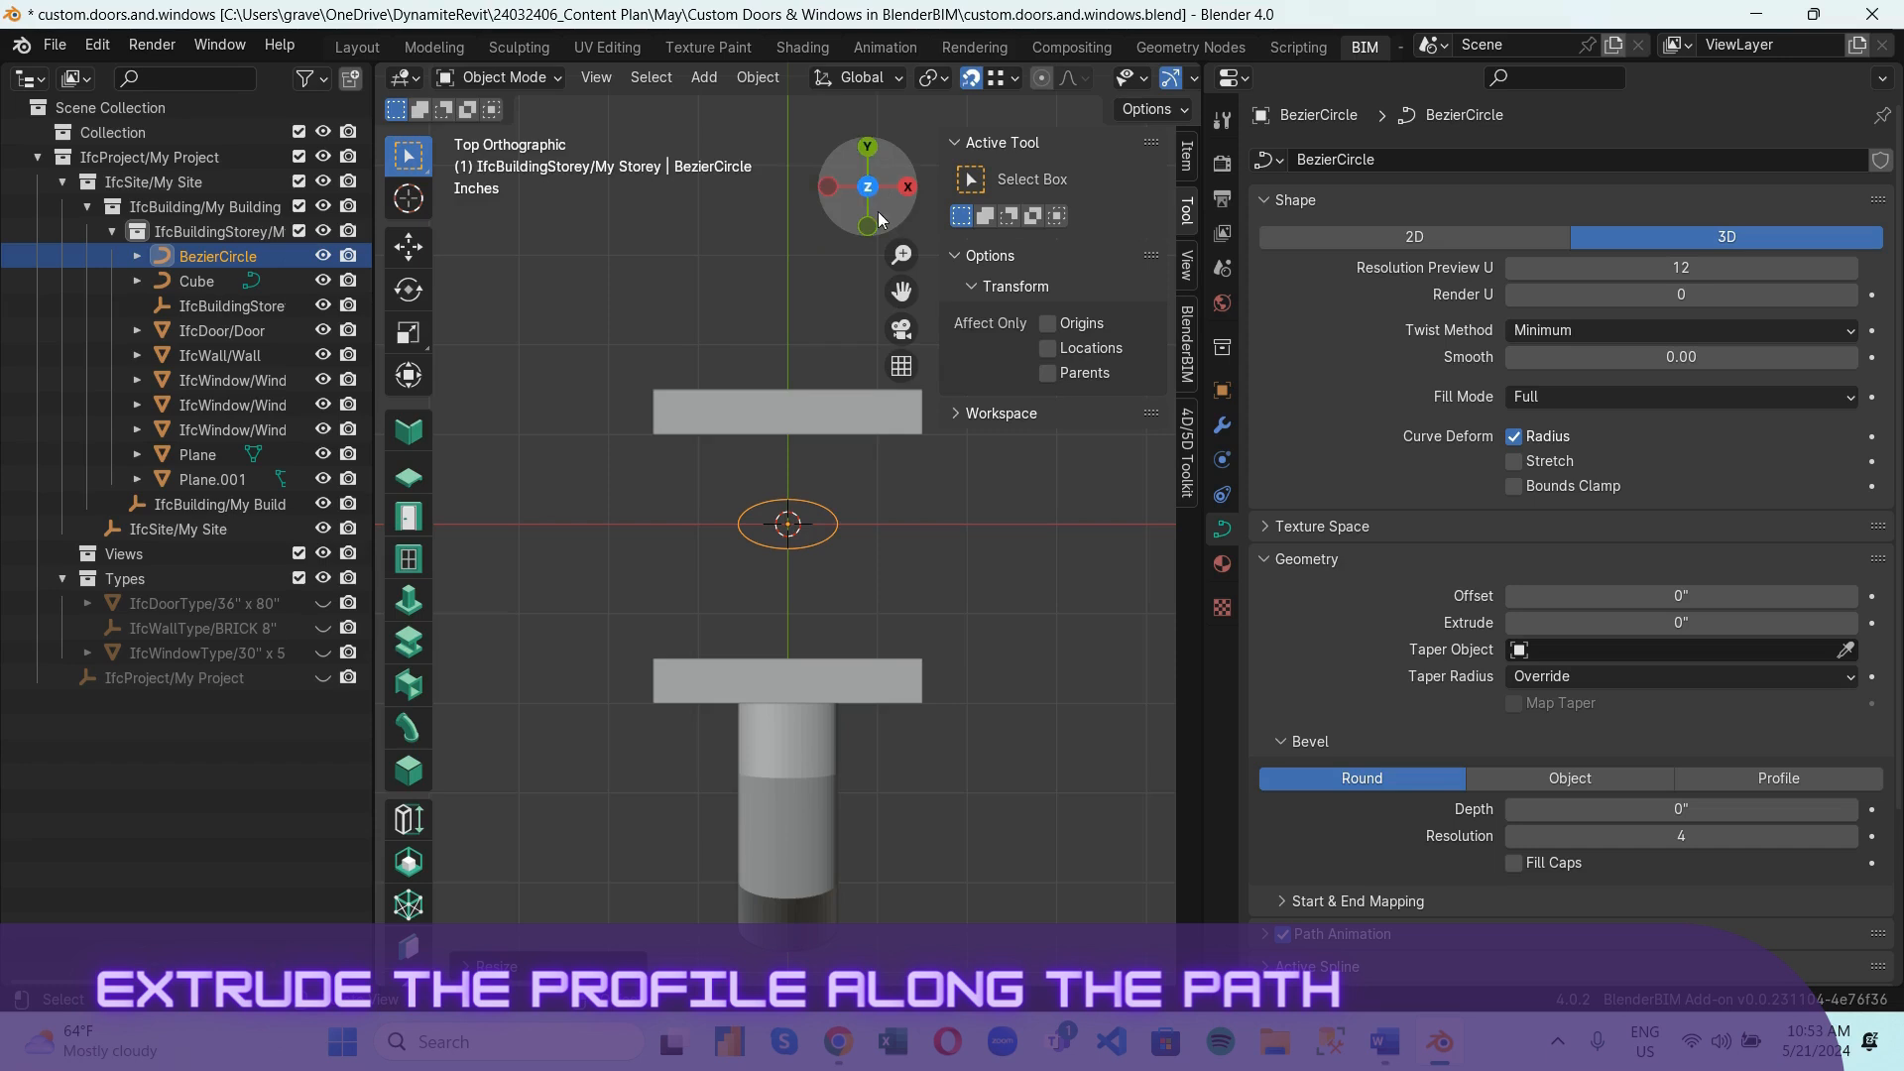
# Reshape the handle path's lower bend in Edit Mode so it sits against the plate, and return to Object Mode.
pyautogui.click(688, 341)
pyautogui.moveTo(780, 616); pyautogui.dragTo(1015, 355, button='middle')
pyautogui.click(853, 190)
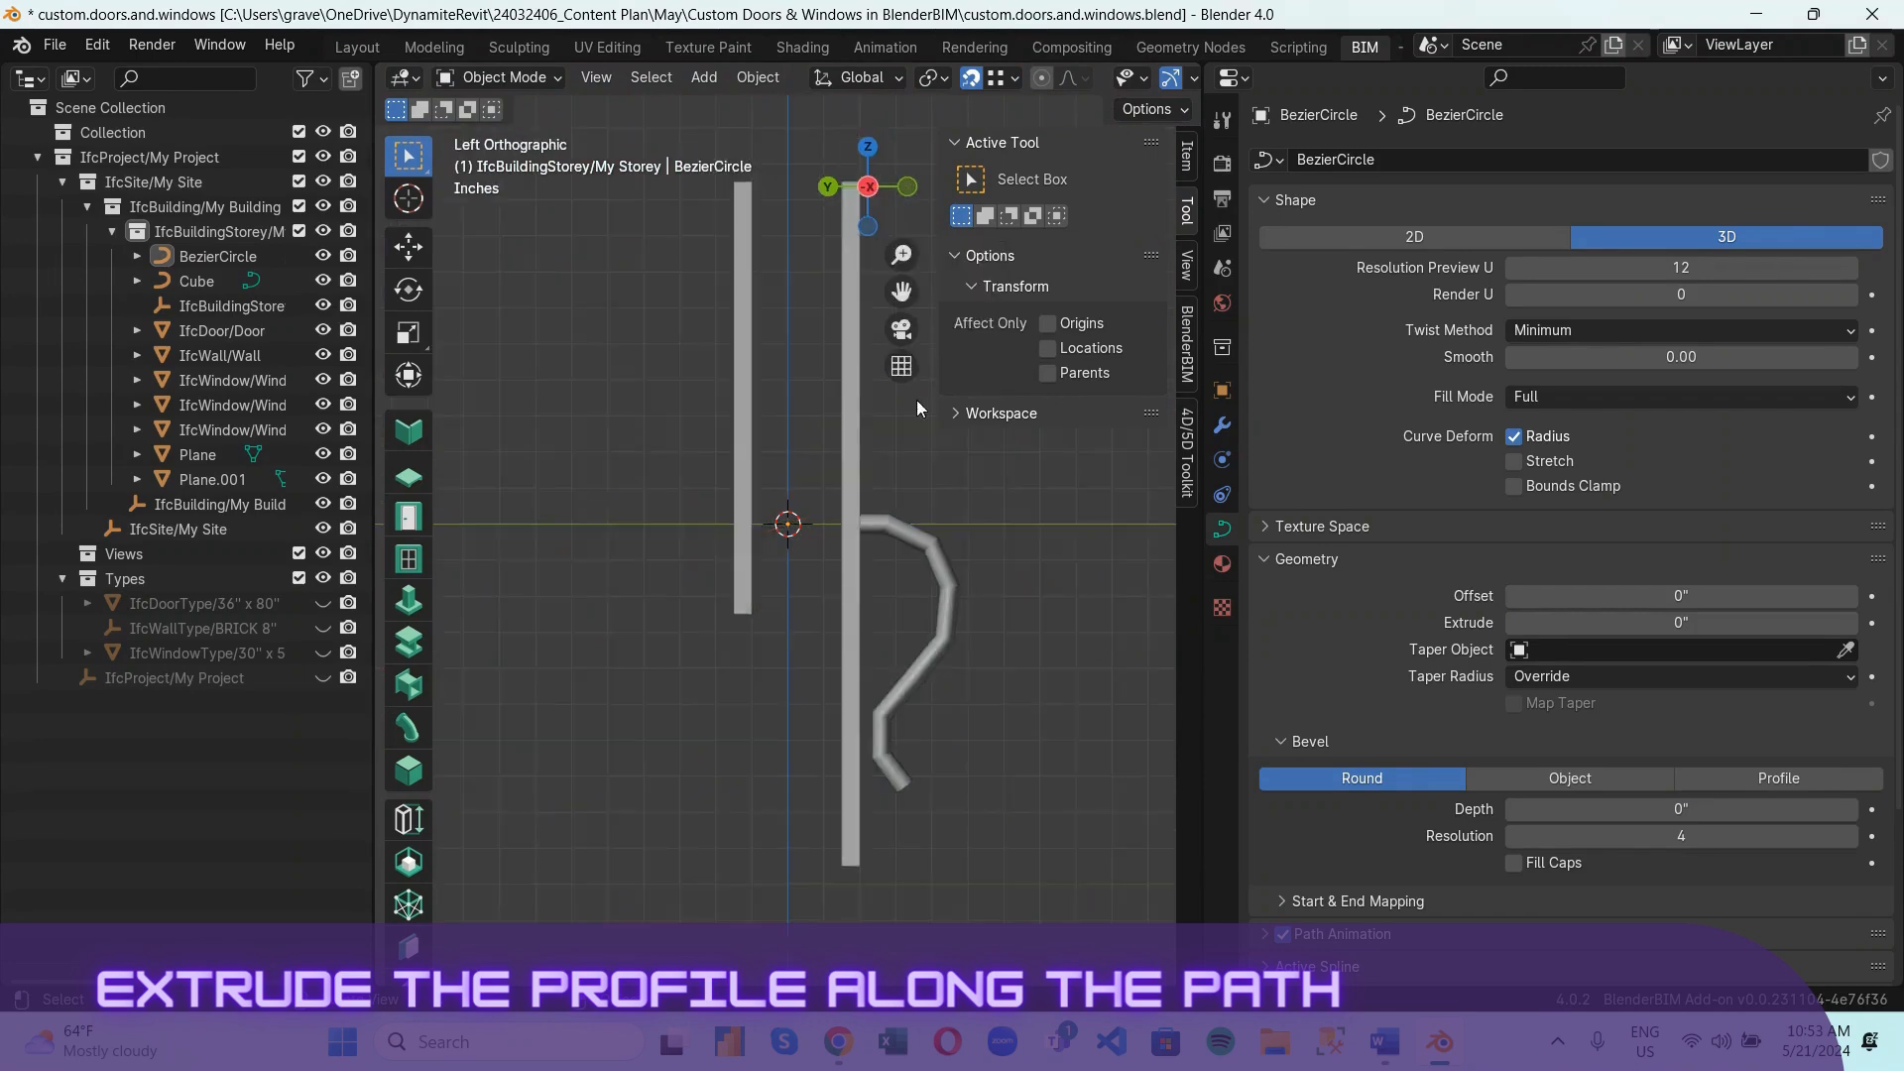
pyautogui.scroll(3, 993, 831)
pyautogui.scroll(-1, 955, 848)
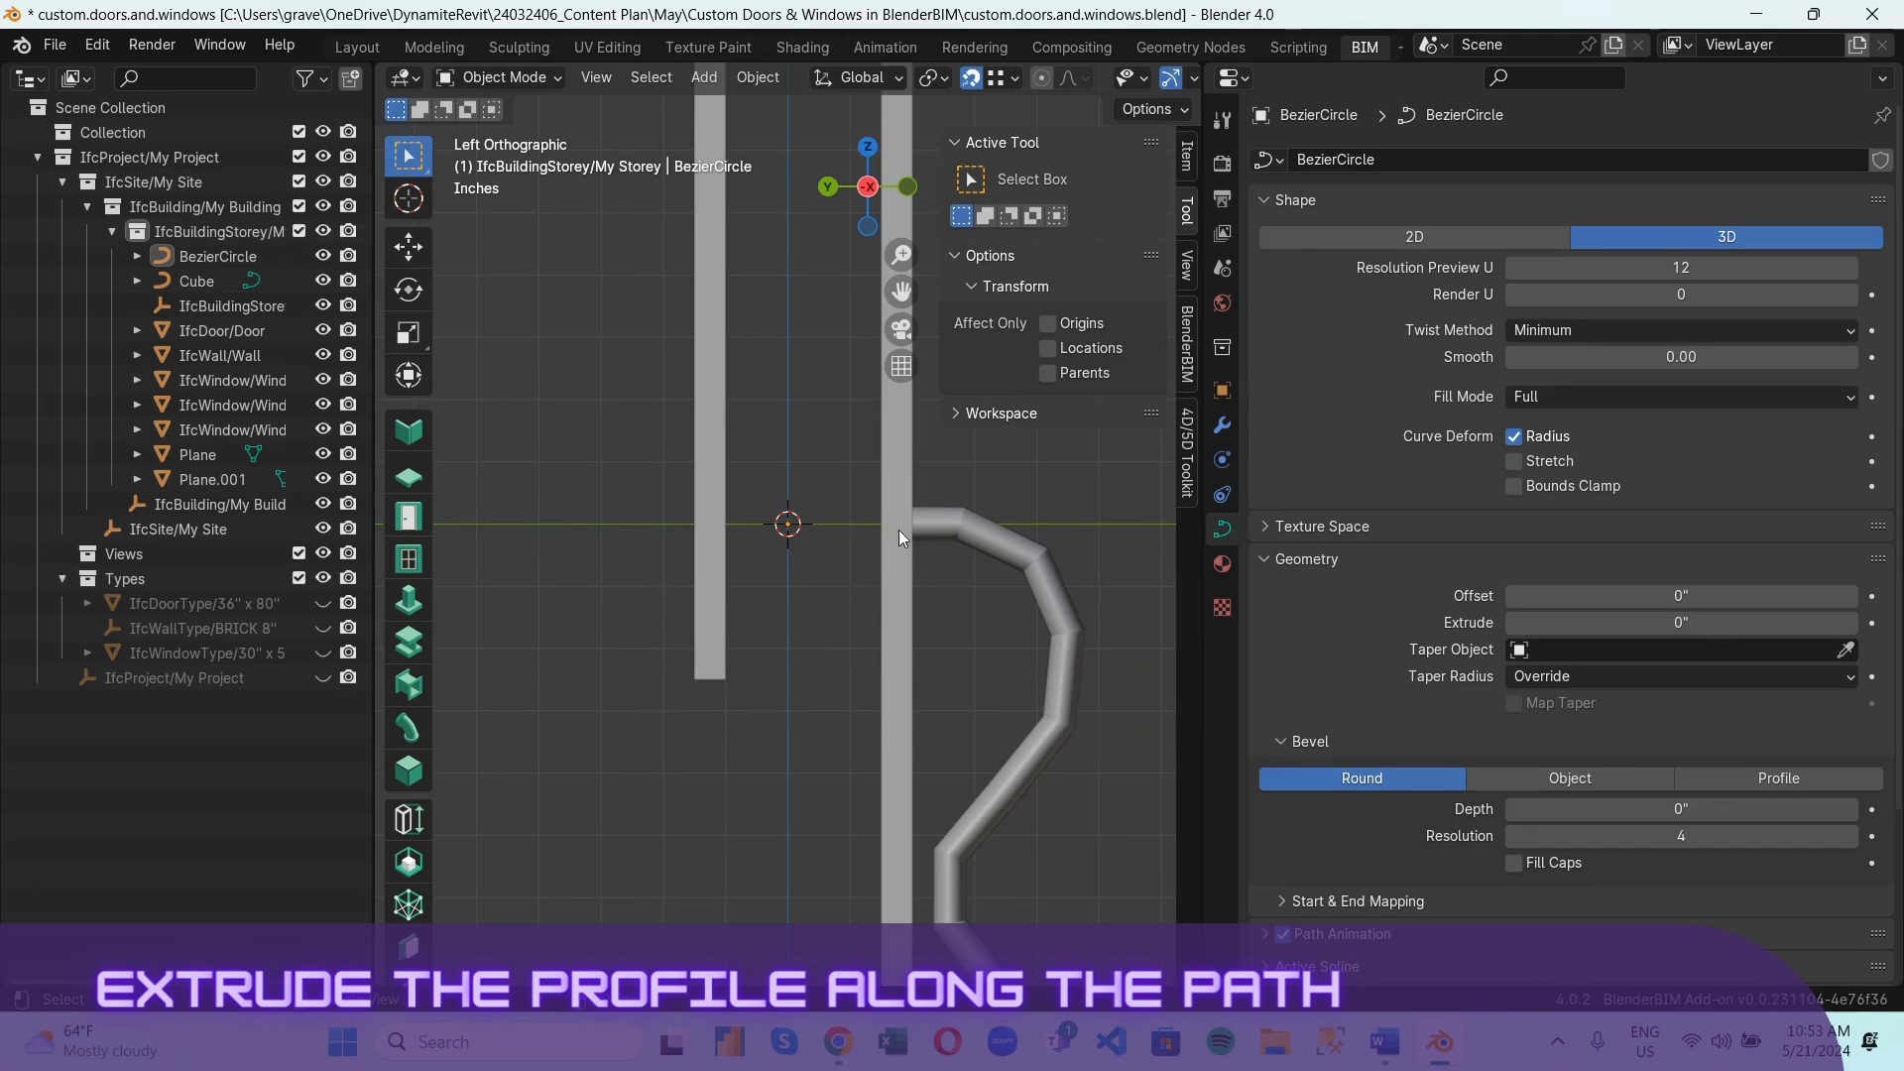
pyautogui.scroll(-4, 898, 529)
pyautogui.scroll(2, 1050, 670)
pyautogui.click(988, 597)
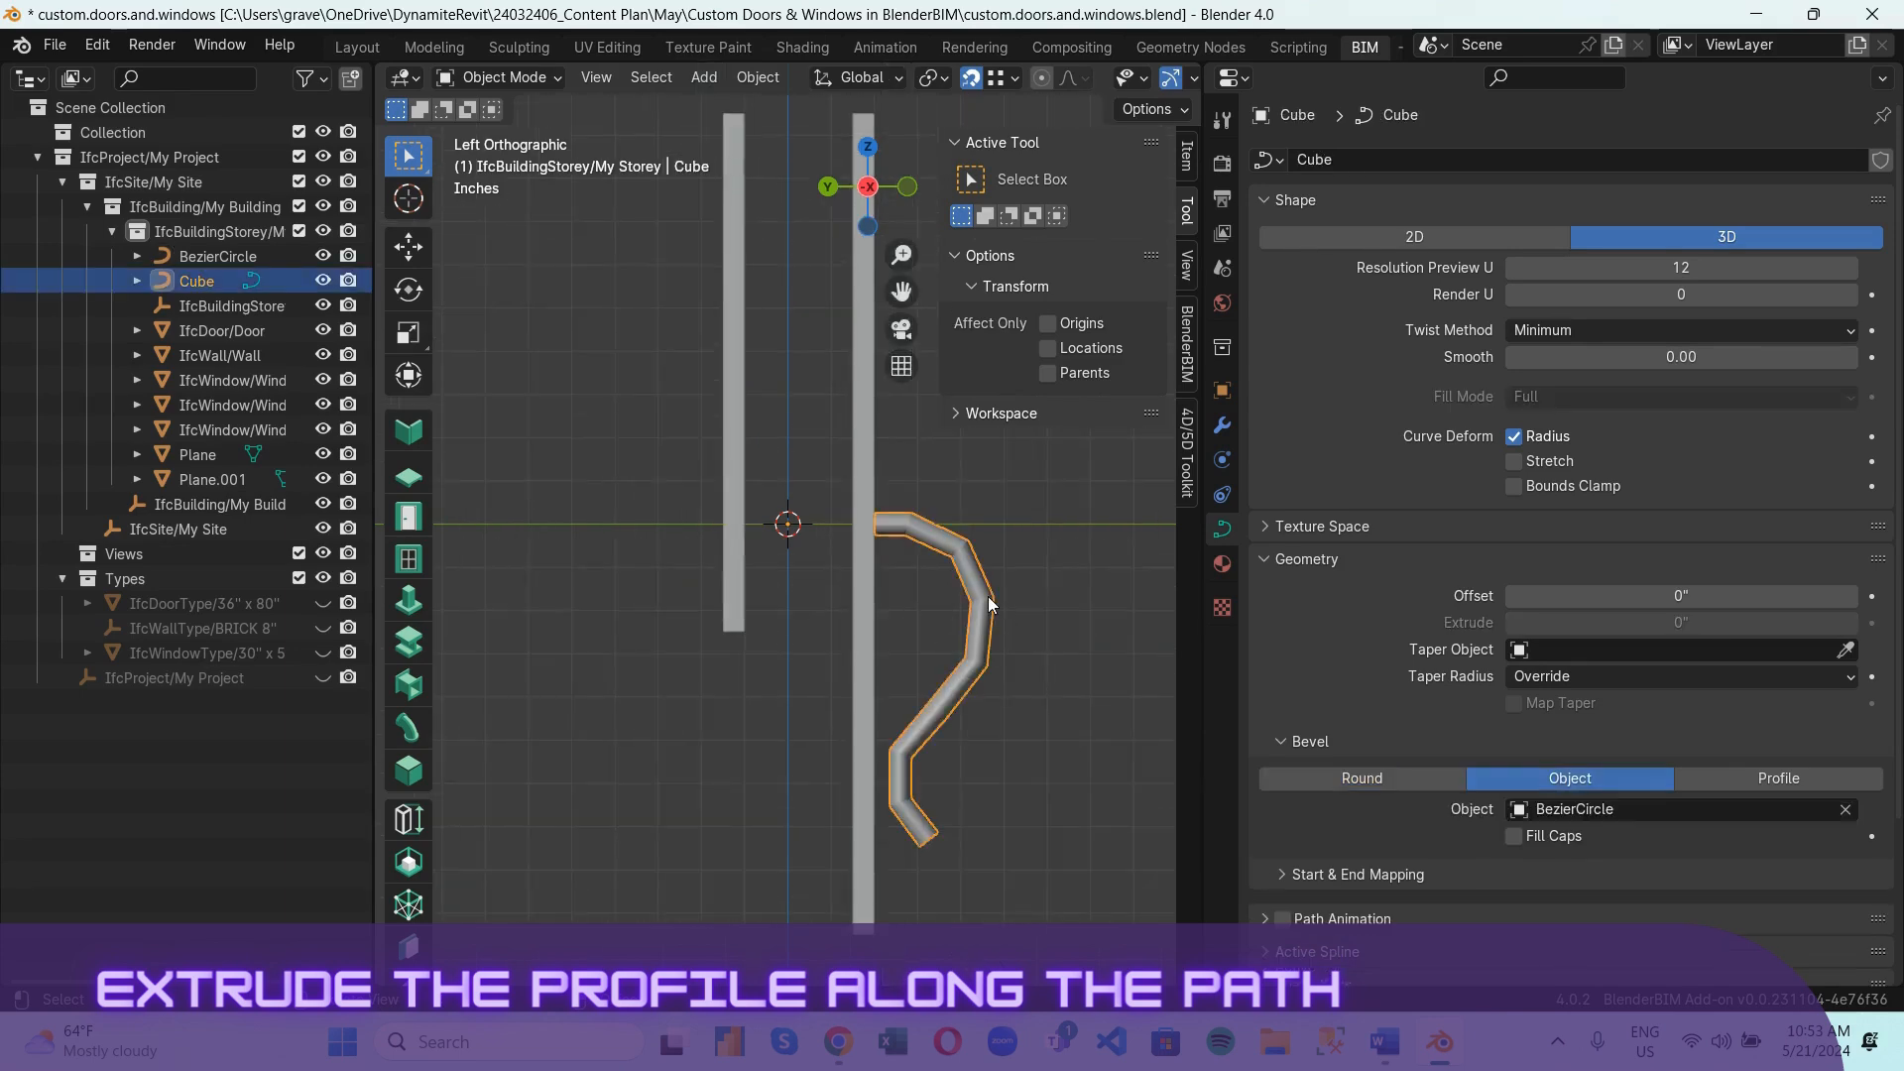
pyautogui.click(498, 78)
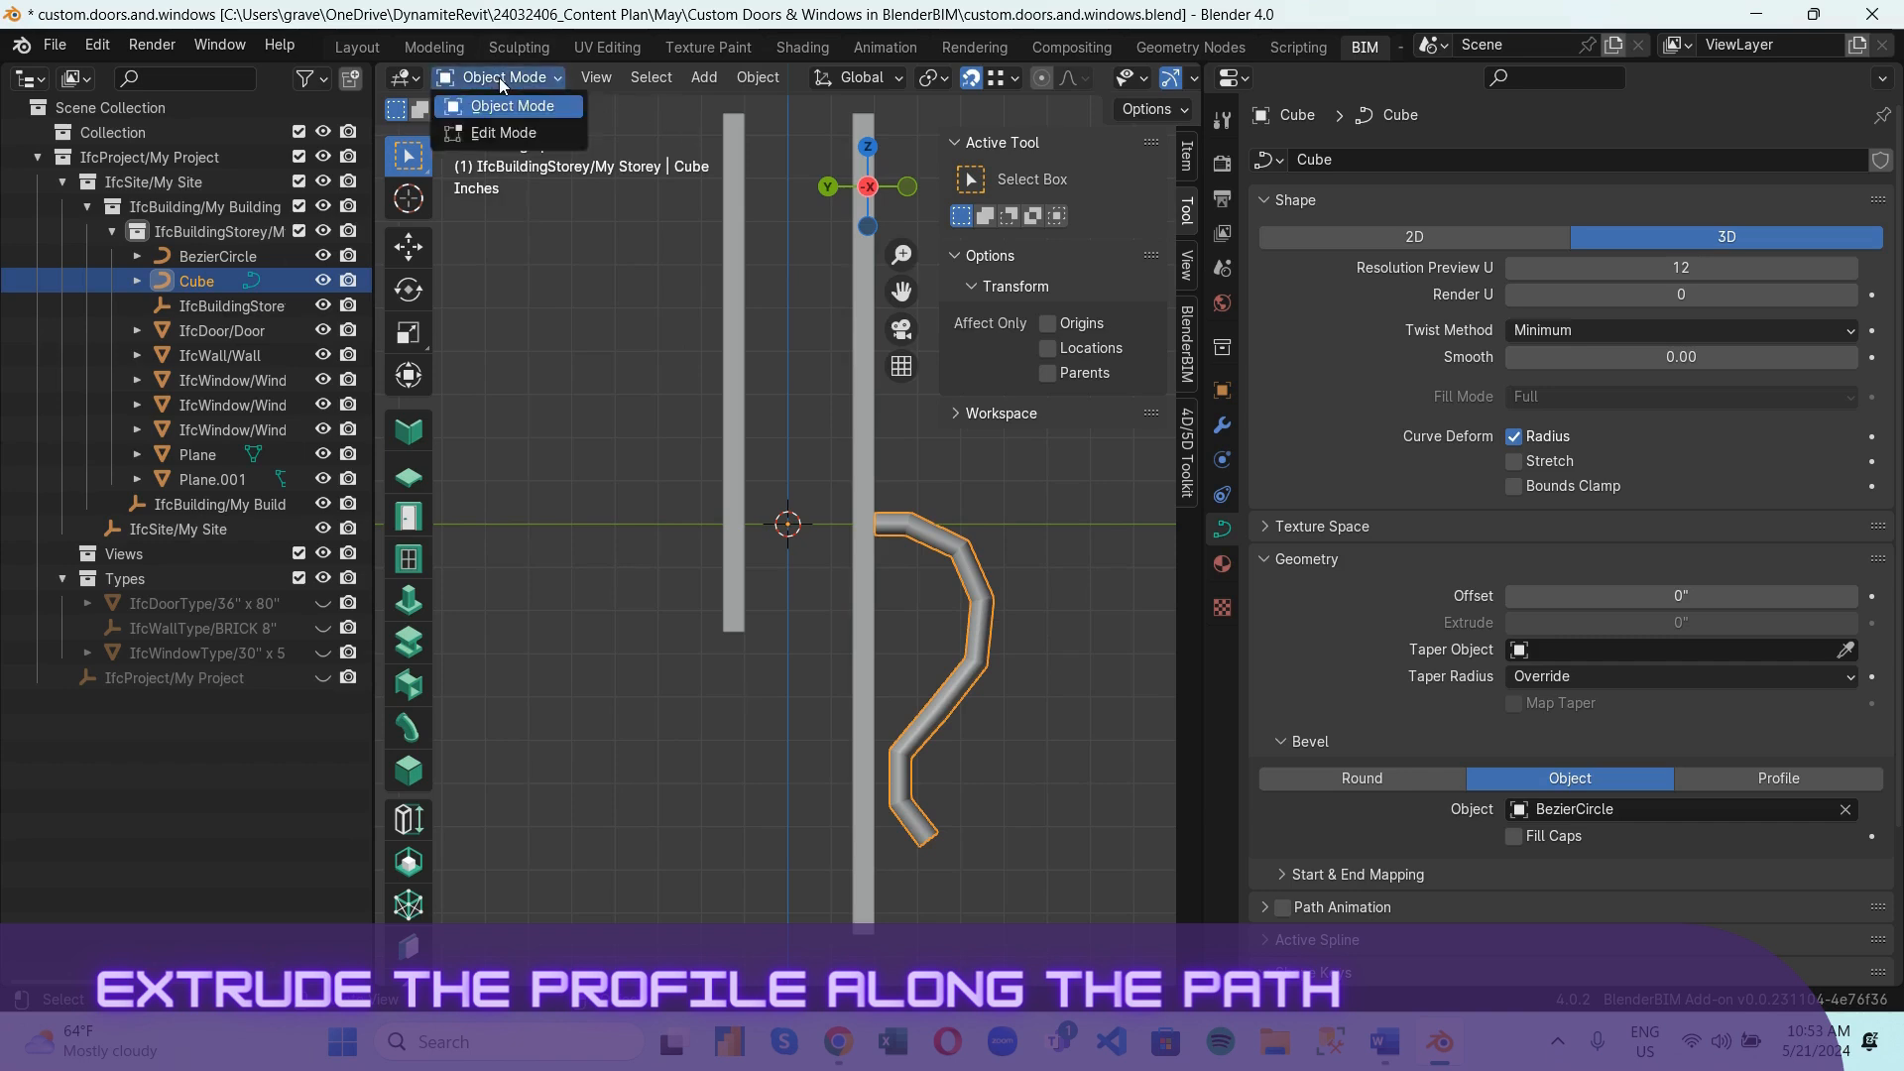
pyautogui.click(532, 133)
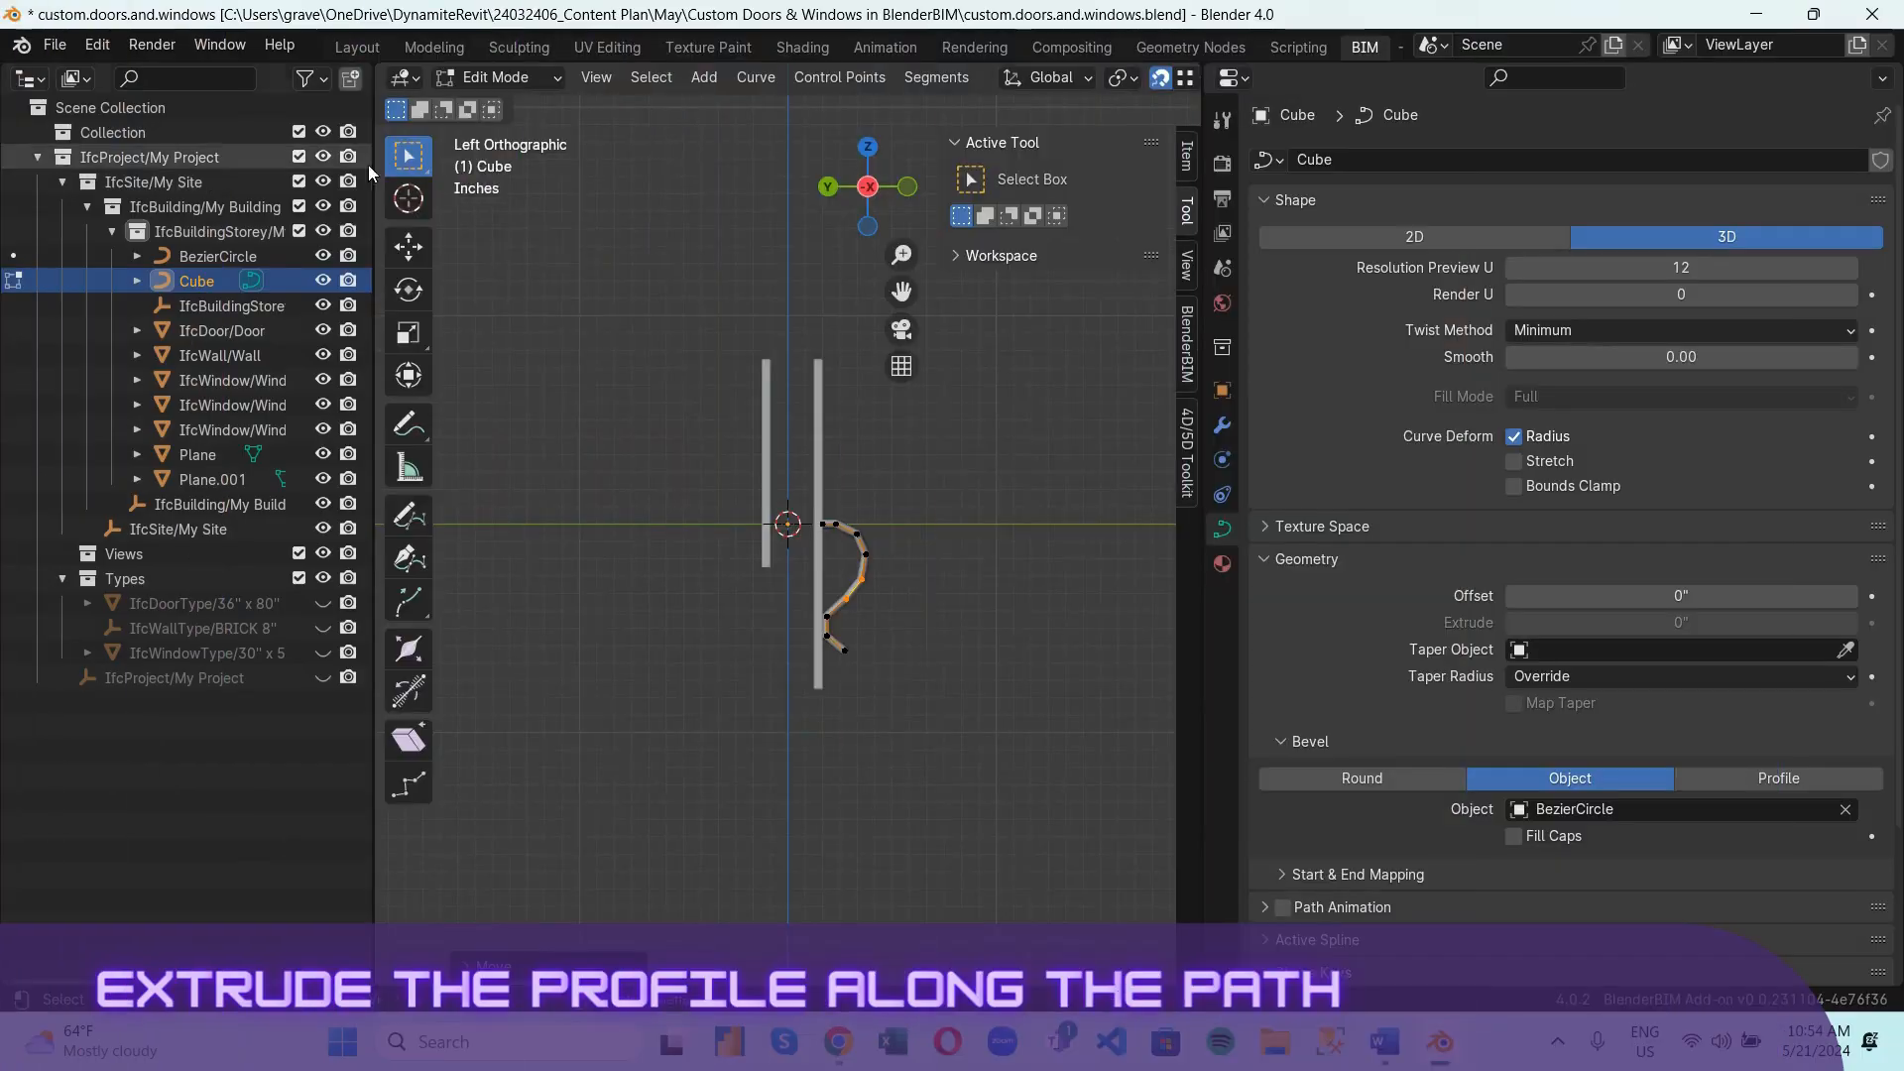
pyautogui.click(504, 78)
pyautogui.click(507, 108)
pyautogui.scroll(5, 1031, 603)
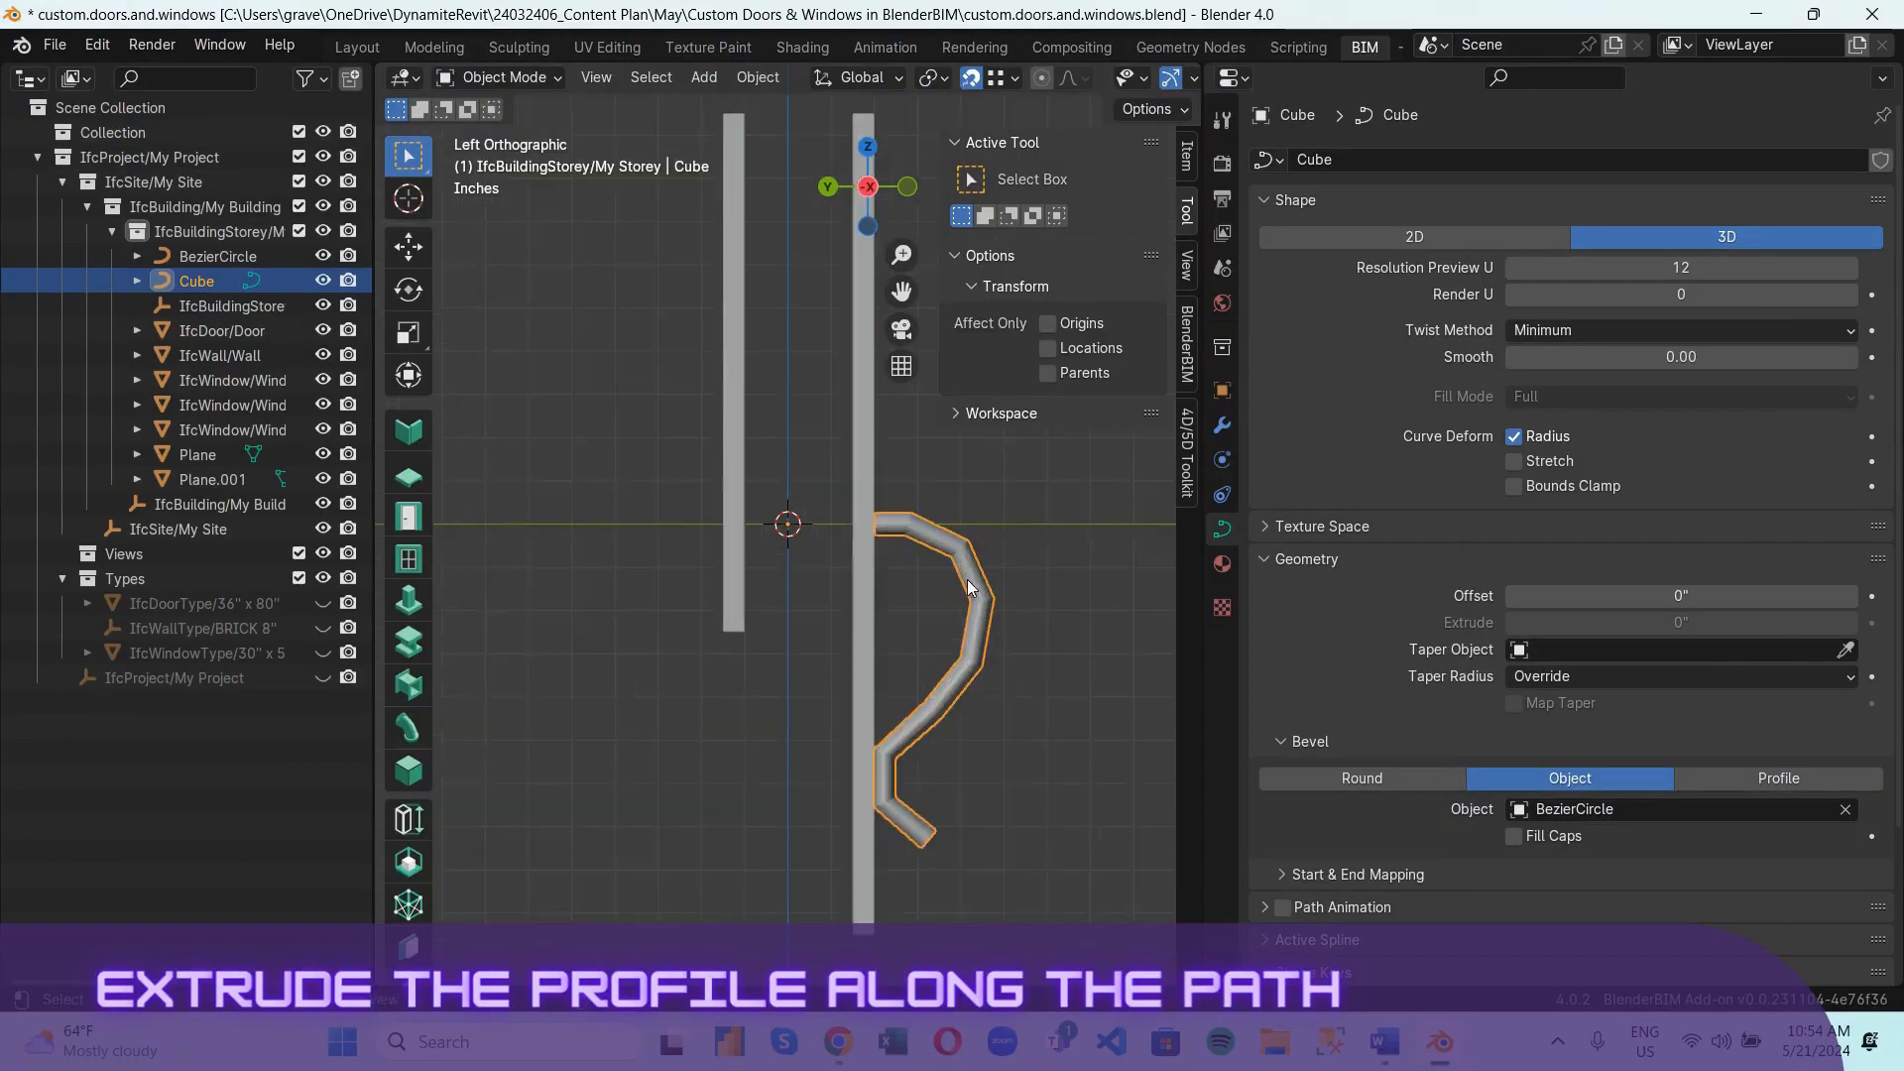
# Select the BezierCircle profile at the 3D cursor and scale it up uniformly in top view.
pyautogui.moveTo(967, 580); pyautogui.dragTo(794, 695, button='middle')
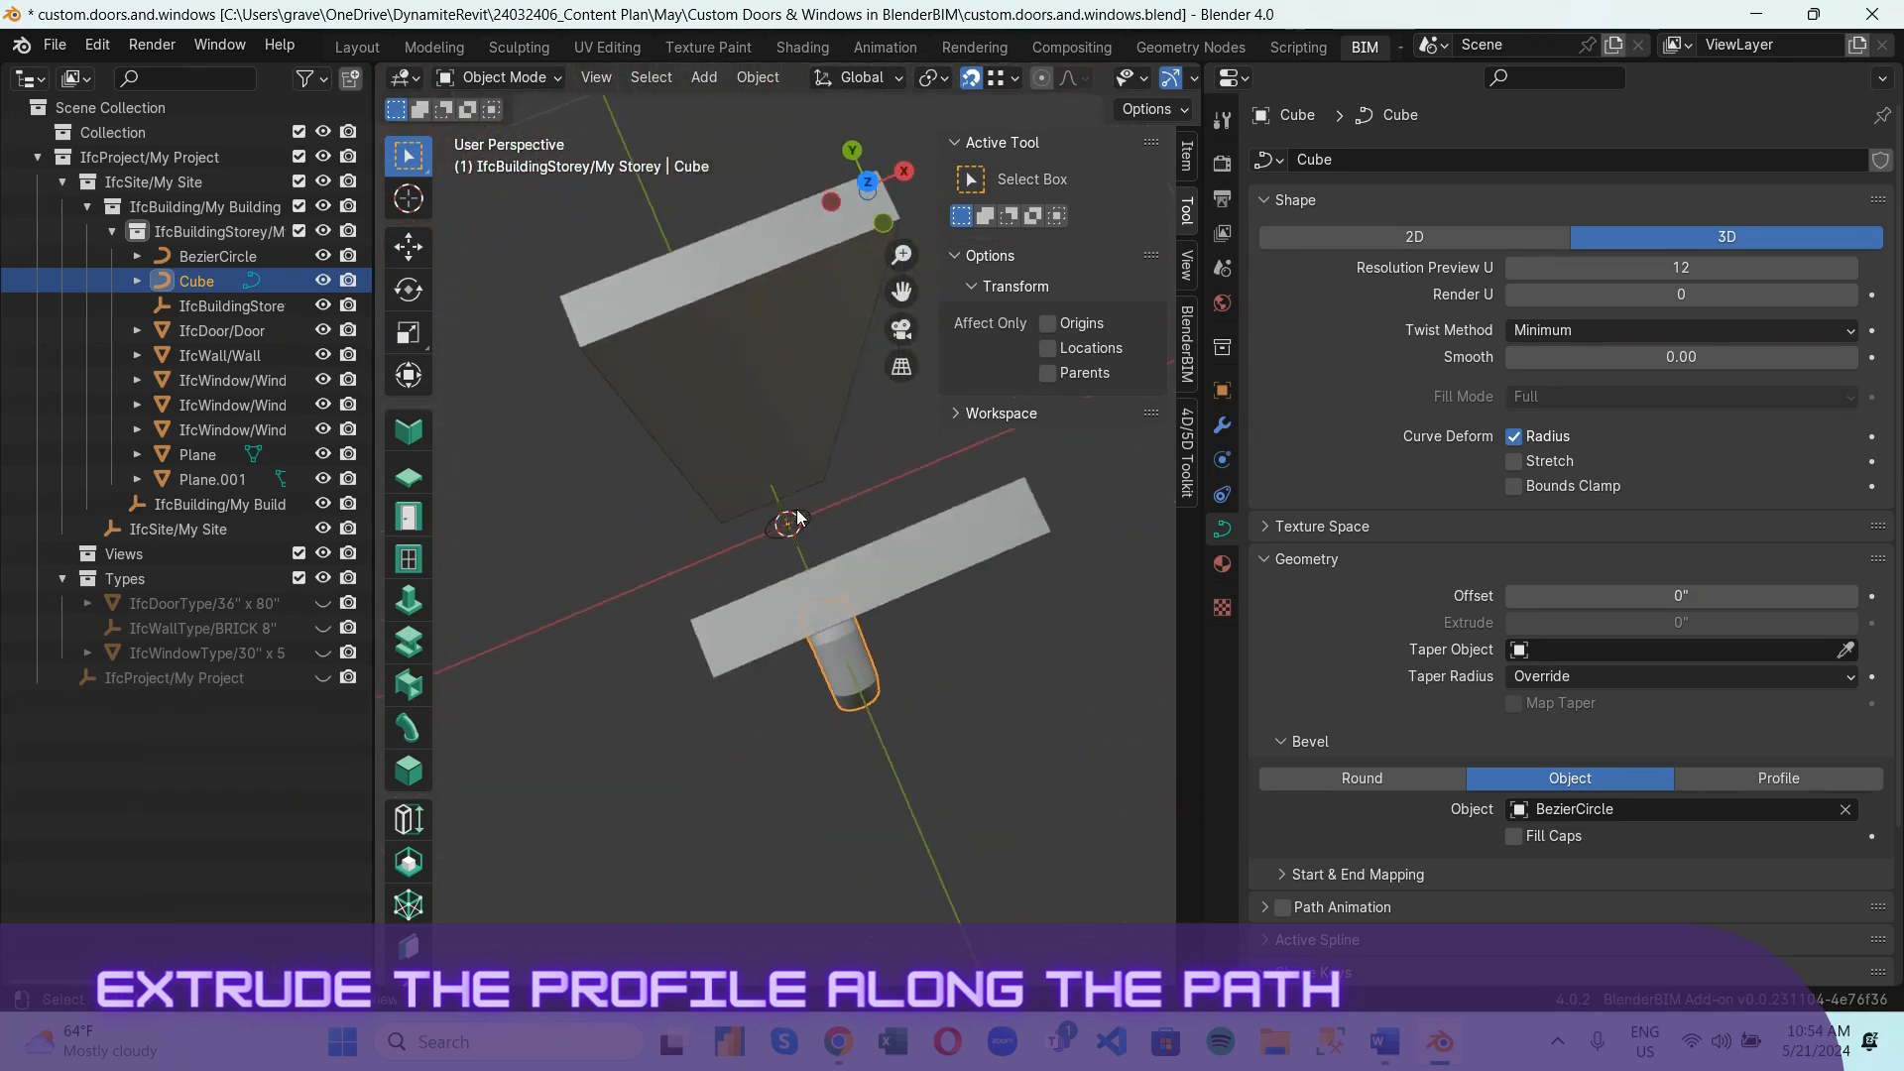
pyautogui.scroll(5, 813, 532)
pyautogui.click(813, 532)
pyautogui.click(869, 186)
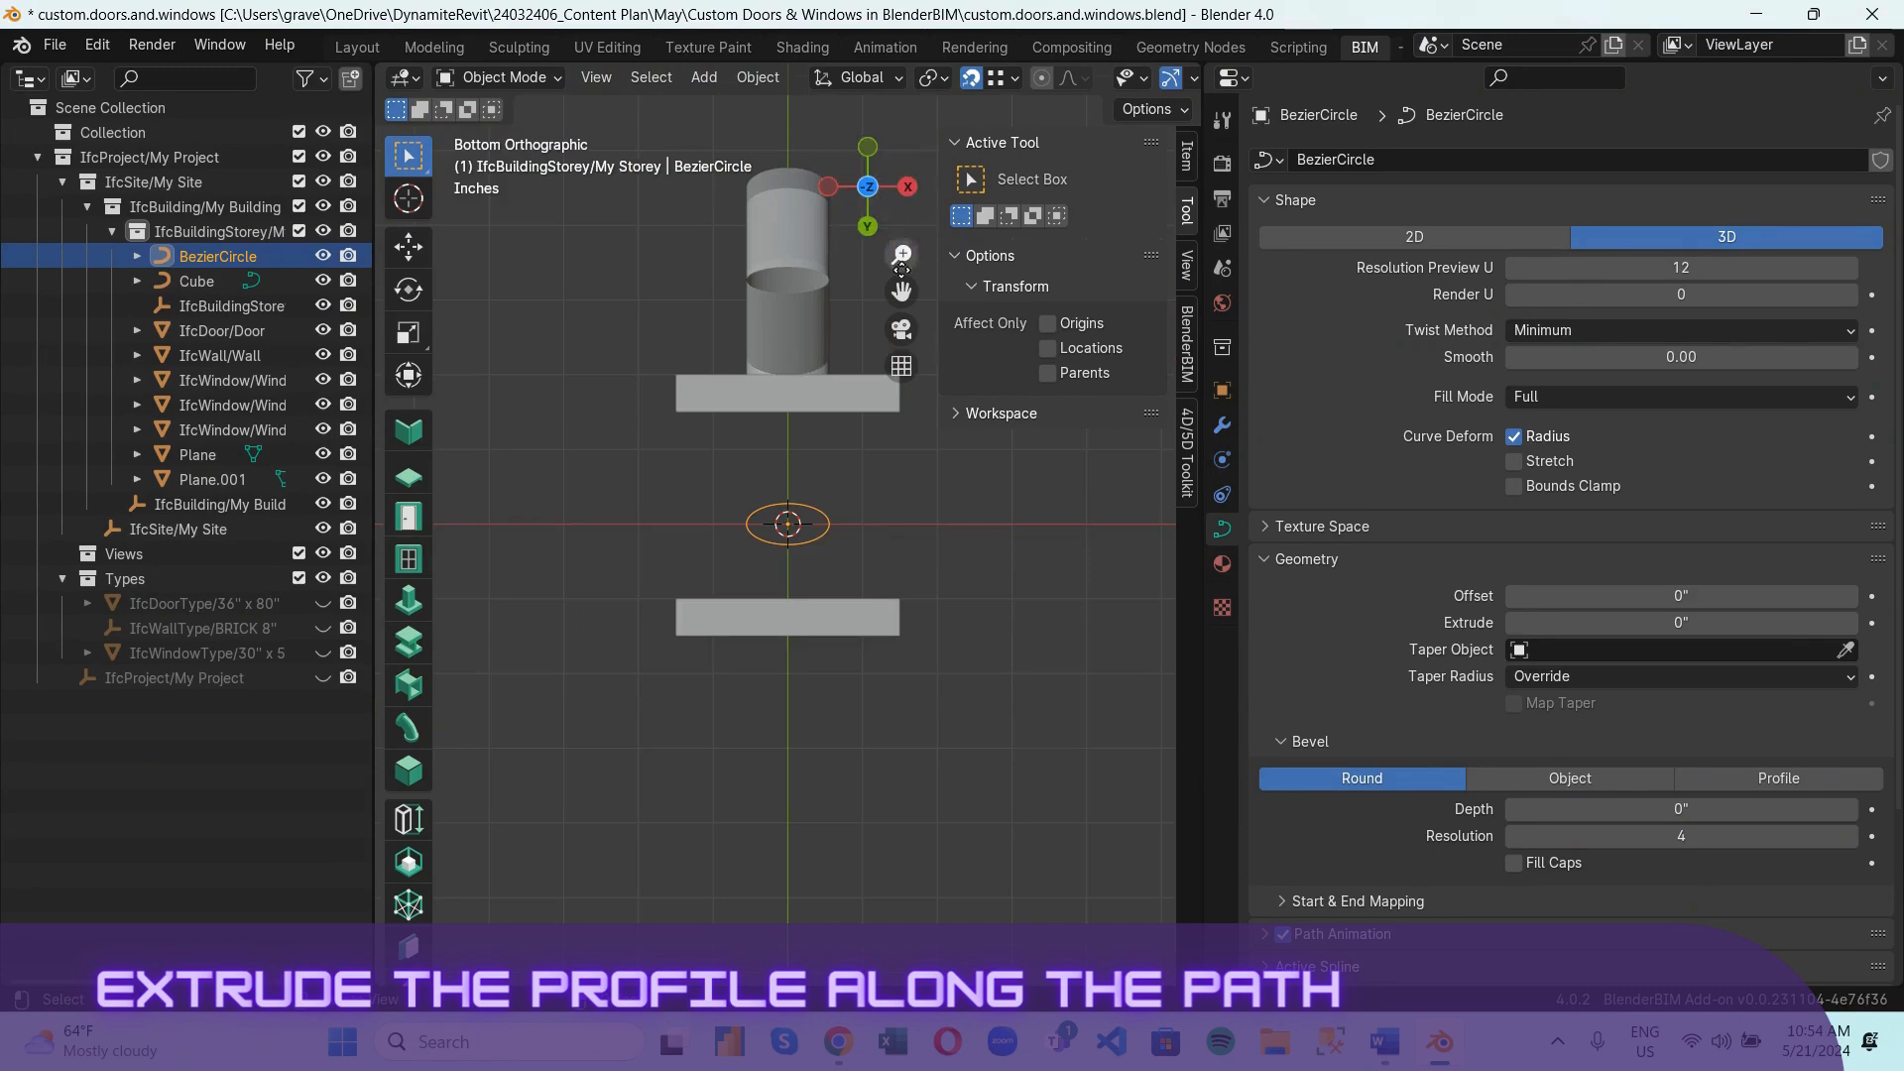
pyautogui.click(869, 144)
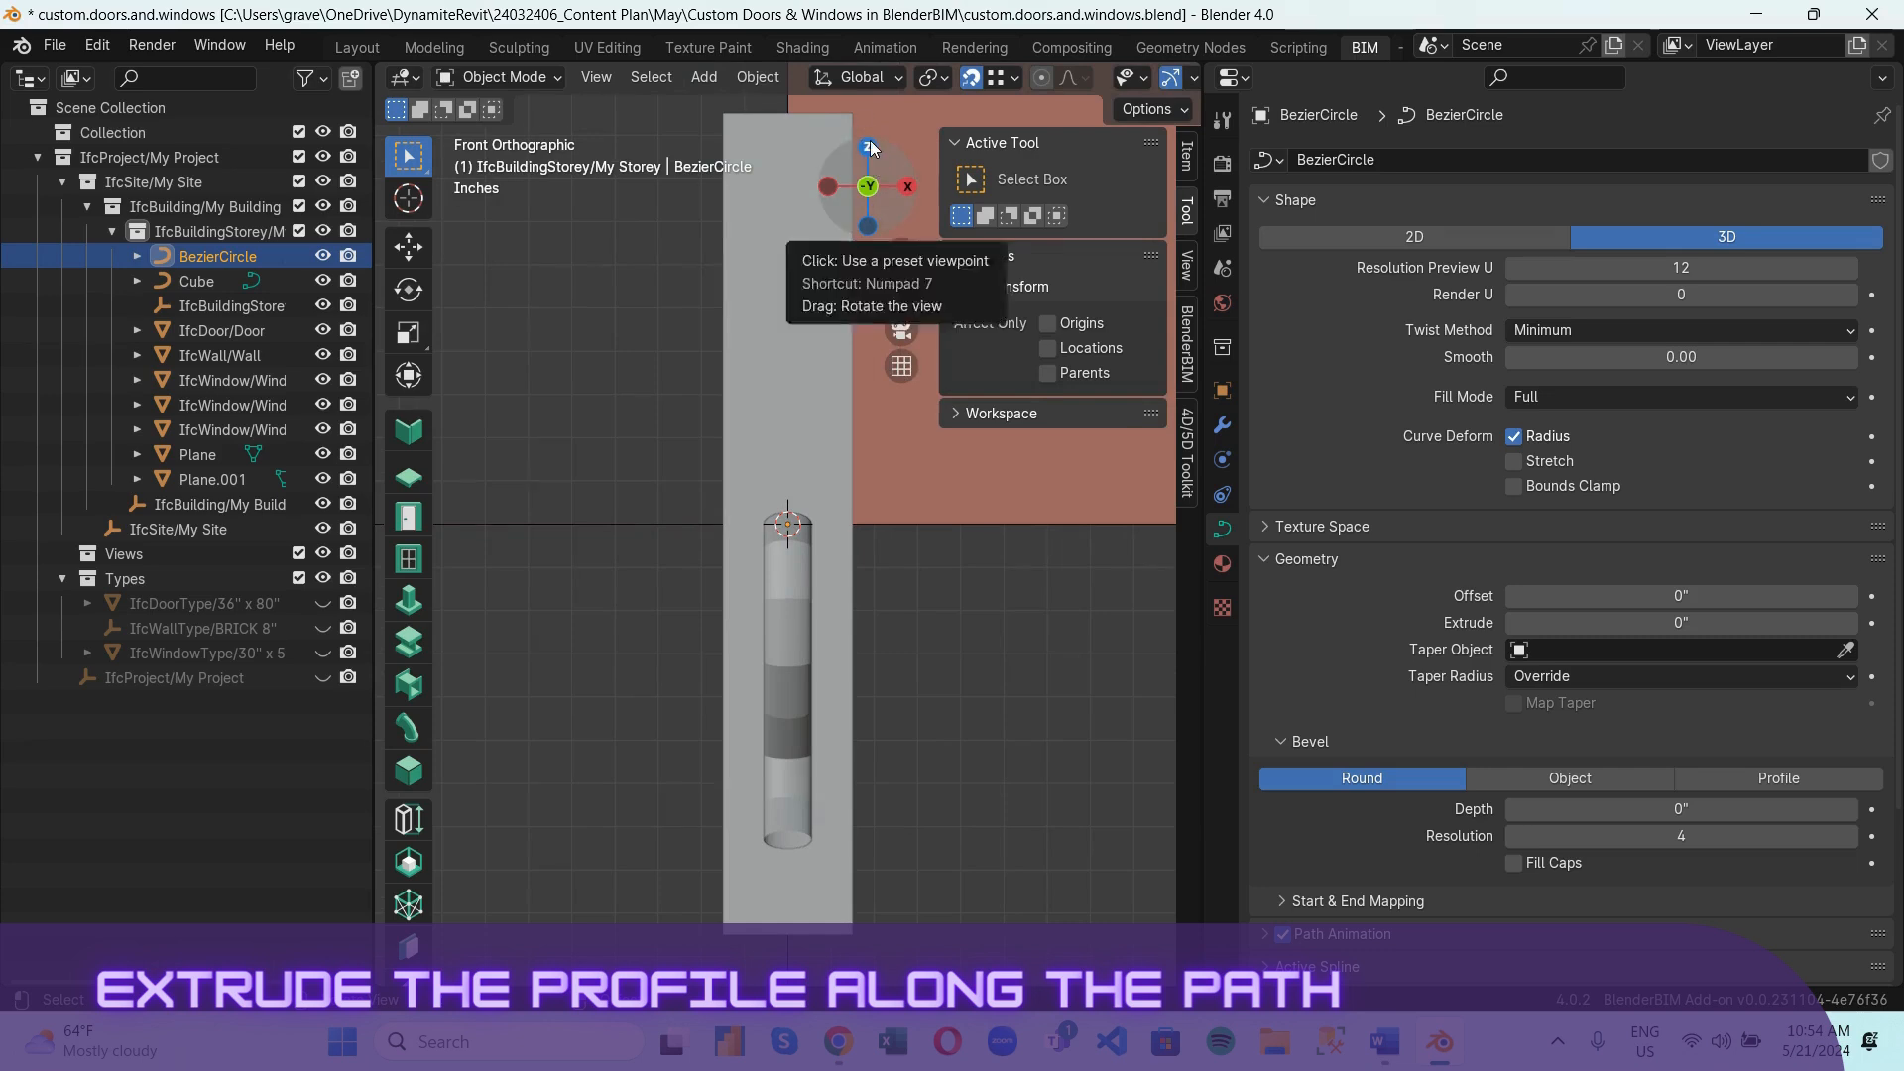
pyautogui.click(869, 146)
pyautogui.press('s')
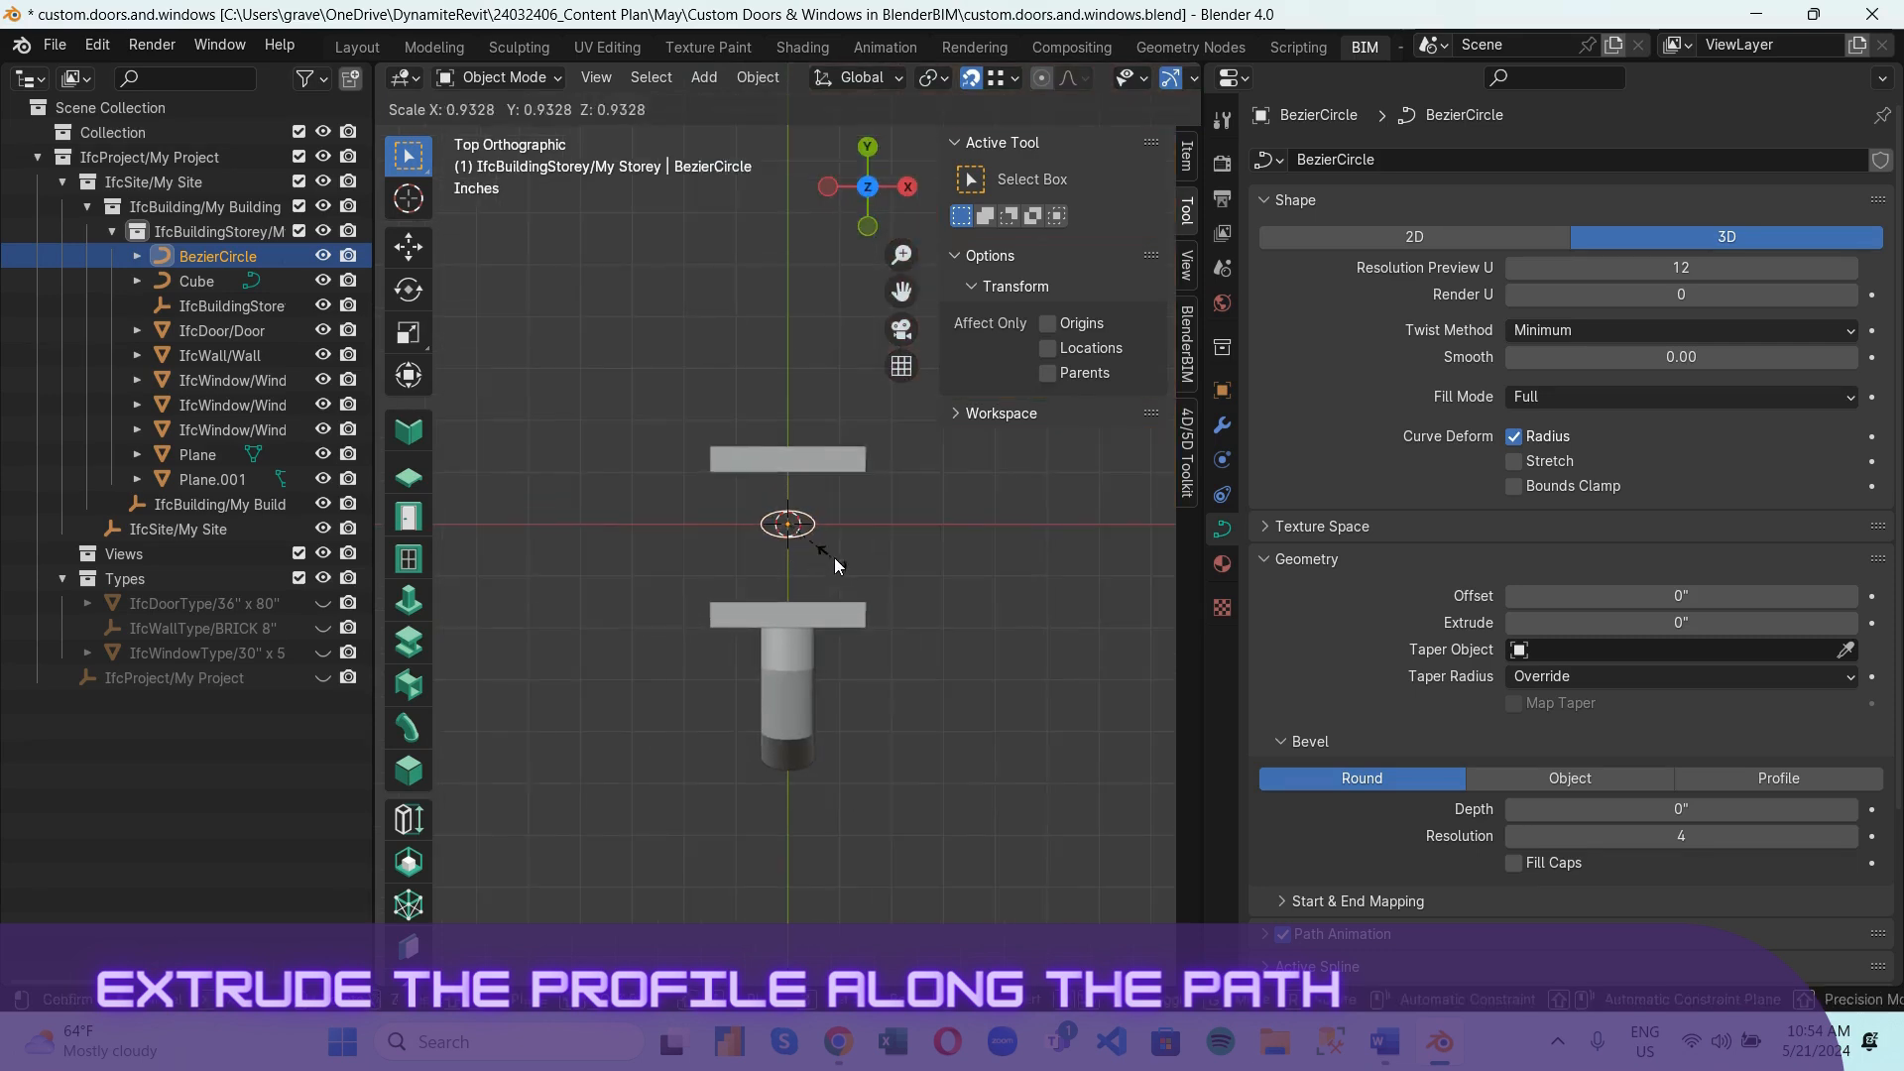
pyautogui.click(853, 558)
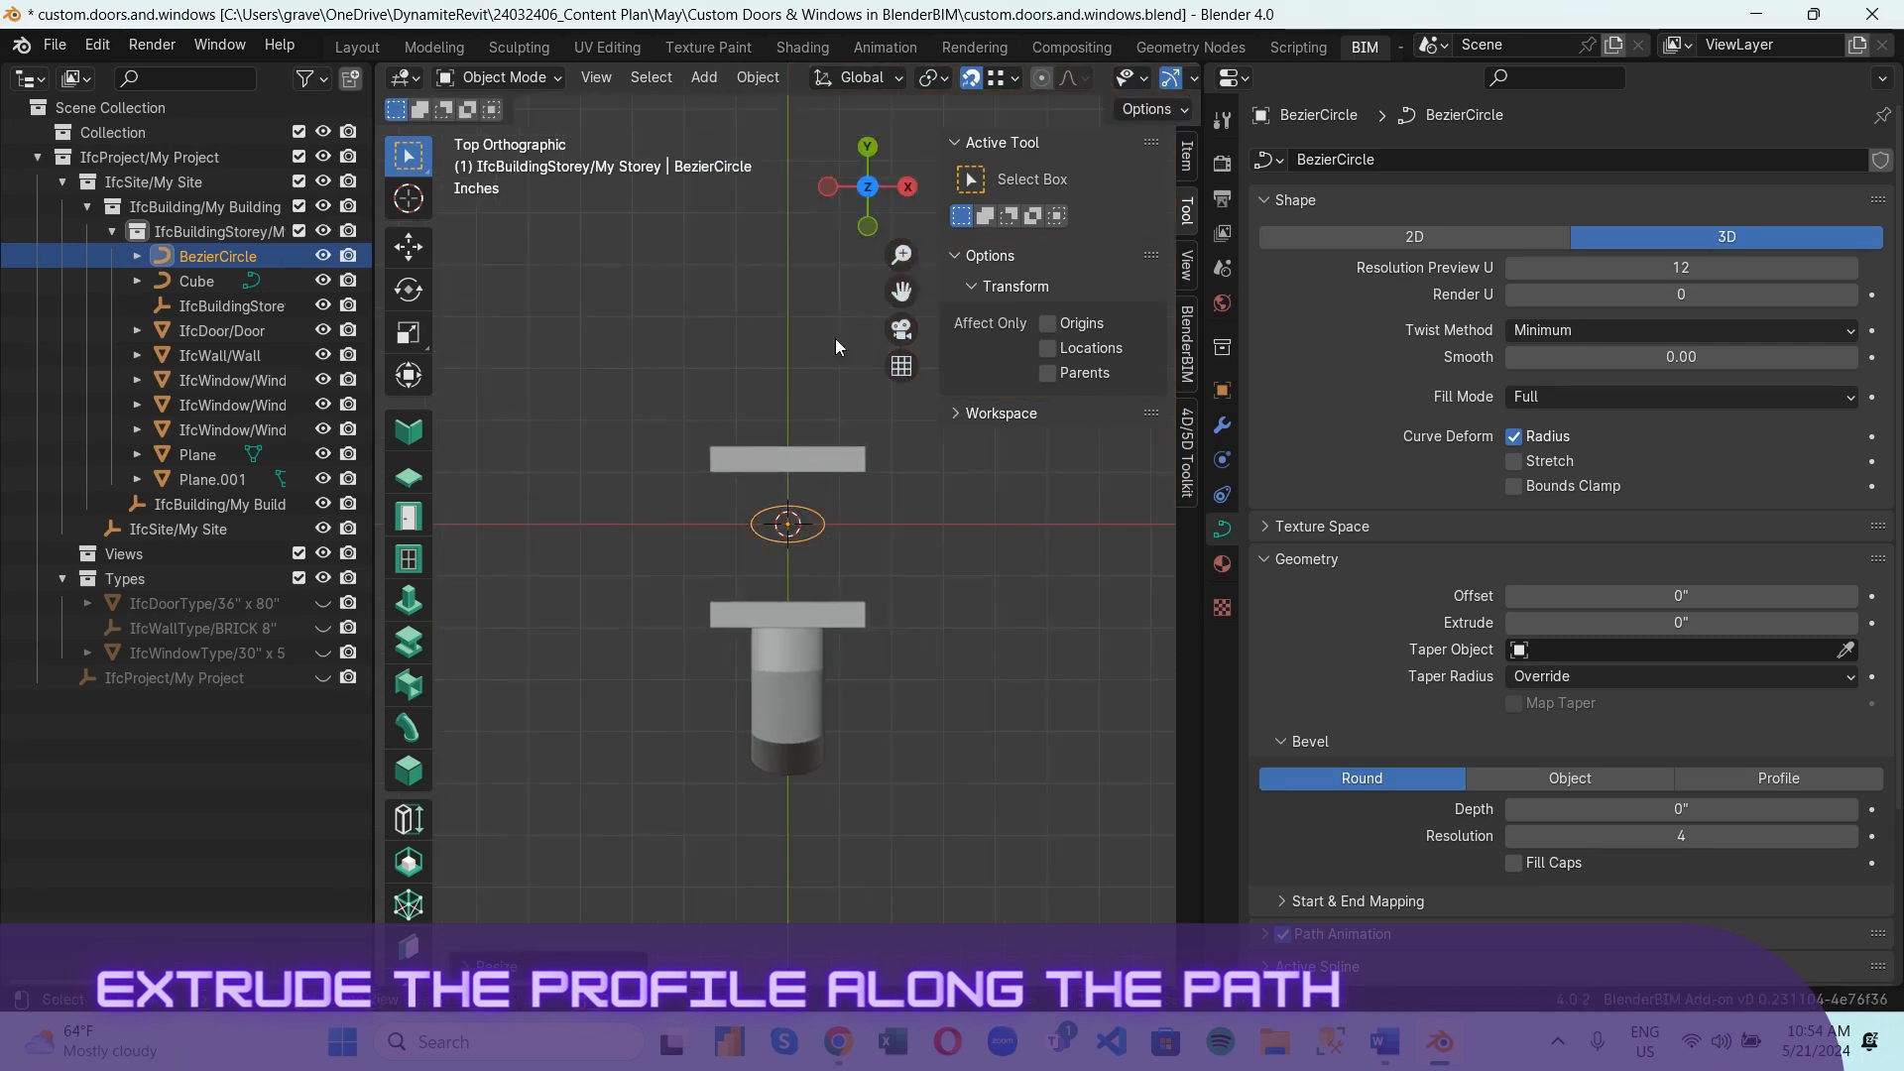
# Stretch the BezierCircle profile along the global Y axis into a rounder oval.
pyautogui.press('s')
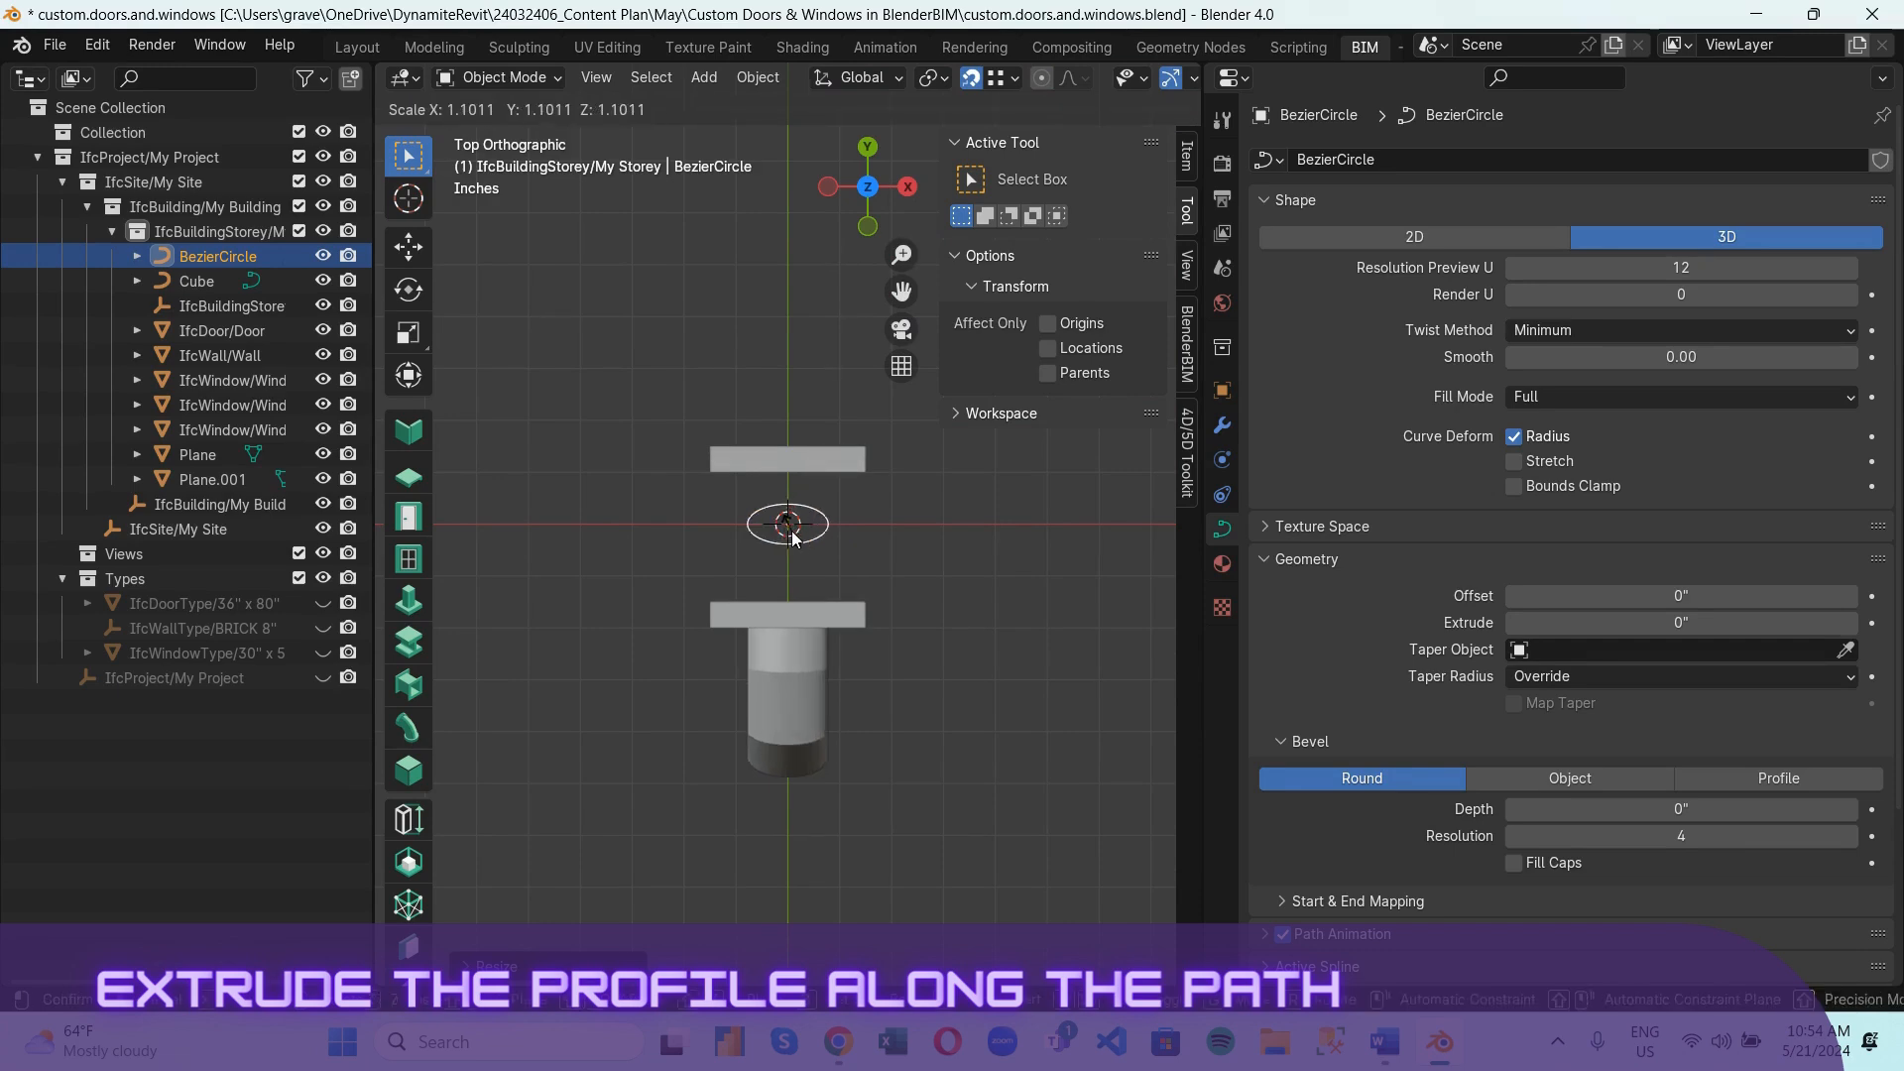
pyautogui.press('y')
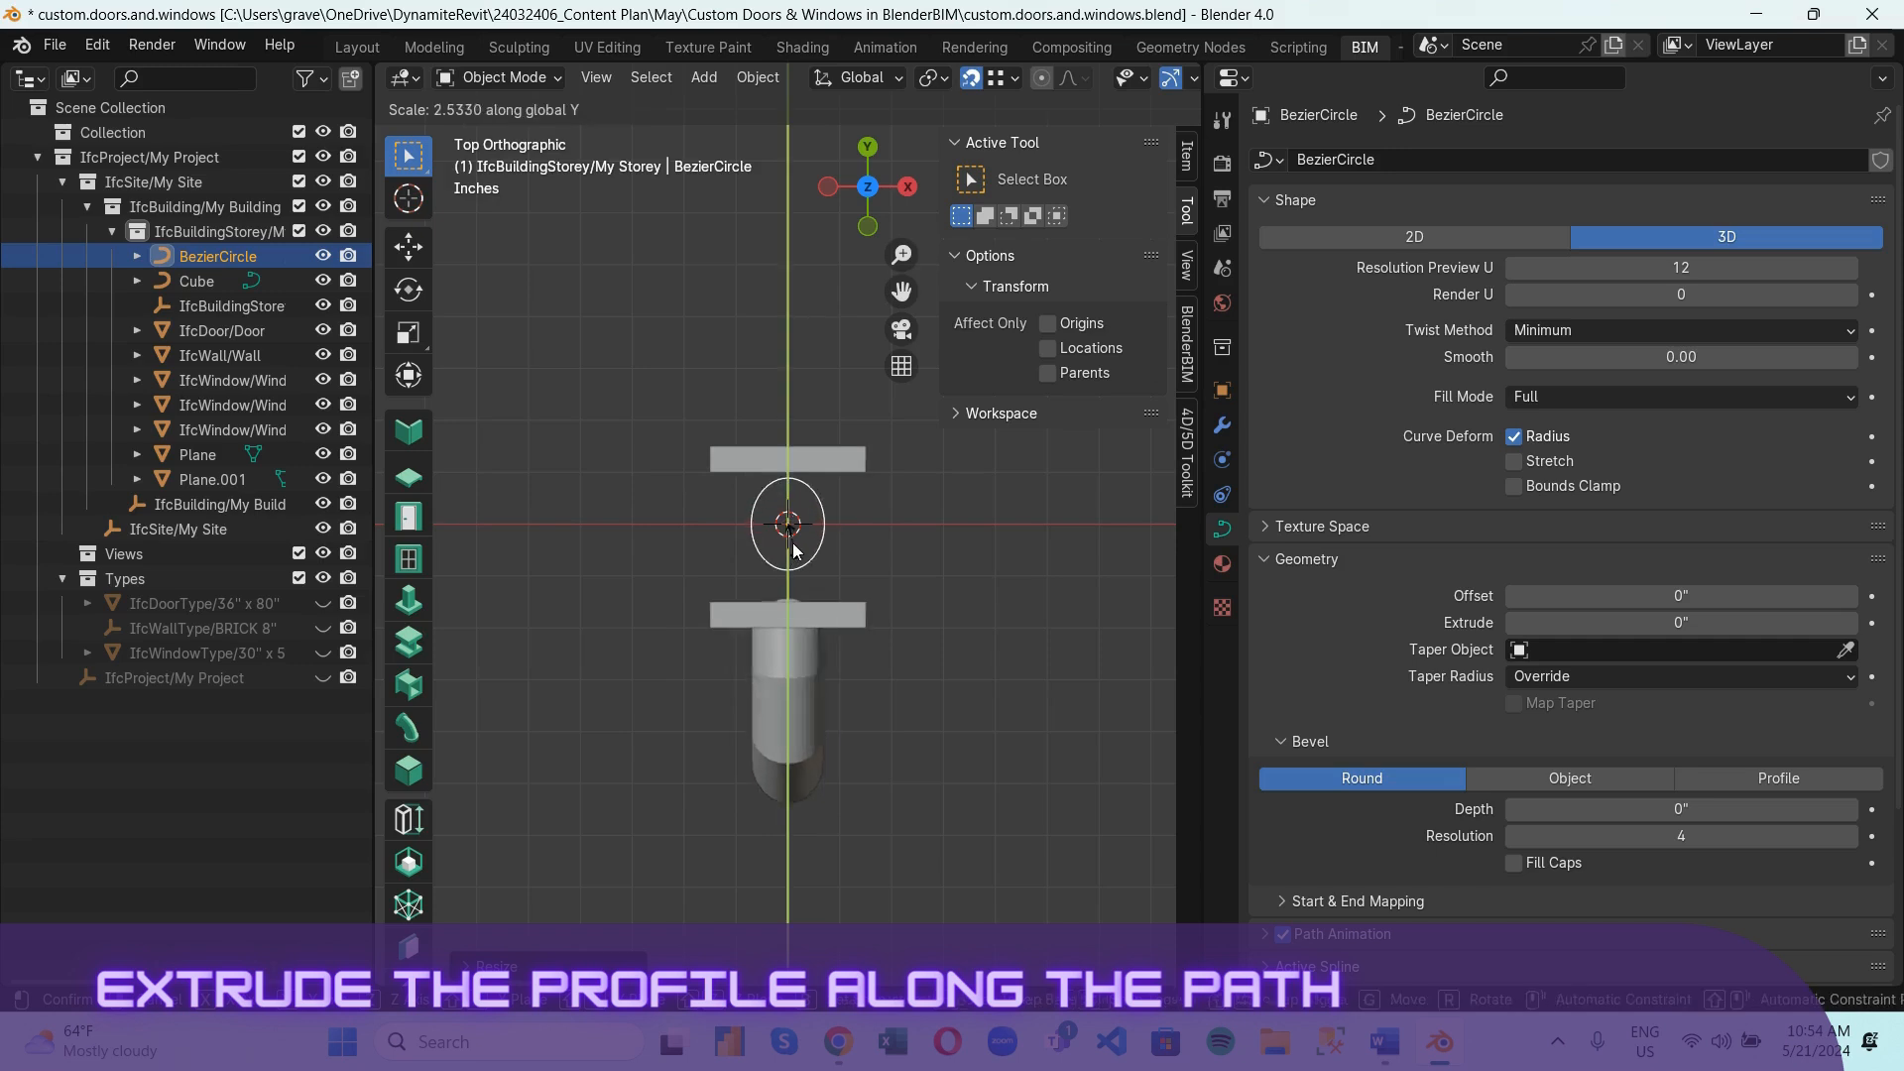
pyautogui.click(785, 538)
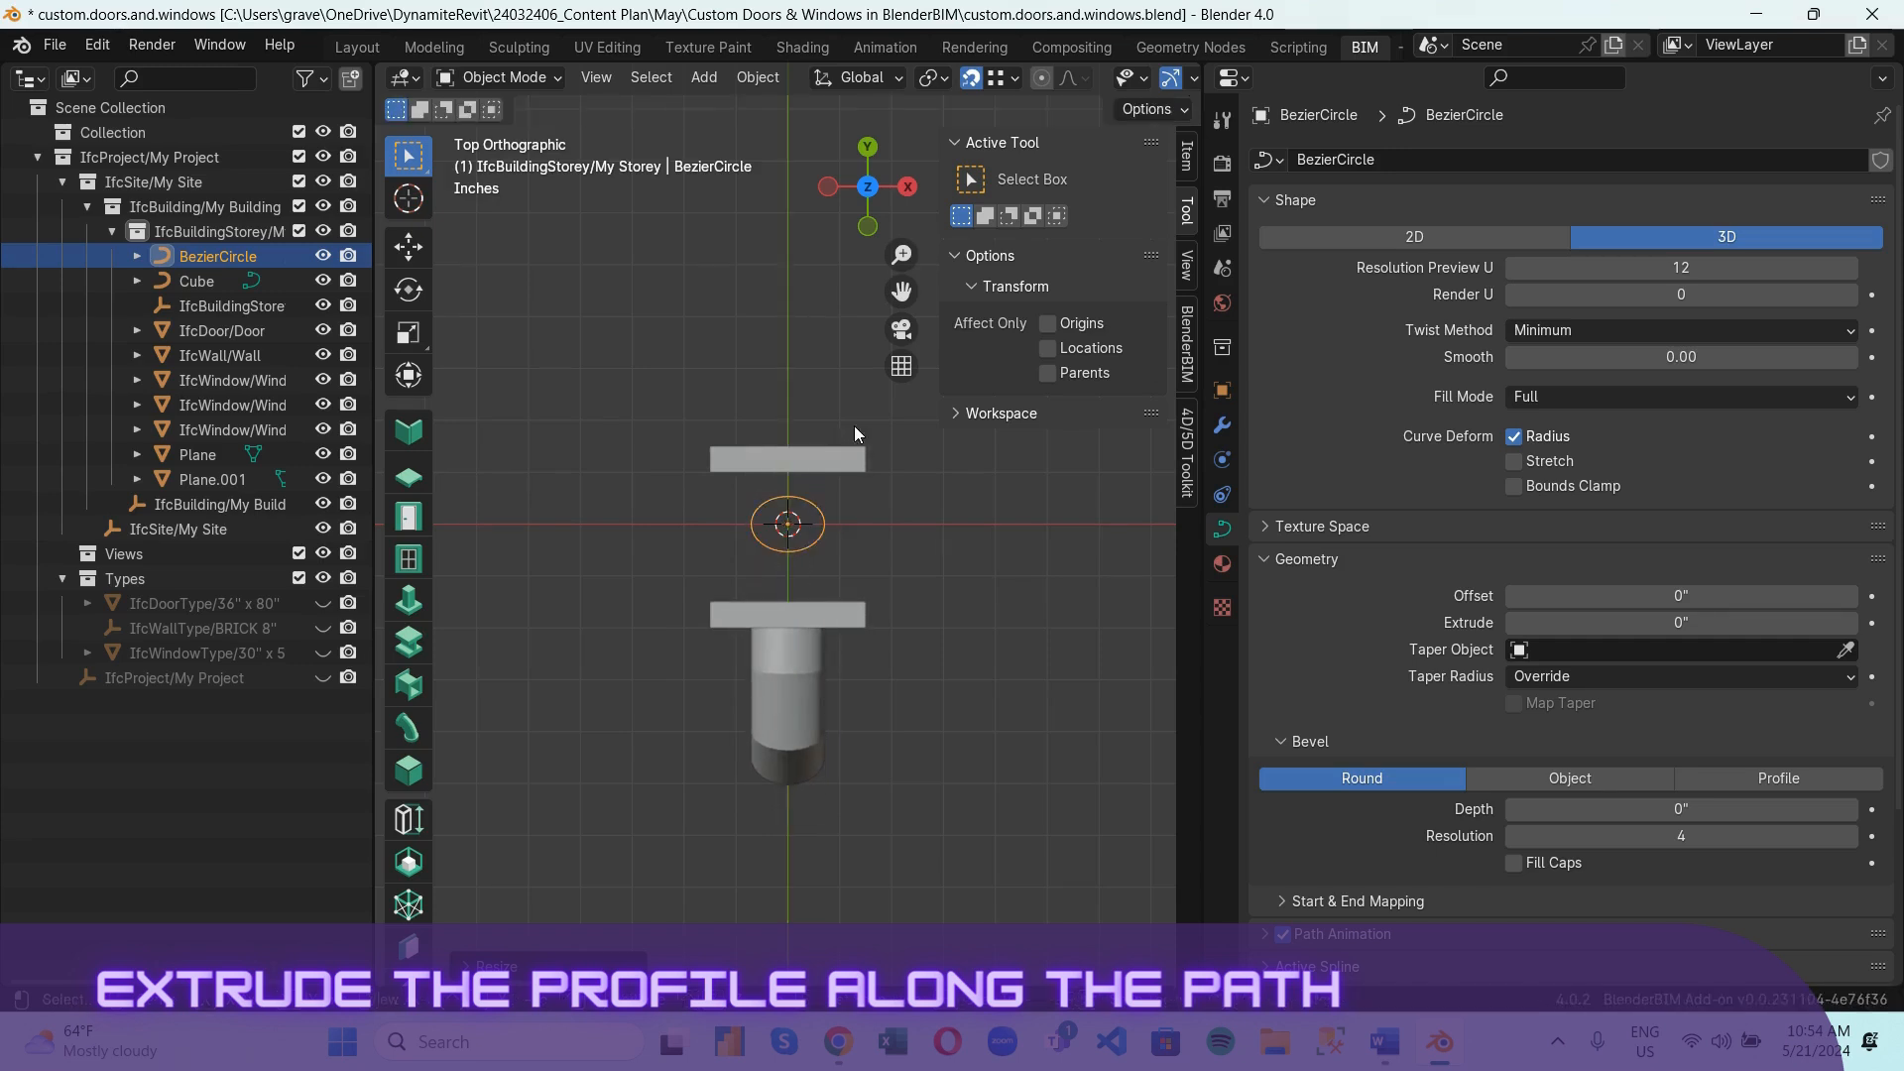
# Enable Fill Caps on the swept handle curve to close its open ends.
pyautogui.moveTo(854, 426); pyautogui.dragTo(861, 579, button='middle')
pyautogui.click(861, 579)
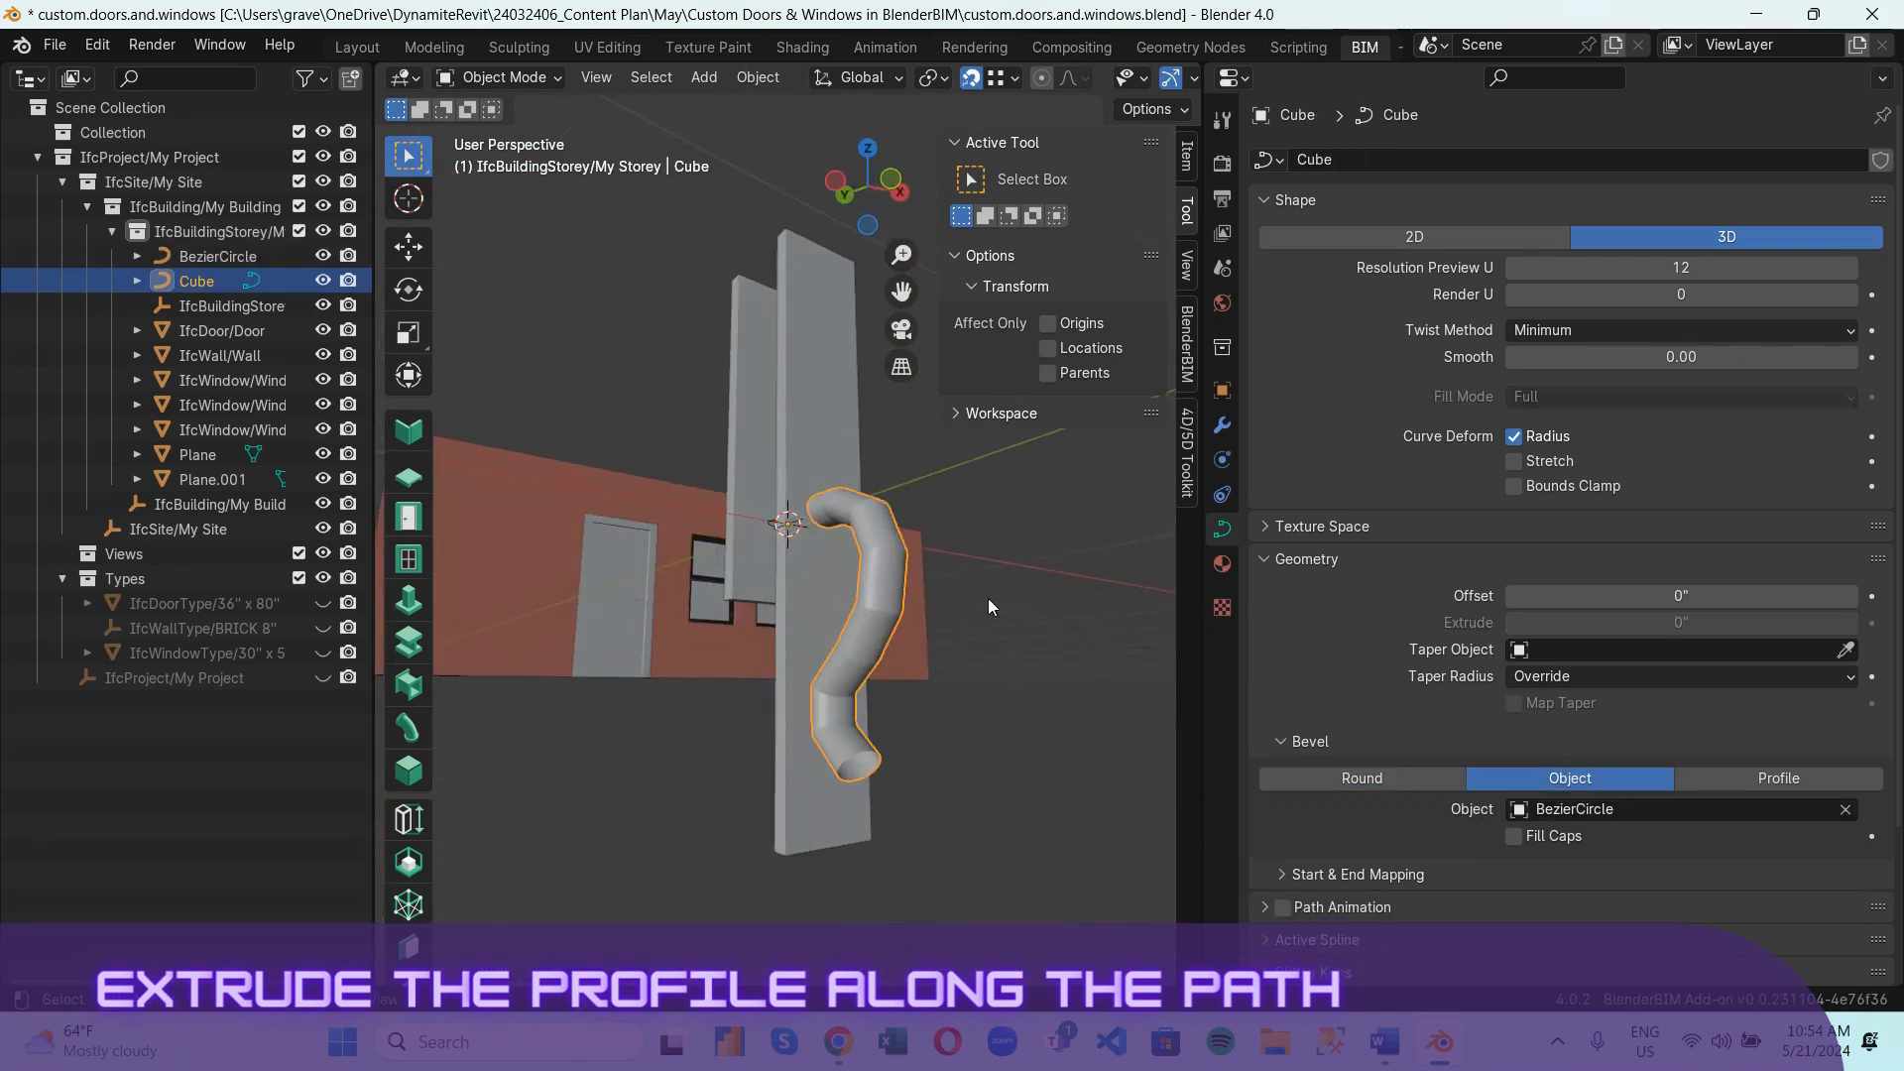
pyautogui.click(1515, 841)
pyautogui.click(909, 564)
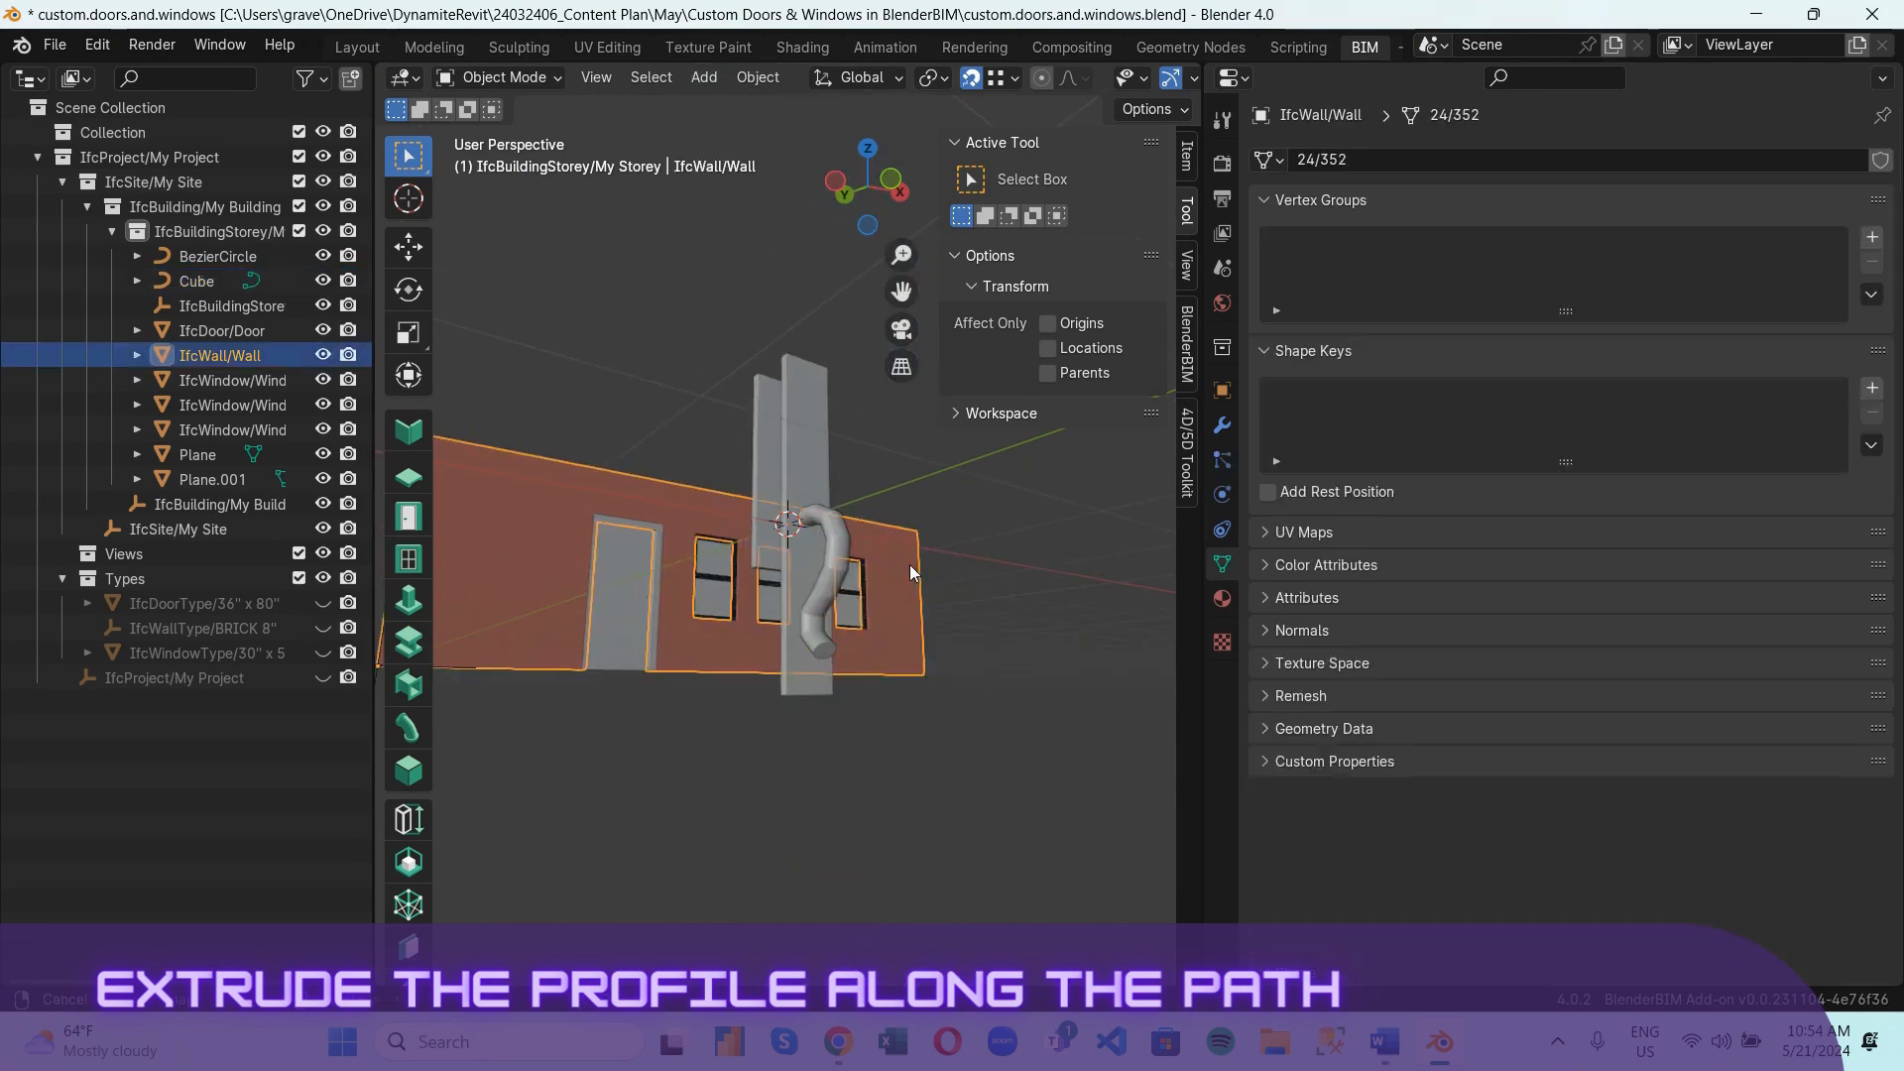
pyautogui.moveTo(909, 564)
pyautogui.mouseDown(button='middle')
pyautogui.moveTo(990, 722)
pyautogui.moveTo(889, 569)
pyautogui.mouseUp(button='middle')
pyautogui.click(898, 583)
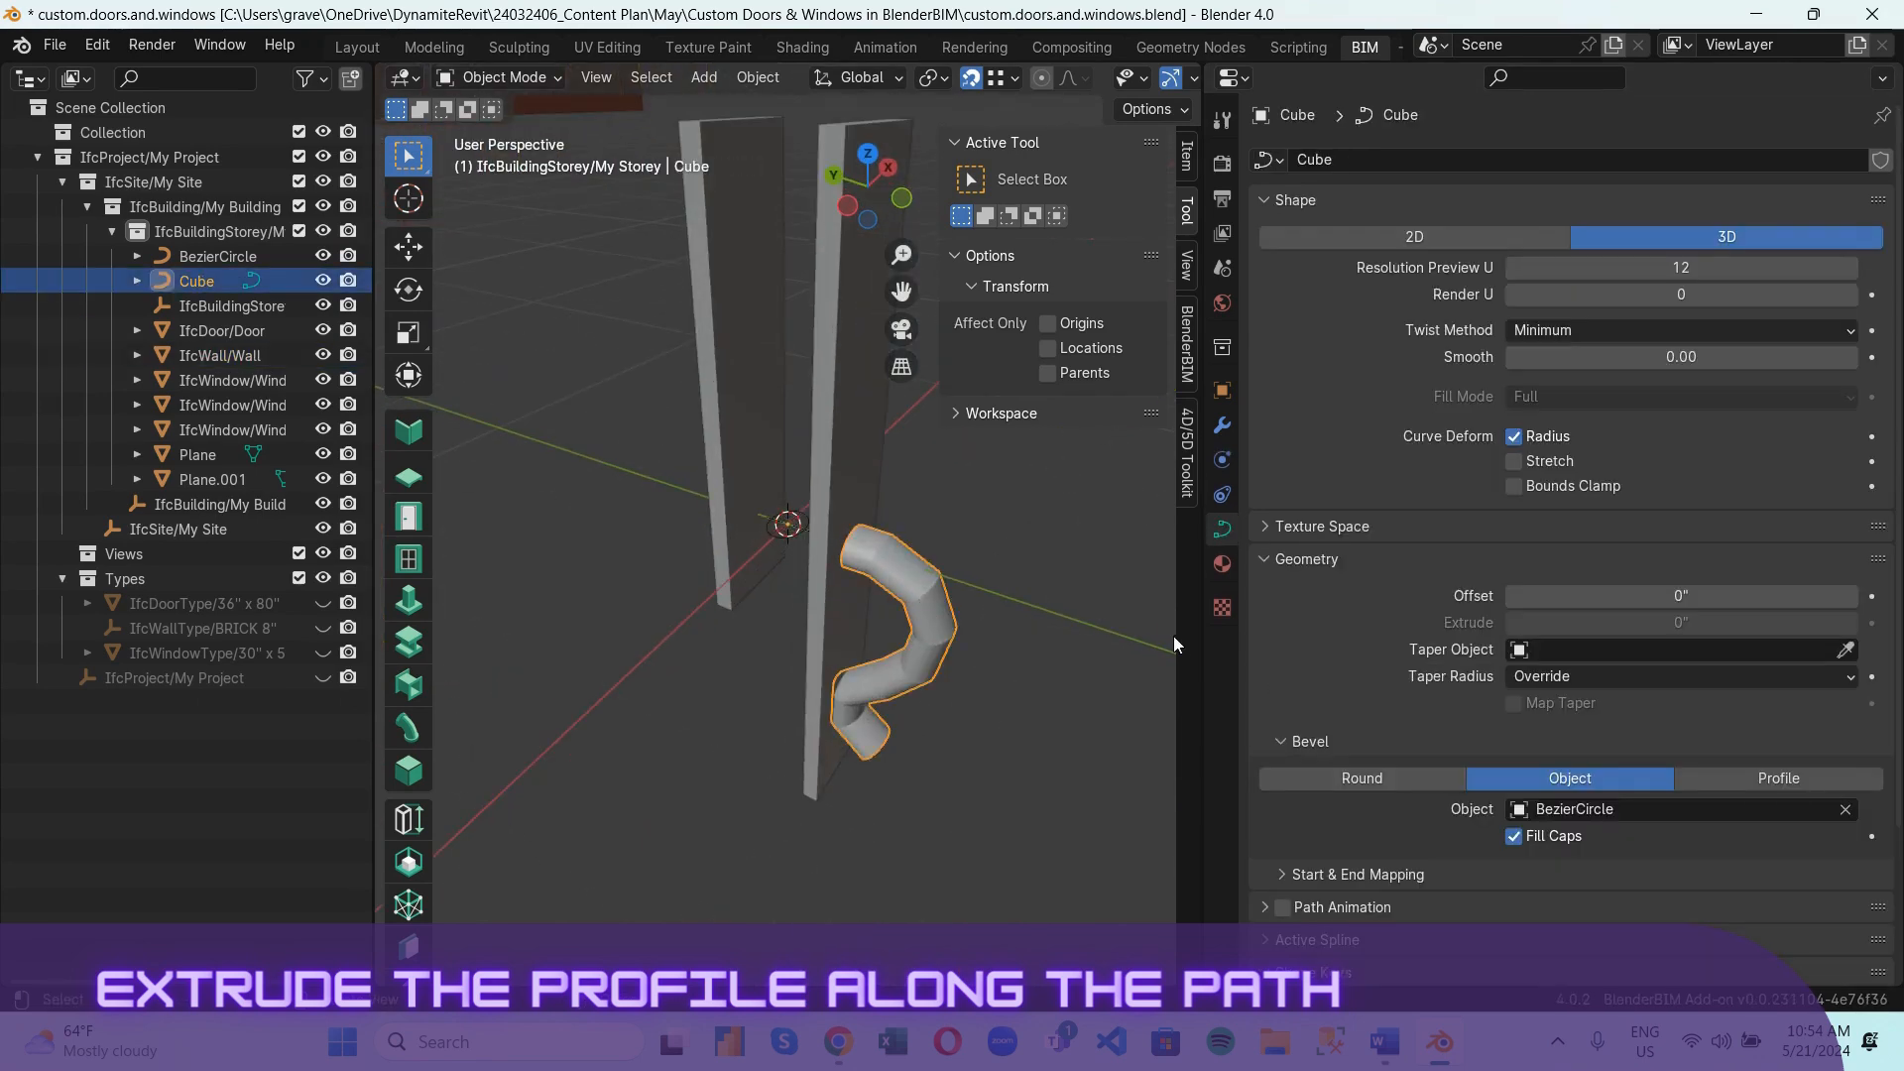
# Select the BezierCircle profile and scale it down slightly in top view to slim the handle.
pyautogui.scroll(4, 1091, 569)
pyautogui.scroll(-6, 912, 617)
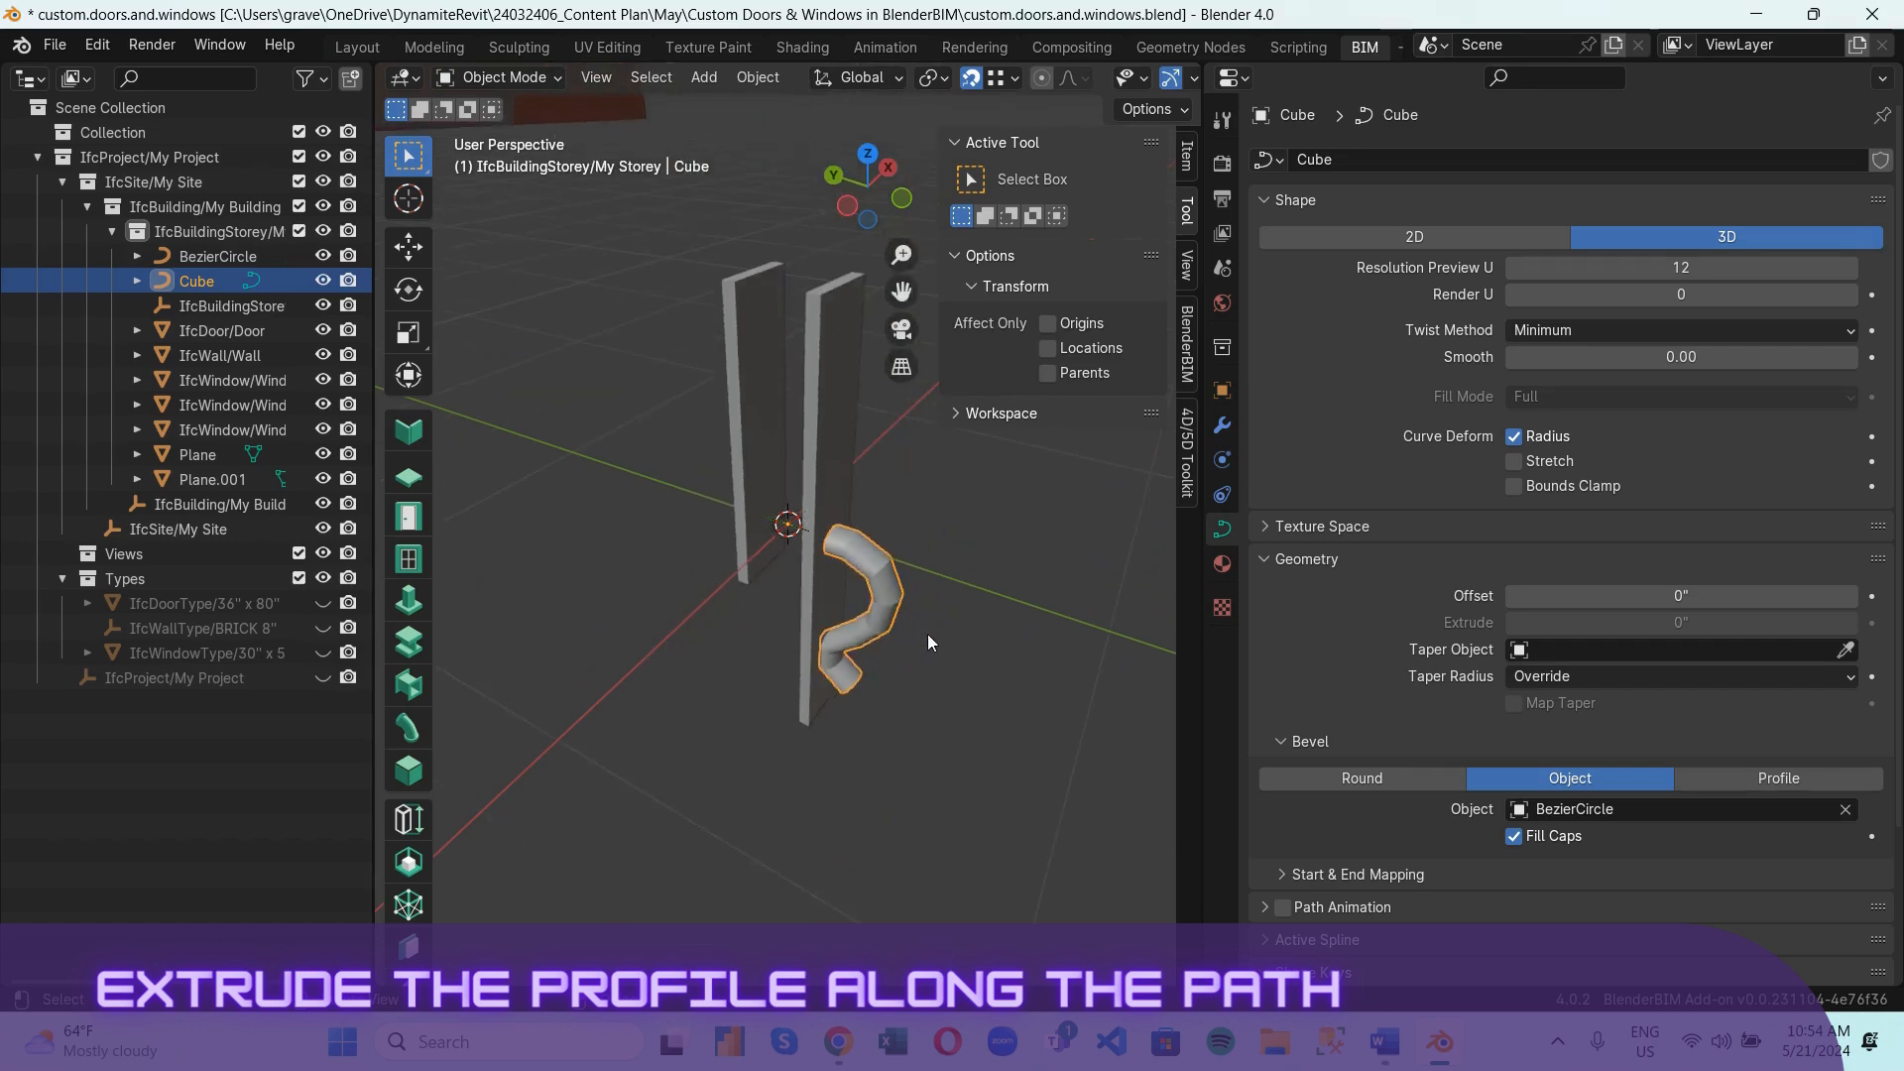
pyautogui.scroll(3, 849, 598)
pyautogui.click(788, 539)
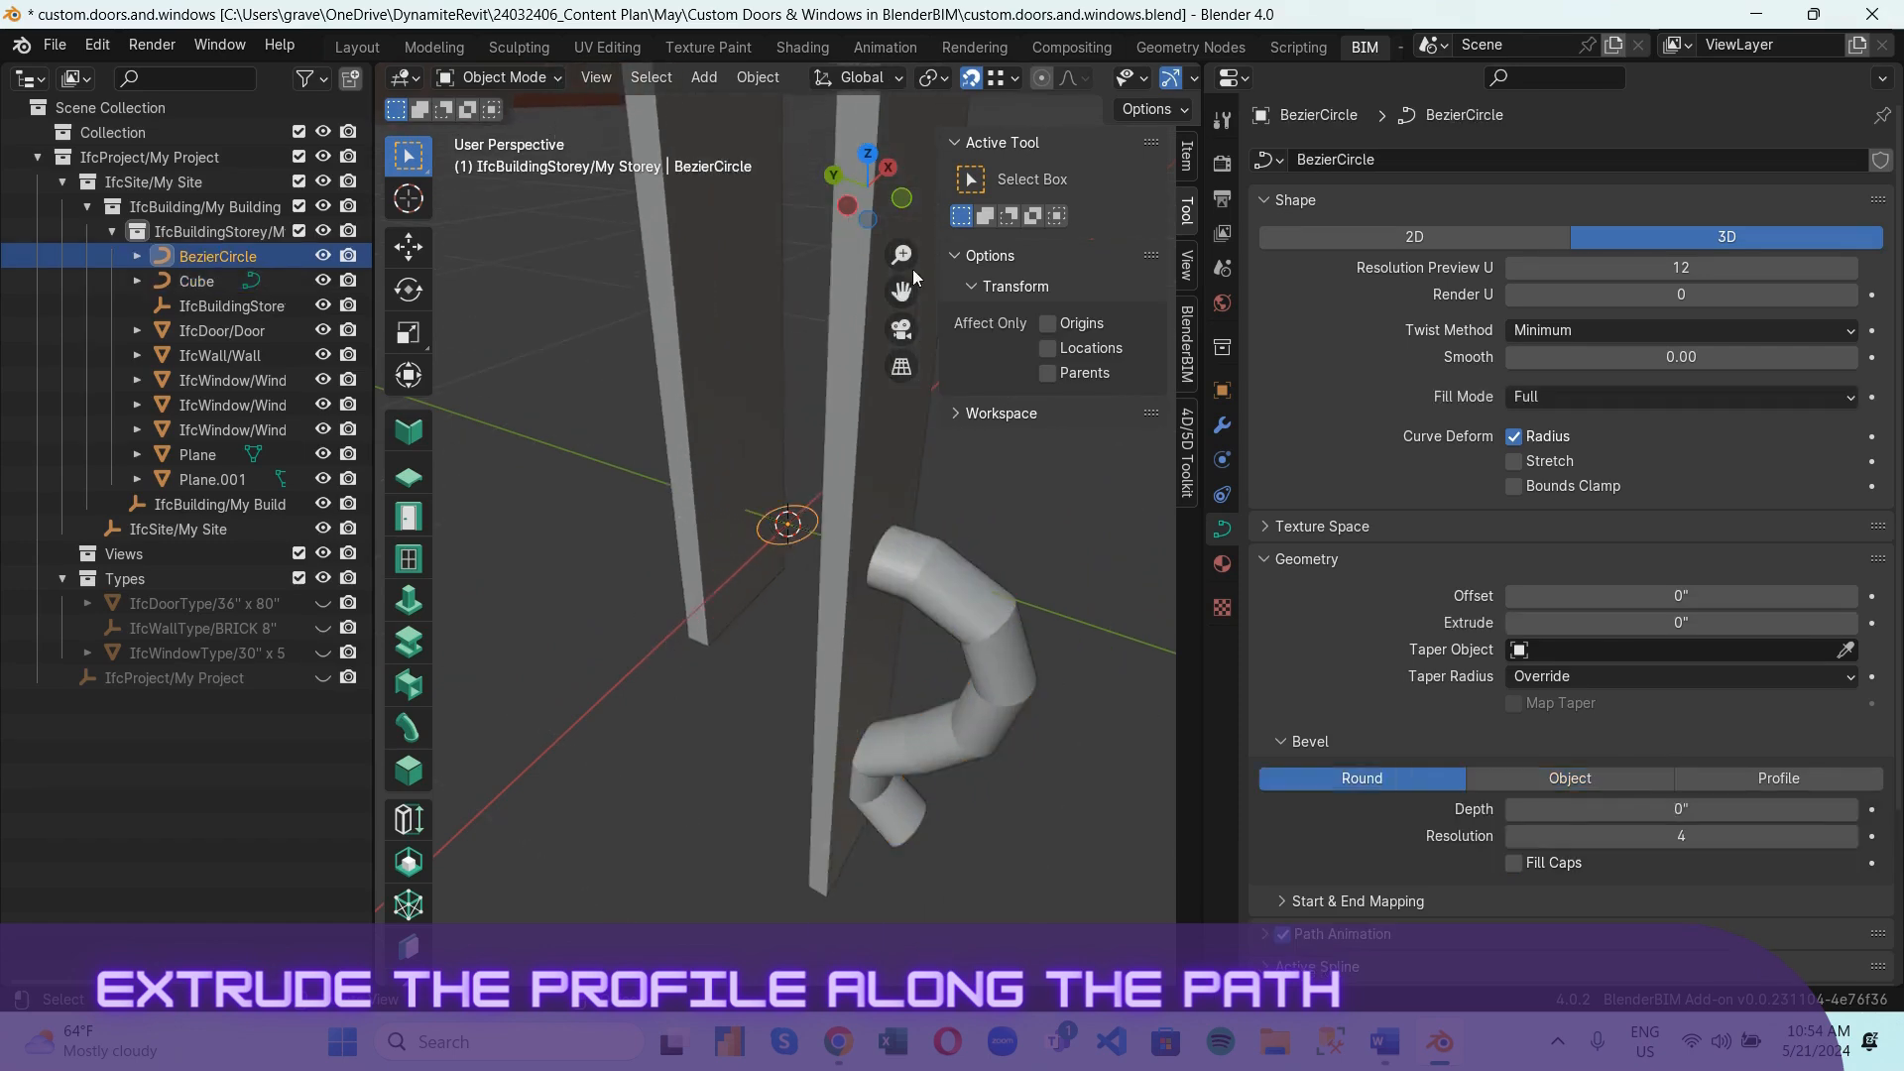
pyautogui.click(868, 154)
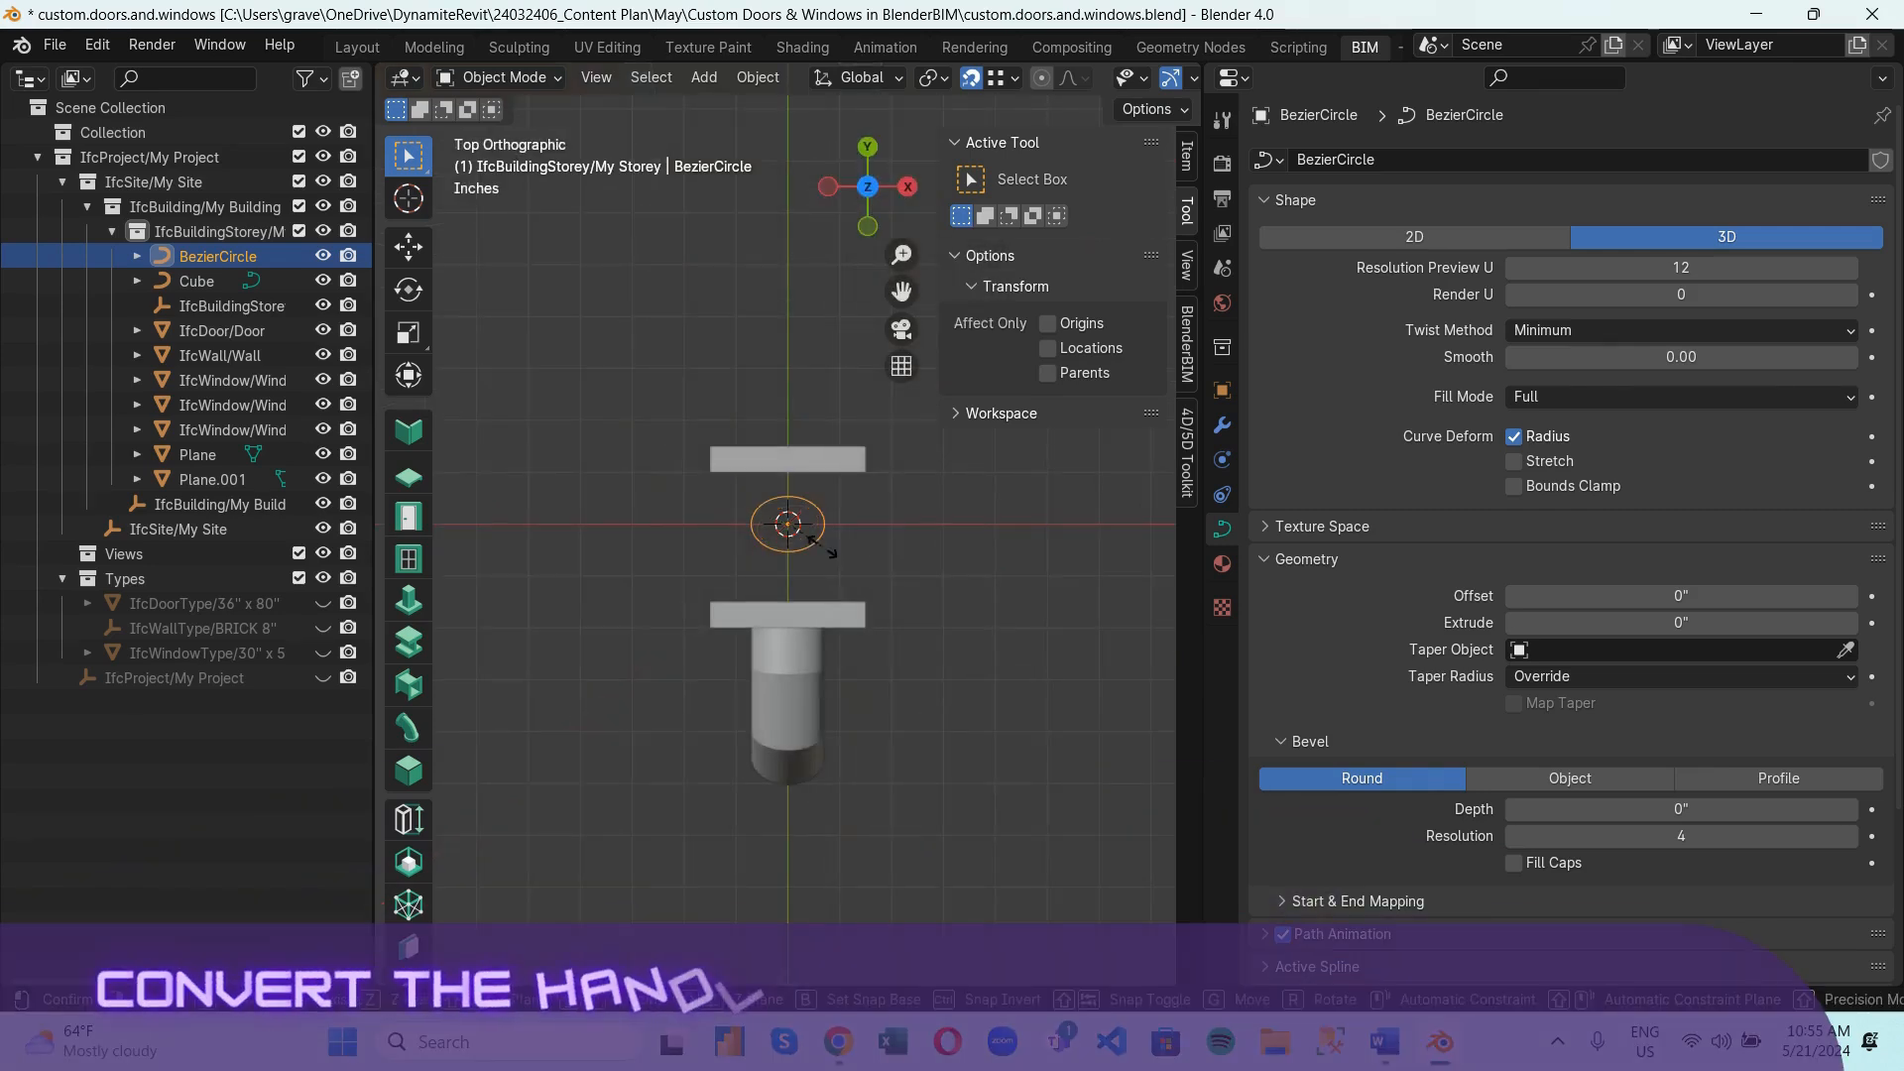
pyautogui.press('s')
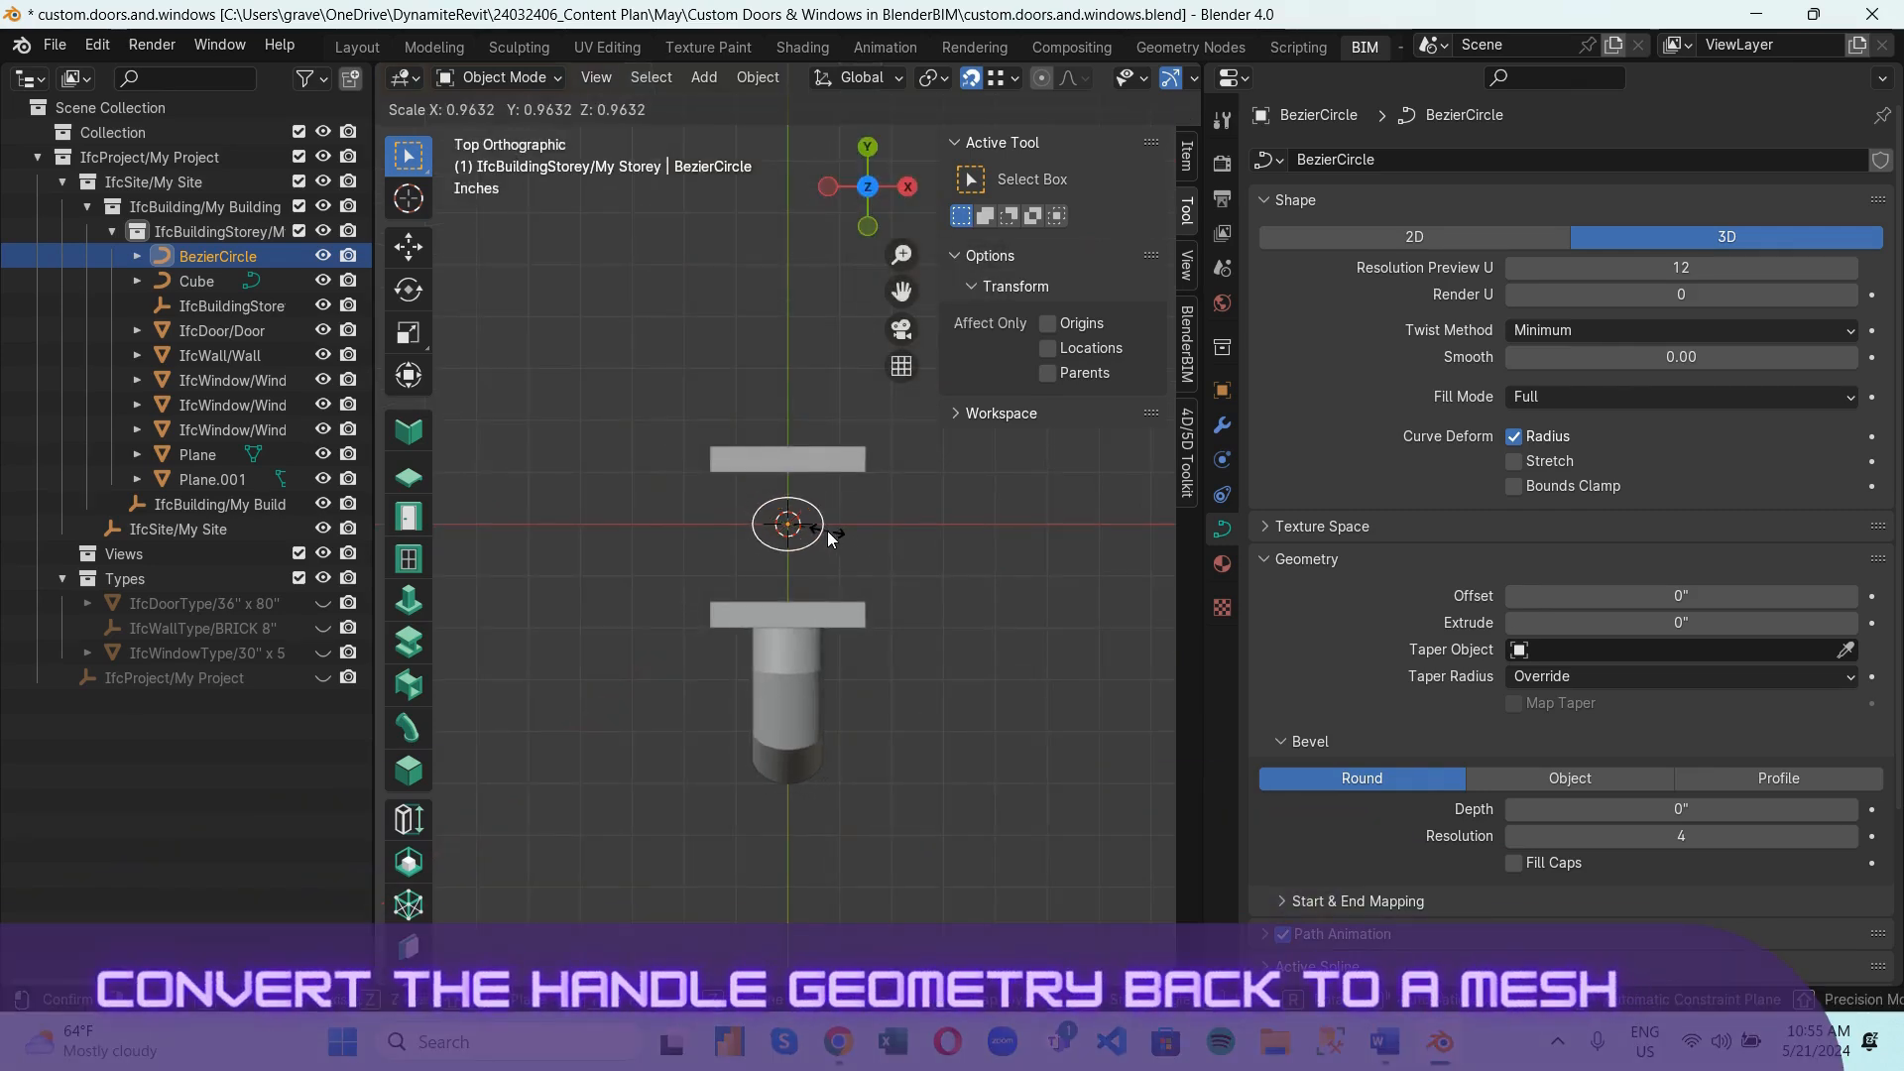
pyautogui.click(826, 531)
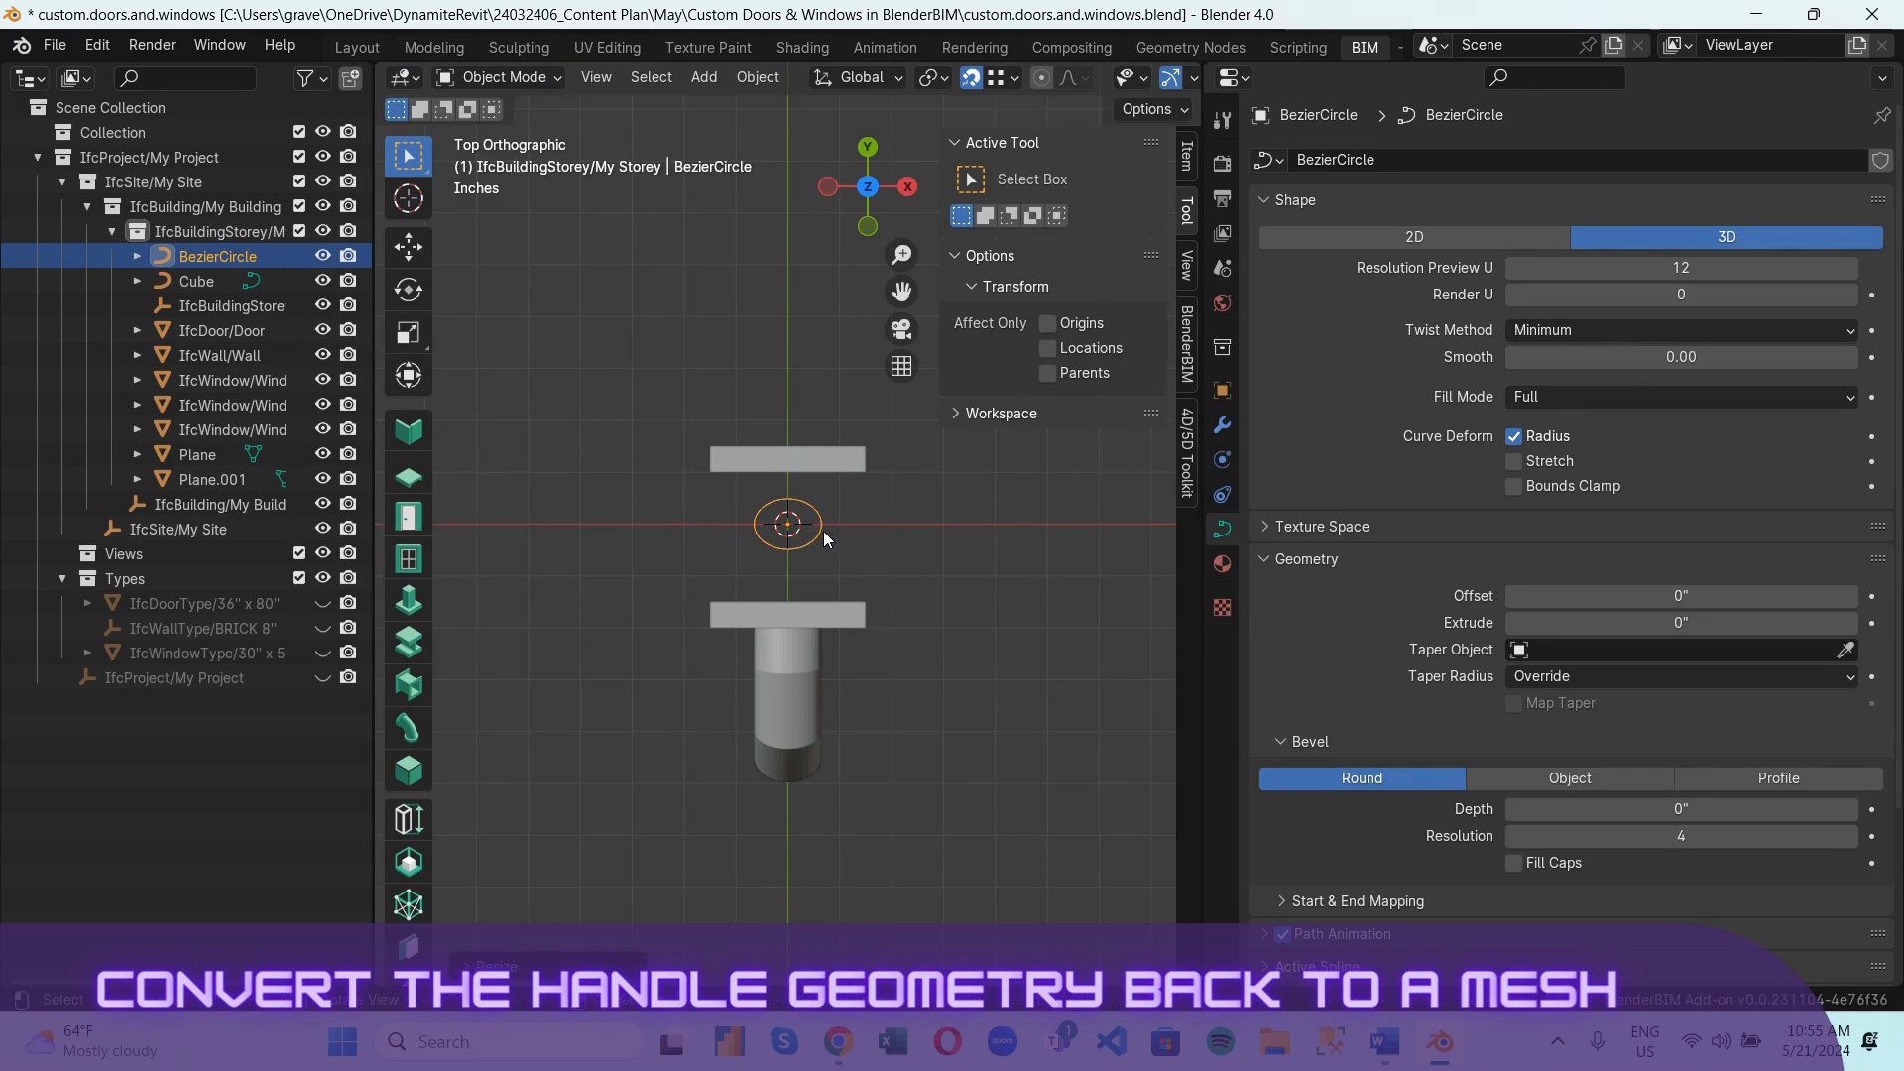
# Flatten the BezierCircle profile slightly by scaling it to about 0.92 along the global Y axis.
pyautogui.press('s')
pyautogui.press('y')
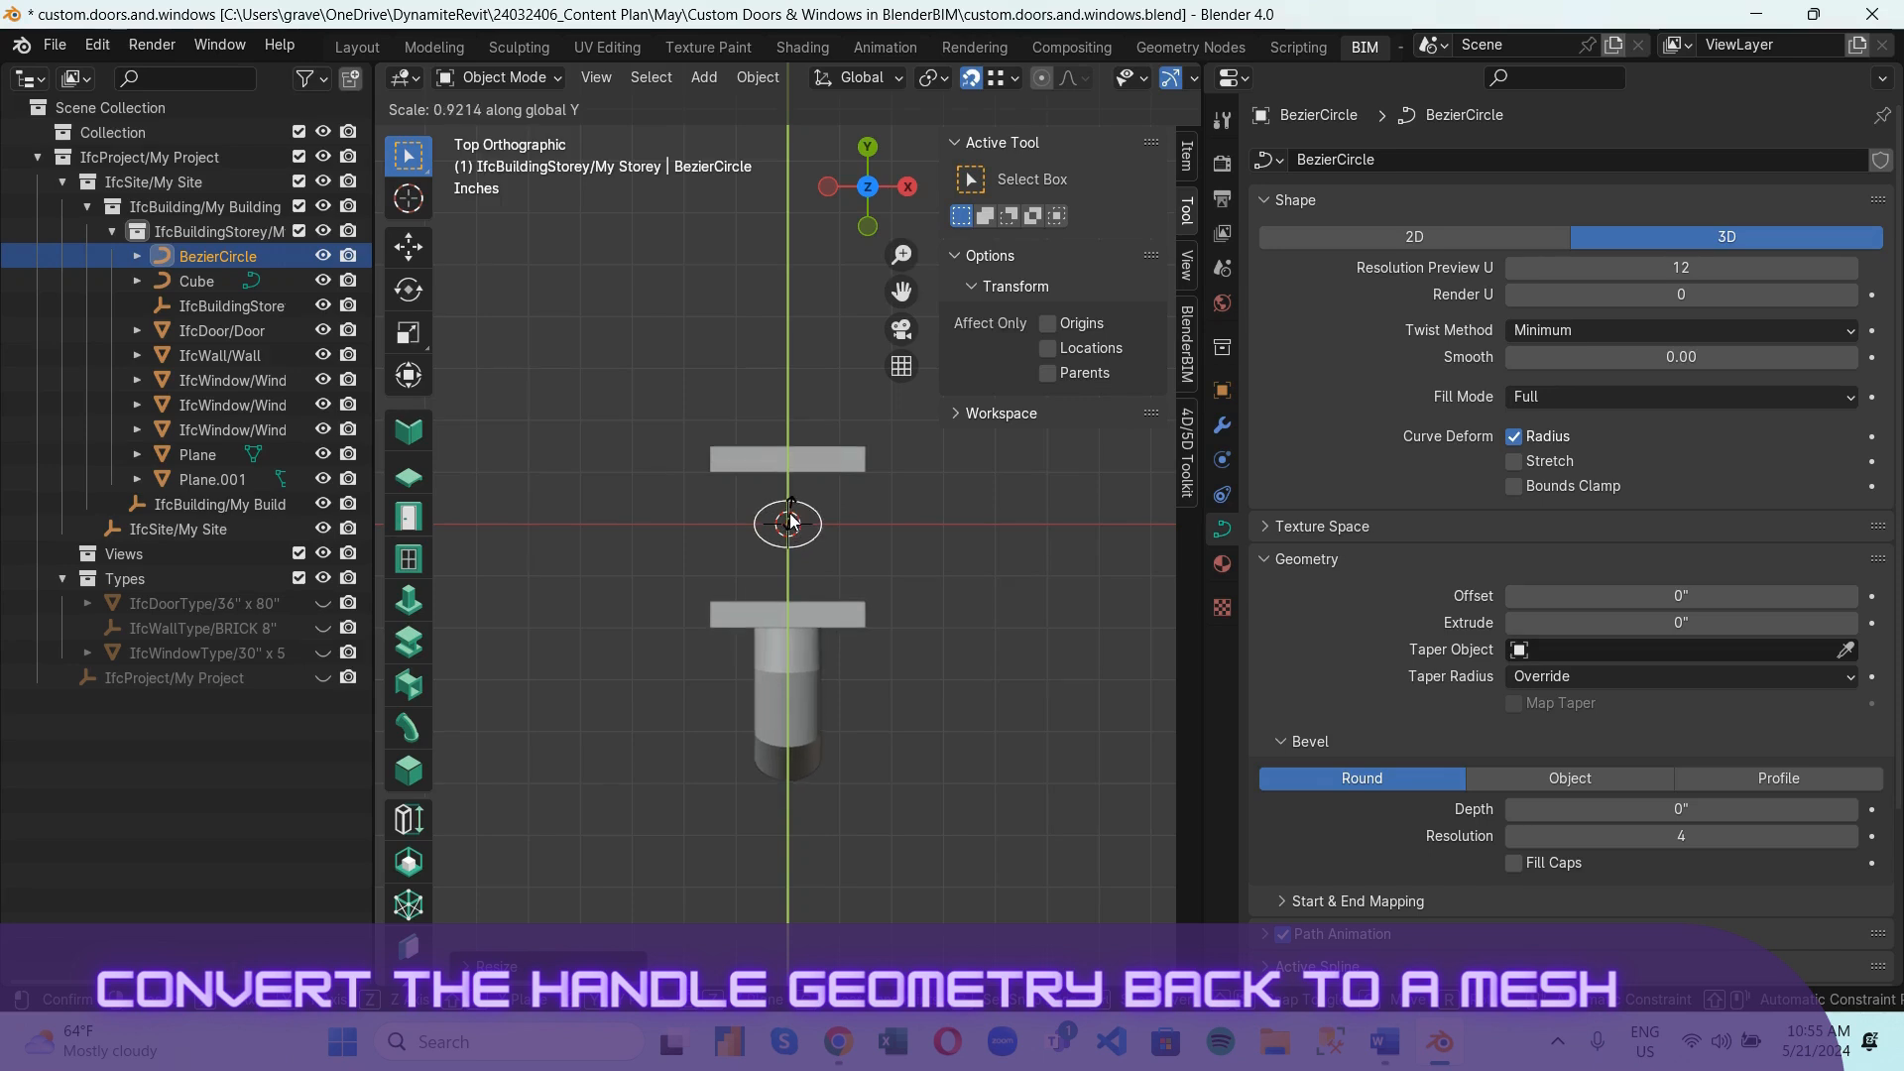
pyautogui.click(790, 521)
# Select the swept handle curve and convert it to a mesh.
pyautogui.moveTo(843, 179)
pyautogui.mouseDown()
pyautogui.moveTo(871, 197)
pyautogui.moveTo(961, 92)
pyautogui.moveTo(1047, 888)
pyautogui.moveTo(1074, 790)
pyautogui.moveTo(840, 188)
pyautogui.mouseUp()
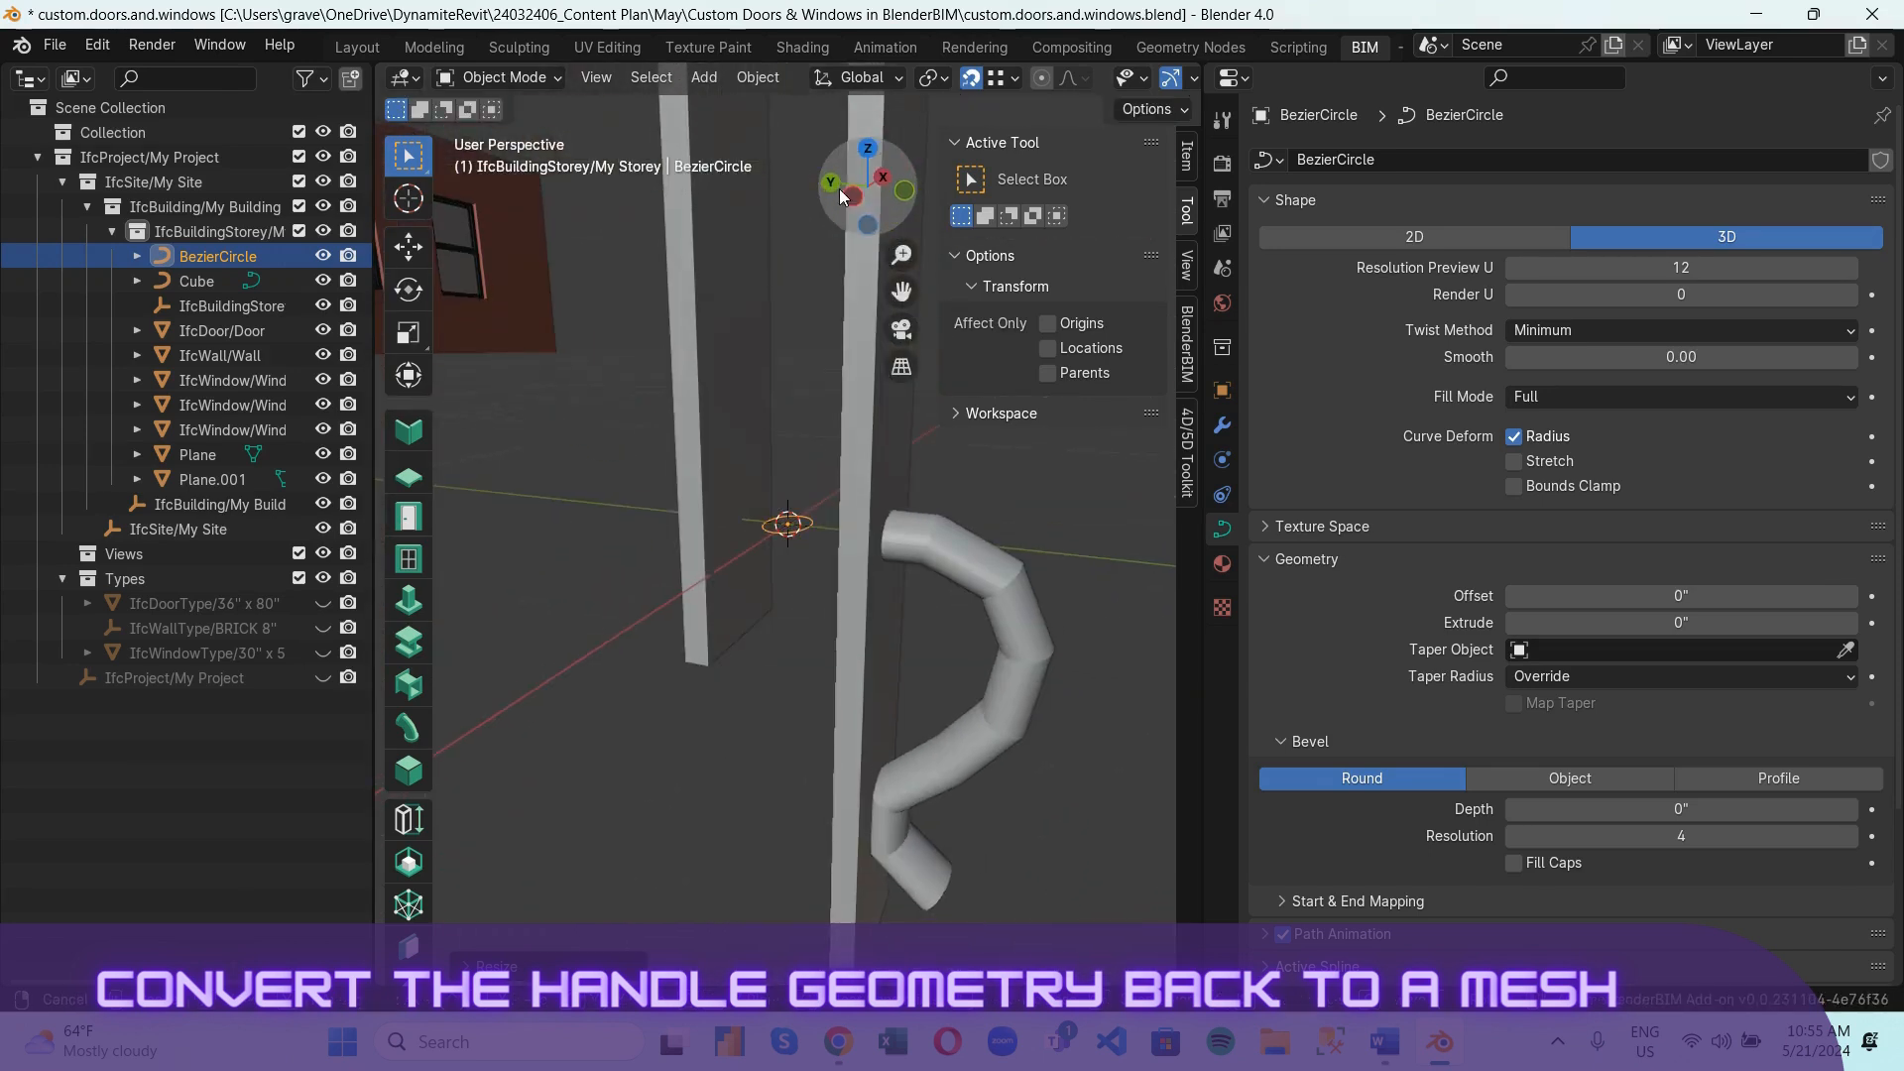
pyautogui.click(794, 676)
pyautogui.click(934, 590)
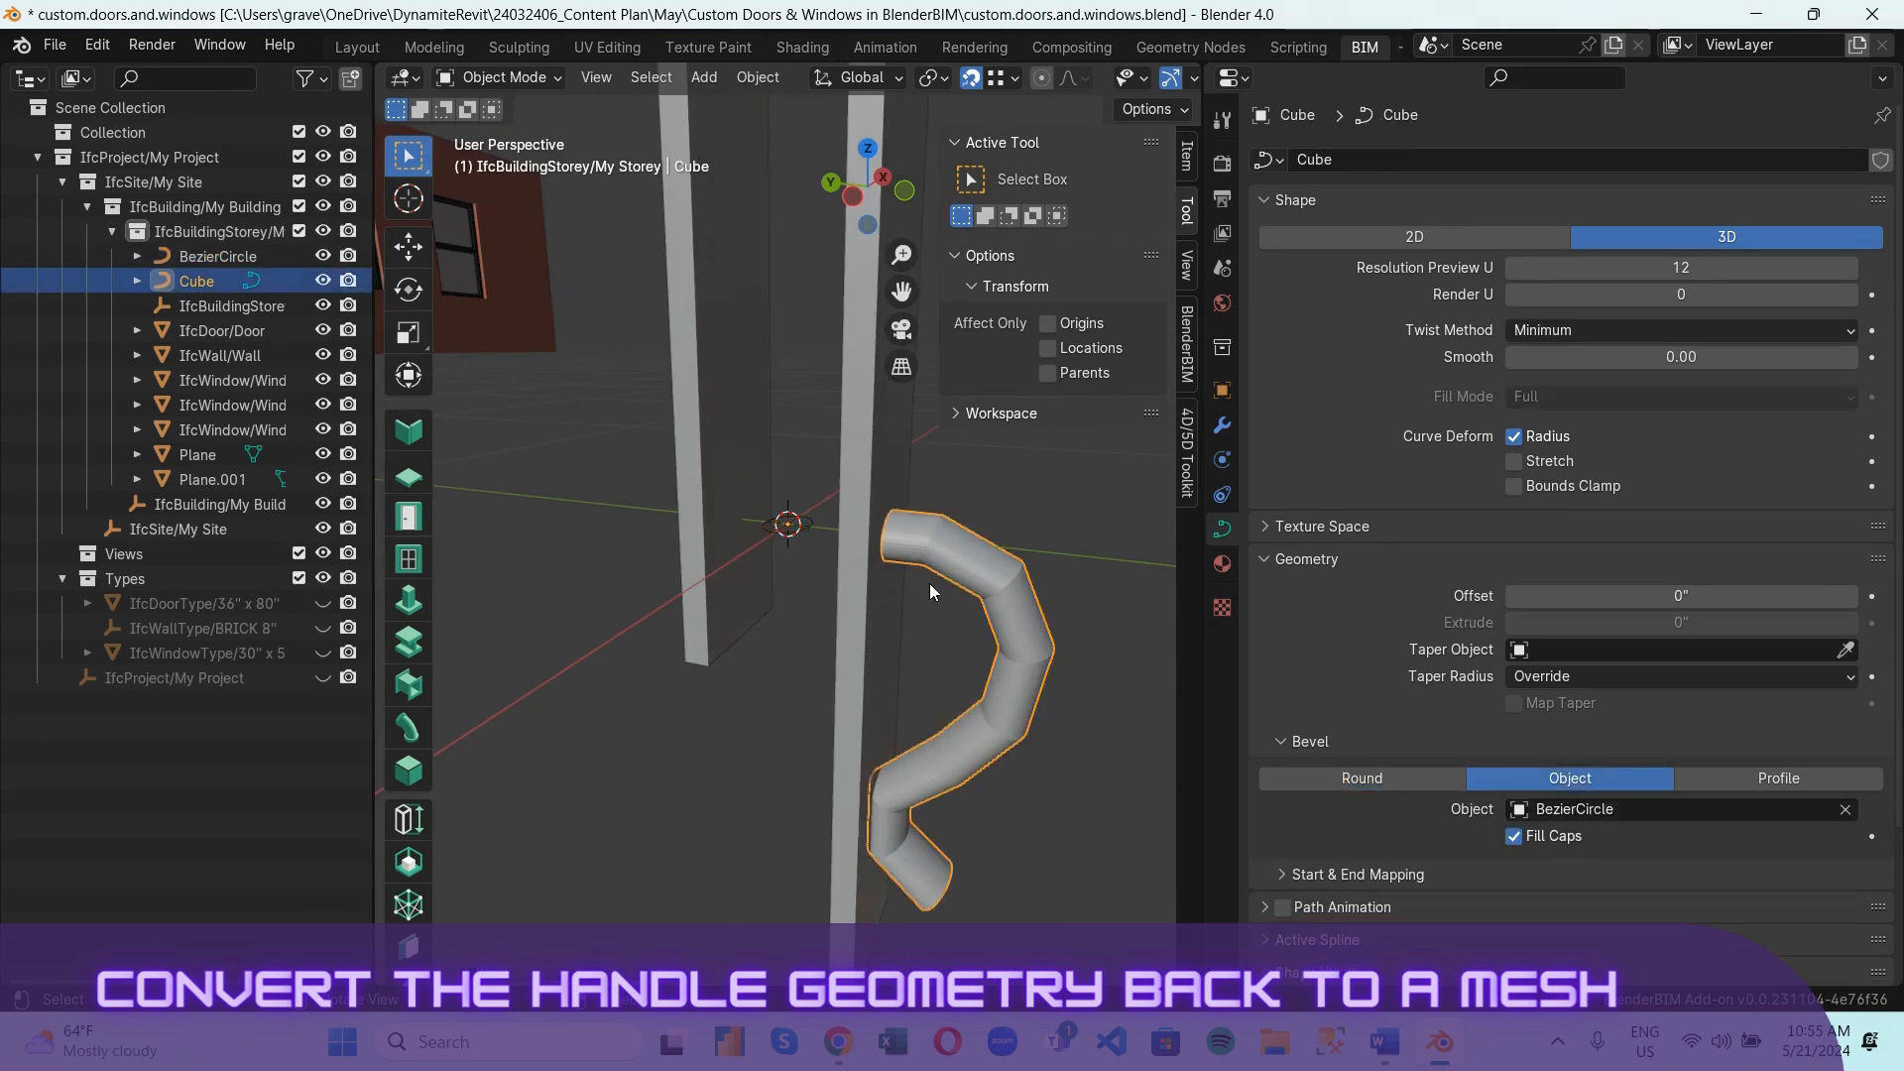
pyautogui.scroll(-2, 937, 605)
pyautogui.scroll(-3, 937, 605)
pyautogui.rightClick(885, 589)
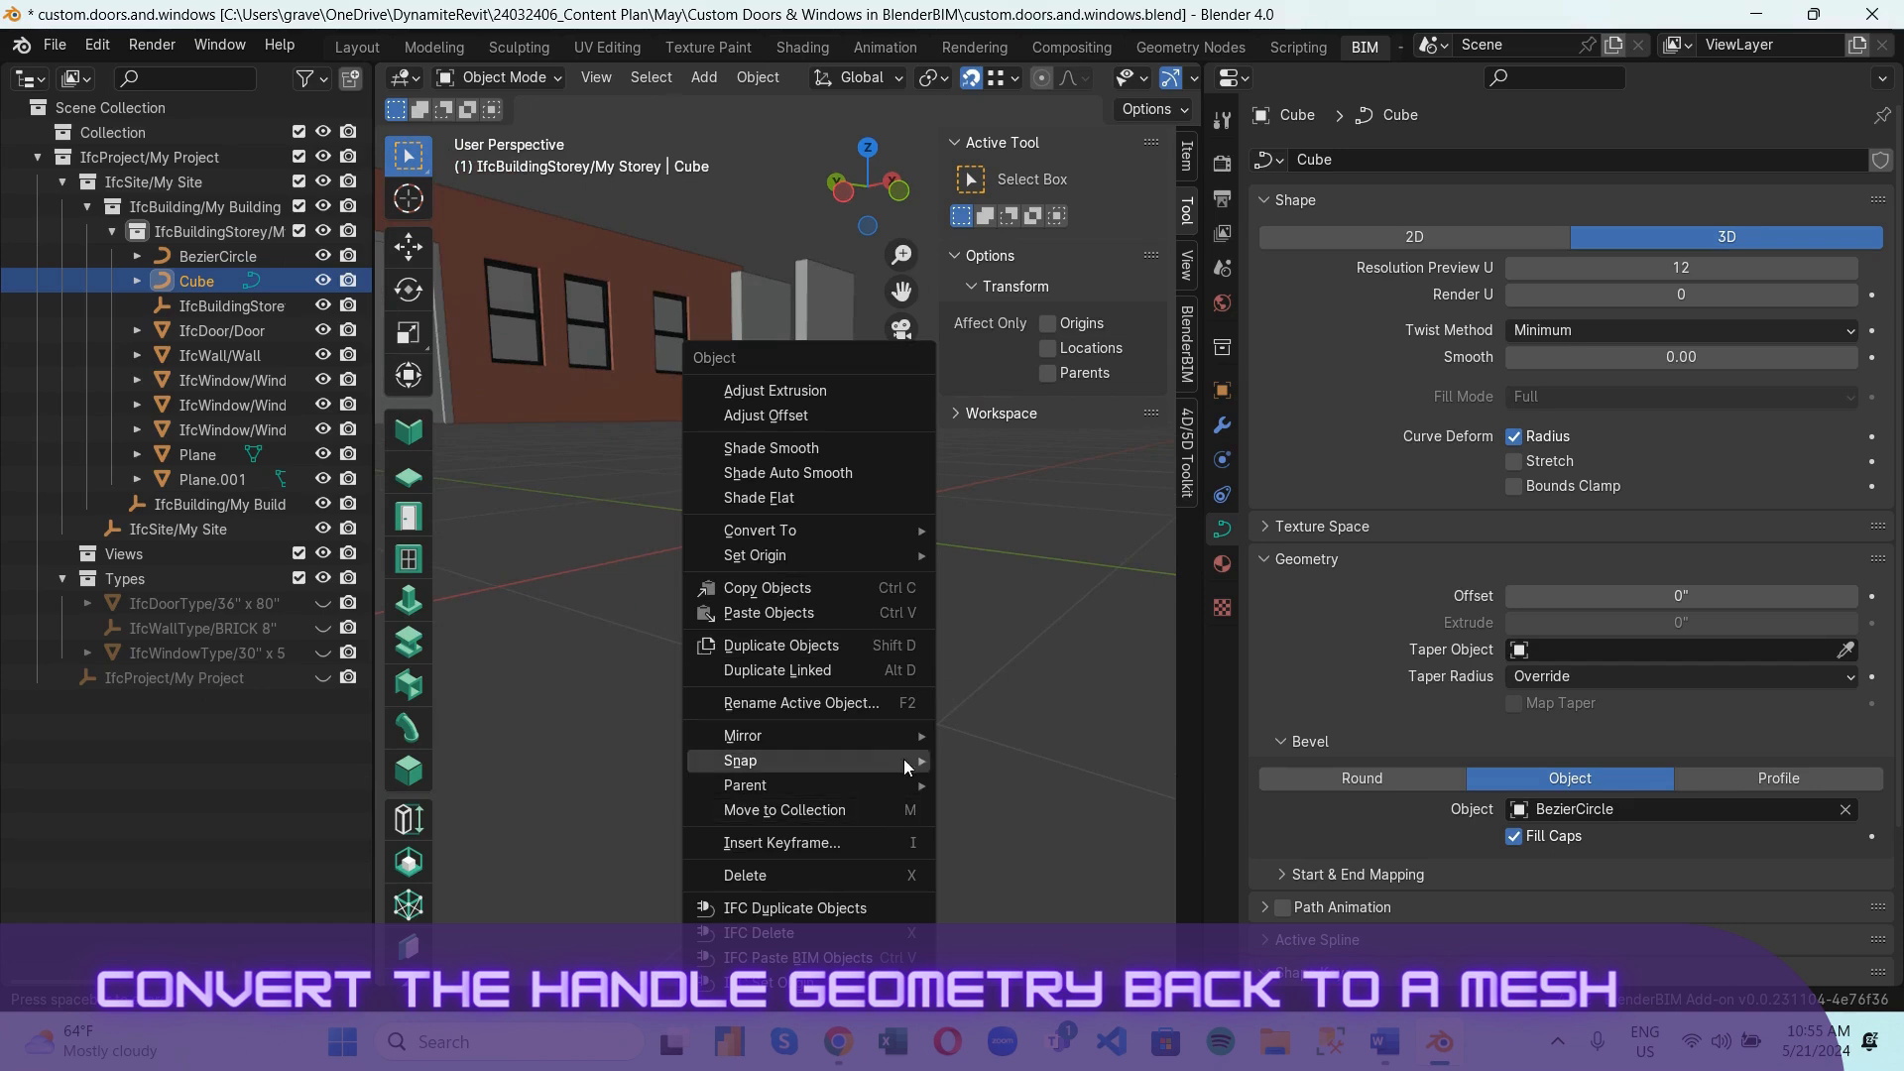
pyautogui.moveTo(868, 528)
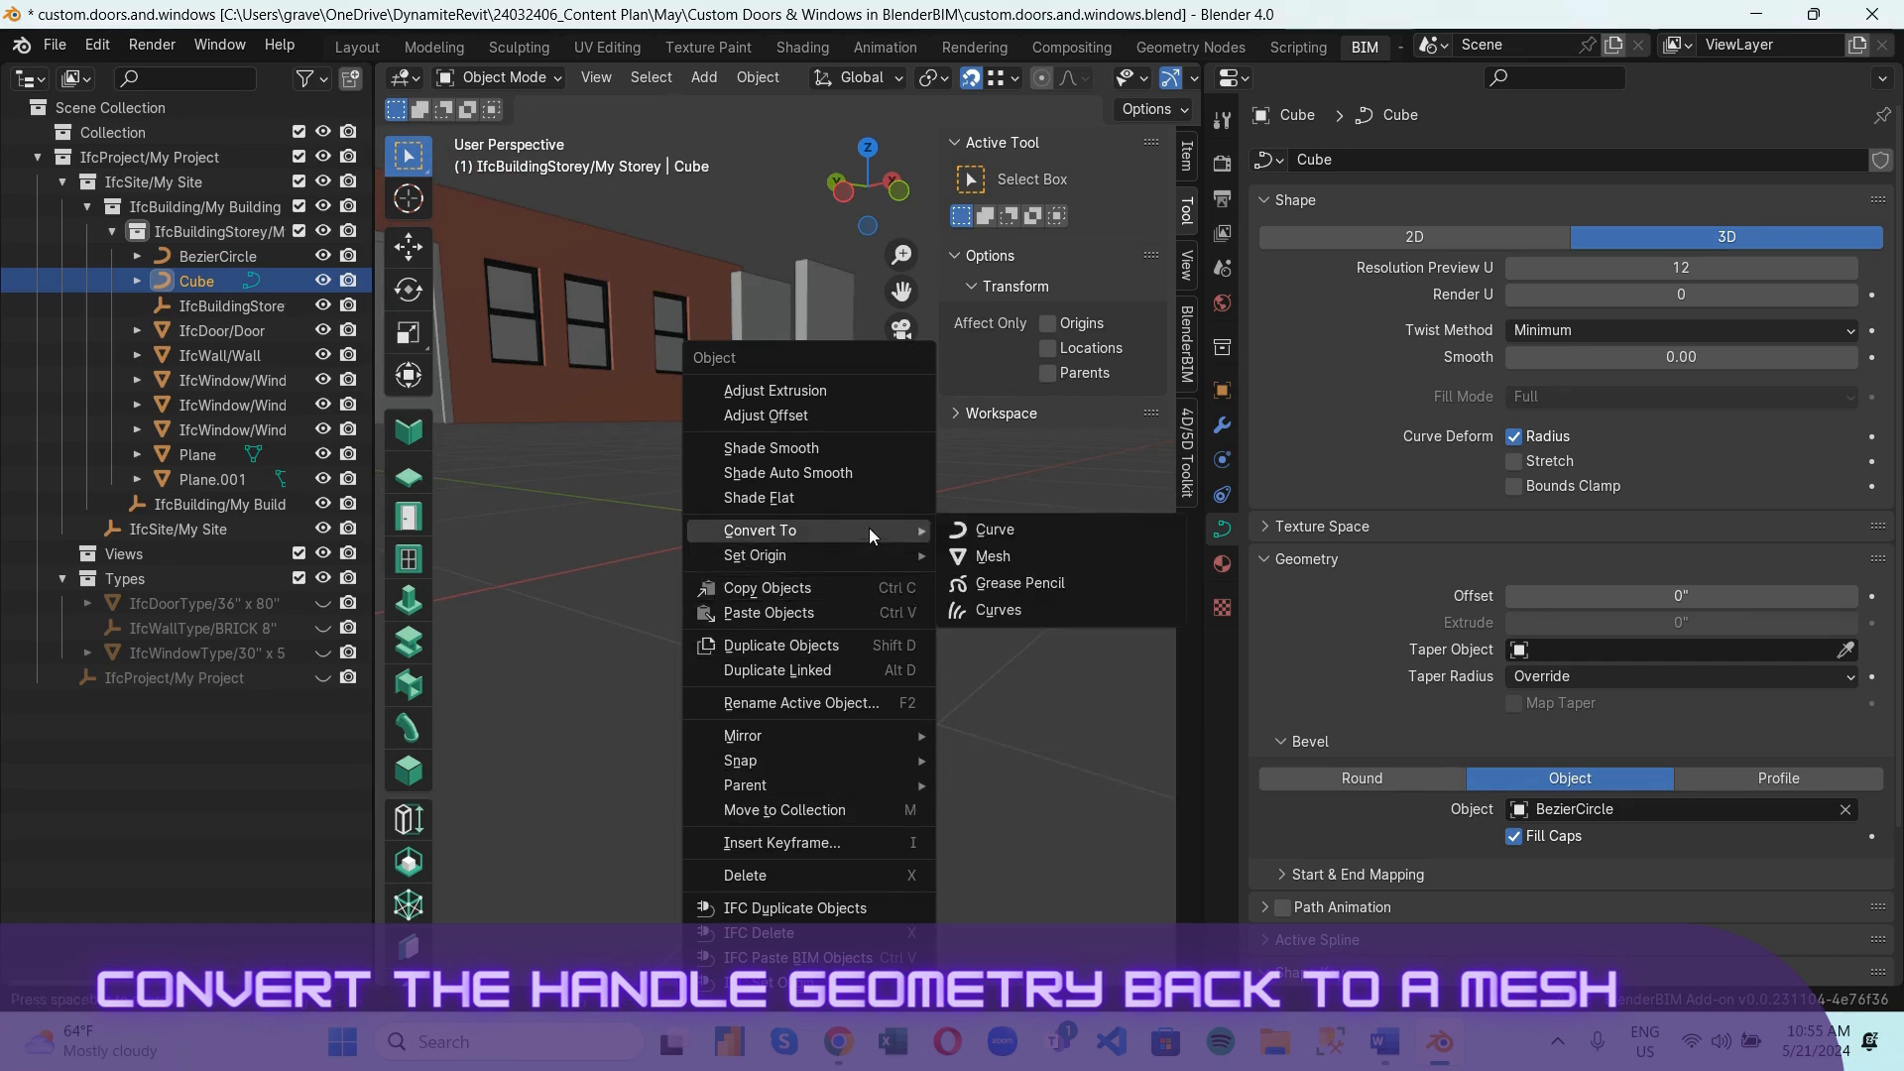
pyautogui.click(995, 555)
# Select the leftover BezierCircle profile curve at the 3D cursor and delete it.
pyautogui.scroll(3, 974, 595)
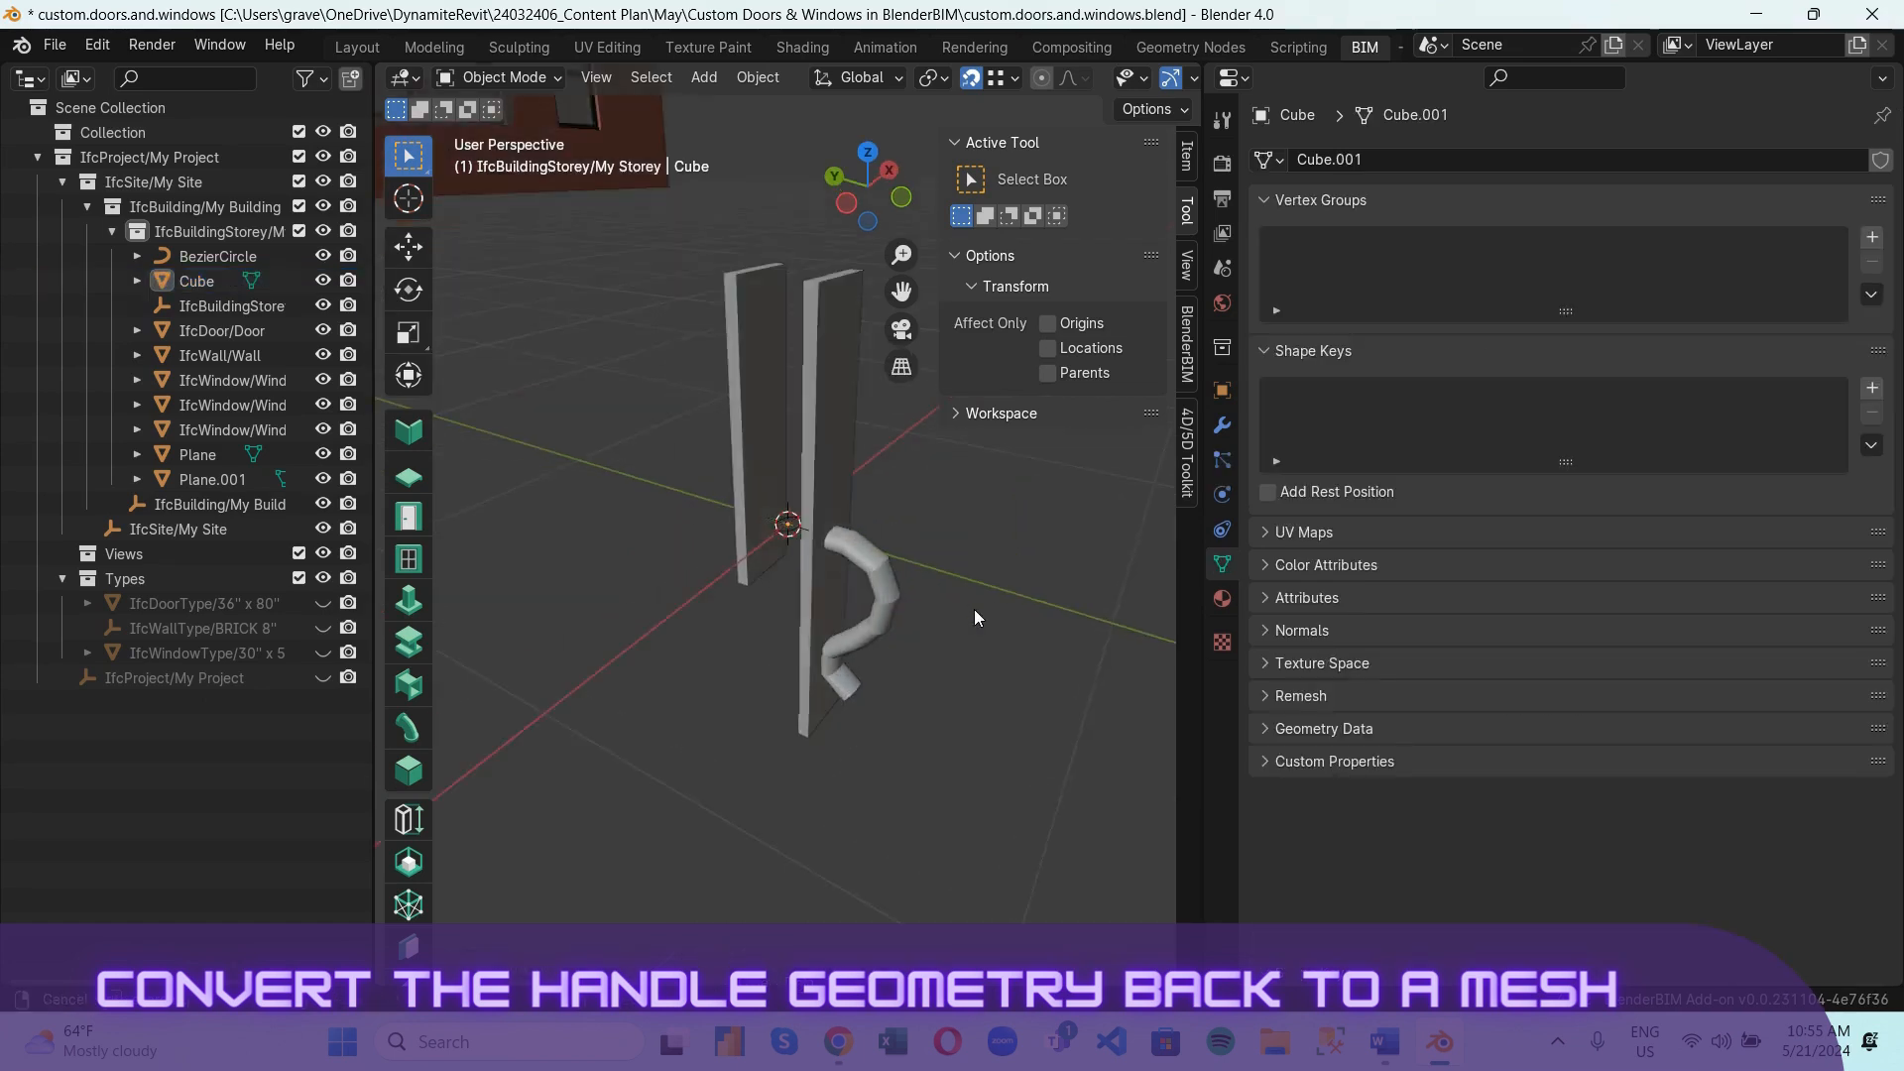
pyautogui.scroll(3, 818, 526)
pyautogui.click(781, 530)
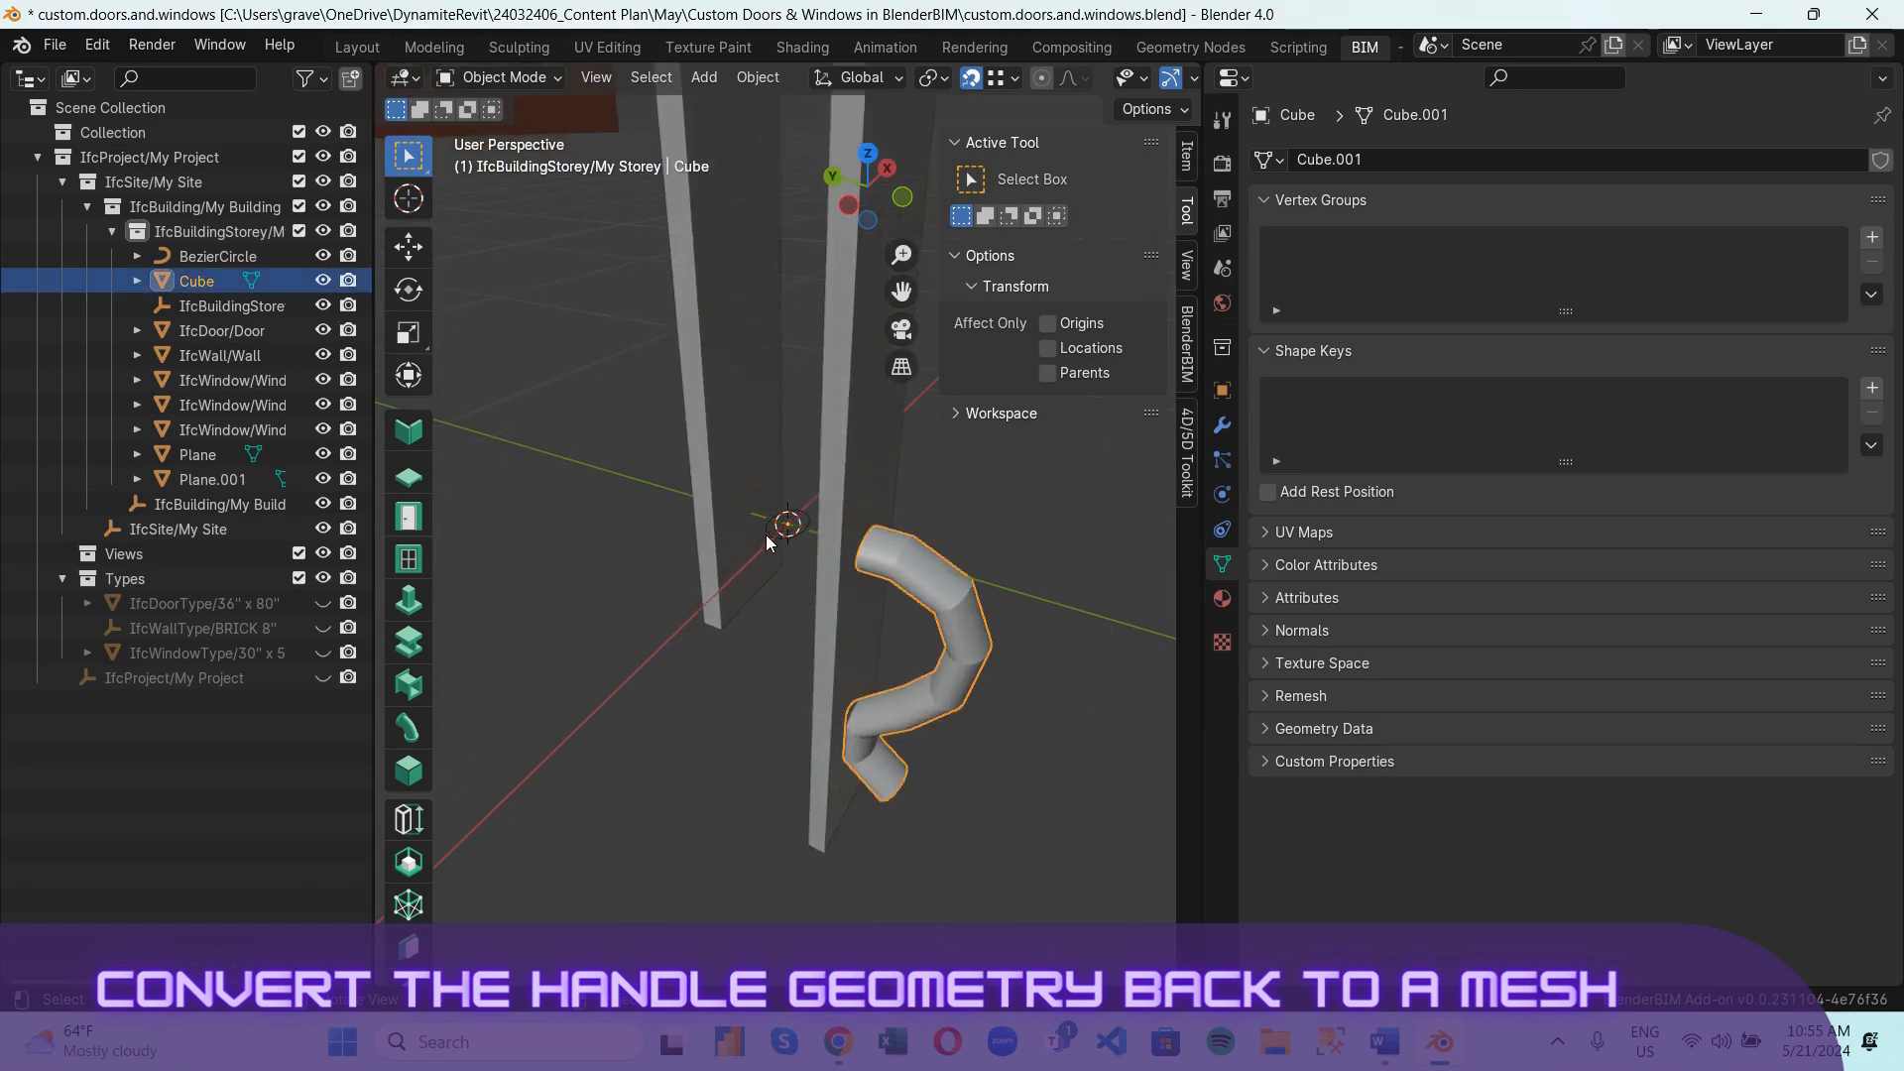
pyautogui.click(782, 535)
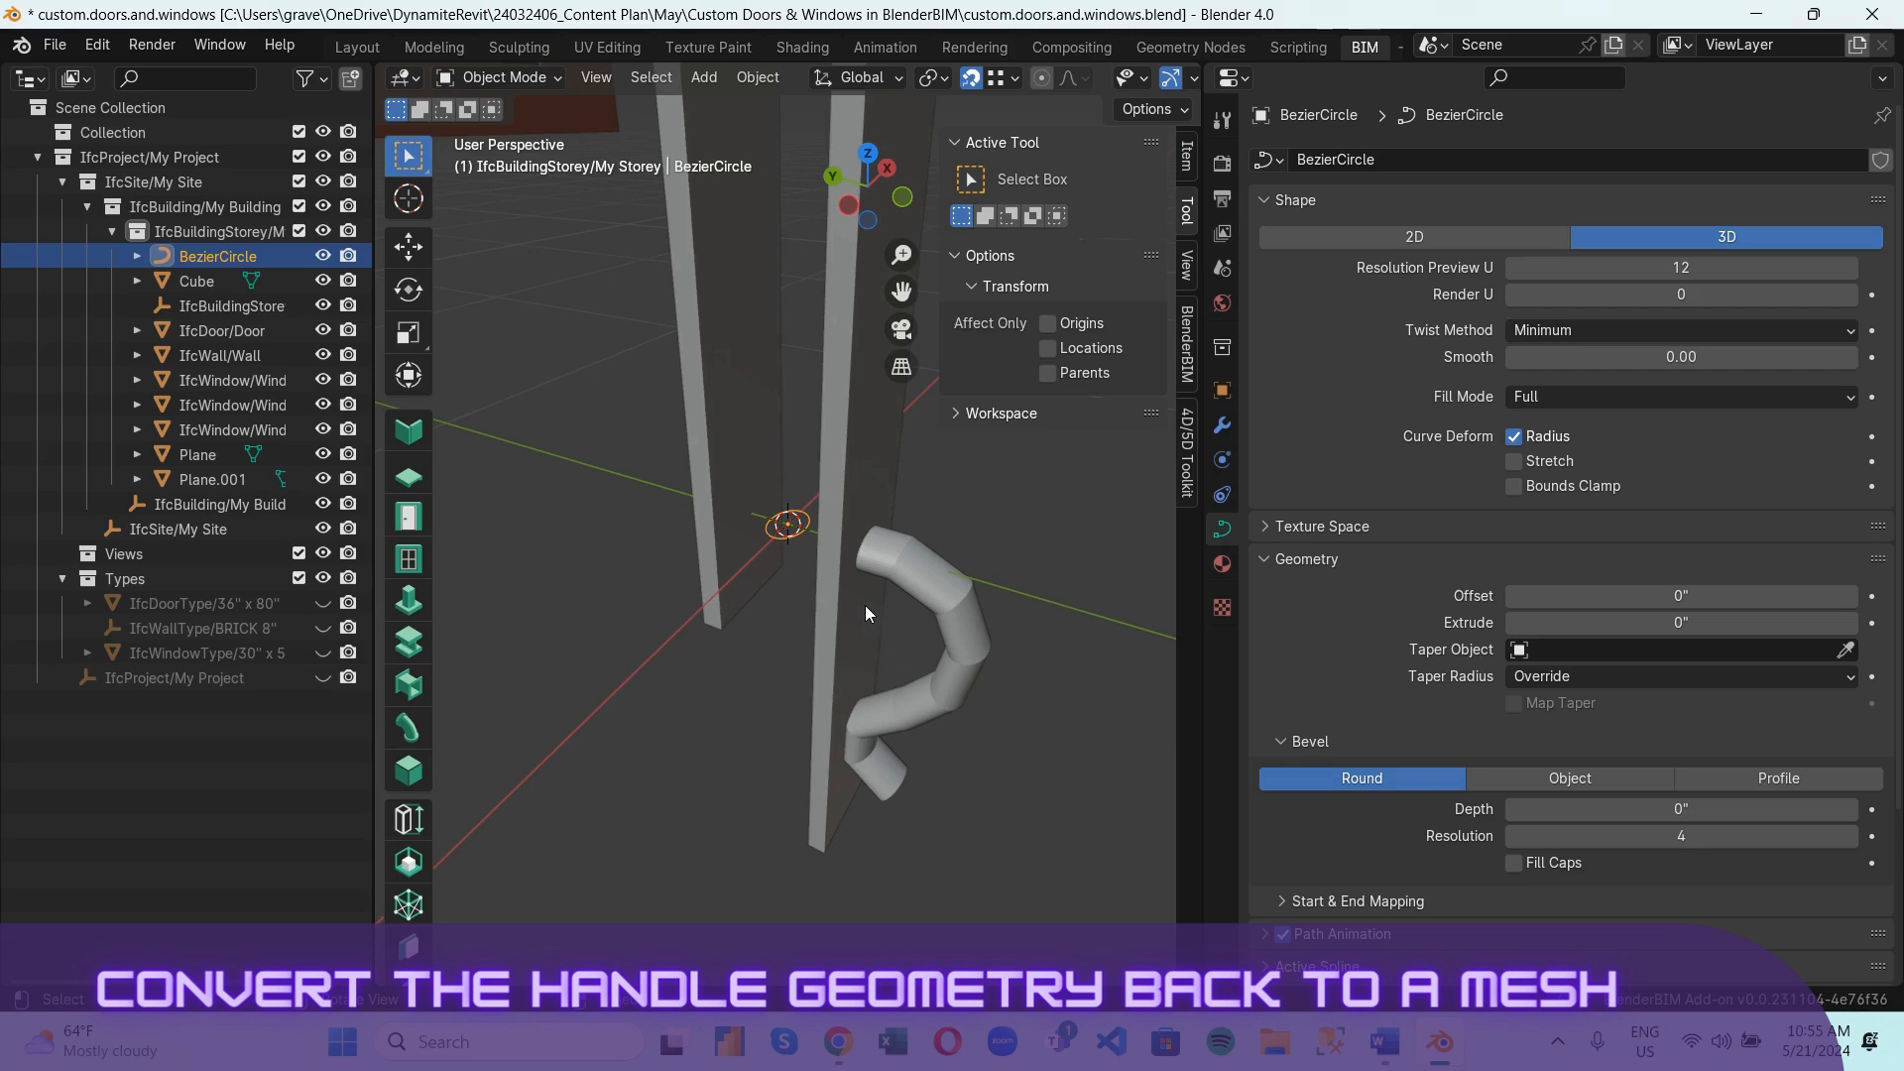
pyautogui.press('Delete')
# Select the handle mesh and add a Subdivision Surface modifier to it.
pyautogui.scroll(4, 909, 585)
pyautogui.scroll(-3, 802, 605)
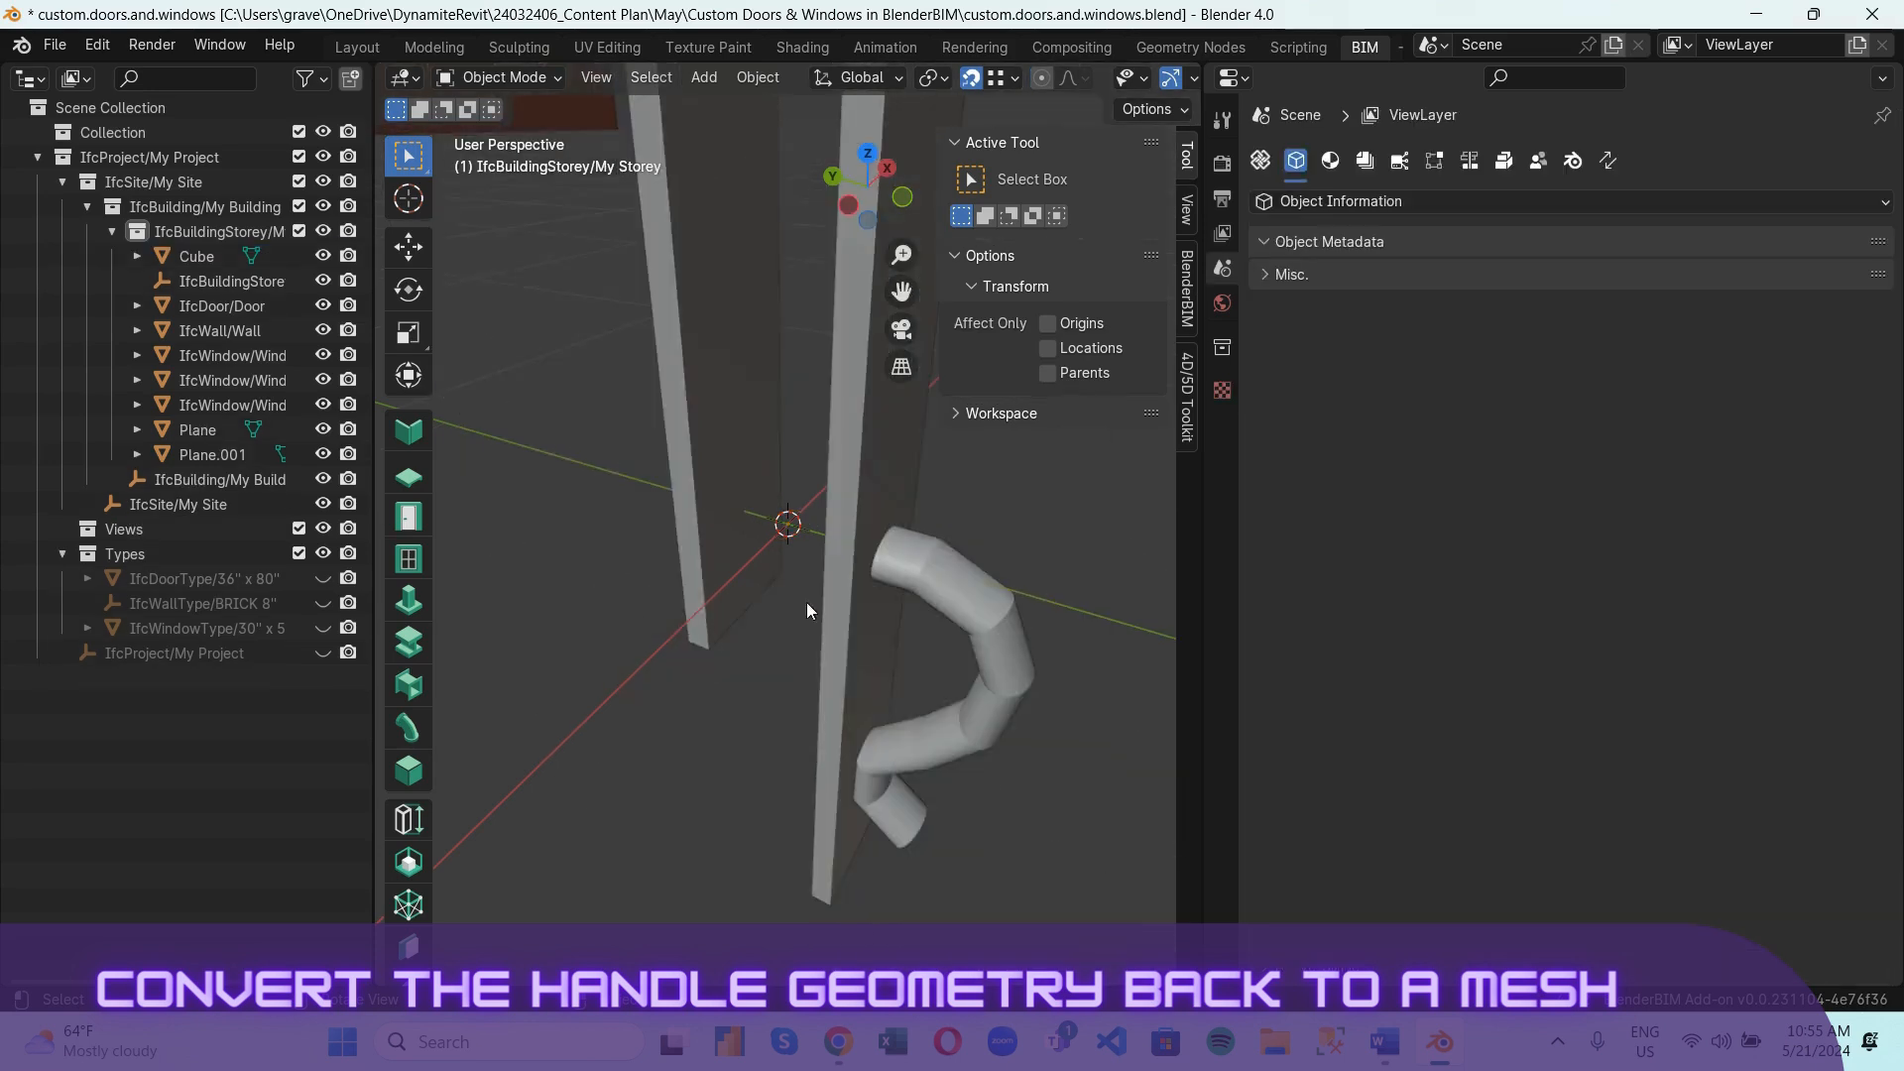
pyautogui.scroll(-4, 844, 590)
pyautogui.click(877, 595)
pyautogui.scroll(-2, 932, 675)
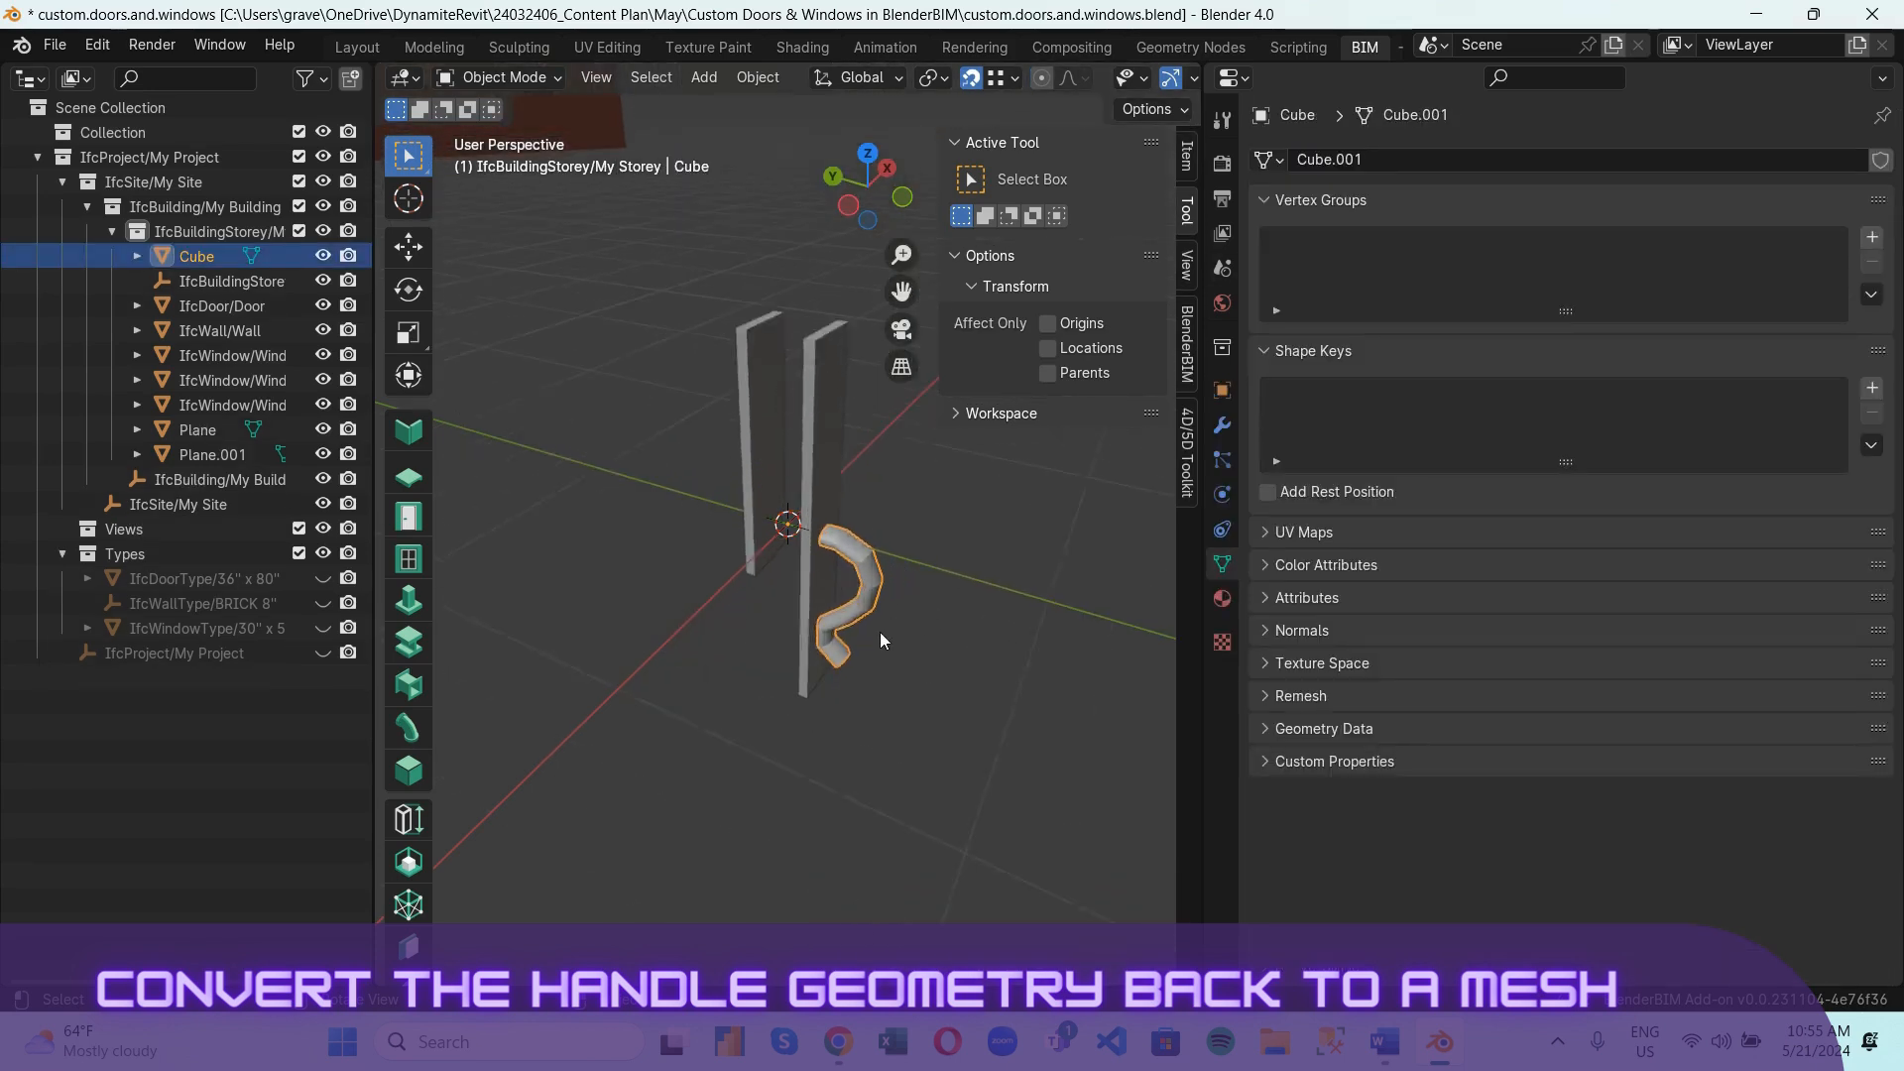
pyautogui.scroll(3, 878, 635)
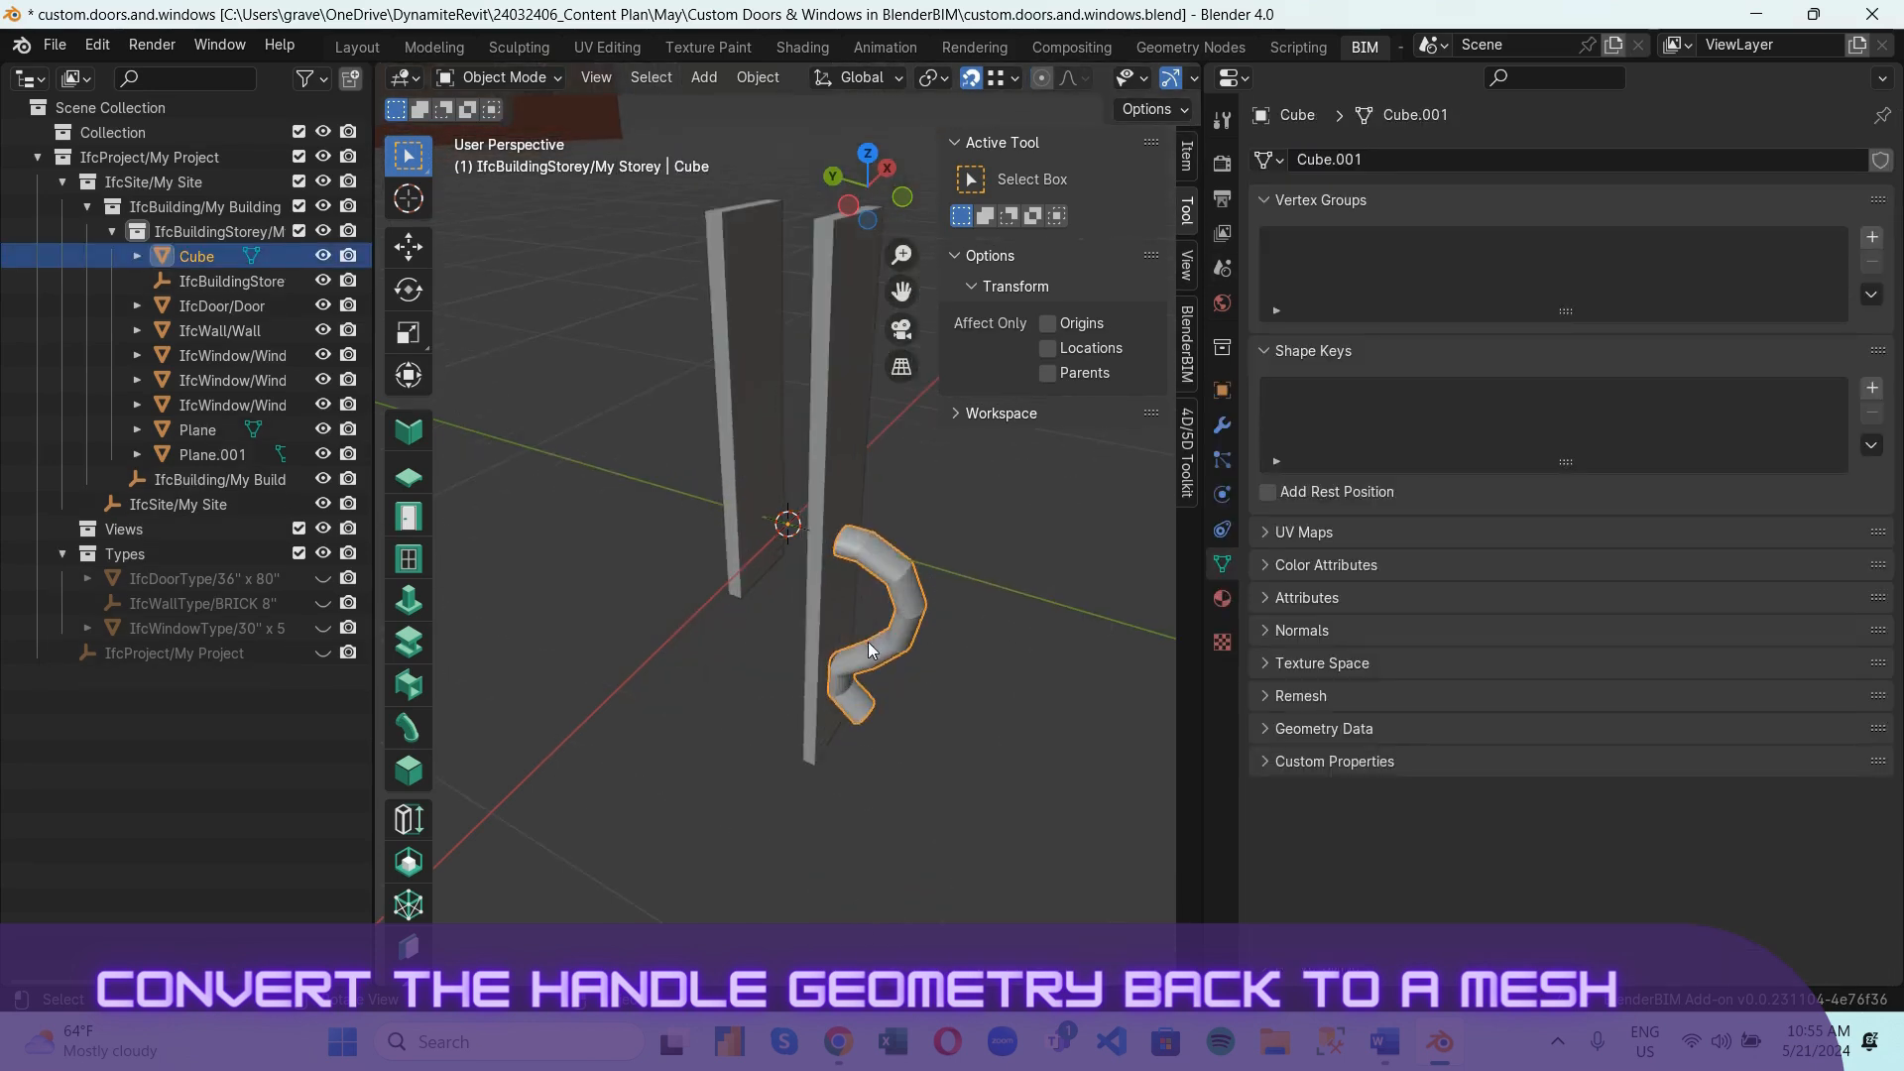
pyautogui.click(1222, 430)
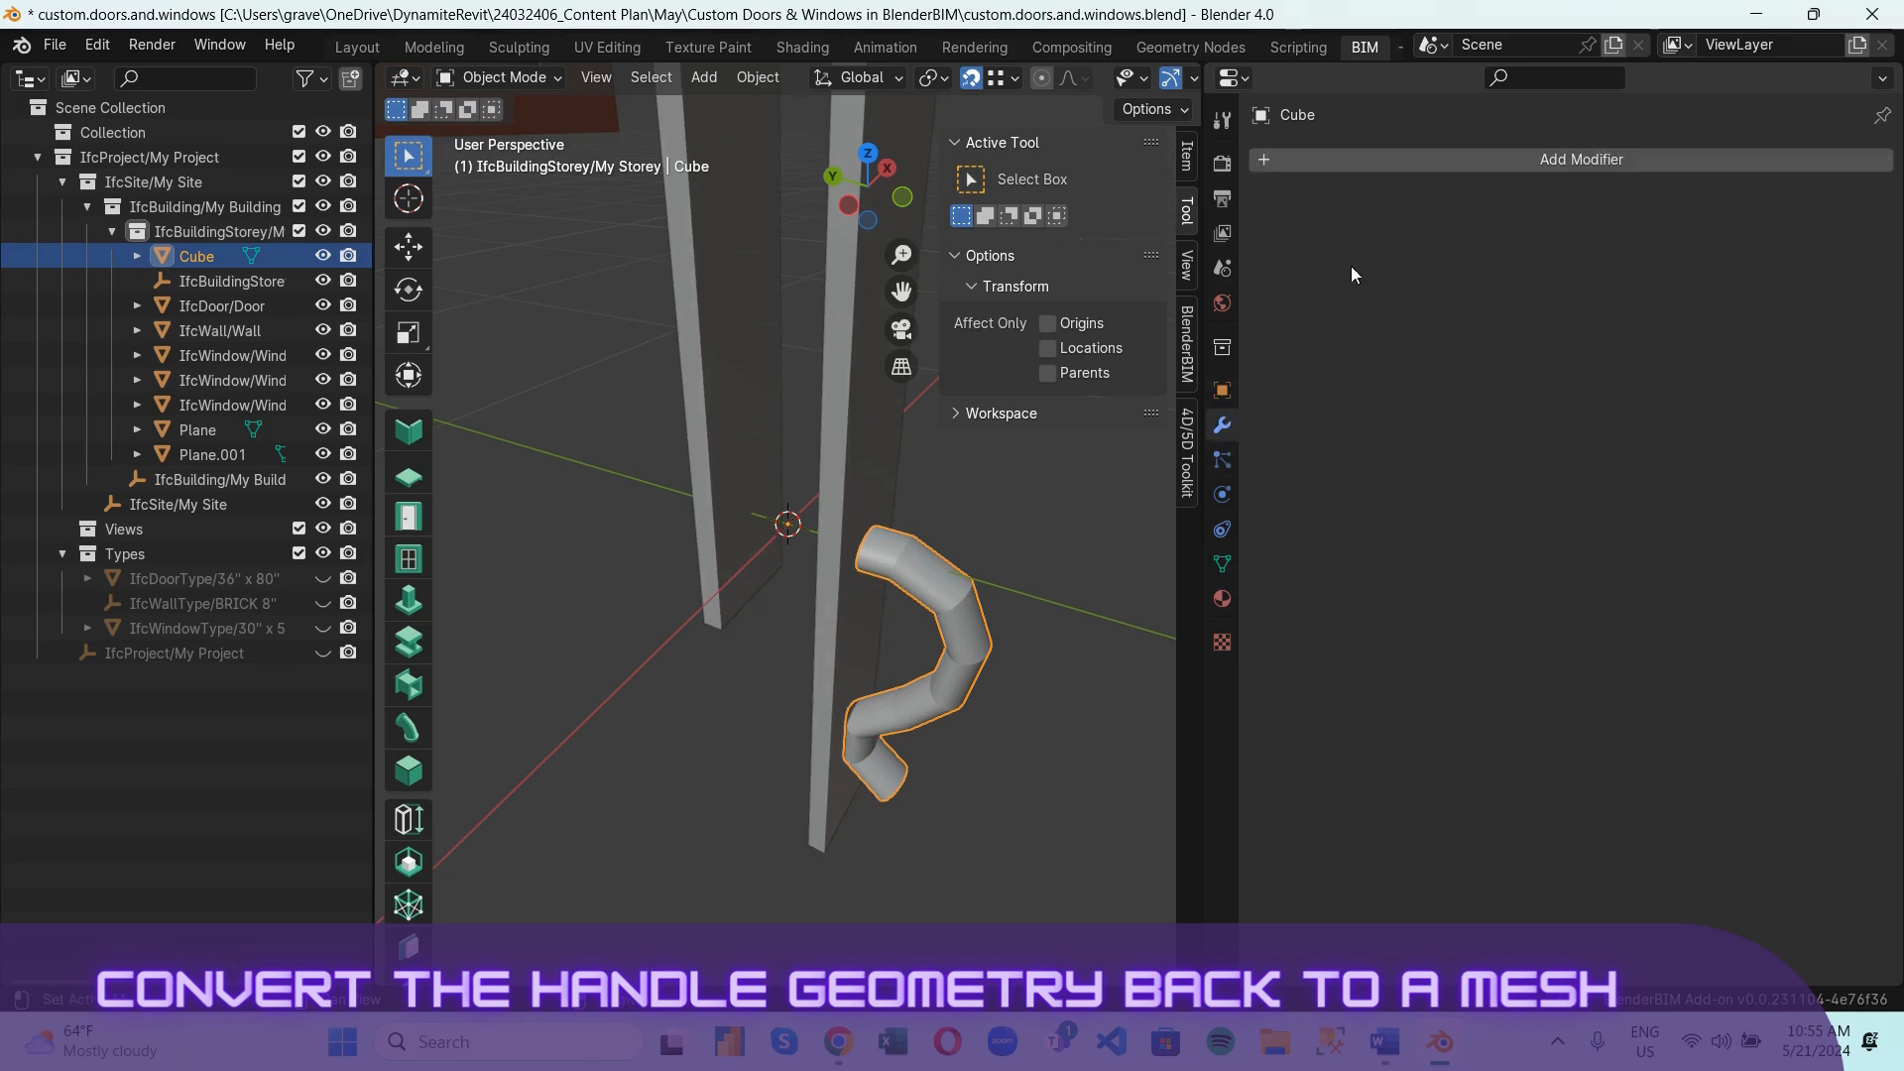
pyautogui.click(1365, 158)
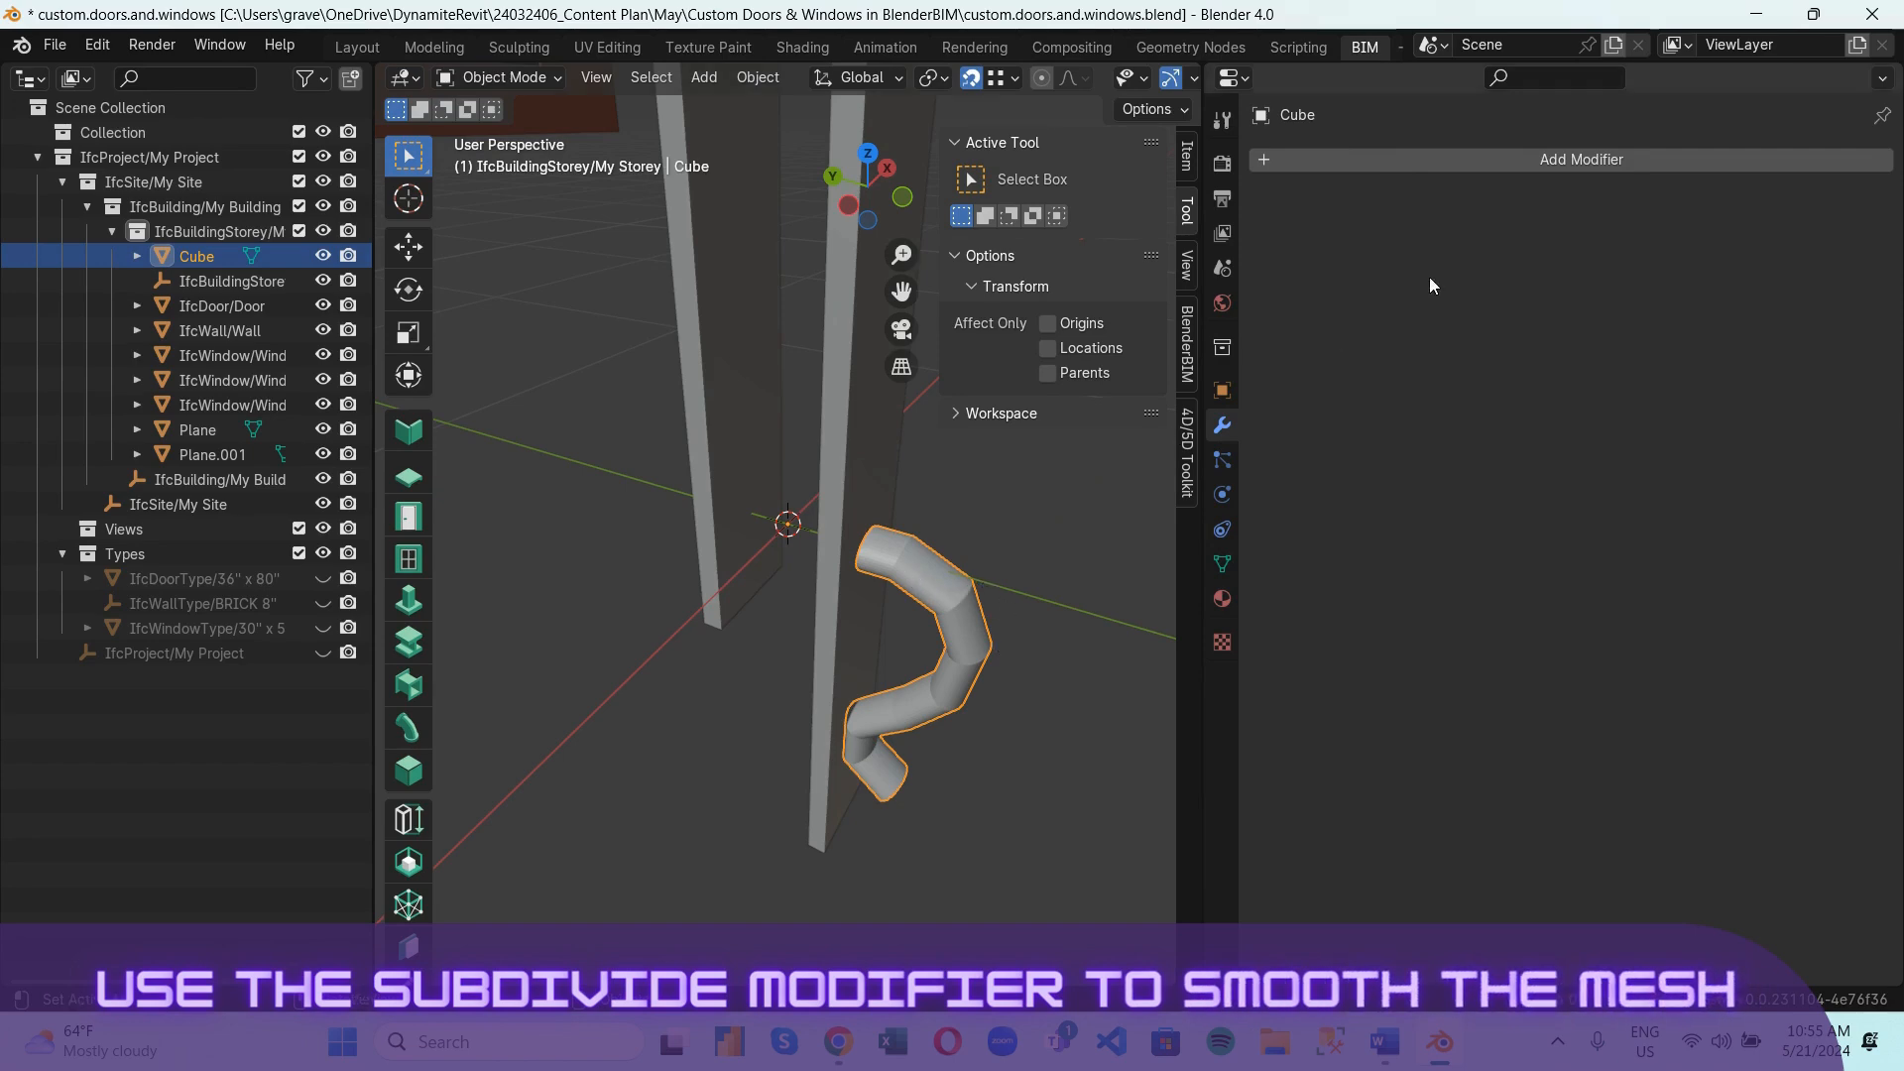
pyautogui.click(1474, 156)
pyautogui.click(1472, 154)
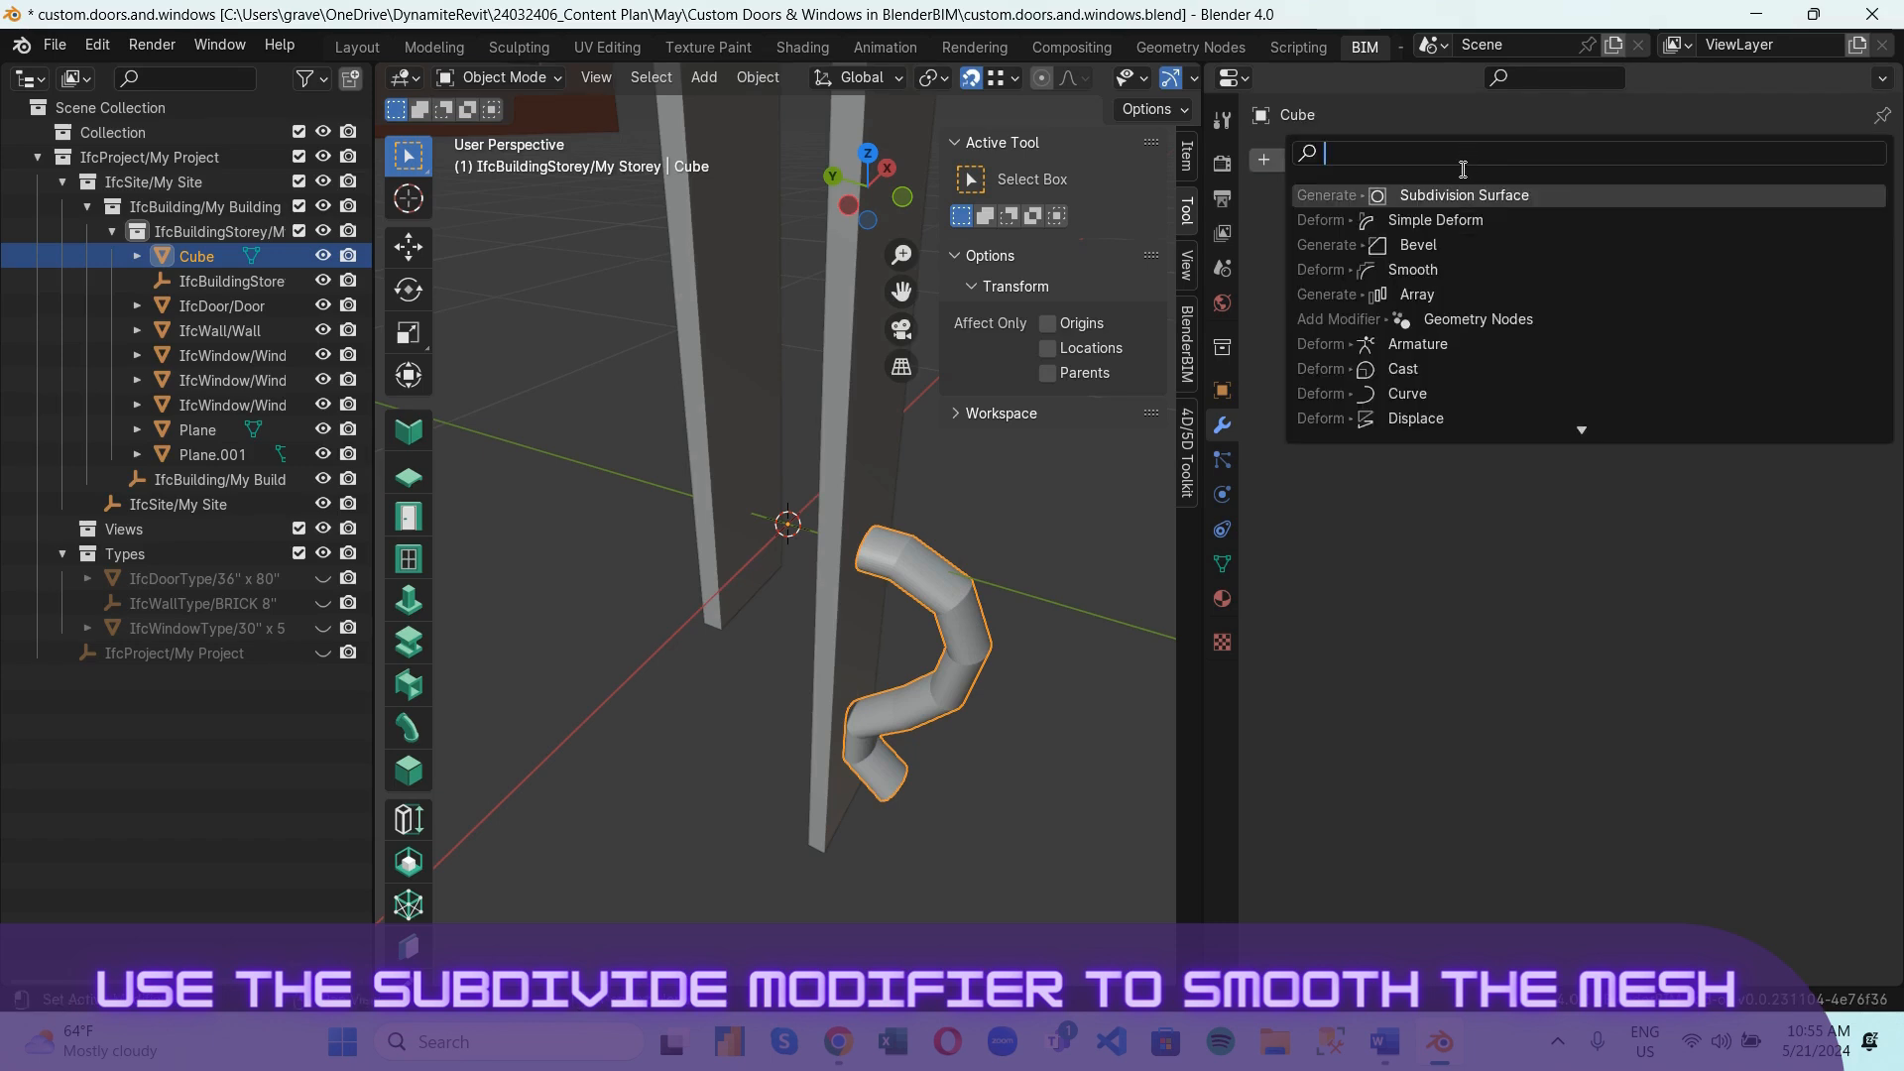
pyautogui.write('su')
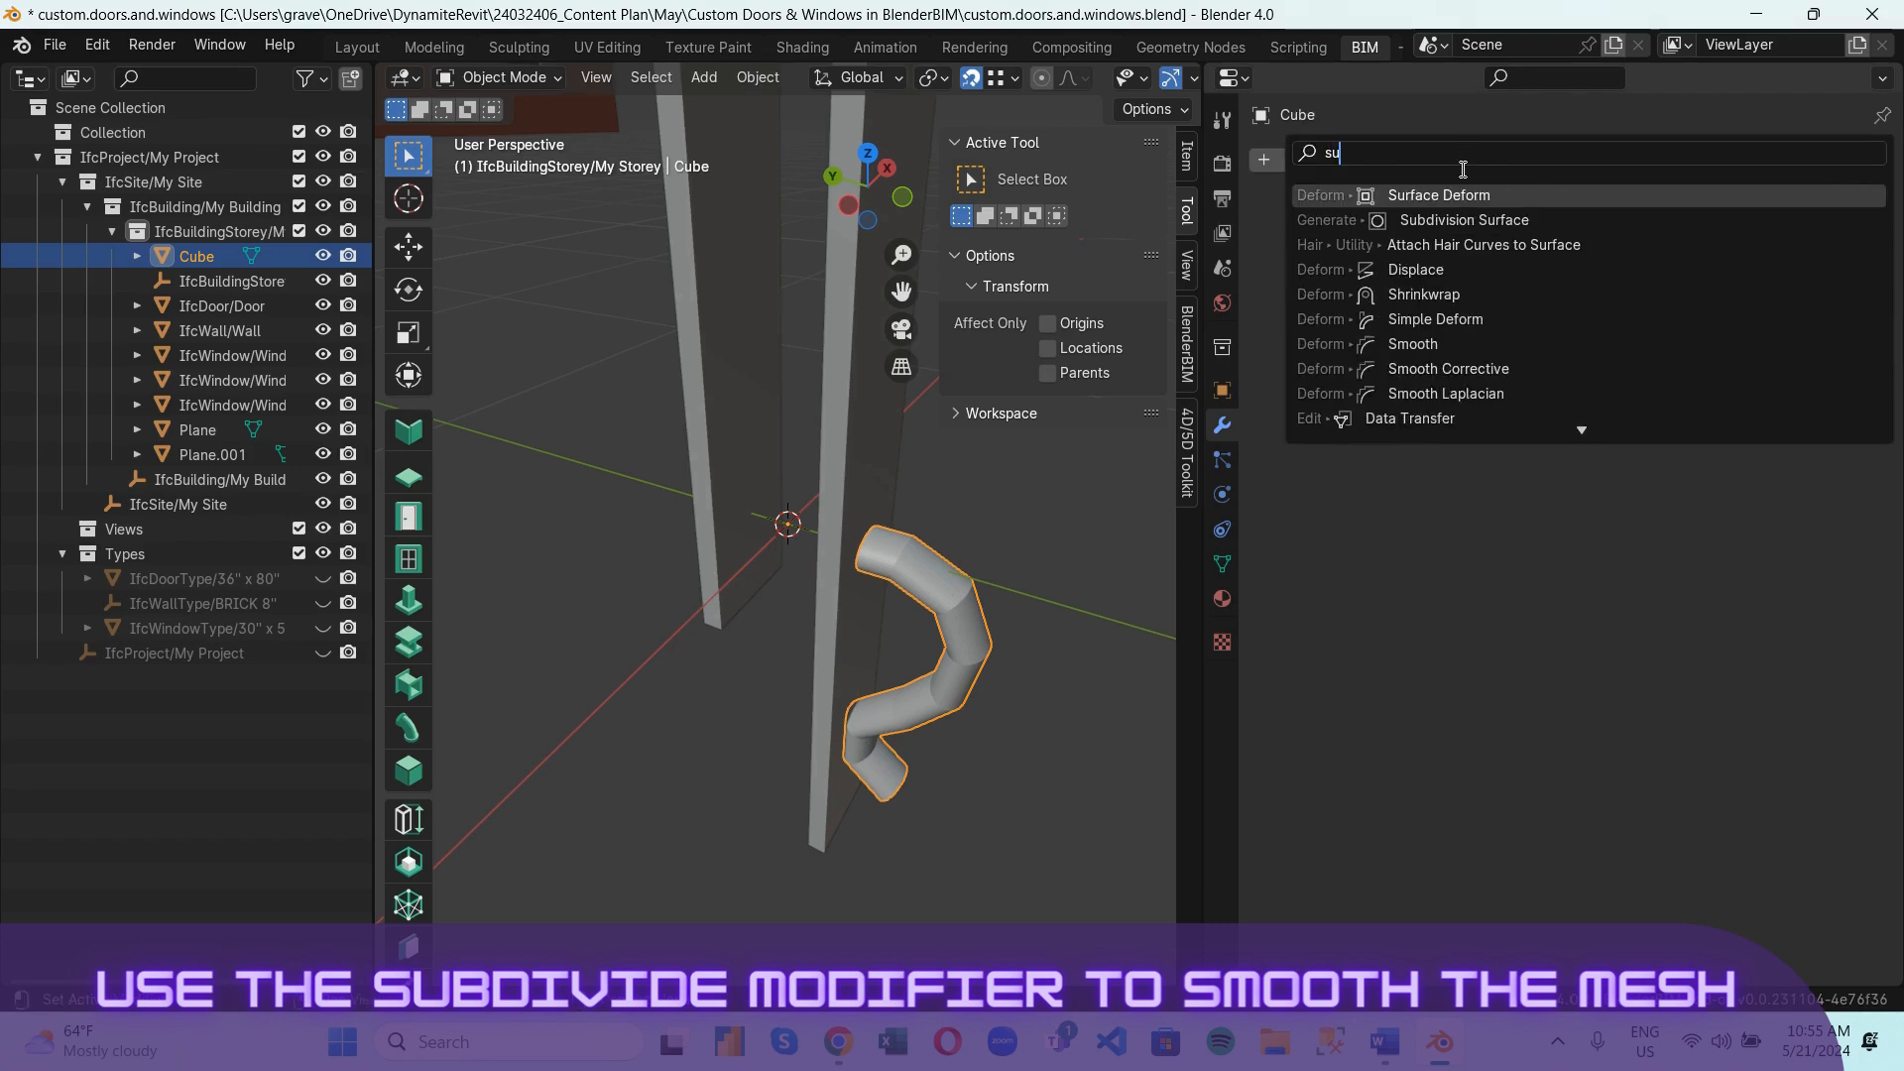
pyautogui.write('bdi')
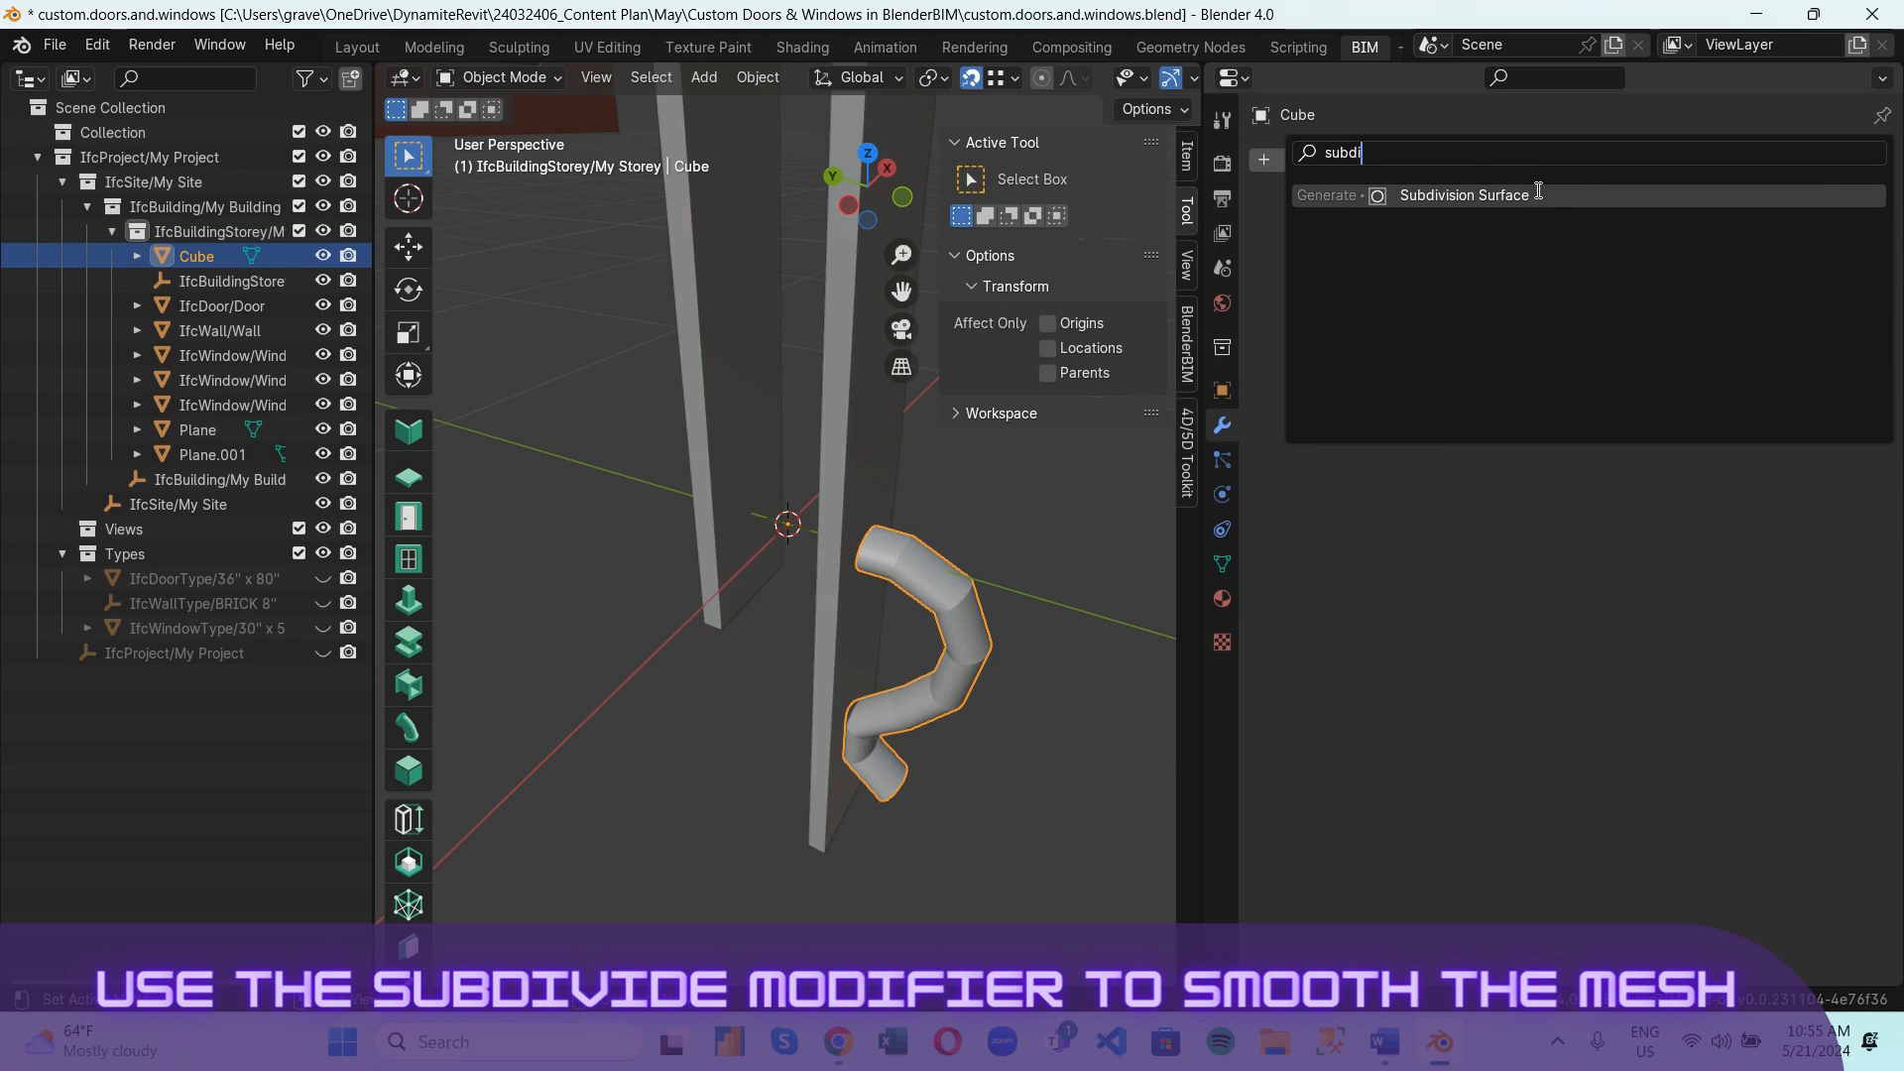
pyautogui.click(1550, 200)
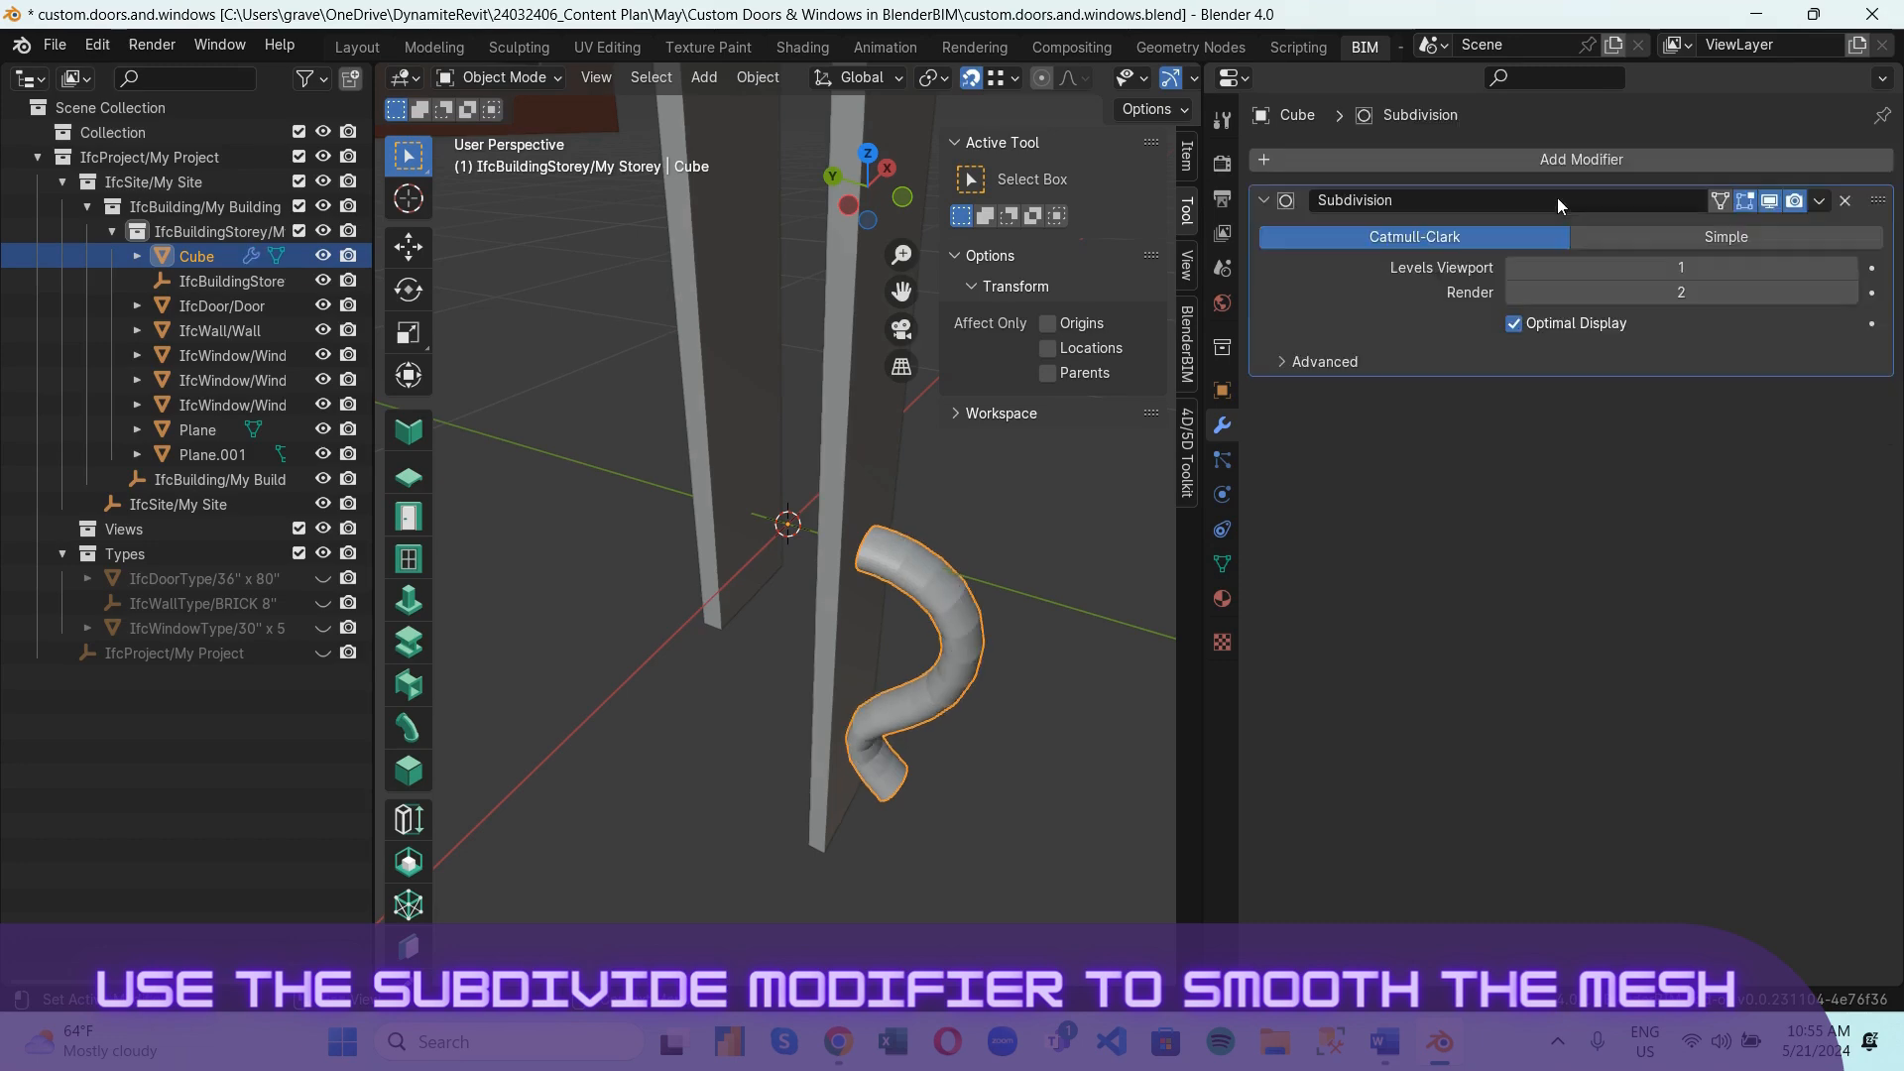
# Set the handle's Subdivision modifier to 4 viewport levels.
pyautogui.click(1728, 268)
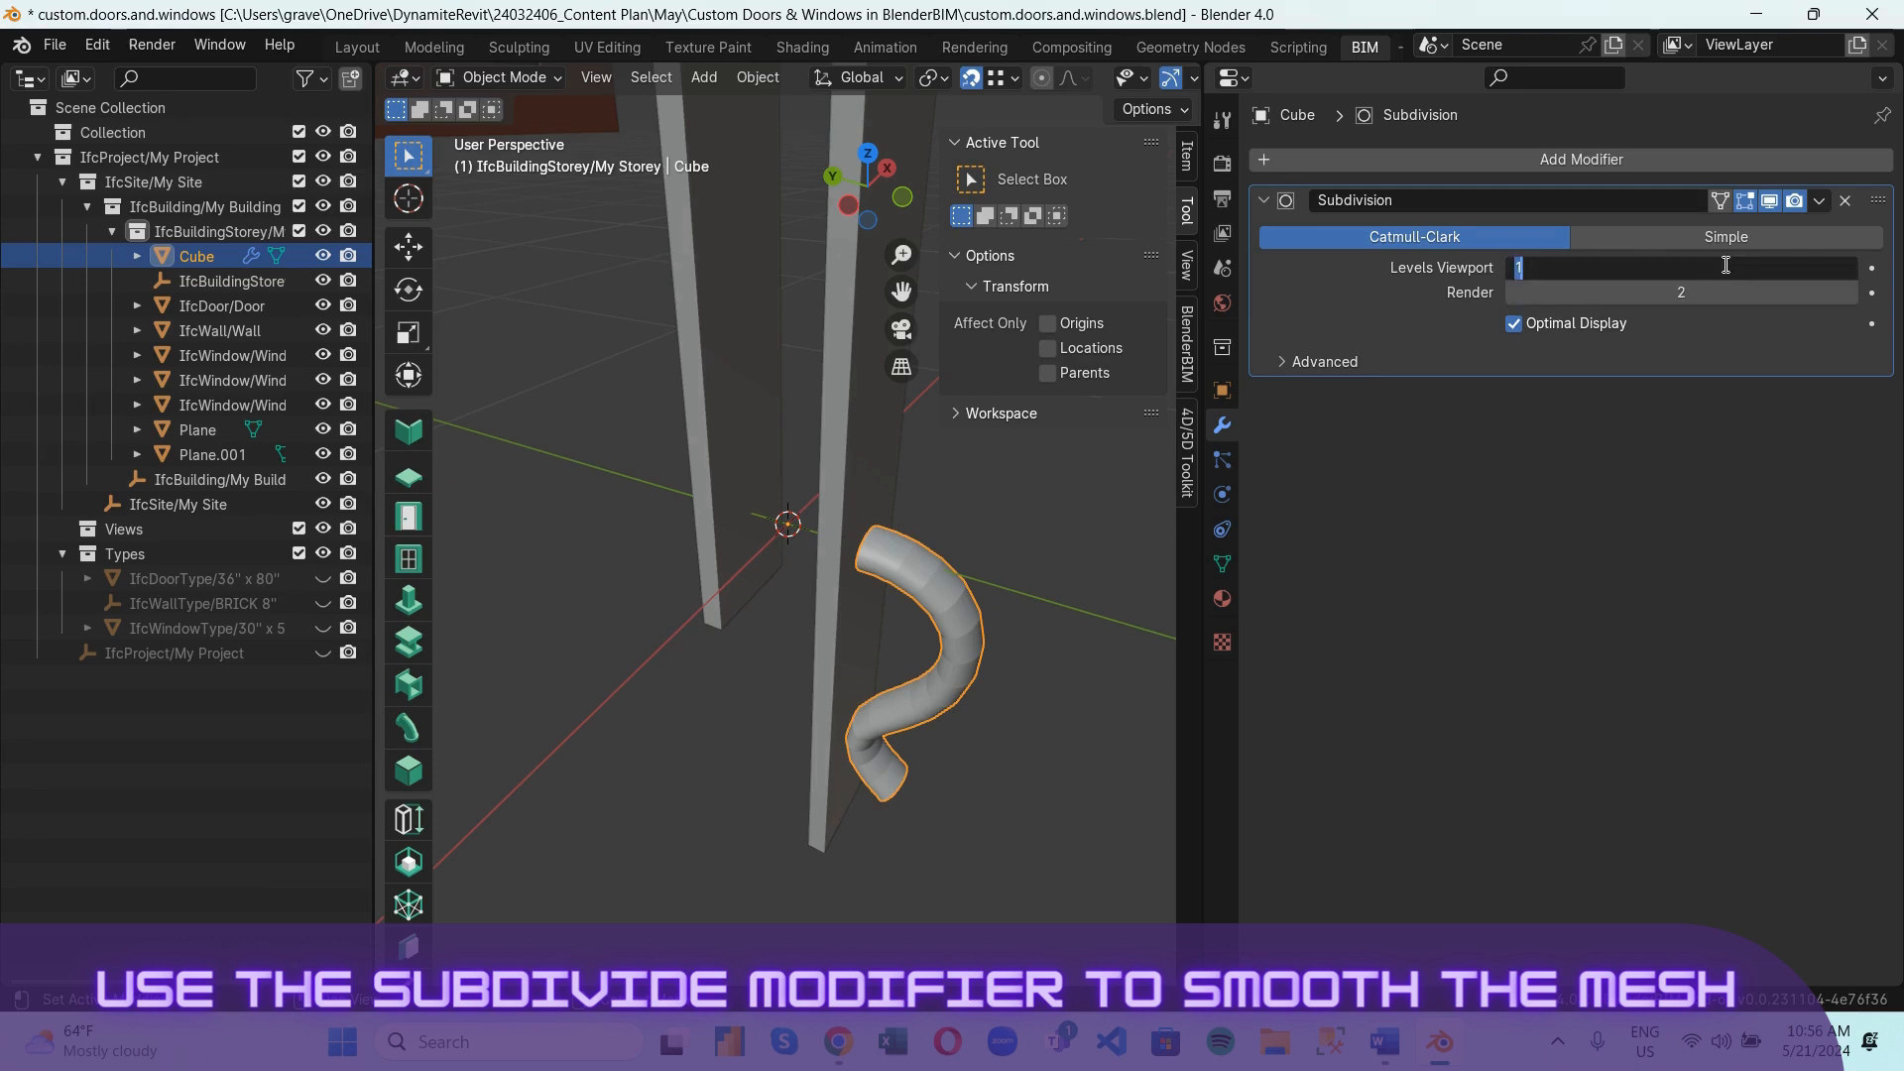
pyautogui.write('4')
pyautogui.press('Return')
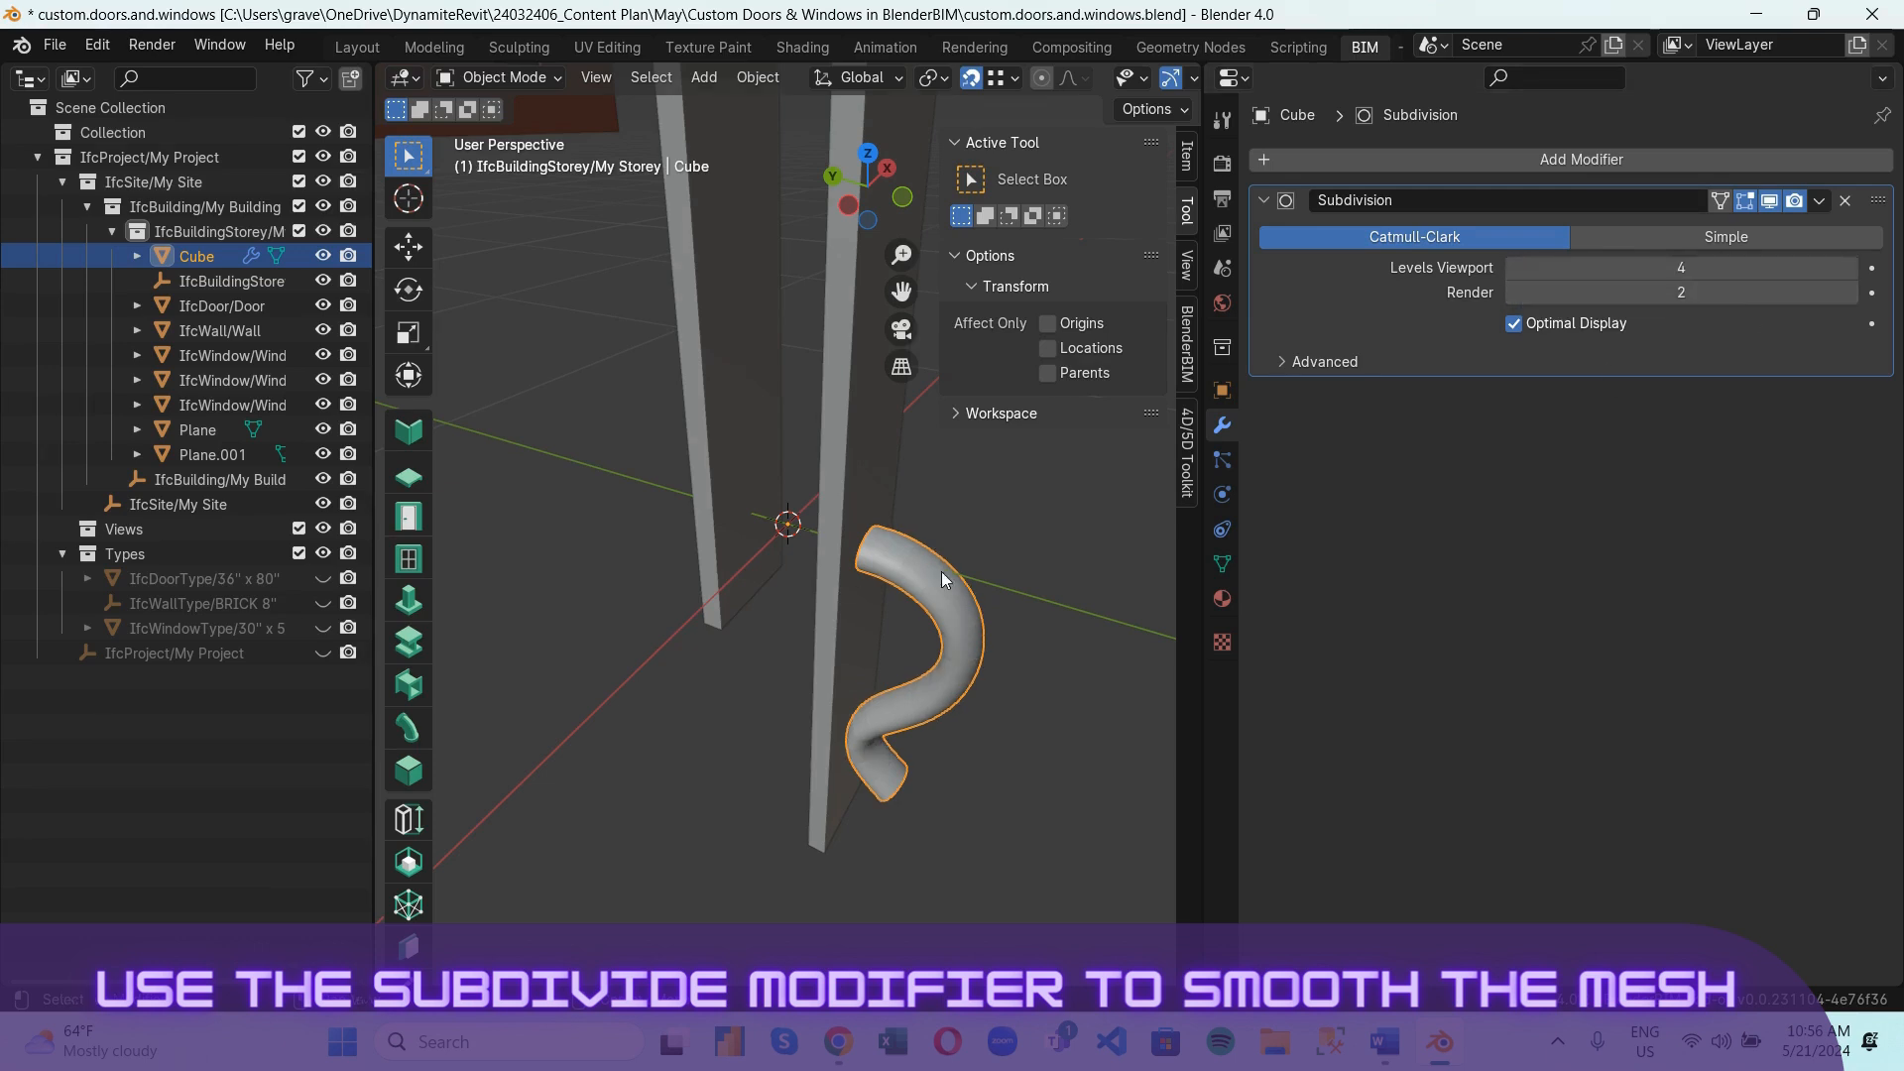
# Inspect the smoothed handle from several angles and apply its Subdivision modifier to the mesh.
pyautogui.scroll(2, 1016, 729)
pyautogui.scroll(-1, 1016, 729)
pyautogui.moveTo(1016, 729); pyautogui.dragTo(1080, 570, button='middle')
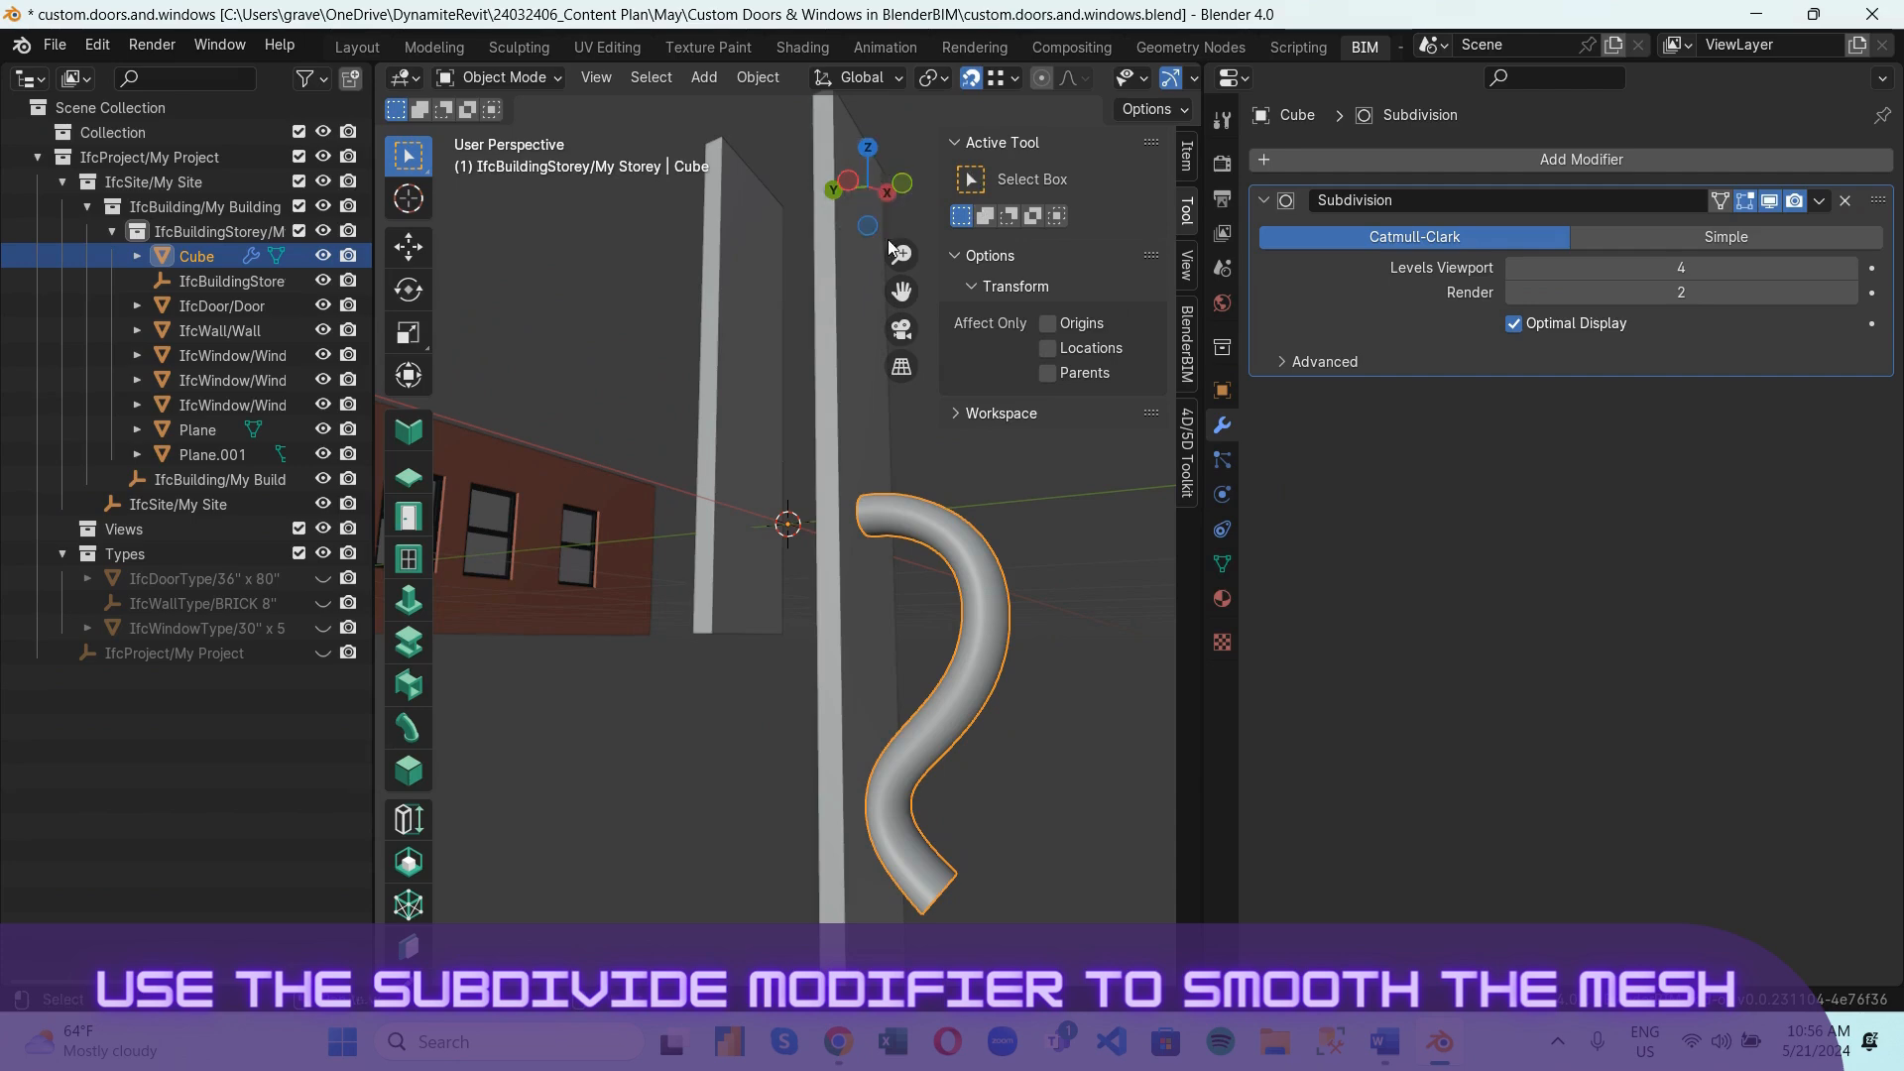
pyautogui.click(849, 182)
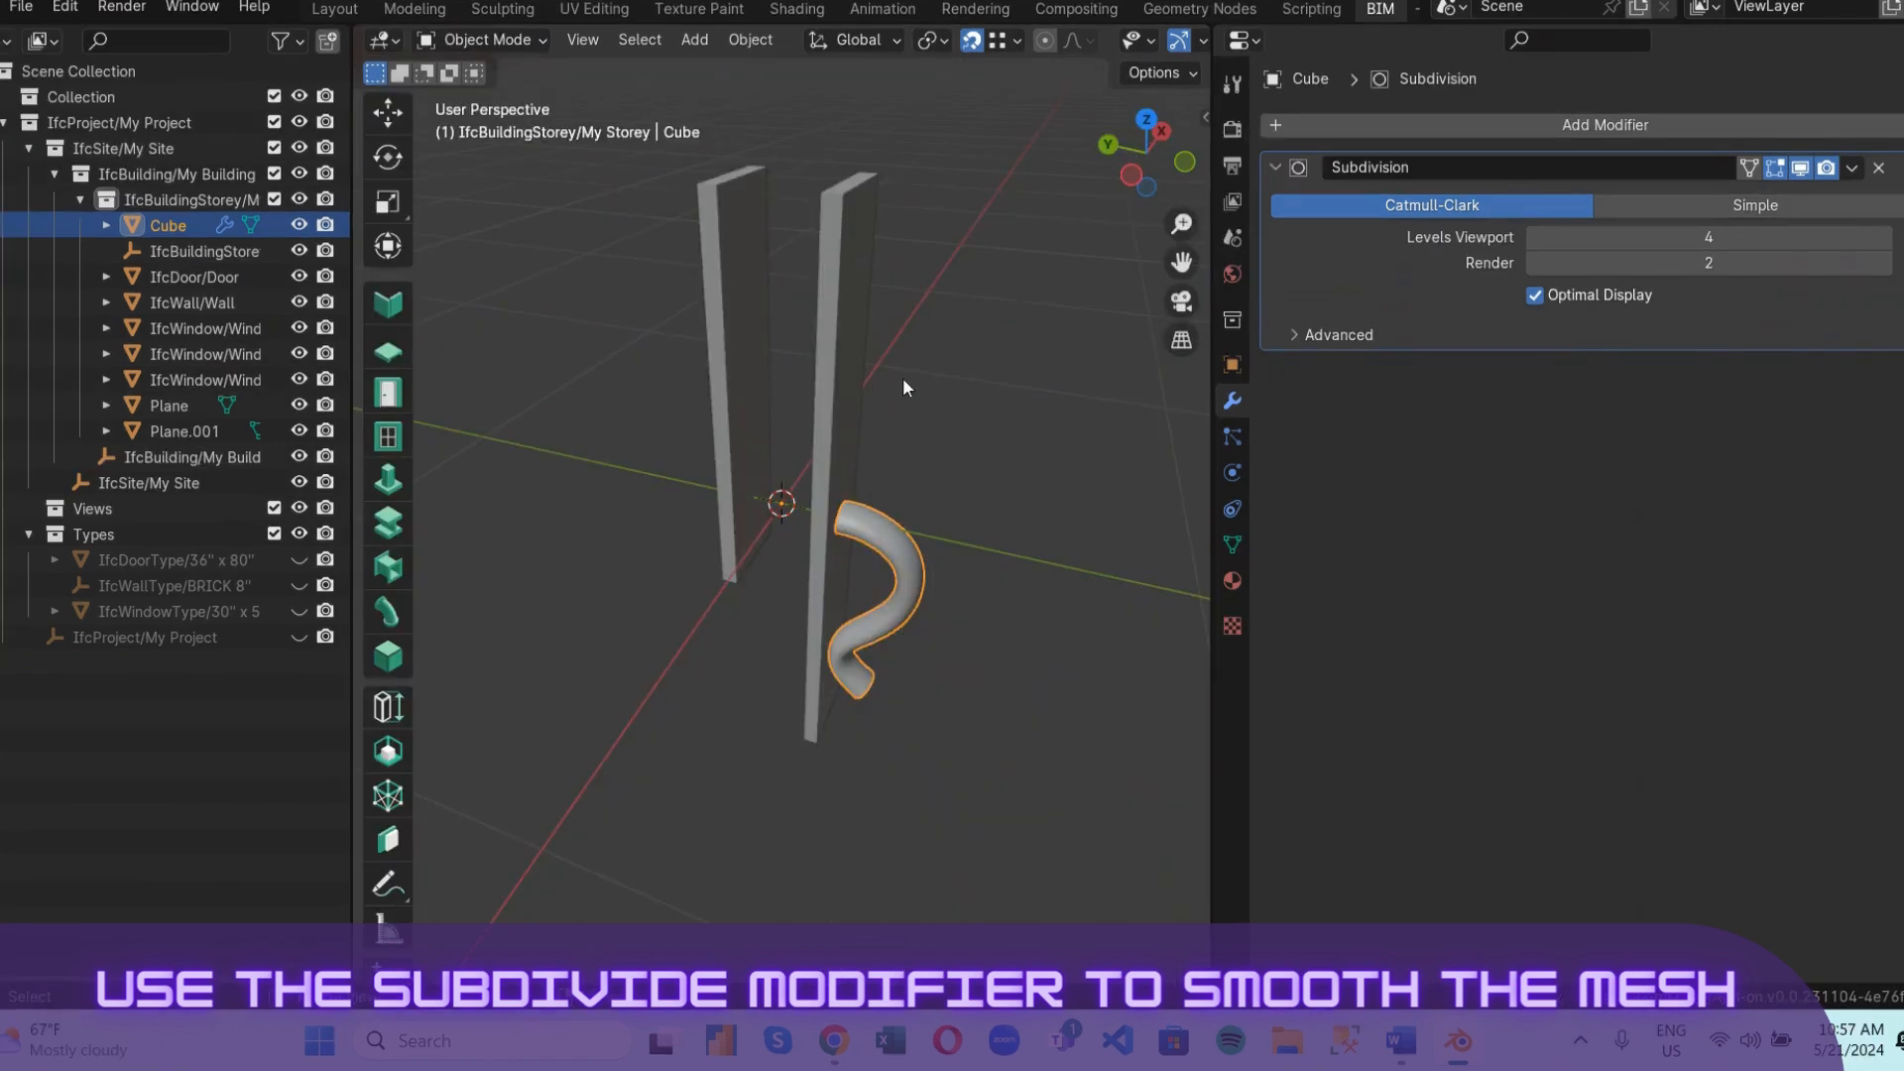
pyautogui.scroll(5, 903, 378)
pyautogui.moveTo(937, 367)
pyautogui.mouseDown(button='middle')
pyautogui.moveTo(806, 291)
pyautogui.moveTo(713, 191)
pyautogui.moveTo(917, 342)
pyautogui.mouseUp(button='middle')
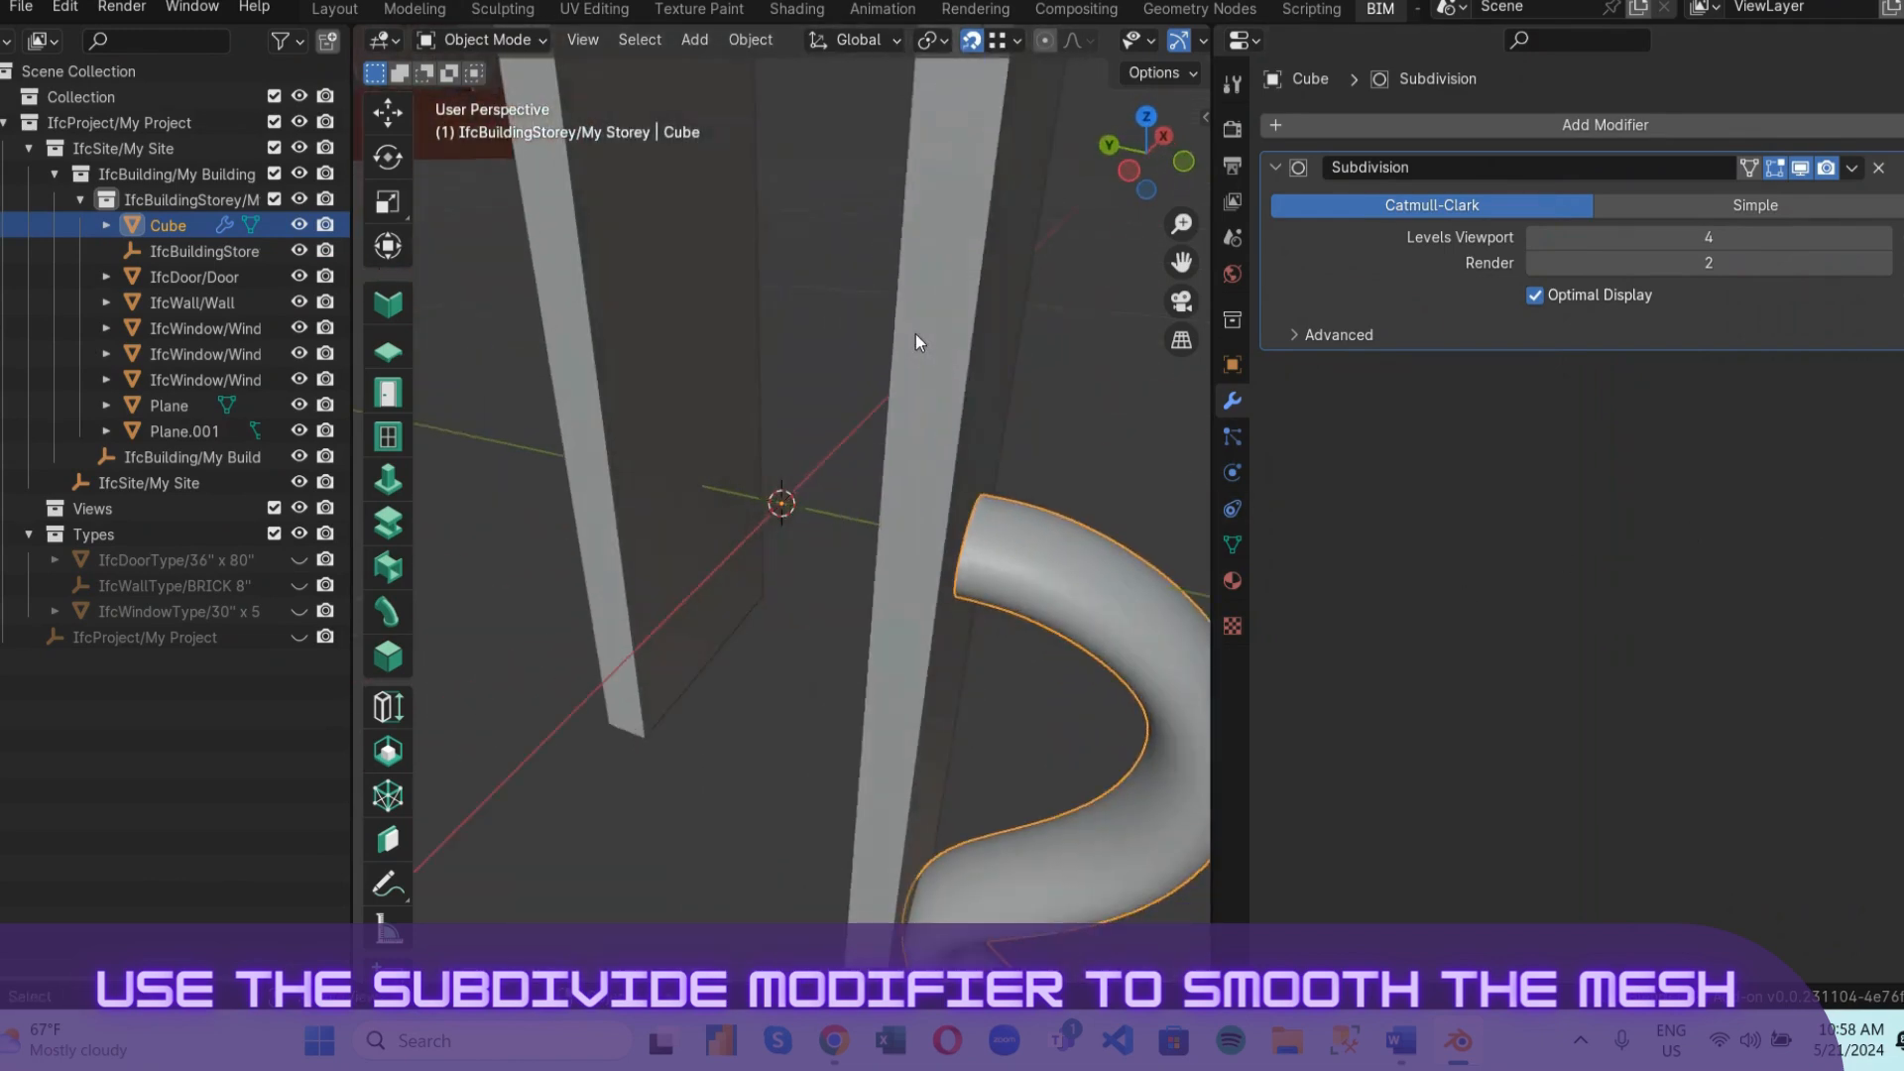
pyautogui.click(1850, 180)
pyautogui.click(1817, 197)
pyautogui.scroll(-5, 973, 409)
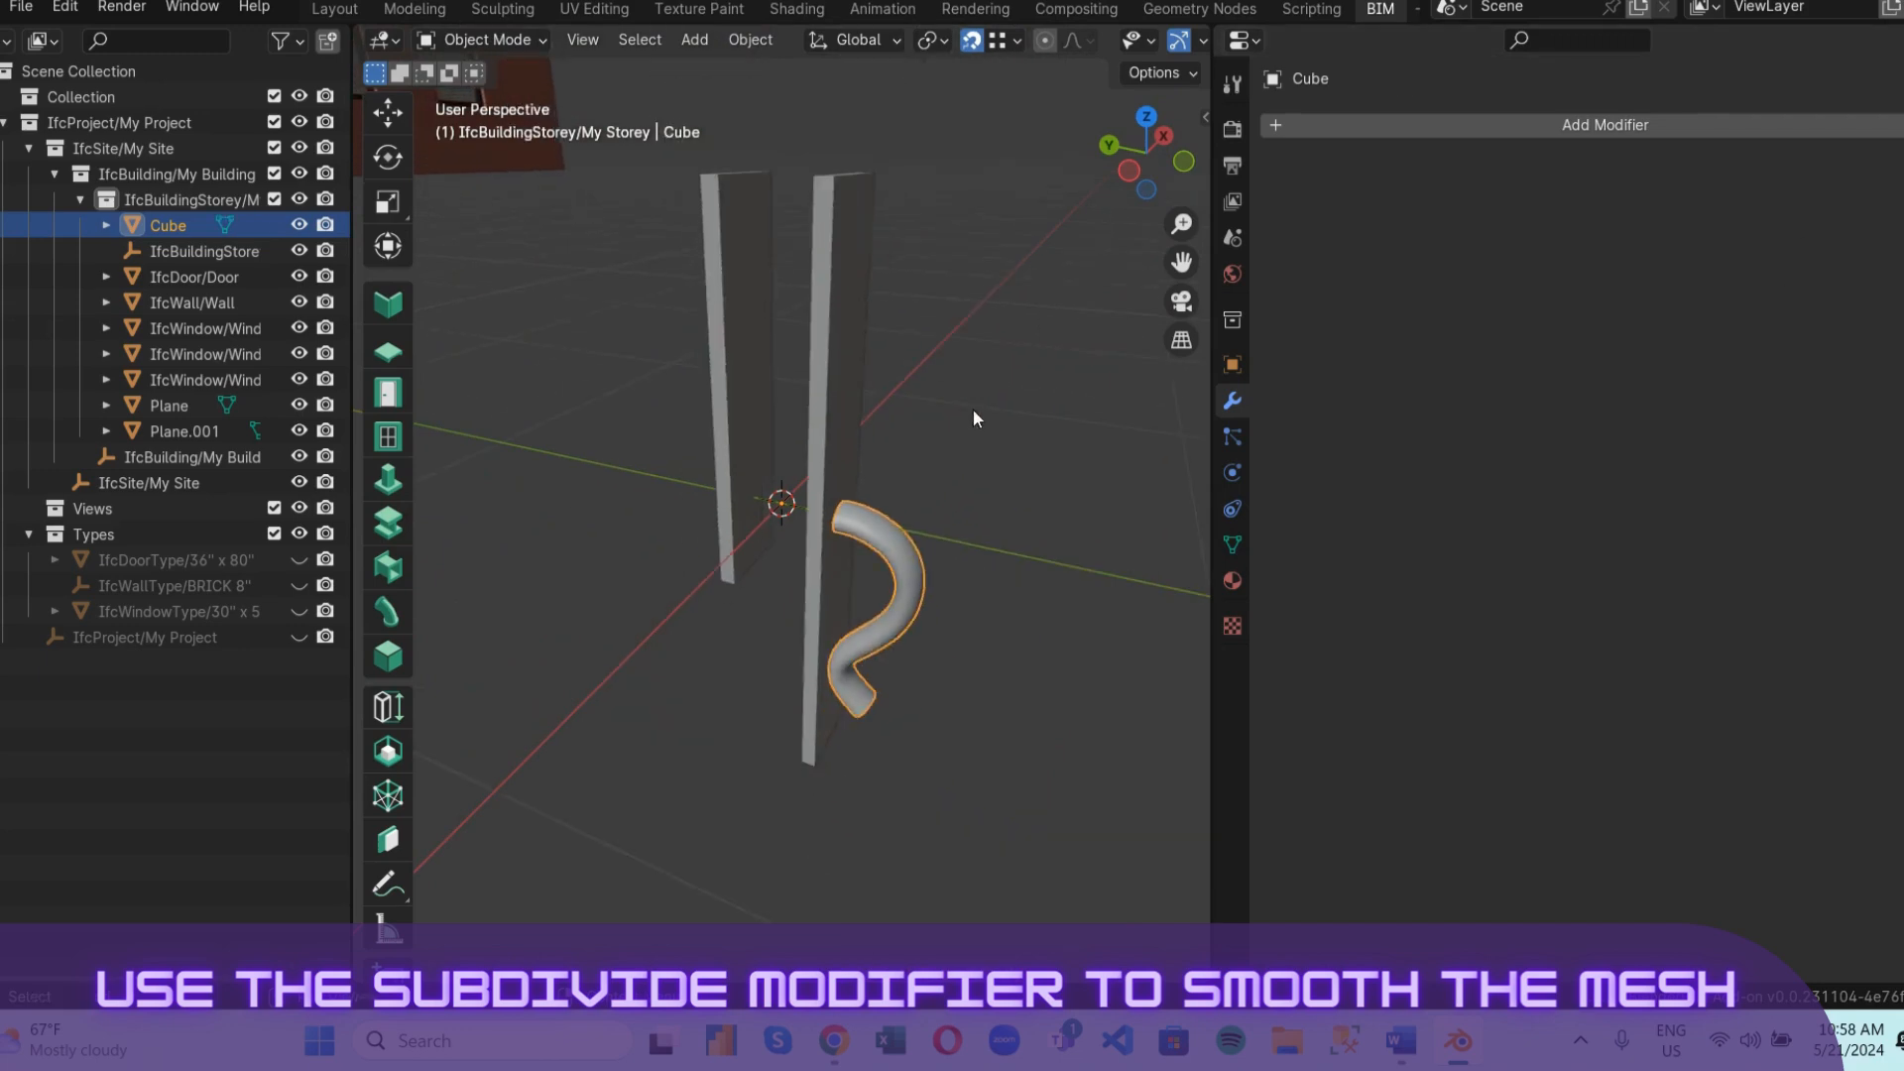
# Return from the browser's handle reference drawing to Blender and add a mesh circle at the 3D cursor for the interior handle.
pyautogui.click(1069, 464)
pyautogui.moveTo(1070, 464)
pyautogui.mouseDown(button='middle')
pyautogui.moveTo(700, 539)
pyautogui.moveTo(580, 629)
pyautogui.moveTo(789, 583)
pyautogui.moveTo(1015, 609)
pyautogui.moveTo(1059, 496)
pyautogui.mouseUp(button='middle')
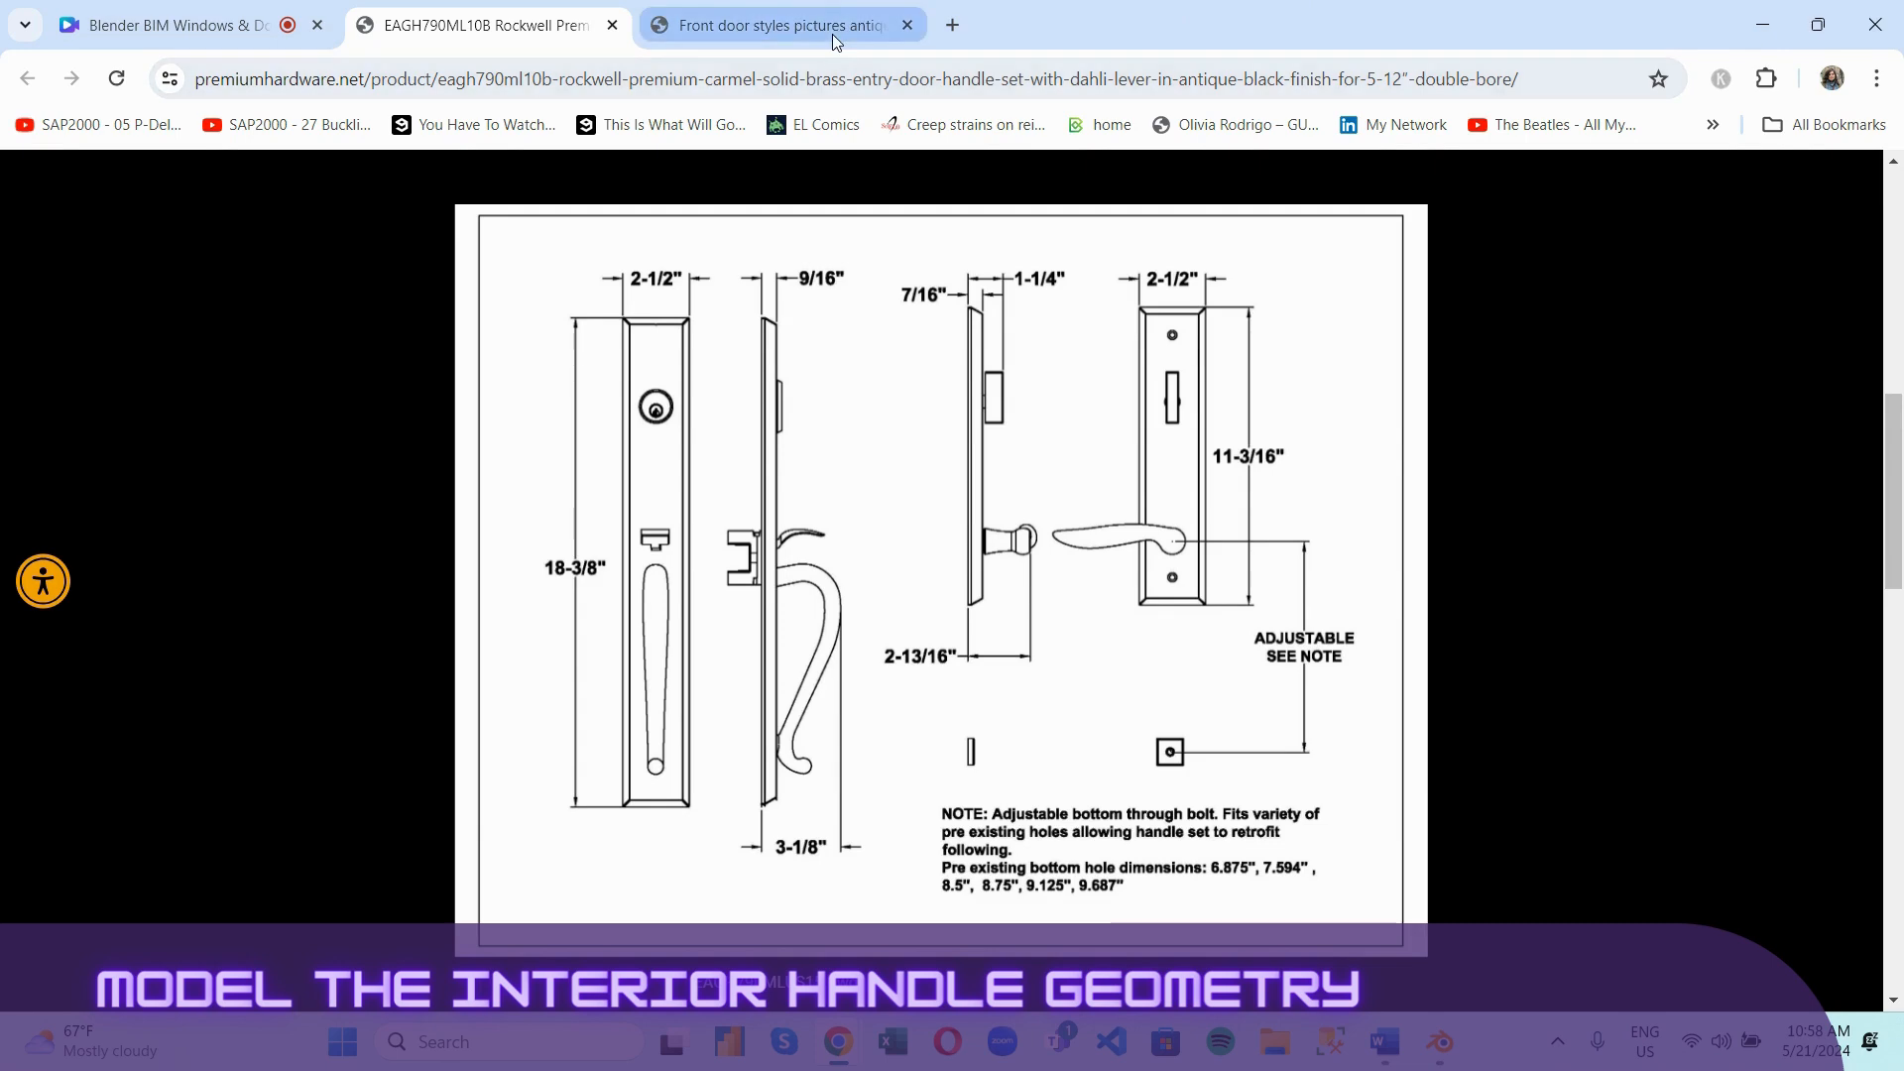
pyautogui.click(1770, 25)
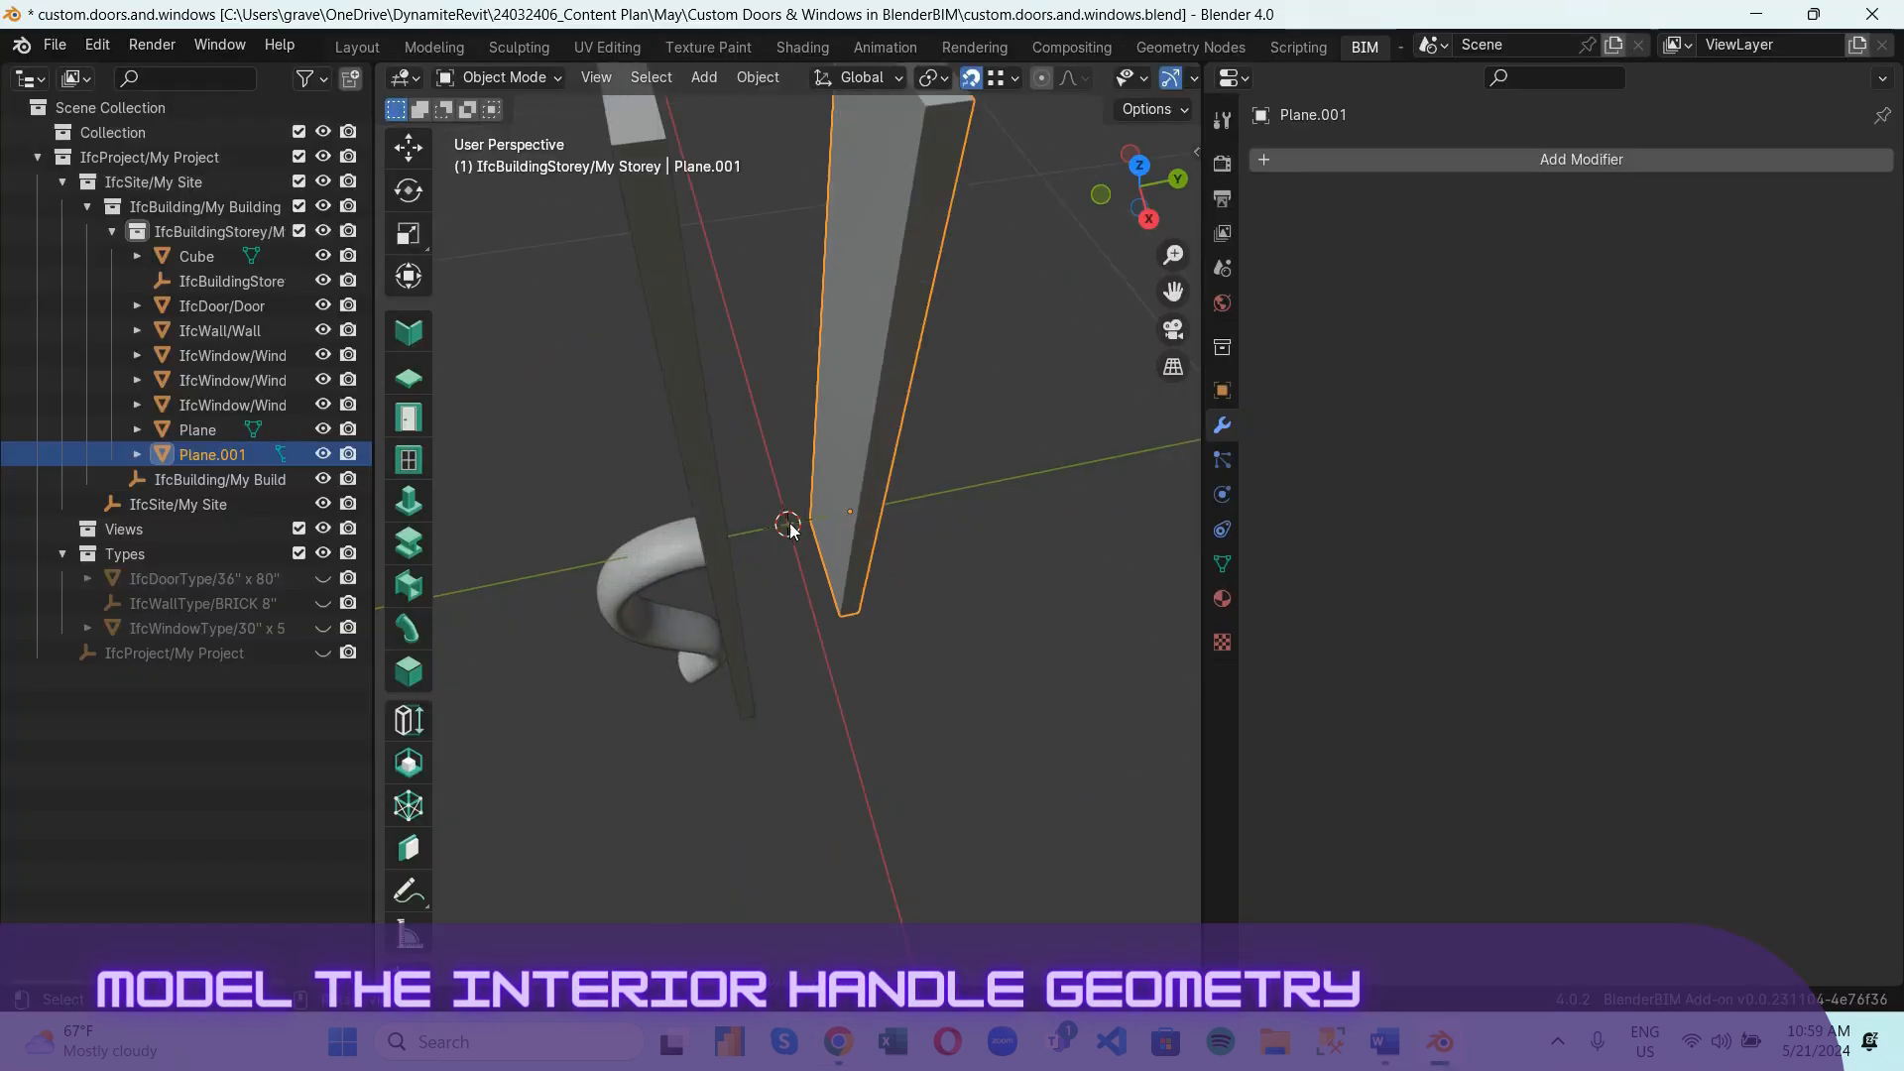
pyautogui.hotkey('shift', 'a')
pyautogui.moveTo(784, 489)
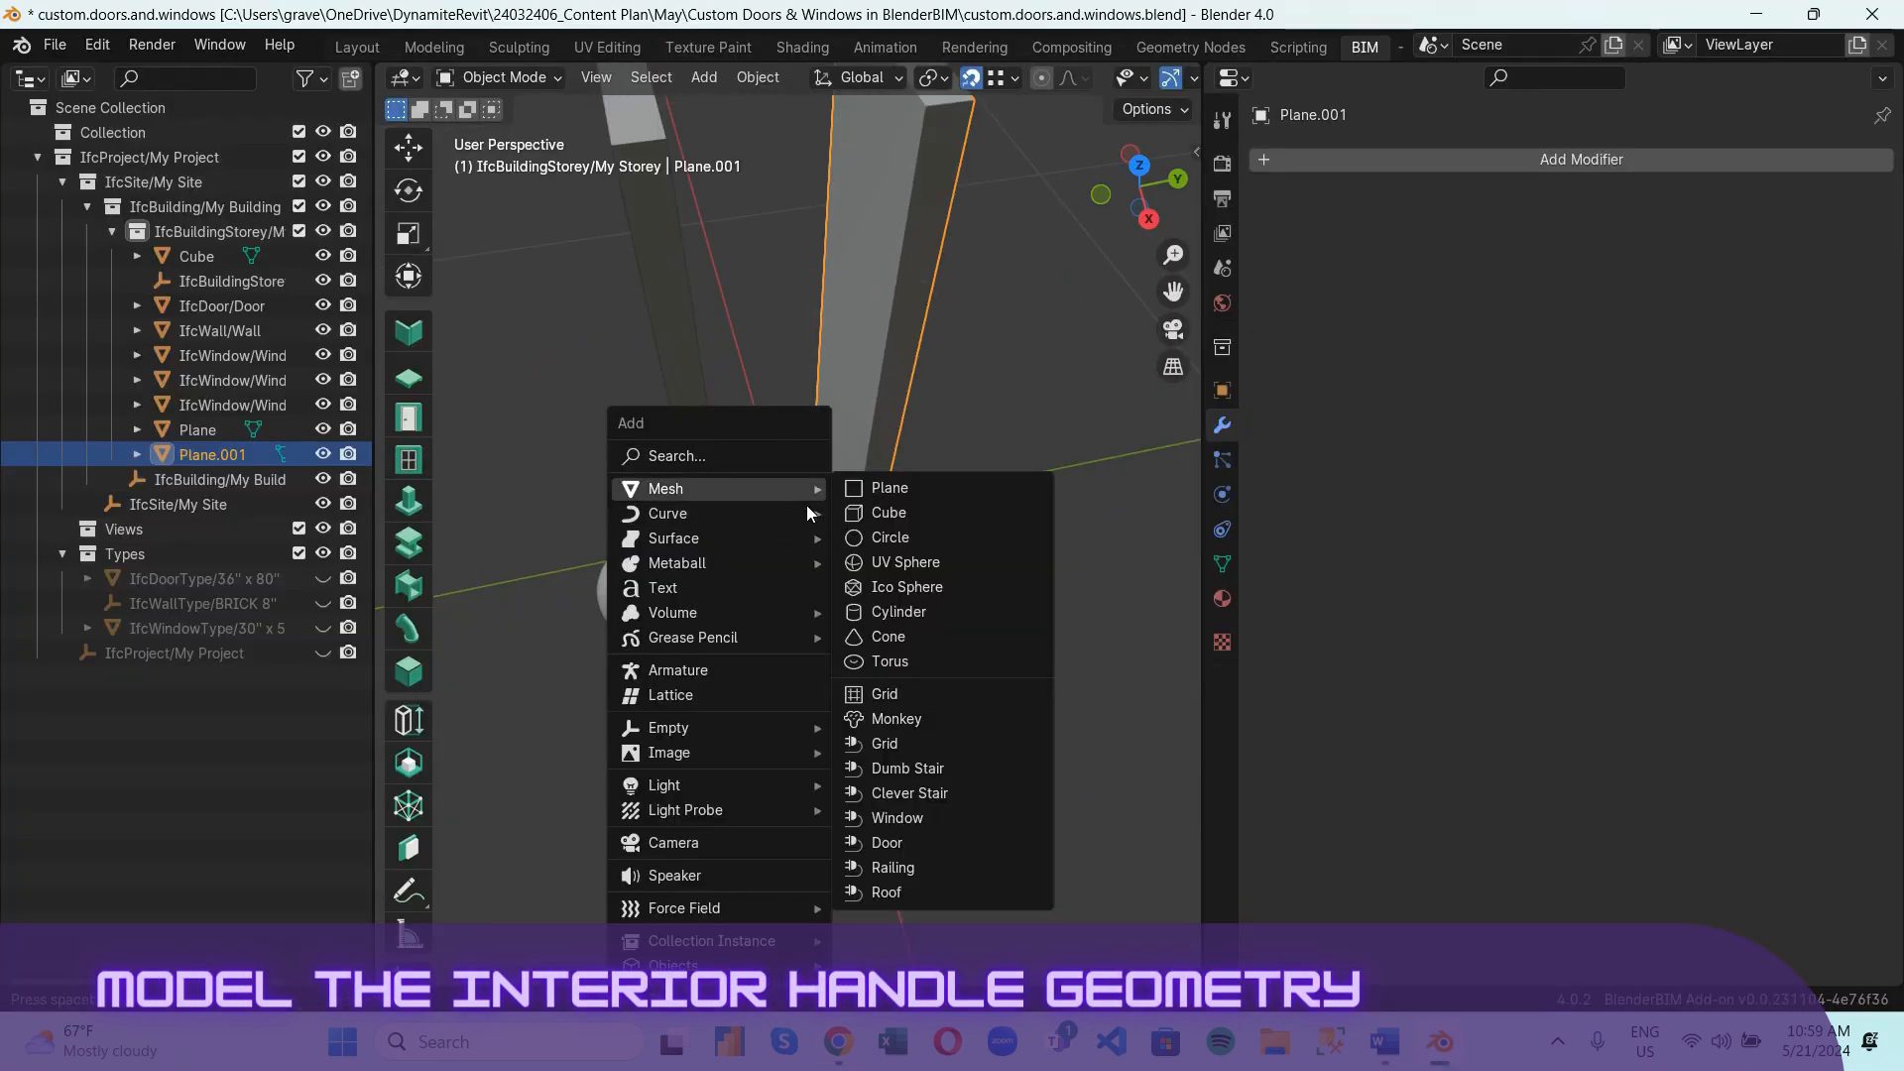
pyautogui.click(902, 538)
pyautogui.scroll(-4, 1116, 242)
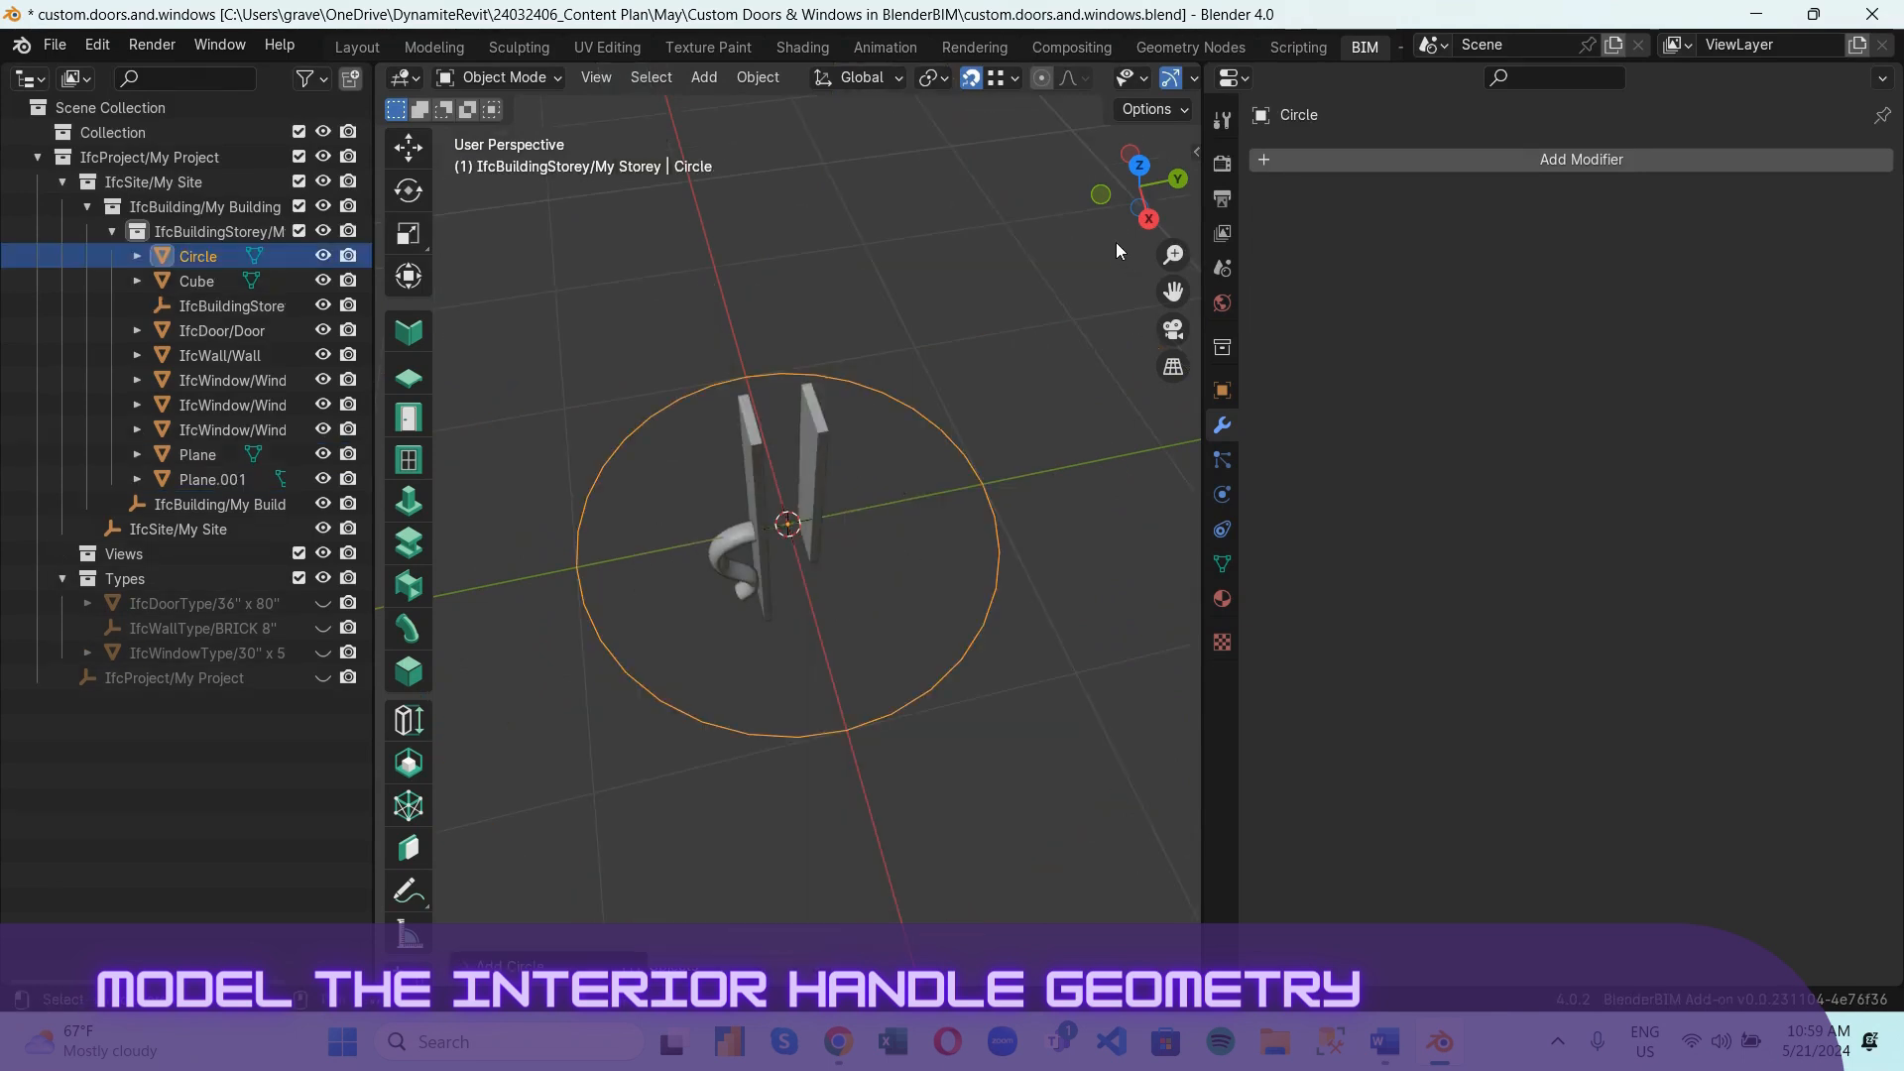
# Snap the upright circle to the 3D cursor.
pyautogui.click(1101, 197)
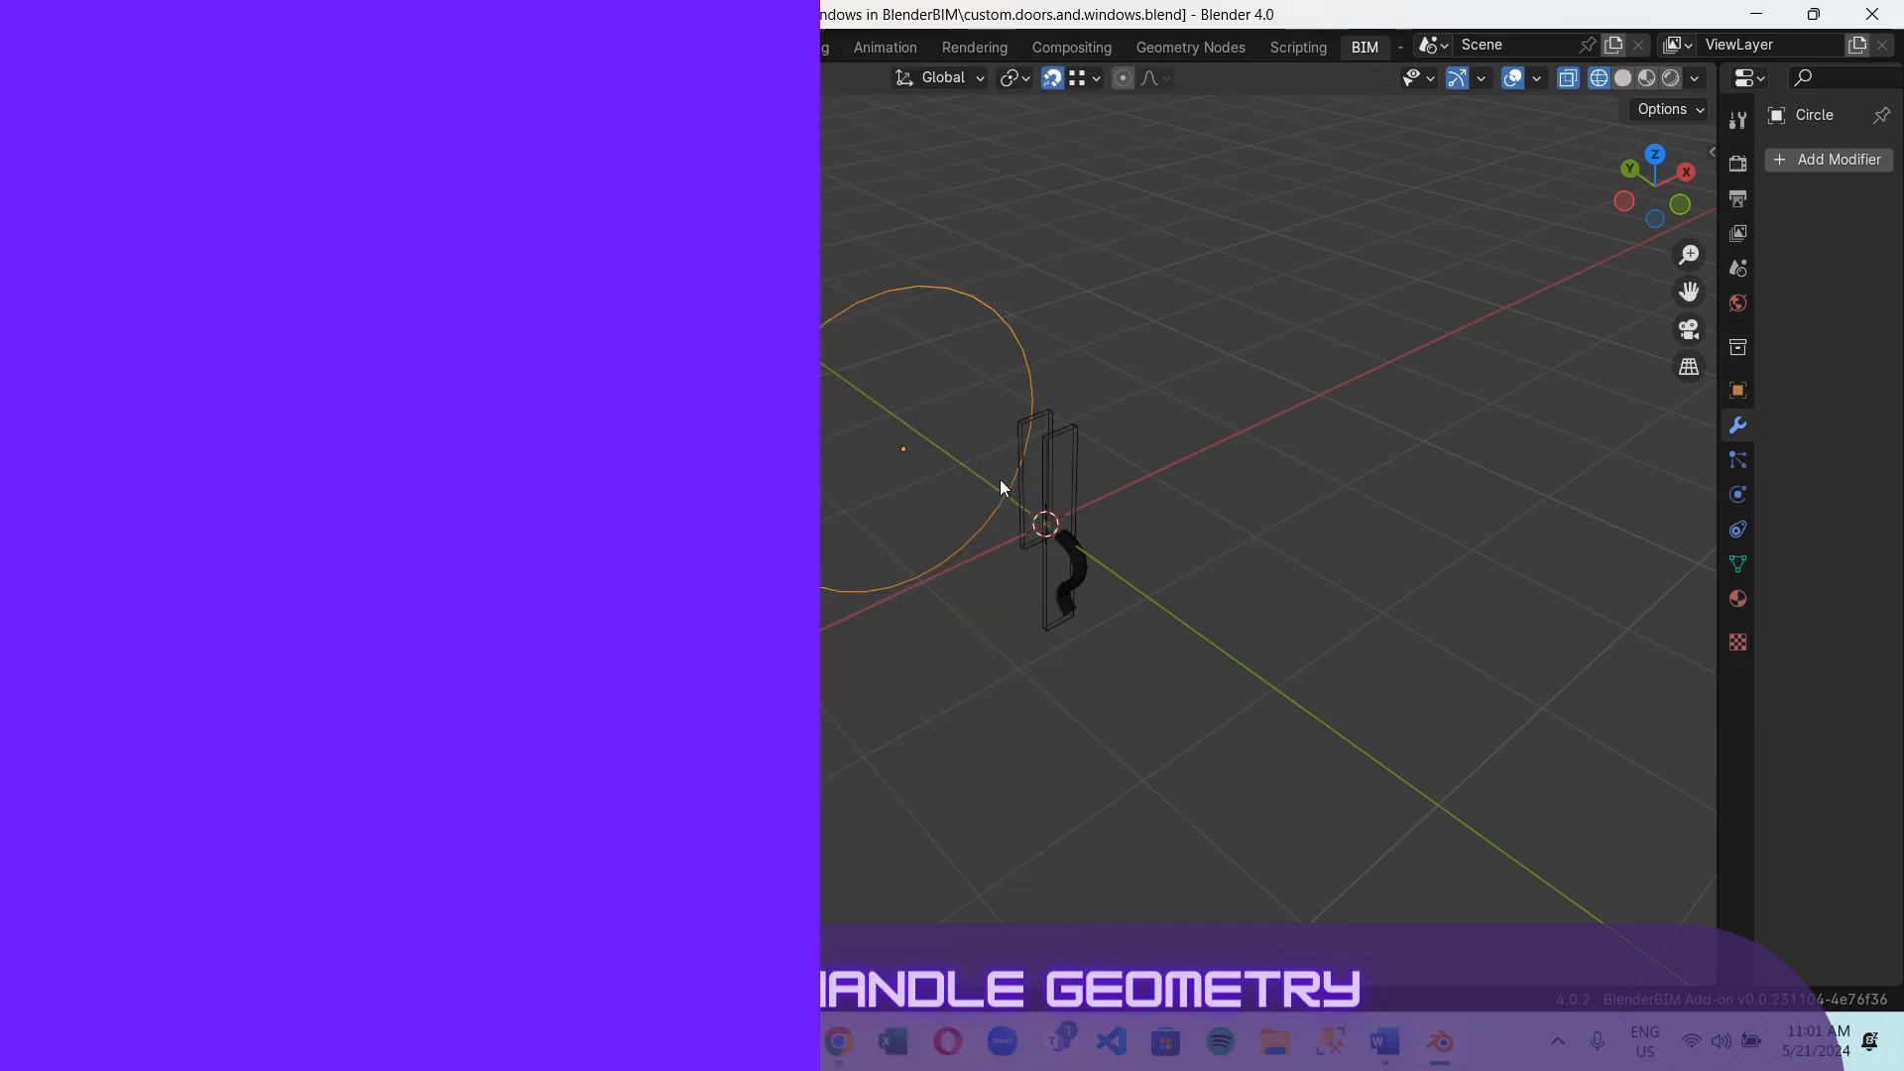
pyautogui.rightClick(982, 458)
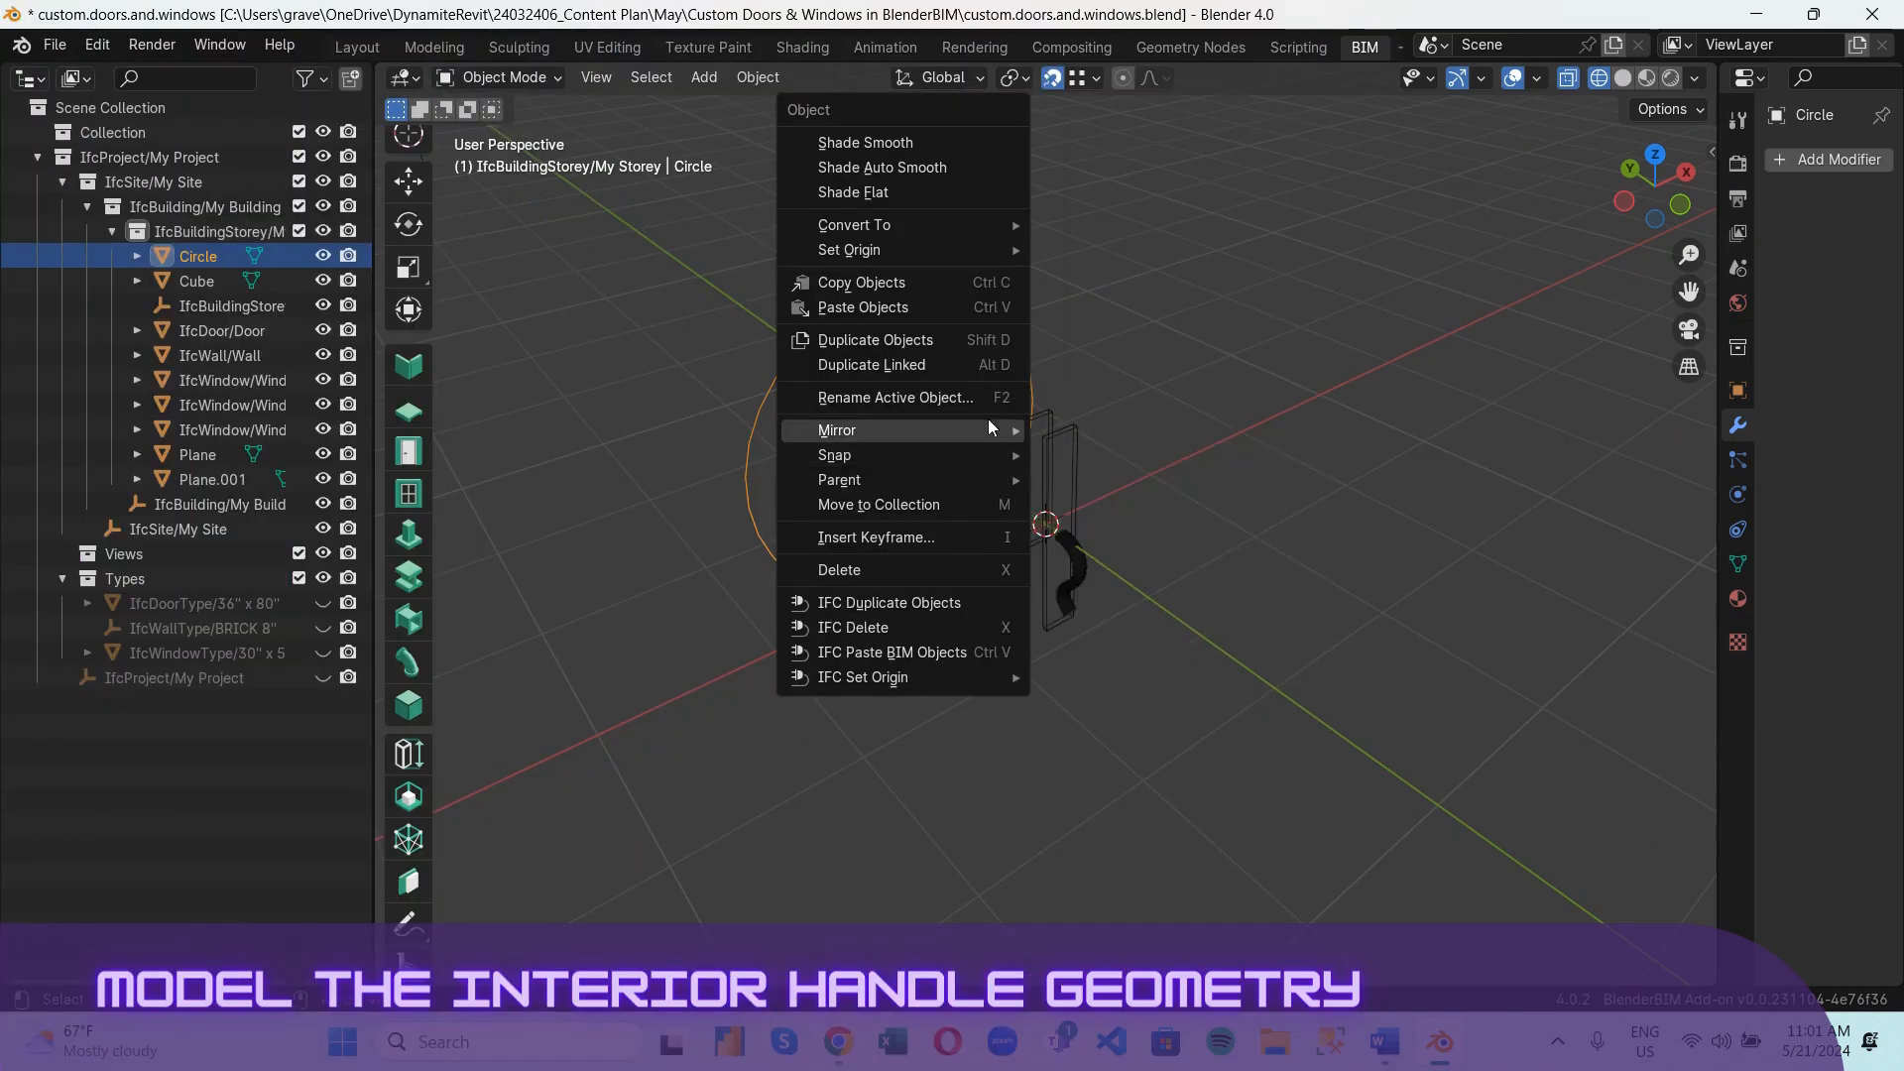
pyautogui.moveTo(998, 452)
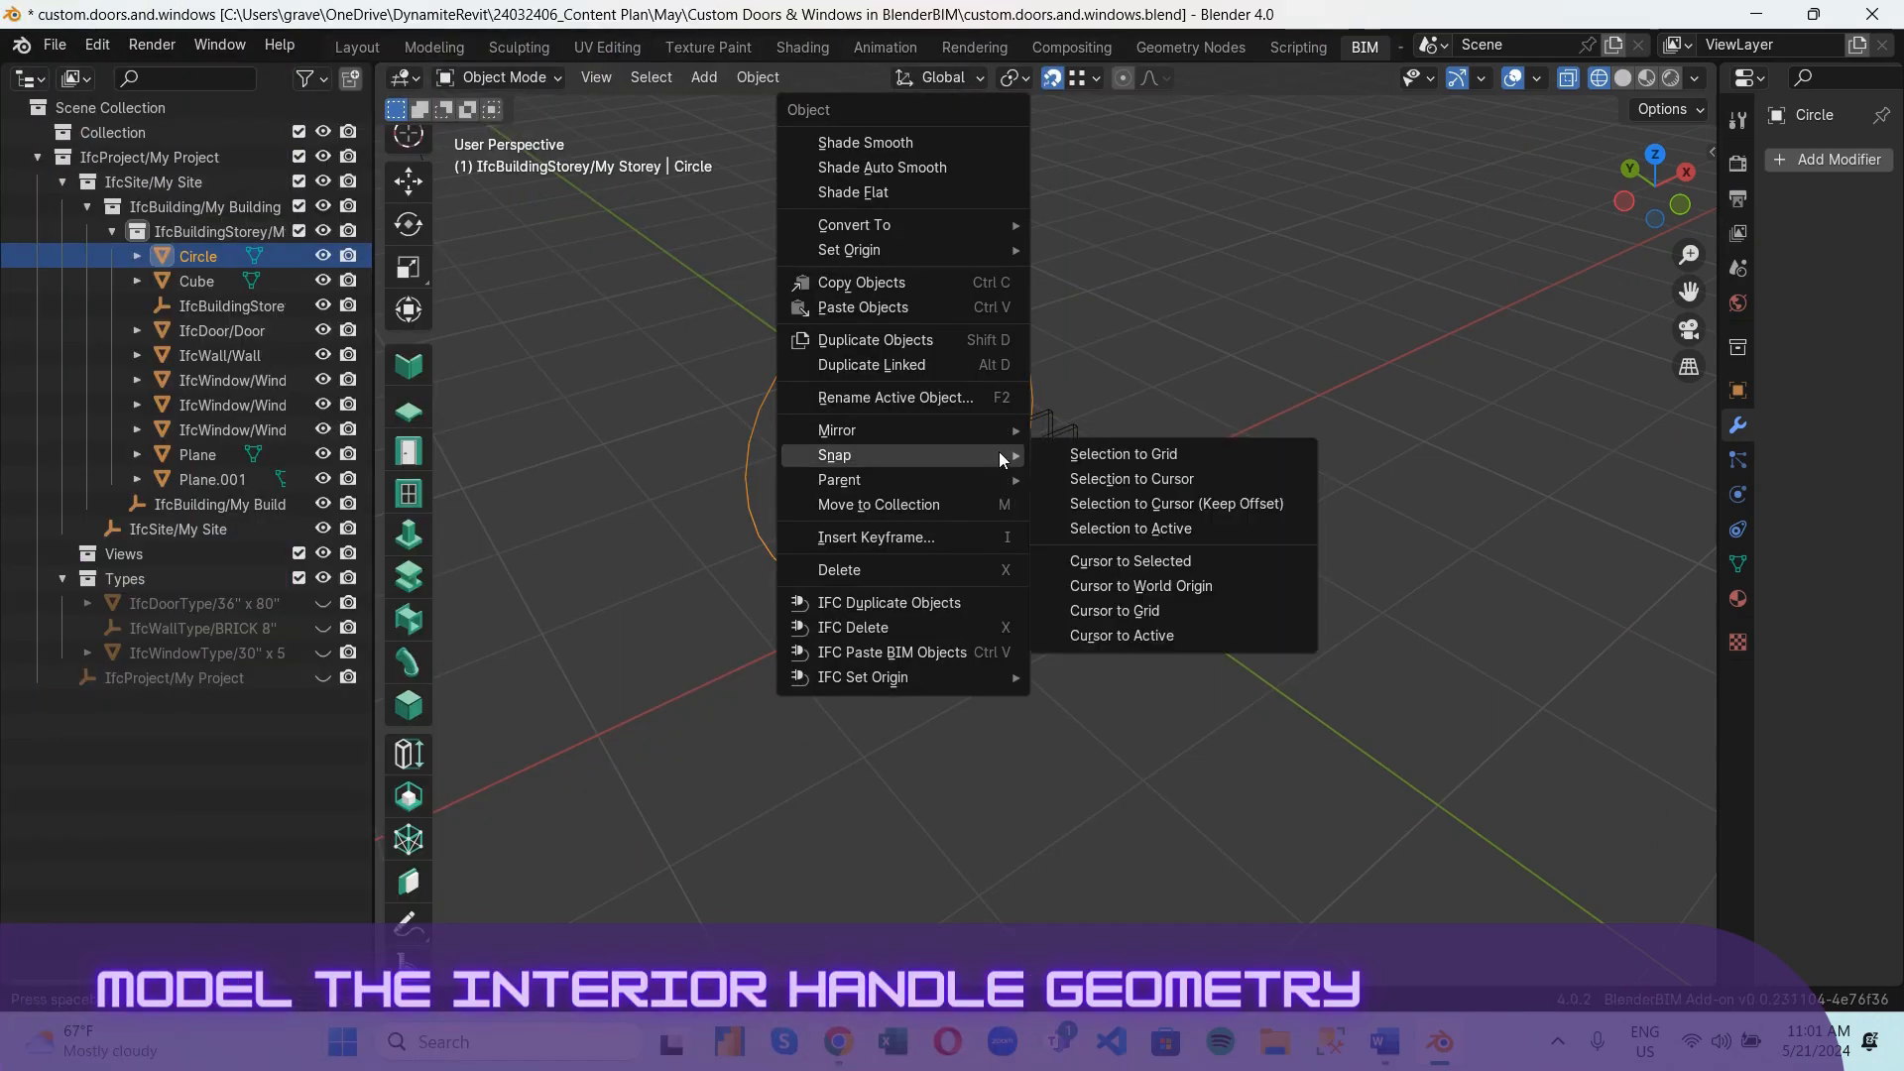
pyautogui.click(1195, 480)
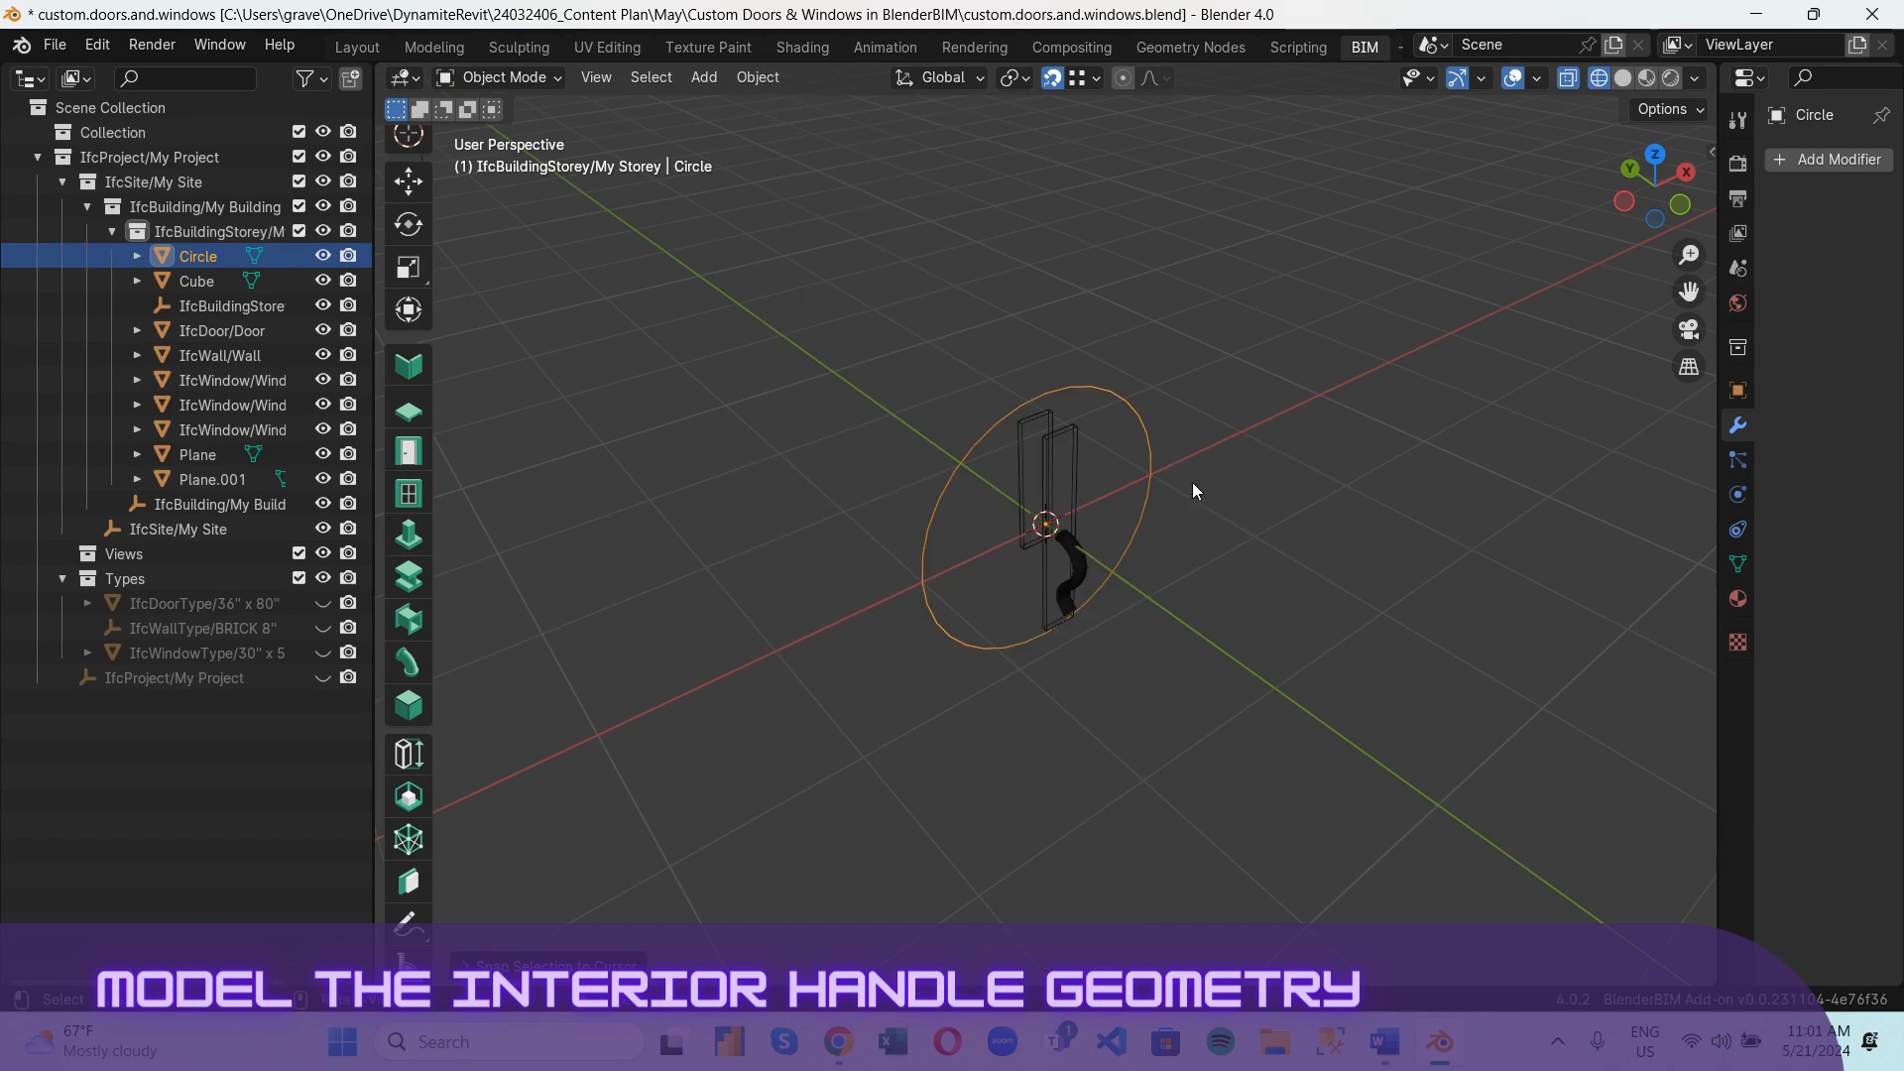
# Move the circle 4.5 inches along the global Y axis, out past the interior backplate.
pyautogui.moveTo(1681, 211); pyautogui.dragTo(550, 115)
pyautogui.click(1666, 188)
pyautogui.scroll(5, 1032, 423)
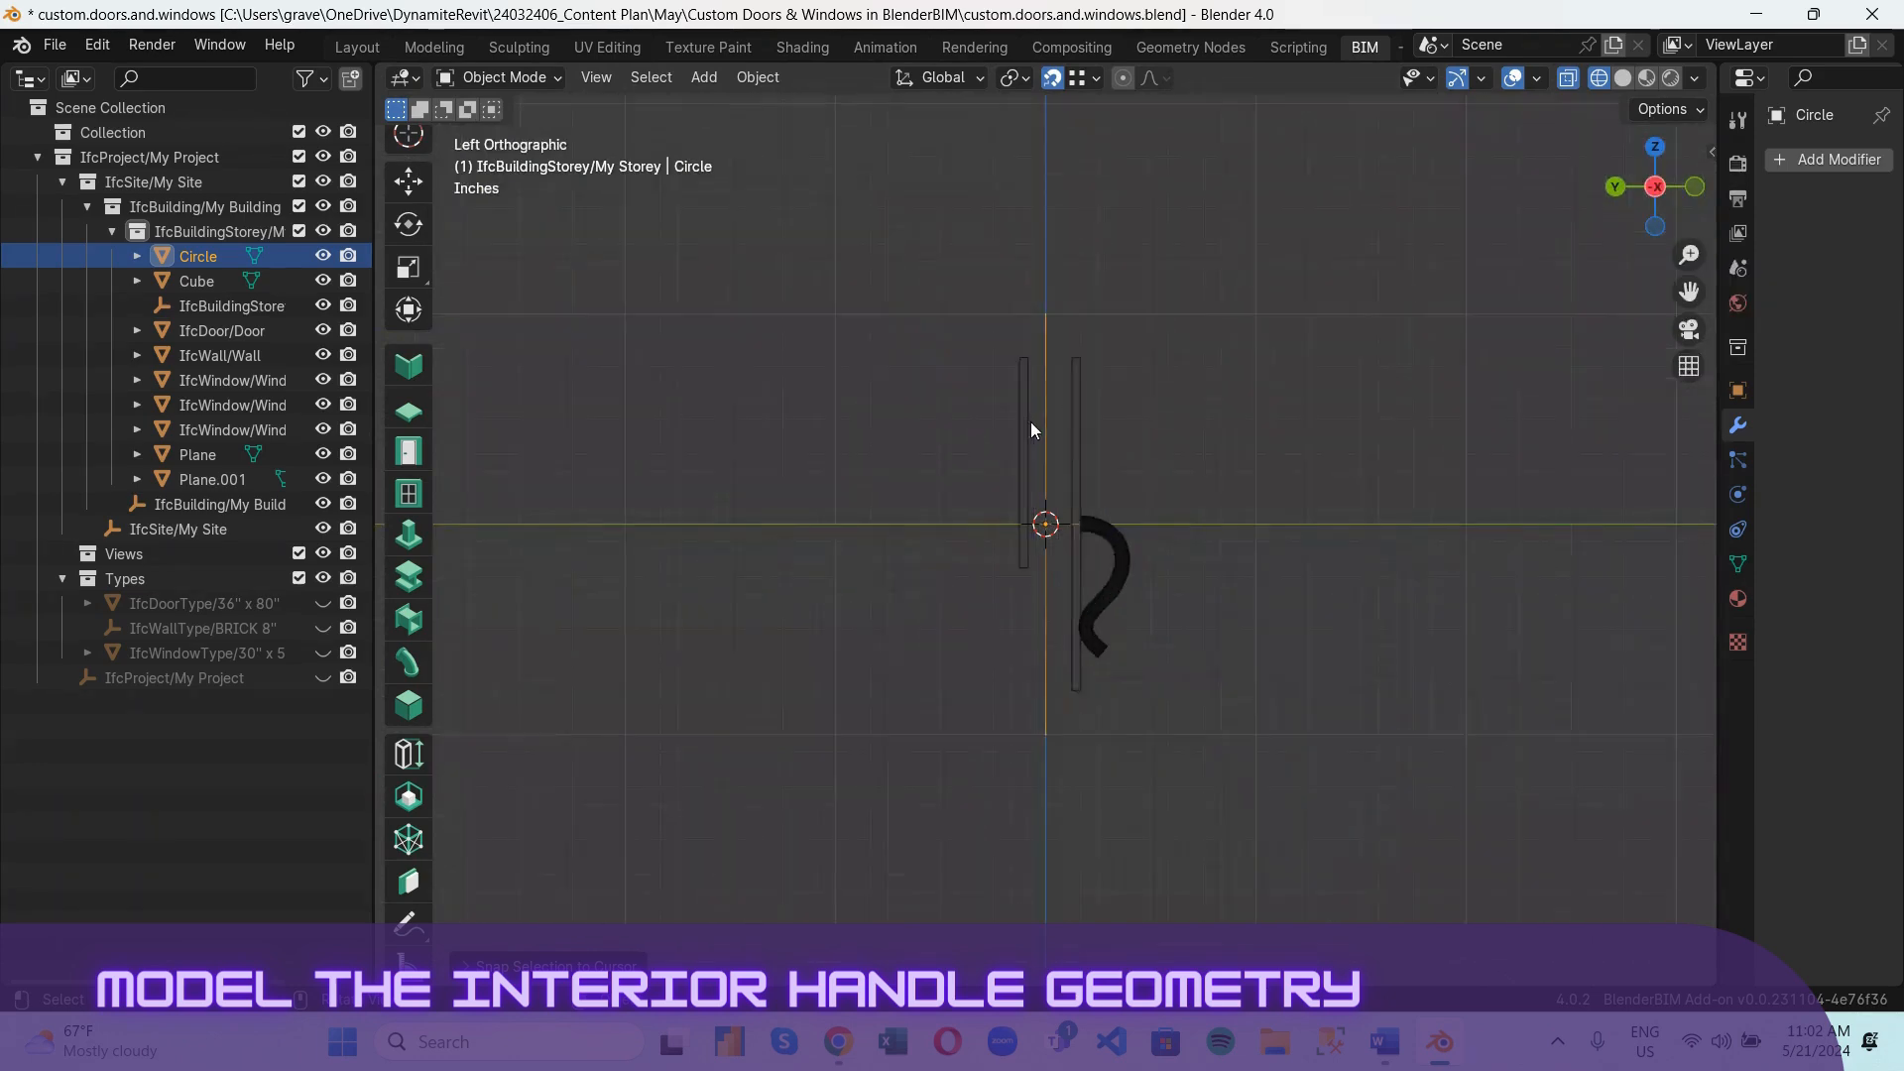
pyautogui.press('g')
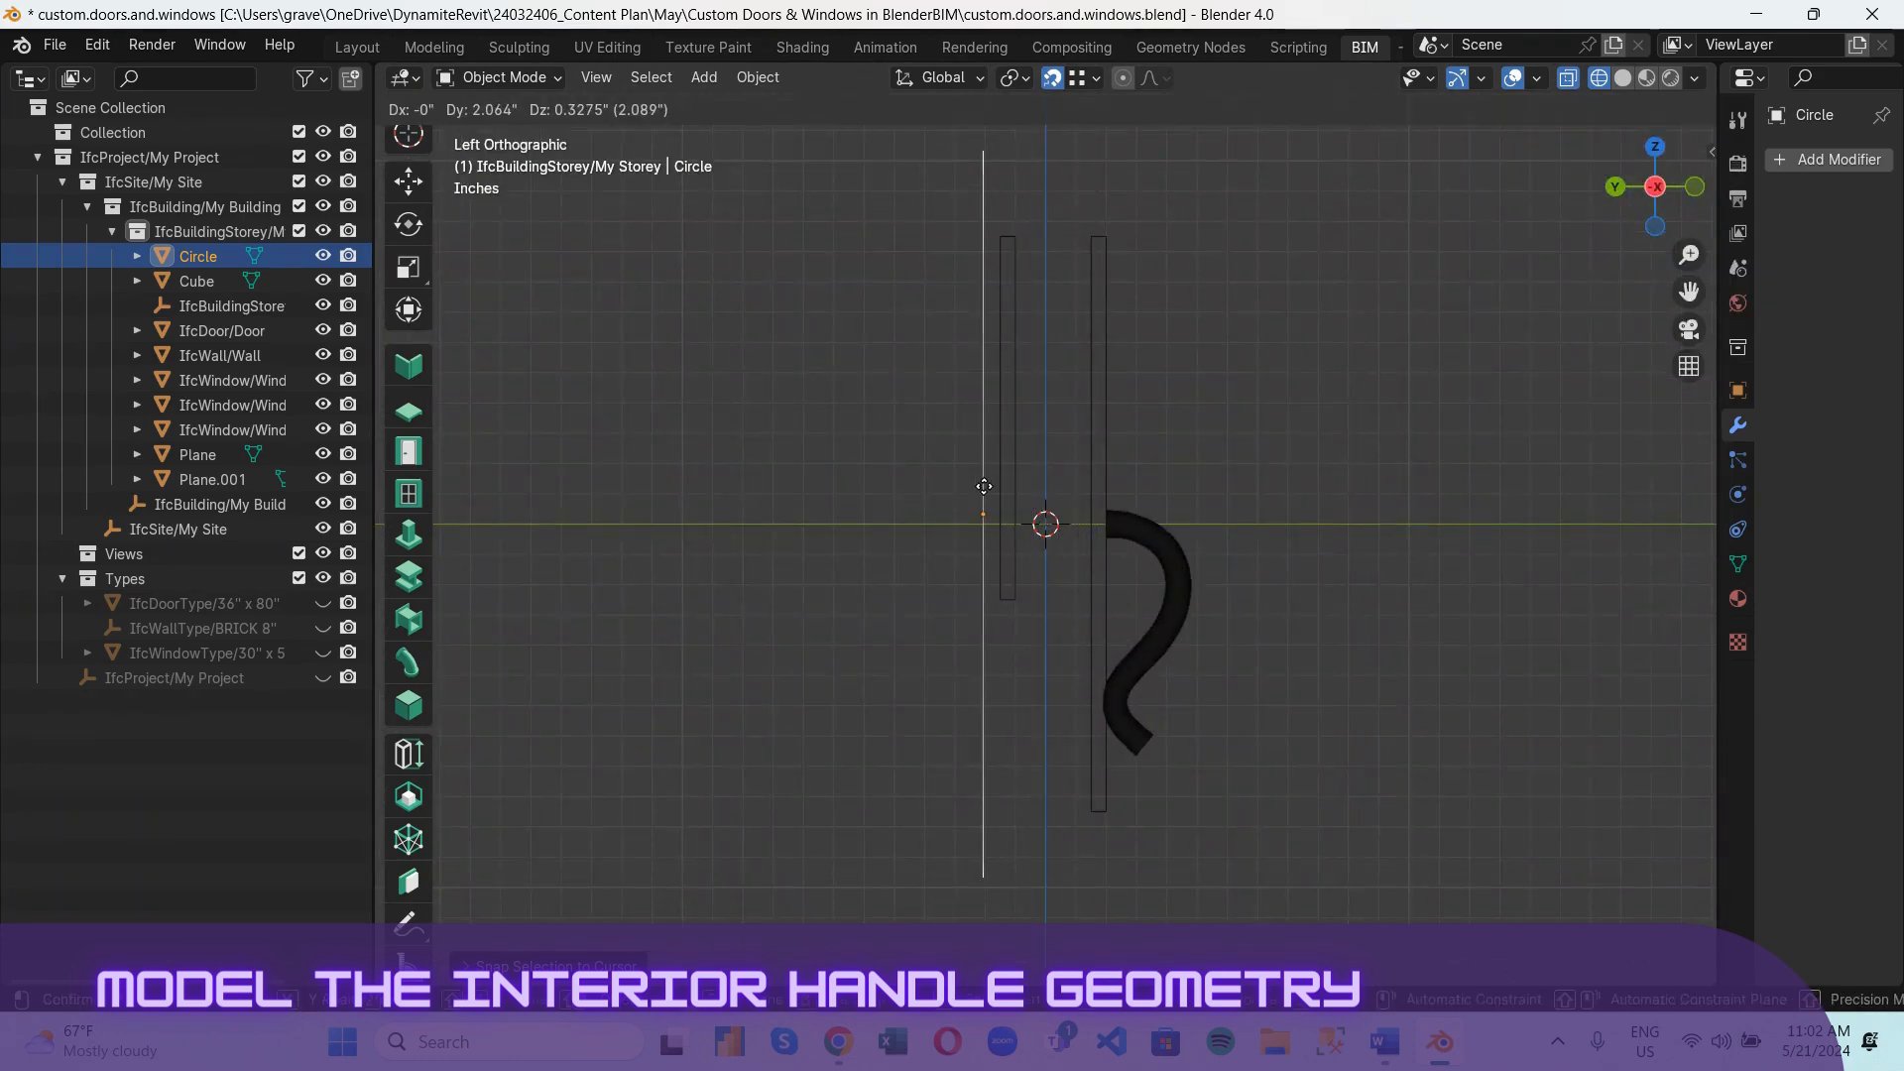
pyautogui.press('y')
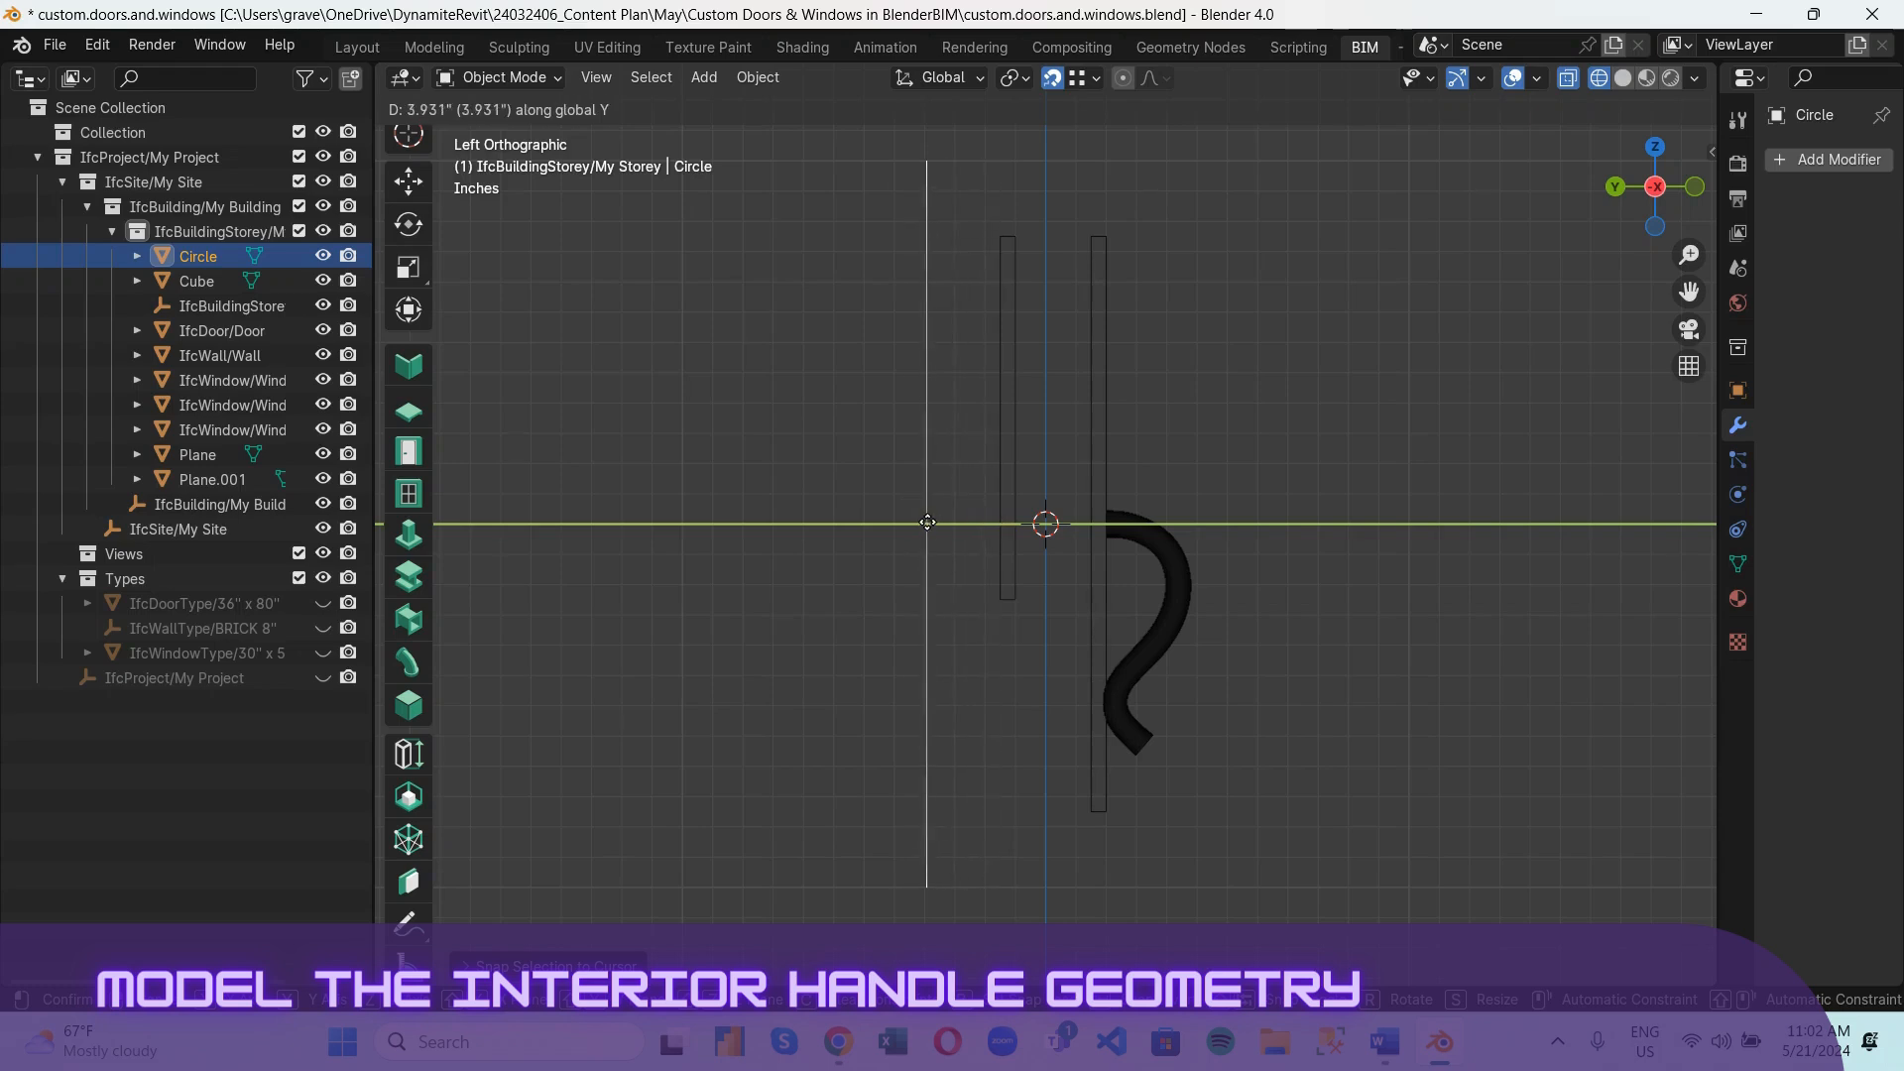
pyautogui.write('4.5')
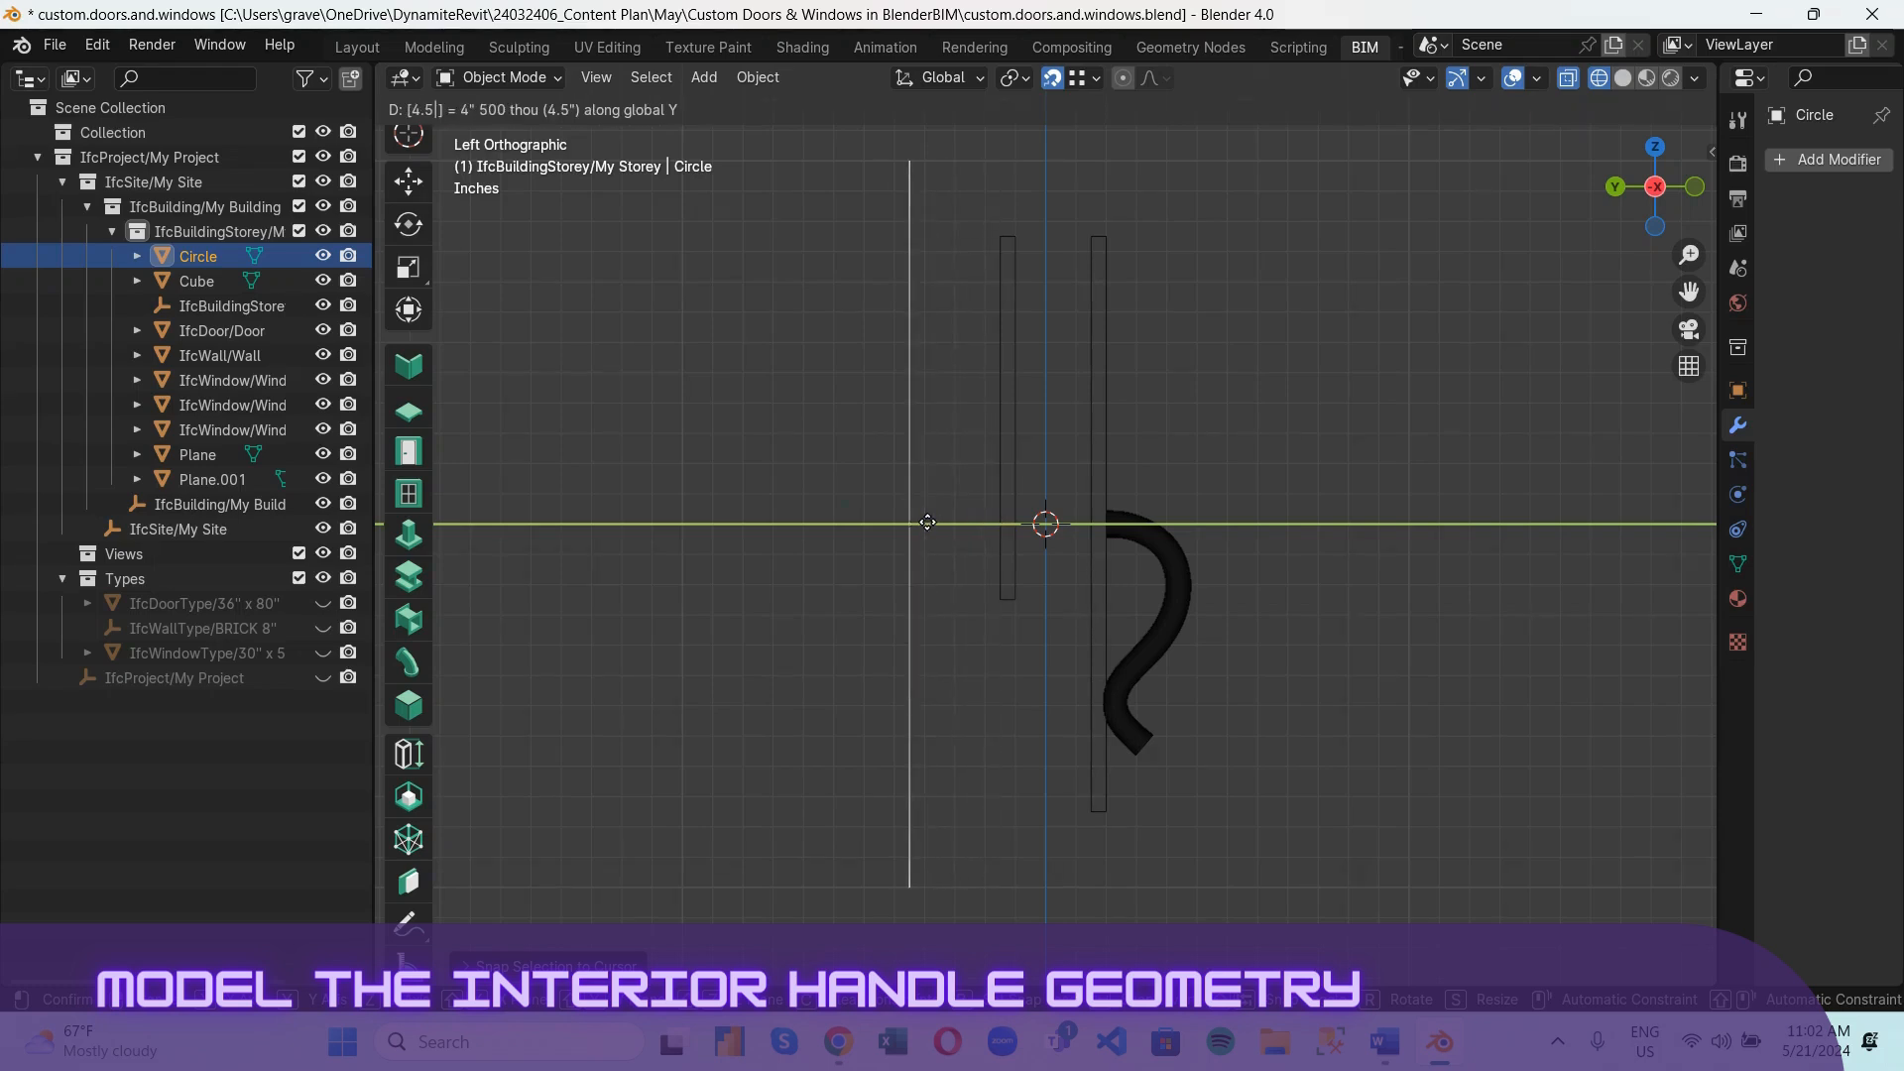
pyautogui.press('Return')
# Scale the circle's mesh uniformly by 0.1 in Edit Mode, working in the back orthographic view.
pyautogui.scroll(-2, 939, 545)
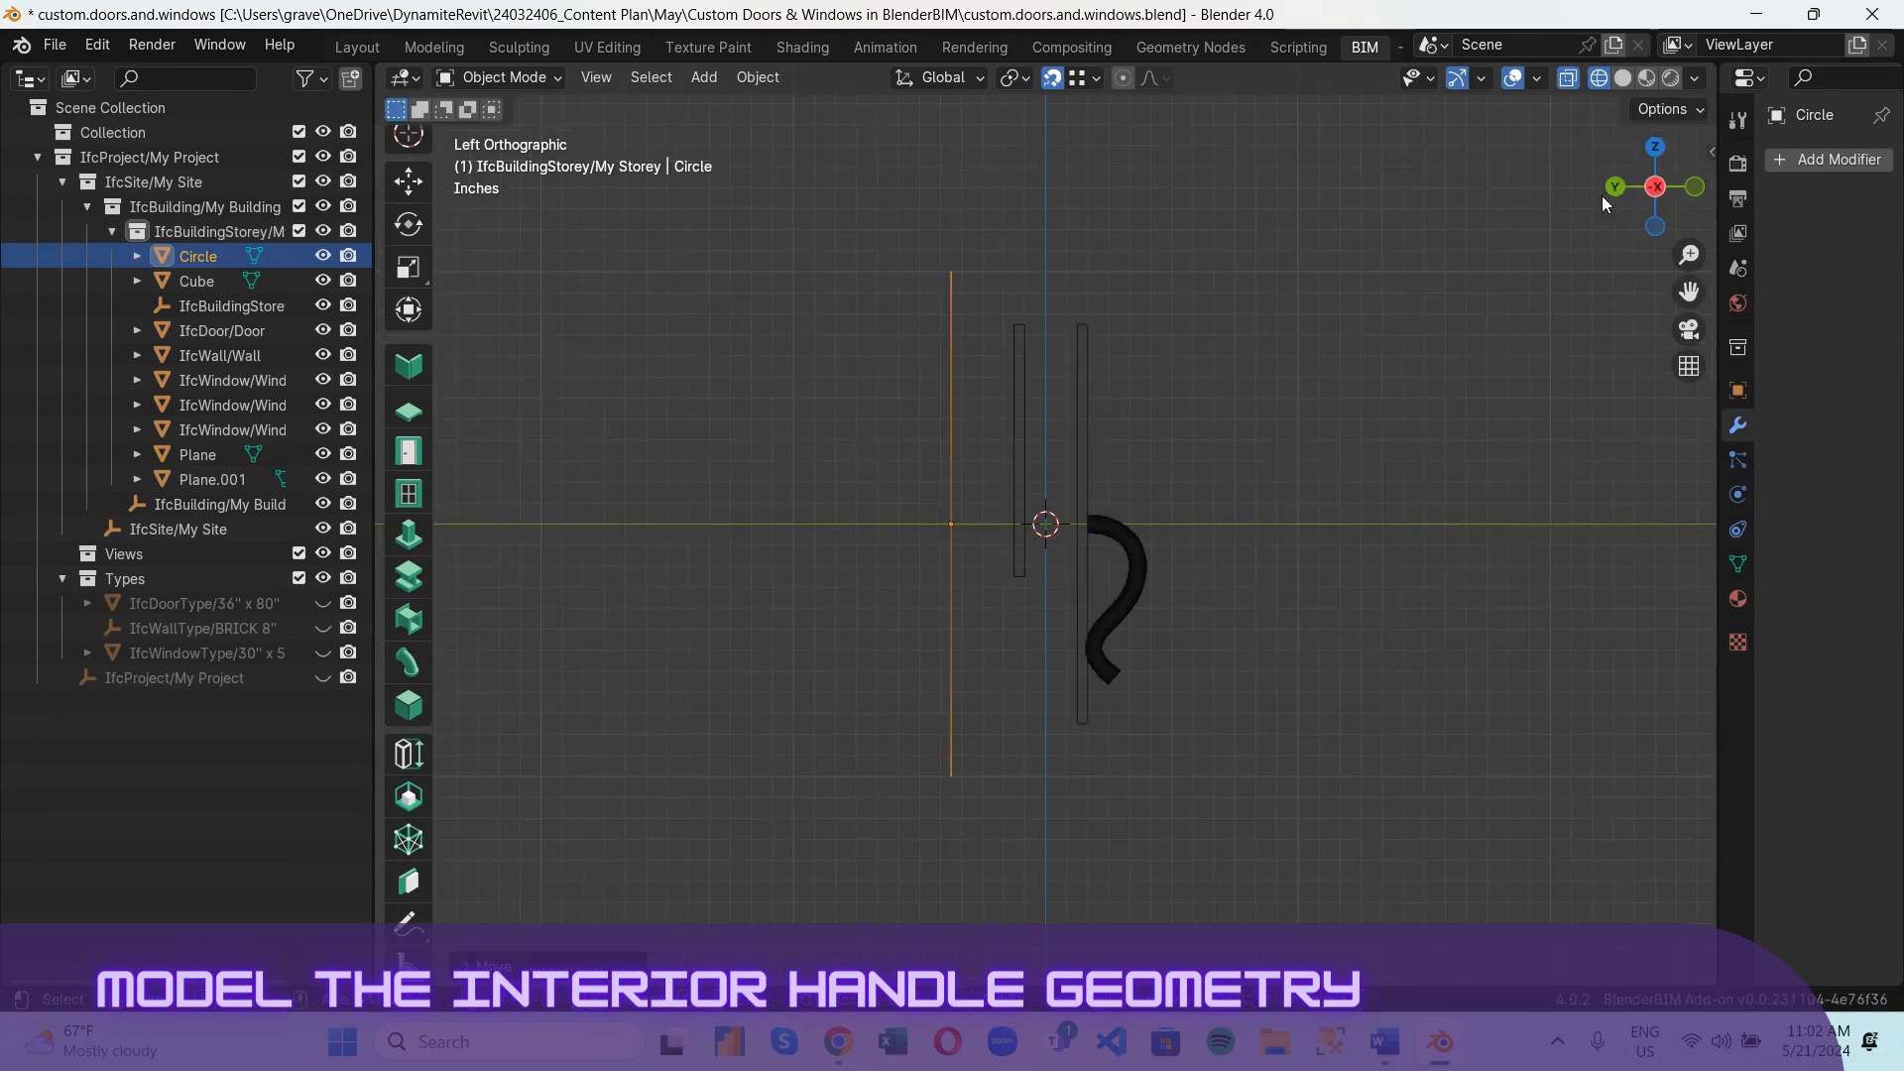
pyautogui.moveTo(1618, 190); pyautogui.dragTo(599, 111)
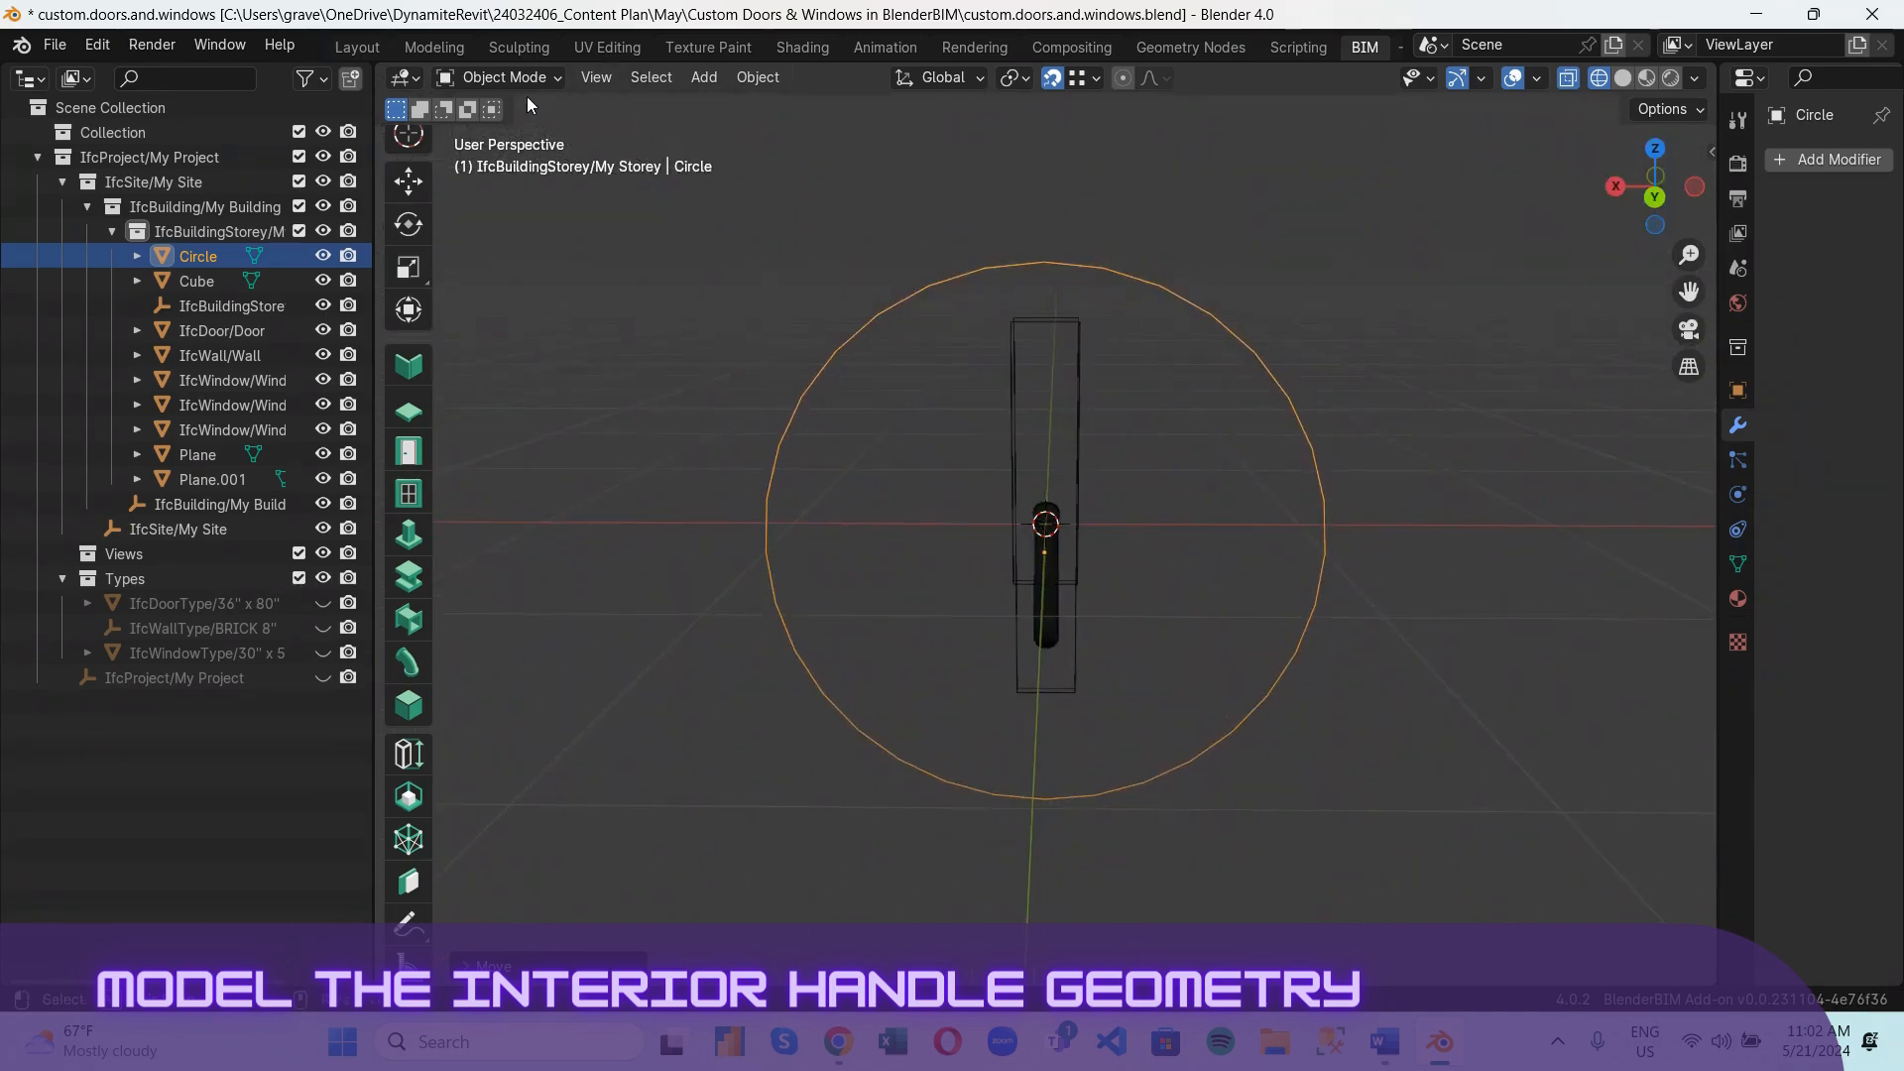
pyautogui.press('Tab')
pyautogui.click(1651, 199)
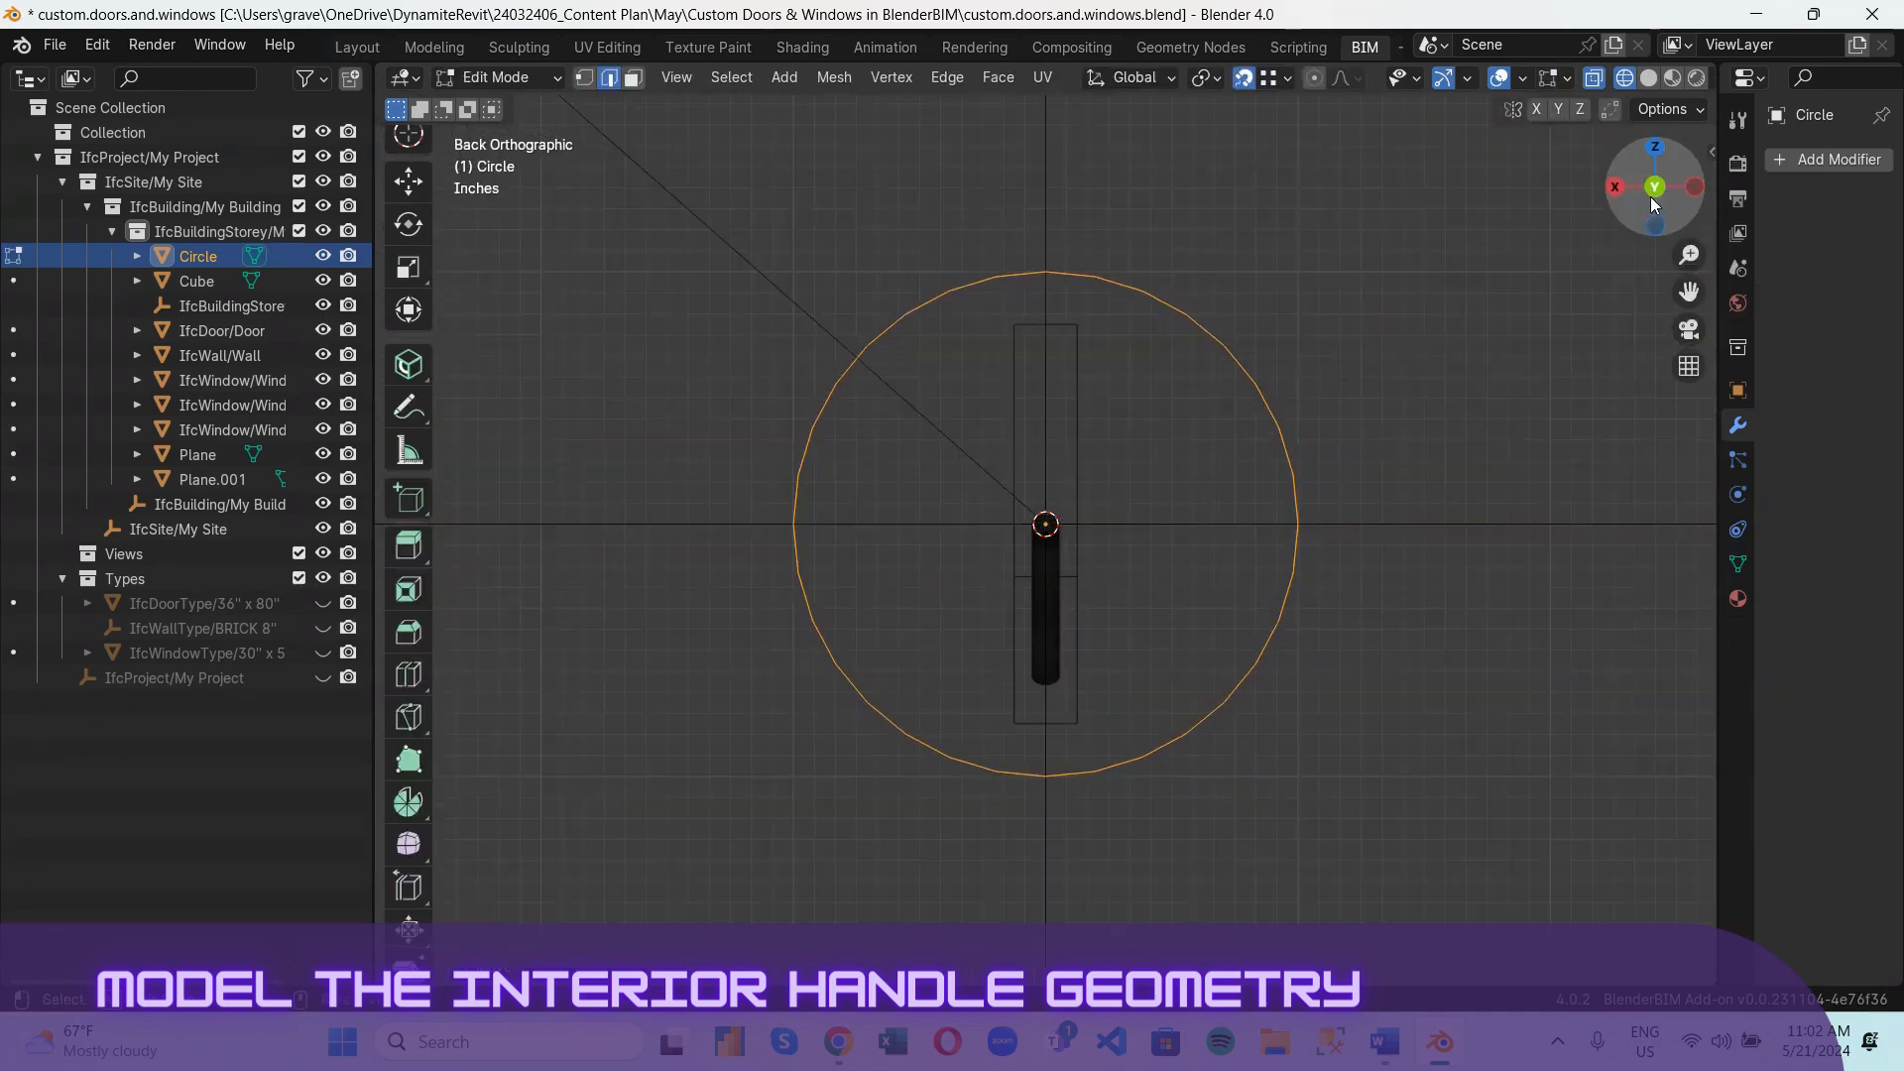
pyautogui.scroll(2, 1129, 510)
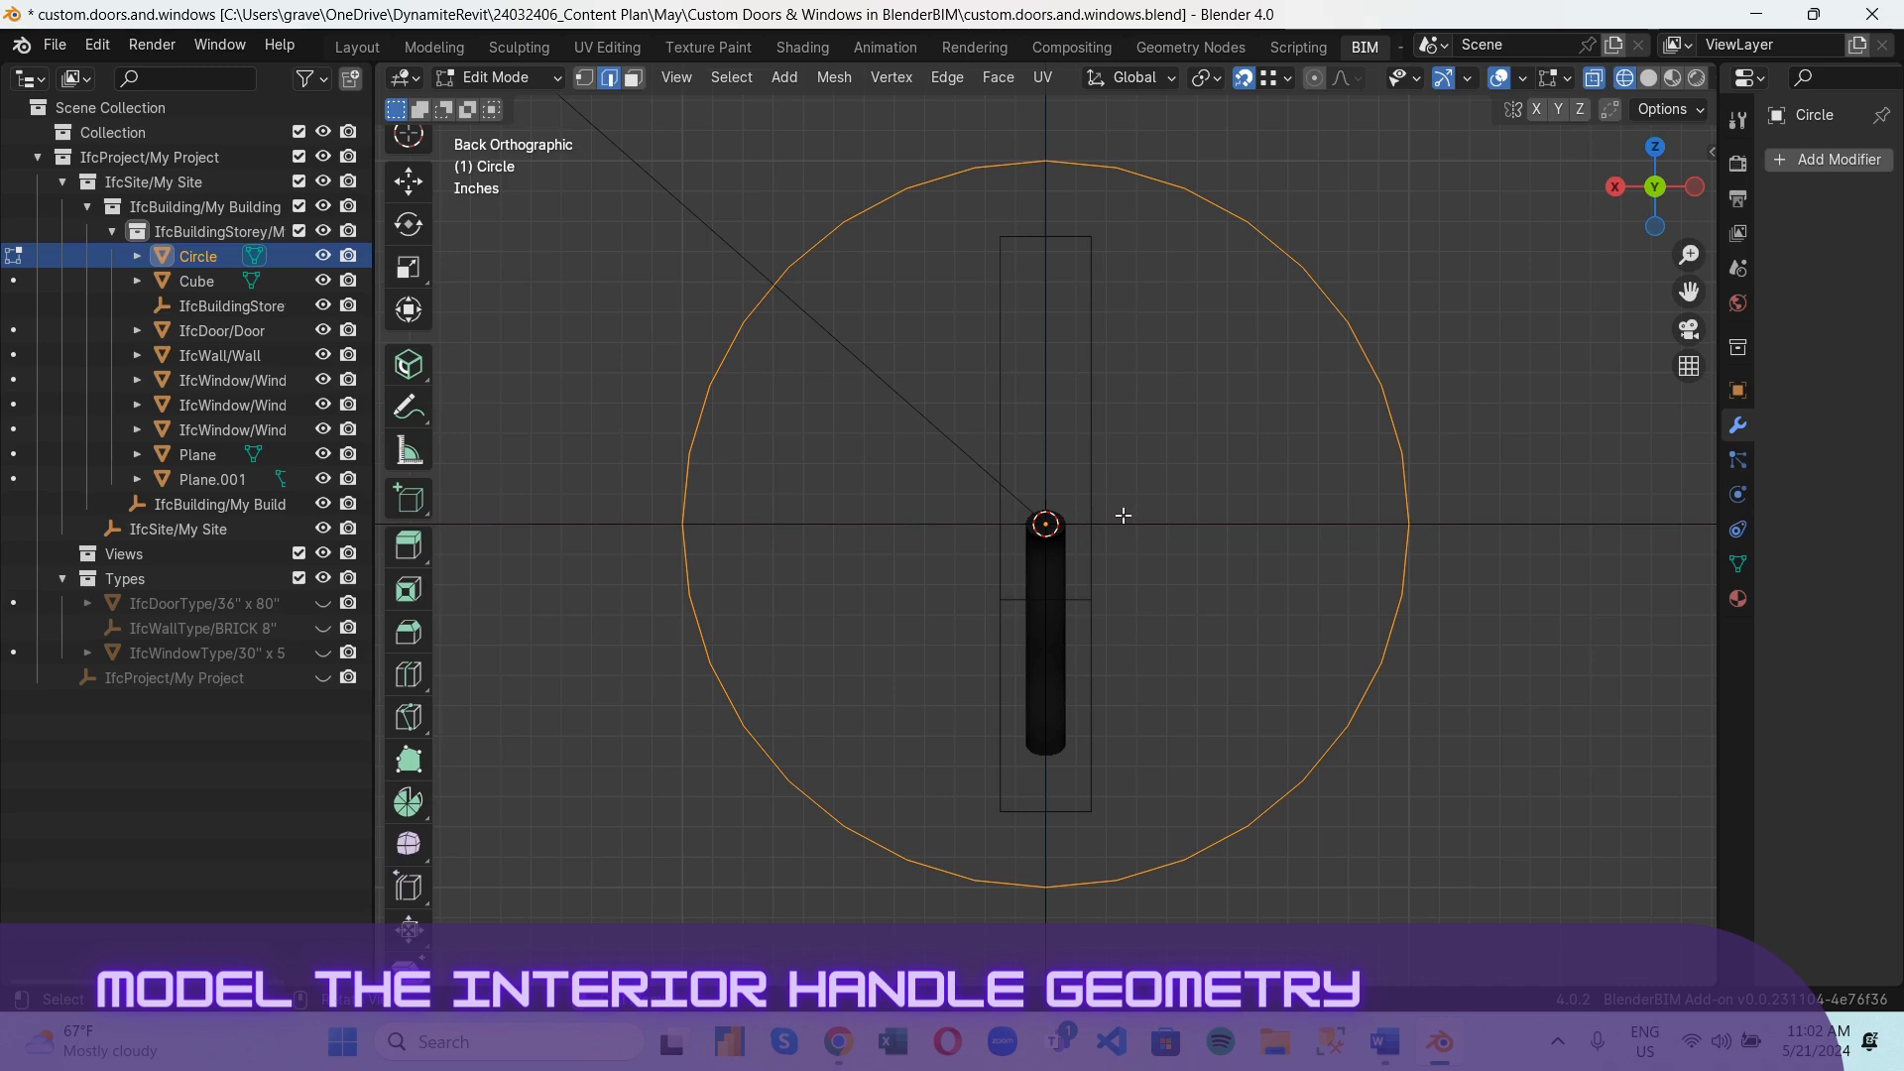
pyautogui.scroll(-1, 1122, 515)
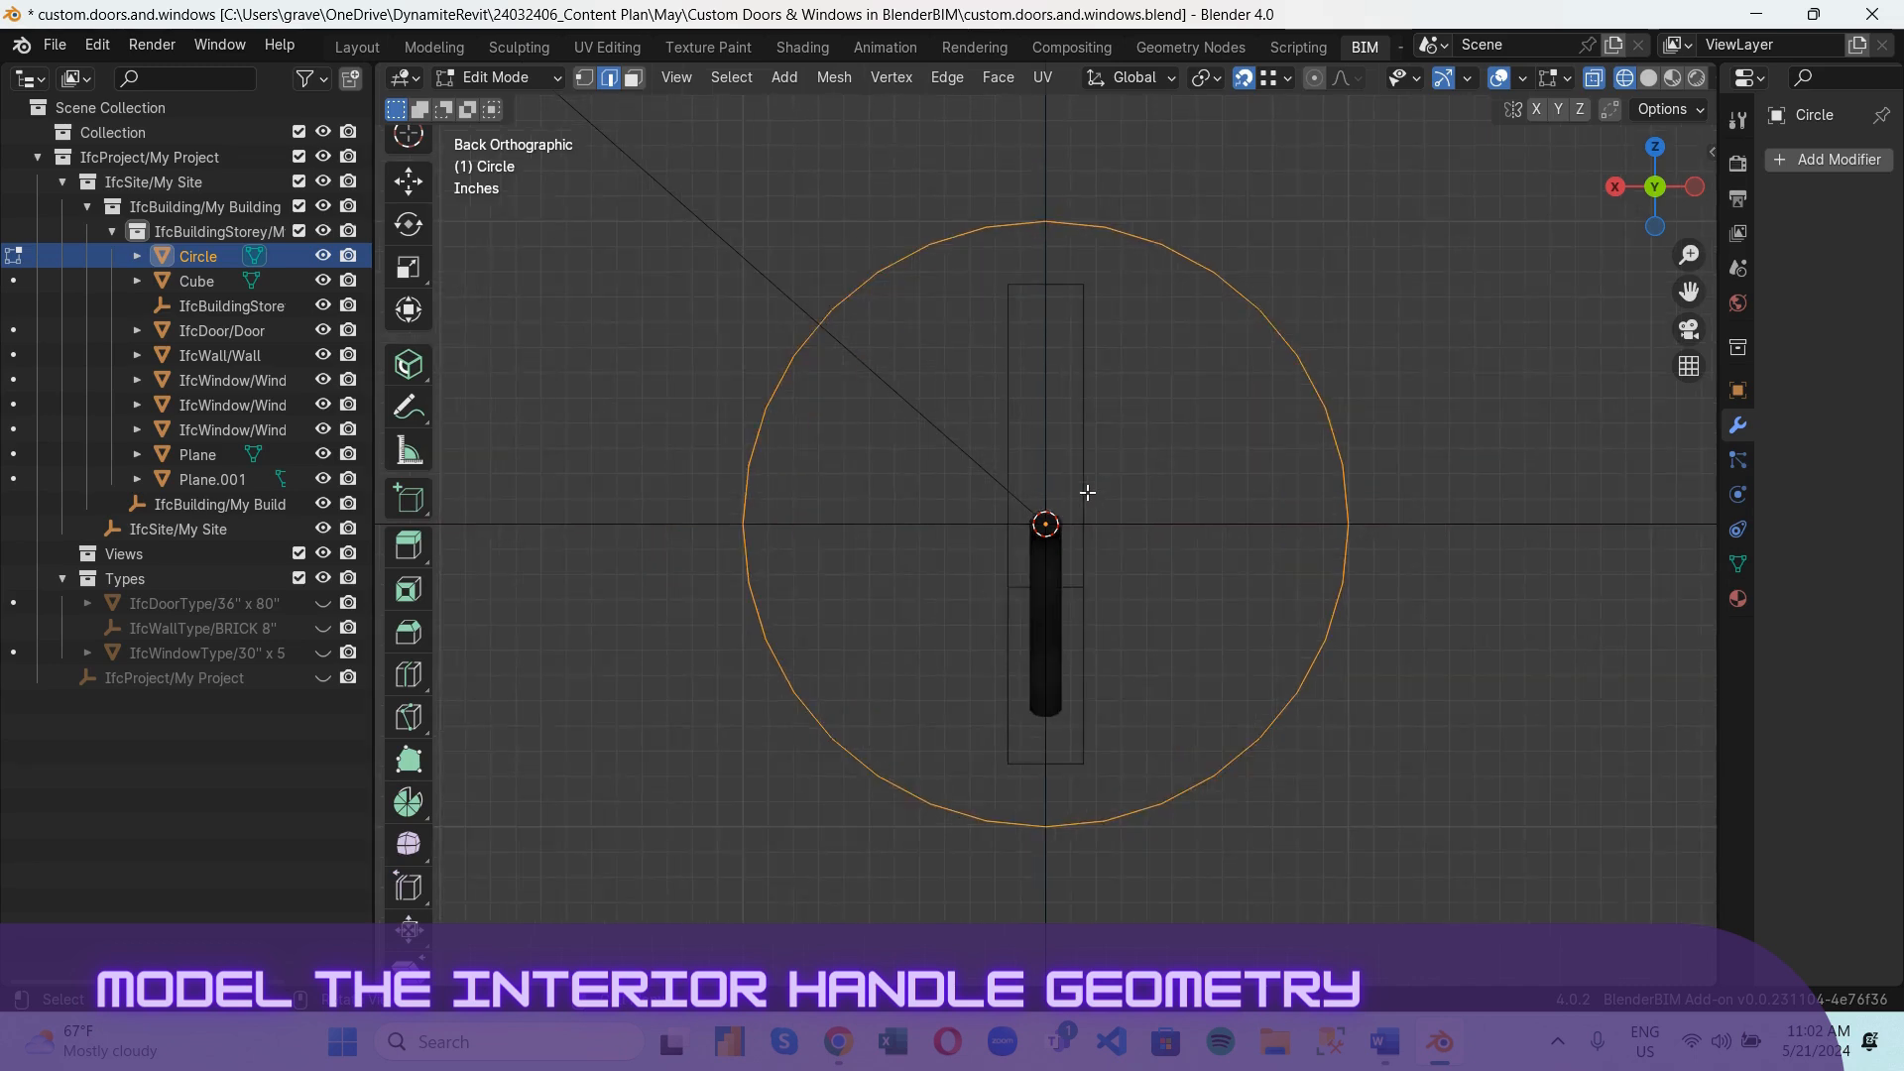
pyautogui.press('s')
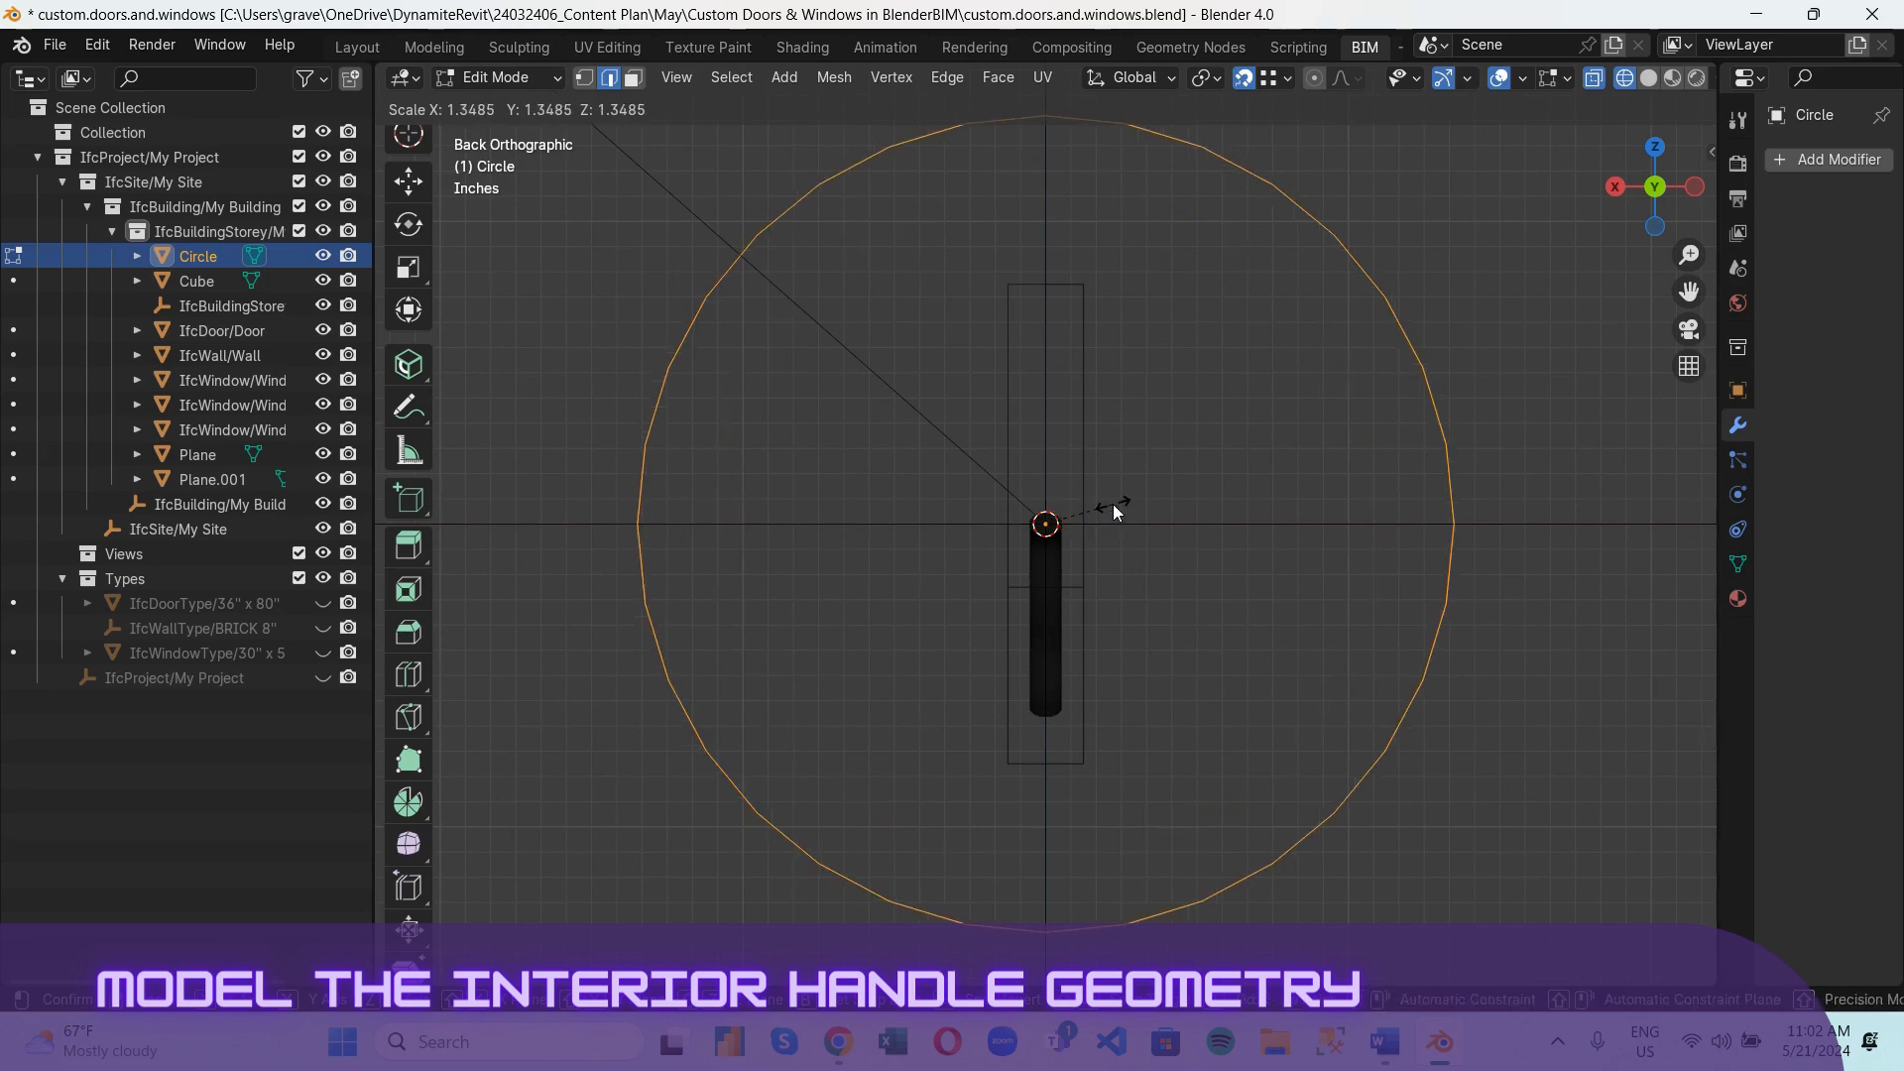
pyautogui.write('0.1')
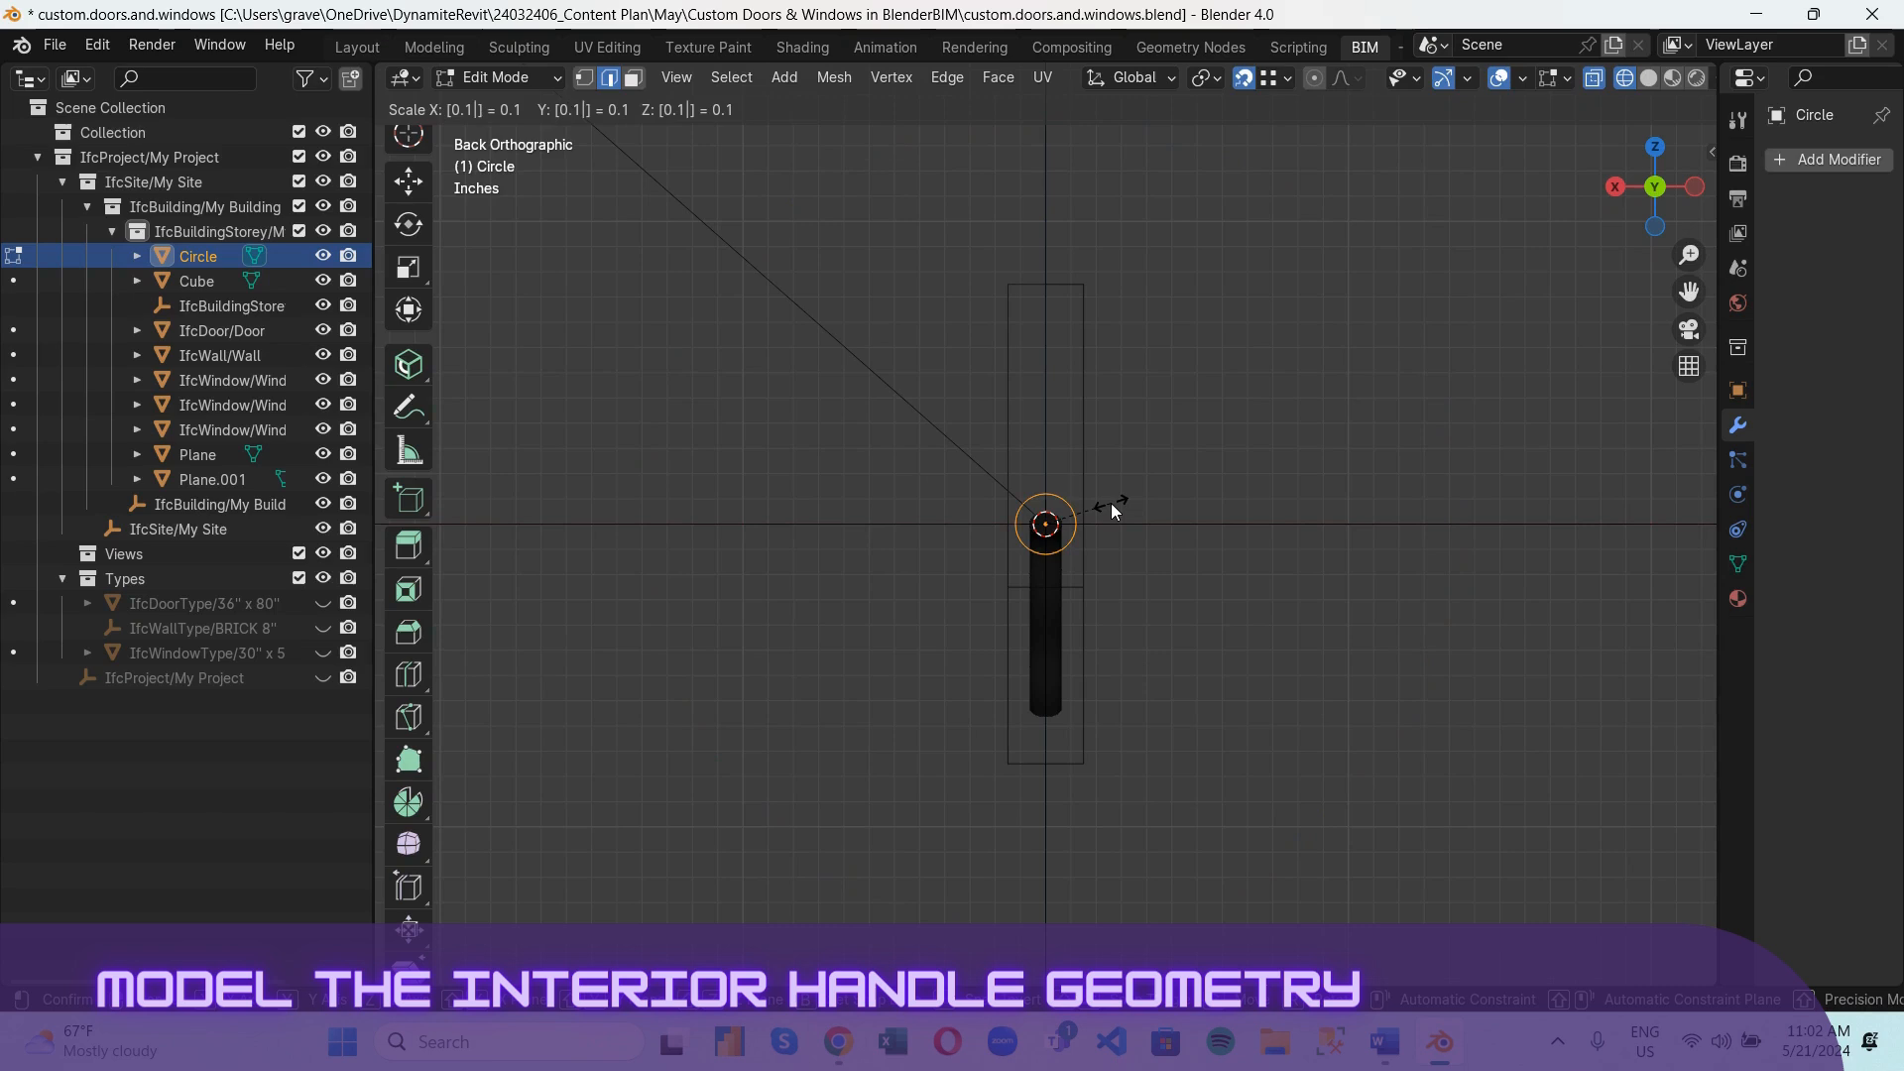
pyautogui.press('Return')
# Scale the reduced circle profile uniformly by a further factor of 0.8.
pyautogui.scroll(3, 1121, 520)
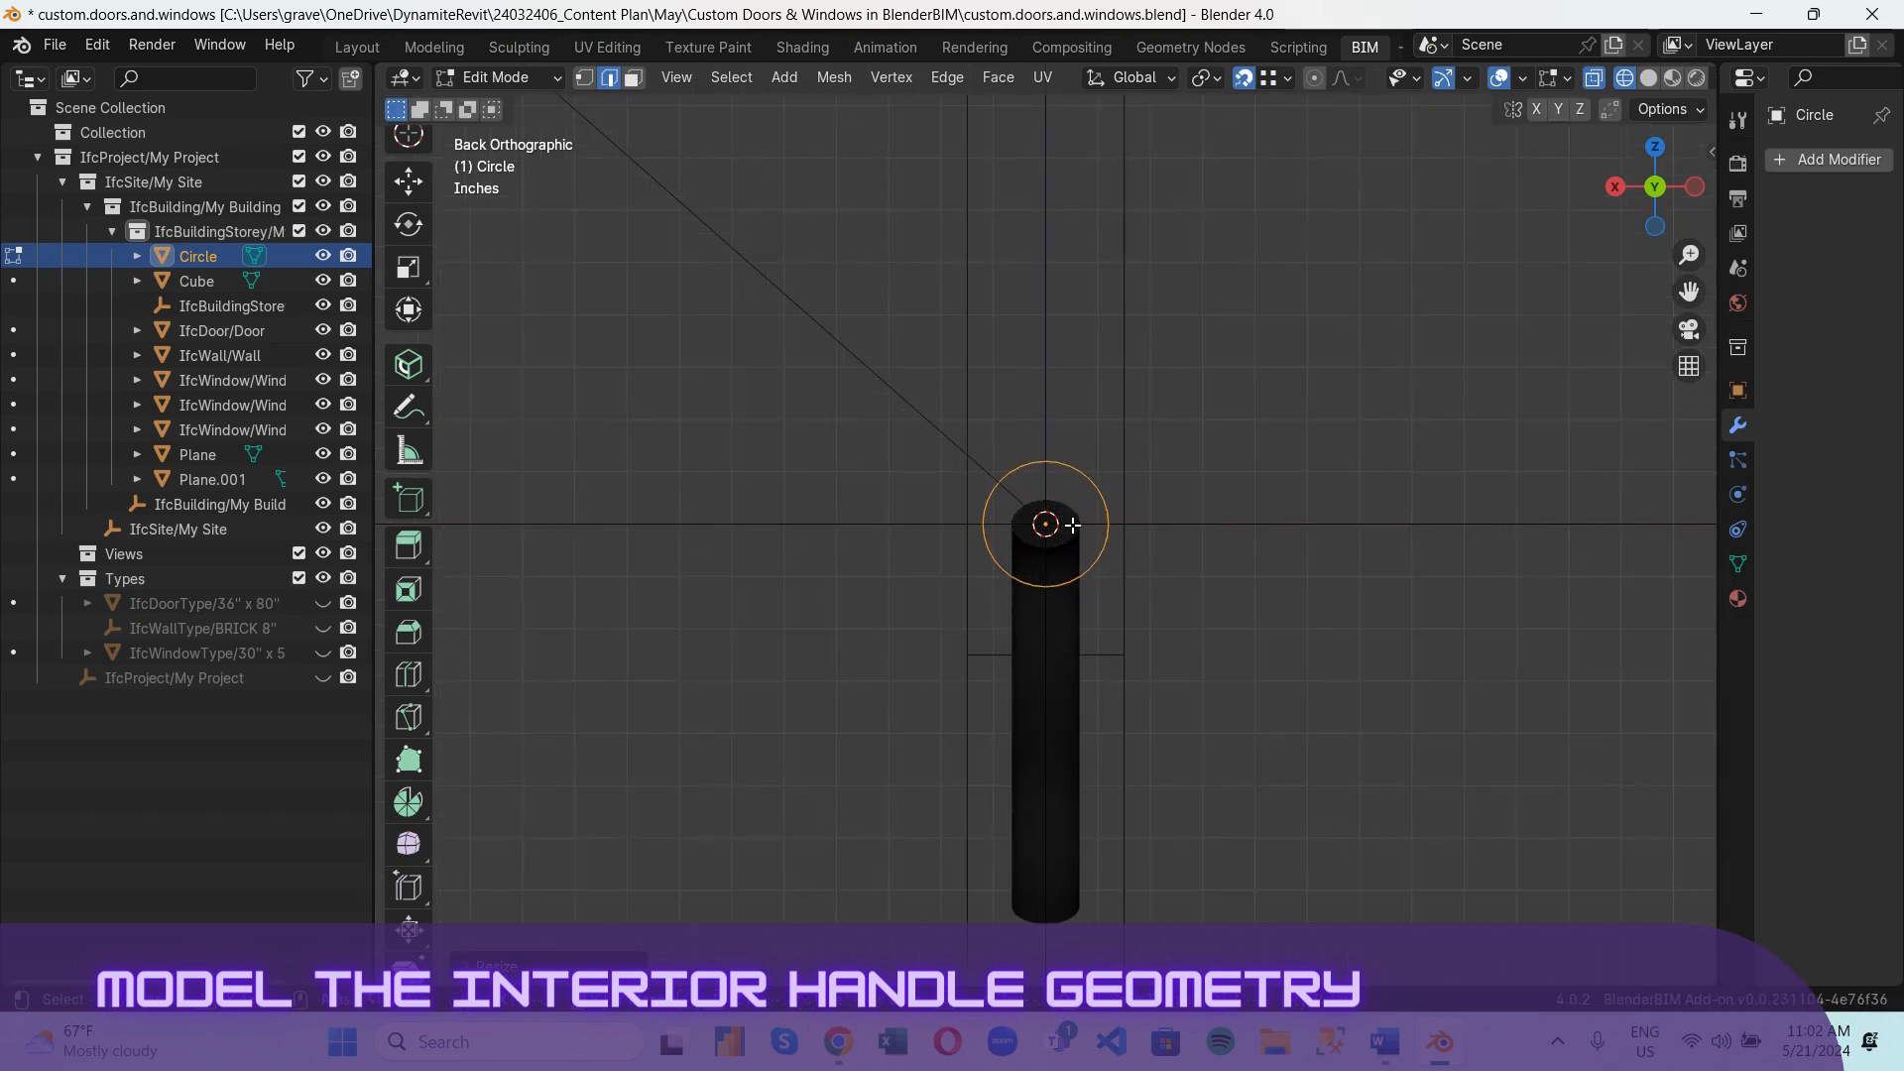
pyautogui.write('s0')
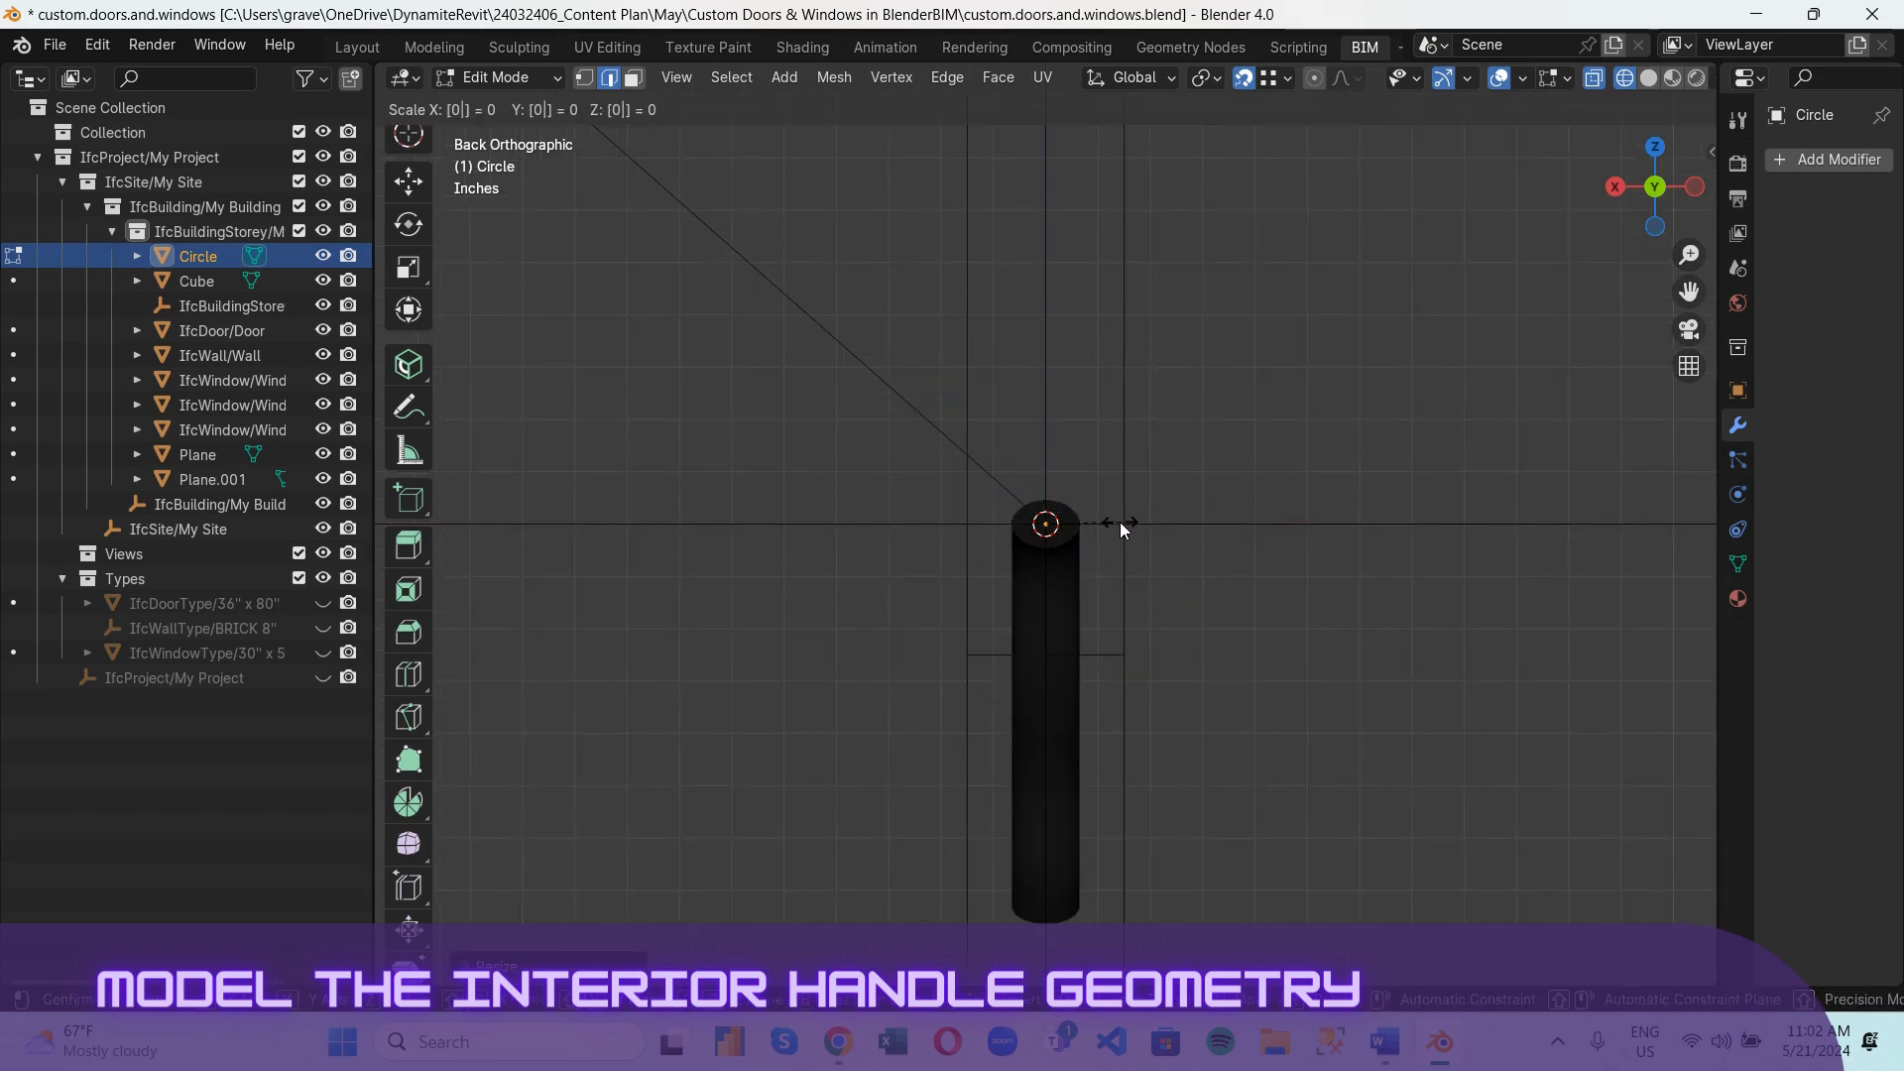
pyautogui.write('.8')
pyautogui.press('Return')
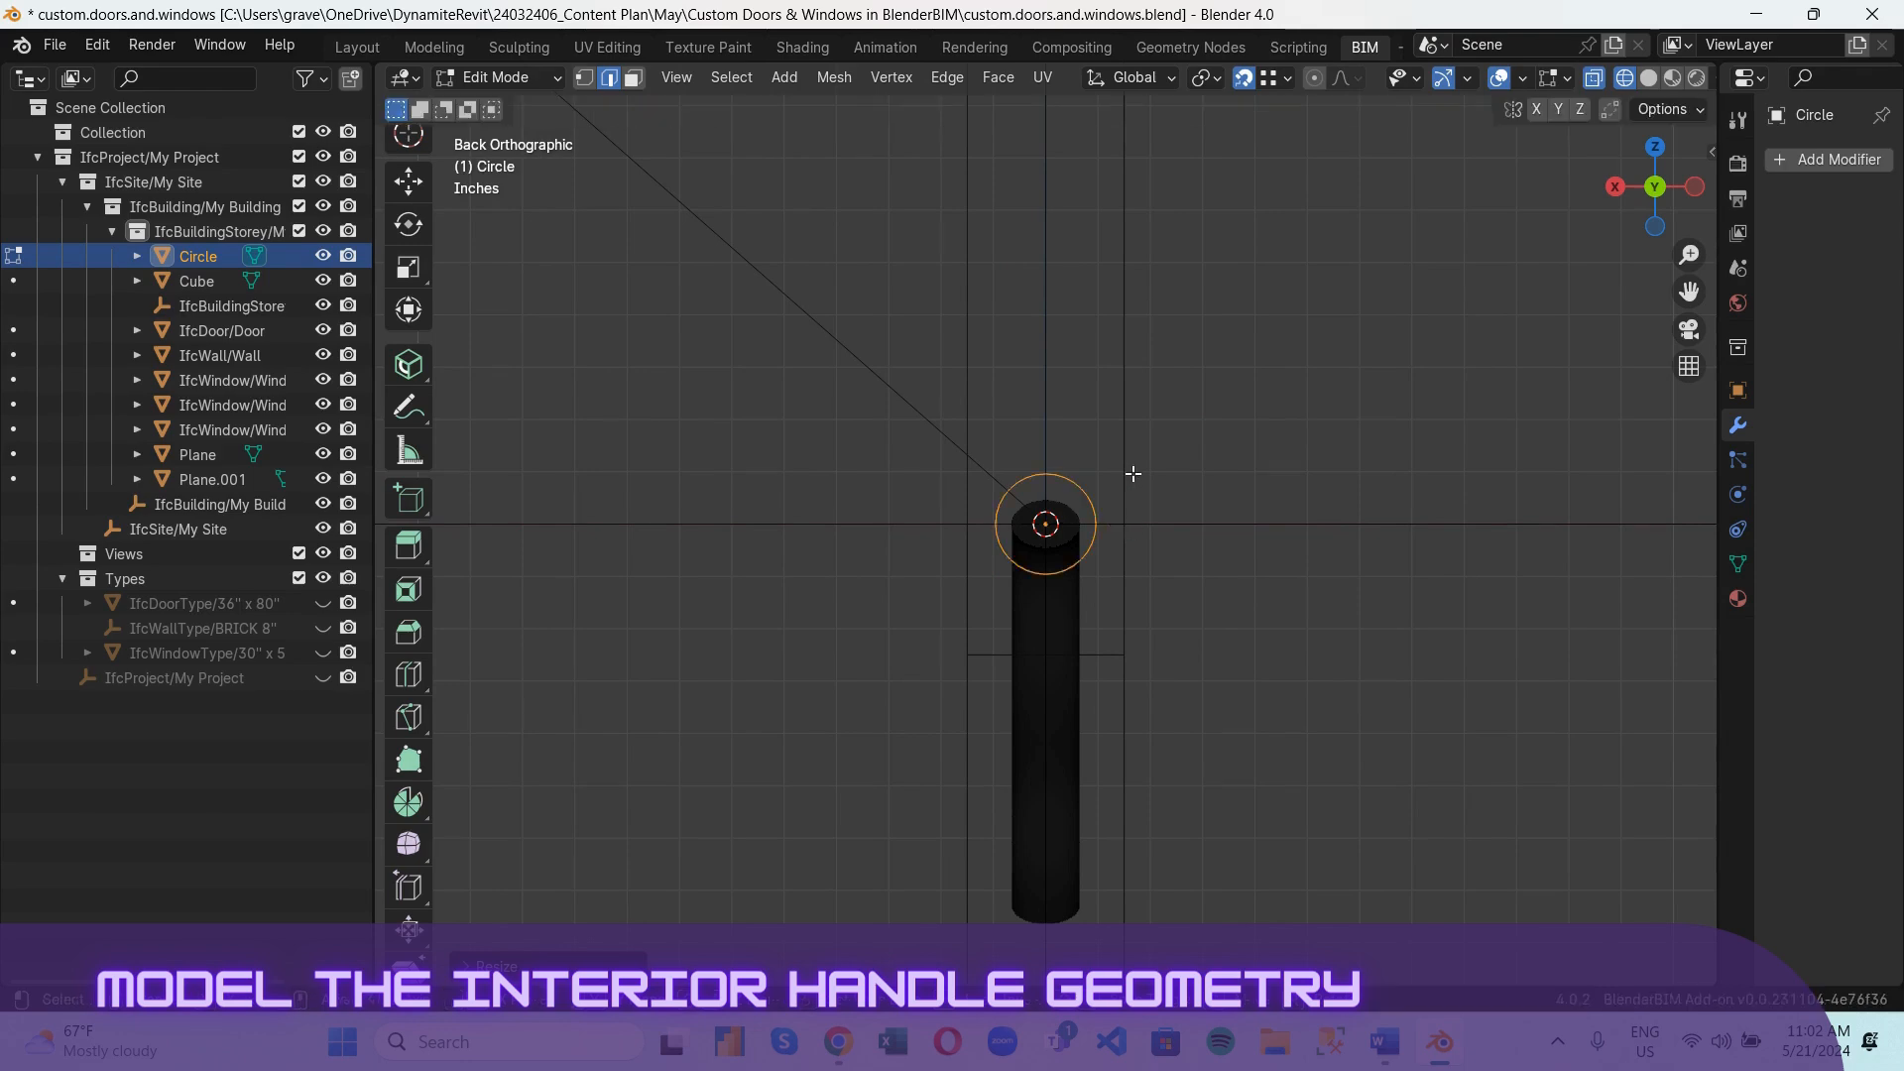
# Switch to vertex selection, select only the circle's upper-left vertex in the back view, and turn off snapping.
pyautogui.scroll(-4, 1132, 473)
pyautogui.scroll(2, 1251, 489)
pyautogui.moveTo(1252, 489); pyautogui.dragTo(1289, 615, button='middle')
pyautogui.click(1653, 203)
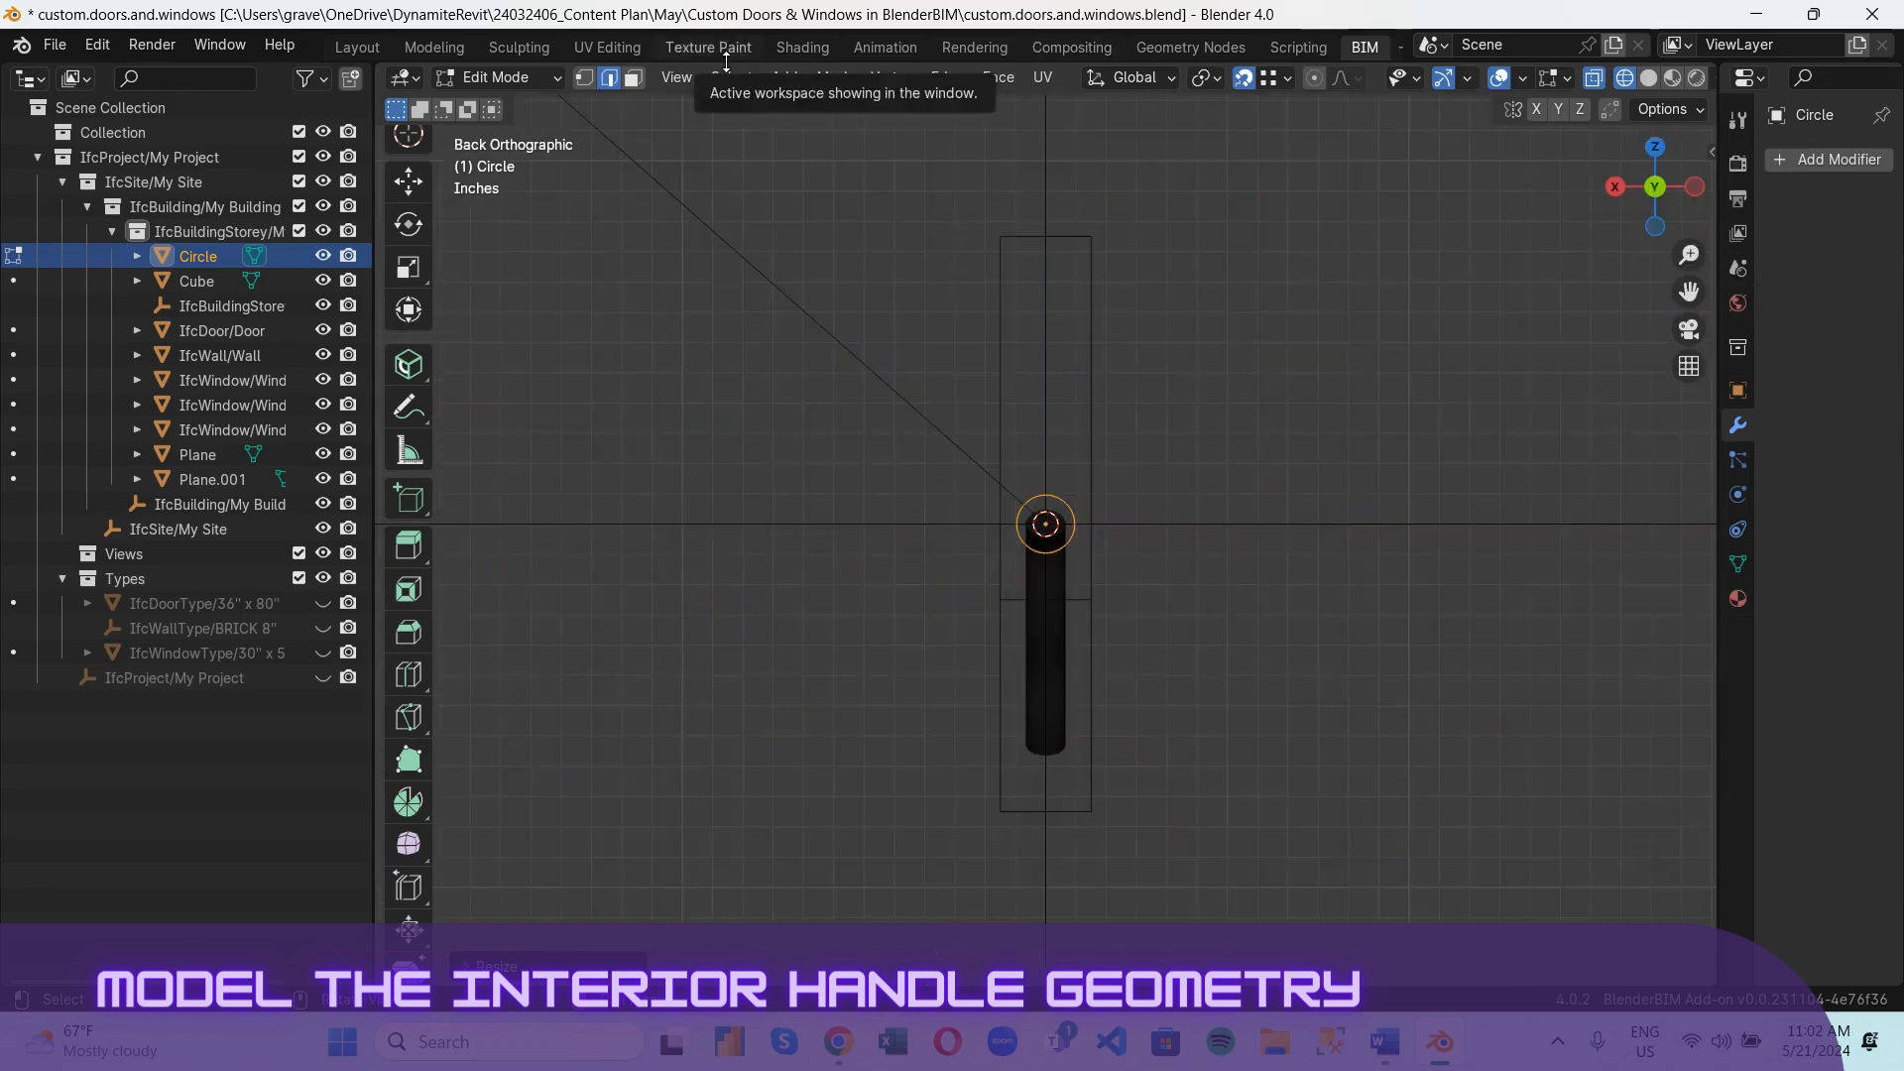
pyautogui.click(585, 79)
pyautogui.scroll(4, 1095, 668)
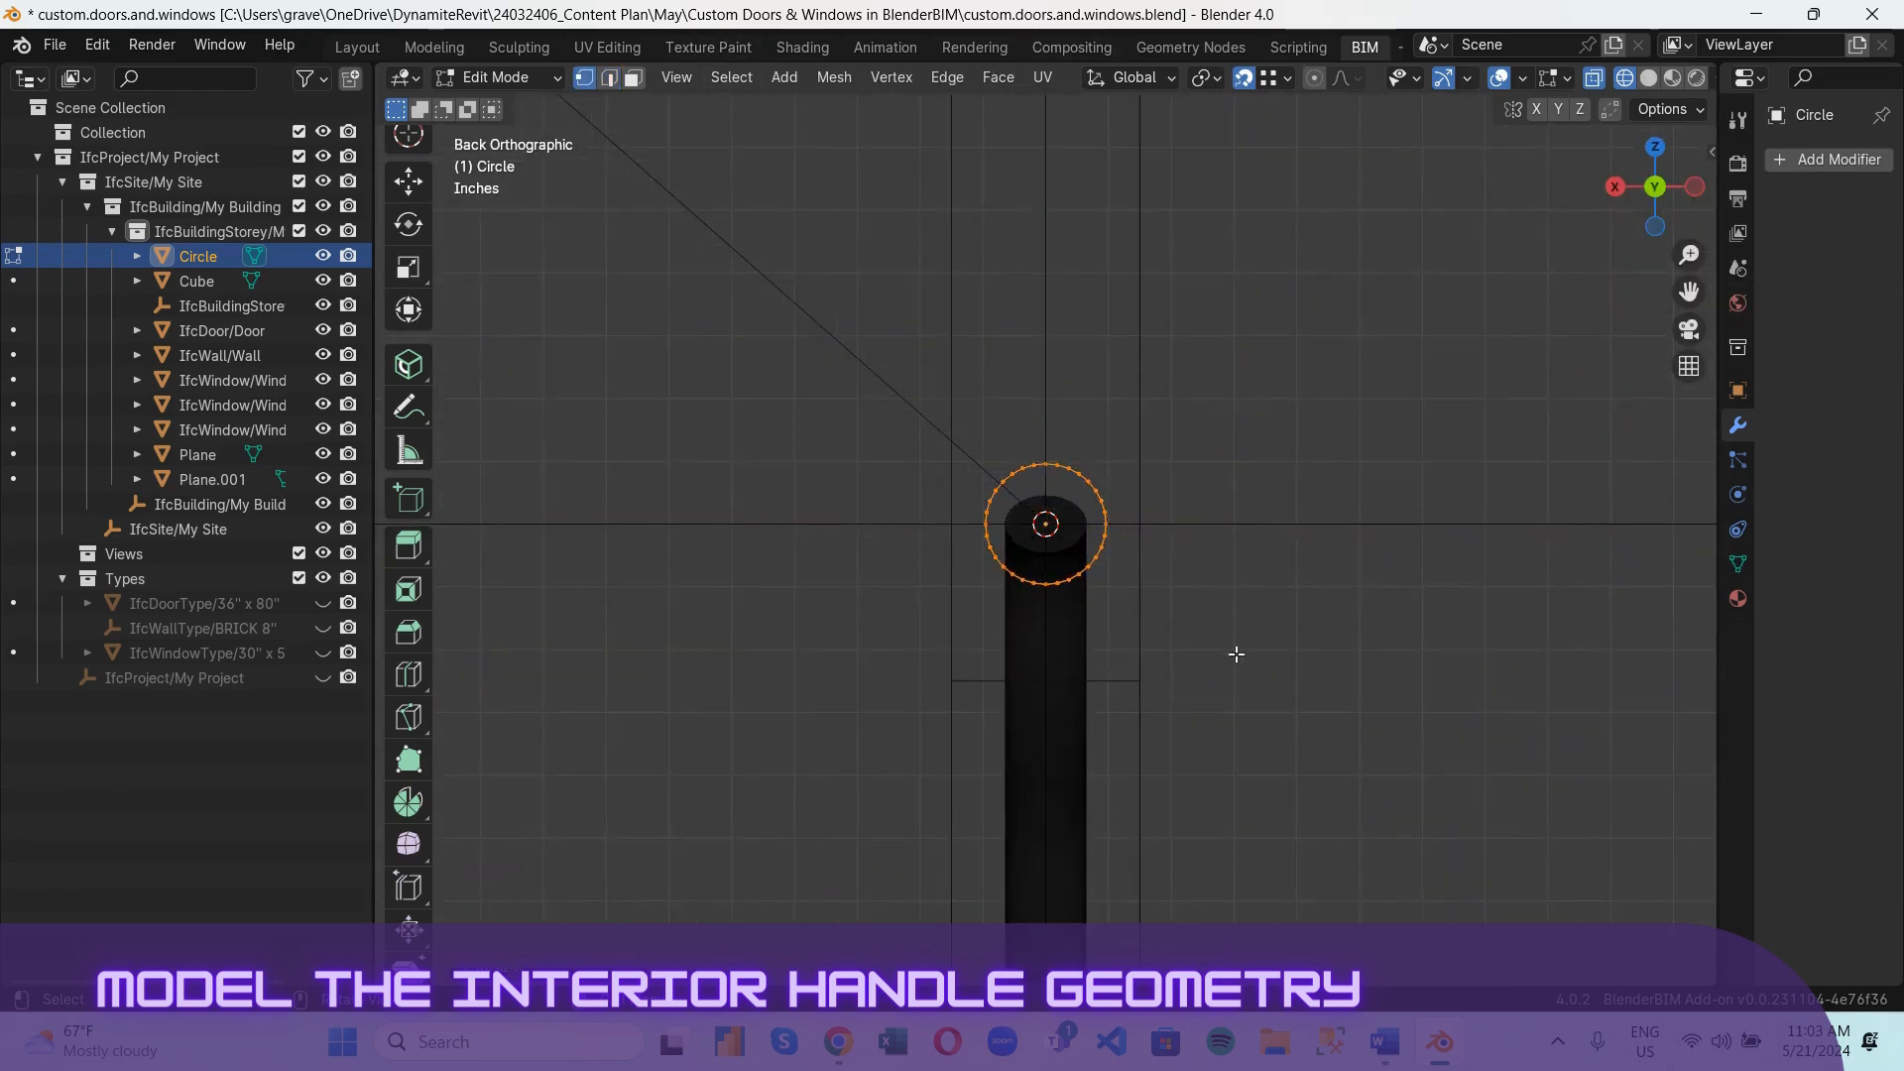
pyautogui.click(1164, 858)
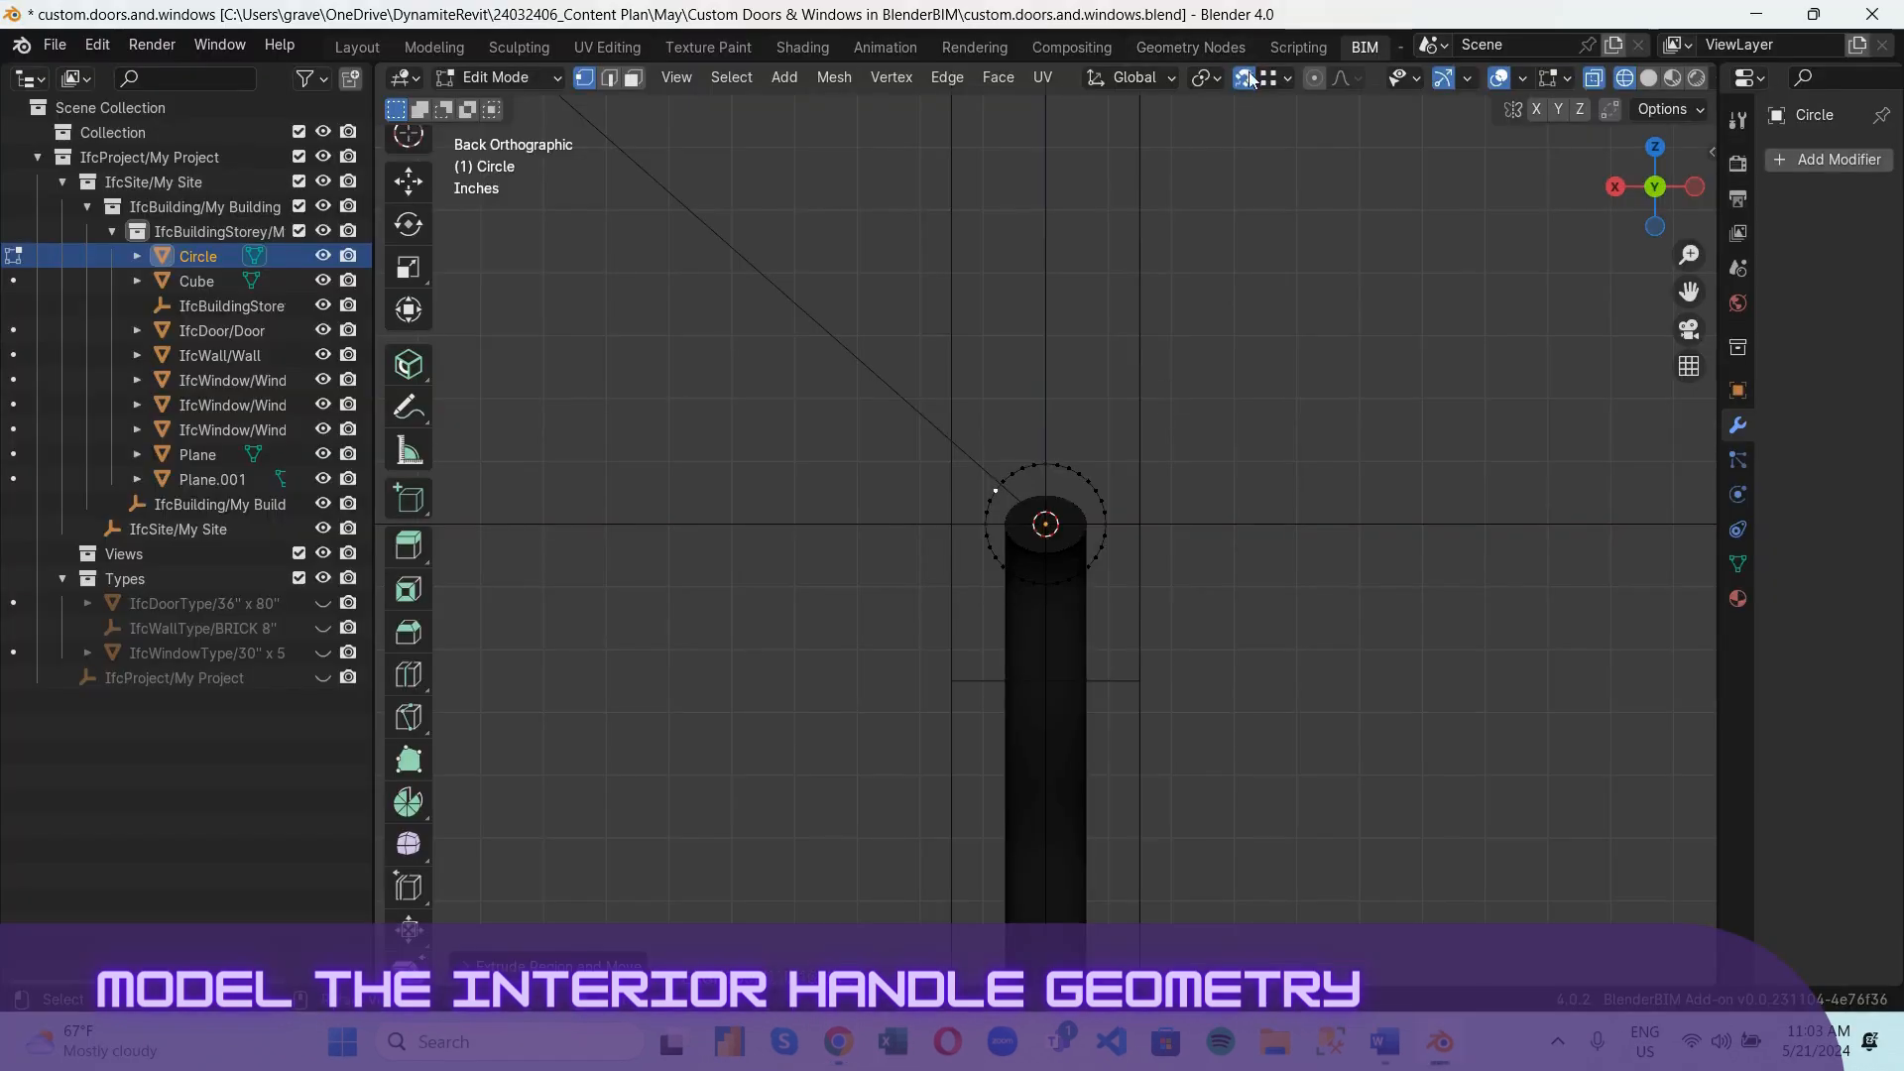
# Extrude the circle's upper-left vertex five times outward to outline the gently curved upper edge of the lever.
pyautogui.press('e')
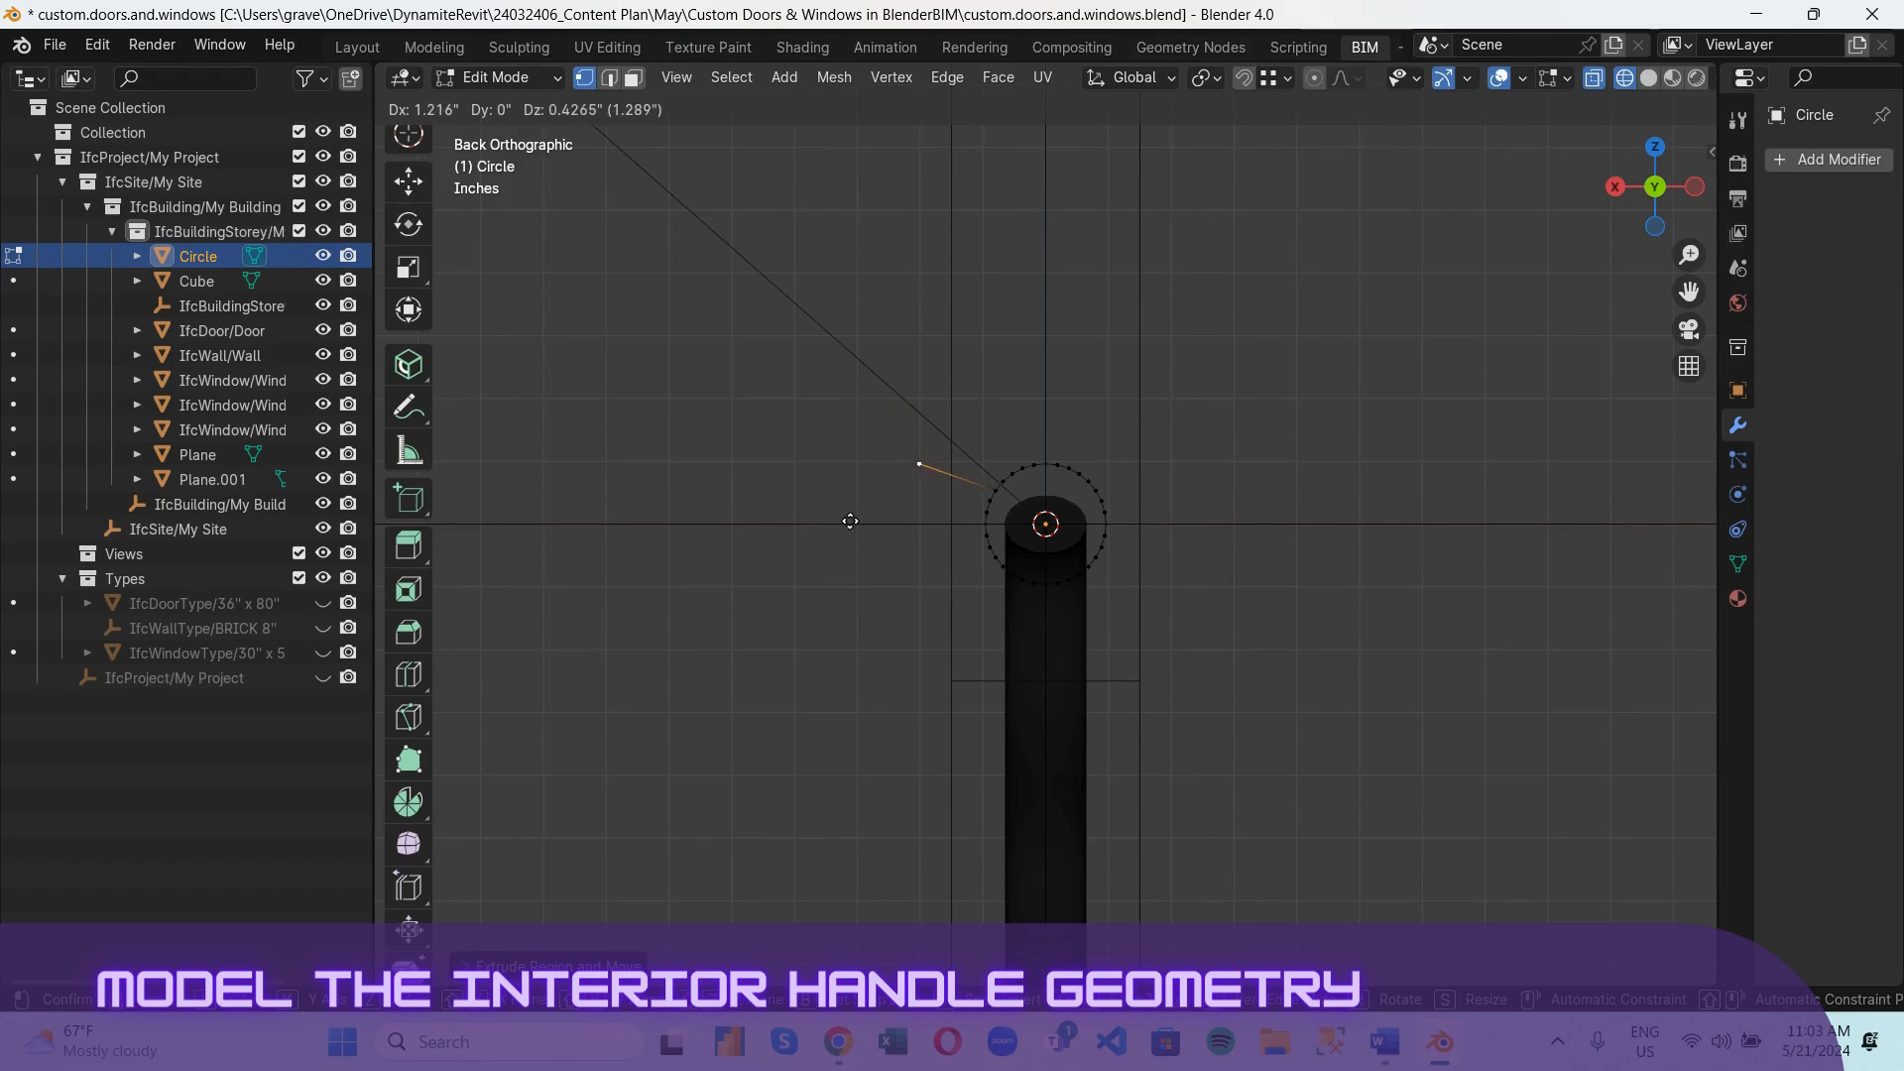
pyautogui.click(849, 518)
pyautogui.press('e')
pyautogui.click(817, 472)
pyautogui.press('e')
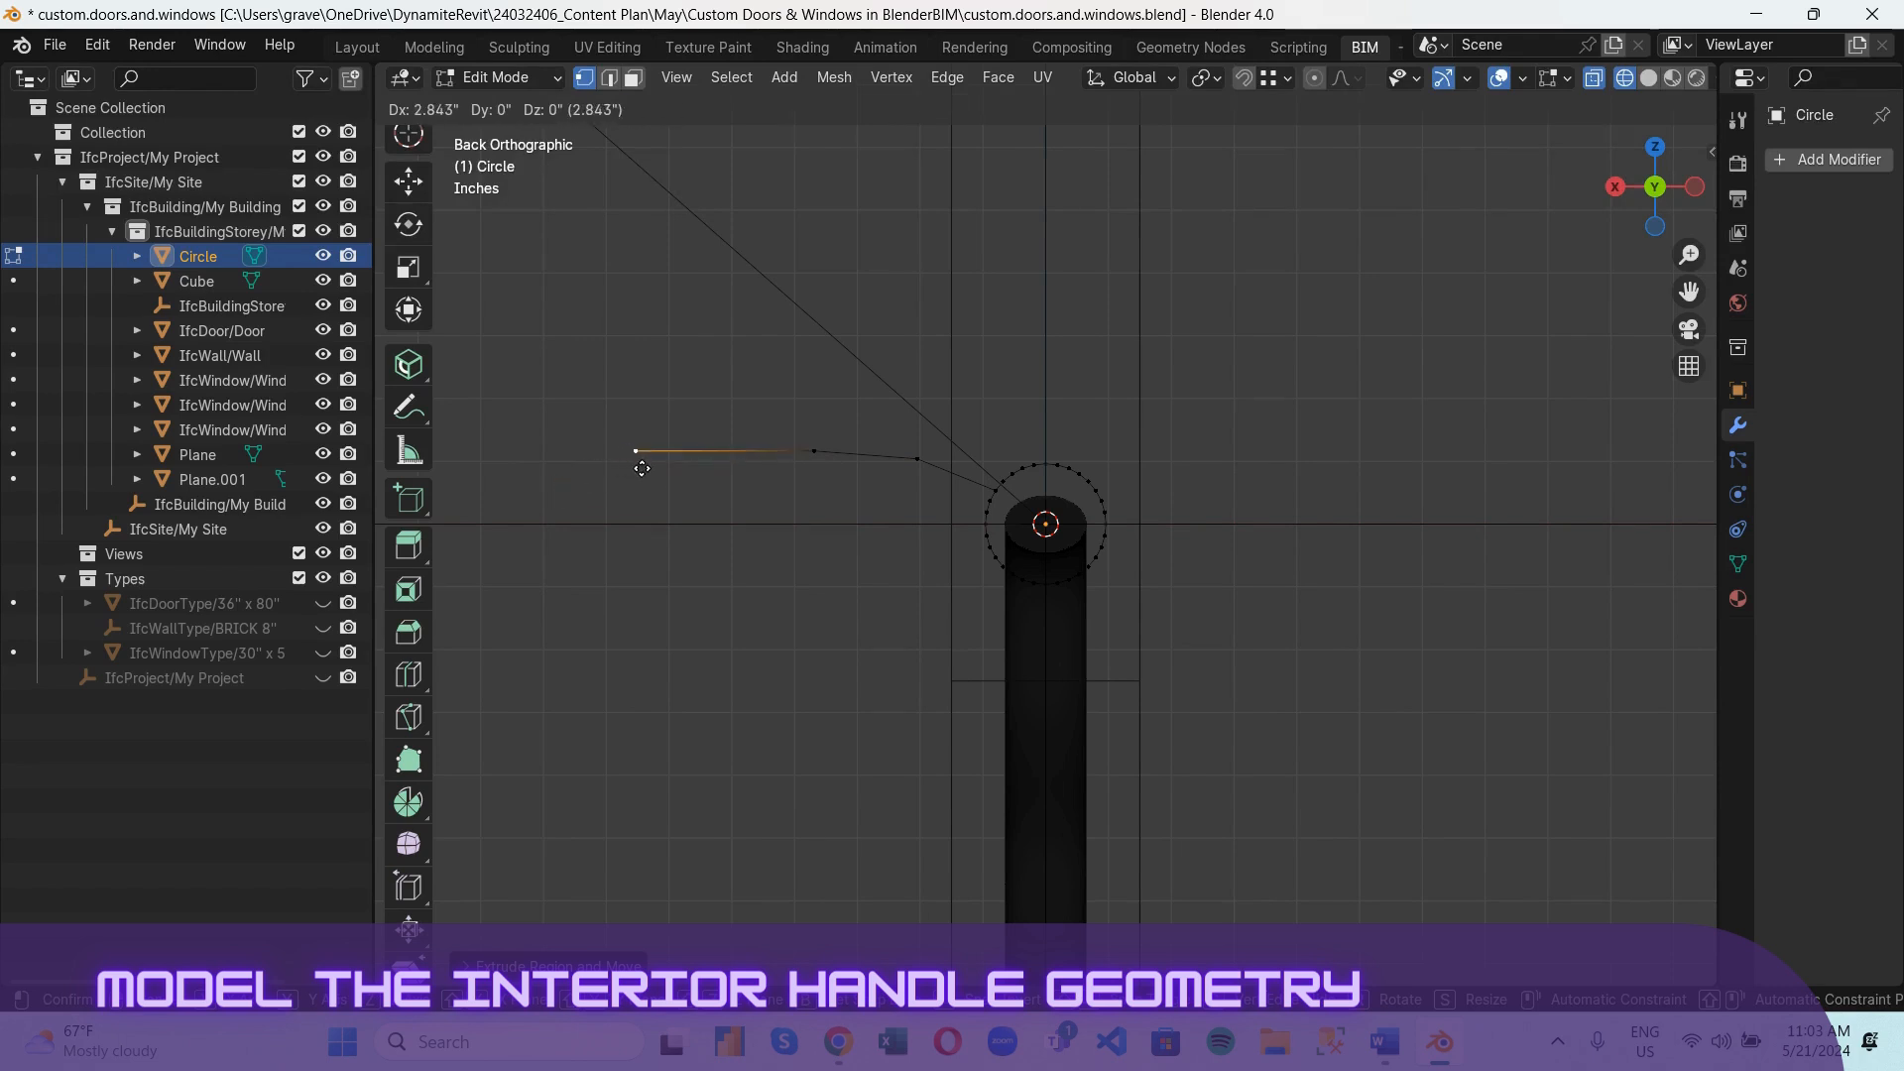
pyautogui.click(706, 474)
pyautogui.press('e')
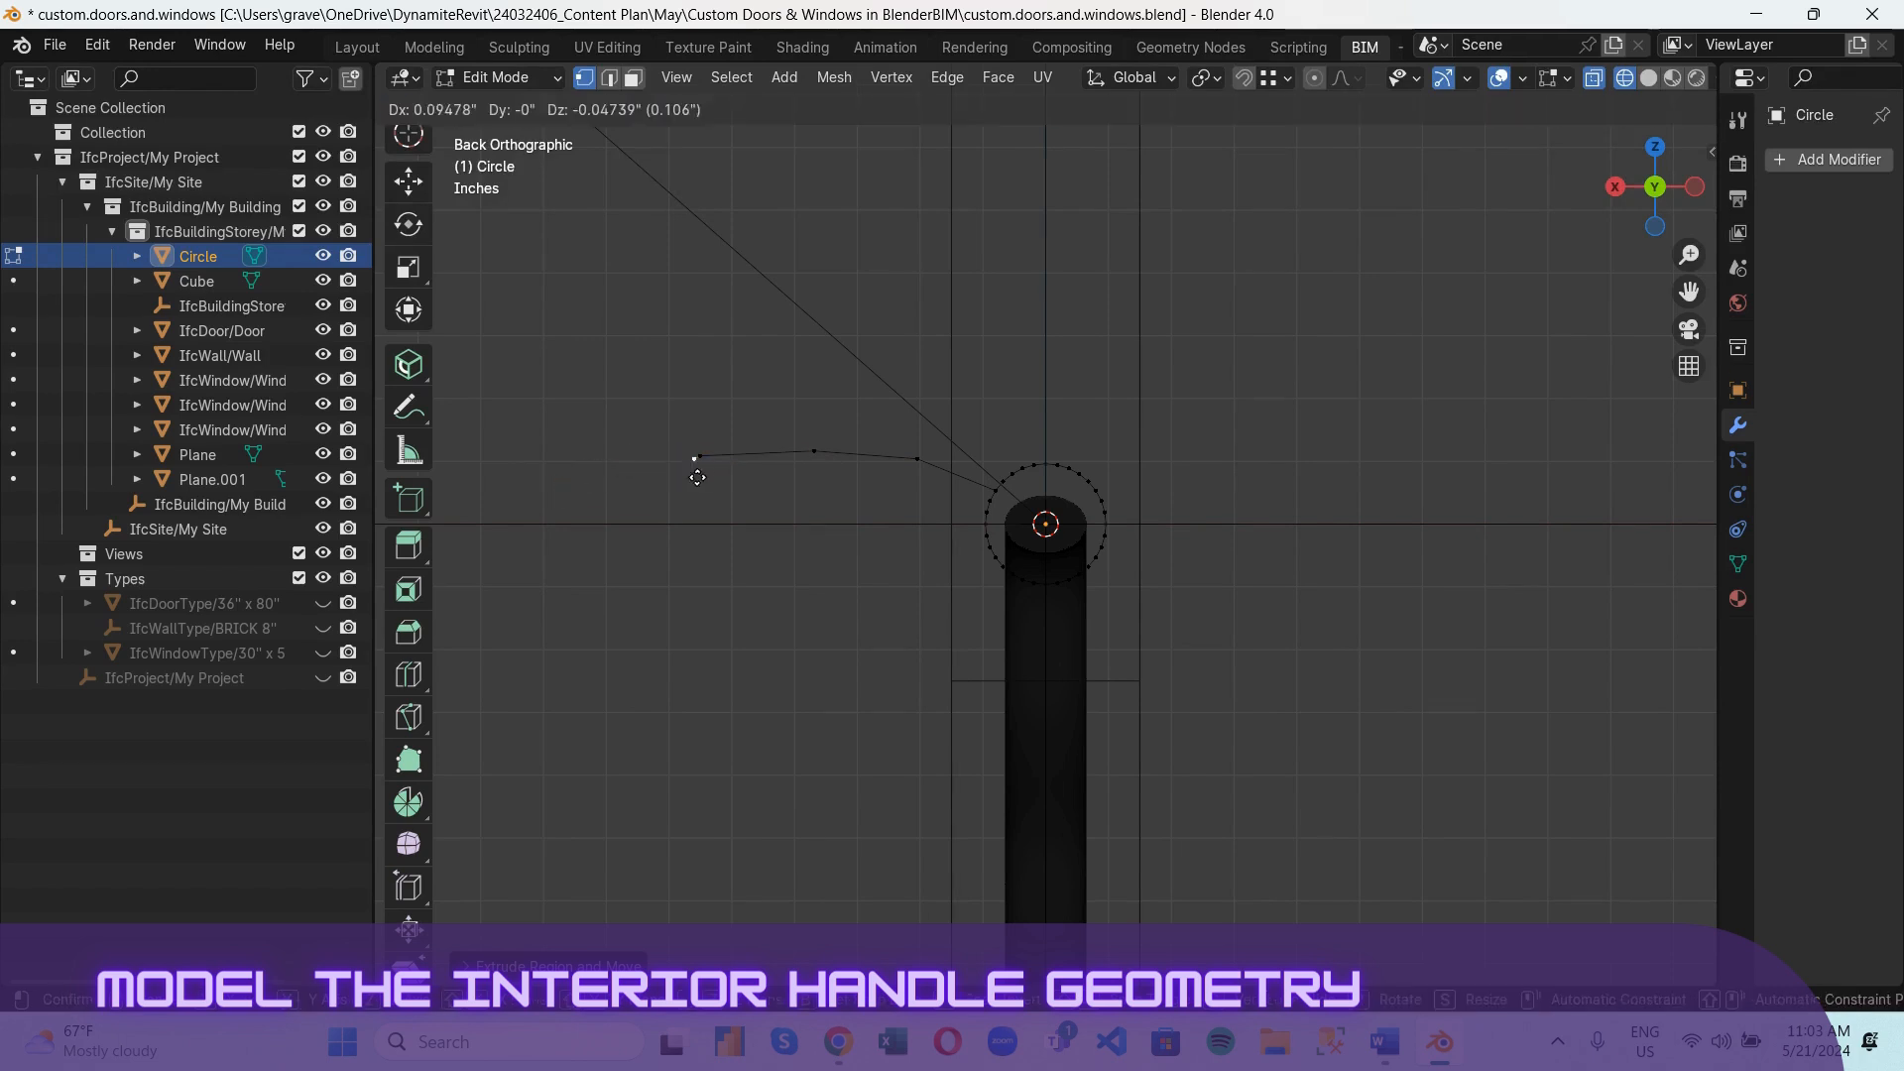
pyautogui.click(603, 471)
pyautogui.press('e')
pyautogui.click(542, 456)
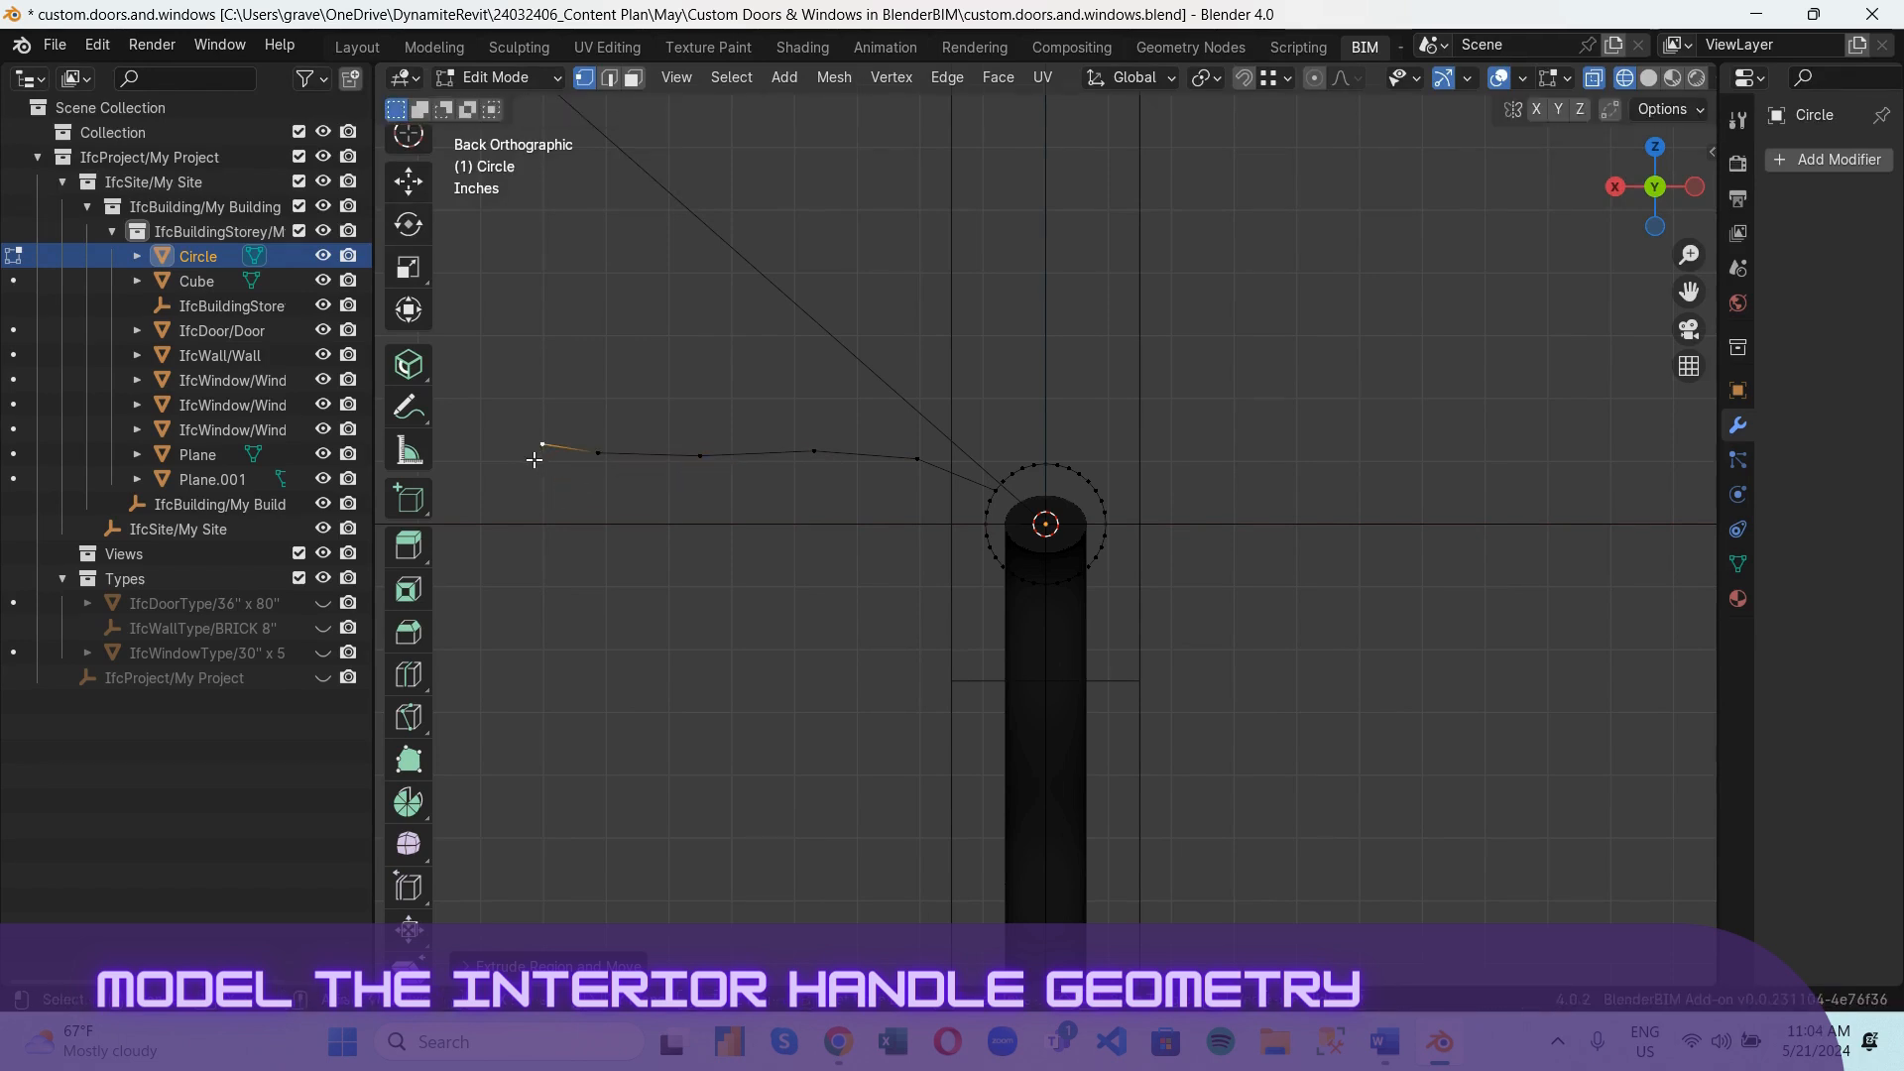
# Extrude three more vertices curving downward to outline the lever's rounded tip.
pyautogui.press('e')
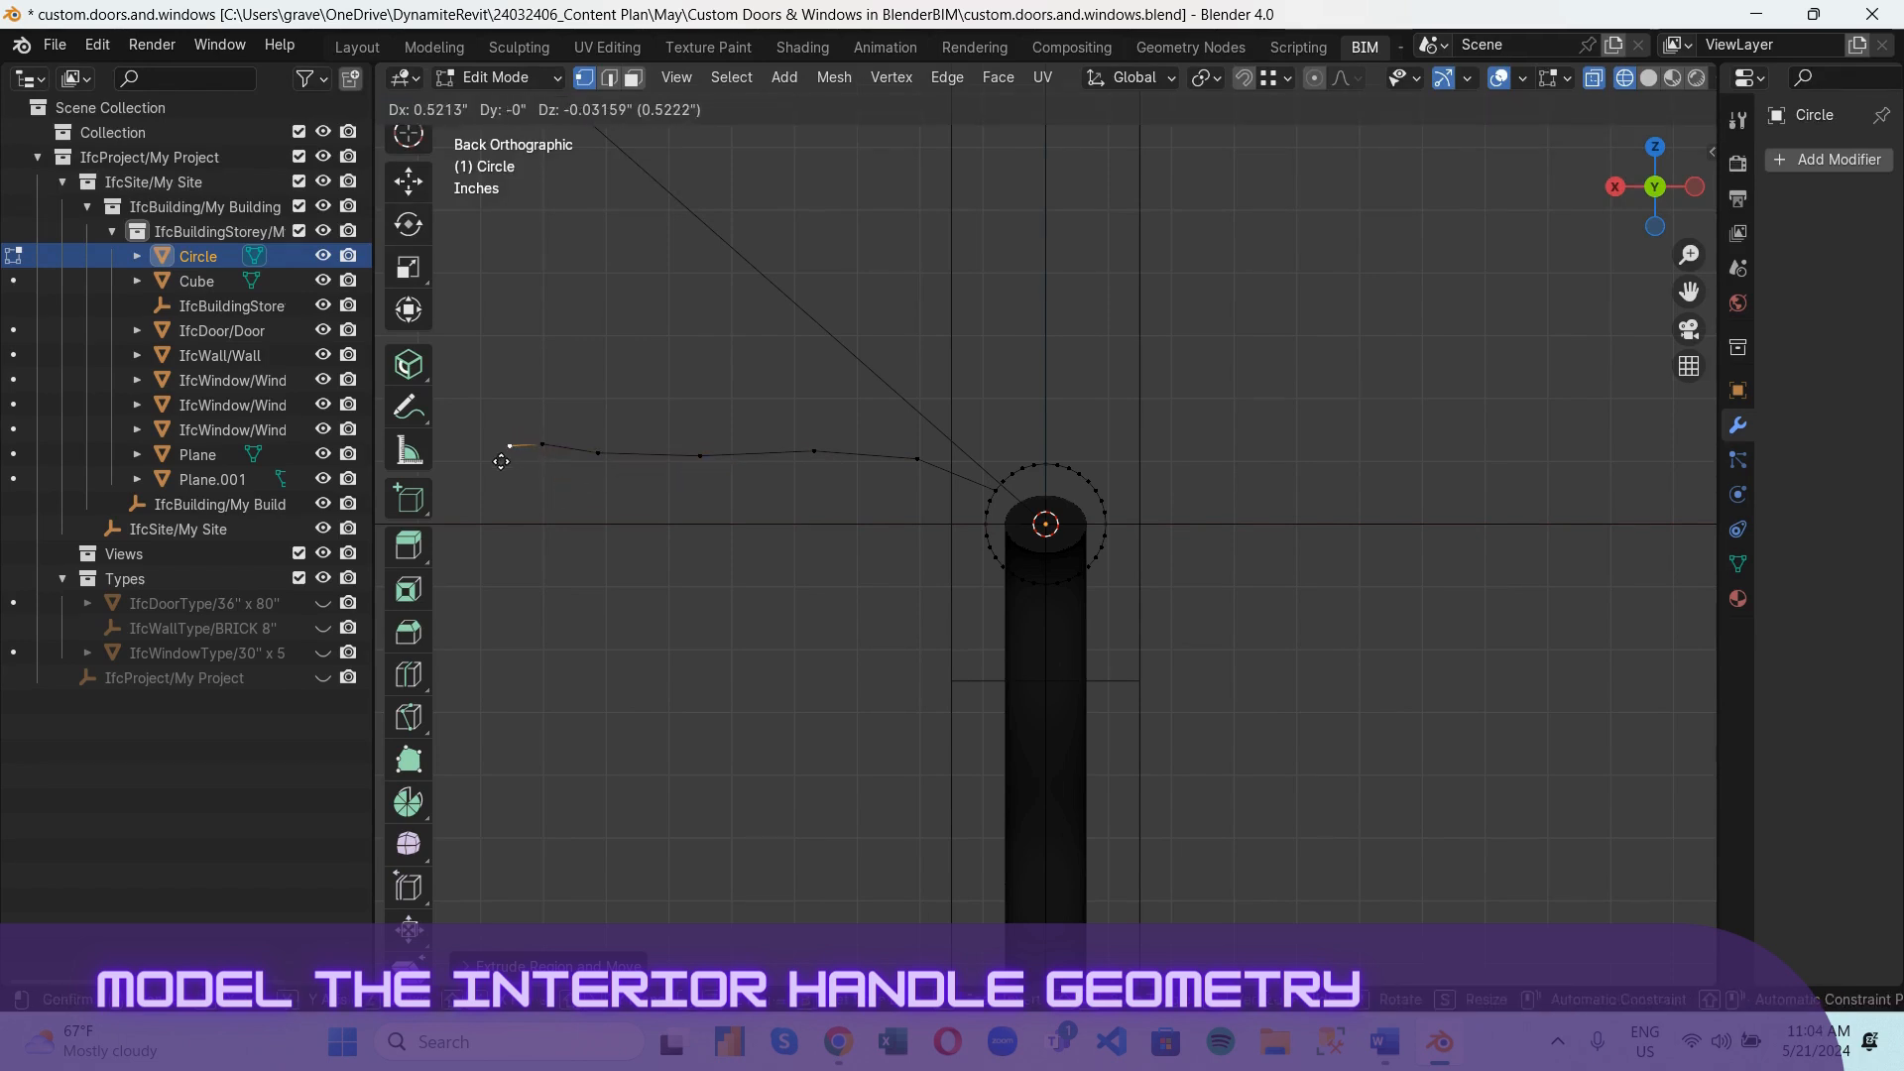
pyautogui.click(501, 464)
pyautogui.press('e')
pyautogui.click(484, 490)
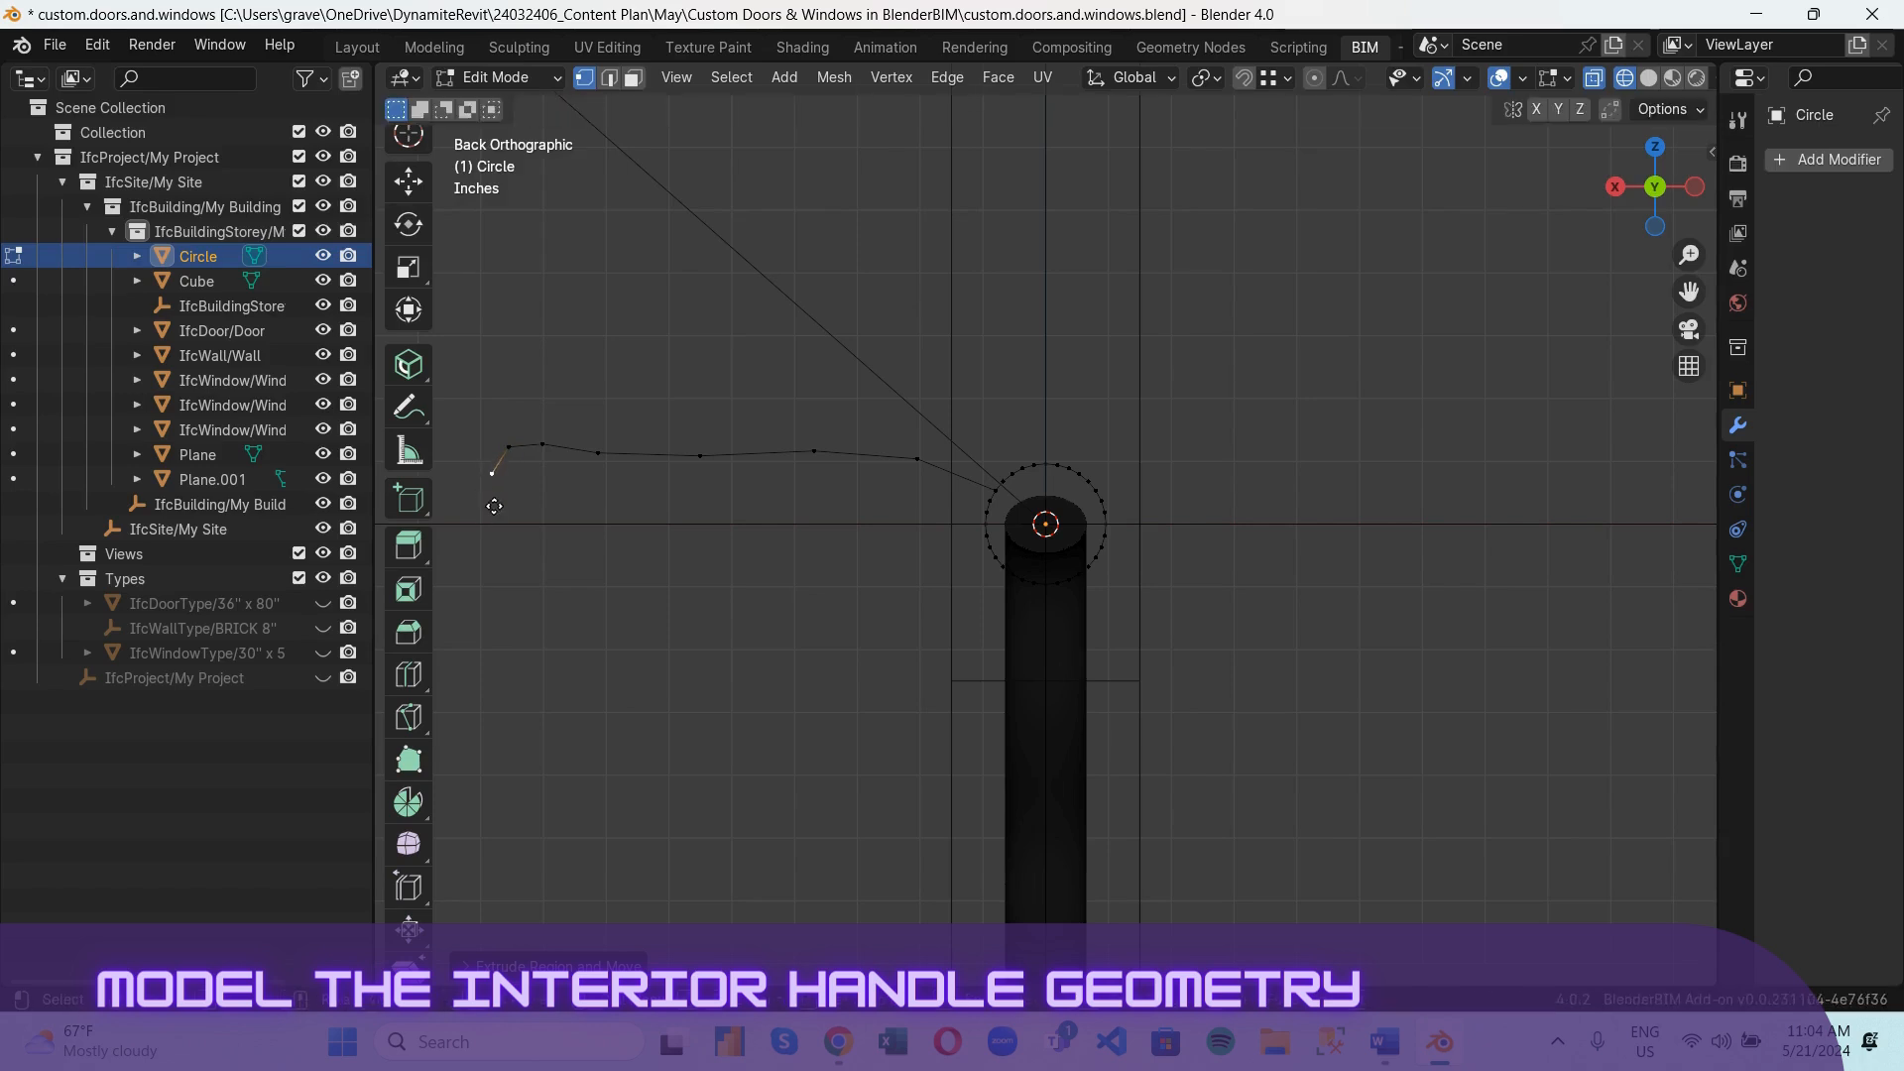
pyautogui.press('e')
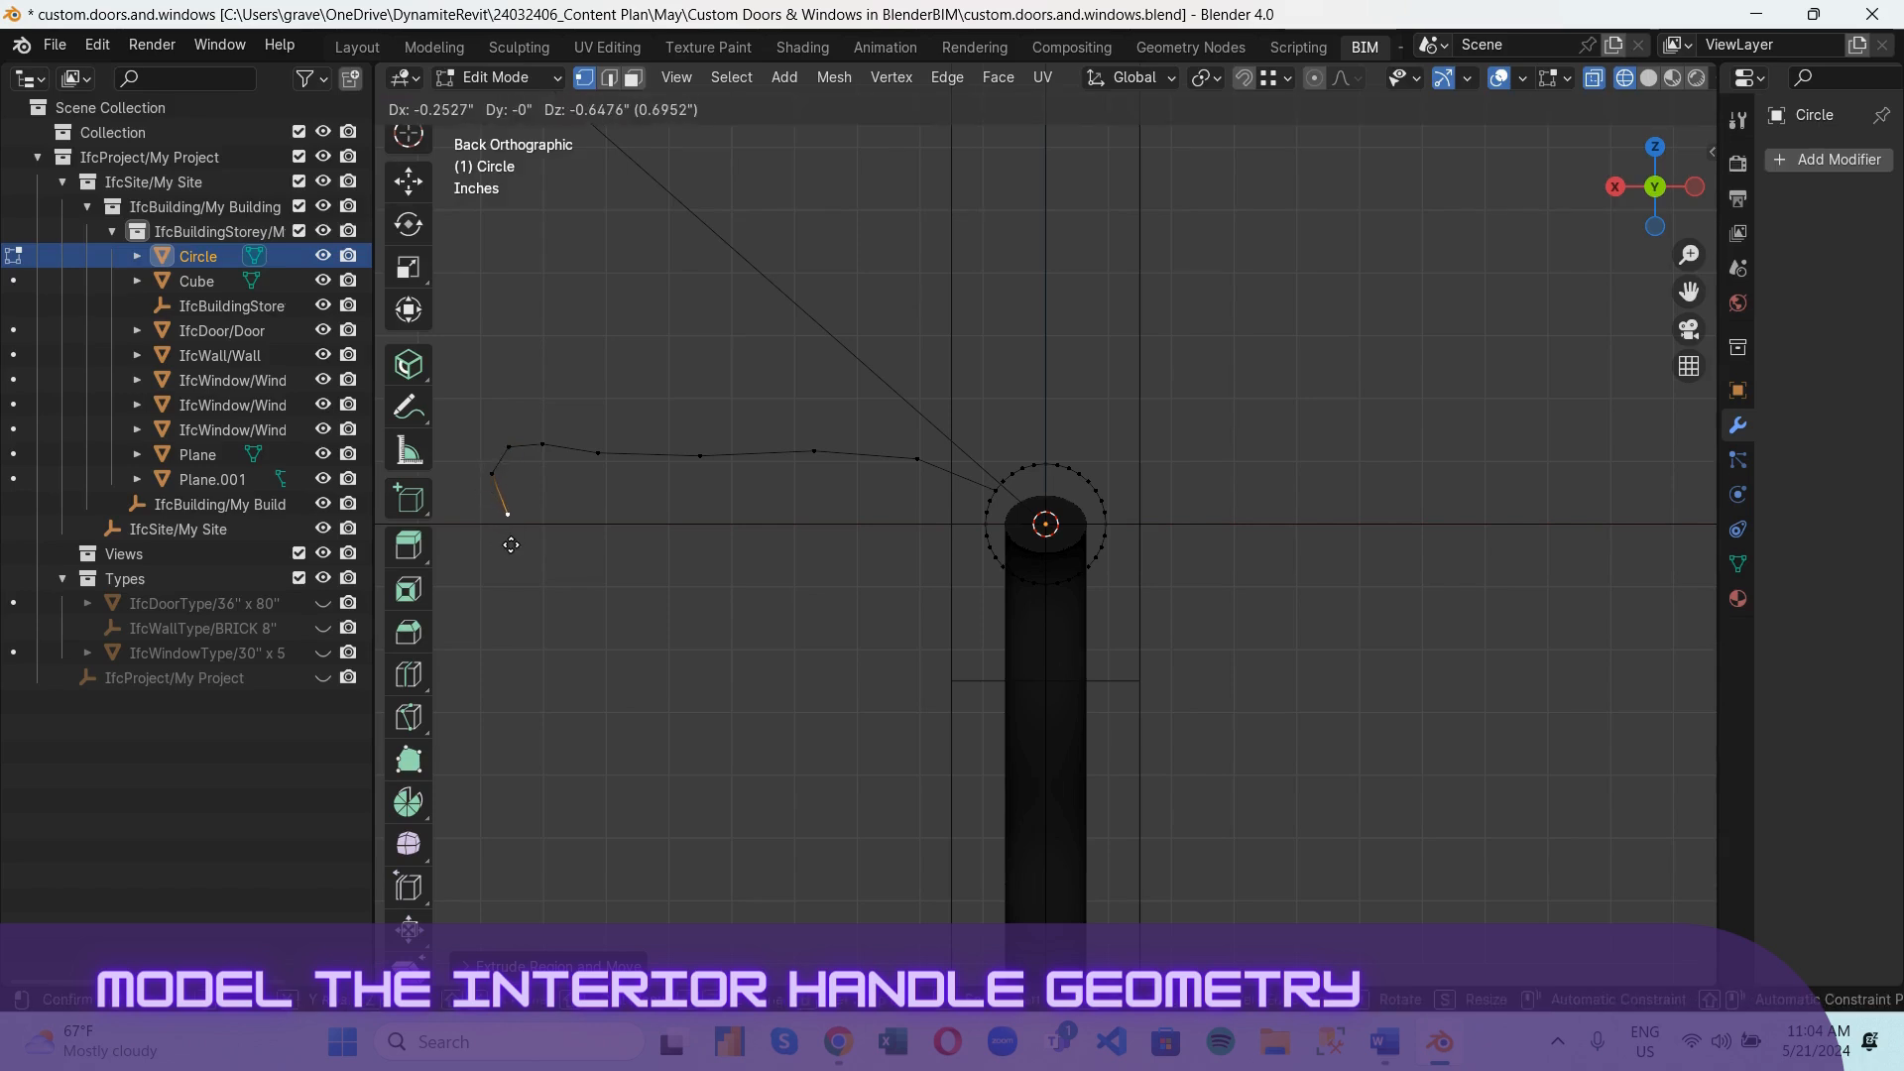
pyautogui.click(518, 543)
# Extrude a chain of vertices from the lever tip back to the circle to outline the lever's lower edge.
pyautogui.press('e')
pyautogui.click(572, 547)
pyautogui.press('e')
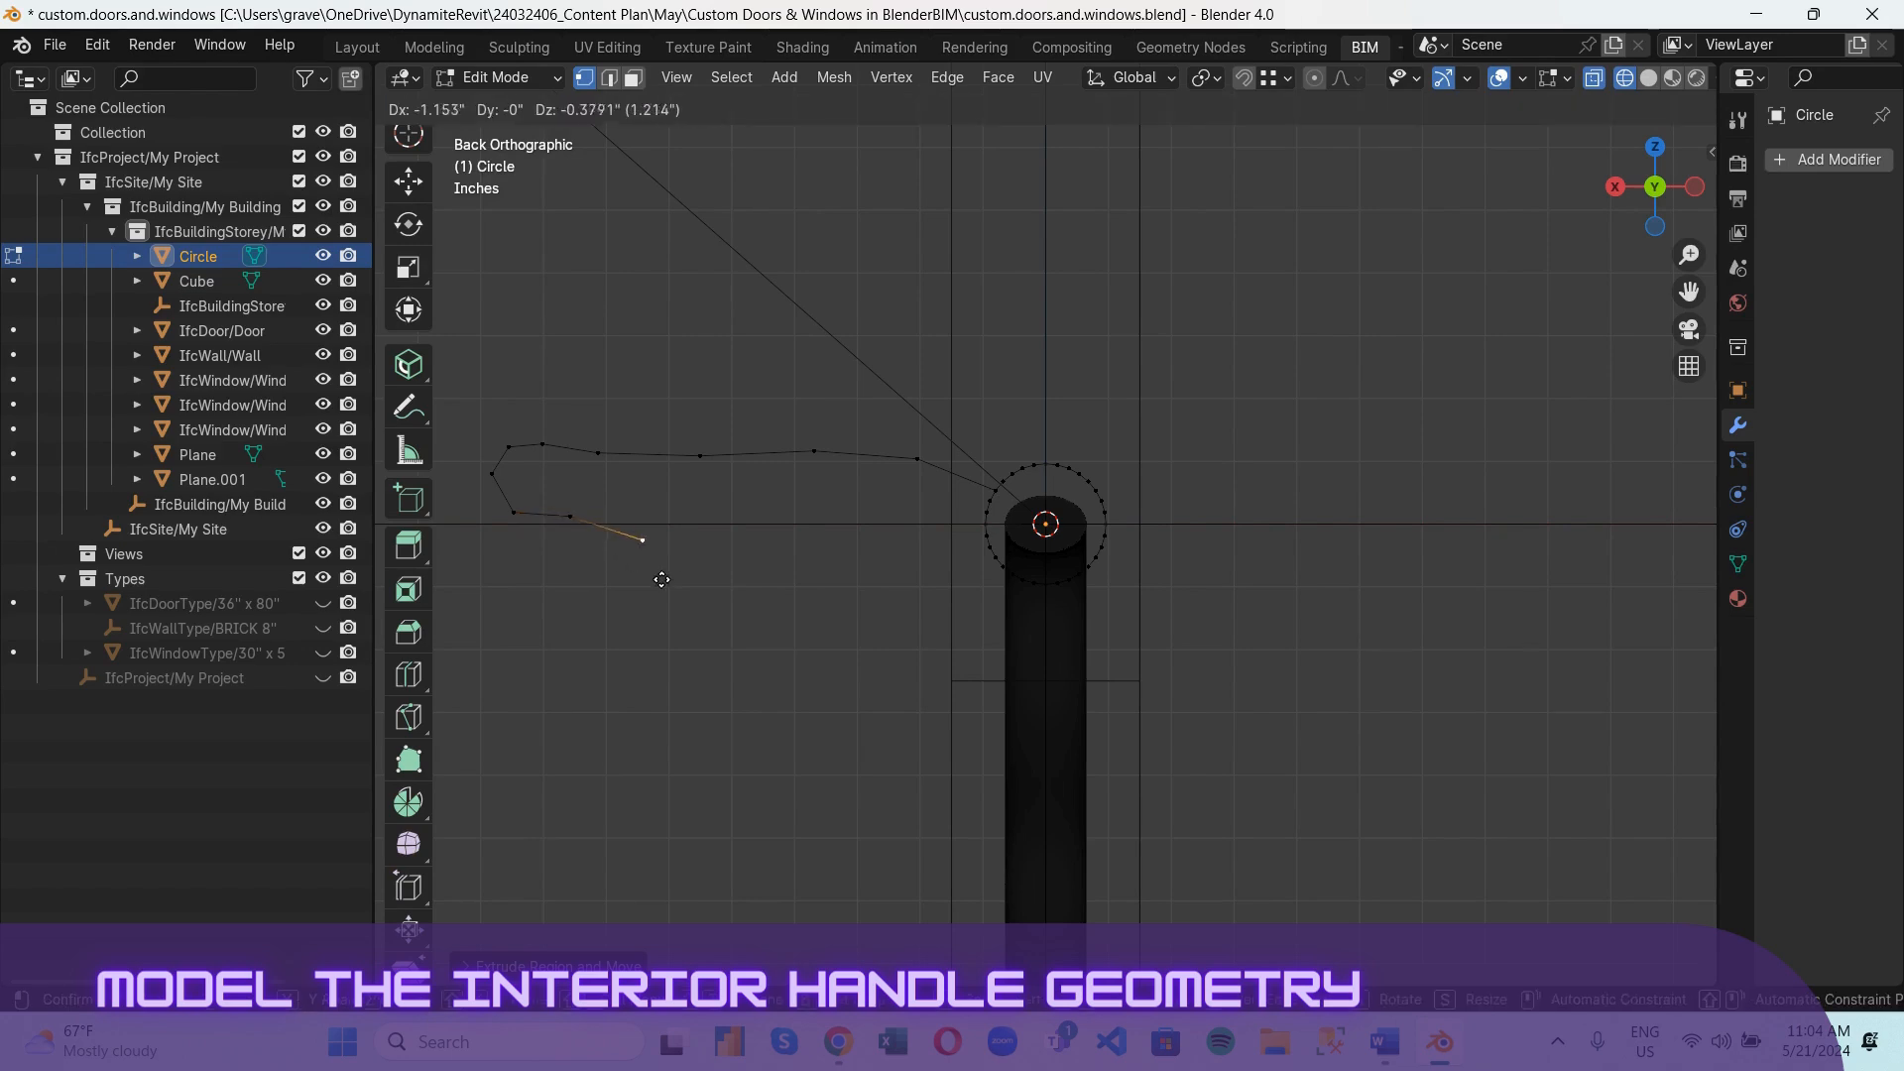
pyautogui.click(654, 558)
pyautogui.press('e')
pyautogui.click(819, 566)
pyautogui.press('e')
pyautogui.click(906, 550)
pyautogui.press('e')
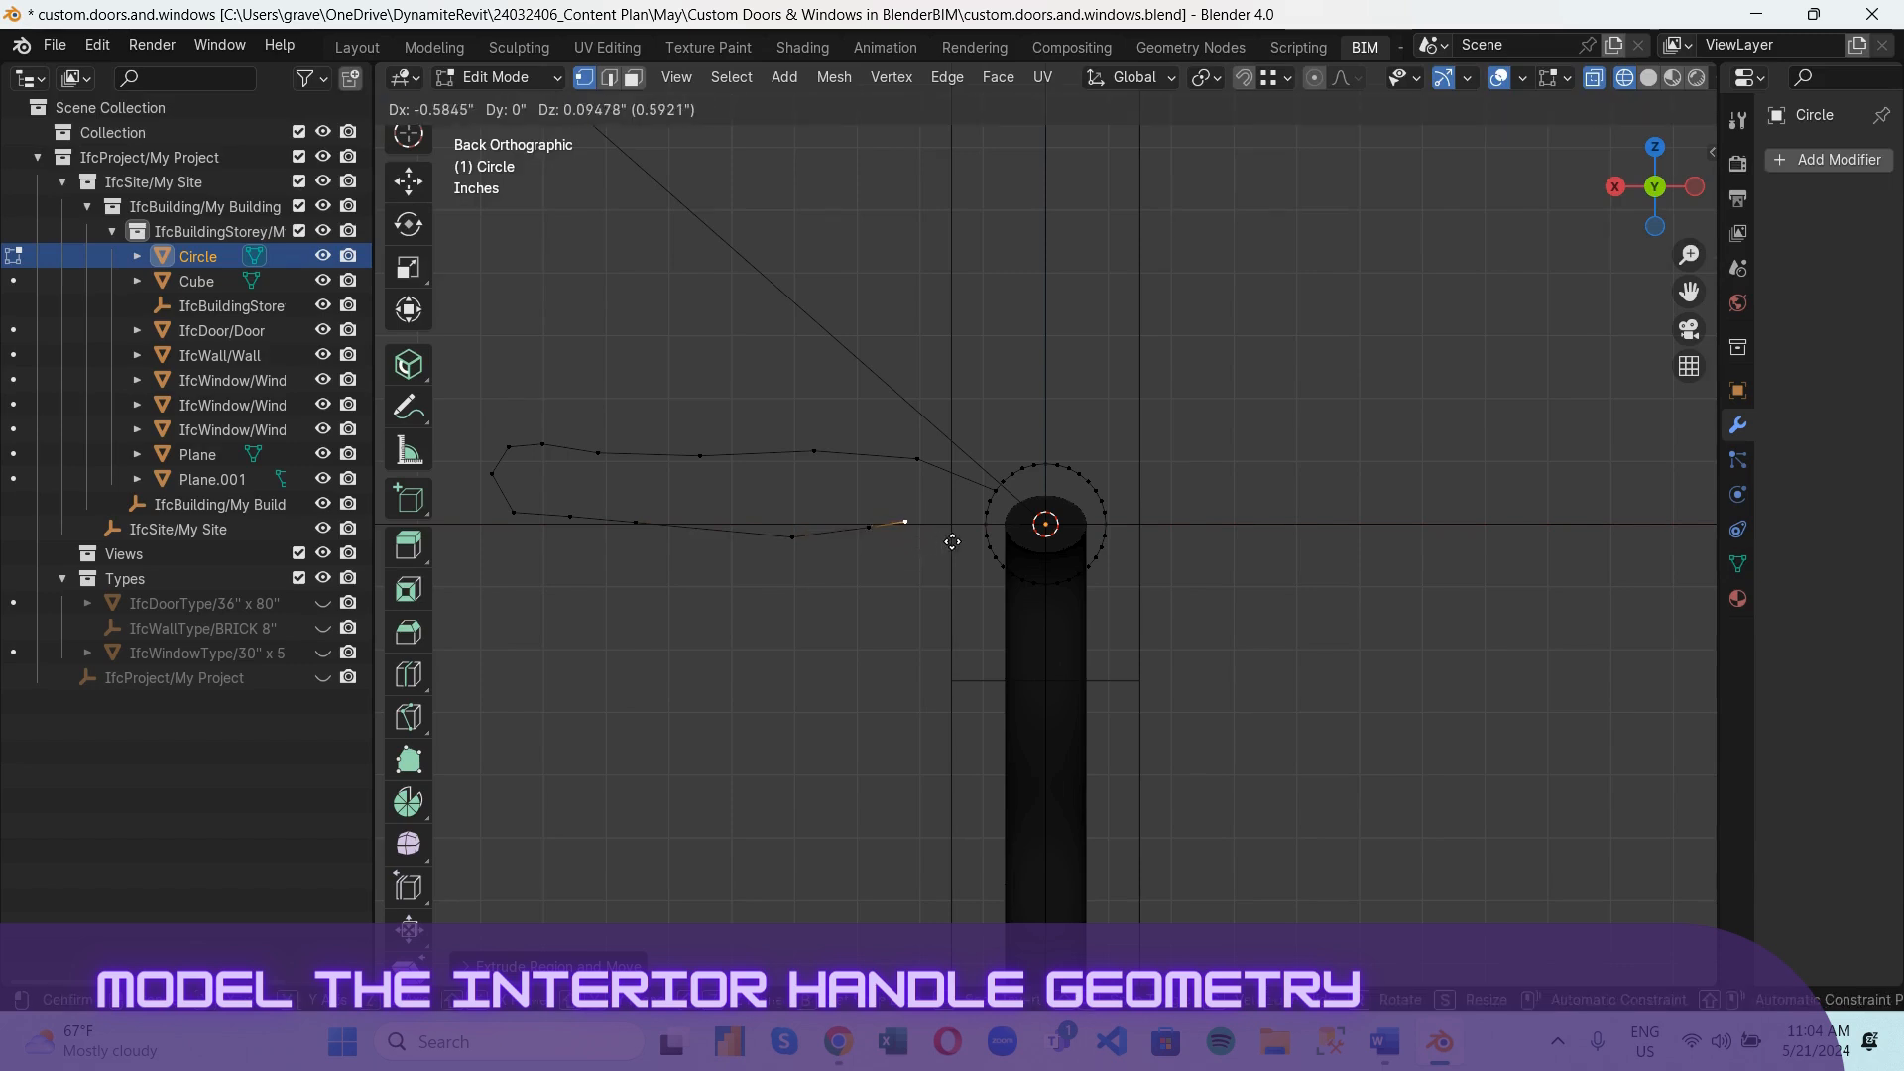
pyautogui.click(946, 543)
pyautogui.scroll(2, 981, 543)
pyautogui.press('e')
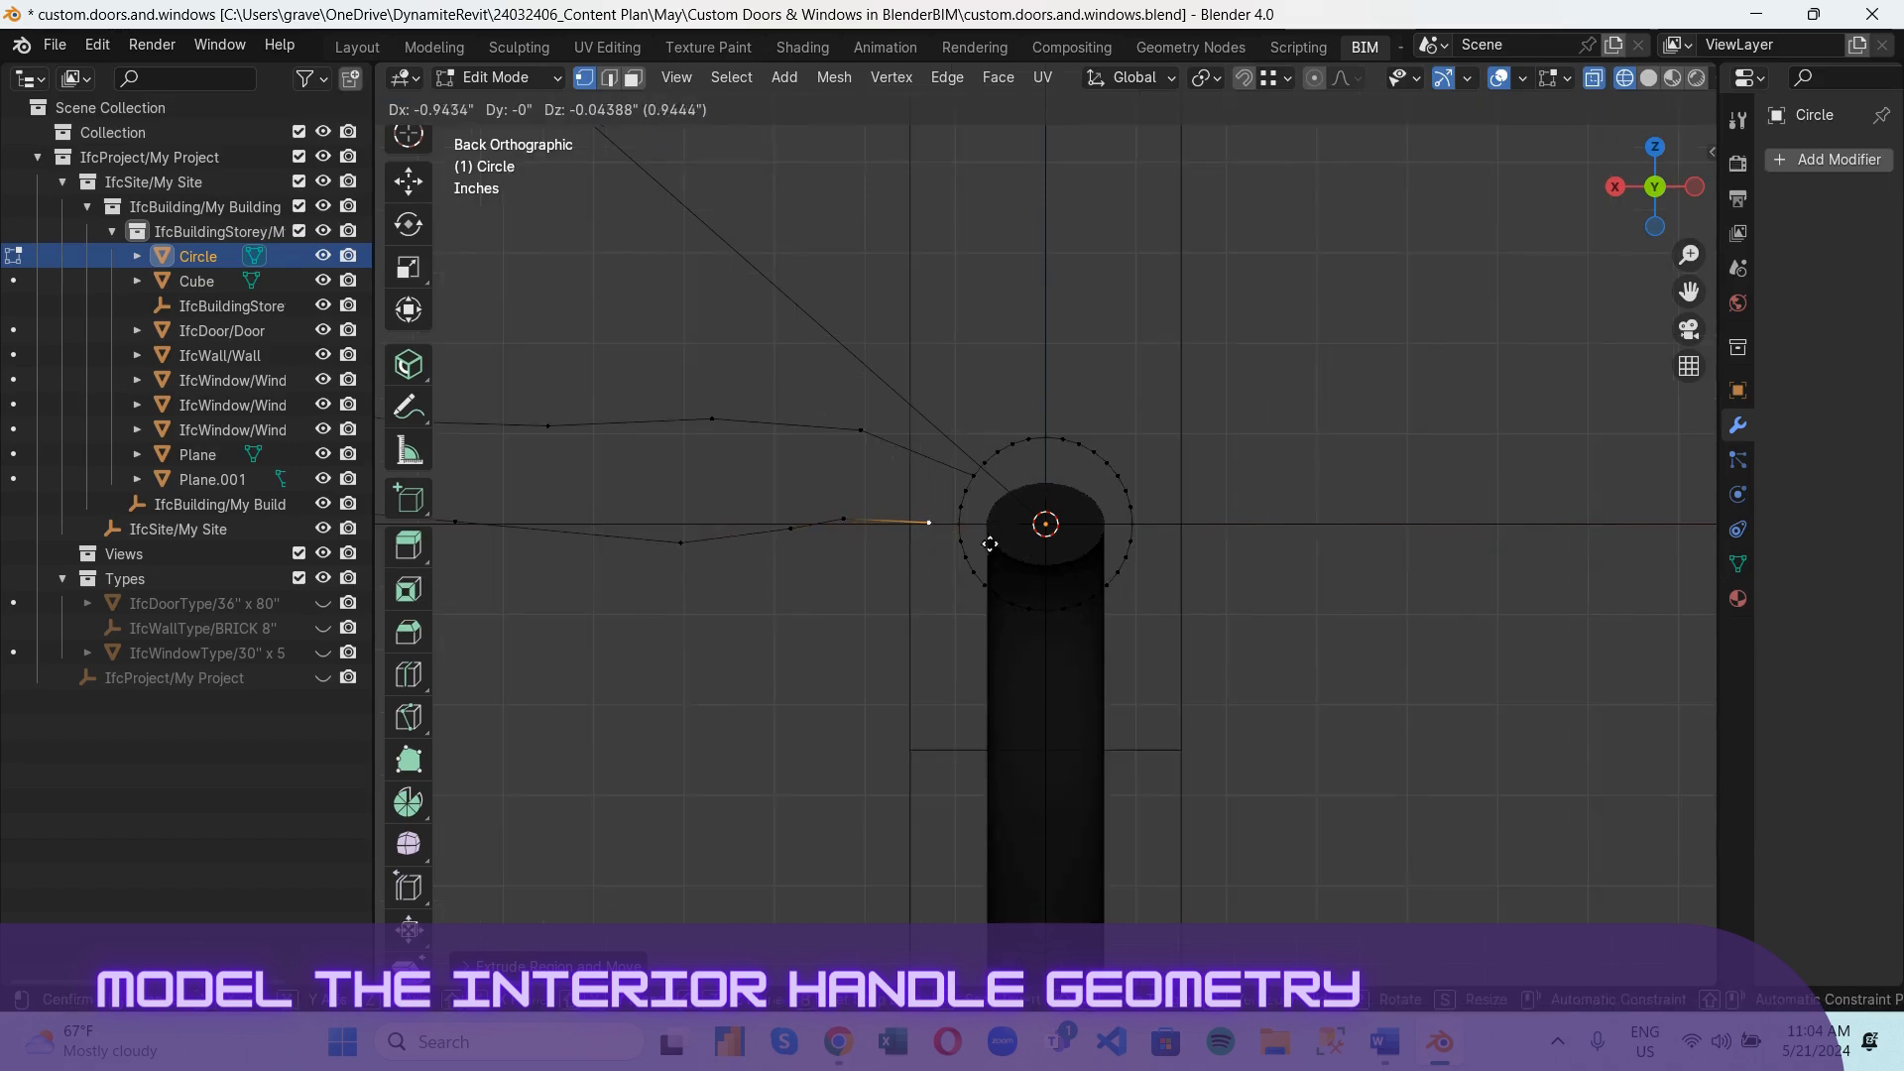
pyautogui.click(964, 544)
pyautogui.press('e')
pyautogui.press('Escape')
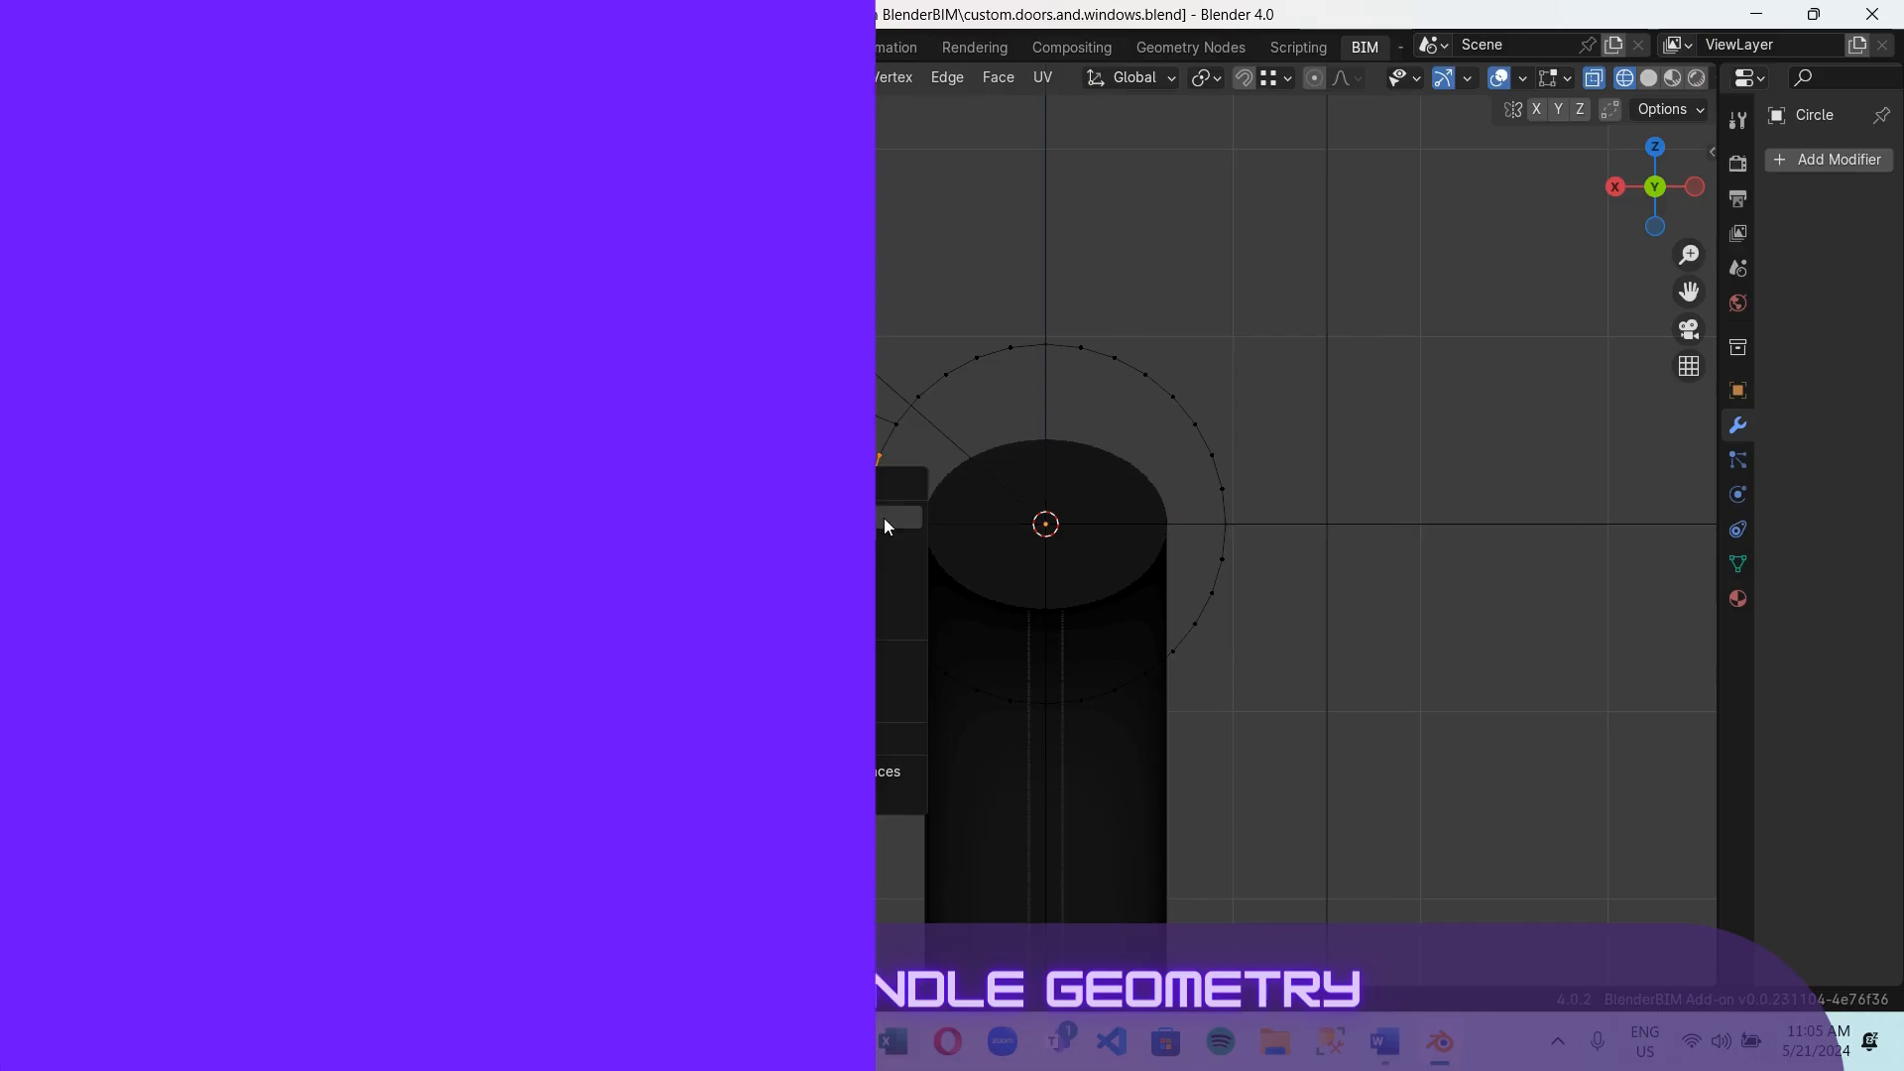
# Delete the circle's vertices between the lever's upper and lower edges to open the outline there.
pyautogui.press('x')
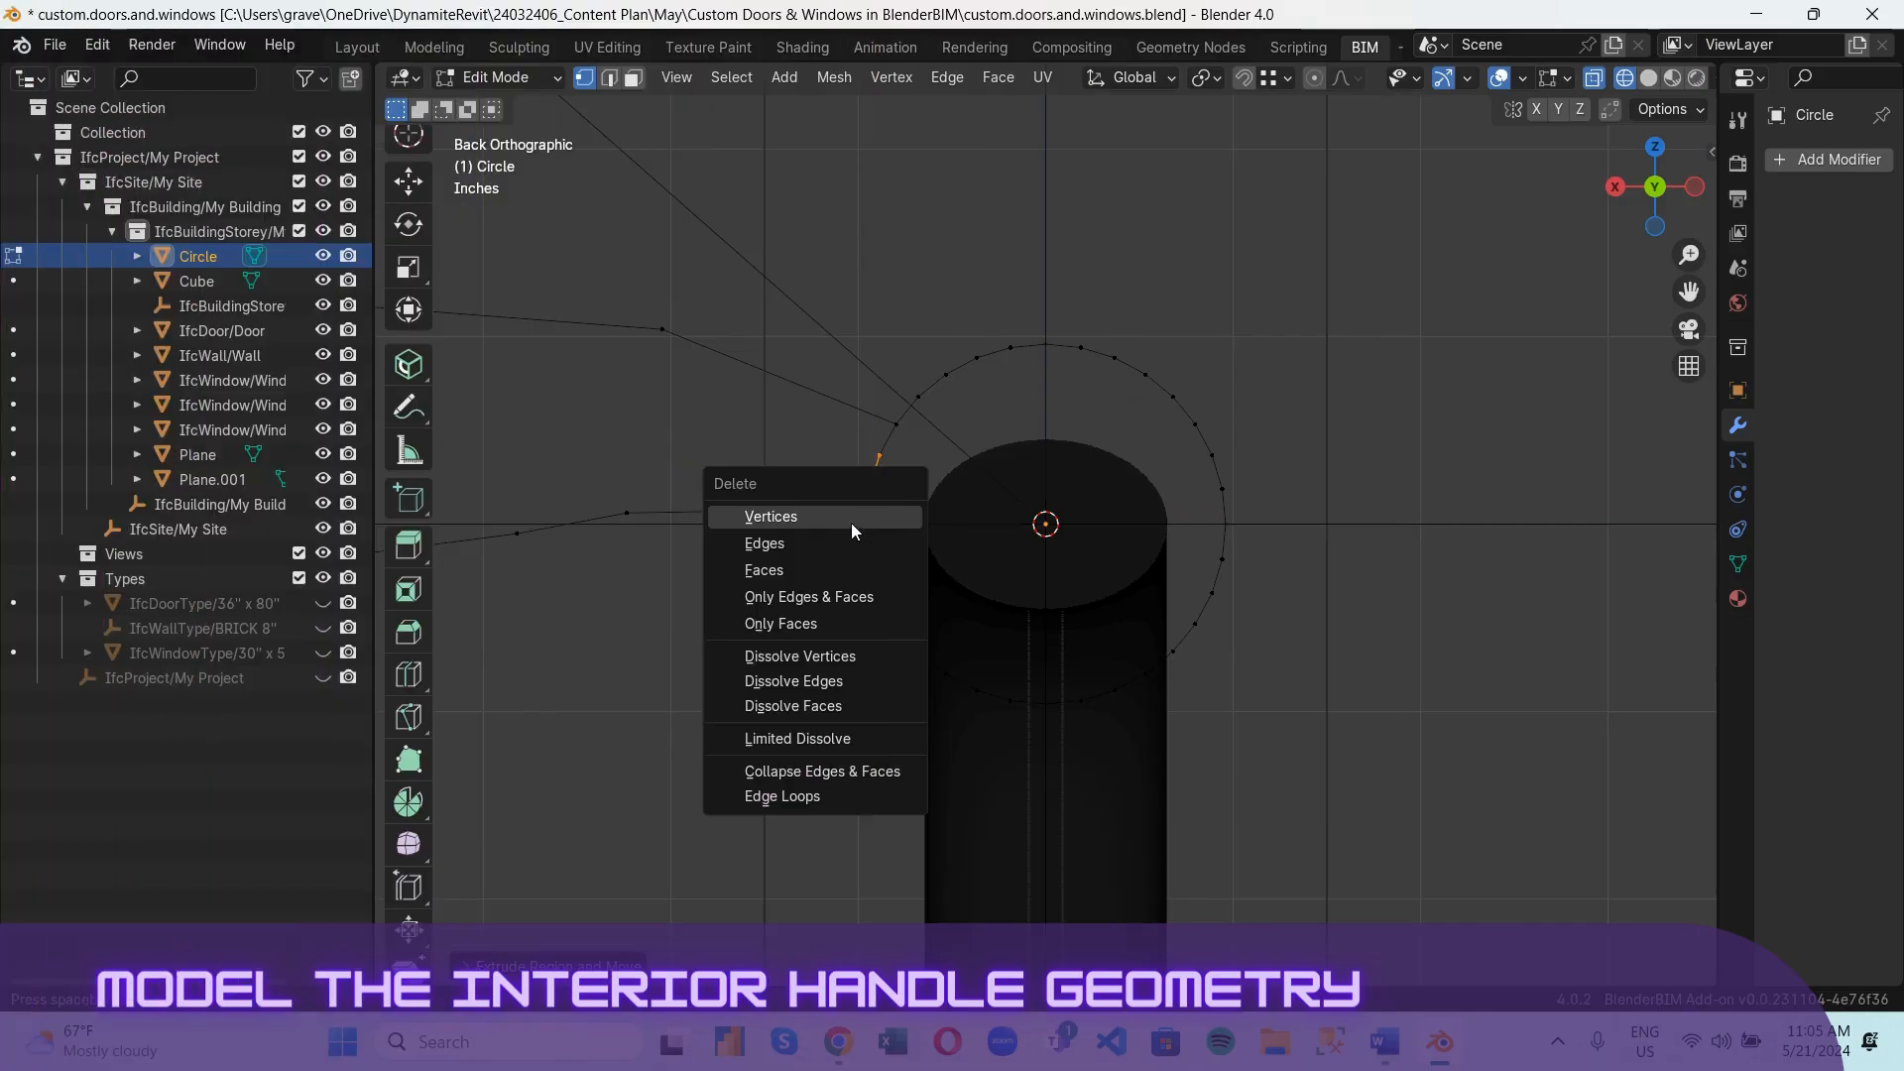
pyautogui.click(851, 523)
pyautogui.press('x')
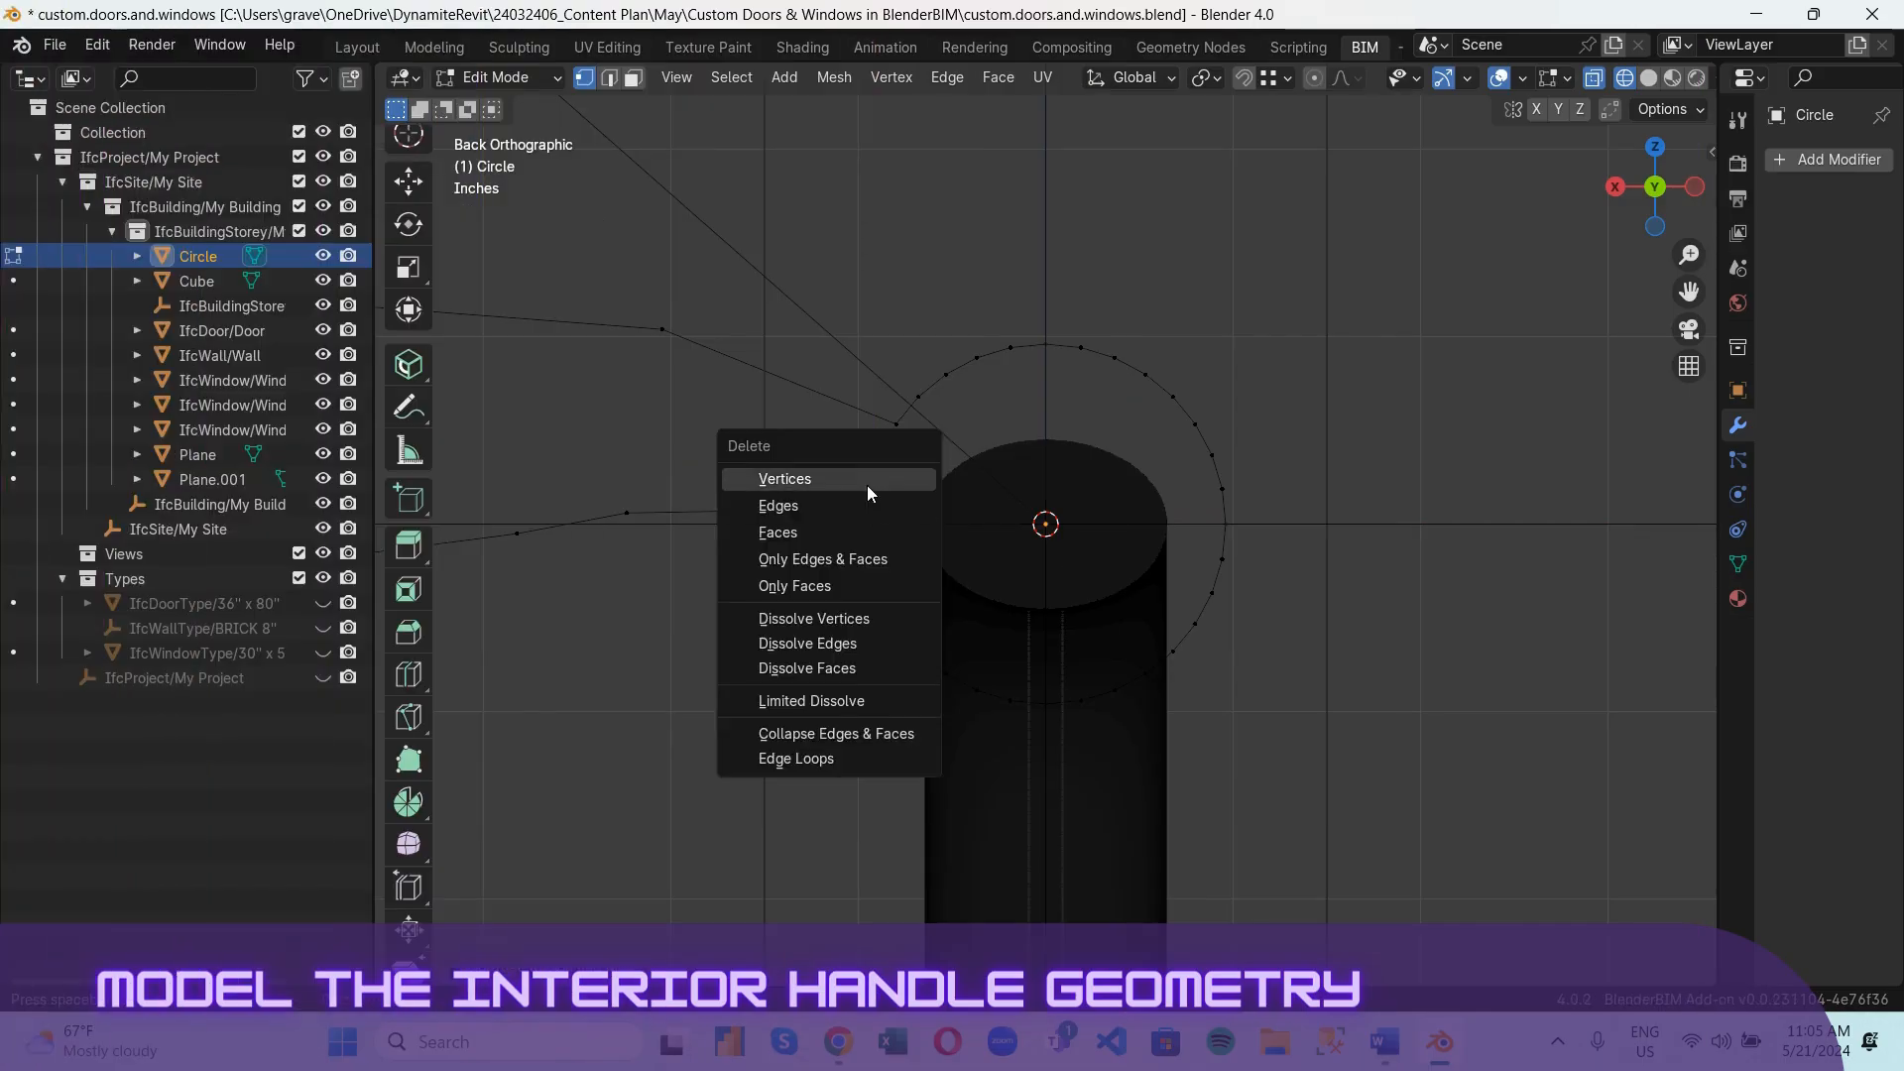
pyautogui.click(866, 480)
pyautogui.click(869, 487)
pyautogui.press('x')
pyautogui.click(881, 513)
pyautogui.press('x')
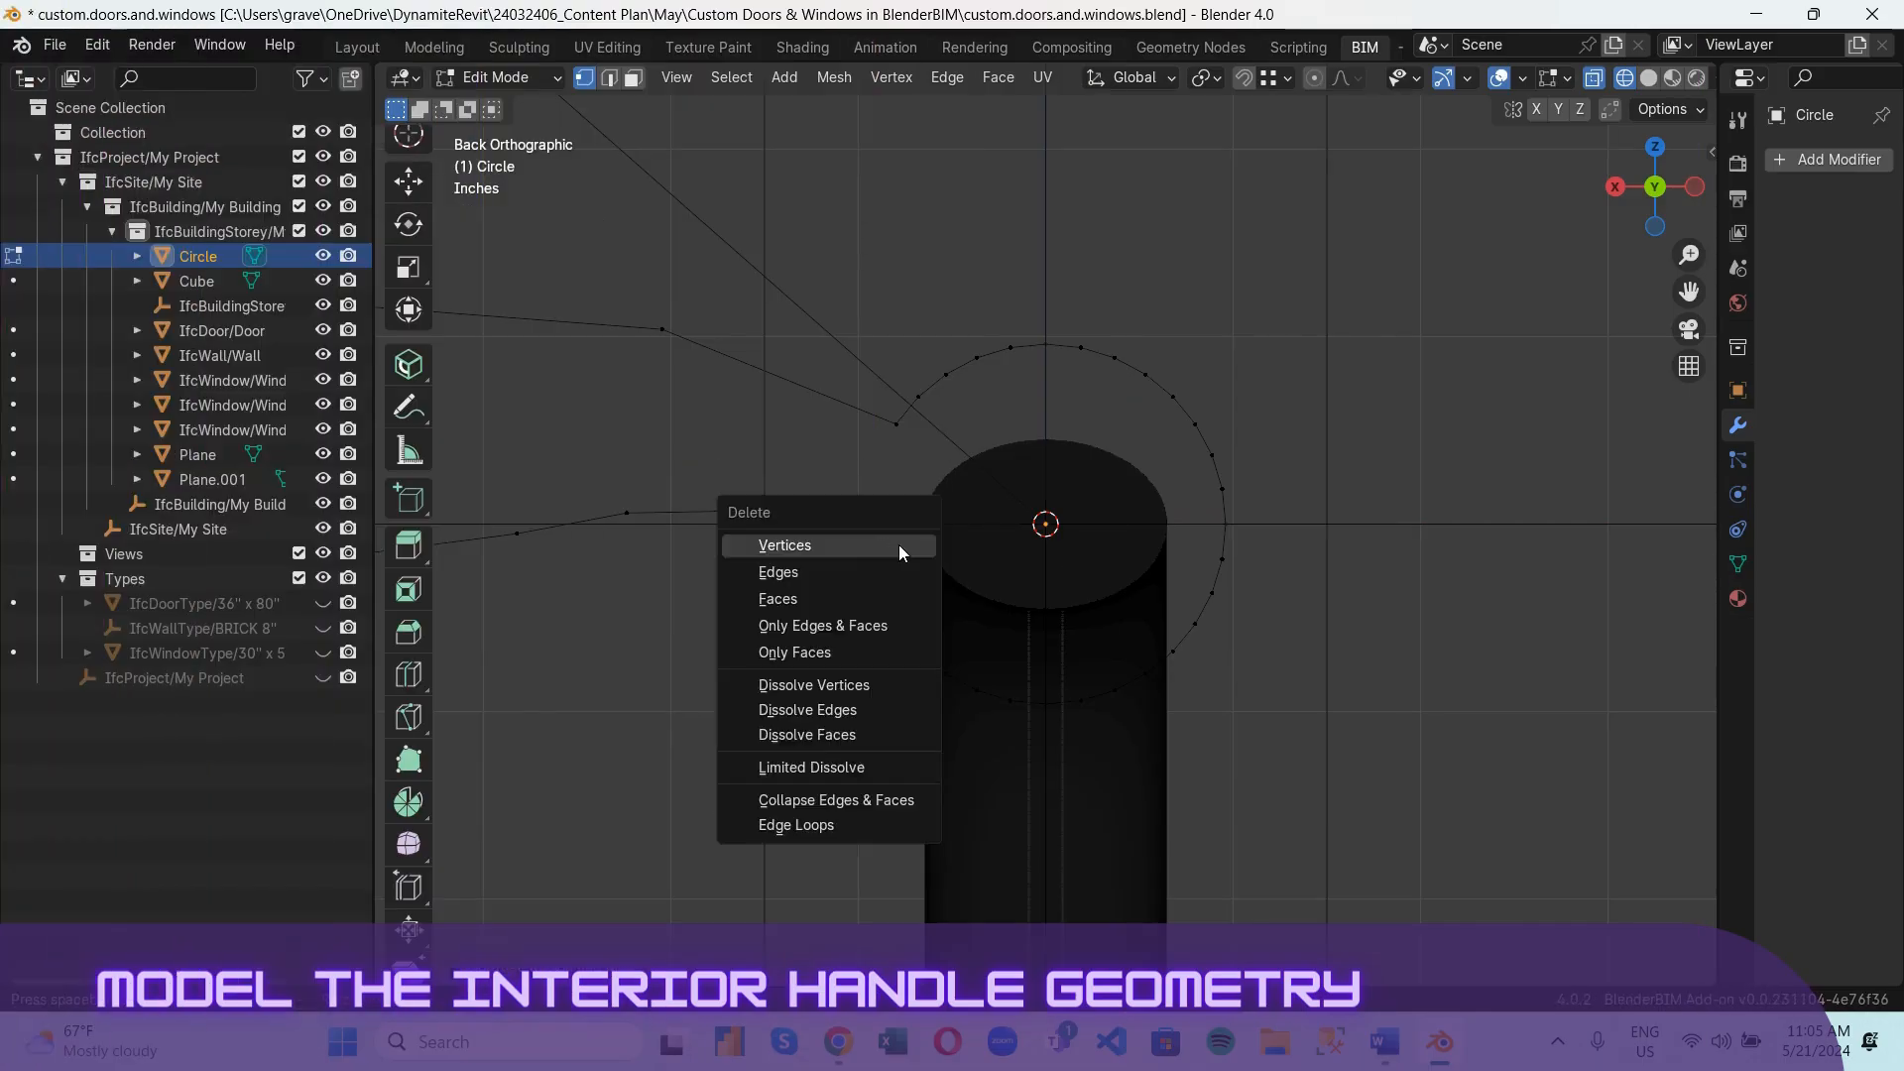
pyautogui.click(898, 544)
# Select the entire closed handle outline in edge selection and fill it with a face.
pyautogui.scroll(-8, 842, 160)
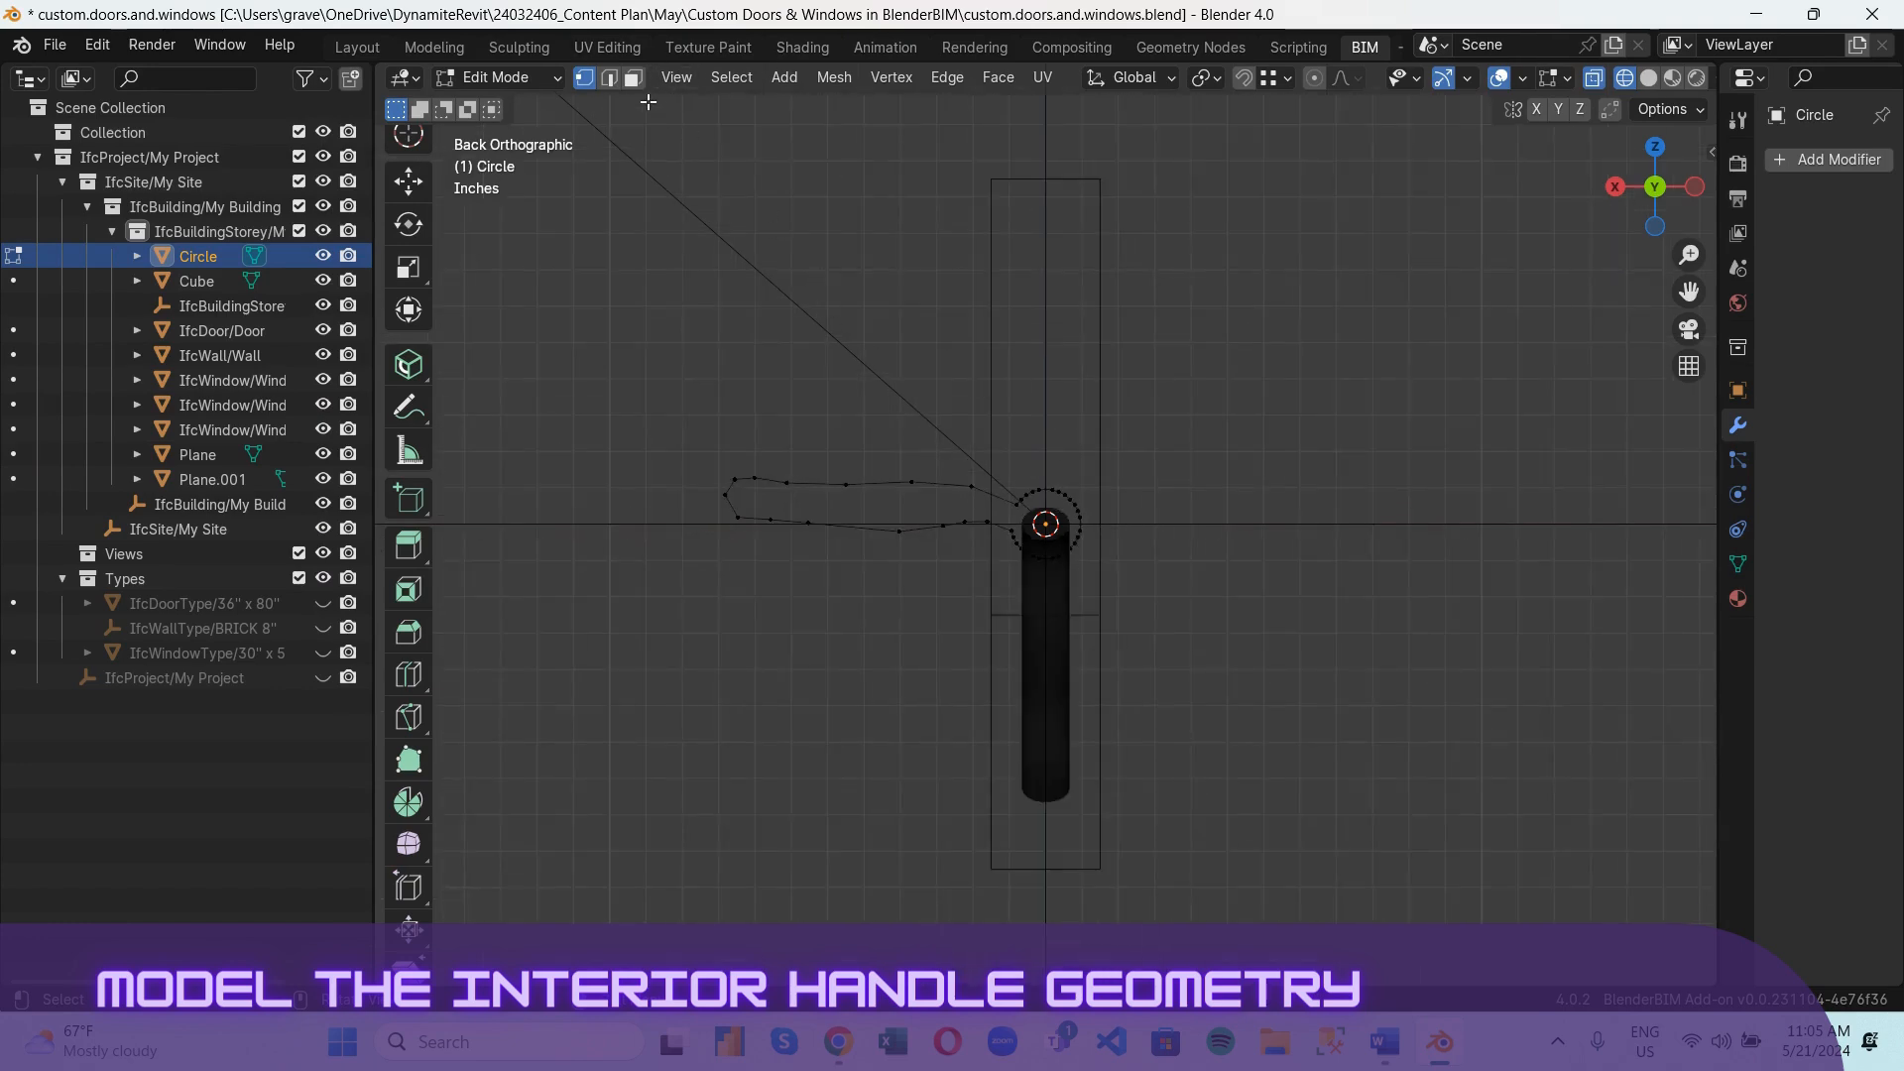
pyautogui.press('a')
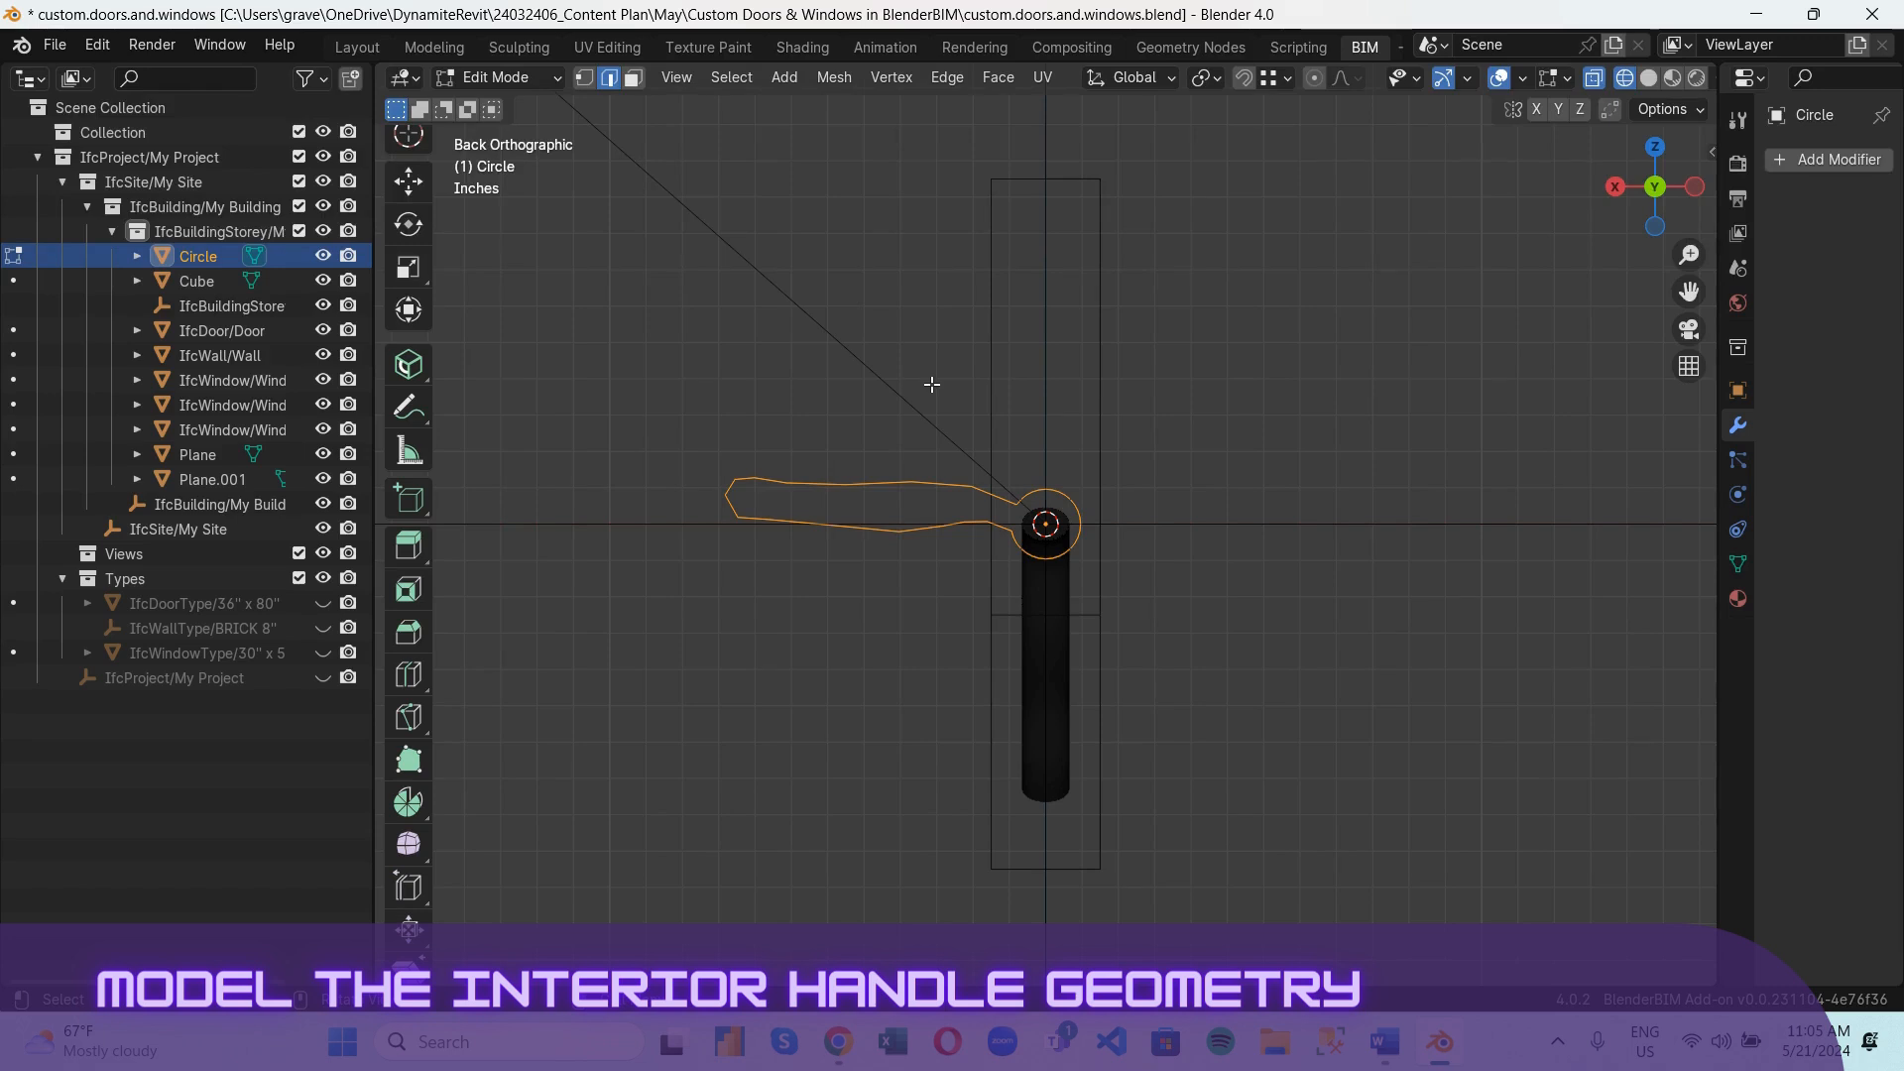
pyautogui.press('f')
# Extrude the handle face about 0.7 inches toward the door plates in the left view, and return to Object Mode.
pyautogui.moveTo(1691, 193); pyautogui.dragTo(1569, 345)
pyautogui.press('ctrl+KP_3')
pyautogui.press('e')
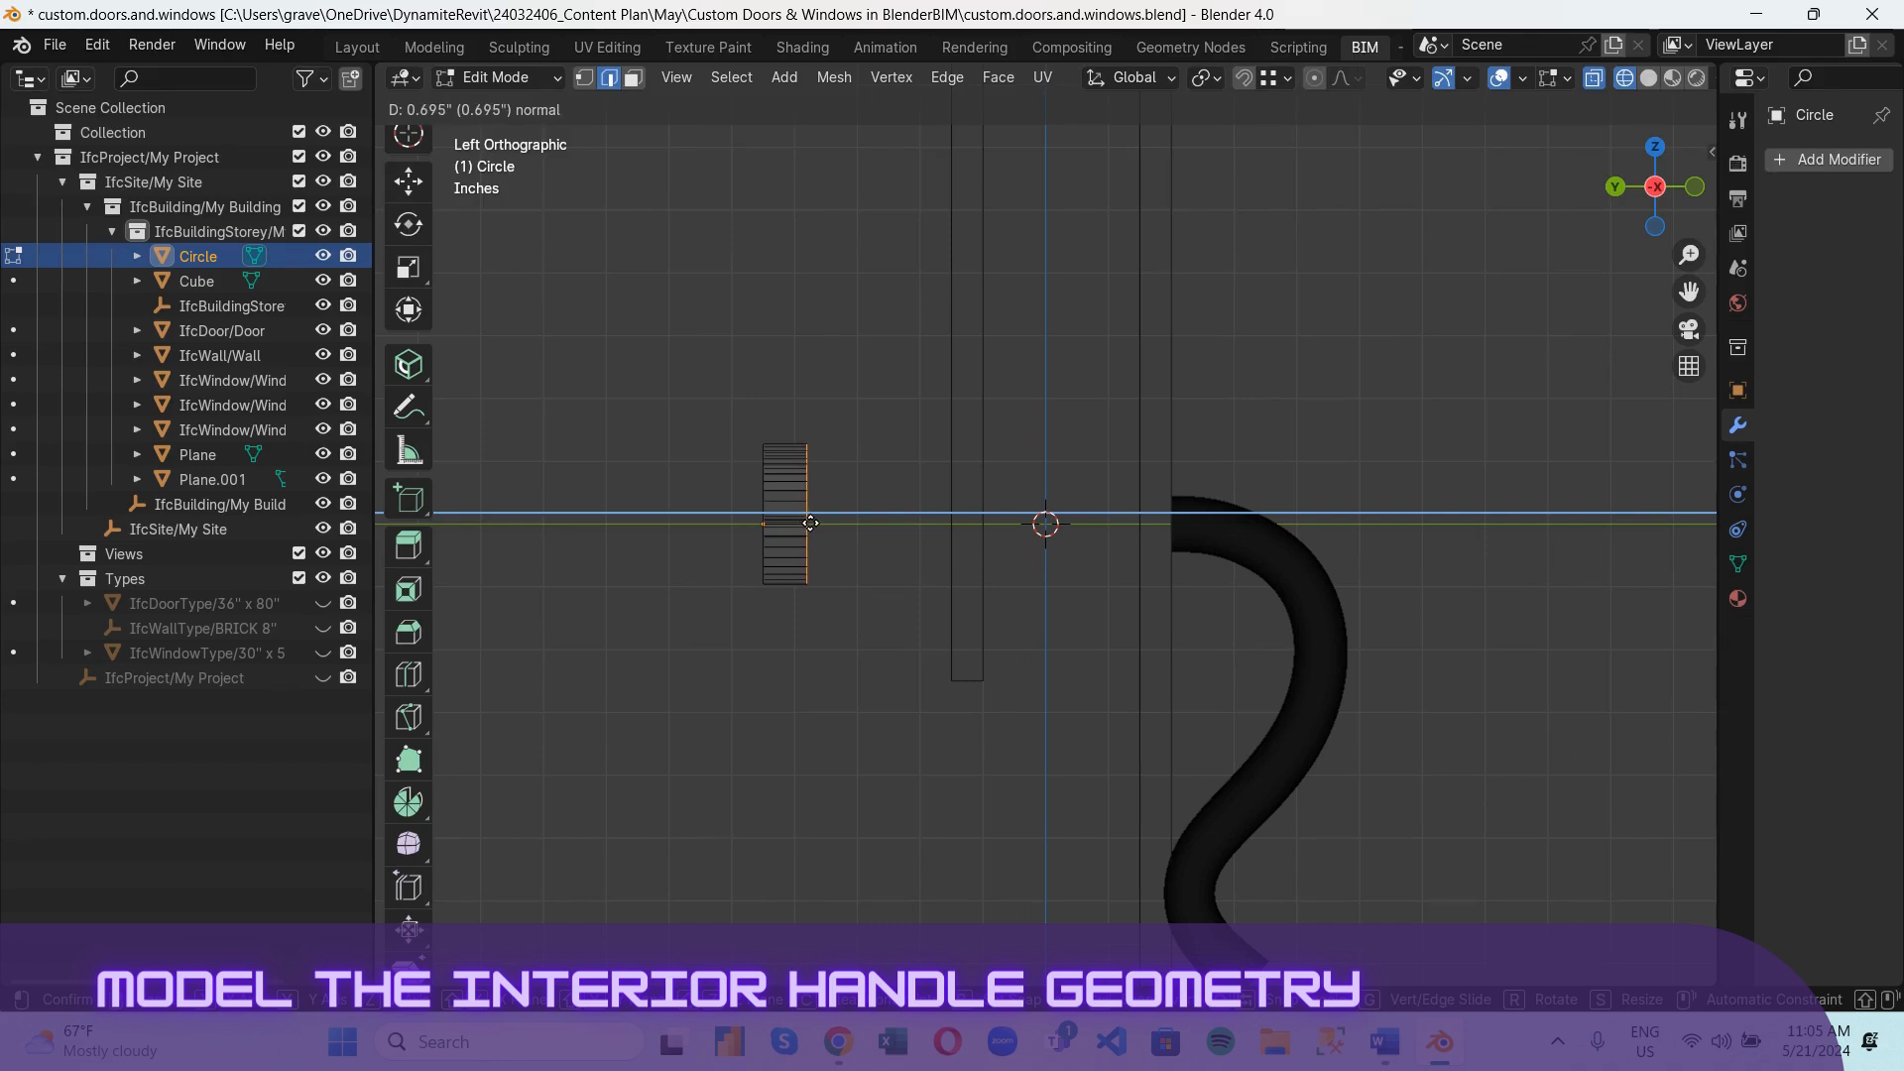
pyautogui.click(811, 522)
pyautogui.moveTo(810, 522); pyautogui.dragTo(1220, 654, button='middle')
pyautogui.click(726, 353)
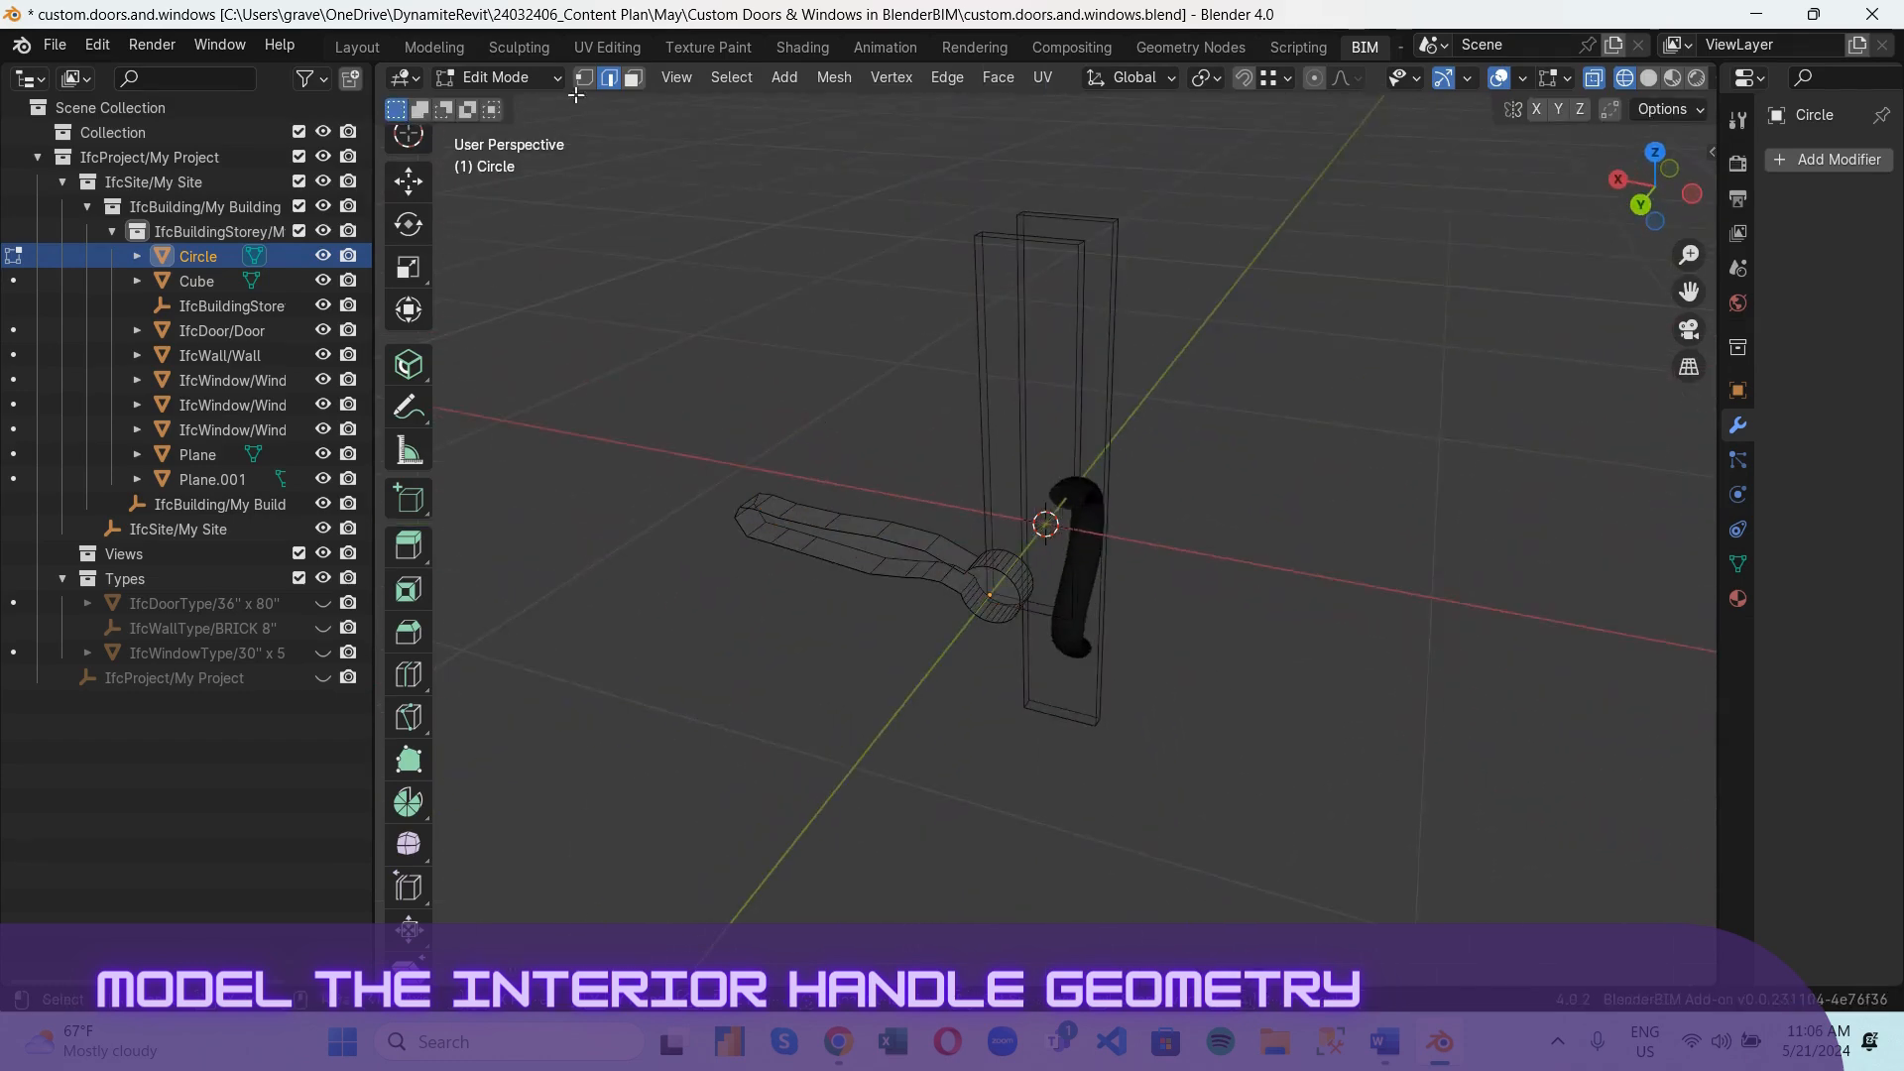
pyautogui.click(533, 76)
pyautogui.click(550, 103)
pyautogui.moveTo(996, 440); pyautogui.dragTo(1126, 573, button='middle')
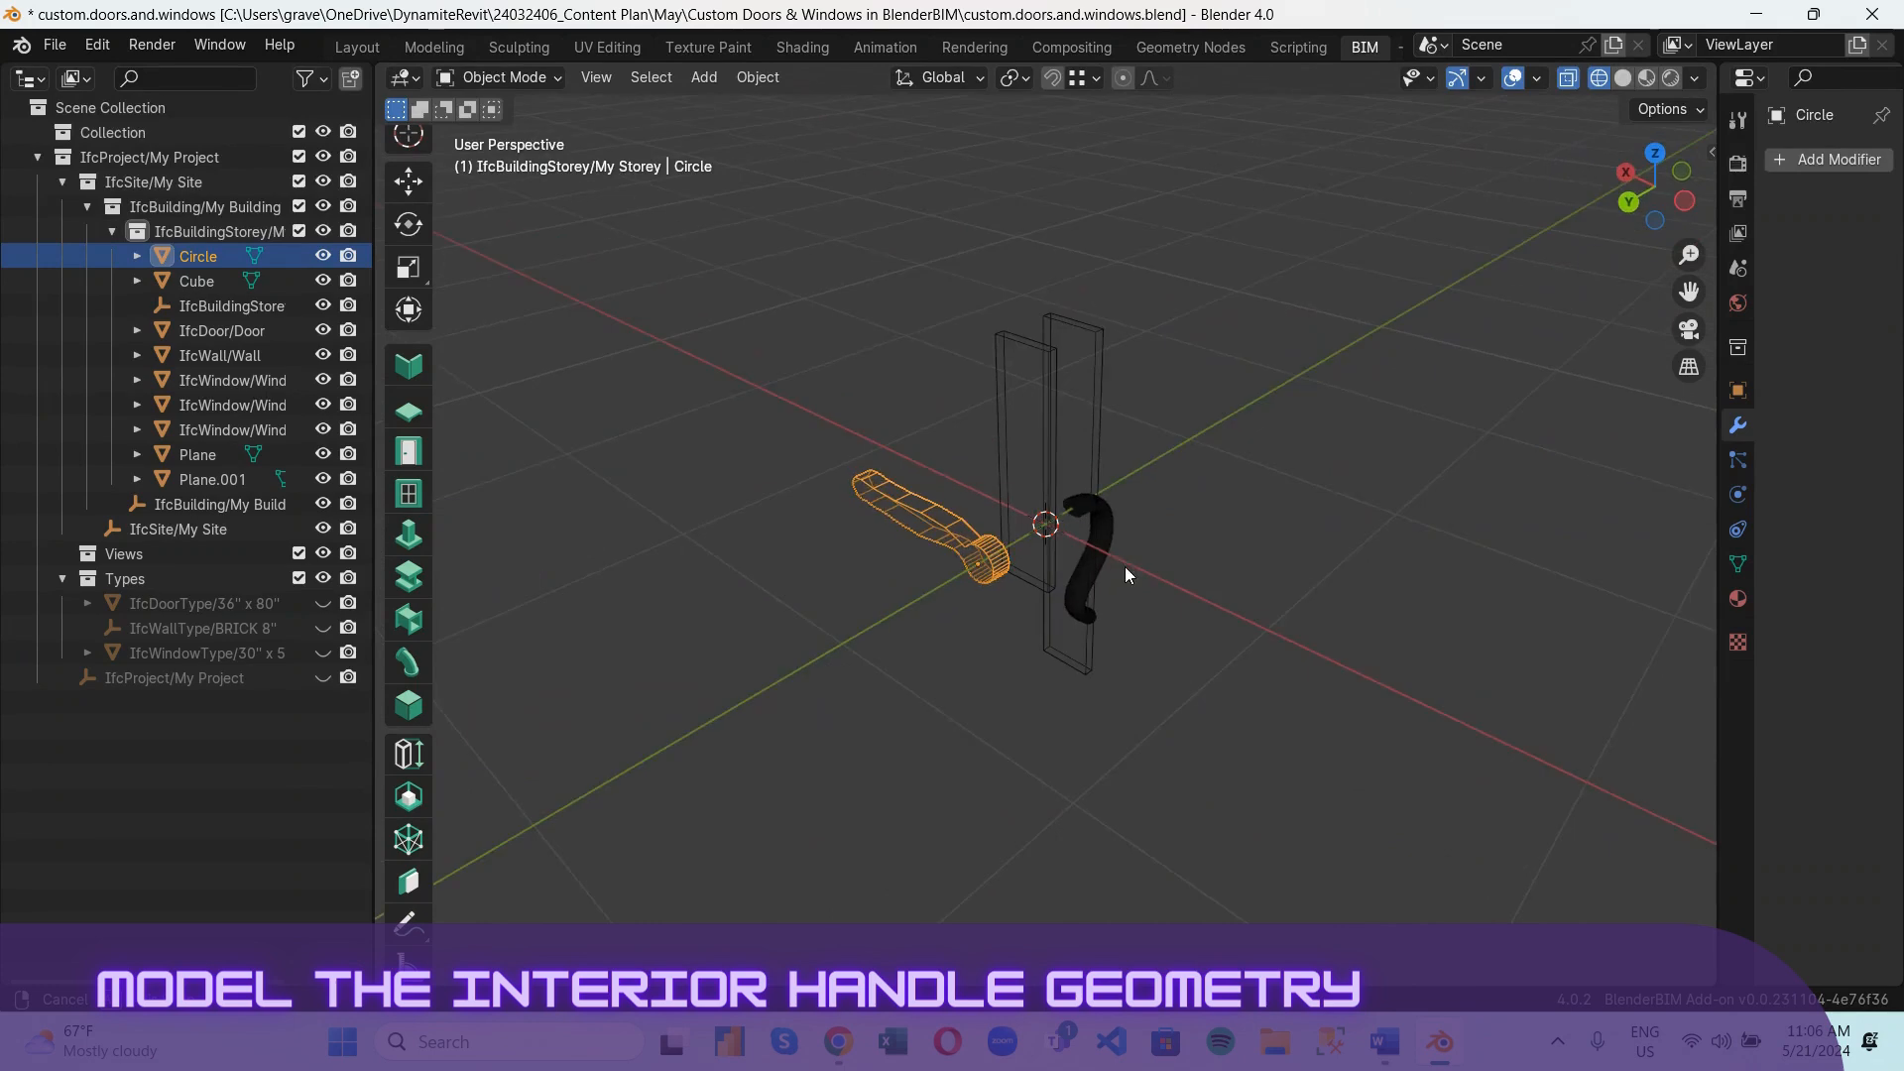
# Deselect the handle and switch the viewport from wireframe to solid shading.
pyautogui.click(859, 413)
pyautogui.scroll(2, 913, 552)
pyautogui.click(893, 526)
pyautogui.click(486, 80)
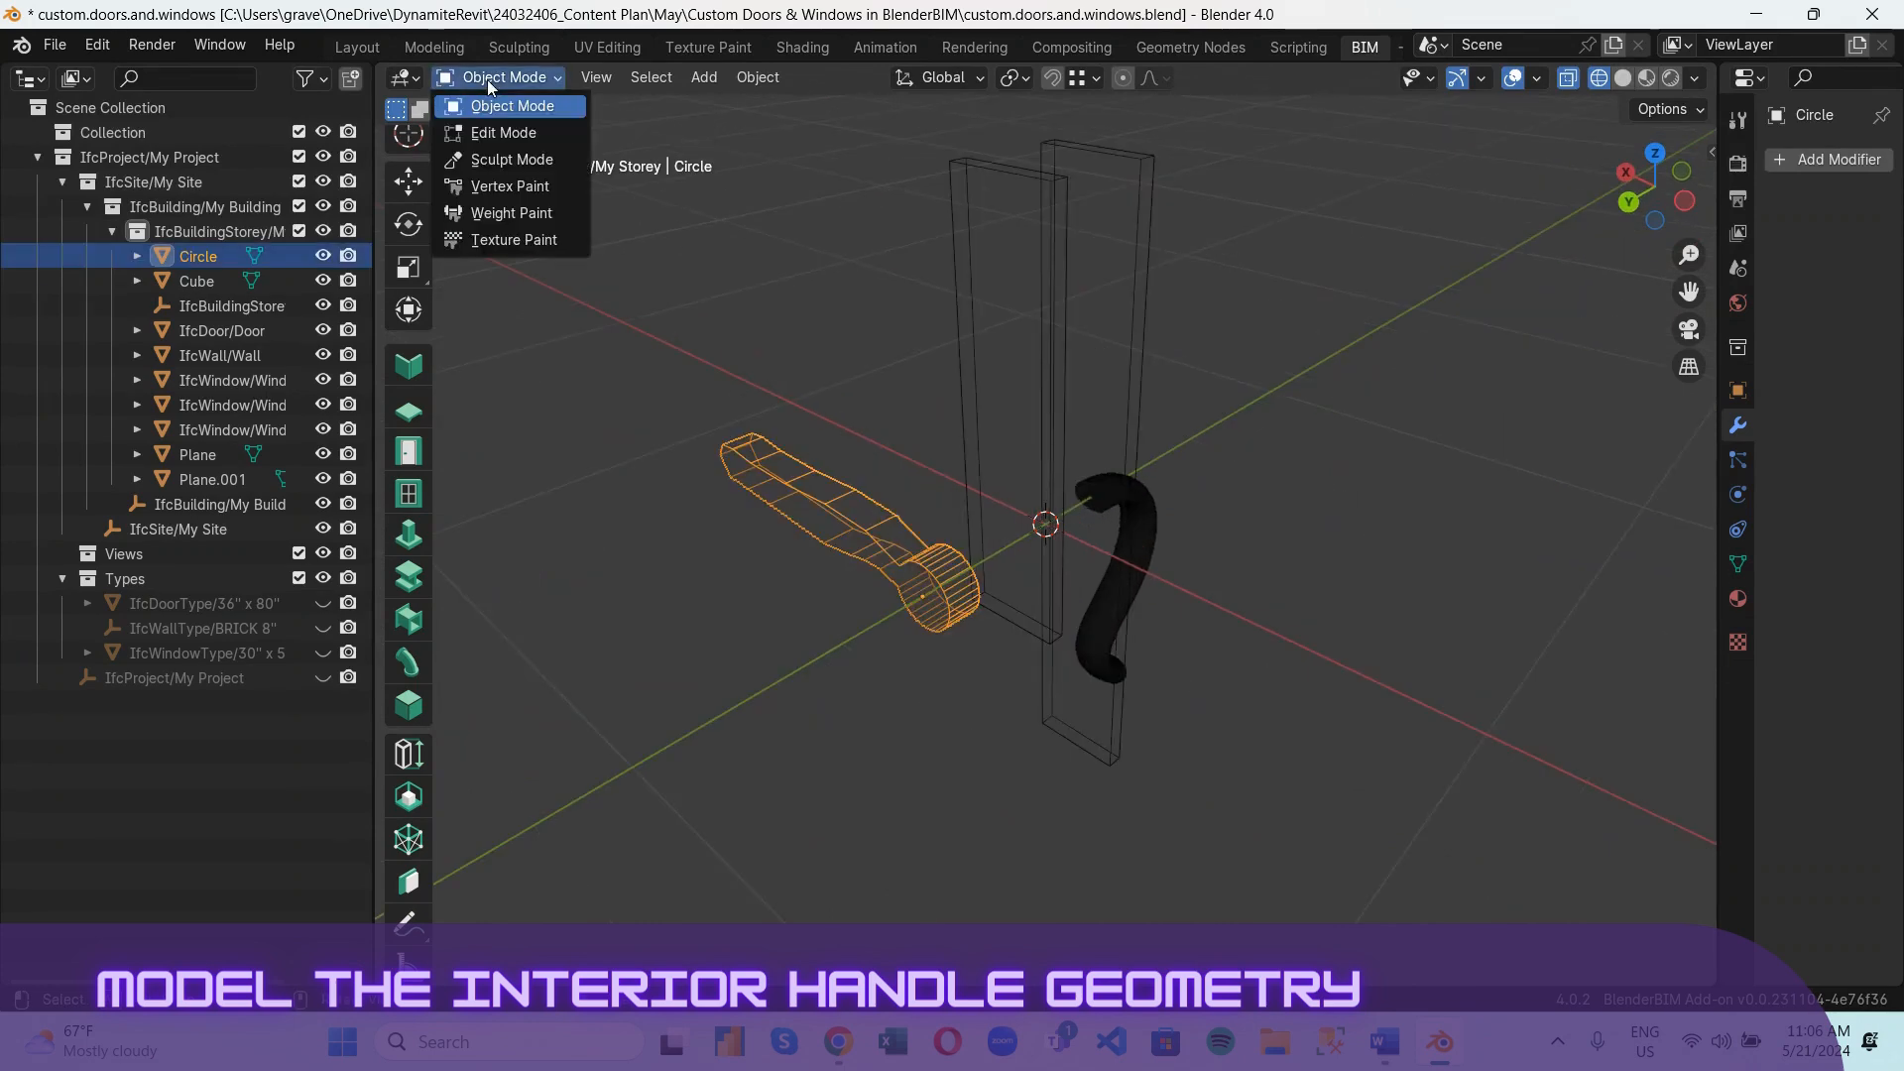
pyautogui.click(685, 172)
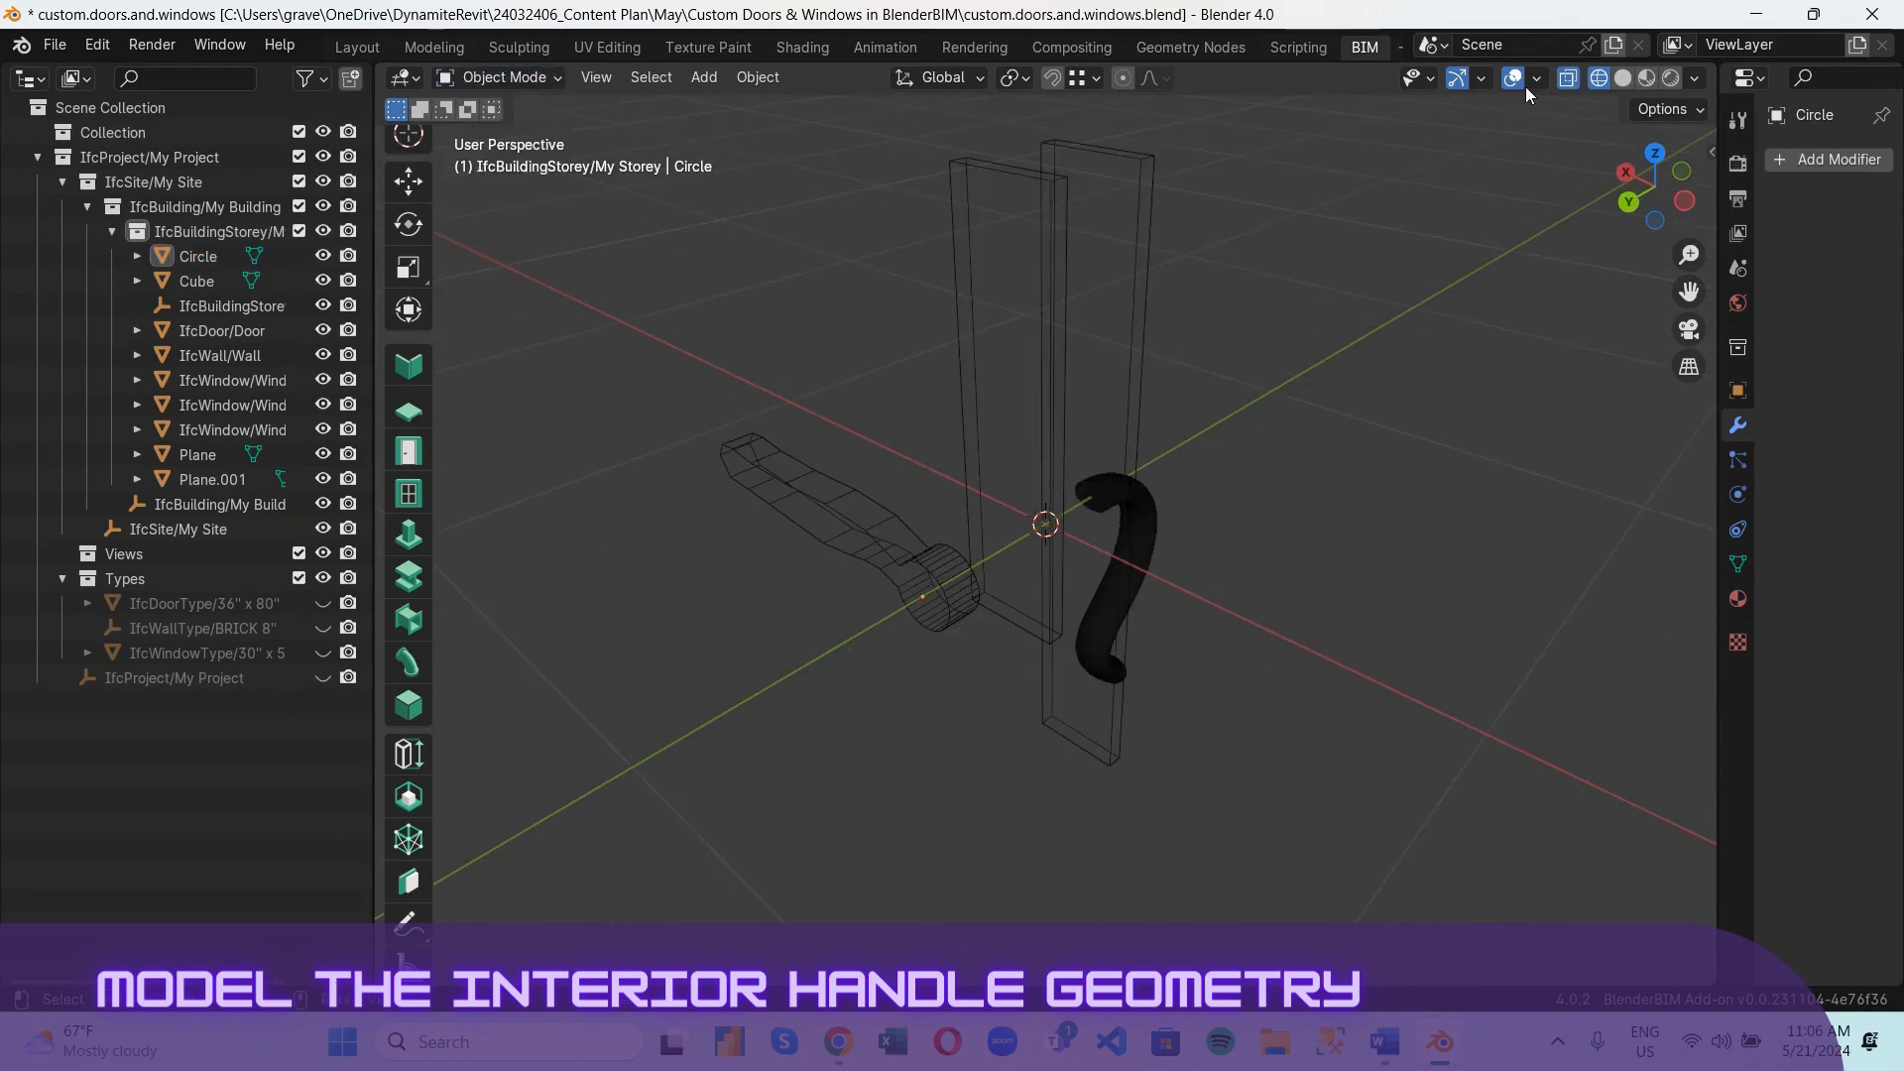
pyautogui.click(1631, 82)
pyautogui.scroll(3, 1182, 597)
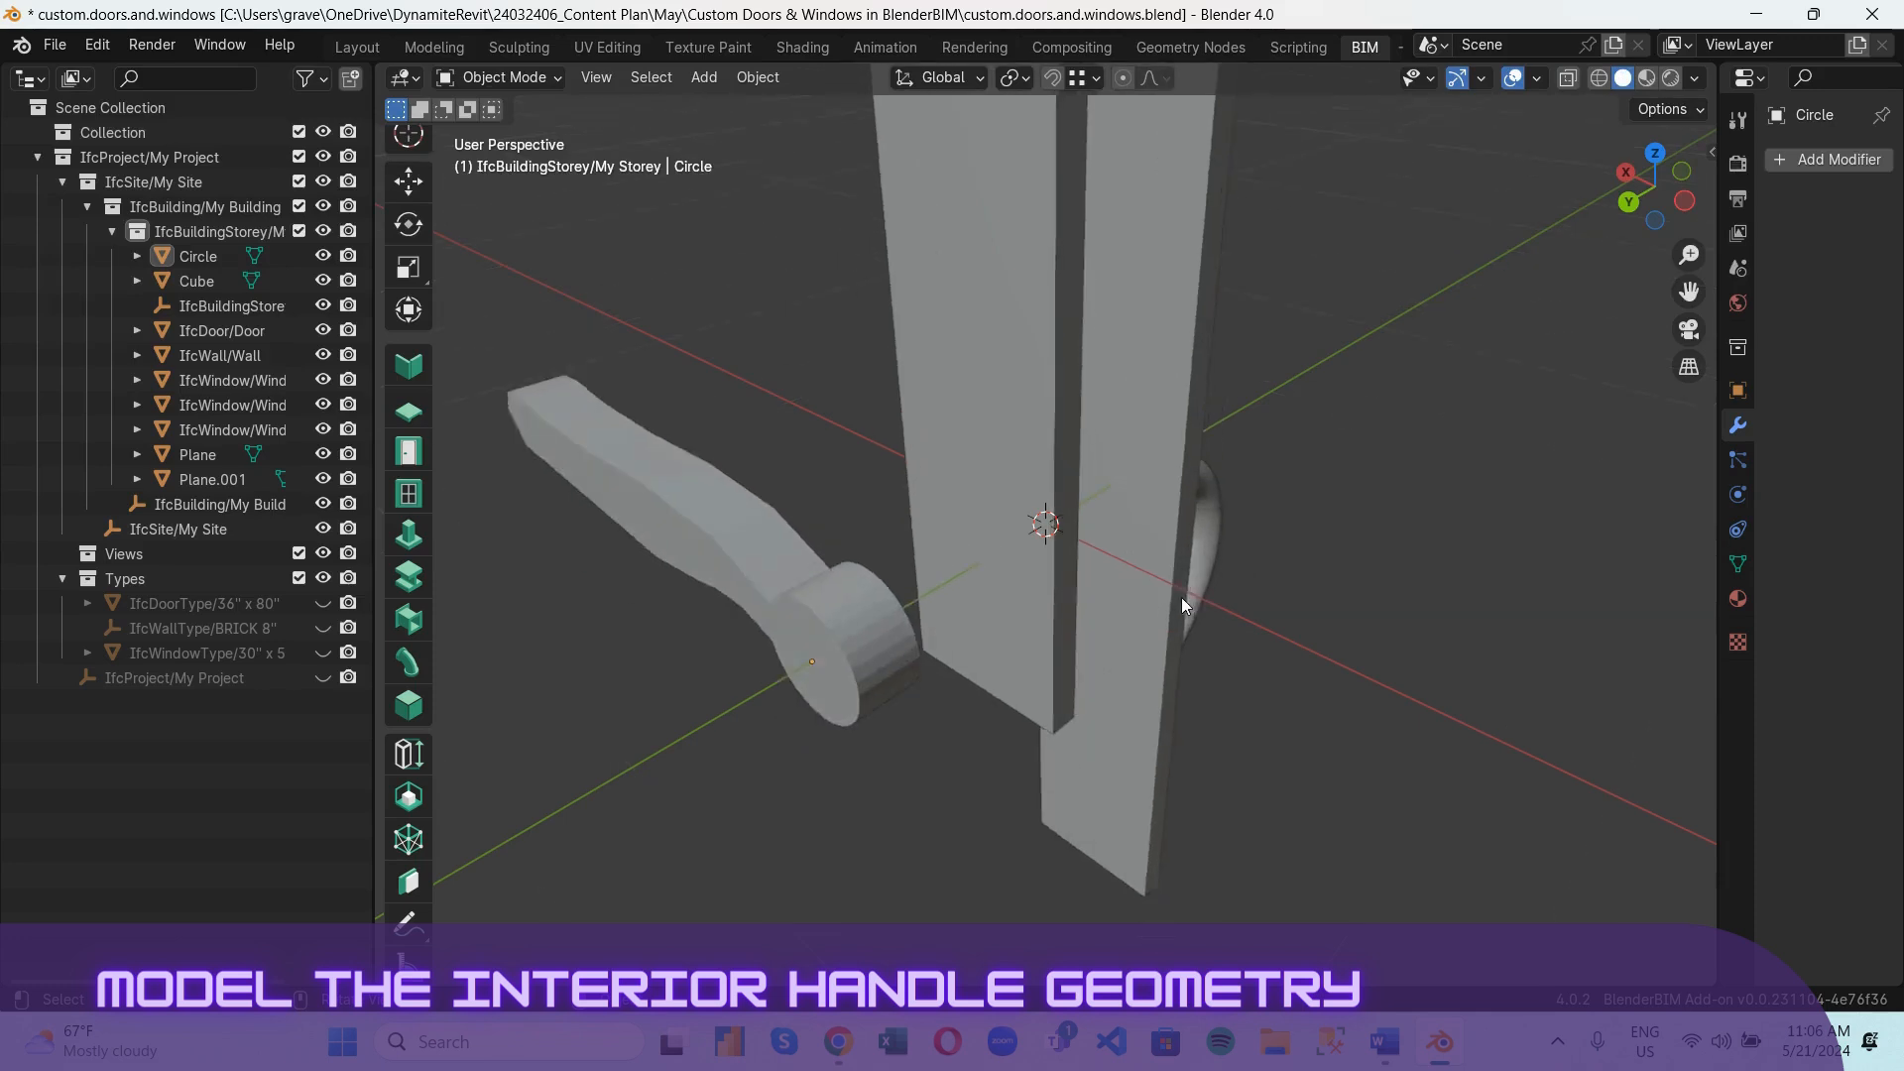
pyautogui.scroll(-6, 1181, 597)
pyautogui.moveTo(1168, 594)
pyautogui.mouseDown(button='middle')
pyautogui.moveTo(873, 488)
pyautogui.moveTo(1120, 569)
pyautogui.mouseUp(button='middle')
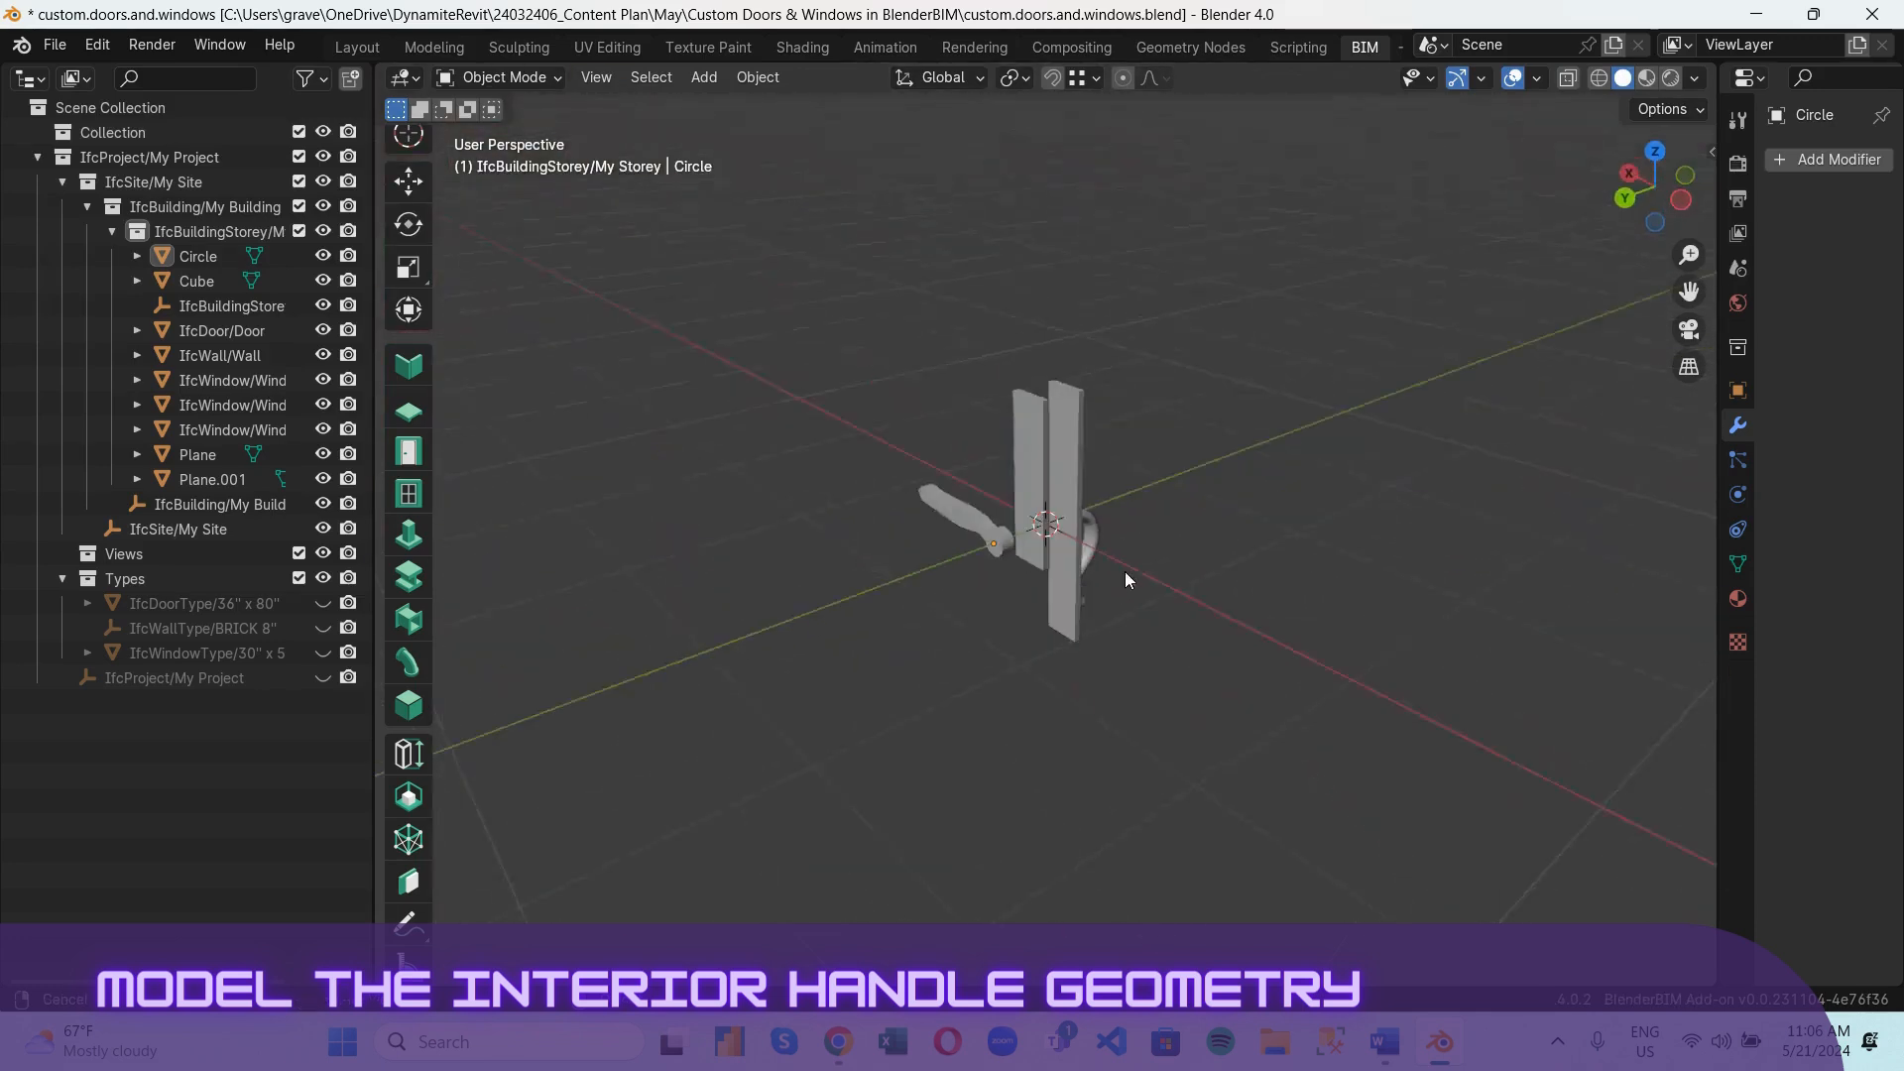
# Select the lever handle and widen the properties area for editing its modifiers.
pyautogui.click(979, 527)
pyautogui.scroll(3, 997, 570)
pyautogui.moveTo(978, 599); pyautogui.dragTo(1279, 545, button='middle')
pyautogui.moveTo(1719, 229); pyautogui.dragTo(1440, 230)
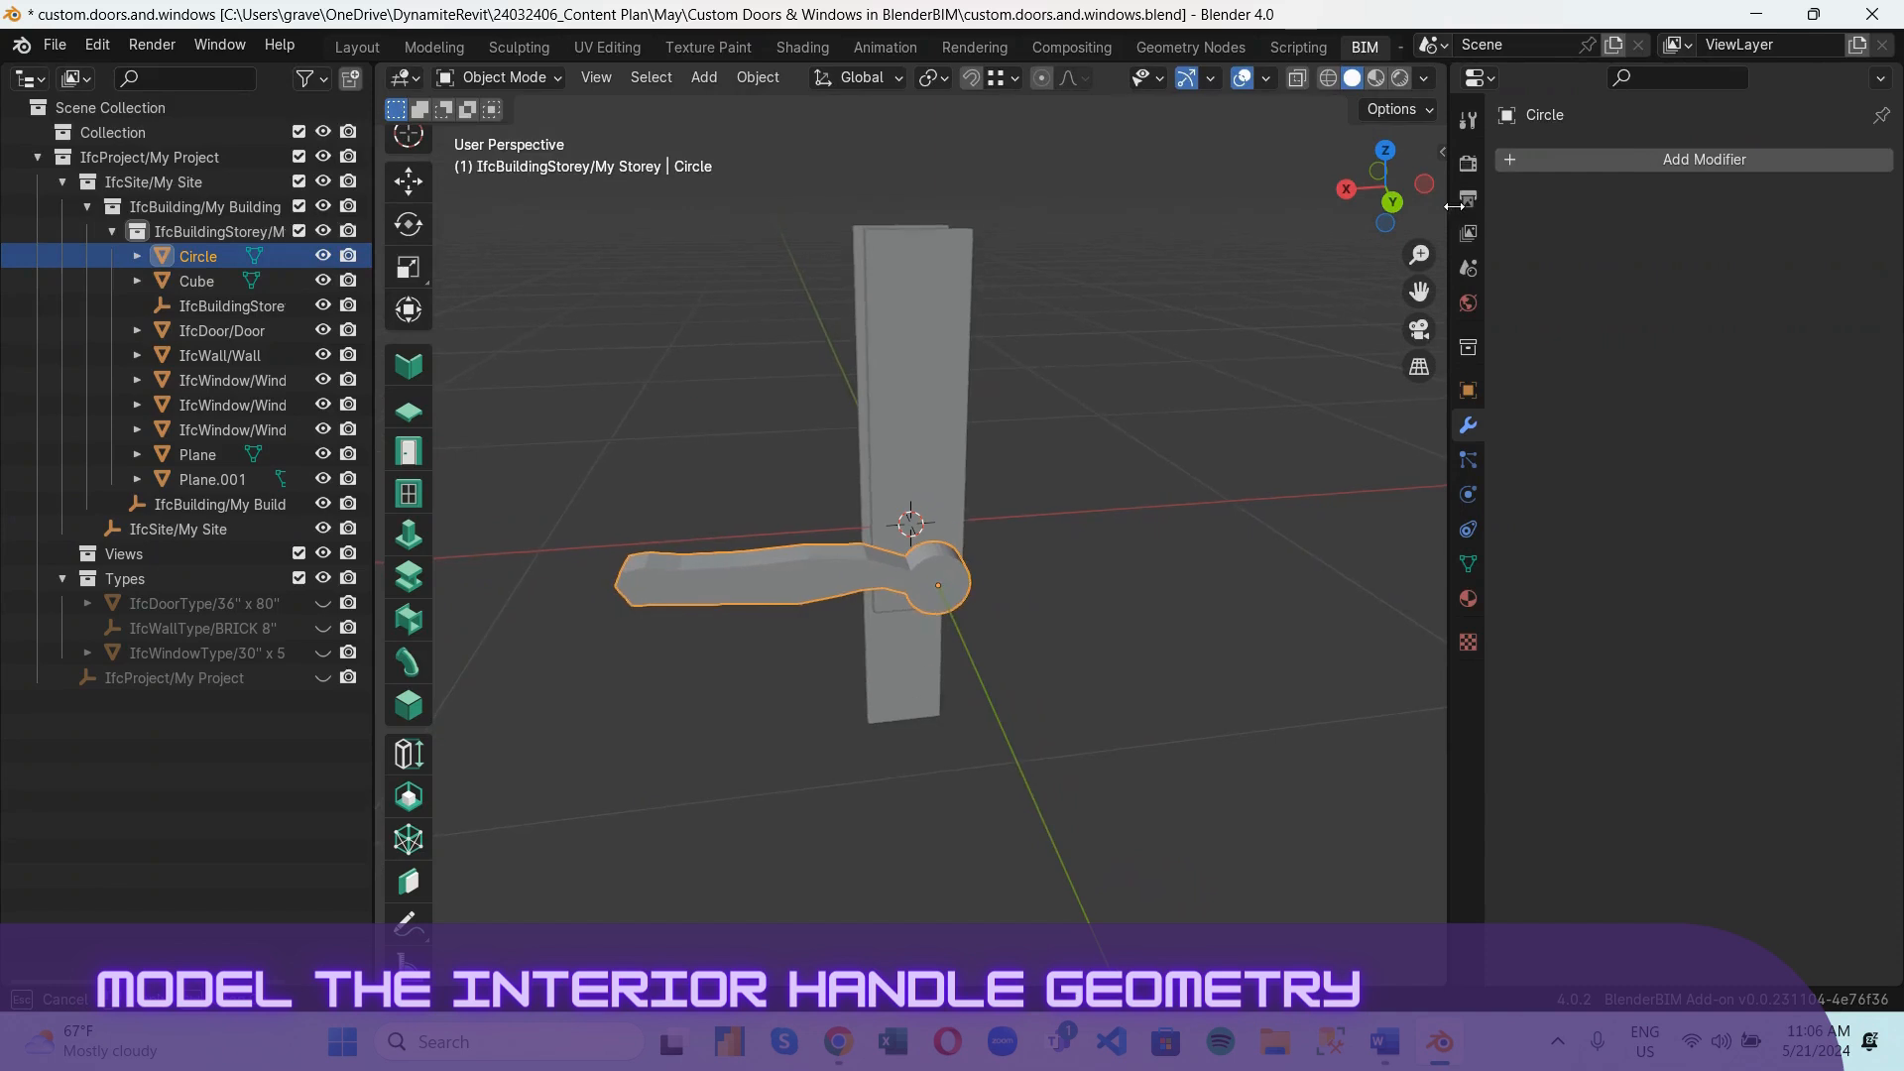
pyautogui.scroll(3, 1125, 569)
pyautogui.scroll(-3, 1135, 617)
pyautogui.moveTo(1135, 617); pyautogui.dragTo(1176, 518, button='middle')
# Add a Bevel modifier to the handle with the width type Percent and a width of 10%.
pyautogui.click(1610, 158)
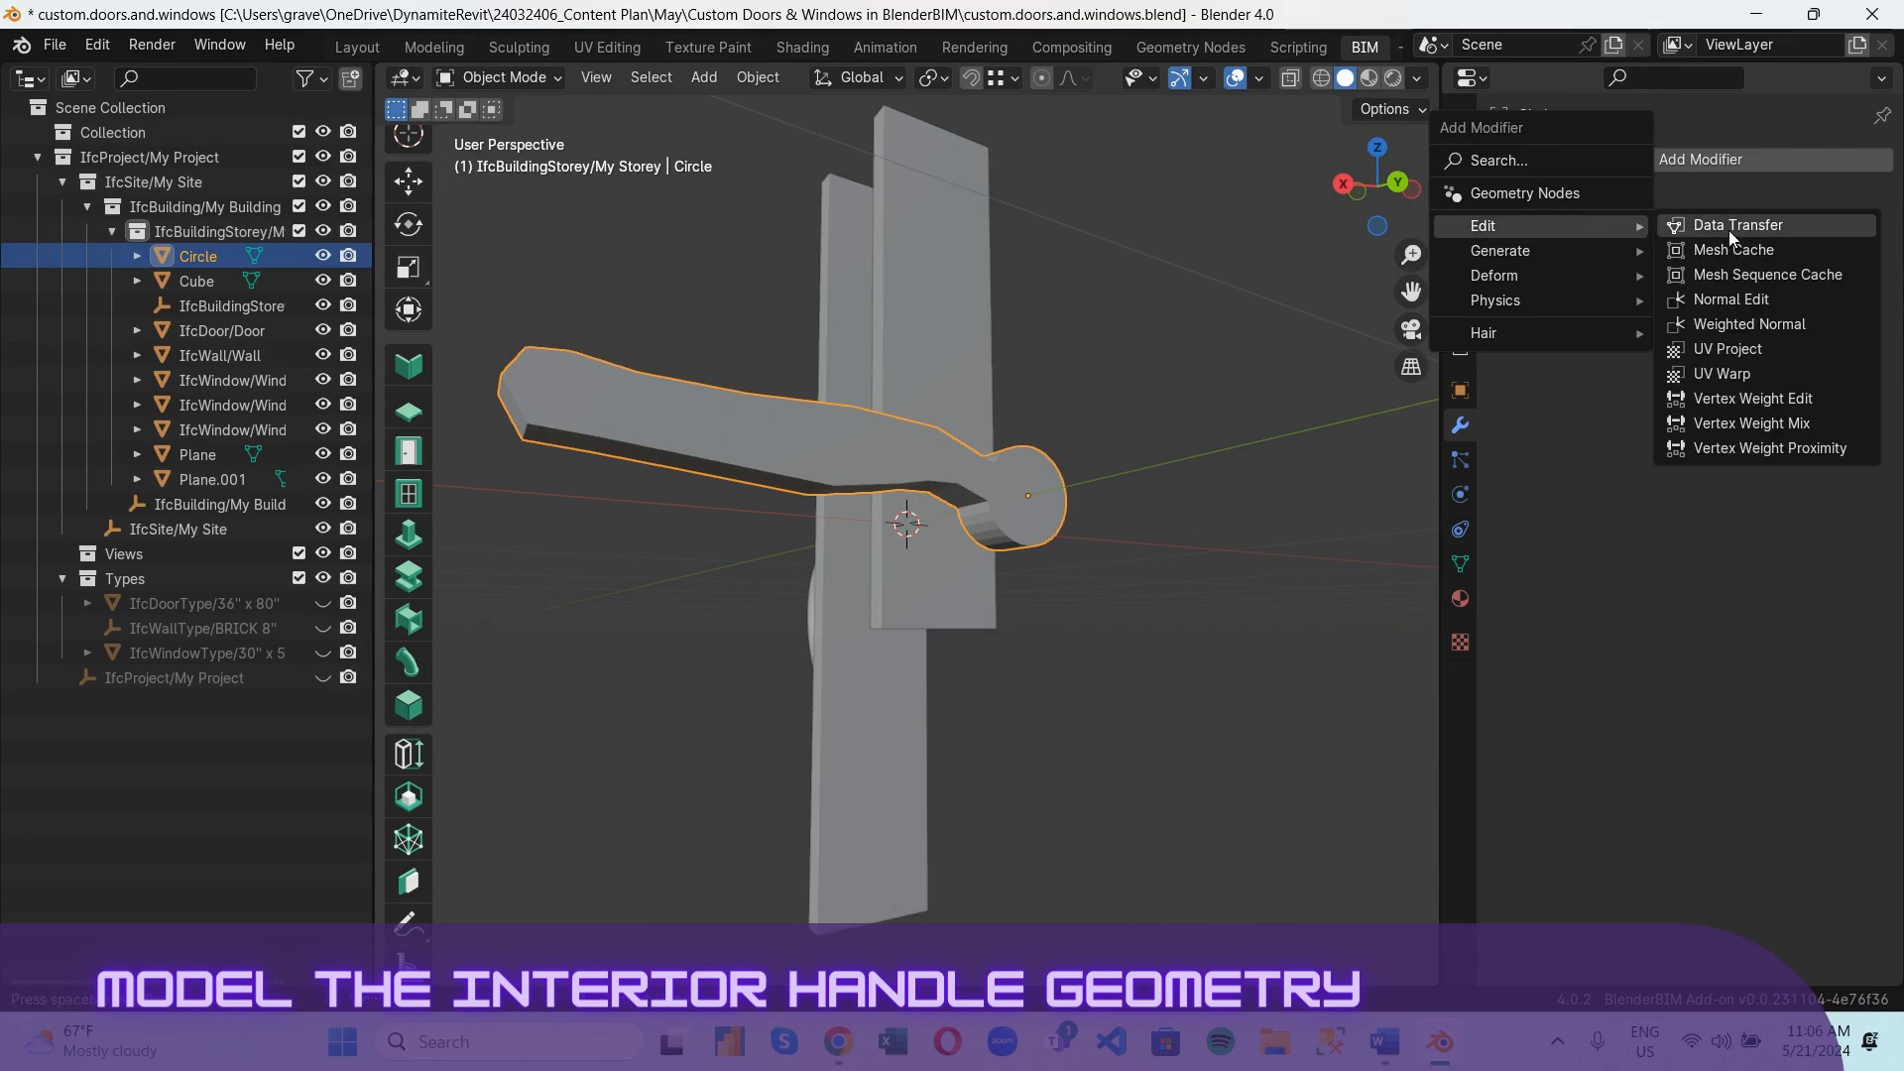
pyautogui.moveTo(1577, 250)
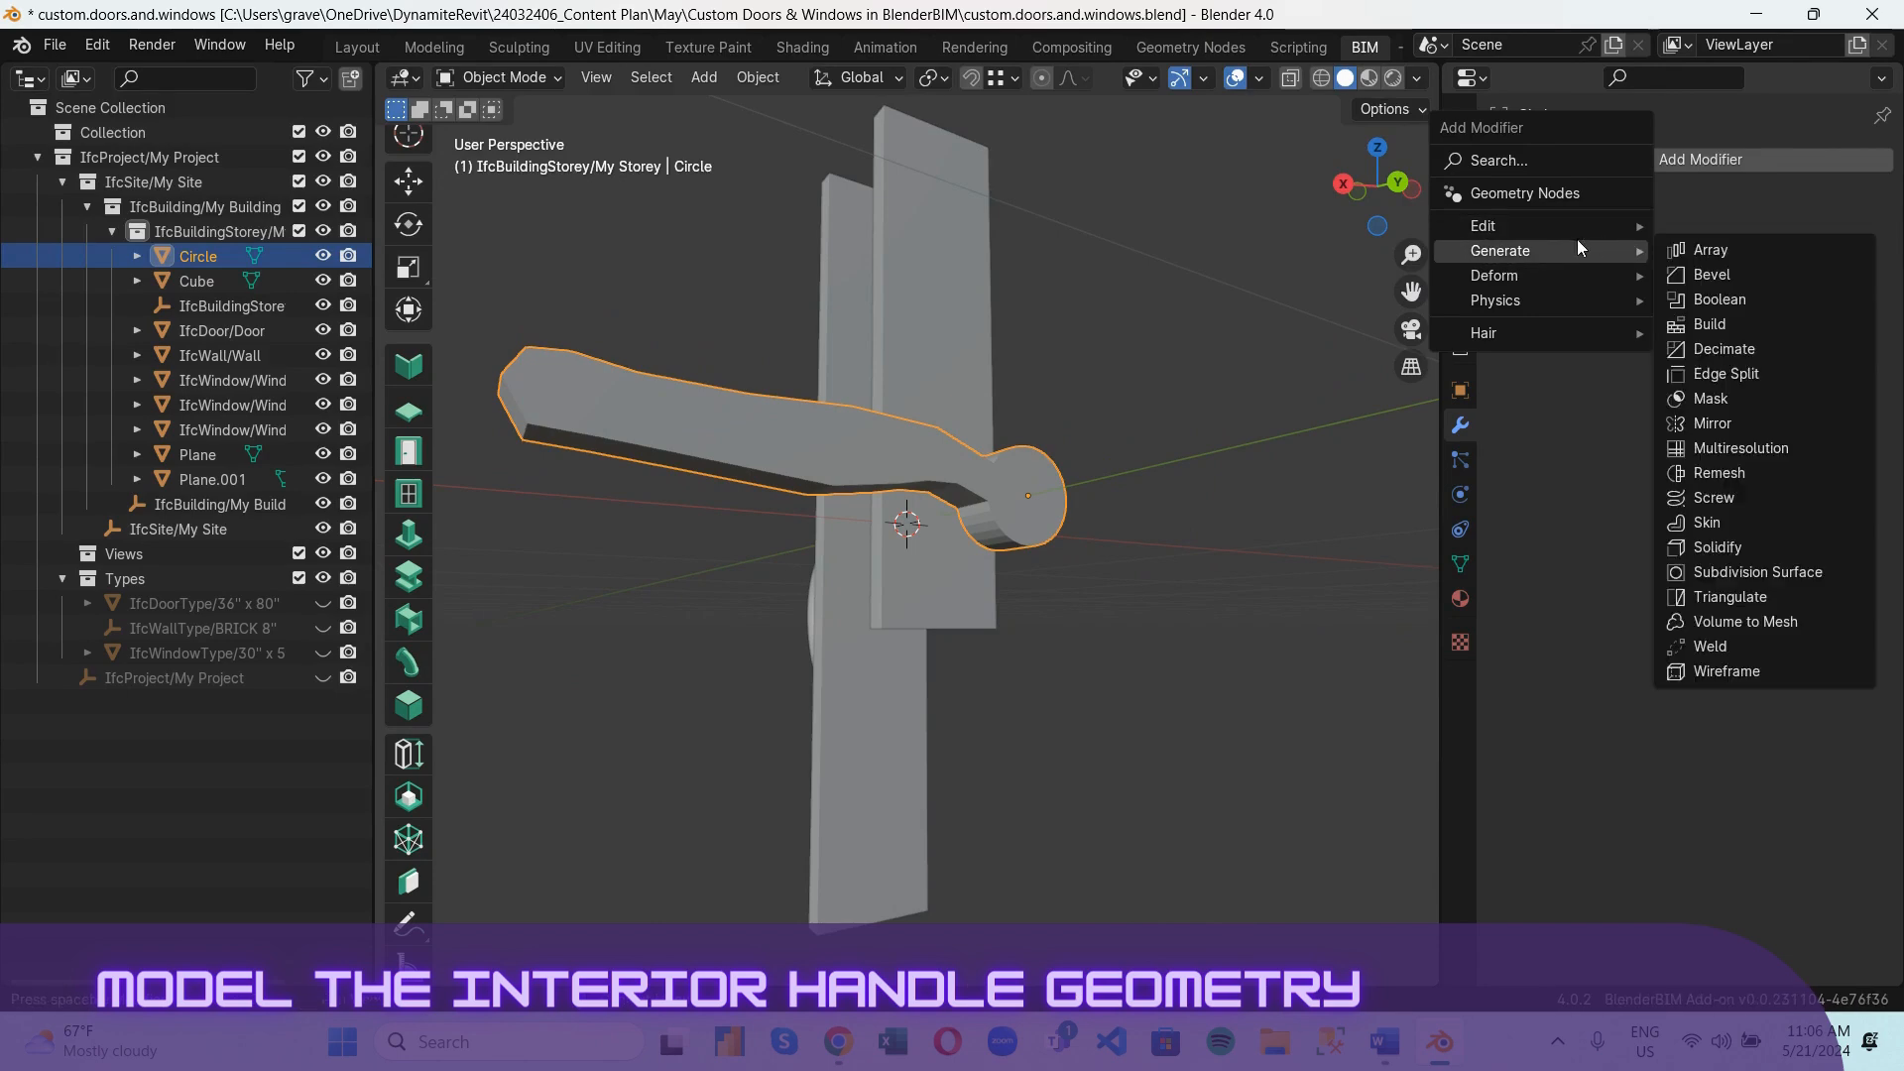
pyautogui.click(1716, 274)
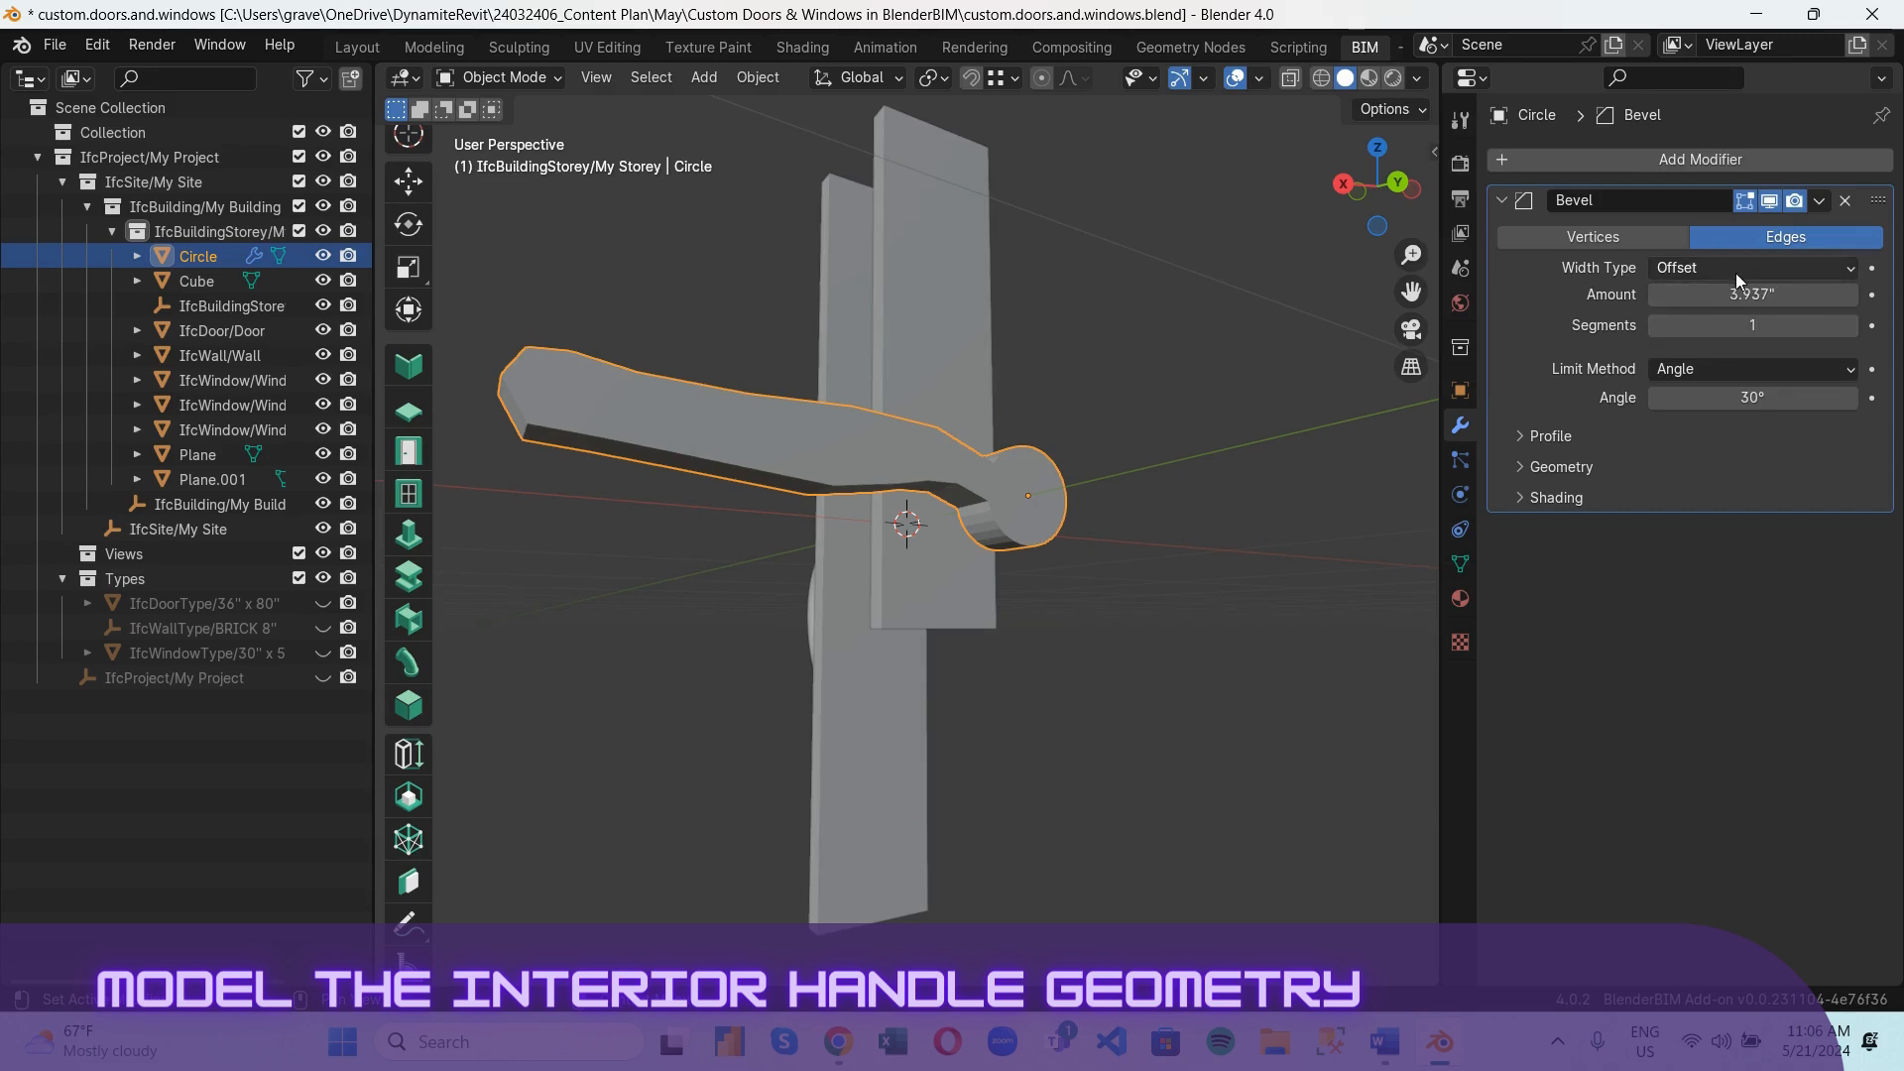
pyautogui.click(1843, 270)
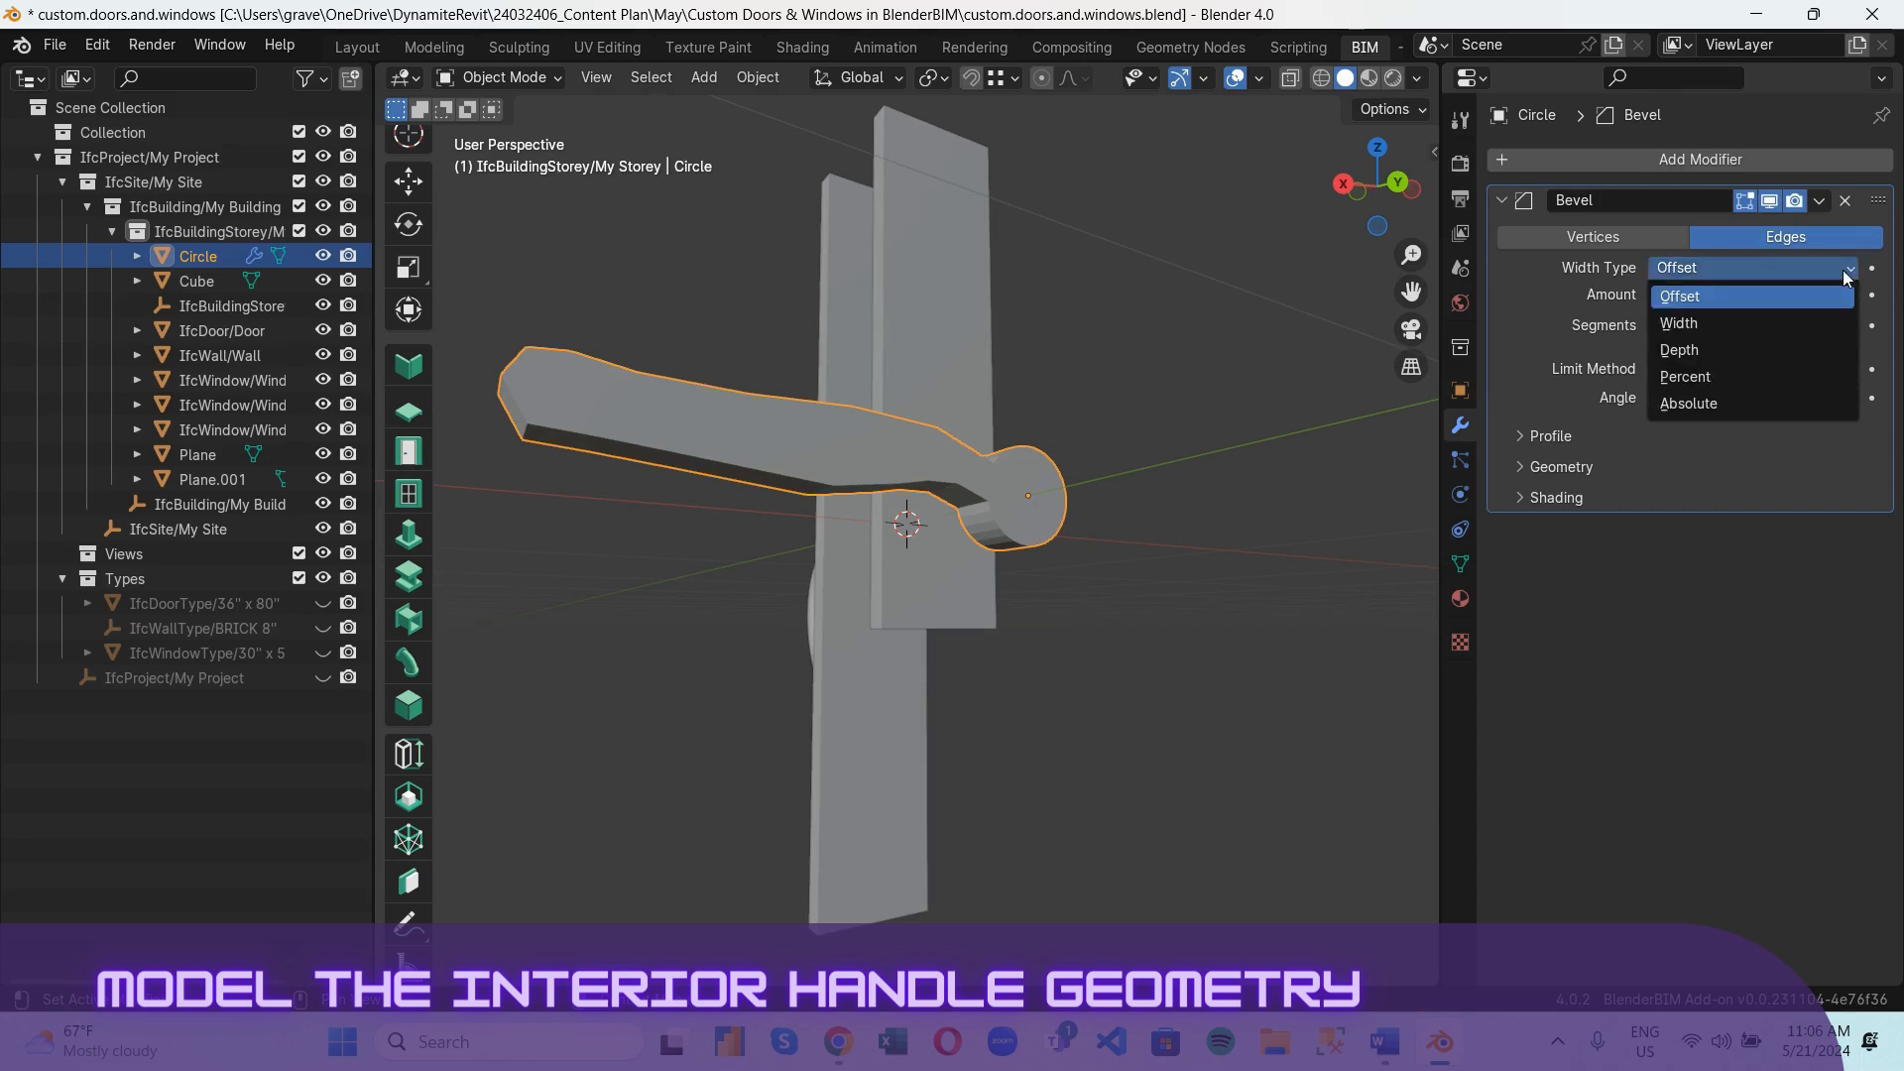
pyautogui.click(1779, 378)
pyautogui.click(1777, 293)
pyautogui.write('1')
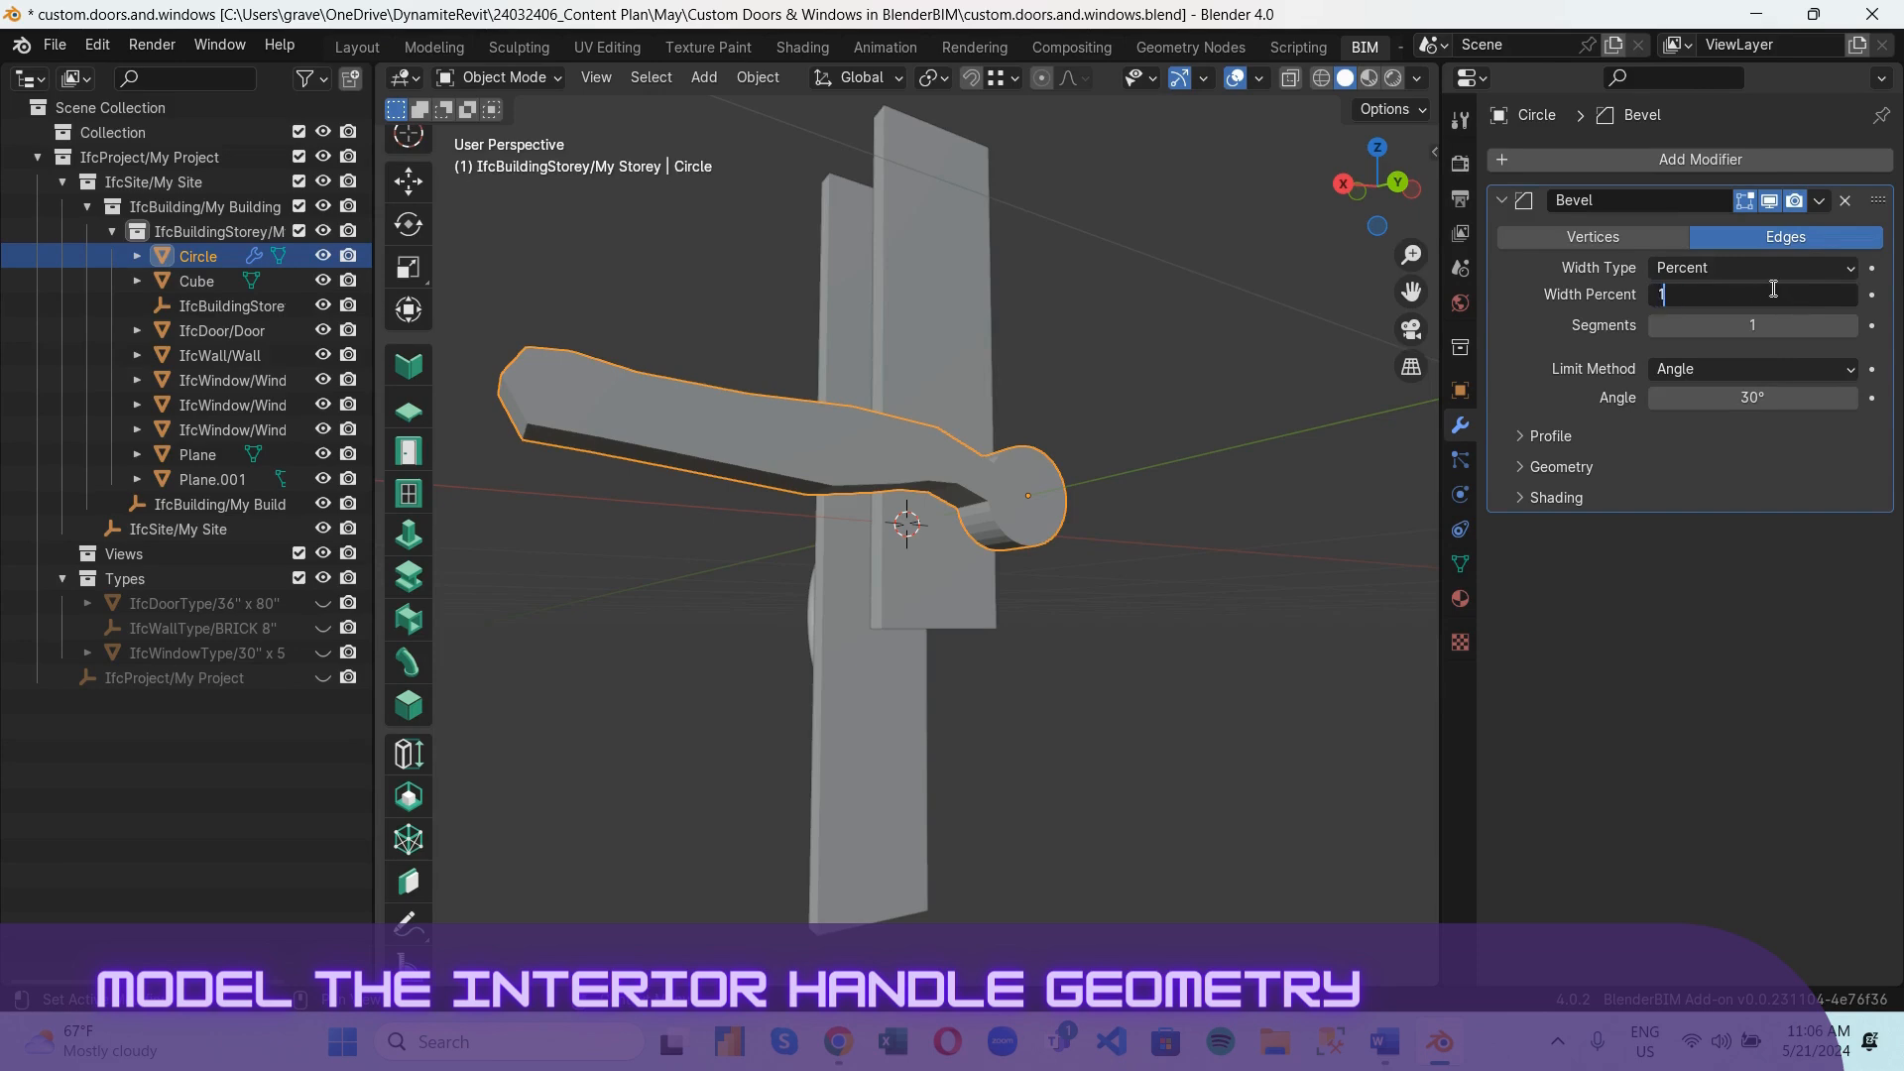
pyautogui.write('0')
# Set the handle's Bevel modifier to 10 segments and check the edges from another angle.
pyautogui.click(1798, 327)
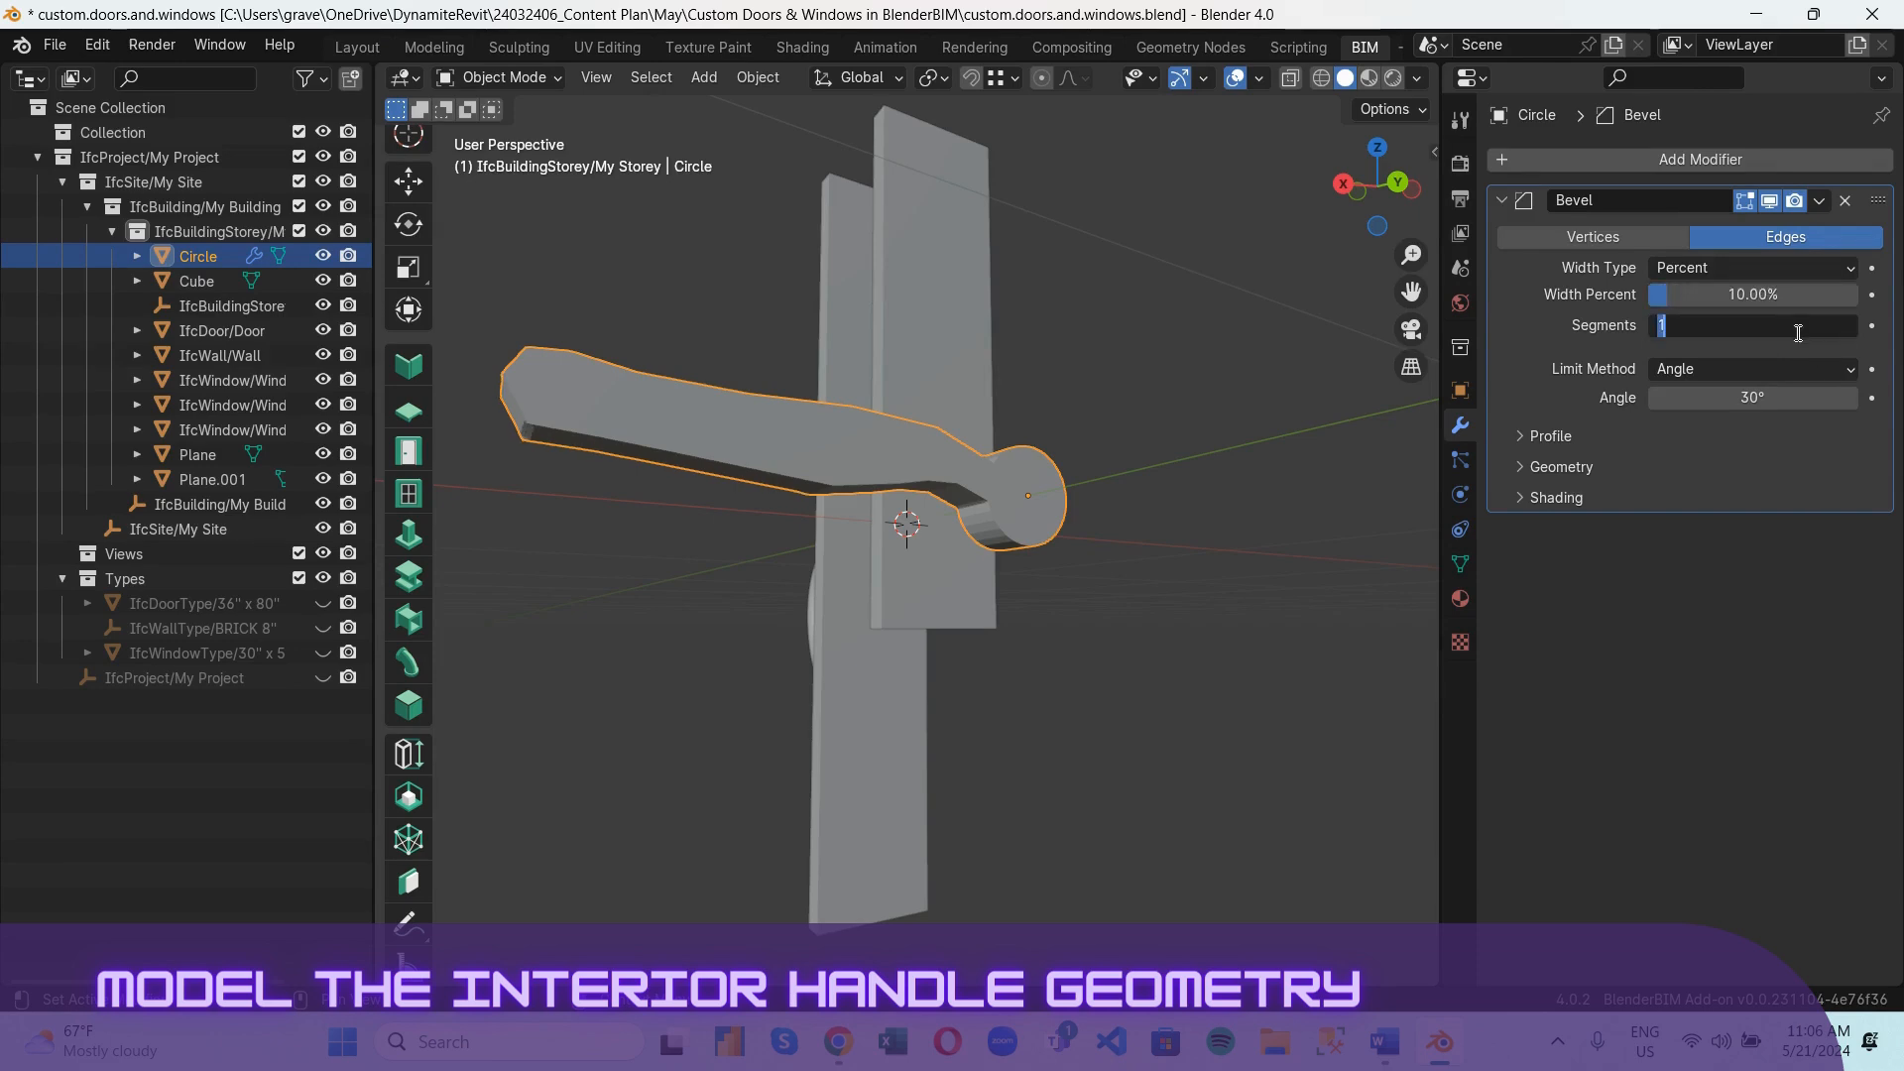
pyautogui.write('1')
pyautogui.click(1788, 479)
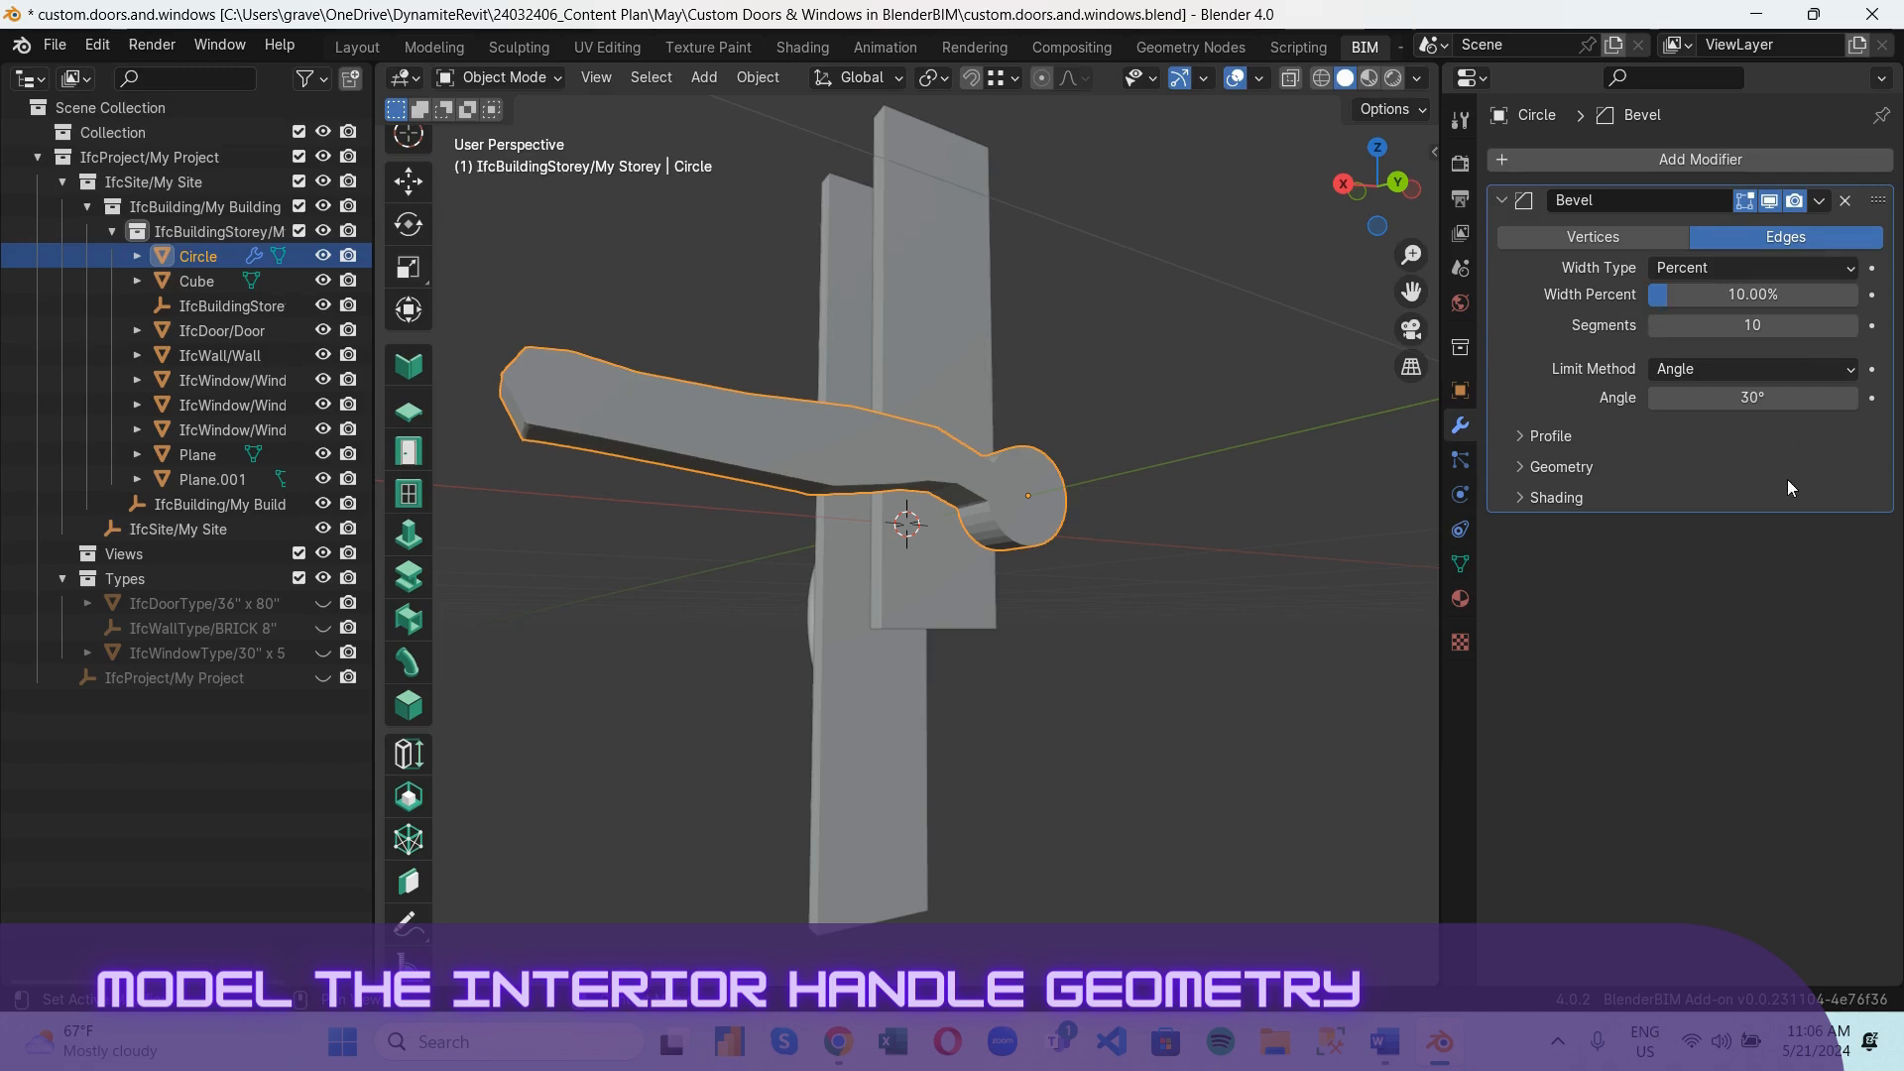
pyautogui.scroll(-3, 985, 436)
pyautogui.moveTo(985, 437); pyautogui.dragTo(1174, 575, button='middle')
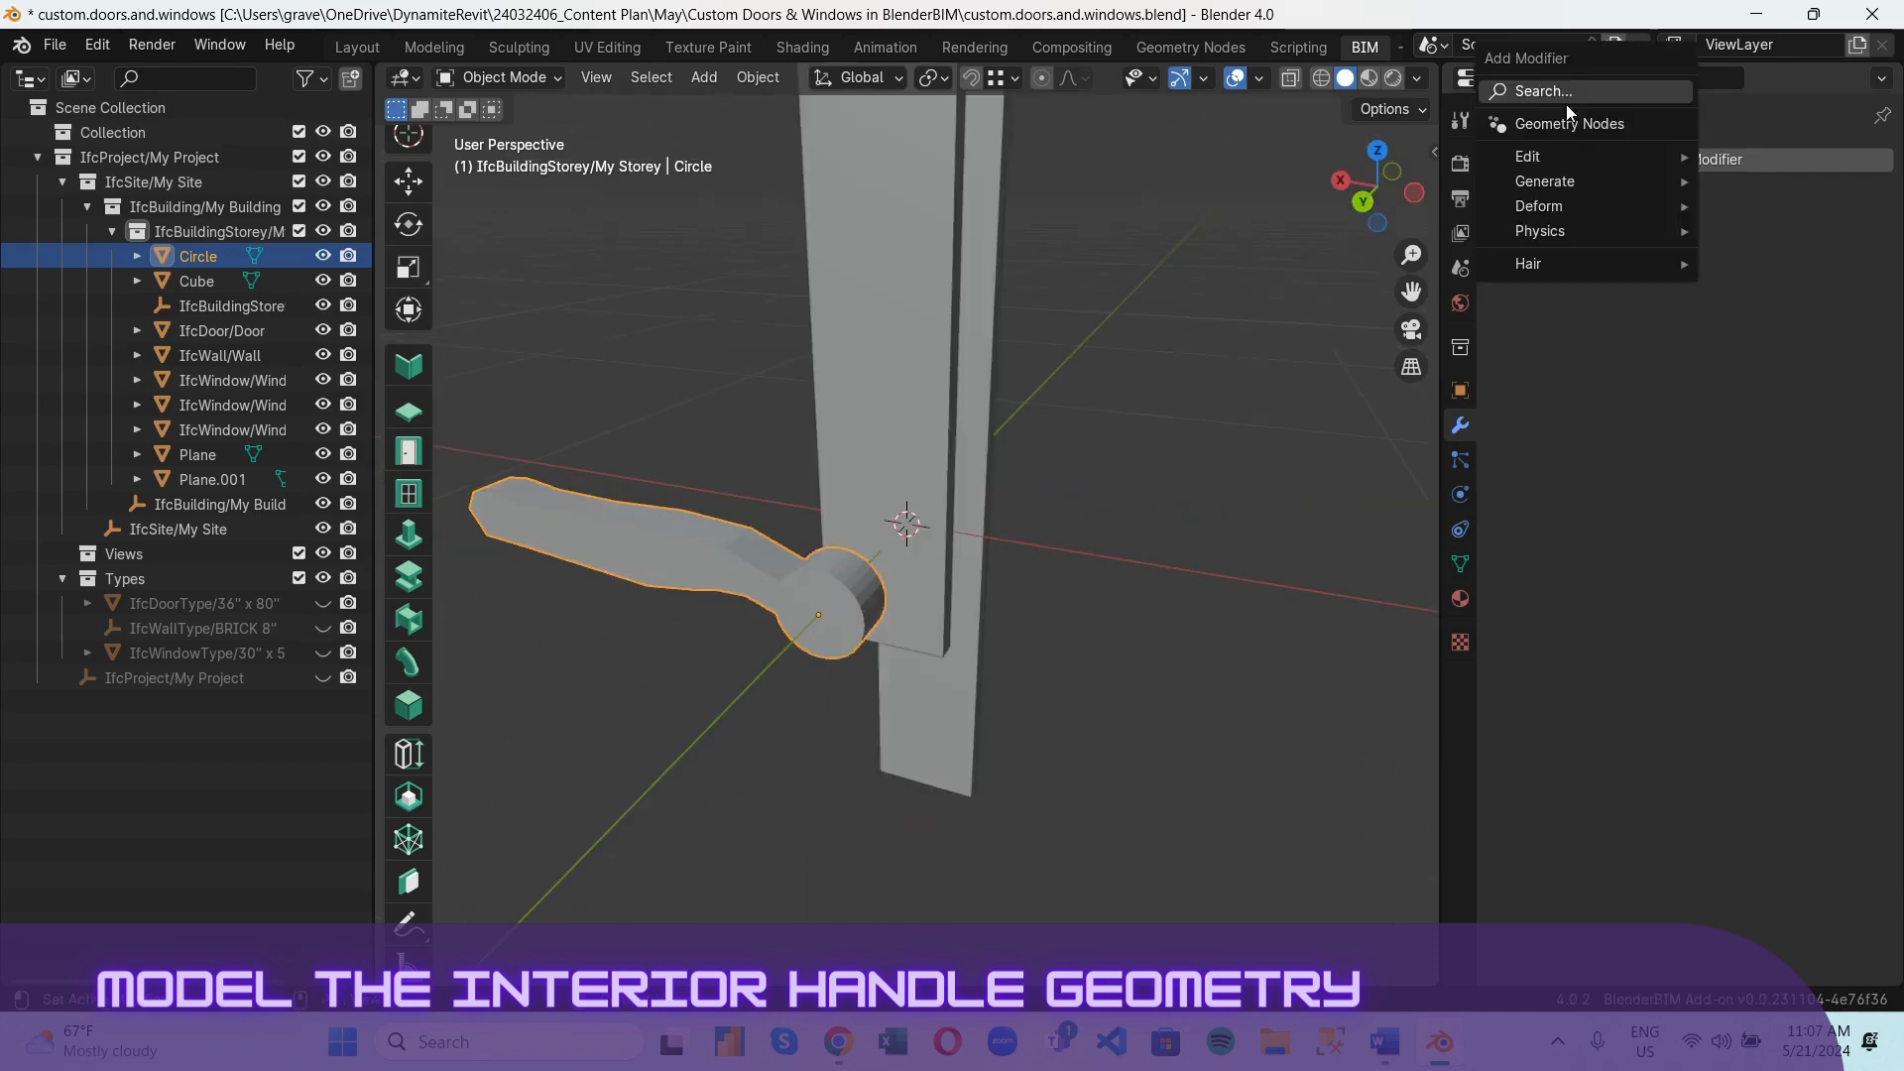
# Add a Smooth modifier to the lever handle and set its repeat count to 16.
pyautogui.click(1567, 97)
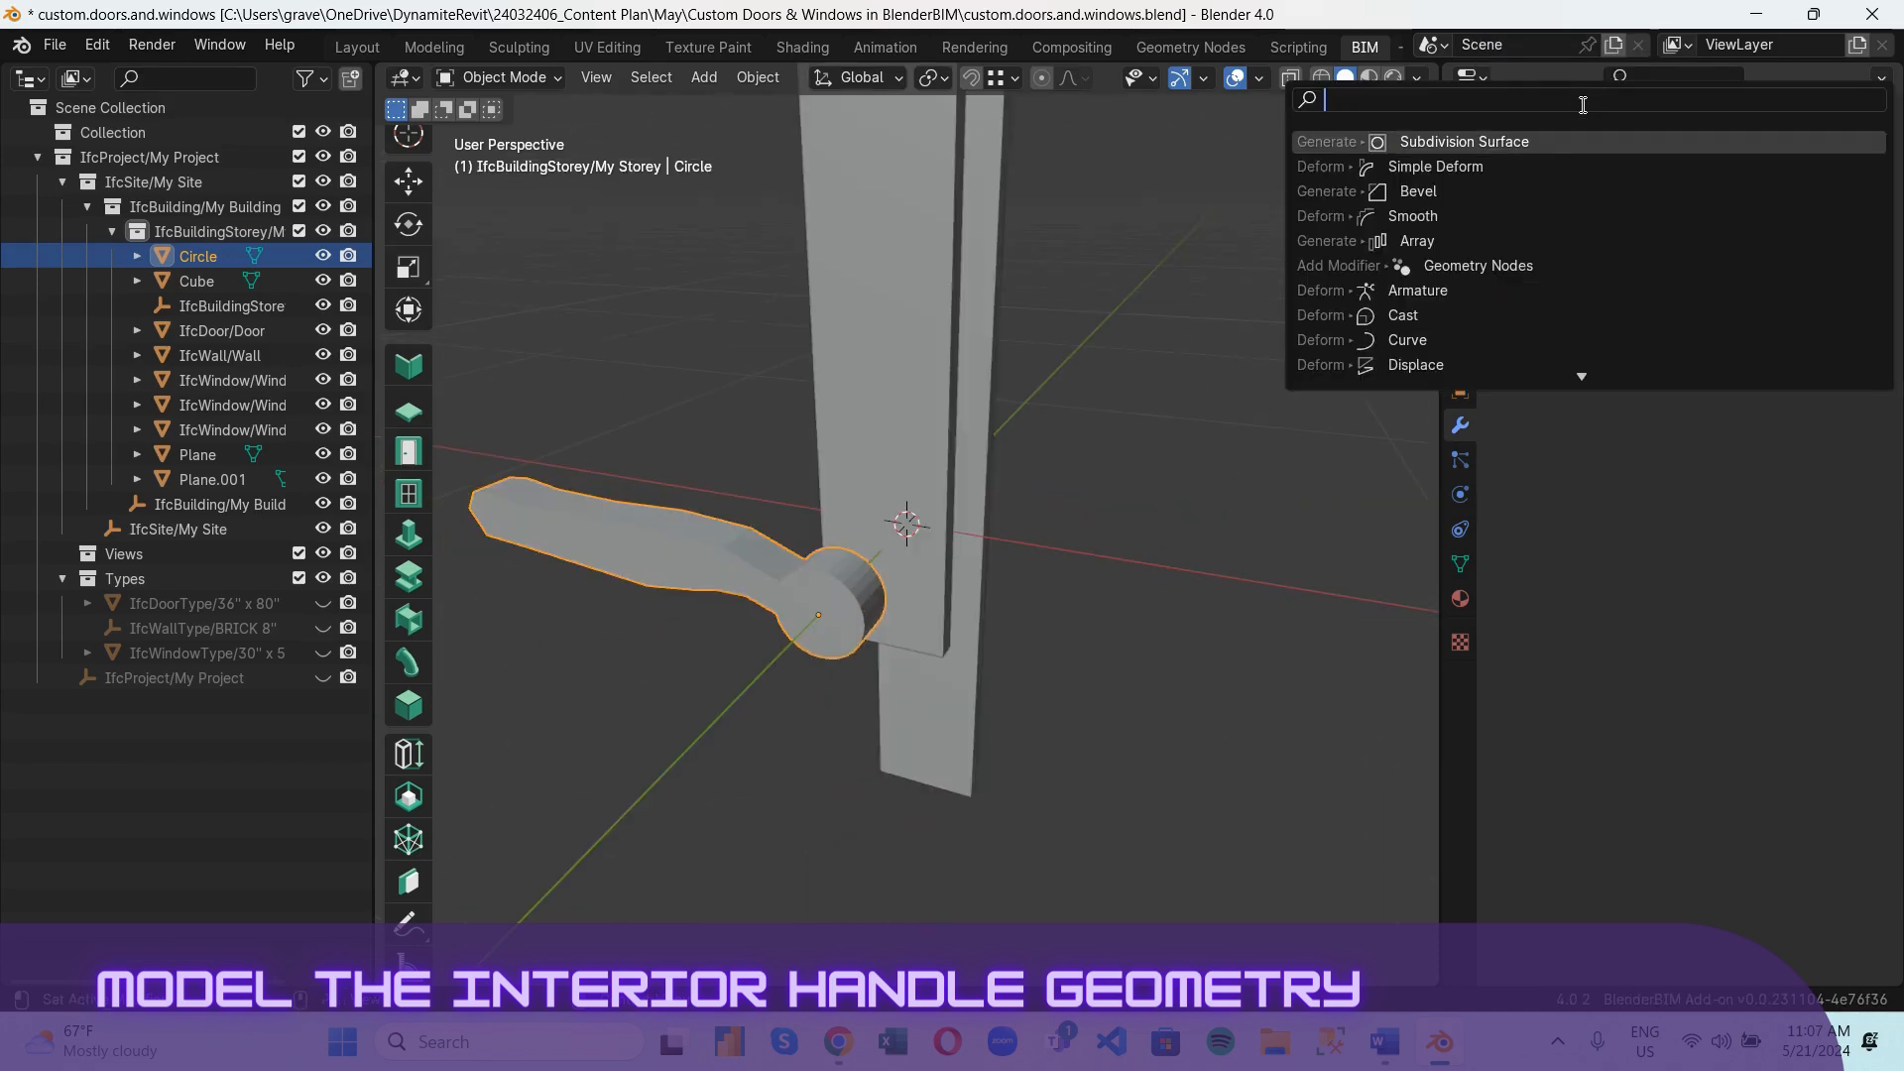
pyautogui.write('smoo')
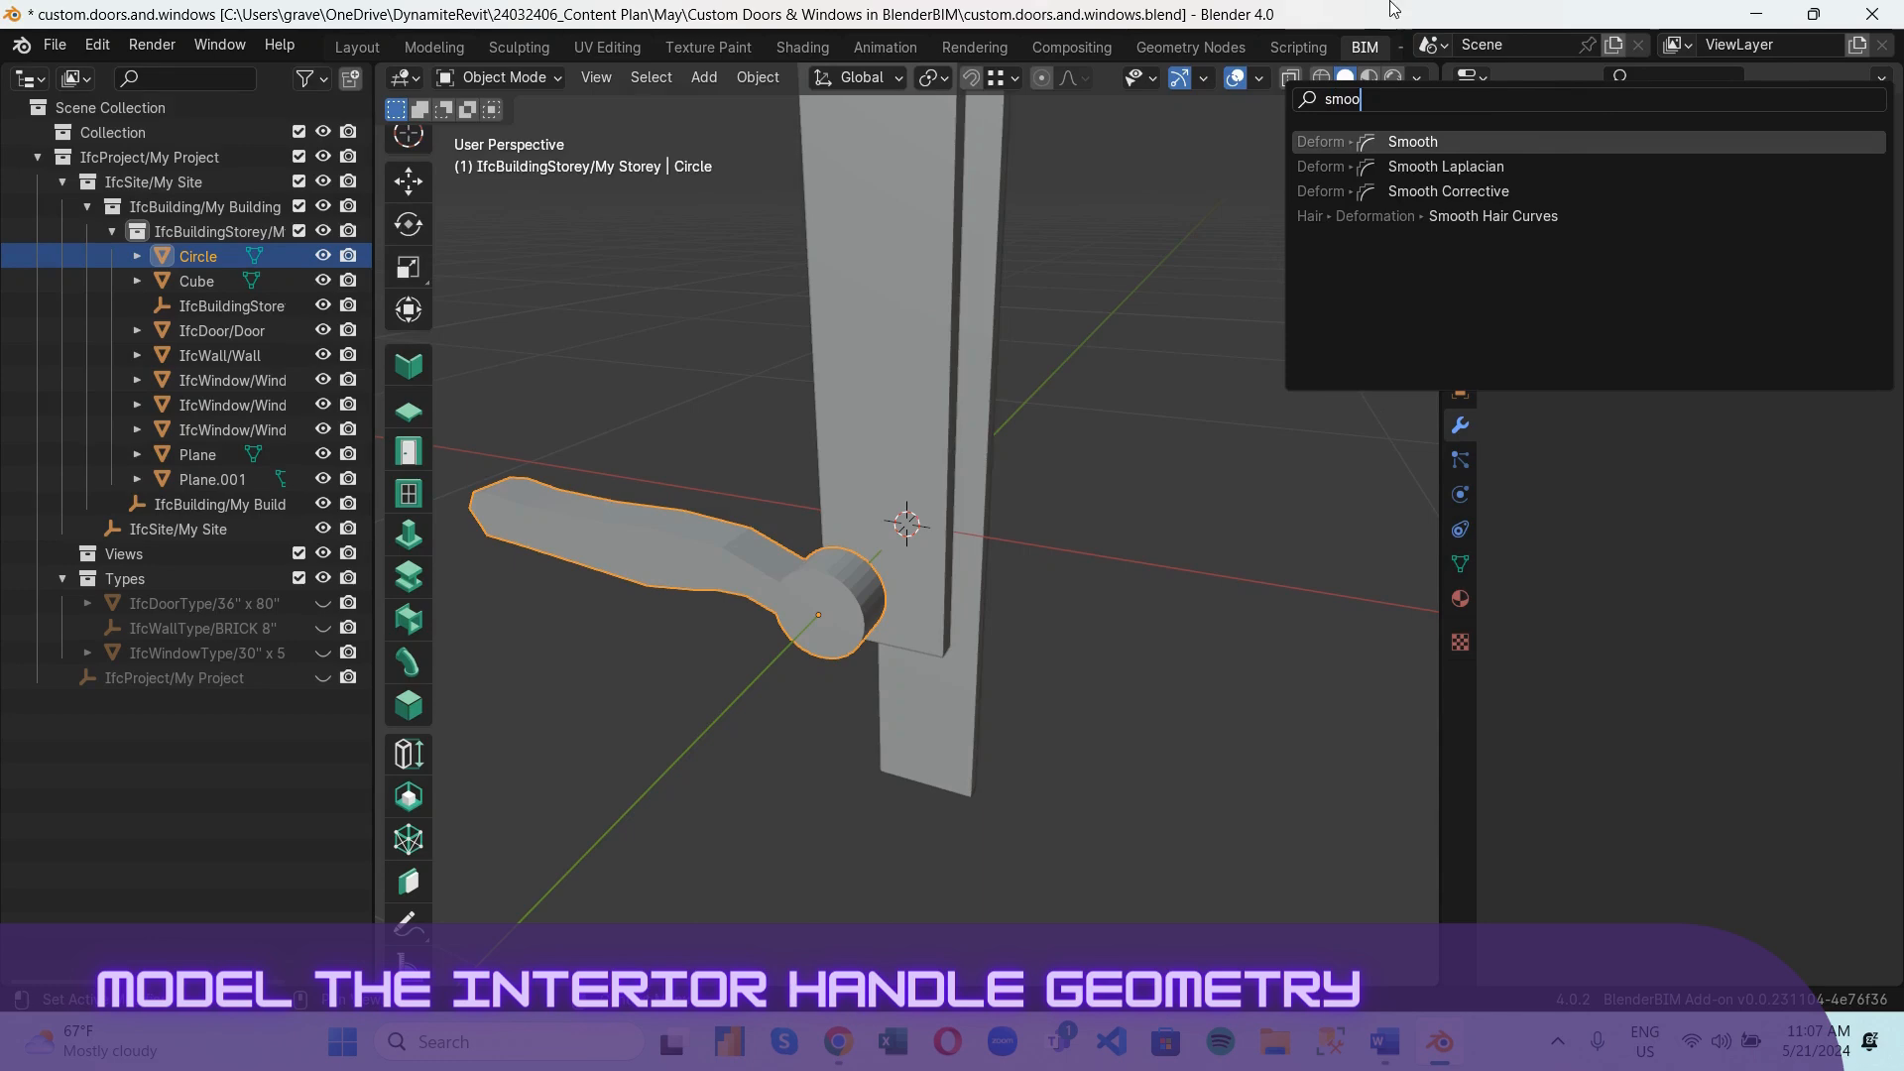
pyautogui.click(1547, 149)
pyautogui.scroll(3, 1125, 536)
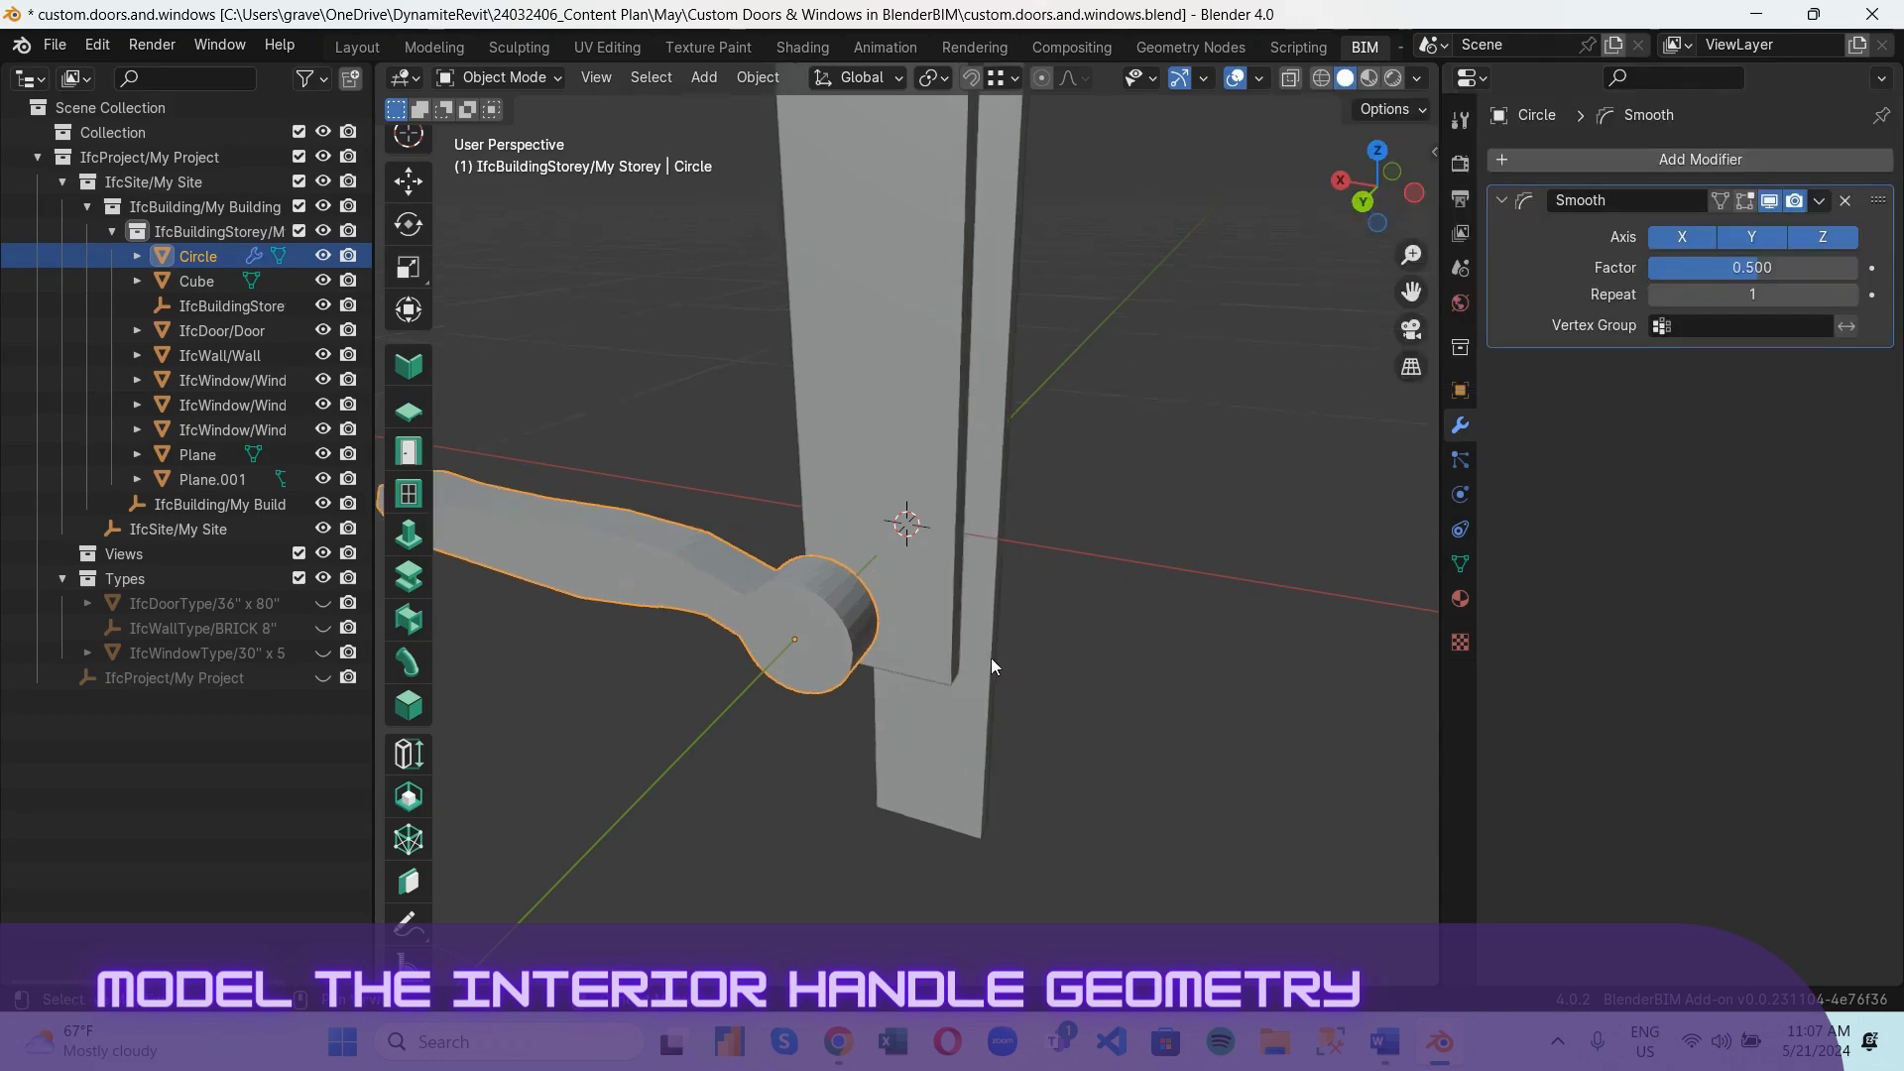
pyautogui.click(1805, 257)
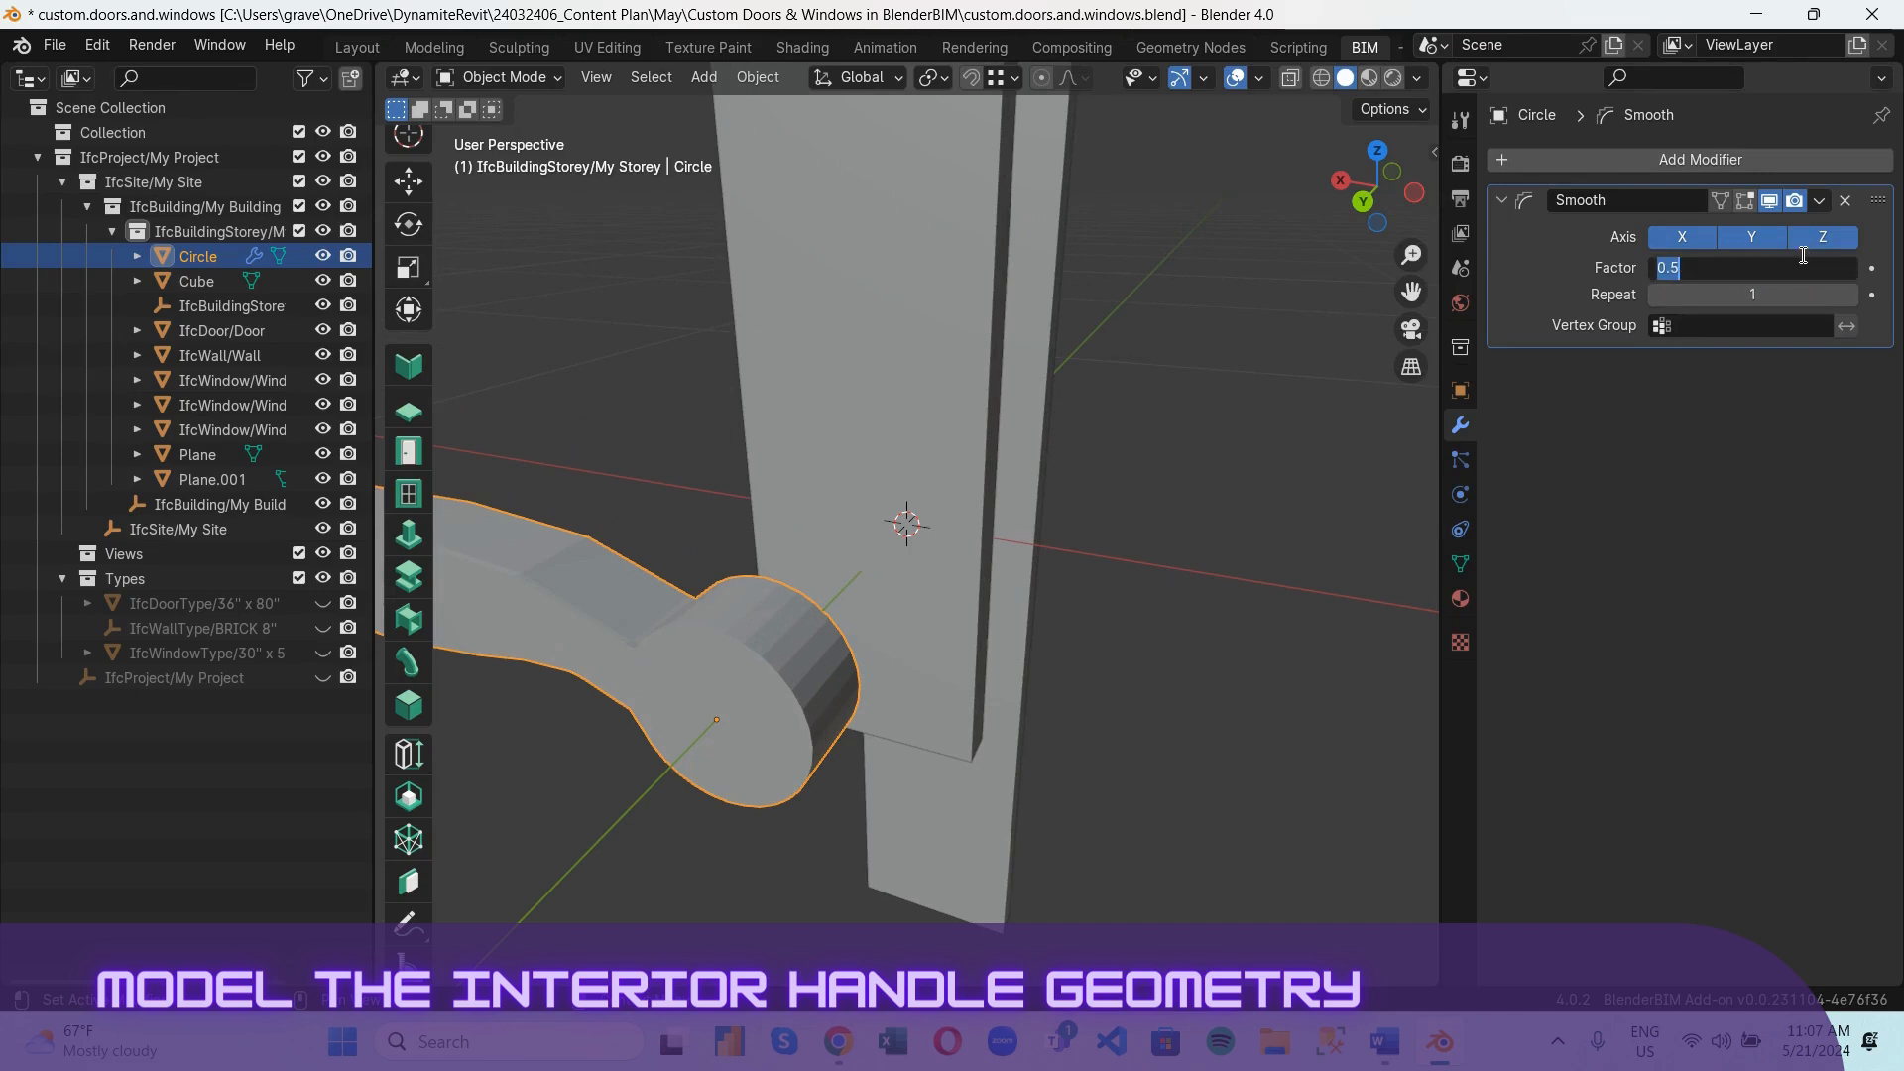
pyautogui.press('Return')
pyautogui.click(1790, 297)
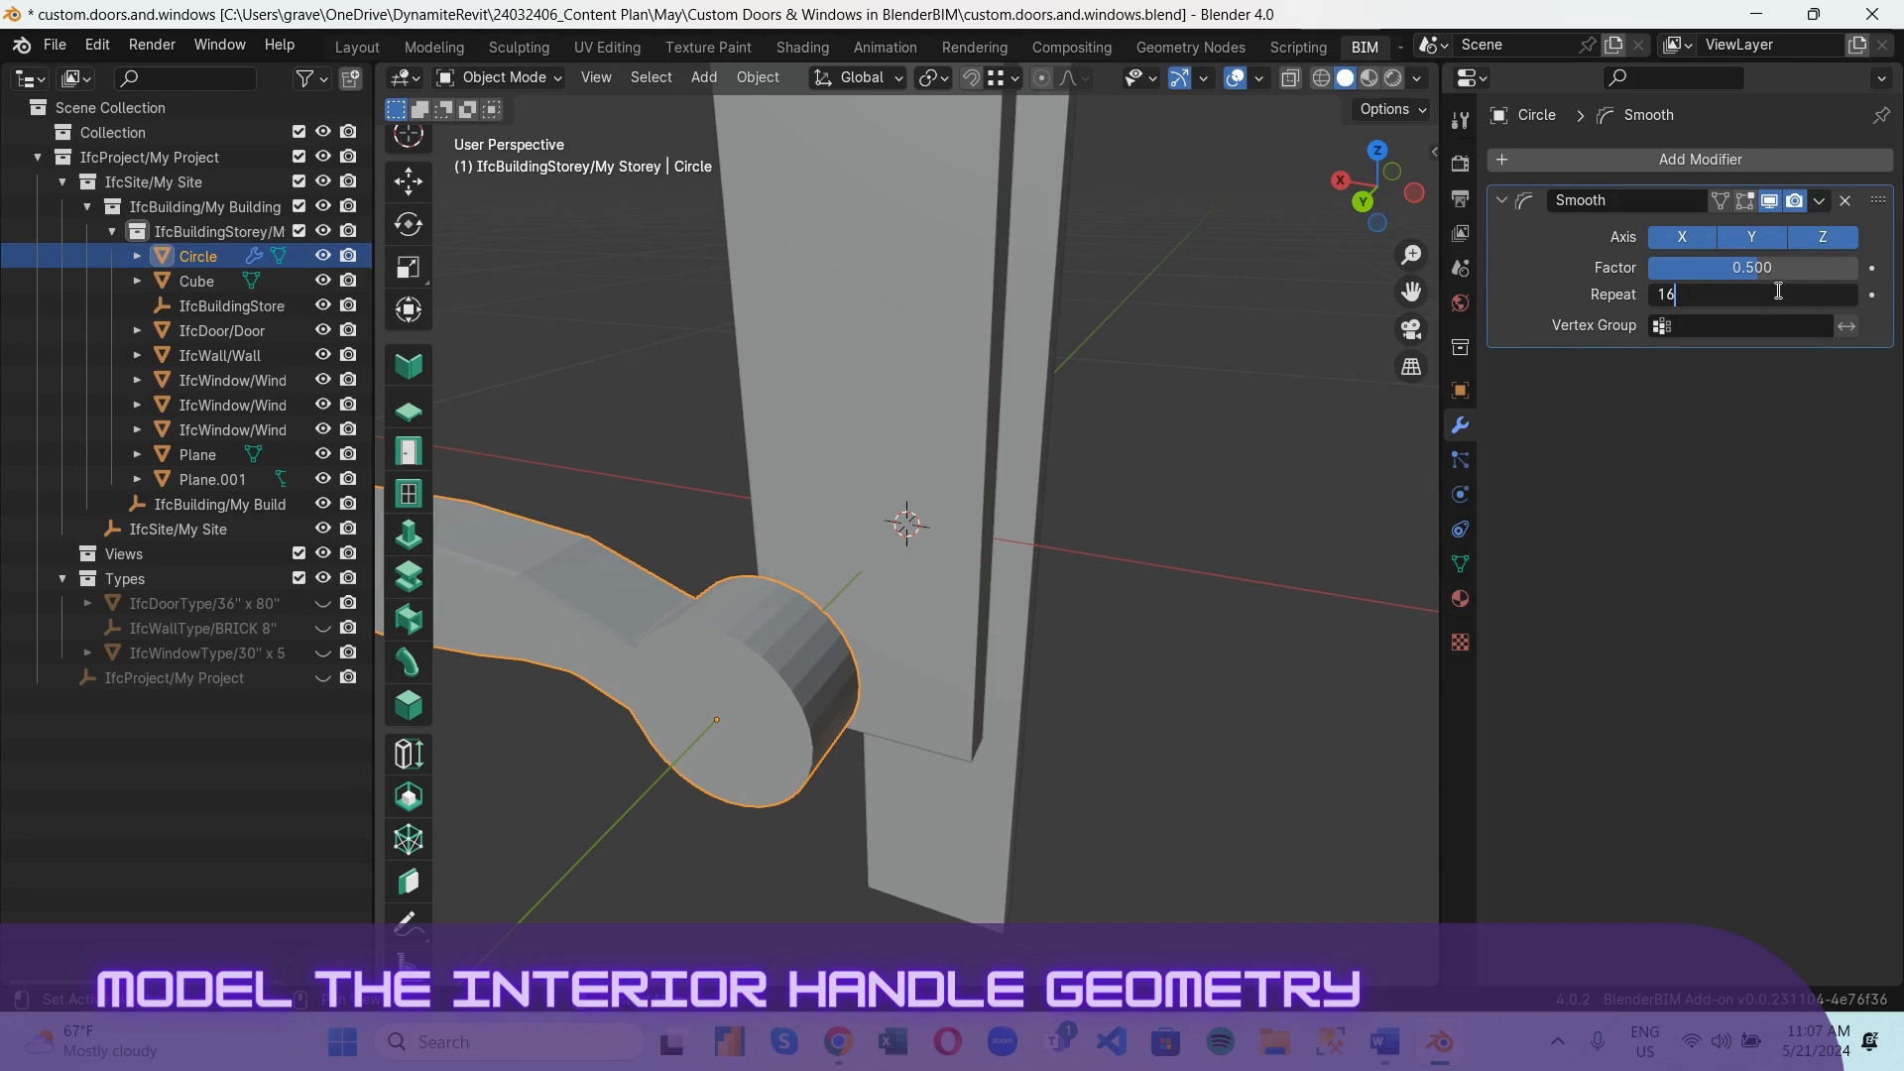
pyautogui.write('16')
pyautogui.press('Return')
pyautogui.moveTo(1559, 460); pyautogui.dragTo(1309, 462, button='middle')
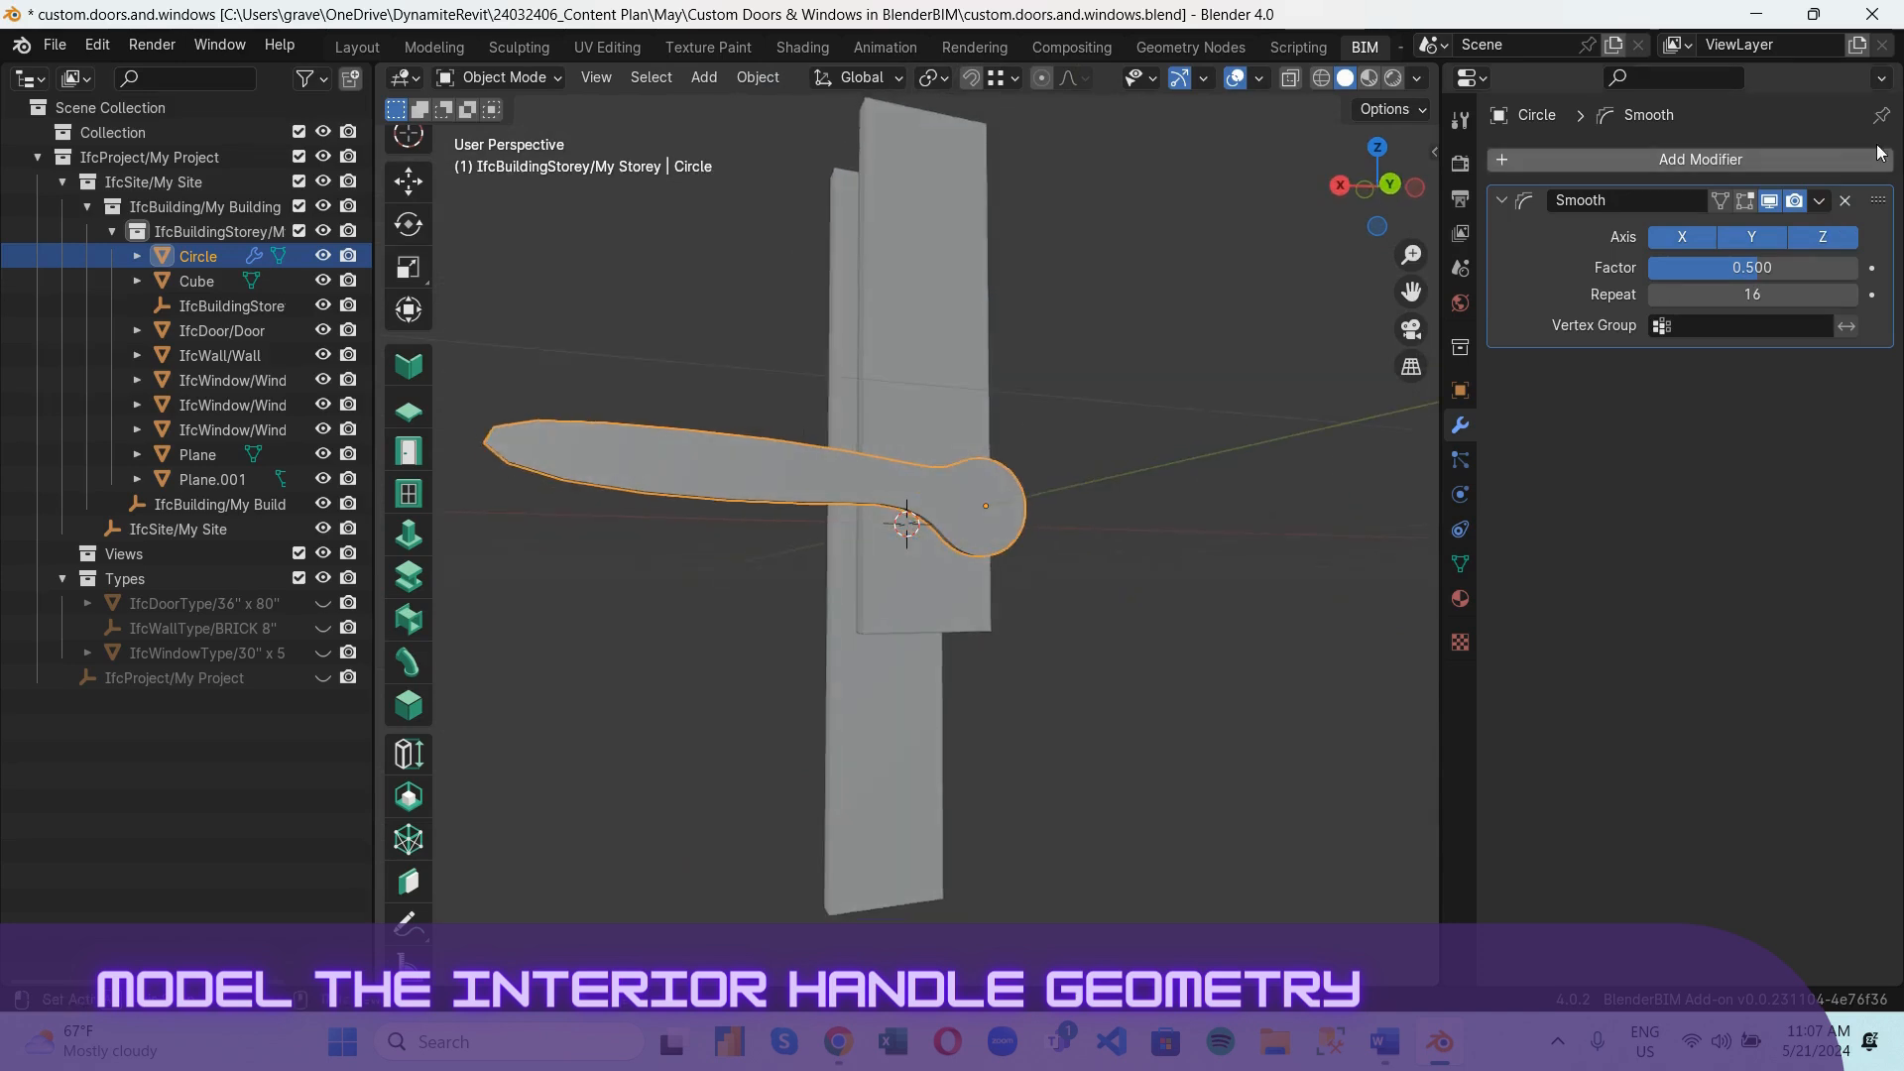
# Turn off Z-axis smoothing in the handle's Smooth modifier and inspect the curved neck.
pyautogui.click(1823, 236)
pyautogui.scroll(5, 1104, 517)
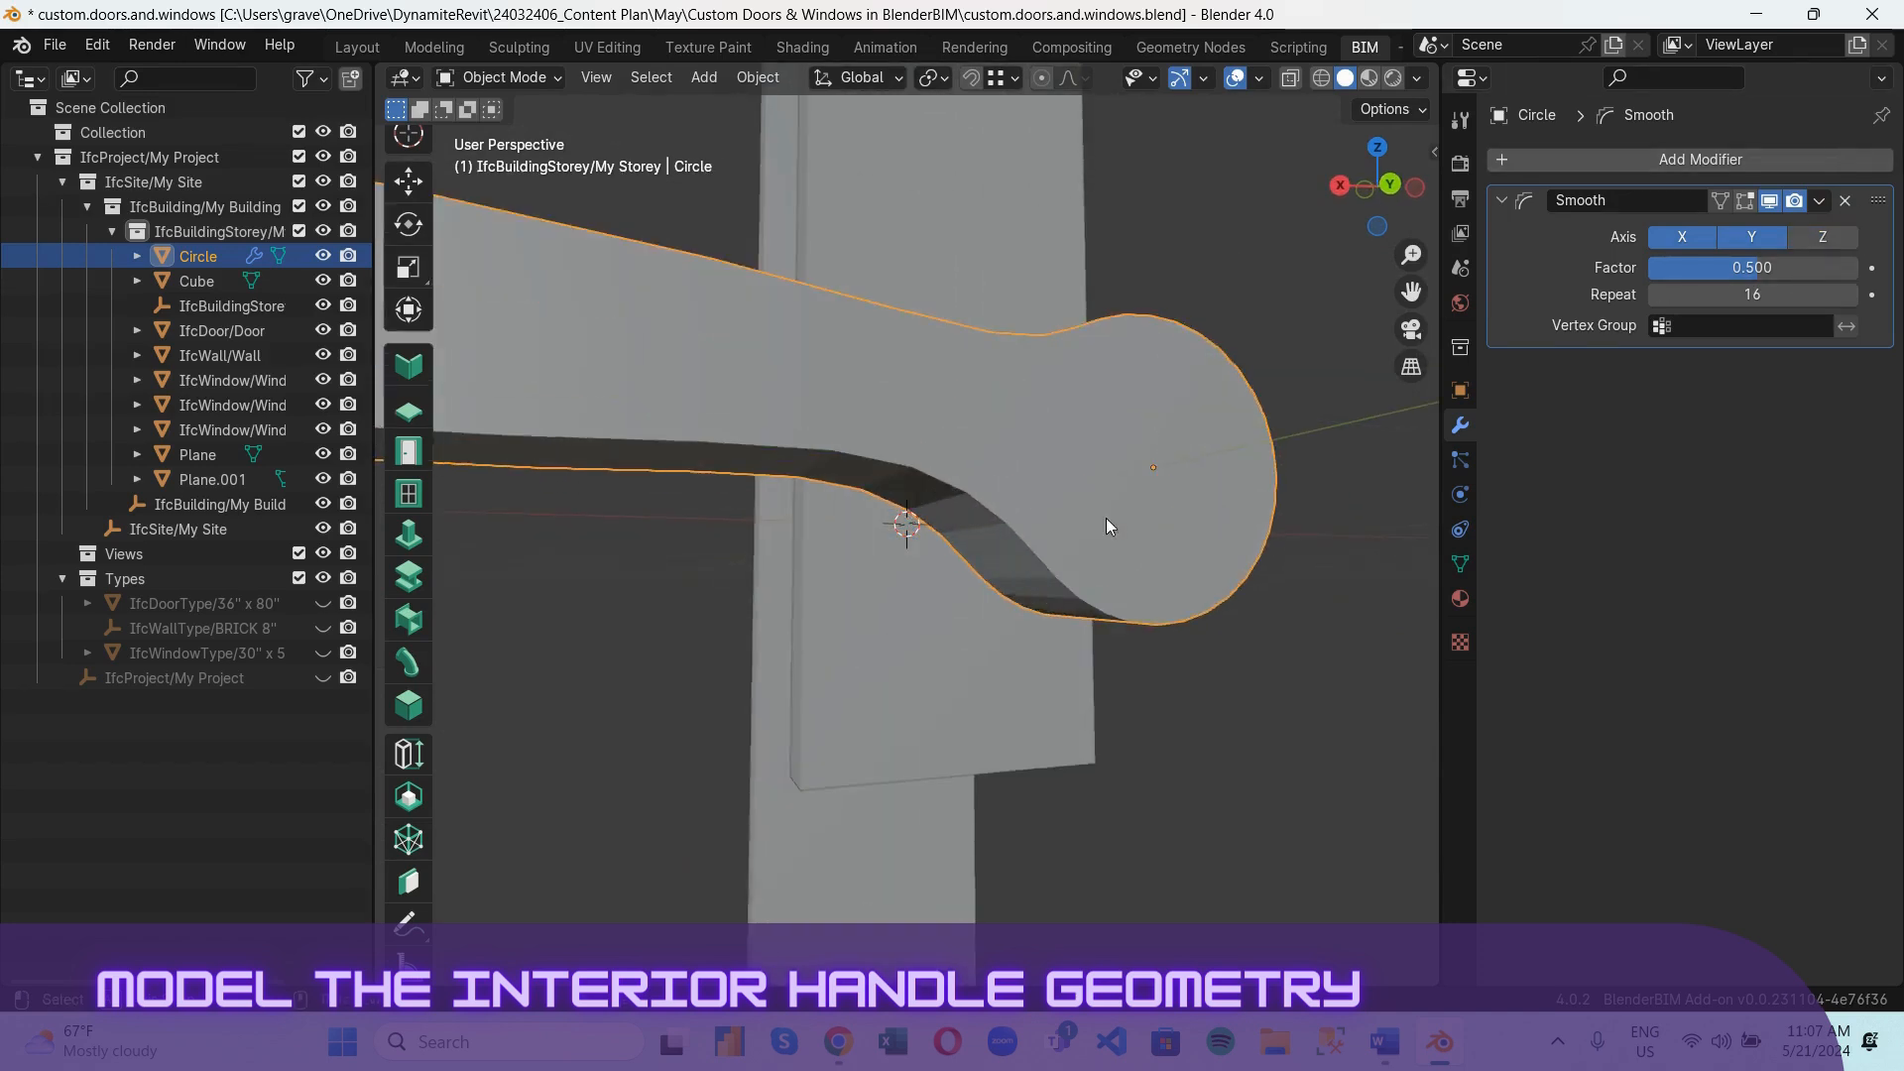
pyautogui.scroll(-5, 1145, 459)
pyautogui.moveTo(1162, 448); pyautogui.dragTo(1135, 556, button='middle')
# Compare the Smooth modifier's effect on the handle with different axis combinations, returning to X and Y only.
pyautogui.click(1734, 242)
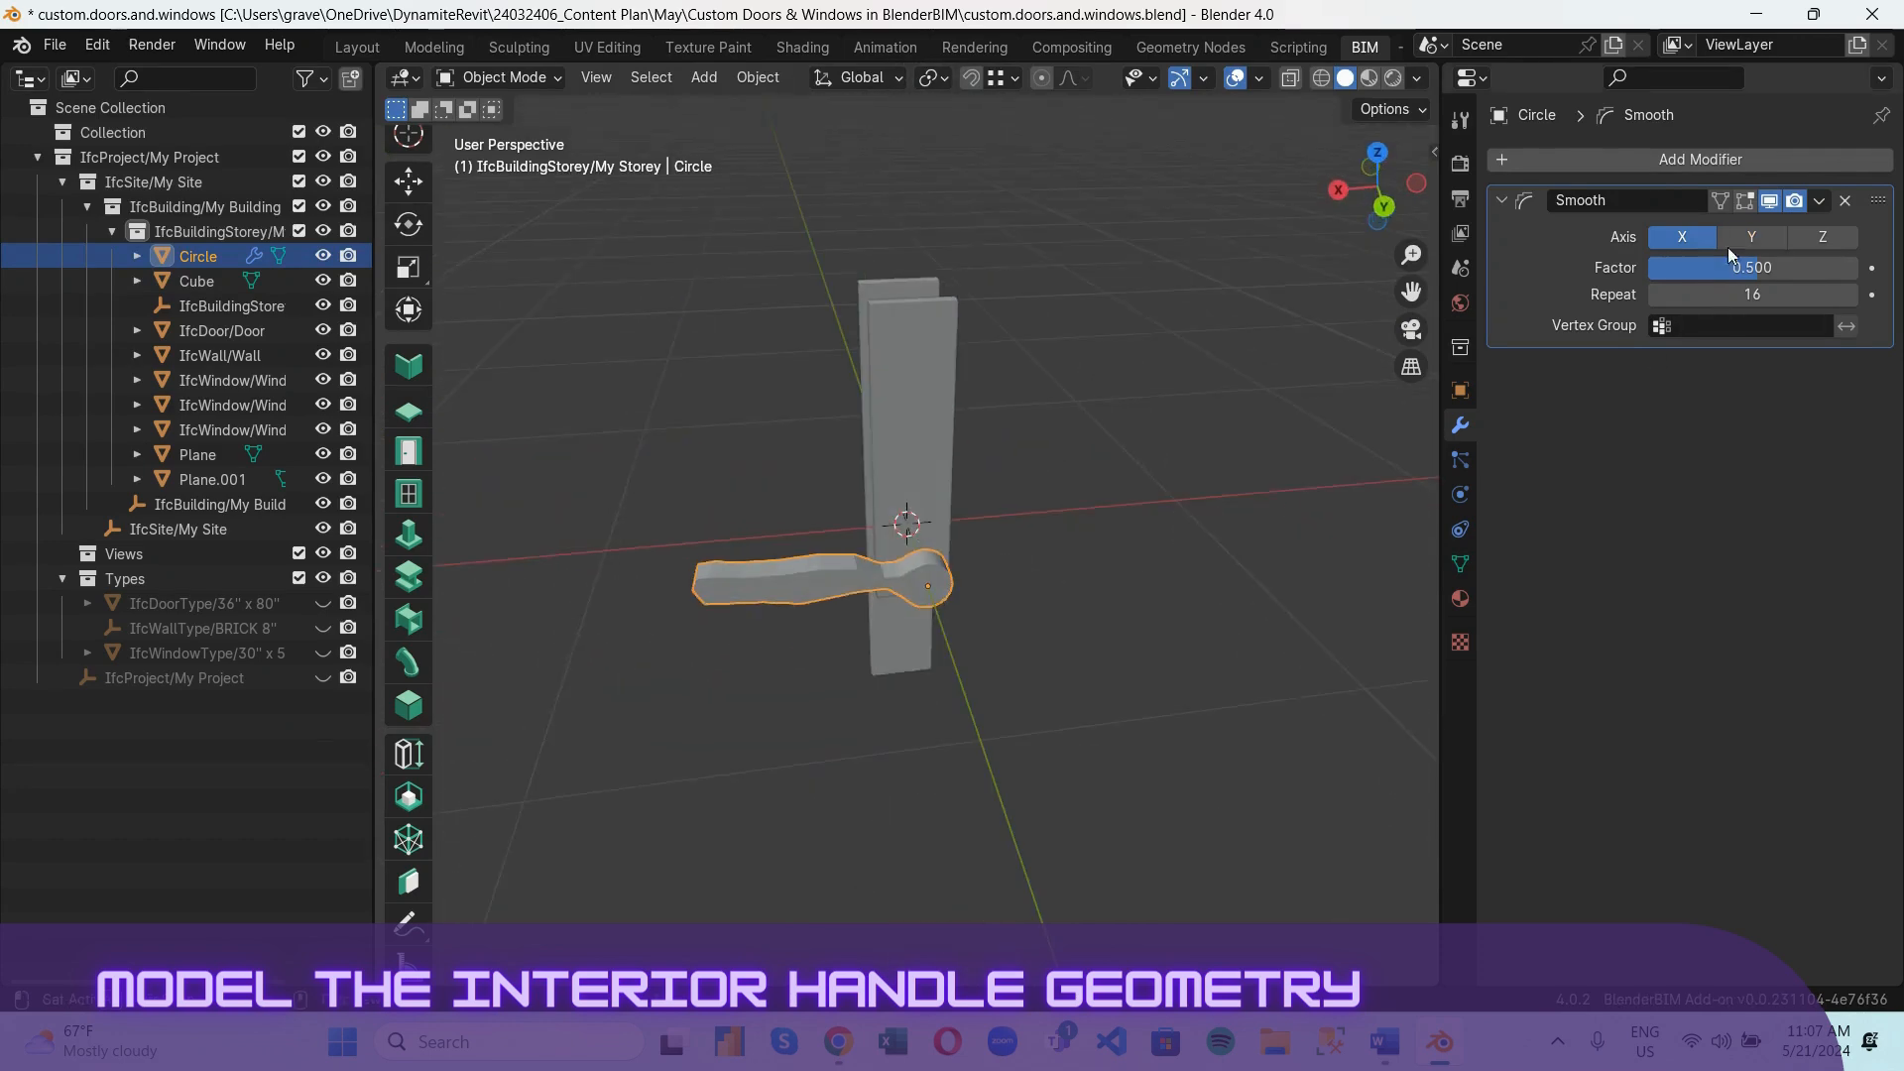
pyautogui.moveTo(1170, 476); pyautogui.dragTo(1073, 492, button='middle')
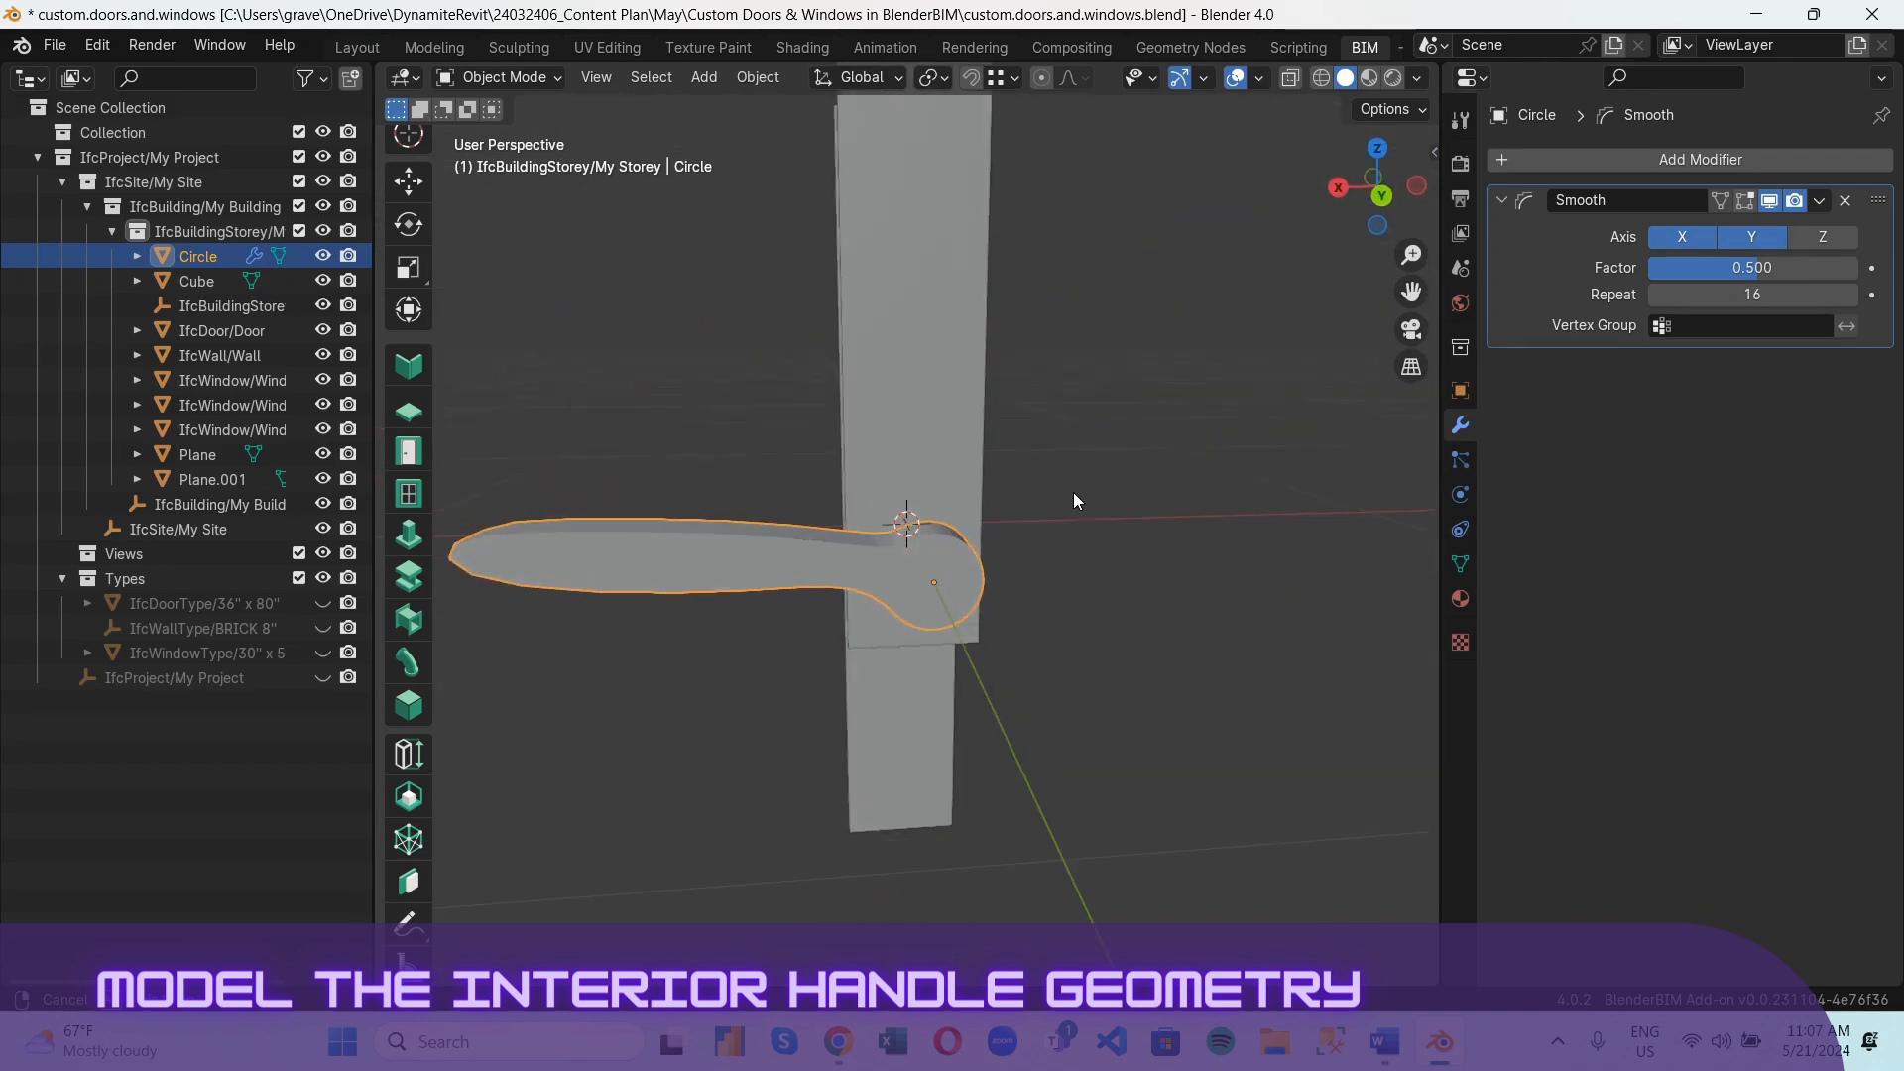
pyautogui.click(1707, 240)
pyautogui.click(1823, 243)
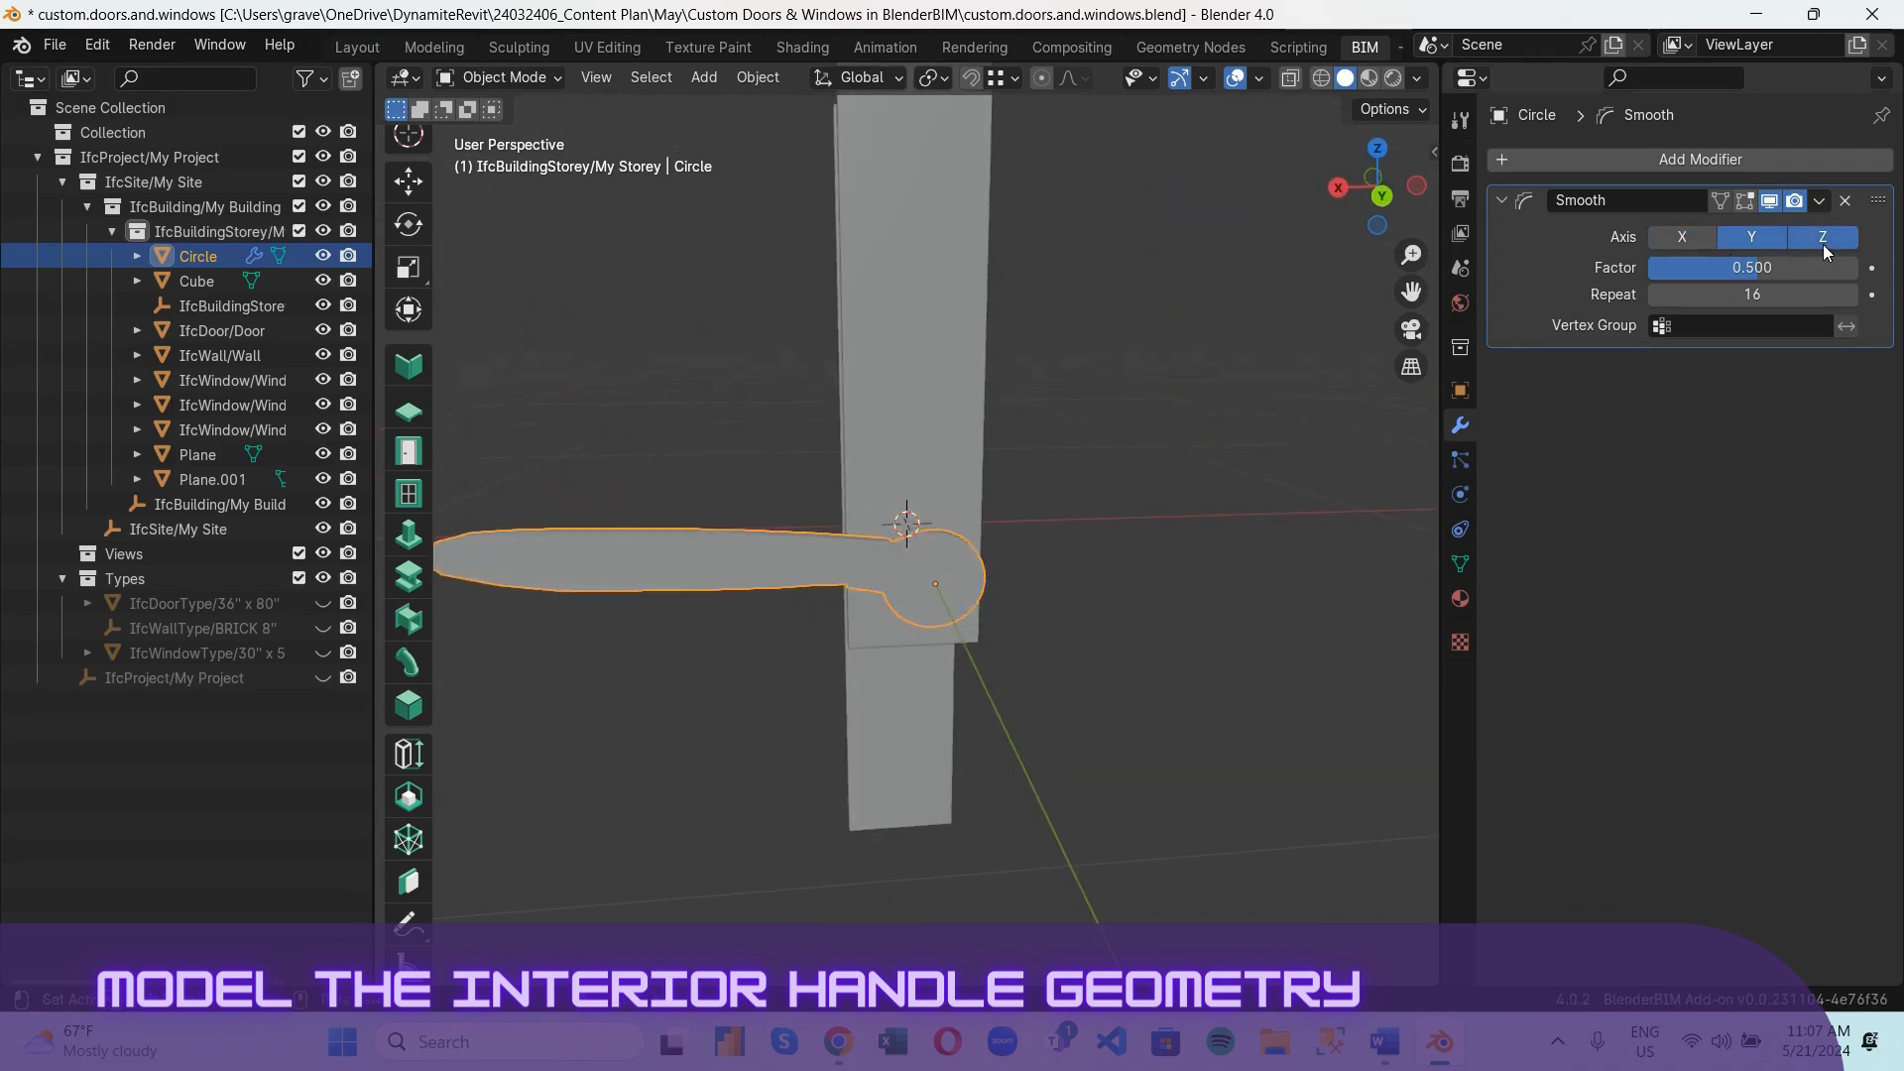
pyautogui.click(1706, 241)
pyautogui.click(1749, 247)
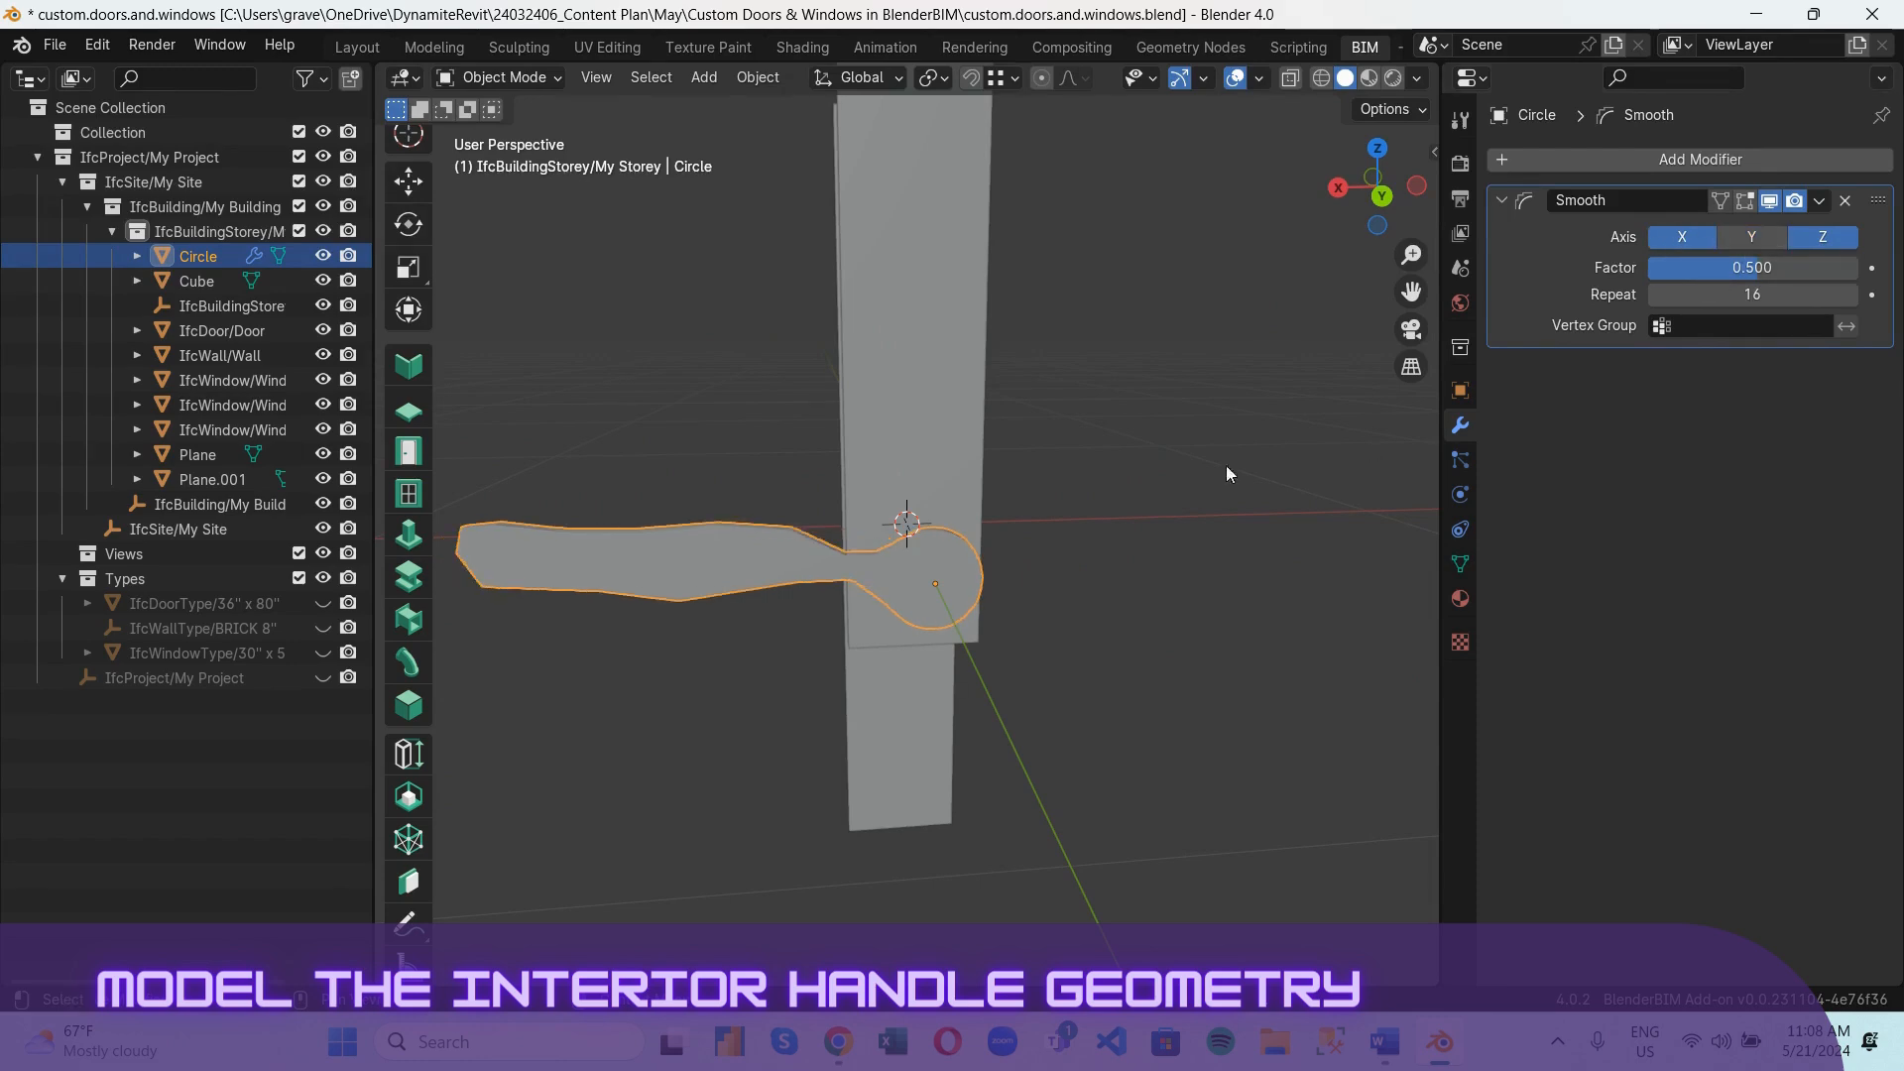
pyautogui.moveTo(1226, 466); pyautogui.dragTo(1280, 428, button='middle')
pyautogui.click(1823, 236)
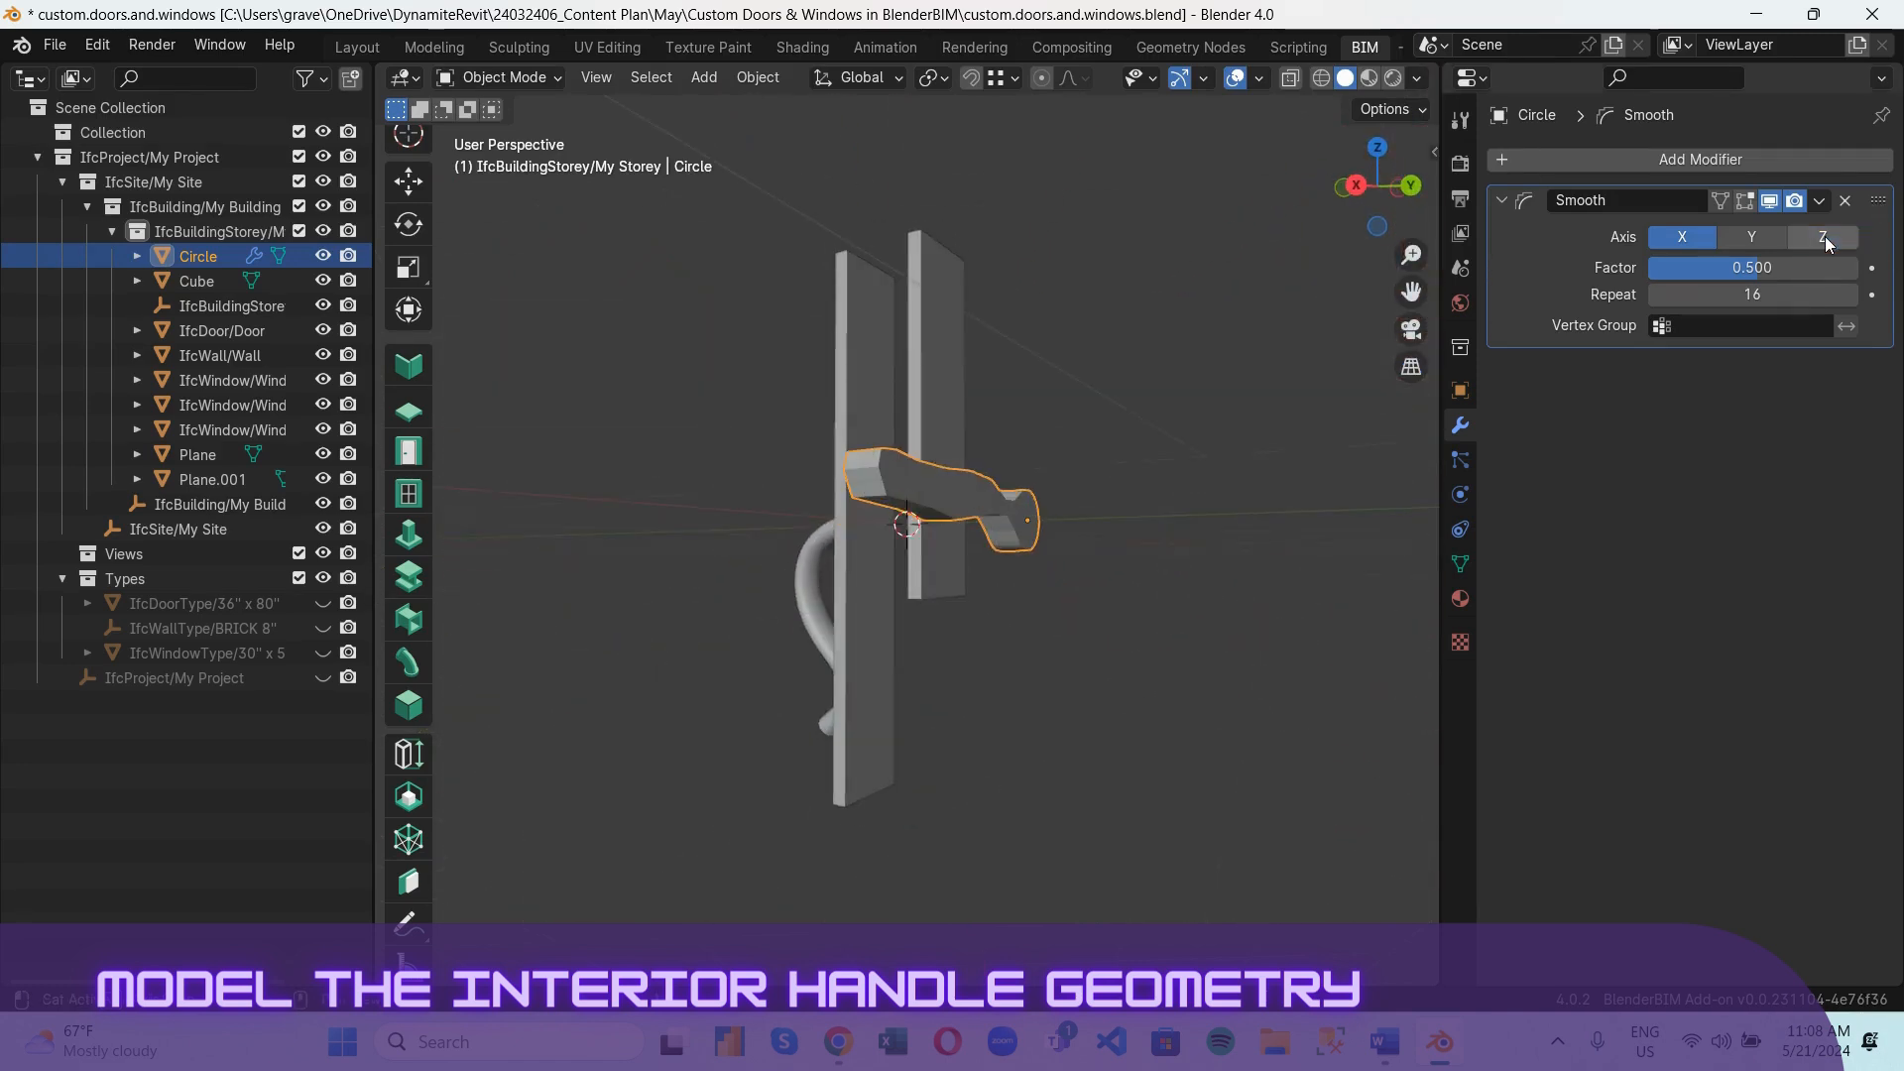
pyautogui.click(1751, 236)
pyautogui.scroll(5, 1147, 493)
pyautogui.scroll(-6, 1147, 489)
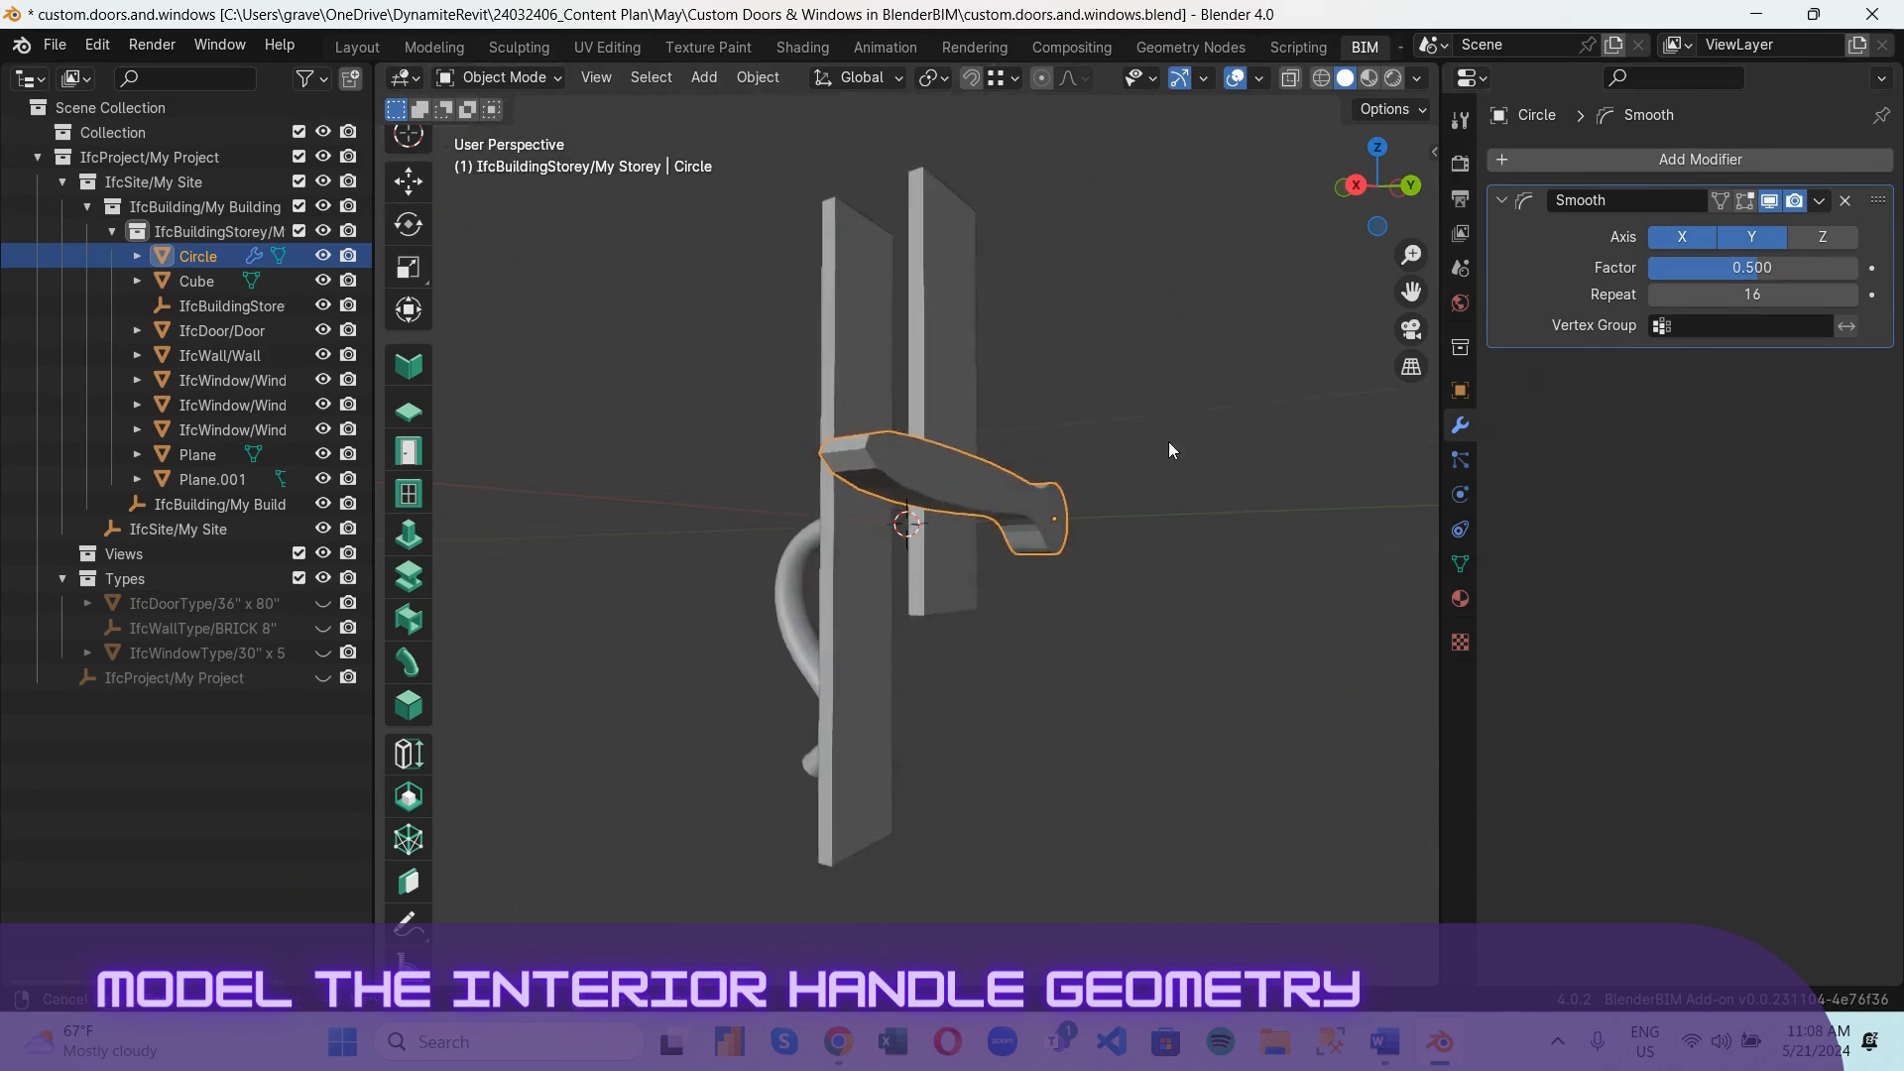
pyautogui.moveTo(1168, 443); pyautogui.dragTo(1140, 565, button='middle')
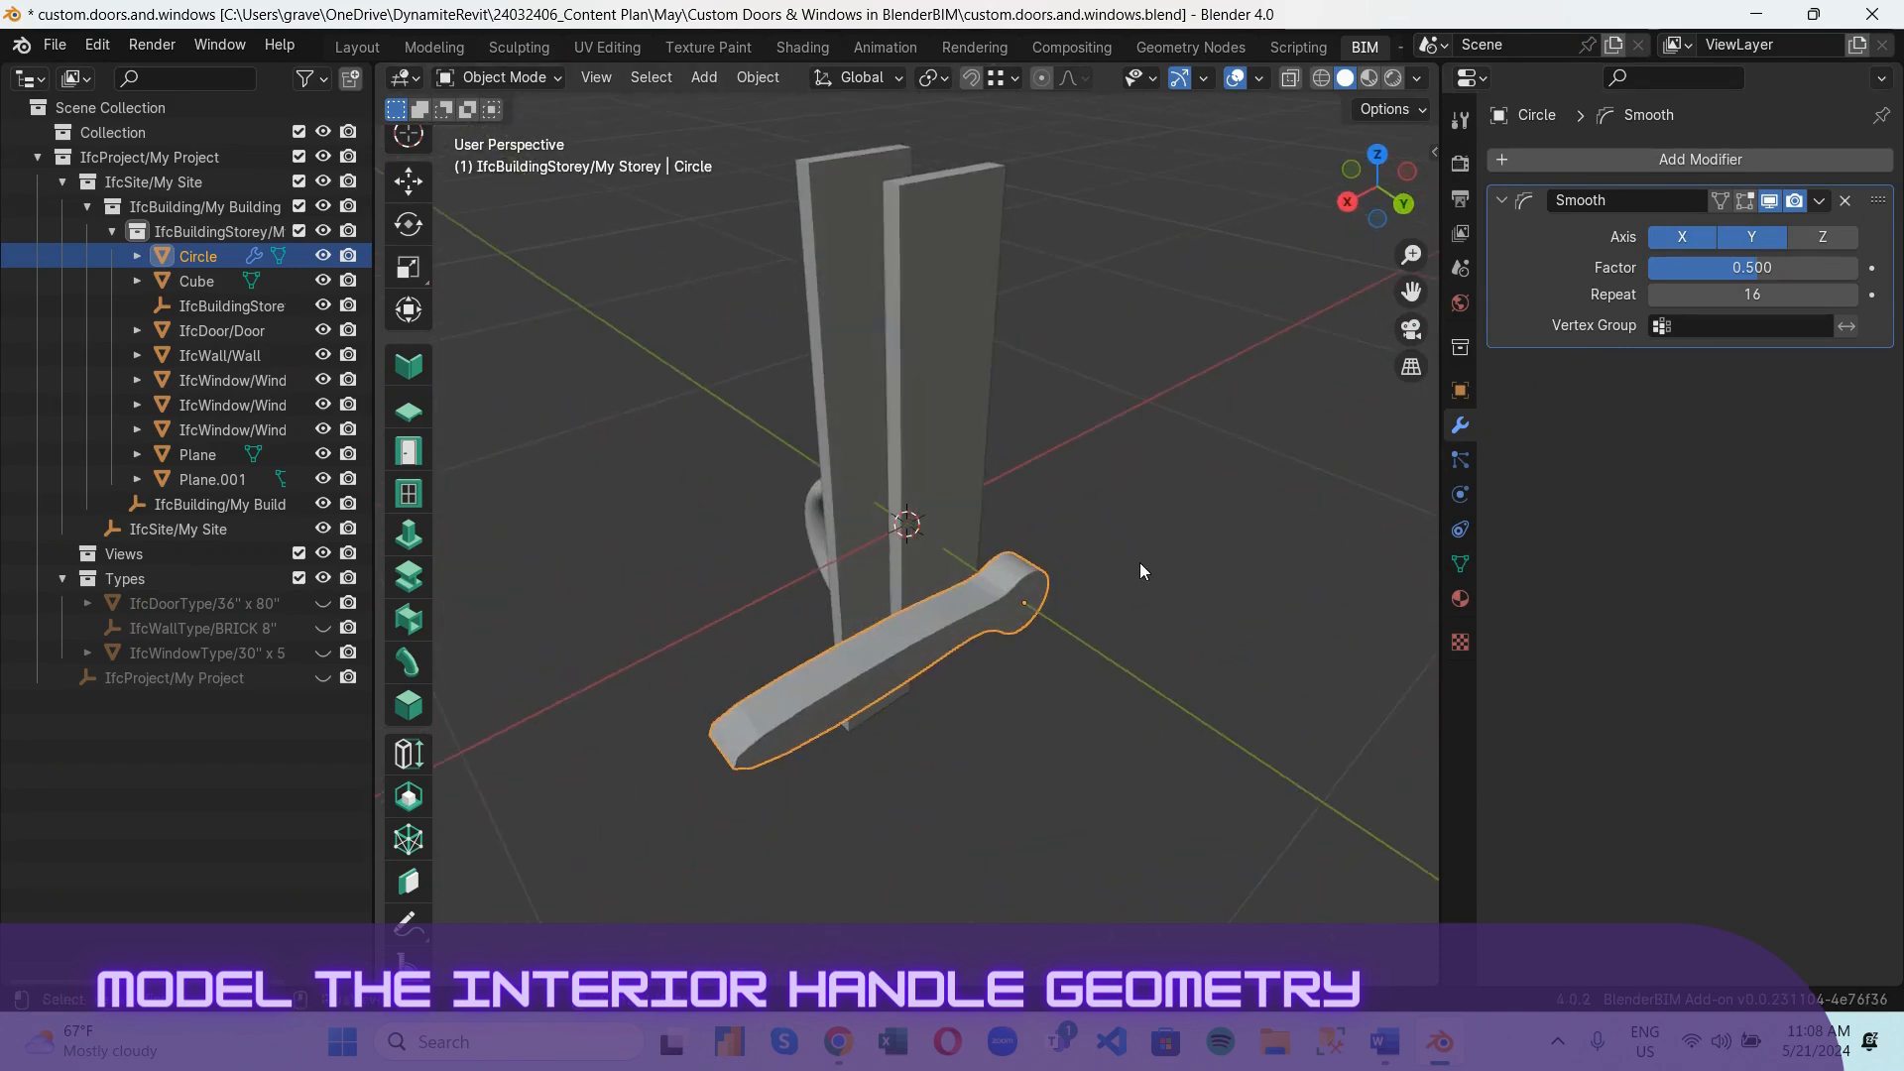
# Set the Smooth modifier's repeat count to 64 and check the handle's shape.
pyautogui.click(1737, 296)
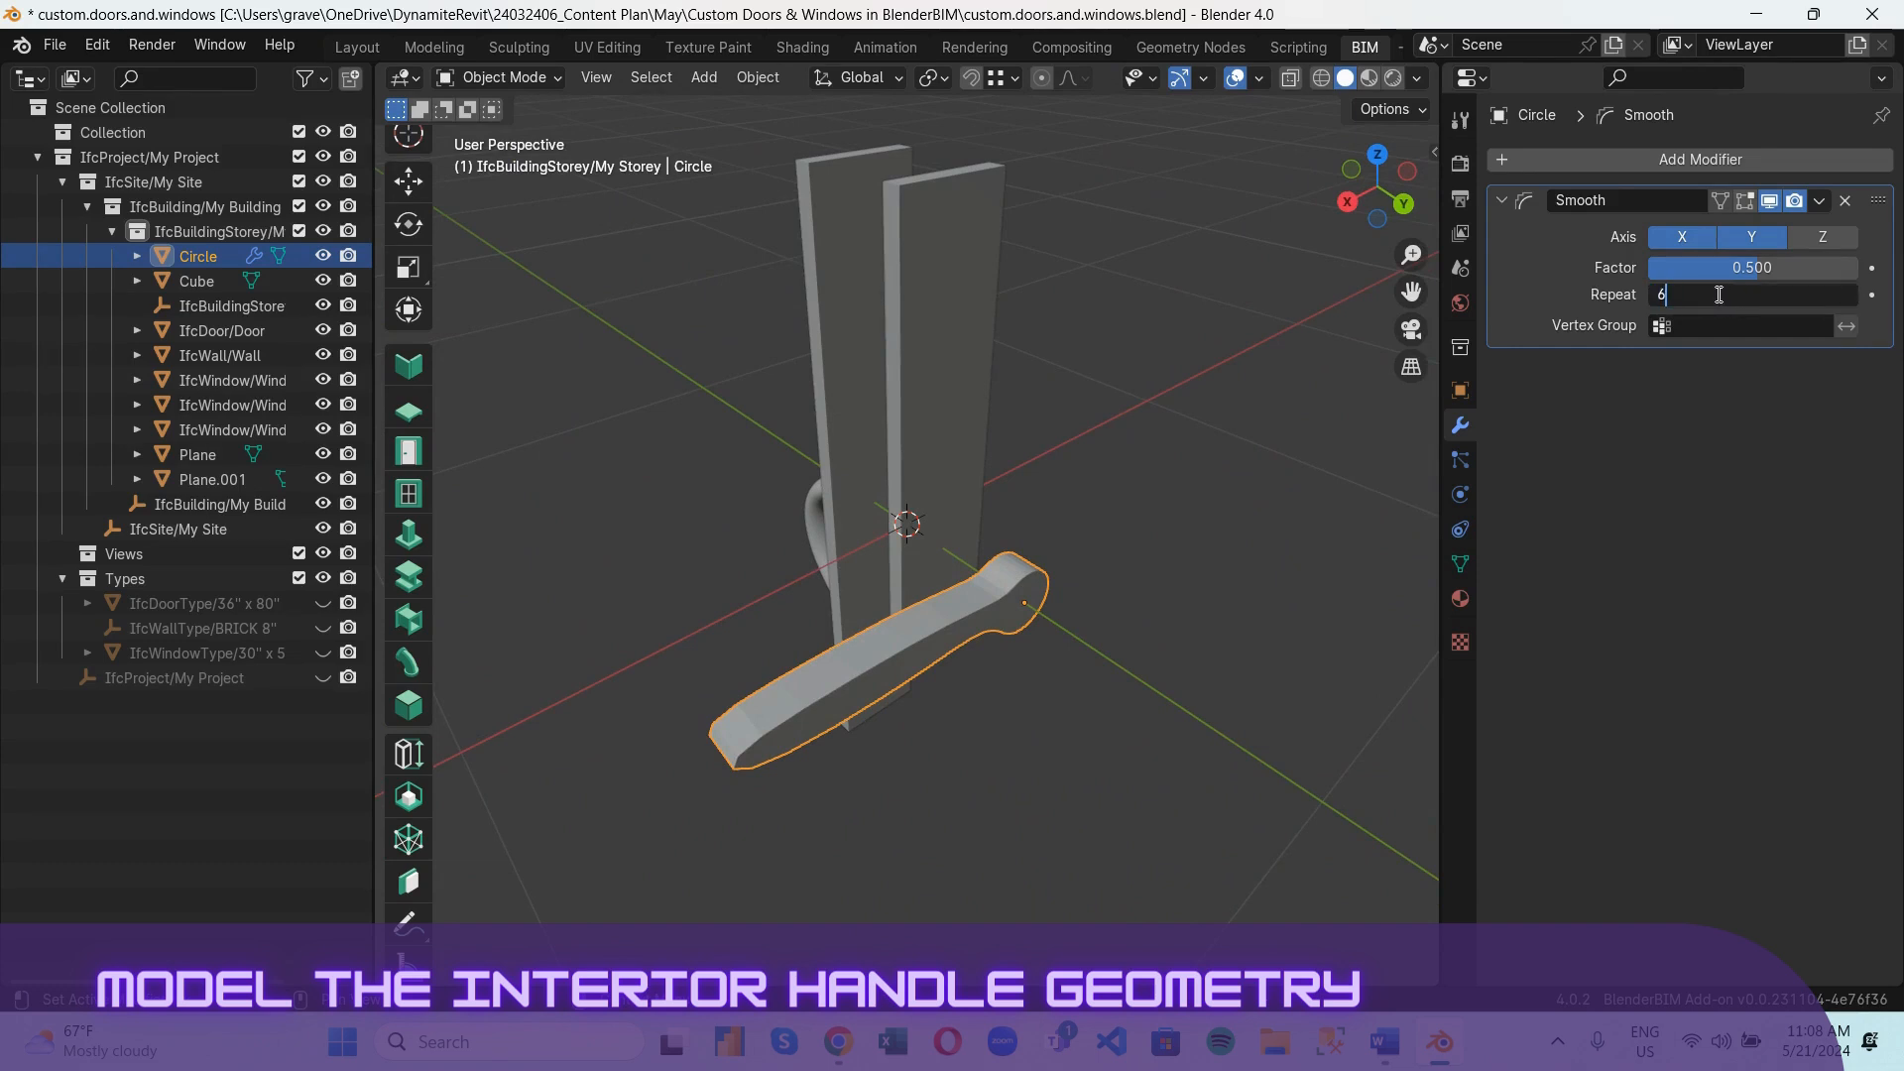
pyautogui.write('64')
pyautogui.press('Return')
pyautogui.moveTo(1170, 555); pyautogui.dragTo(1091, 447, button='middle')
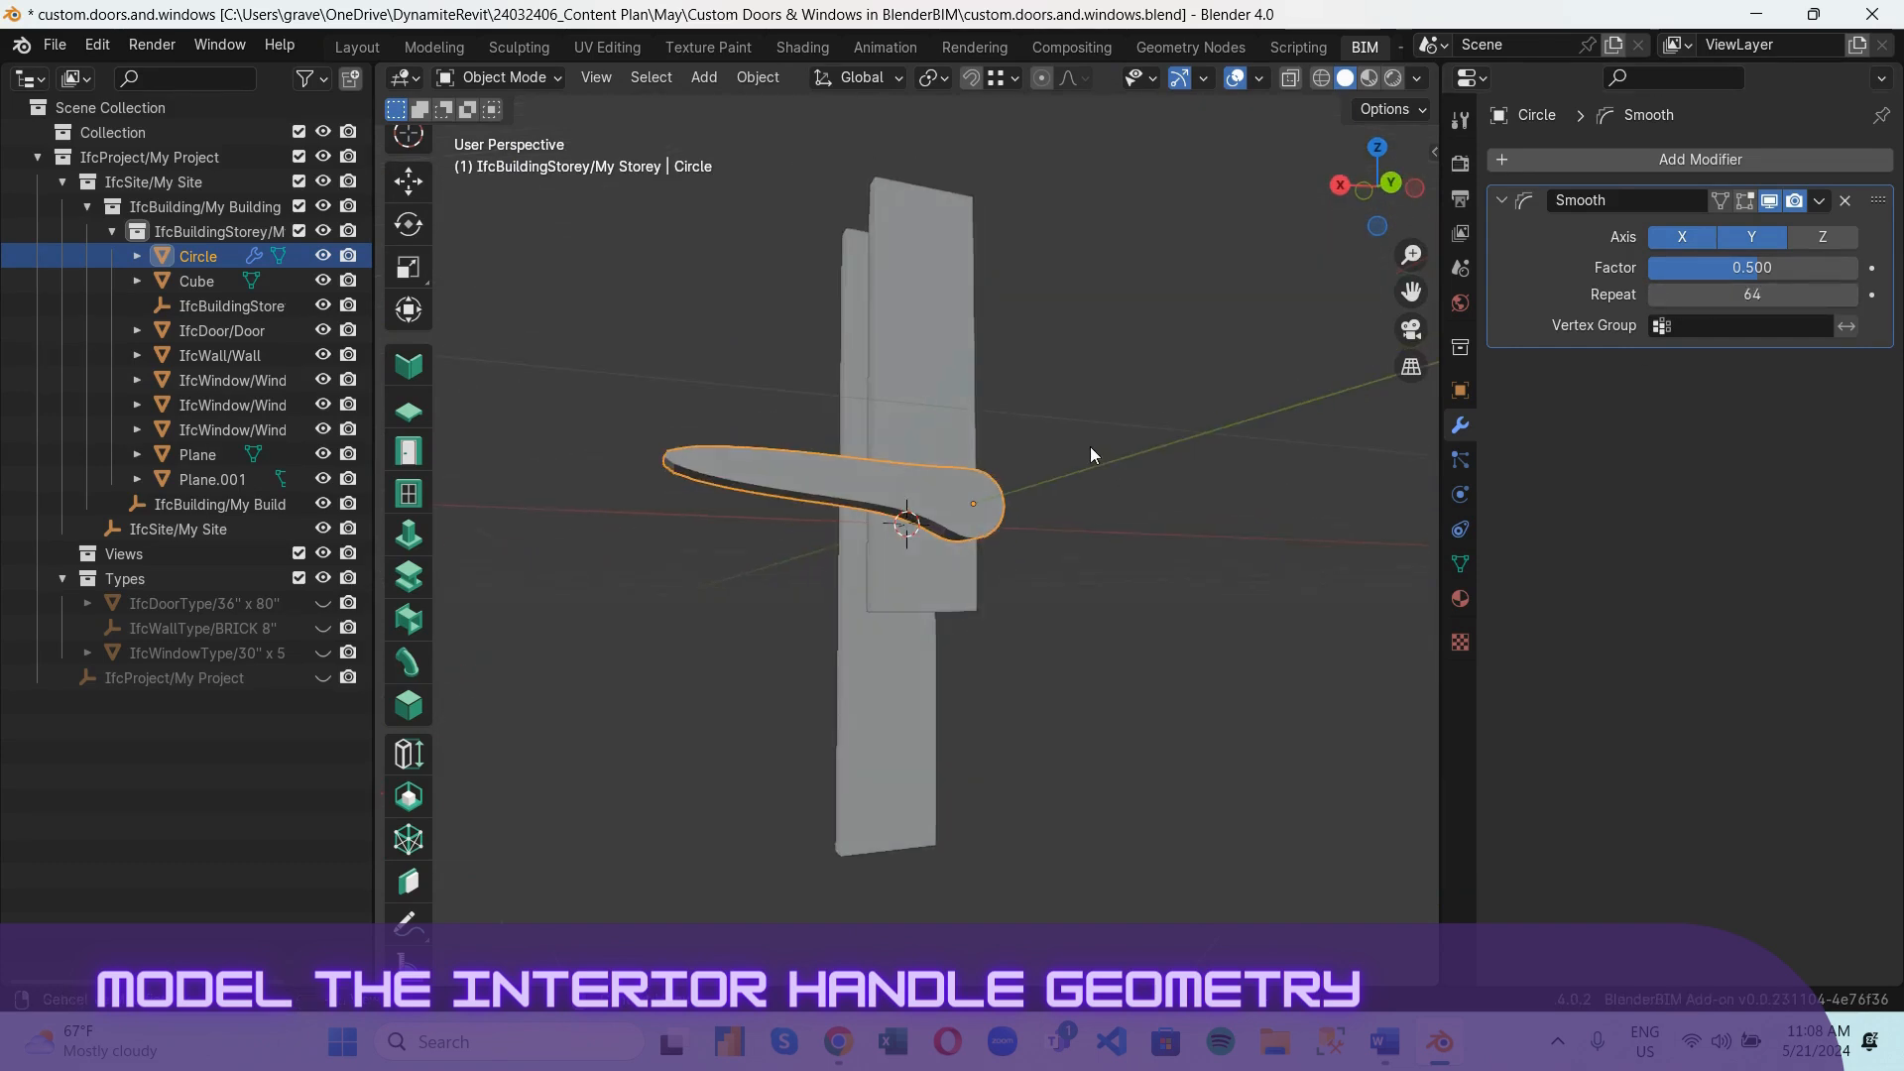
# Set the Smooth modifier's factor to 0.1 and apply the modifier to the lever handle.
pyautogui.click(1781, 265)
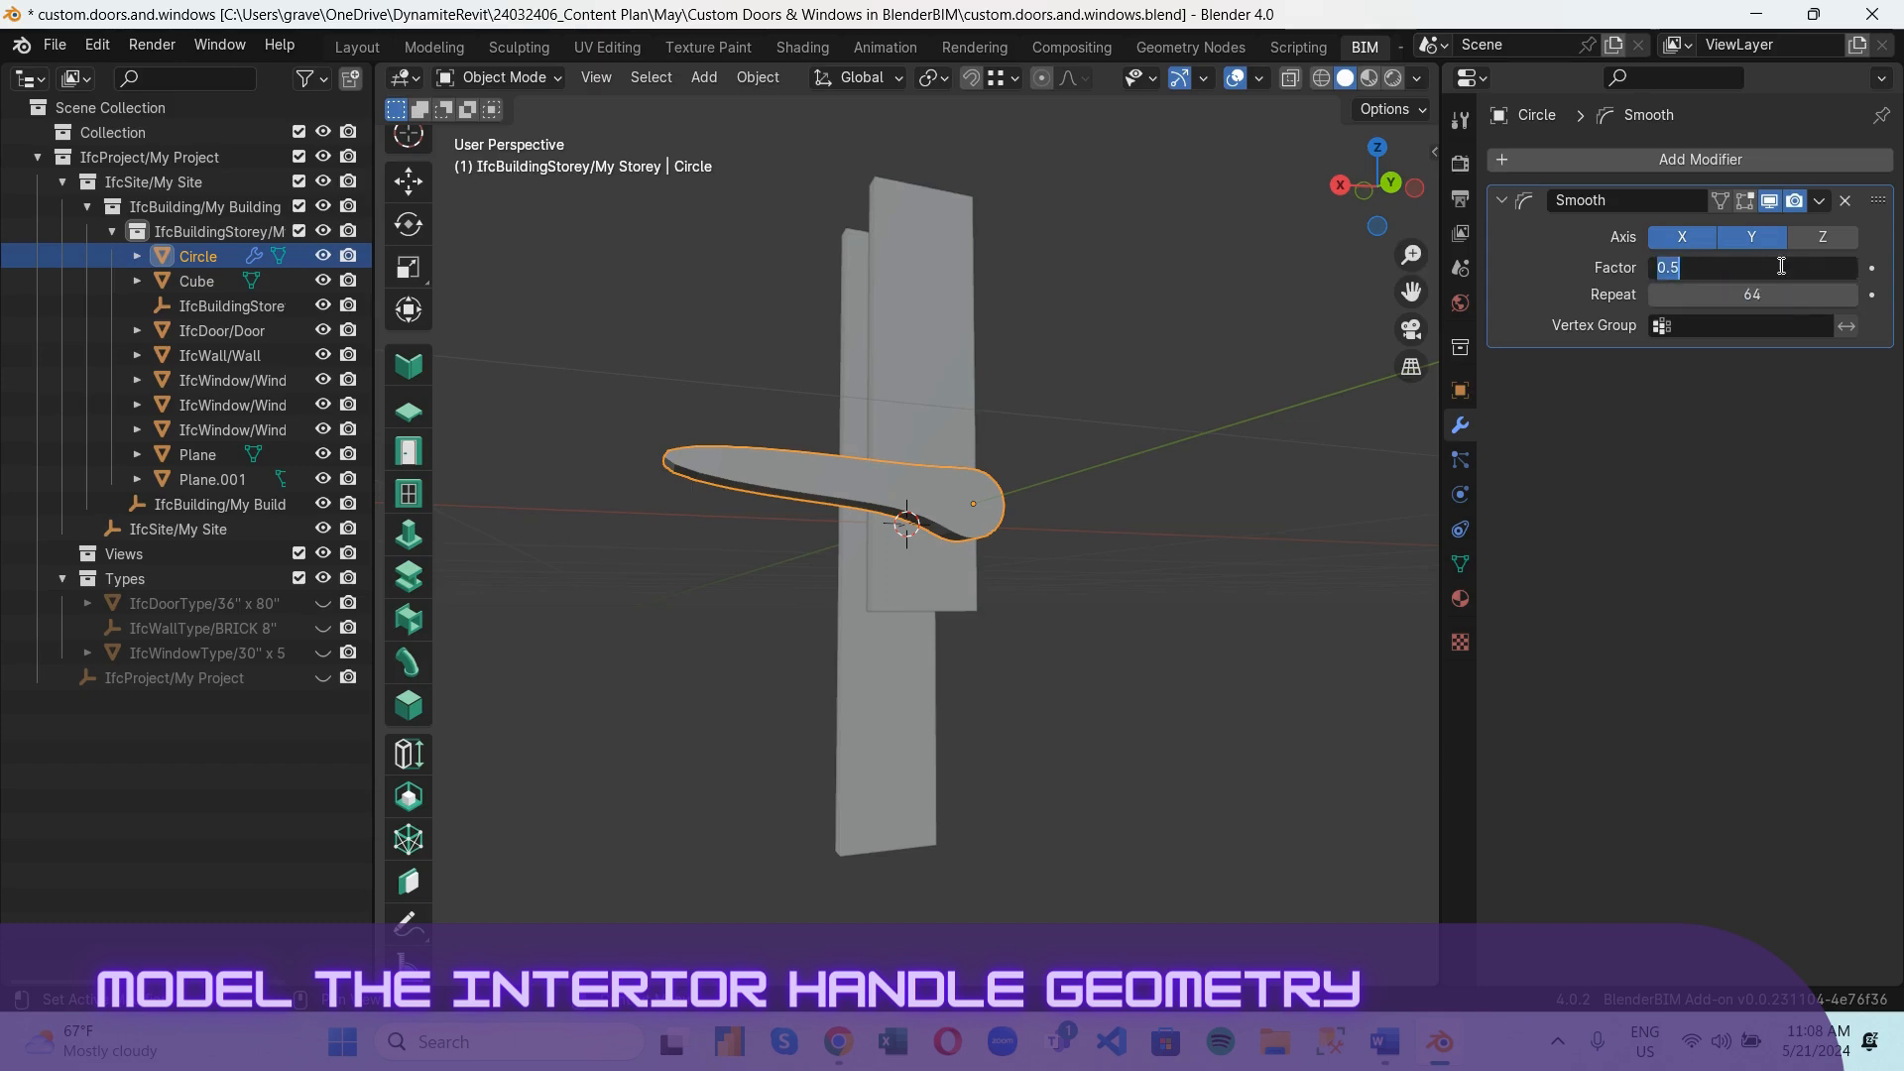
pyautogui.press('Return')
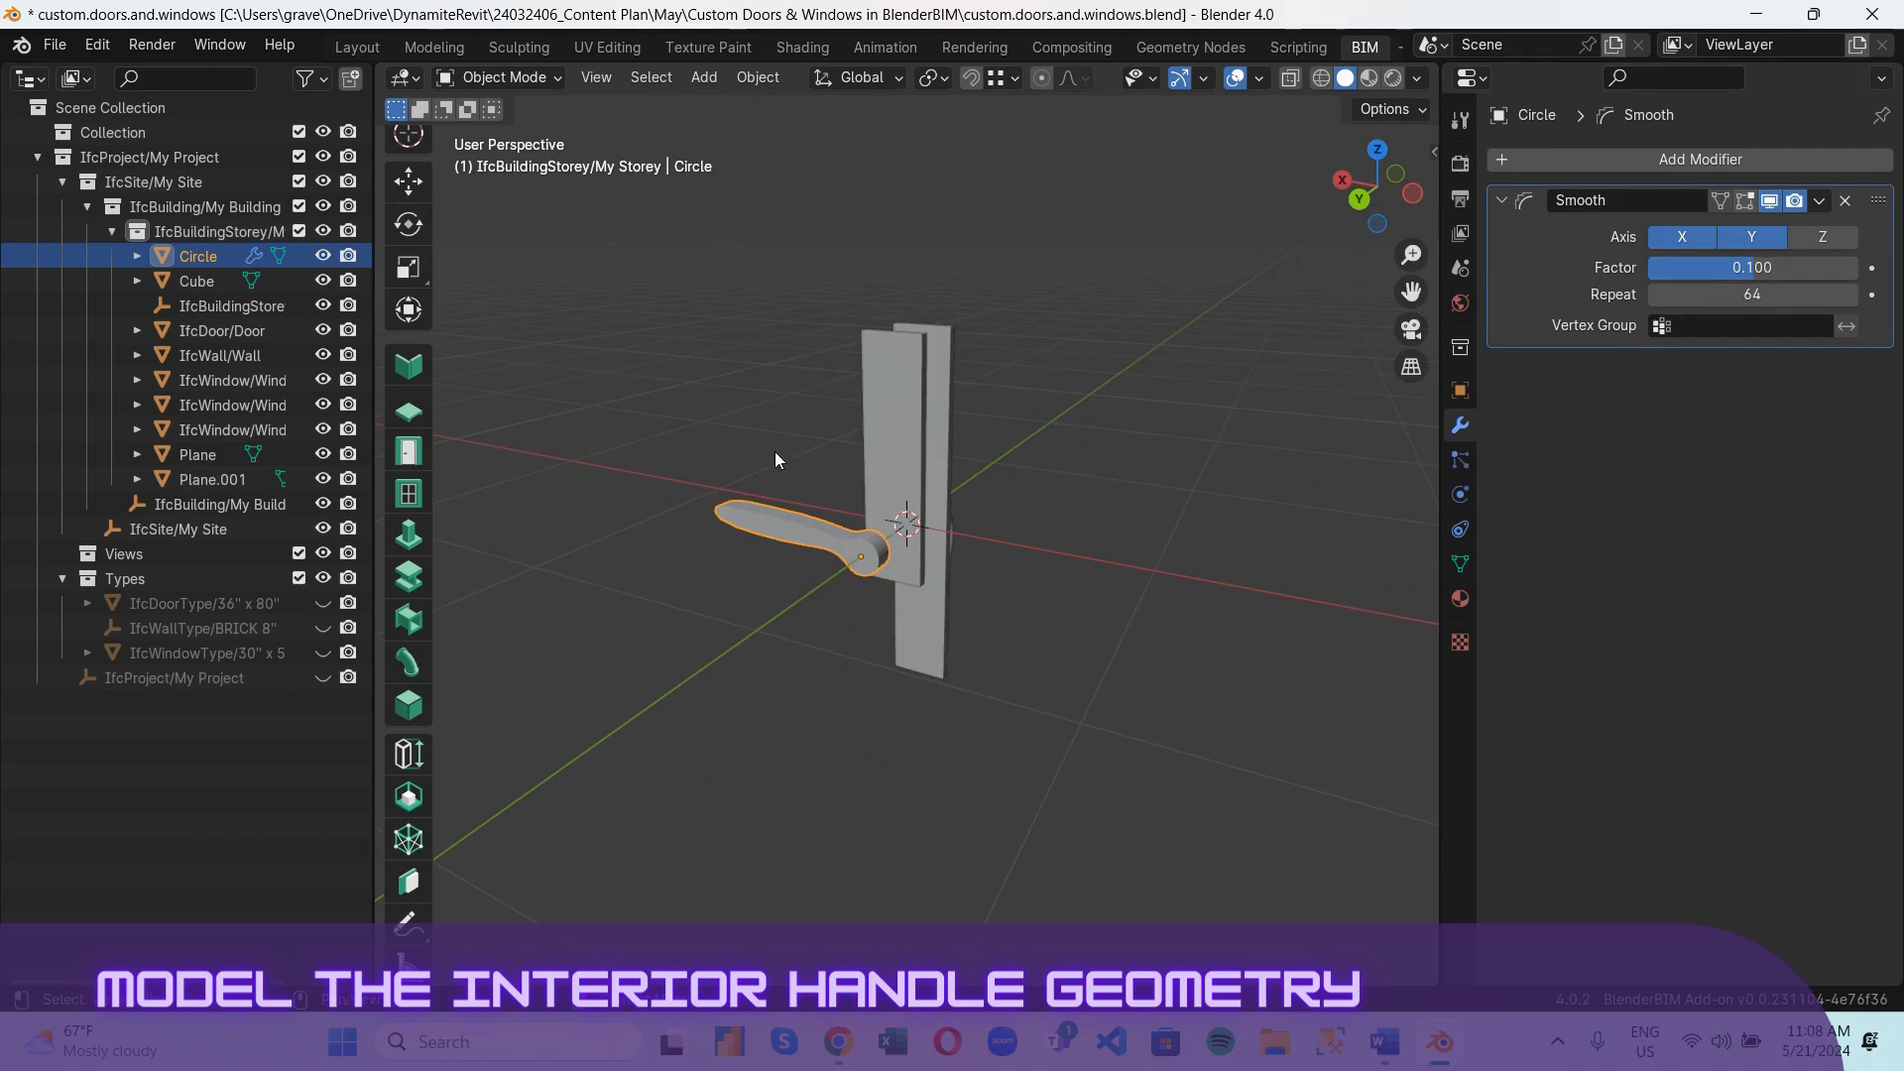
pyautogui.scroll(5, 811, 595)
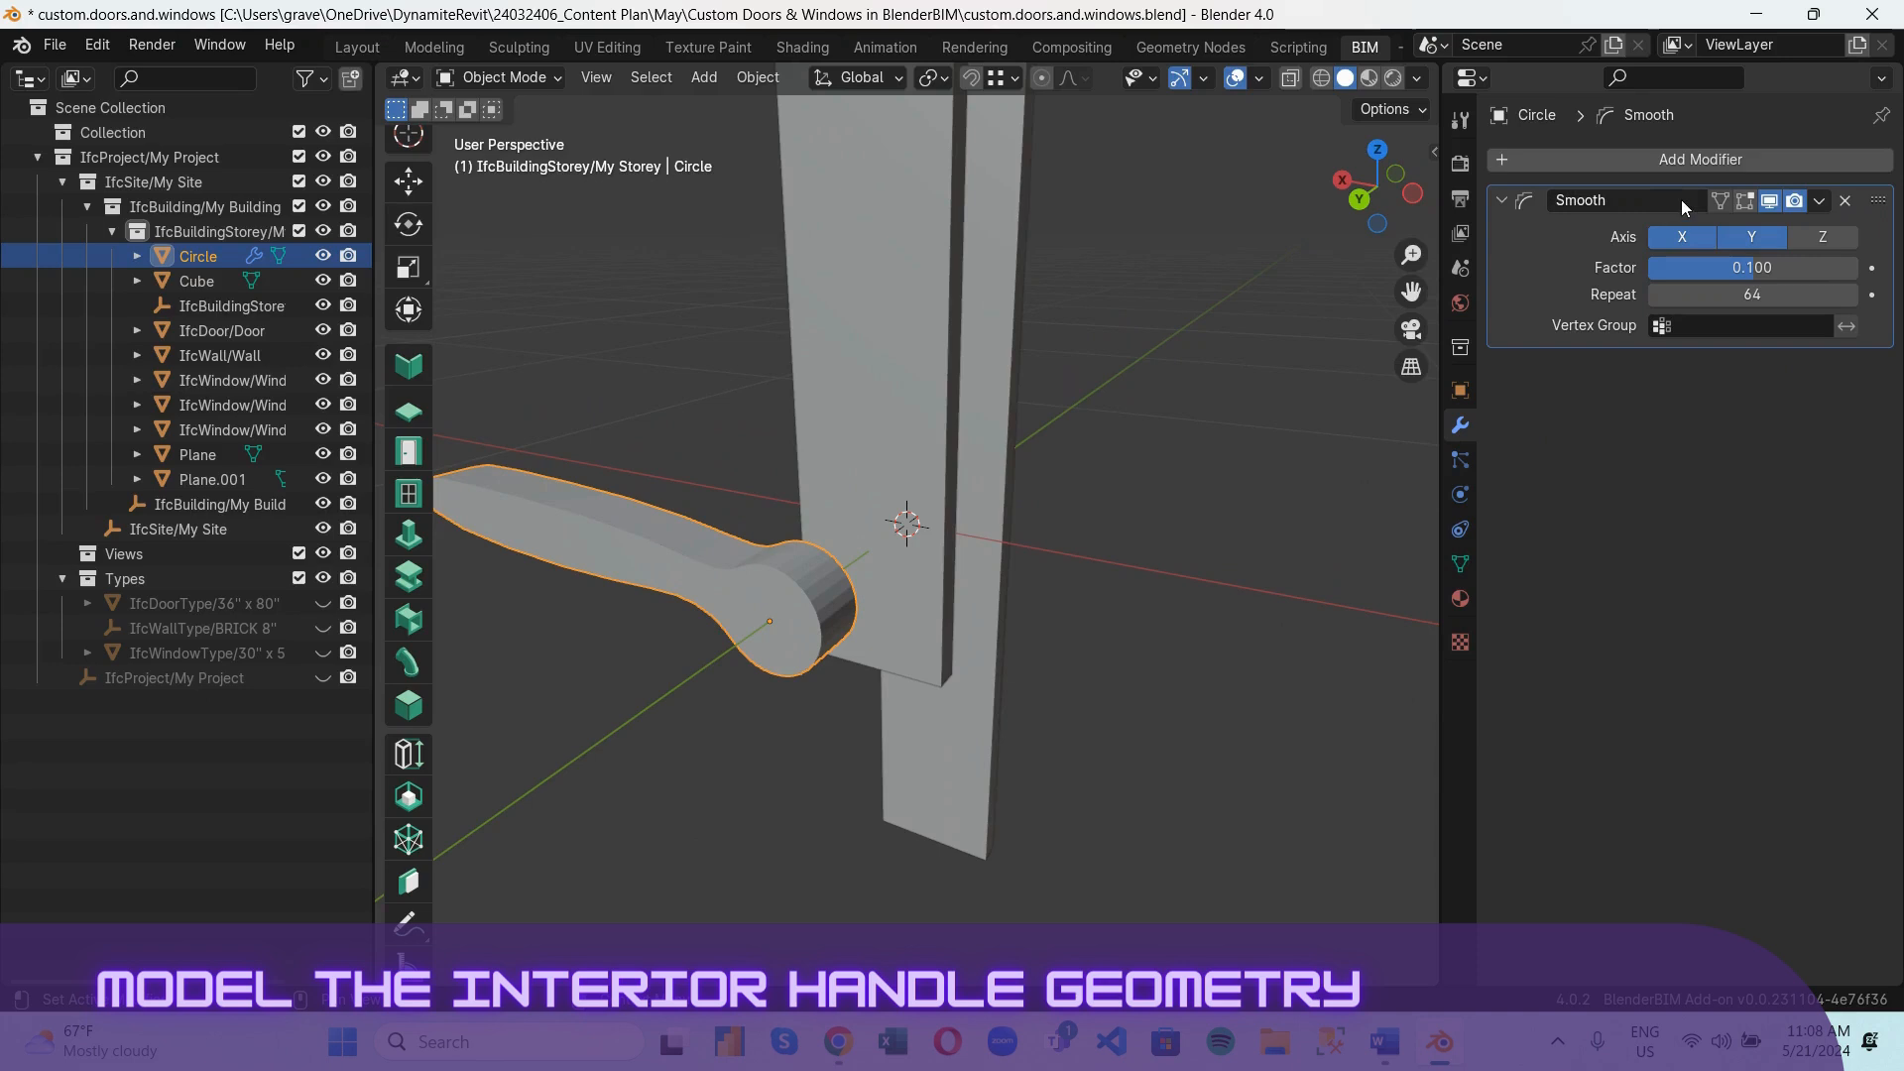
pyautogui.click(1819, 200)
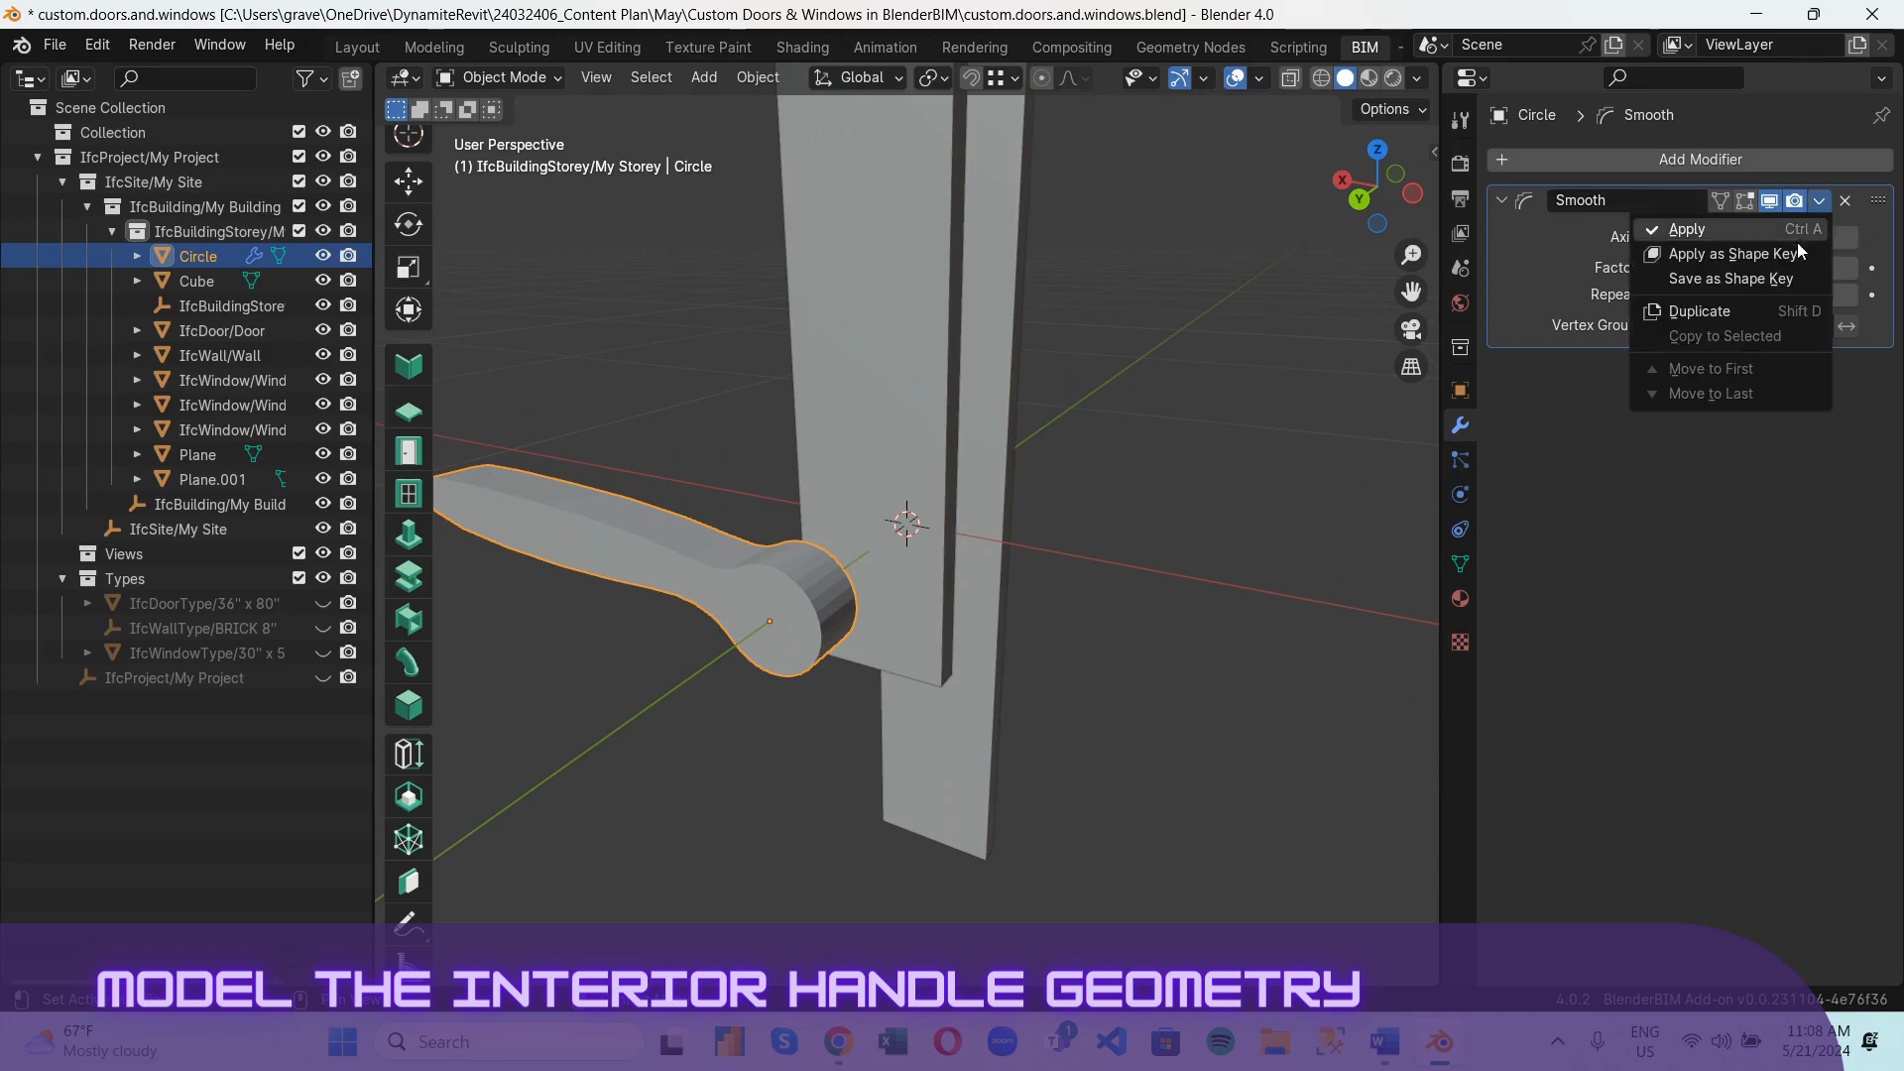
pyautogui.click(1765, 229)
pyautogui.click(1646, 160)
pyautogui.click(1581, 165)
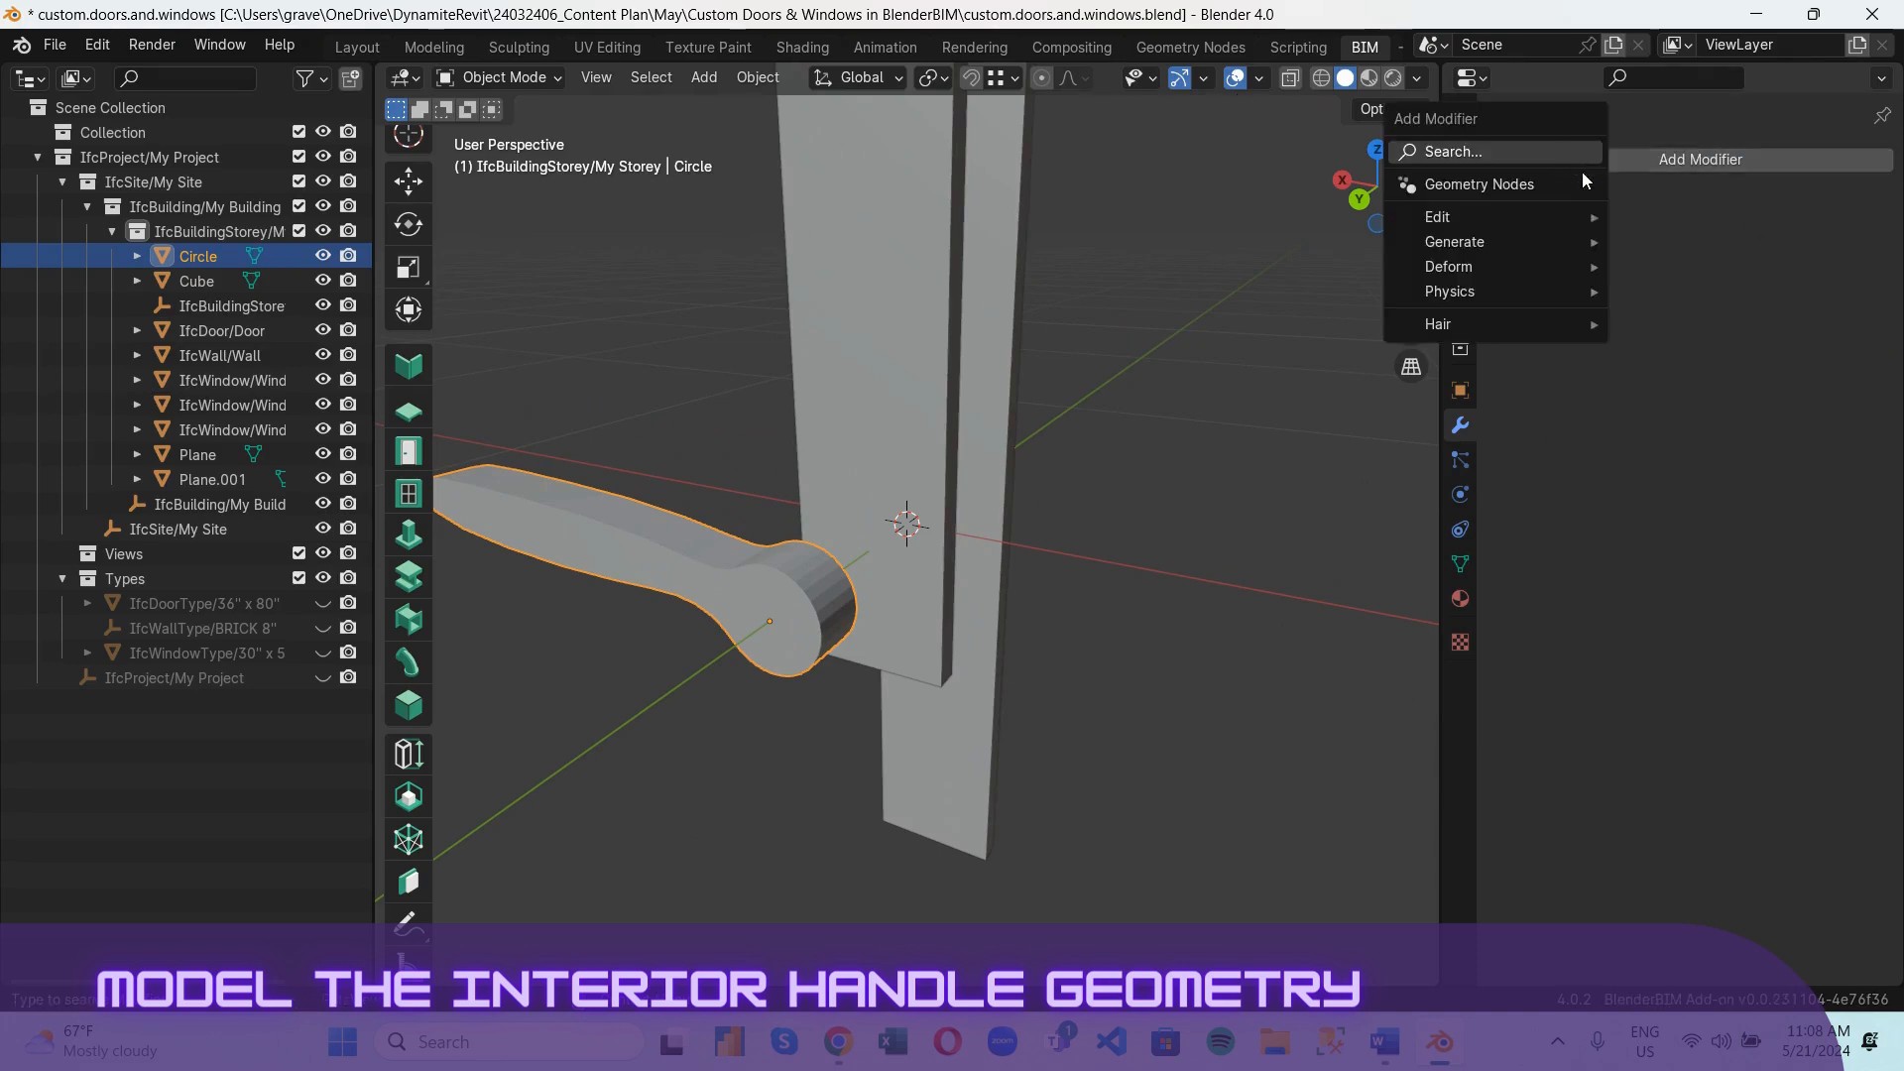
pyautogui.moveTo(1596, 223)
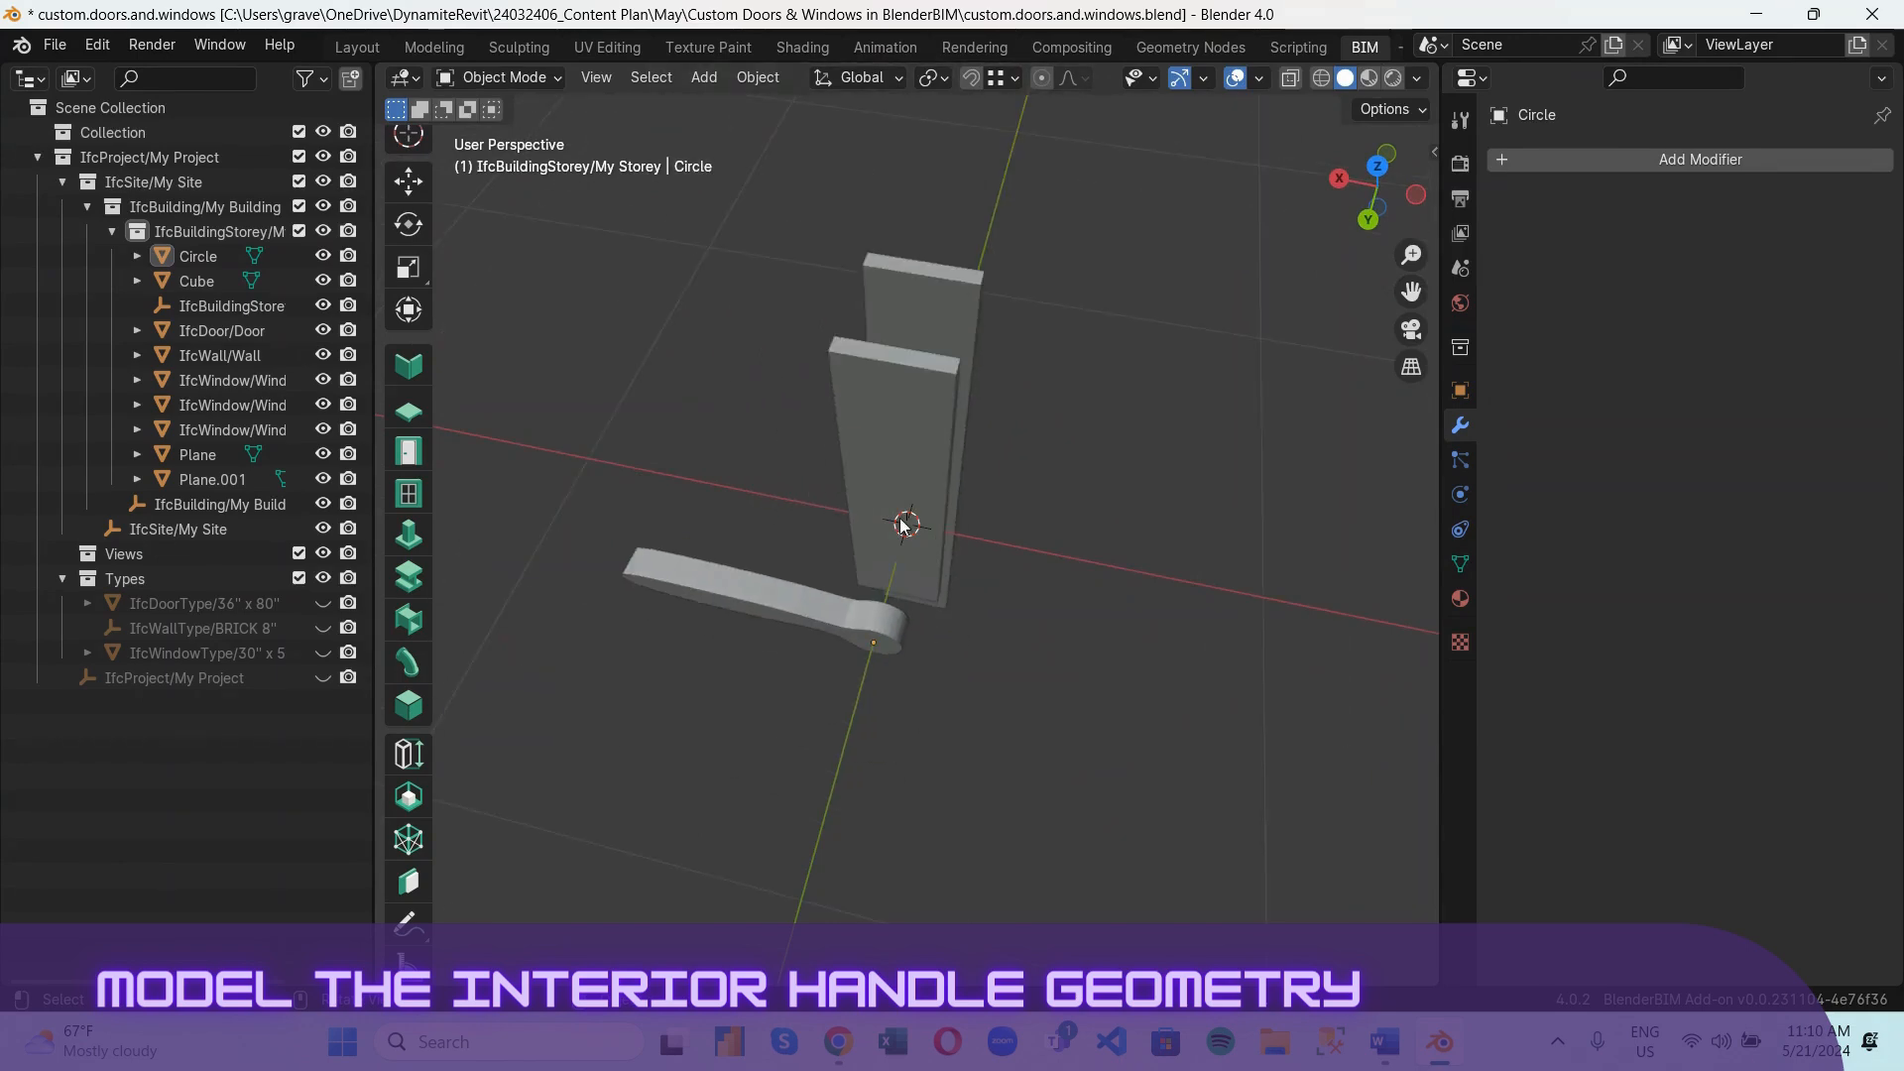
# Add a mesh cylinder at the 3D cursor, between the two door handle plates.
pyautogui.moveTo(903, 525); pyautogui.dragTo(609, 553, button='middle')
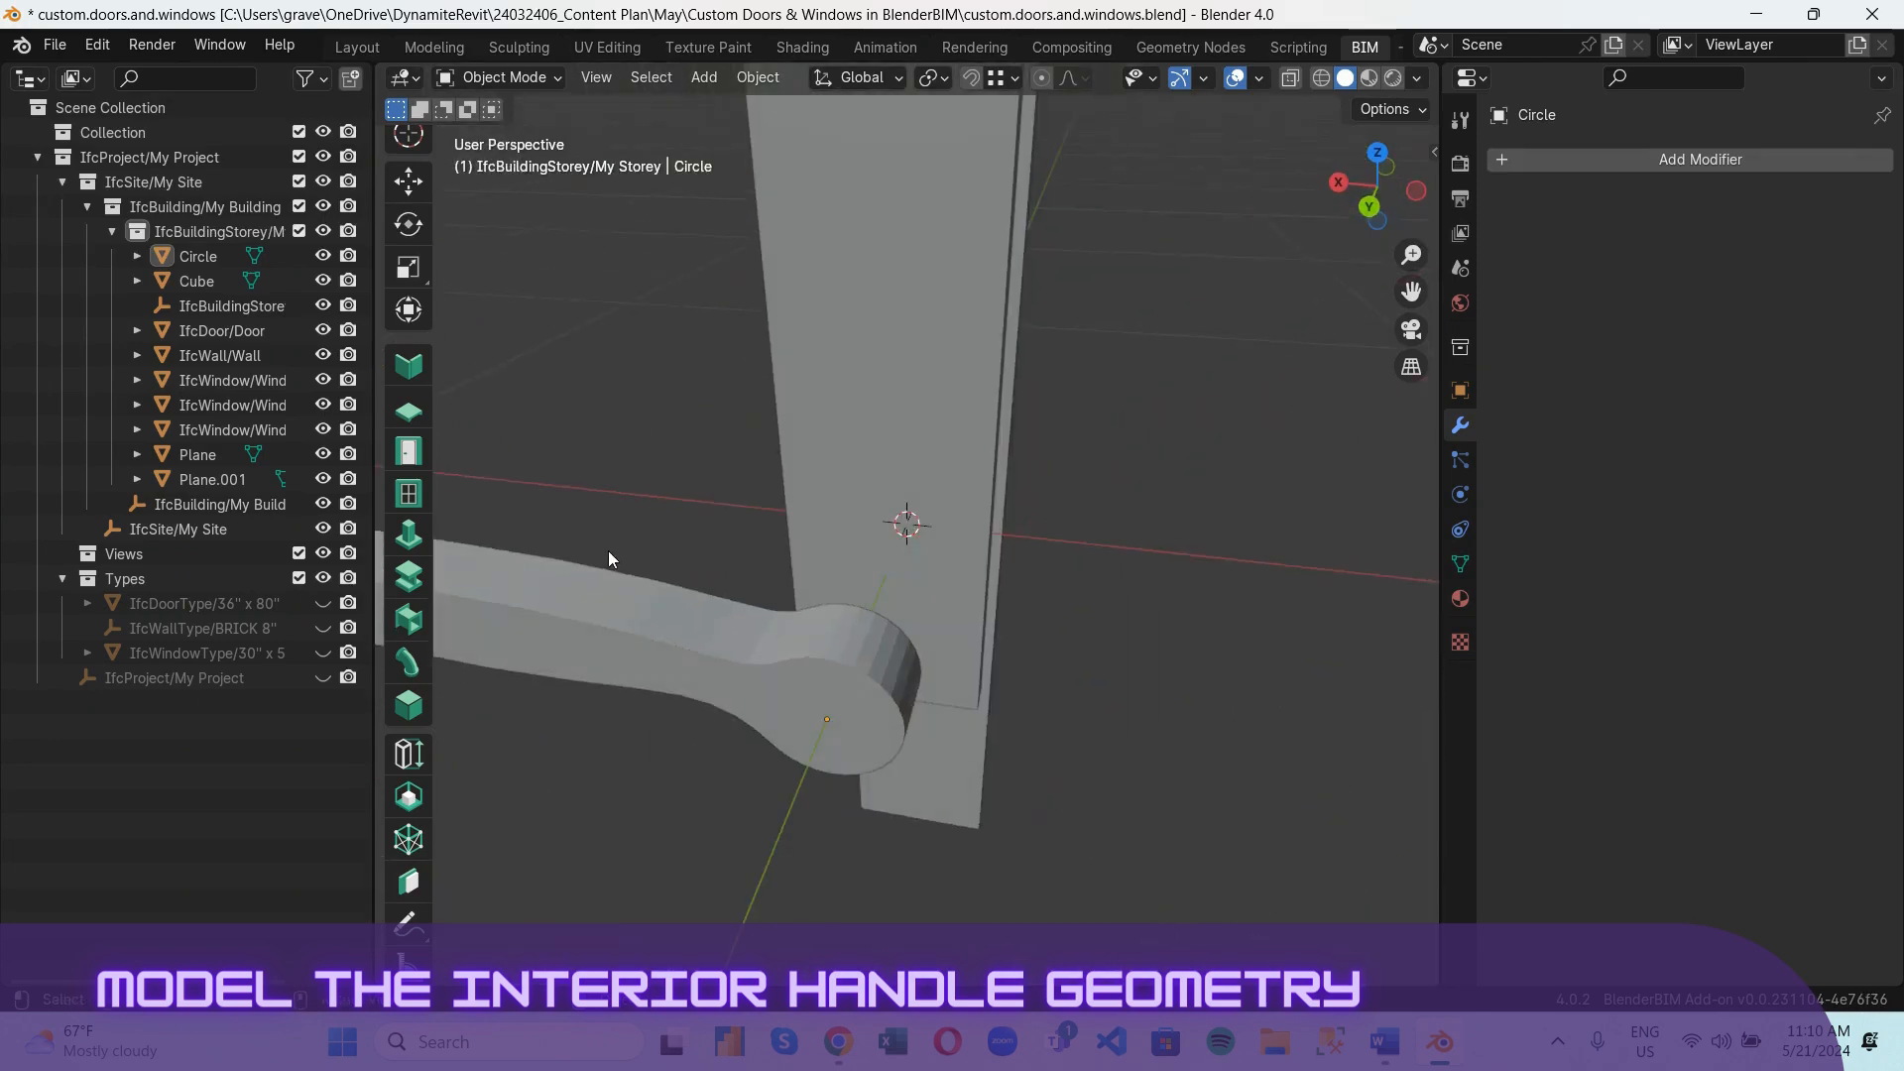
pyautogui.scroll(-5, 1037, 549)
pyautogui.moveTo(970, 553); pyautogui.dragTo(914, 557, button='middle')
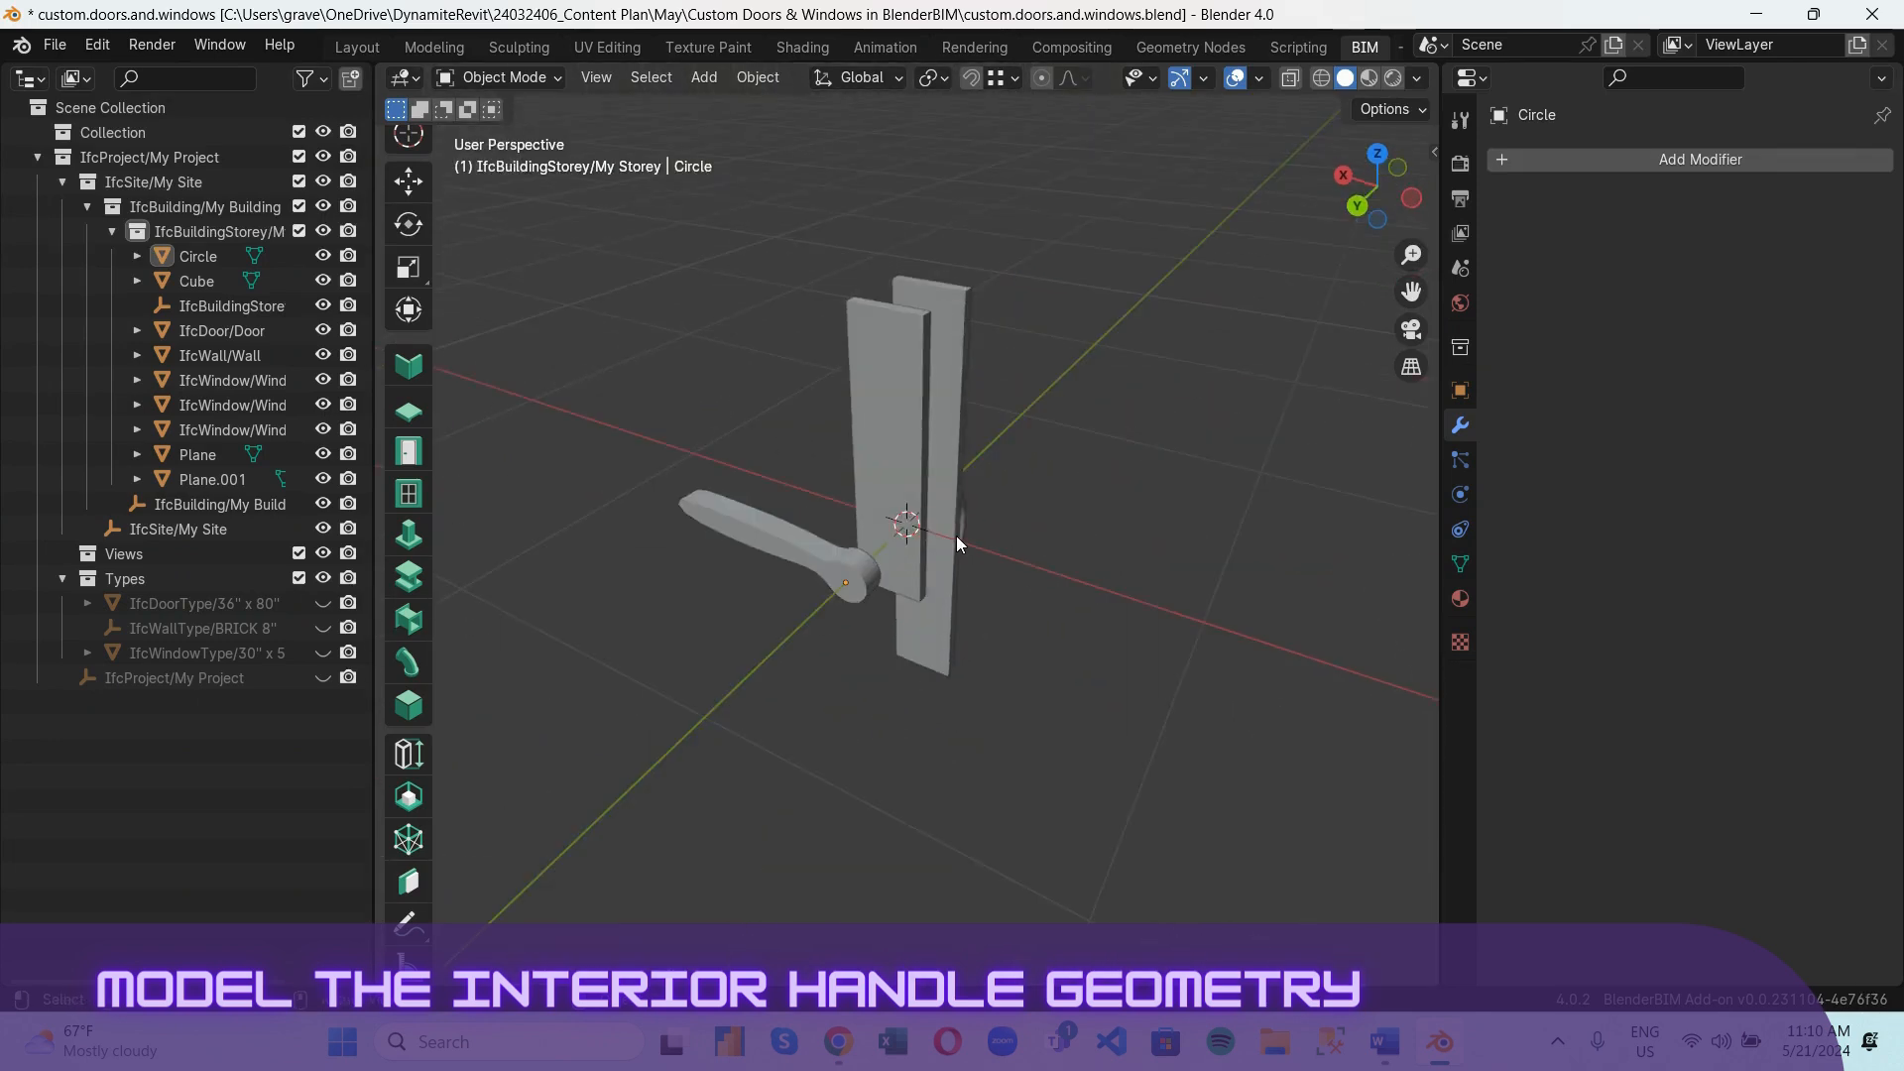
pyautogui.hotkey('shift', 'a')
pyautogui.moveTo(972, 507)
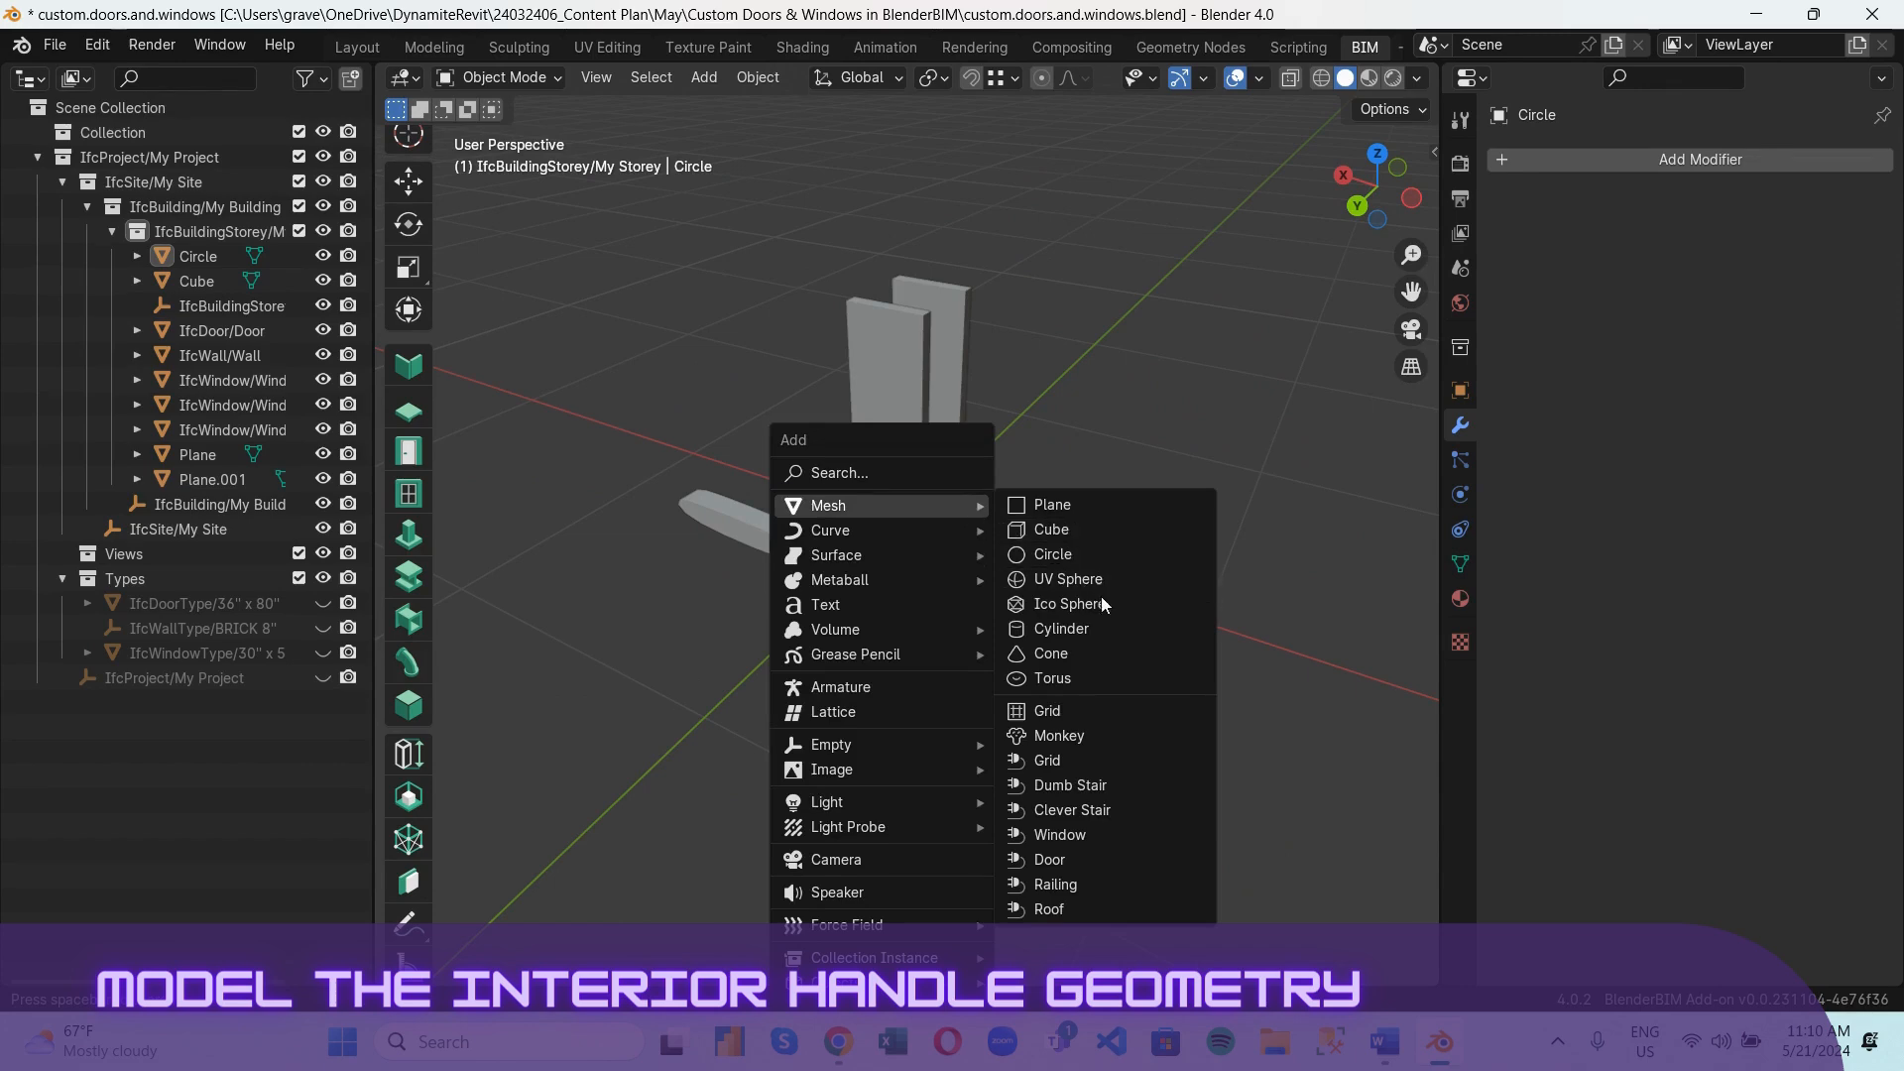
pyautogui.click(1109, 635)
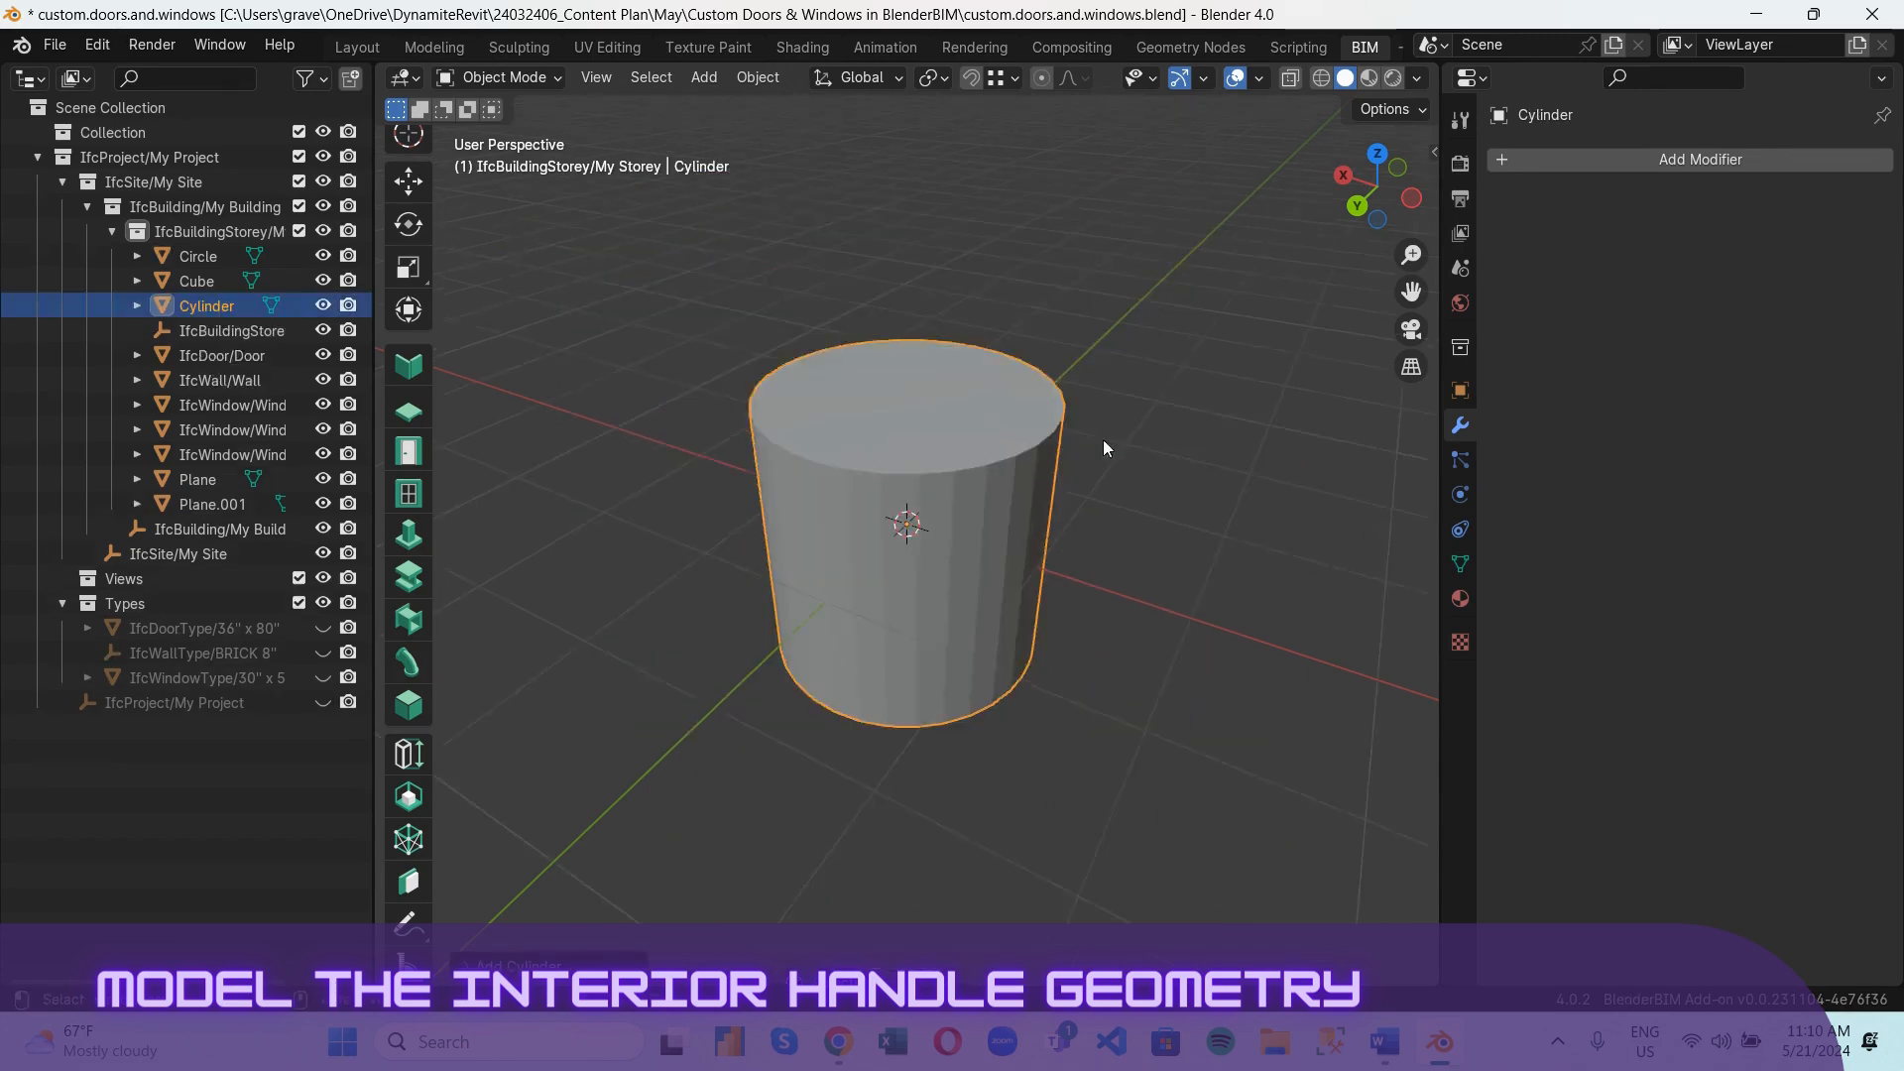
# Scale the new cylinder uniformly by 0.03 while working in the left orthographic view.
pyautogui.click(1408, 199)
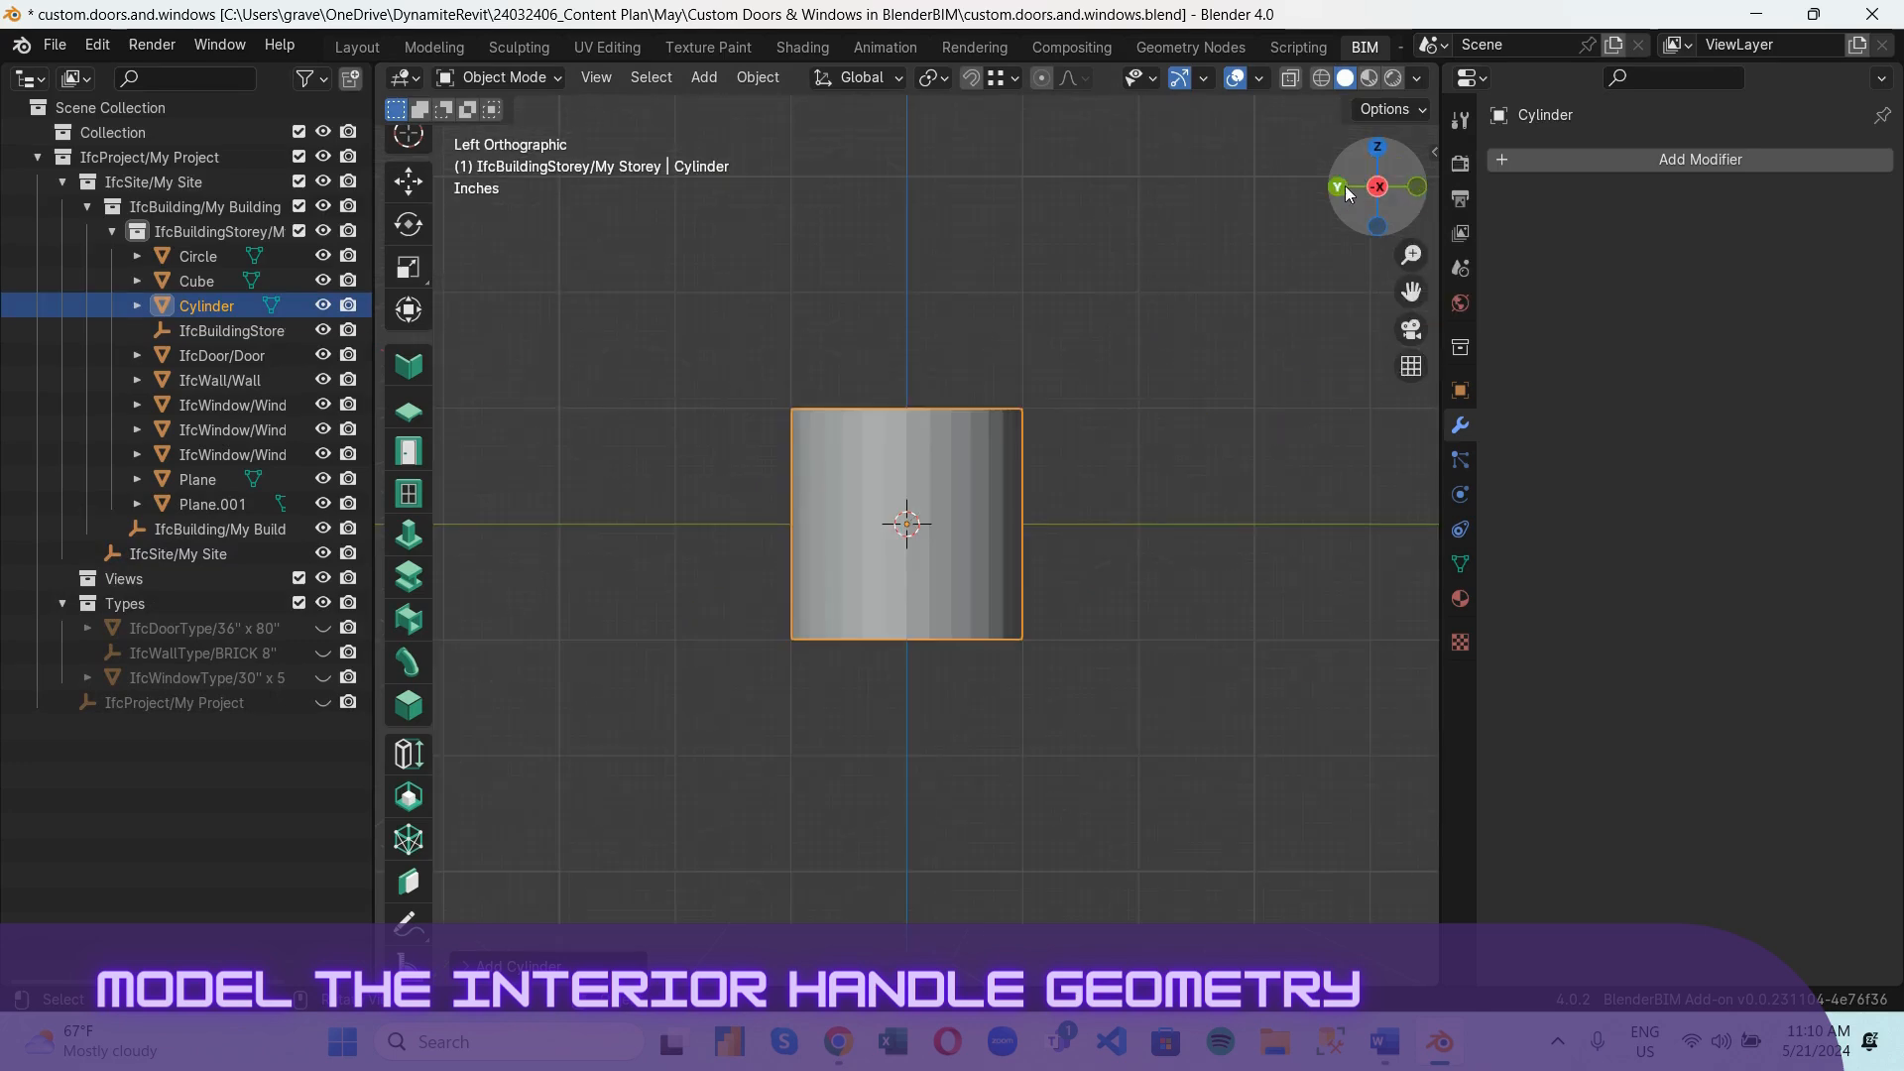
pyautogui.click(1339, 188)
pyautogui.click(1417, 189)
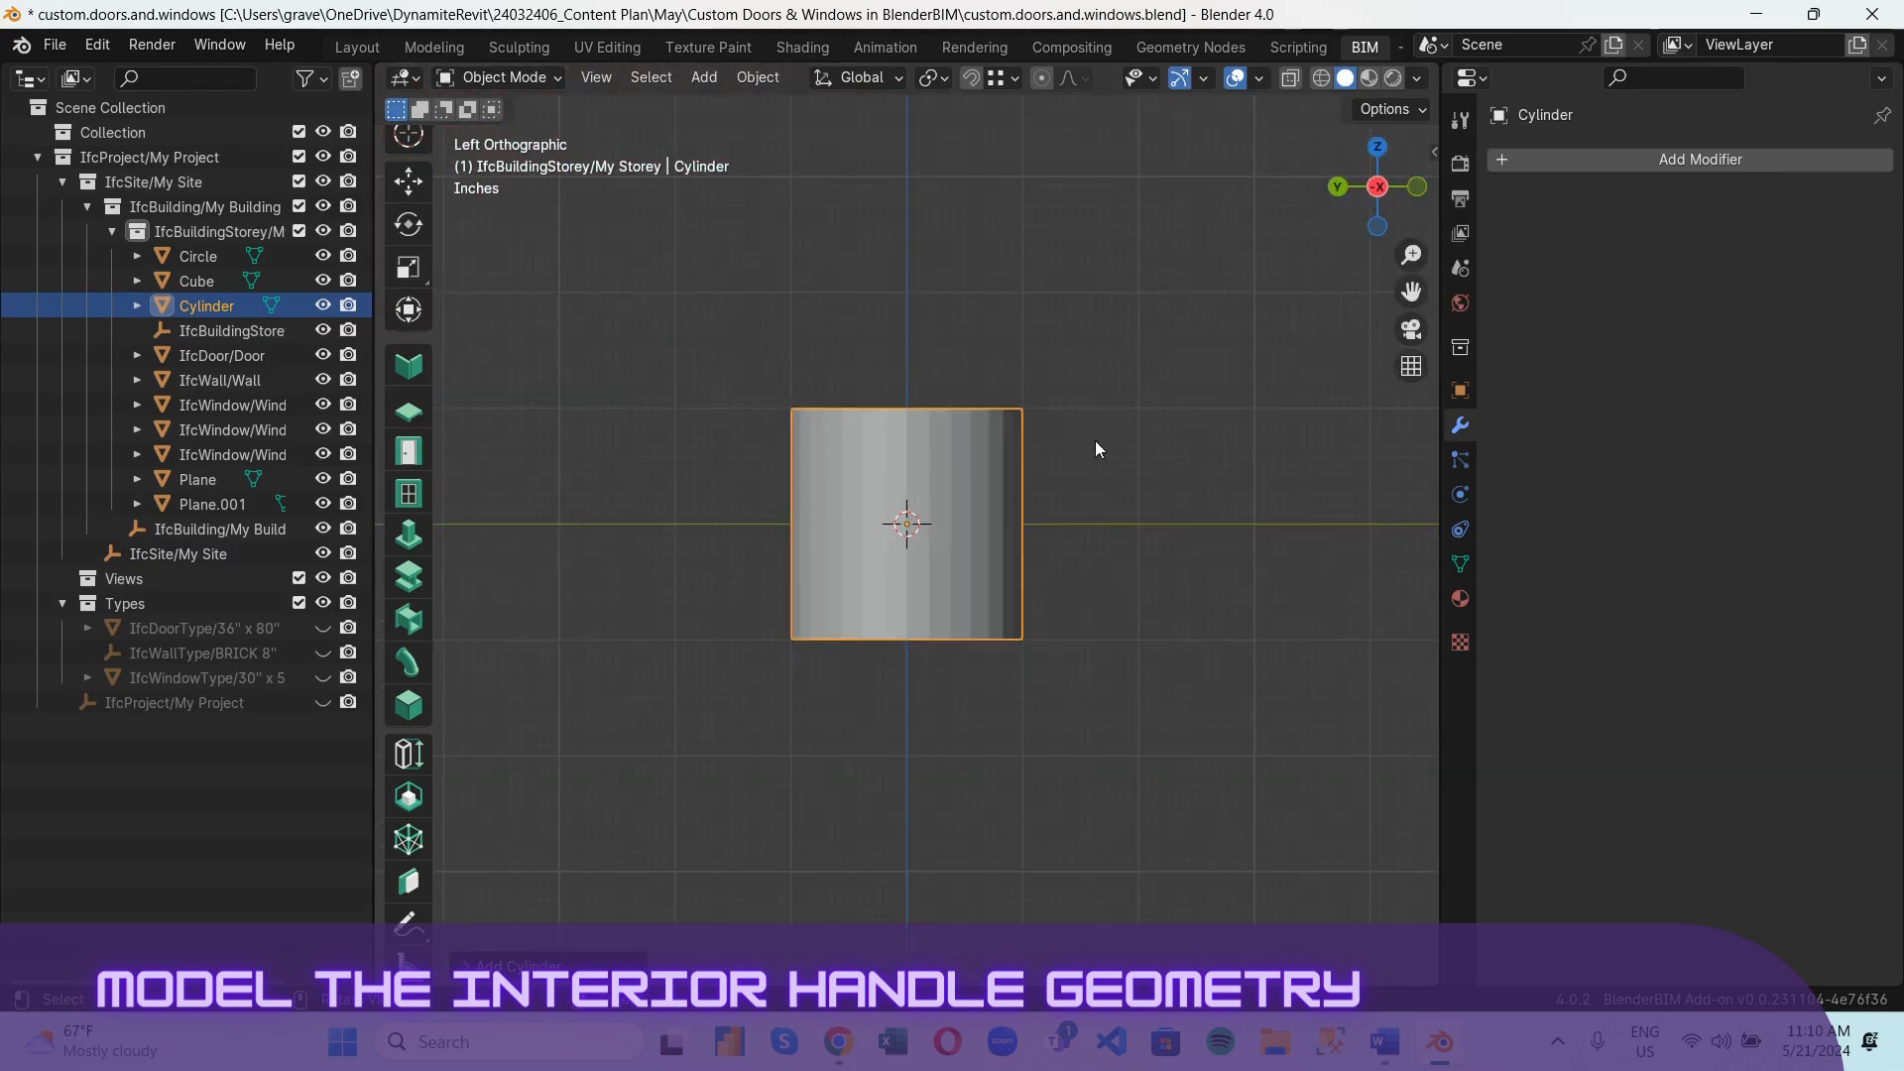
pyautogui.press('s')
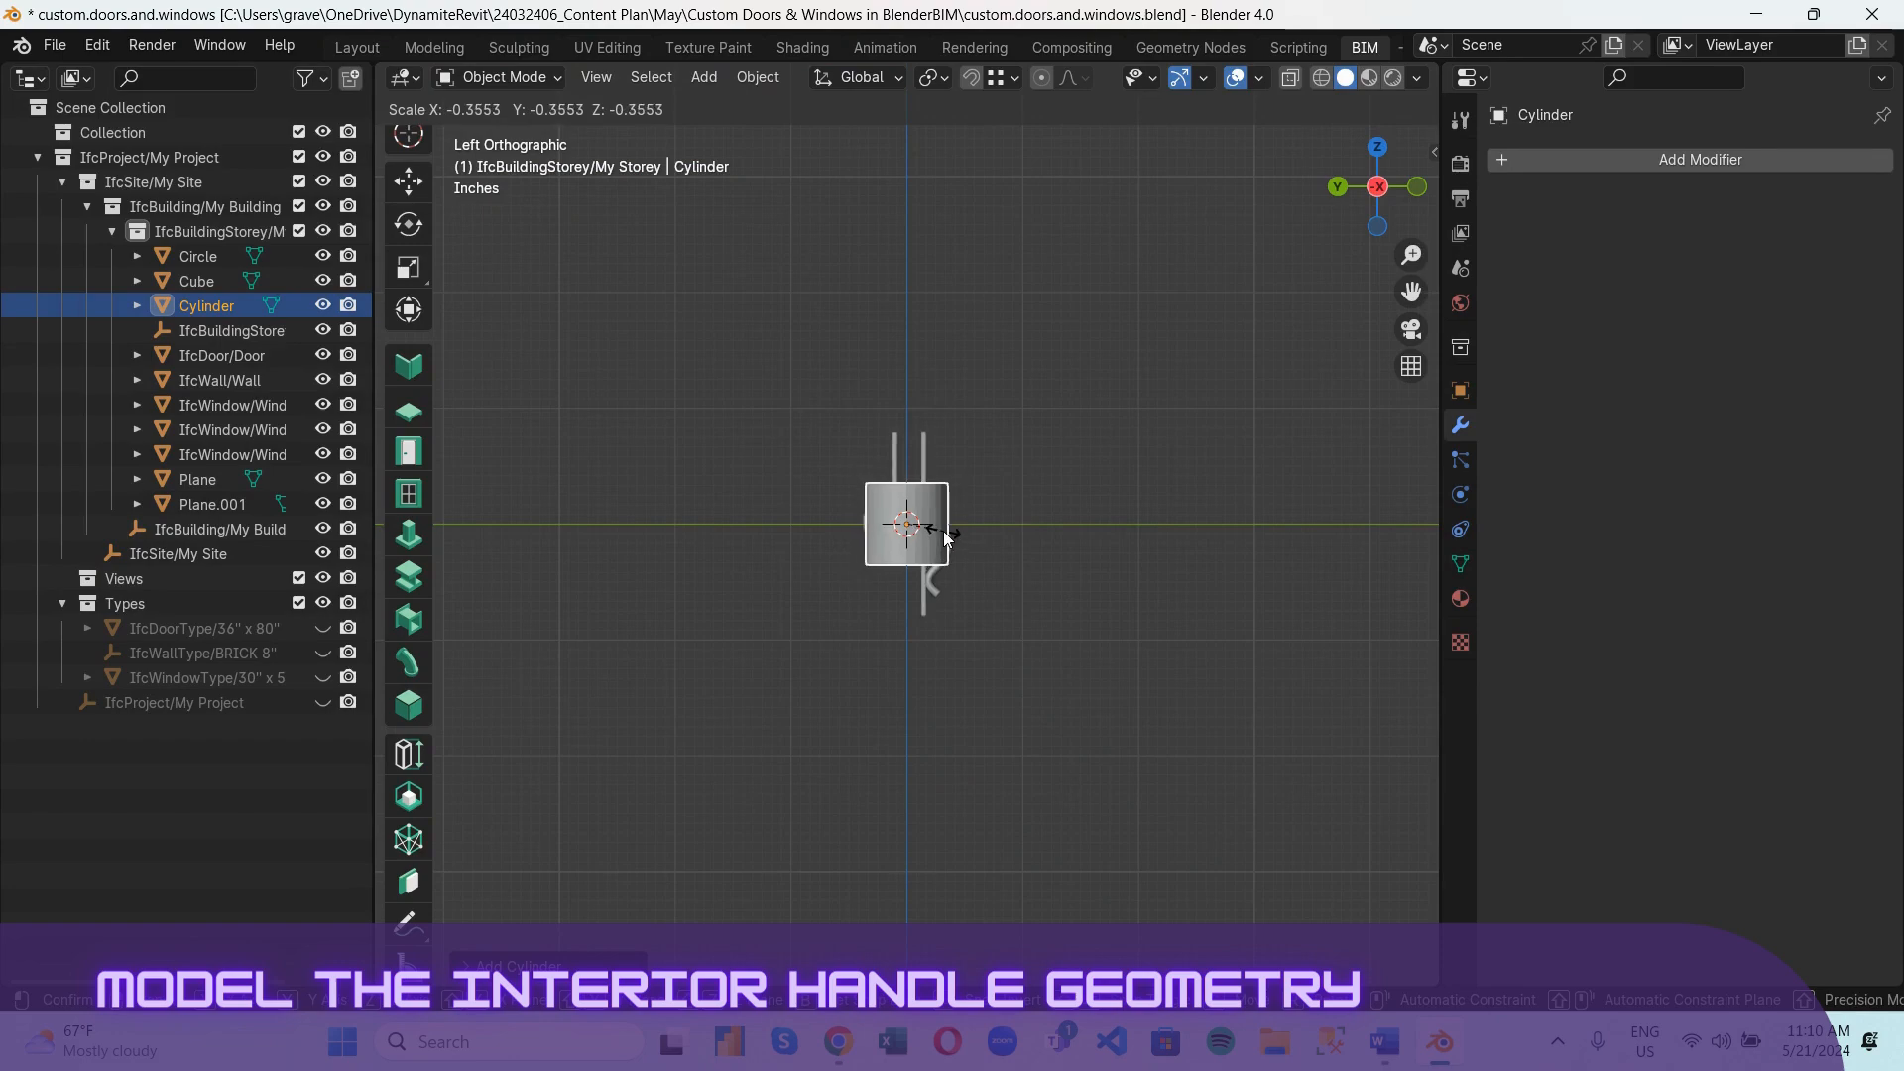
pyautogui.write('0')
pyautogui.write('.03')
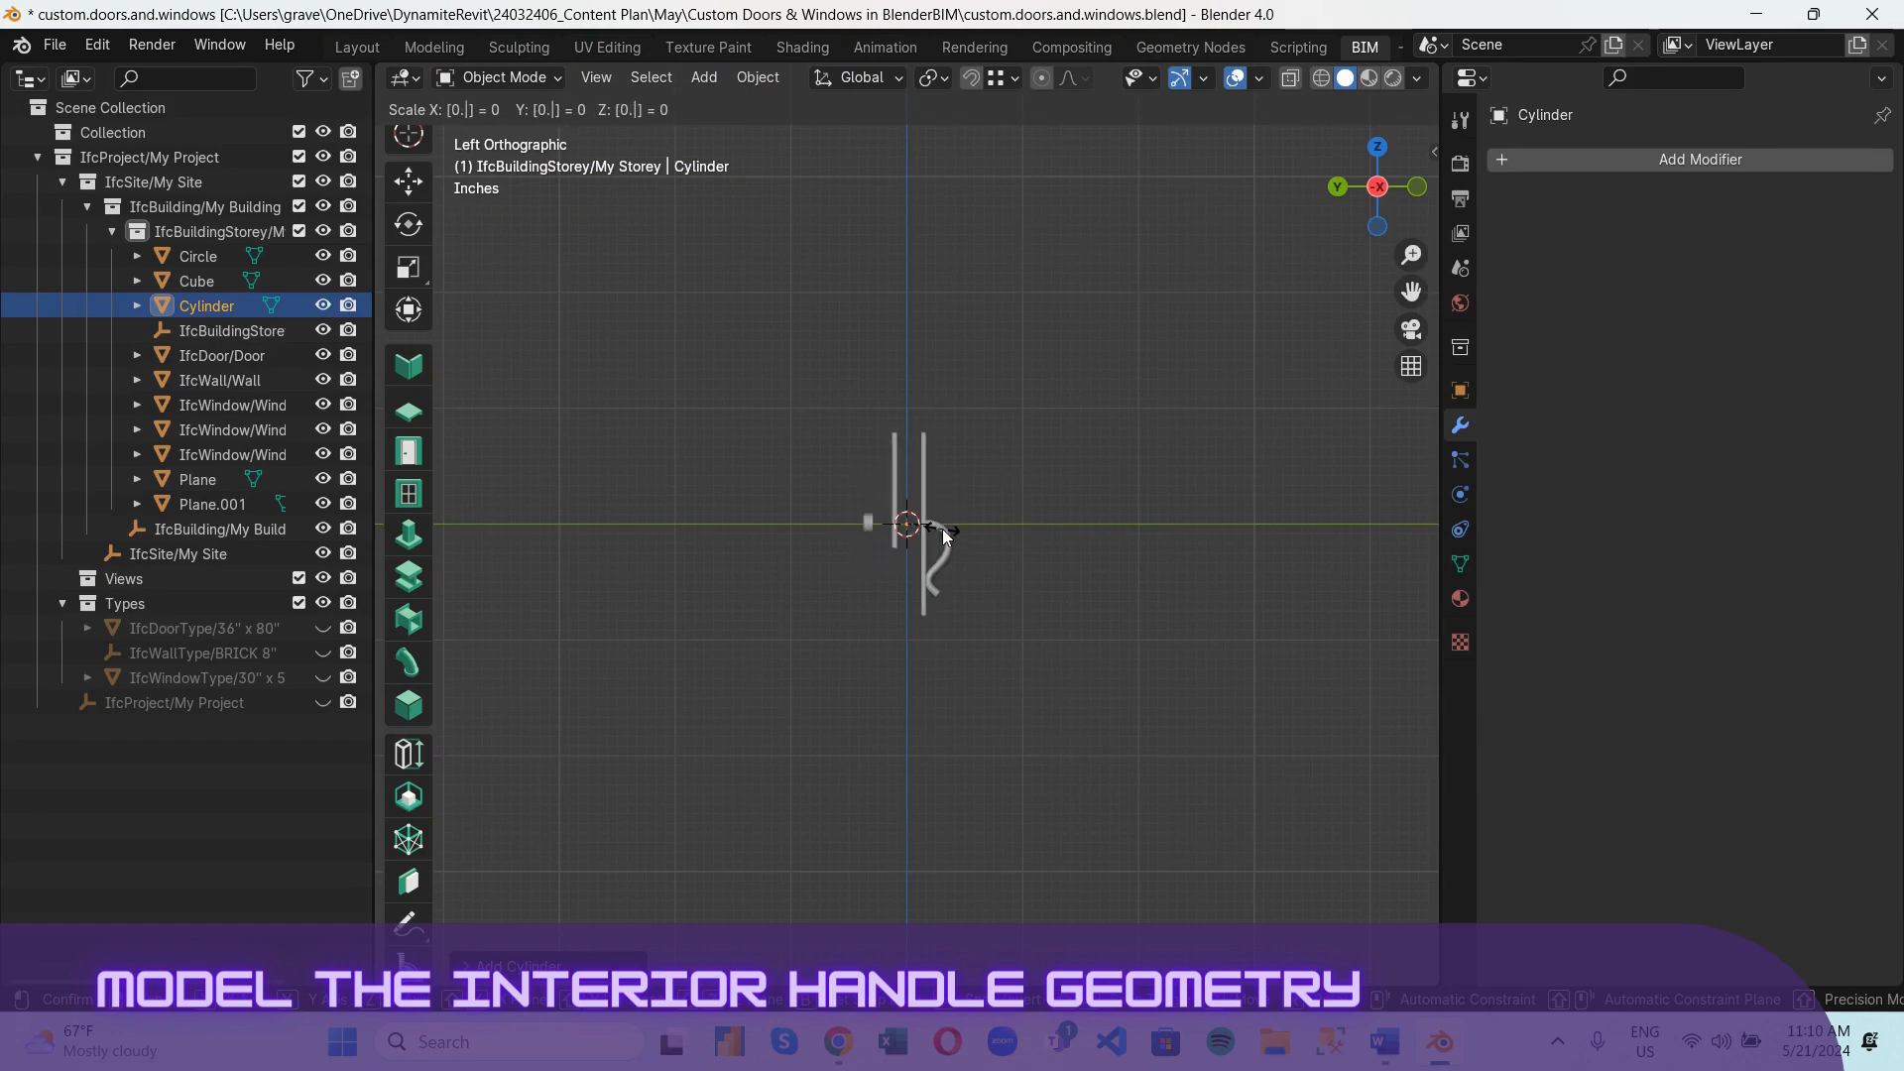
pyautogui.press('Return')
pyautogui.scroll(4, 917, 526)
pyautogui.scroll(4, 918, 526)
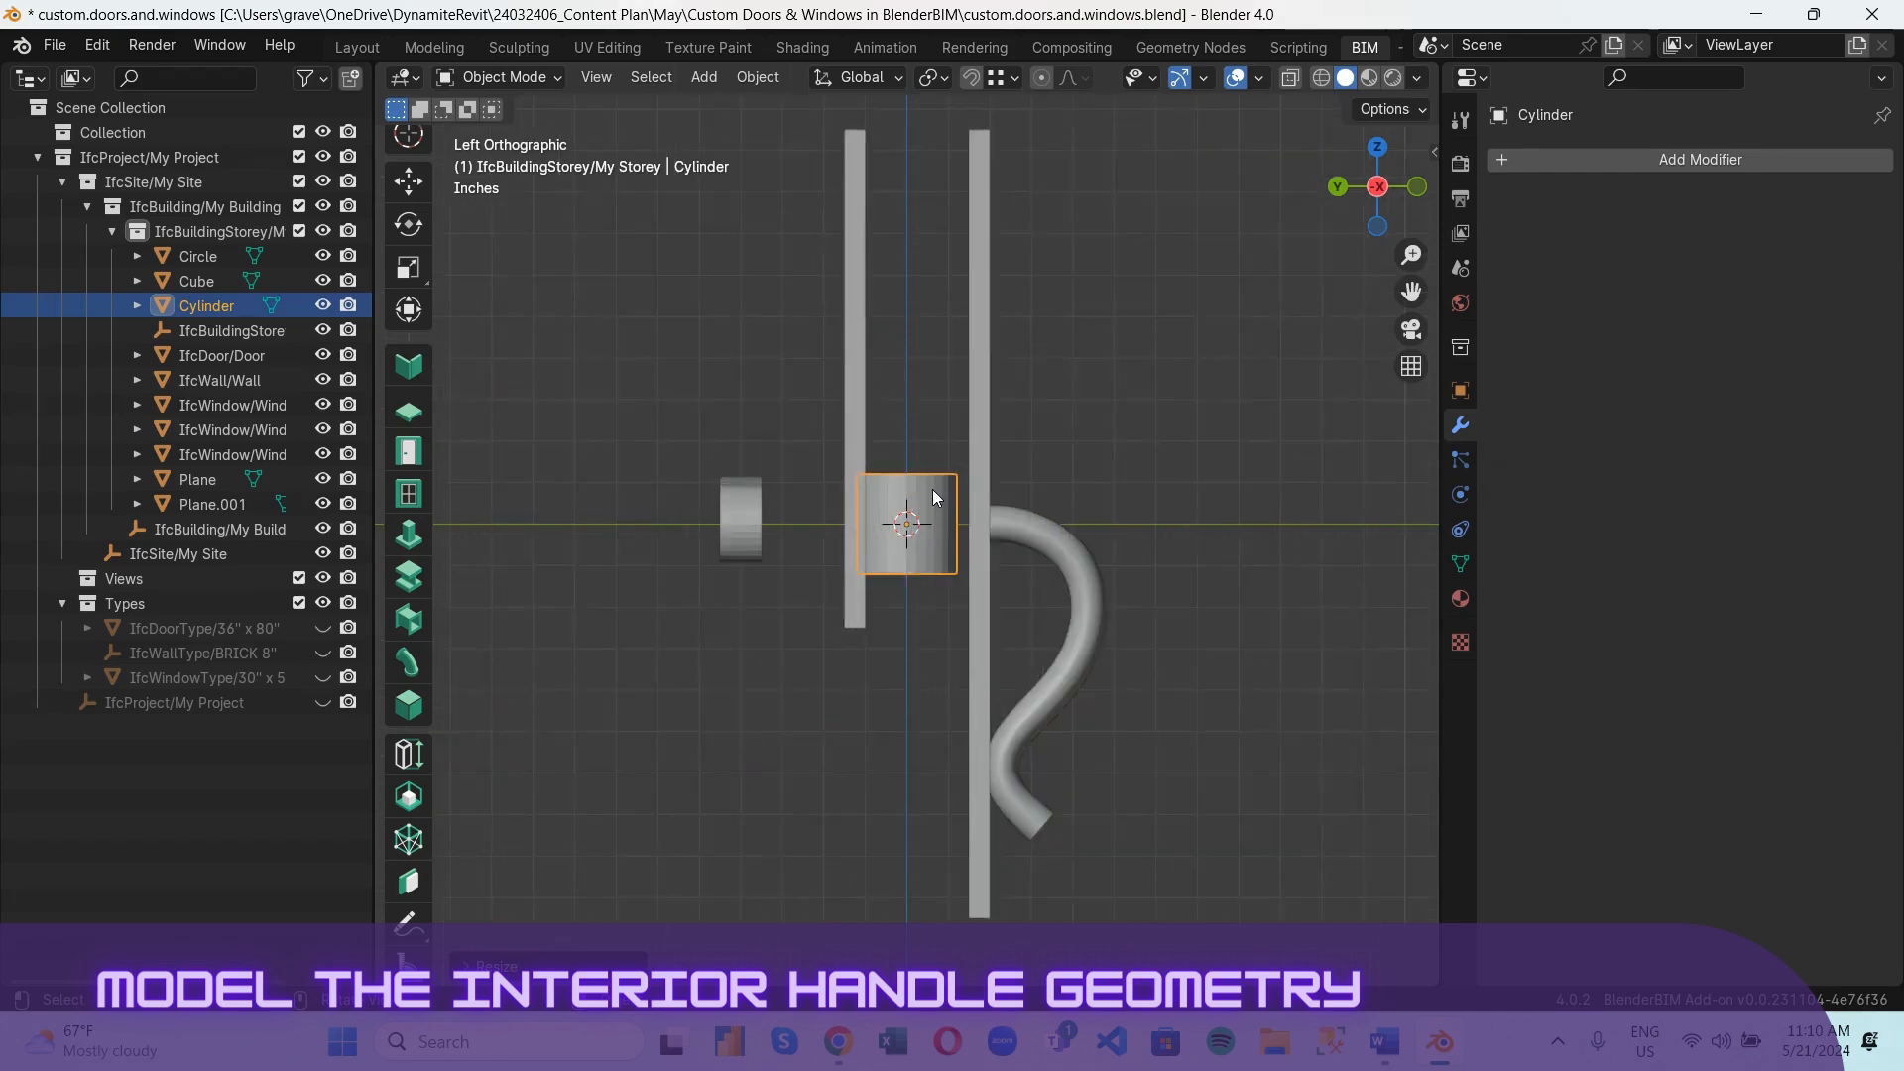
# Rotate the cylinder 90 degrees in the left view so that it lies along the Y axis.
pyautogui.write('r90')
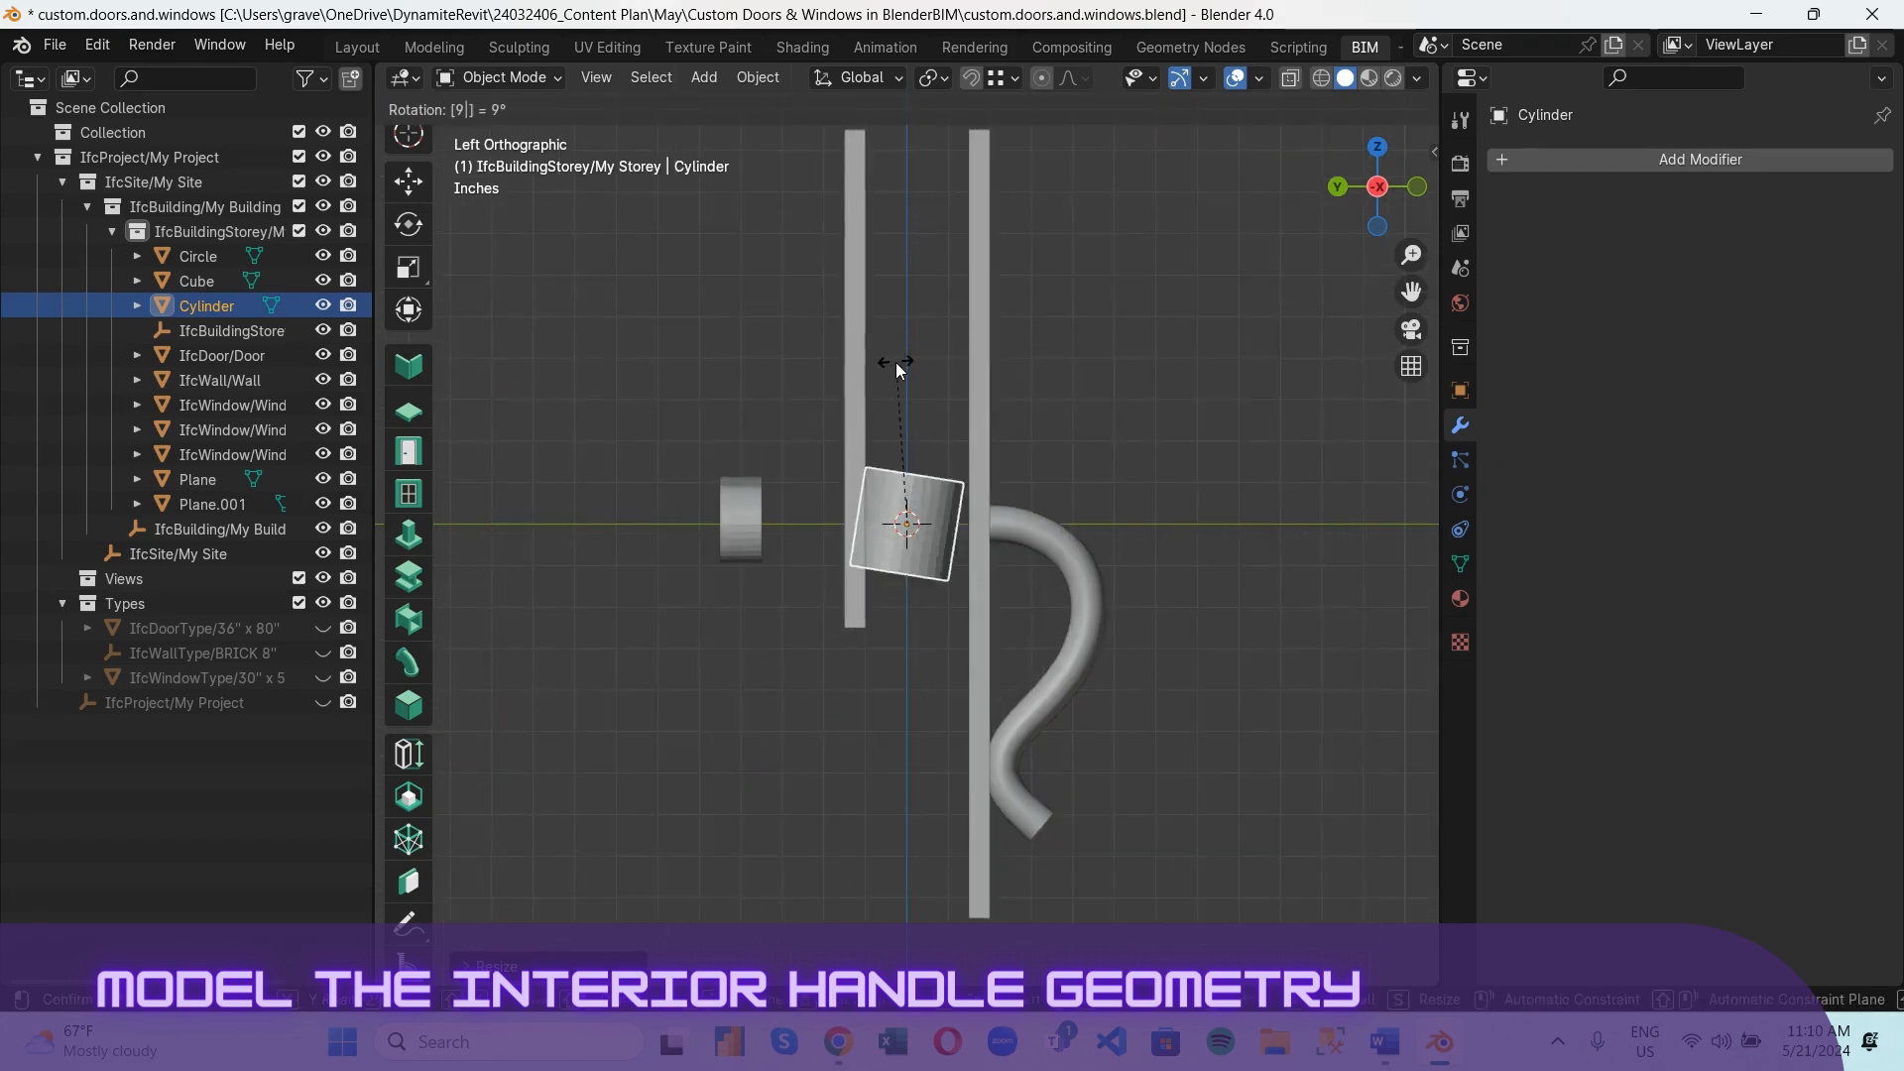
pyautogui.press('Return')
pyautogui.scroll(2, 881, 561)
pyautogui.scroll(1, 879, 560)
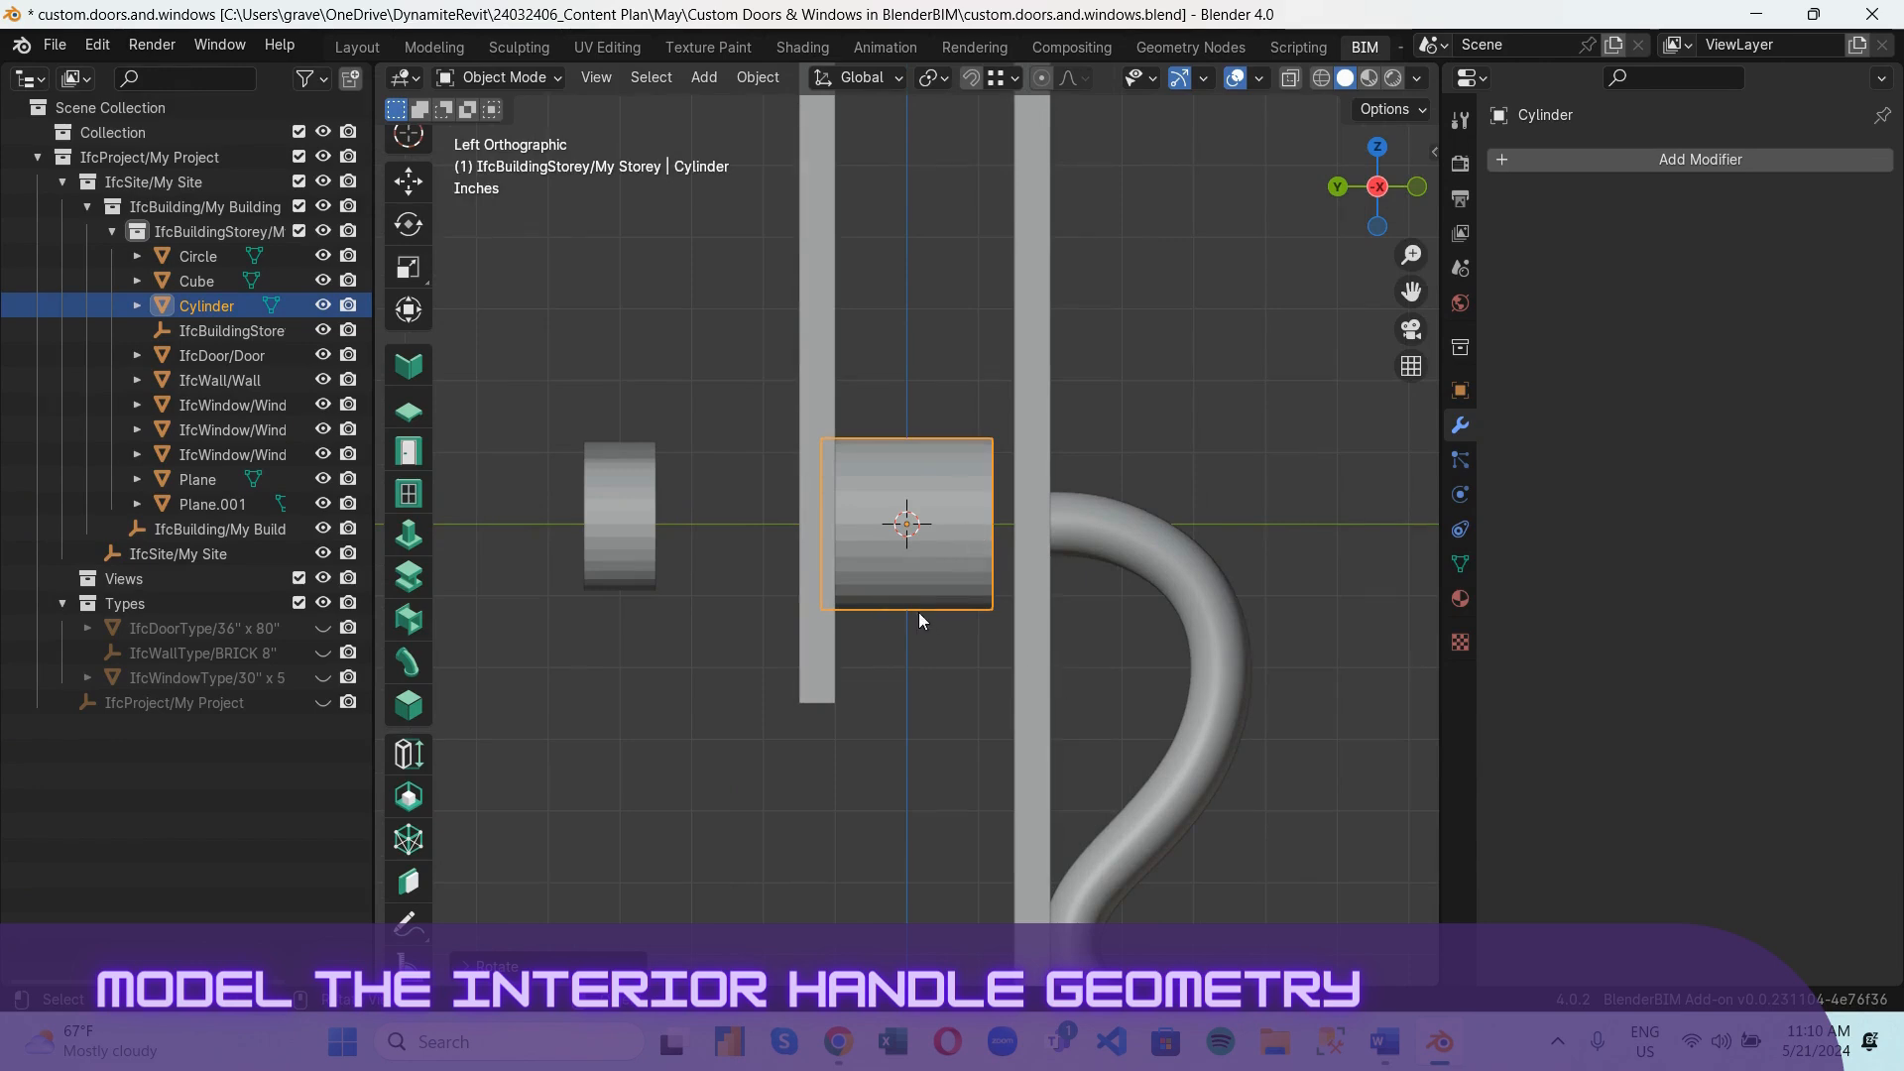
# Move the cylinder along the Y axis so that it bridges the handle plate and the round end of the lever.
pyautogui.press('g')
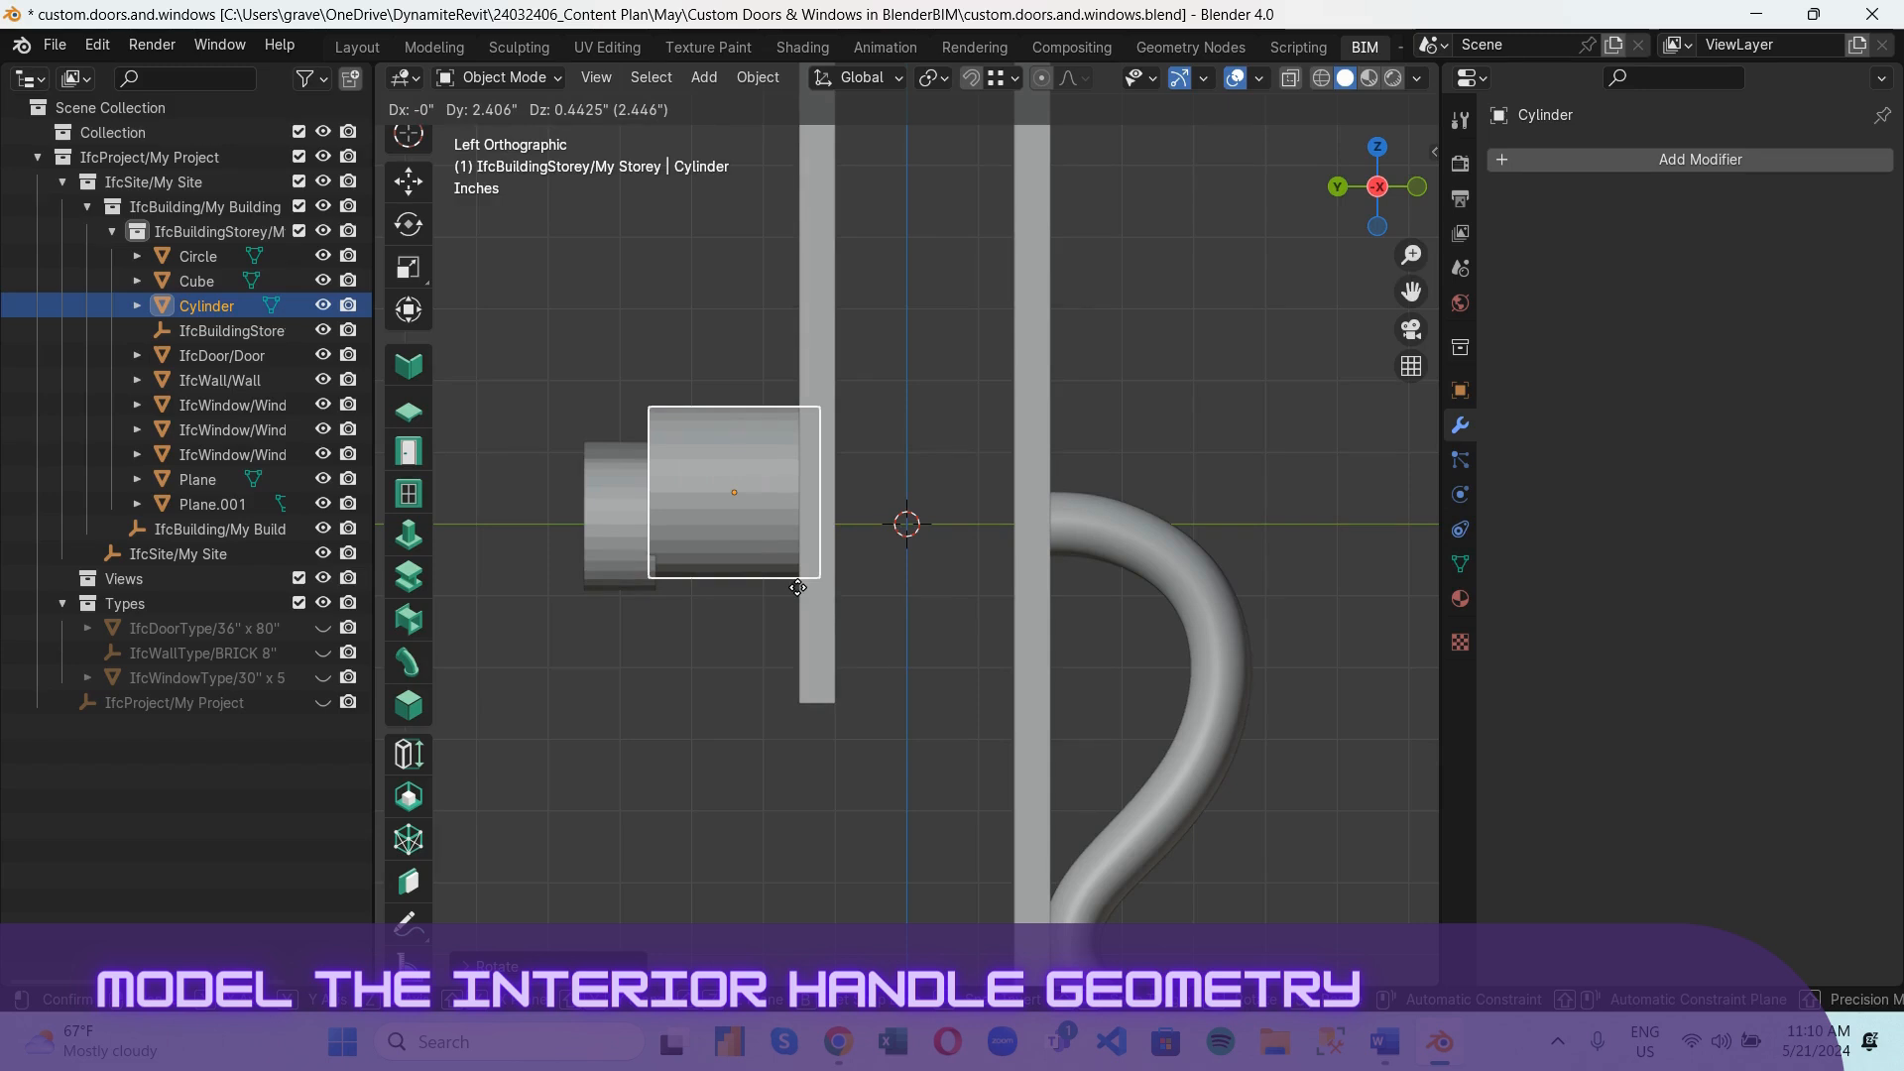
pyautogui.press('y')
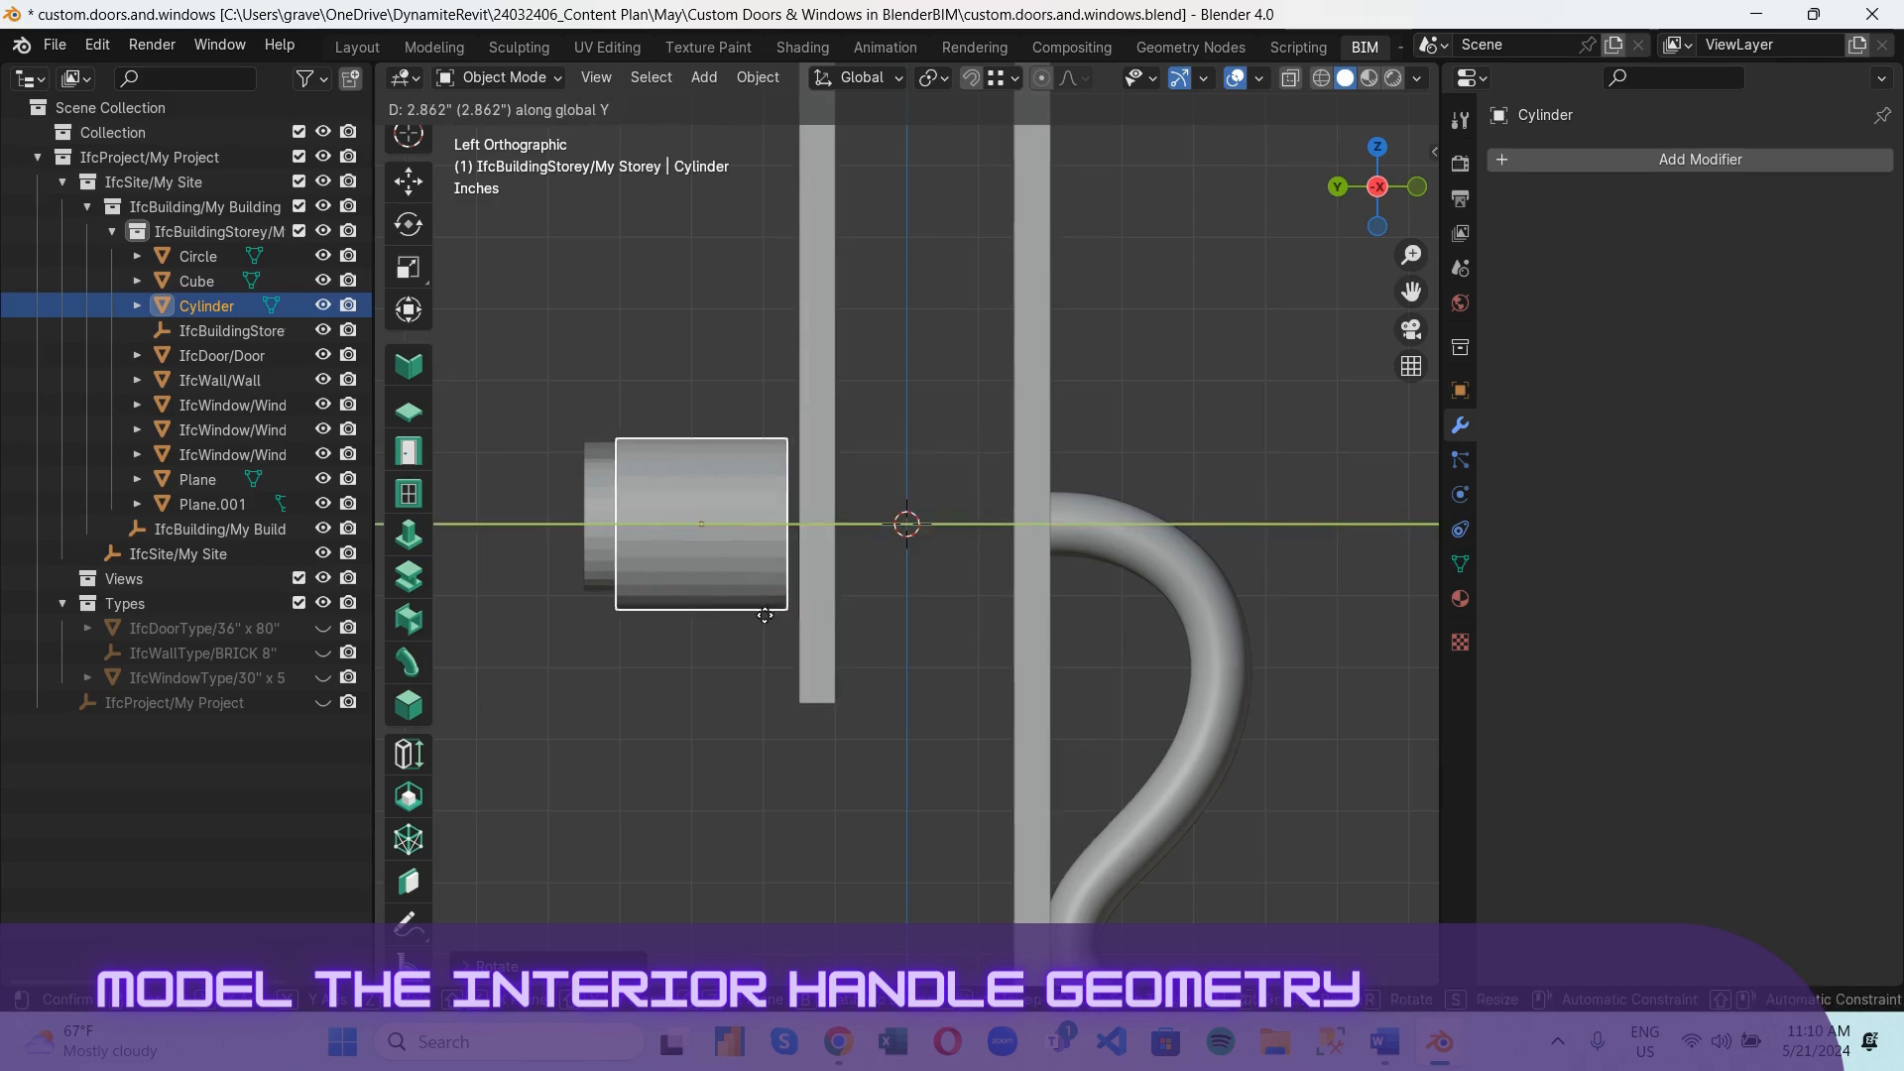
pyautogui.click(800, 622)
pyautogui.moveTo(794, 466); pyautogui.dragTo(840, 537, button='middle')
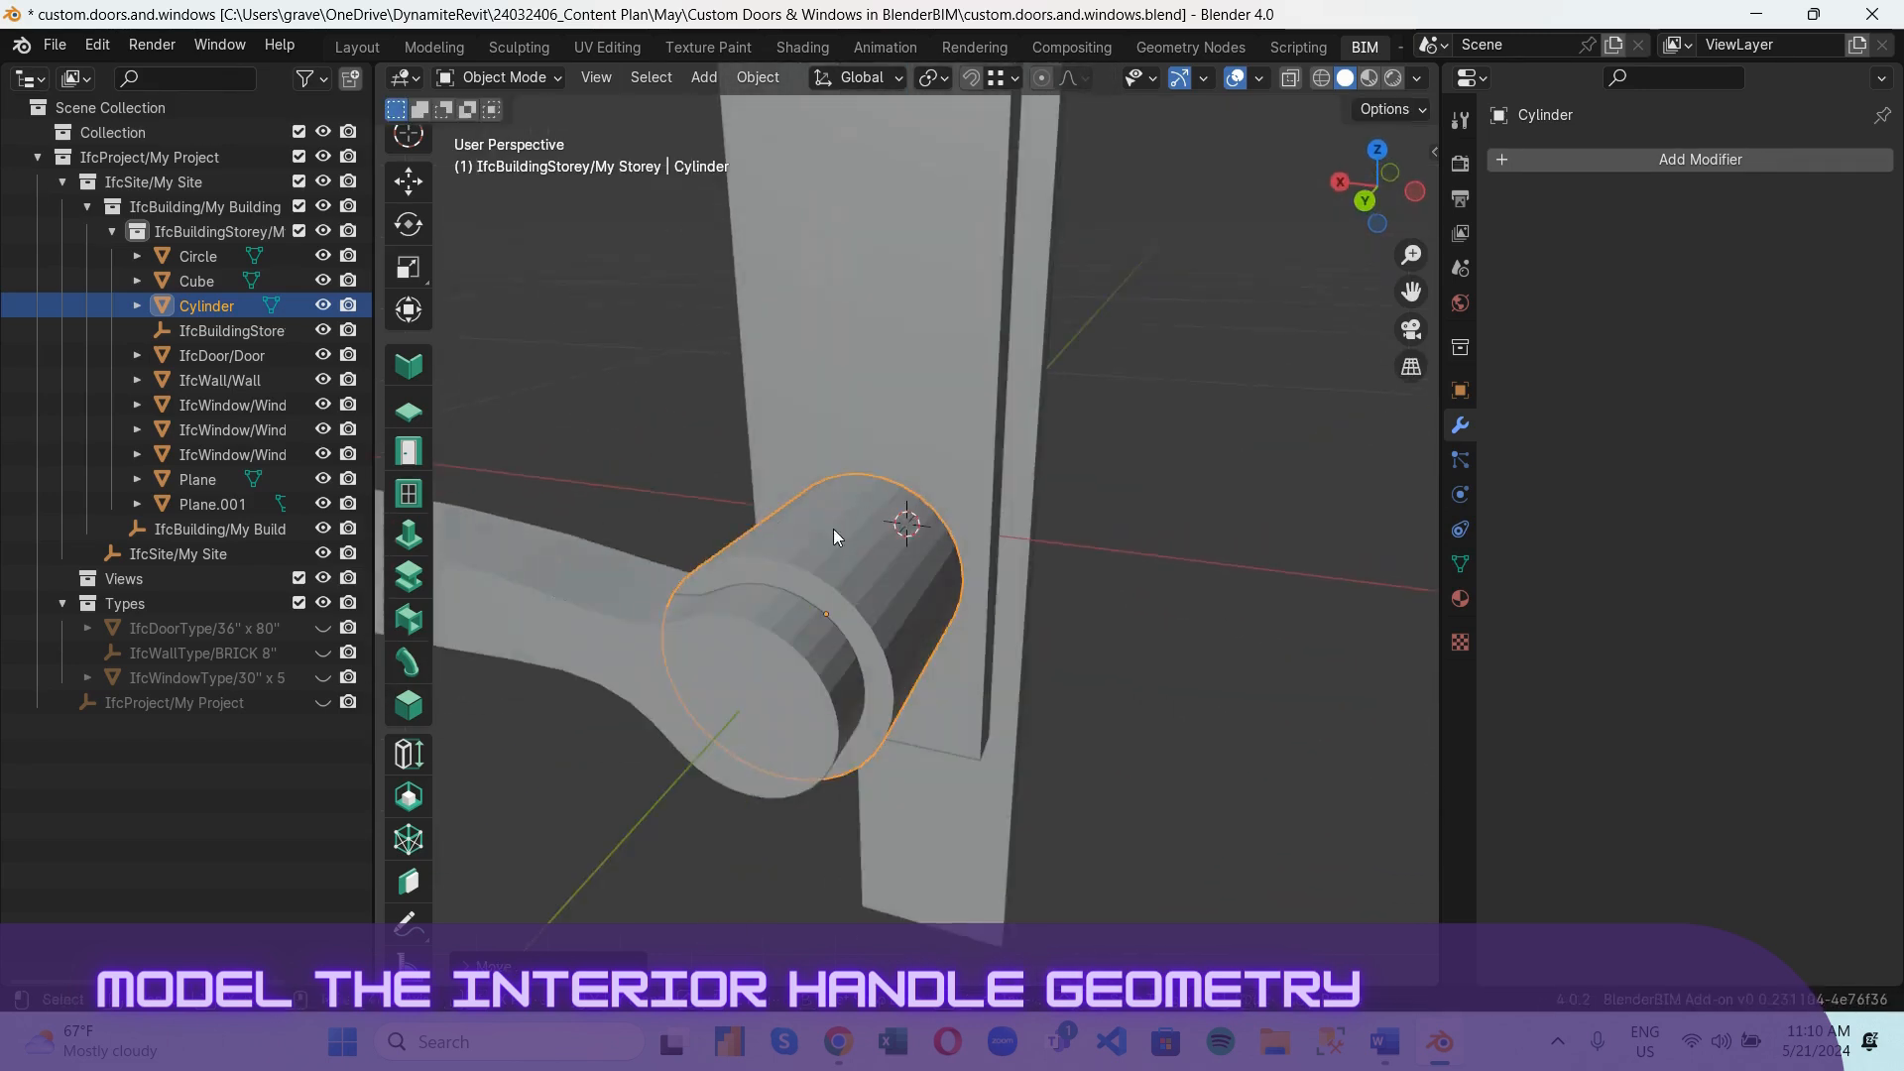
# Scale the cylinder's lever-side end face uniformly by 0.8 in the back orthographic view to start a taper.
pyautogui.click(1360, 199)
pyautogui.scroll(-2, 1012, 516)
pyautogui.scroll(-1, 1022, 505)
pyautogui.scroll(1, 1141, 422)
pyautogui.scroll(-1, 1191, 381)
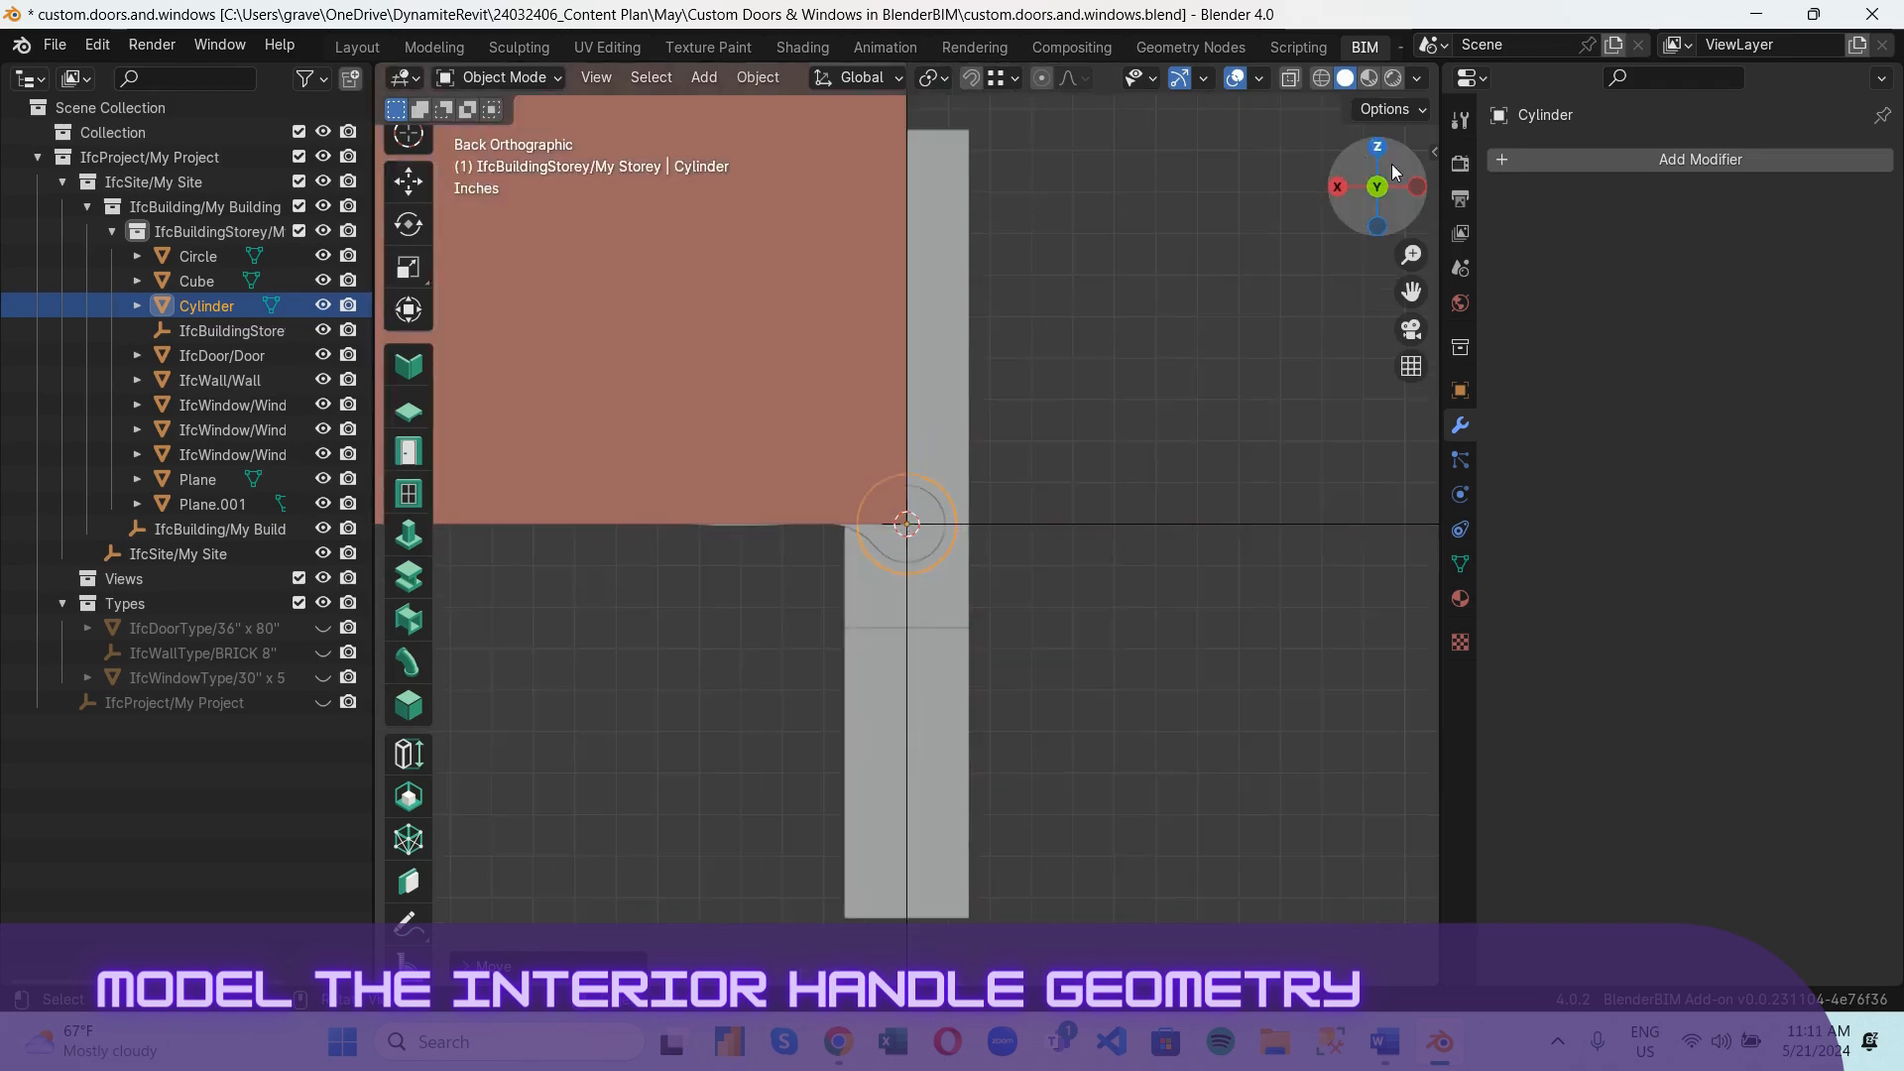
pyautogui.moveTo(1407, 182); pyautogui.dragTo(1301, 262)
pyautogui.scroll(3, 991, 427)
pyautogui.press('Tab')
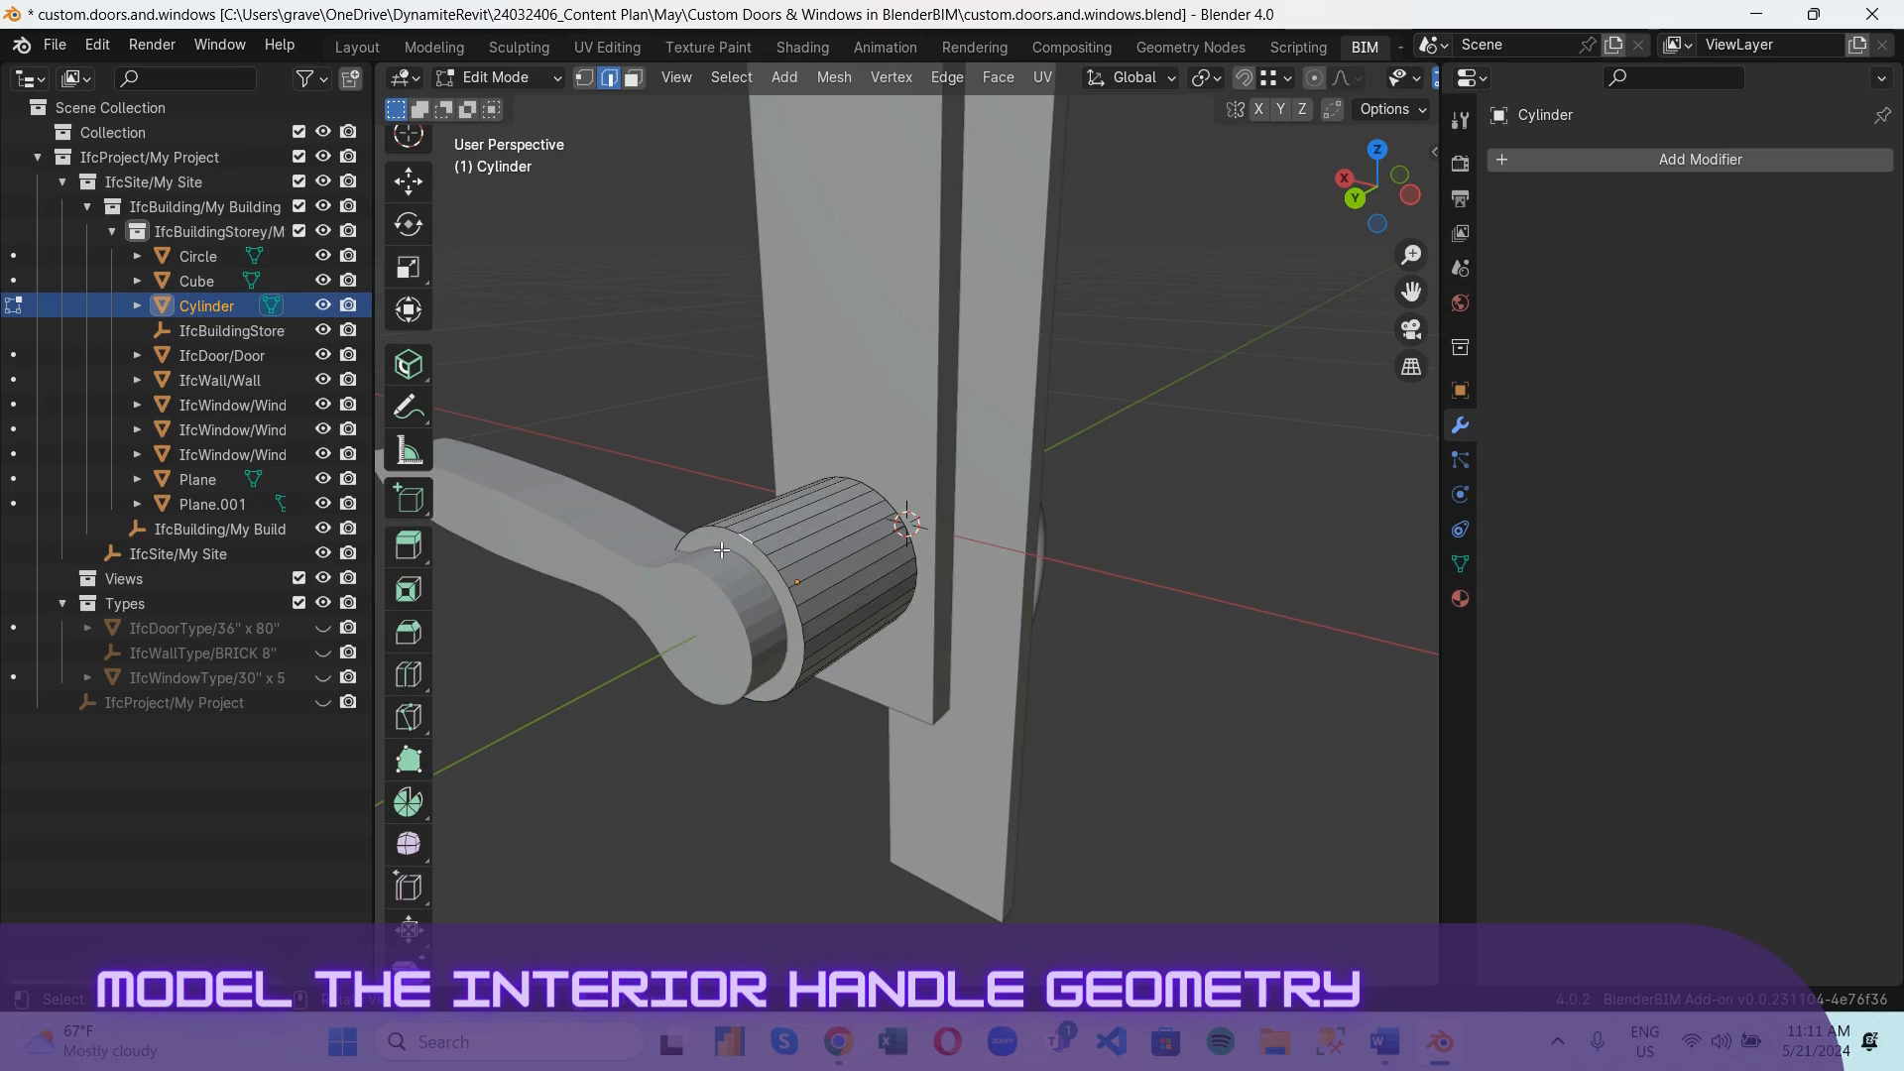
pyautogui.press('3')
pyautogui.click(746, 556)
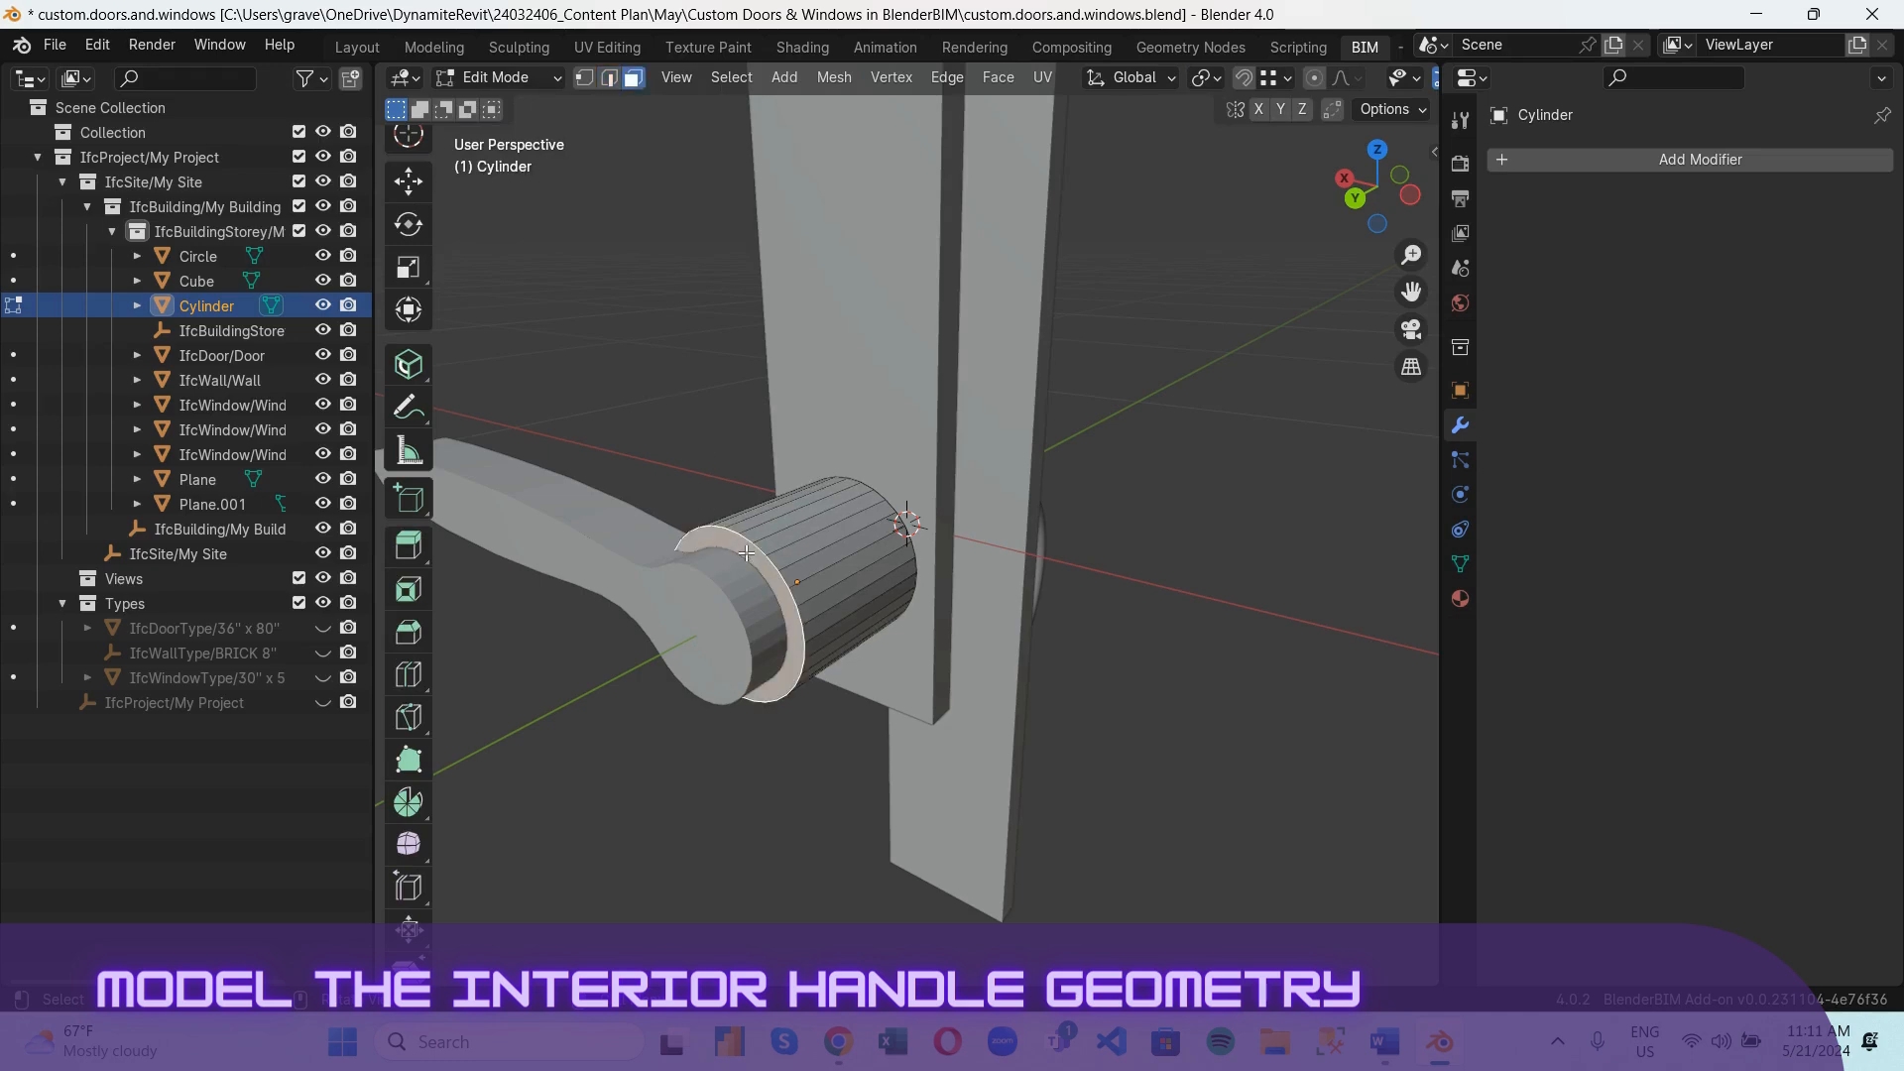
pyautogui.click(1353, 200)
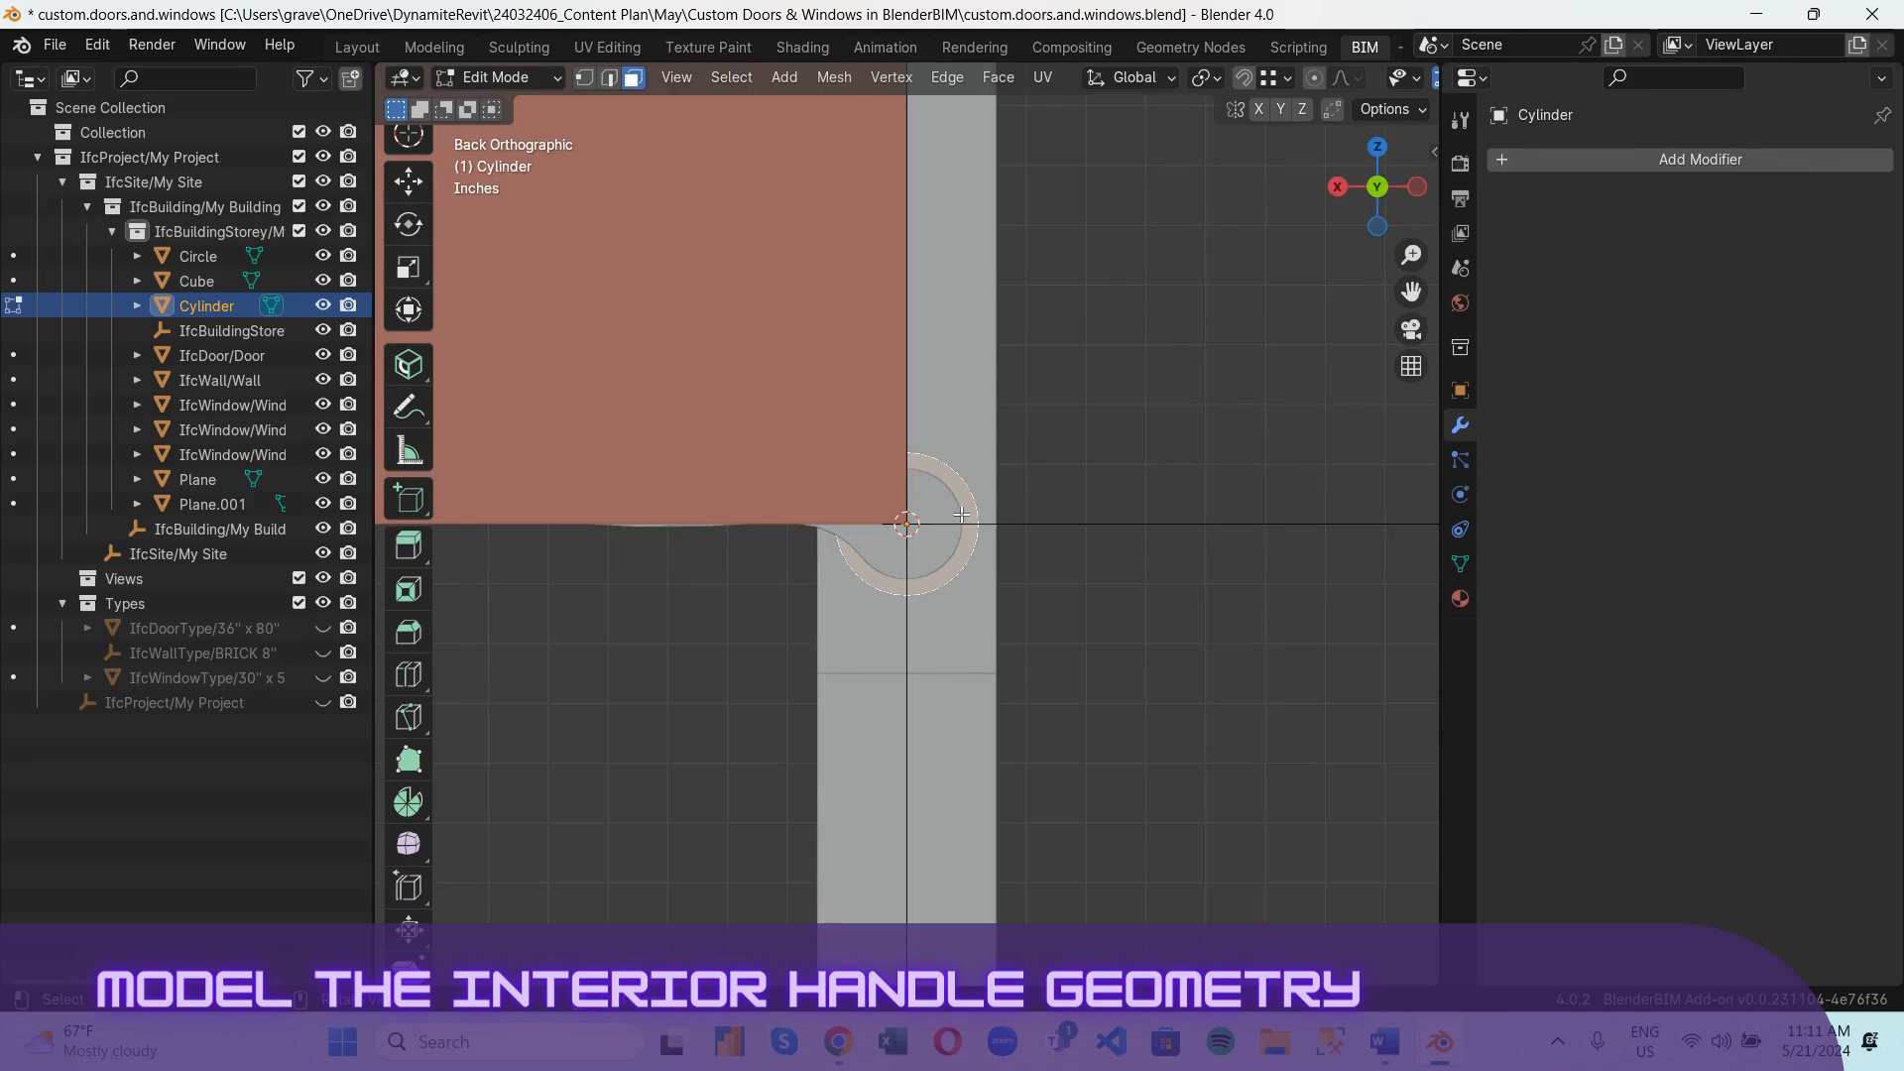
pyautogui.press('s')
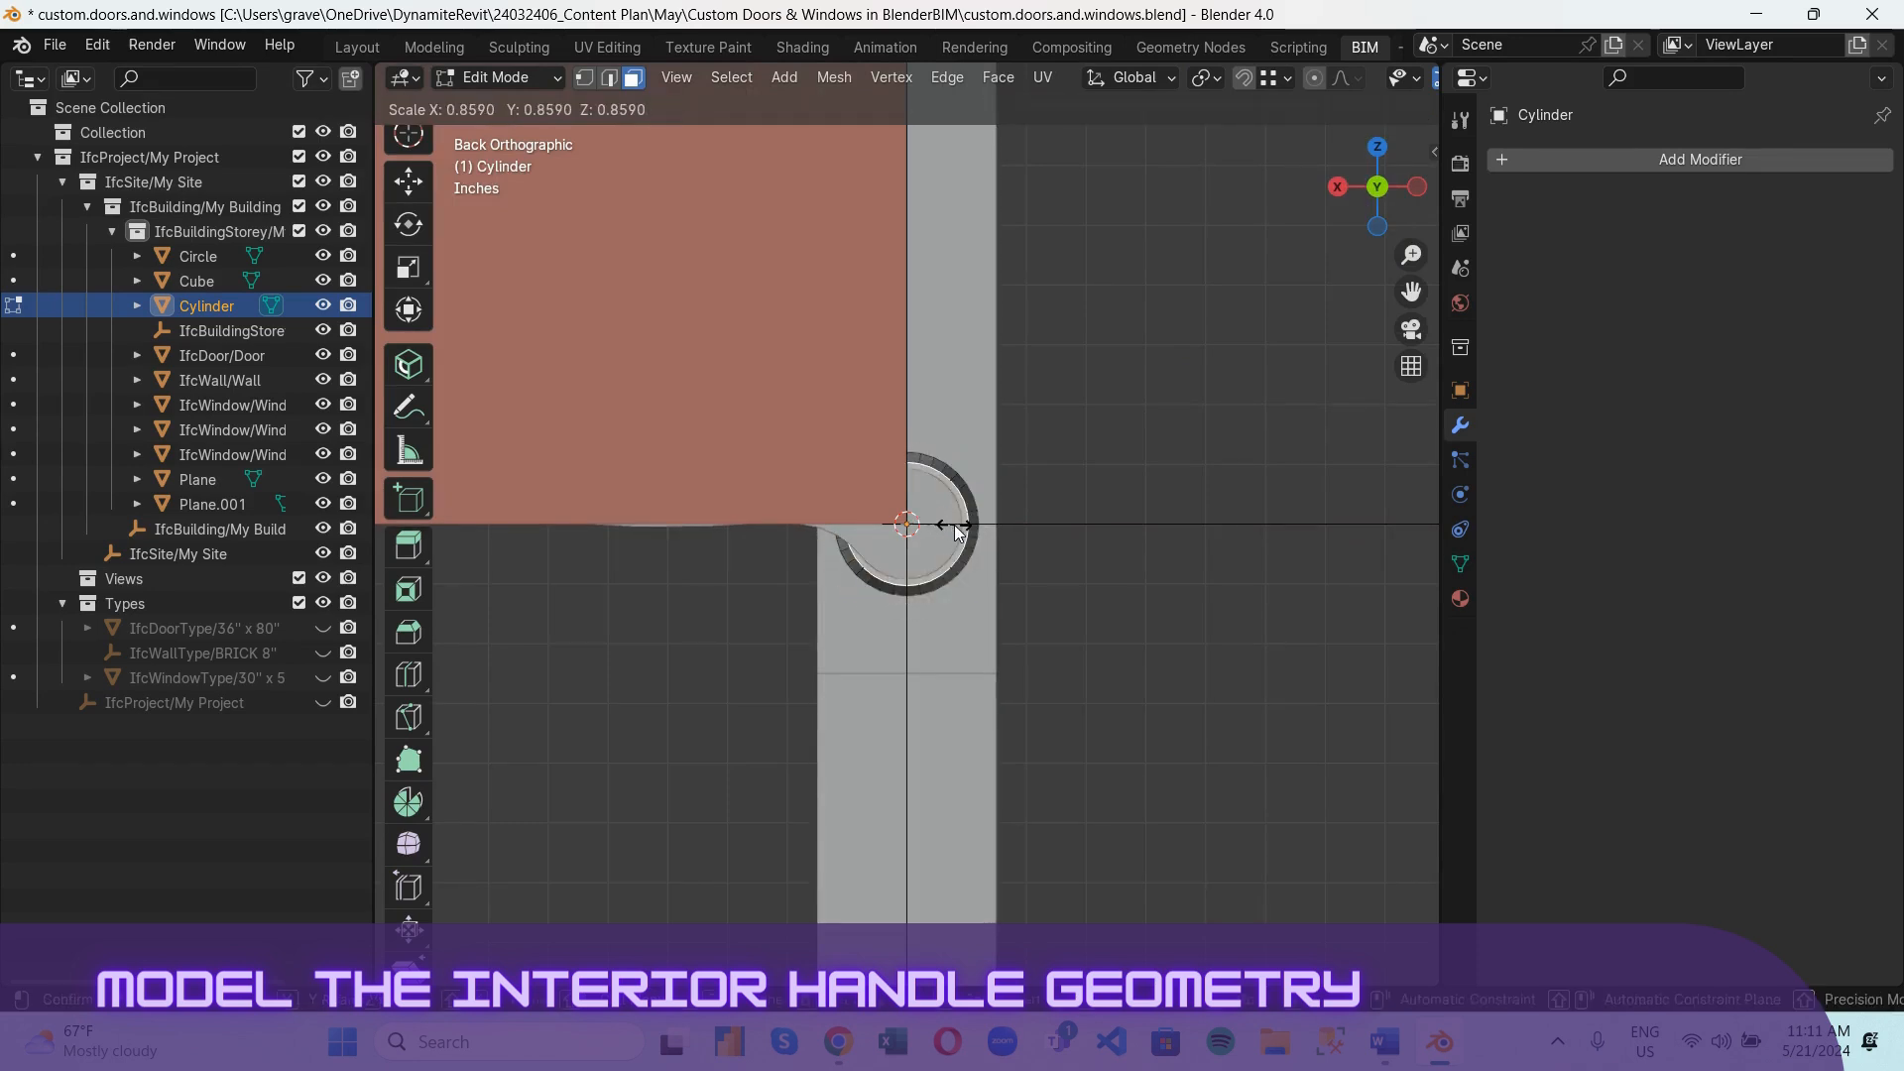
pyautogui.write('0.8')
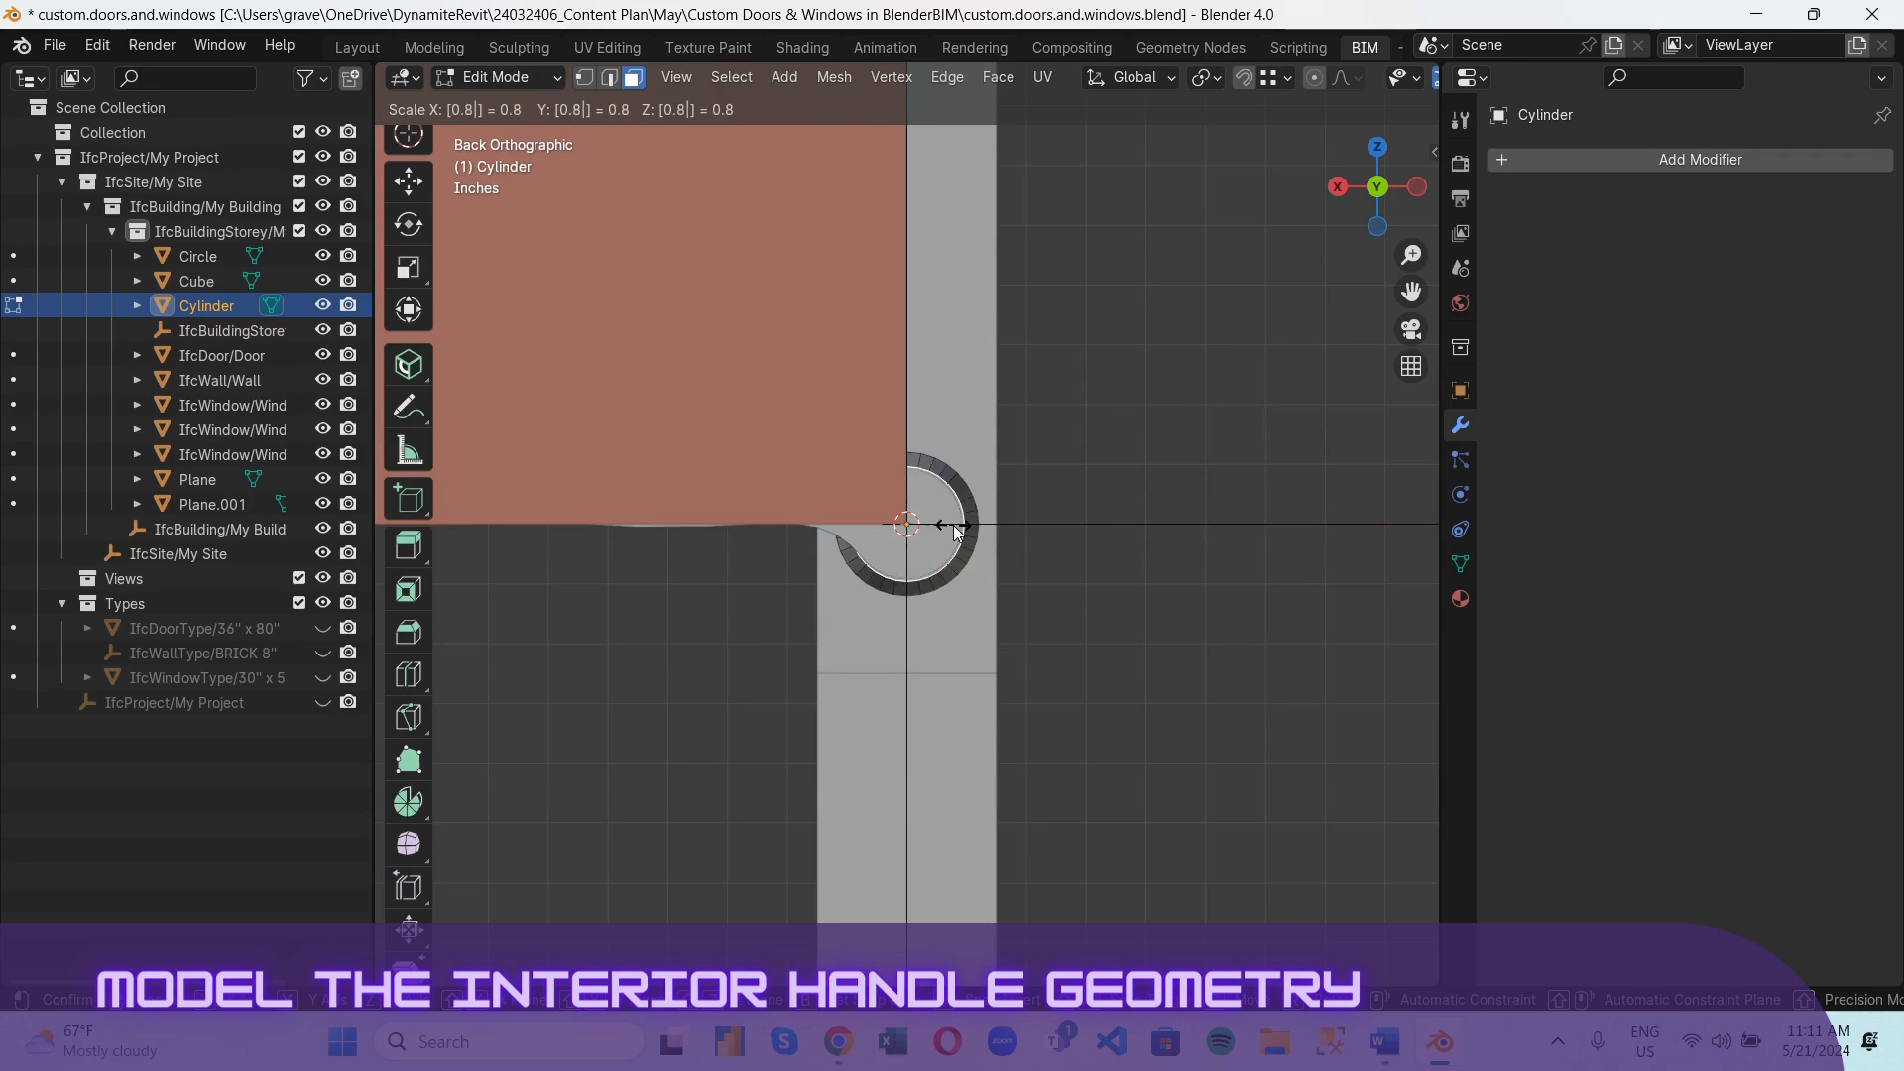
pyautogui.press('Return')
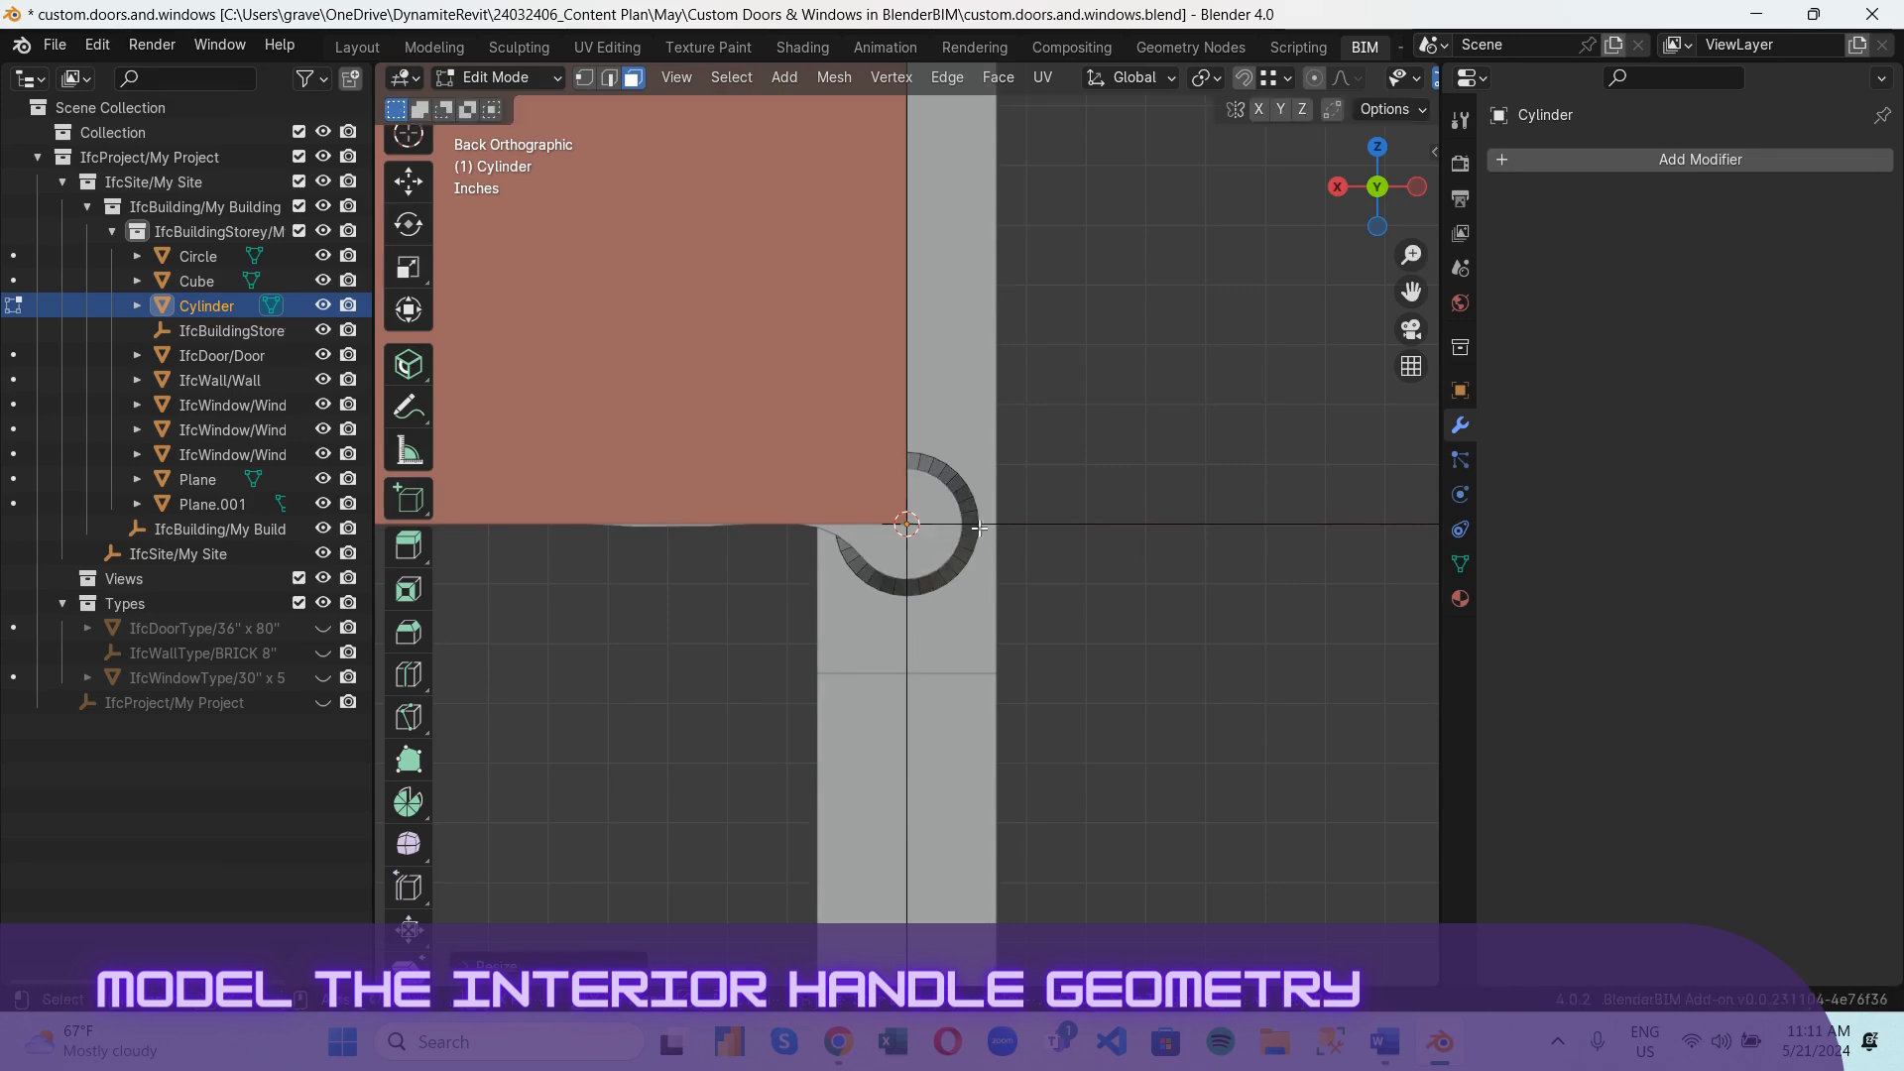
# Scale the same end face by 0.8 once more and return to Object Mode.
pyautogui.moveTo(957, 532); pyautogui.dragTo(833, 449, button='middle')
pyautogui.scroll(-3, 932, 593)
pyautogui.scroll(3, 818, 576)
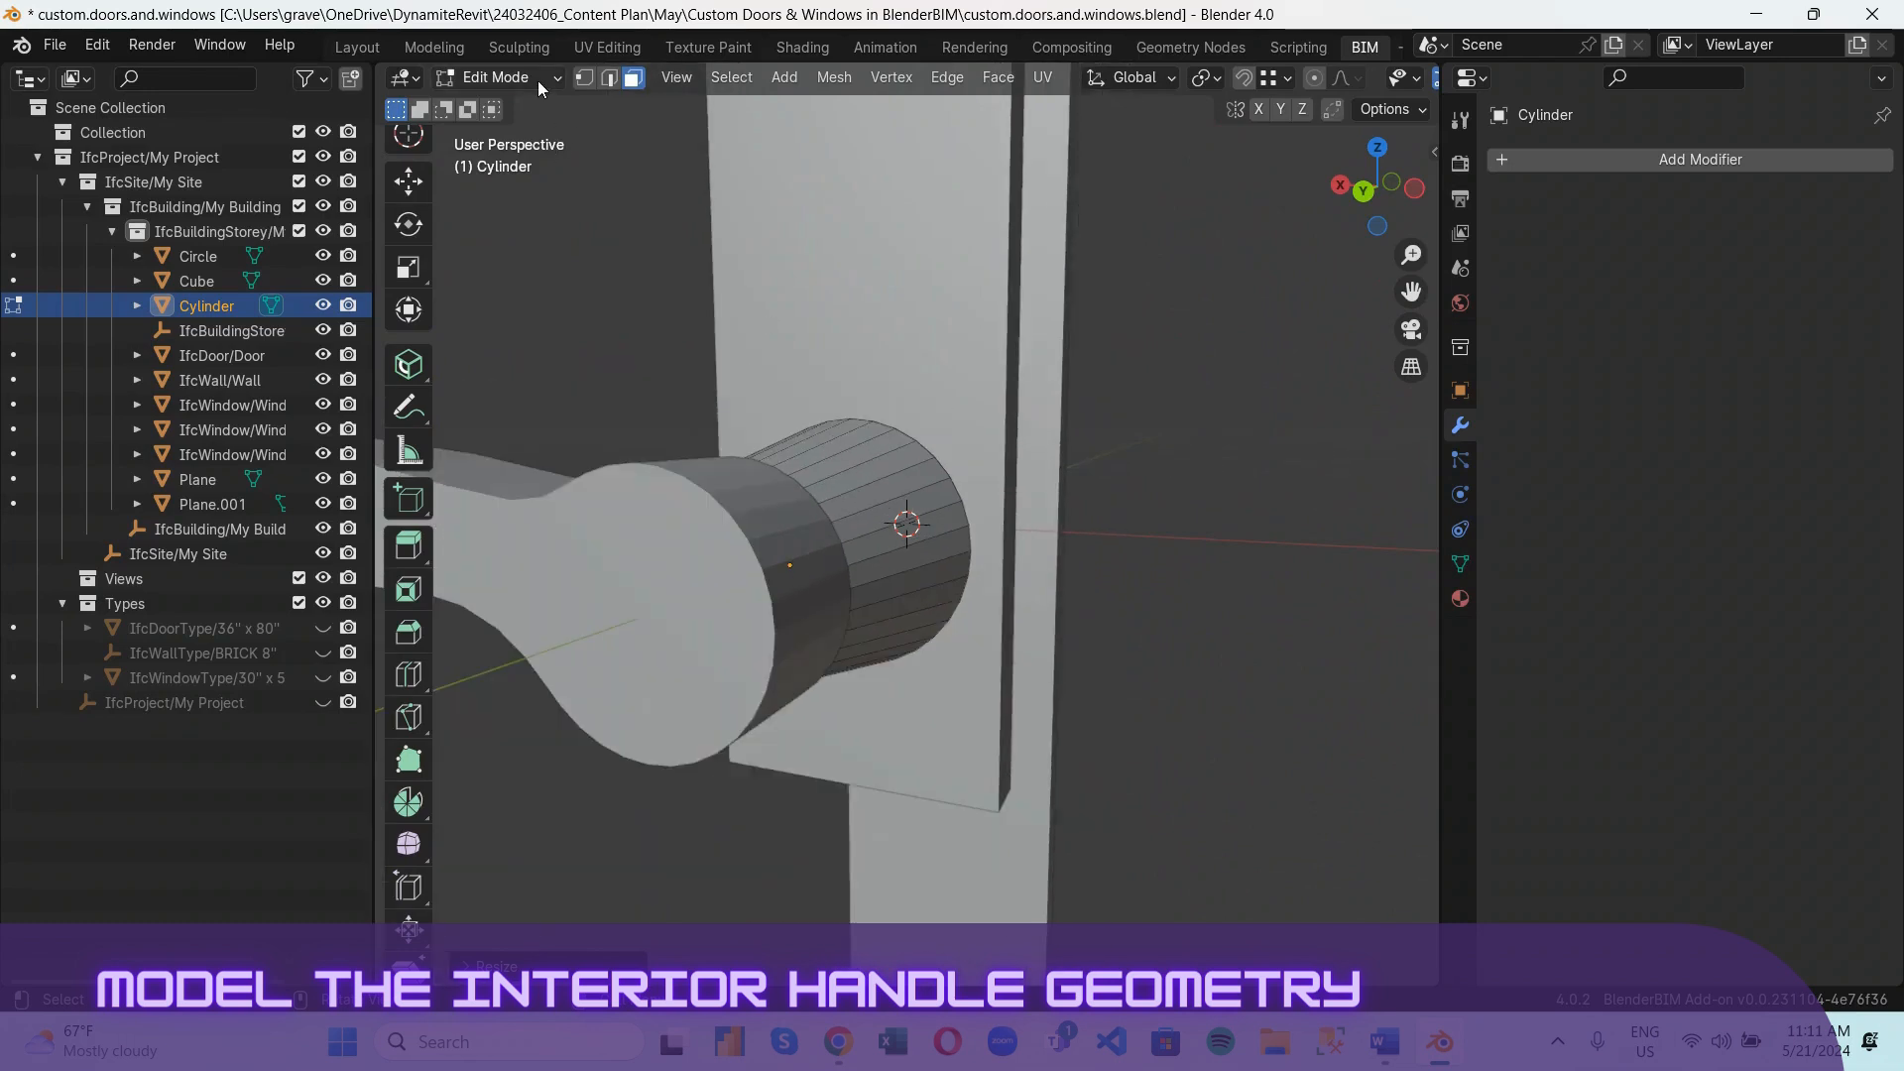
pyautogui.scroll(-2, 913, 465)
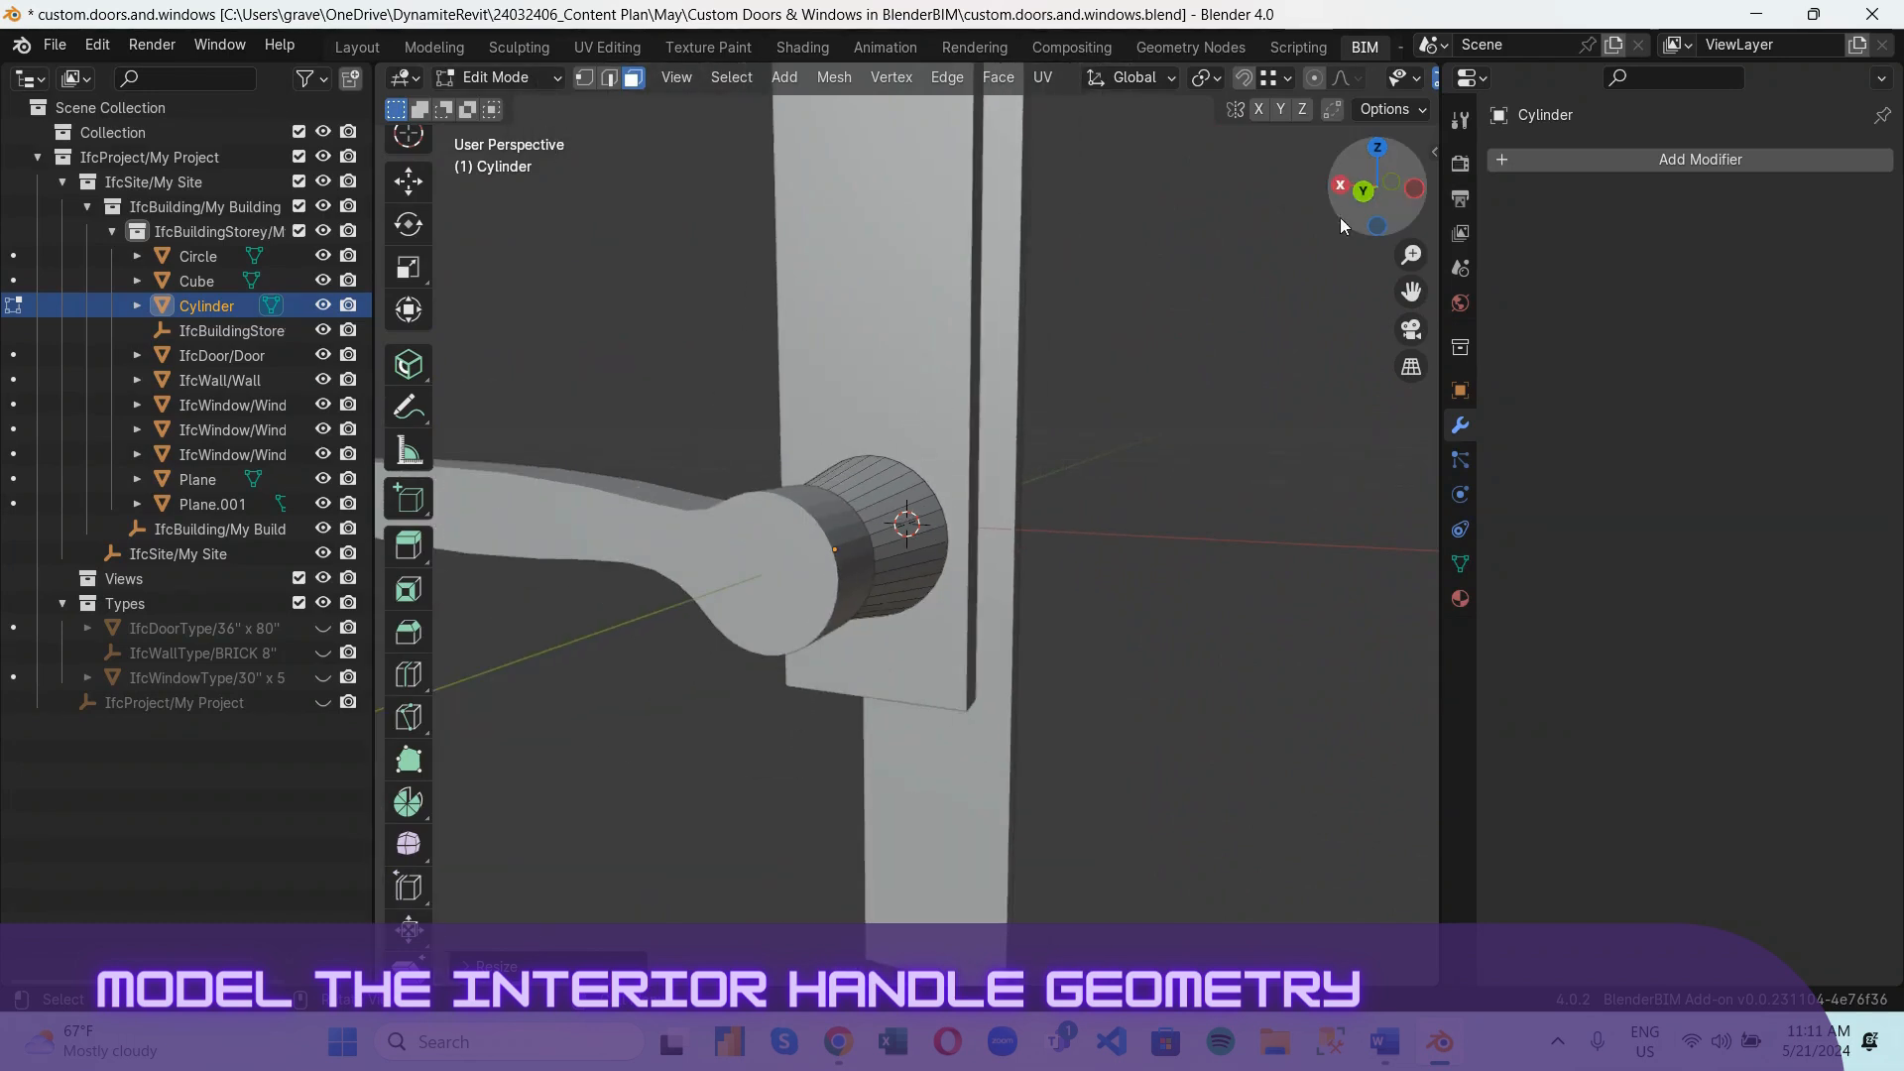
pyautogui.click(1364, 191)
pyautogui.write('s0.8')
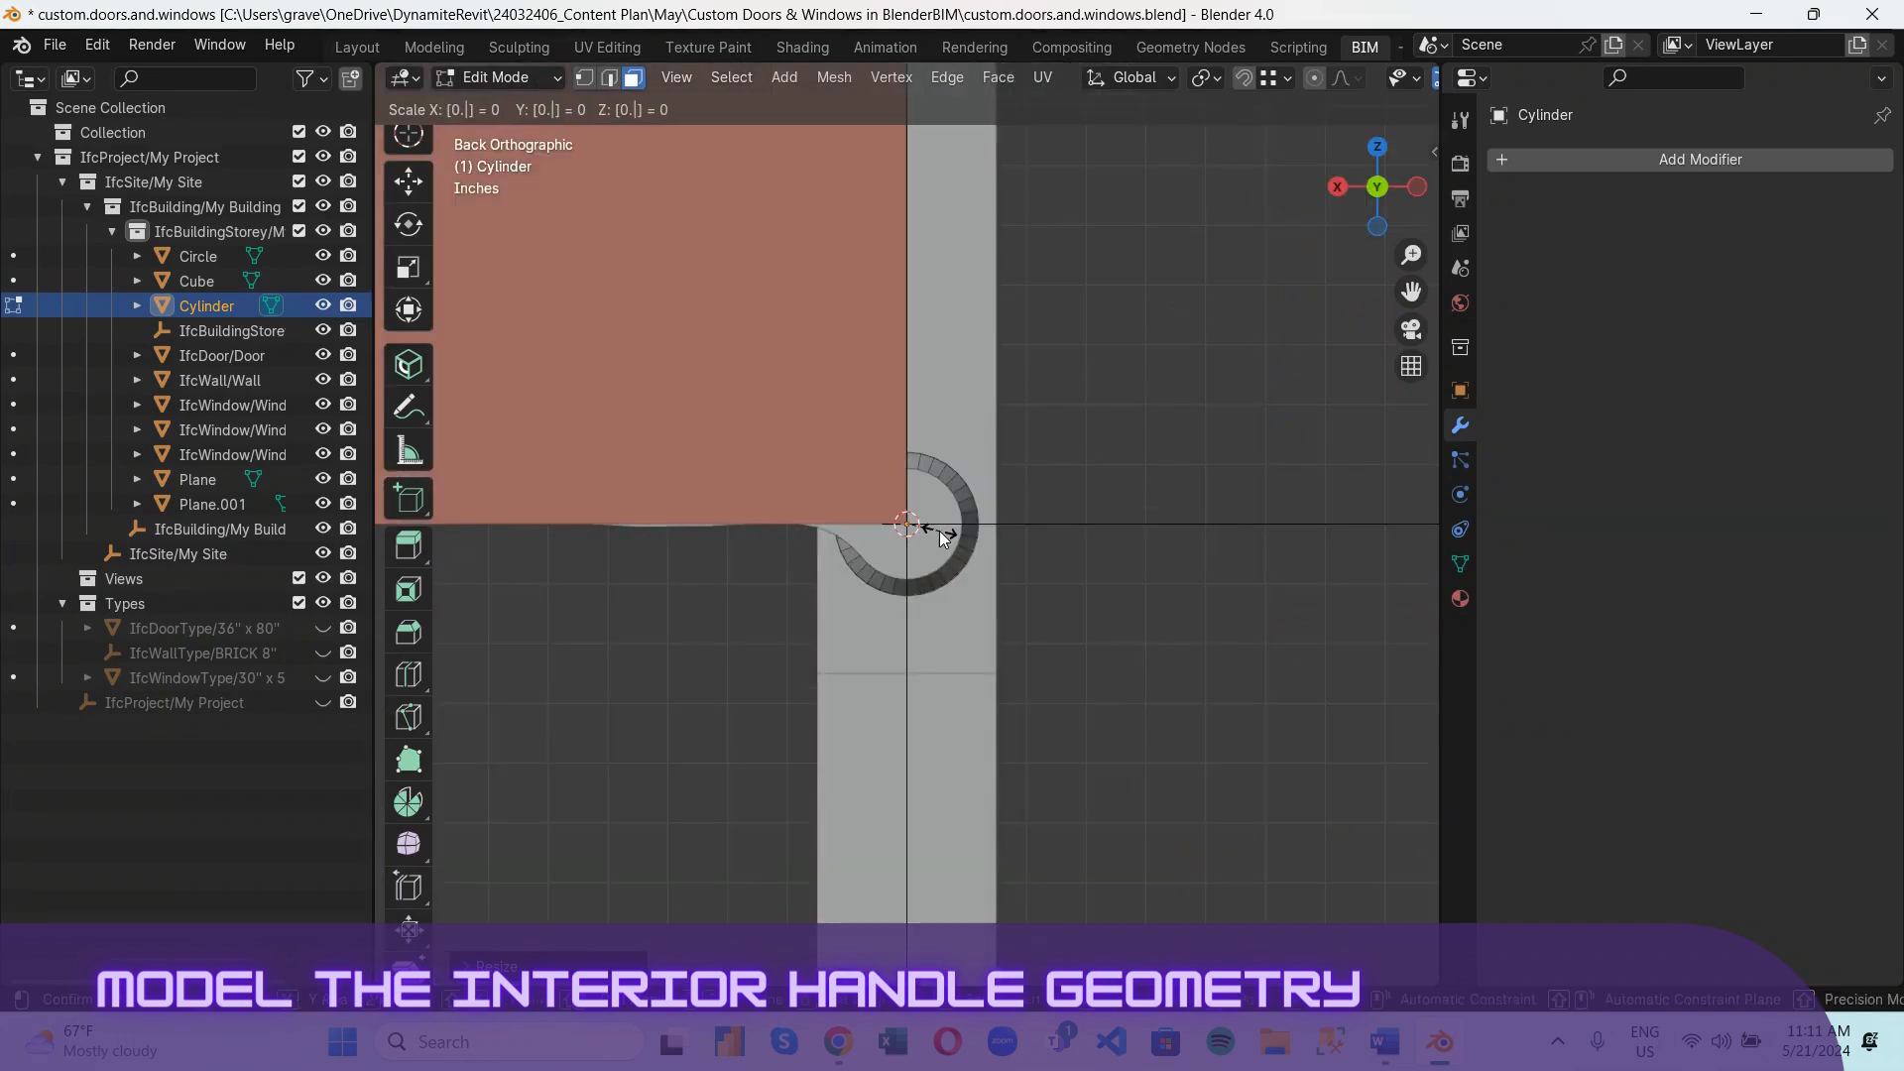
pyautogui.press('Return')
pyautogui.moveTo(1349, 188); pyautogui.dragTo(1193, 247)
pyautogui.click(543, 88)
pyautogui.click(511, 105)
pyautogui.moveTo(645, 347); pyautogui.dragTo(678, 392, button='middle')
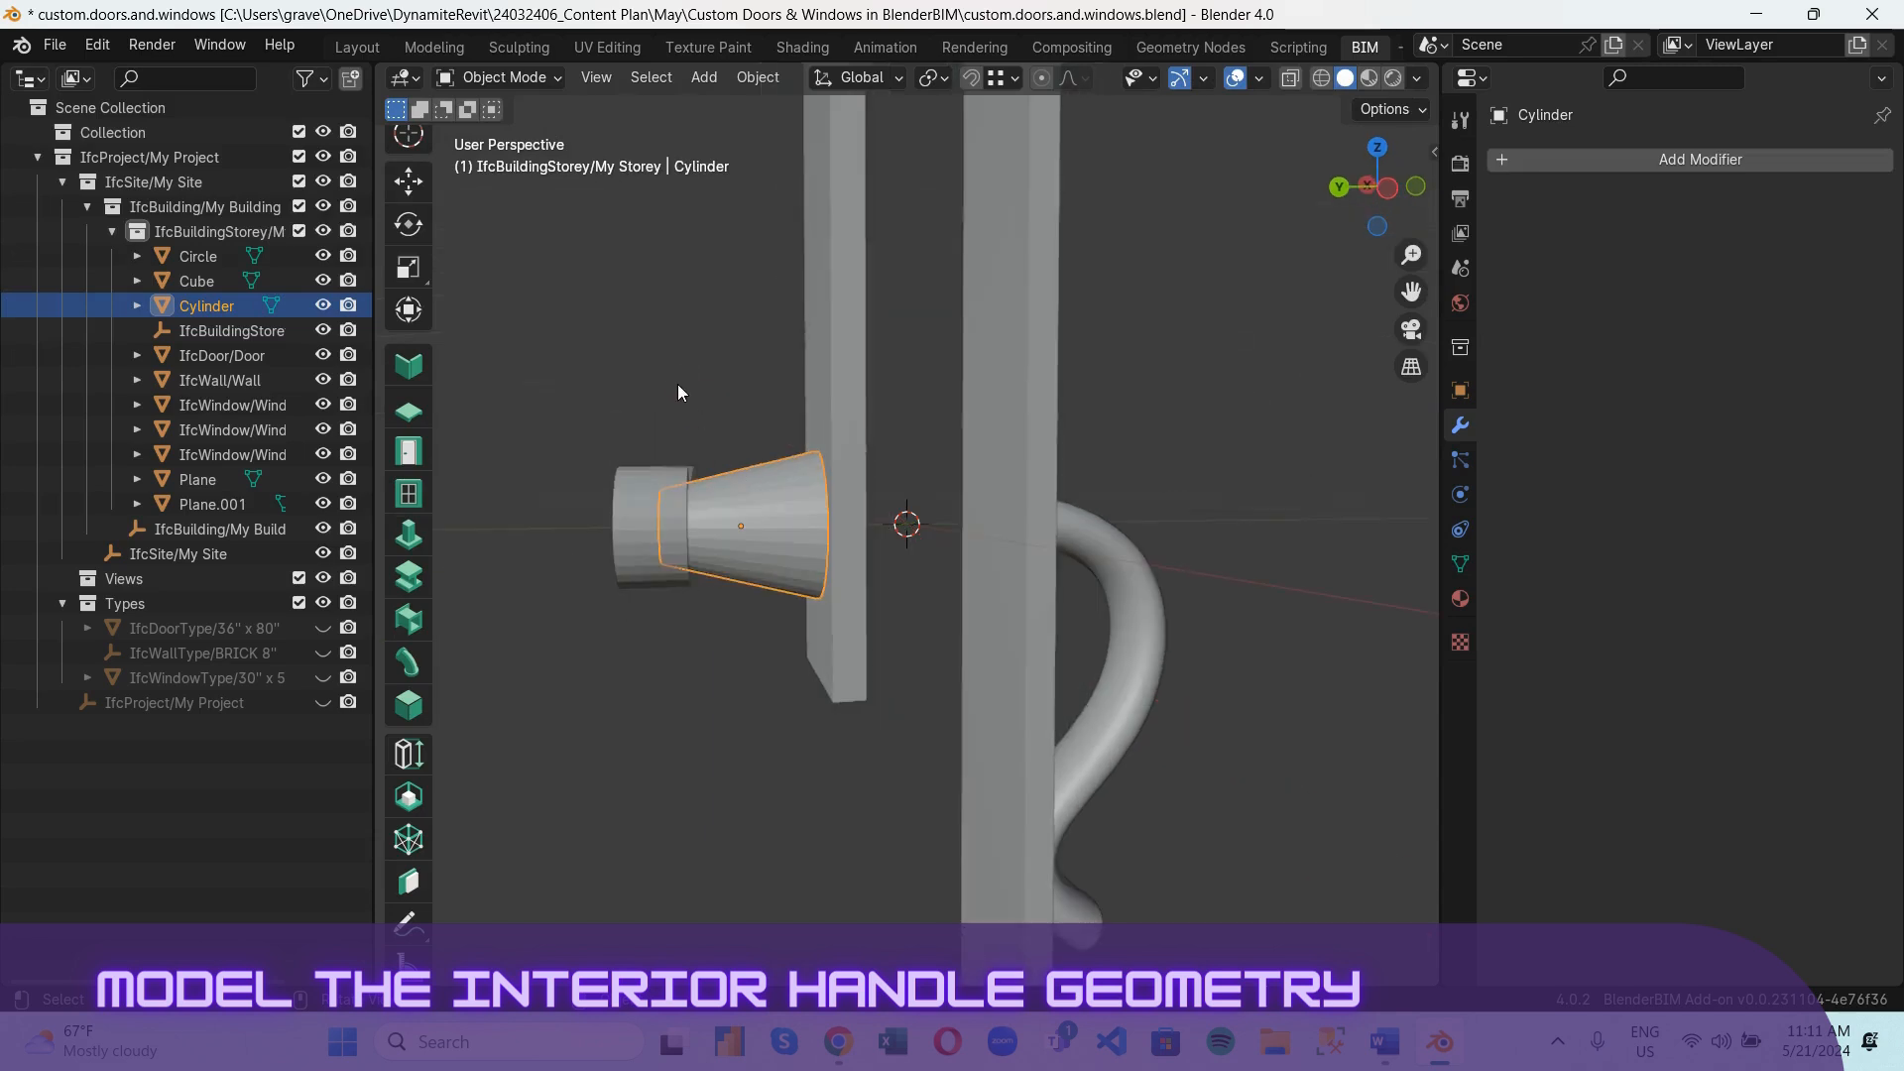
# Examine the tapered cylinder and its connection to the lever in wireframe shading.
pyautogui.click(531, 80)
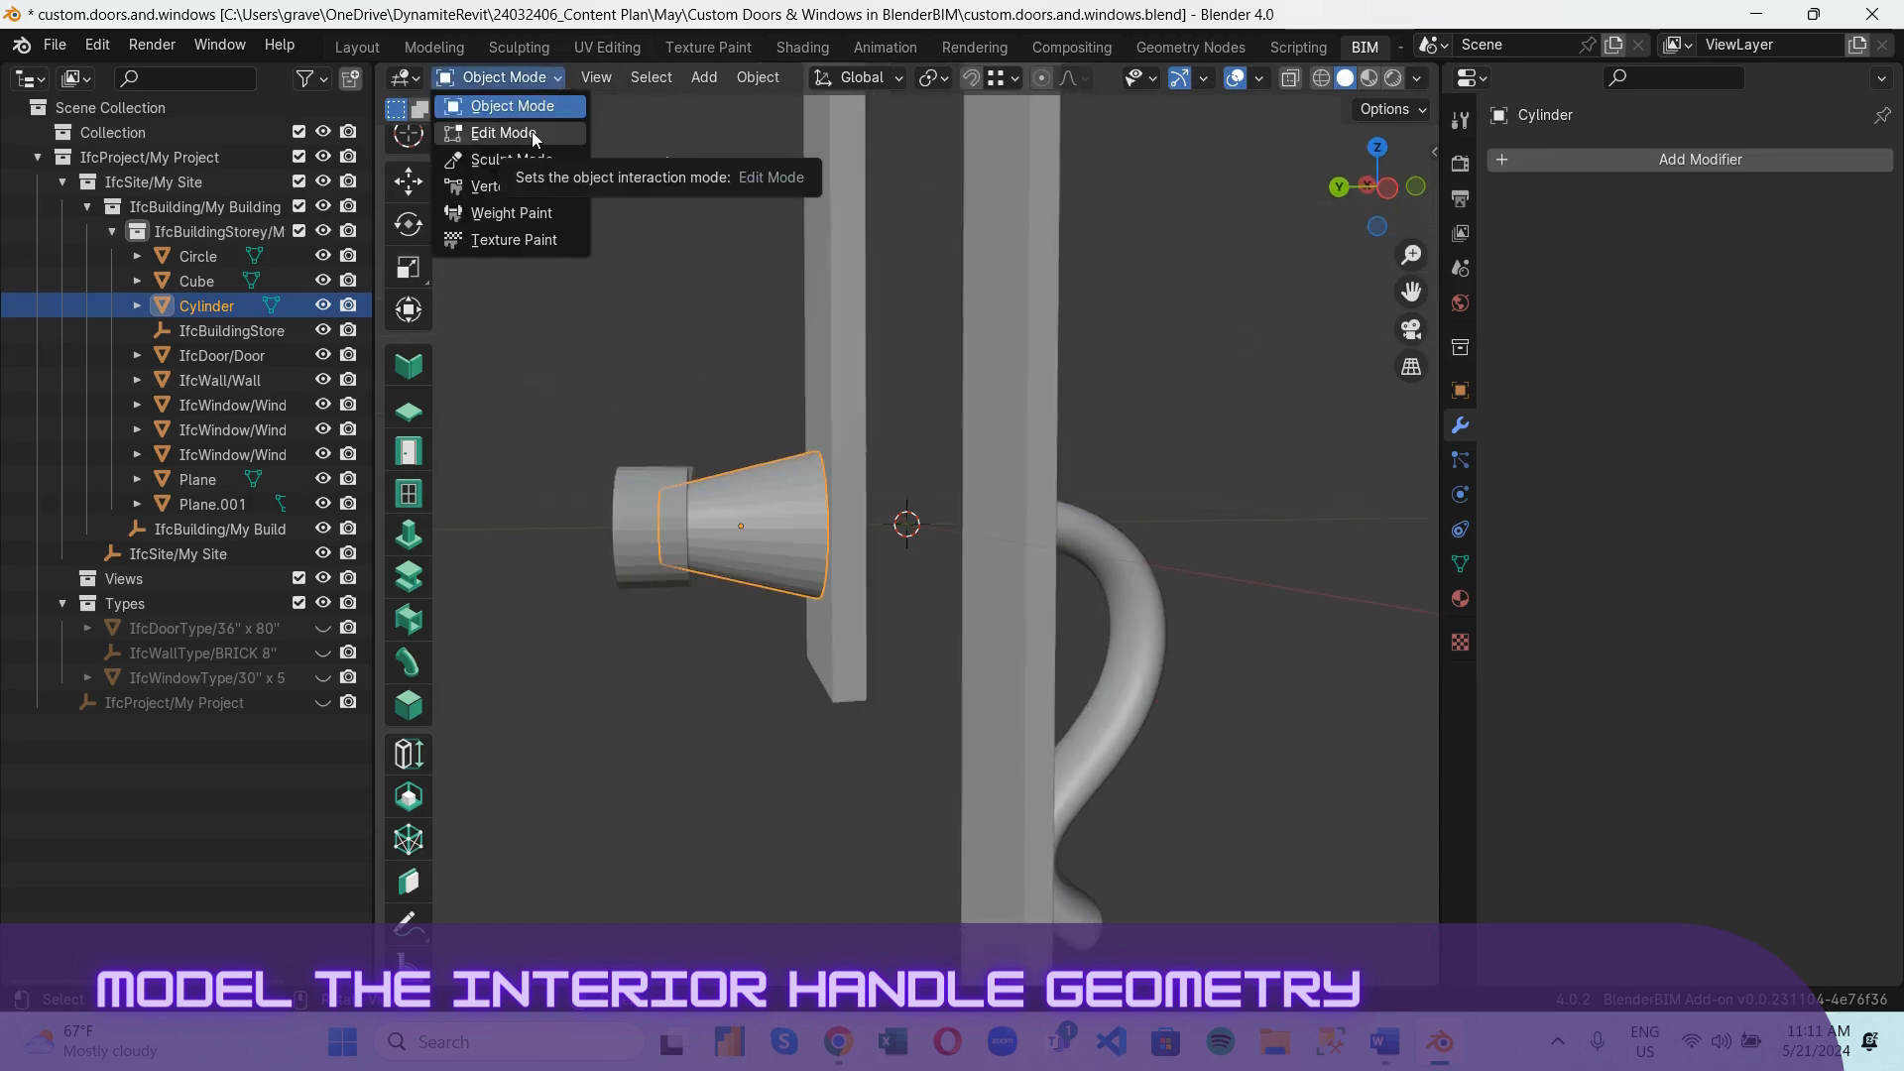
pyautogui.click(533, 132)
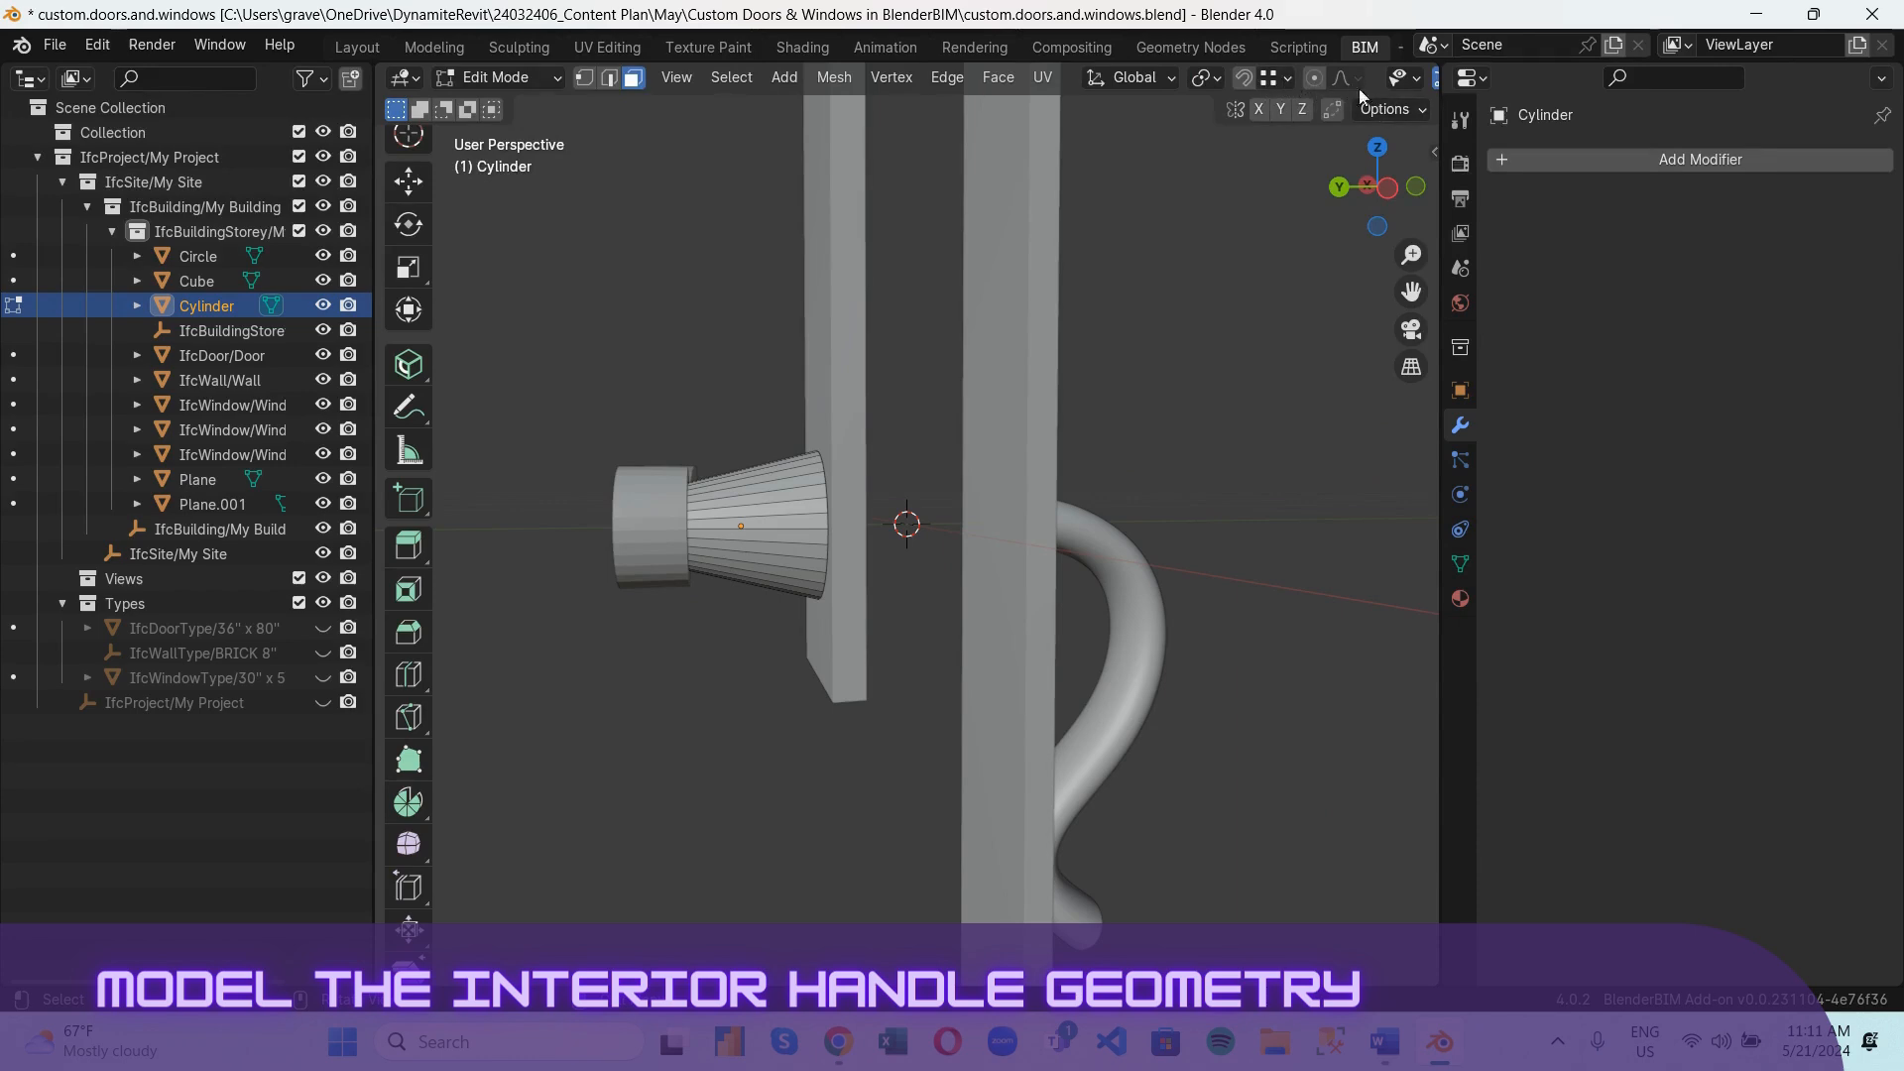
pyautogui.moveTo(1441, 120); pyautogui.dragTo(1708, 115)
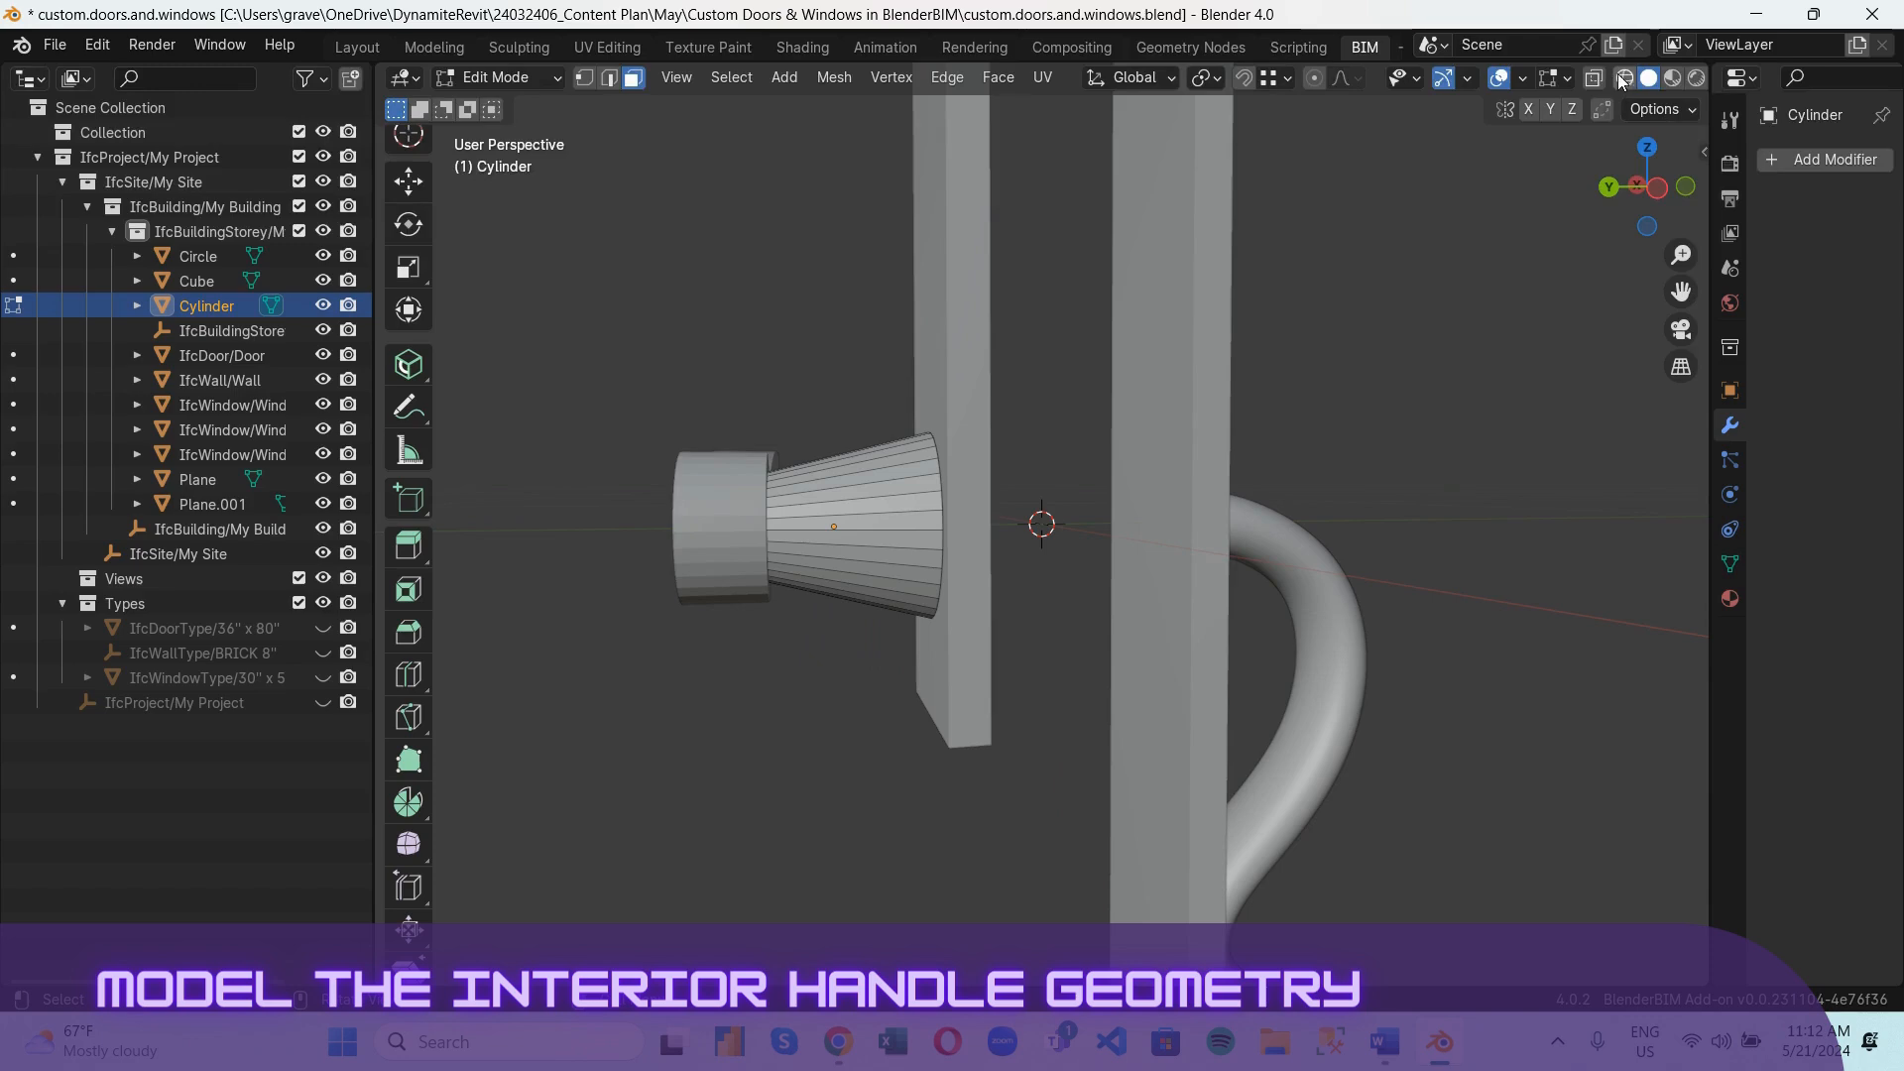
pyautogui.click(1627, 84)
pyautogui.scroll(1, 740, 562)
pyautogui.moveTo(740, 564)
pyautogui.mouseDown(button='middle')
pyautogui.moveTo(740, 587)
pyautogui.moveTo(706, 542)
pyautogui.moveTo(722, 538)
pyautogui.mouseUp(button='middle')
pyautogui.click(1646, 186)
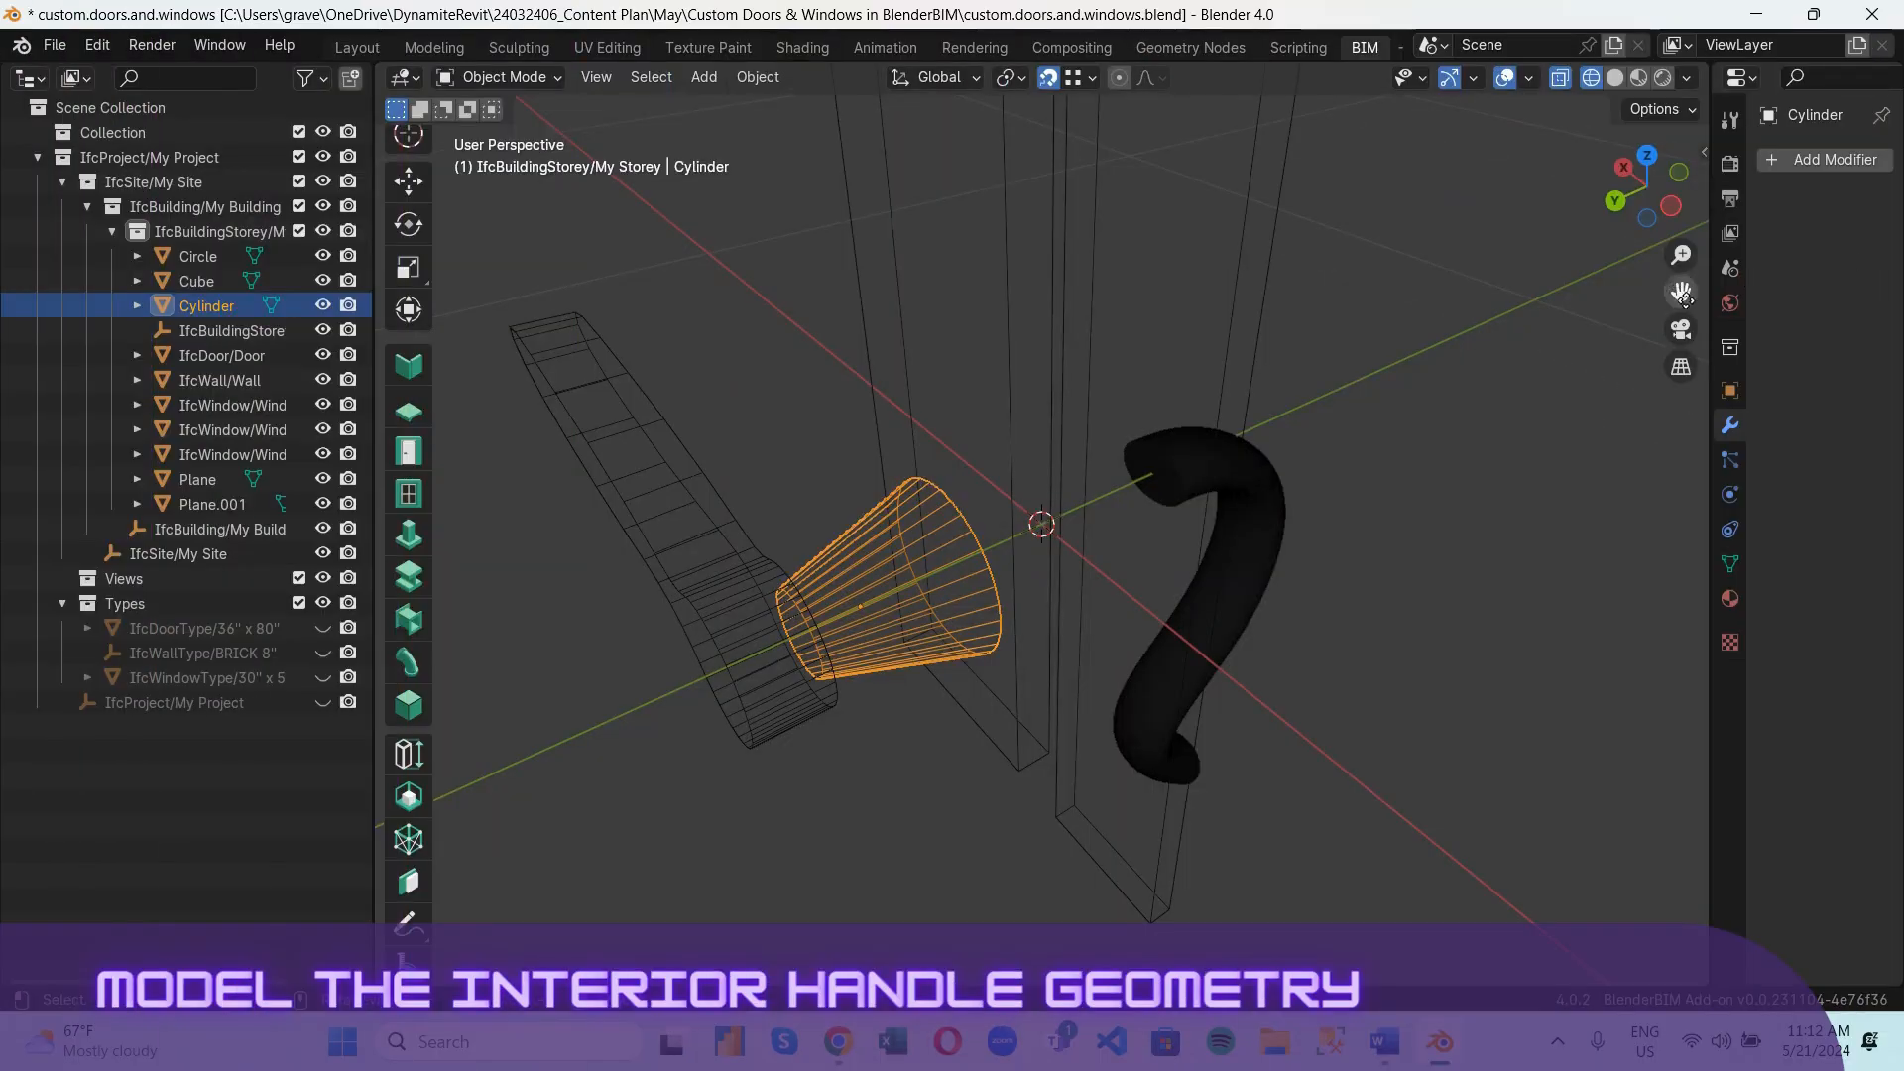
# Add a Simple Deform modifier to the tapered cylinder and set its Twist axis to Z.
pyautogui.moveTo(1713, 325); pyautogui.dragTo(1248, 425)
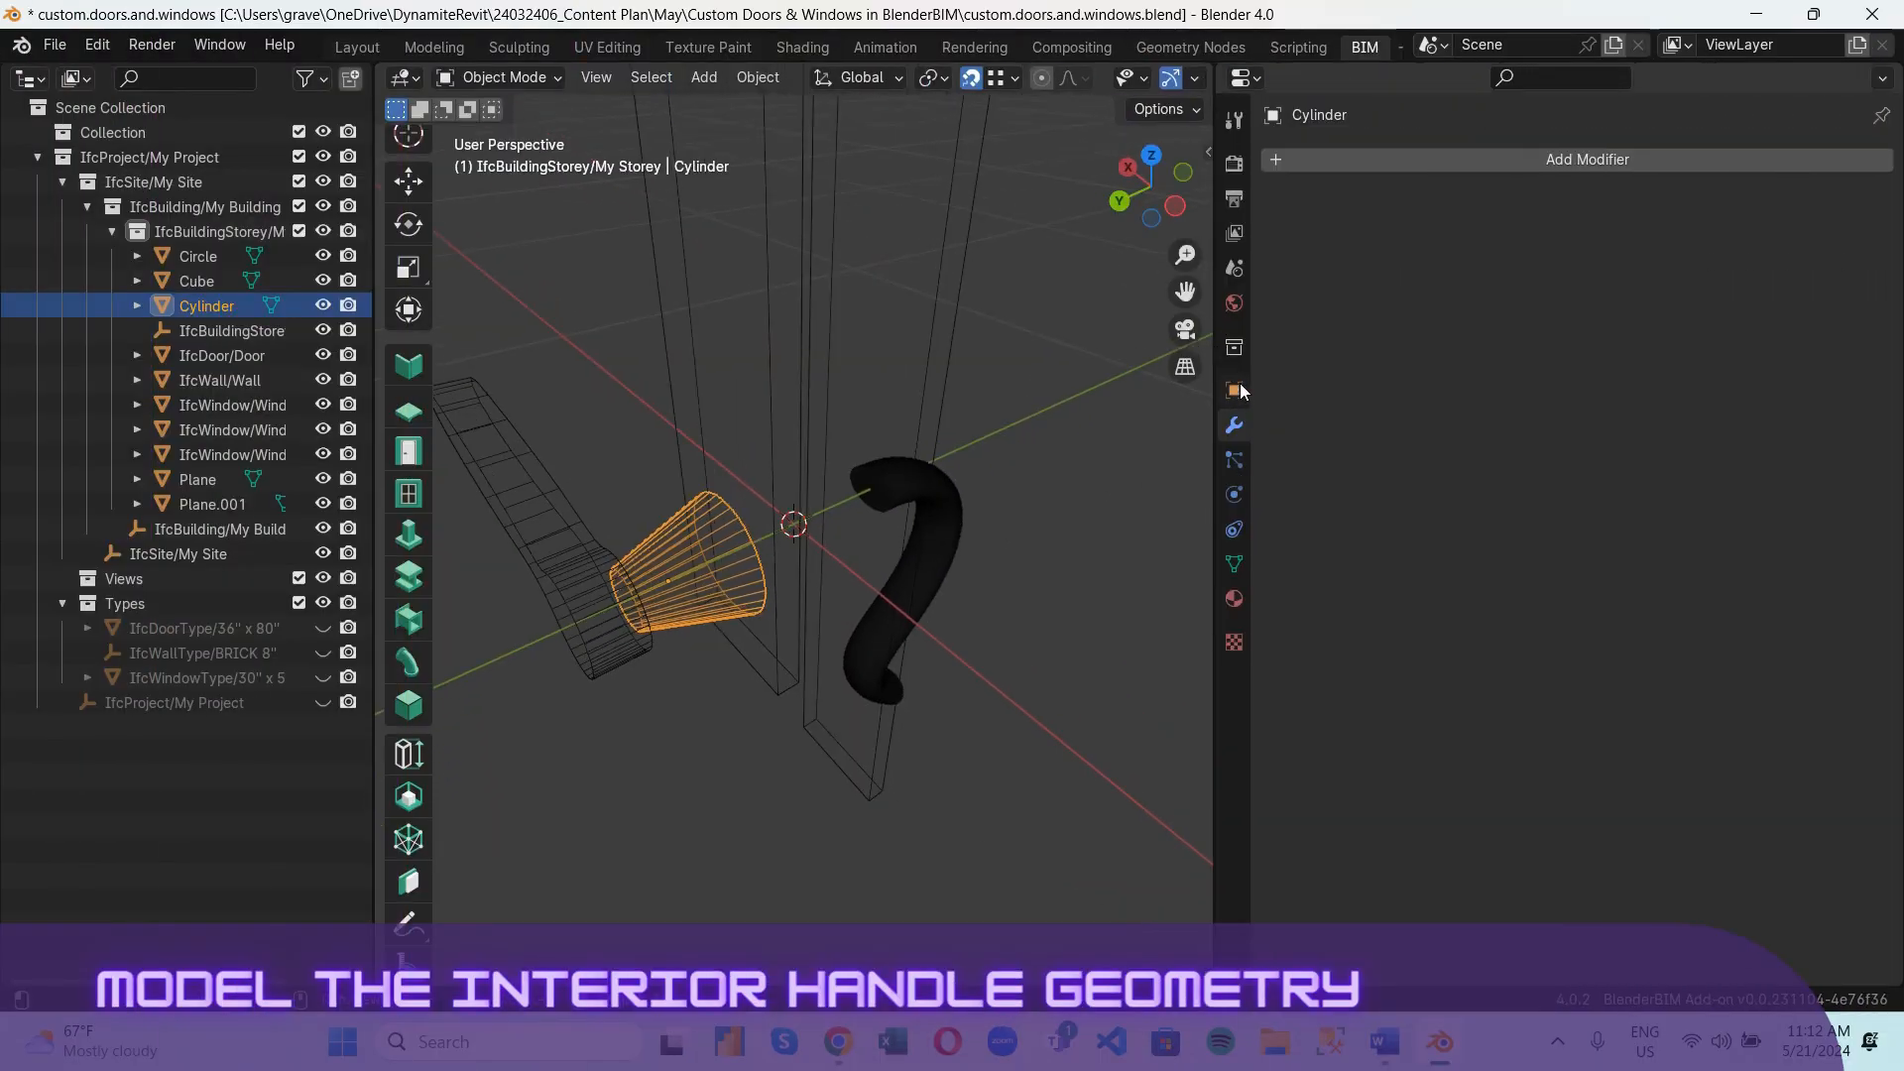
pyautogui.click(1367, 161)
pyautogui.moveTo(1359, 164)
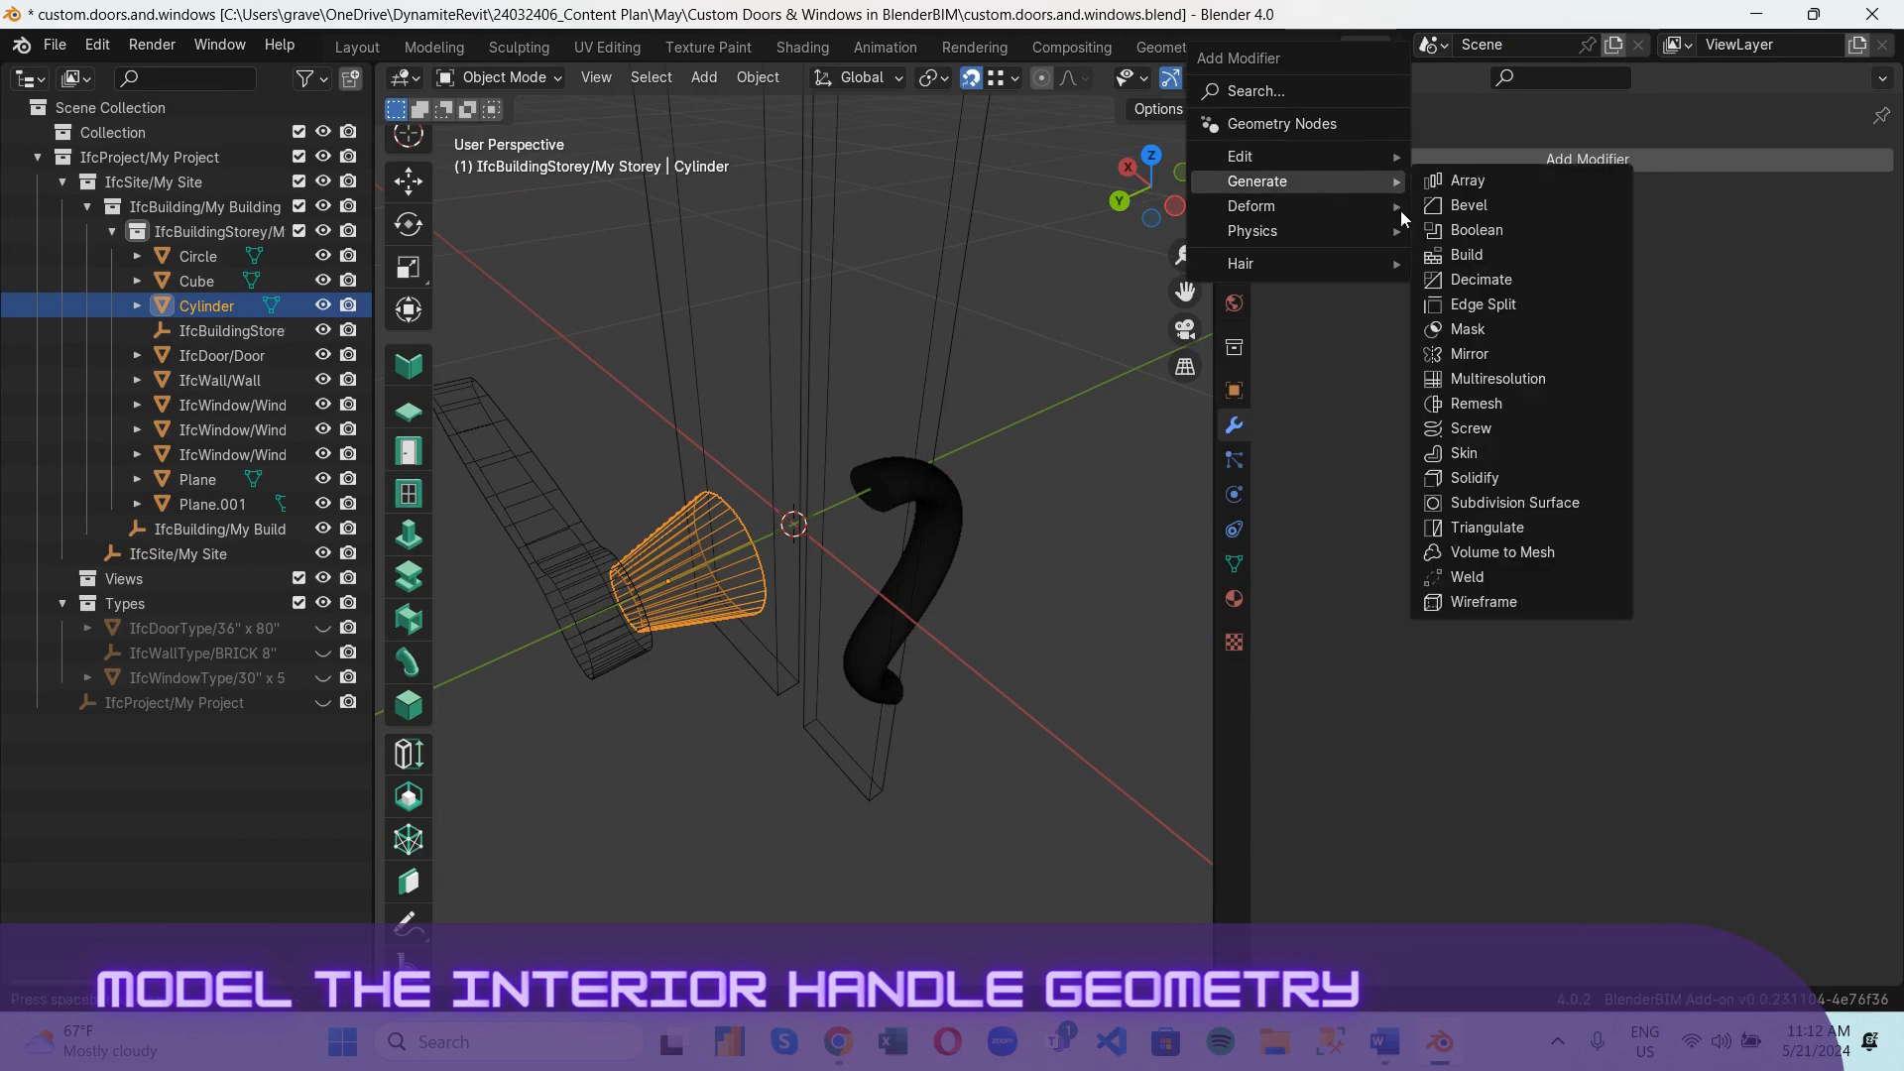
pyautogui.moveTo(1391, 210)
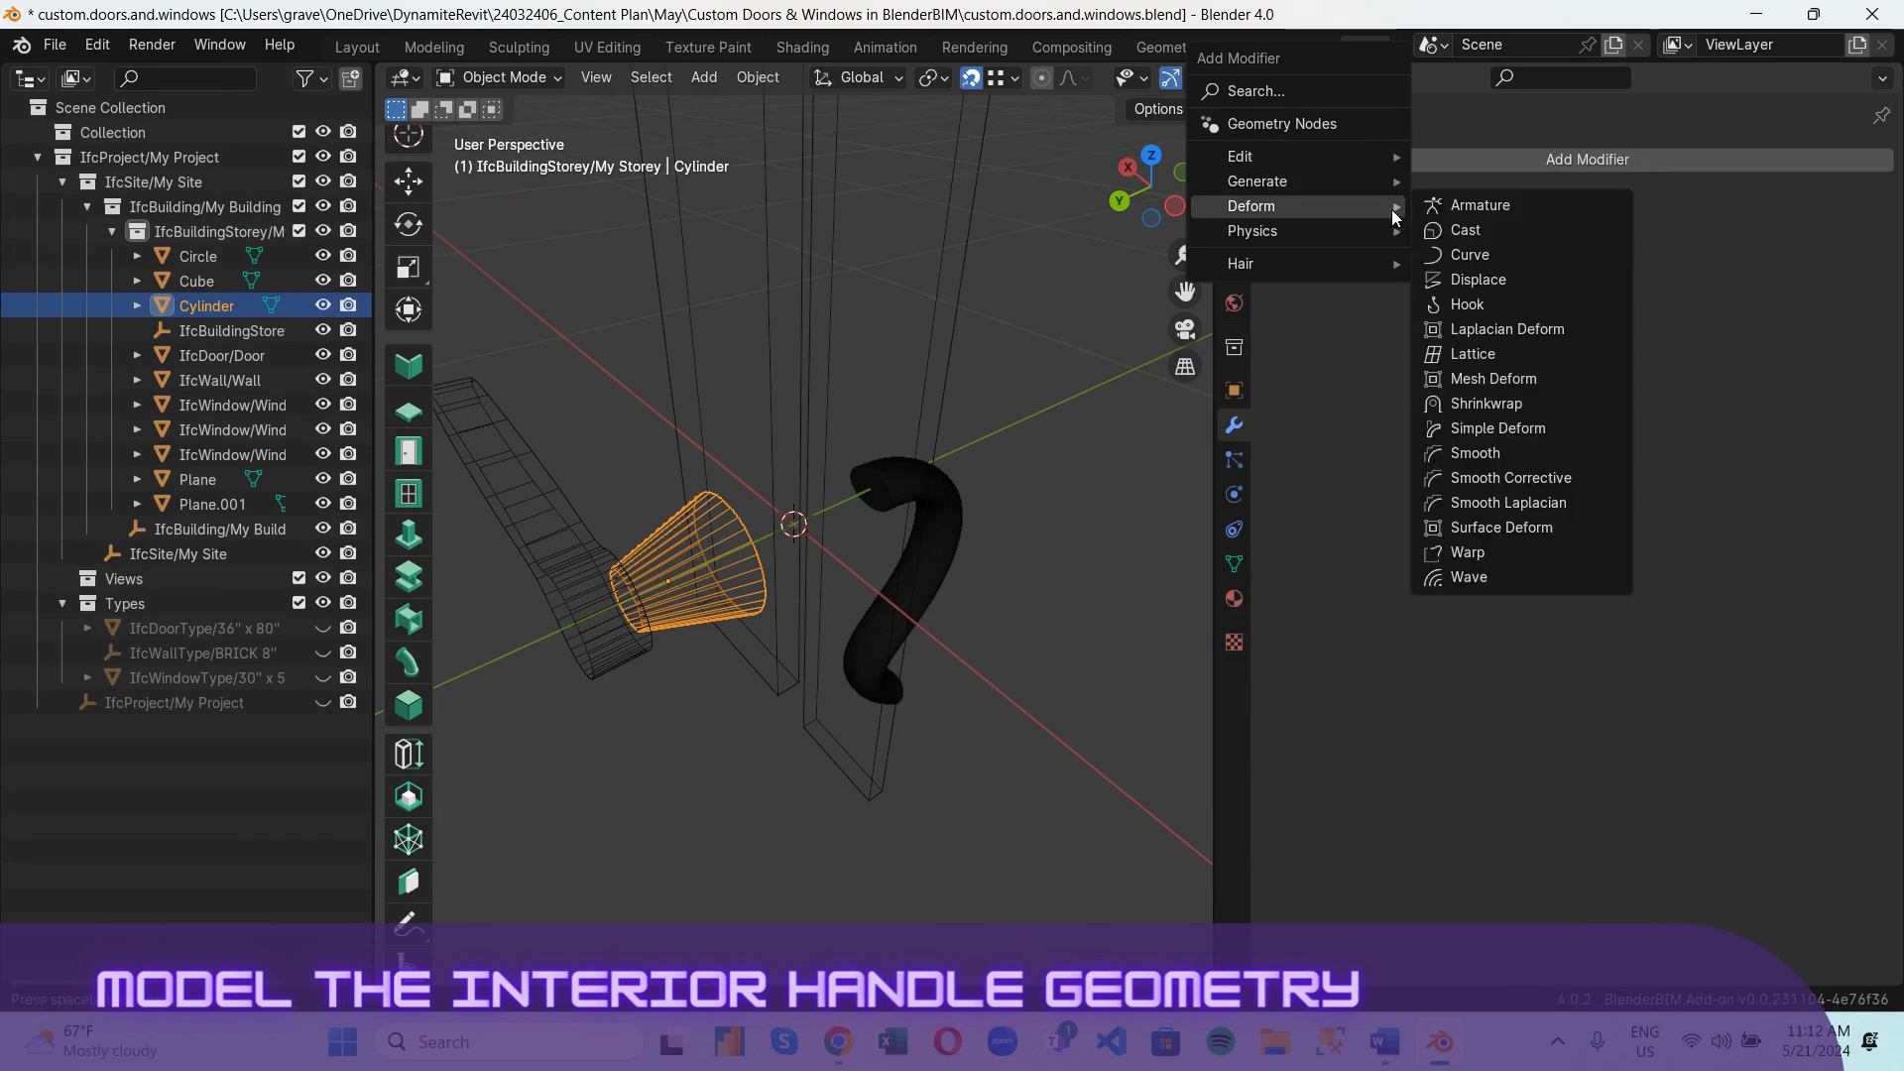
pyautogui.click(1503, 430)
pyautogui.scroll(1, 699, 595)
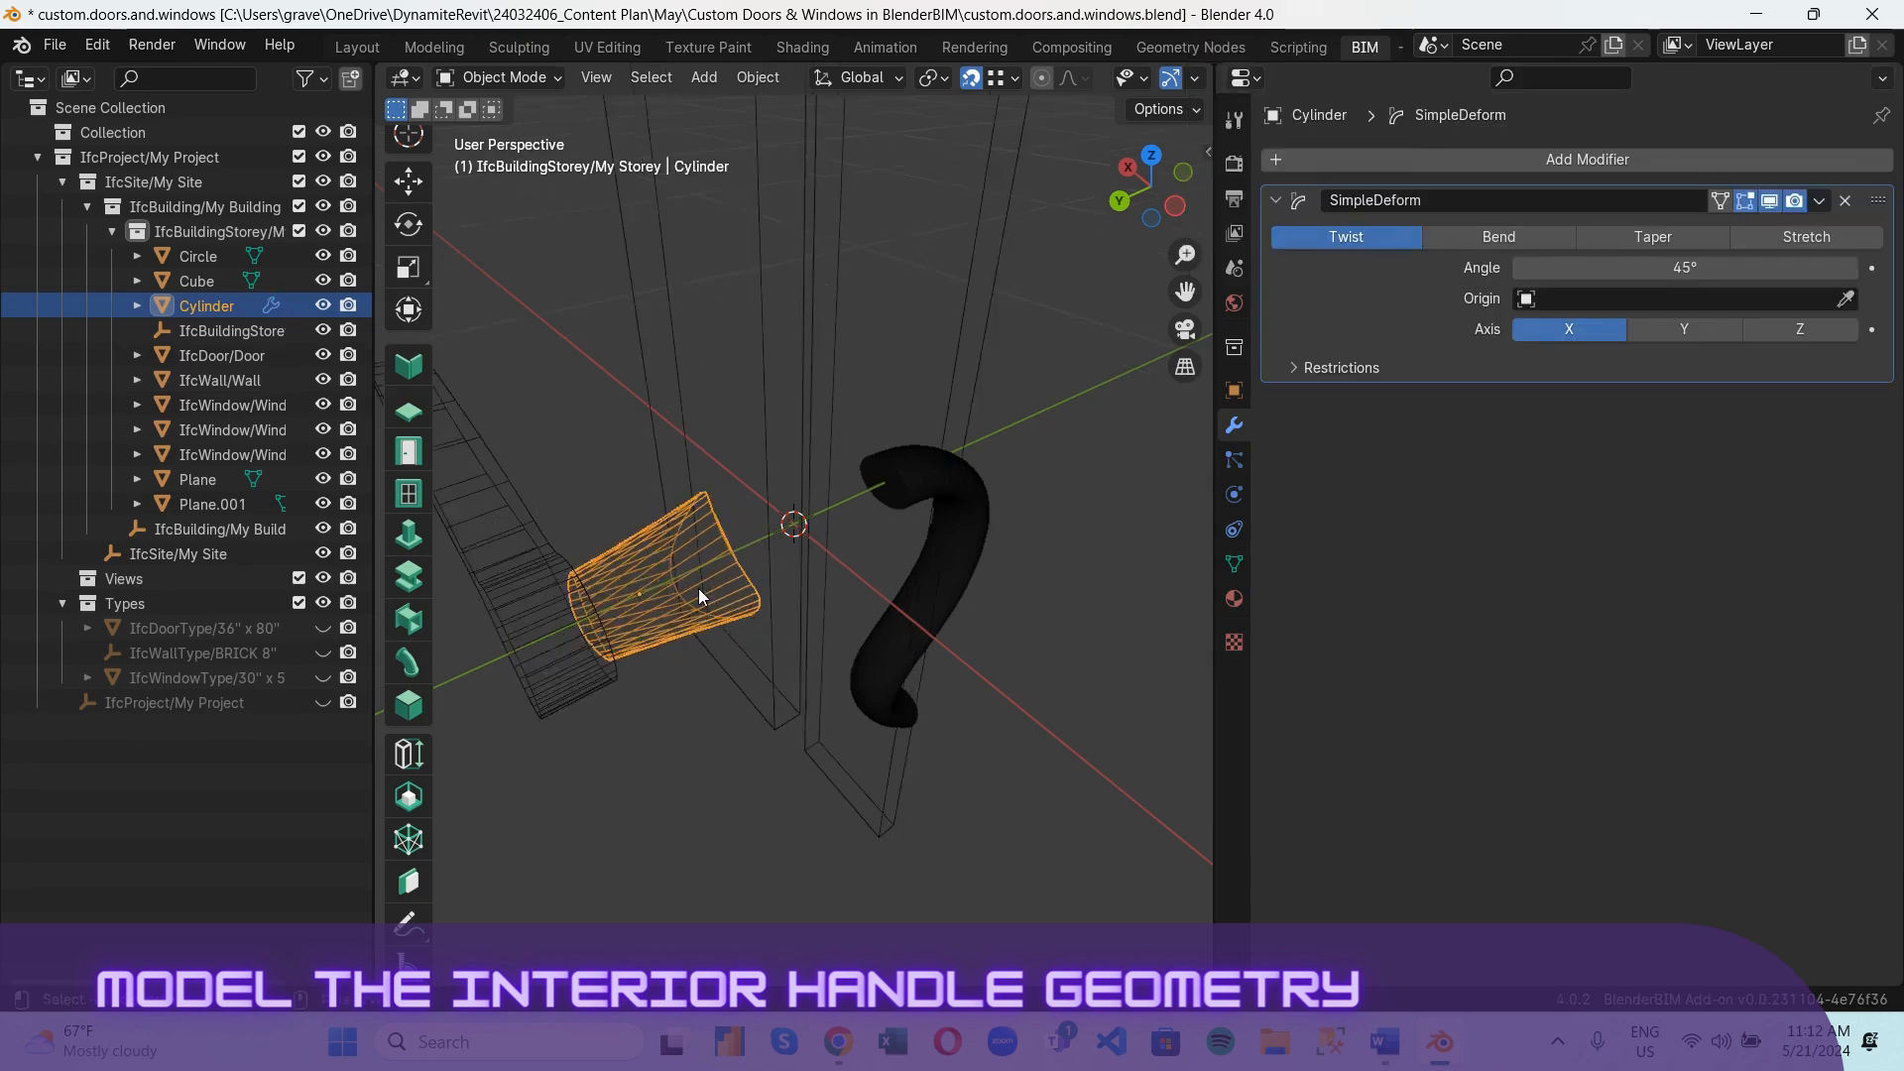
pyautogui.scroll(1, 700, 595)
pyautogui.click(1686, 329)
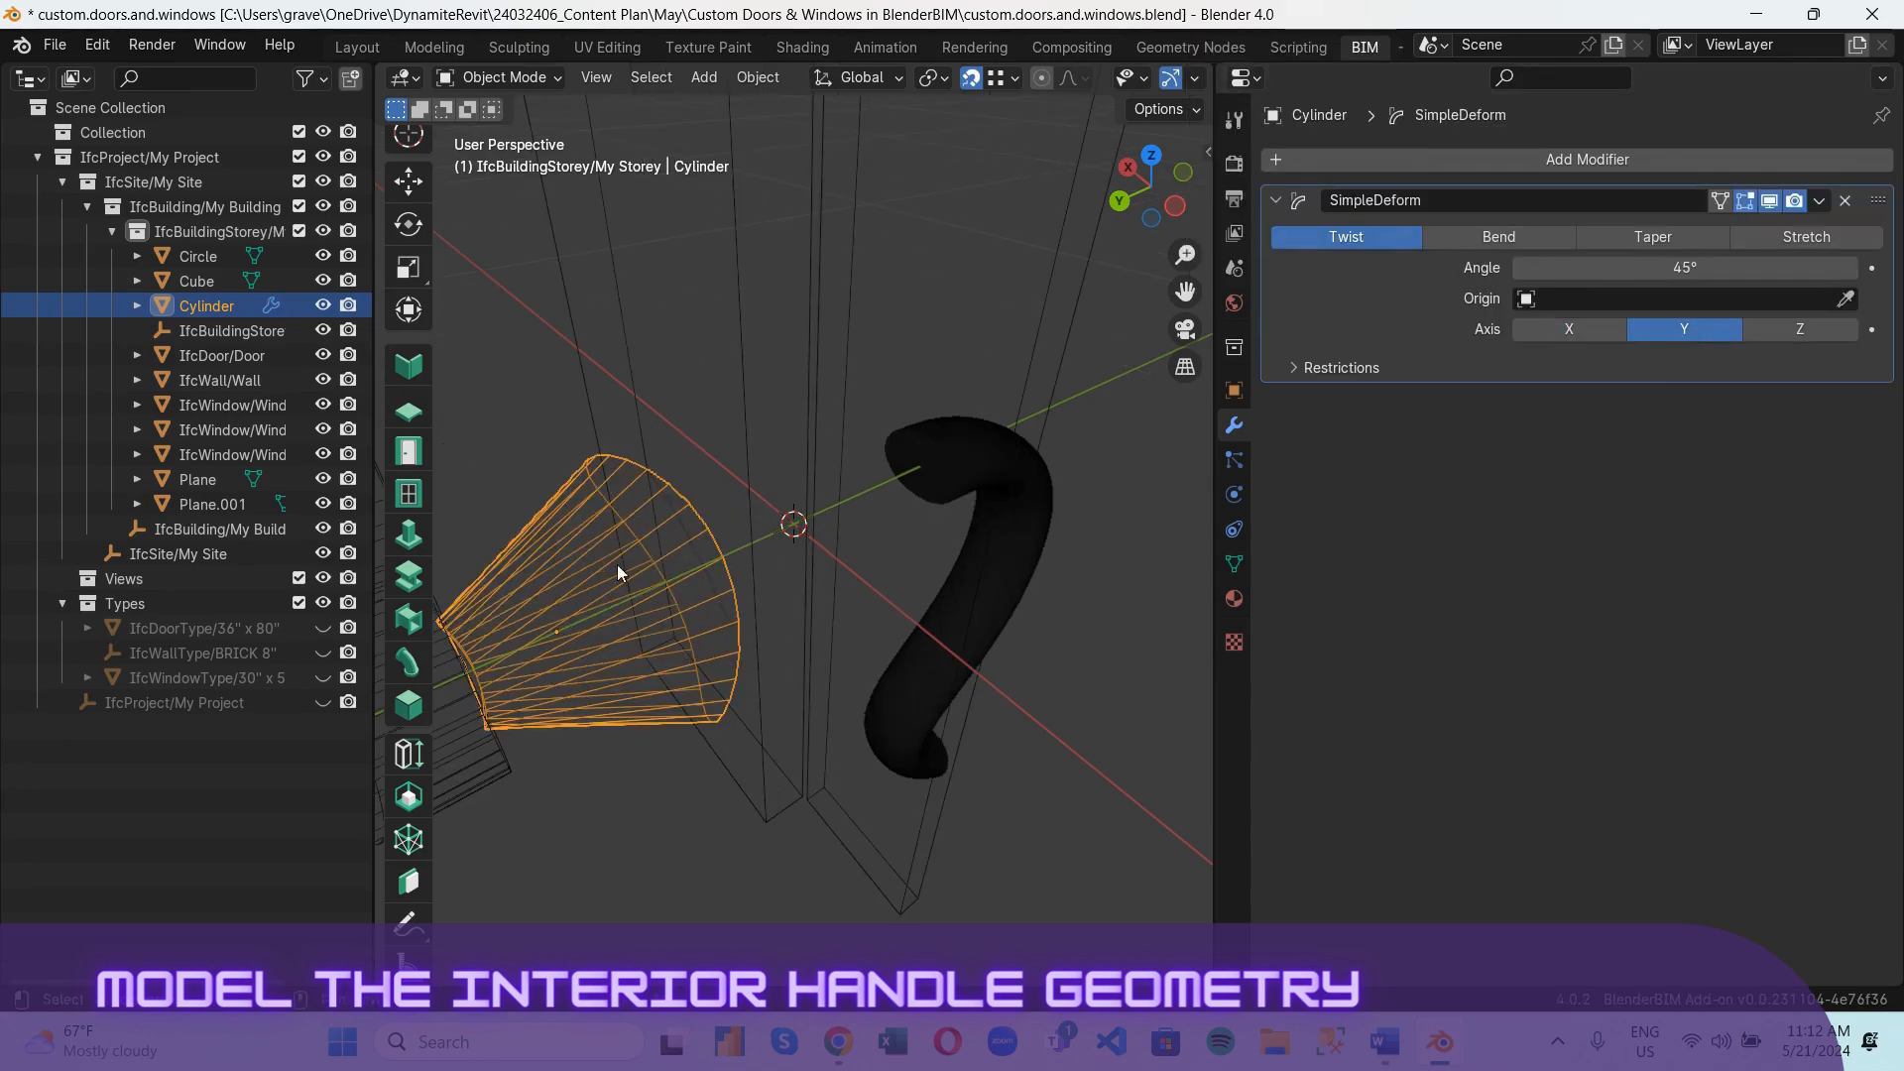
pyautogui.moveTo(617, 563); pyautogui.dragTo(1031, 342, button='middle')
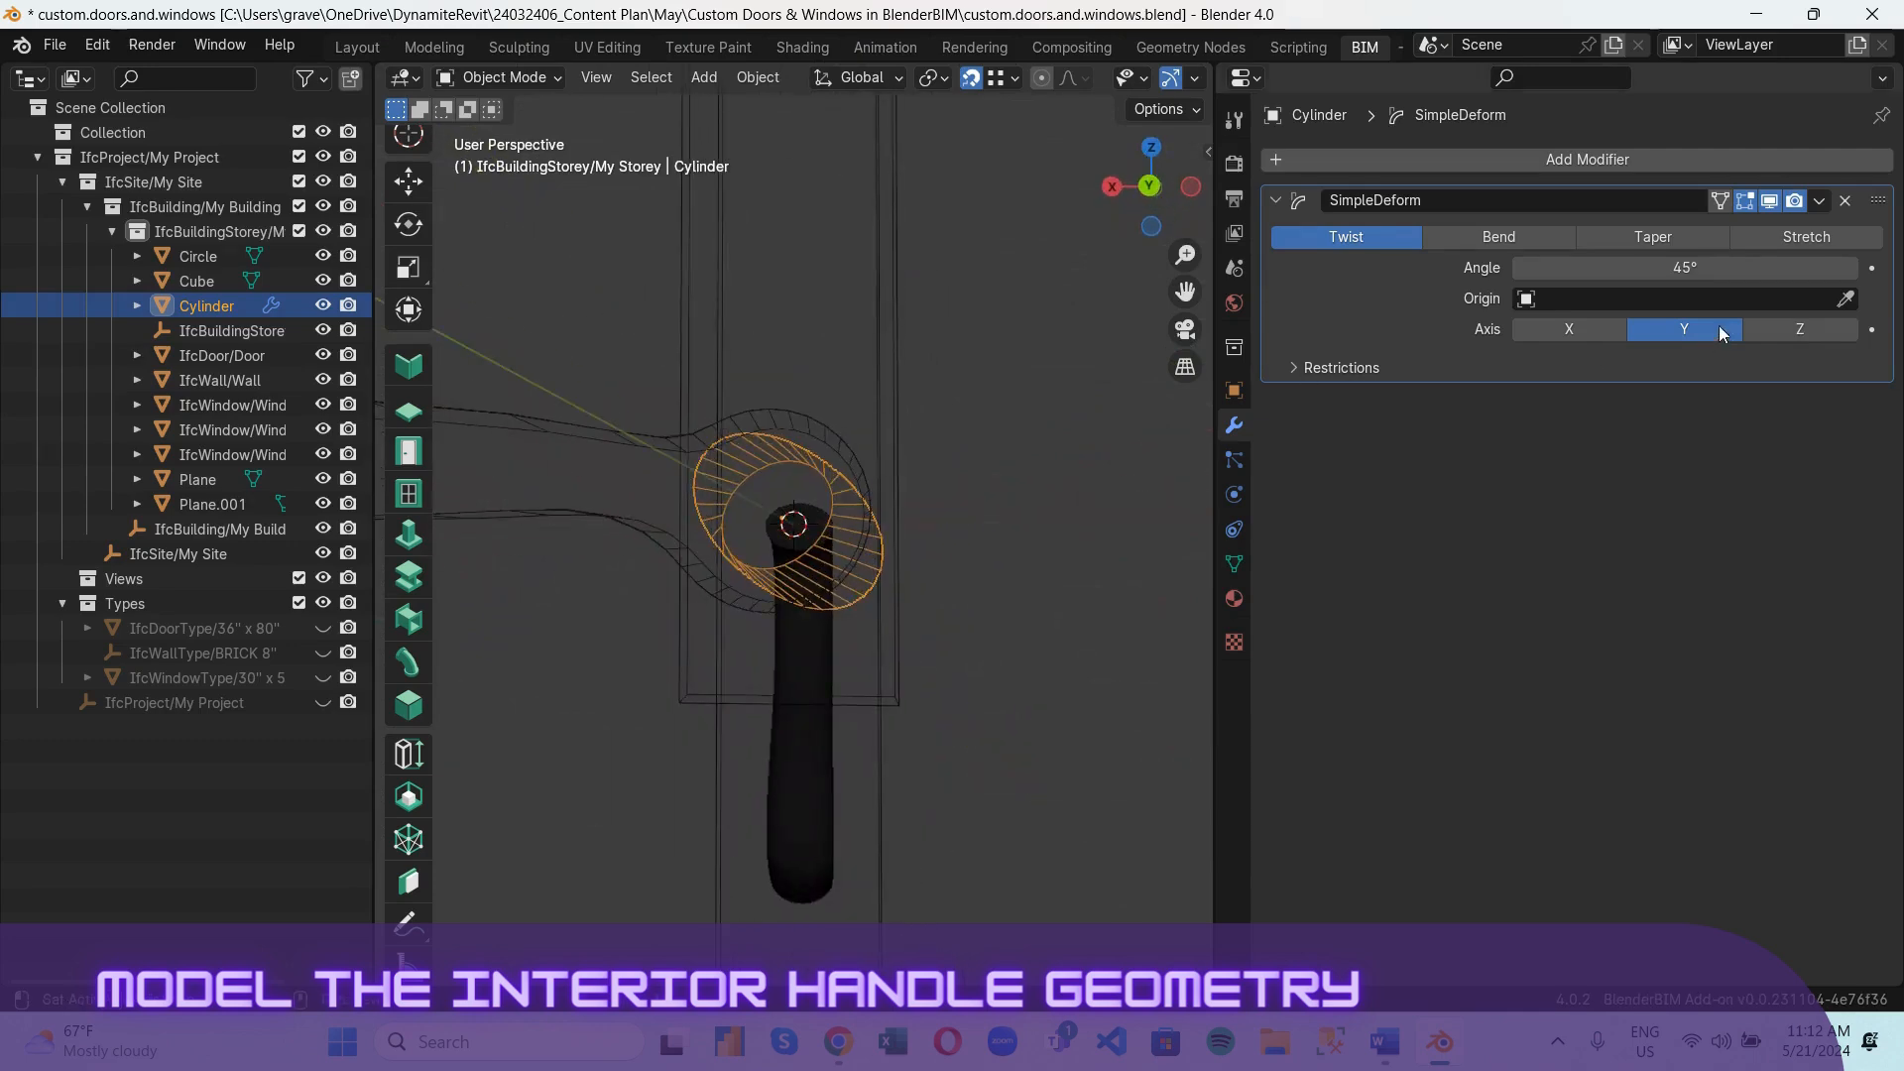
pyautogui.click(1784, 333)
# Set the Simple Deform twist angle to 30° and deselect the cylinder.
pyautogui.moveTo(794, 575); pyautogui.dragTo(575, 605, button='middle')
pyautogui.click(1673, 274)
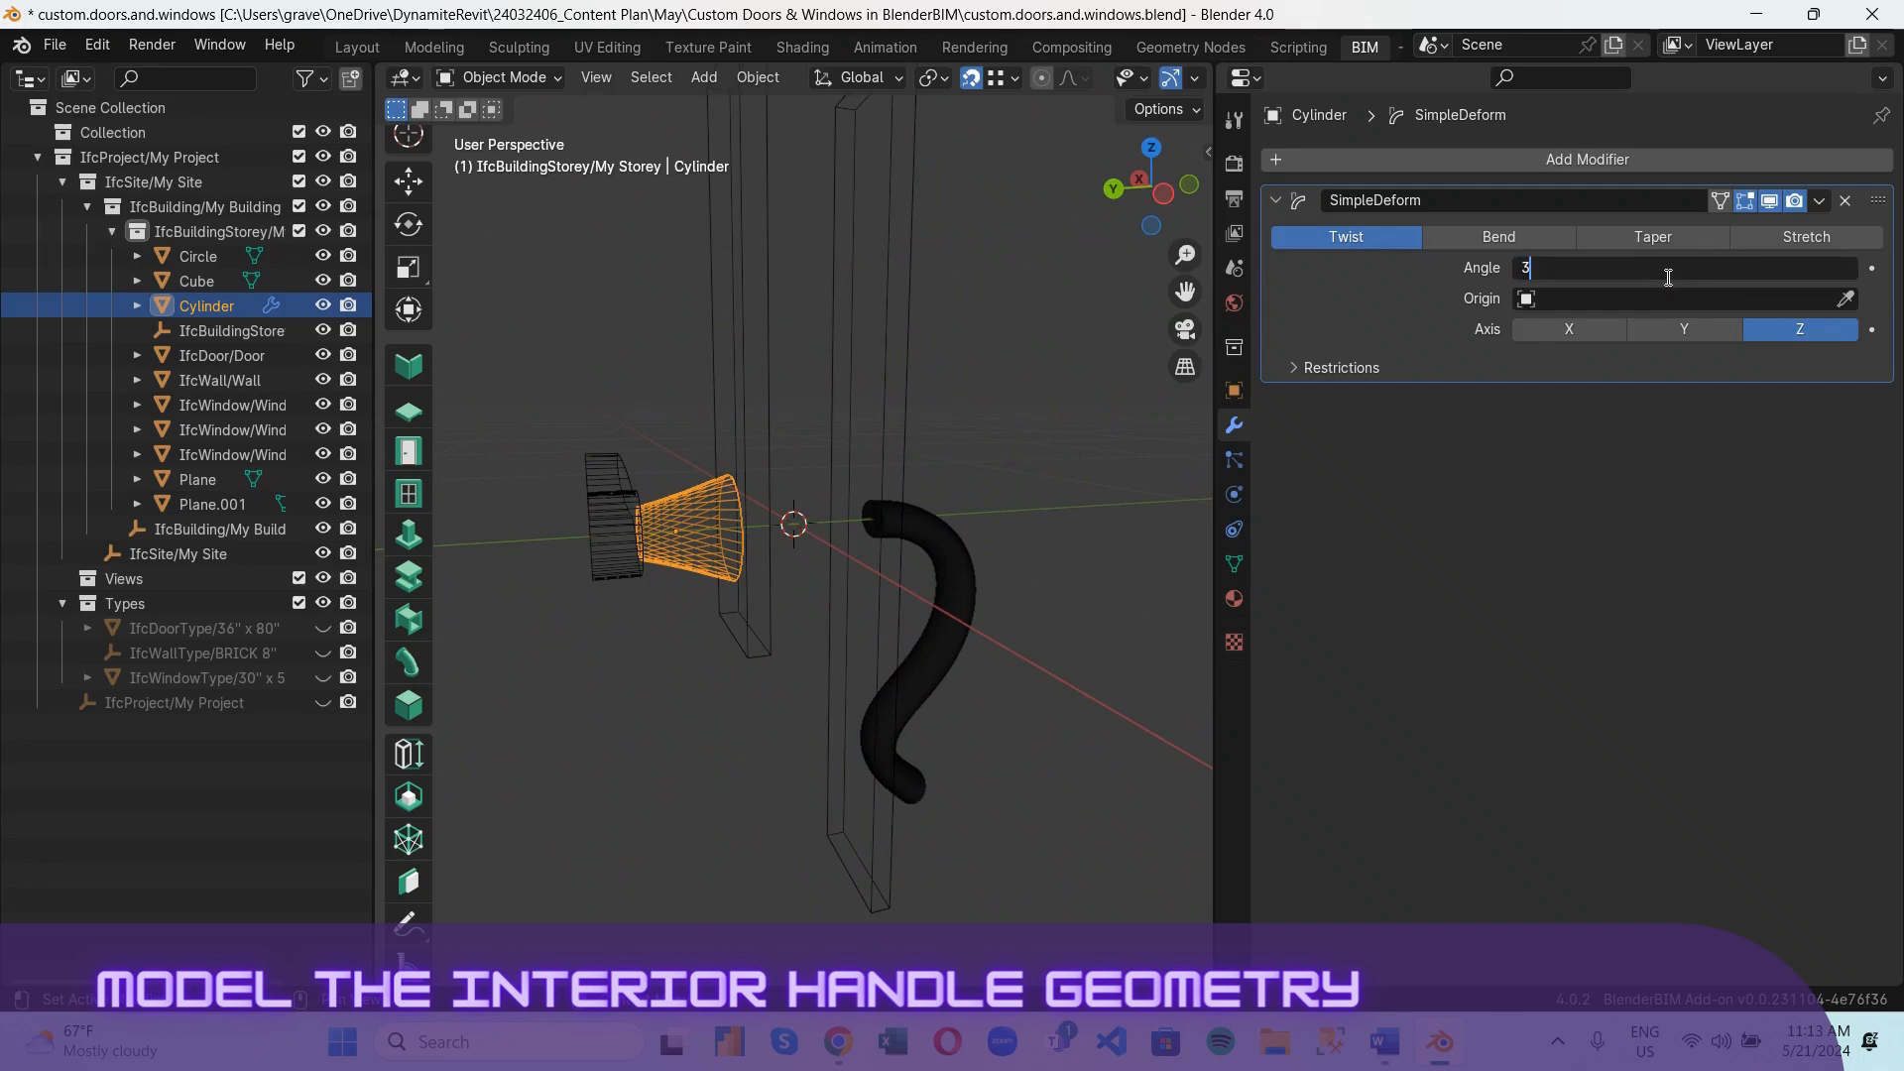
pyautogui.press('Return')
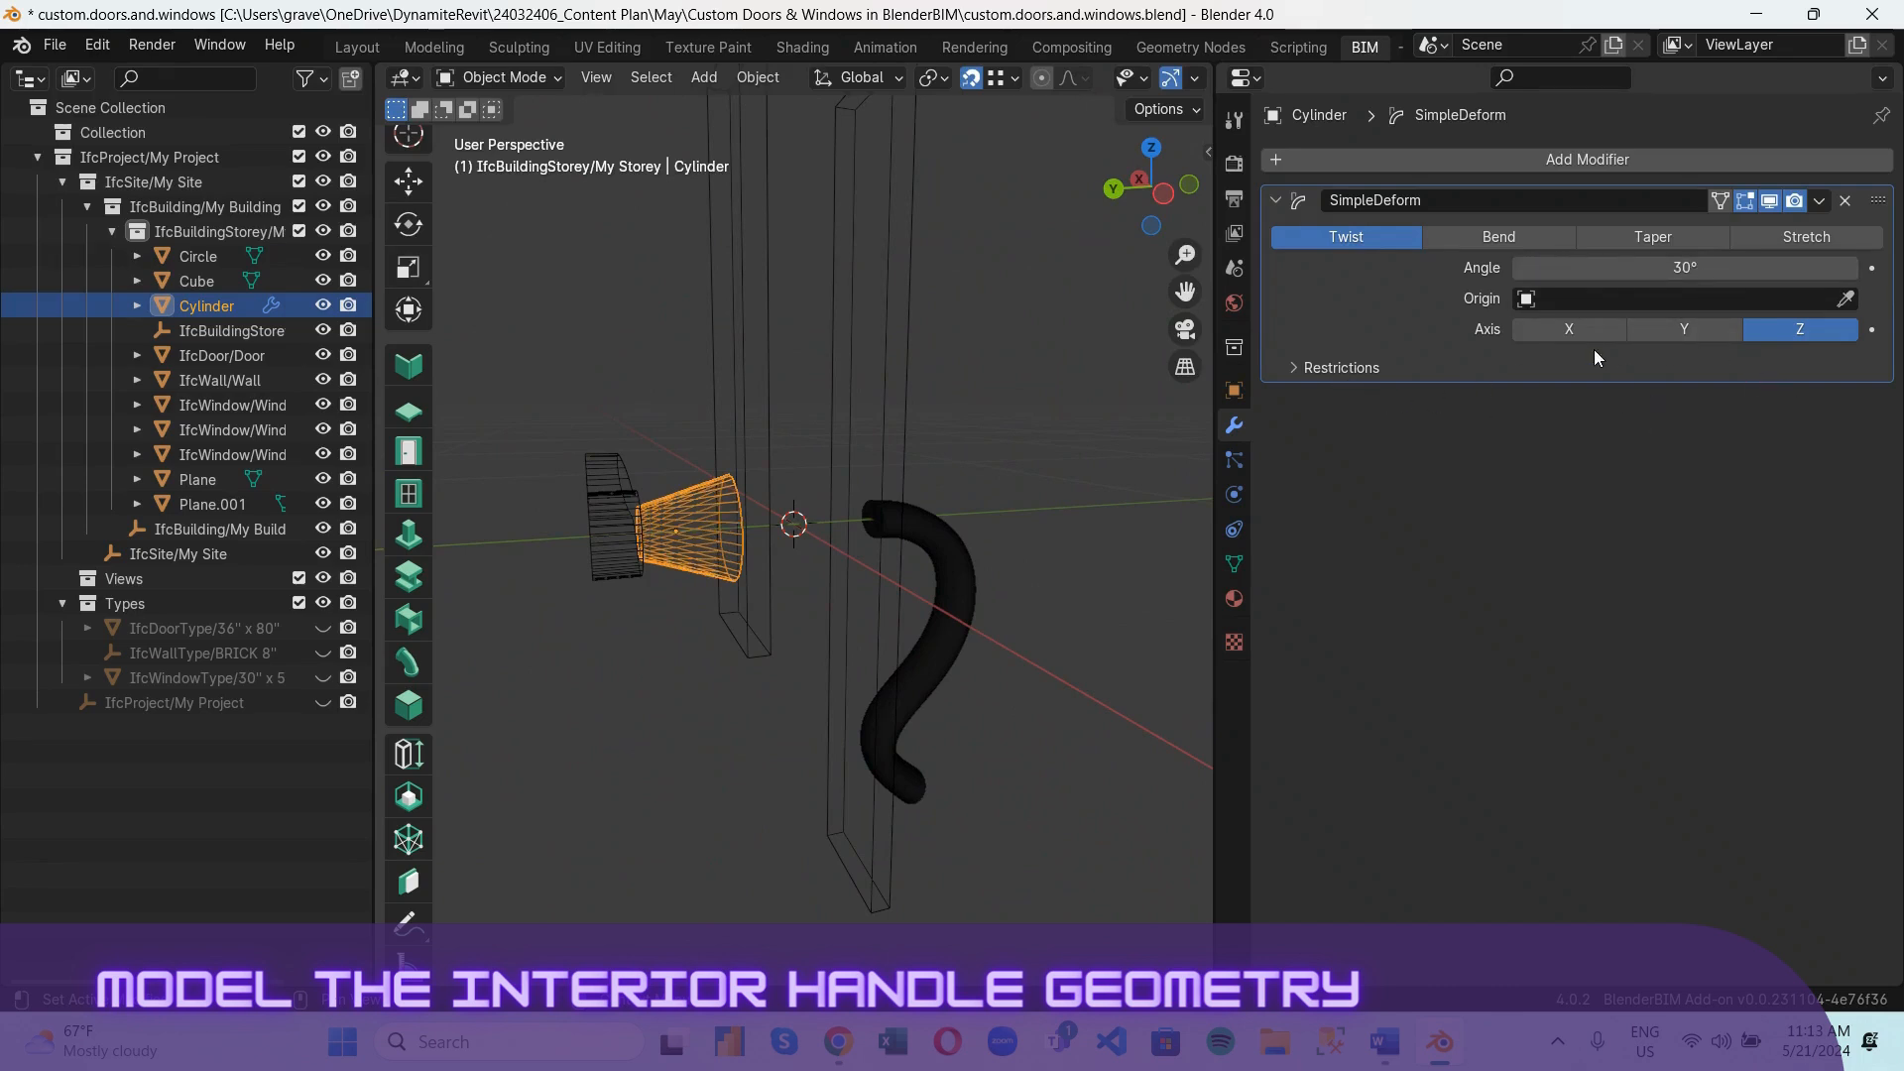
pyautogui.click(664, 365)
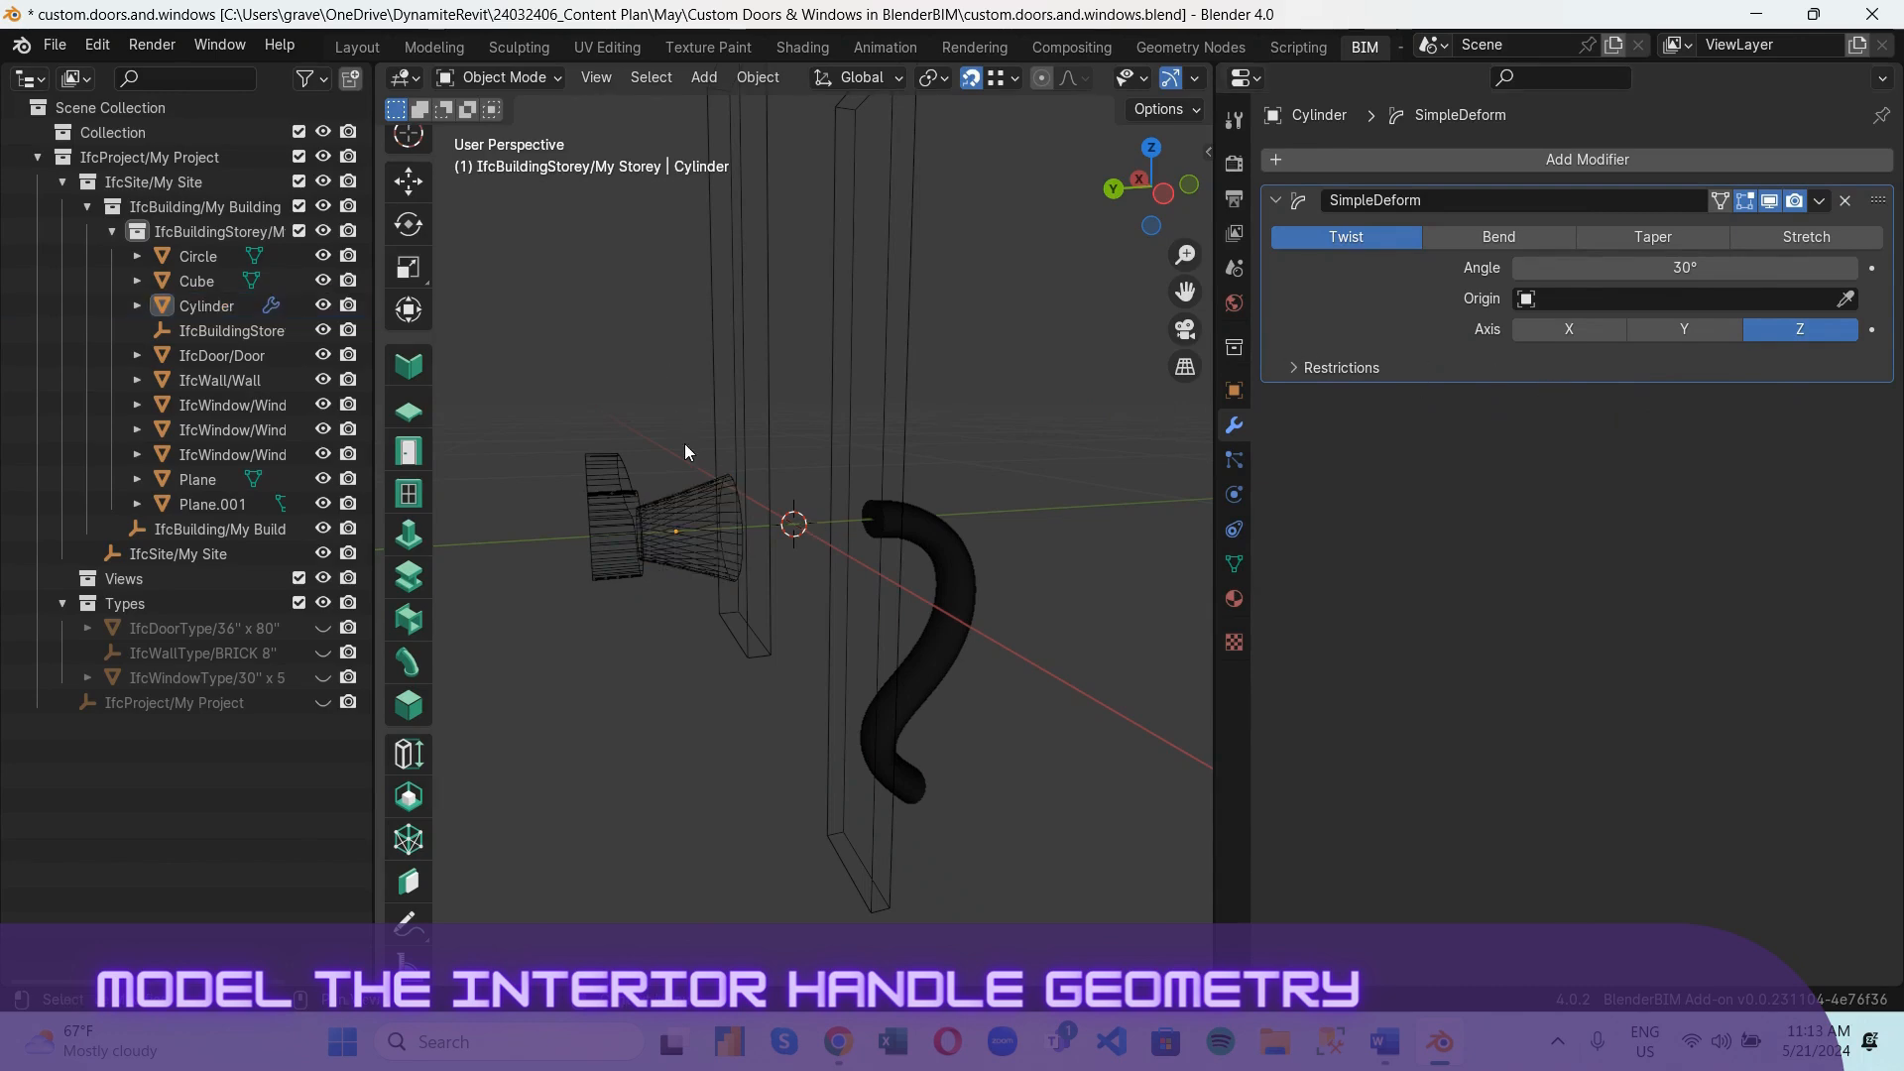
pyautogui.moveTo(684, 444); pyautogui.dragTo(873, 591, button='middle')
# Switch the viewport back to solid shading and view the twisted cylinder from the side.
pyautogui.click(504, 77)
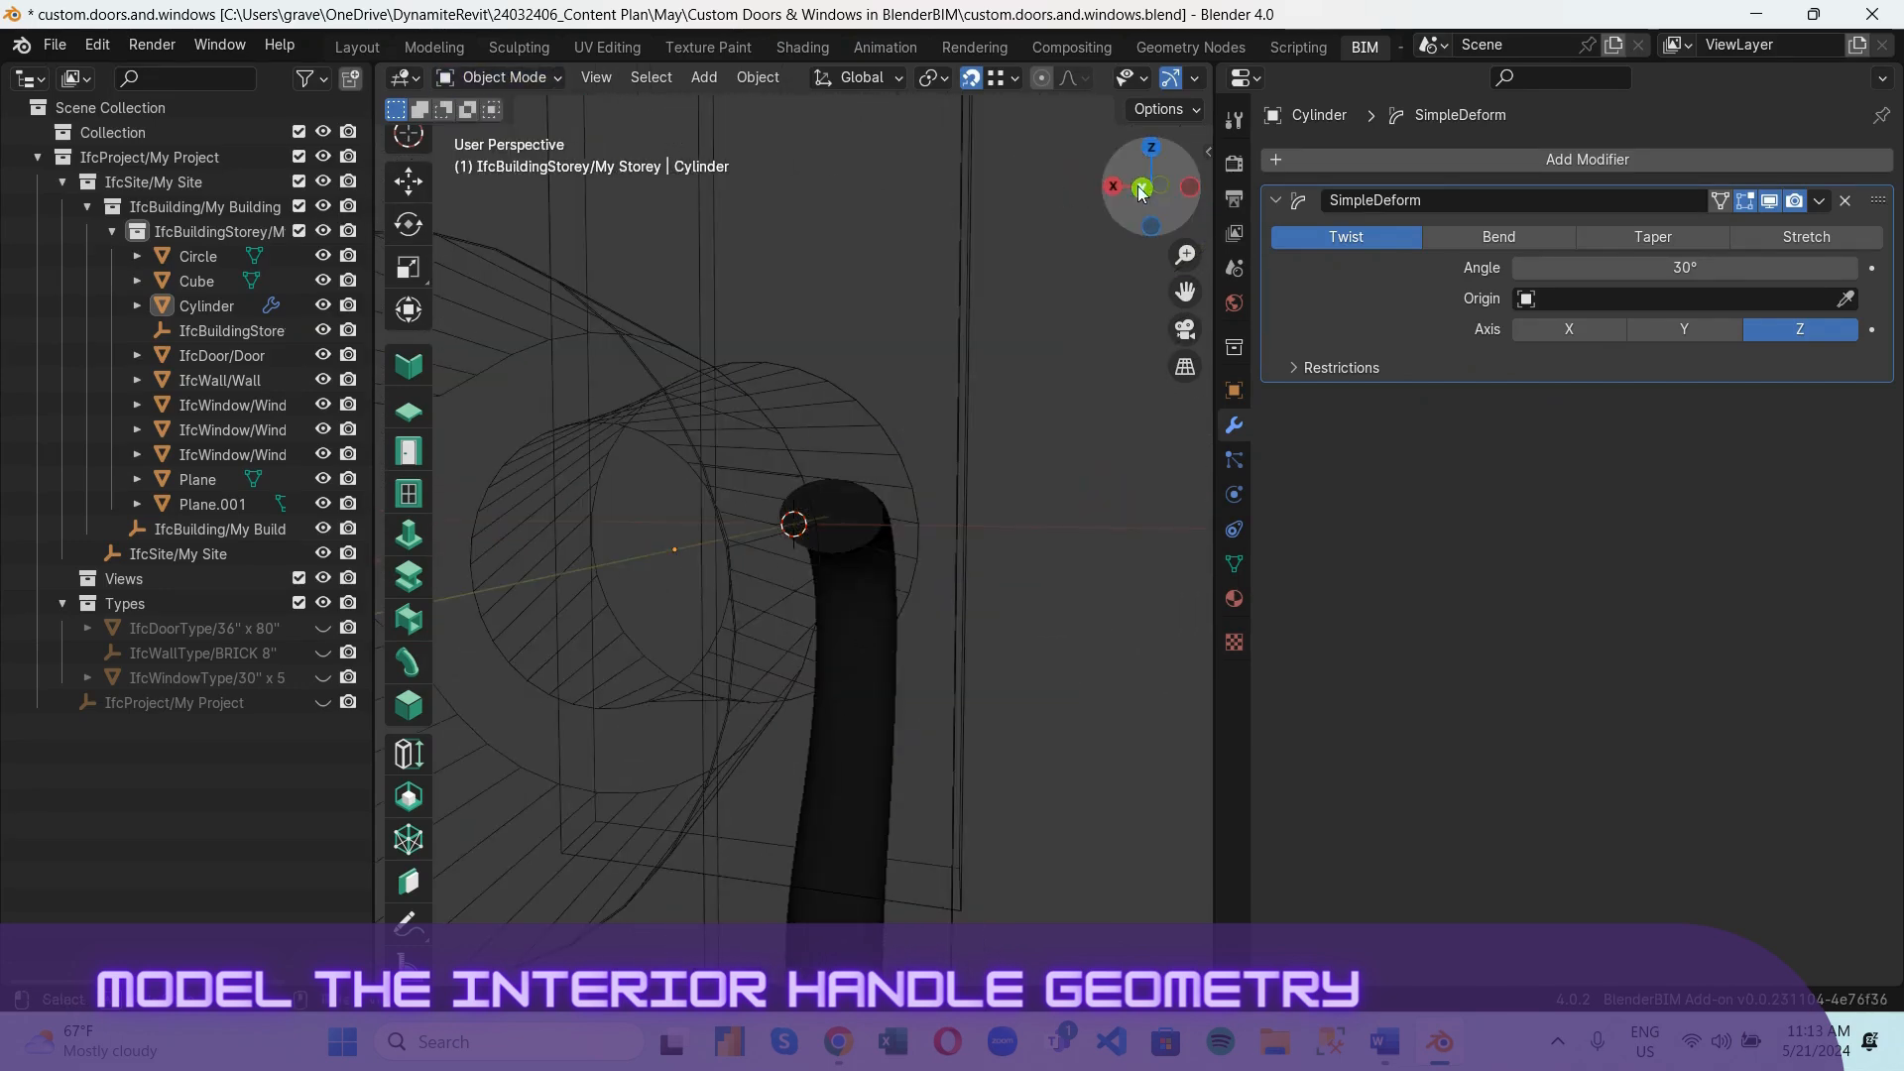
pyautogui.moveTo(1217, 300); pyautogui.dragTo(1492, 300)
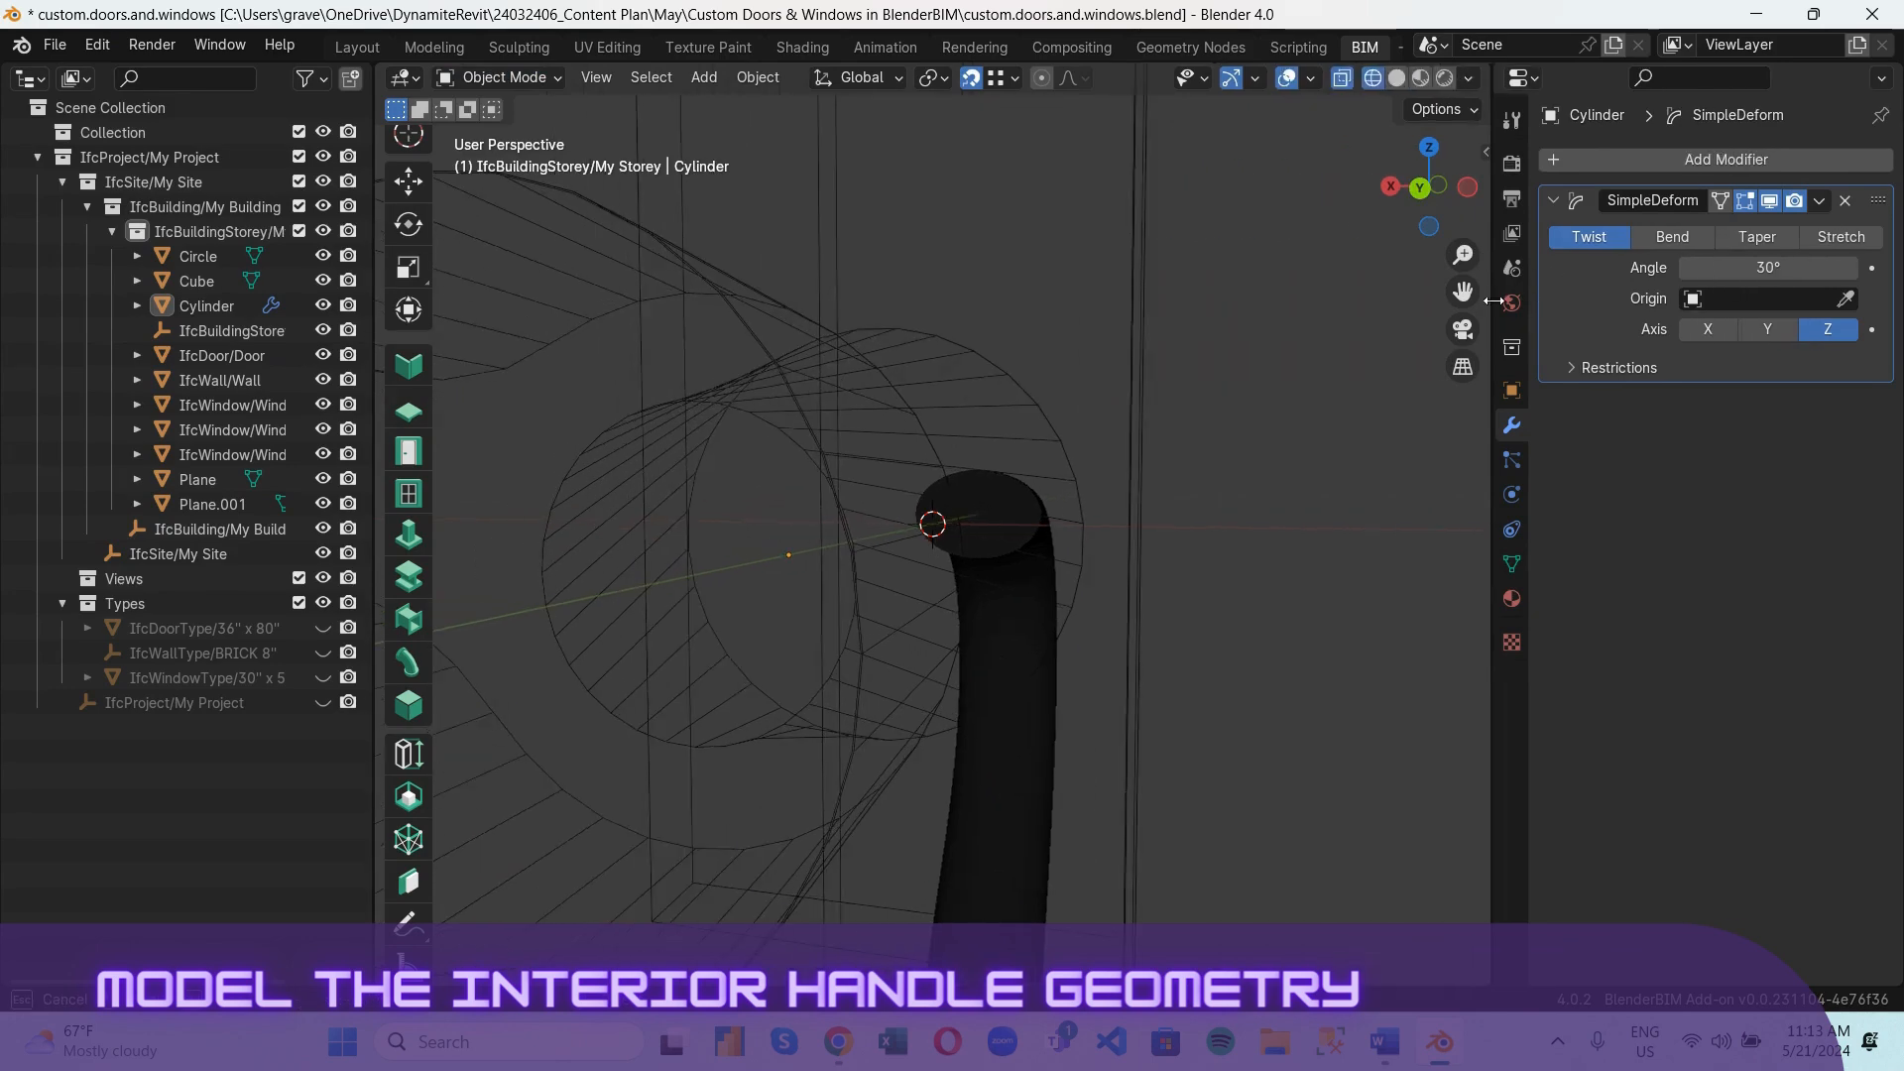
pyautogui.click(1396, 79)
pyautogui.scroll(-2, 1127, 456)
pyautogui.moveTo(1127, 456); pyautogui.dragTo(980, 558, button='middle')
pyautogui.scroll(8, 883, 550)
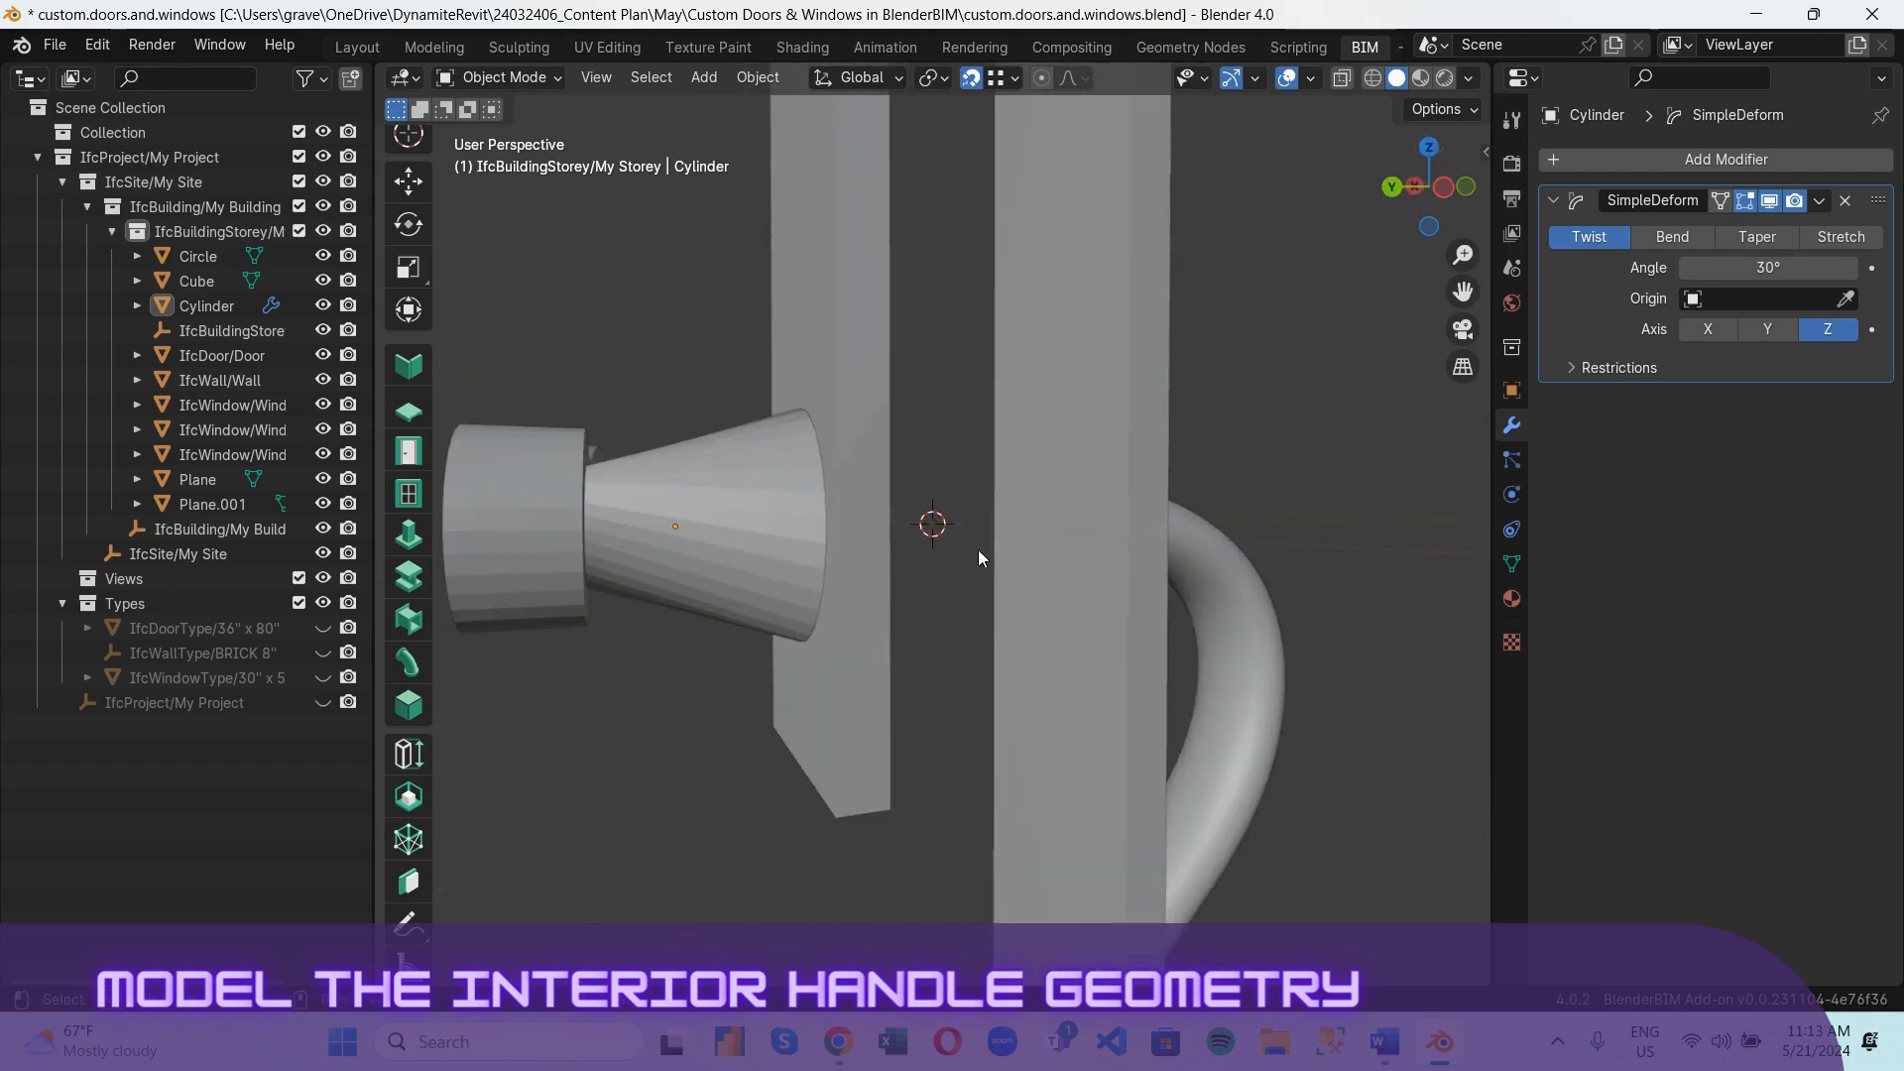
# Try Simple Deform twist angles of 160° and 120° on the cylinder.
pyautogui.click(1788, 270)
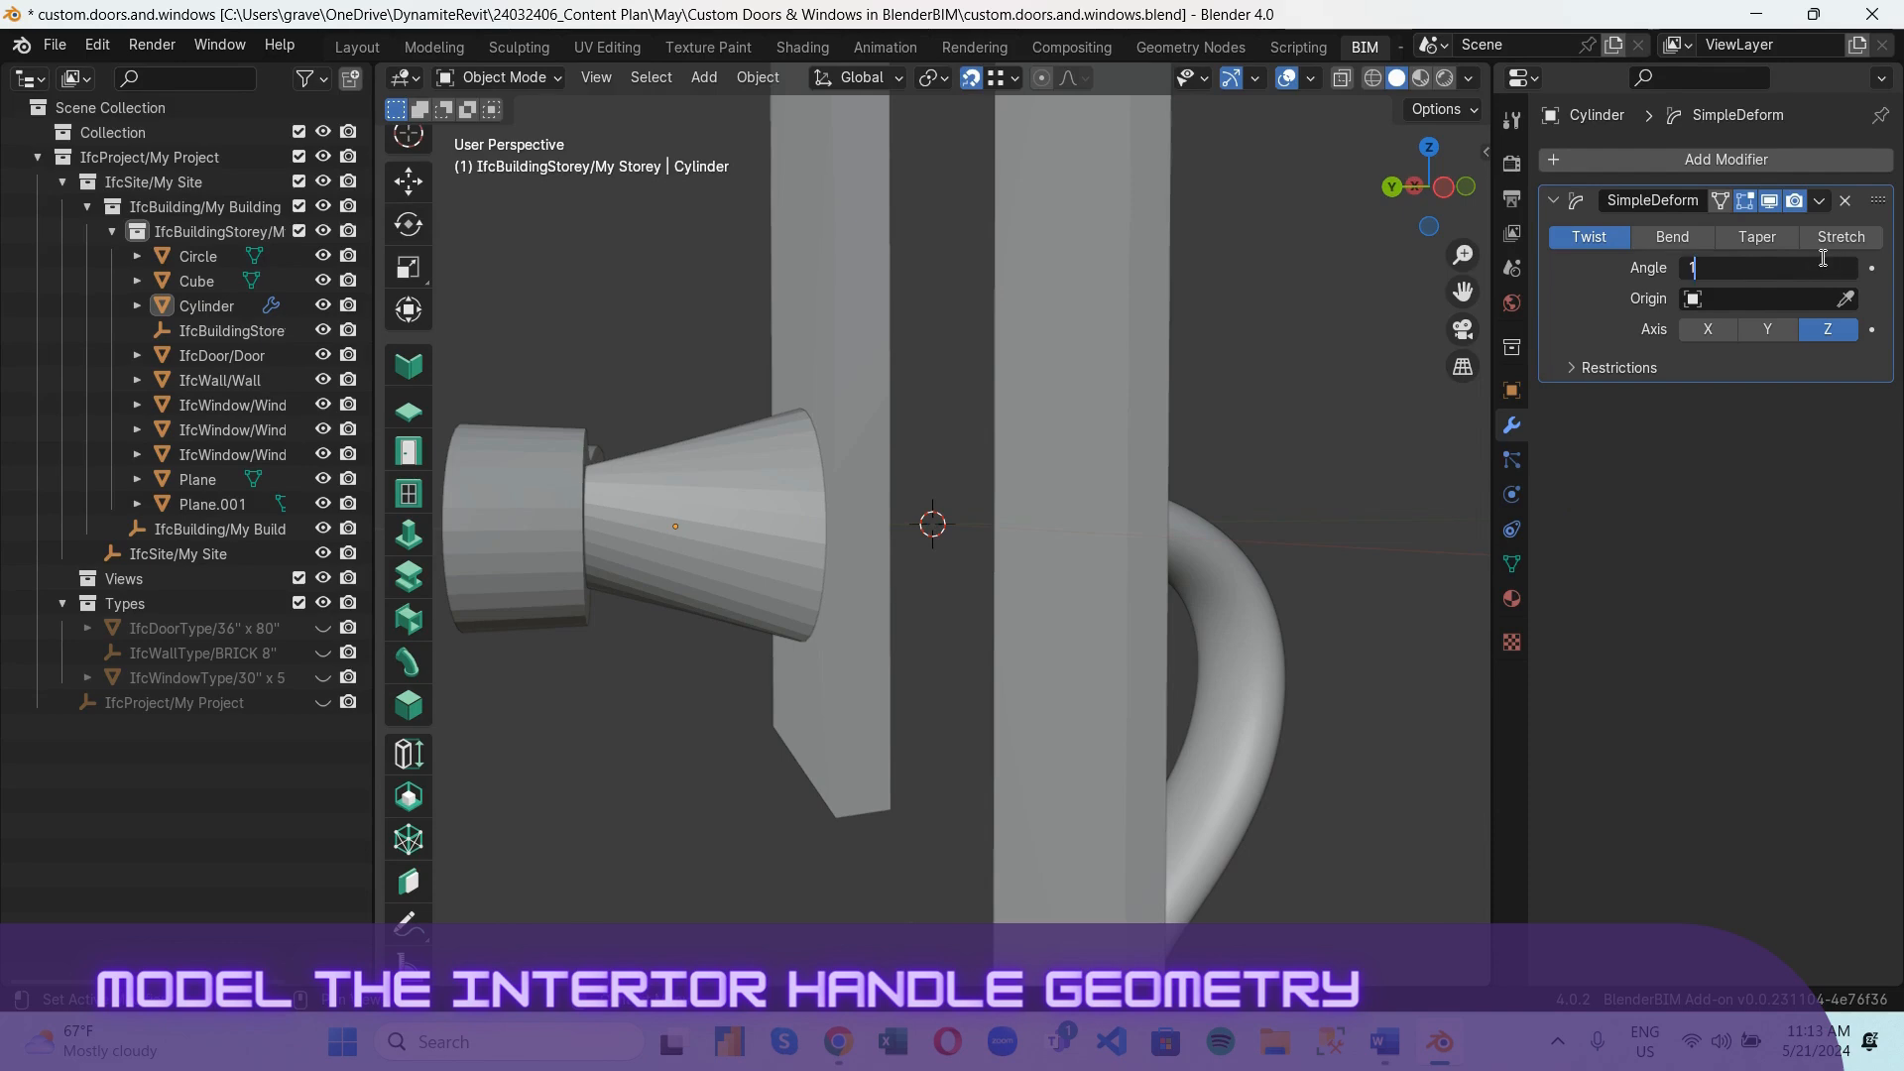
pyautogui.write('160')
pyautogui.press('Return')
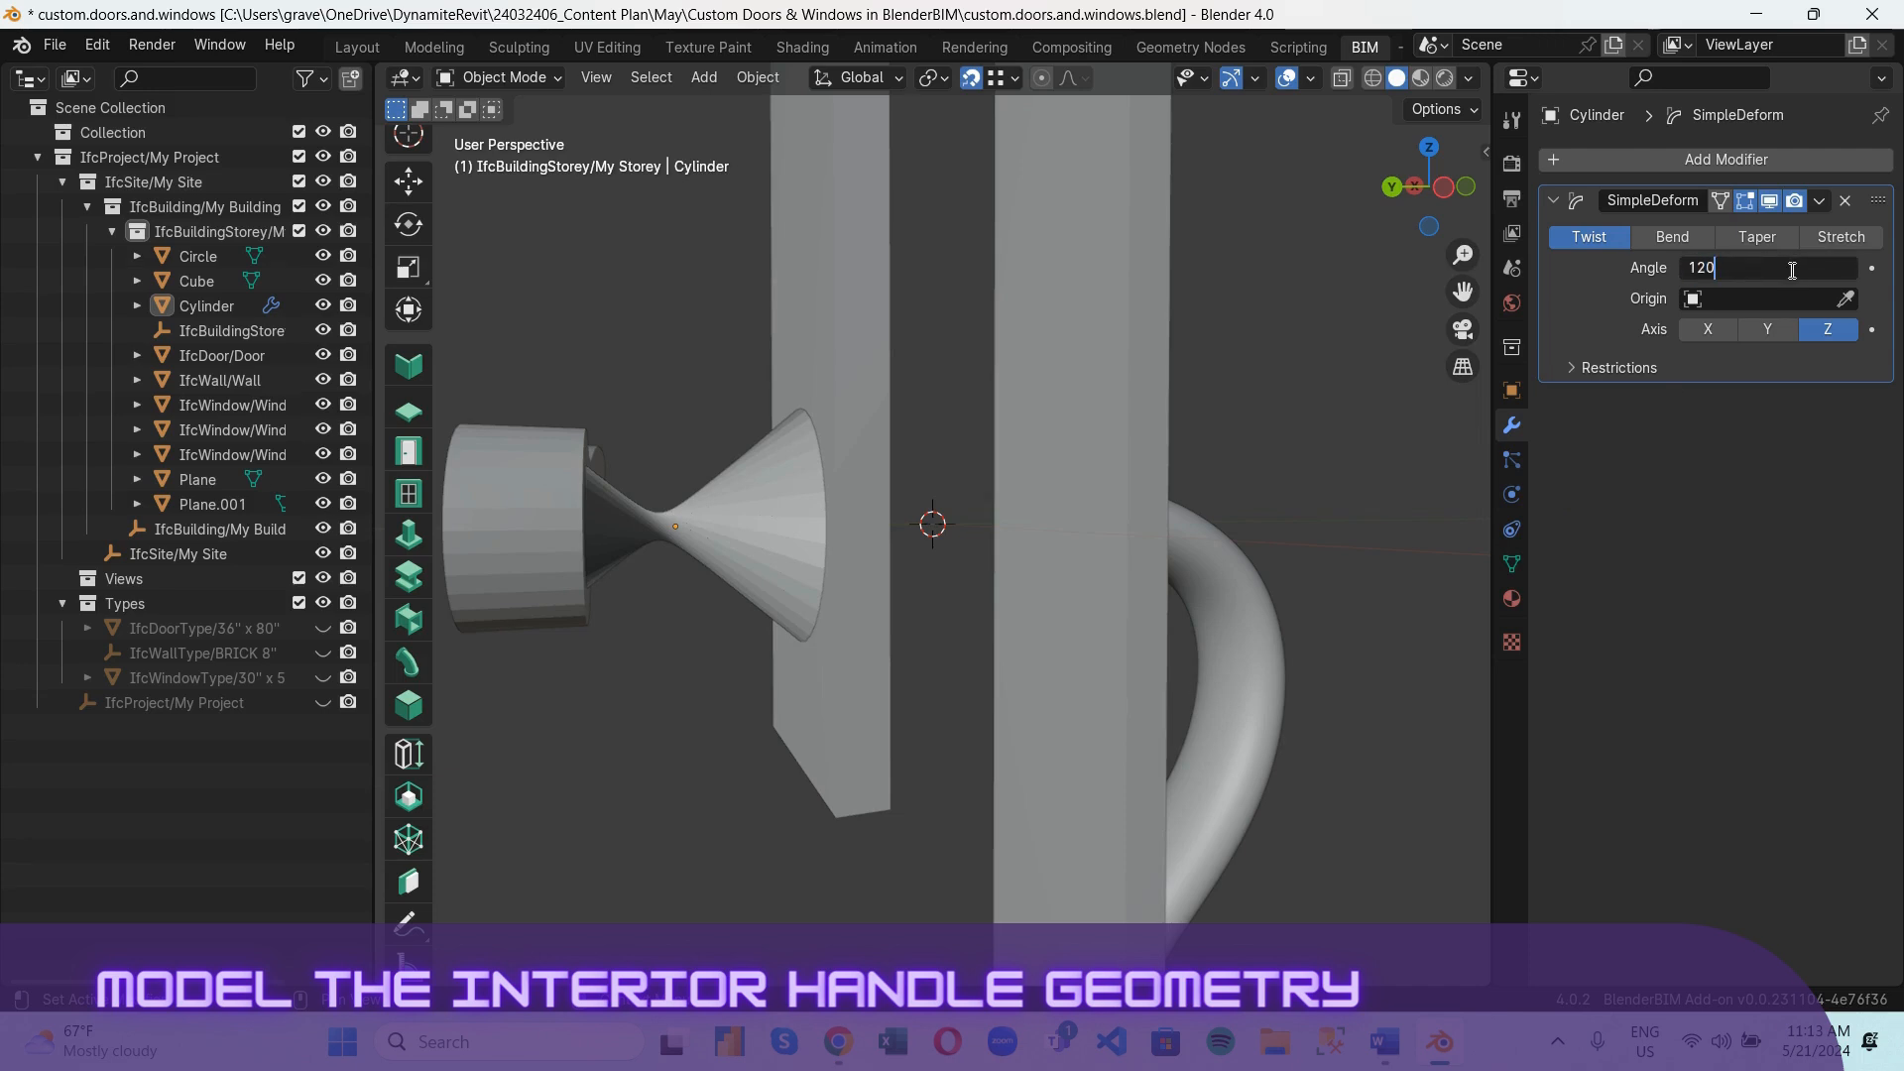
pyautogui.press('Return')
# Set the cylinder's Simple Deform twist angle to 90° and review the whole handle assembly.
pyautogui.click(1800, 262)
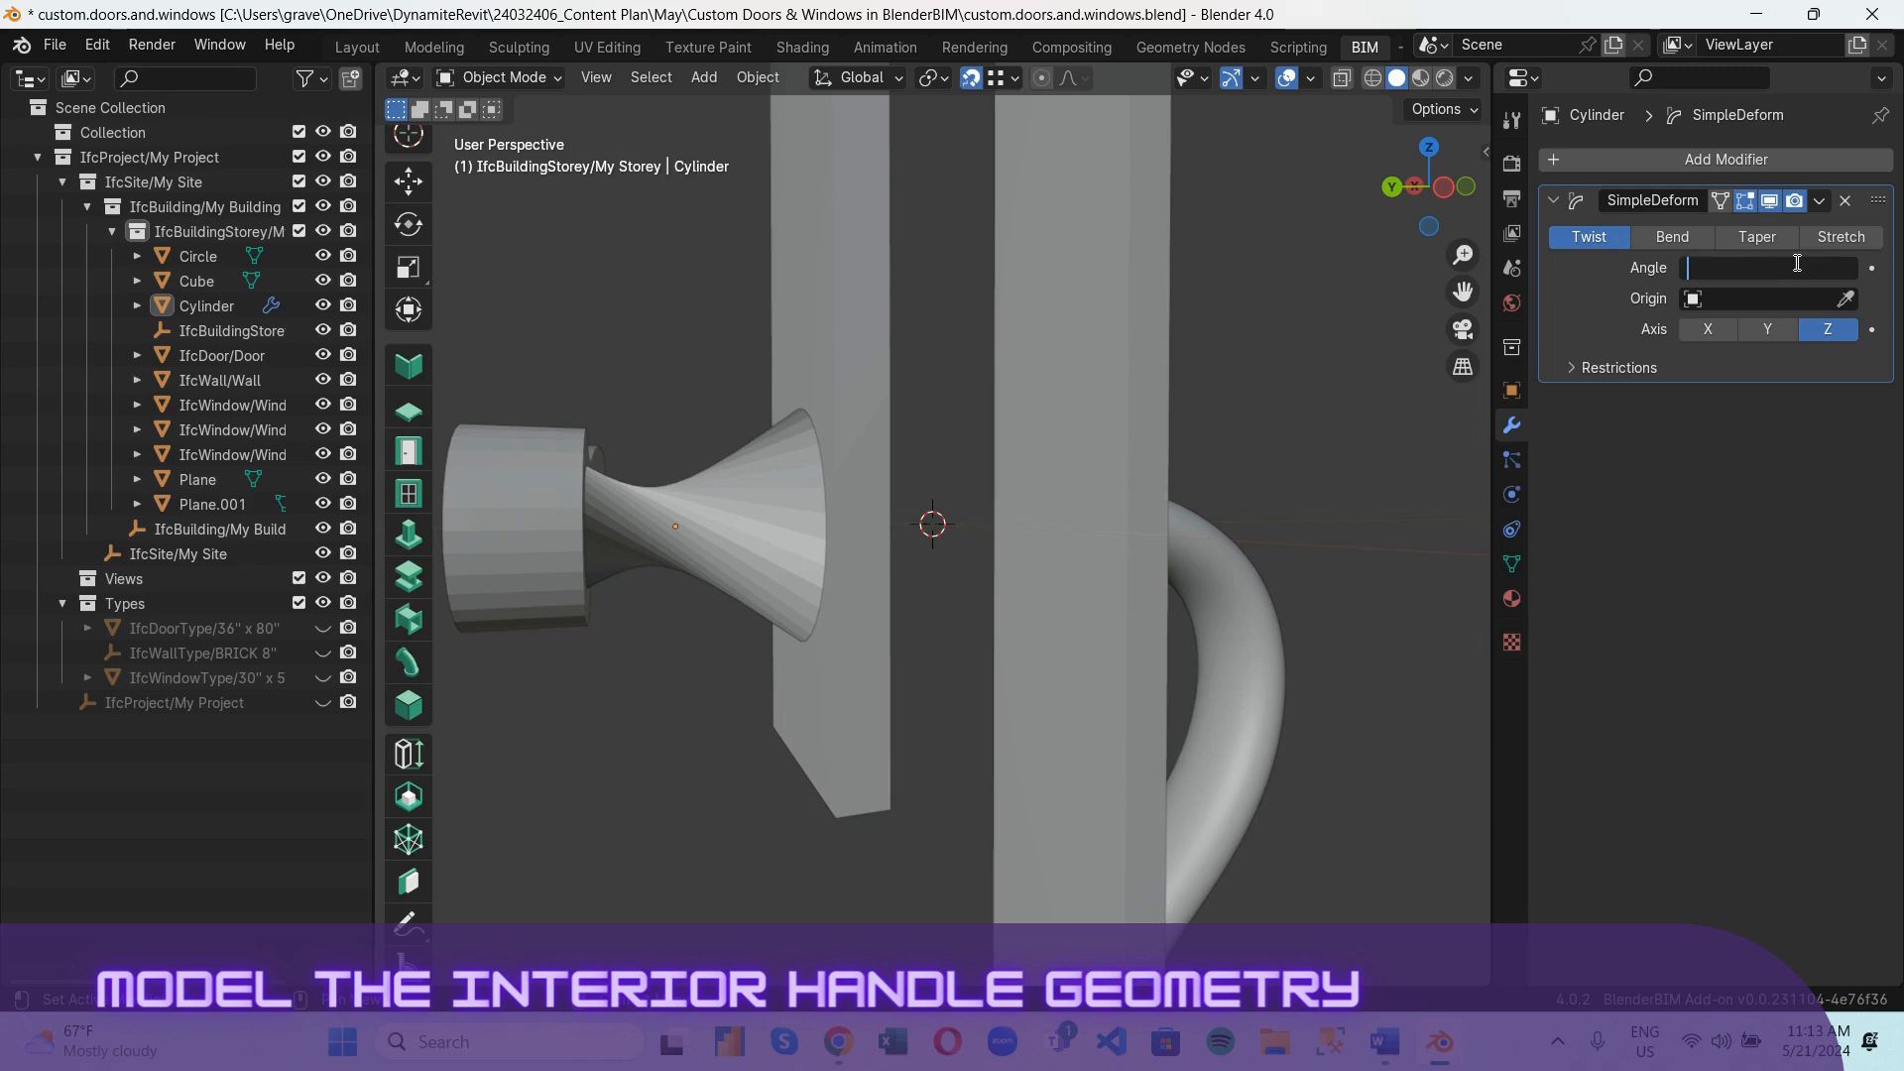
pyautogui.write('90')
pyautogui.press('Return')
pyautogui.scroll(-3, 1068, 467)
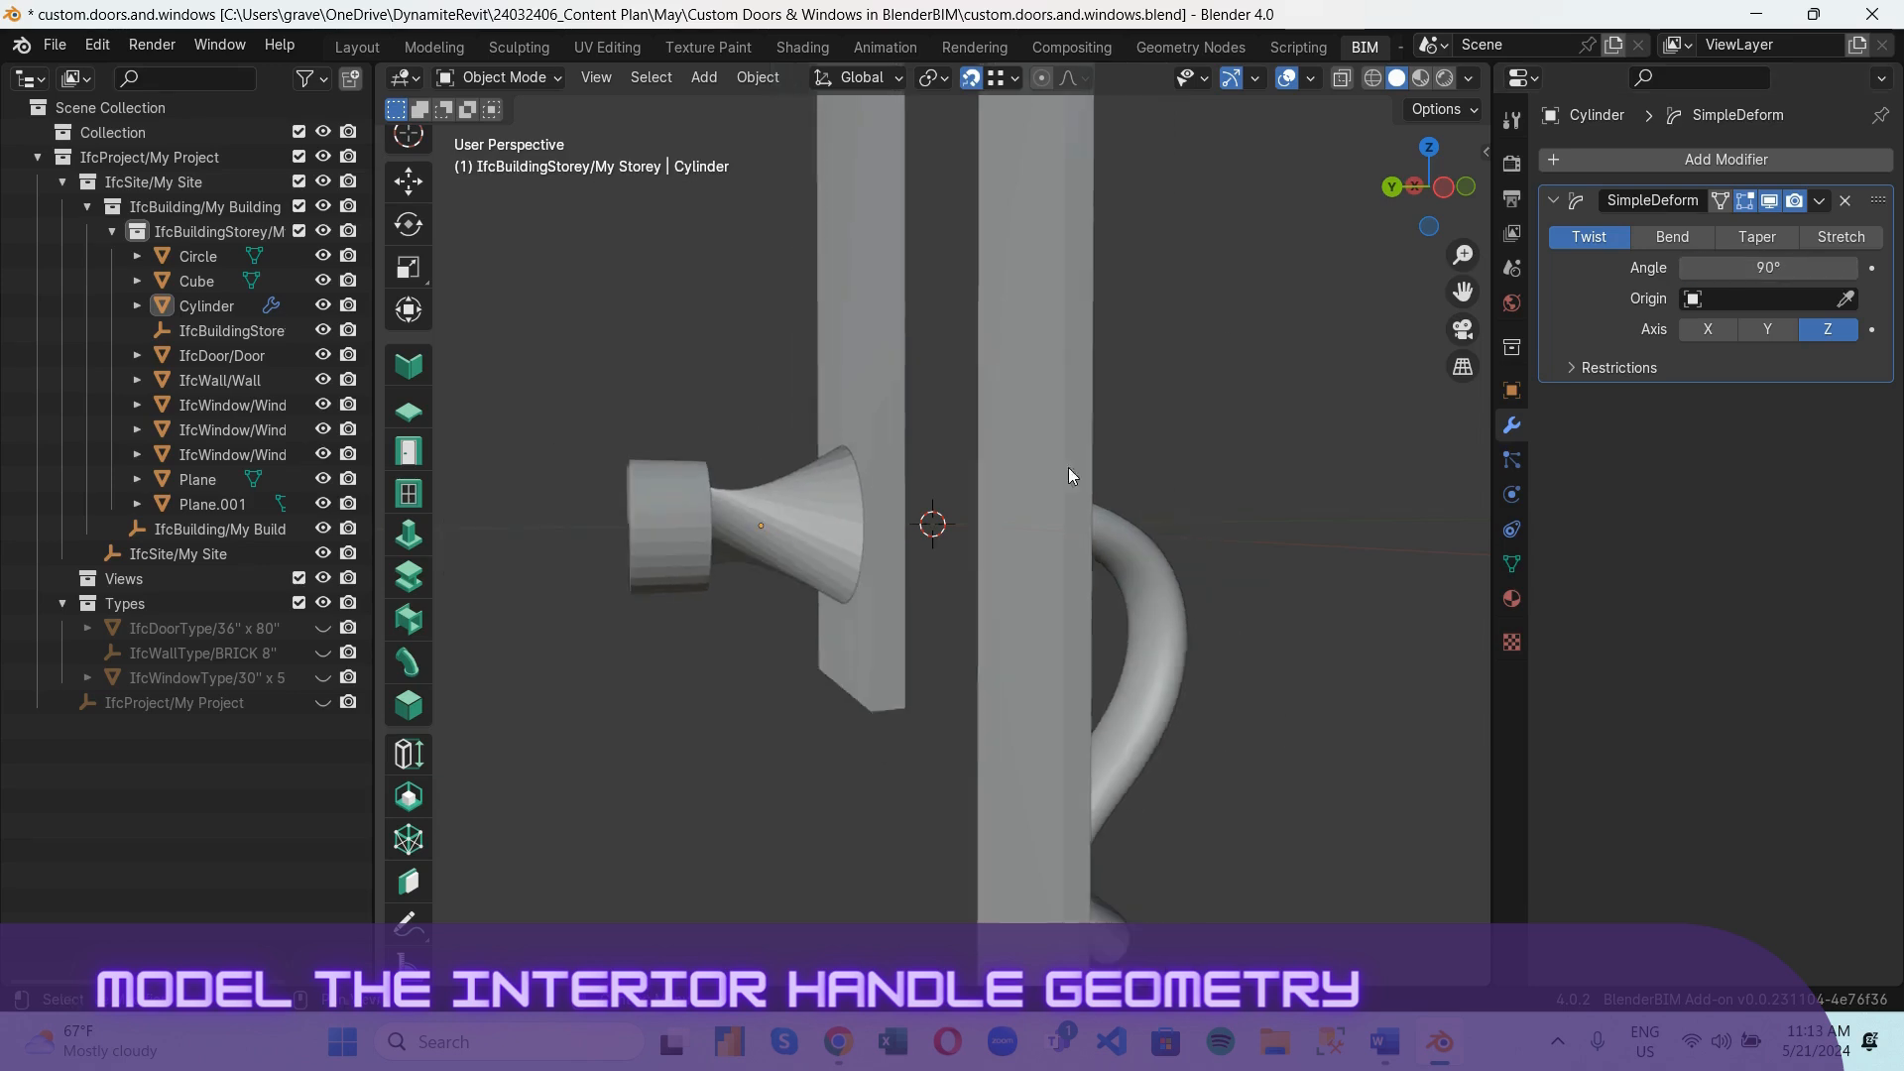
pyautogui.moveTo(1068, 467); pyautogui.dragTo(1021, 526, button='middle')
pyautogui.scroll(-4, 777, 699)
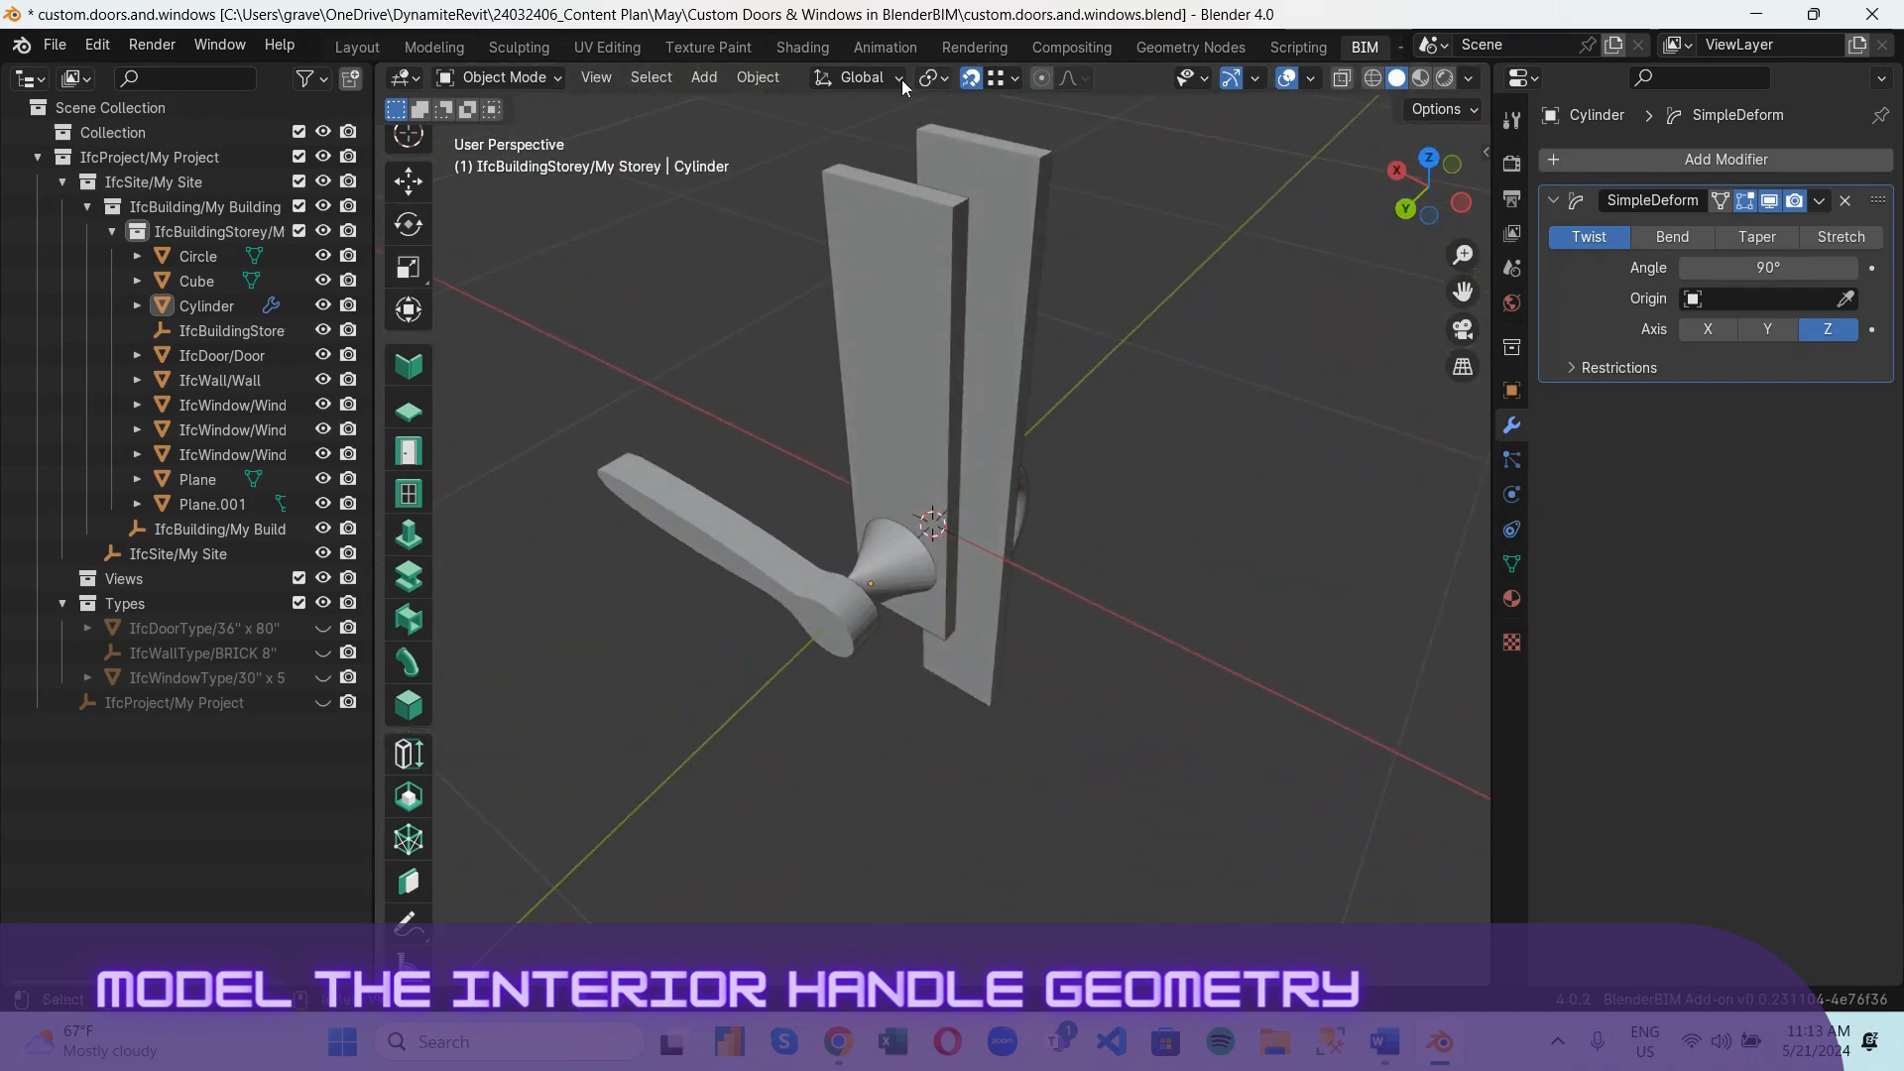
pyautogui.click(553, 78)
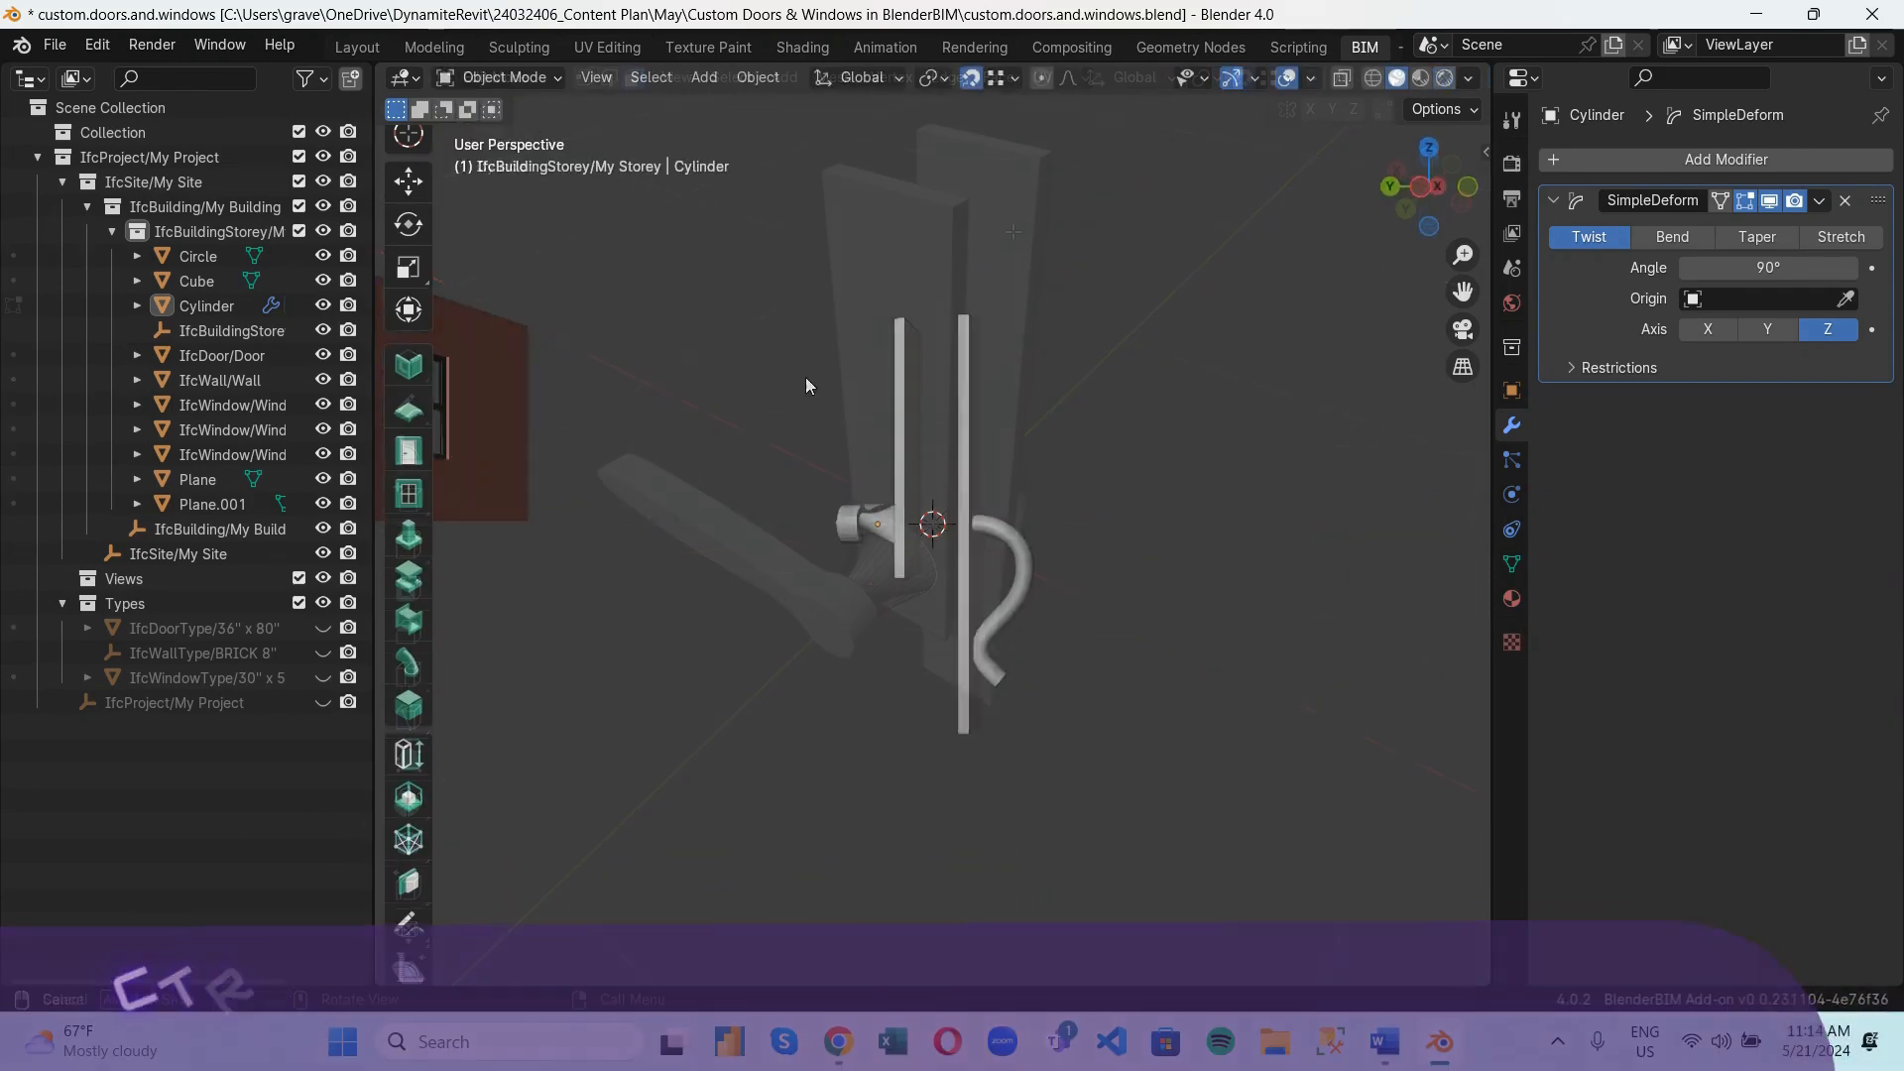
pyautogui.moveTo(806, 377); pyautogui.dragTo(861, 492, button='middle')
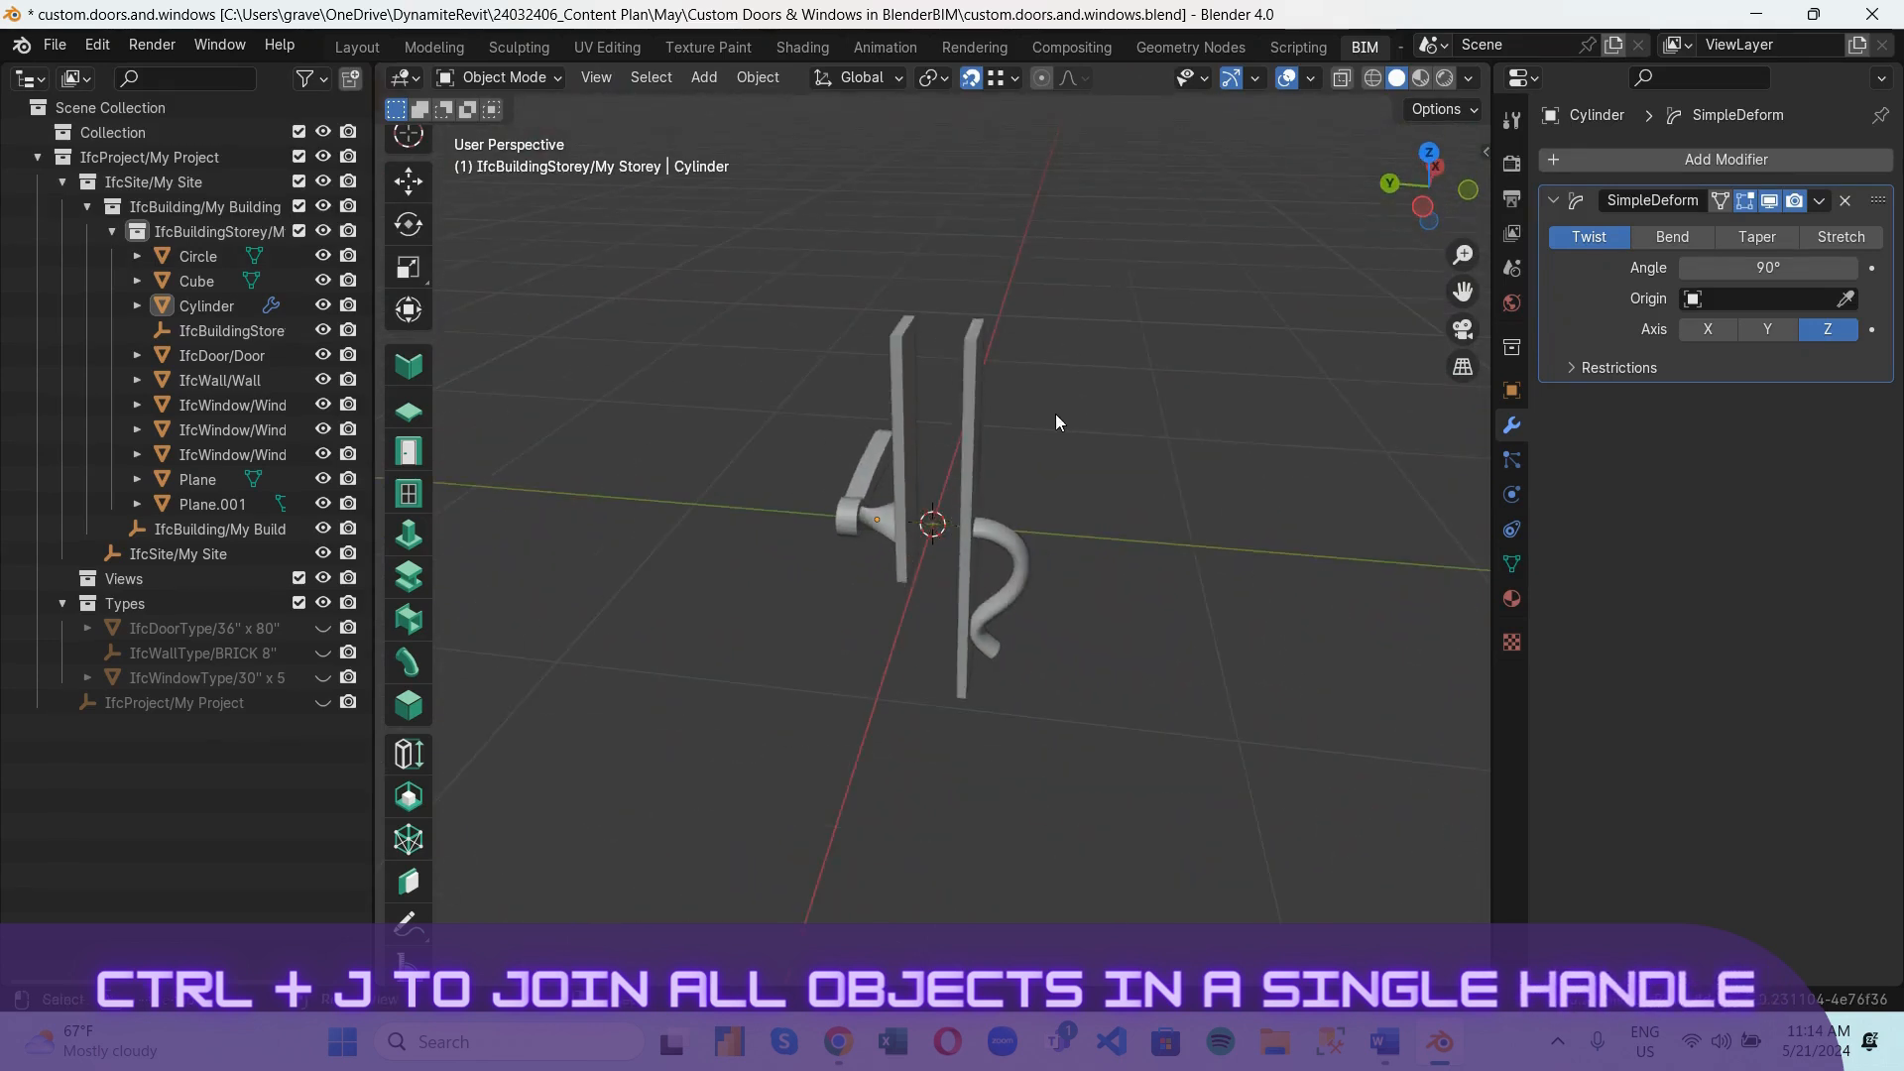
pyautogui.scroll(-3, 1055, 422)
pyautogui.moveTo(1056, 332); pyautogui.dragTo(789, 681)
pyautogui.scroll(2, 955, 569)
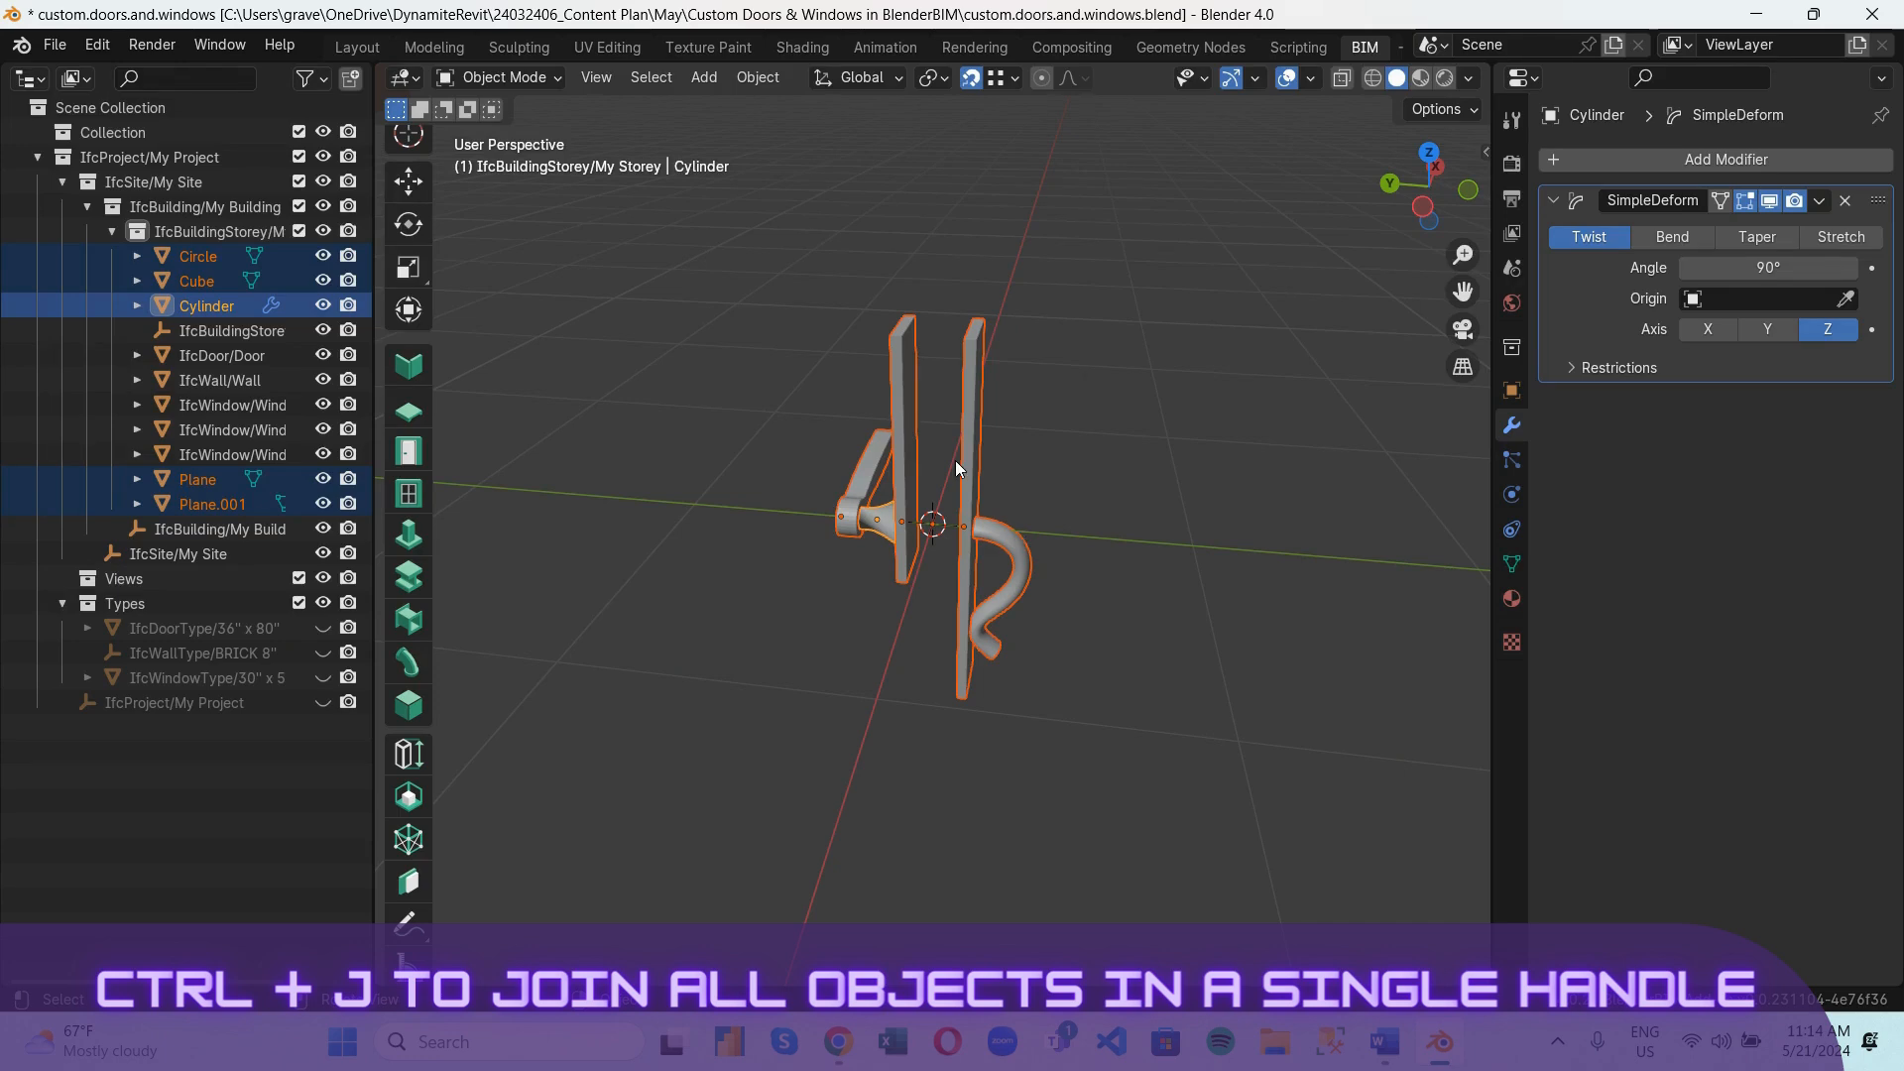
# Apply the Simple Deform modifier on the cylinder that connects the interior lever to its plate.
pyautogui.click(954, 512)
pyautogui.click(879, 523)
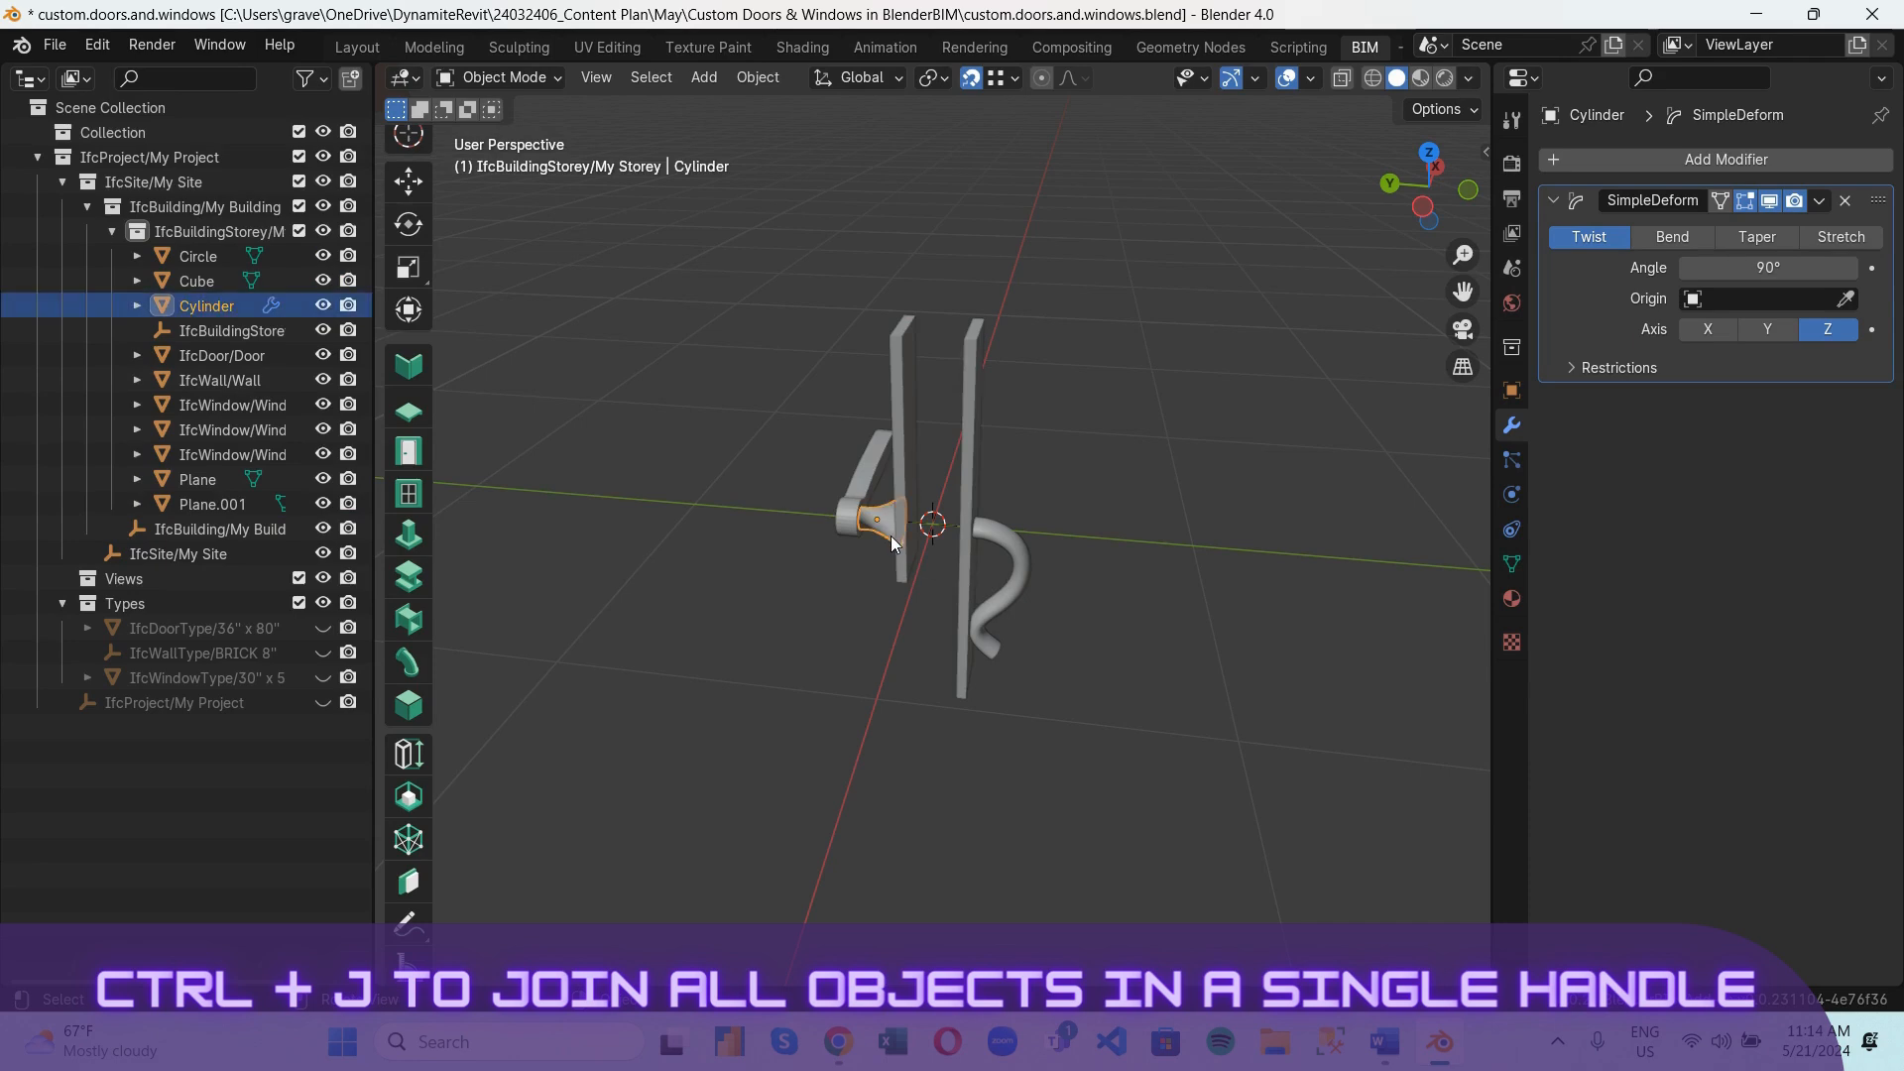
pyautogui.click(1820, 200)
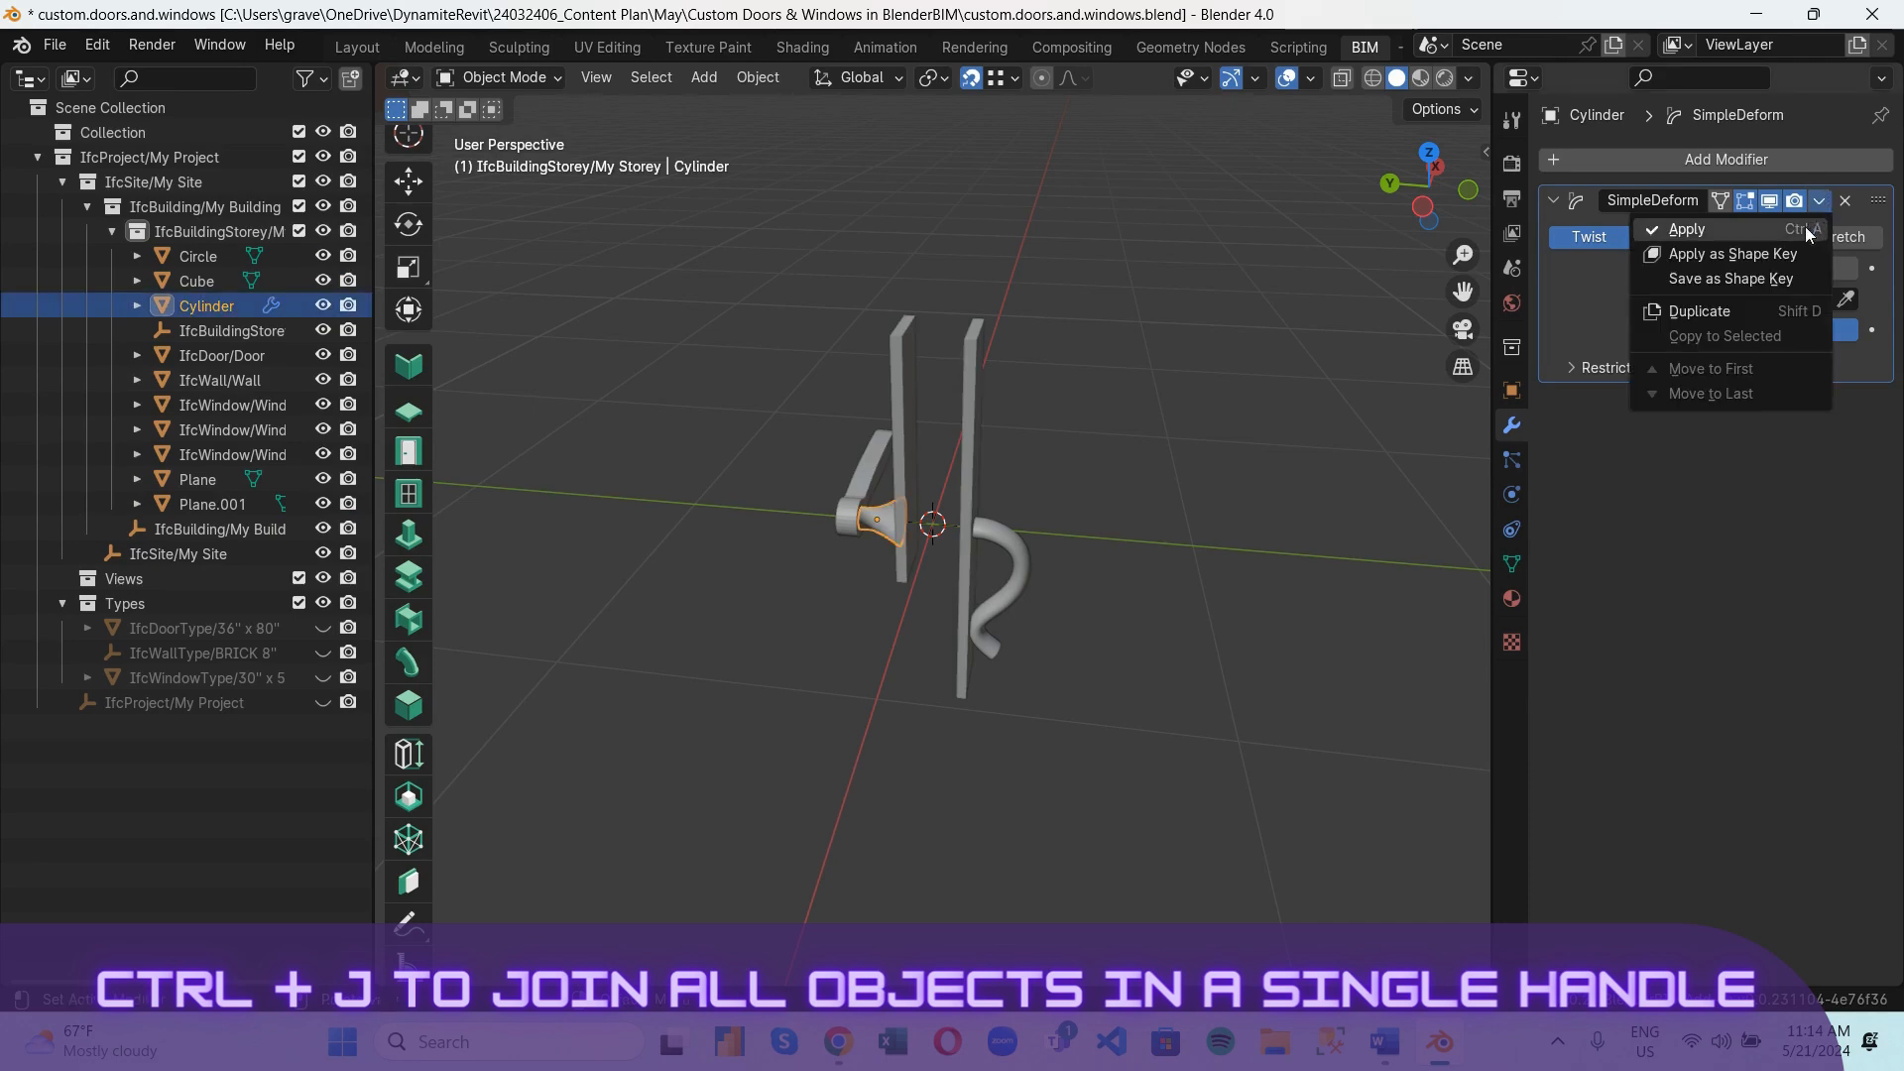
pyautogui.click(1805, 226)
pyautogui.scroll(5, 677, 621)
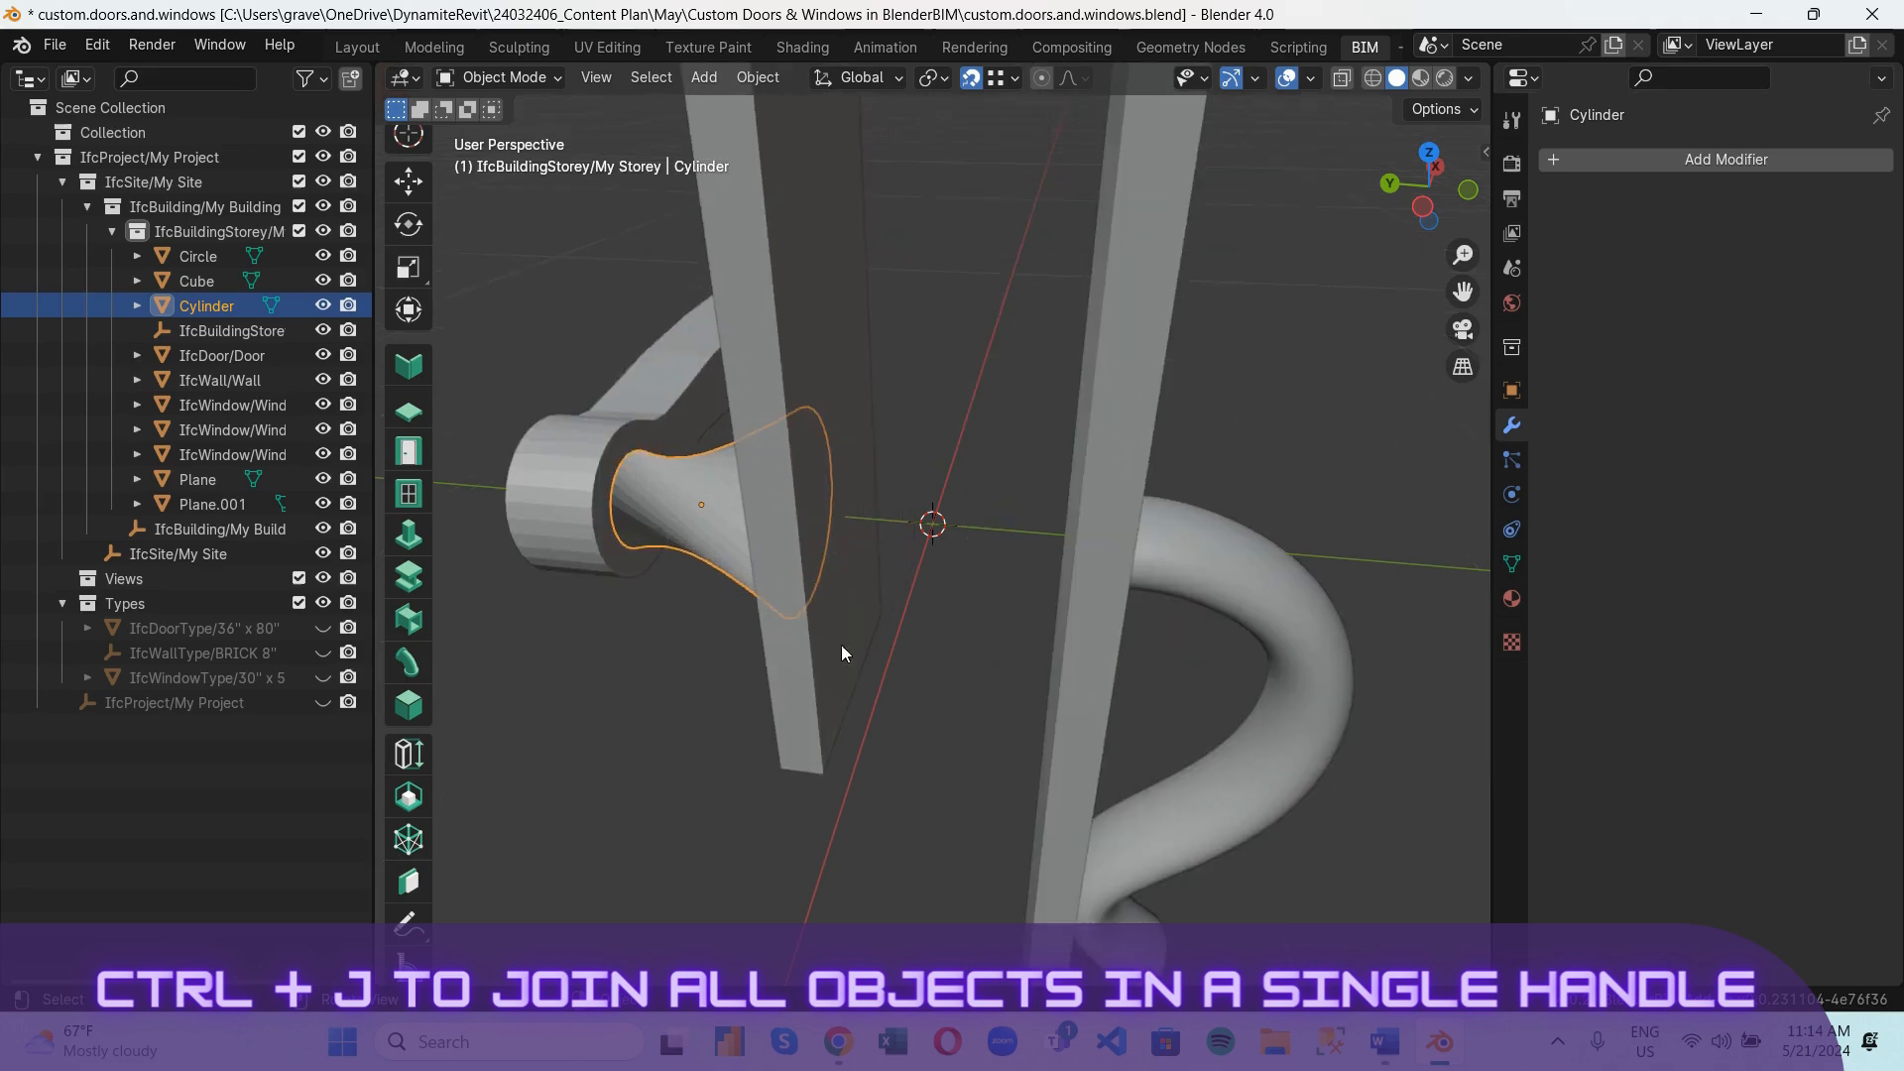
pyautogui.scroll(-3, 871, 491)
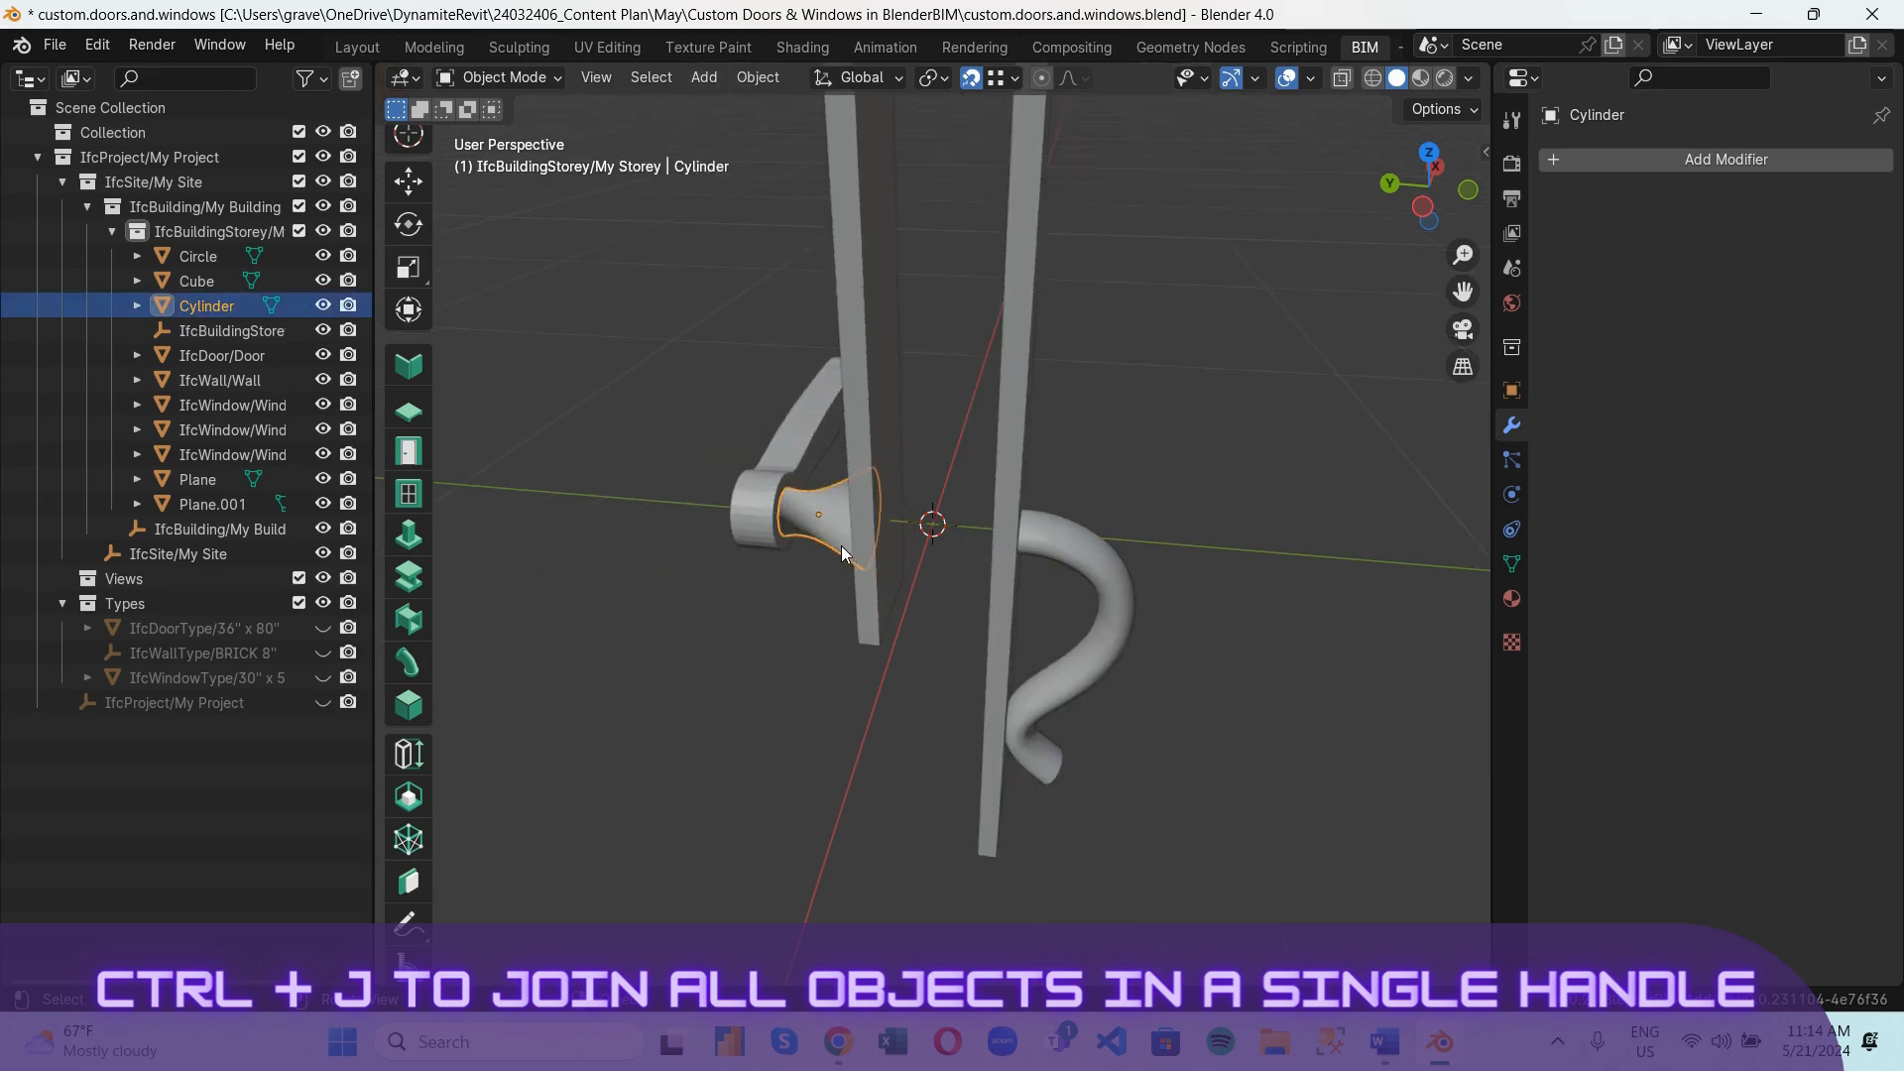
# Join both plates, the lever, the cylinder and the curved pull into a single handle object.
pyautogui.scroll(-2, 841, 546)
pyautogui.moveTo(1096, 323); pyautogui.dragTo(752, 656)
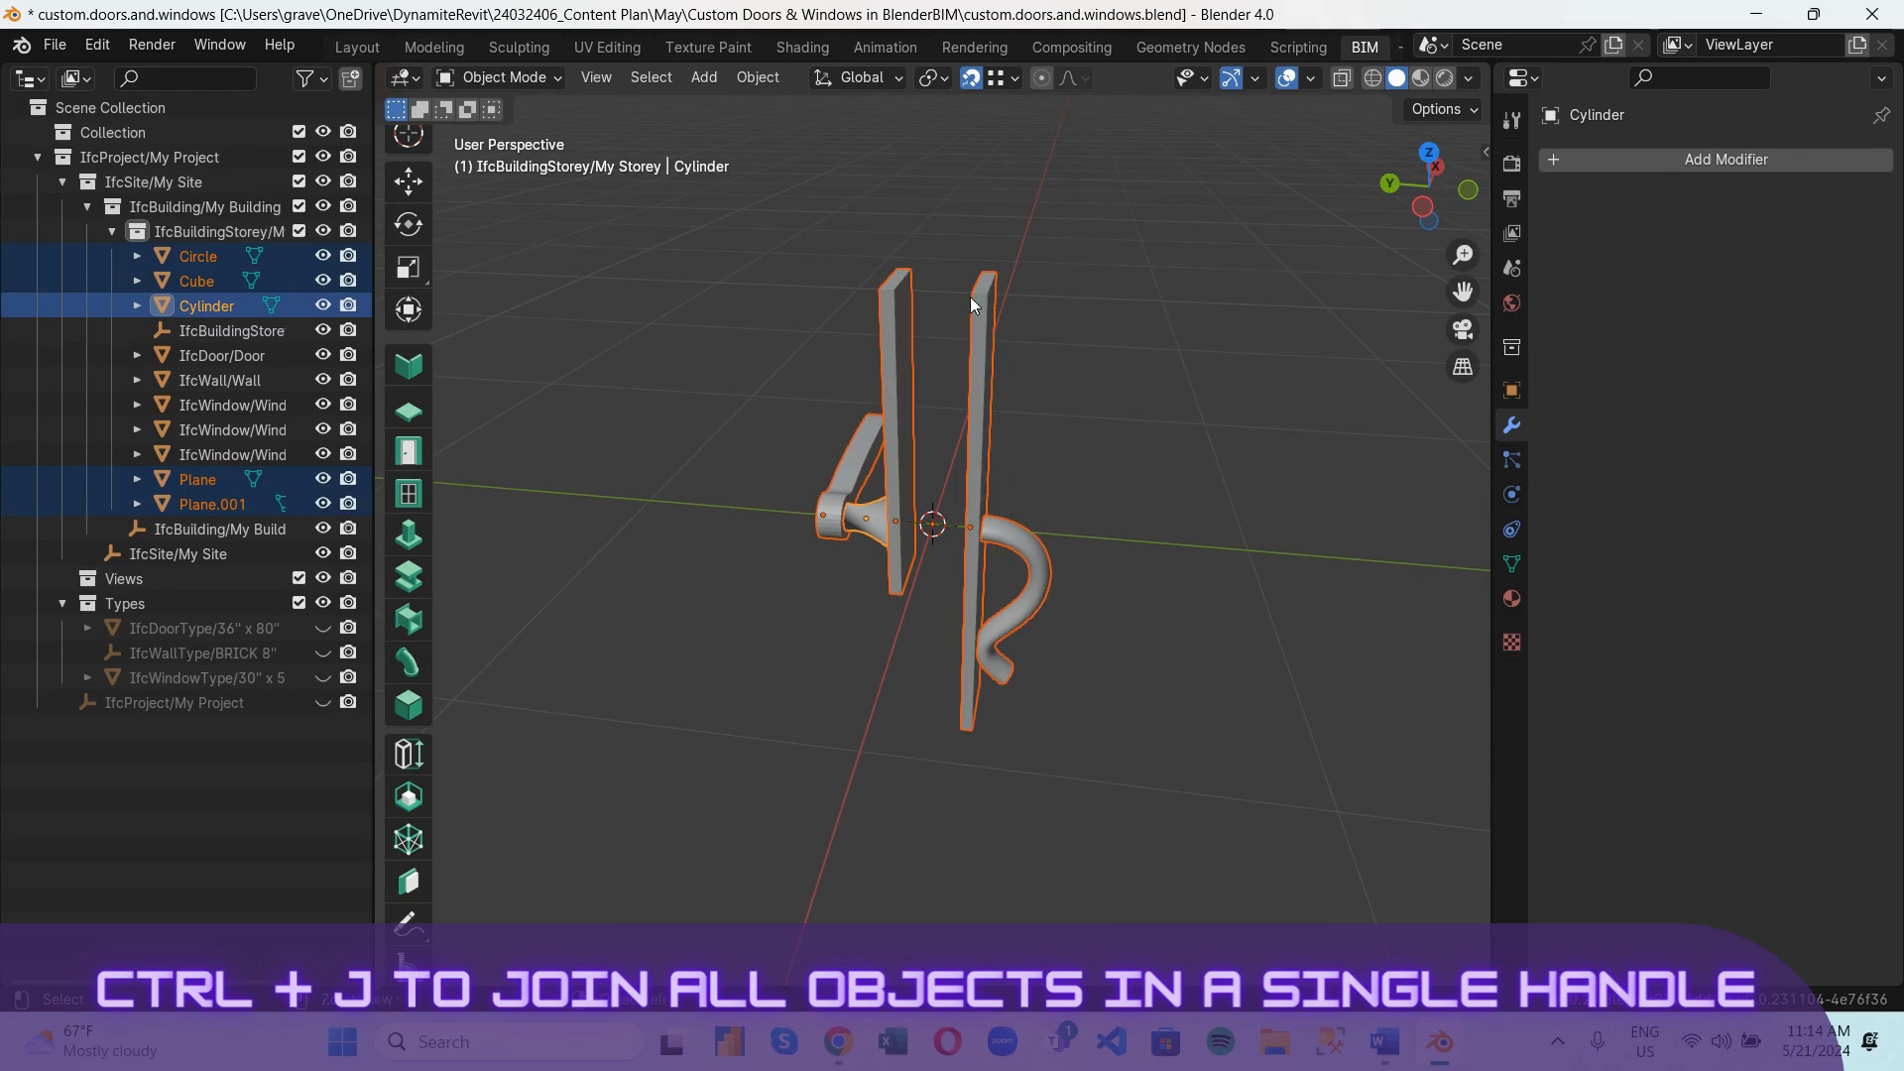
pyautogui.hotkey('ctrl', 'j')
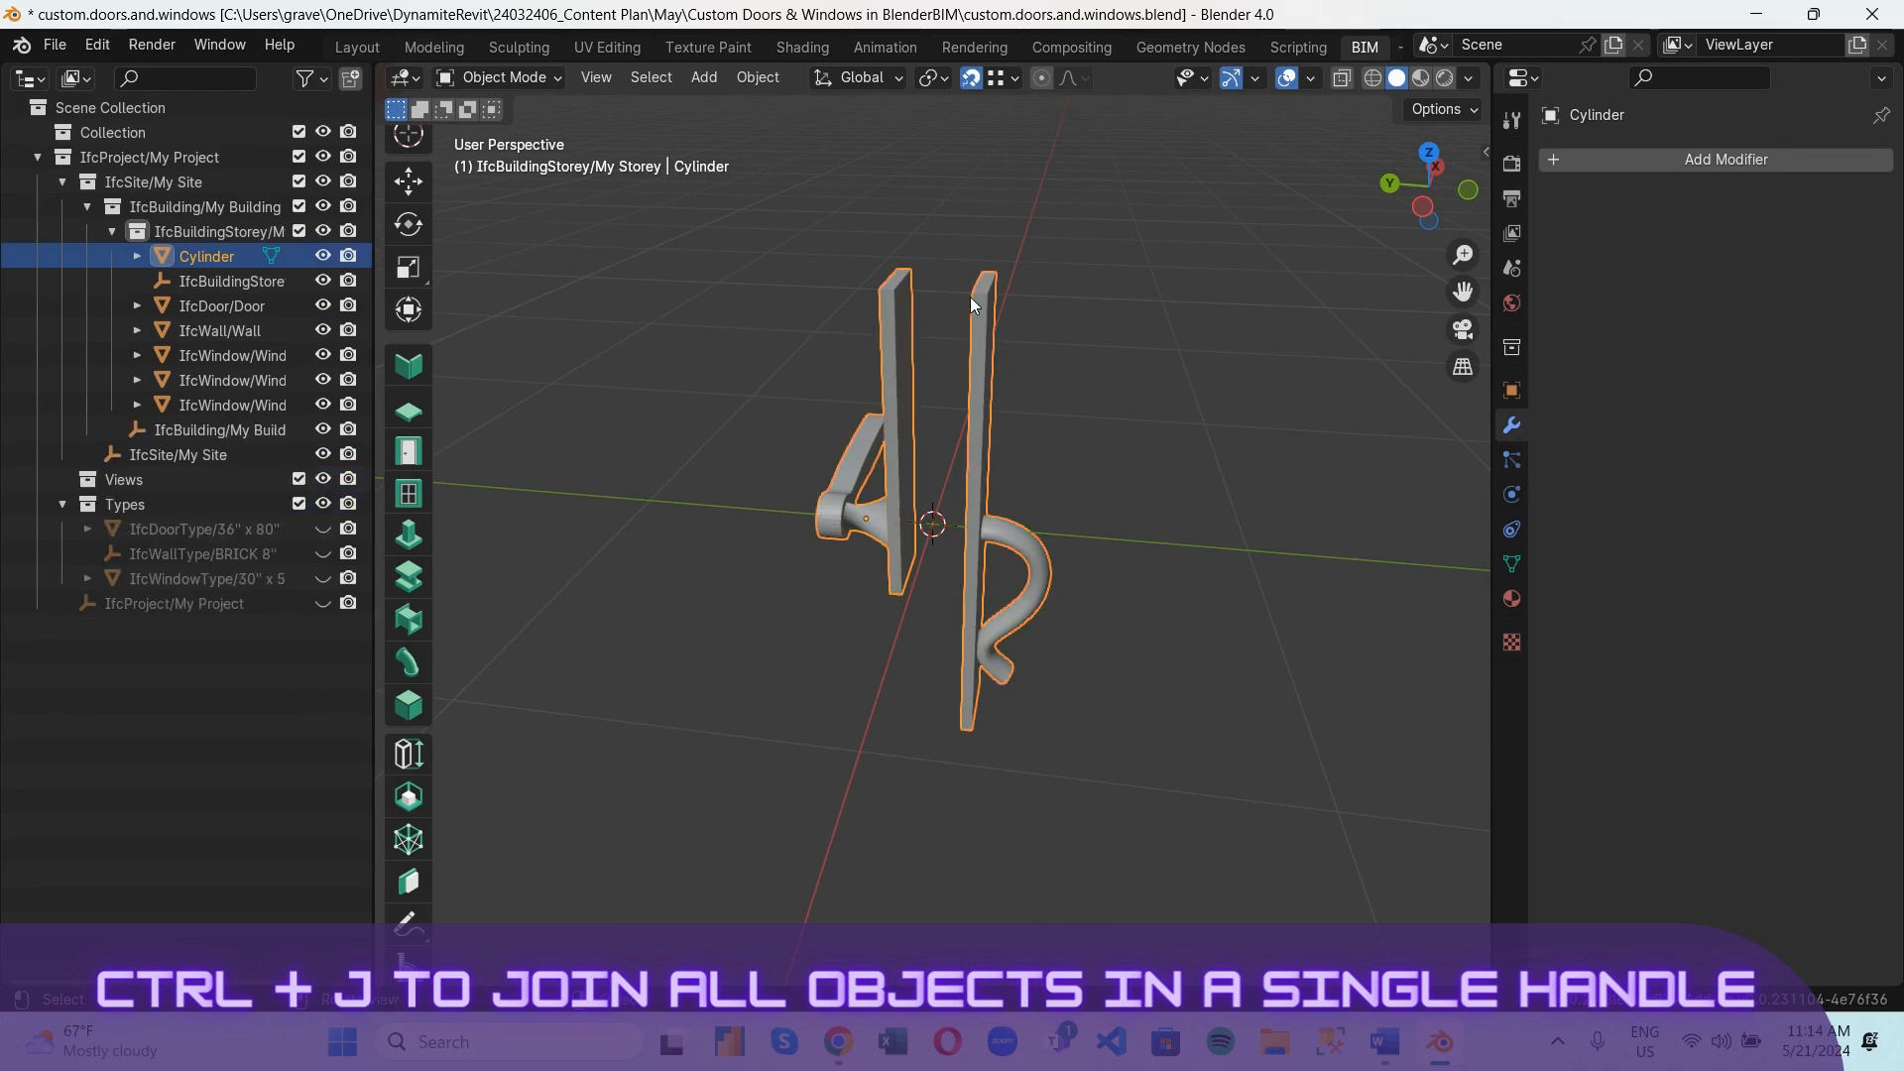
pyautogui.click(1063, 437)
pyautogui.scroll(4, 855, 527)
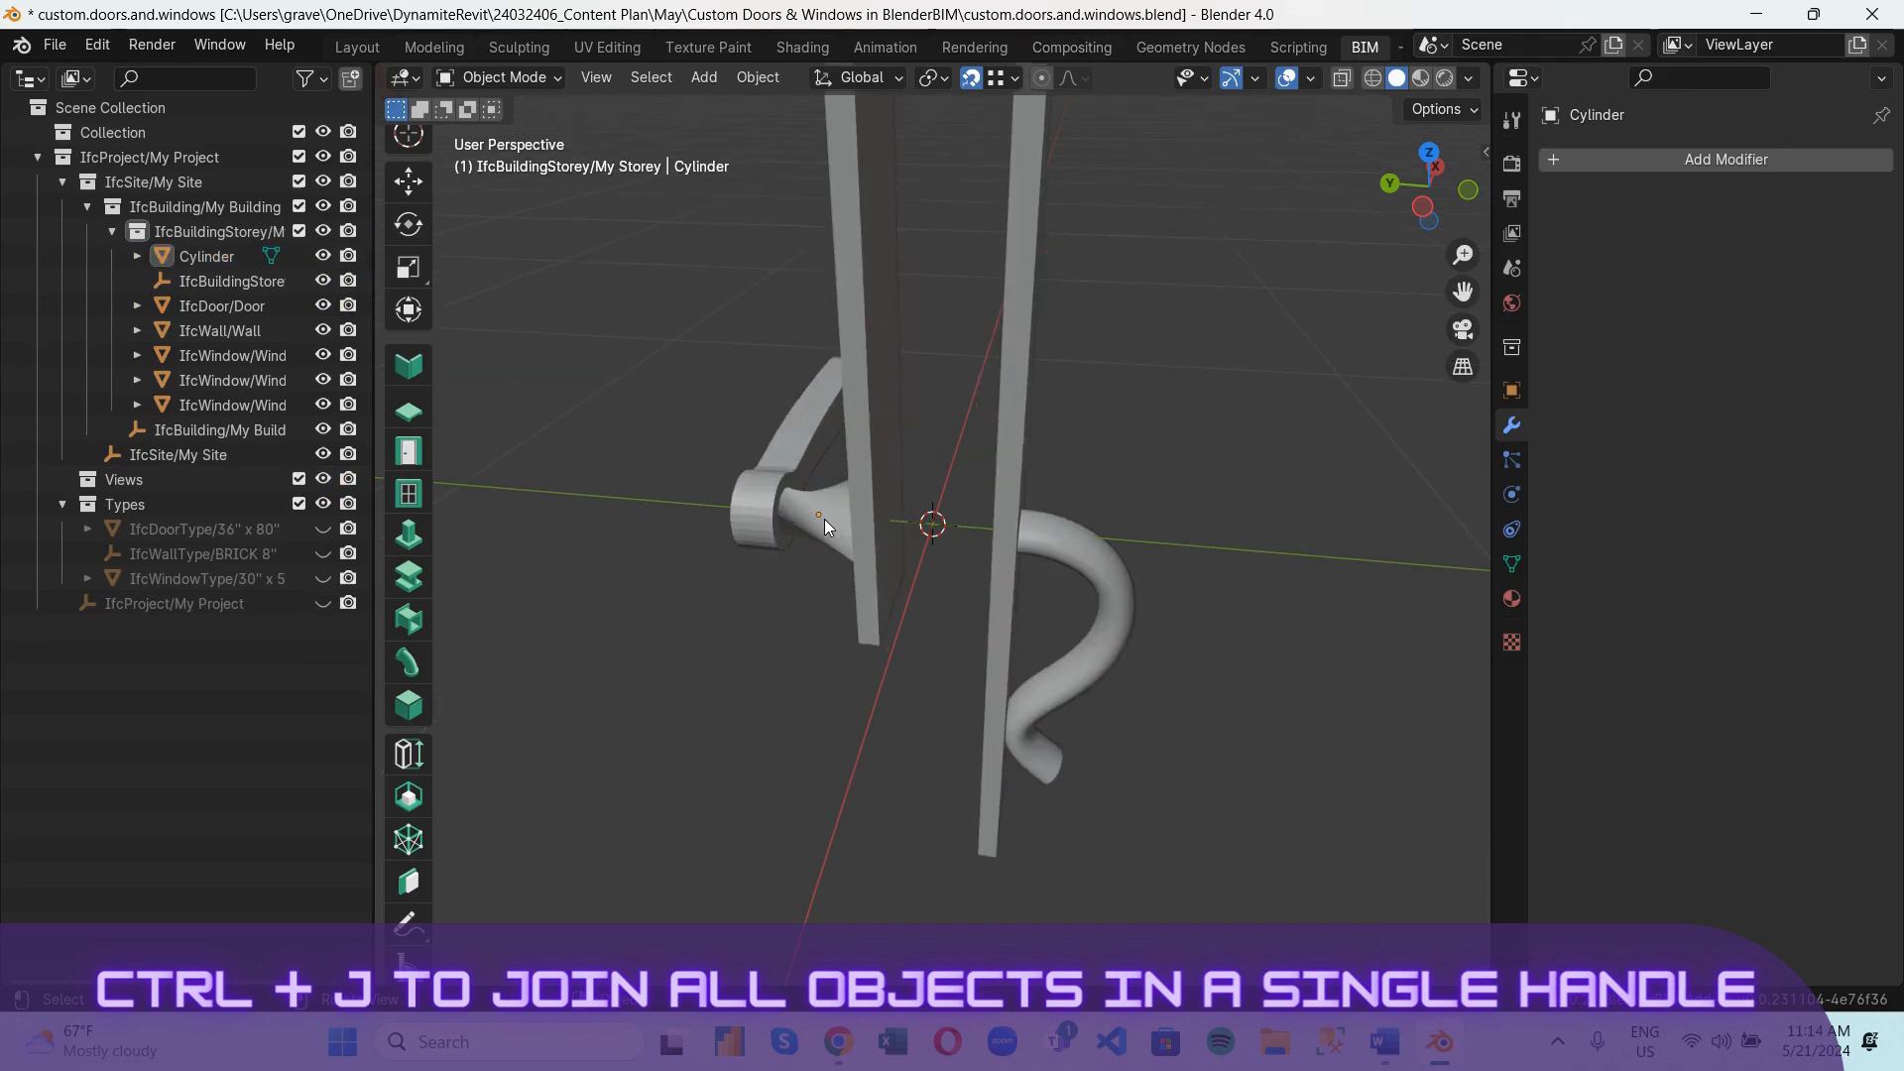
# Set the joined handle's origin to the 3D cursor.
pyautogui.click(821, 516)
pyautogui.scroll(-5, 821, 516)
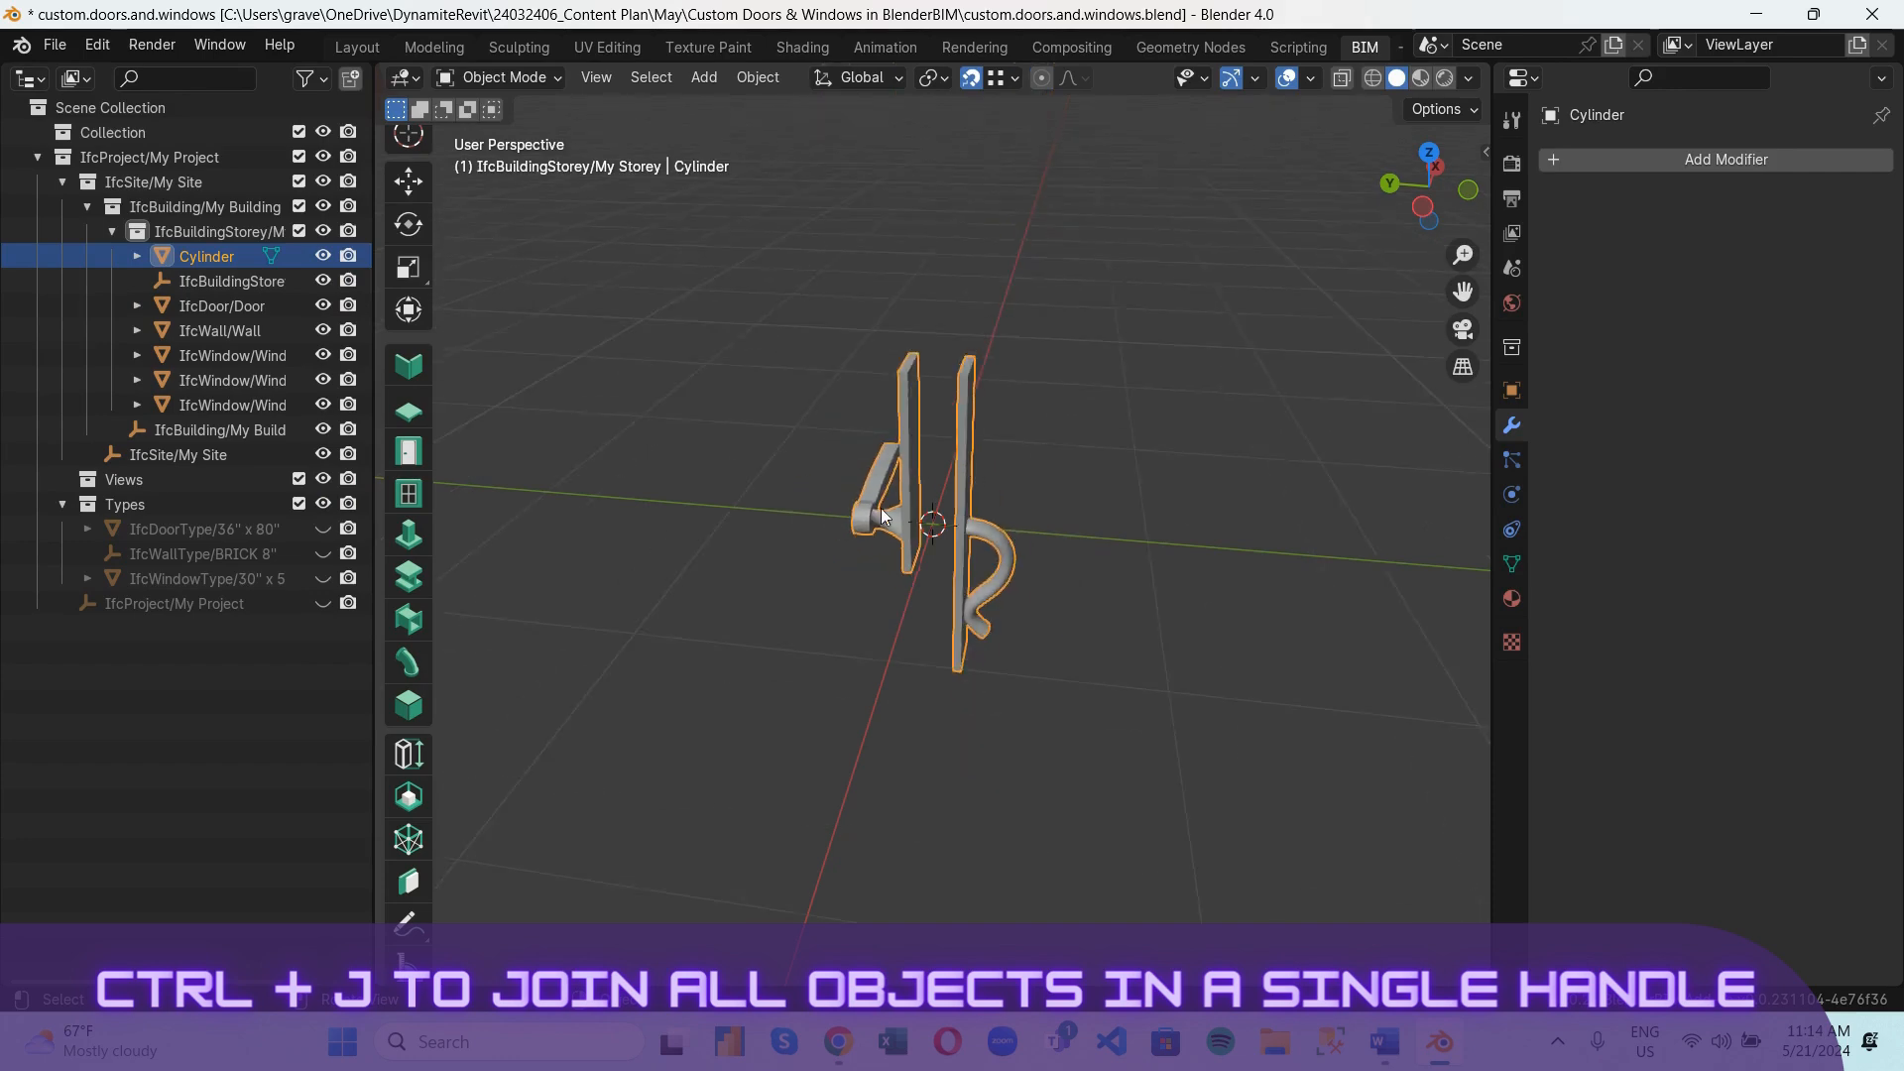
pyautogui.moveTo(967, 393); pyautogui.dragTo(958, 536, button='middle')
pyautogui.rightClick(922, 359)
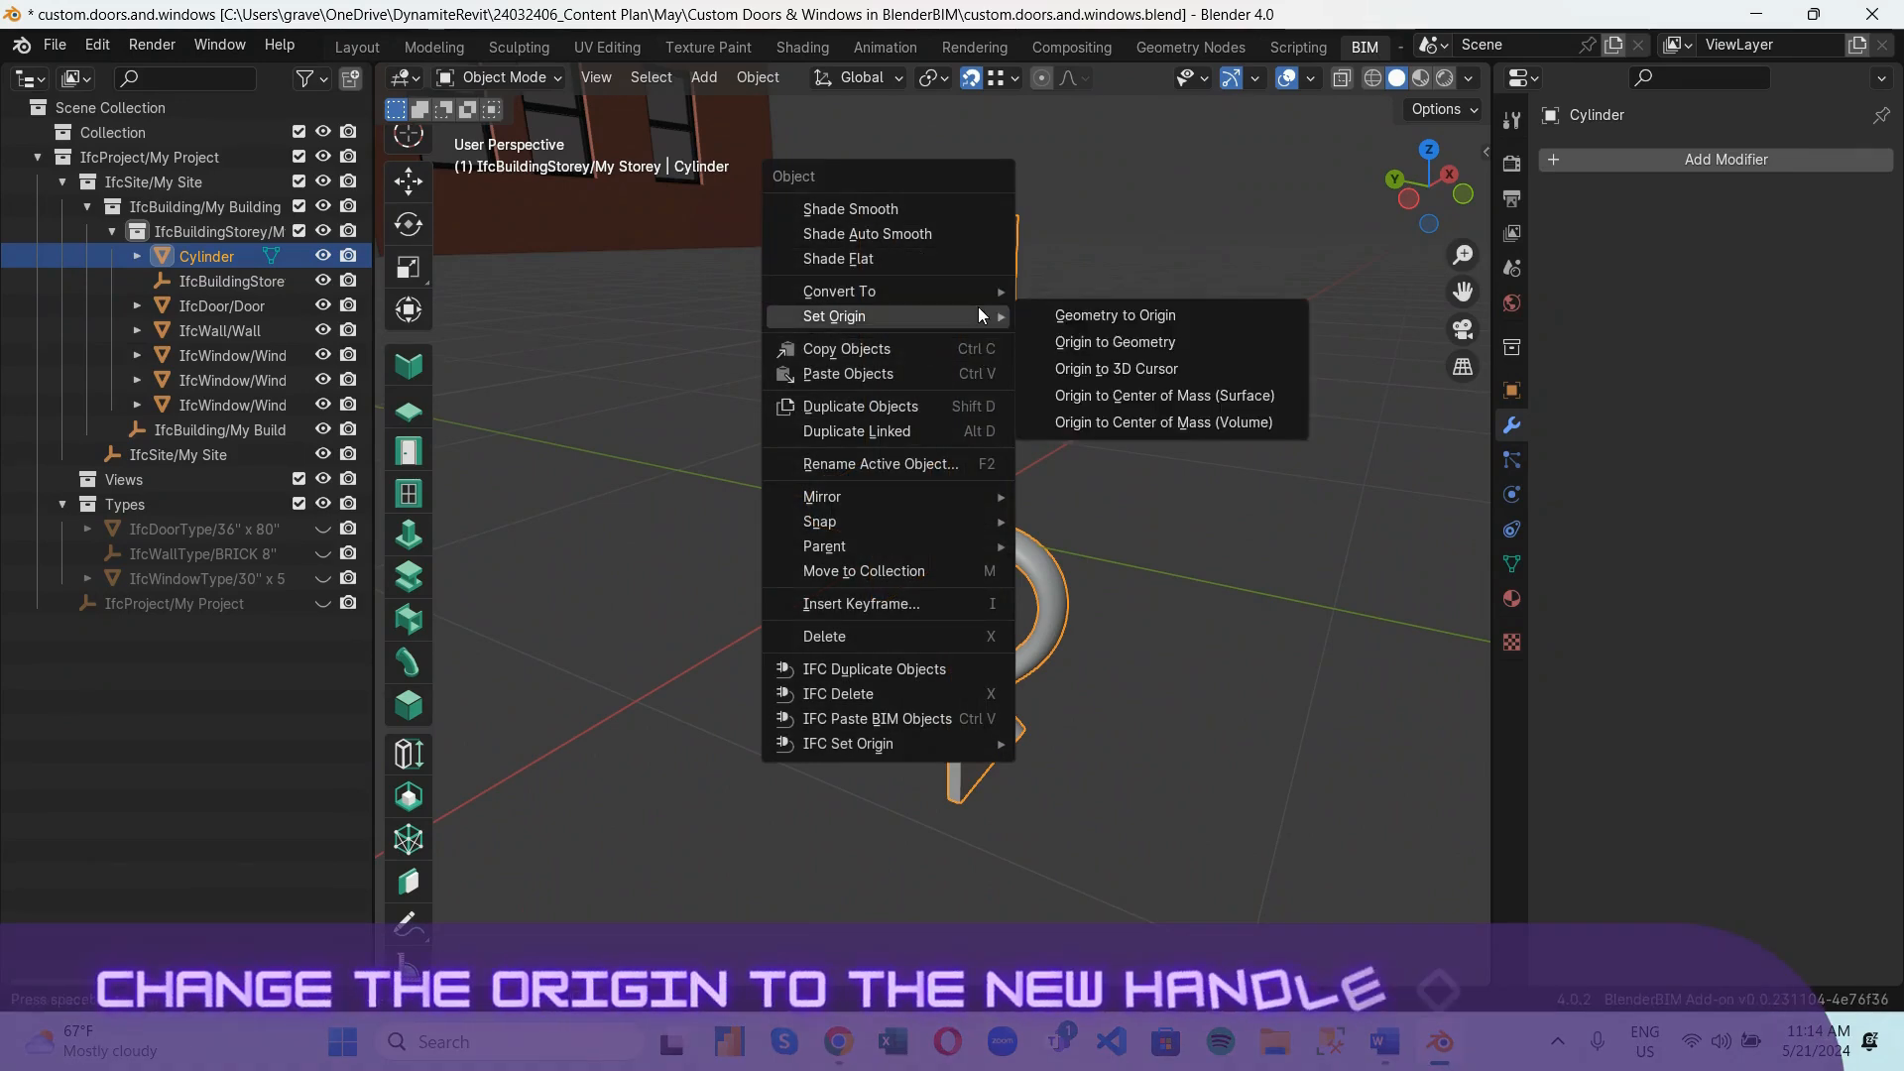
pyautogui.moveTo(944, 315)
pyautogui.click(1141, 368)
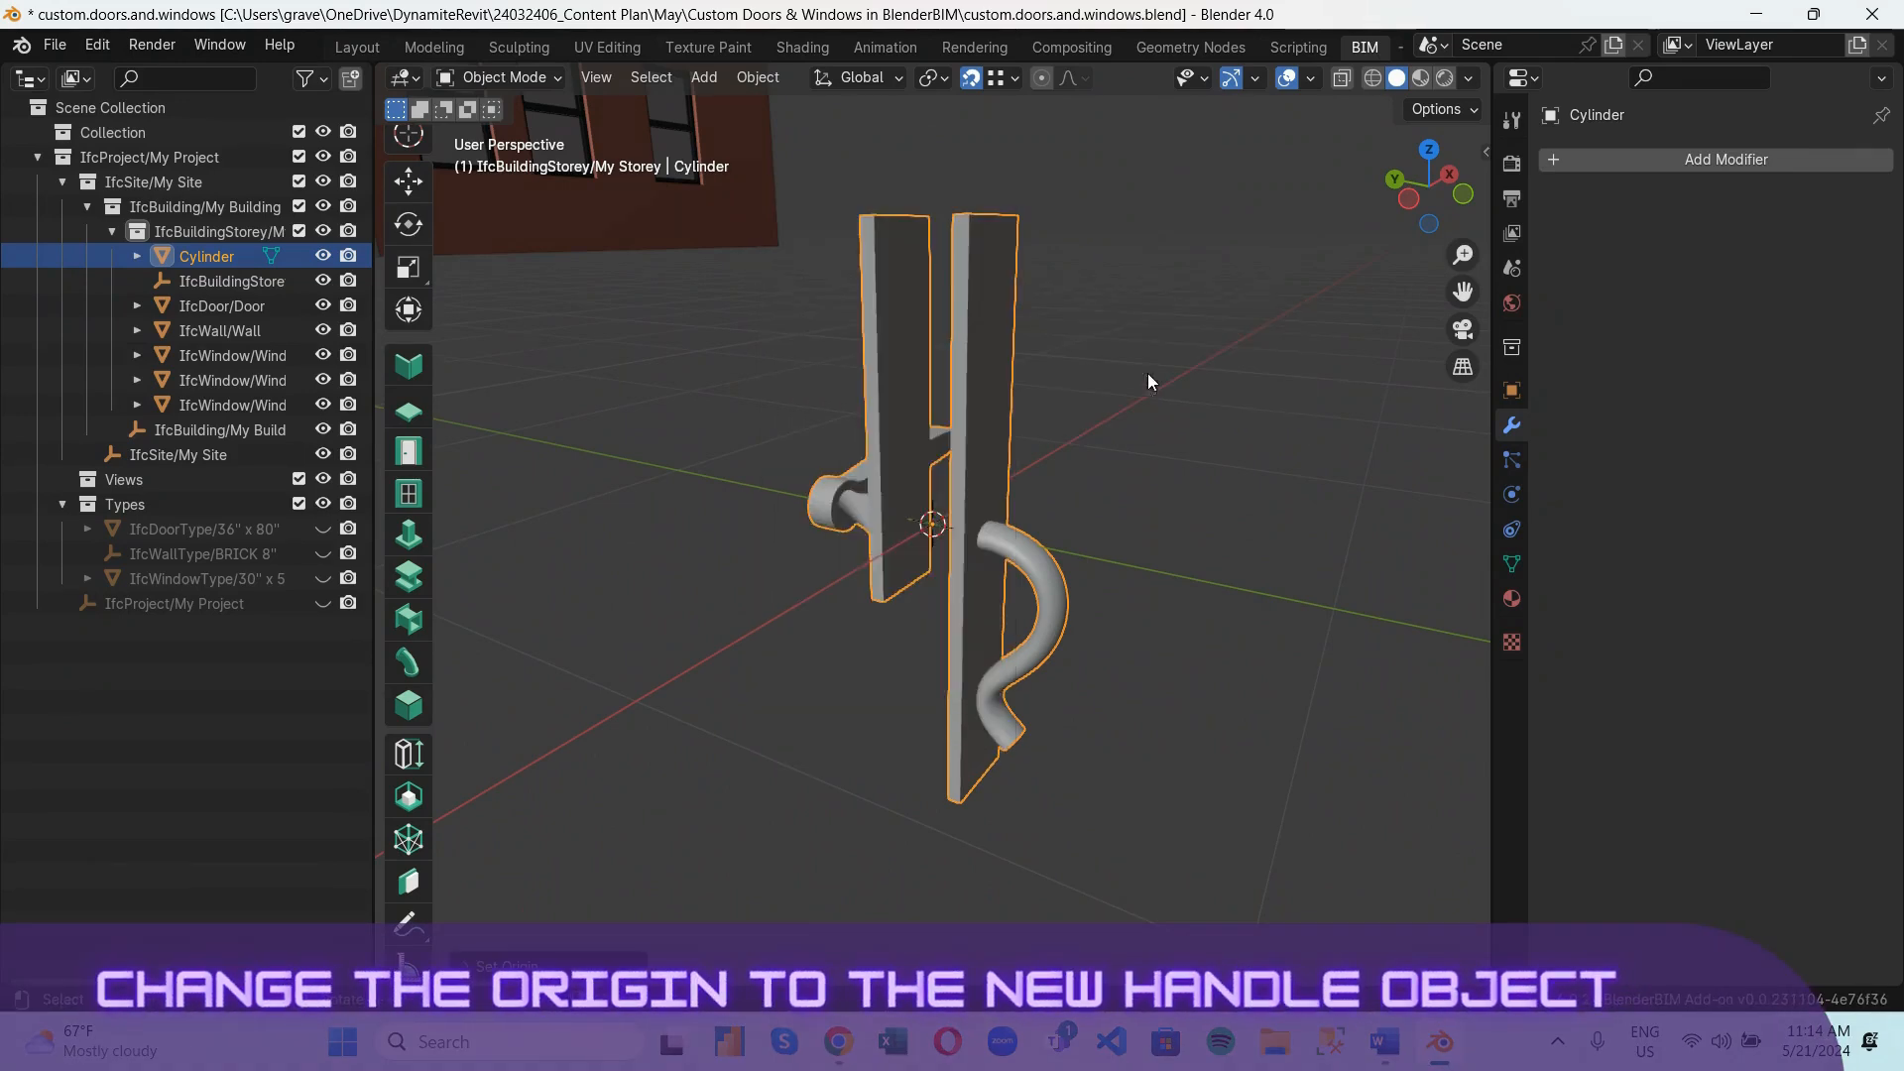
pyautogui.scroll(-2, 967, 496)
pyautogui.moveTo(976, 490); pyautogui.dragTo(895, 526, button='middle')
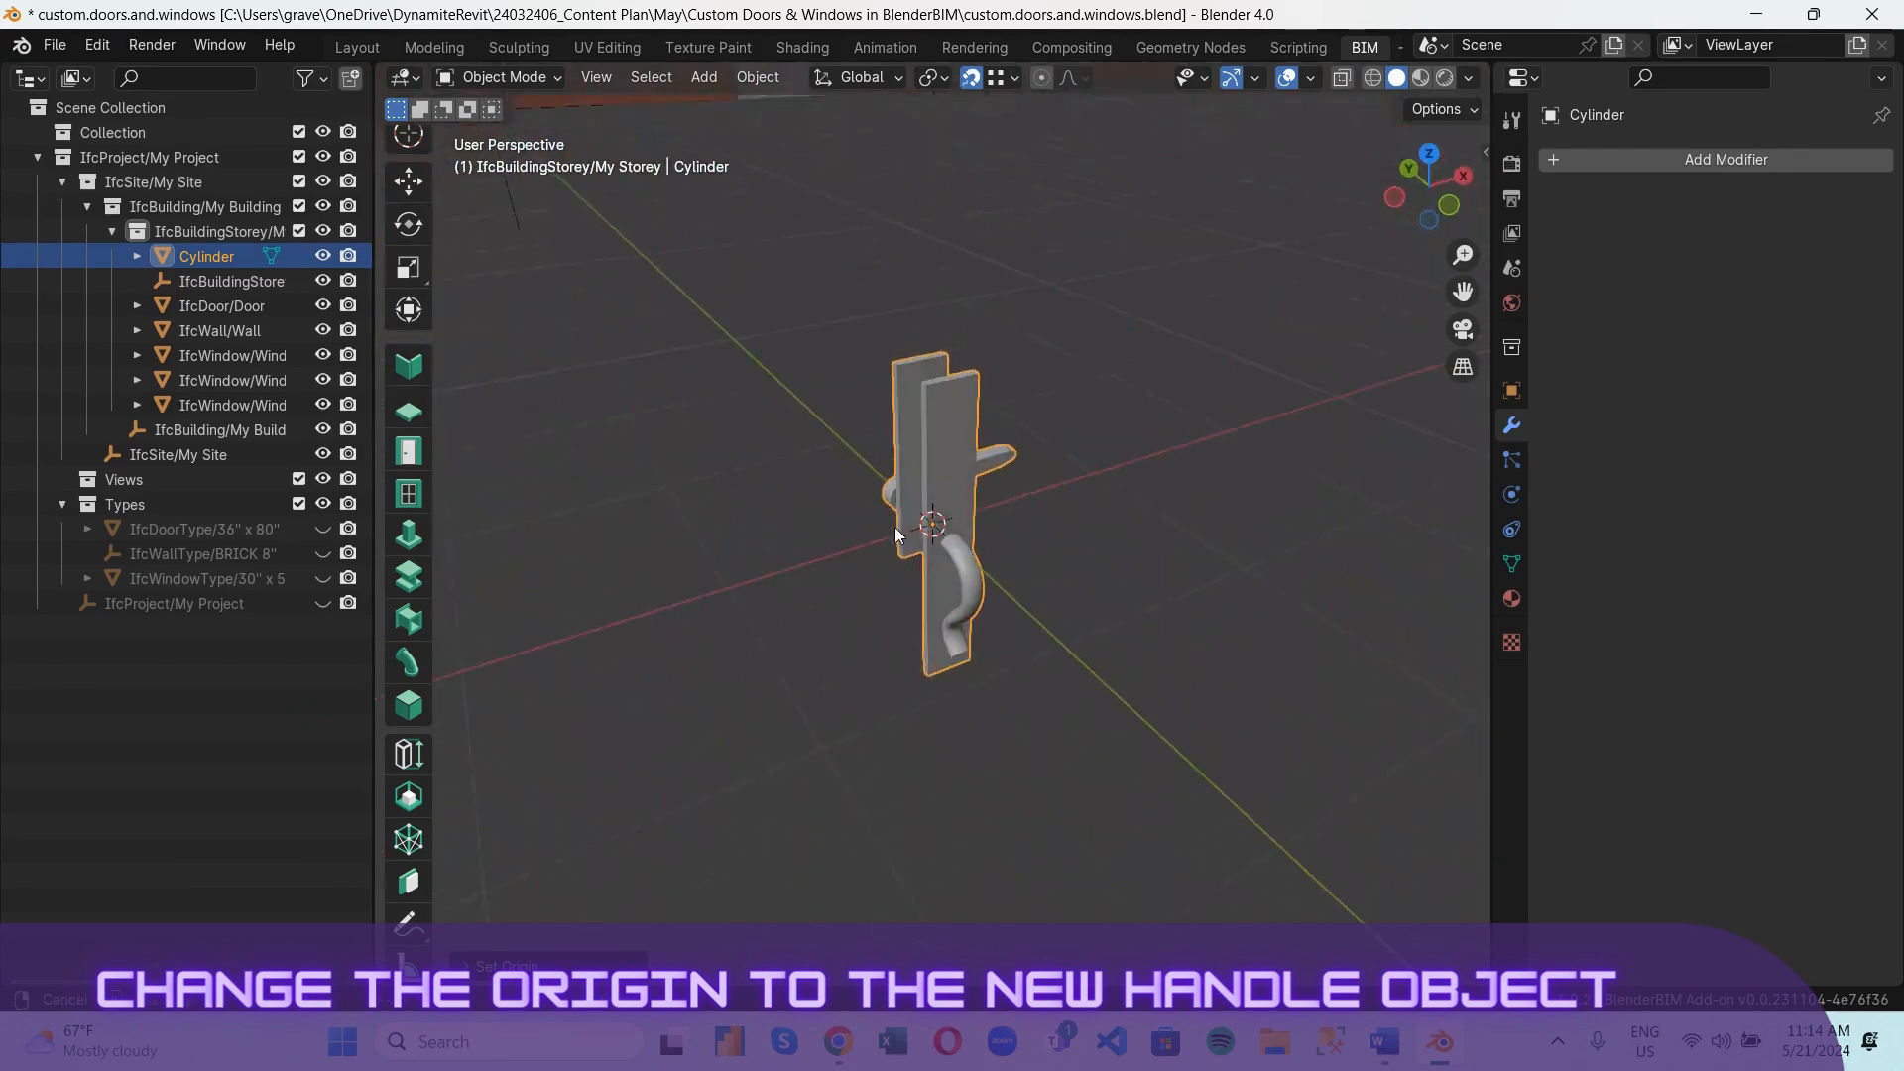
pyautogui.scroll(3, 930, 527)
pyautogui.moveTo(1032, 520); pyautogui.dragTo(967, 501, button='middle')
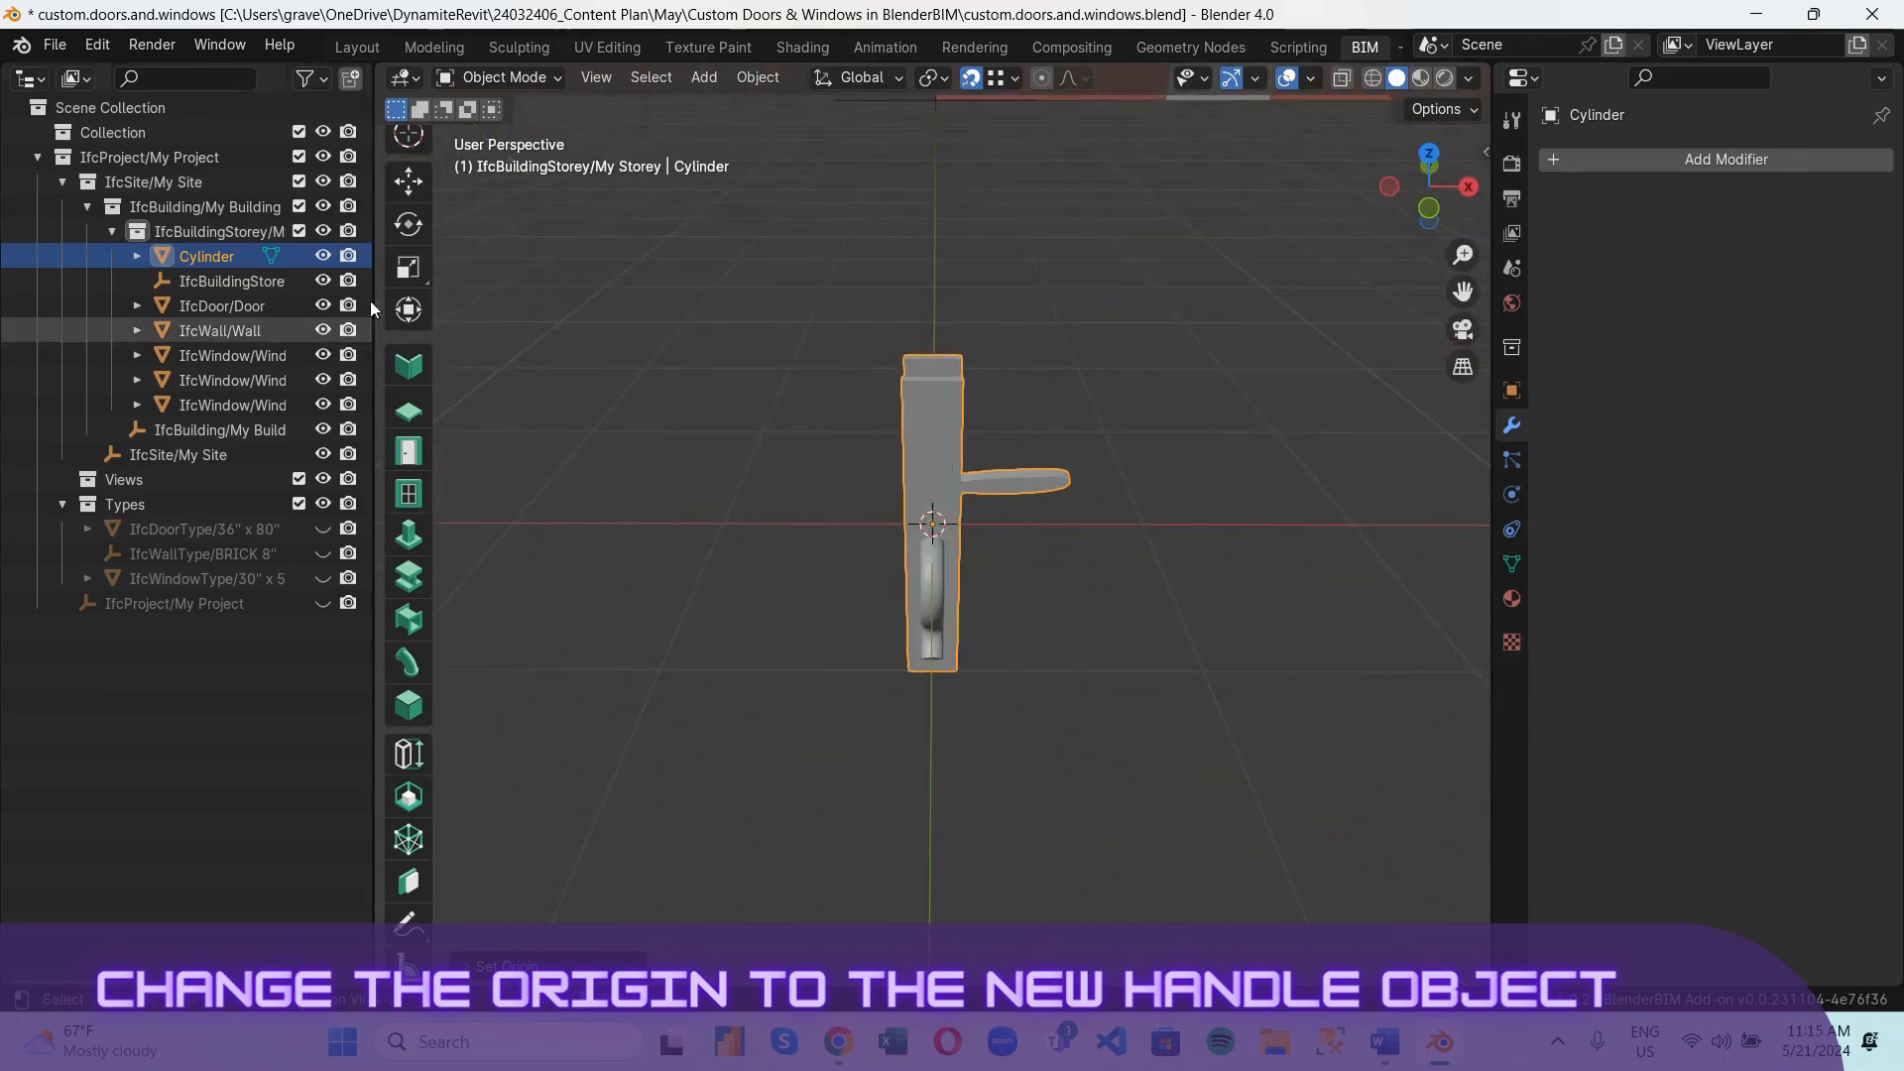
# Rename the joined handle object to "Door Handle" and deselect it.
pyautogui.moveTo(1234, 801); pyautogui.dragTo(1239, 478, button='middle')
pyautogui.scroll(3, 1280, 482)
pyautogui.scroll(-2, 1266, 486)
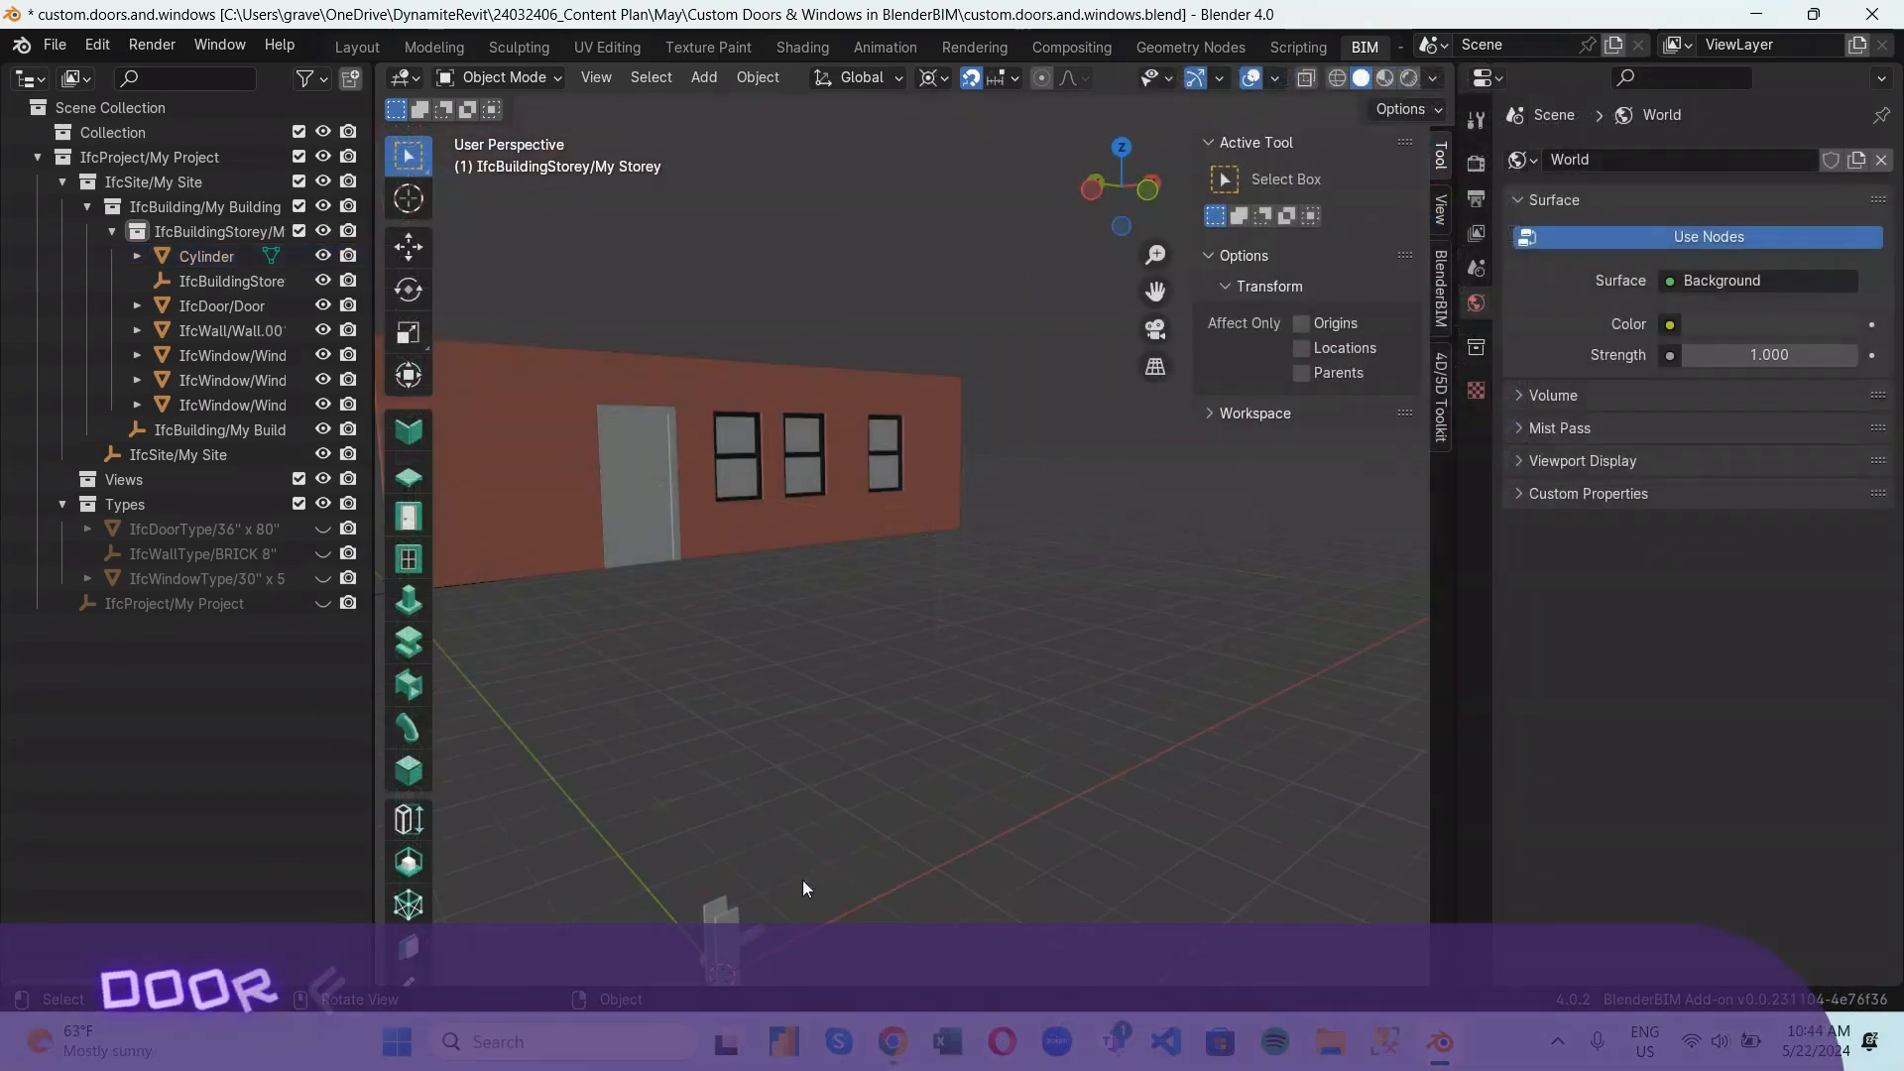
pyautogui.click(720, 911)
pyautogui.doubleClick(242, 260)
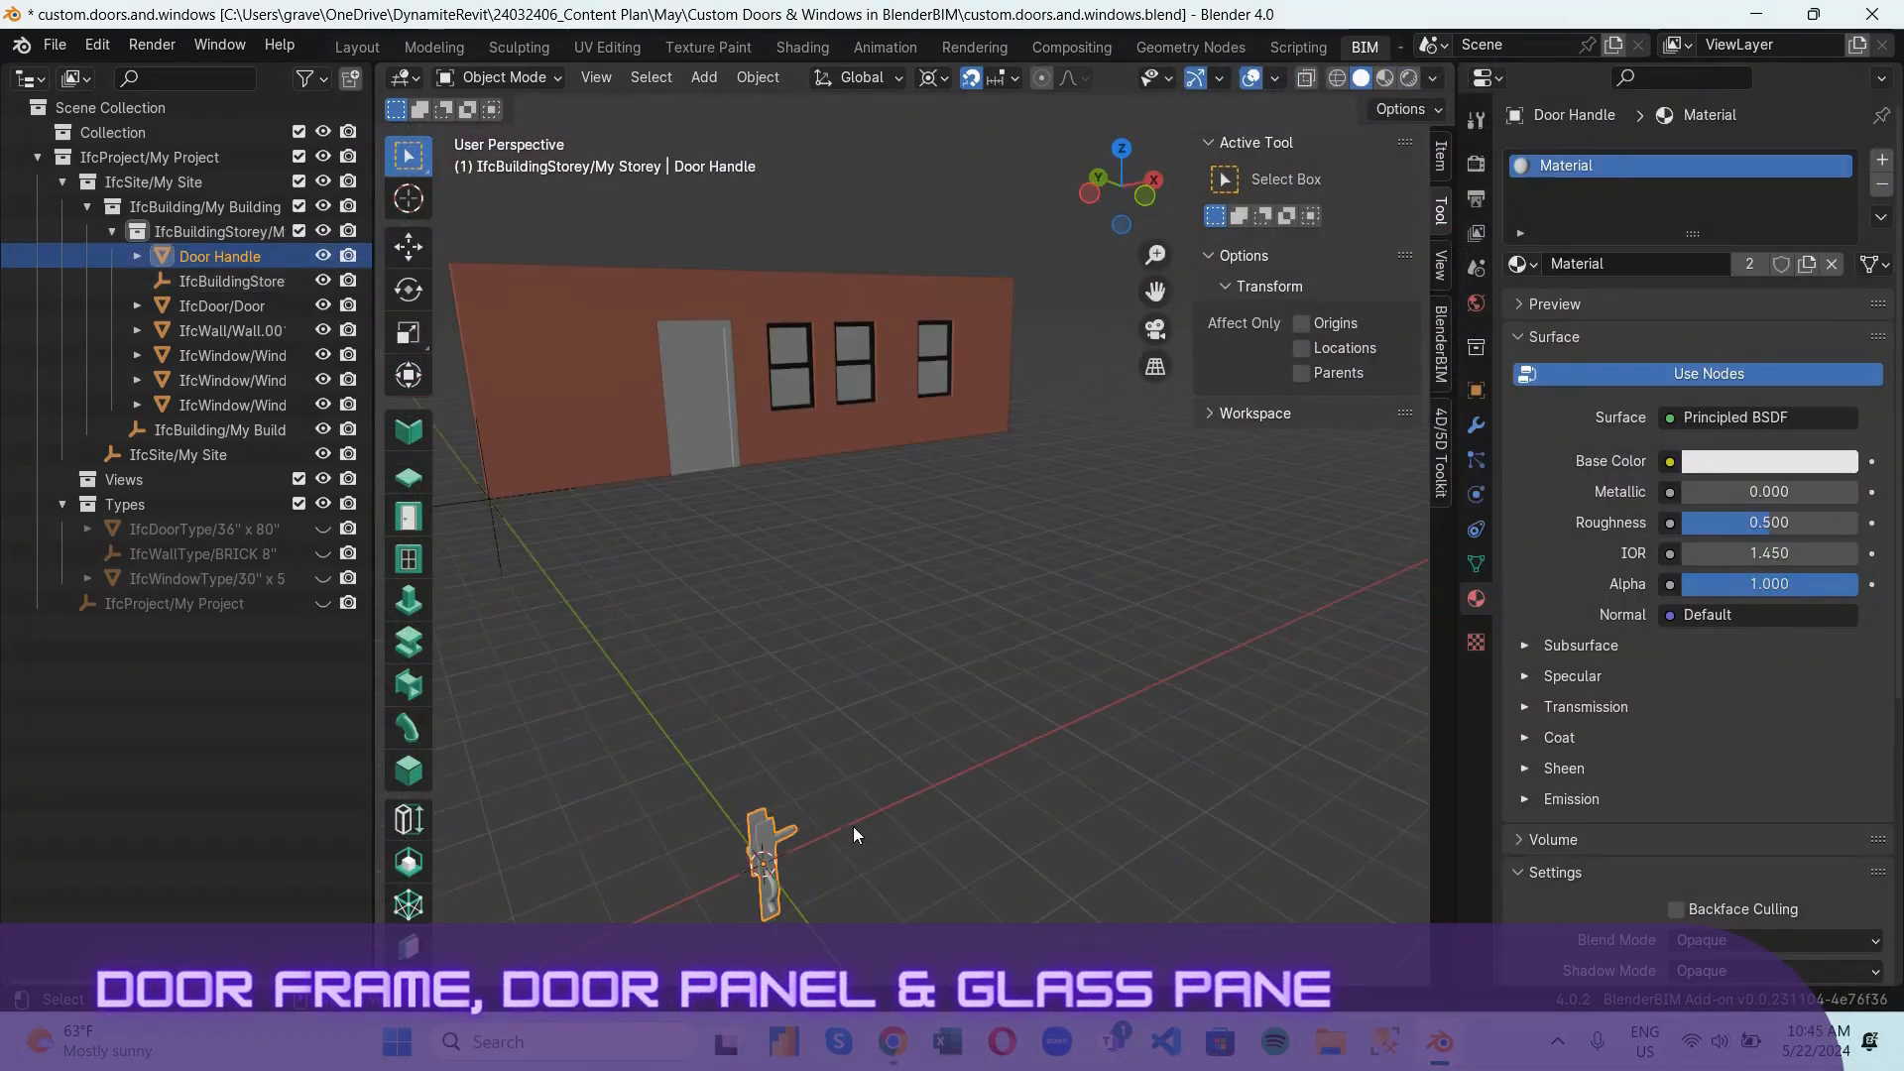
pyautogui.click(855, 823)
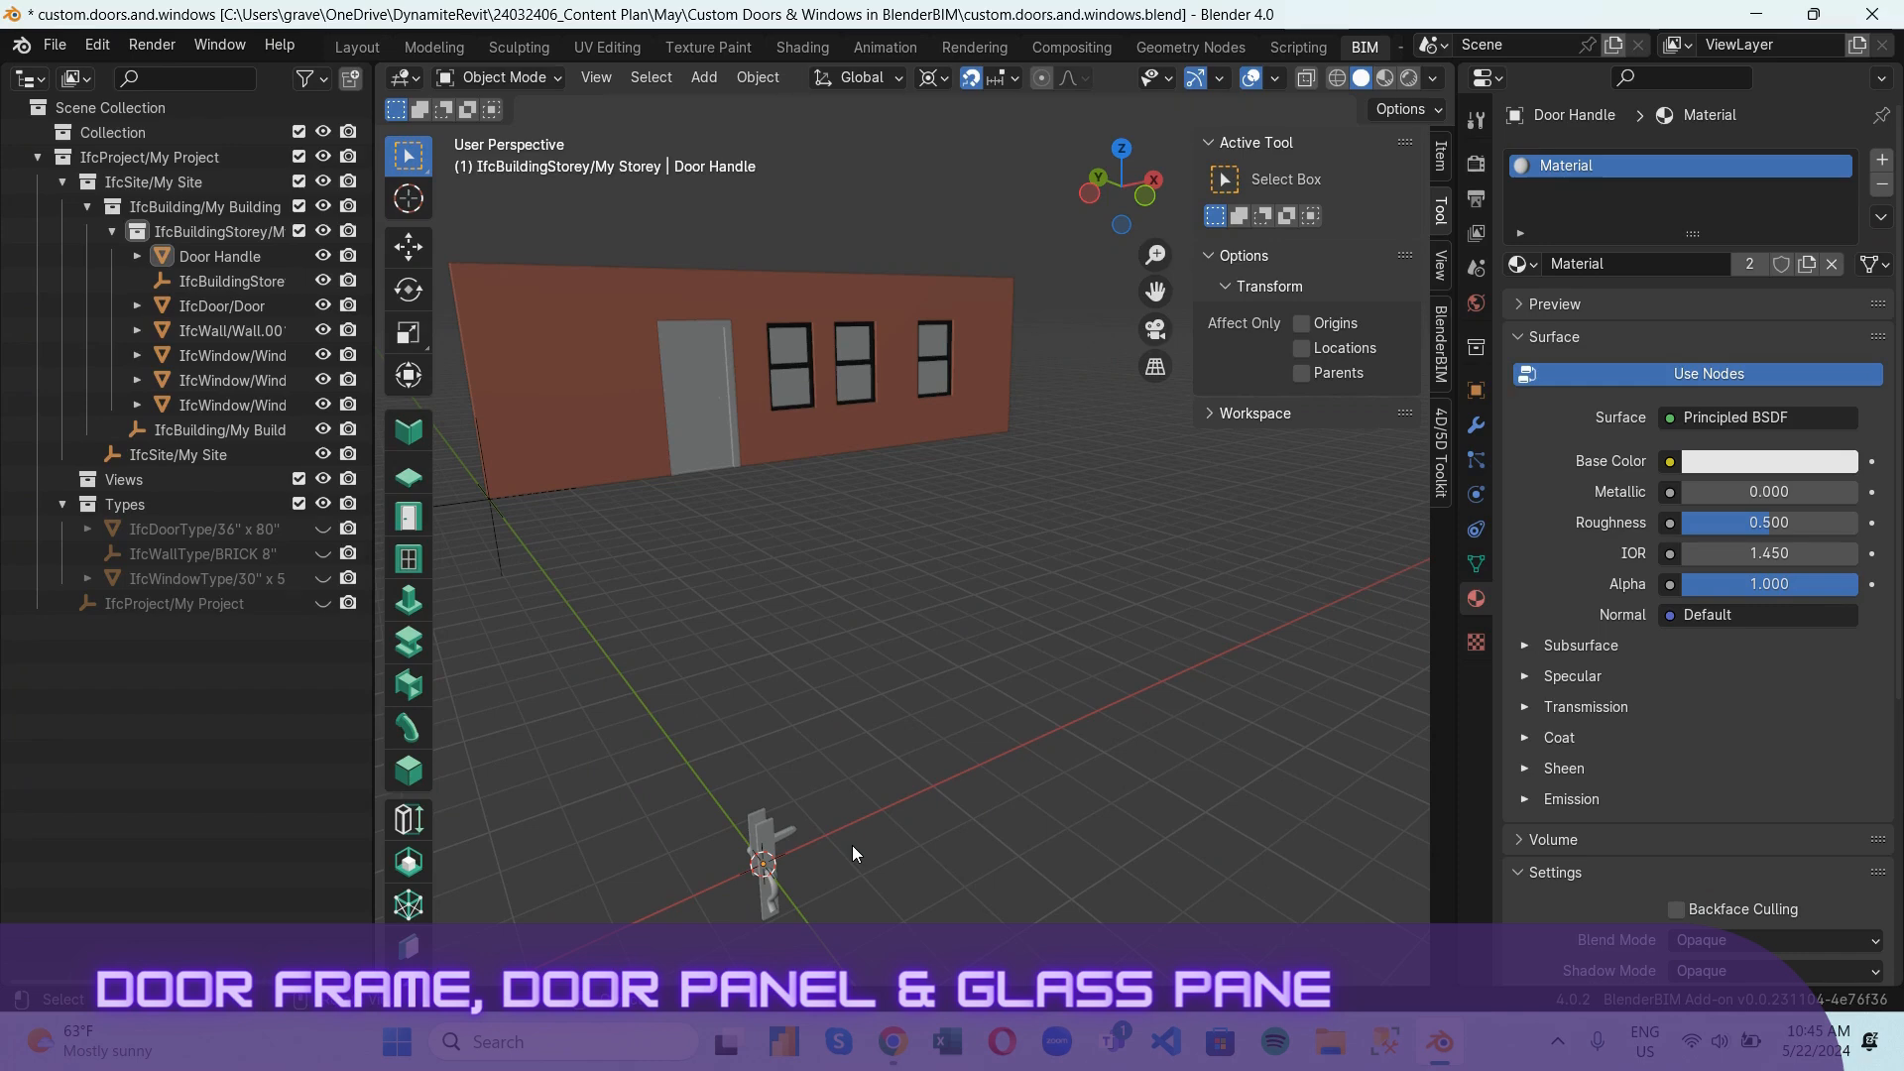
# Add a cube at the world origin and merge all its vertices at center into a single vertex.
pyautogui.moveTo(853, 845); pyautogui.dragTo(841, 762, button='middle')
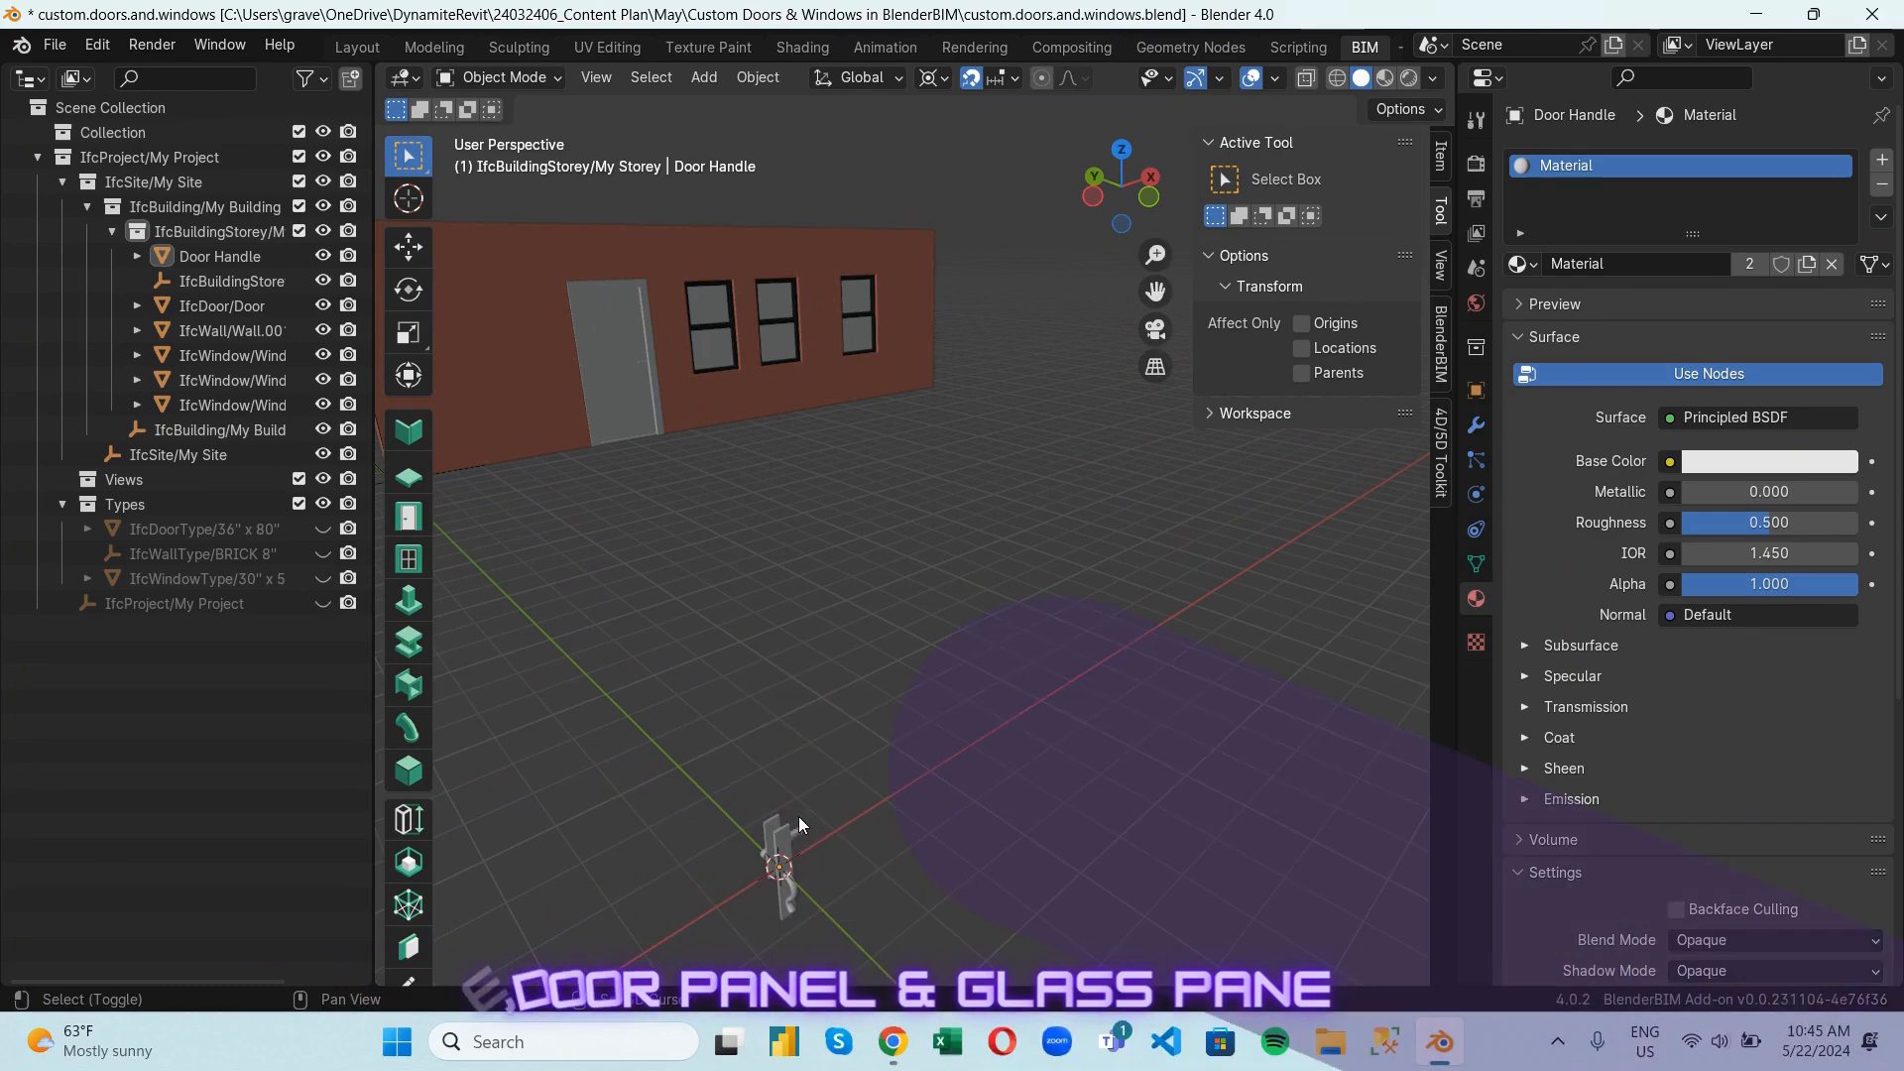
pyautogui.hotkey('shift', 'a')
pyautogui.moveTo(799, 486)
pyautogui.click(915, 527)
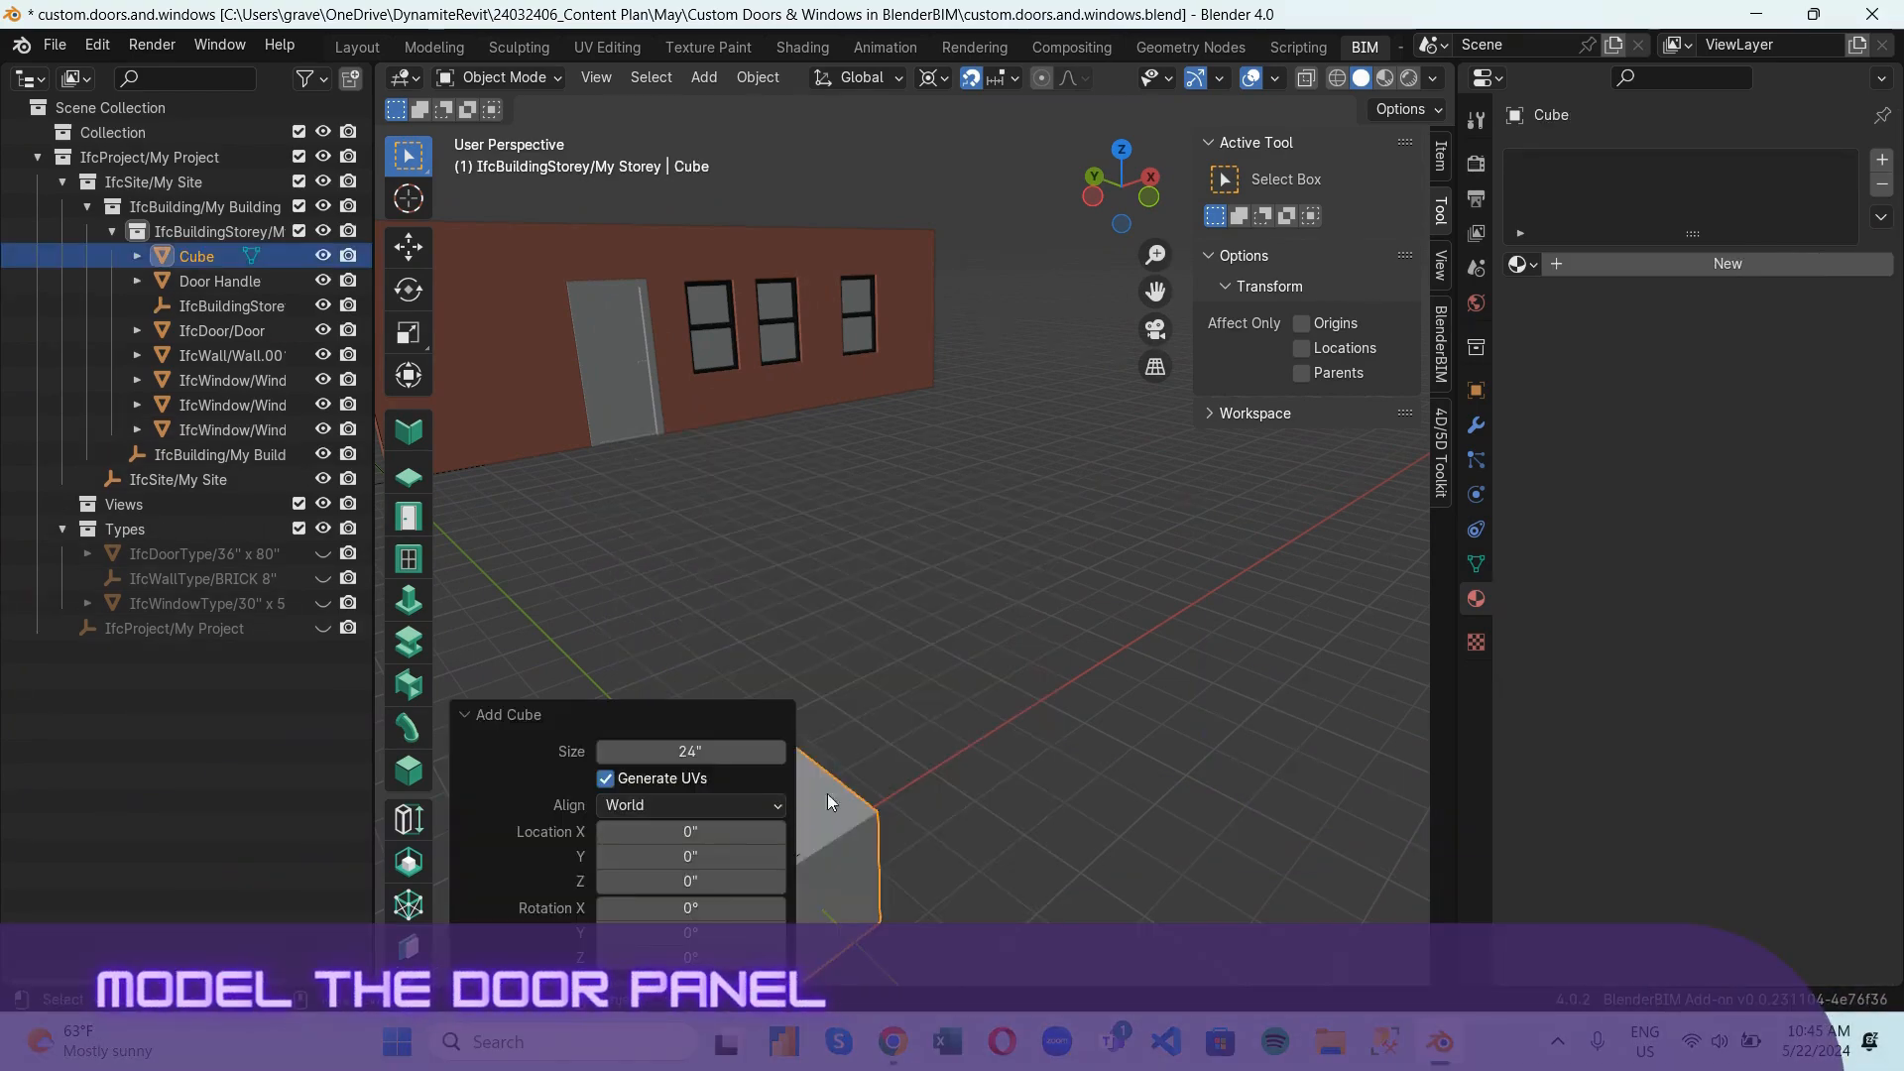
pyautogui.scroll(-2, 827, 793)
pyautogui.press('Tab')
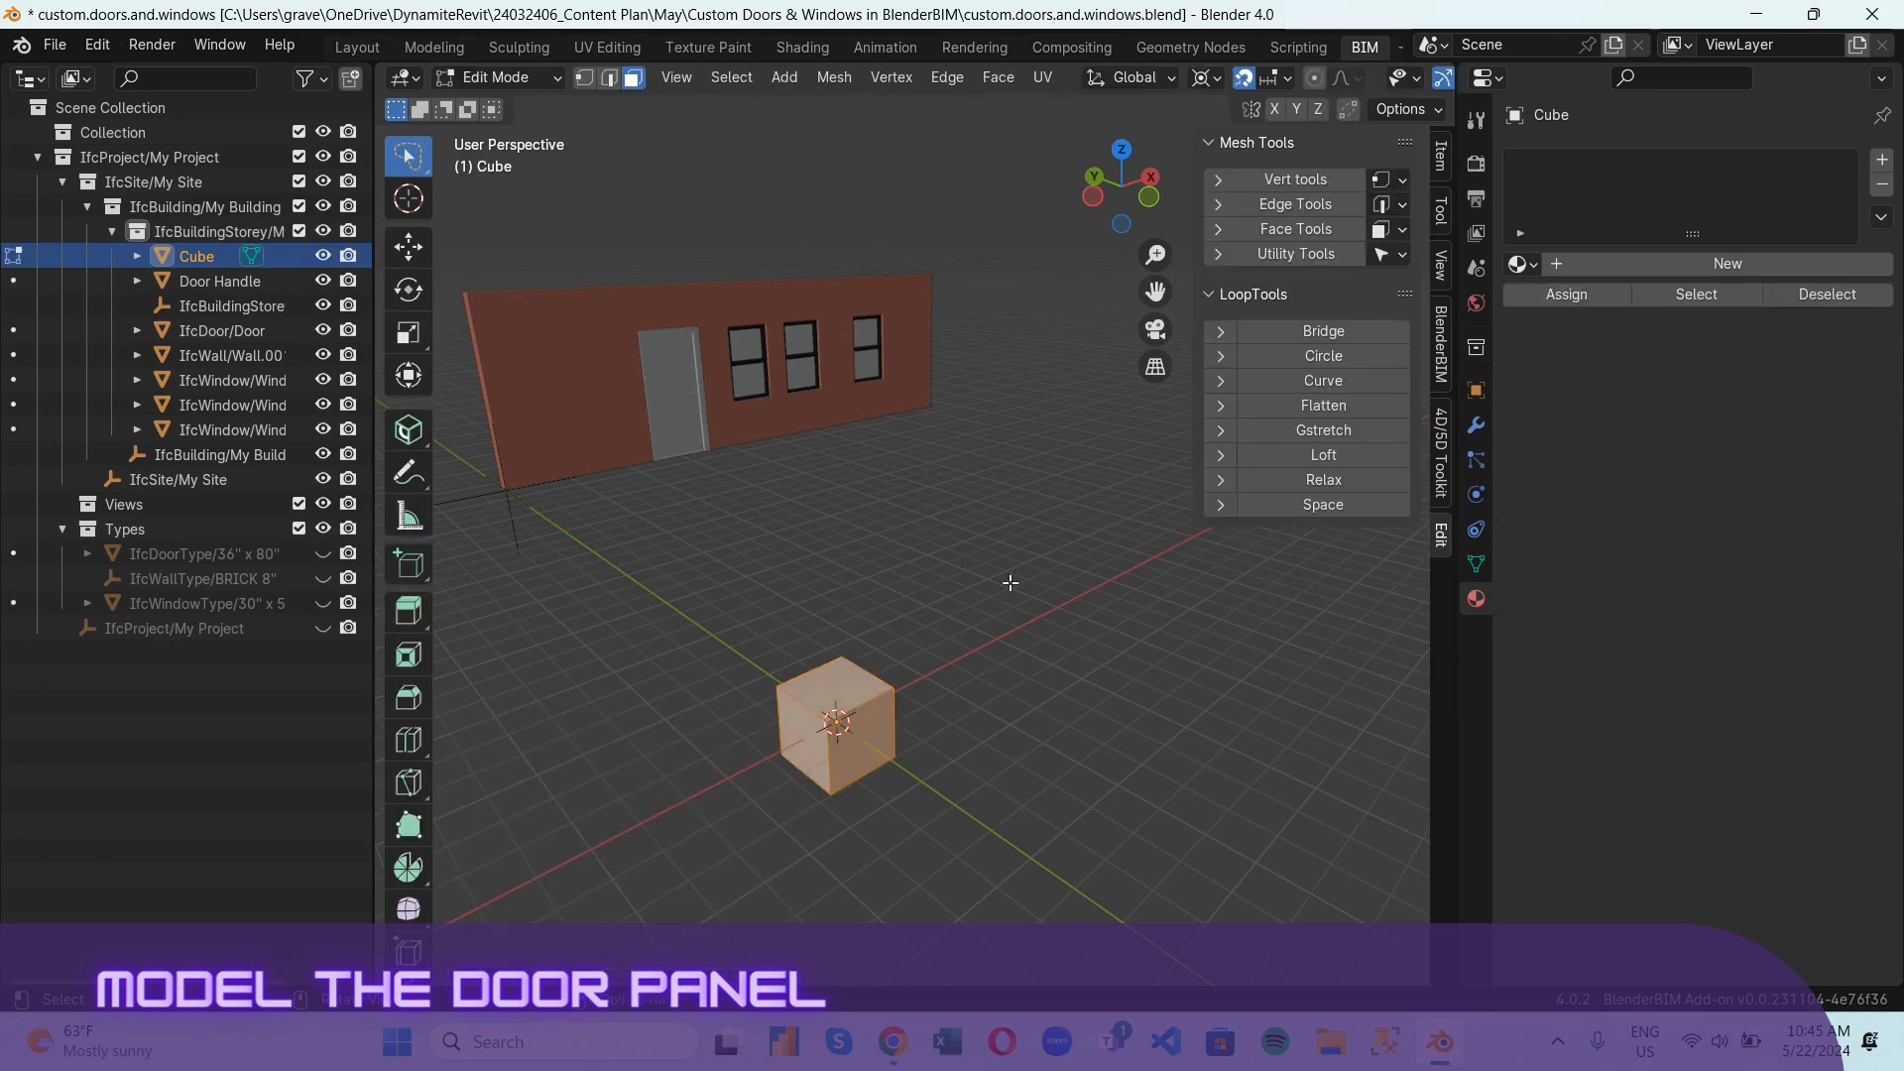
pyautogui.press('m')
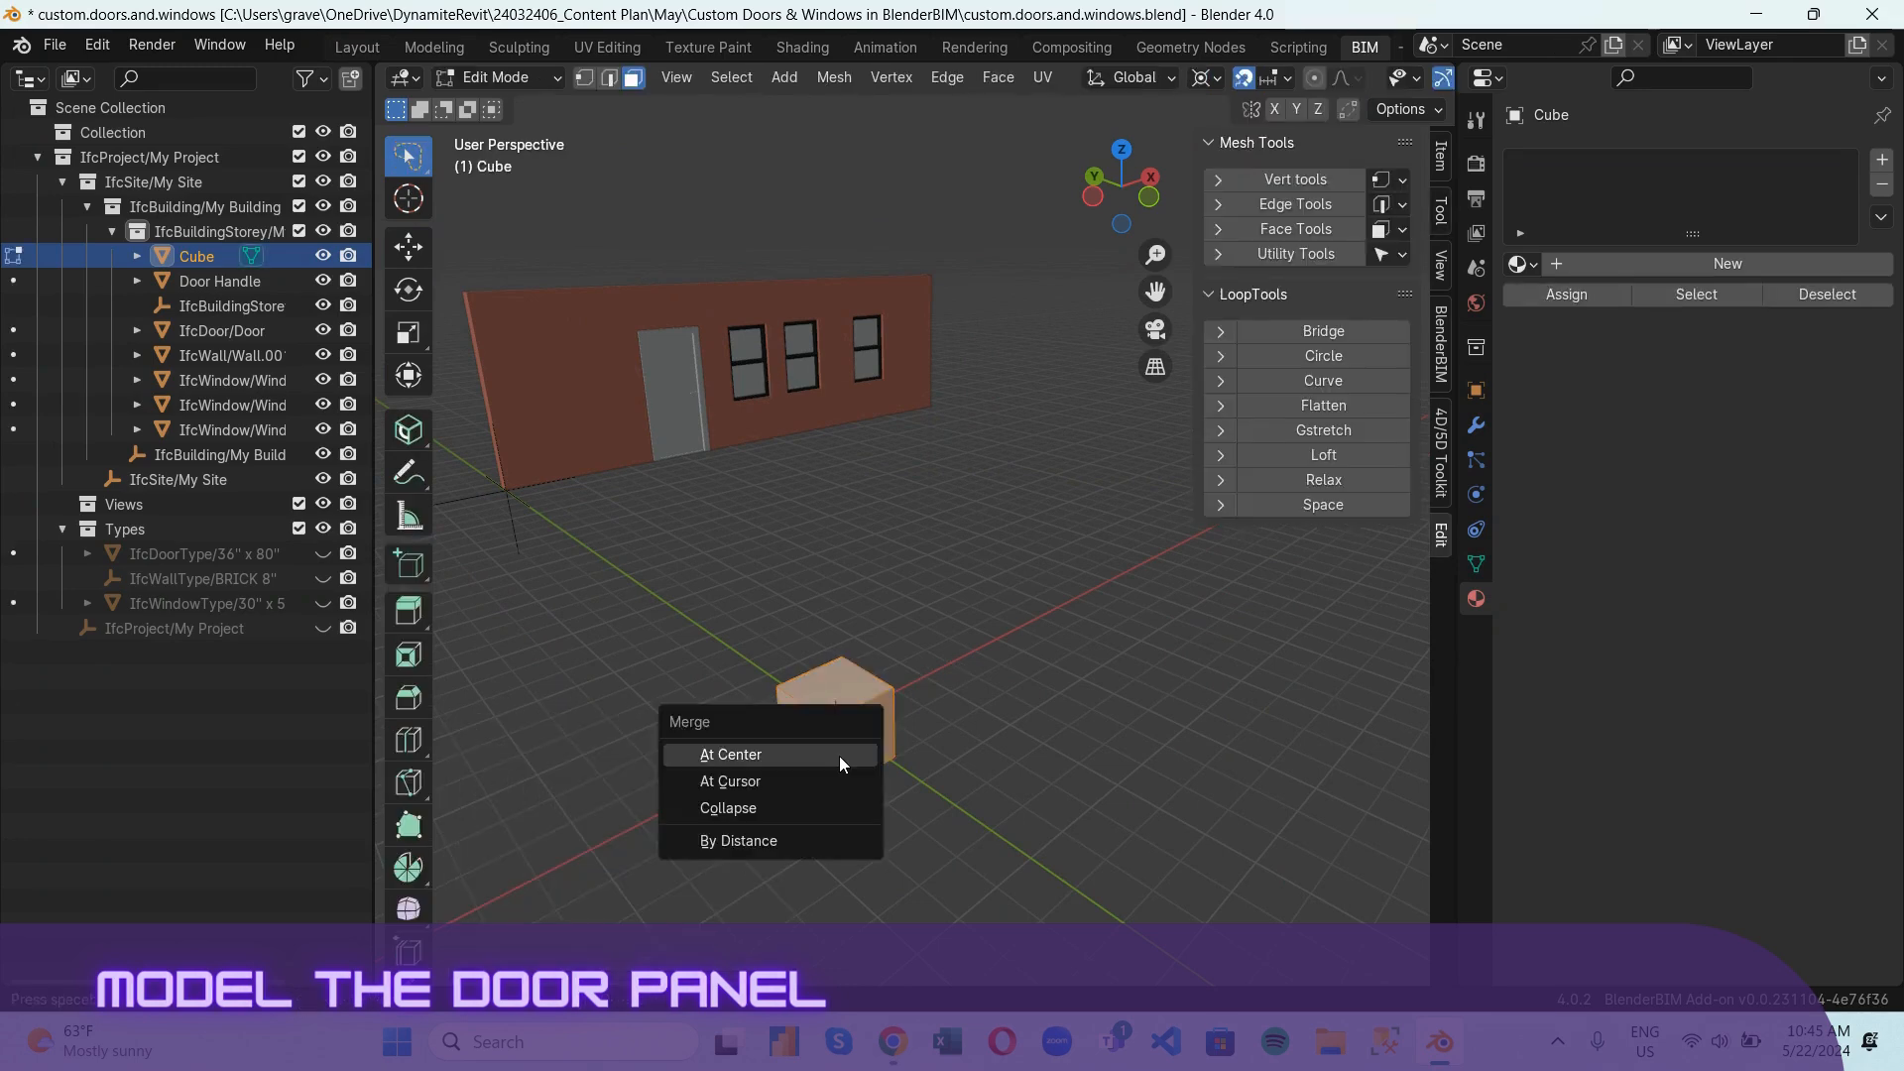
pyautogui.click(839, 755)
# In front view, extrude the vertex 80" up along Z, then 36" along X for the door panel's side and top edges.
pyautogui.click(1149, 199)
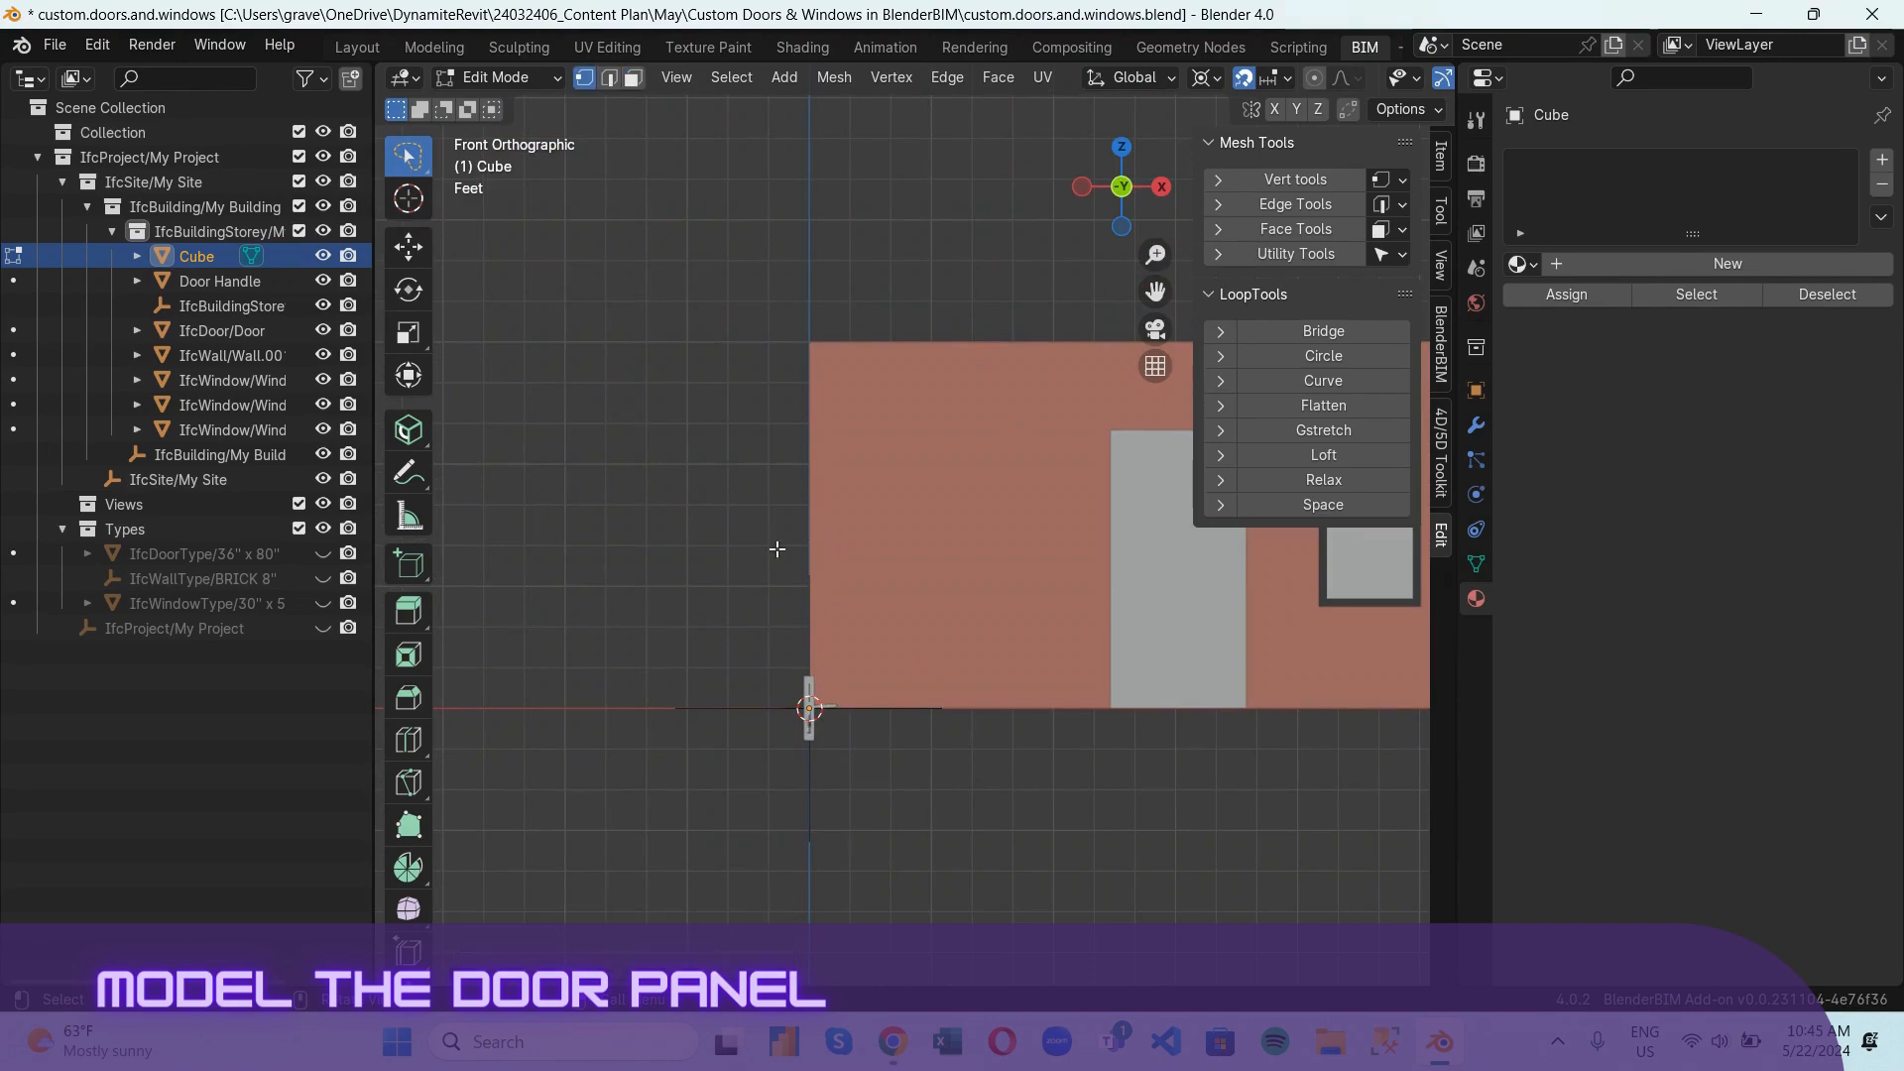
pyautogui.press('1')
pyautogui.write('gz')
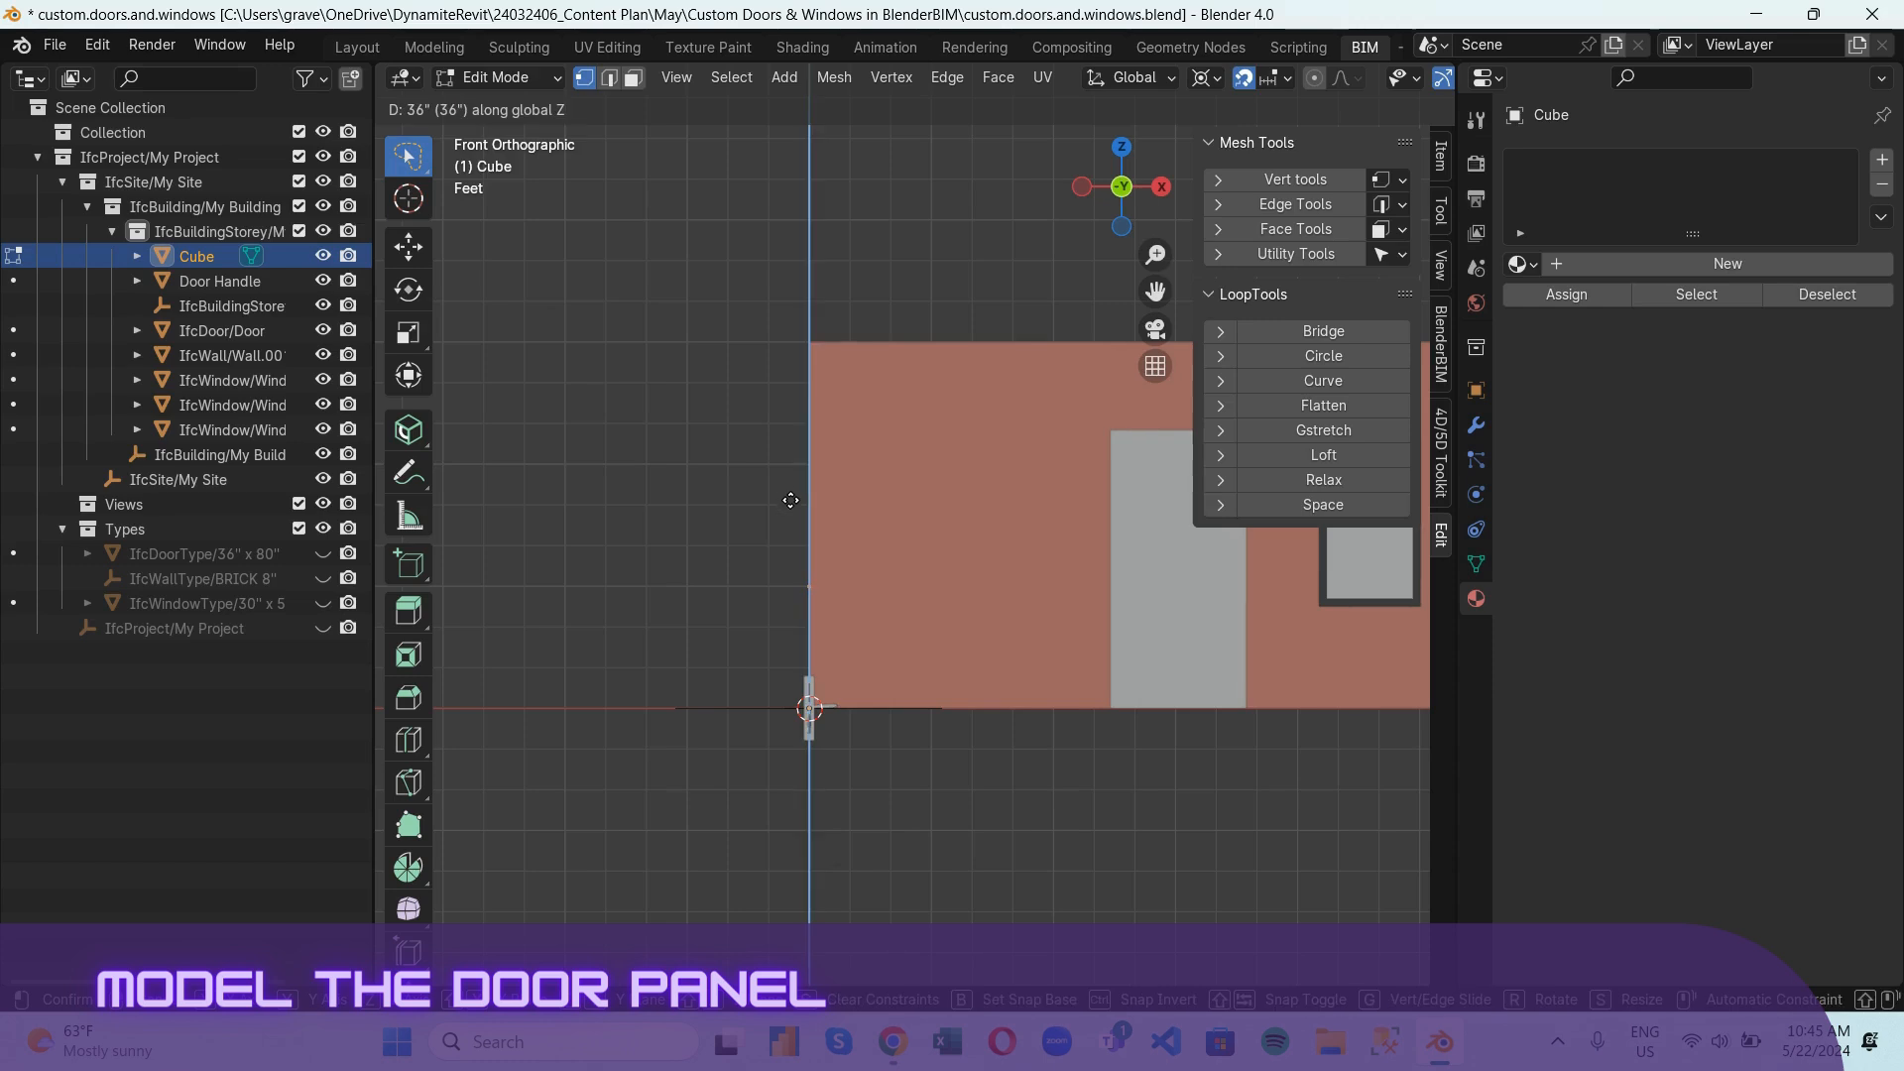
pyautogui.write('80')
pyautogui.press('Return')
pyautogui.press('e')
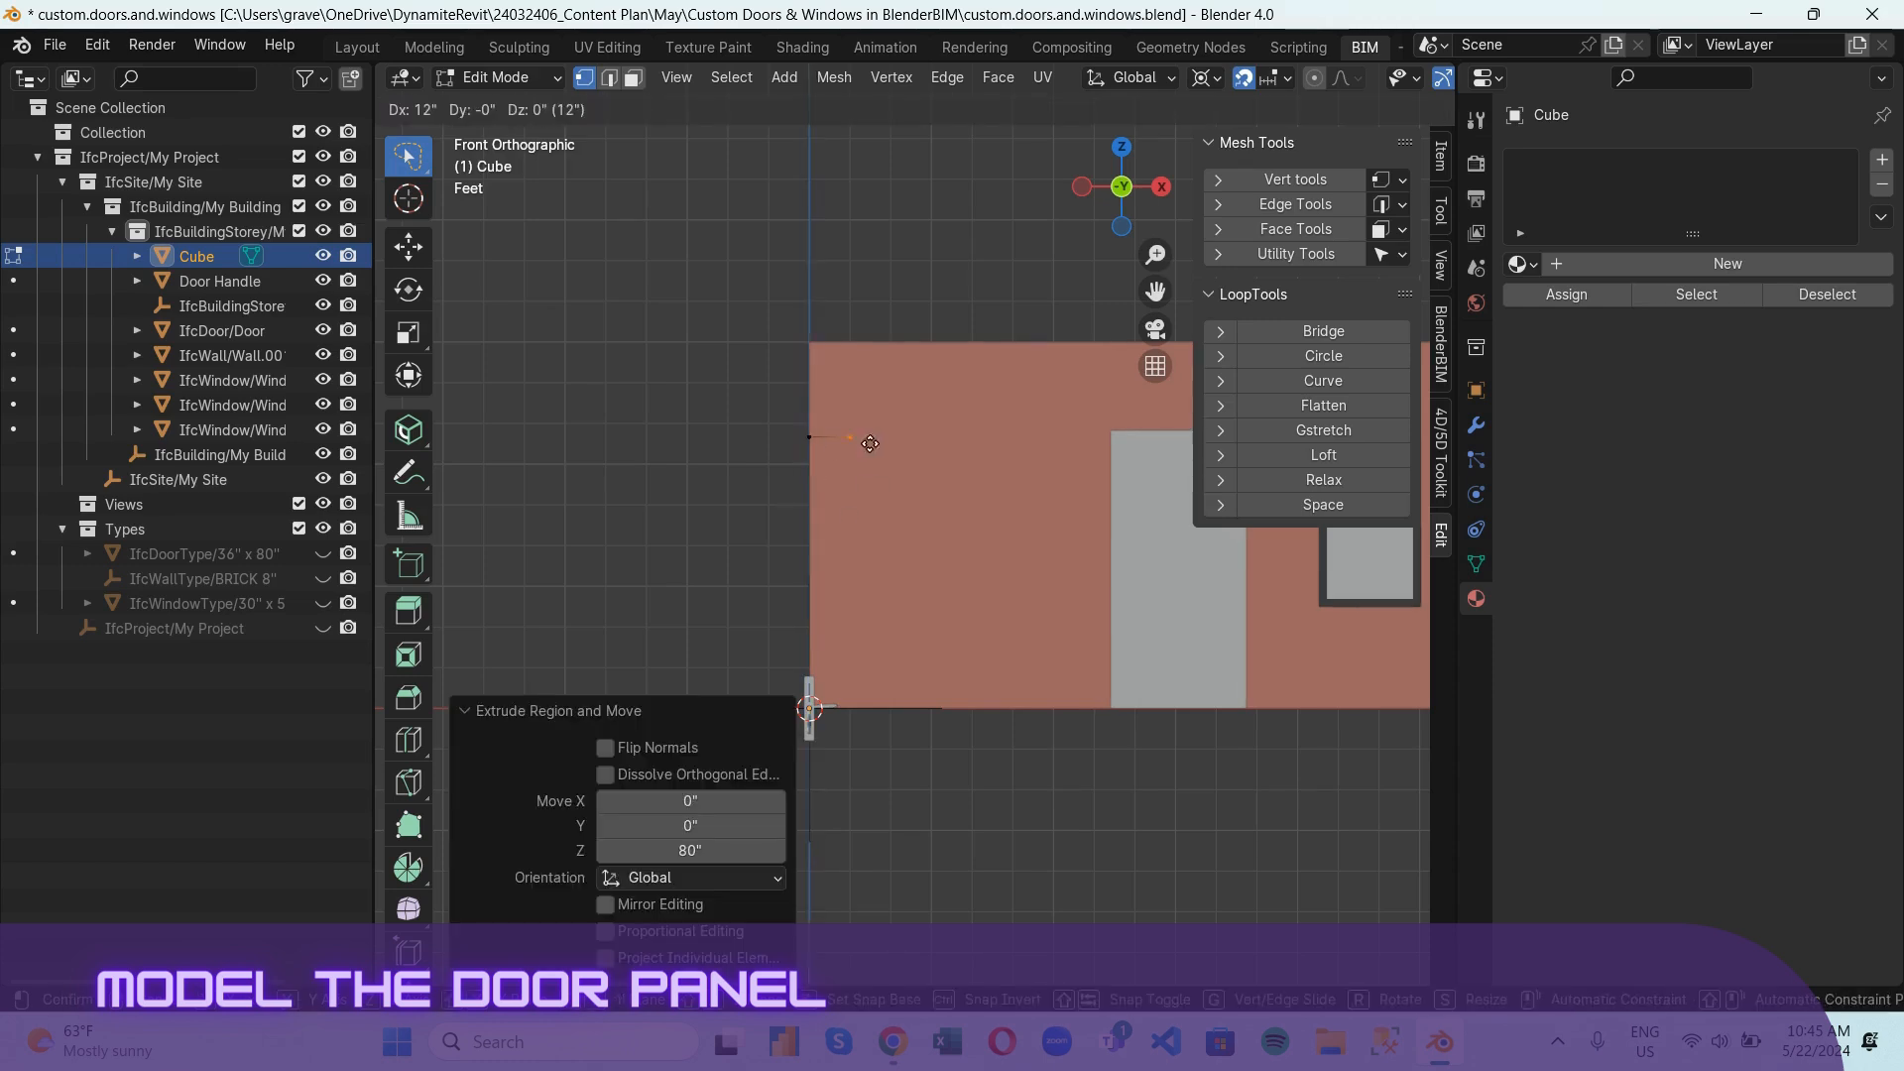
pyautogui.click(937, 449)
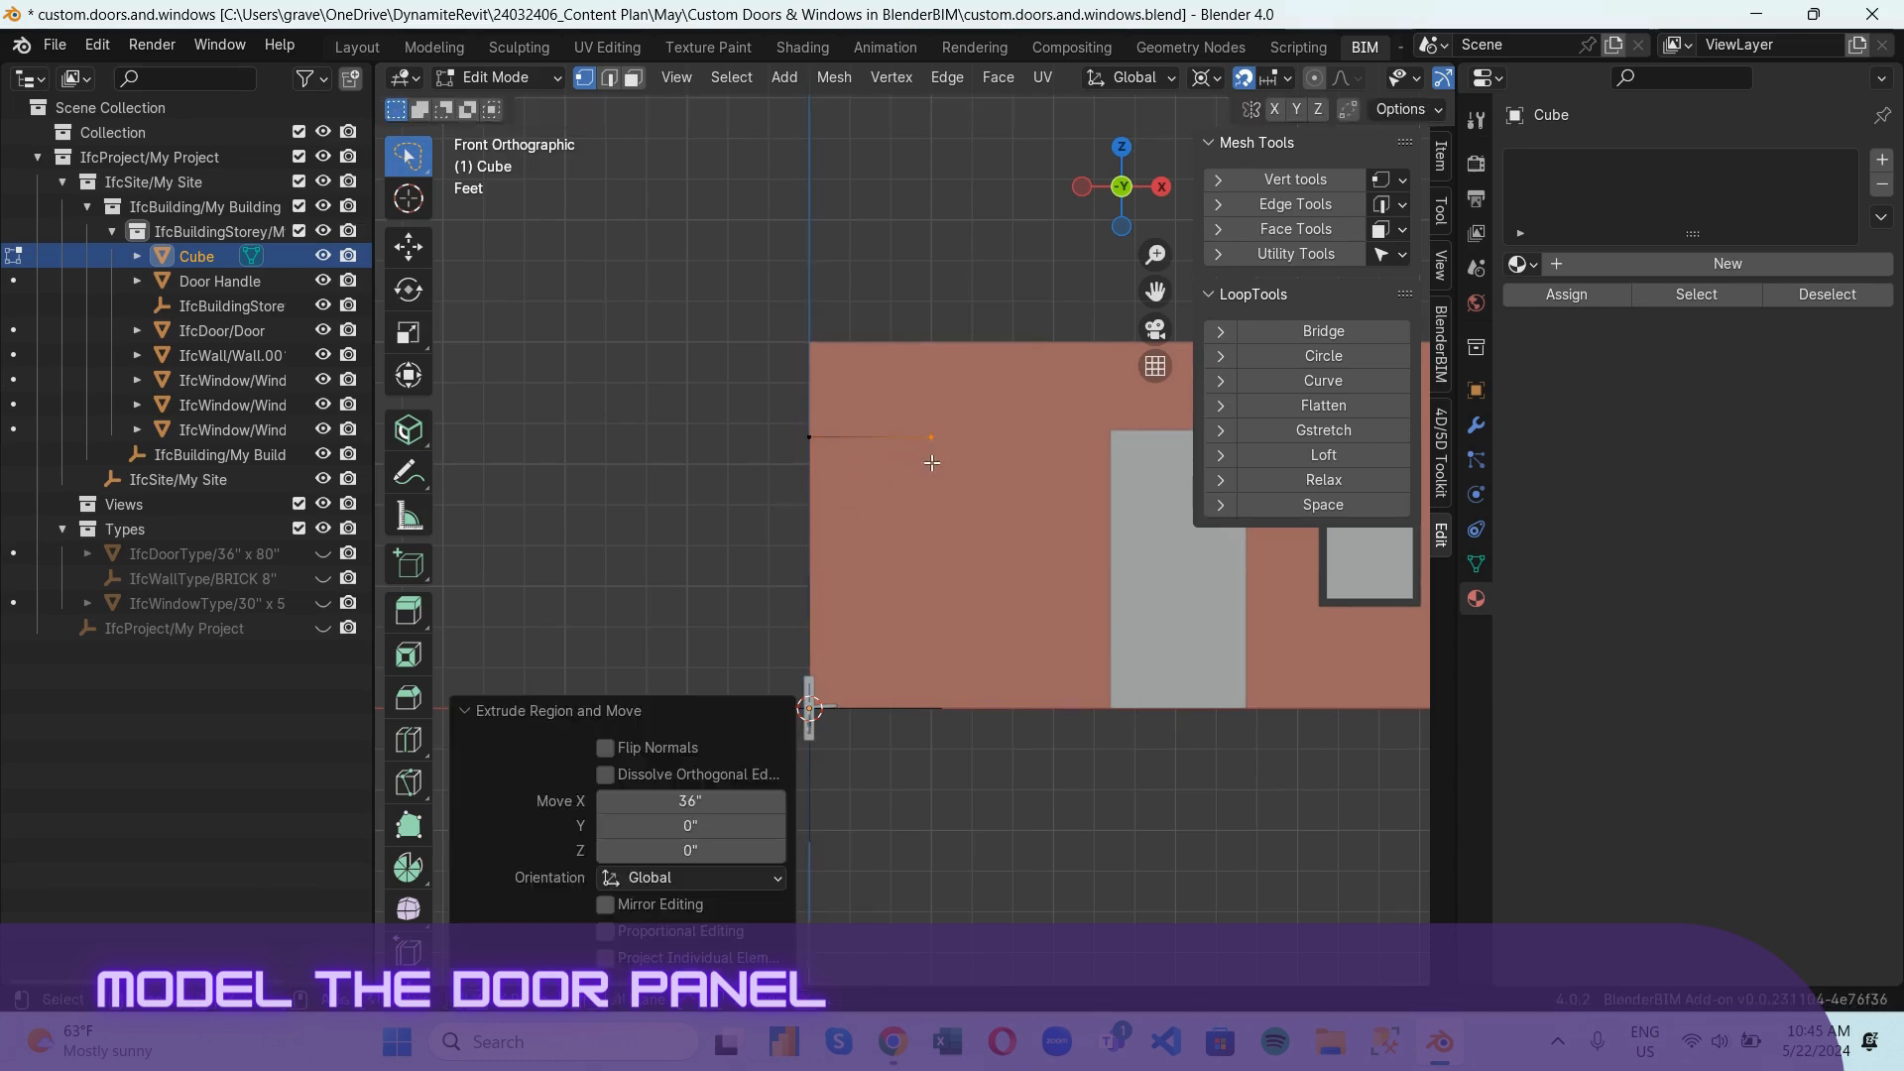
pyautogui.write('e')
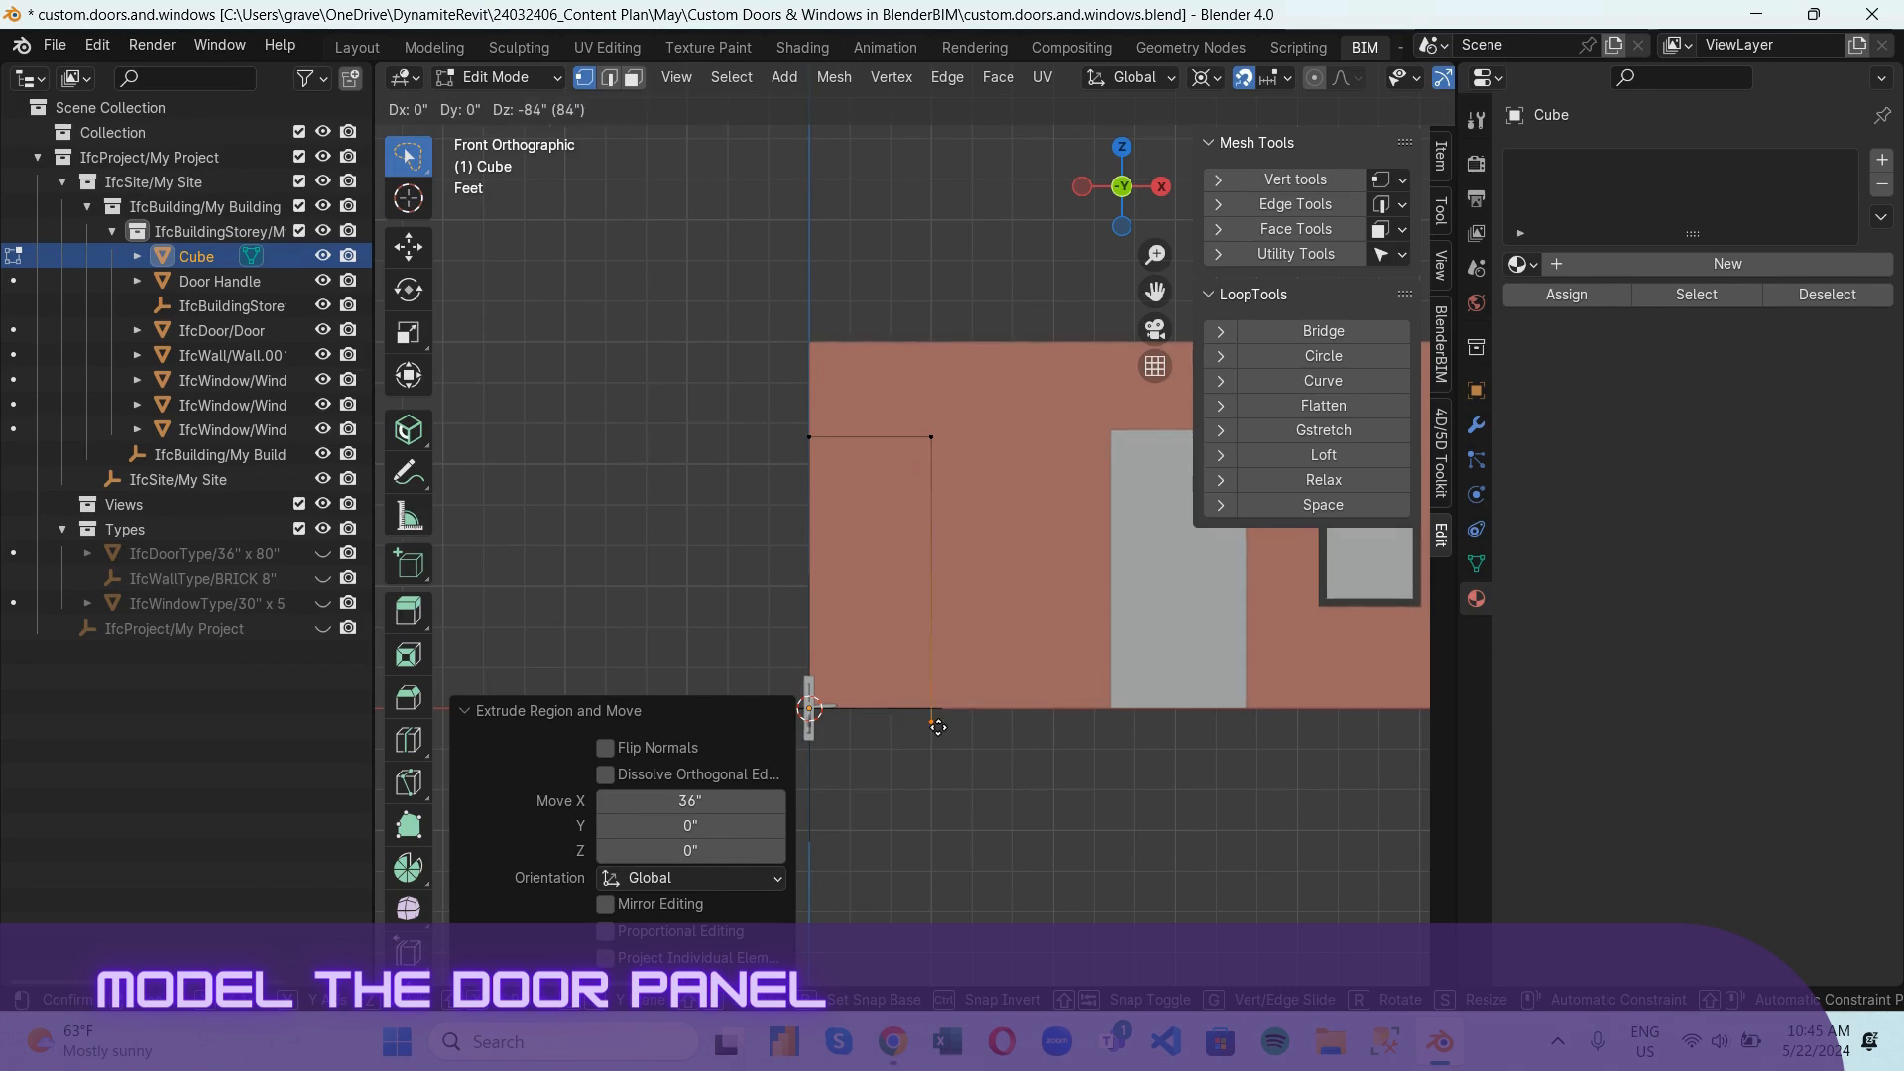
pyautogui.write('x80')
pyautogui.press('Return')
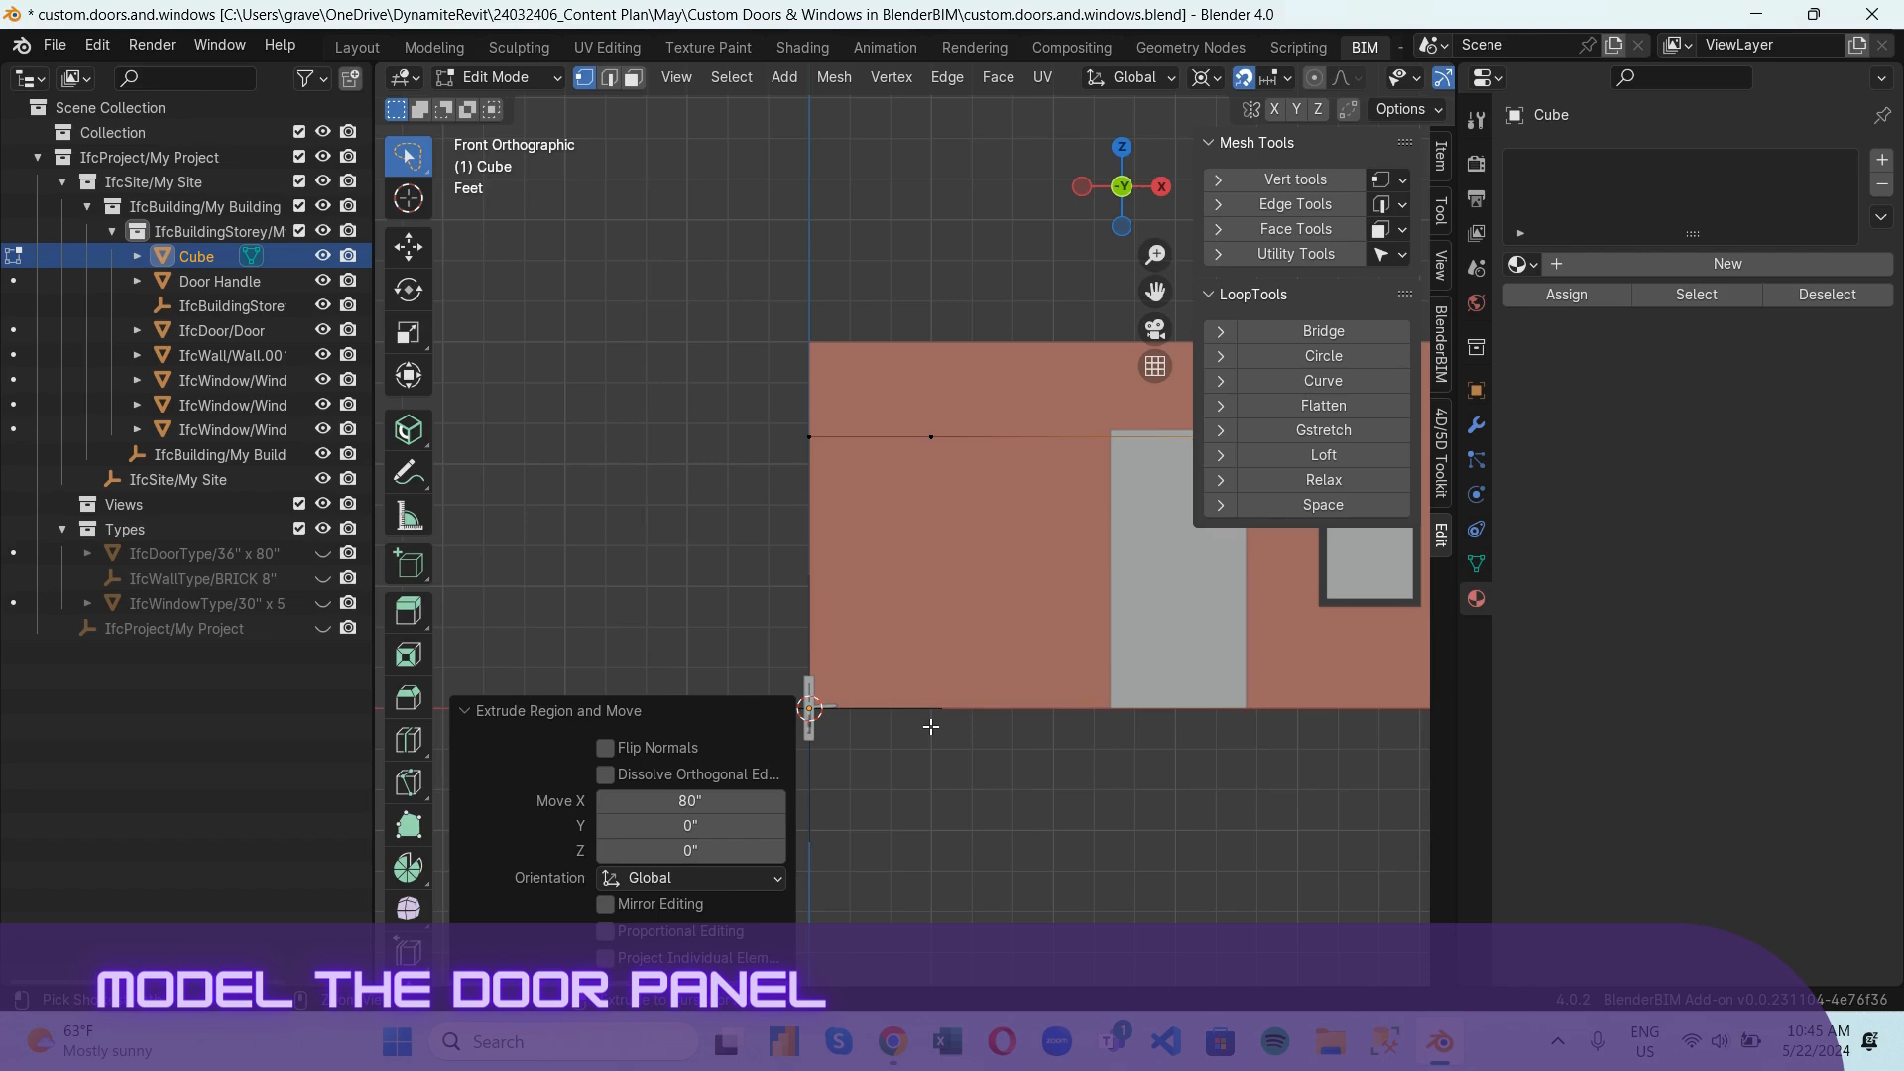
pyautogui.hotkey('ctrl', 'z')
# Extrude the panel's upper corner vertex -80" along Z to form the second vertical edge.
pyautogui.press('e')
pyautogui.press('z')
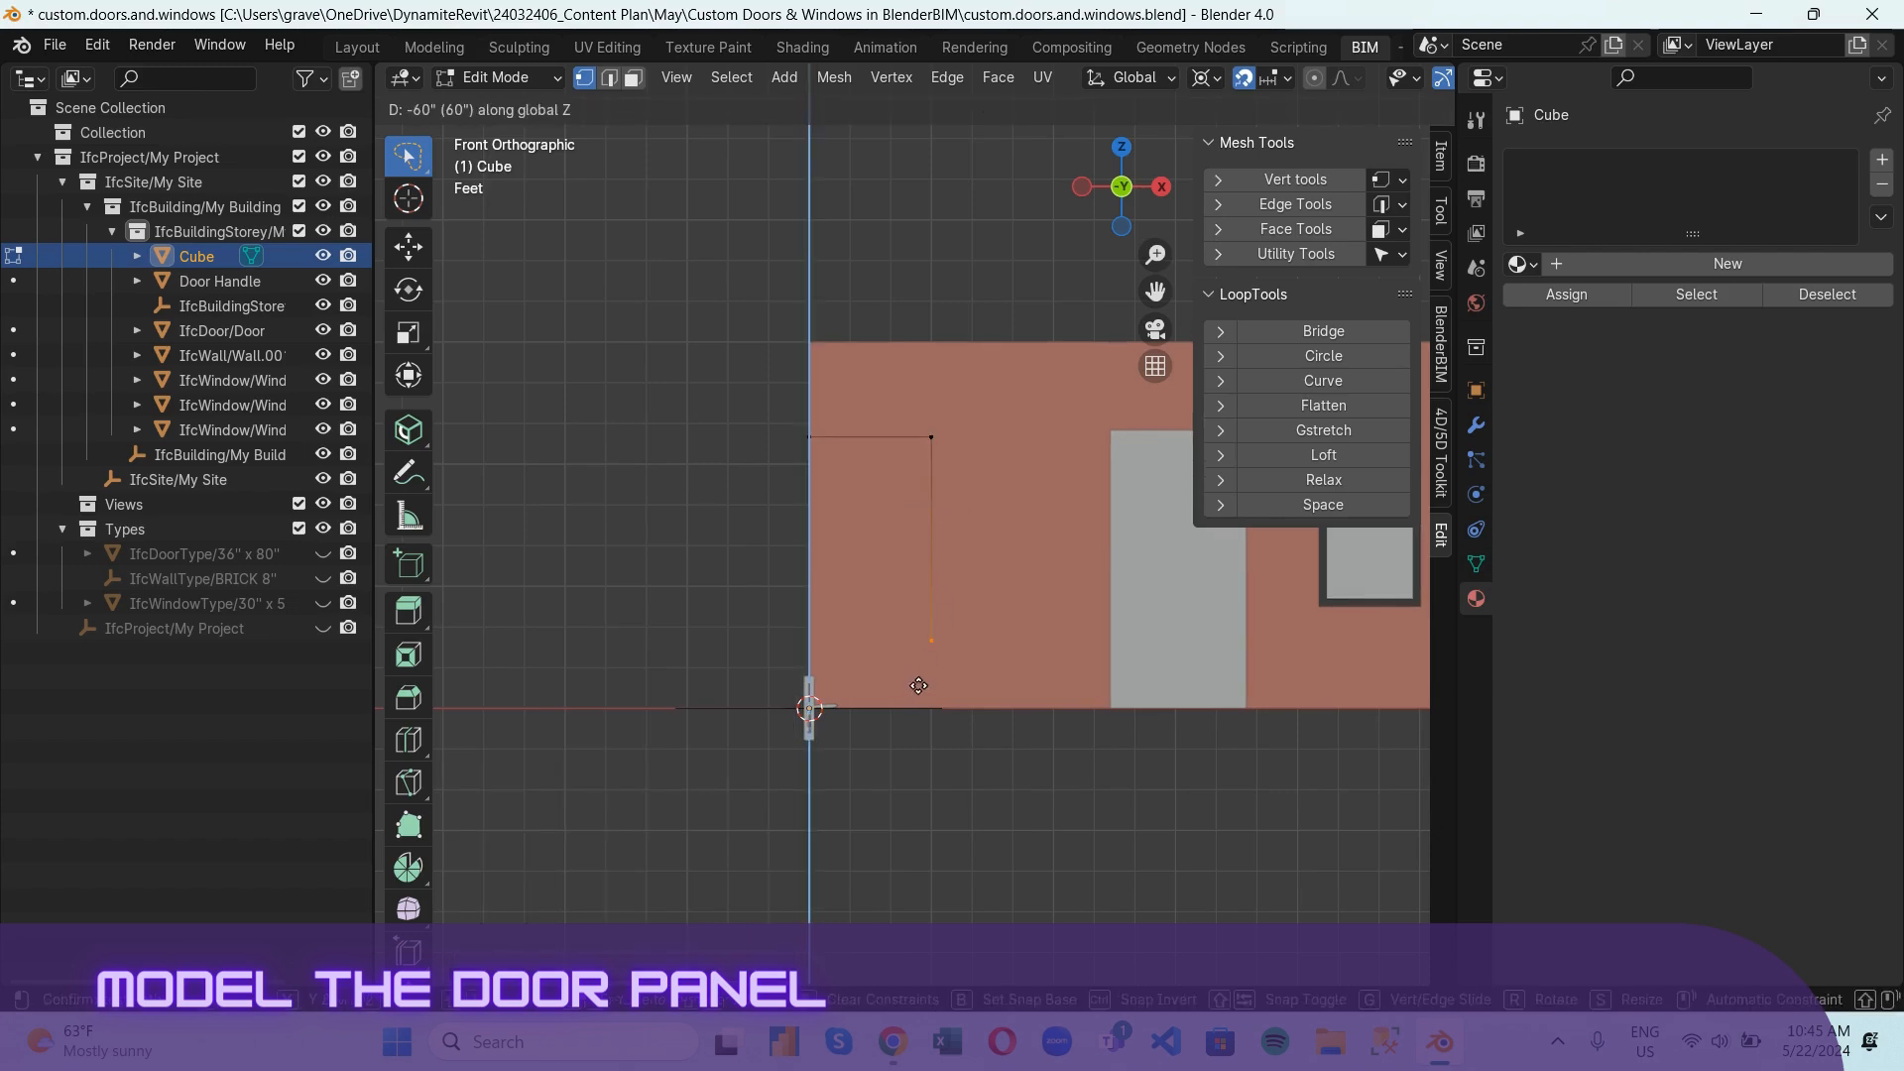
pyautogui.write('-80')
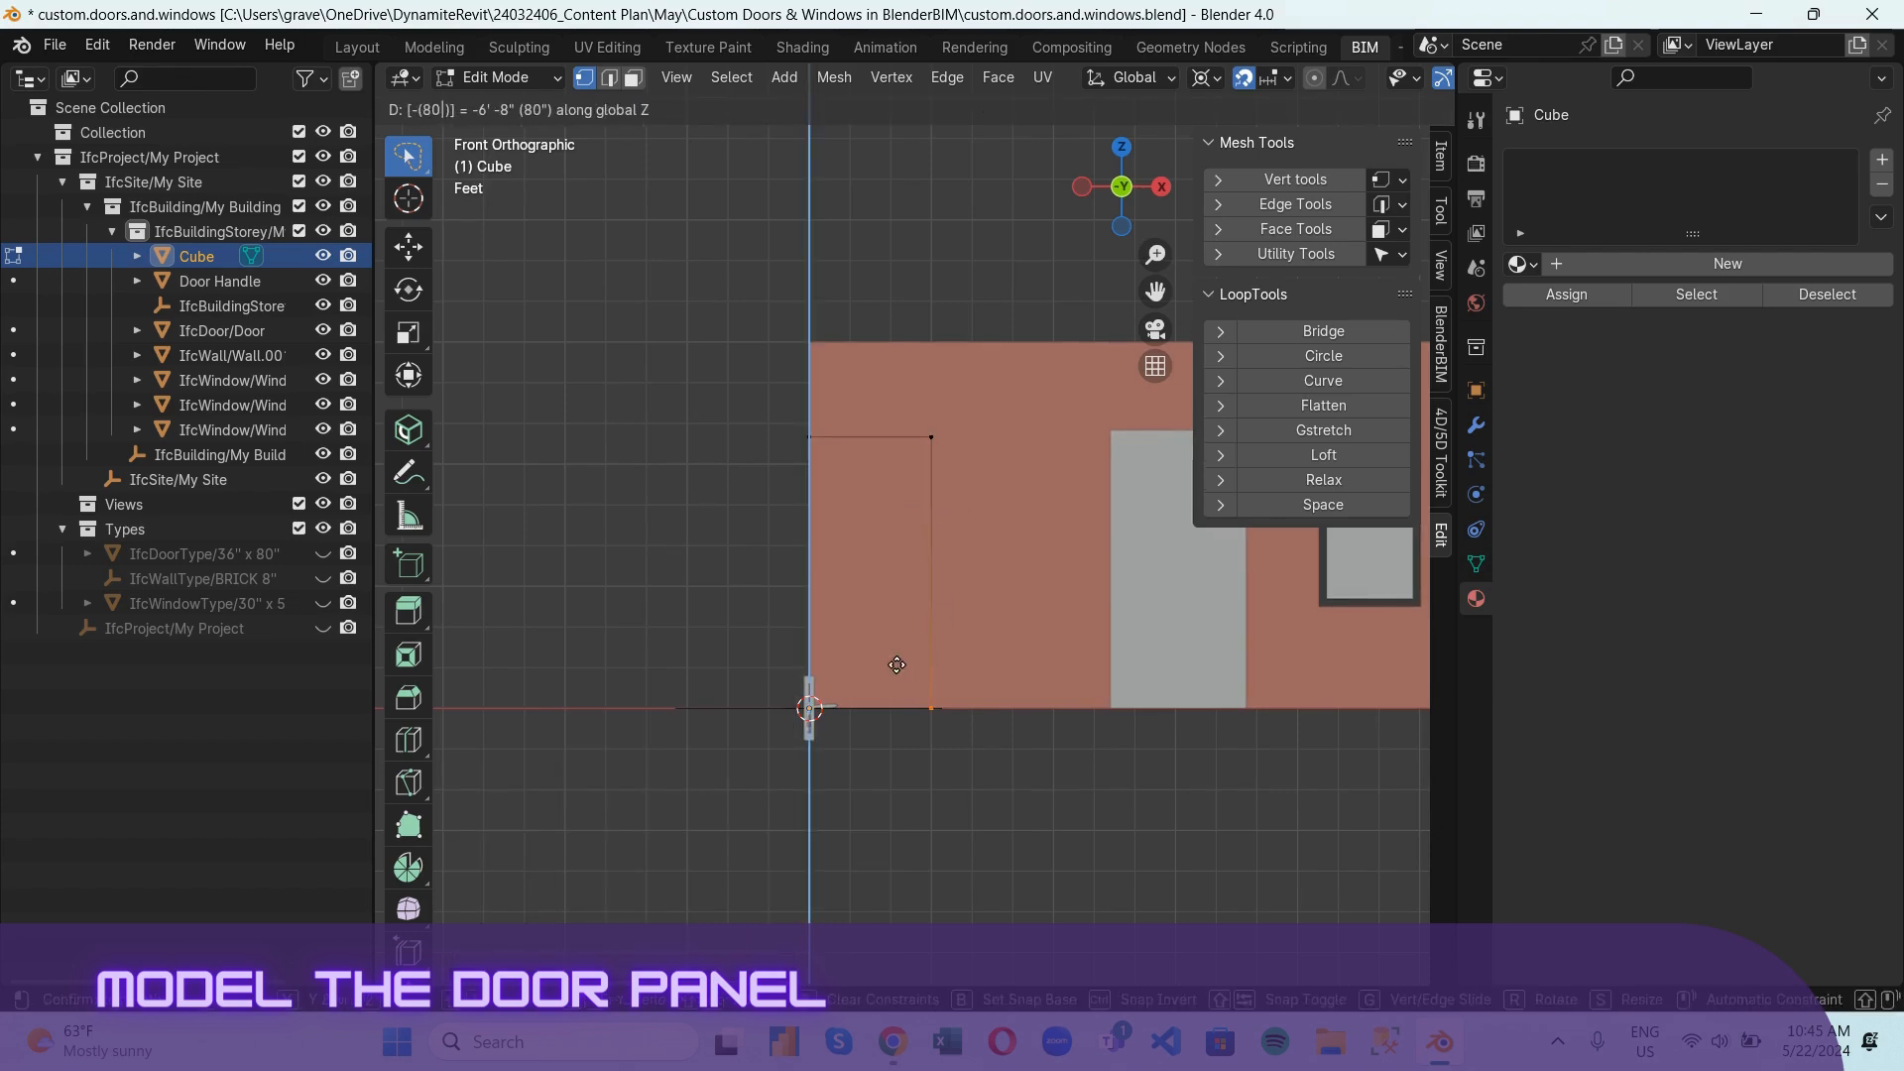
pyautogui.press('Return')
# Select the top edge of the door panel outline and snap the 3D cursor to it.
pyautogui.press('2')
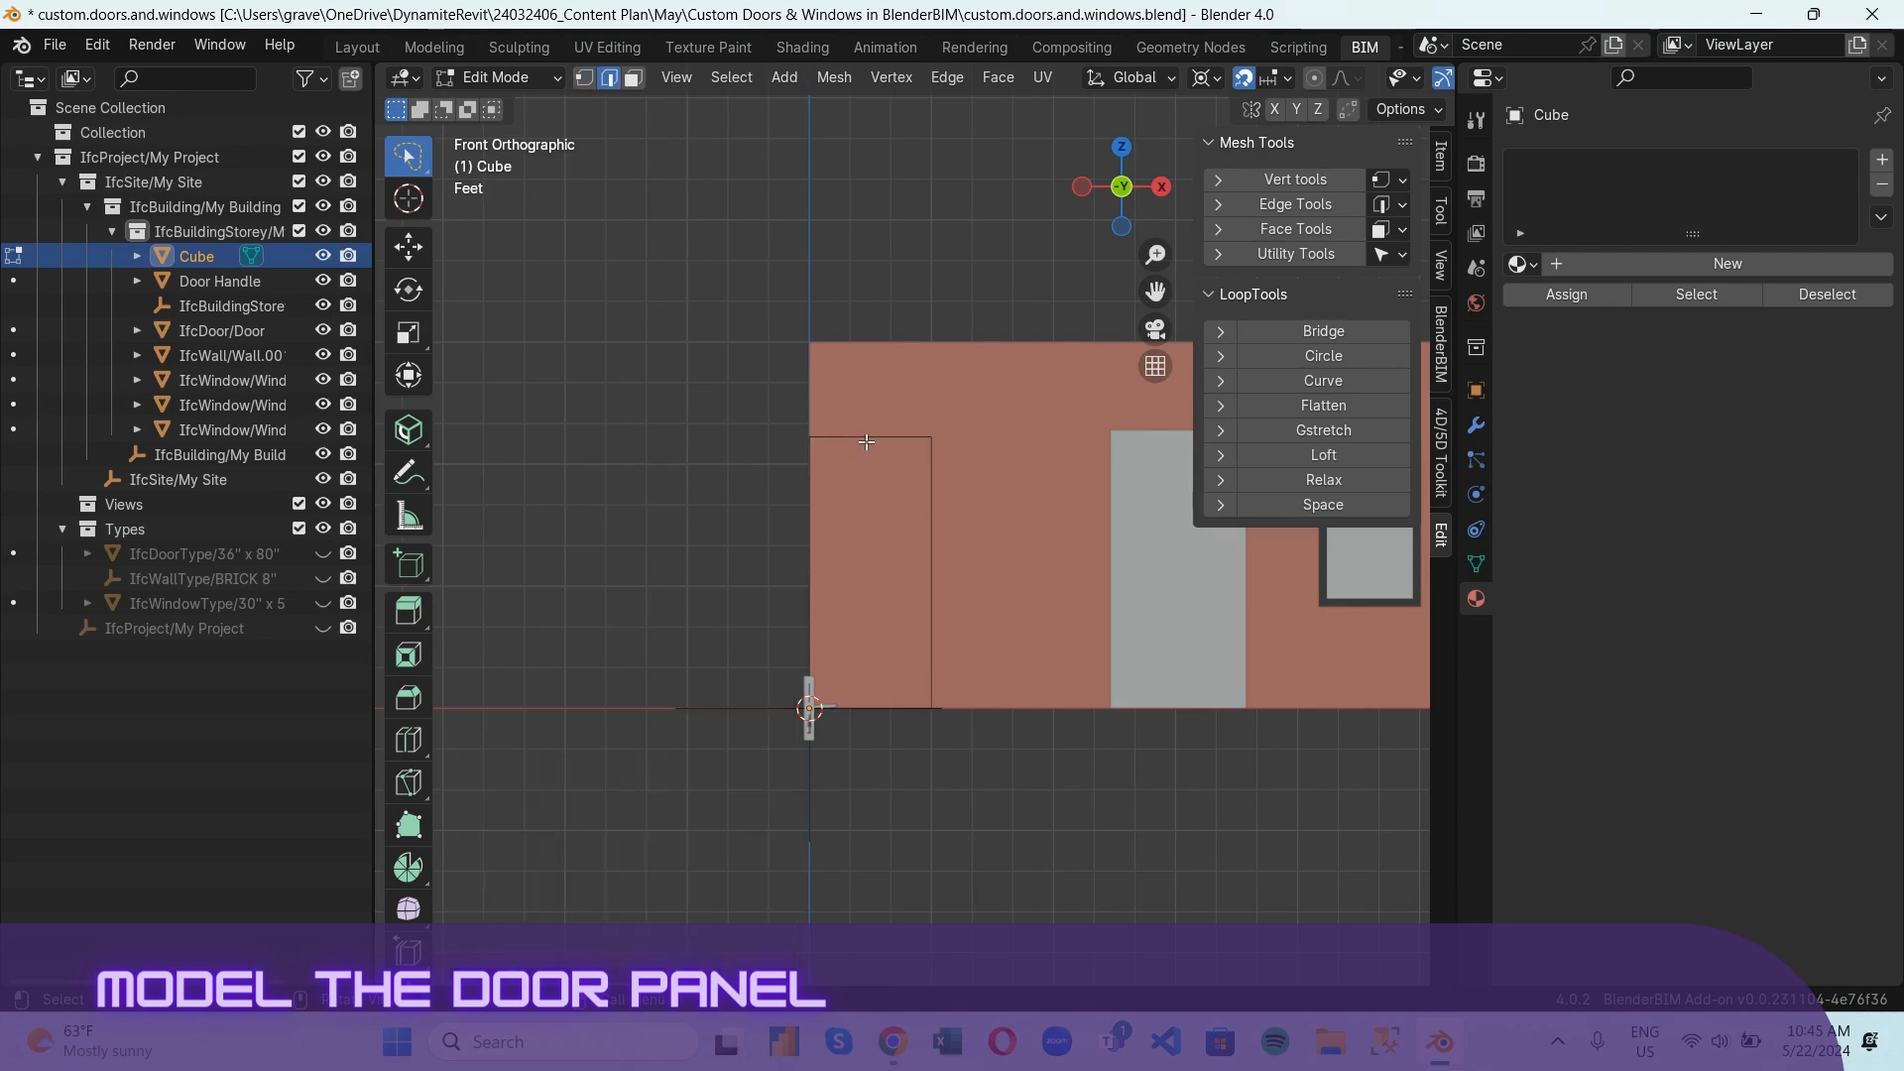
pyautogui.moveTo(871, 436); pyautogui.dragTo(821, 410, button='middle')
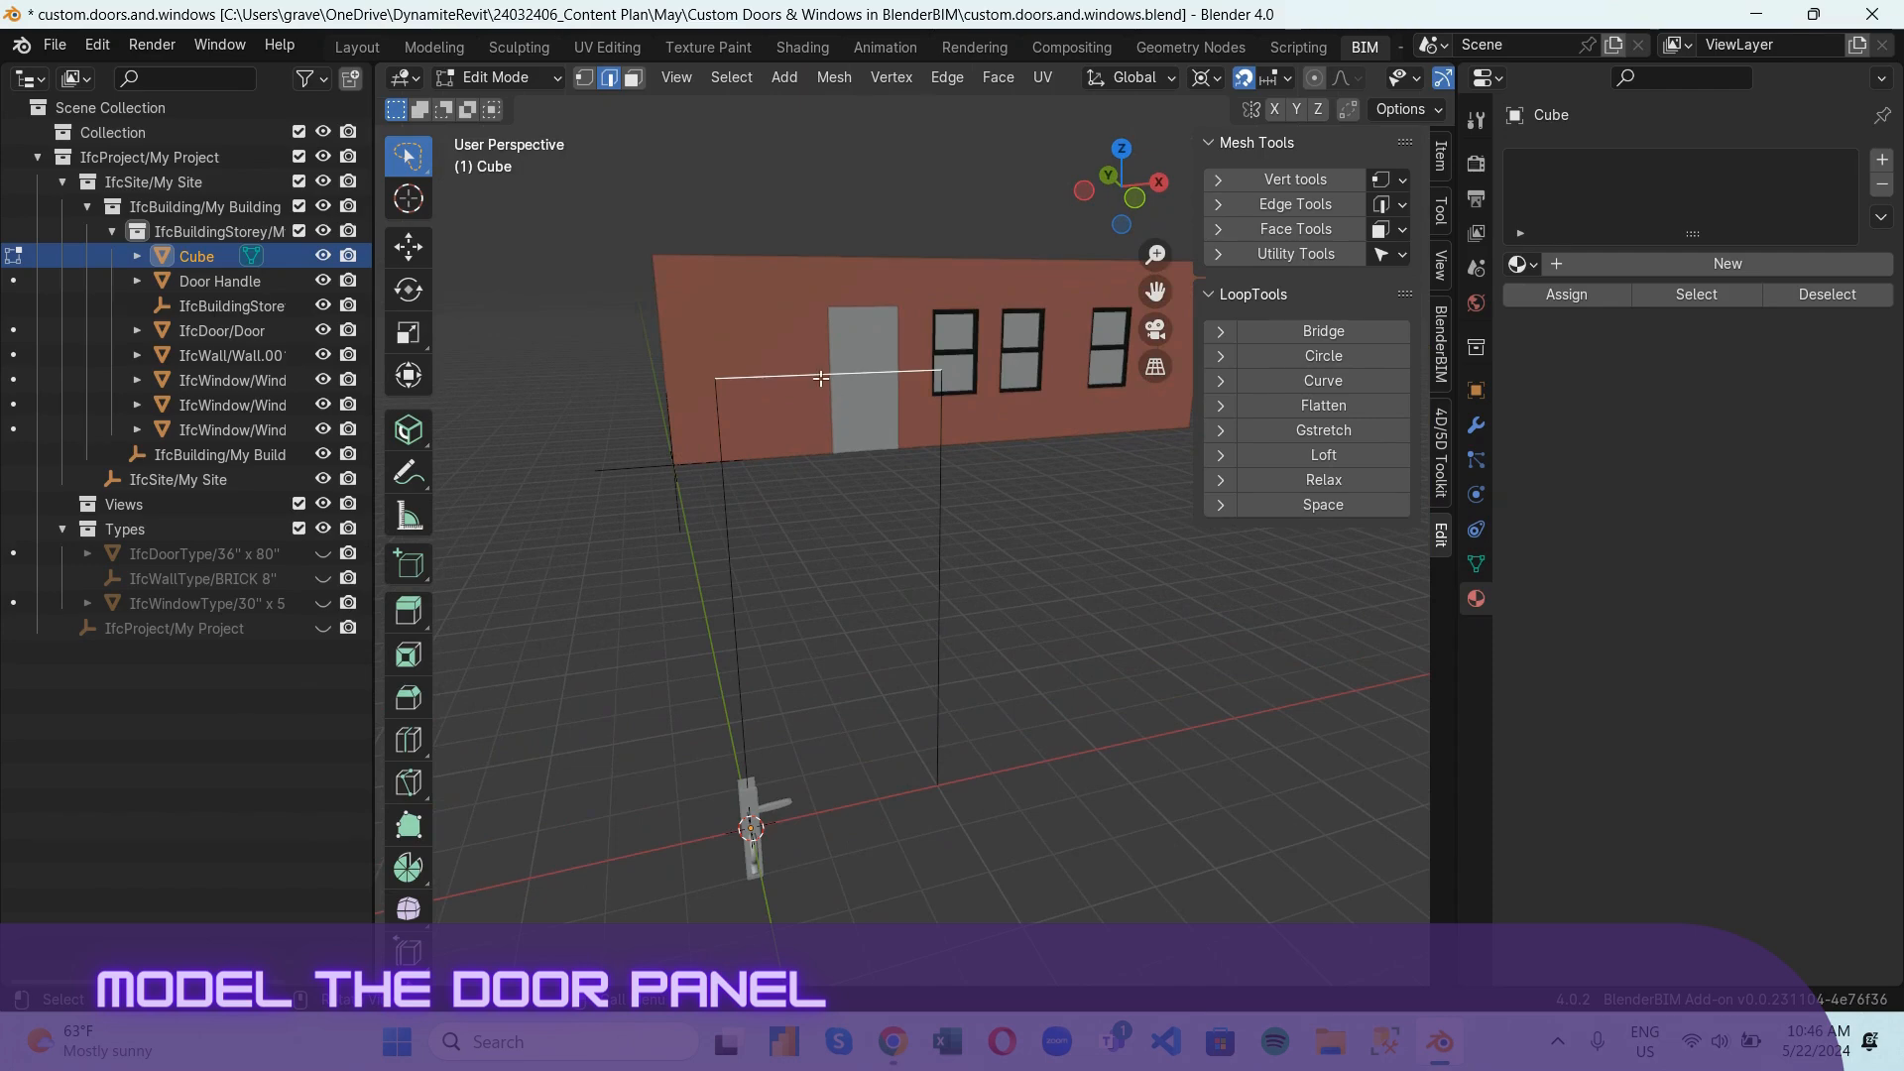
pyautogui.hotkey('shift', 's')
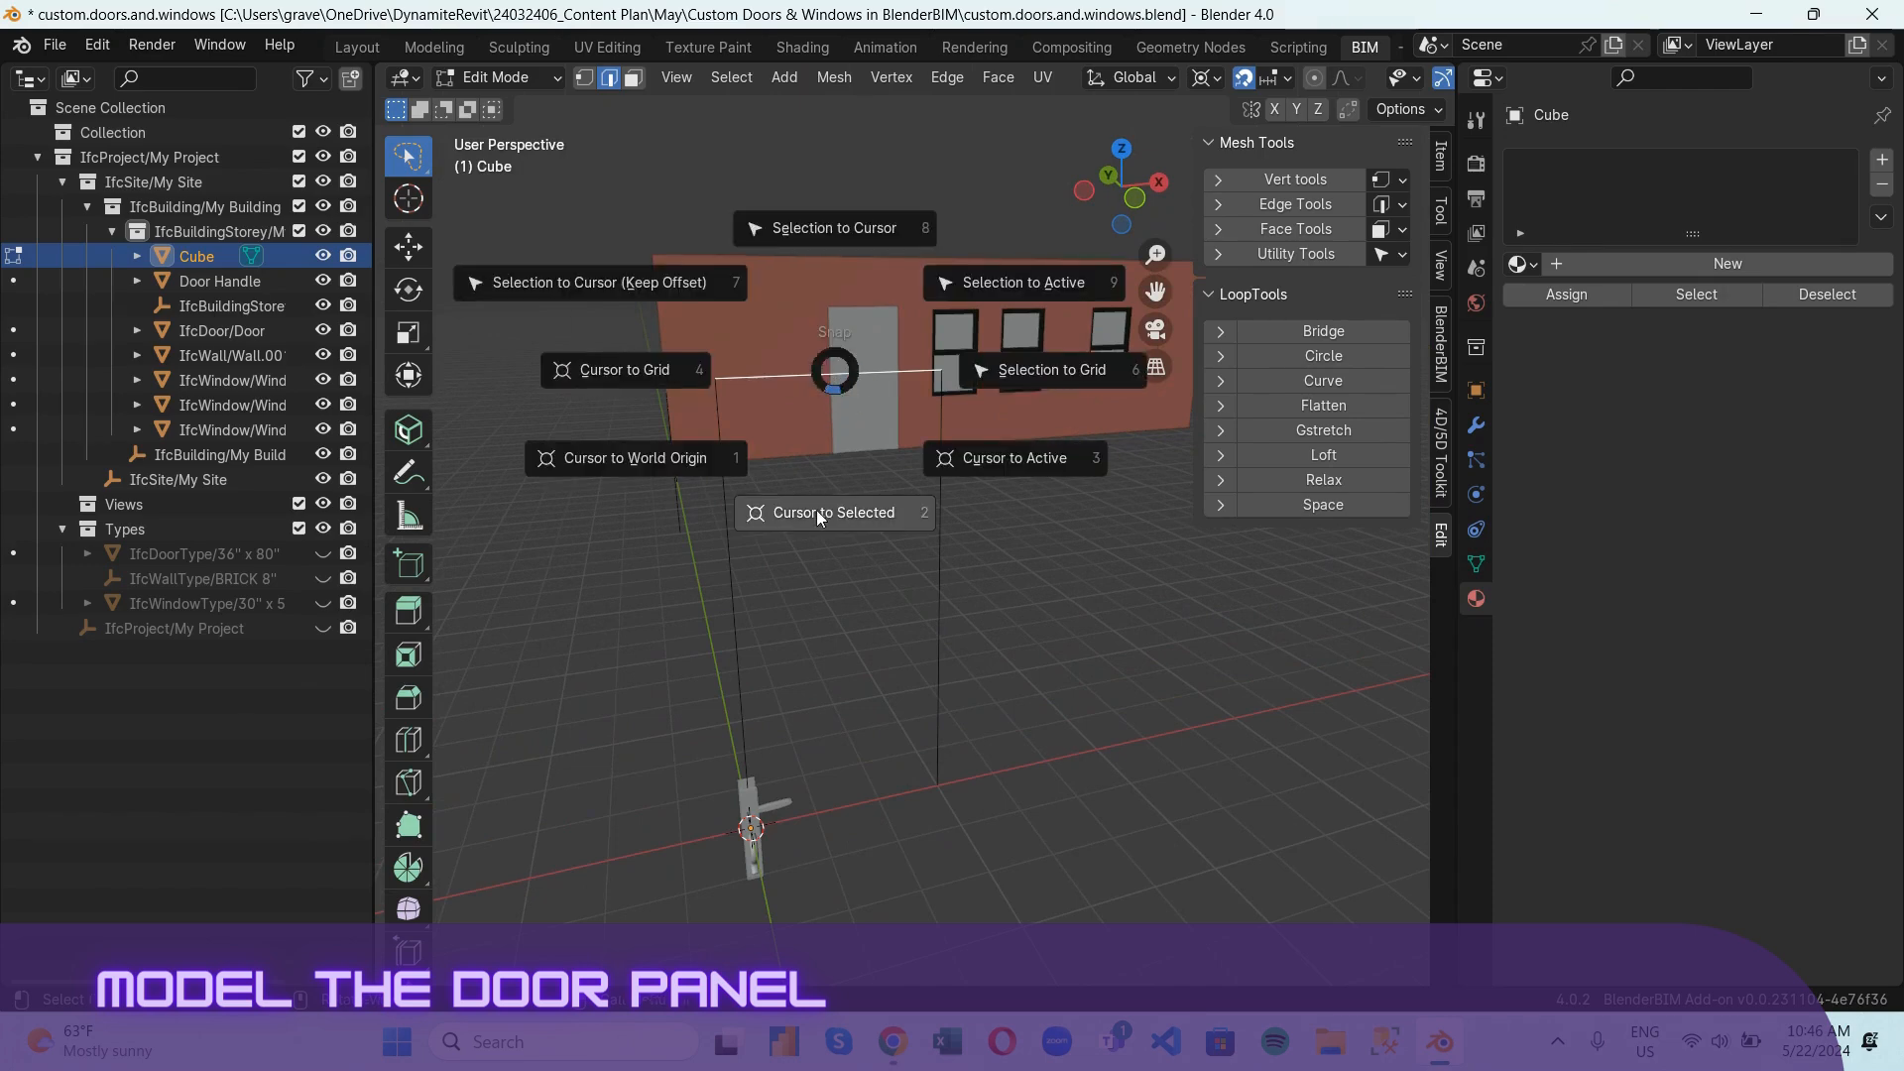
pyautogui.click(765, 505)
# In front view, add one loop cut at the middle of the panel's top edge with a slide factor of 0.
pyautogui.press('KP_1')
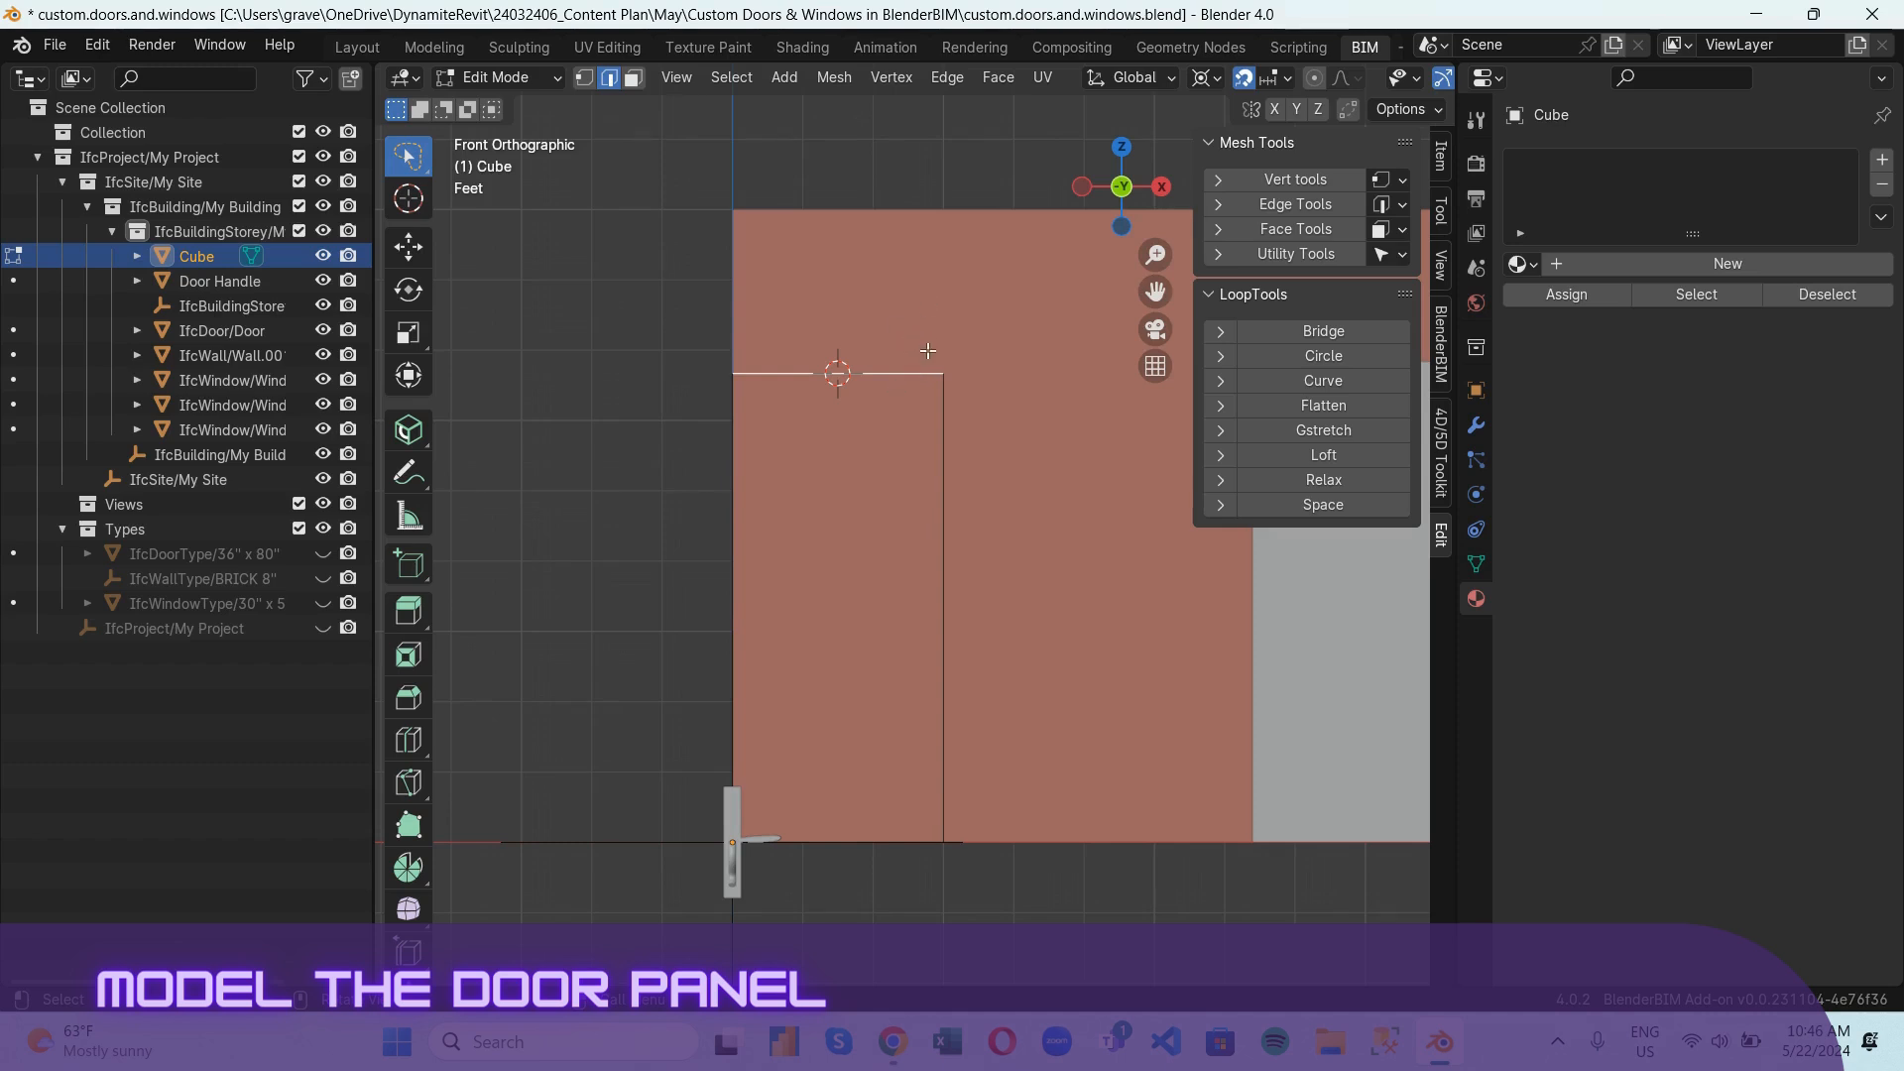
pyautogui.click(875, 371)
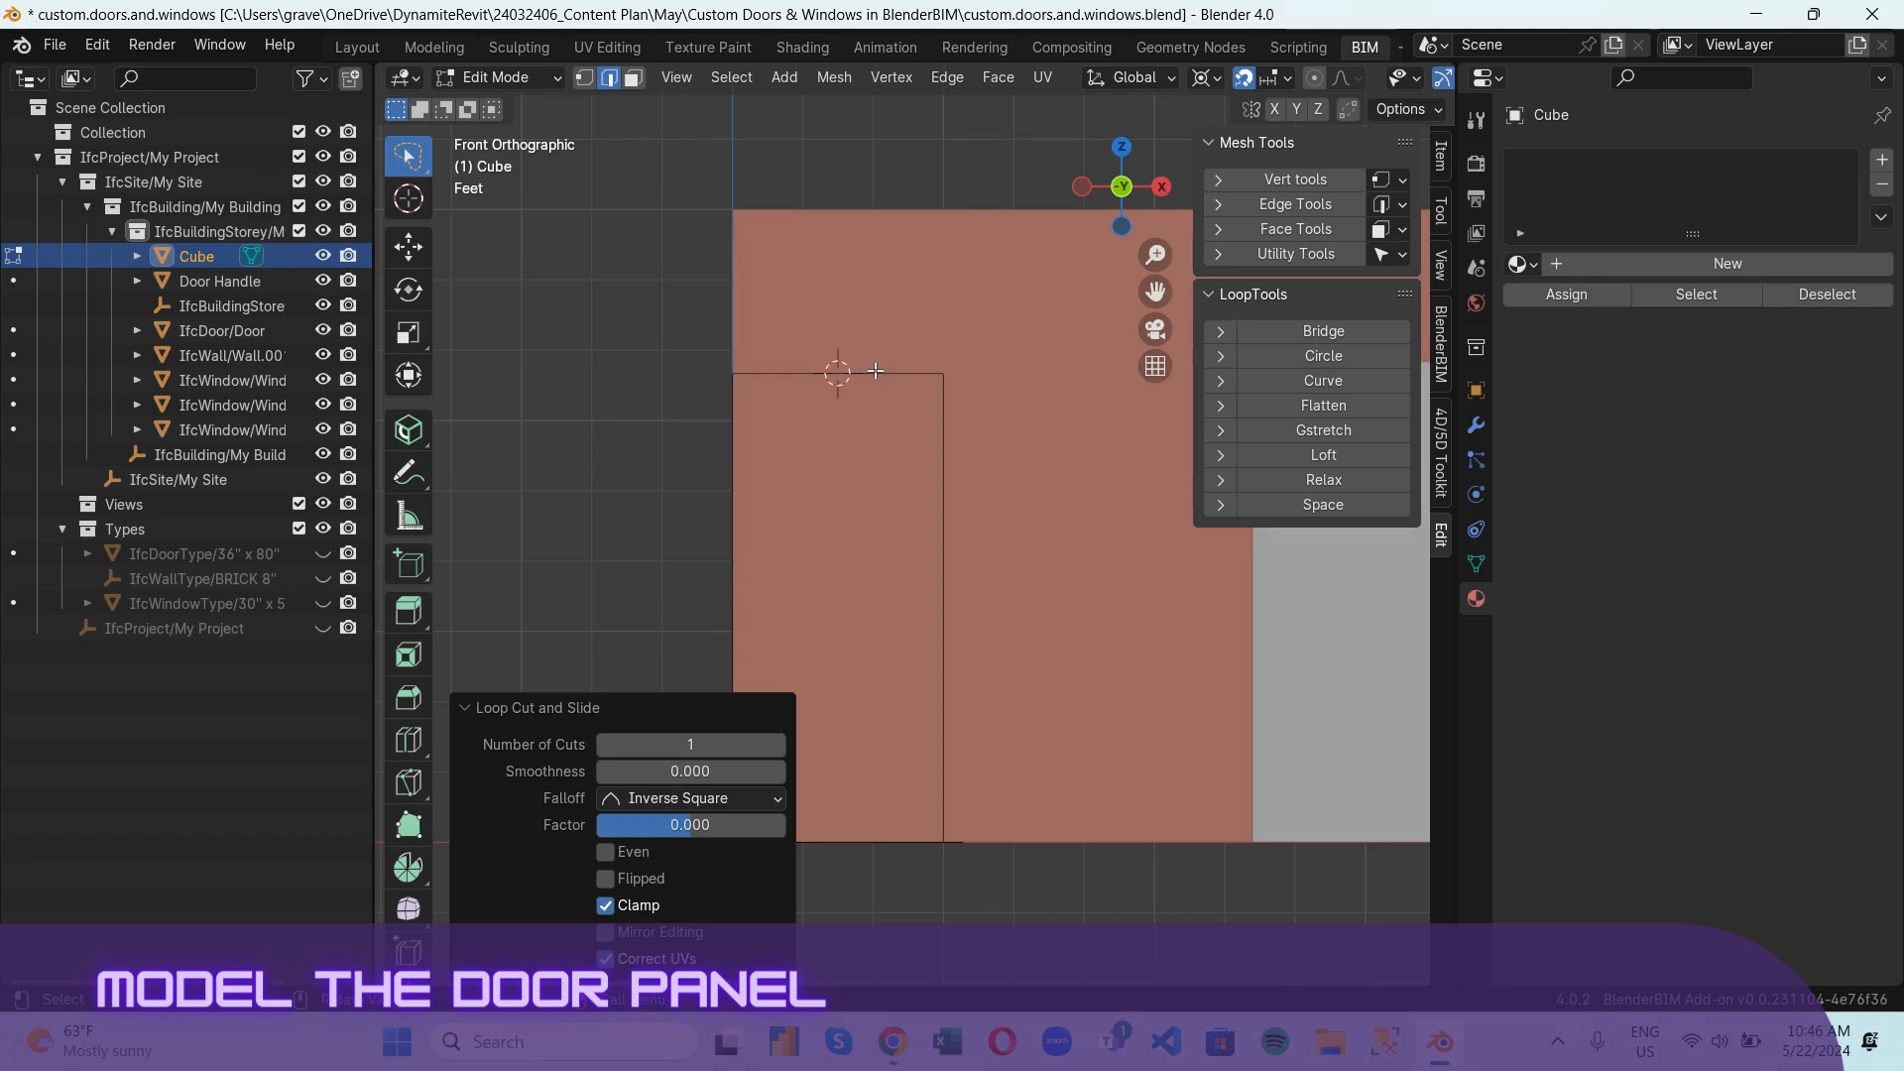
# Extrude the midpoint vertex of the door panel's top edge 18" up along Z.
pyautogui.press('1')
pyautogui.press('g')
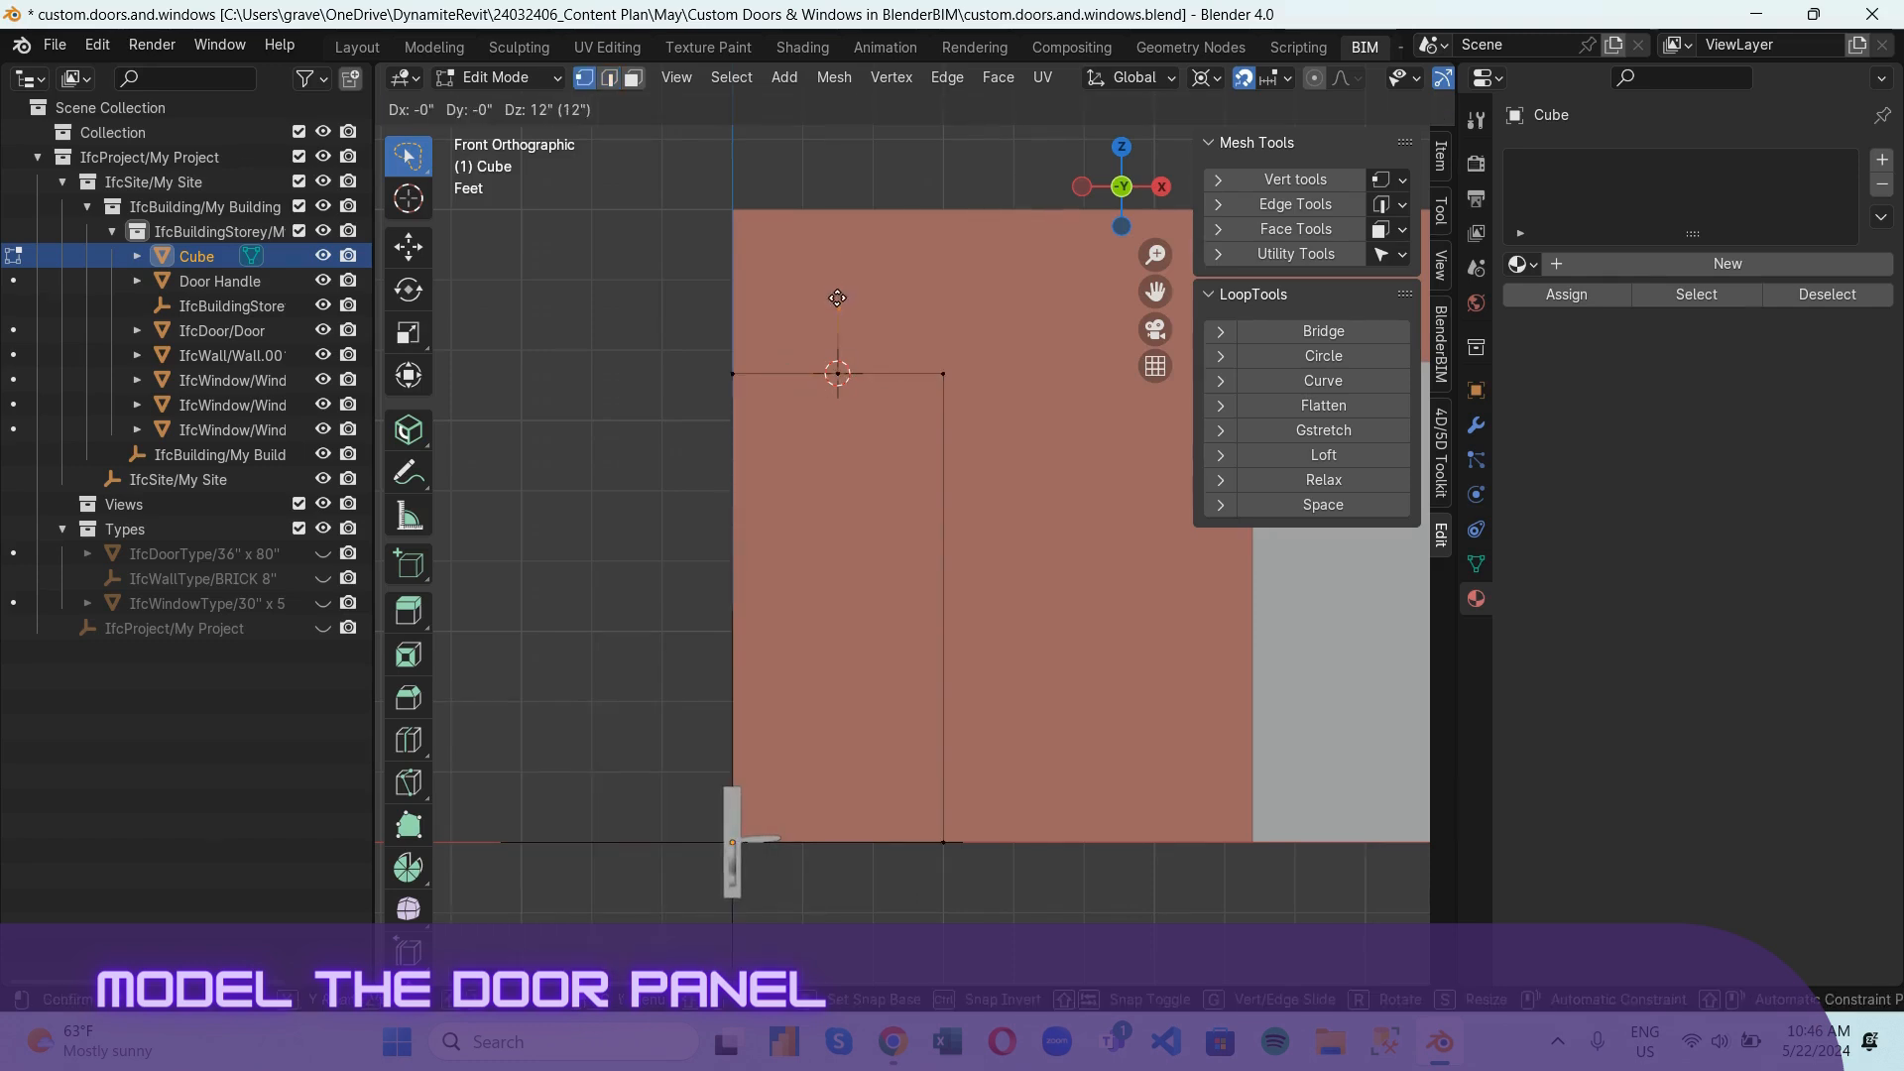
pyautogui.press('1')
pyautogui.press('Escape')
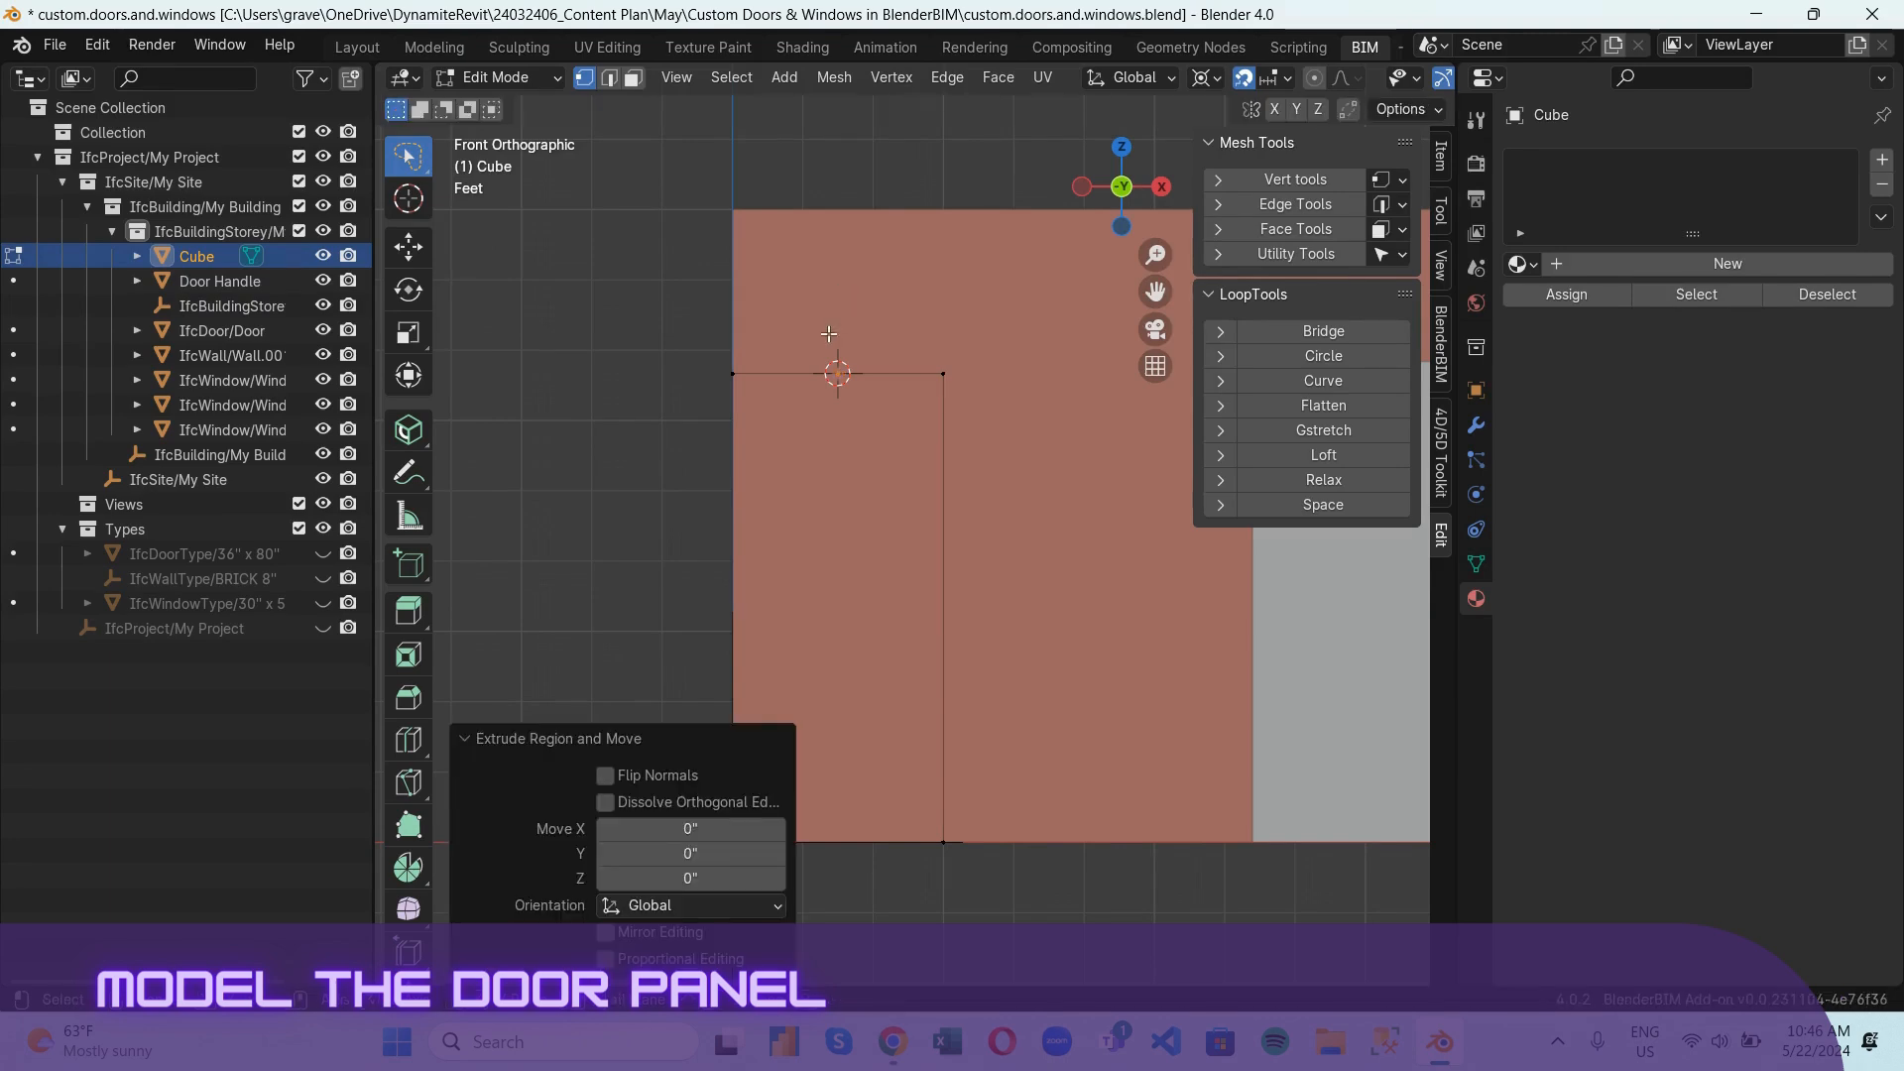
pyautogui.write('ez')
pyautogui.write('18')
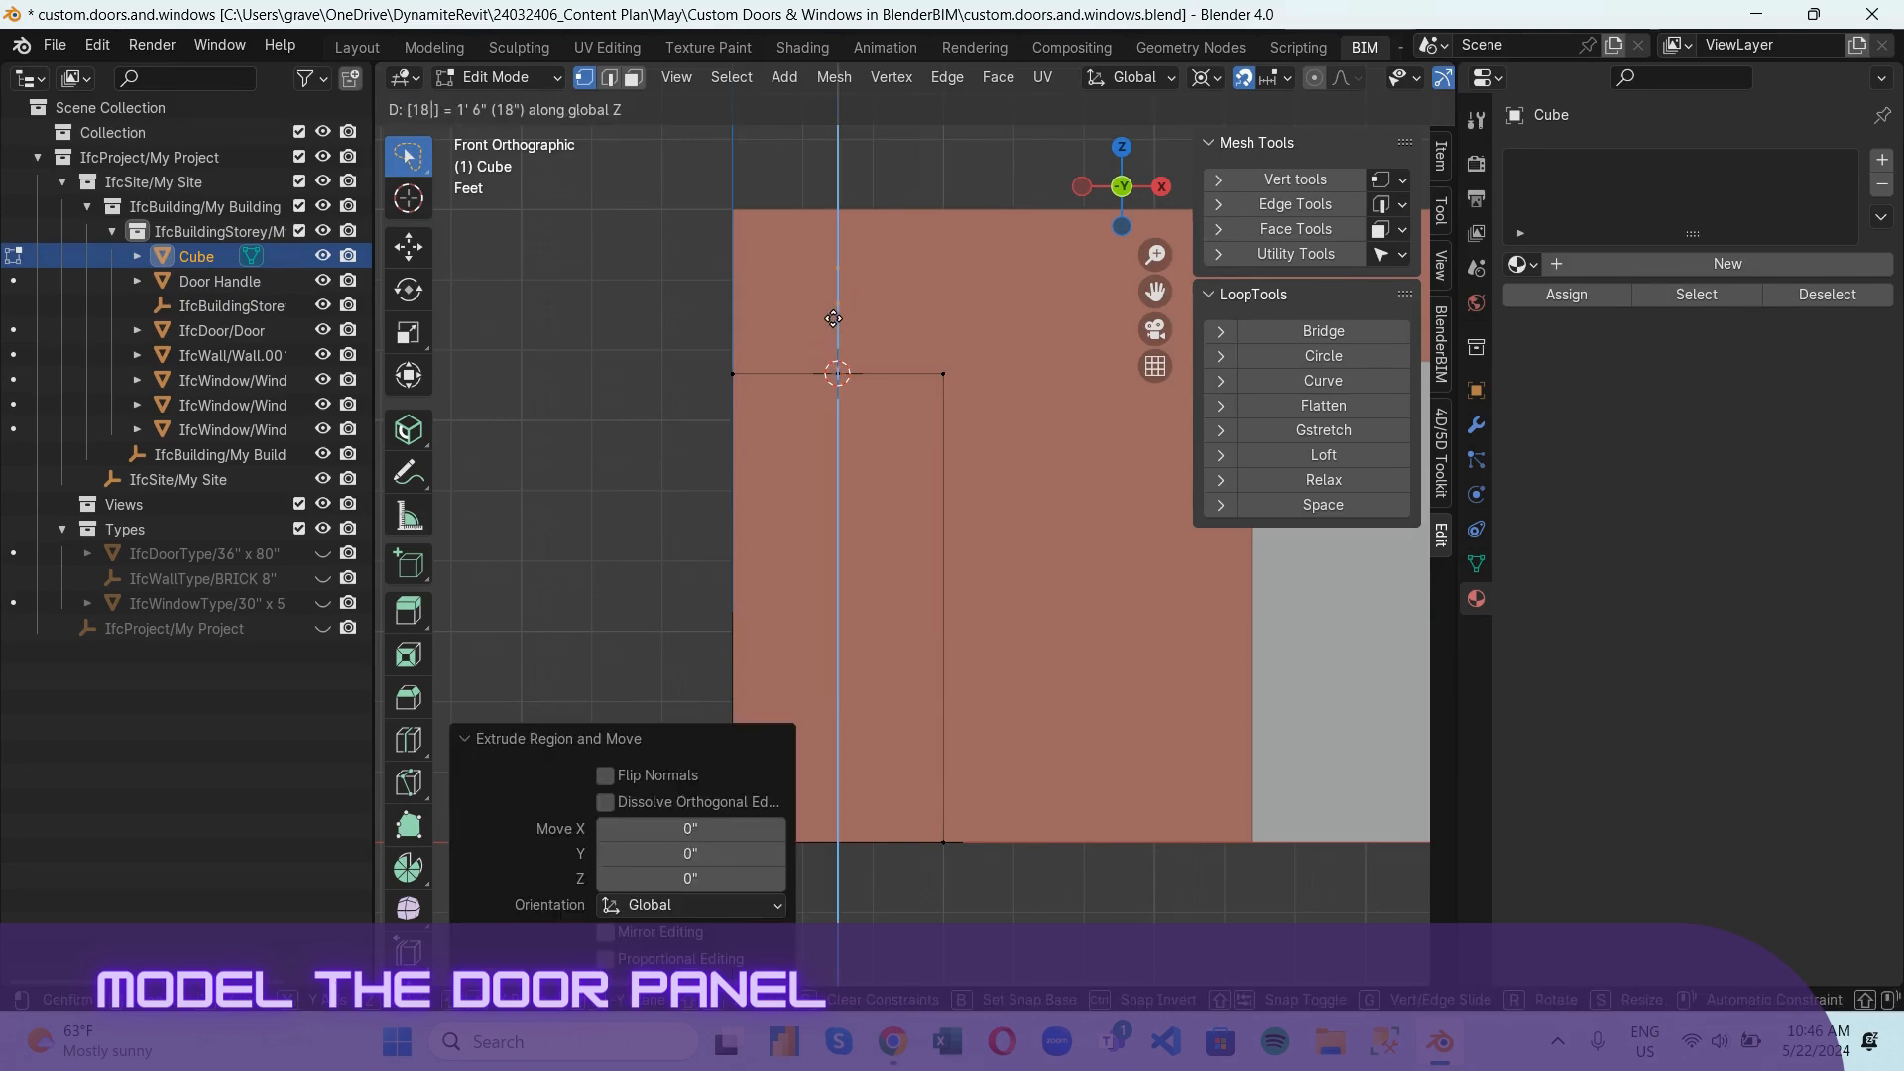
pyautogui.press('Return')
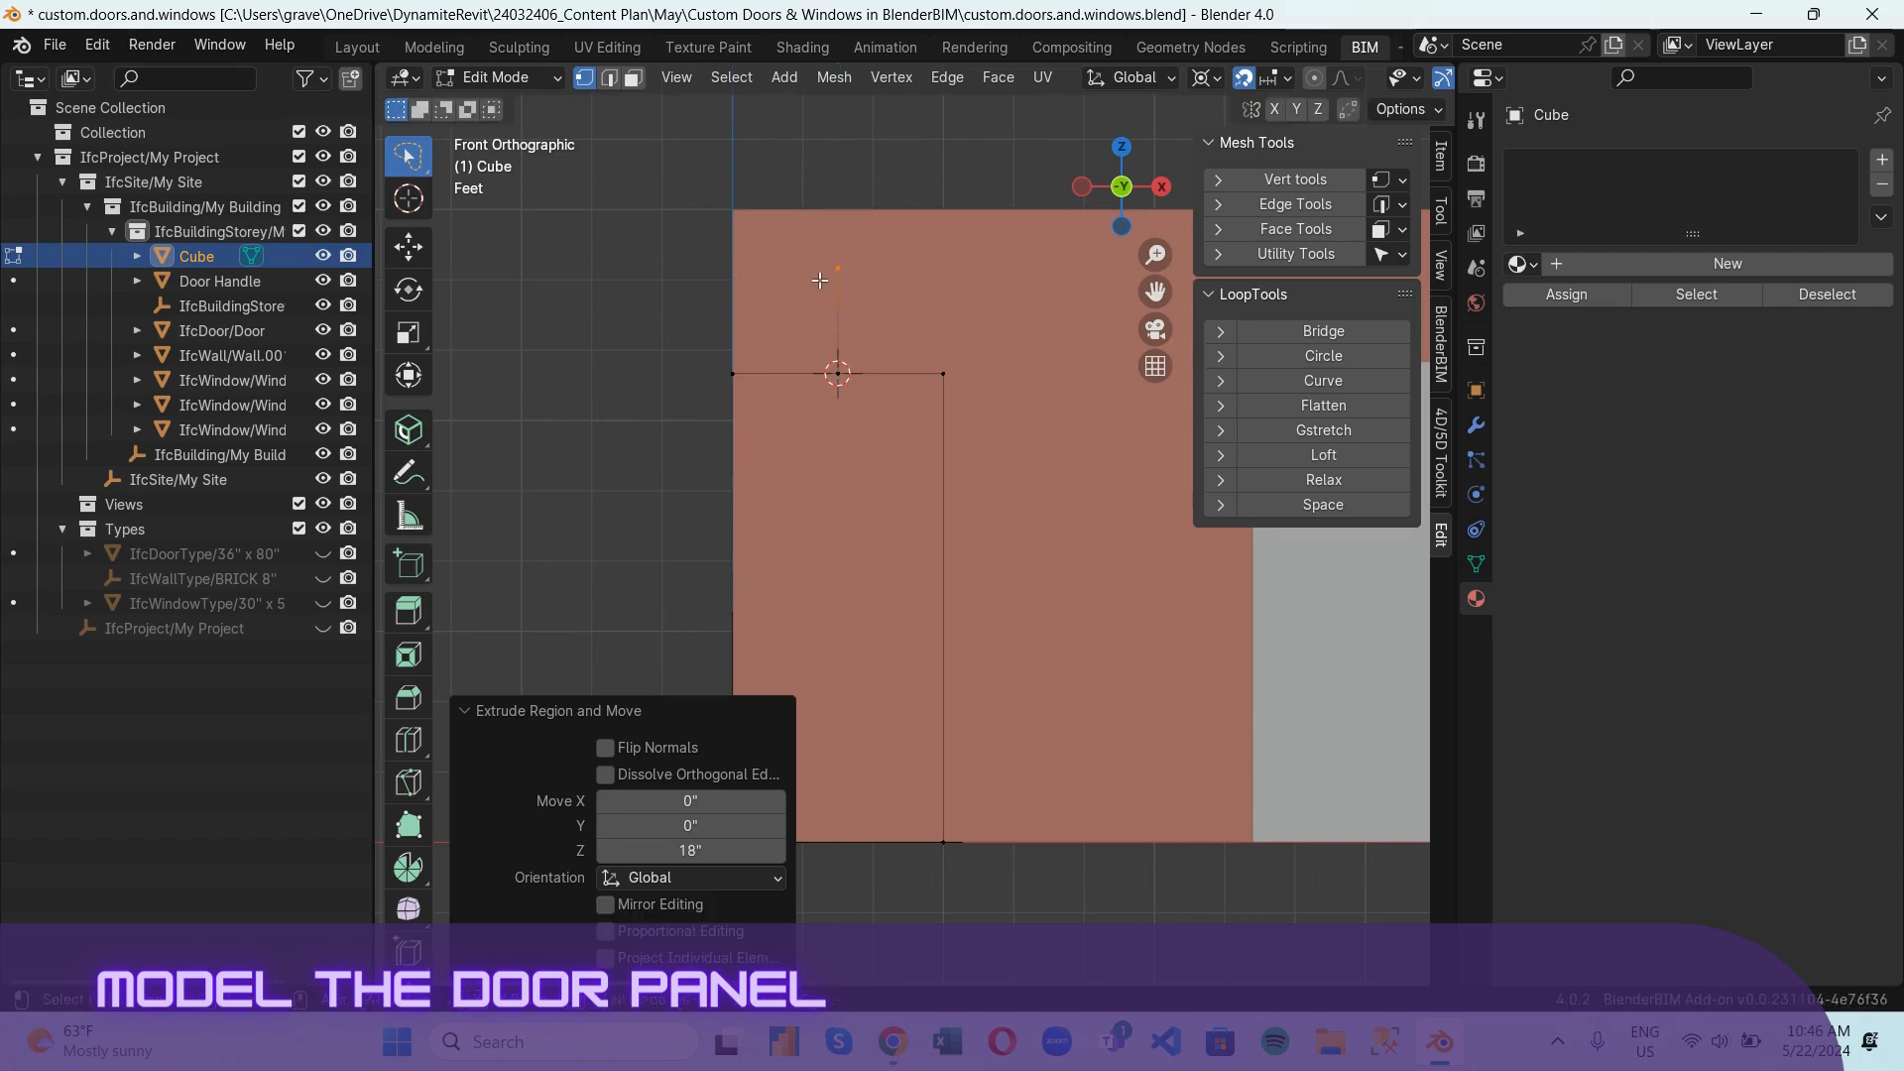
# Duplicate the extruded top vertex with a 45° rotation around the 3D cursor to start the arch.
pyautogui.press('e')
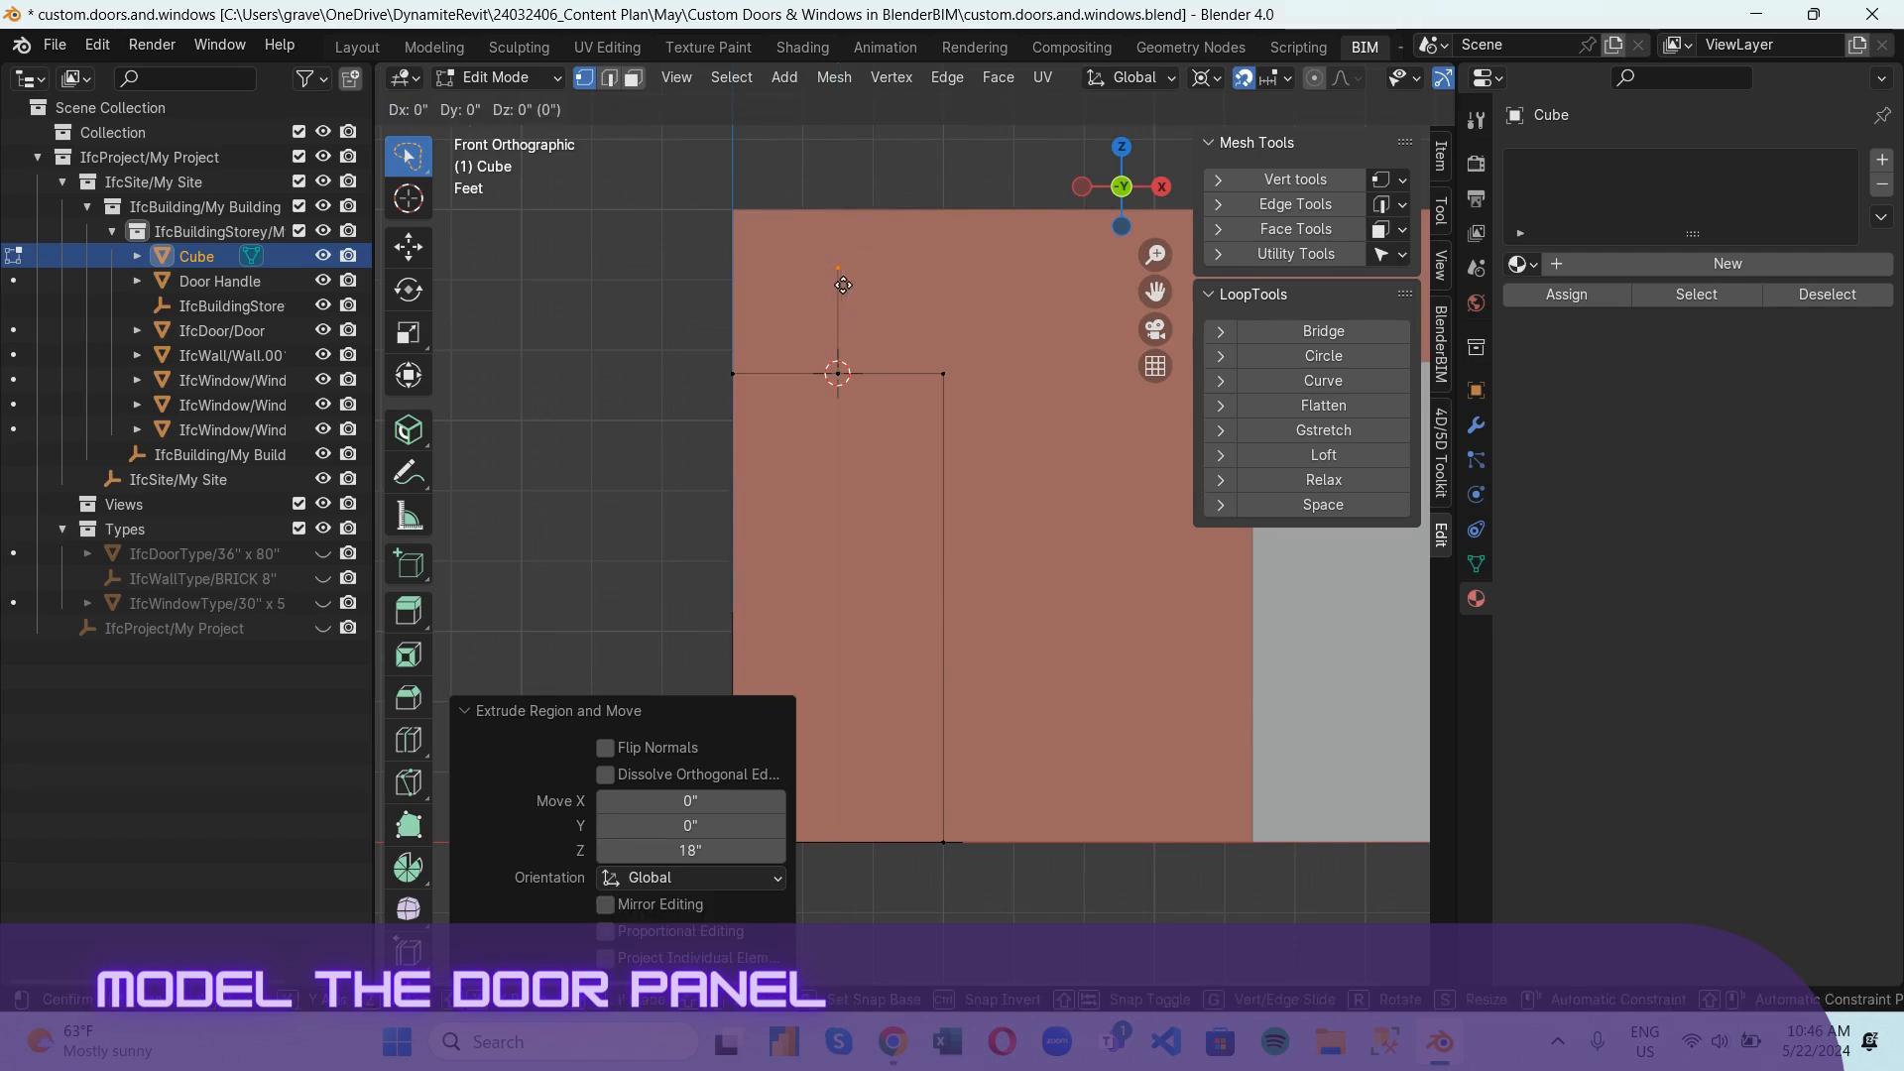
pyautogui.write('r45')
pyautogui.press('Return')
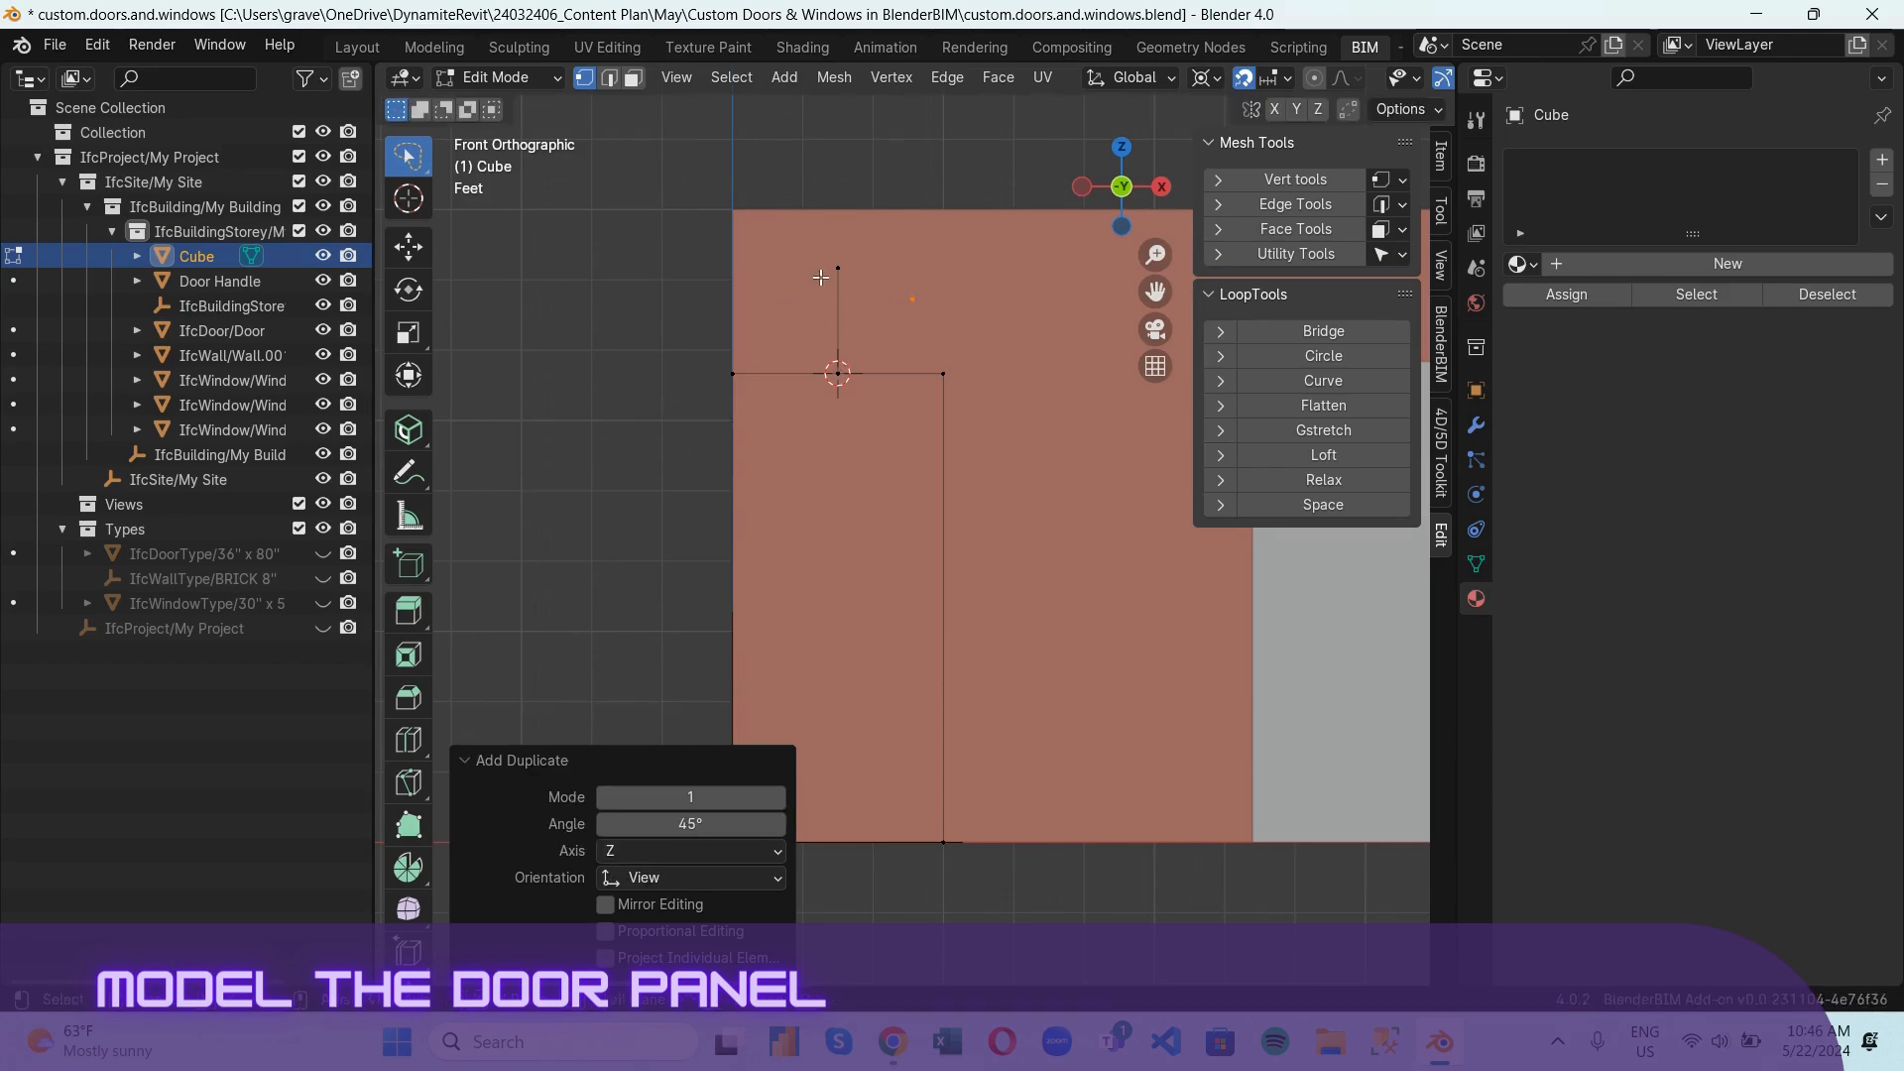
# Duplicate the quarter-arc vertices in place and mirror the copy along X about the 3D cursor to complete the arch.
pyautogui.hotkey('ctrl', 'm')
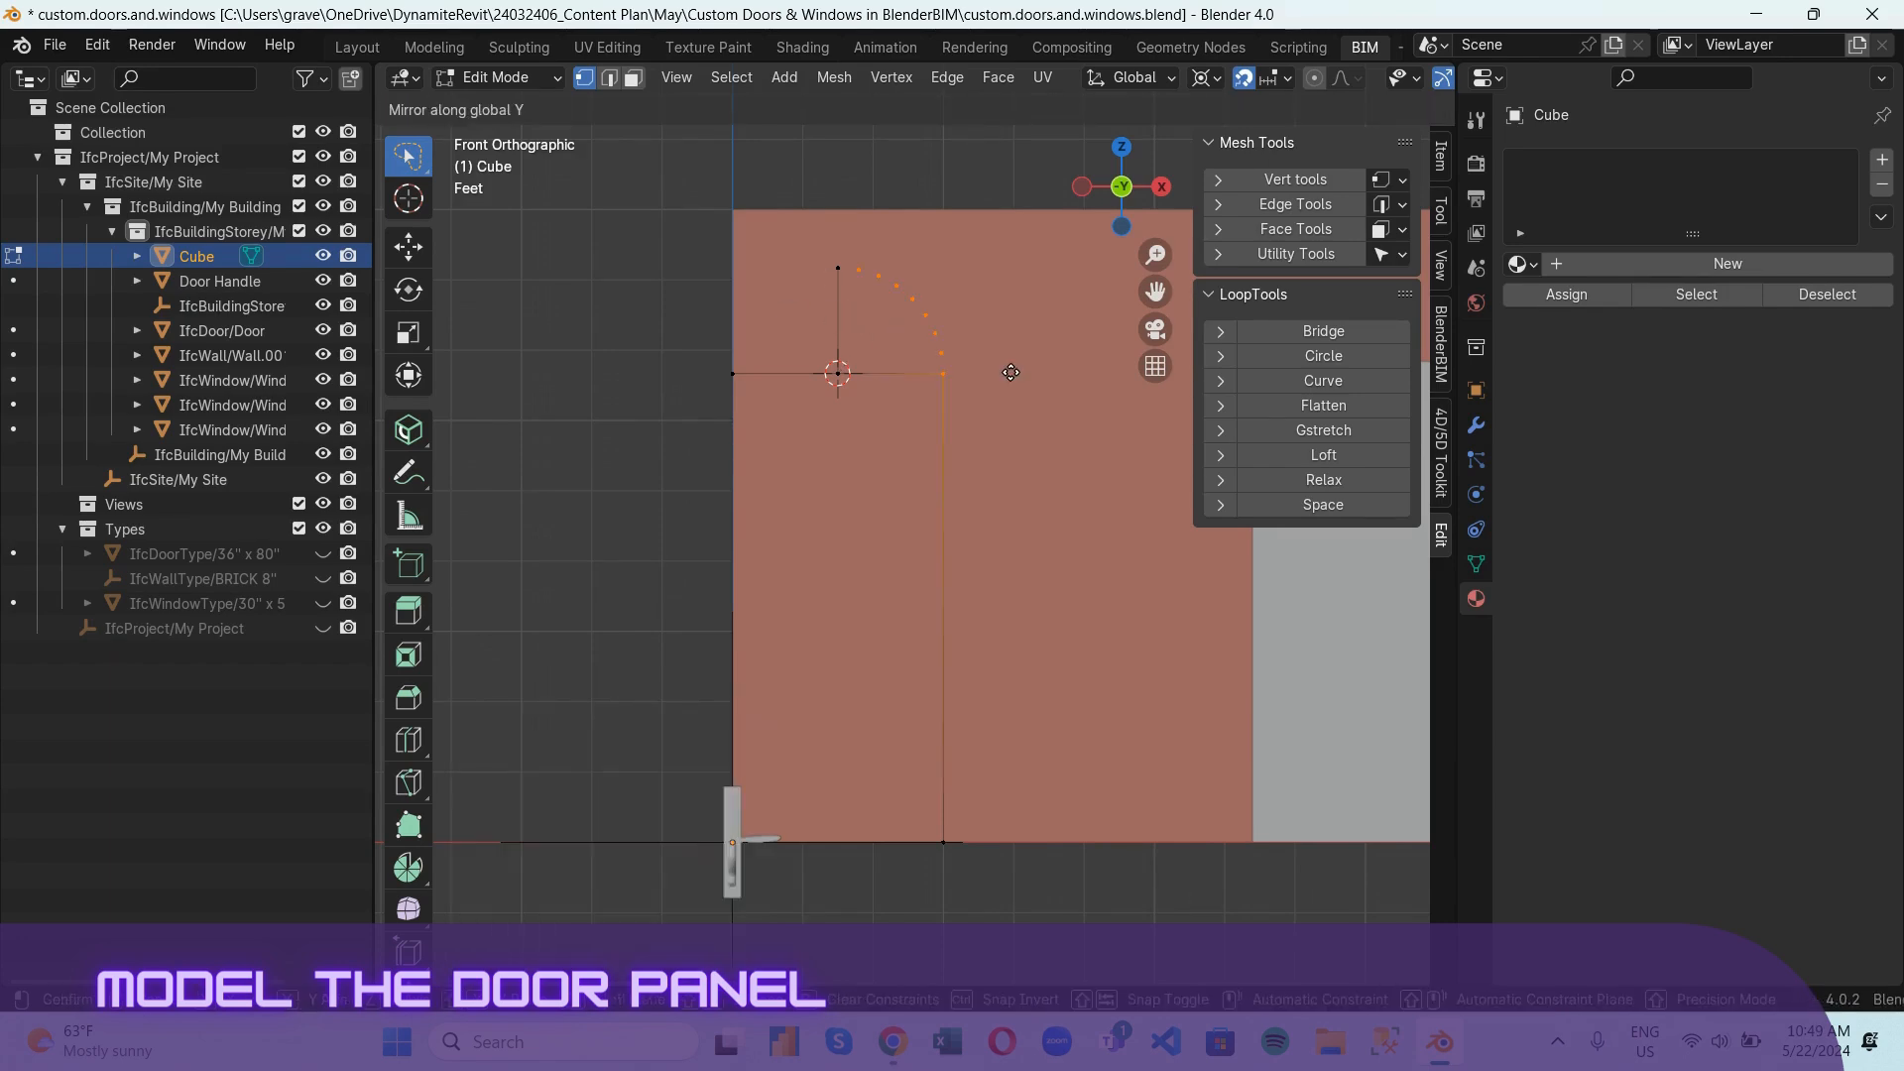
pyautogui.press('y')
pyautogui.moveTo(1050, 411)
pyautogui.mouseDown(button='middle')
pyautogui.moveTo(1041, 437)
pyautogui.moveTo(1020, 405)
pyautogui.mouseUp(button='middle')
pyautogui.hotkey('shift', 'd')
pyautogui.rightClick(958, 438)
pyautogui.hotkey('ctrl', 'm')
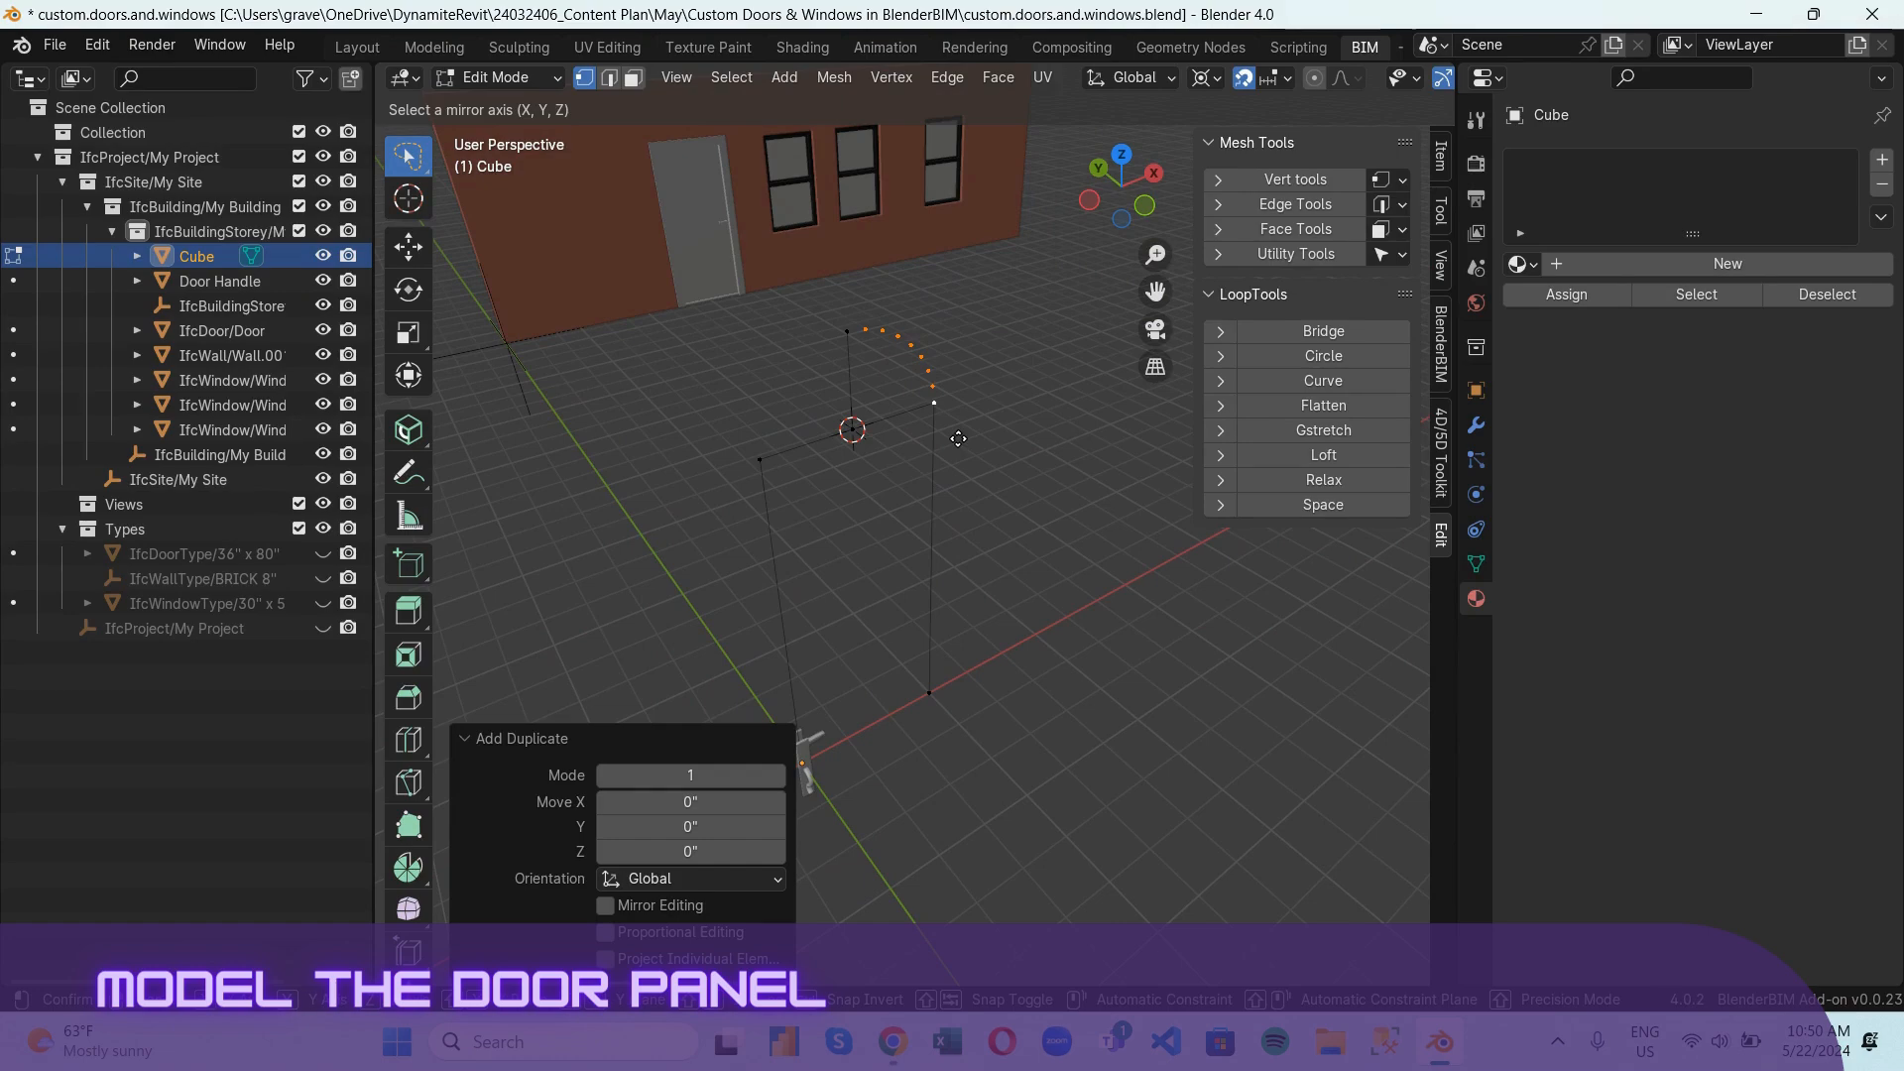
pyautogui.press('x')
pyautogui.click(958, 438)
pyautogui.click(1077, 405)
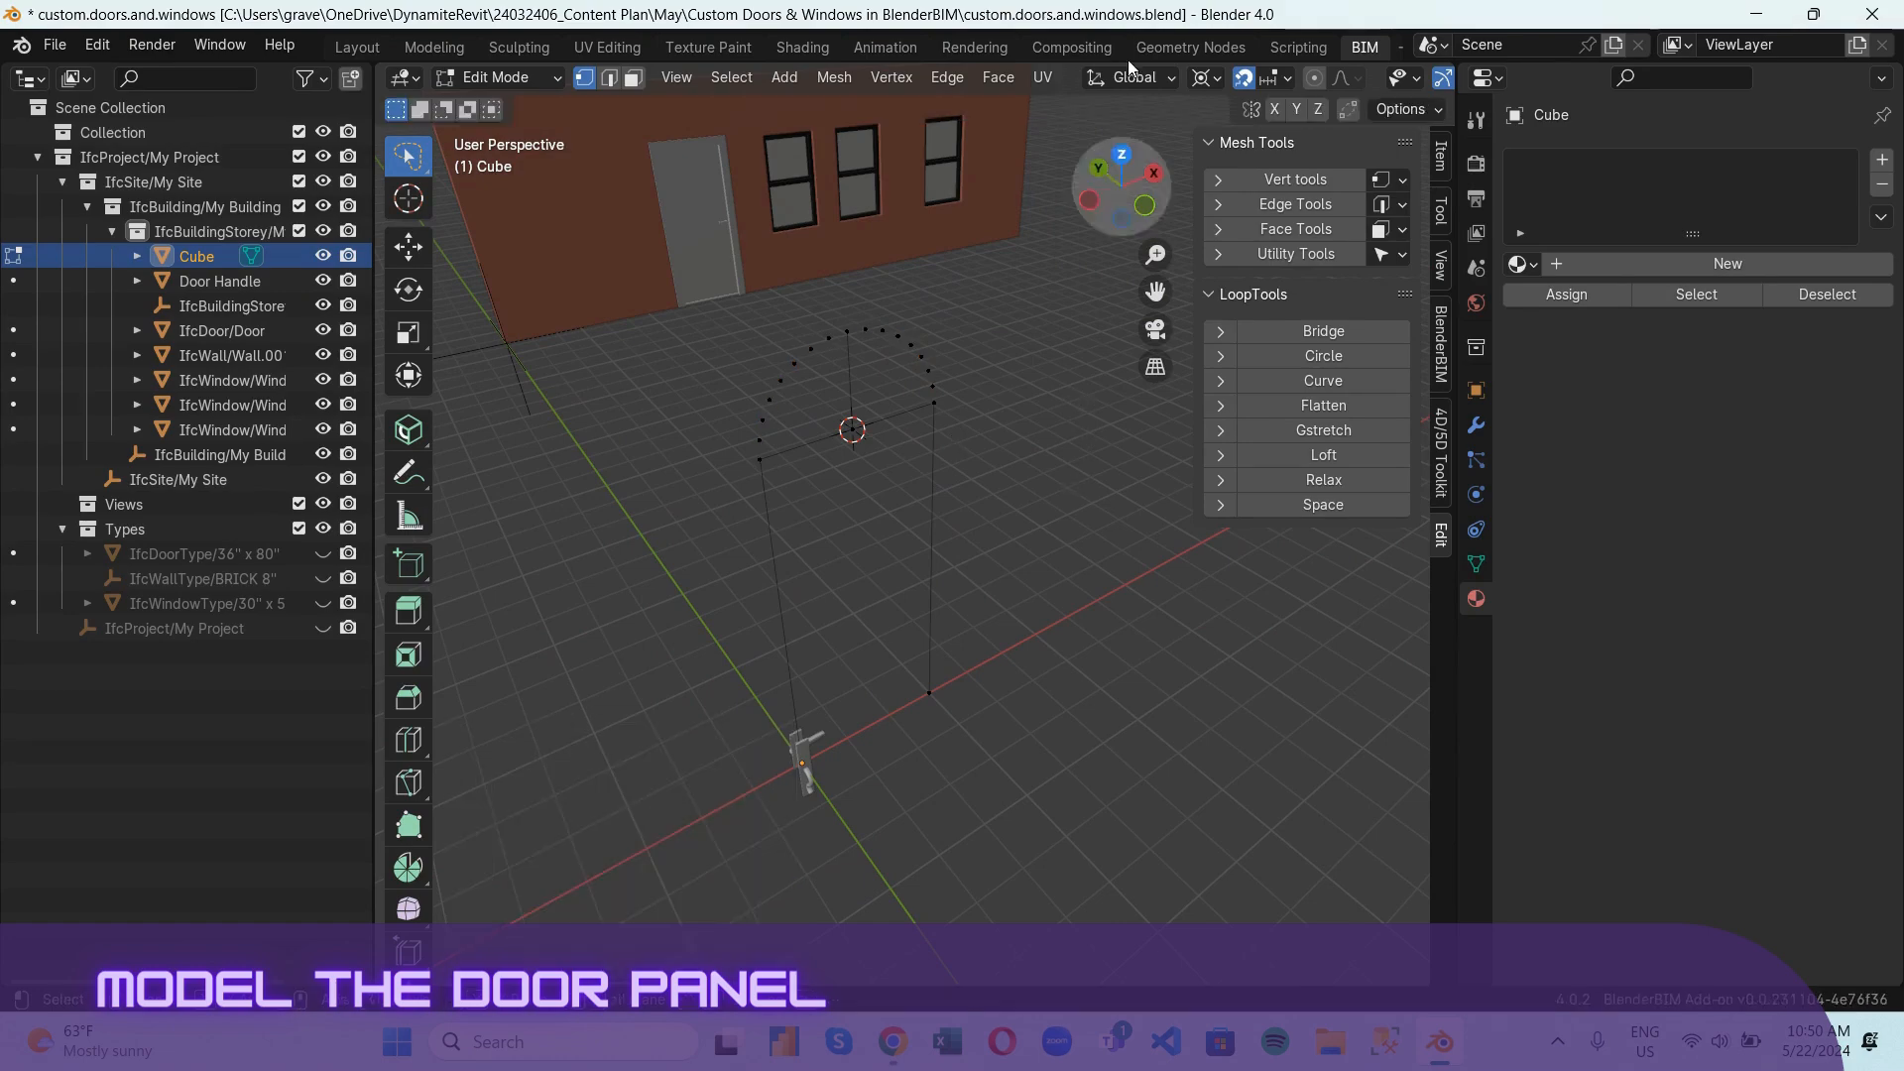
# Delete the construction vertices at the arch's centre together with the guide edges attached to them.
pyautogui.scroll(3, 859, 344)
pyautogui.scroll(-2, 866, 357)
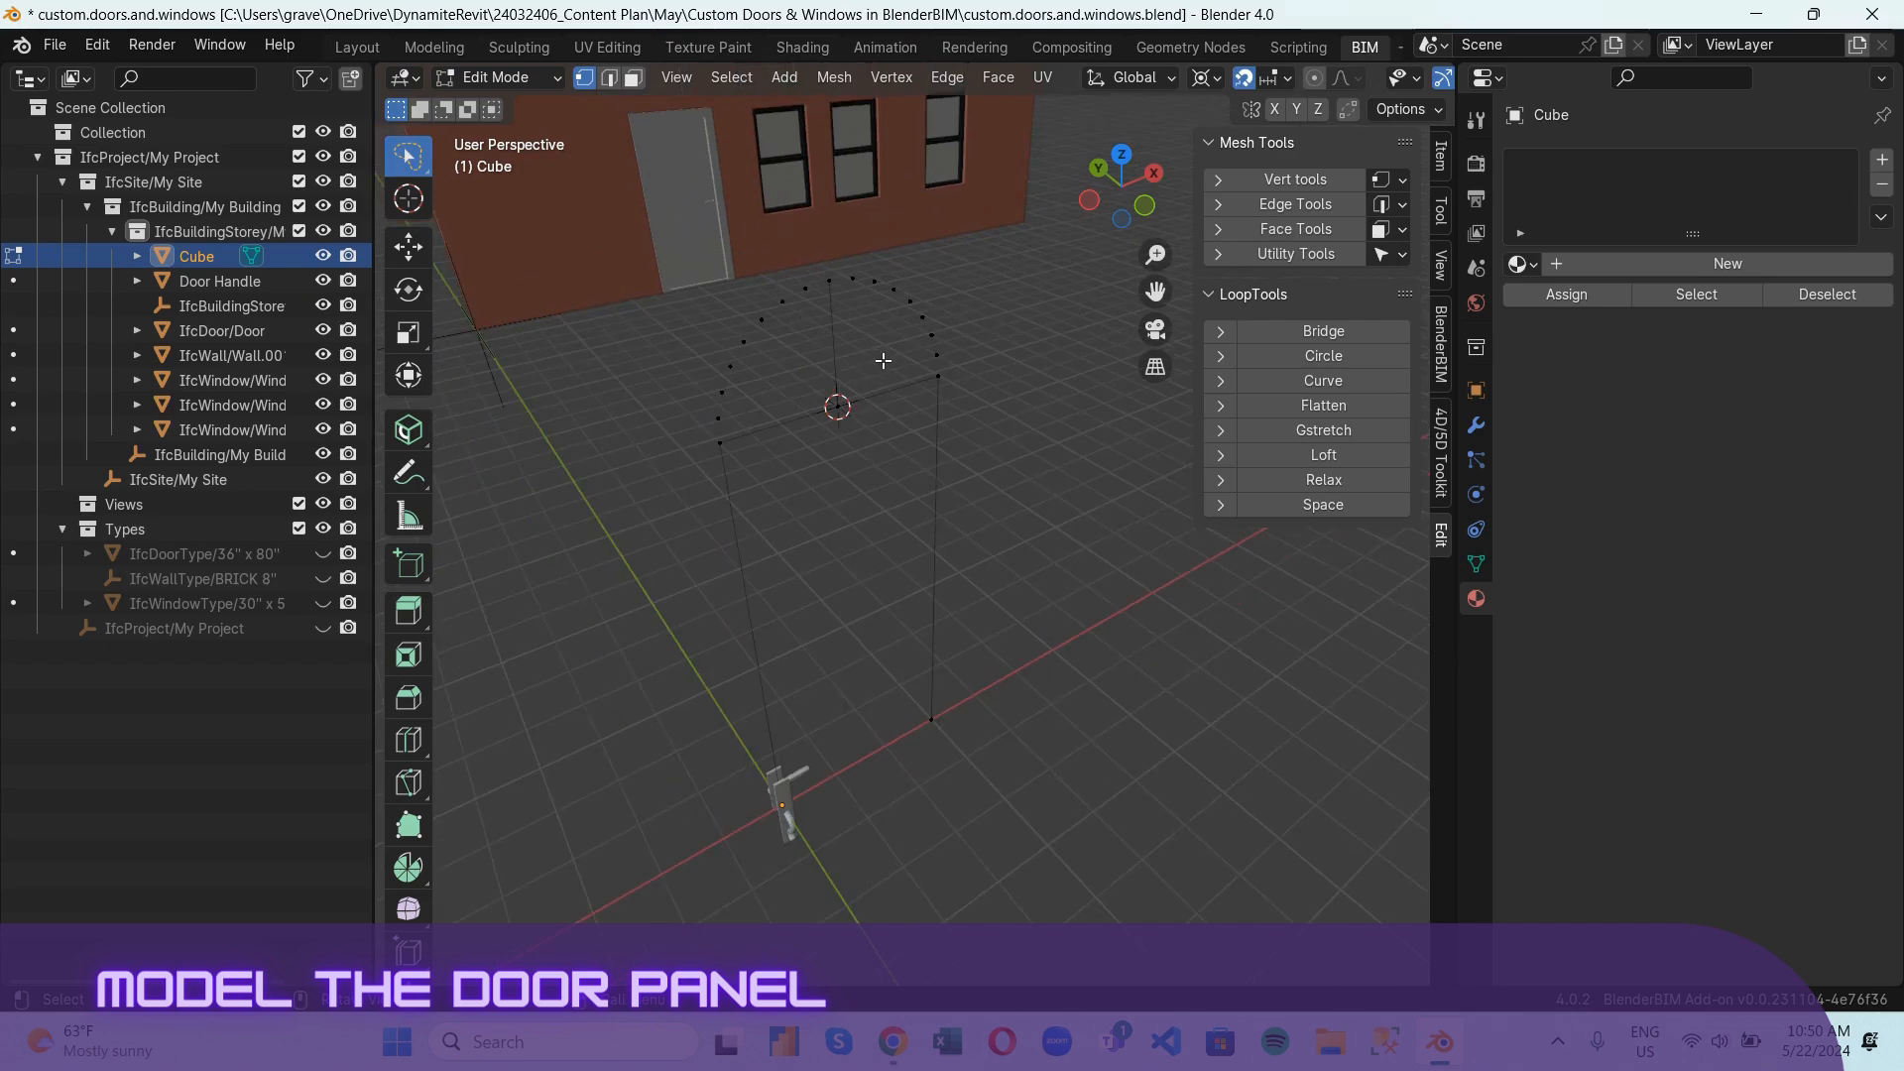
pyautogui.moveTo(793, 430); pyautogui.dragTo(813, 405)
pyautogui.press('x')
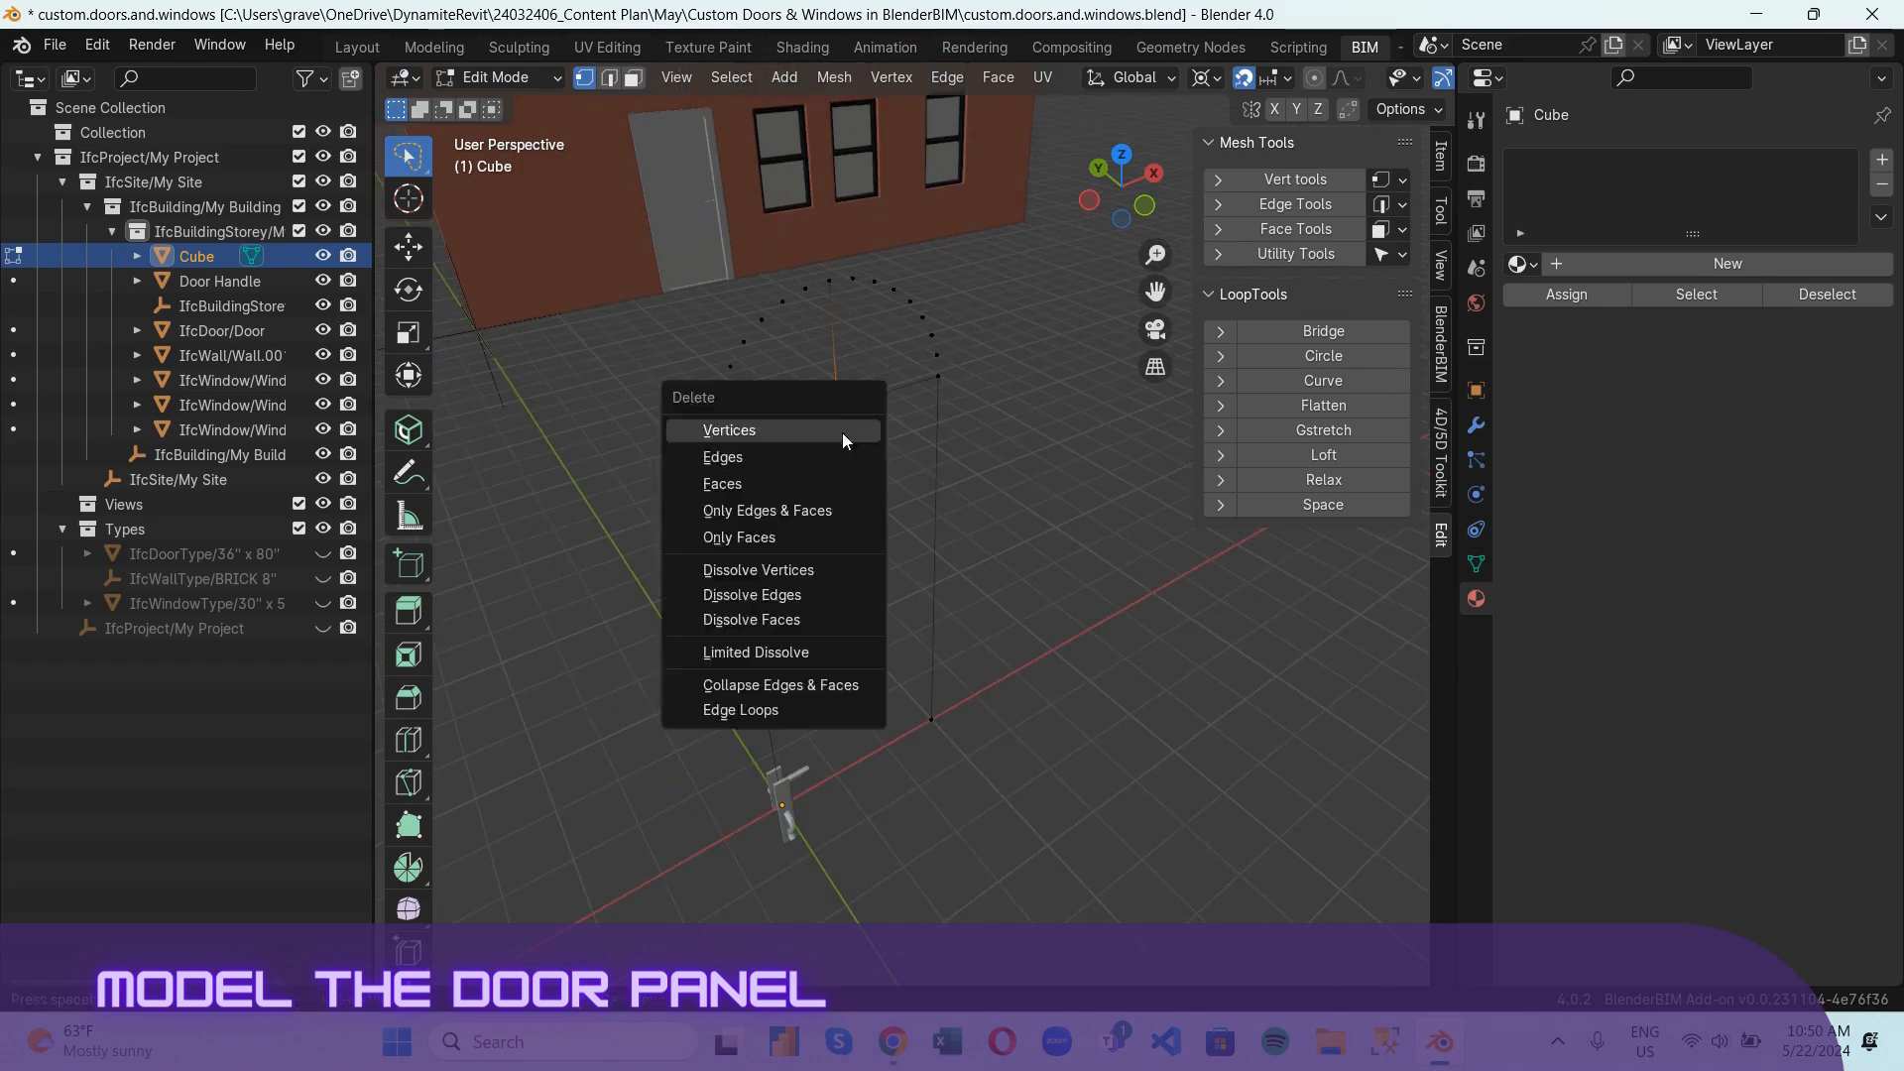
pyautogui.click(843, 433)
pyautogui.click(883, 395)
pyautogui.press('x')
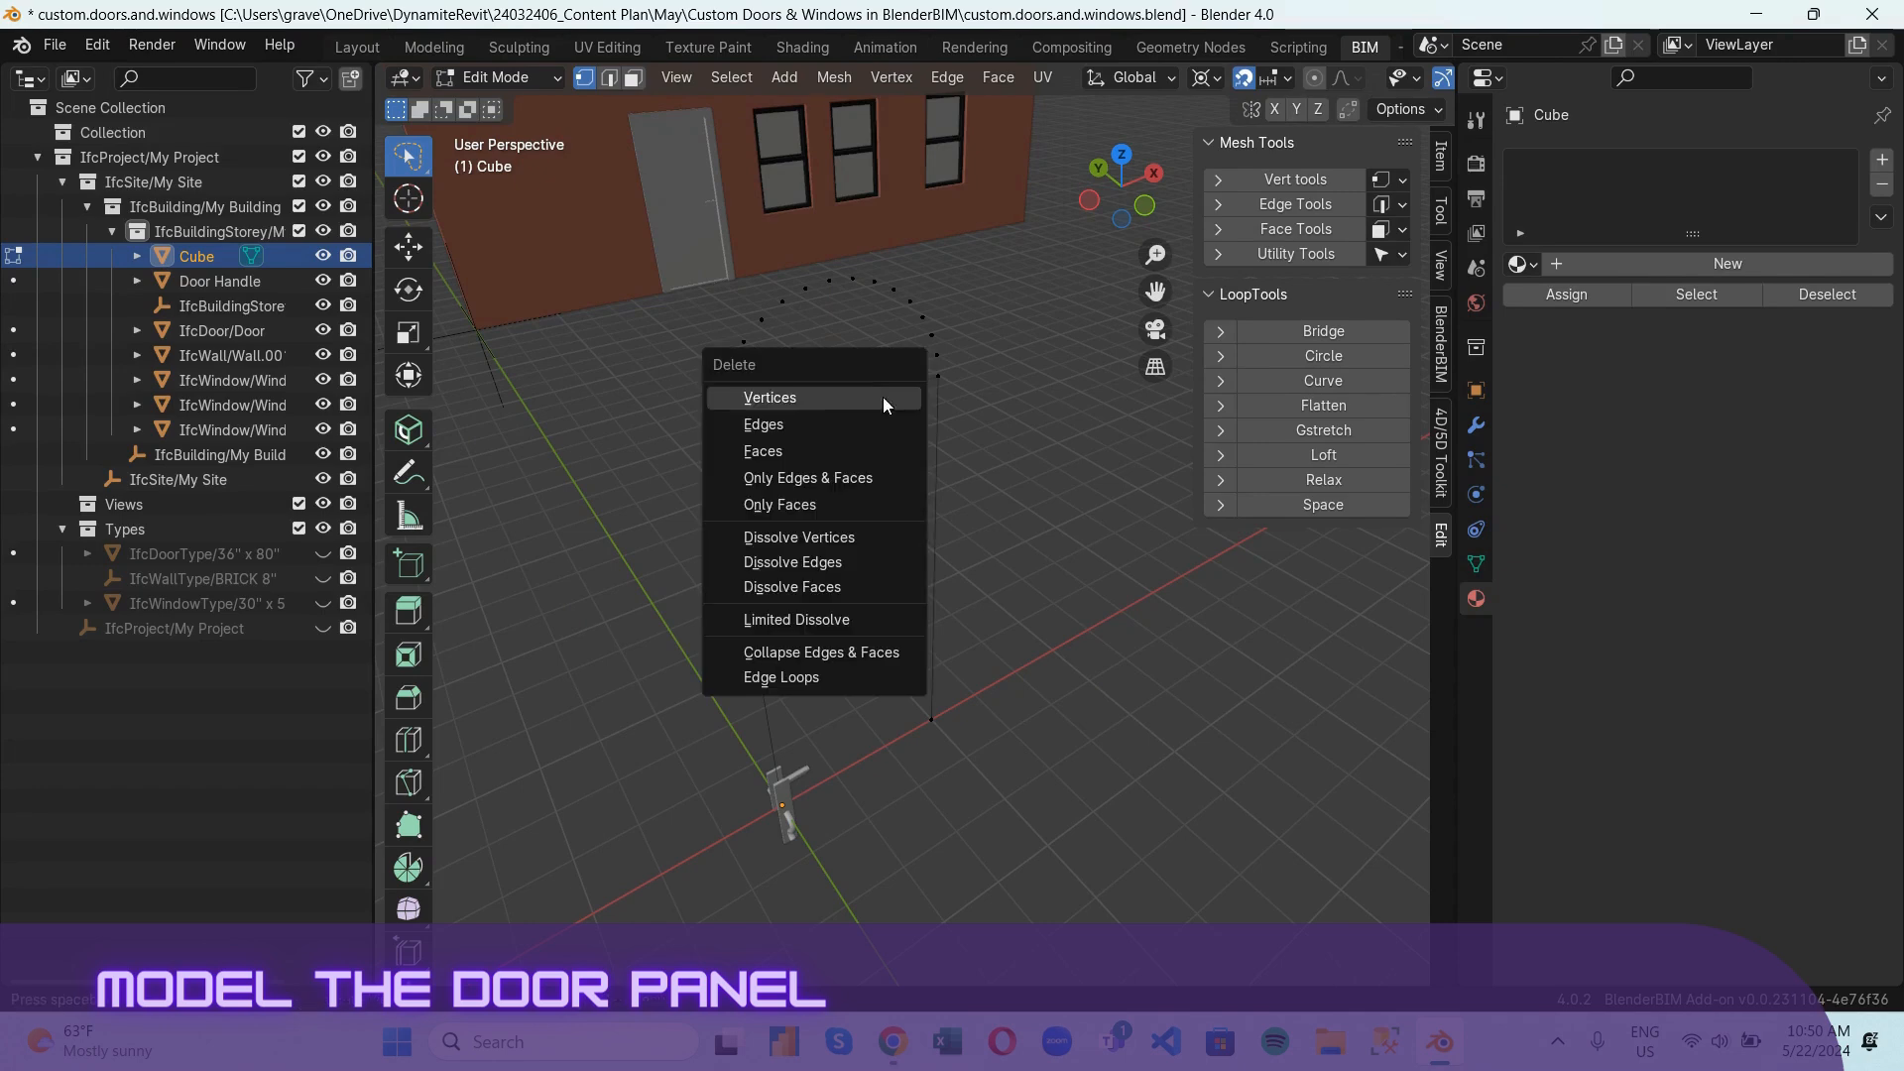
pyautogui.click(825, 424)
pyautogui.press('x')
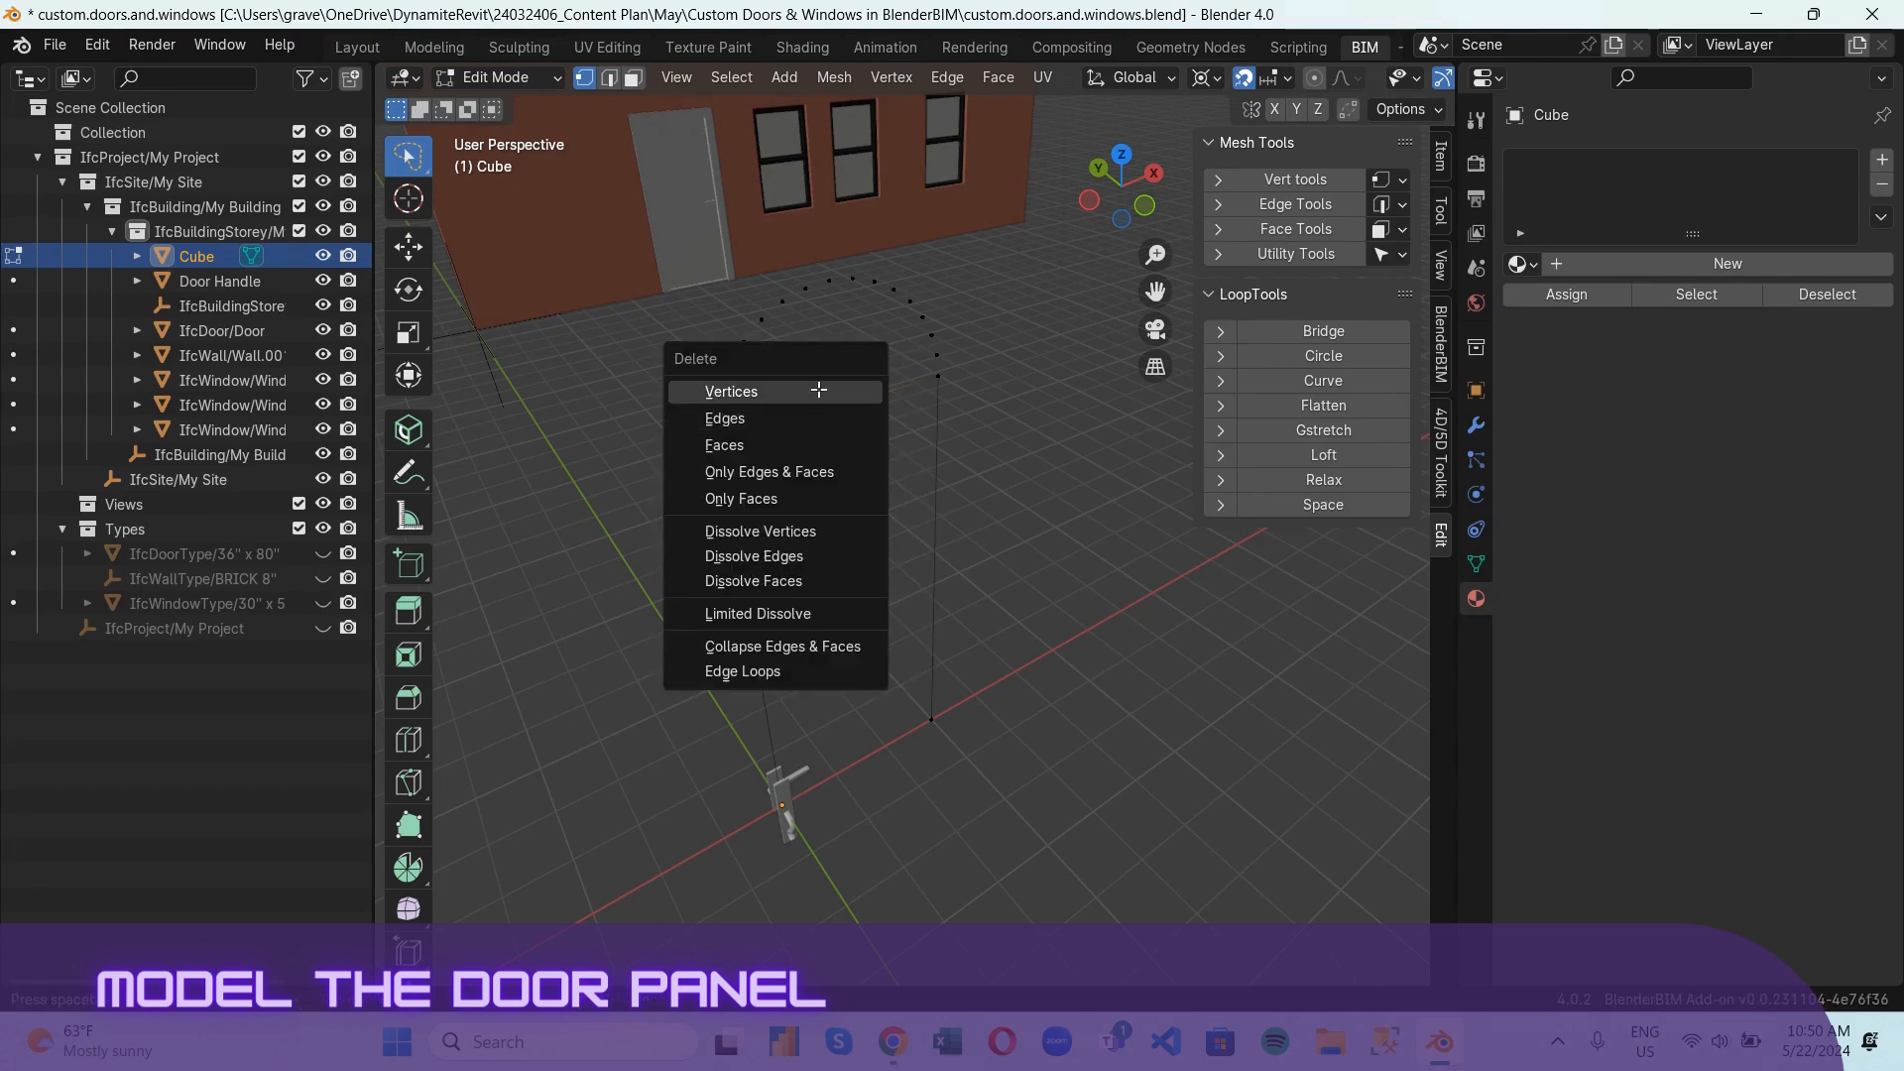
pyautogui.click(835, 394)
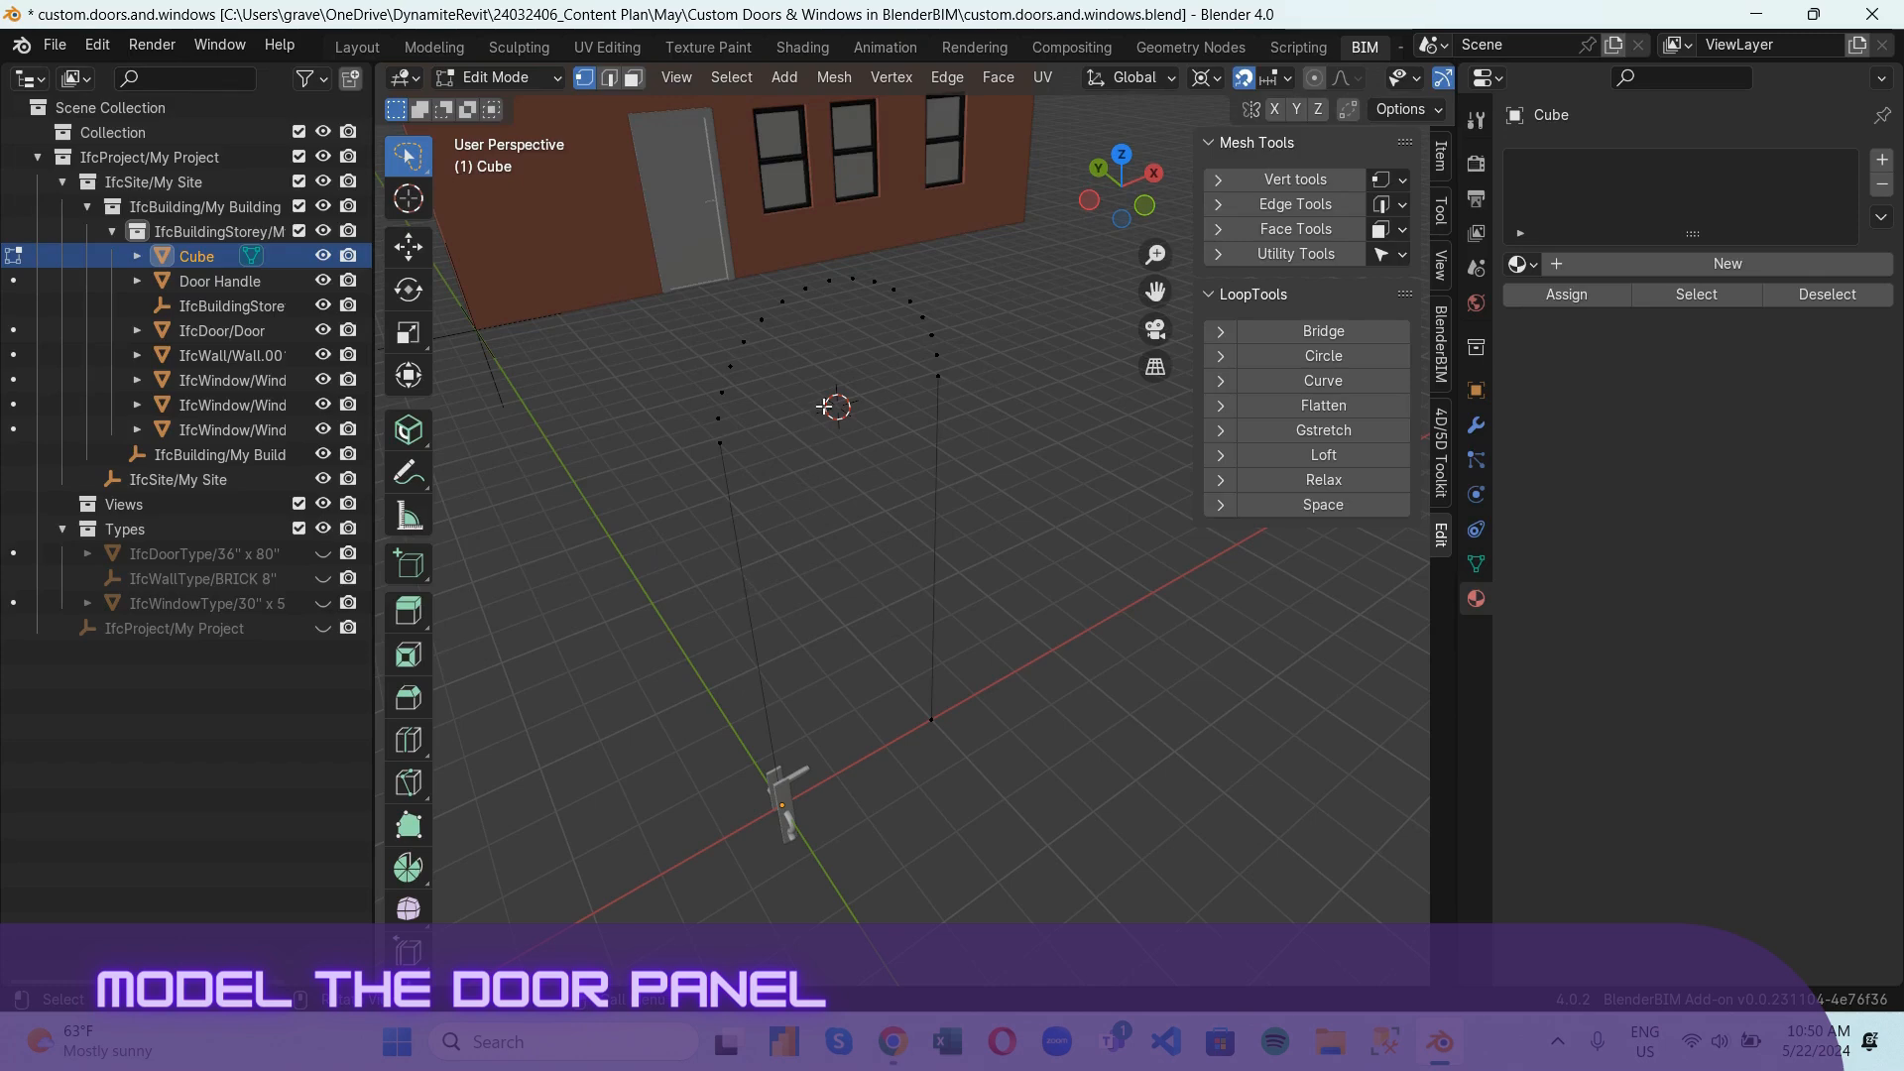
# In front view, select the whole arched door outline and fill it with a face.
pyautogui.scroll(-3, 824, 407)
pyautogui.moveTo(843, 496); pyautogui.dragTo(754, 485, button='middle')
pyautogui.scroll(-2, 916, 450)
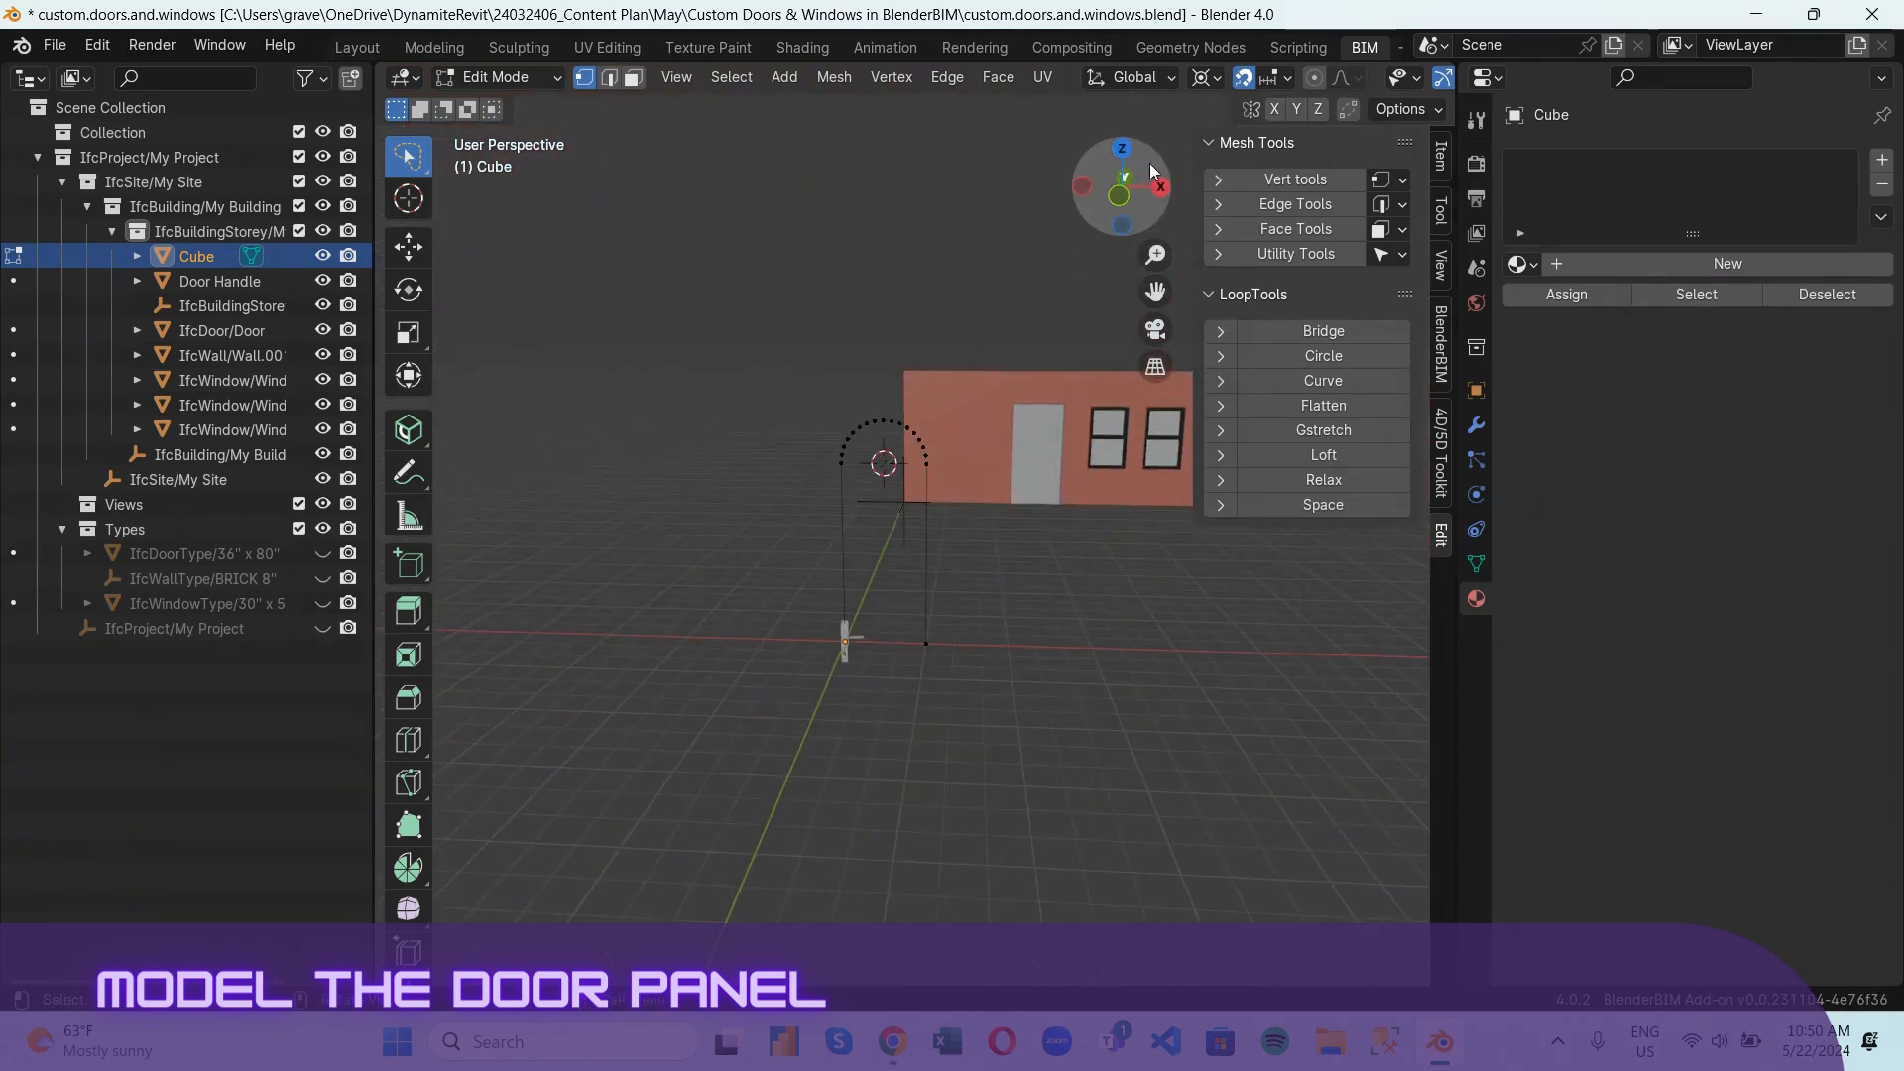
pyautogui.click(1119, 197)
pyautogui.moveTo(758, 368)
pyautogui.mouseDown()
pyautogui.moveTo(719, 773)
pyautogui.moveTo(1028, 418)
pyautogui.moveTo(977, 399)
pyautogui.mouseUp()
pyautogui.press('f')
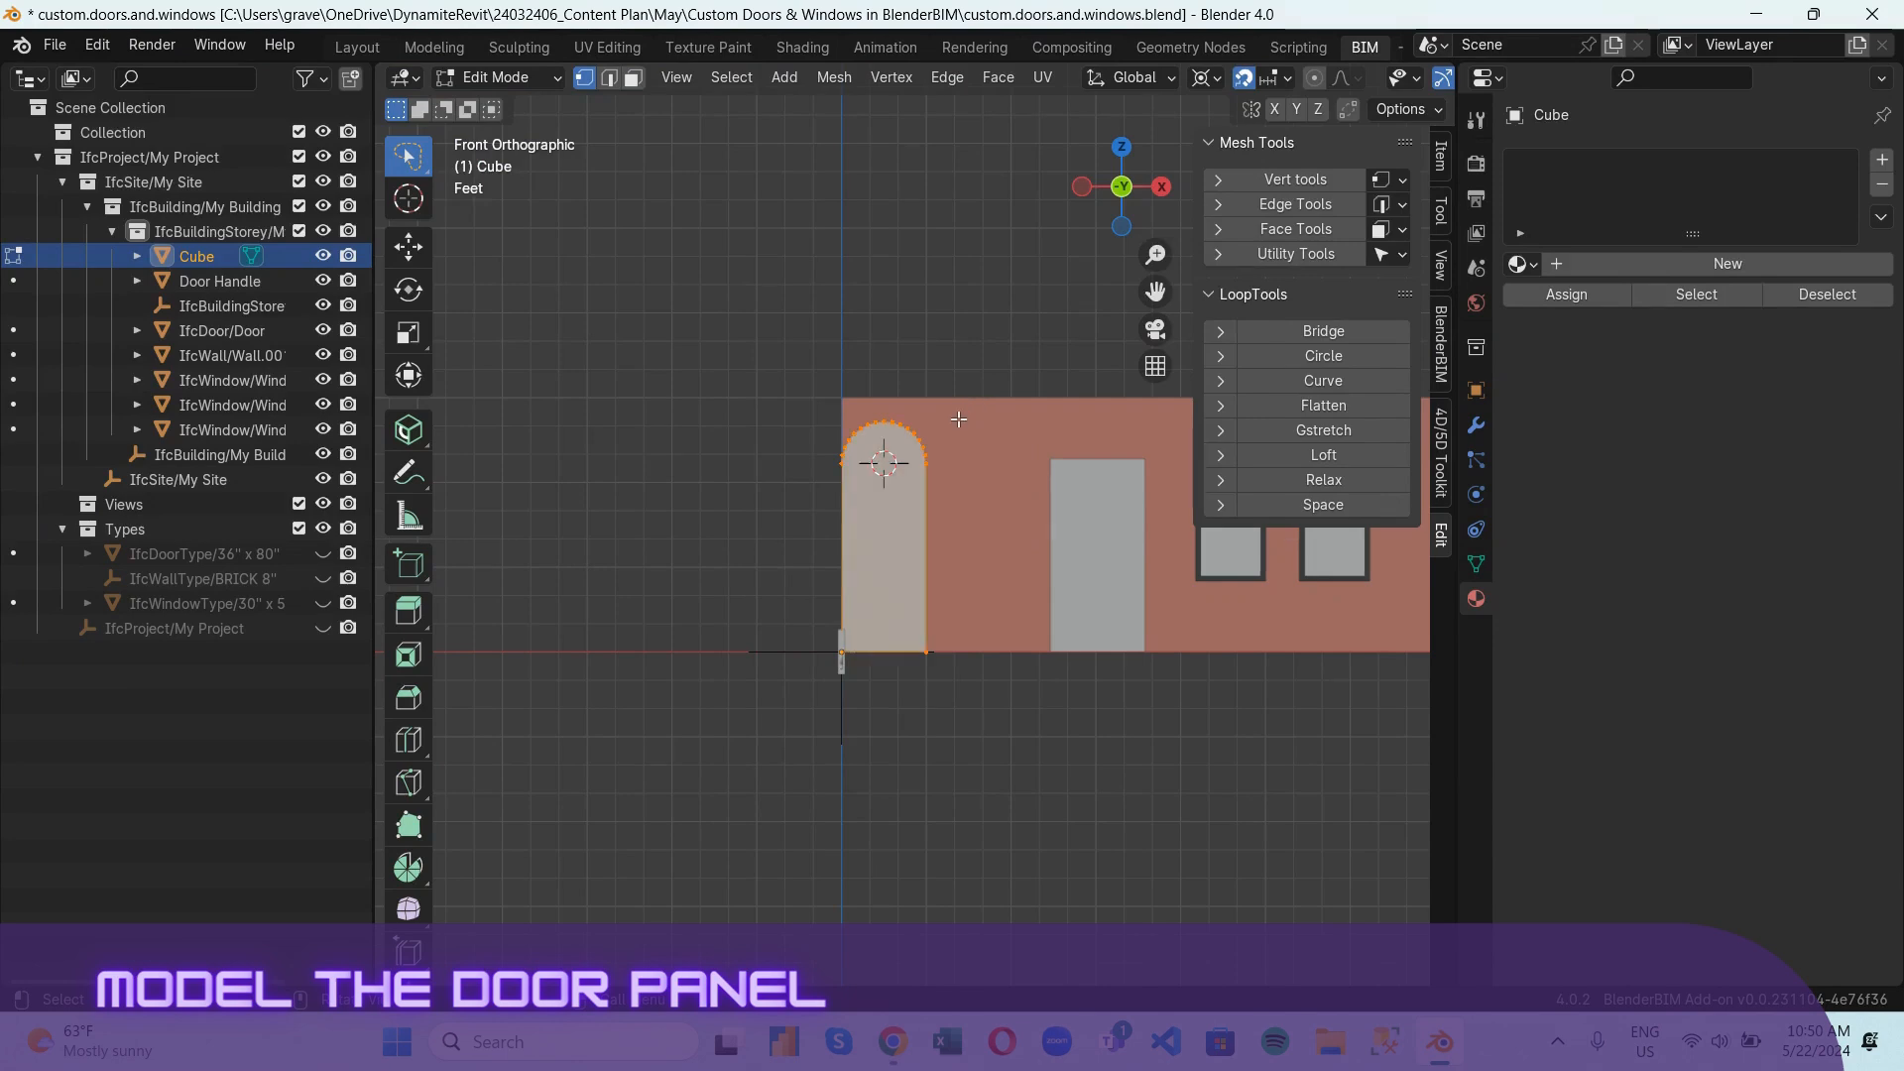
pyautogui.moveTo(962, 480); pyautogui.dragTo(927, 539, button='middle')
pyautogui.moveTo(1044, 316); pyautogui.dragTo(902, 297, button='middle')
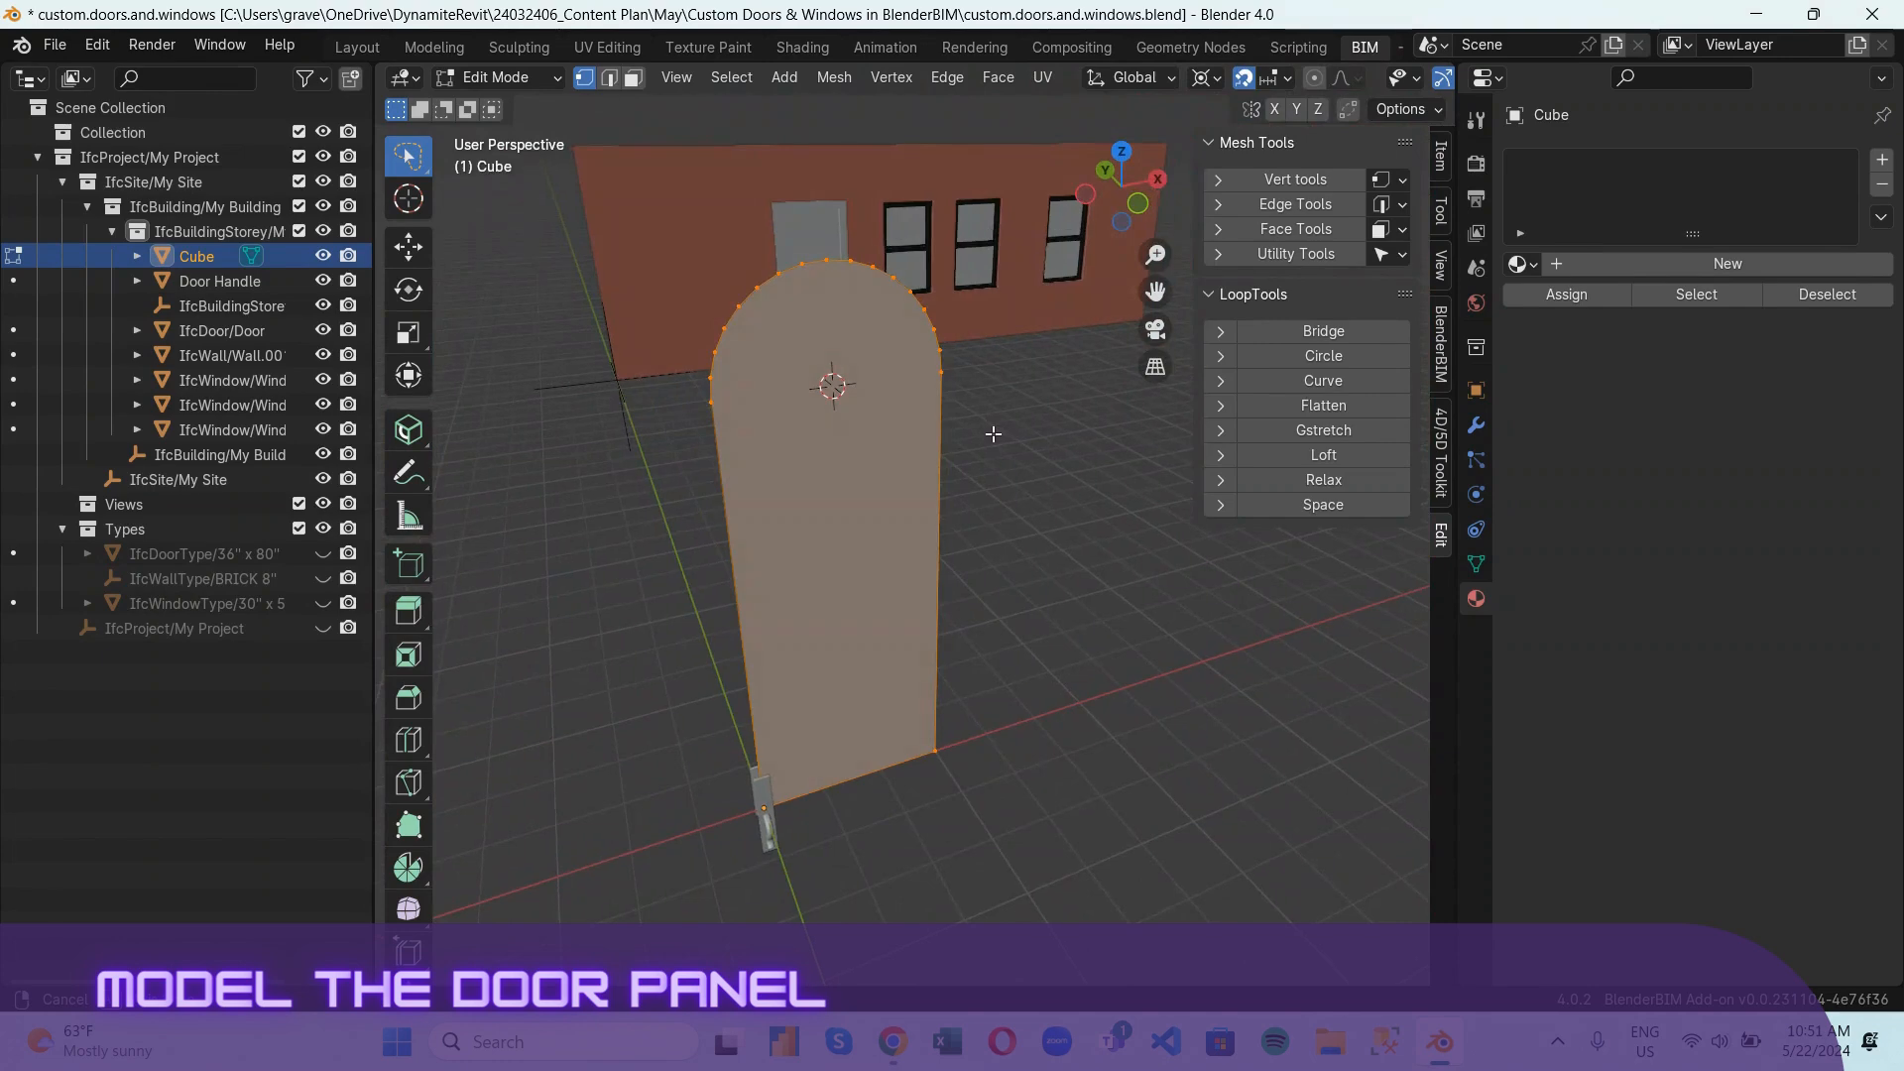
# Try a freehand inset of about 10" on the arched door panel face.
pyautogui.click(1140, 205)
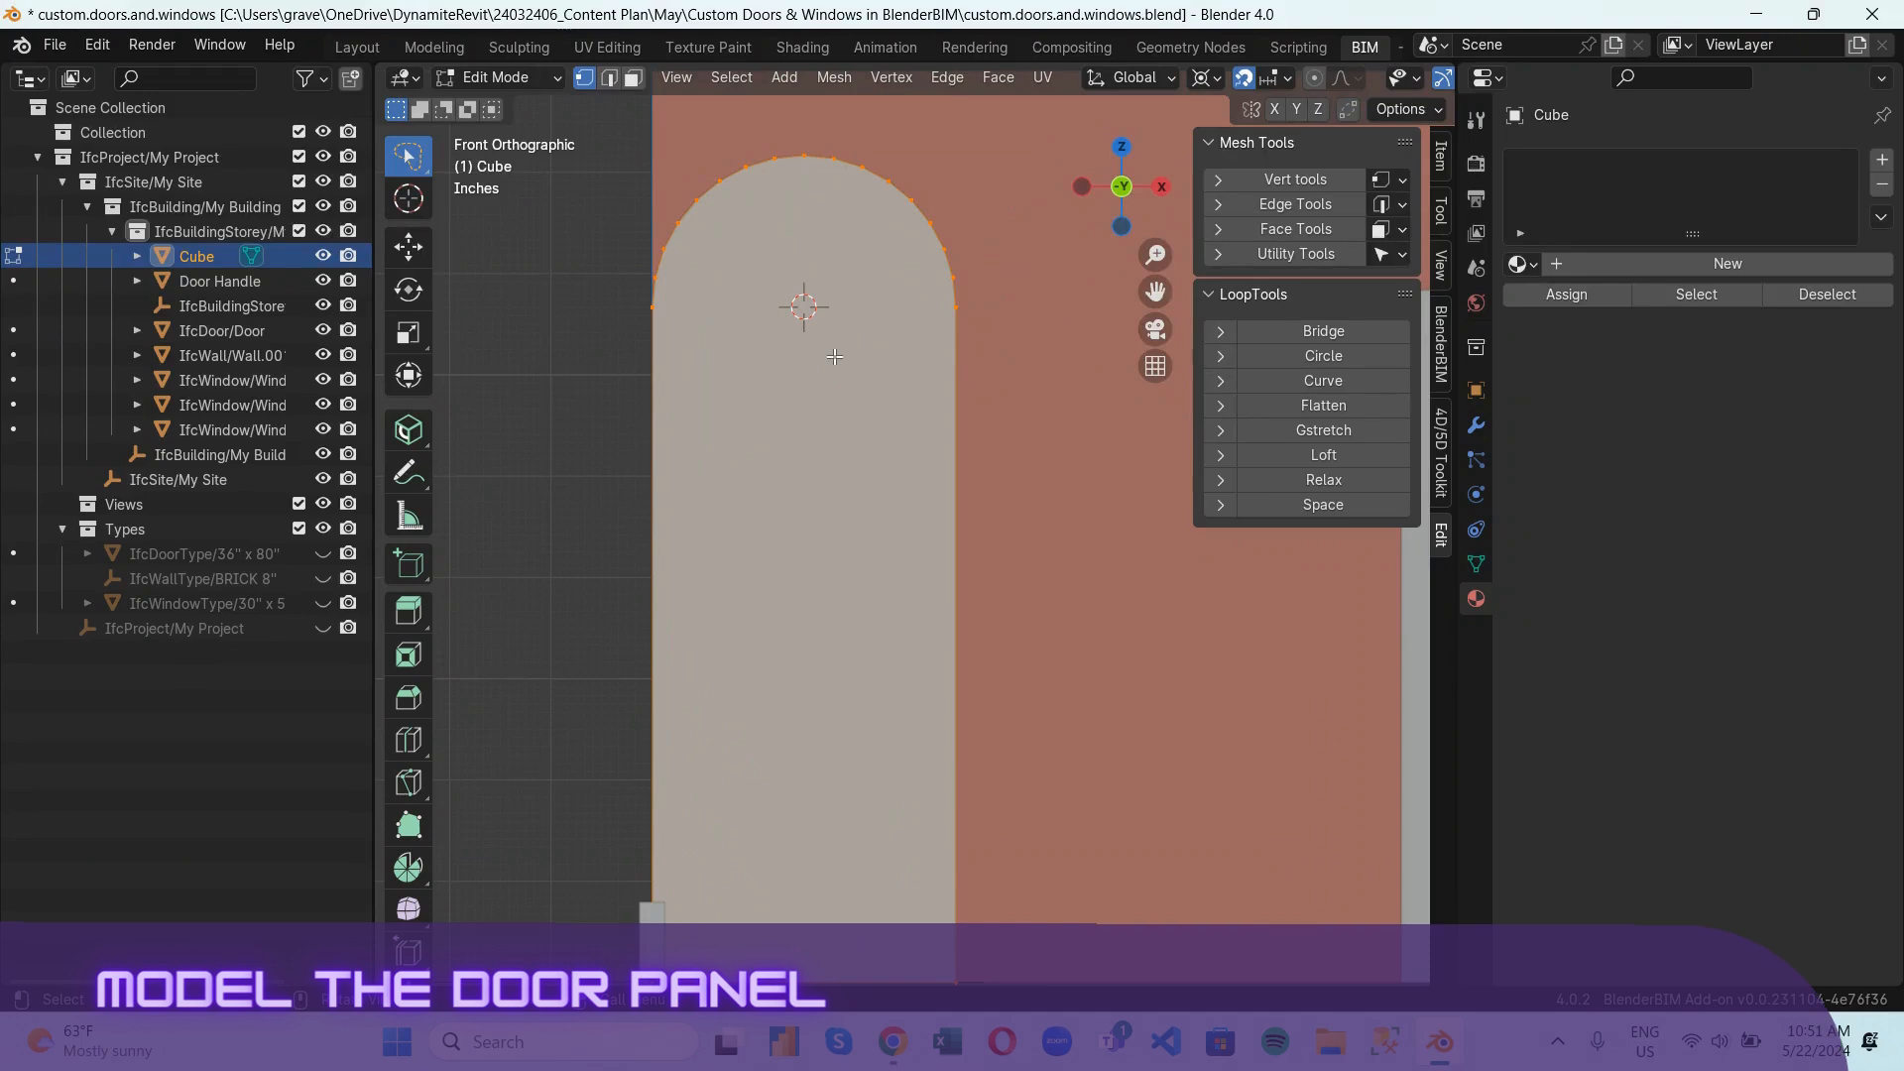
pyautogui.scroll(-2, 803, 377)
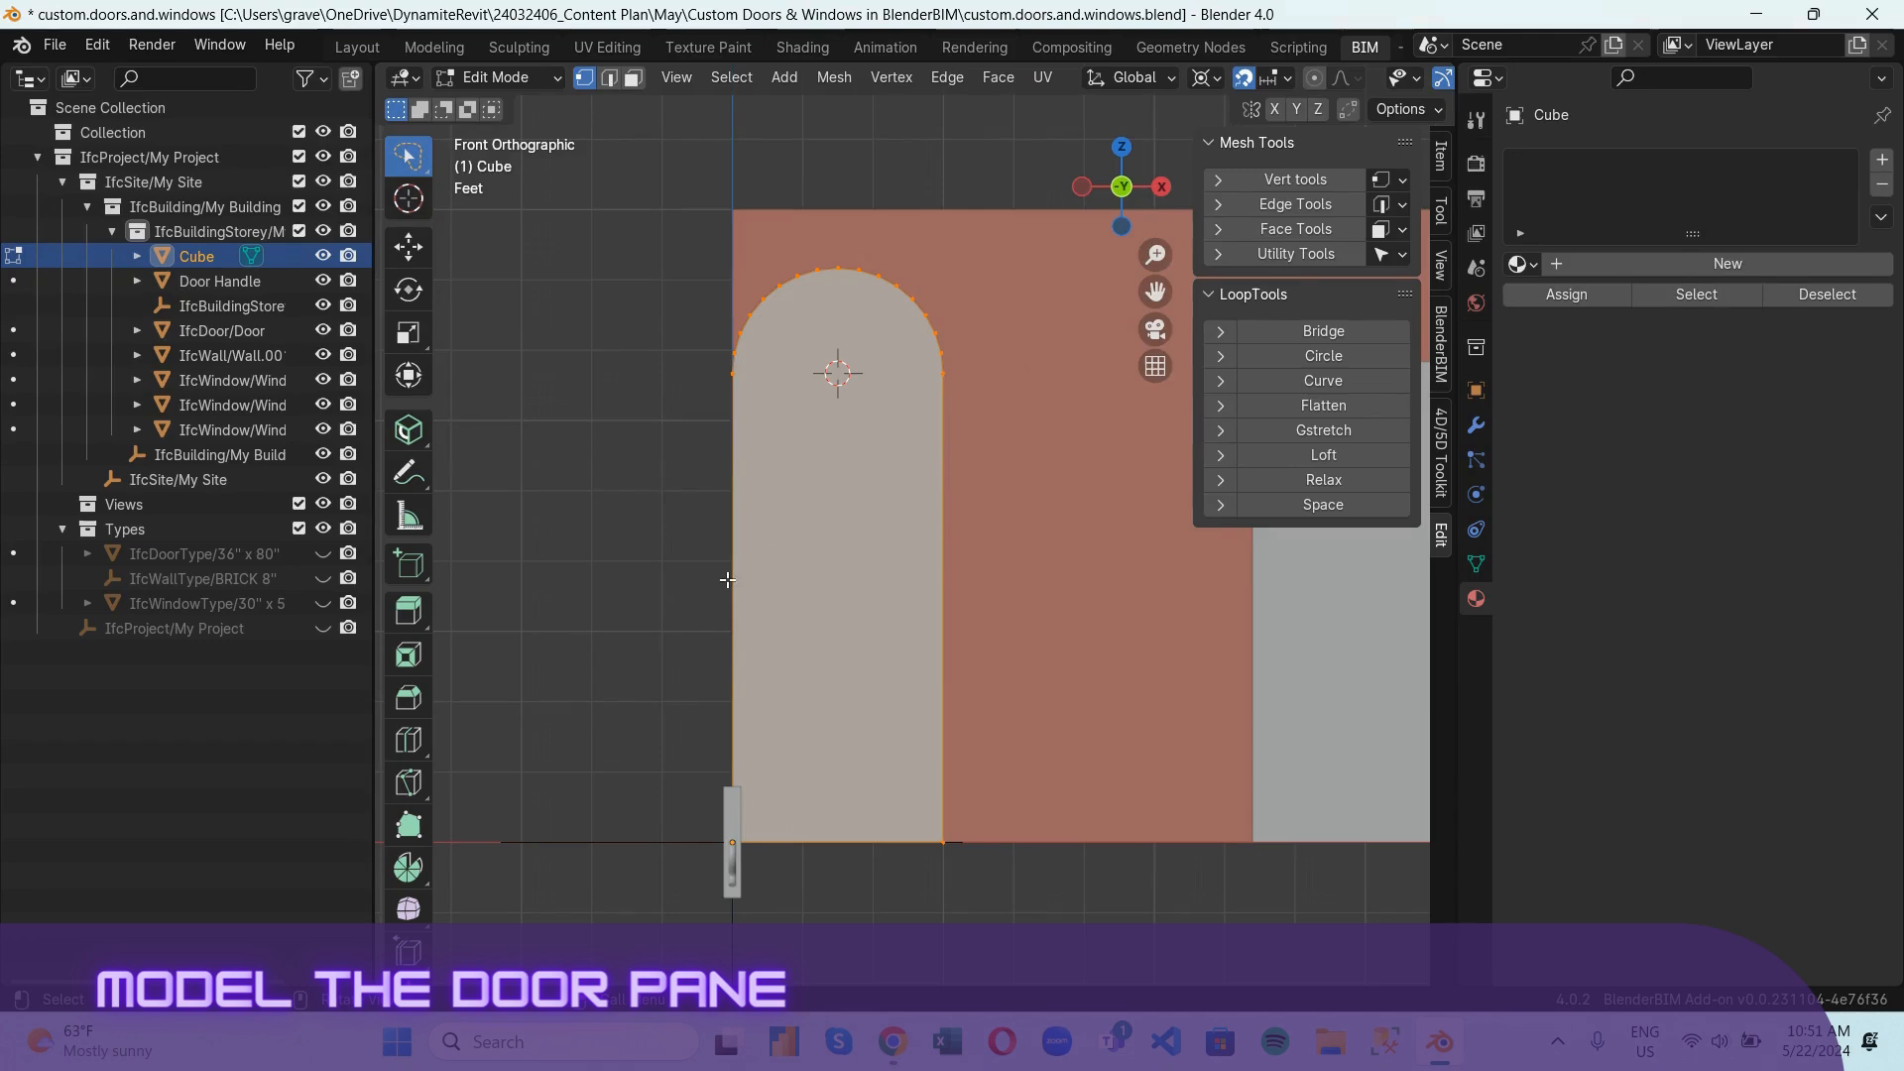
pyautogui.press('i')
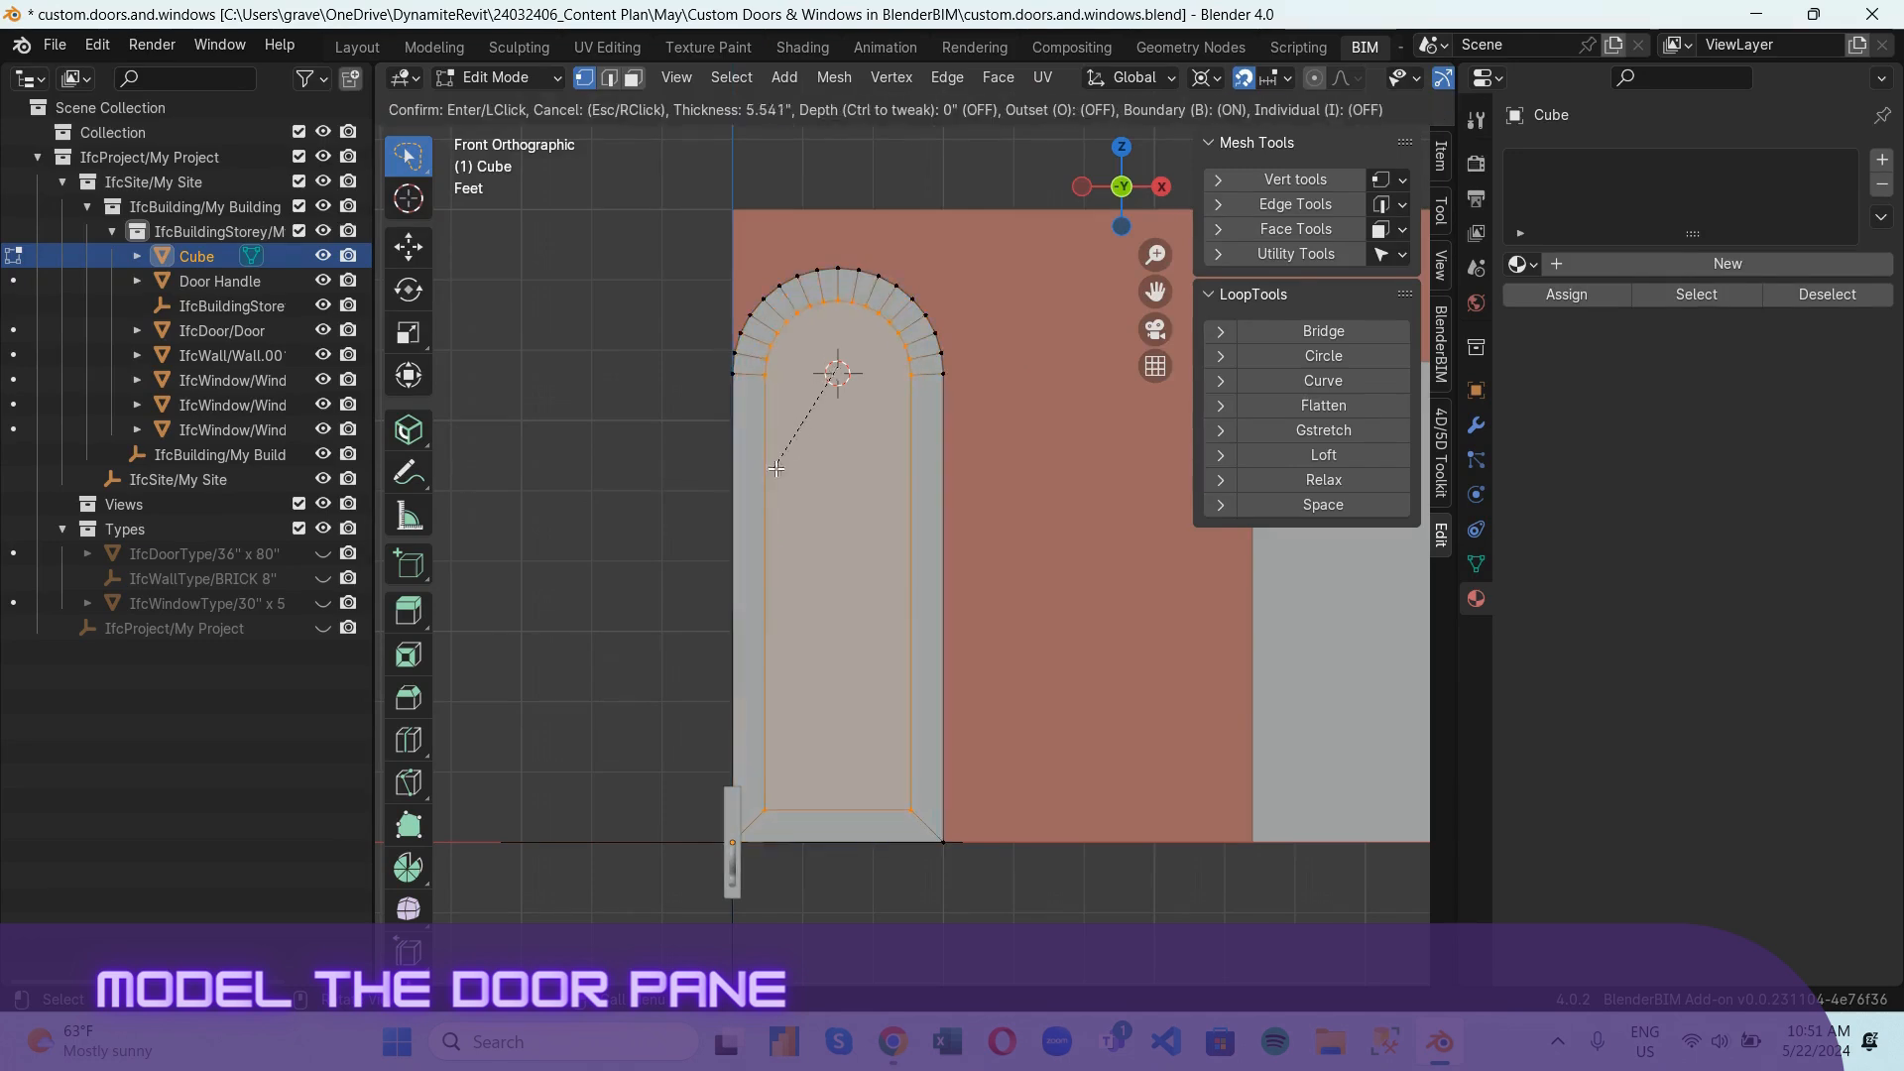
pyautogui.click(891, 445)
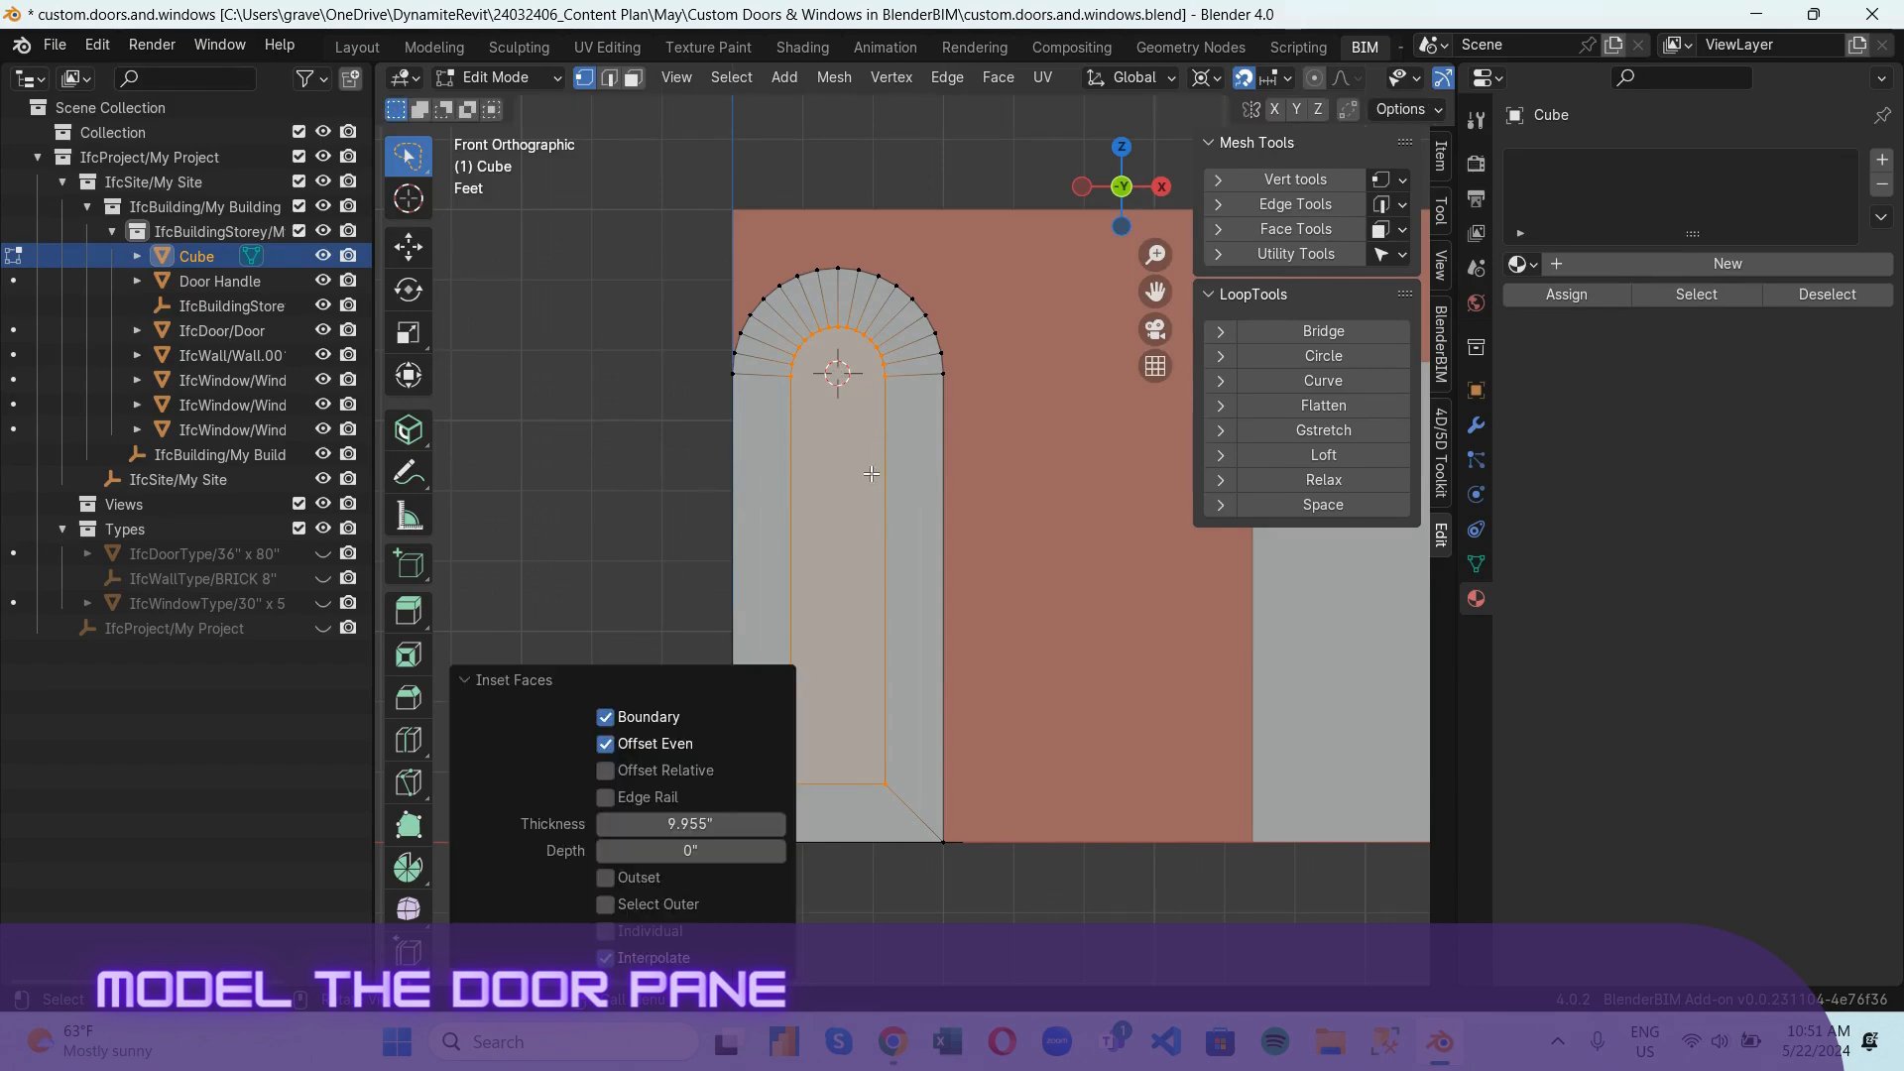
pyautogui.moveTo(672, 505); pyautogui.dragTo(759, 598, button='middle')
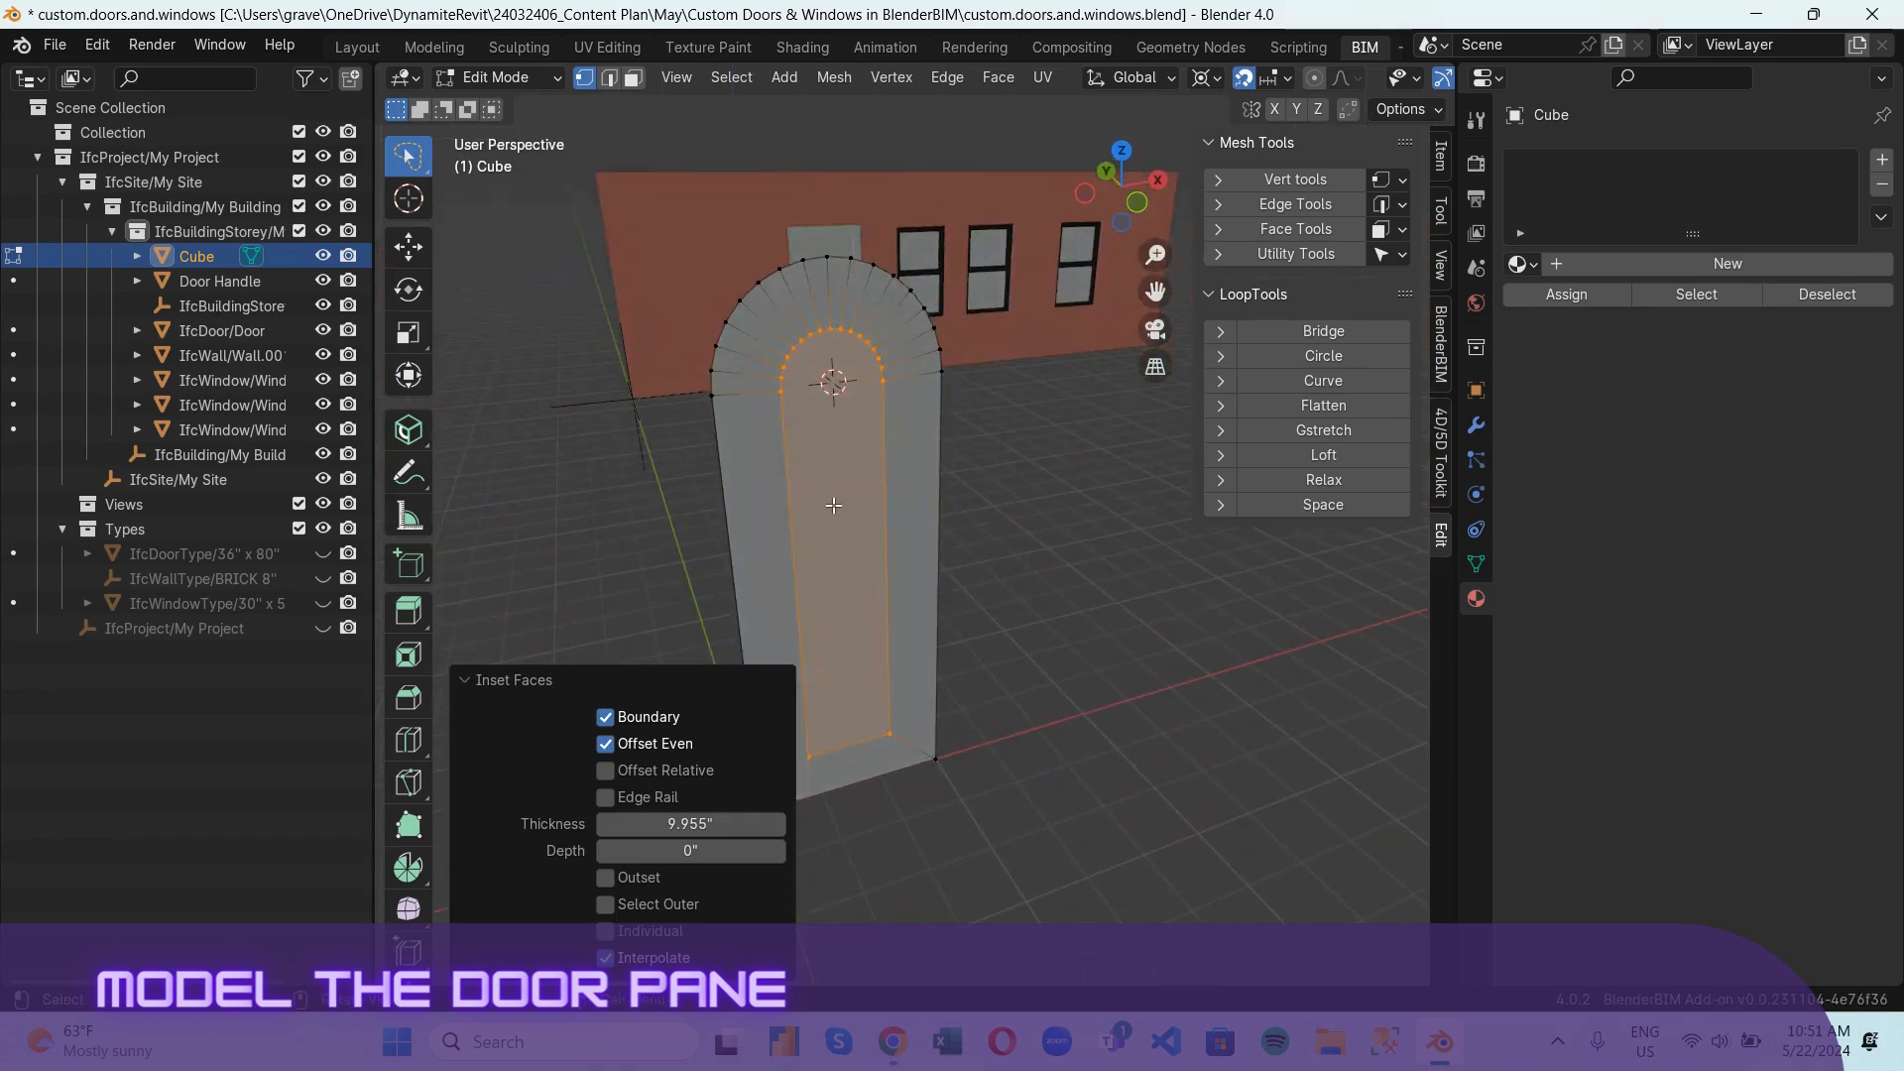
pyautogui.hotkey('ctrl', 'z')
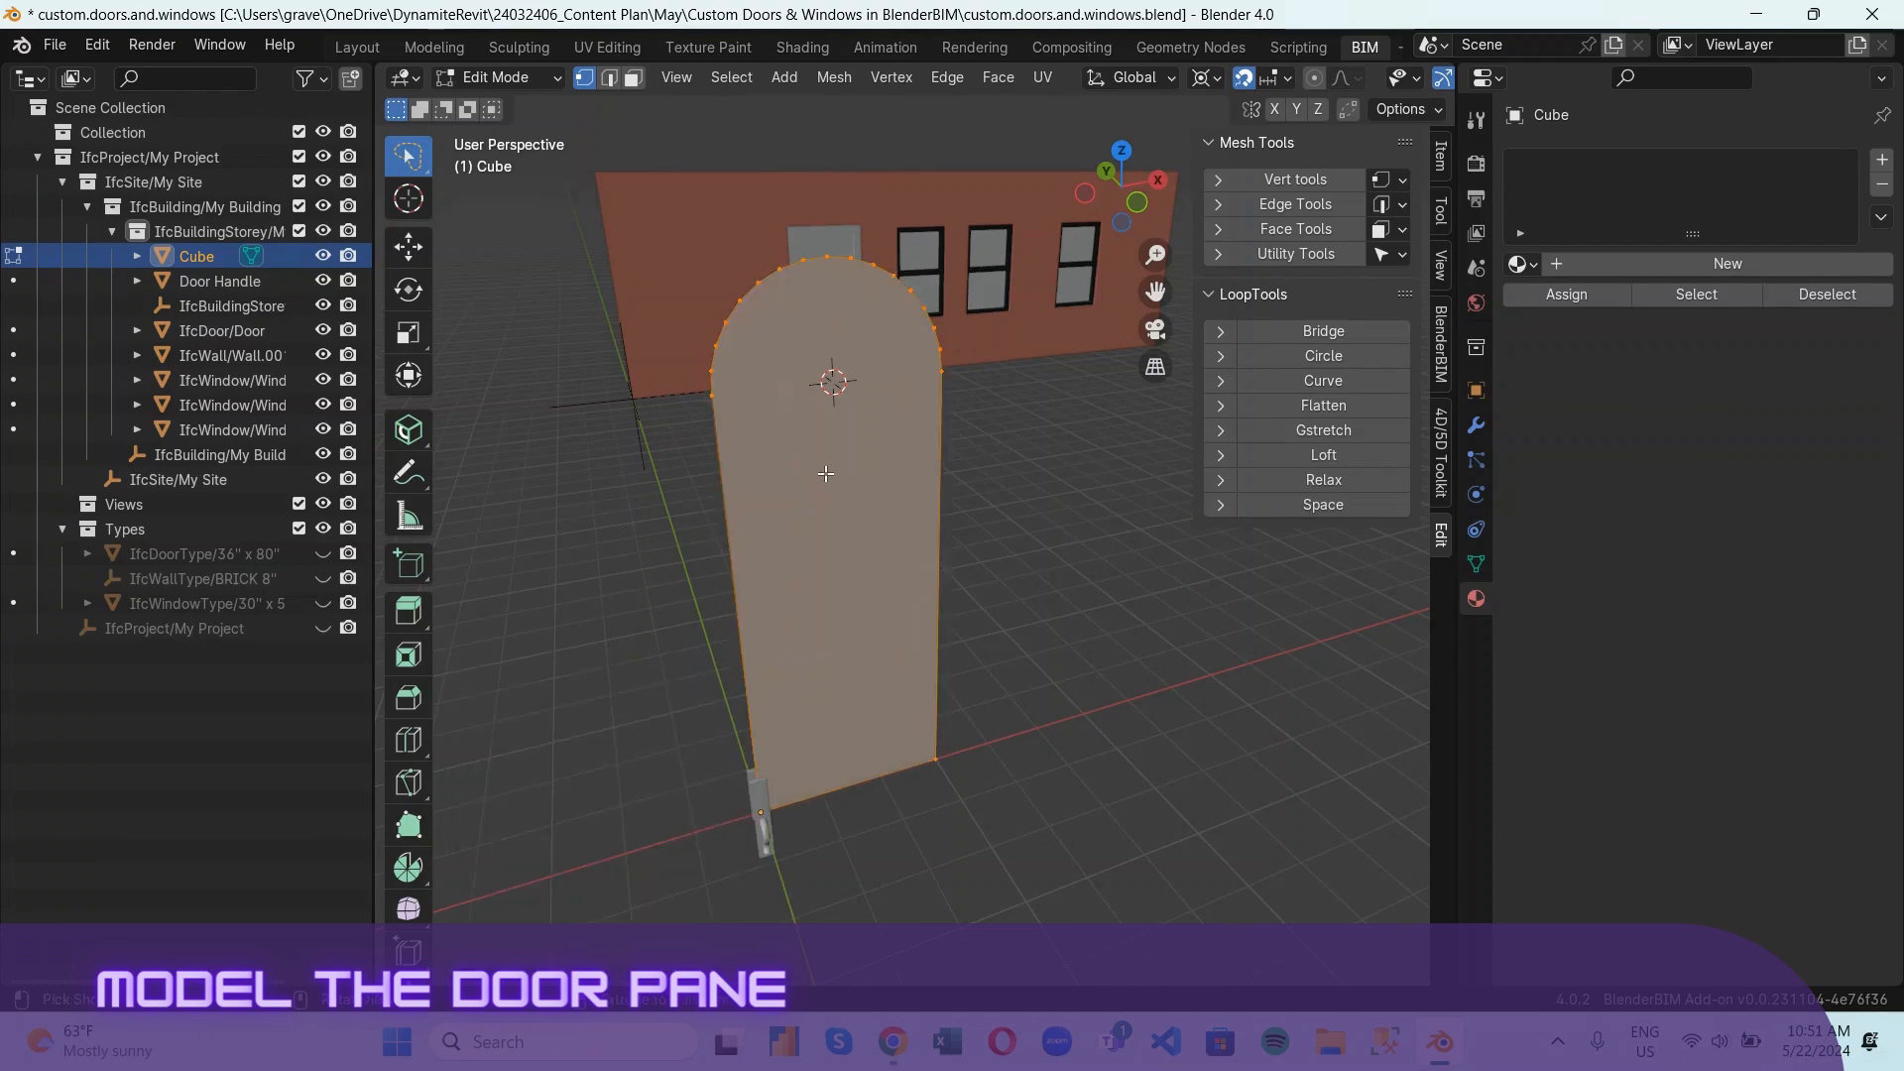
# Inset the arched door panel face with a thickness of exactly 10".
pyautogui.press('i')
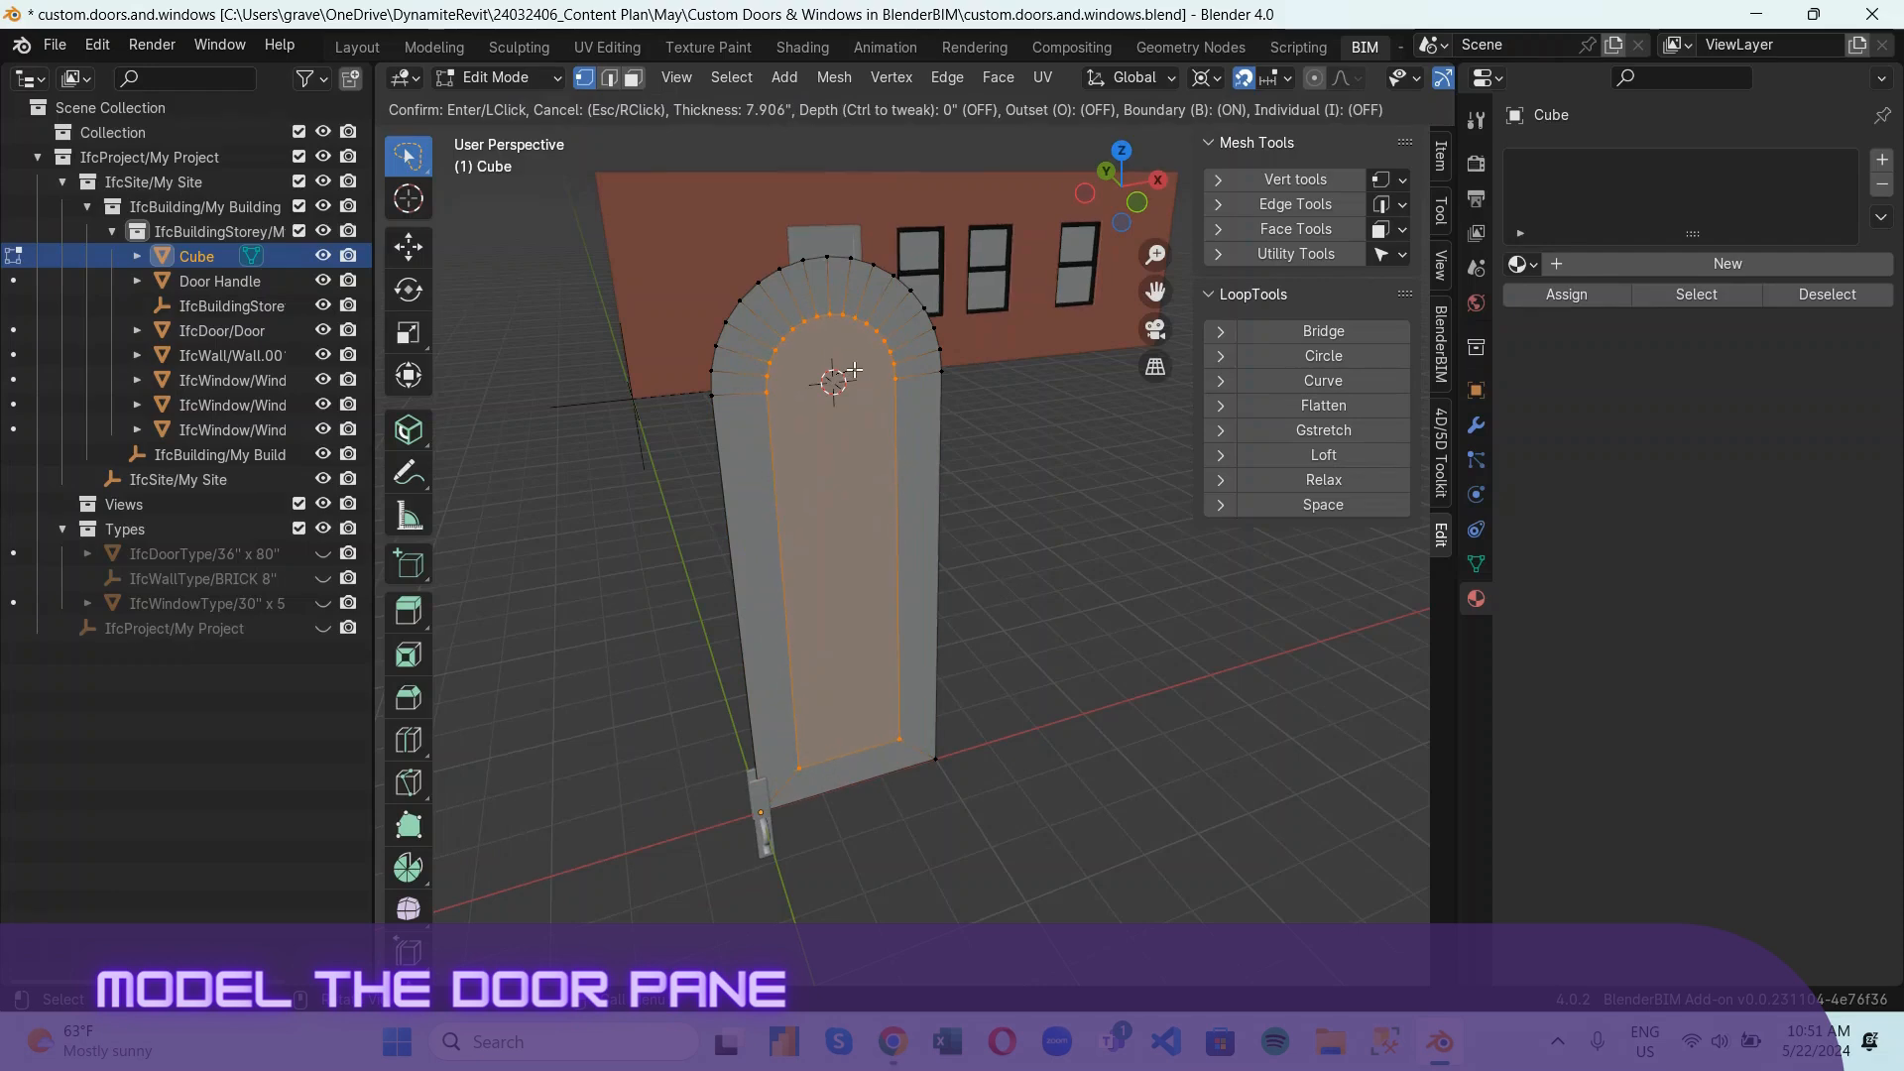
pyautogui.write('10')
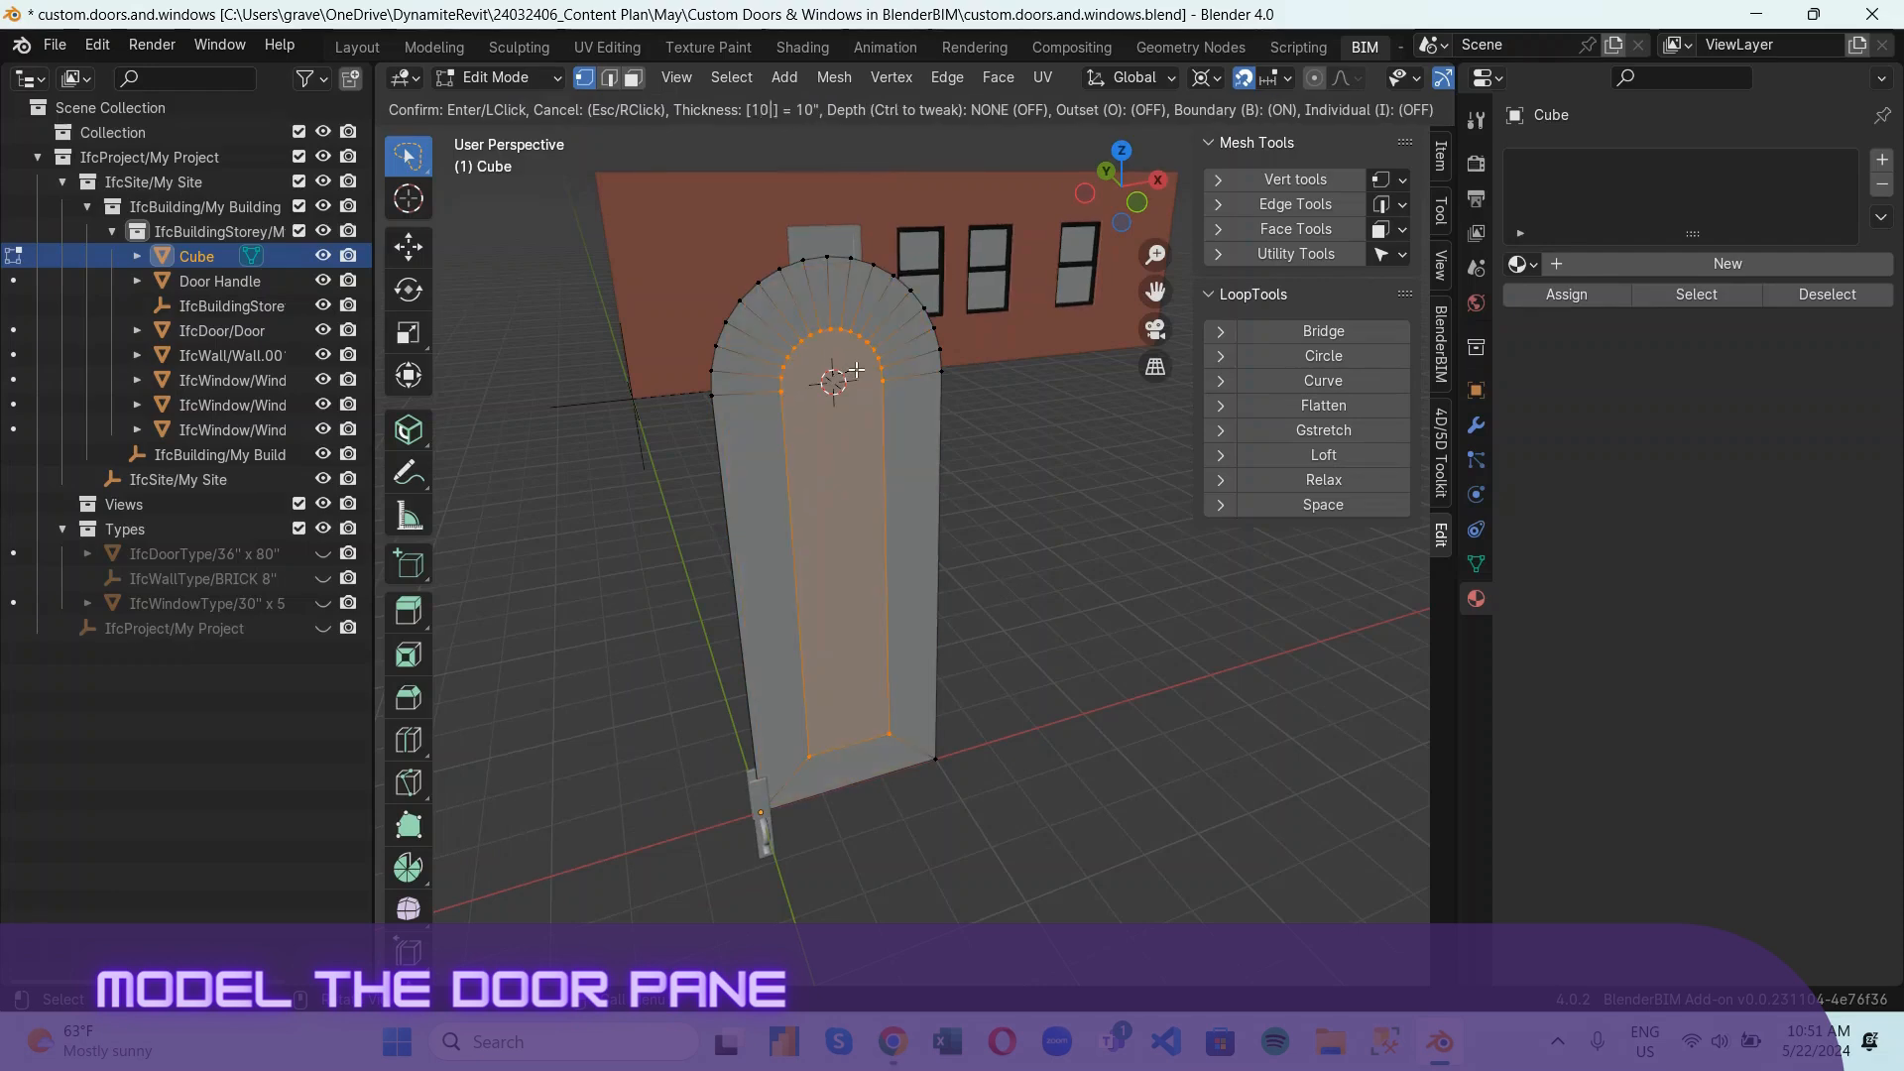
pyautogui.press('Return')
pyautogui.moveTo(893, 412); pyautogui.dragTo(823, 383, button='middle')
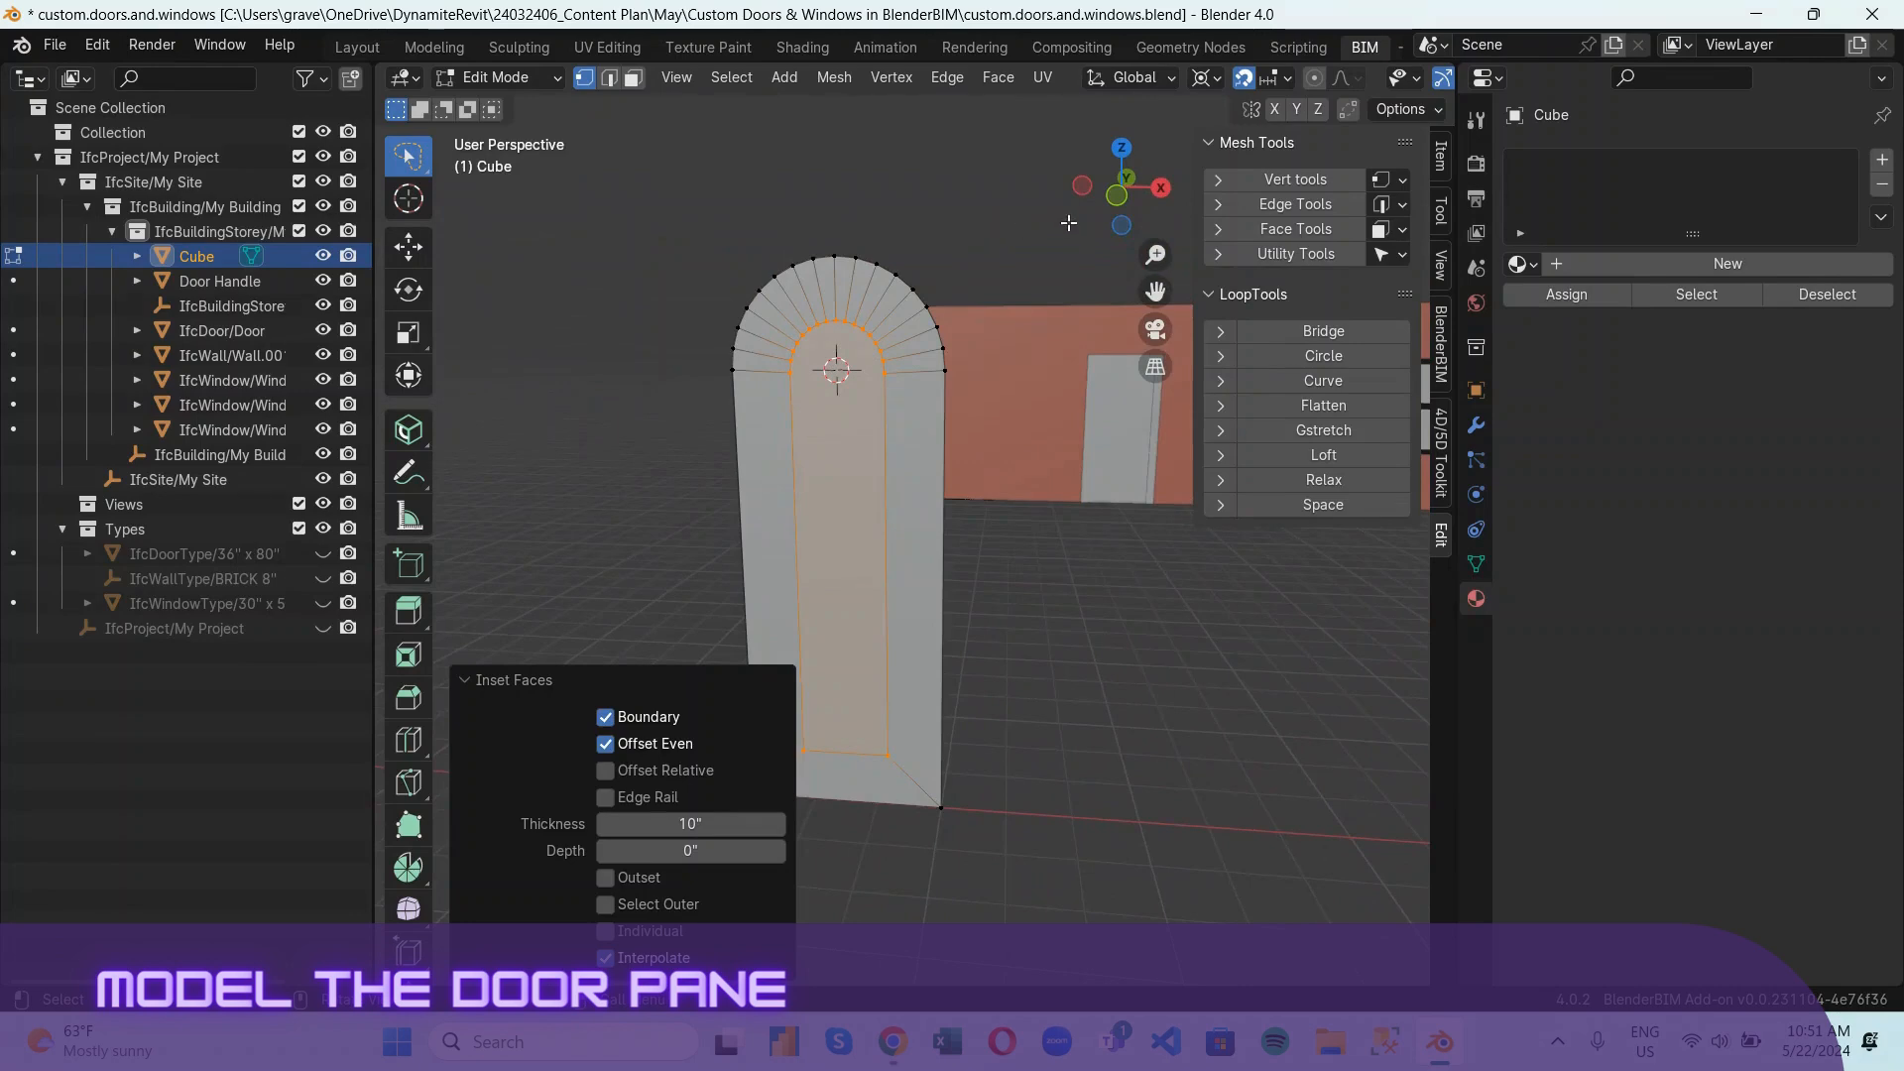
pyautogui.click(1125, 205)
pyautogui.click(833, 475)
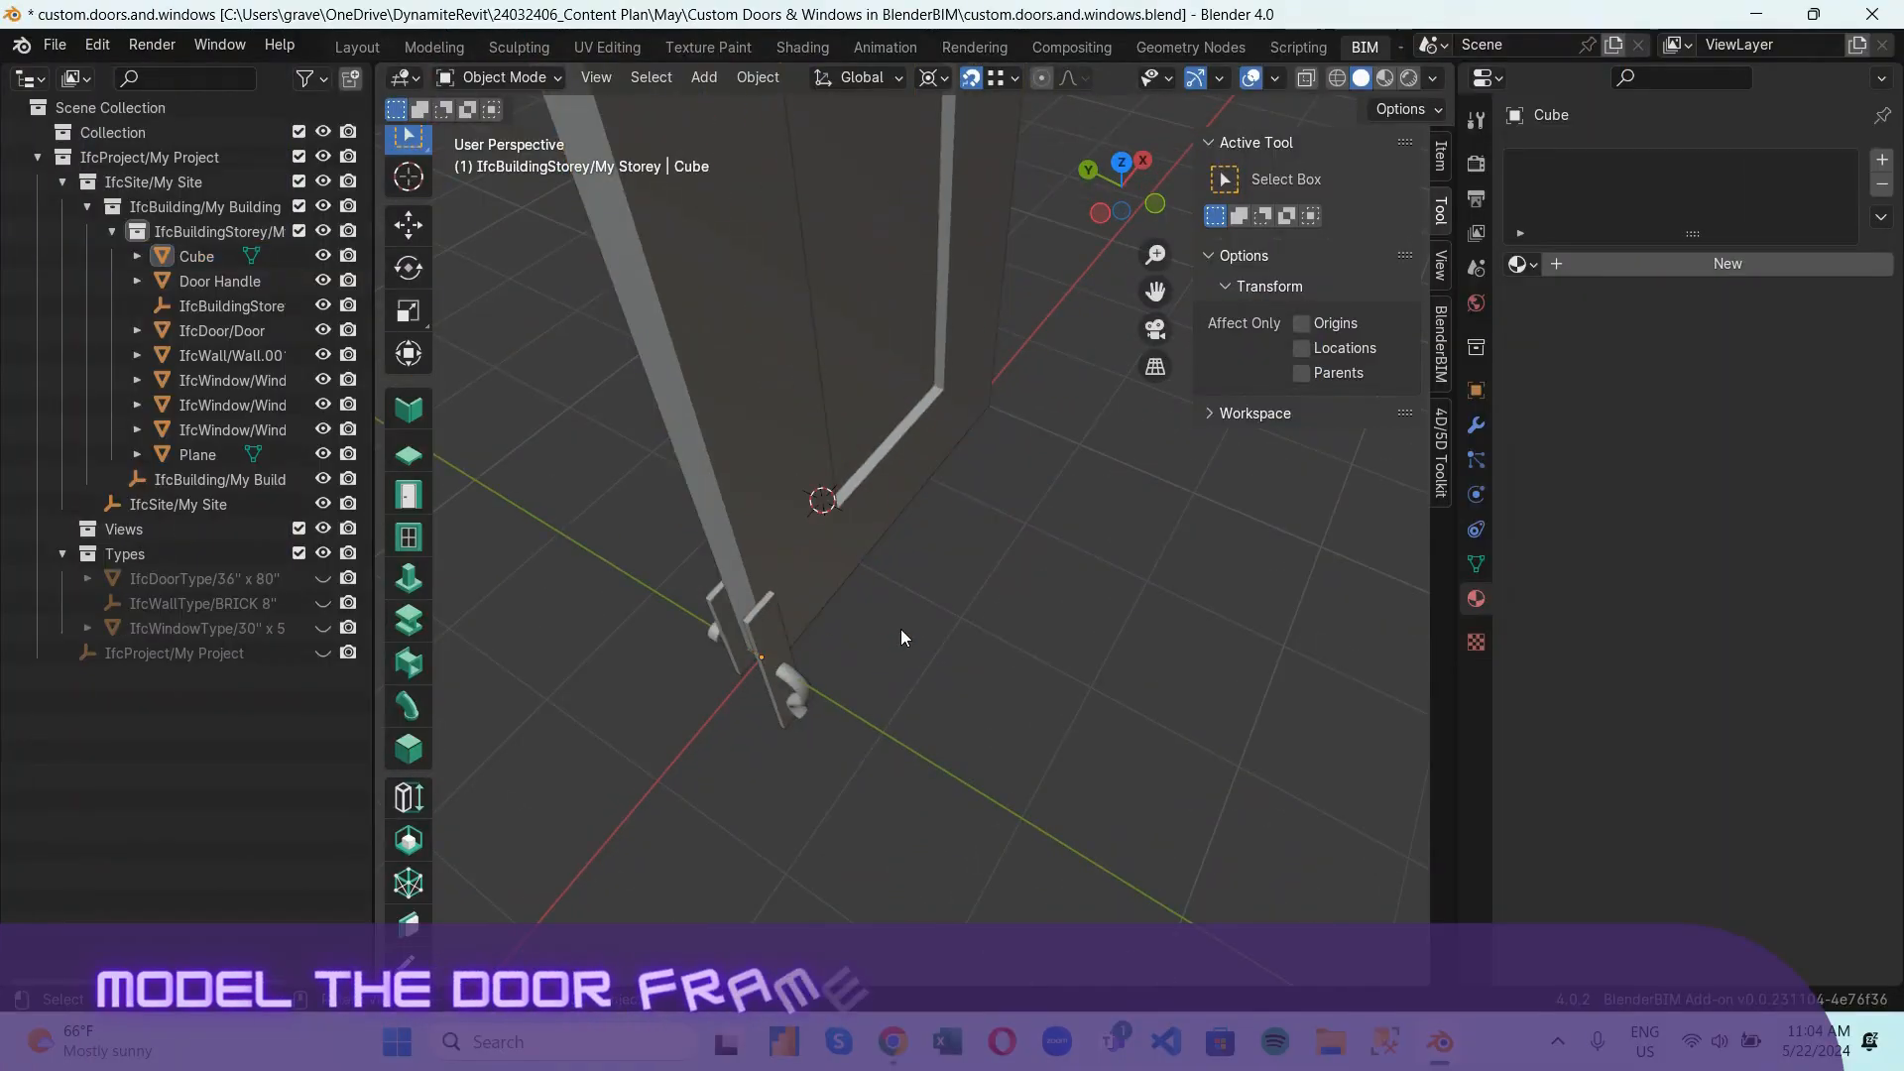
# Select the door handle and, in front view, move it up from the origin onto the door panel's side stile.
pyautogui.scroll(-4, 700, 651)
pyautogui.moveTo(782, 635); pyautogui.dragTo(1175, 546, button='middle')
pyautogui.scroll(5, 1175, 546)
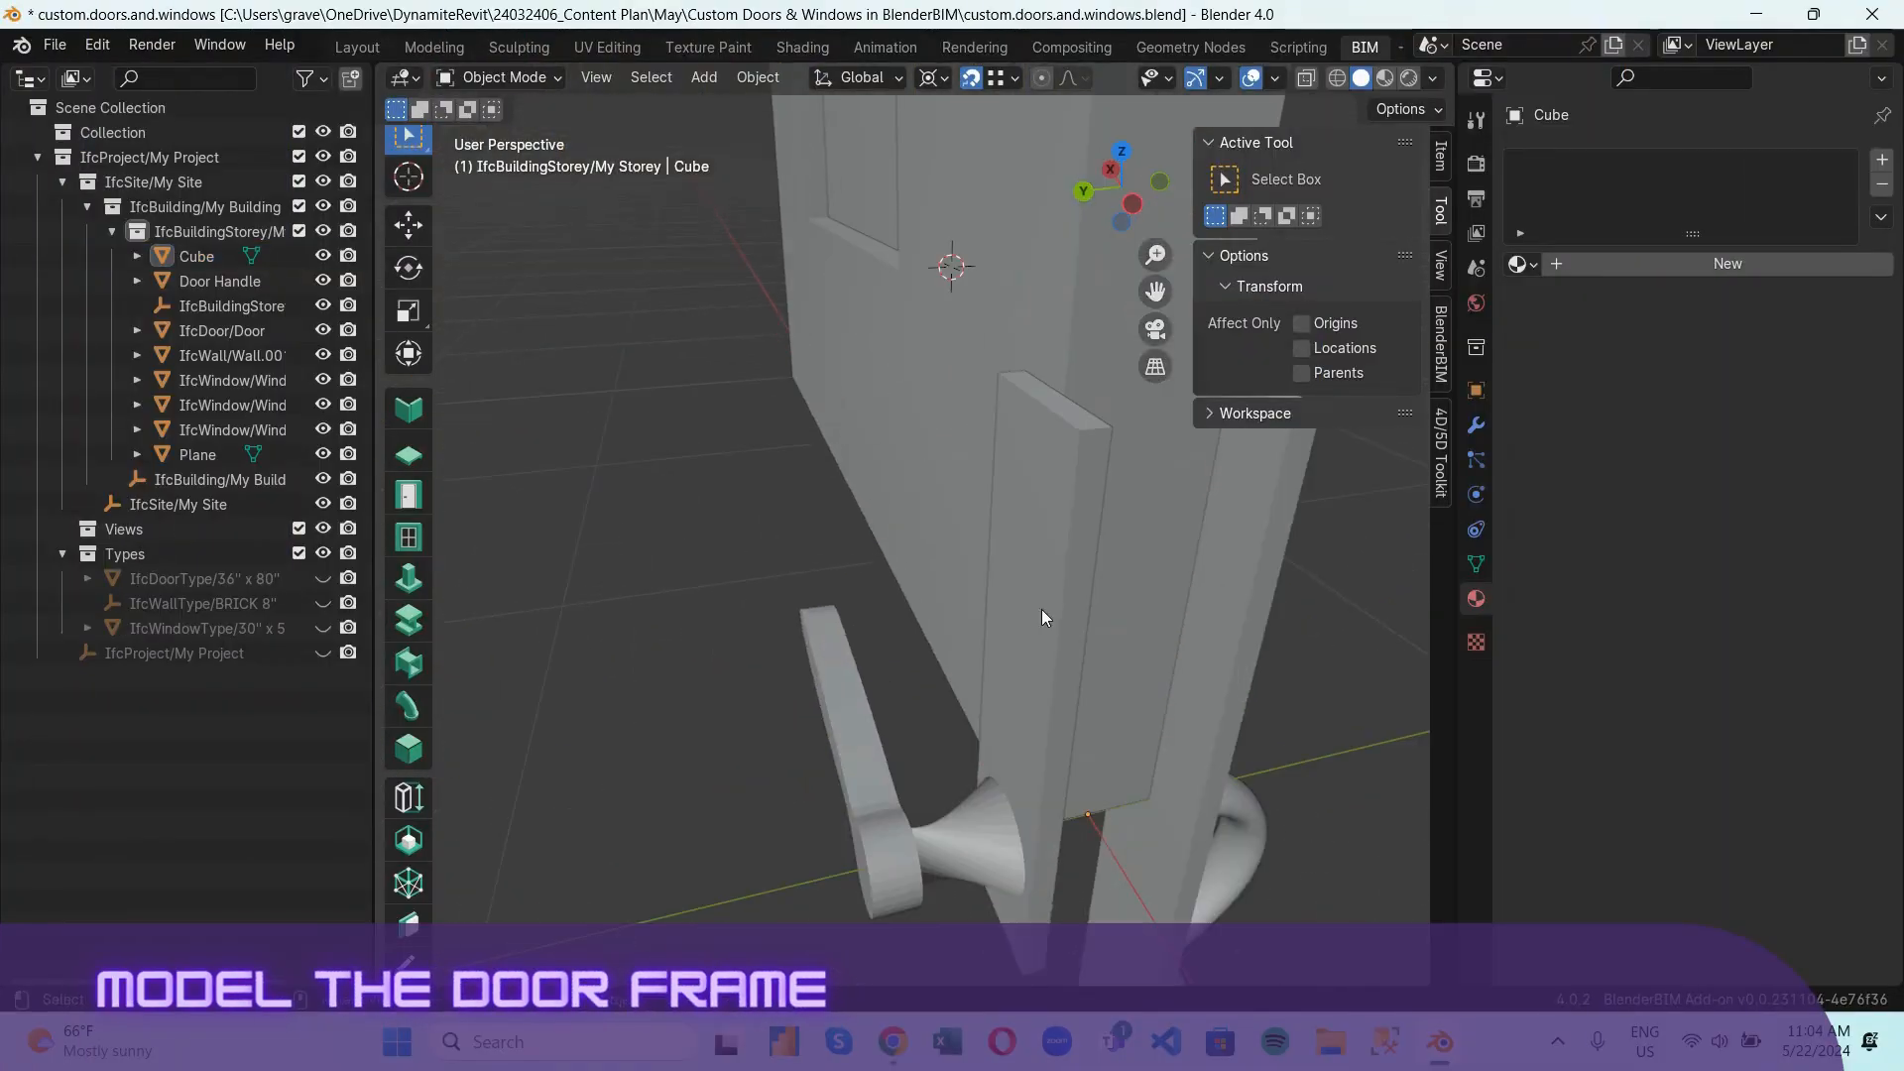
pyautogui.scroll(-2, 998, 661)
pyautogui.scroll(-2, 998, 661)
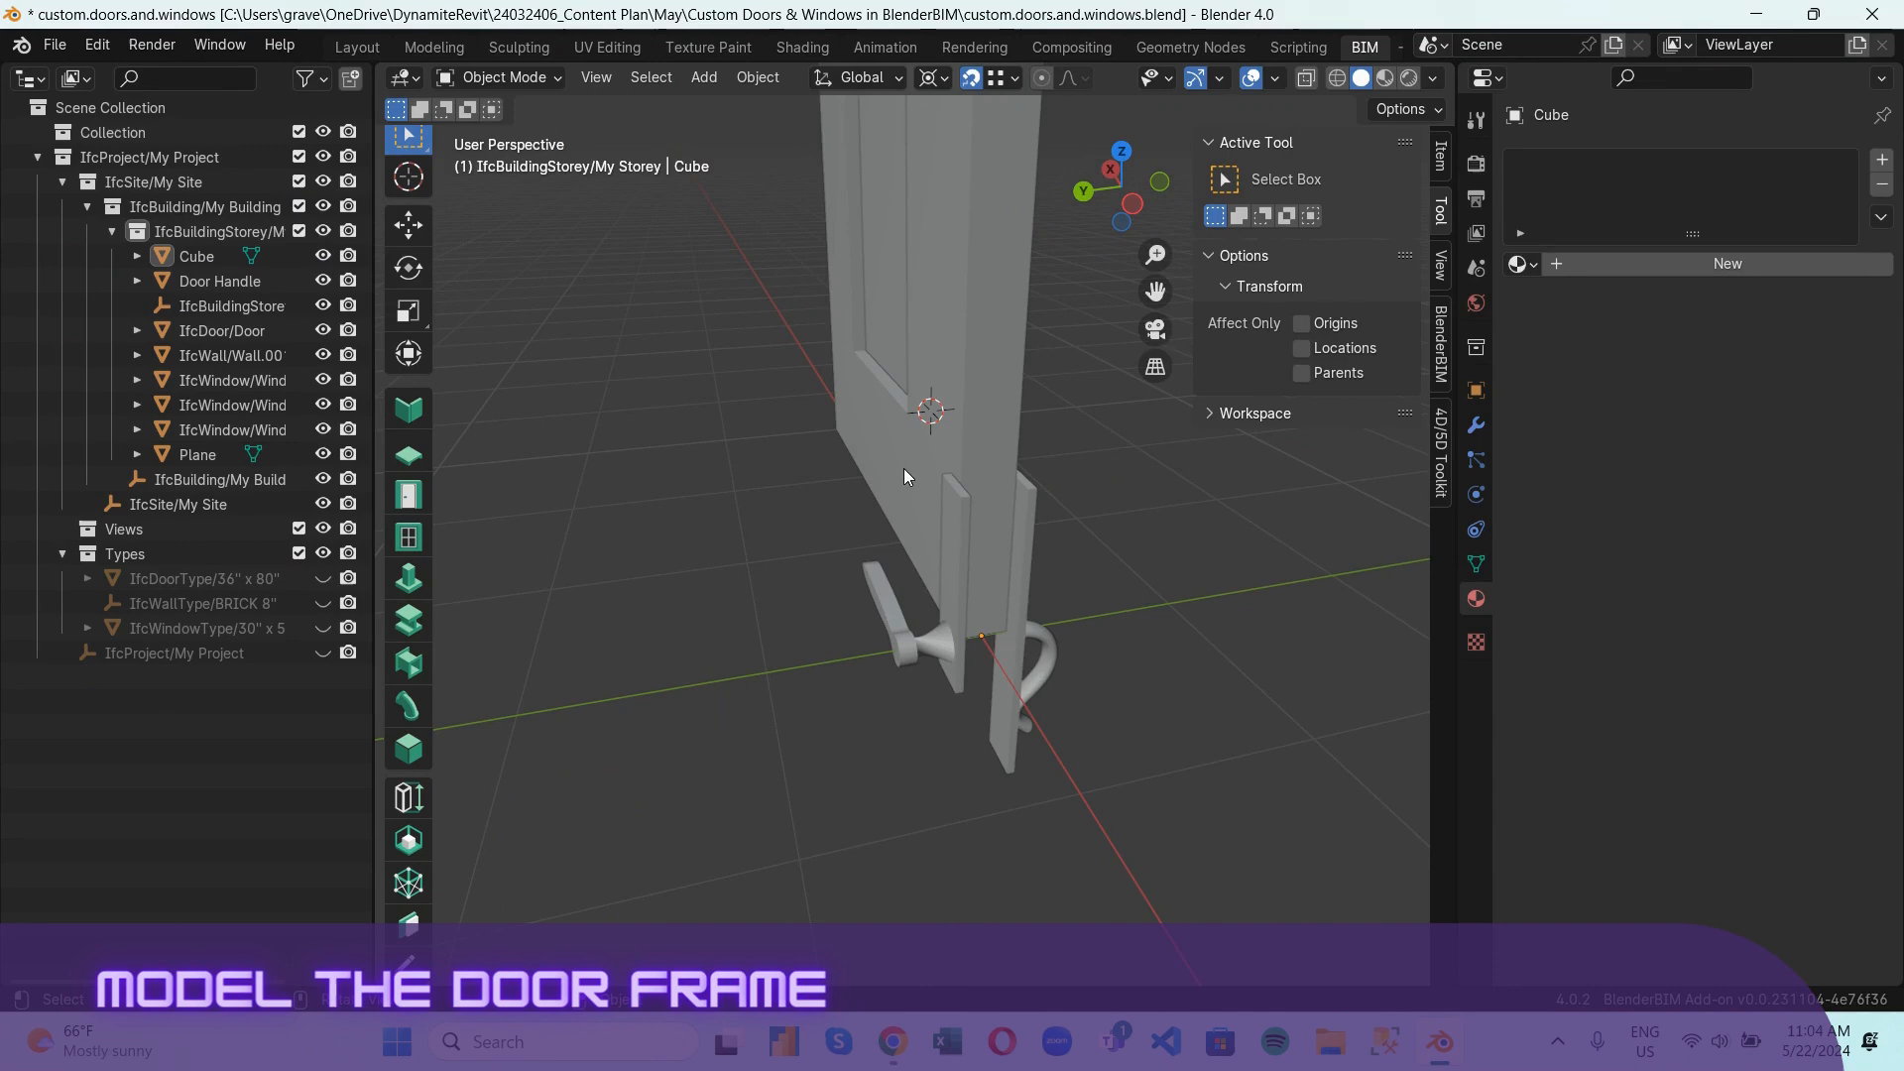
pyautogui.moveTo(903, 469); pyautogui.dragTo(775, 534, button='middle')
pyautogui.click(753, 541)
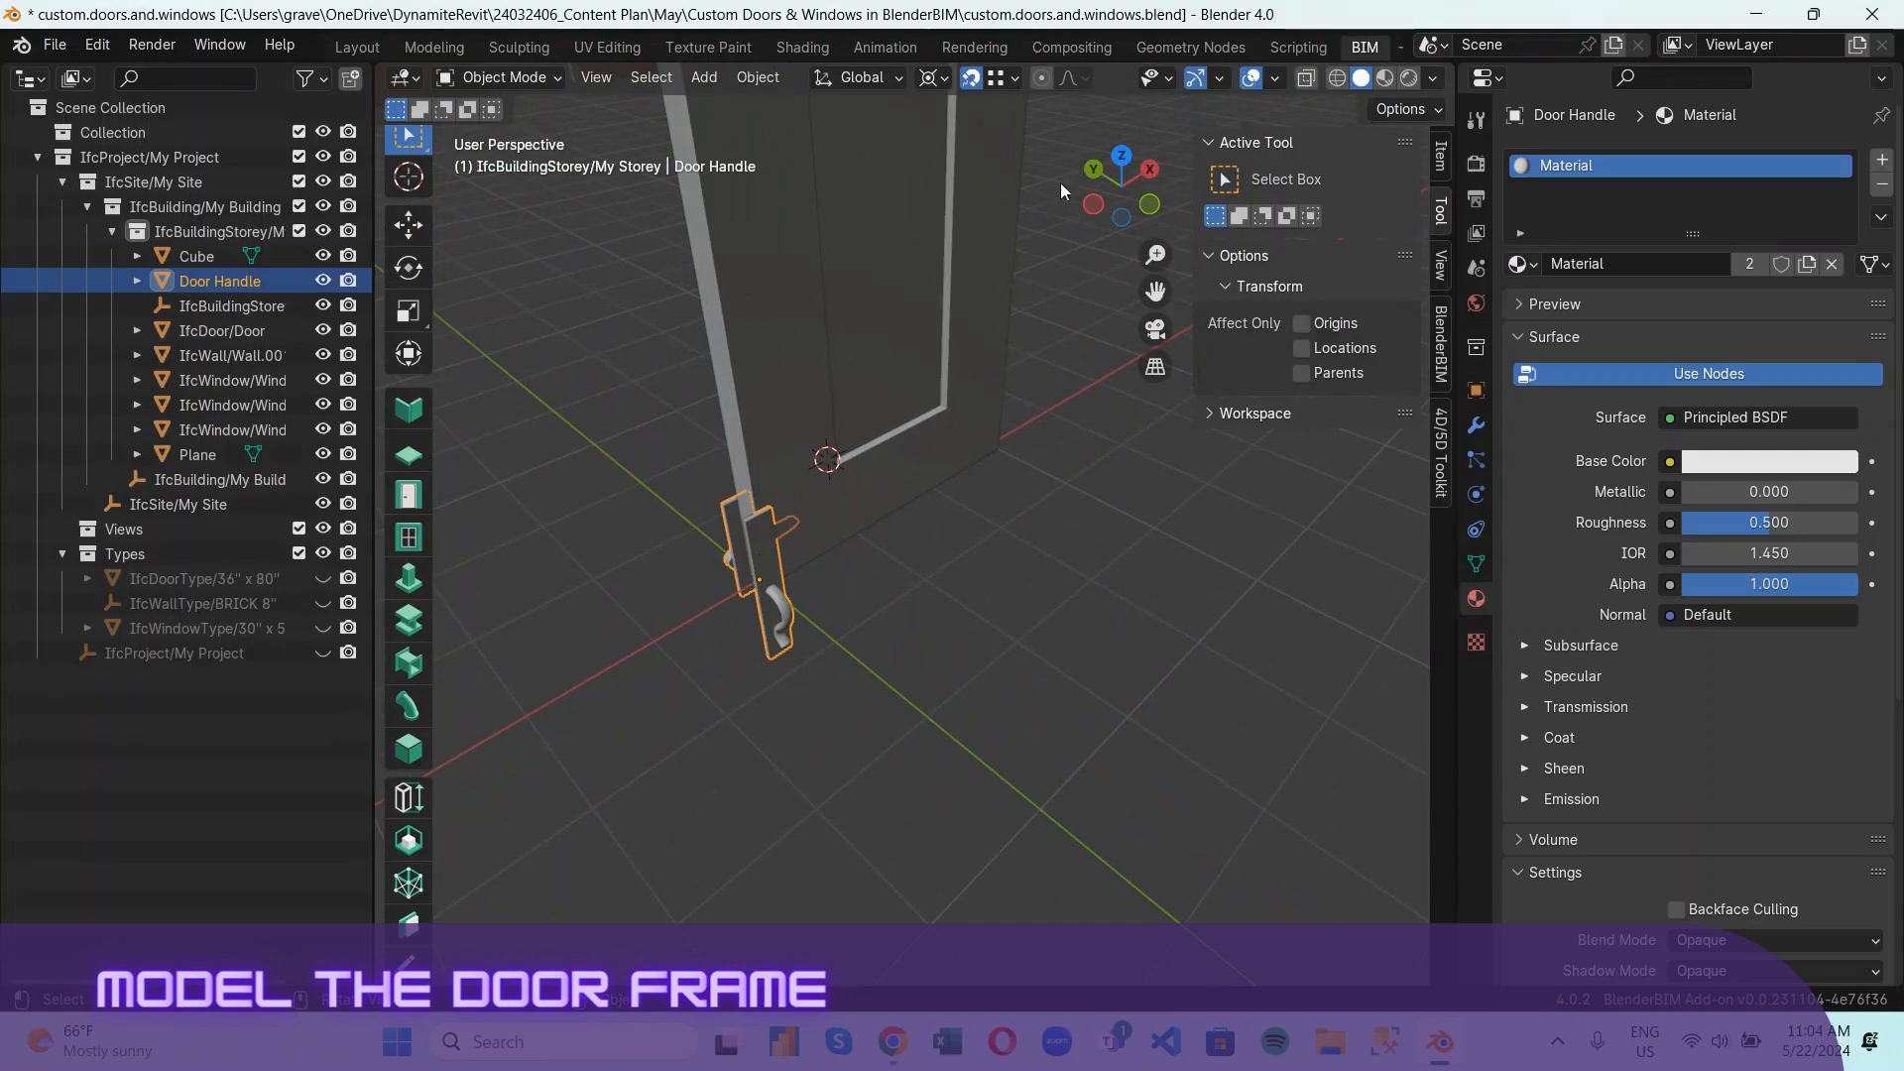
pyautogui.click(1147, 207)
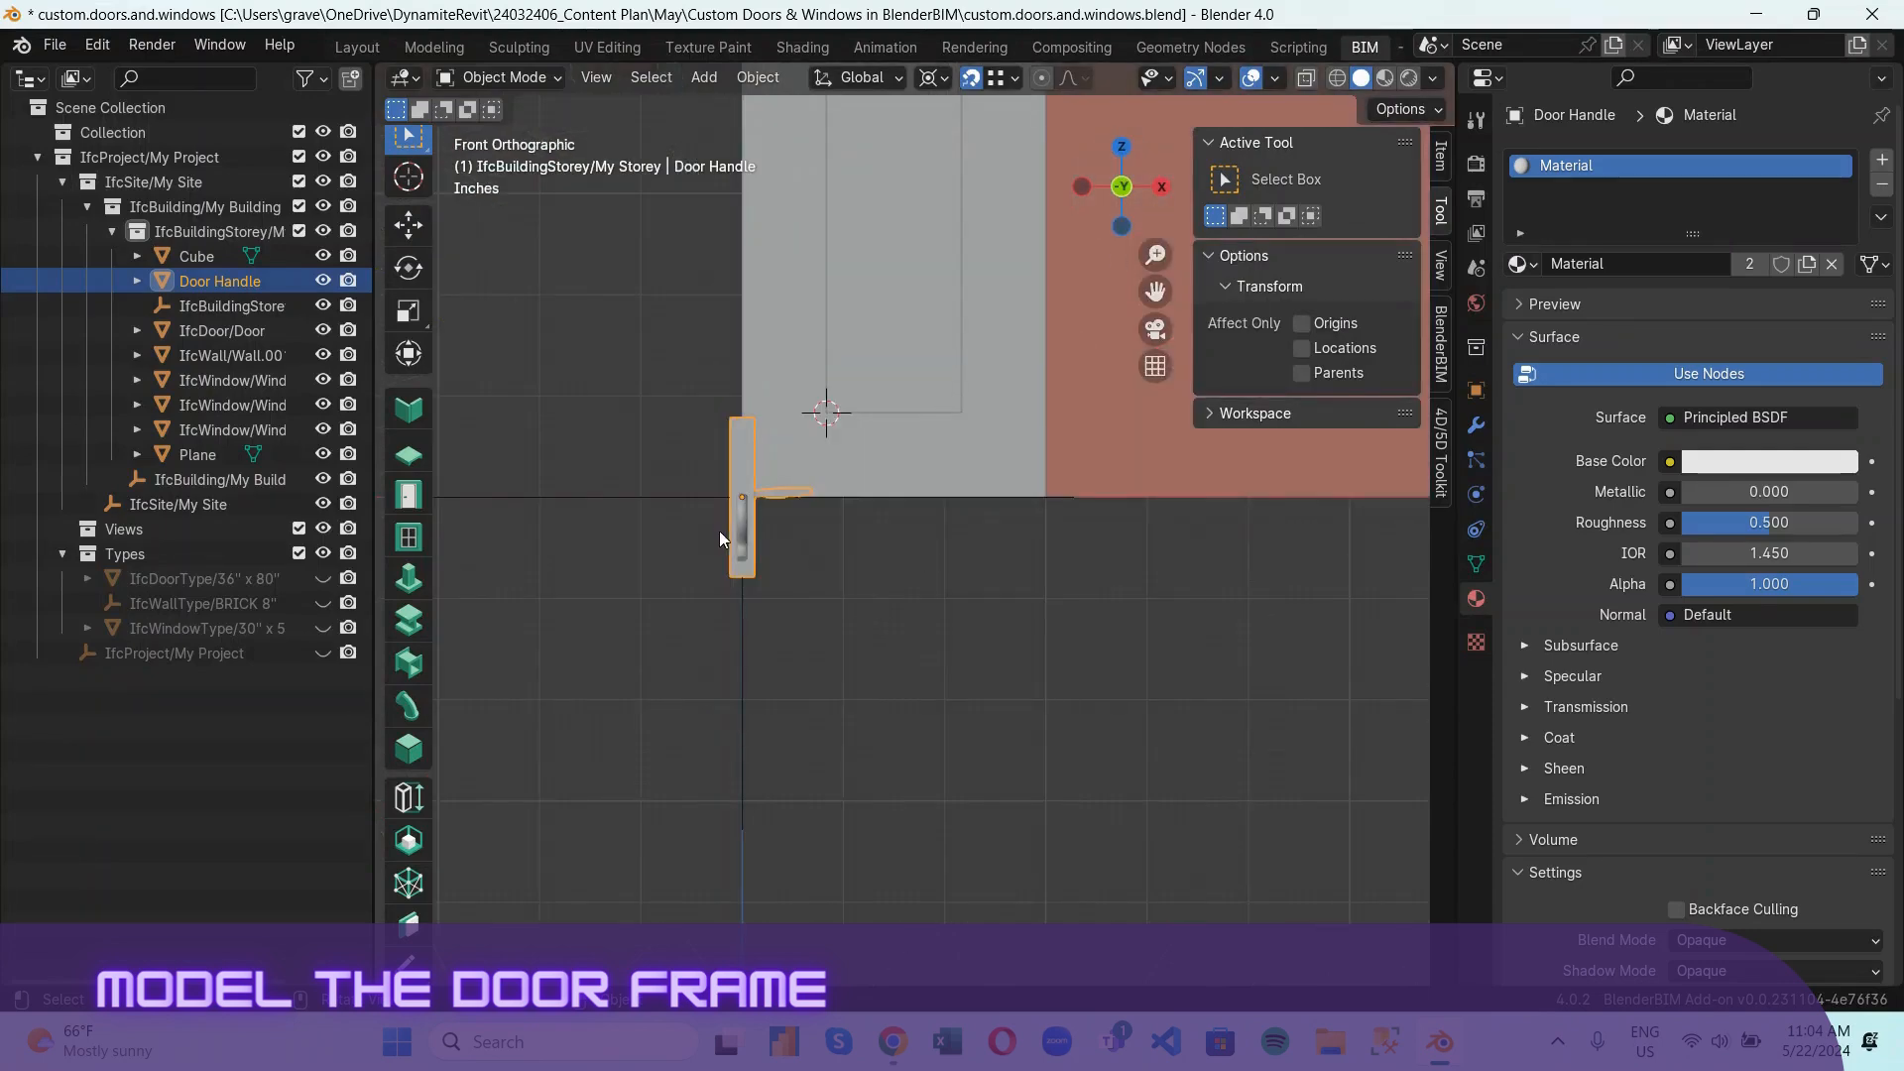
pyautogui.moveTo(752, 555); pyautogui.dragTo(821, 504, button='middle')
pyautogui.click(1160, 189)
pyautogui.press('g')
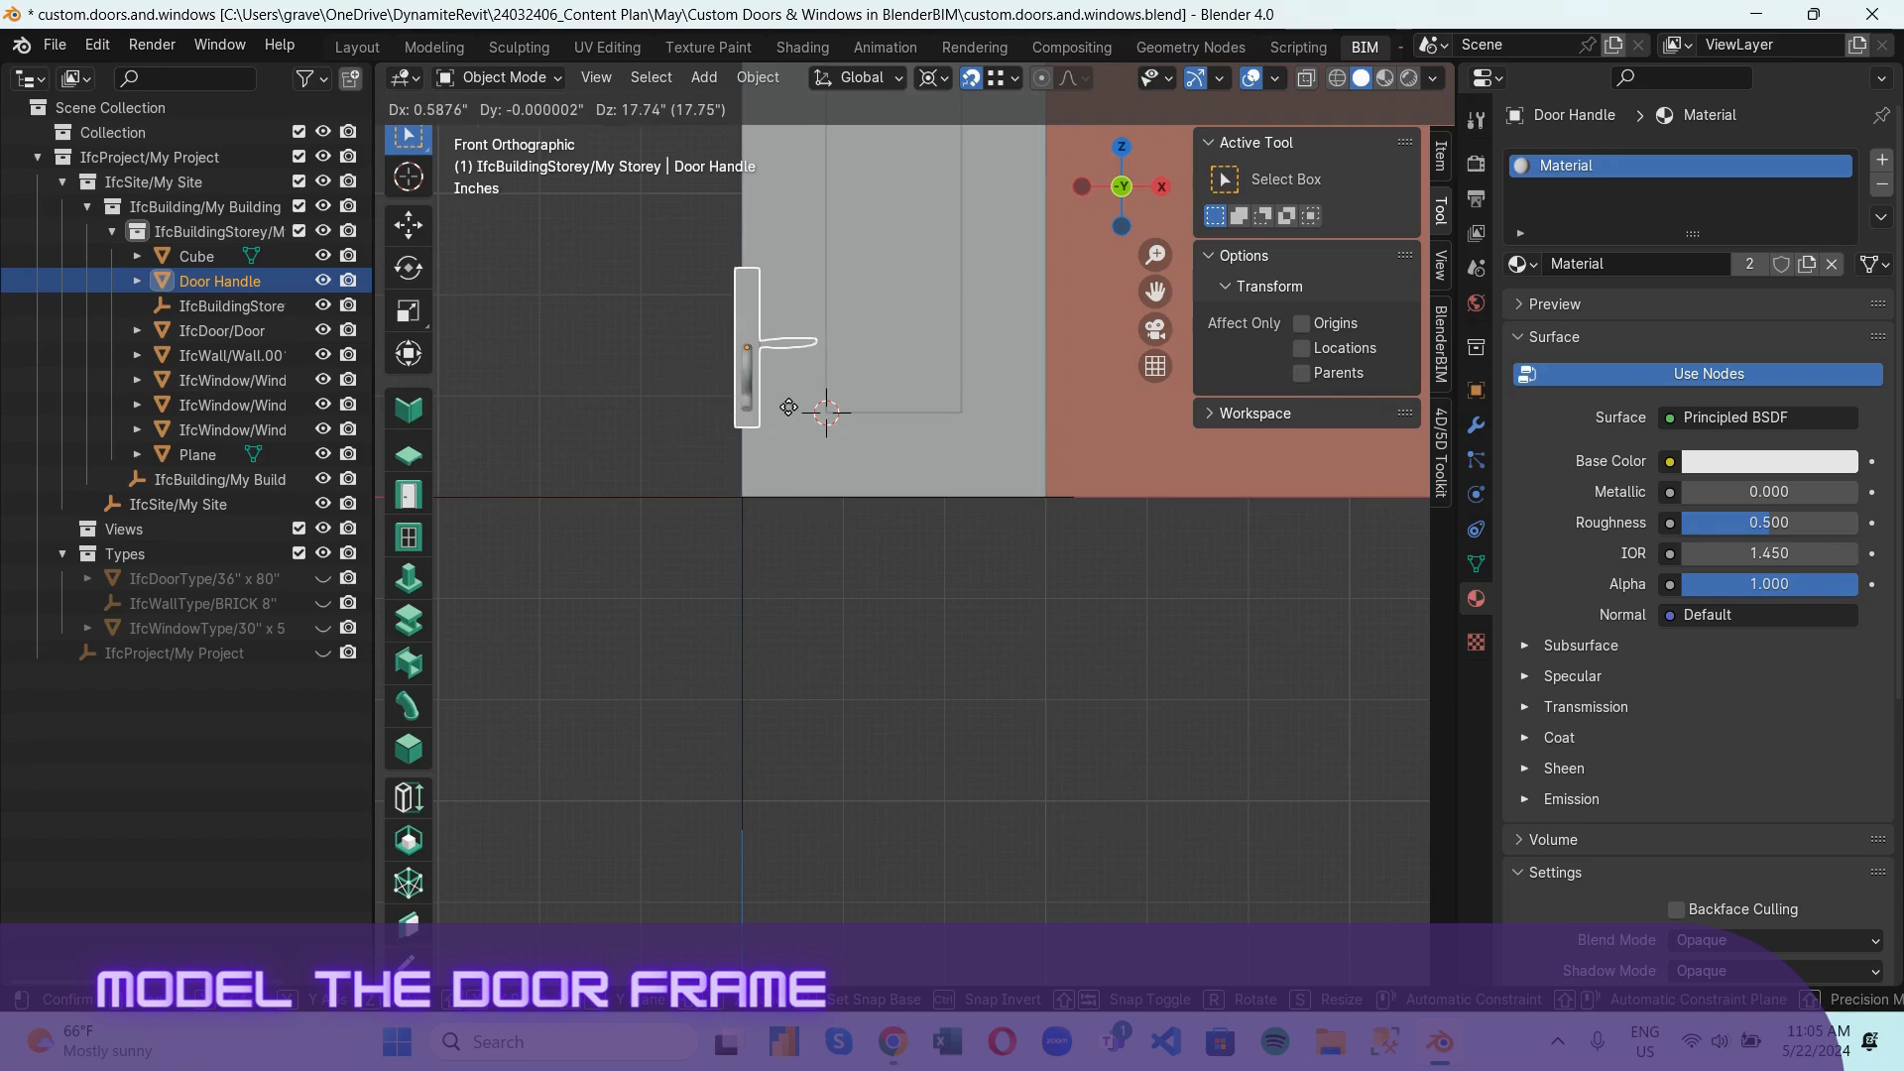
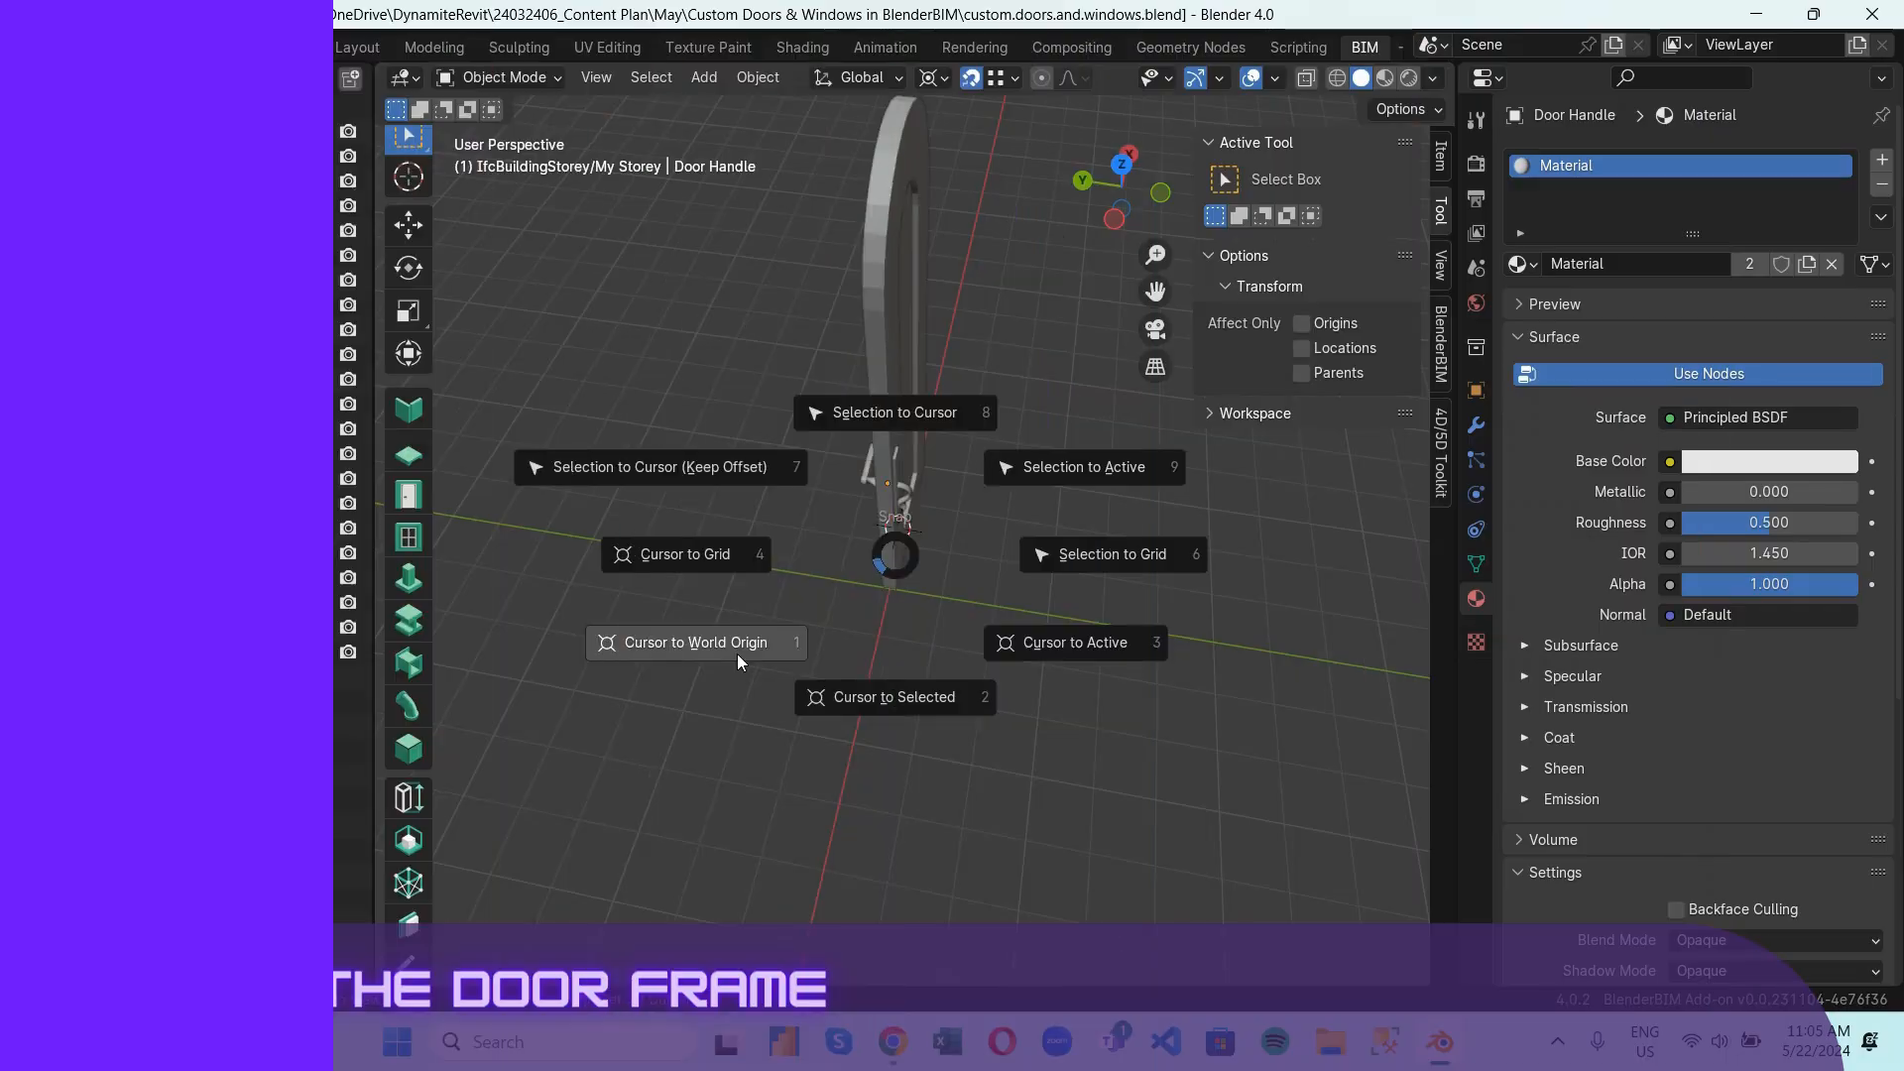
# Snap the 3D cursor to the world origin and add a 24" plane there as the start of the door frame.
pyautogui.press('KP_5')
pyautogui.click(1160, 194)
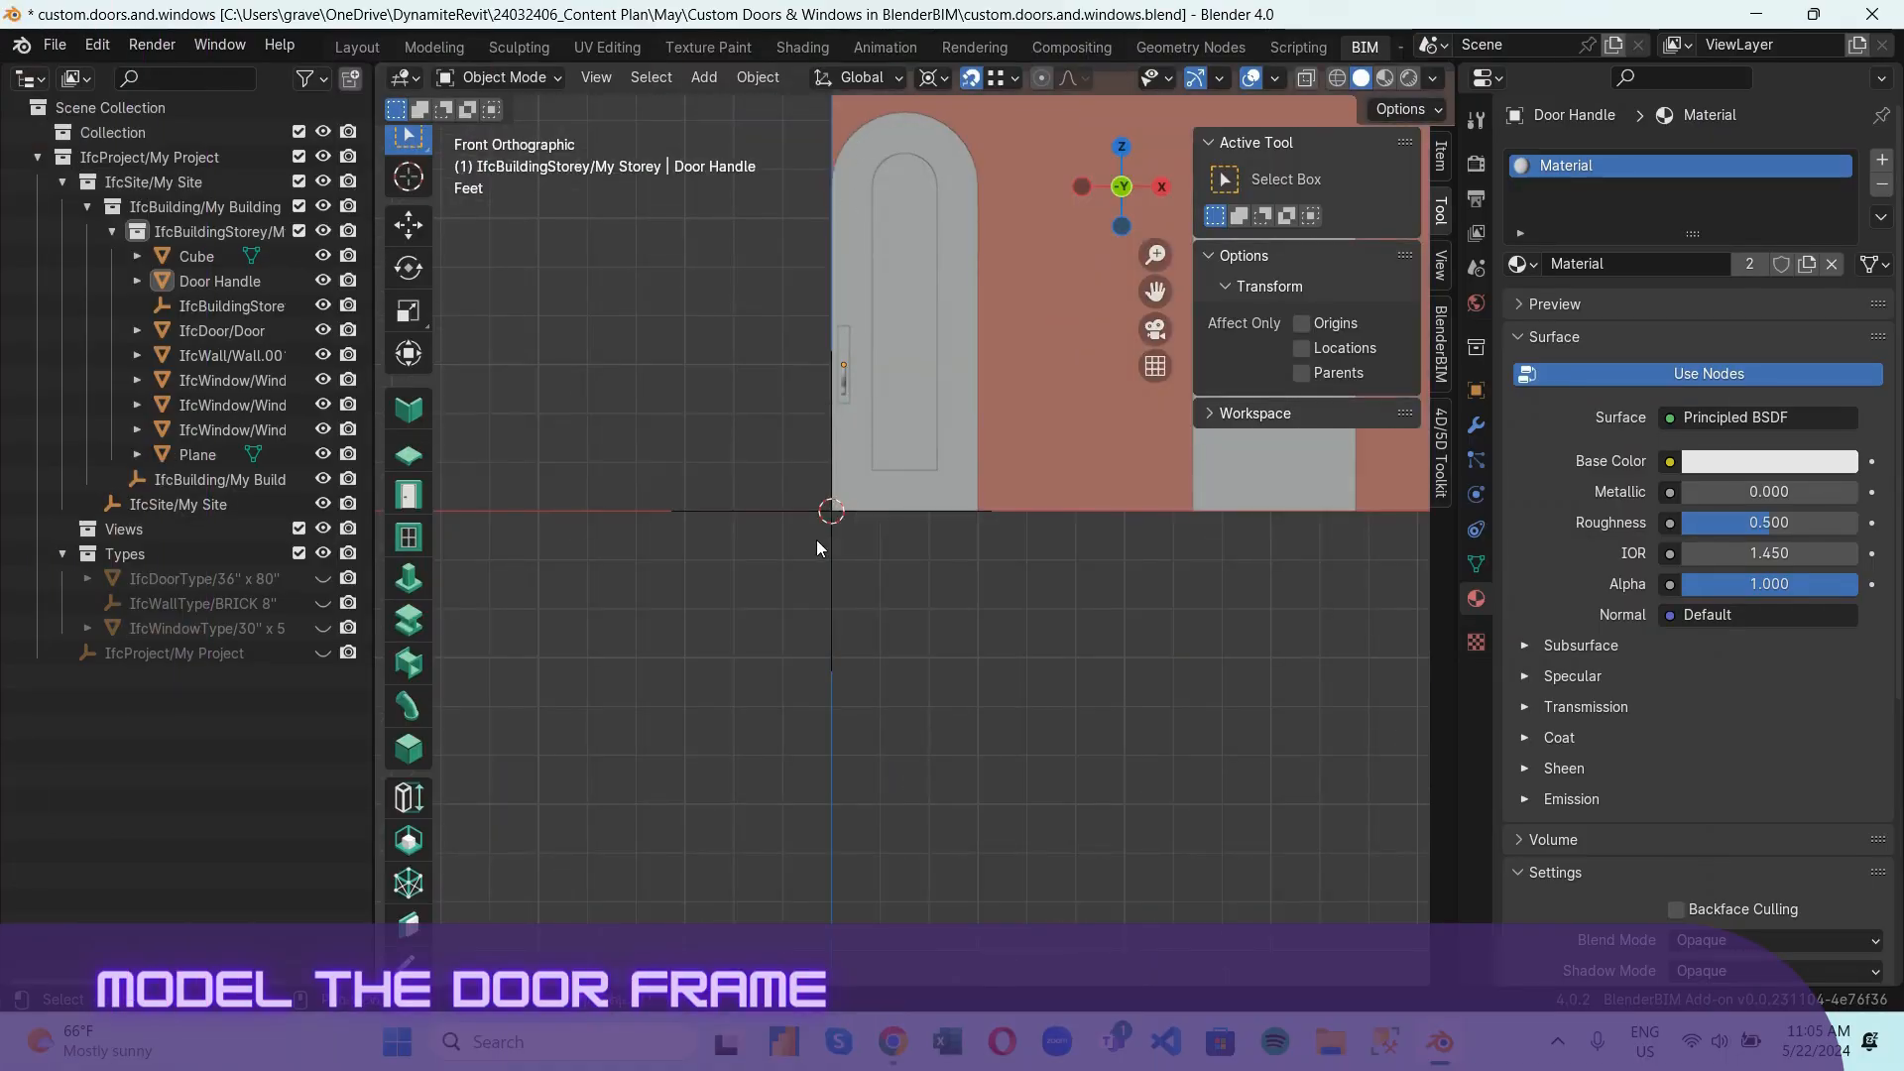
pyautogui.hotkey('shift', 'a')
pyautogui.moveTo(694, 518)
pyautogui.click(897, 515)
pyautogui.moveTo(897, 514); pyautogui.dragTo(913, 597, button='middle')
pyautogui.press('m')
pyautogui.press('Escape')
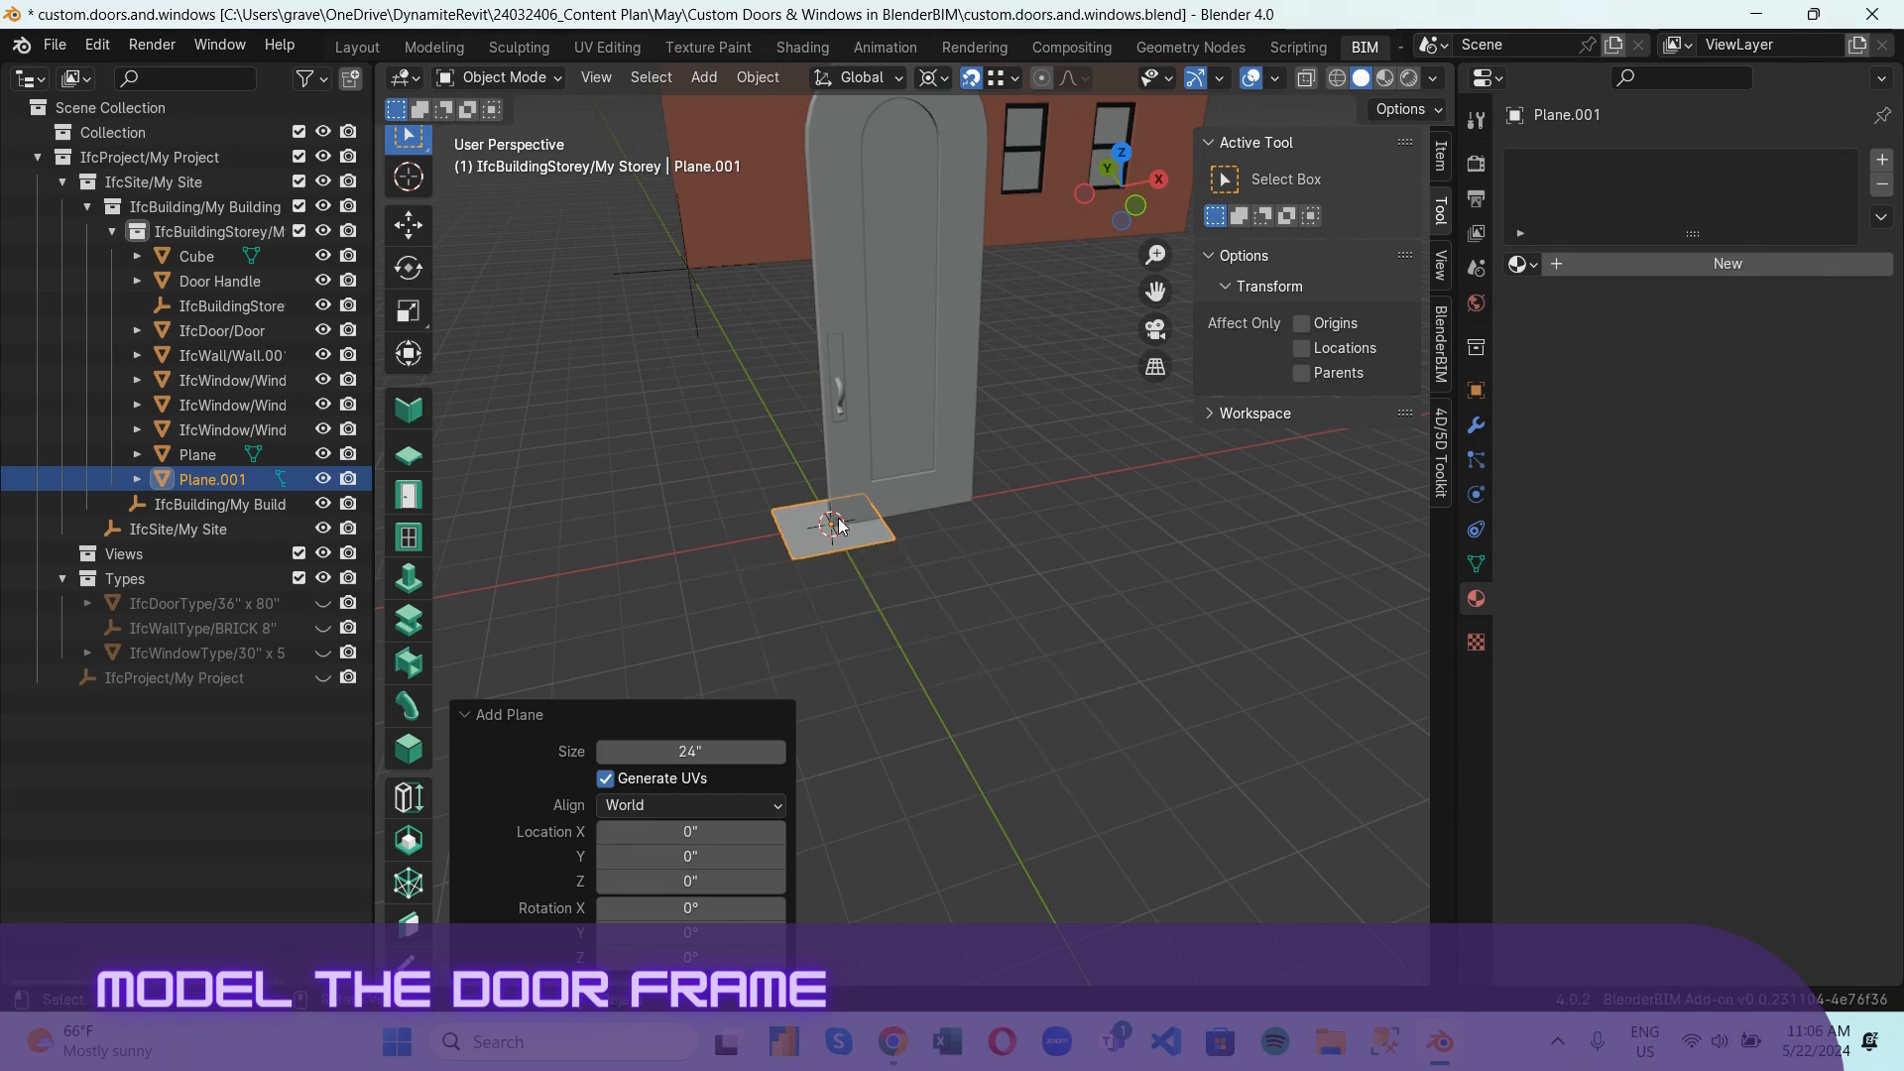
# Merge all vertices of the new plane into a single vertex at its center.
pyautogui.press('Tab')
pyautogui.press('m')
pyautogui.click(825, 553)
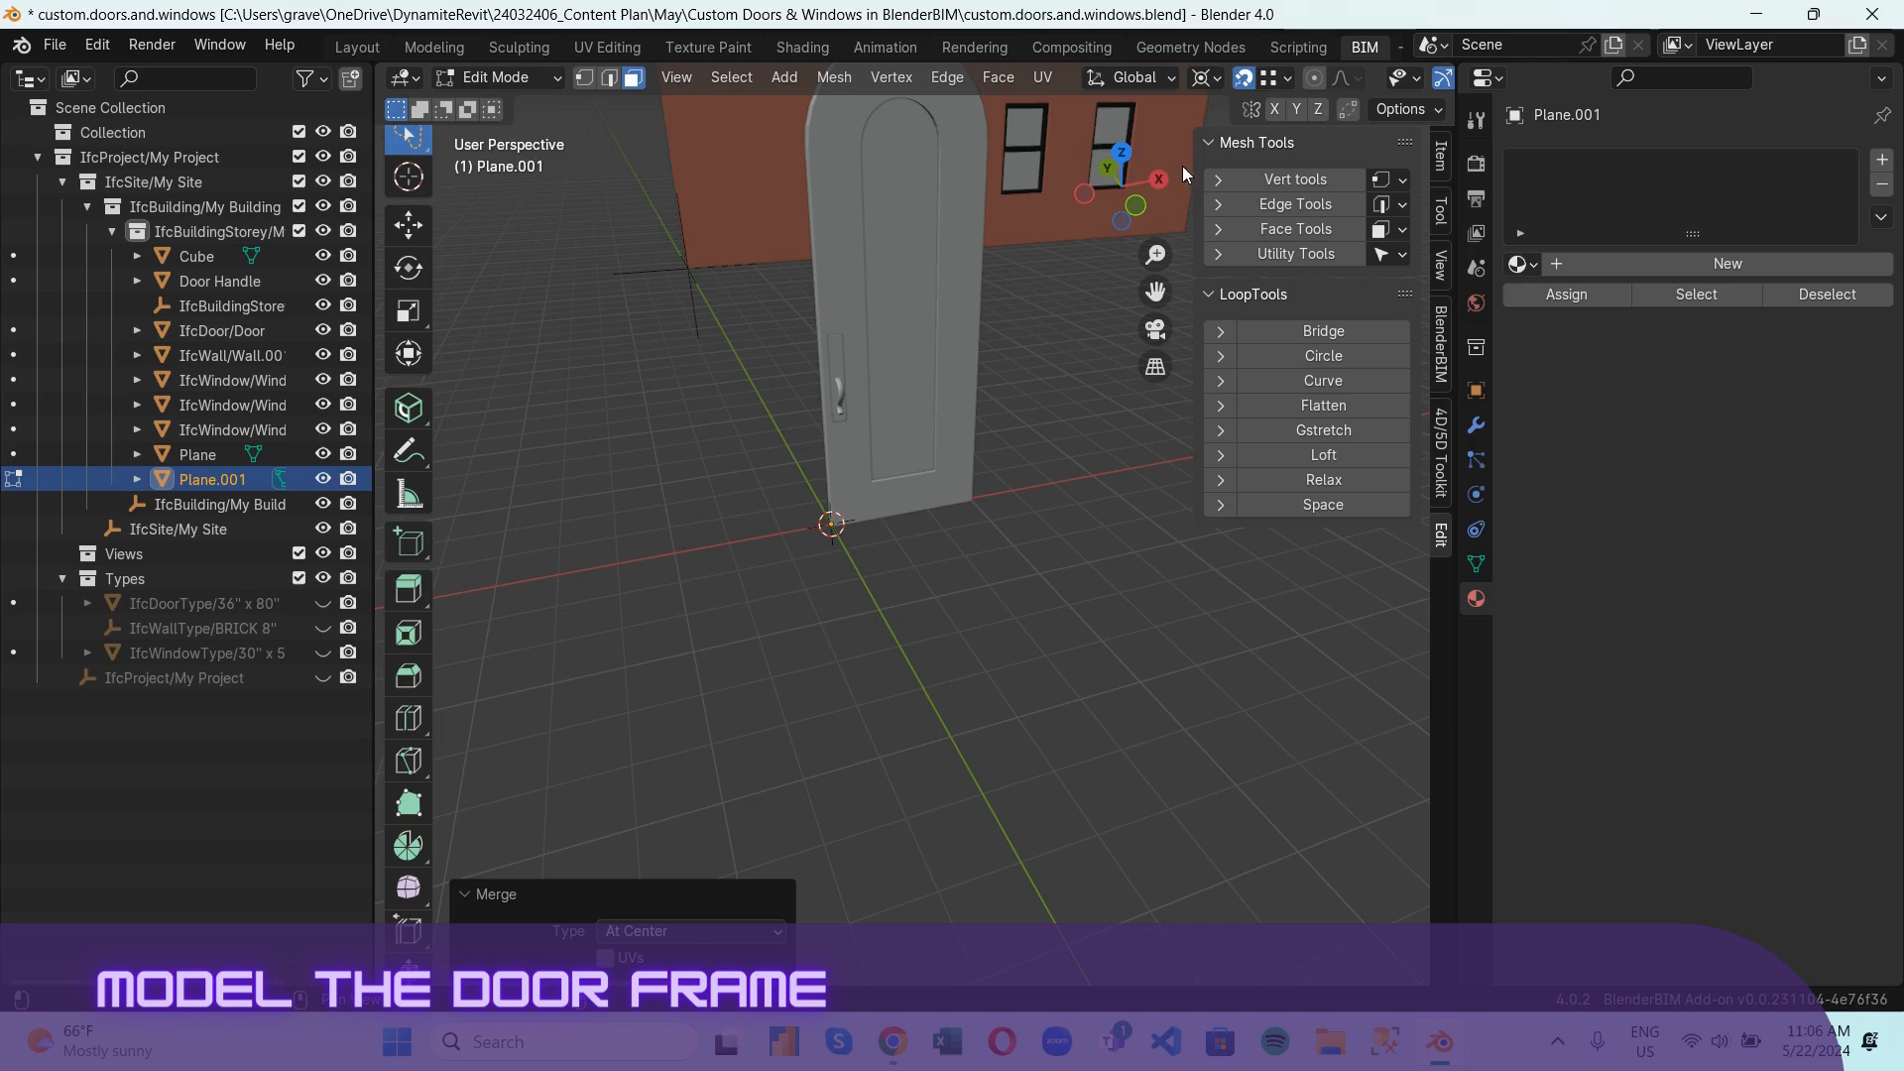
# In front view, extrude the merged vertex 80" up along the door's side edge to where the arch starts.
pyautogui.click(1134, 210)
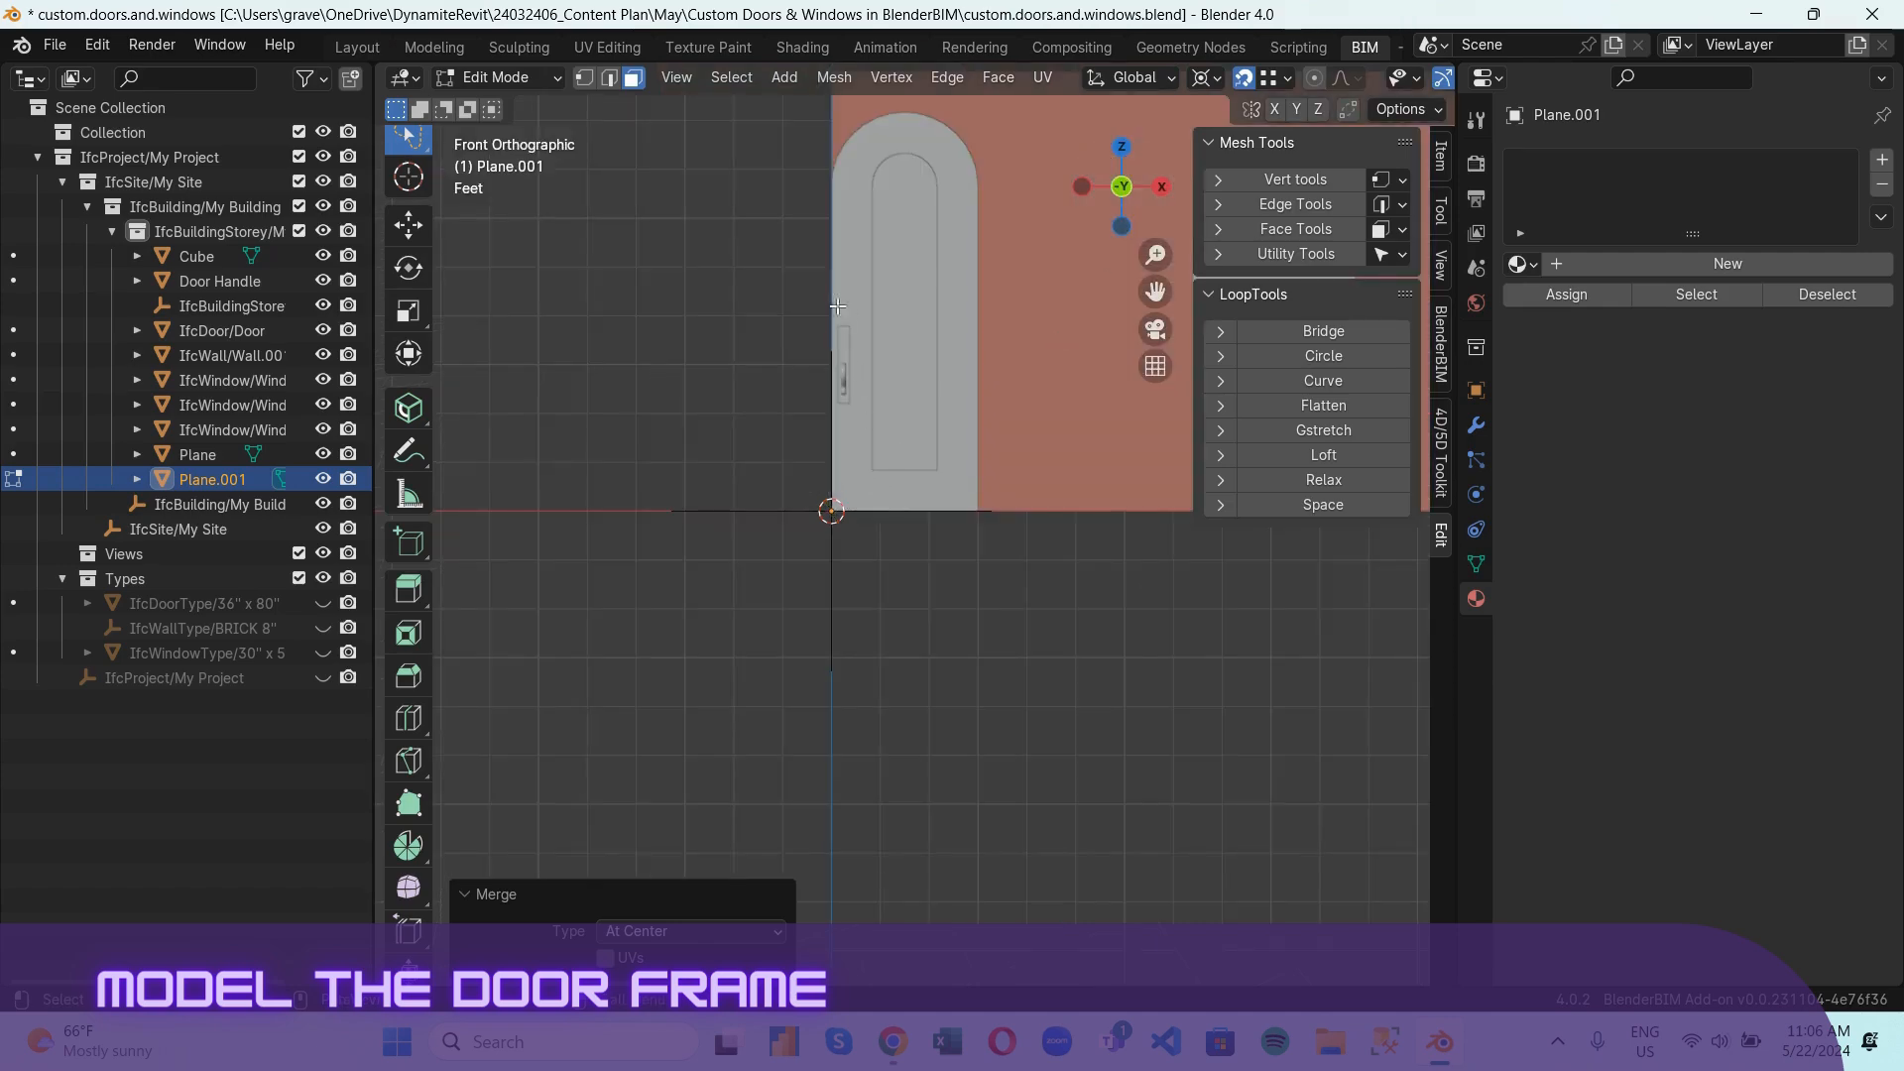
pyautogui.click(831, 512)
pyautogui.press('1')
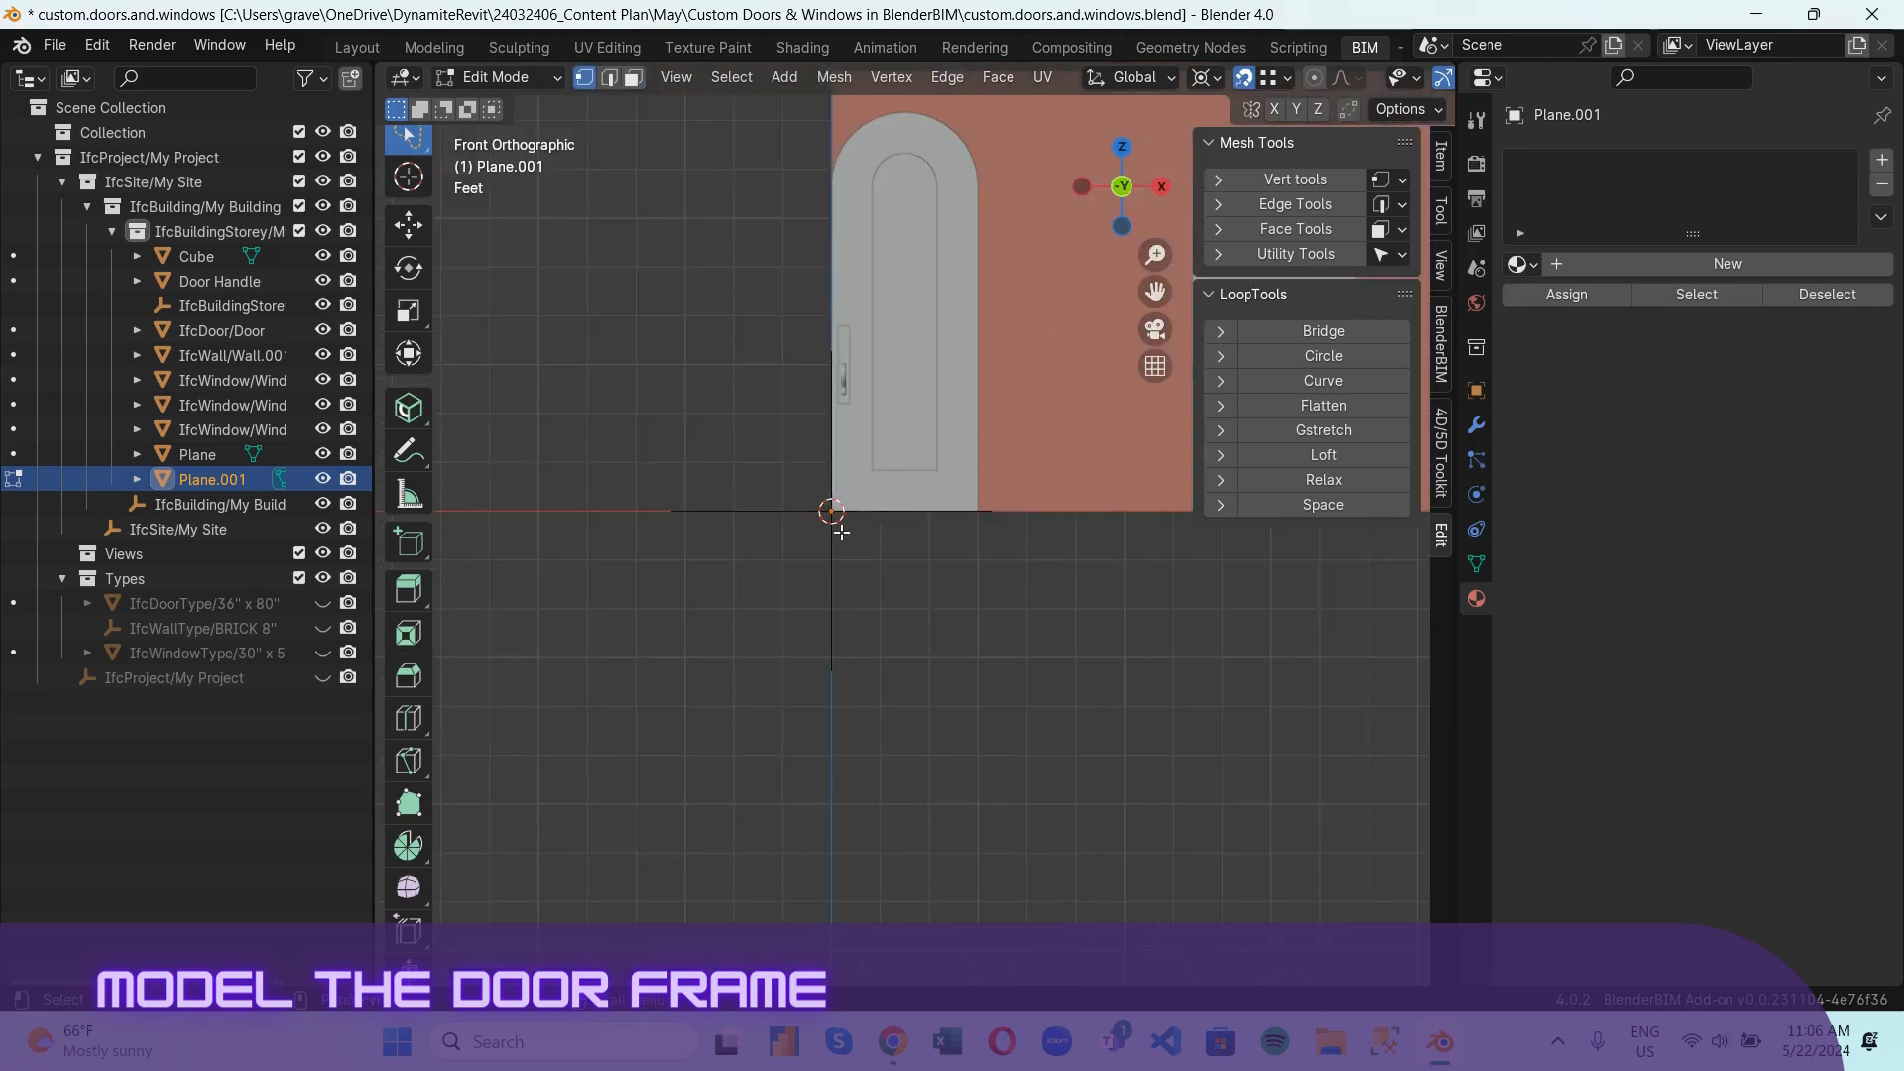
pyautogui.press('e')
pyautogui.click(834, 187)
# Continue the frame path by extruding its end vertex along the first facets of the door's arch.
pyautogui.moveTo(1149, 198); pyautogui.dragTo(1162, 370)
pyautogui.scroll(1, 958, 250)
pyautogui.click(1132, 218)
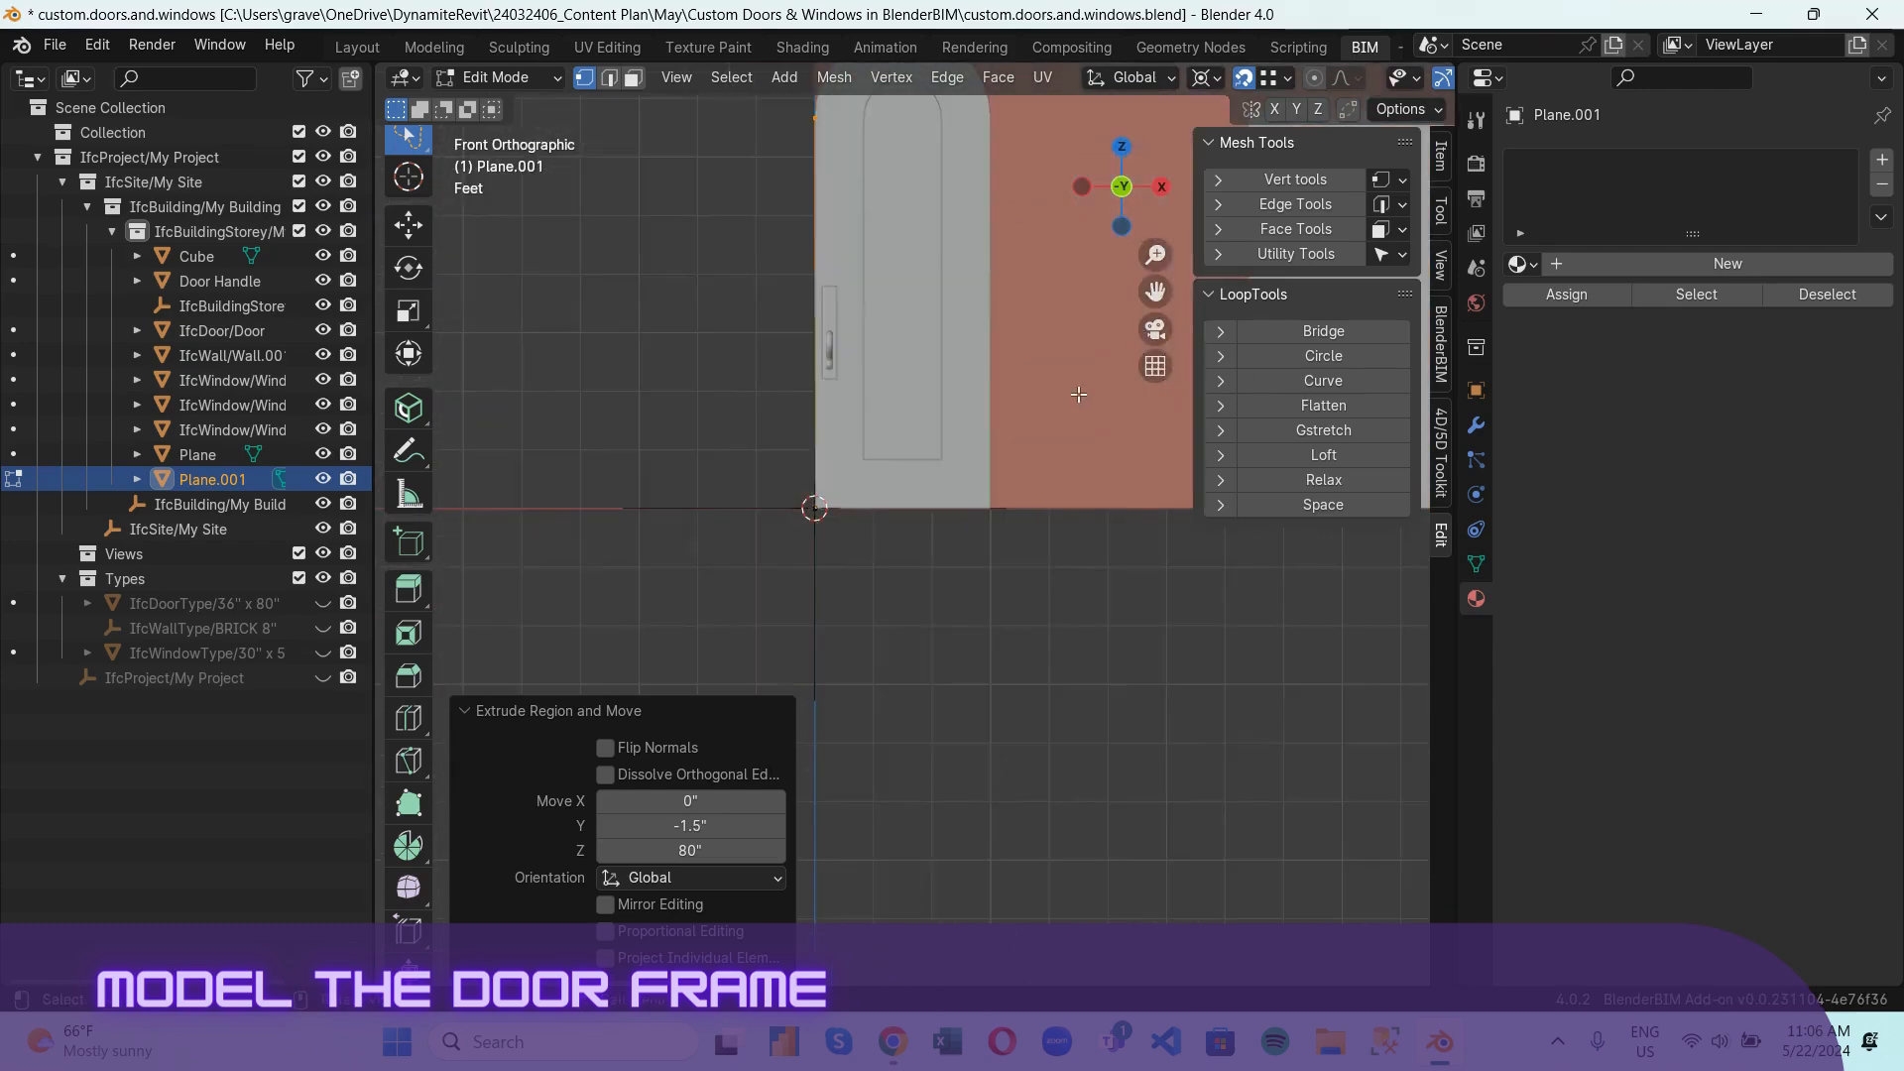
pyautogui.scroll(5, 1079, 395)
pyautogui.moveTo(1155, 292); pyautogui.dragTo(1190, 252)
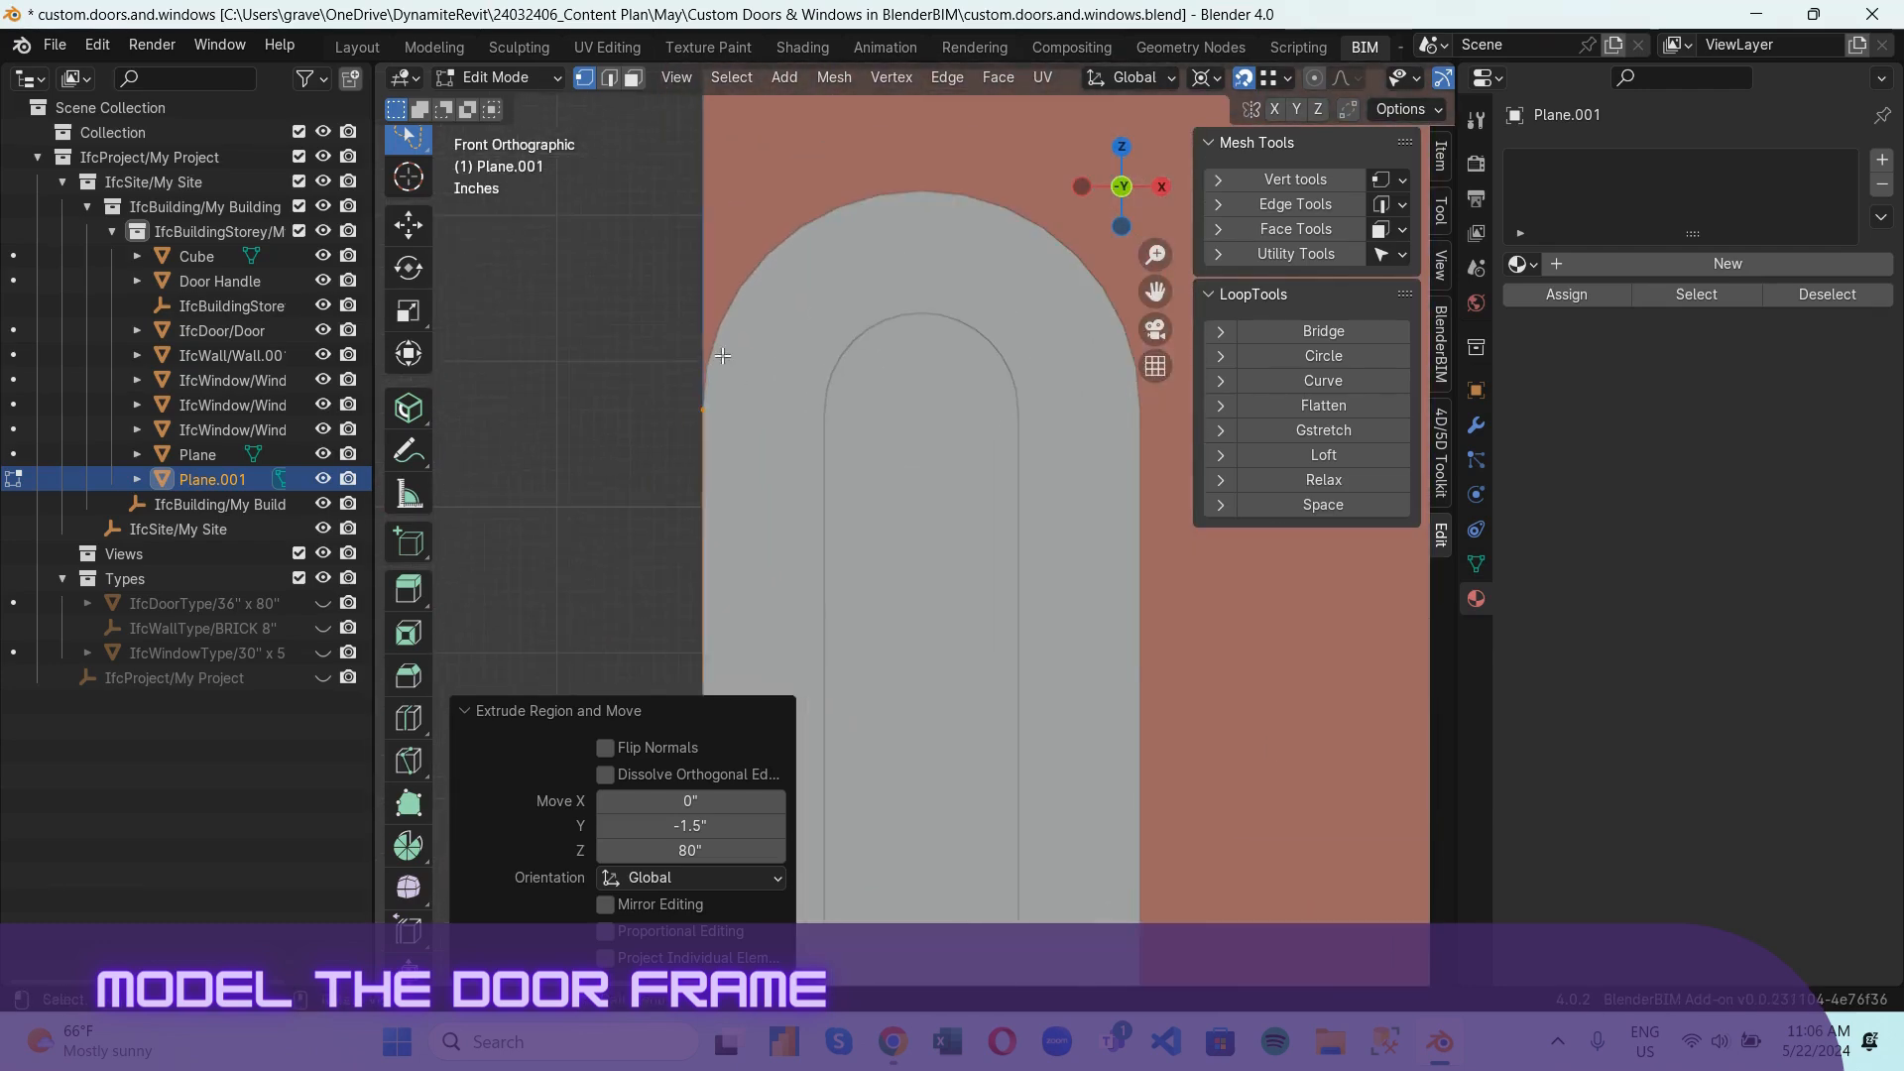
pyautogui.press('e')
pyautogui.click(718, 366)
pyautogui.press('e')
pyautogui.click(730, 332)
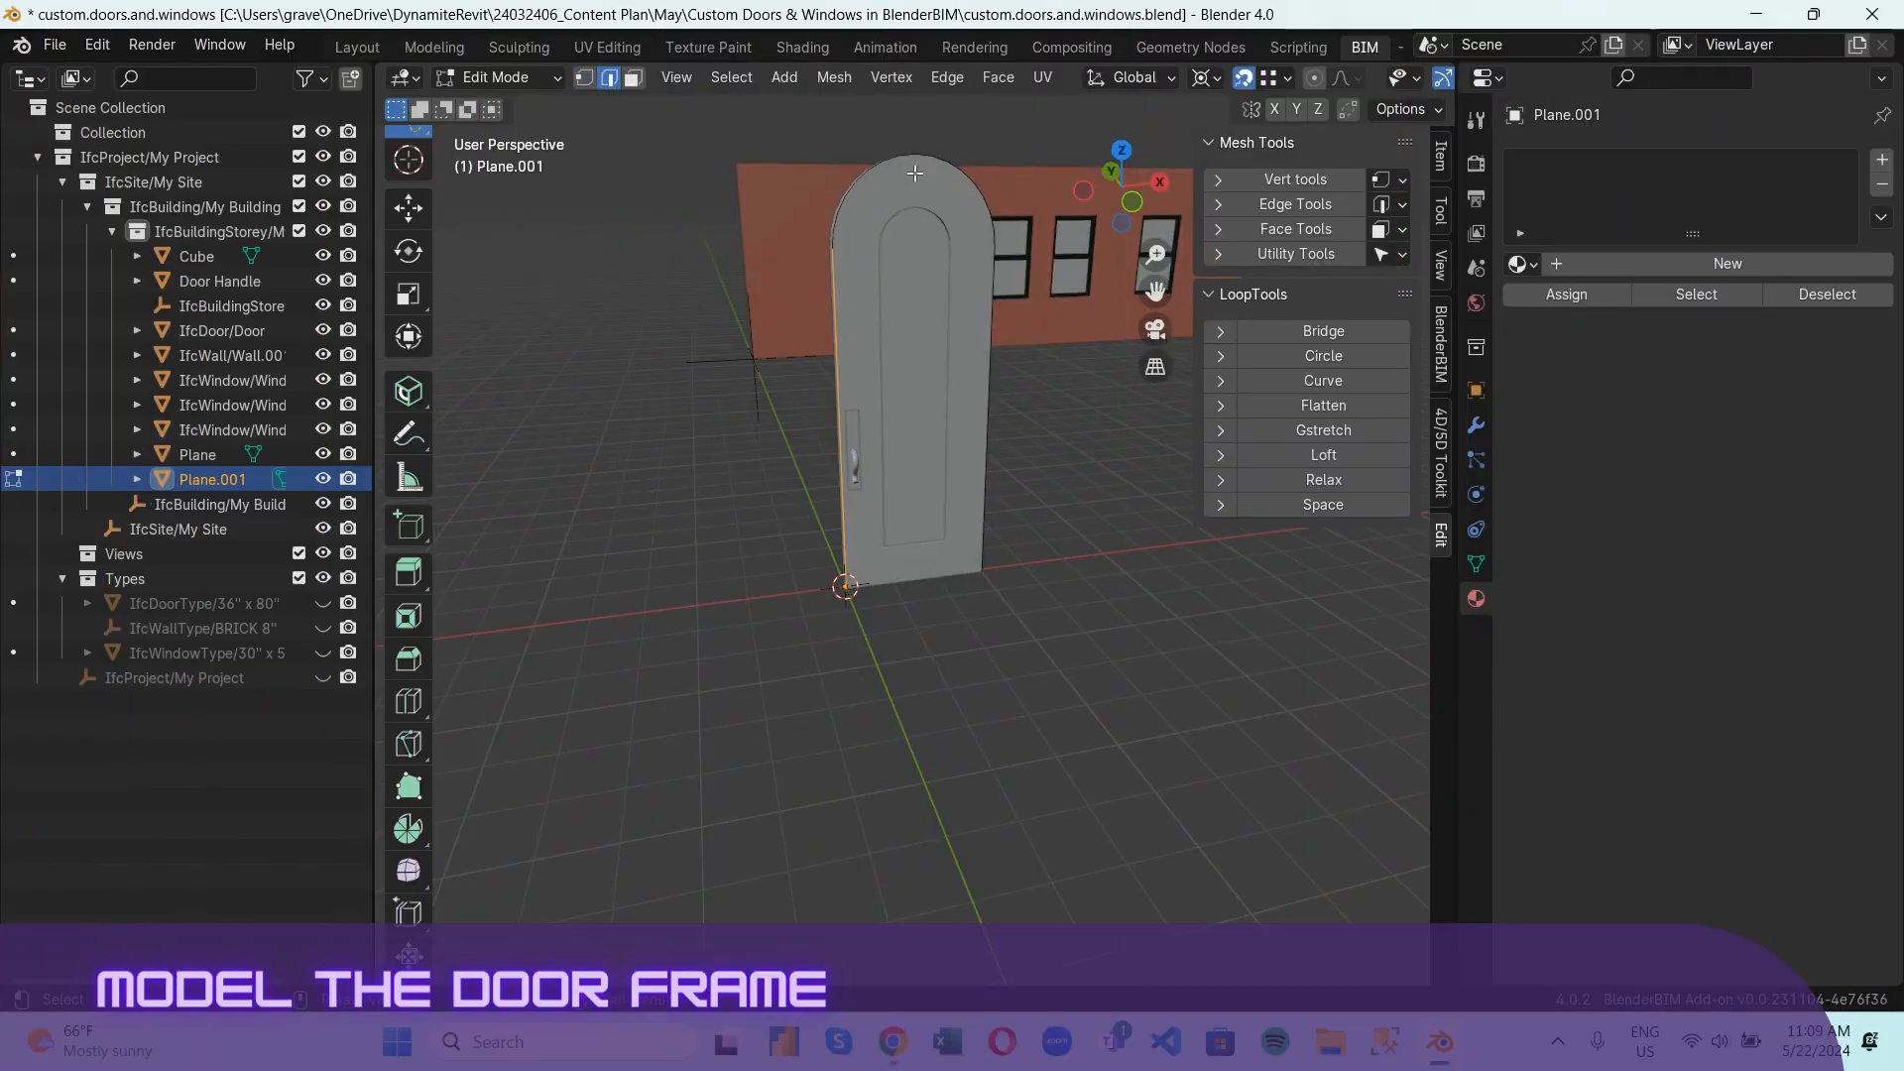
# Select the whole frame path and move it 1.5" along the Y axis to the middle of the door's thickness.
pyautogui.press('a')
pyautogui.click(1084, 190)
pyautogui.scroll(6, 871, 774)
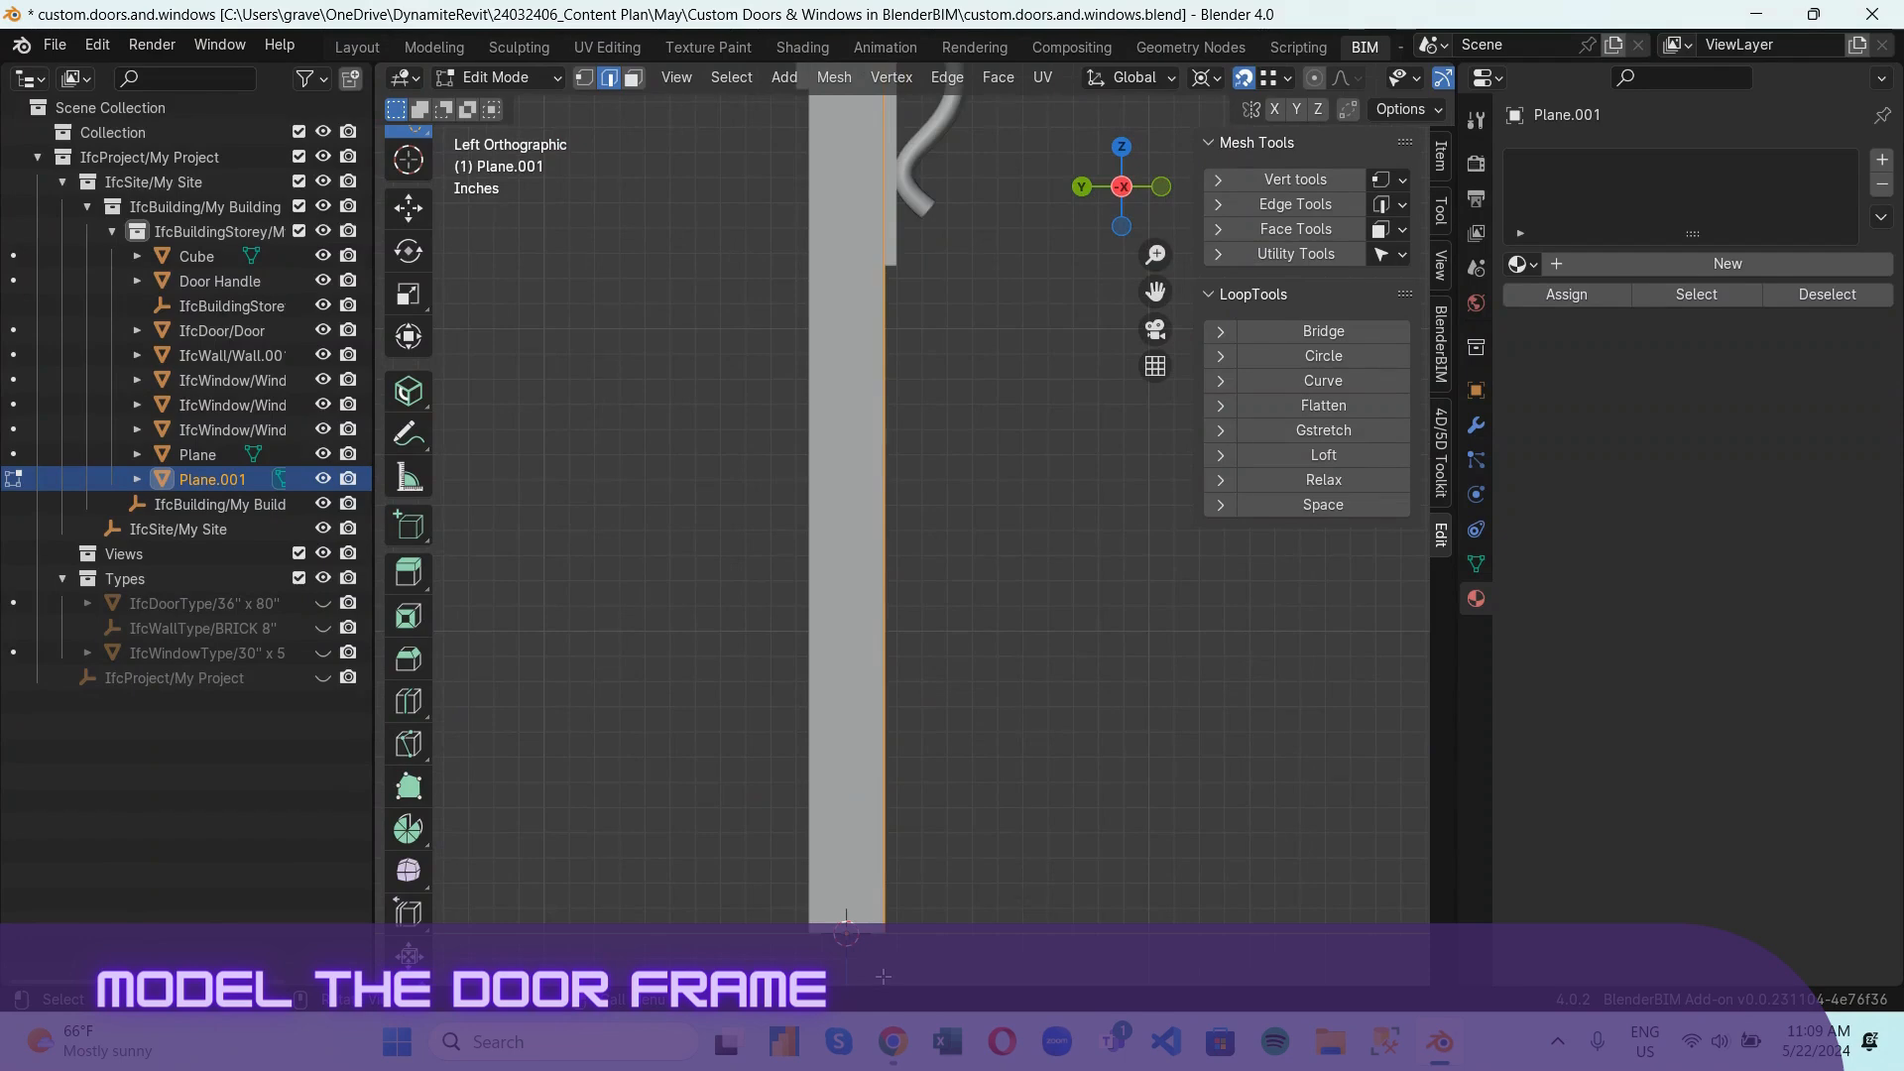
pyautogui.write('gy1.5')
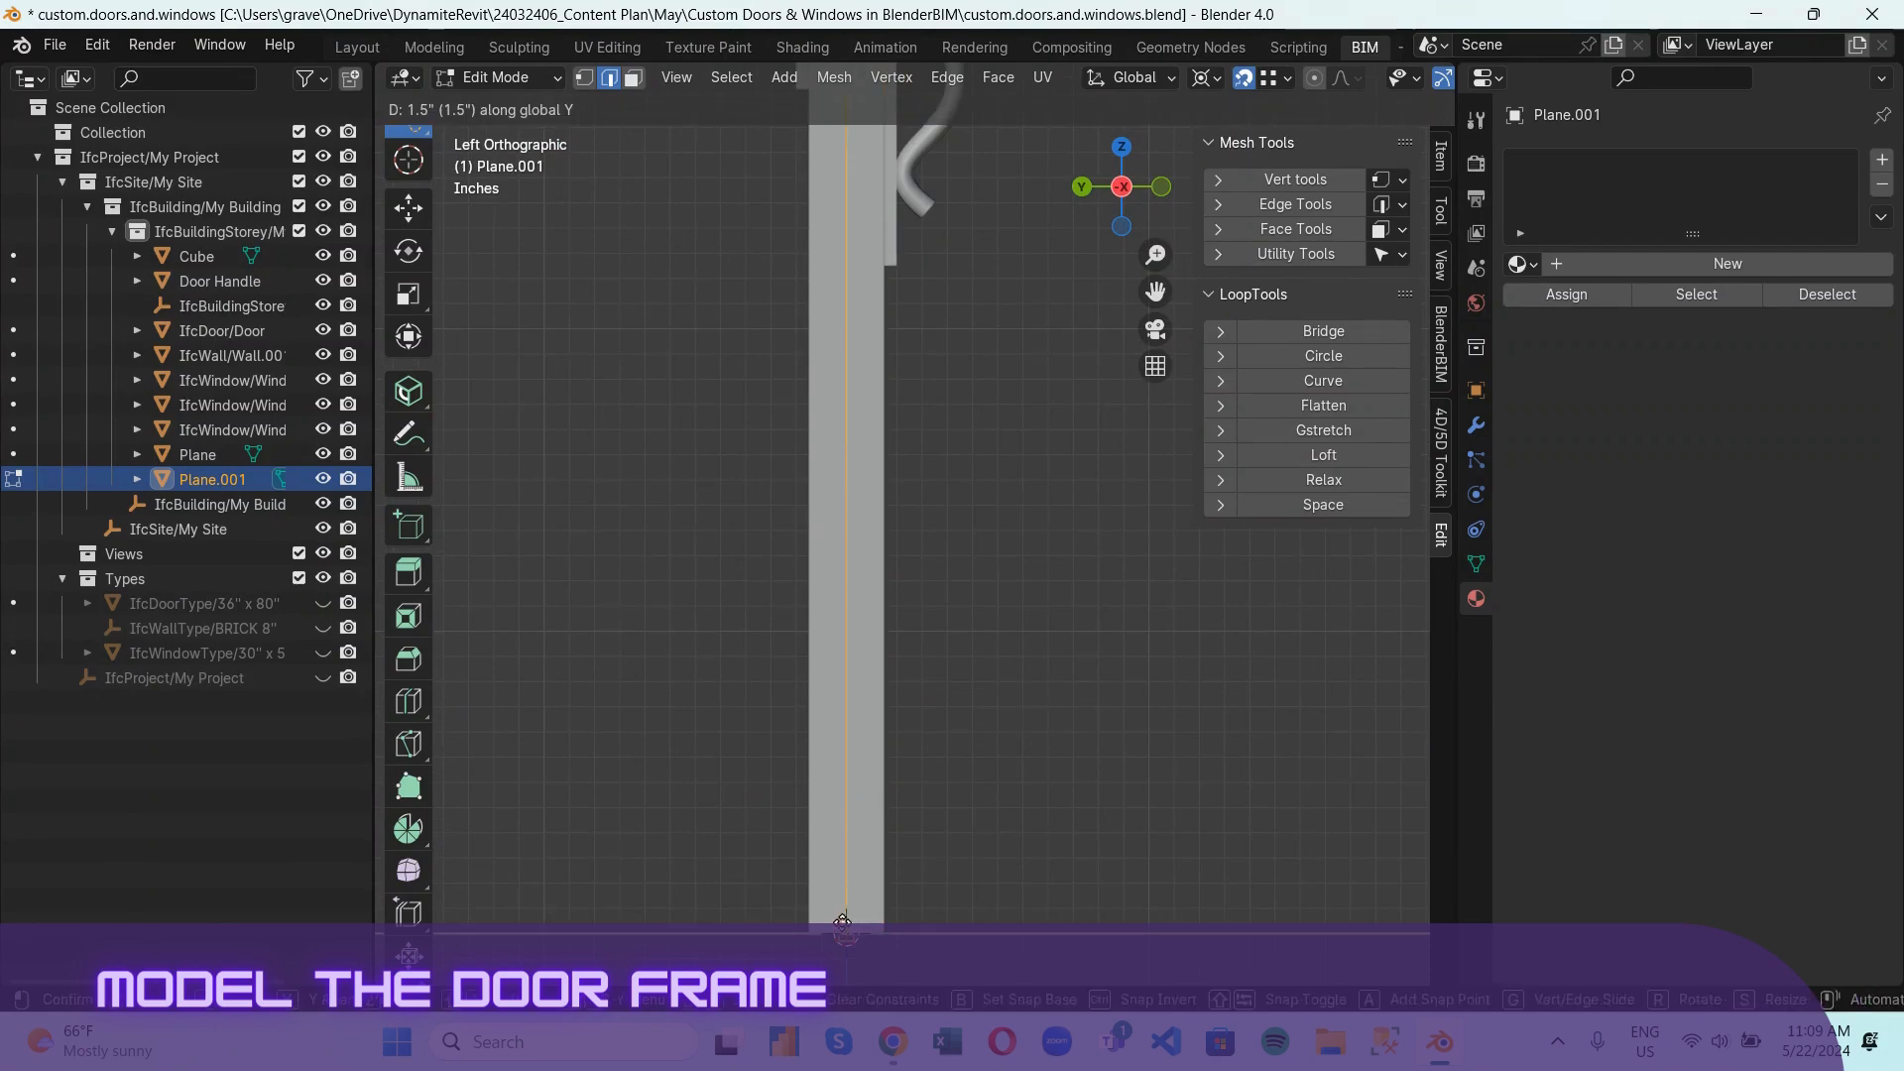
pyautogui.click(843, 928)
pyautogui.scroll(-10, 991, 635)
pyautogui.moveTo(1140, 337); pyautogui.dragTo(913, 378, button='middle')
pyautogui.click(977, 238)
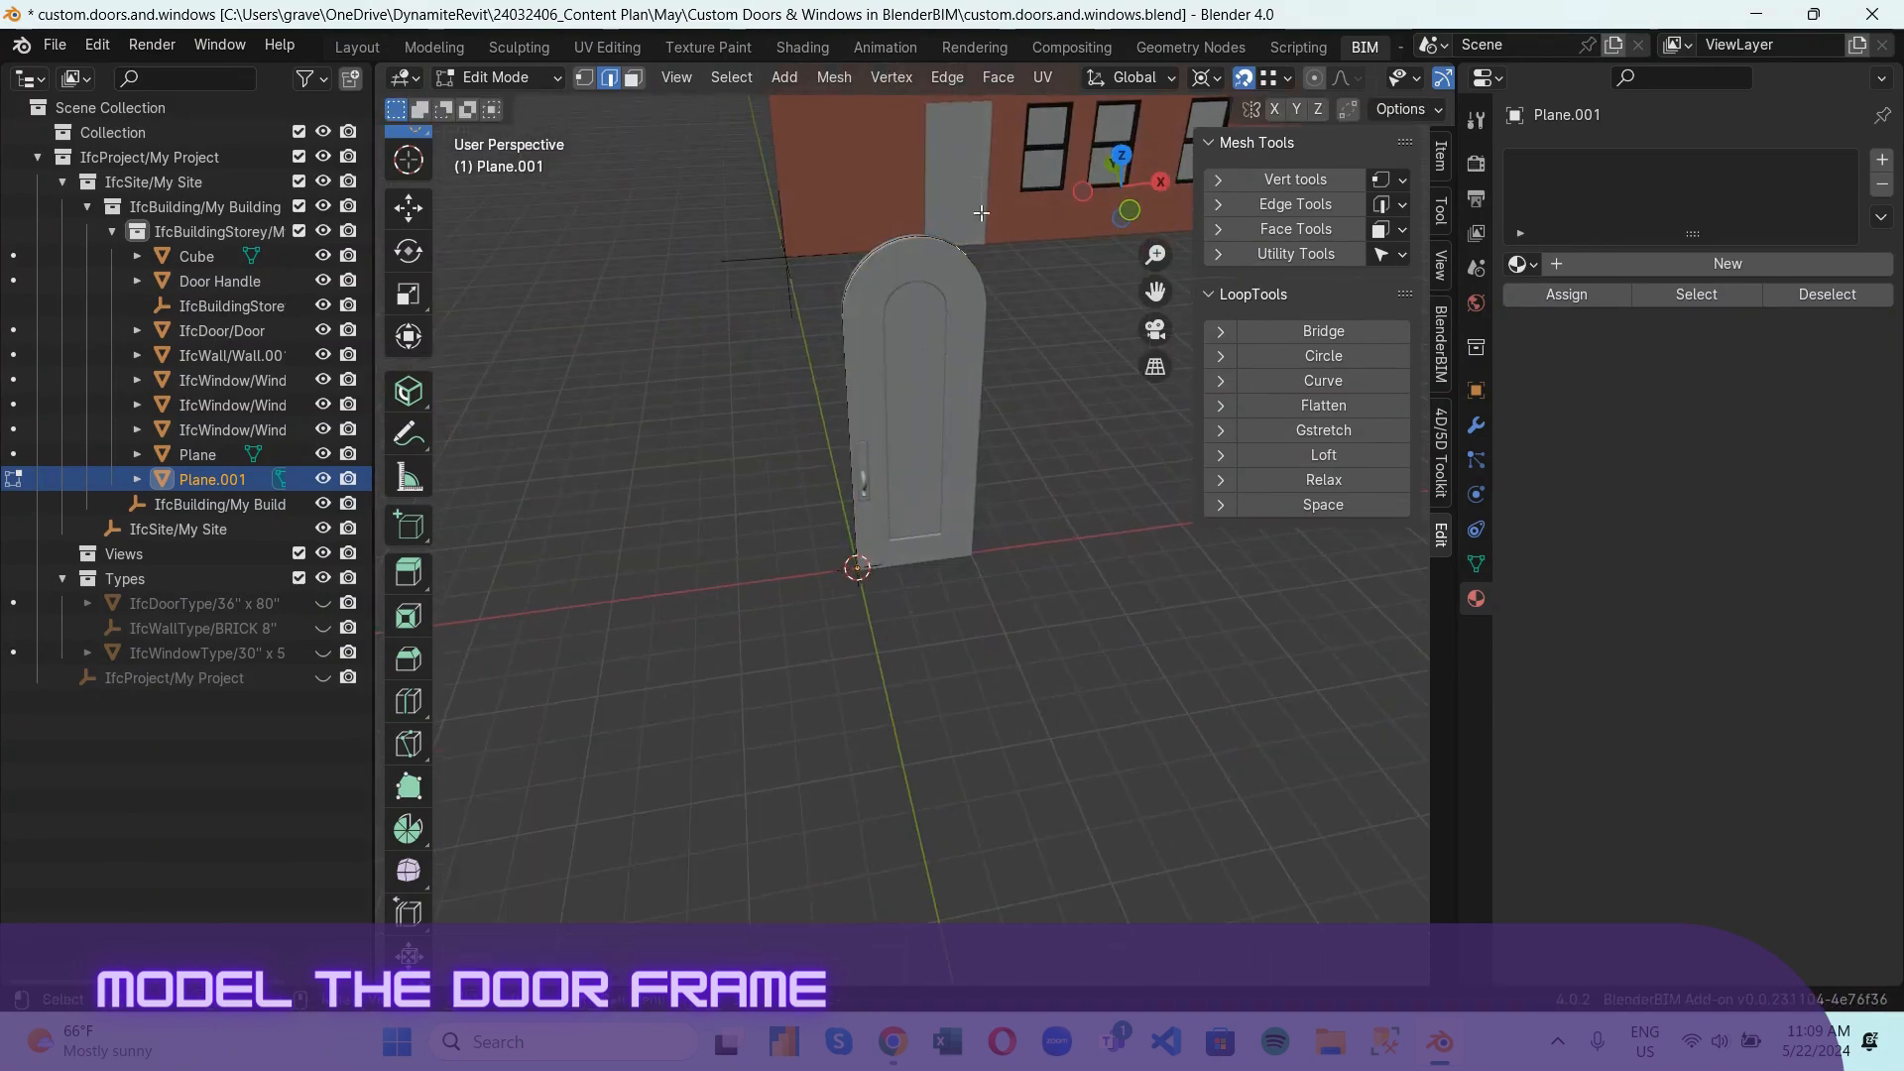
# Return to Object Mode and convert the arched frame path from a mesh to a curve.
pyautogui.click(526, 84)
pyautogui.click(513, 105)
pyautogui.moveTo(920, 224); pyautogui.dragTo(808, 371, button='middle')
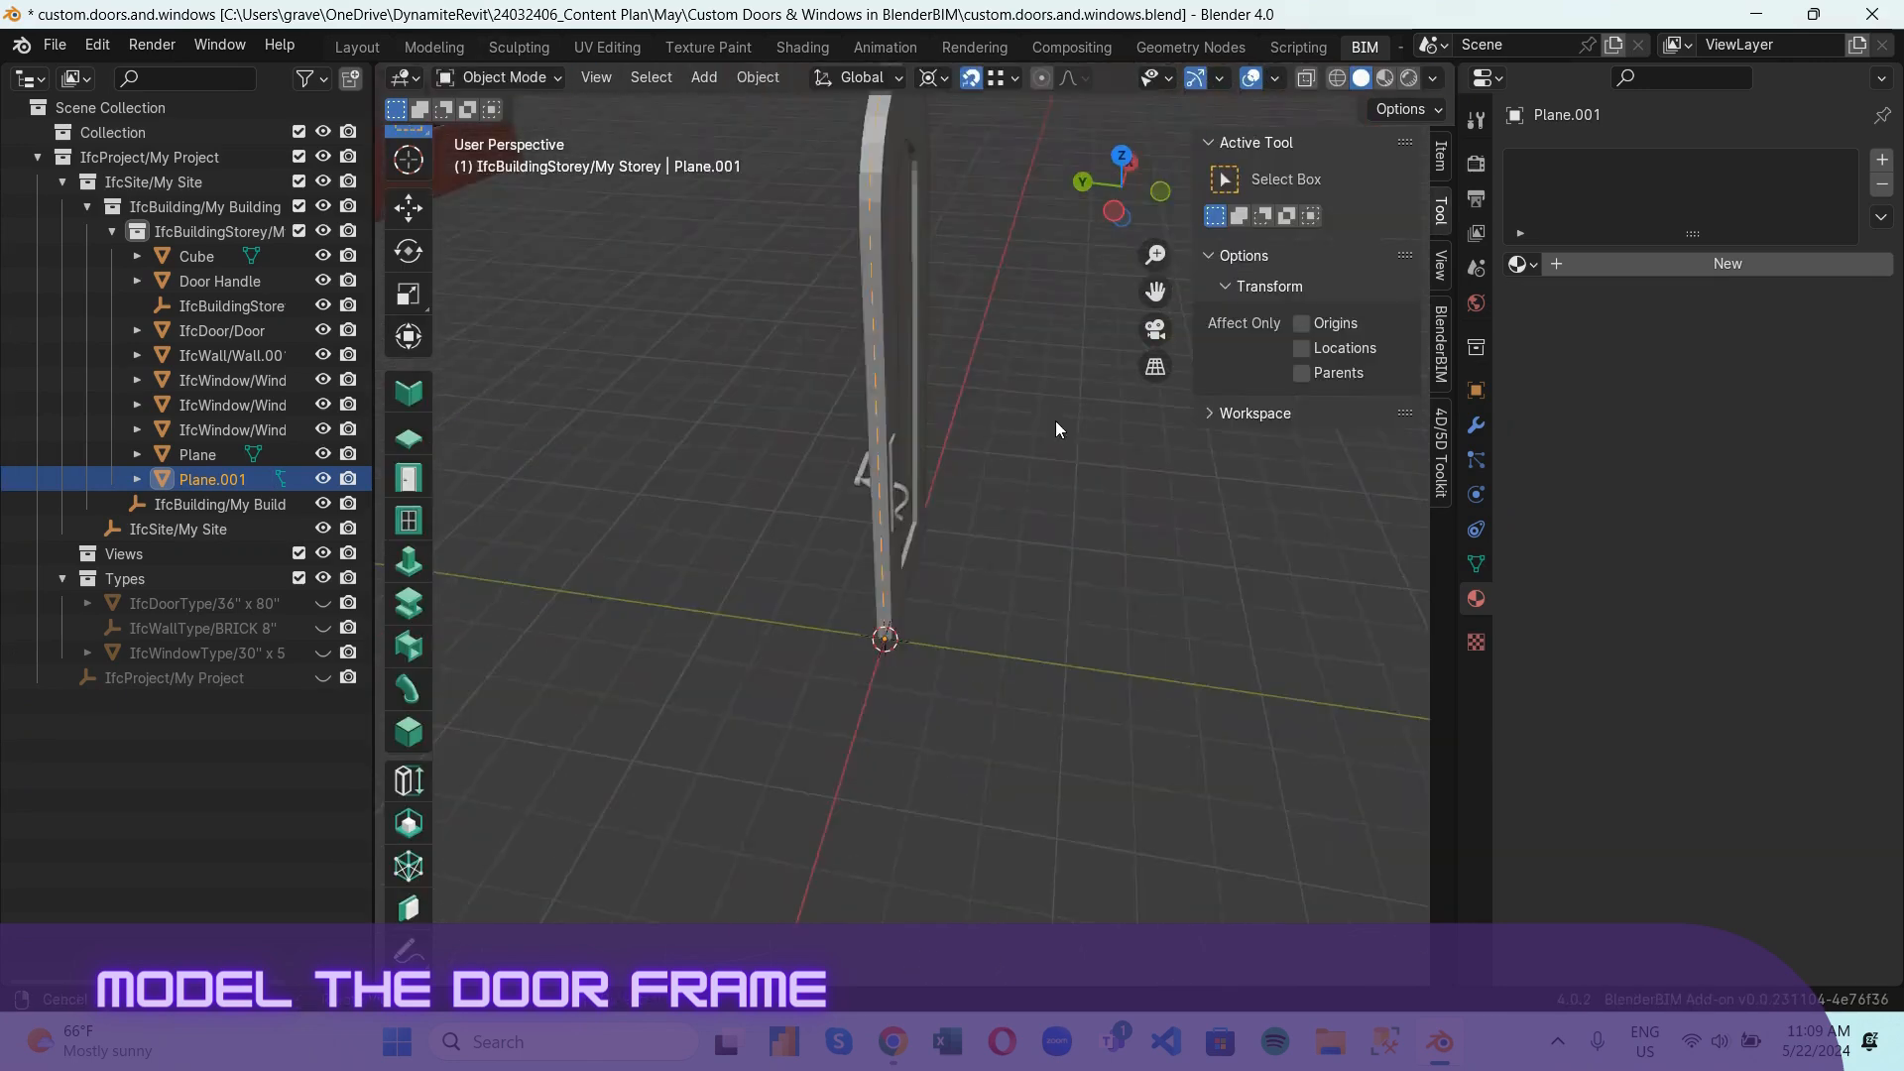
pyautogui.scroll(2, 863, 570)
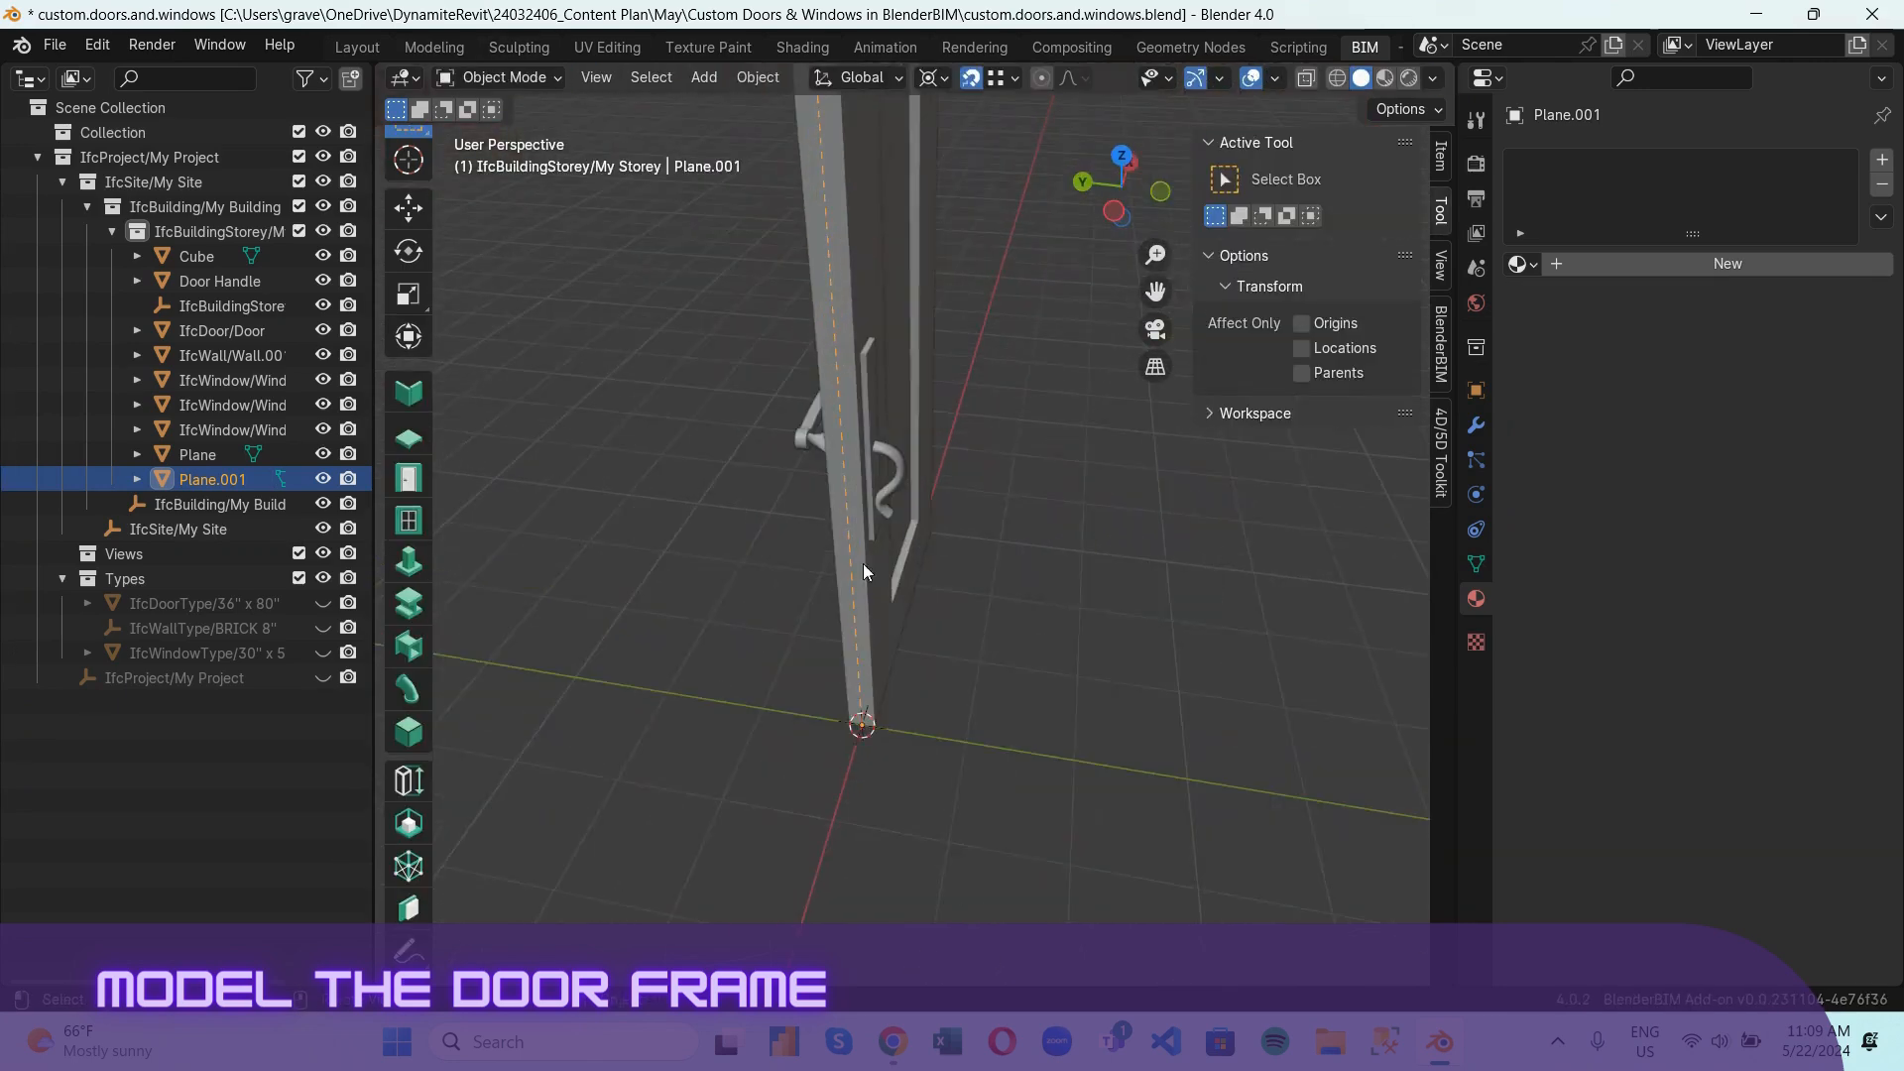
pyautogui.rightClick(854, 621)
pyautogui.rightClick(839, 432)
pyautogui.moveTo(881, 198)
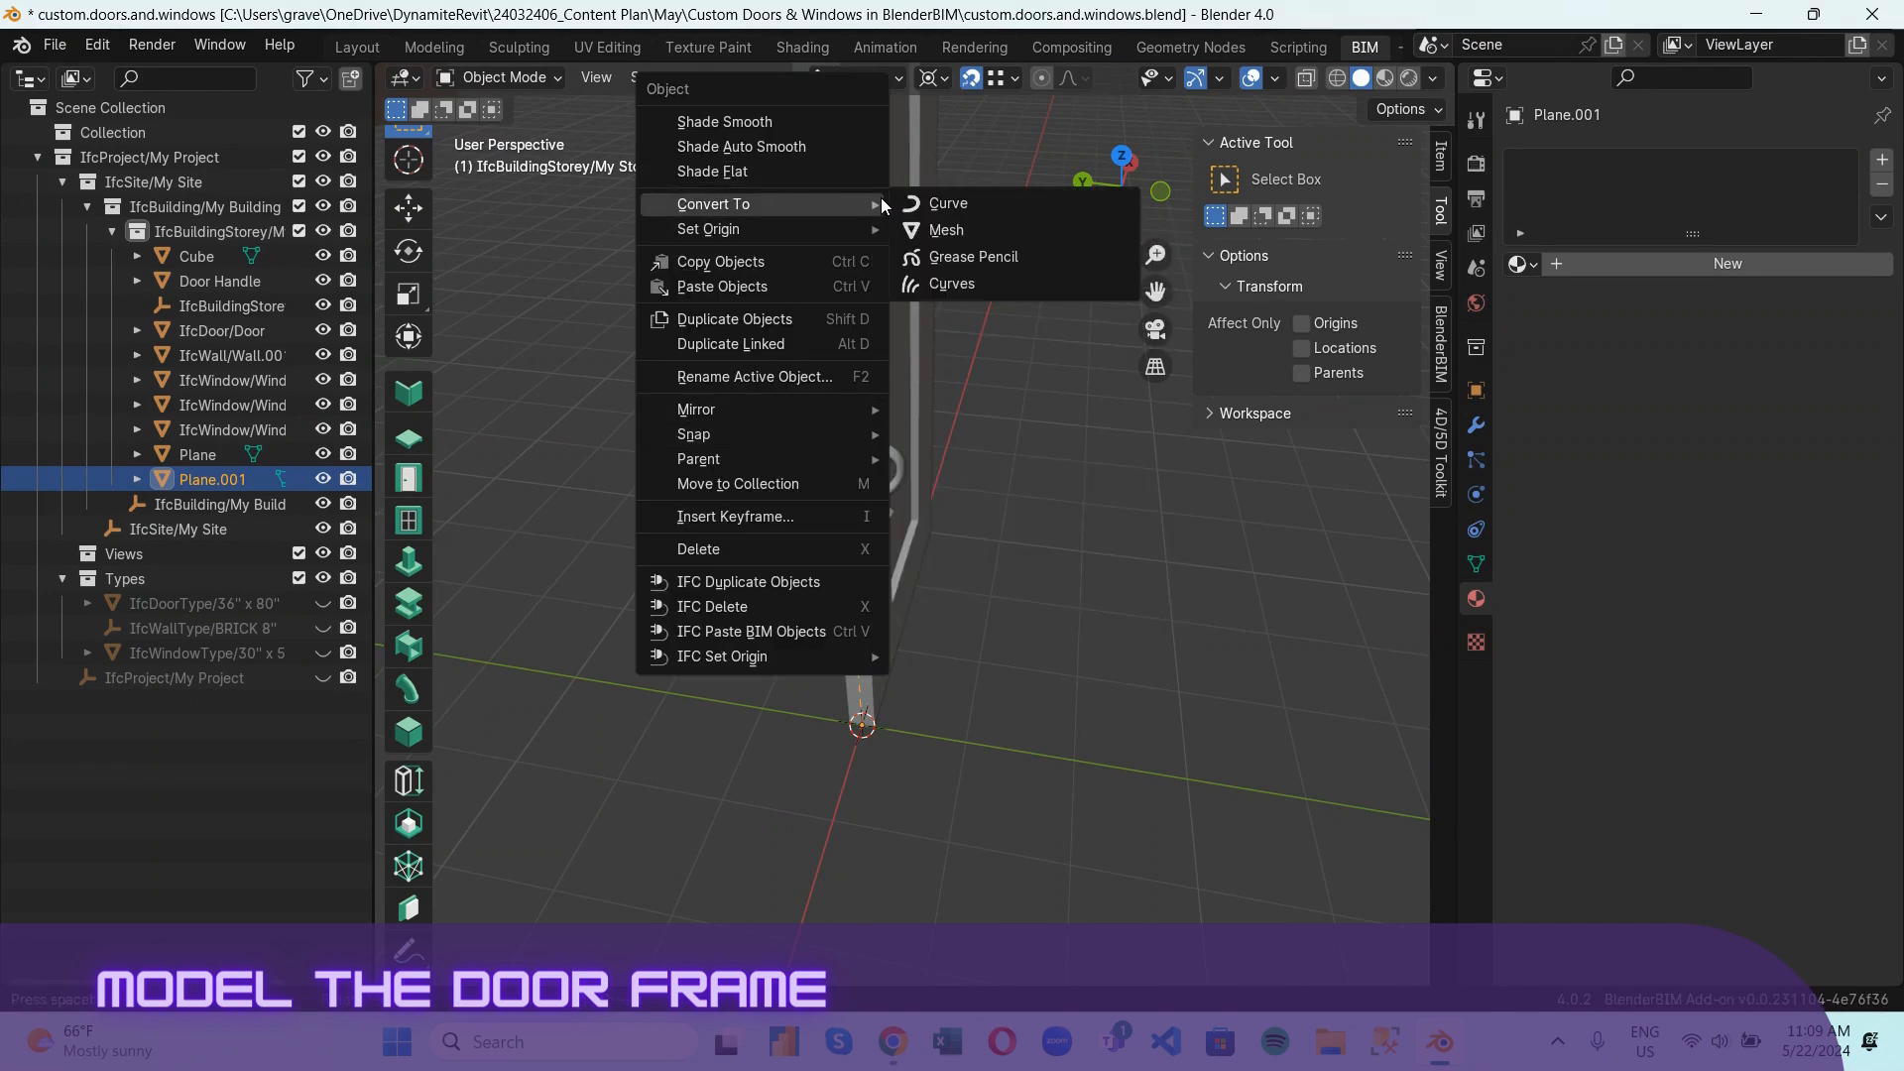
pyautogui.click(960, 202)
pyautogui.moveTo(918, 302); pyautogui.dragTo(823, 445, button='middle')
pyautogui.click(829, 309)
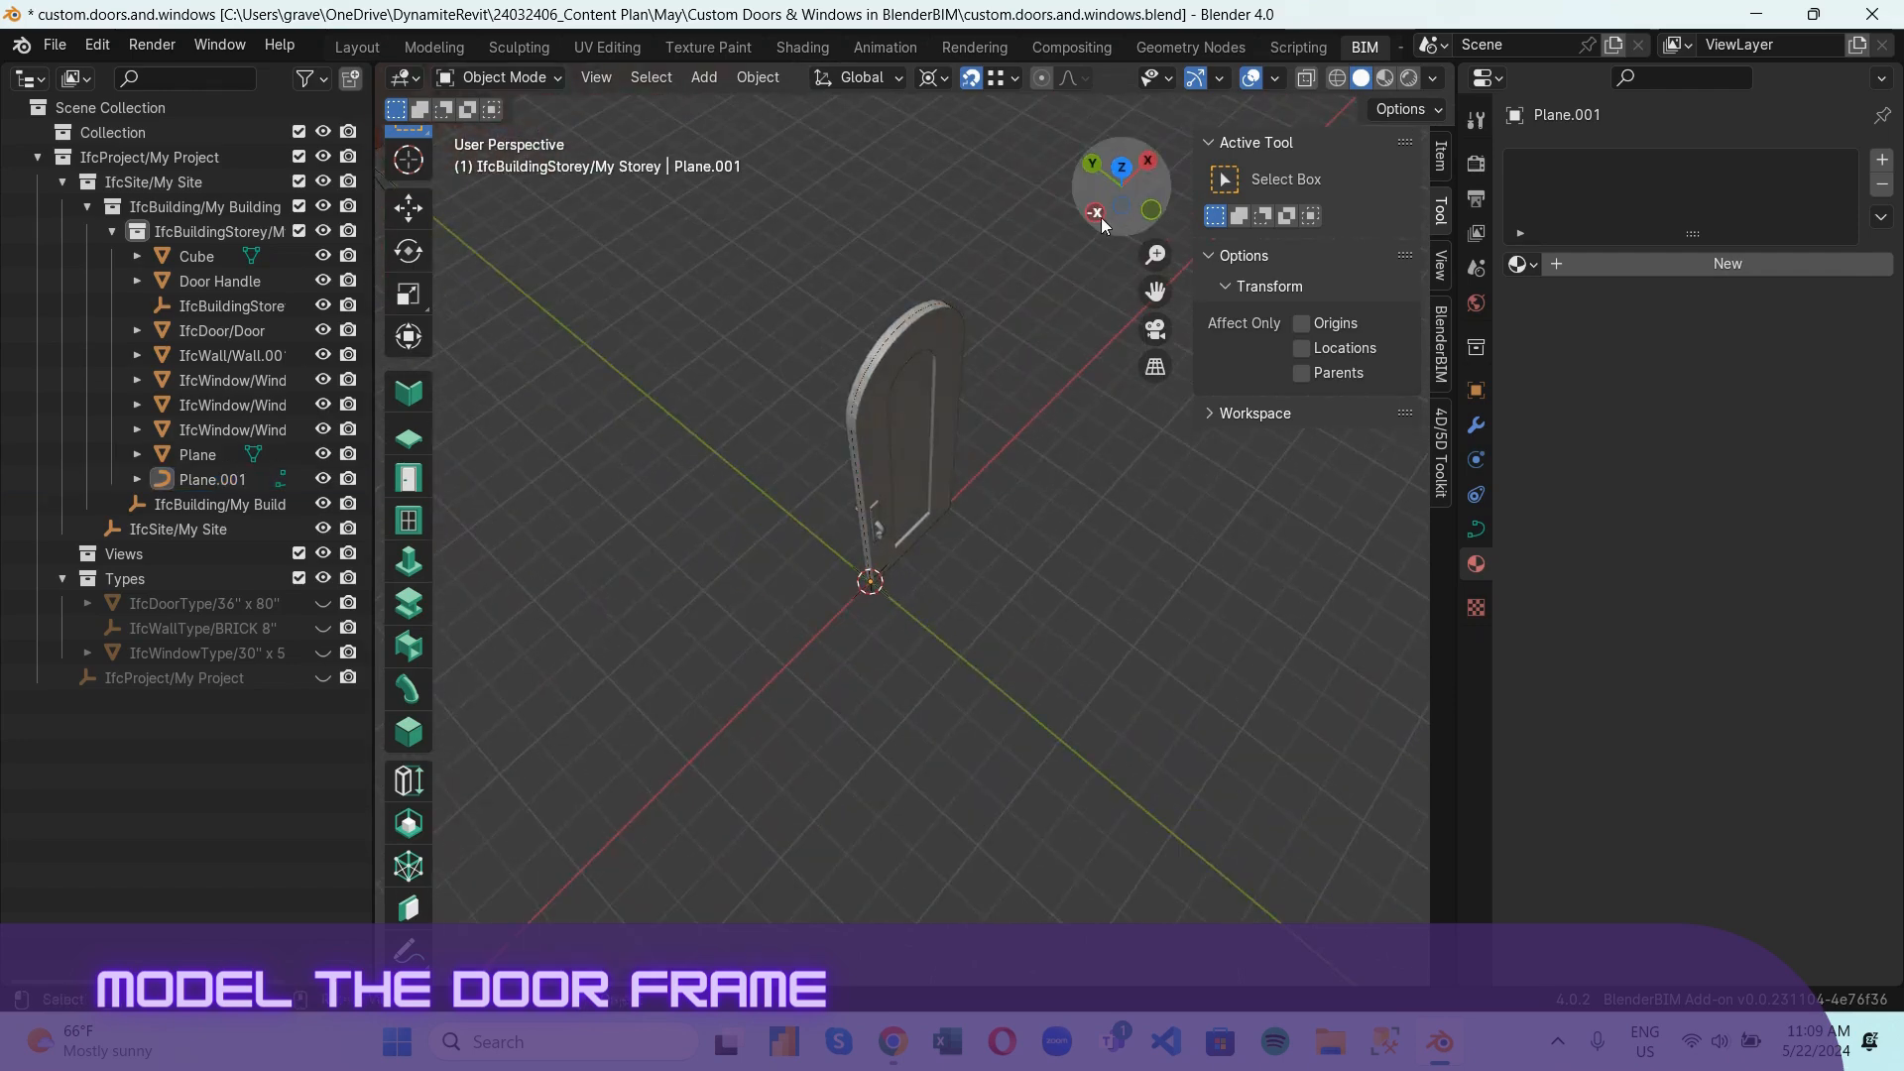
# Examine the door's edge and thickness around the frame path in the right, back and top views.
pyautogui.moveTo(1095, 216)
pyautogui.mouseDown()
pyautogui.moveTo(1152, 87)
pyautogui.moveTo(1313, 123)
pyautogui.moveTo(1424, 203)
pyautogui.moveTo(978, 37)
pyautogui.moveTo(1104, 217)
pyautogui.mouseUp()
pyautogui.scroll(3, 779, 617)
pyautogui.moveTo(779, 625); pyautogui.dragTo(982, 555, button='middle')
pyautogui.click(1121, 166)
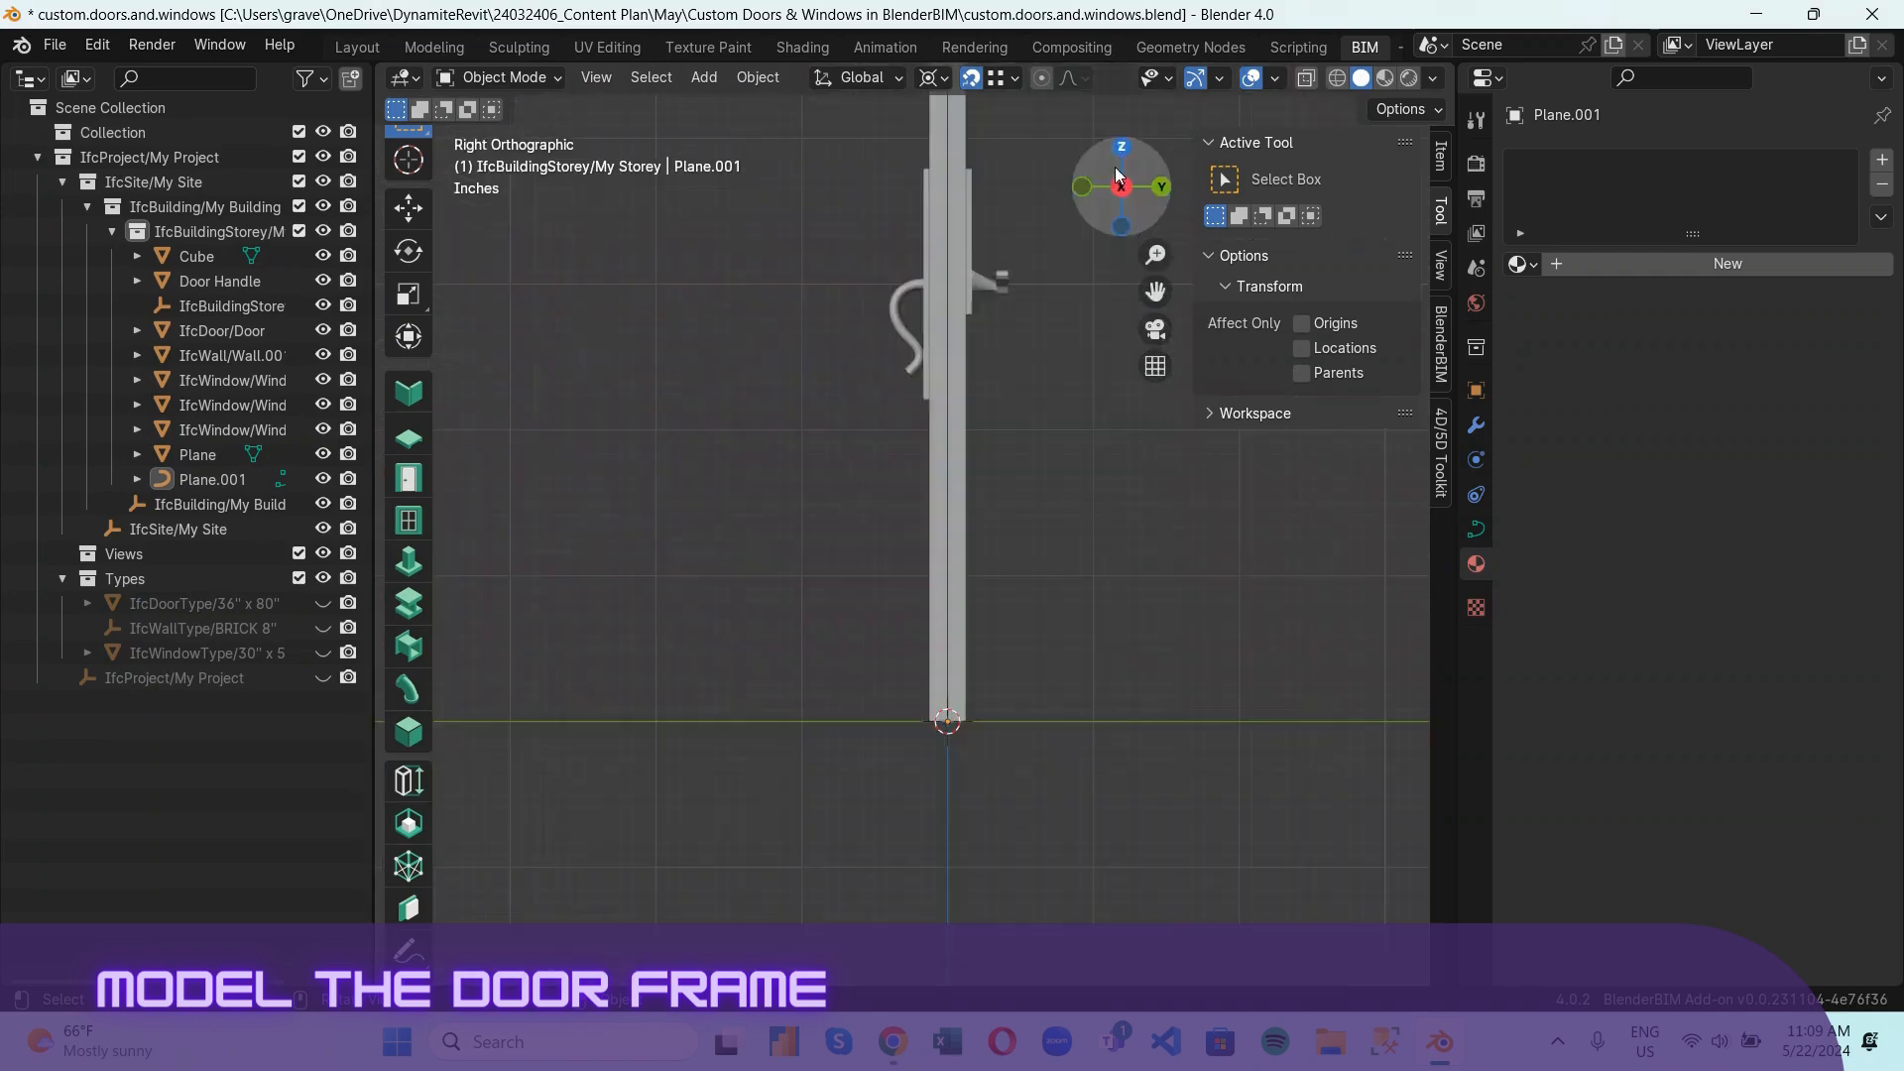
pyautogui.scroll(7, 915, 773)
pyautogui.scroll(-4, 1016, 772)
pyautogui.scroll(-2, 1012, 794)
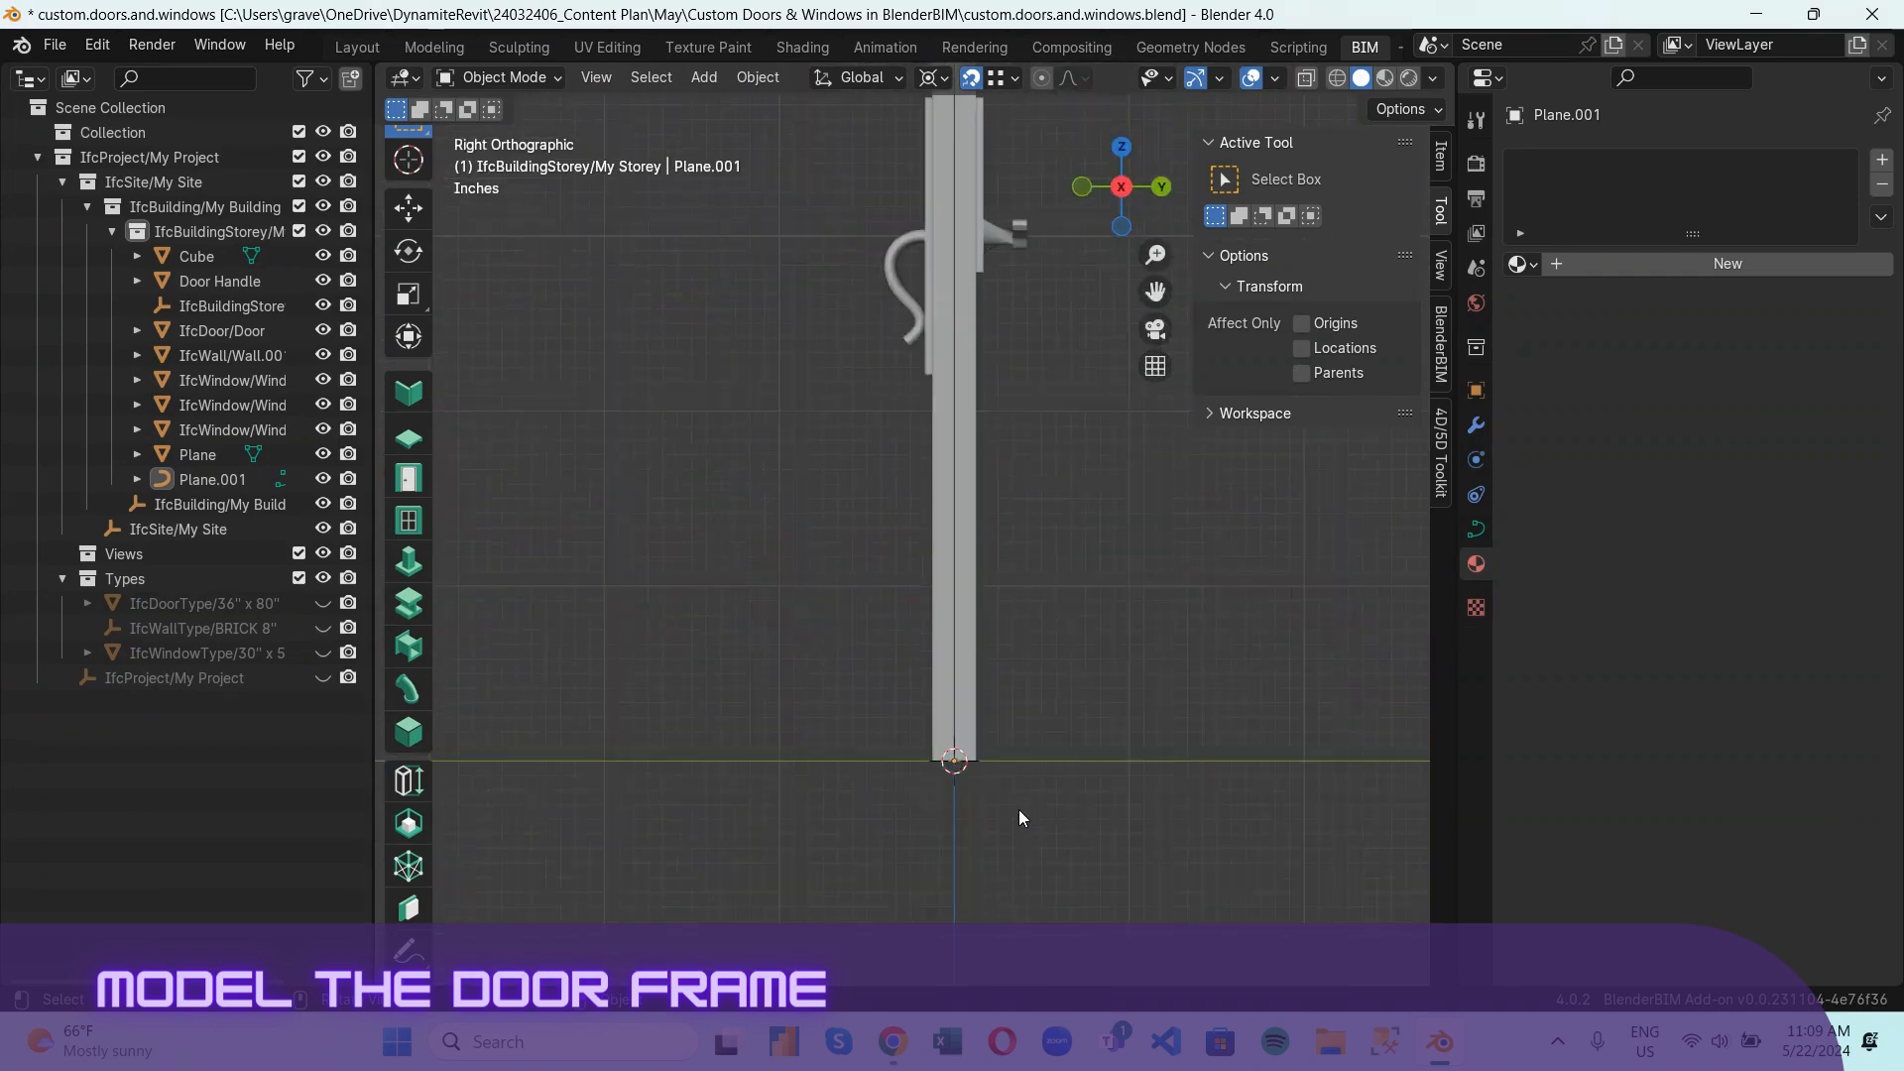
pyautogui.click(1162, 186)
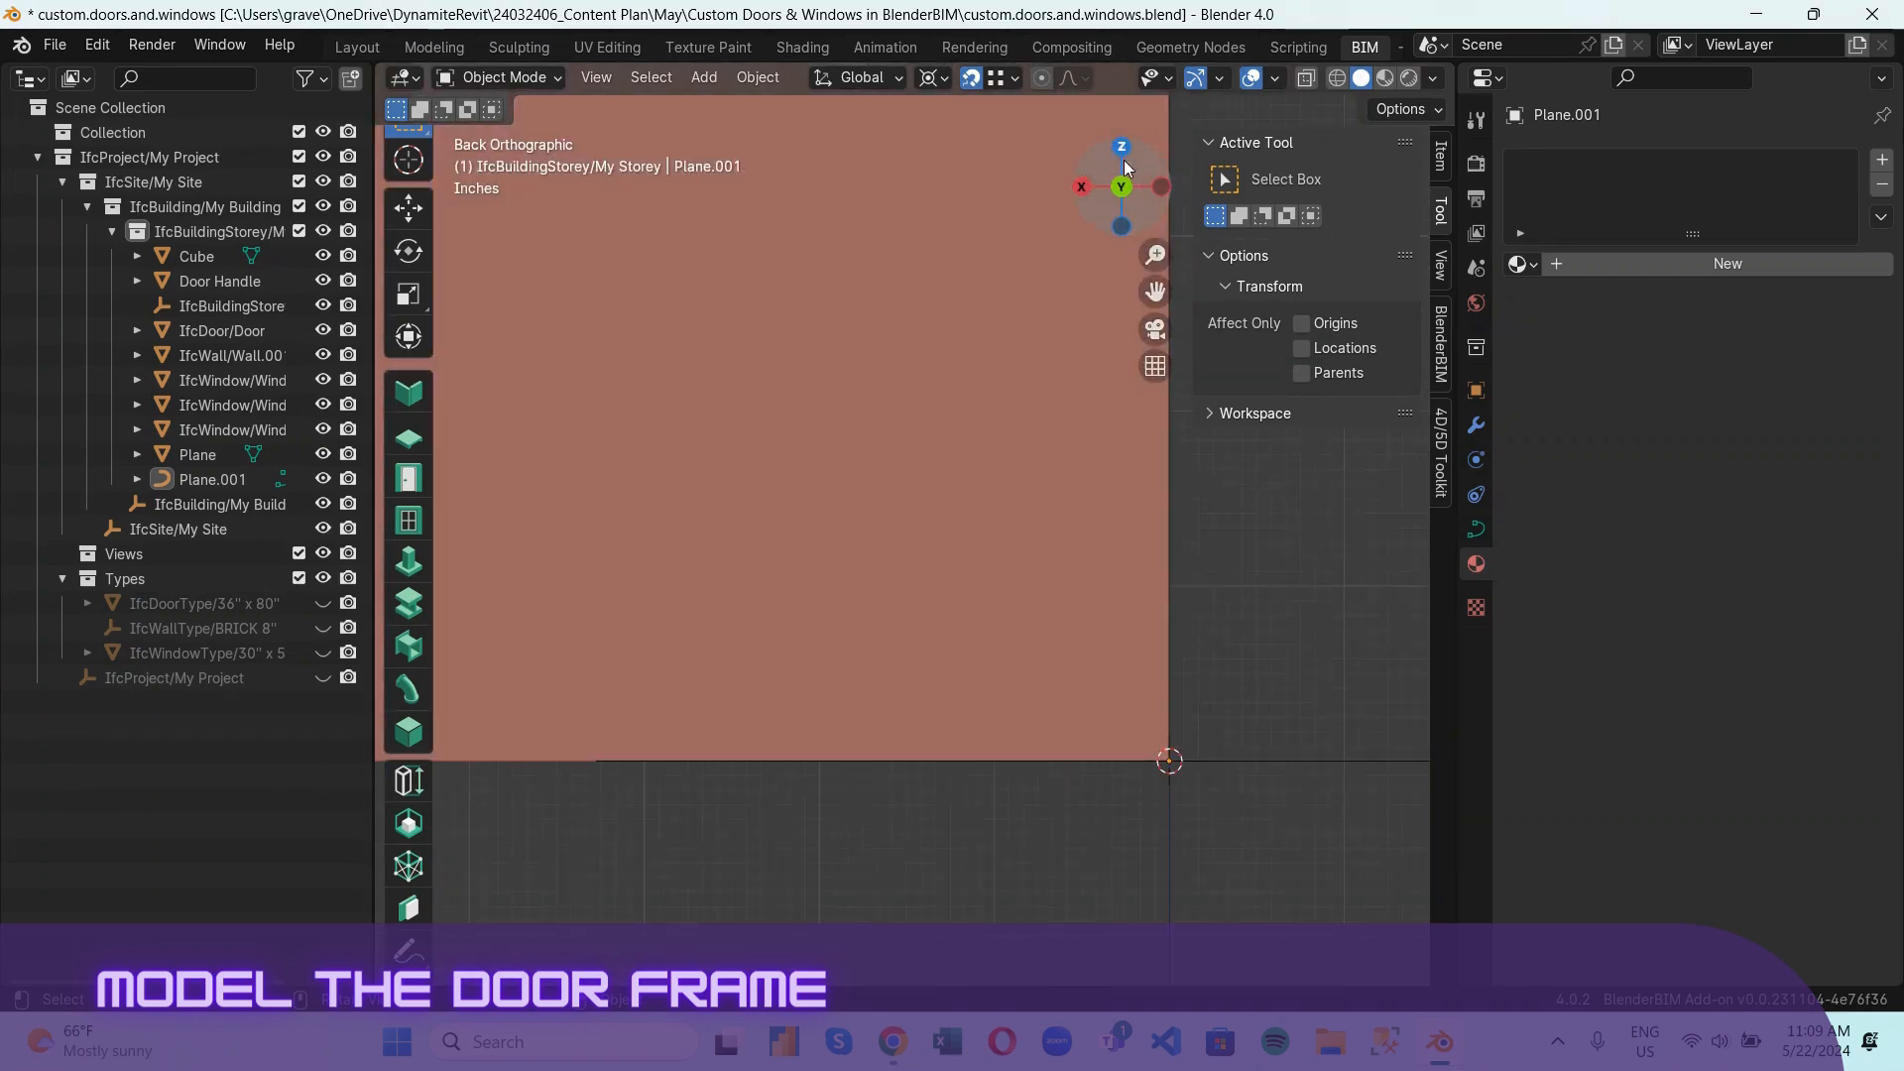
pyautogui.click(1123, 149)
pyautogui.scroll(2, 506, 496)
pyautogui.scroll(-2, 498, 492)
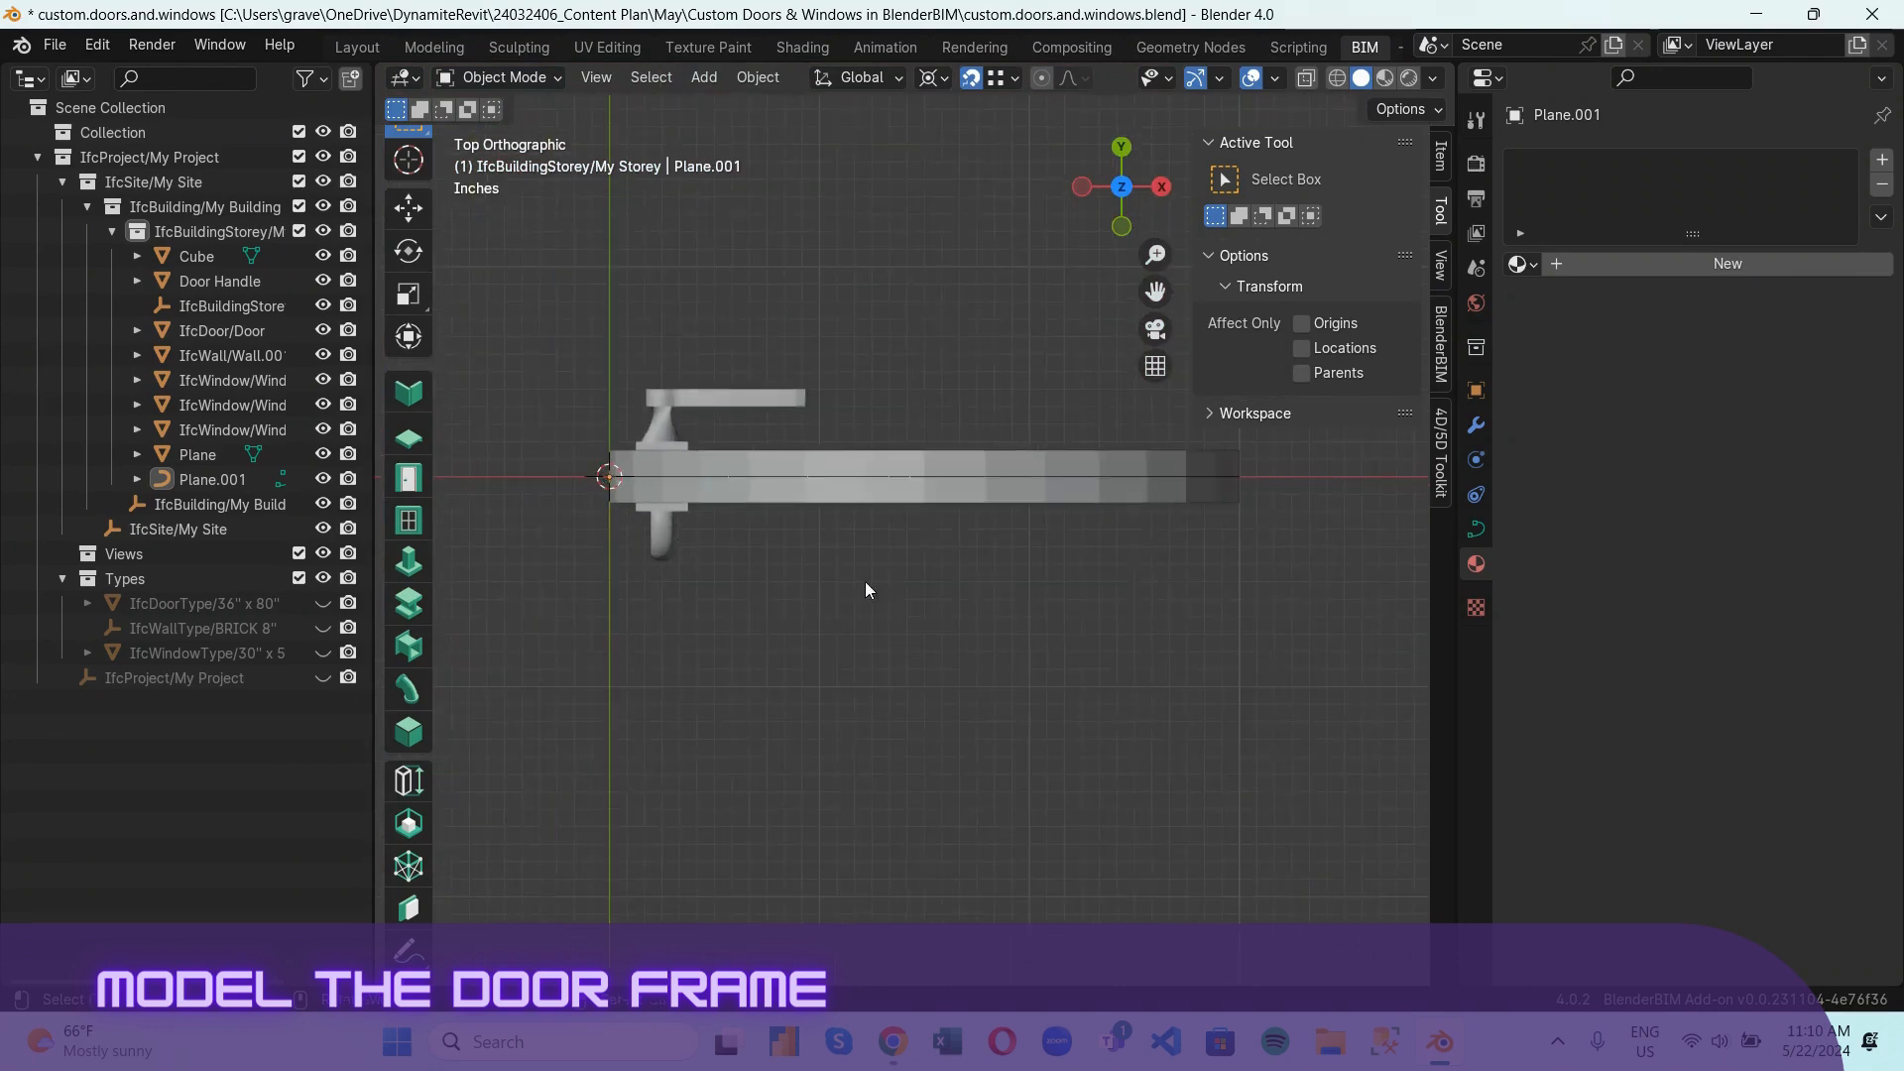
pyautogui.moveTo(1152, 287); pyautogui.dragTo(1426, 290)
pyautogui.scroll(4, 865, 419)
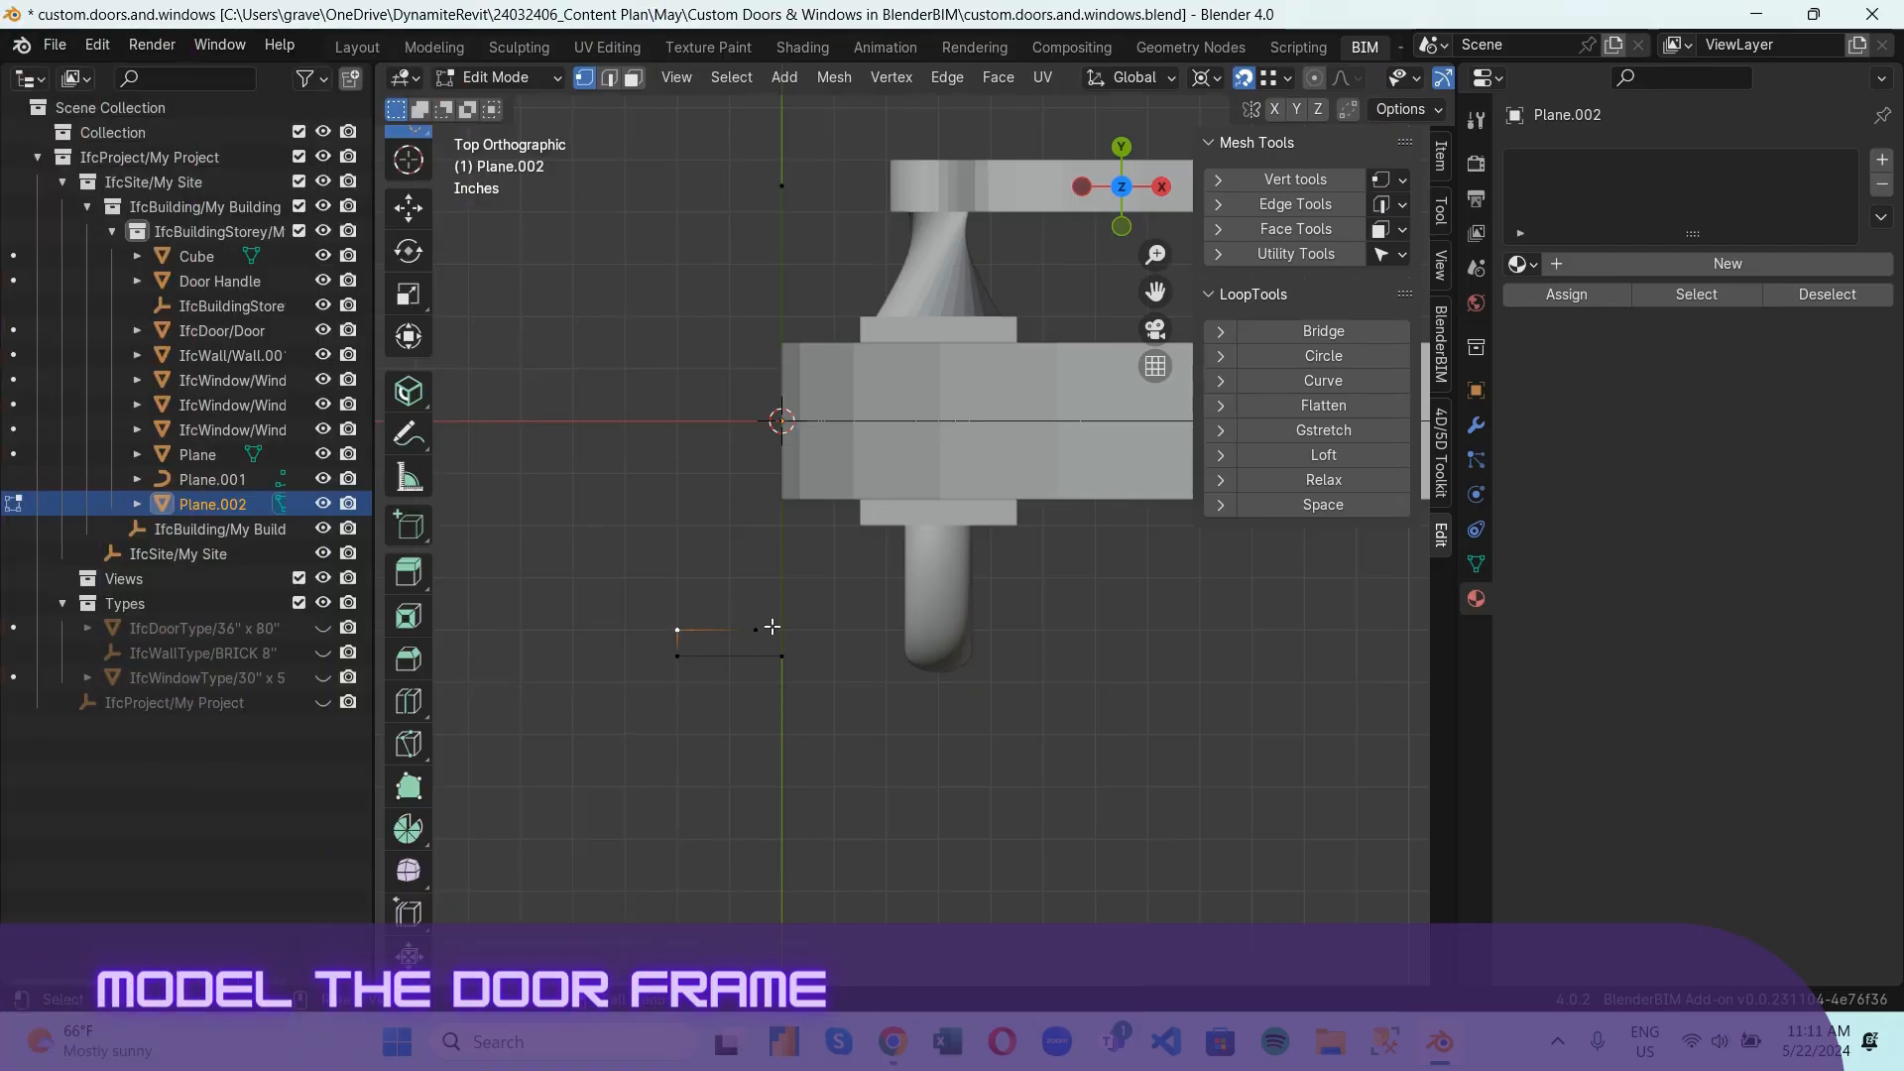
# Try to mirror the selected vertices of the frame profile along the global Y axis.
pyautogui.moveTo(764, 633); pyautogui.dragTo(971, 311, button='middle')
pyautogui.scroll(-6, 928, 595)
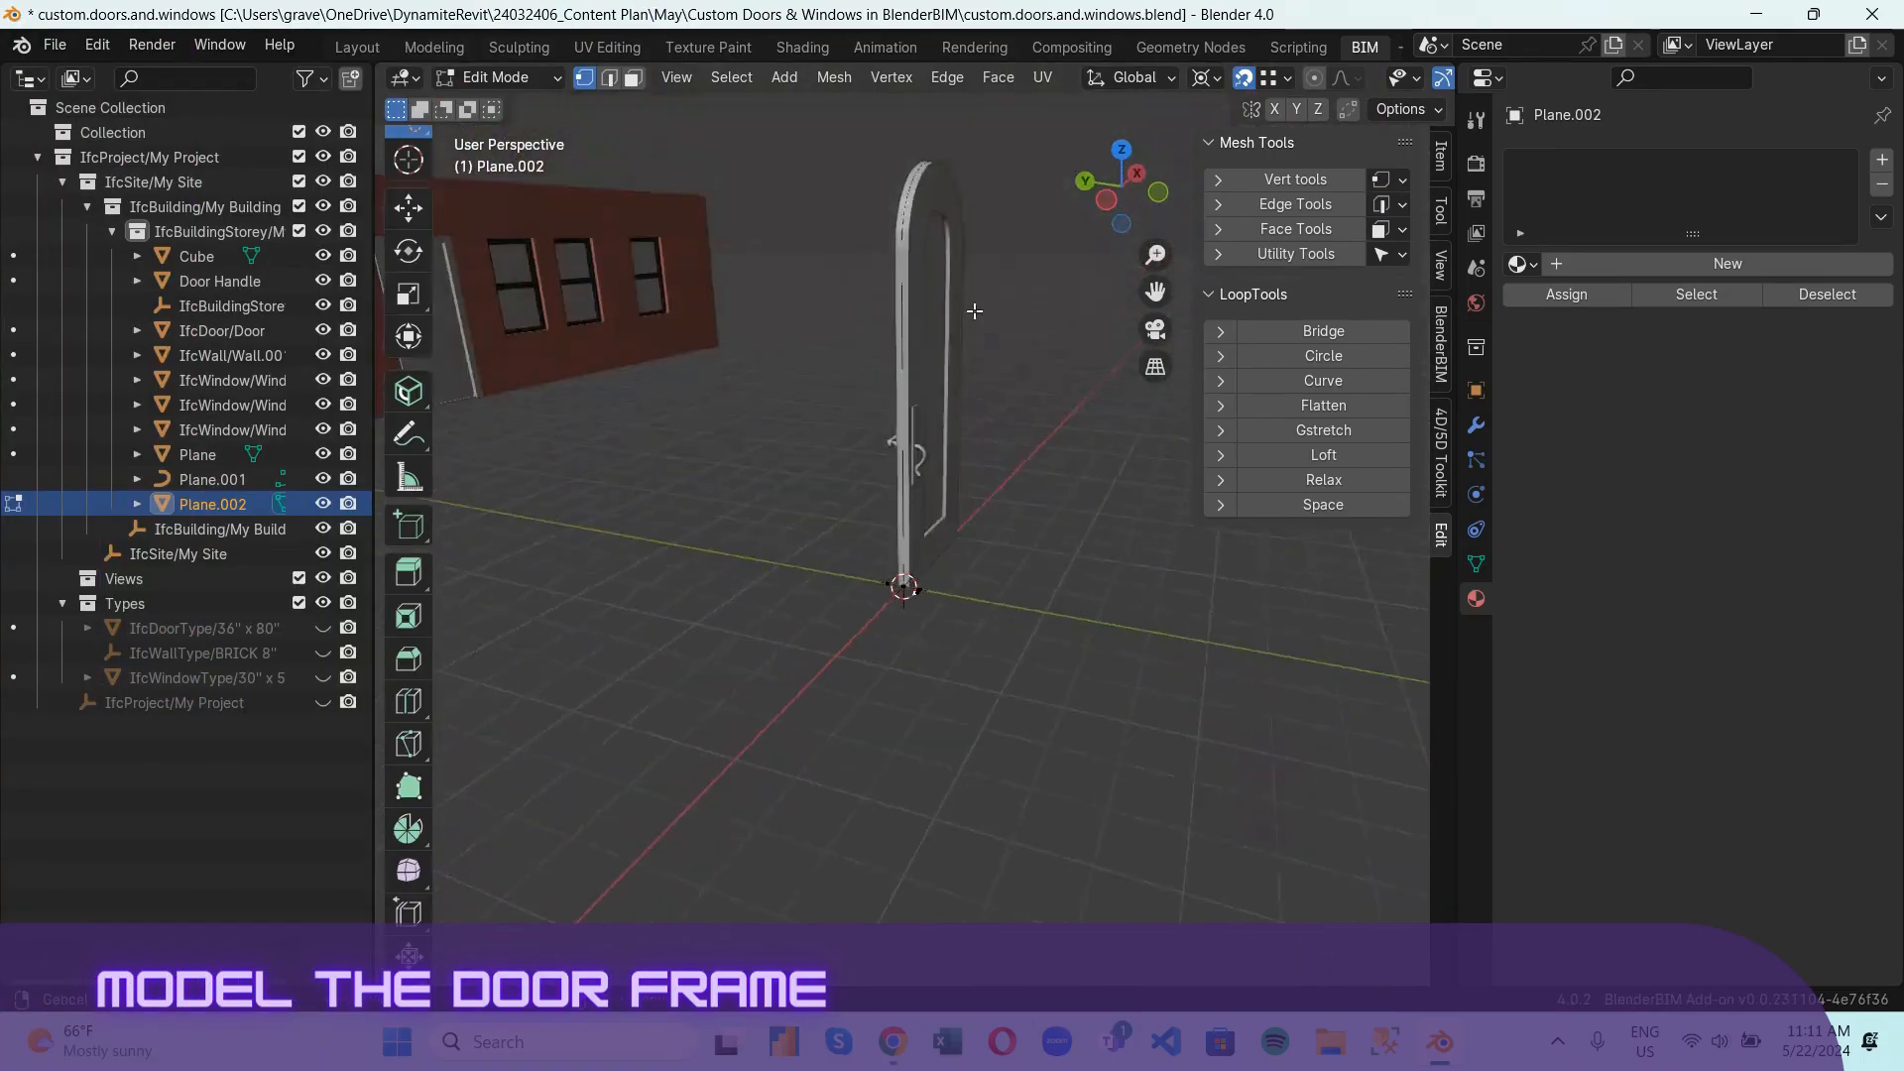
pyautogui.scroll(5, 879, 810)
pyautogui.scroll(-3, 879, 809)
pyautogui.moveTo(879, 809); pyautogui.dragTo(808, 833, button='middle')
pyautogui.scroll(1, 875, 869)
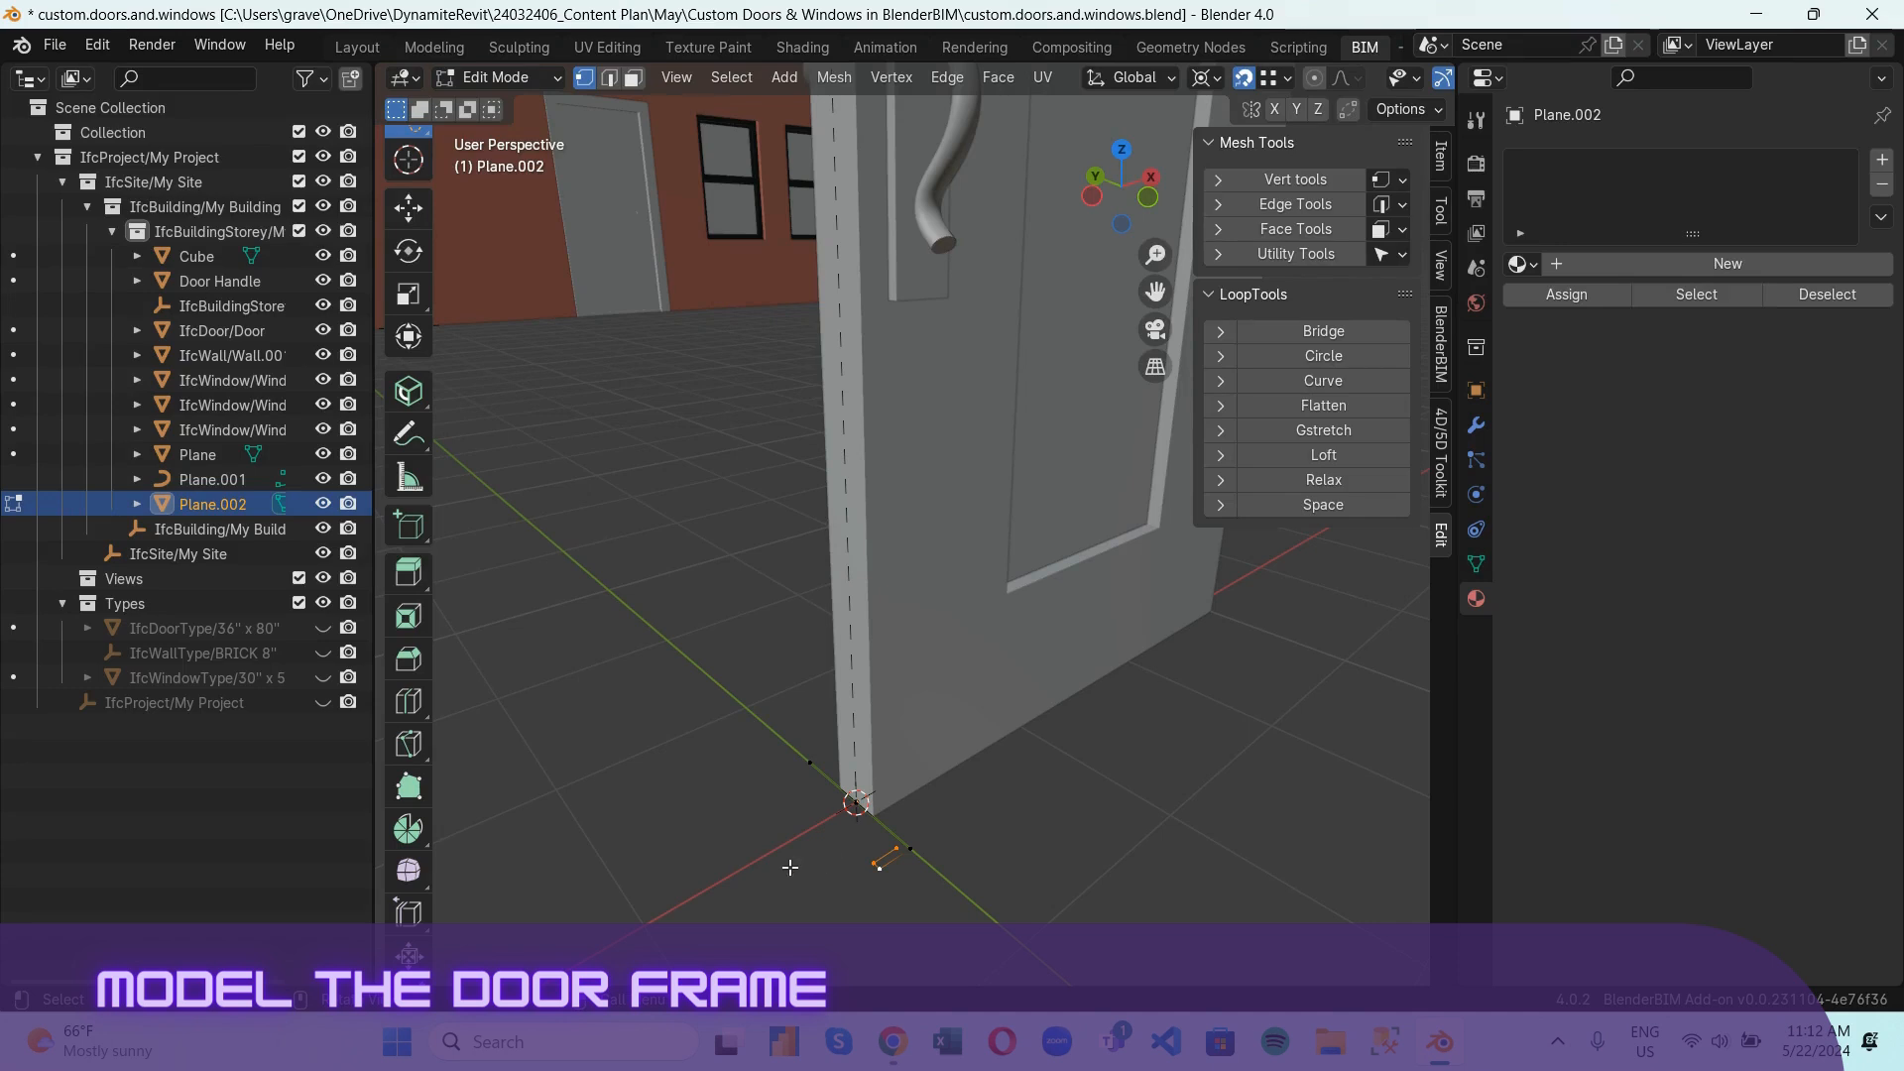
pyautogui.hotkey('ctrl', 'm')
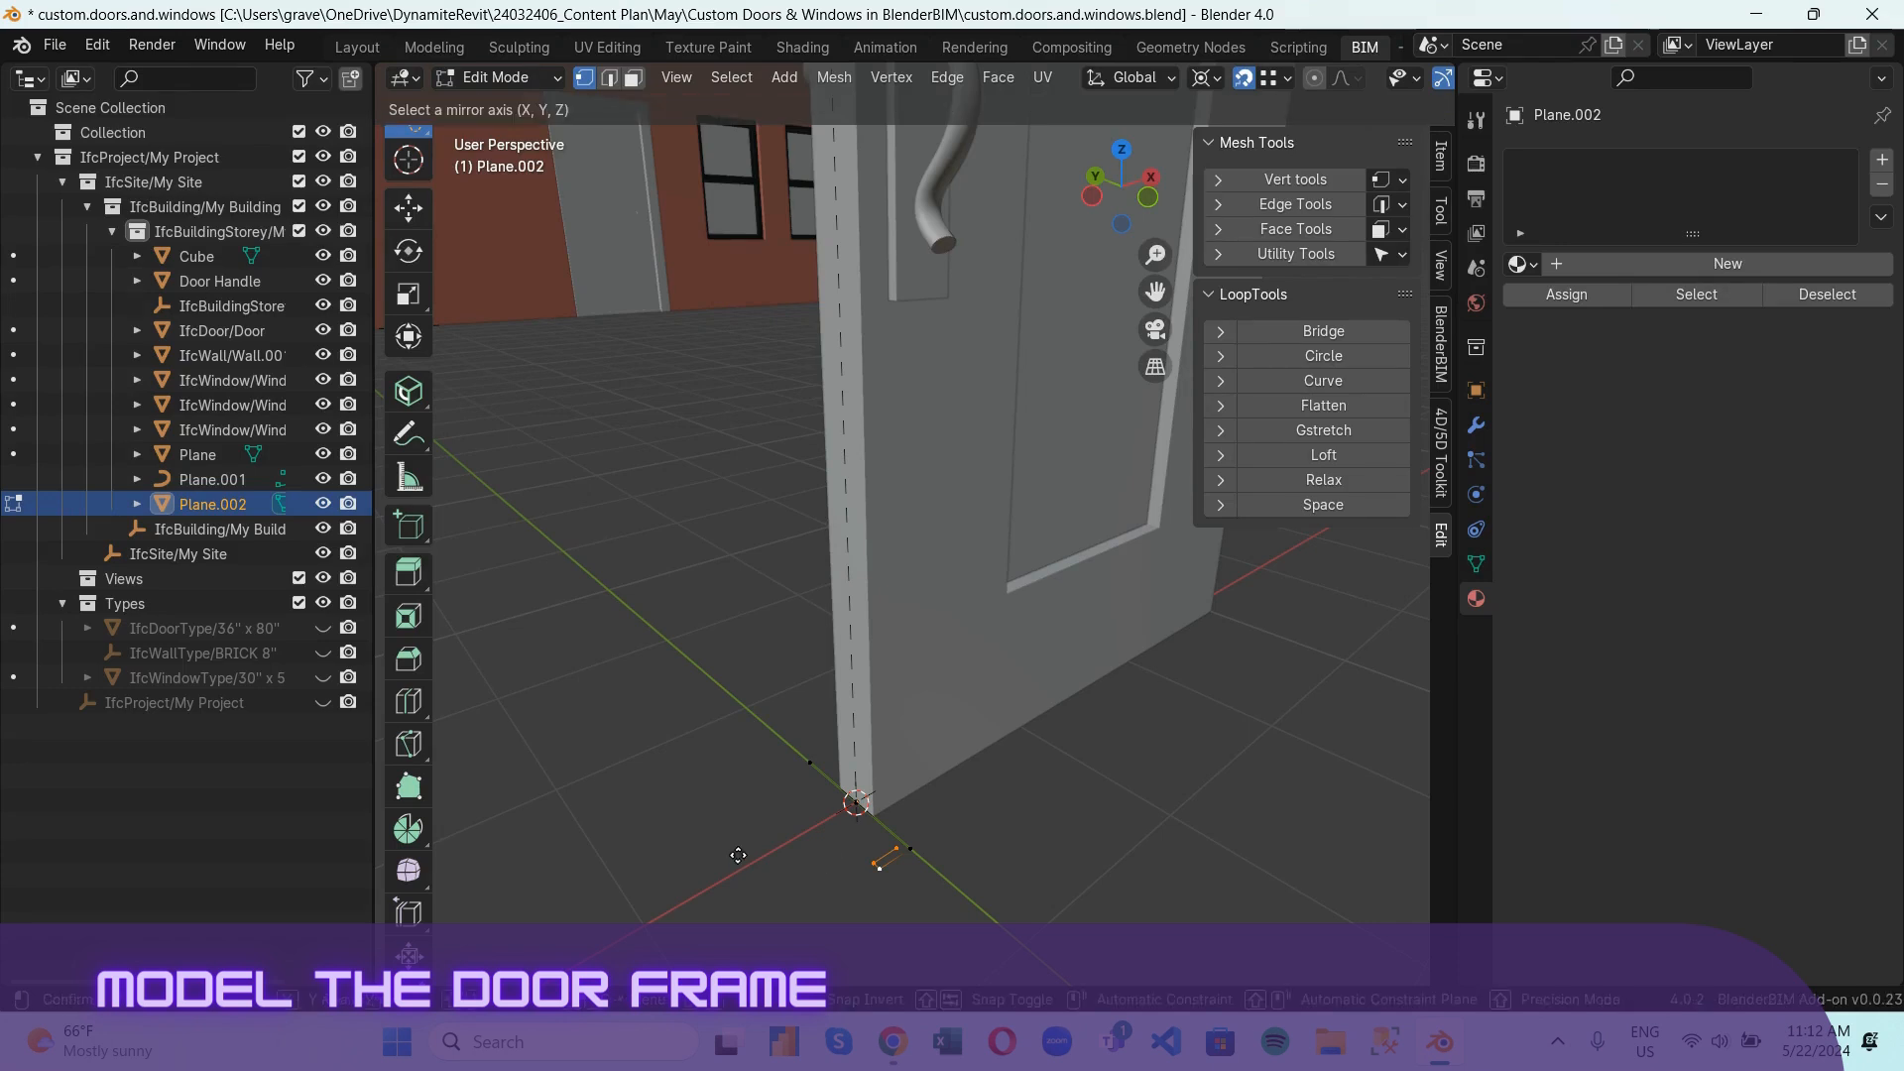
pyautogui.press('y')
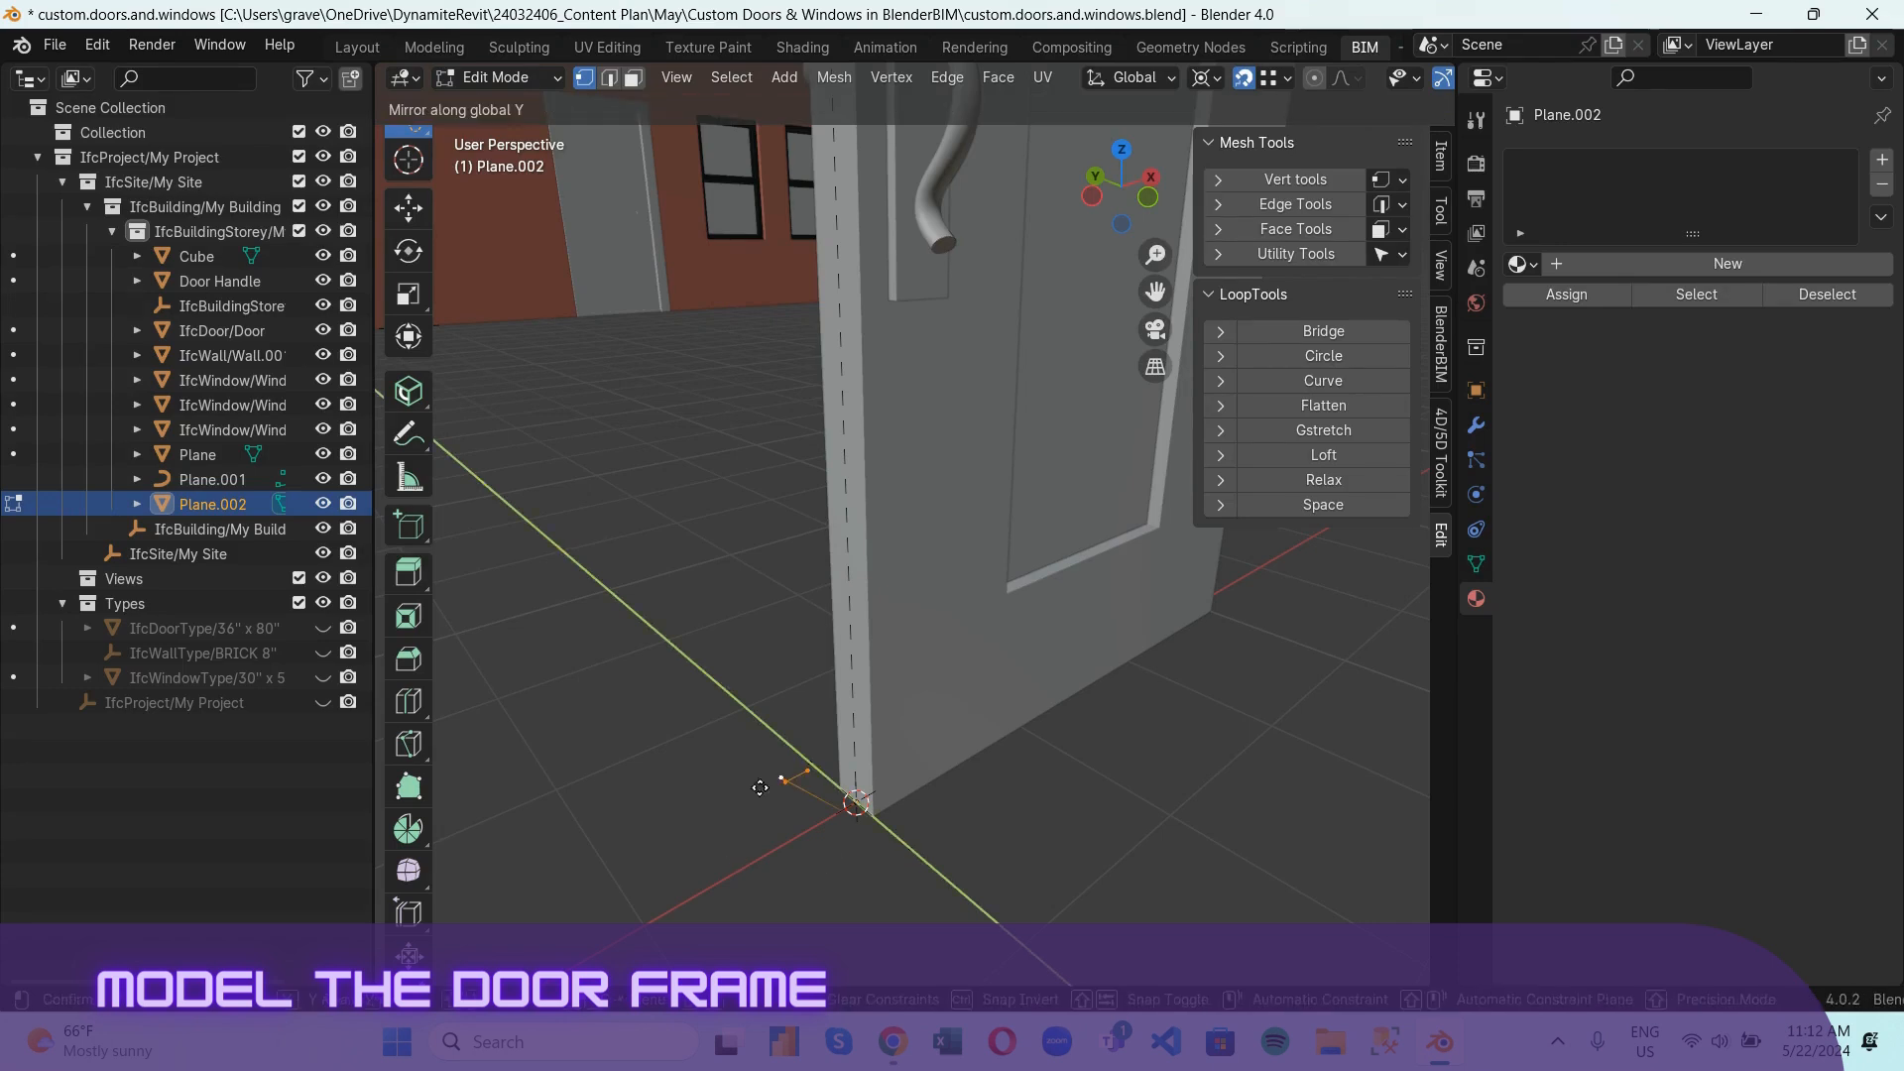
pyautogui.click(870, 838)
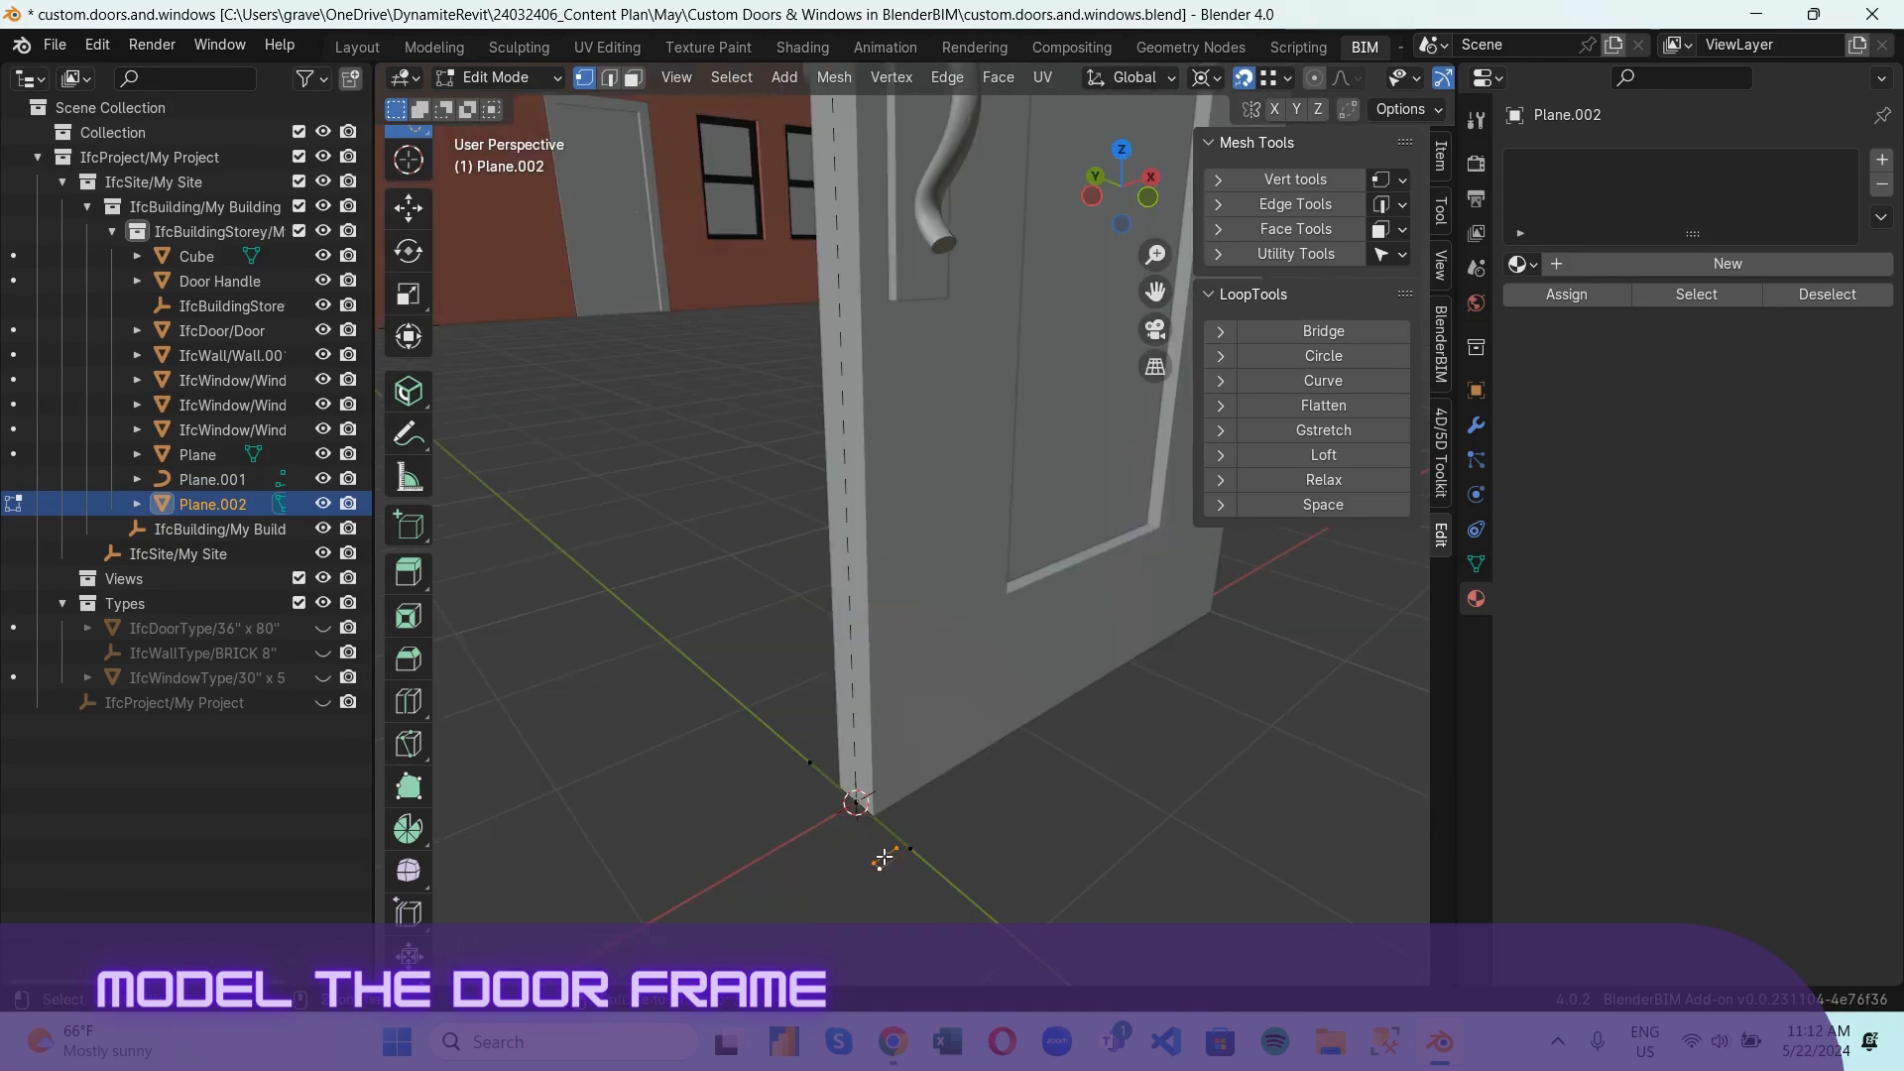
# Duplicate the selected frame profile vertices in place and mirror the copy along the global Y axis.
pyautogui.press('e')
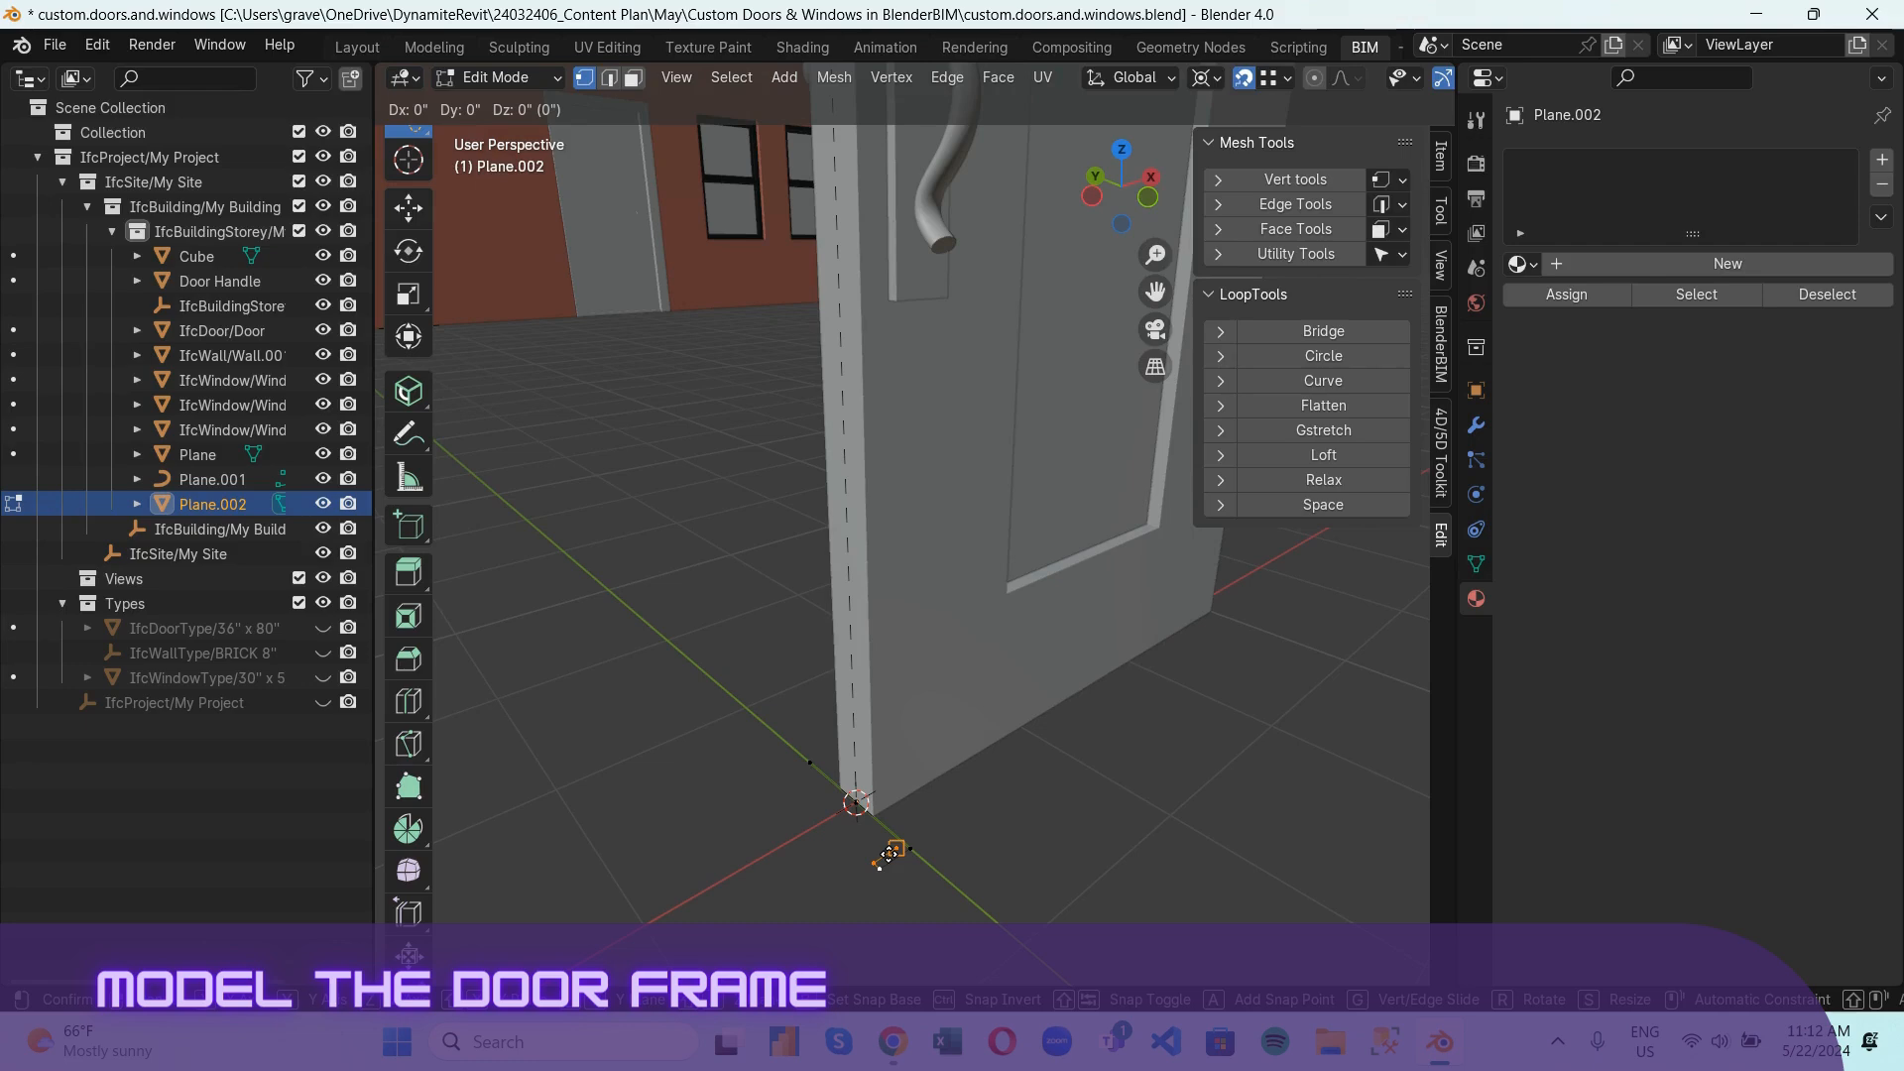
pyautogui.rightClick(890, 855)
pyautogui.hotkey('ctrl', 'm')
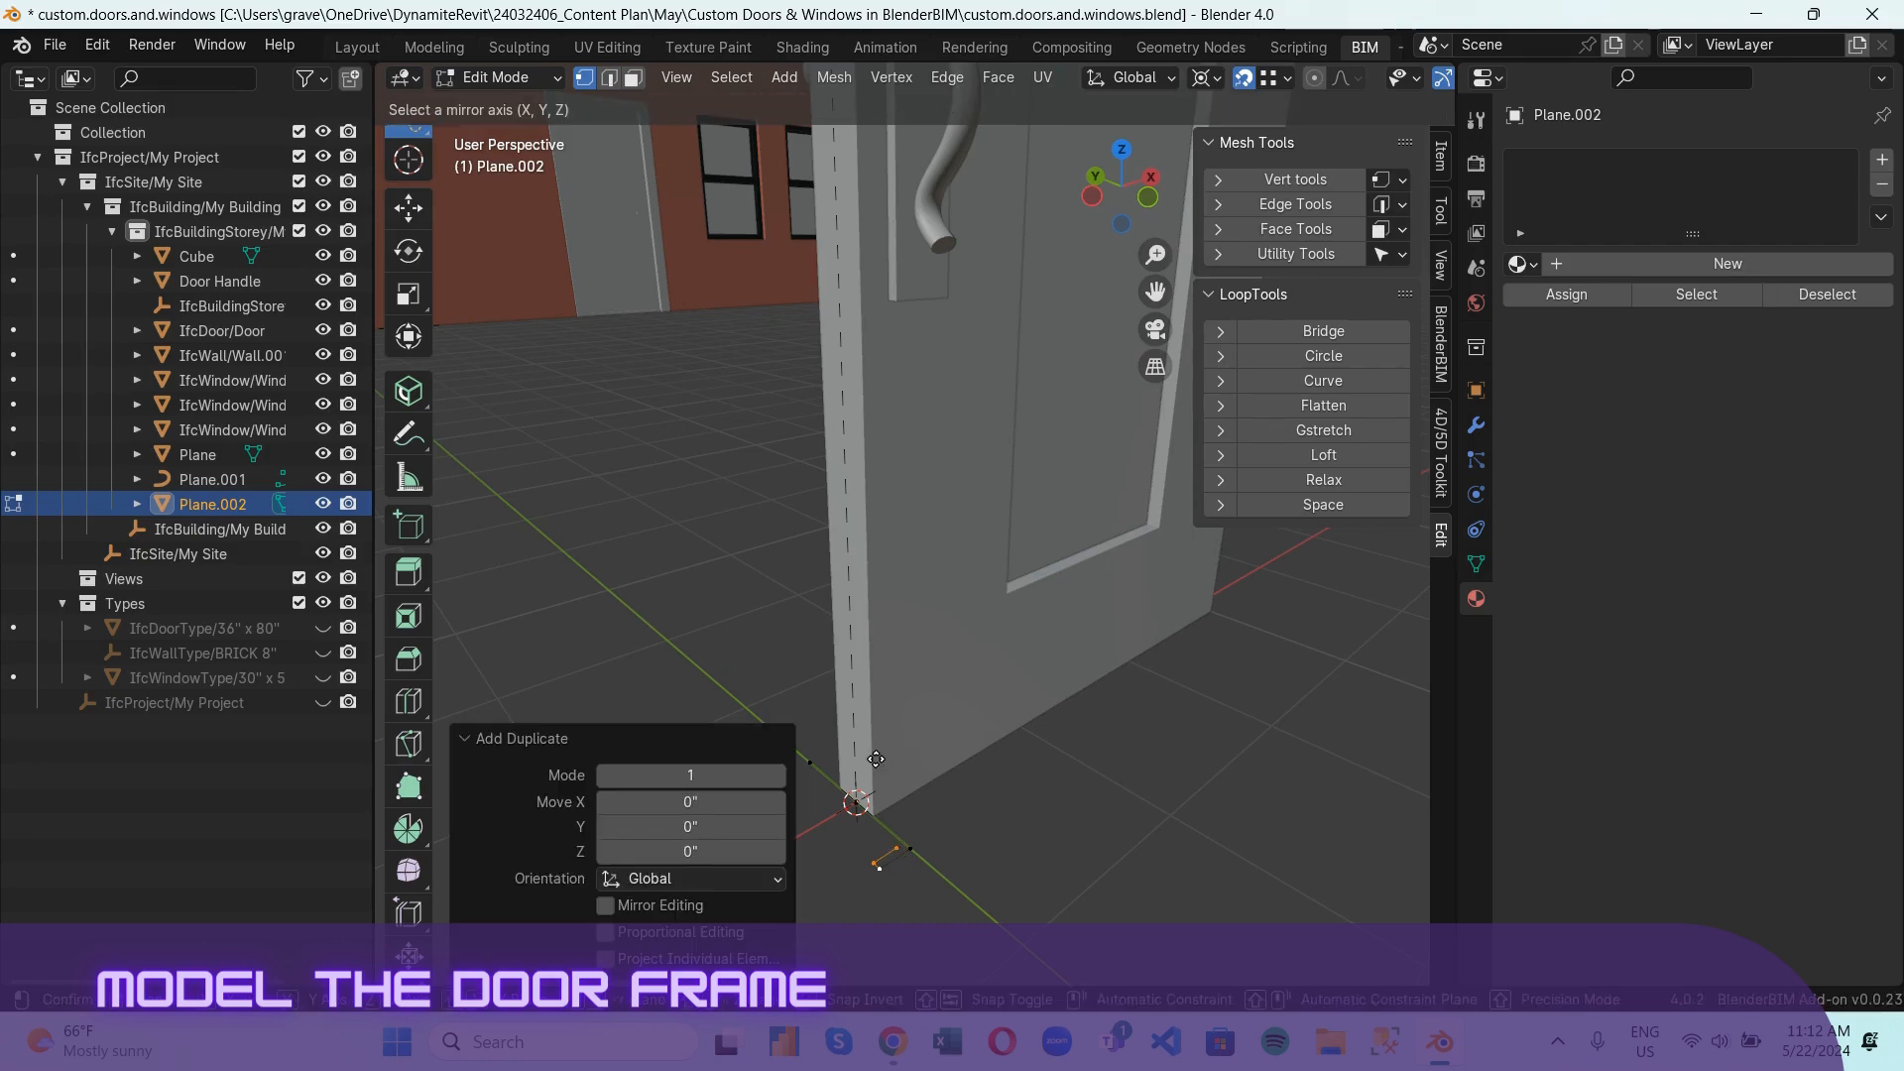
pyautogui.press('y')
pyautogui.moveTo(748, 693); pyautogui.dragTo(813, 806, button='middle')
pyautogui.click(803, 821)
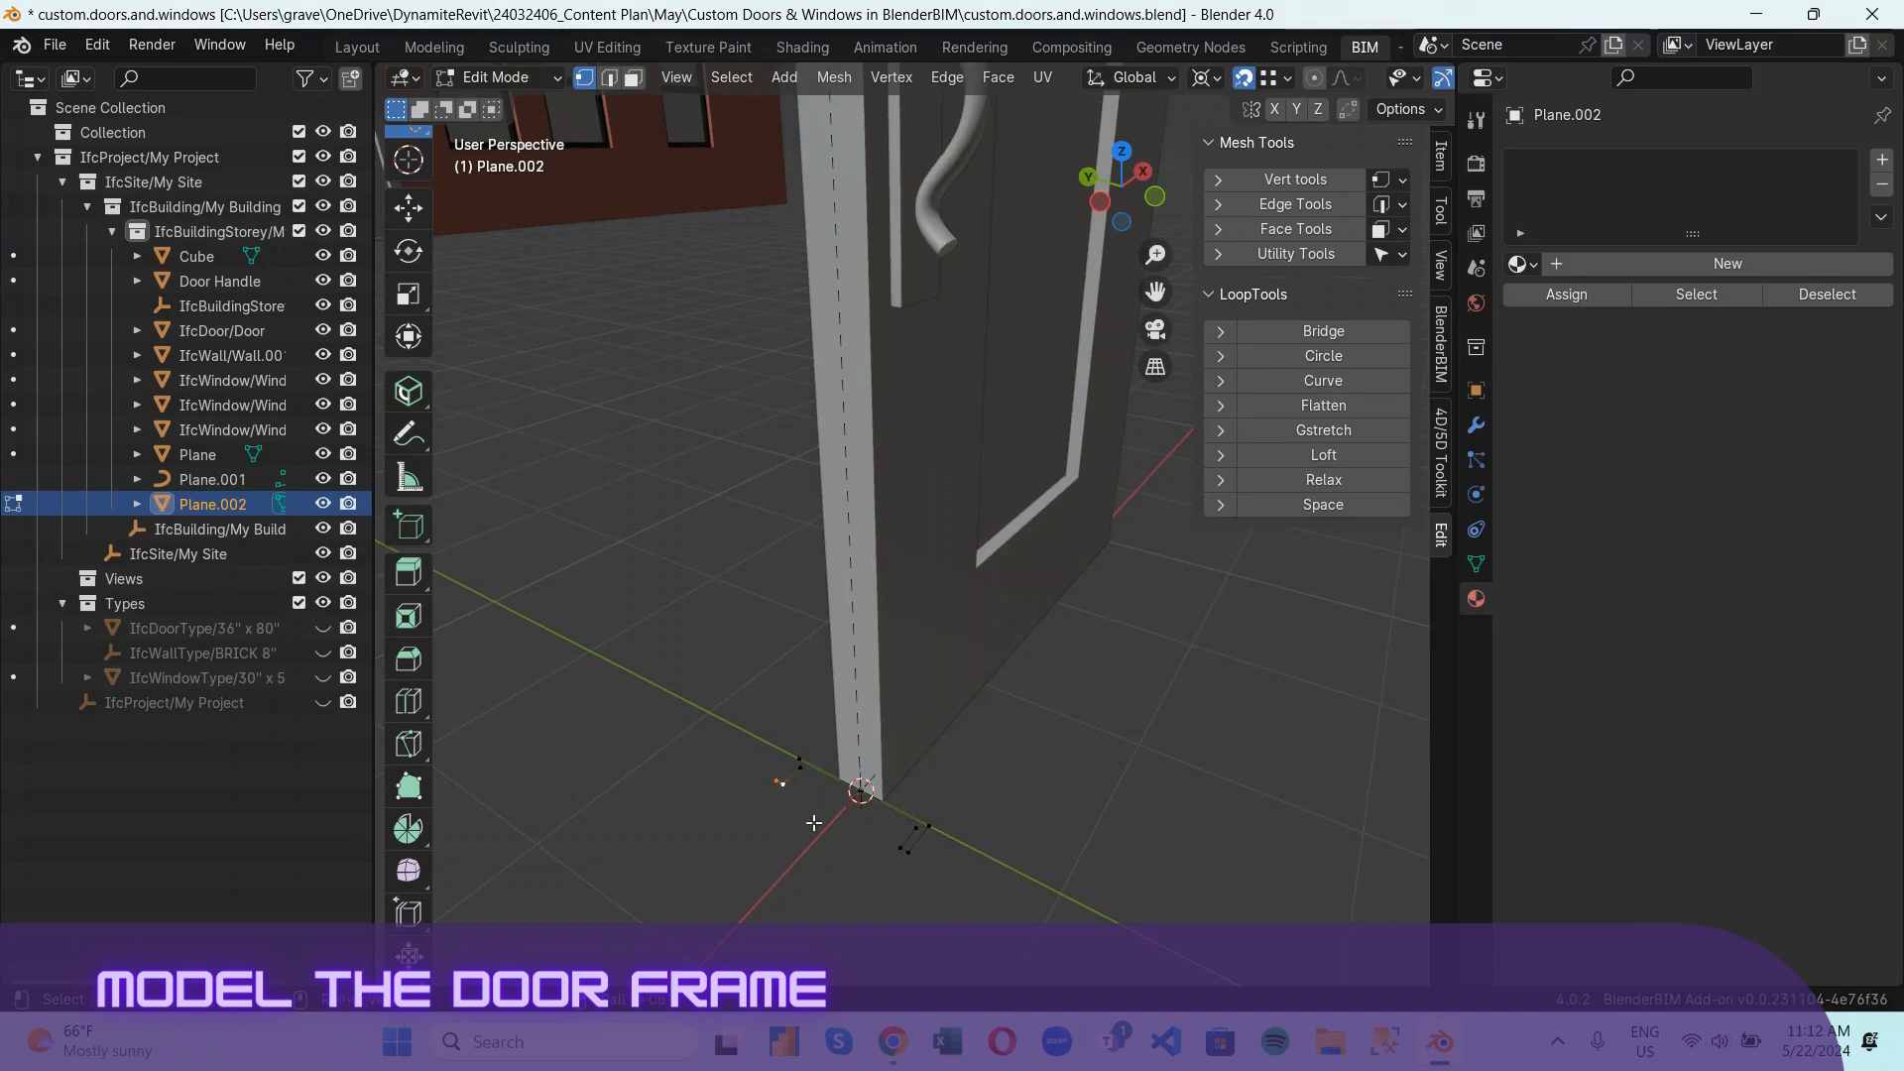
# Join the two mirrored halves of the frame profile with an edge between their facing end vertices.
pyautogui.click(802, 758)
pyautogui.keyDown('shift'); pyautogui.click(916, 829); pyautogui.keyUp('shift')
pyautogui.press('f')
pyautogui.press('Tab')
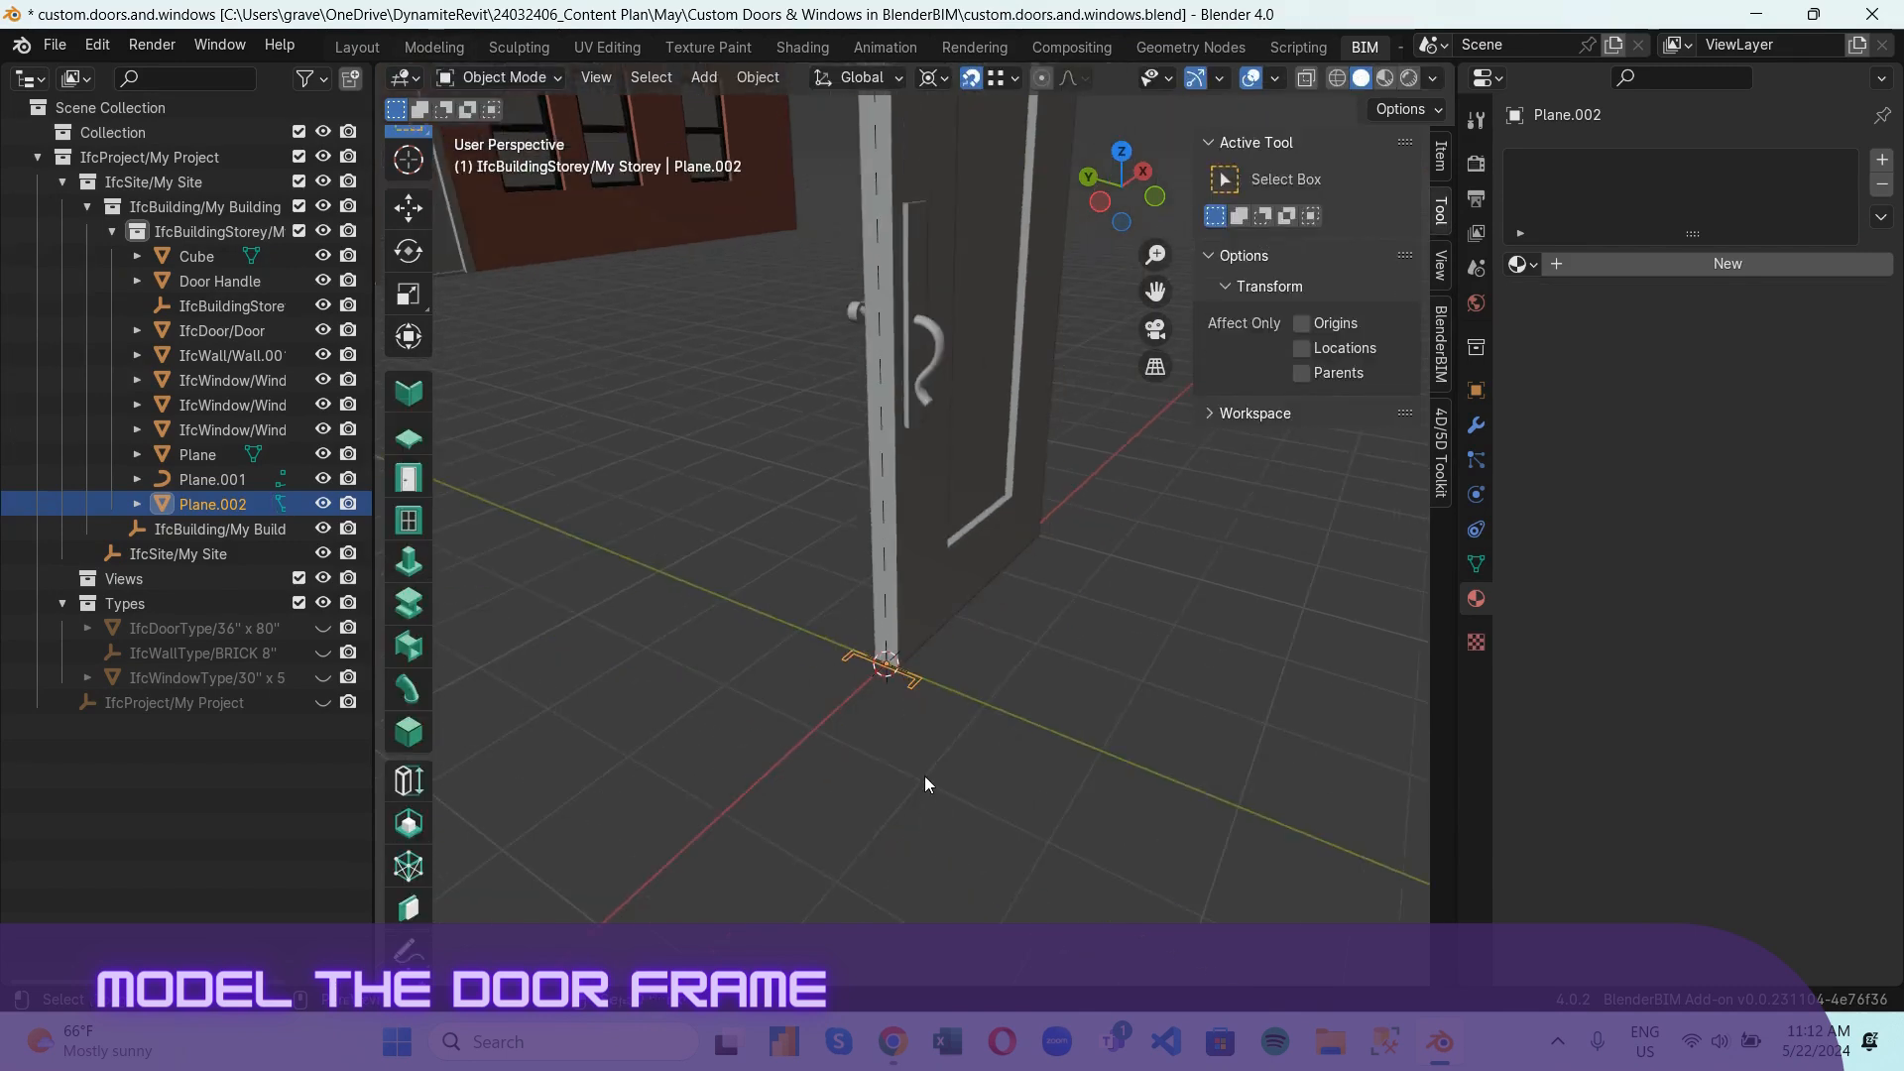
# Convert the door frame profile at the door's base to a curve.
pyautogui.rightClick(919, 821)
pyautogui.moveTo(910, 528)
pyautogui.click(1017, 529)
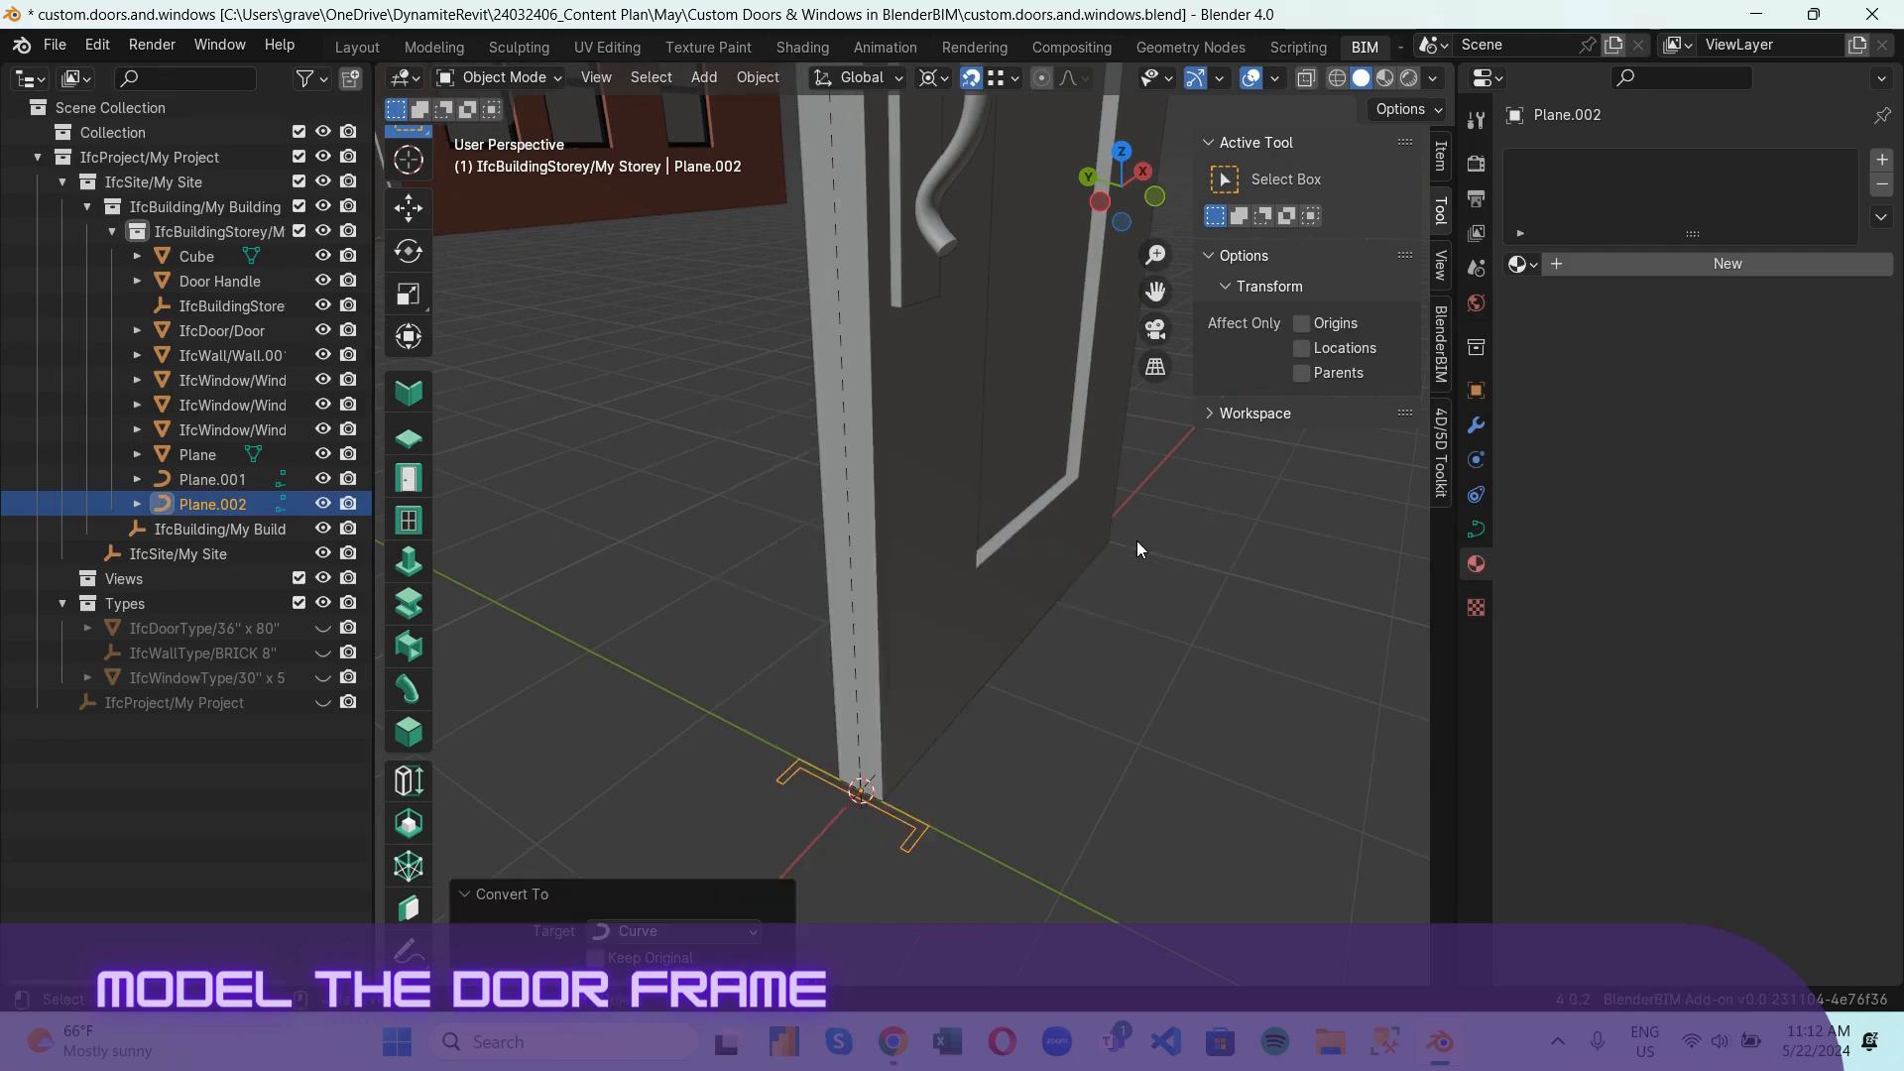
pyautogui.scroll(-2, 1010, 669)
pyautogui.moveTo(1009, 668); pyautogui.dragTo(913, 702, button='middle')
pyautogui.scroll(3, 869, 611)
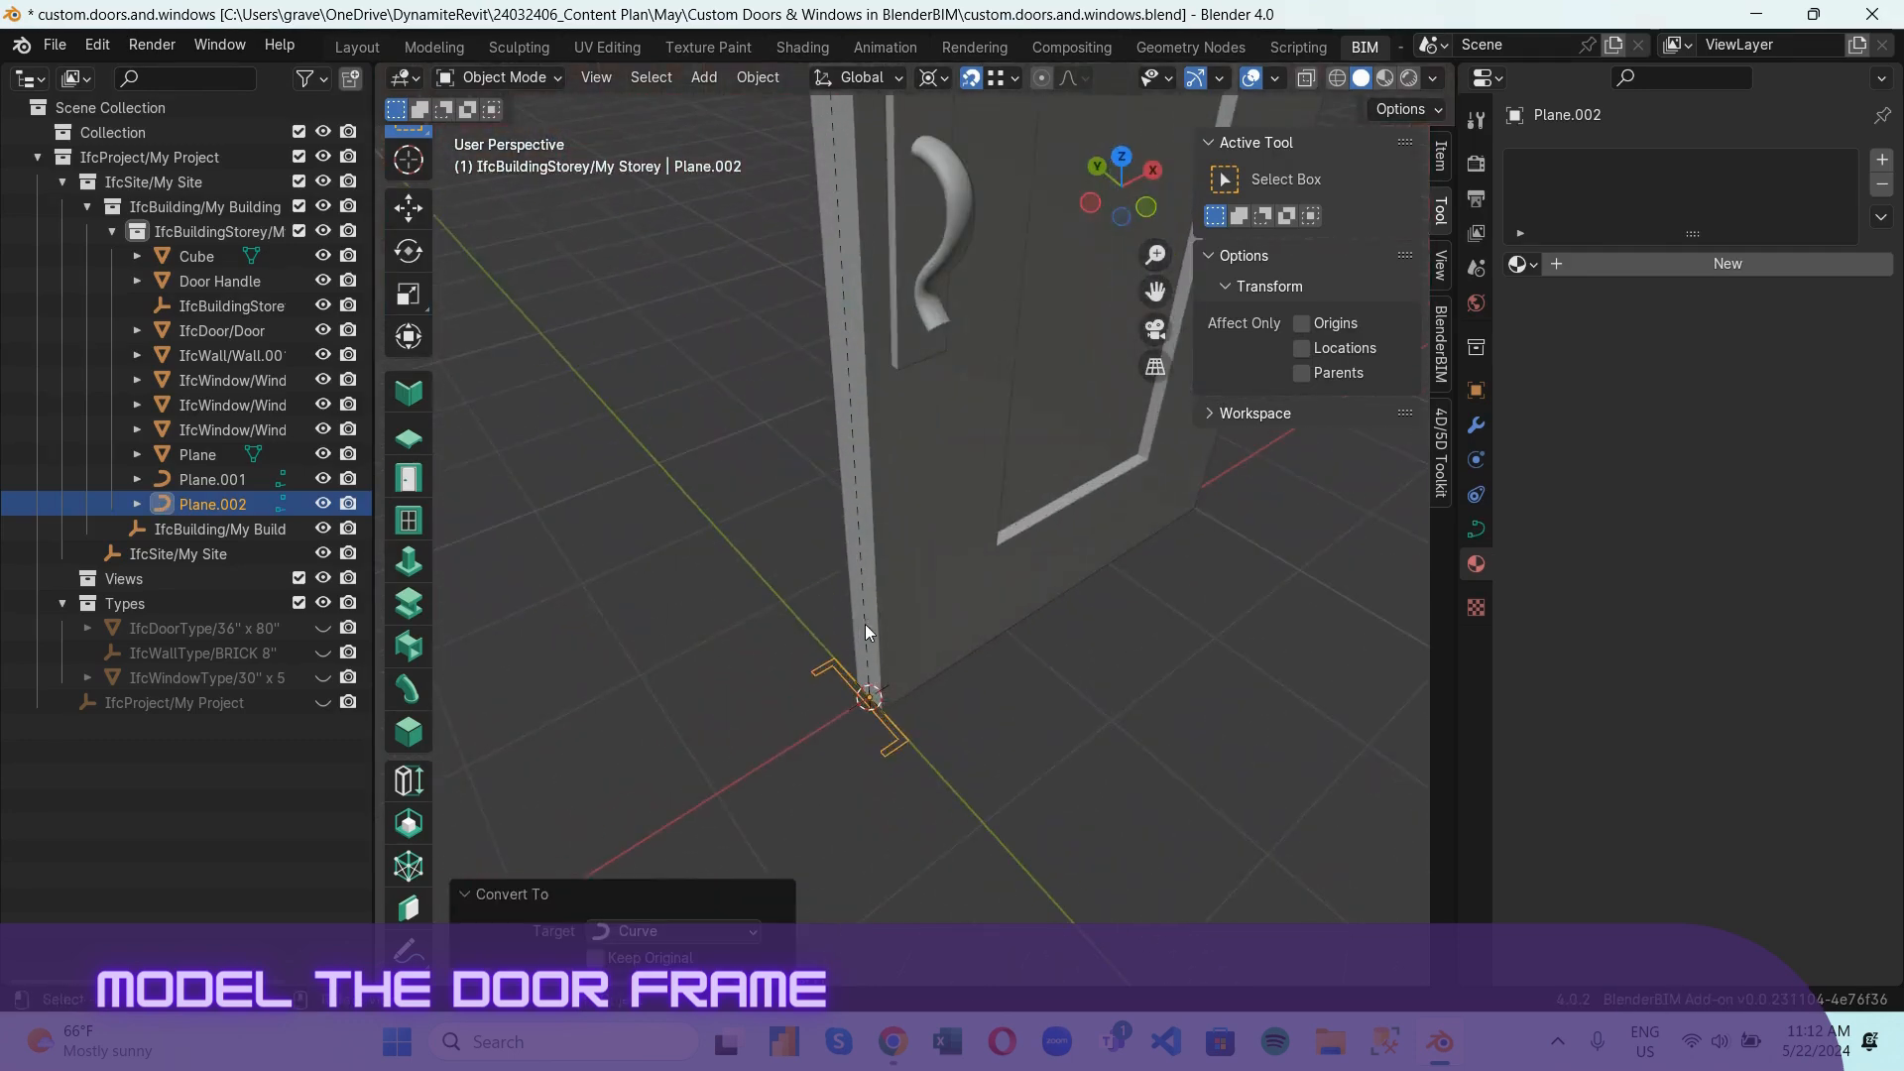
pyautogui.click(864, 623)
pyautogui.scroll(2, 869, 688)
pyautogui.scroll(-3, 824, 764)
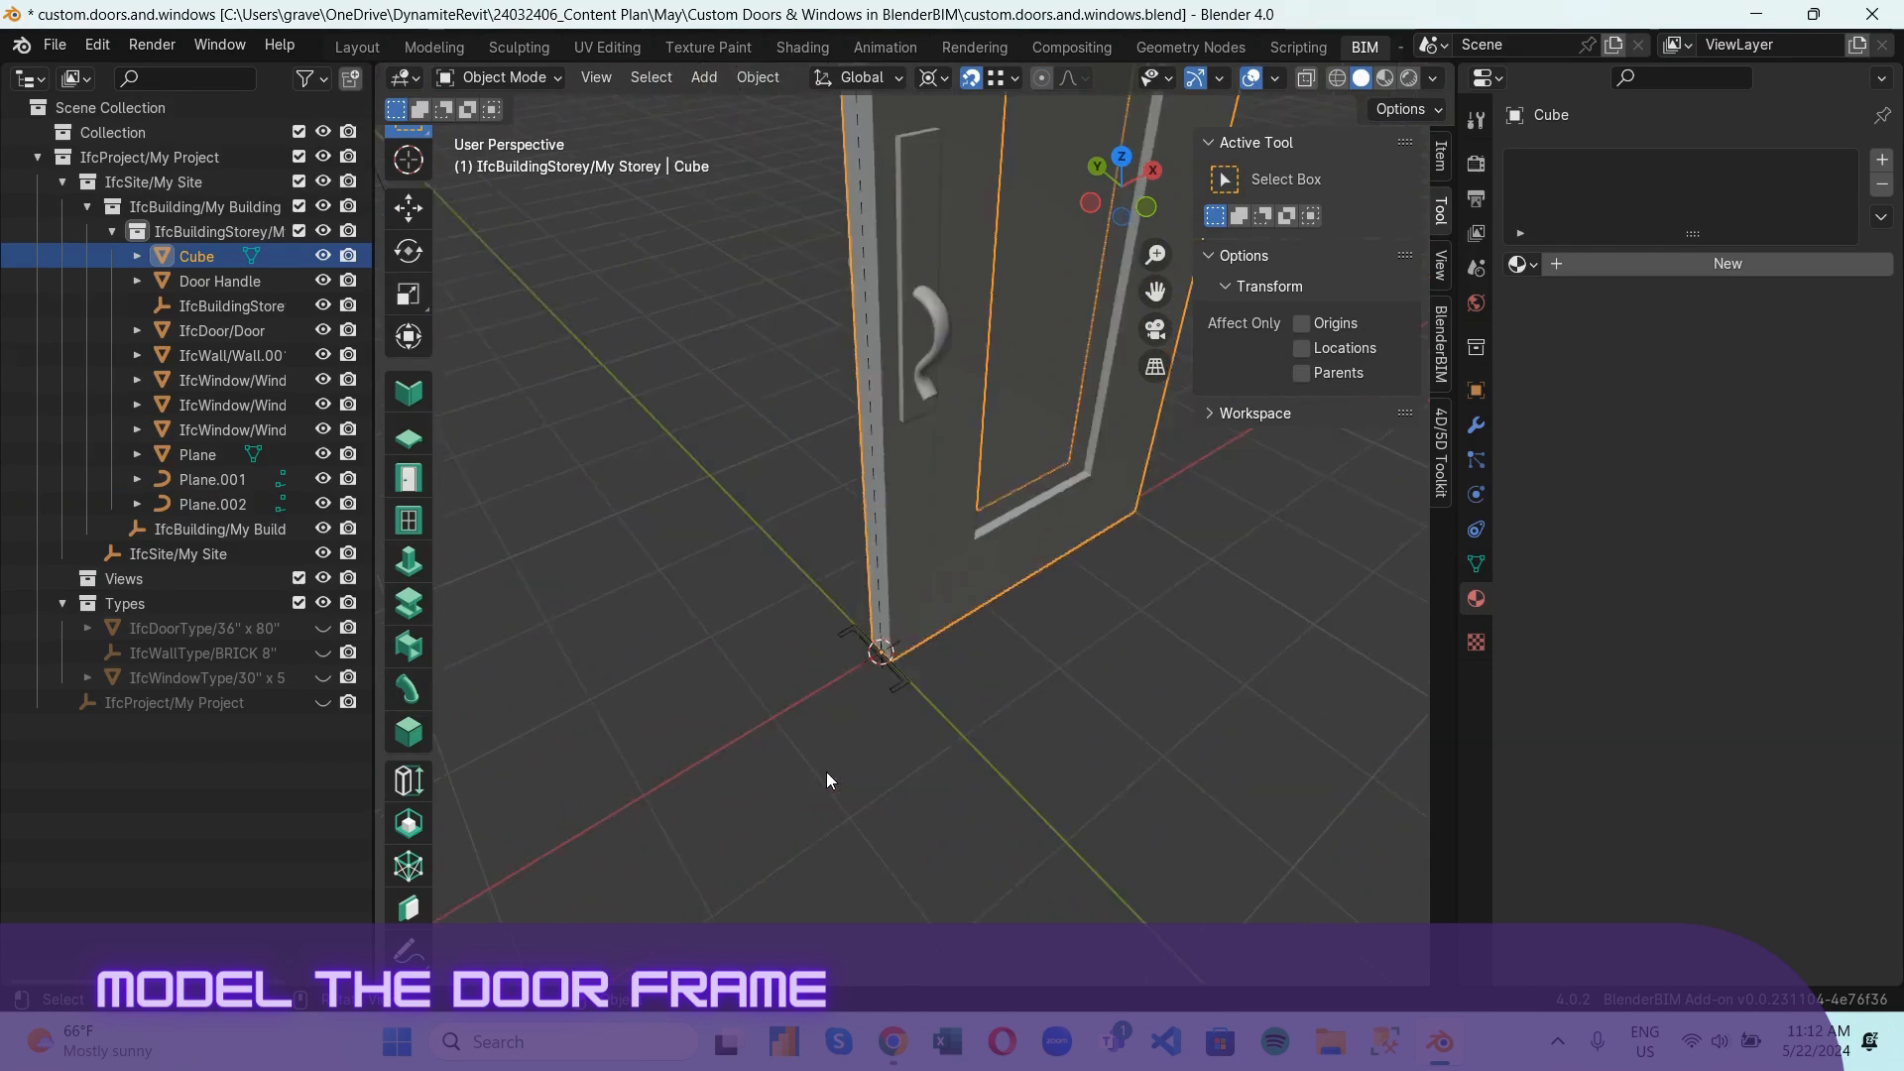
pyautogui.moveTo(826, 772); pyautogui.dragTo(980, 344, button='middle')
pyautogui.press('Tab')
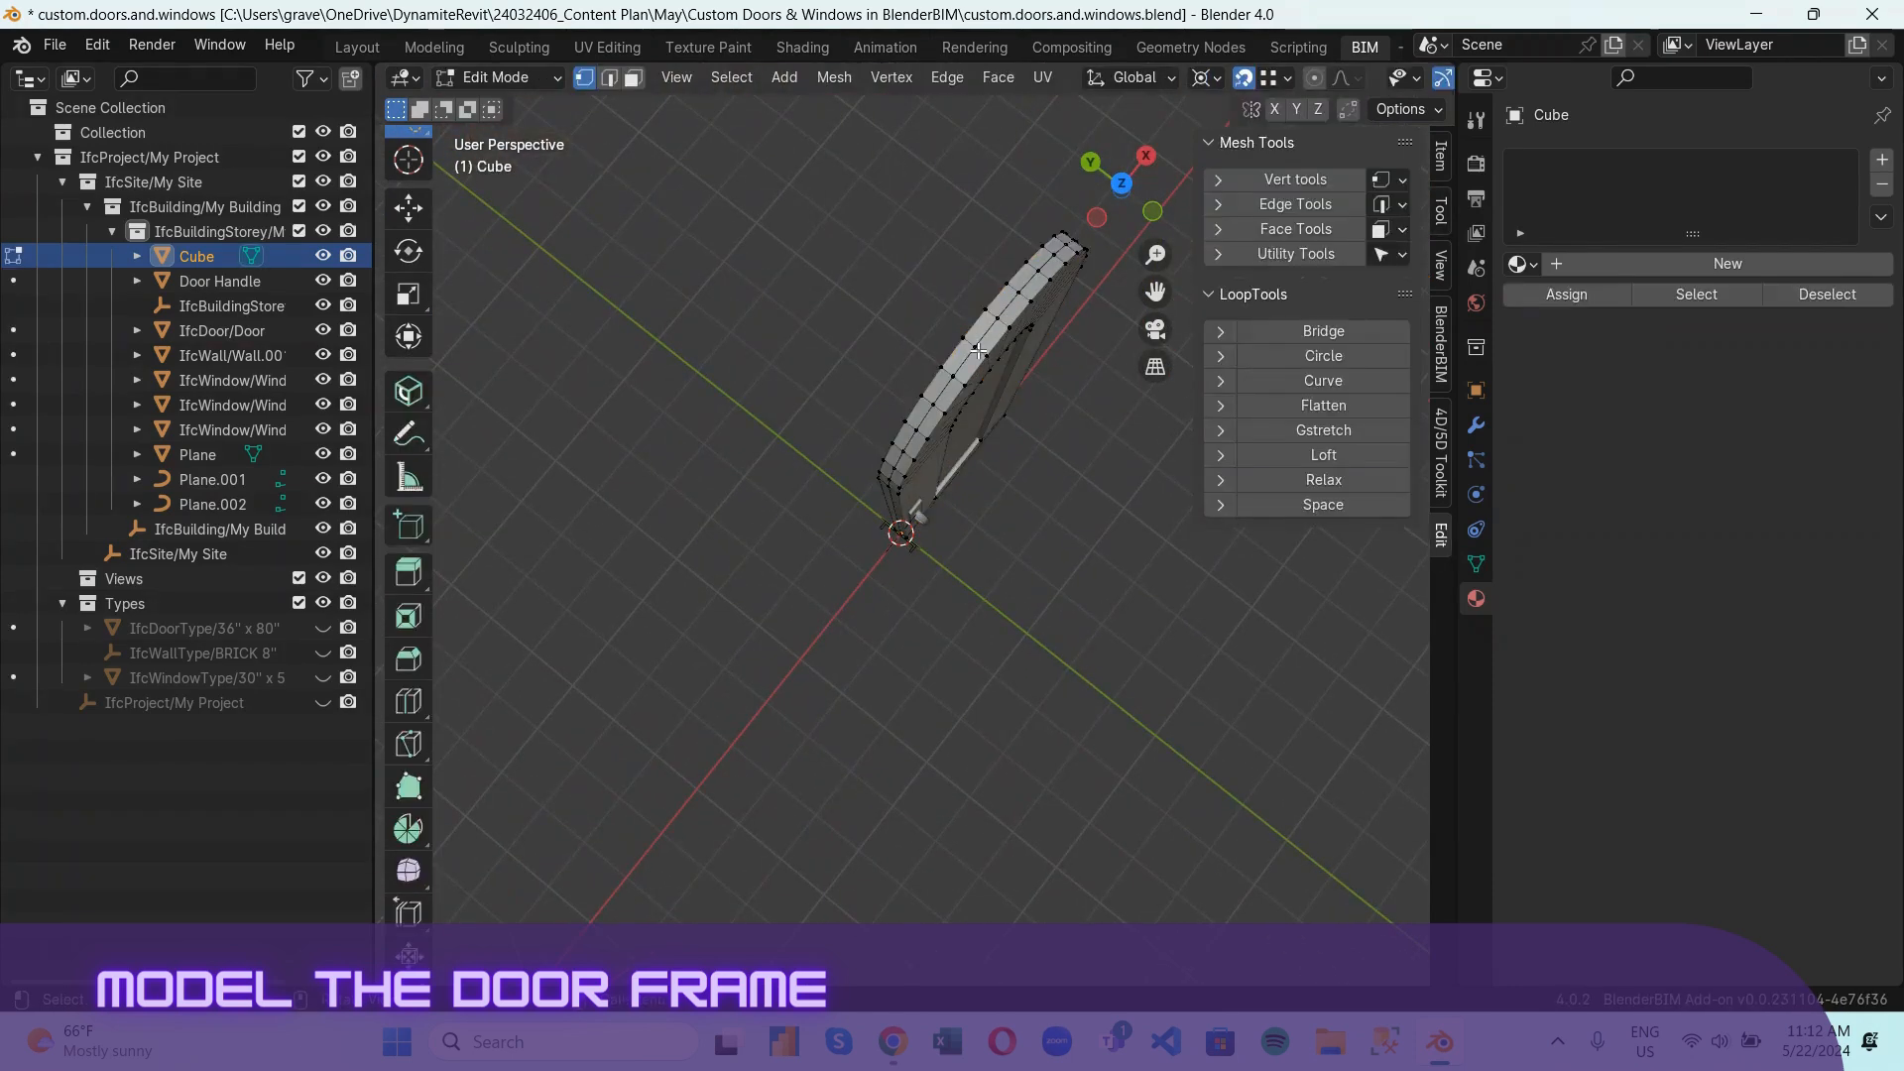
pyautogui.press('Tab')
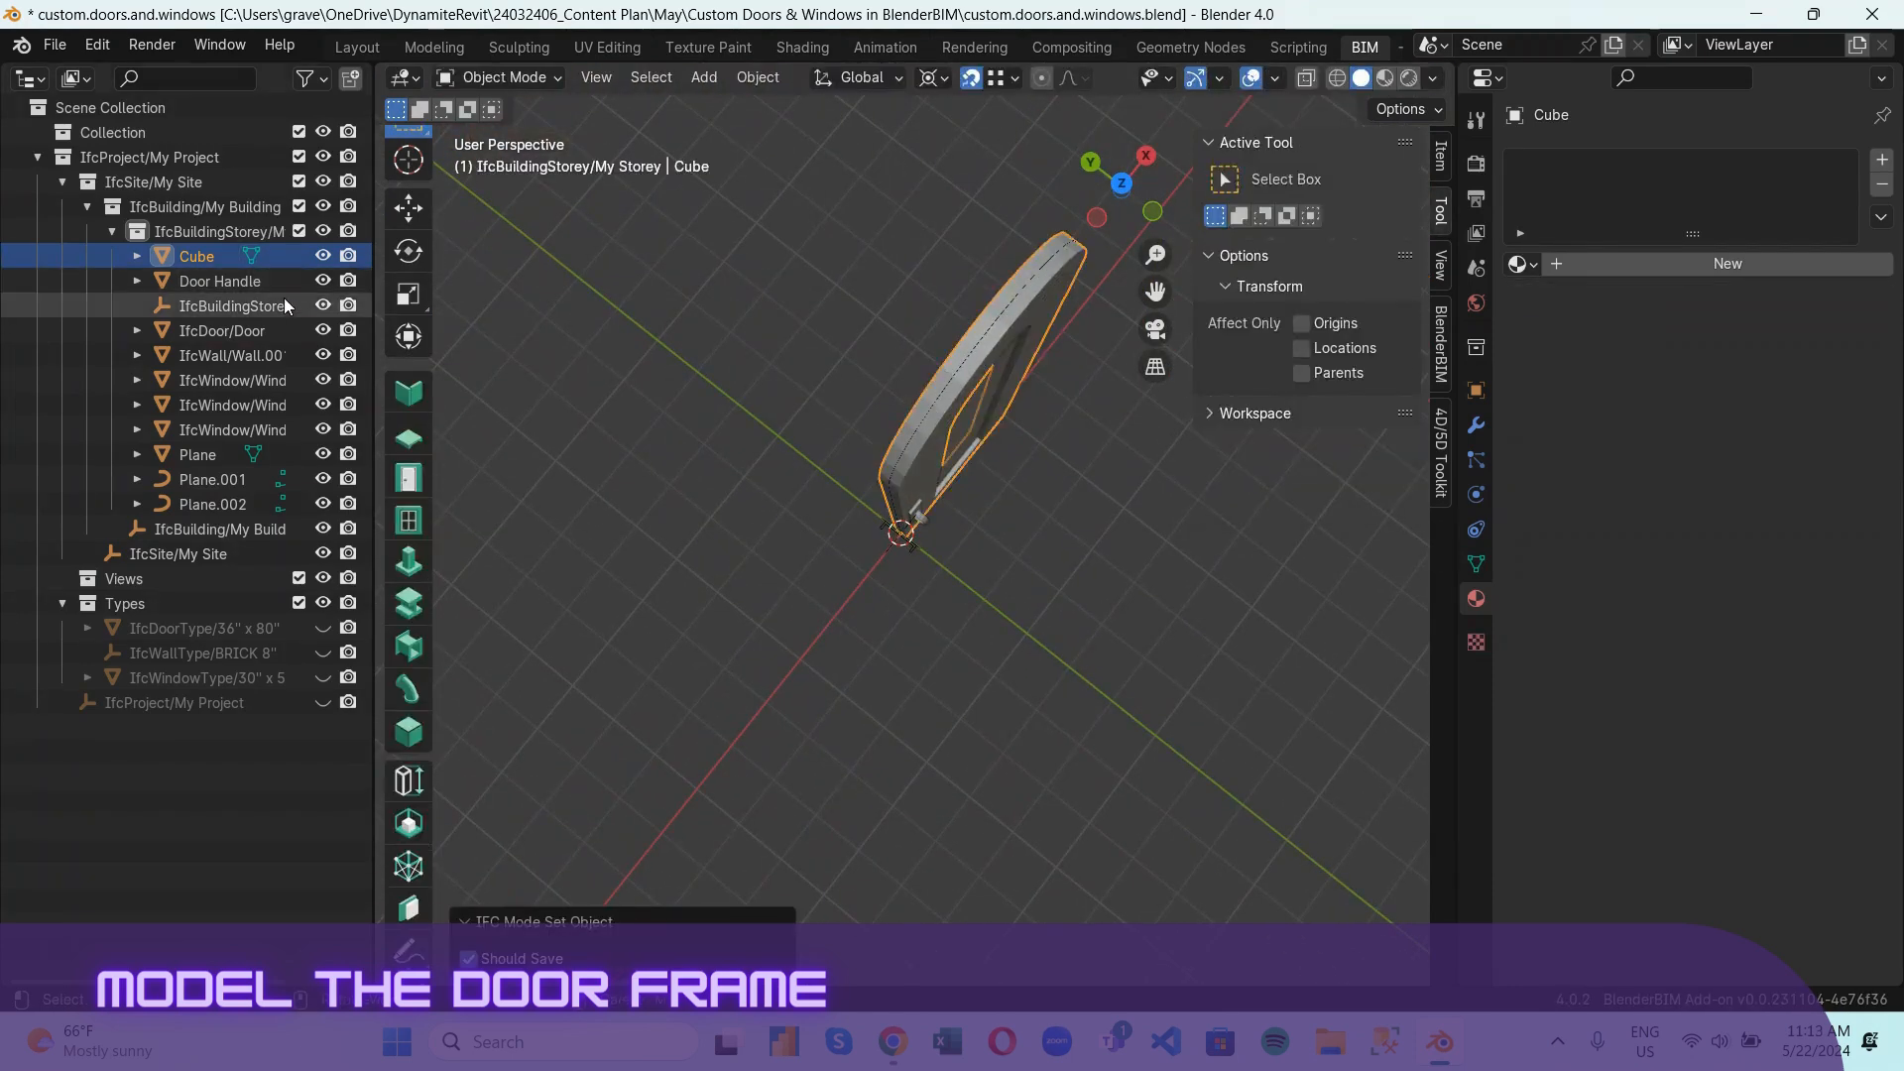
# Bevel the arched path curve with the frame profile curve Plane.002 as its bevel object, and turn on Fill Caps.
pyautogui.click(240, 459)
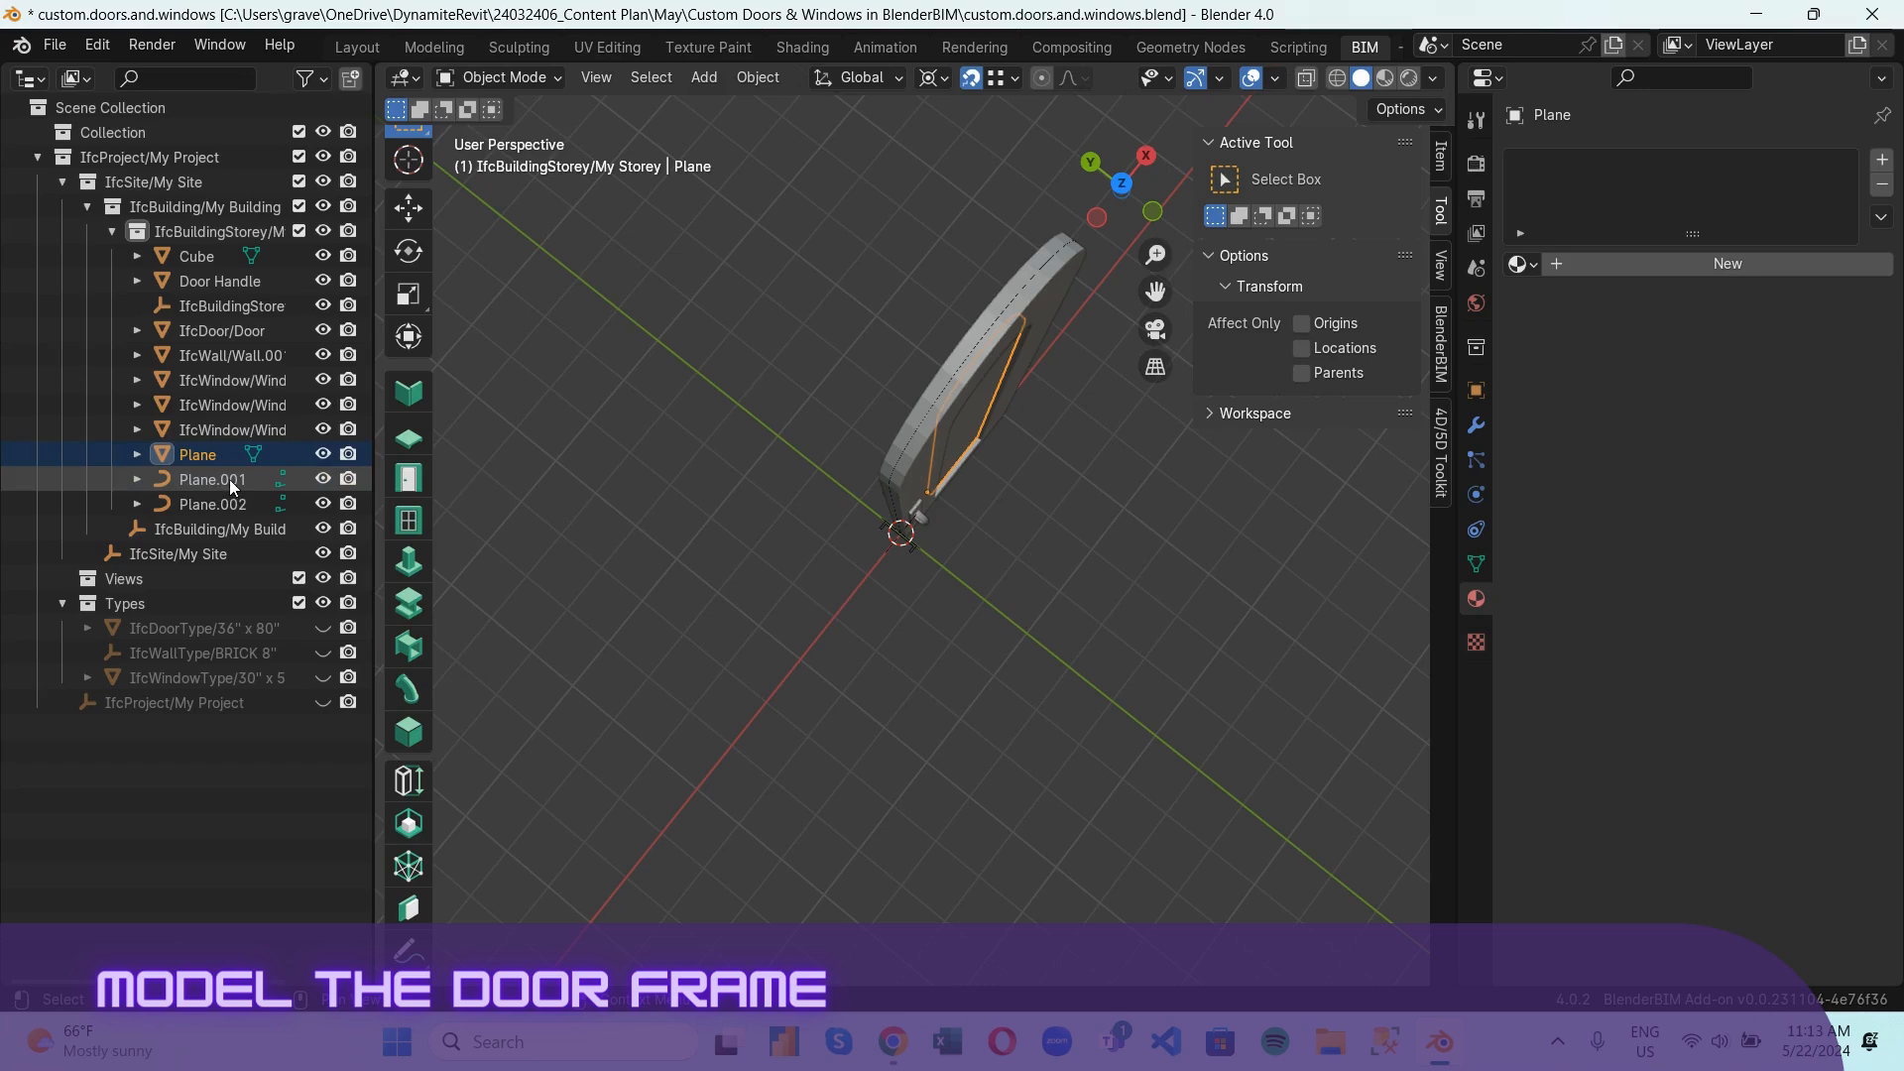
pyautogui.click(229, 479)
pyautogui.click(1475, 531)
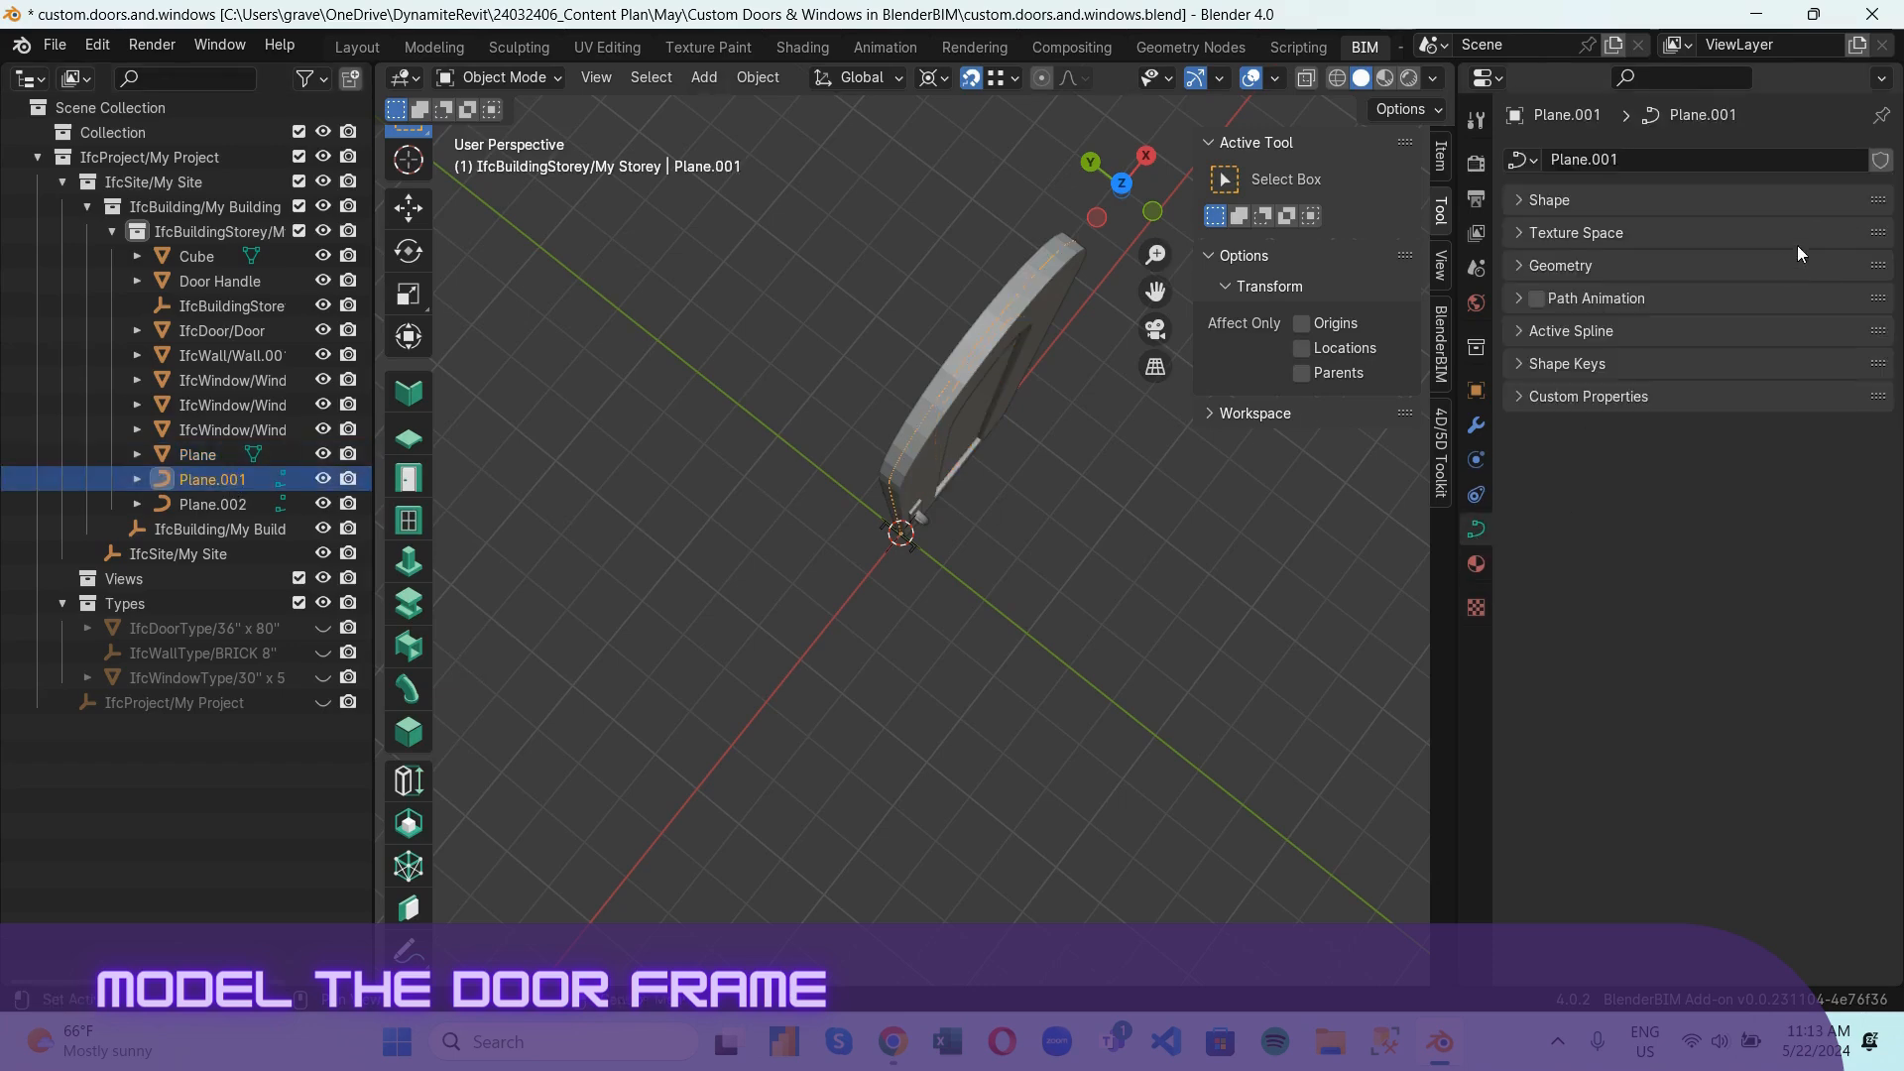
pyautogui.click(1557, 264)
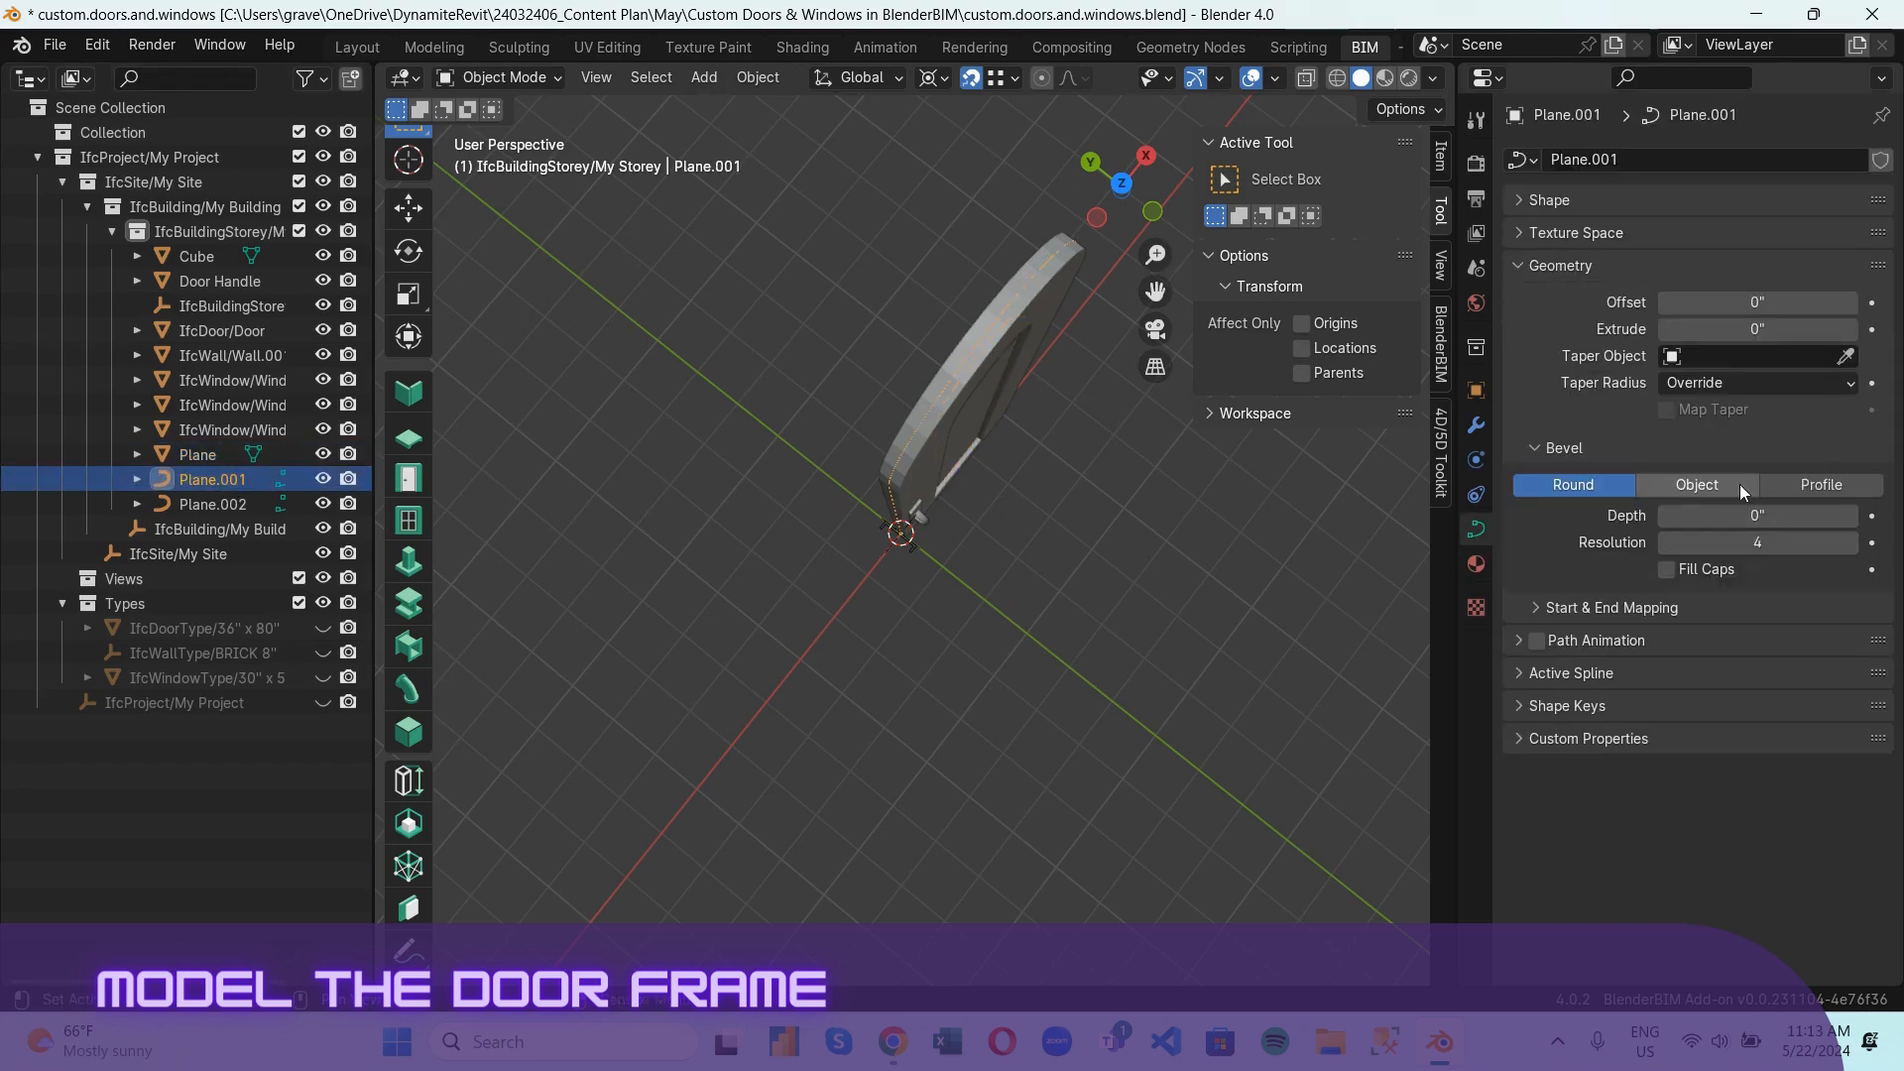
pyautogui.click(1737, 484)
pyautogui.click(1846, 516)
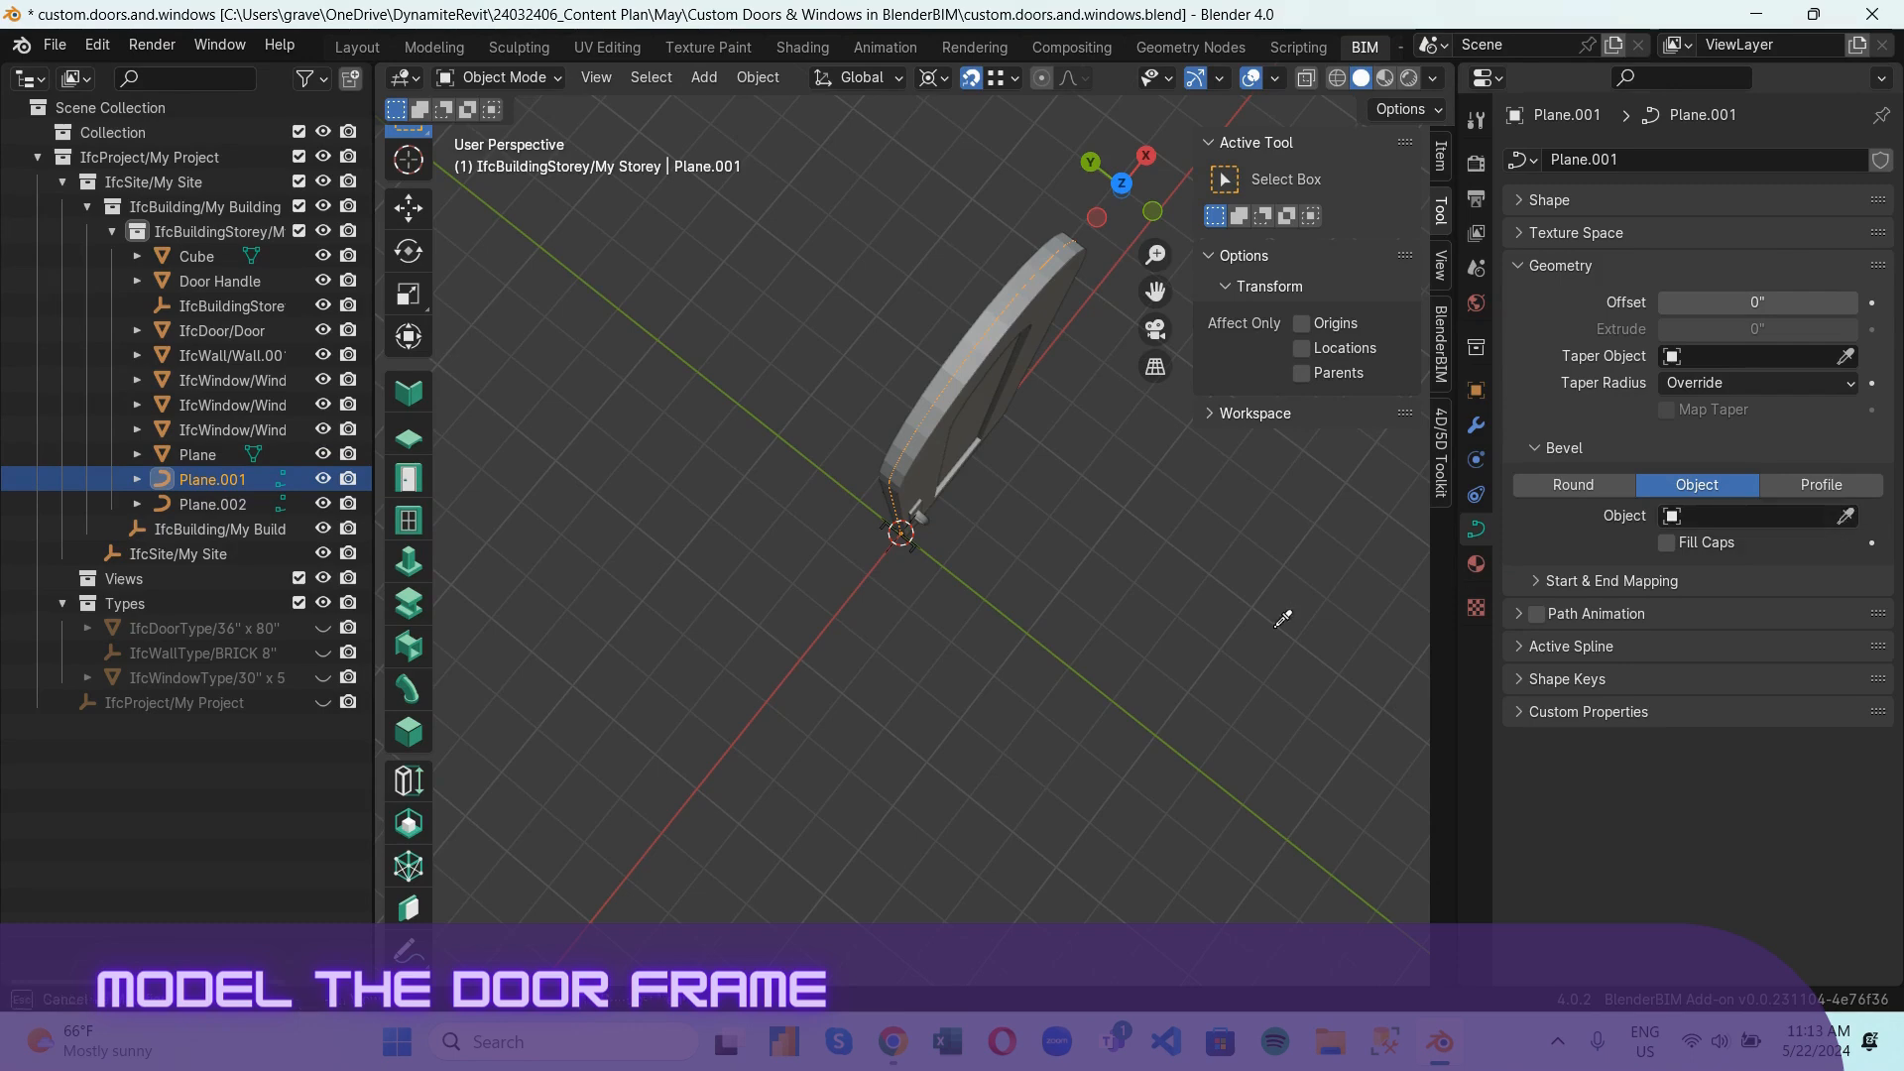
pyautogui.click(904, 536)
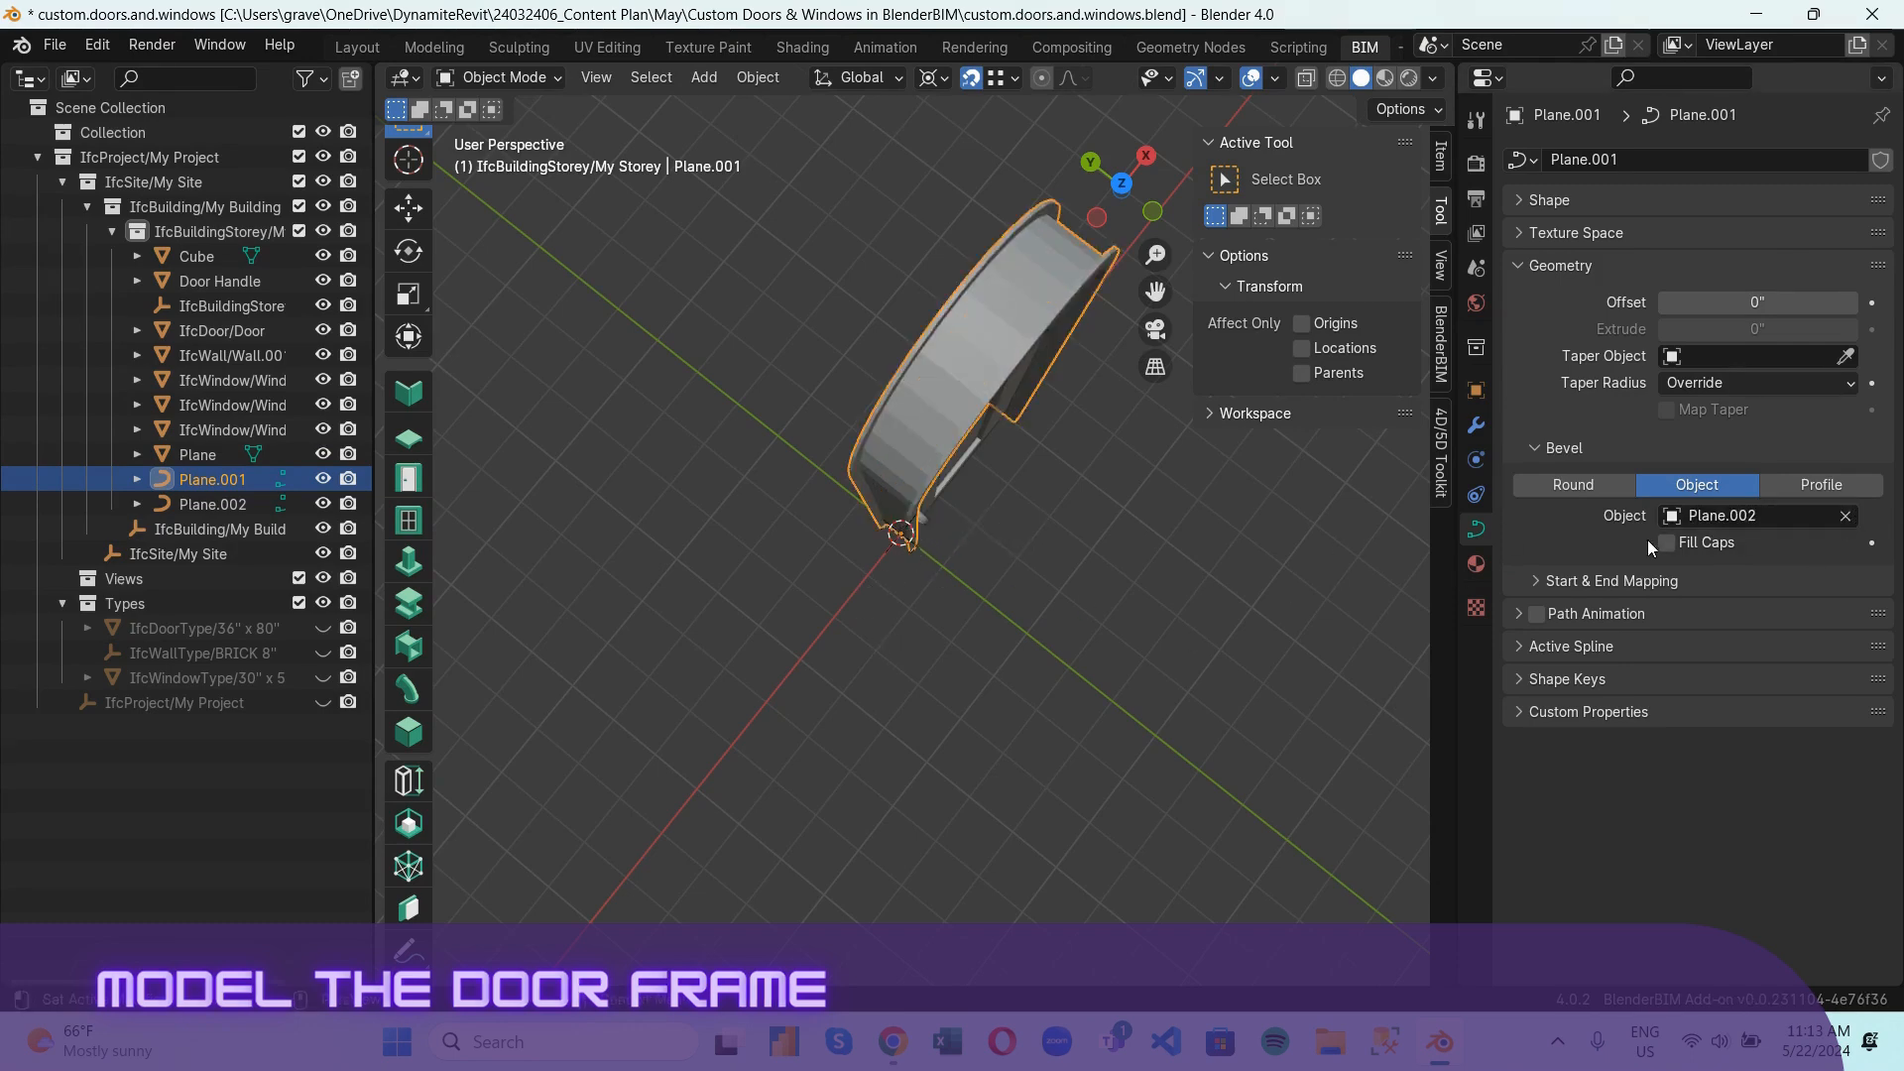
# Rename the swept frame curve as Door Frame.
pyautogui.scroll(3, 1222, 514)
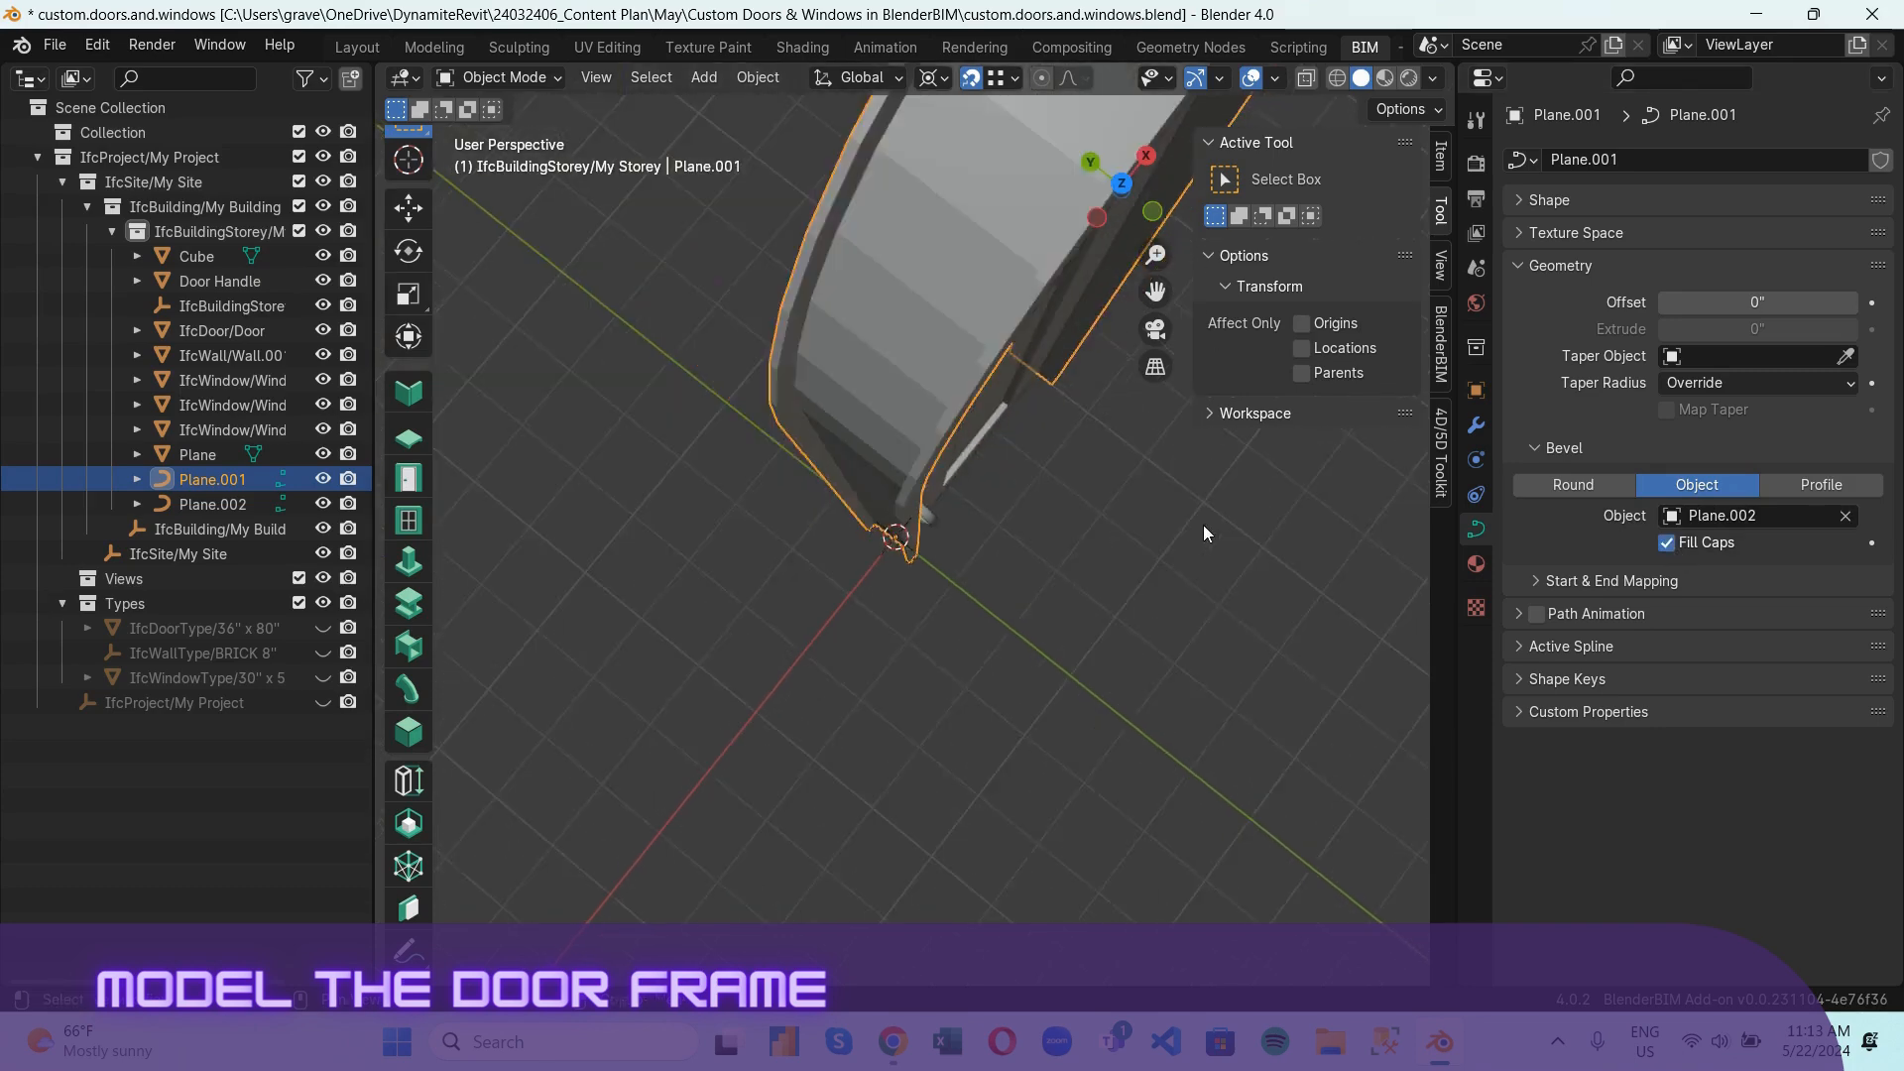
pyautogui.moveTo(1204, 525); pyautogui.dragTo(1081, 518, button='middle')
pyautogui.scroll(-1, 1076, 526)
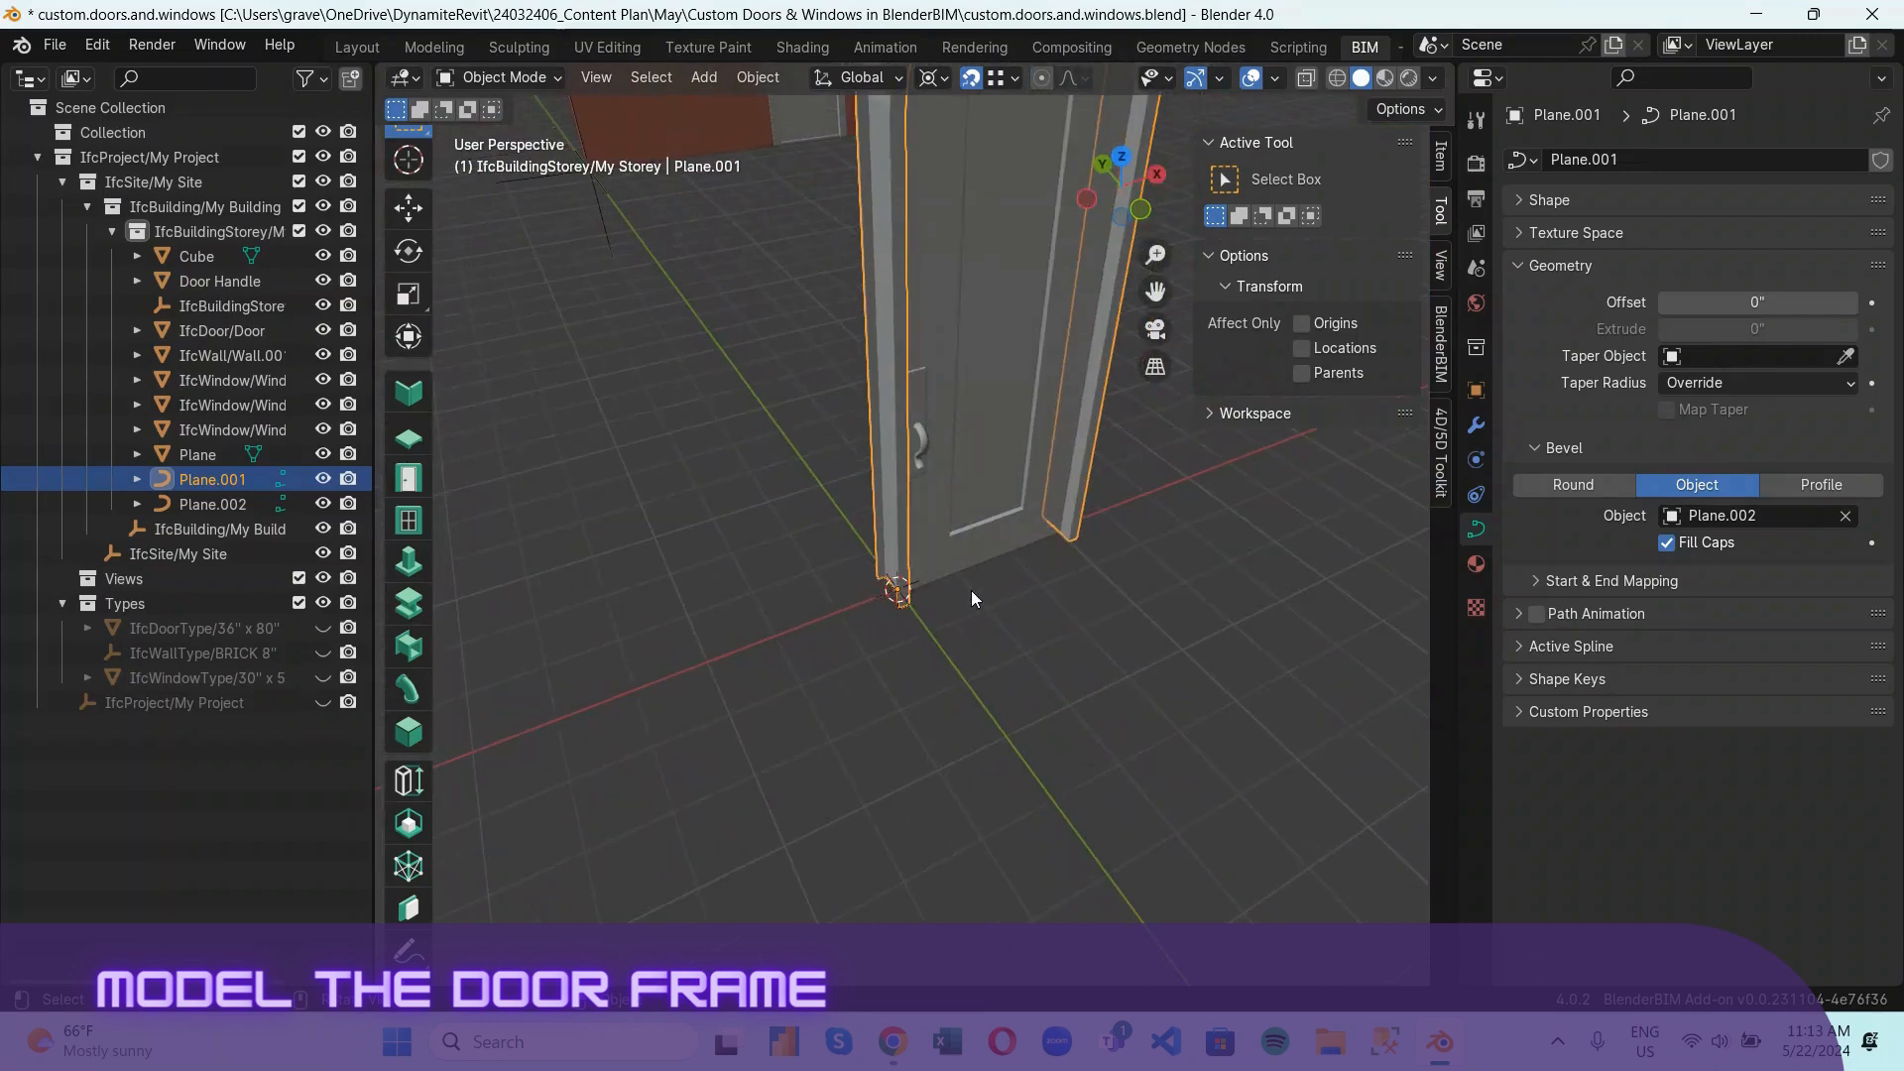
pyautogui.scroll(-3, 894, 544)
pyautogui.scroll(1, 912, 328)
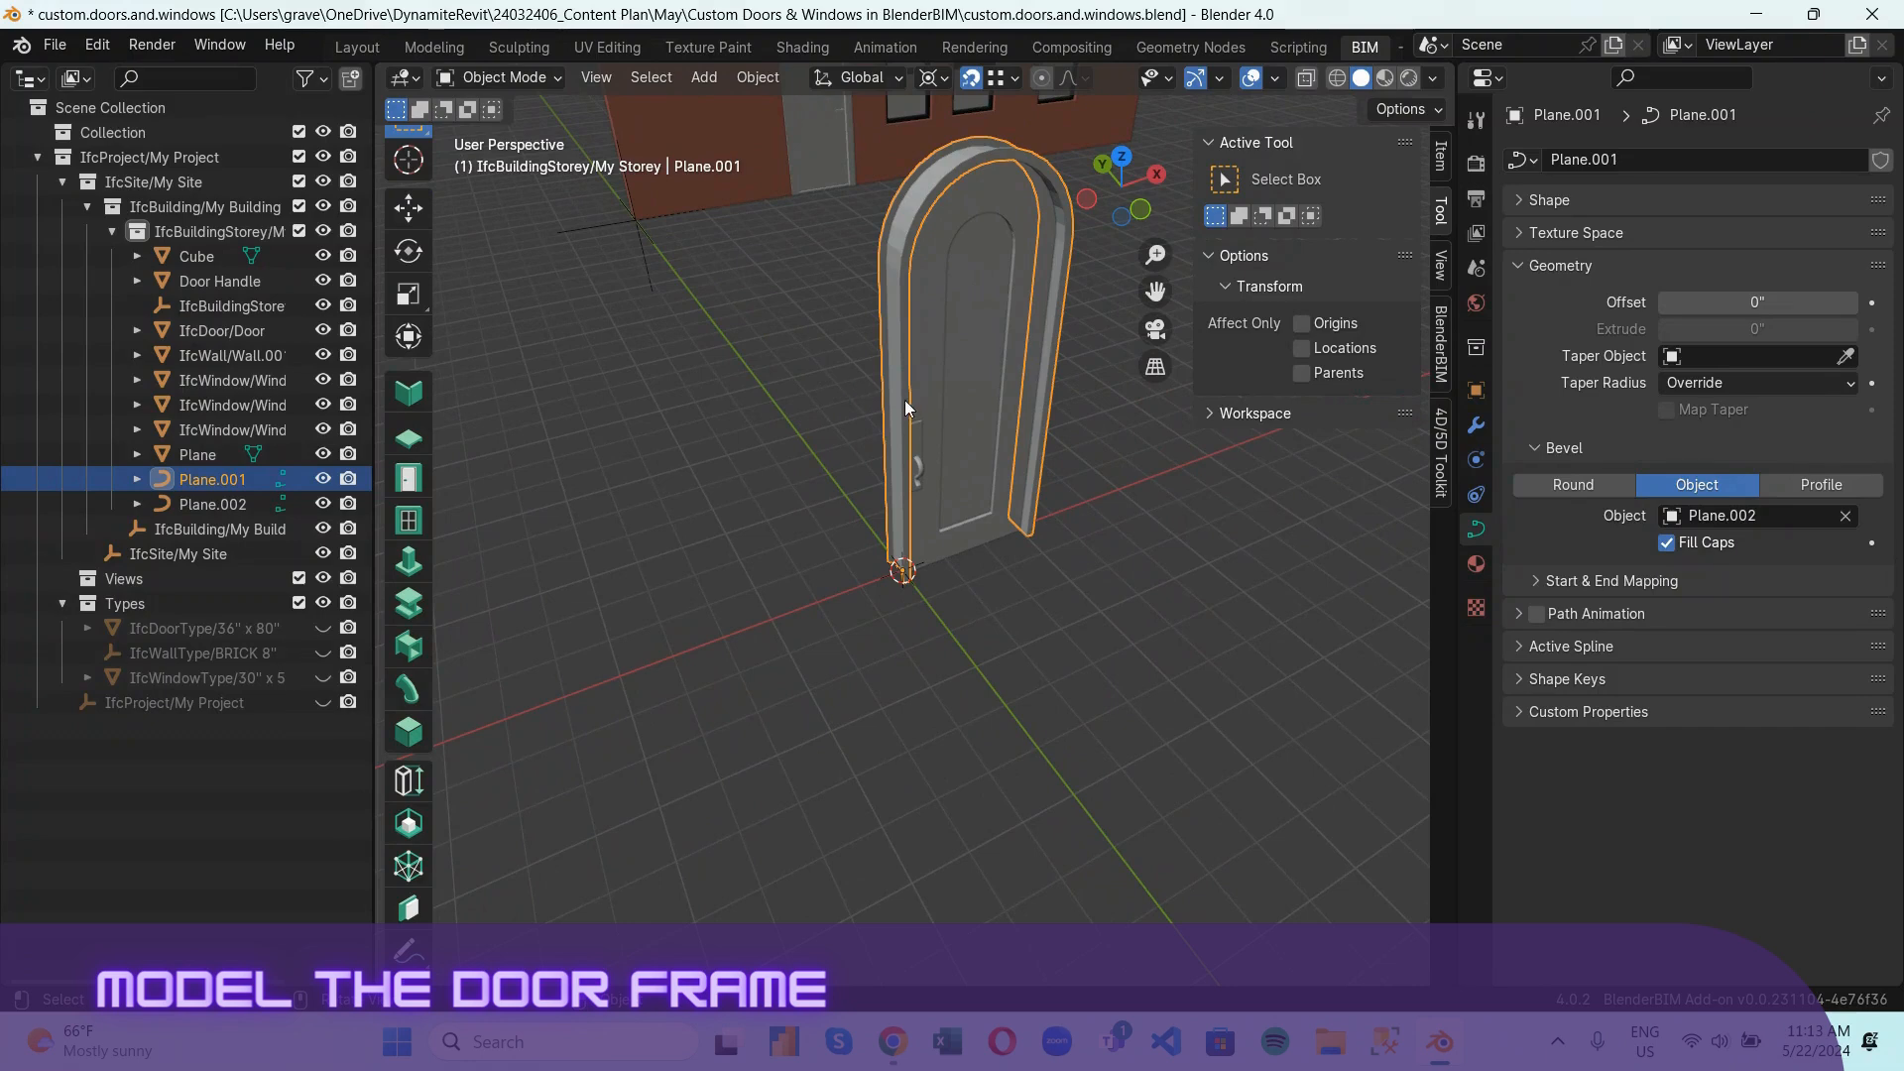
pyautogui.press('F2')
pyautogui.write('Frame')
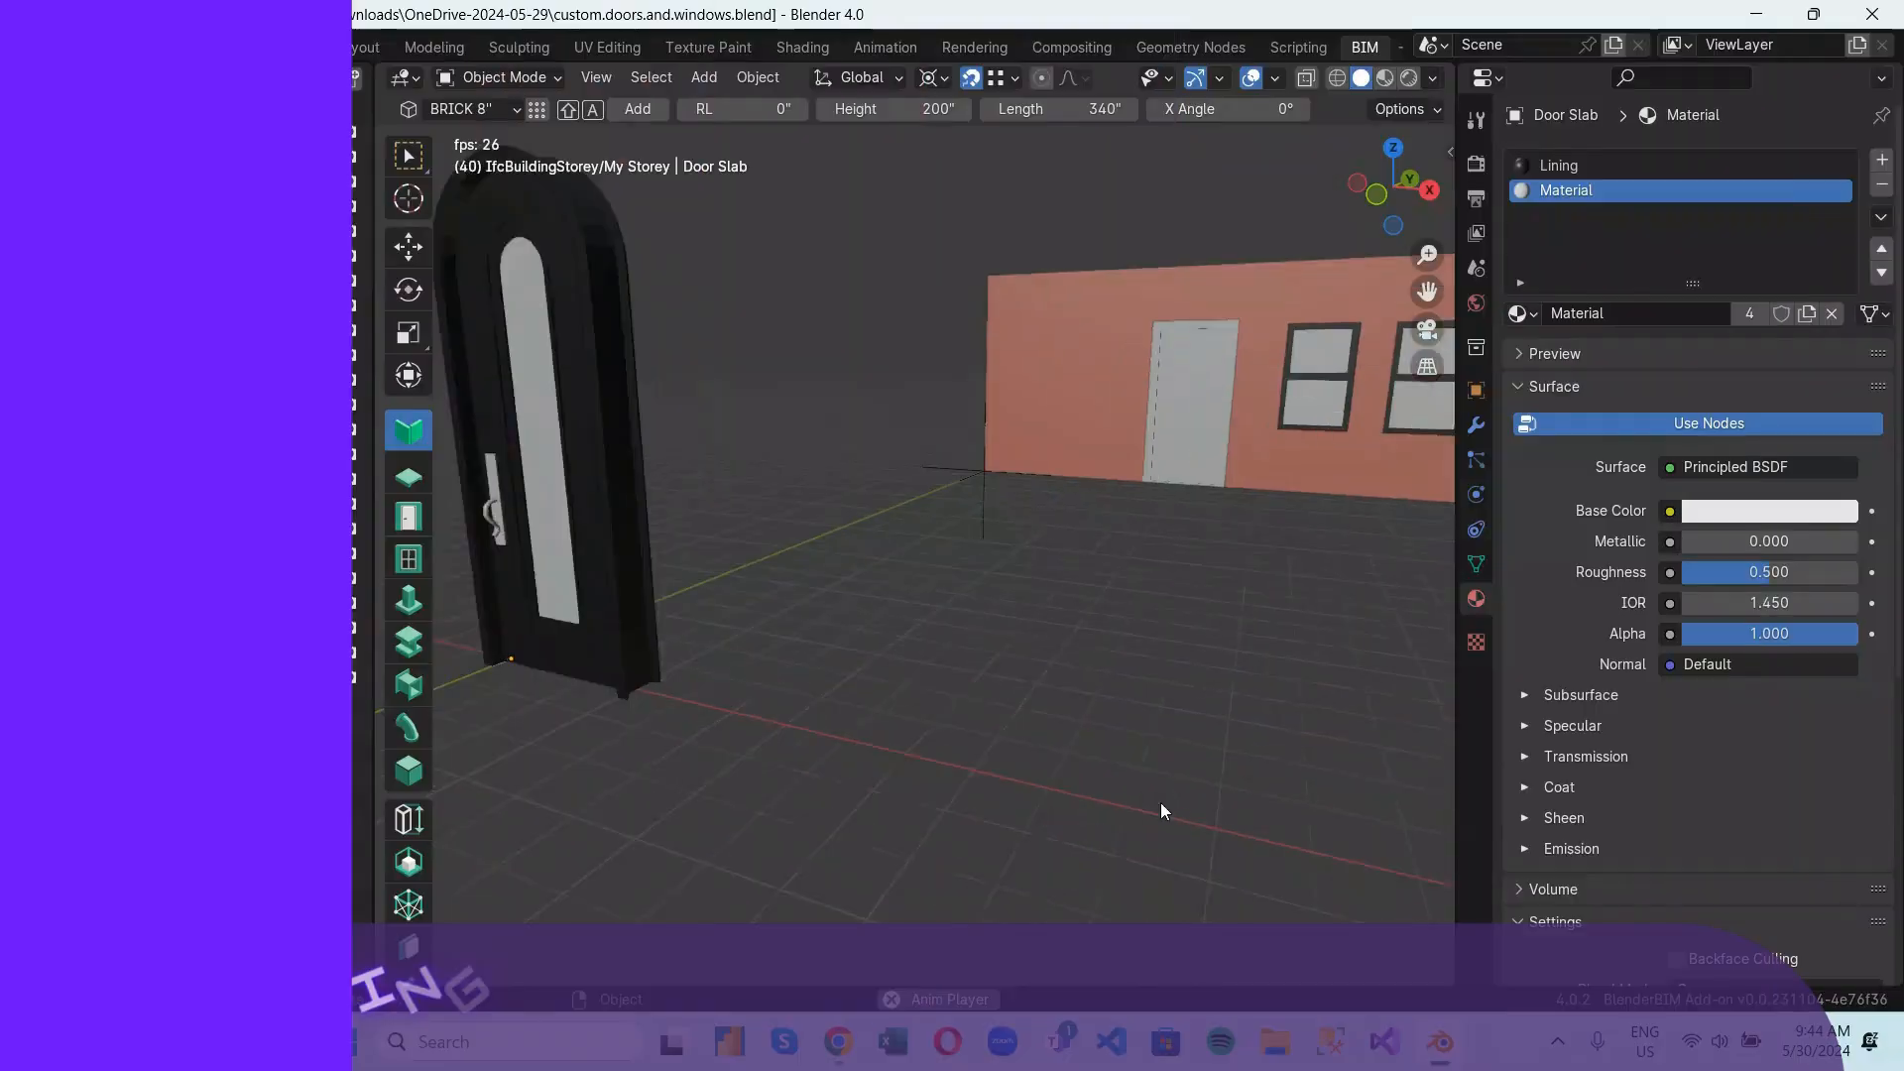
# Examine the finished arched door from several sides and check which separate objects form its frame and slab.
pyautogui.scroll(3, 767, 811)
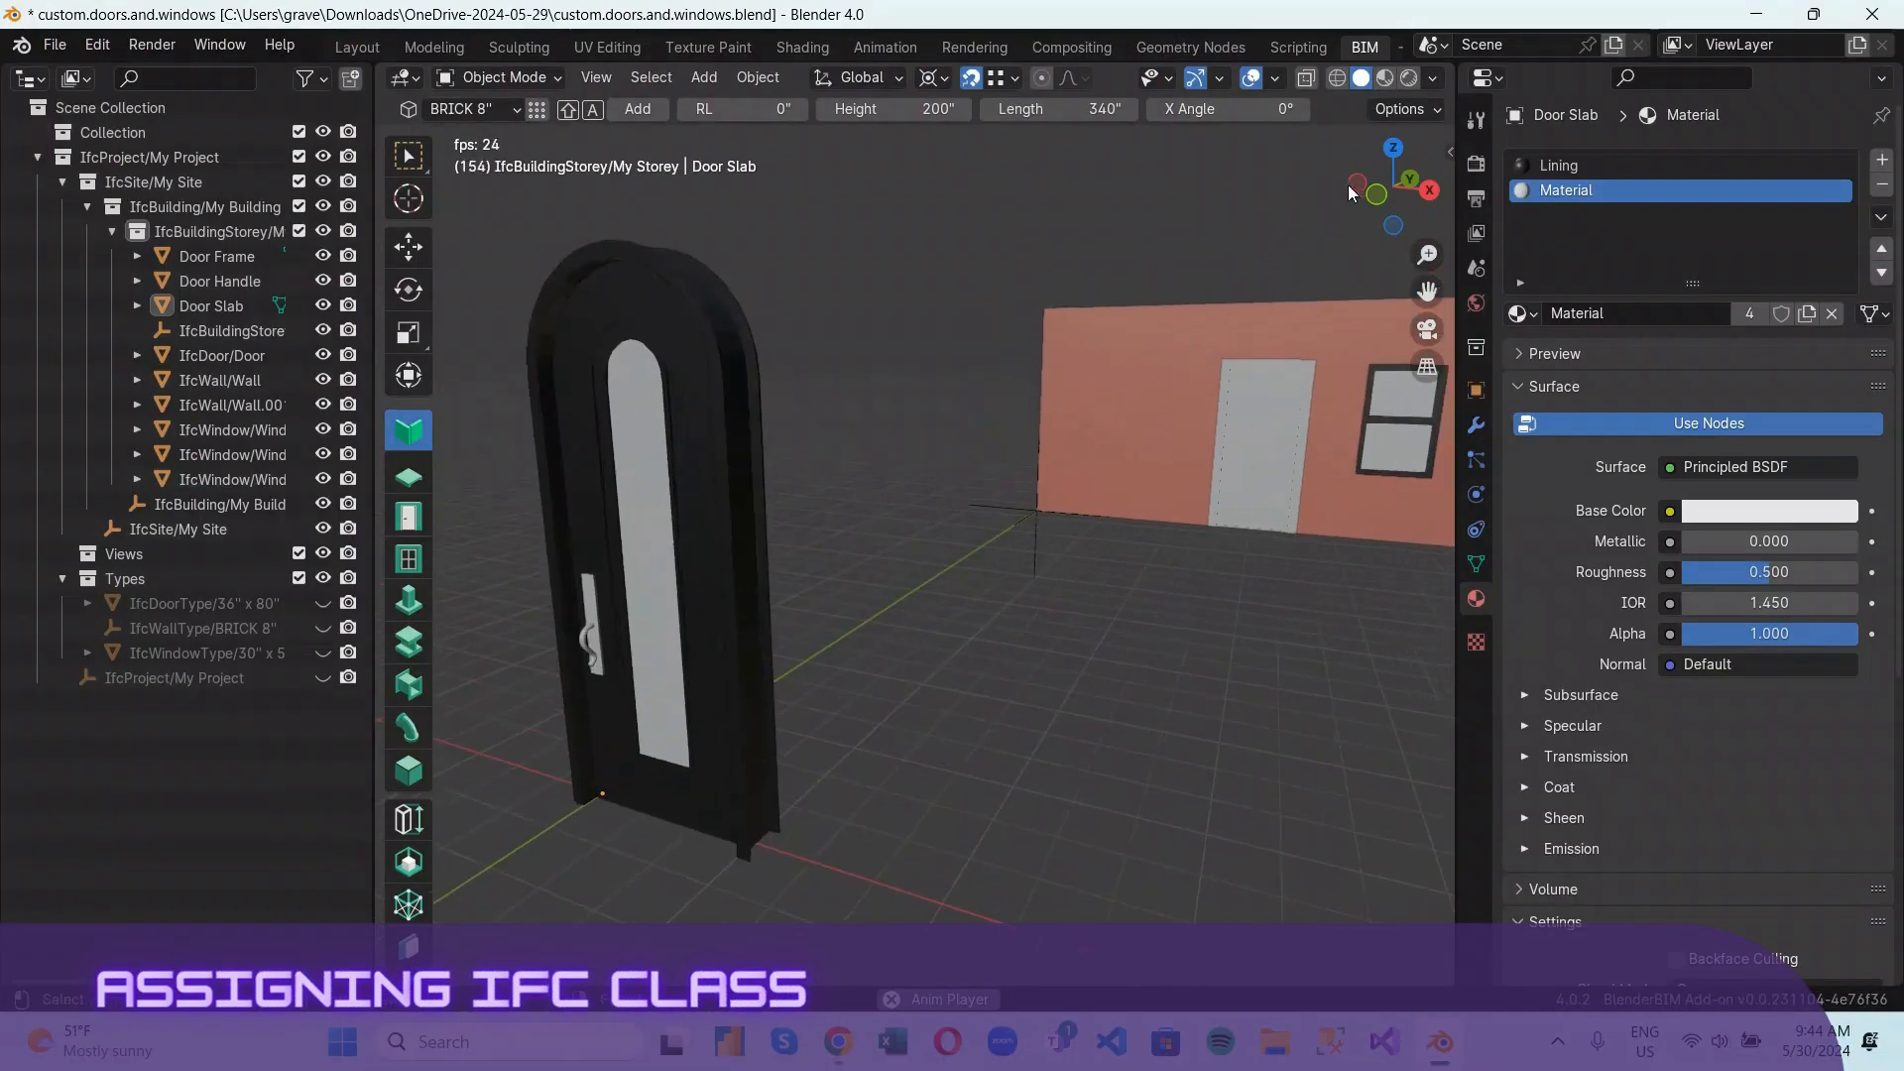
pyautogui.moveTo(1348, 184); pyautogui.dragTo(1009, 597)
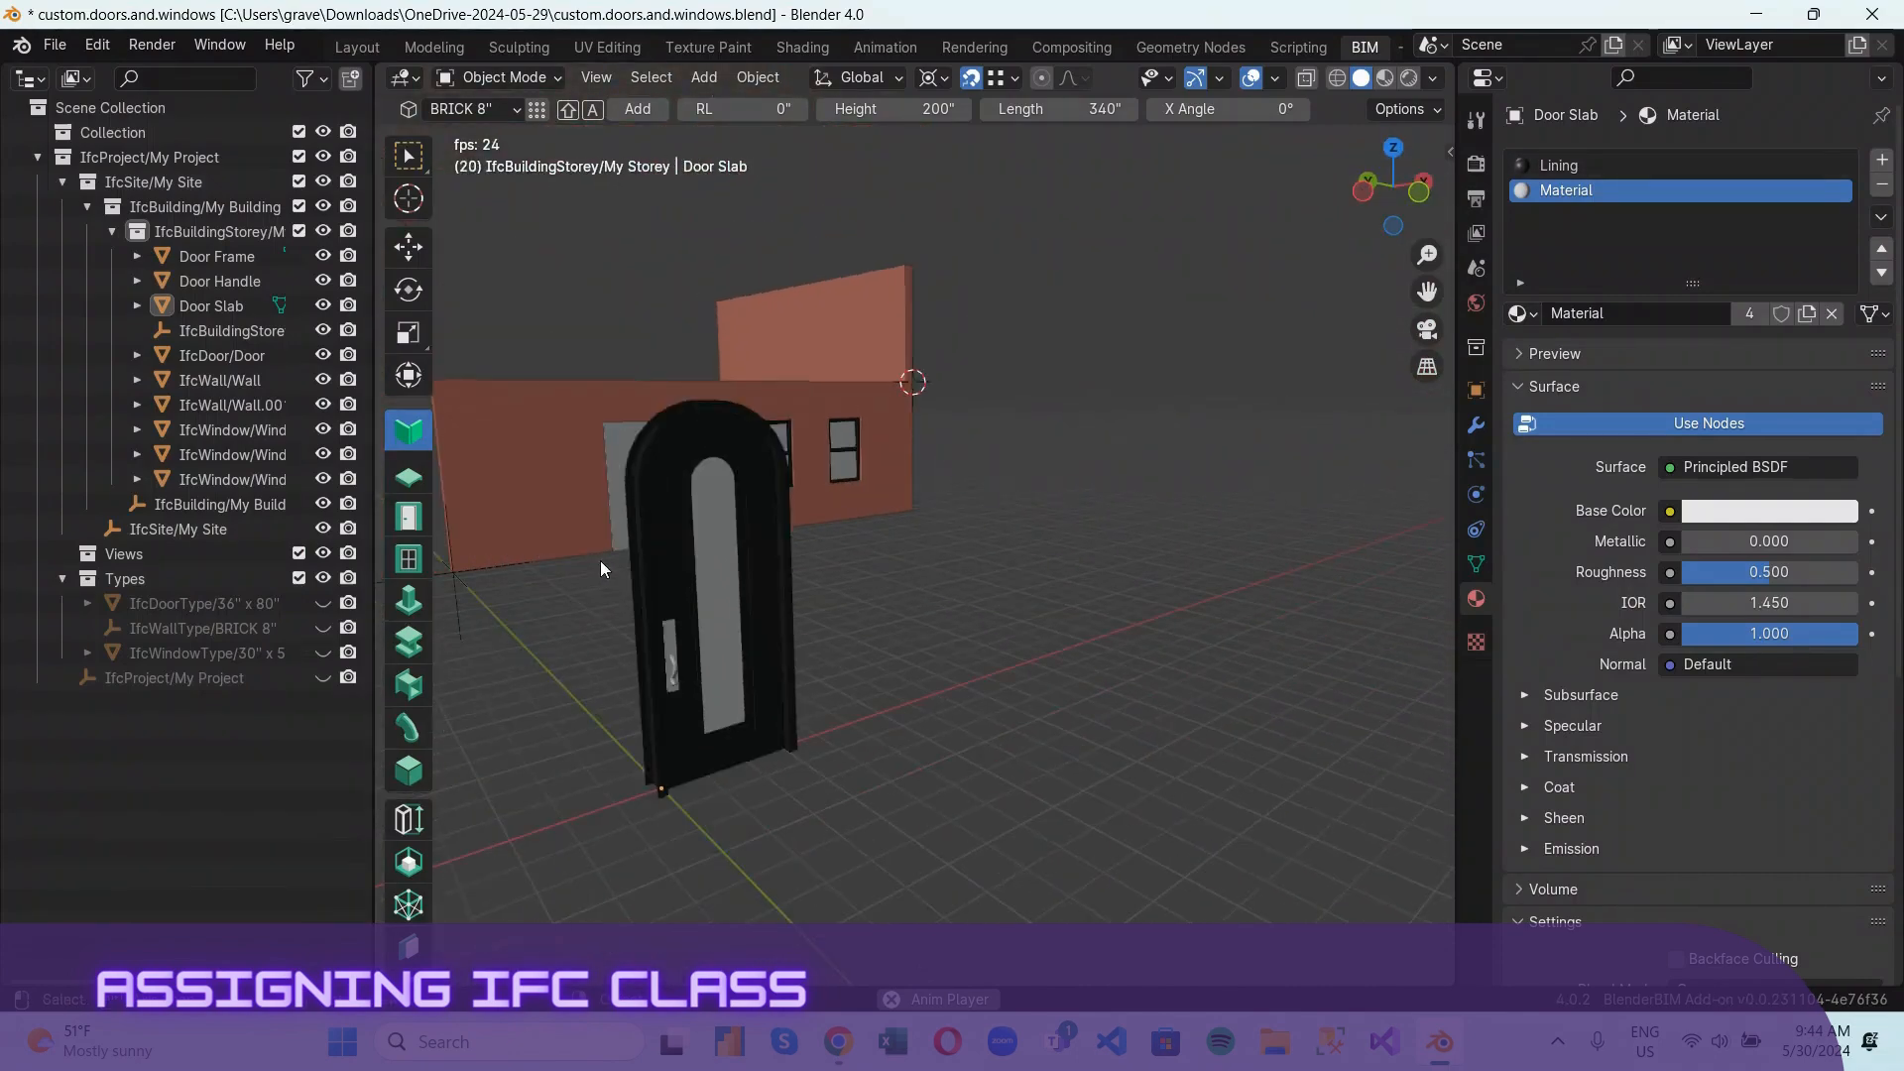
pyautogui.moveTo(599, 561); pyautogui.dragTo(808, 531, button='middle')
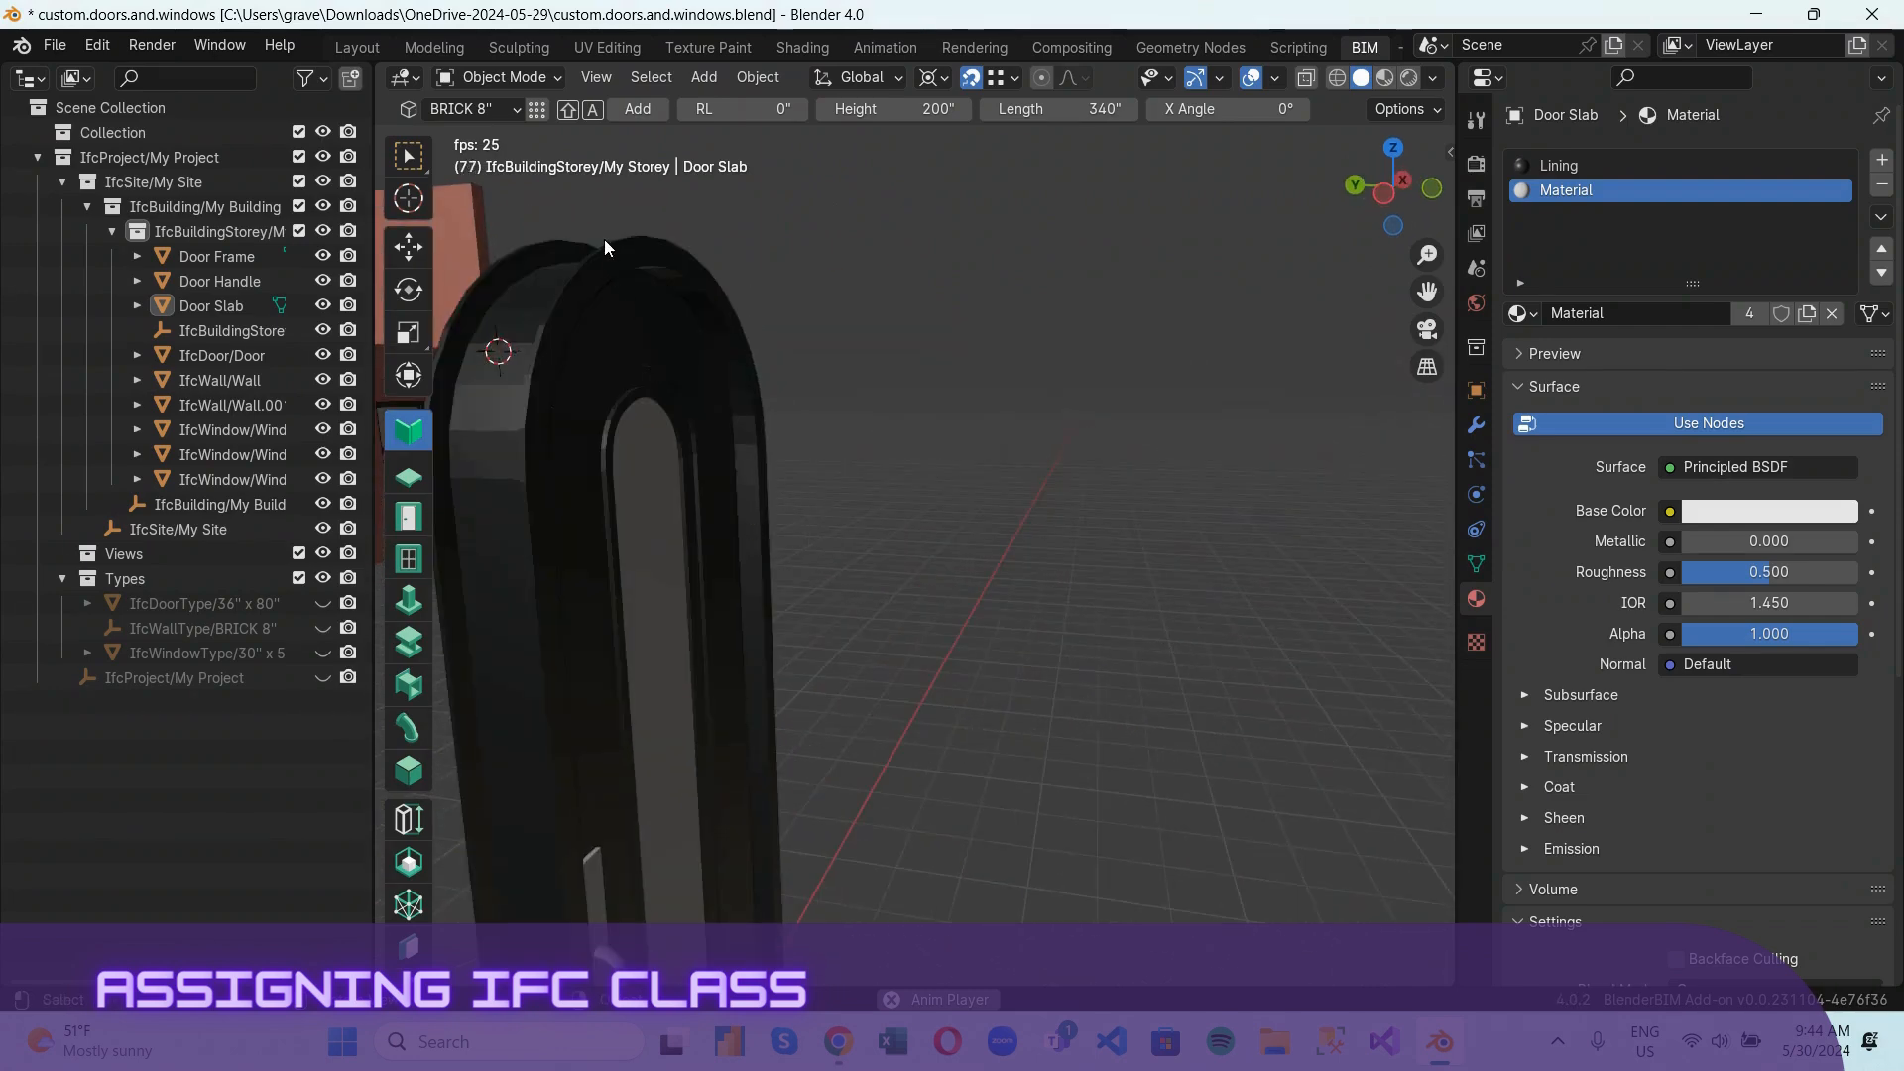
pyautogui.click(610, 250)
pyautogui.keyDown('shift'); pyautogui.click(653, 391); pyautogui.keyUp('shift')
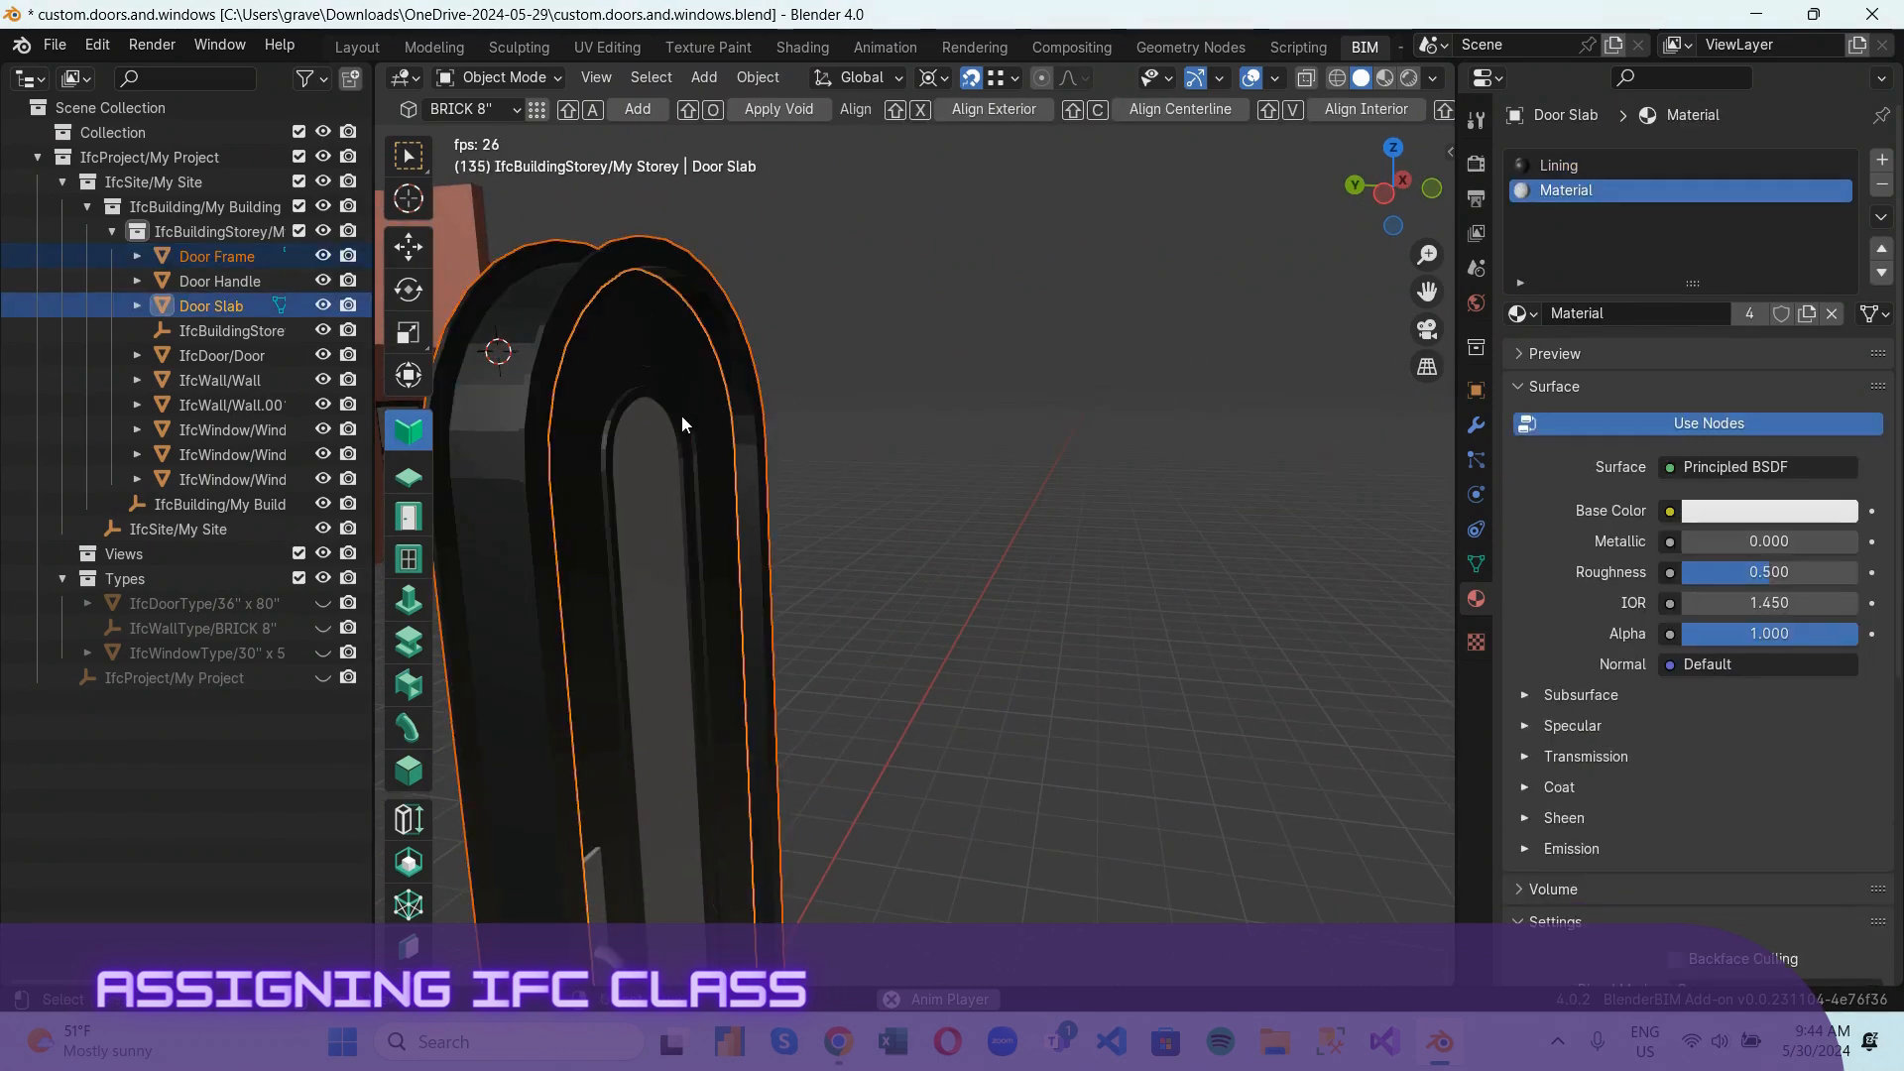
pyautogui.click(902, 270)
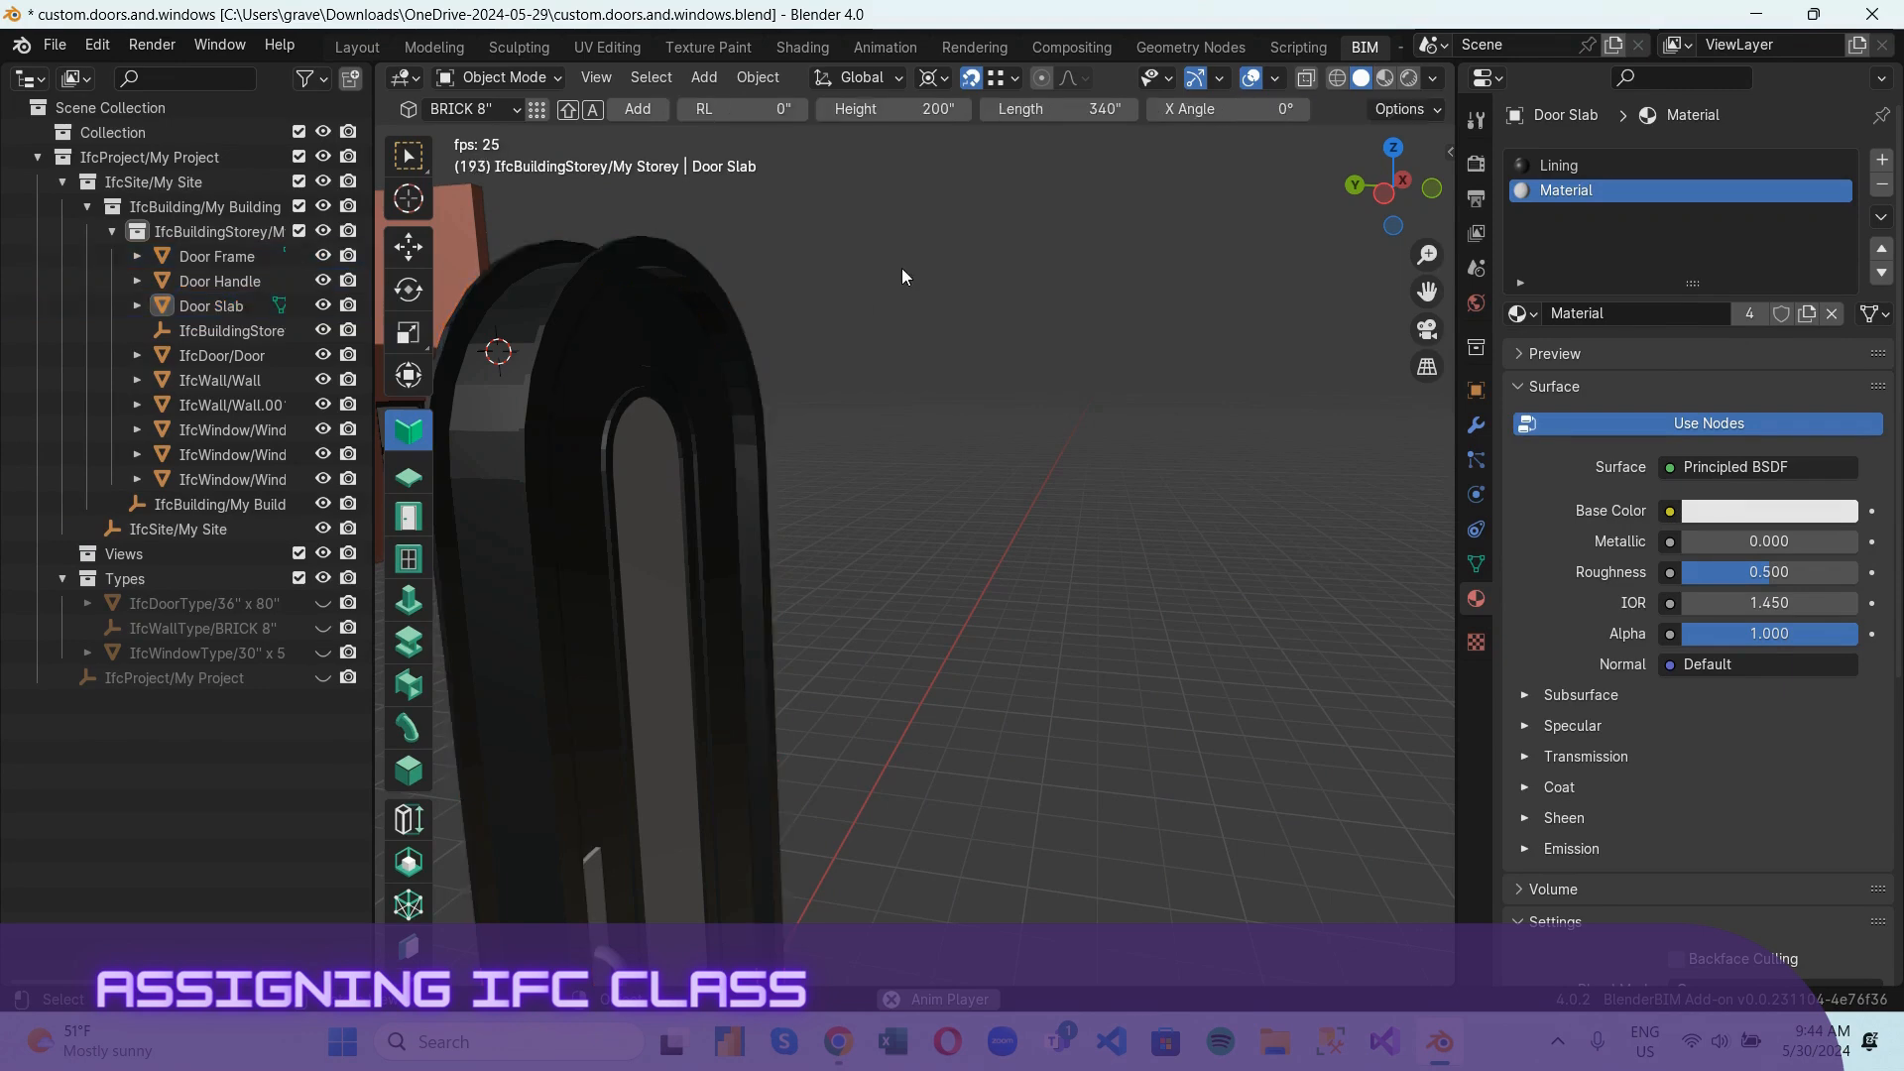
# Join the door slab into the Door Frame object, with the frame as the active object.
pyautogui.click(397, 159)
pyautogui.scroll(-8, 1064, 394)
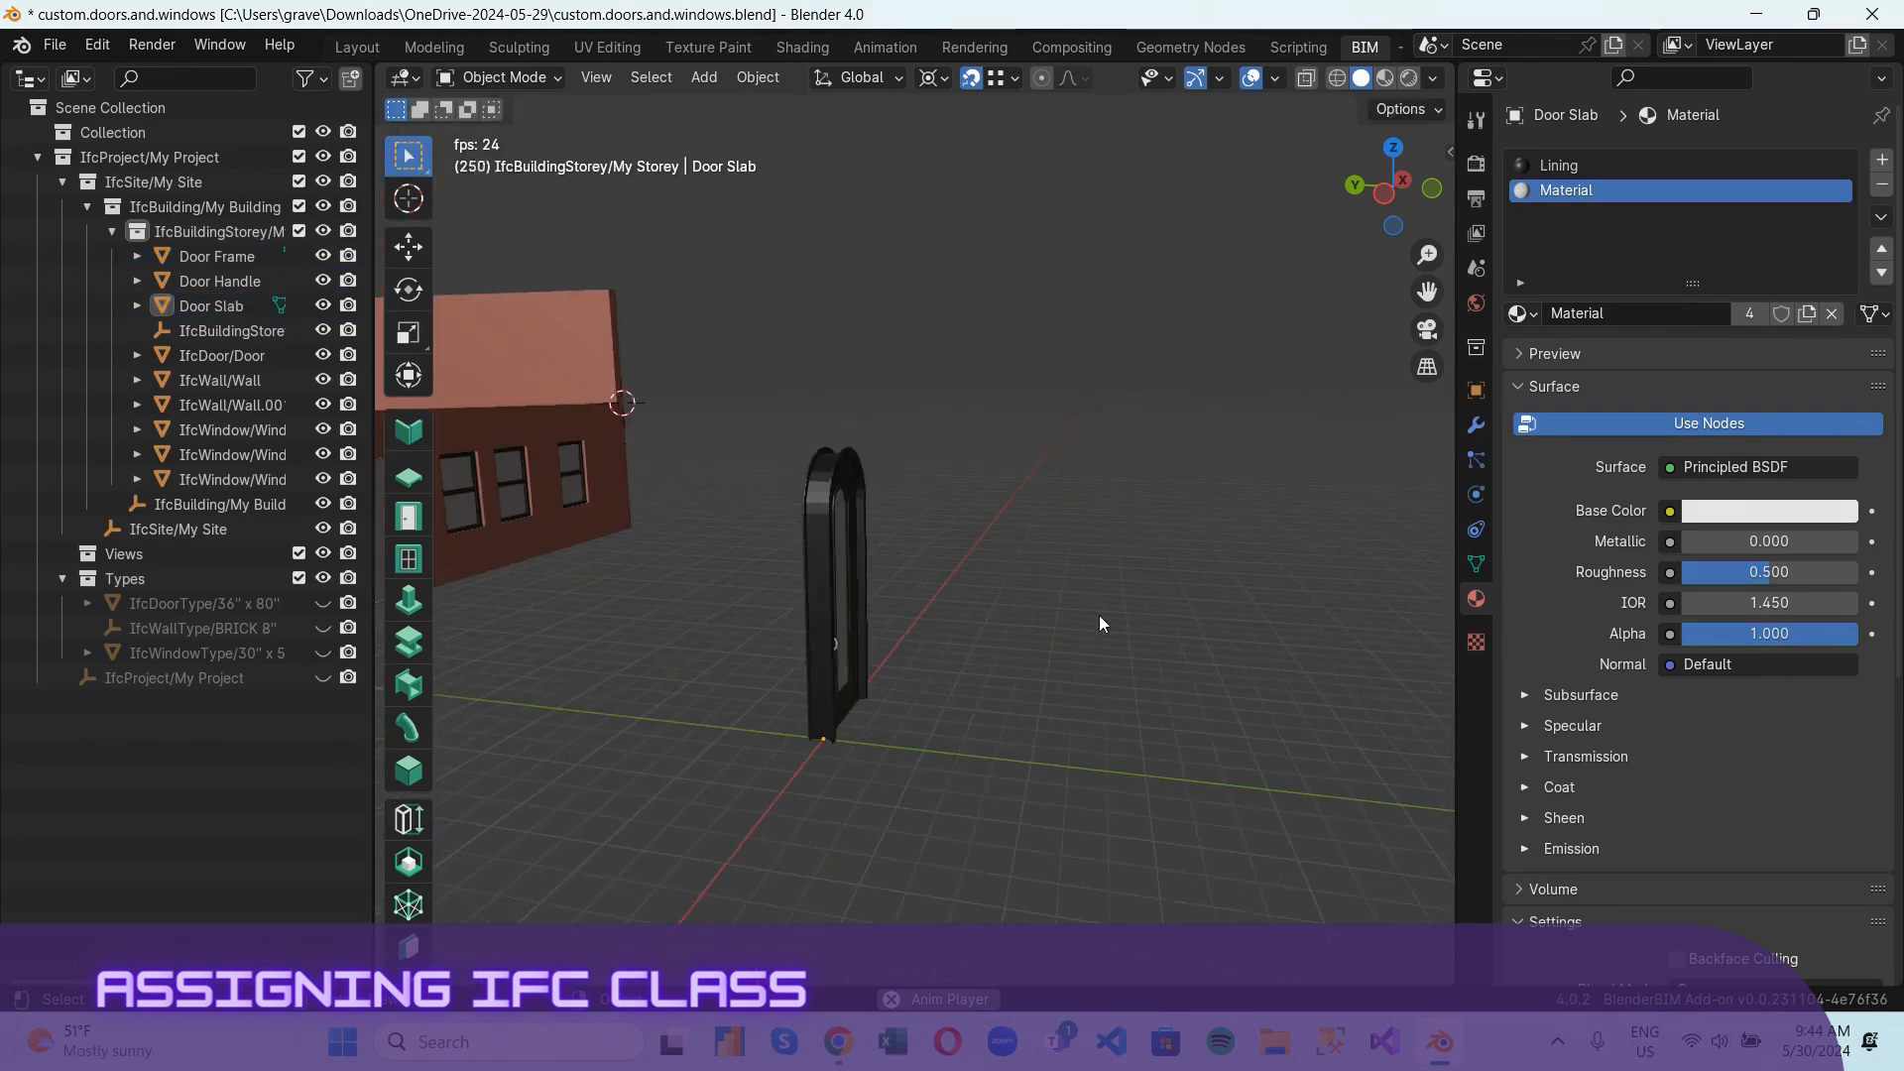
pyautogui.scroll(3, 890, 563)
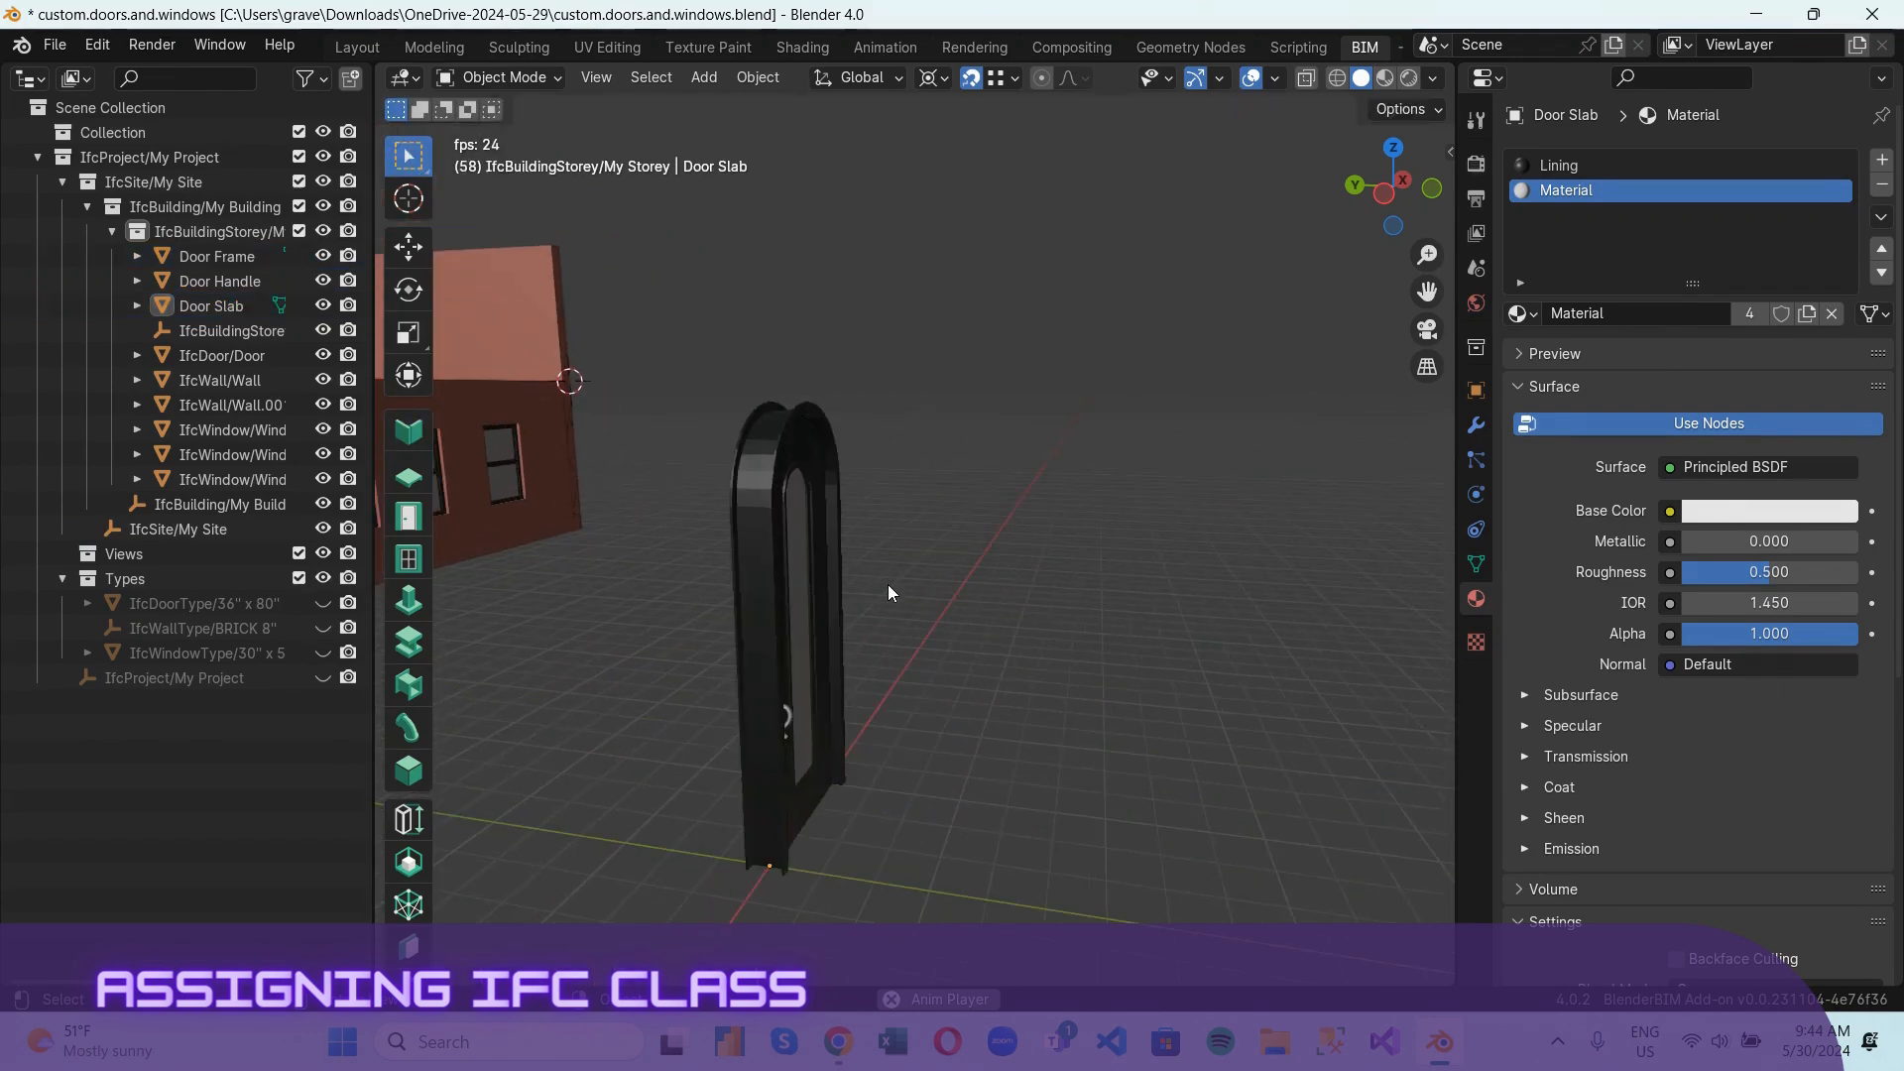
pyautogui.scroll(5, 767, 707)
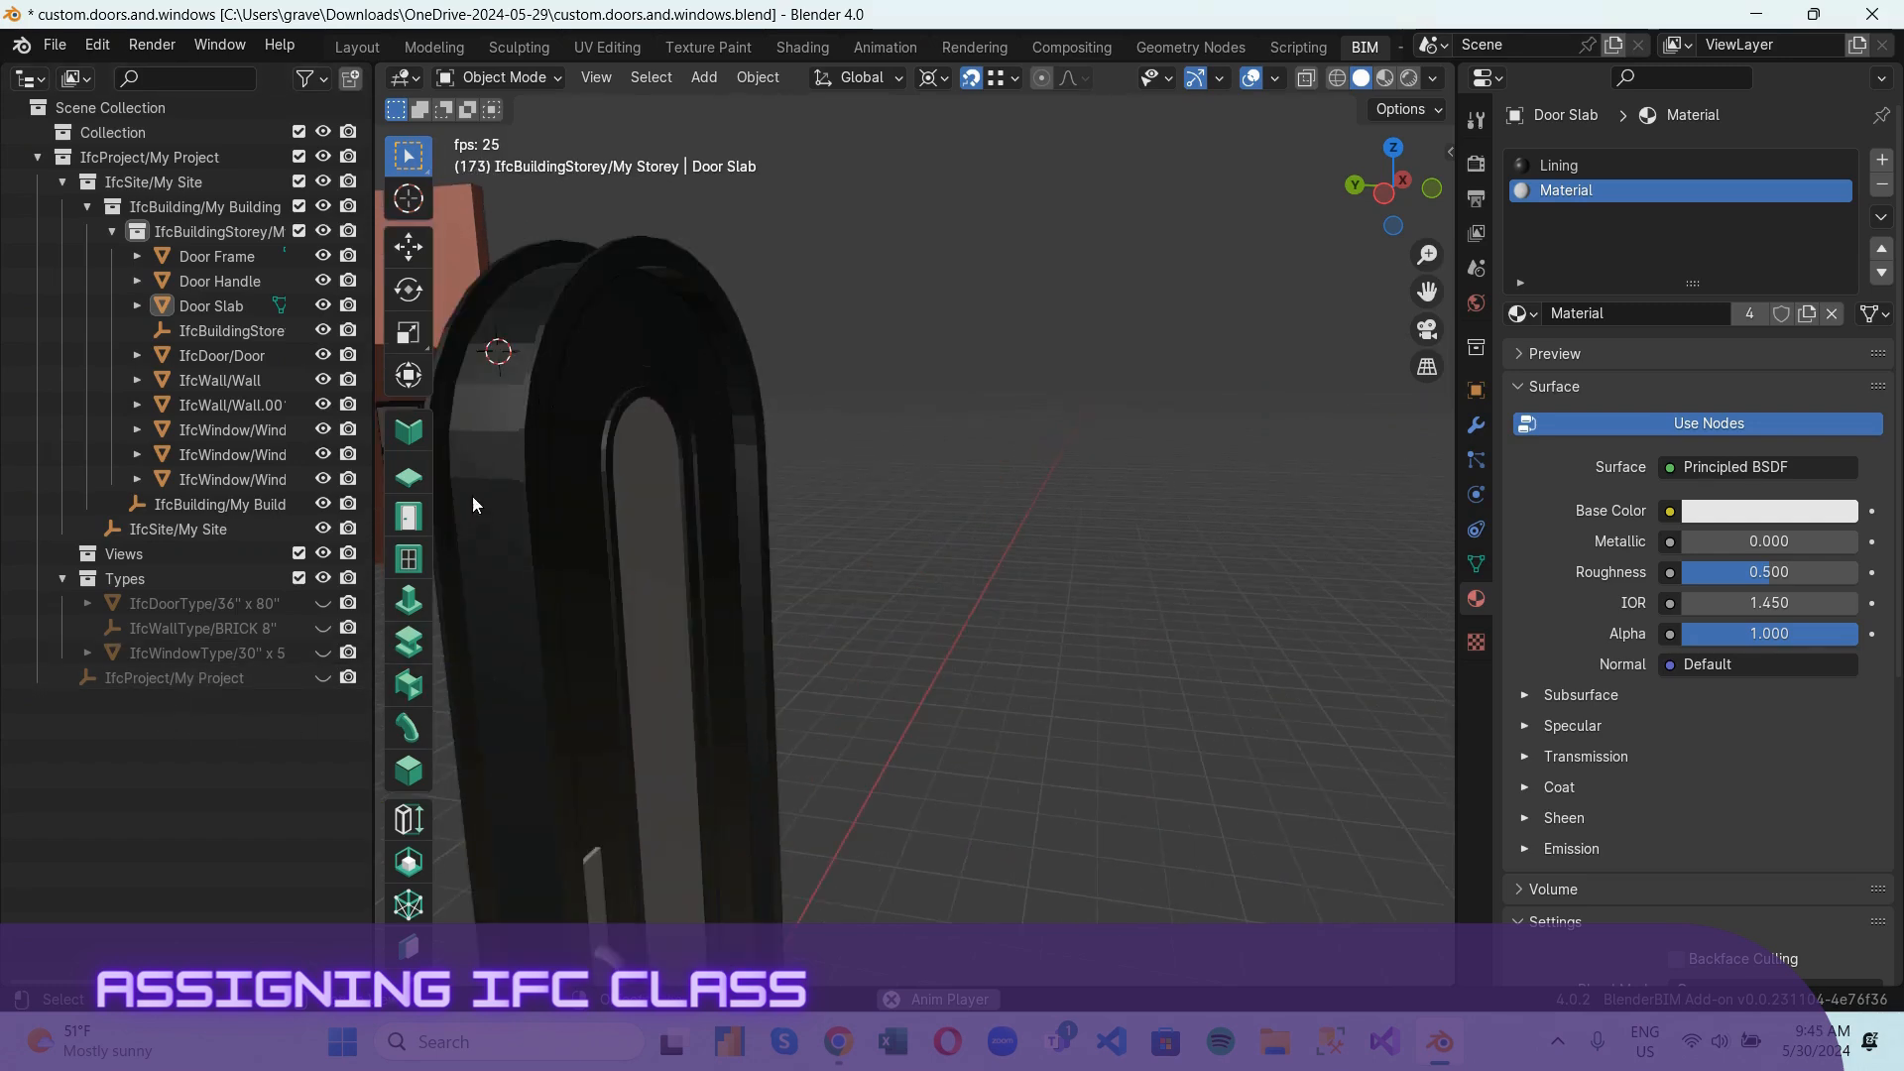
pyautogui.click(497, 383)
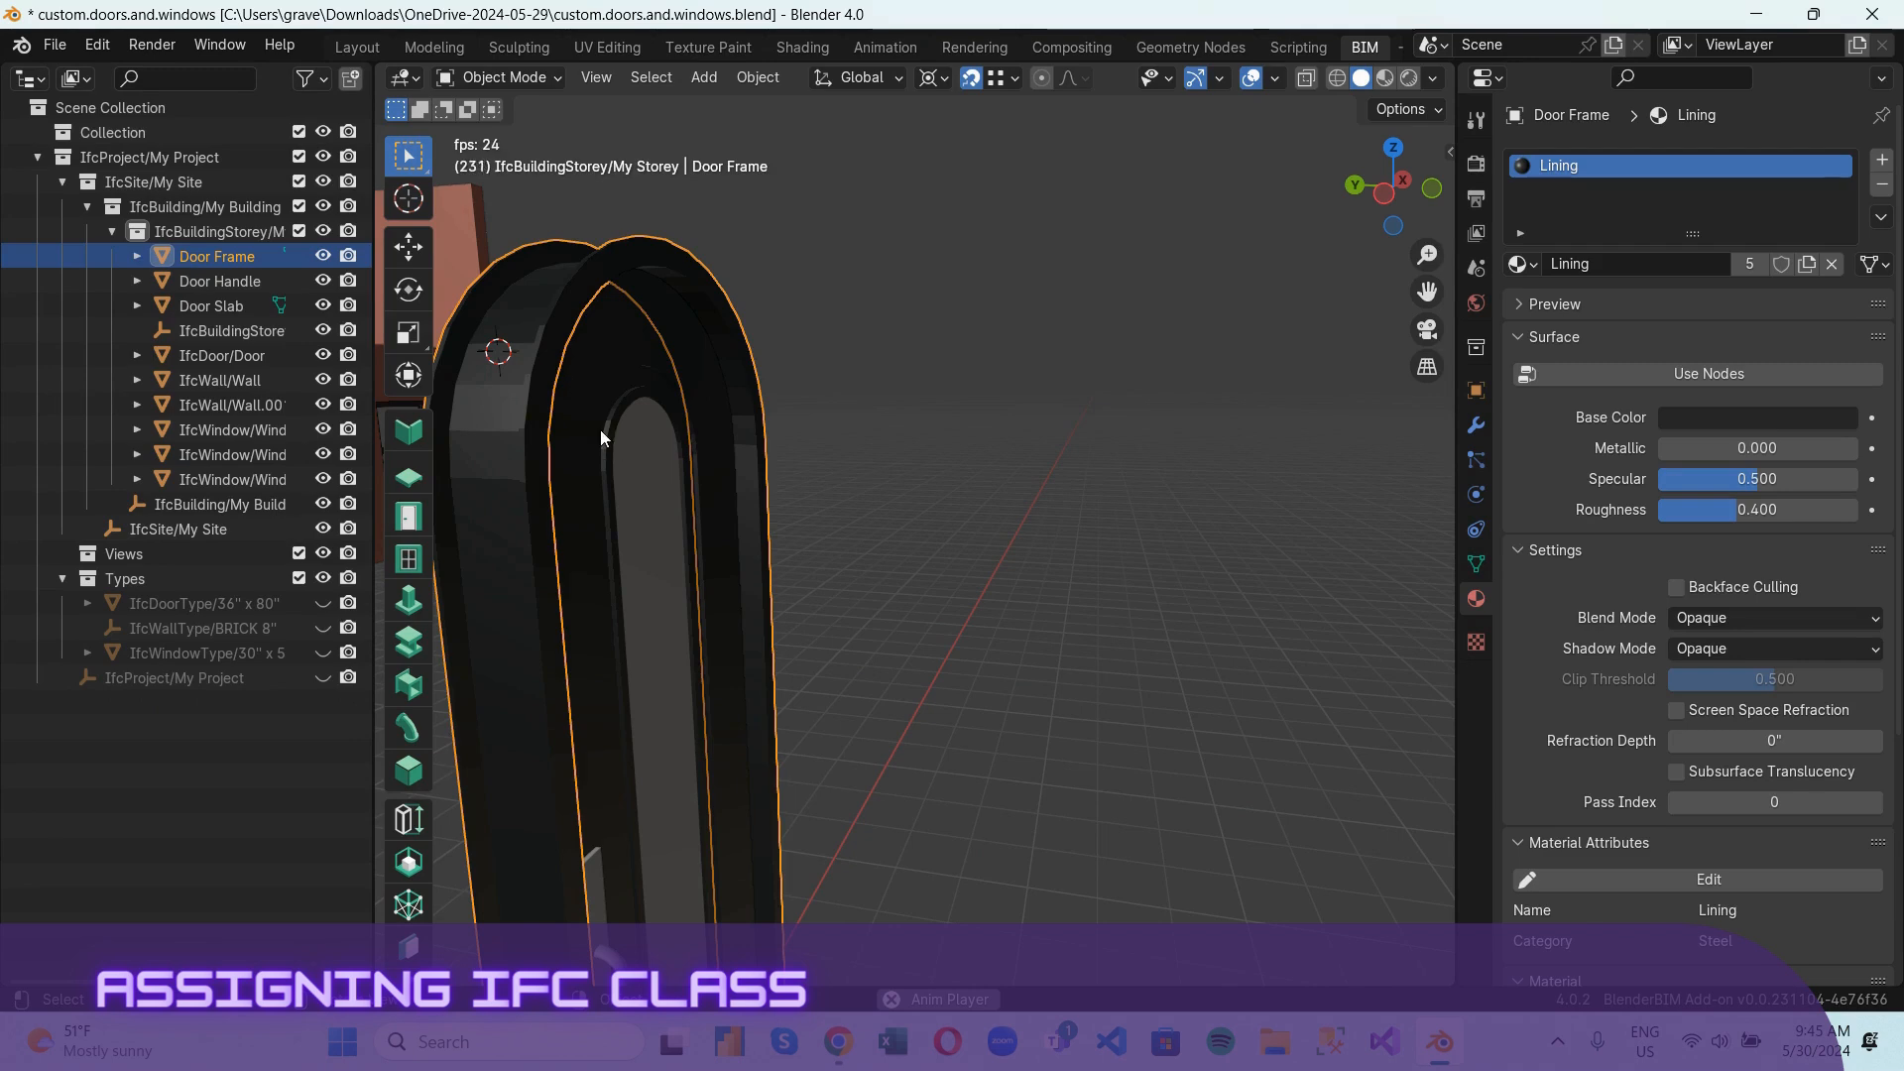
pyautogui.click(605, 371)
pyautogui.keyDown('shift'); pyautogui.click(504, 283); pyautogui.keyUp('shift')
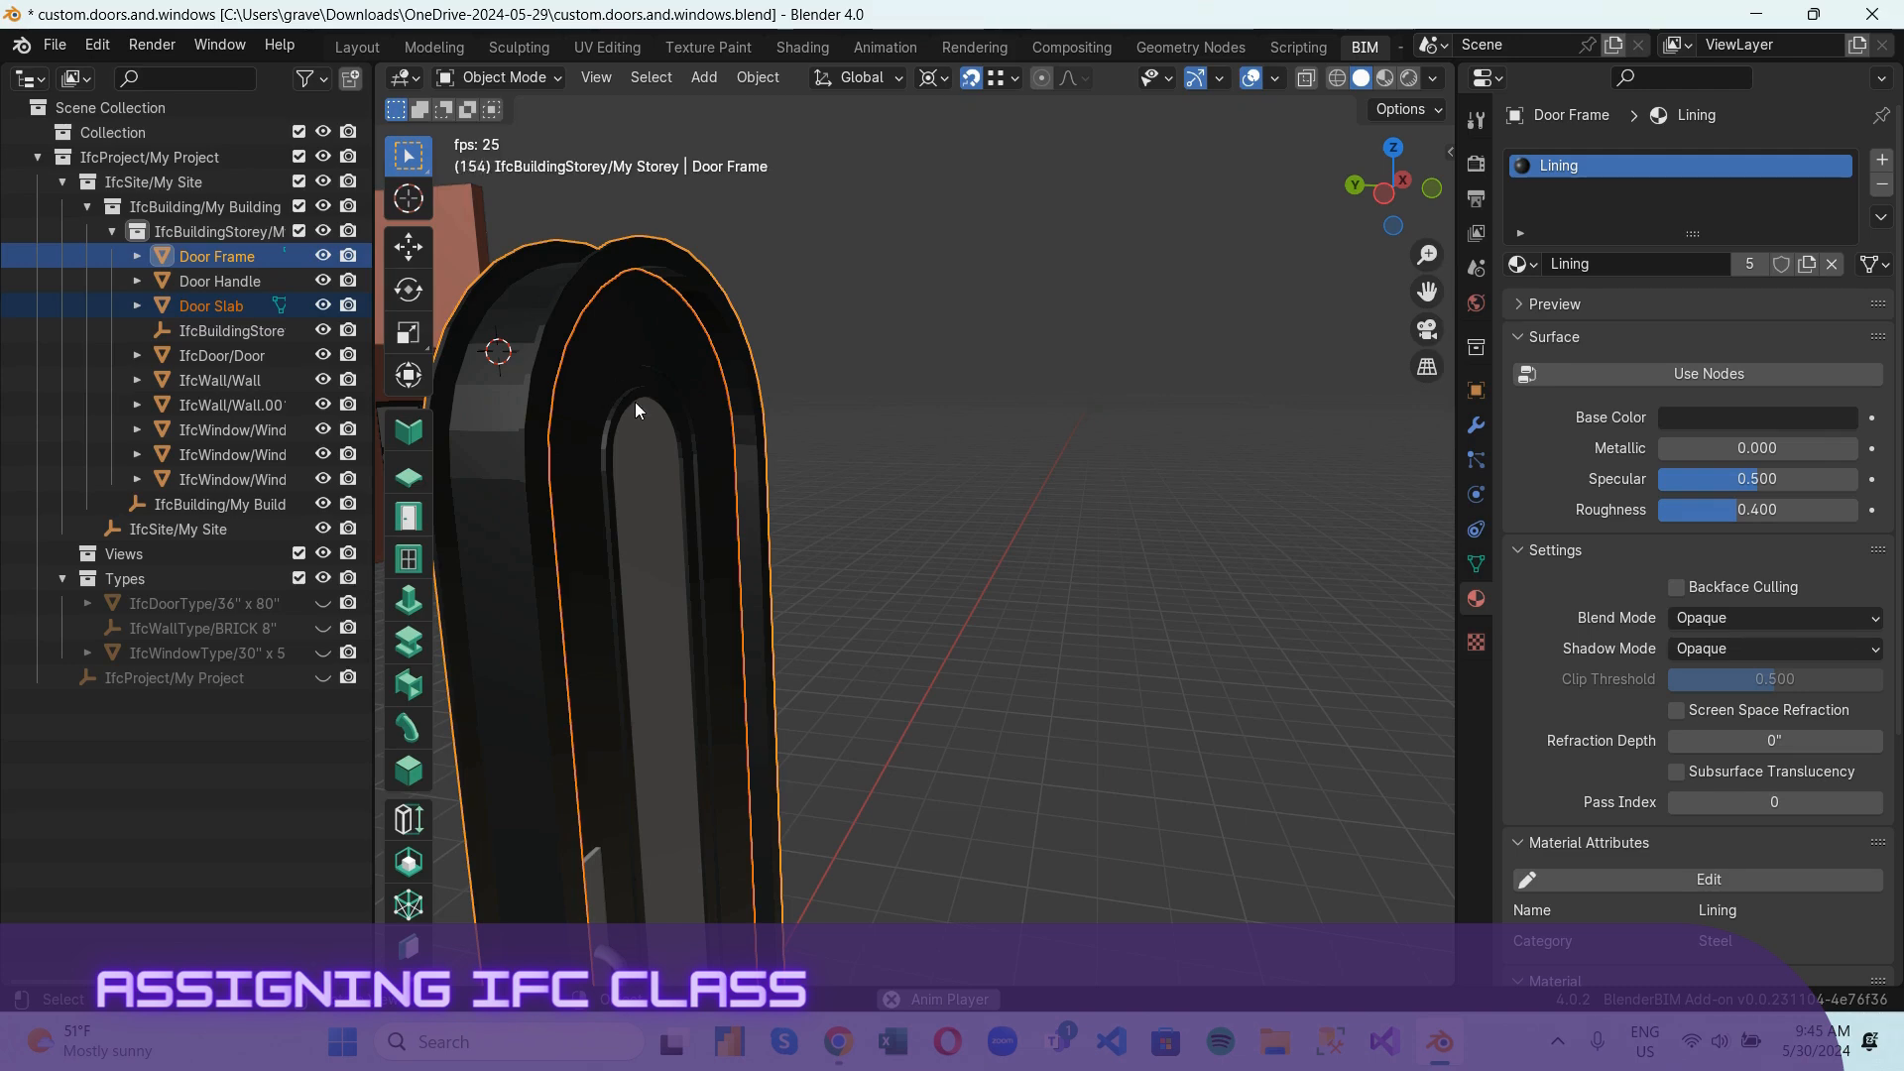
pyautogui.hotkey('ctrl', 'j')
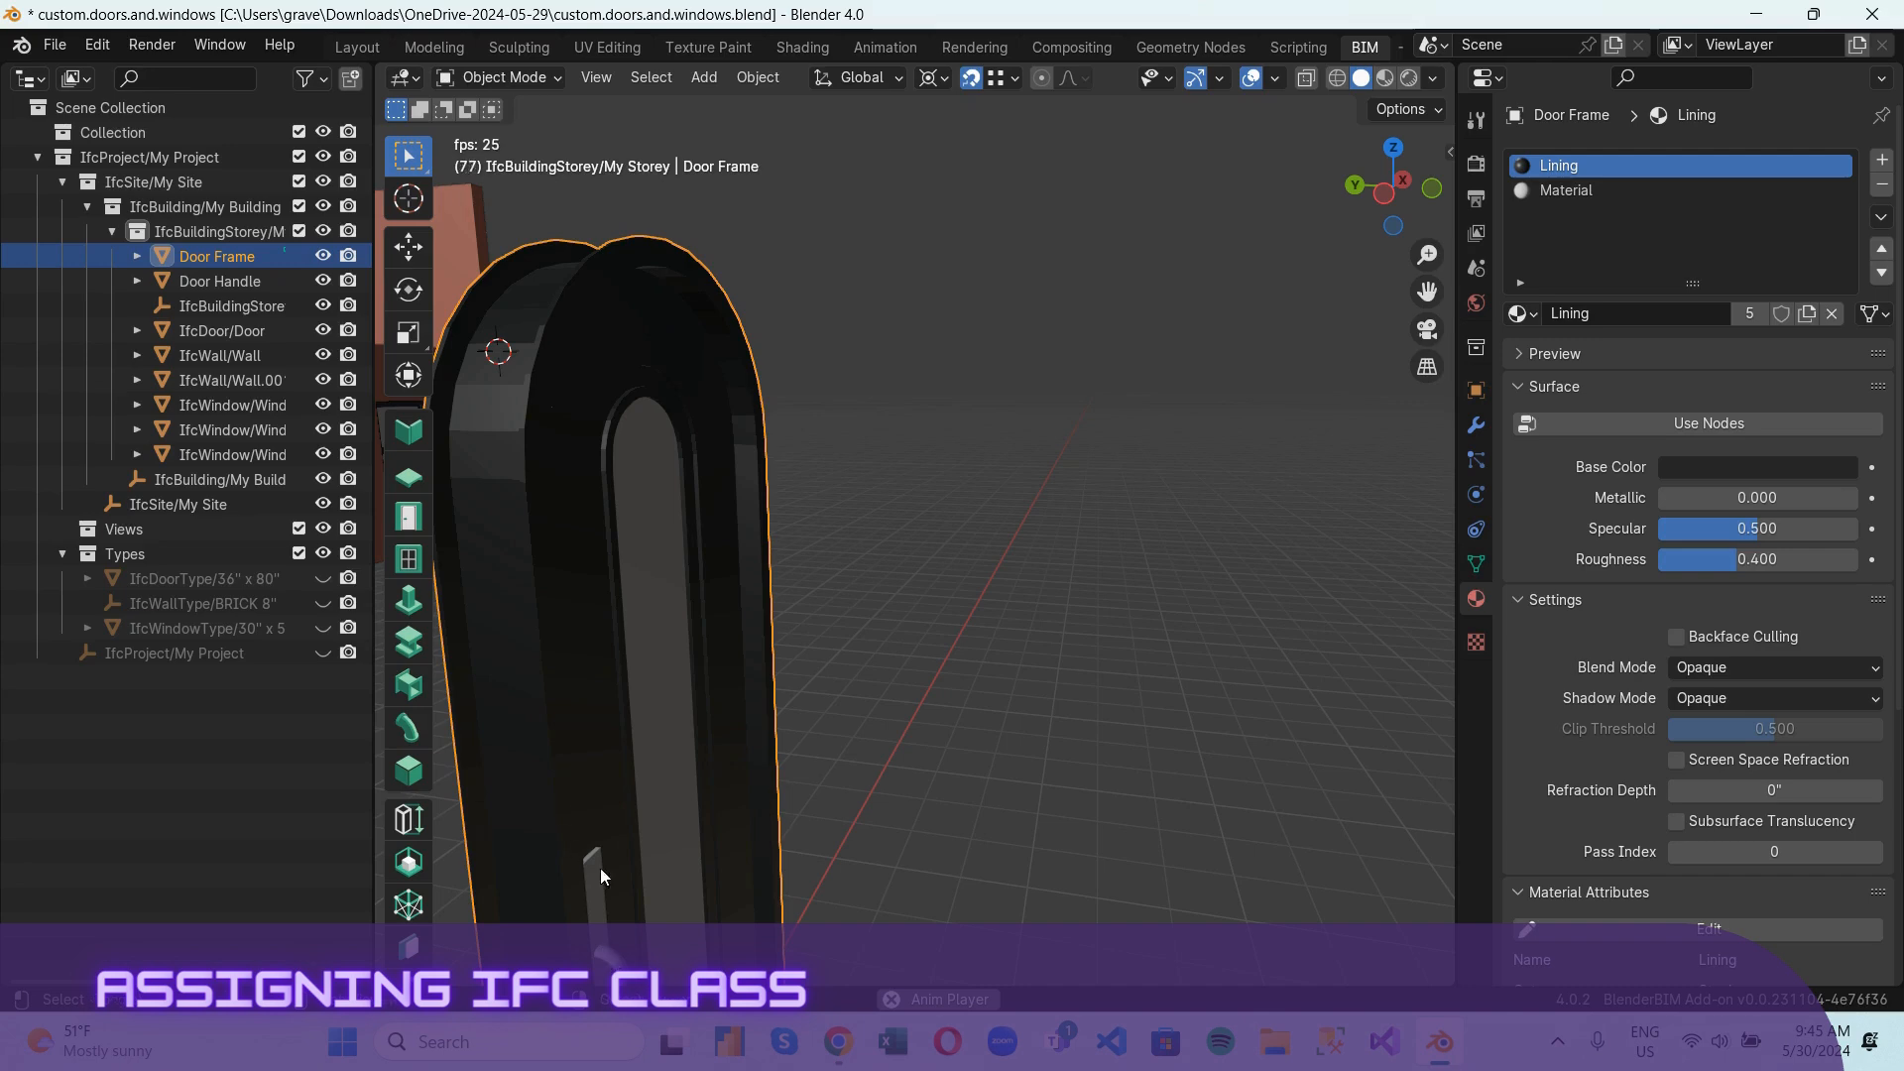
# Try to join the door frame into the door handle as the active object, and undo the join.
pyautogui.keyDown('shift'); pyautogui.click(597, 906); pyautogui.keyUp('shift')
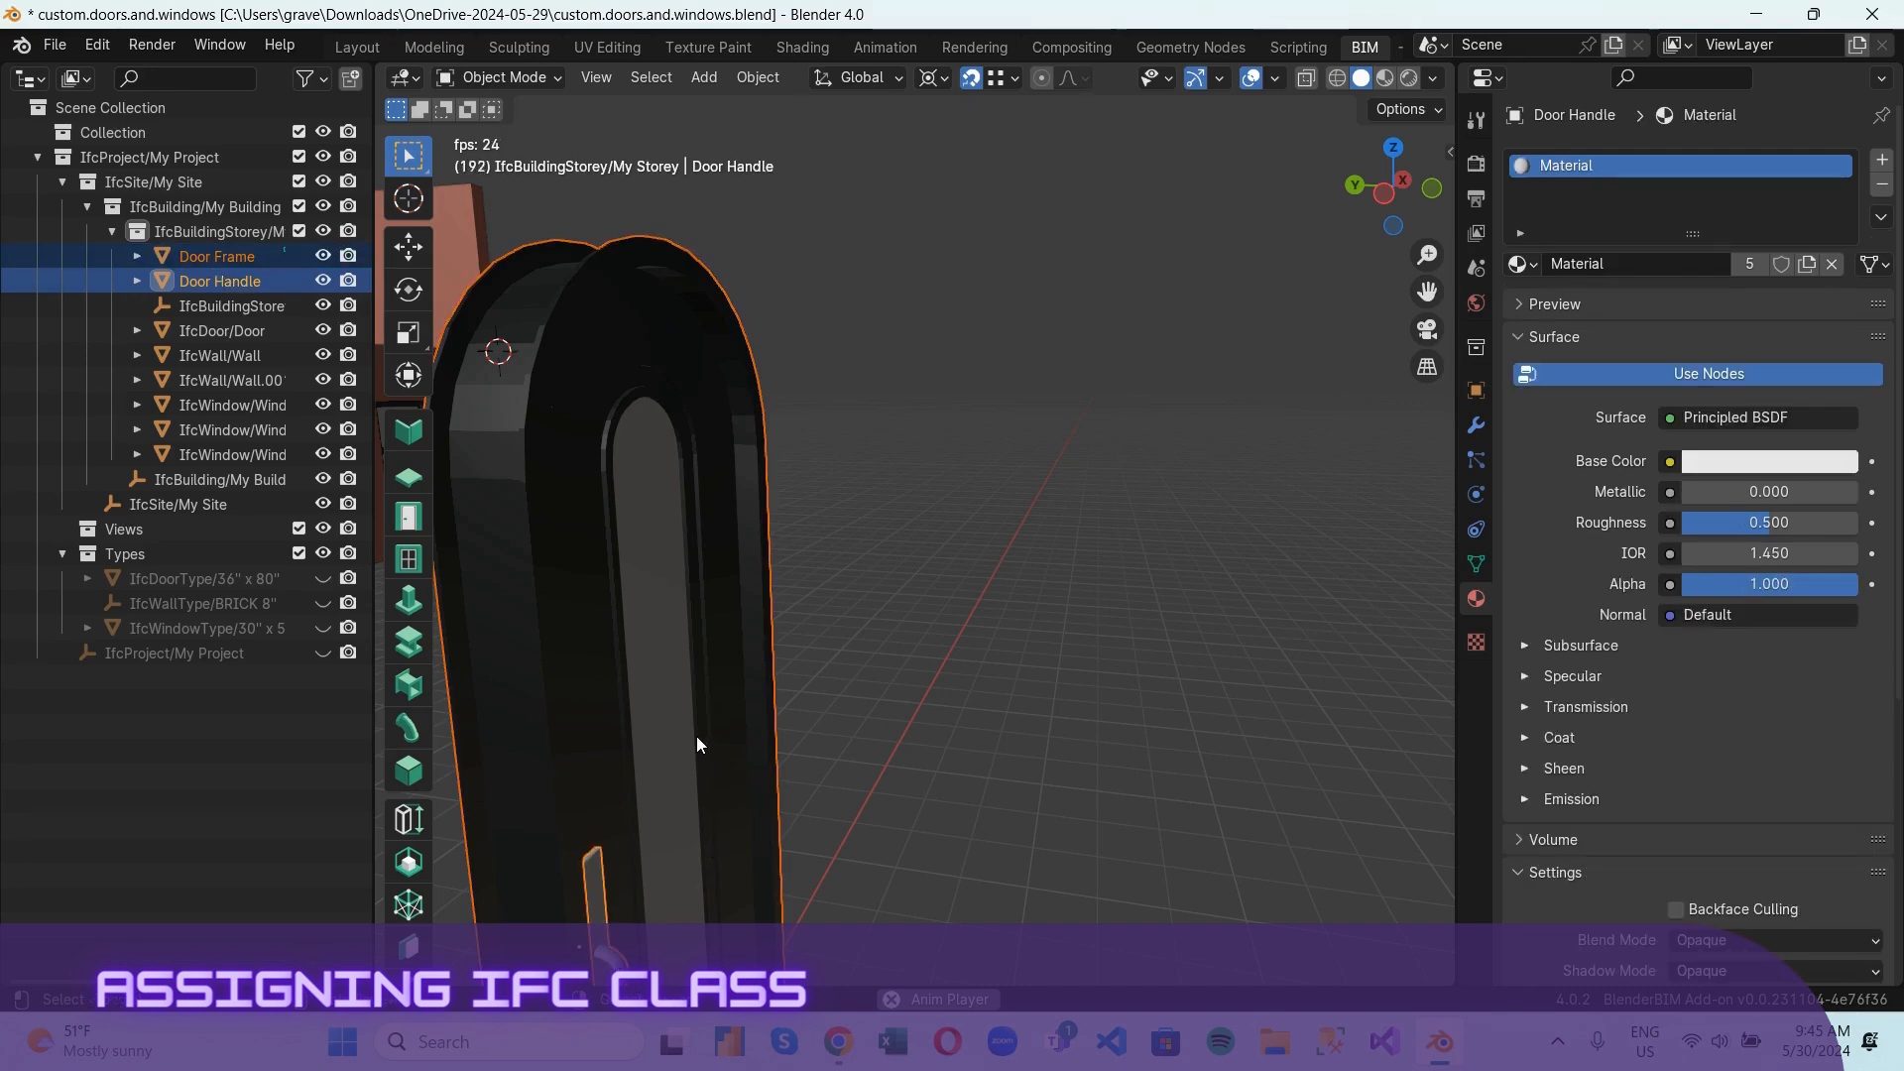
pyautogui.hotkey('ctrl', 'j')
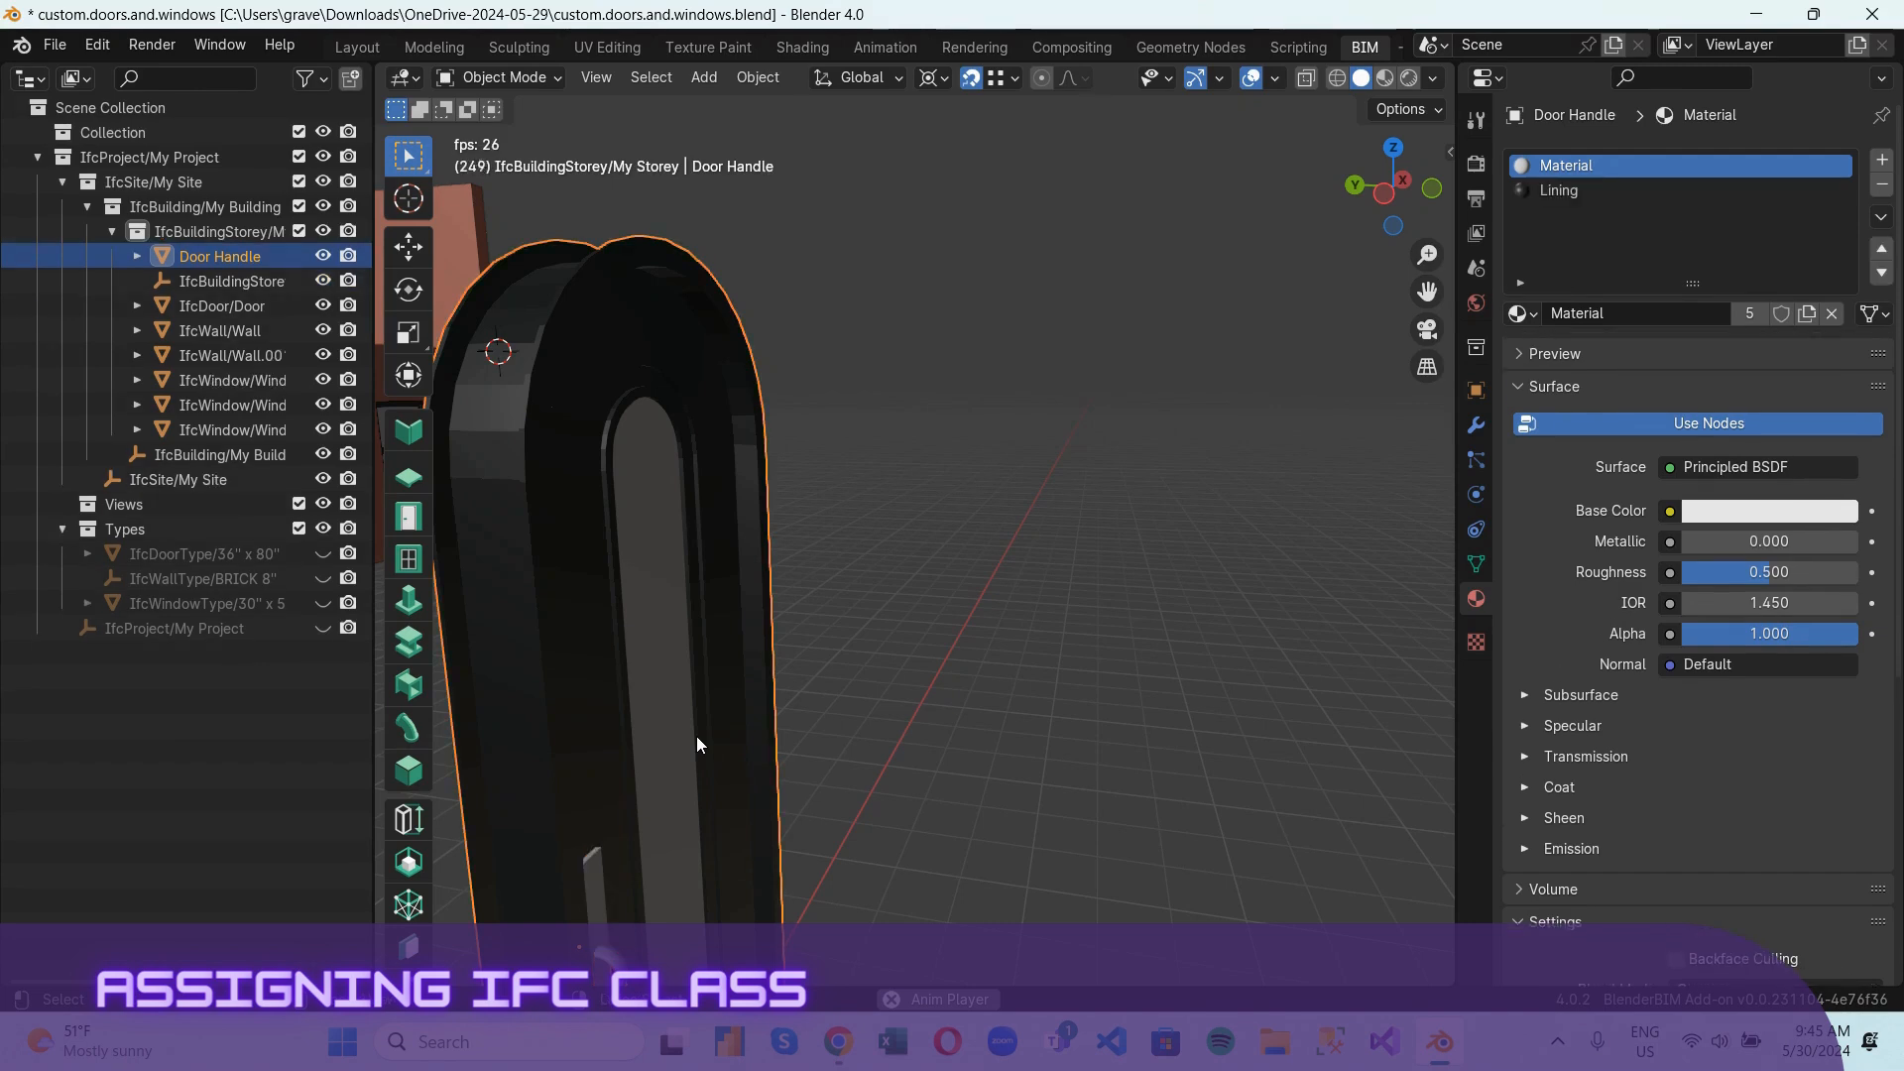
pyautogui.hotkey('ctrl', 'z')
pyautogui.hotkey('ctrl', 'z')
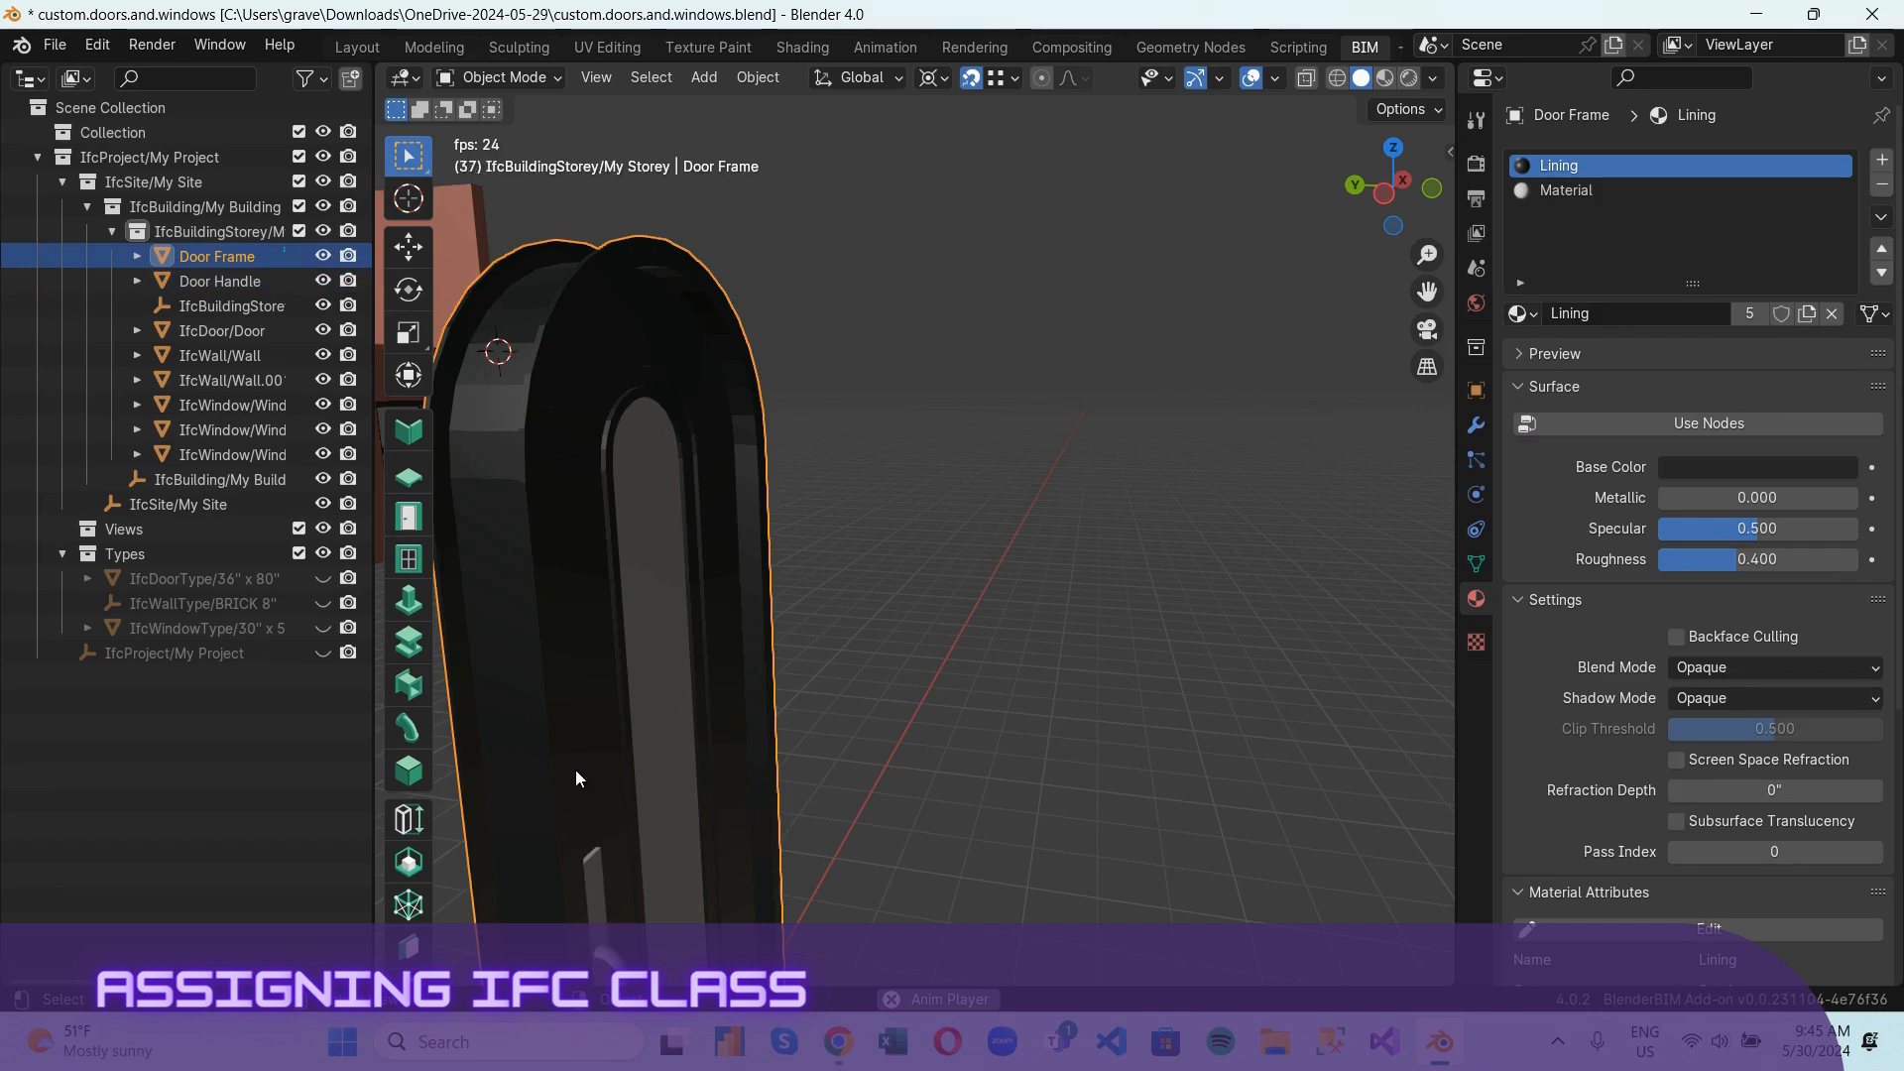
# Join the door handle into the Door Frame object, with the frame as the active object.
pyautogui.click(597, 917)
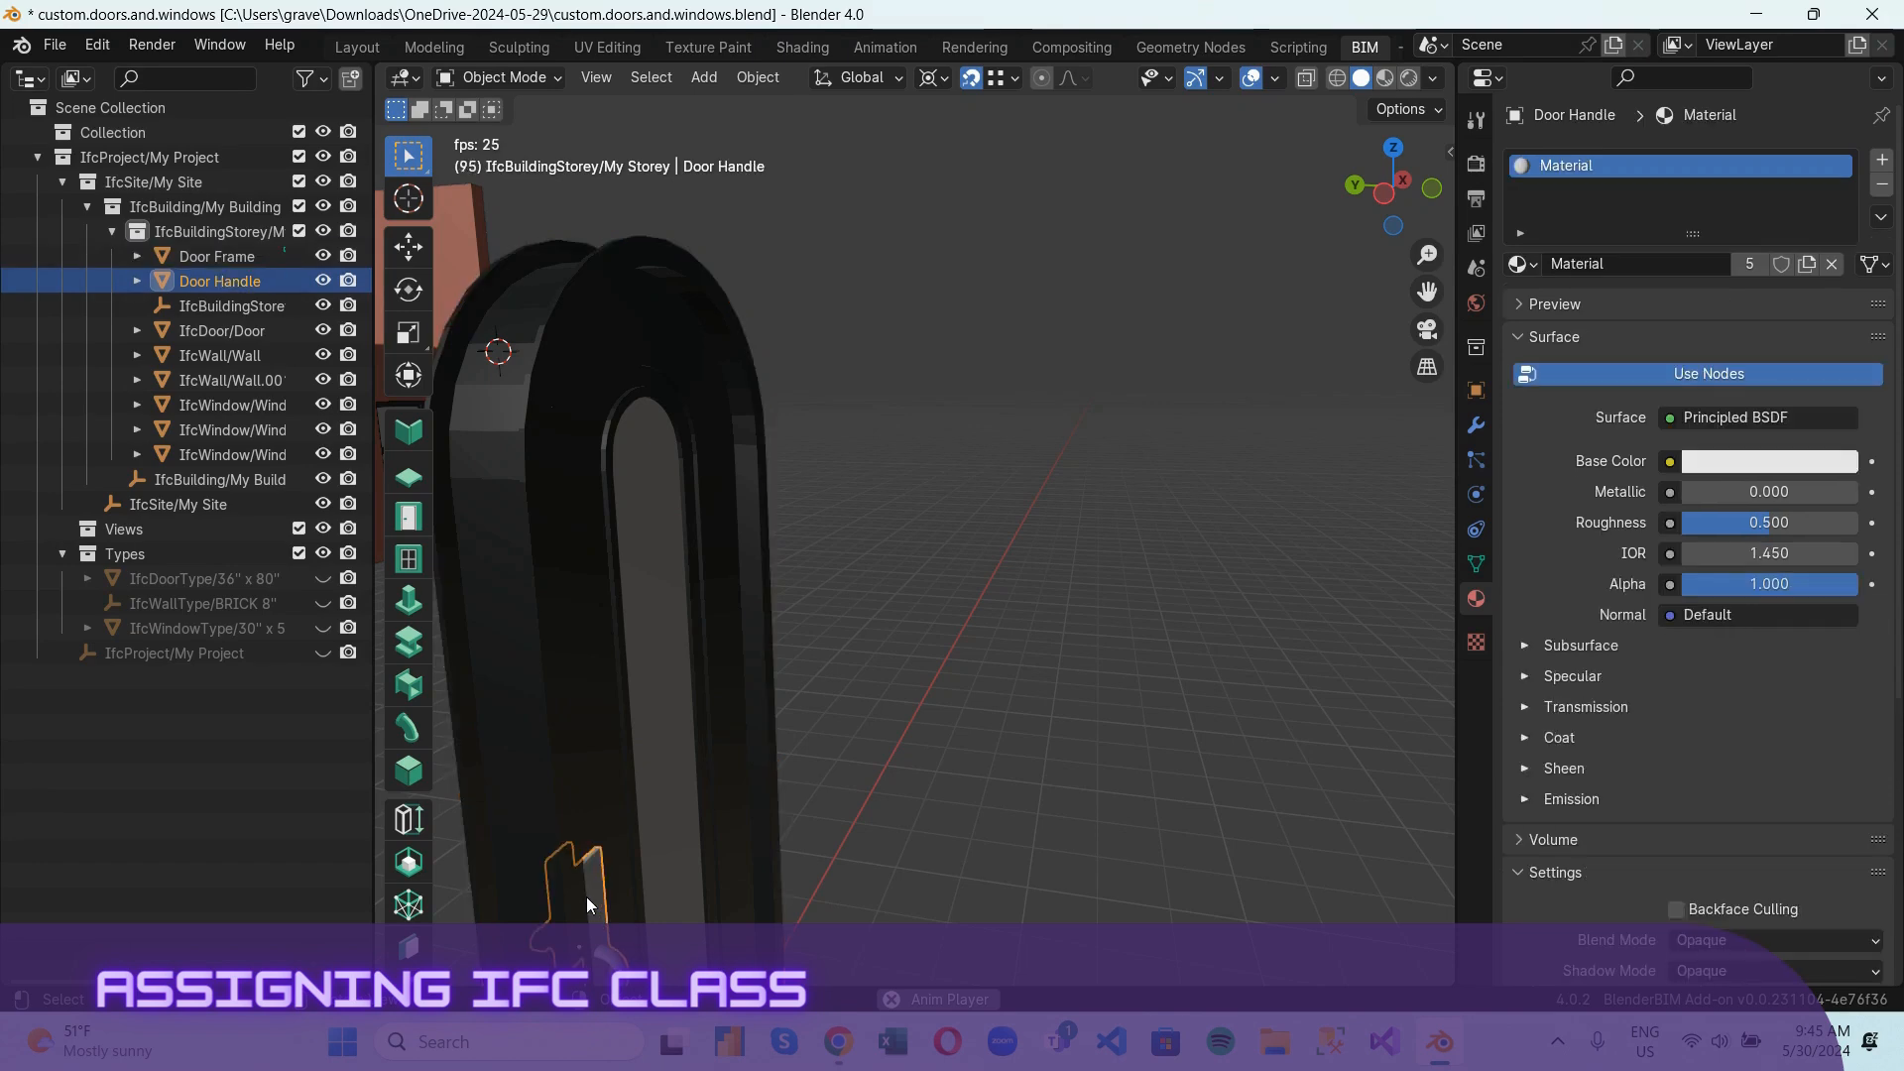
pyautogui.keyDown('shift'); pyautogui.click(546, 509); pyautogui.keyUp('shift')
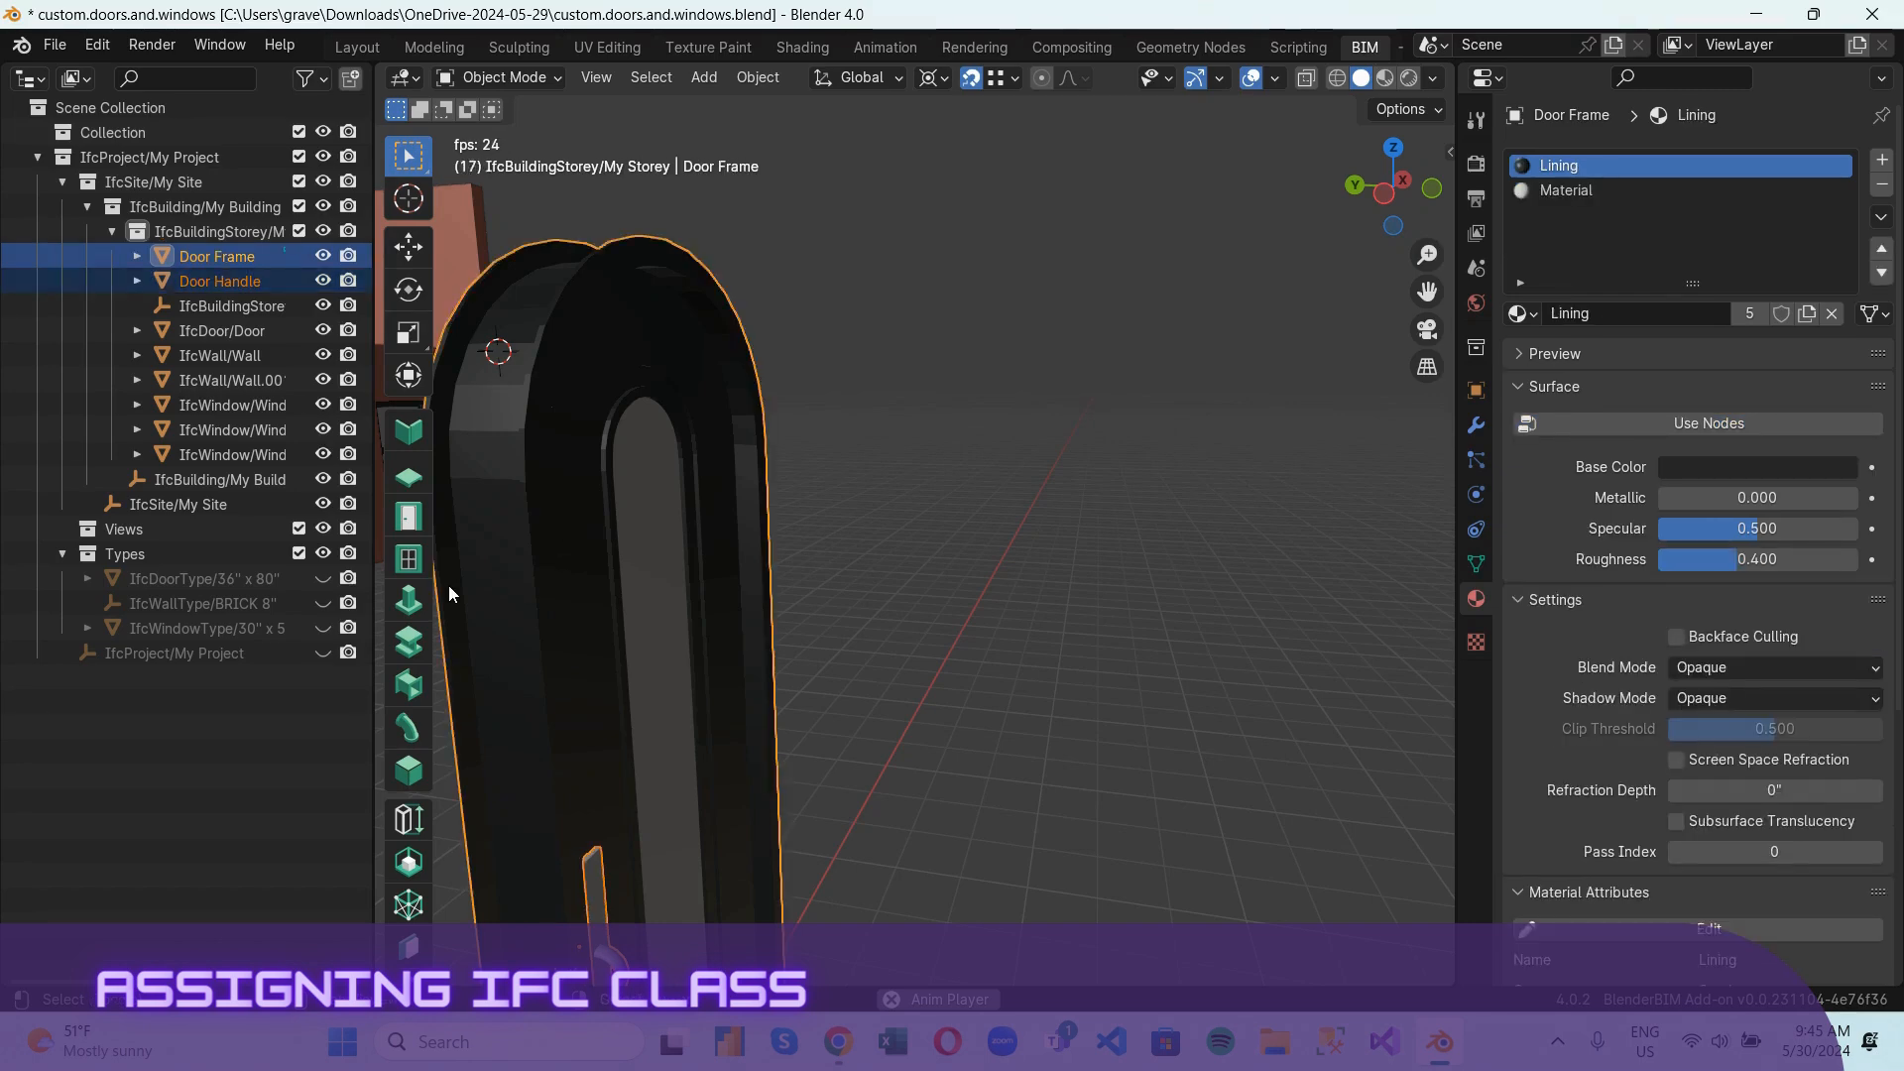
pyautogui.hotkey('ctrl', 'j')
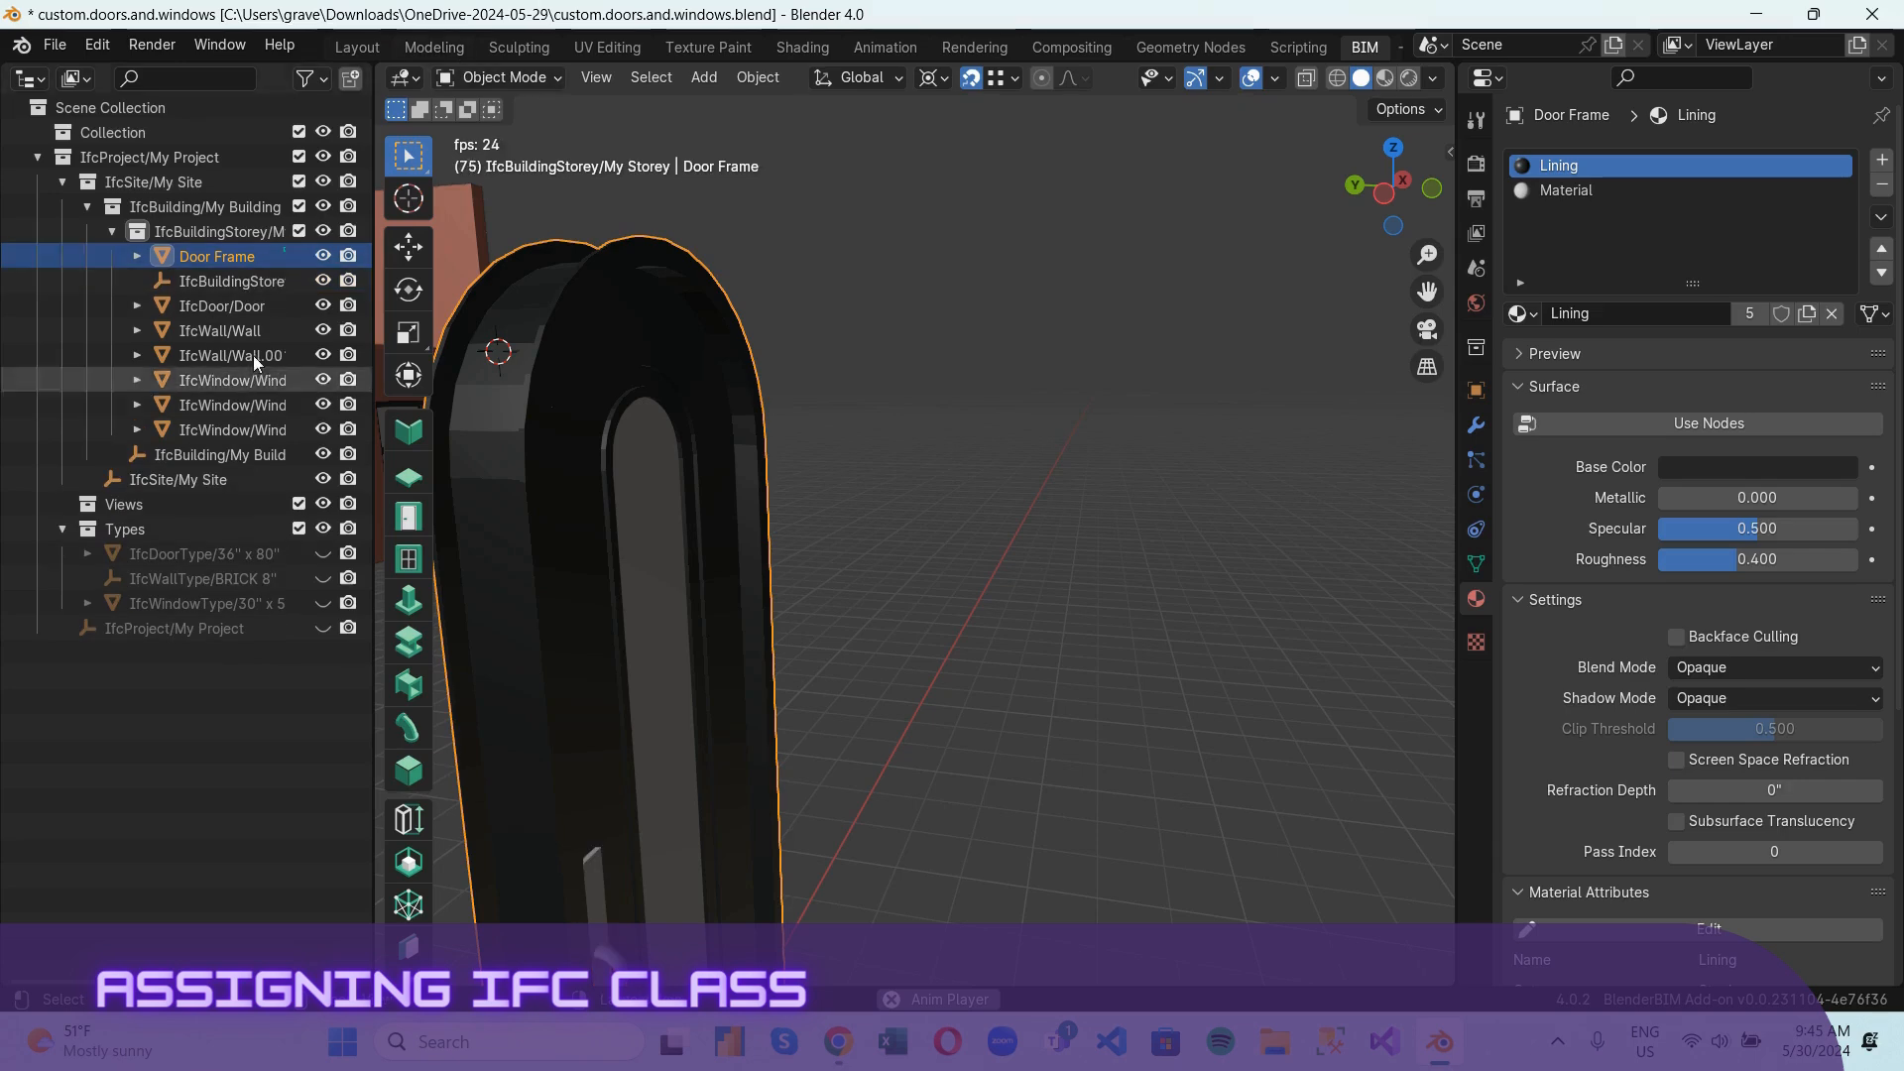
# Rename the joined door object as Arched Door and save the project.
pyautogui.doubleClick(235, 258)
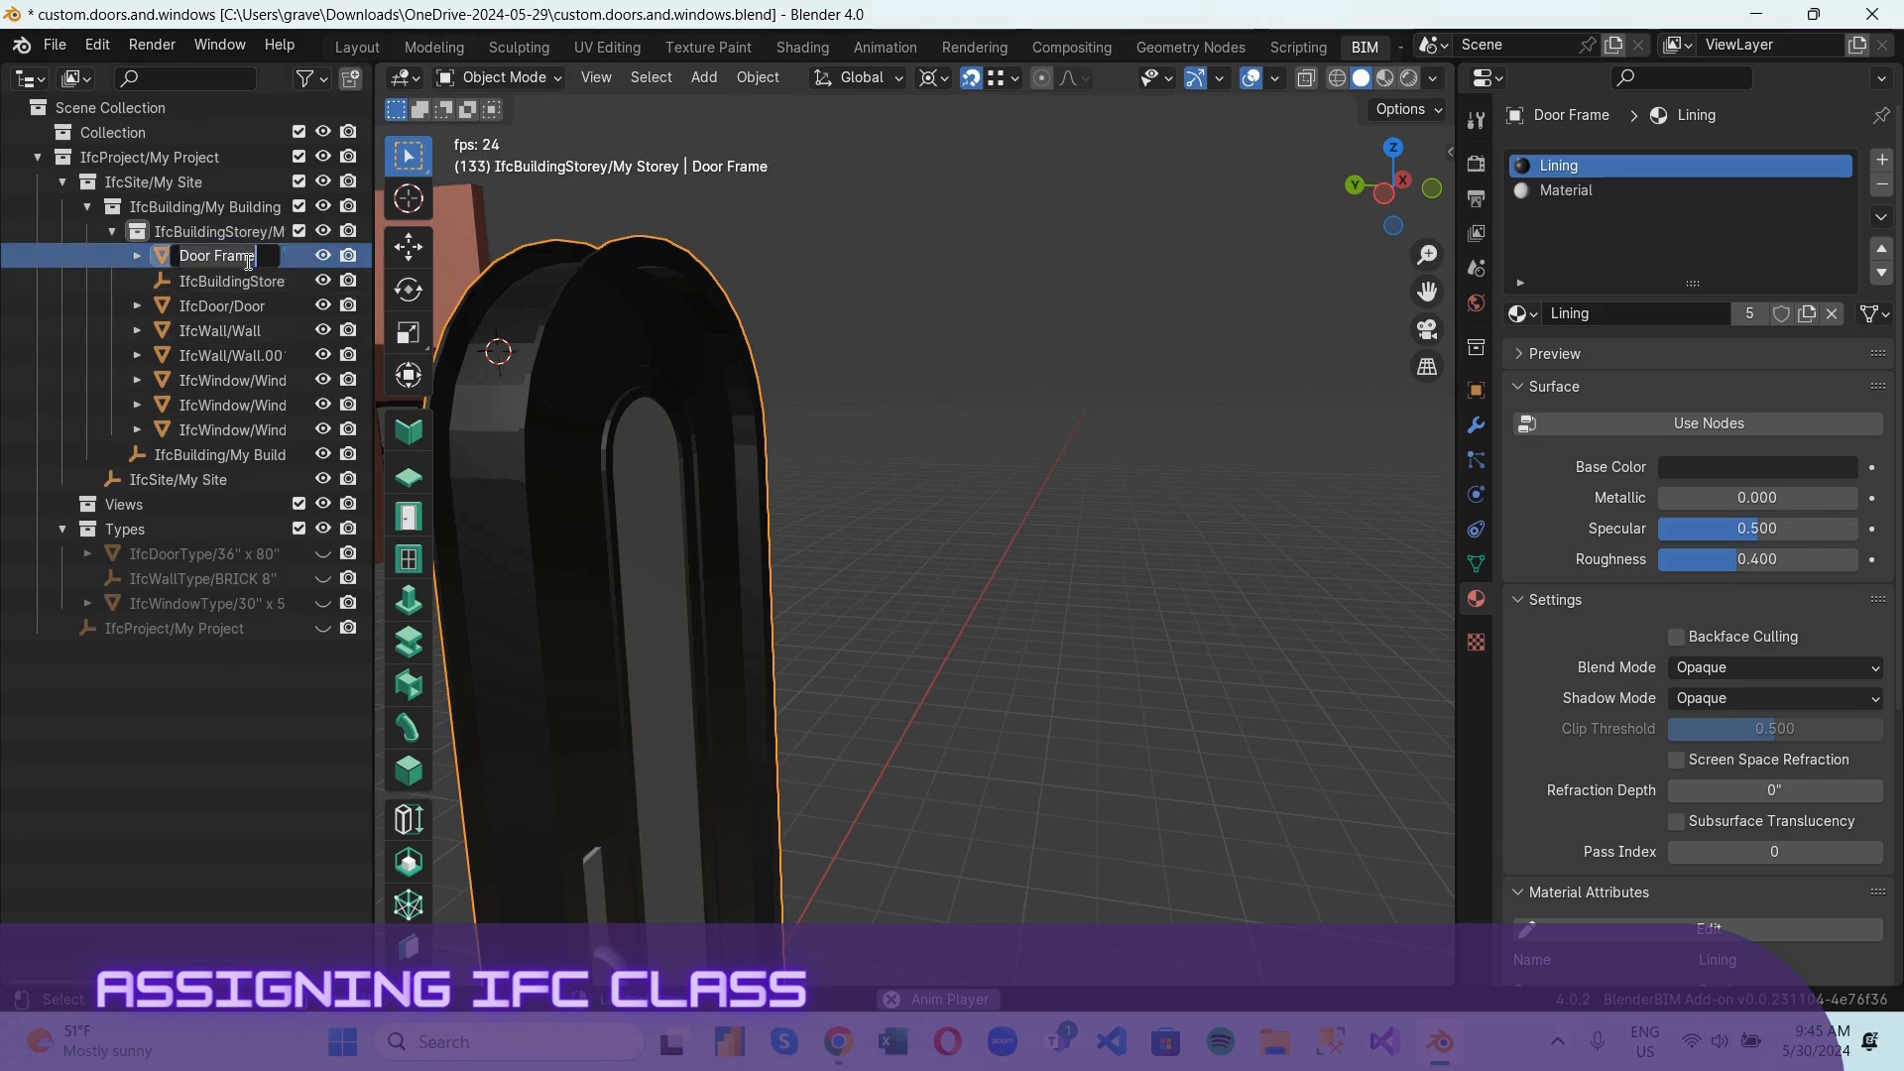
pyautogui.write('Arc')
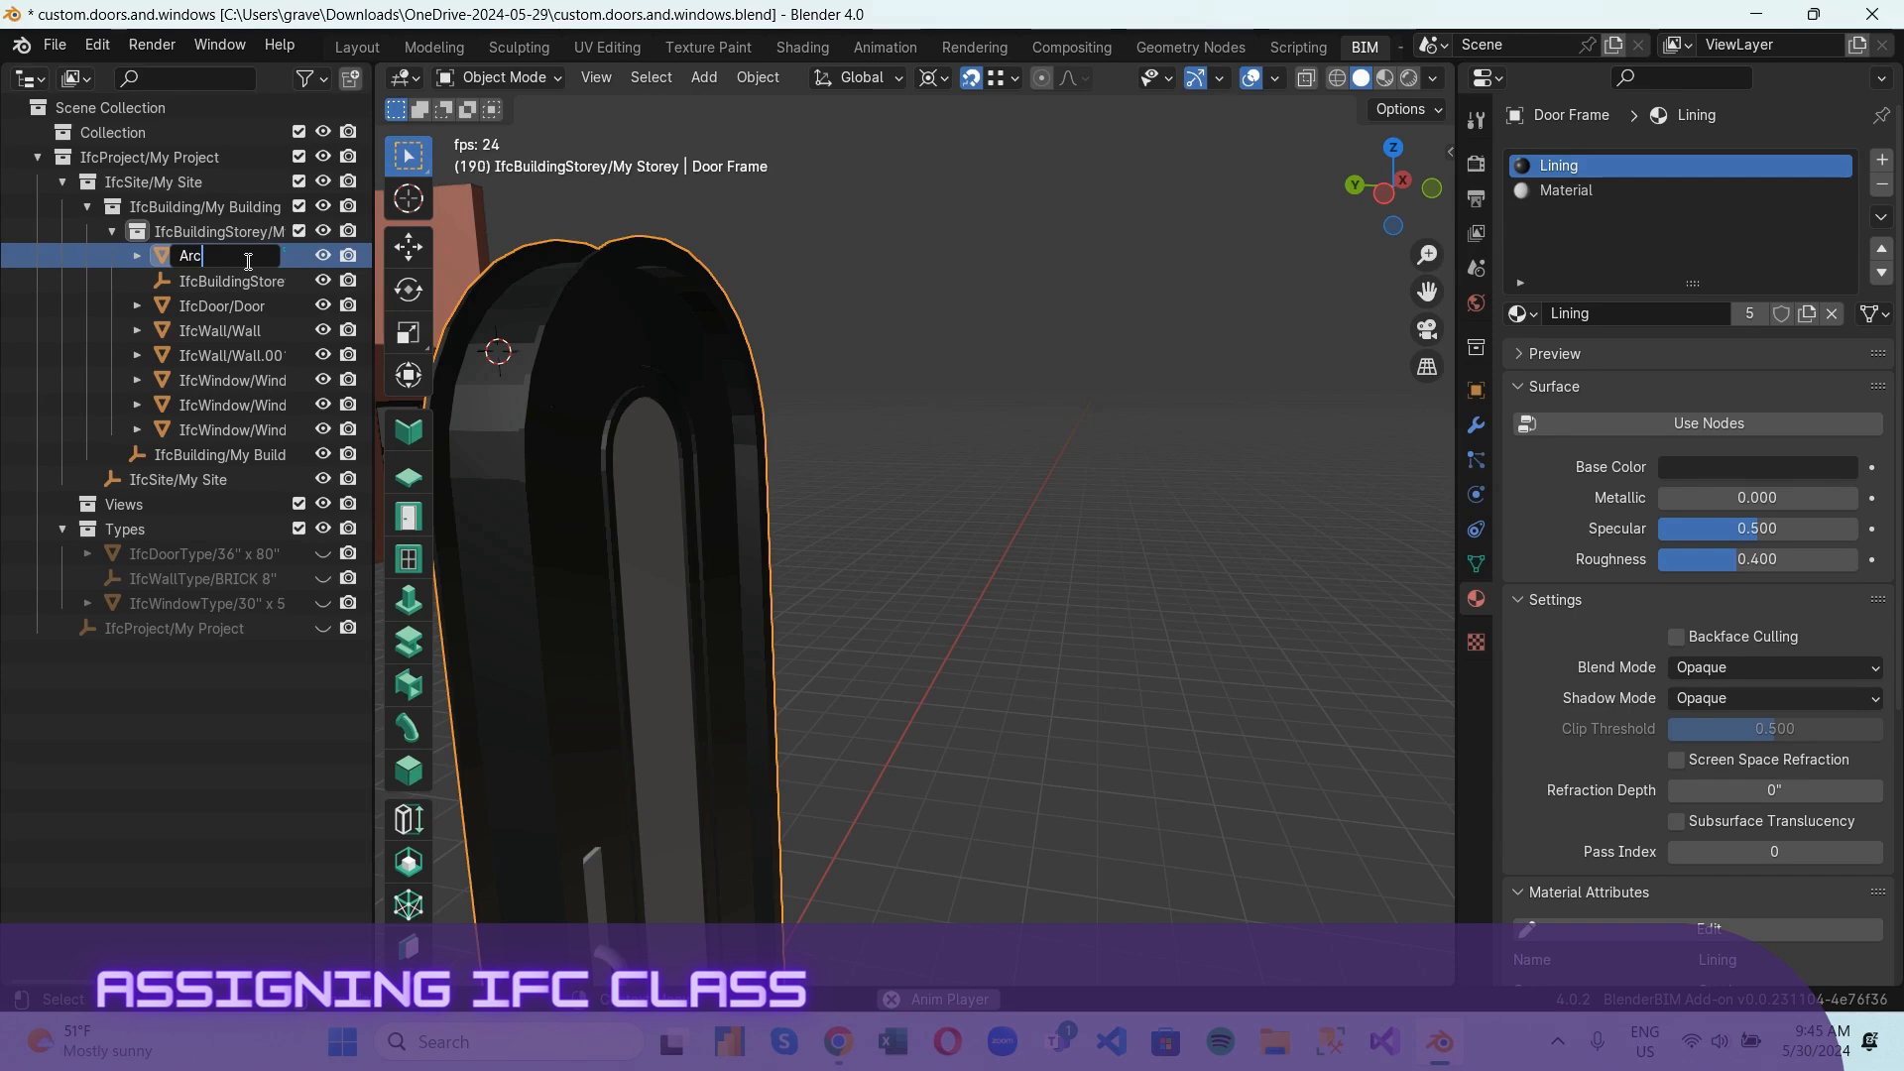
pyautogui.write('hed Door')
pyautogui.press('Return')
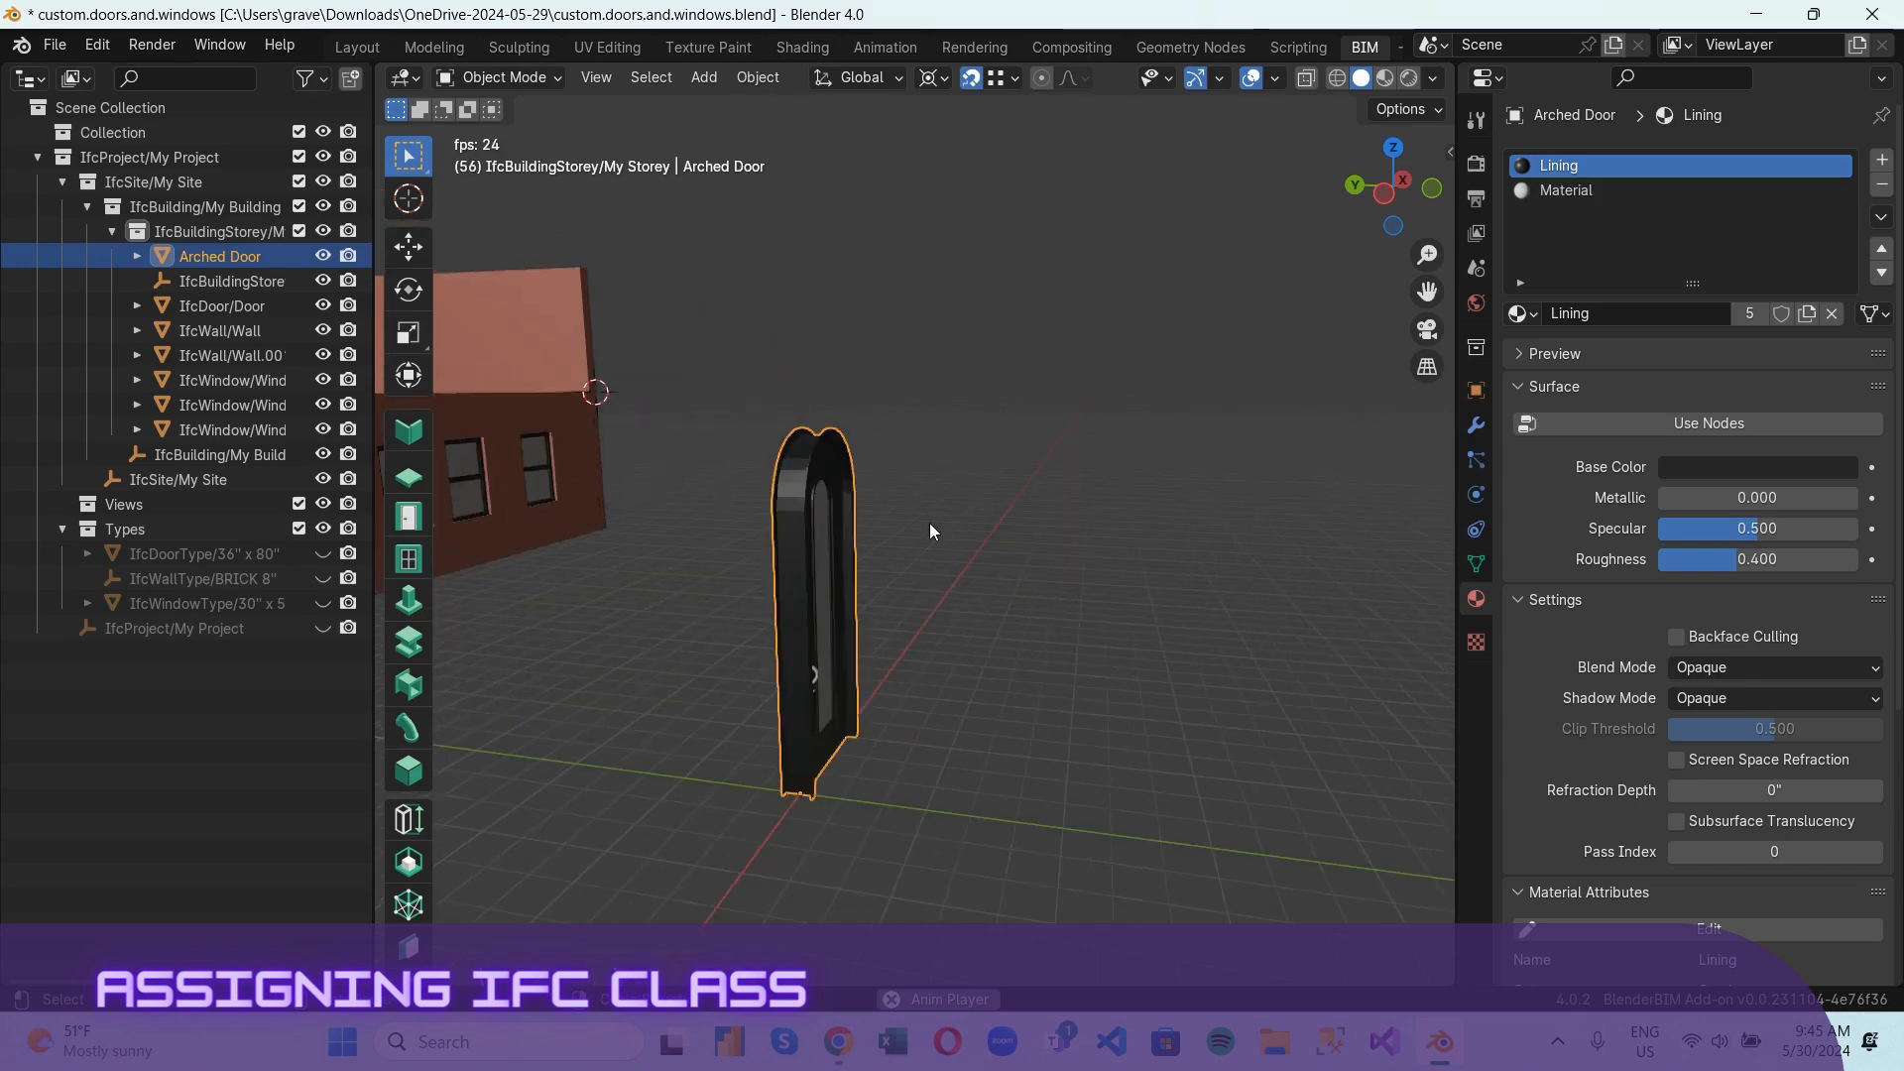
pyautogui.hotkey('ctrl', 's')
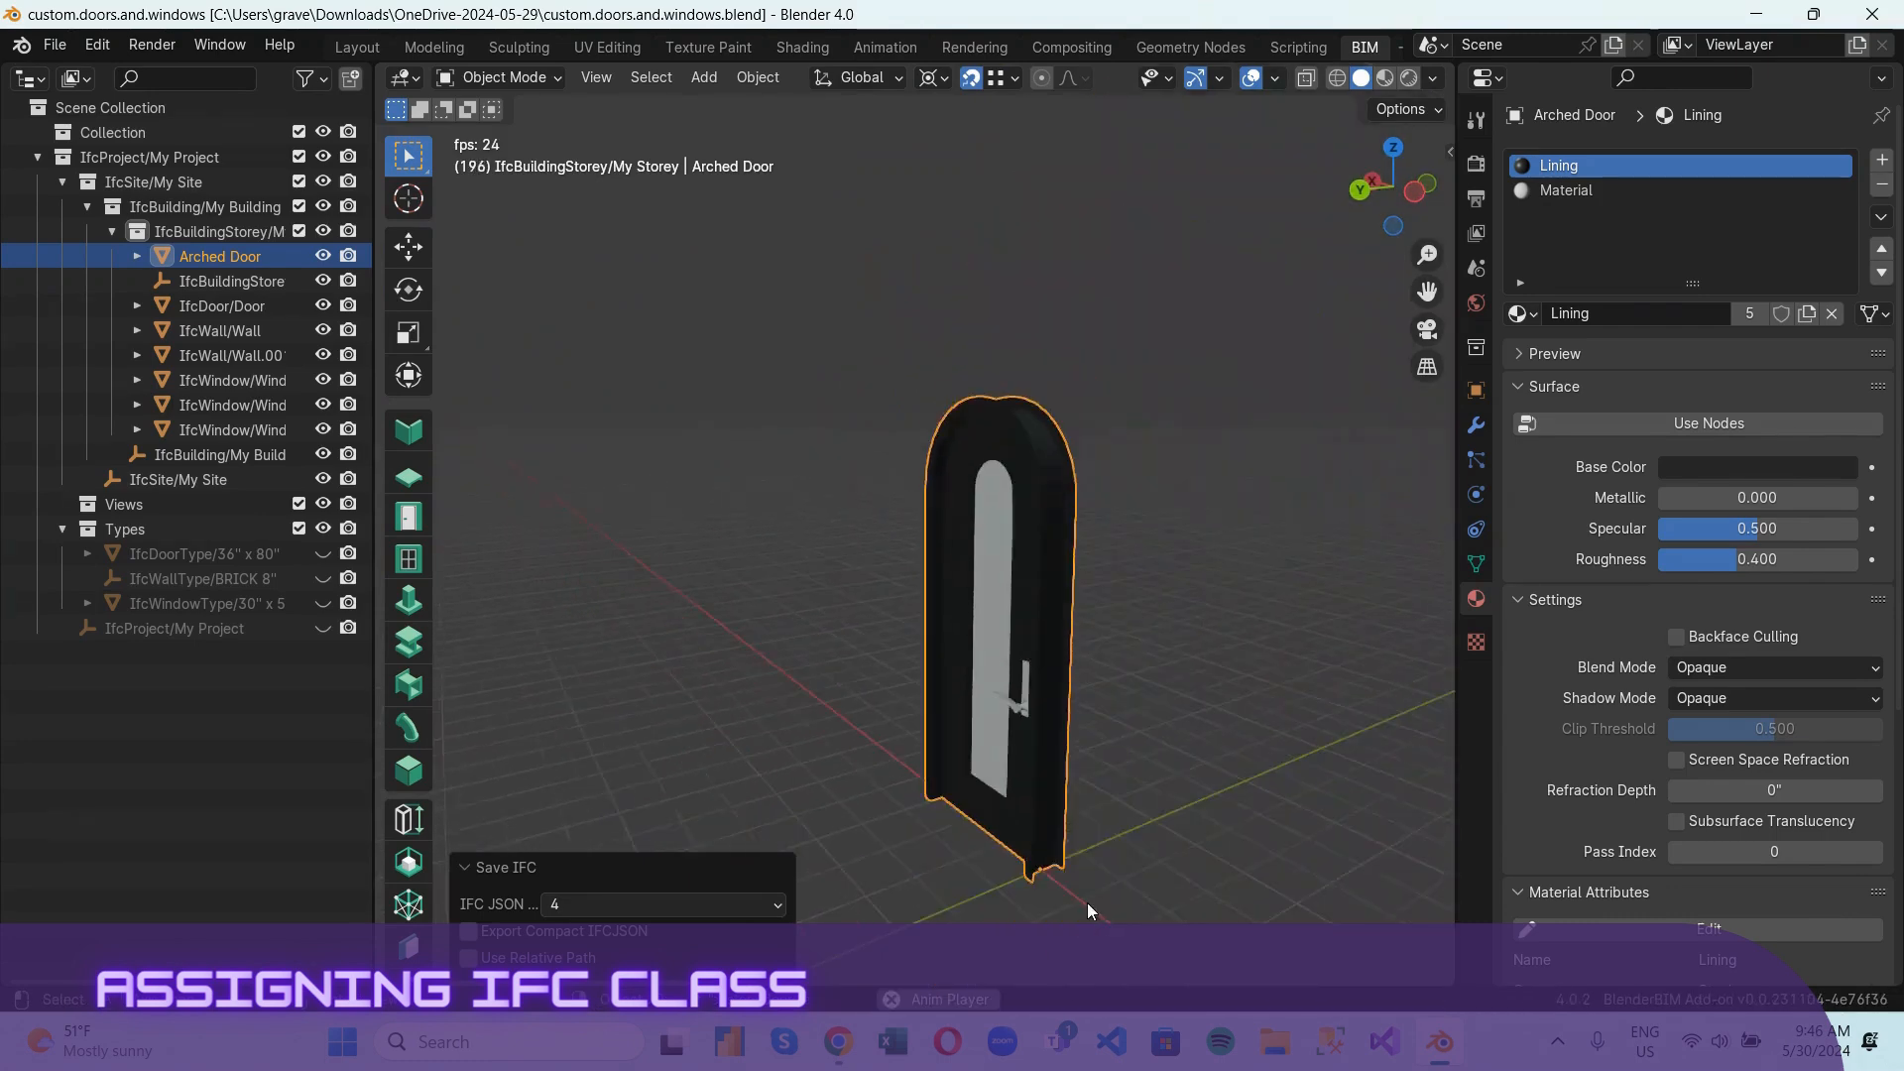
# In Edit Mode, snap the 3D cursor to the selected vertex just inside the bottom outer corner of the arched door's frame.
pyautogui.moveTo(1087, 903); pyautogui.dragTo(970, 900, button='middle')
pyautogui.moveTo(831, 706); pyautogui.dragTo(921, 692, button='middle')
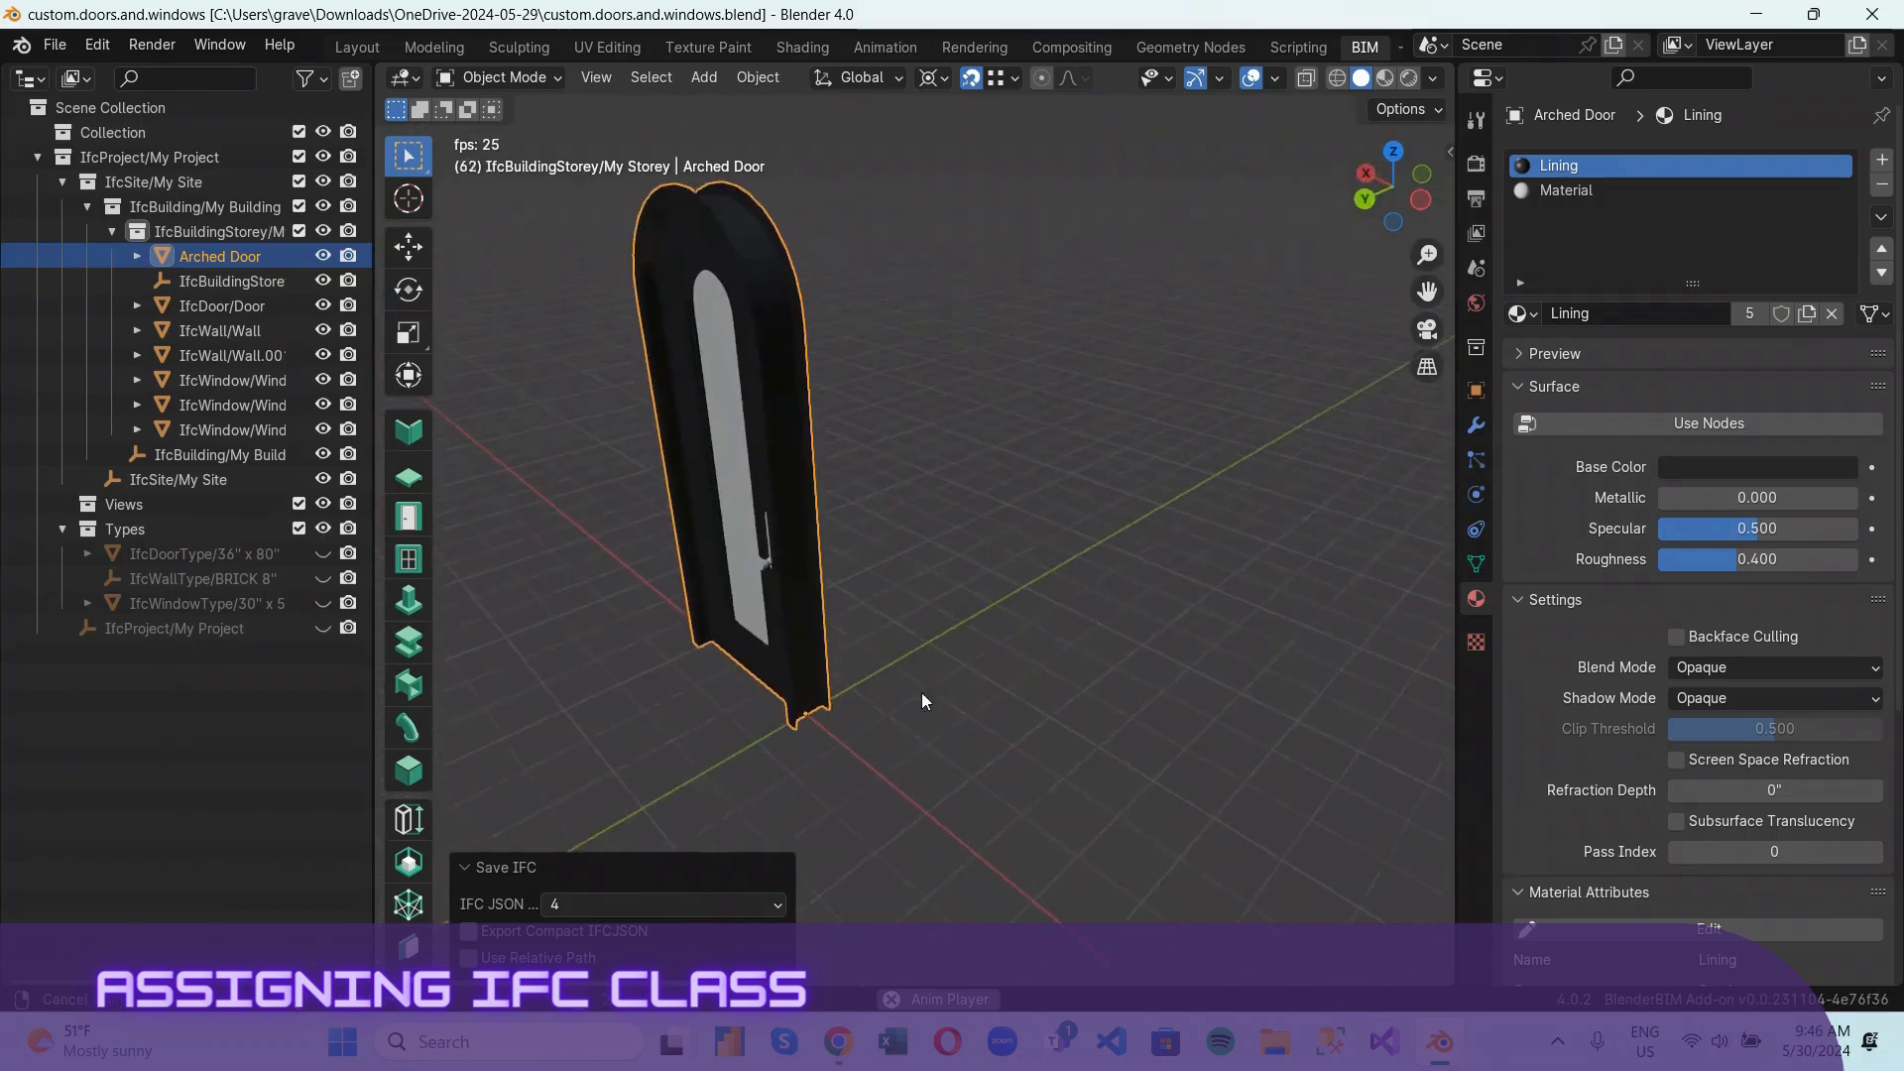
pyautogui.scroll(1, 853, 766)
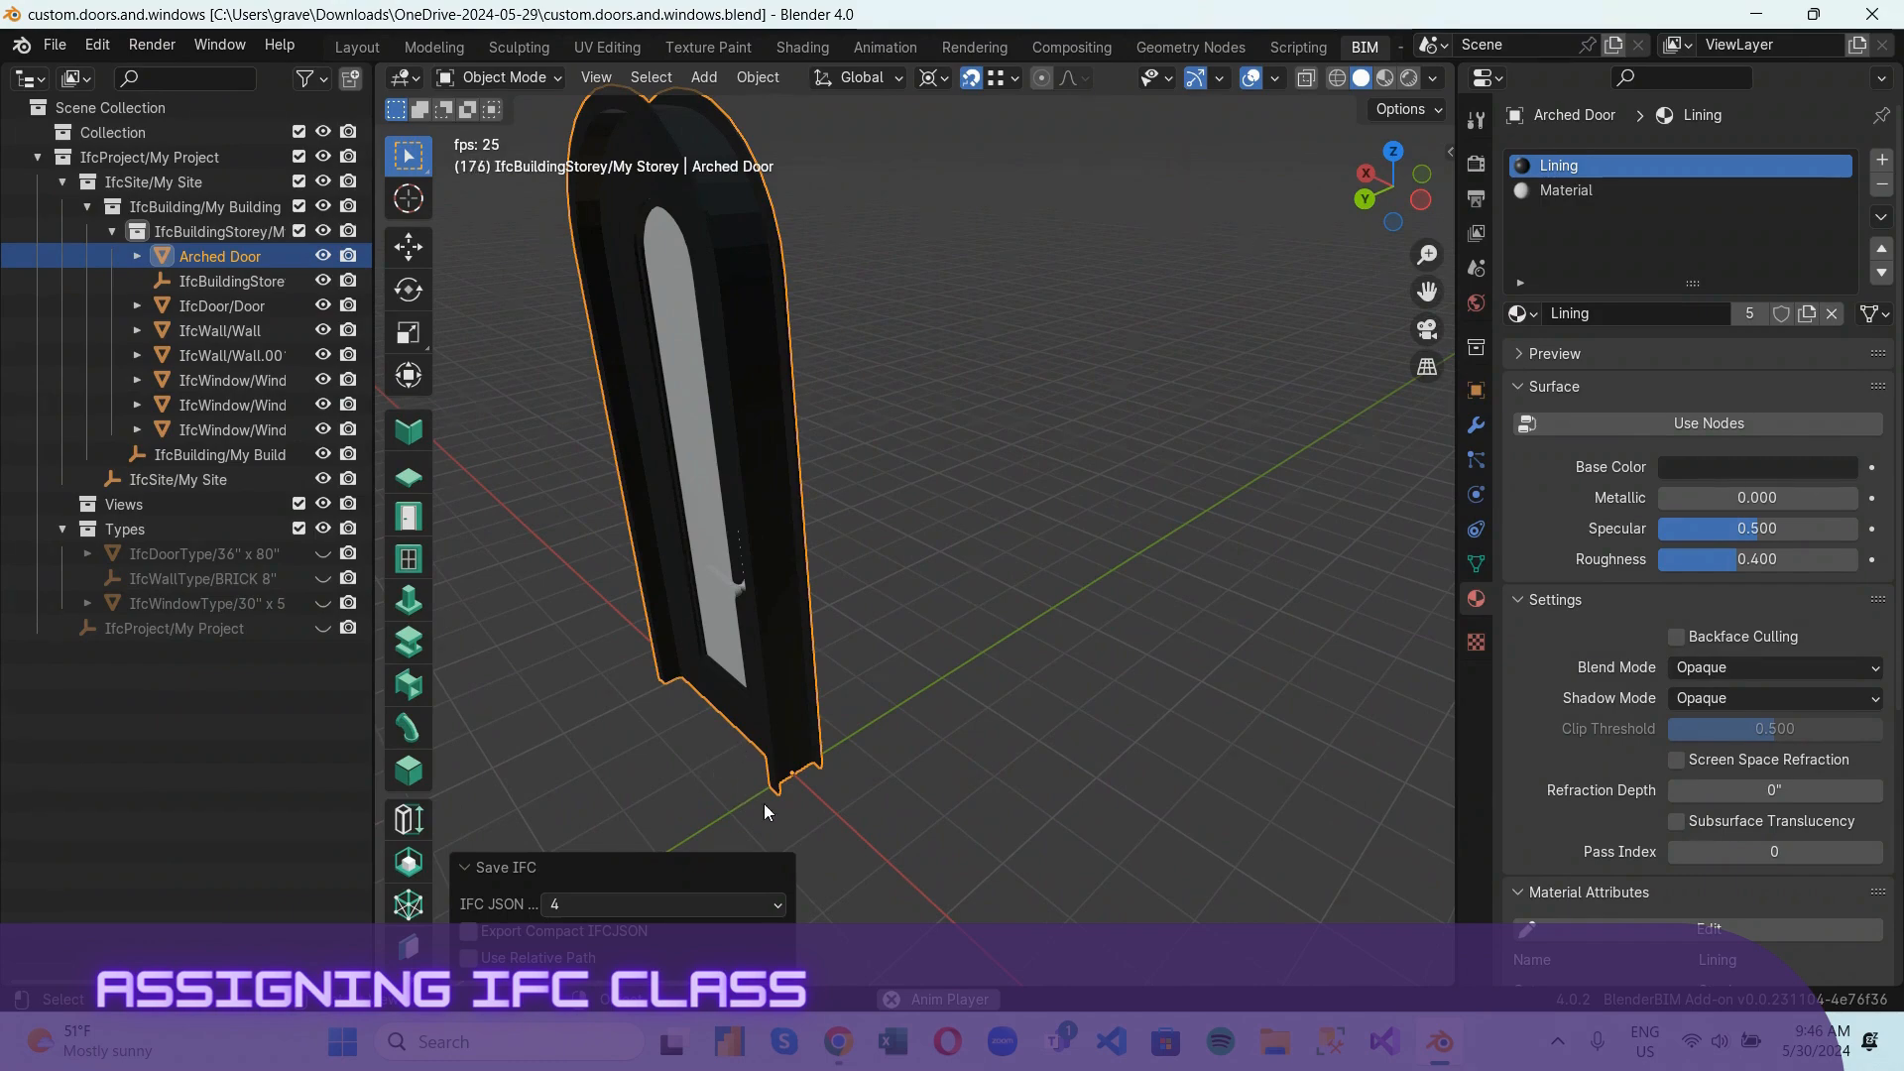
pyautogui.scroll(2, 769, 802)
pyautogui.scroll(-2, 775, 799)
pyautogui.press('Tab')
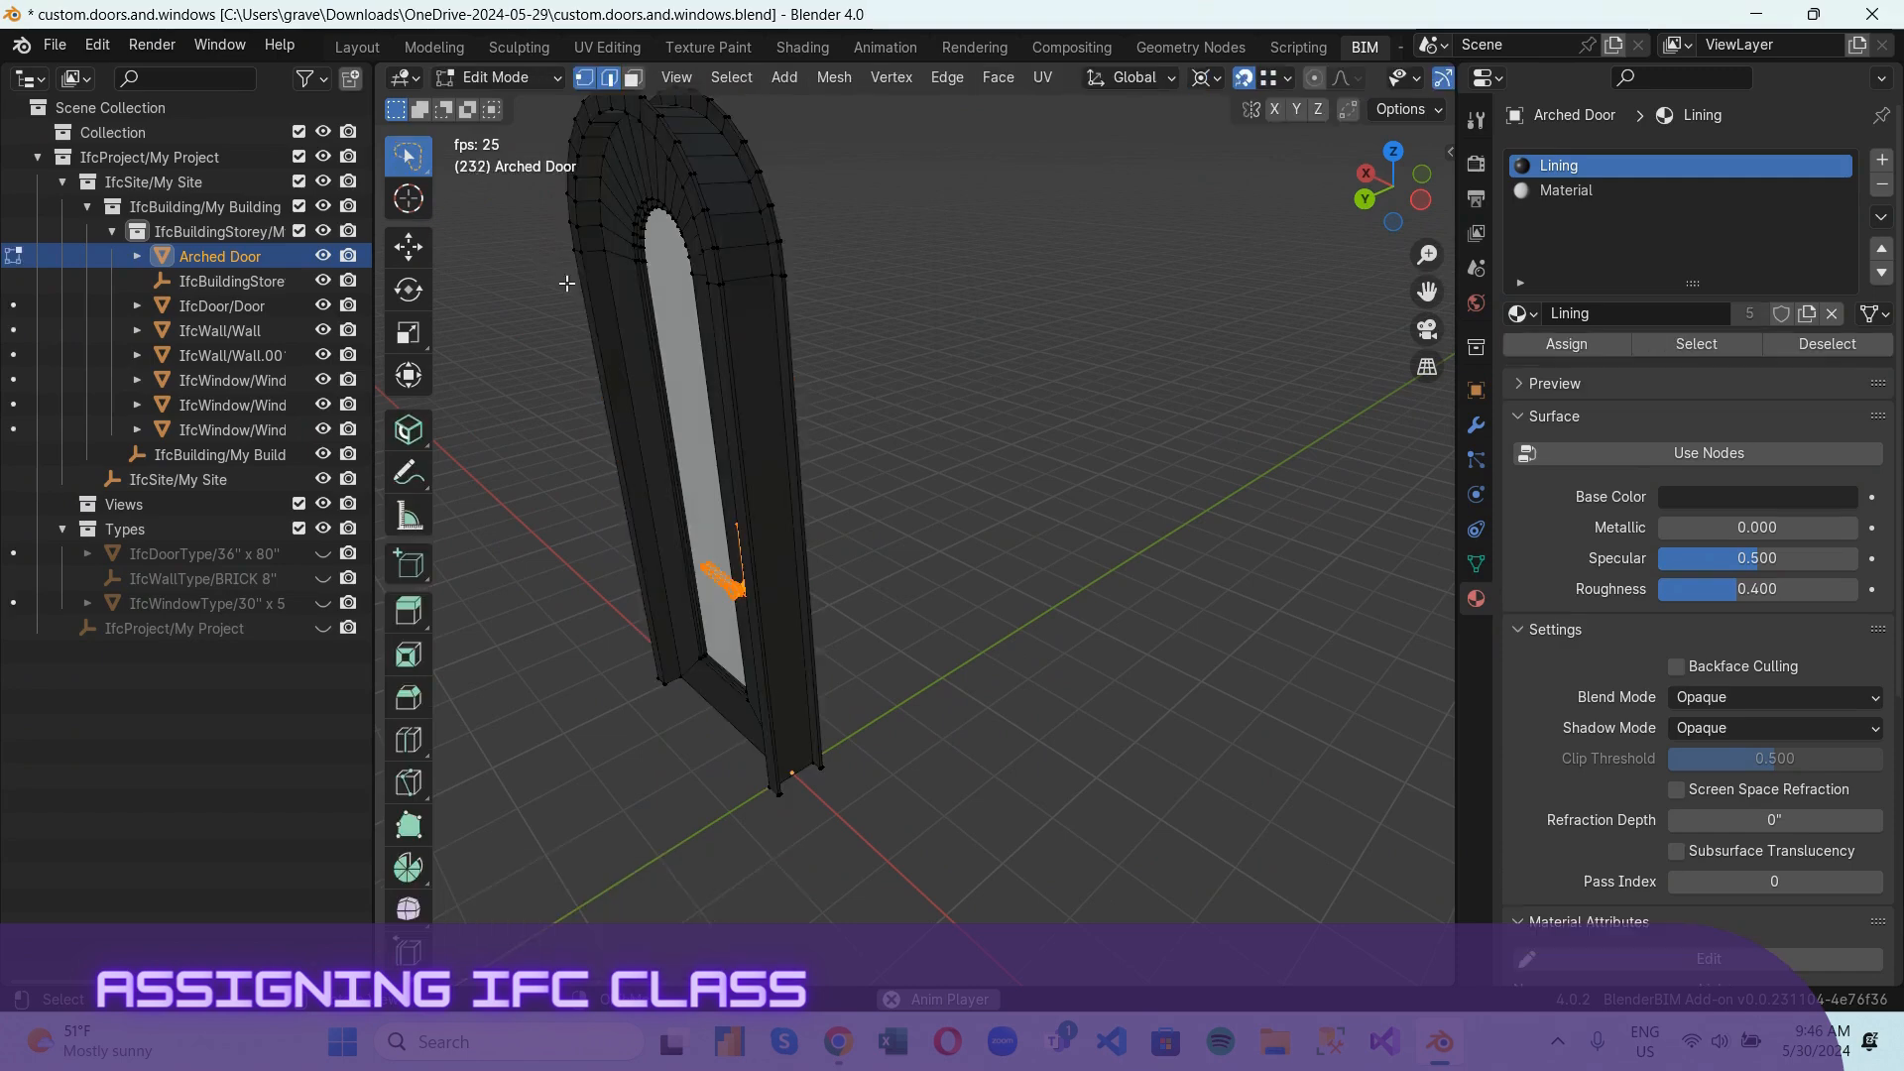
pyautogui.scroll(3, 797, 946)
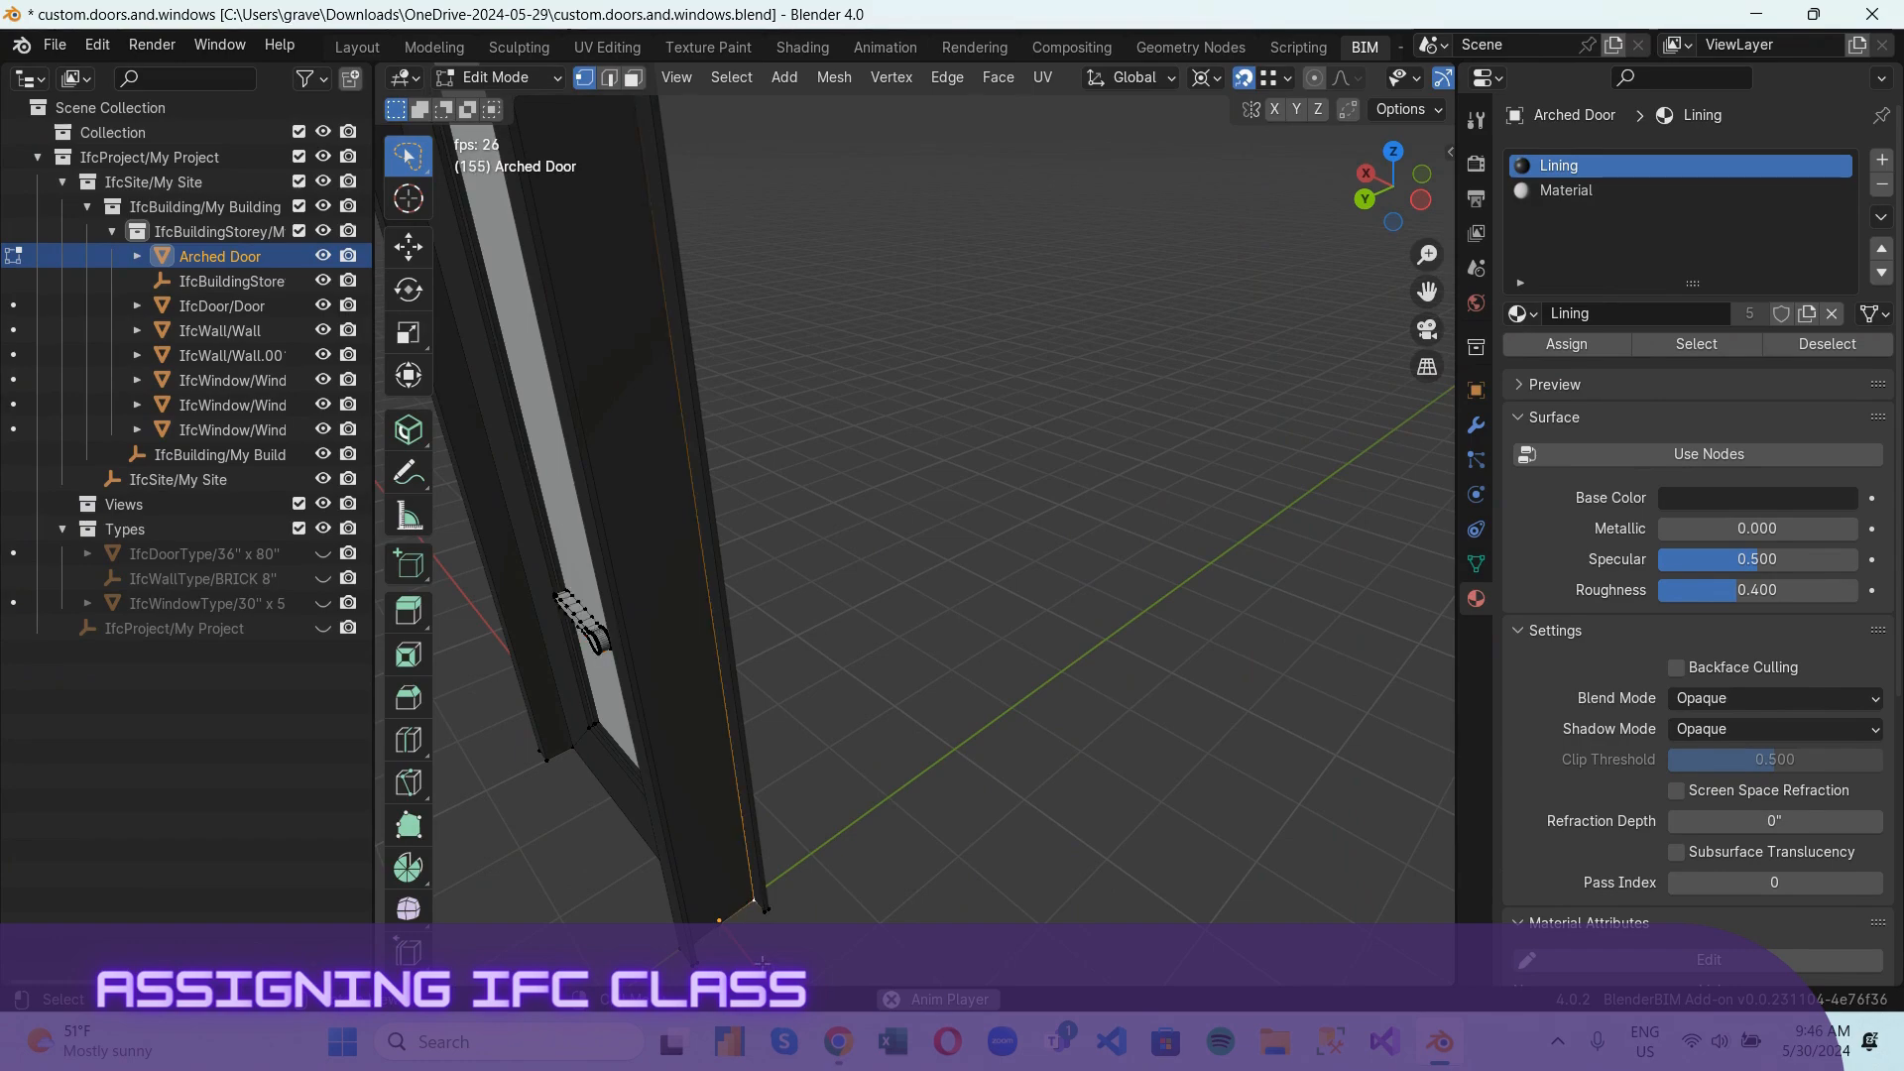
pyautogui.scroll(3, 754, 942)
pyautogui.scroll(-3, 753, 942)
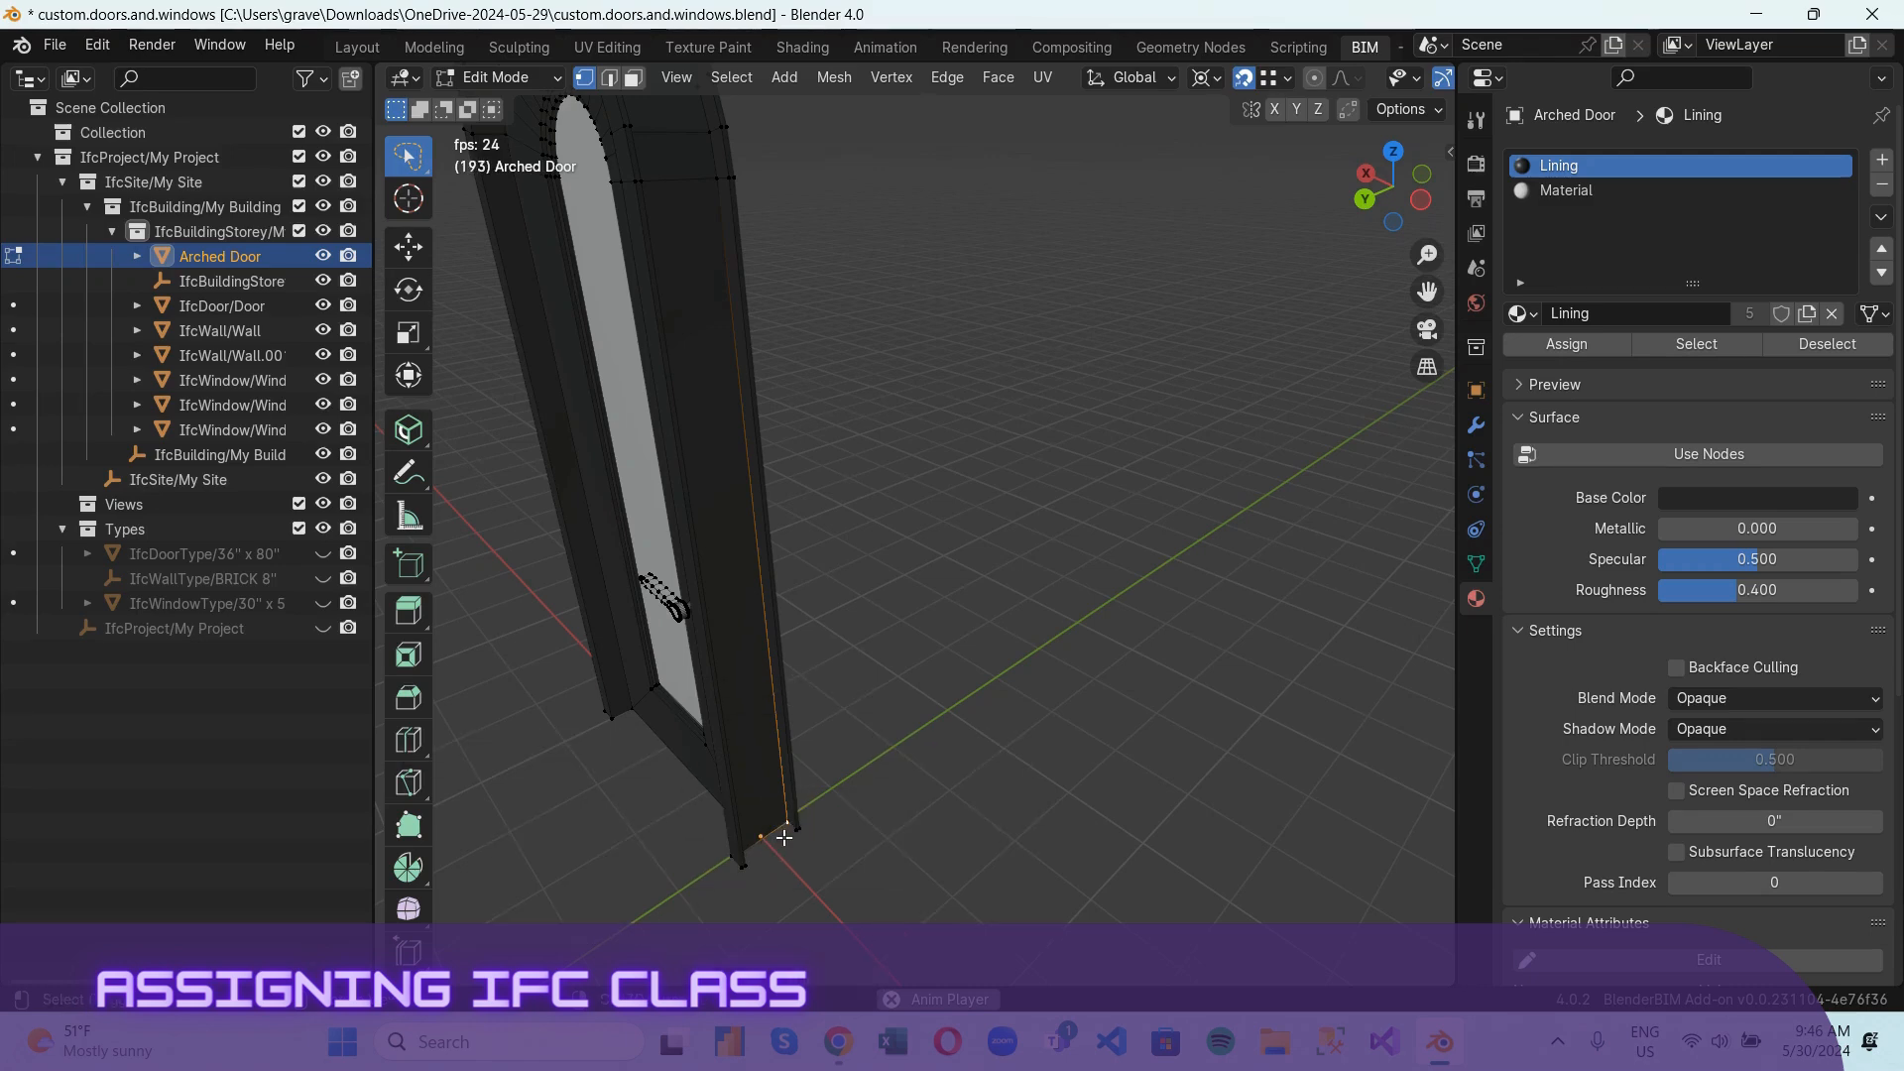
pyautogui.hotkey('shift', 's')
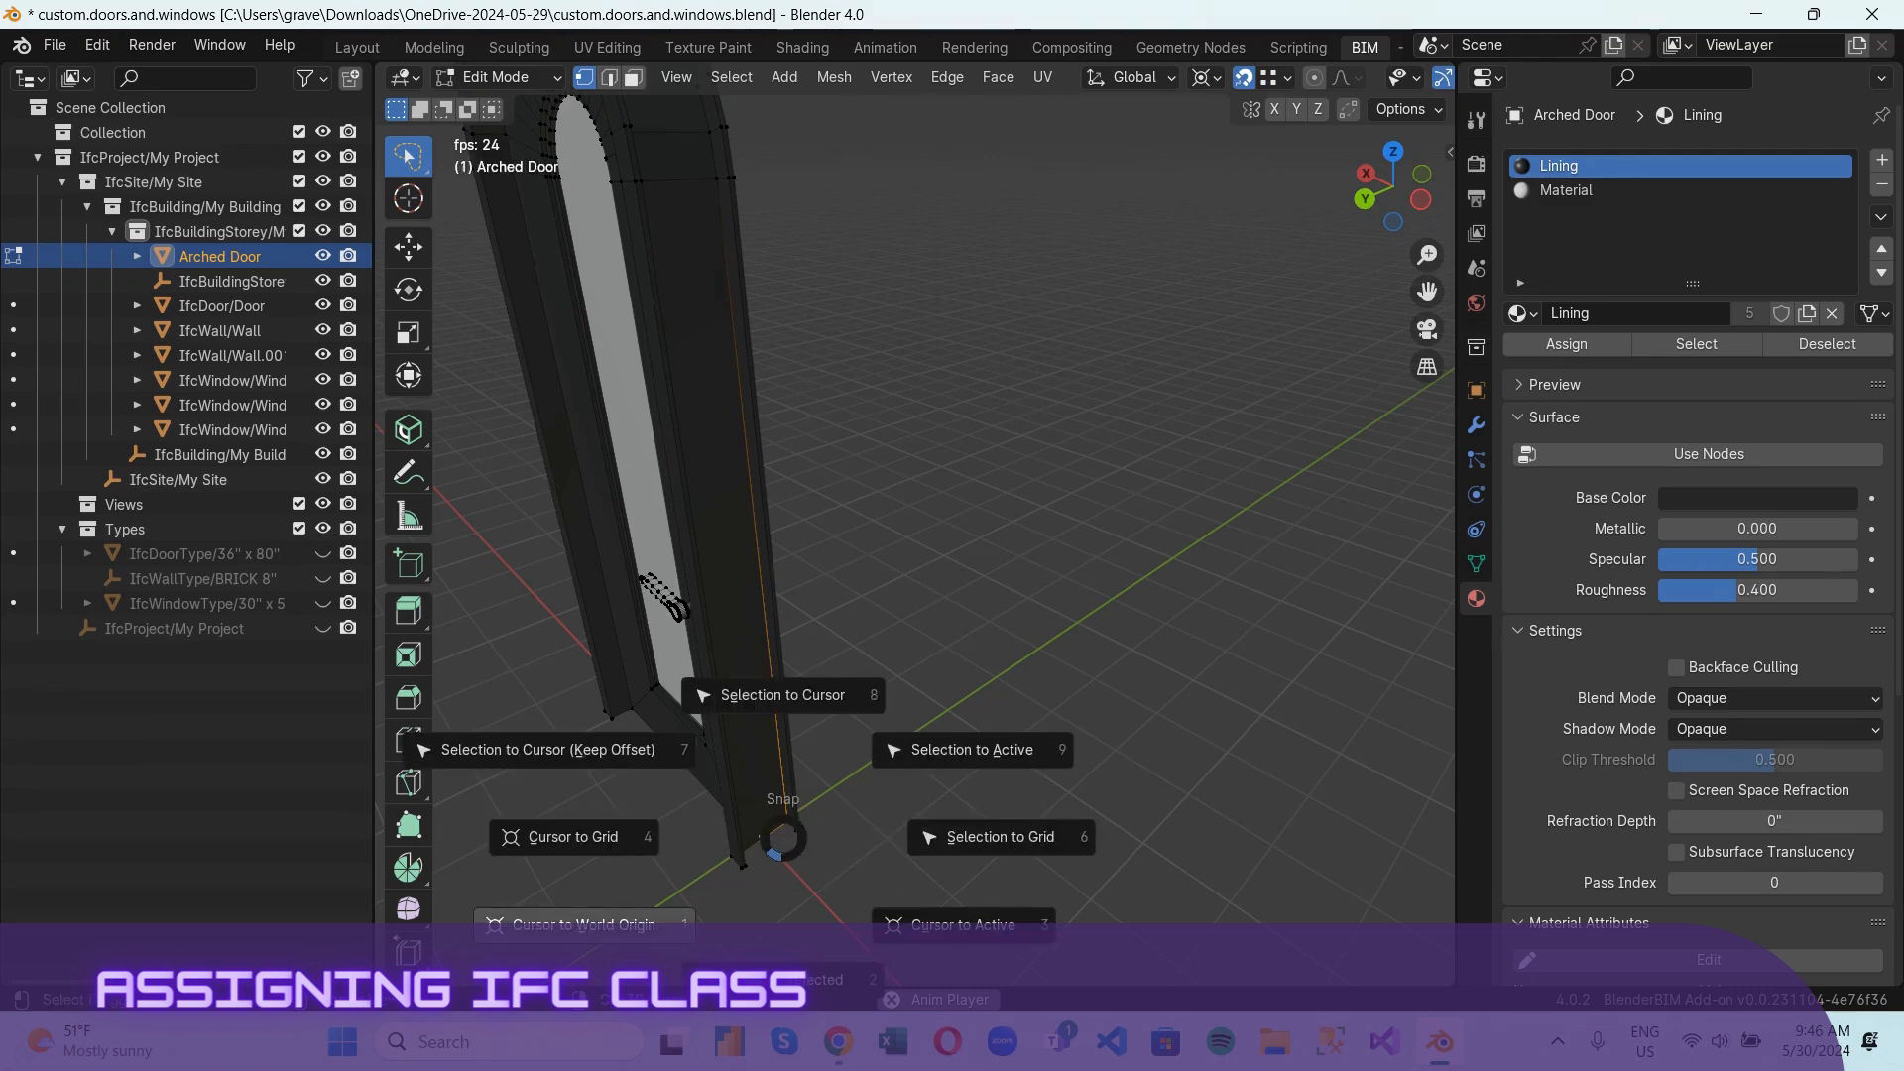
pyautogui.click(808, 998)
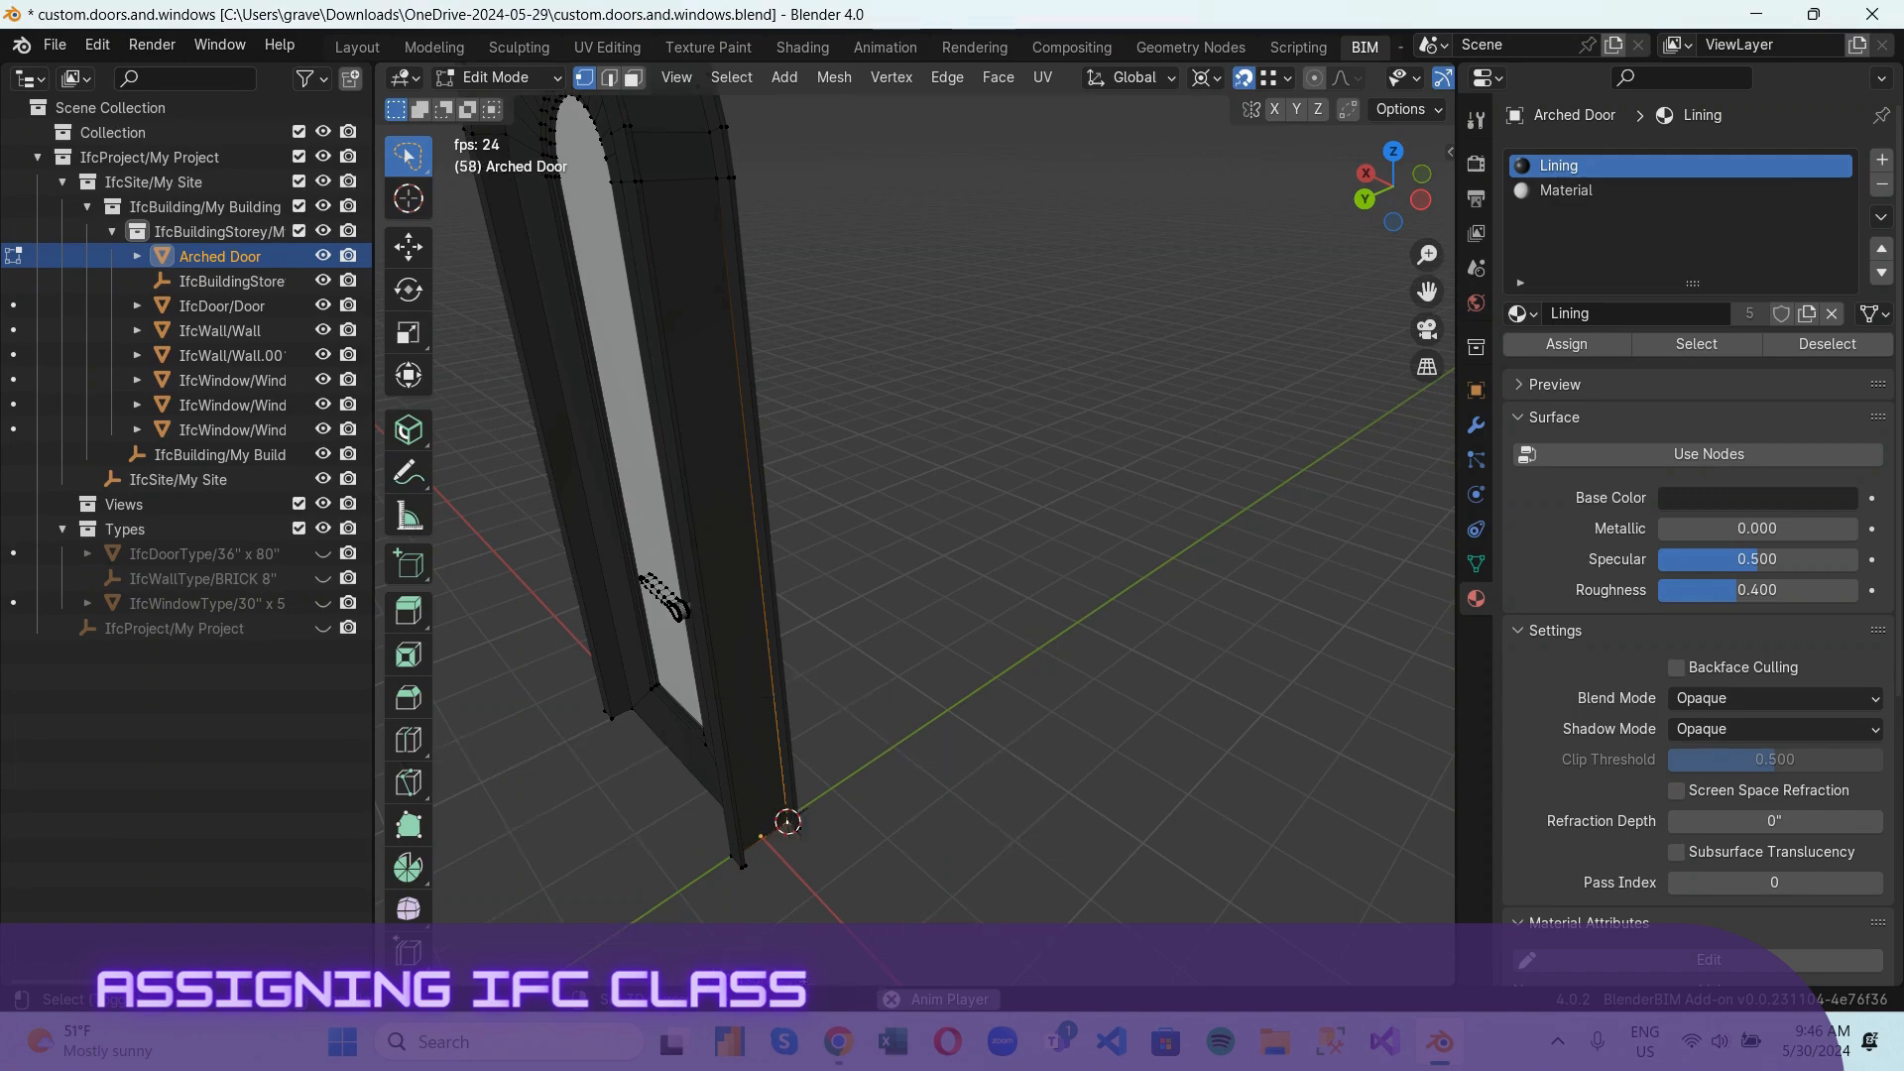
pyautogui.scroll(-4, 917, 620)
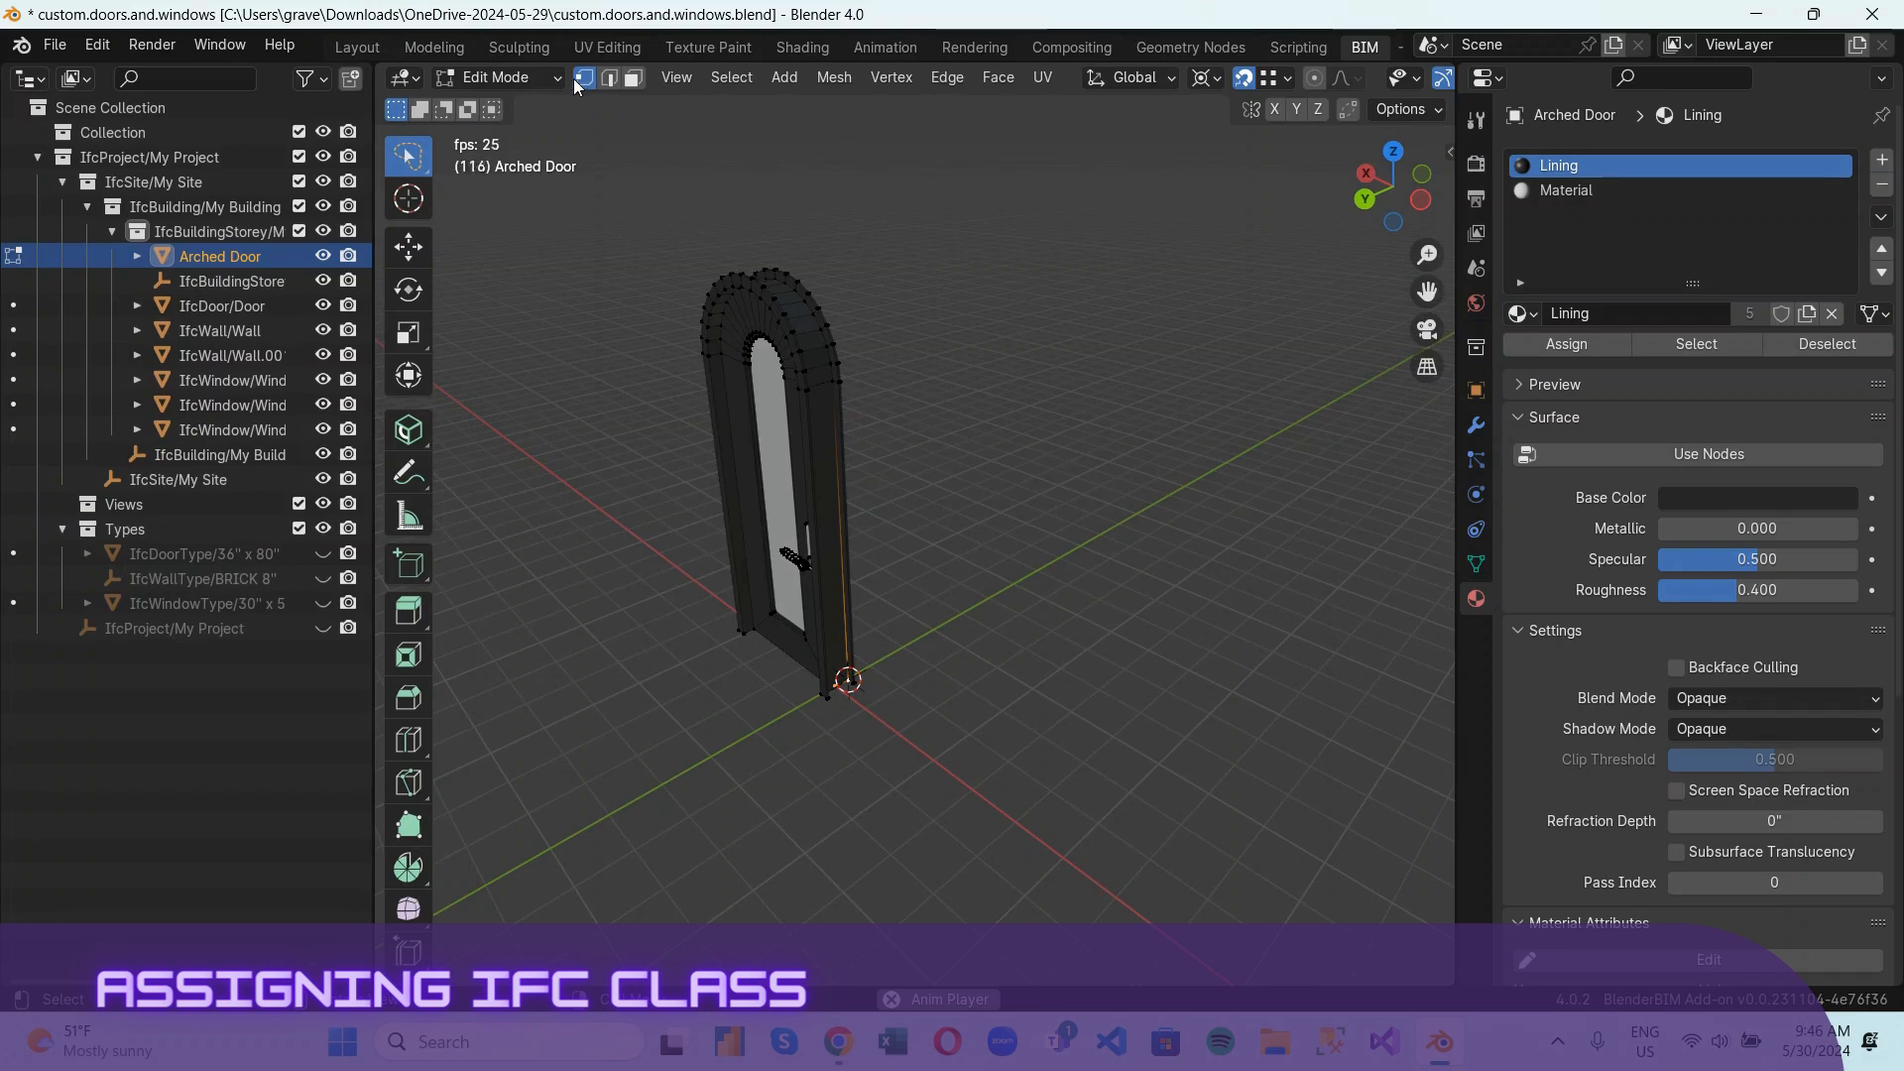
# Return to Object Mode and set the Arched Door's origin to the 3D cursor at the frame's bottom corner.
pyautogui.press('Tab')
pyautogui.scroll(-2, 919, 502)
pyautogui.moveTo(919, 496); pyautogui.dragTo(730, 521, button='middle')
pyautogui.scroll(3, 771, 532)
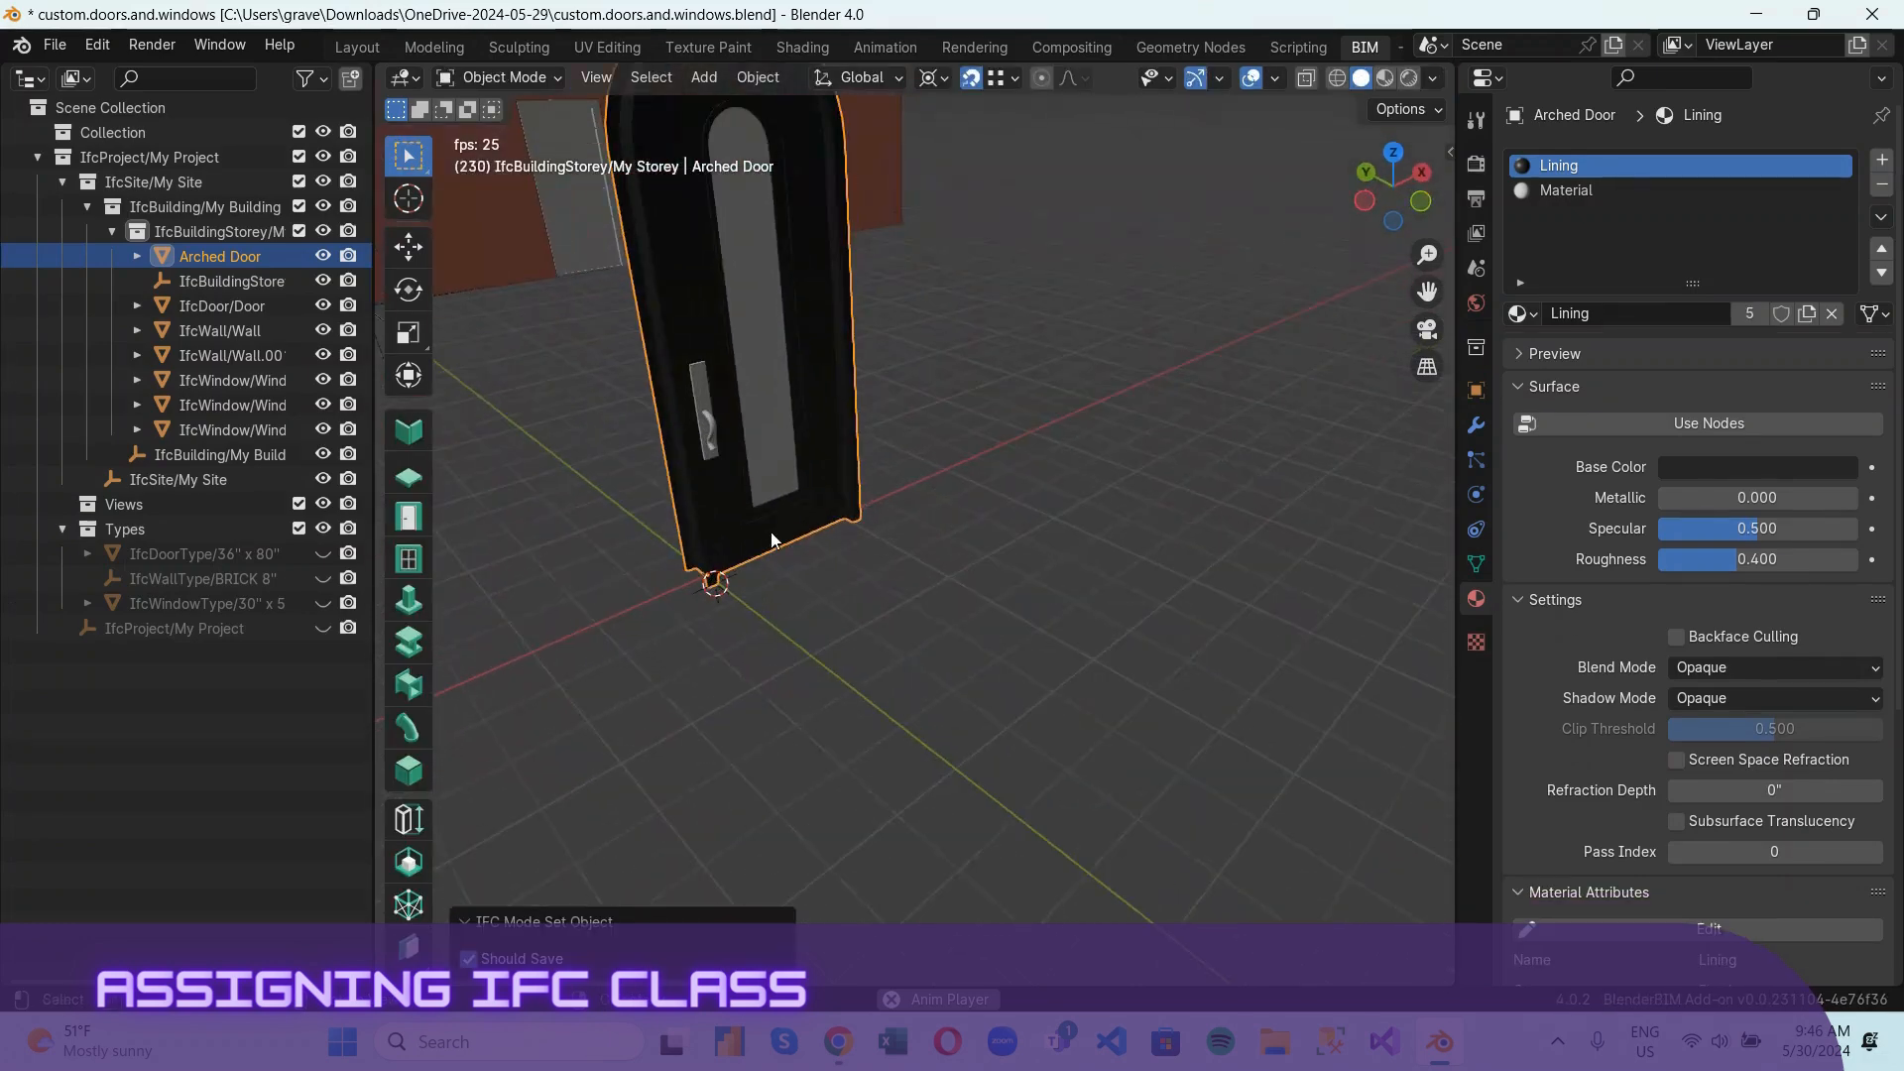
pyautogui.rightClick(771, 532)
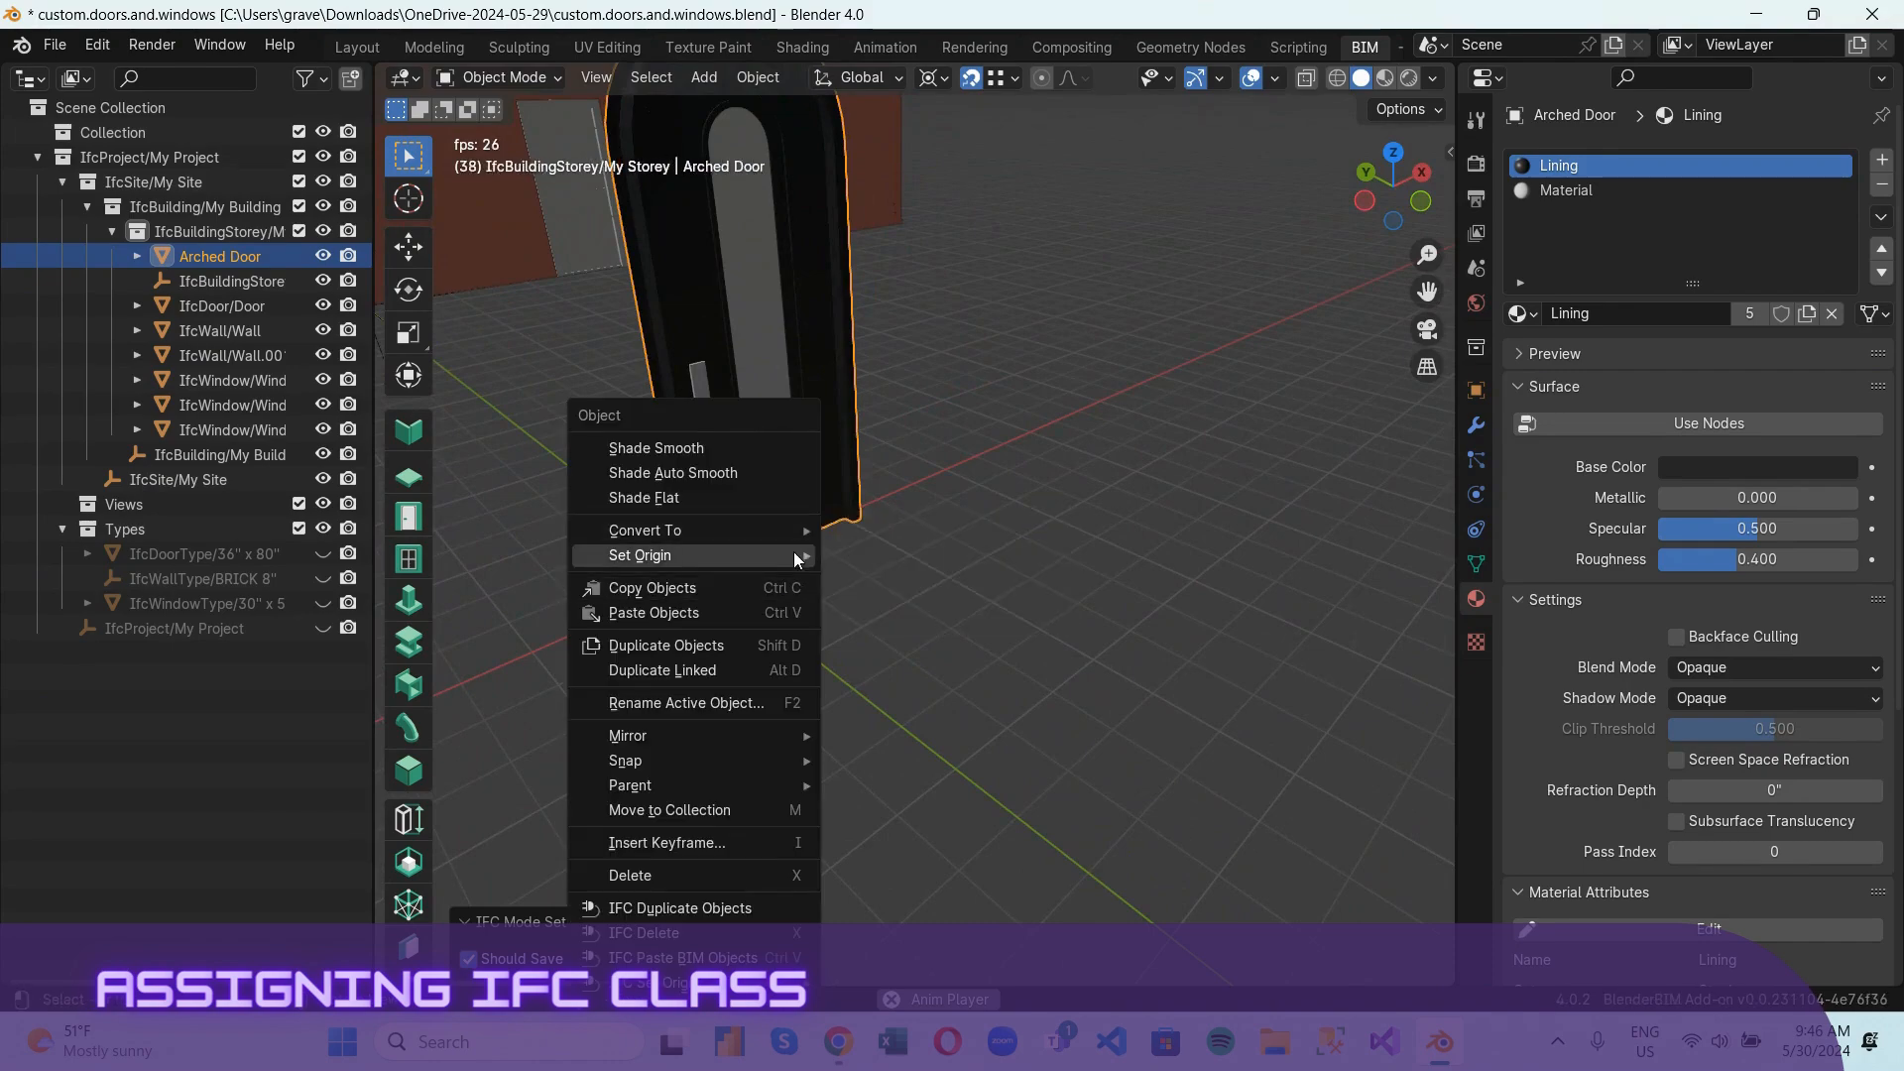
pyautogui.moveTo(793, 554)
pyautogui.click(968, 603)
pyautogui.scroll(3, 694, 504)
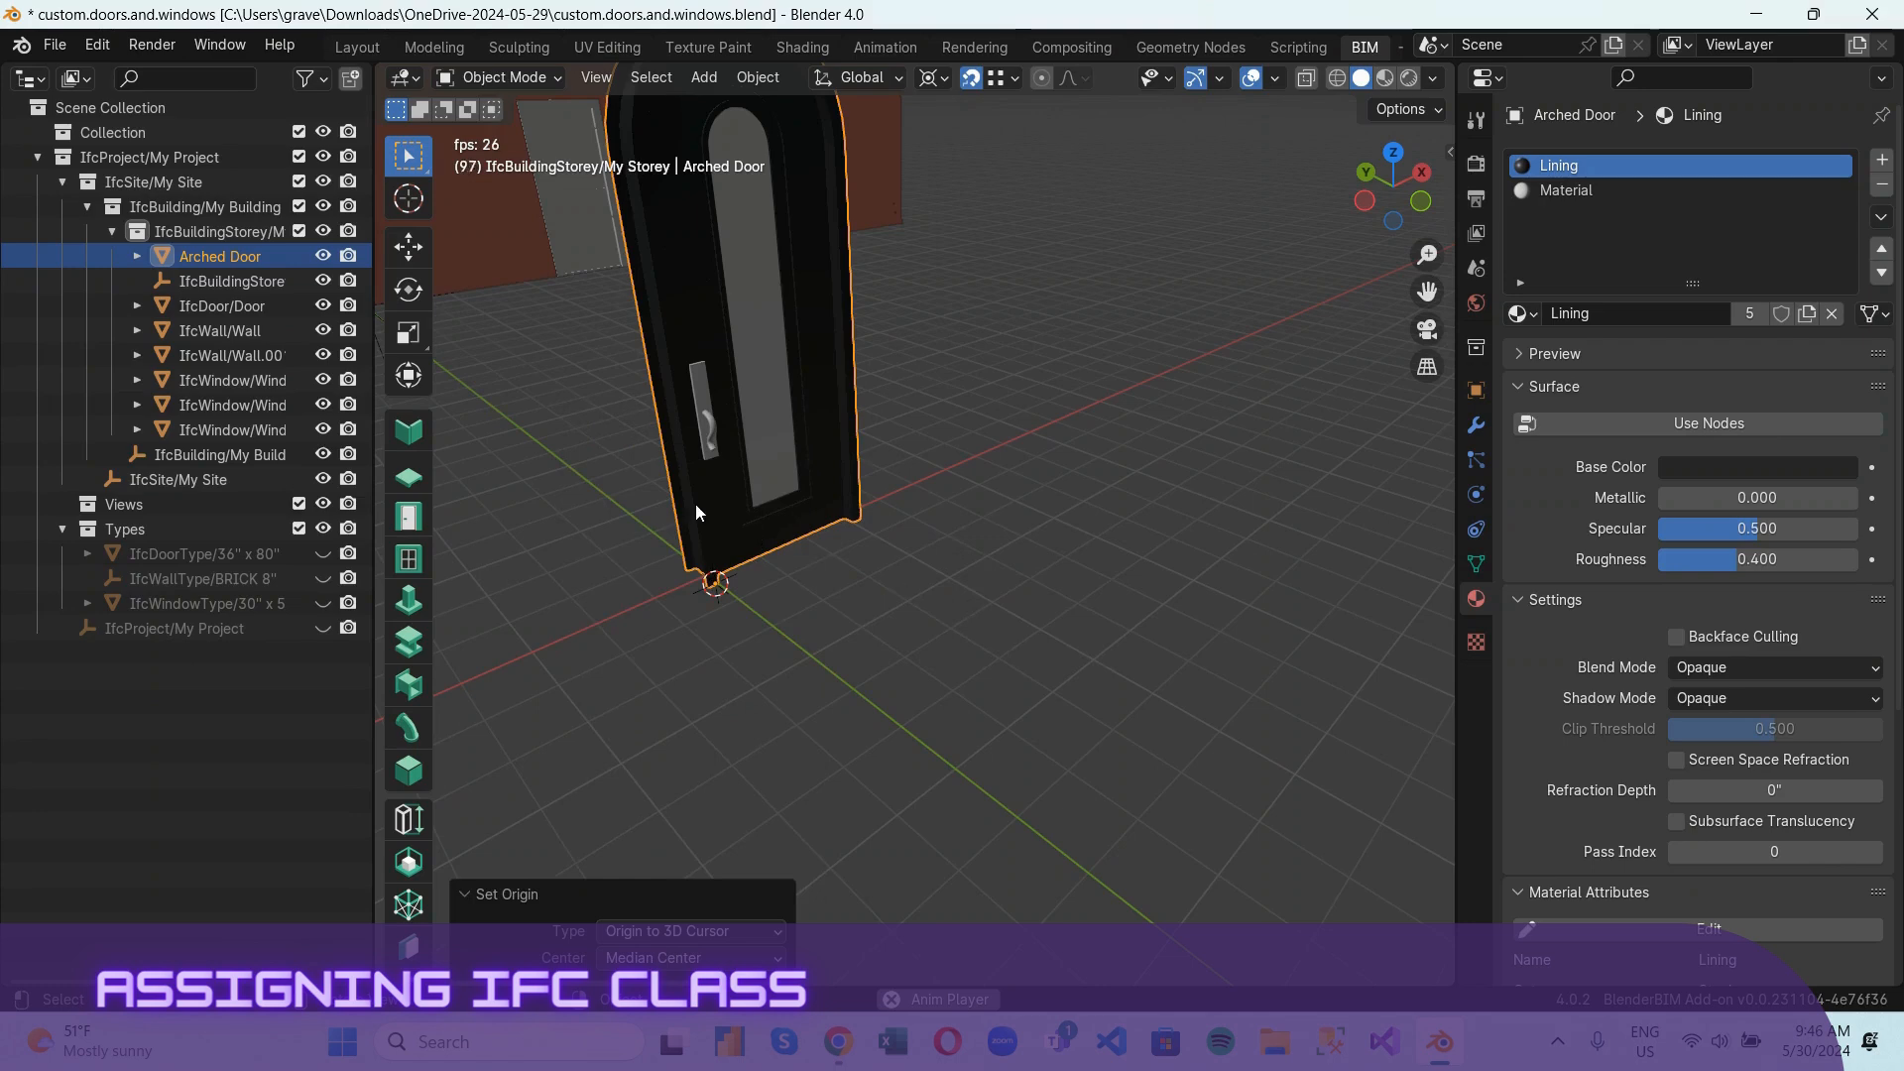
pyautogui.rightClick(706, 528)
pyautogui.moveTo(714, 530)
pyautogui.click(859, 582)
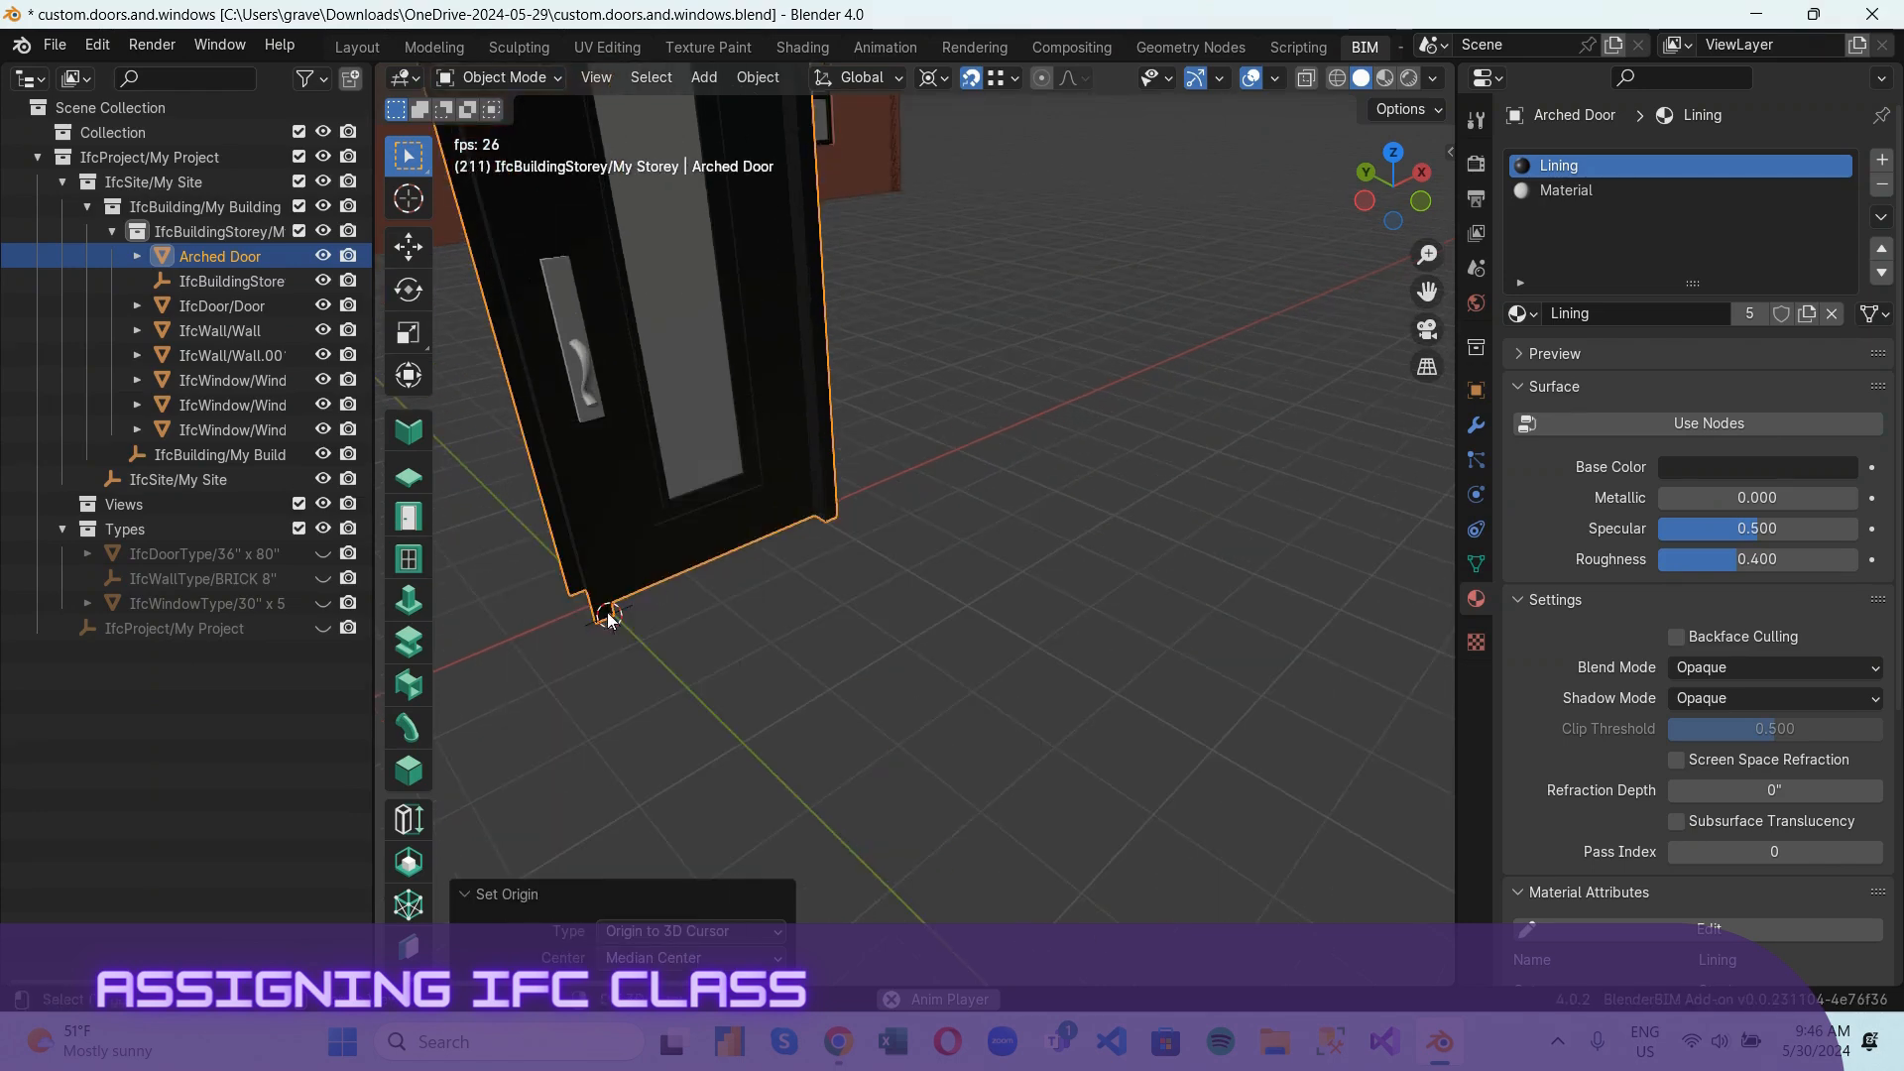
# Snap the 3D cursor to the world origin and snap the Arched Door to the cursor.
pyautogui.hotkey('shift', 's')
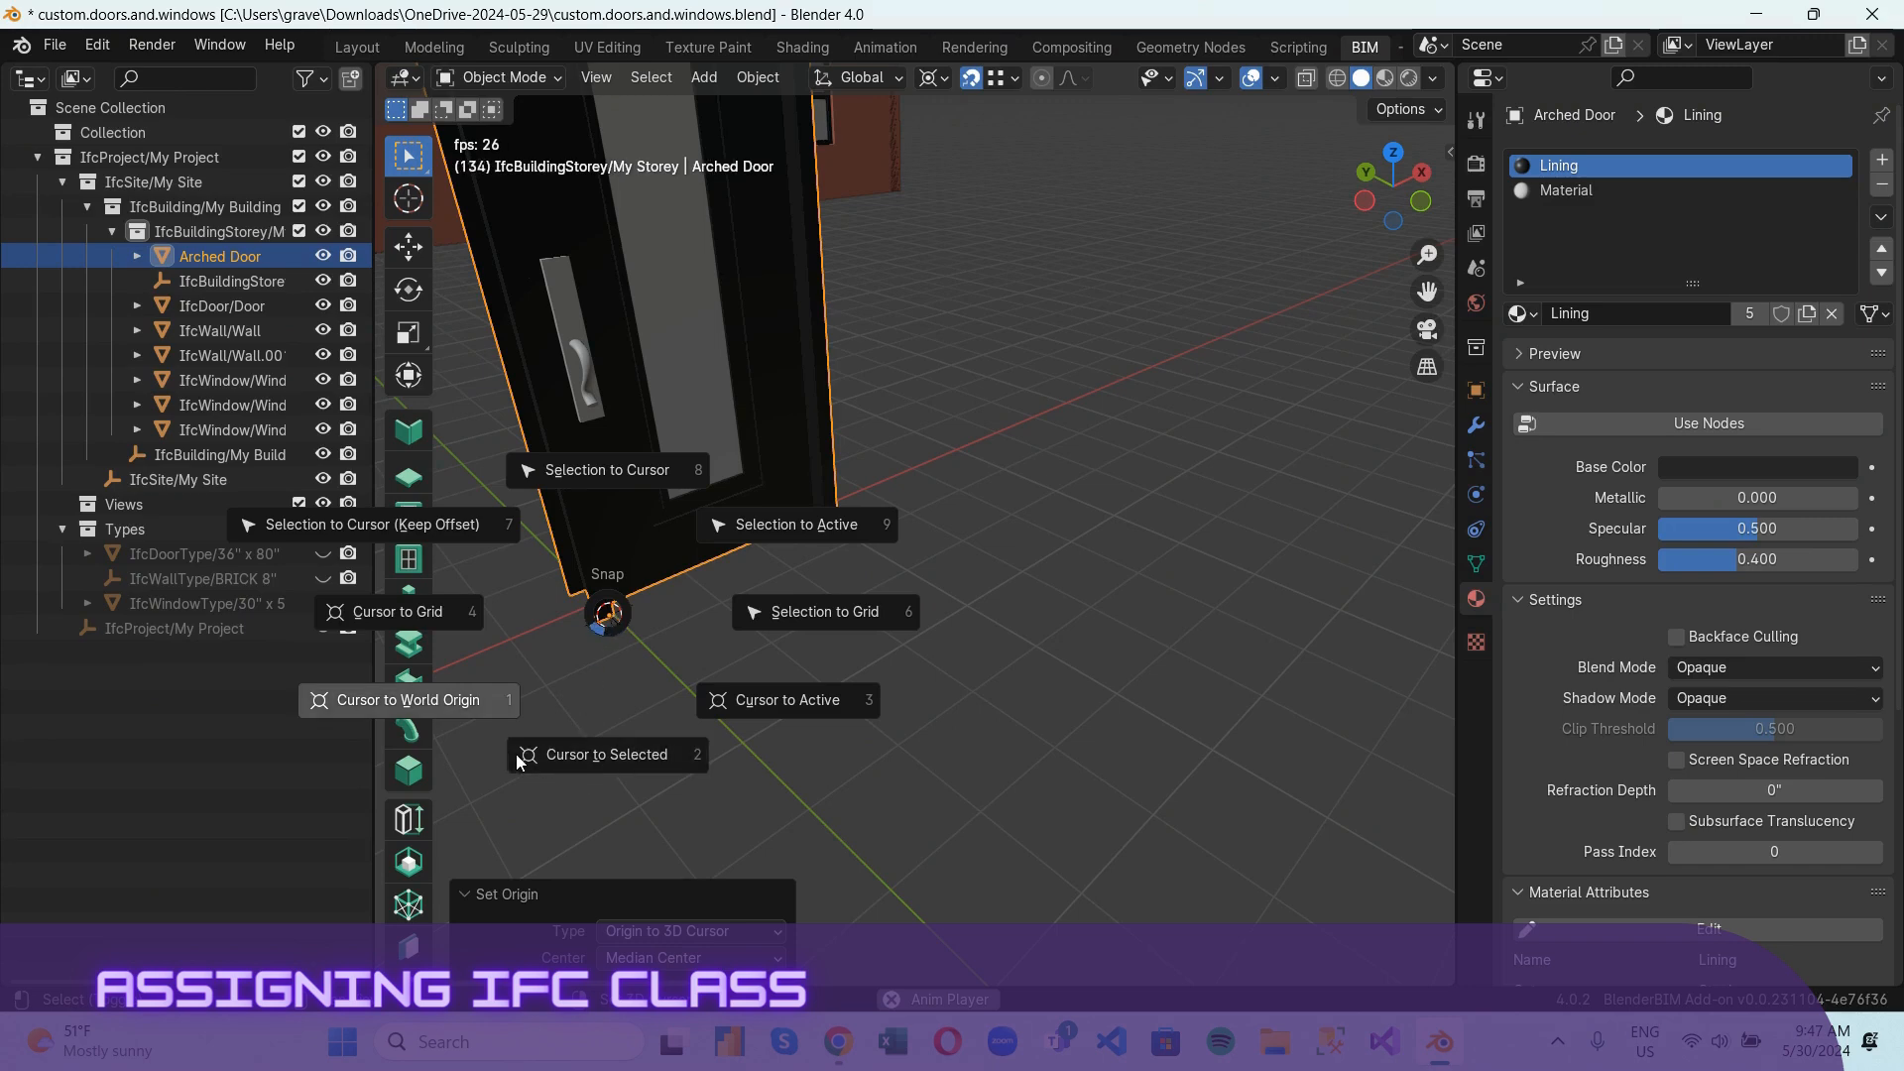
pyautogui.click(474, 711)
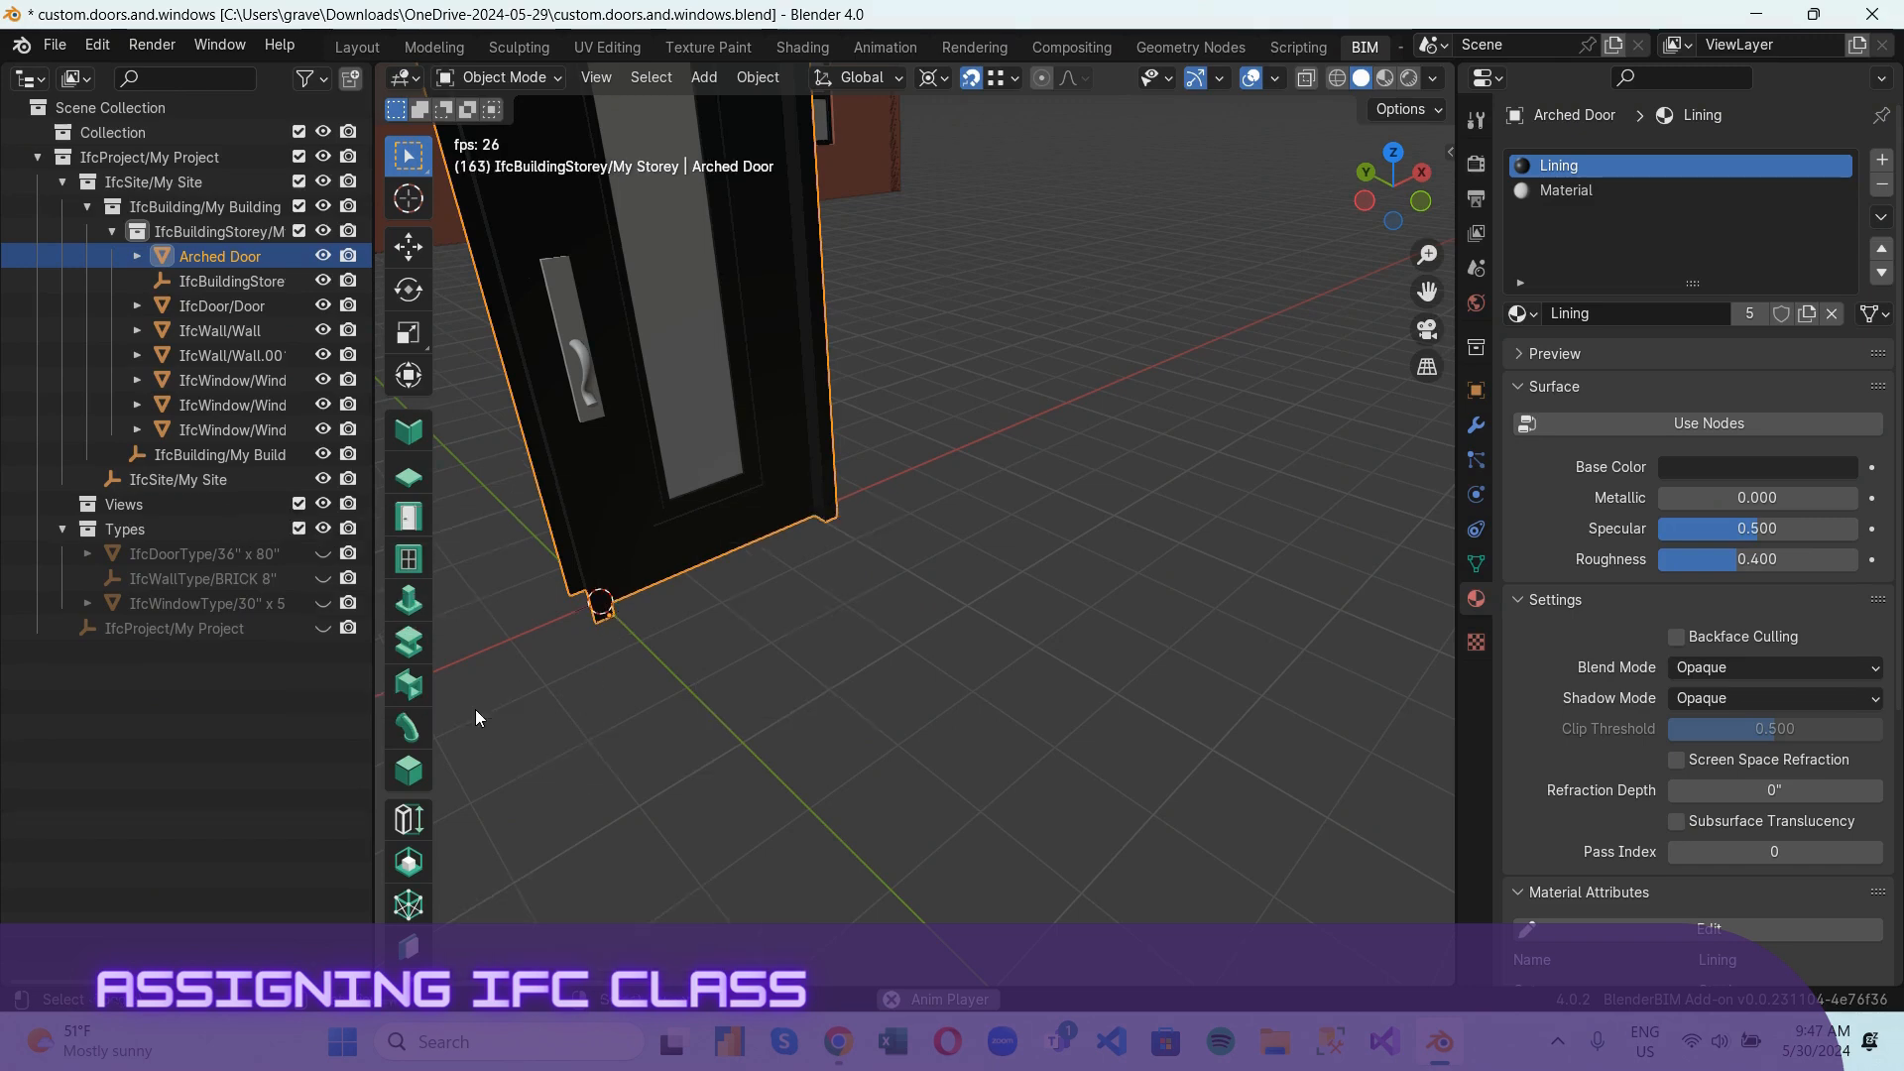
pyautogui.rightClick(746, 510)
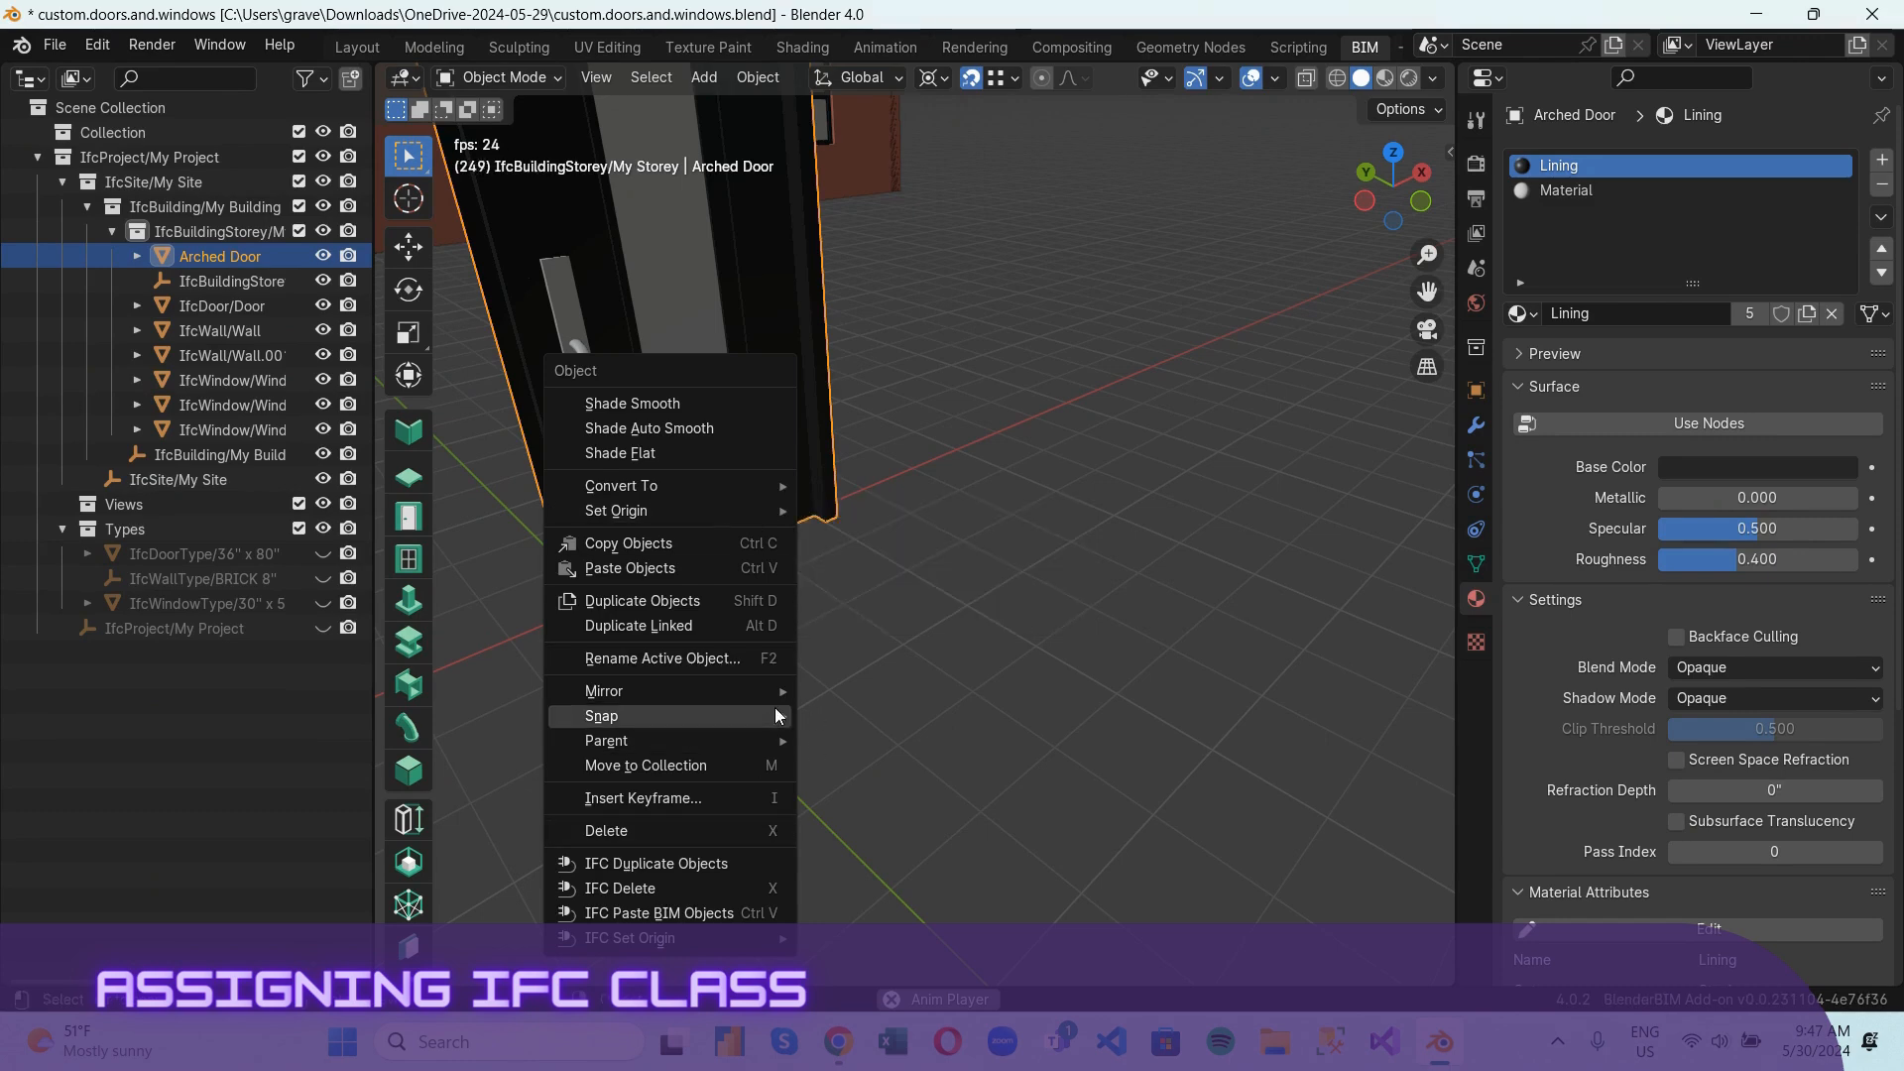
pyautogui.moveTo(776, 710)
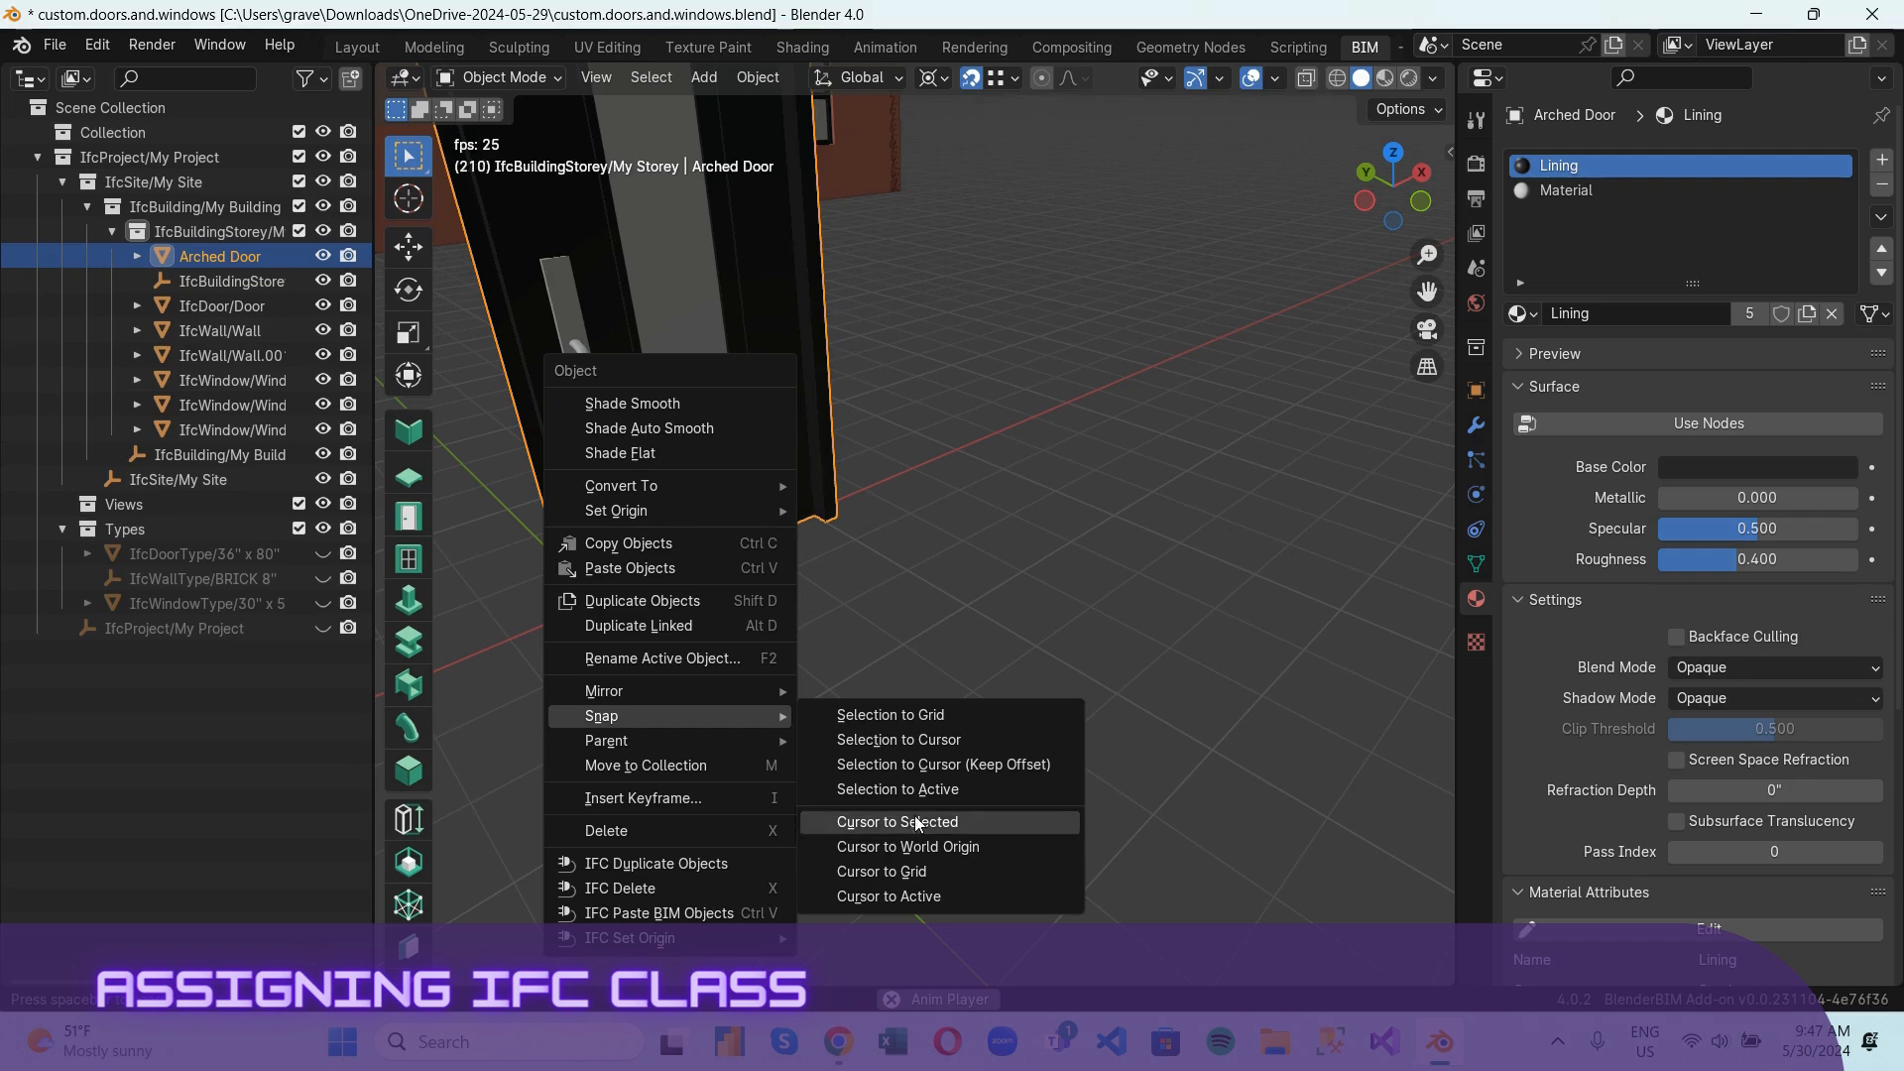
pyautogui.click(931, 741)
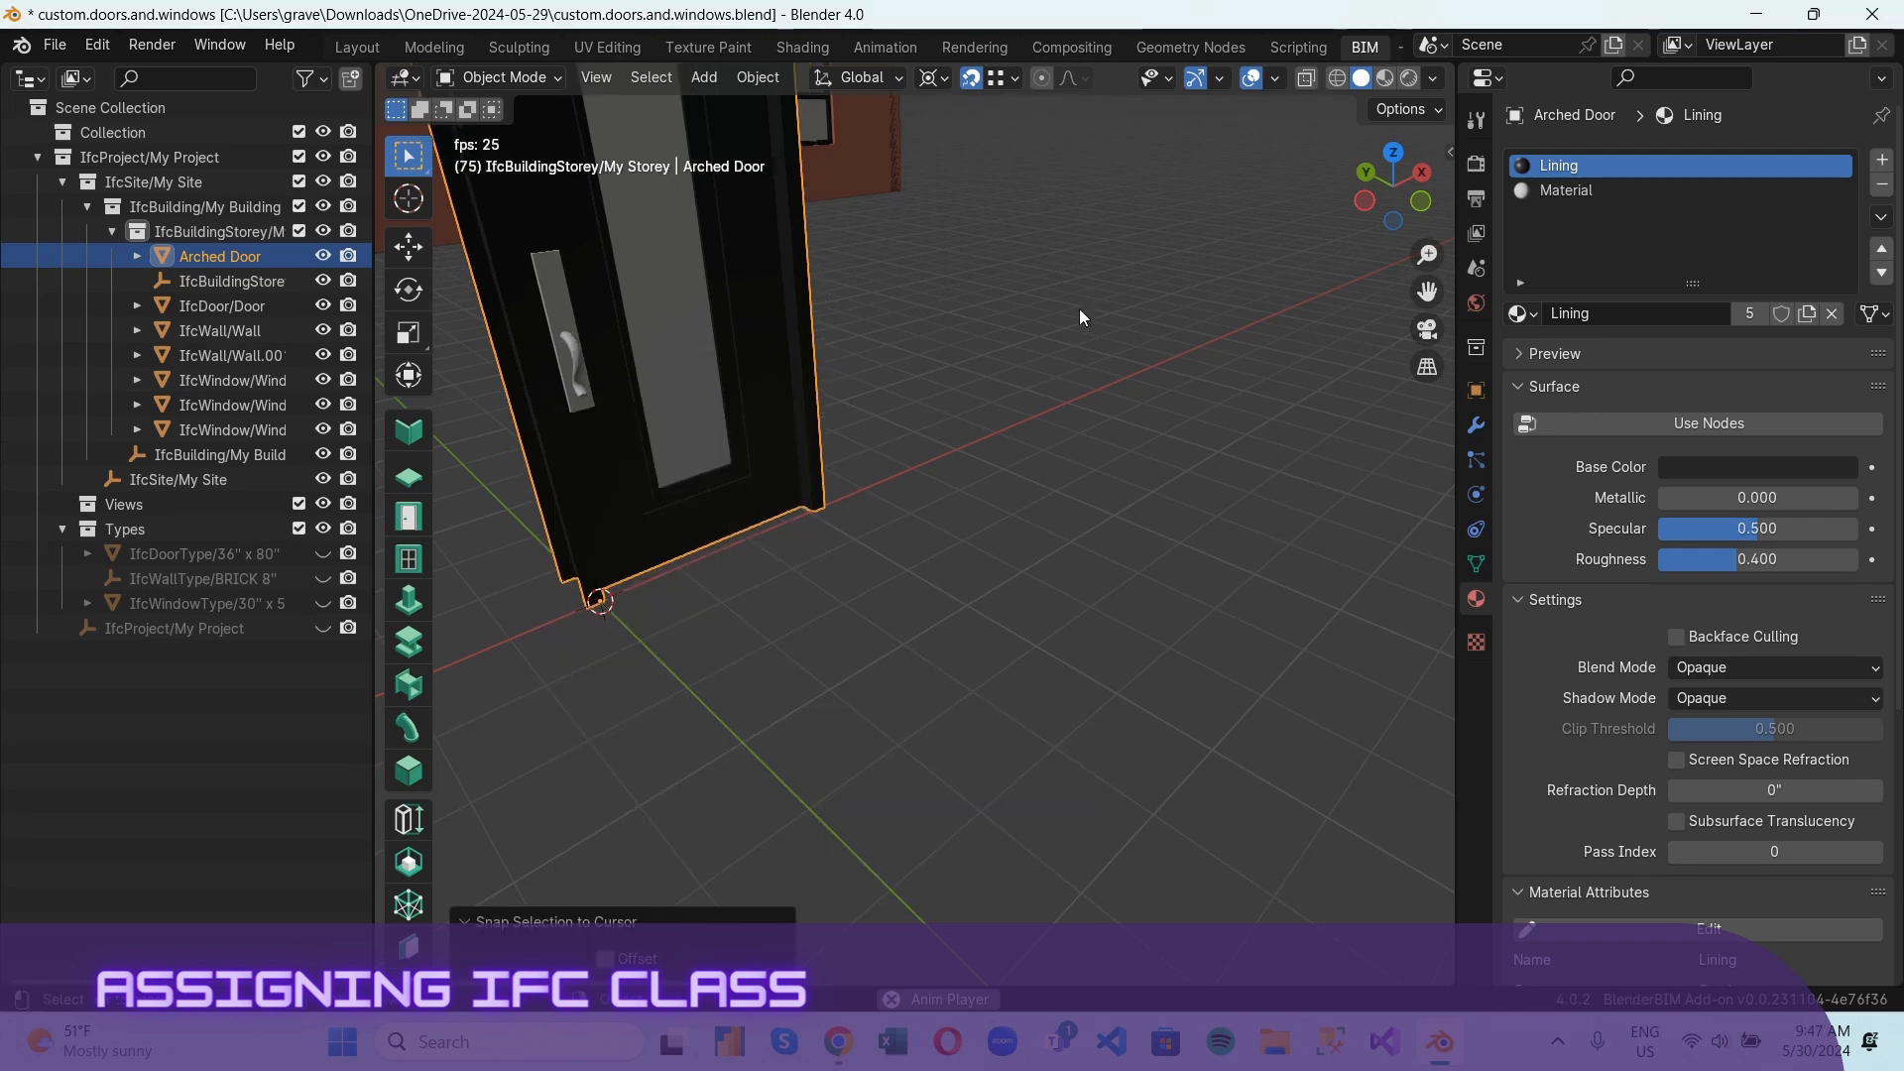
pyautogui.scroll(-4, 754, 585)
pyautogui.scroll(2, 817, 564)
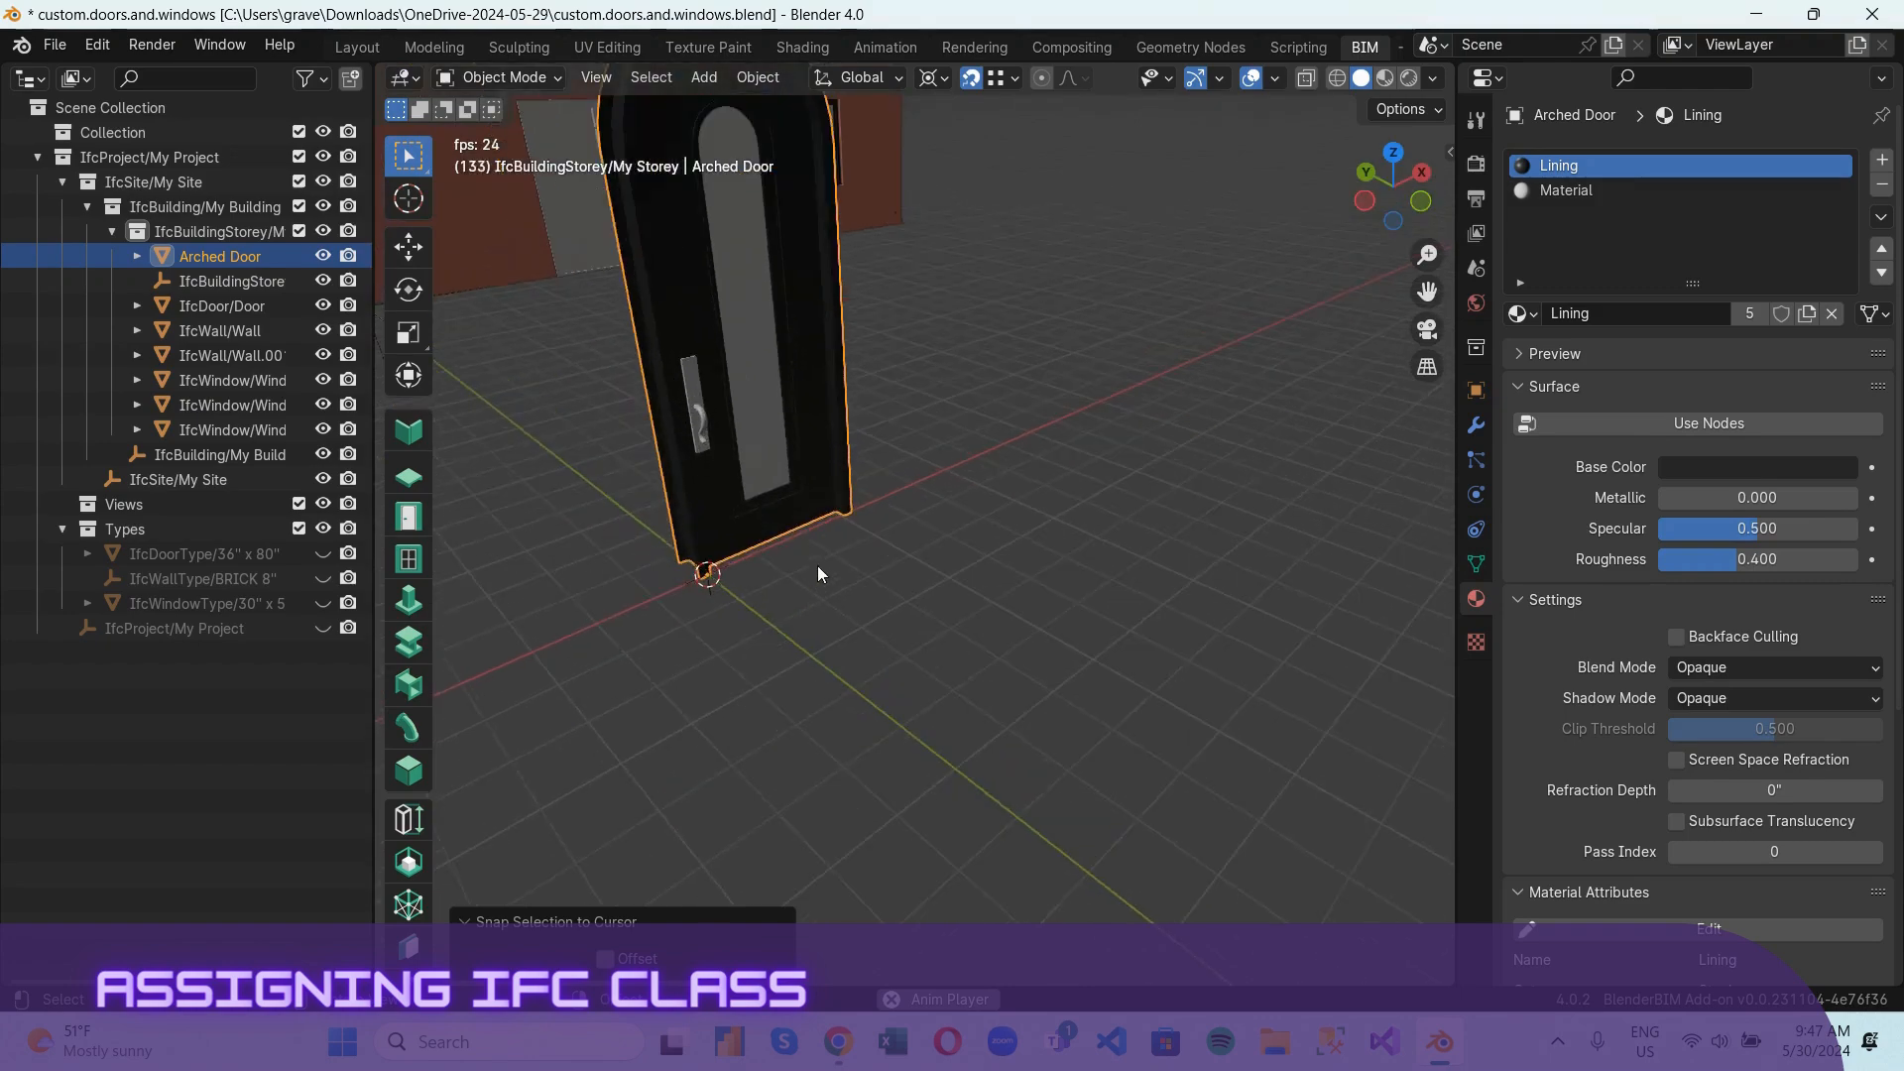
# In Edit Mode, select the vertex at the very outer bottom corner of the door frame and snap the 3D cursor to it.
pyautogui.moveTo(815, 594); pyautogui.dragTo(595, 860, button='middle')
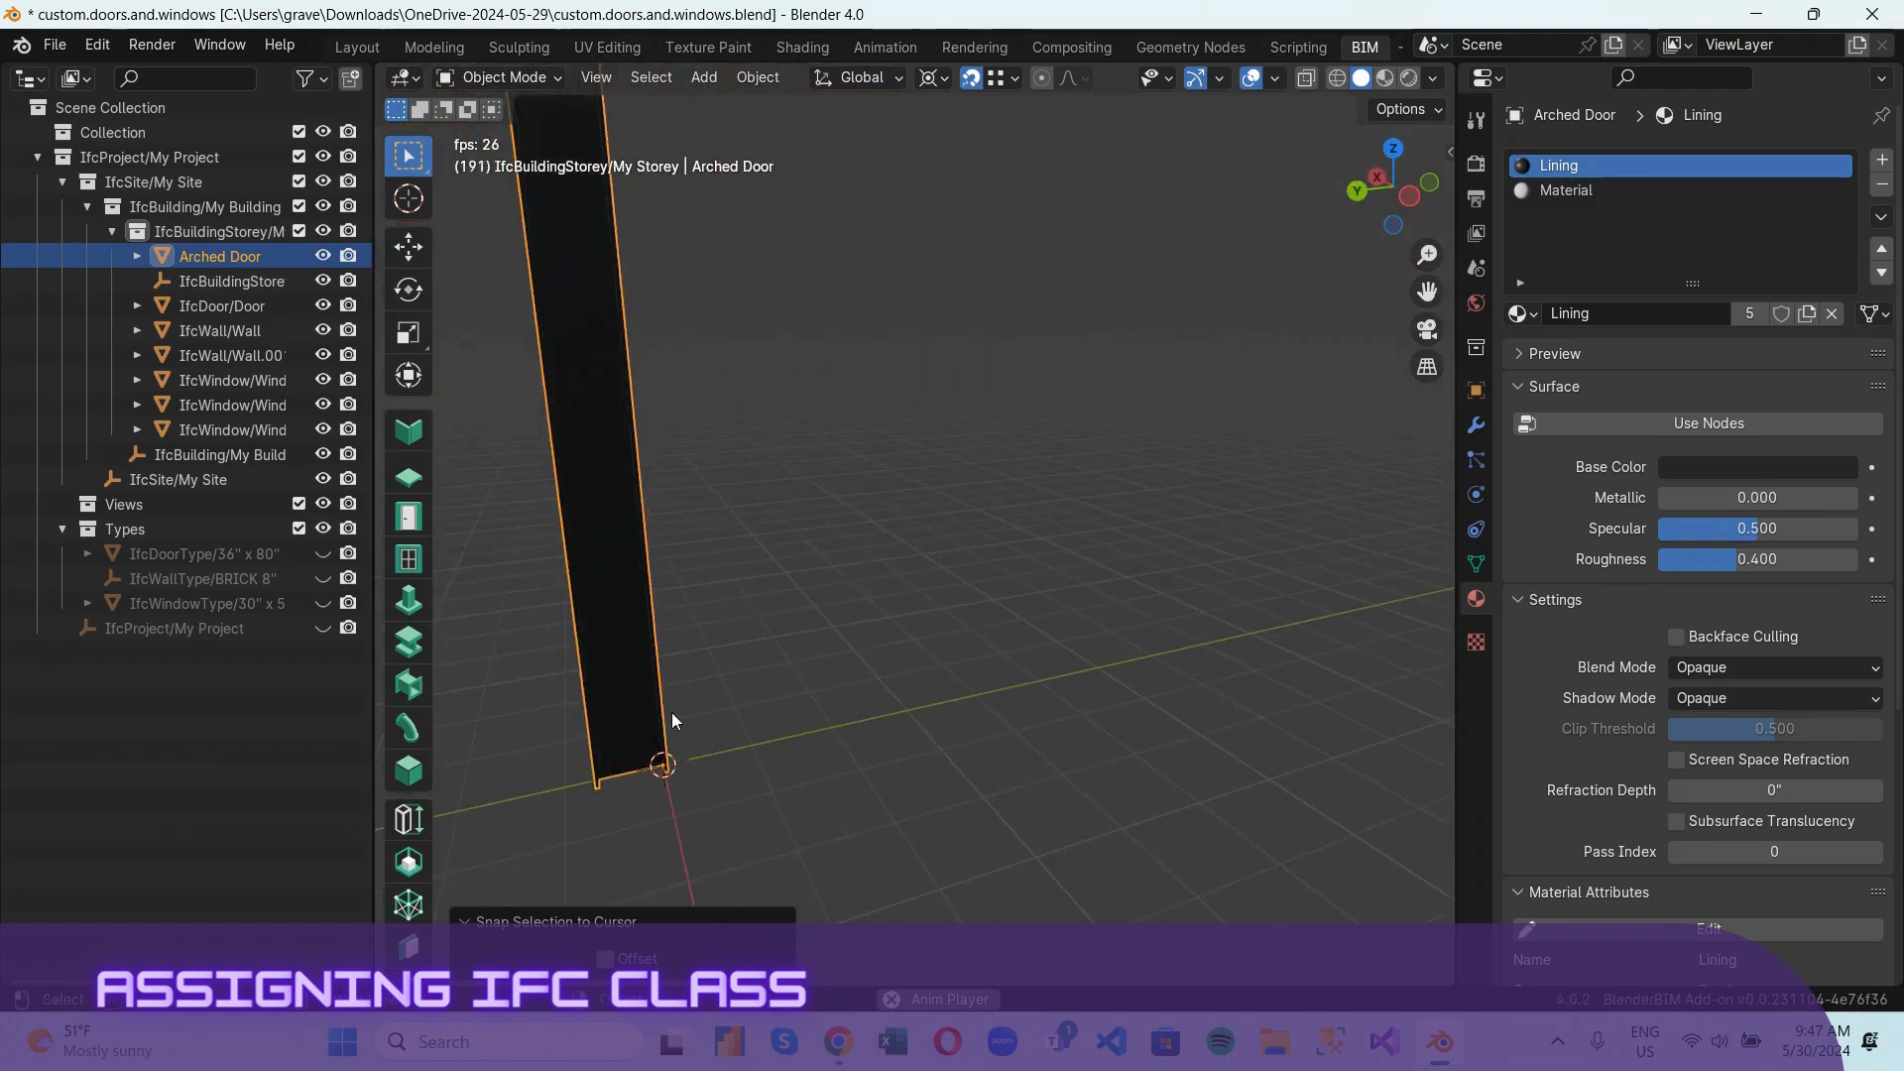
pyautogui.rightClick(658, 704)
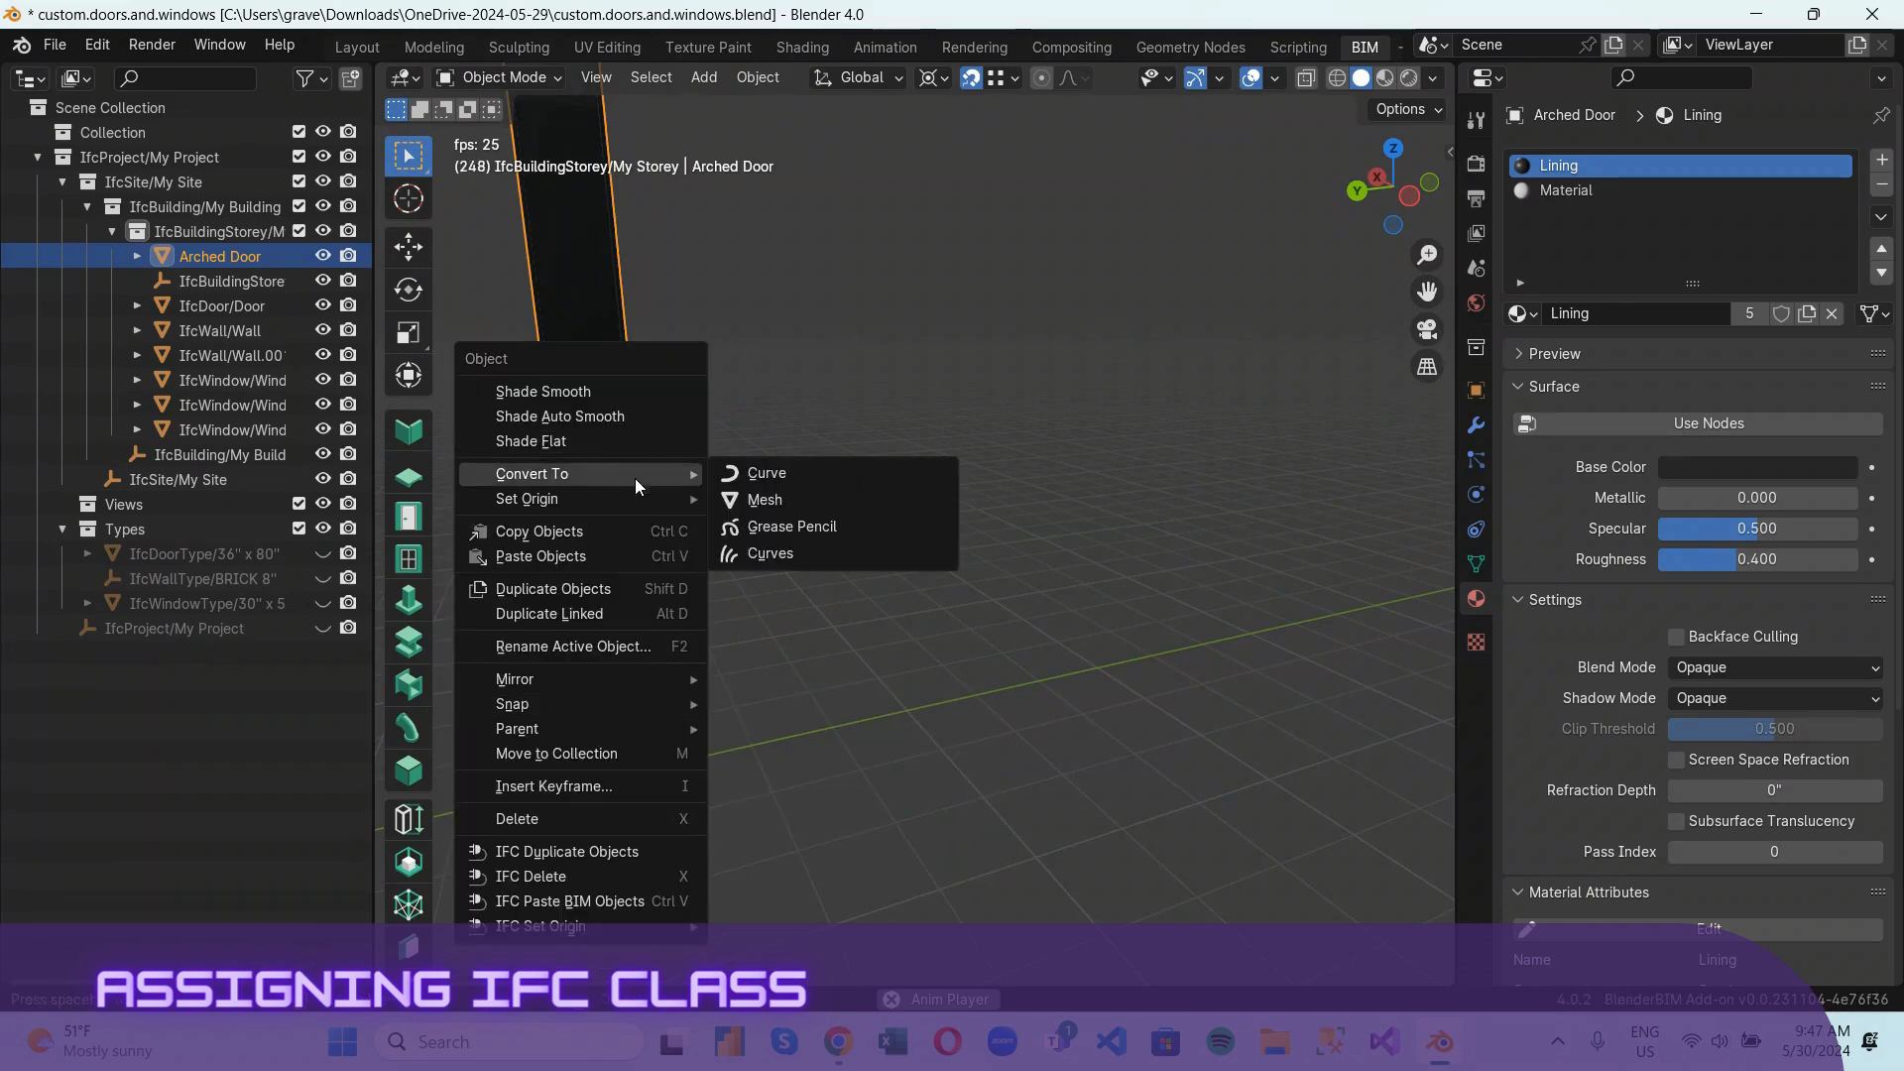
pyautogui.click(550, 79)
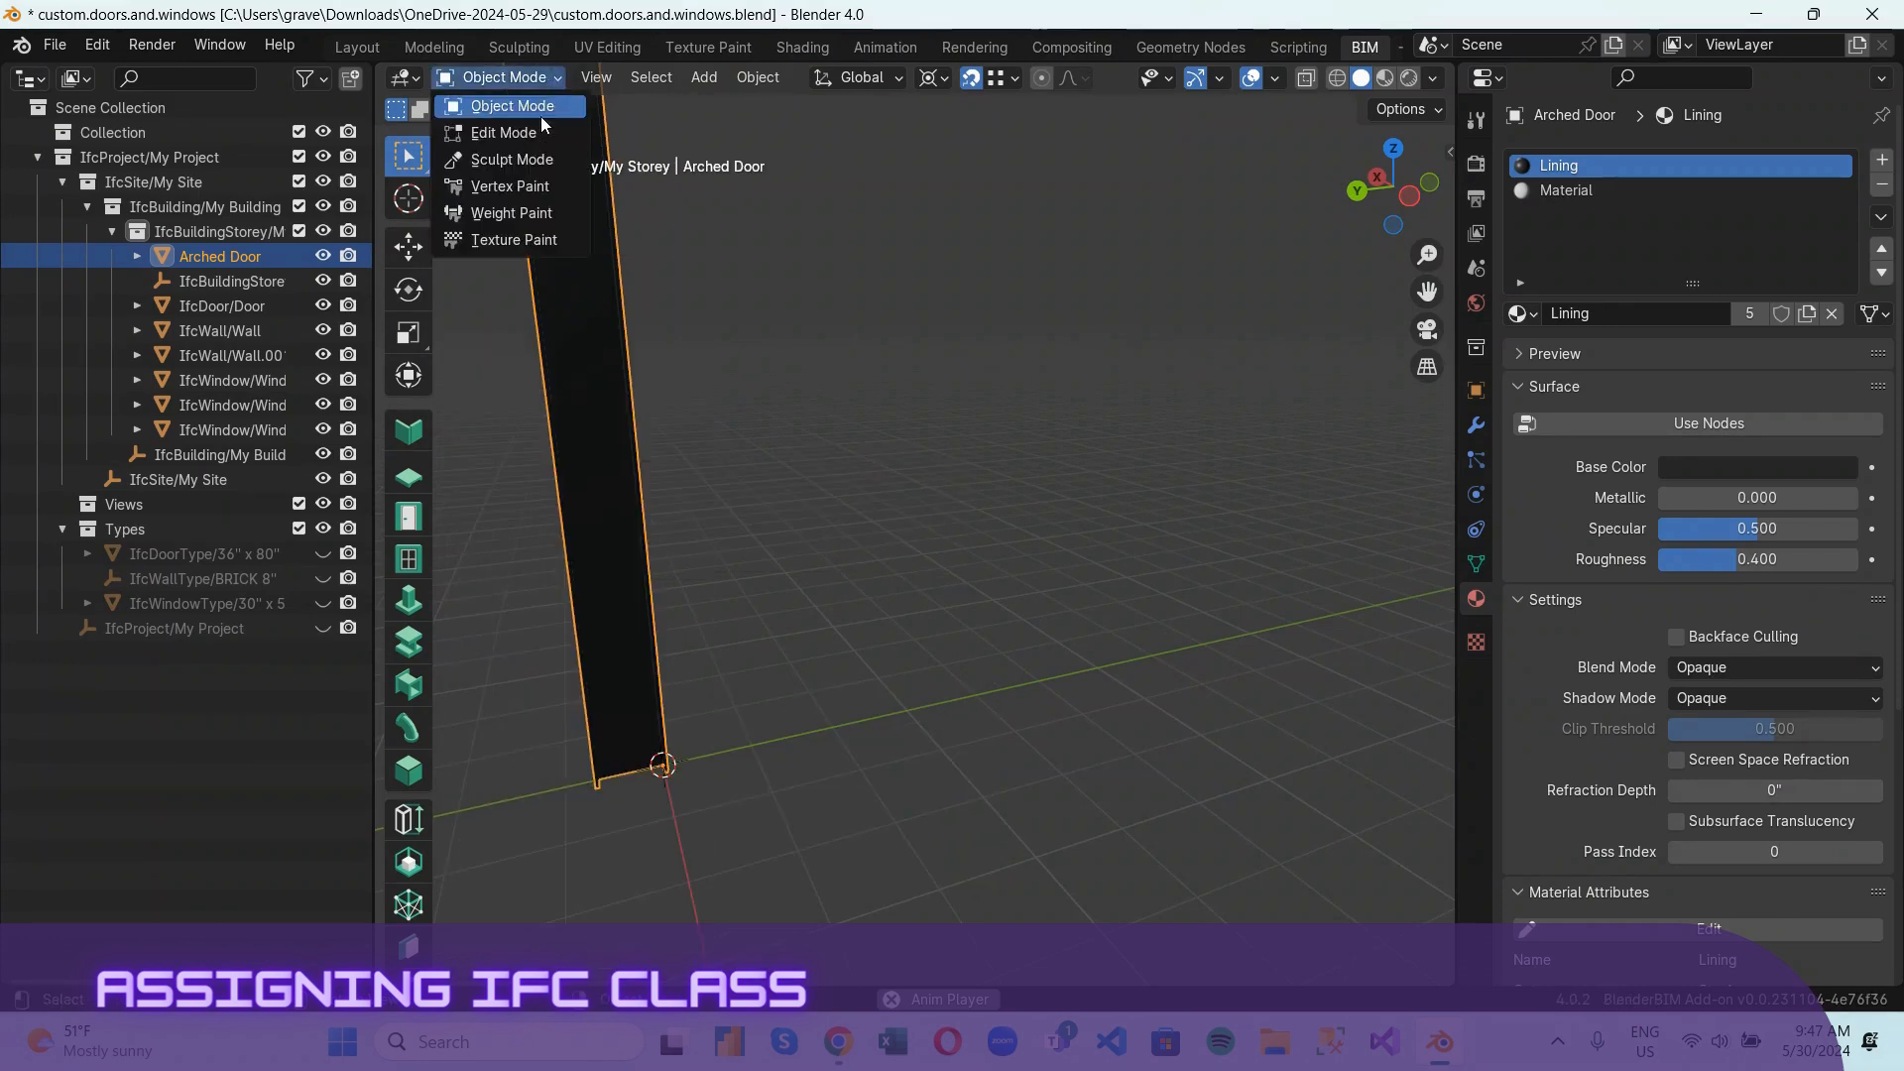
pyautogui.click(540, 114)
pyautogui.moveTo(818, 684); pyautogui.dragTo(914, 706, button='middle')
pyautogui.scroll(3, 895, 952)
pyautogui.scroll(-2, 895, 960)
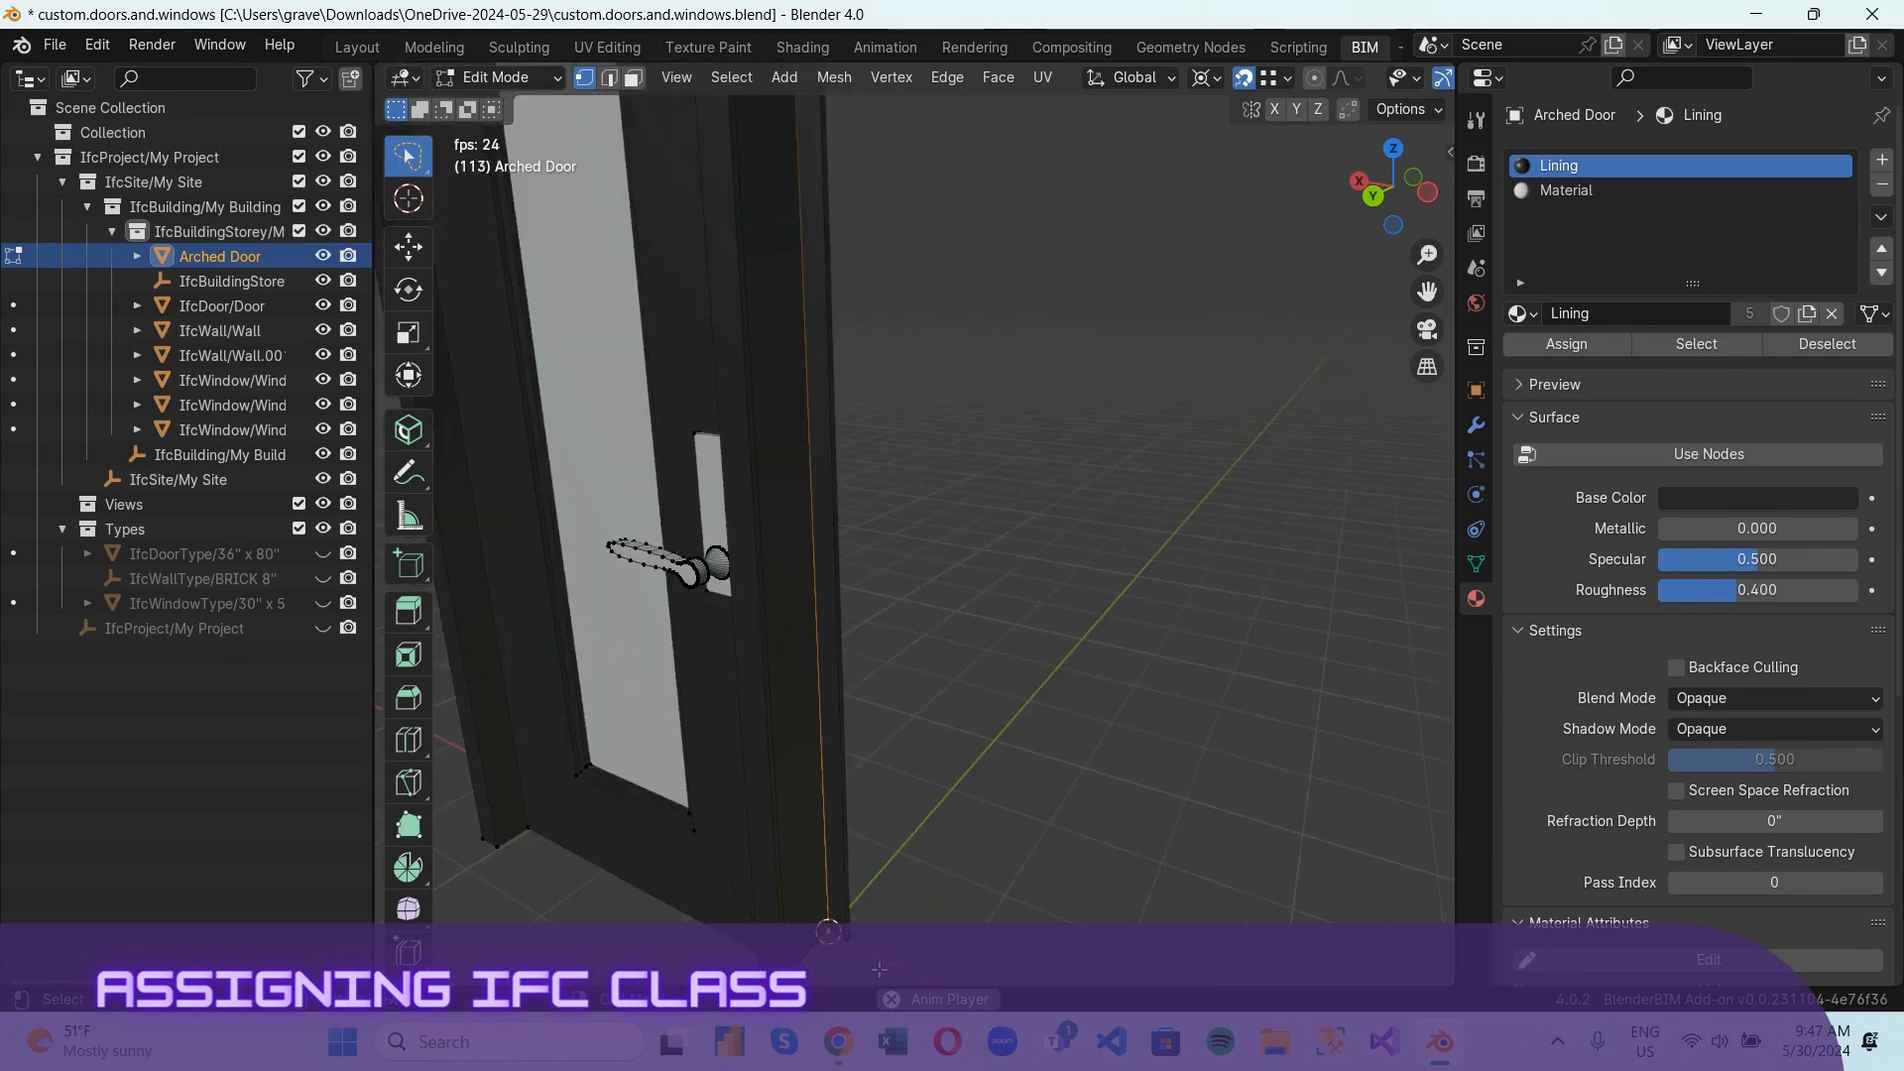
pyautogui.click(842, 944)
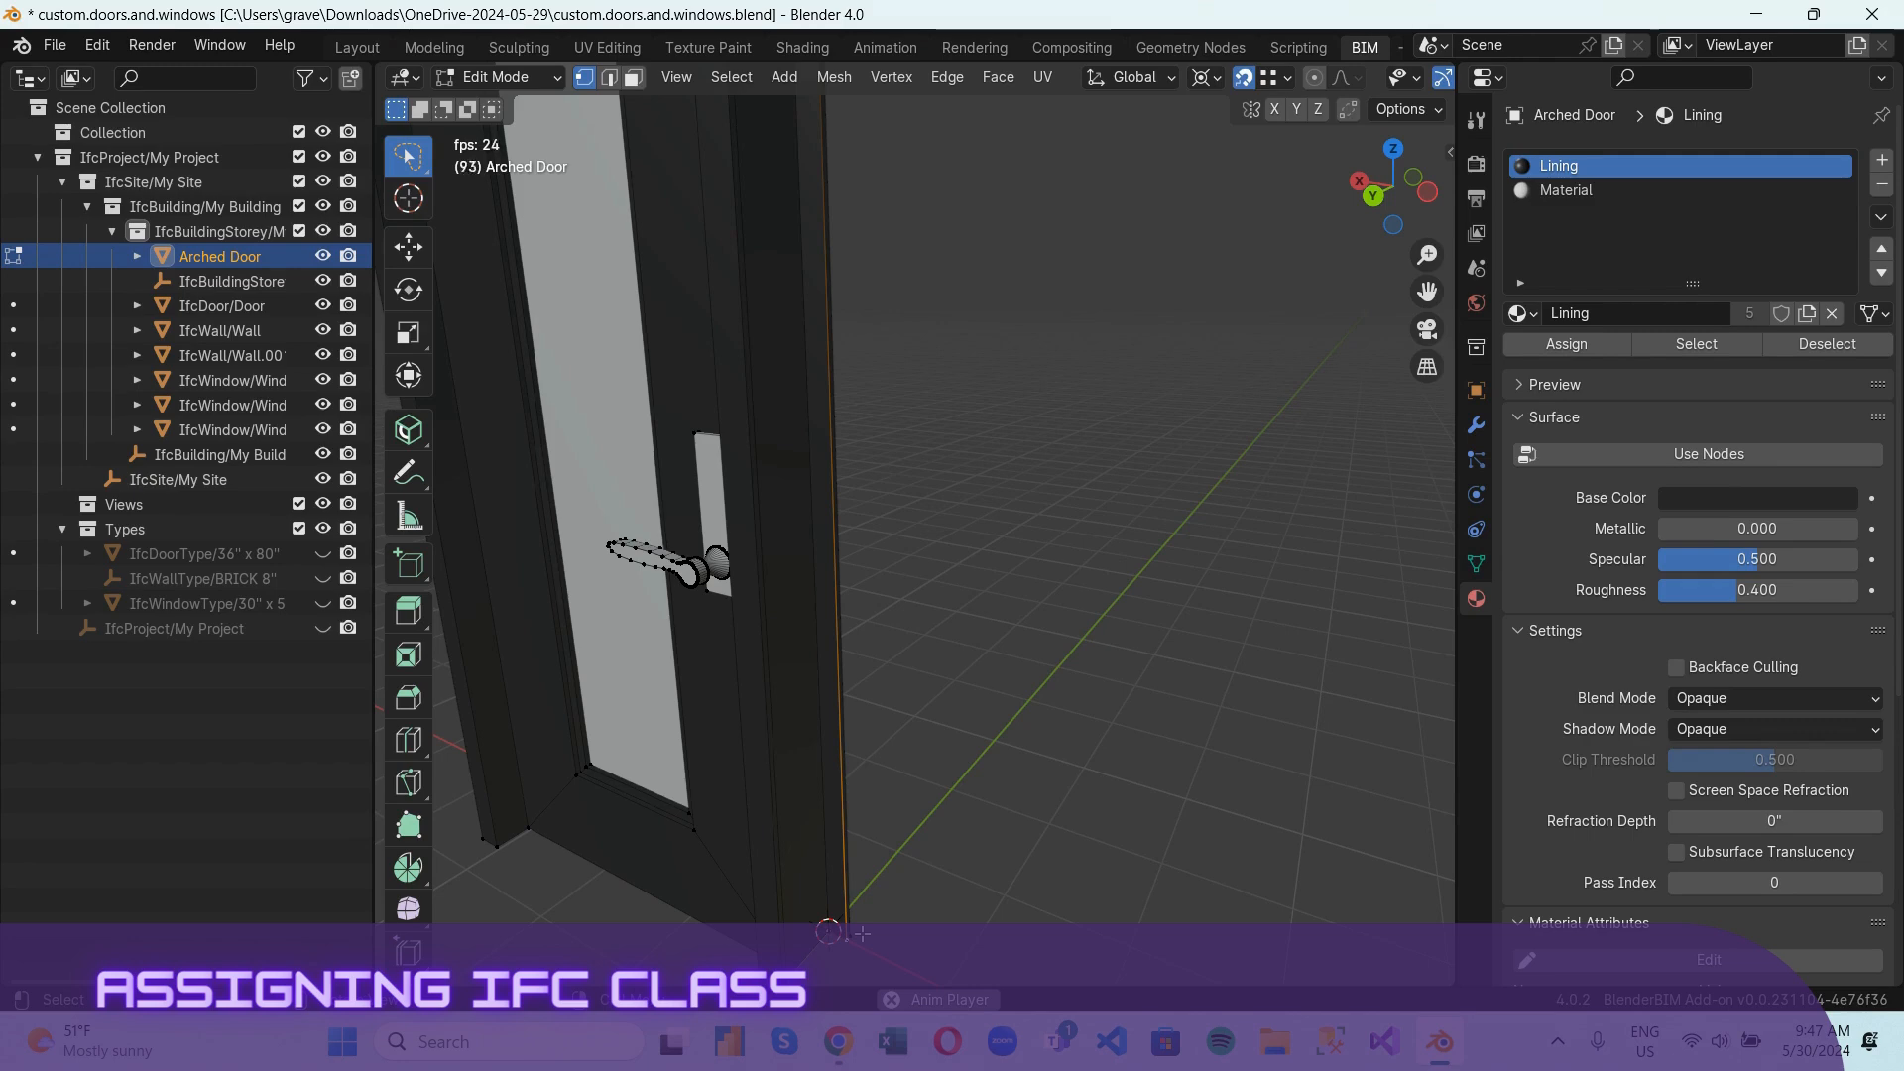
pyautogui.hotkey('shift', 's')
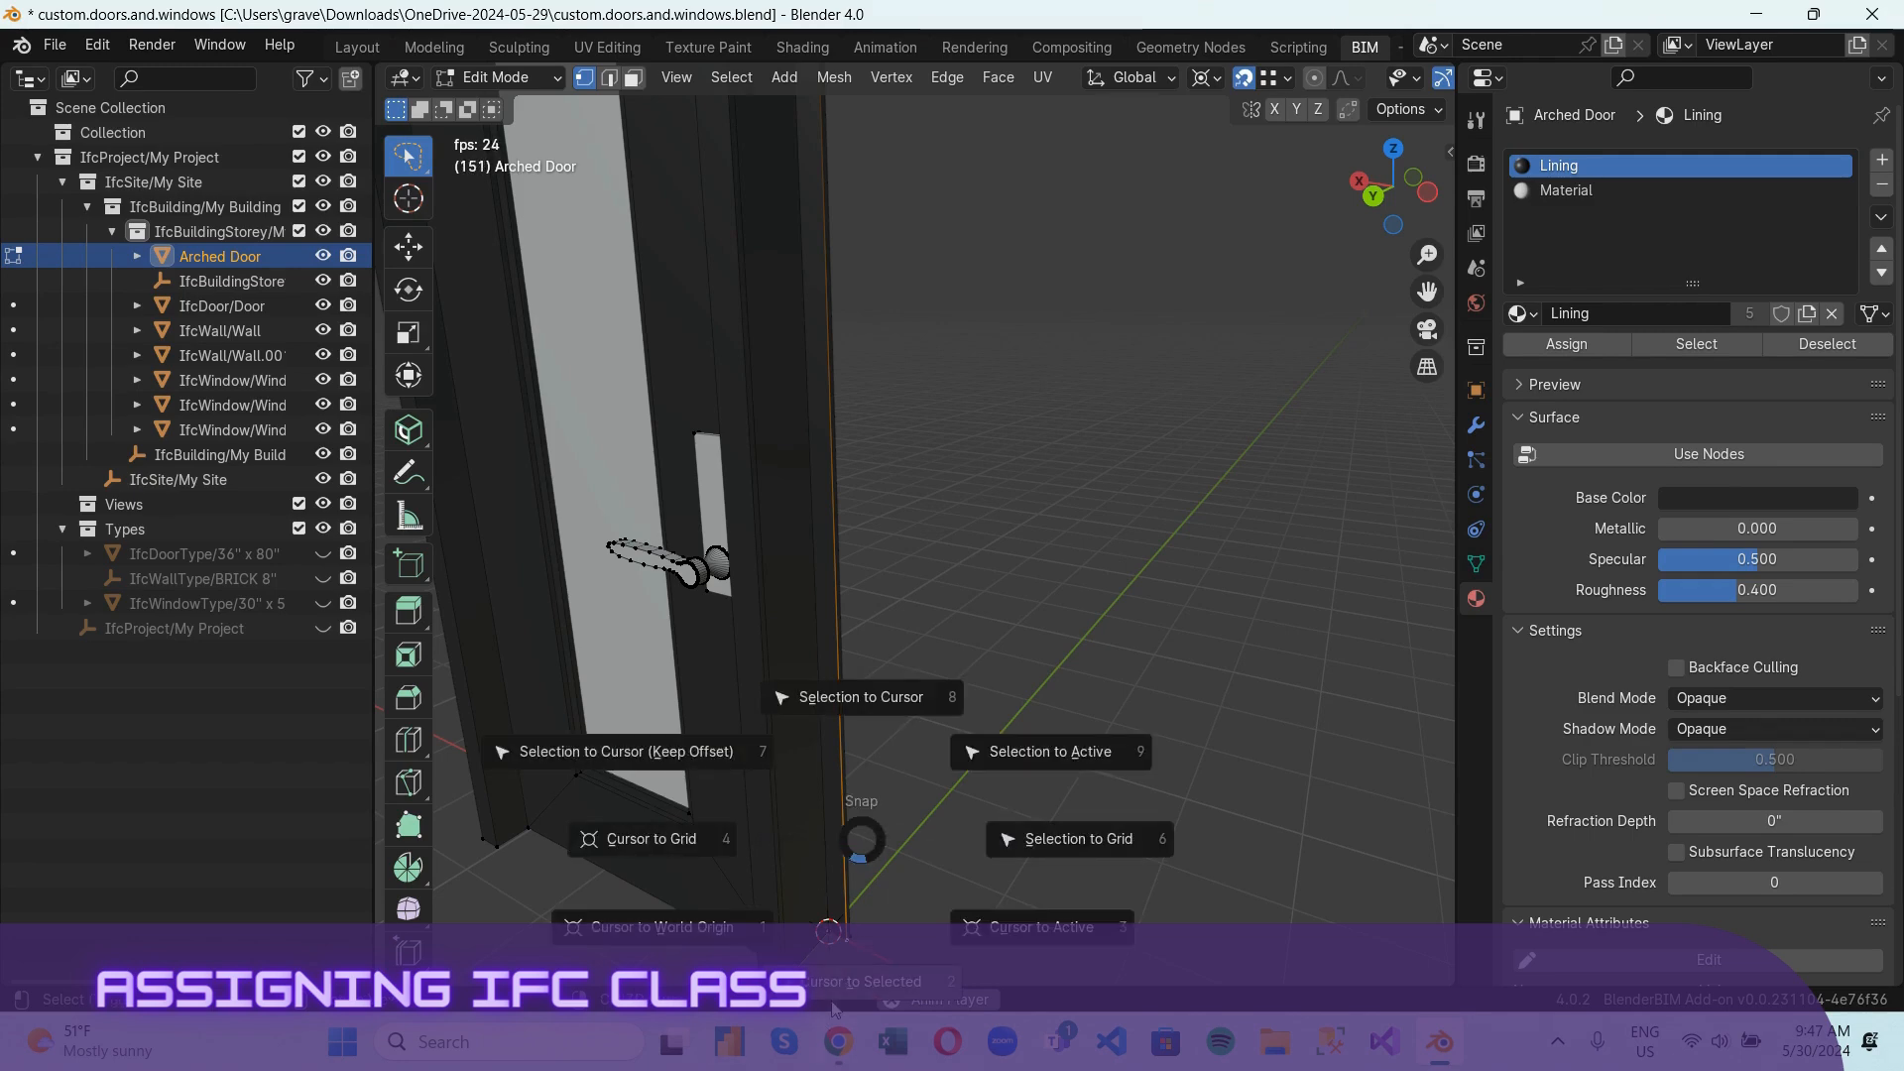
pyautogui.click(845, 977)
# Switch to Object Mode and set the Arched Door's origin to the 3D cursor at the outer frame corner.
pyautogui.click(495, 78)
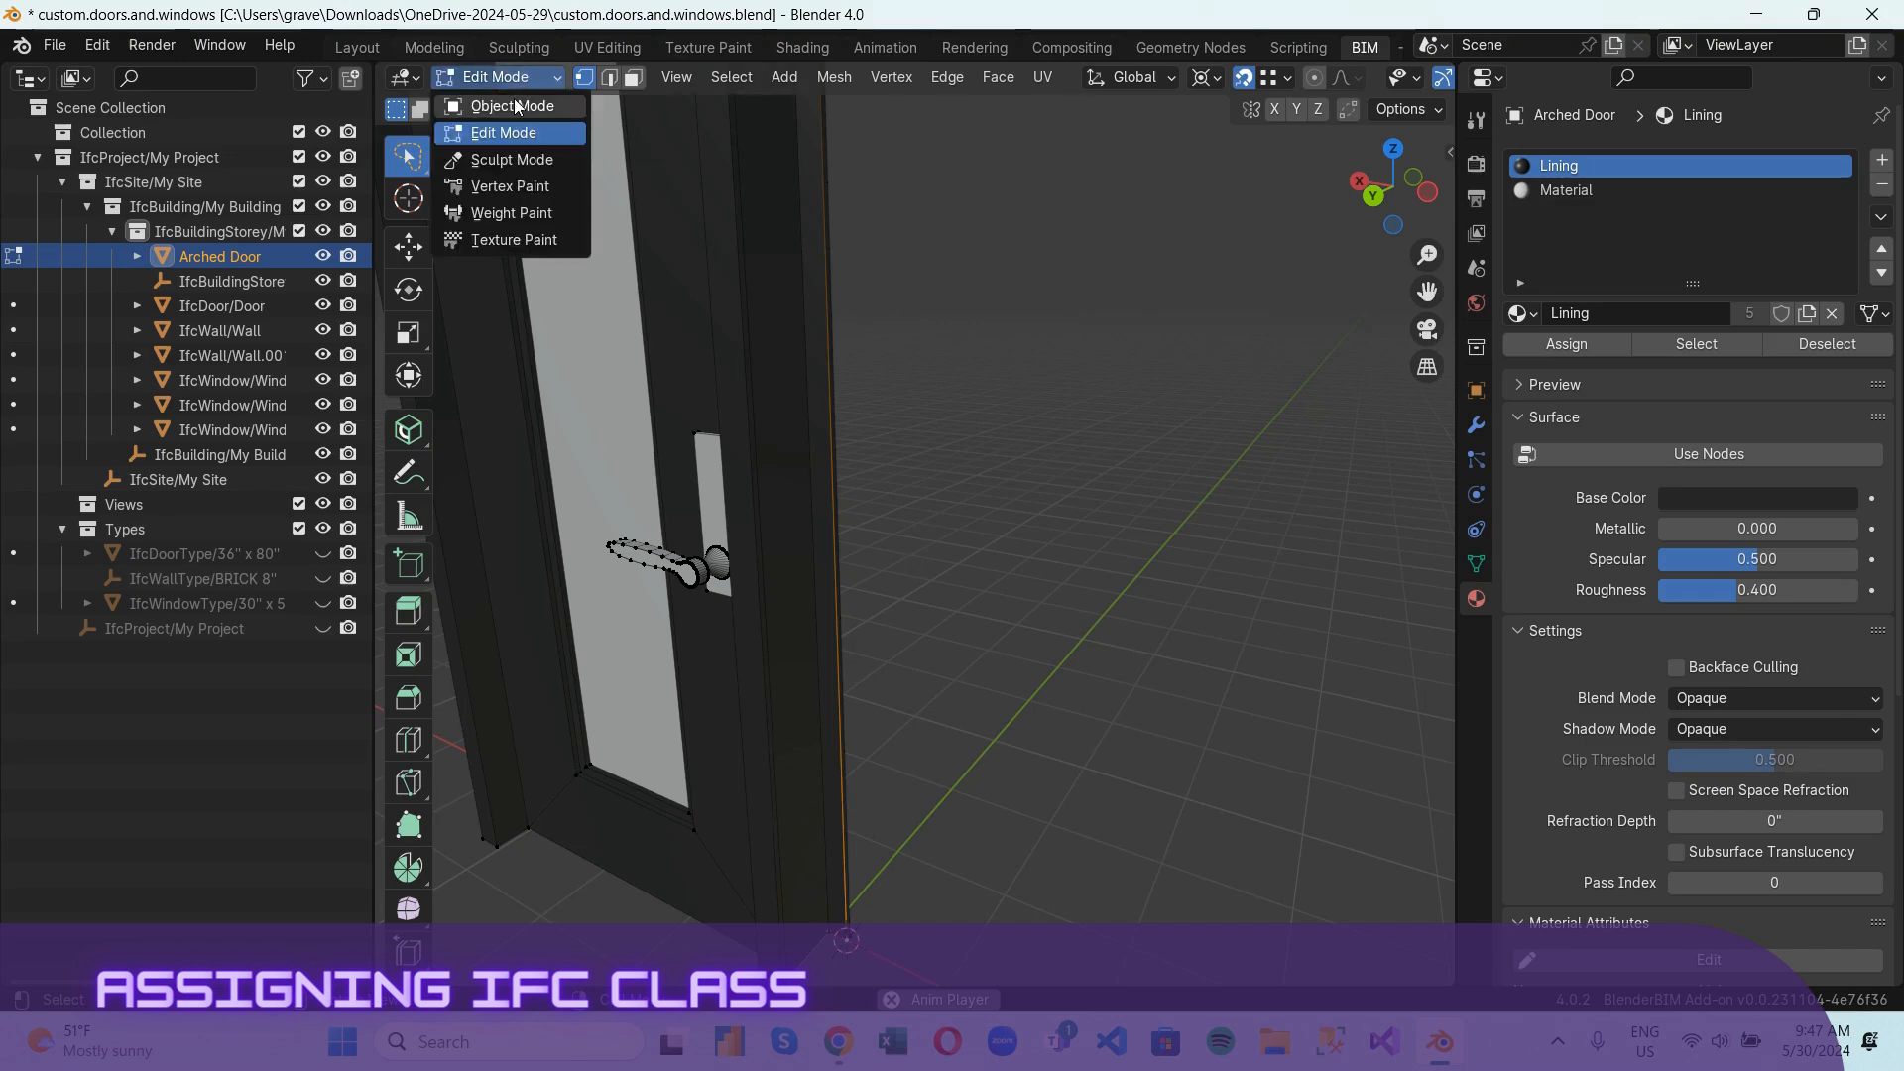
pyautogui.click(493, 101)
pyautogui.scroll(-5, 666, 360)
pyautogui.scroll(-1, 666, 360)
pyautogui.moveTo(1034, 543); pyautogui.dragTo(720, 561, button='middle')
pyautogui.scroll(3, 762, 551)
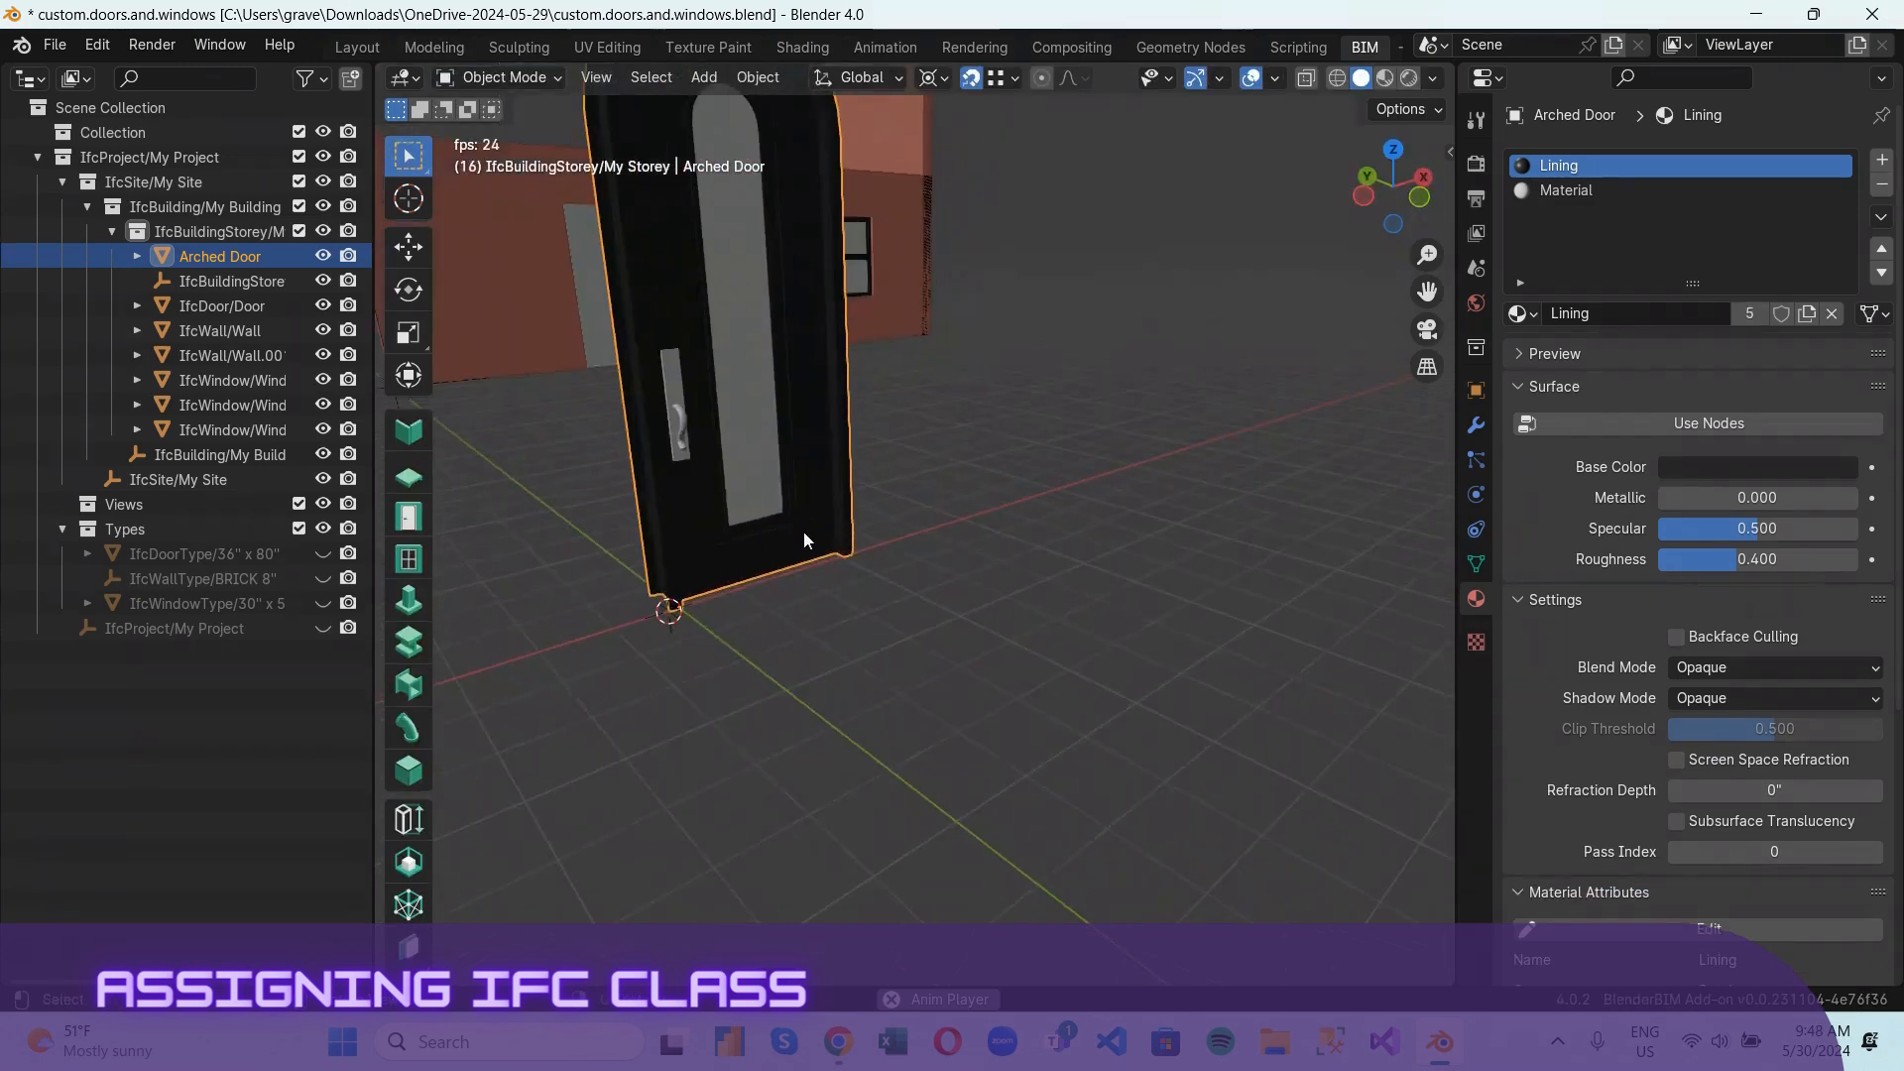
pyautogui.rightClick(801, 551)
pyautogui.moveTo(806, 547)
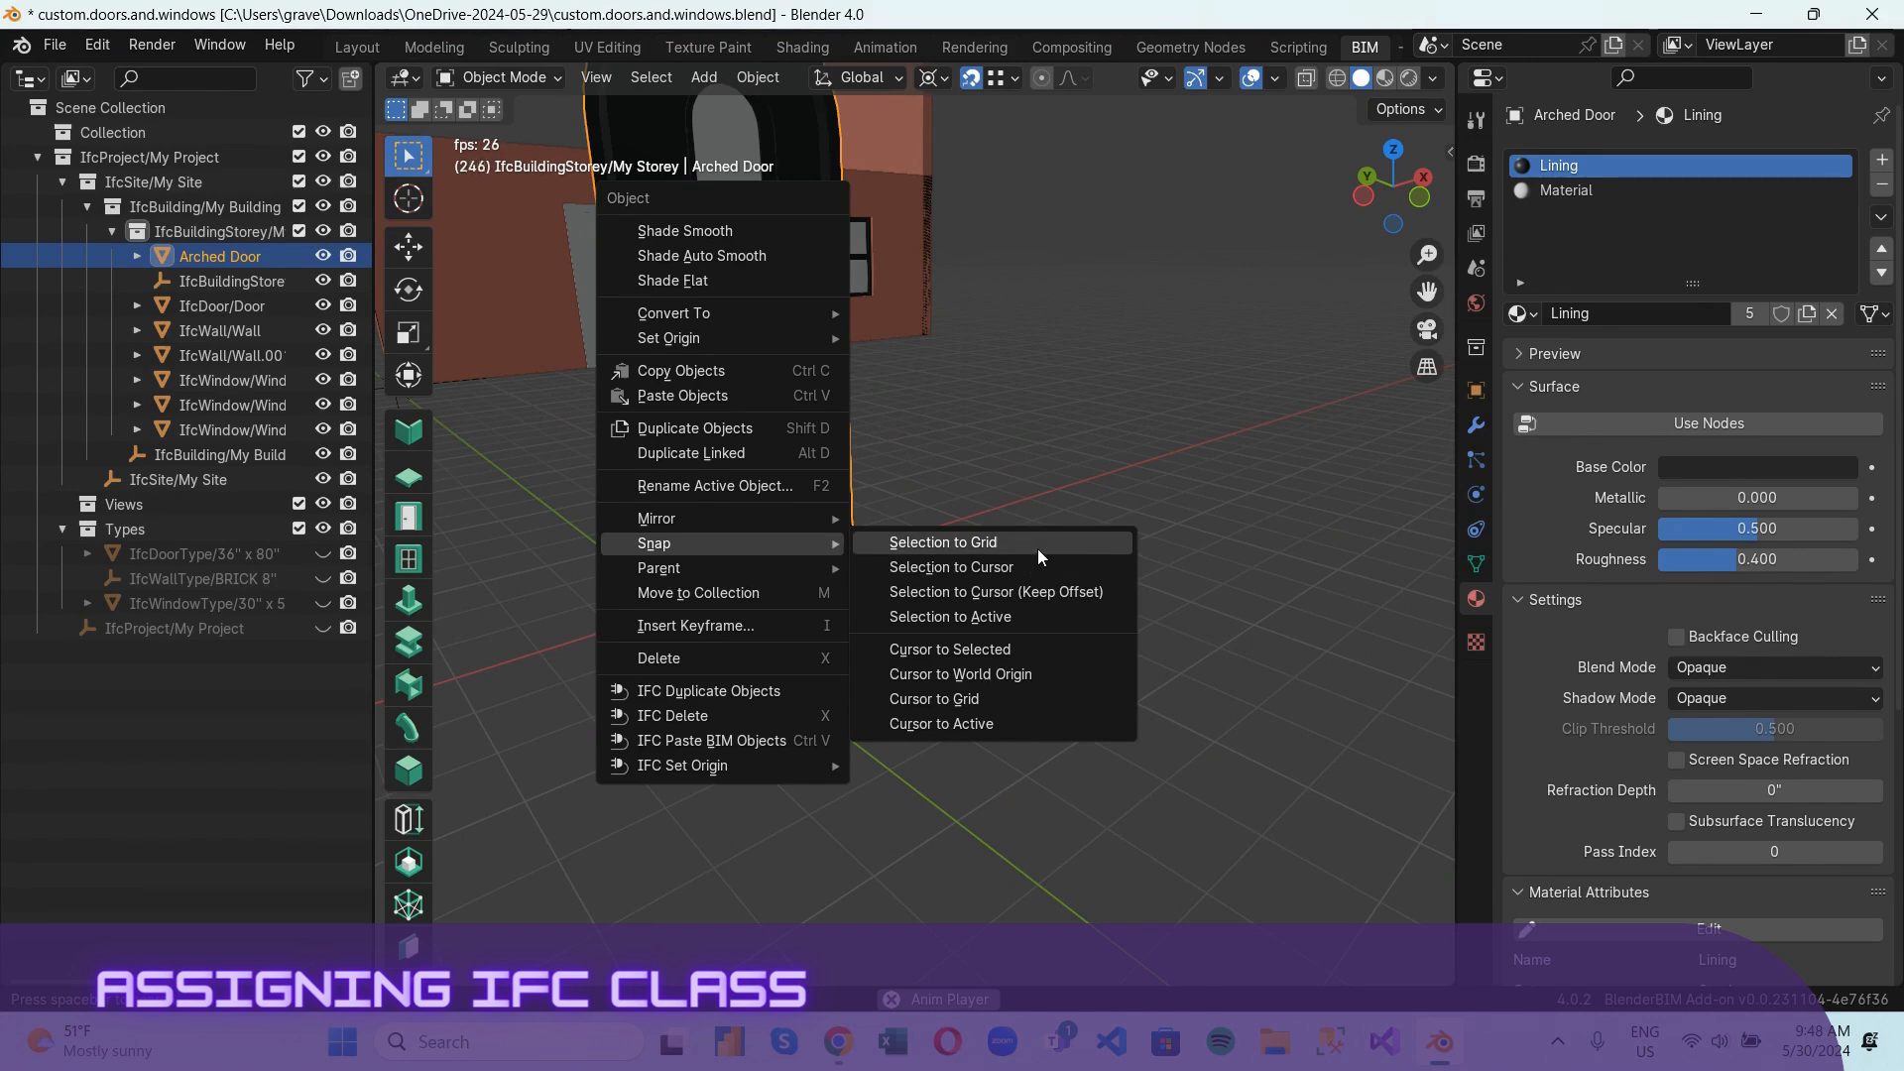
pyautogui.moveTo(814, 338)
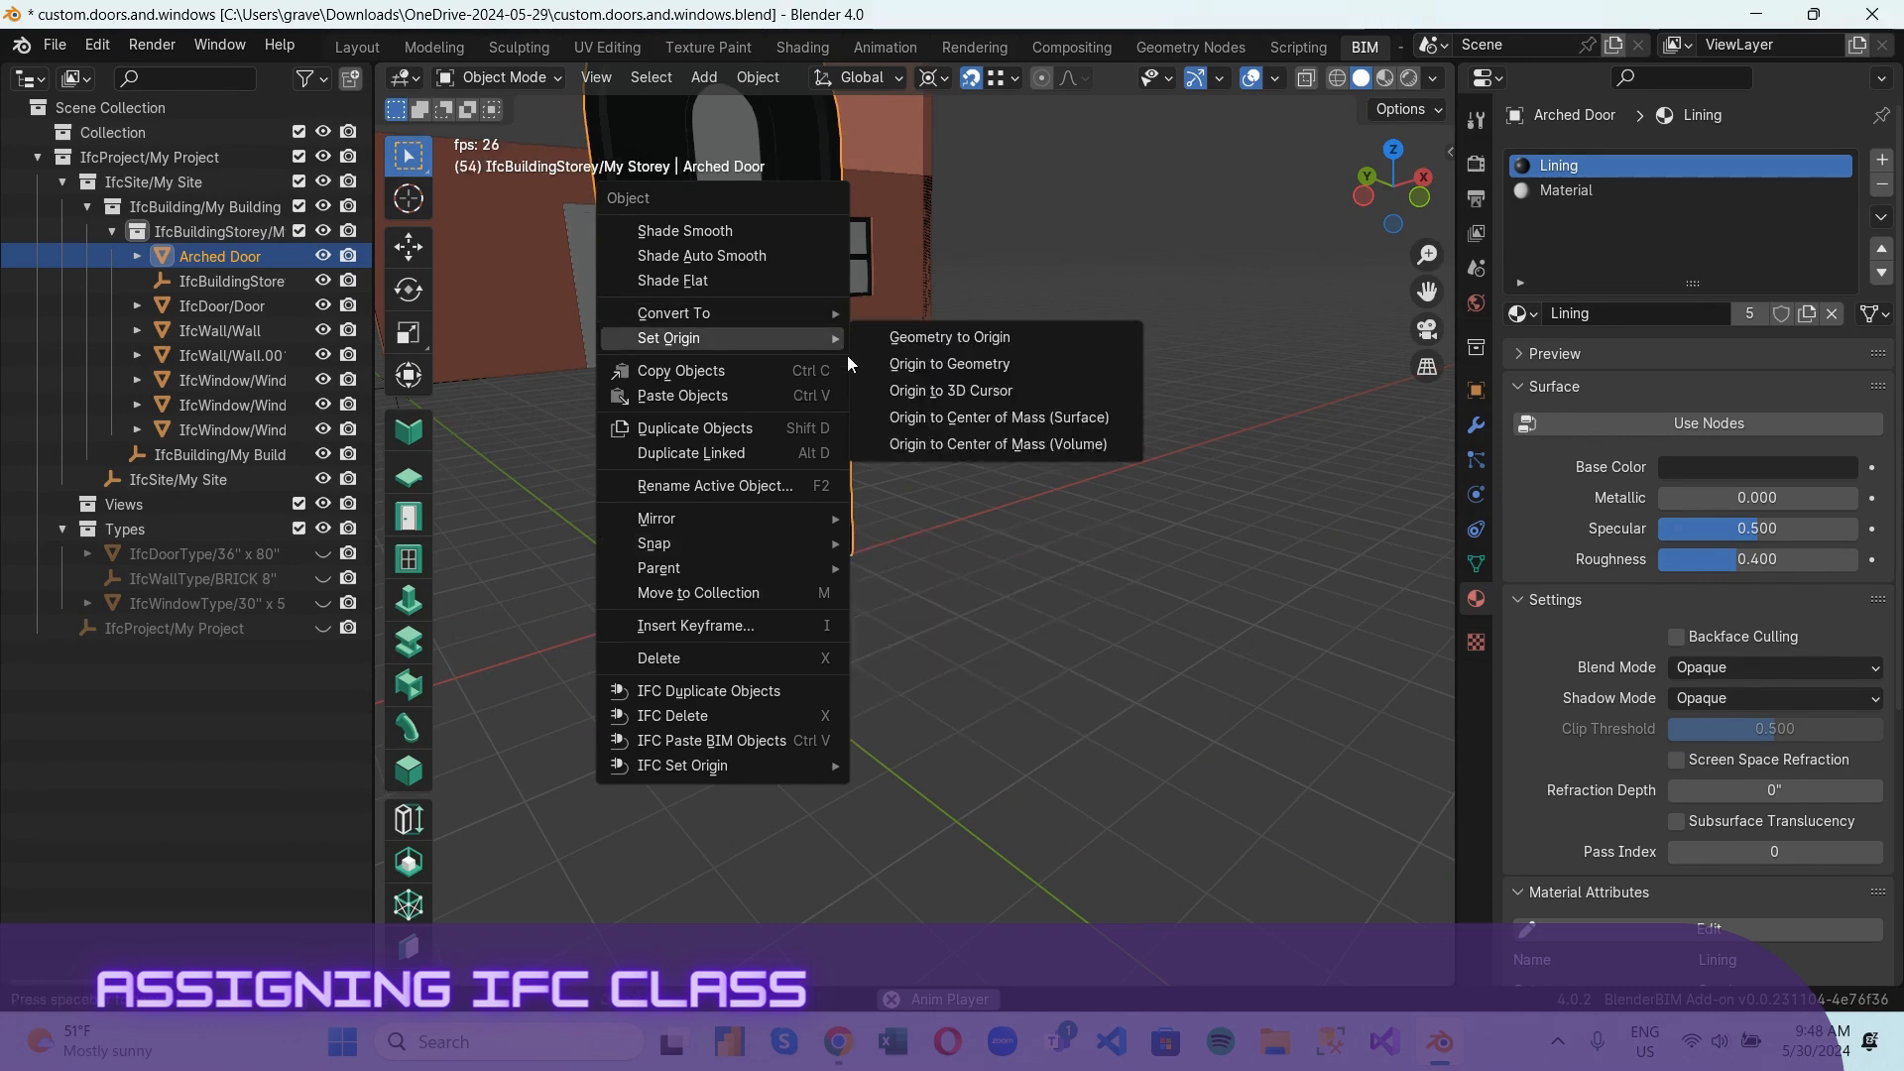
pyautogui.click(1007, 395)
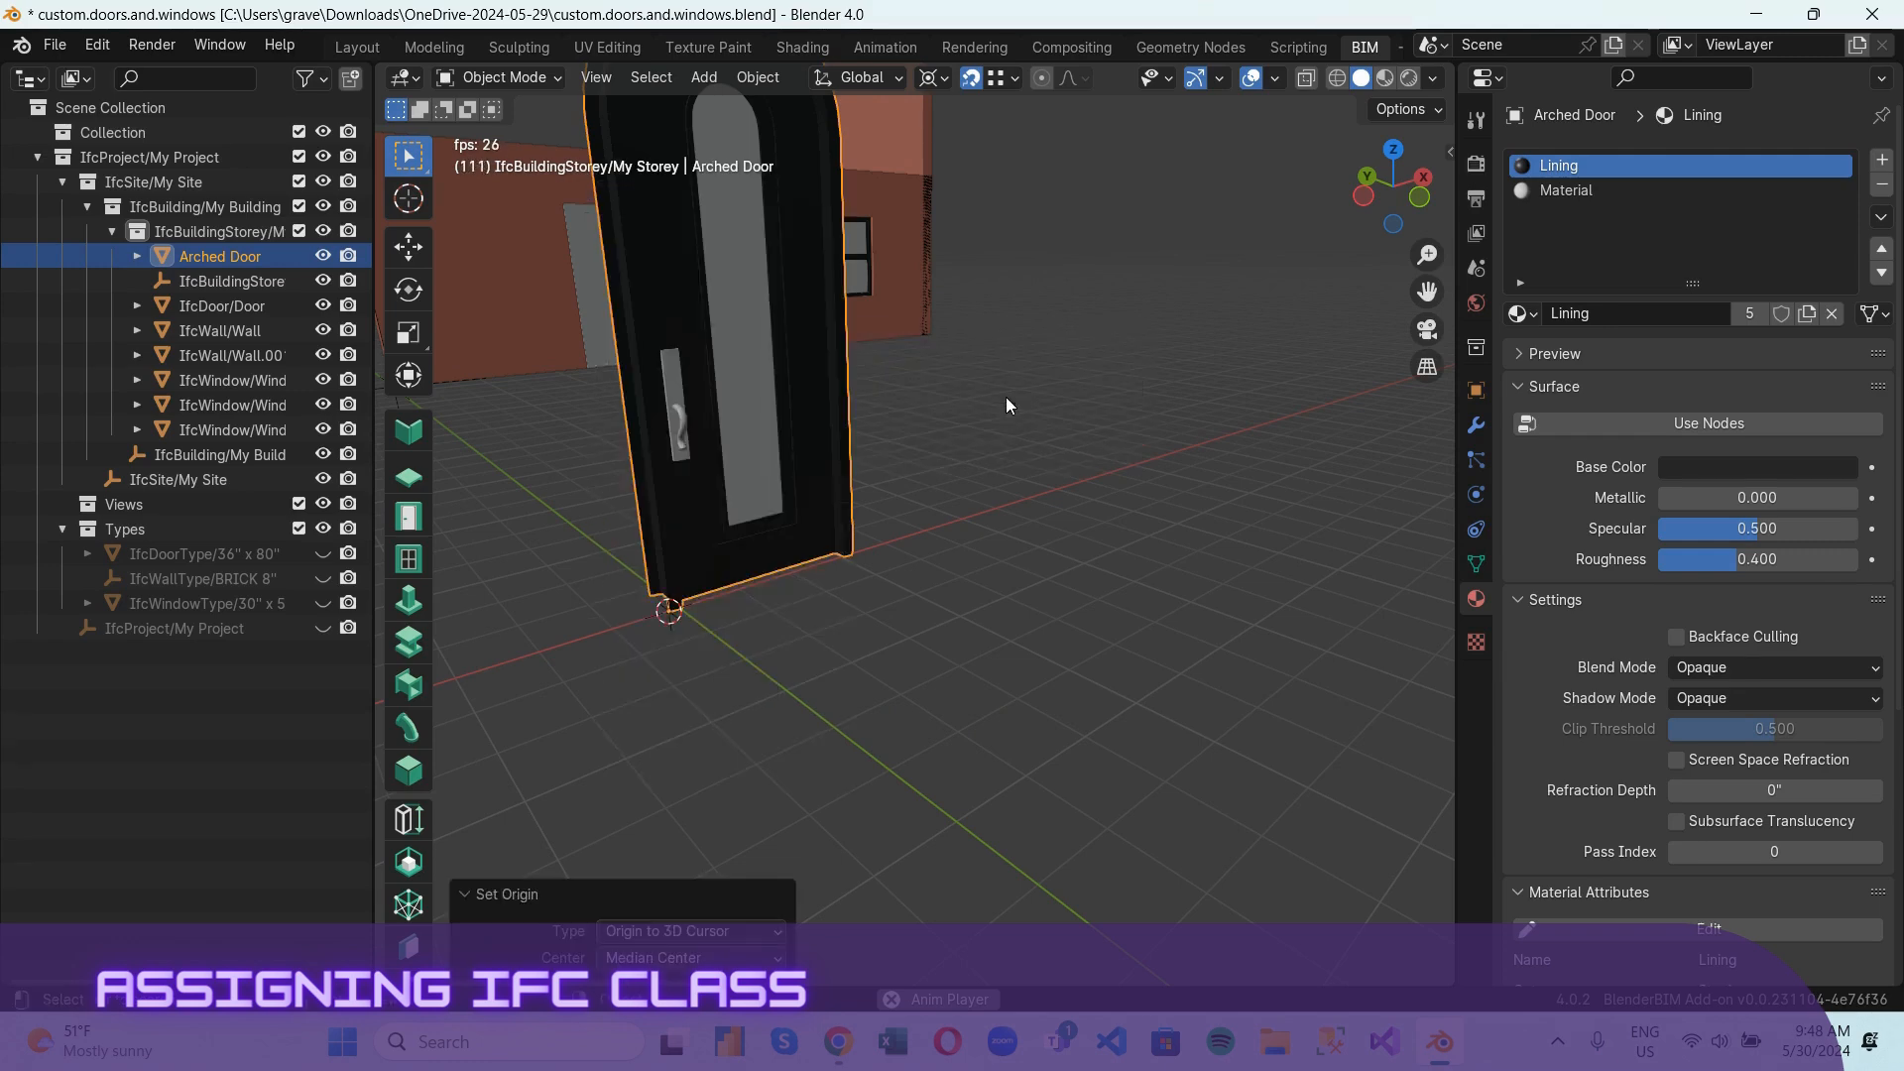
# Return the 3D cursor to the world origin and snap the Arched Door to it by its new origin.
pyautogui.rightClick(680, 567)
pyautogui.hotkey('shift', 's')
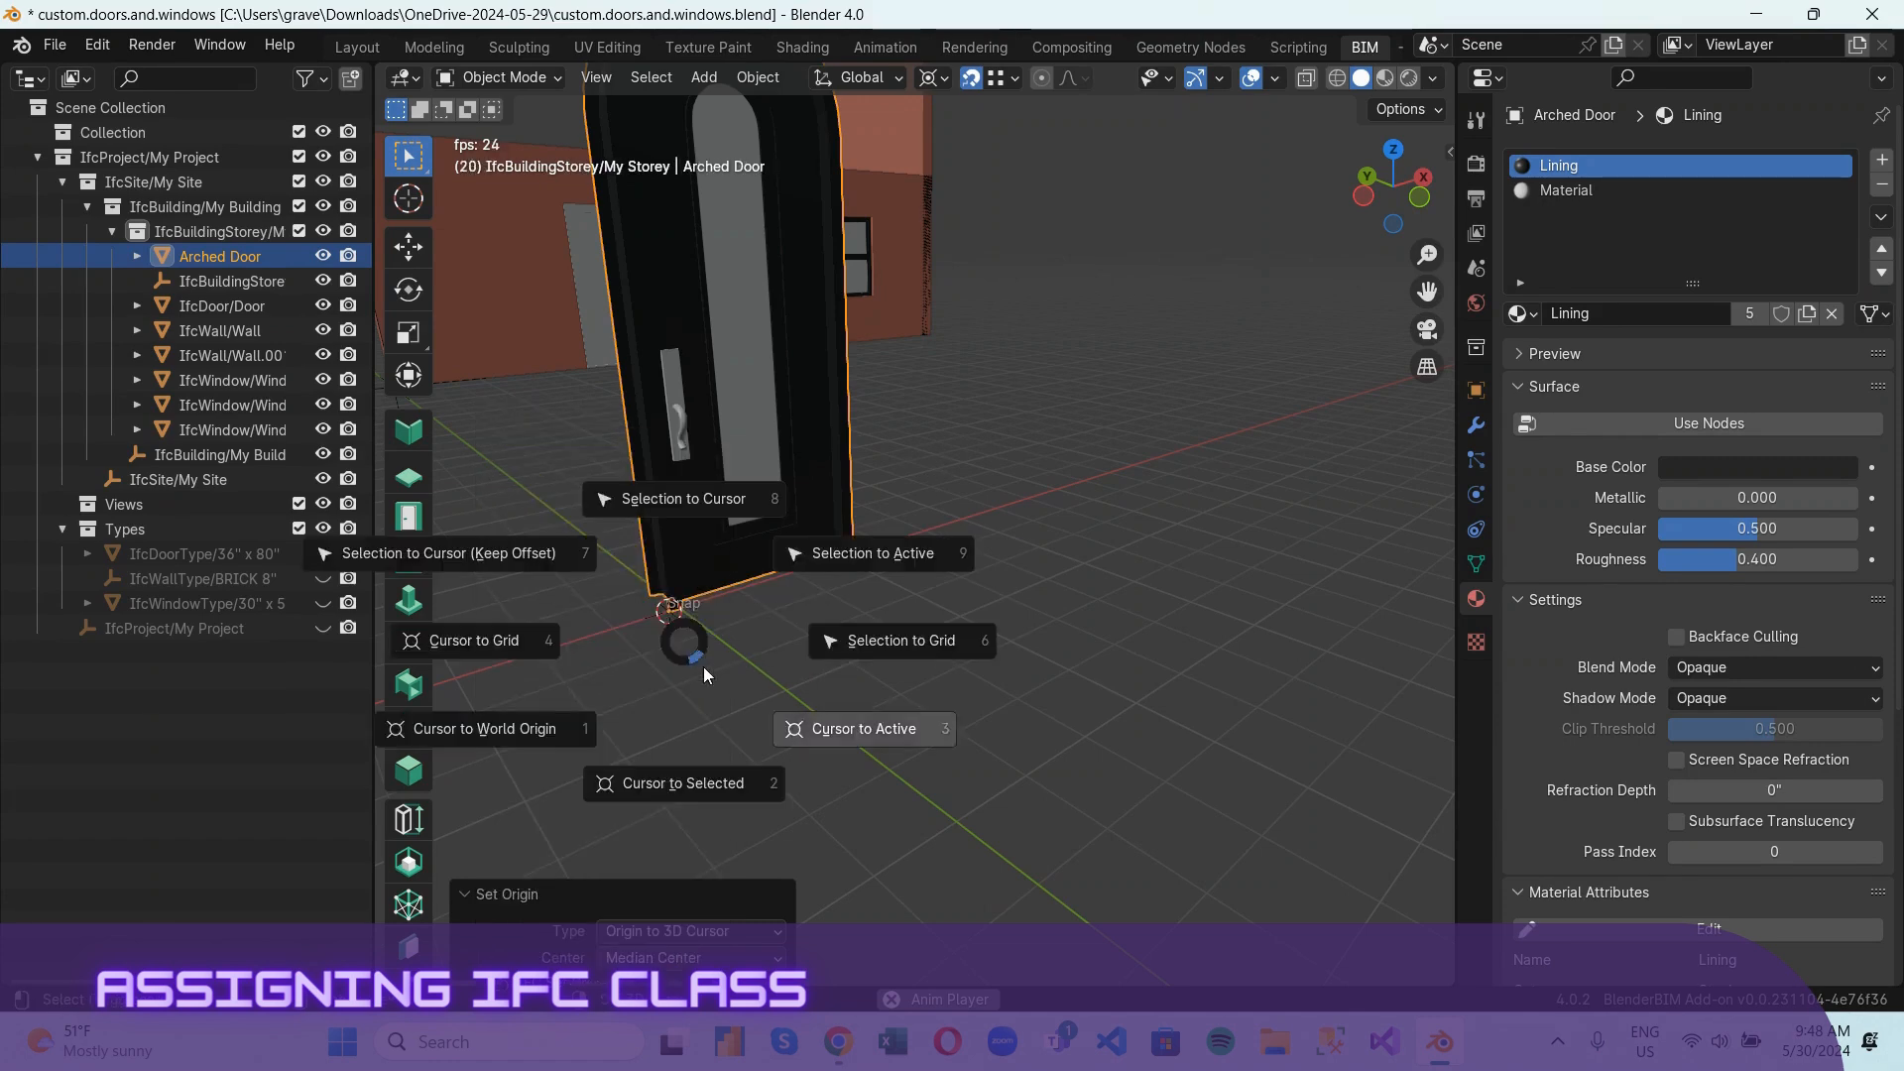
pyautogui.click(537, 738)
pyautogui.rightClick(674, 556)
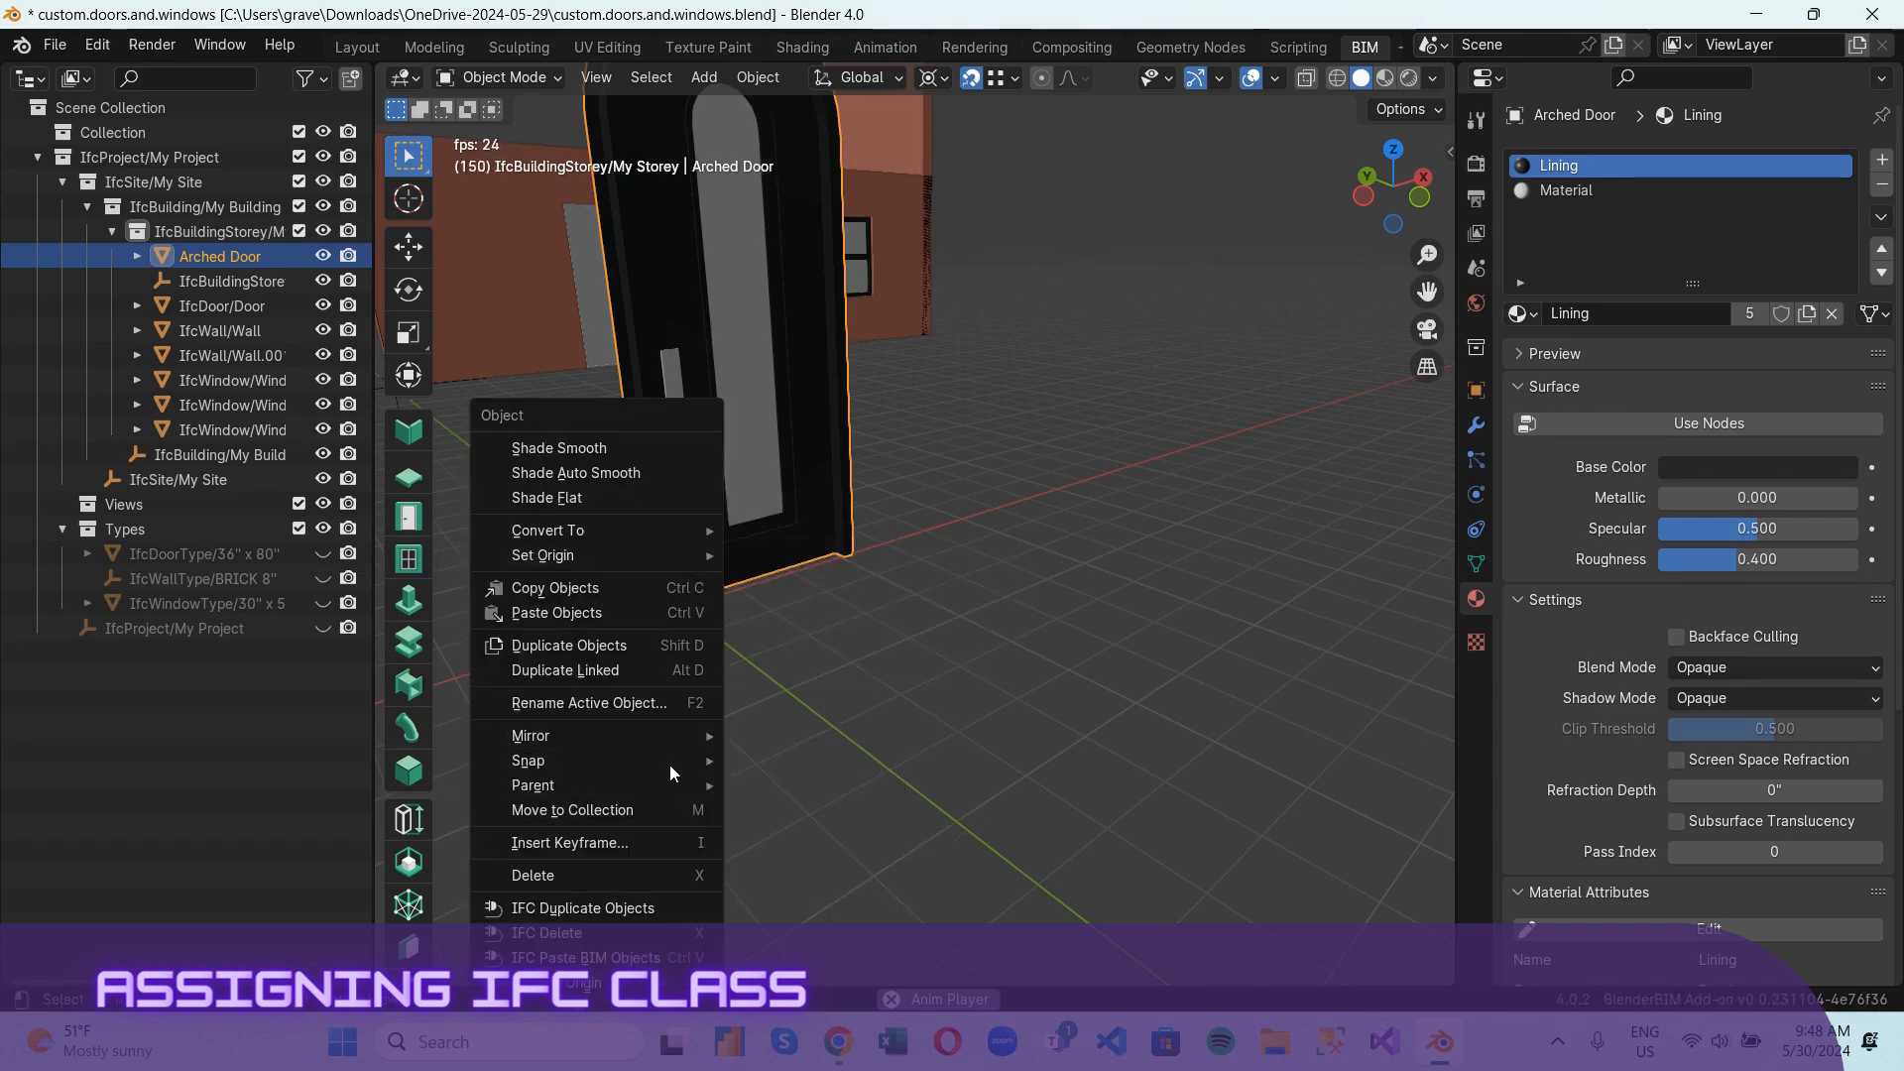
pyautogui.moveTo(663, 764)
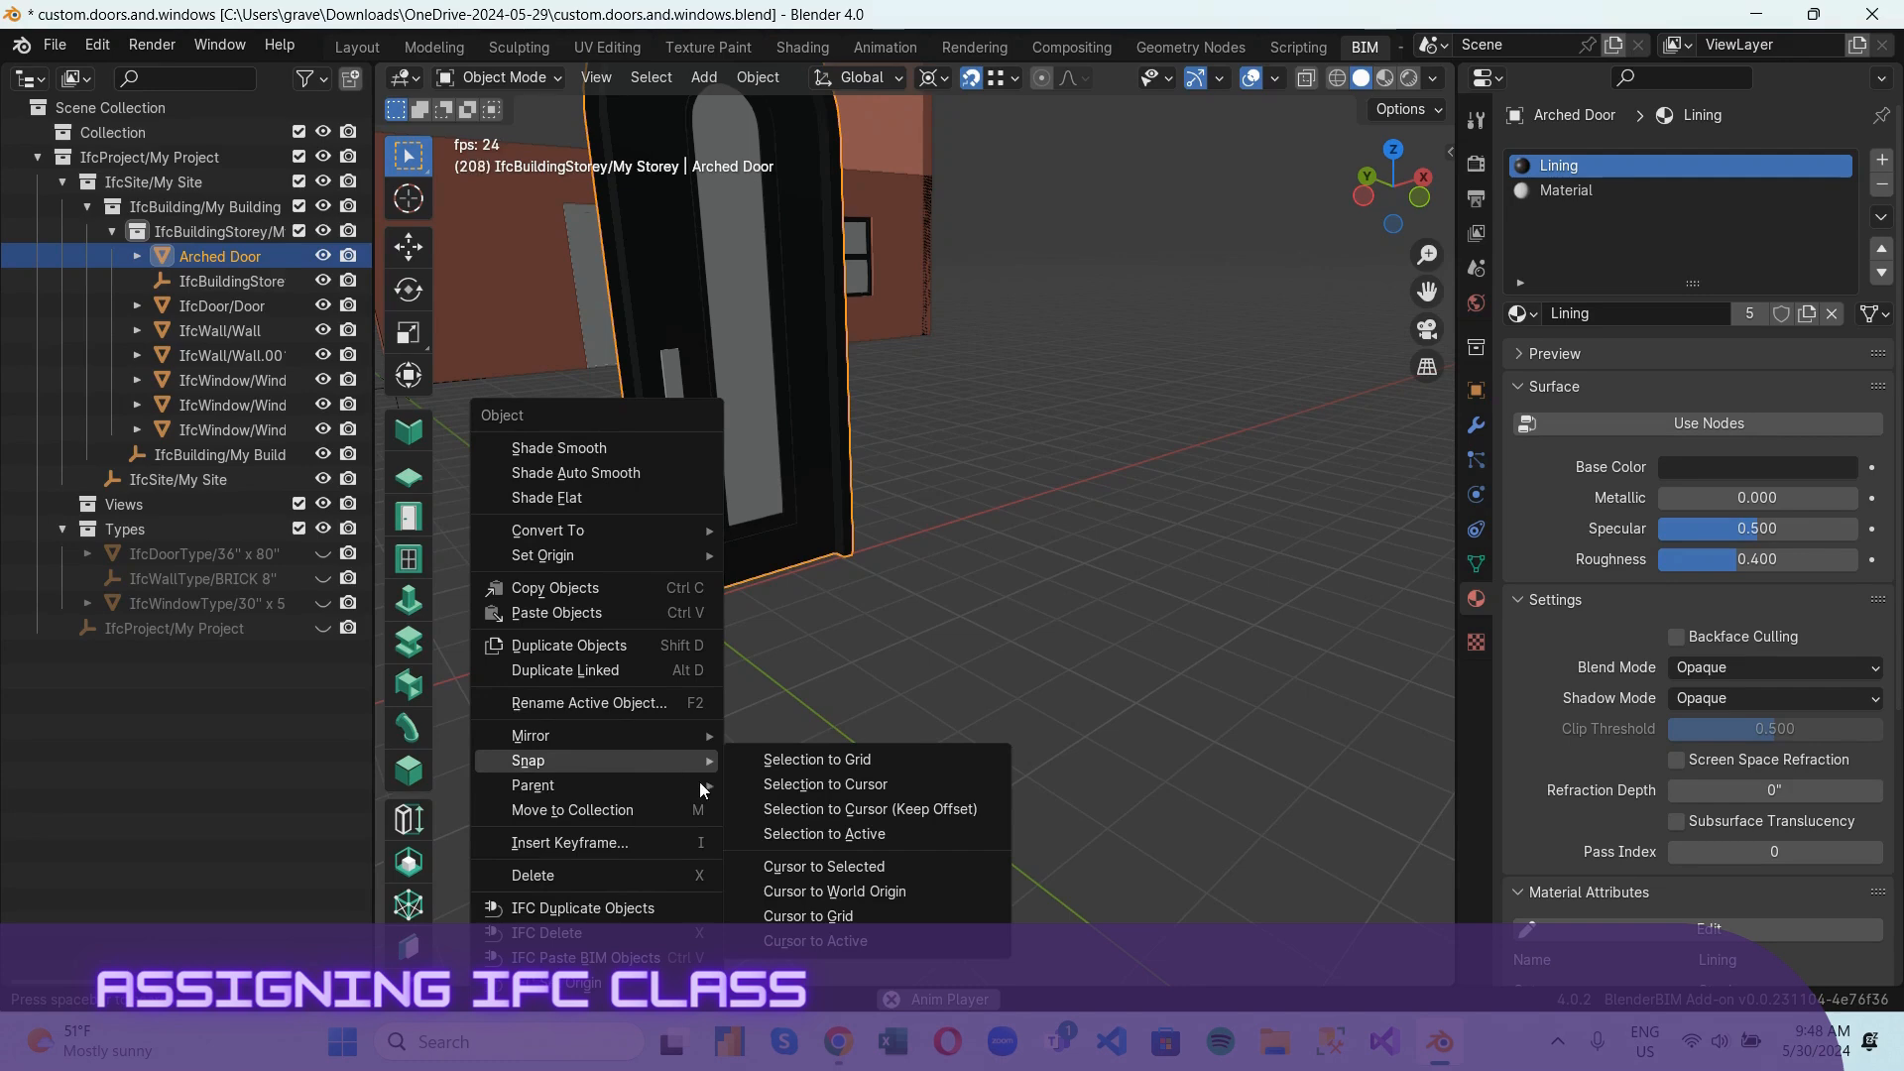
pyautogui.click(827, 784)
pyautogui.moveTo(925, 503); pyautogui.dragTo(888, 546, button='middle')
pyautogui.click(842, 514)
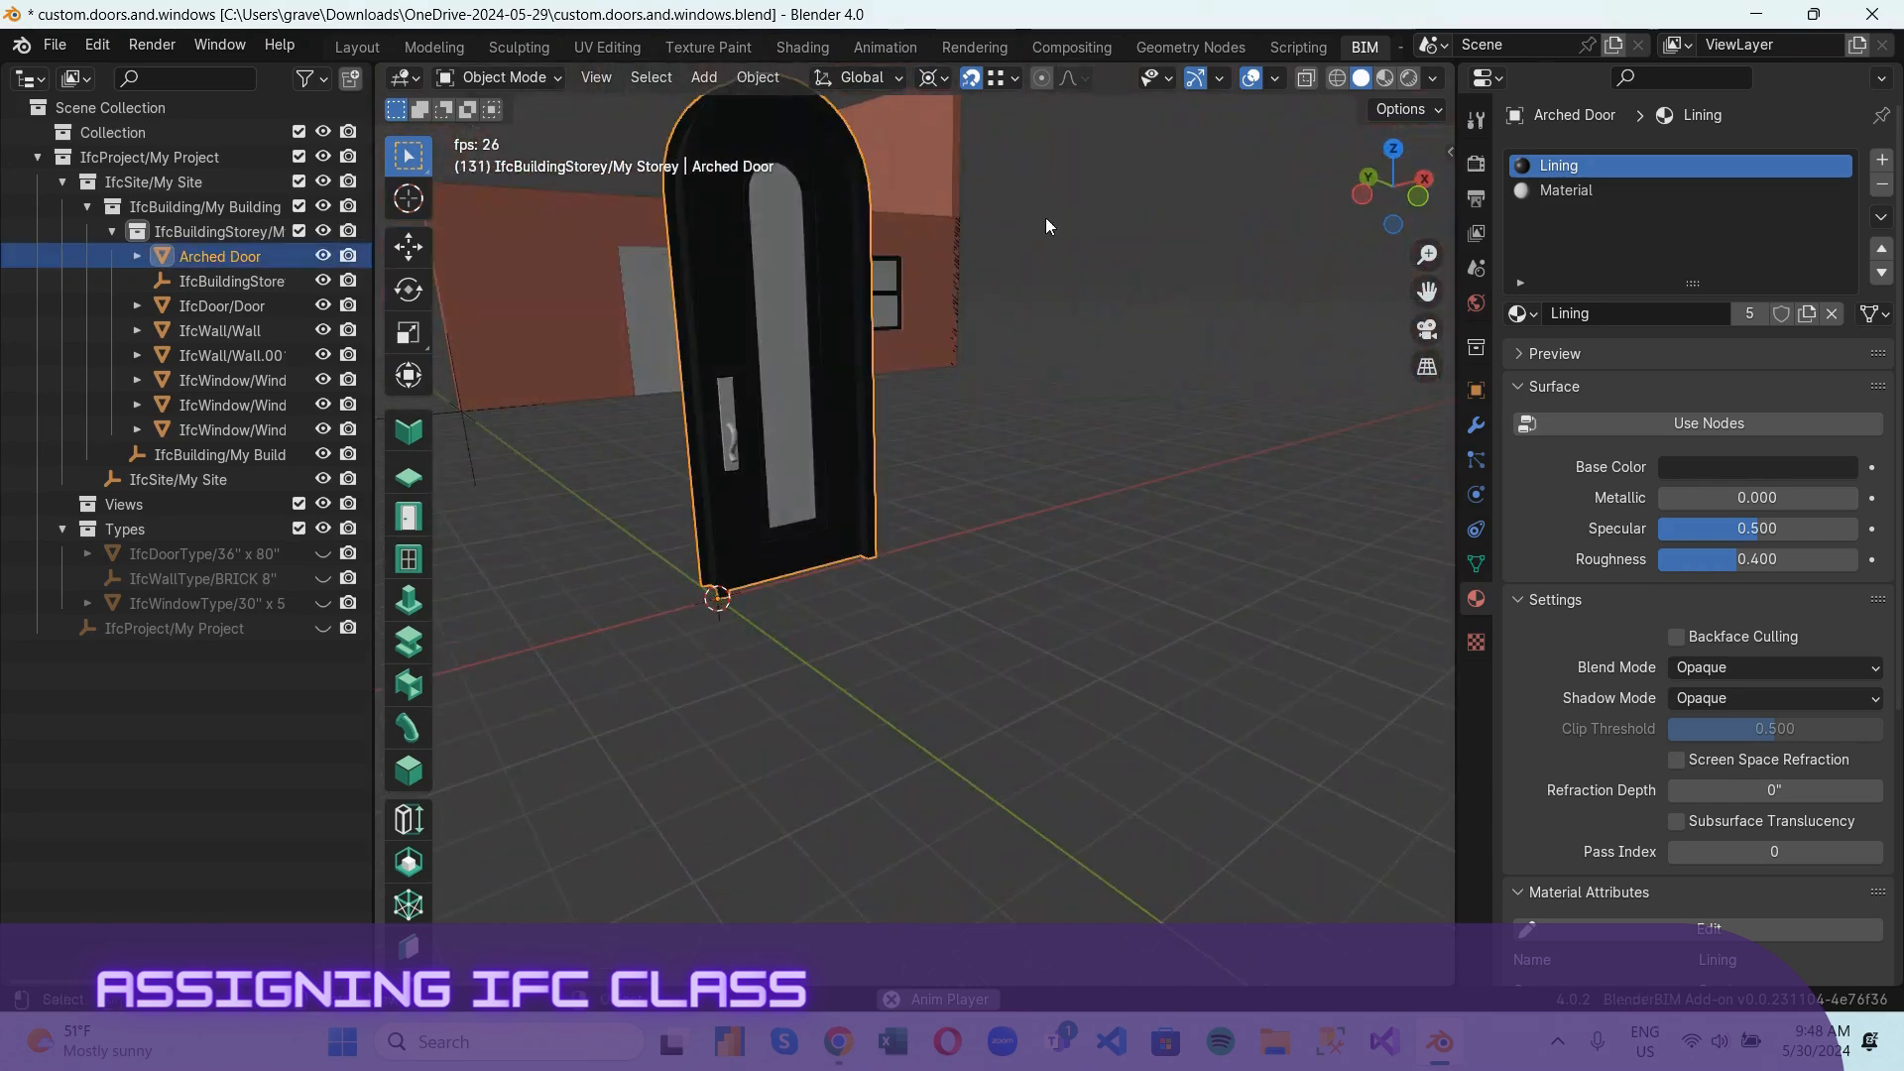
# Duplicate the Arched Door about 77.5" along the X axis from the original in top view and save the project.
pyautogui.click(1393, 149)
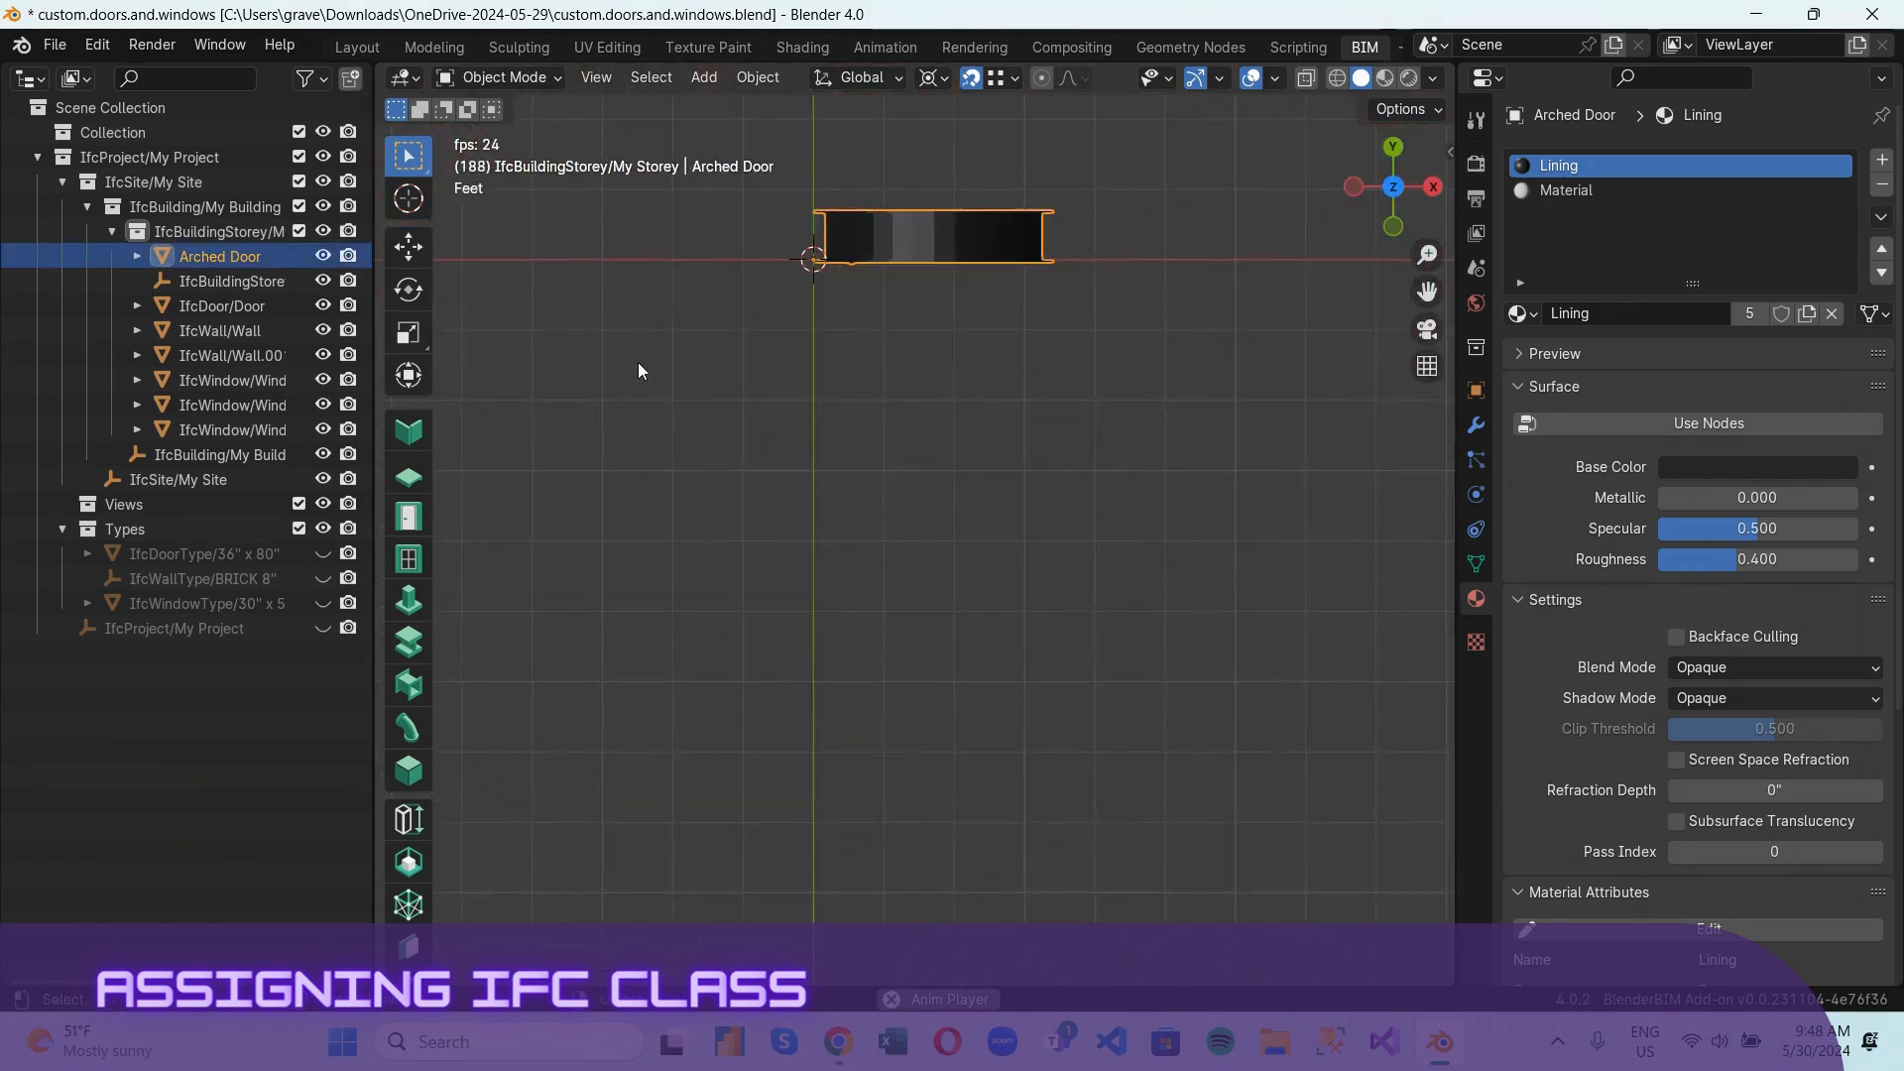
pyautogui.scroll(-4, 896, 386)
pyautogui.hotkey('shift', 'd')
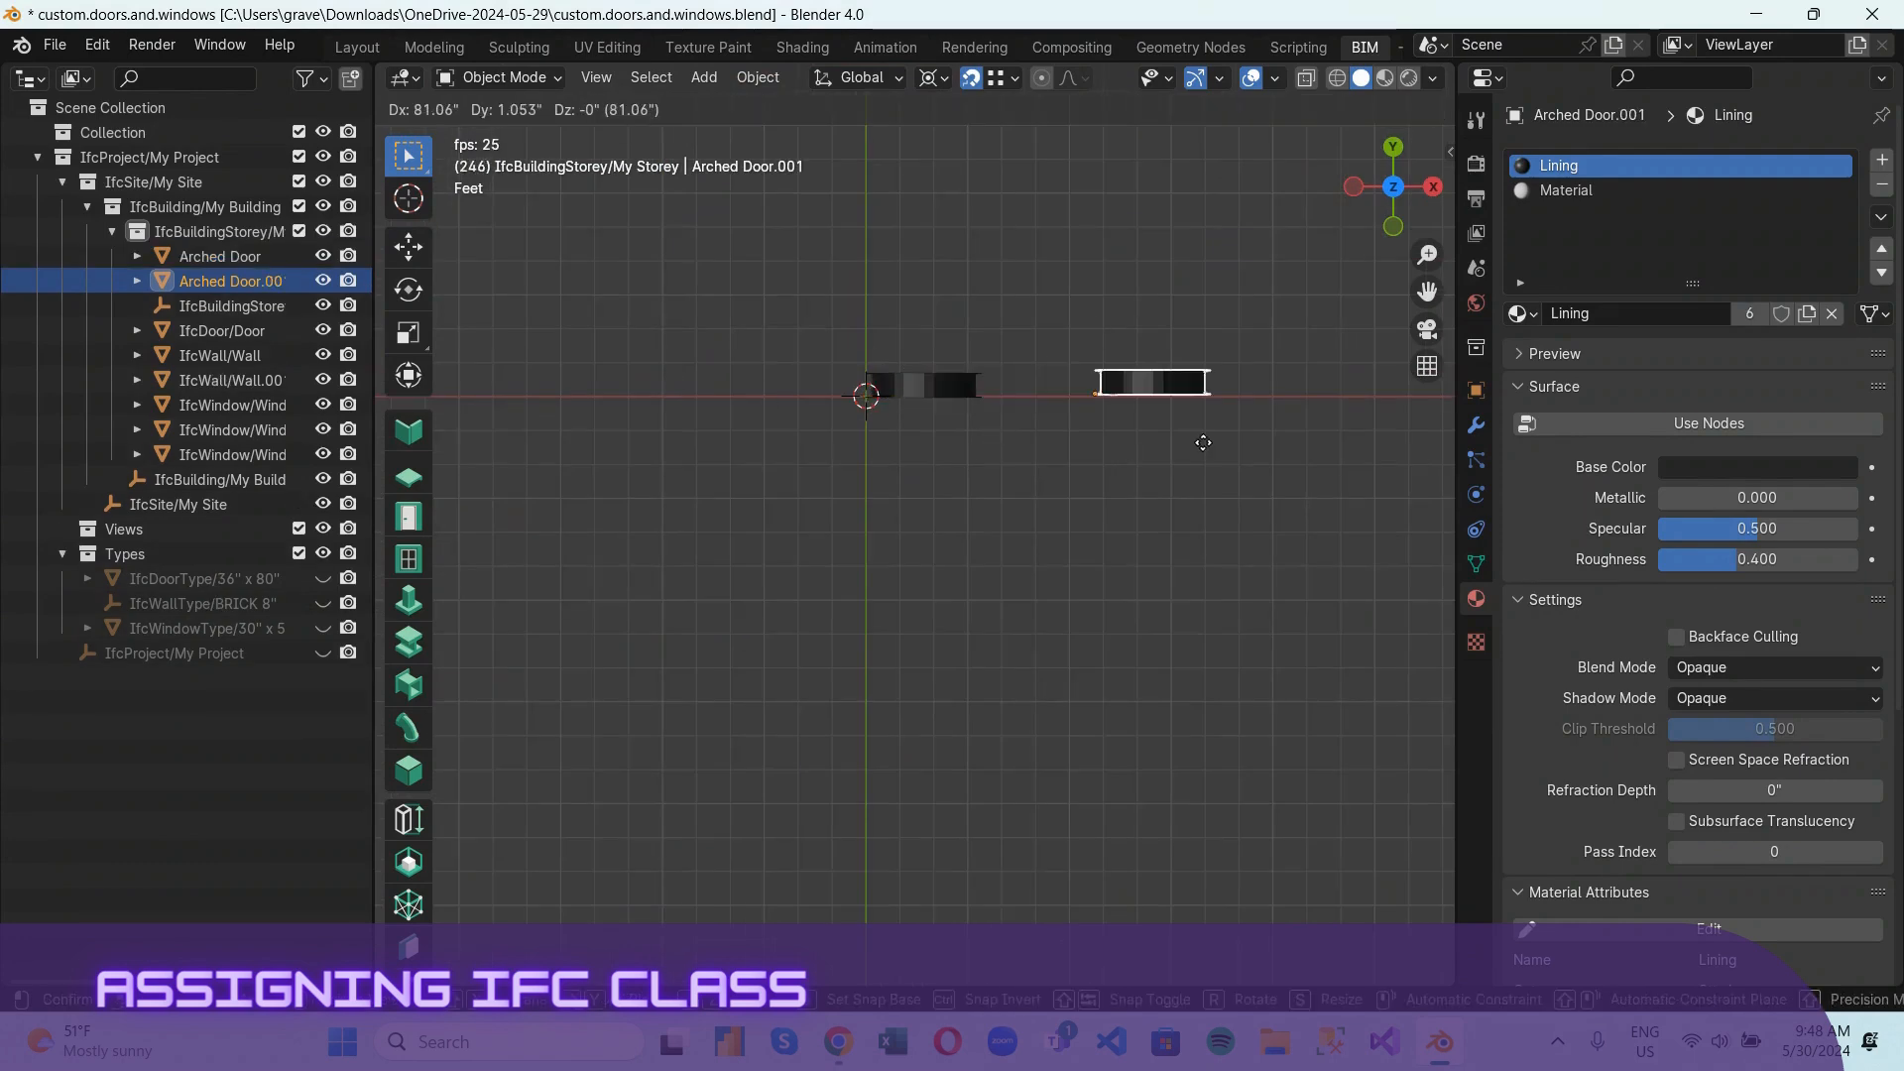
pyautogui.click(1193, 444)
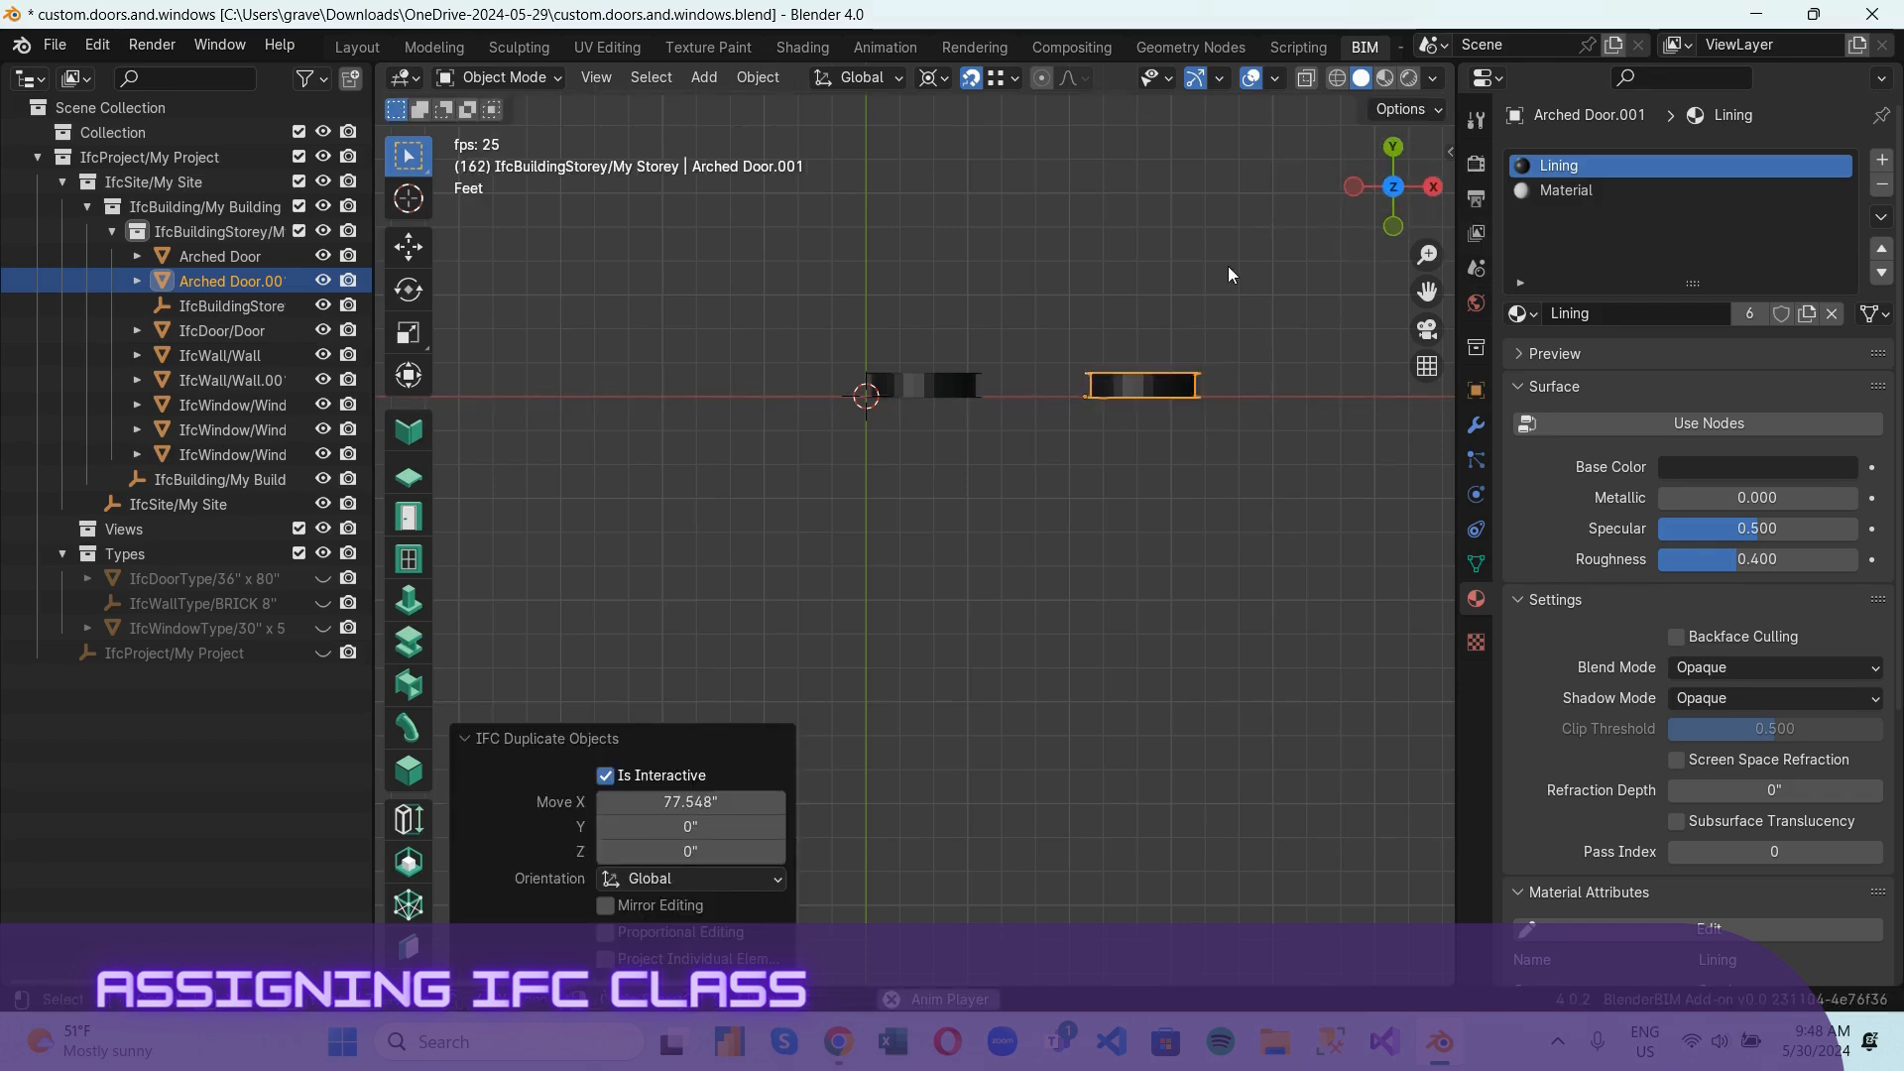
pyautogui.hotkey('ctrl', 's')
# Show the scene's IFC object metadata, select the original Arched Door at the world origin and save the project.
pyautogui.click(1476, 234)
pyautogui.click(1476, 300)
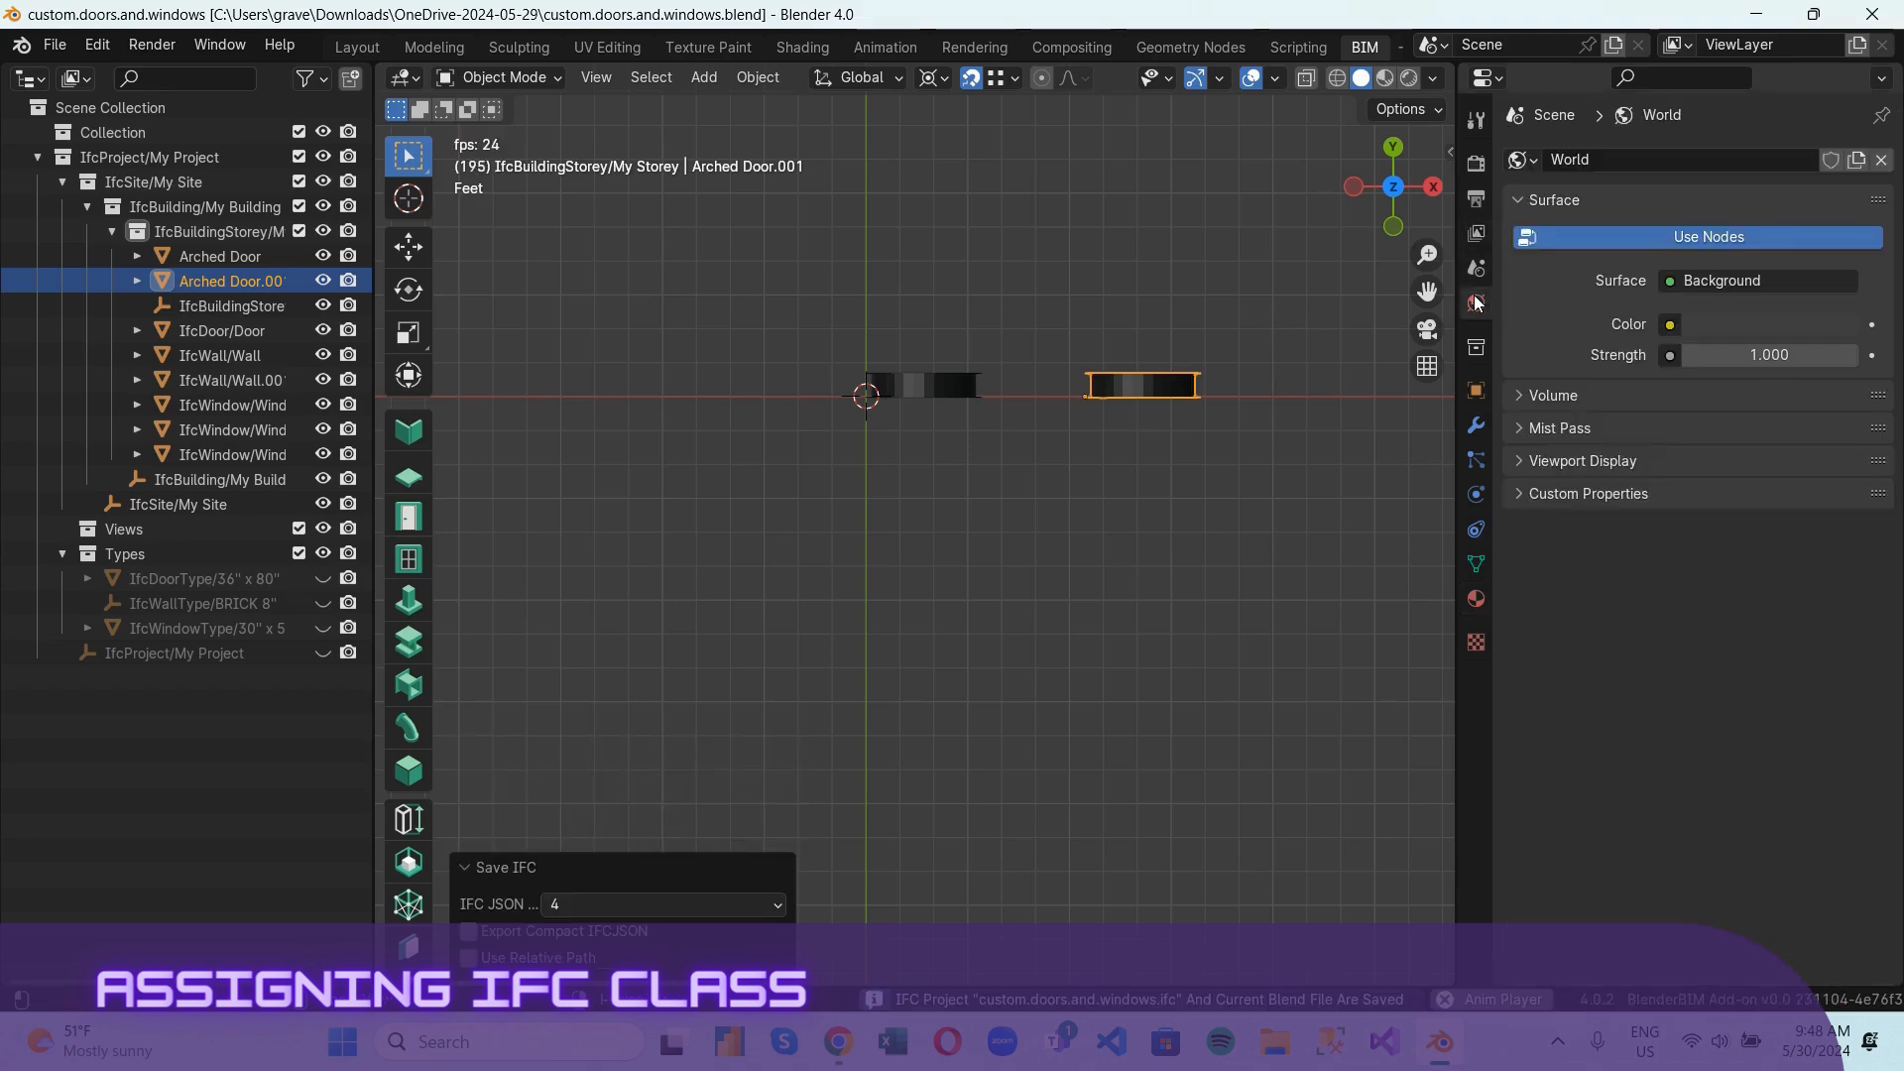
pyautogui.click(1476, 199)
pyautogui.click(1476, 163)
pyautogui.click(1476, 229)
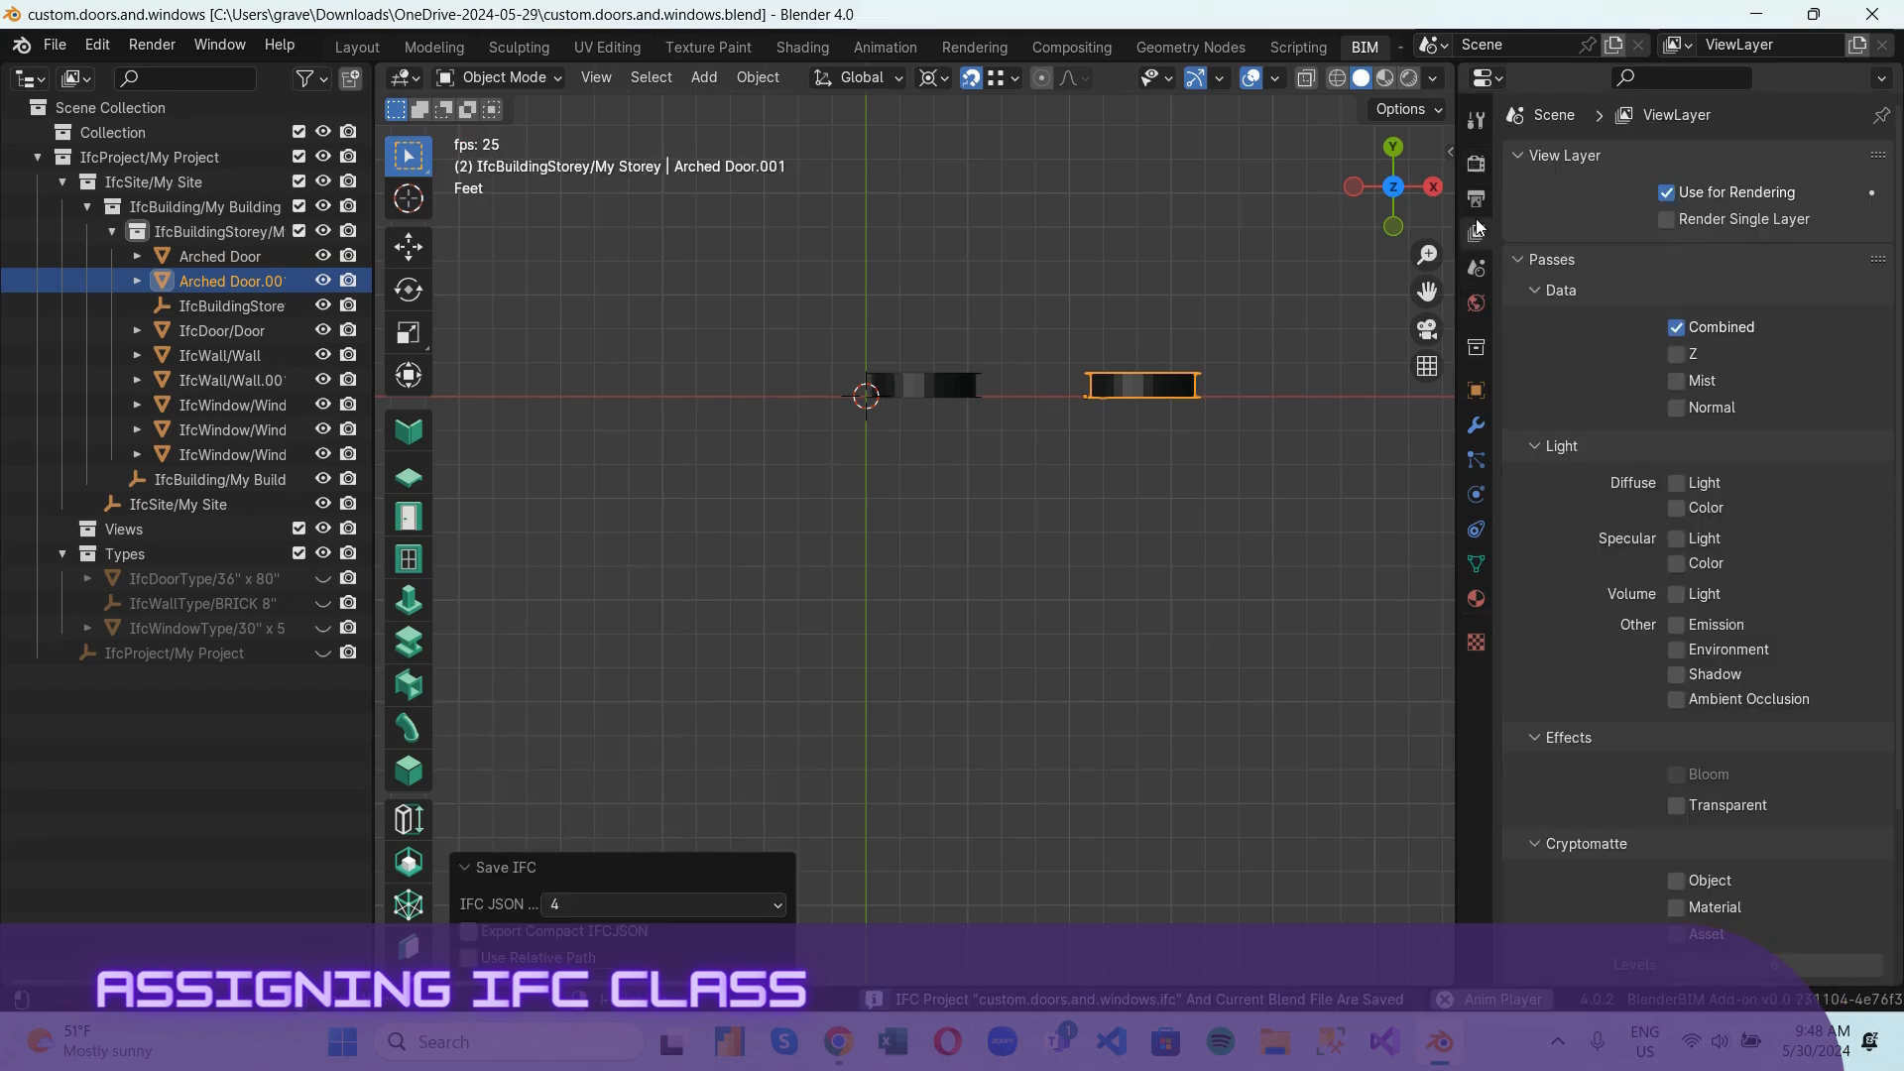
pyautogui.click(1194, 212)
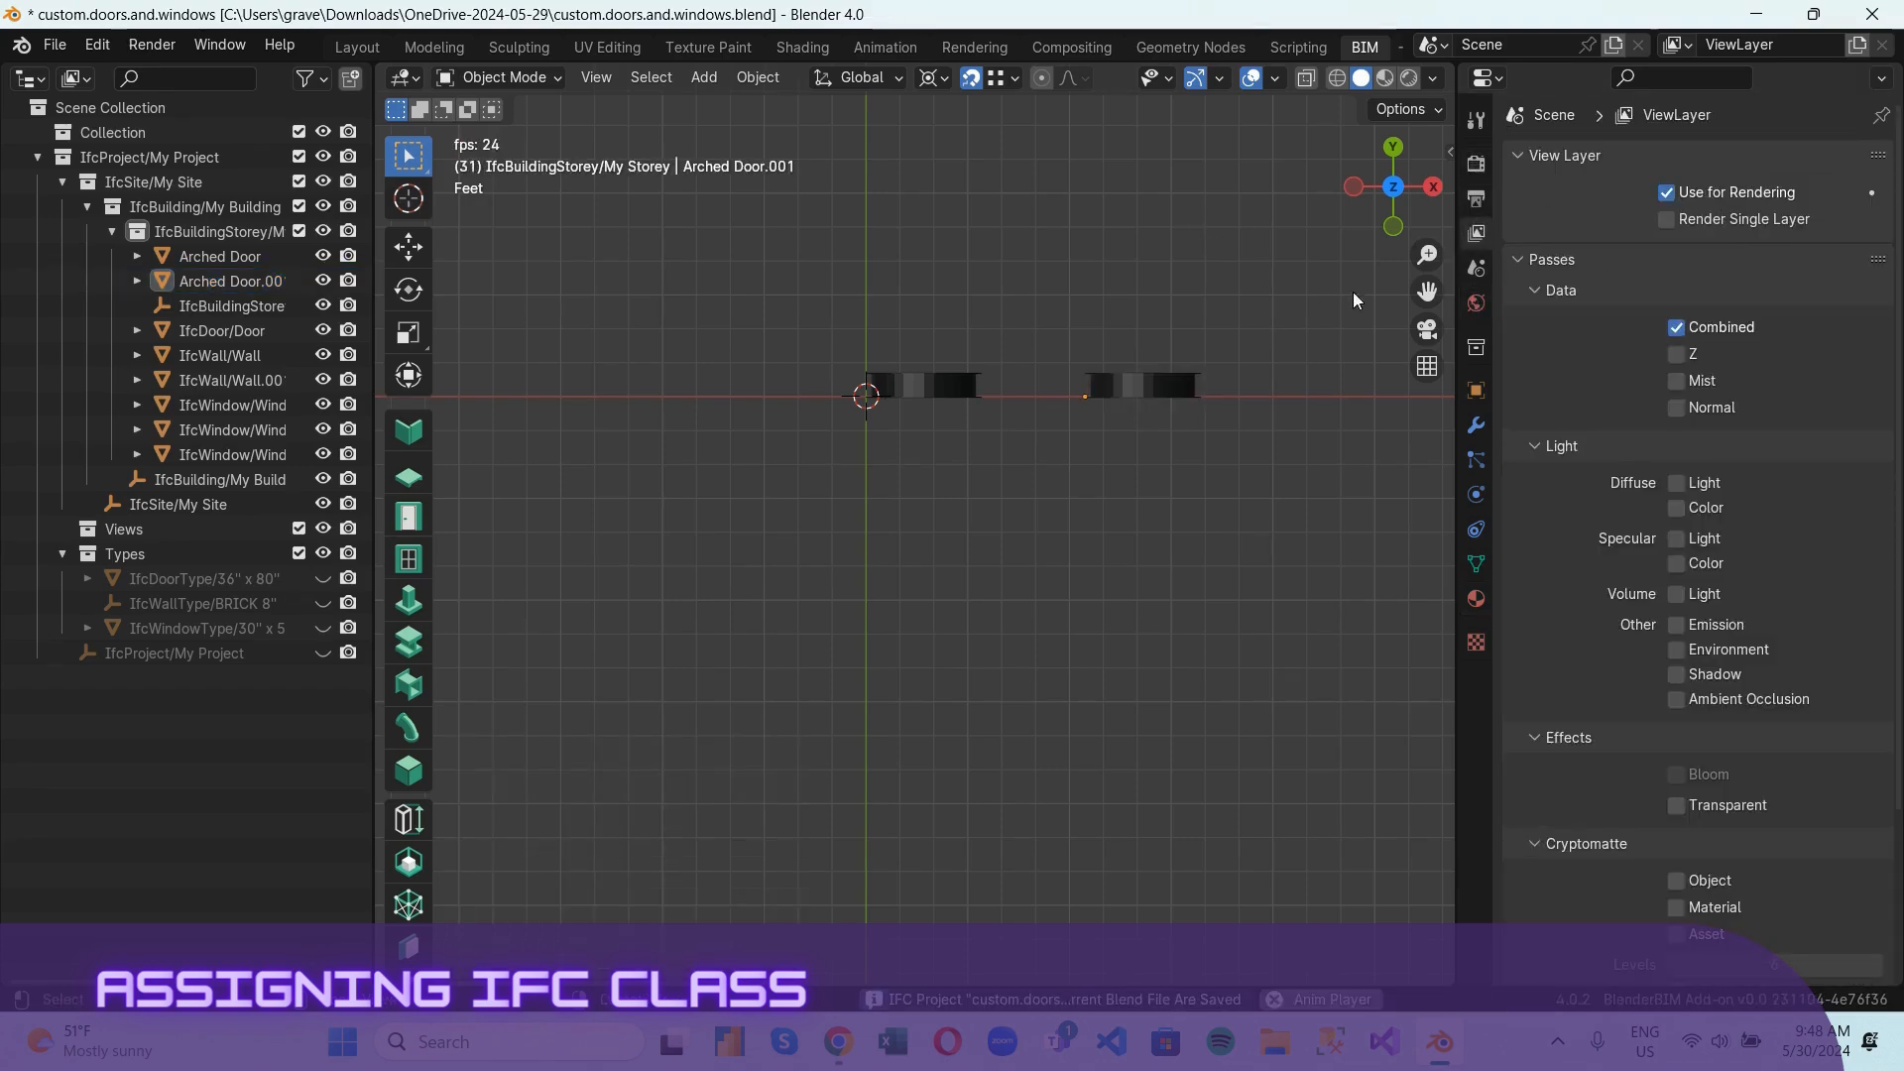
pyautogui.click(1477, 265)
pyautogui.click(954, 377)
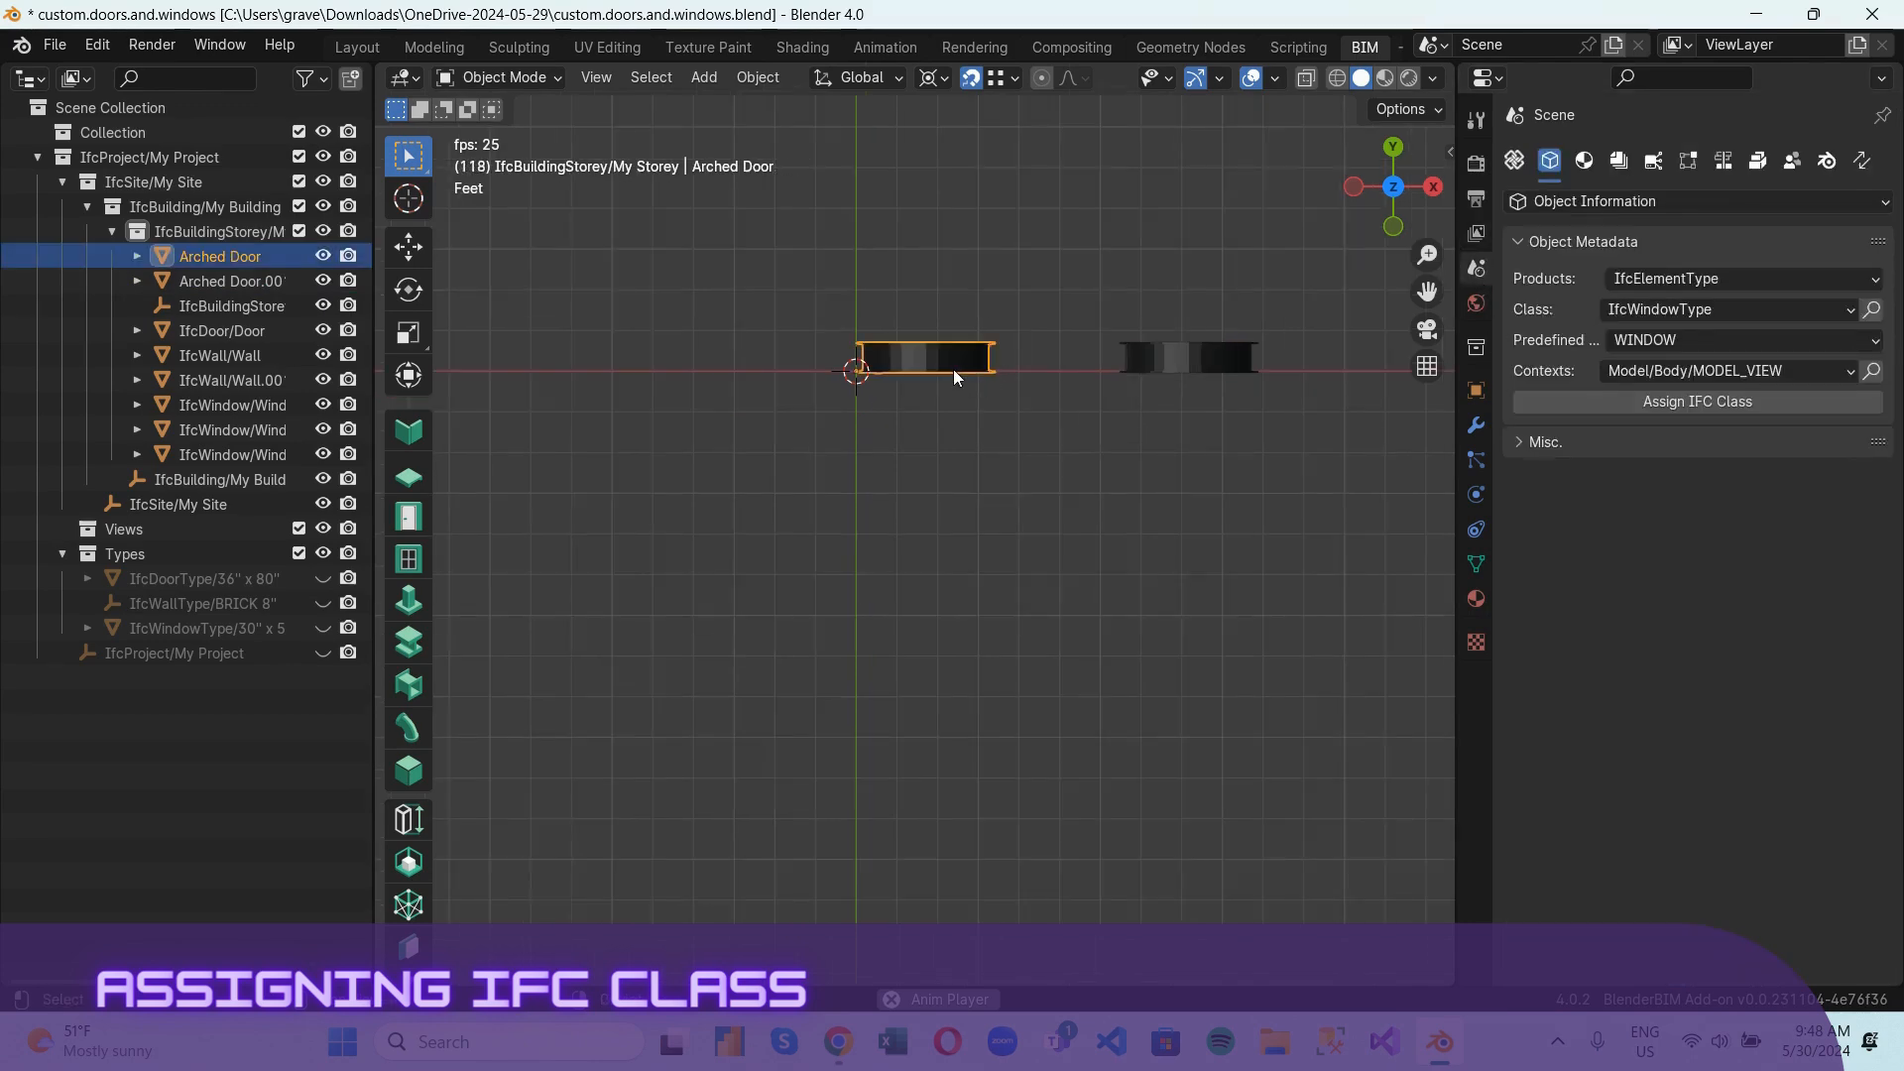
pyautogui.moveTo(1344, 183); pyautogui.dragTo(1105, 365)
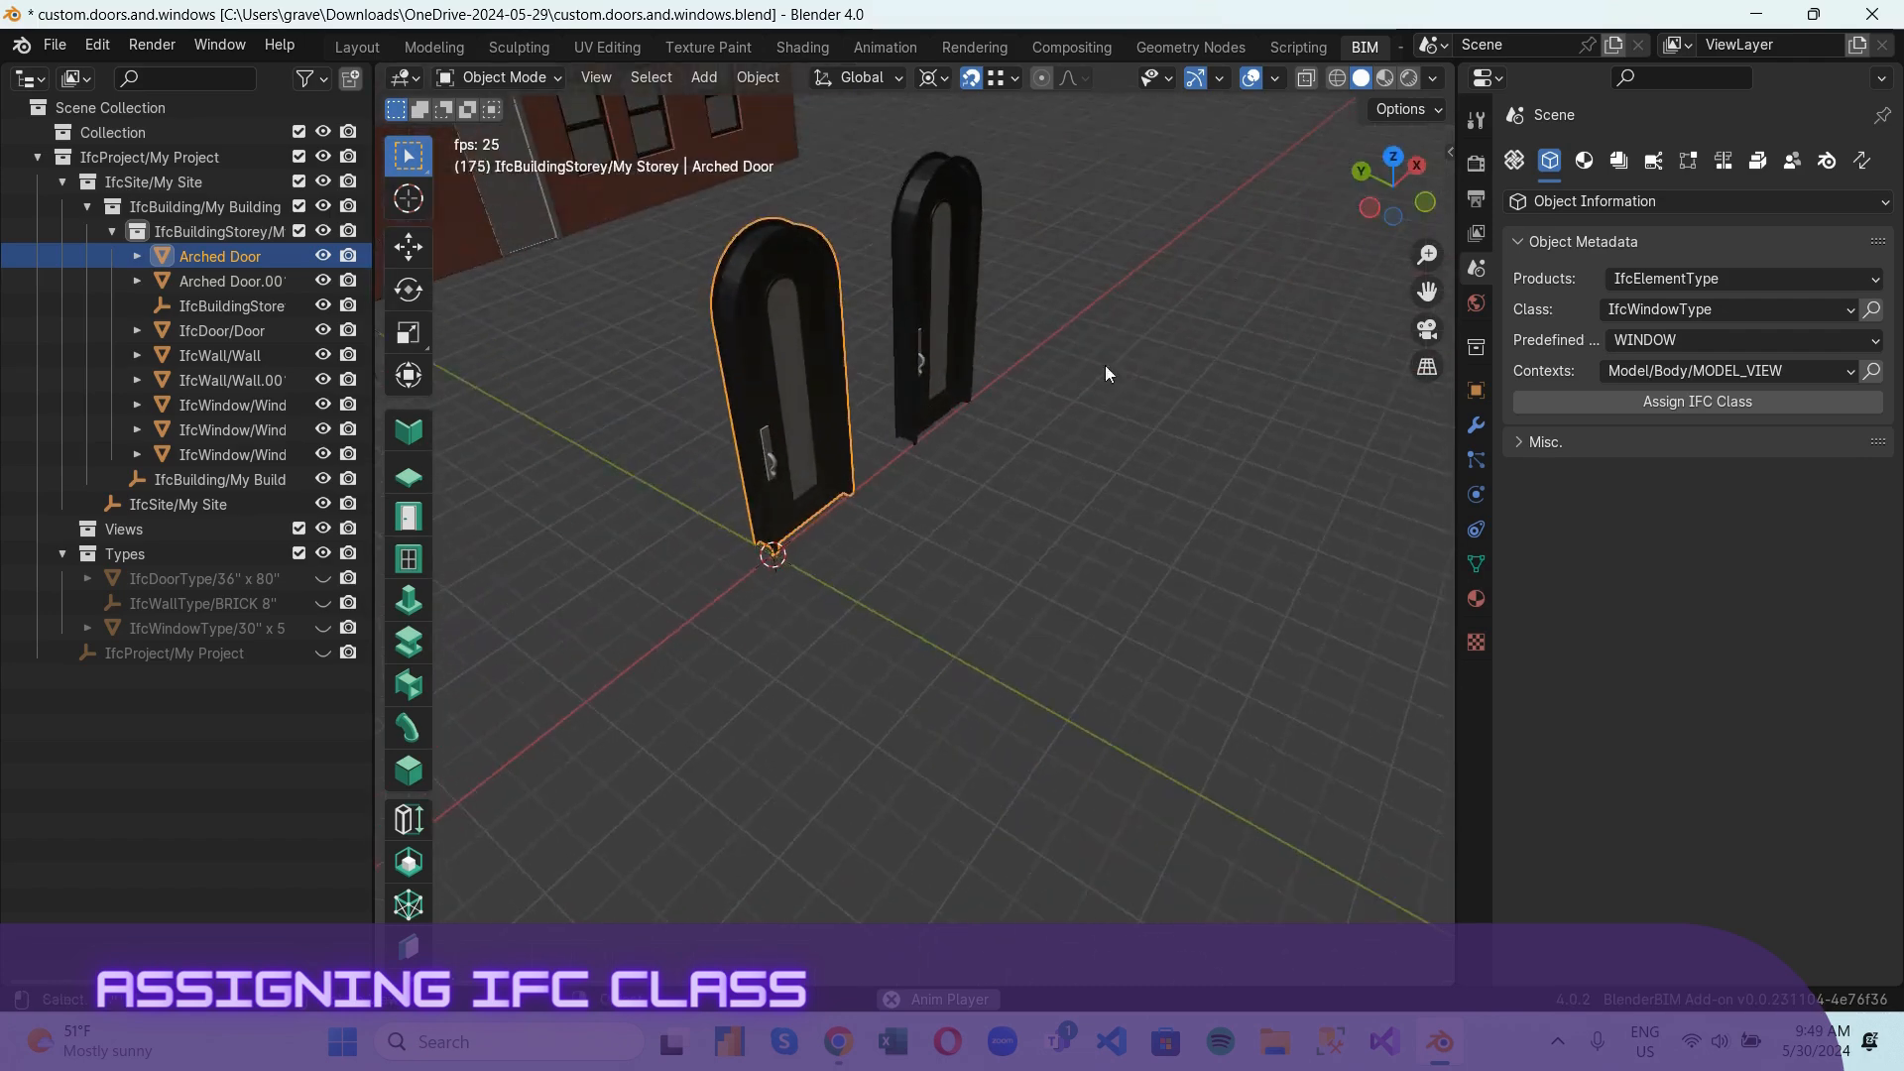
pyautogui.hotkey('ctrl', 's')
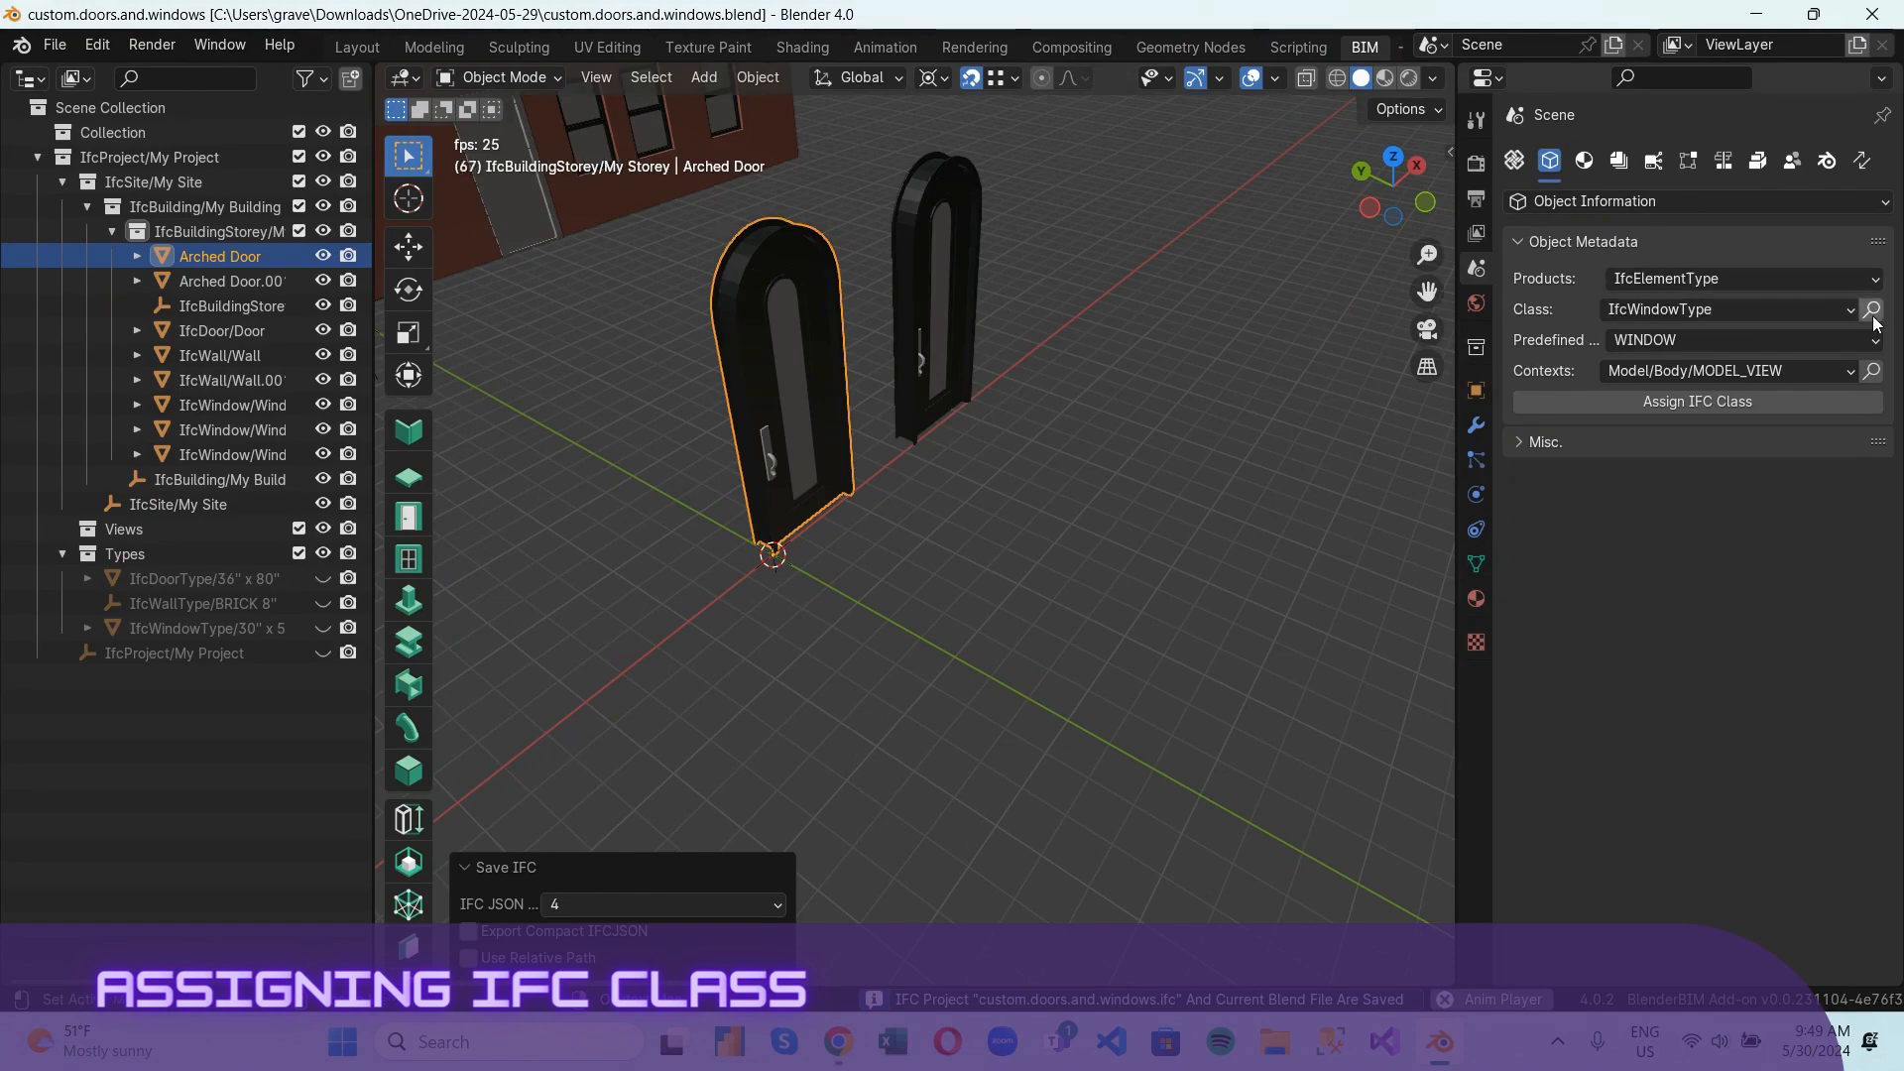
# Assign the IFC class IfcDoorType with predefined type DOOR to the original Arched Door.
pyautogui.click(1755, 311)
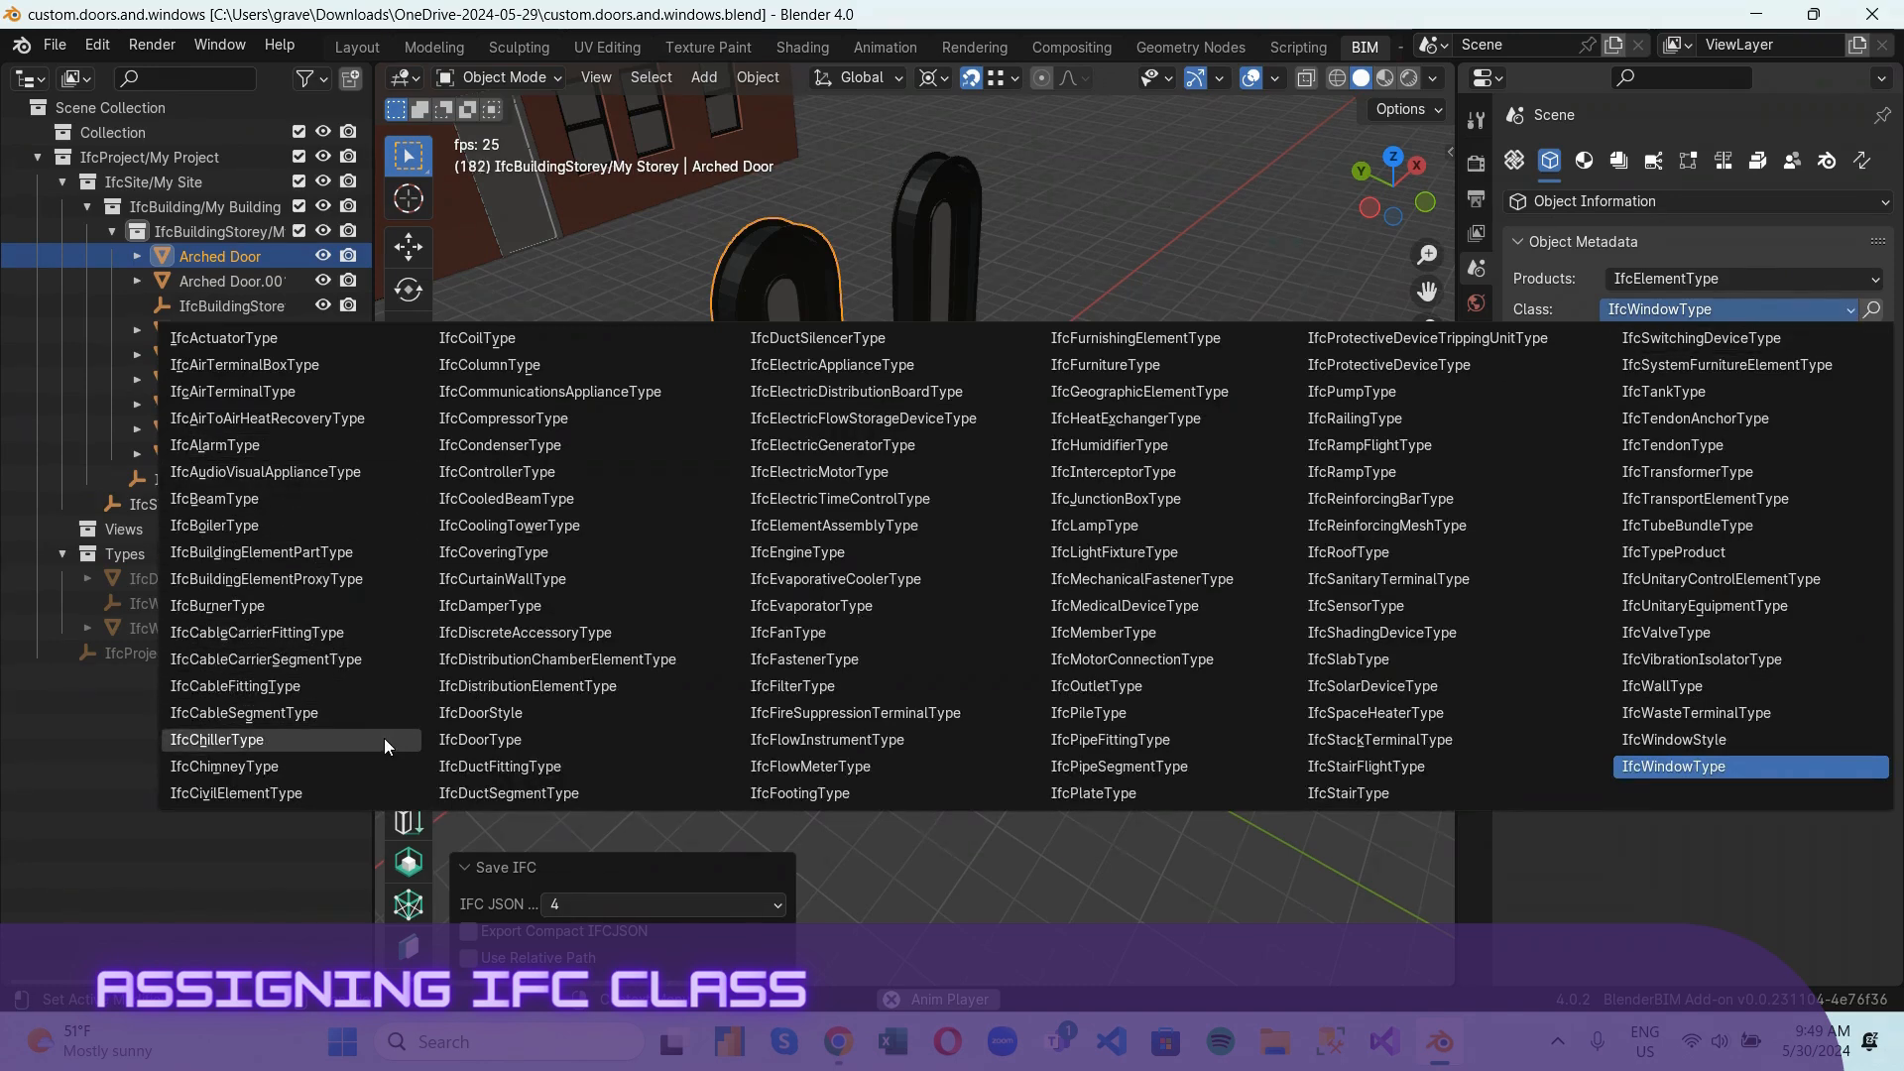
pyautogui.click(609, 742)
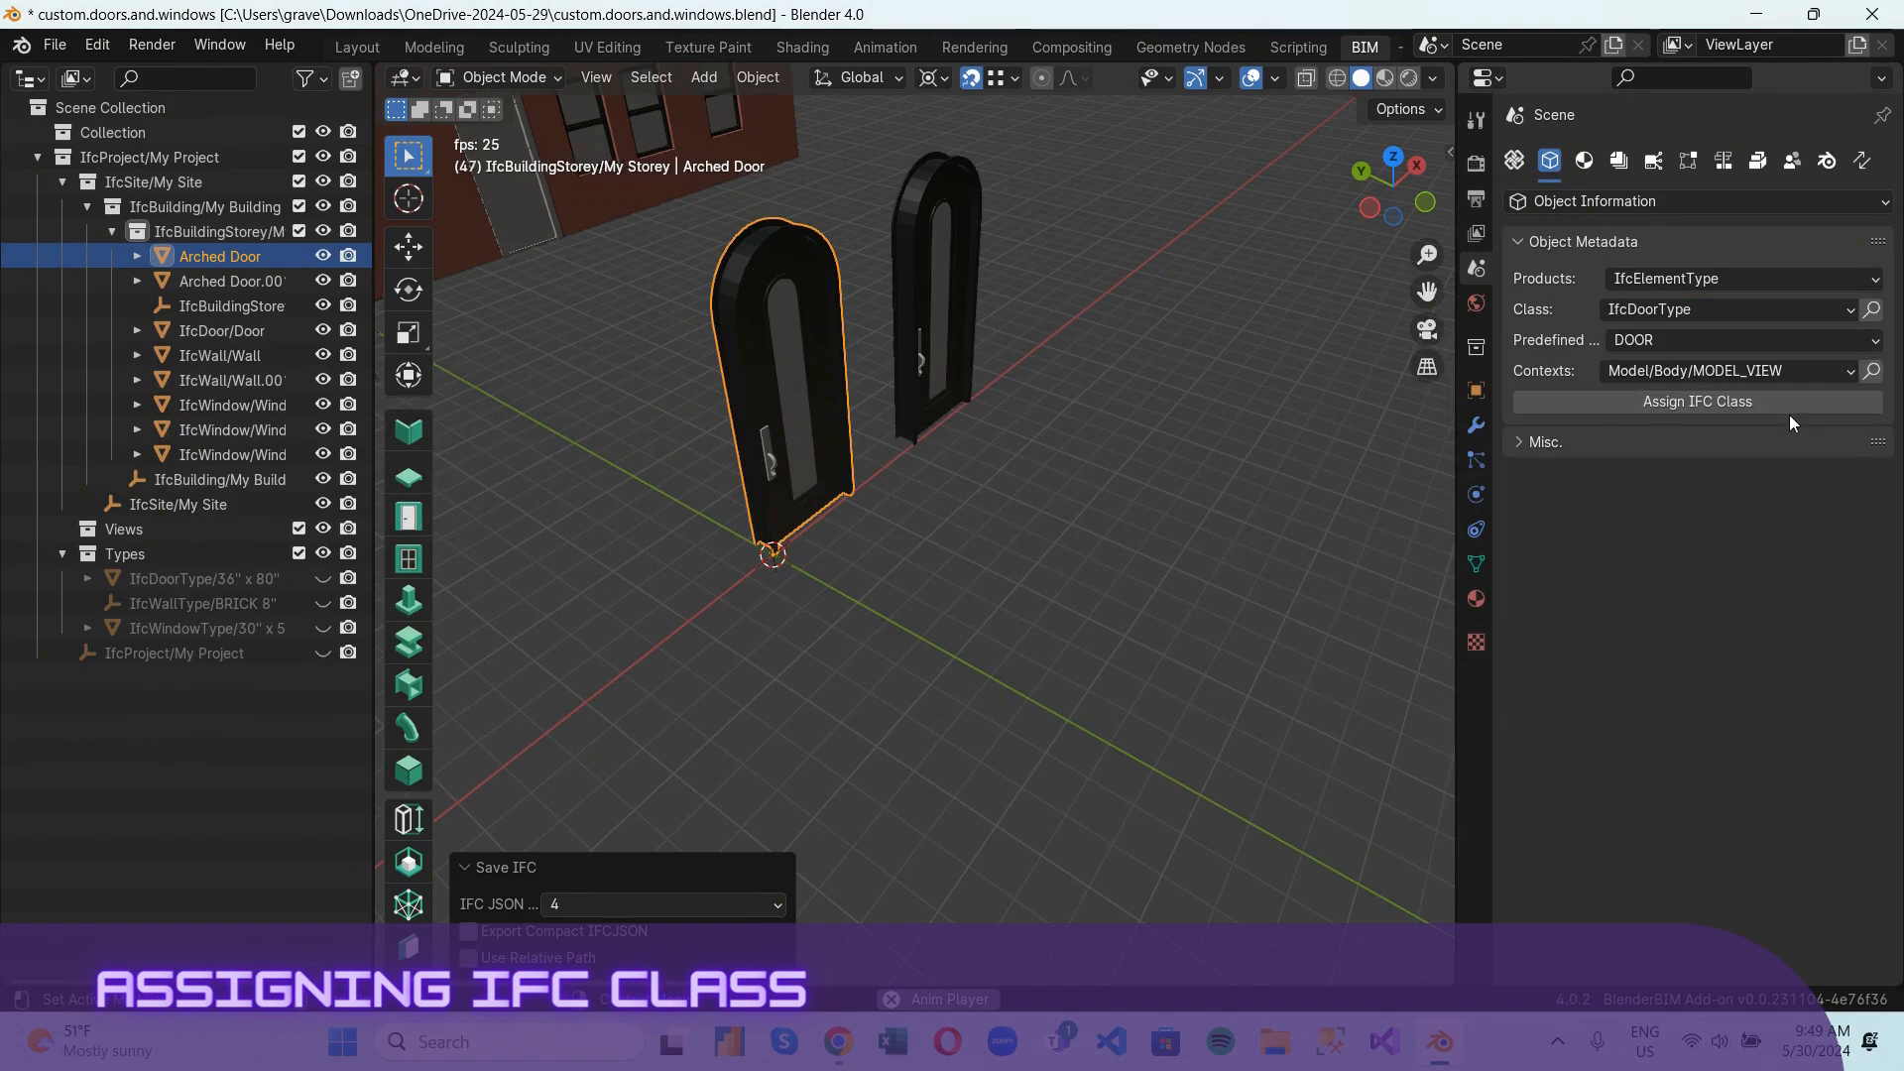
pyautogui.click(1781, 410)
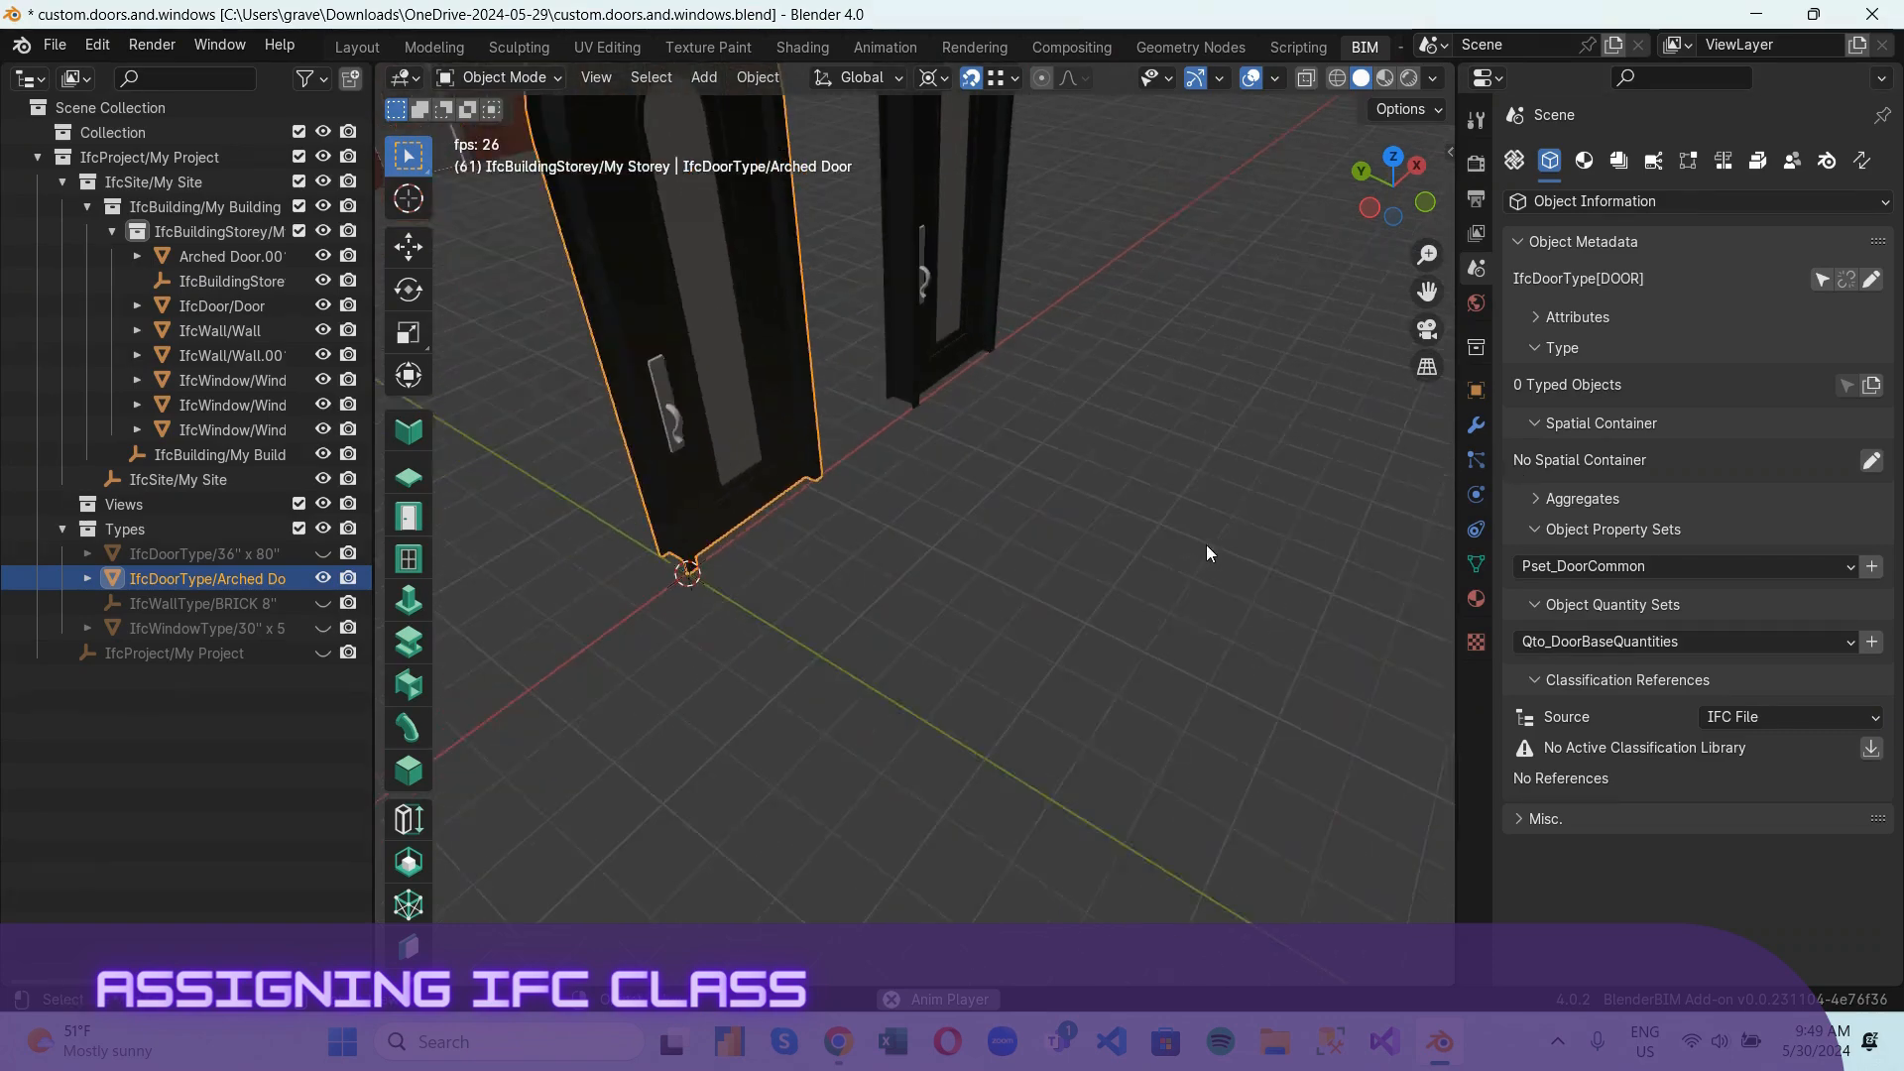
# Hide the Types collection in the viewport.
pyautogui.moveTo(1045, 404); pyautogui.dragTo(1096, 492, button='middle')
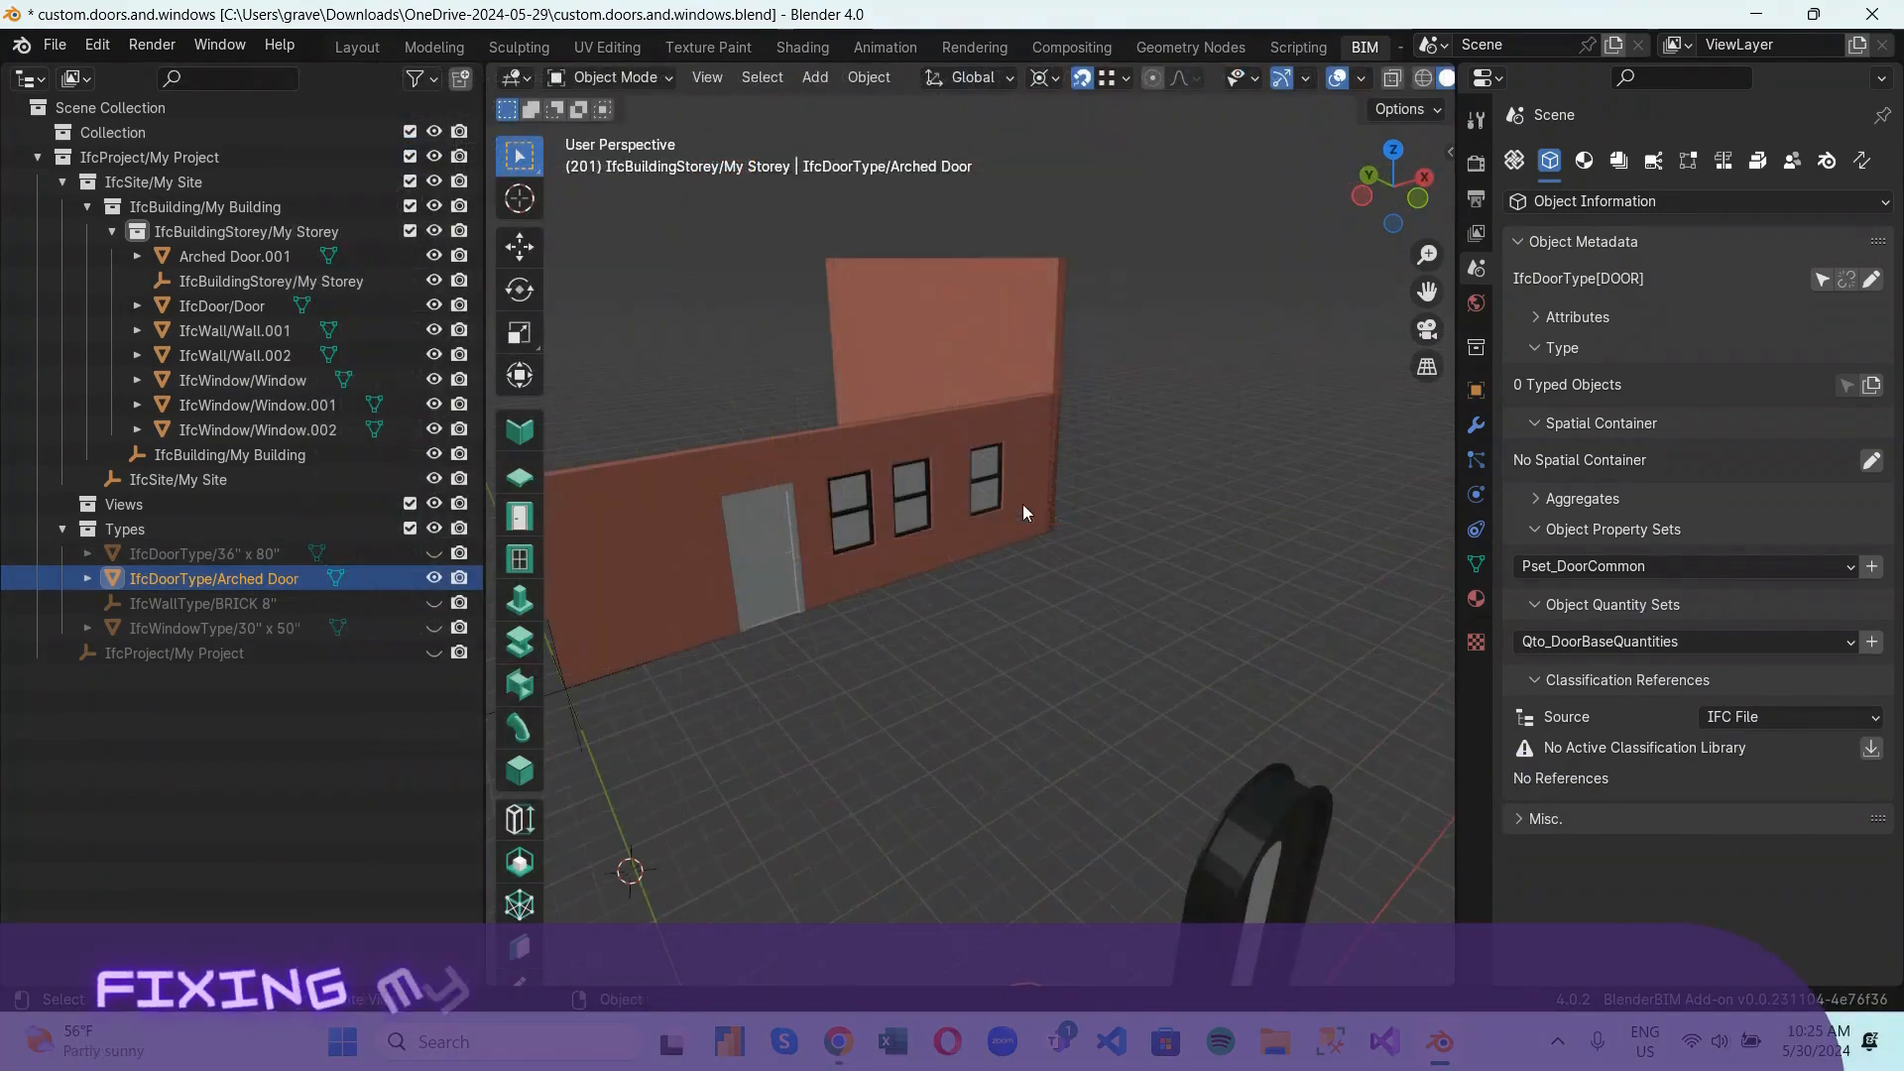
pyautogui.scroll(-4, 1021, 504)
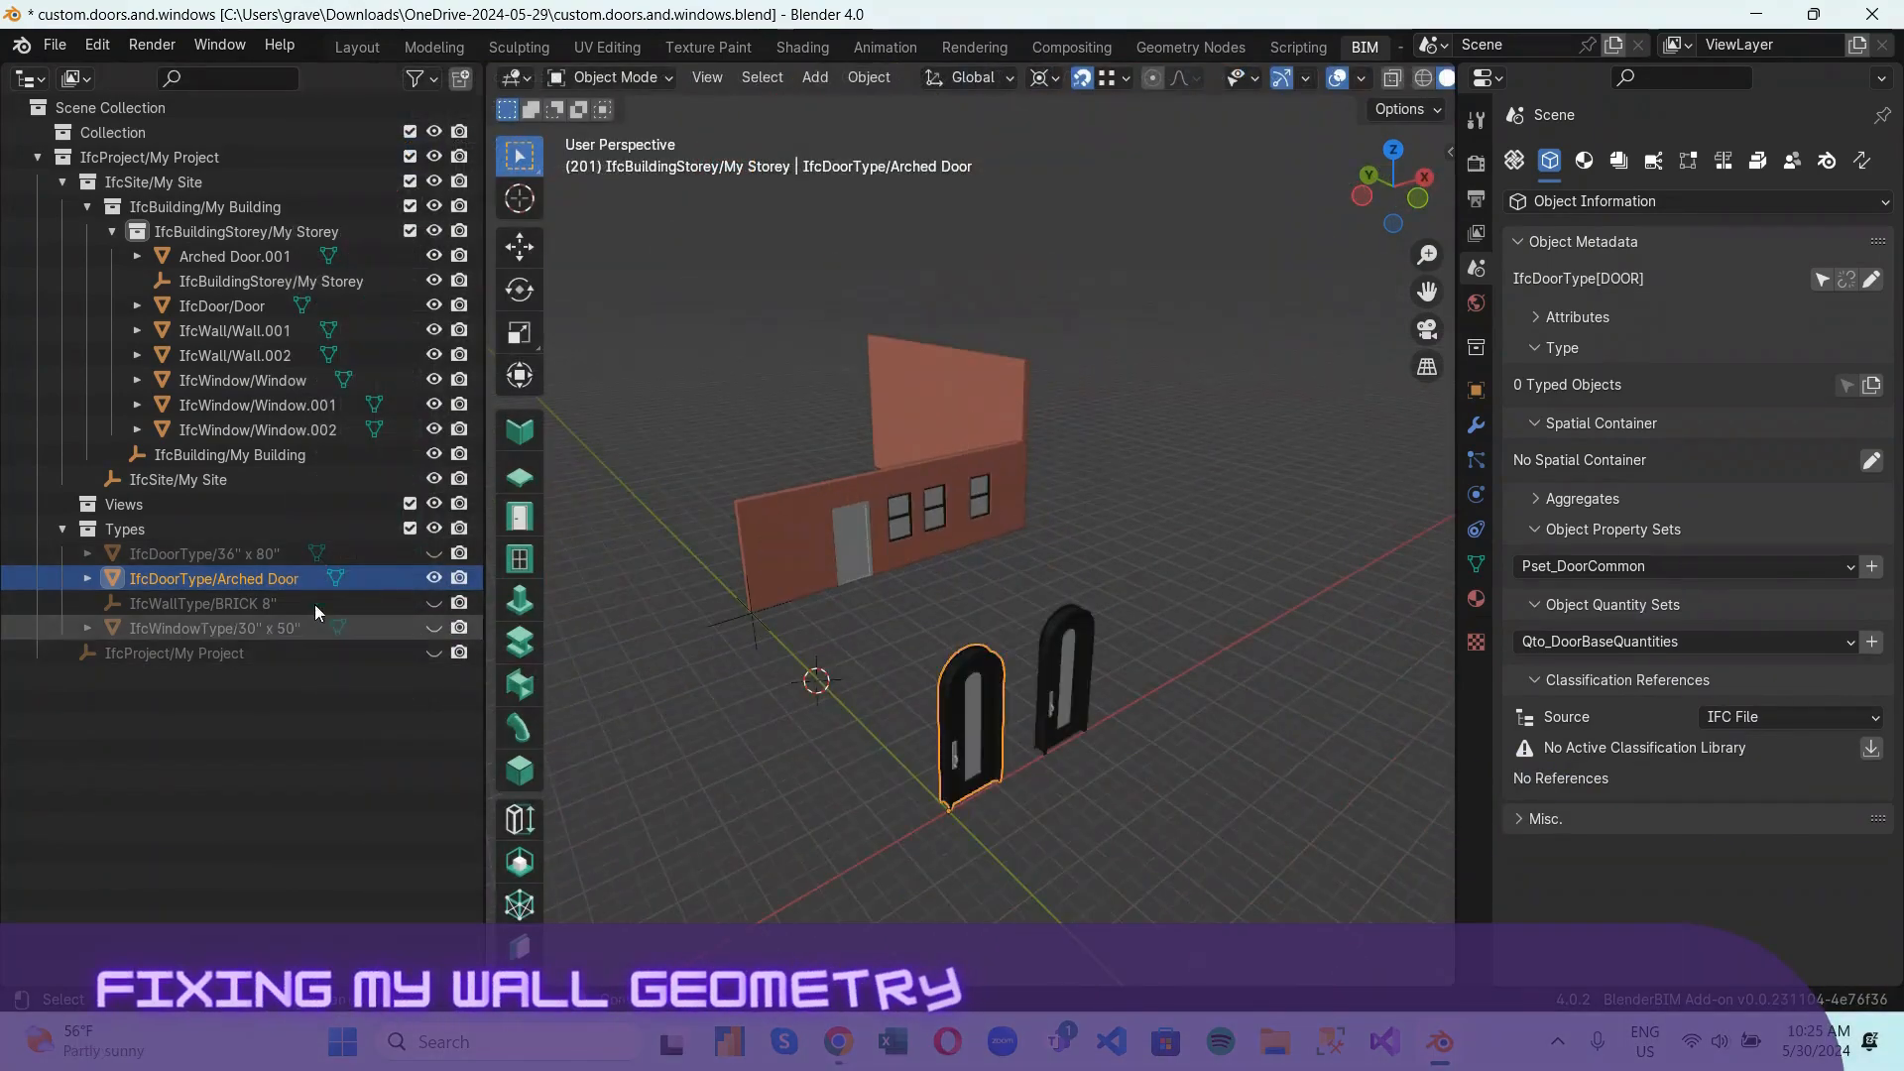
pyautogui.click(436, 529)
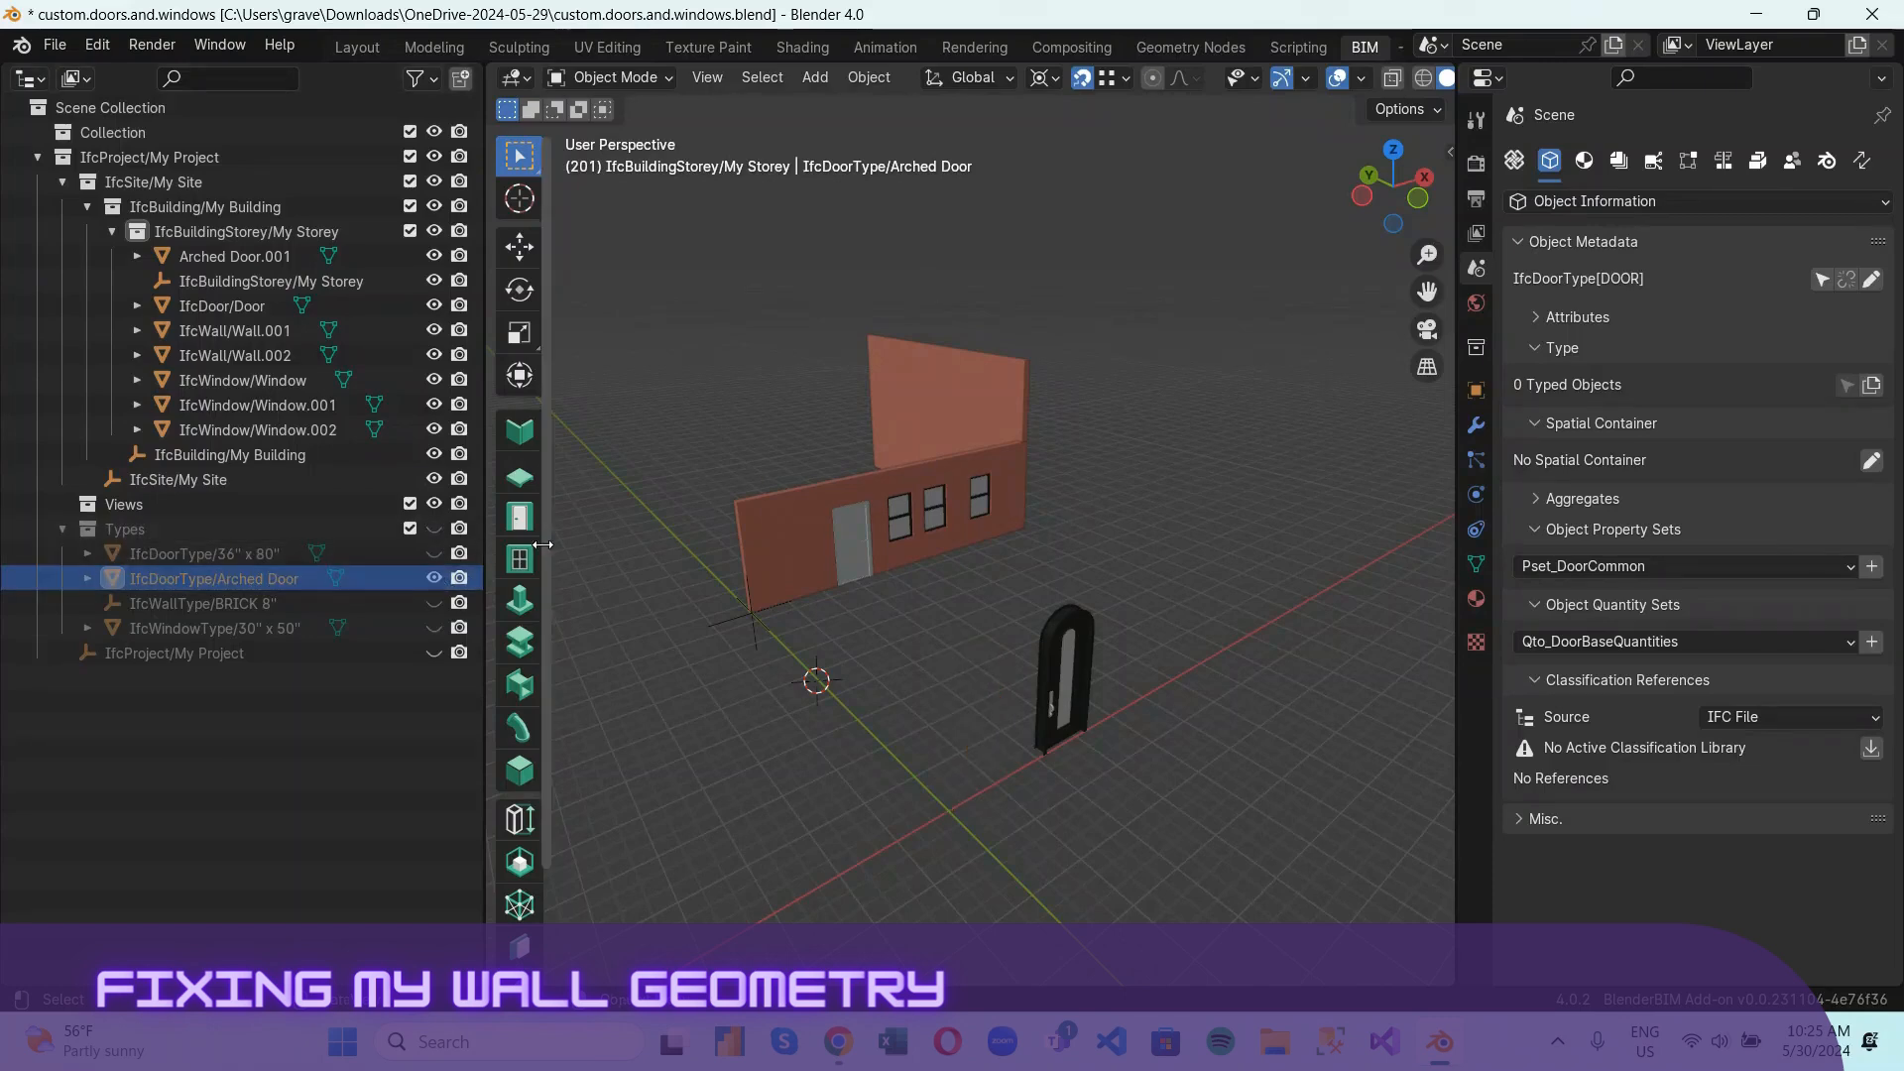
# Rename the IfcDoorType/Arched Door object to IfcDoorType/36" x 80" Arched.
pyautogui.doubleClick(299, 589)
pyautogui.click(217, 579)
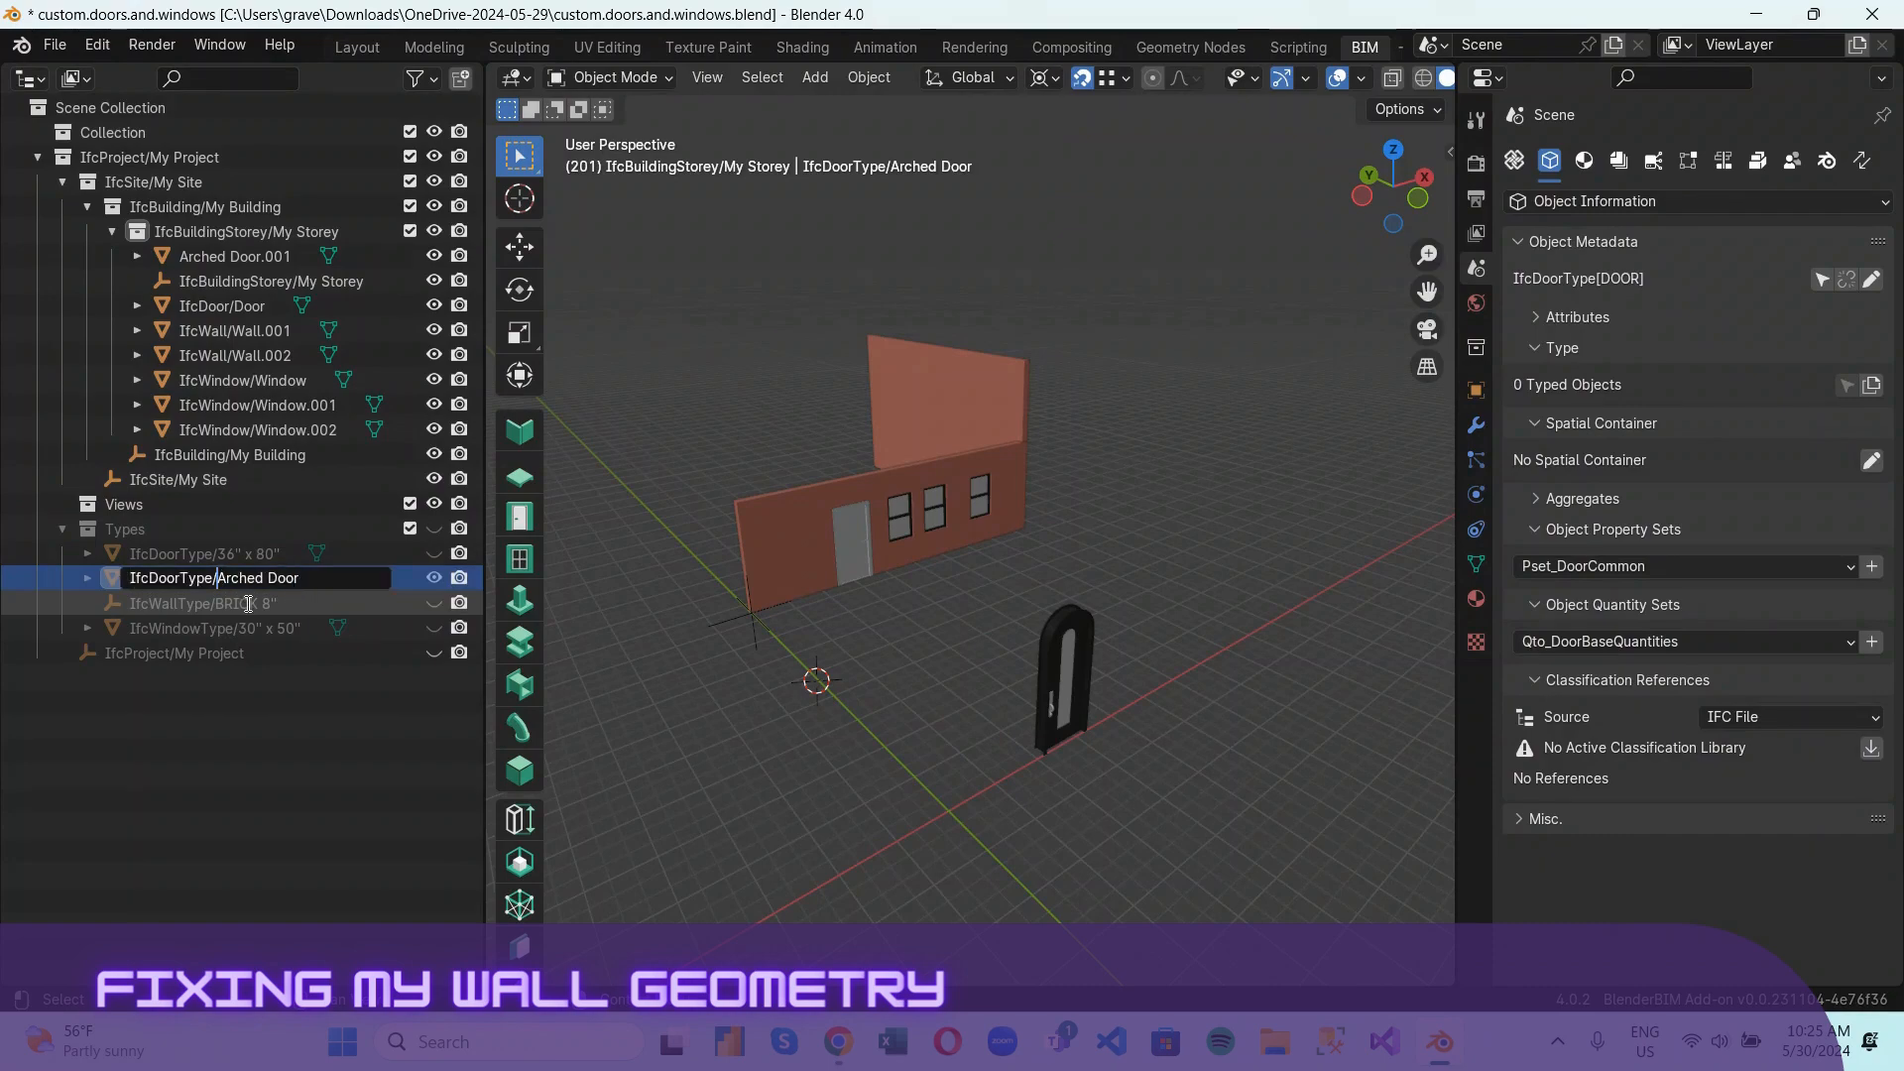
pyautogui.press('capslock')
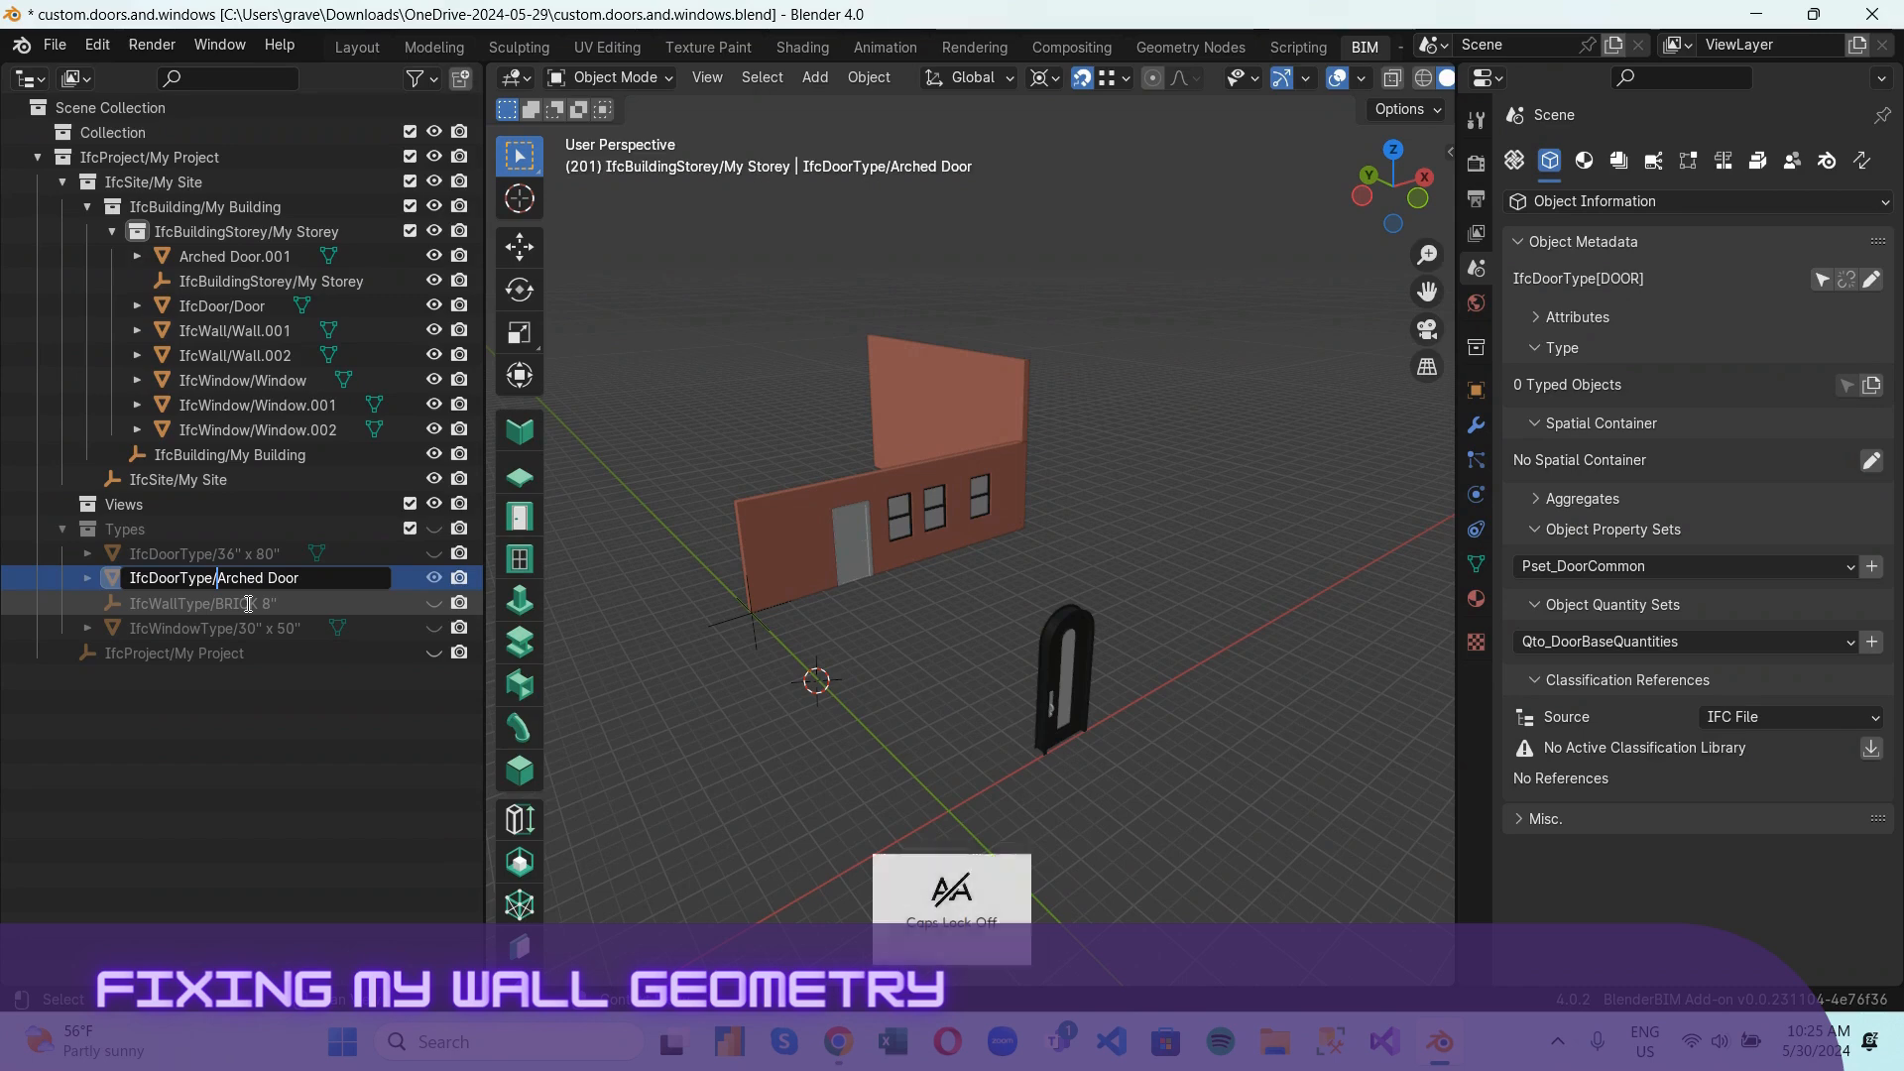
pyautogui.write('36')
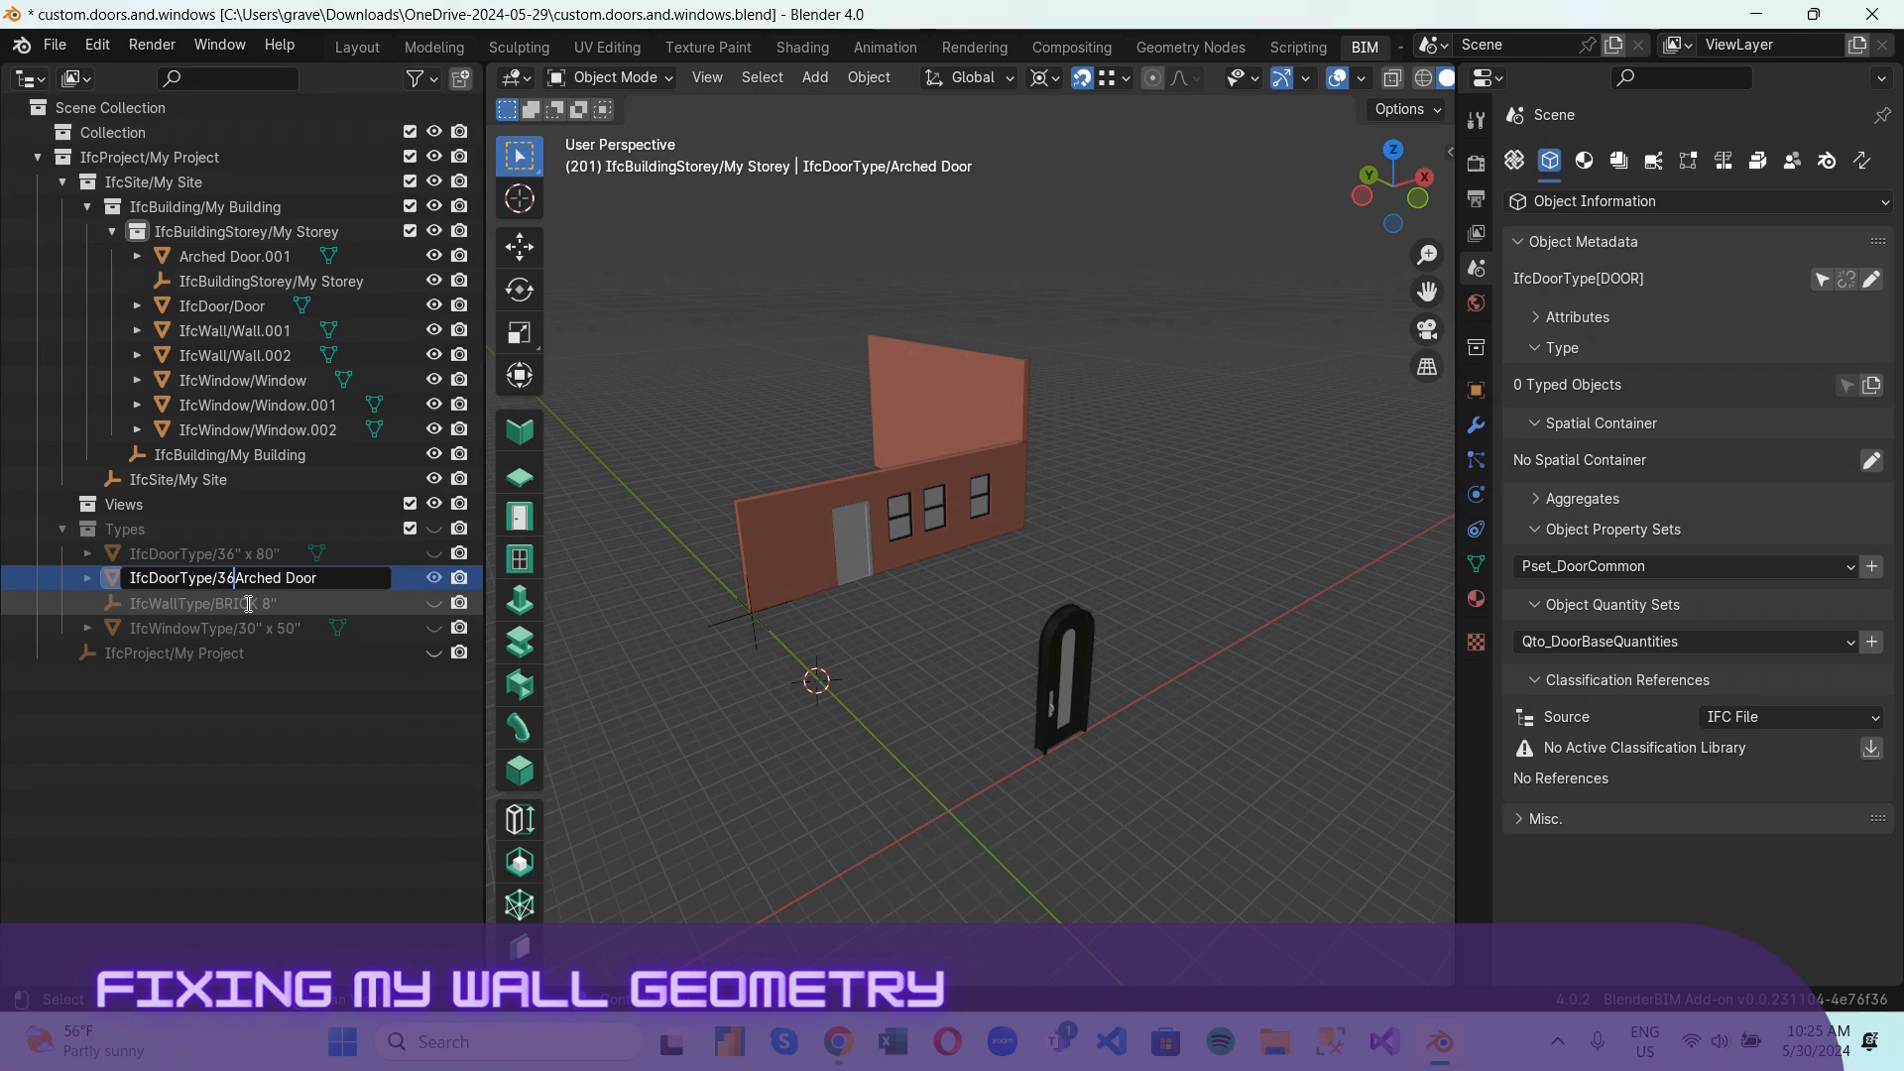
pyautogui.write('" x 80"')
pyautogui.press('End')
pyautogui.press('BackSpace')
pyautogui.press('BackSpace')
pyautogui.press('BackSpace')
pyautogui.press('BackSpace')
pyautogui.press('Return')
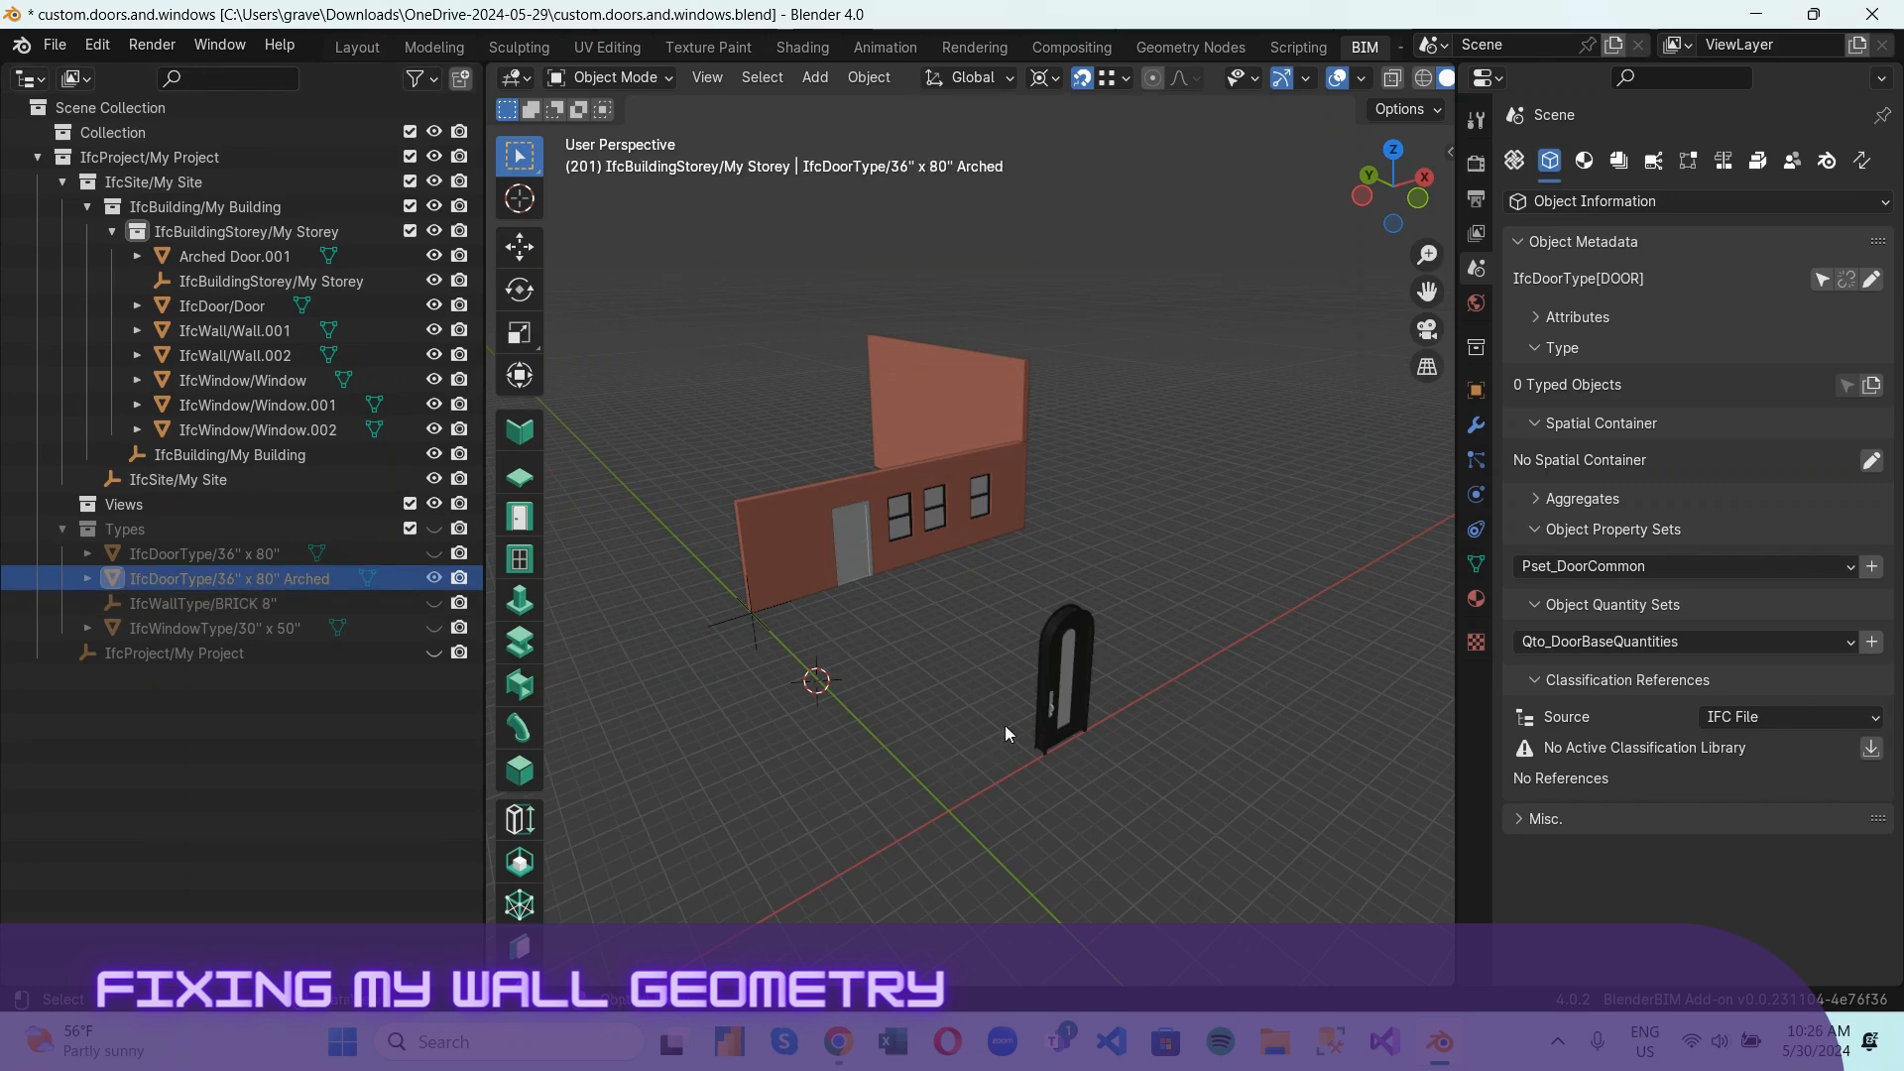
# Delete the existing brick walls together with their door and windows, keeping the duplicate arched door.
pyautogui.click(1091, 694)
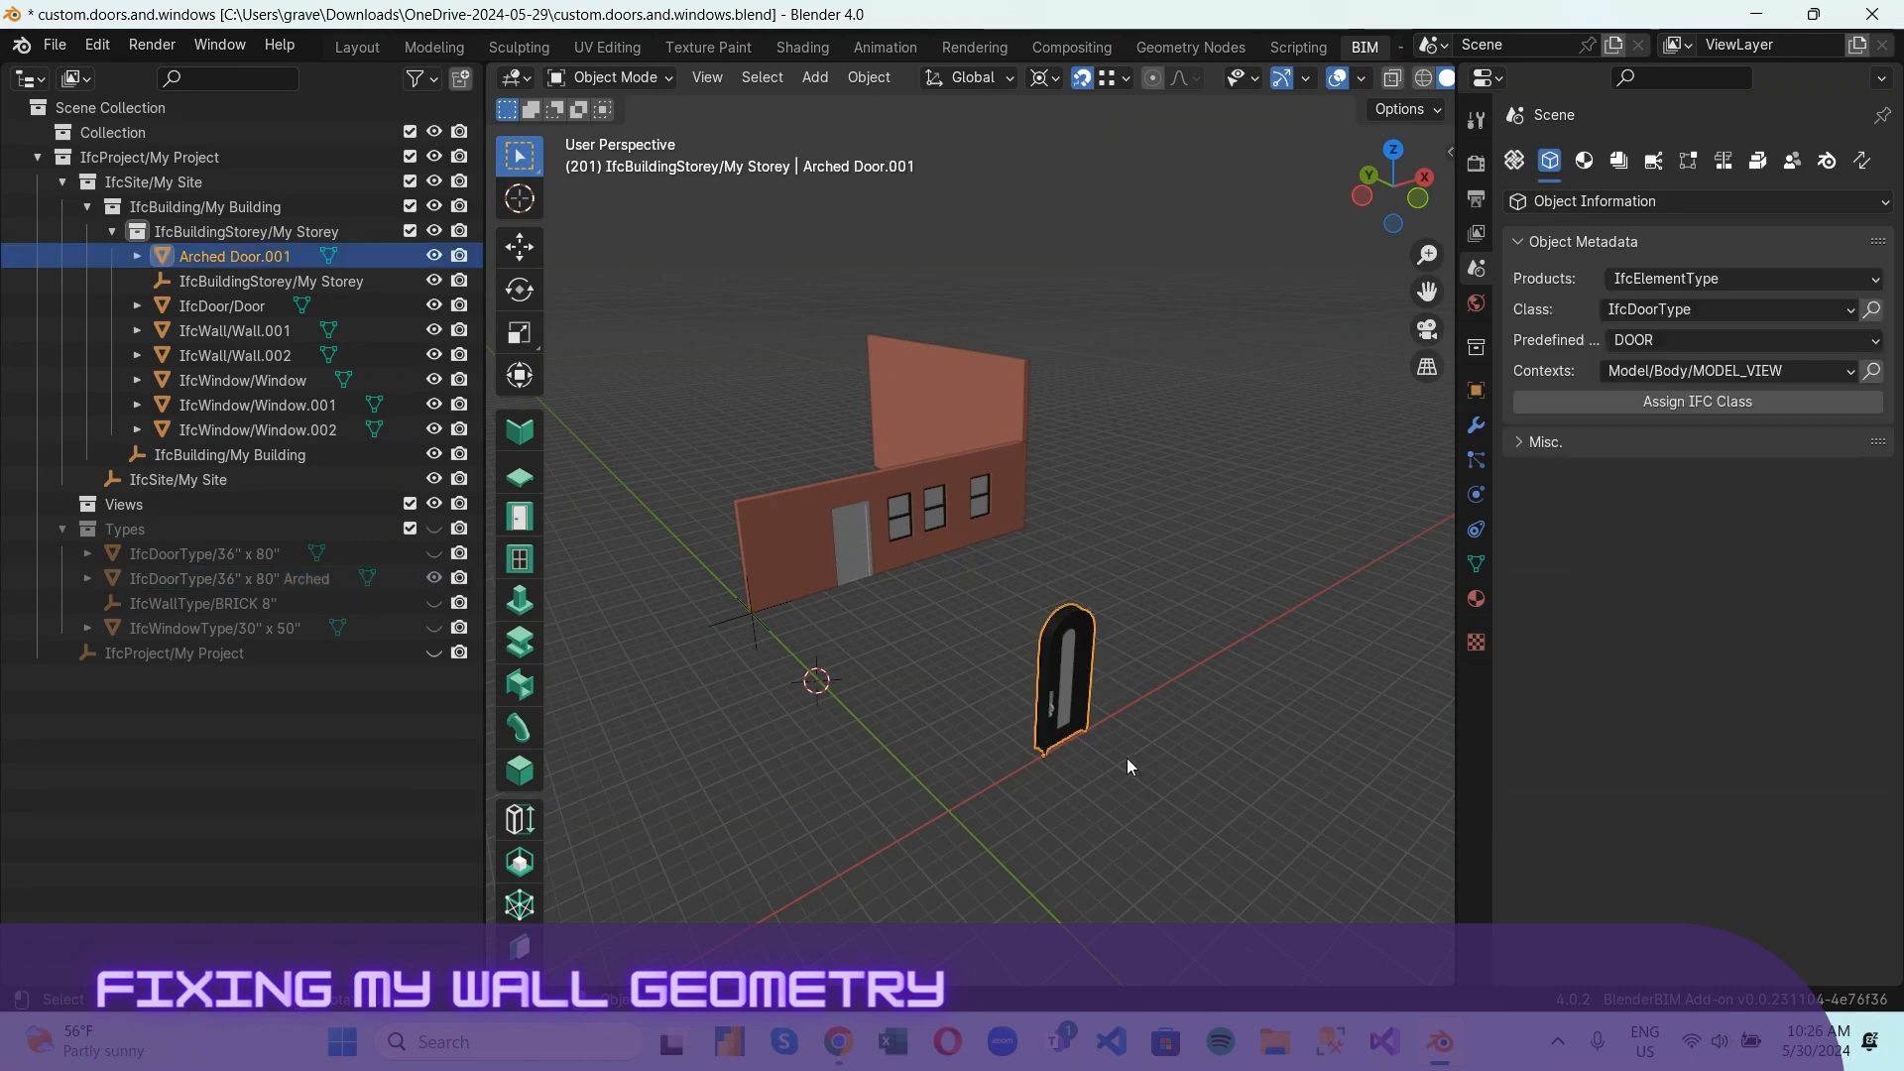
pyautogui.click(1165, 579)
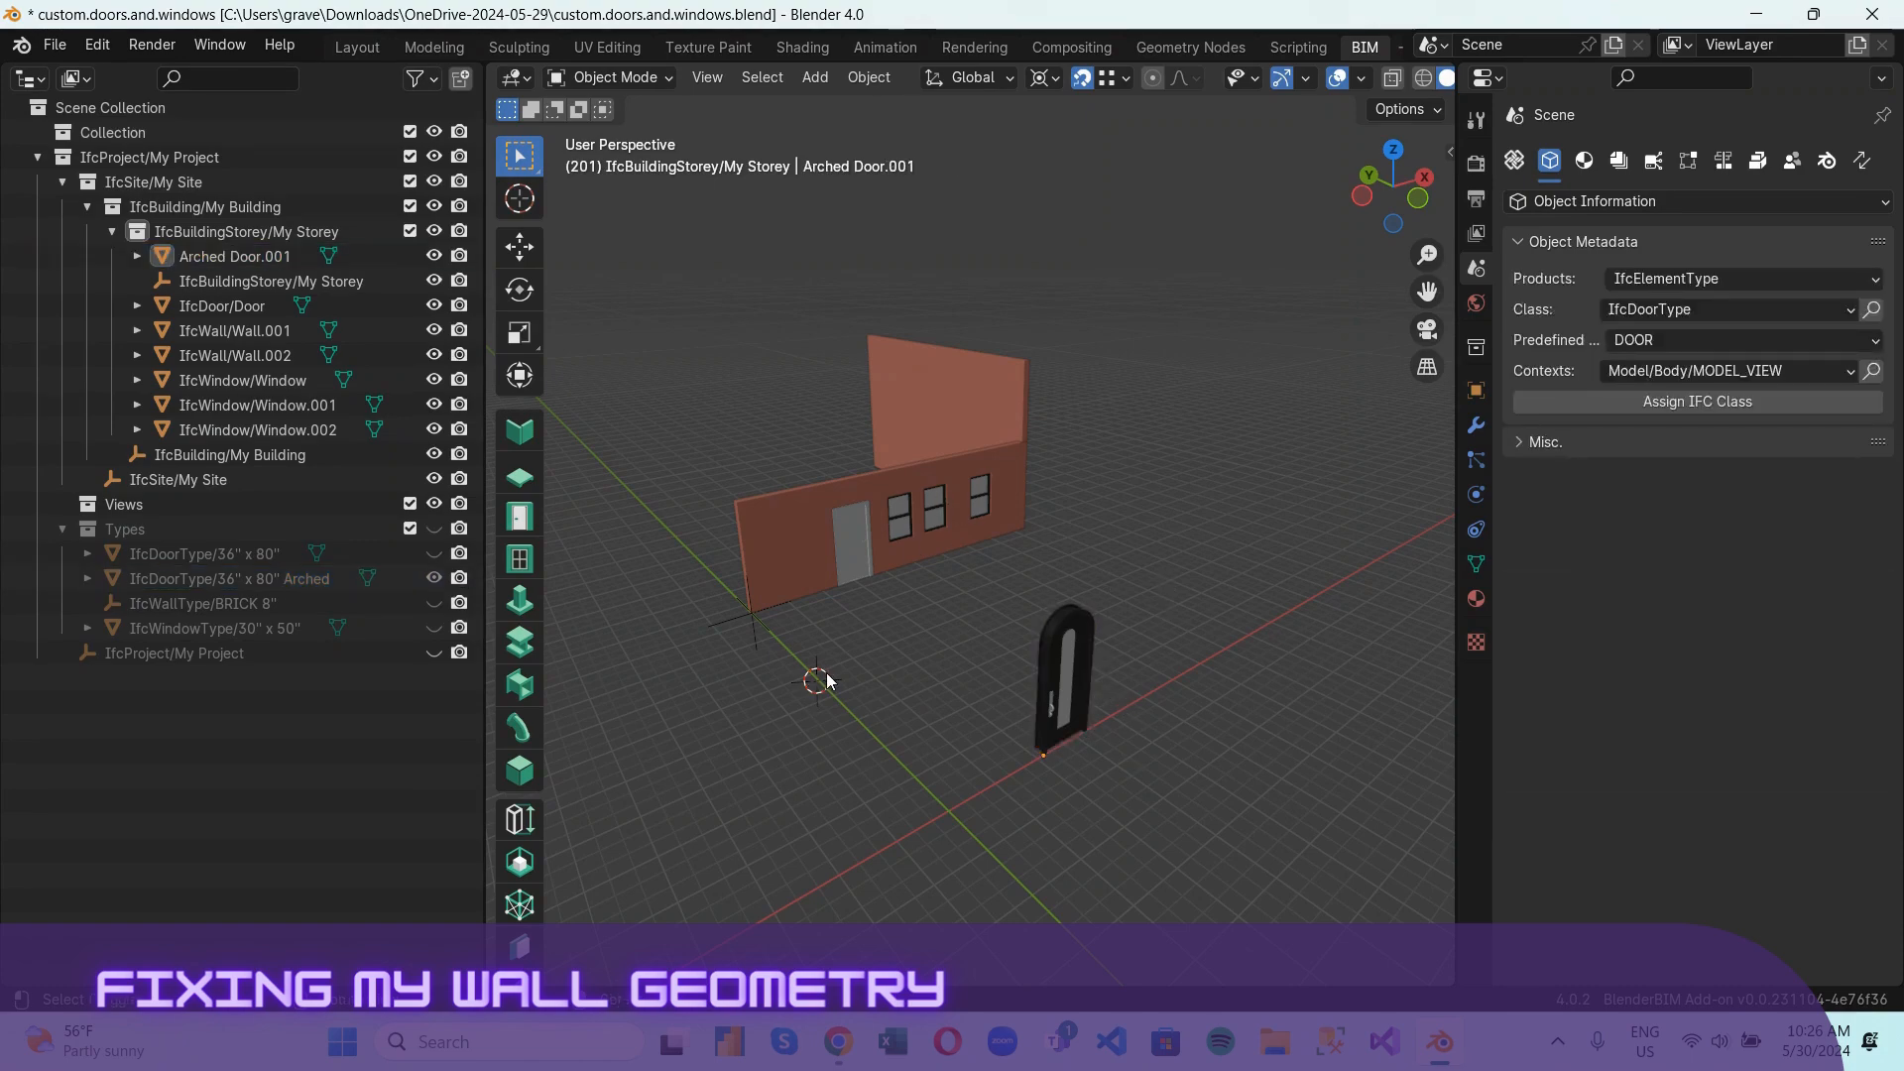
pyautogui.hotkey('shift', 'a')
pyautogui.click(520, 433)
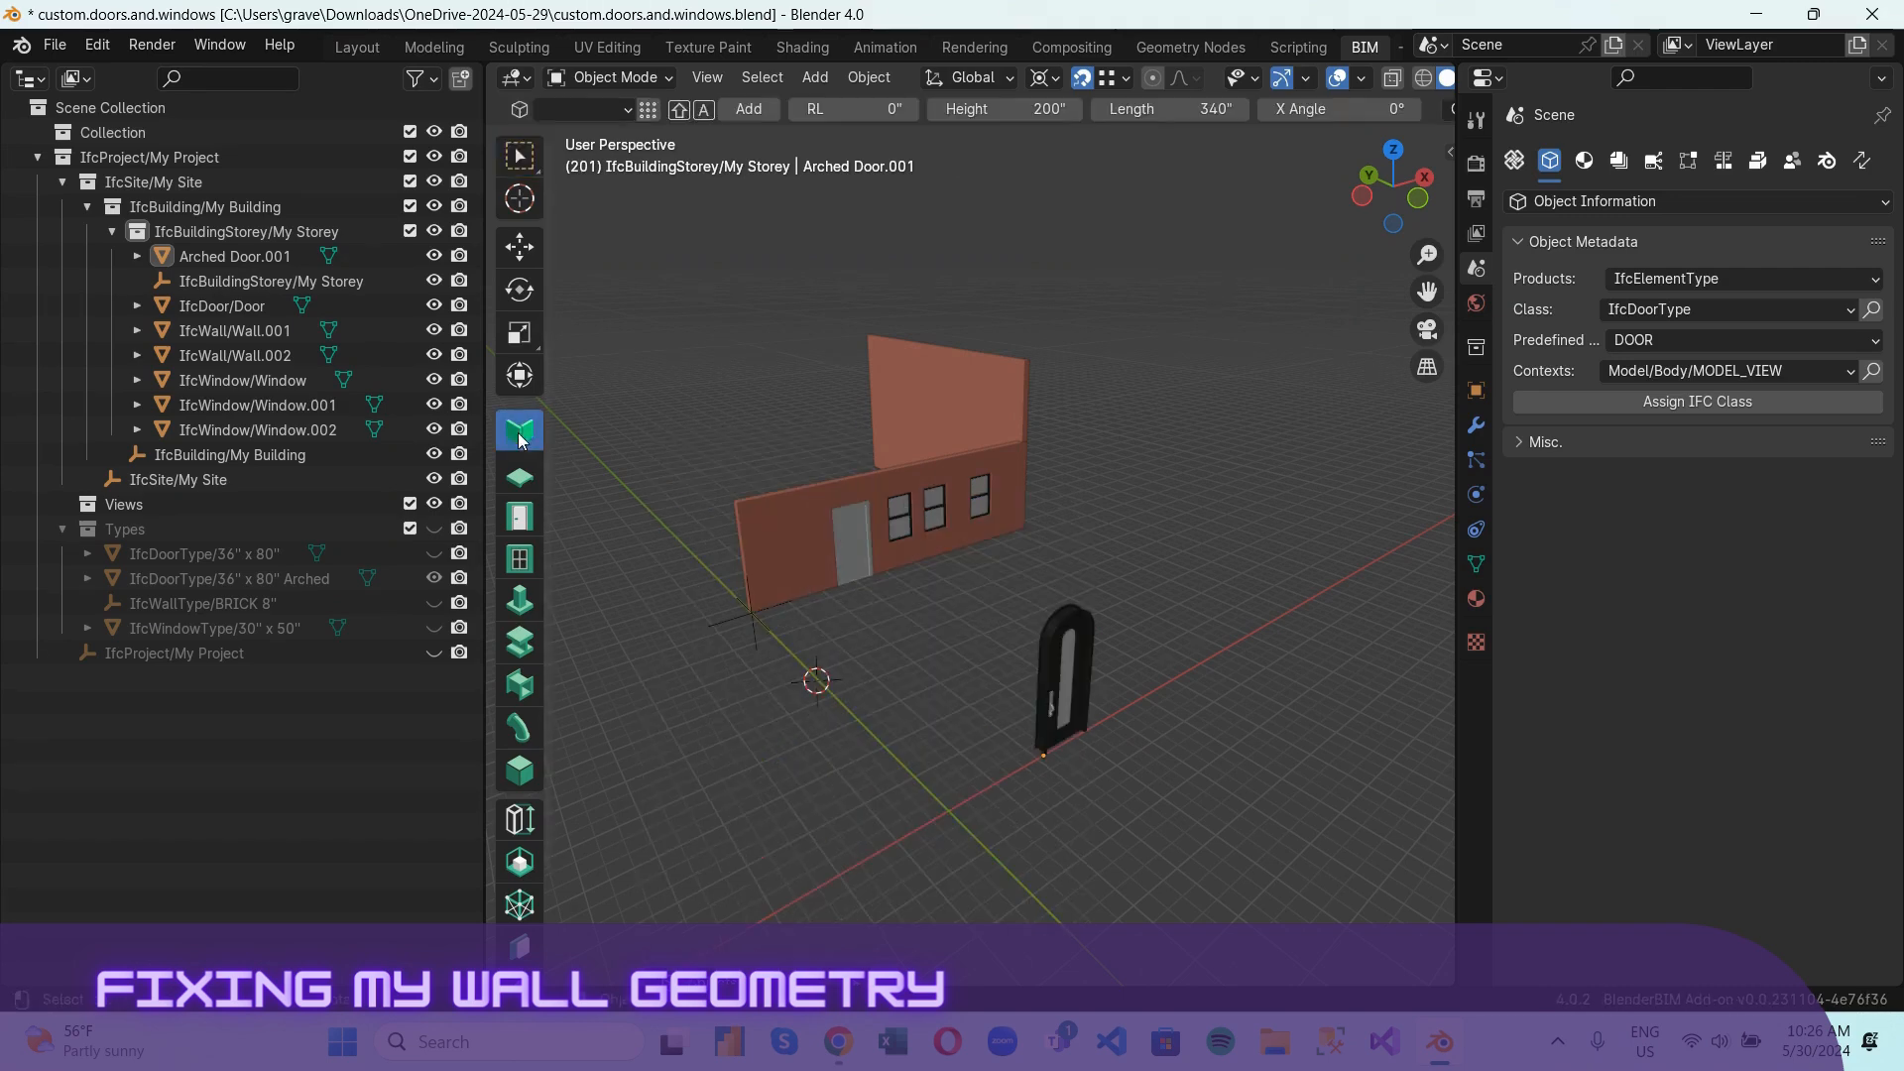
pyautogui.moveTo(1151, 373); pyautogui.dragTo(771, 562)
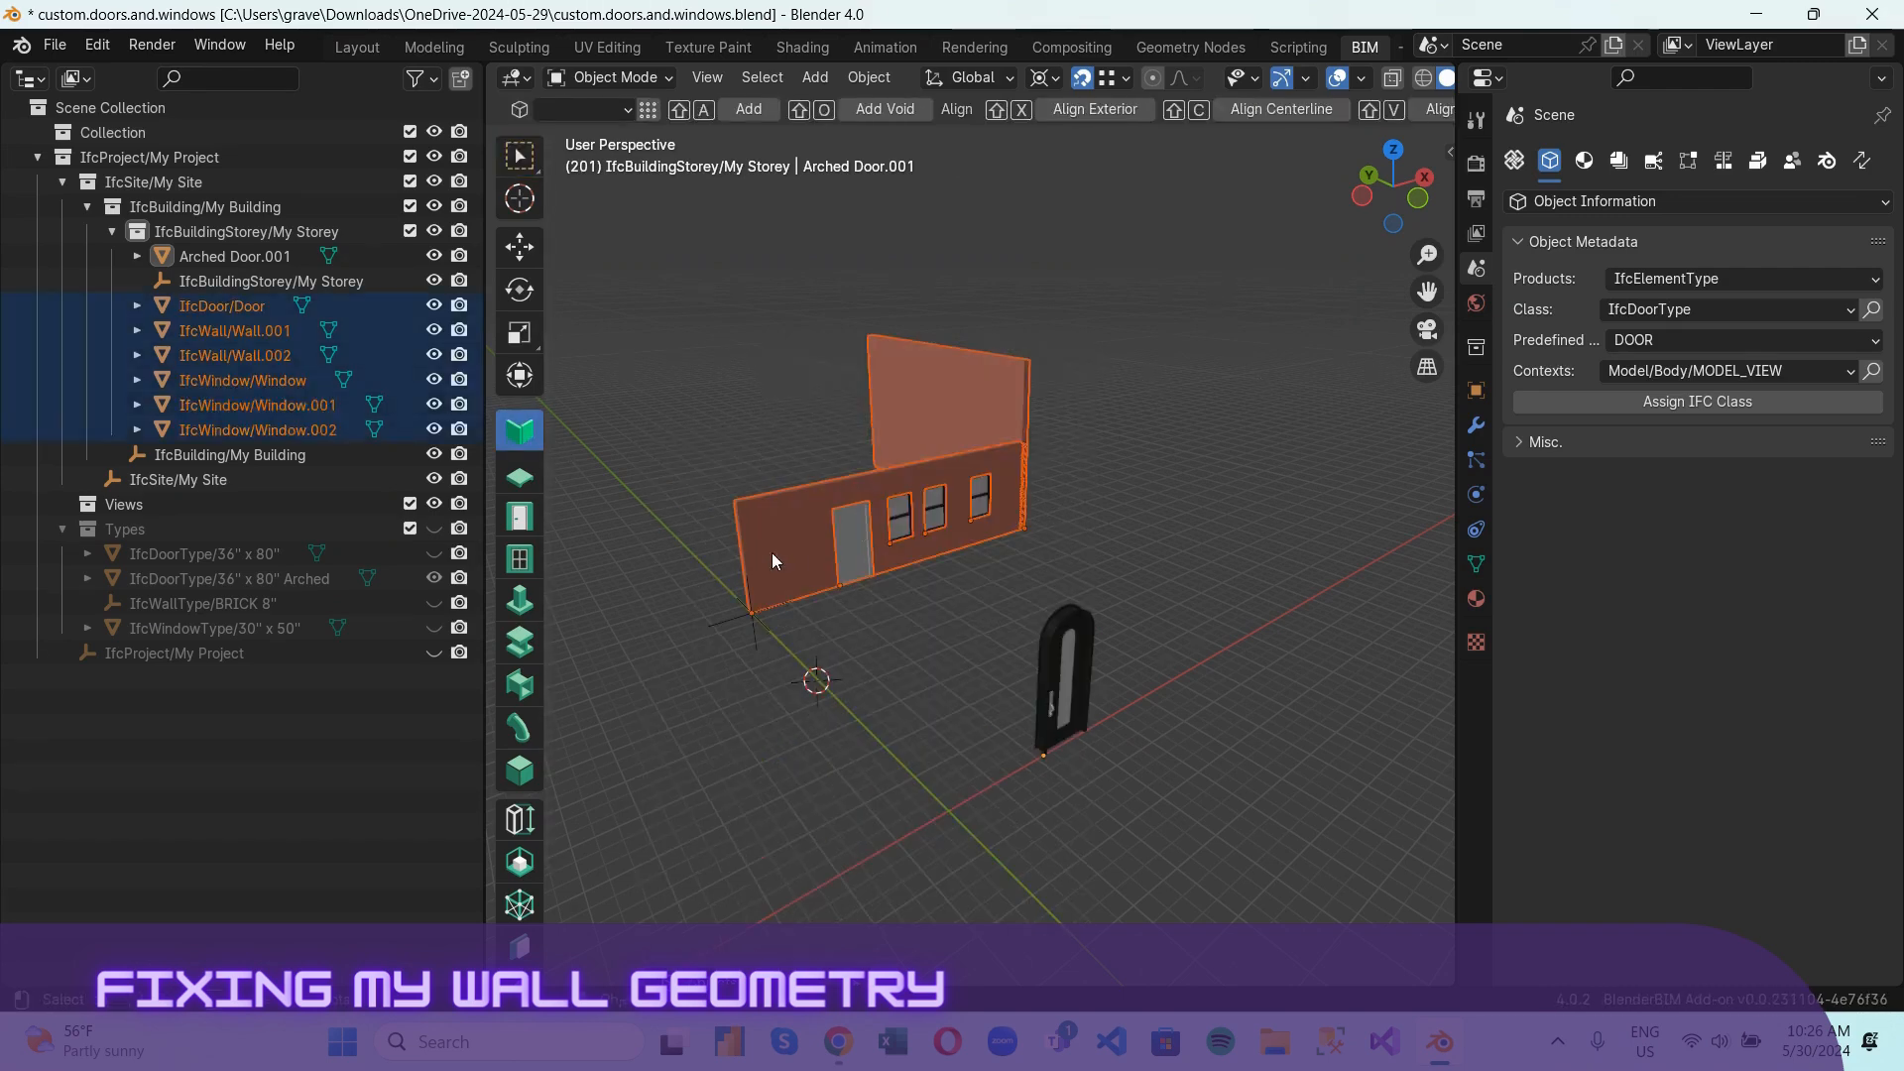
pyautogui.press('Delete')
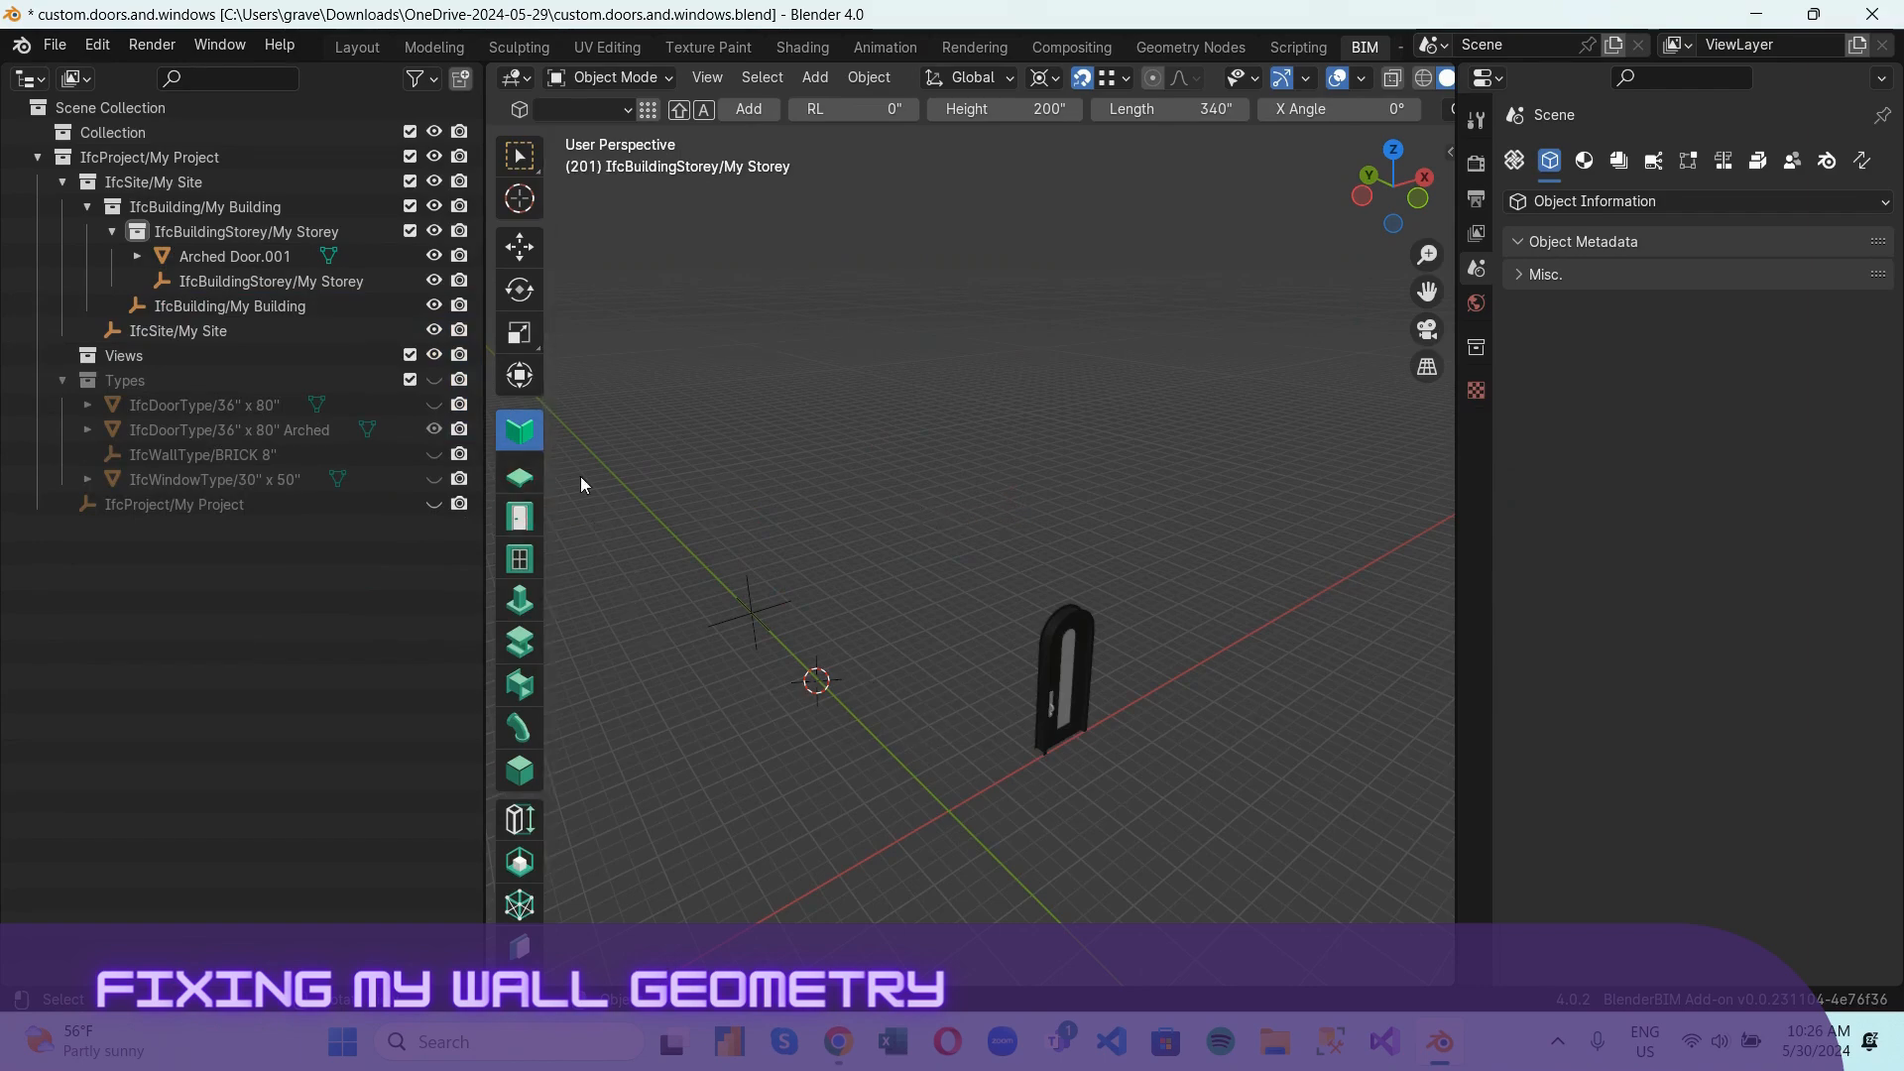
# Add a new BRICK 8" wall at the 3D cursor, 200" high and 340" long.
pyautogui.click(586, 109)
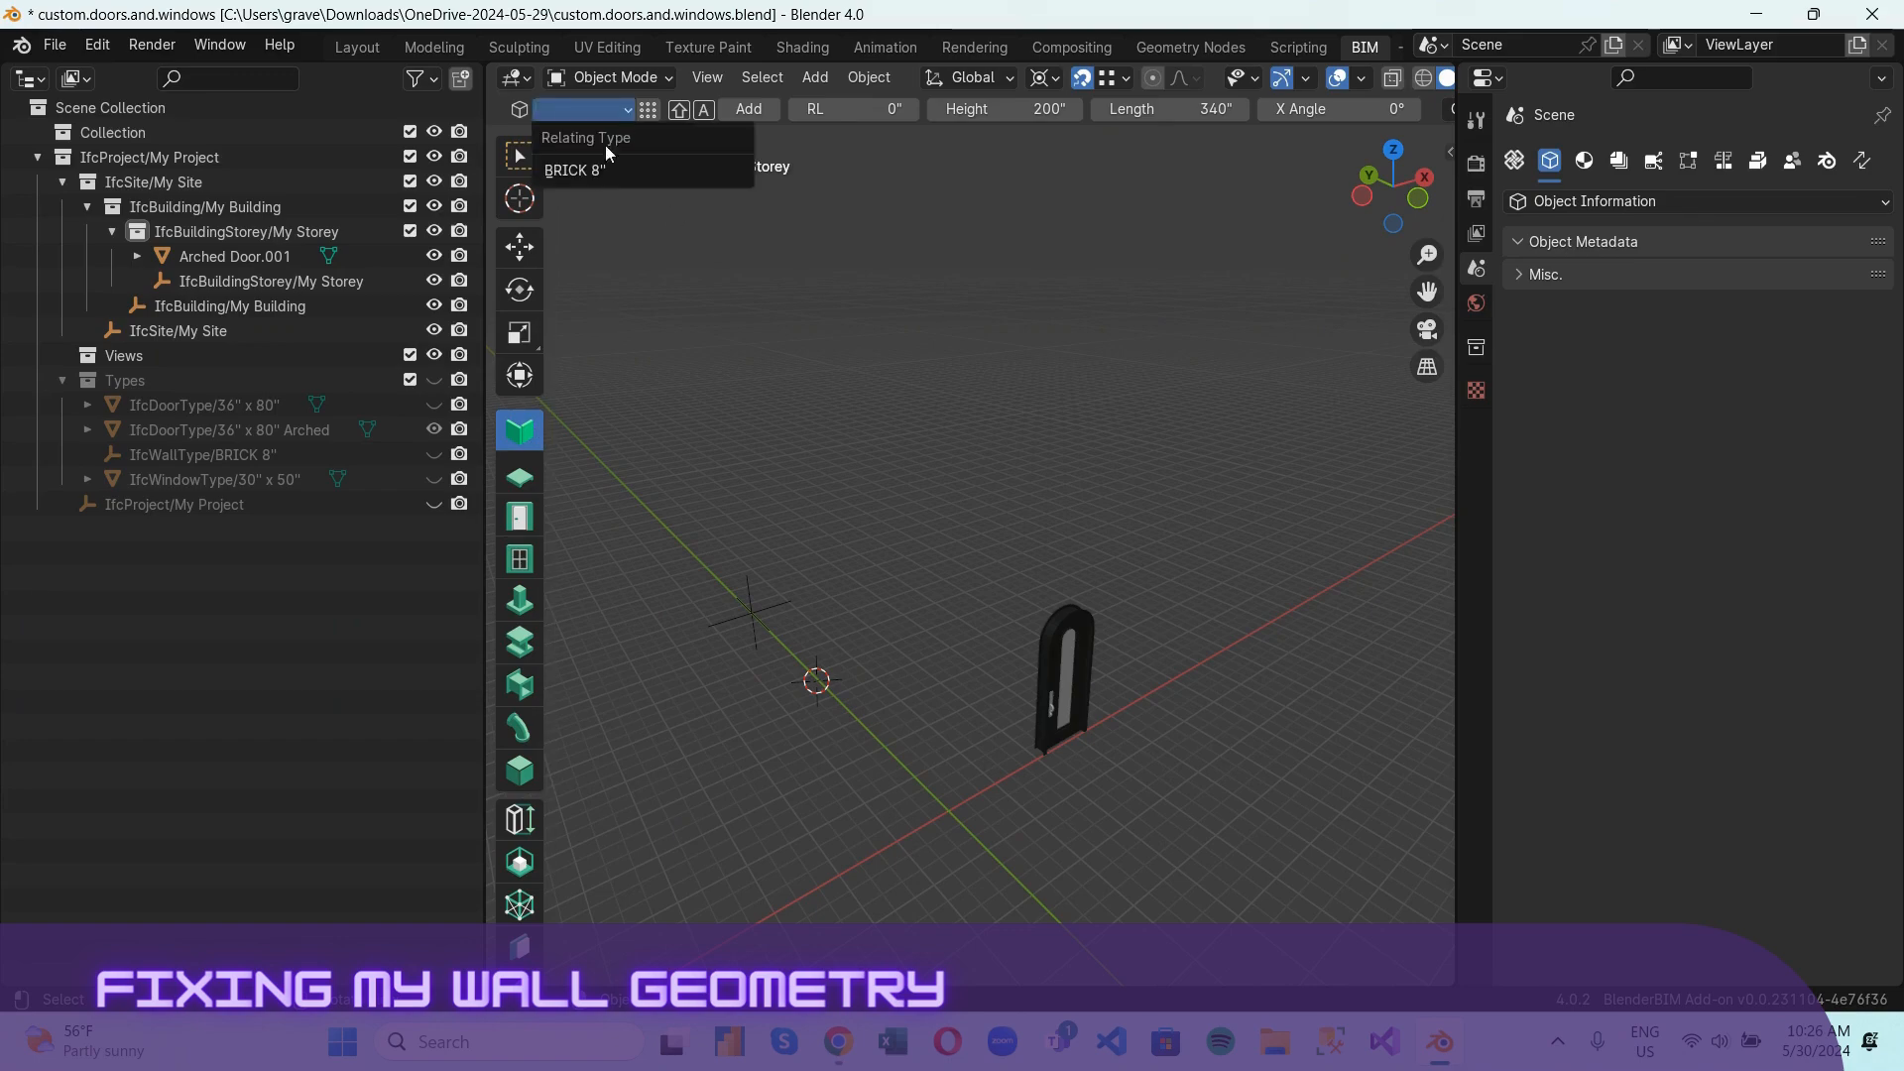
pyautogui.click(607, 154)
pyautogui.click(752, 114)
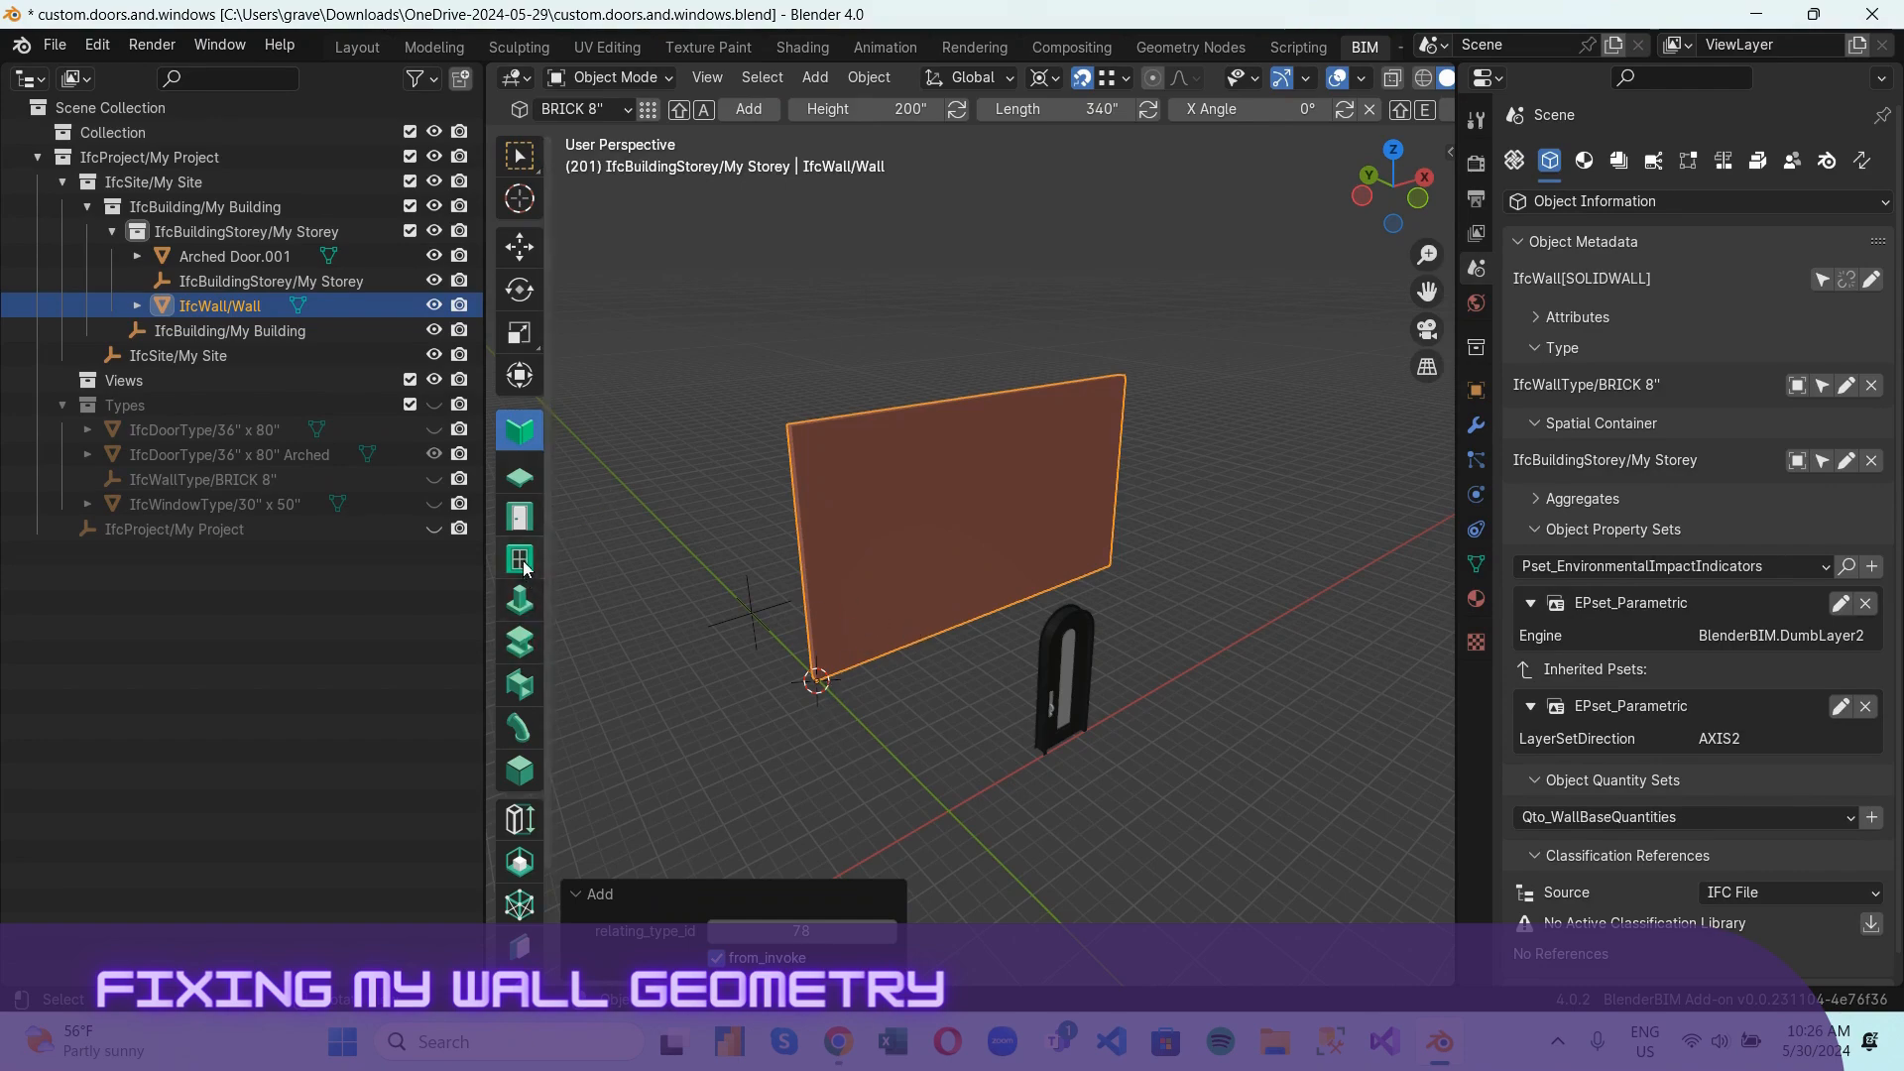
# Insert a door of type 36" x 80" Arched into the new brick wall.
pyautogui.click(531, 522)
pyautogui.click(664, 105)
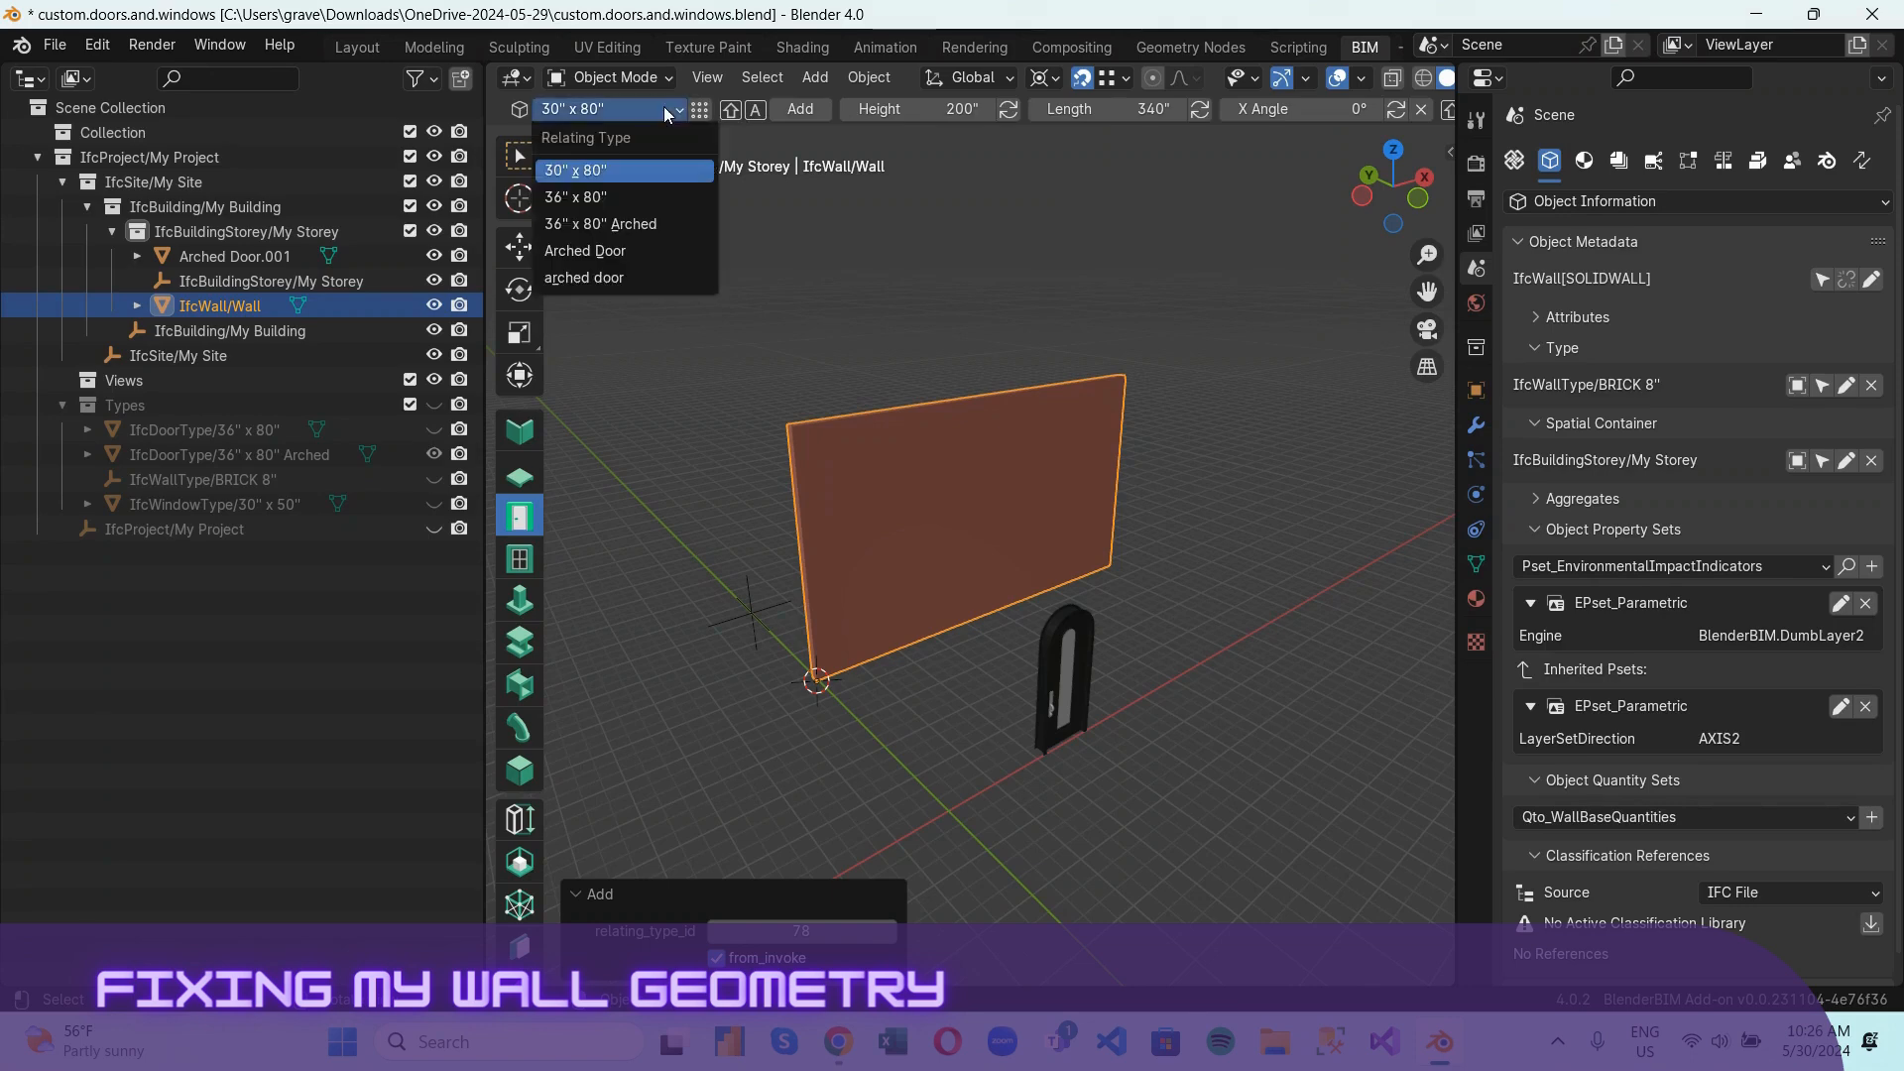
pyautogui.click(633, 227)
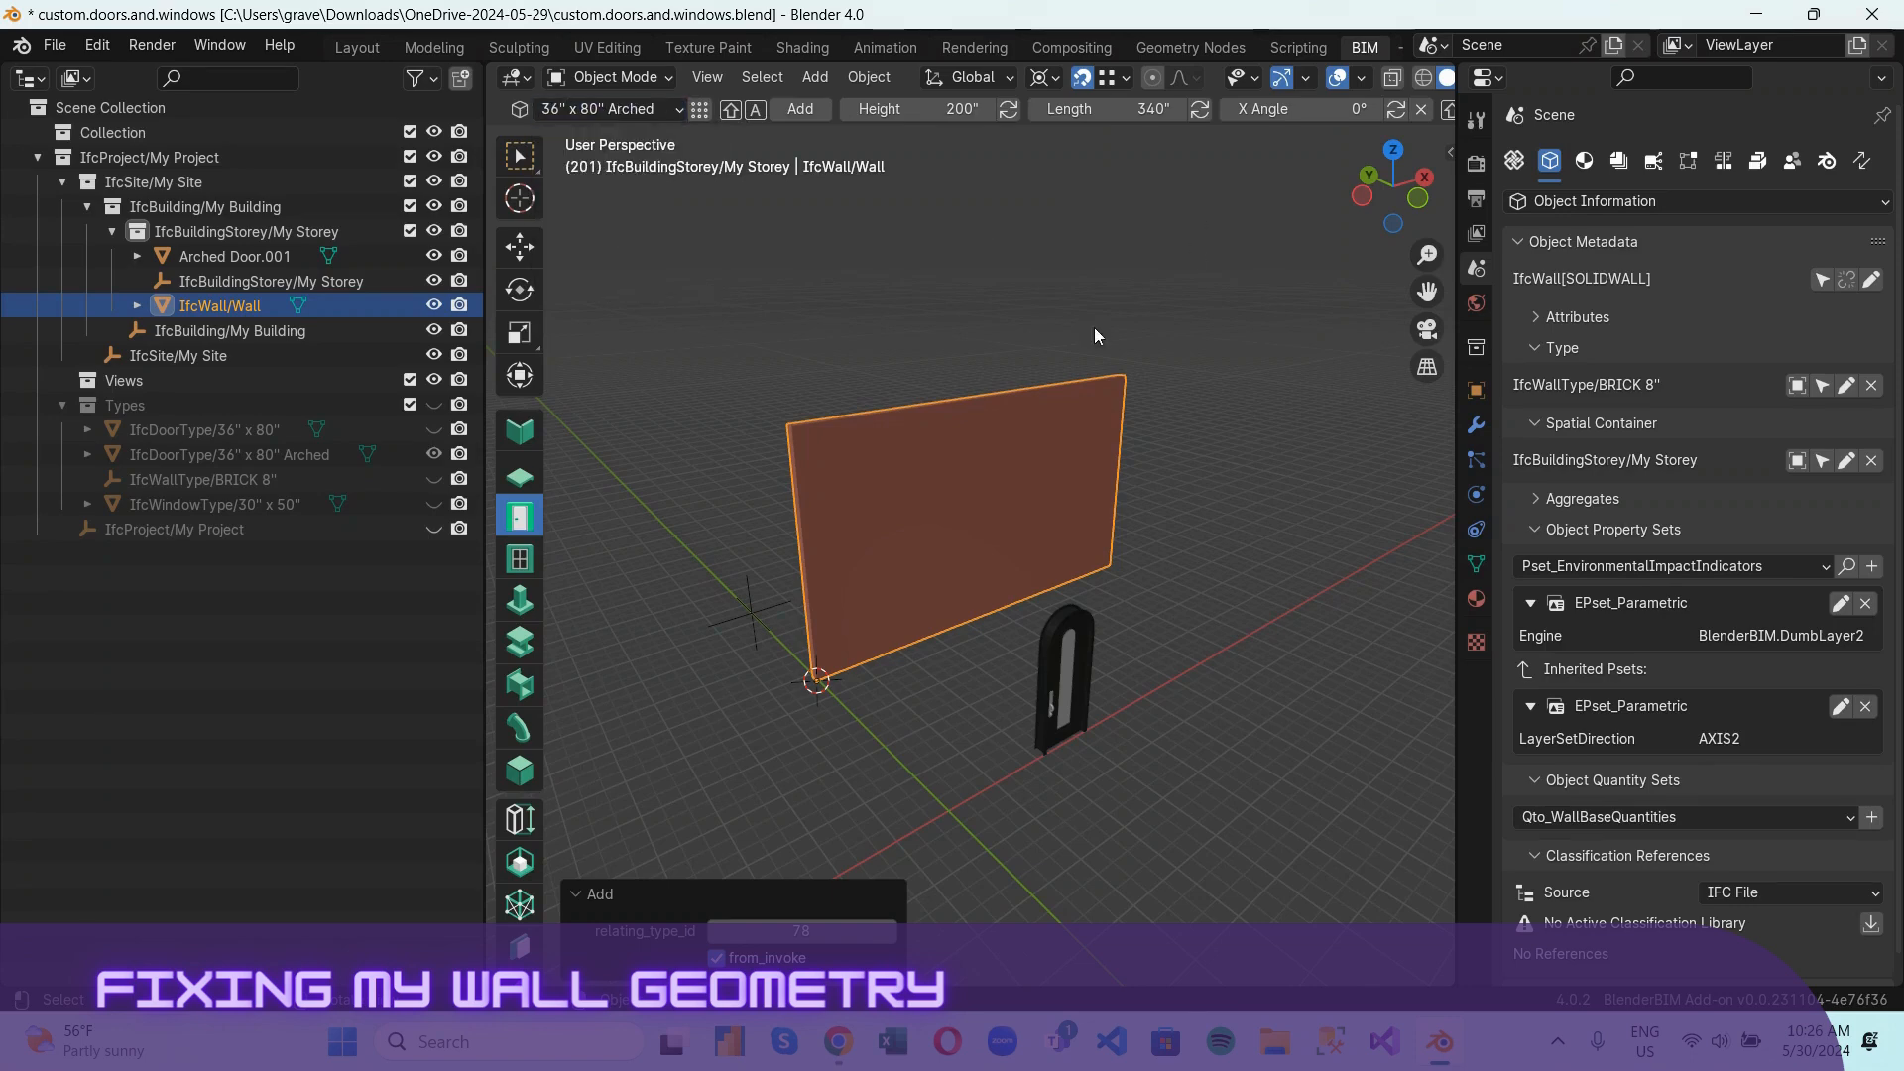
pyautogui.click(801, 109)
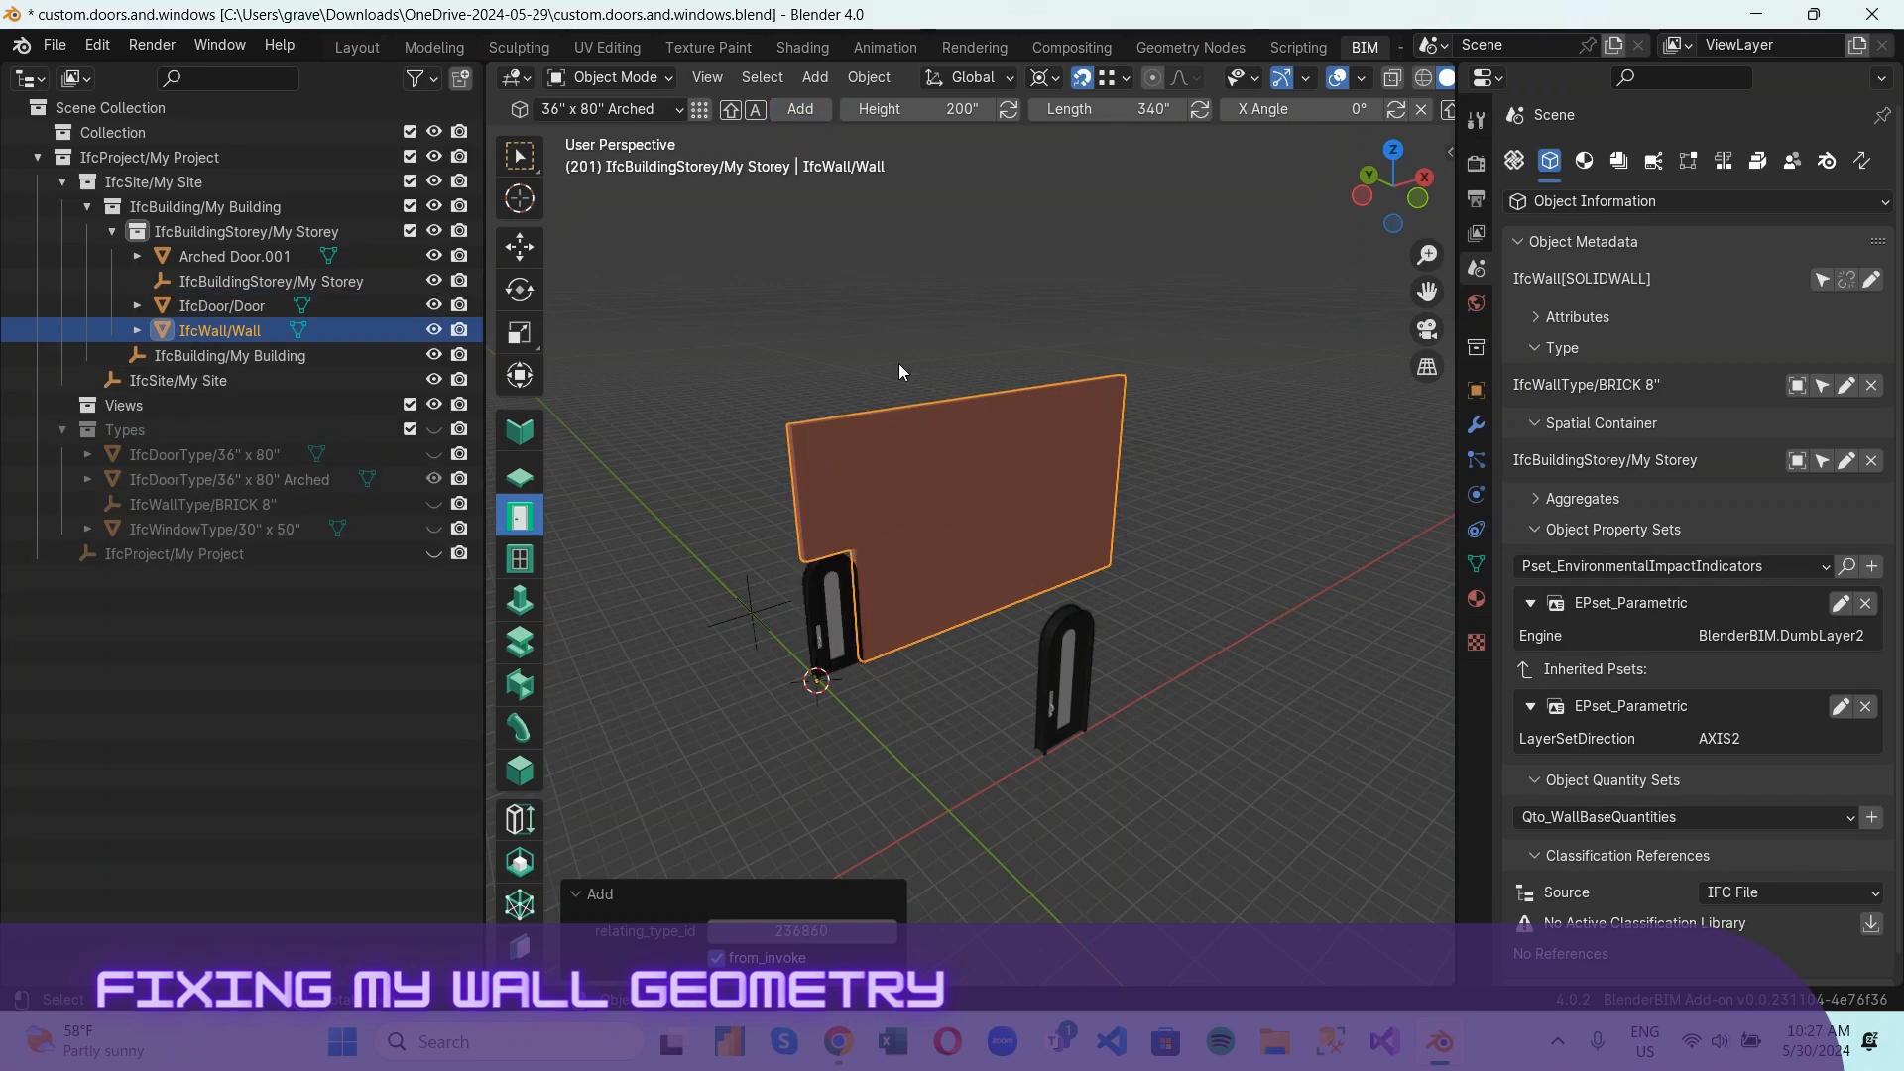
# Move the inserted arched door along the X axis away from the wall's end, then select the wall and inspect the opening around the door.
pyautogui.click(847, 592)
pyautogui.click(1393, 148)
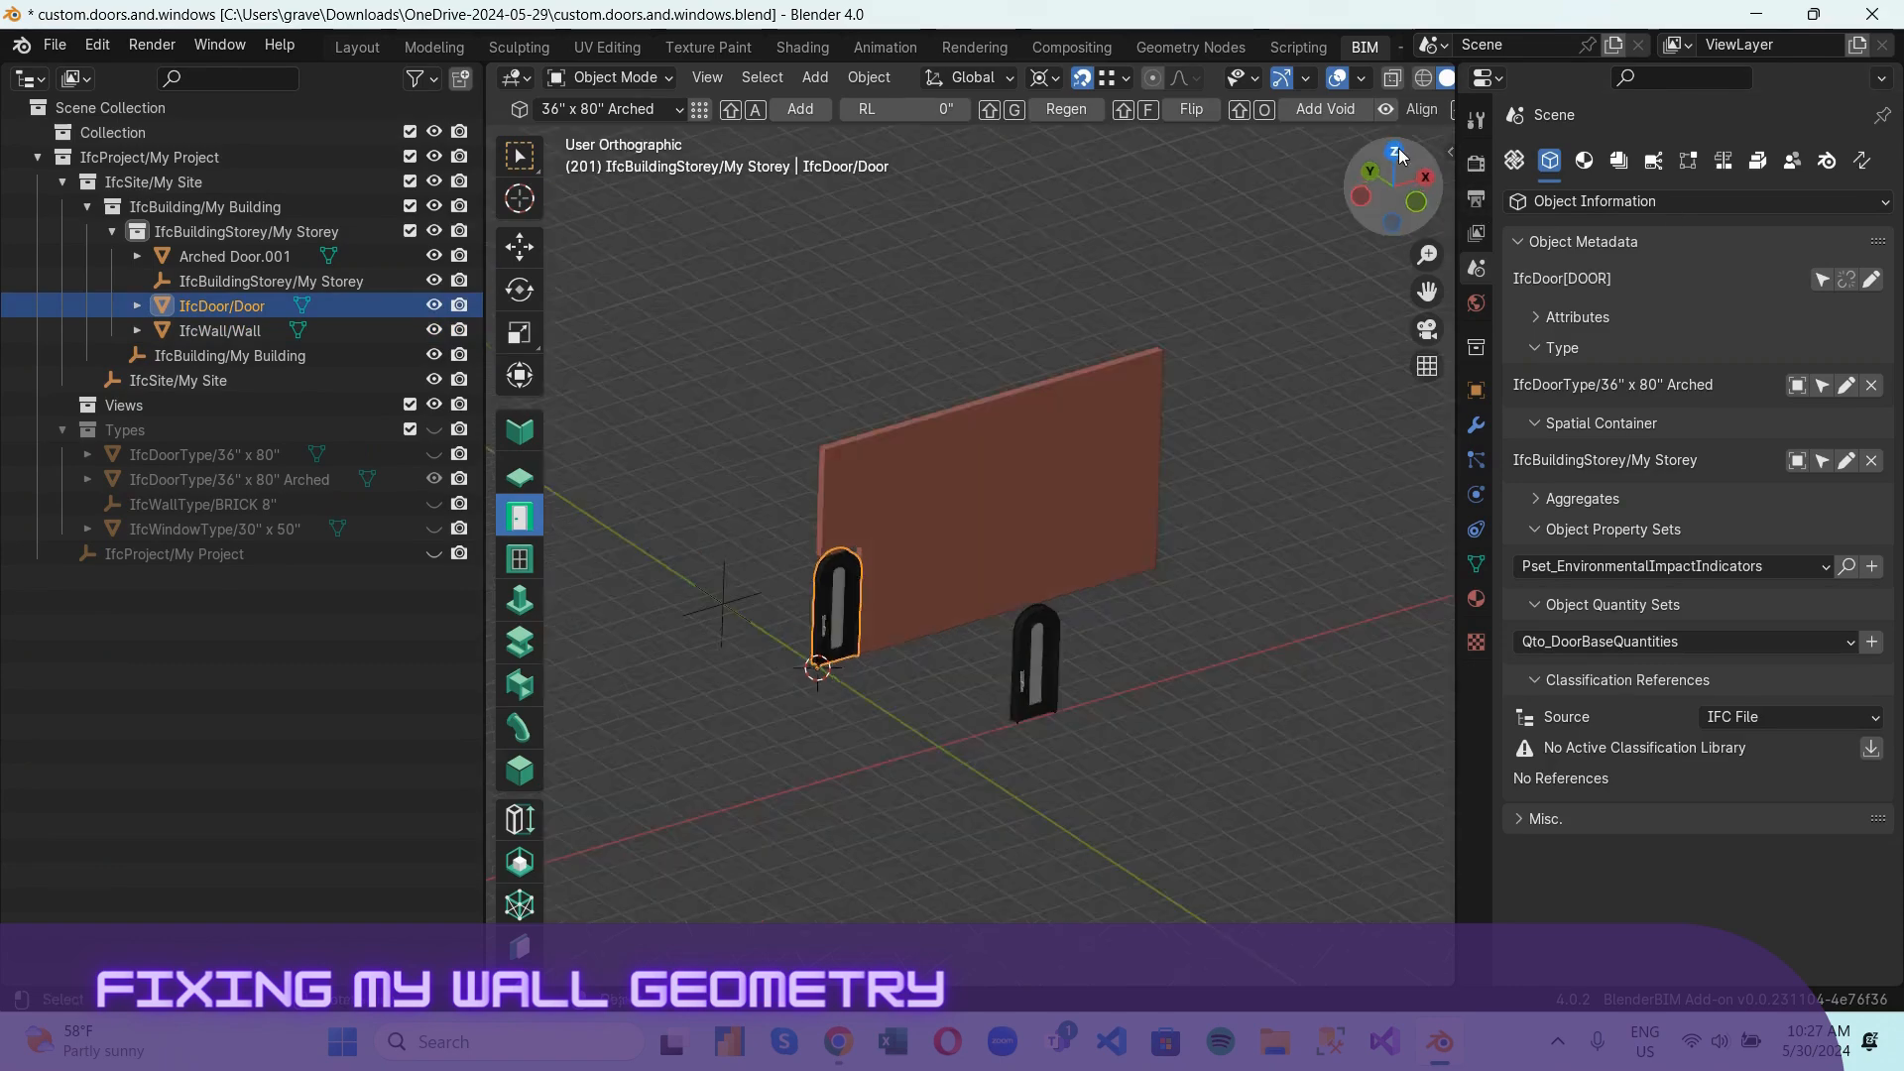
pyautogui.moveTo(833, 503); pyautogui.dragTo(900, 508)
pyautogui.press('x')
pyautogui.click(1029, 503)
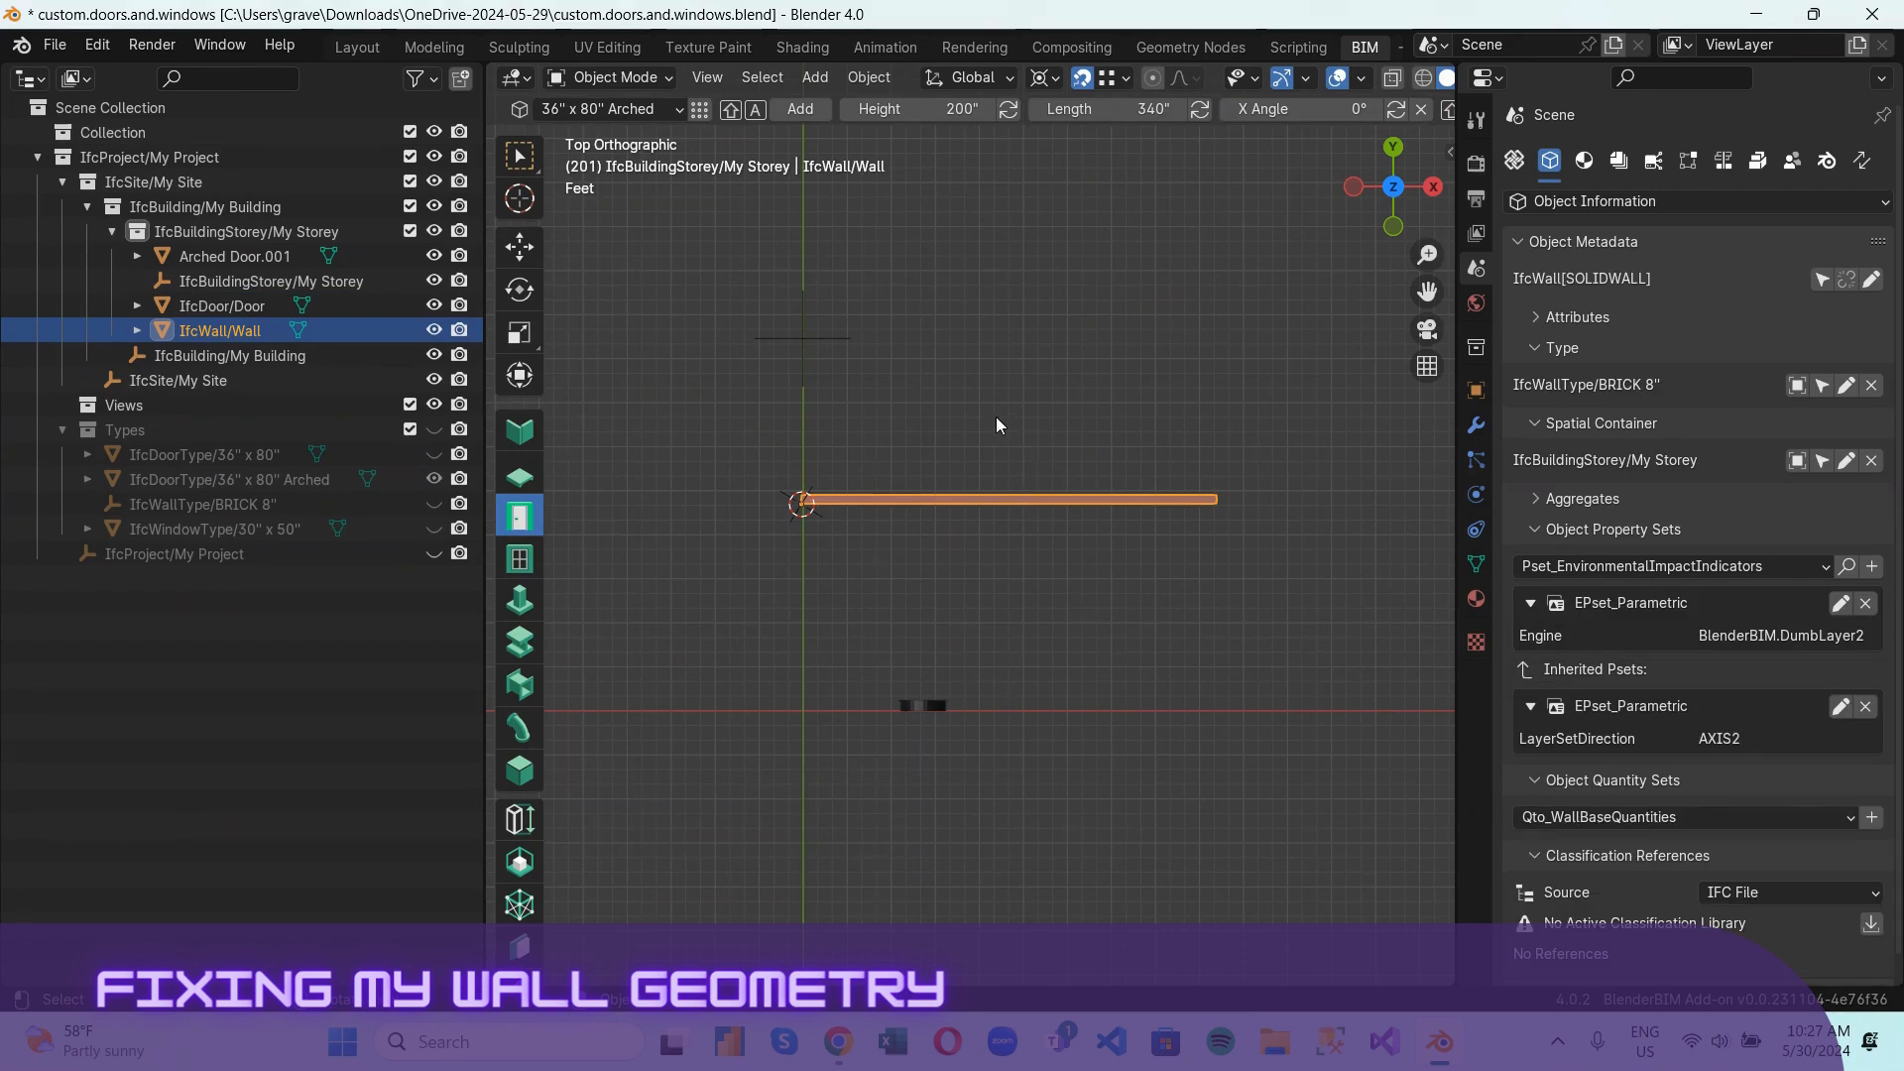
pyautogui.moveTo(1360, 189); pyautogui.dragTo(1466, 39)
pyautogui.scroll(6, 916, 645)
pyautogui.scroll(-2, 734, 799)
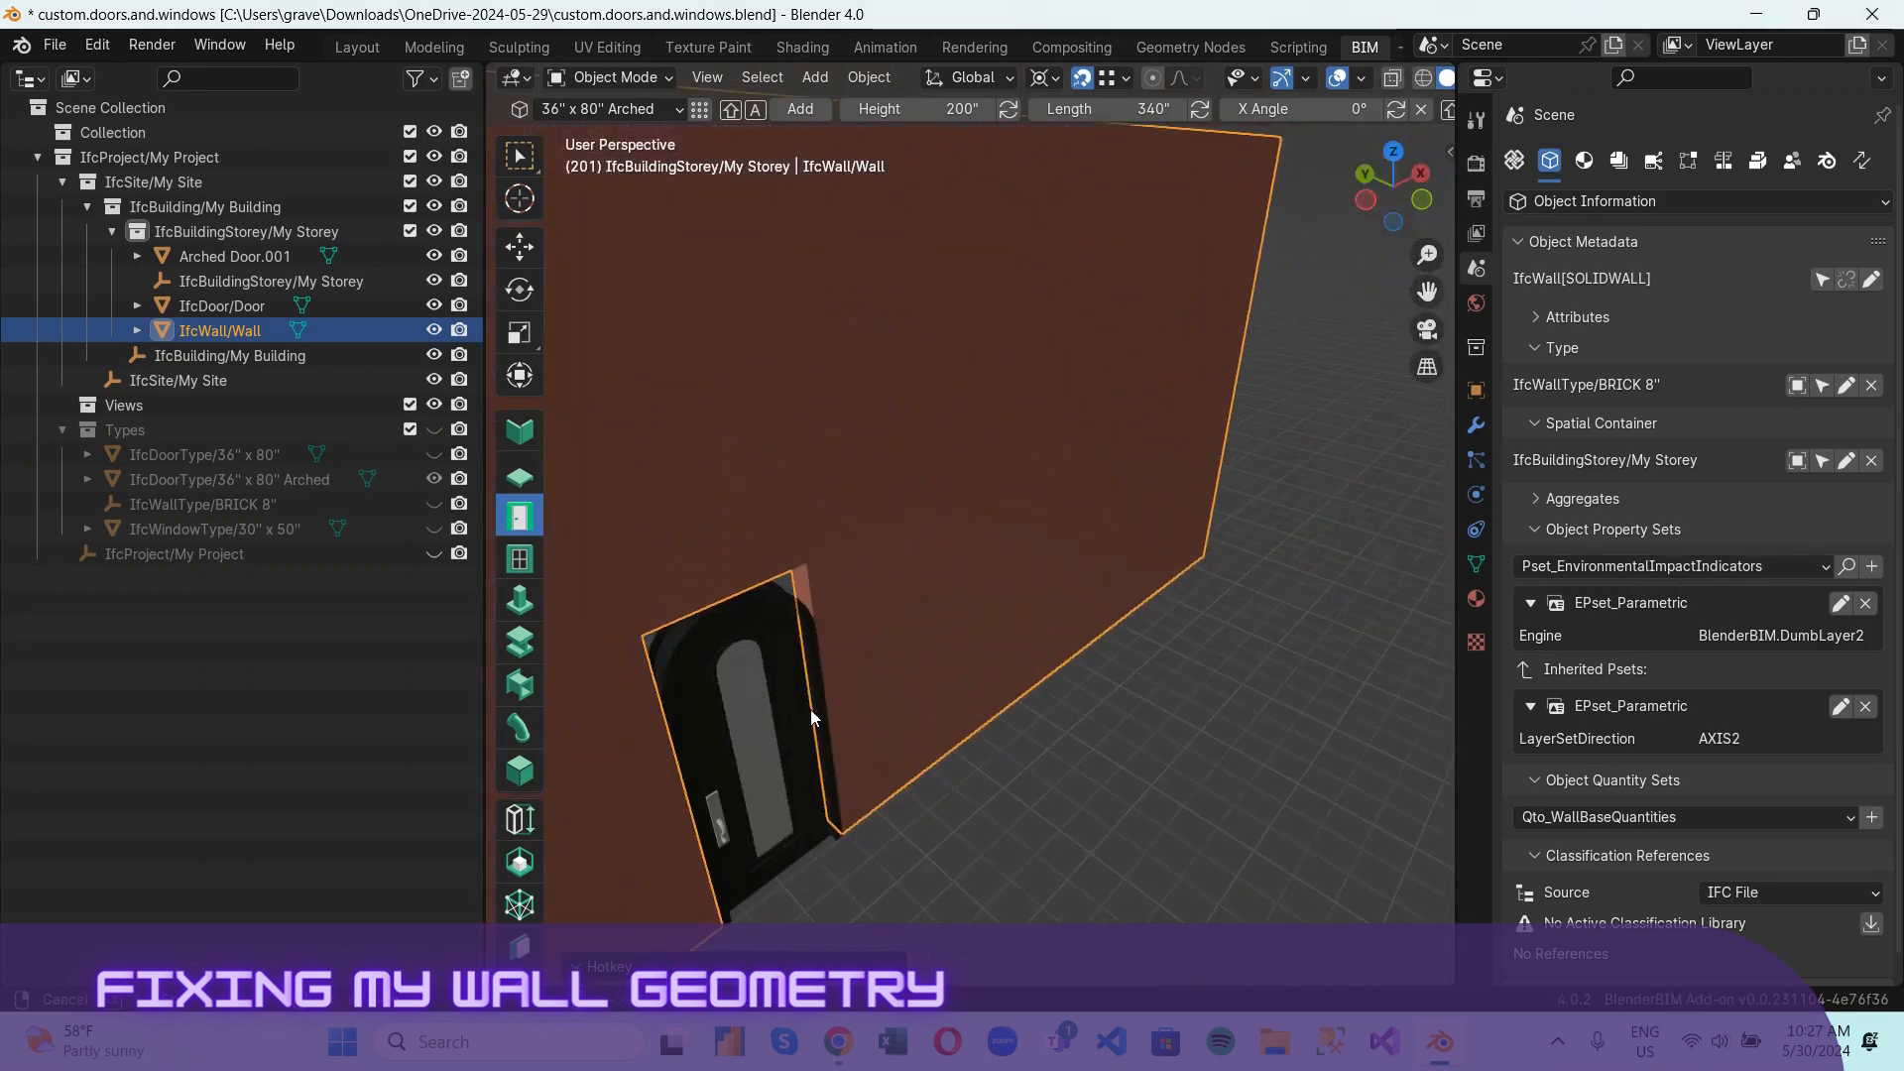
pyautogui.moveTo(811, 710); pyautogui.dragTo(712, 629, button='middle')
pyautogui.scroll(-8, 712, 629)
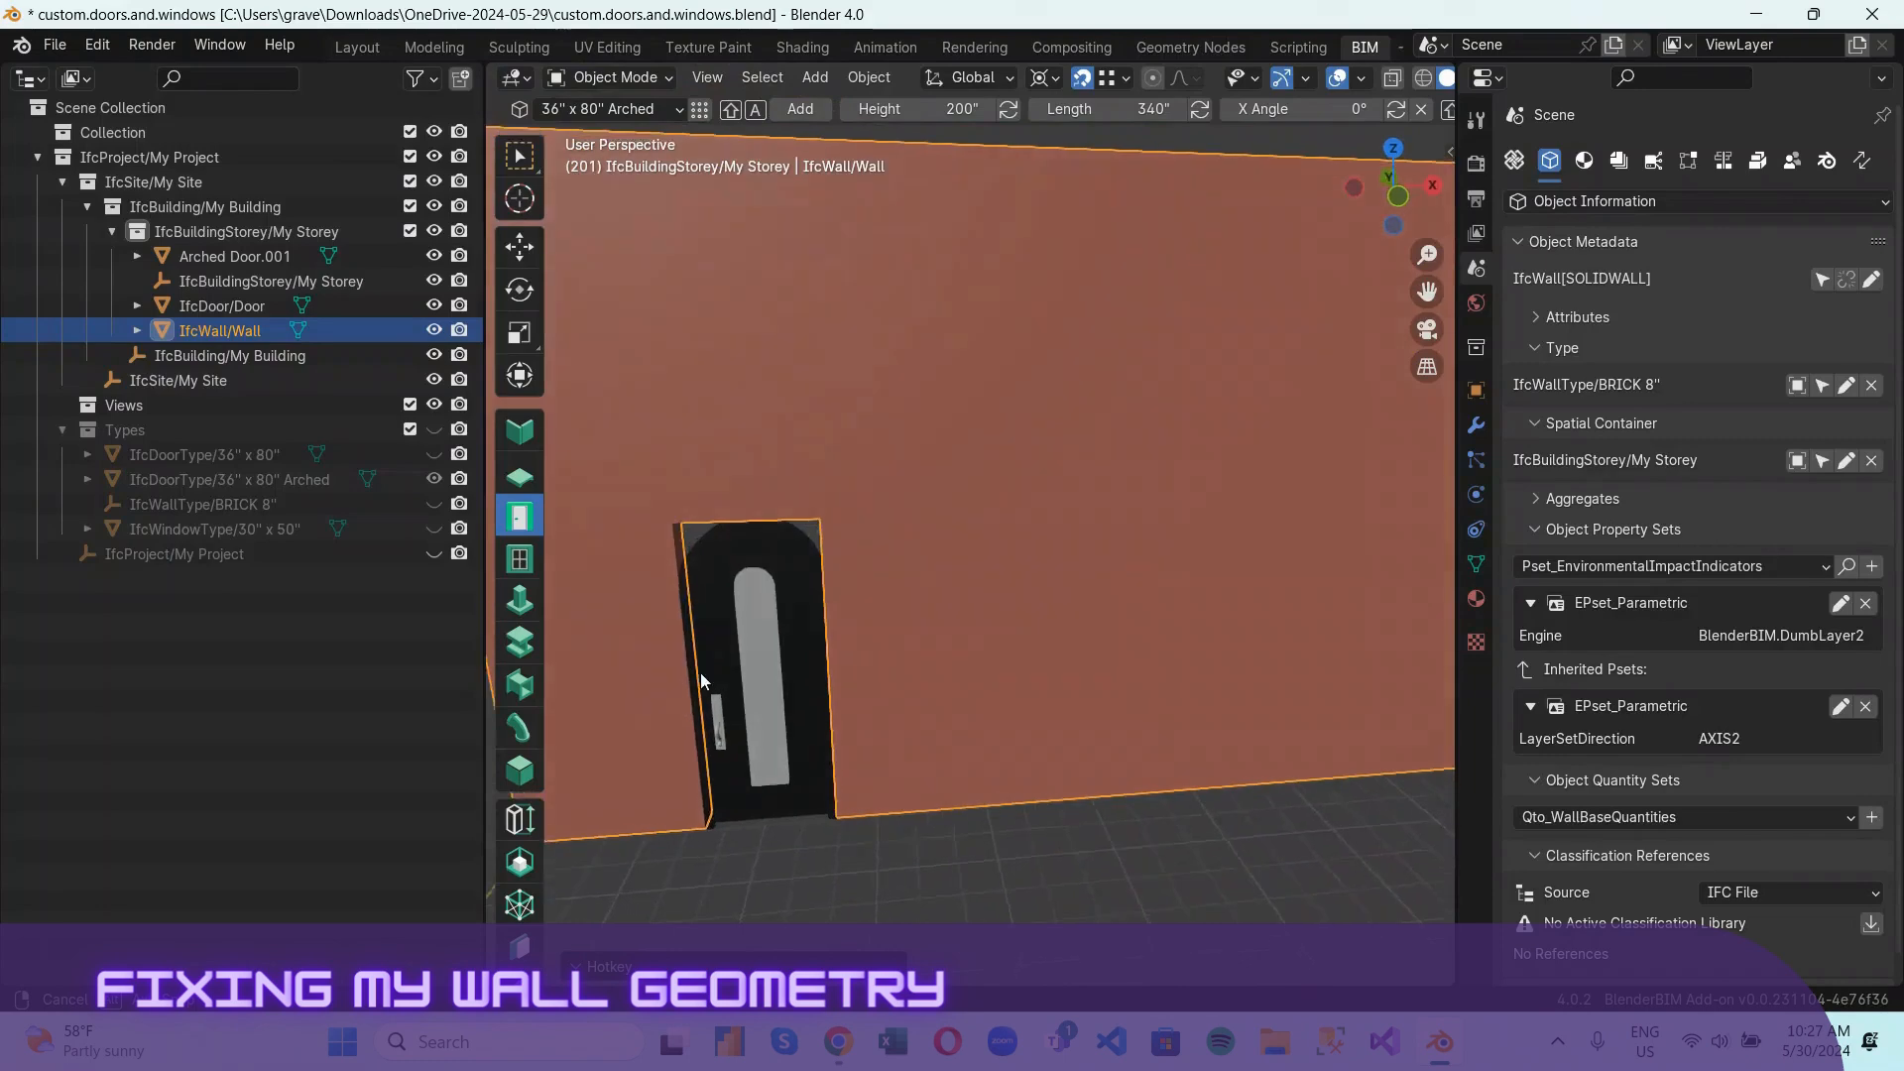
# Hide the duplicate Arched Door.001 object so only the wall with its inserted door remains in view.
pyautogui.click(1052, 665)
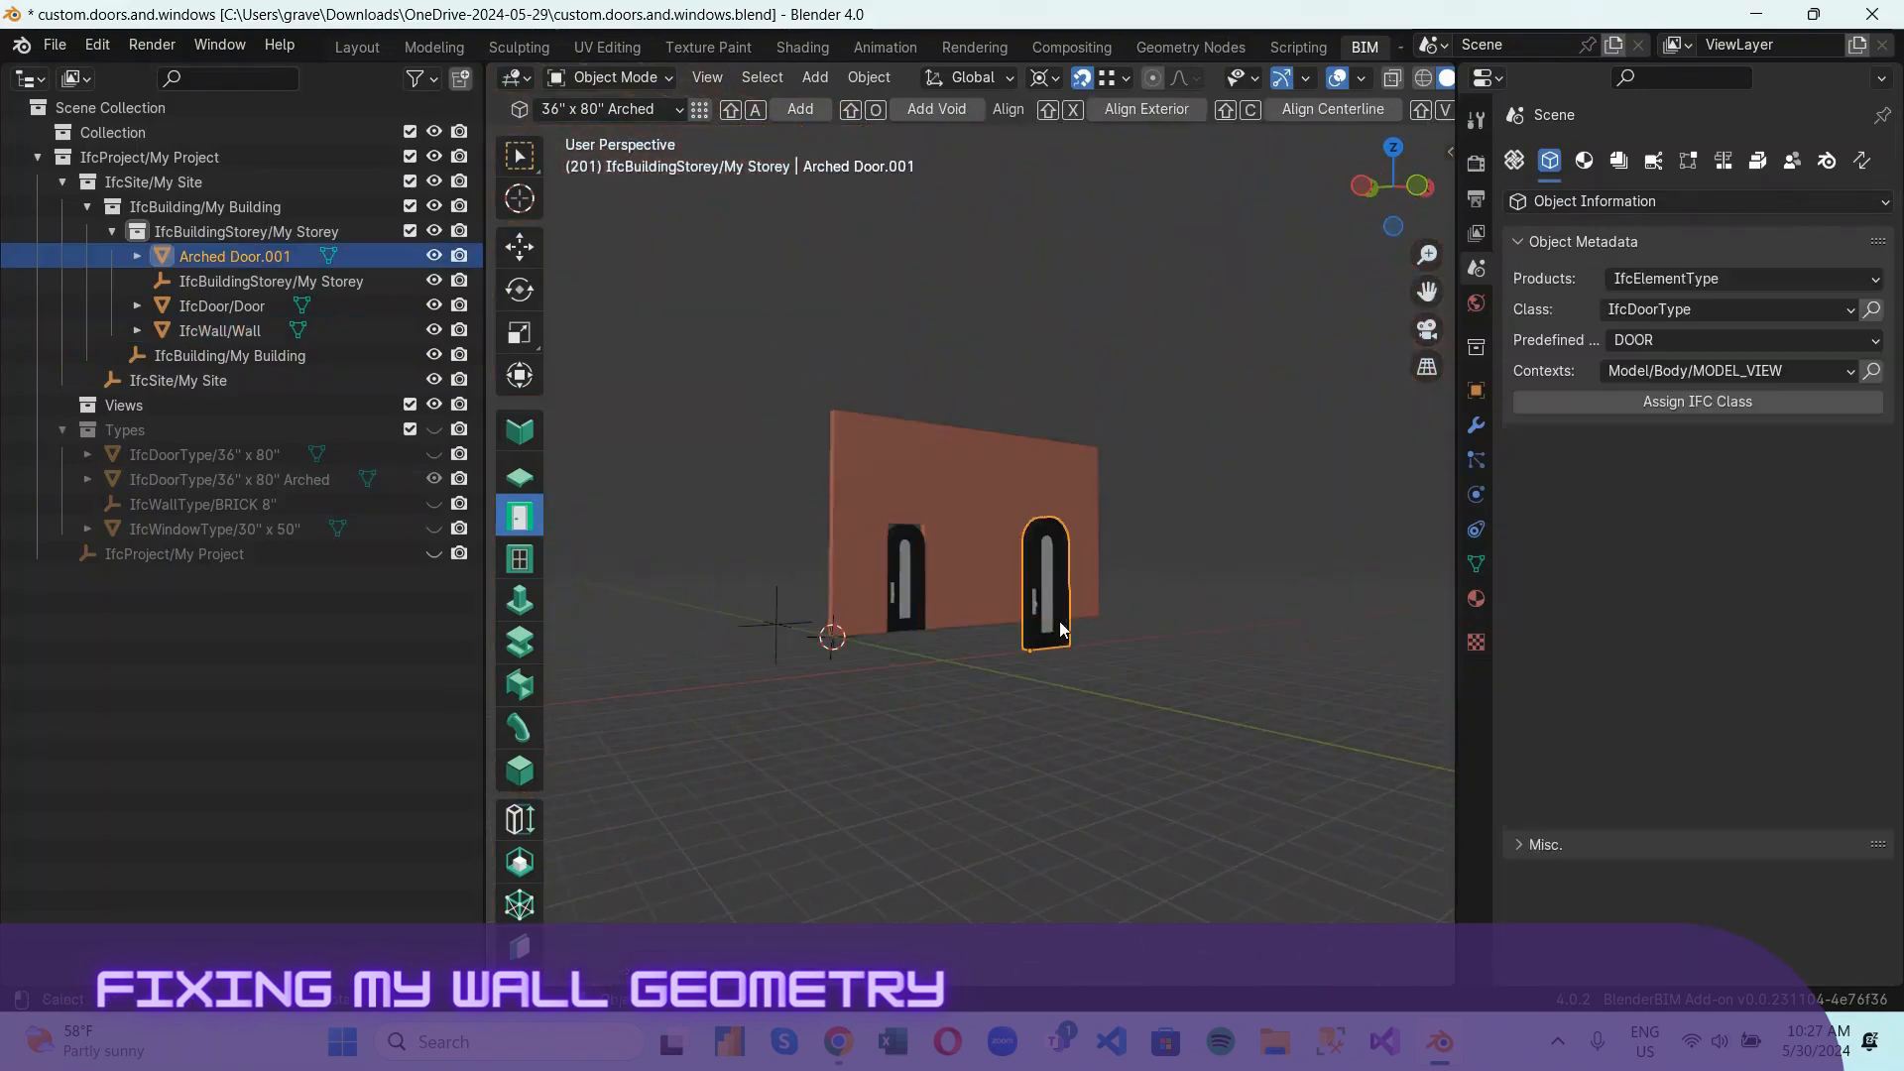
pyautogui.click(1393, 149)
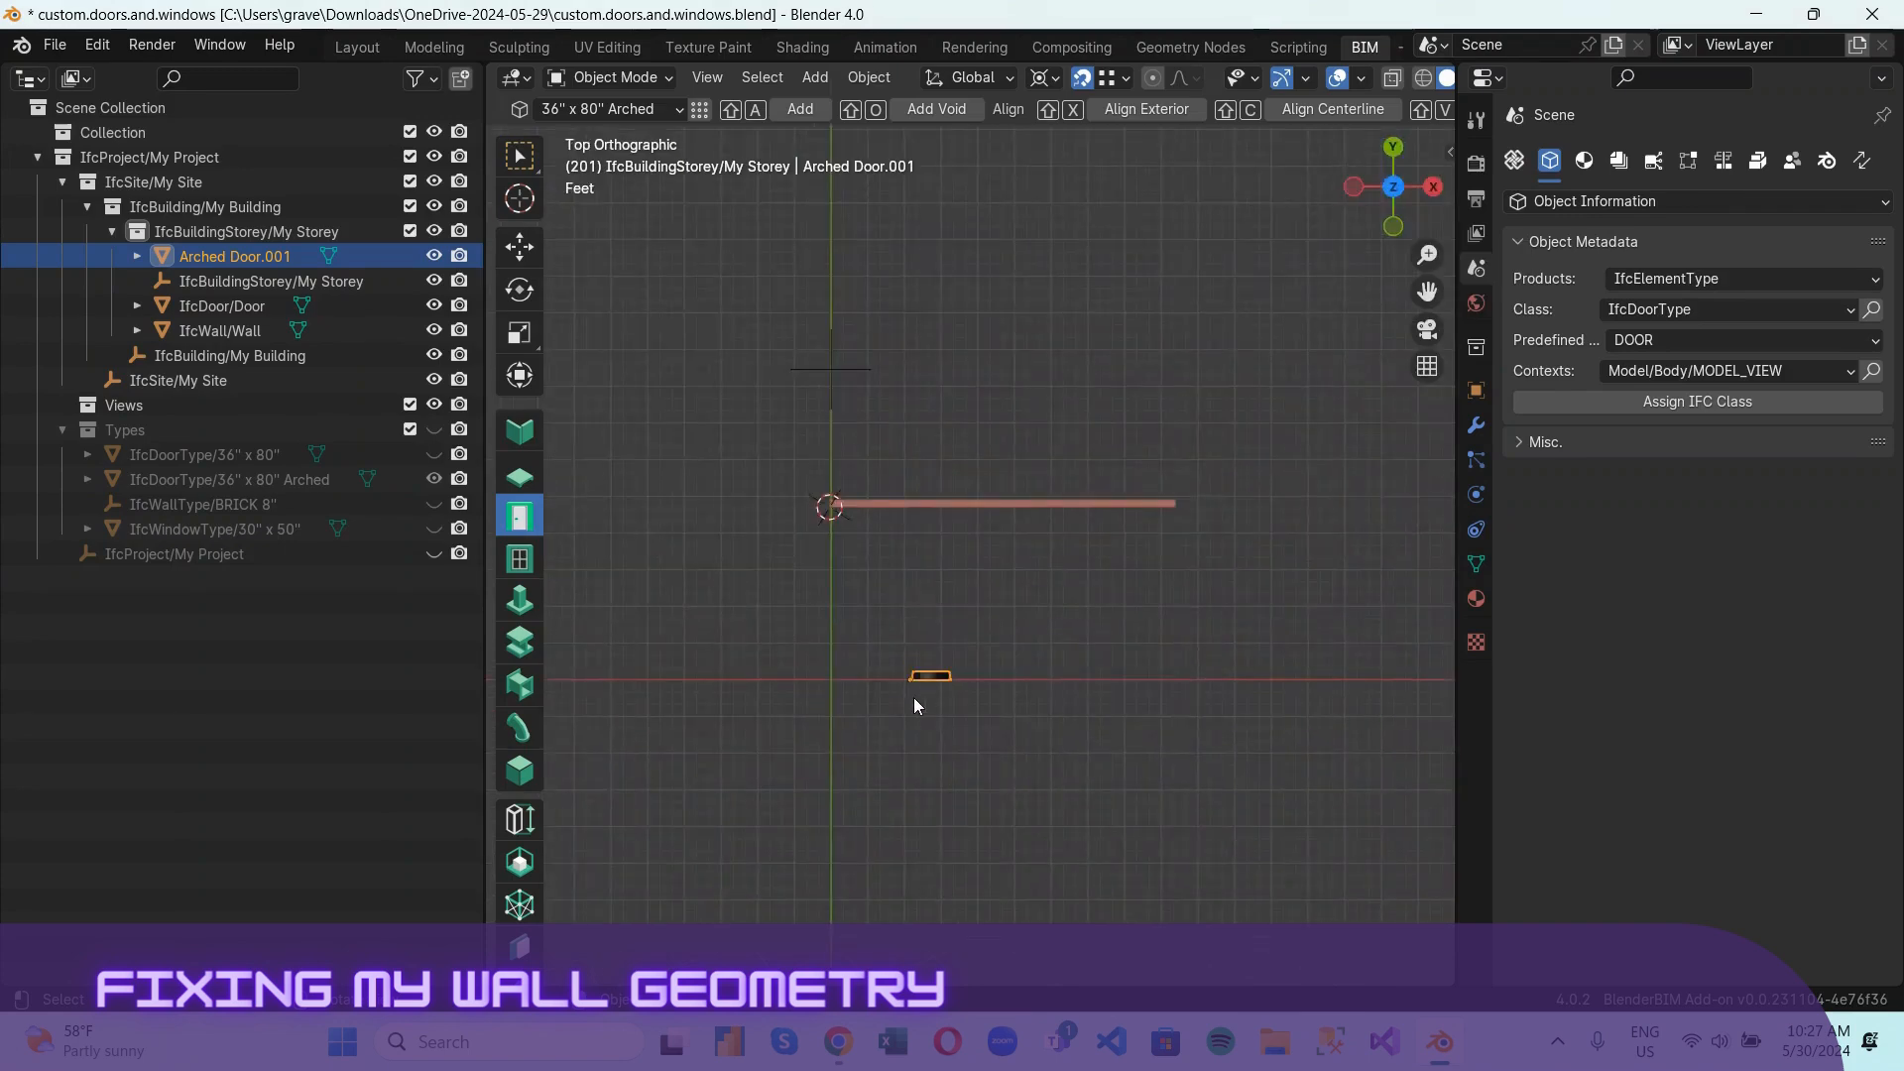
pyautogui.click(433, 256)
pyautogui.scroll(2, 1217, 492)
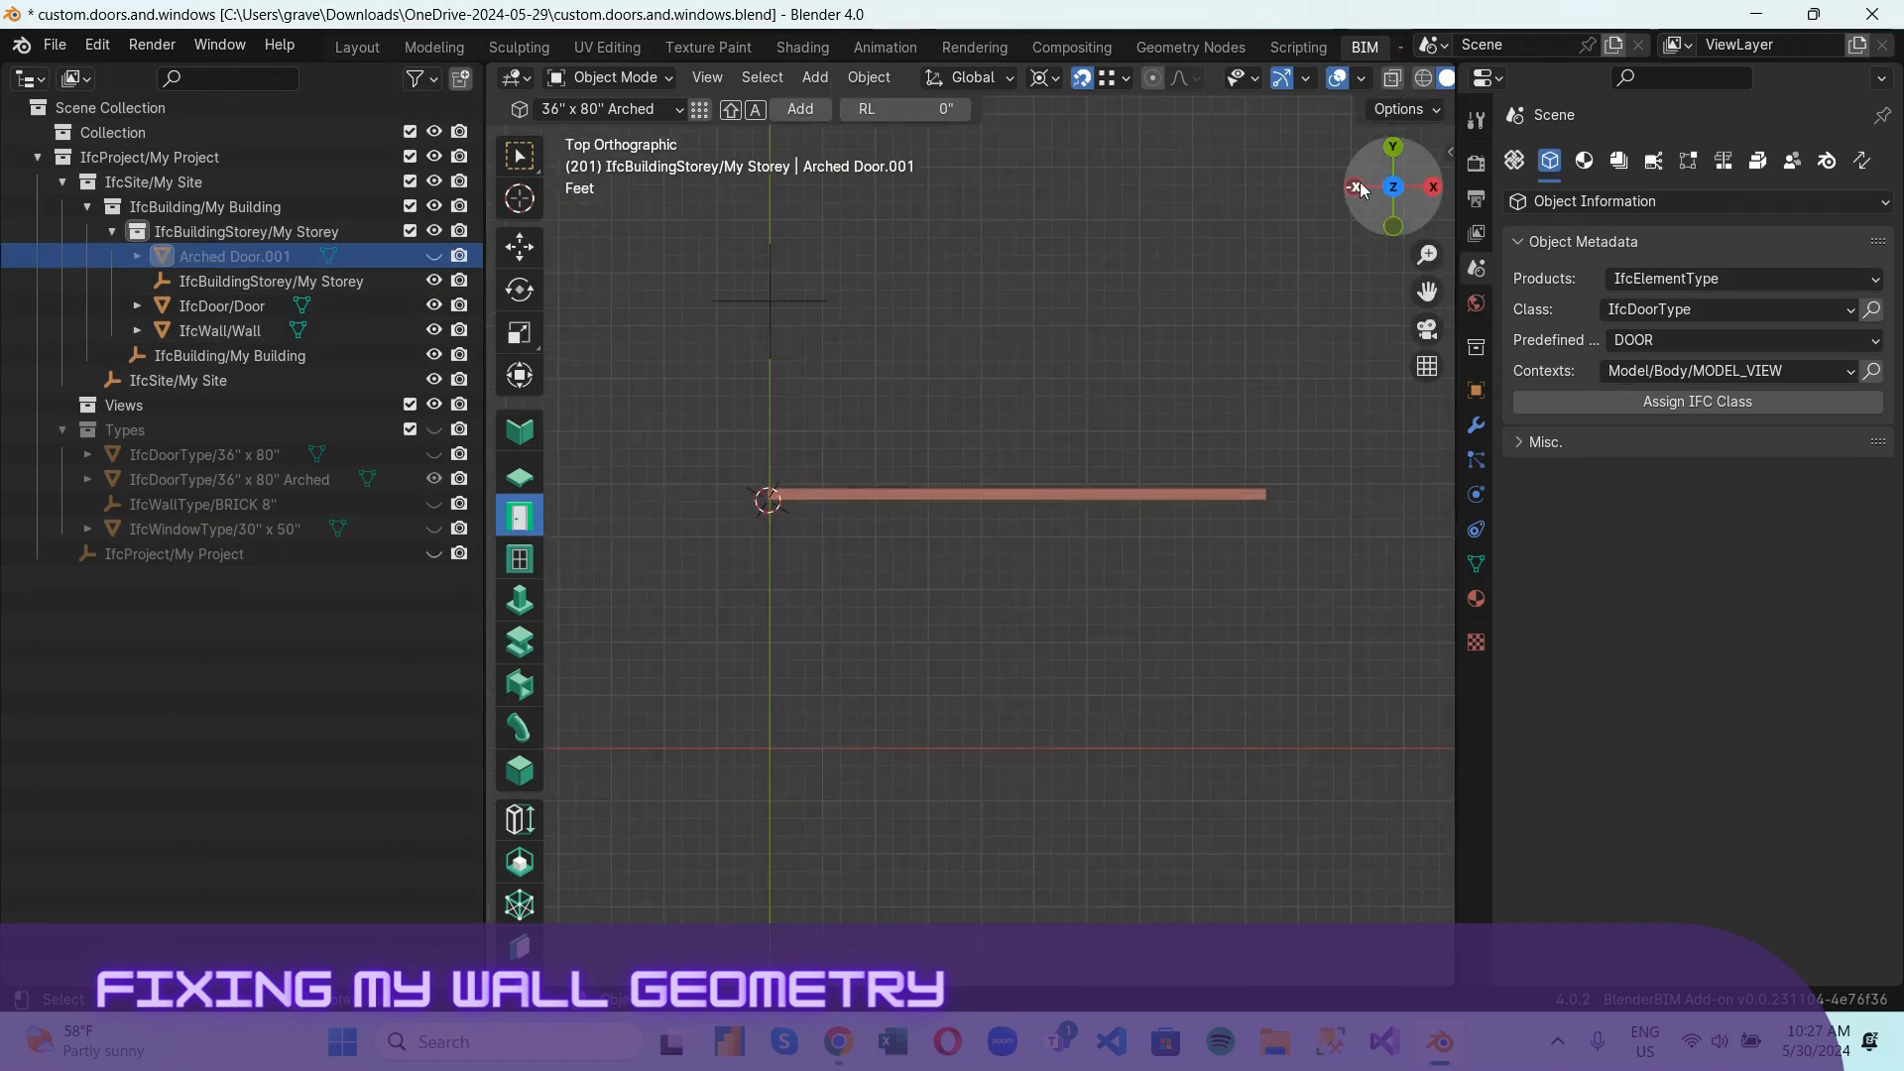
pyautogui.moveTo(1360, 181); pyautogui.dragTo(1427, 865)
pyautogui.scroll(5, 991, 552)
pyautogui.scroll(-2, 836, 573)
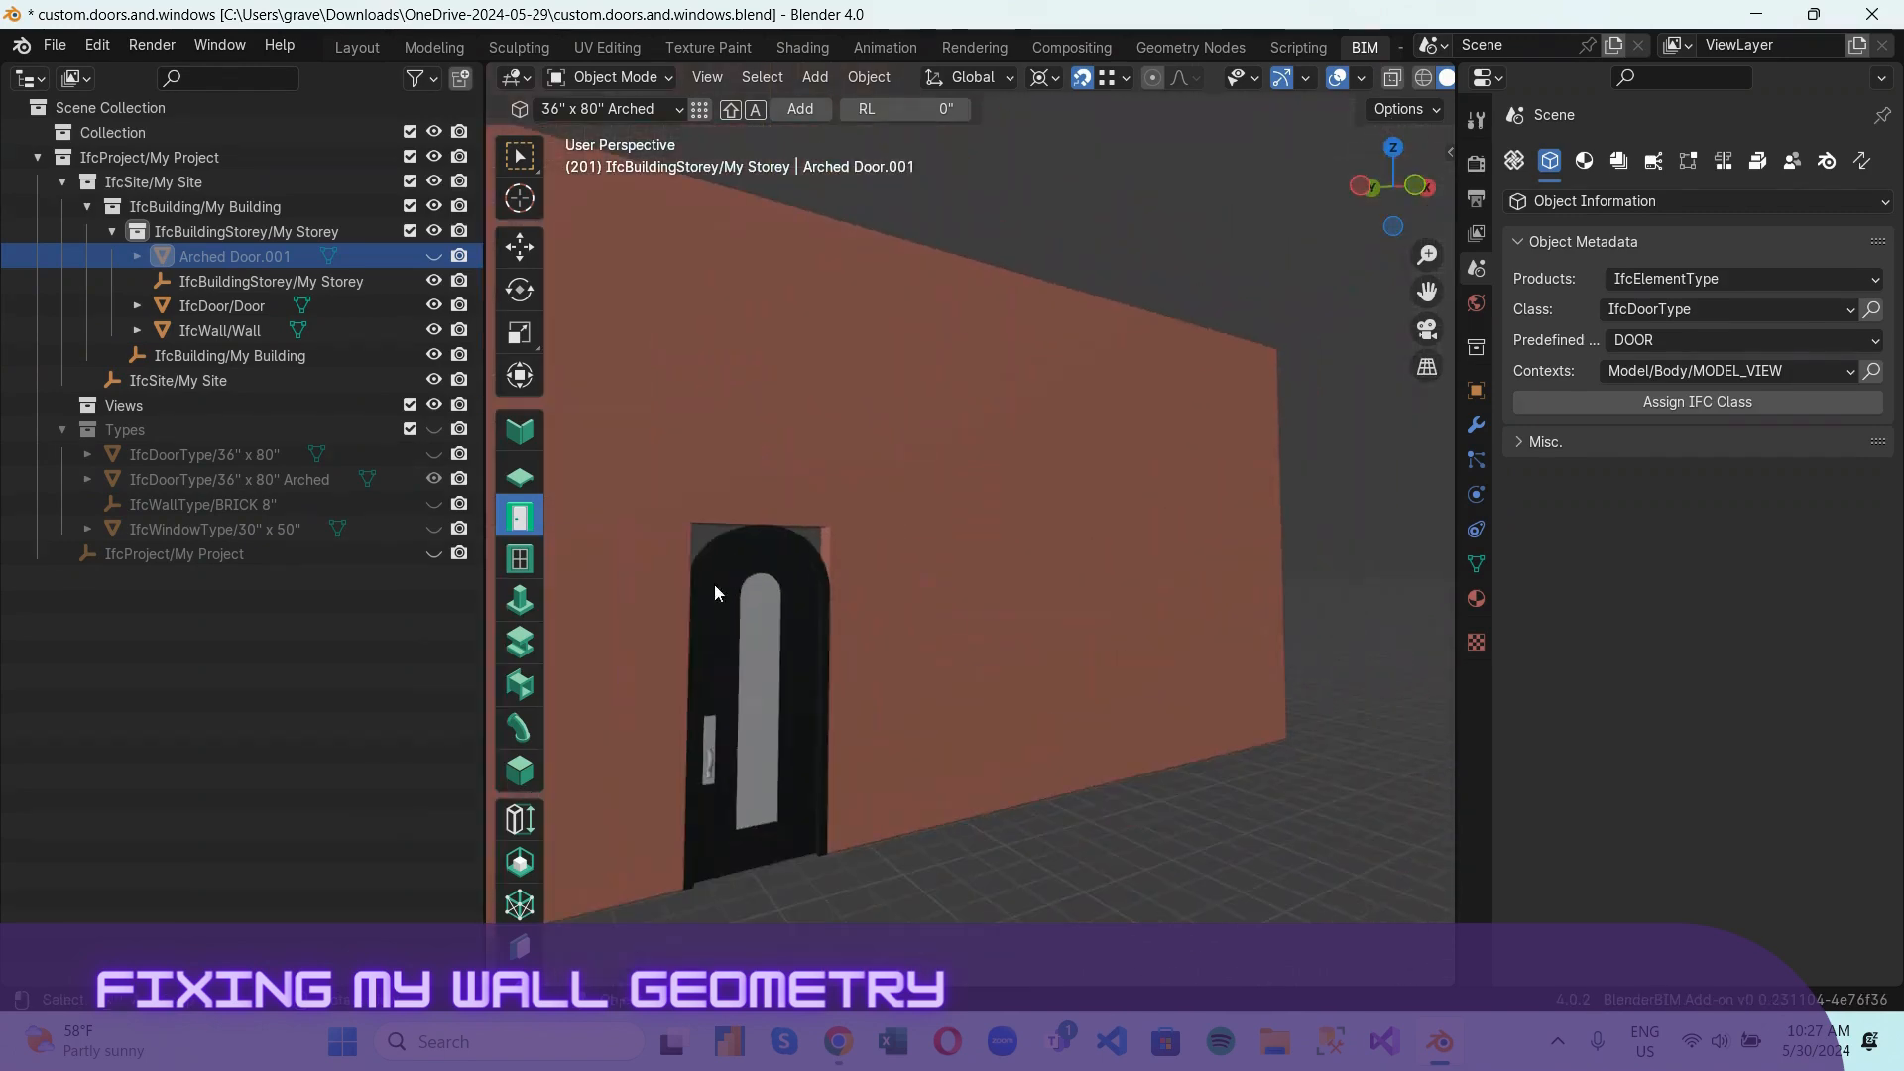
# Examine the brick wall's mesh around the door opening in Edit Mode, then return to Object Mode.
pyautogui.moveTo(714, 585); pyautogui.dragTo(783, 576, button='middle')
pyautogui.click(785, 575)
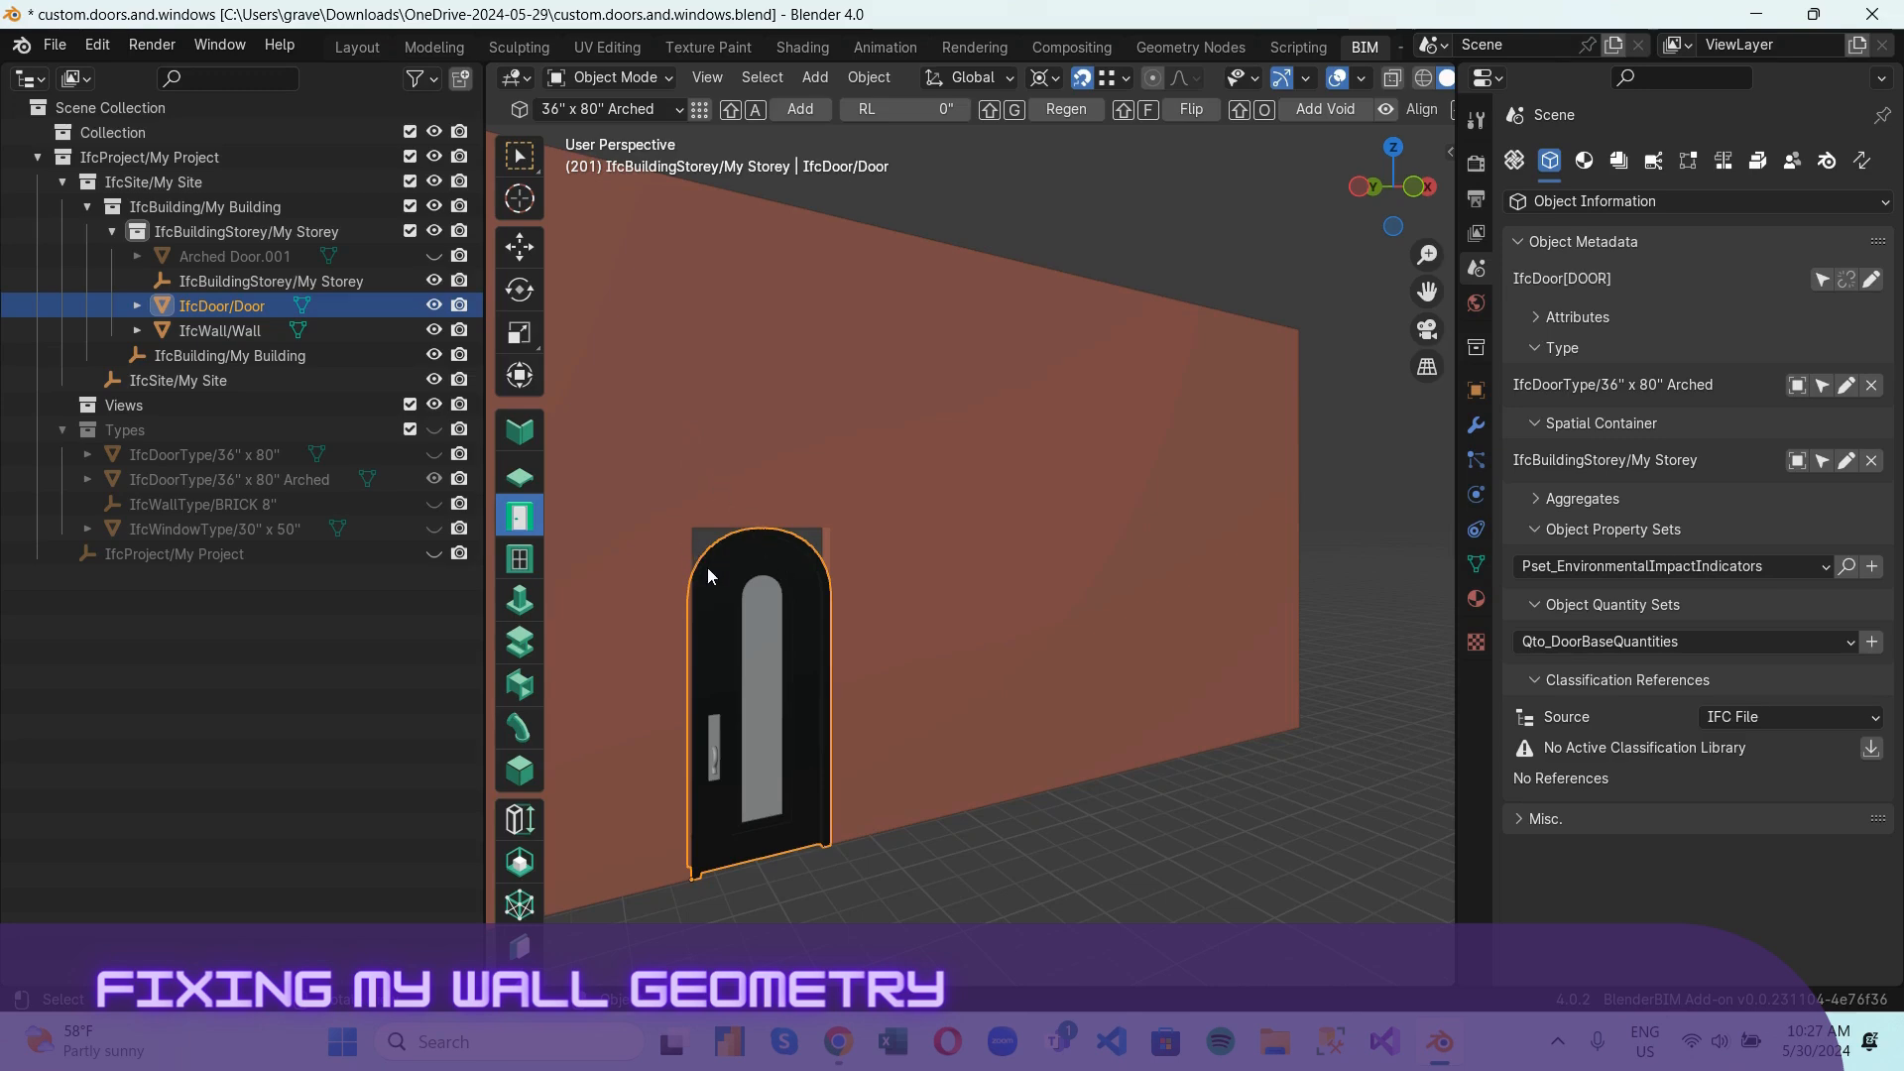
pyautogui.scroll(-3, 706, 576)
pyautogui.click(682, 625)
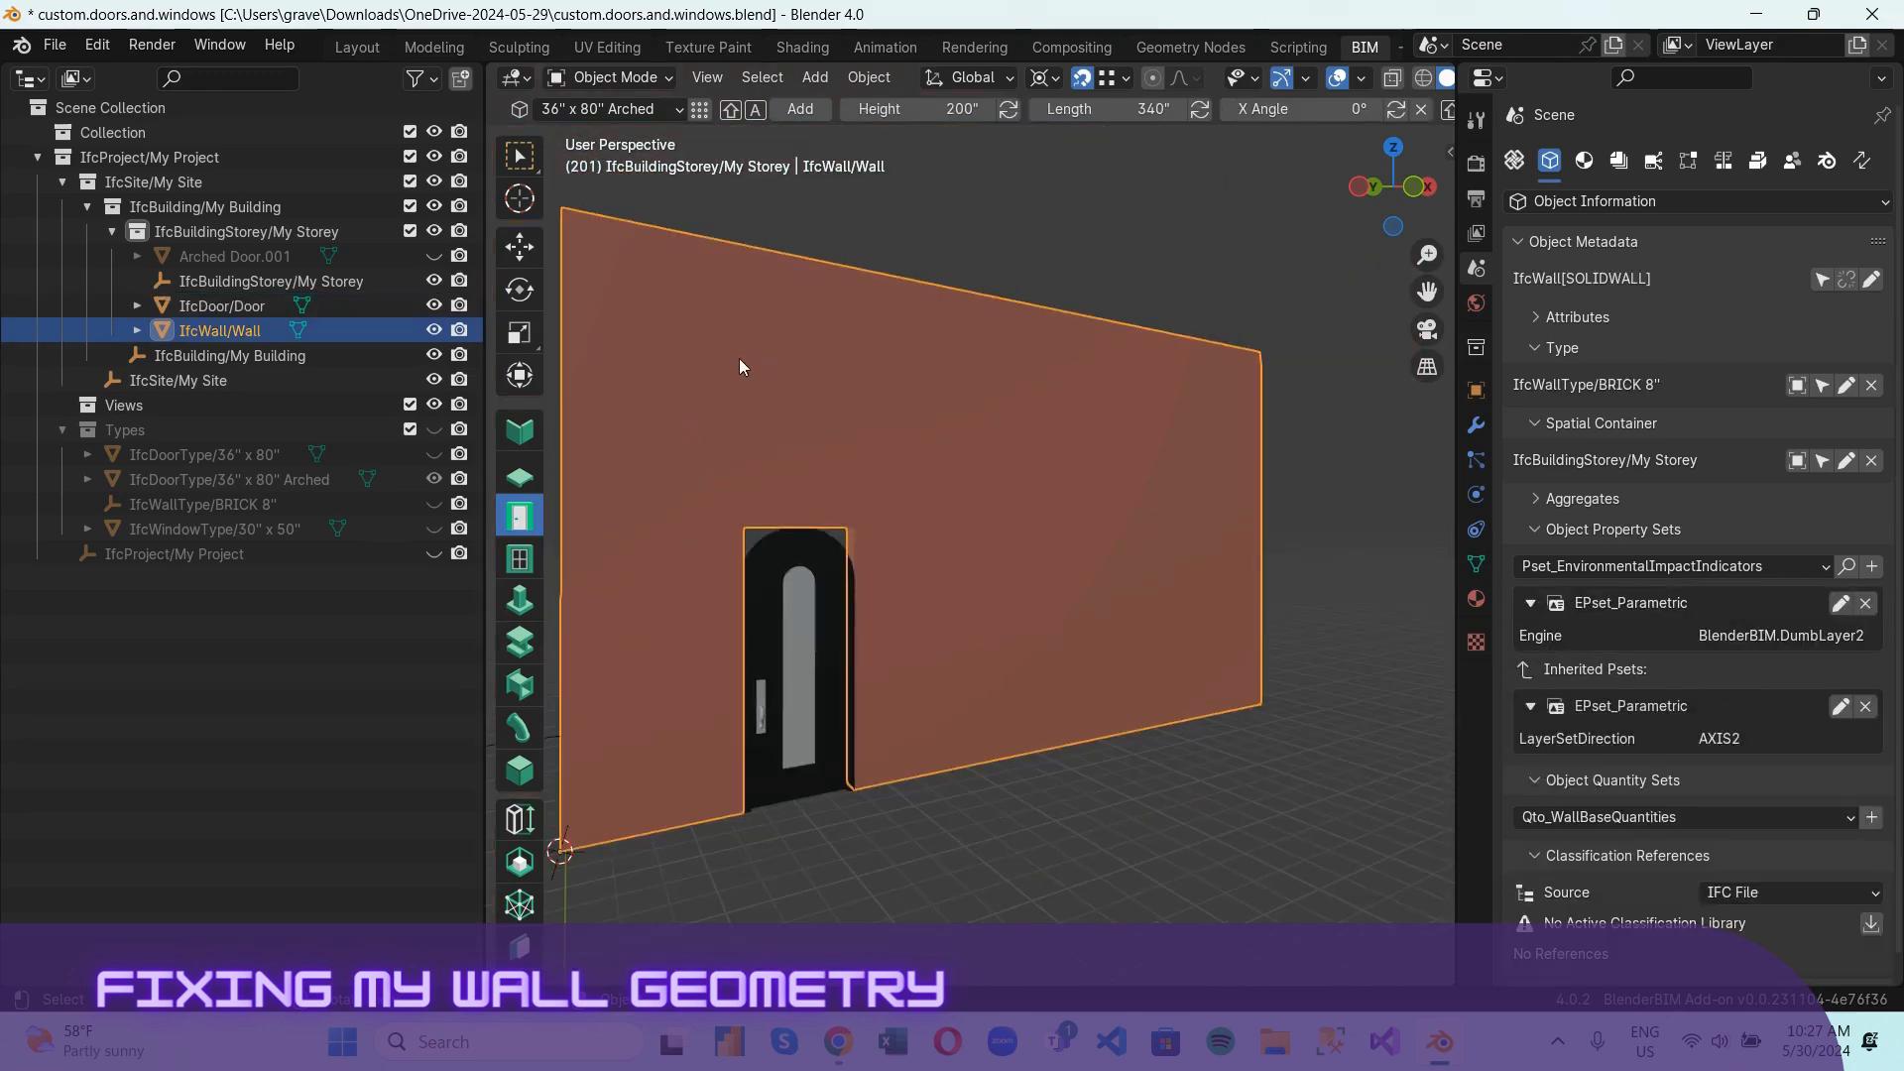
pyautogui.click(519, 156)
pyautogui.click(617, 79)
pyautogui.click(639, 134)
pyautogui.scroll(5, 807, 586)
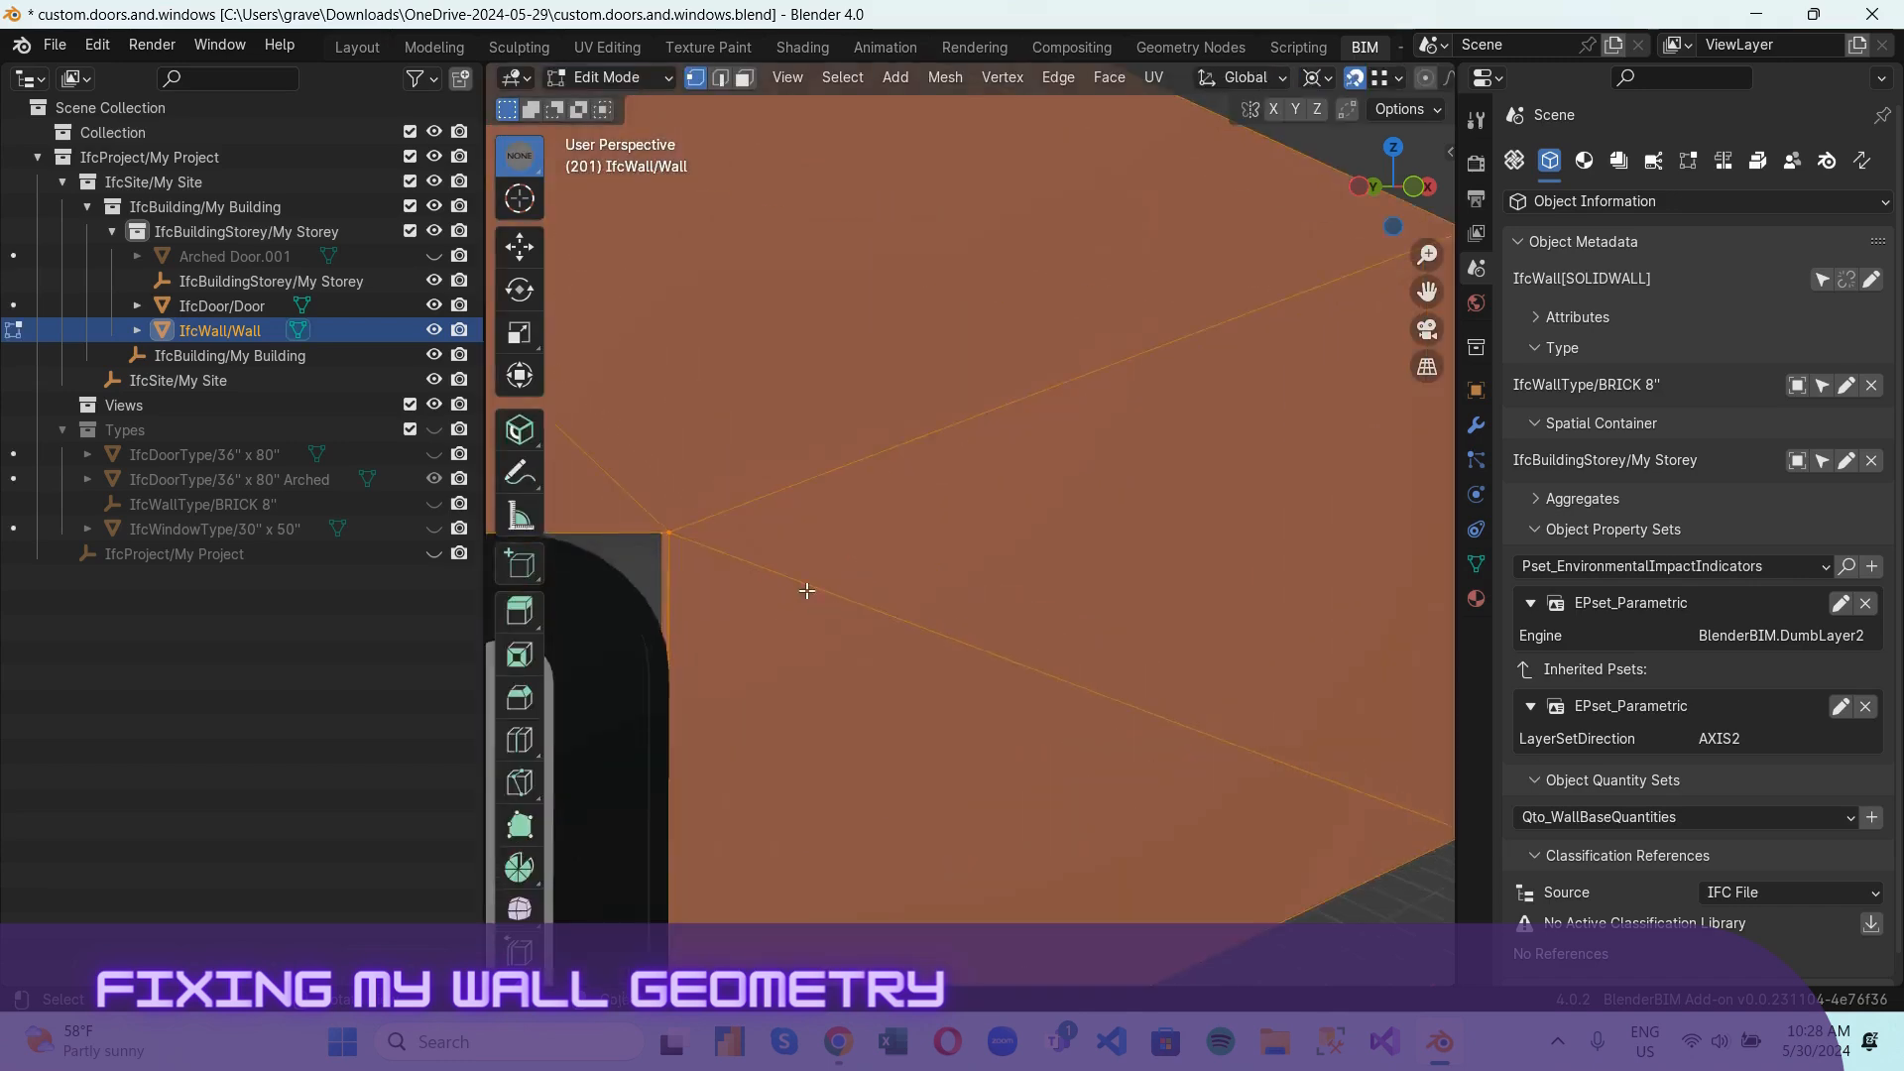
pyautogui.scroll(-5, 807, 586)
pyautogui.moveTo(807, 586); pyautogui.dragTo(873, 525, button='middle')
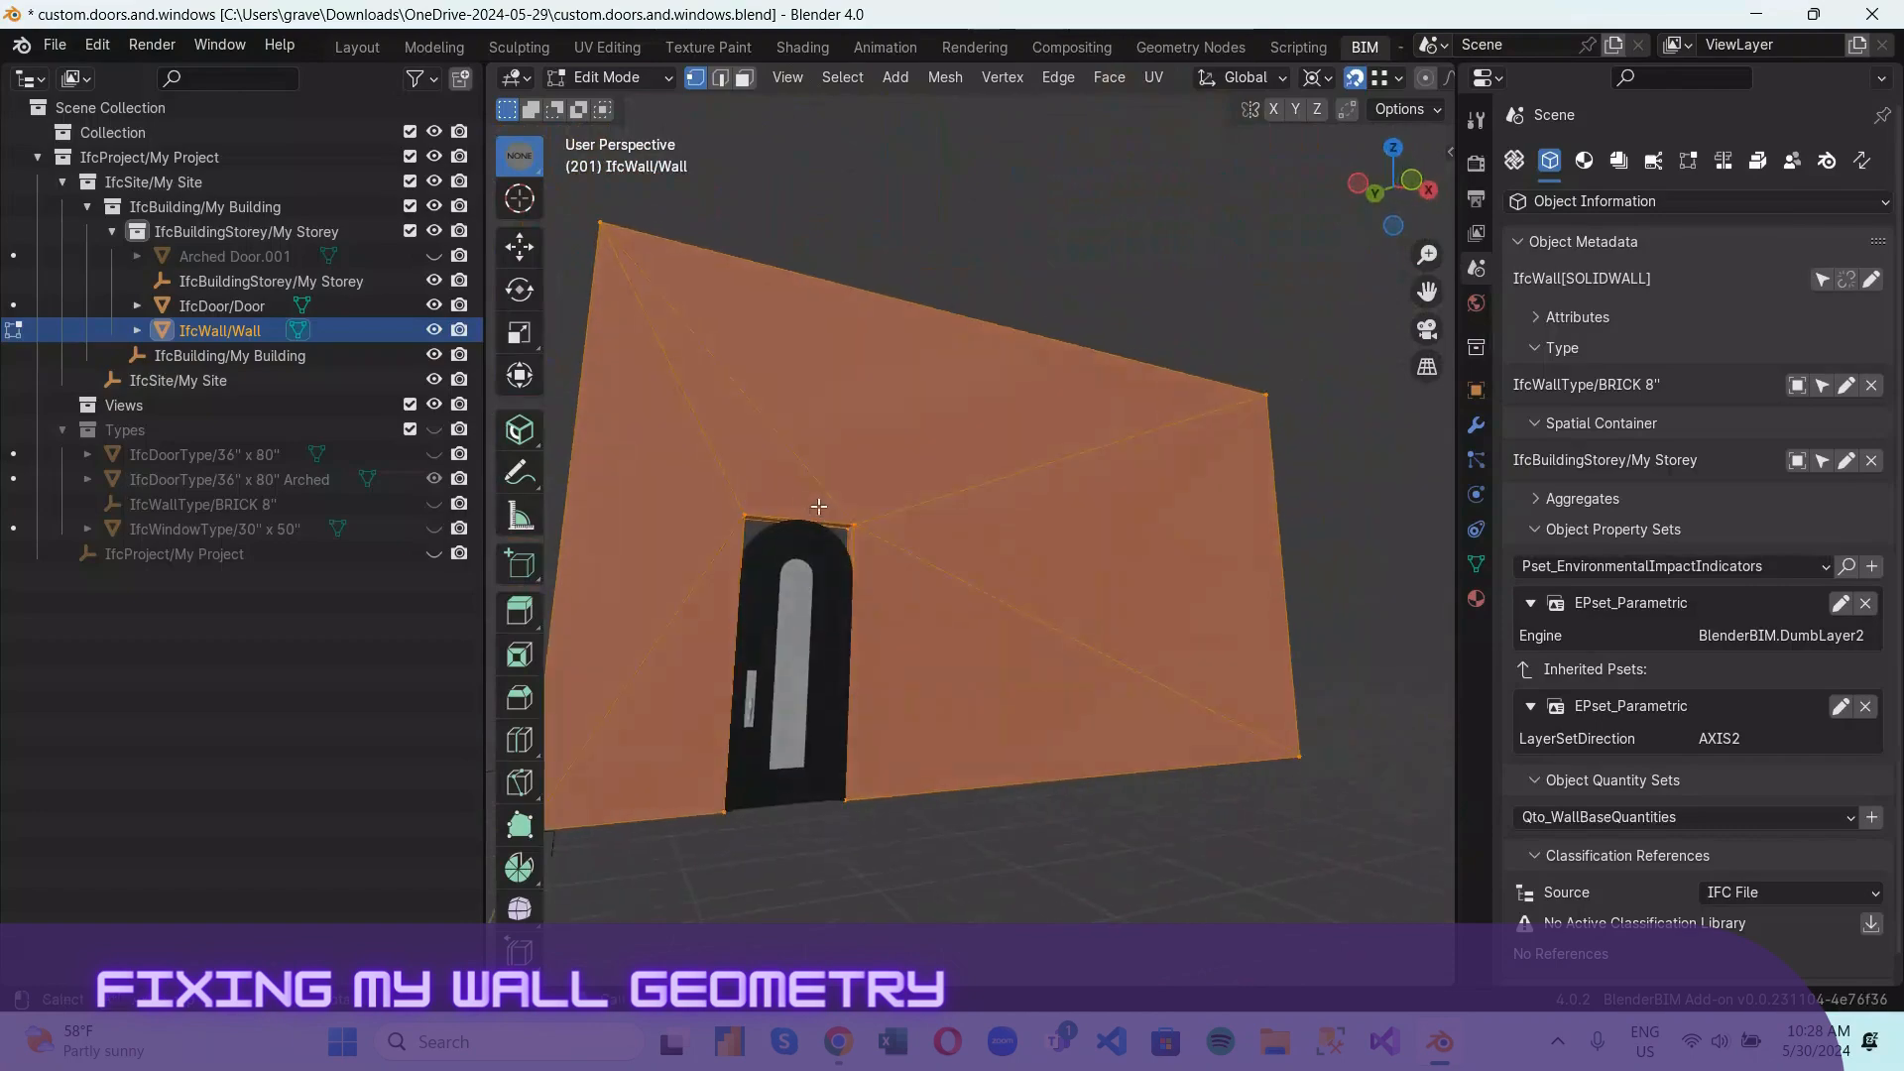
pyautogui.scroll(5, 770, 519)
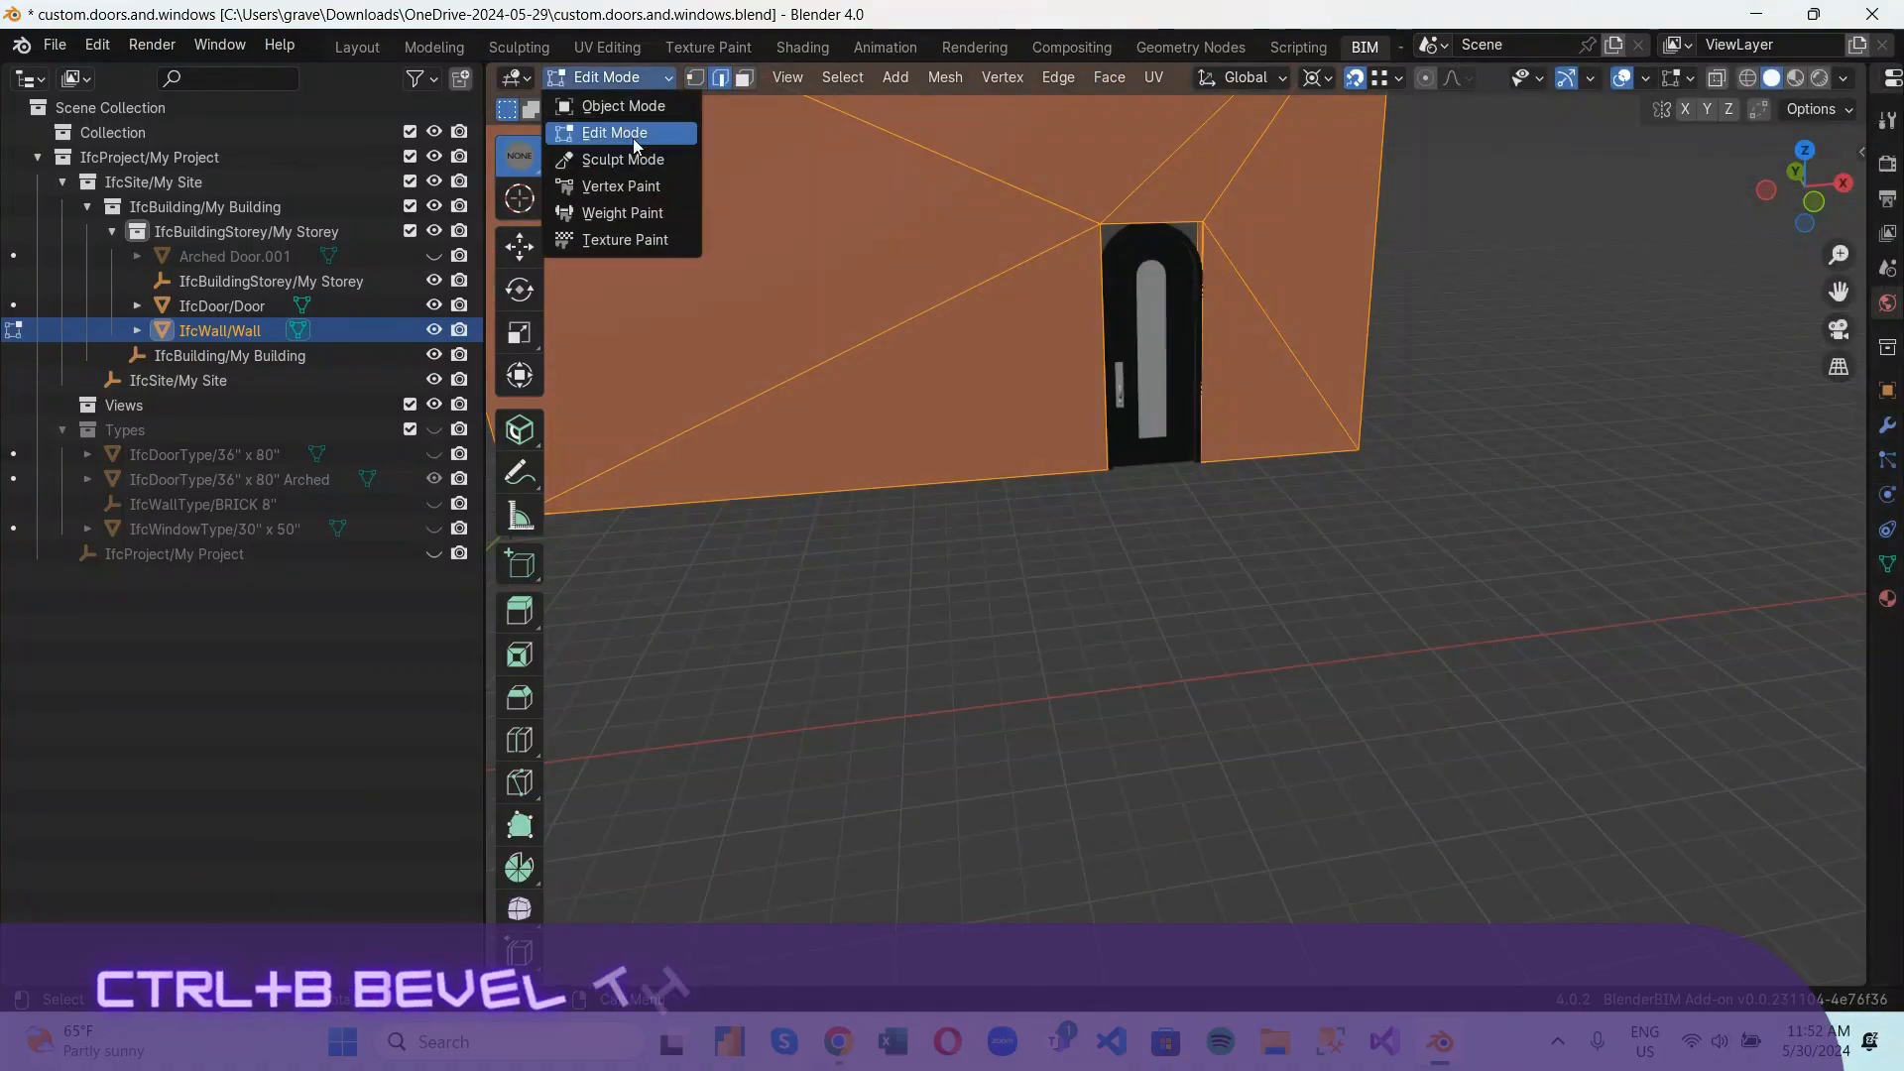
pyautogui.click(616, 103)
# Examine the edges of the inserted door's arch from the front in Edit Mode, then return to Object Mode.
pyautogui.click(1150, 298)
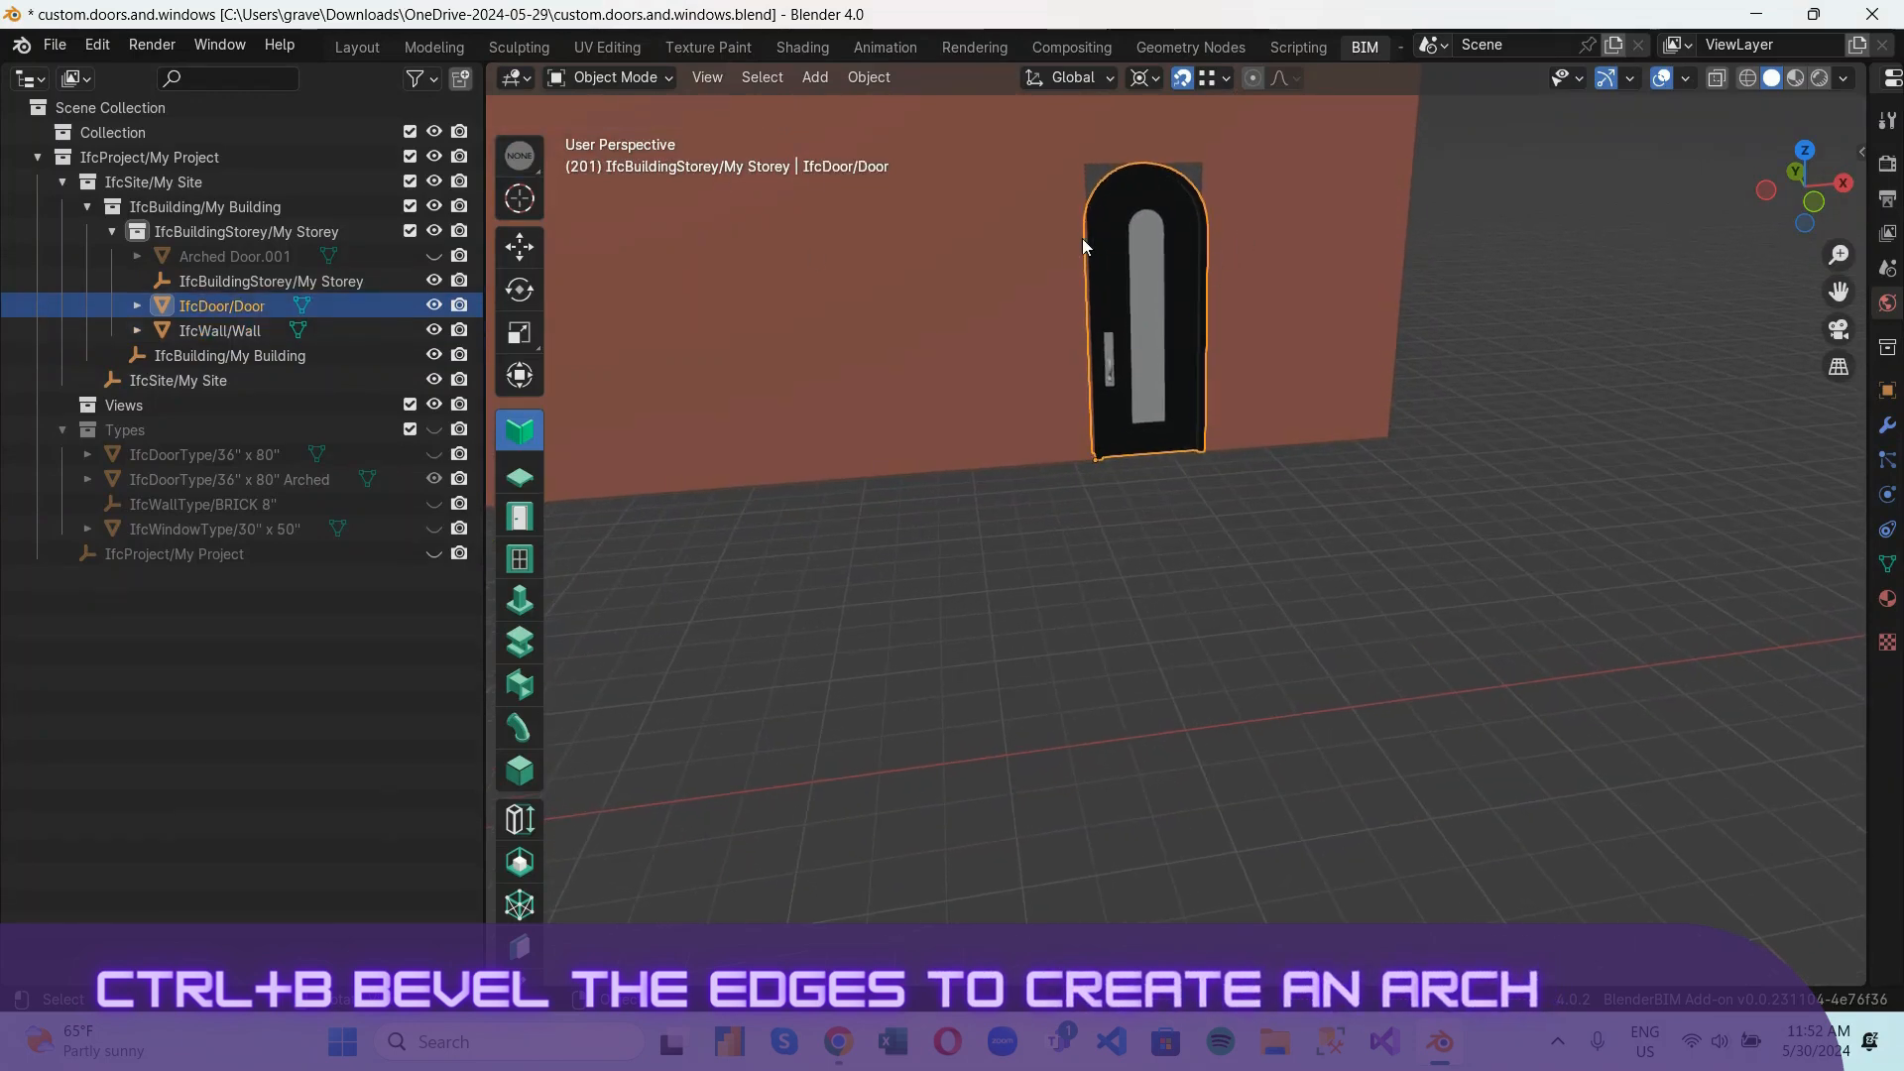
pyautogui.press('KP_Decimal')
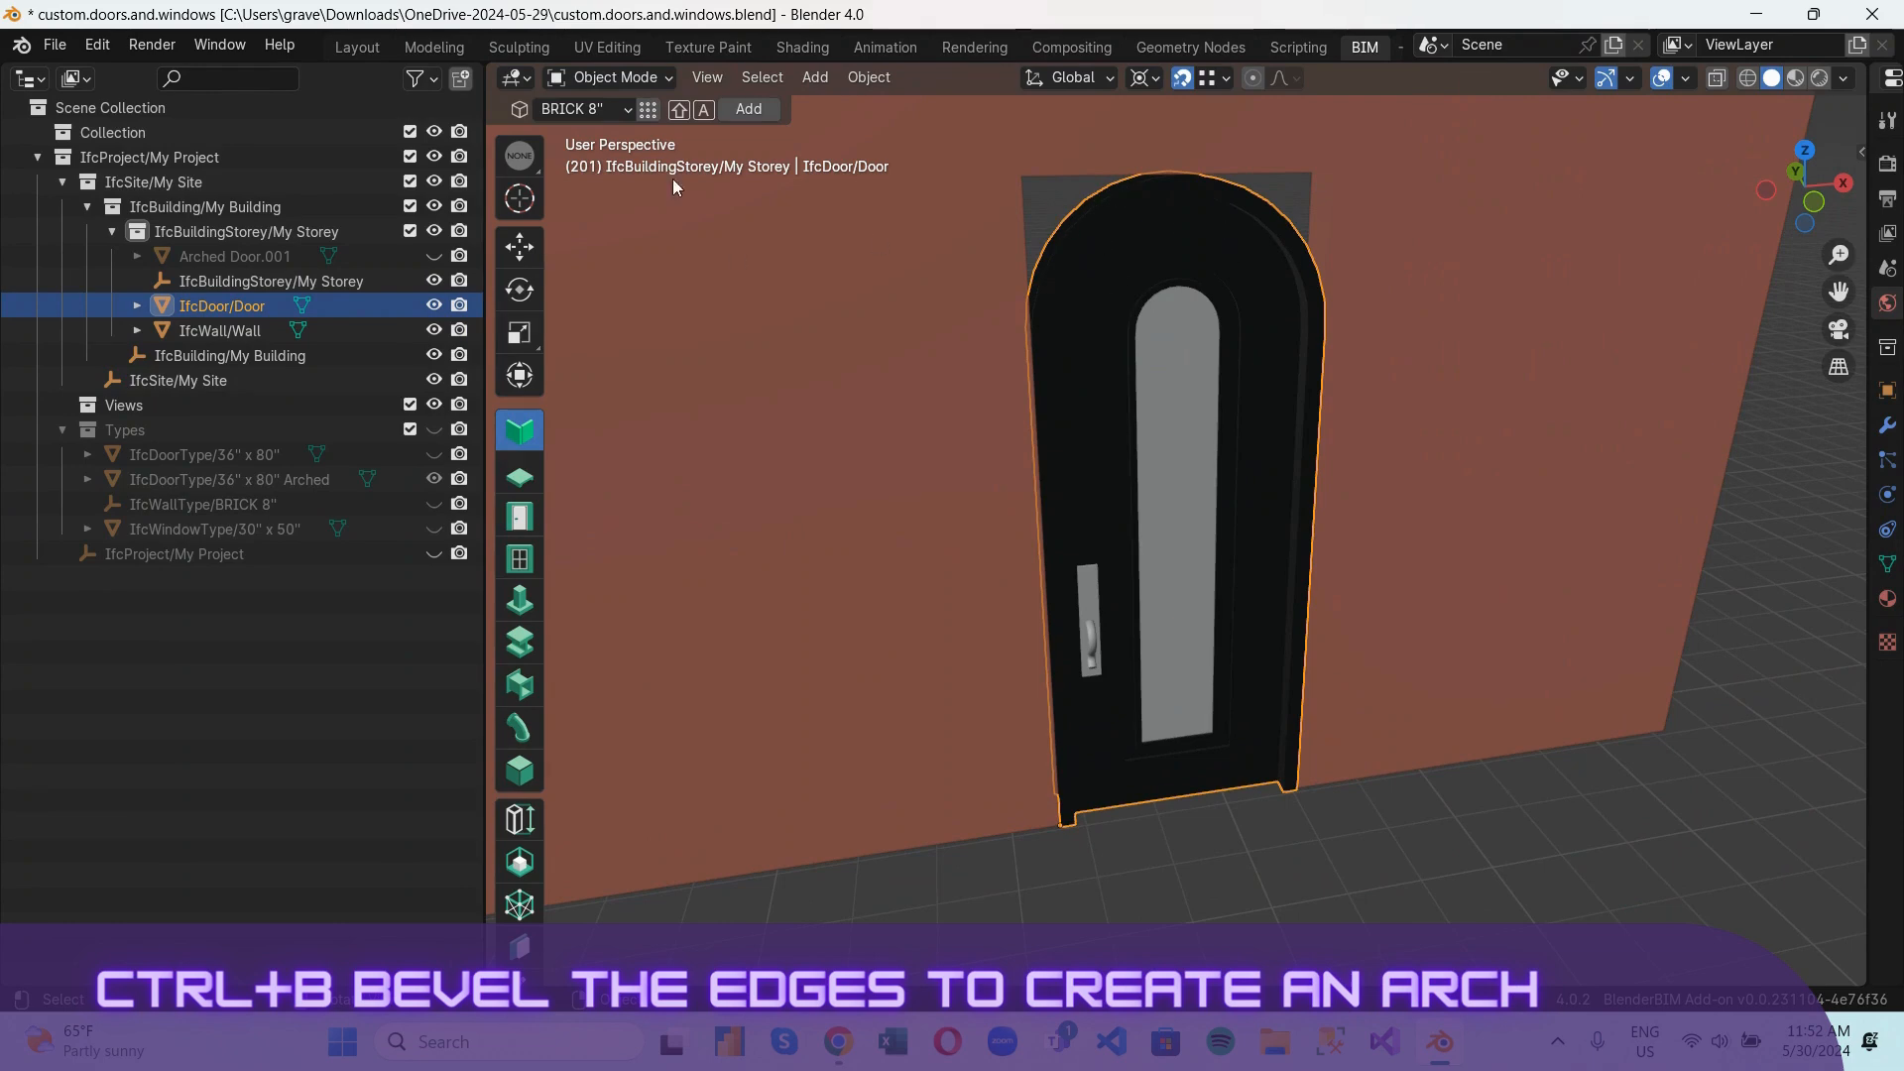
pyautogui.click(619, 87)
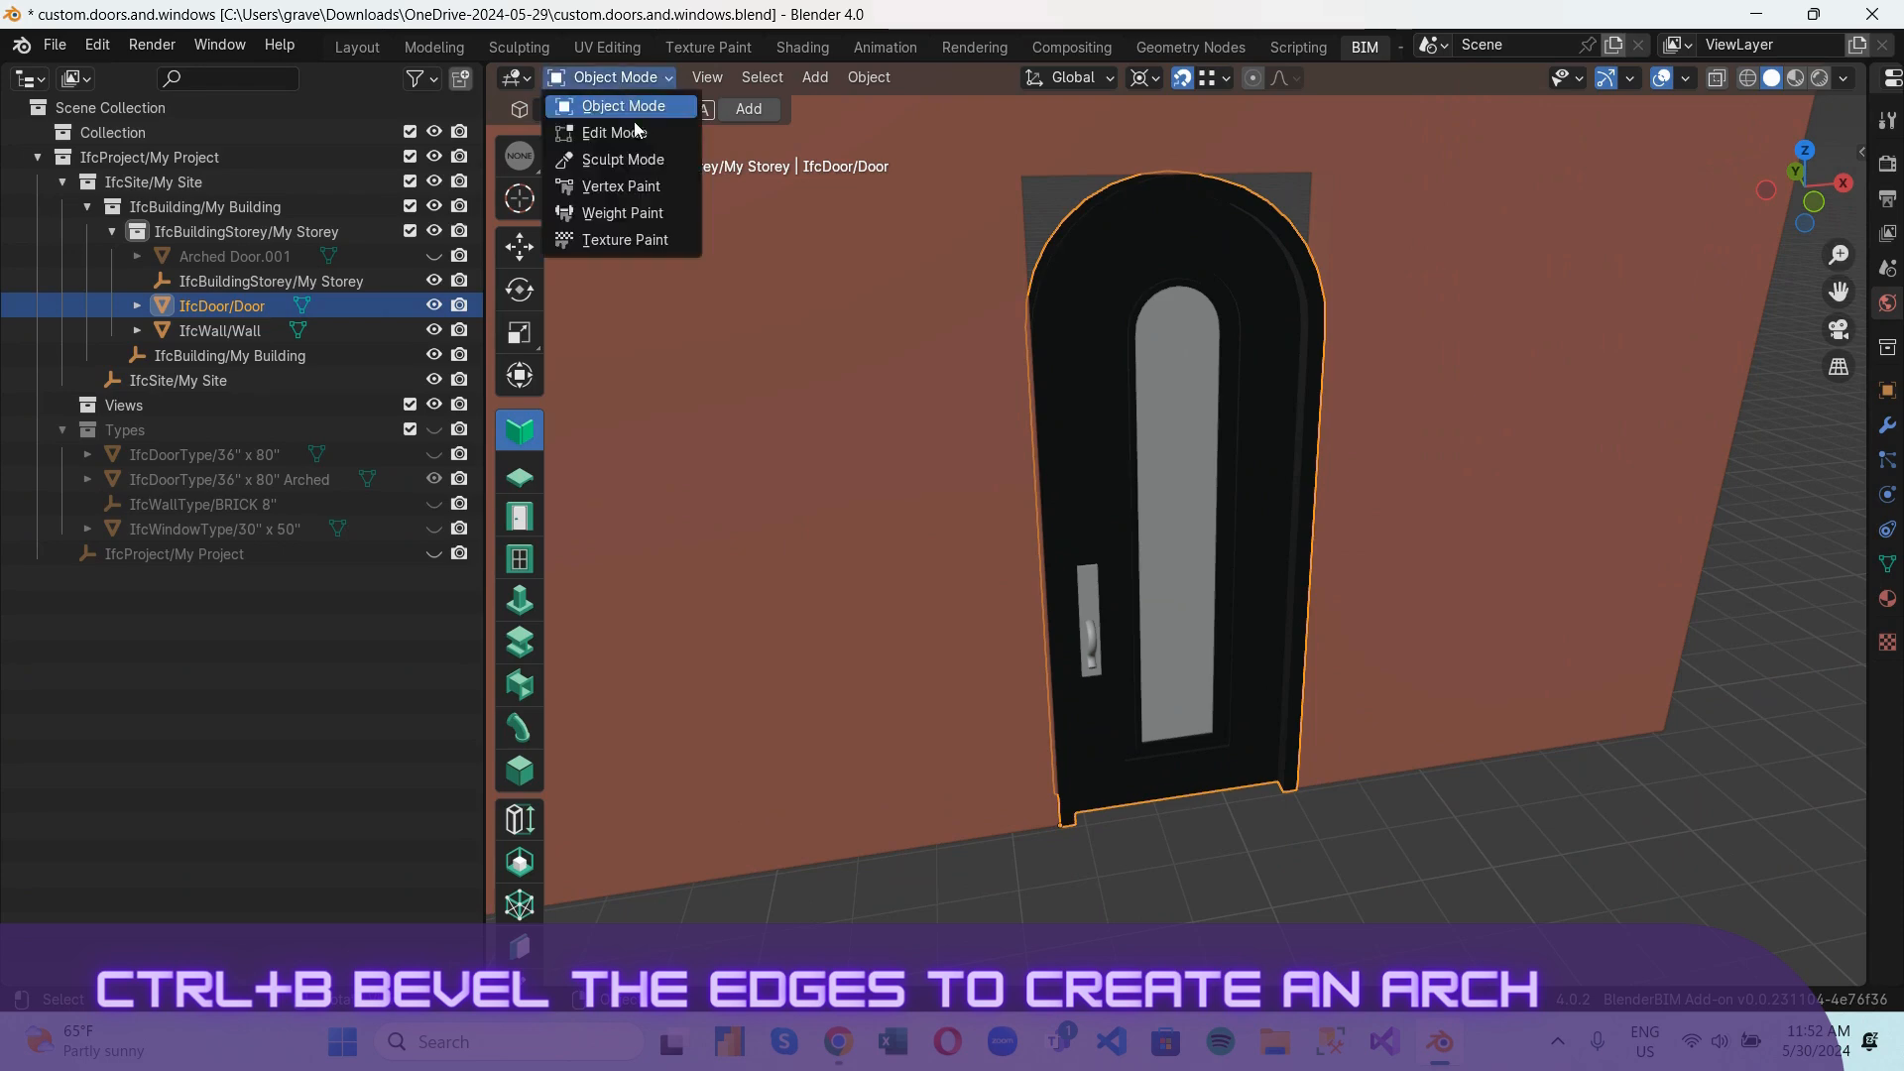
pyautogui.click(633, 135)
pyautogui.scroll(8, 1197, 182)
pyautogui.scroll(-5, 1196, 181)
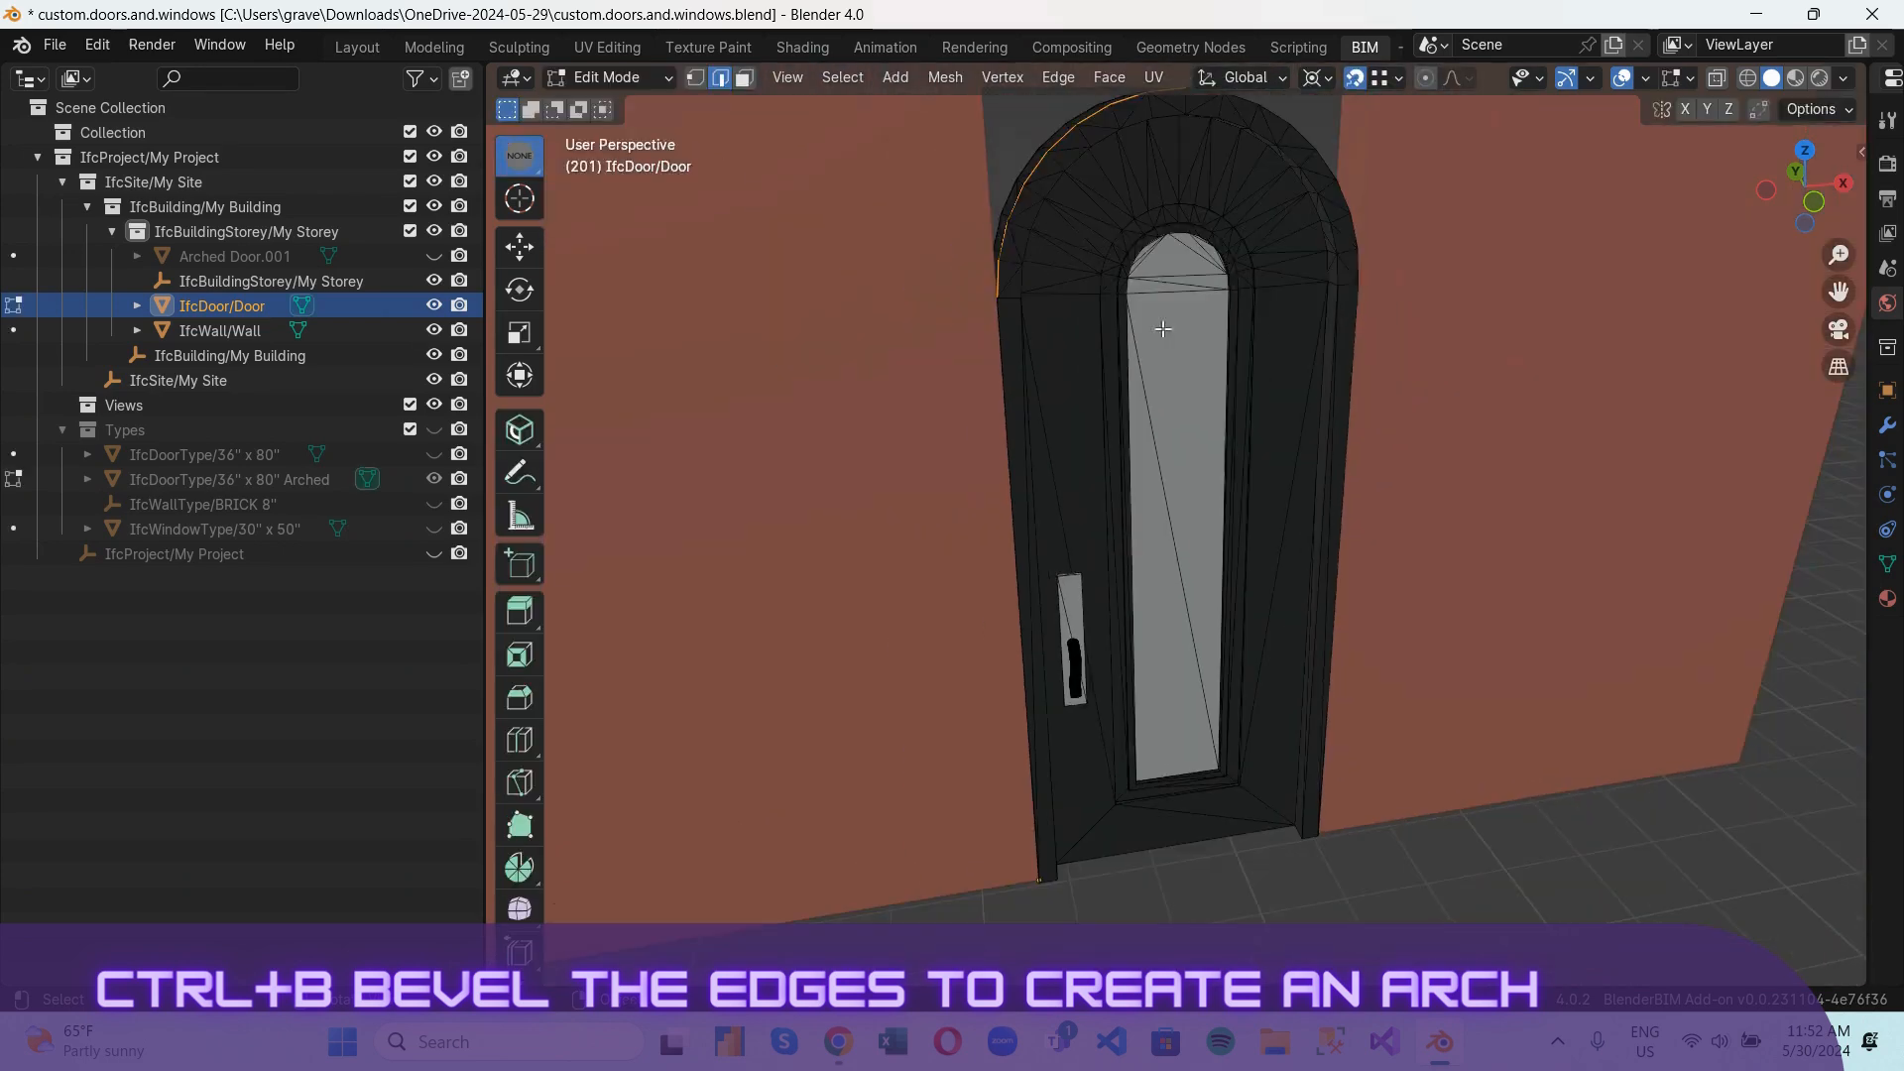
pyautogui.click(1814, 202)
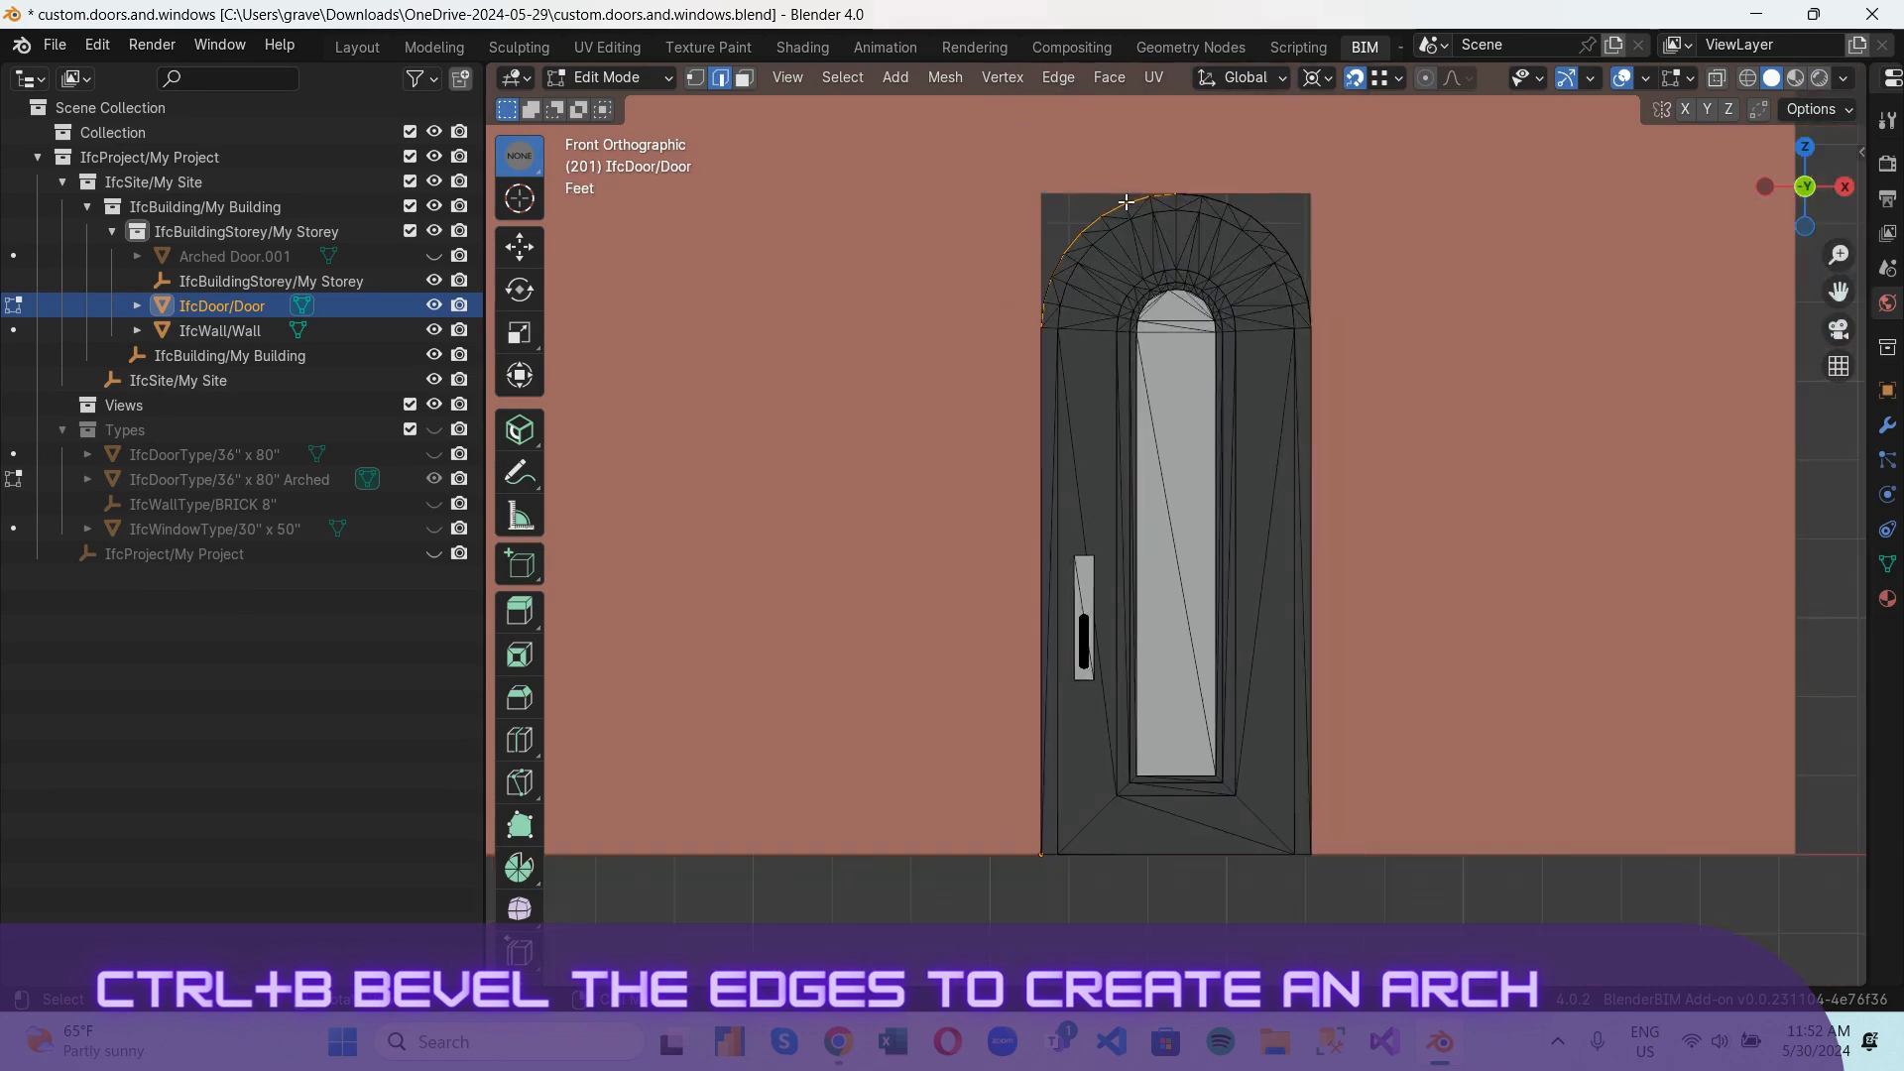
pyautogui.click(1137, 202)
pyautogui.scroll(1, 1122, 176)
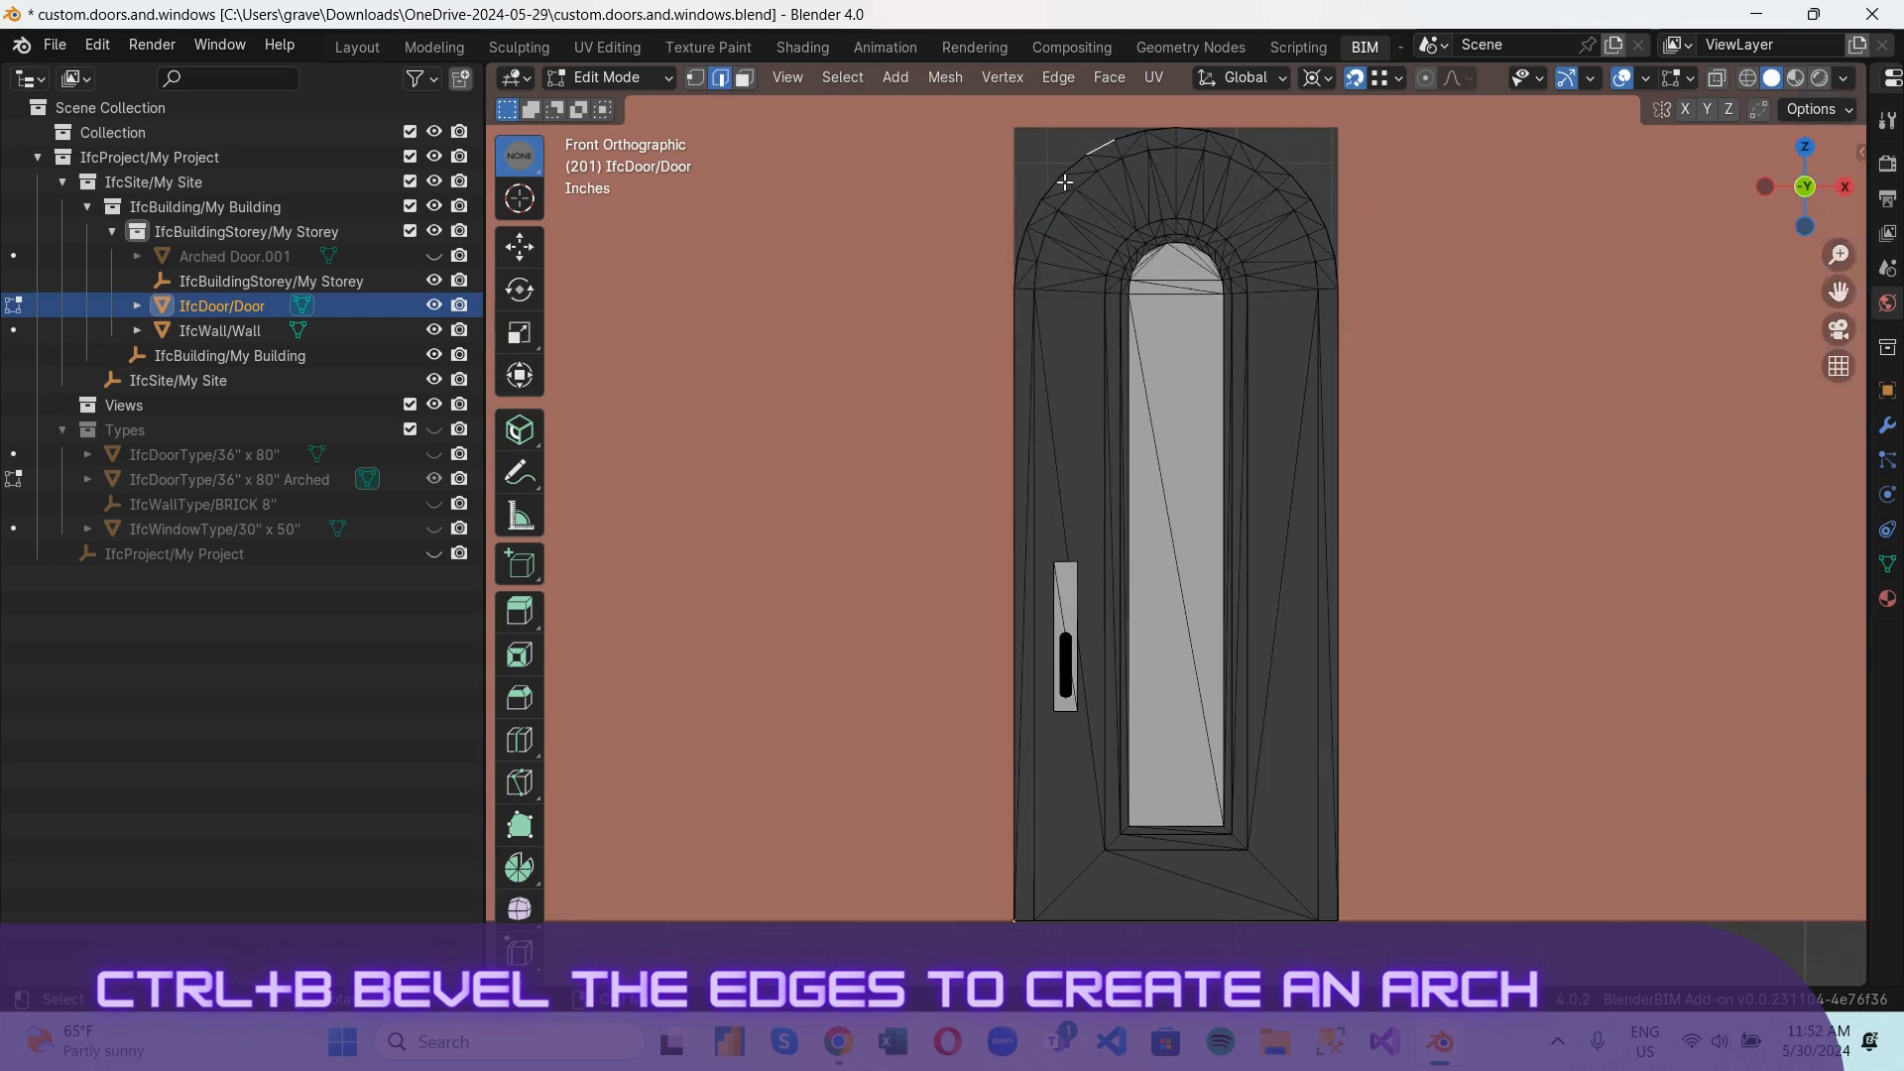
pyautogui.click(1022, 250)
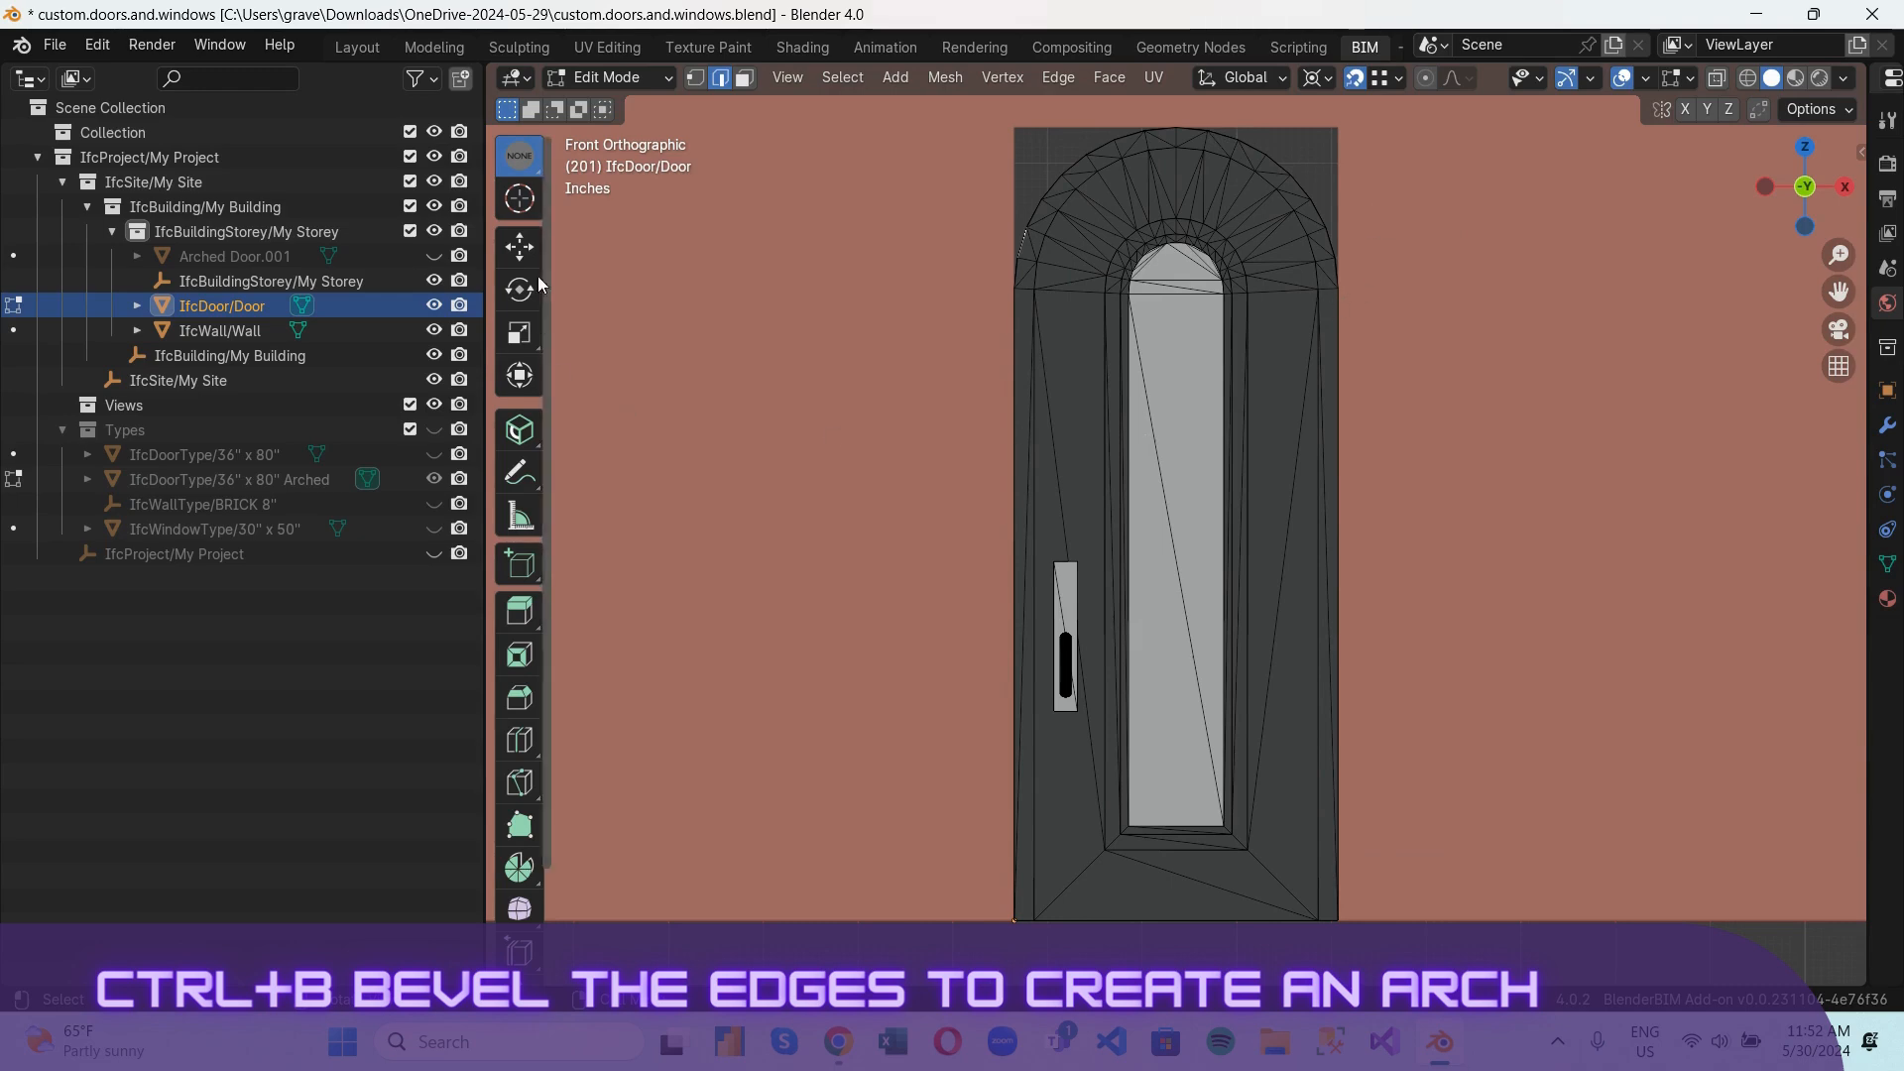
pyautogui.click(659, 79)
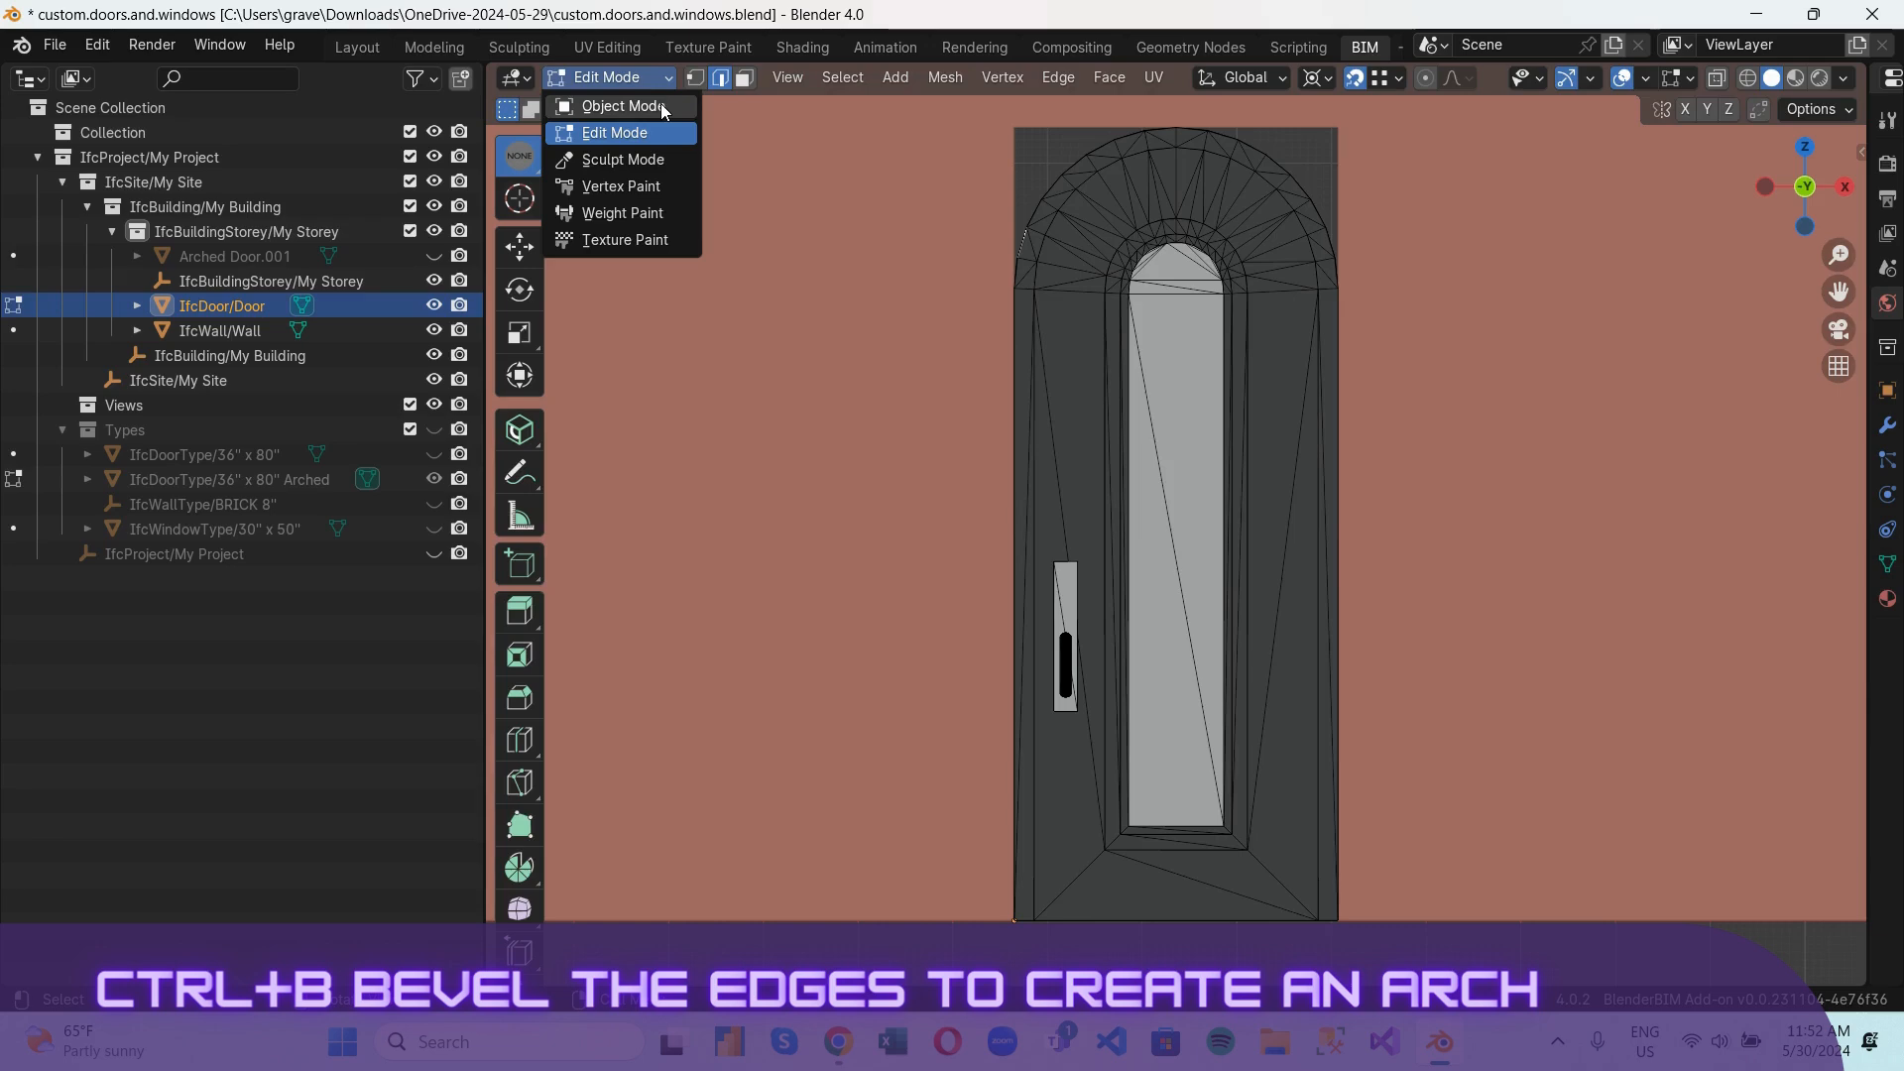
pyautogui.click(661, 103)
# In the brick wall's Edit Mode, select all triangulated faces on the front side and dissolve them into one face.
pyautogui.scroll(-6, 1250, 337)
pyautogui.click(1152, 279)
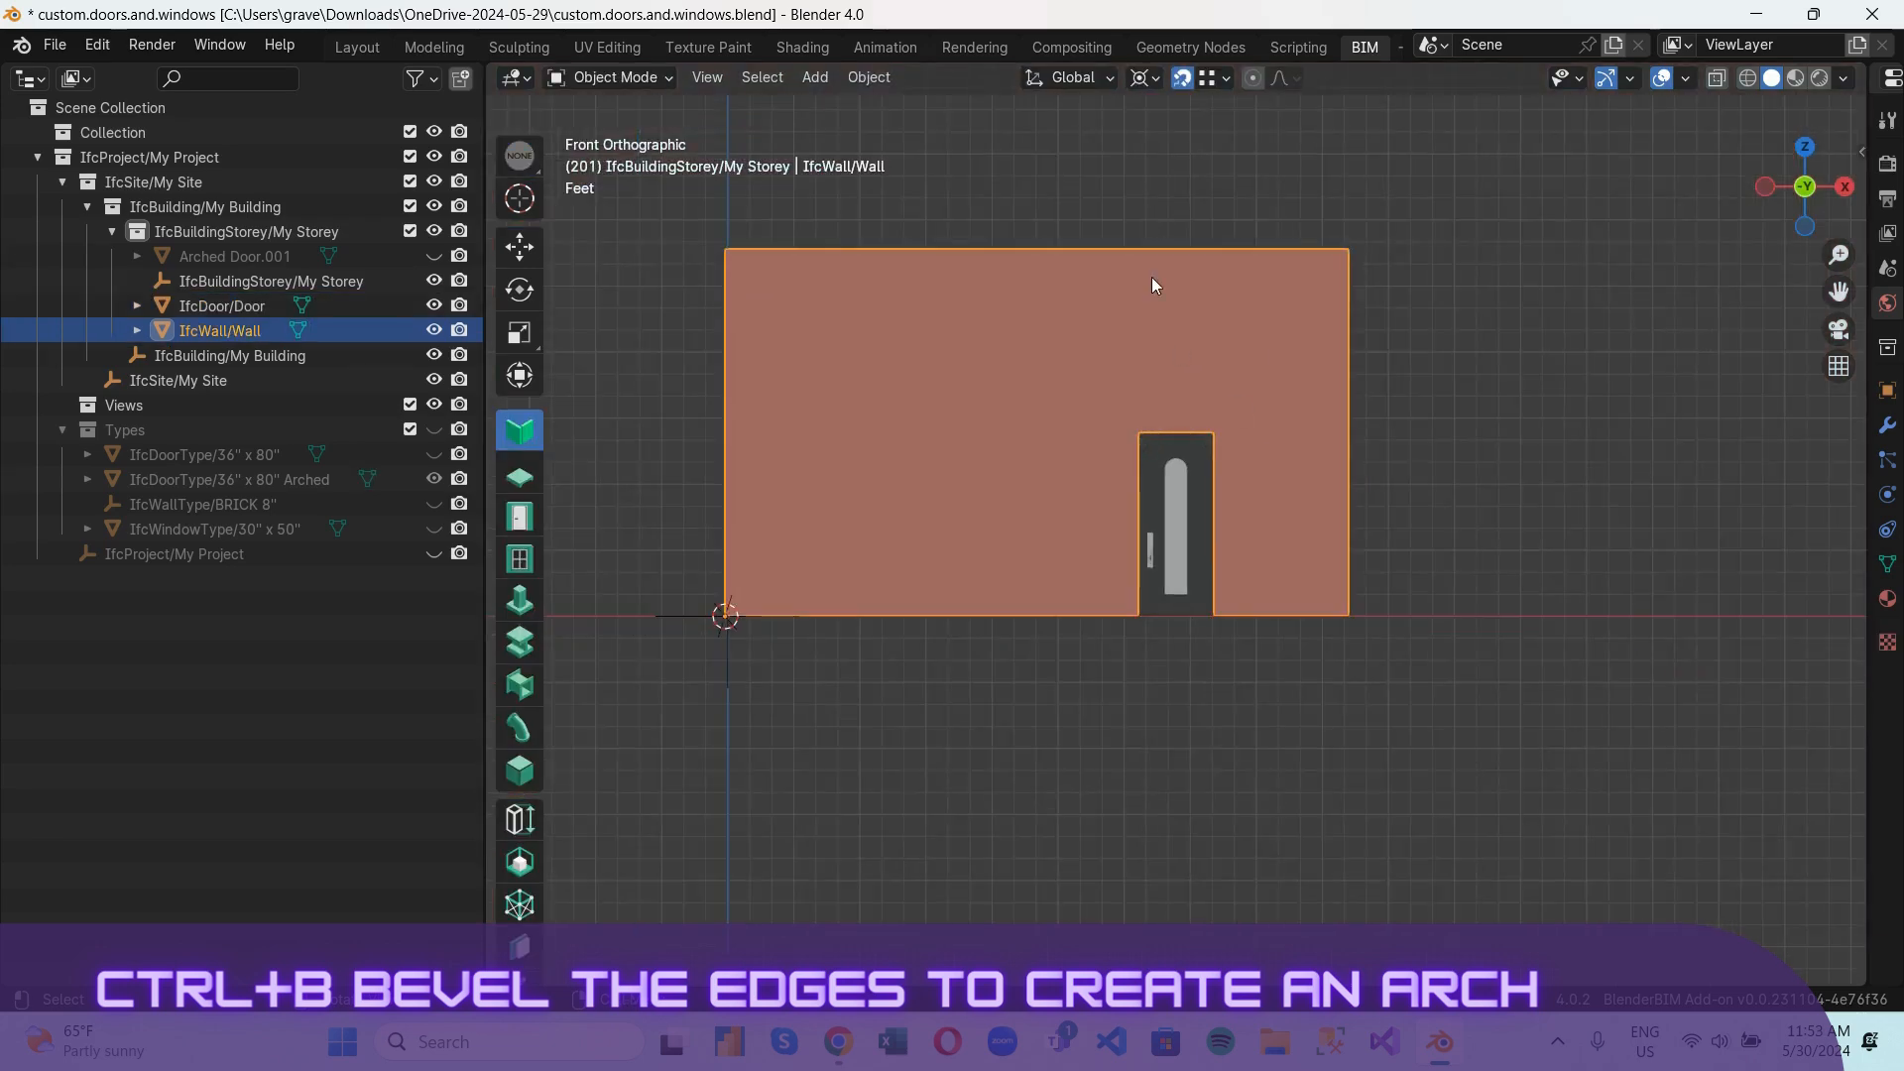
pyautogui.click(589, 81)
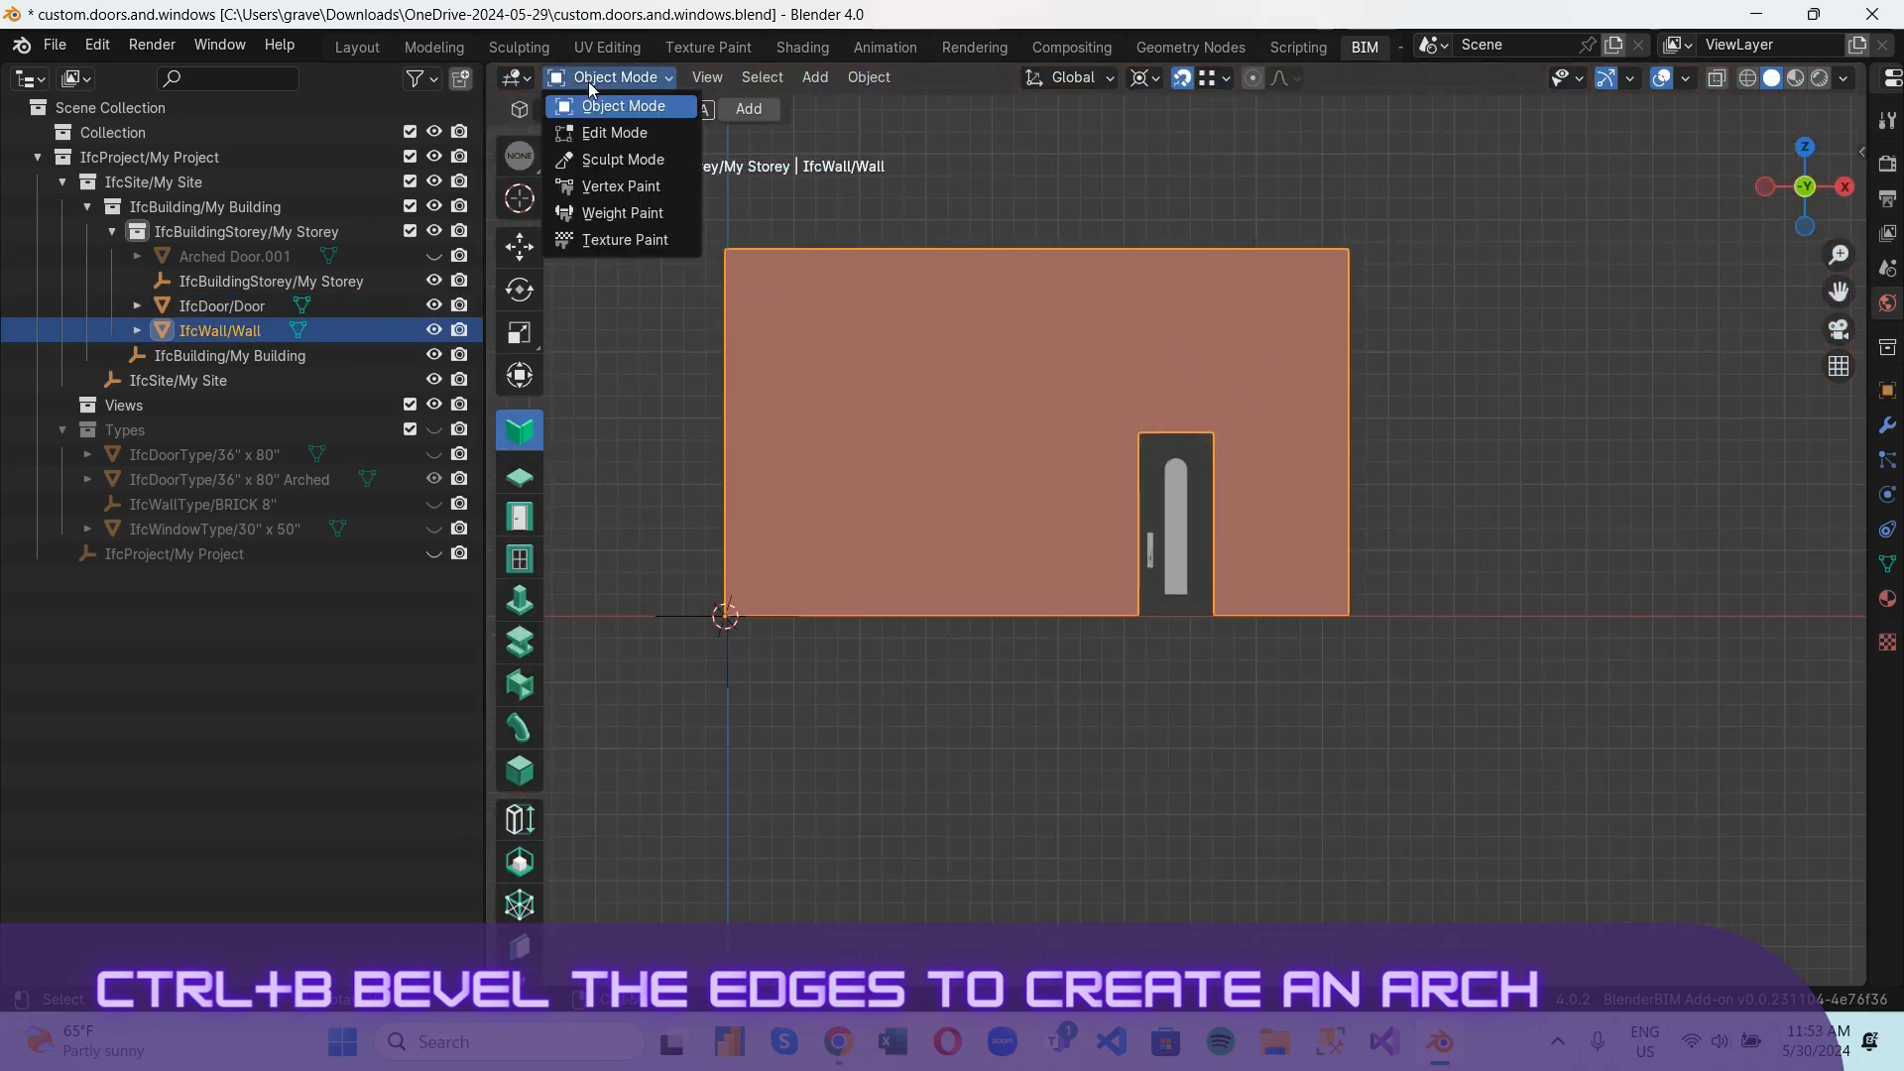
pyautogui.click(625, 133)
pyautogui.scroll(2, 1274, 363)
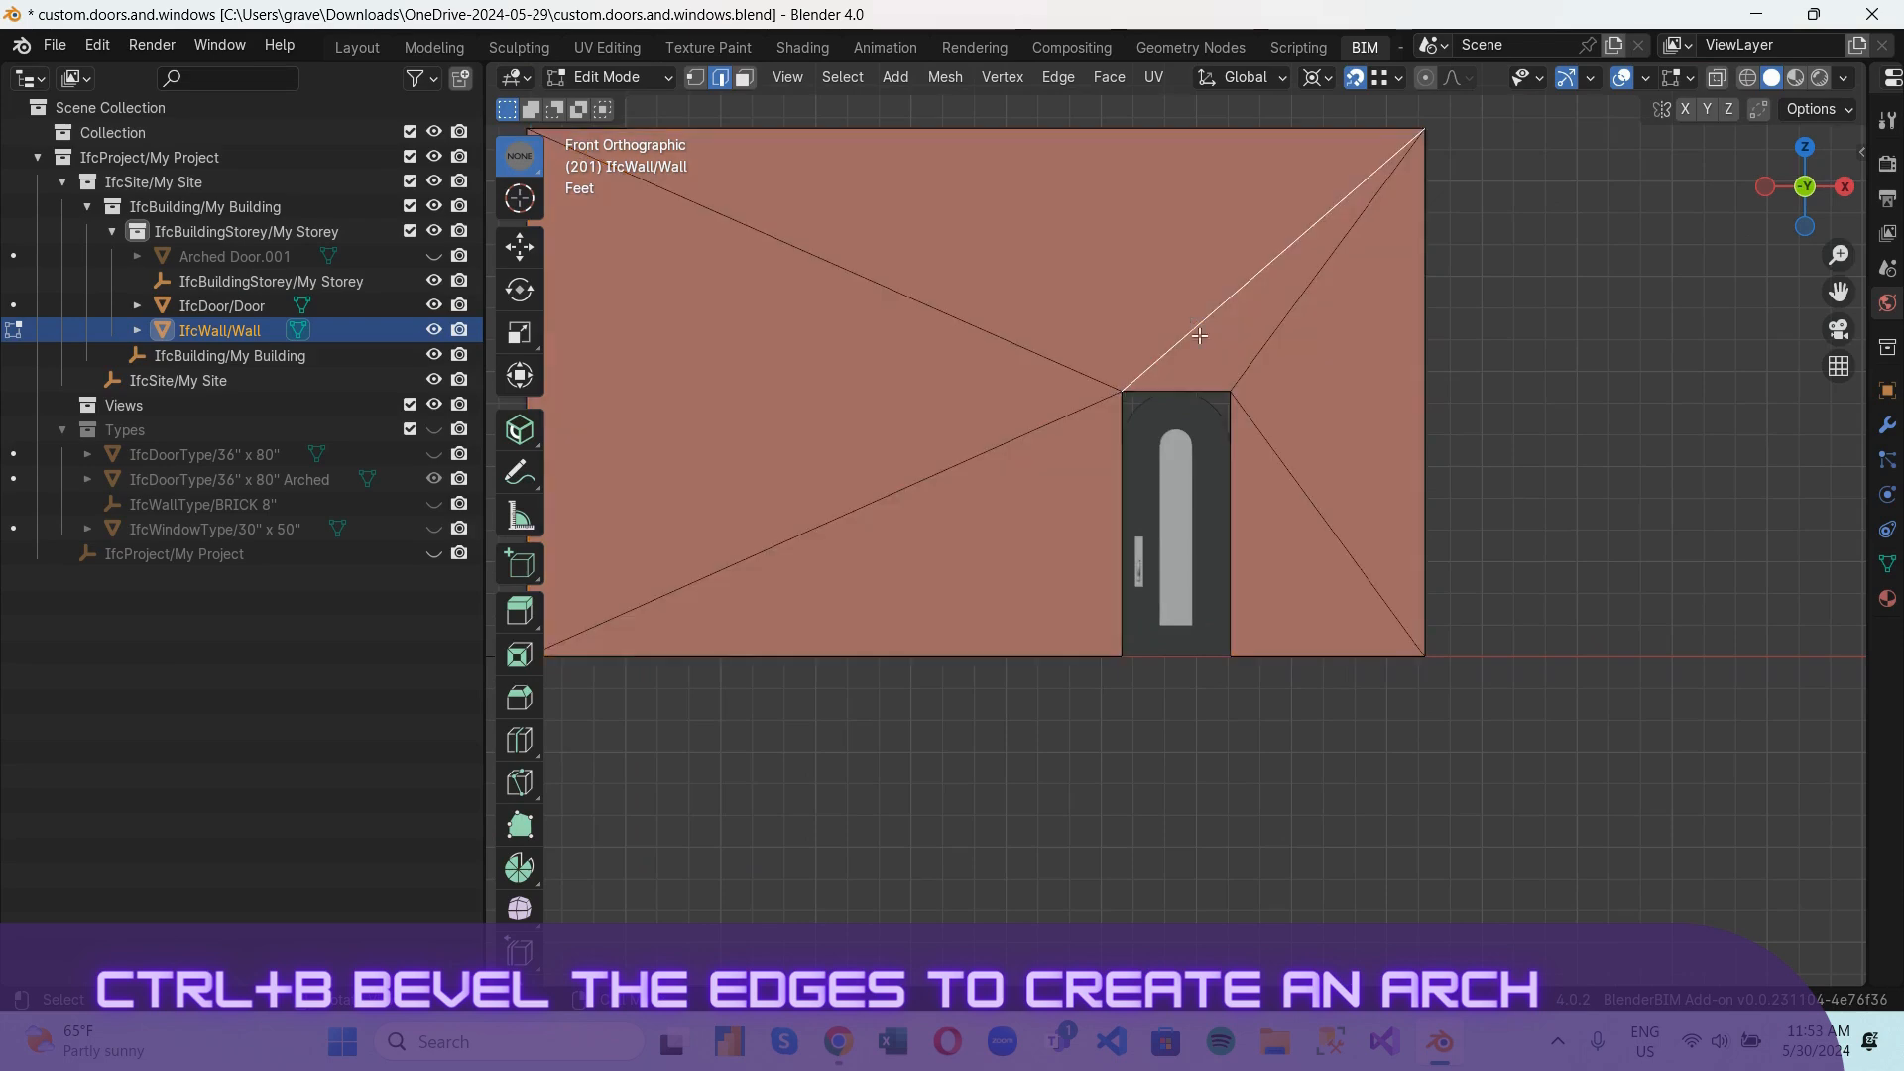
pyautogui.click(745, 77)
pyautogui.click(1144, 306)
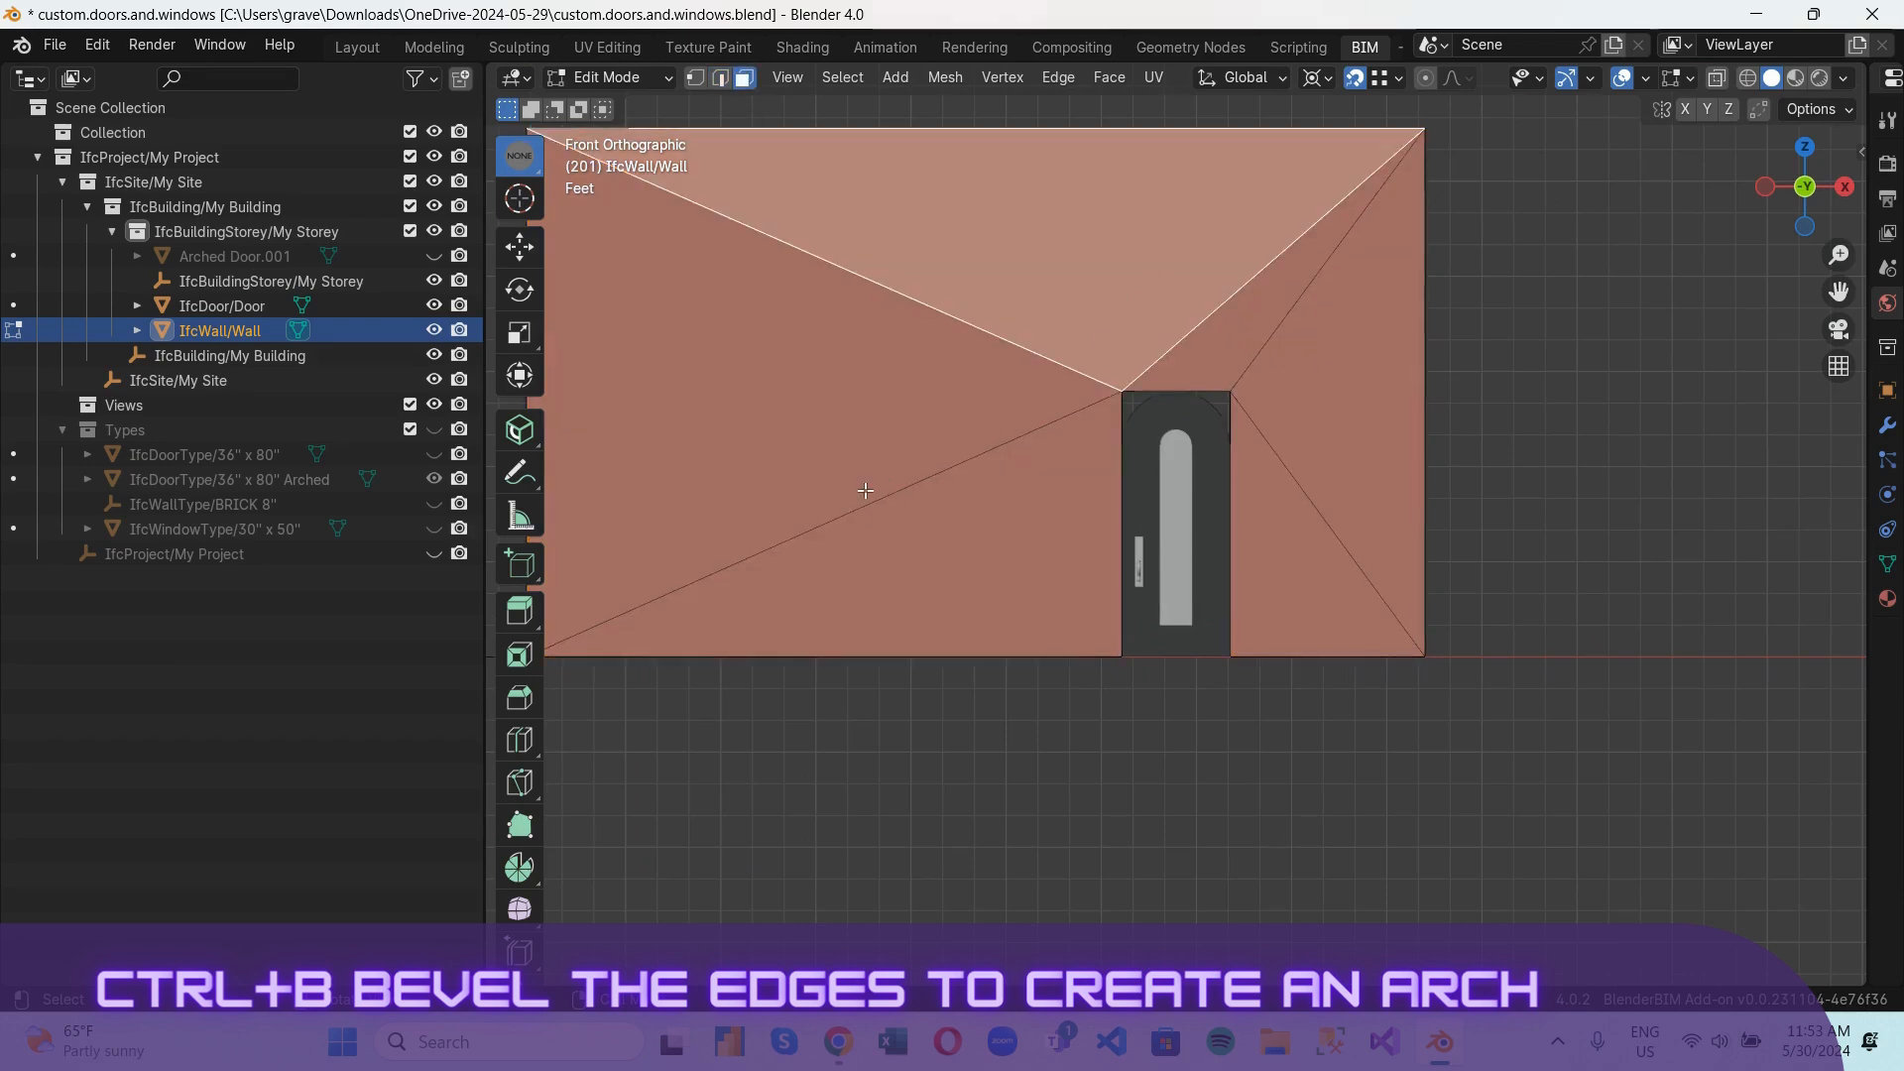
pyautogui.keyDown('shift'); pyautogui.click(1061, 509); pyautogui.keyUp('shift')
pyautogui.keyDown('shift'); pyautogui.click(1106, 443); pyautogui.keyUp('shift')
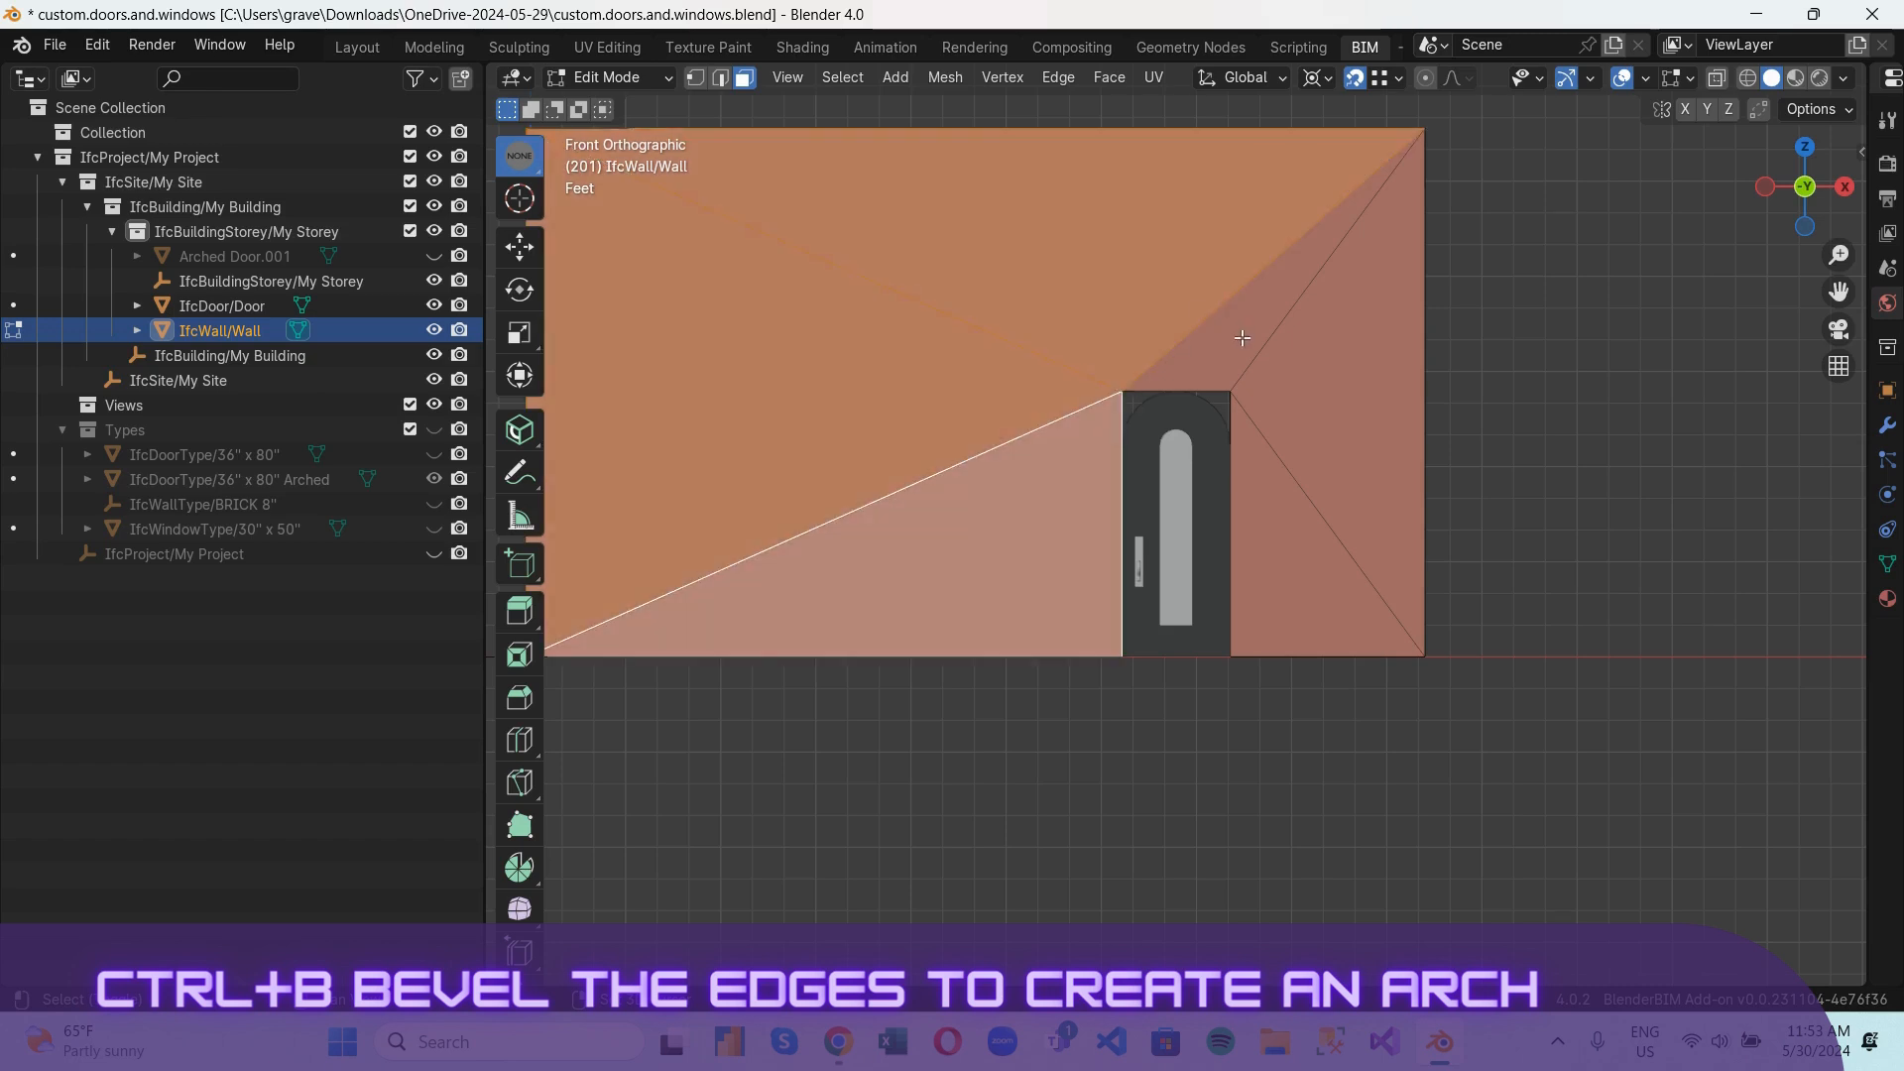
pyautogui.keyDown('shift'); pyautogui.click(1335, 390); pyautogui.keyUp('shift')
pyautogui.keyDown('shift'); pyautogui.click(1270, 514); pyautogui.keyUp('shift')
pyautogui.rightClick(1272, 594)
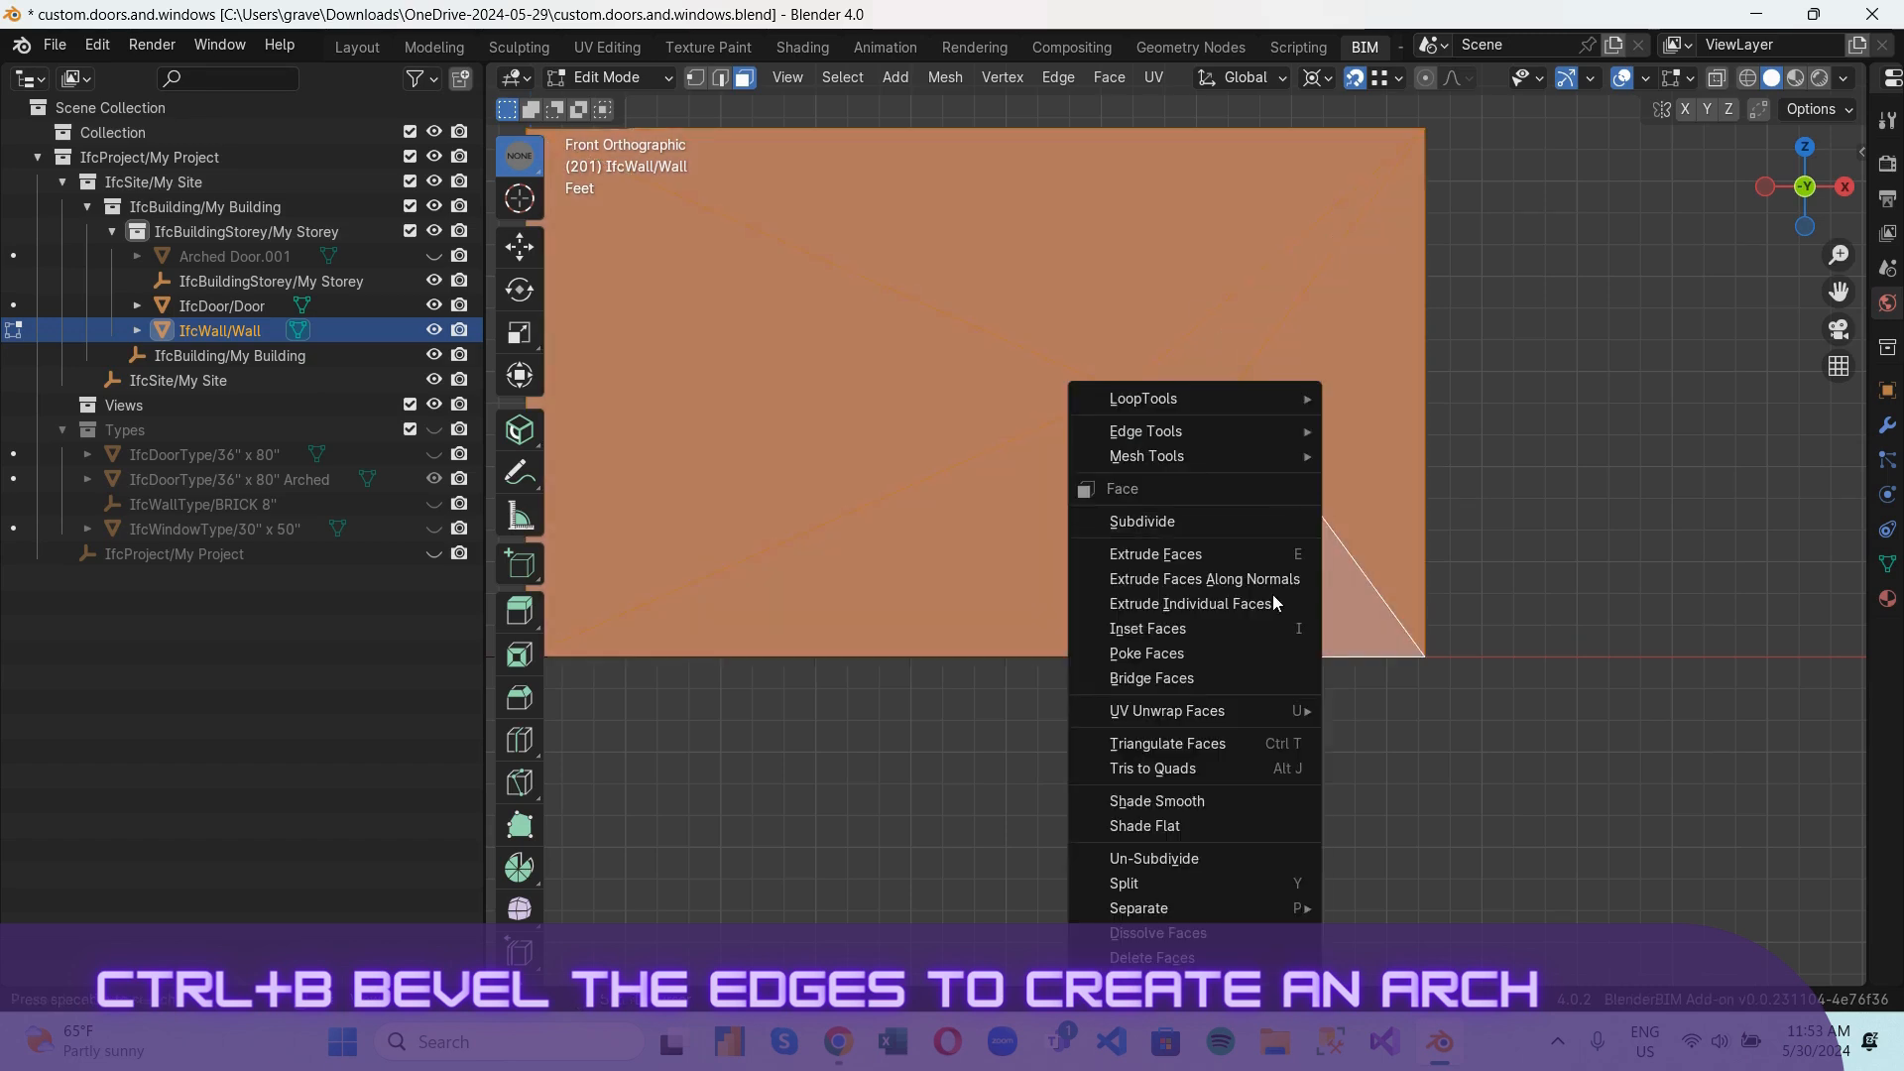
pyautogui.moveTo(1260, 705)
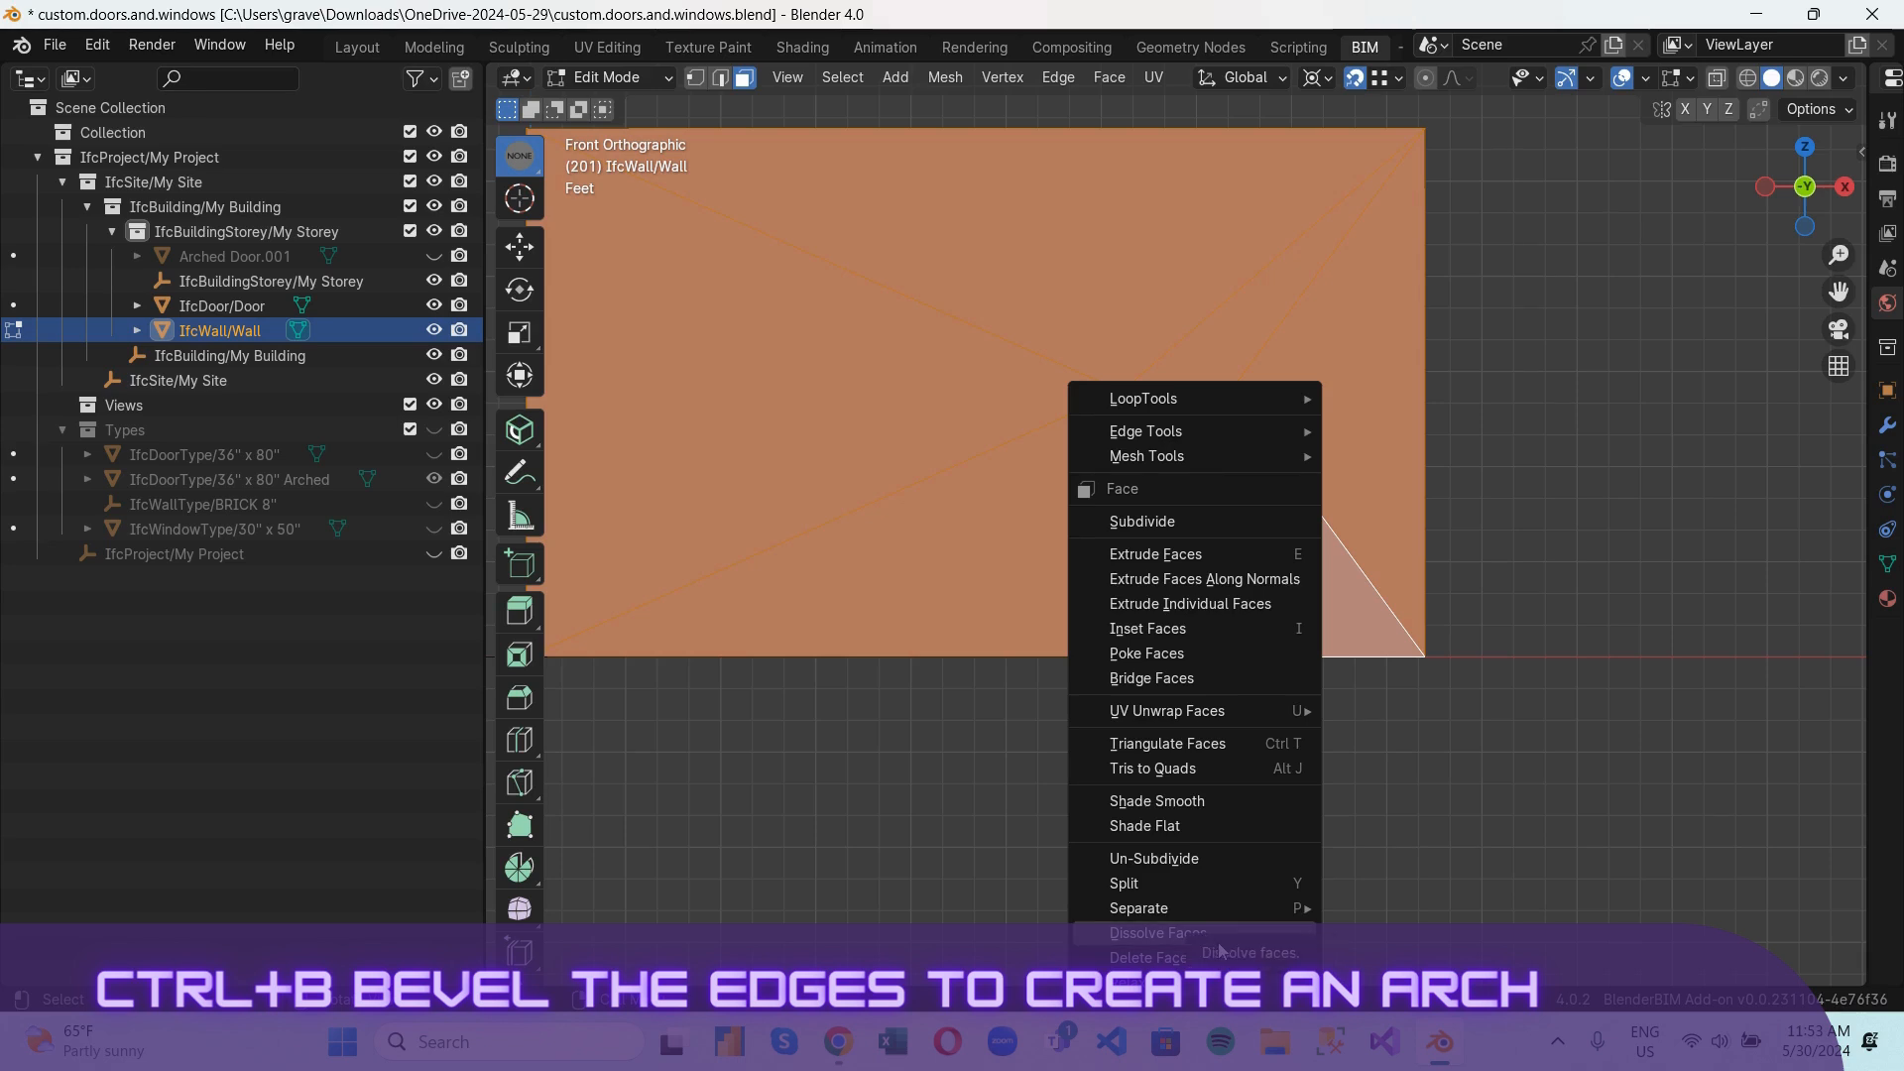
pyautogui.click(1220, 950)
# Select all triangulated faces on the wall's back side and dissolve them into a single face.
pyautogui.scroll(-3, 1264, 691)
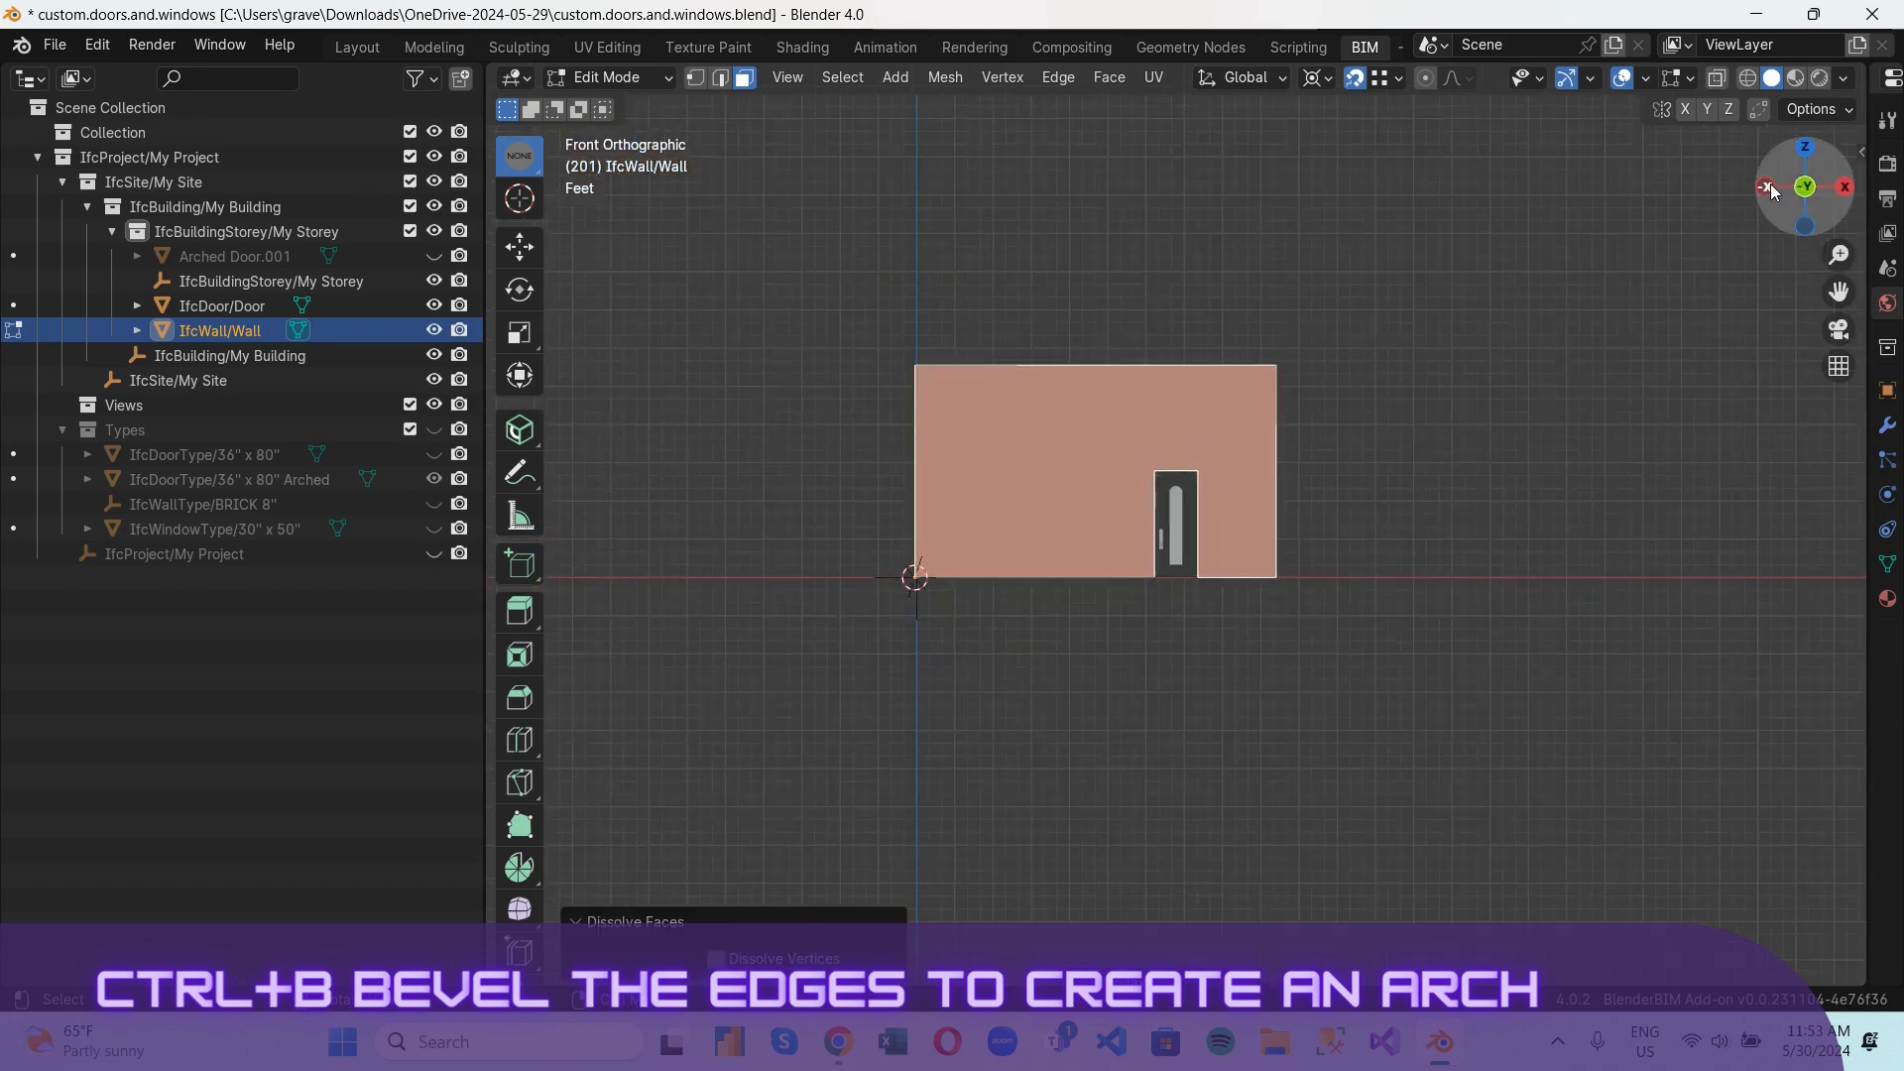
pyautogui.moveTo(1805, 186); pyautogui.dragTo(943, 251)
pyautogui.scroll(5, 1148, 340)
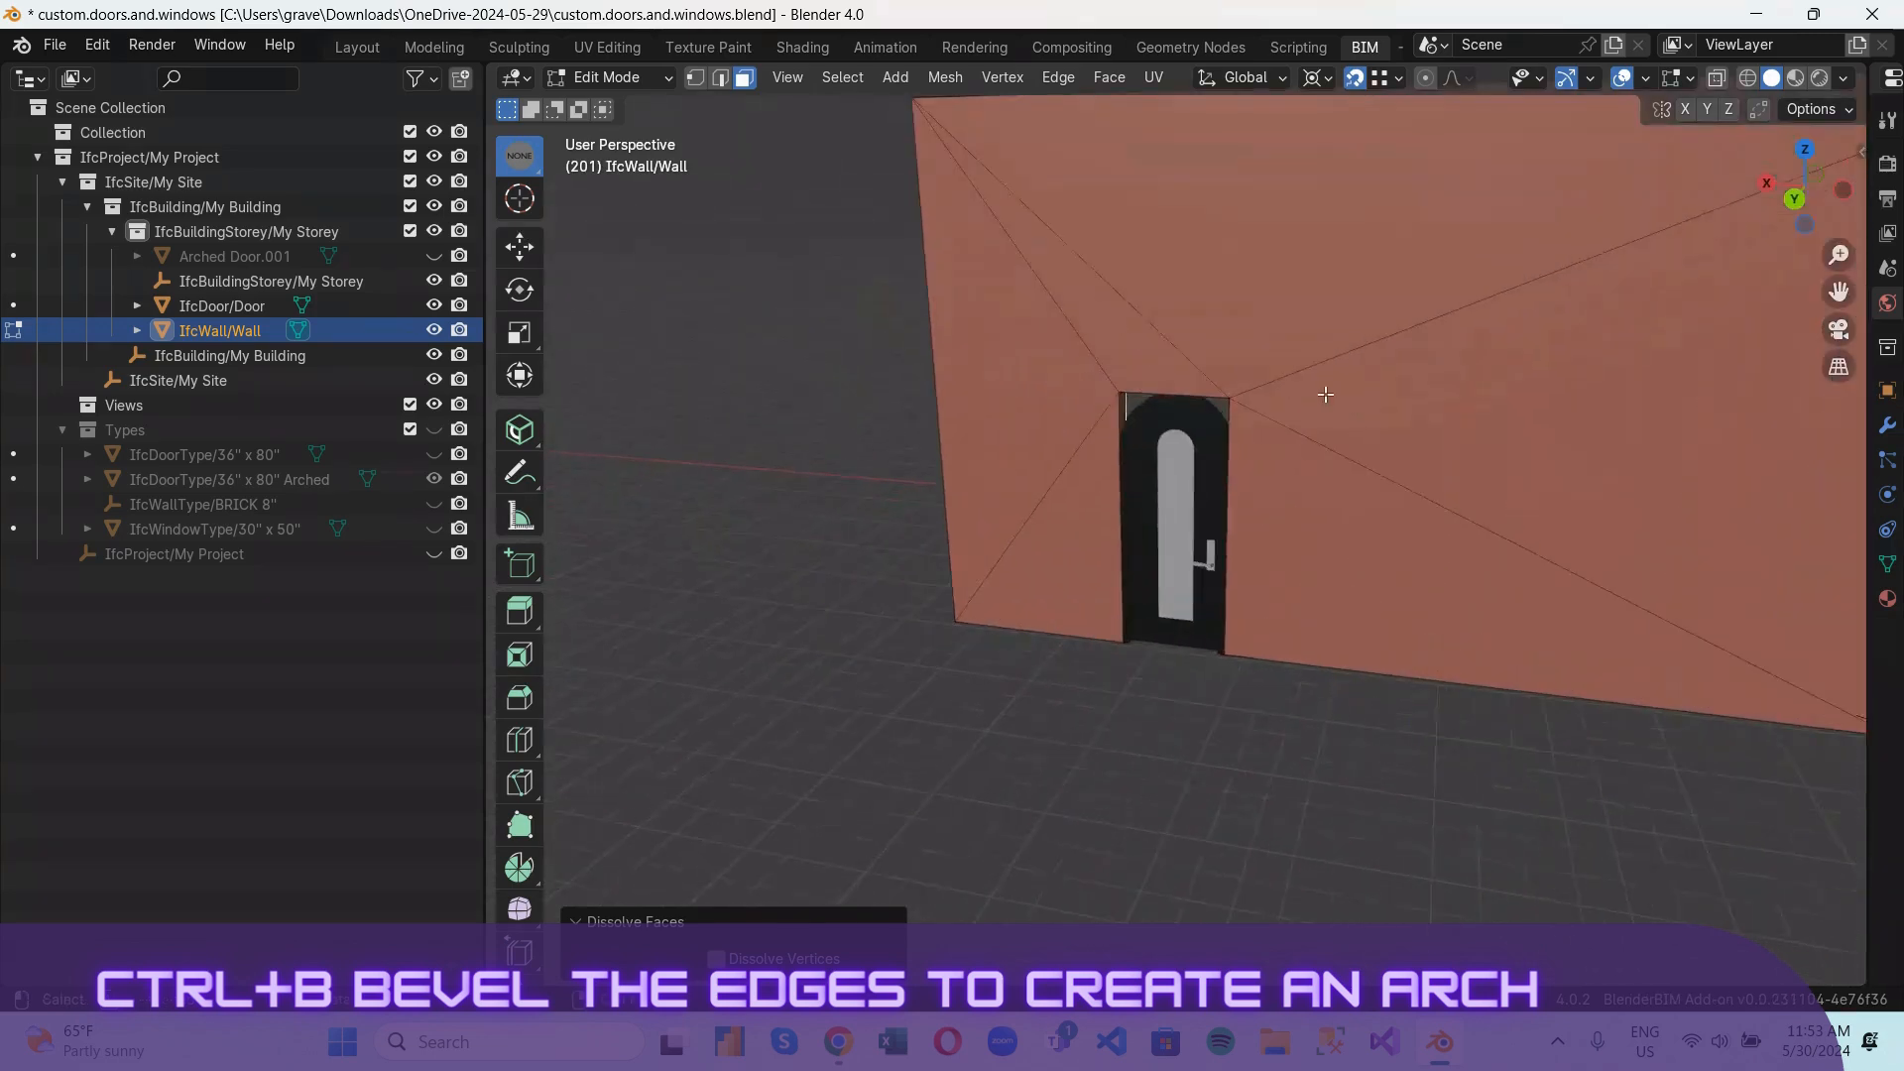
pyautogui.click(1148, 339)
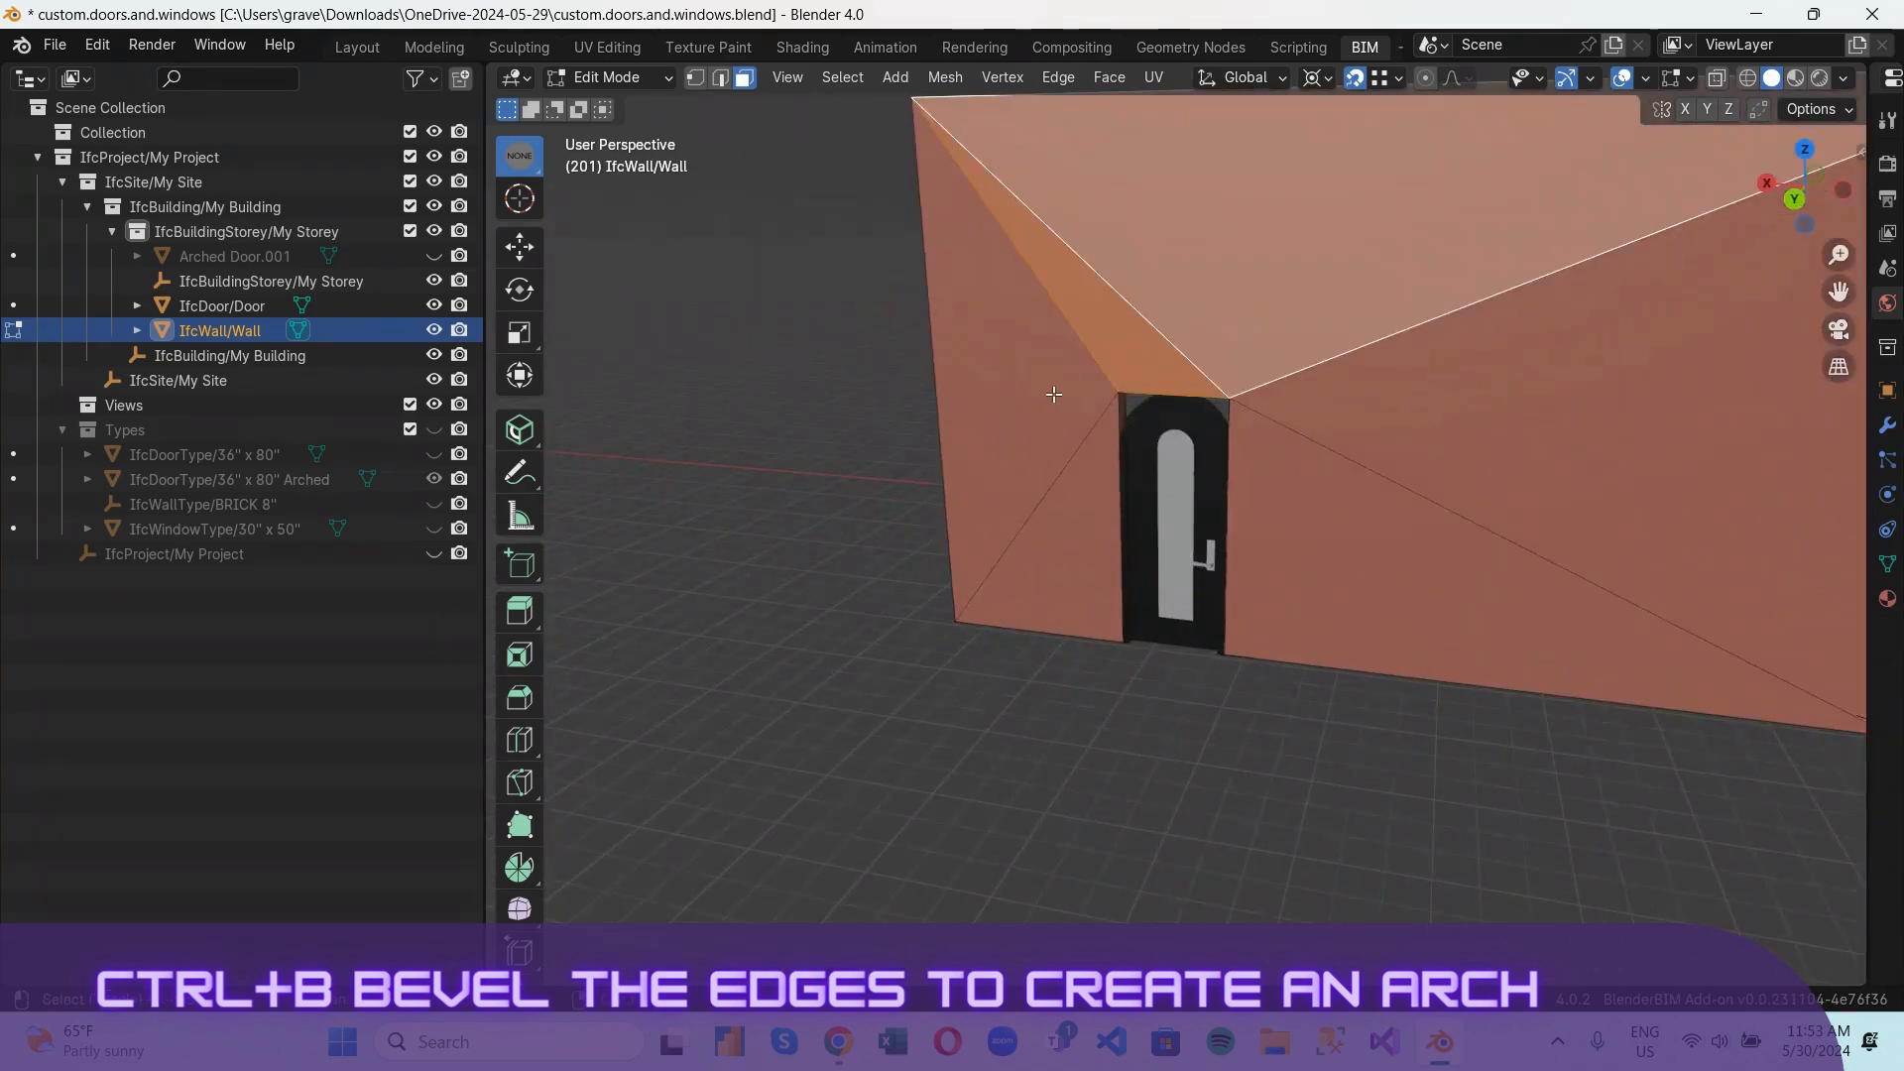
pyautogui.click(1089, 485)
pyautogui.click(1418, 420)
pyautogui.rightClick(1419, 419)
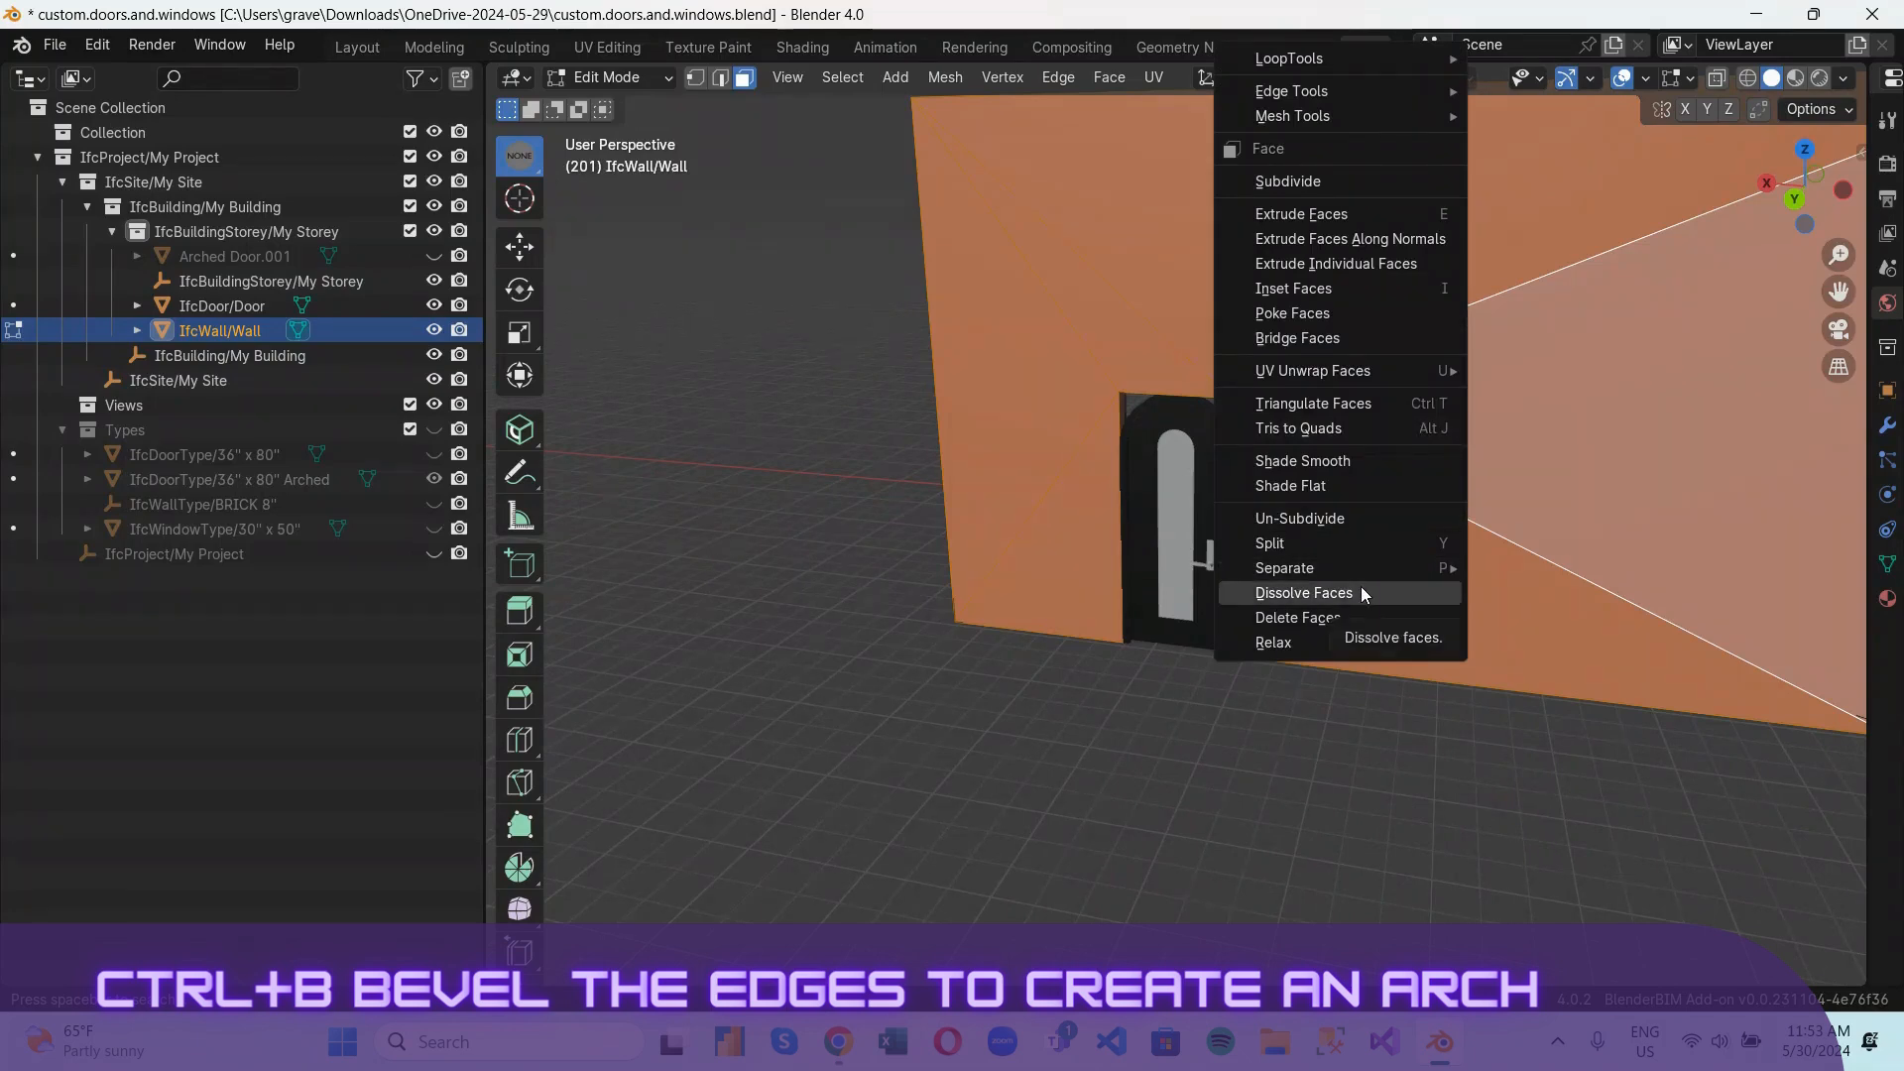
pyautogui.click(1355, 593)
pyautogui.scroll(-3, 1272, 495)
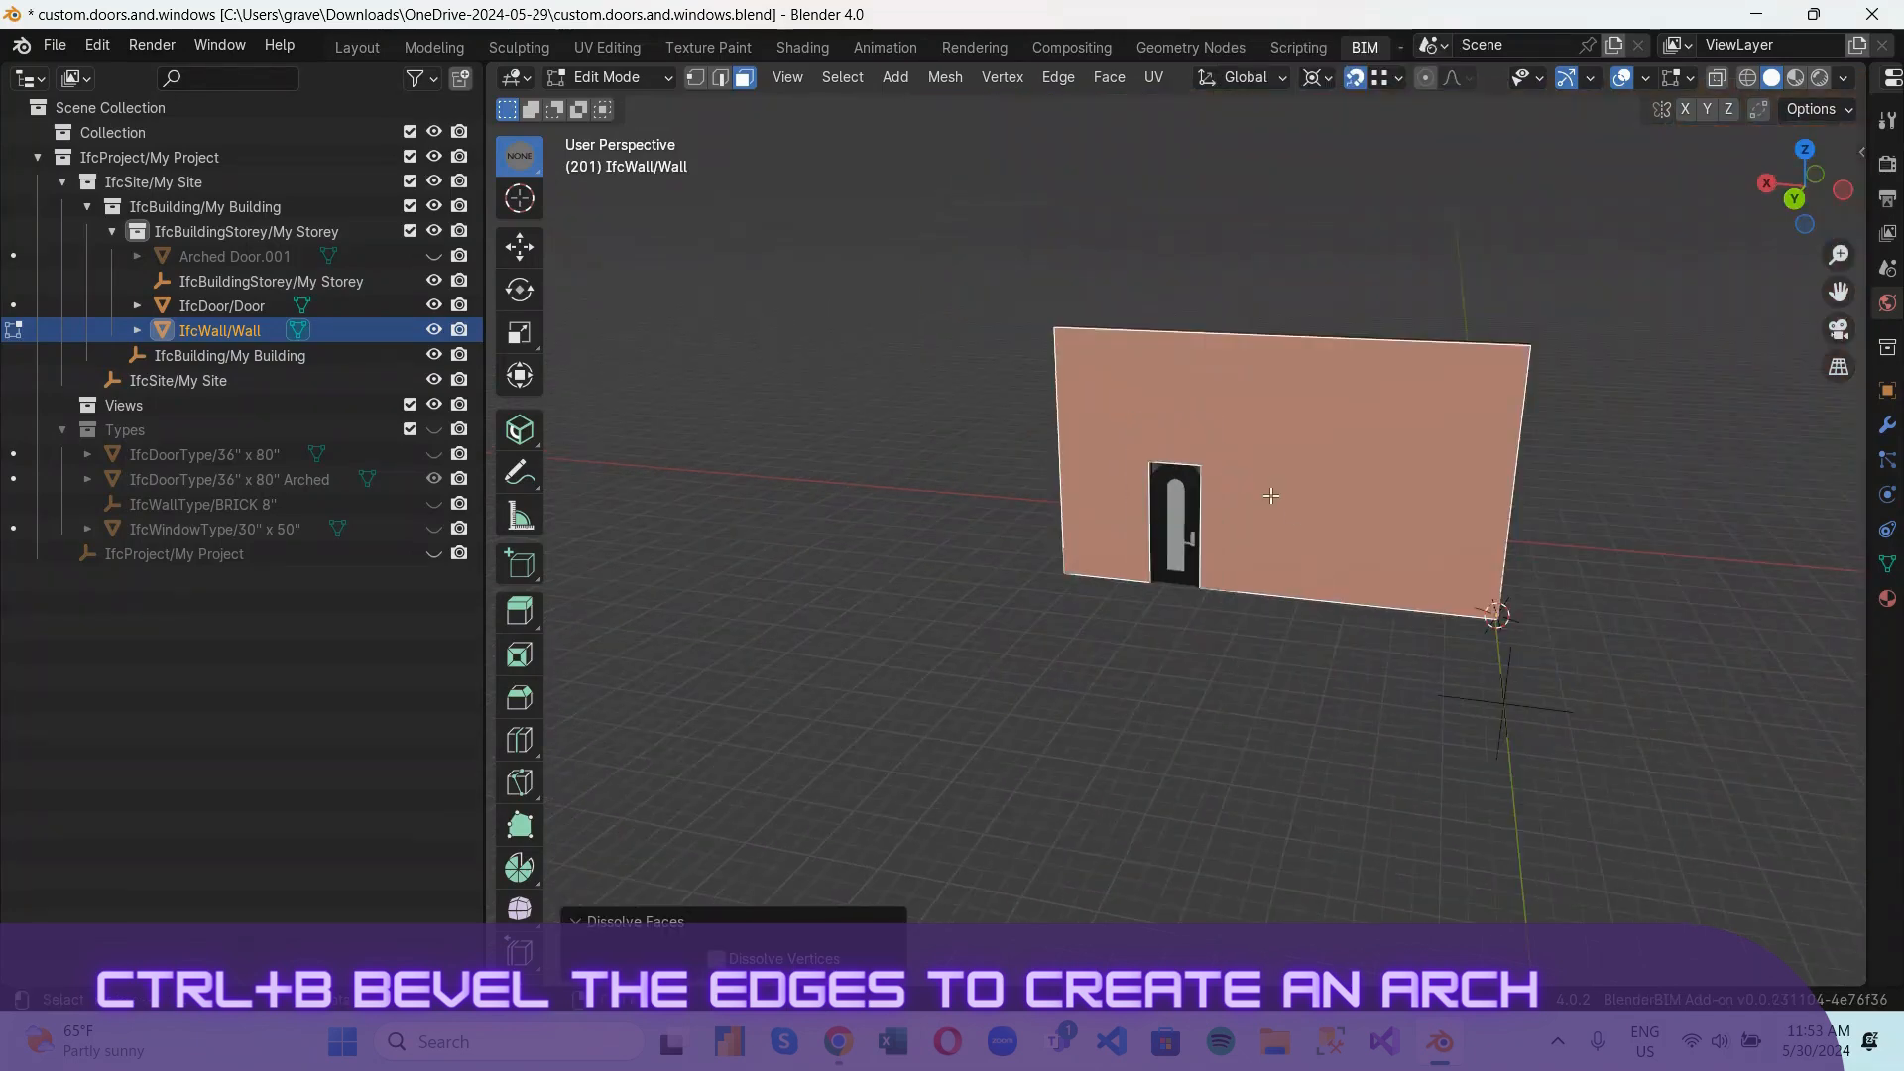
# Hide the inserted door and dissolve the two triangular faces on the opening's handle-side jamb.
pyautogui.moveTo(1800, 193); pyautogui.dragTo(1184, 111)
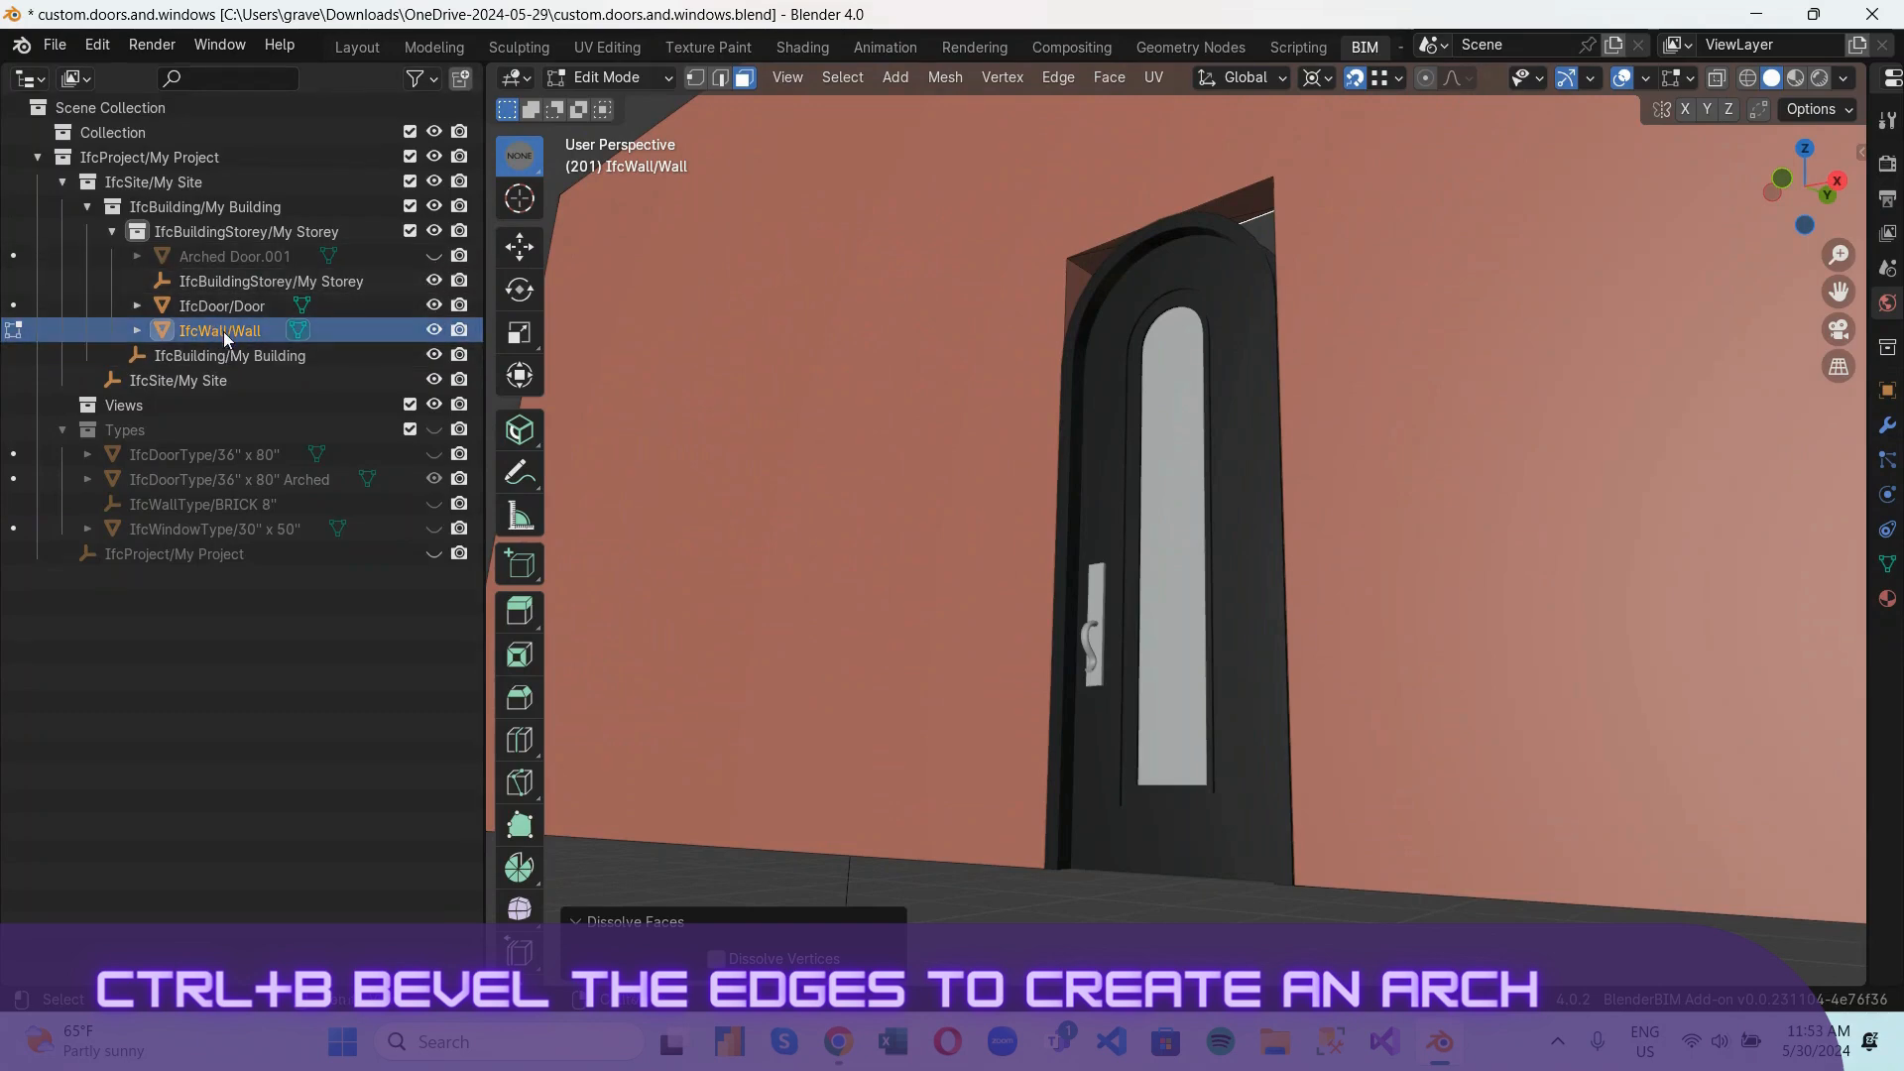
pyautogui.click(434, 305)
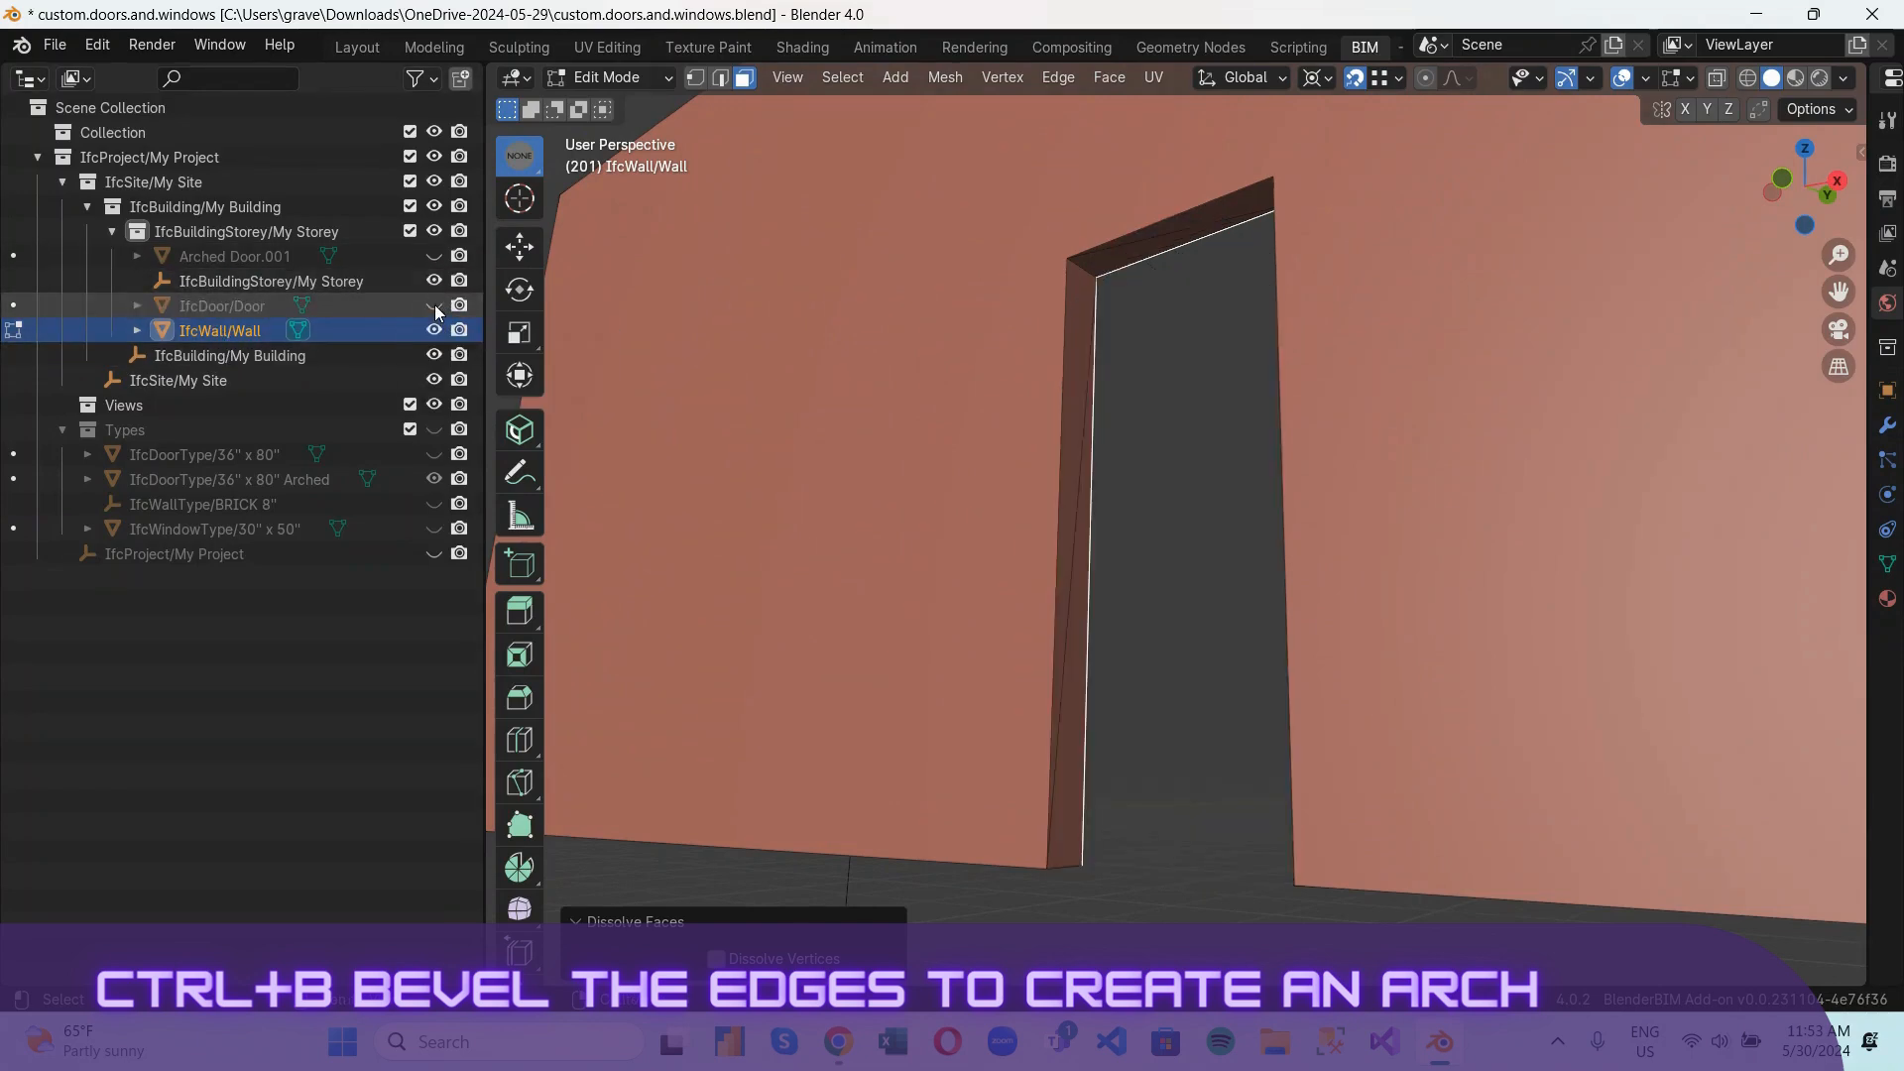
pyautogui.scroll(2, 1076, 301)
pyautogui.click(1066, 594)
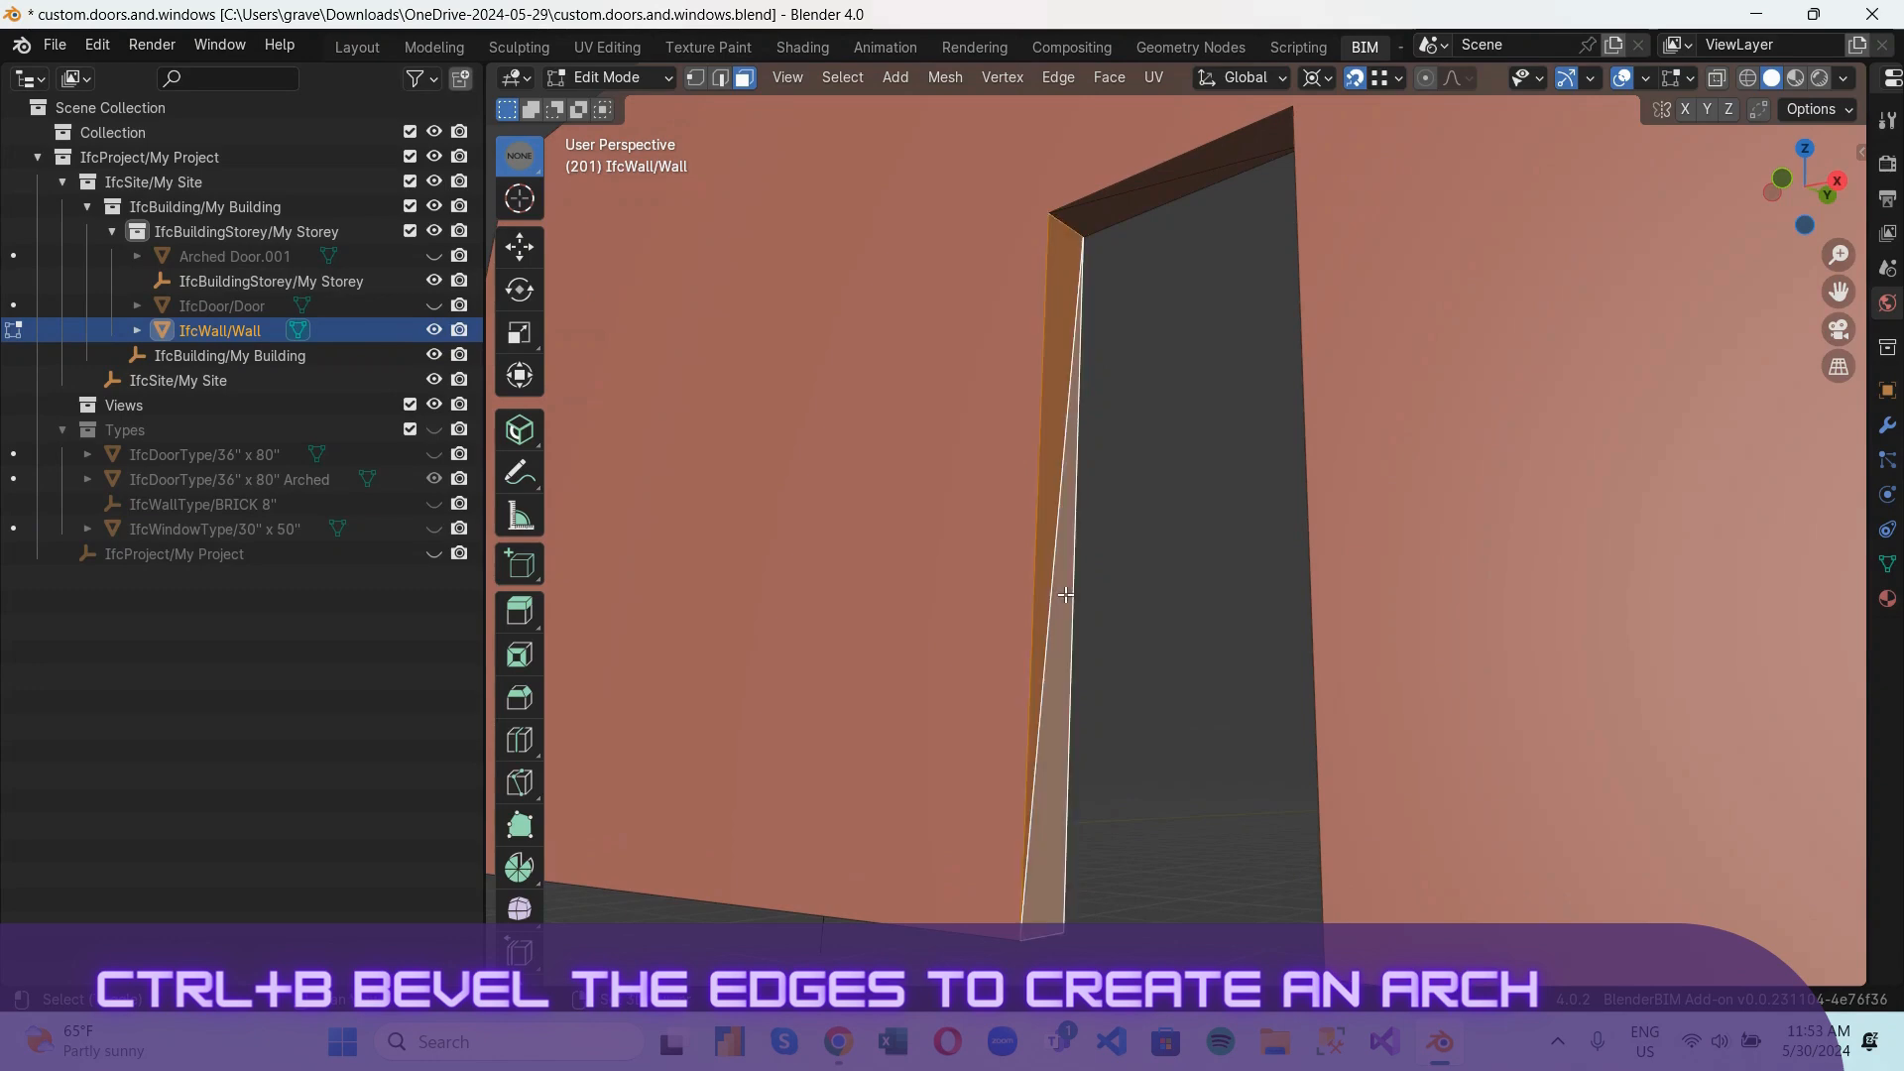
pyautogui.rightClick(1065, 595)
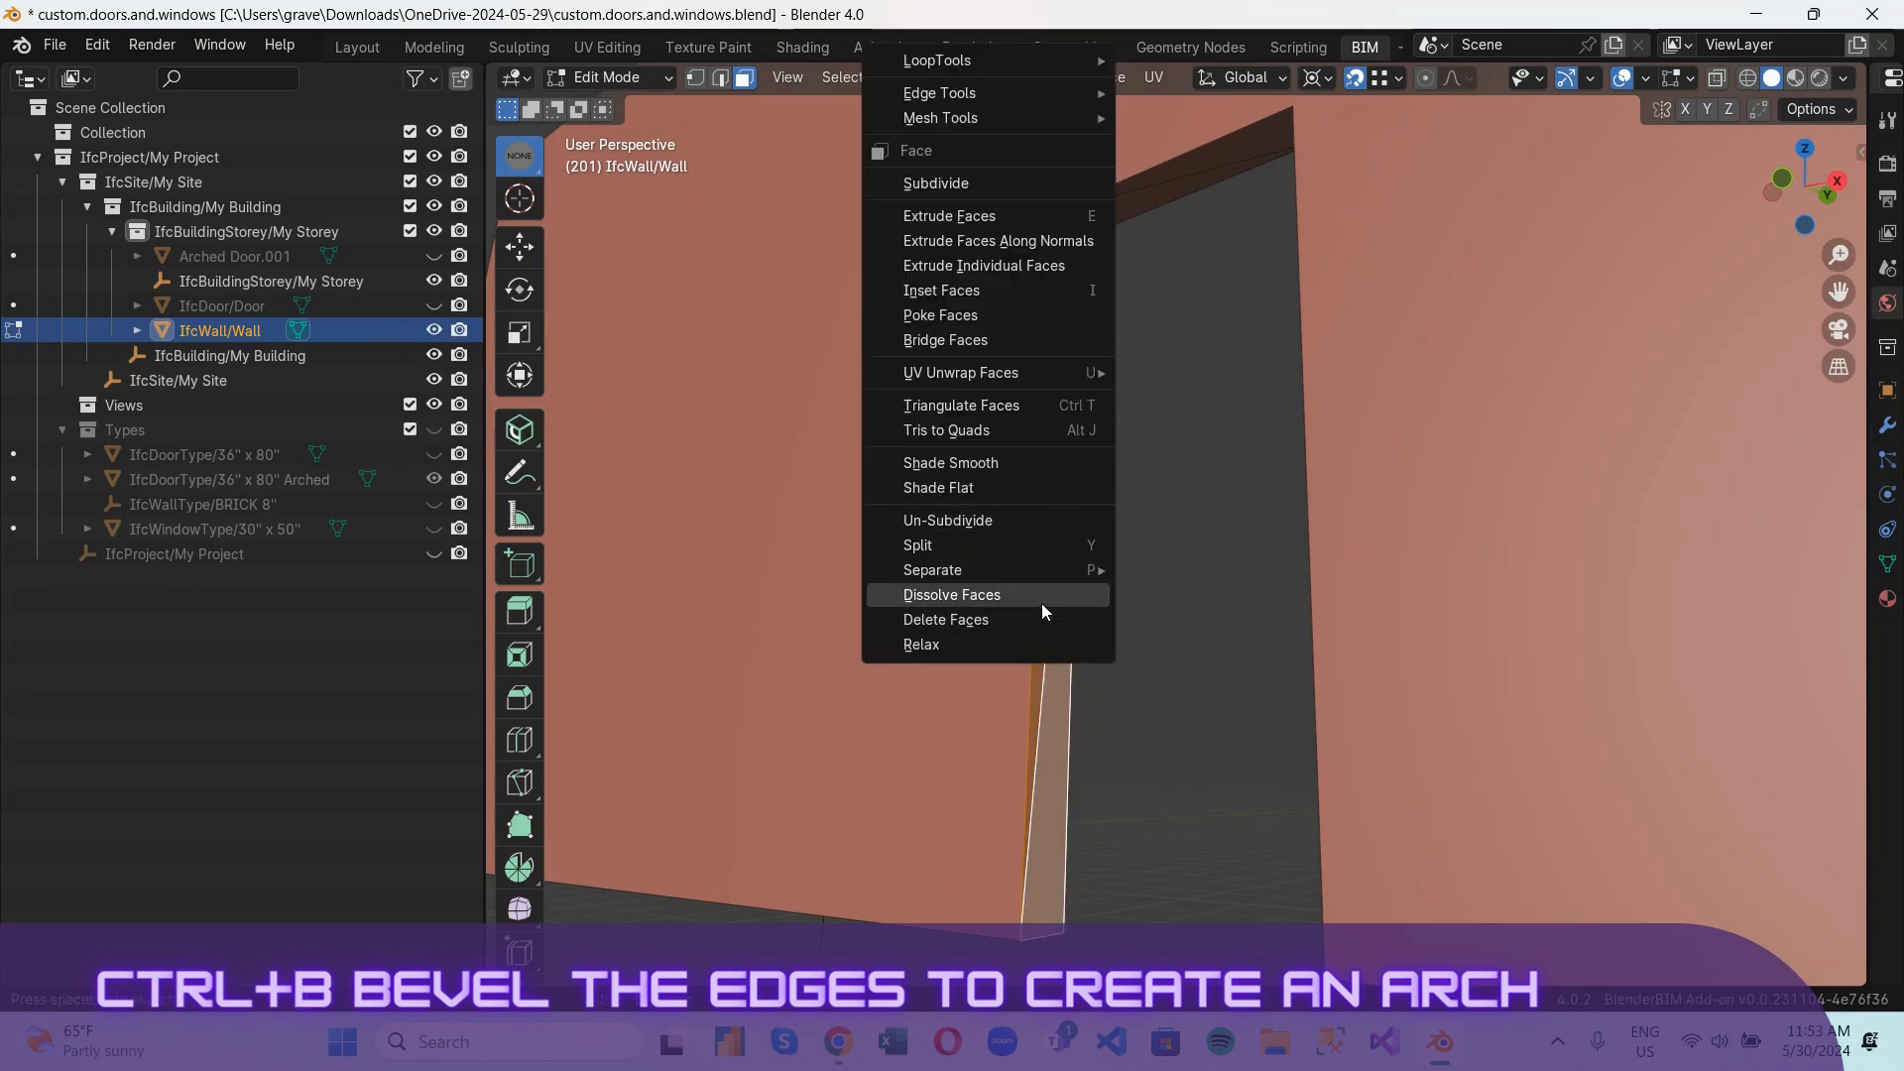
pyautogui.click(1041, 603)
# Dissolve the two triangular faces on the underside of the opening's head into one face.
pyautogui.scroll(-1, 1168, 548)
pyautogui.scroll(-1, 1169, 548)
pyautogui.click(1179, 280)
pyautogui.keyDown('shift'); pyautogui.click(1205, 262); pyautogui.keyUp('shift')
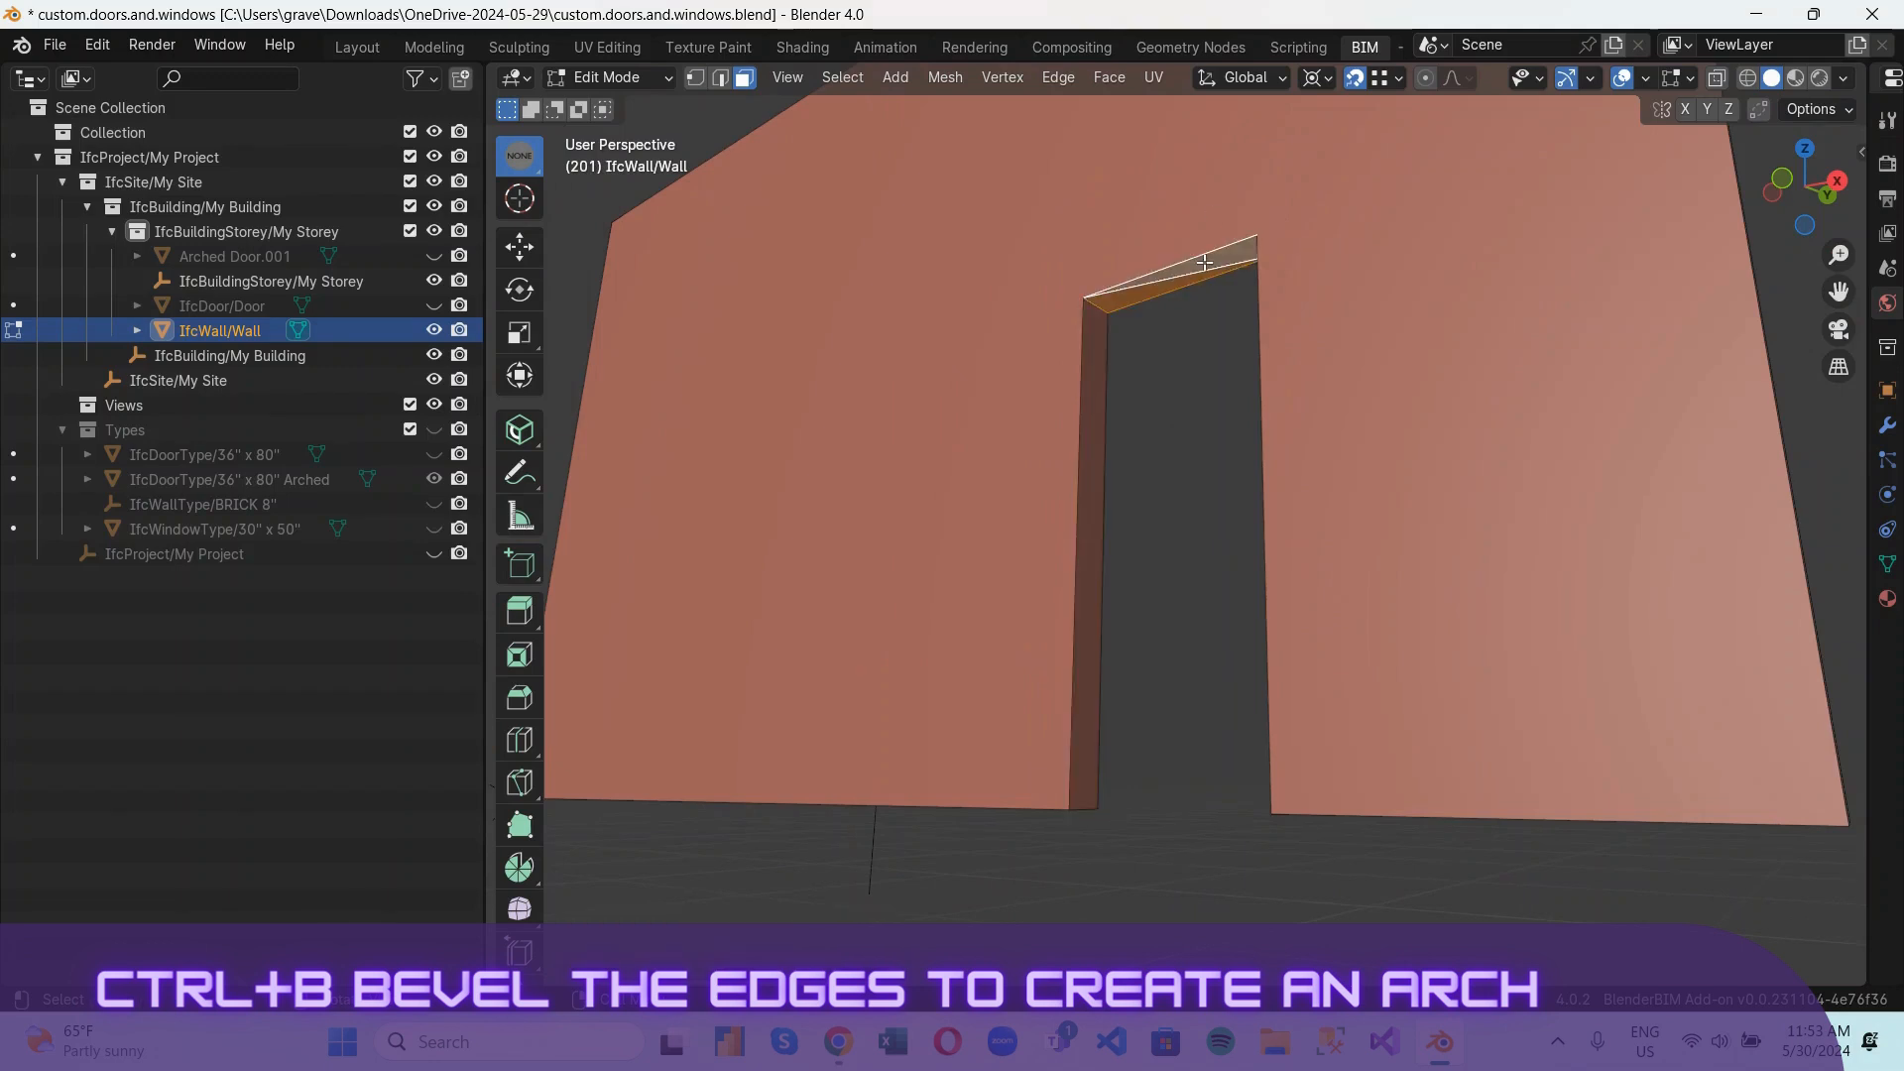
pyautogui.rightClick(1203, 260)
pyautogui.click(1188, 593)
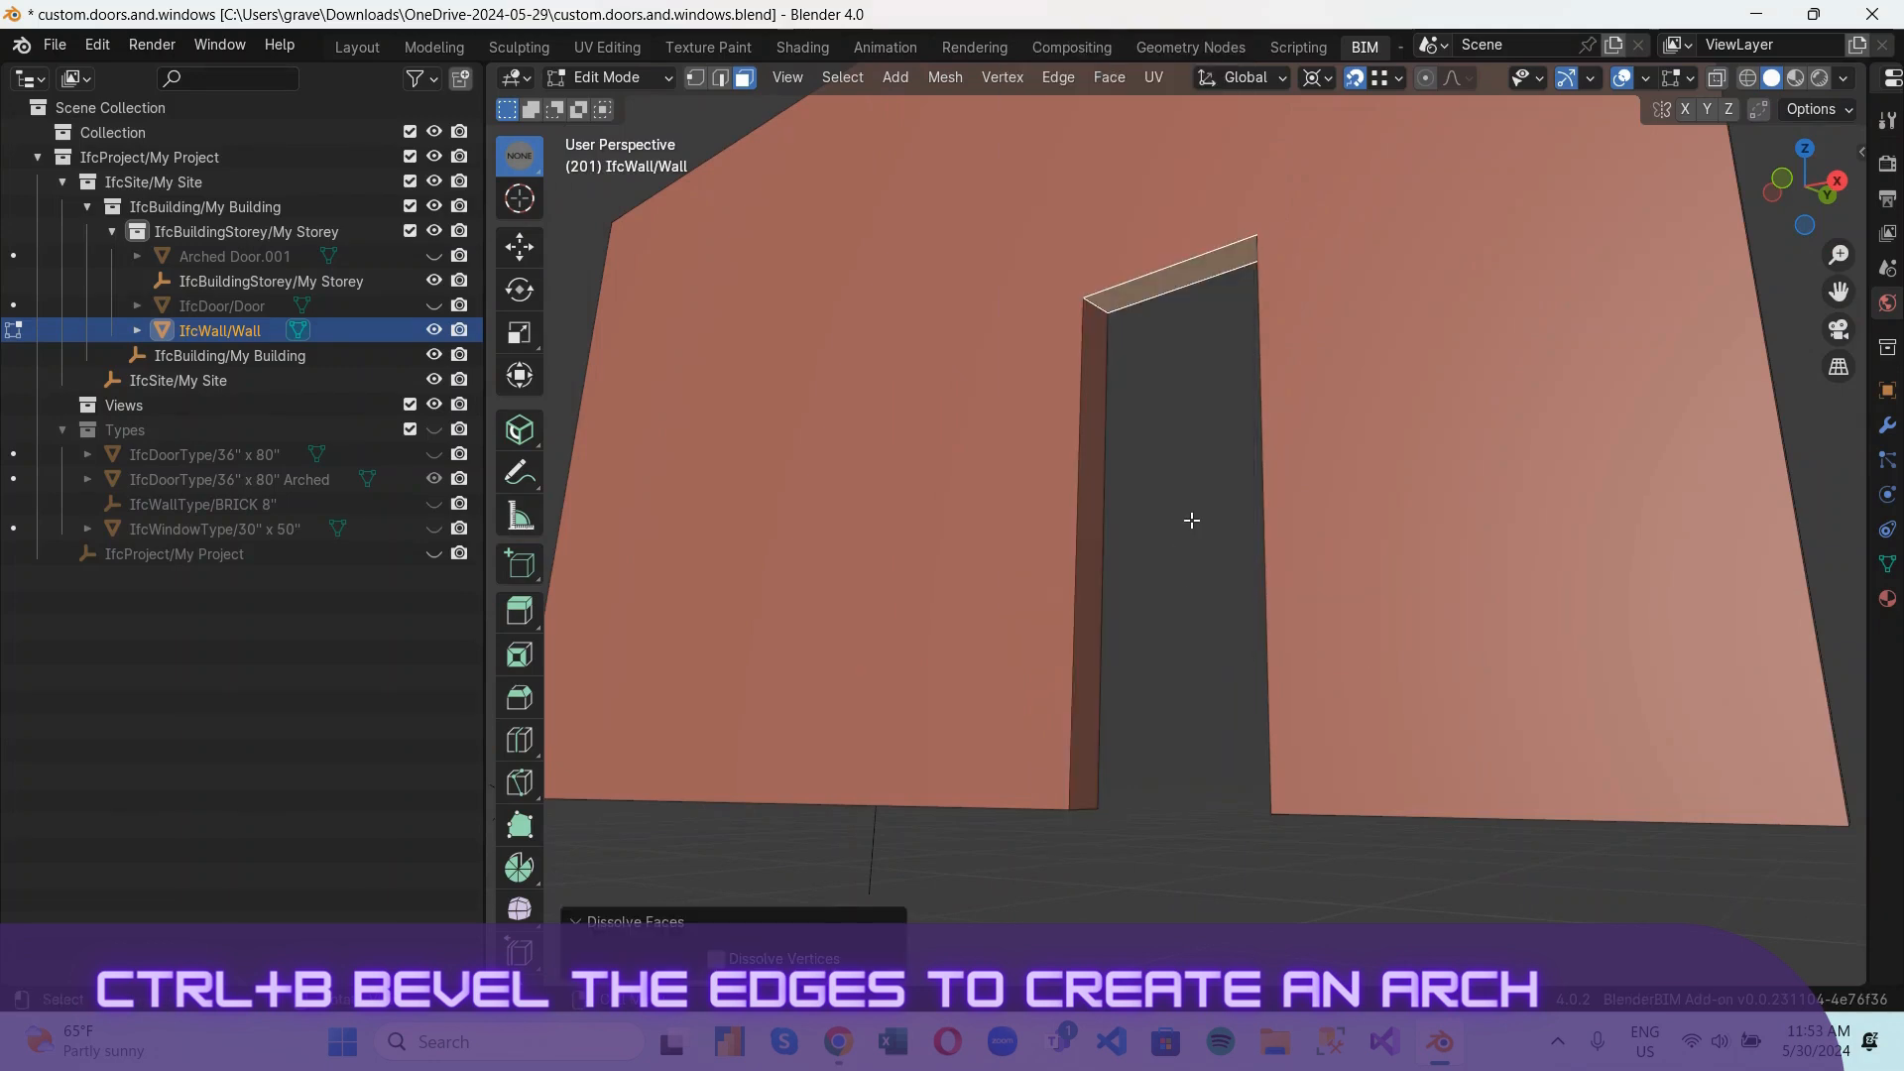
# Dissolve the two triangular faces on the opening's remaining jamb, opposite the handle side, into one face.
pyautogui.moveTo(1770, 197); pyautogui.dragTo(1746, 210)
pyautogui.scroll(5, 1228, 502)
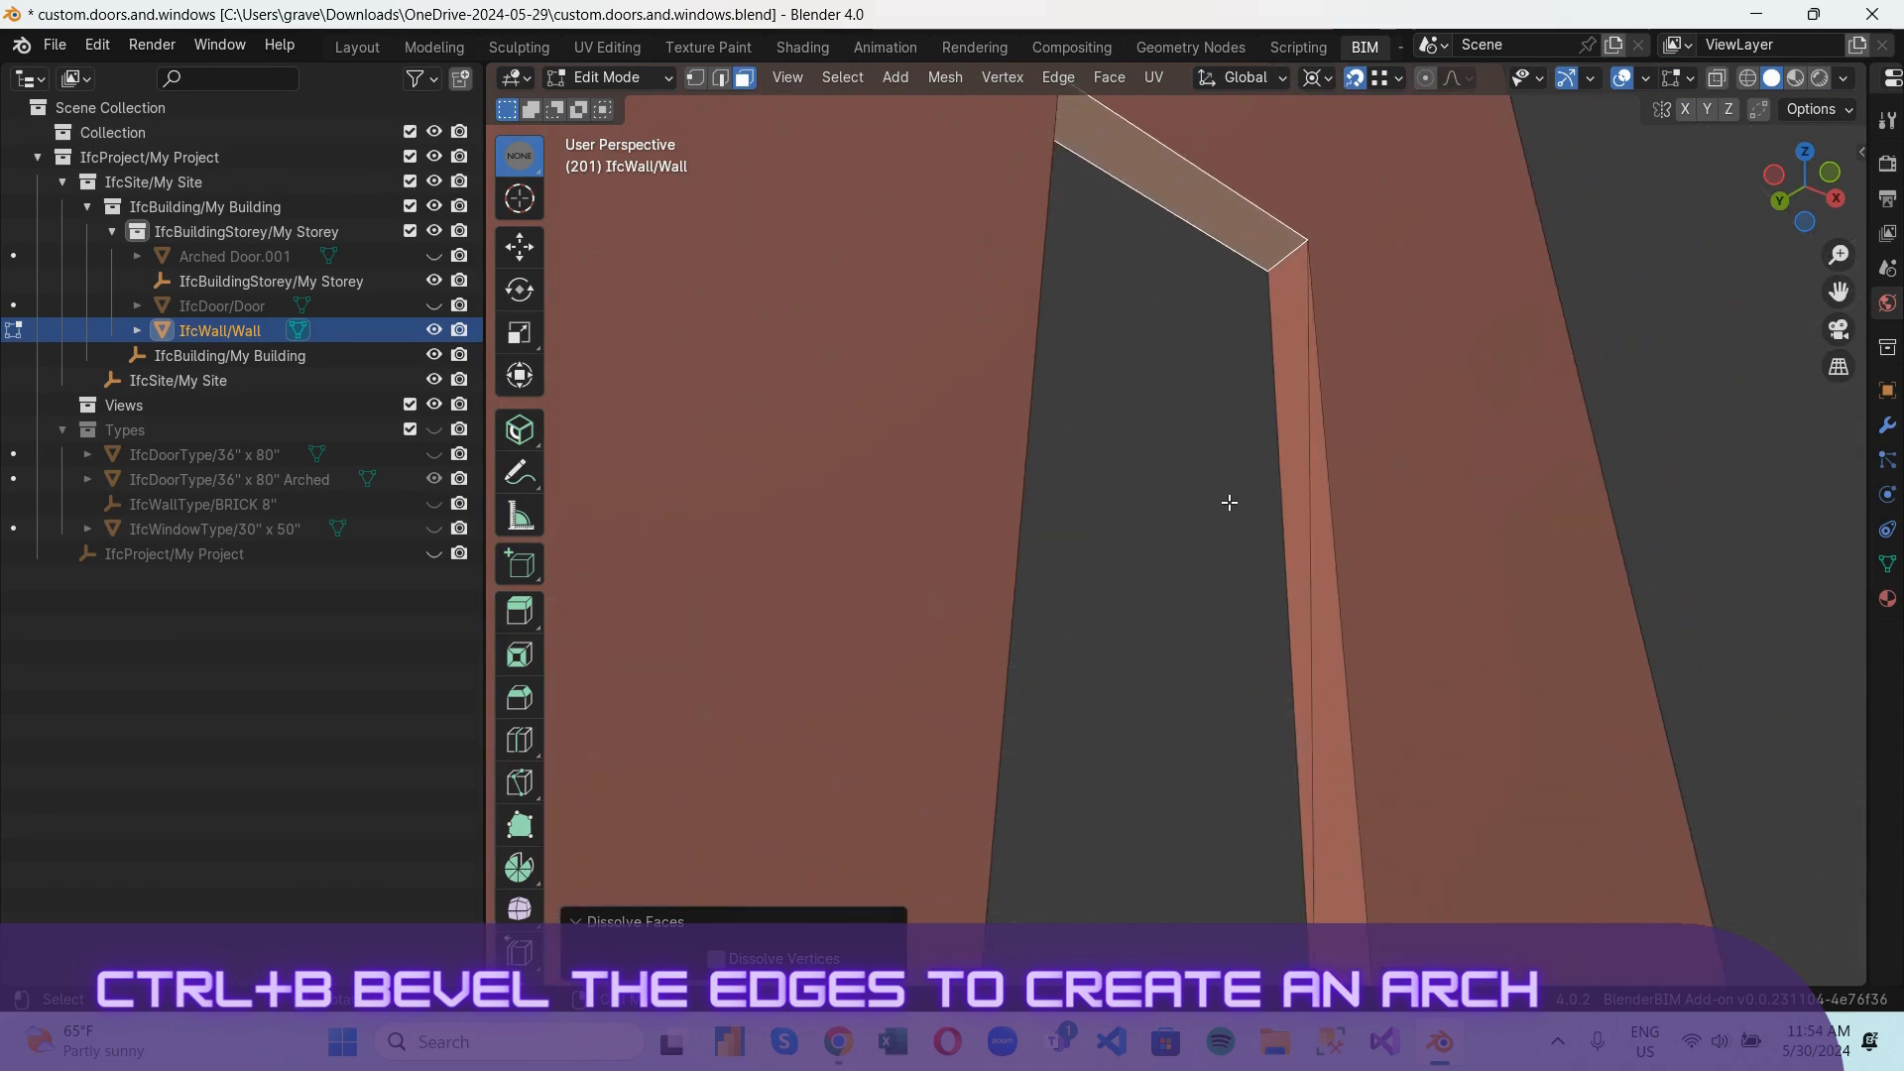
pyautogui.click(1315, 508)
pyautogui.rightClick(1307, 511)
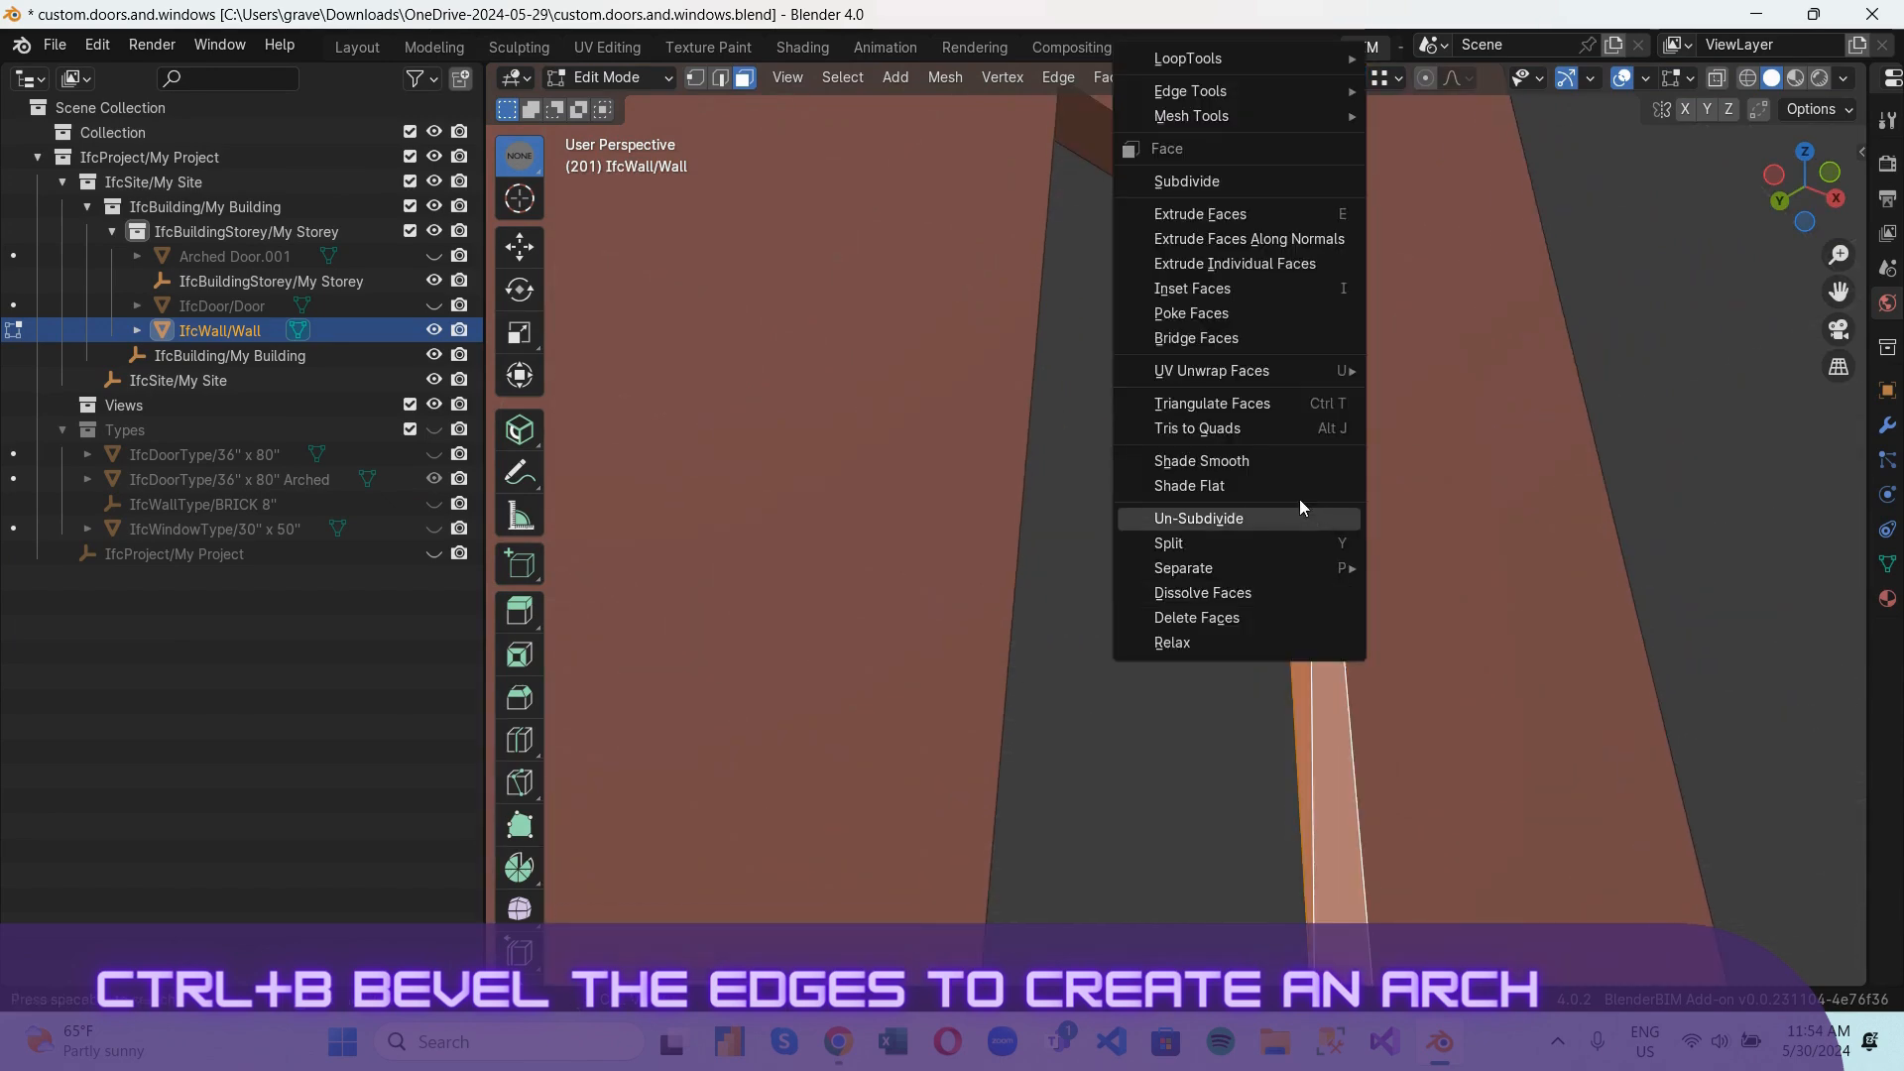
pyautogui.click(1247, 597)
pyautogui.scroll(-4, 1252, 448)
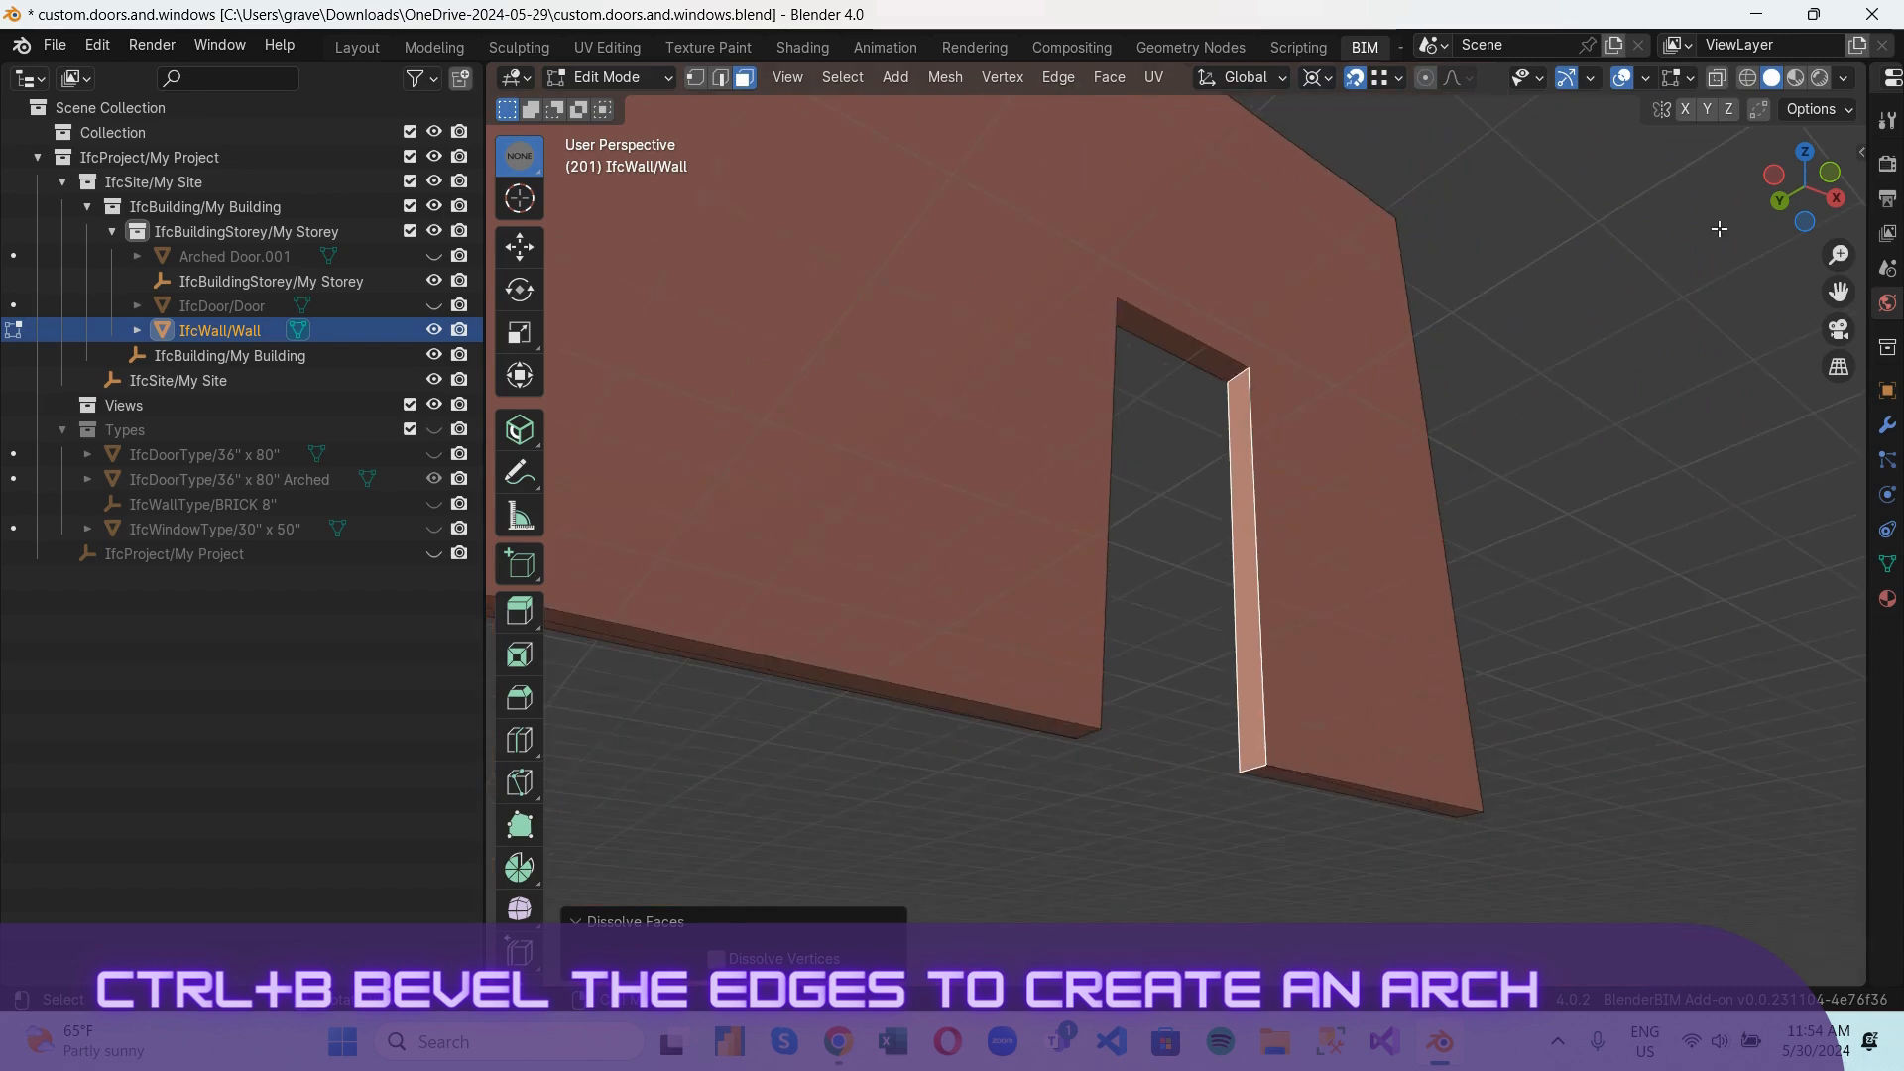
# In edge selection, select the two short edges at the opening's upper corners and bevel them by about 18".
pyautogui.moveTo(1250, 408); pyautogui.dragTo(1268, 349, button='middle')
pyautogui.press('2')
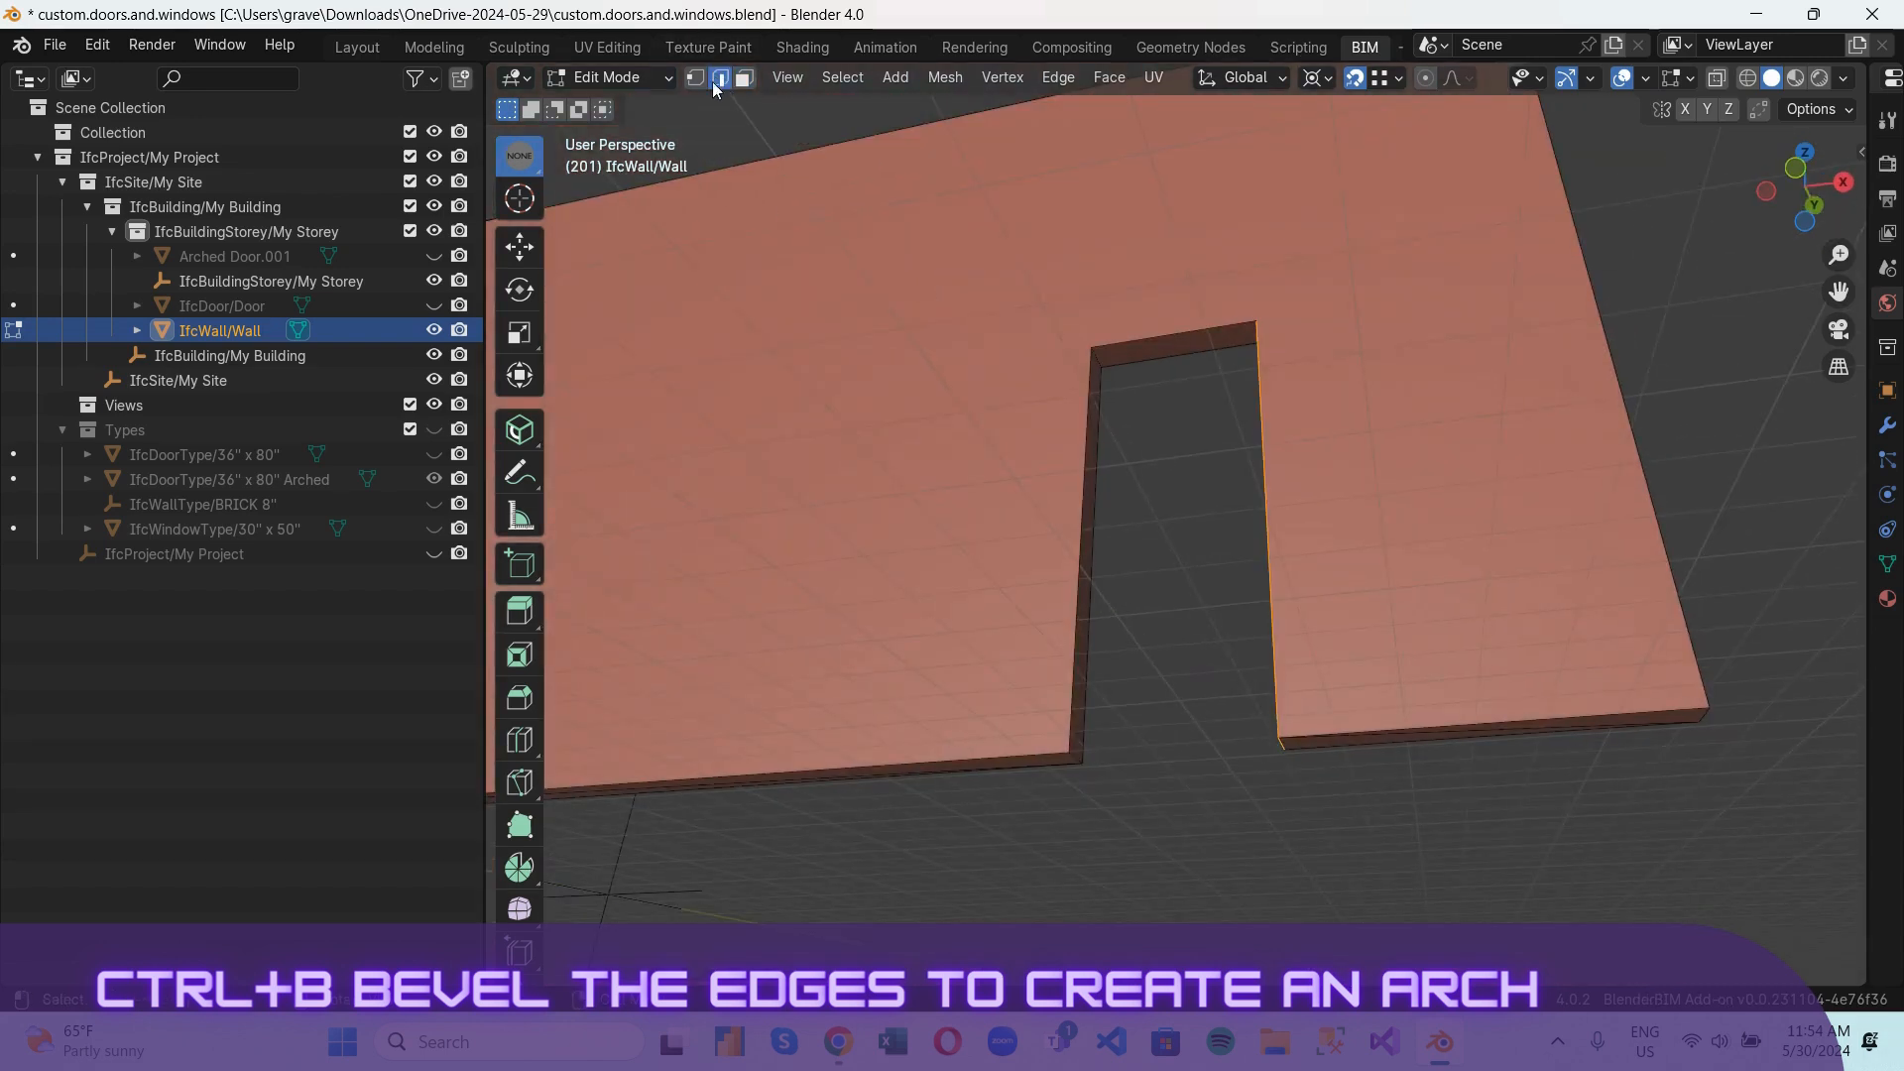
pyautogui.scroll(5, 1199, 336)
pyautogui.click(1046, 242)
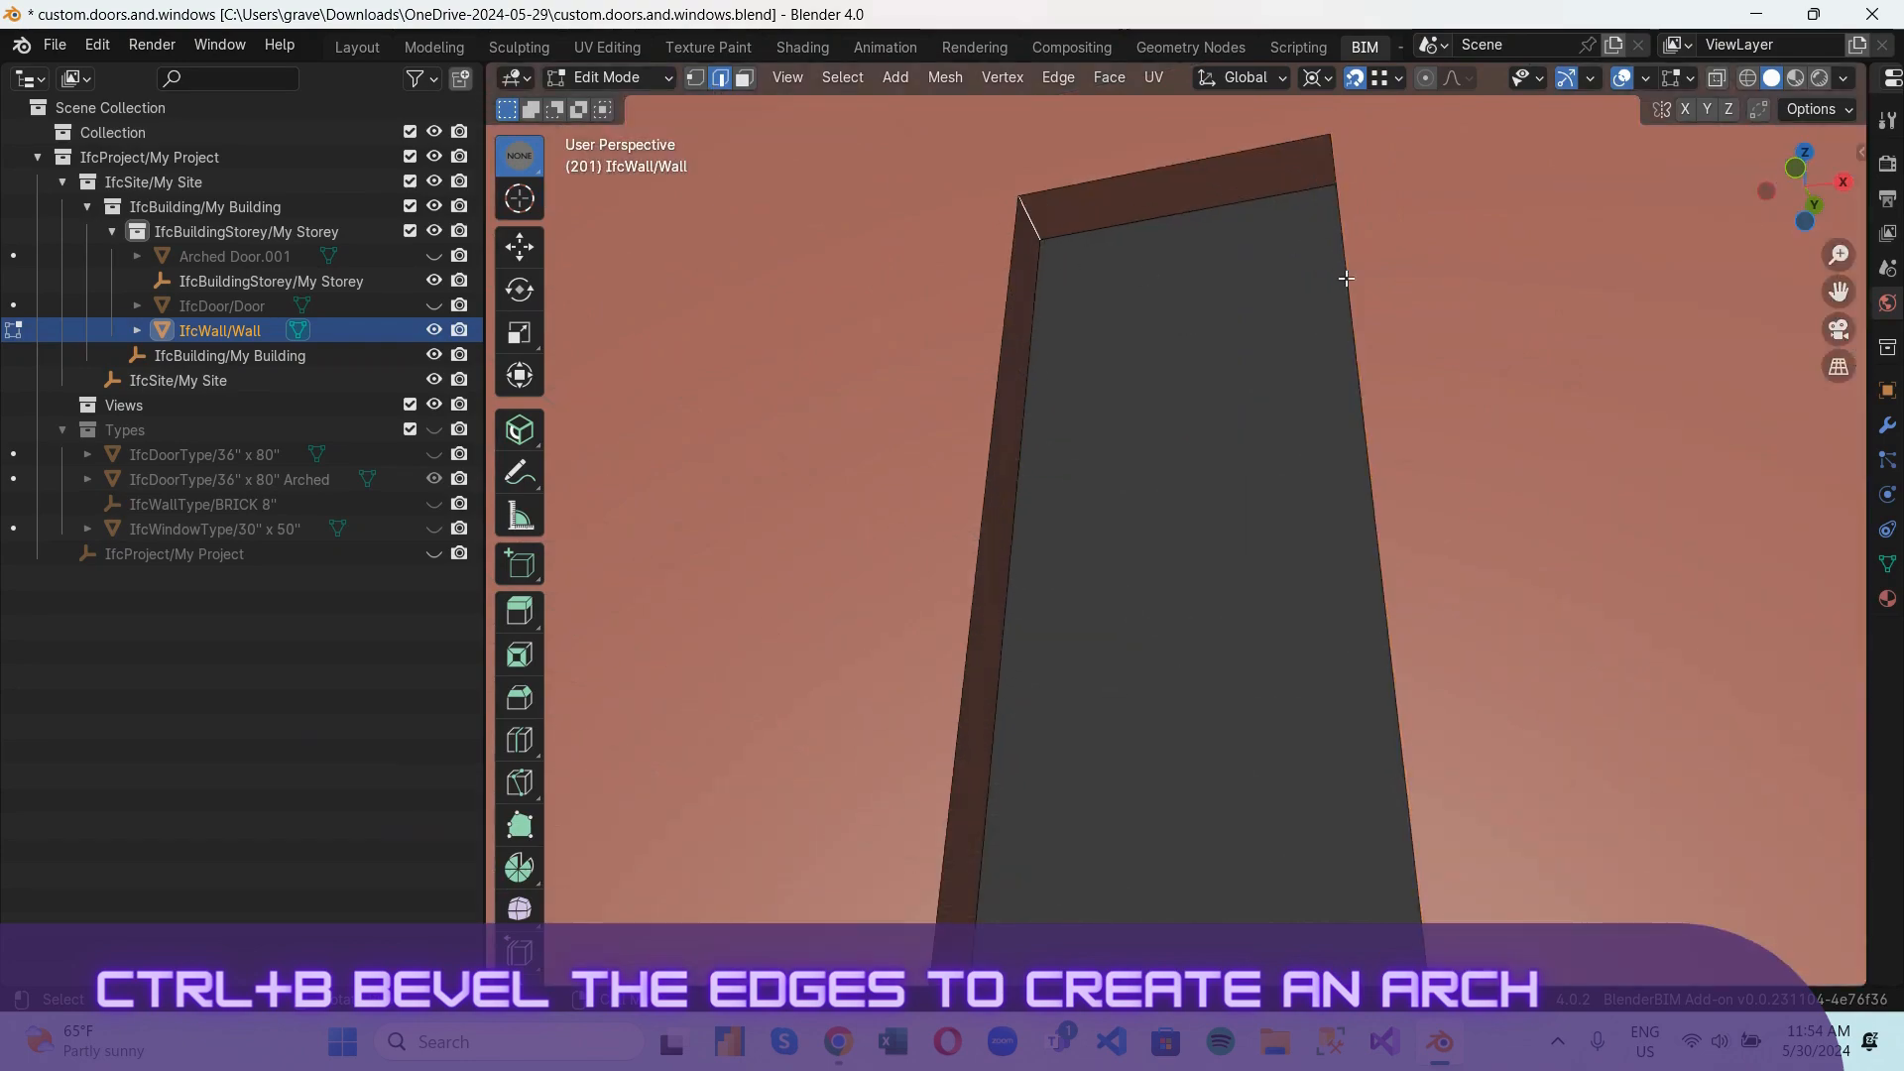
pyautogui.moveTo(1348, 279); pyautogui.dragTo(1419, 319, button='middle')
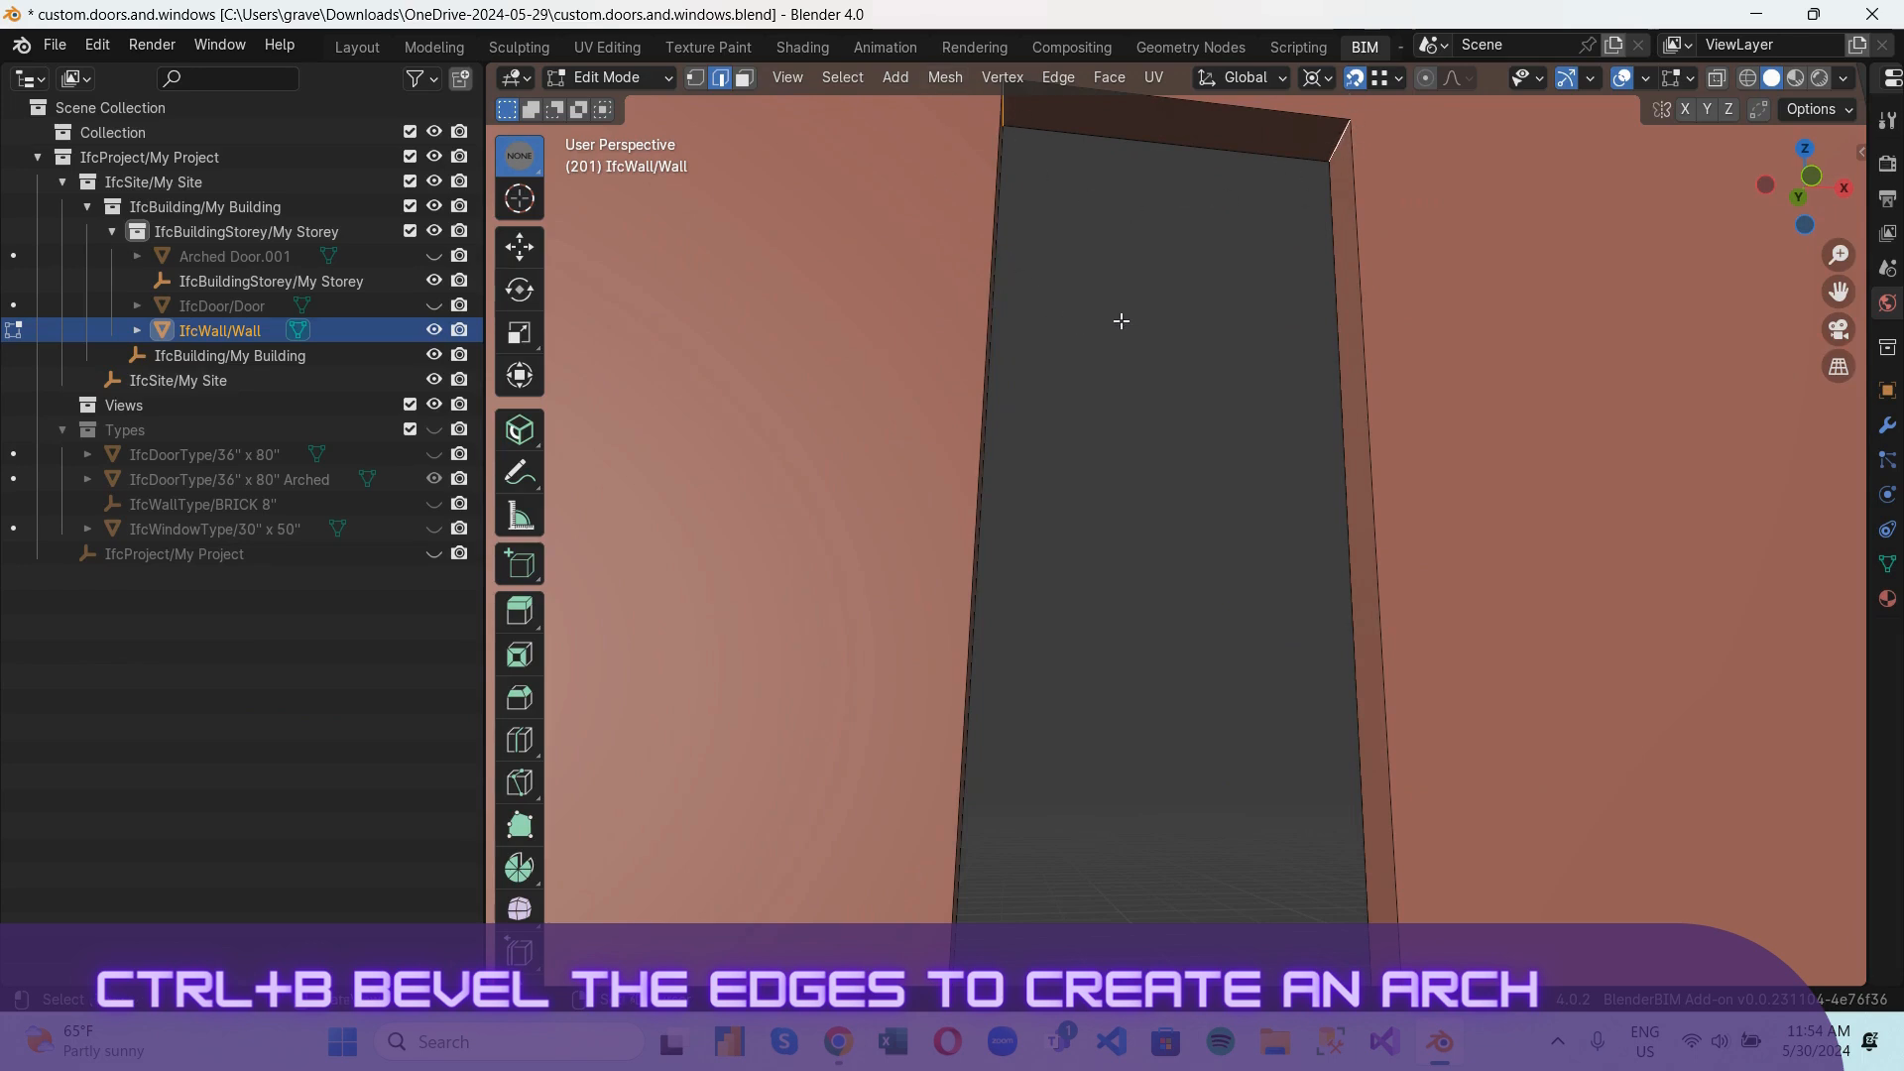
pyautogui.hotkey('ctrl', 'b')
pyautogui.click(1211, 480)
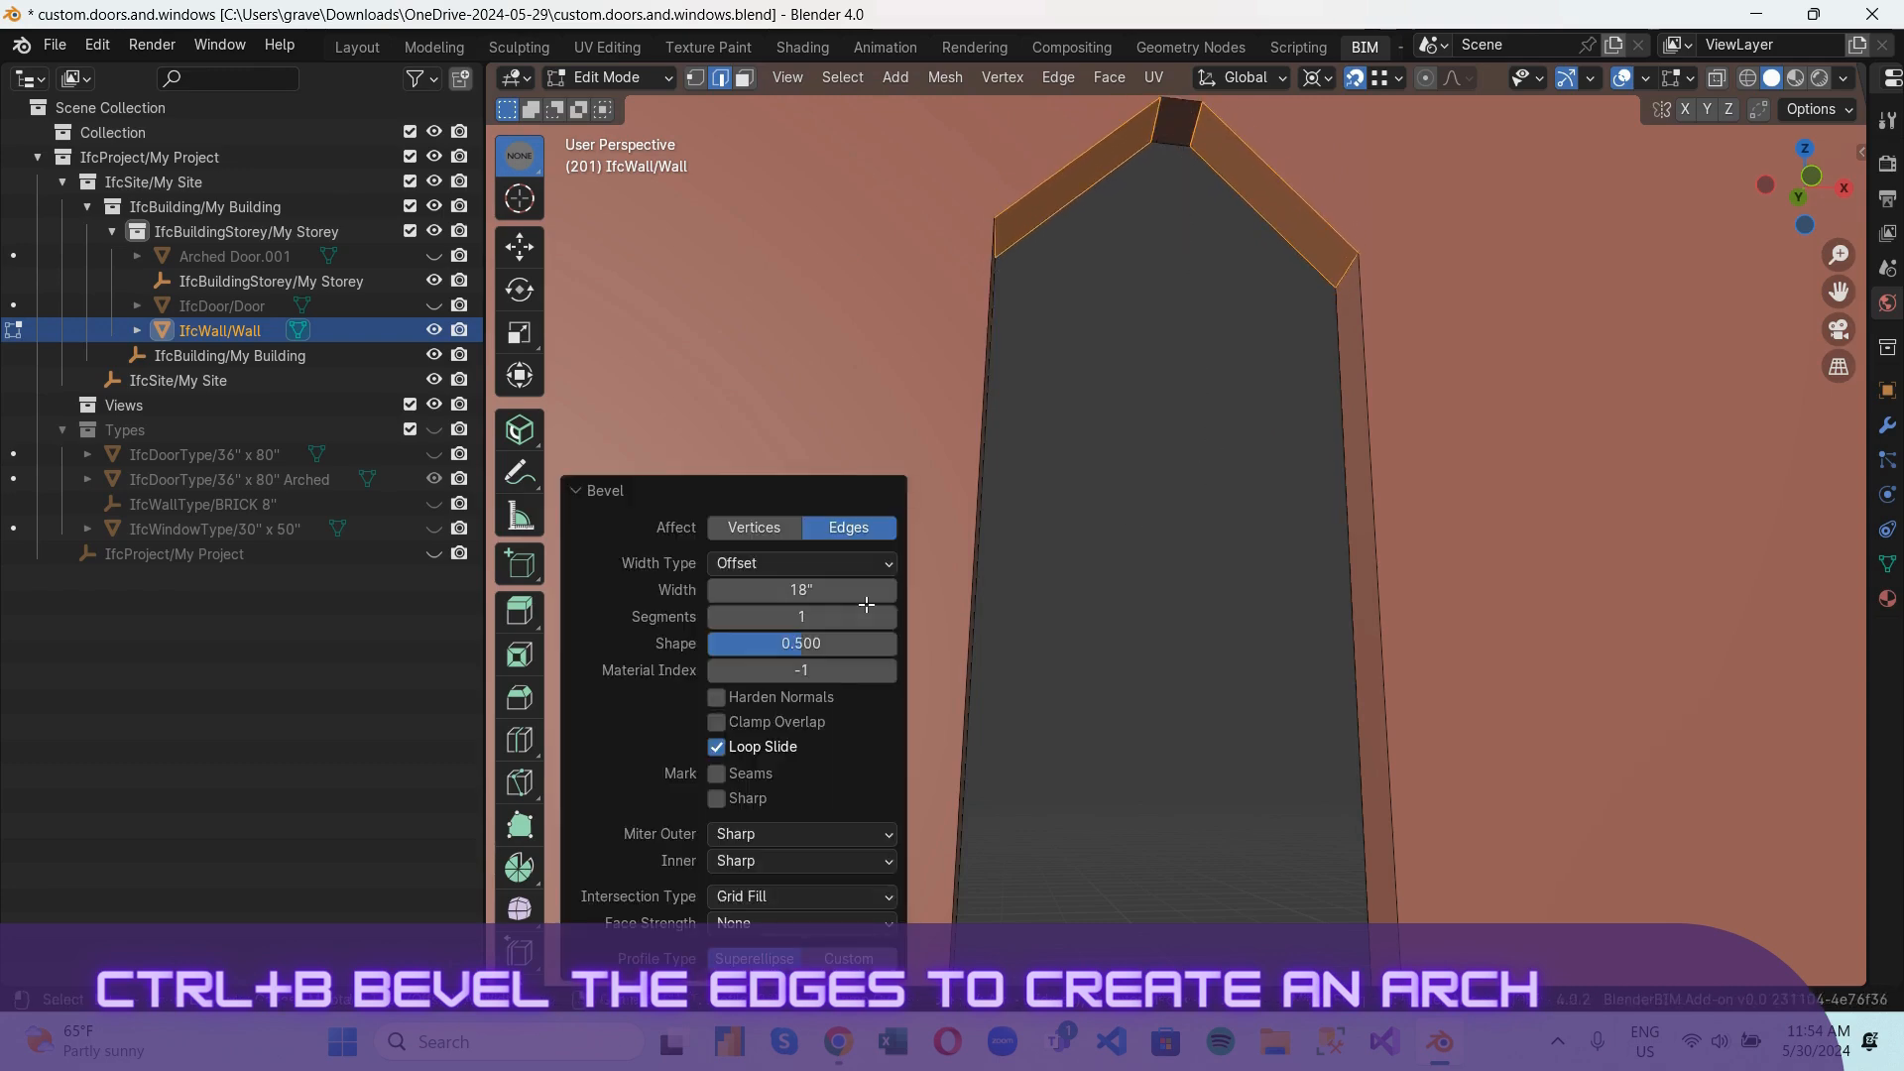
# Enable Clamp Overlap for the bevel and set its width to 30".
pyautogui.moveTo(1088, 608); pyautogui.dragTo(1199, 188, button='middle')
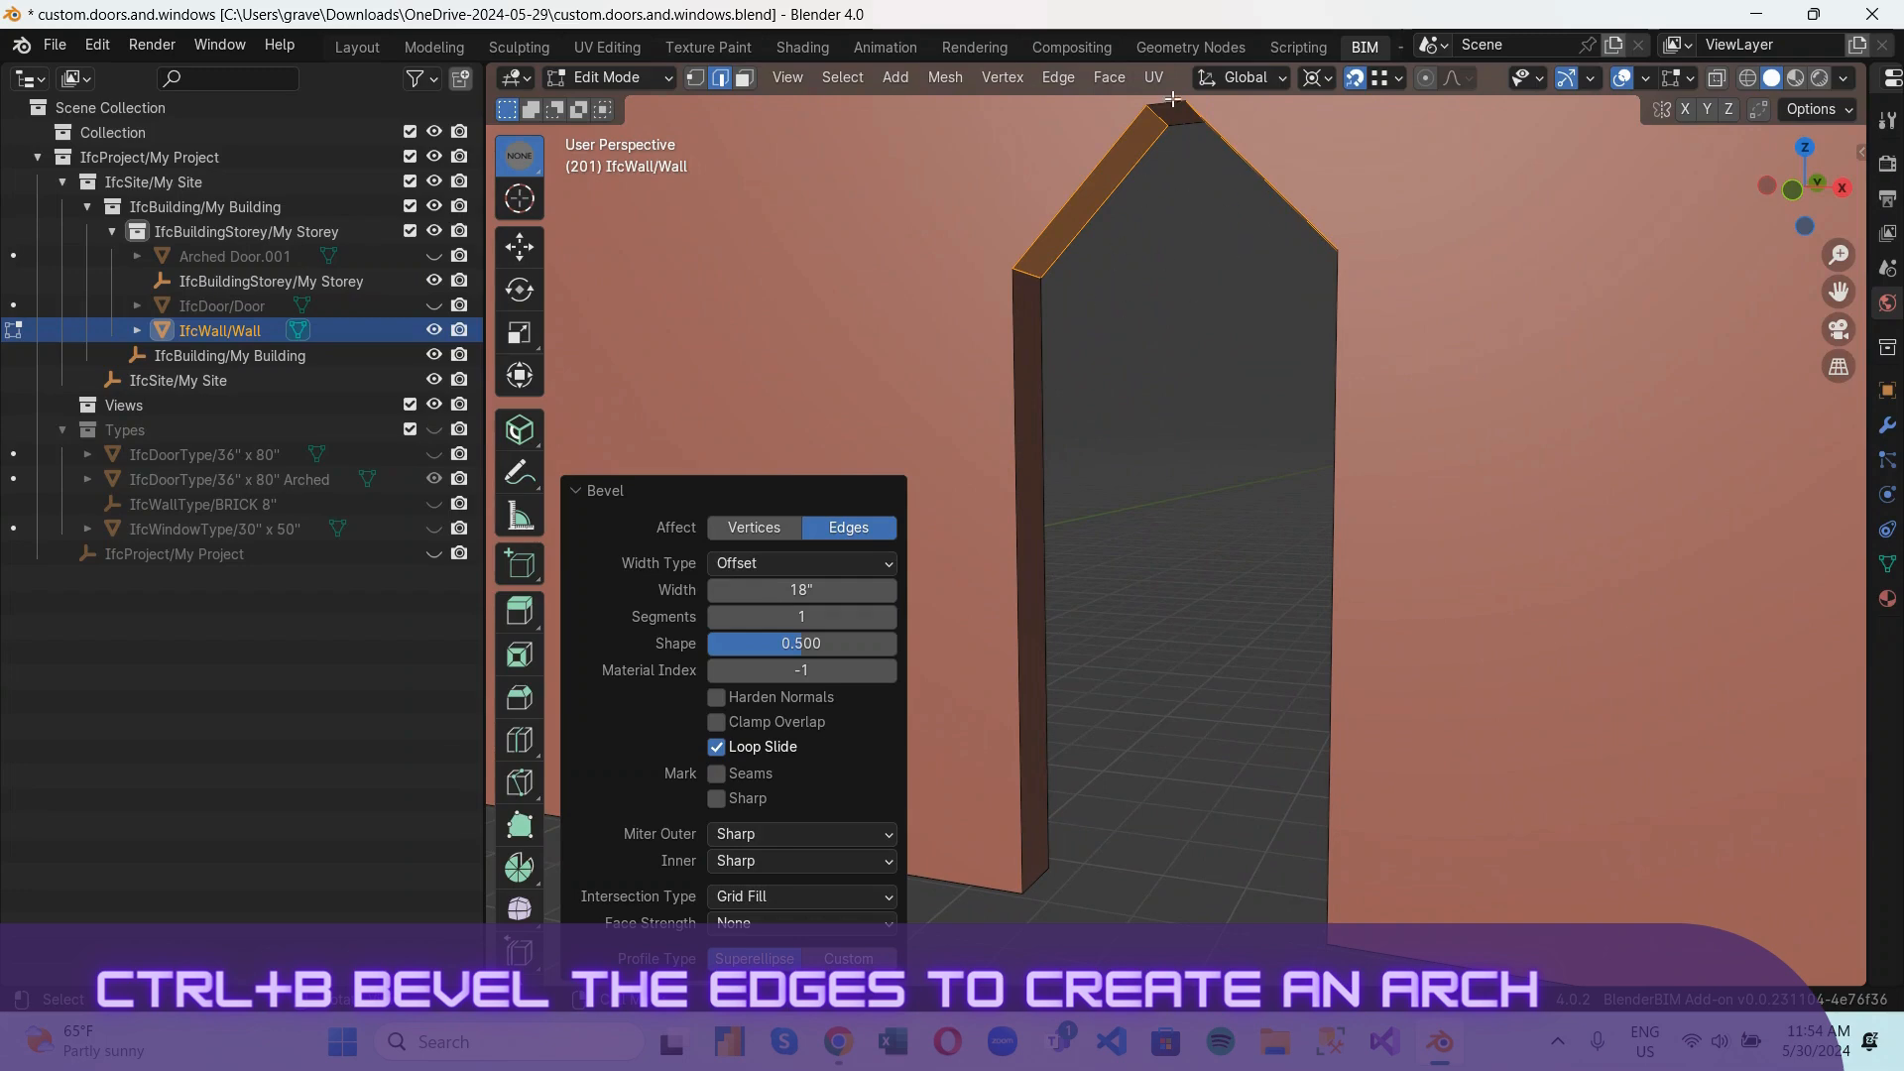
pyautogui.moveTo(1175, 125); pyautogui.dragTo(1215, 261, button='middle')
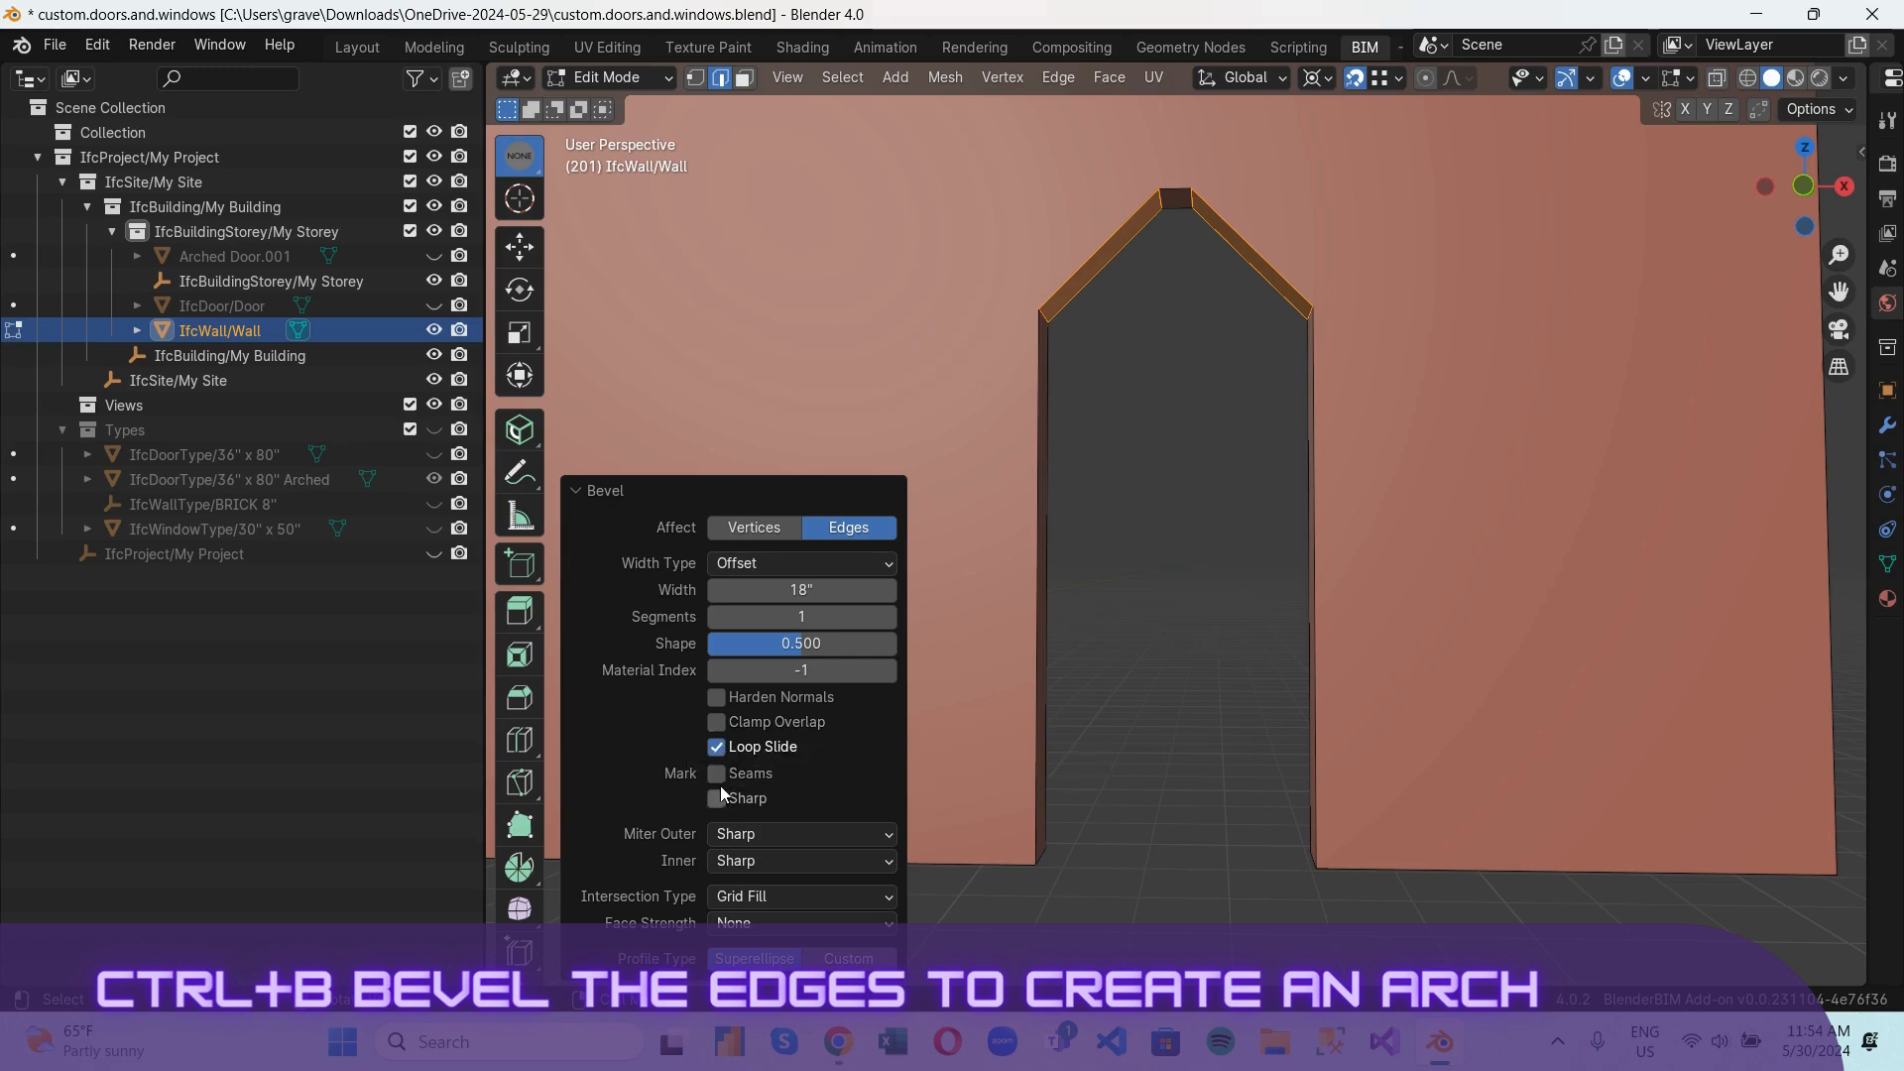
pyautogui.click(716, 722)
pyautogui.click(839, 593)
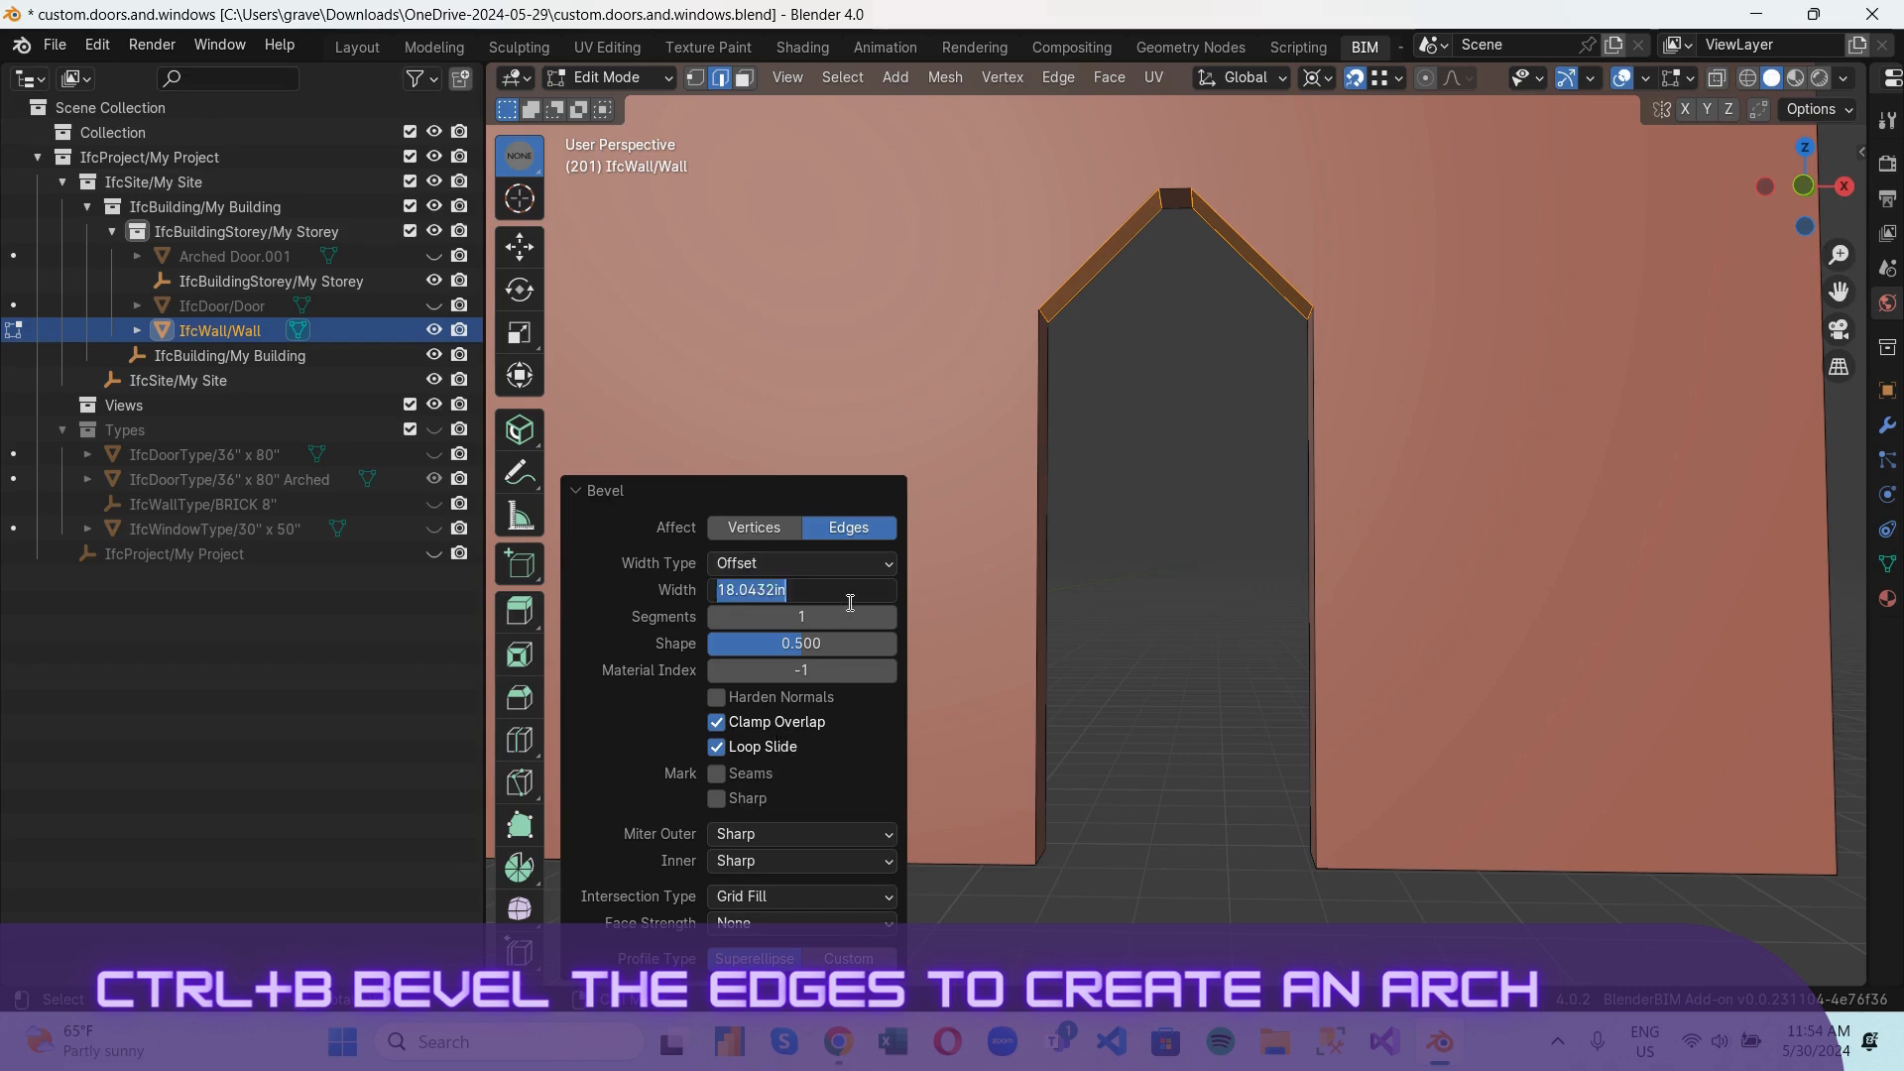
pyautogui.write('30')
pyautogui.press('Return')
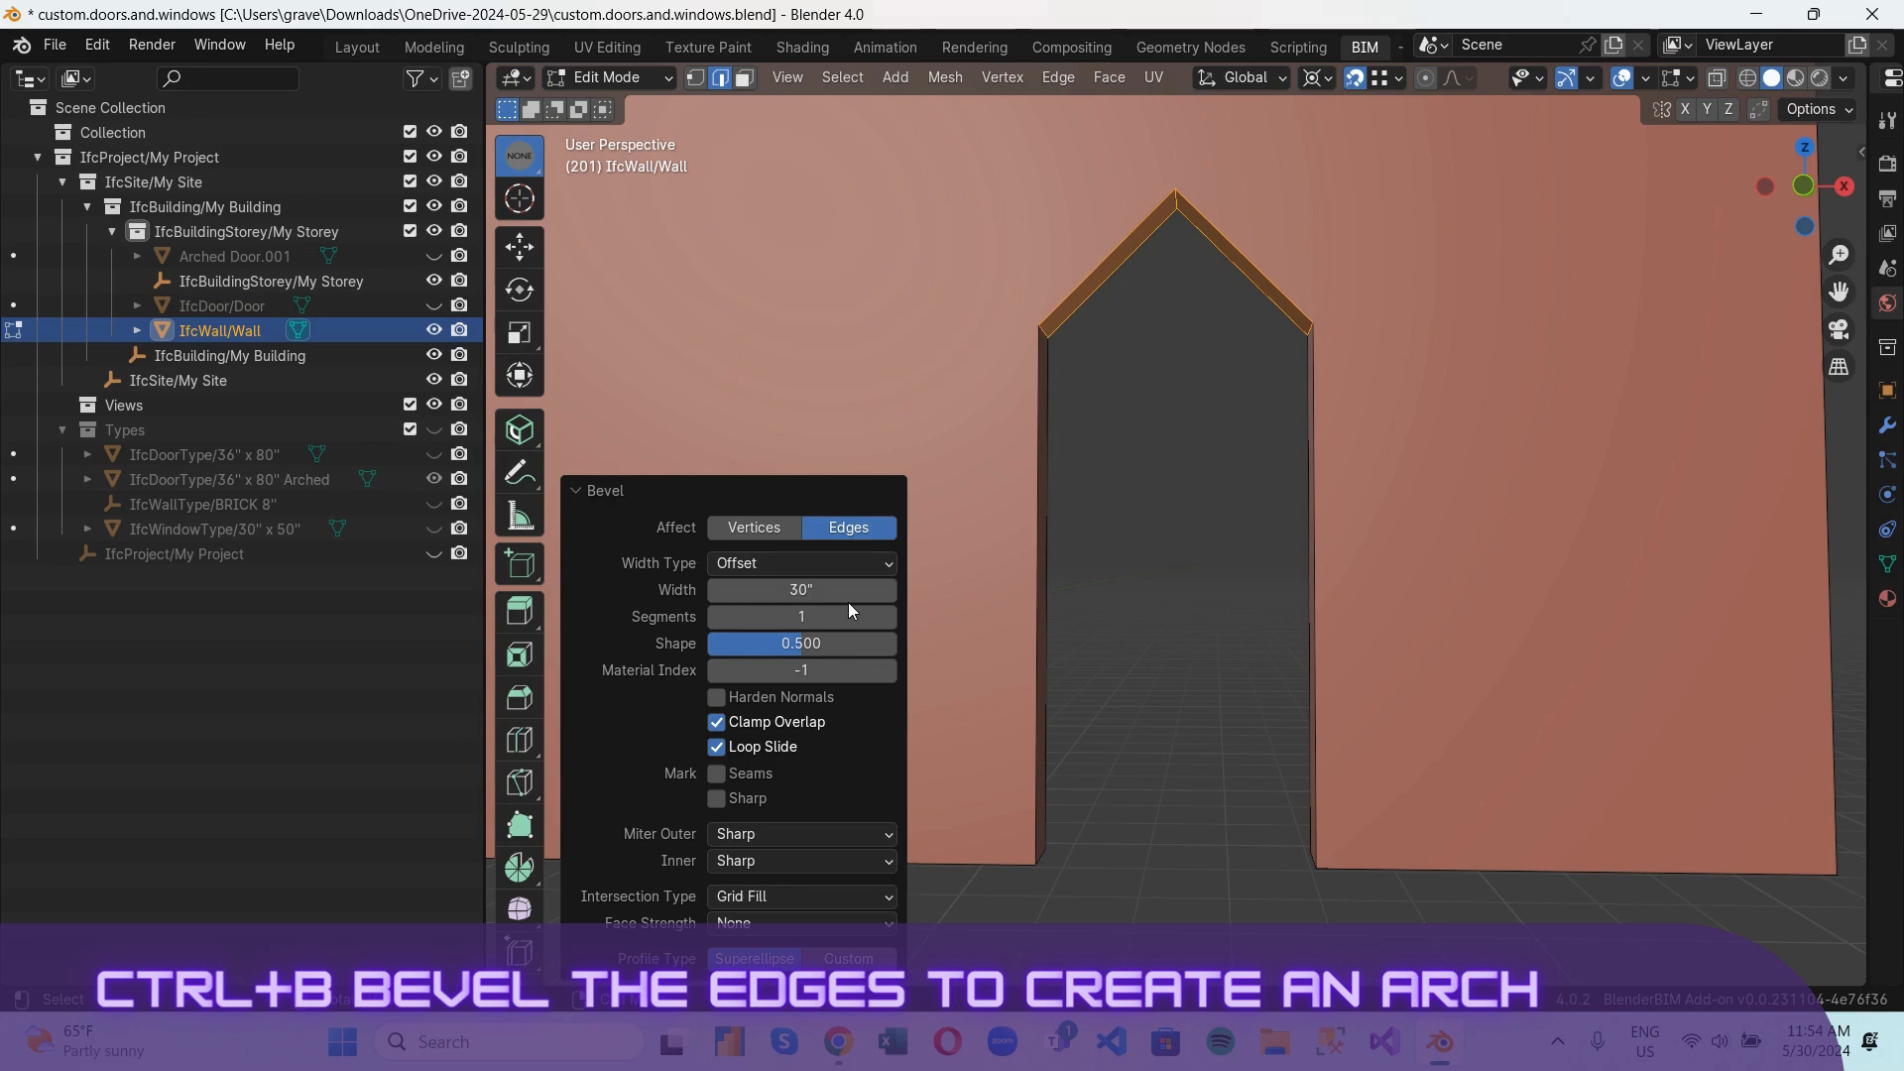
# Set the bevel's segments to 16 to round the opening's head into an arch.
pyautogui.scroll(4, 1145, 246)
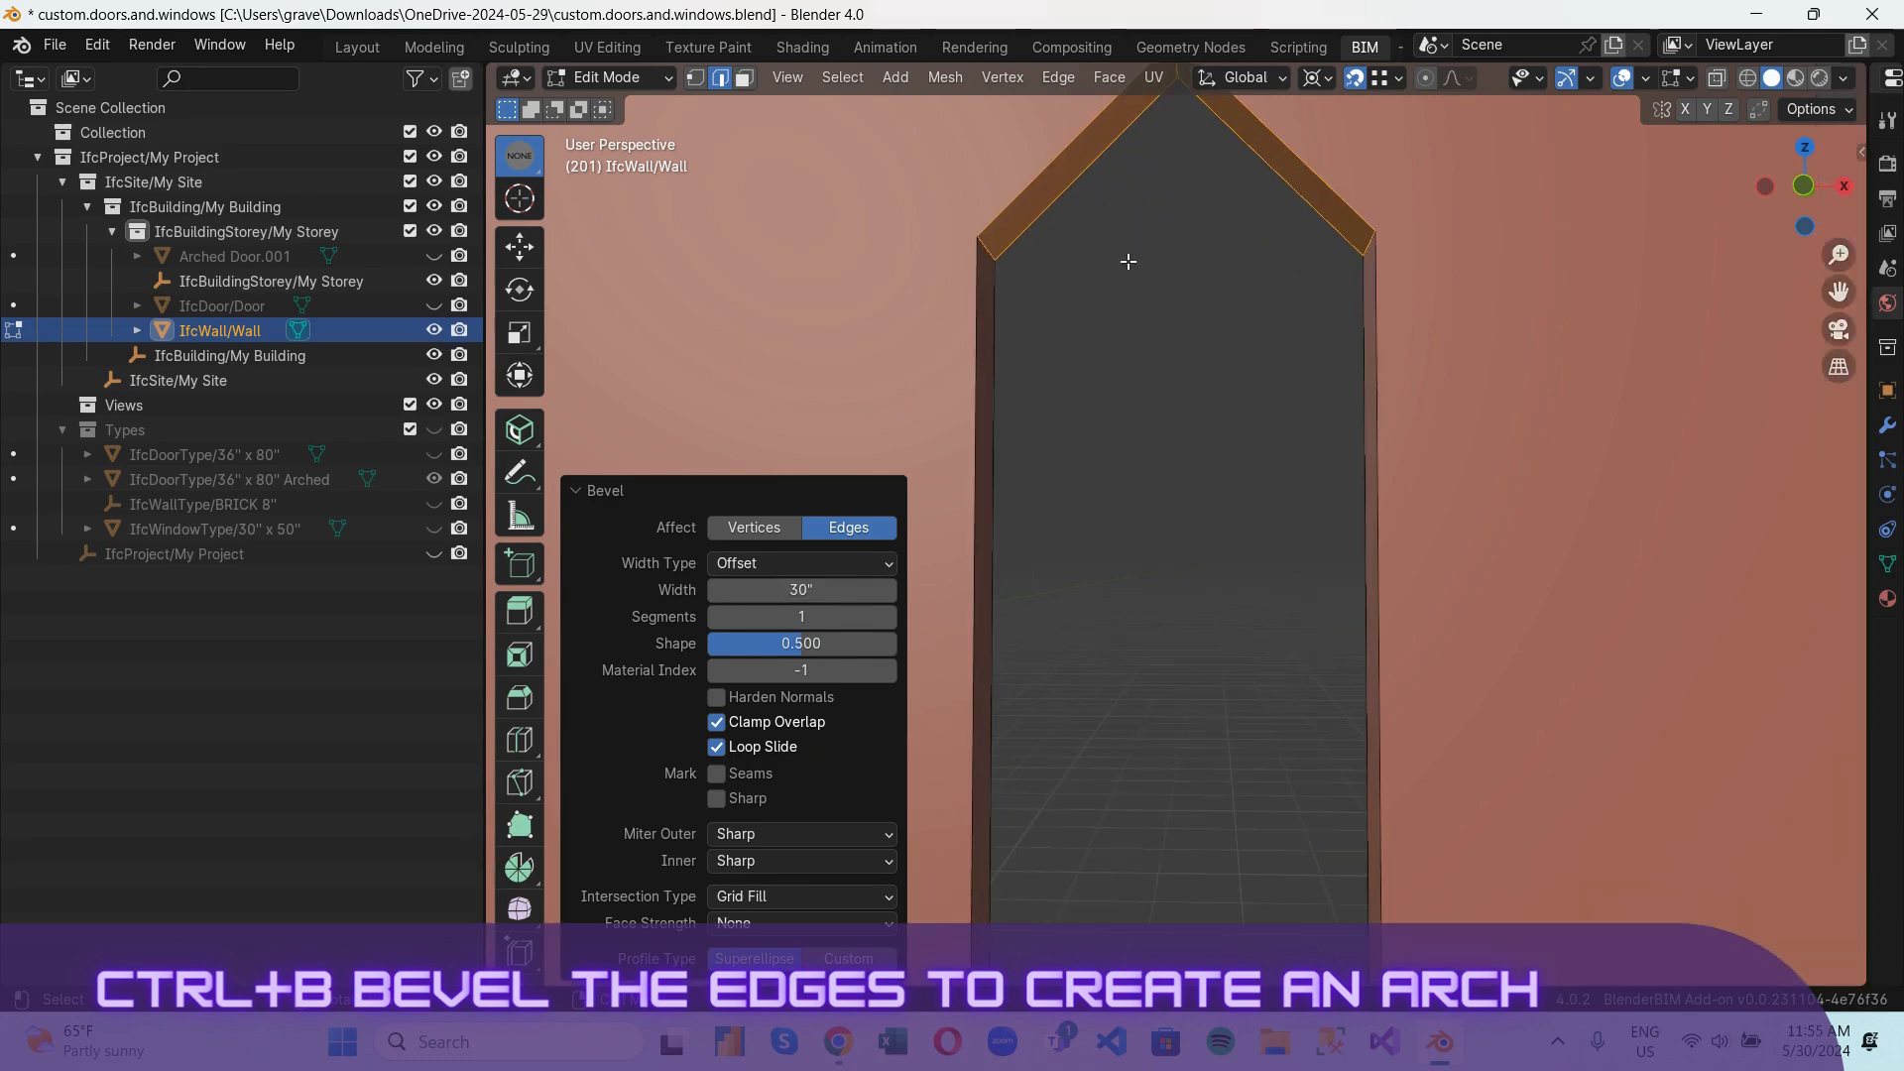
pyautogui.click(821, 621)
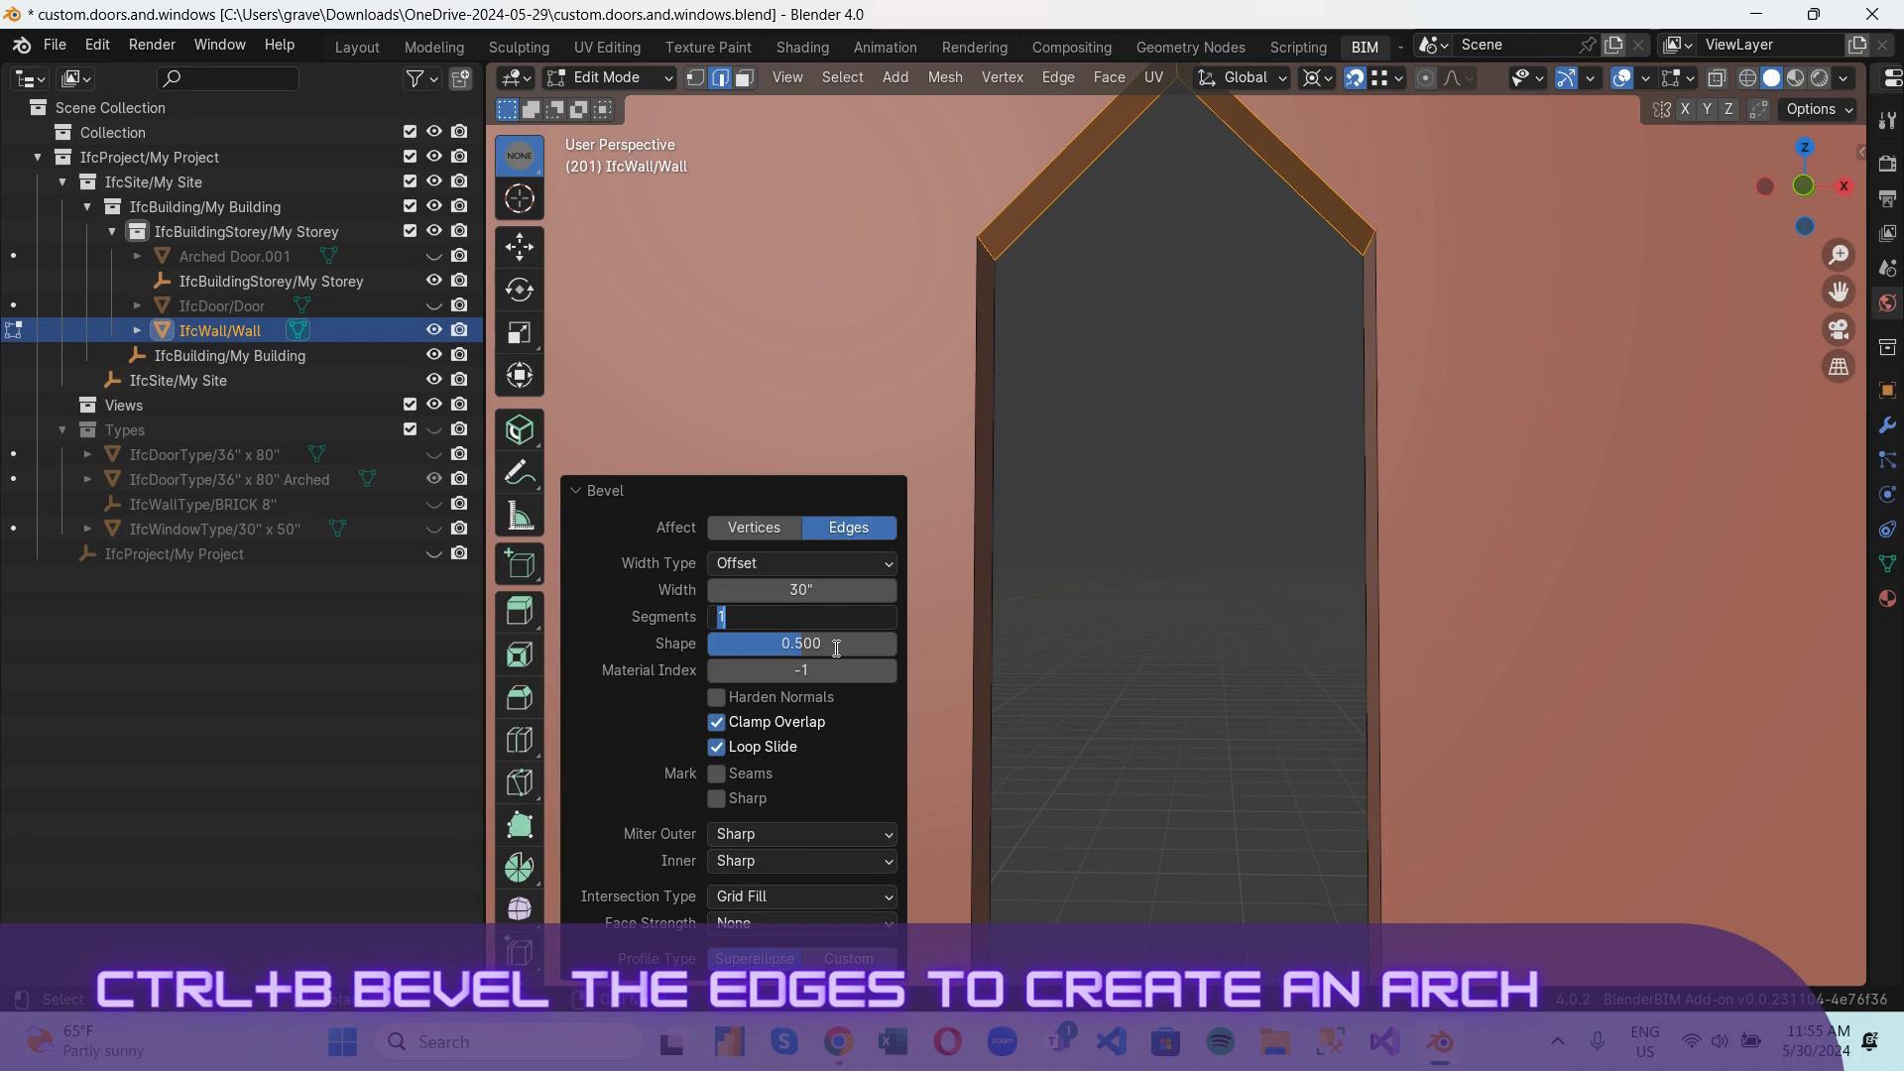
pyautogui.press('Return')
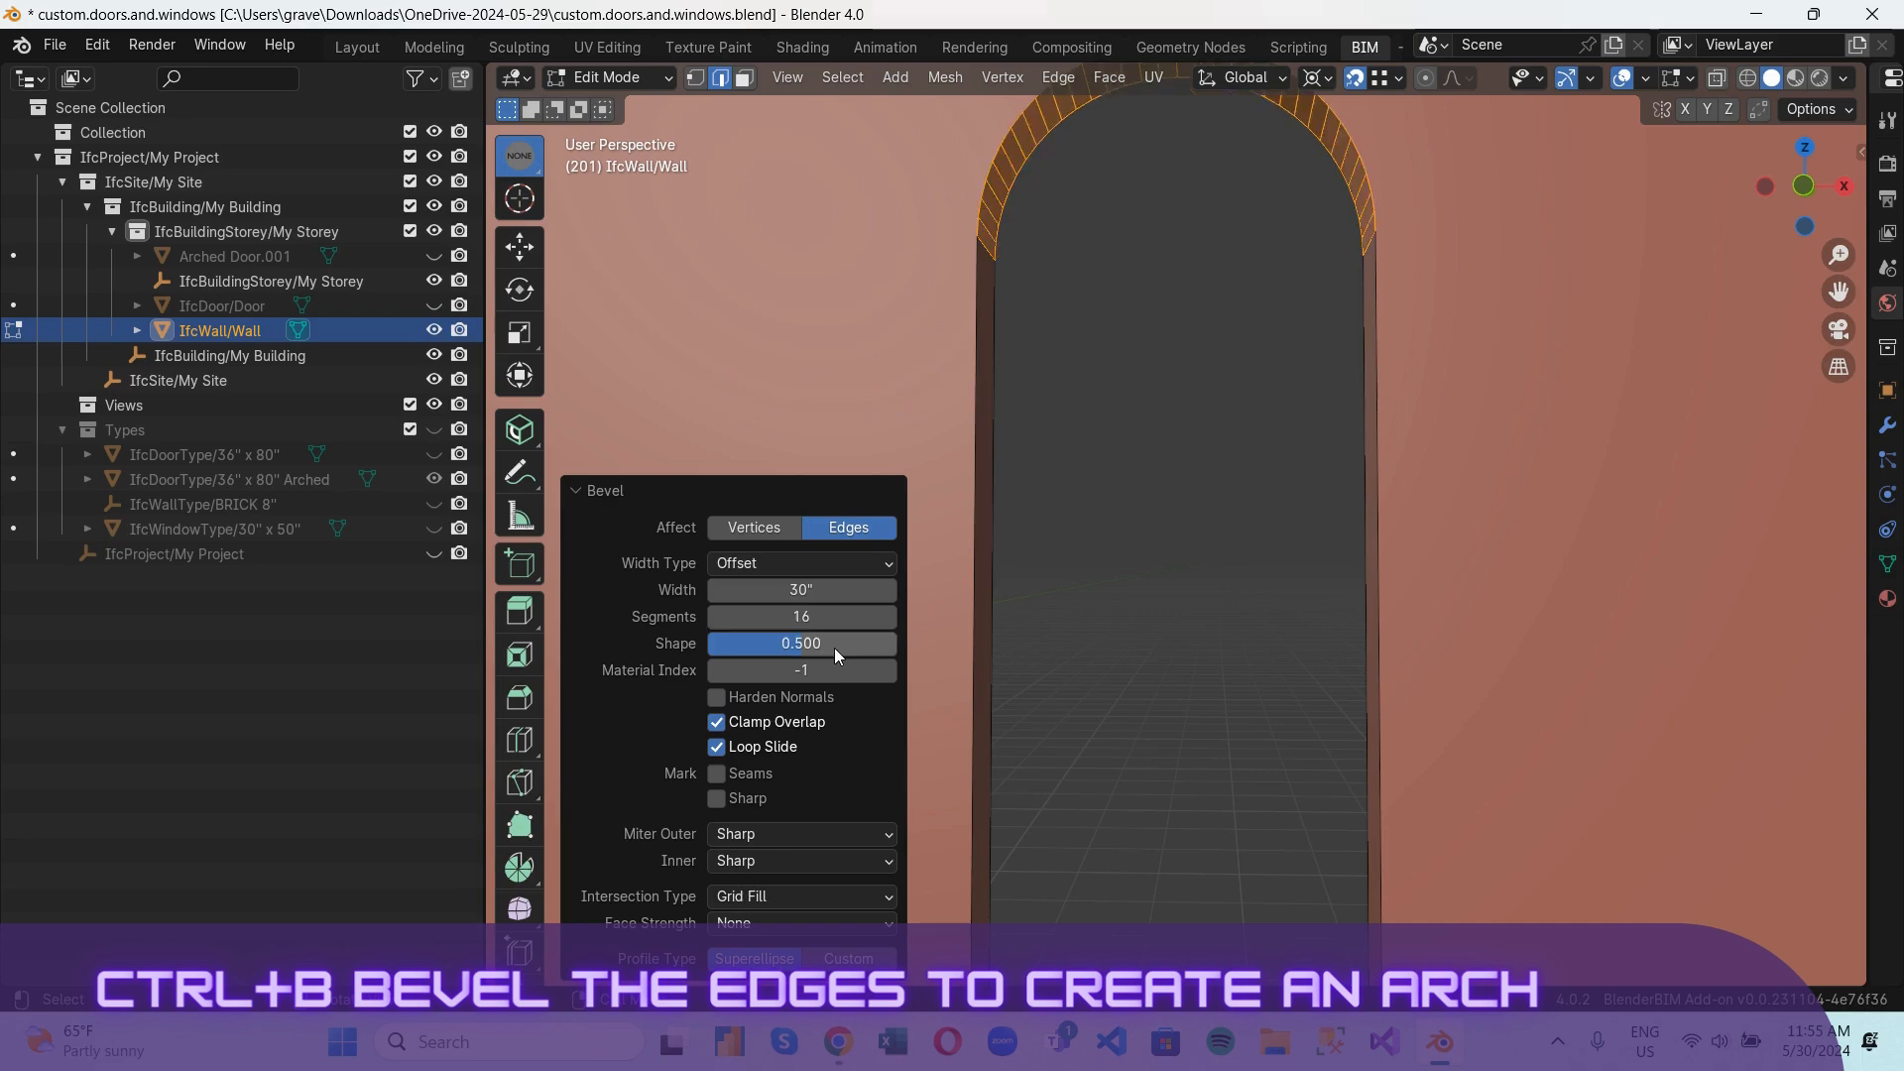
# Return the wall to Object Mode and unhide IfcDoor/Door to inspect its fit in the arched opening from both sides.
pyautogui.moveTo(991, 595); pyautogui.dragTo(1245, 315, button='middle')
pyautogui.click(607, 78)
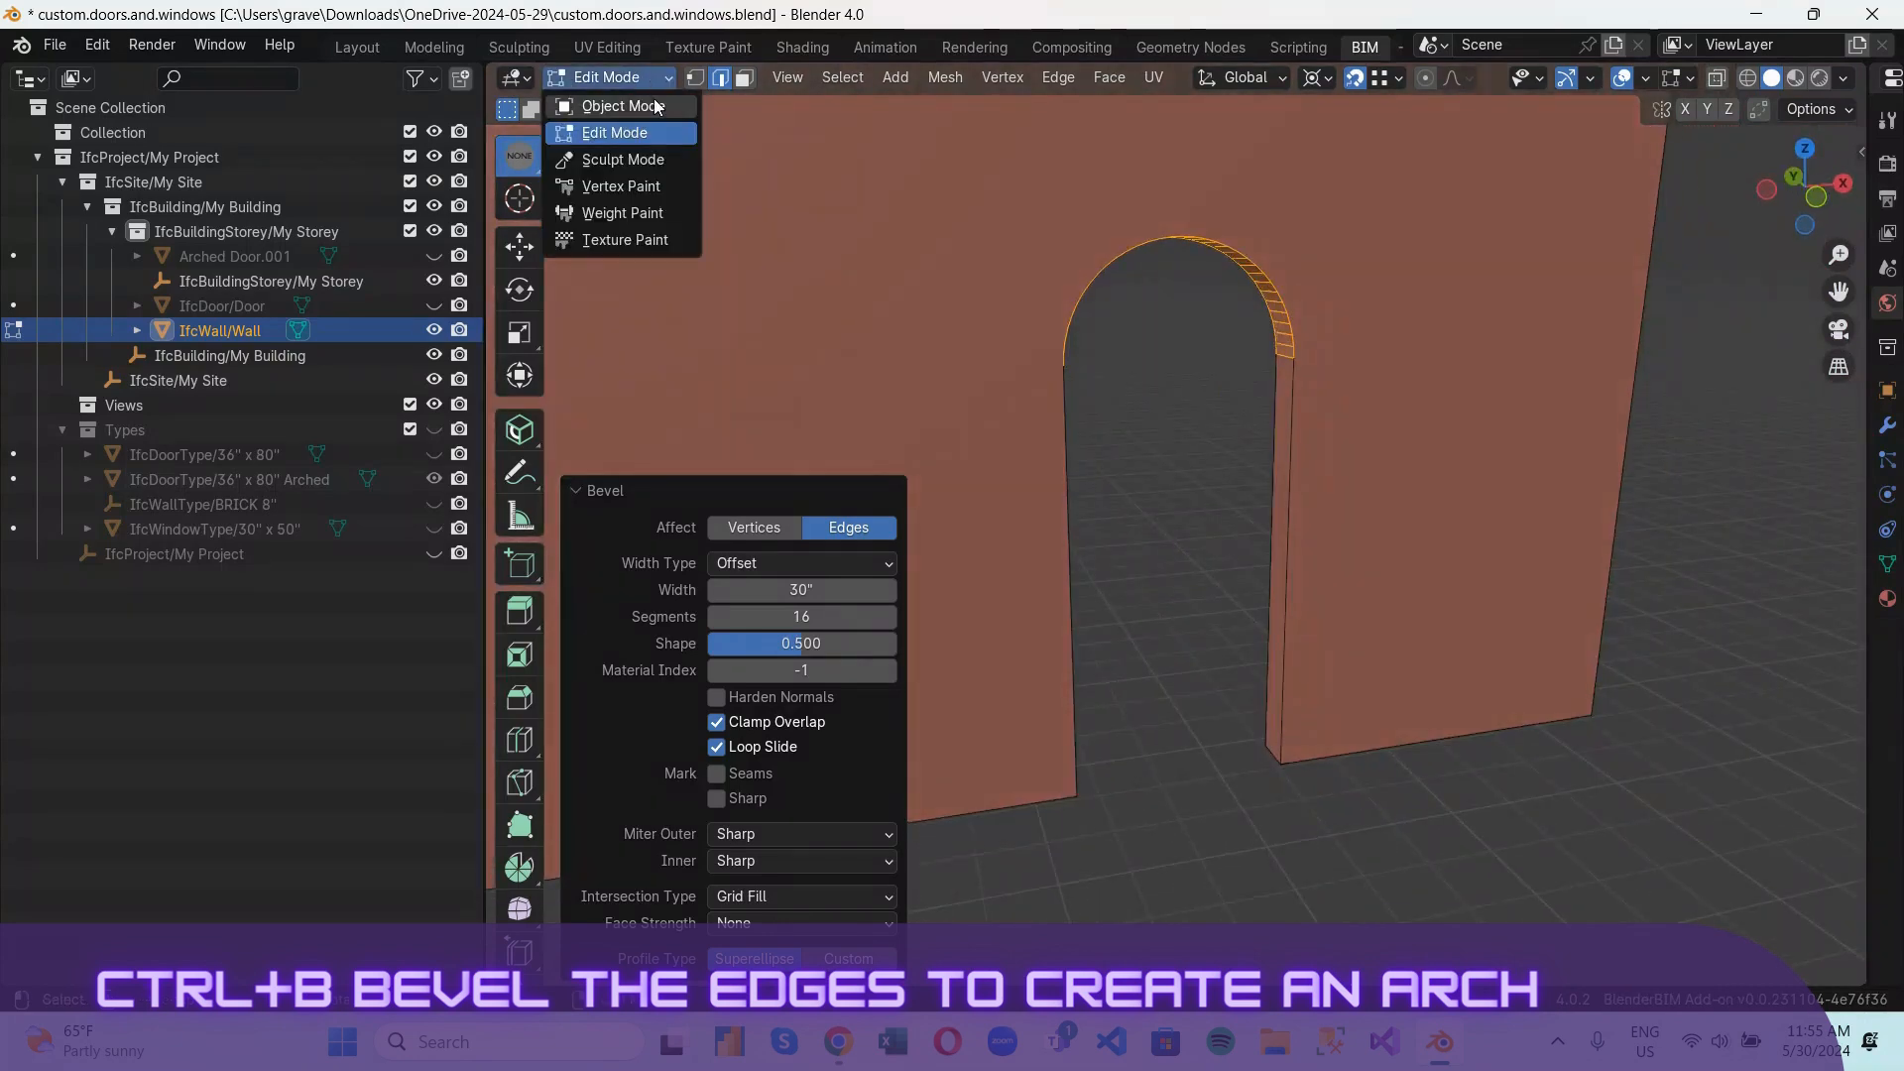
pyautogui.click(610, 99)
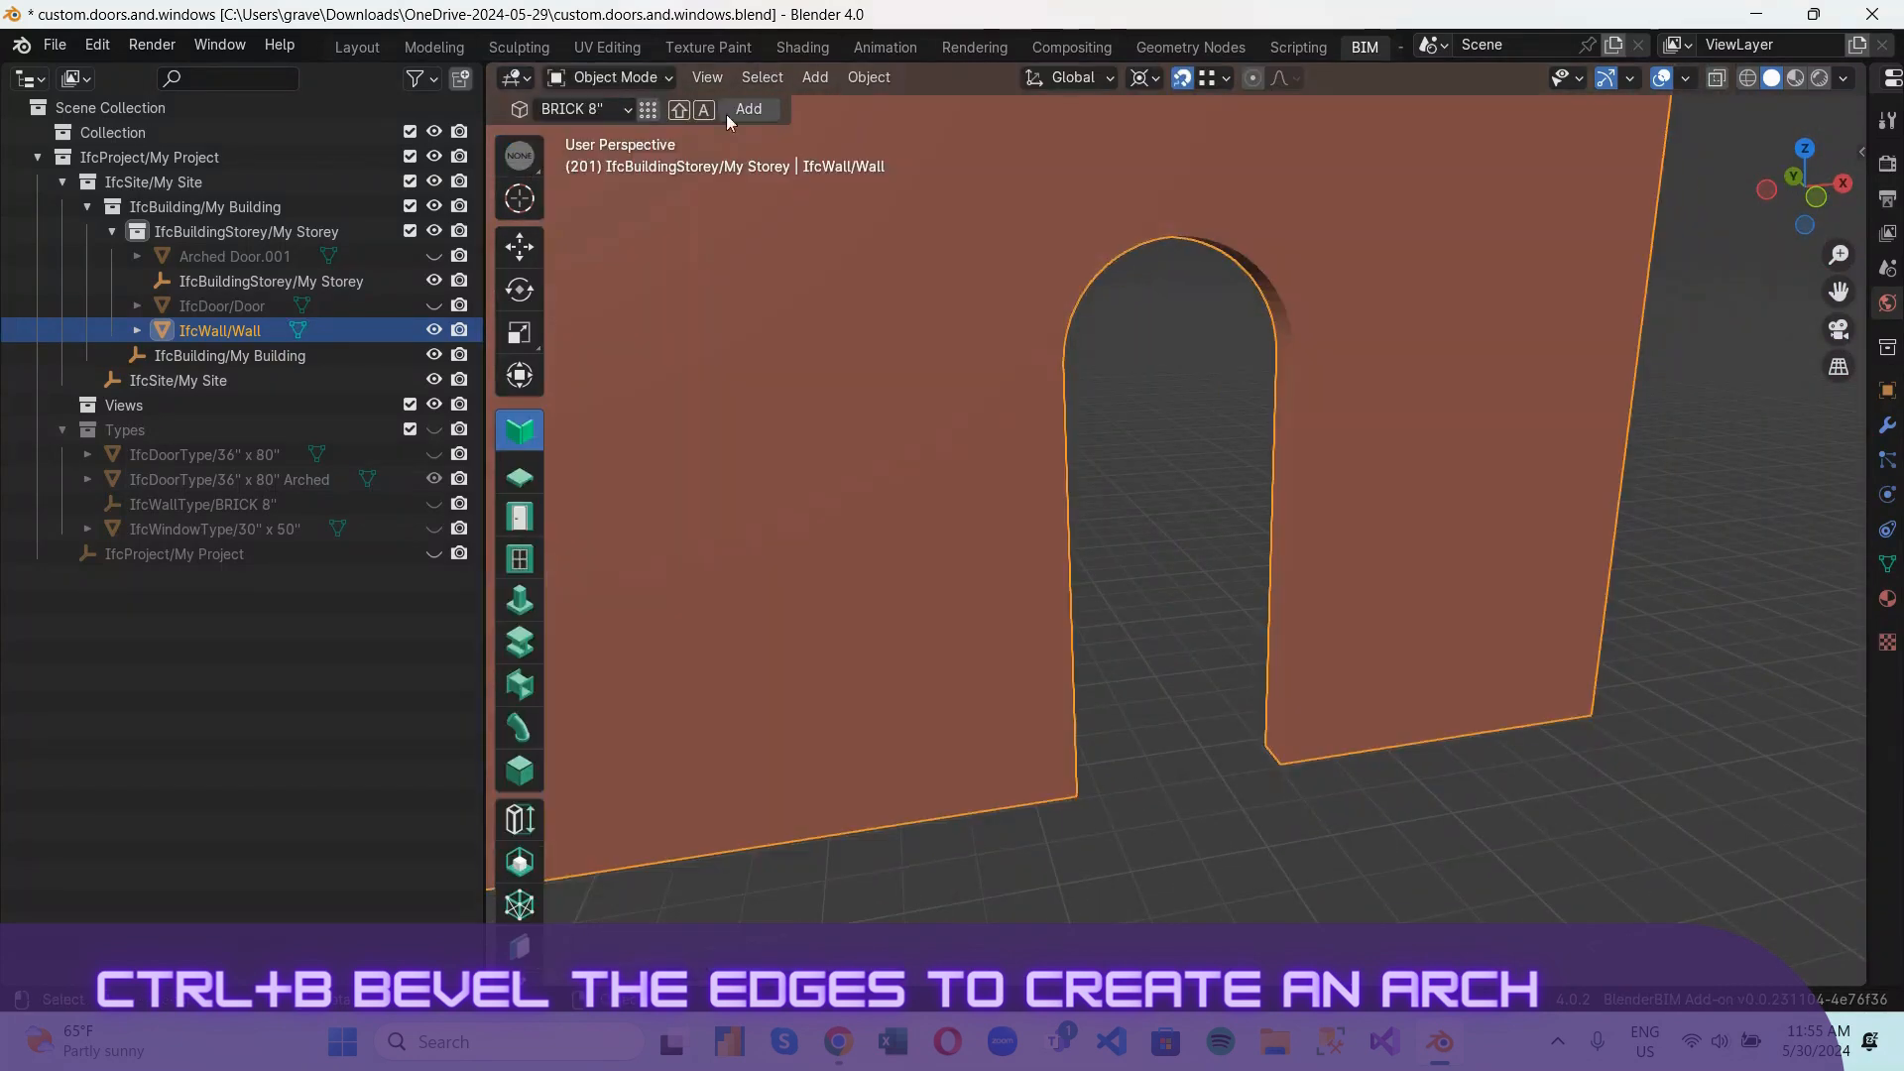
pyautogui.click(434, 305)
pyautogui.scroll(5, 1388, 353)
pyautogui.scroll(-3, 1399, 353)
pyautogui.moveTo(1396, 357); pyautogui.dragTo(593, 382, button='middle')
pyautogui.moveTo(820, 397); pyautogui.dragTo(1139, 557, button='middle')
pyautogui.scroll(-4, 932, 426)
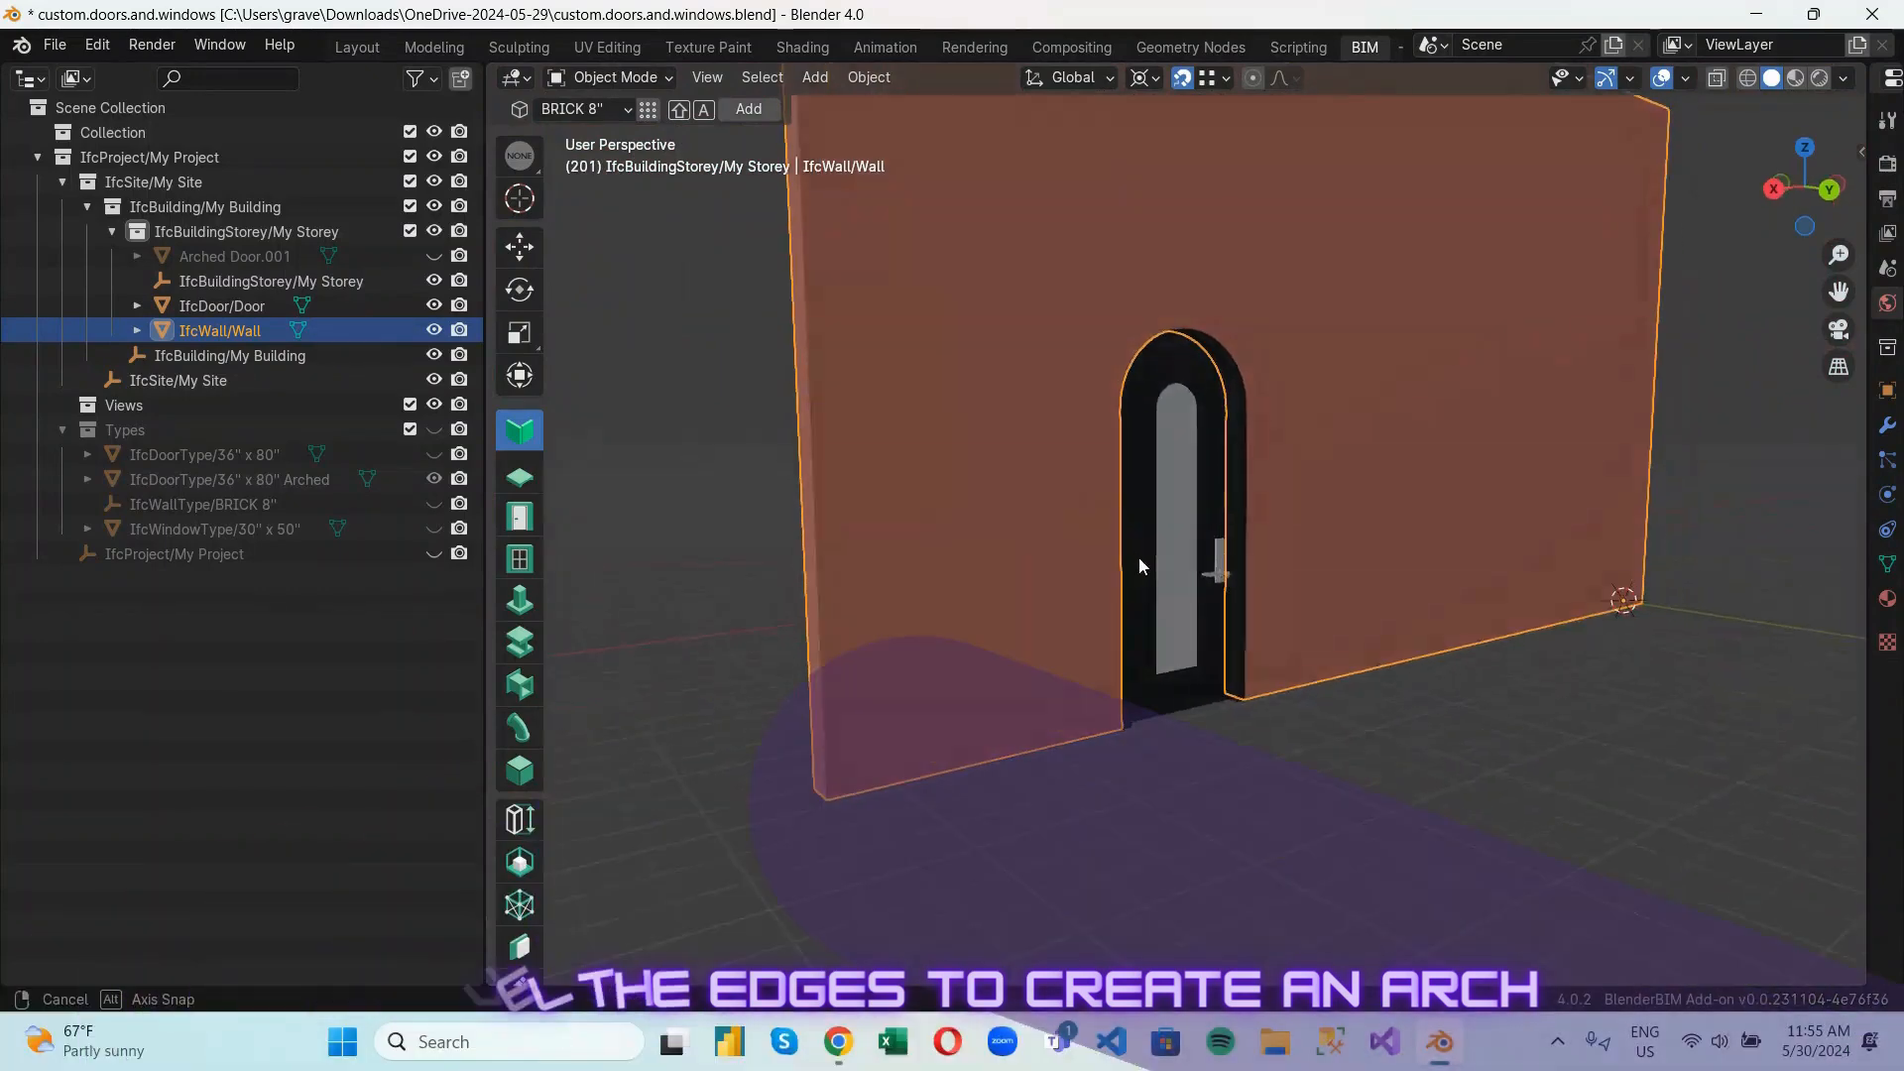